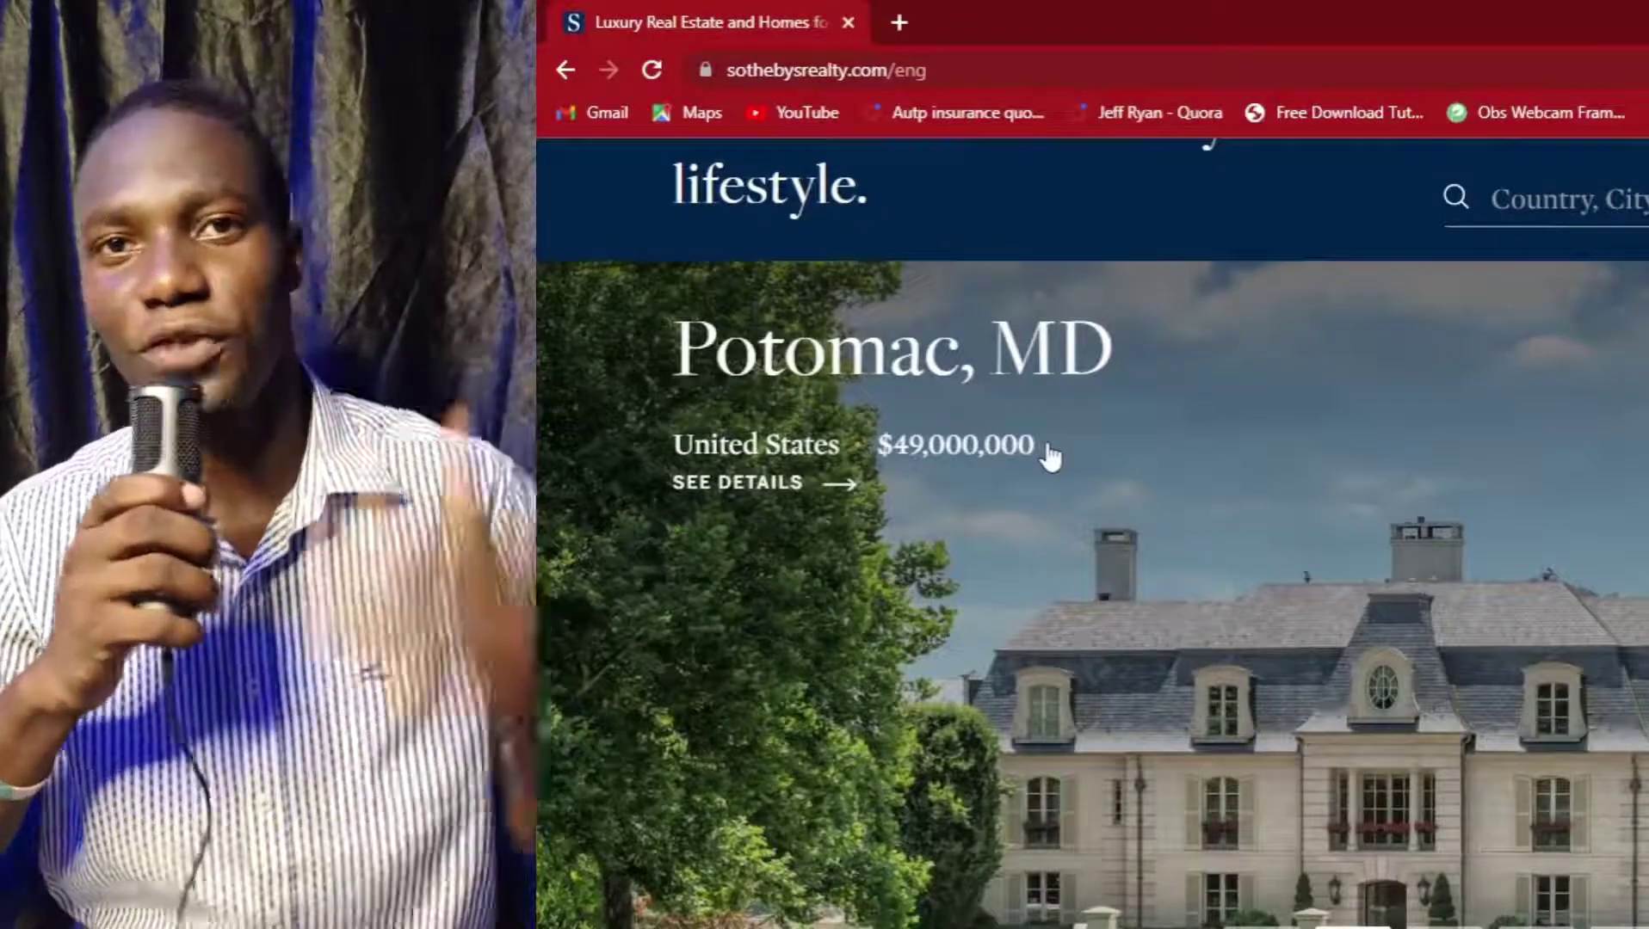
Look through the Sotheby's International Realty homepage, from the featured property and company story to the Get Inspired video section
scroll(998, 361, "down", 10)
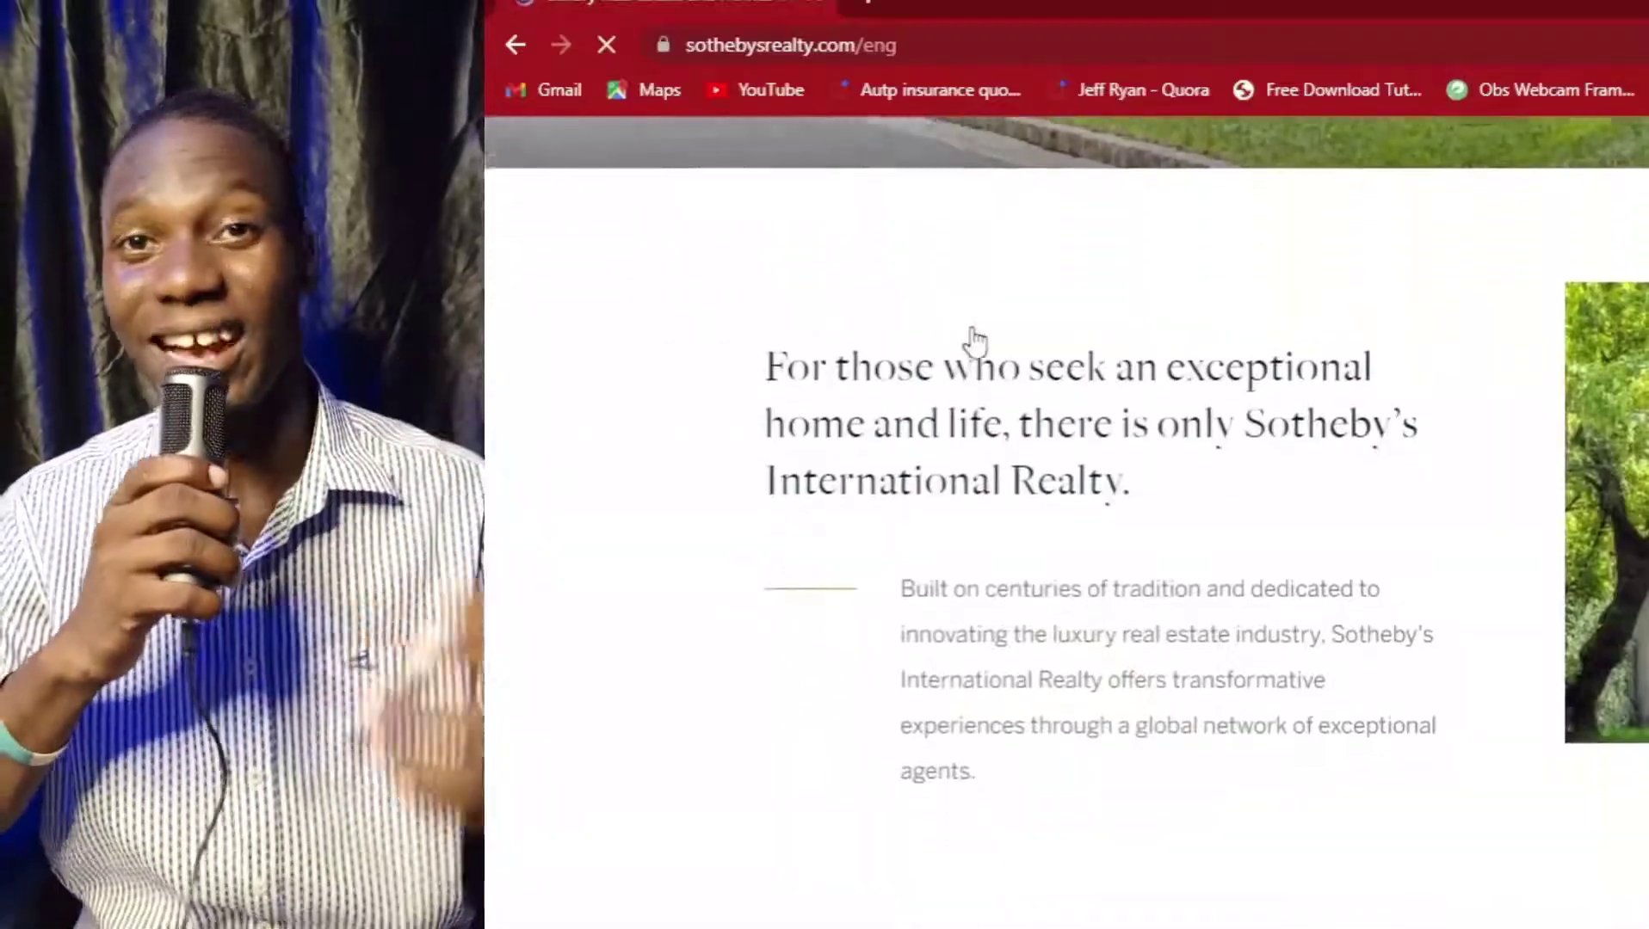
scroll(975, 340, "down", 5)
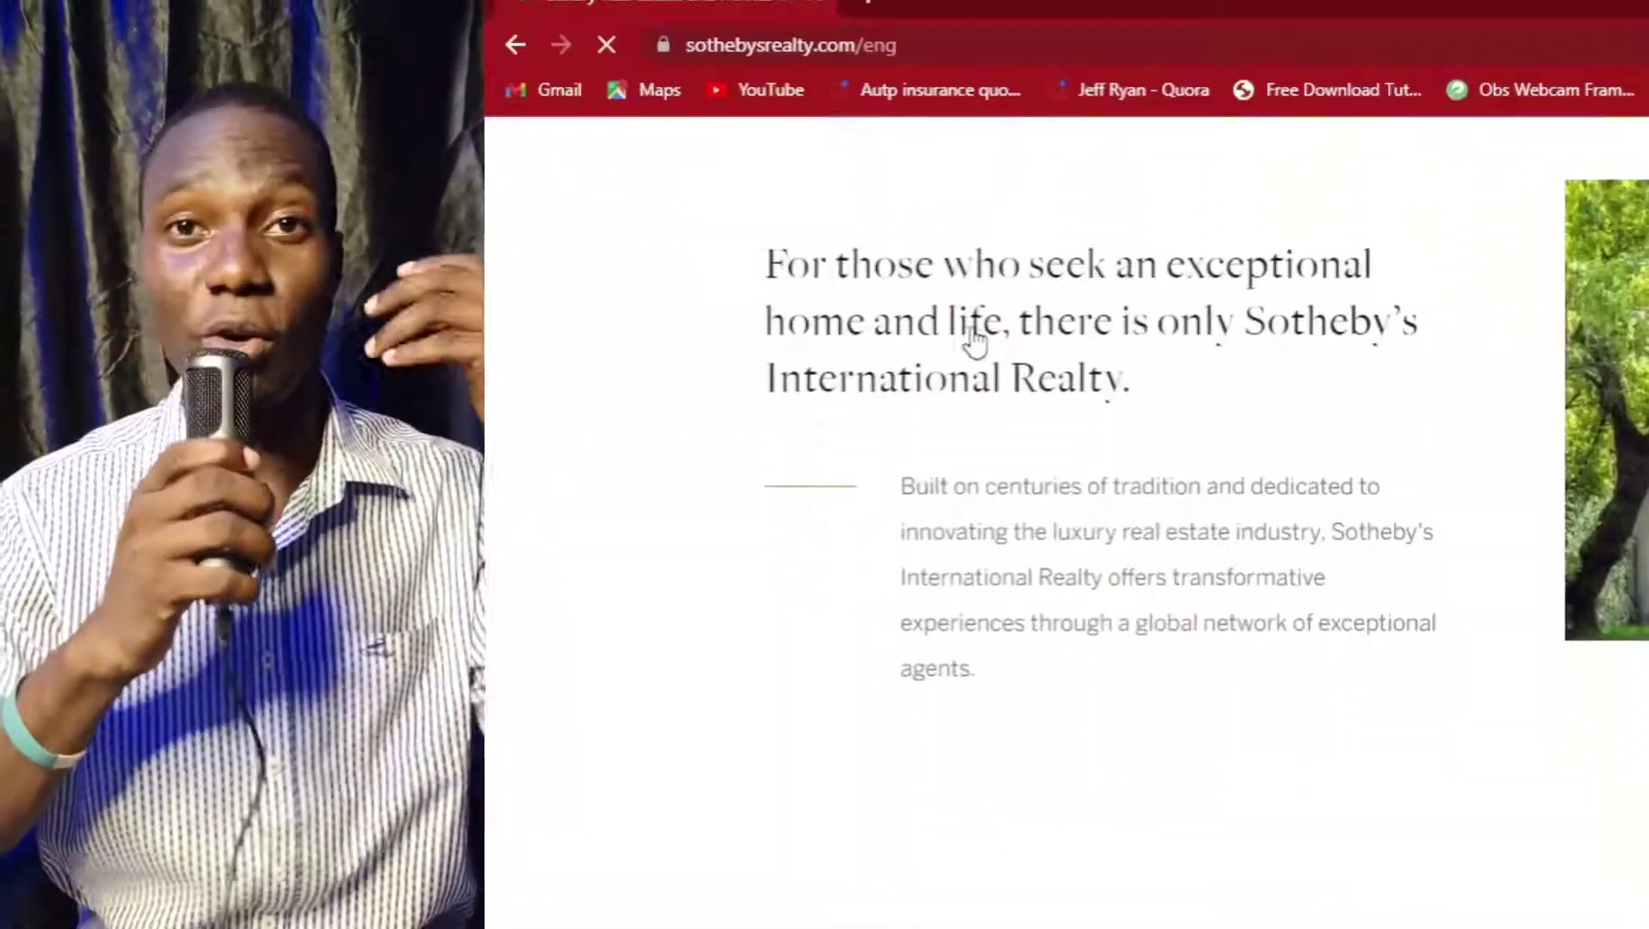
scroll(975, 344, "down", 4)
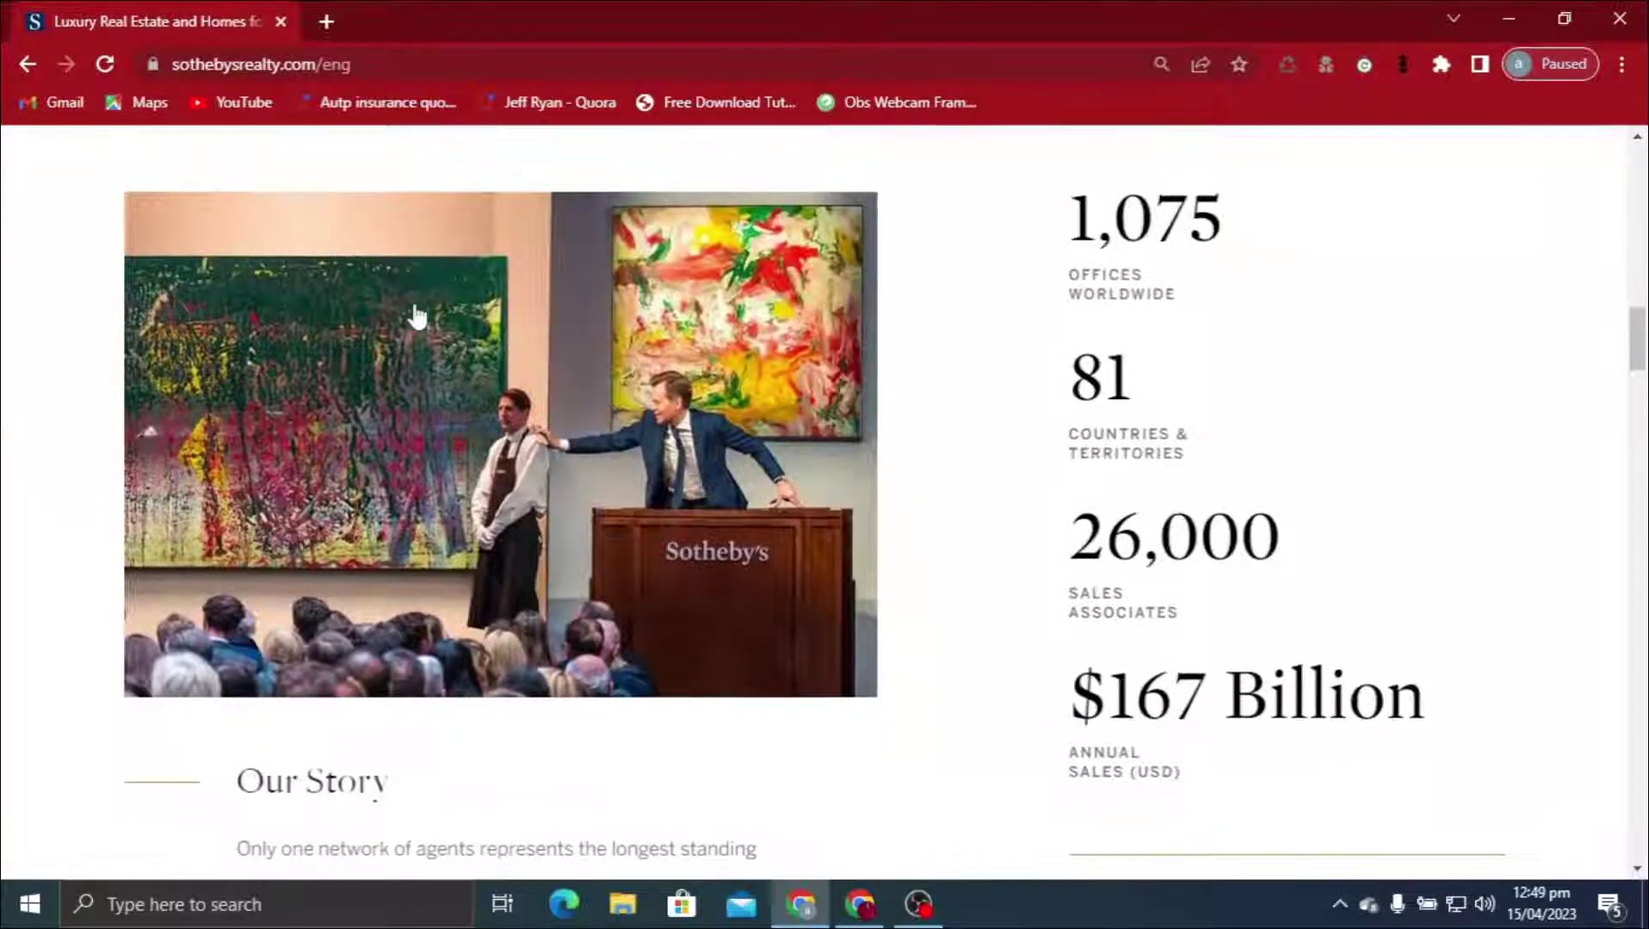
scroll(417, 316, "down", 4)
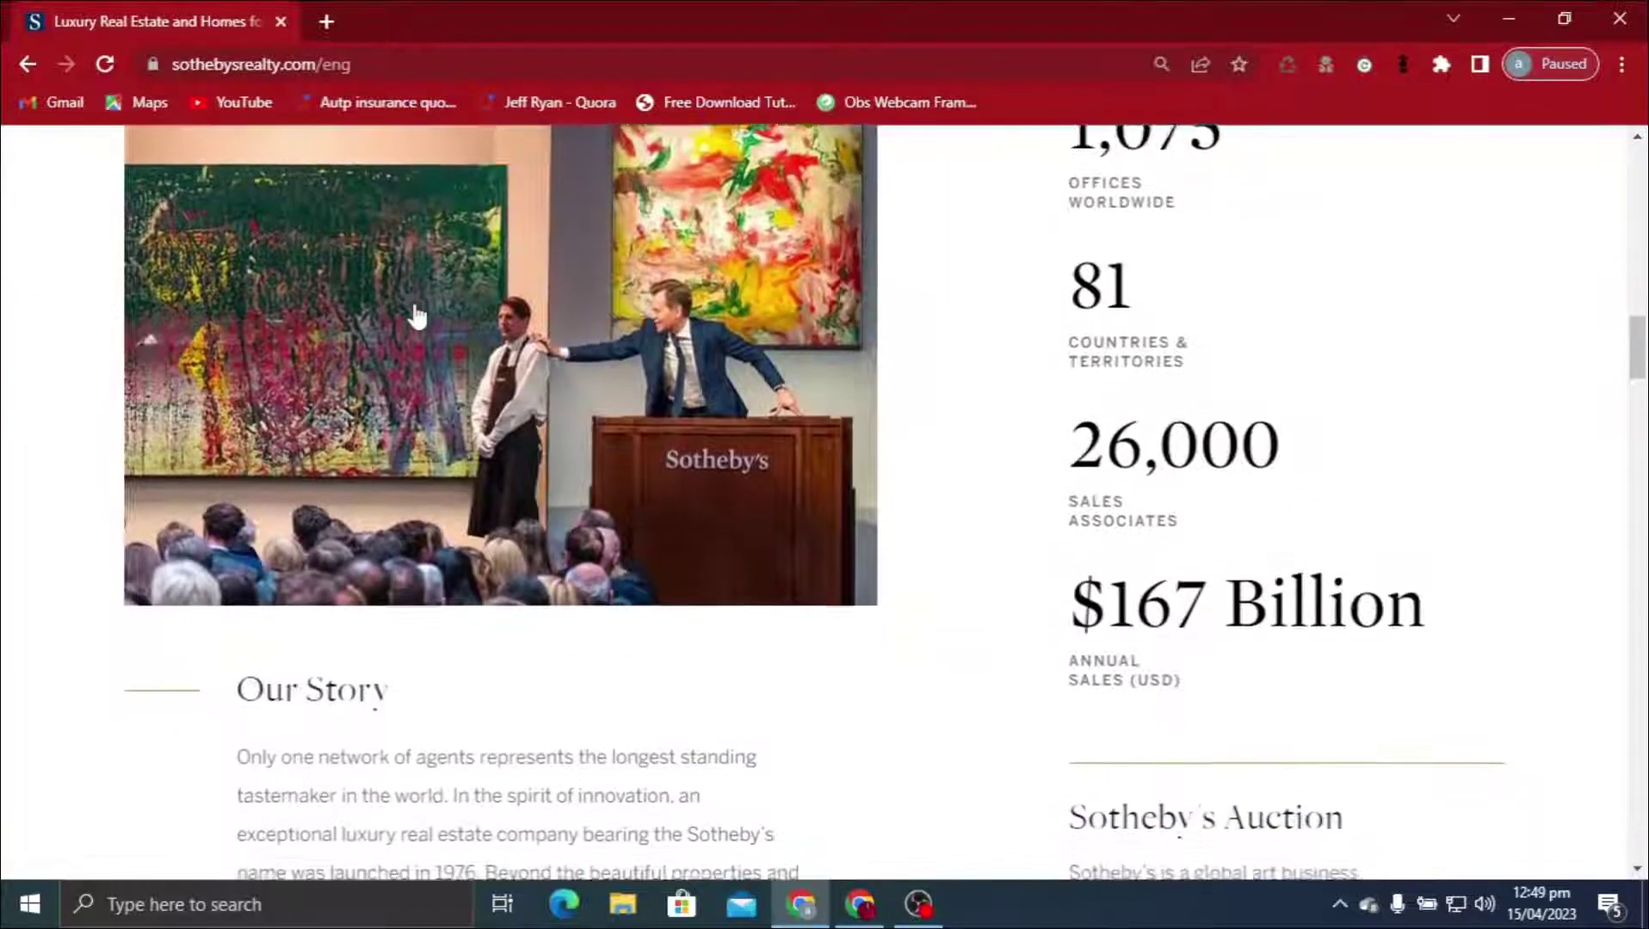
scroll(416, 315, "down", 4)
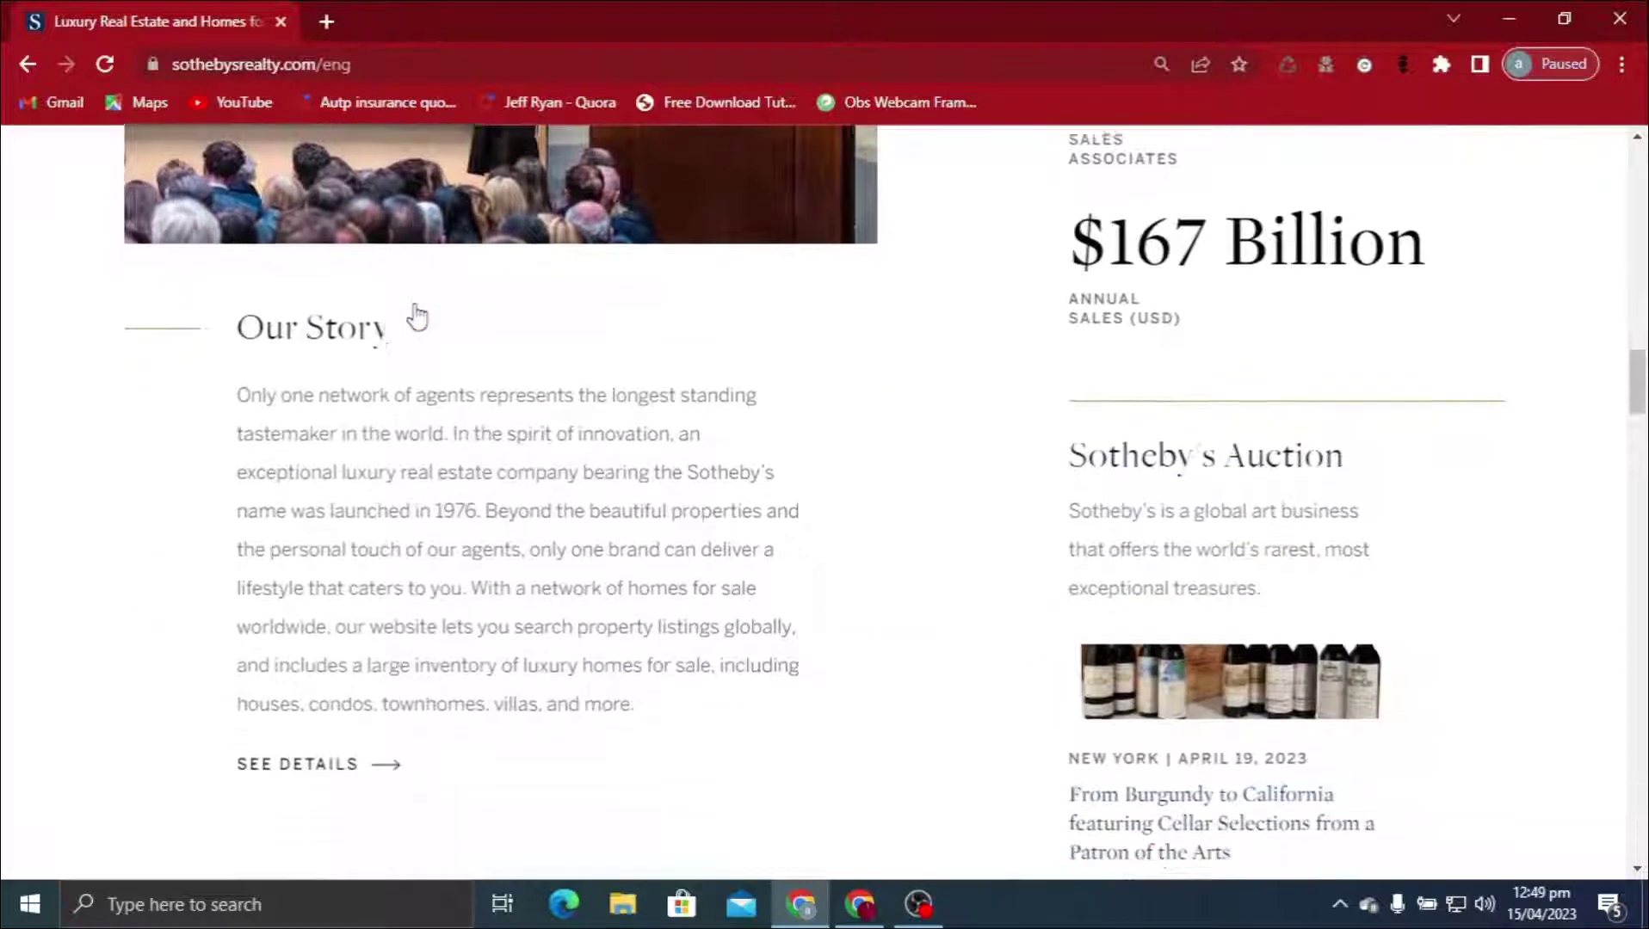
scroll(416, 316, "down", 4)
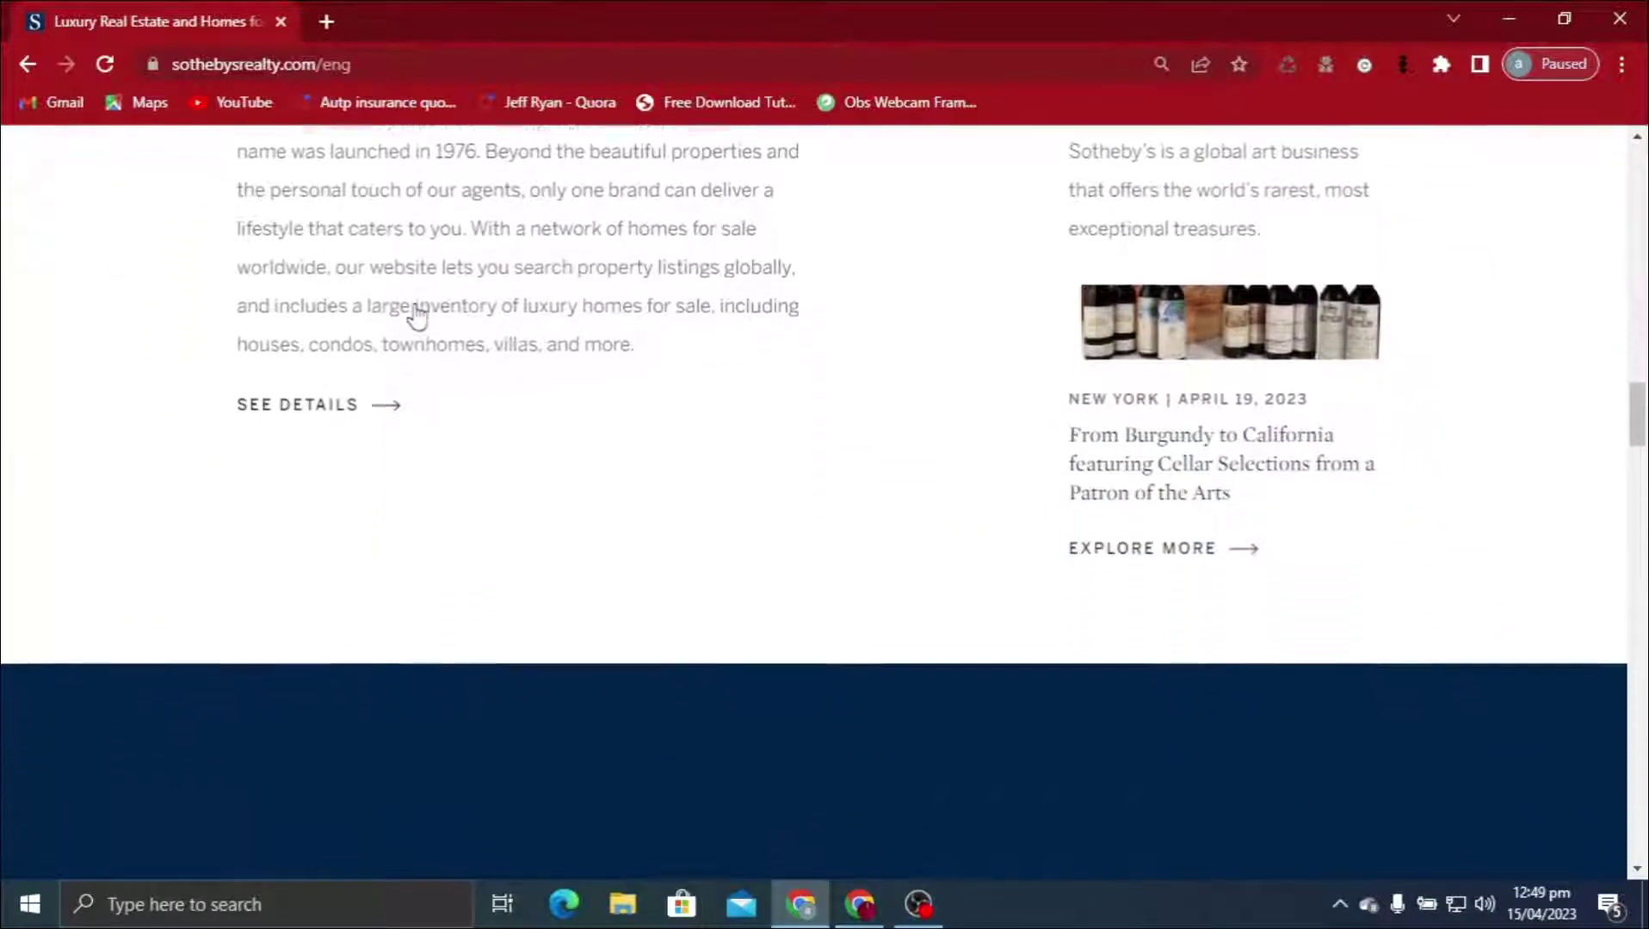
scroll(416, 315, "down", 4)
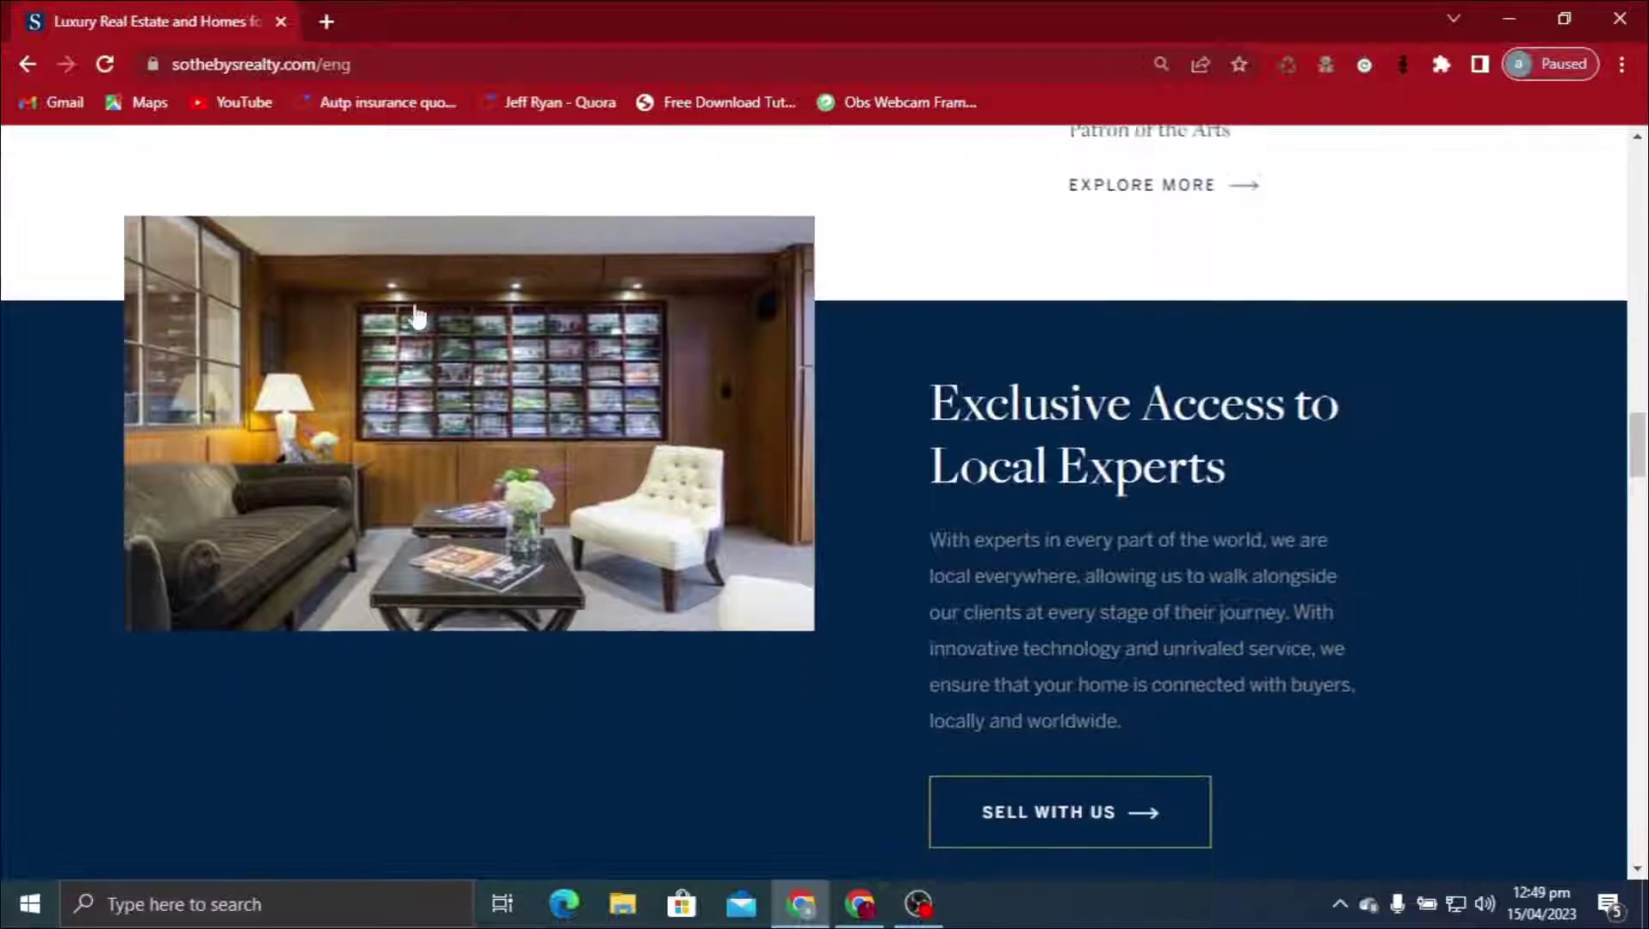
scroll(416, 316, "down", 4)
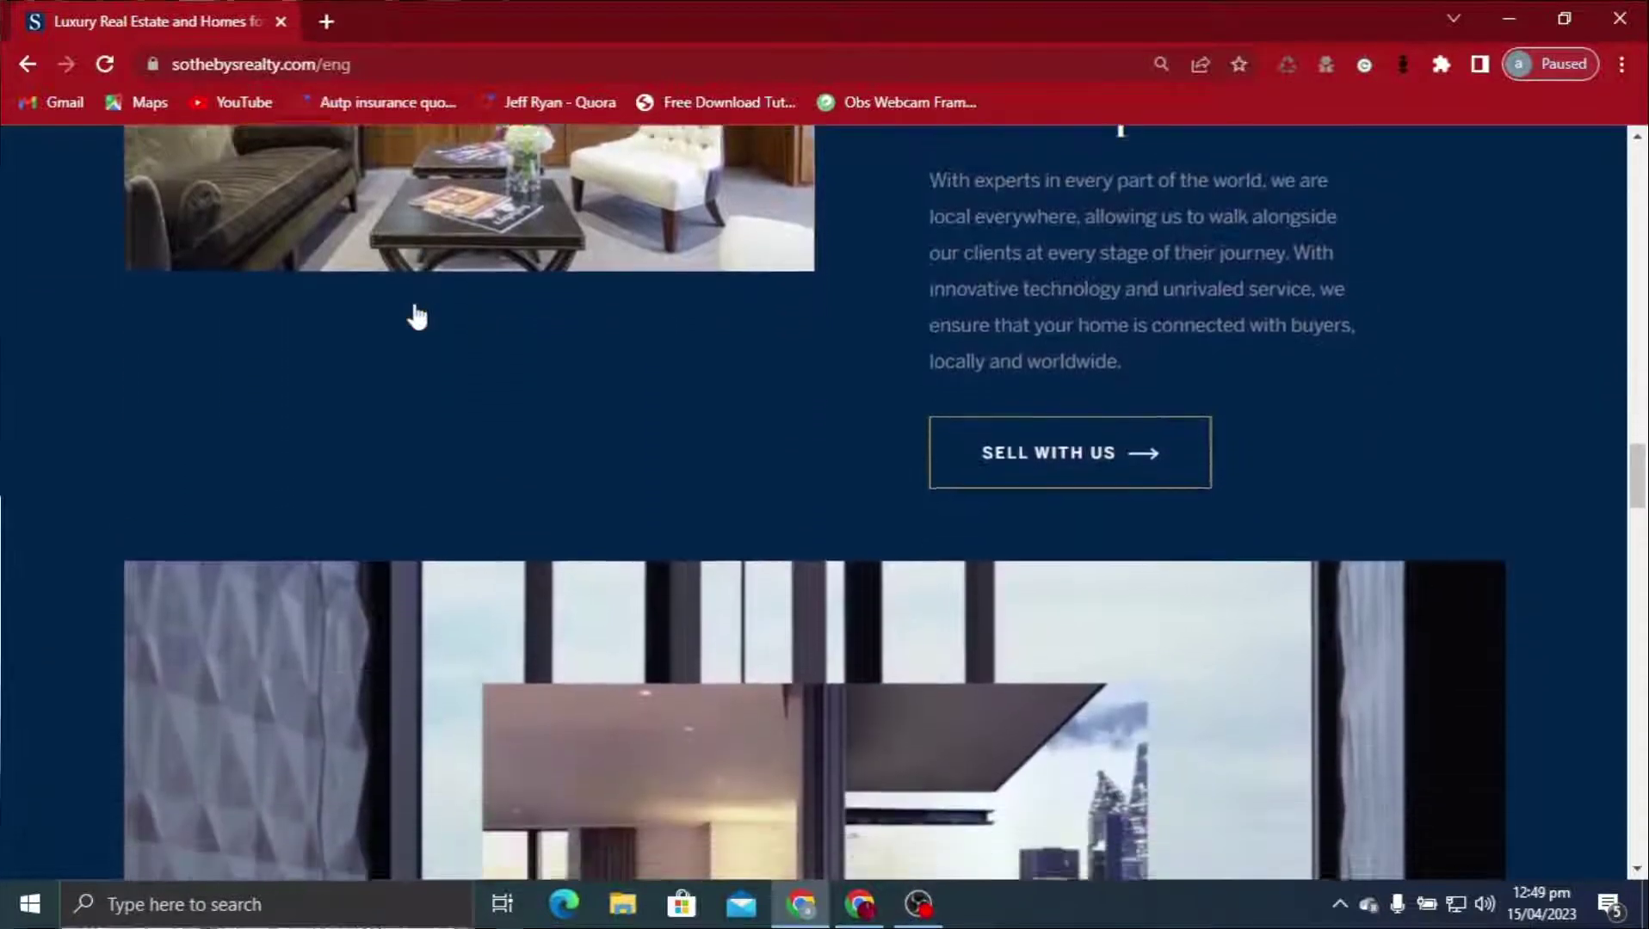
scroll(417, 316, "down", 4)
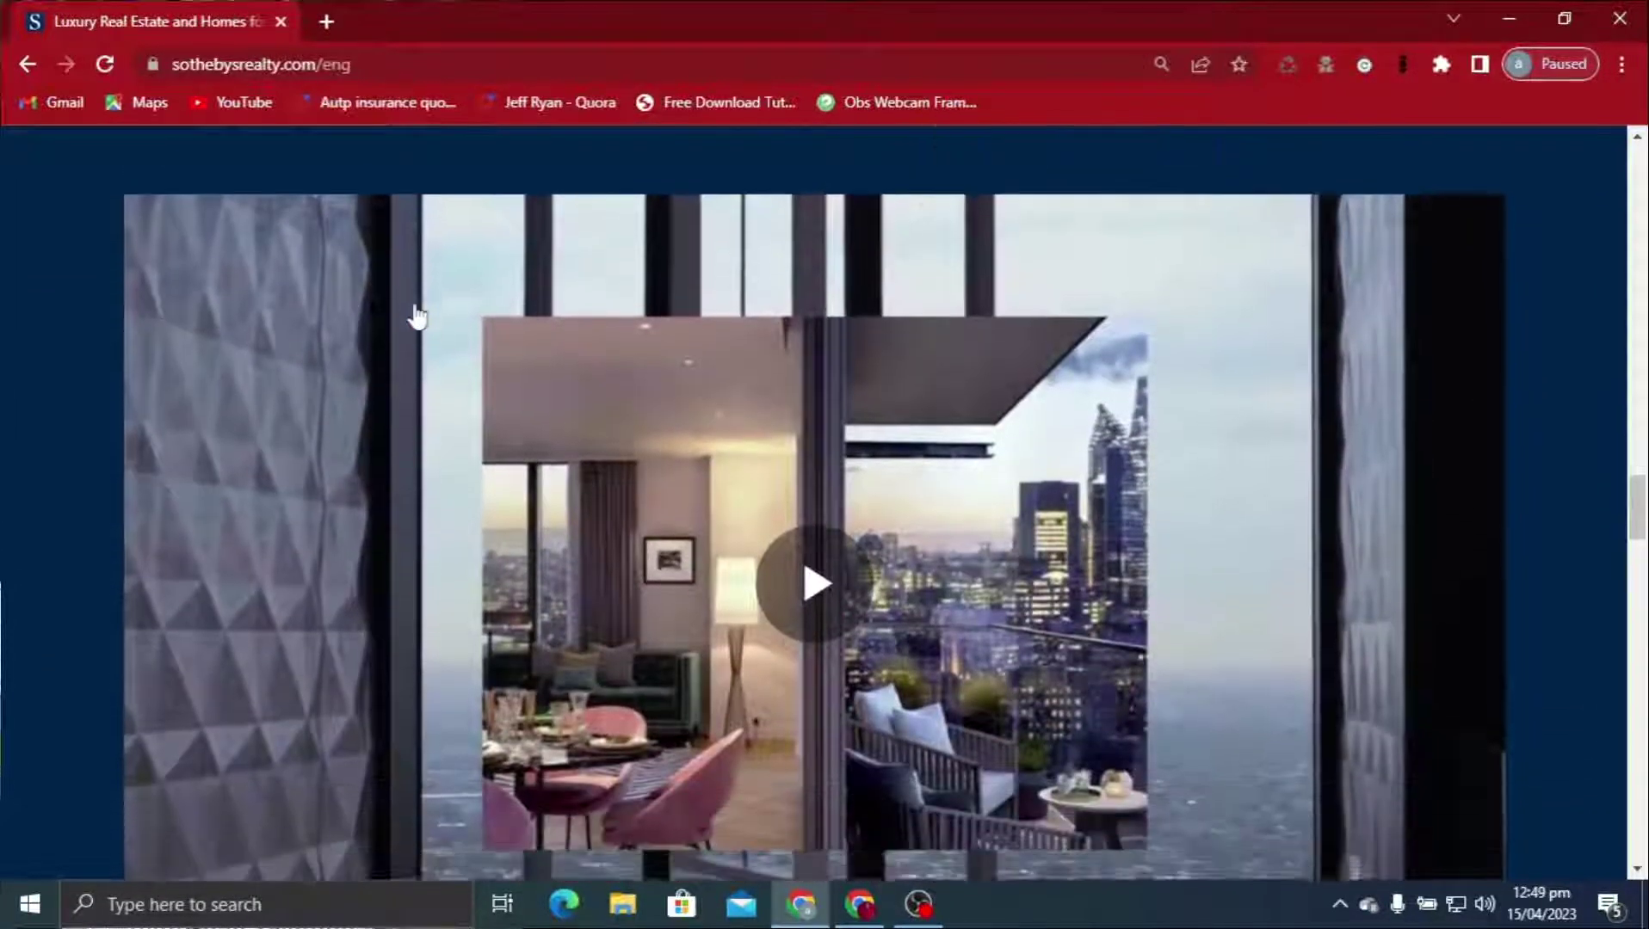
scroll(416, 316, "down", 4)
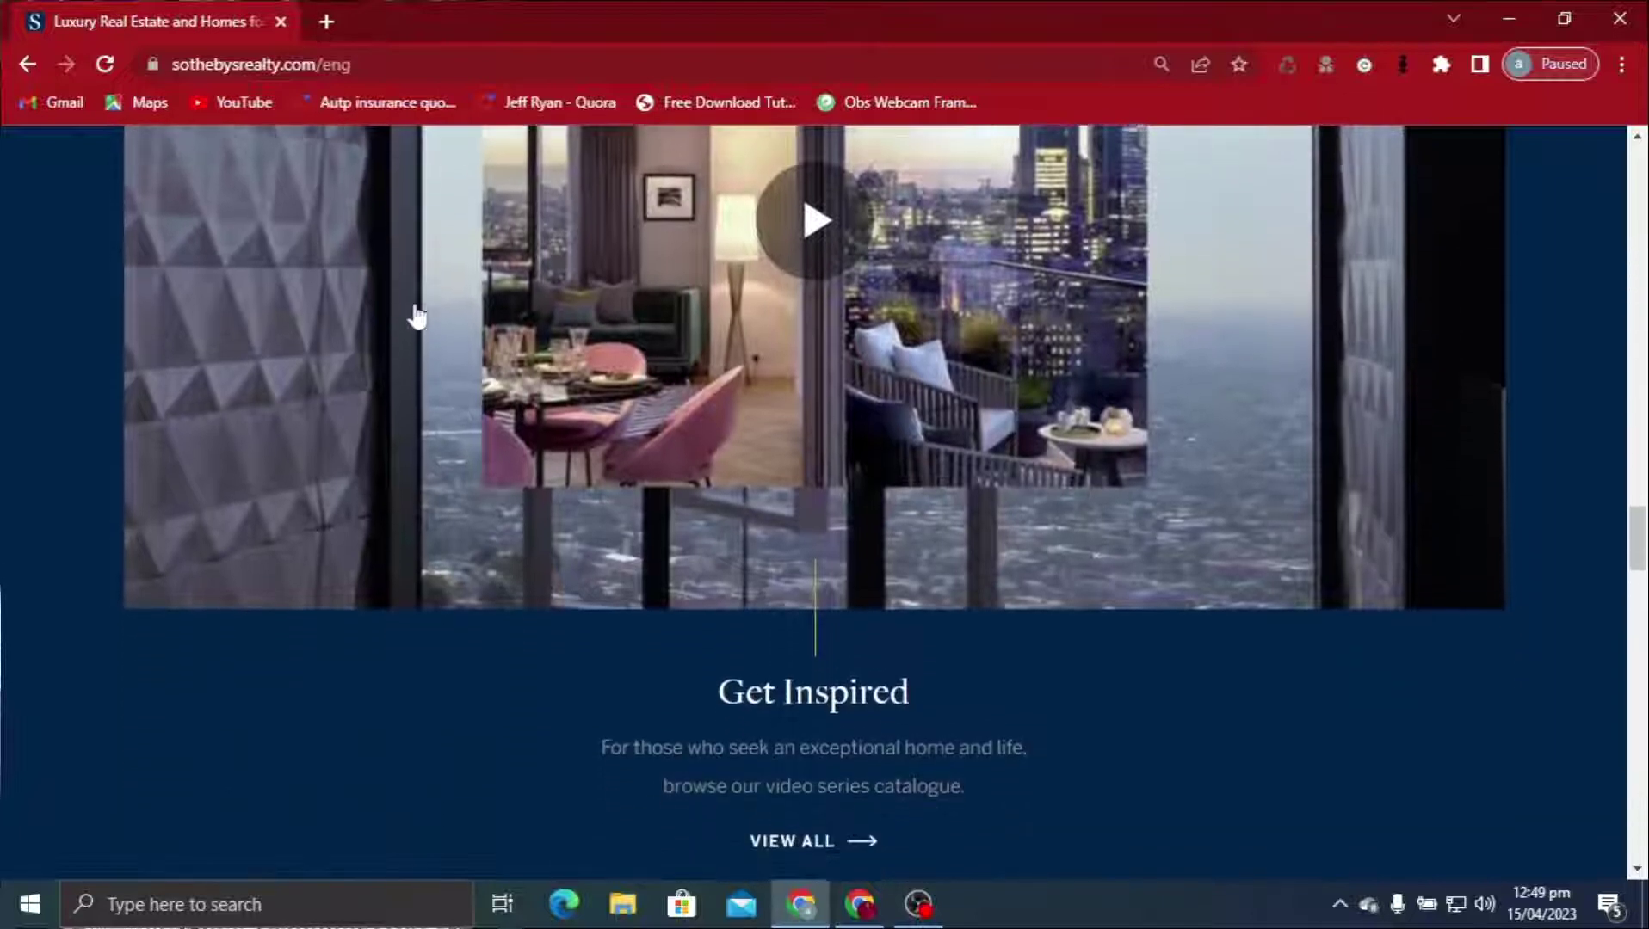
scroll(417, 316, "down", 1)
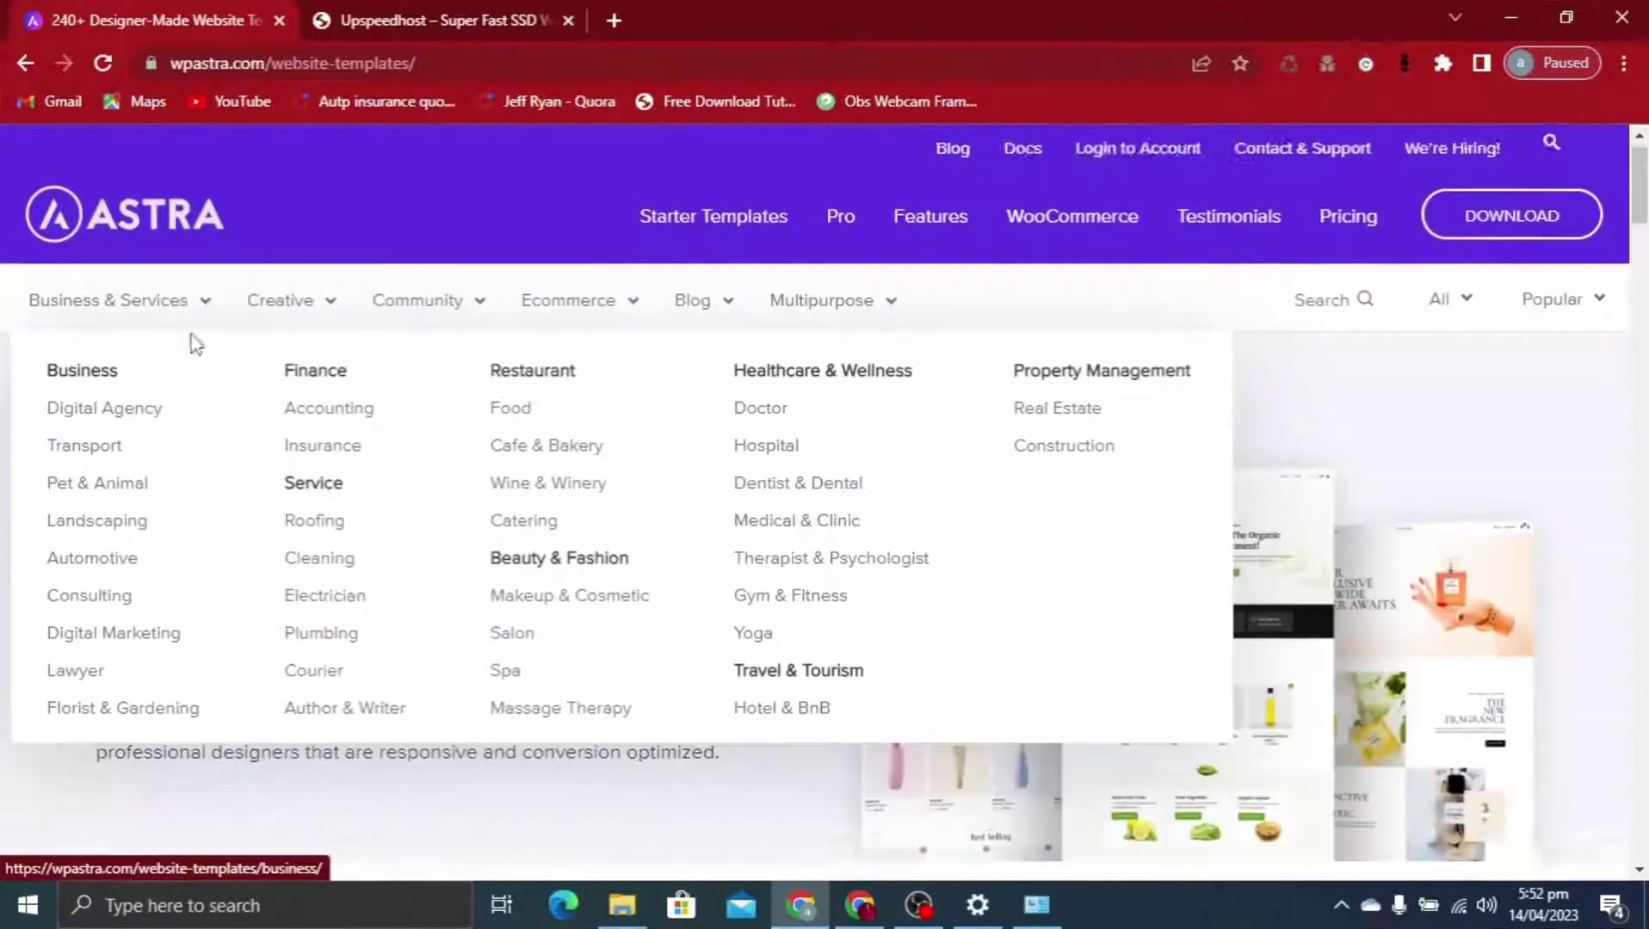
Browse the Astra starter templates library, examining the free and premium website templates
scroll(191, 342, "down", 2)
scroll(354, 754, "down", 4)
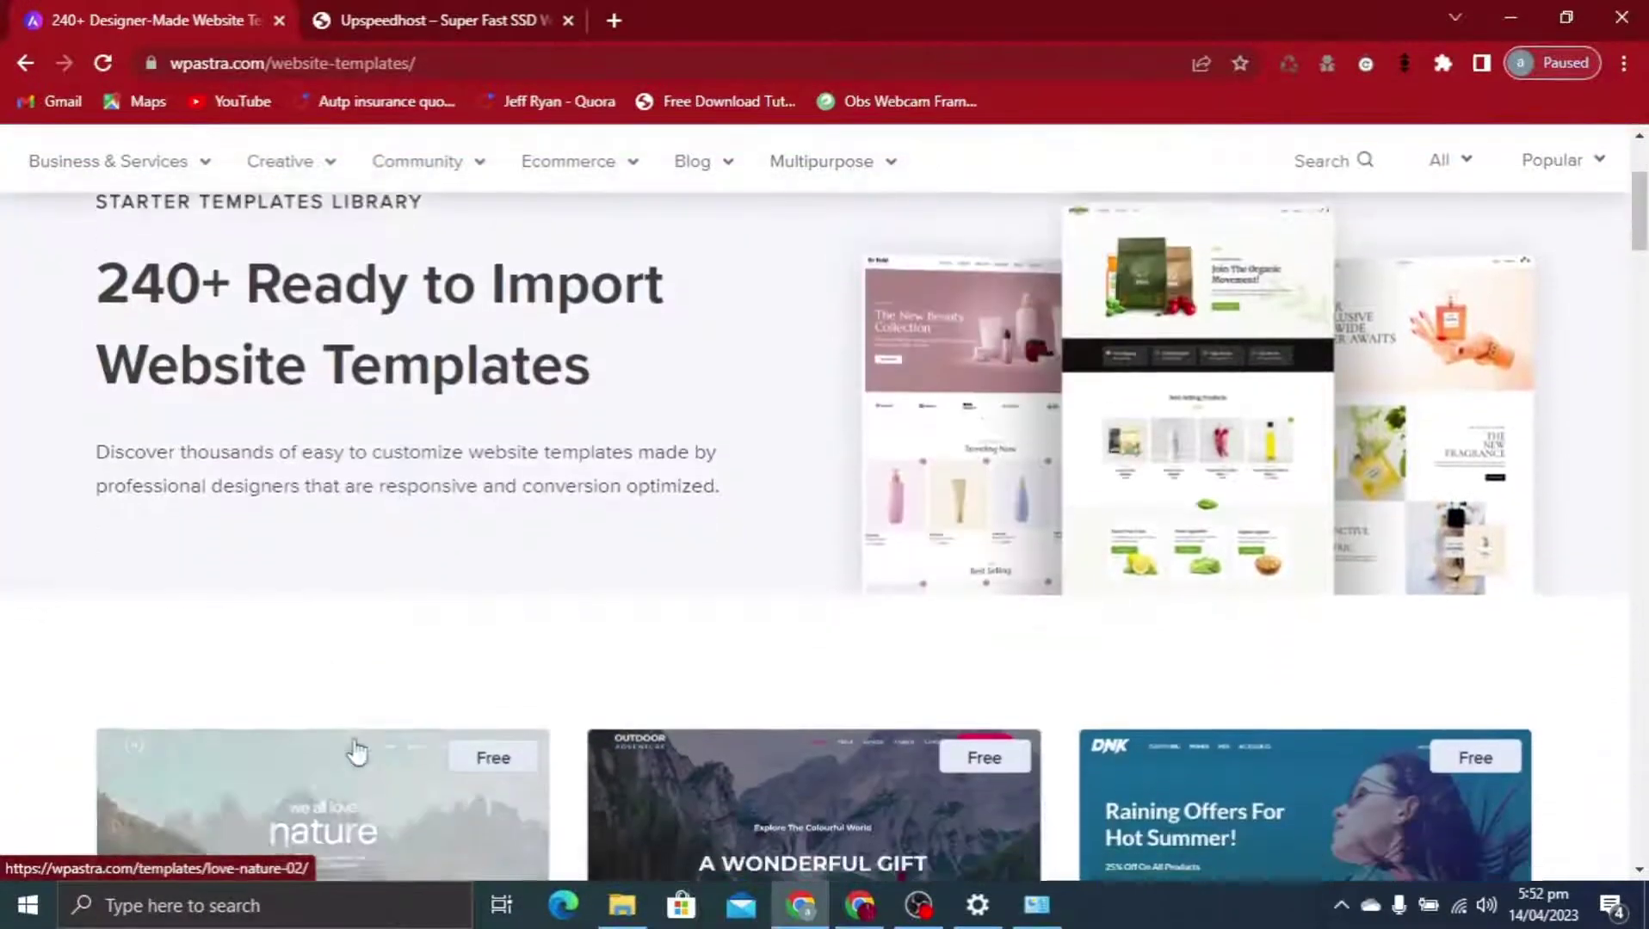
mouse_move(395, 619)
scroll(136, 663, "down", 4)
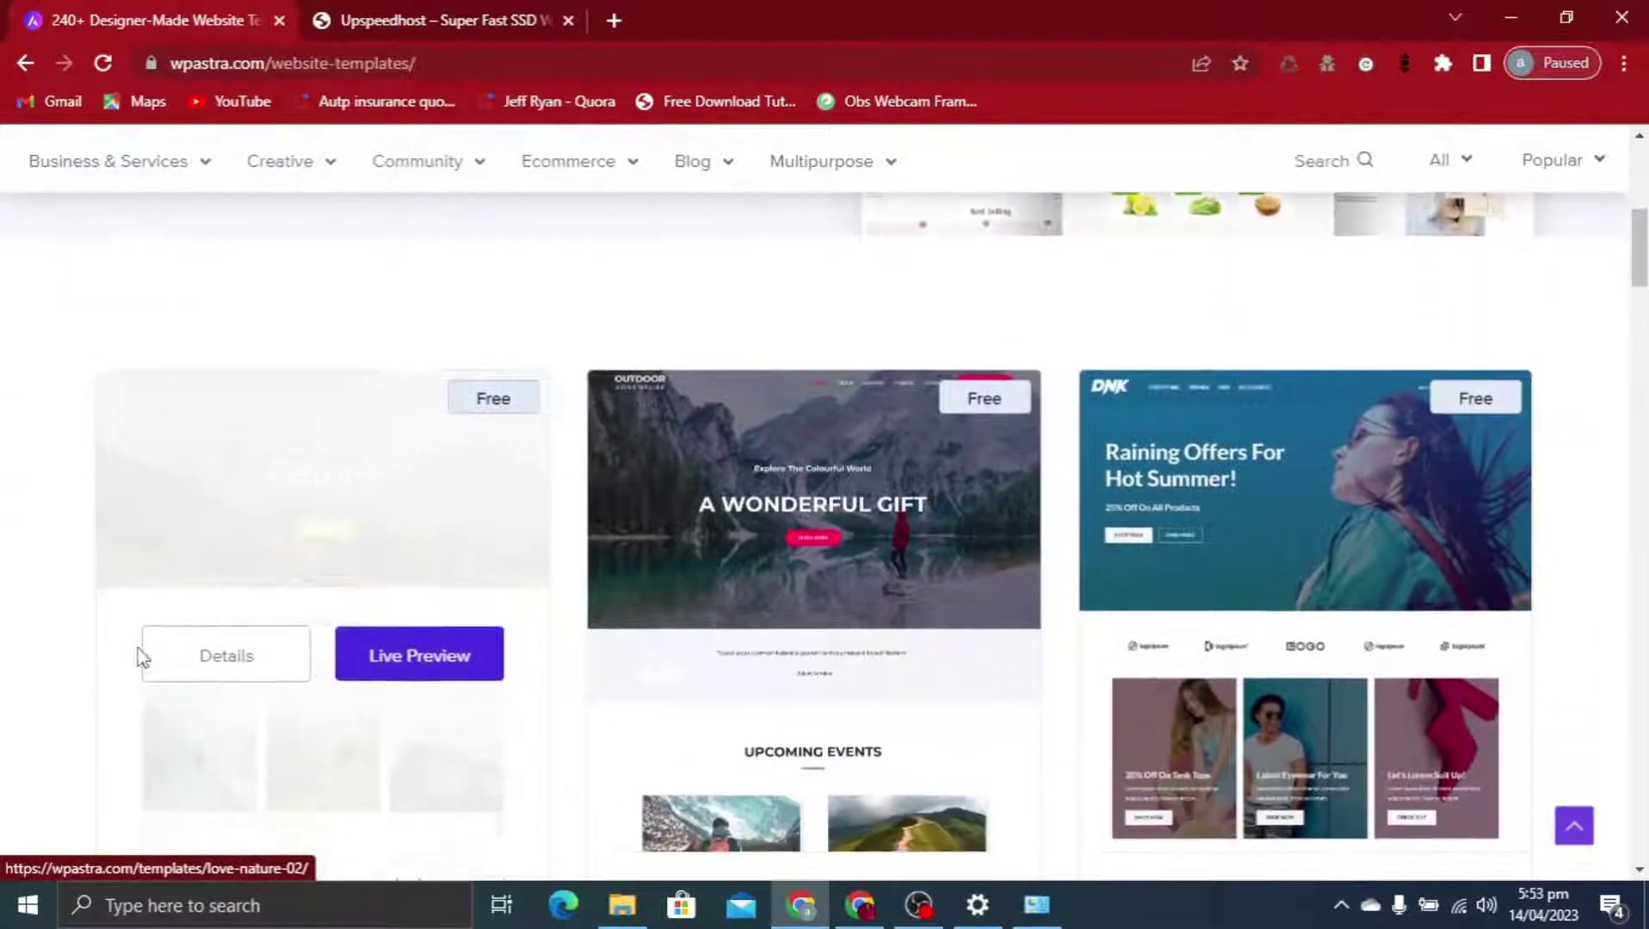
scroll(60, 689, "down", 4)
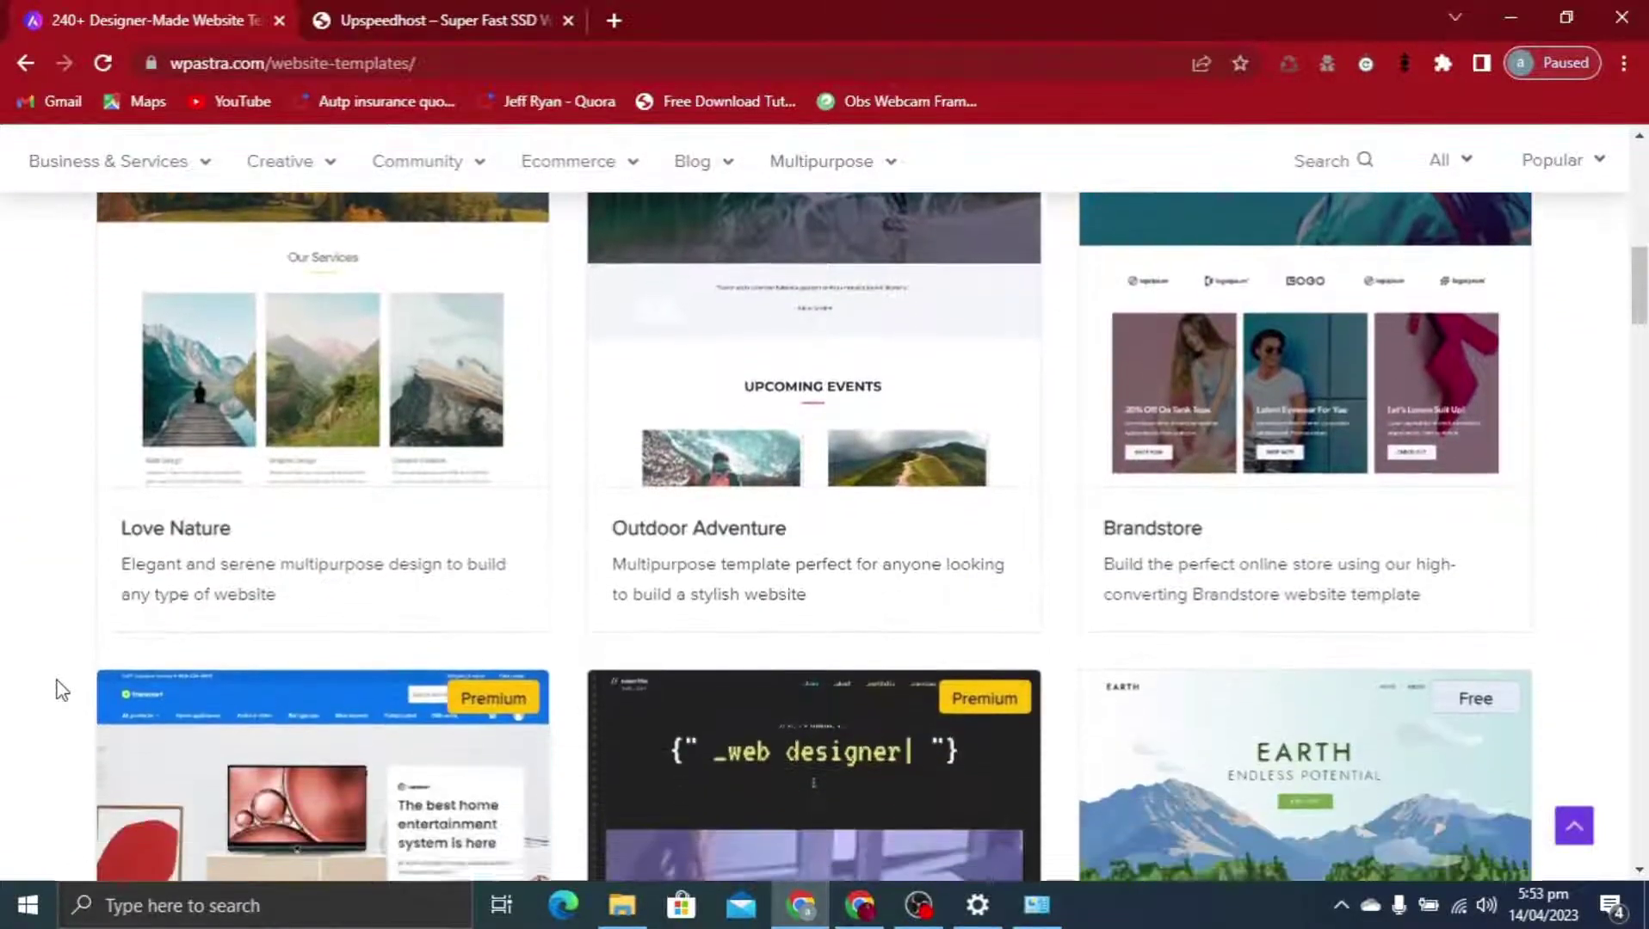
scroll(57, 688, "down", 1)
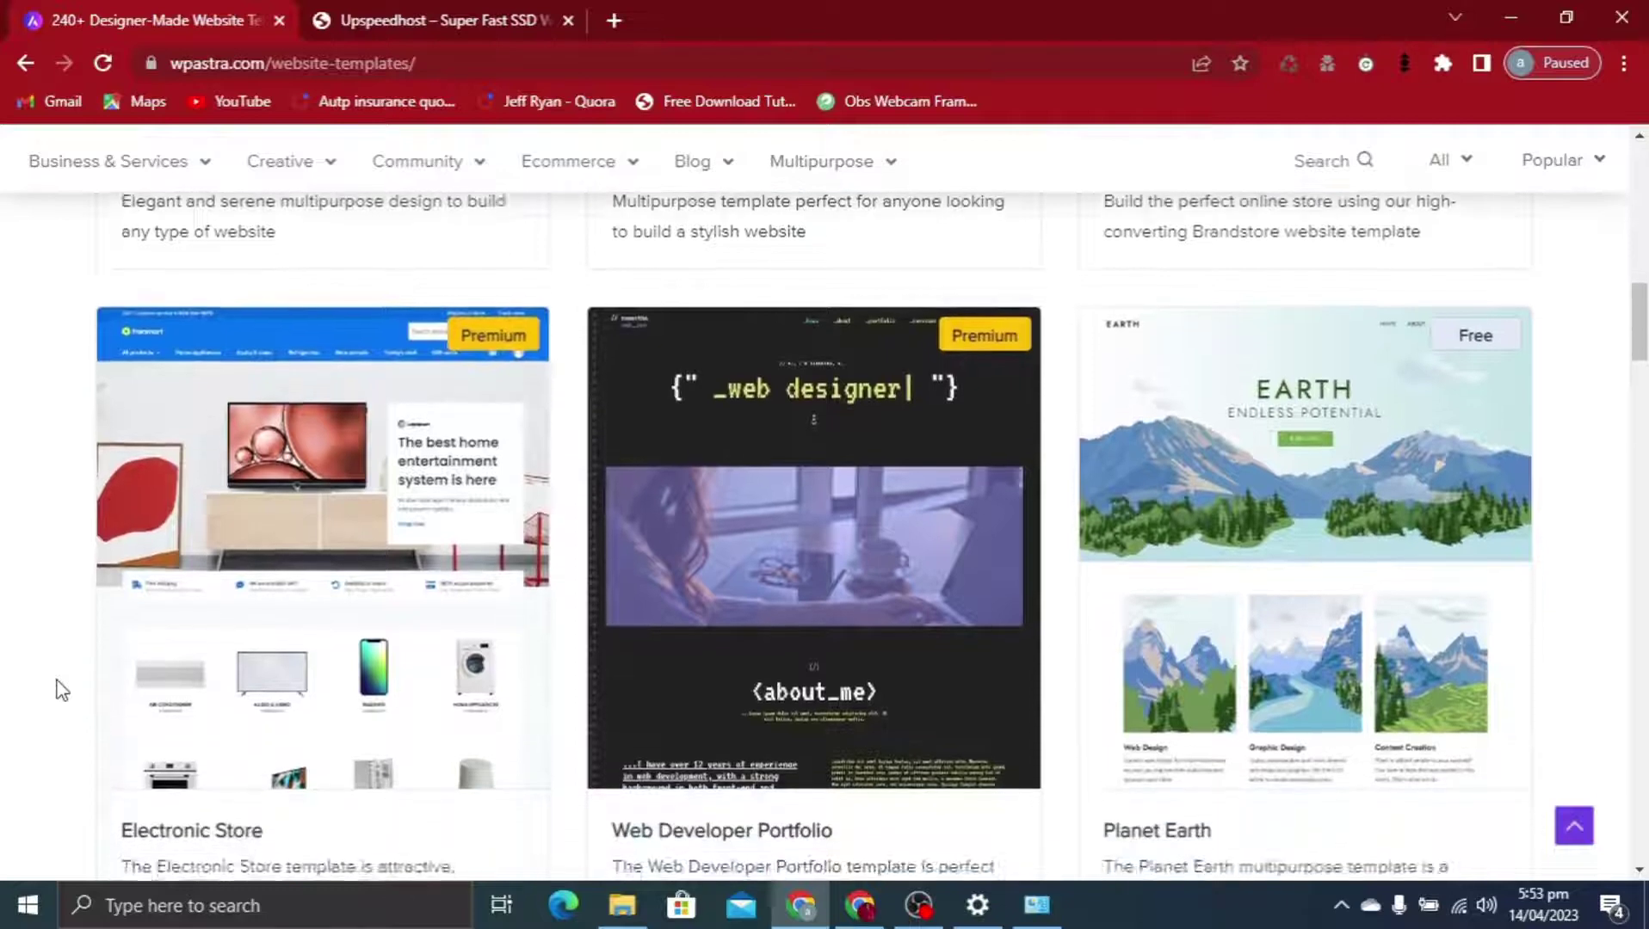
Close the Astra templates page and look through the Upspeedhost homepage down to the project registration section
key("ctrl+w")
scroll(329, 210, "down", 2)
scroll(336, 217, "down", 4)
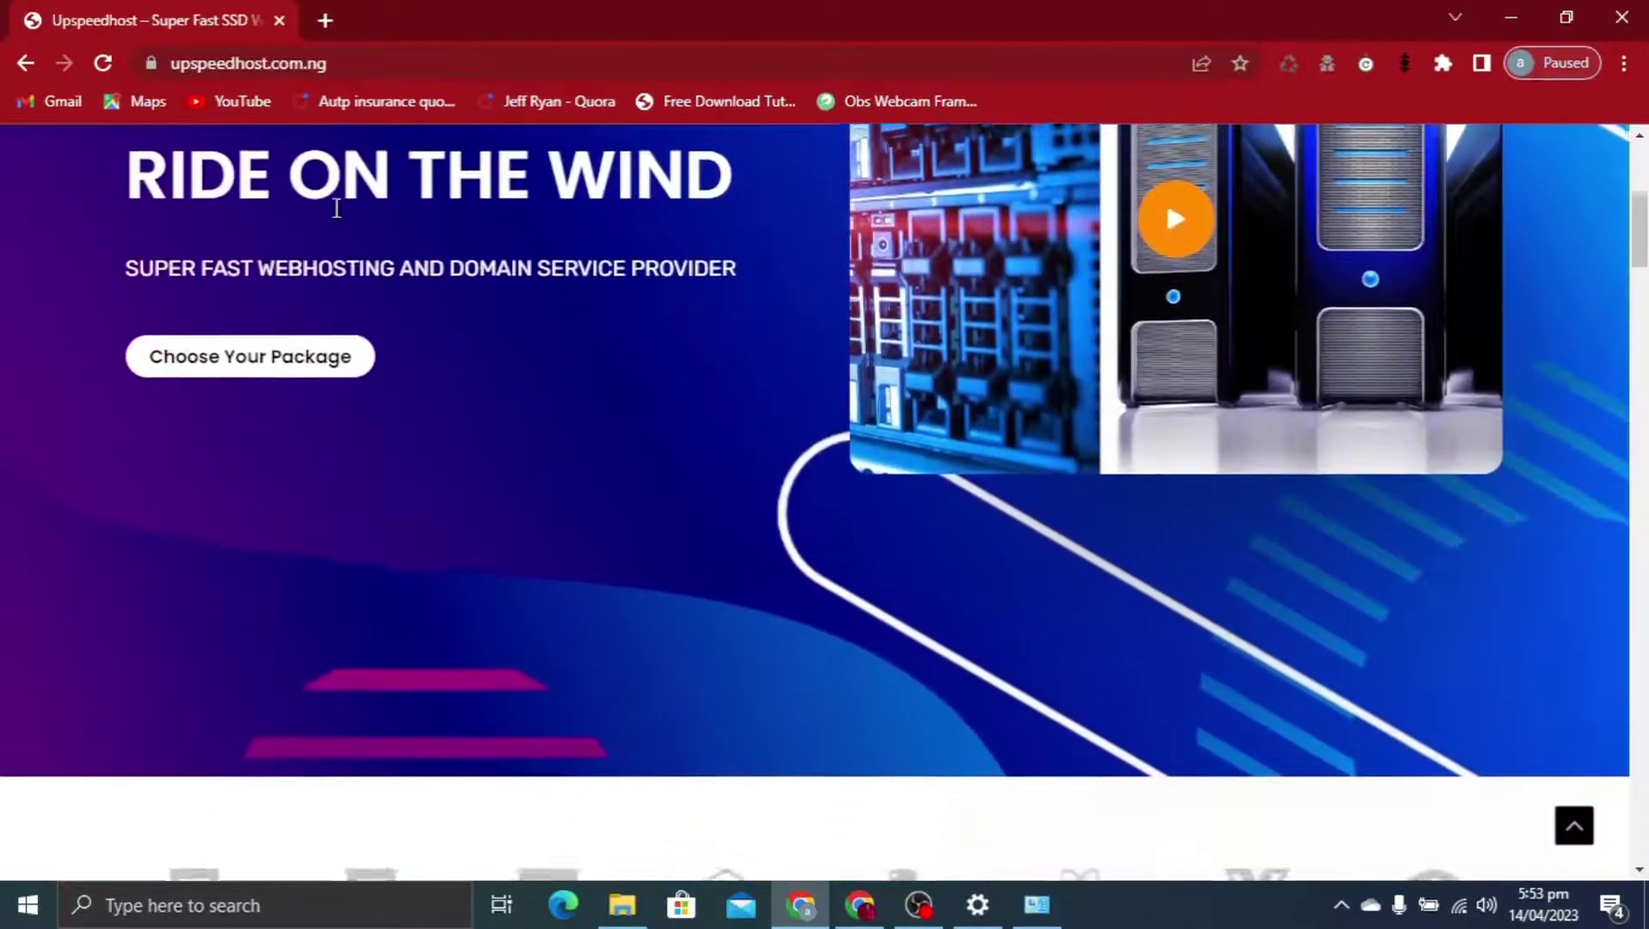
scroll(338, 217, "down", 4)
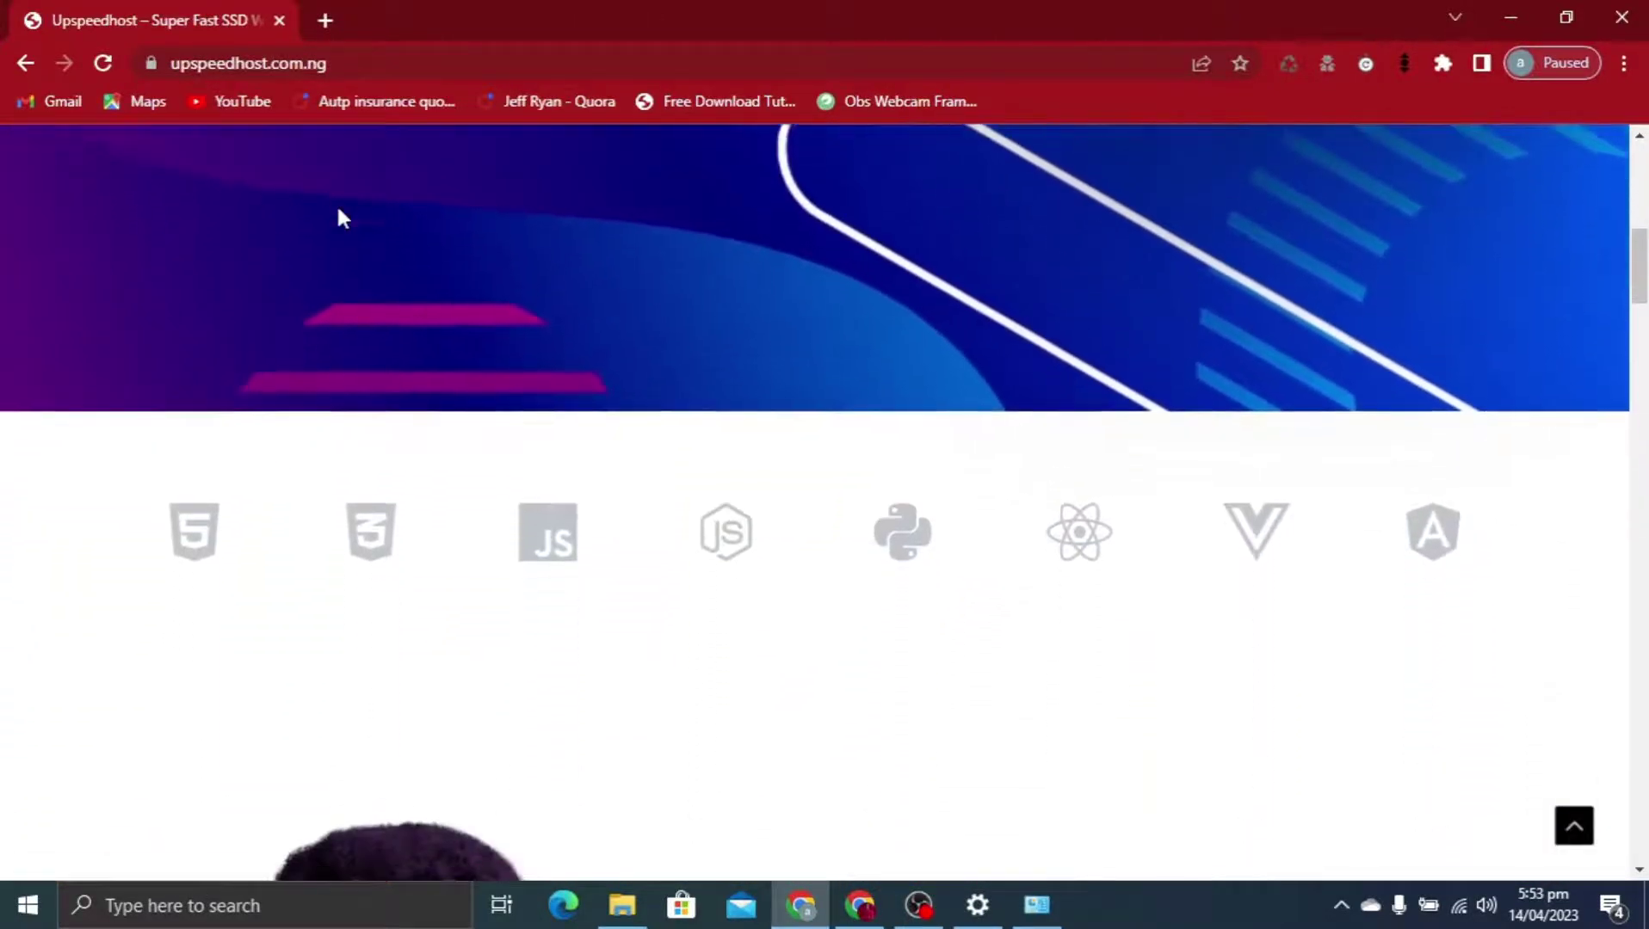
scroll(344, 217, "down", 4)
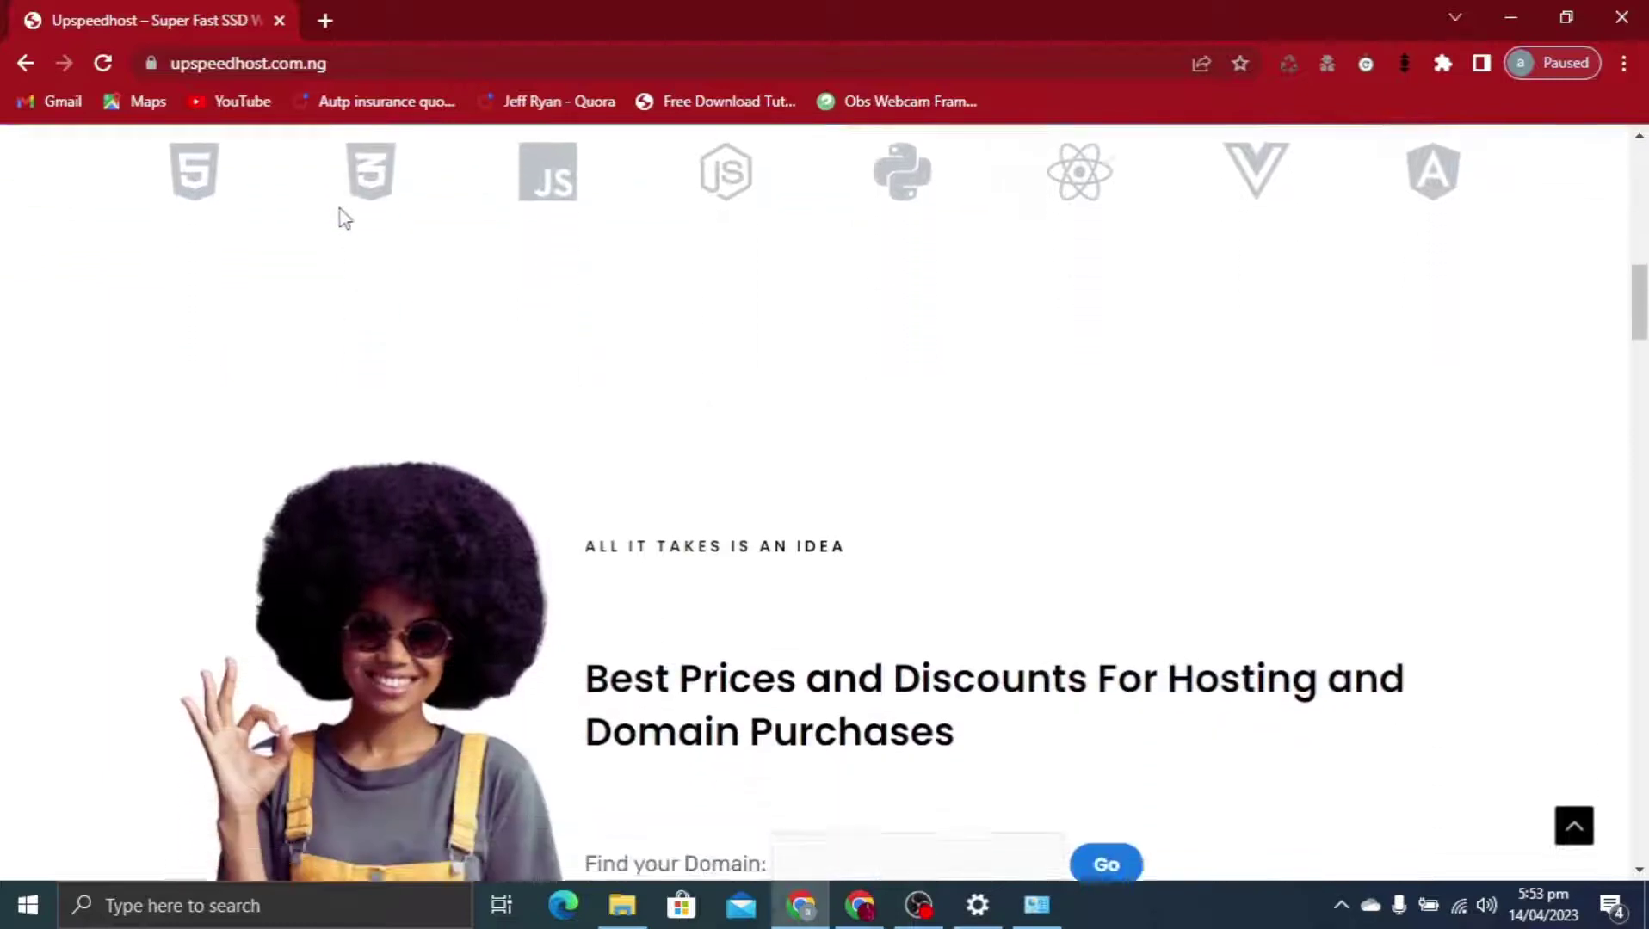
scroll(344, 220, "down", 4)
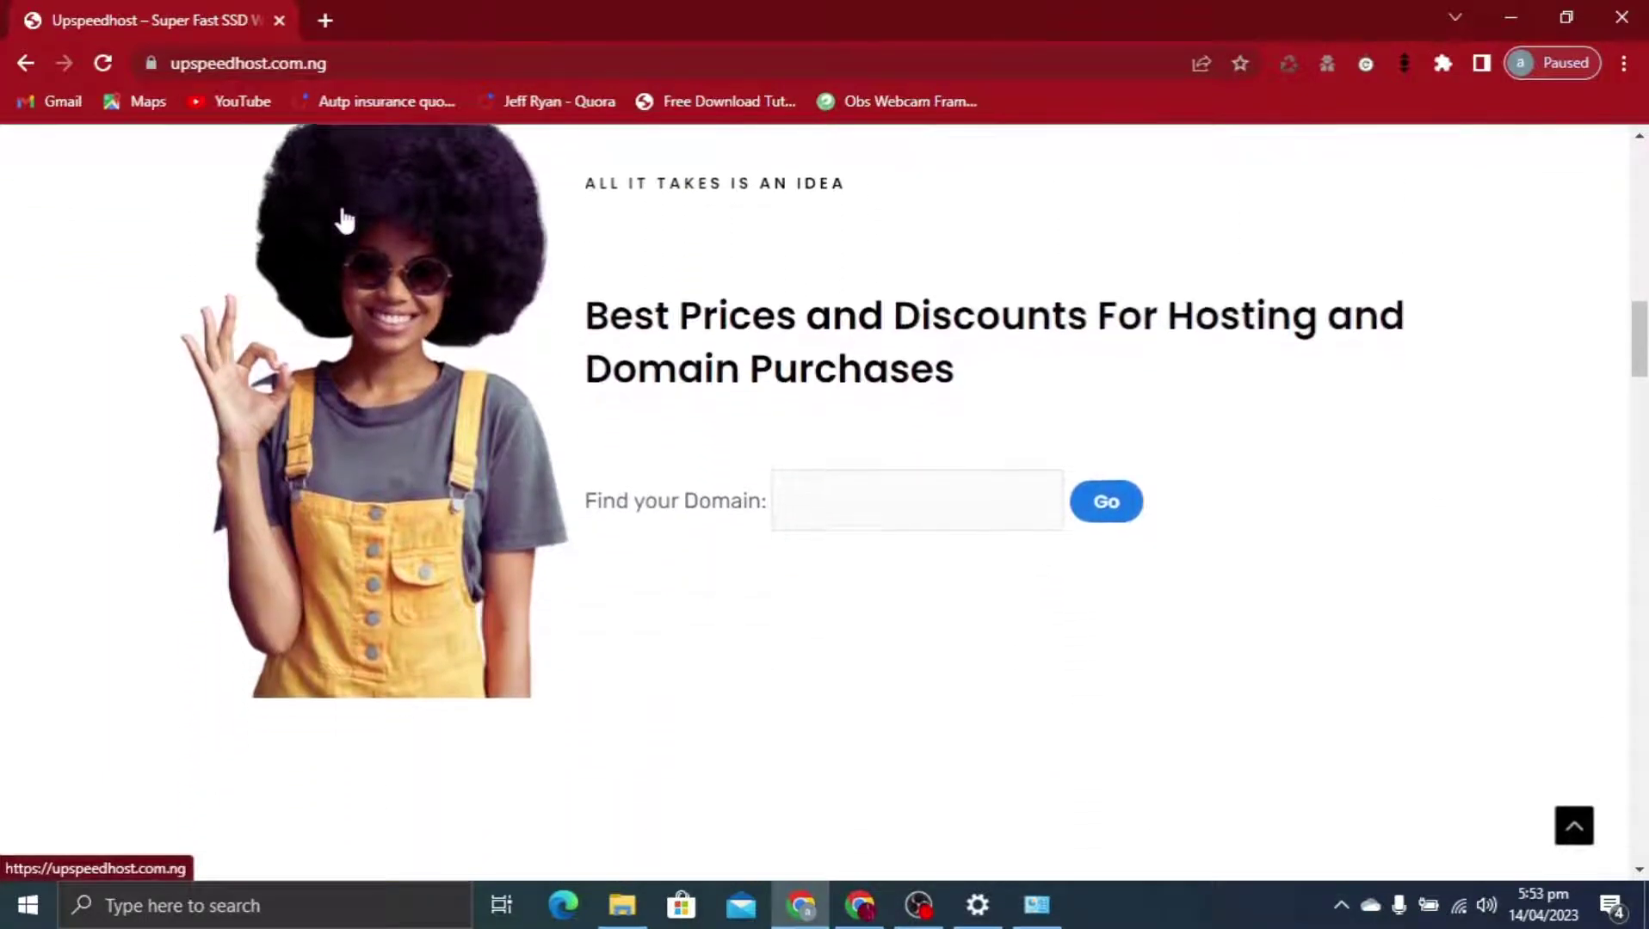
scroll(344, 219, "down", 4)
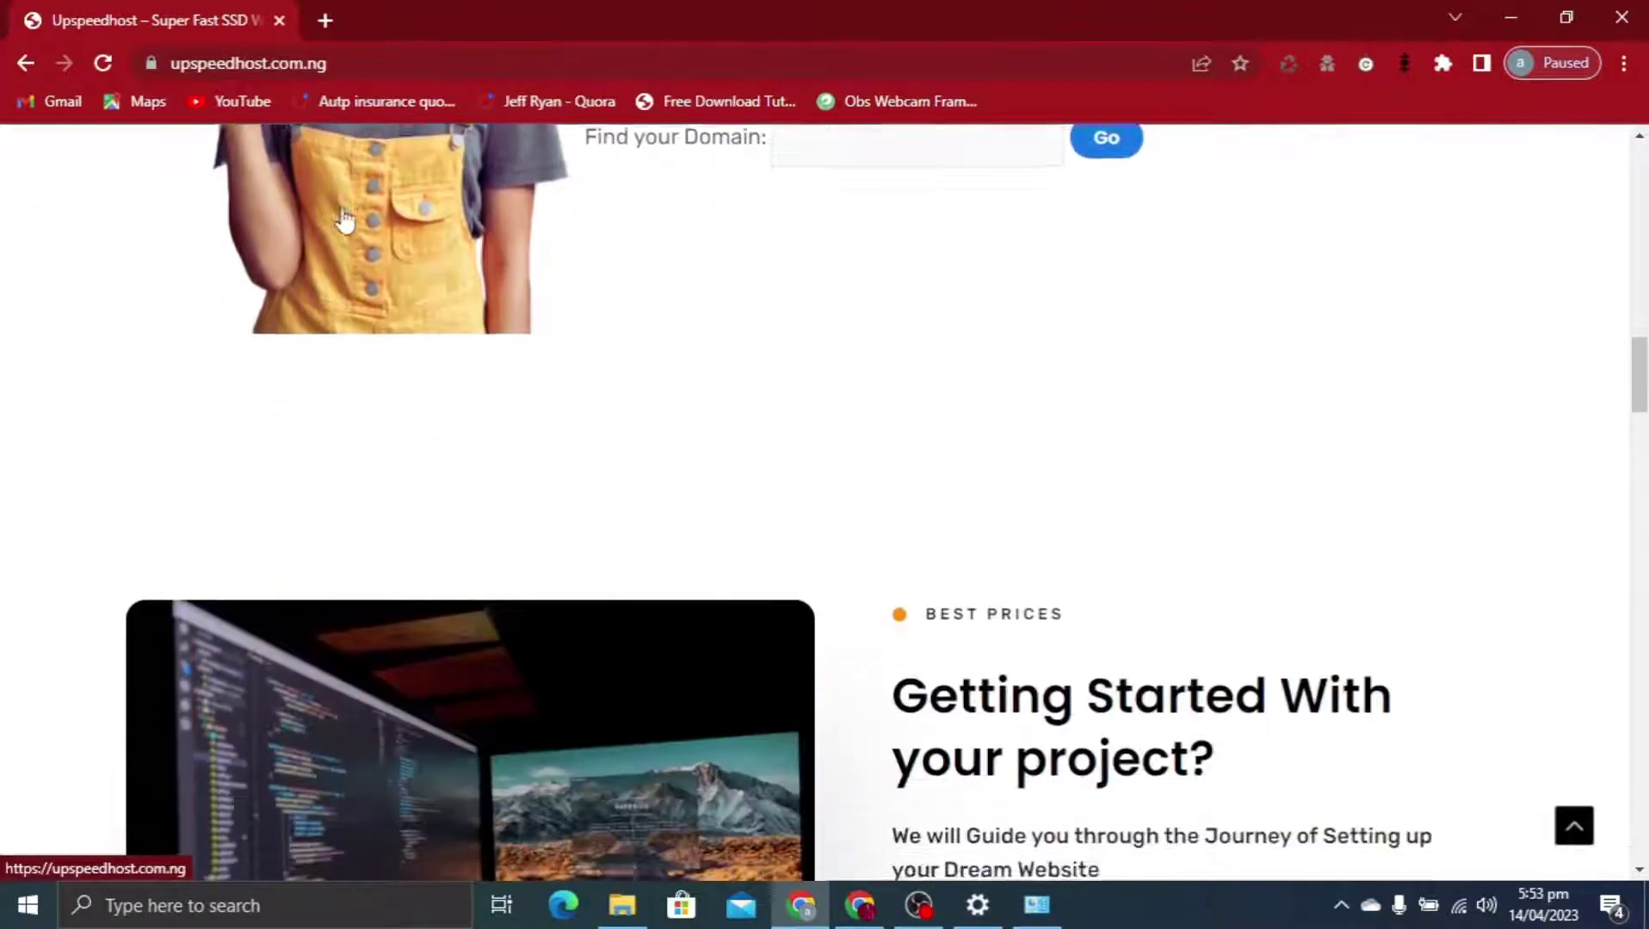
scroll(344, 217, "down", 4)
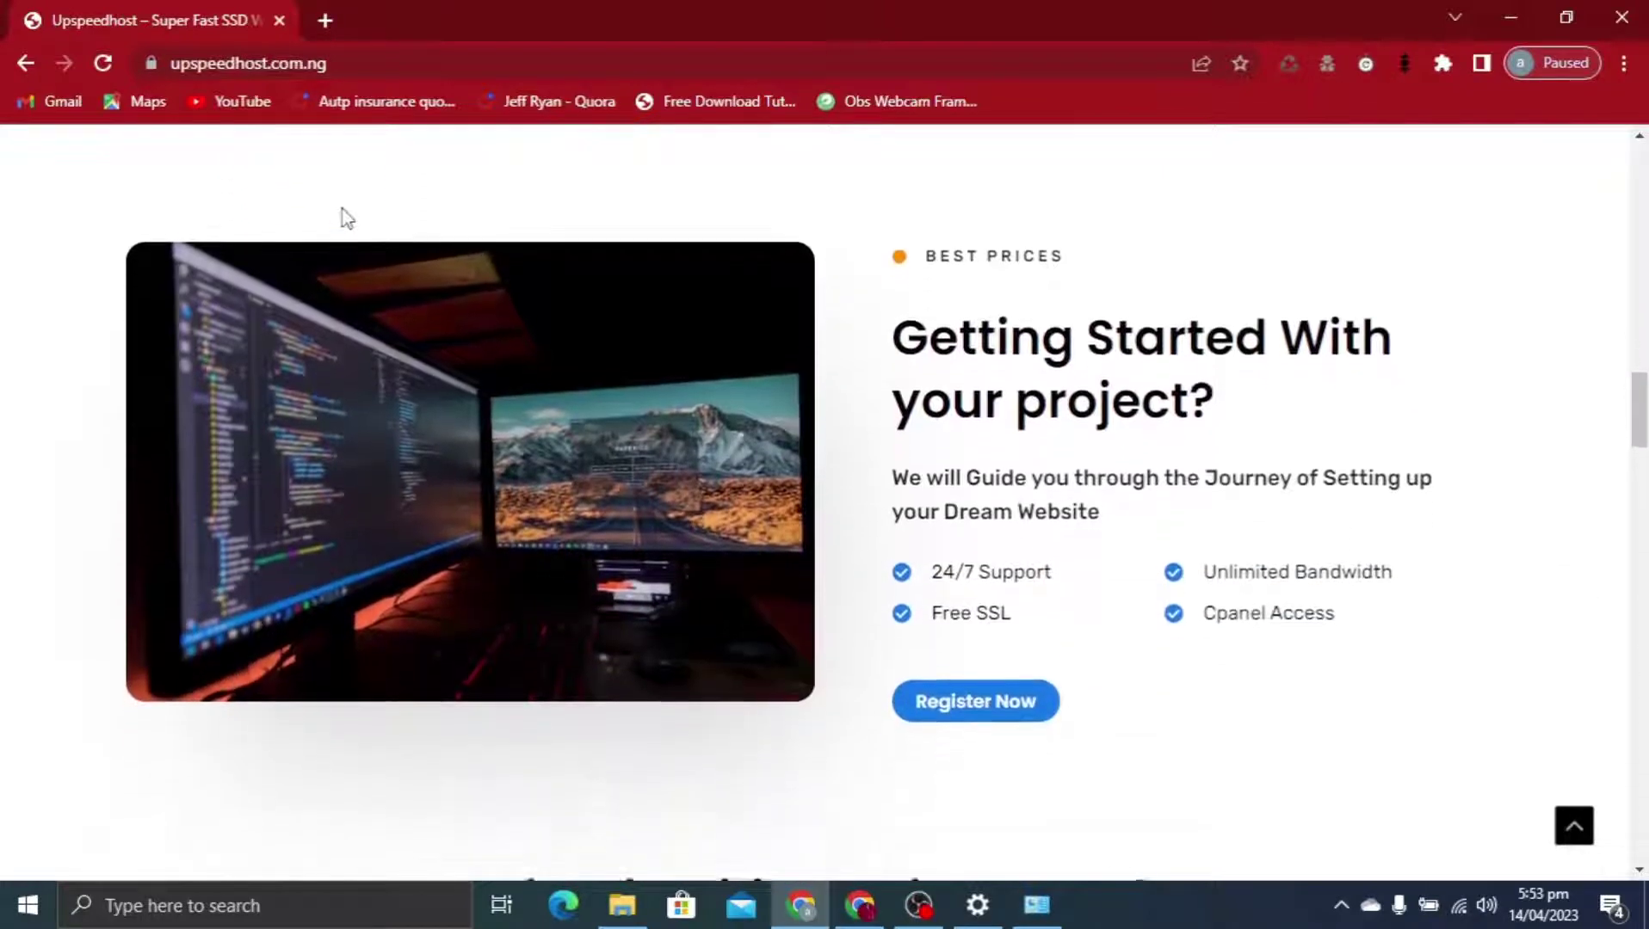
scroll(343, 217, "down", 1)
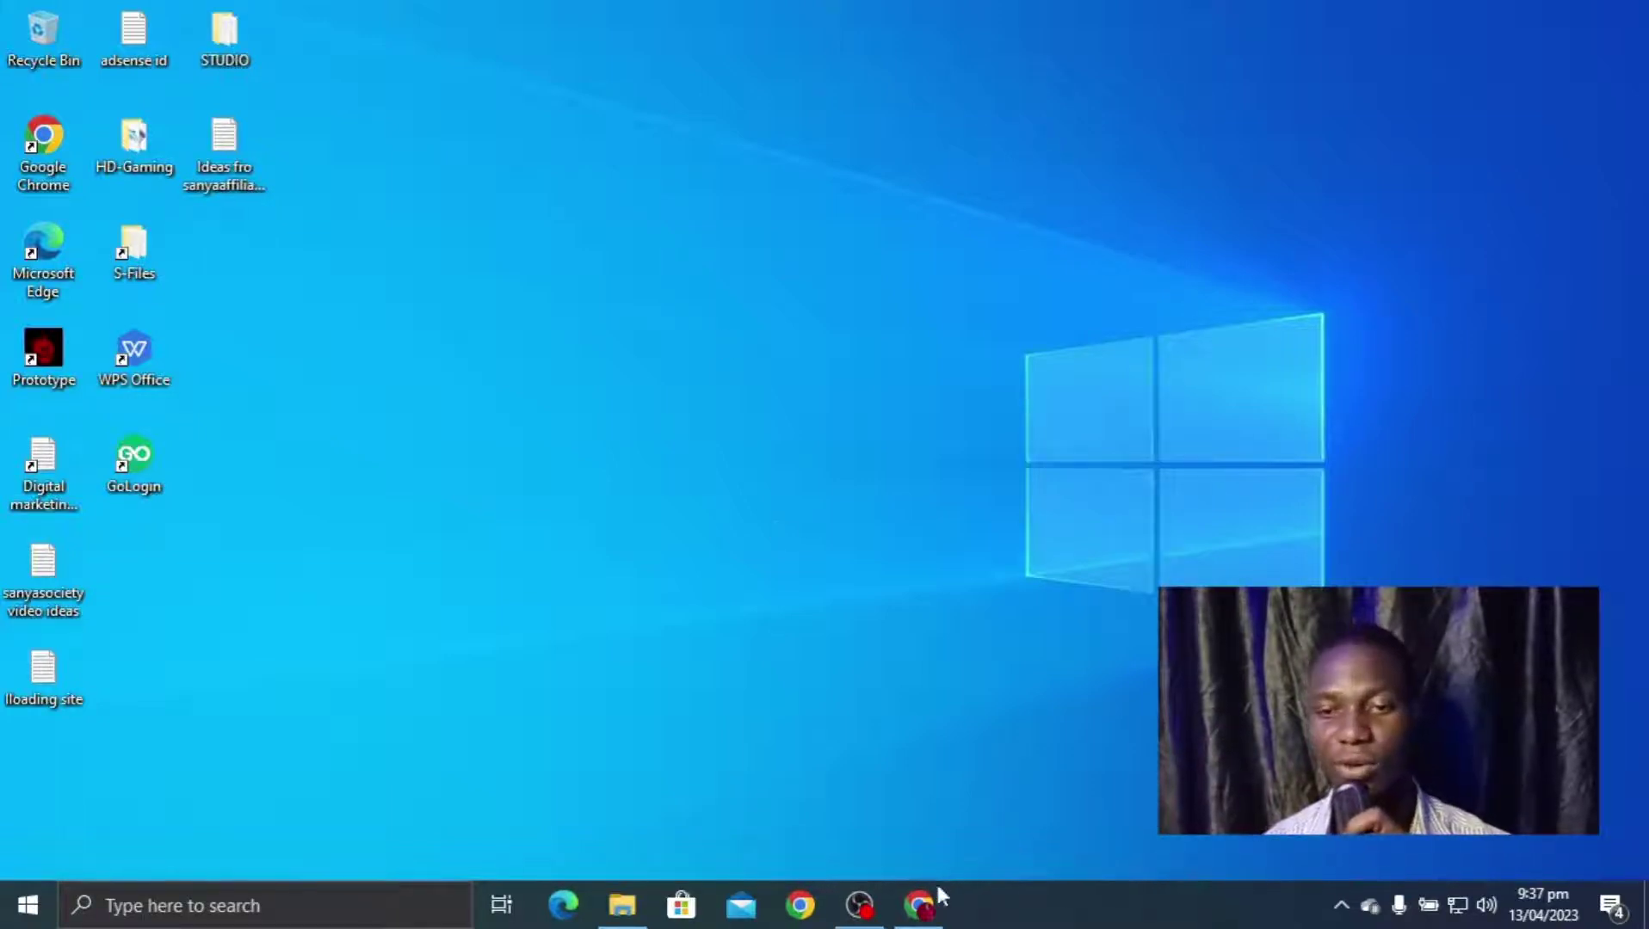
Switch to Google Chrome and open a new browser window under the agbooksstore profile
mouse_move(904, 923)
left_click(905, 865)
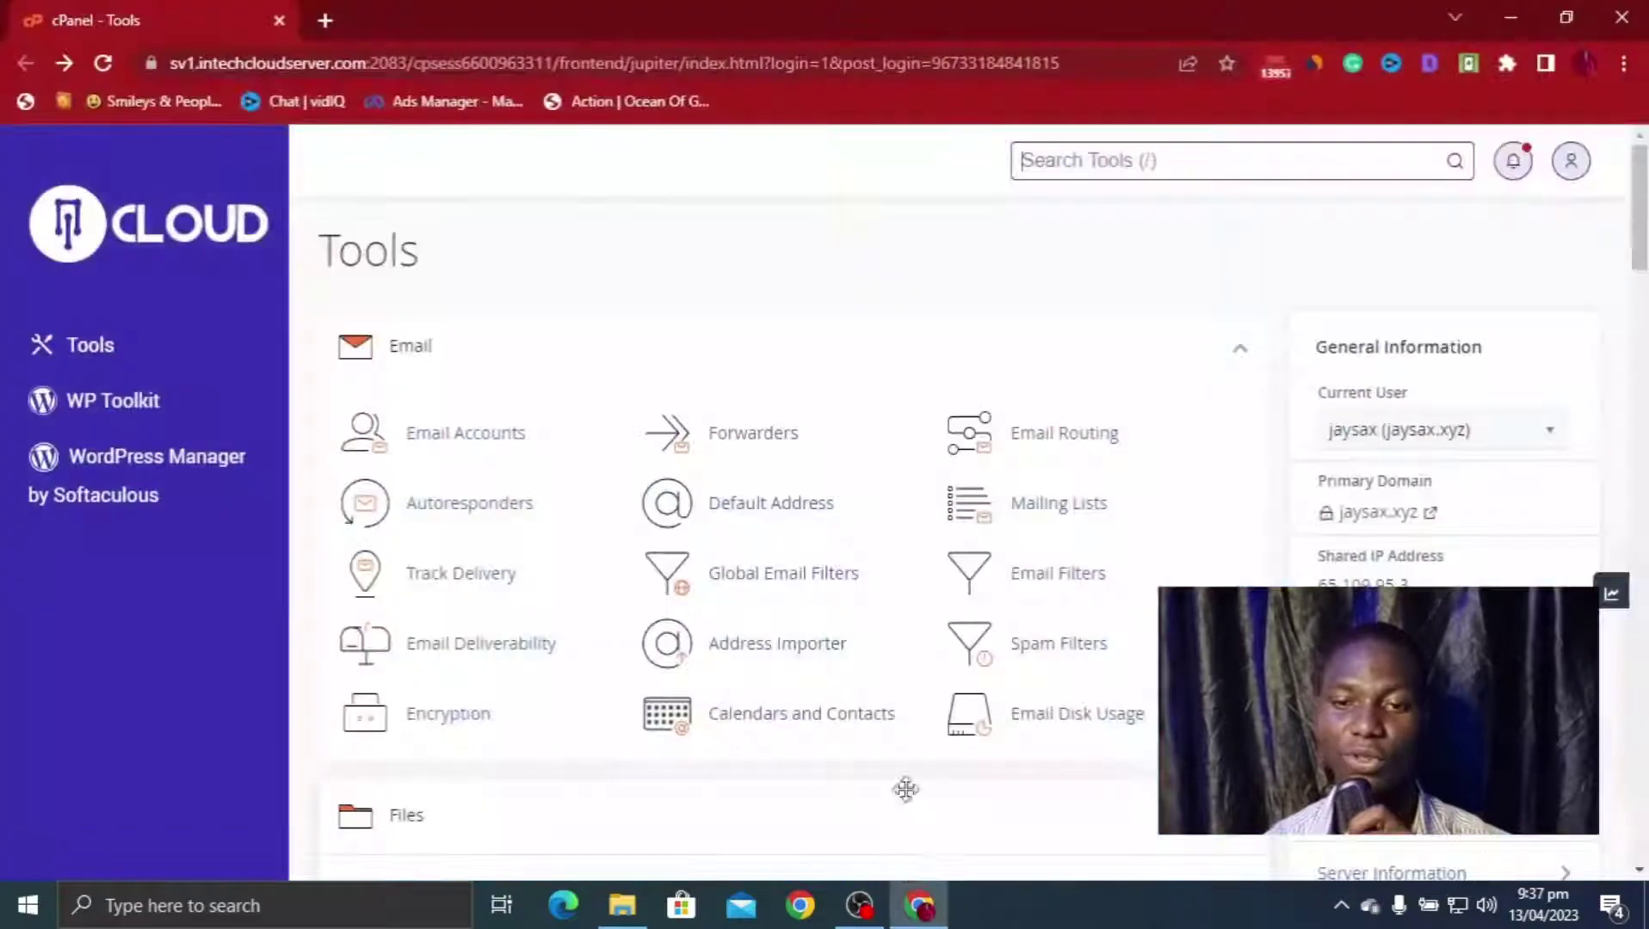
left_click(1586, 62)
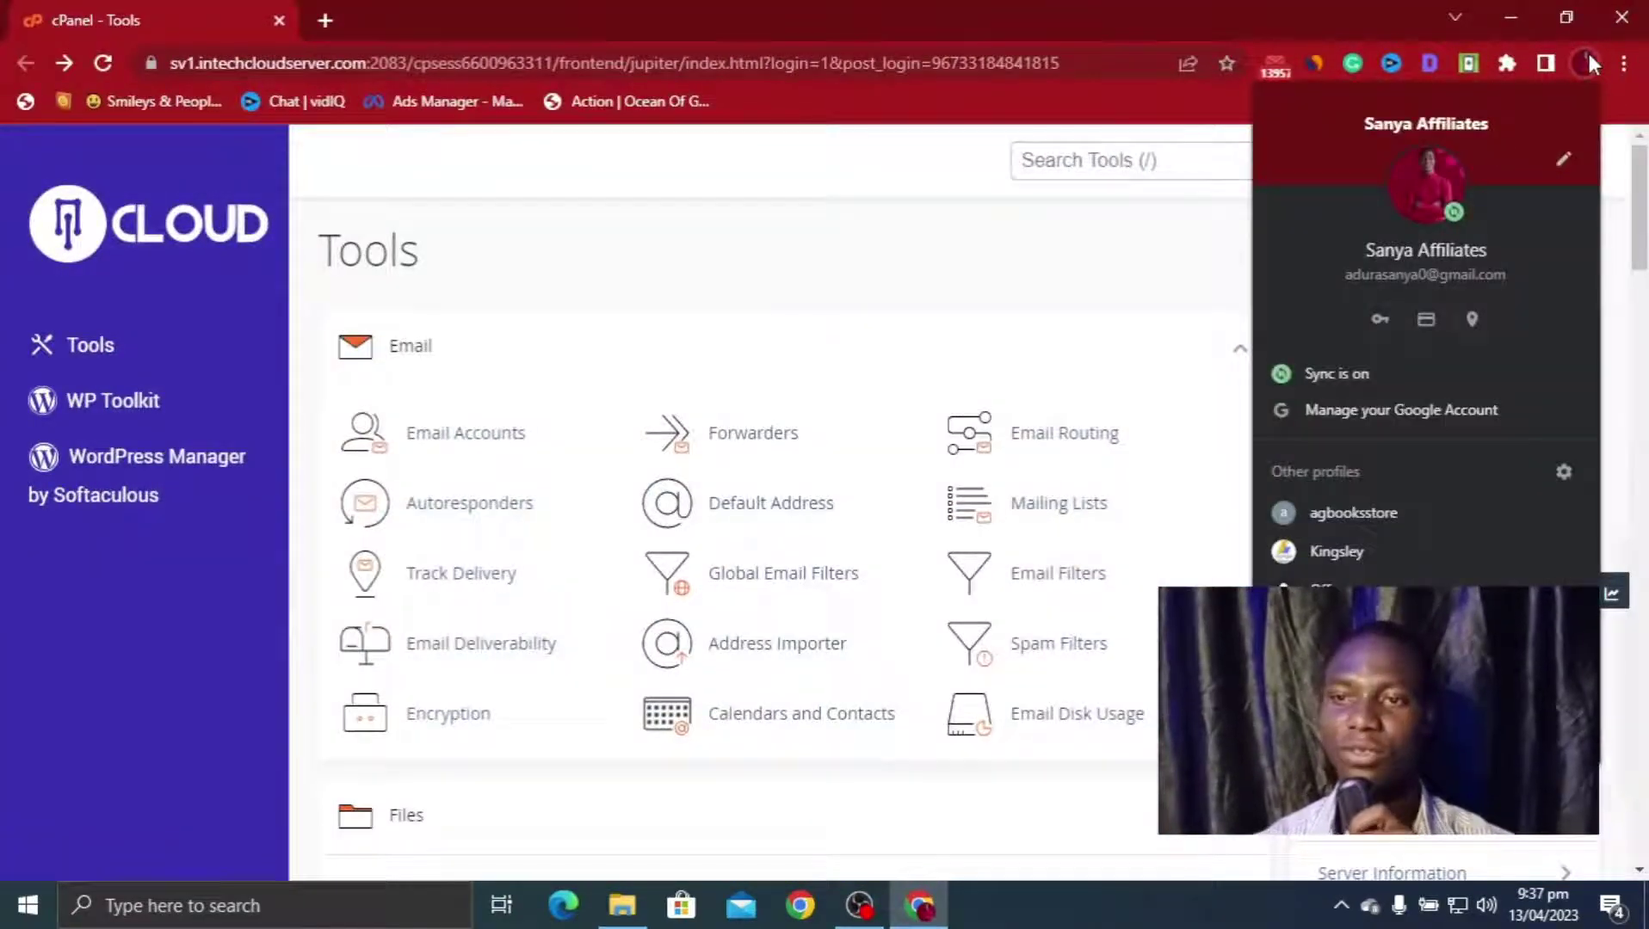
left_click(1368, 513)
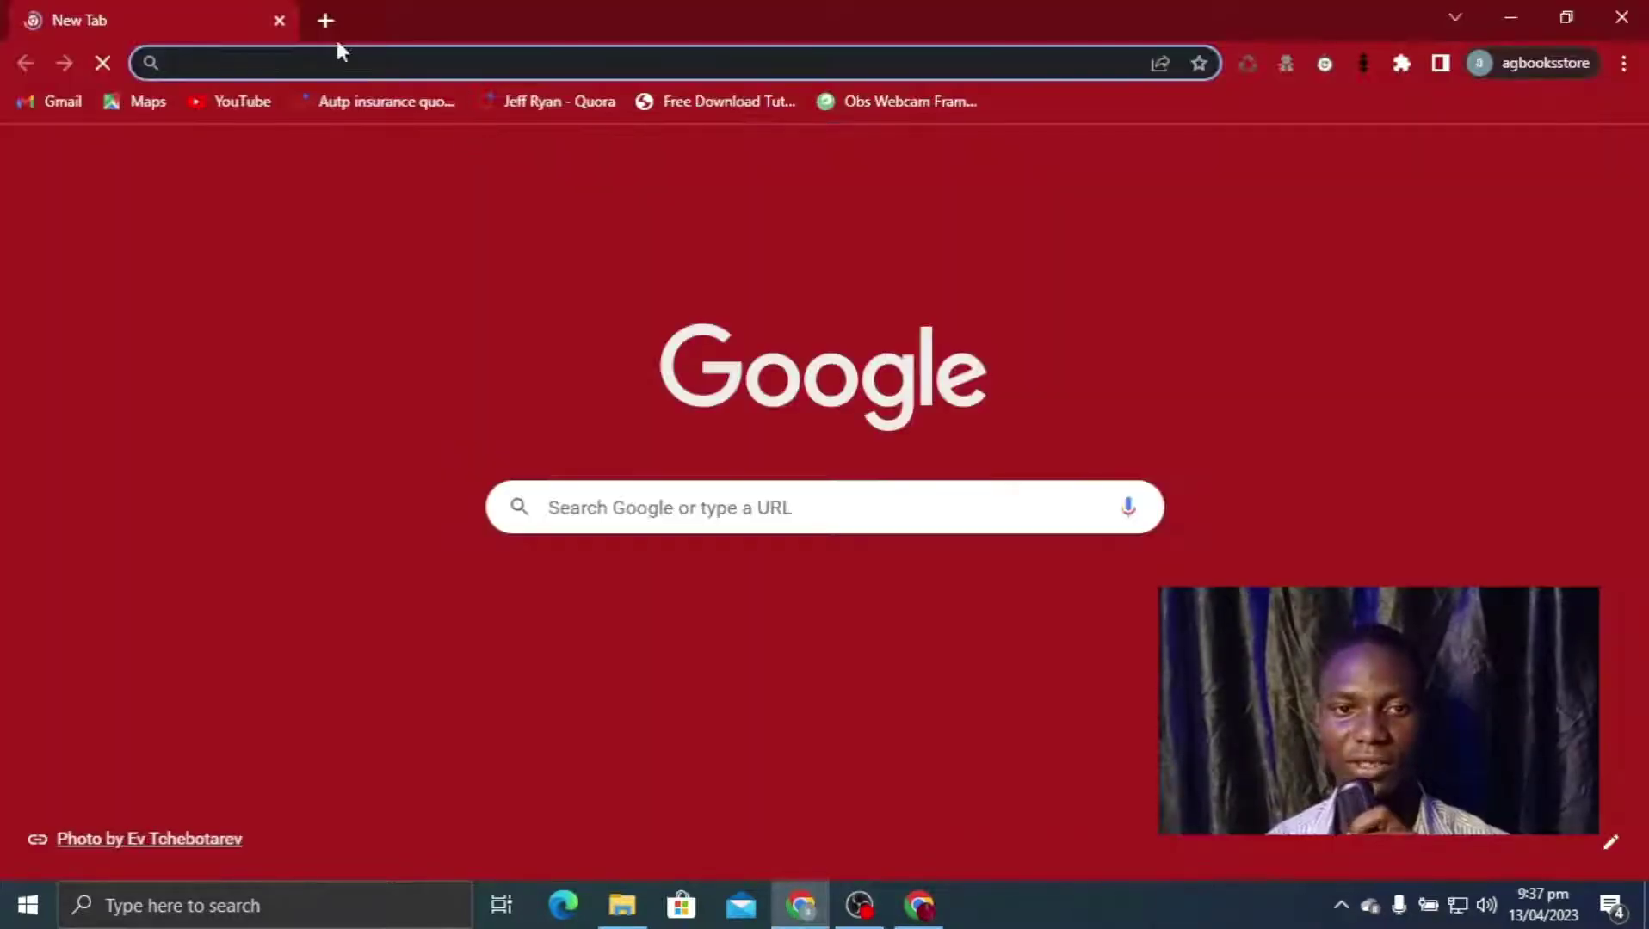
Go to the web hosting site upspeedhost.com.ng
type("ups")
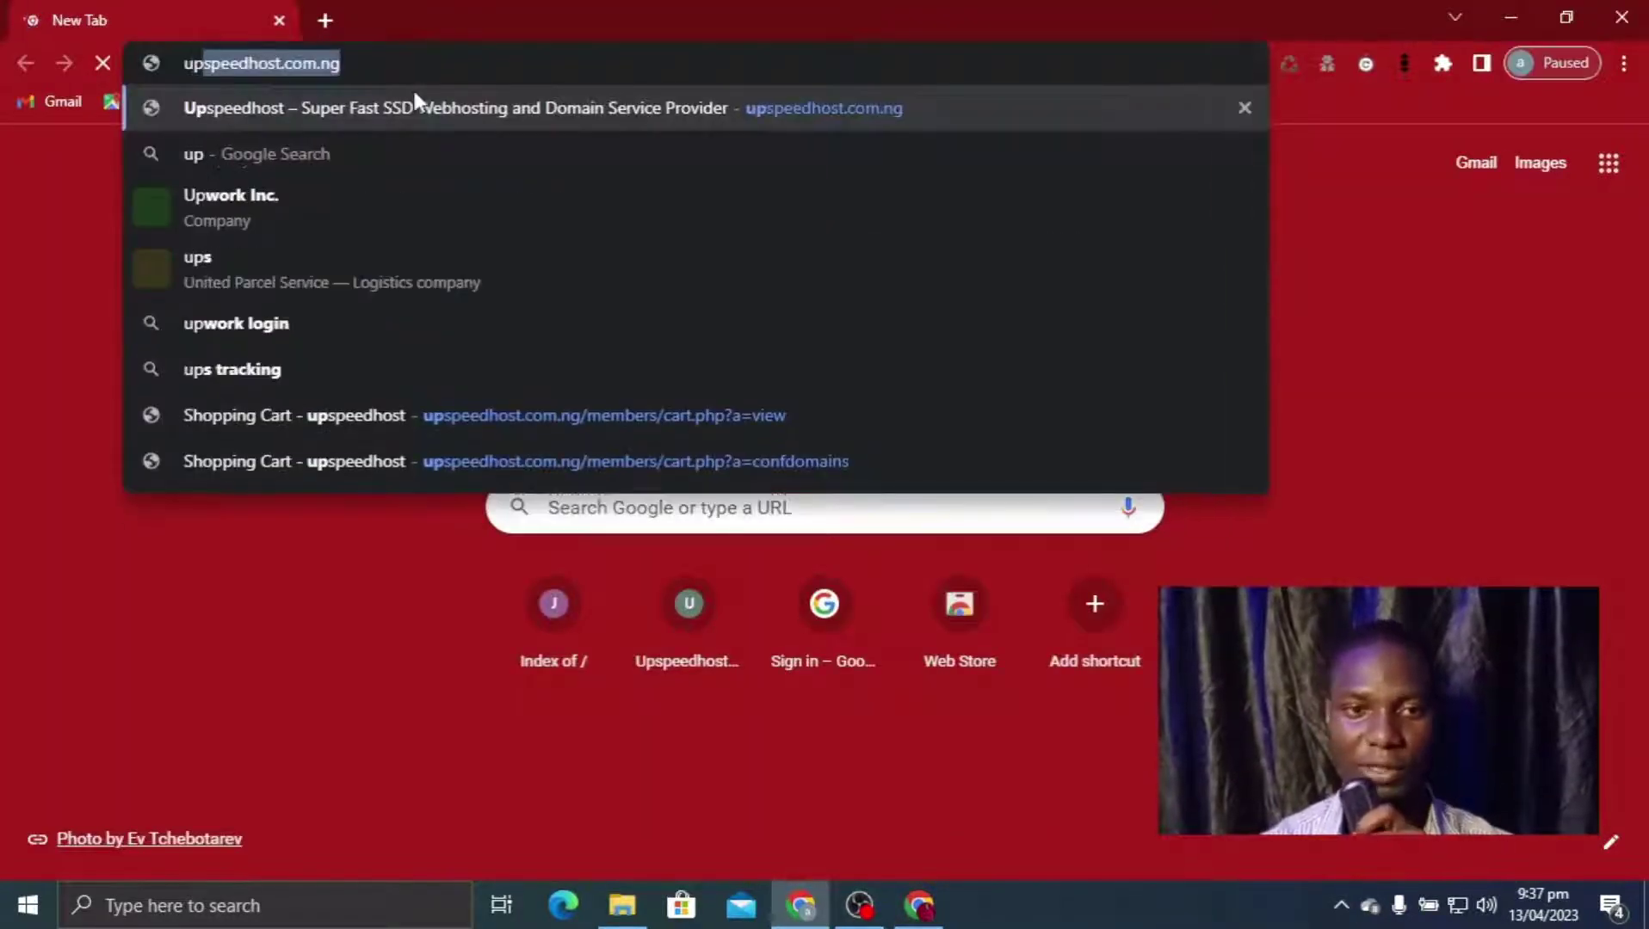
type("peed")
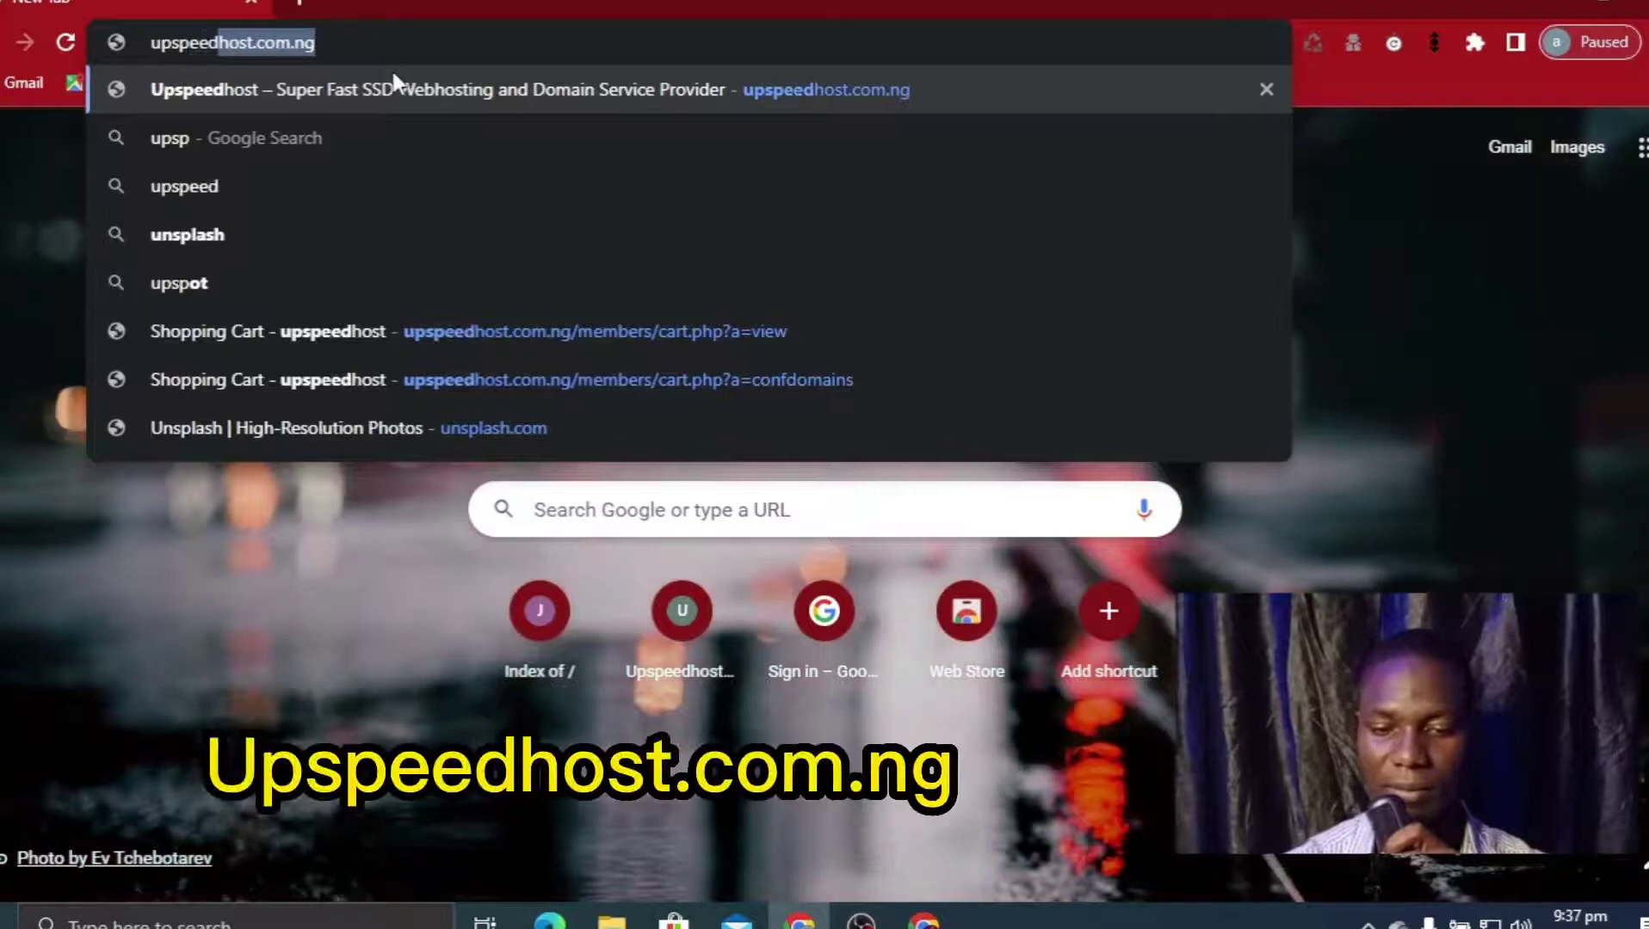
type("host")
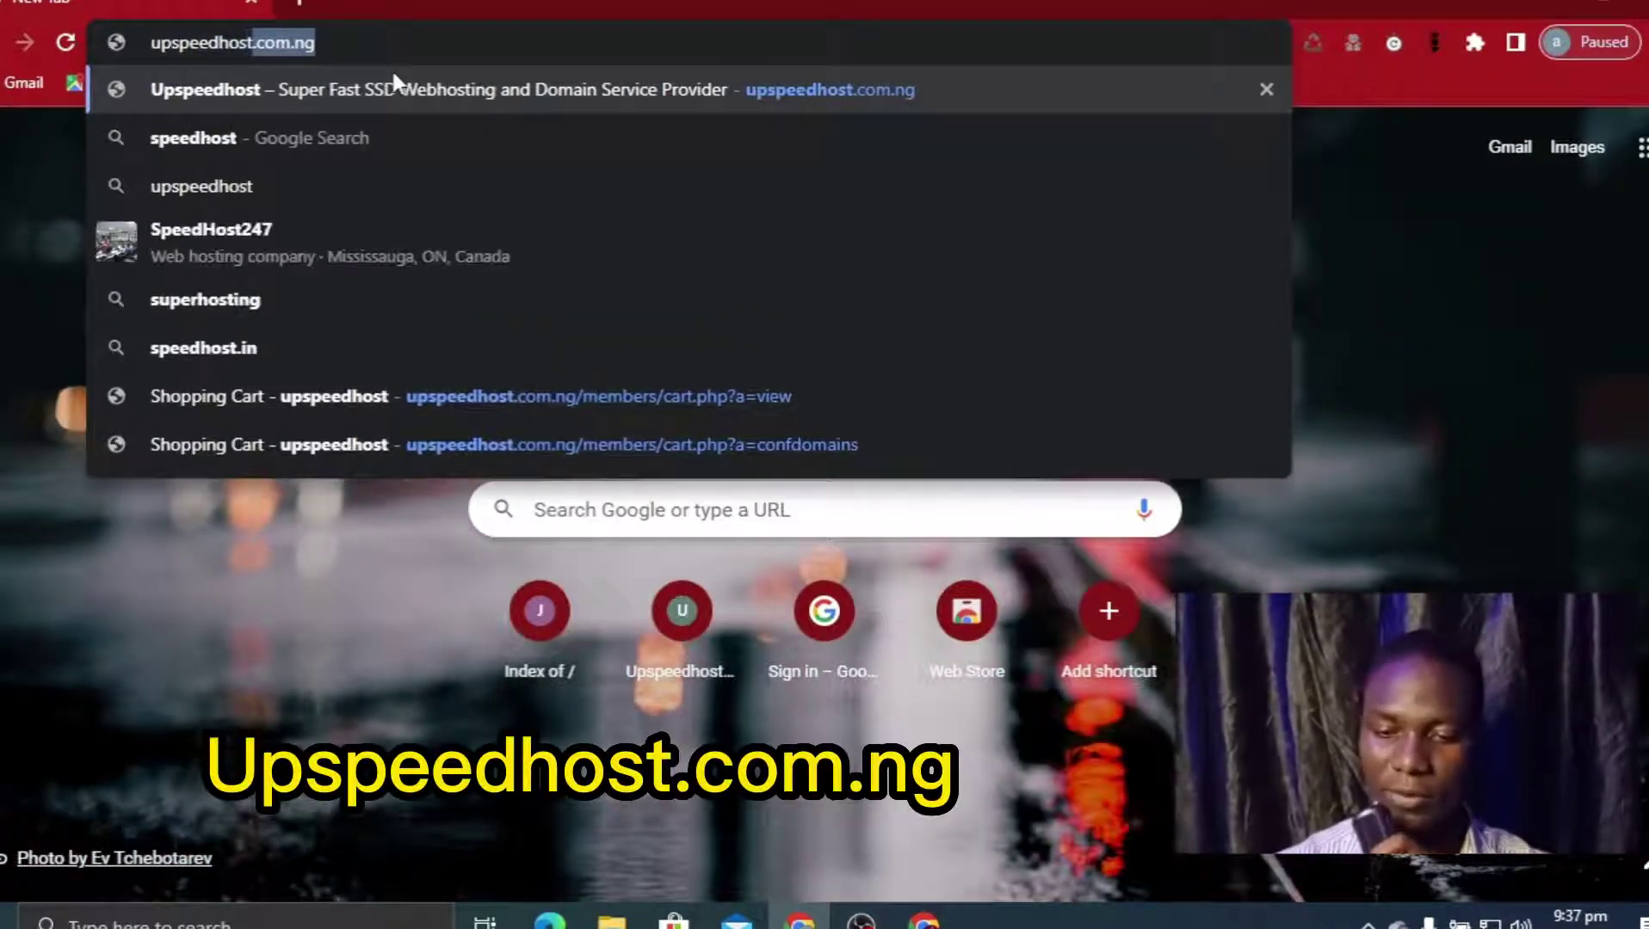
type(".com.")
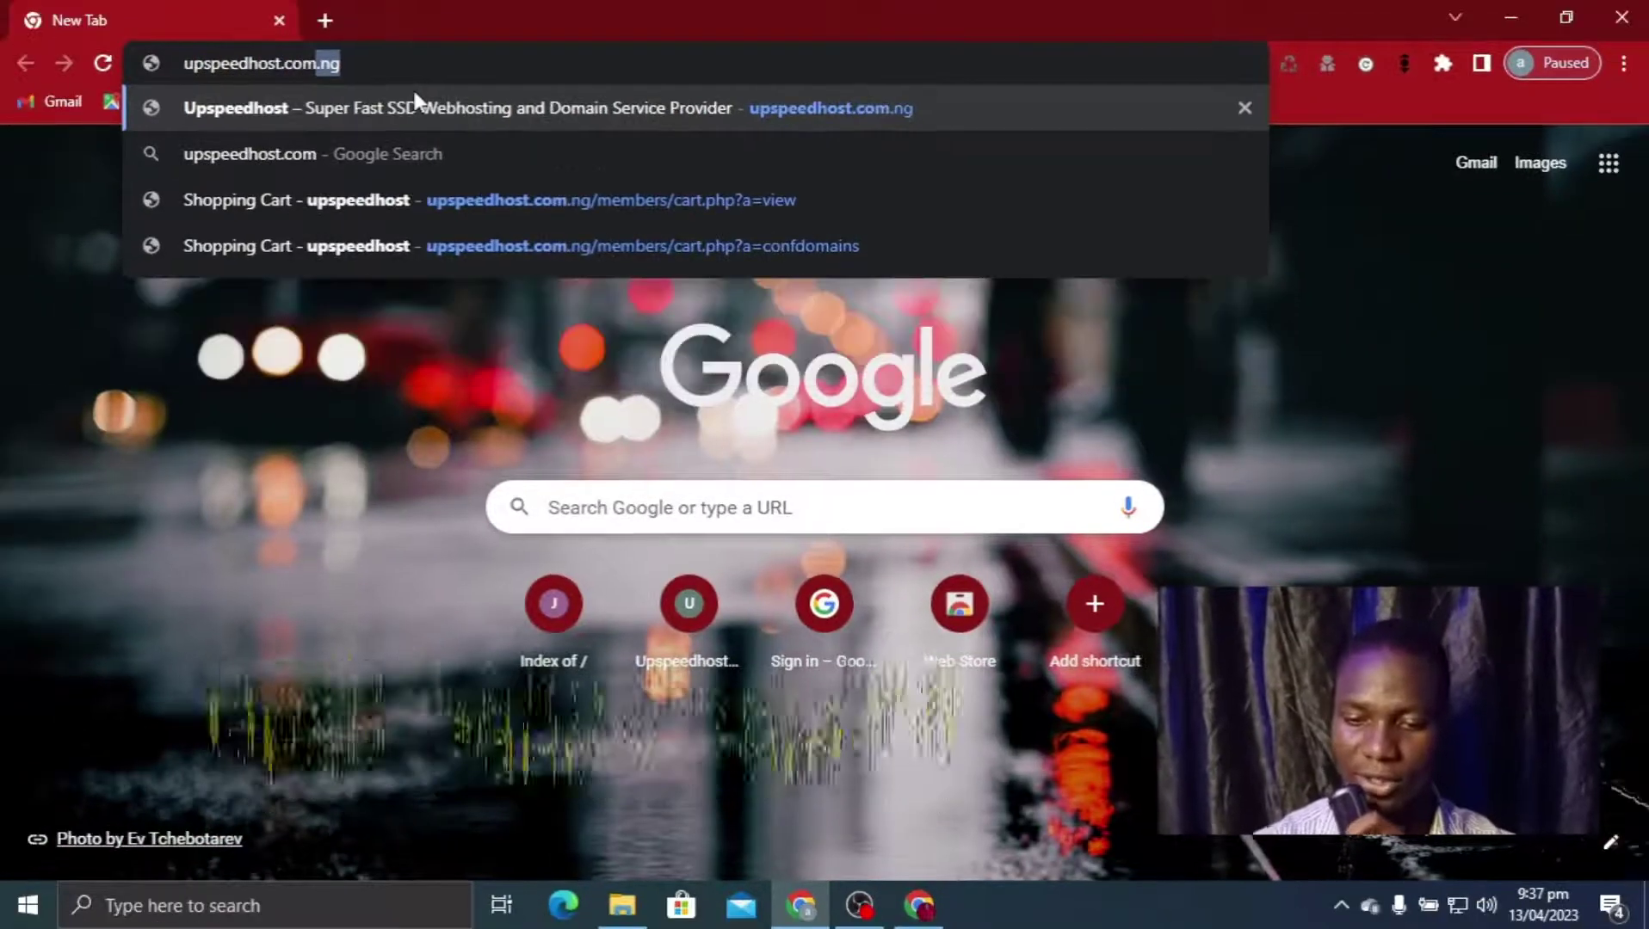
type("ng")
key("Return")
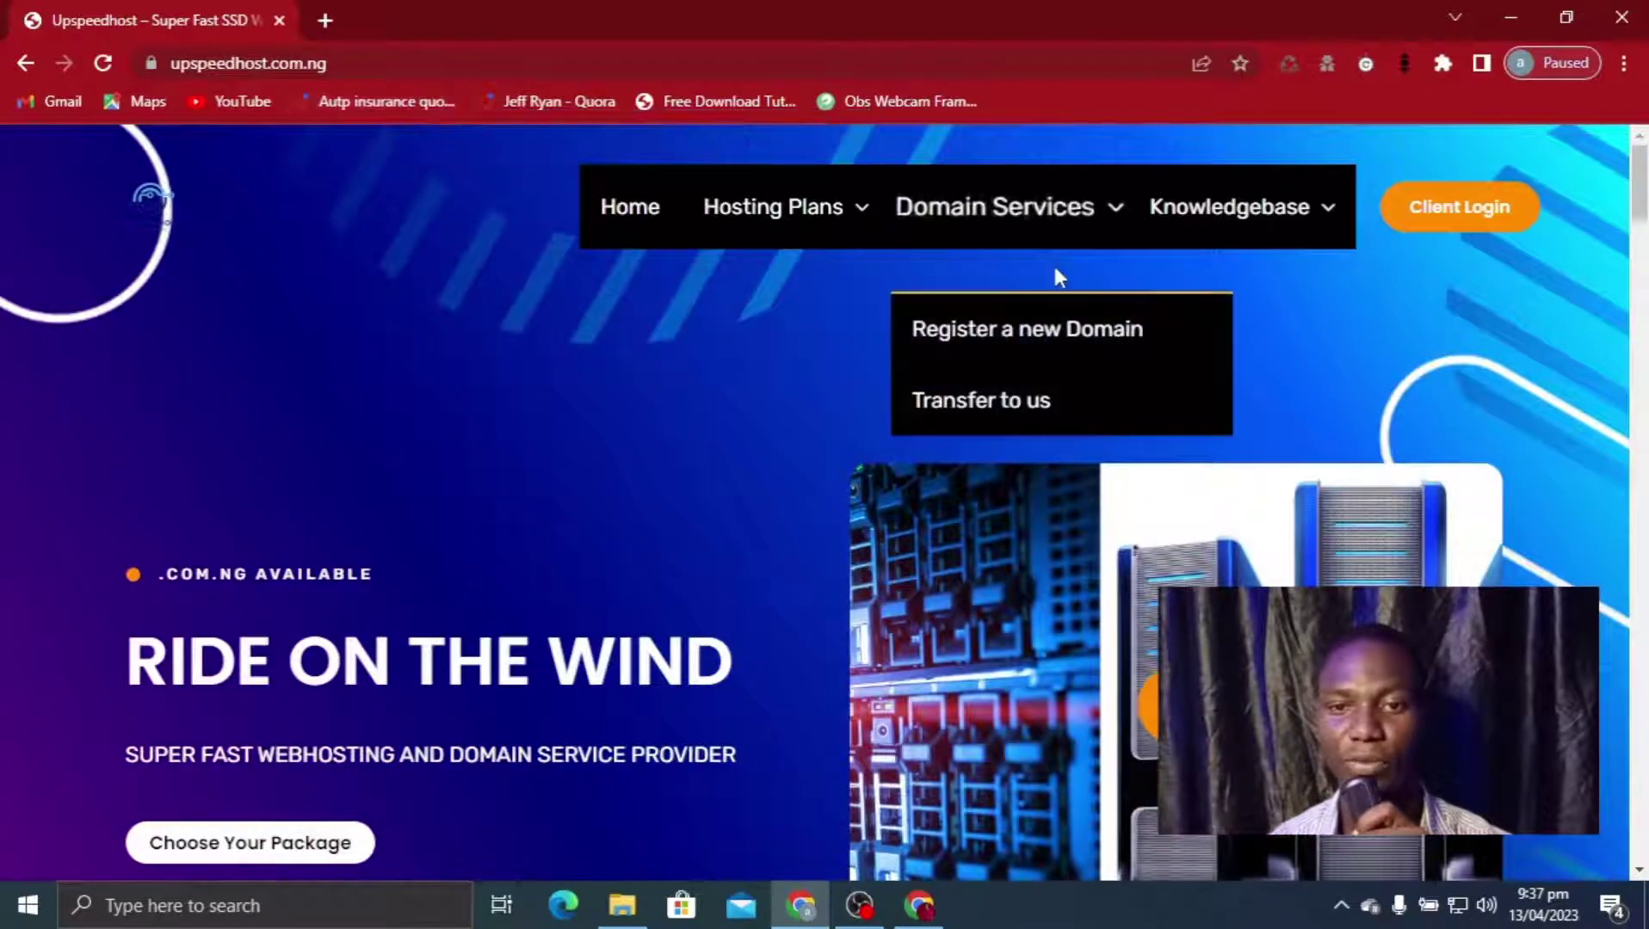
Examine the site's hosting plan, domain service and knowledgebase options, and look over the homepage down to the domain finder
mouse_move(799, 236)
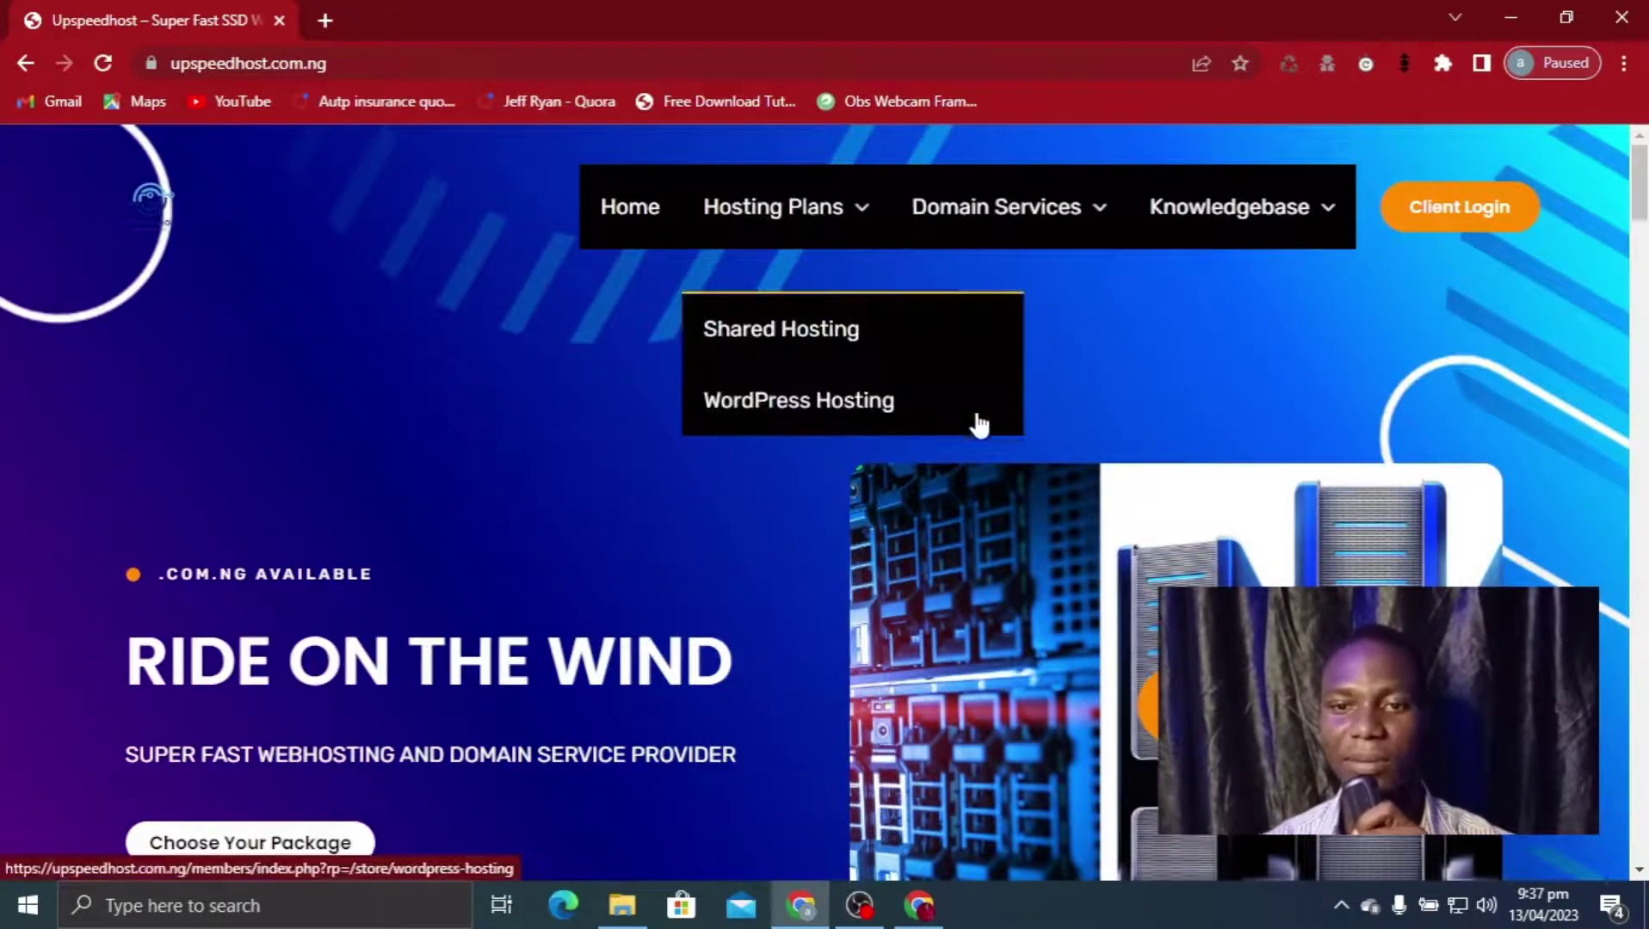
scroll(1019, 455, "down", 1)
scroll(1019, 454, "up", 1)
mouse_move(854, 207)
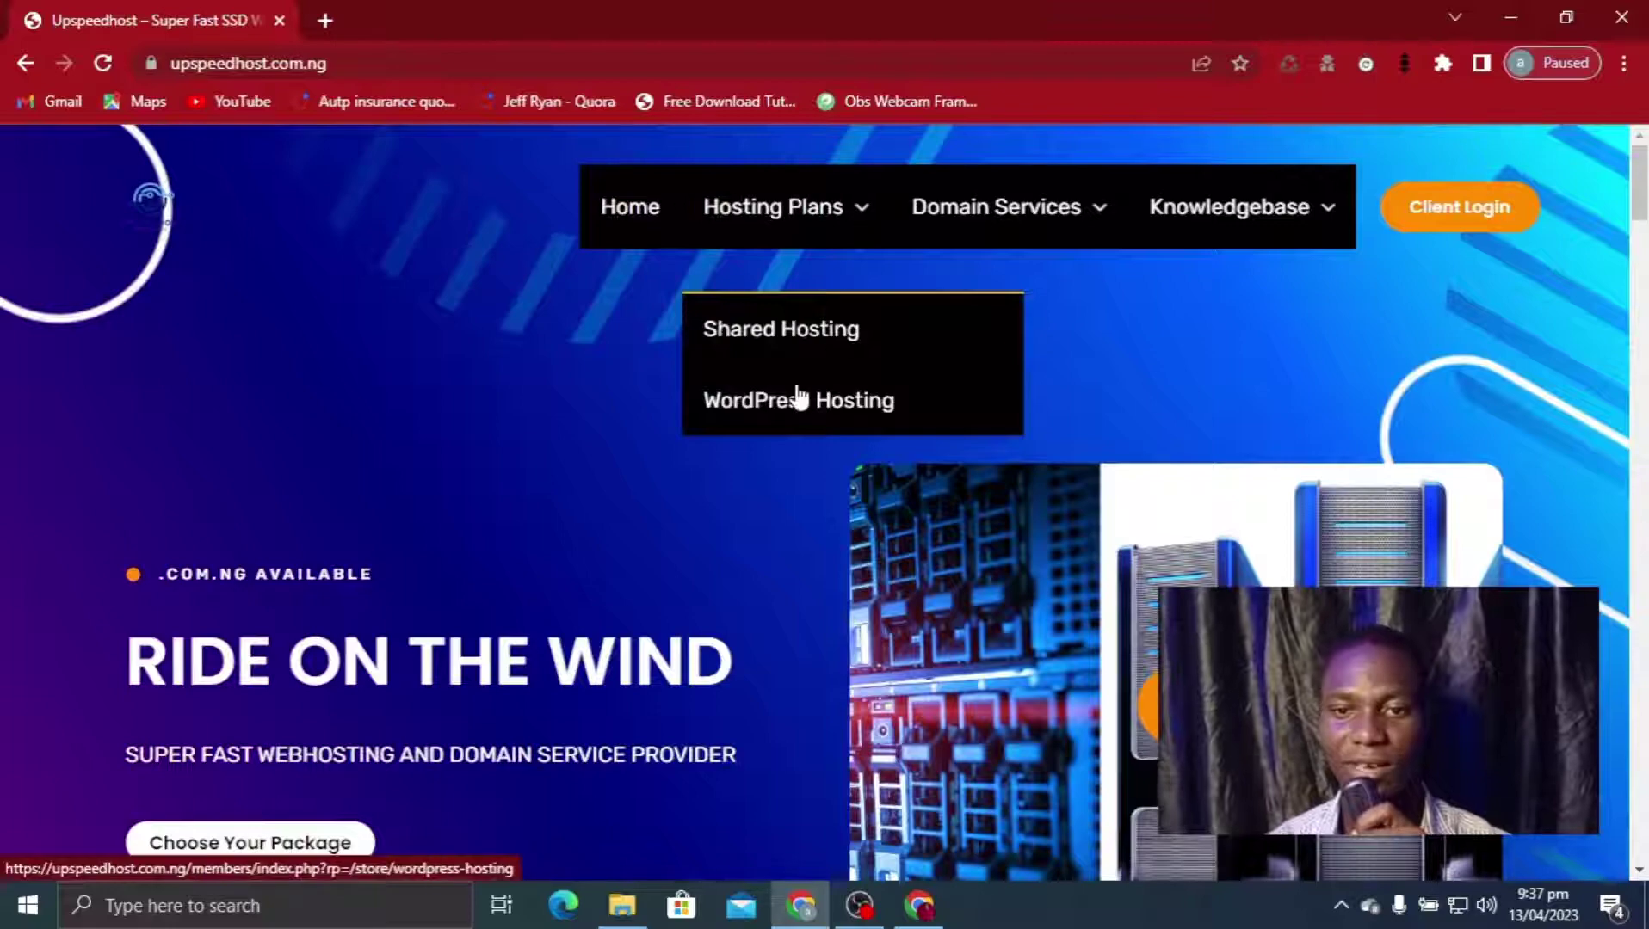
mouse_move(1178, 235)
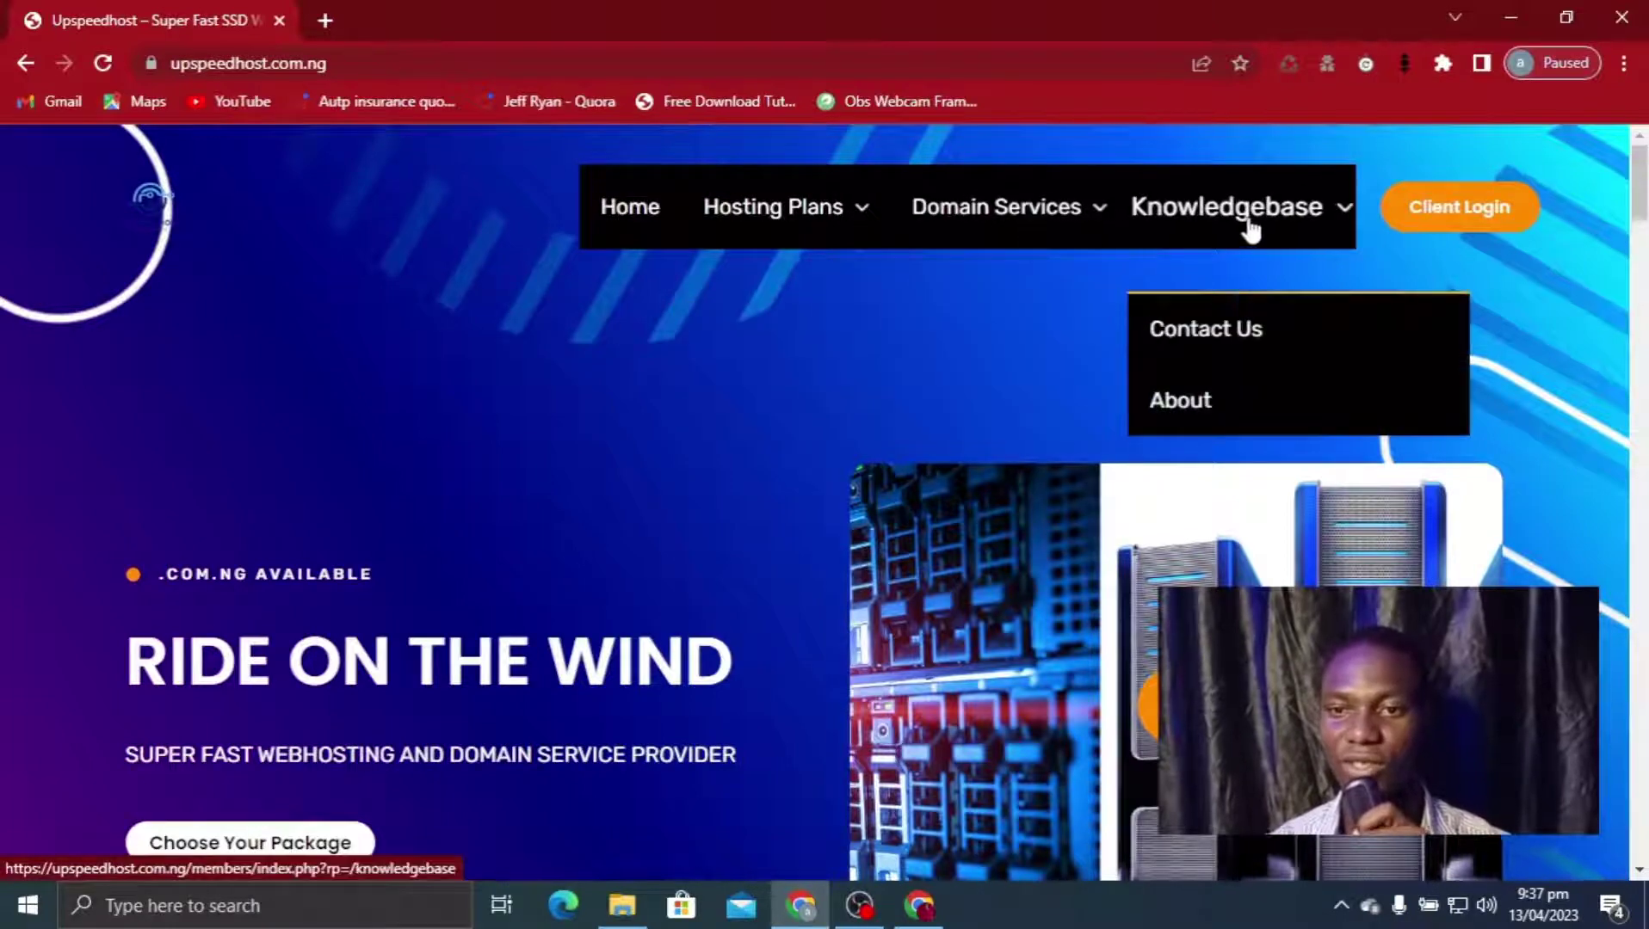
scroll(1299, 392, "down", 8)
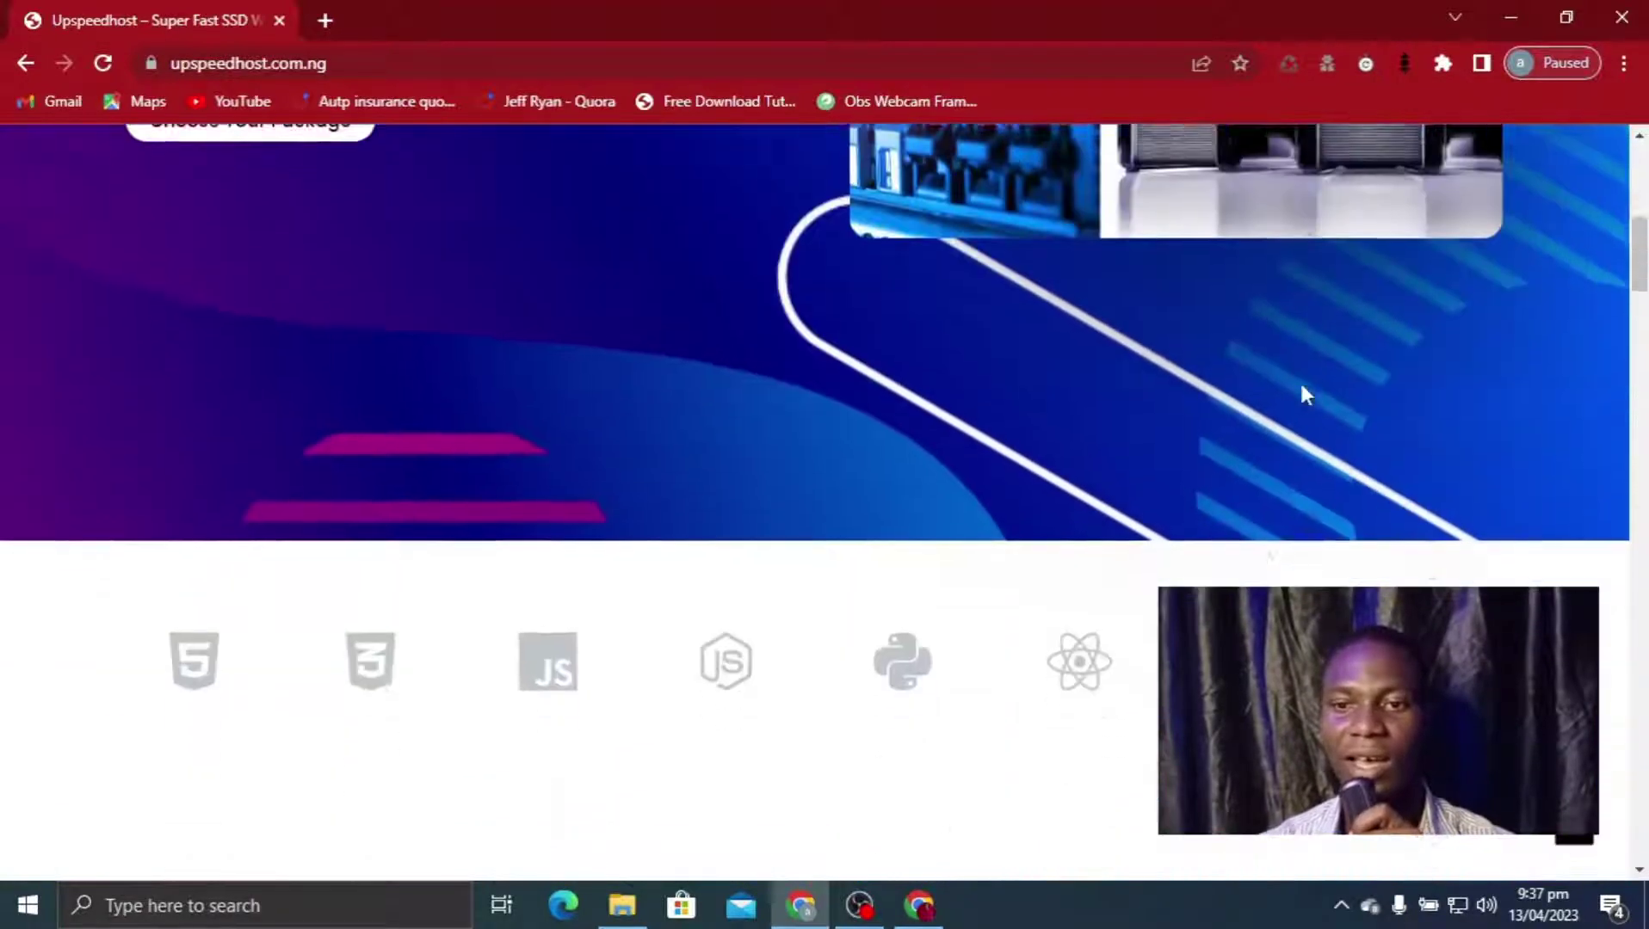
scroll(1303, 394, "down", 7)
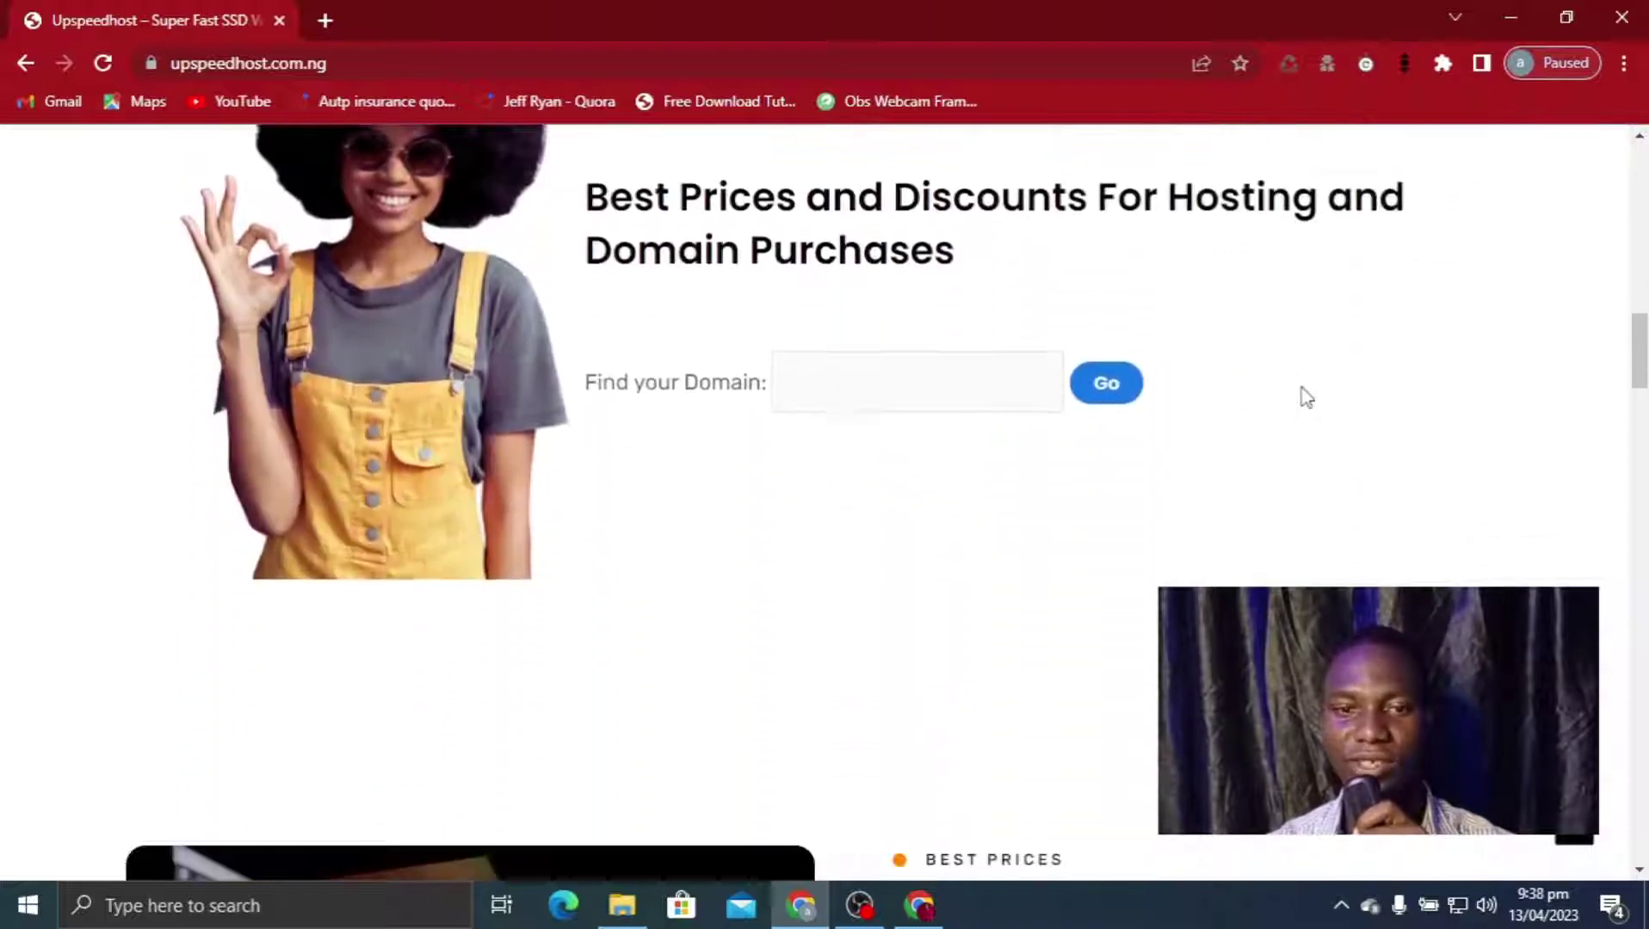
Look over the Upspeedhost homepage down to its footer and return to the domain finder section
scroll(1306, 396, "down", 10)
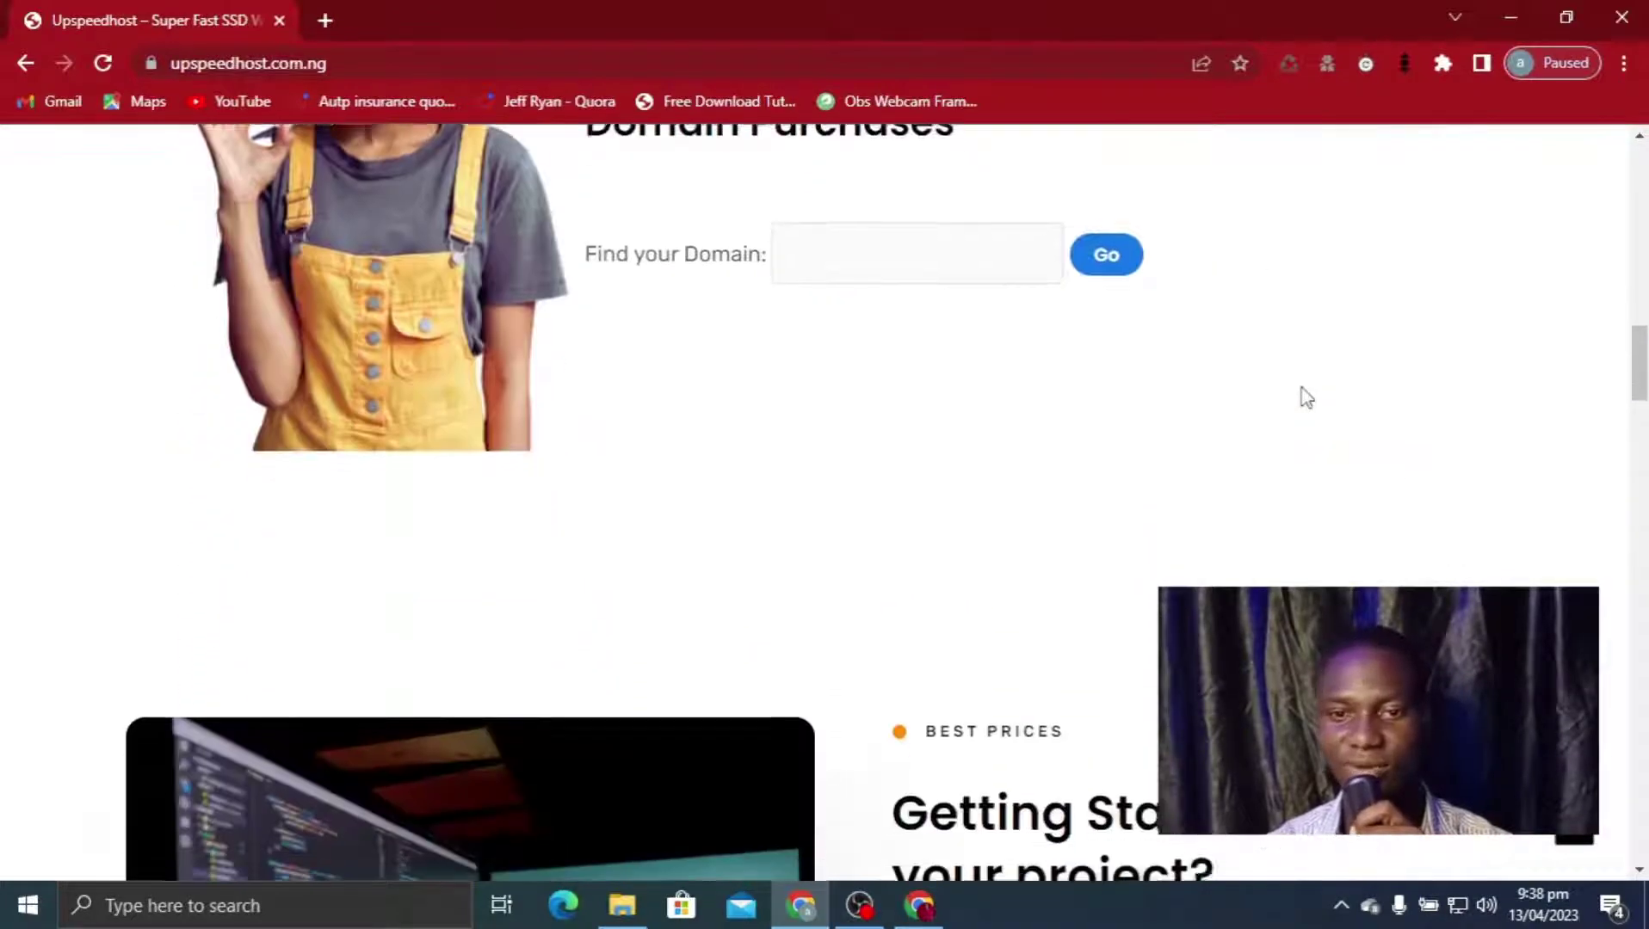
scroll(1303, 397, "down", 12)
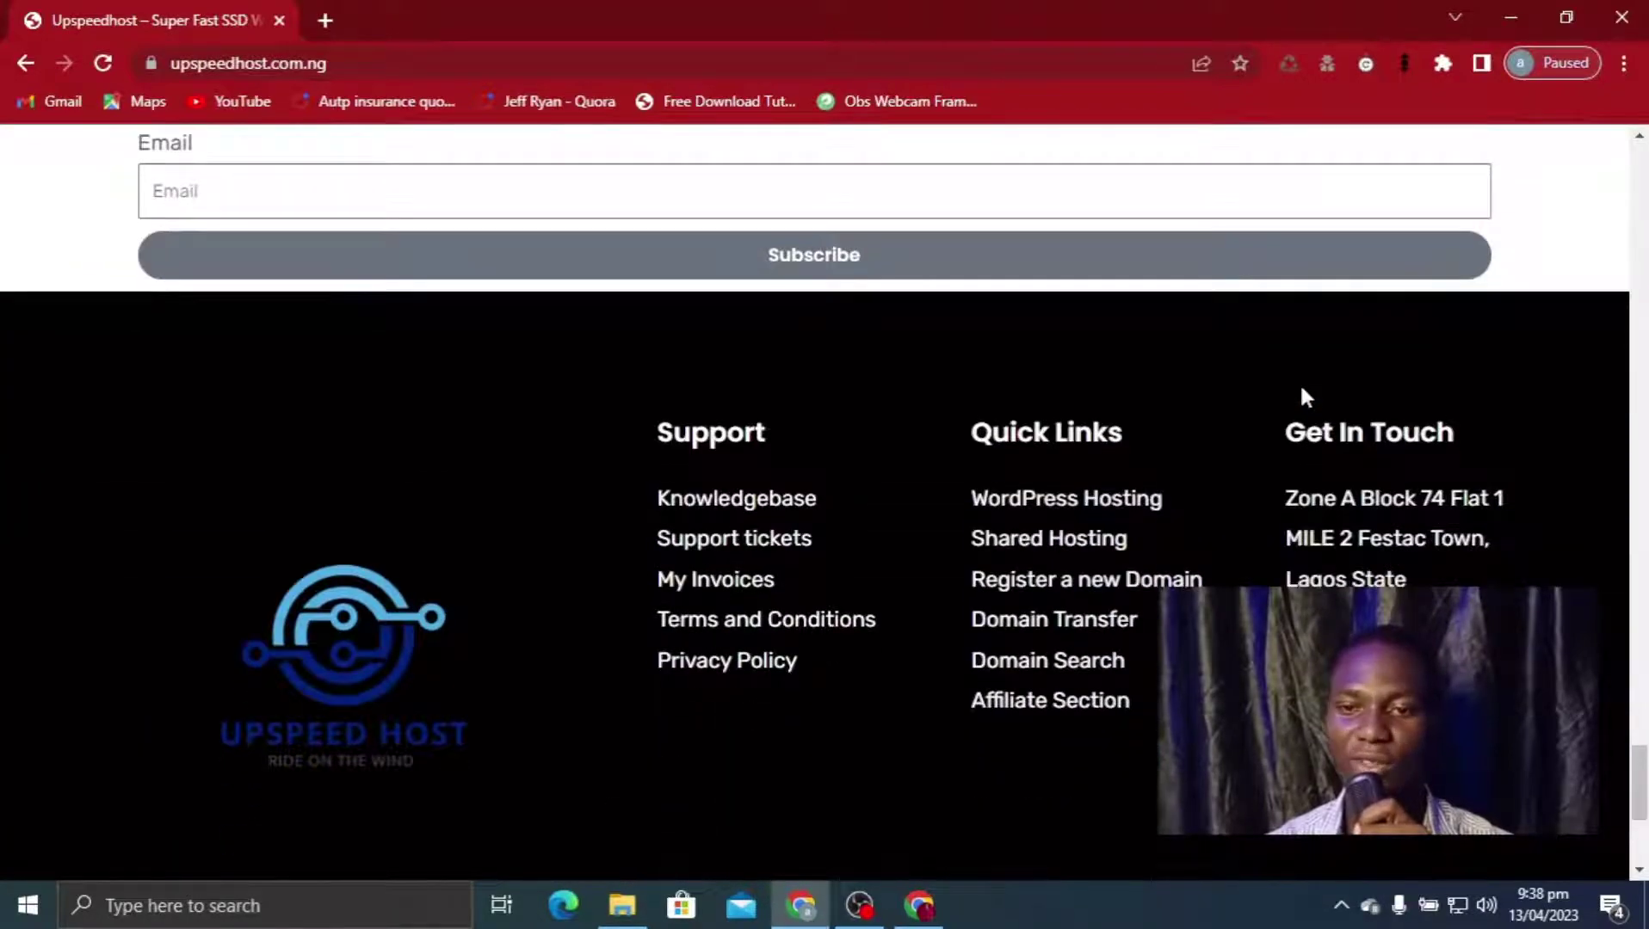
scroll(1303, 392, "up", 15)
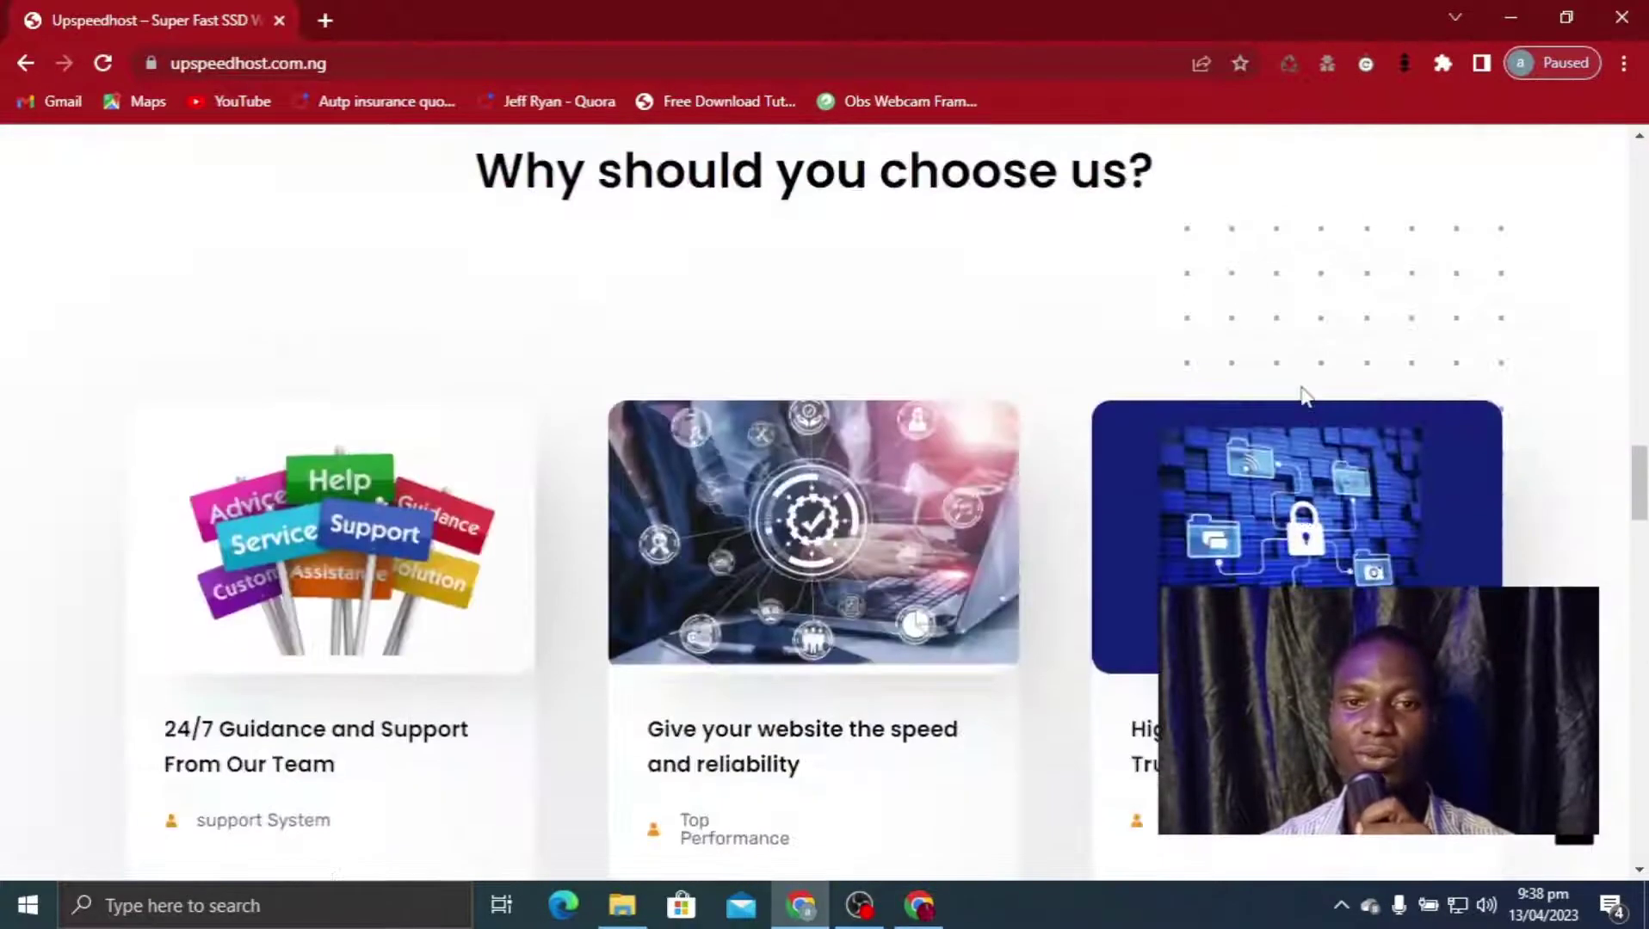
scroll(1303, 394, "up", 15)
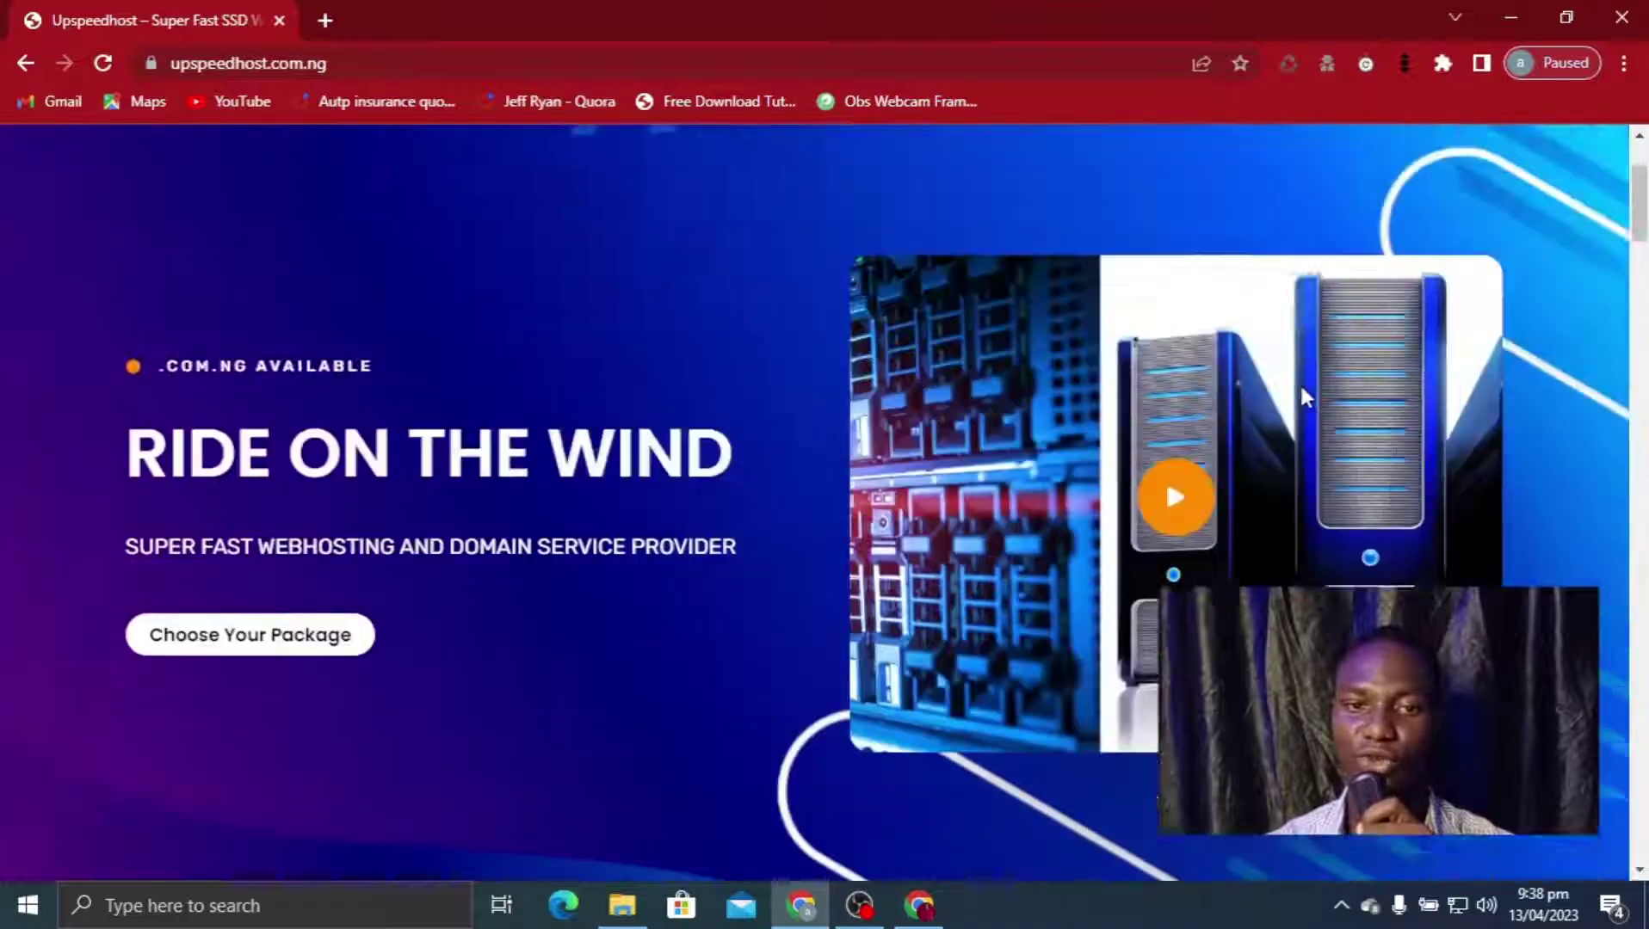
scroll(1301, 395, "up", 2)
scroll(1301, 394, "down", 6)
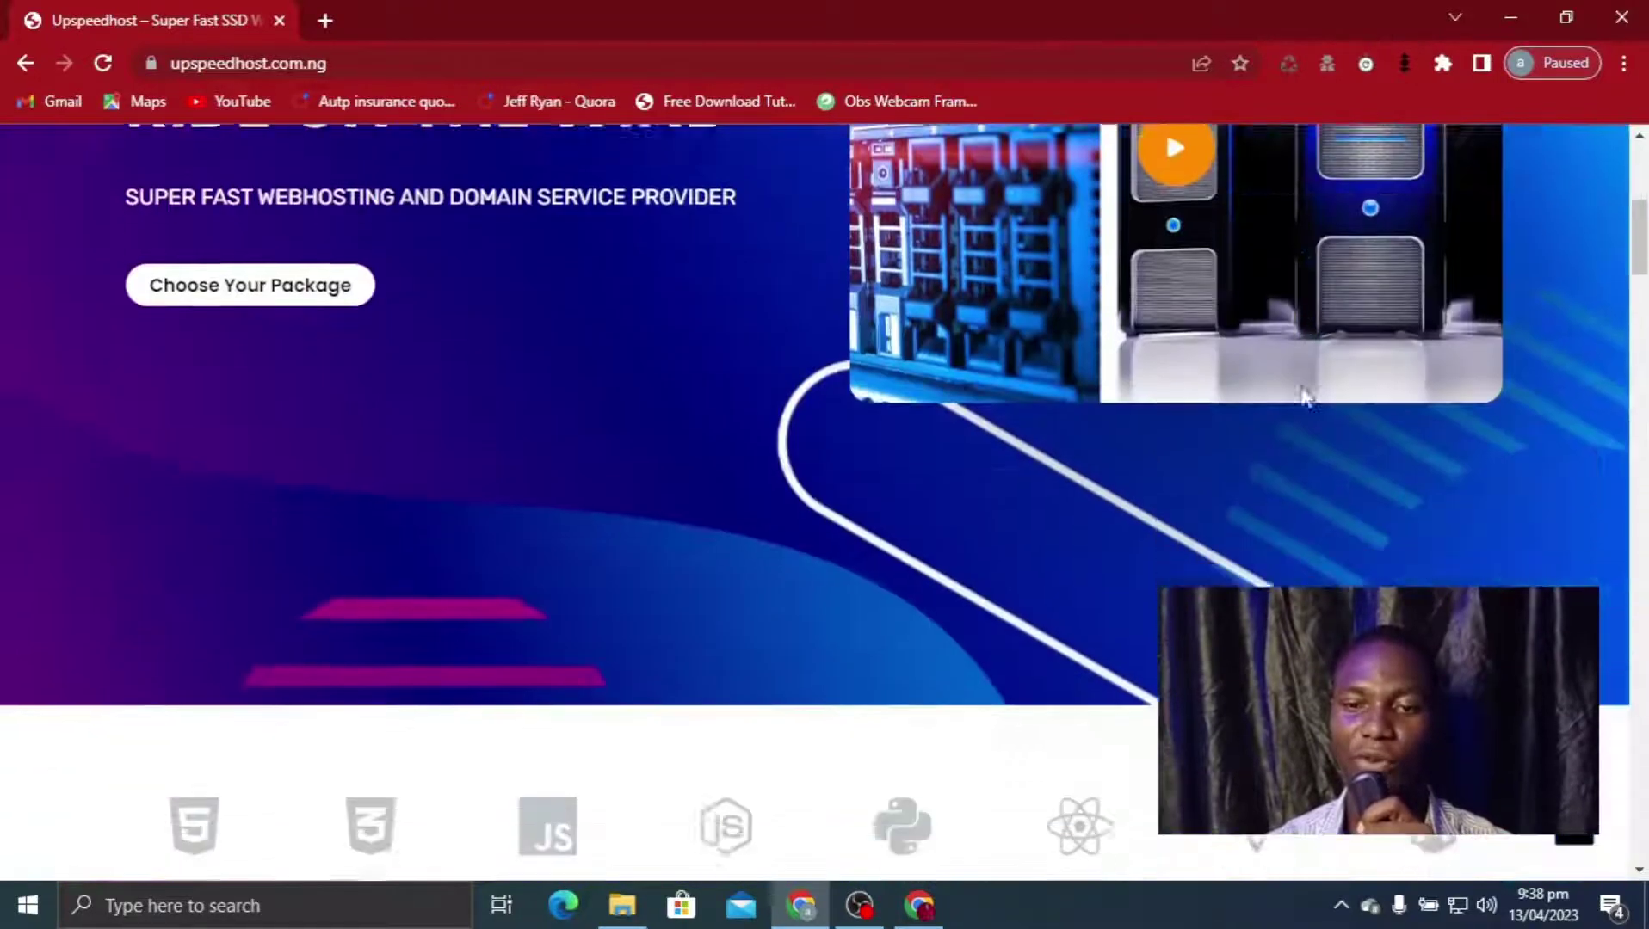
scroll(1299, 398, "down", 15)
scroll(1240, 412, "up", 5)
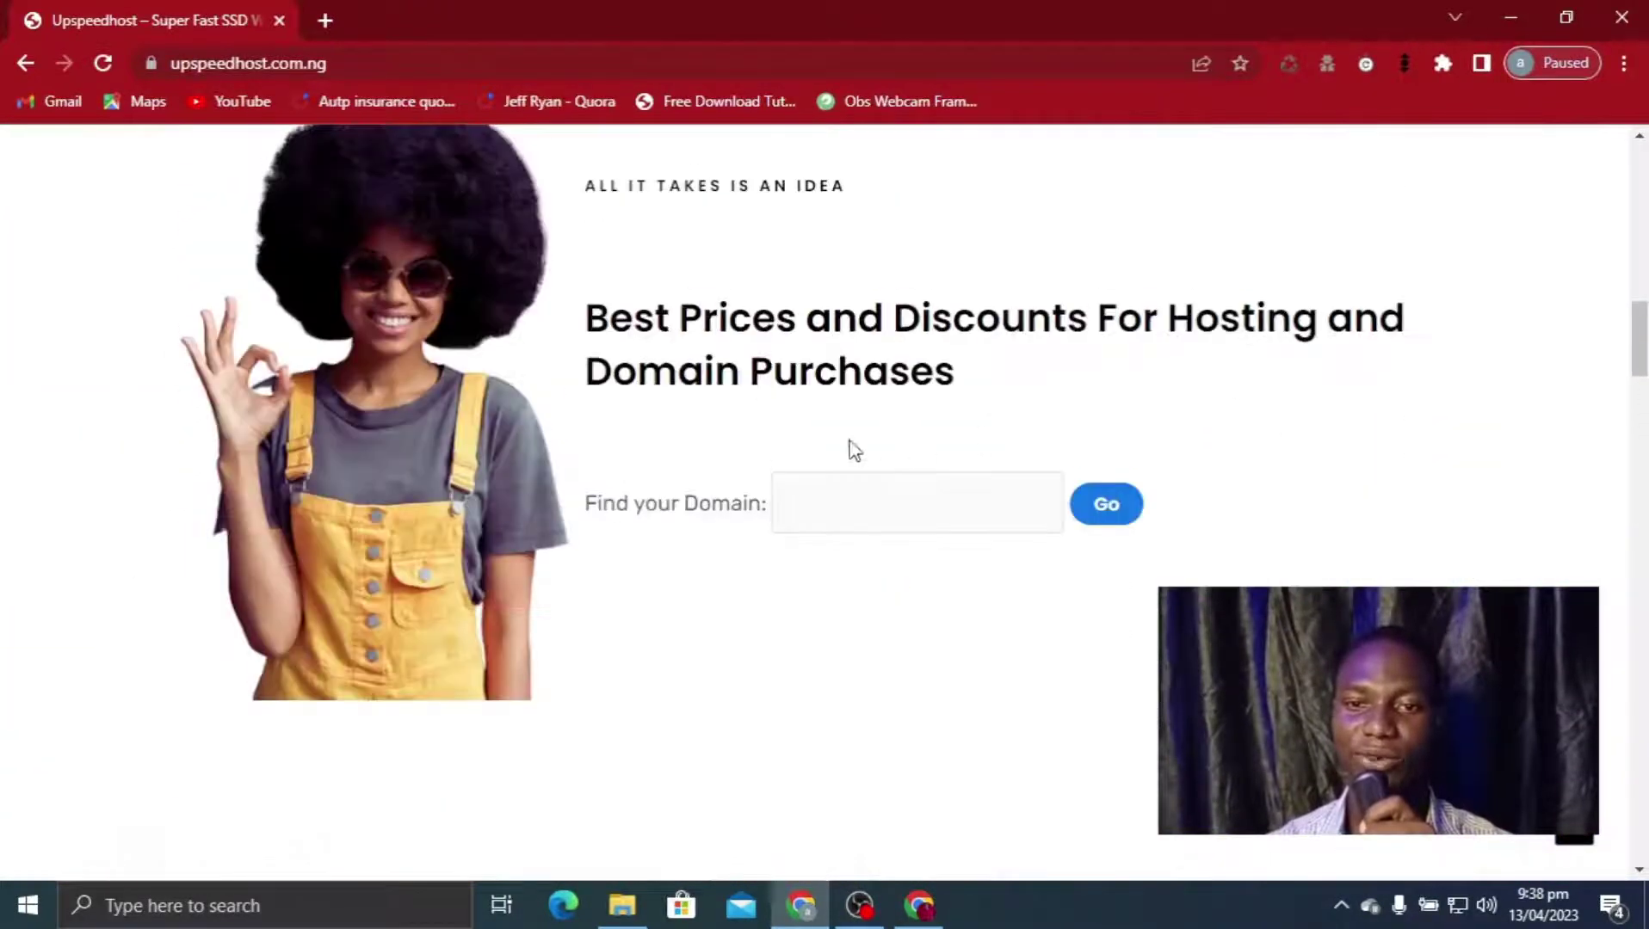
Search for the domain greg.com with the homepage's domain finder
left_click(907, 514)
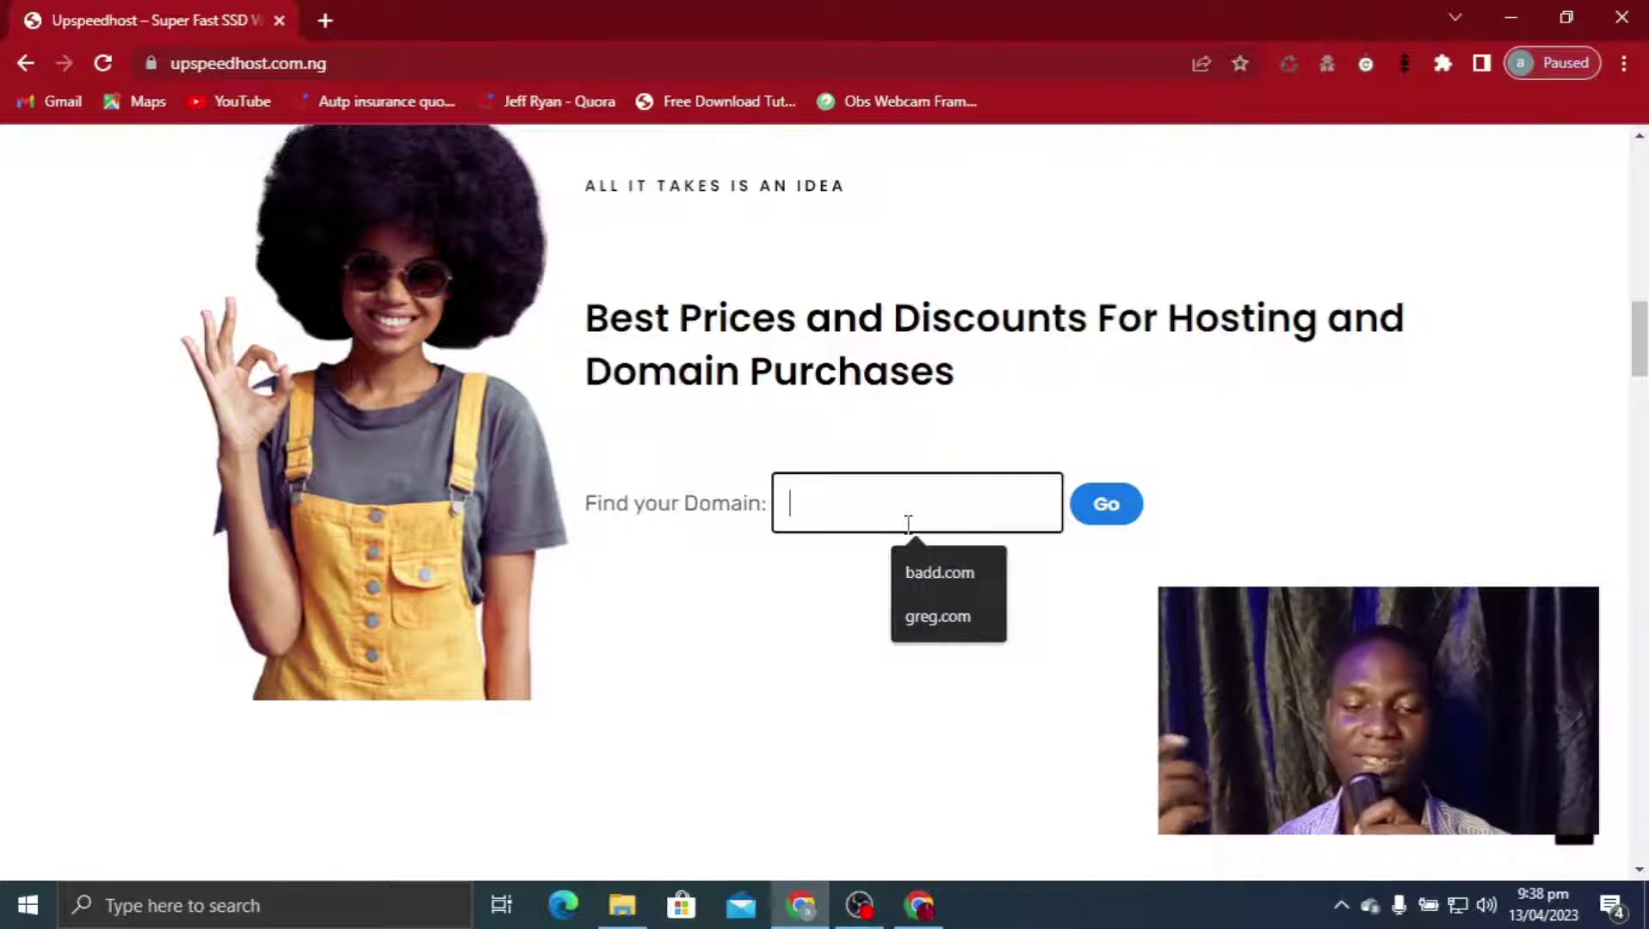
type("greg.com")
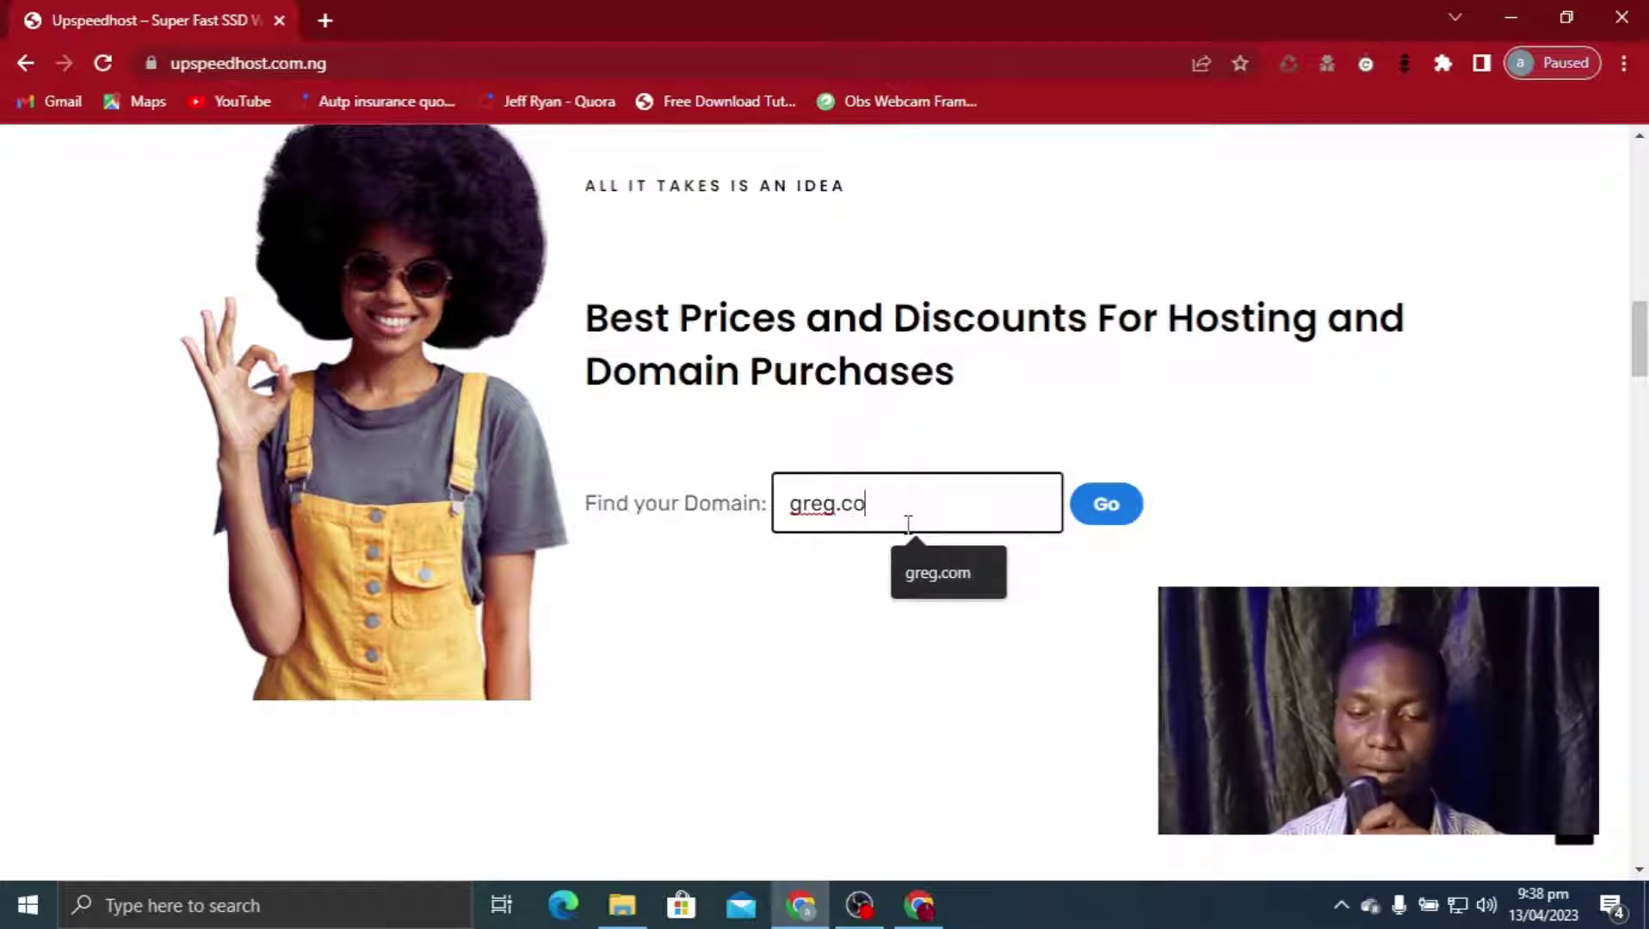
left_click(1107, 508)
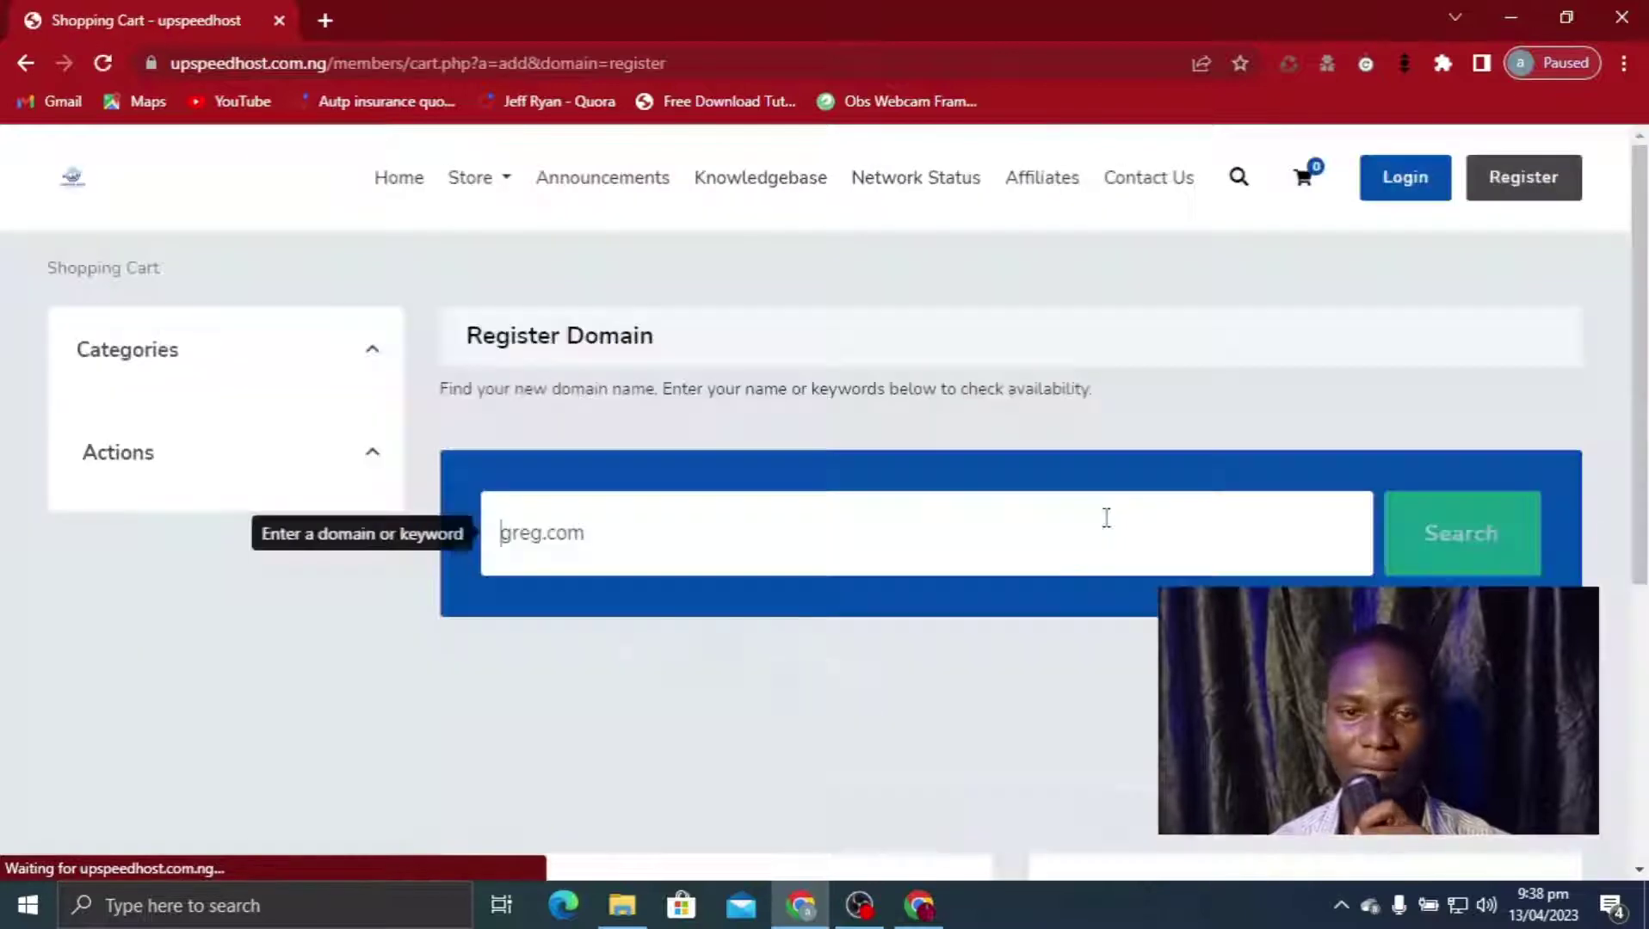
Review the suggested domains, add greg.com.ng to the cart and proceed to its checkout
scroll(1086, 582, "down", 1)
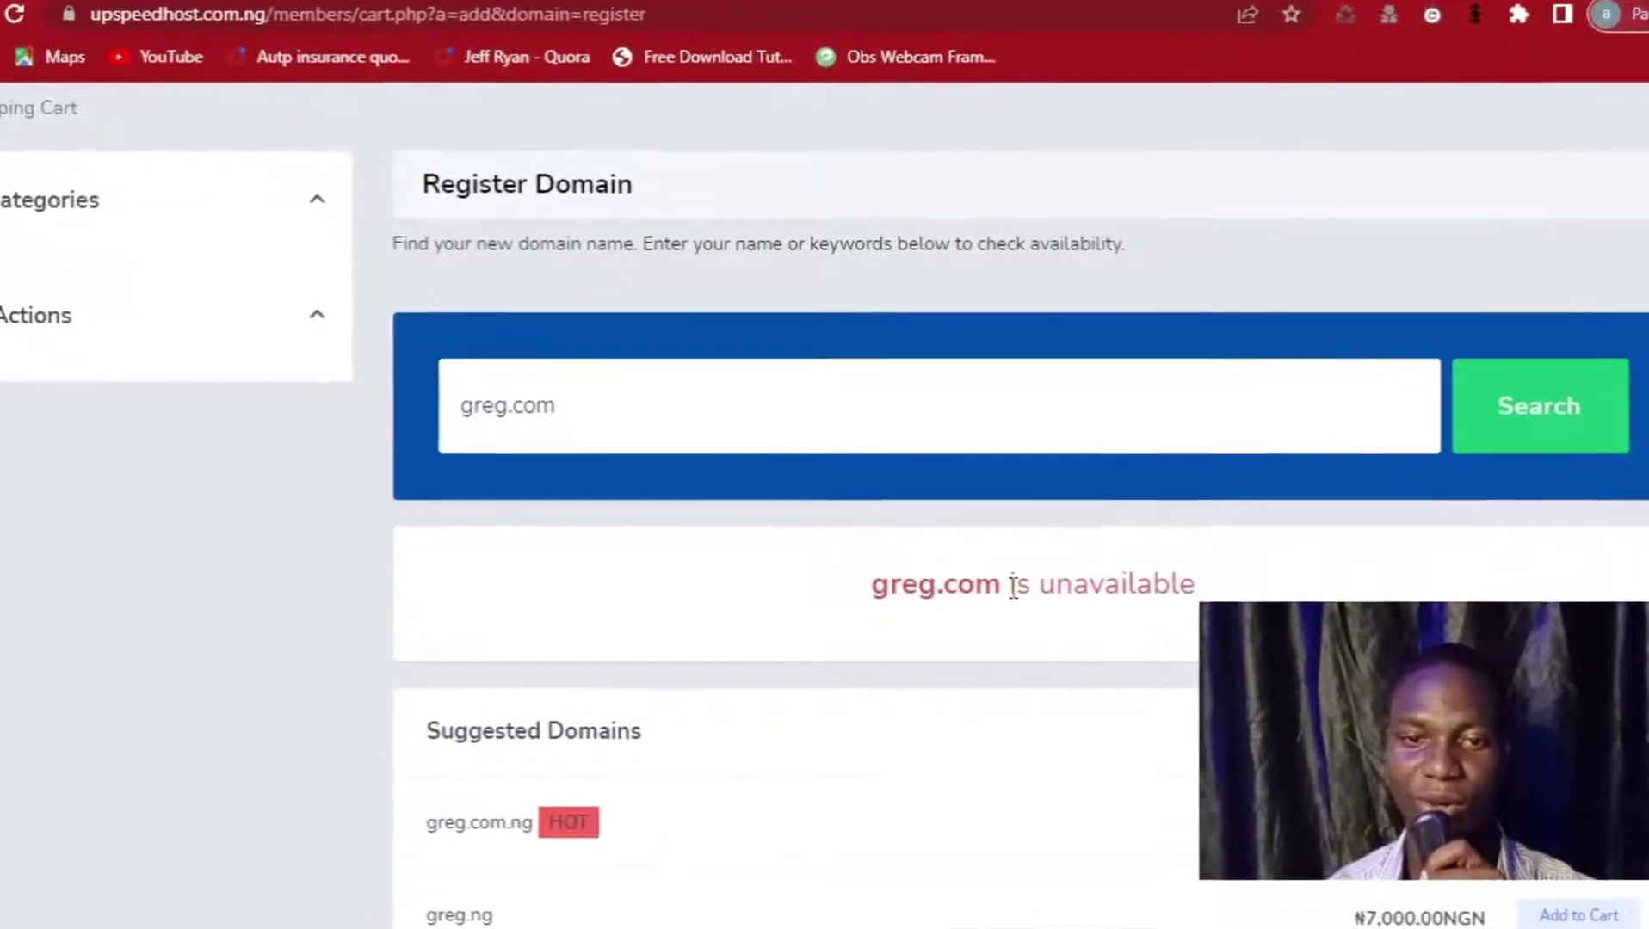
scroll(991, 576, "down", 3)
scroll(990, 584, "down", 2)
scroll(916, 566, "up", 2)
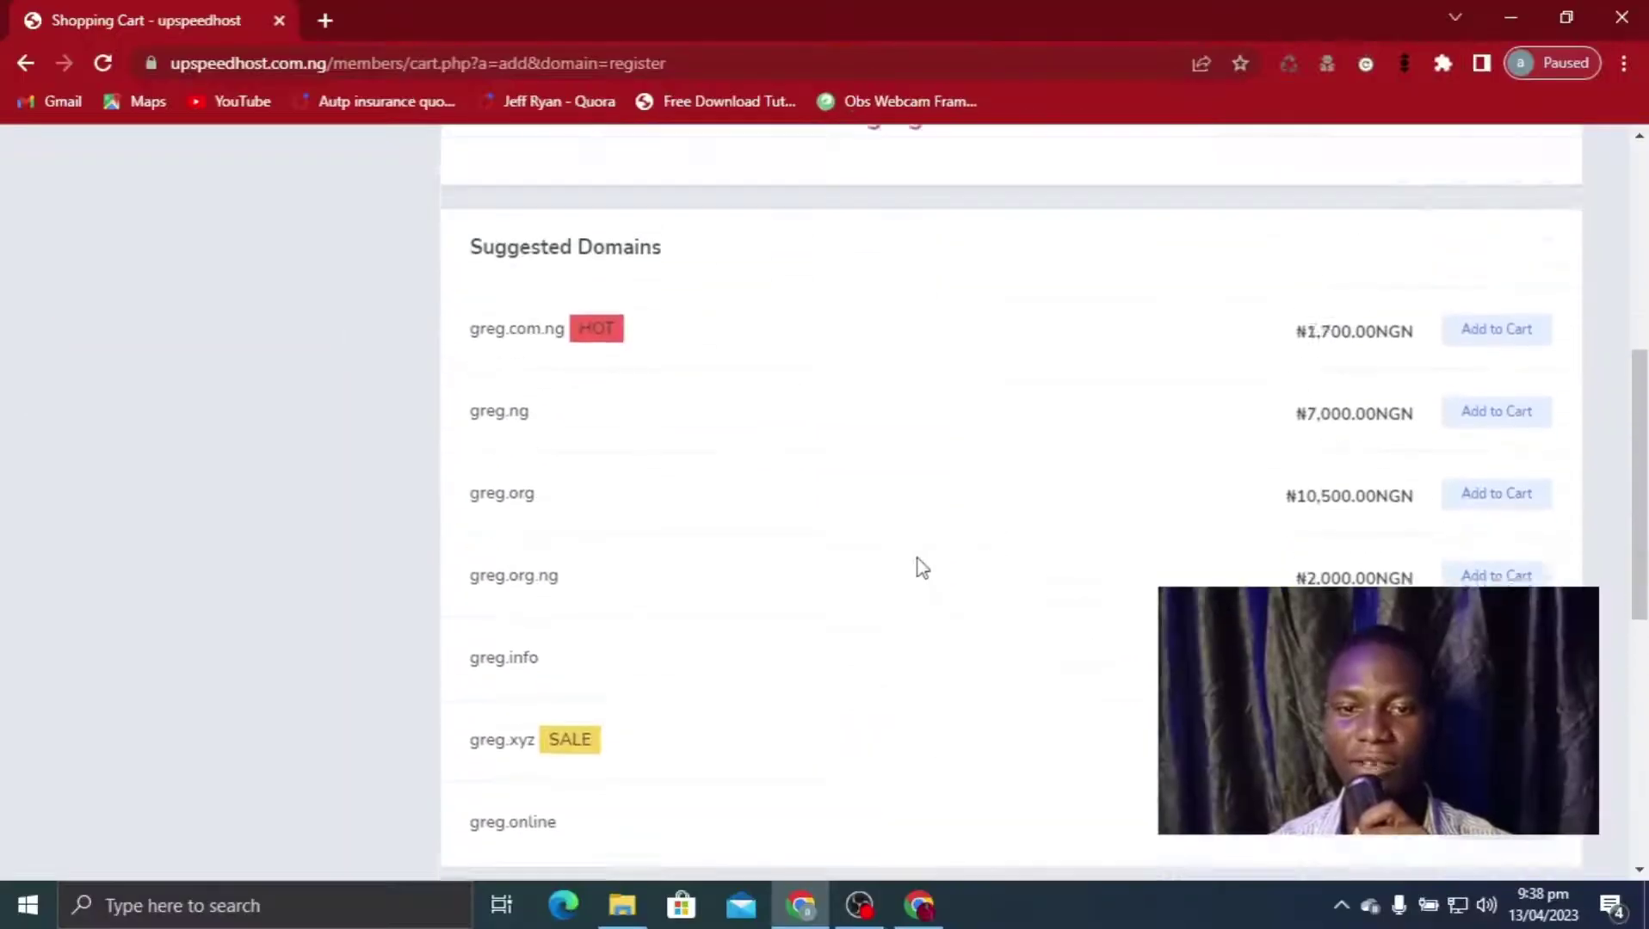
scroll(982, 446, "up", 4)
scroll(950, 519, "down", 3)
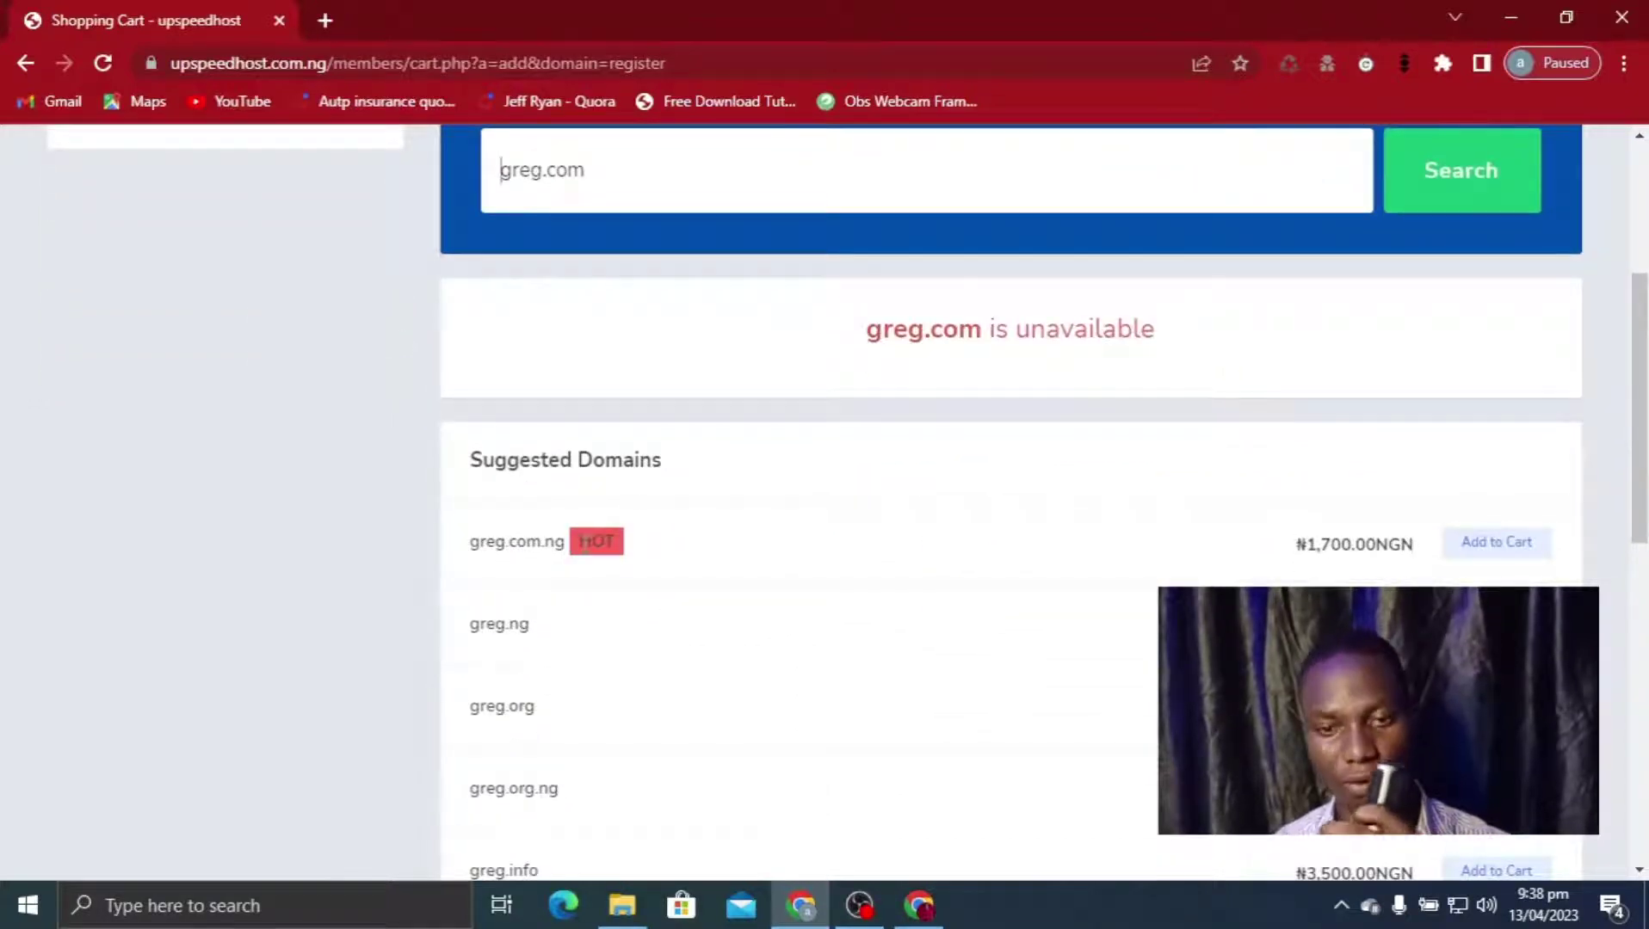
scroll(588, 642, "down", 3)
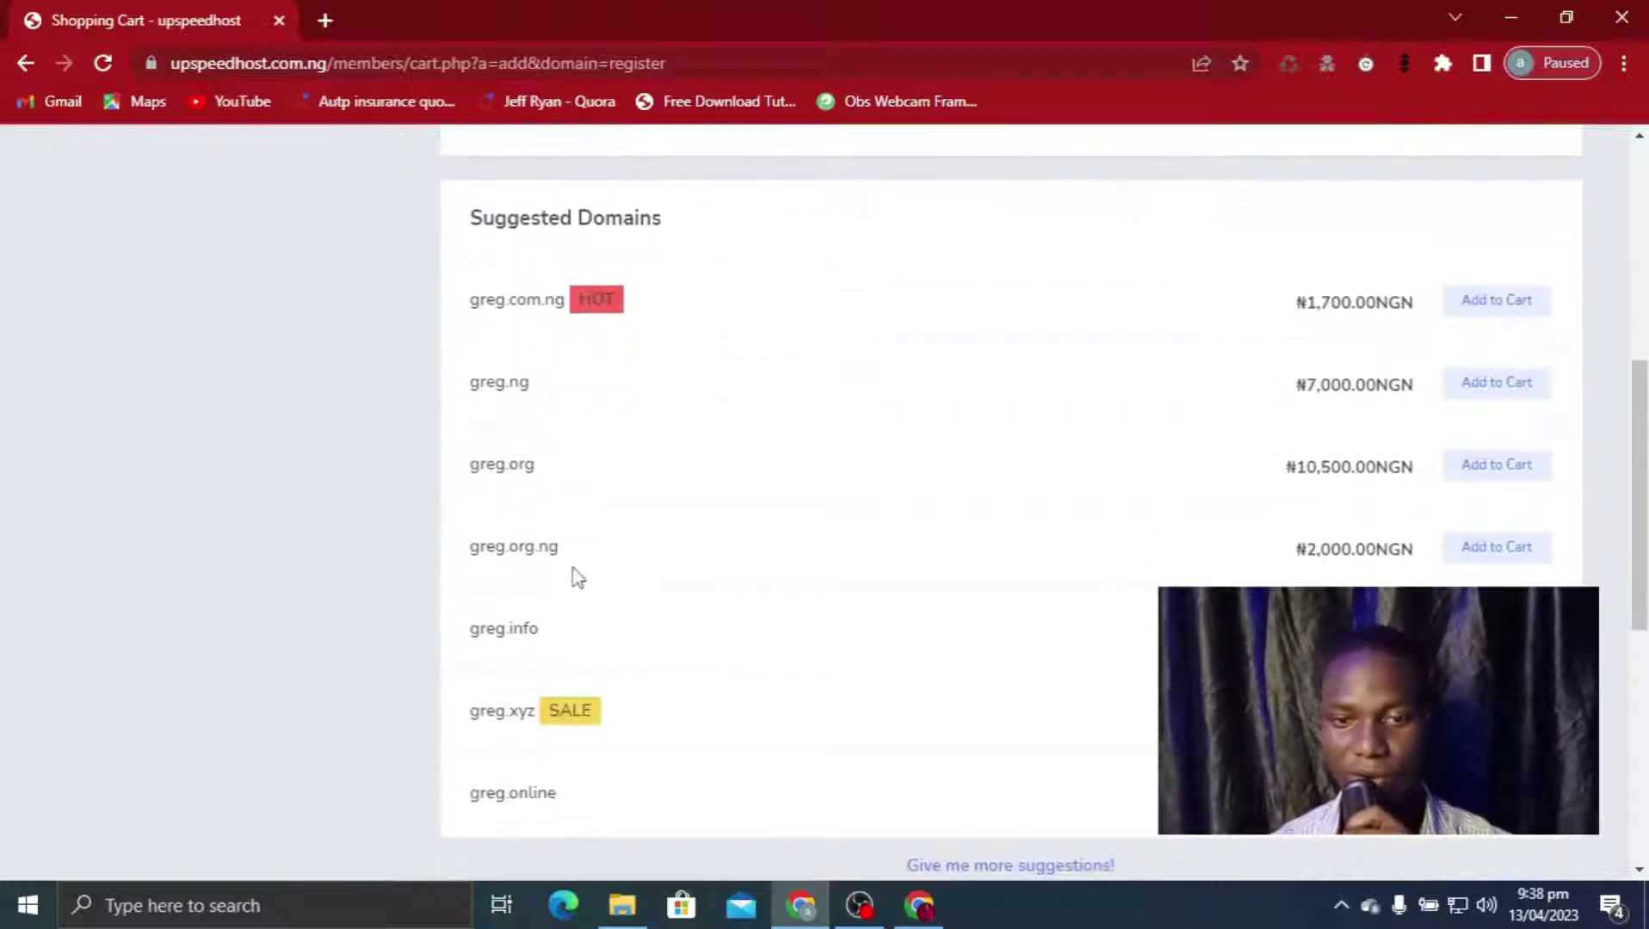
scroll(603, 559, "up", 3)
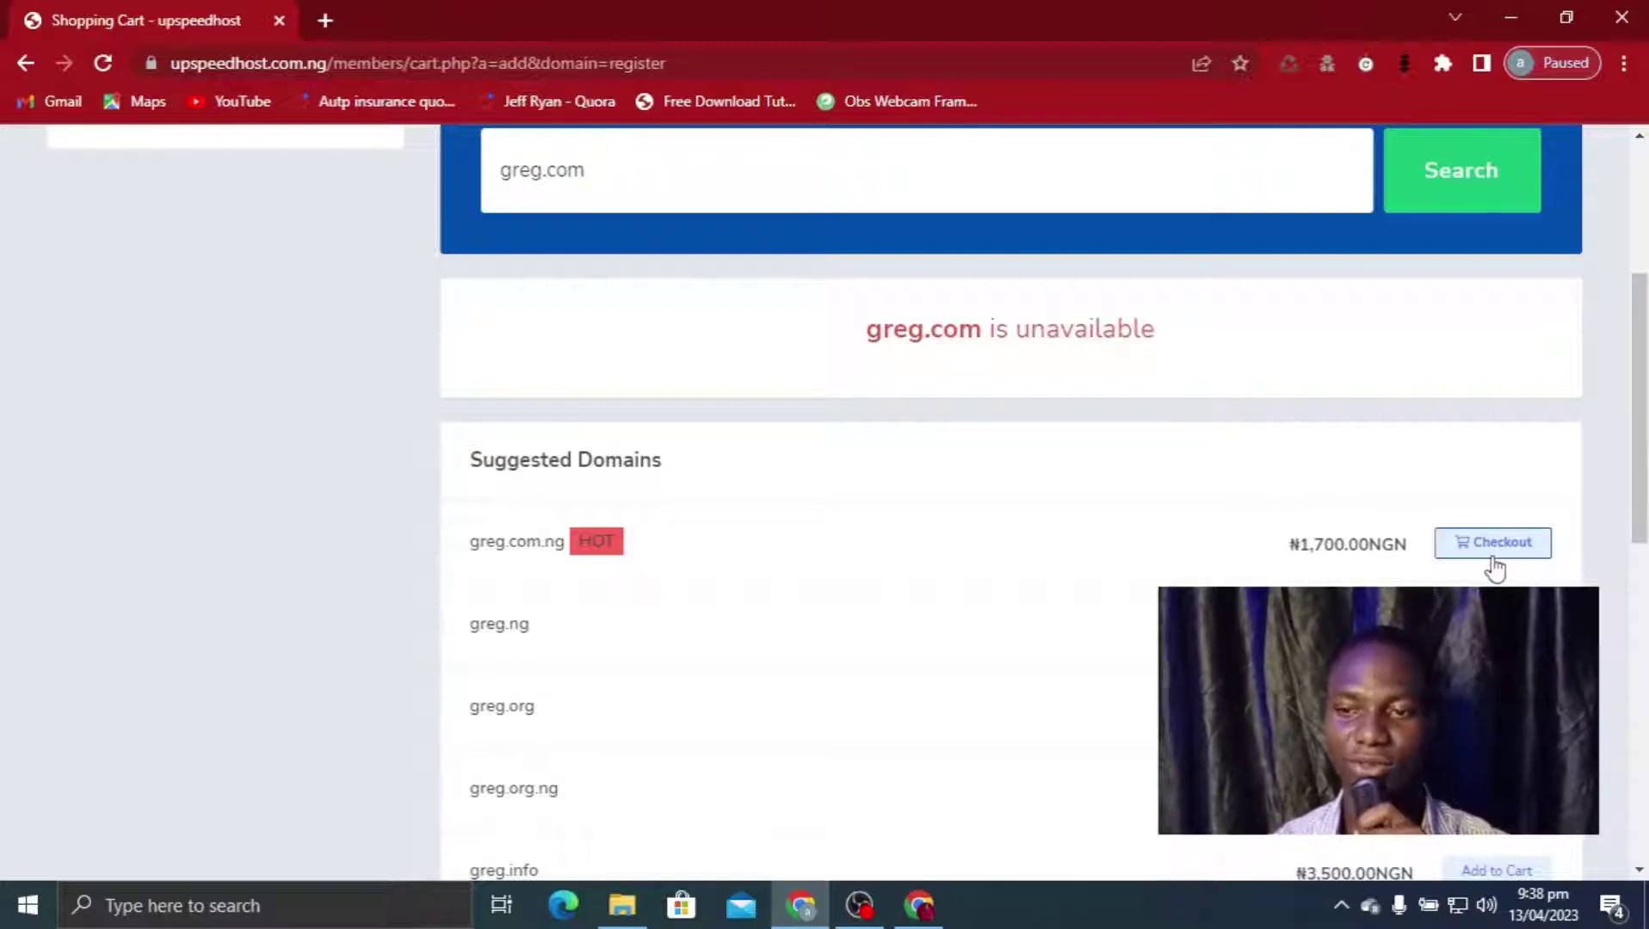
left_click(1492, 544)
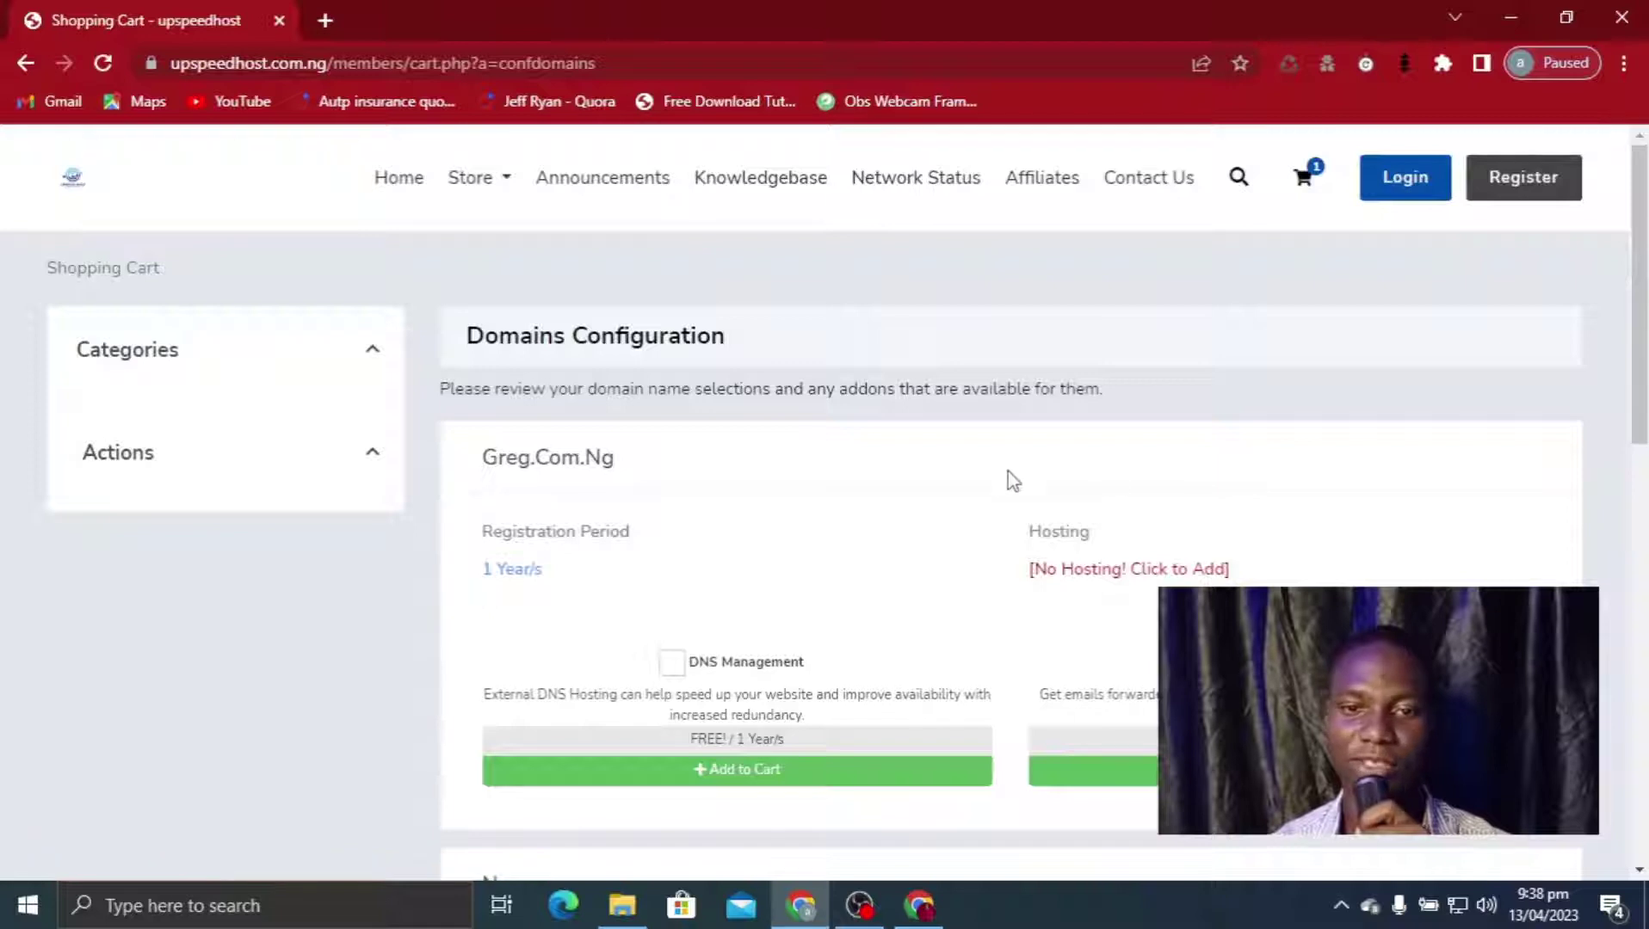
Add DNS Management and Email Forwarding to greg.com.ng, and open the hosting plans offered for the domain
scroll(990, 521, "down", 1)
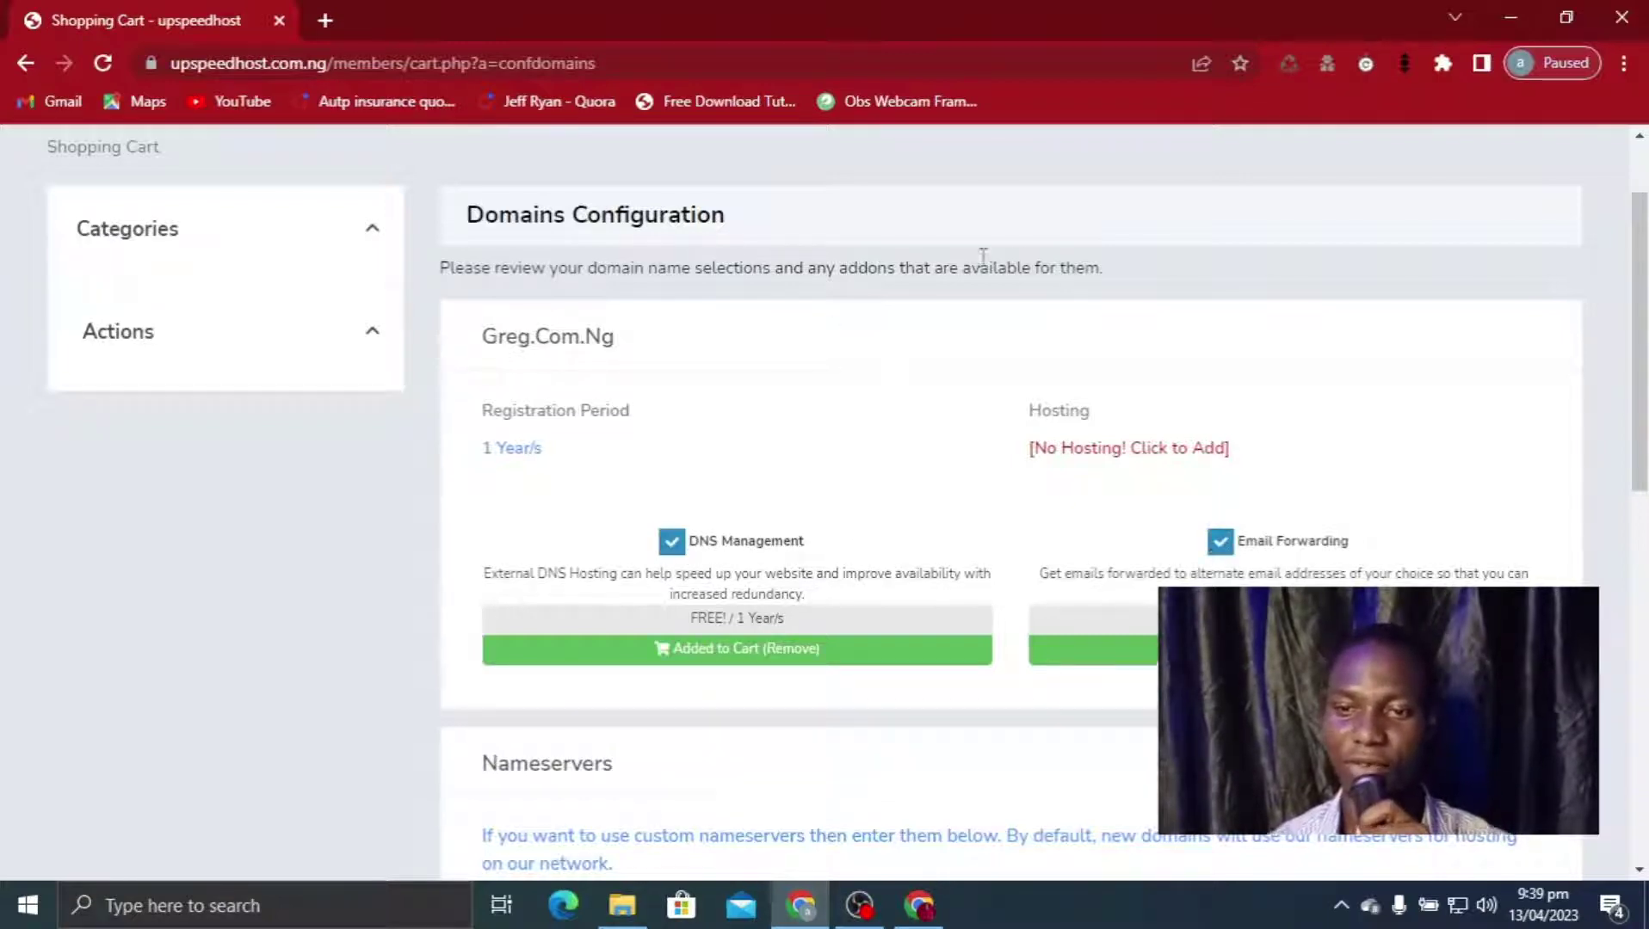
left_click(1111, 449)
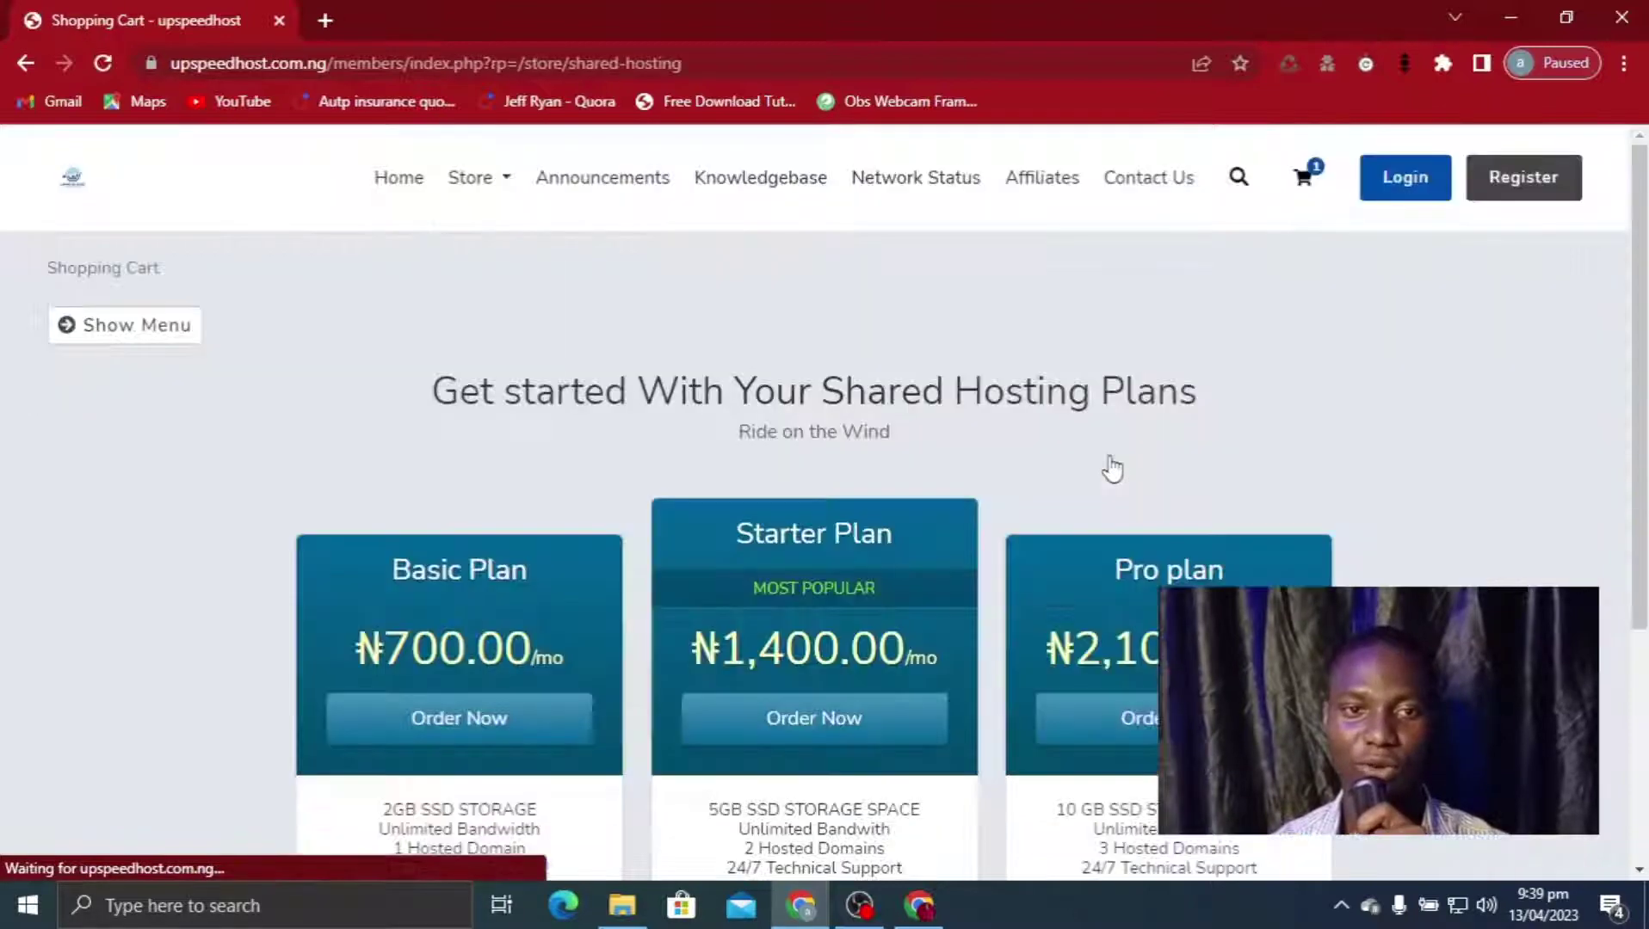
scroll(1111, 467, "down", 3)
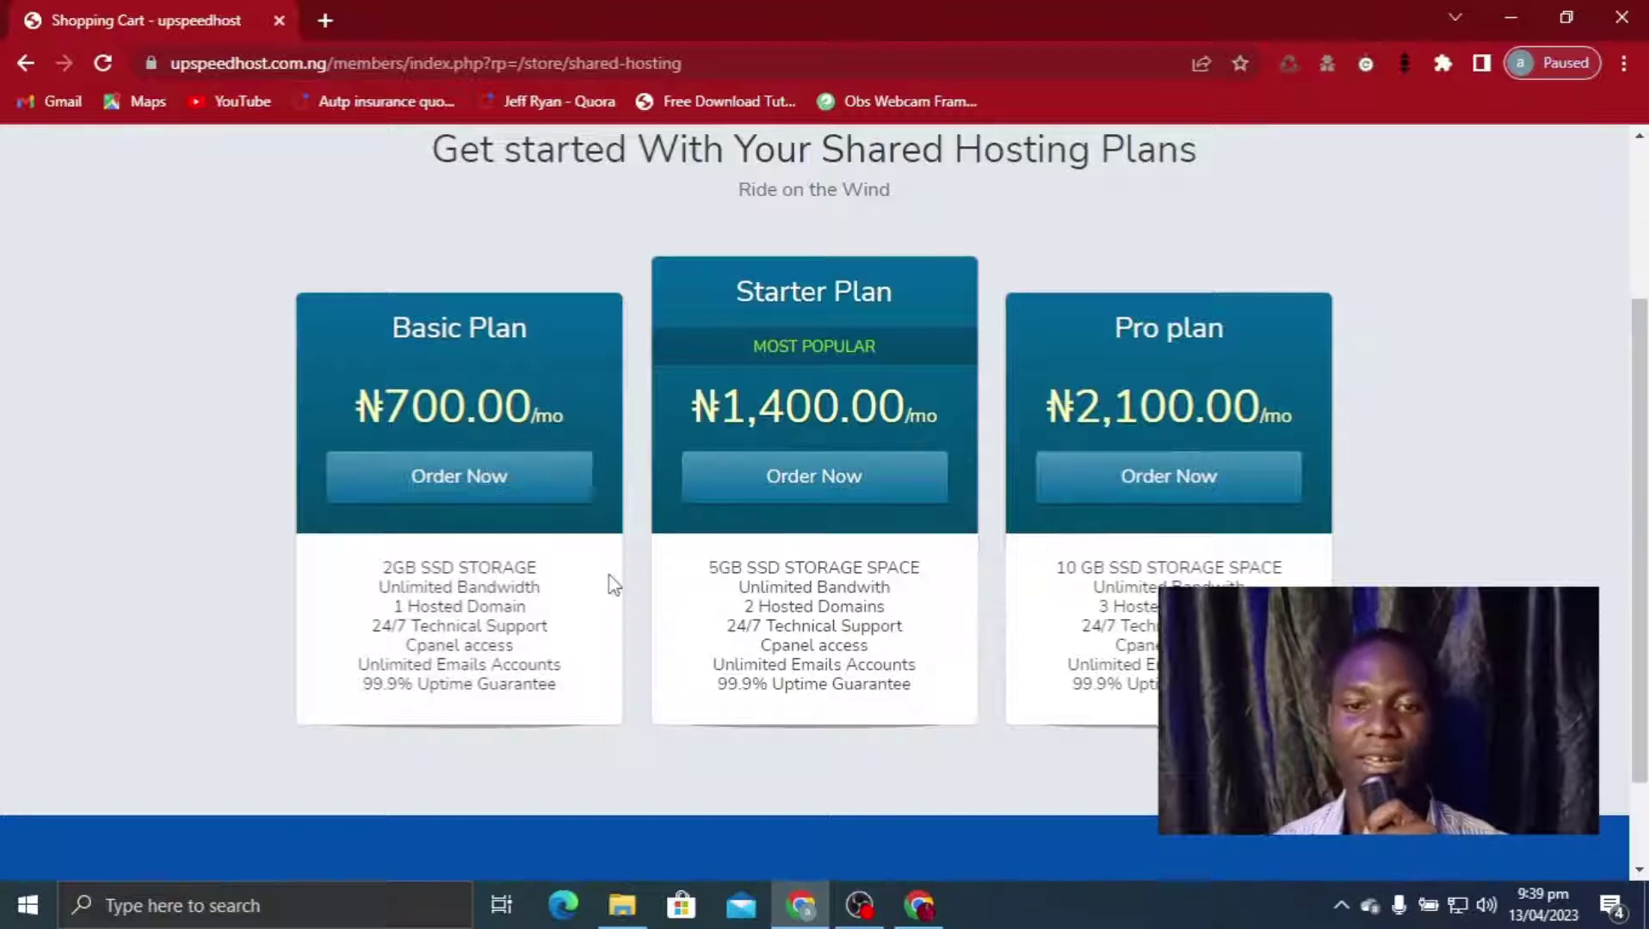
scroll(856, 490, "up", 3)
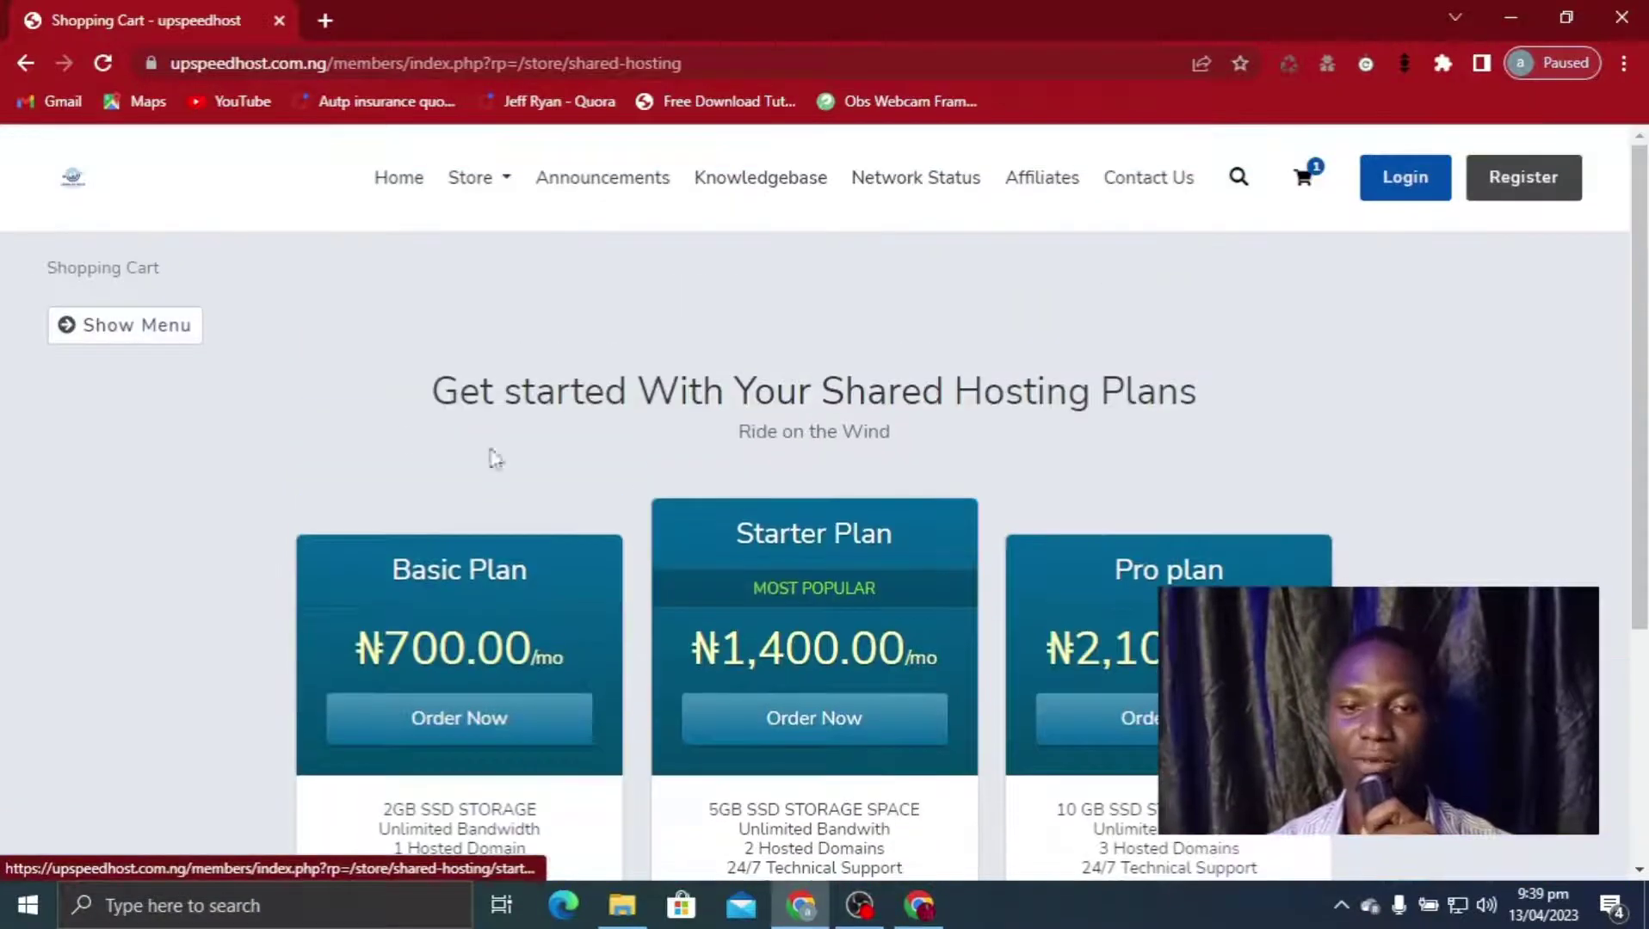
Switch the store from the shared hosting plans to the WordPress hosting category
left_click(486, 181)
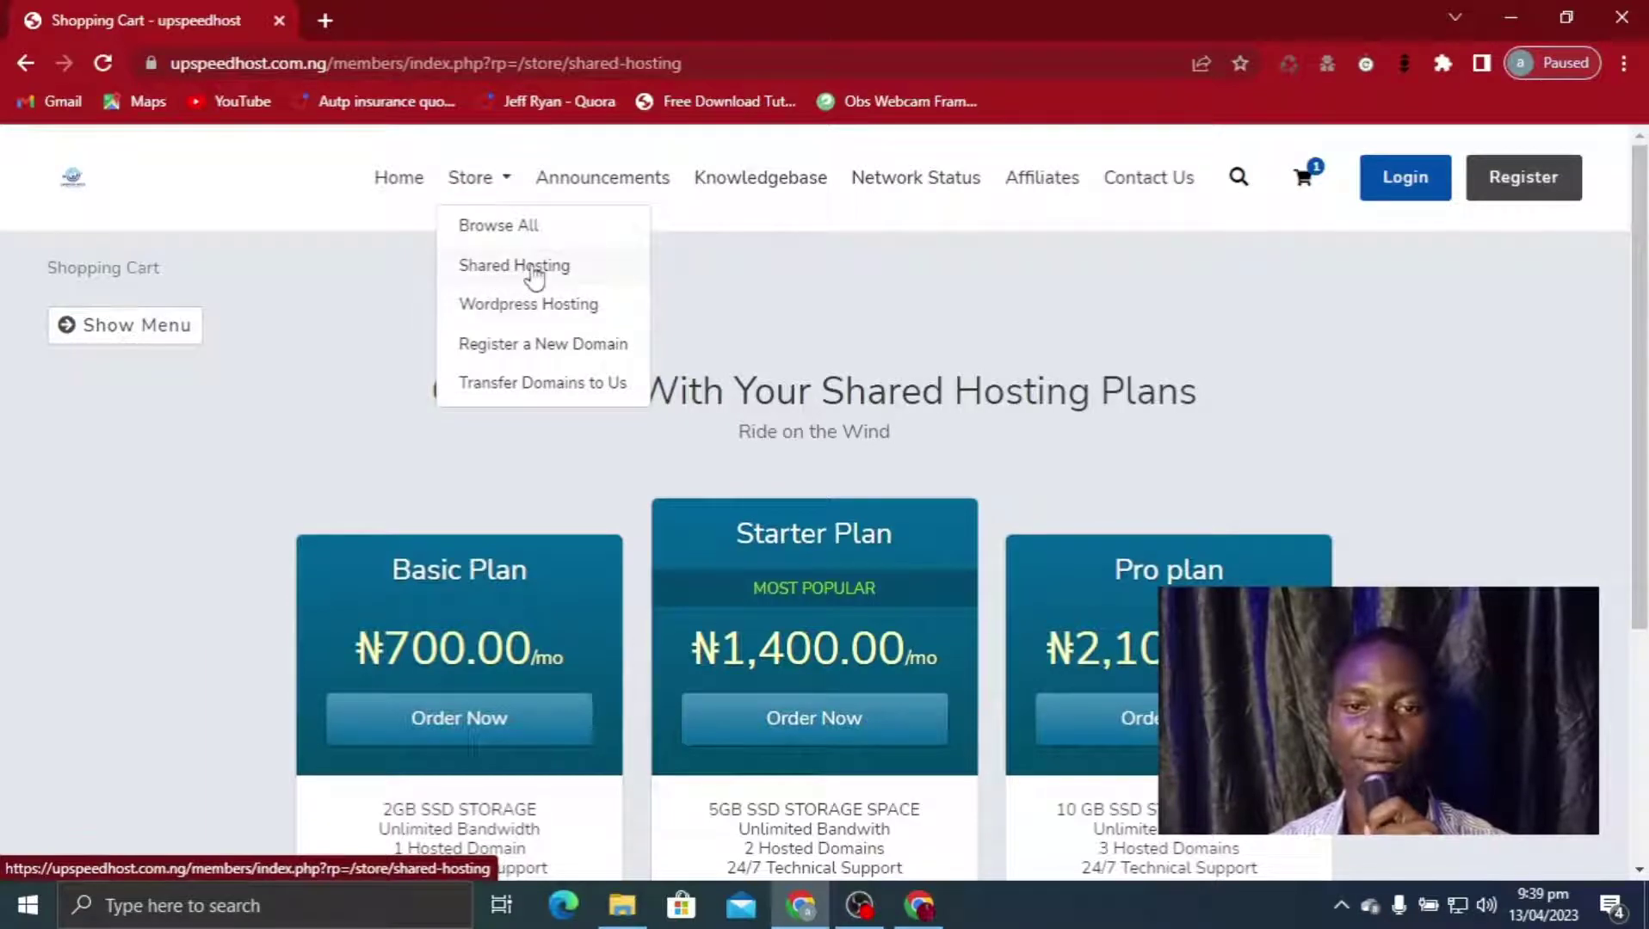
left_click(1014, 446)
scroll(1012, 439, "down", 1)
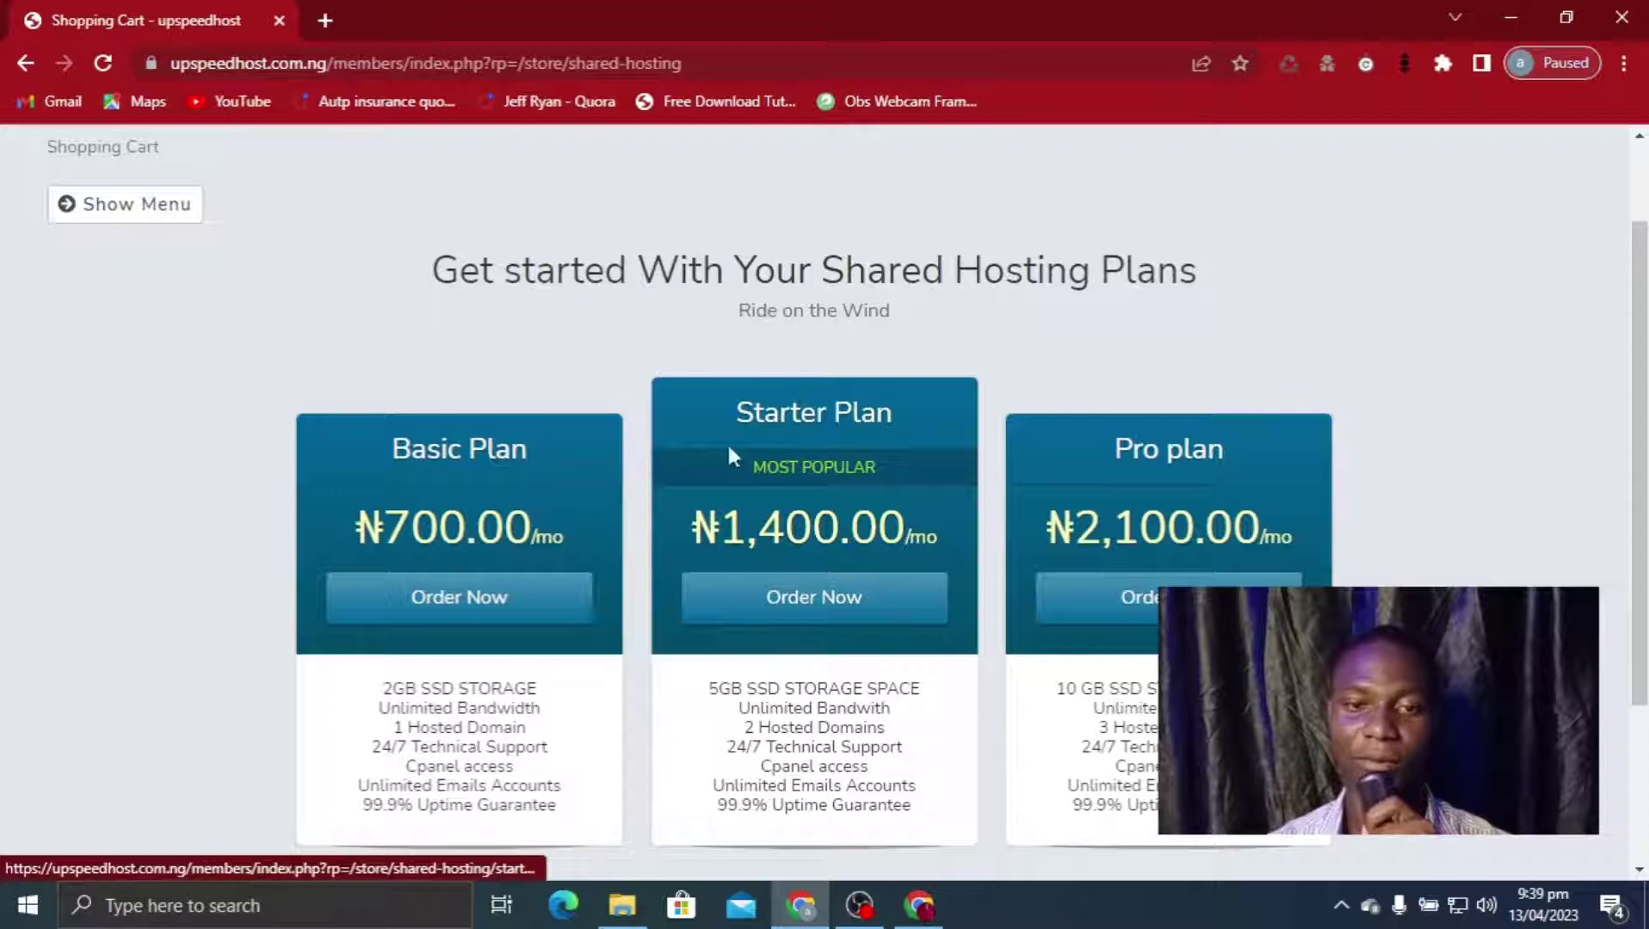
left_click(130, 213)
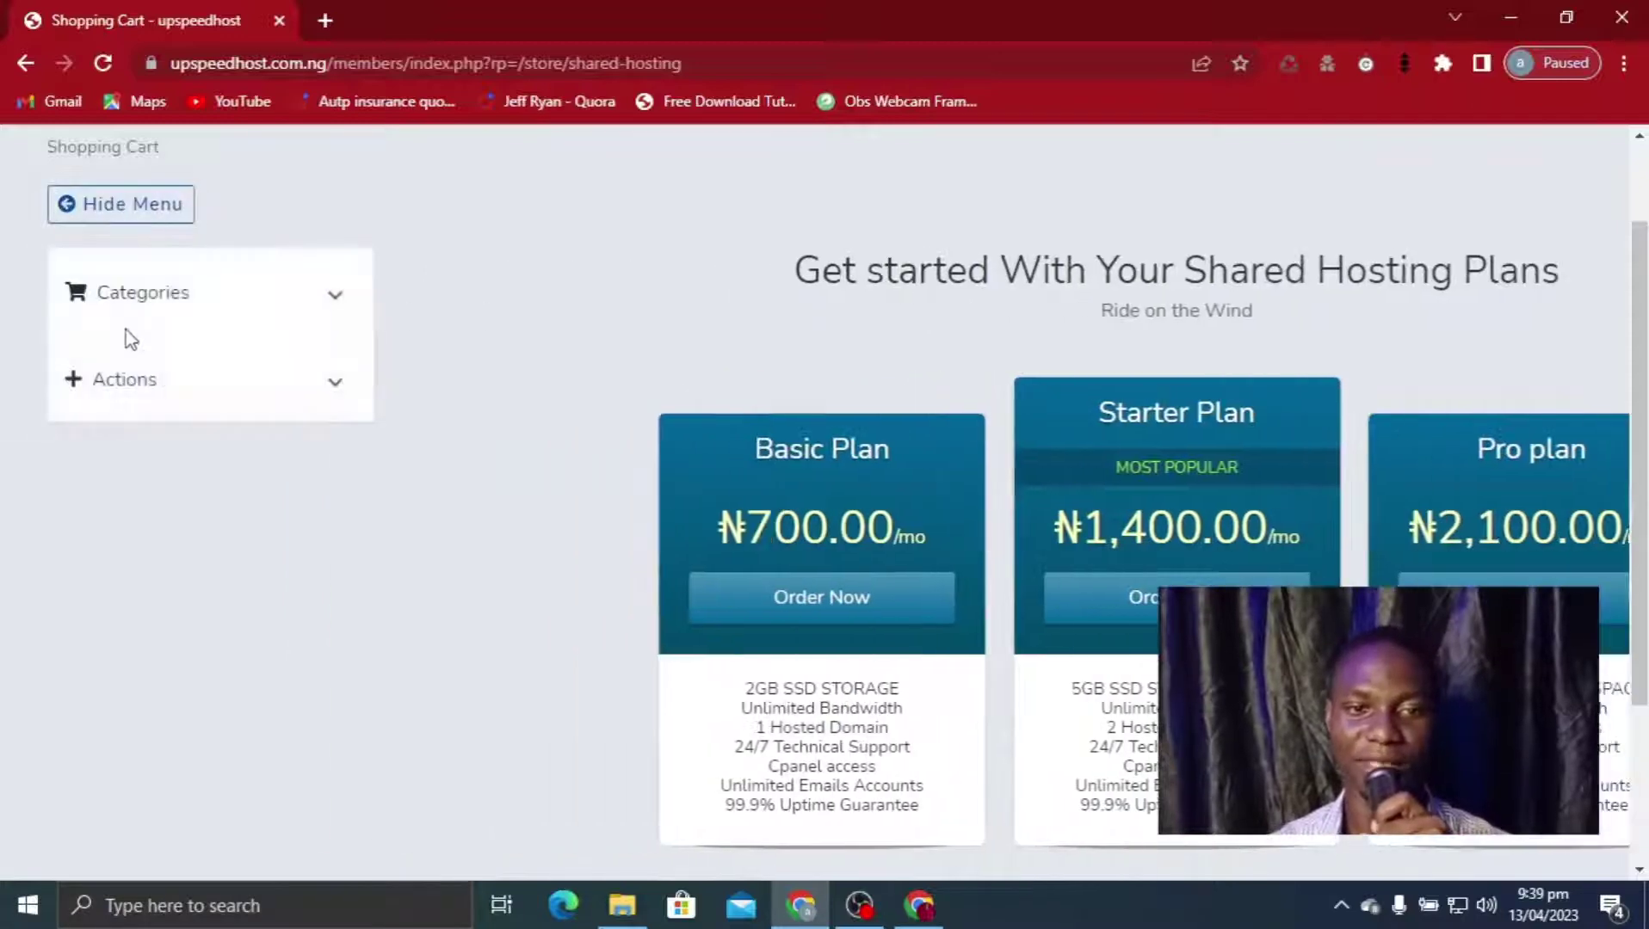
left_click(332, 301)
left_click(132, 397)
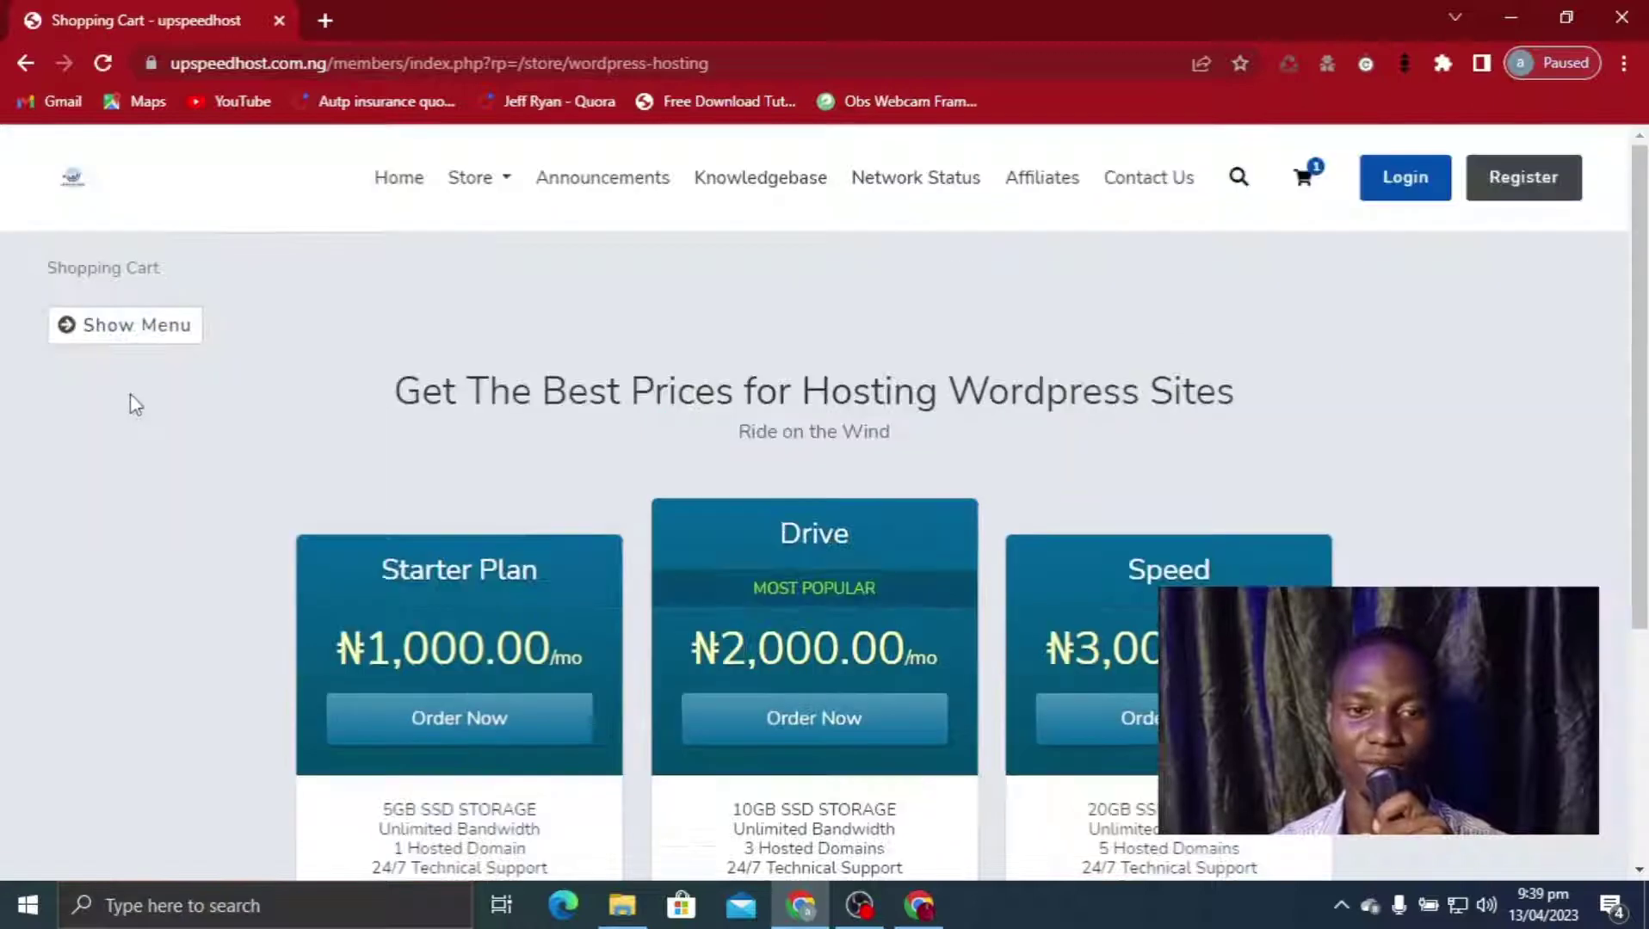
Examine the WordPress Starter Plan's features, including its bandwidth, hosted domain allowance and cPanel access
scroll(721, 443, "down", 3)
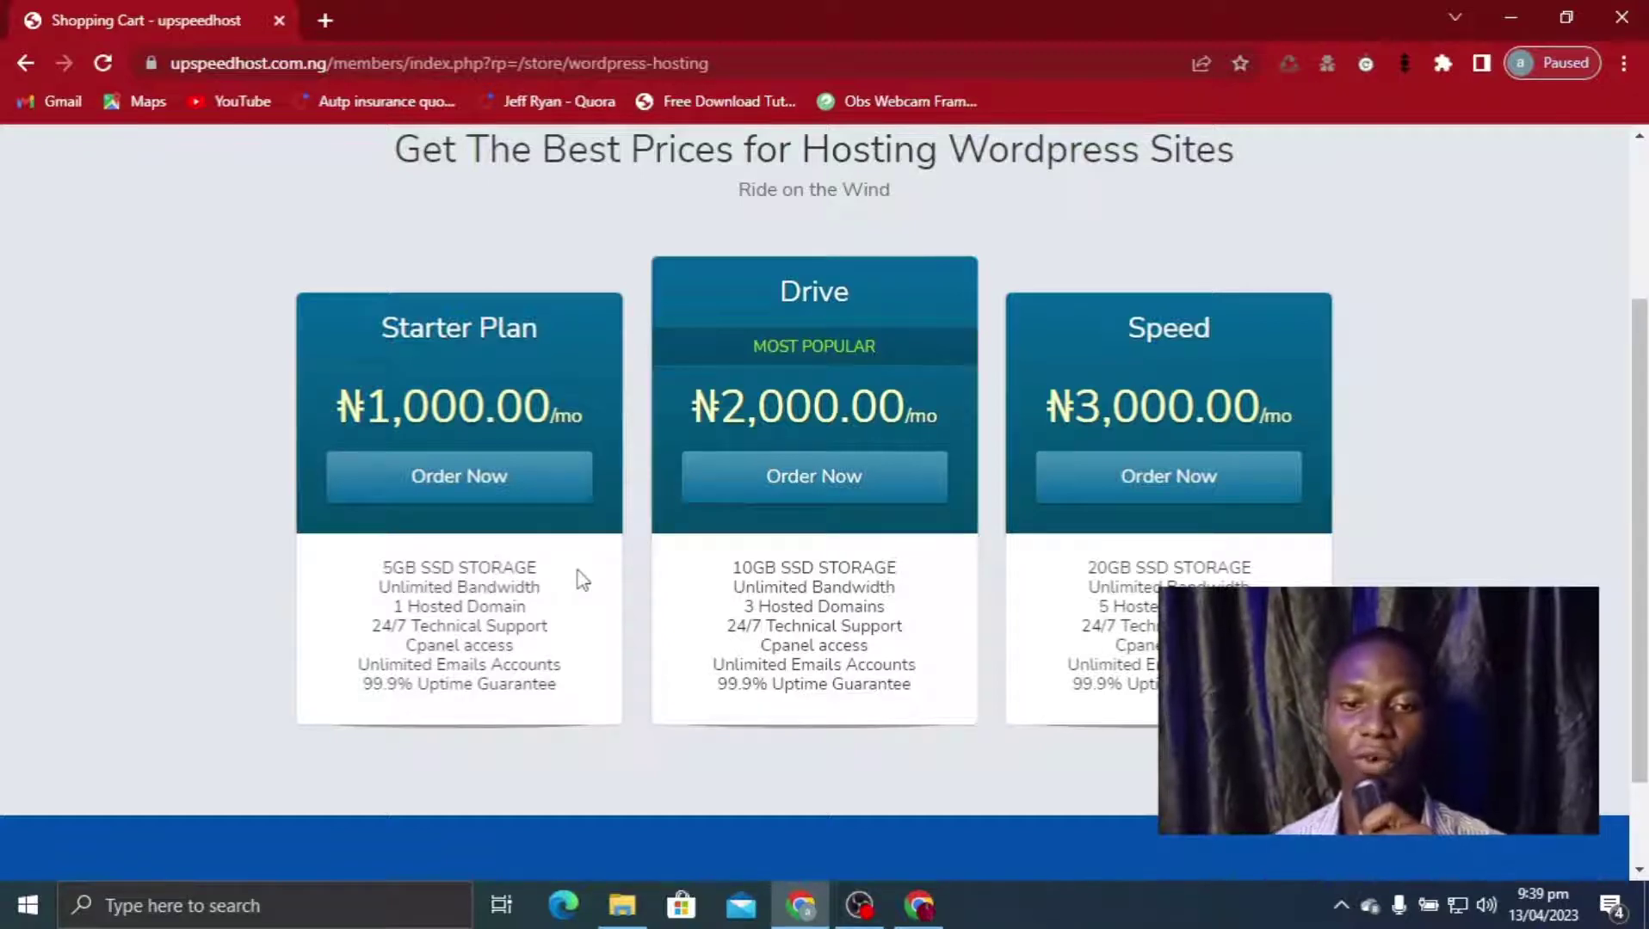
left_click_drag(379, 589, 547, 607)
left_click(553, 607)
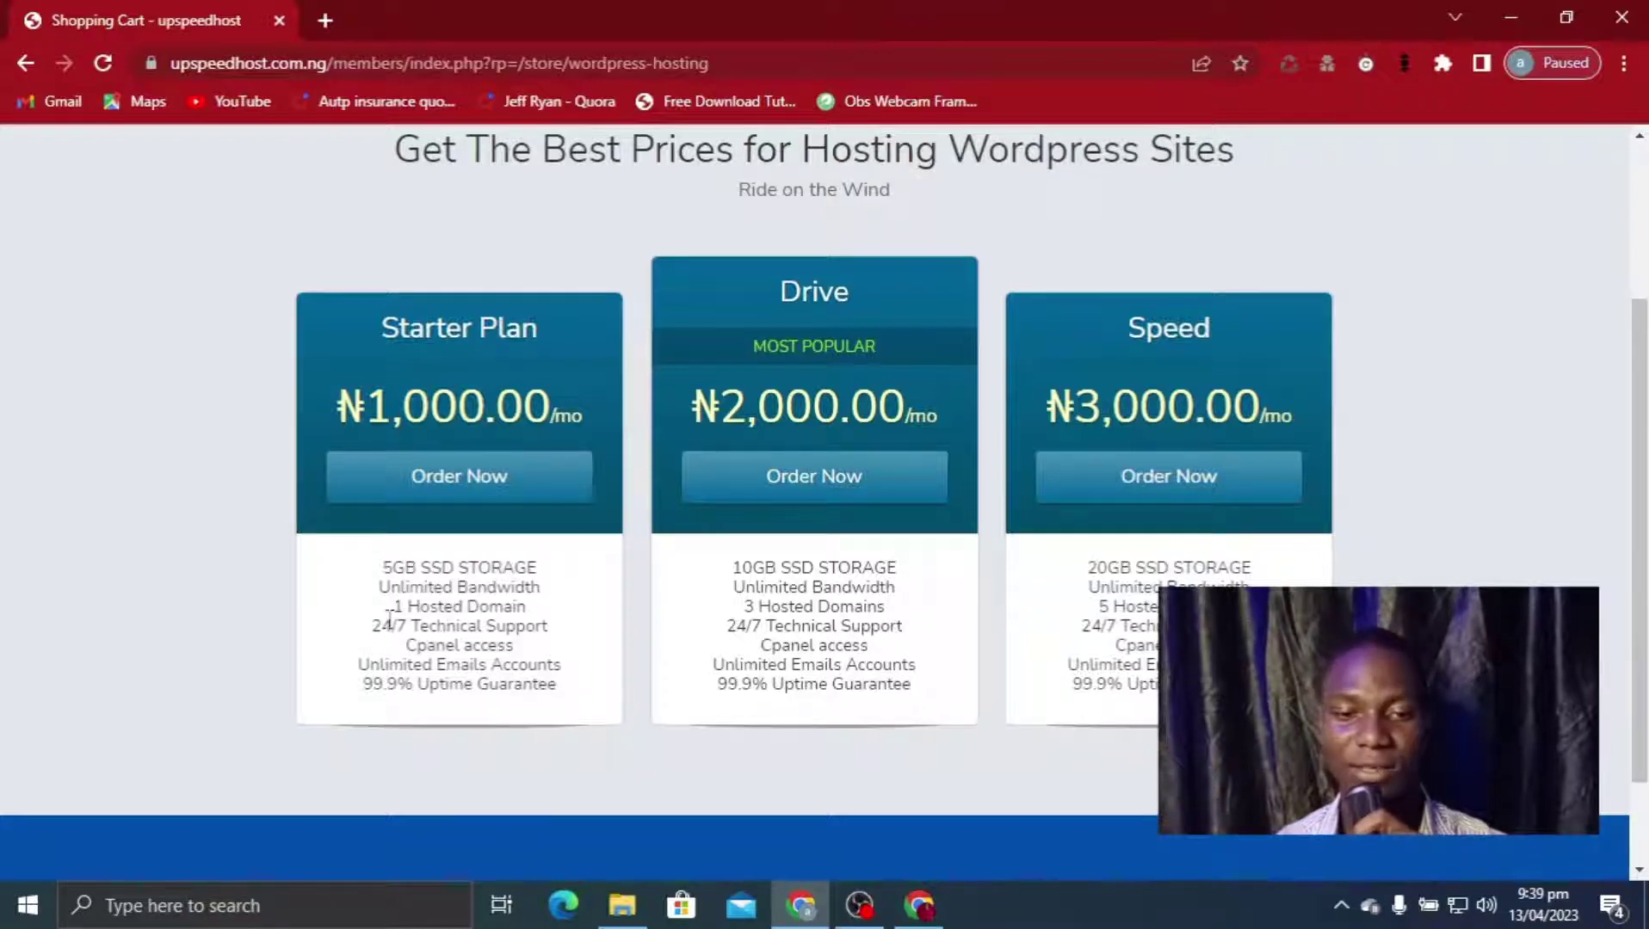
left_click_drag(398, 609, 560, 610)
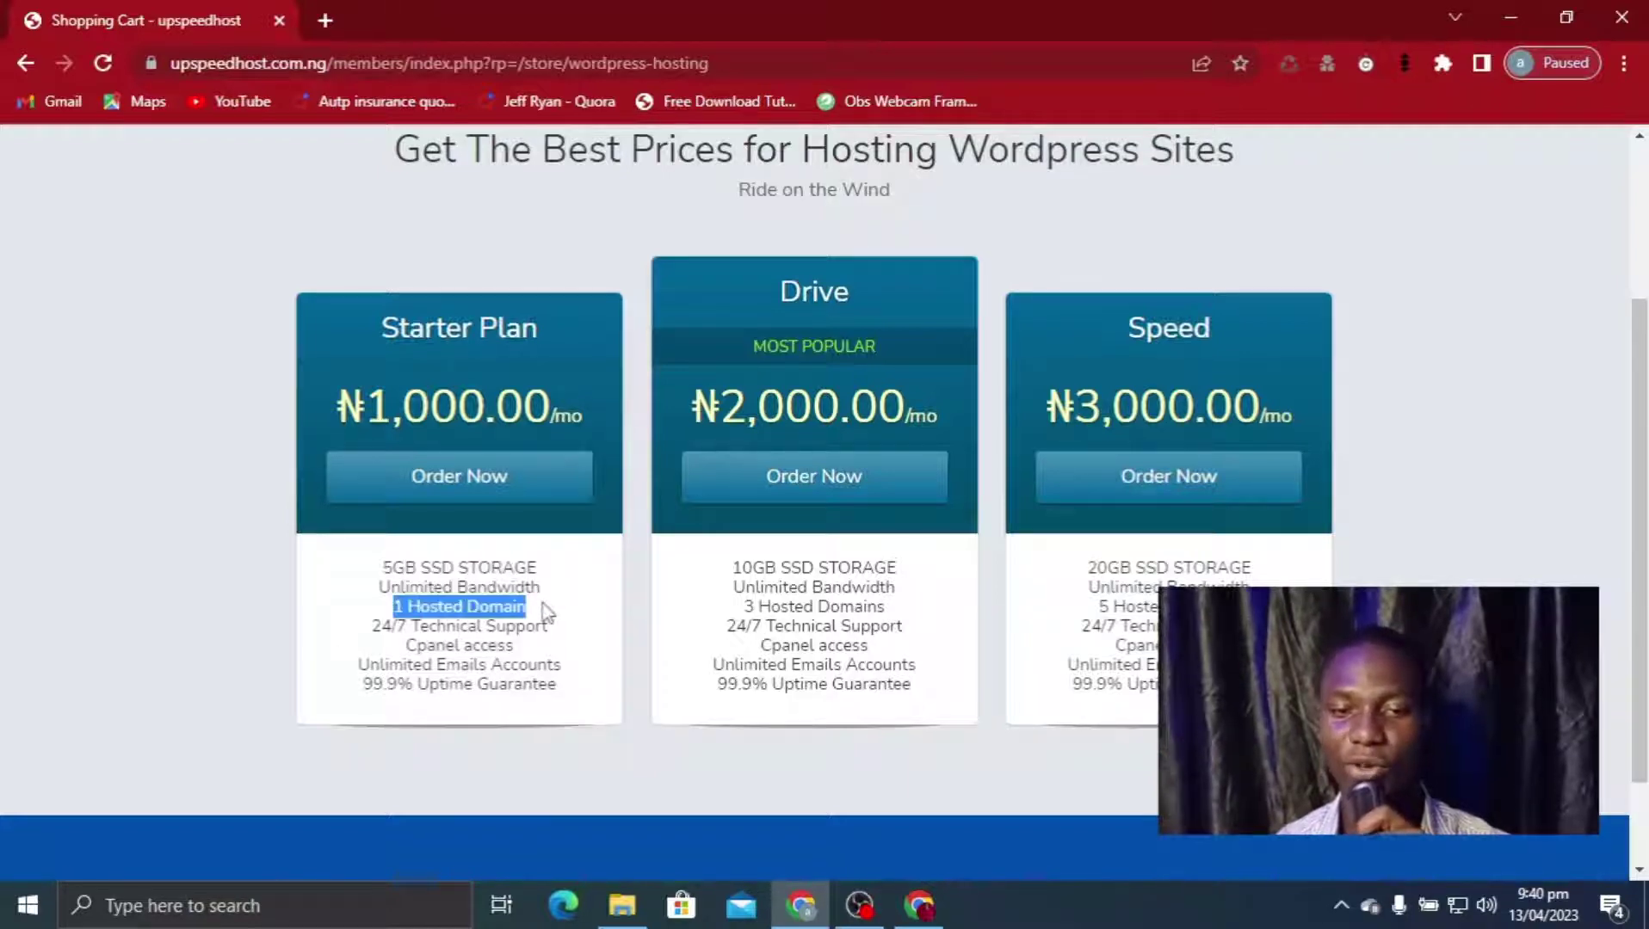
left_click(546, 612)
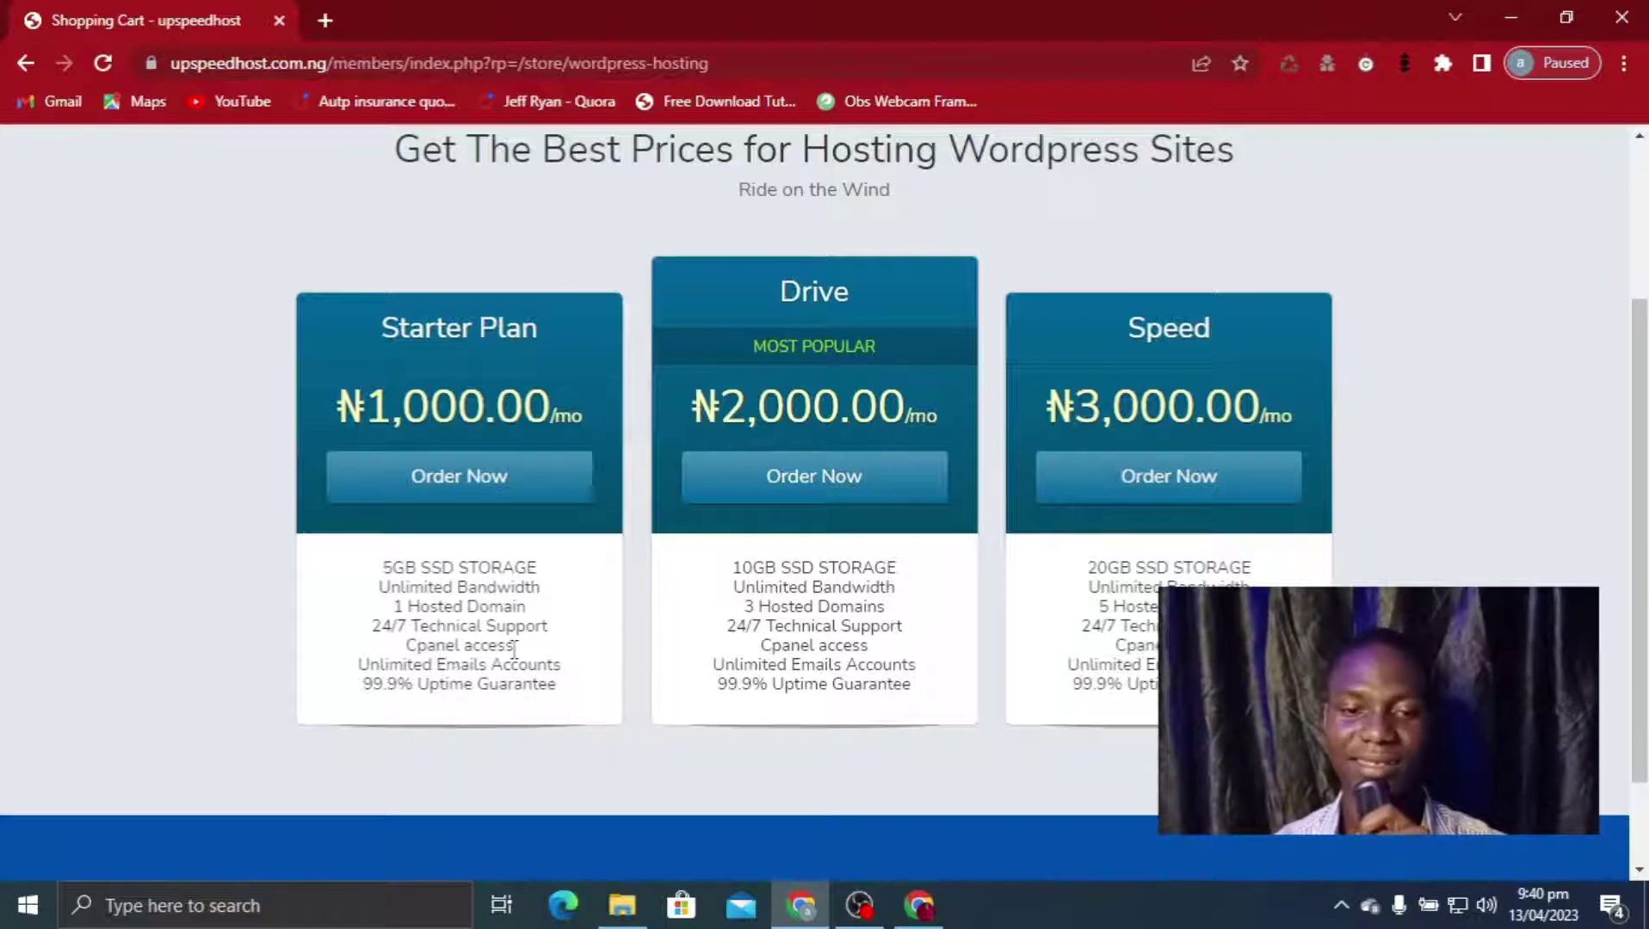
left_click_drag(515, 647, 402, 654)
left_click(545, 652)
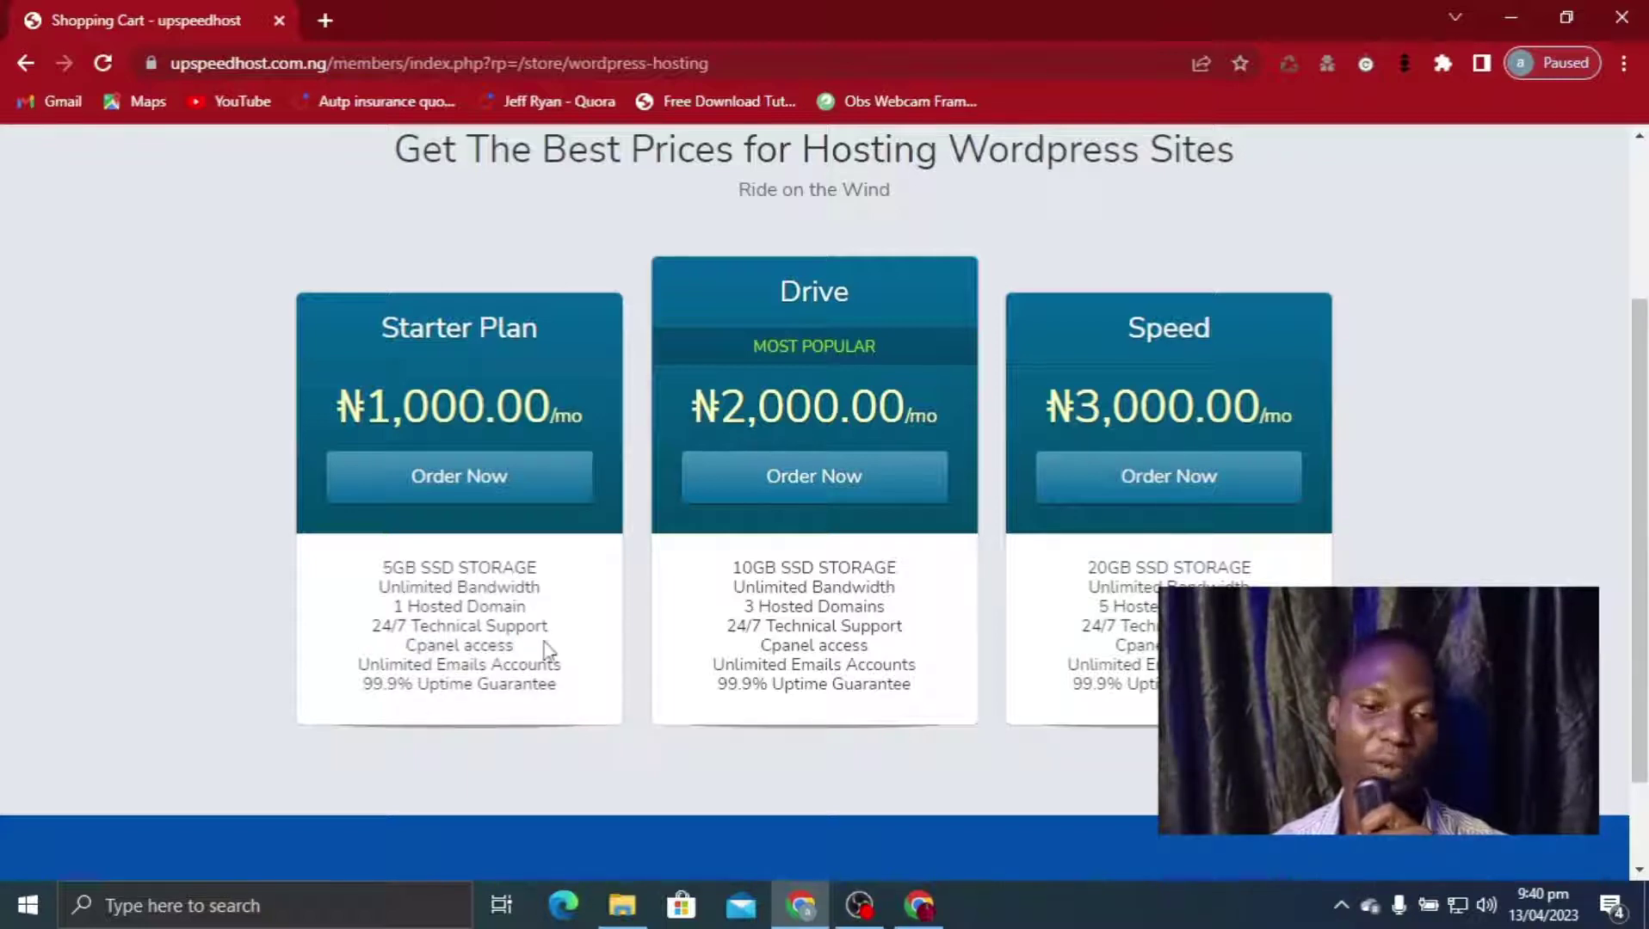
Order the WordPress hosting Starter Plan and assign it the greg.com.ng domain already in the shopping cart
scroll(551, 652, "up", 3)
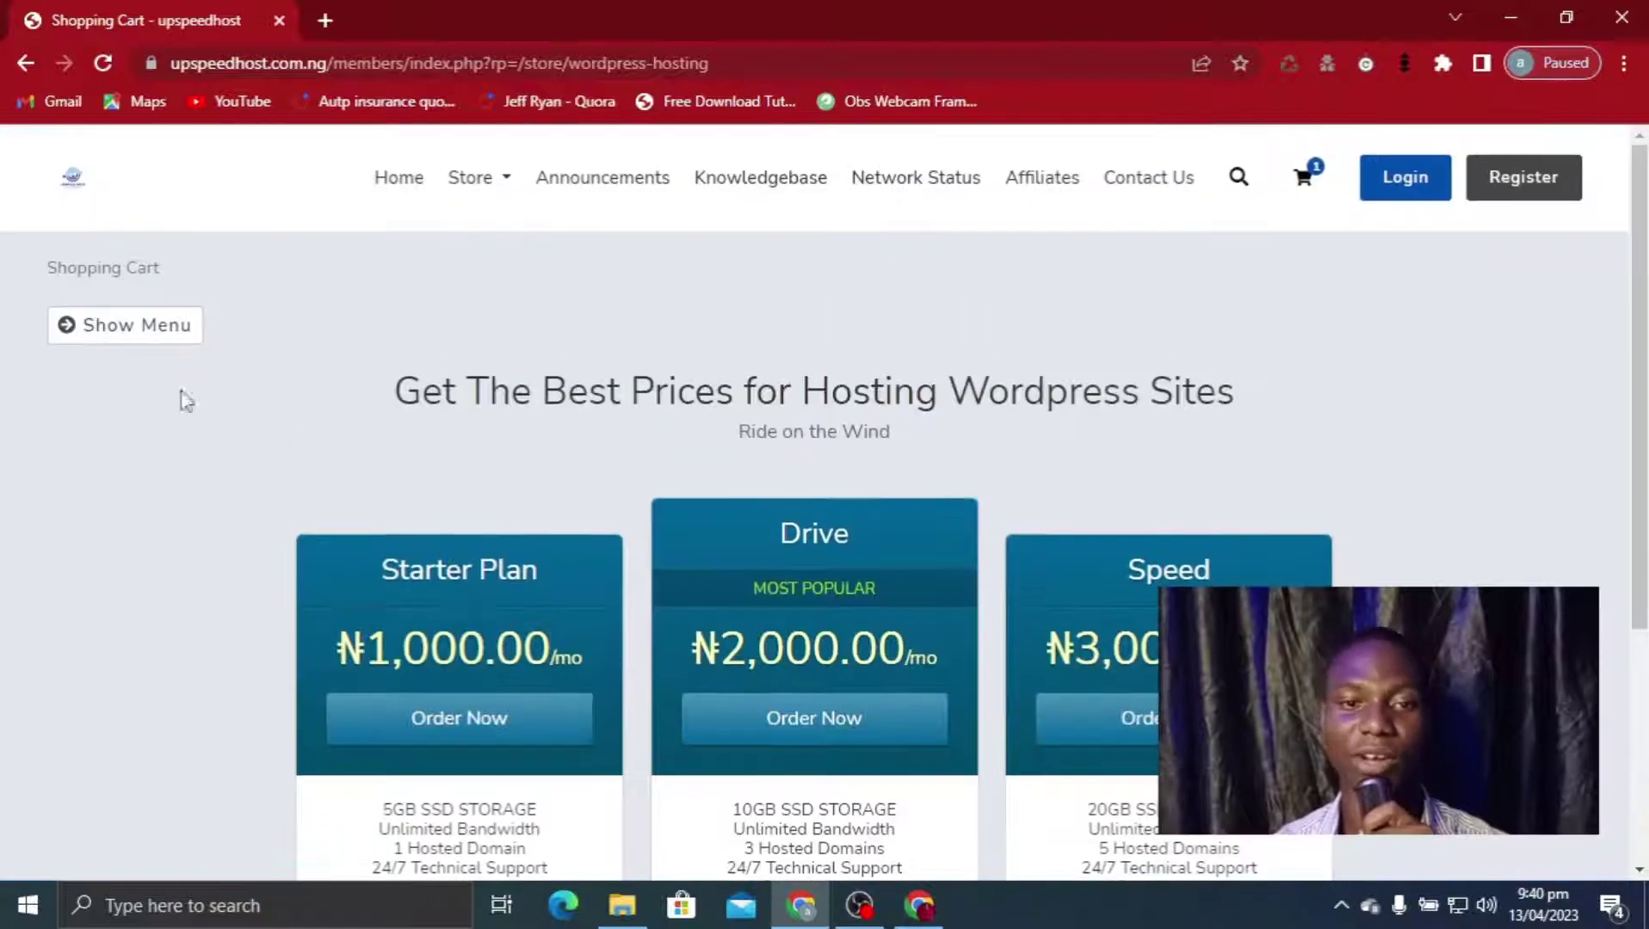
scroll(624, 532, "down", 1)
scroll(623, 532, "down", 2)
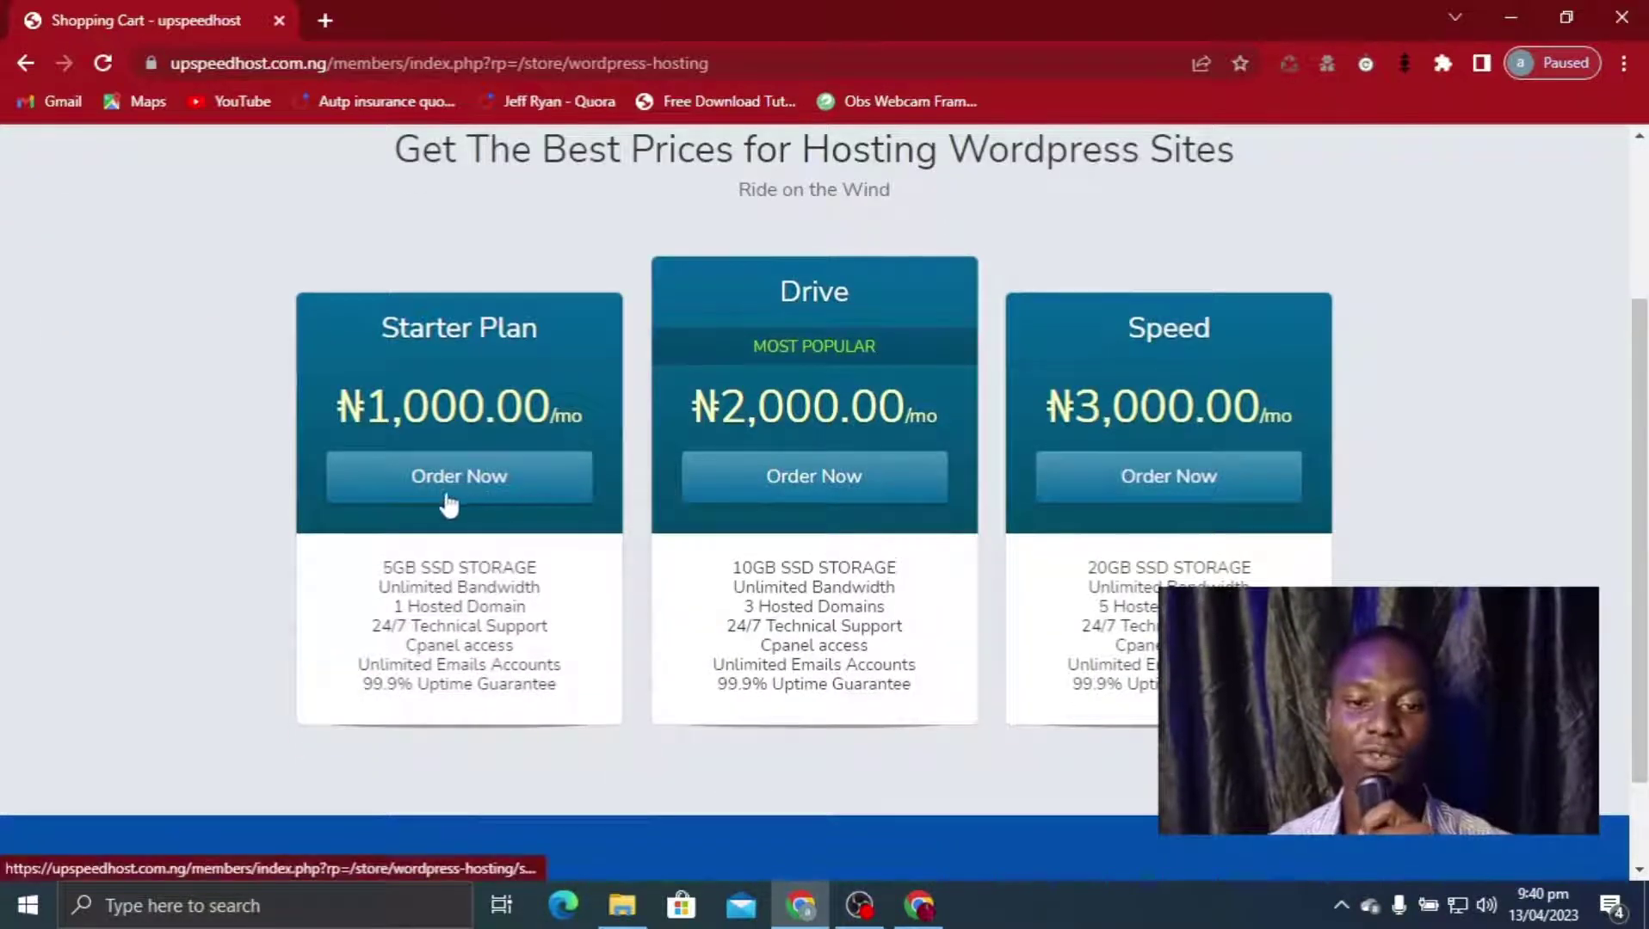
left_click(471, 491)
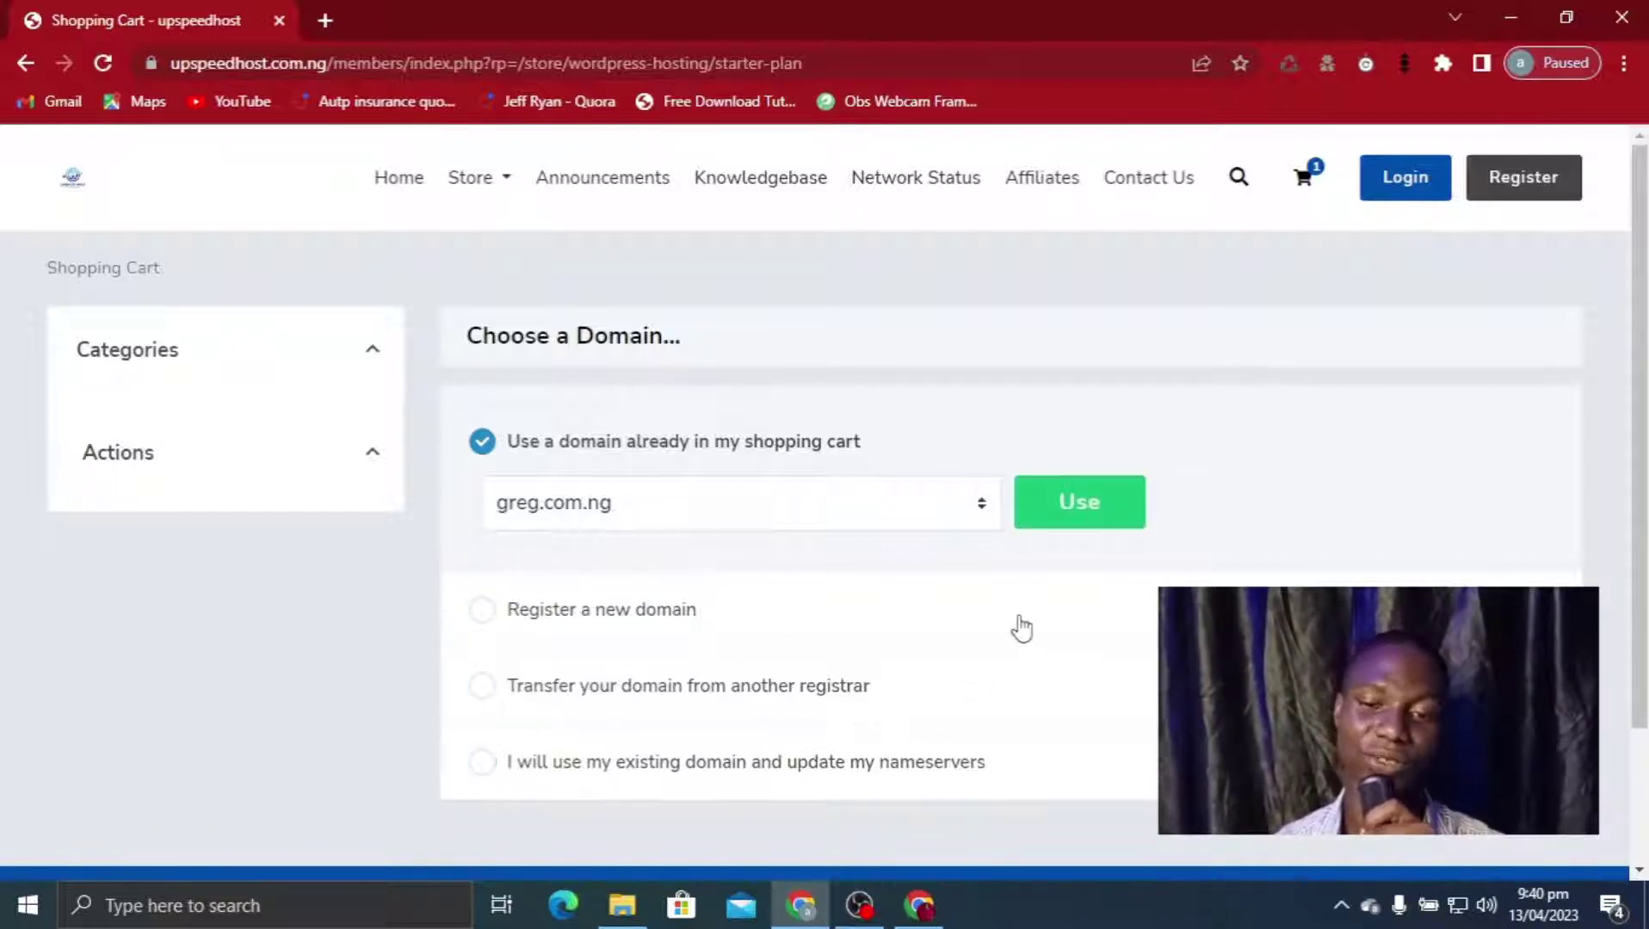
scroll(1027, 626, "down", 2)
scroll(1027, 626, "up", 2)
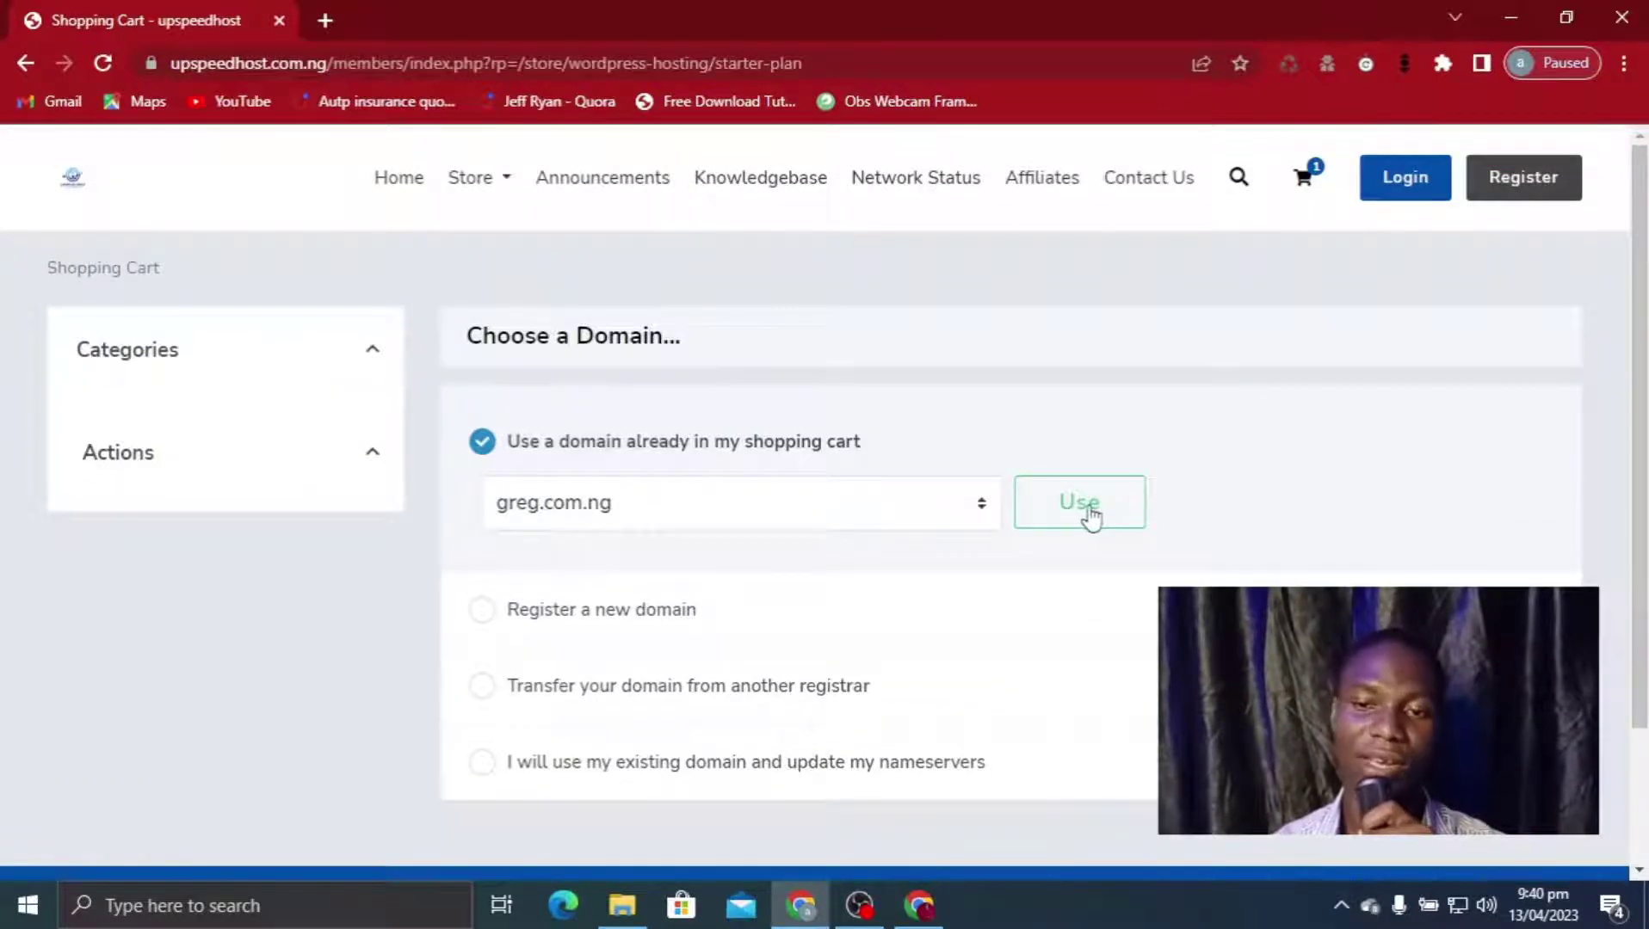
left_click(1090, 514)
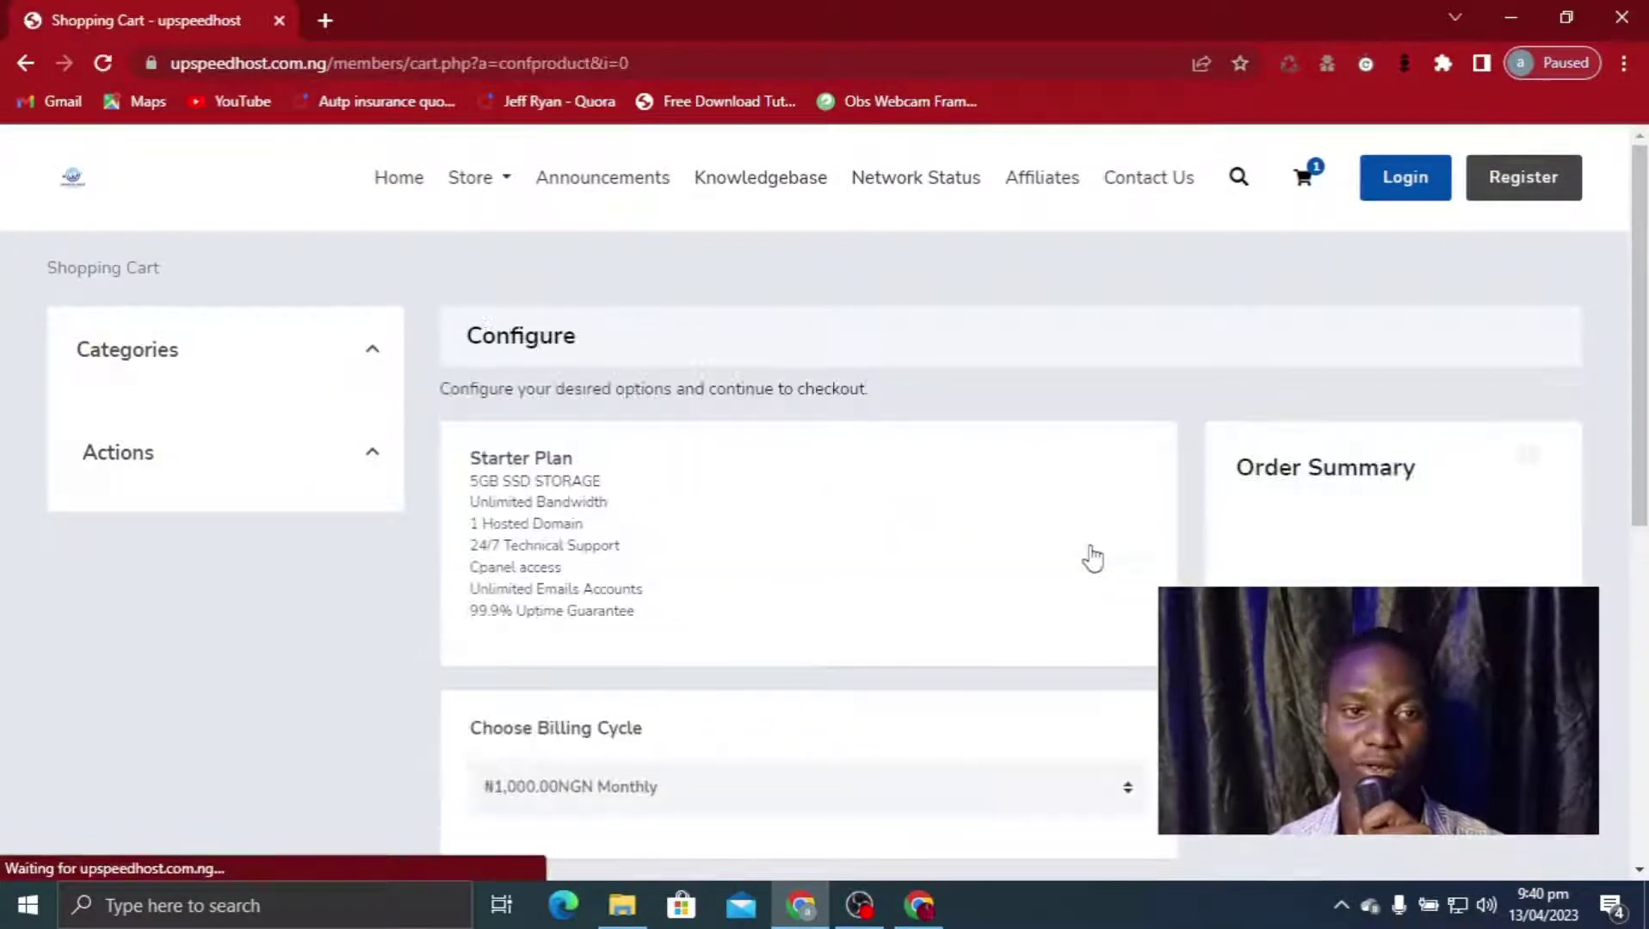
Keep the Starter Plan on the ₦1,000.00NGN Monthly billing cycle and continue to the domain configuration
scroll(1024, 538, "down", 1)
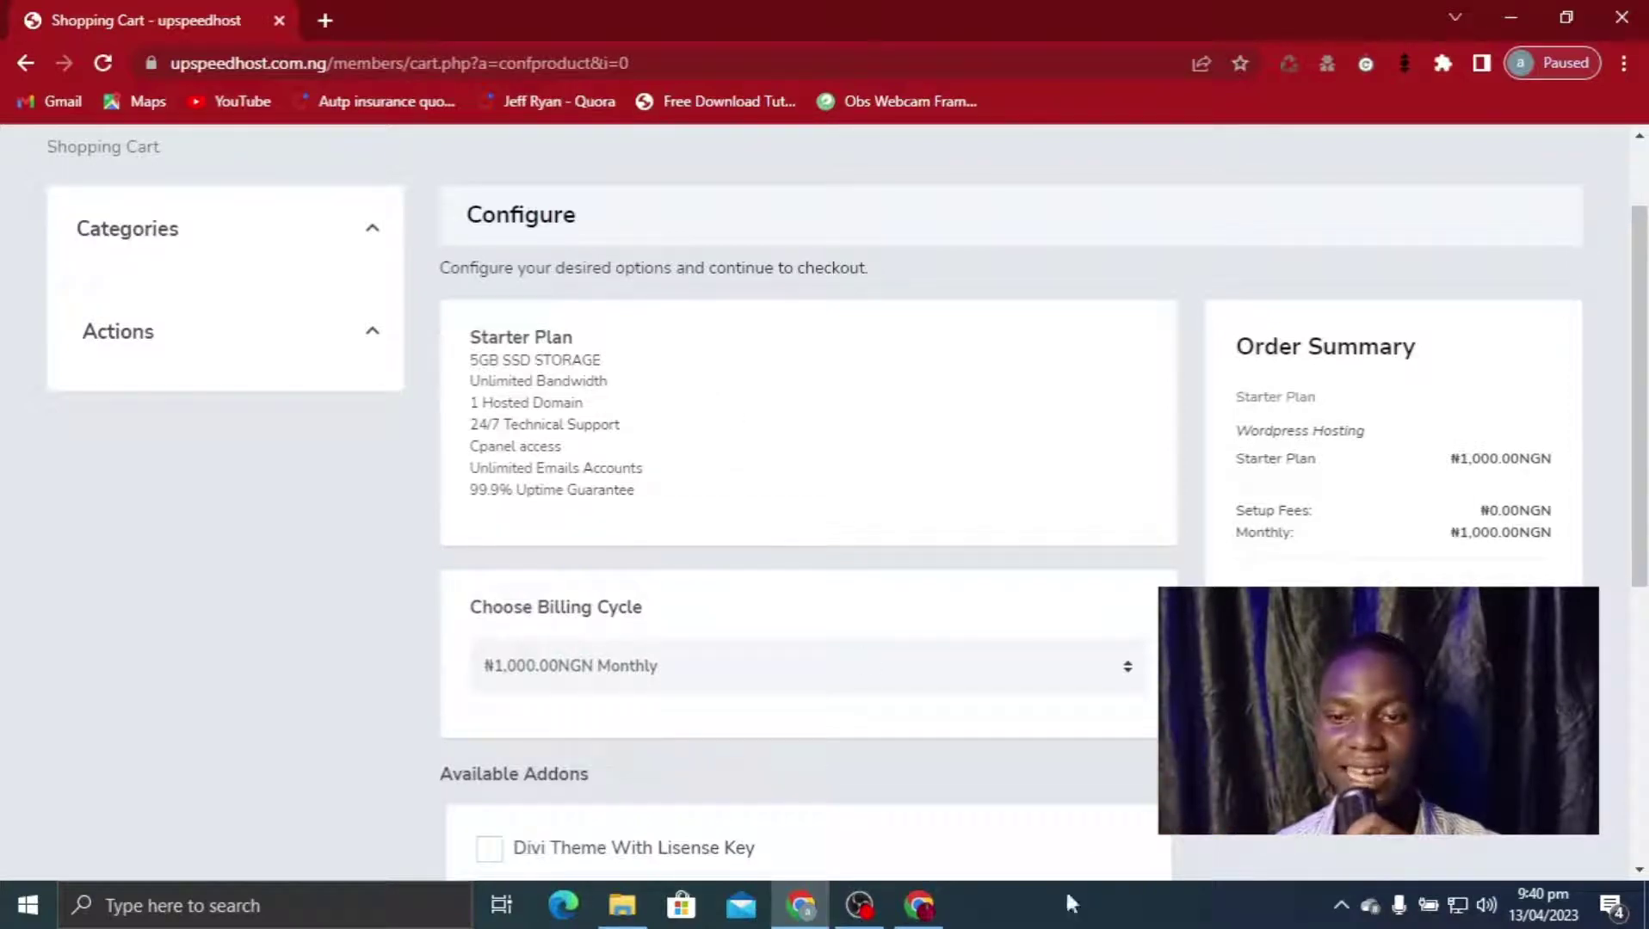
left_click(1129, 677)
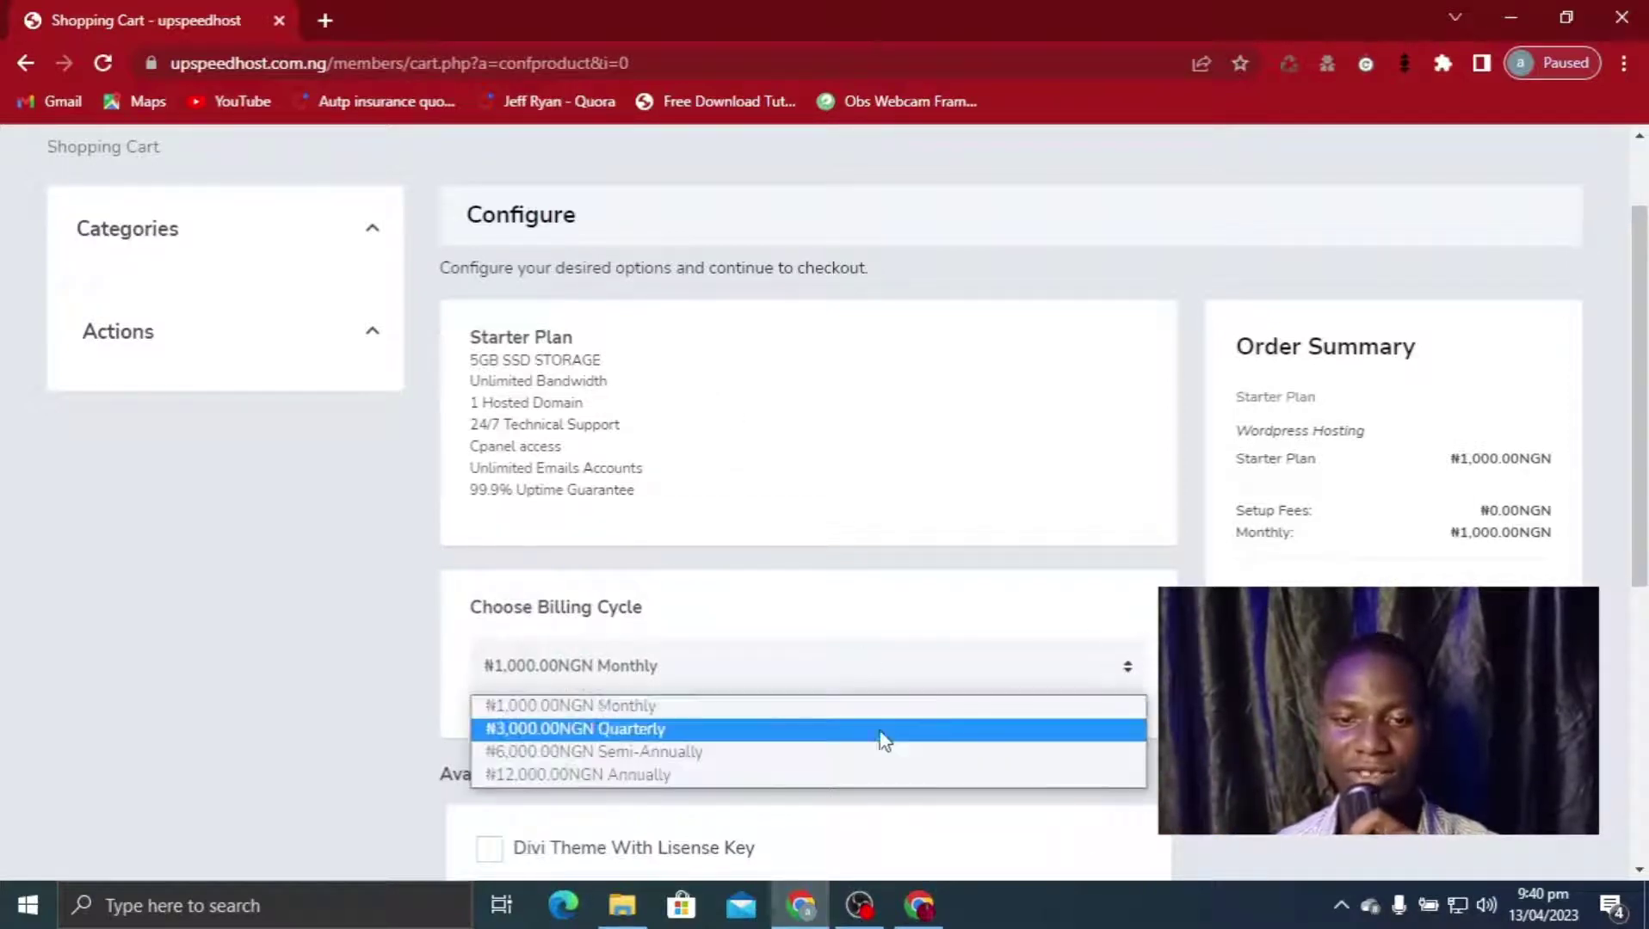
left_click(719, 707)
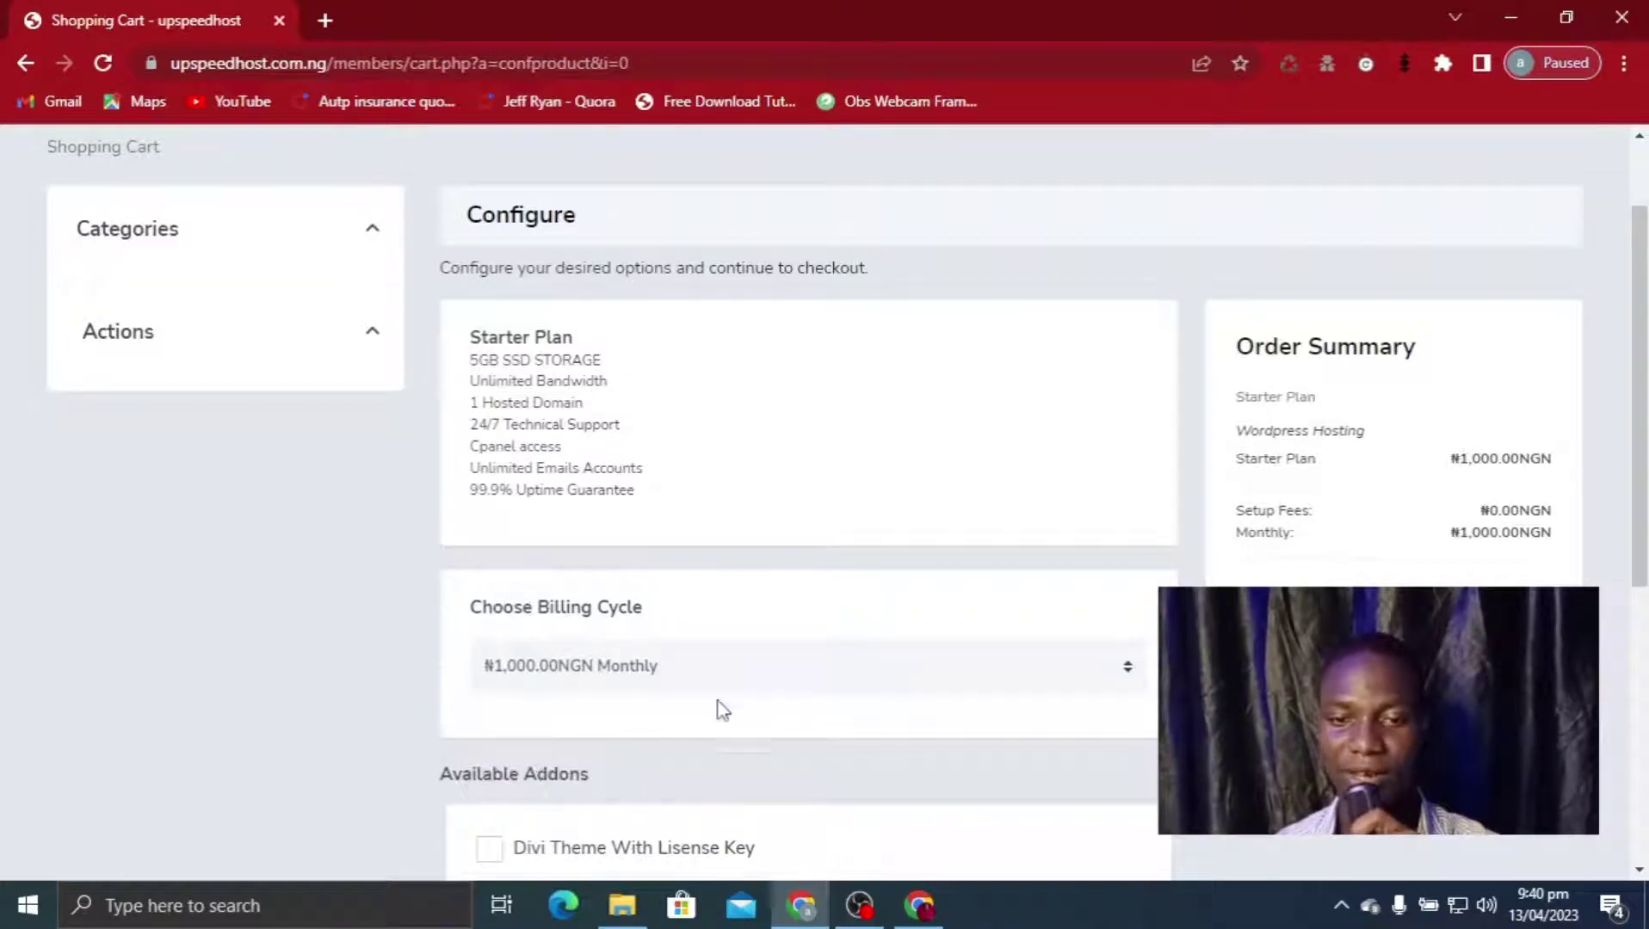
left_click(1131, 684)
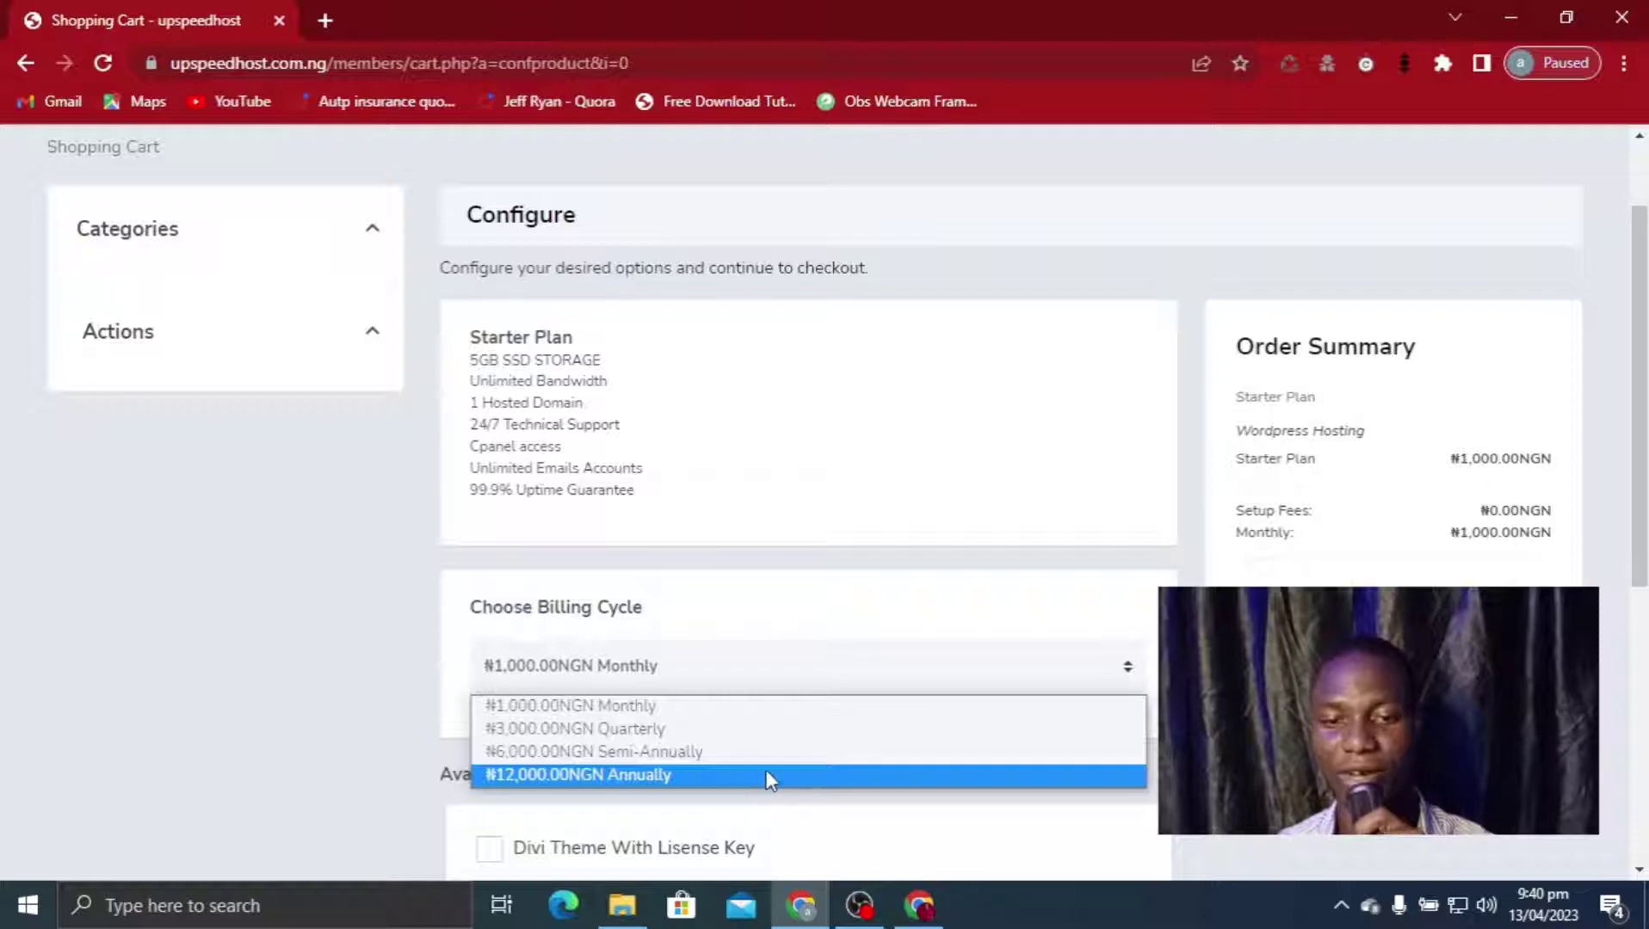
left_click(876, 640)
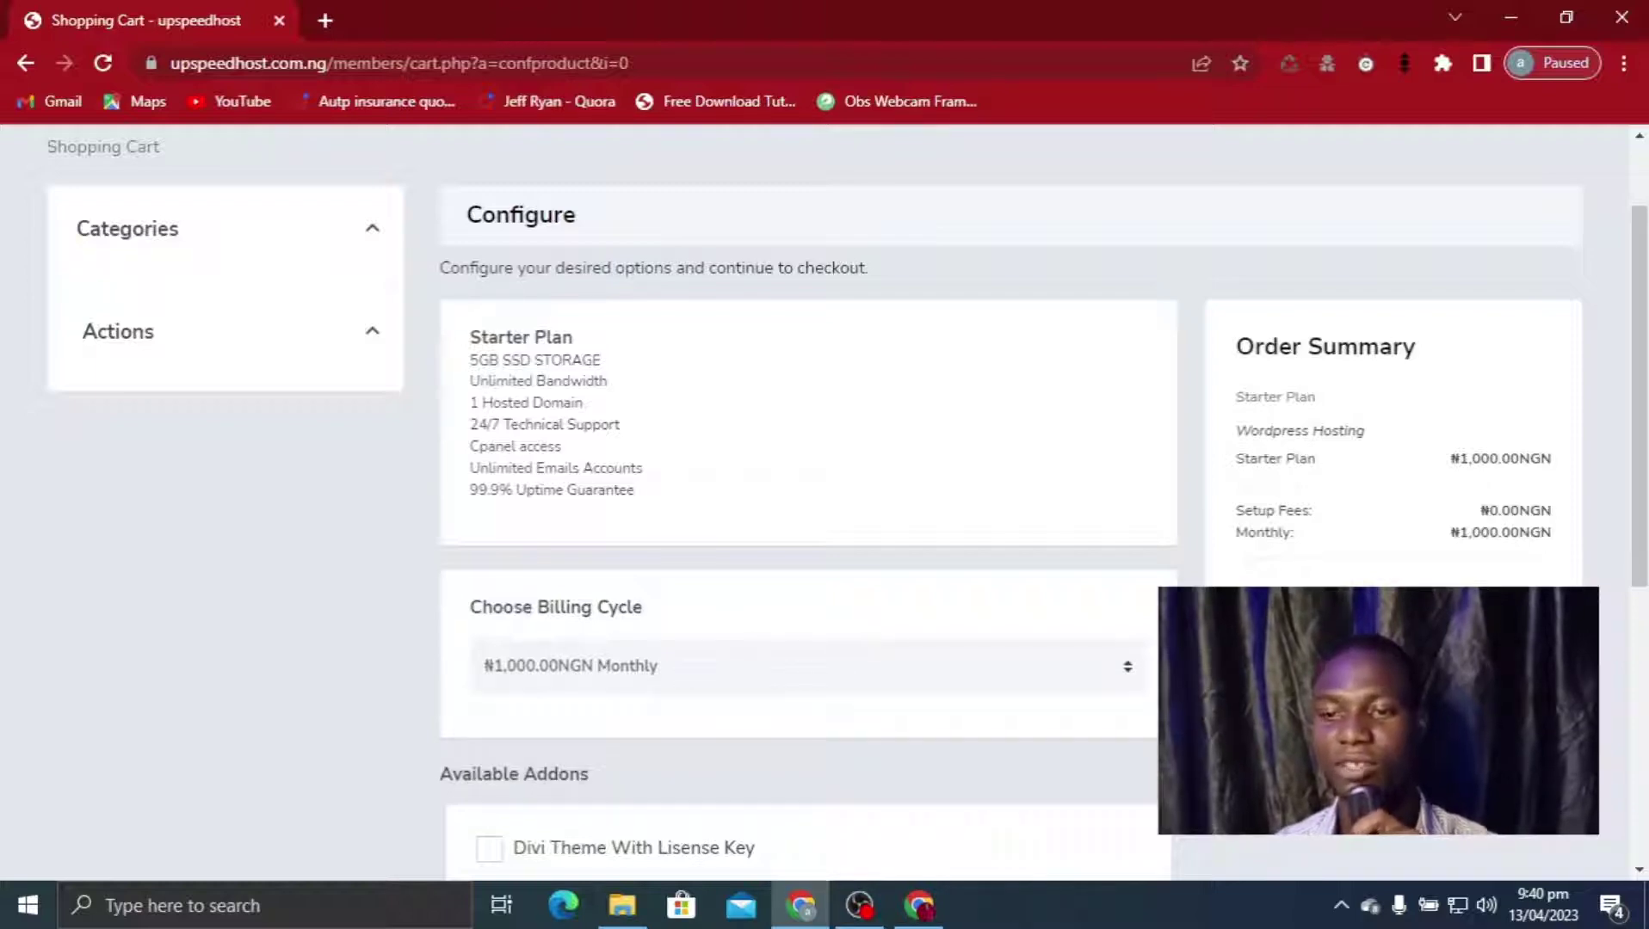
left_click(1393, 645)
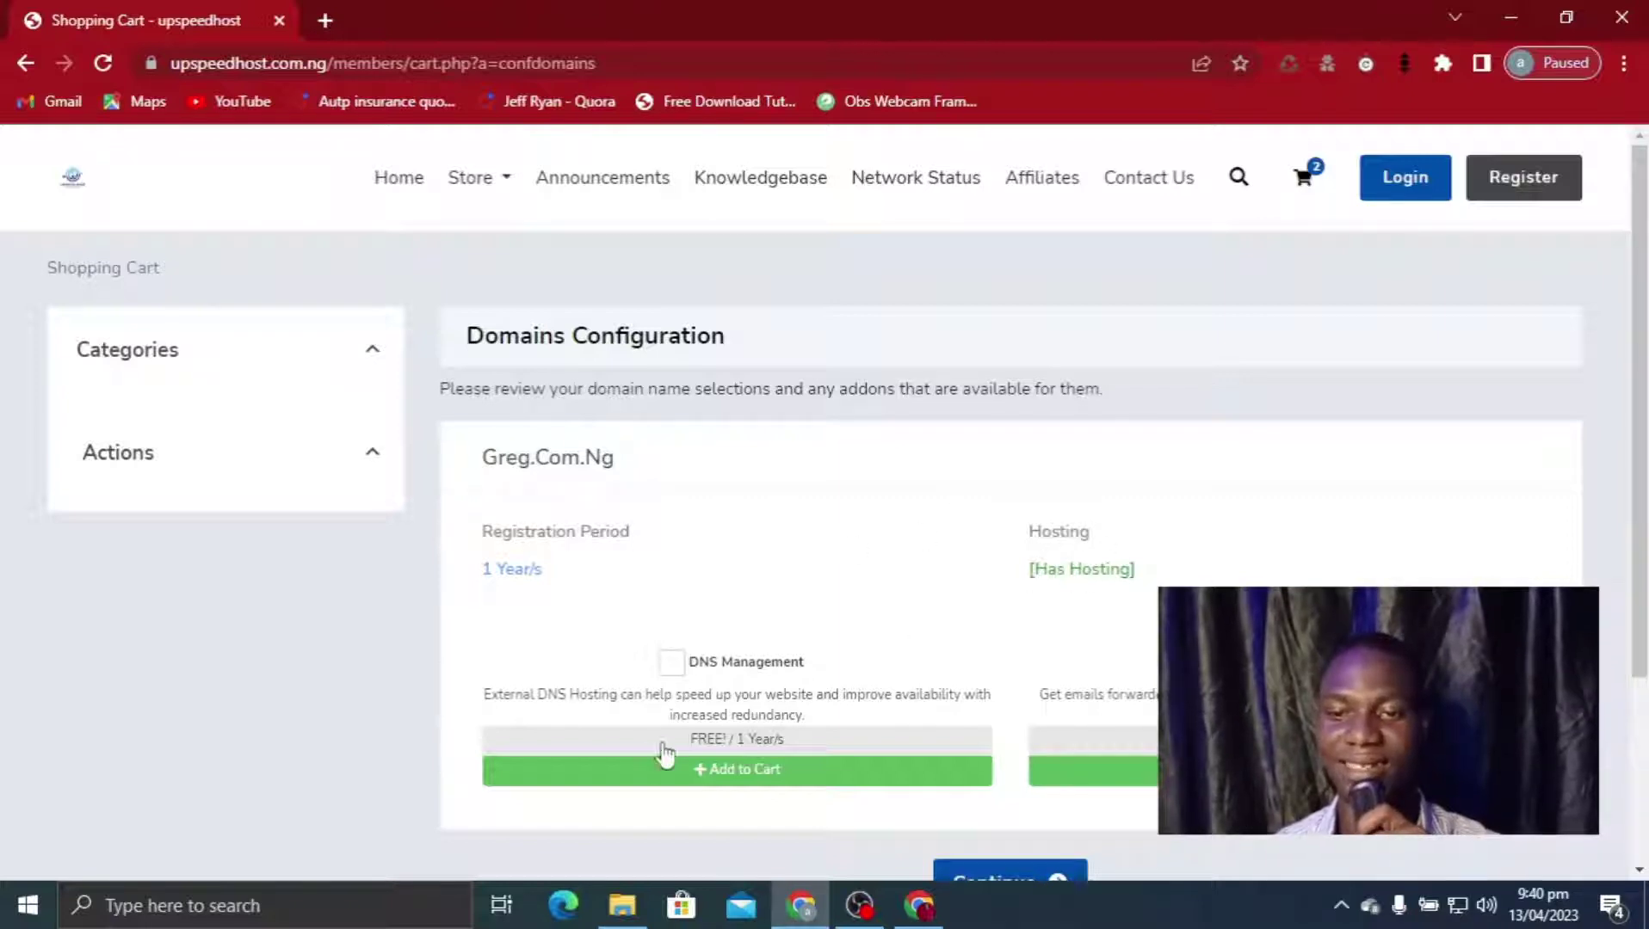
Add DNS Management and Email Forwarding to greg.com.ng, and take the cart through review to checkout
left_click(672, 663)
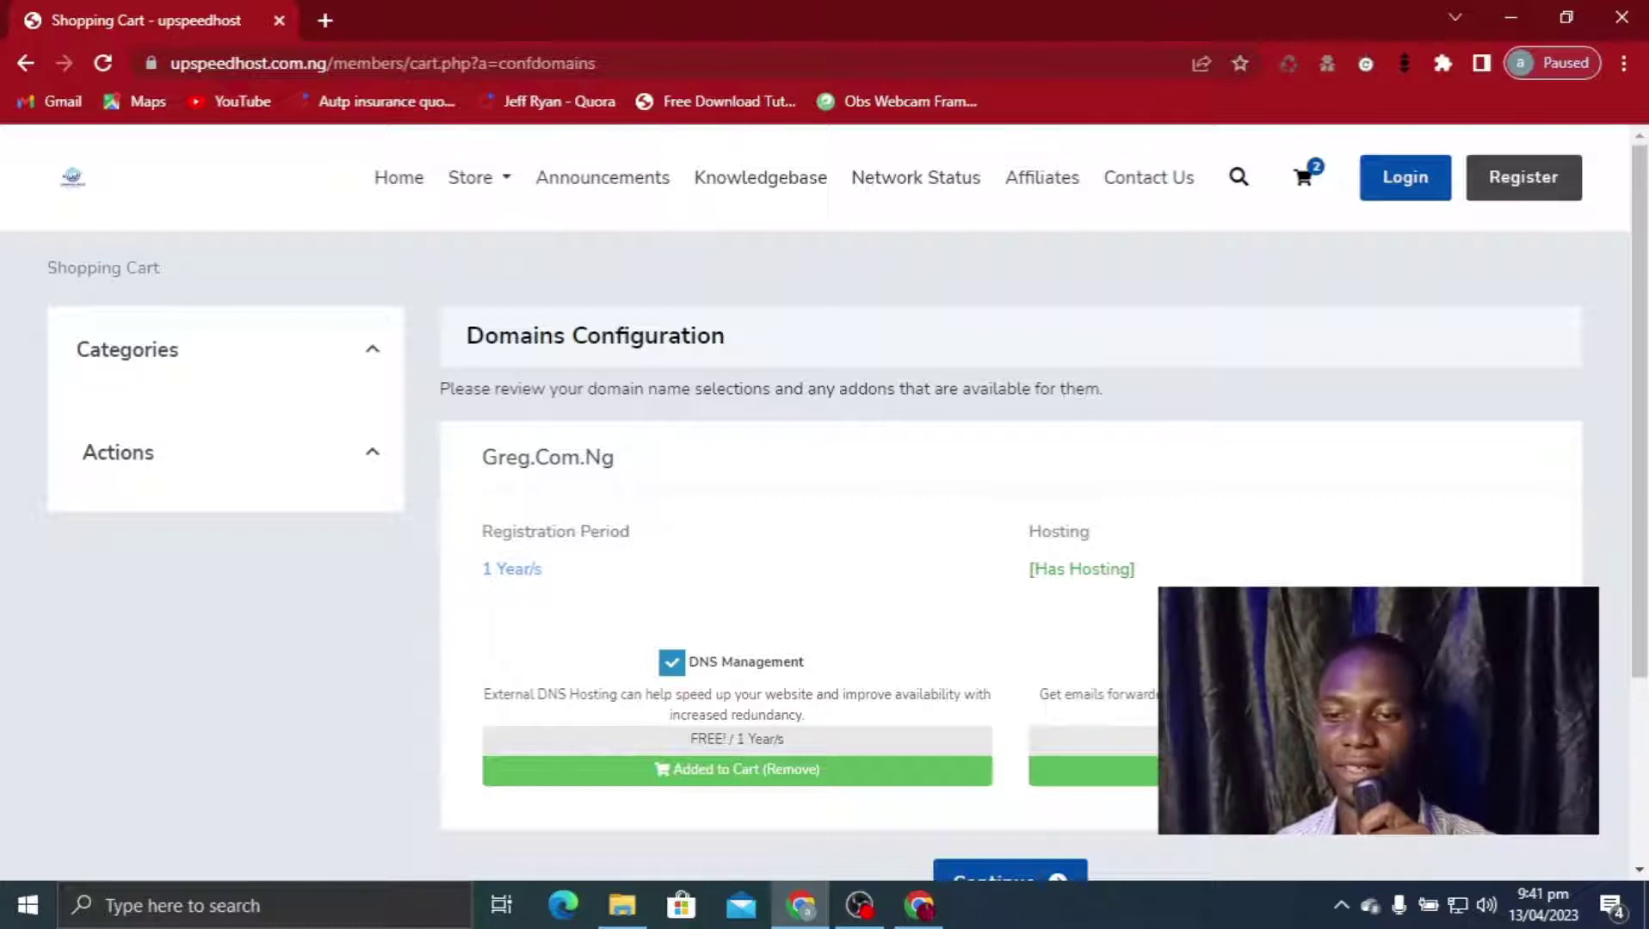
scroll(1037, 757, "down", 3)
left_click(1037, 646)
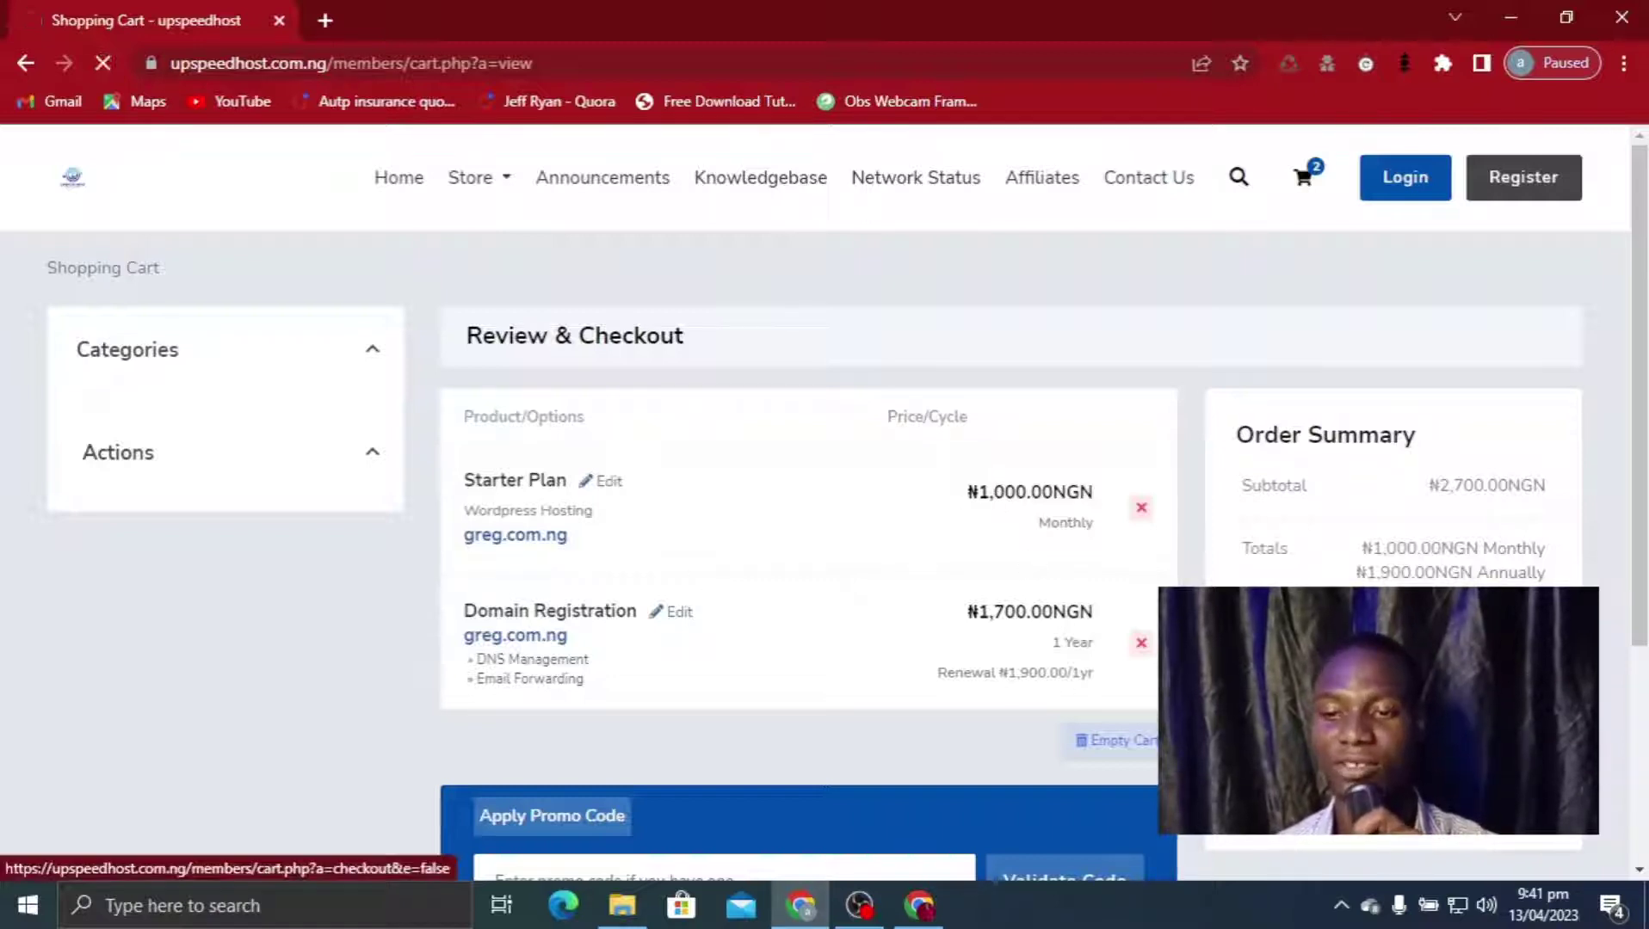
left_click(1392, 757)
Fill in the checkout's last name, phone number and billing address using the saved address entry
scroll(1032, 566, "down", 3)
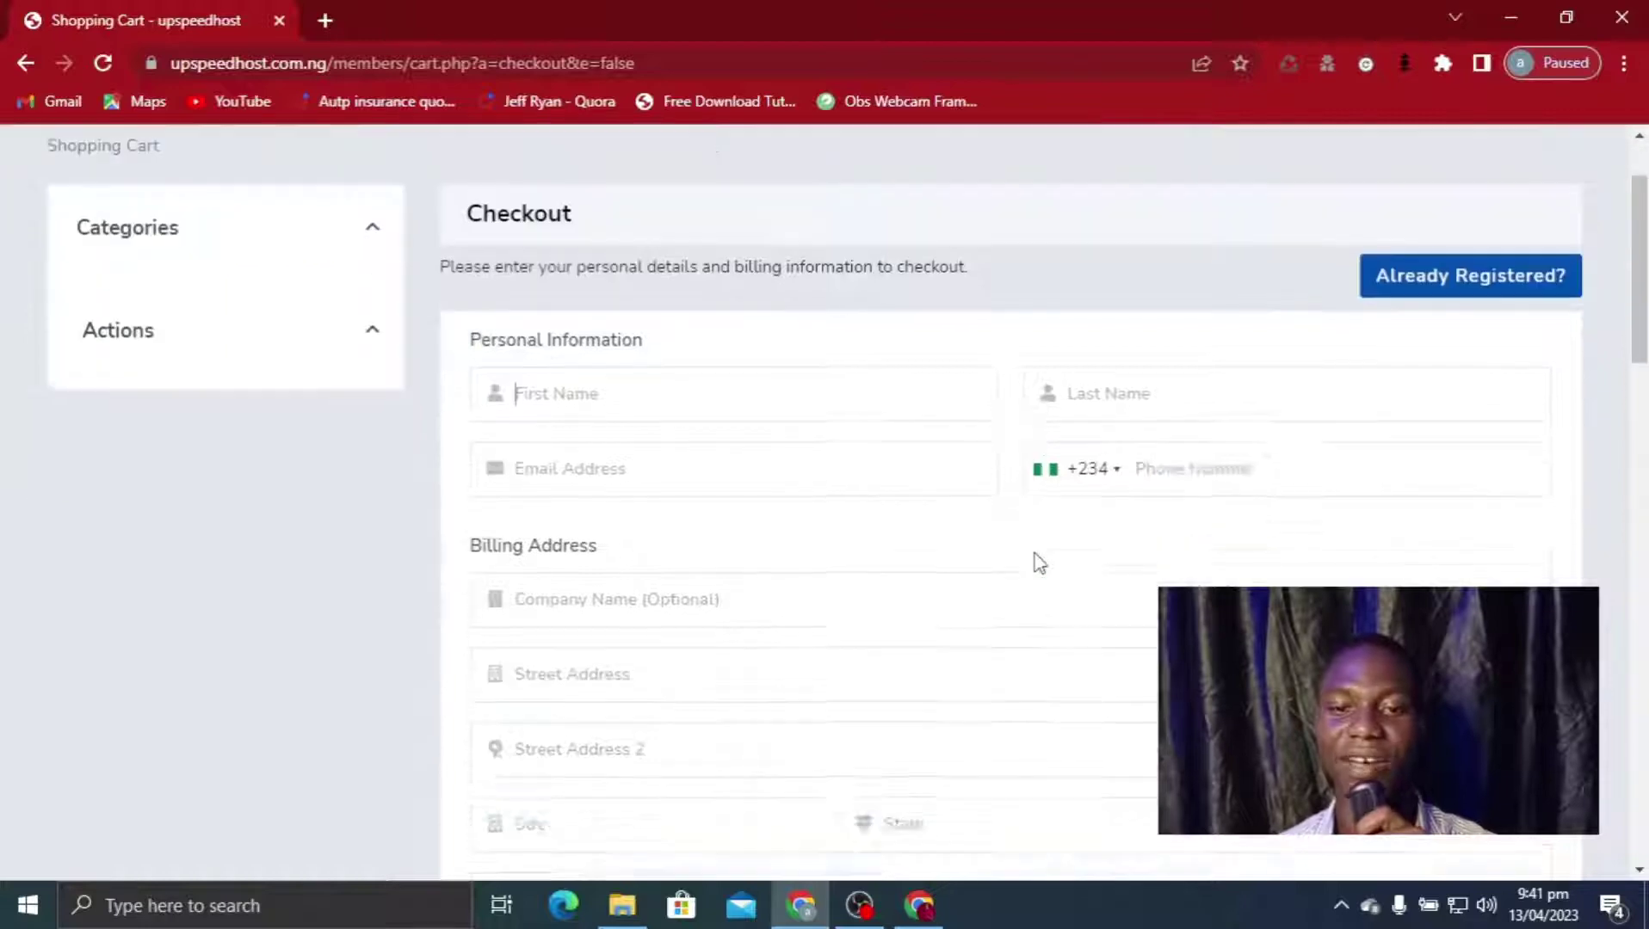
left_click(1167, 270)
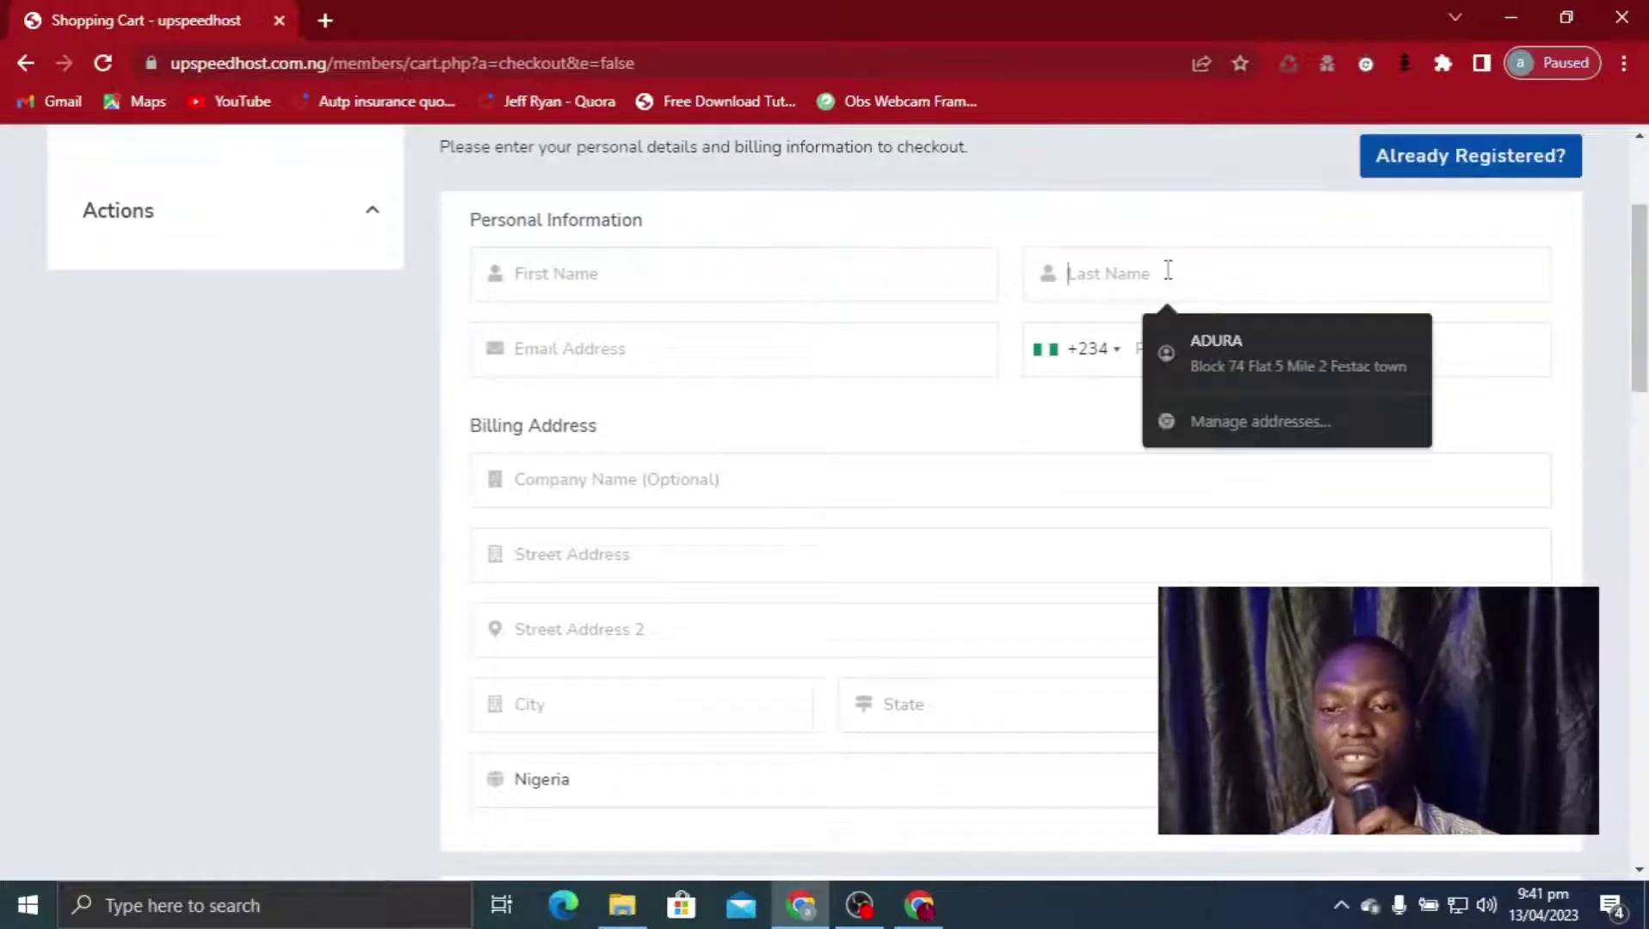
left_click(1268, 368)
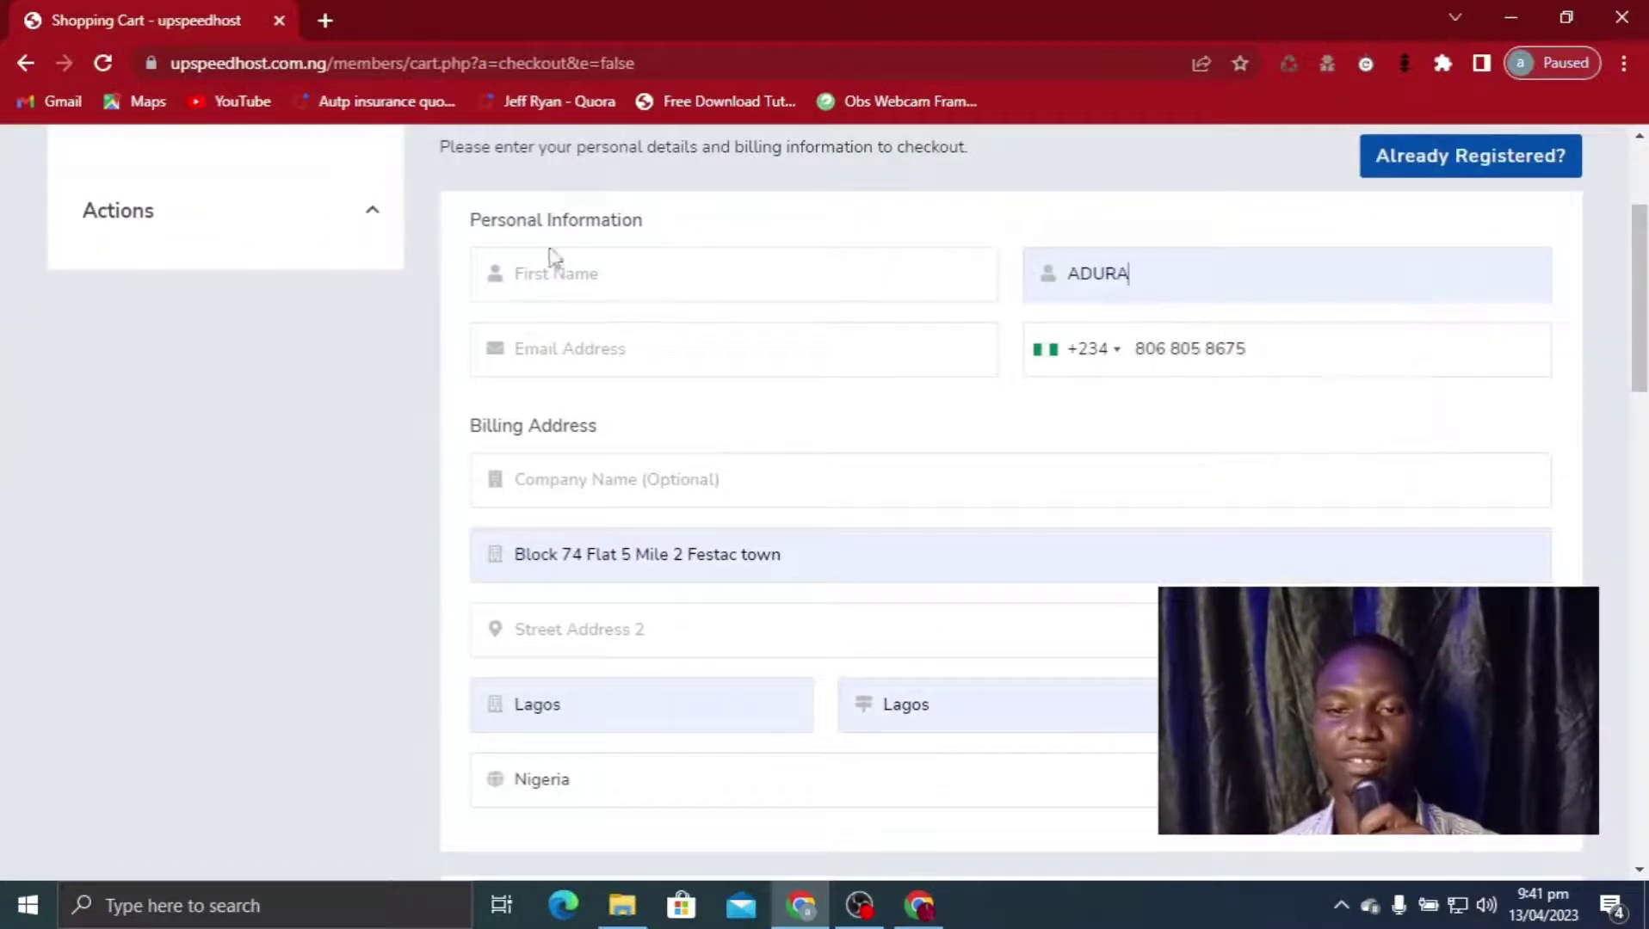
Check the contact choices for the domain registrant, keeping Use Default Contact (Details Above)
scroll(693, 555, "down", 6)
scroll(714, 563, "up", 2)
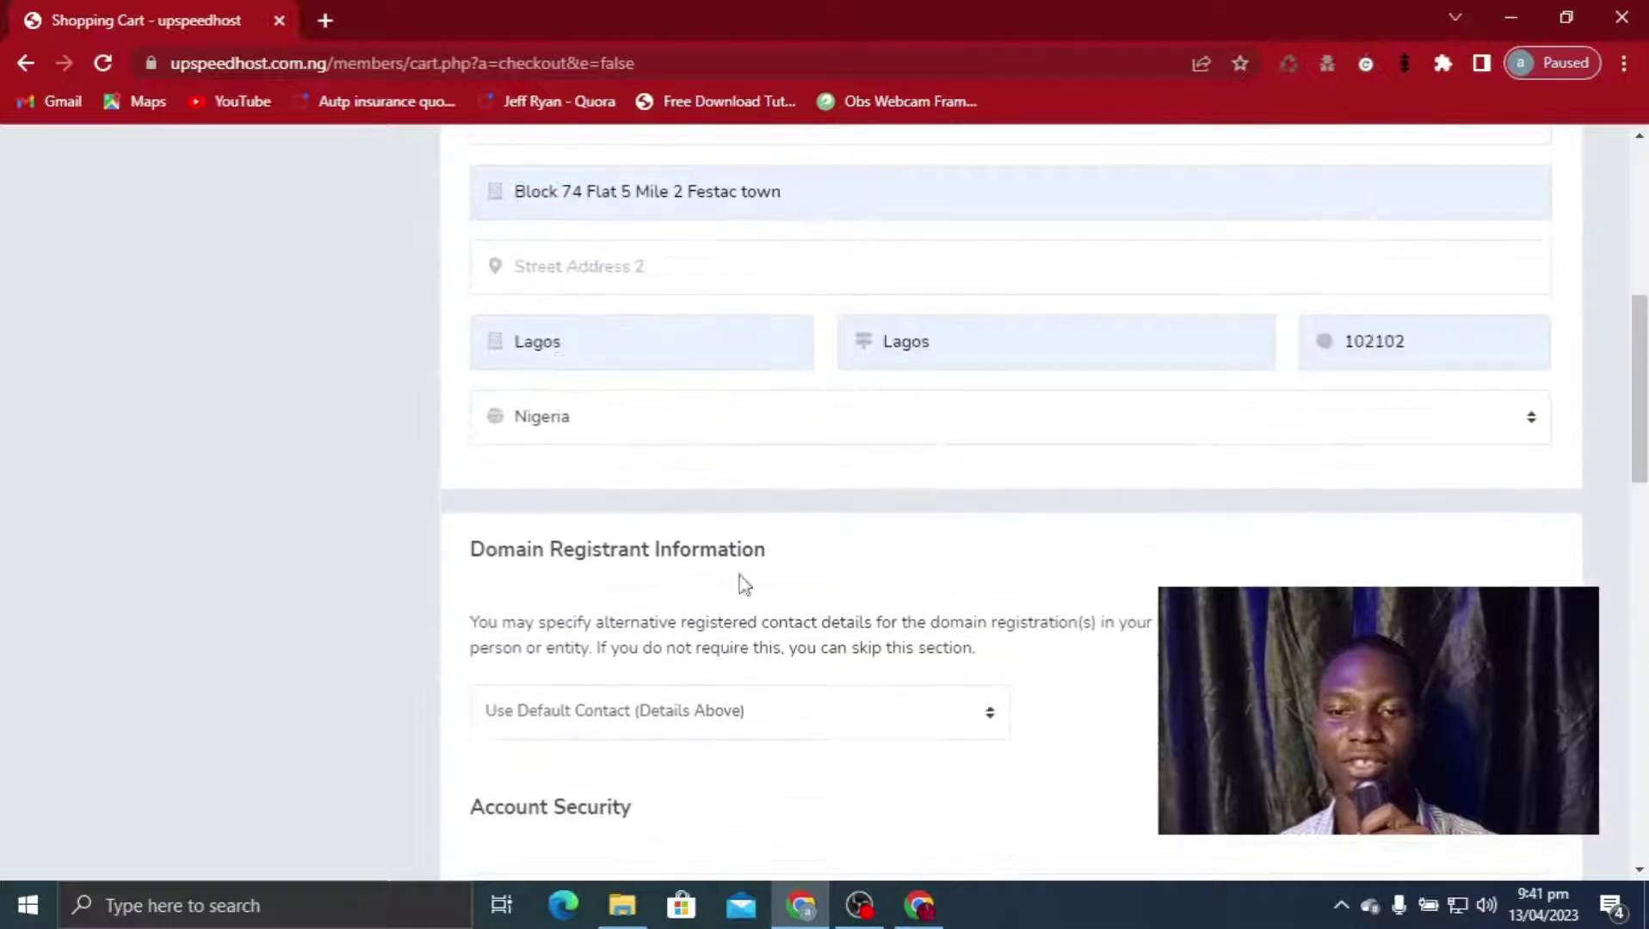
scroll(738, 572, "down", 4)
left_click(703, 366)
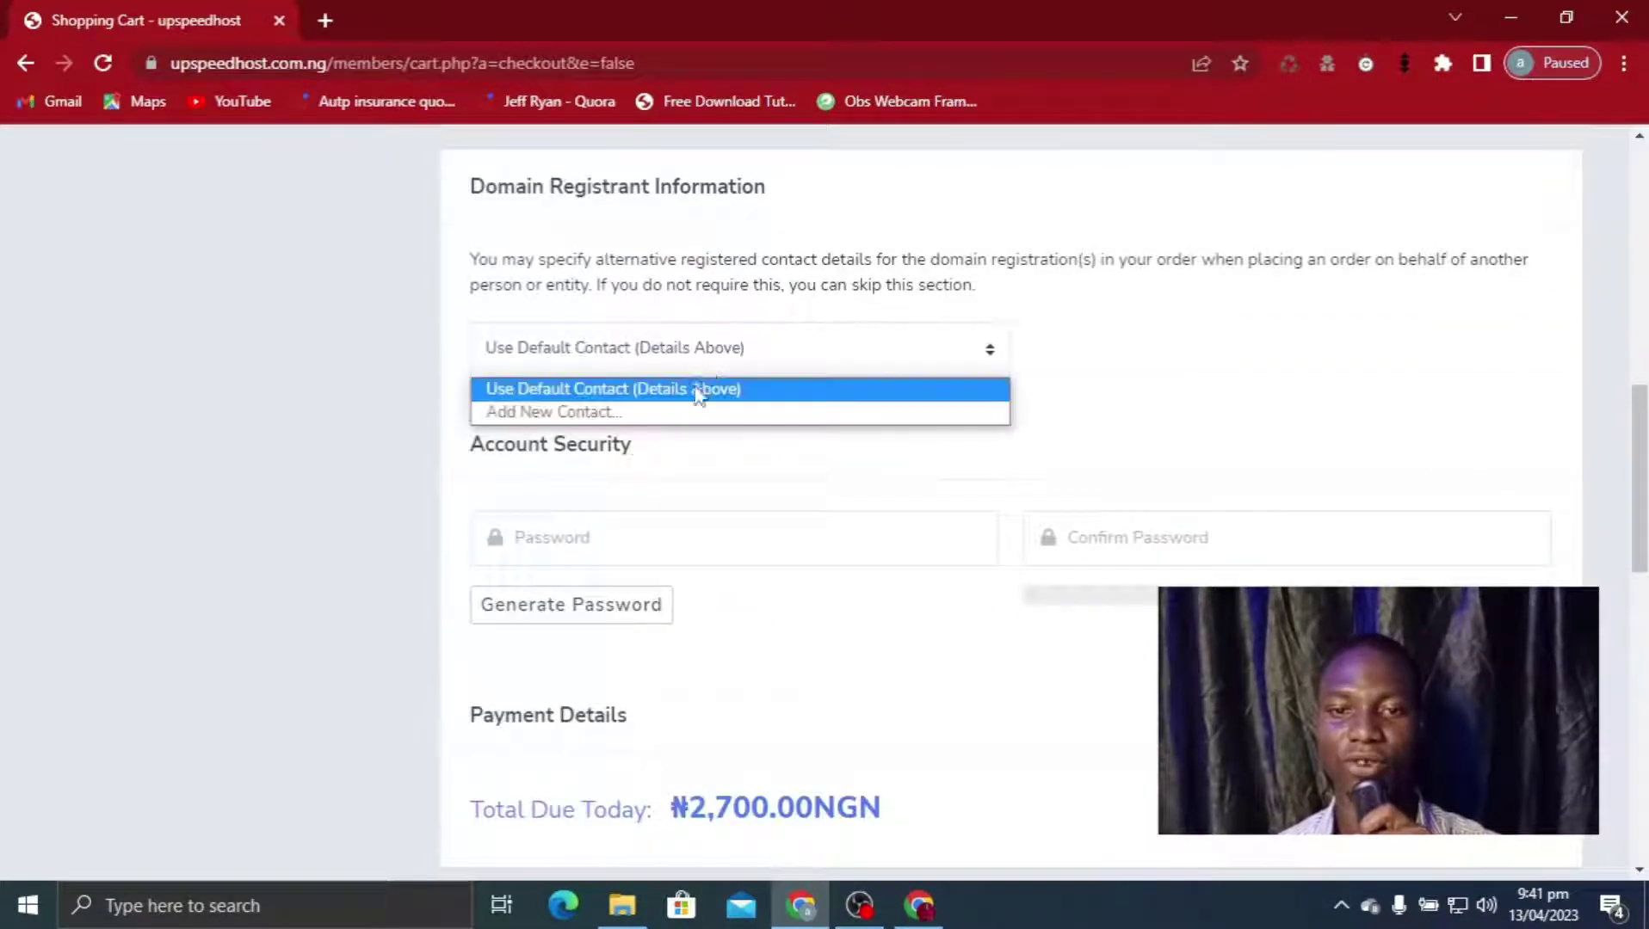
left_click(1231, 409)
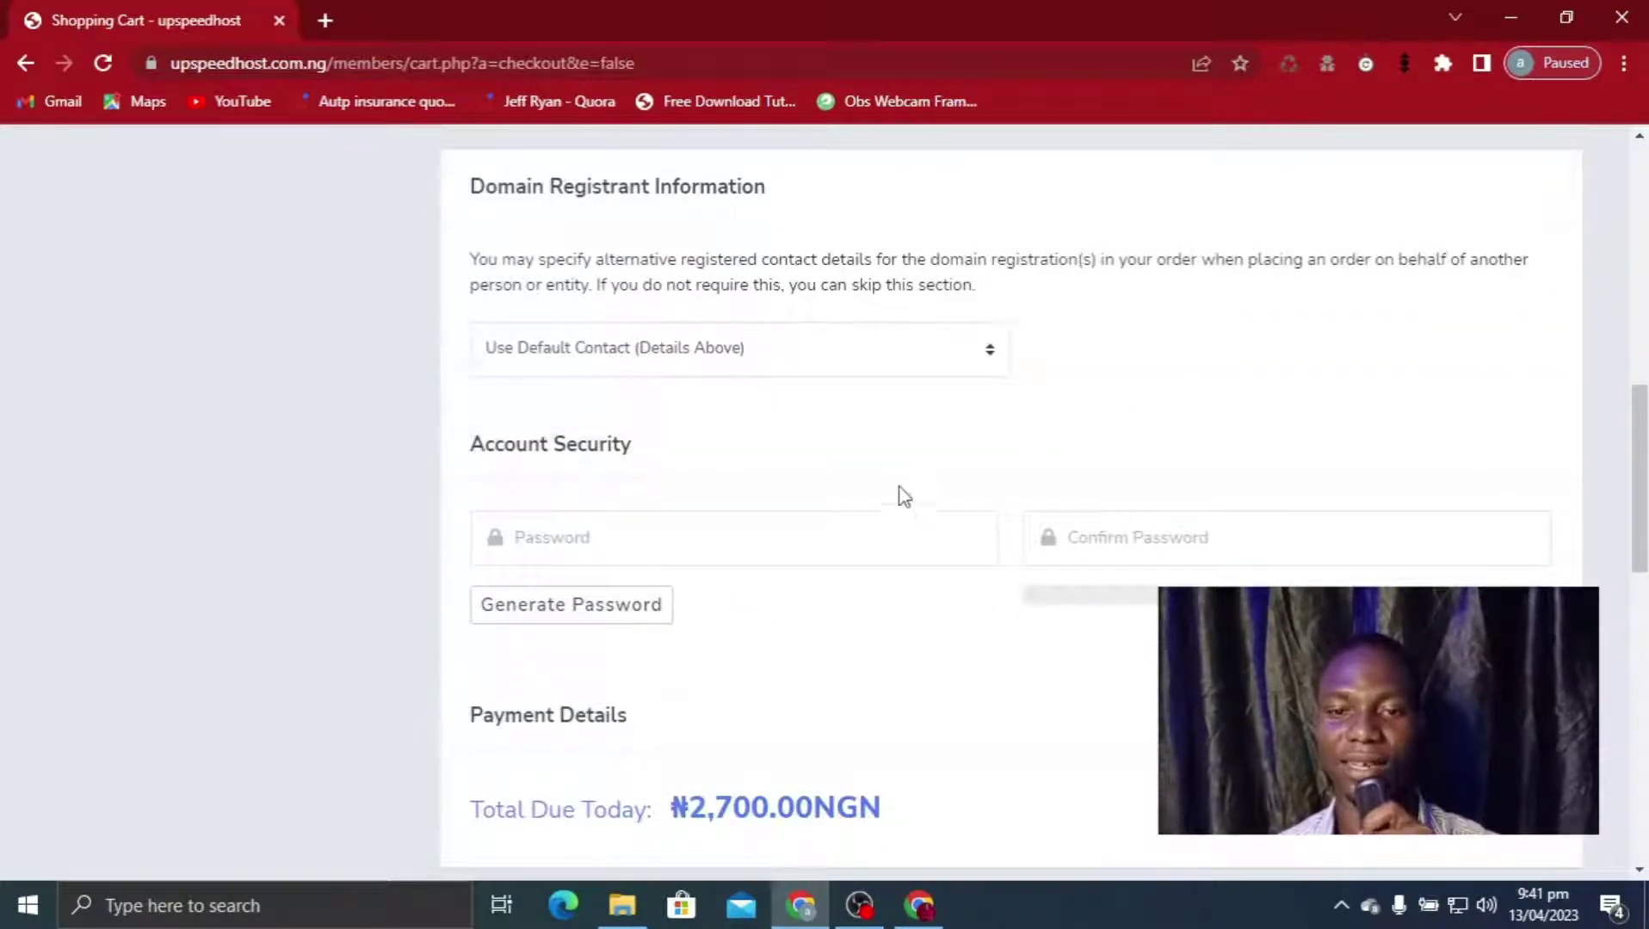
Review the account security and payment sections, keep Bank Transfer as the payment method, and complete the order
scroll(898, 493, "down", 5)
scroll(699, 268, "up", 4)
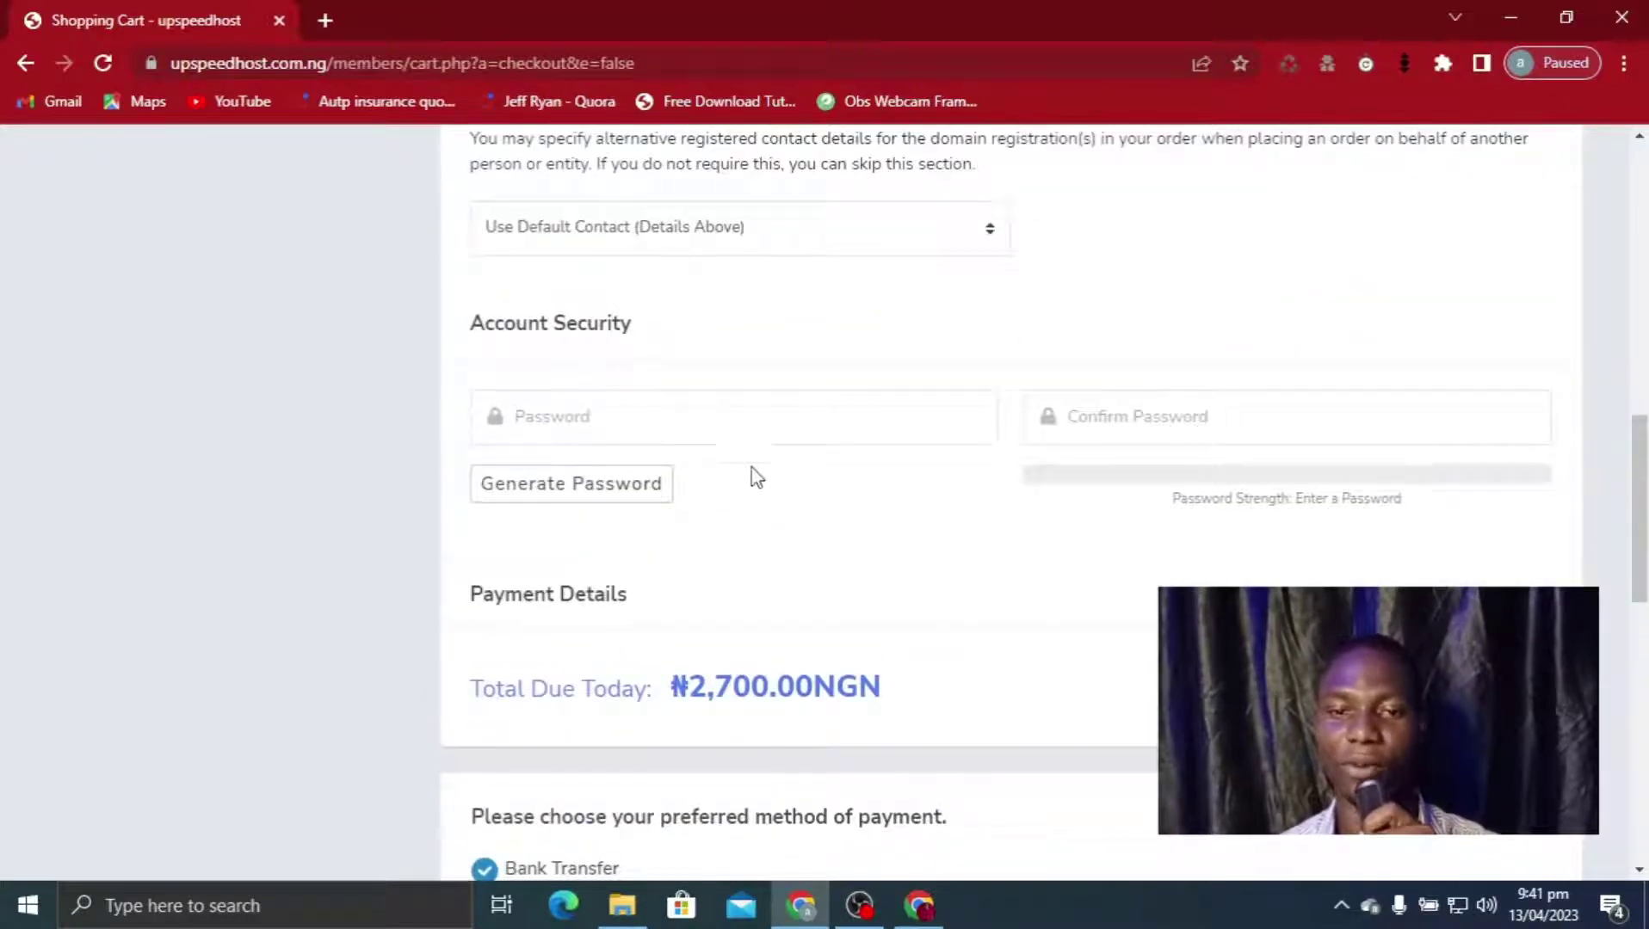
scroll(756, 482, "down", 7)
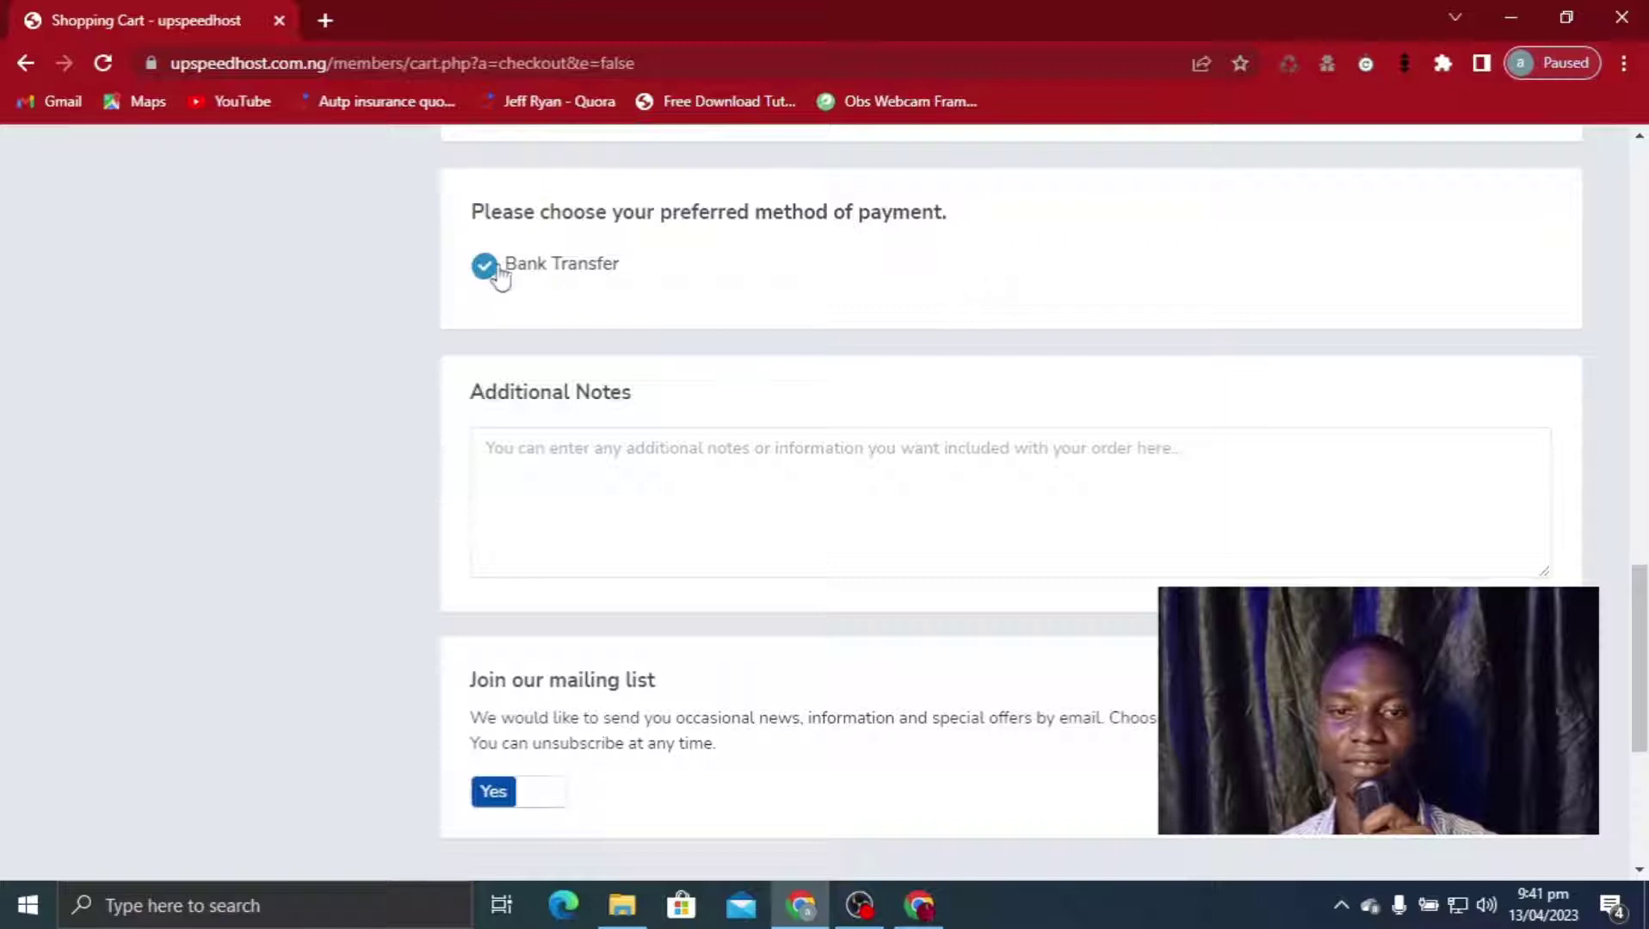
scroll(678, 468, "down", 4)
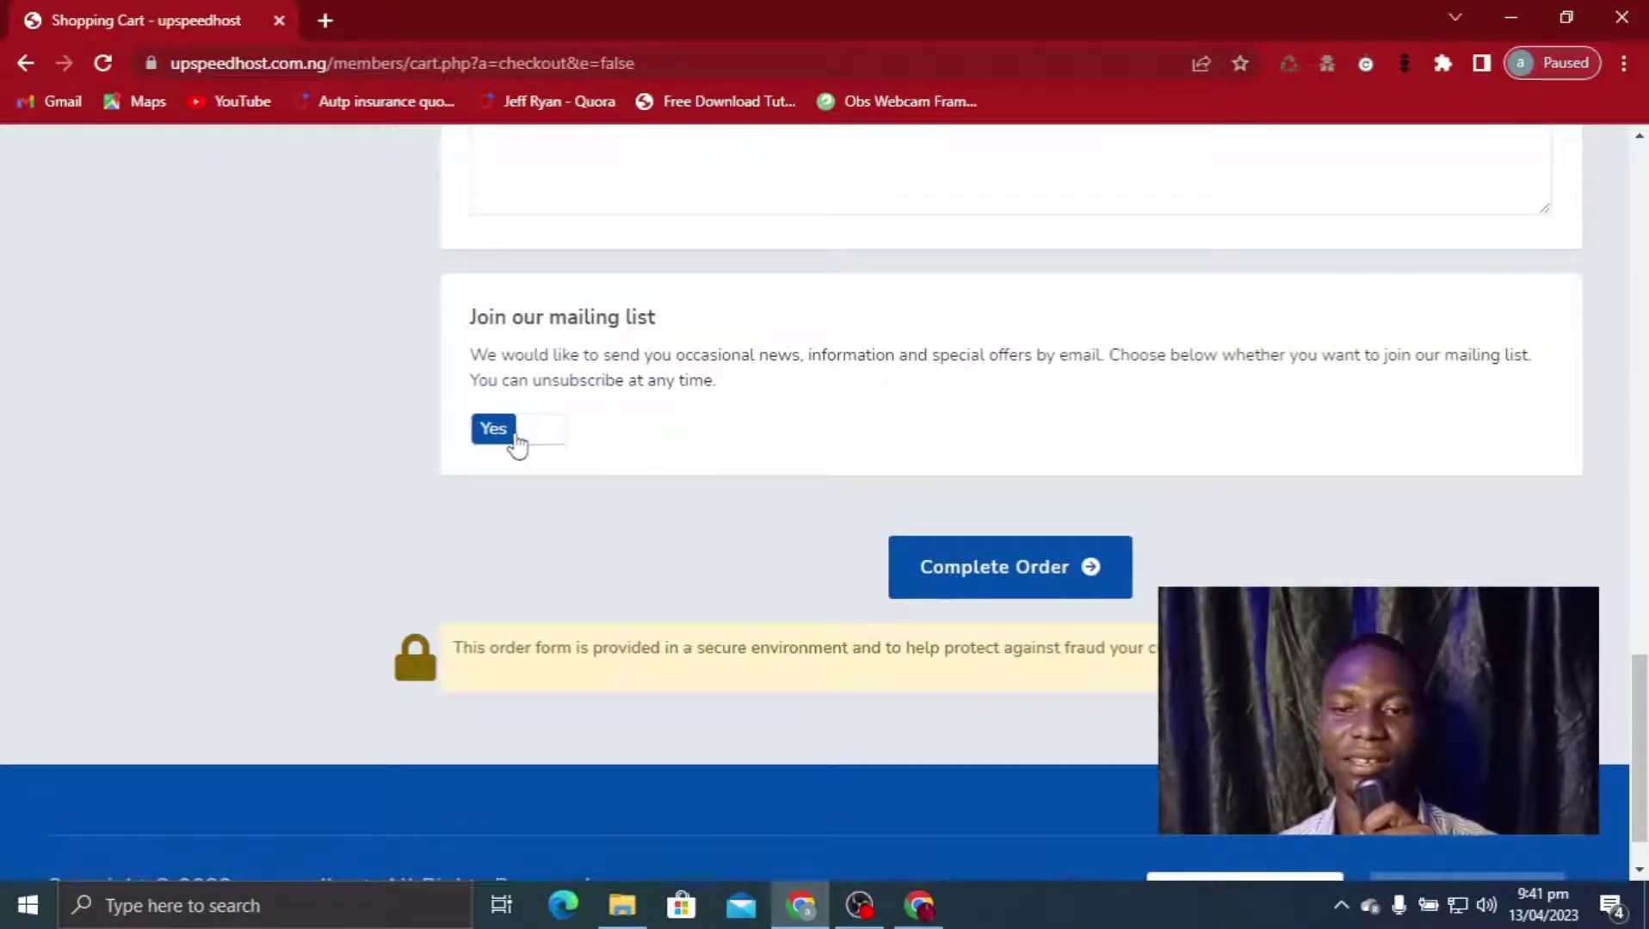
left_click(1018, 588)
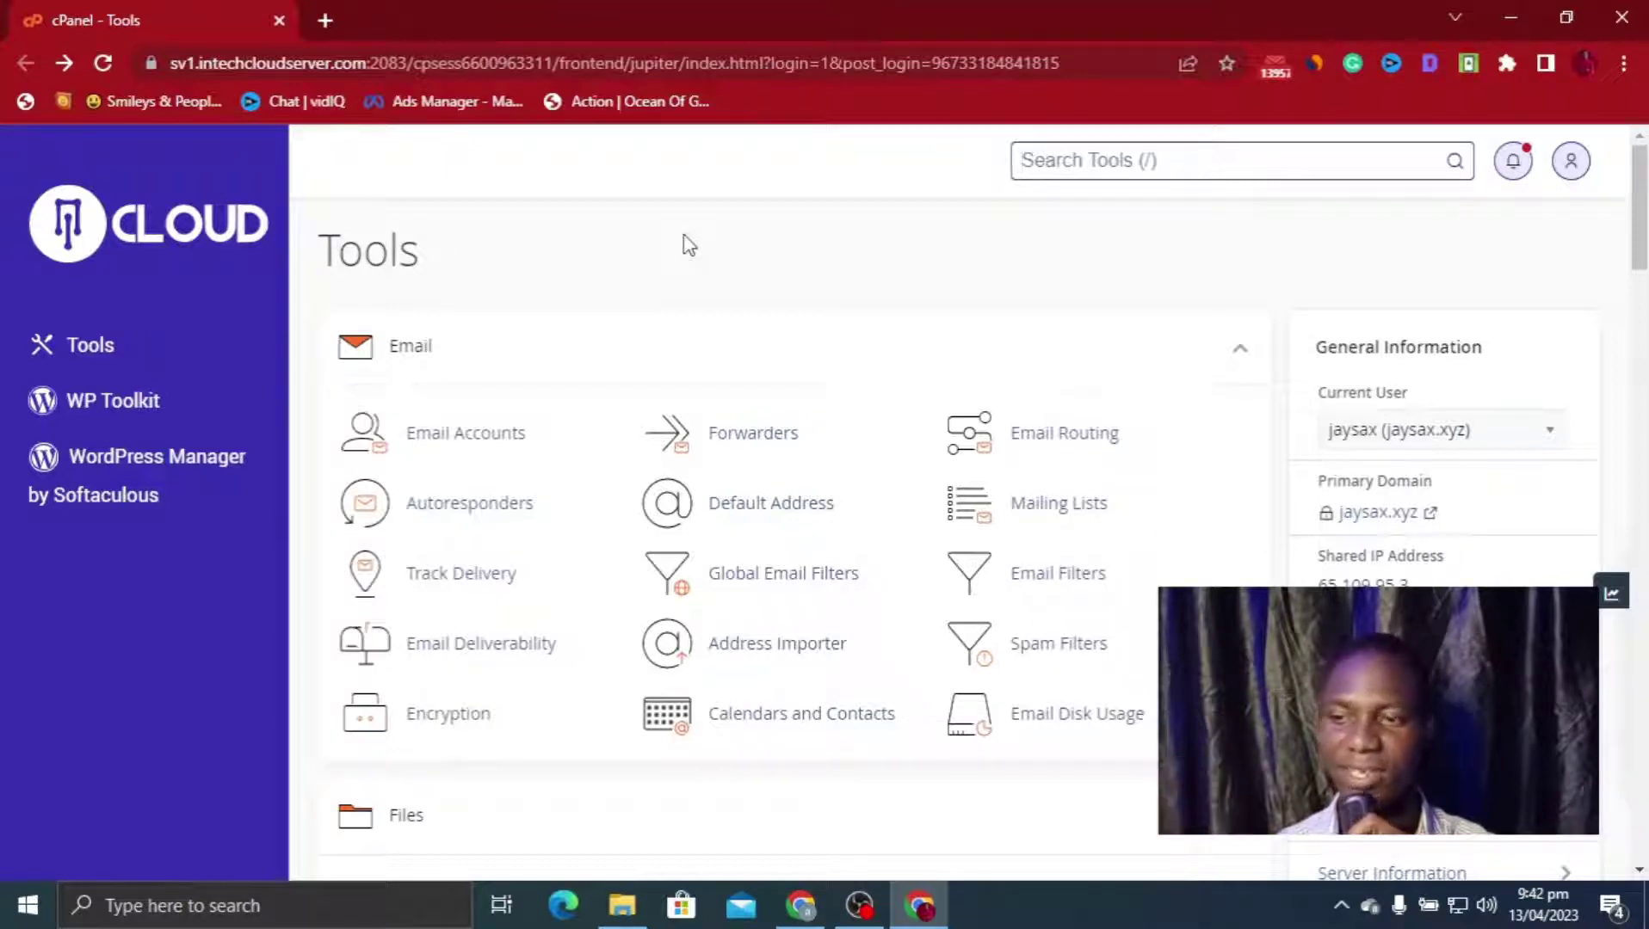
In the hosting account's cPanel, search the tools for "php" and open Select PHP Version
scroll(677, 259, "down", 2)
scroll(754, 291, "up", 2)
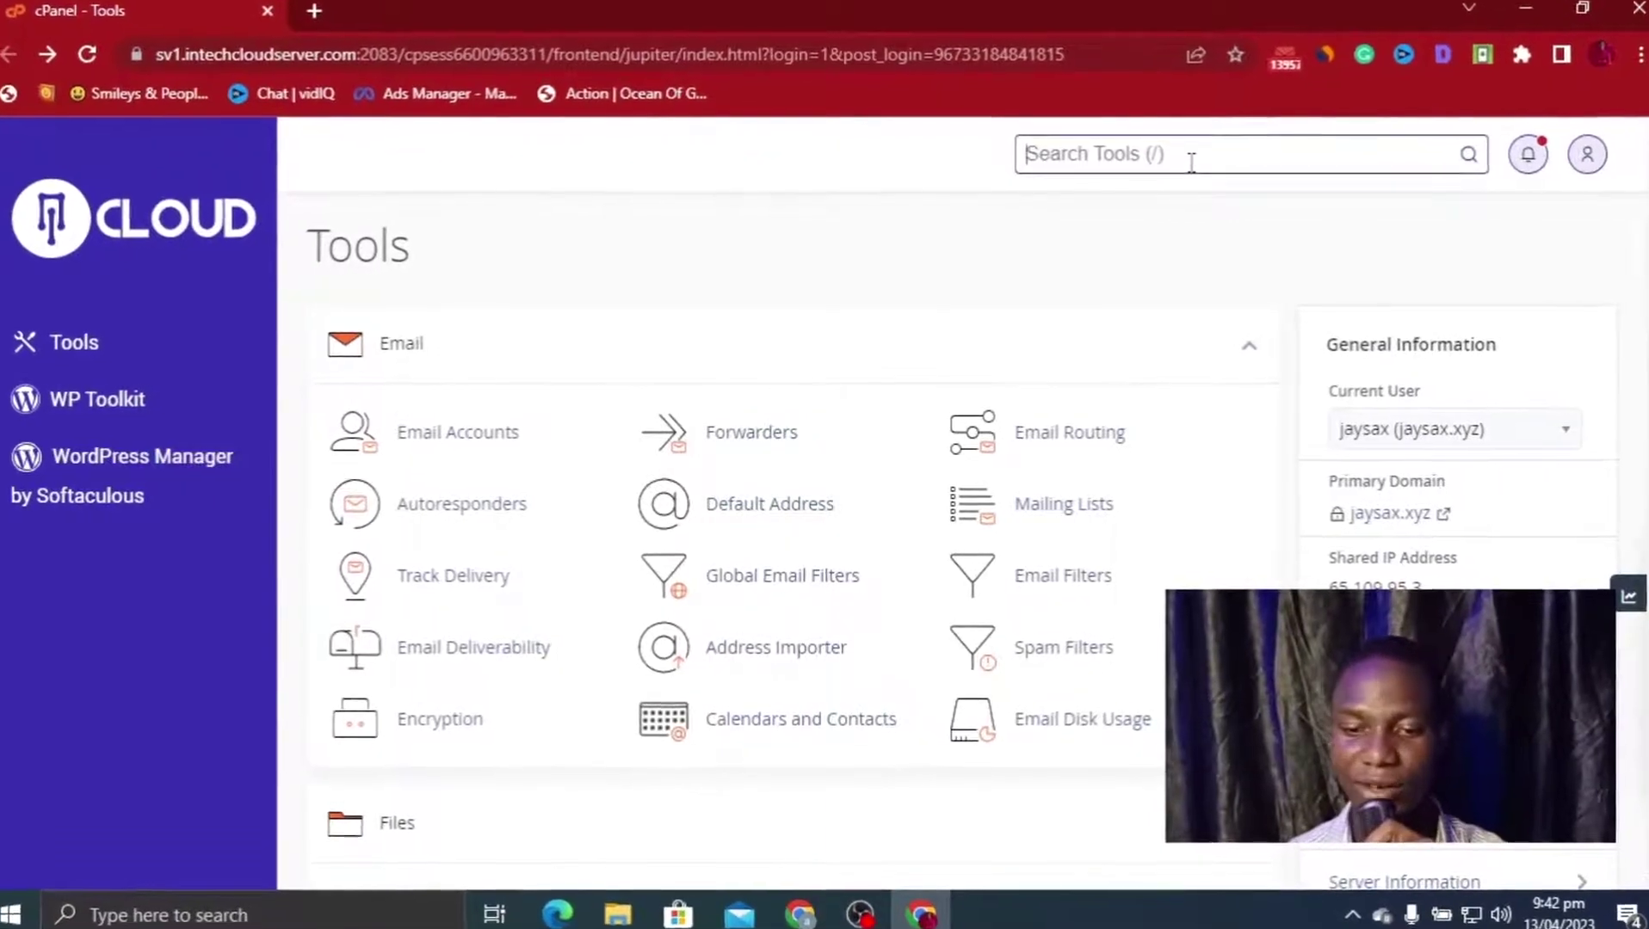
type("php")
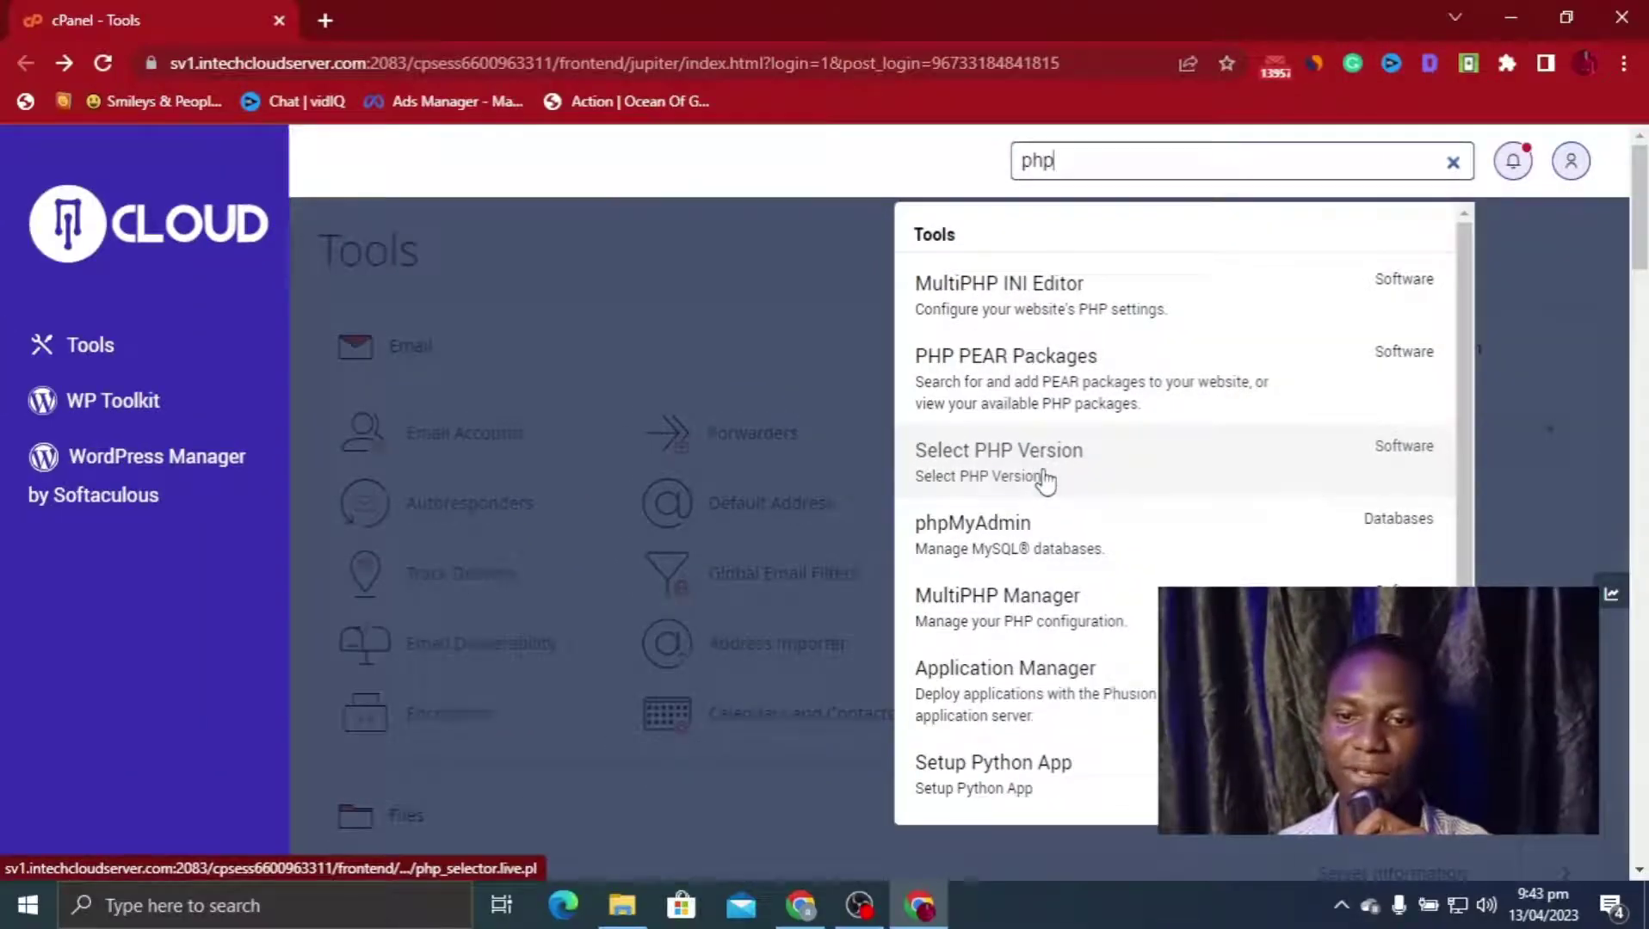
left_click(1045, 482)
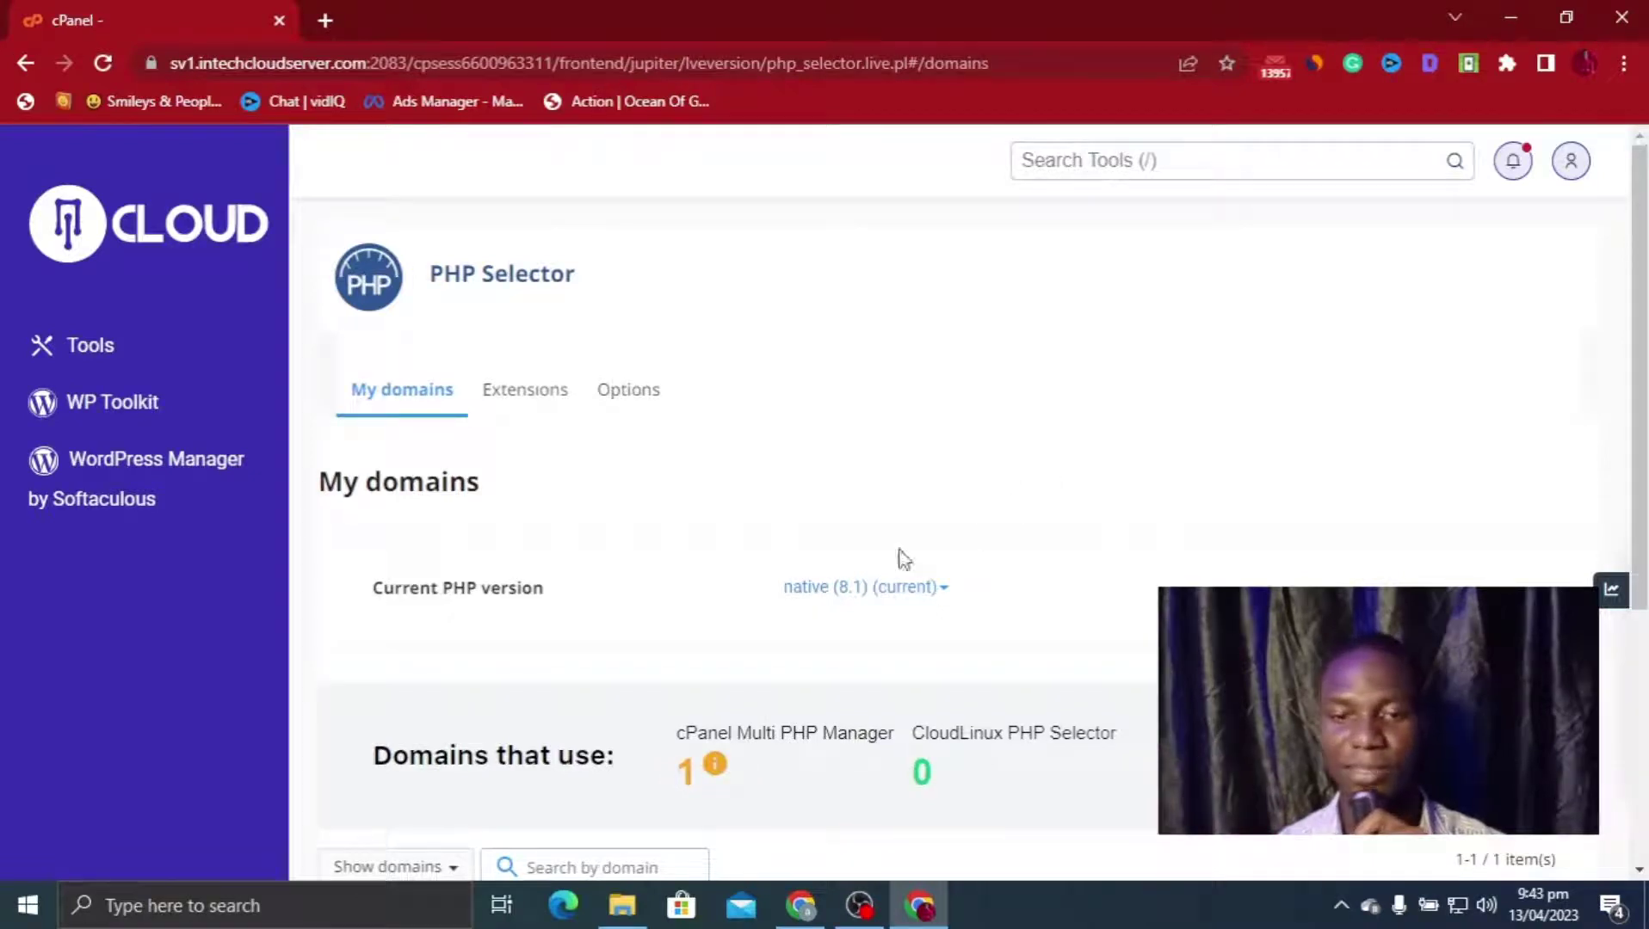
Examine the PHP versions offered by PHP Selector, keeping the native (8.1) version
left_click(900, 589)
scroll(876, 718, "down", 6)
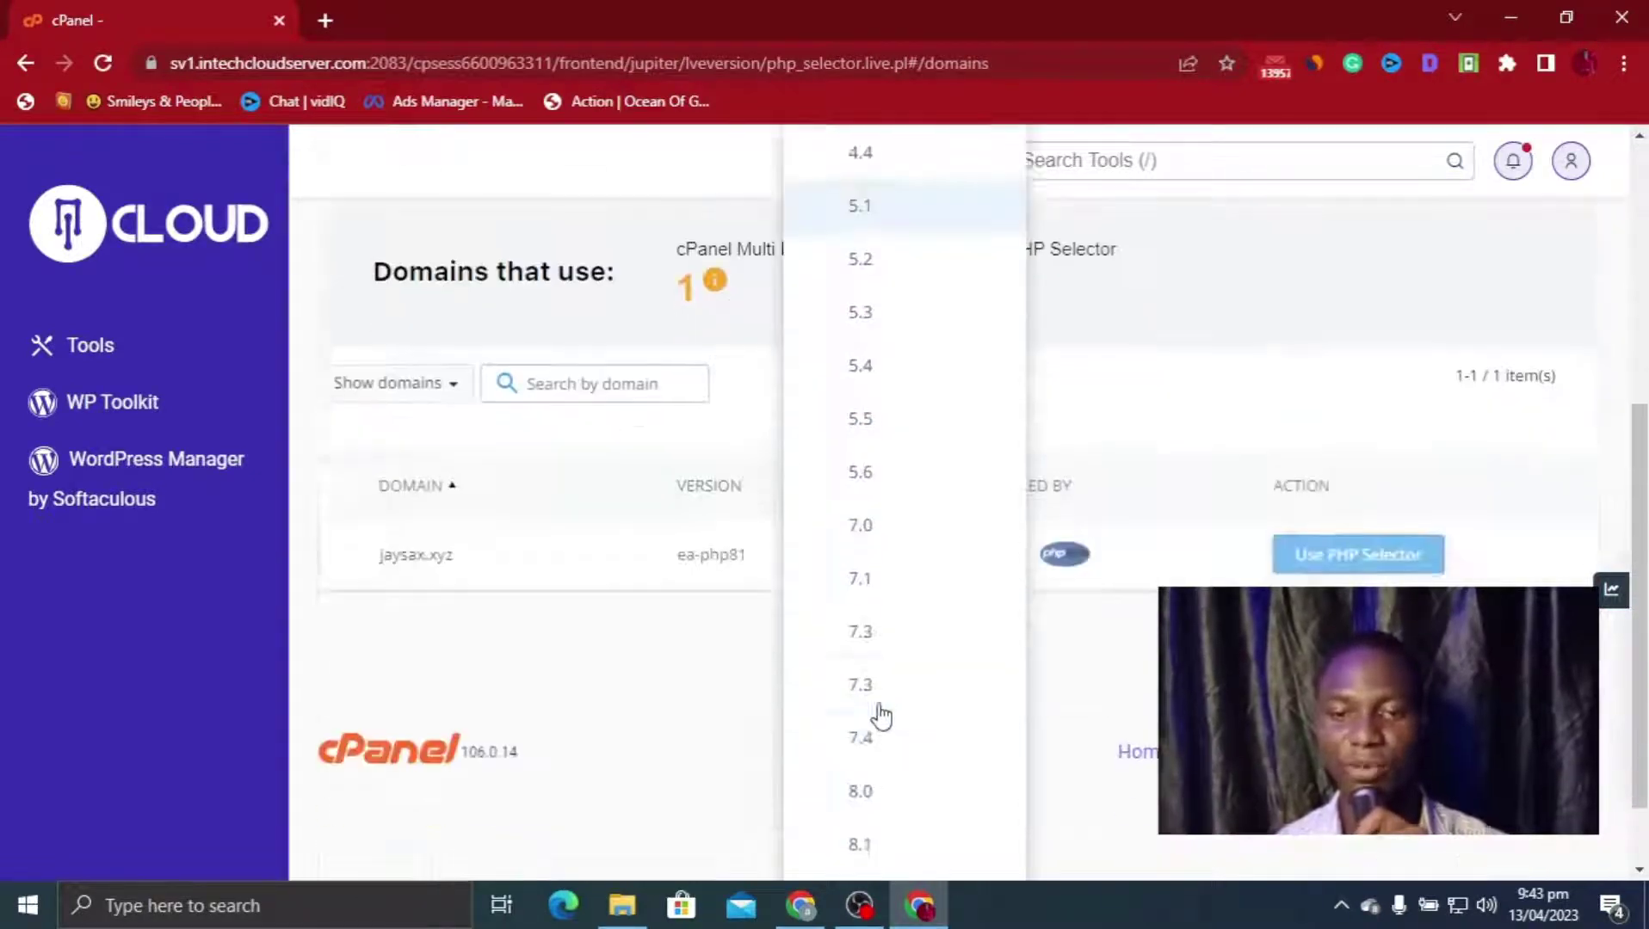
left_click(921, 853)
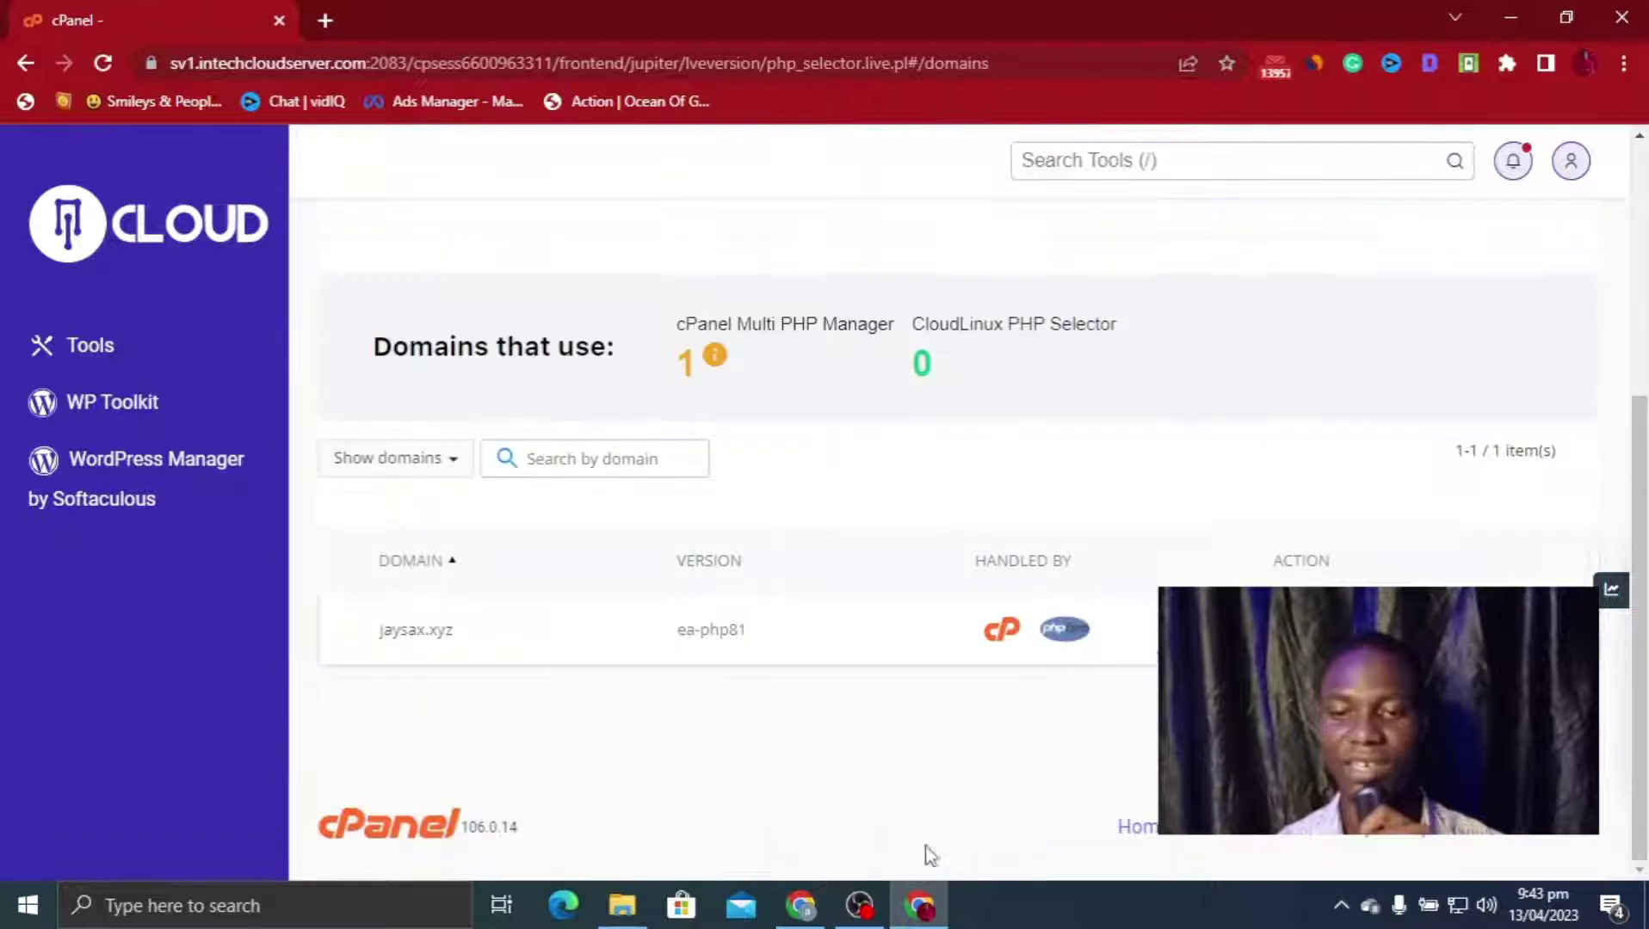
scroll(955, 499, "up", 5)
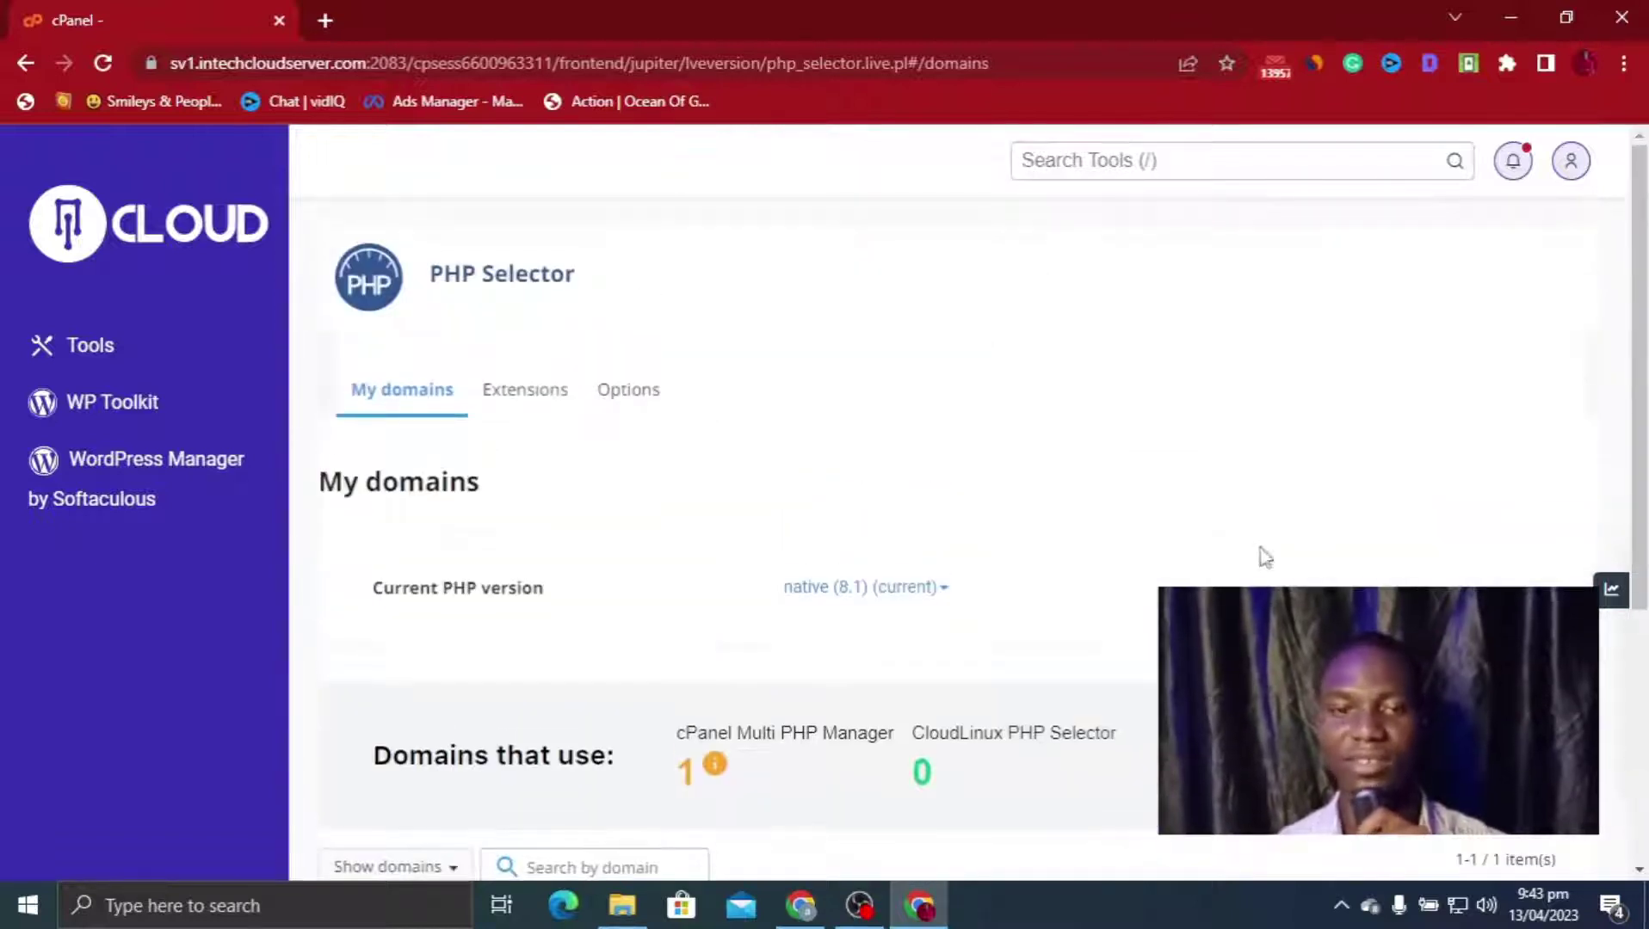
left_click(921, 590)
scroll(897, 674, "down", 7)
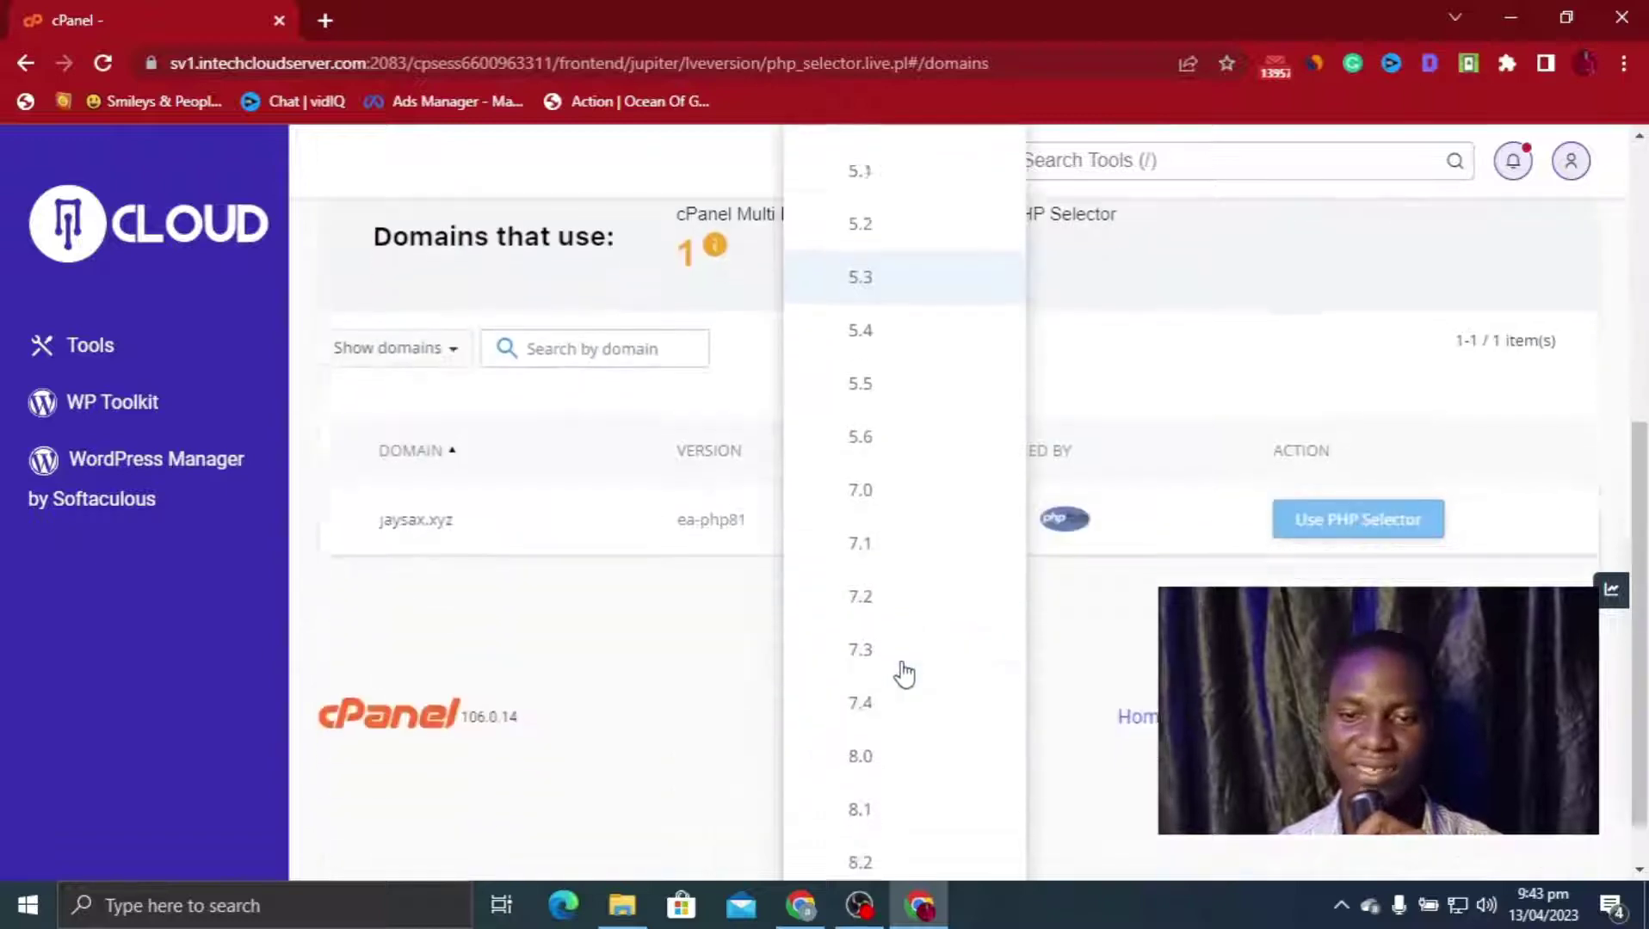
scroll(903, 673, "up", 7)
left_click(928, 519)
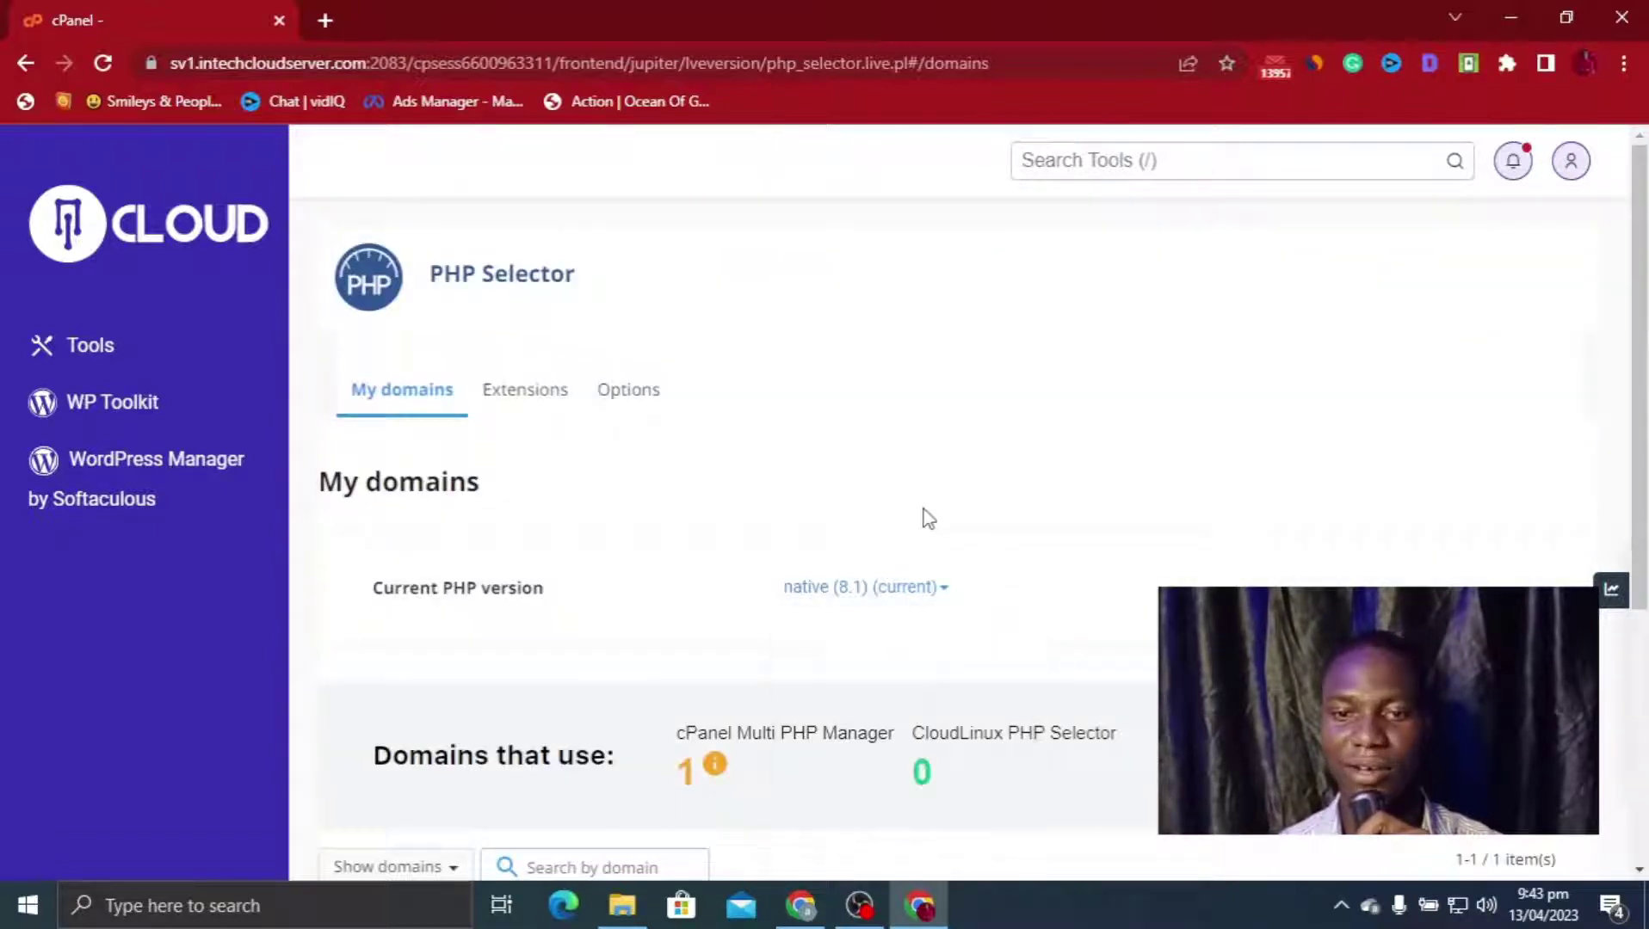
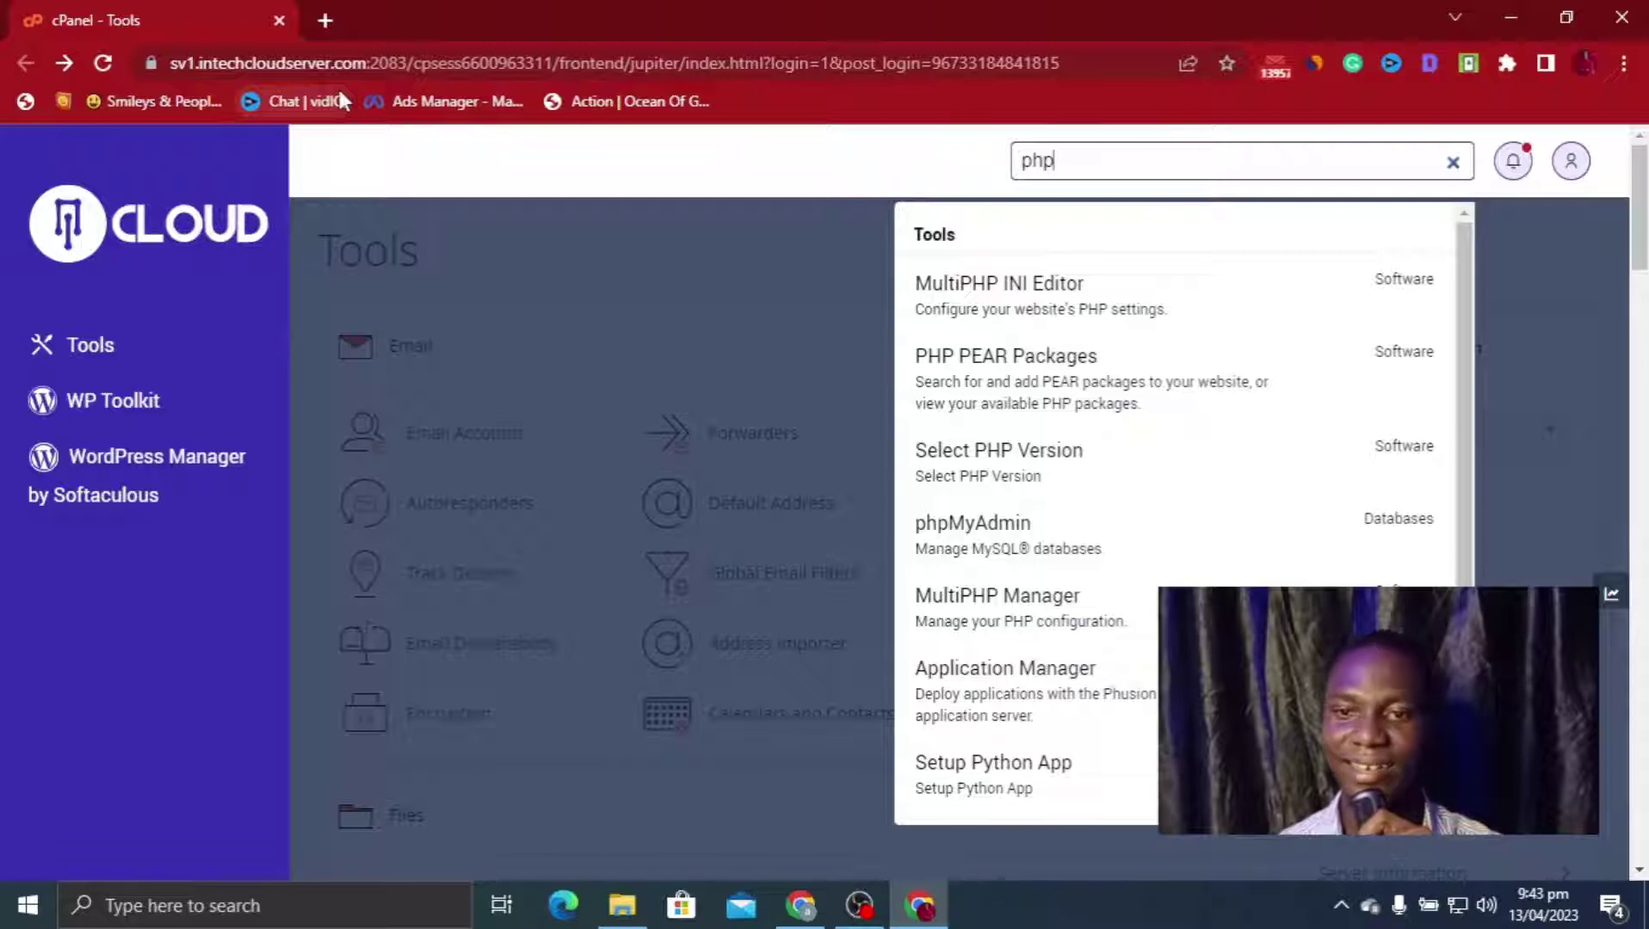
Return to the "php" tool search, open MultiPHP INI Editor, and load the basic settings for jaysax.xyz
left_click(1007, 320)
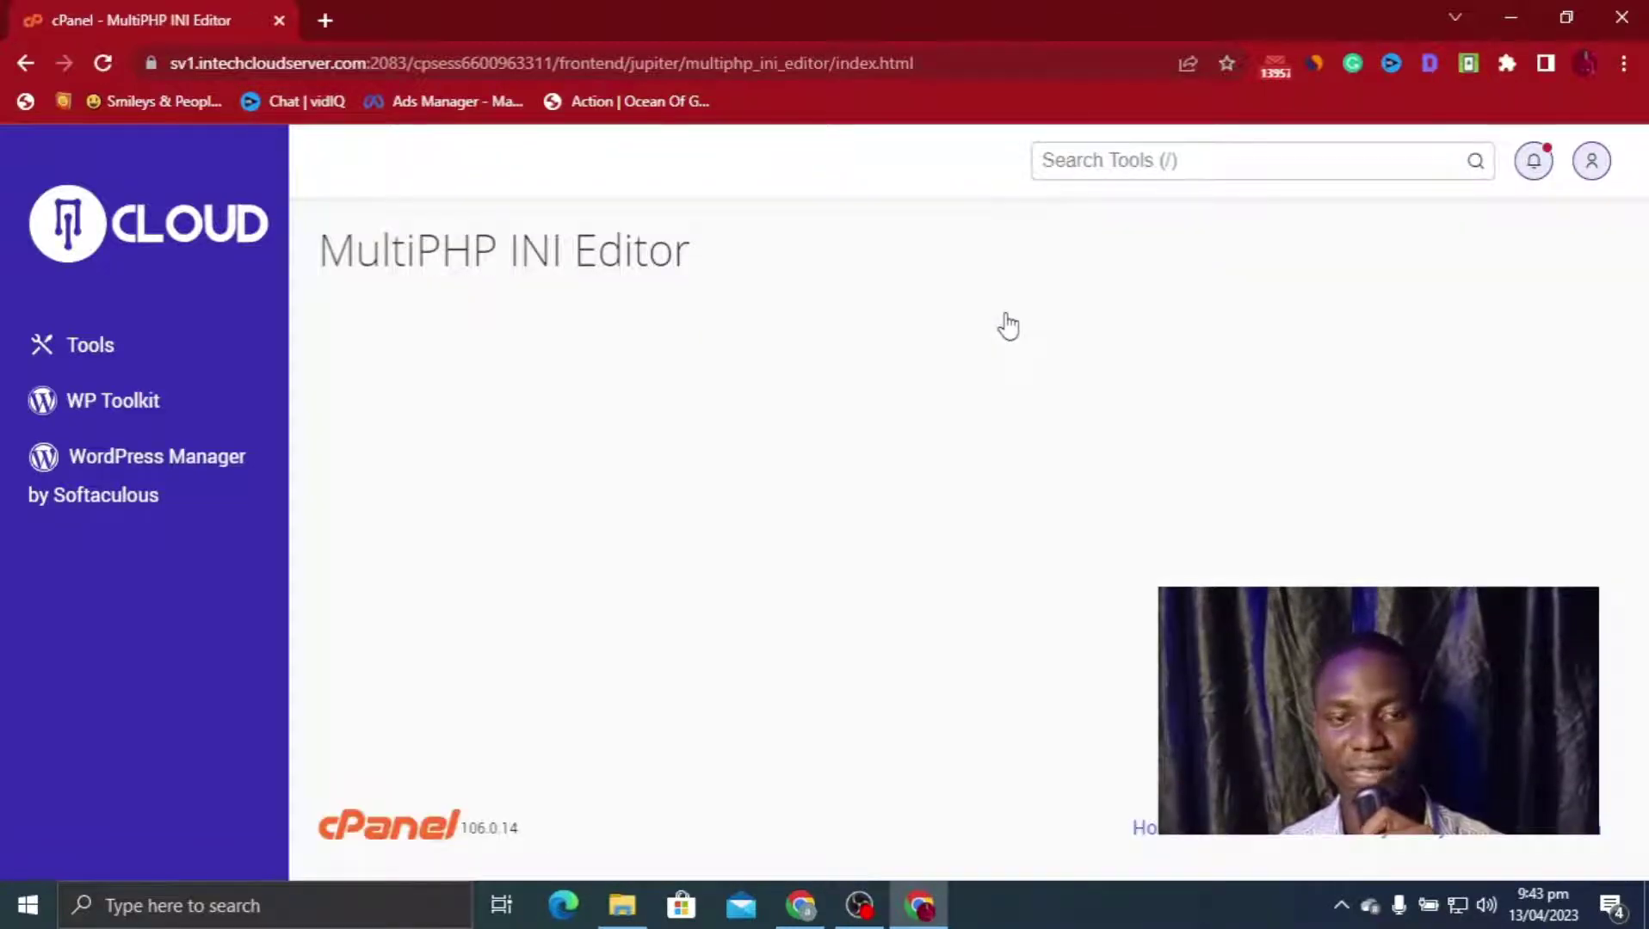
scroll(958, 334, "down", 1)
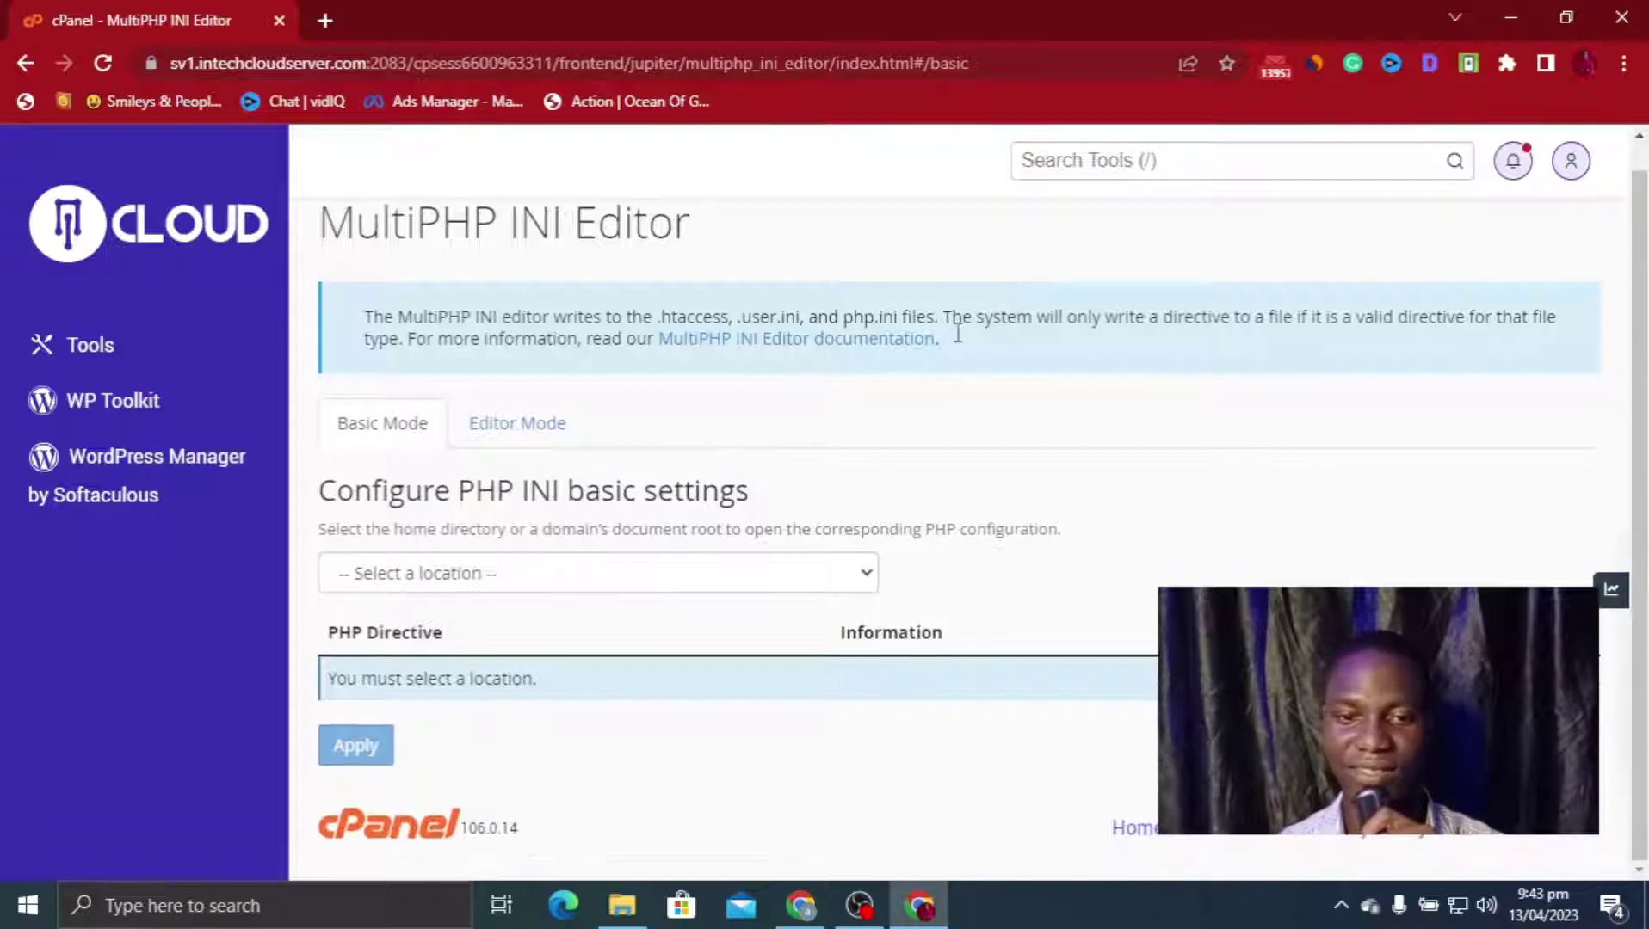
left_click(540, 574)
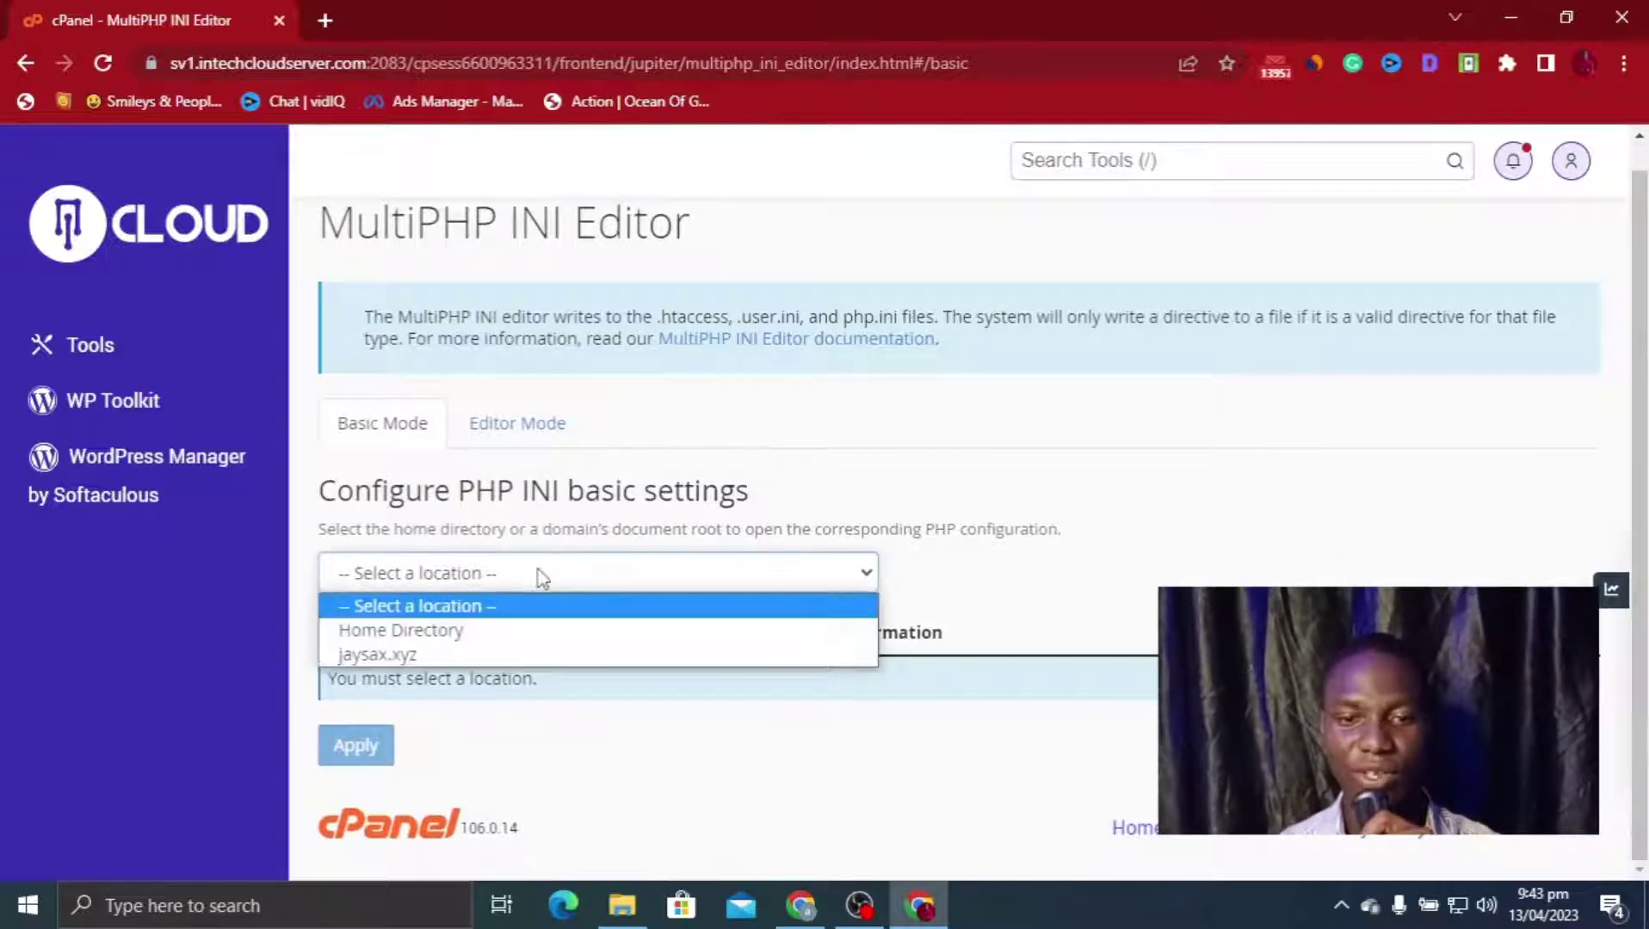
left_click(479, 655)
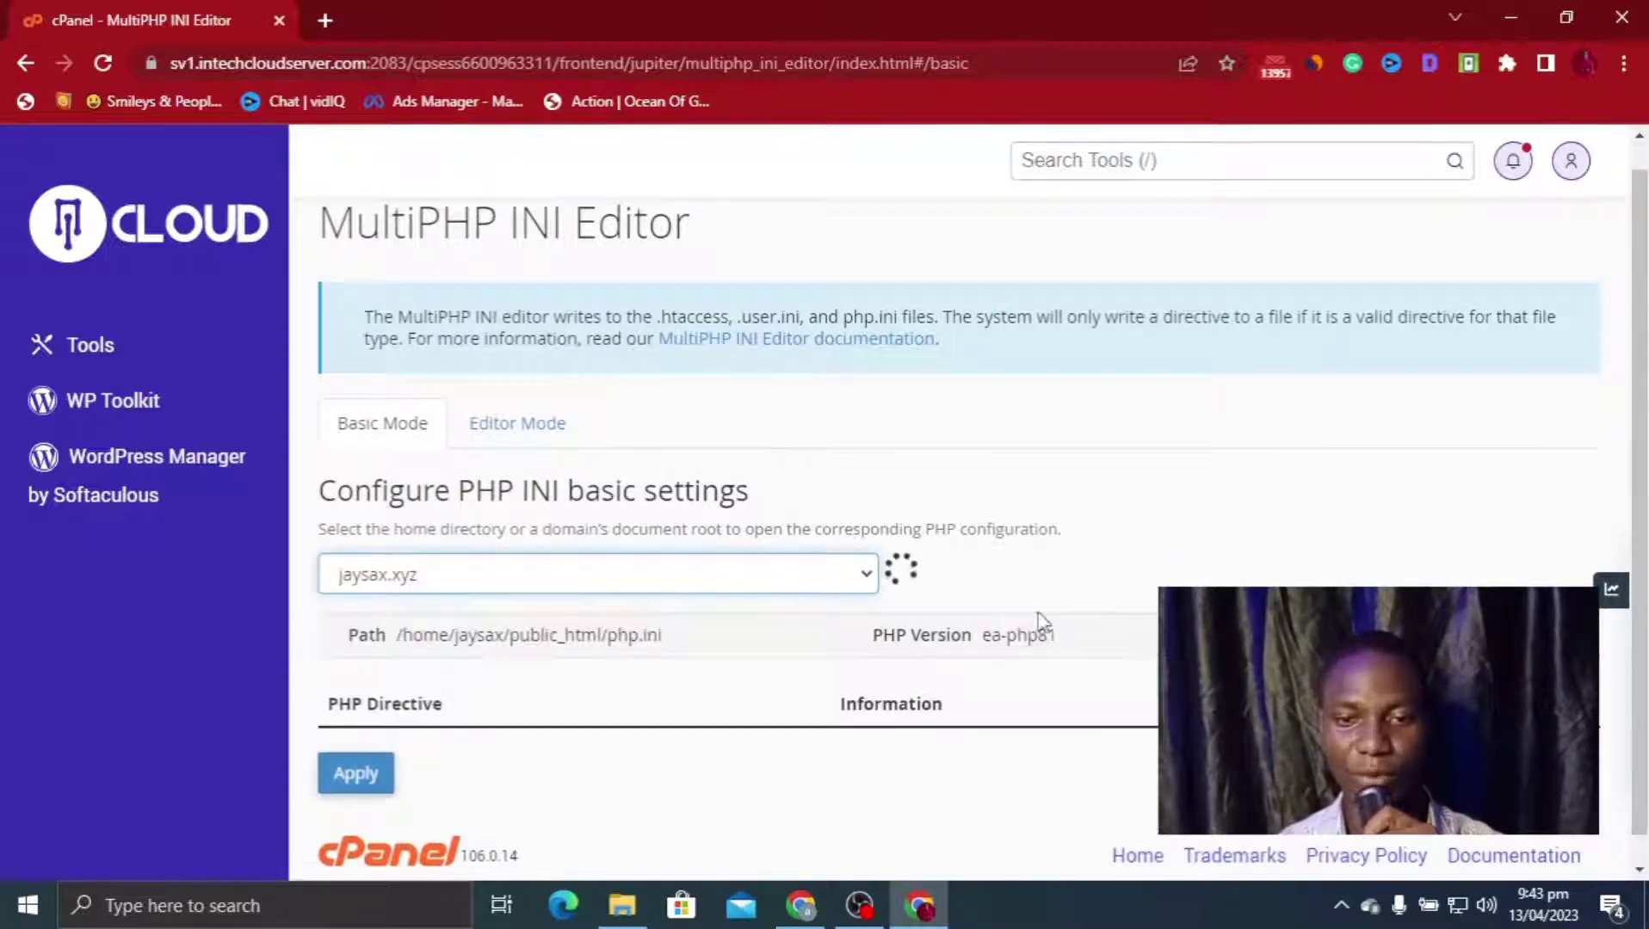
Set the upload_max_filesize directive for jaysax.xyz to 128M
scroll(1024, 613, "down", 5)
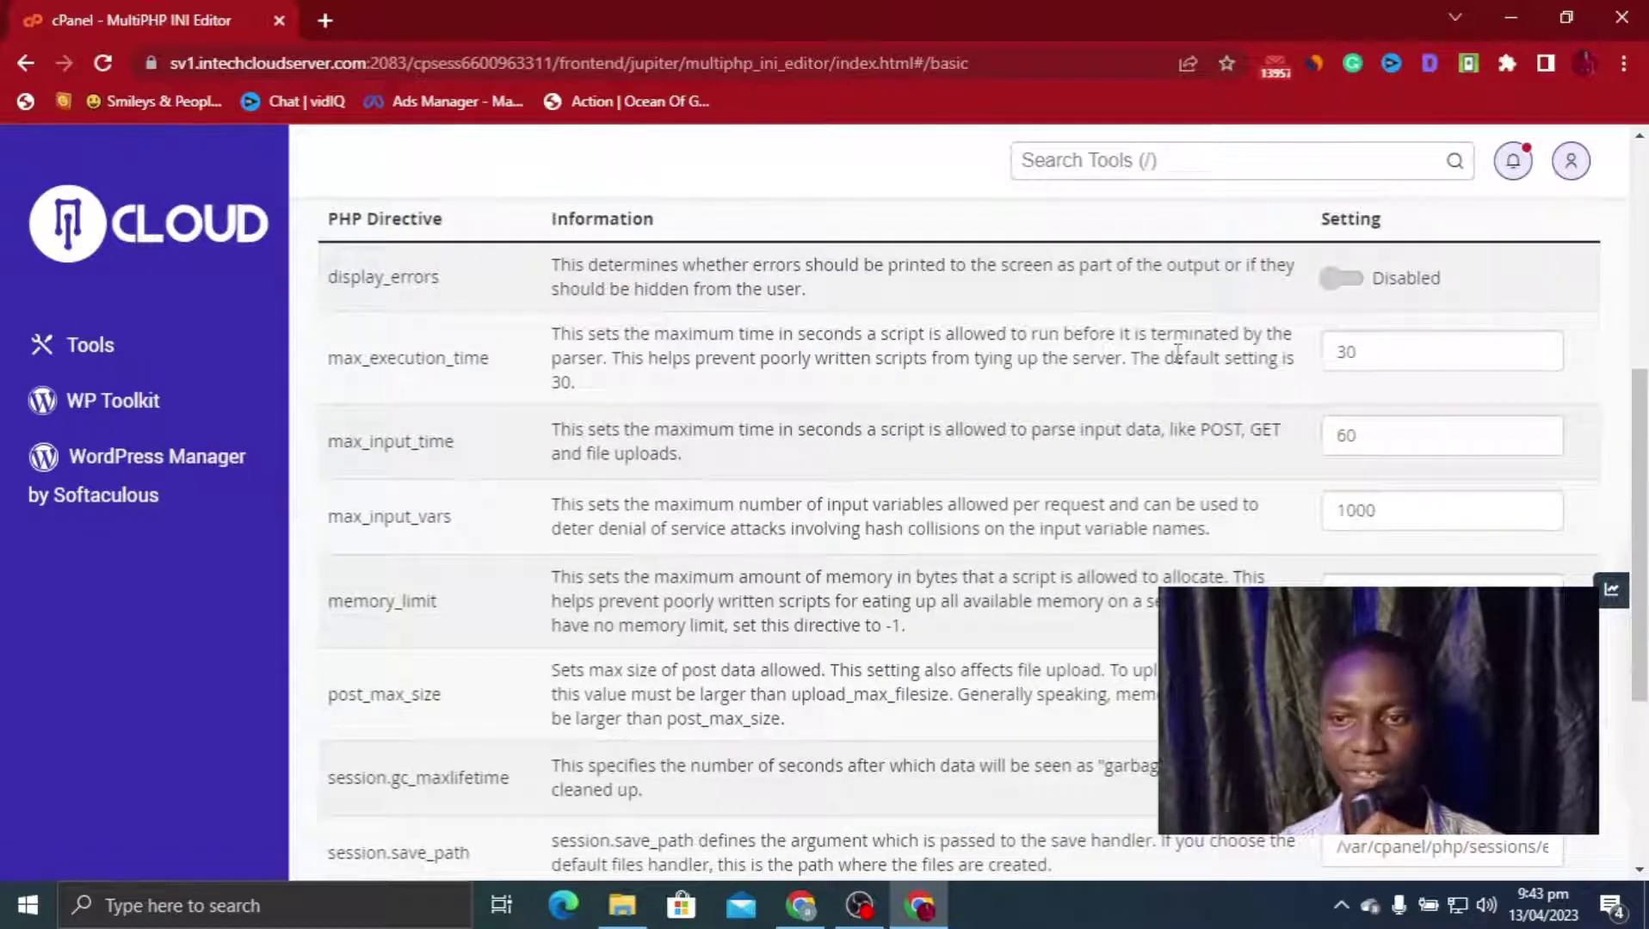
scroll(1251, 459, "down", 4)
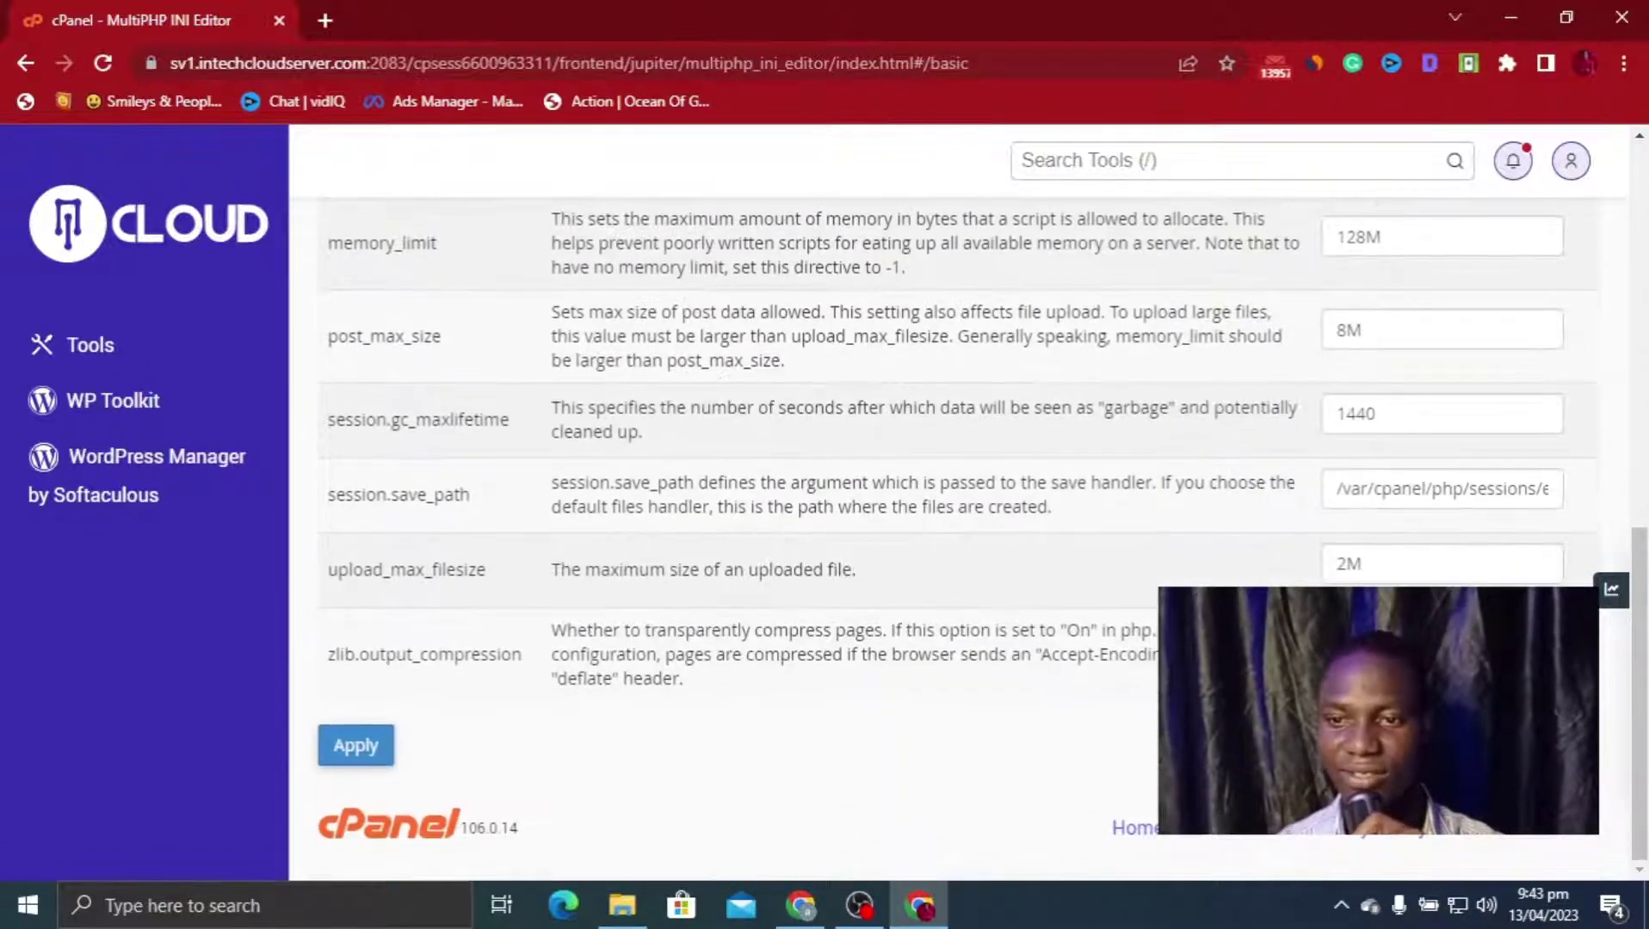
left_click(1339, 563)
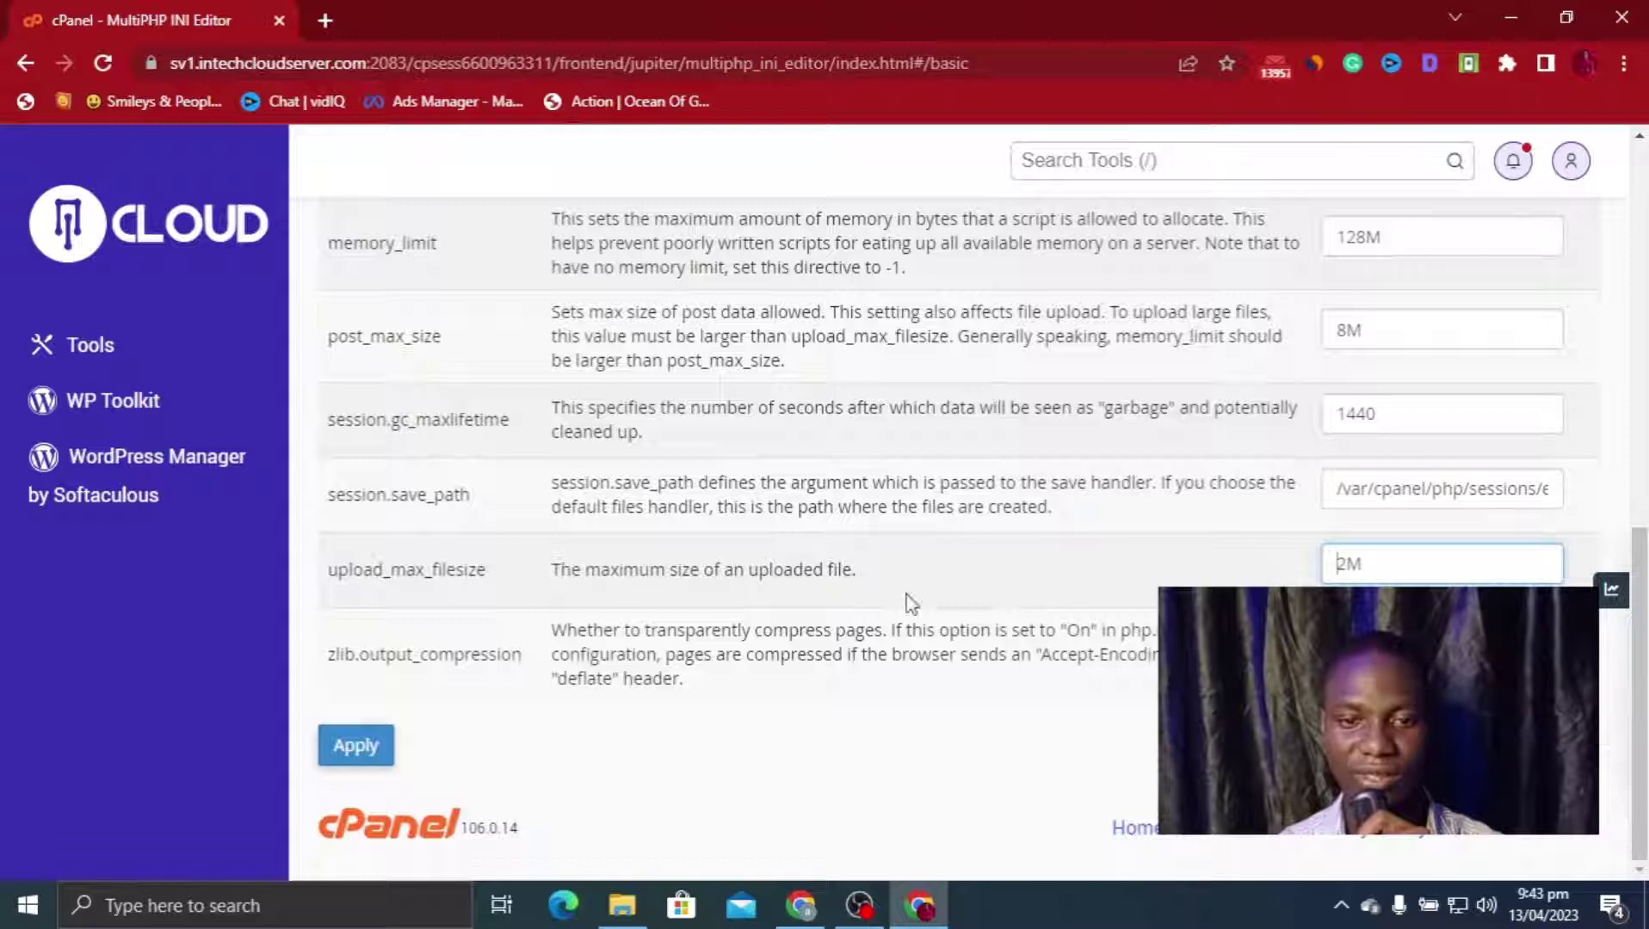
left_click_drag(325, 570, 496, 572)
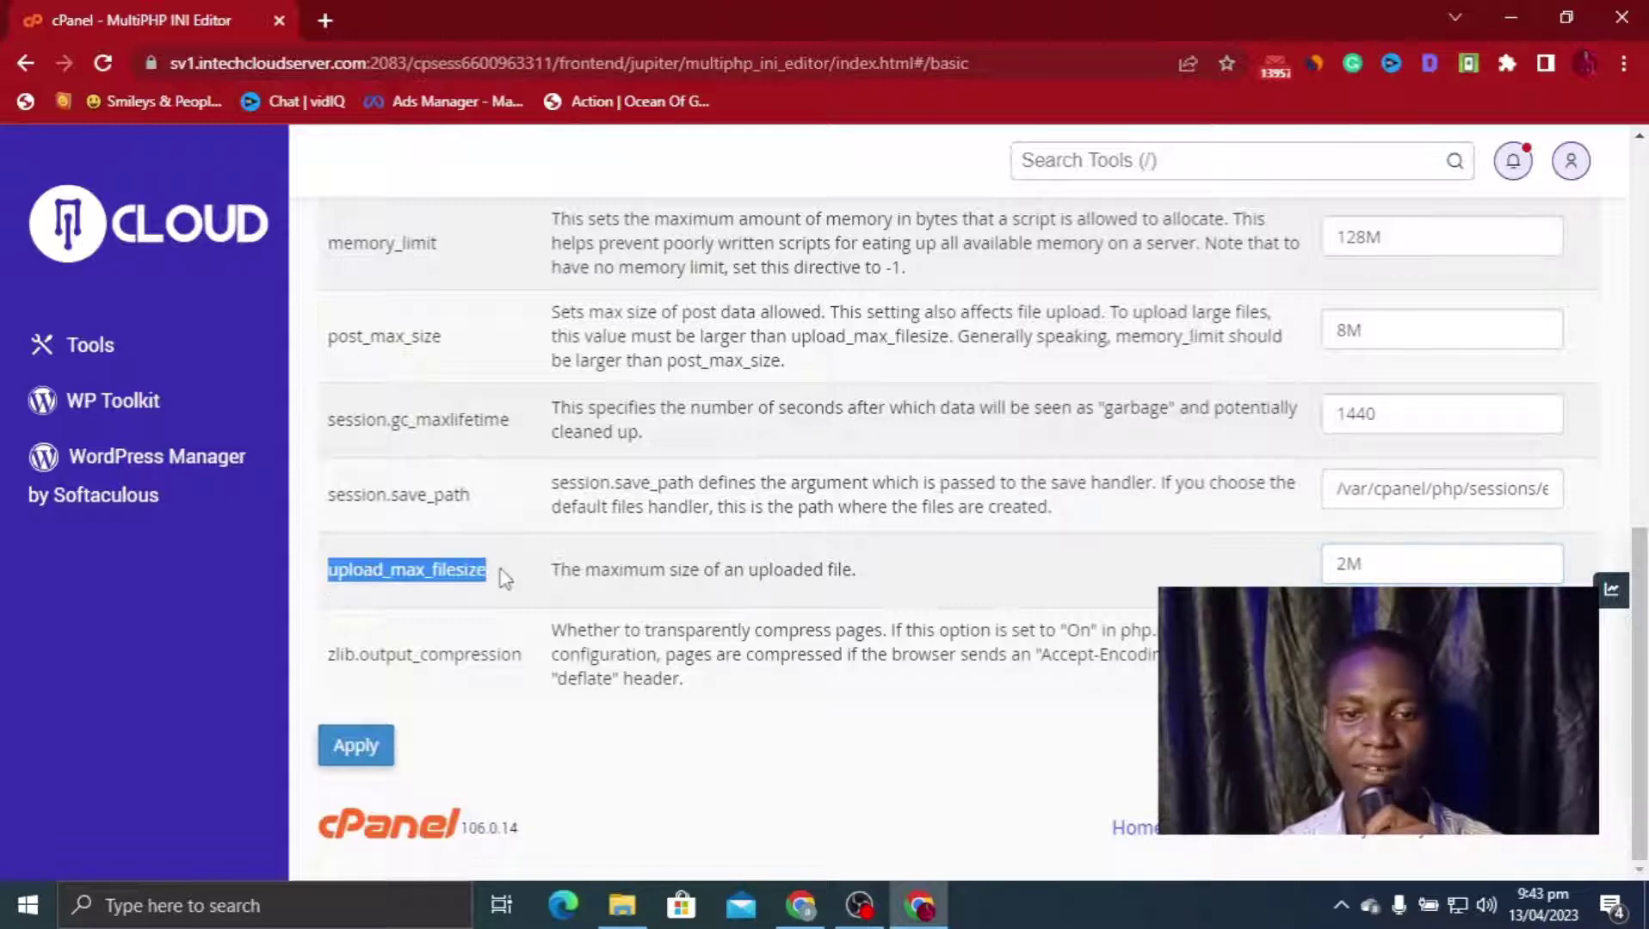
left_click(504, 574)
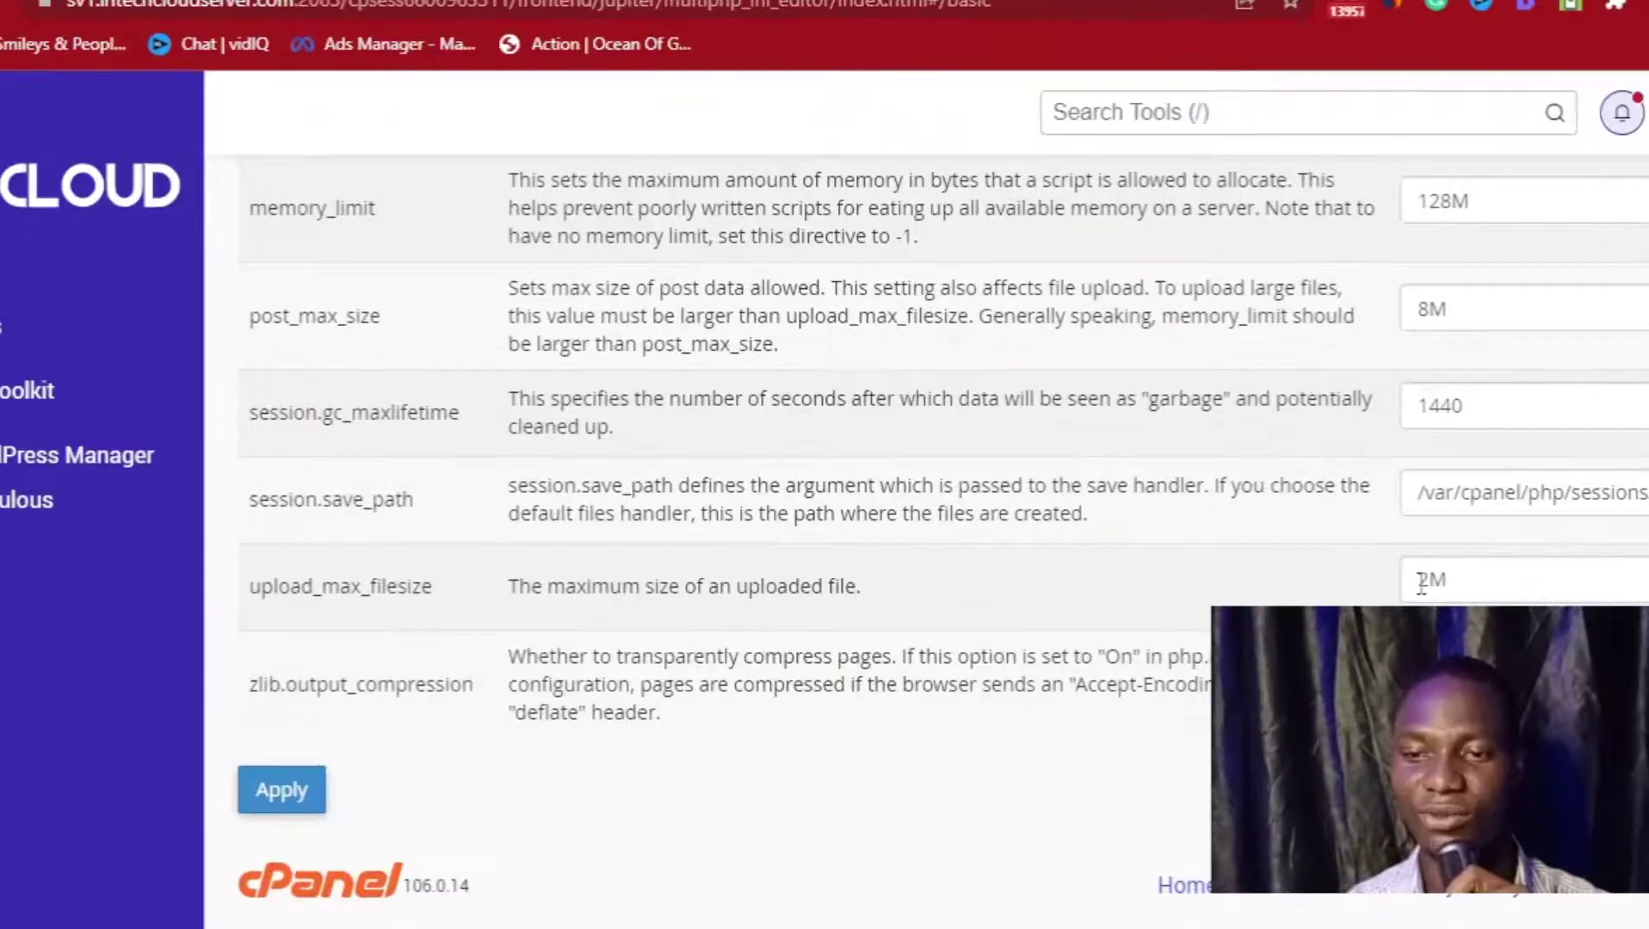
left_click(1341, 568)
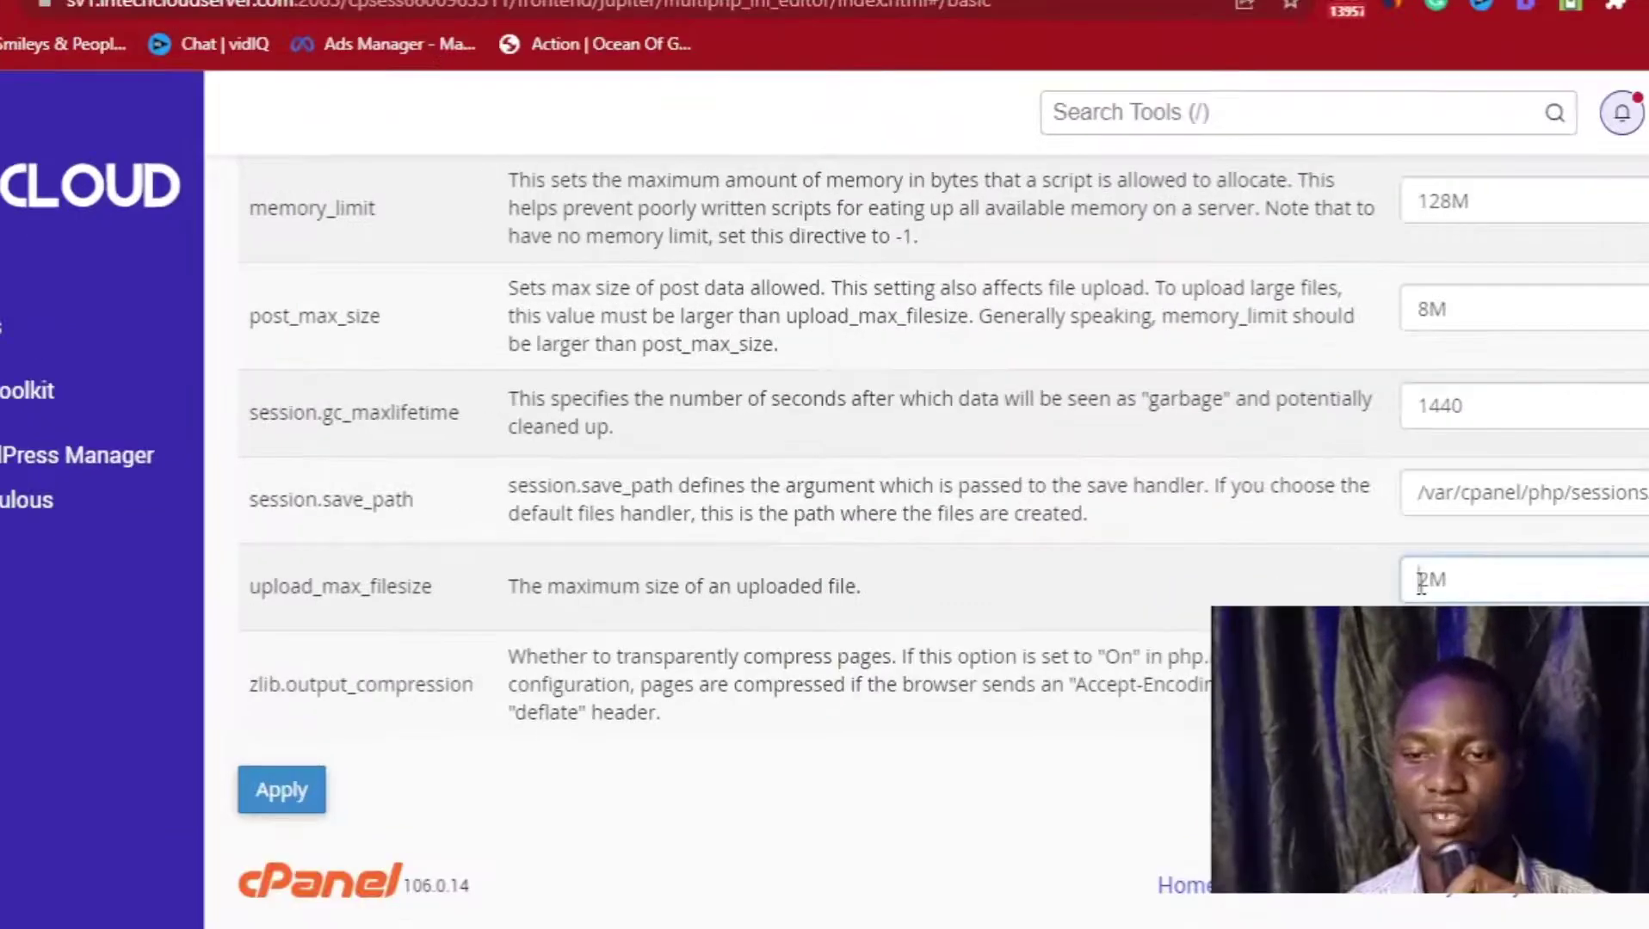
type("128")
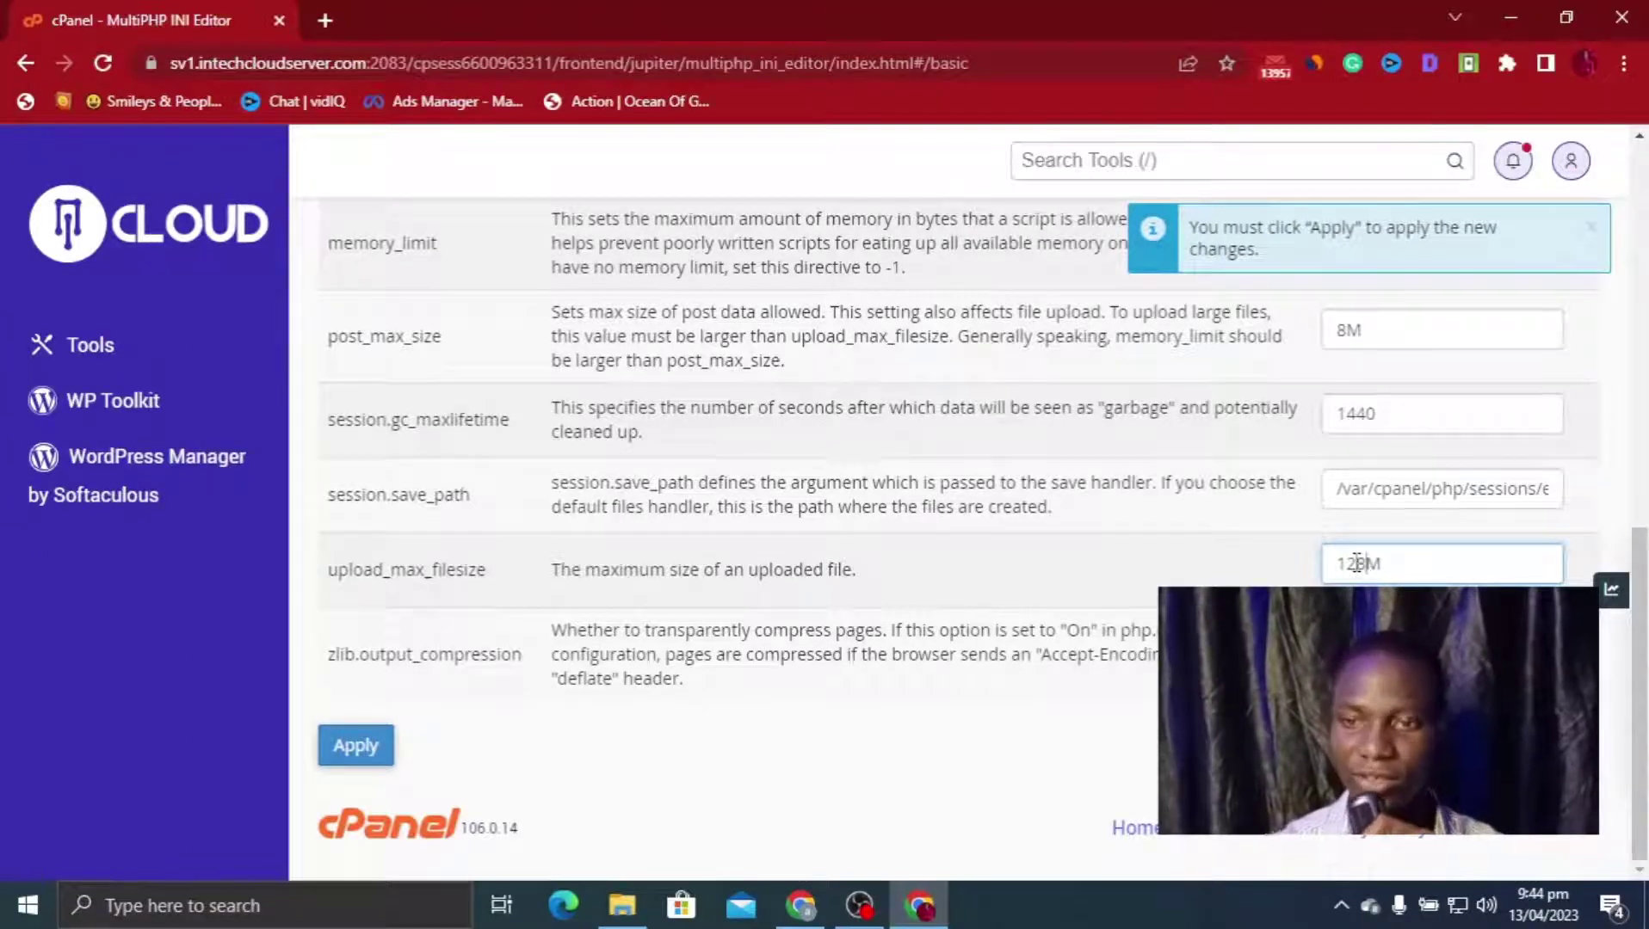
Set the post_max_size directive to 128M
scroll(1365, 493, "up", 1)
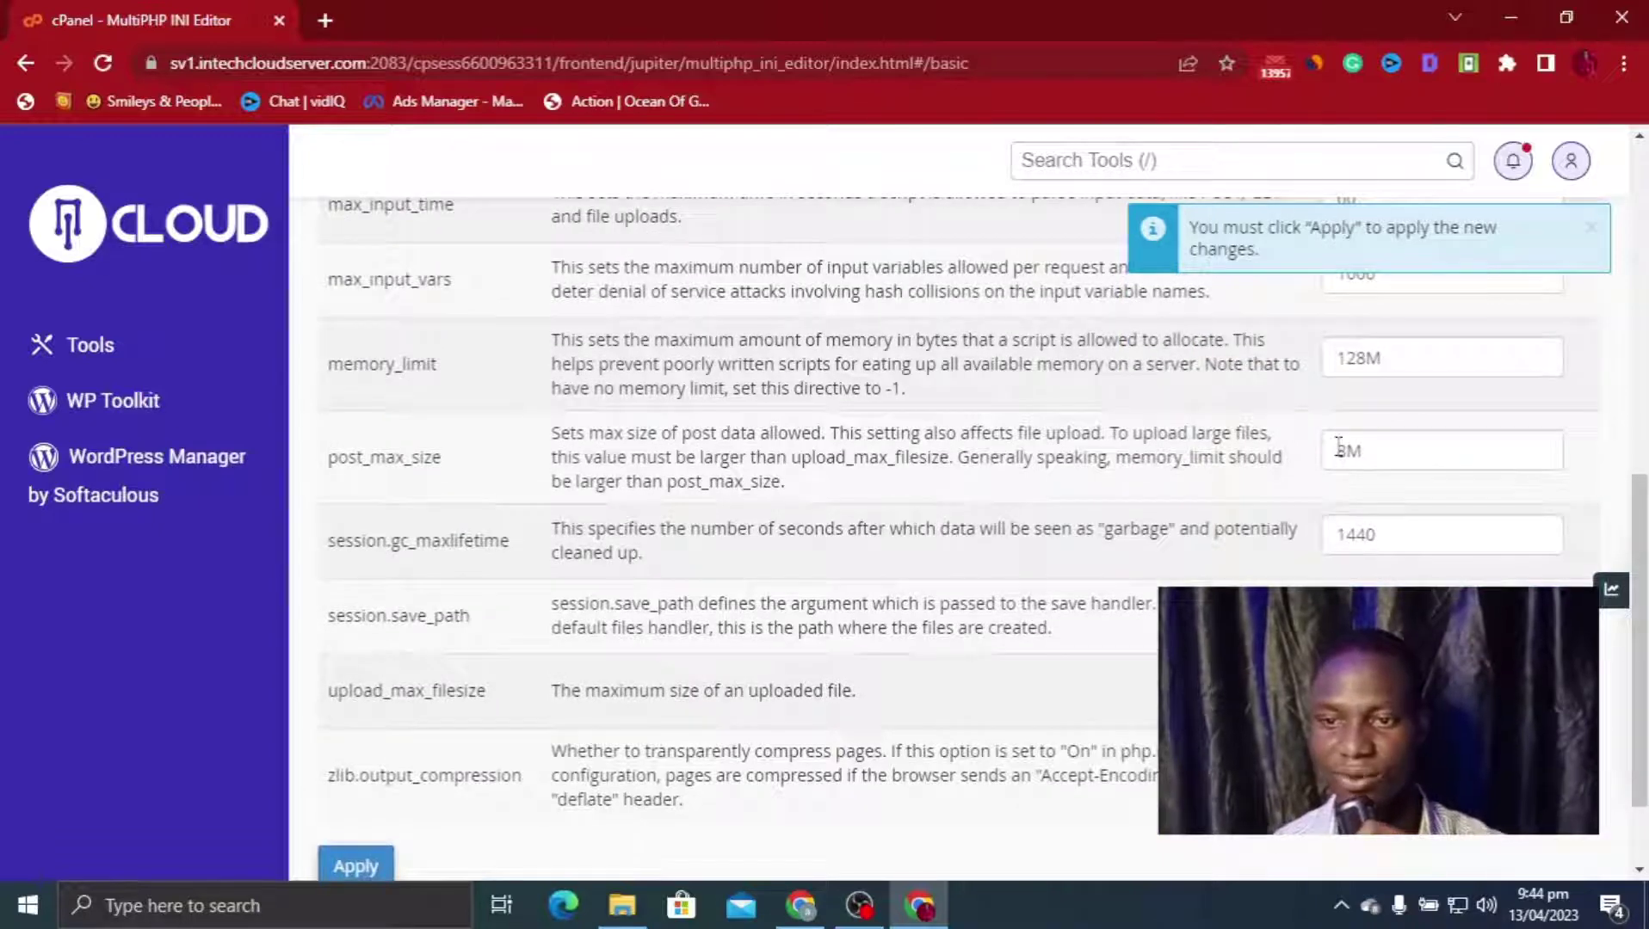
left_click(1341, 449)
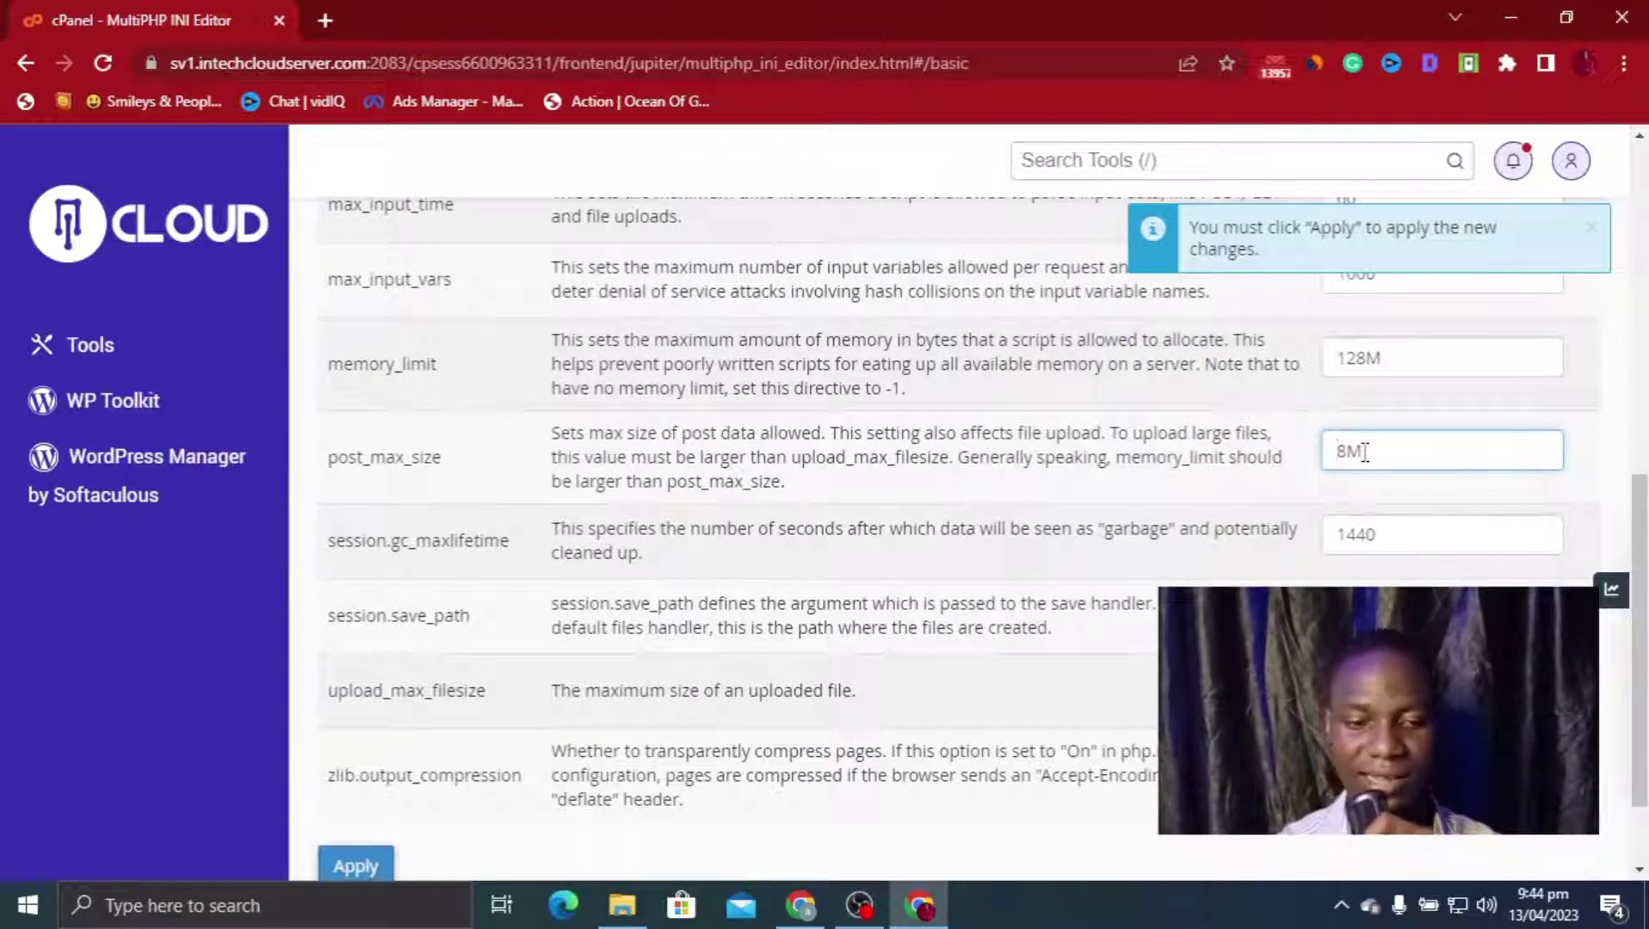
type("12")
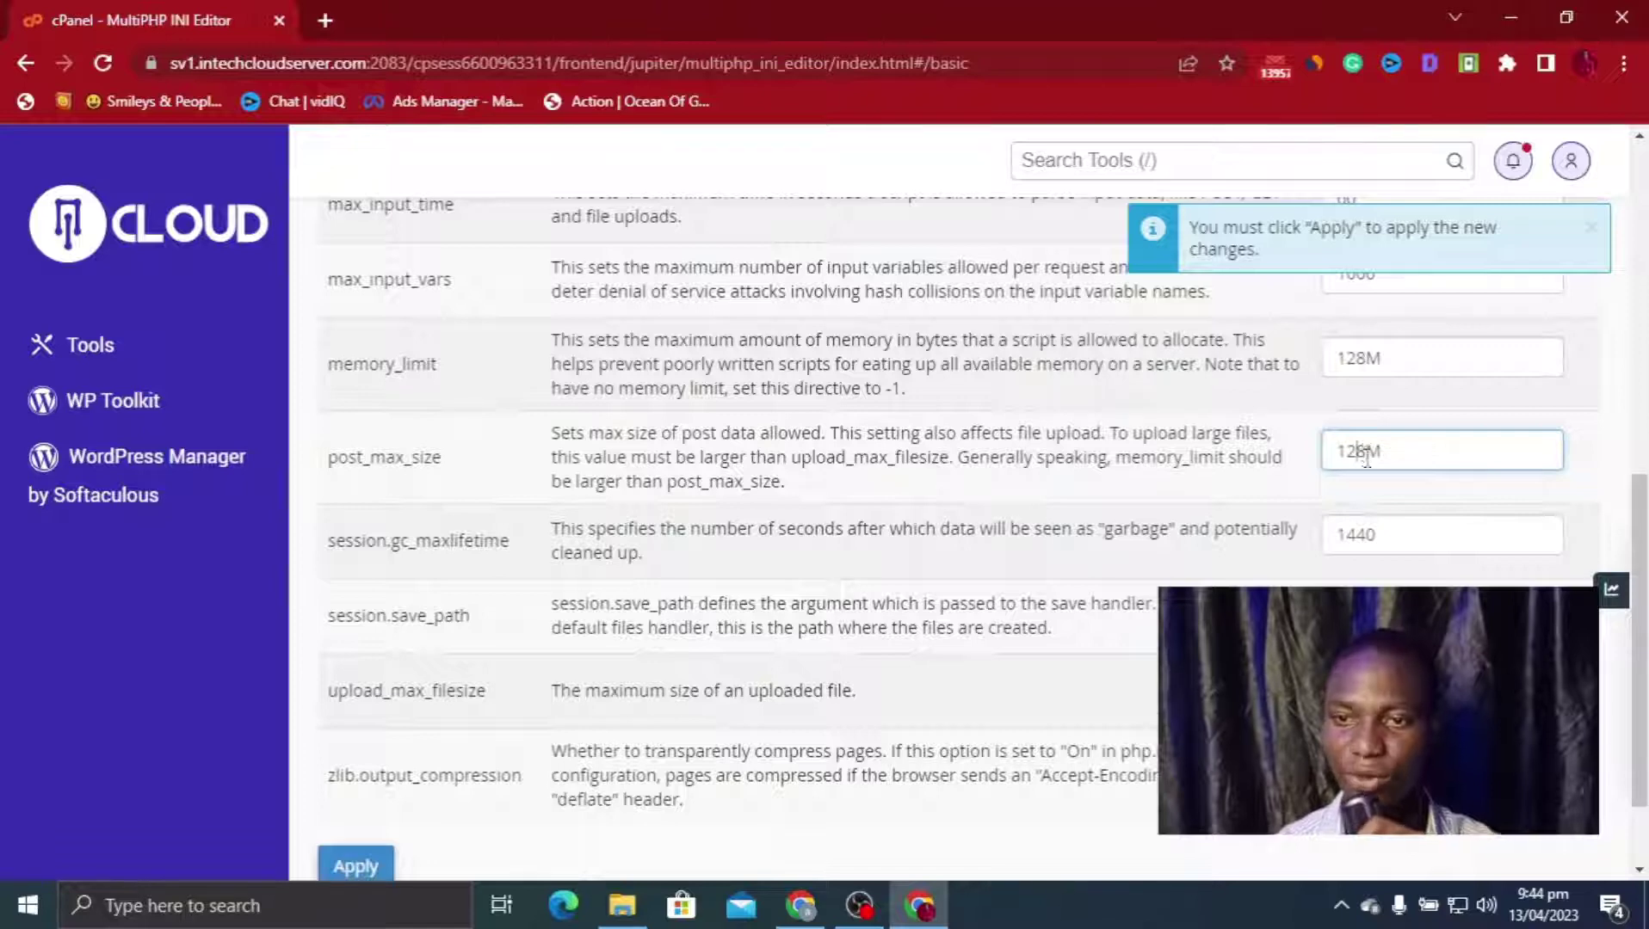
Review the remaining PHP directives for jaysax.xyz and apply the changed settings
scroll(1366, 459, "up", 2)
scroll(1366, 461, "up", 2)
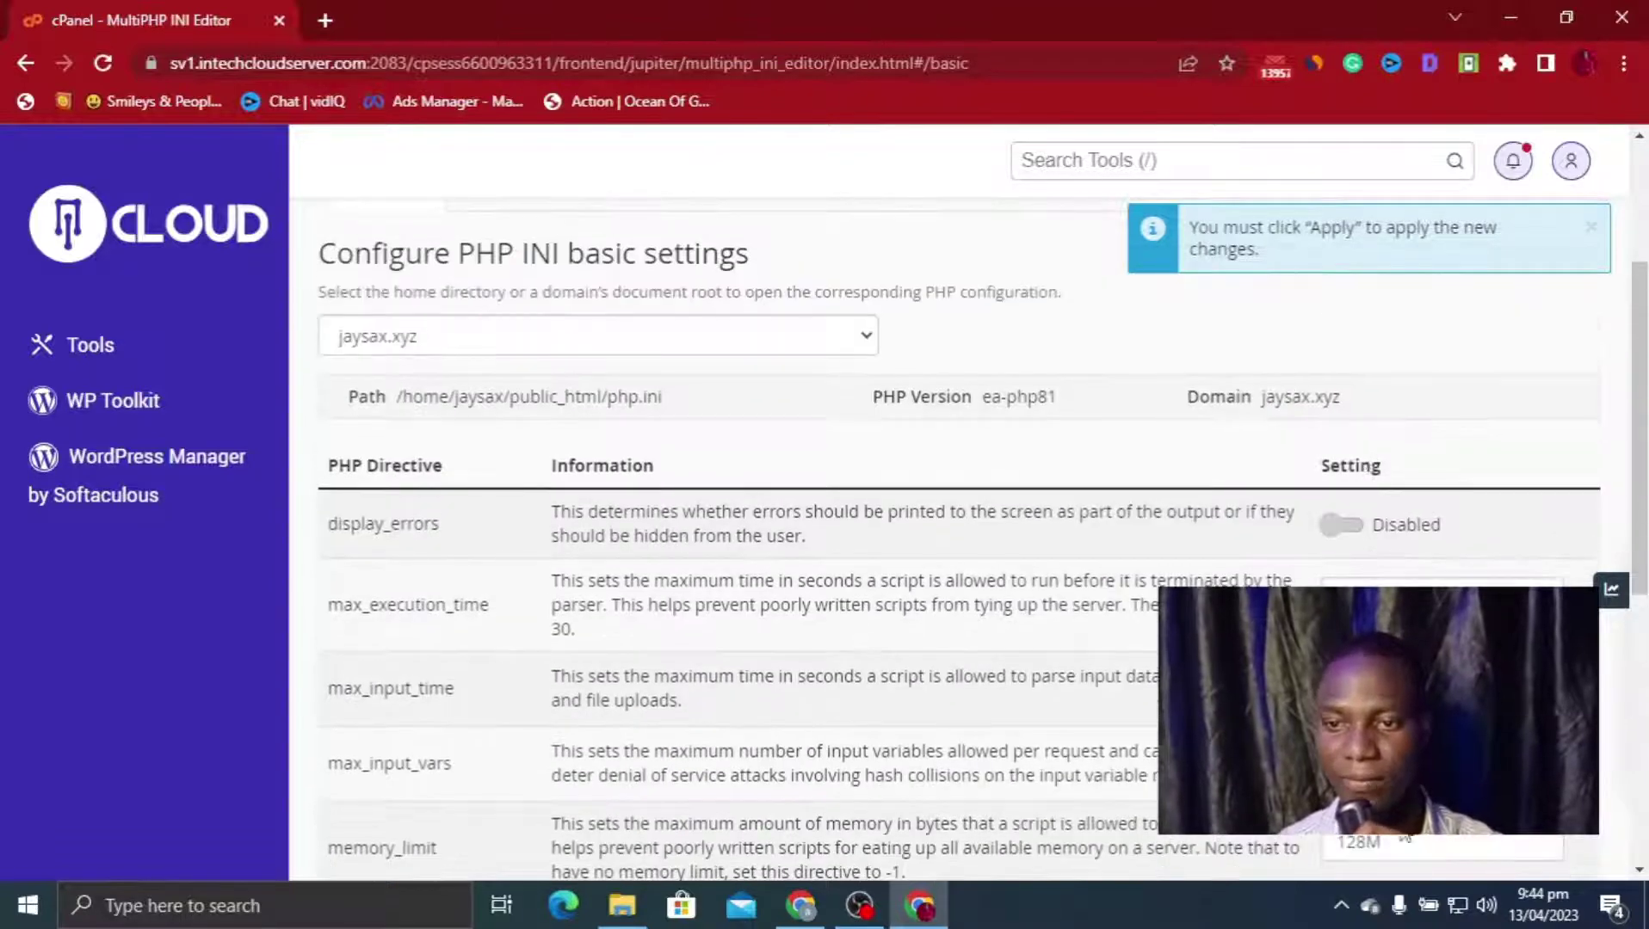
scroll(1405, 839, "down", 3)
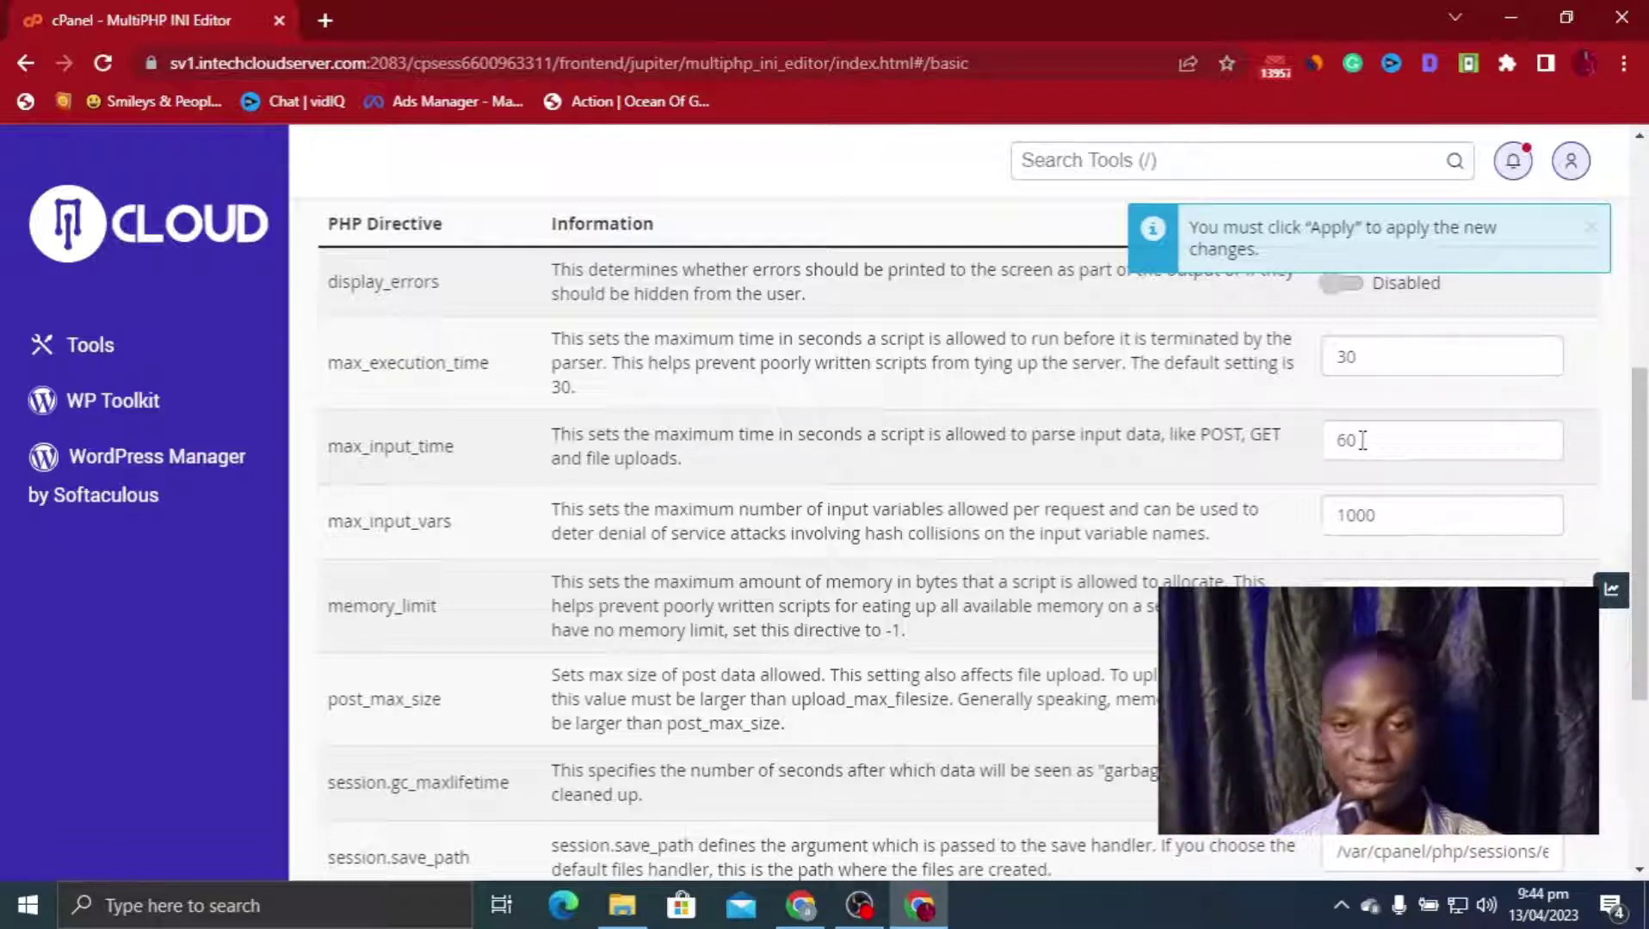
scroll(1362, 440, "down", 4)
left_click(1357, 330)
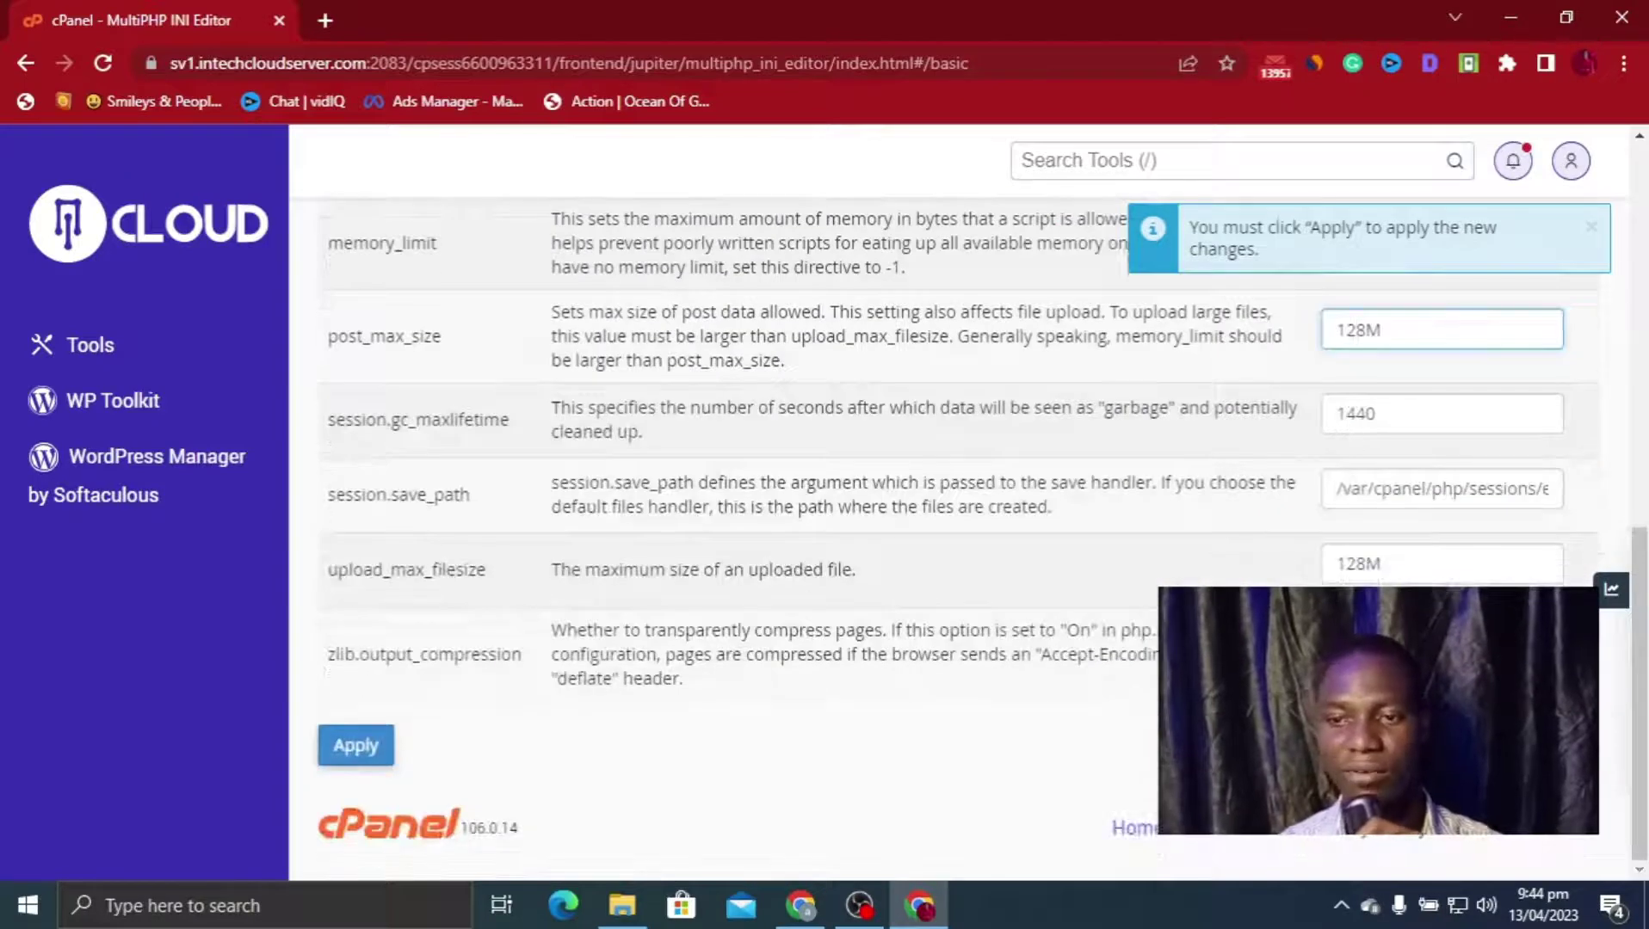
scroll(1340, 458, "up", 1)
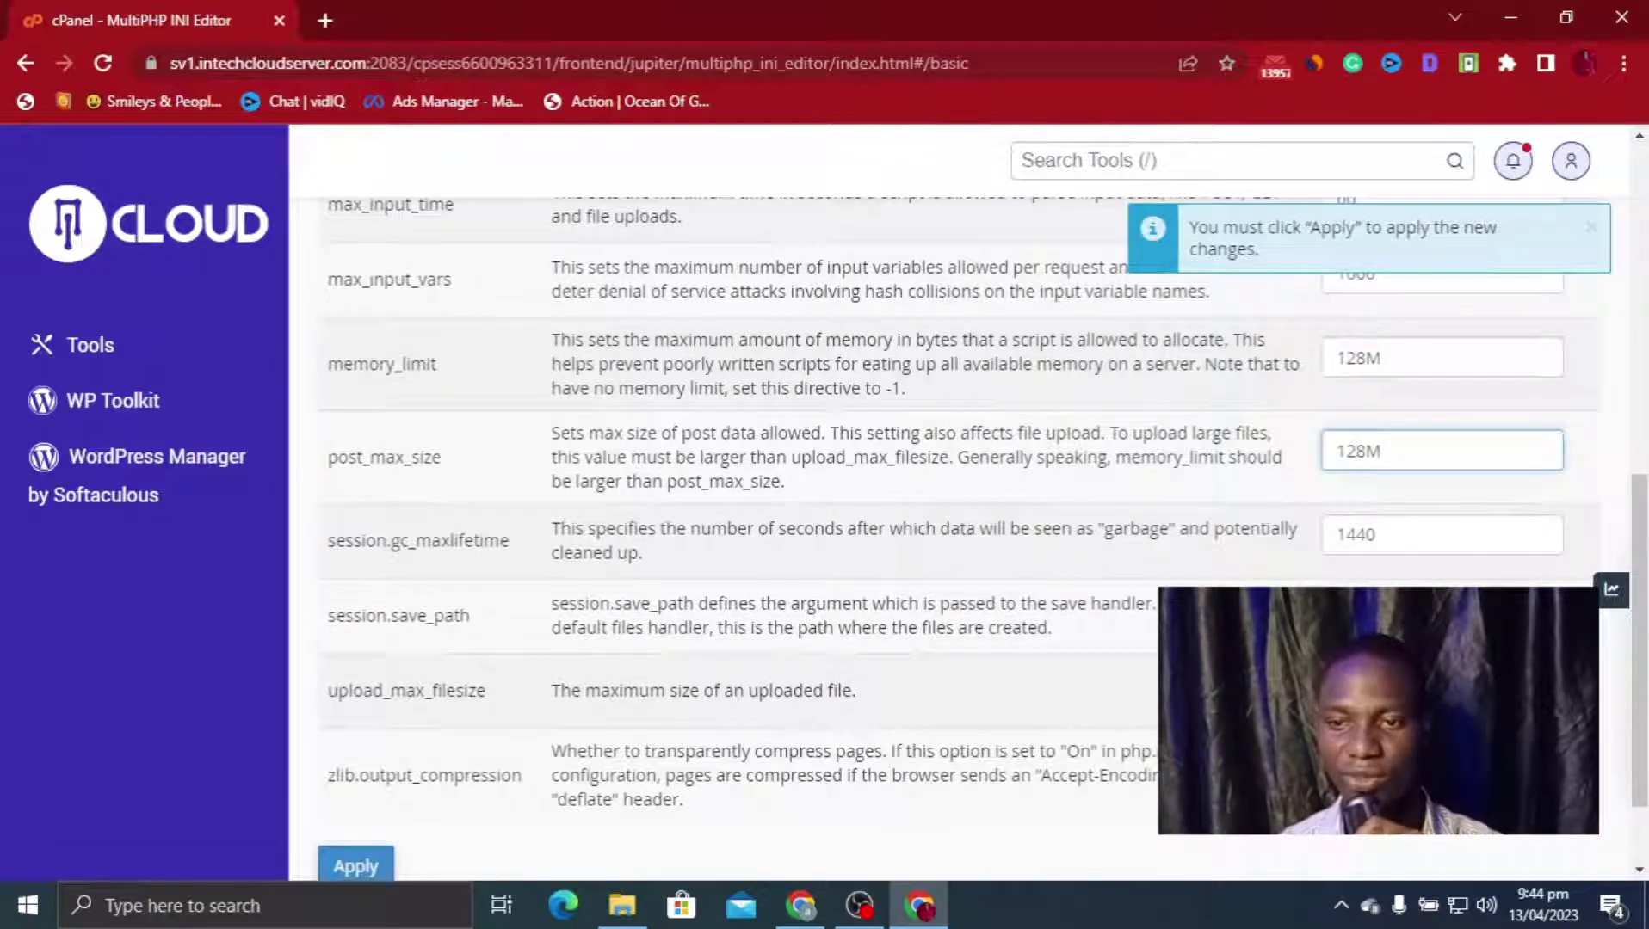
scroll(947, 517, "up", 8)
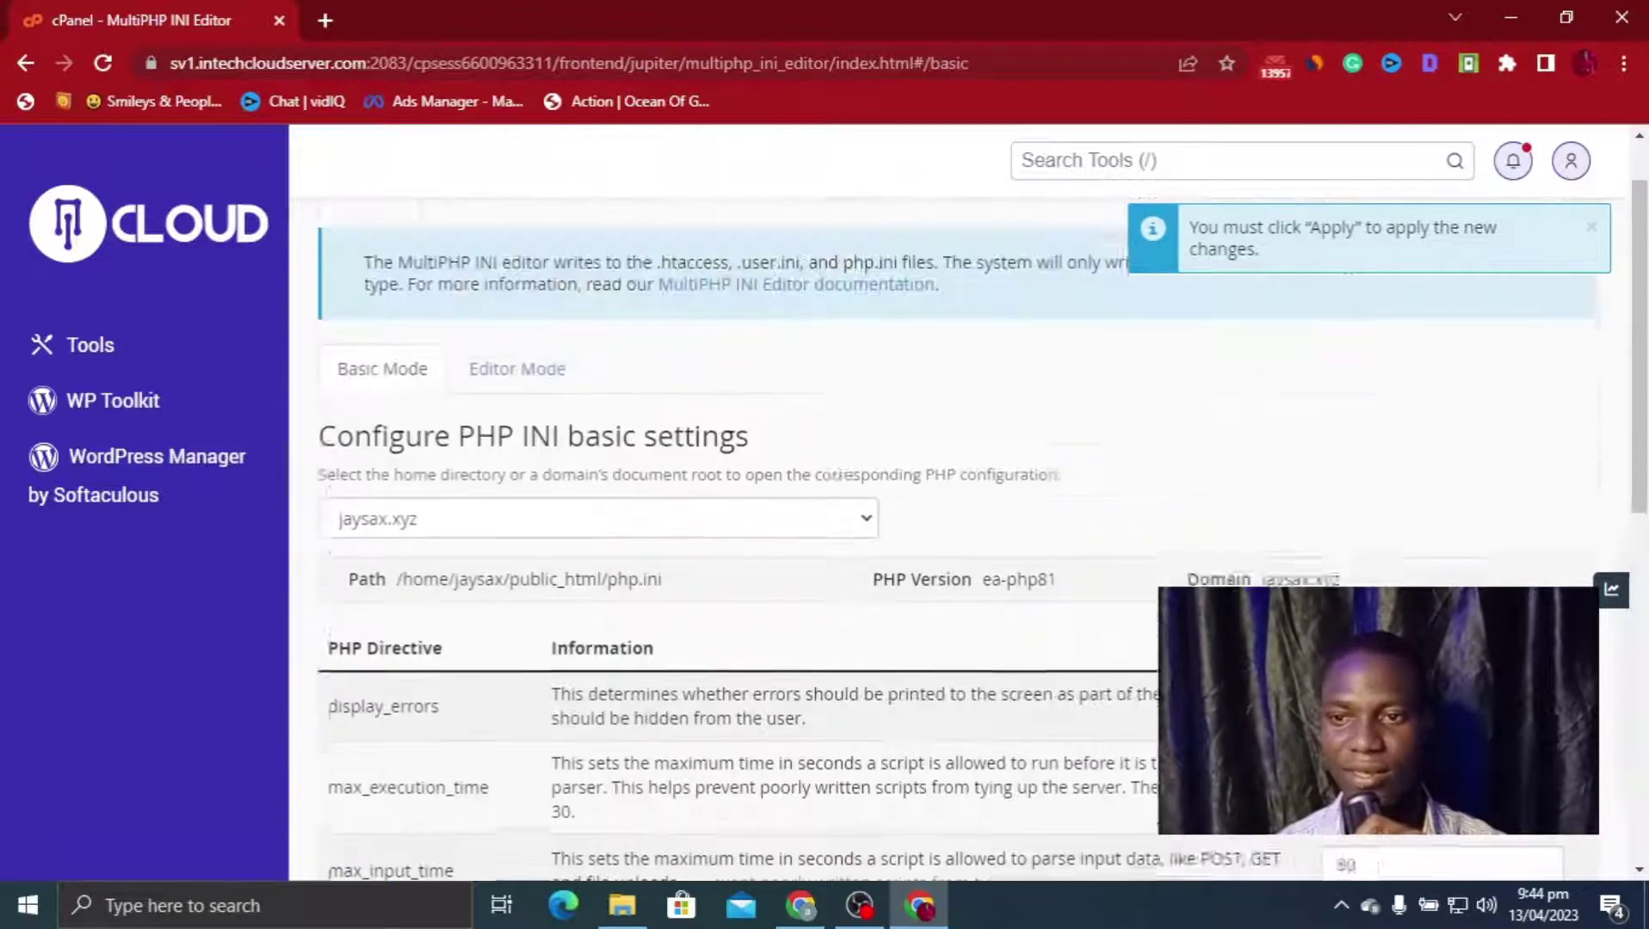
scroll(947, 516, "down", 9)
scroll(859, 654, "down", 1)
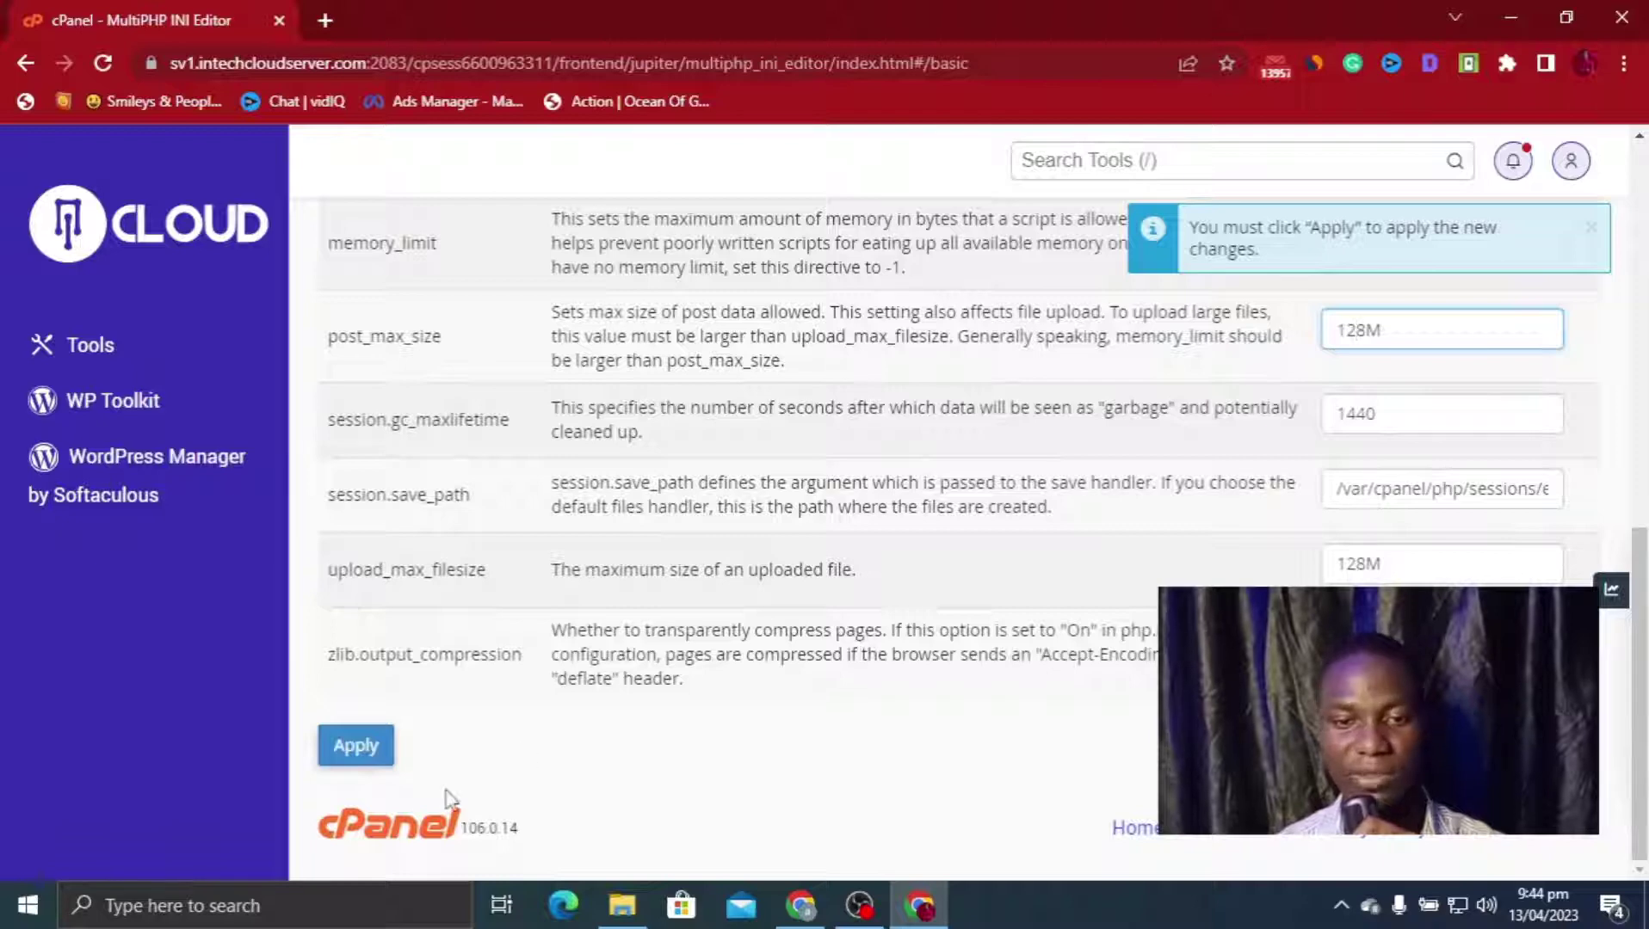
left_click(372, 745)
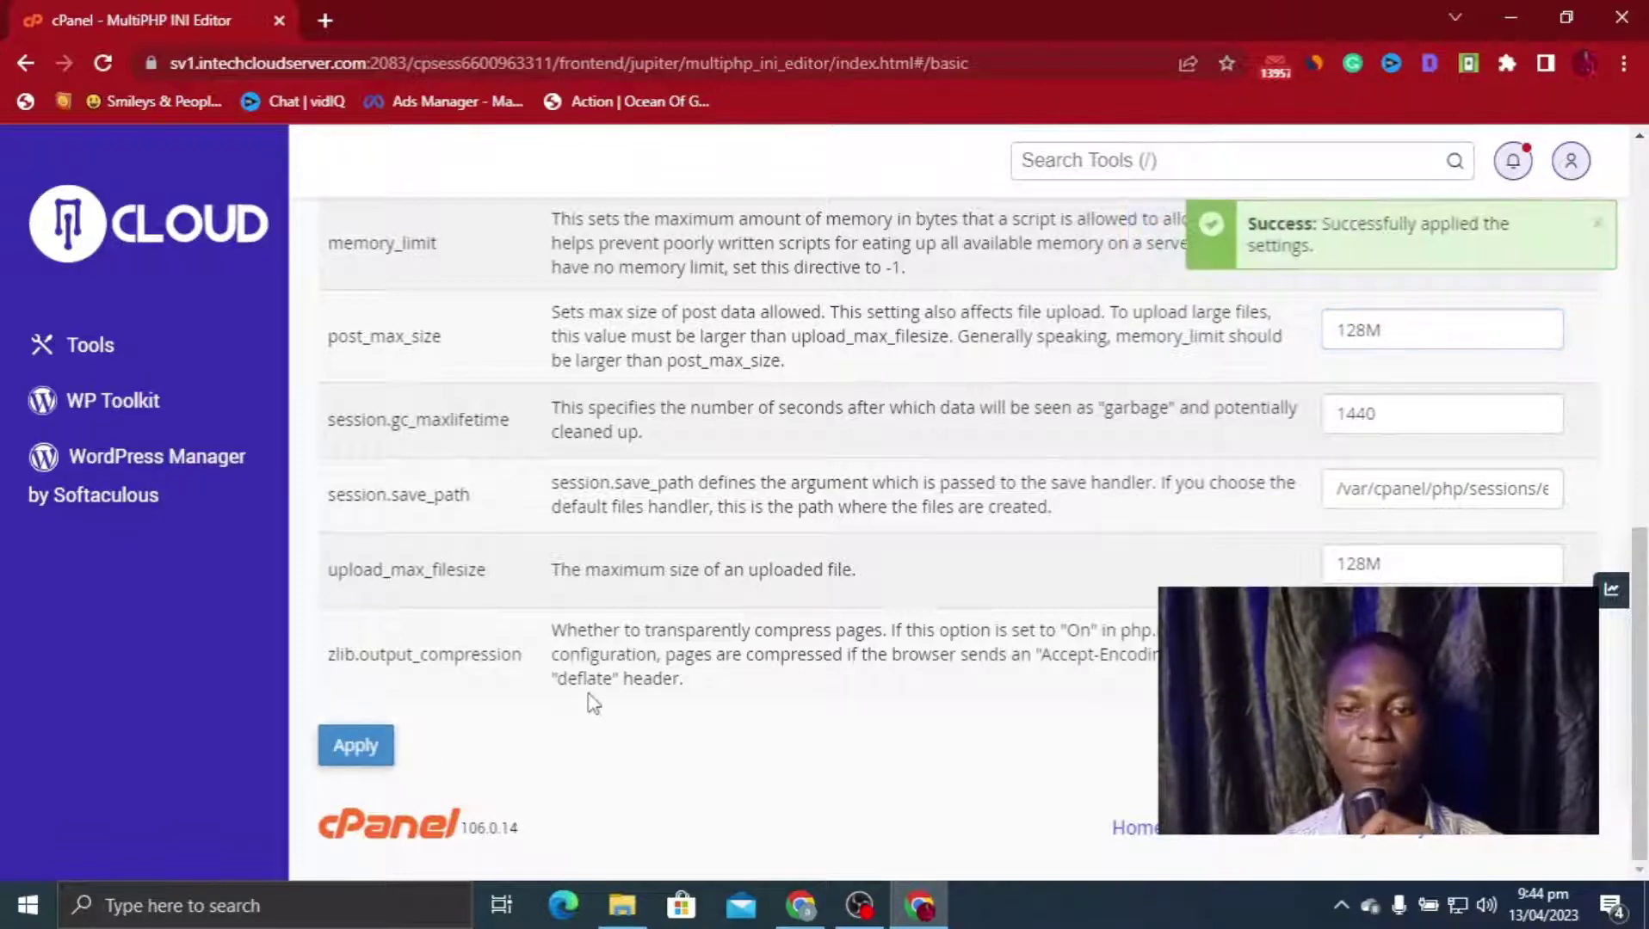
scroll(1420, 263, "up", 3)
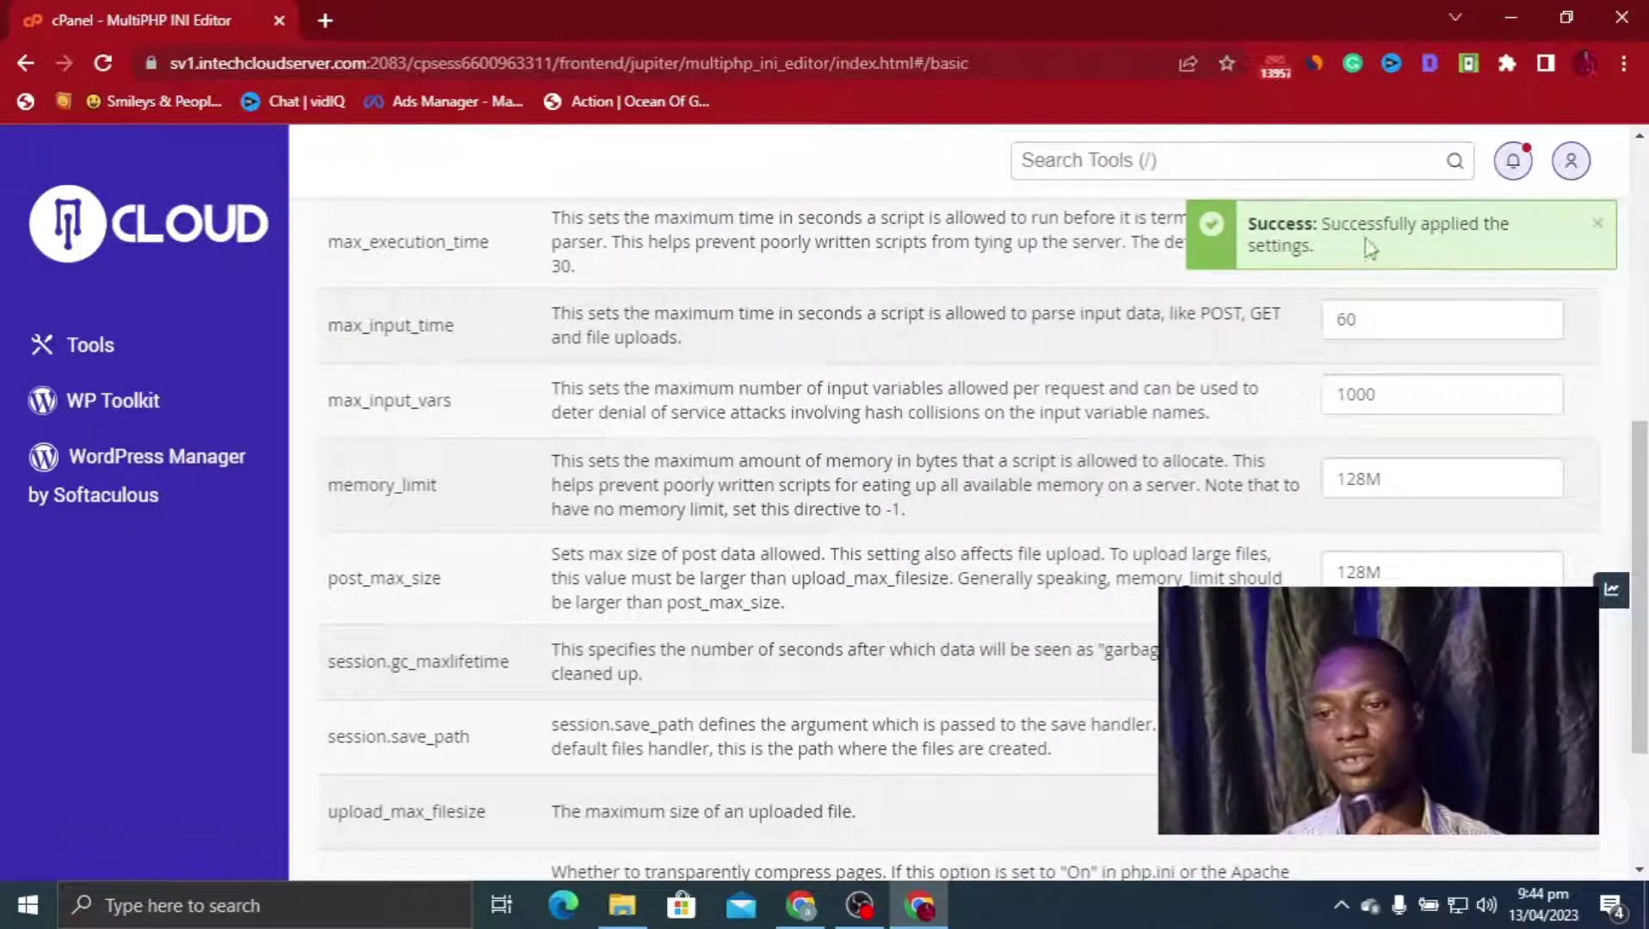
Search the cPanel tools for "word", open WordPress Manager by Softaculous, and start a new WordPress installation
left_click(18, 67)
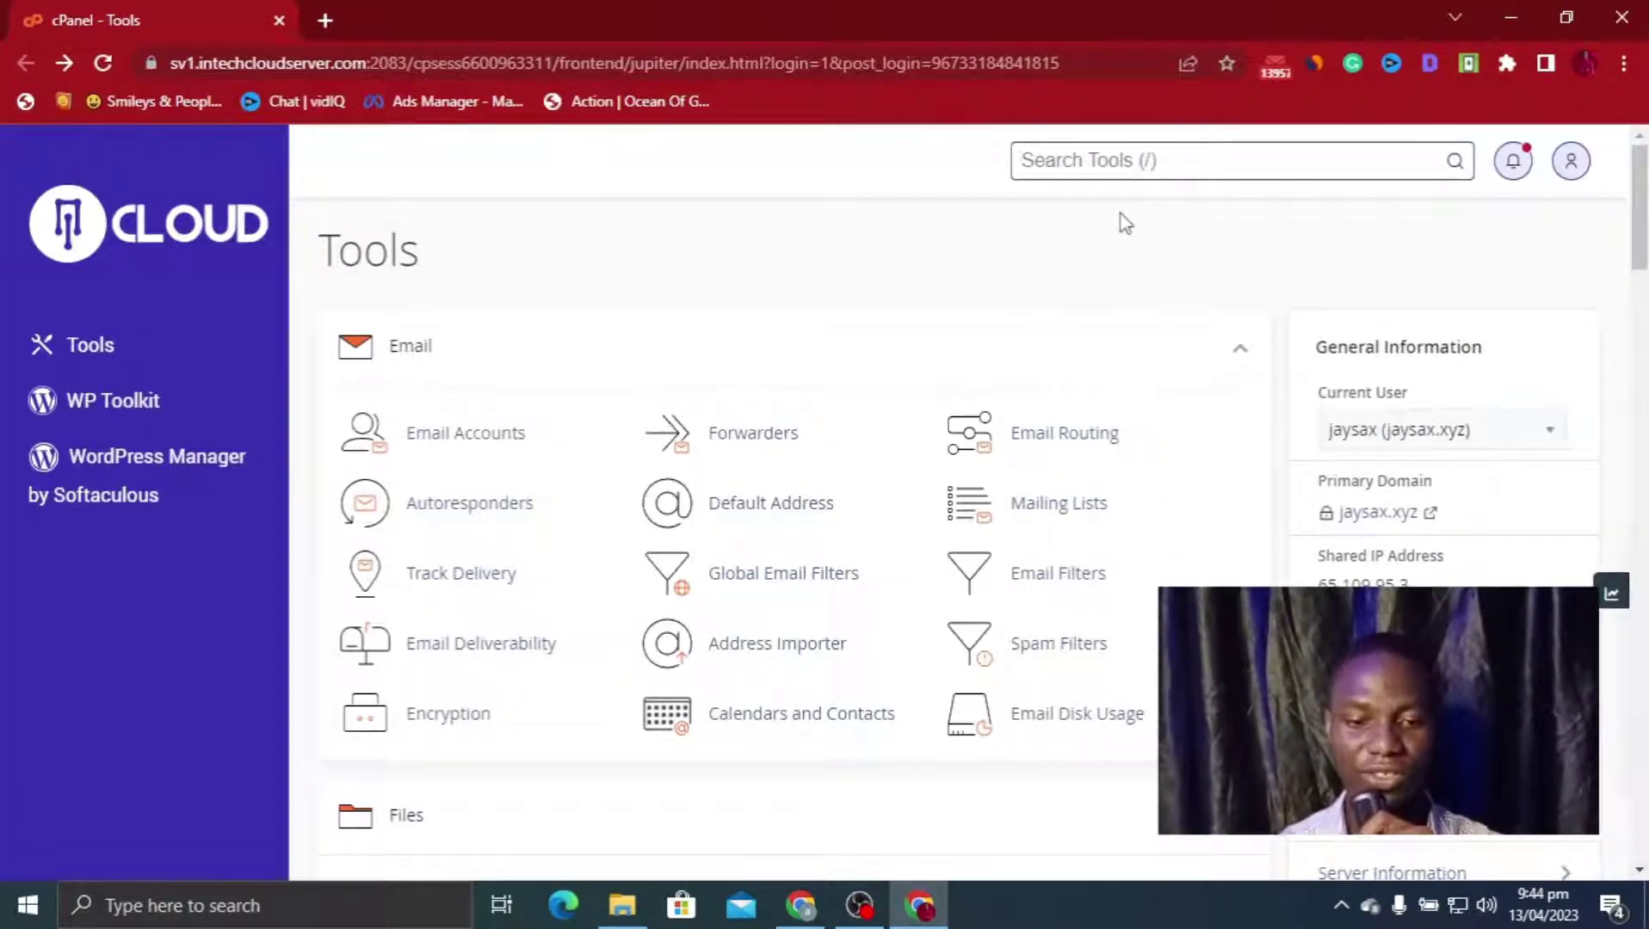
type("word")
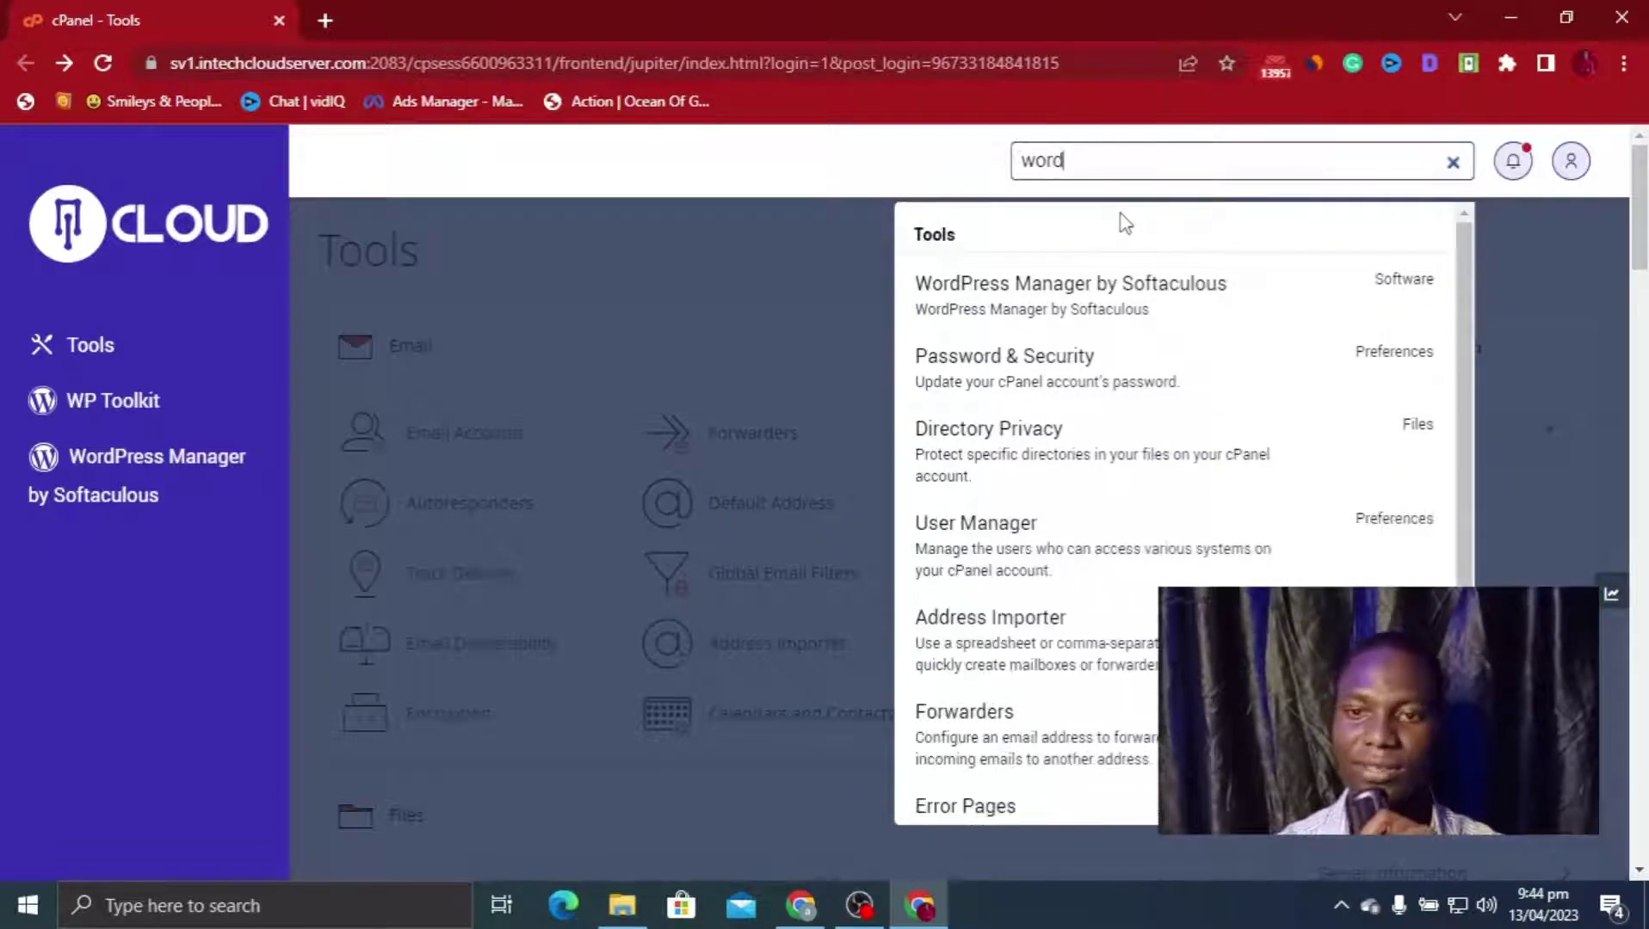
left_click(1129, 304)
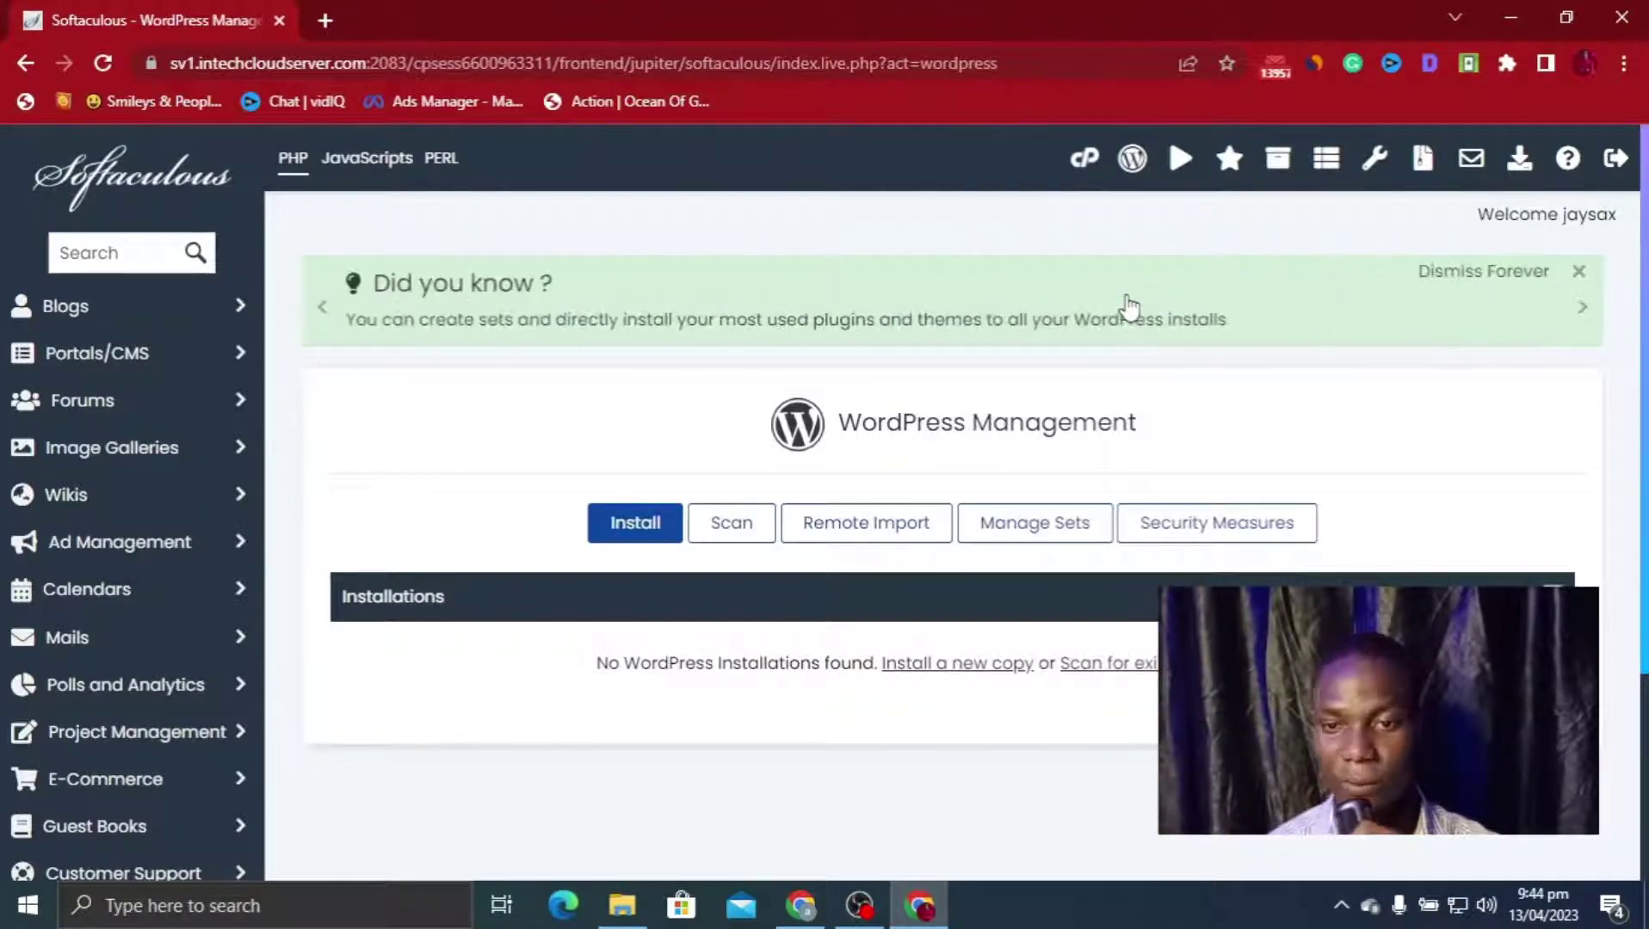
left_click(616, 533)
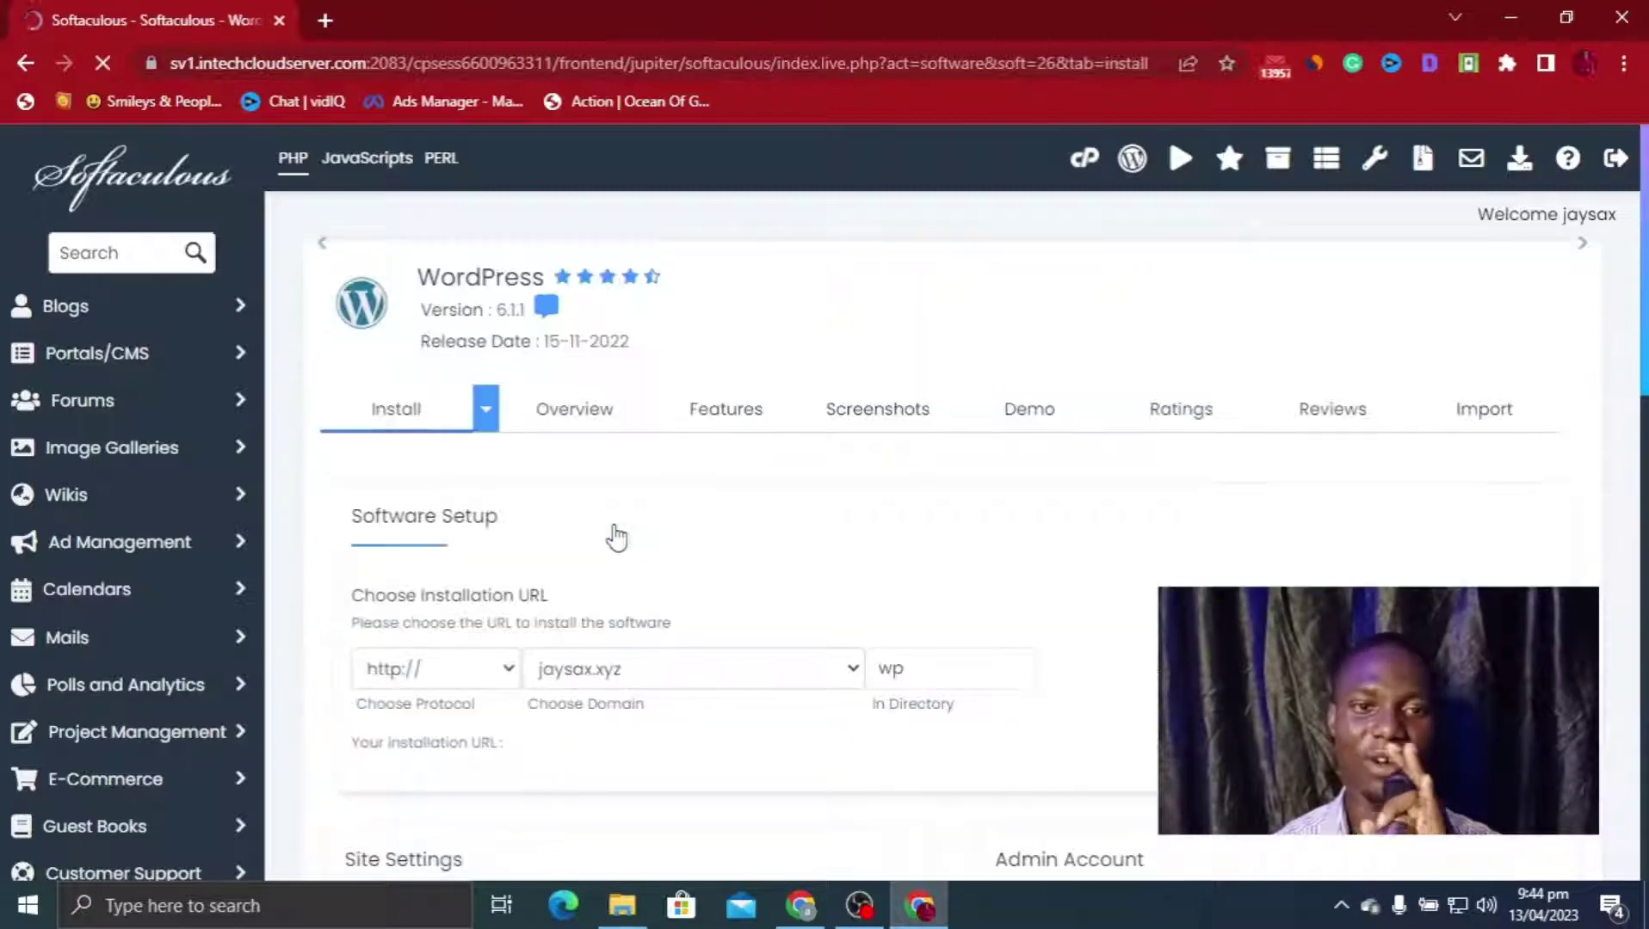
scroll(946, 607, "down", 4)
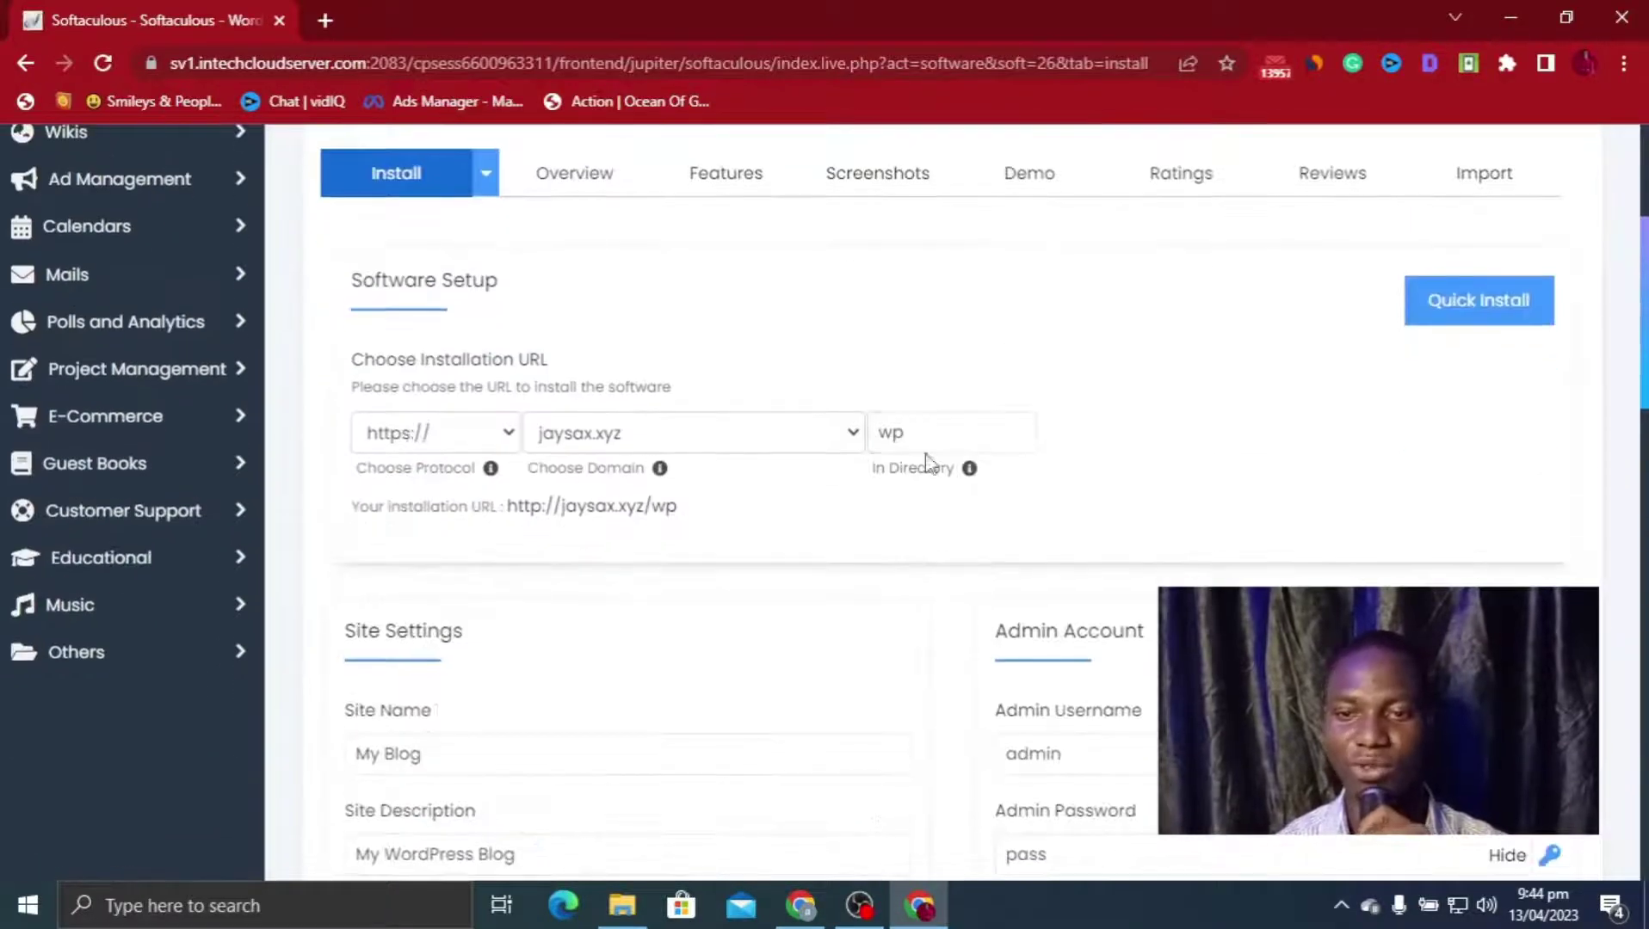
left_click(928, 438)
left_click_drag(971, 436, 854, 435)
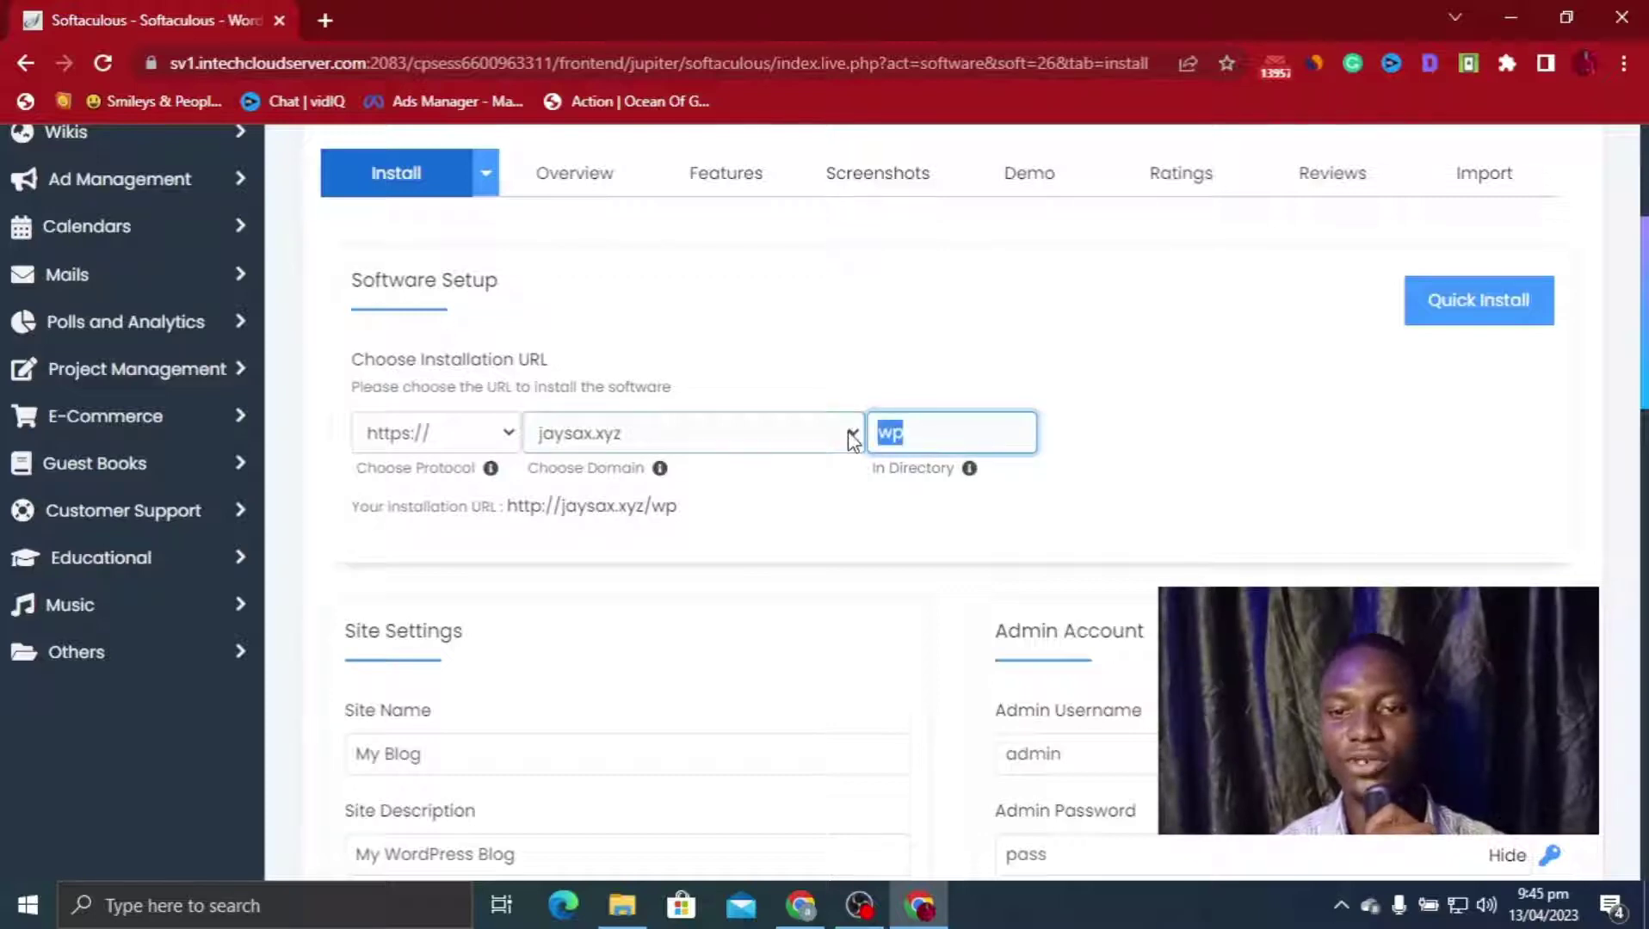
key("BackSpace")
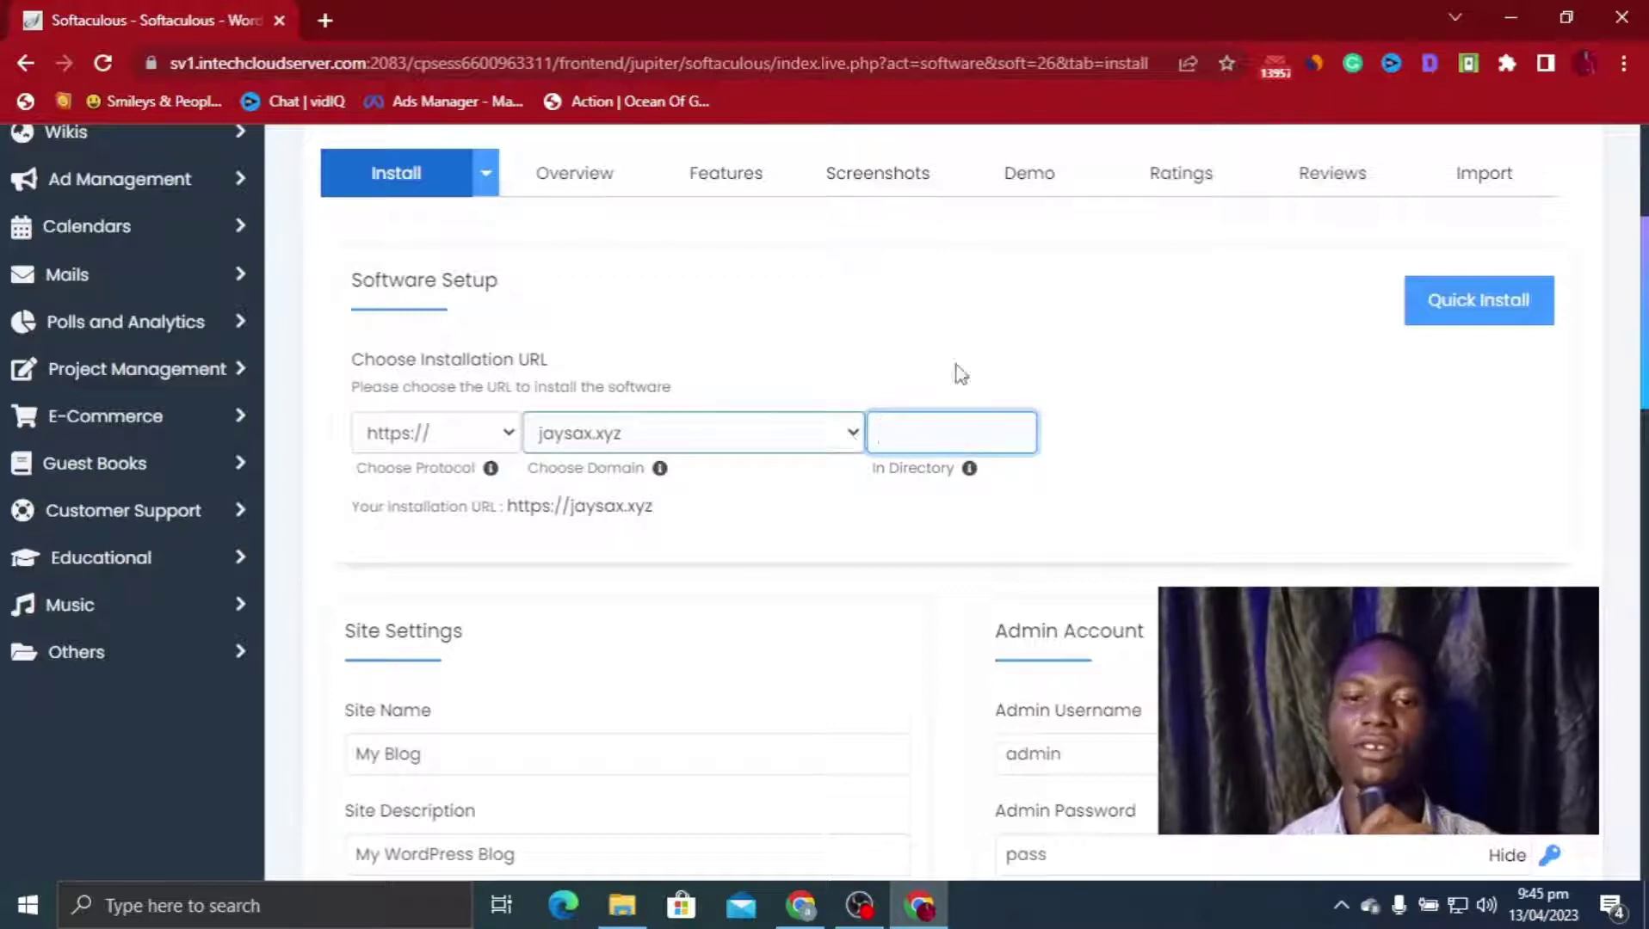
left_click(994, 324)
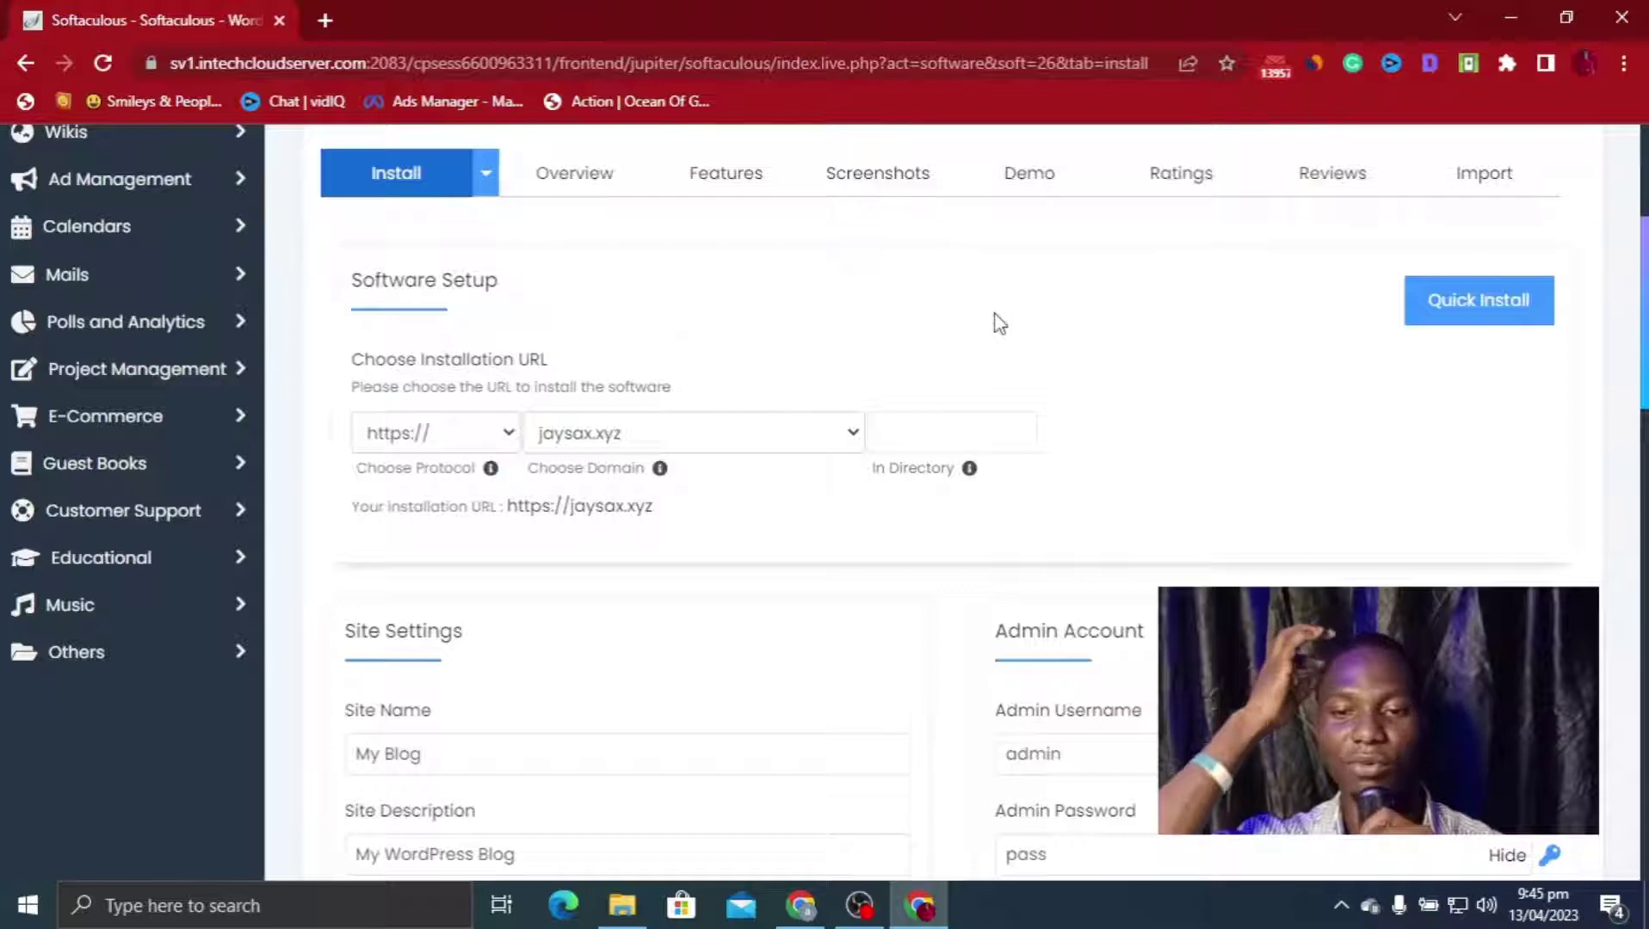
Look over the software setup, site settings, admin account, language and plugin sections of the WordPress installation form
scroll(986, 320, "down", 3)
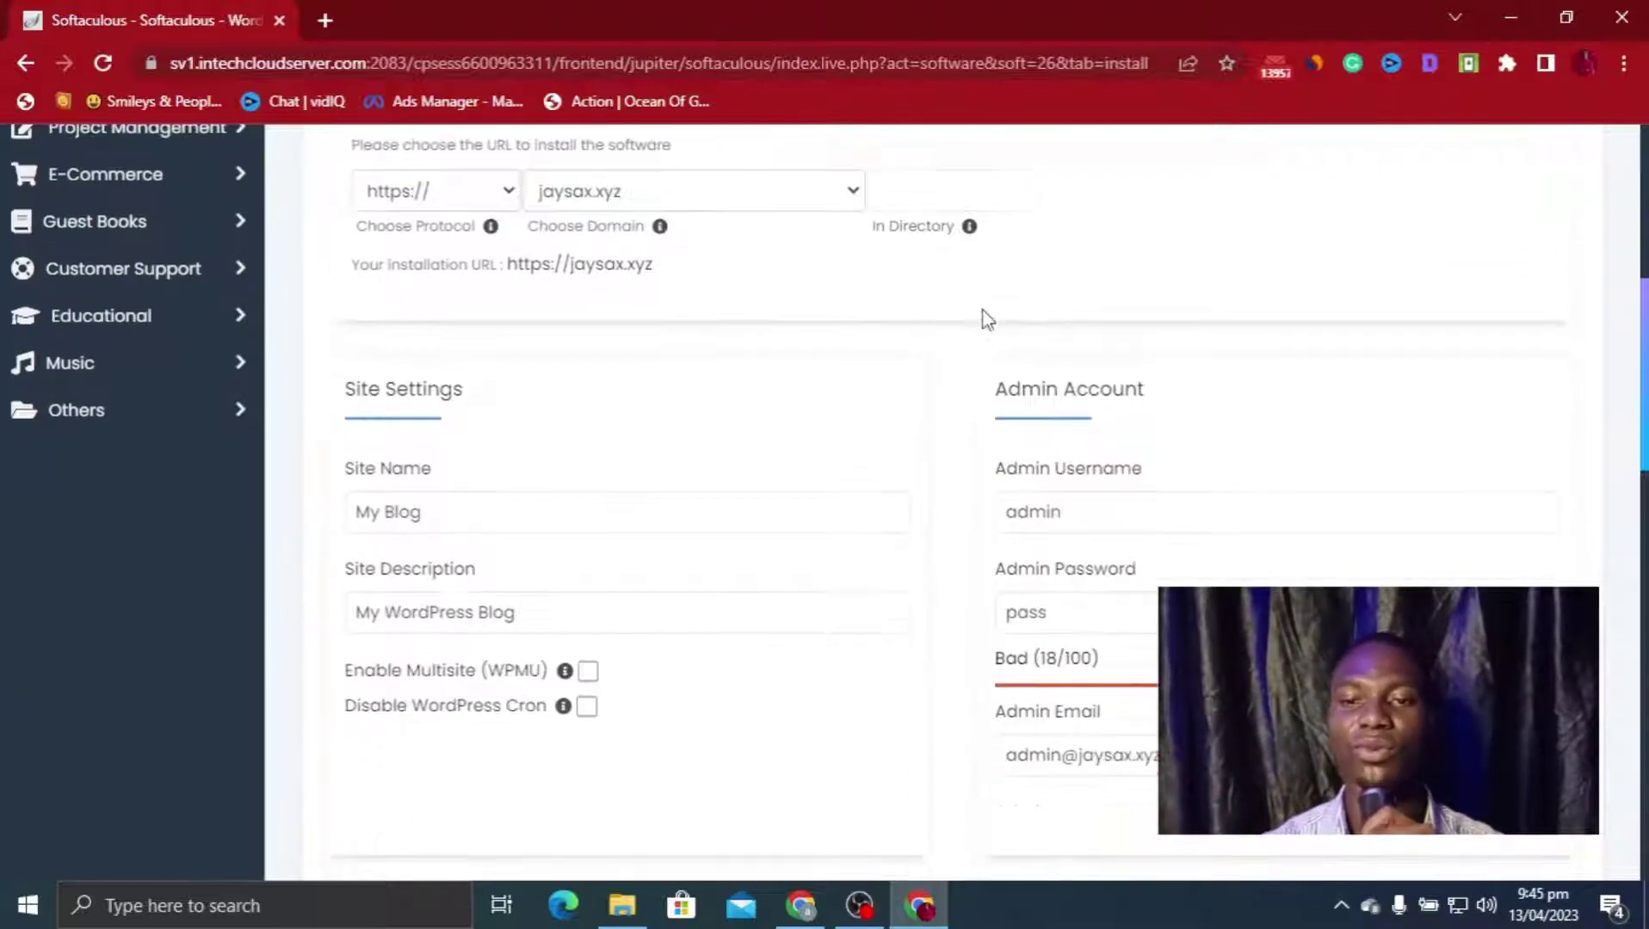
scroll(983, 316, "up", 6)
scroll(984, 320, "down", 4)
left_click(984, 321)
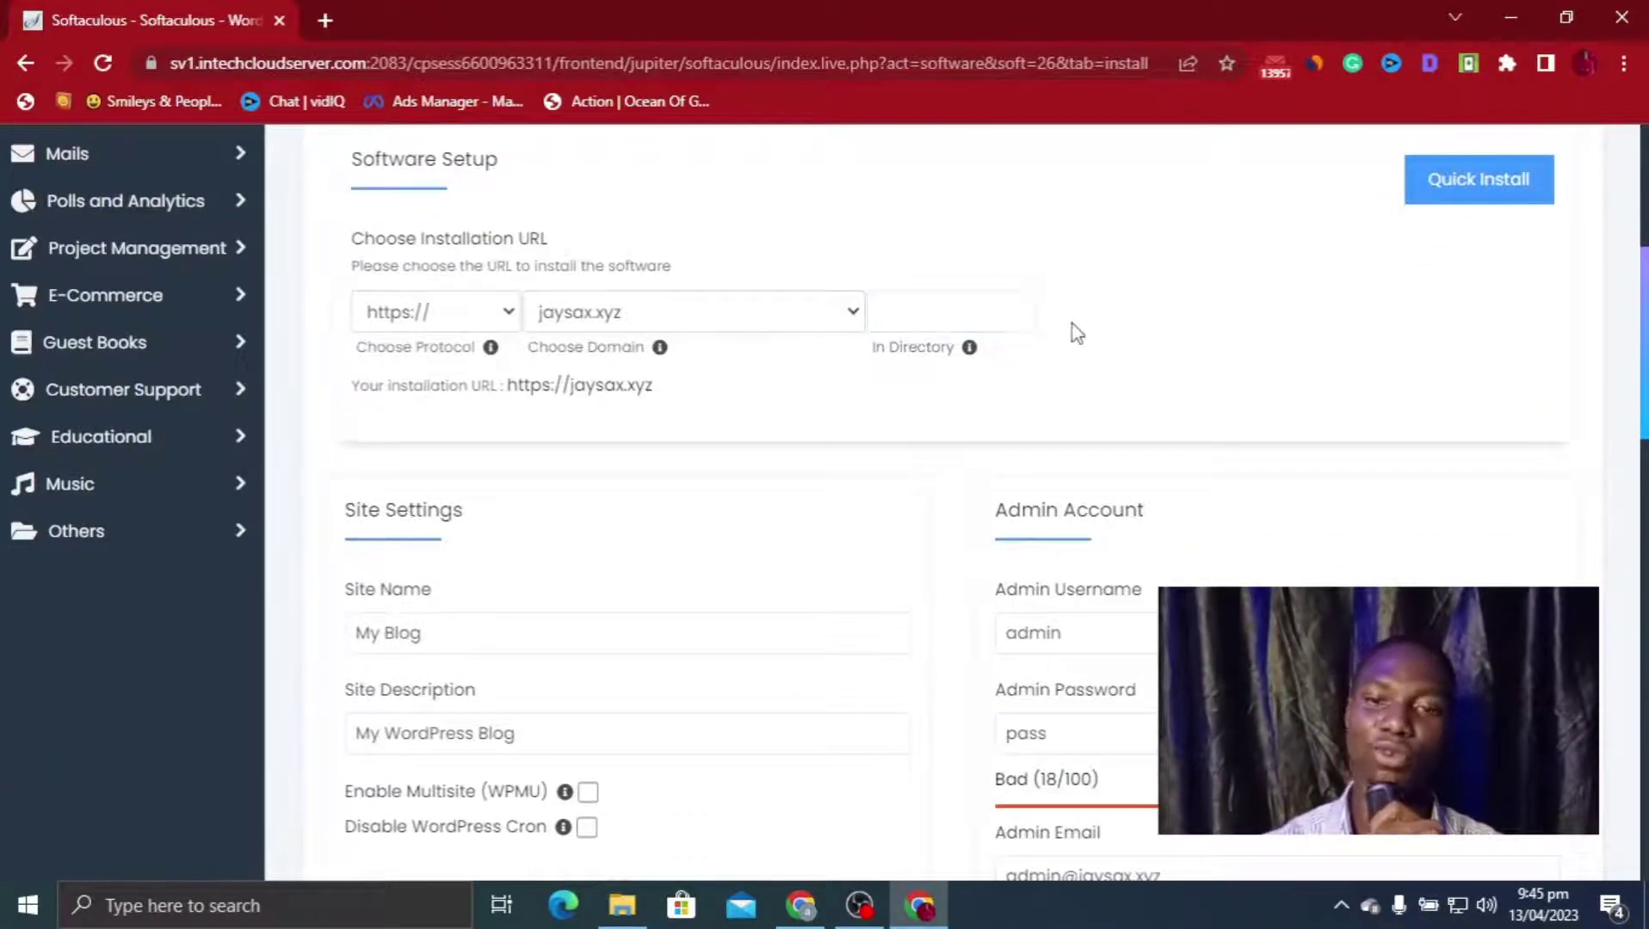
scroll(1071, 332, "down", 5)
scroll(1073, 335, "up", 5)
scroll(1075, 338, "down", 5)
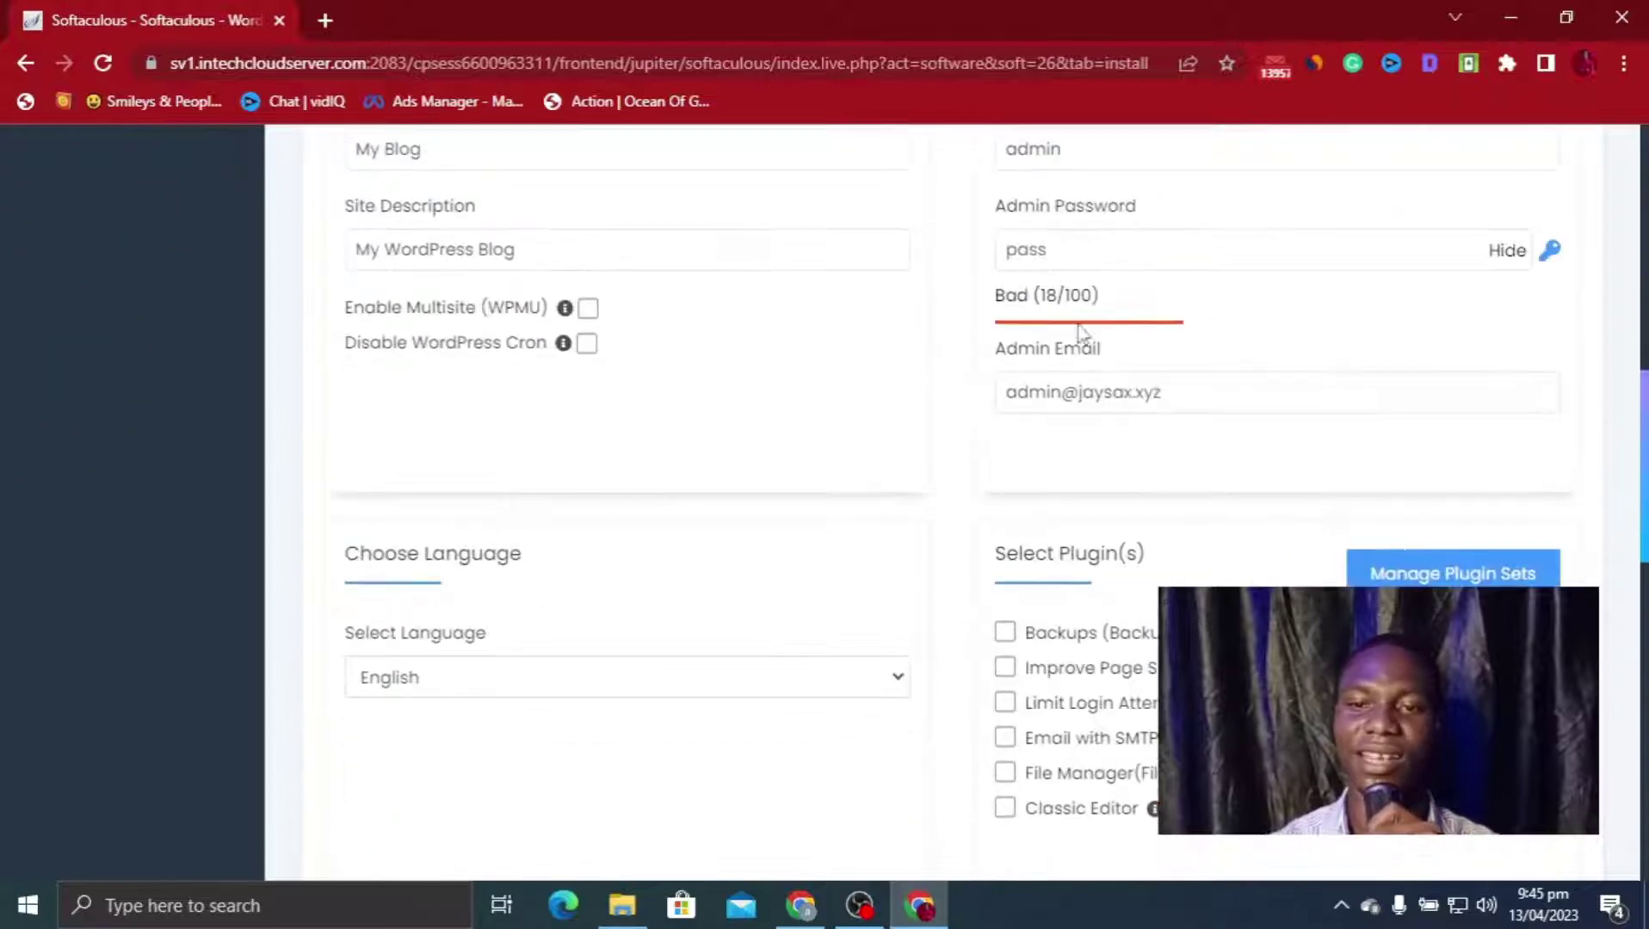
scroll(723, 237, "up", 3)
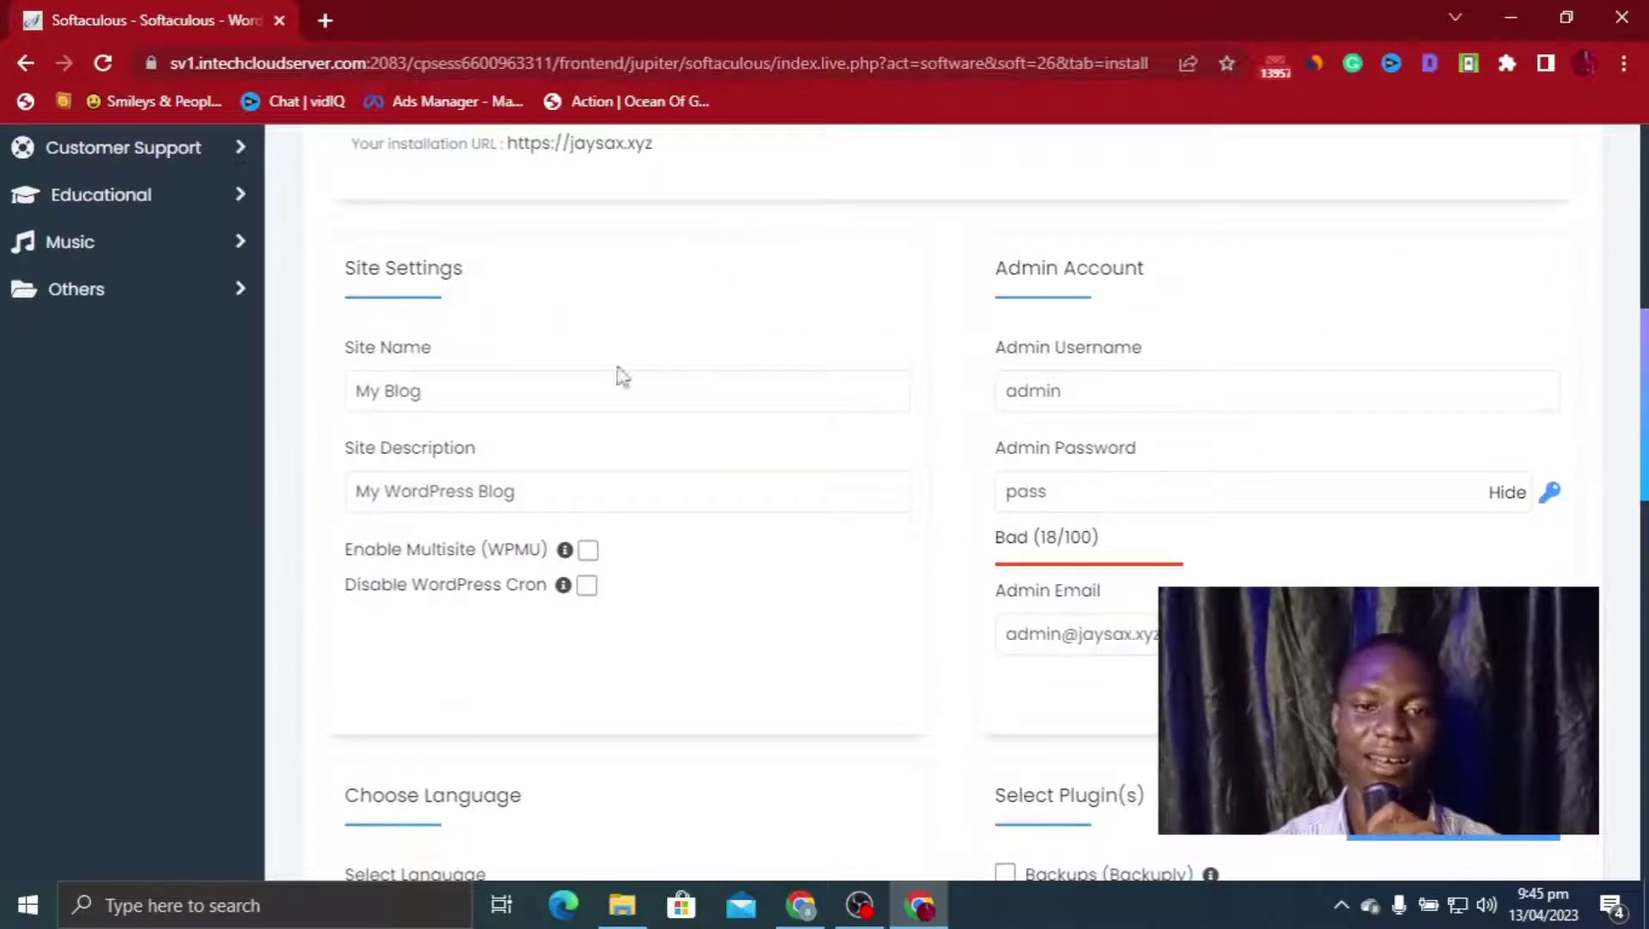
left_click_drag(454, 394, 332, 398)
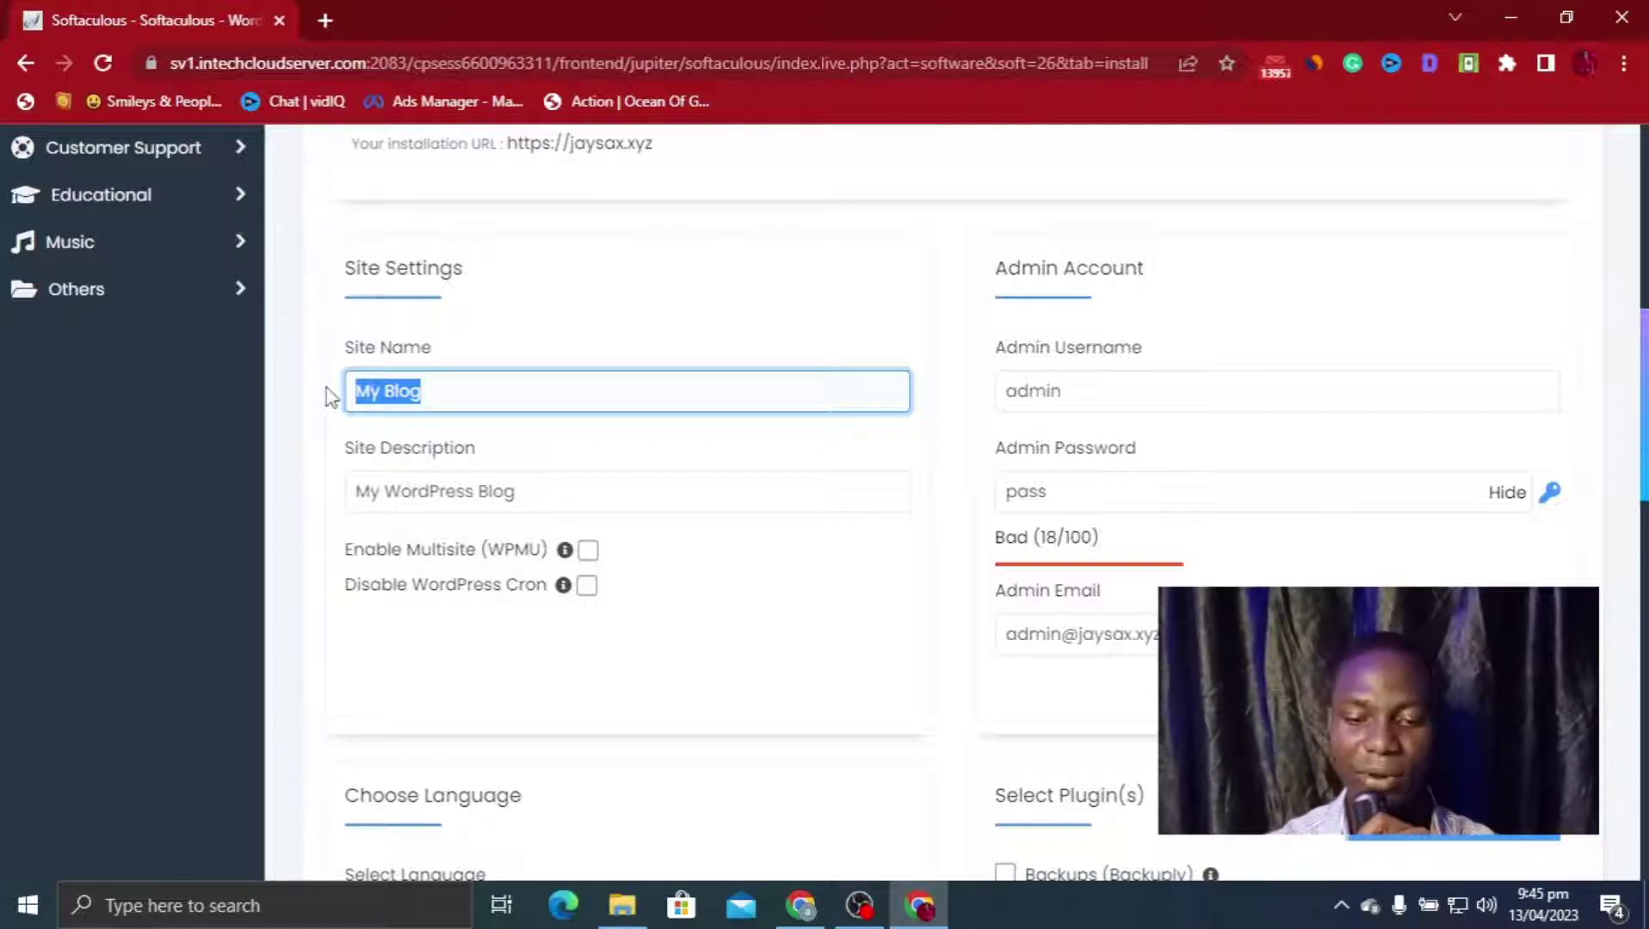
type("my")
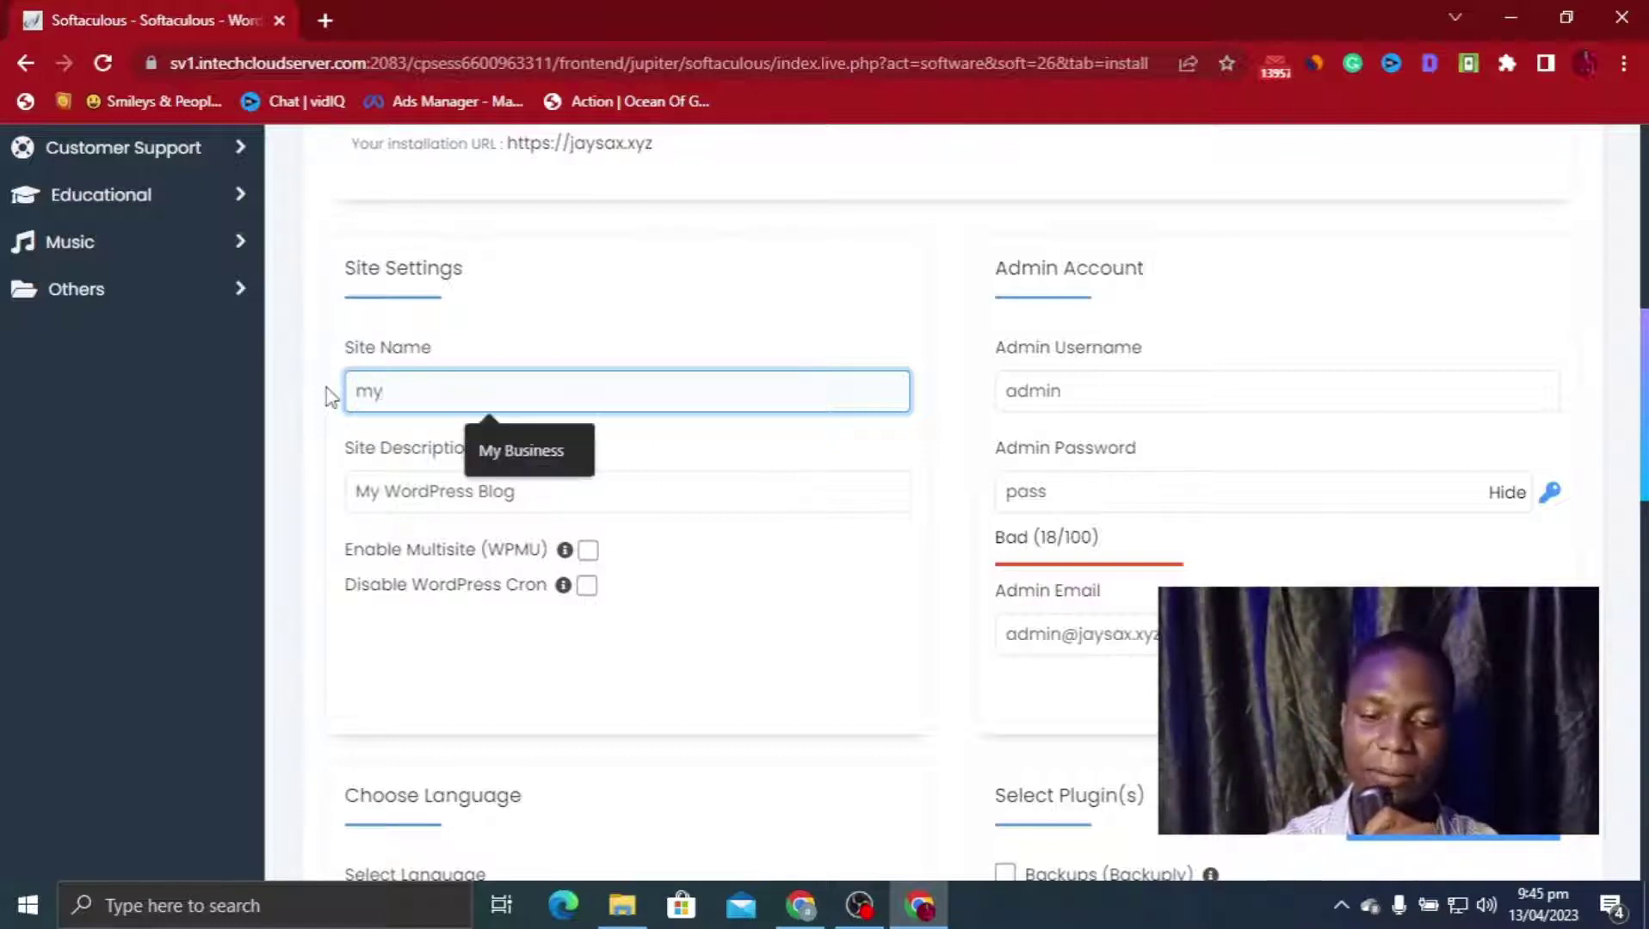
type(" realestate")
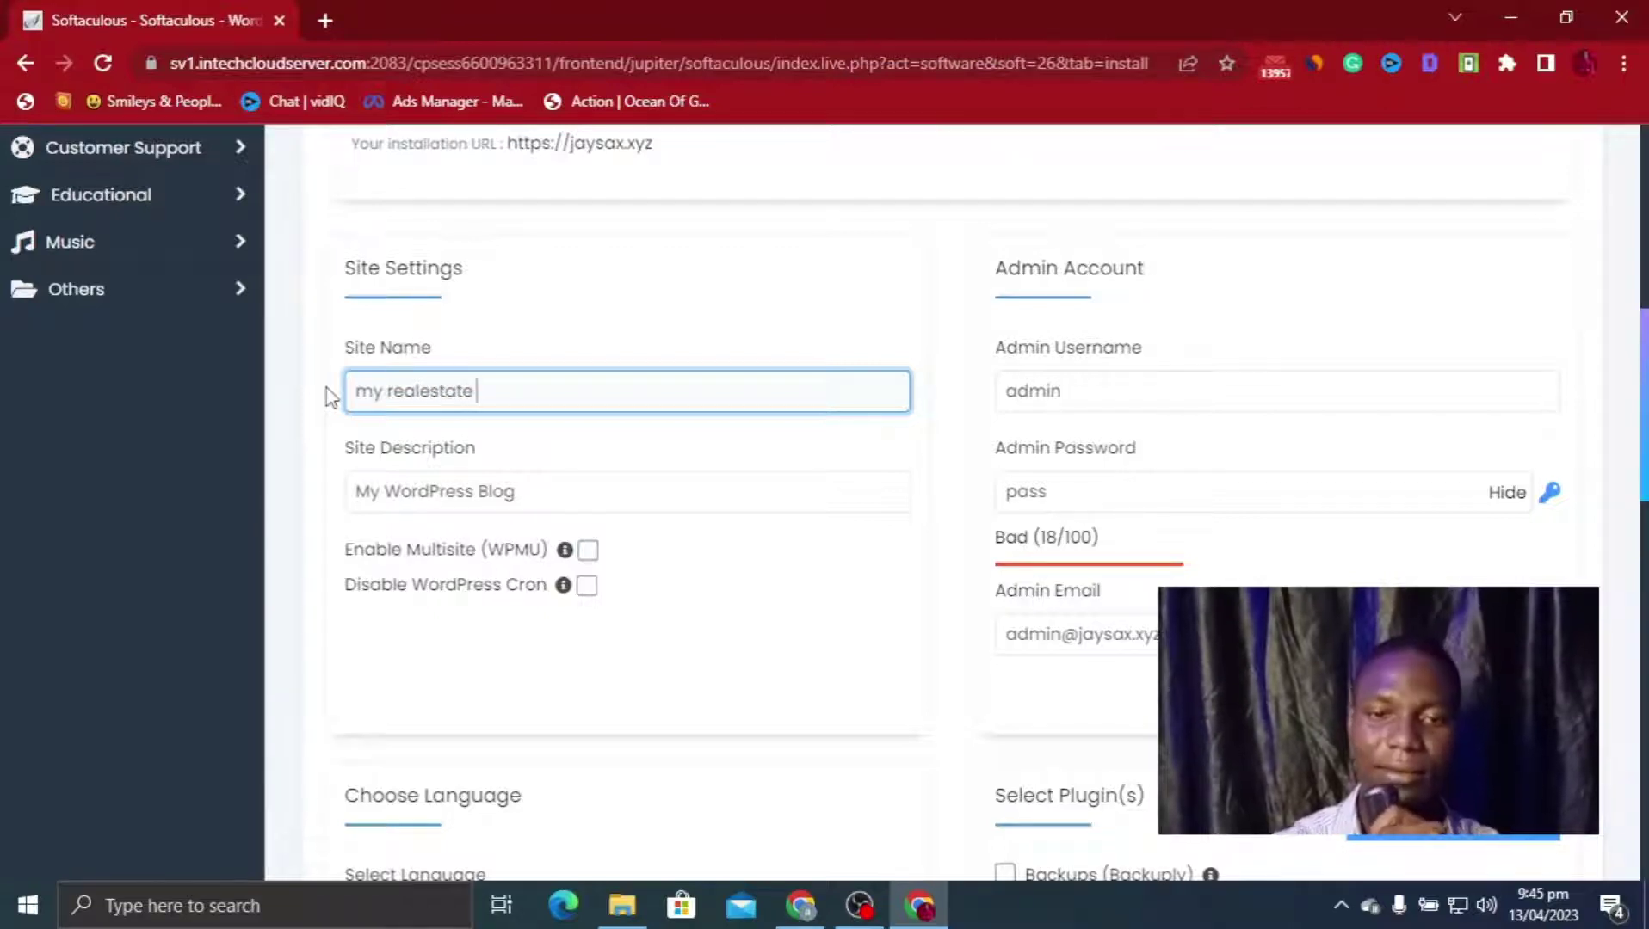
type(" b;og")
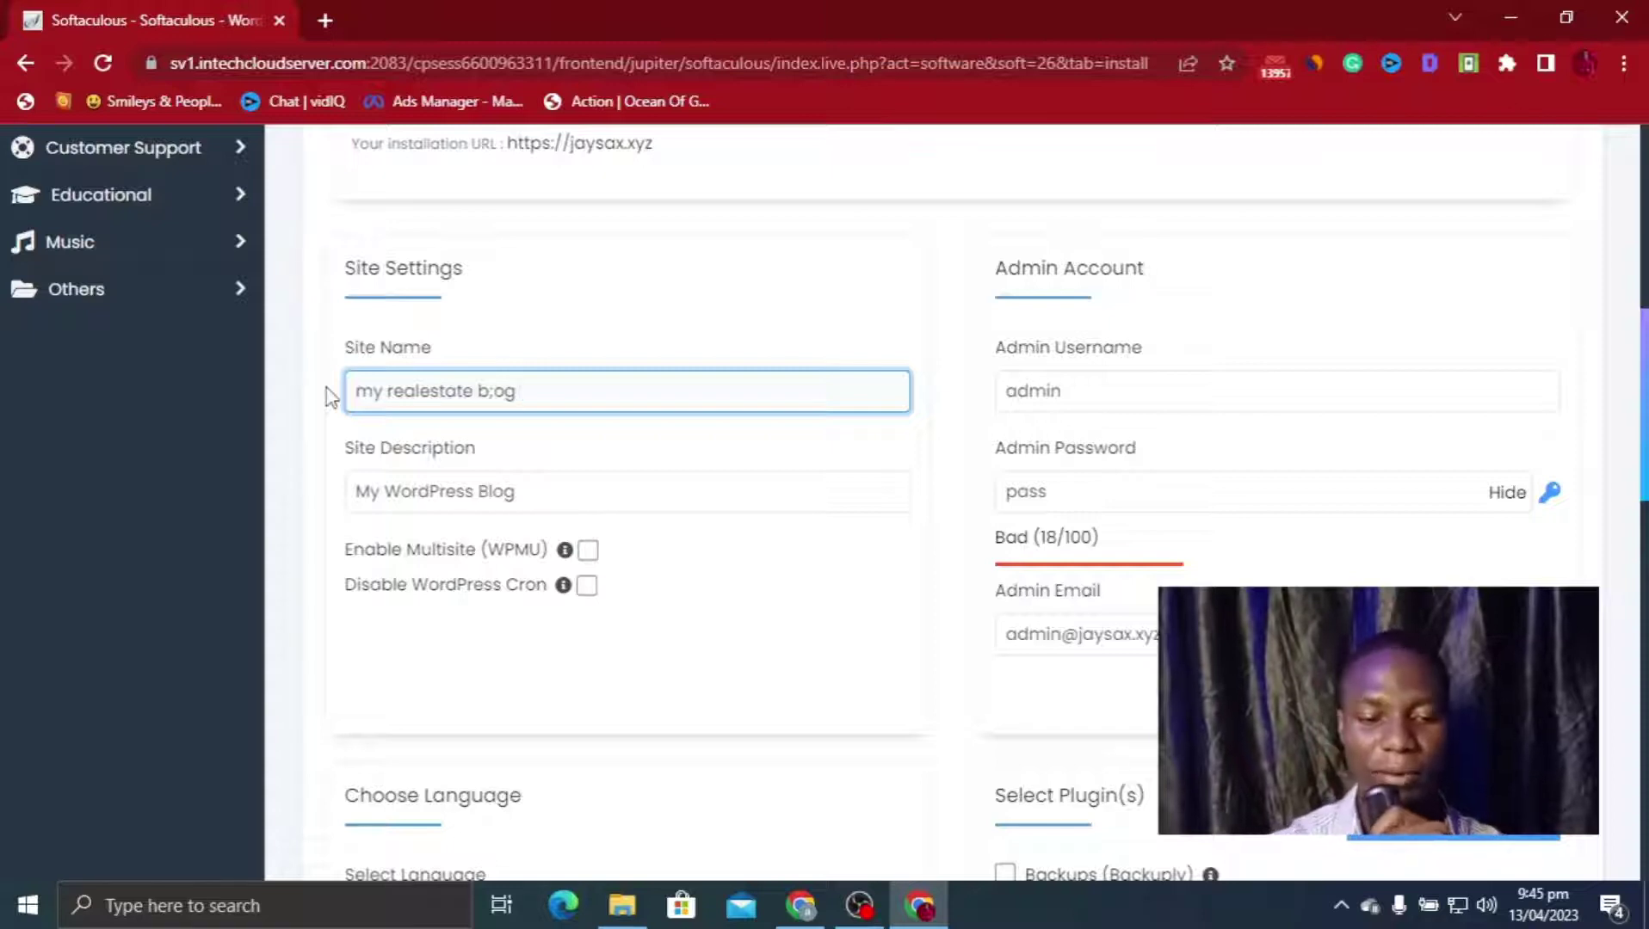
key("ctrl+a")
key("BackSpace")
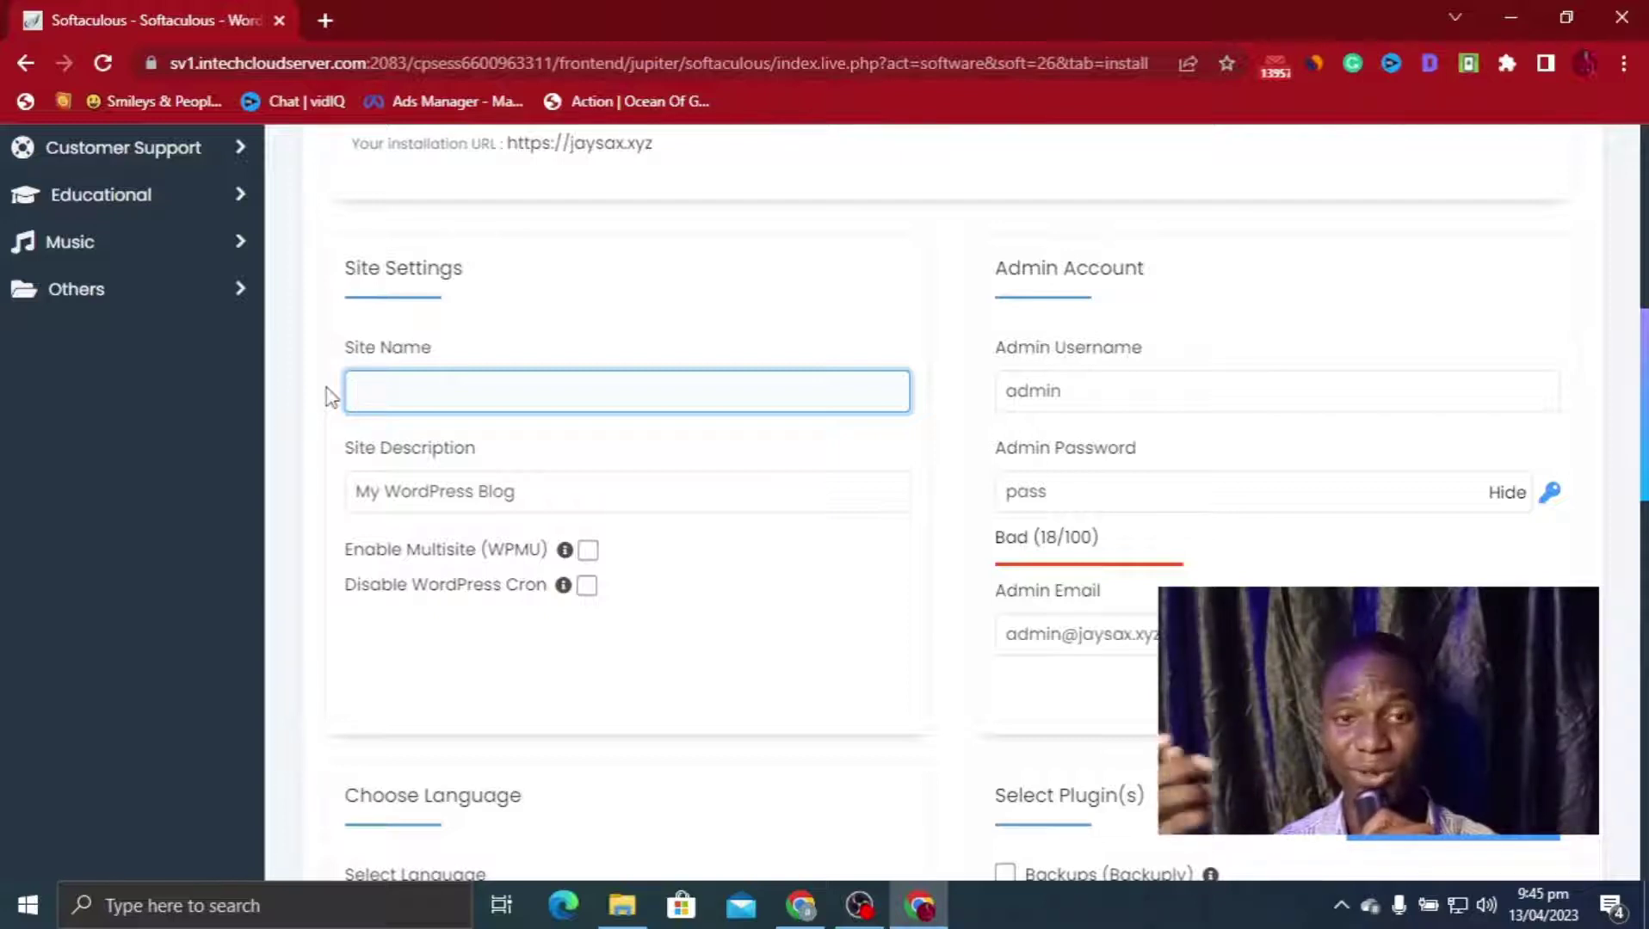
Search the web in a new tab for "business name generator" and open Shopify's name generator tool
left_click(319, 26)
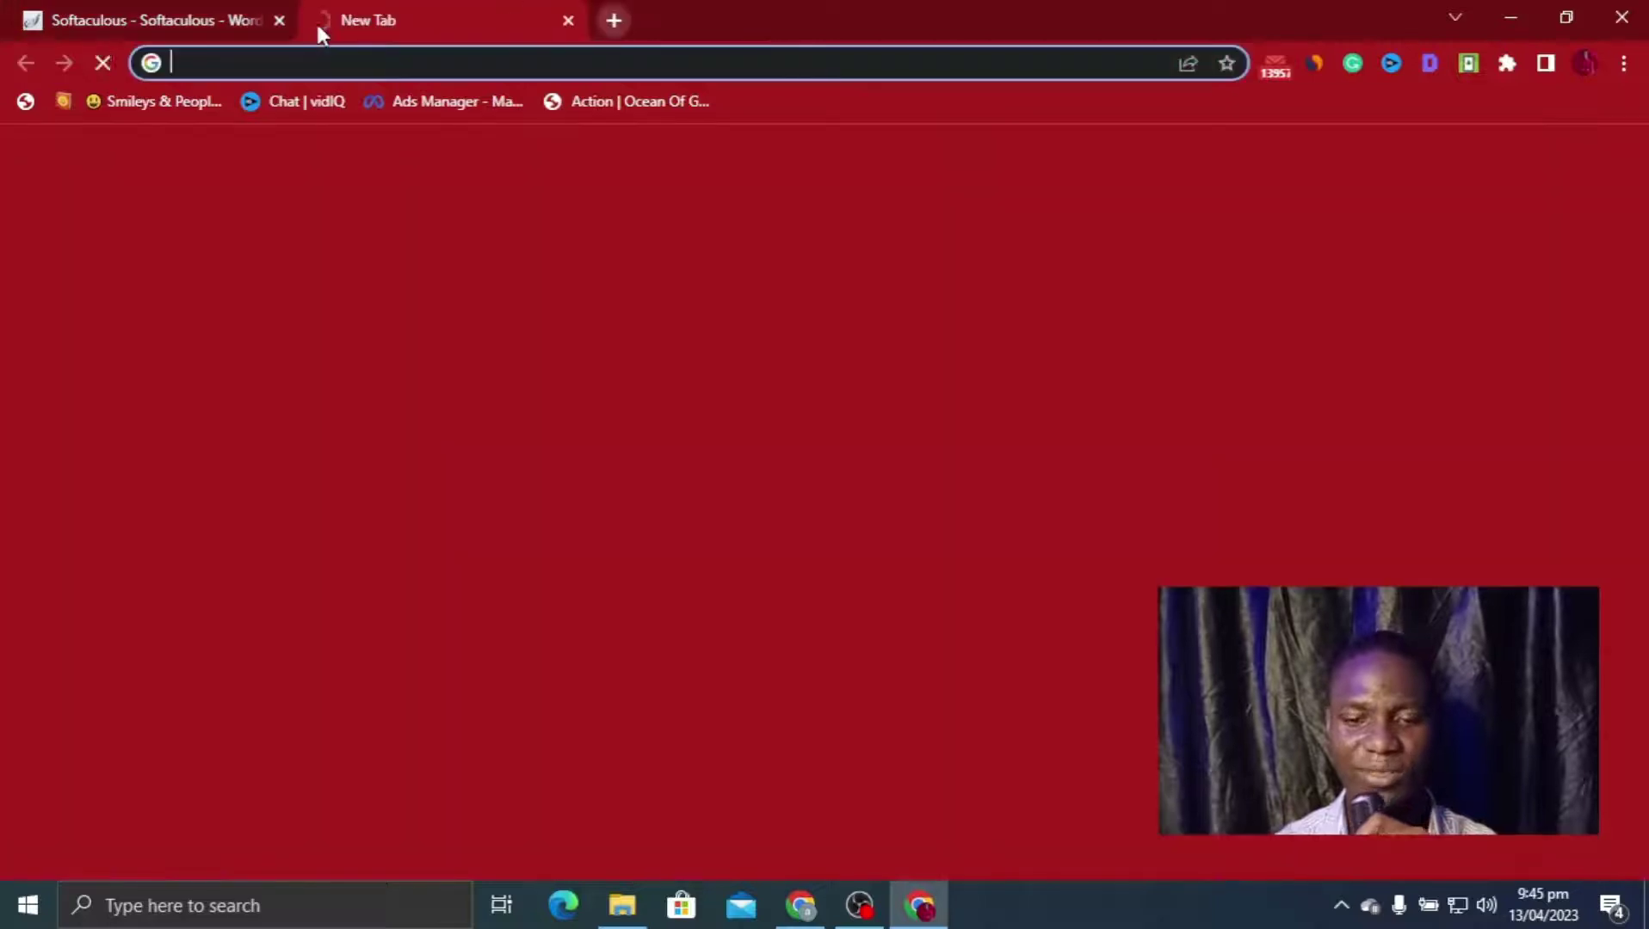
type("bu")
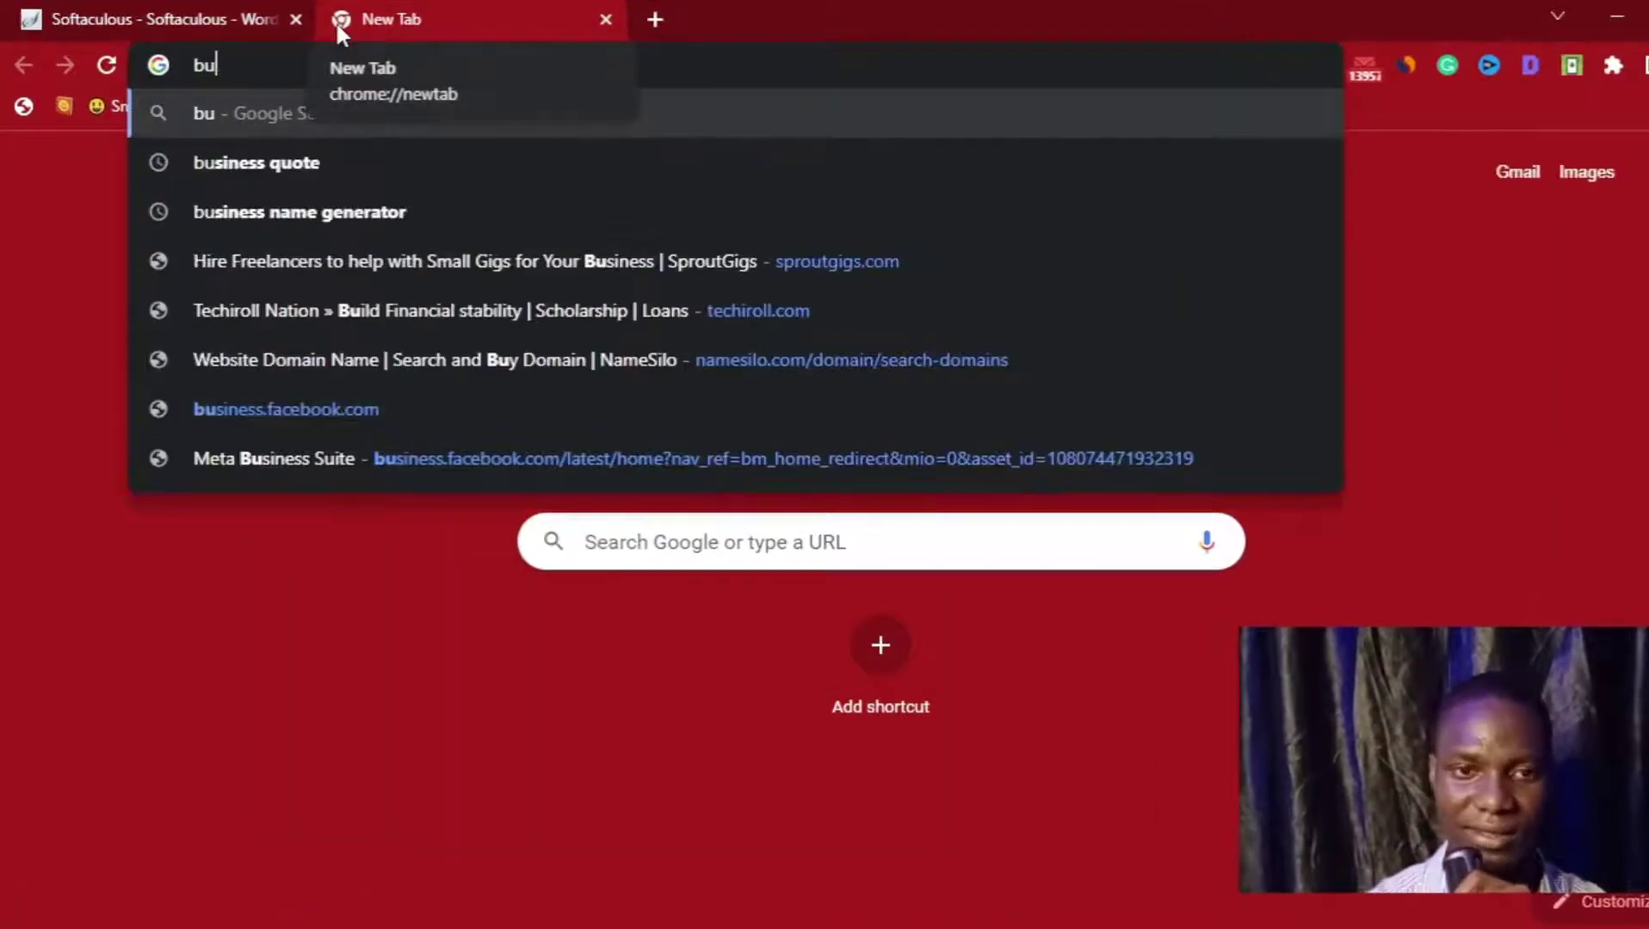
type("siness")
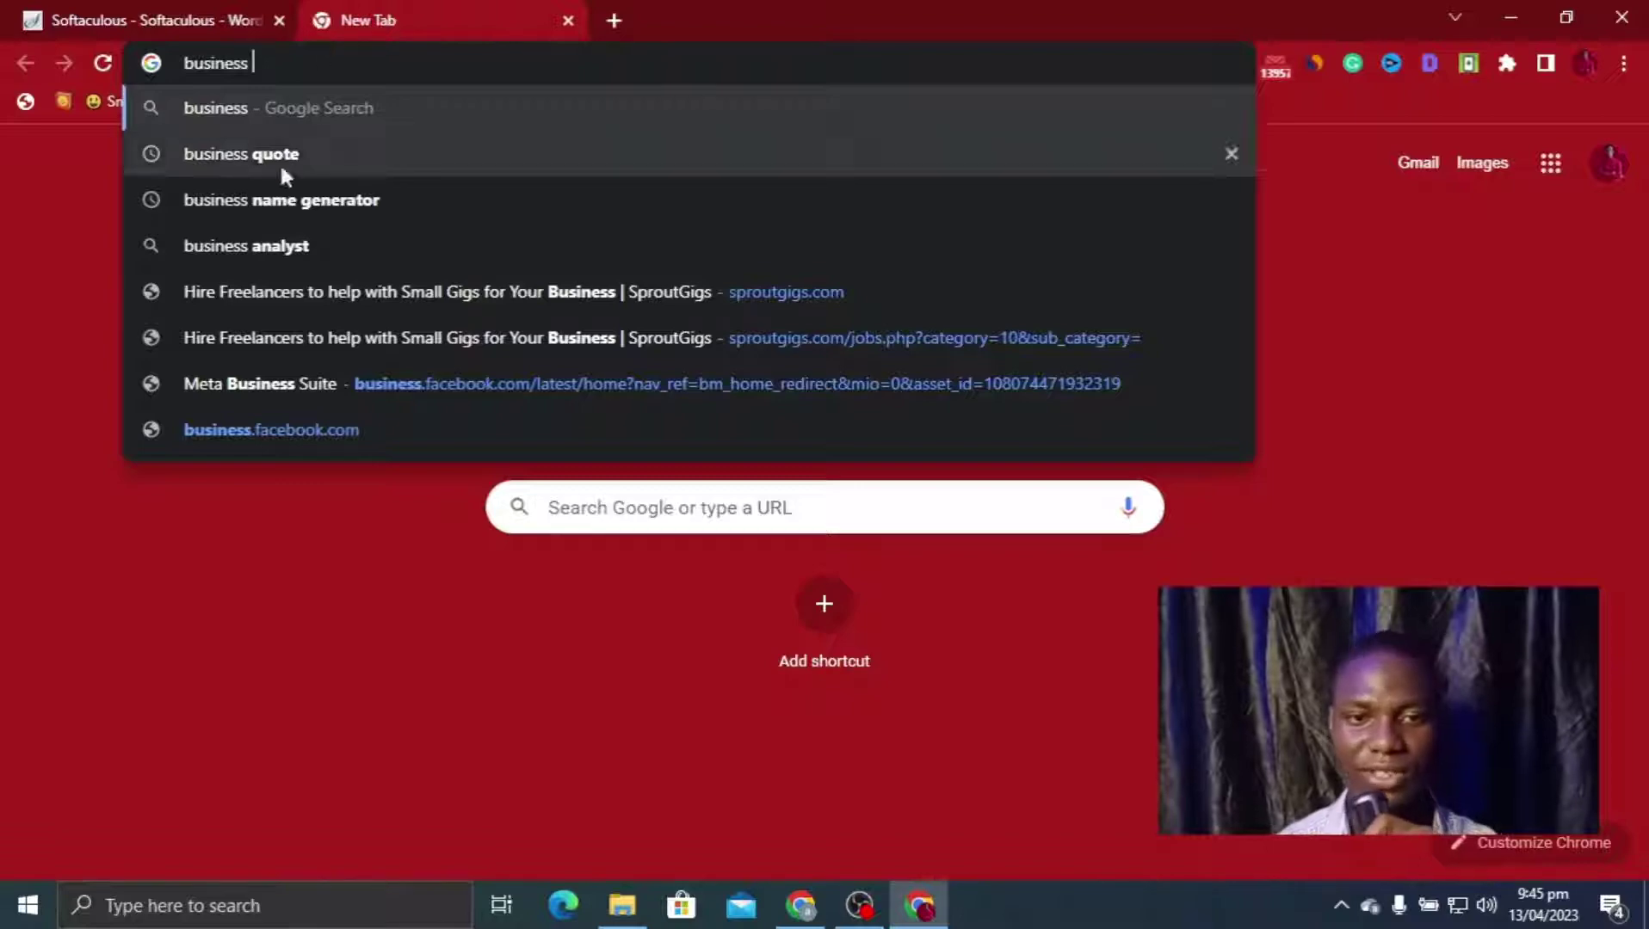
left_click(396, 199)
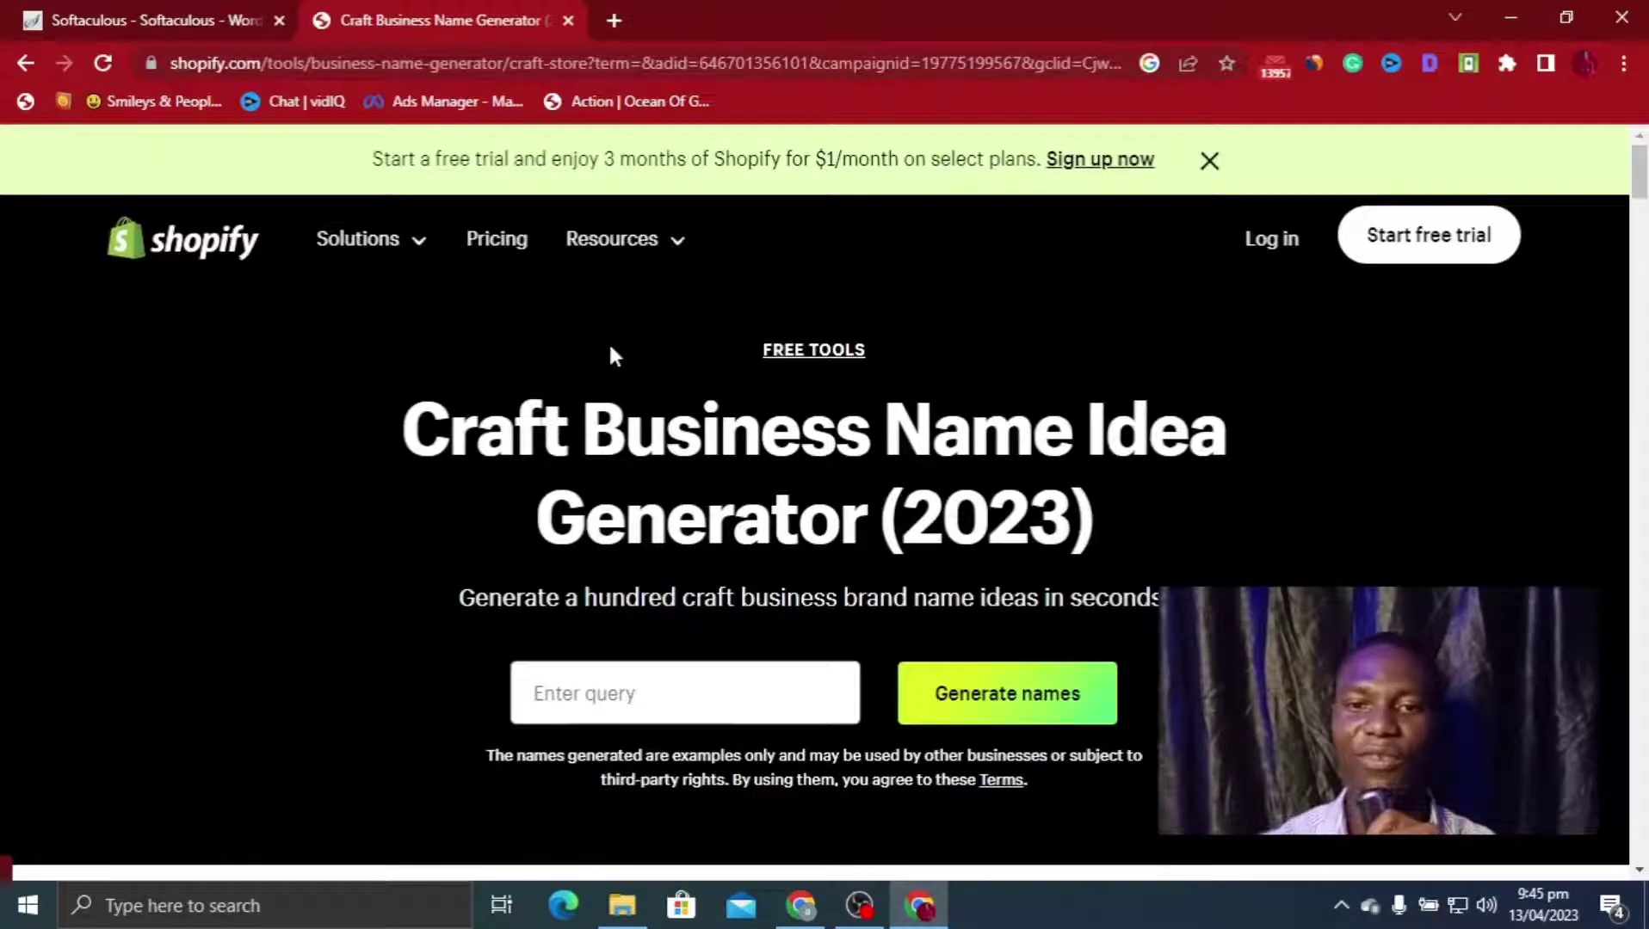
Generate business name ideas for "real estate" and look through the suggested names
scroll(588, 514, "down", 1)
left_click(597, 572)
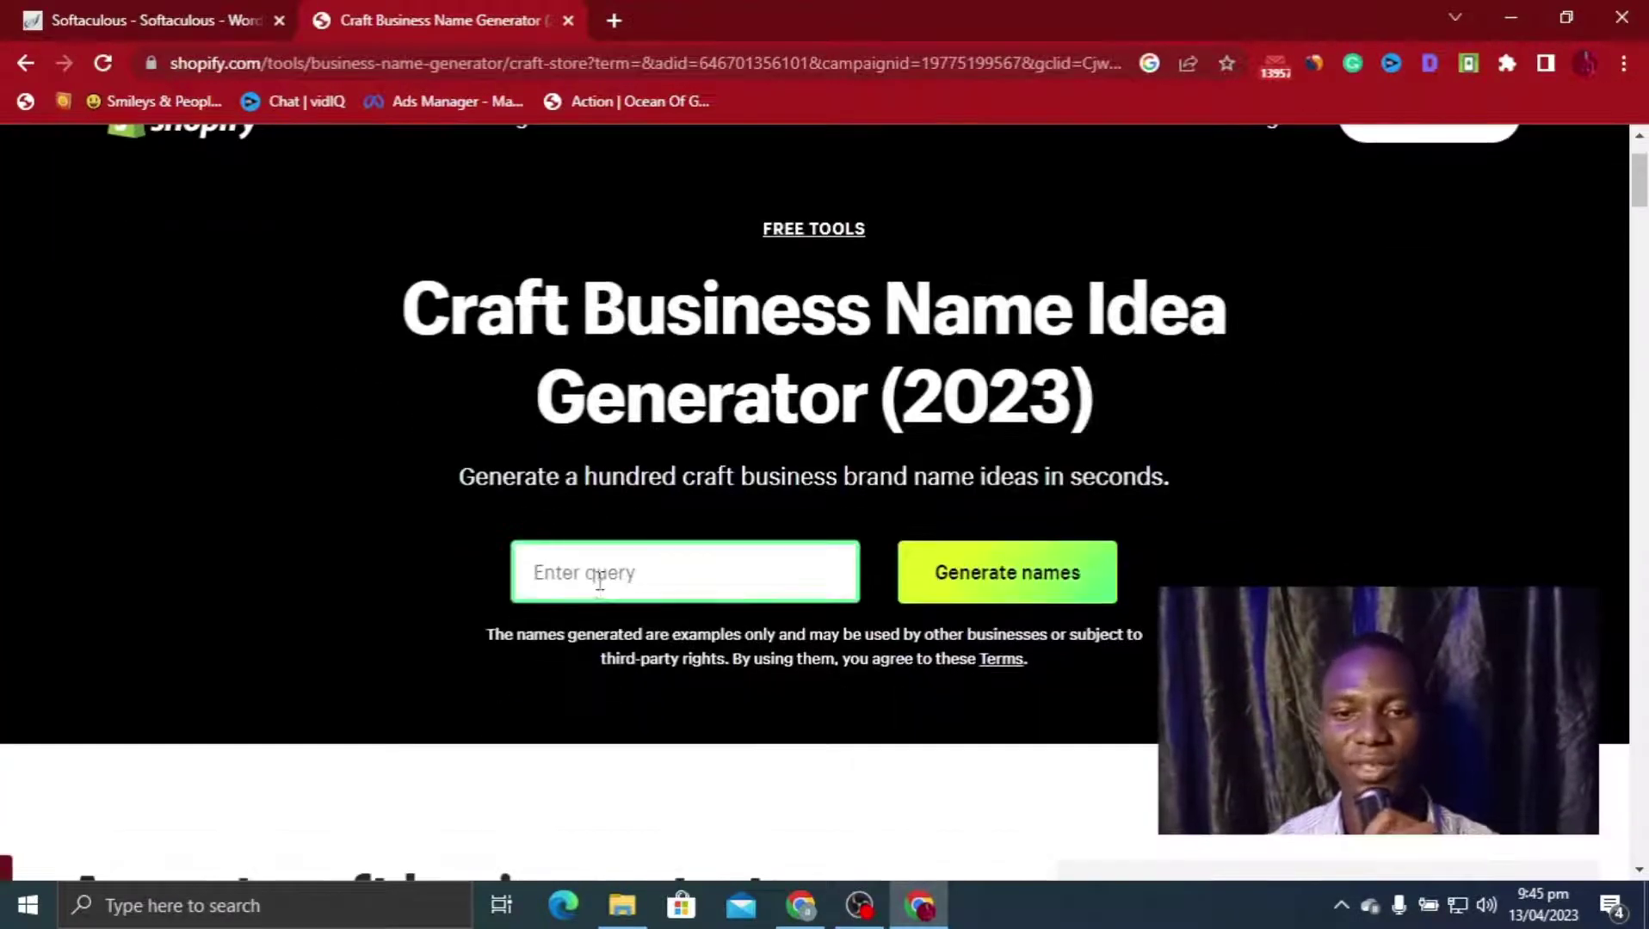
type("dd")
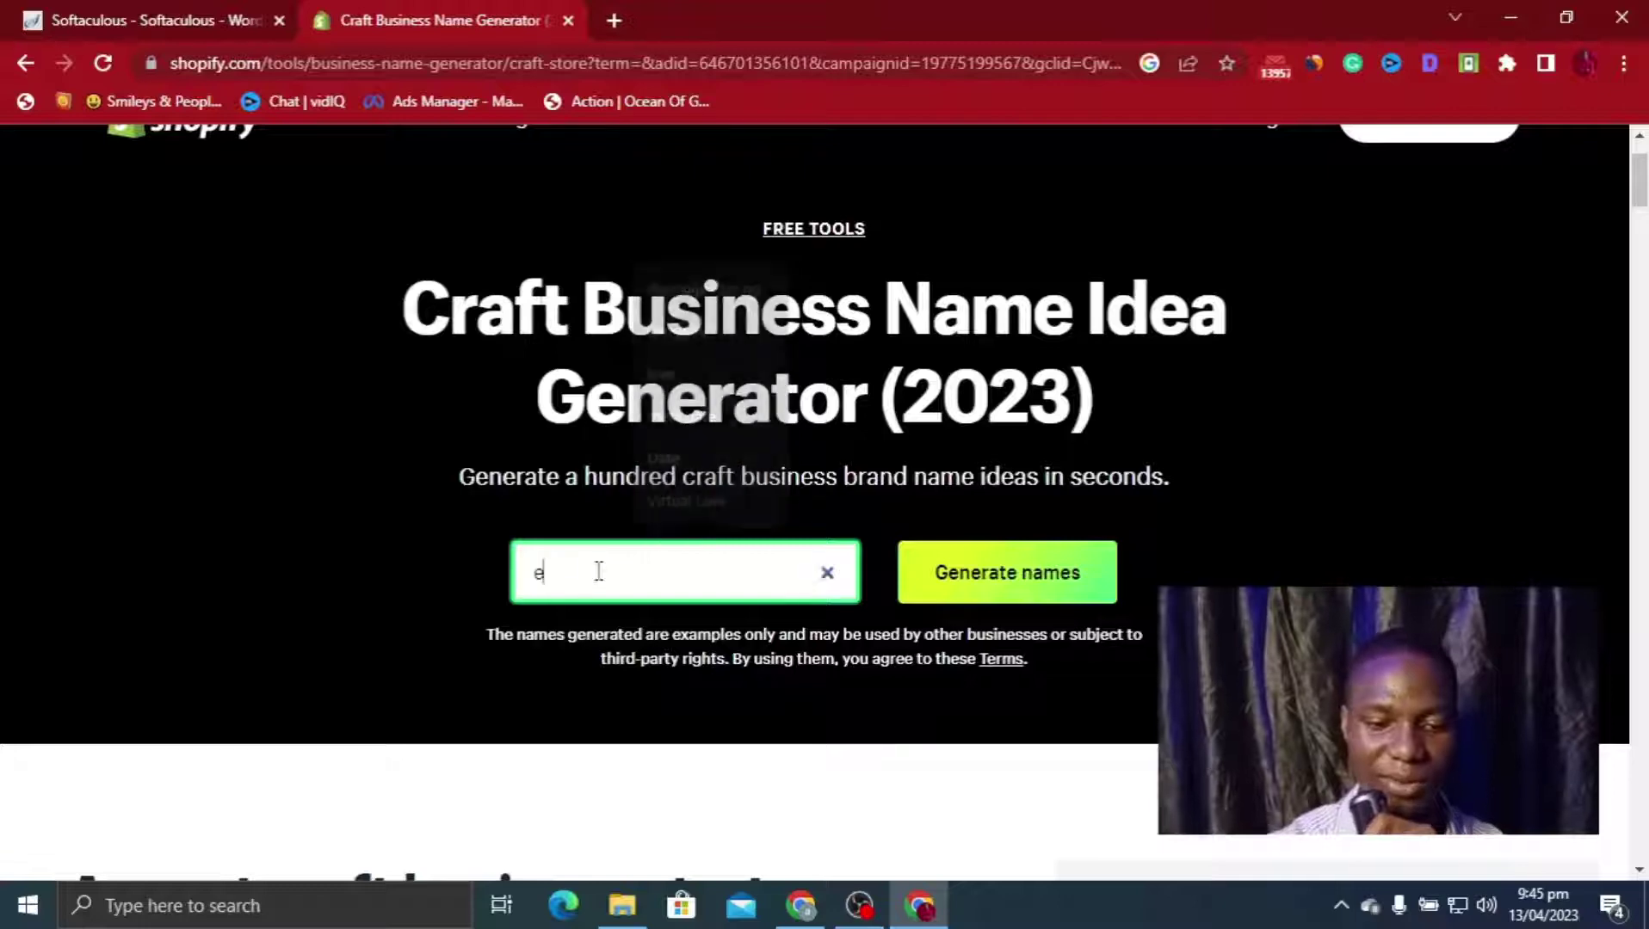
key("BackSpace")
key("BackSpace")
type("real e")
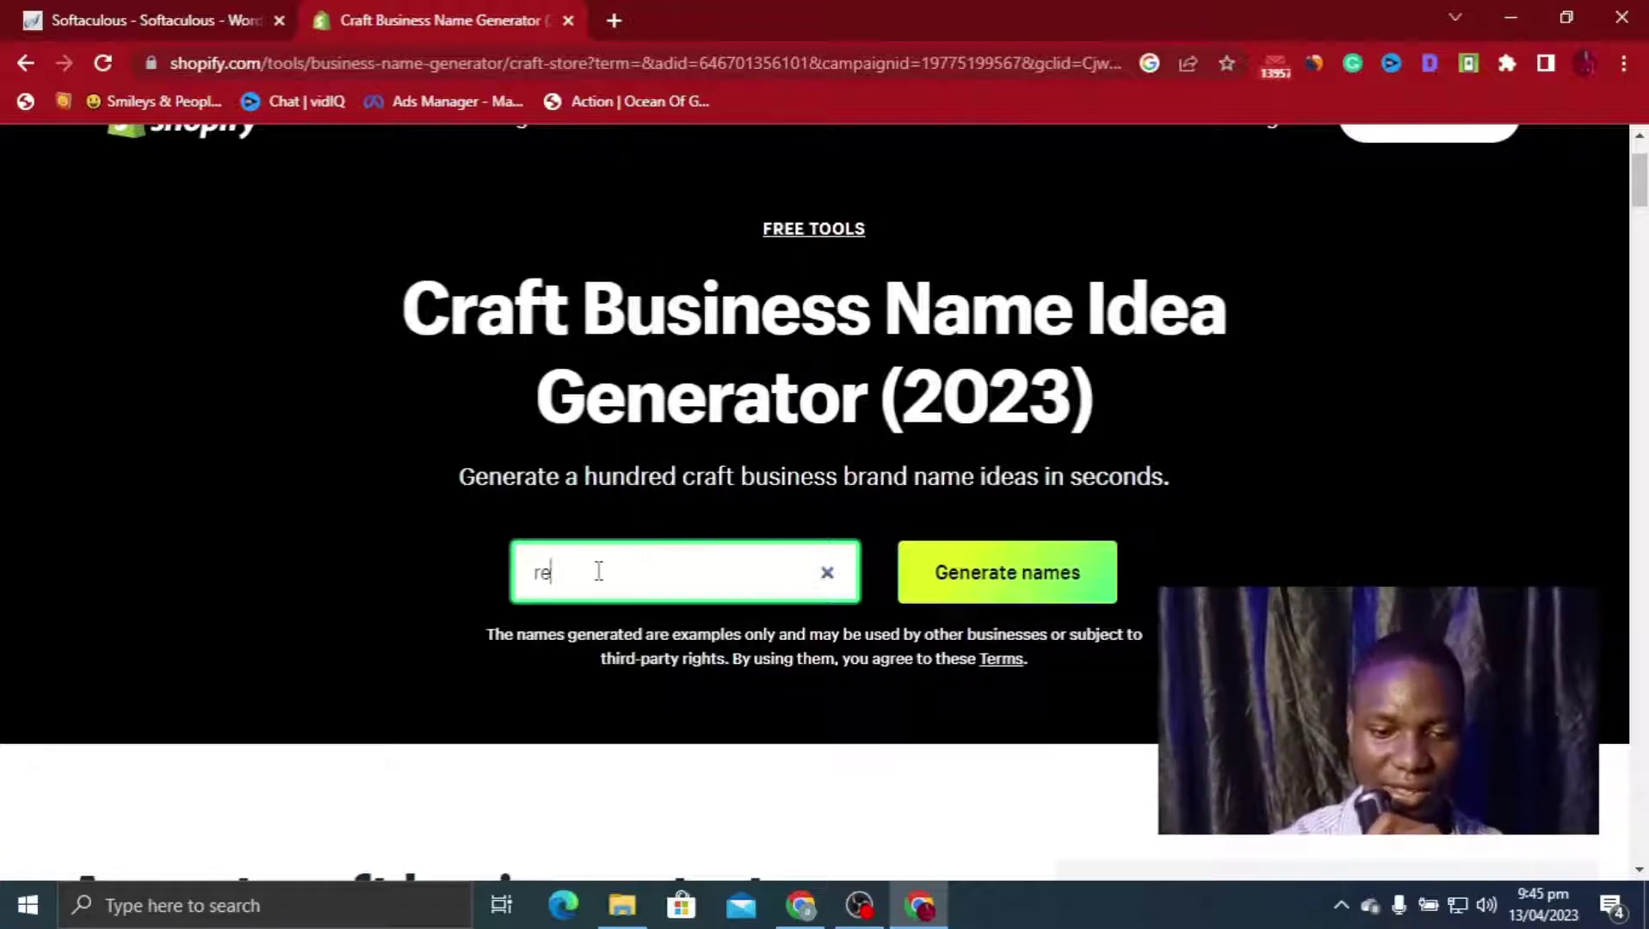
type("sta")
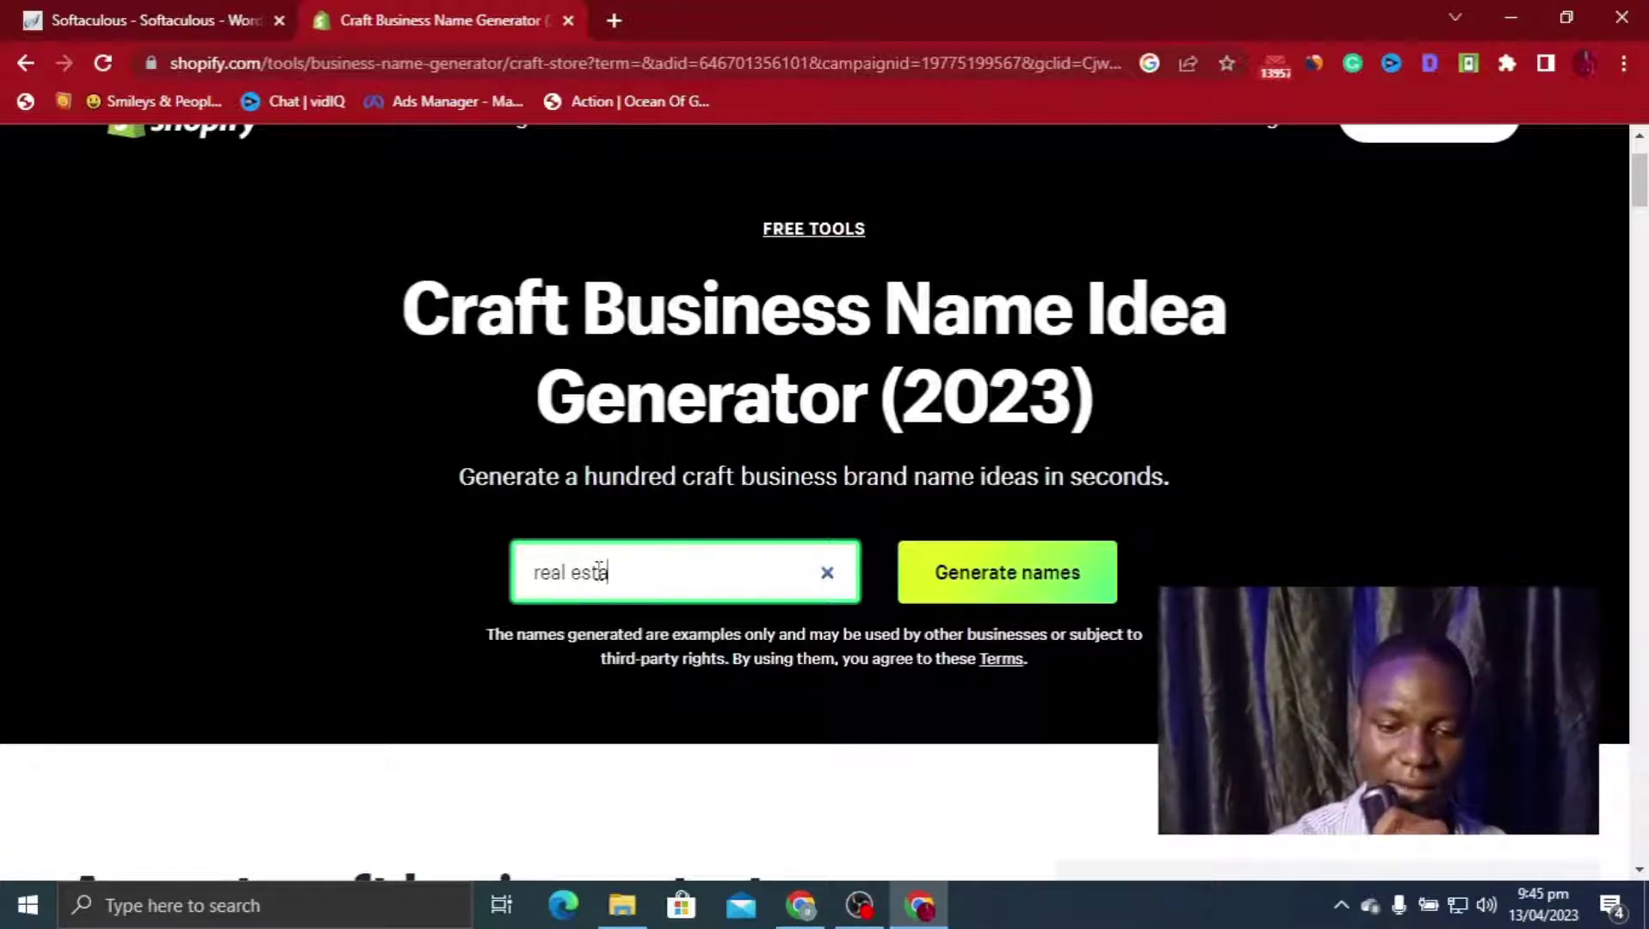
type("te")
left_click(987, 579)
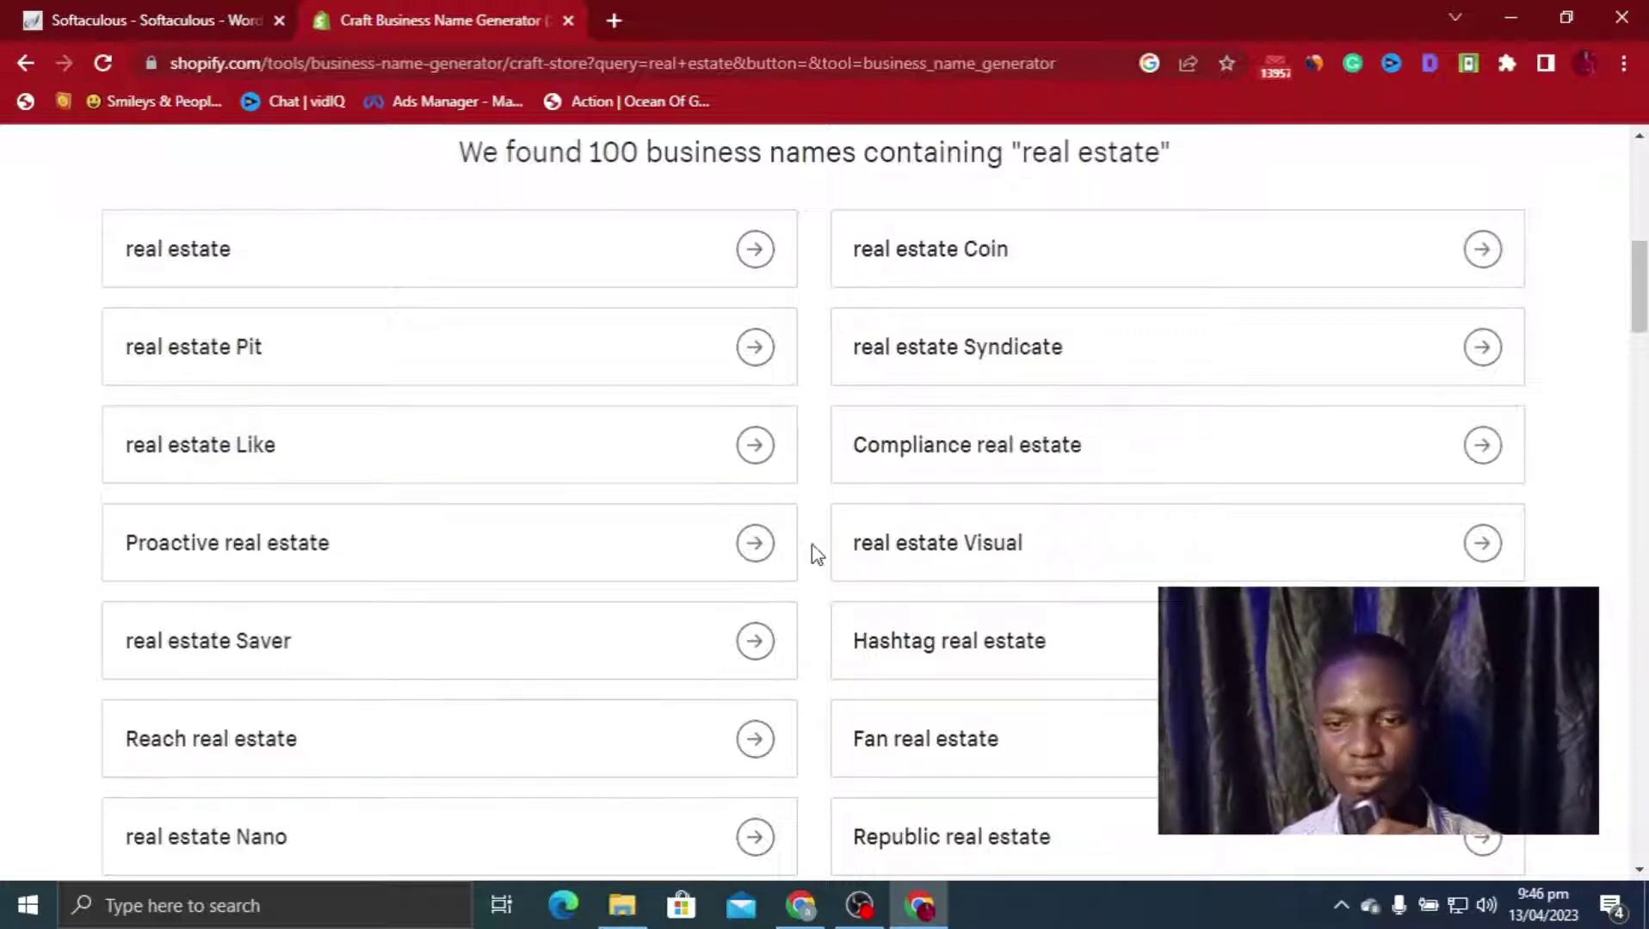
left_click(877, 553)
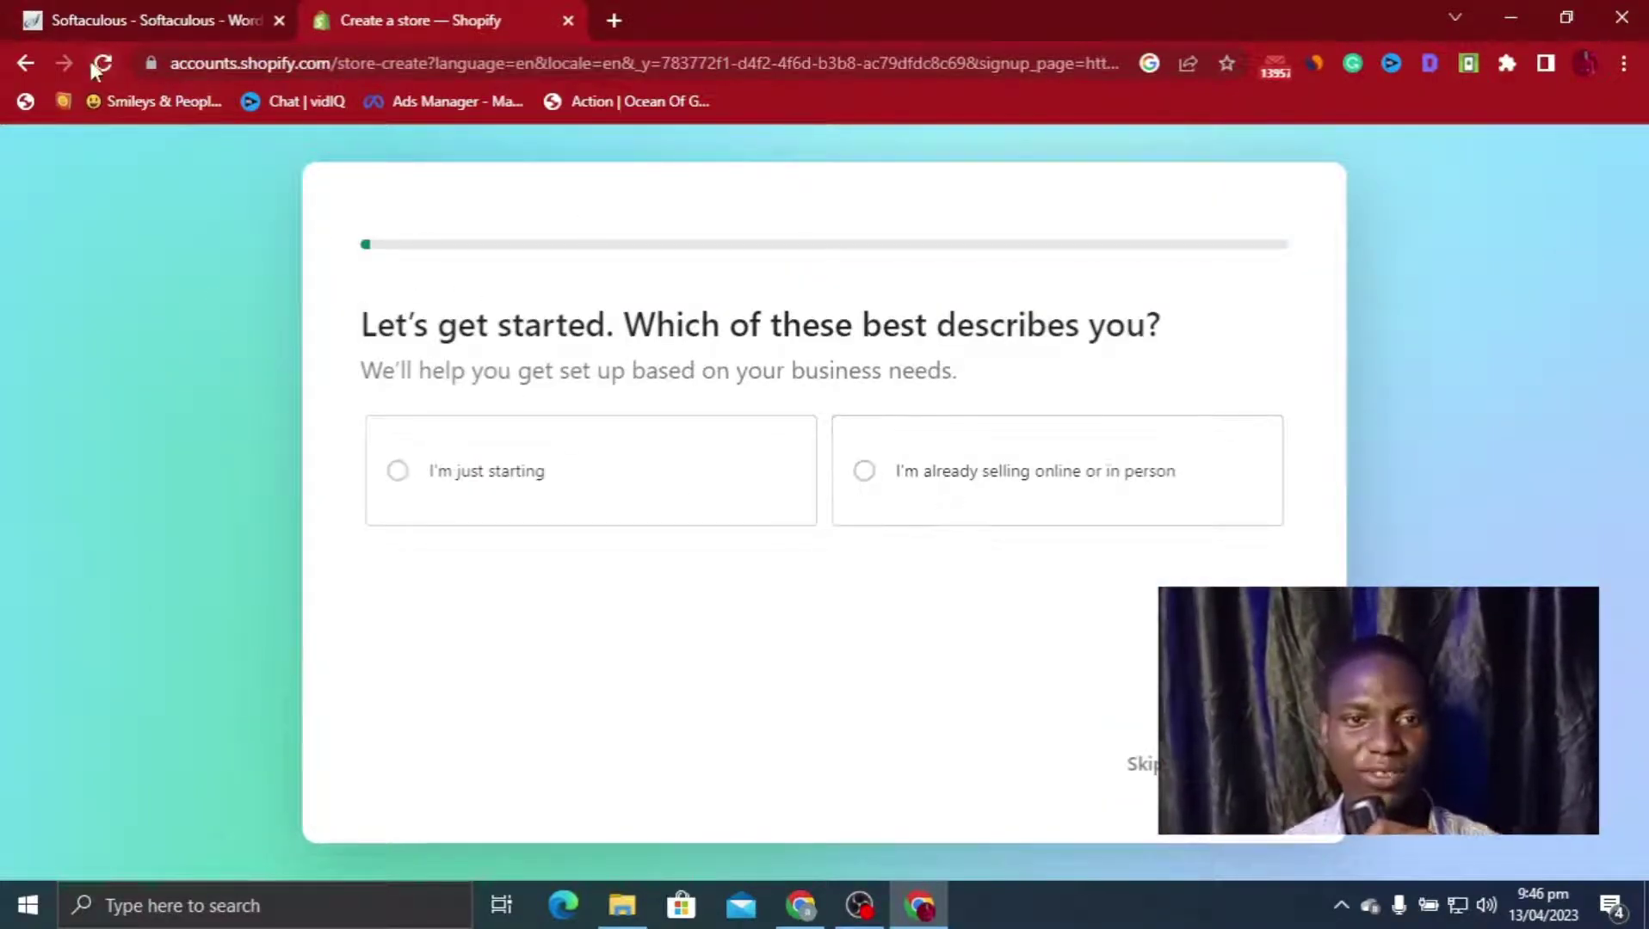
left_click(26, 63)
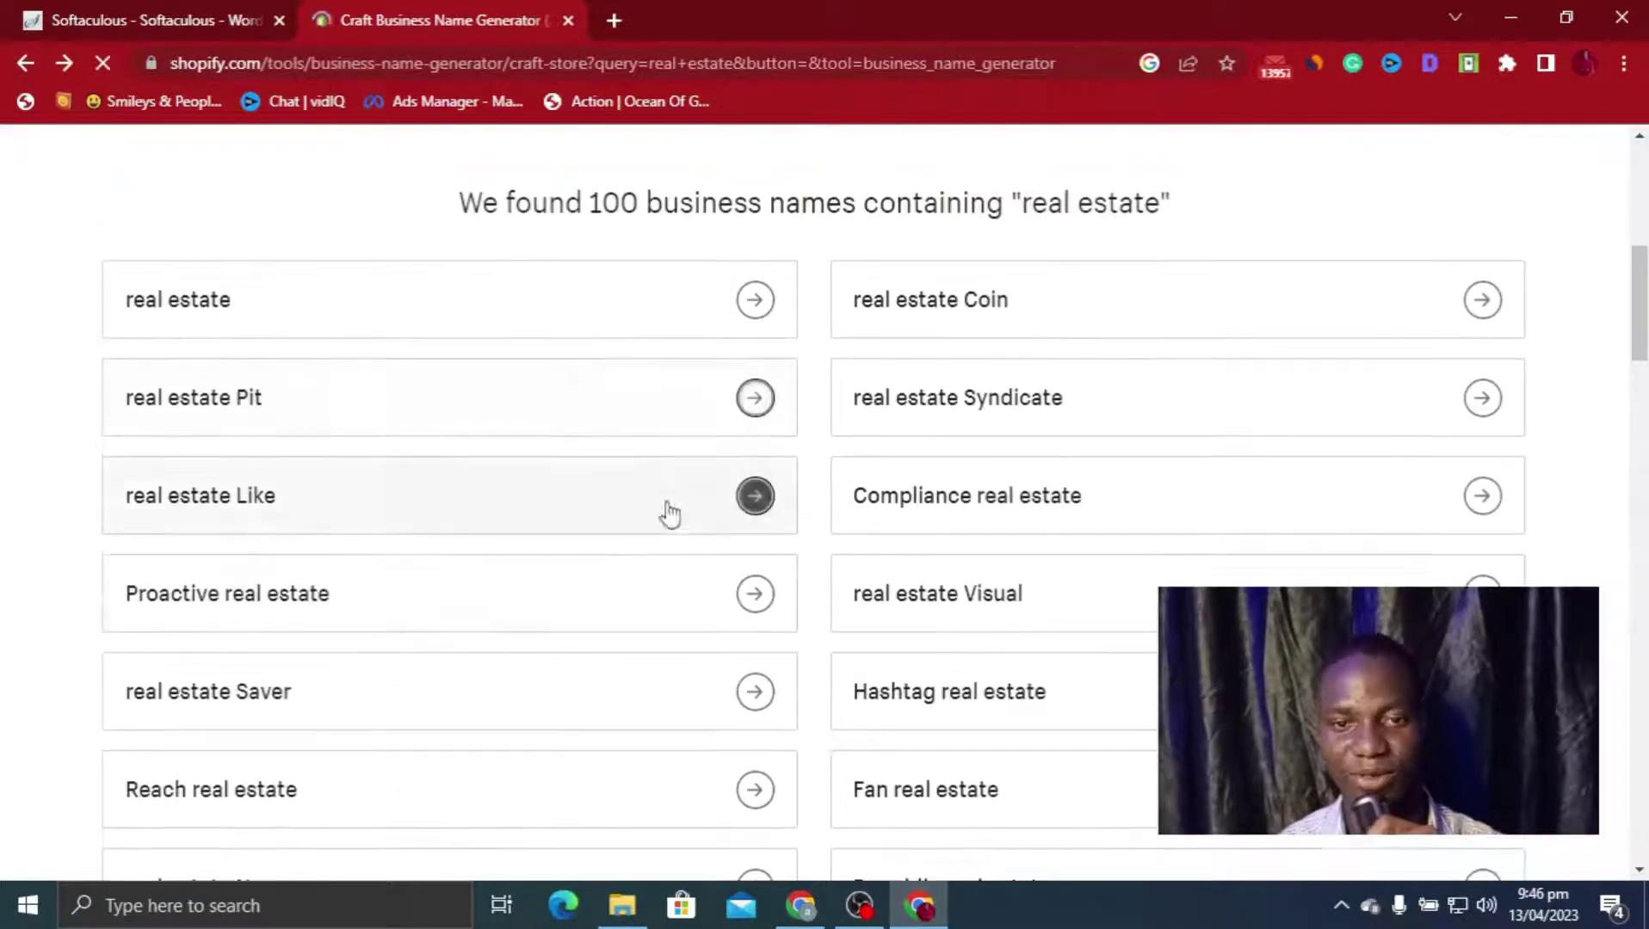
Return to the WordPress installation form and set the site name to "real estate visuals"
left_click(198, 17)
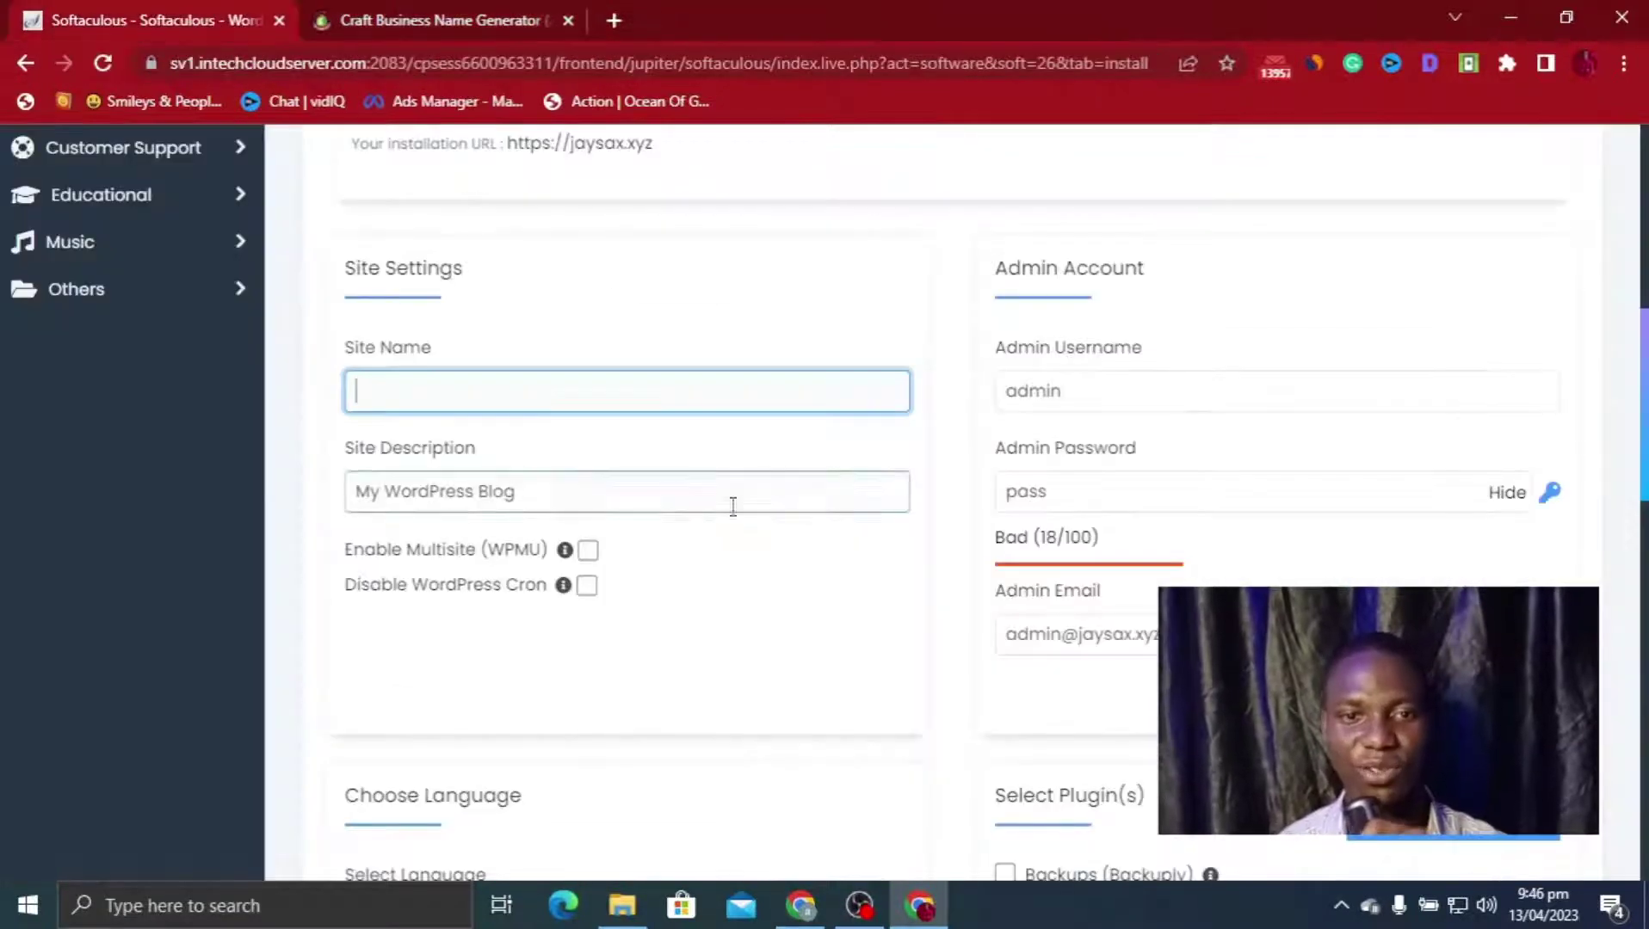
type("real estate v")
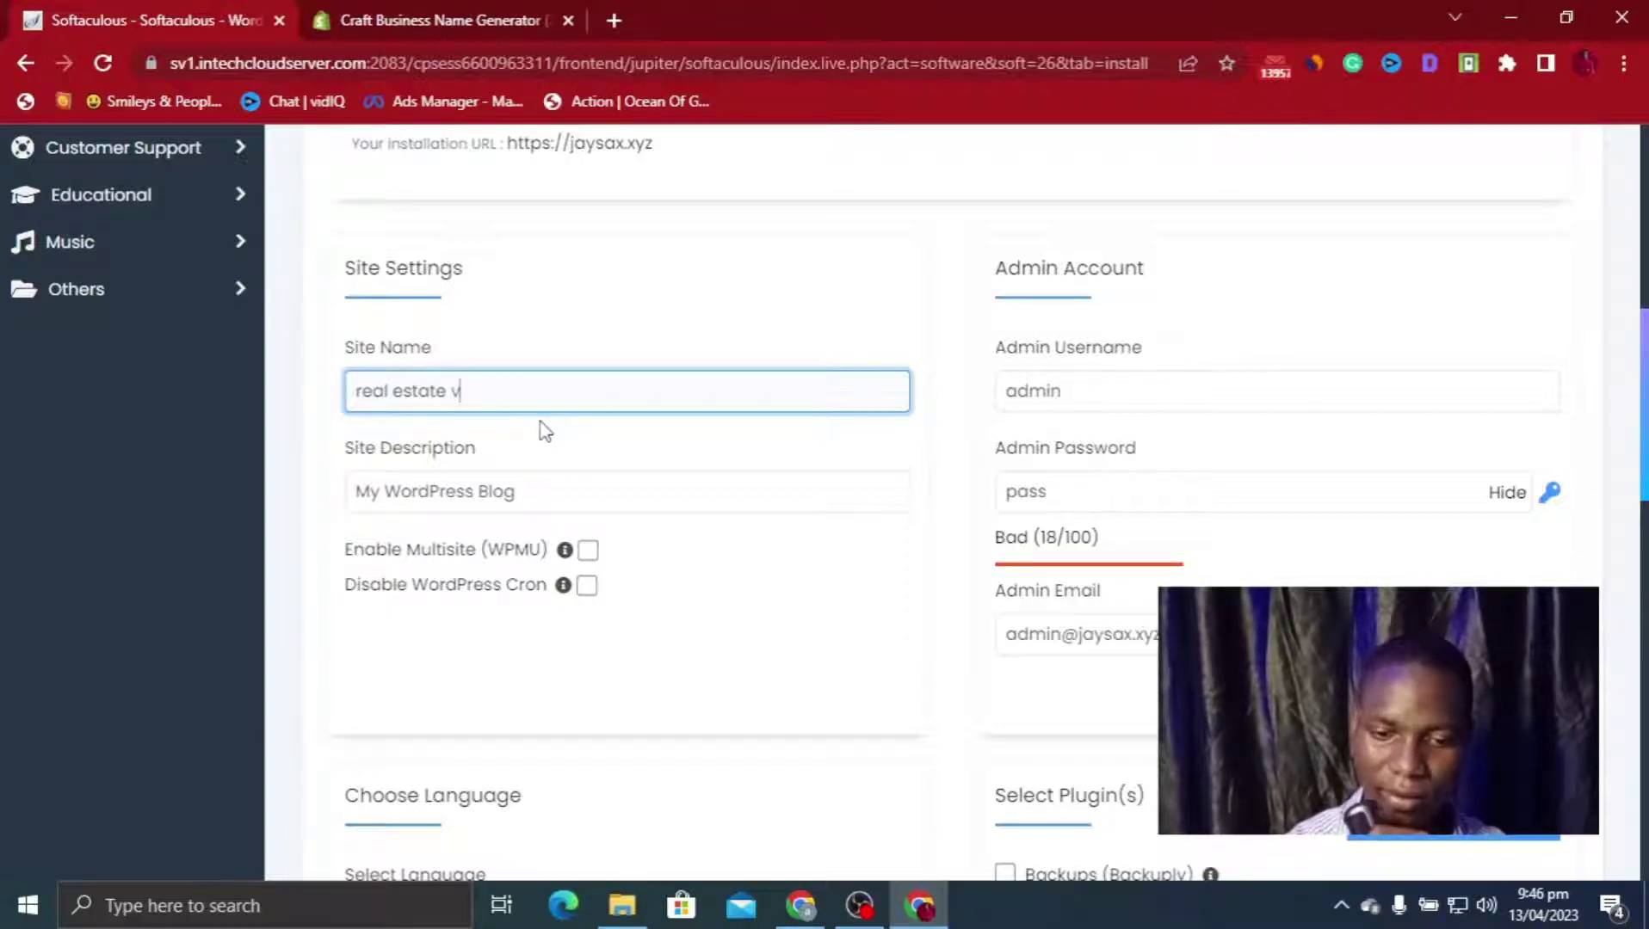
type("uals")
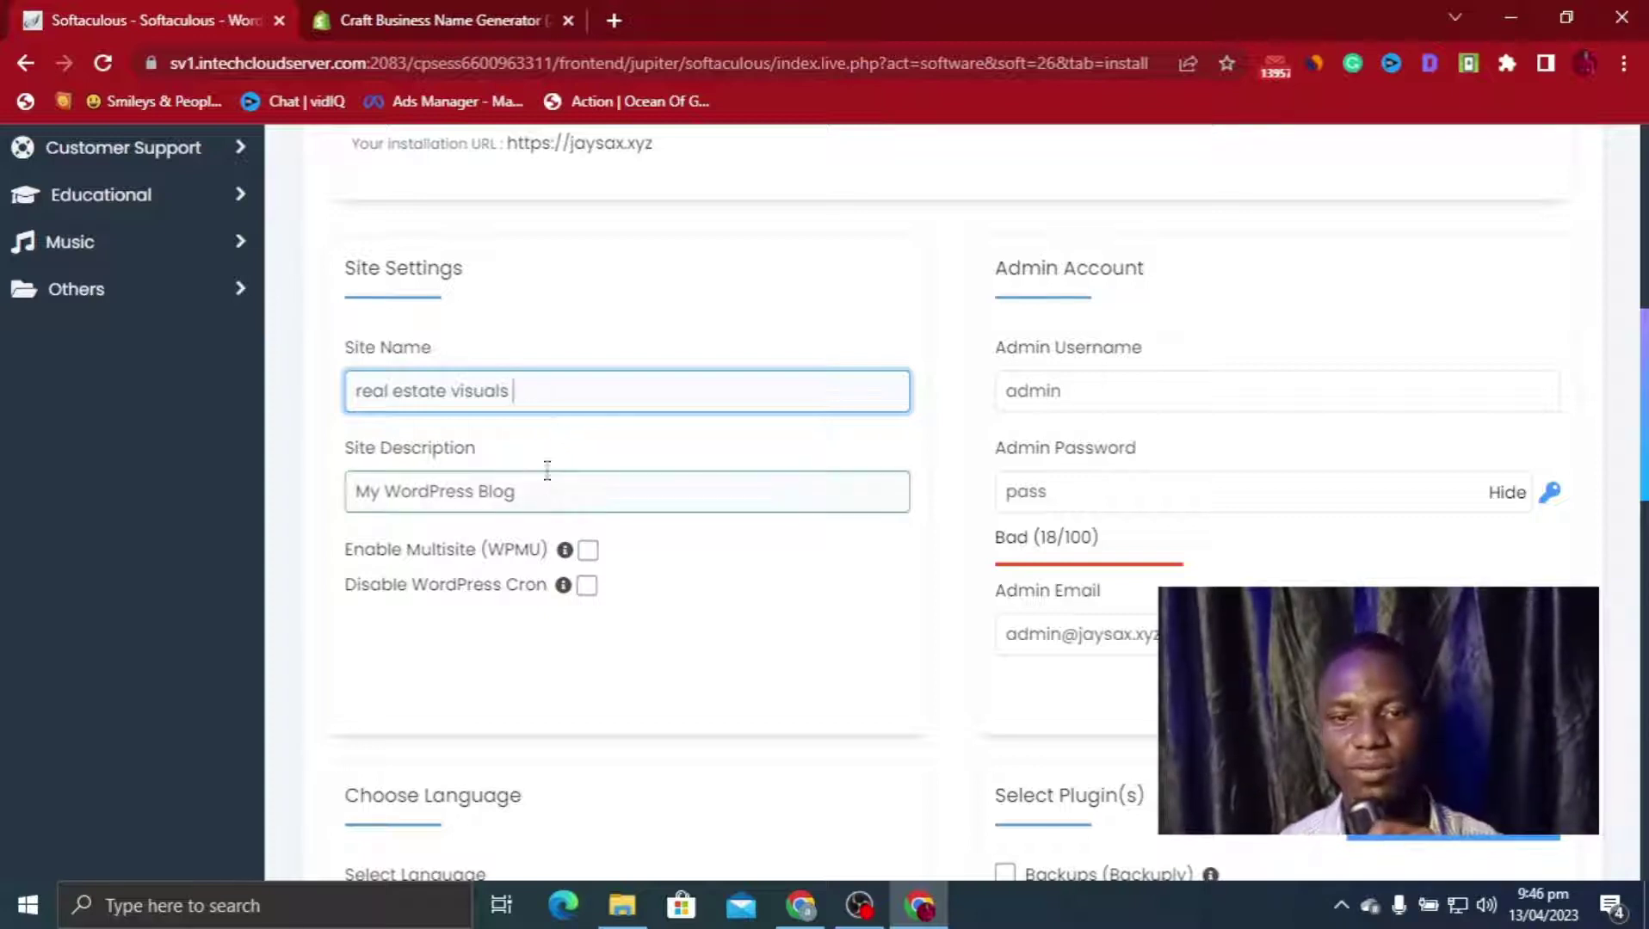
Reuse the site name's wording for the site description and edit it to read "real estate website"
left_click_drag(544, 382, 360, 374)
right_click(405, 407)
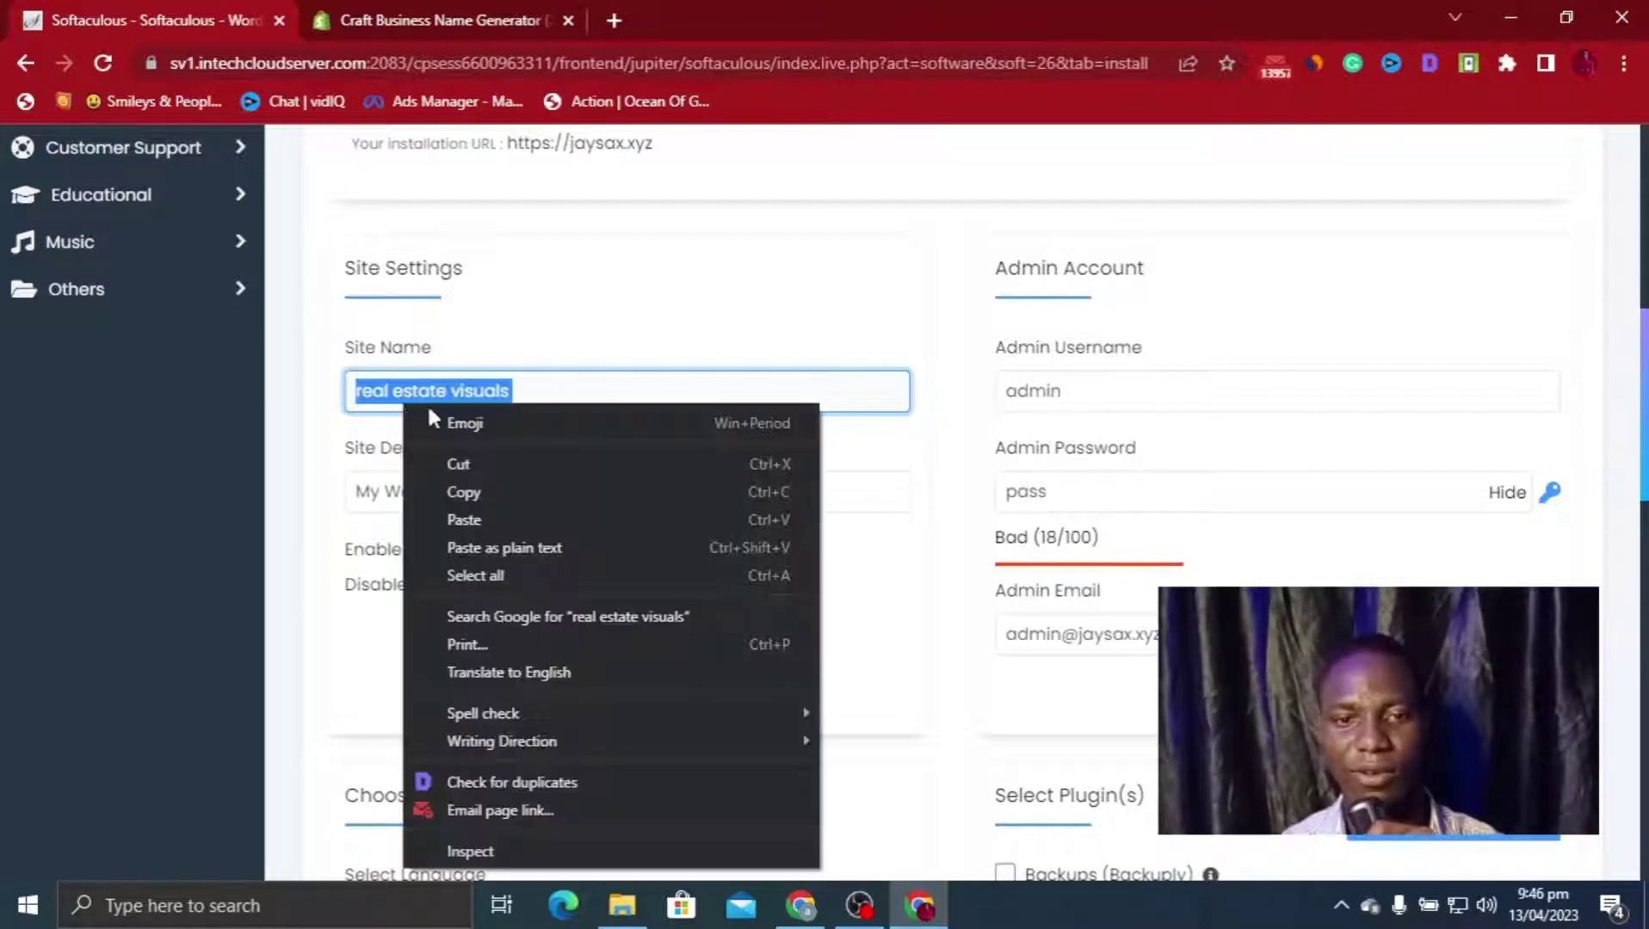
left_click(492, 484)
left_click_drag(515, 493, 286, 456)
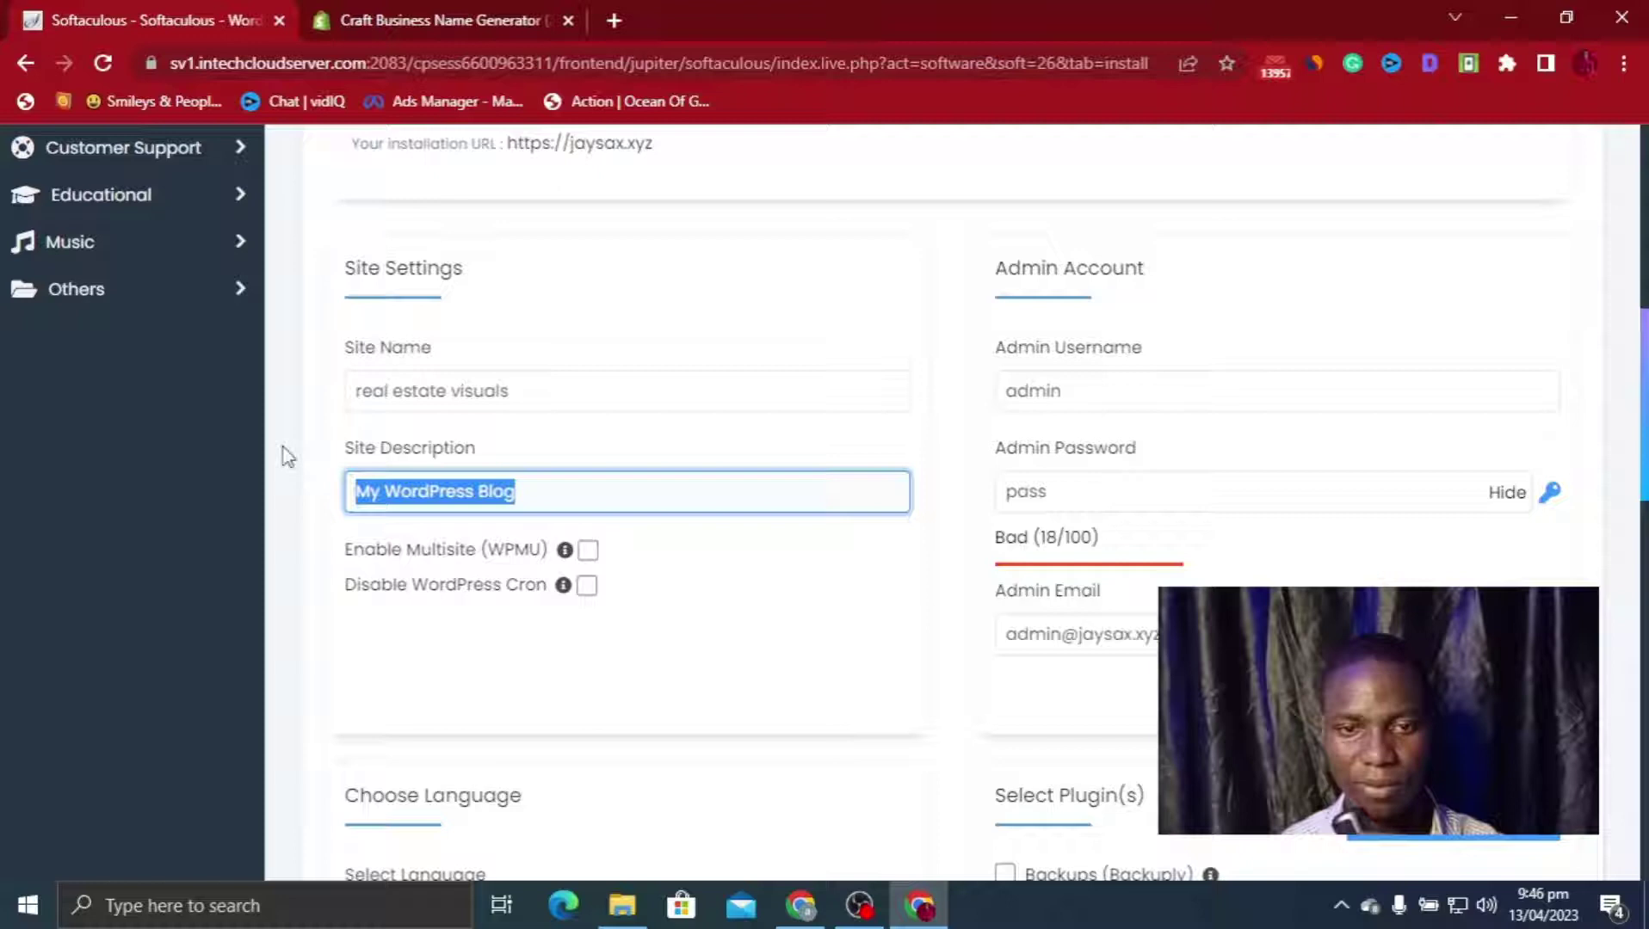
right_click(408, 500)
left_click(526, 144)
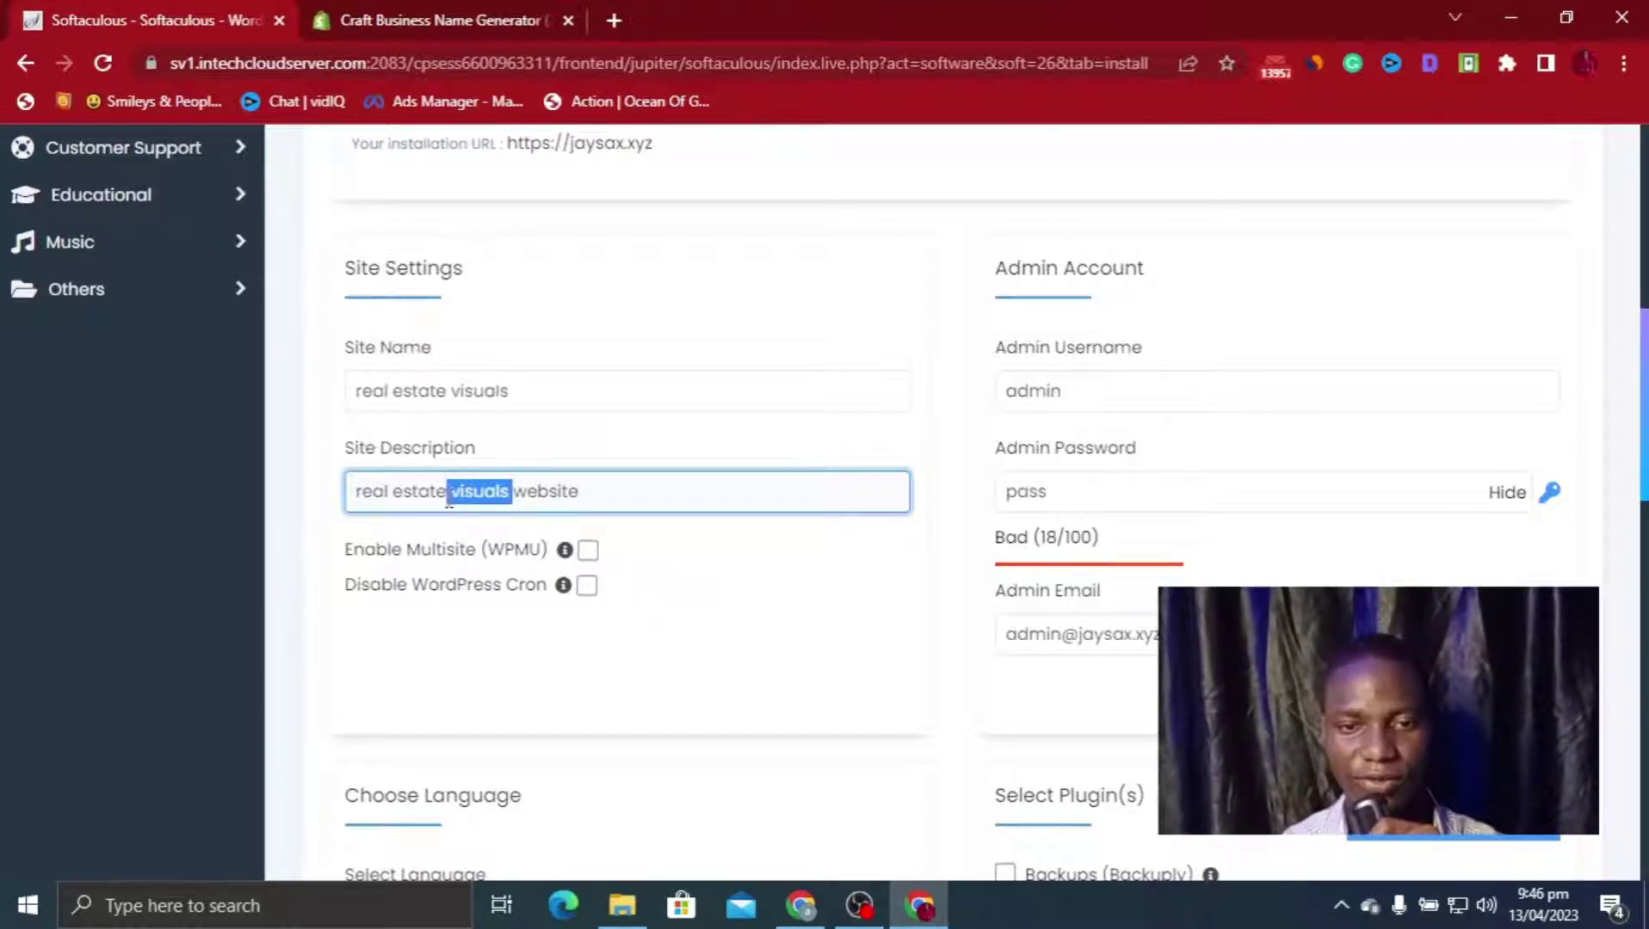
key("BackSpace")
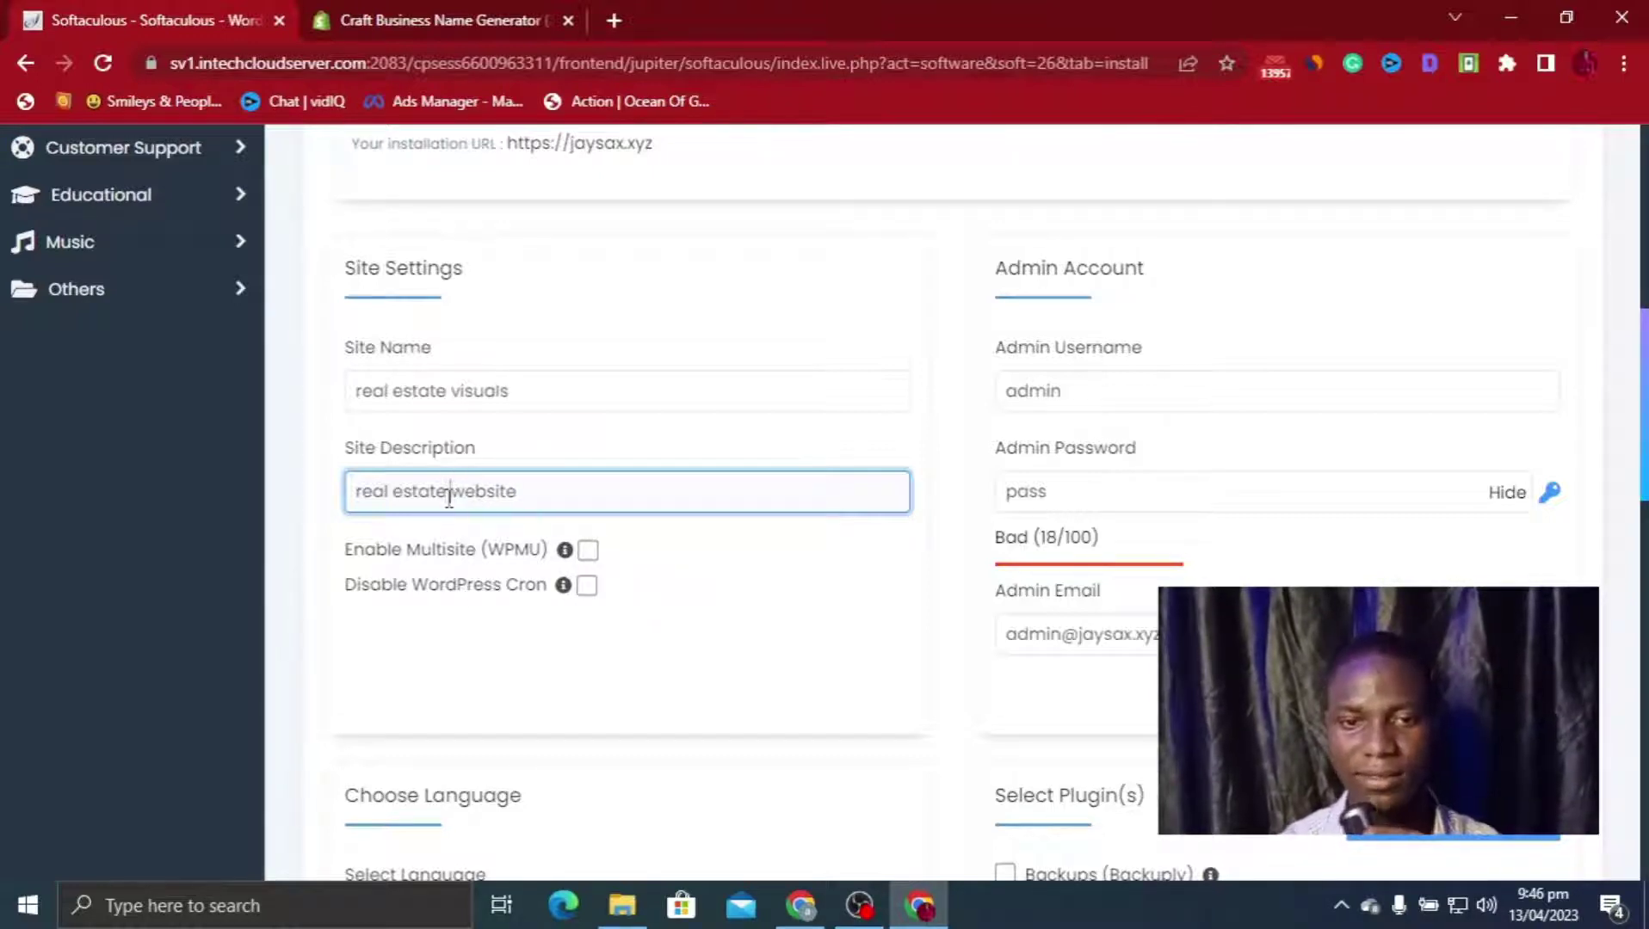
Replace the default admin email with the site owner's own e-mail address
scroll(581, 571, "down", 3)
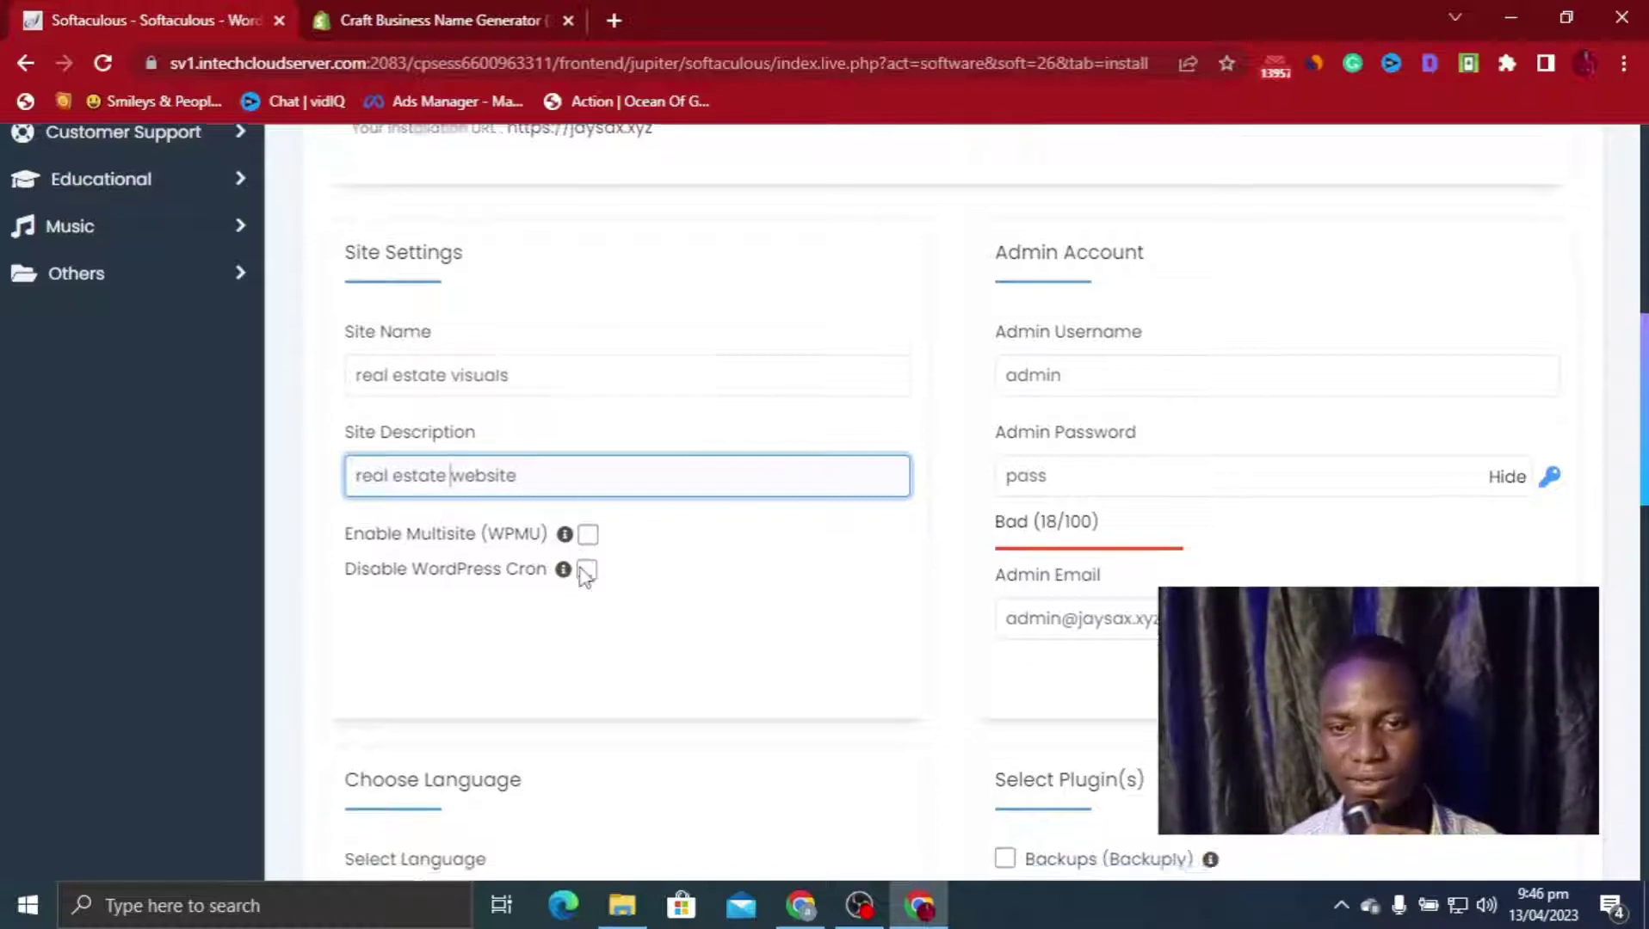
left_click_drag(1222, 396, 997, 404)
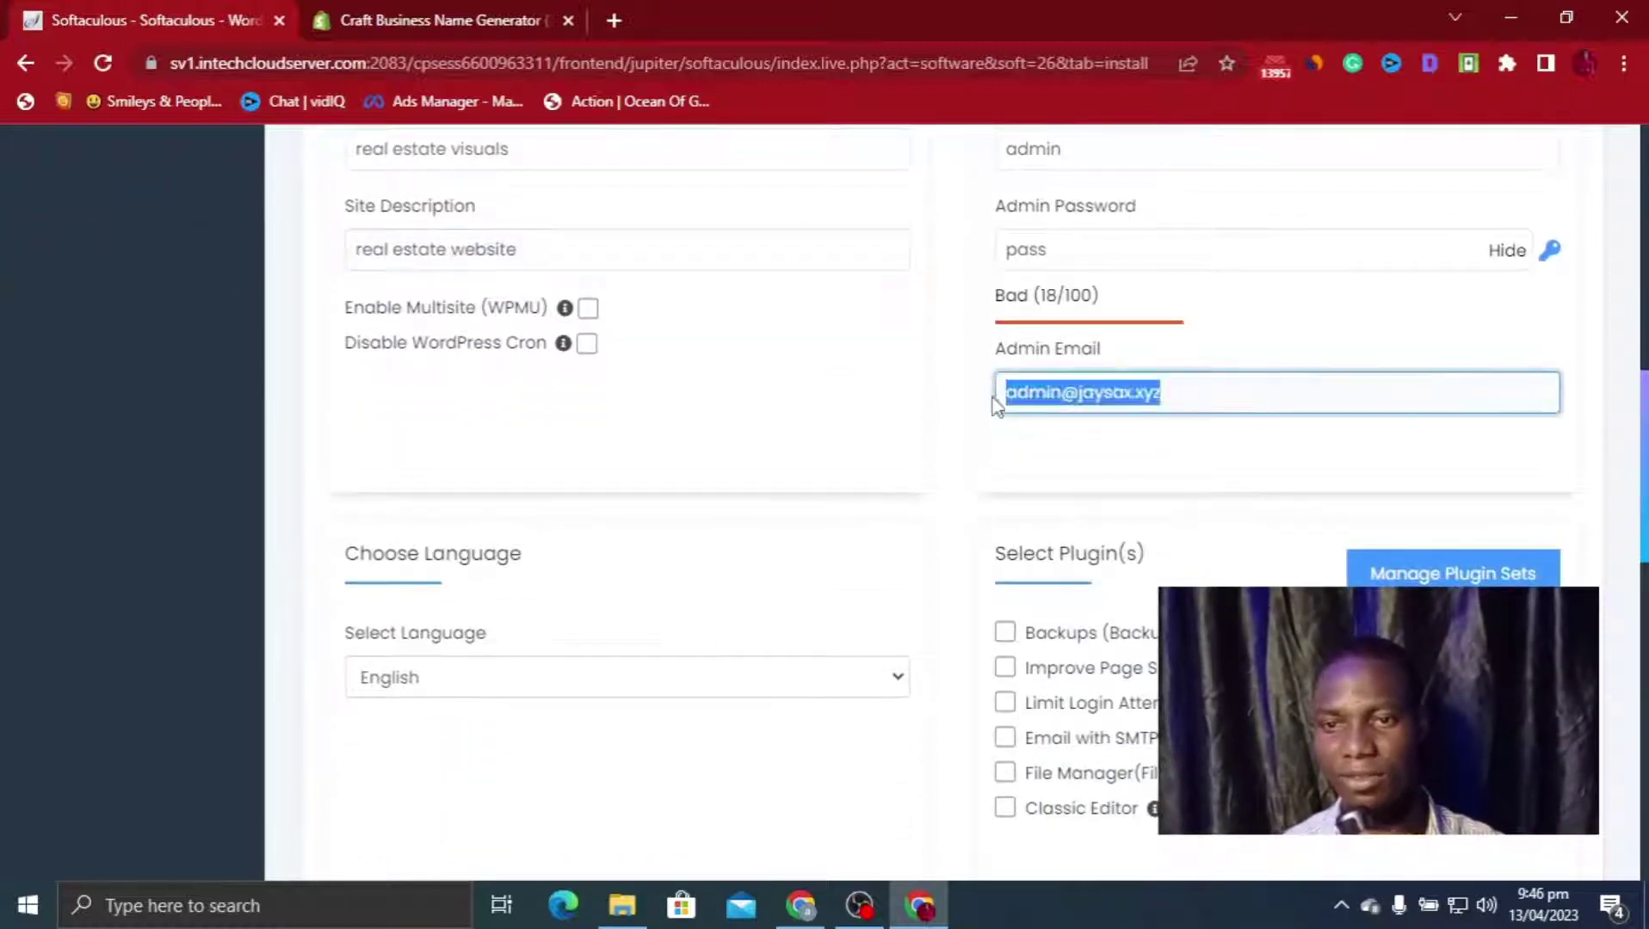
type("ad")
scroll(1111, 473, "up", 1)
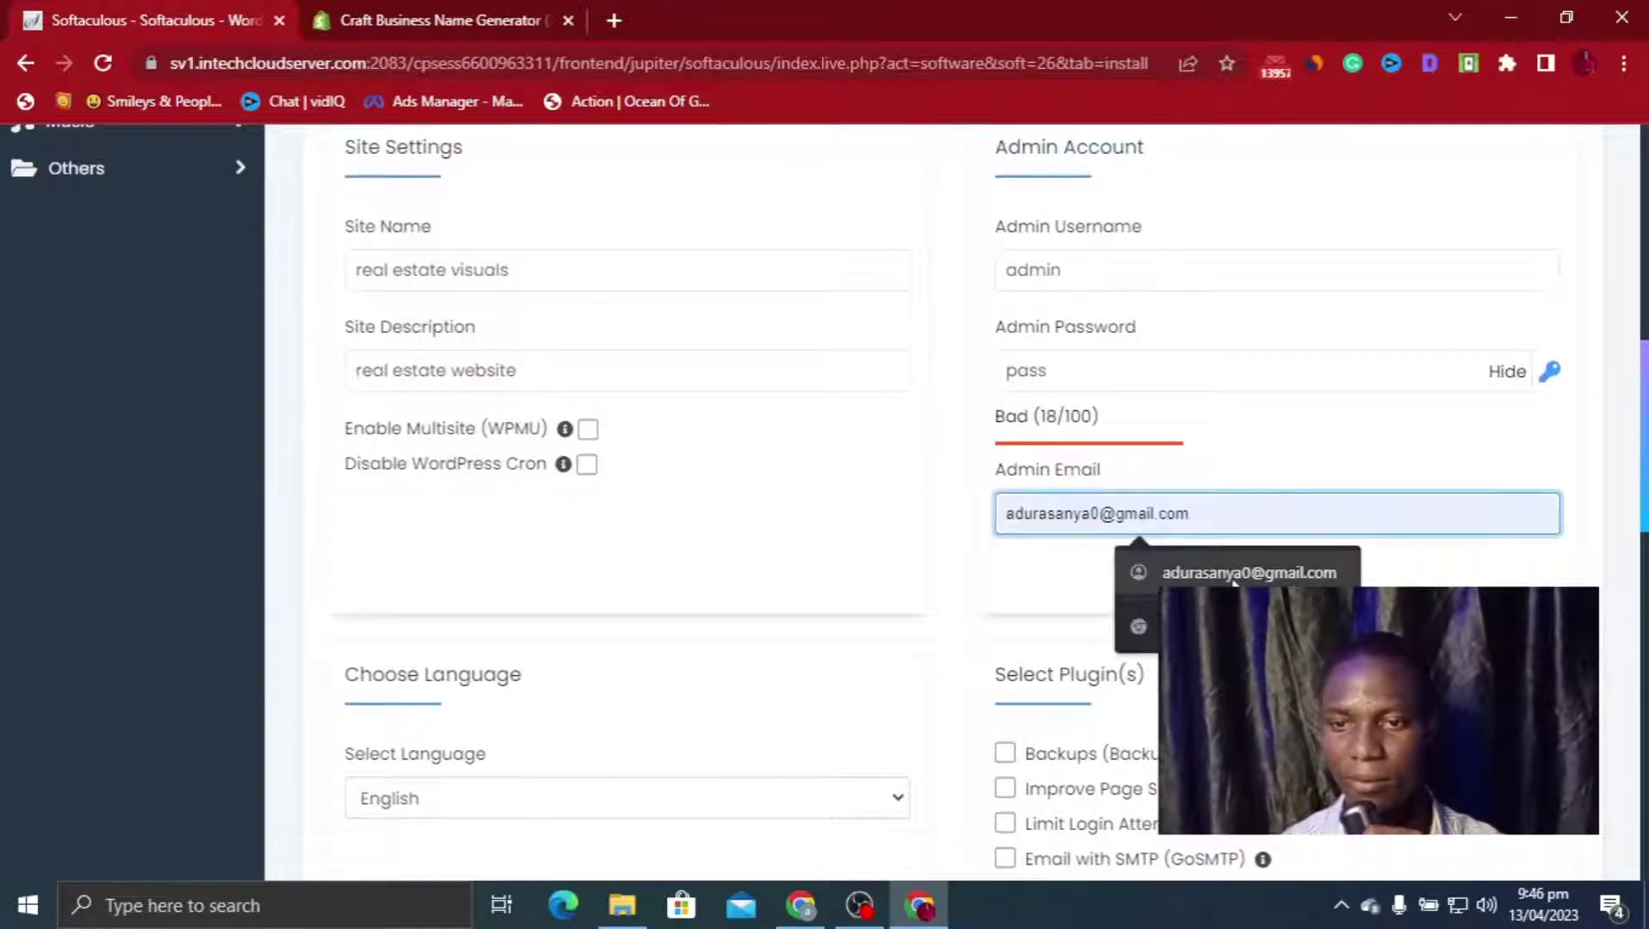
left_click(1232, 574)
Include the Classic Editor plugin in the WordPress installation
scroll(1118, 576, "down", 2)
scroll(1028, 572, "down", 3)
scroll(1049, 517, "up", 2)
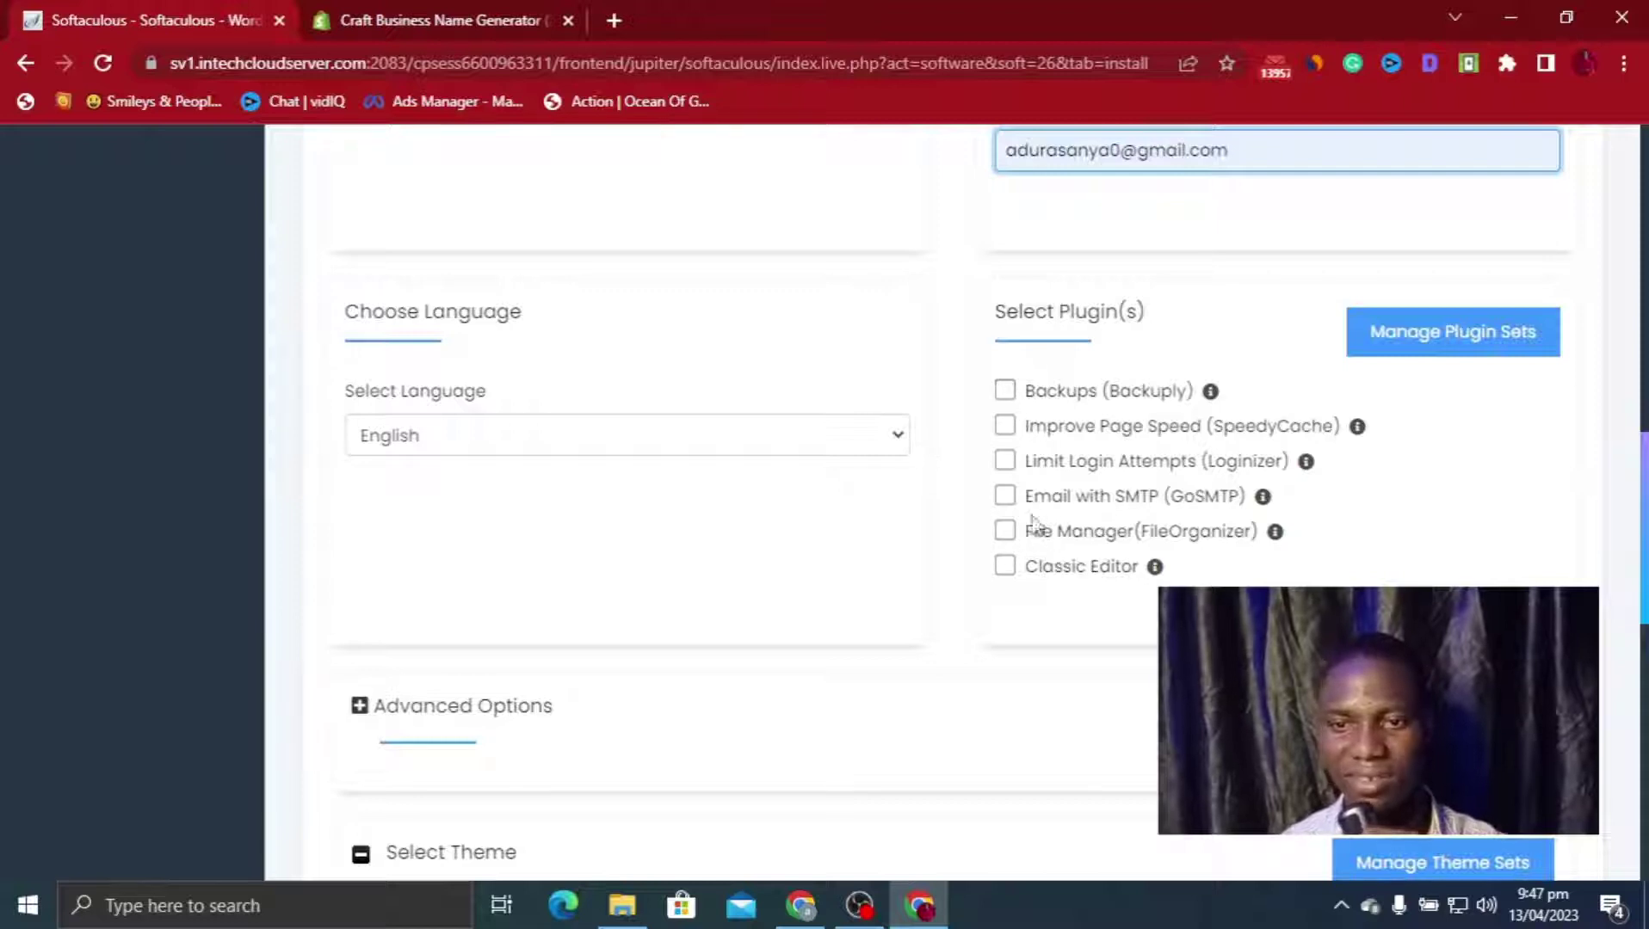
left_click(1005, 568)
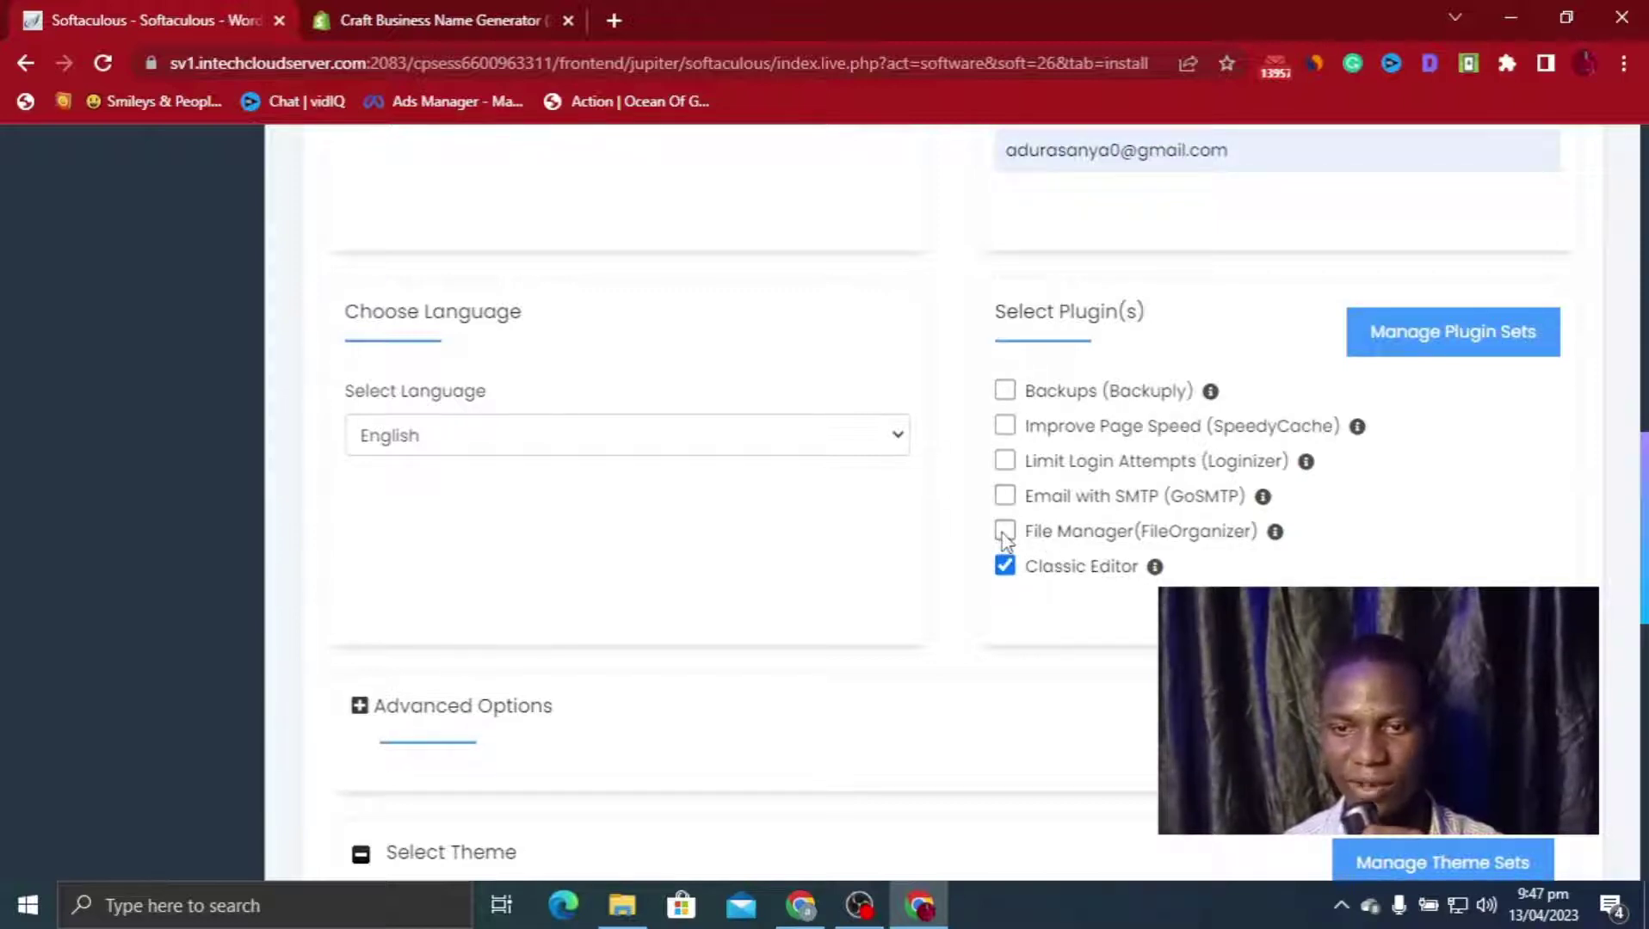
Have the installation details sent to the owner's e-mail address and try to install WordPress
scroll(1111, 570, "down", 4)
scroll(868, 575, "down", 7)
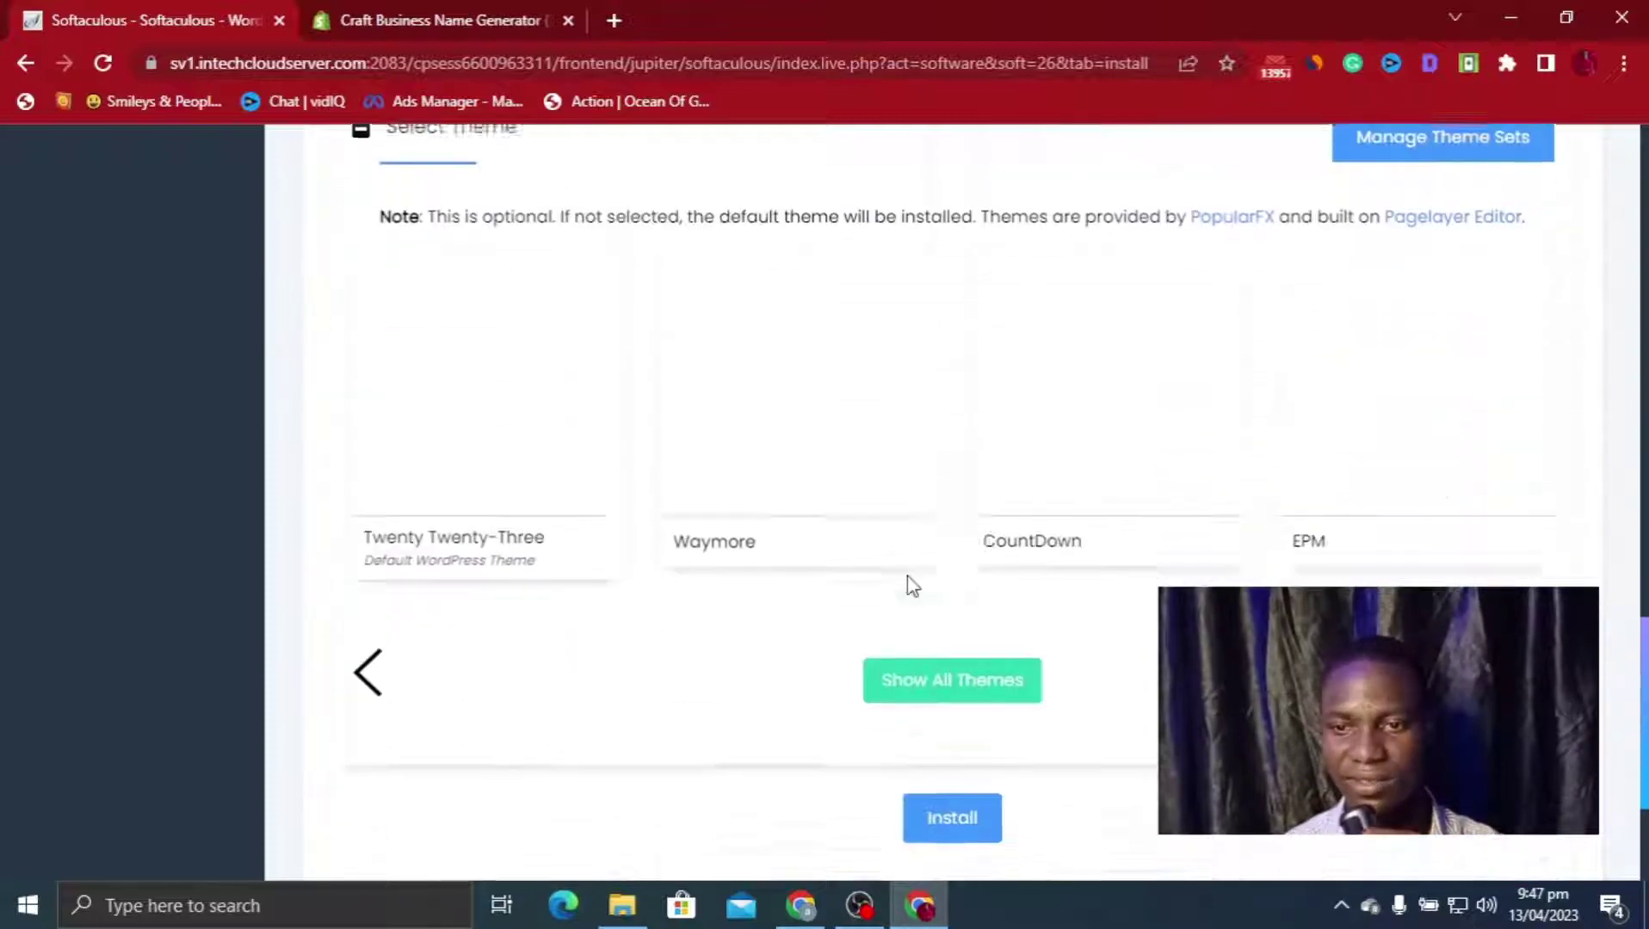
scroll(813, 460, "up", 3)
scroll(798, 585, "down", 3)
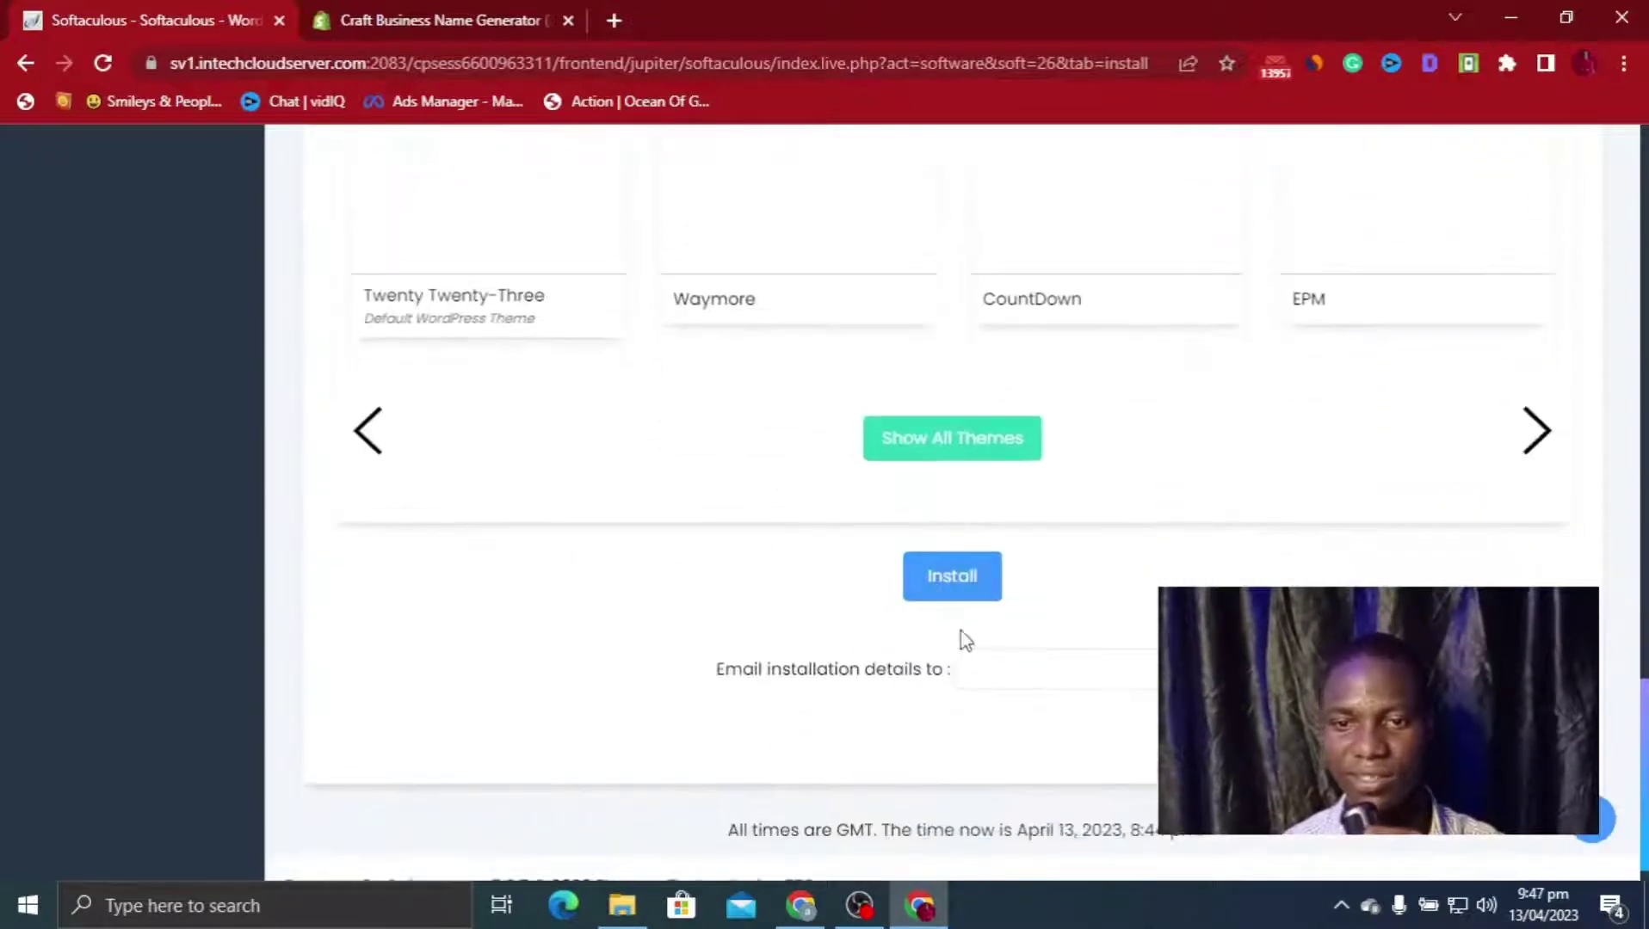
left_click(968, 670)
left_click(1159, 480)
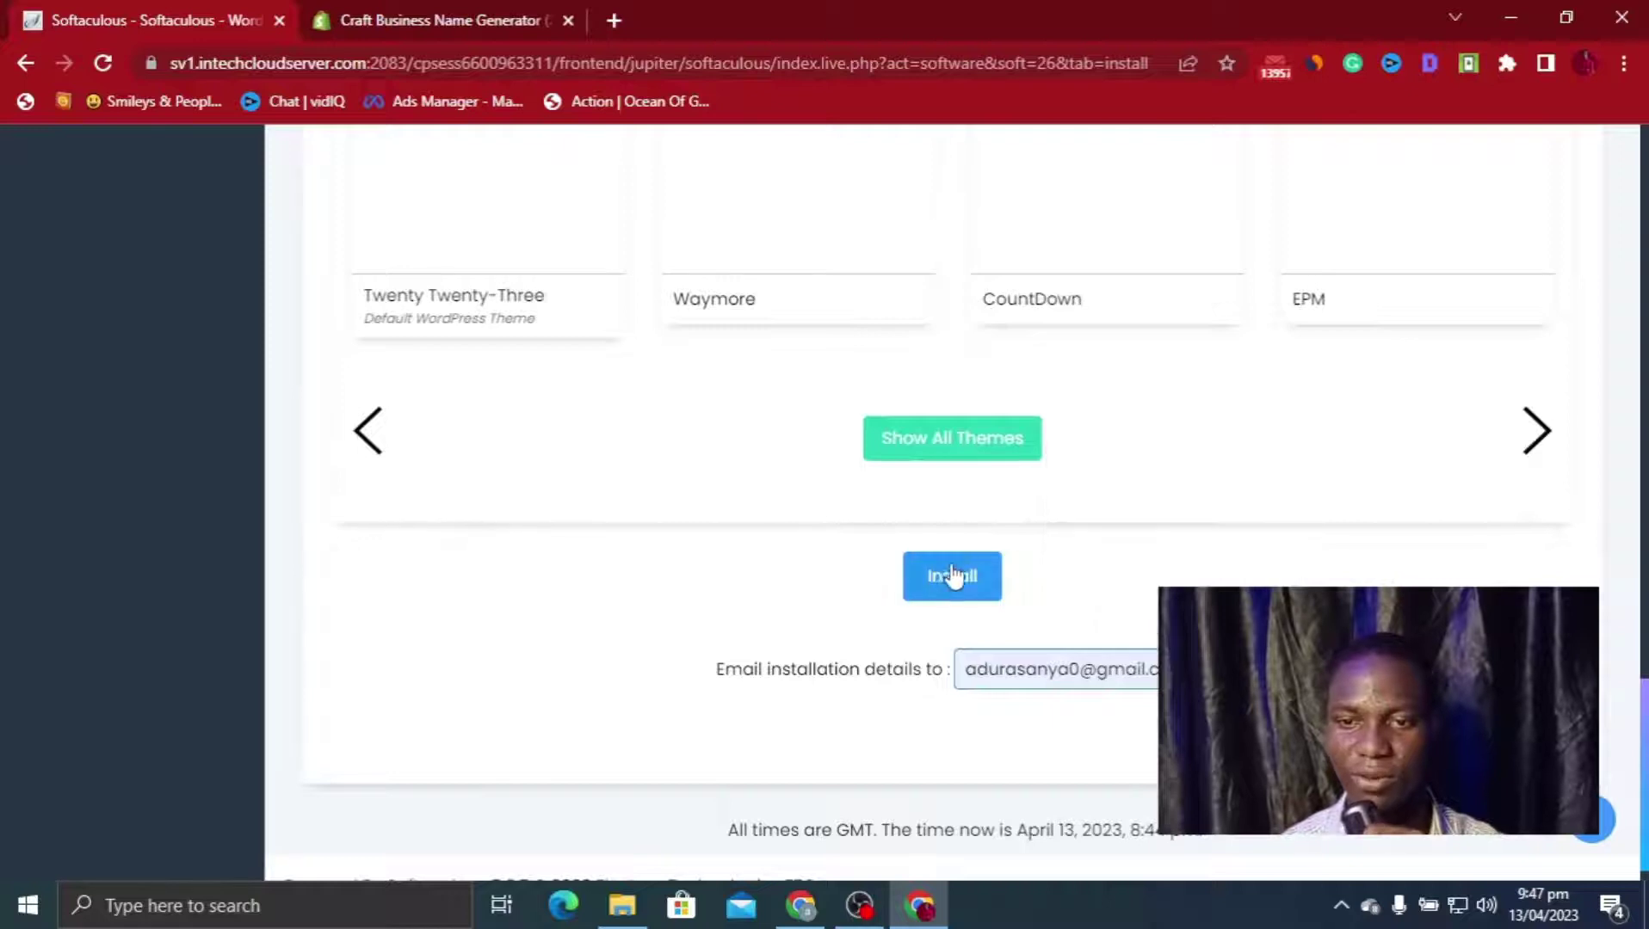
left_click(961, 578)
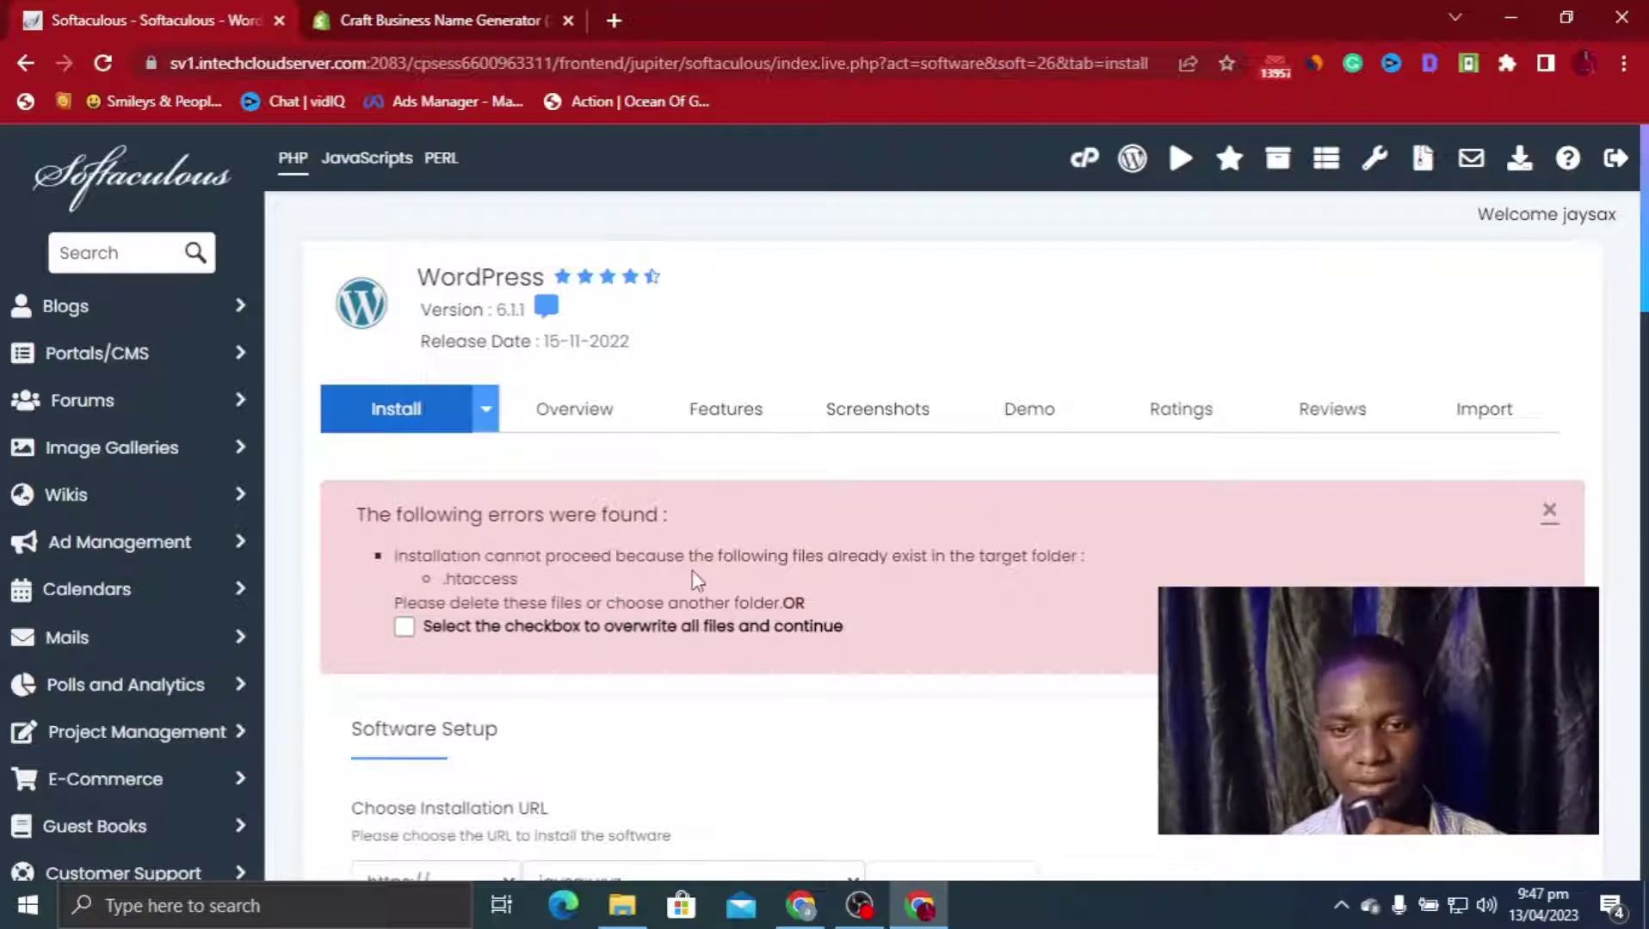
Open the cPanel tools page in a new browser tab and switch to it
right_click(1086, 168)
left_click(1144, 174)
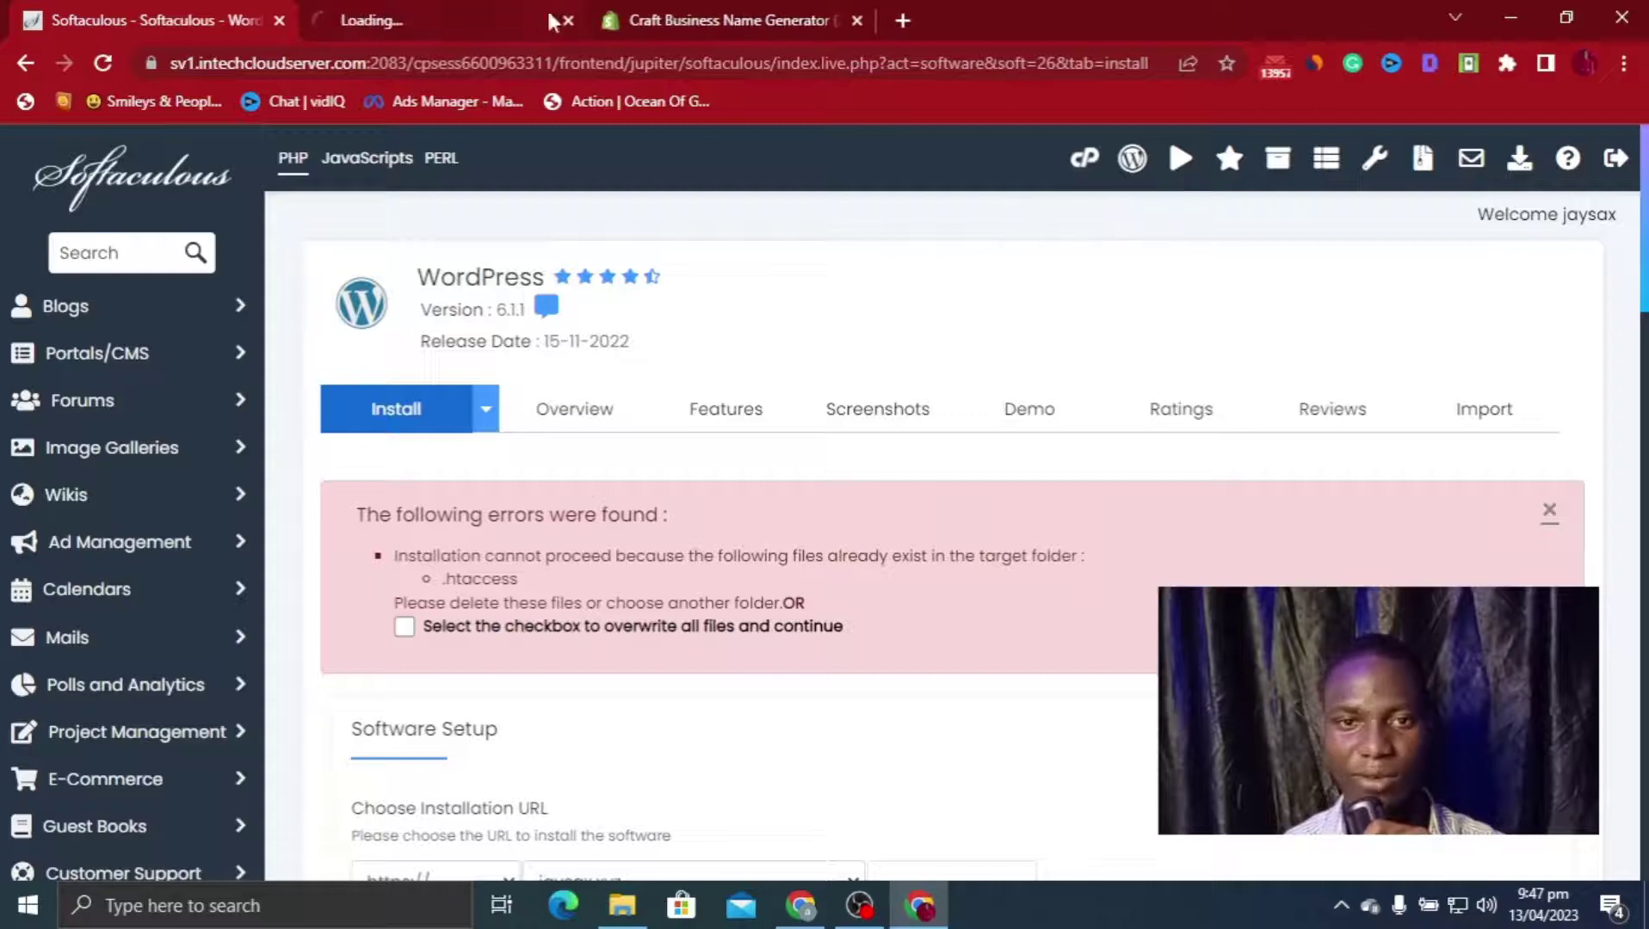
left_click(525, 26)
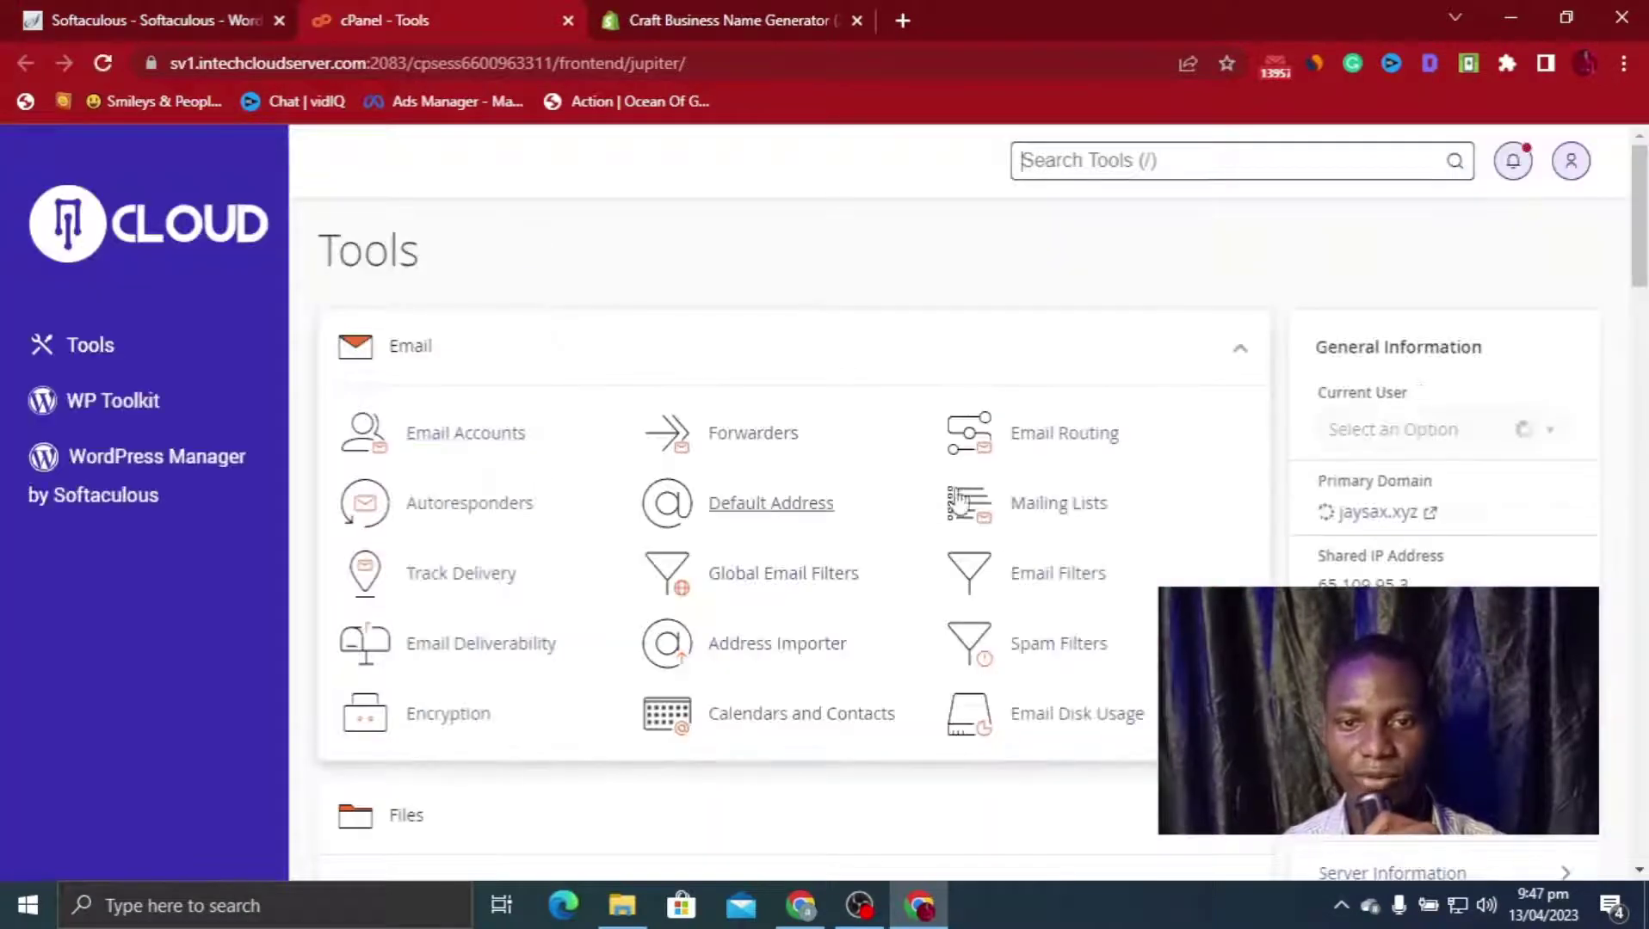
Open the public_html folder in the cPanel File Manager
middle_click(929, 495)
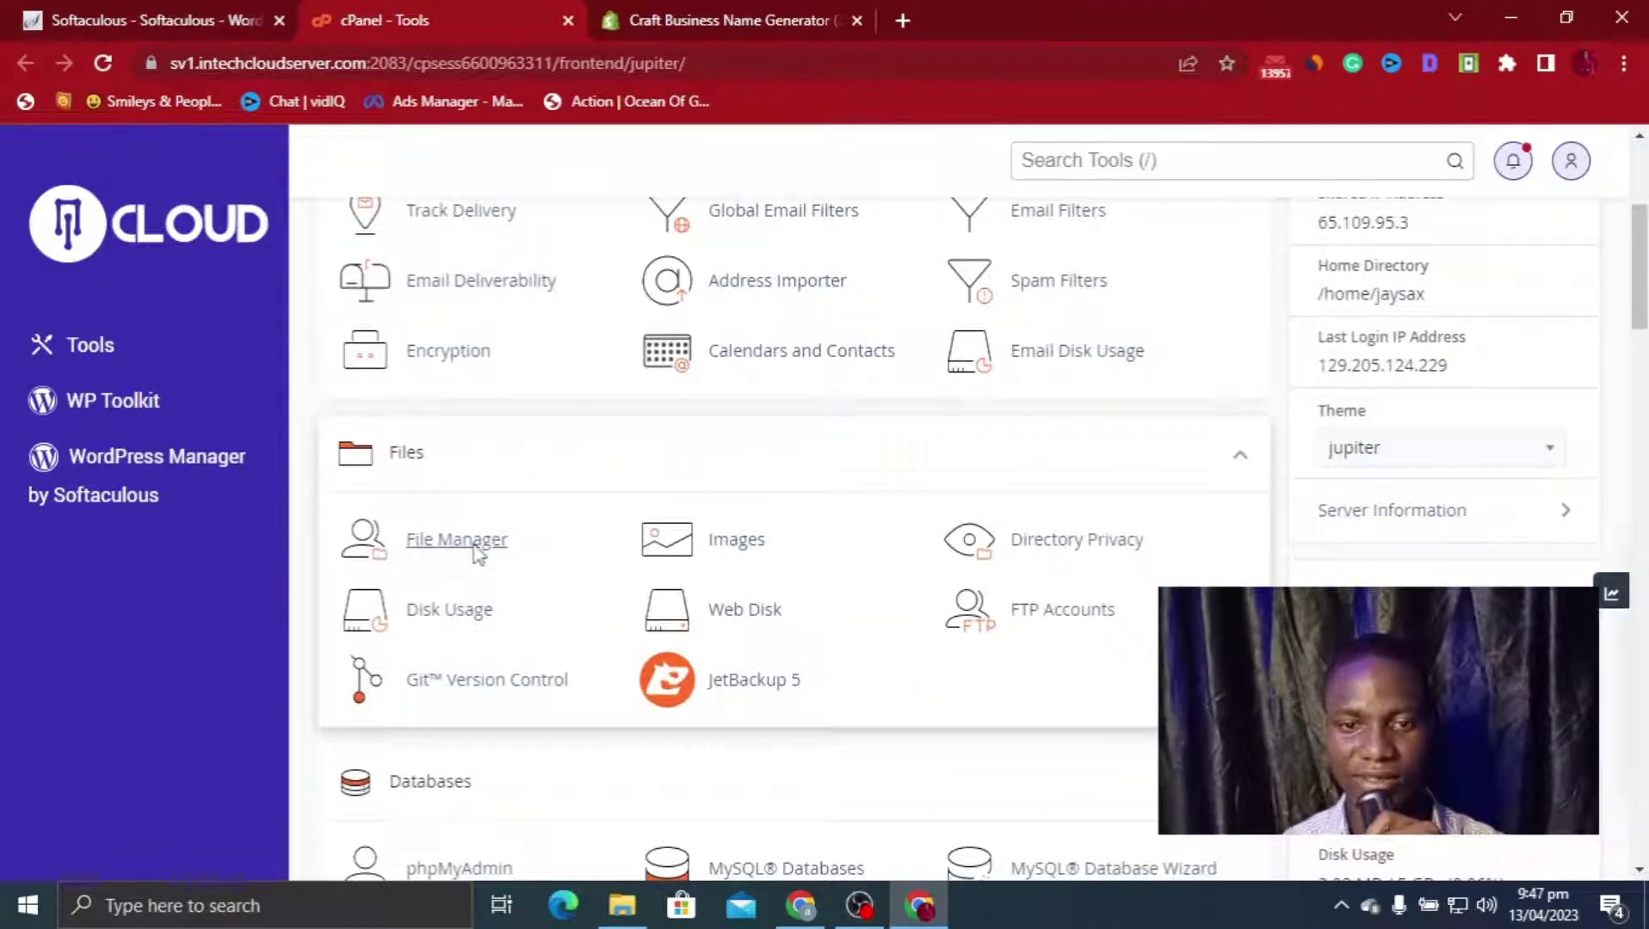
left_click(473, 542)
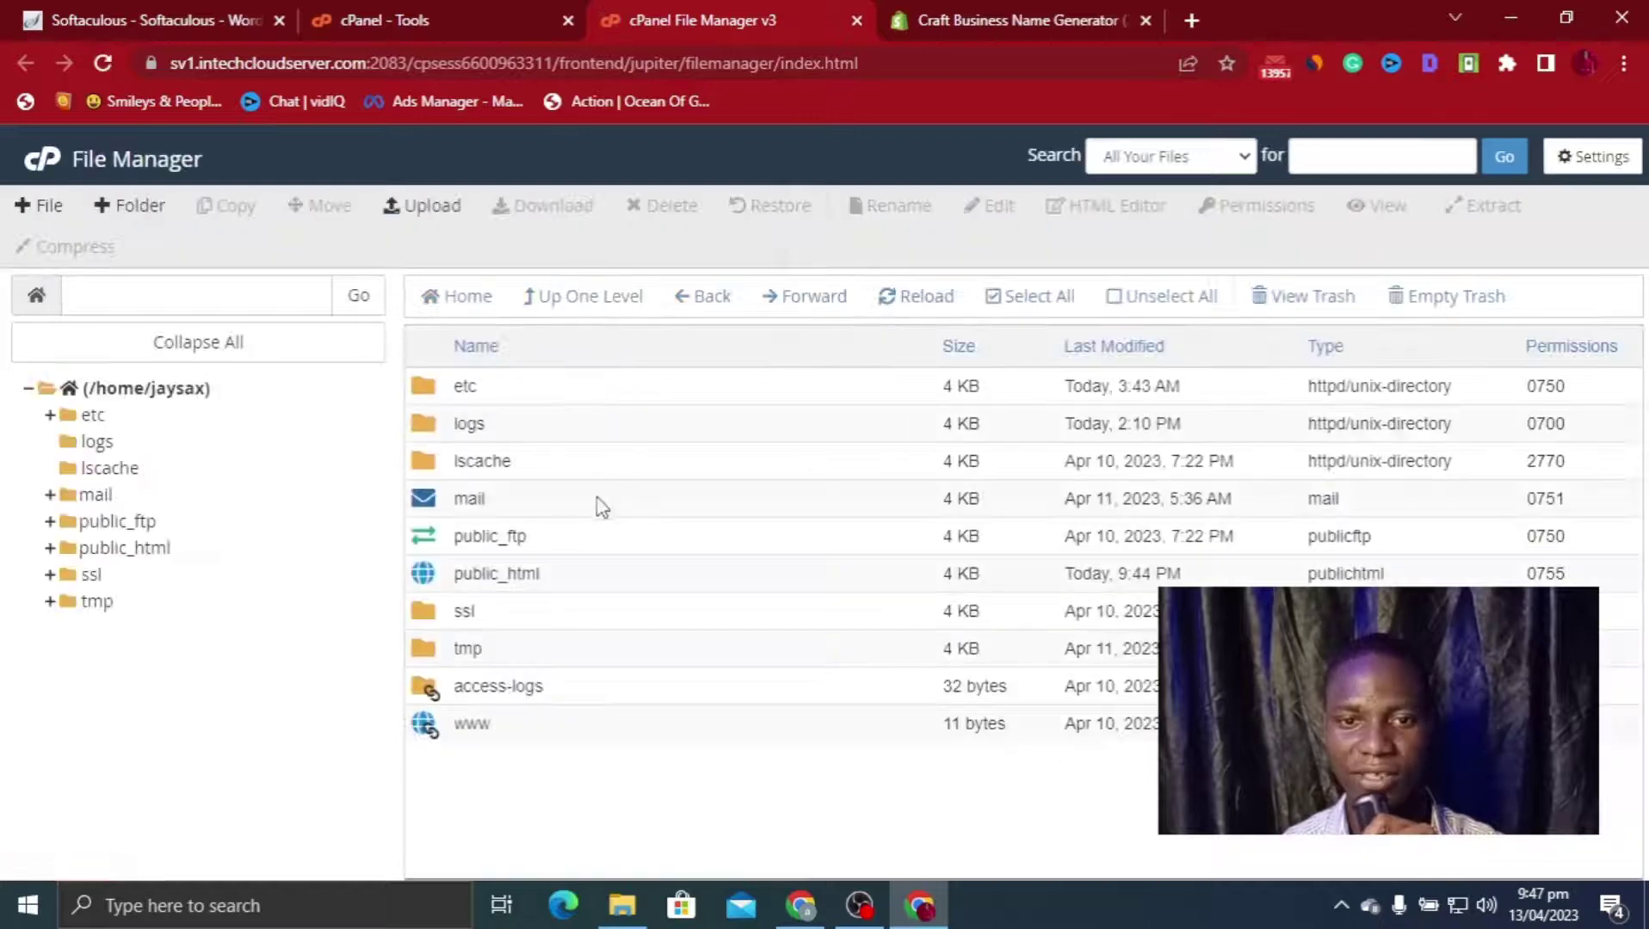
double_click(503, 575)
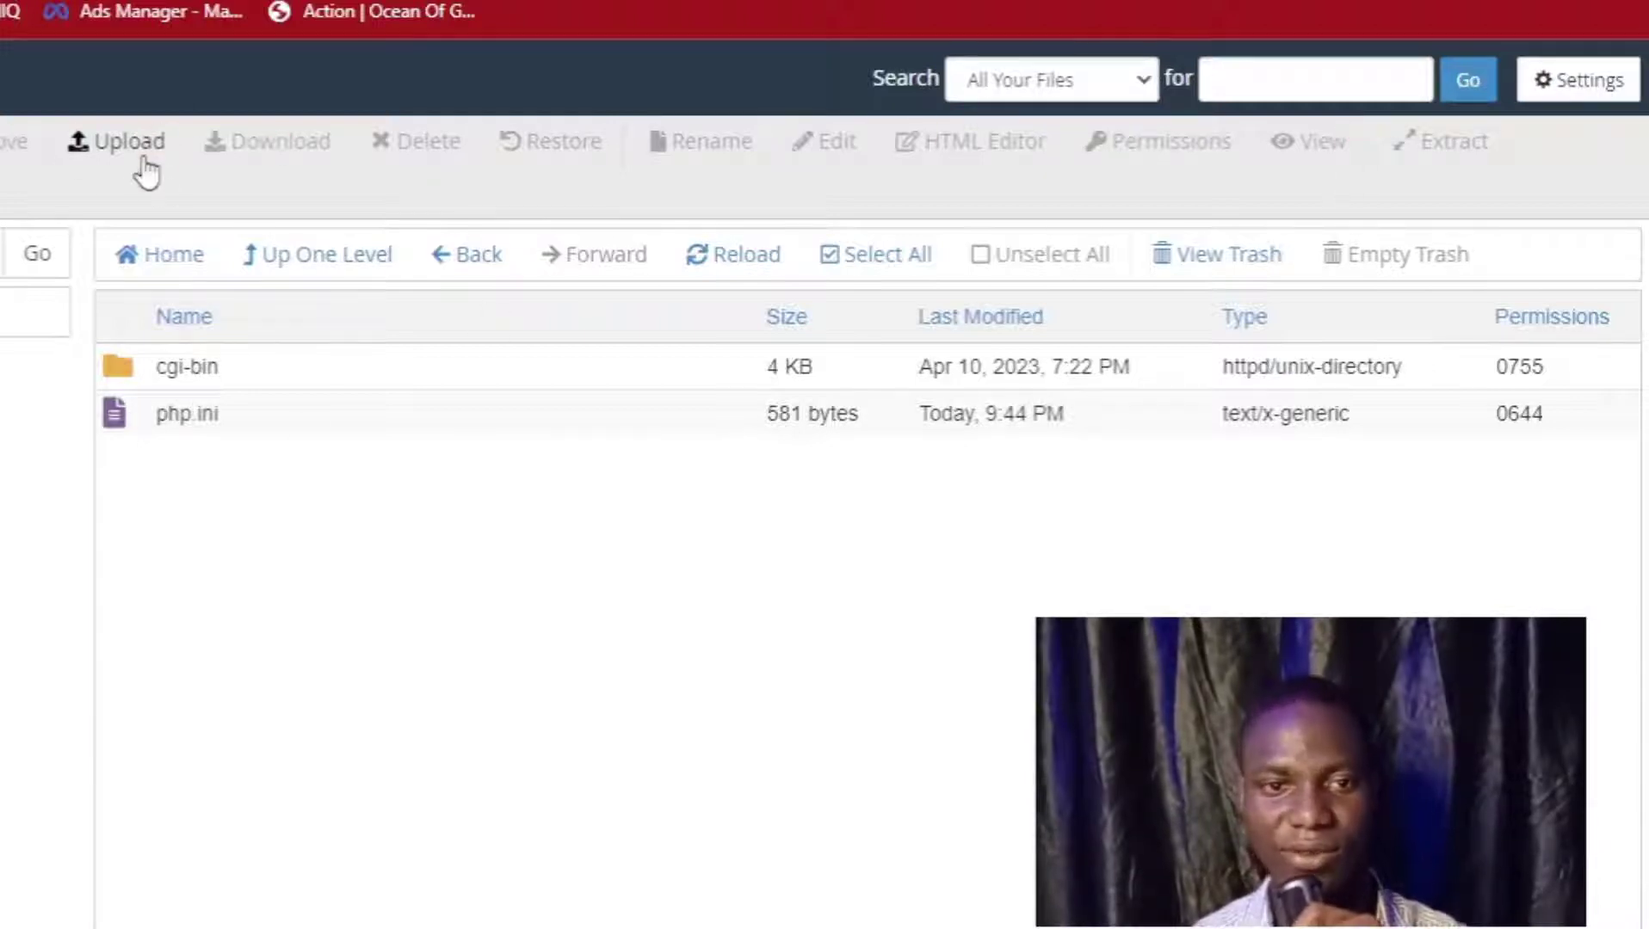
Turn on the display of hidden files (dotfiles) in the File Manager preferences and save them
left_click(1592, 97)
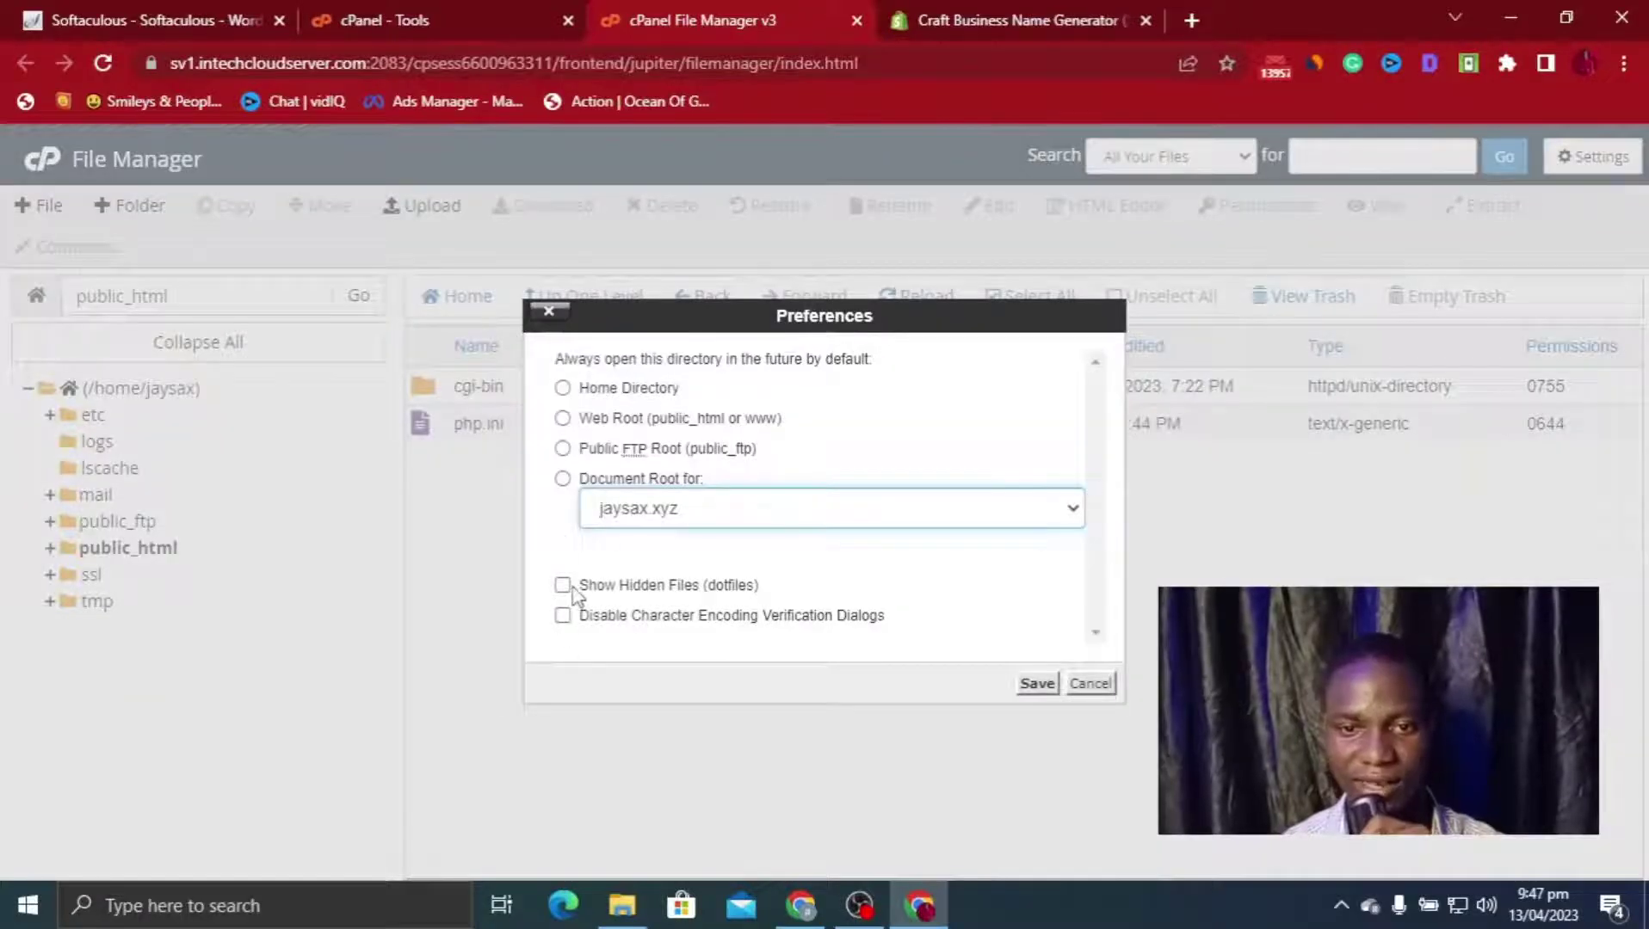
left_click(563, 586)
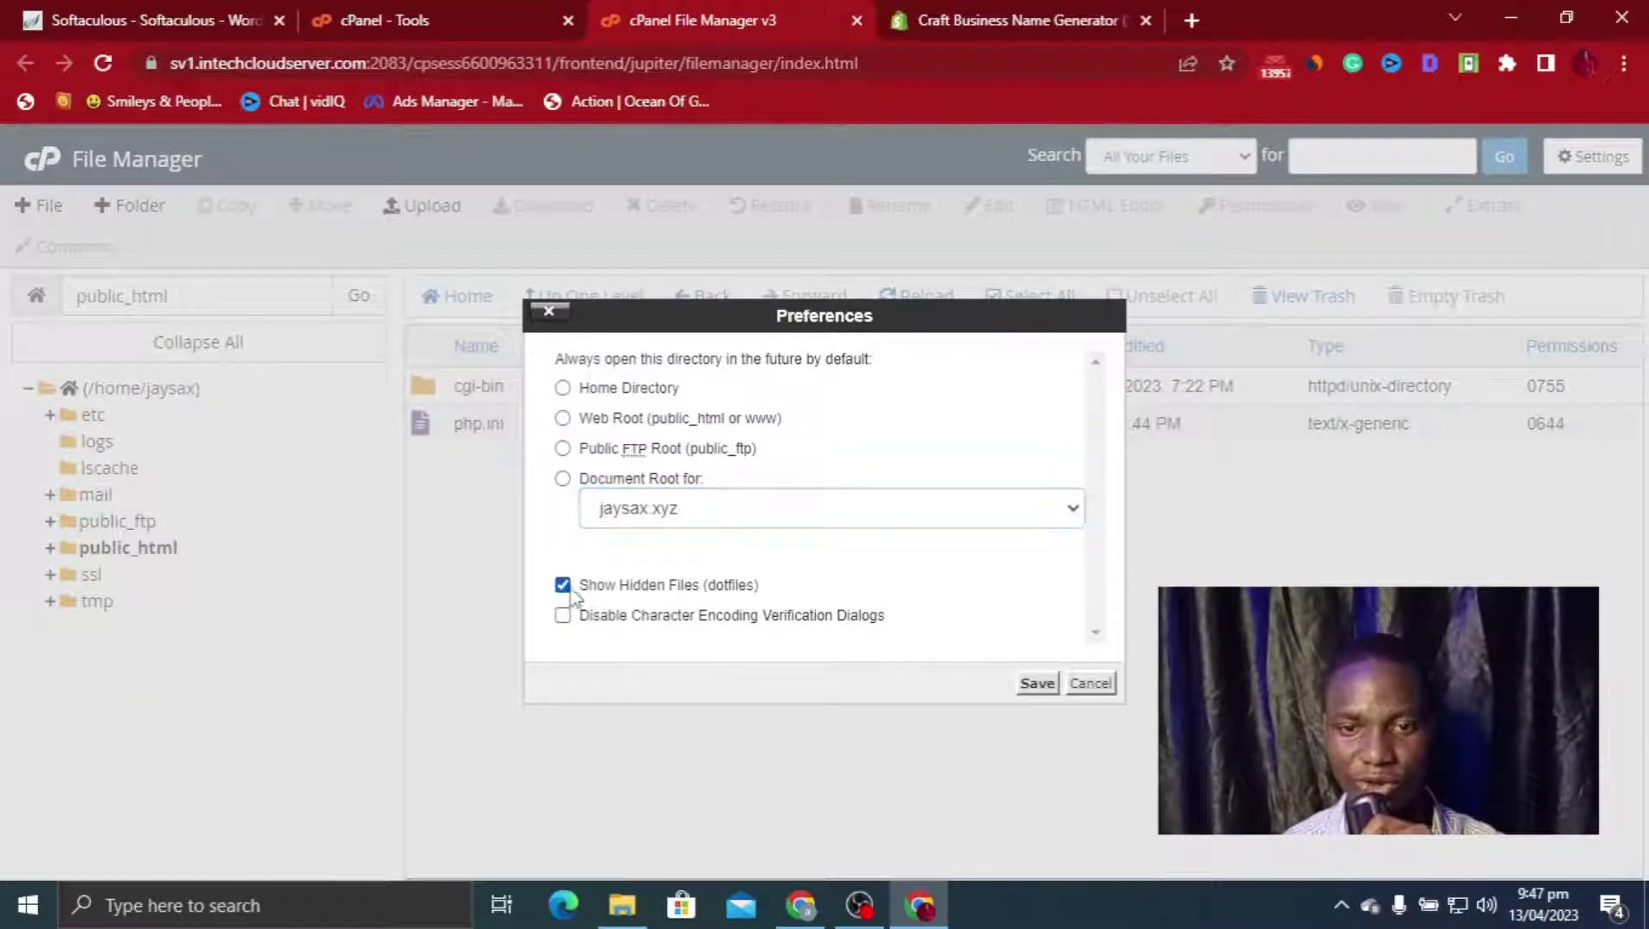
left_click(1037, 684)
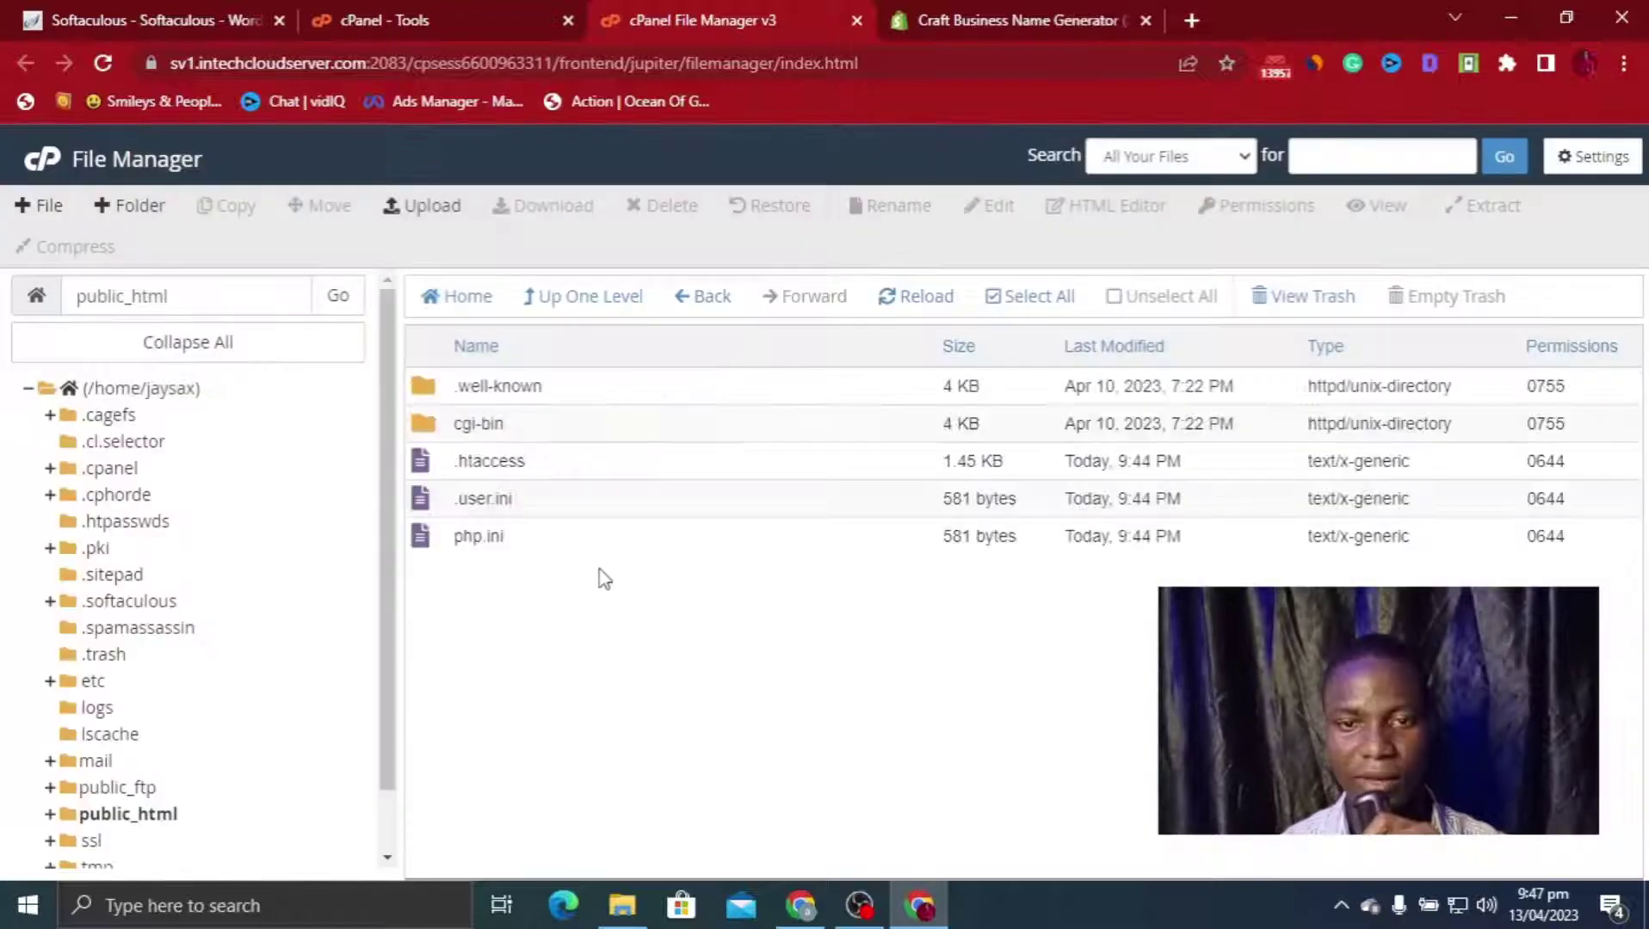
Permanently delete the .htaccess file from public_html, skipping the trash
left_click(461, 469)
right_click(460, 474)
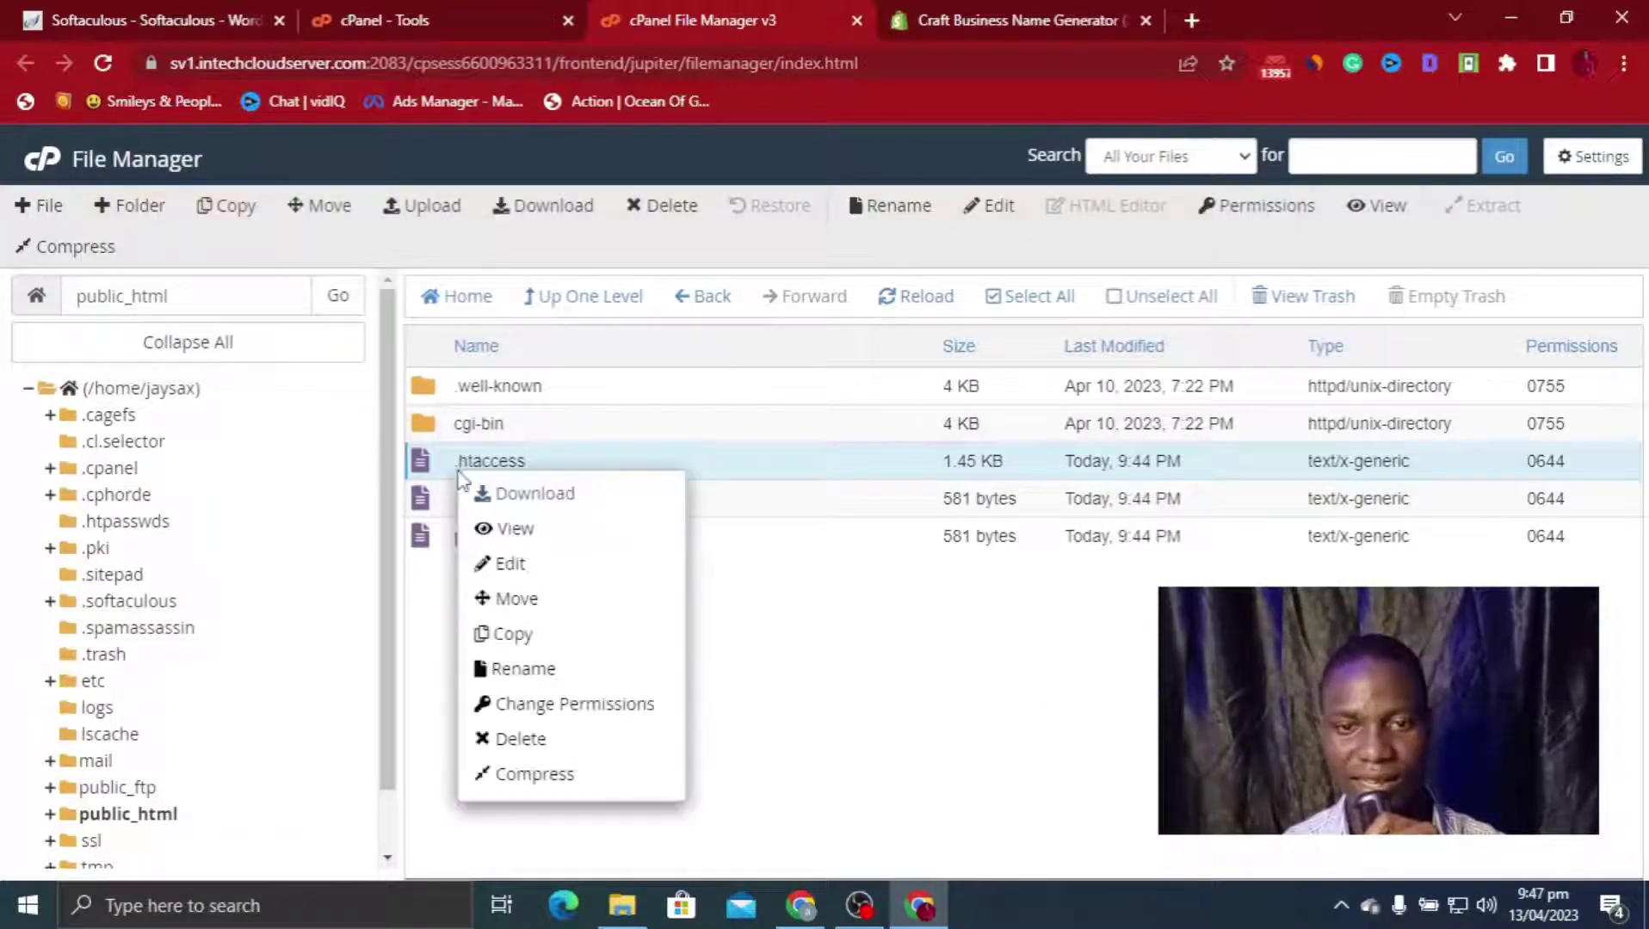
left_click(552, 741)
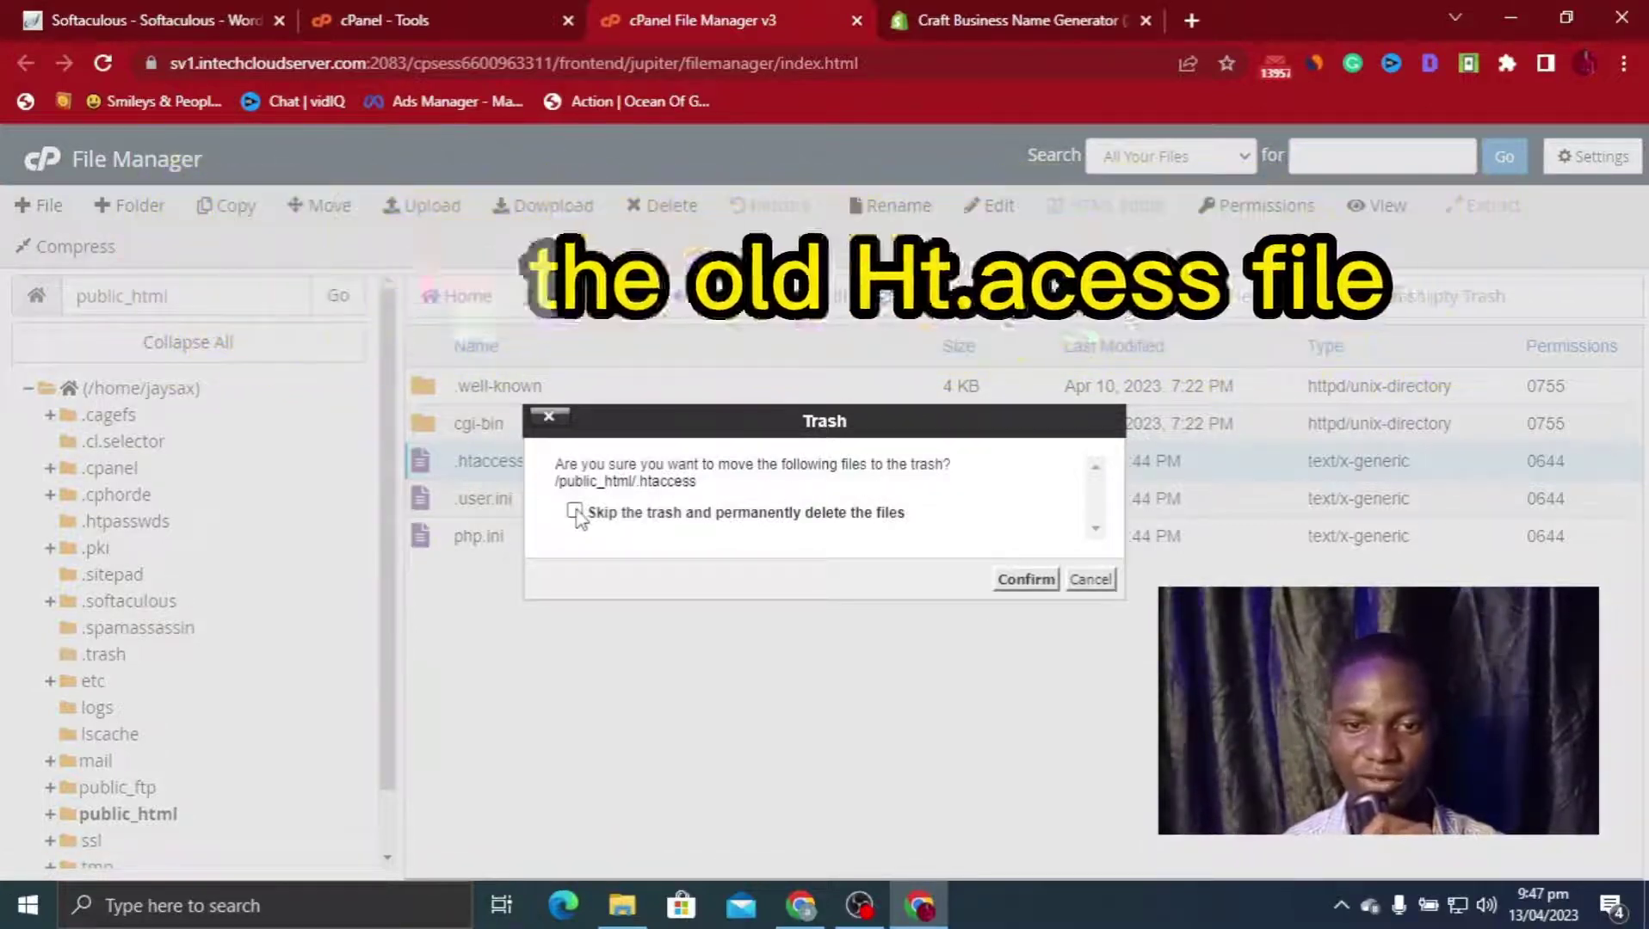
left_click(574, 512)
left_click(1026, 579)
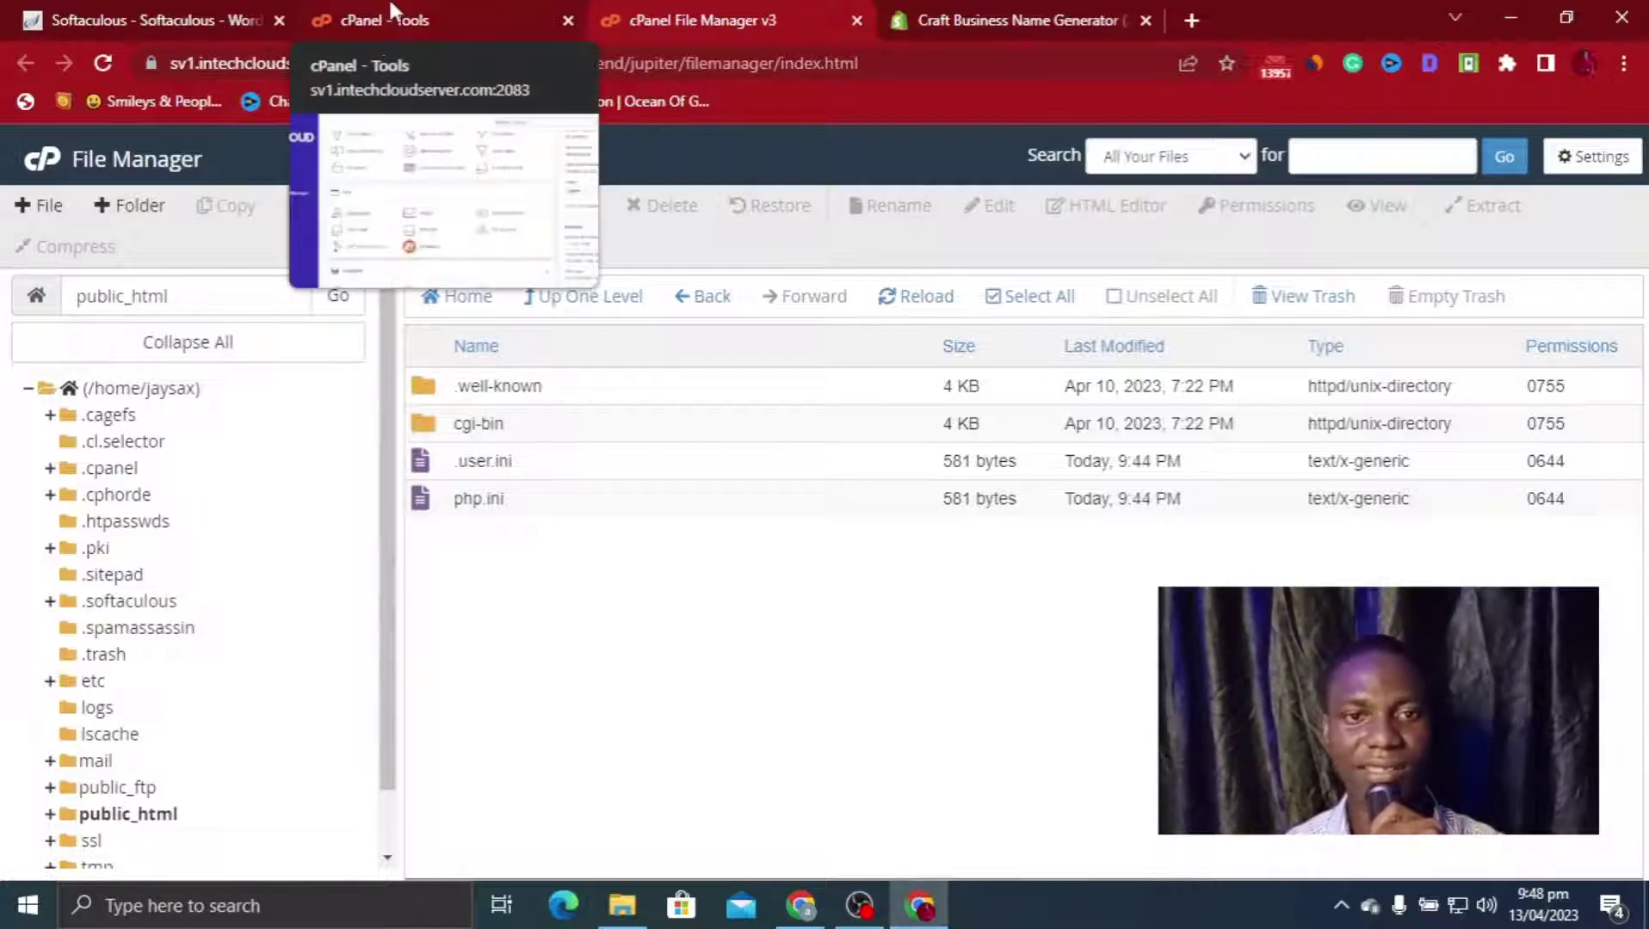
Return to the Softaculous installation form and run the WordPress installation again with the same settings
left_click(206, 16)
scroll(1528, 545, "down", 8)
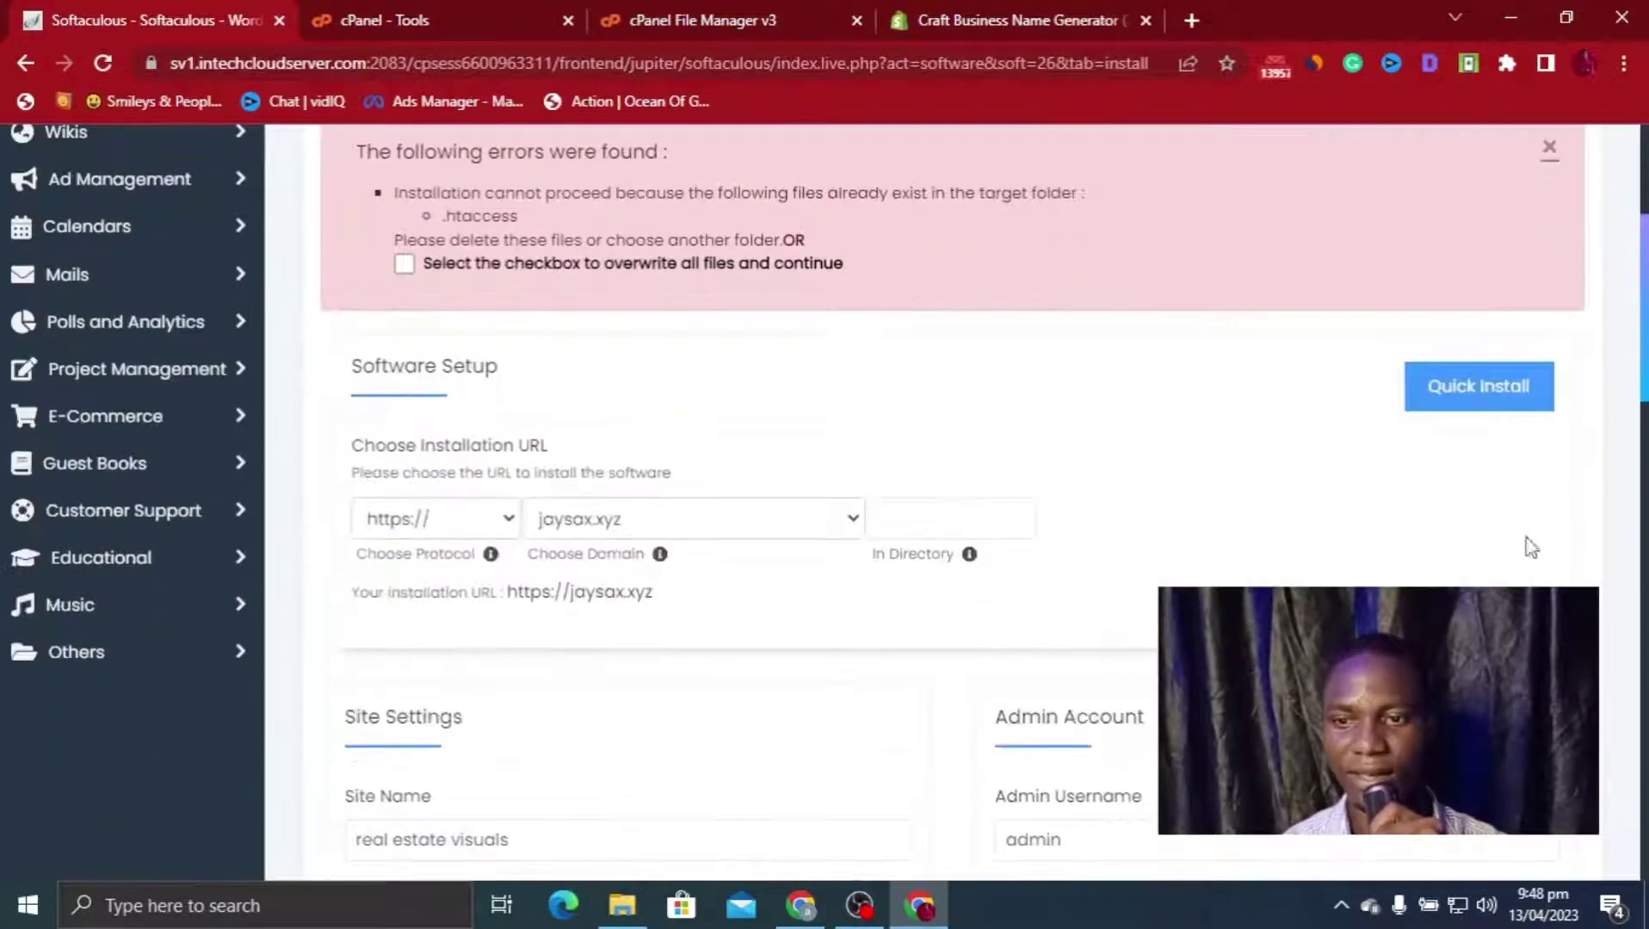
scroll(1423, 577, "down", 15)
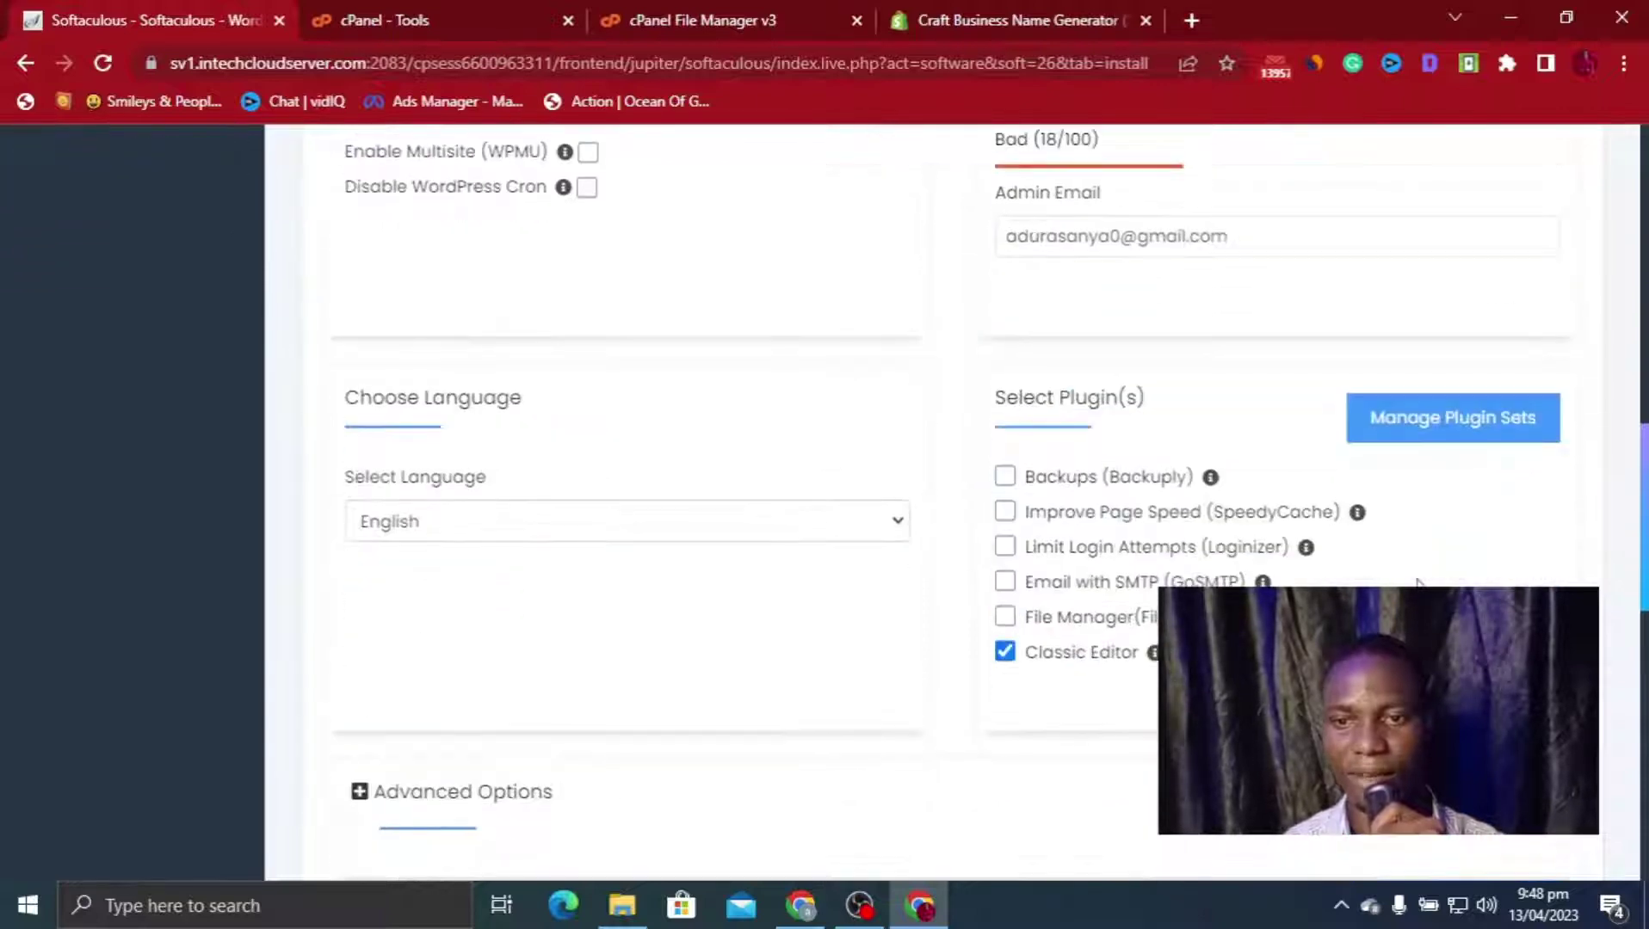
left_click(986, 542)
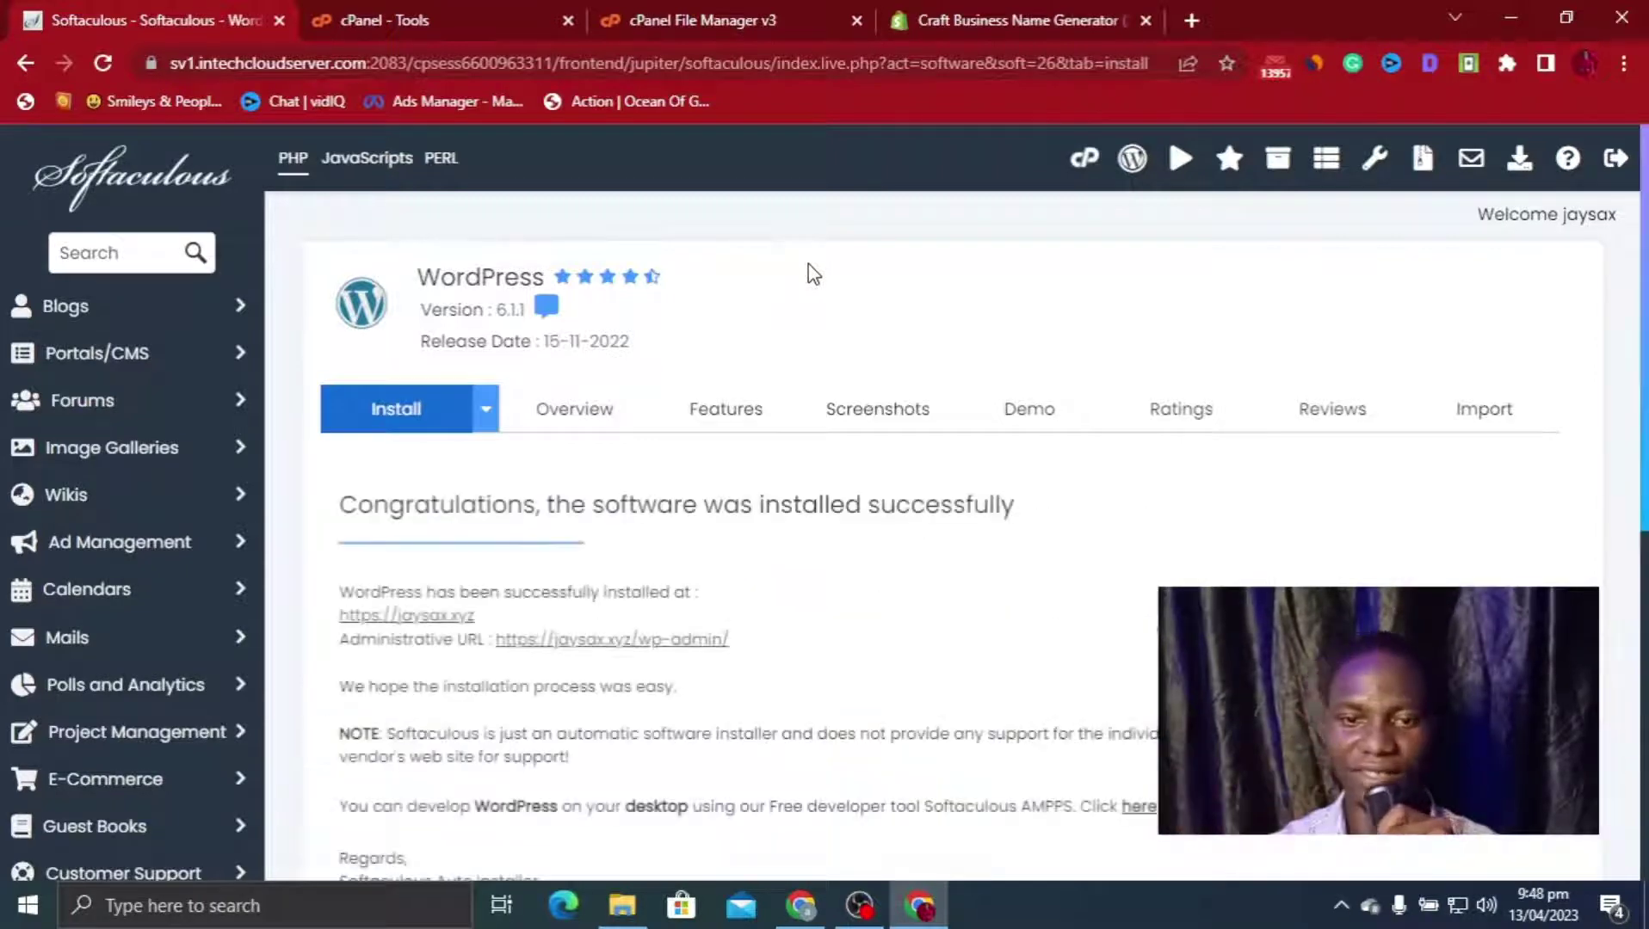
Open the new site's wp-admin dashboard and close the Softaculous and cPanel Tools browser tabs
scroll(814, 275, "down", 4)
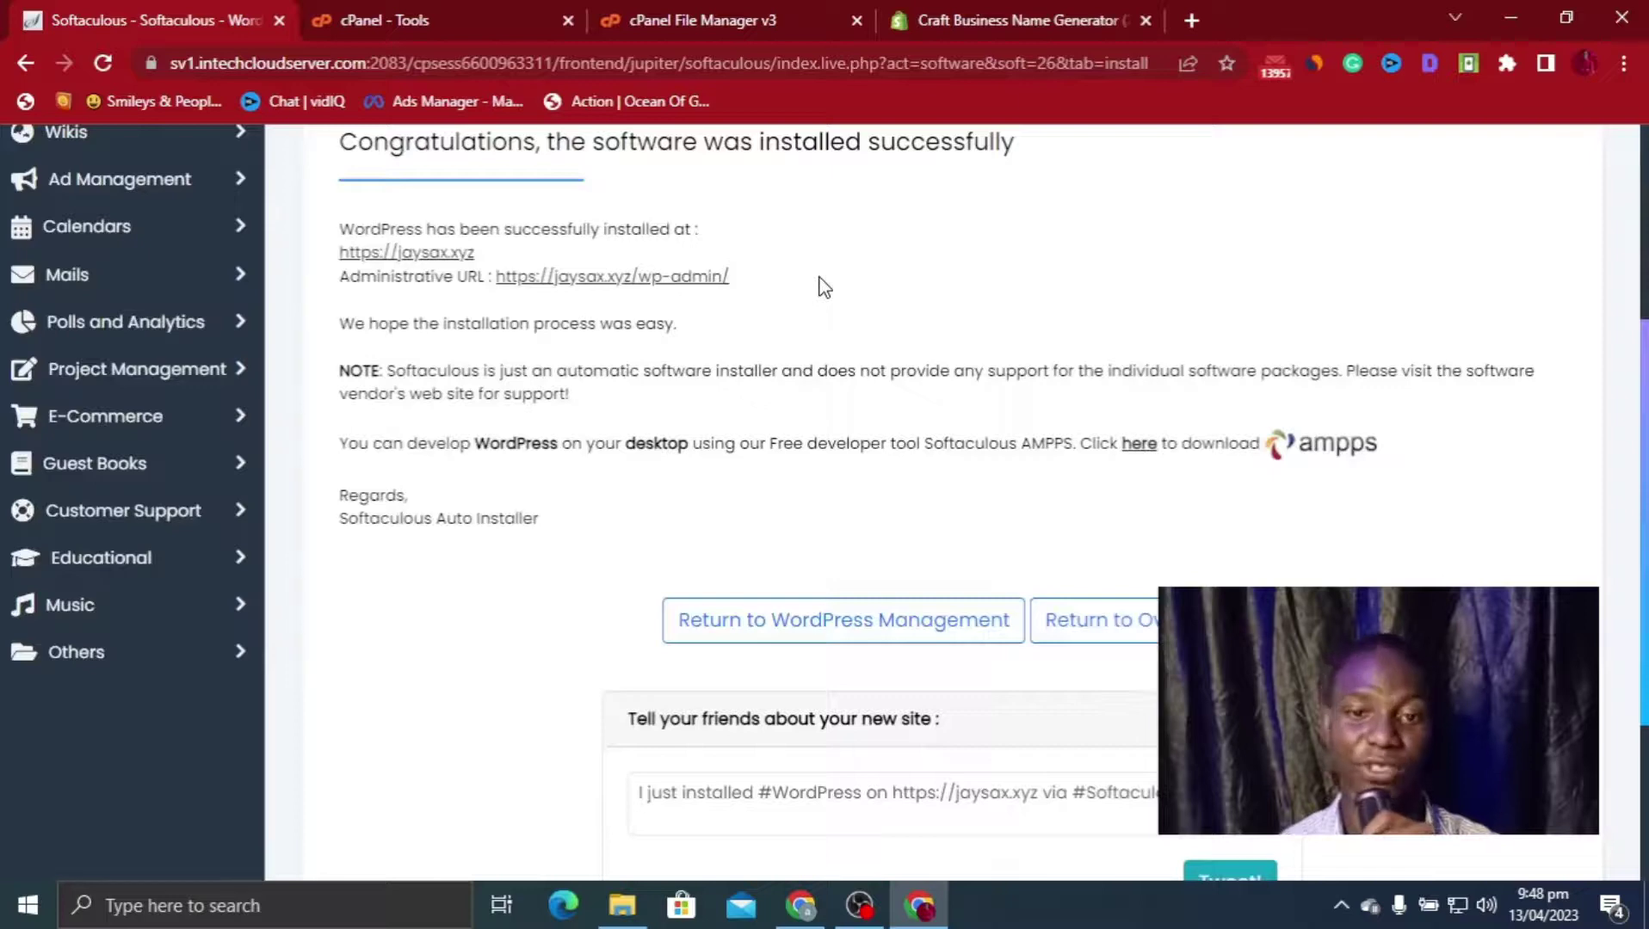
scroll(842, 305, "up", 3)
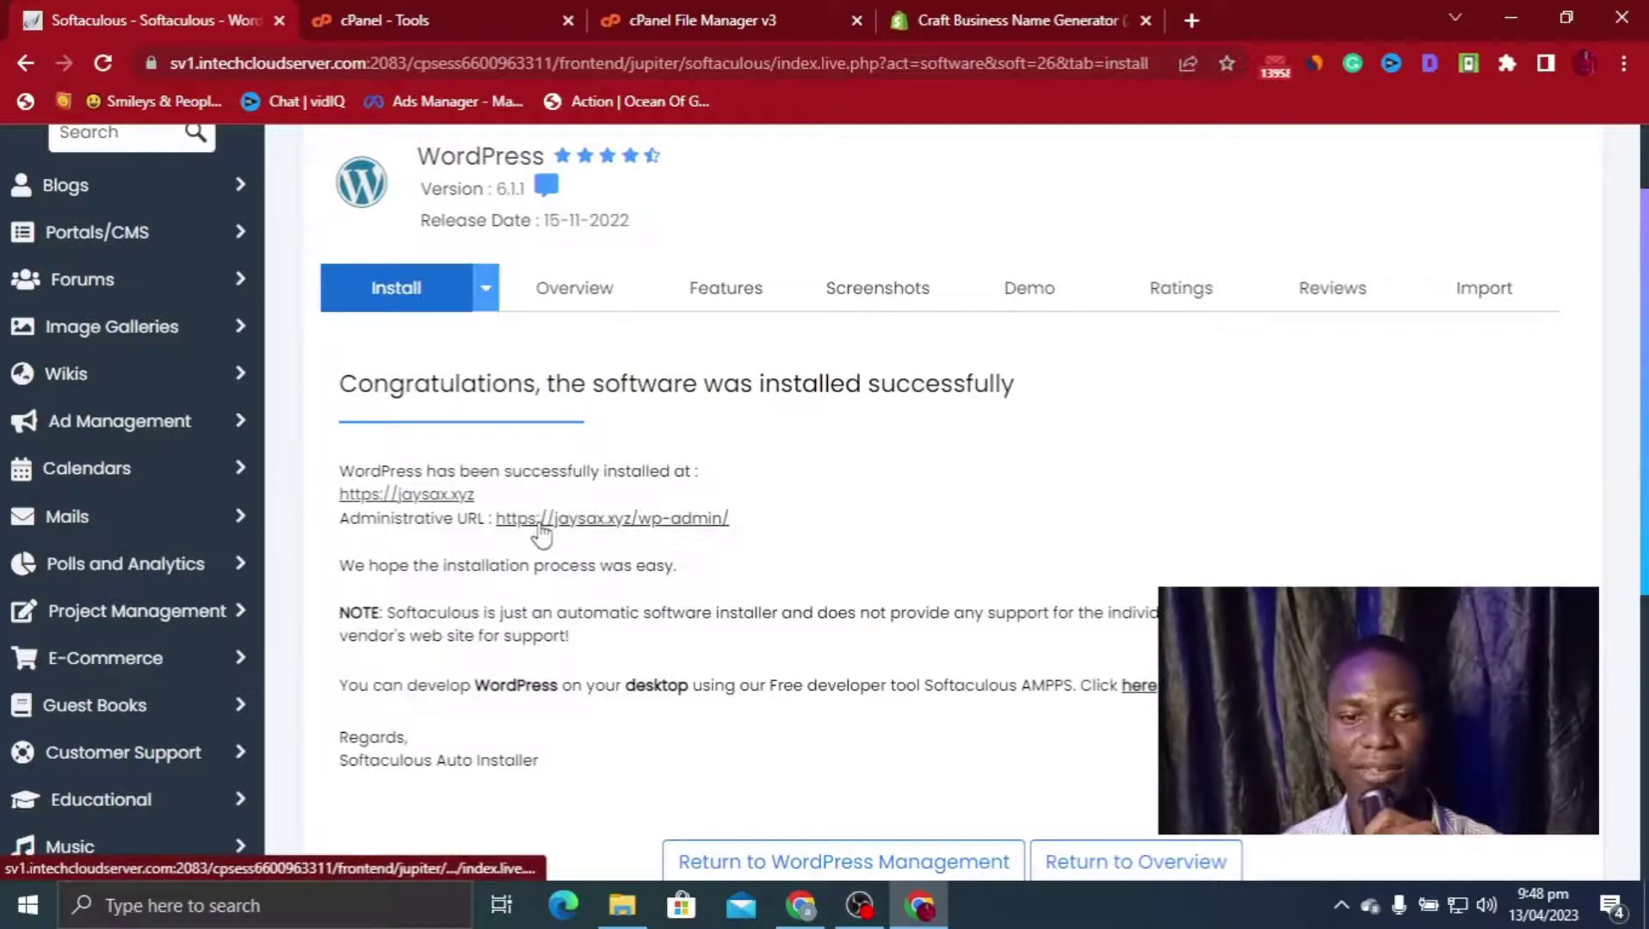
left_click(637, 517)
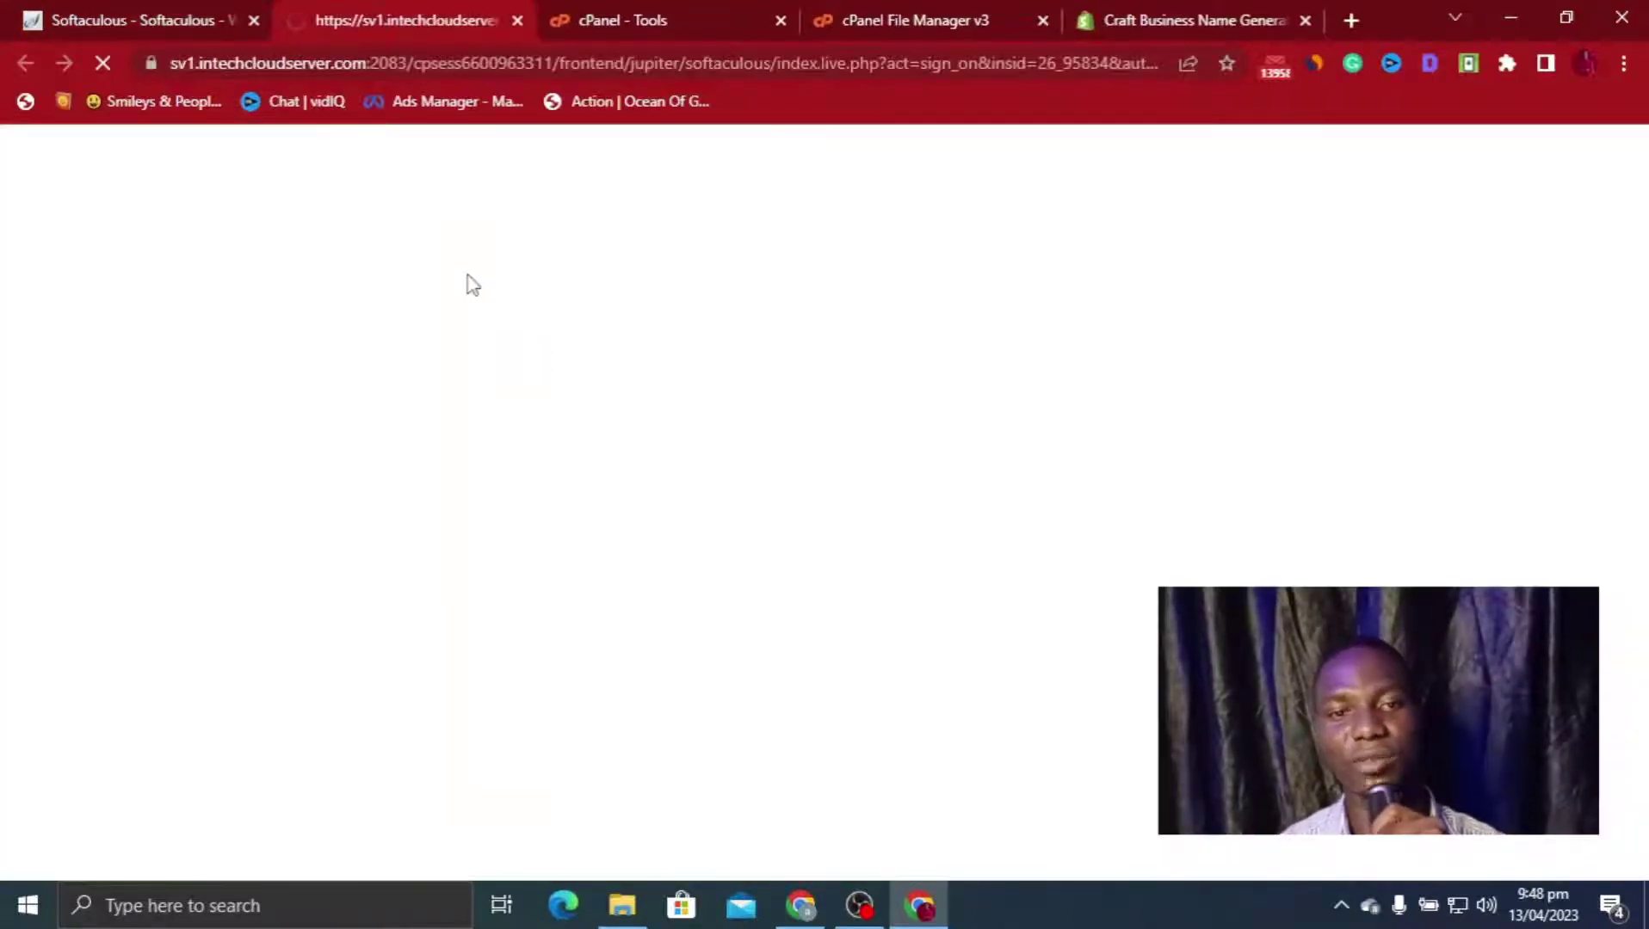
left_click(253, 19)
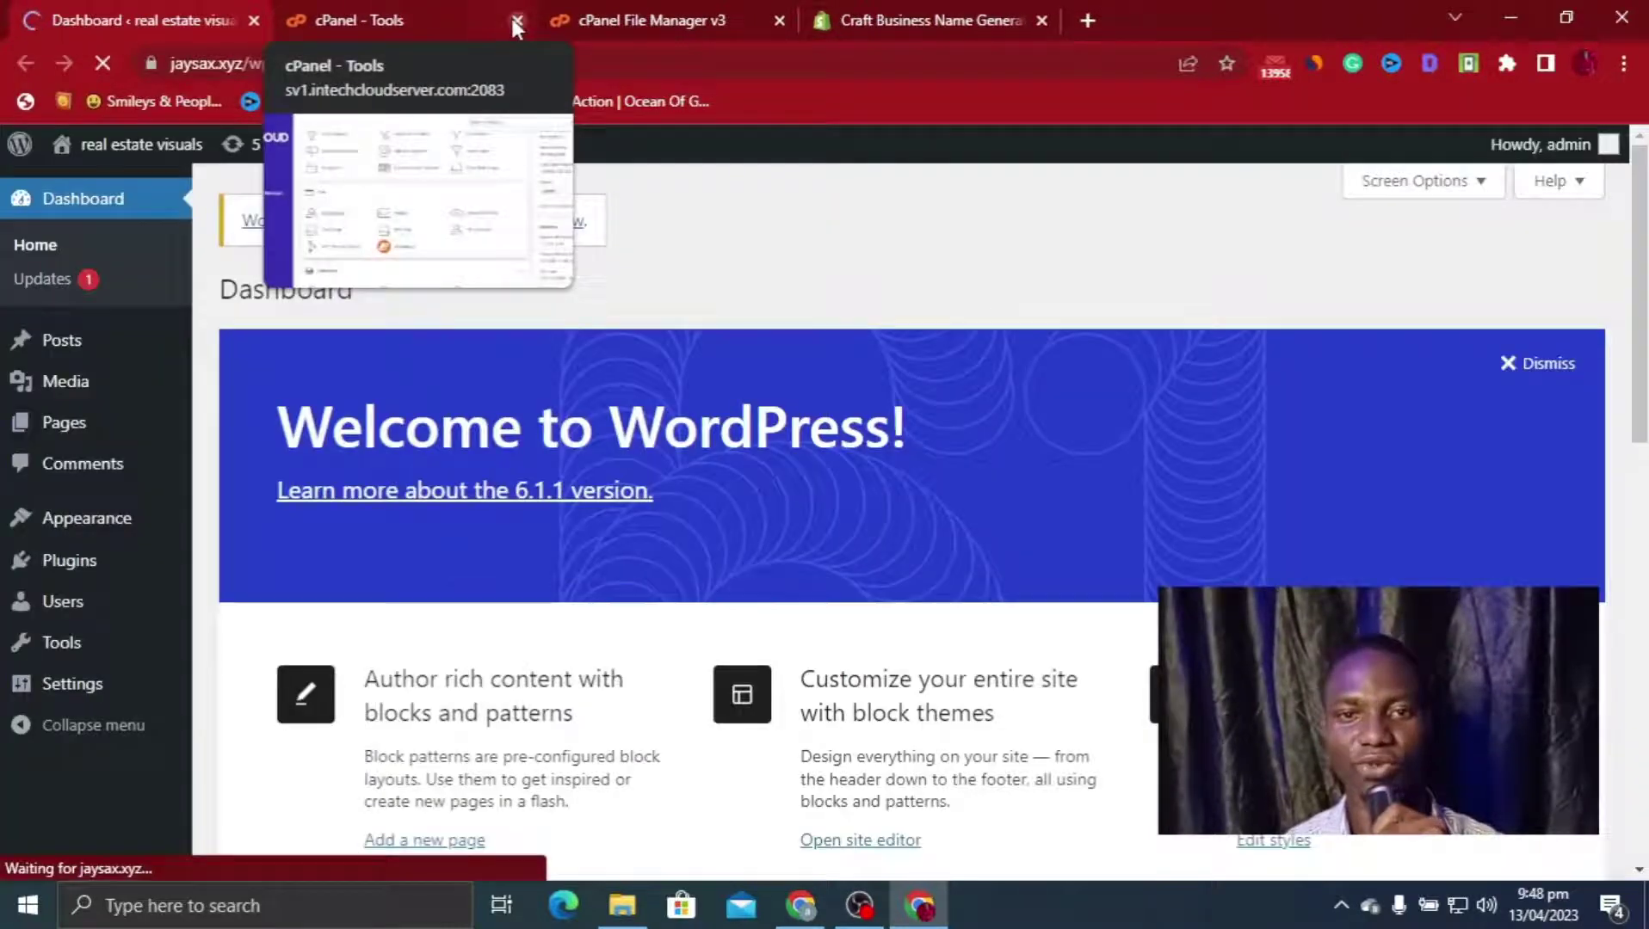
left_click(517, 20)
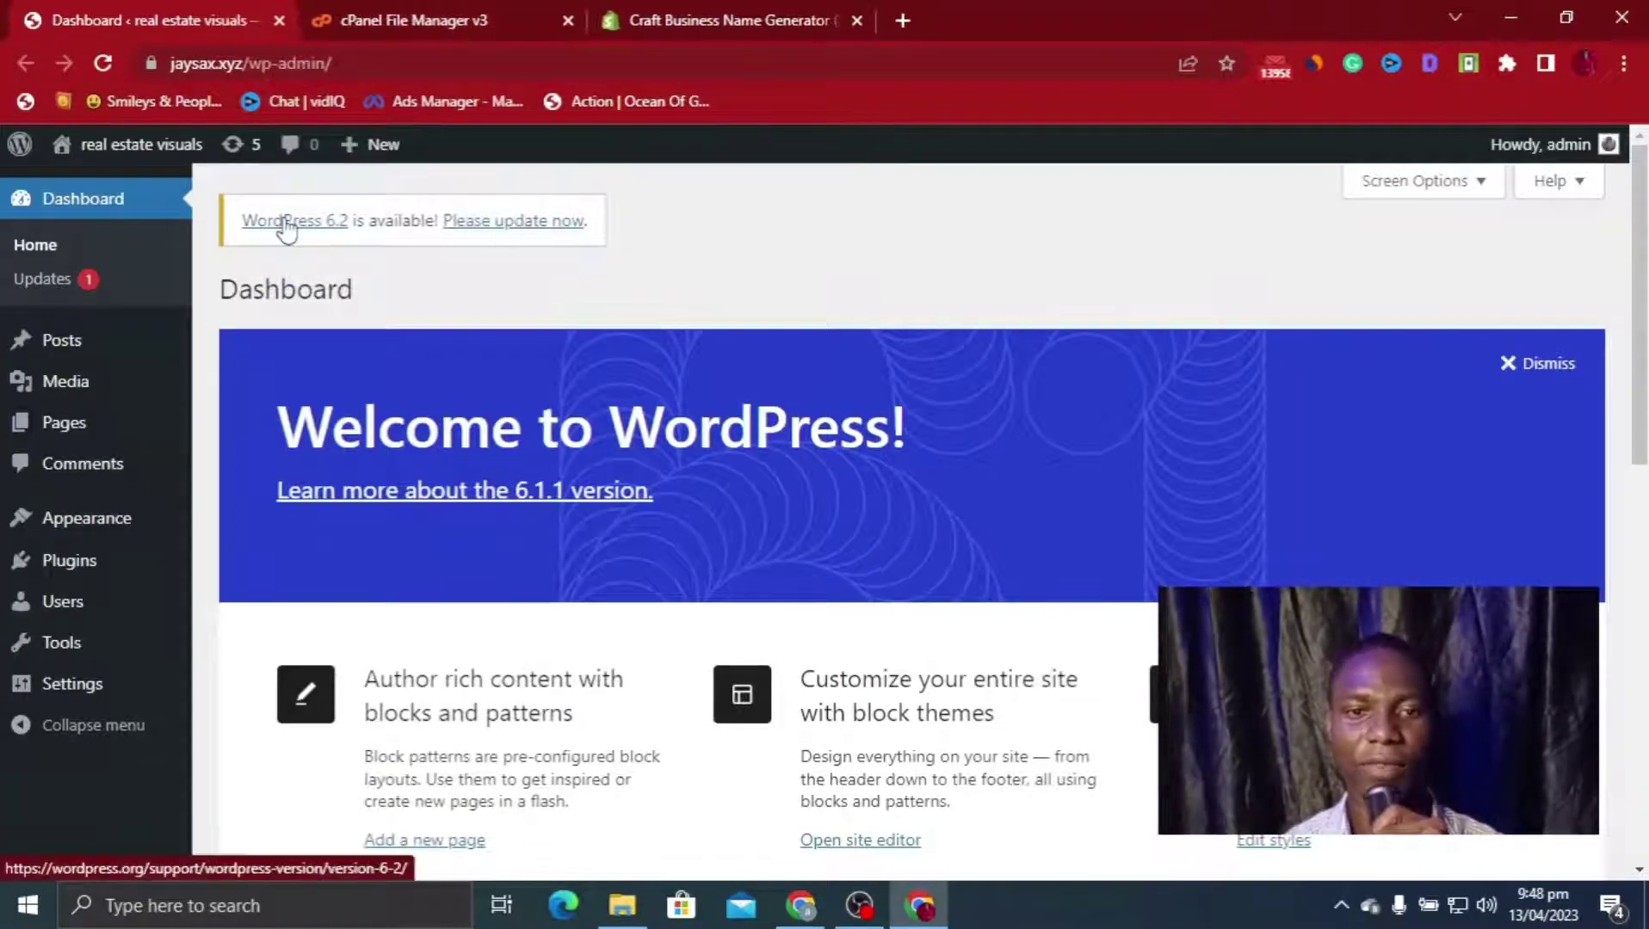
Update the WordPress core to version 6.2
left_click(475, 222)
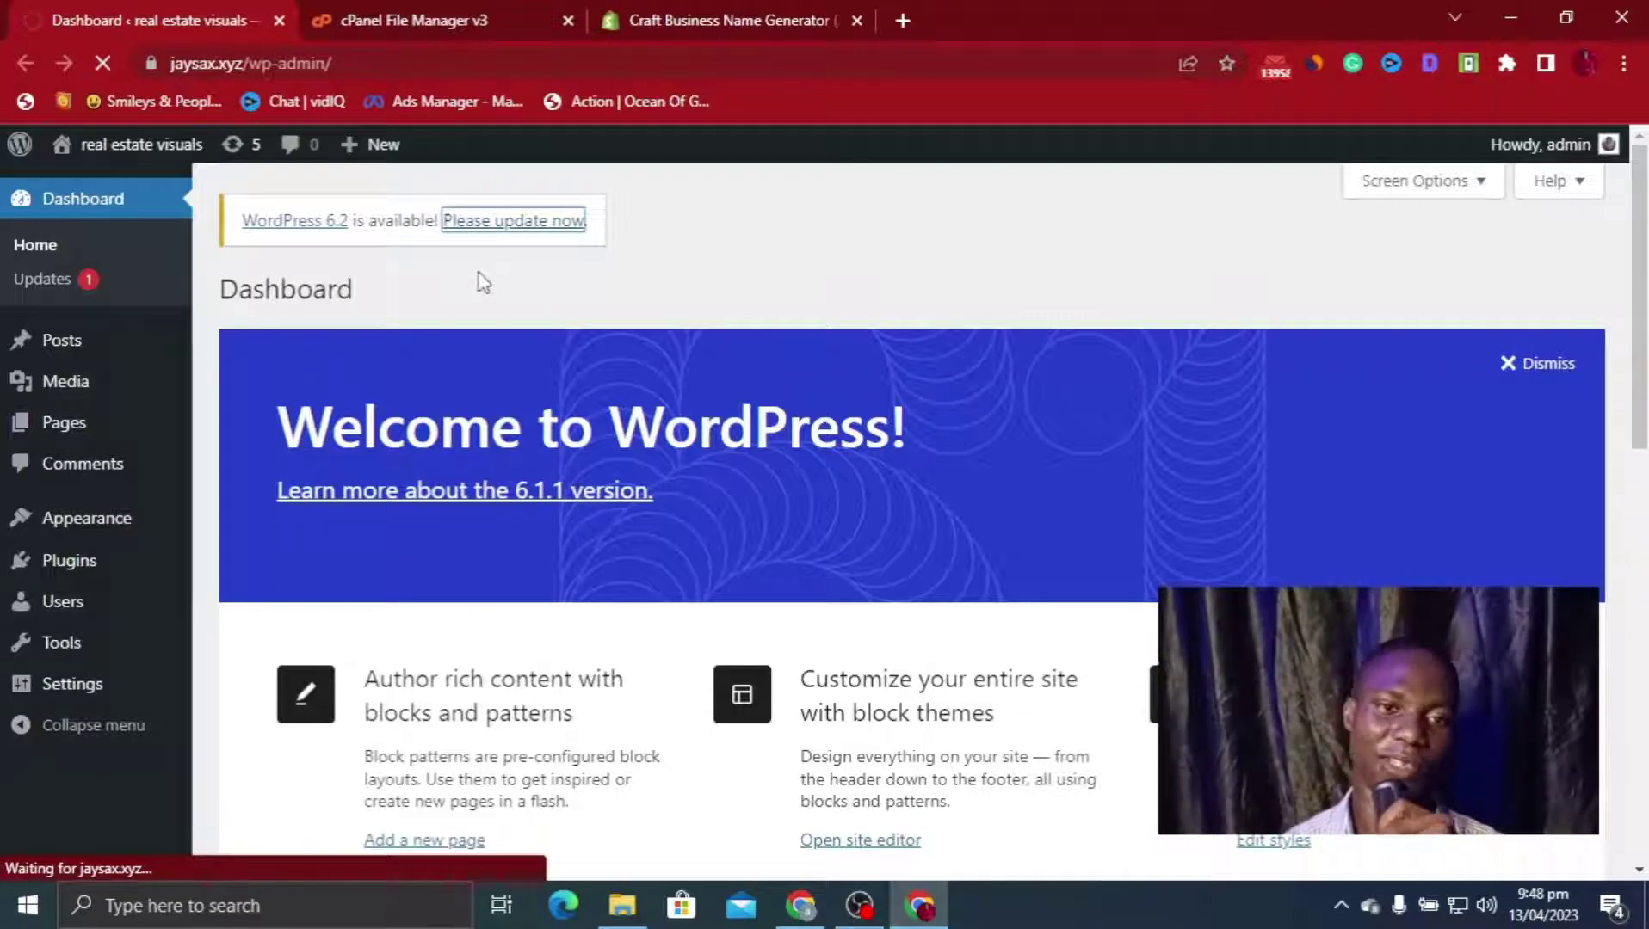
scroll(480, 278, "down", 3)
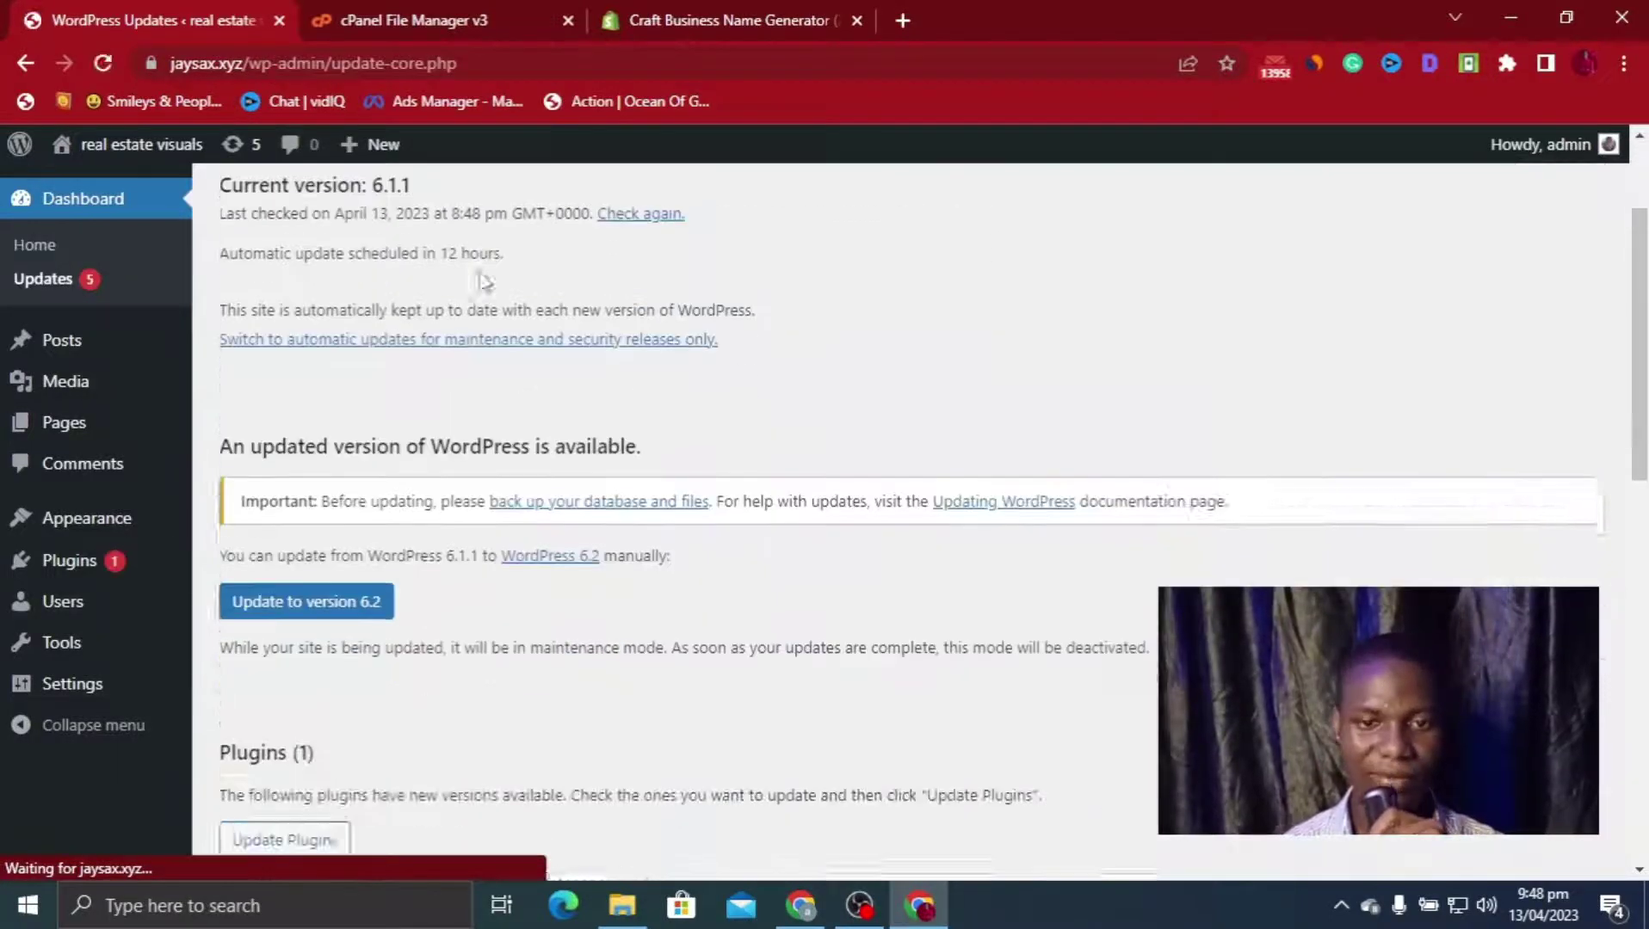
left_click(315, 536)
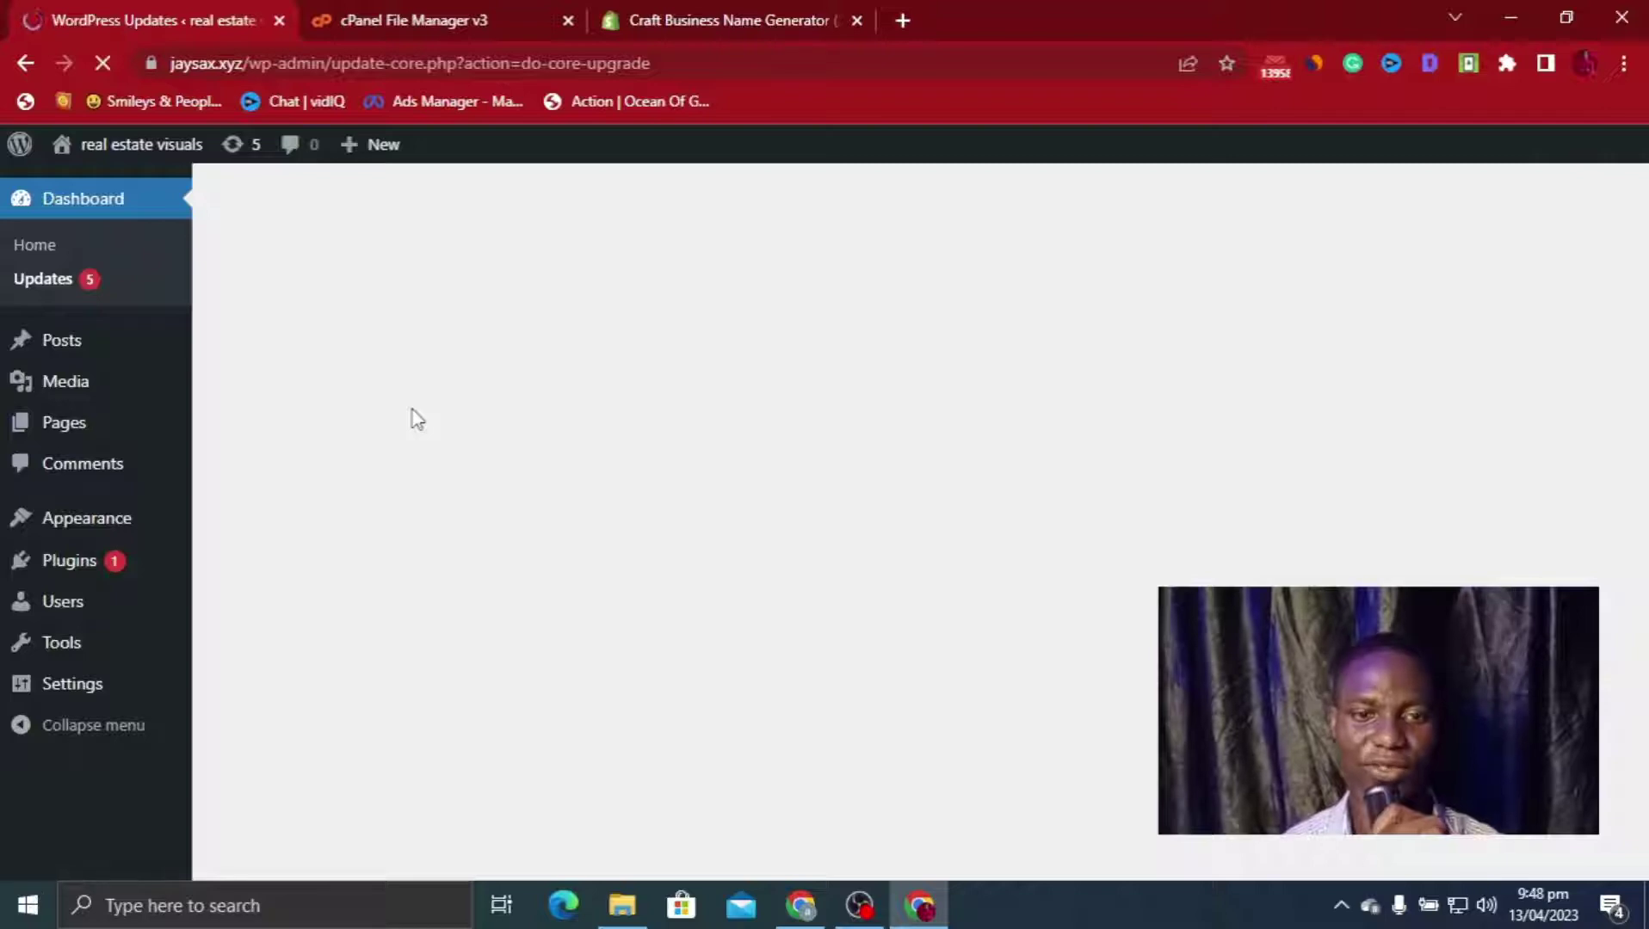
Close the cPanel File Manager and business name generator browser tabs, keeping only the WordPress tab
left_click(480, 12)
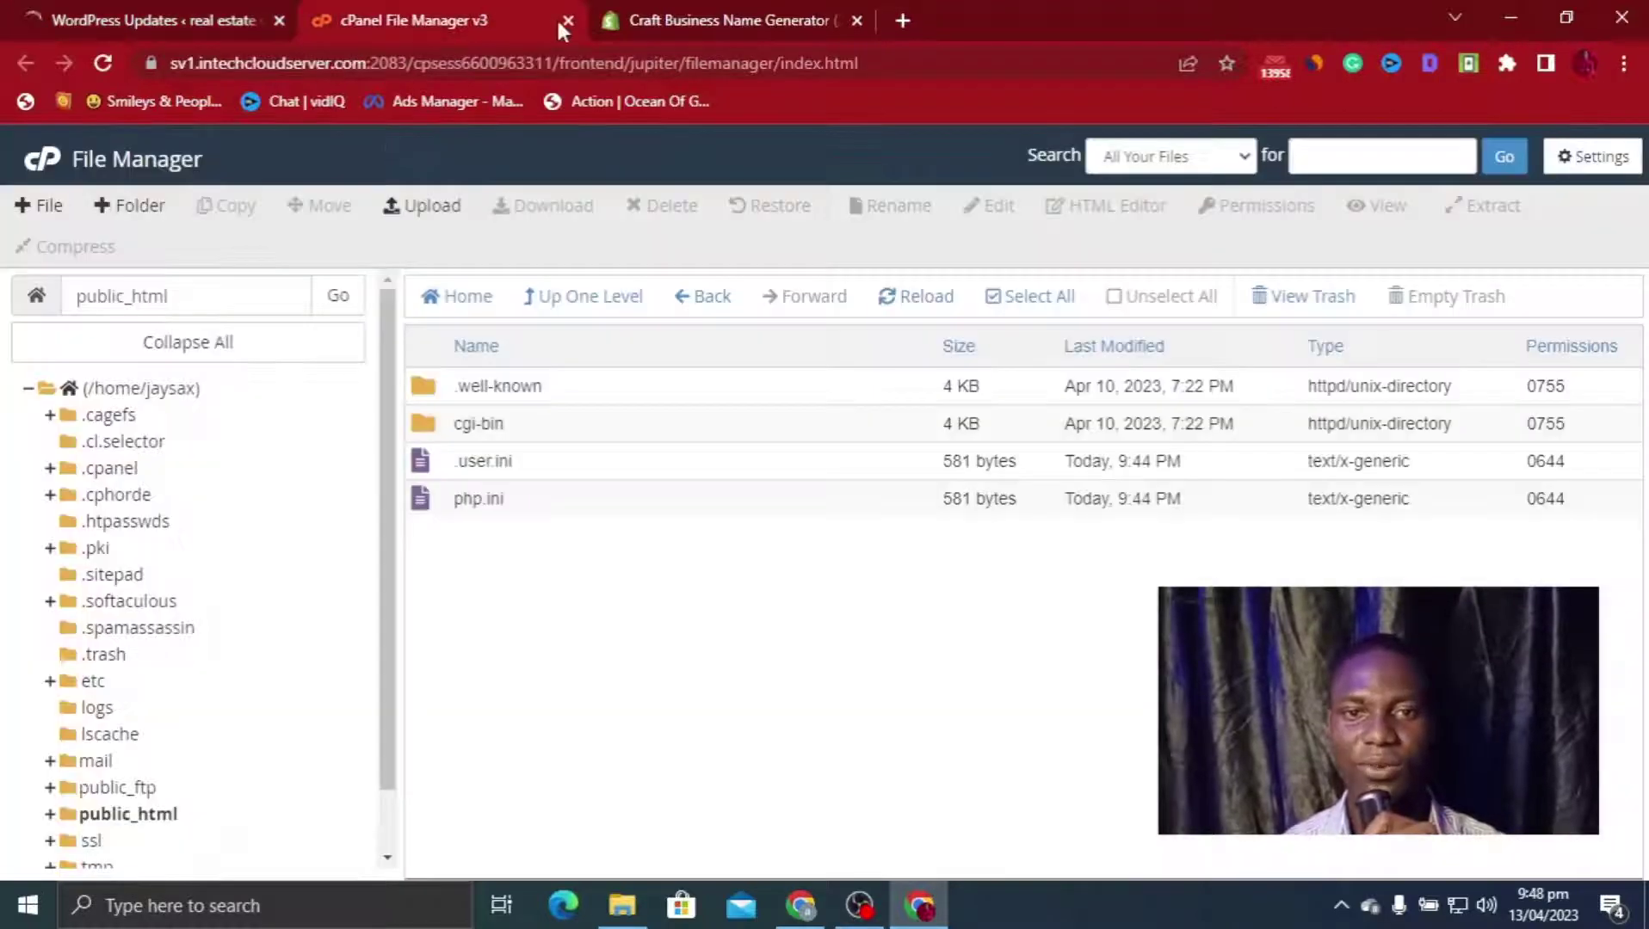
left_click(567, 20)
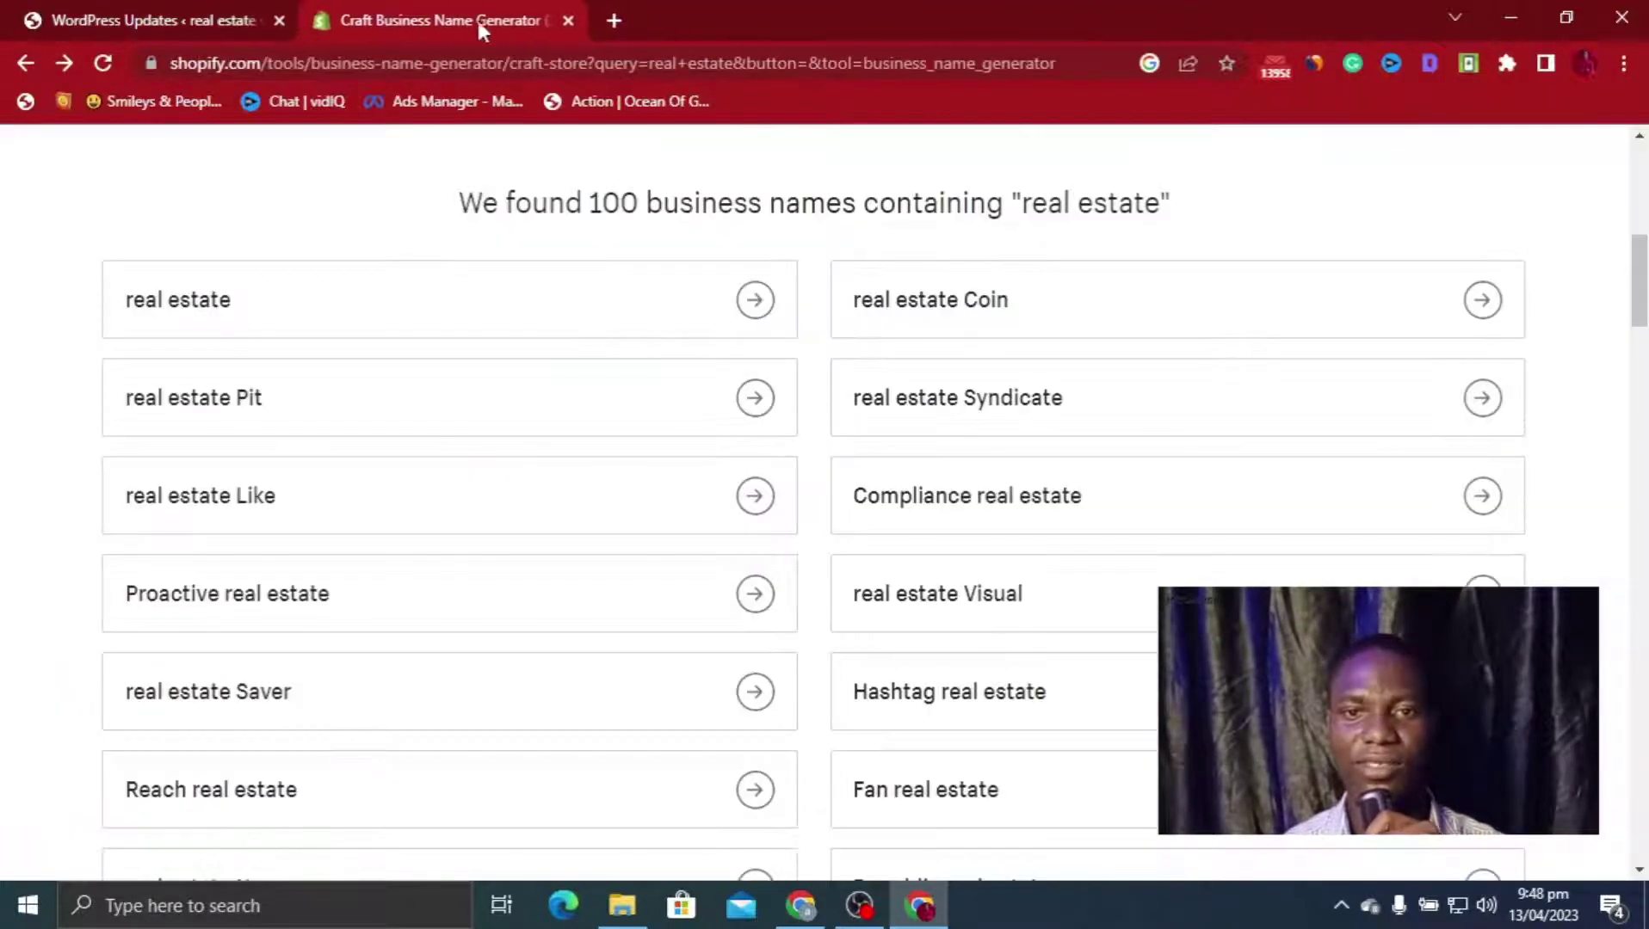
left_click(566, 20)
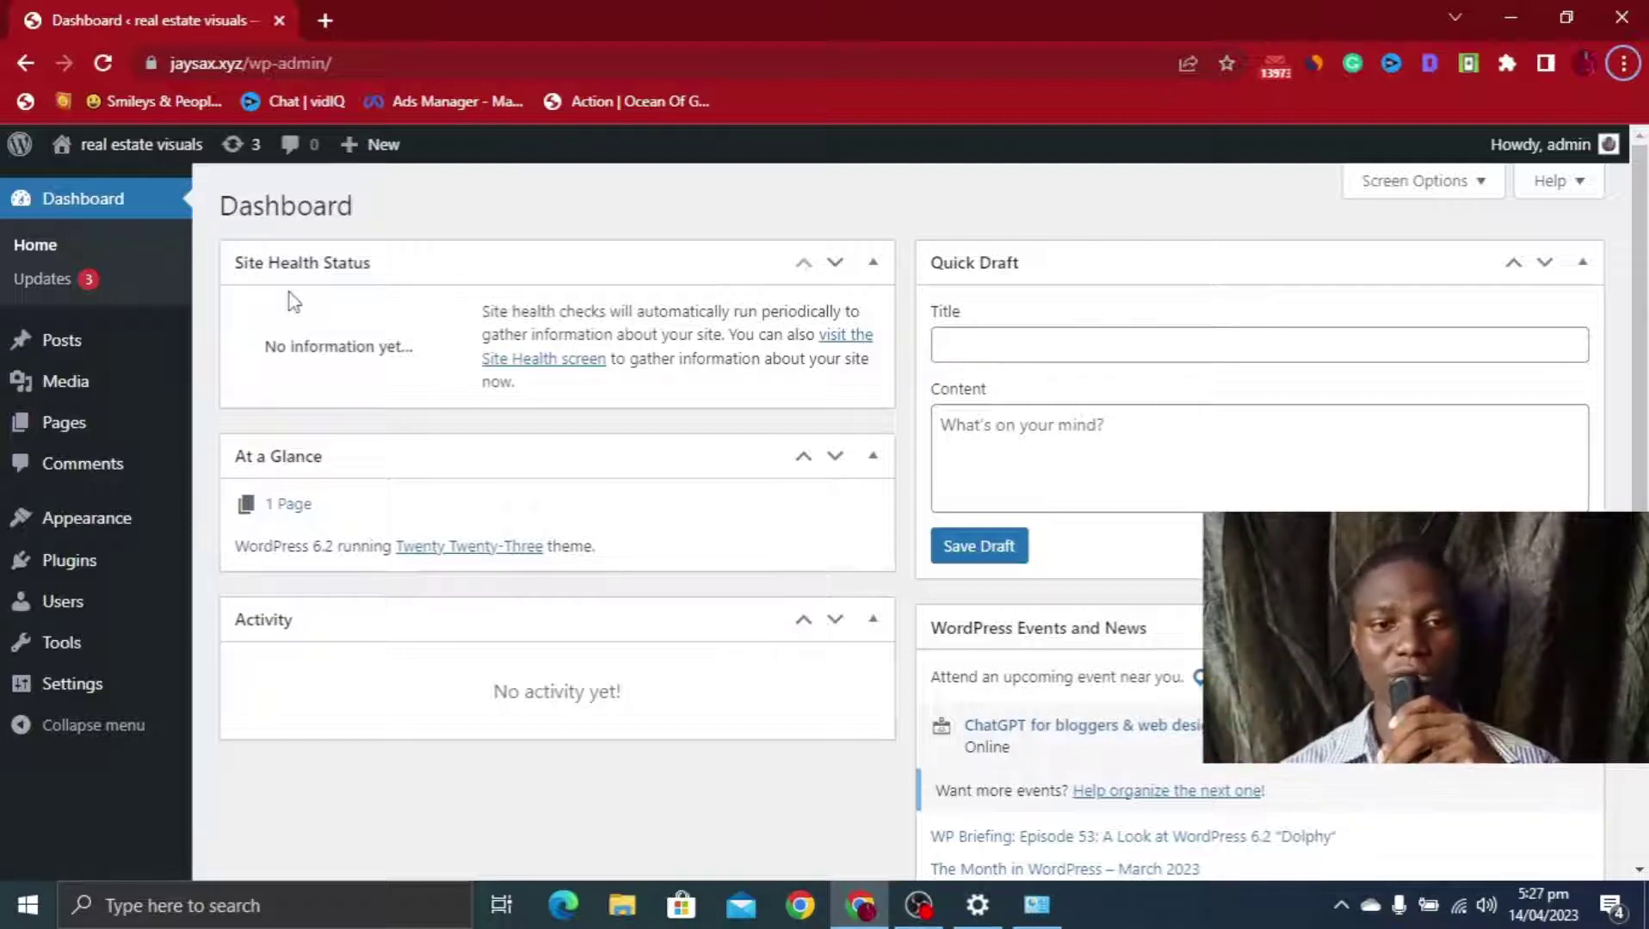
Install the Astra theme from the popular themes in the WordPress theme directory
mouse_move(81, 518)
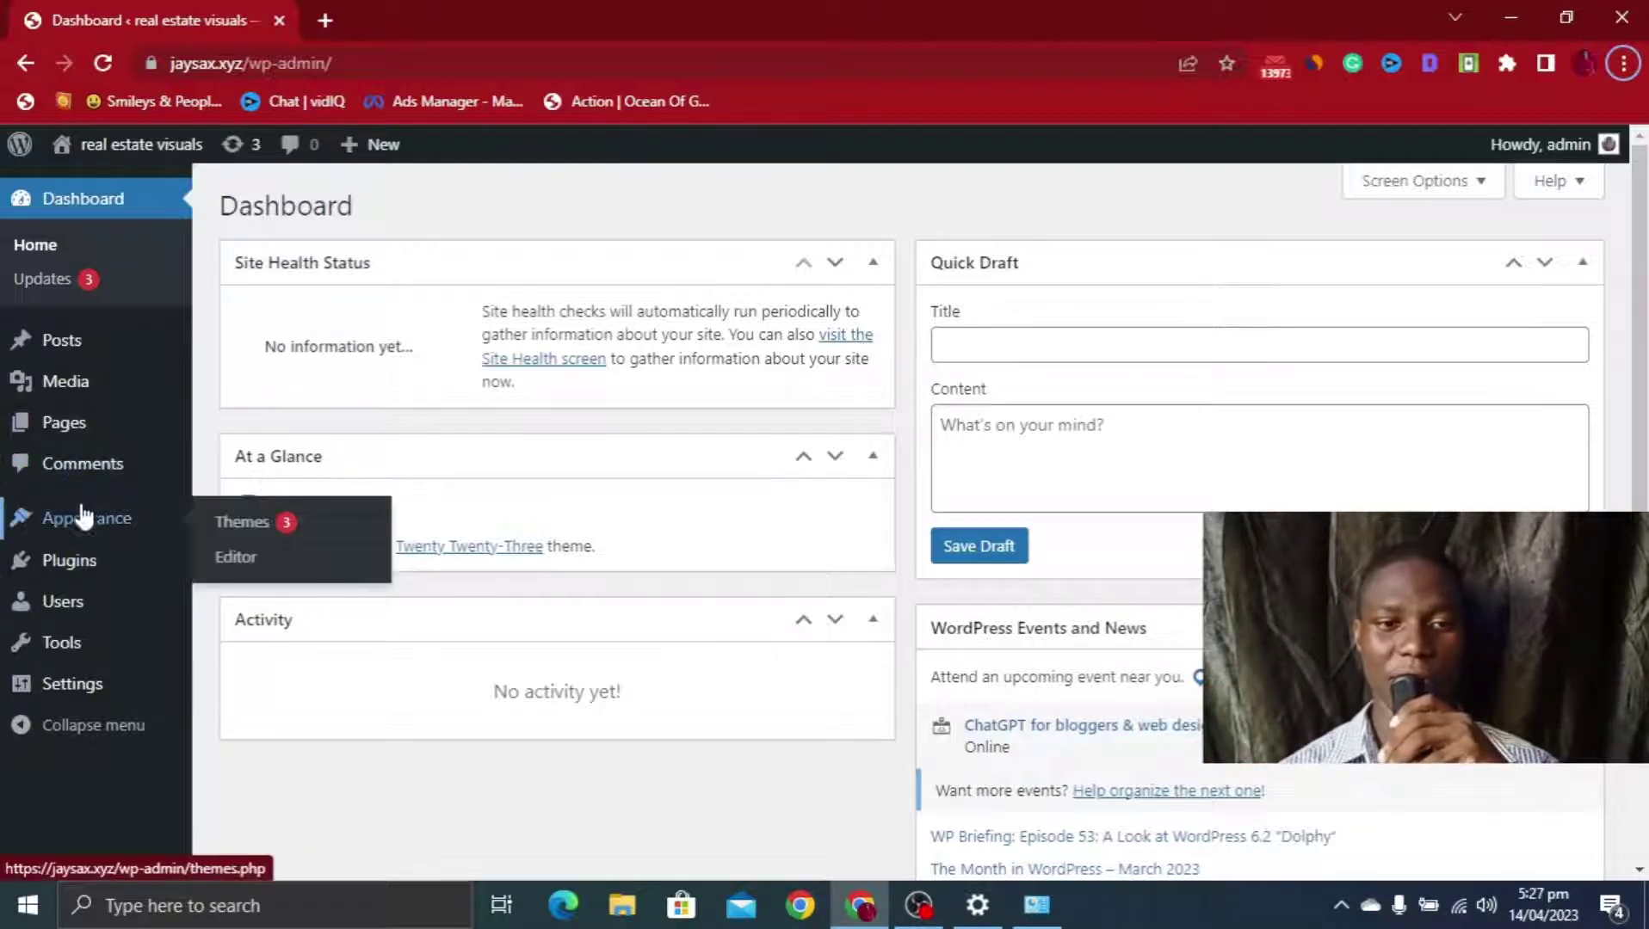
left_click(272, 536)
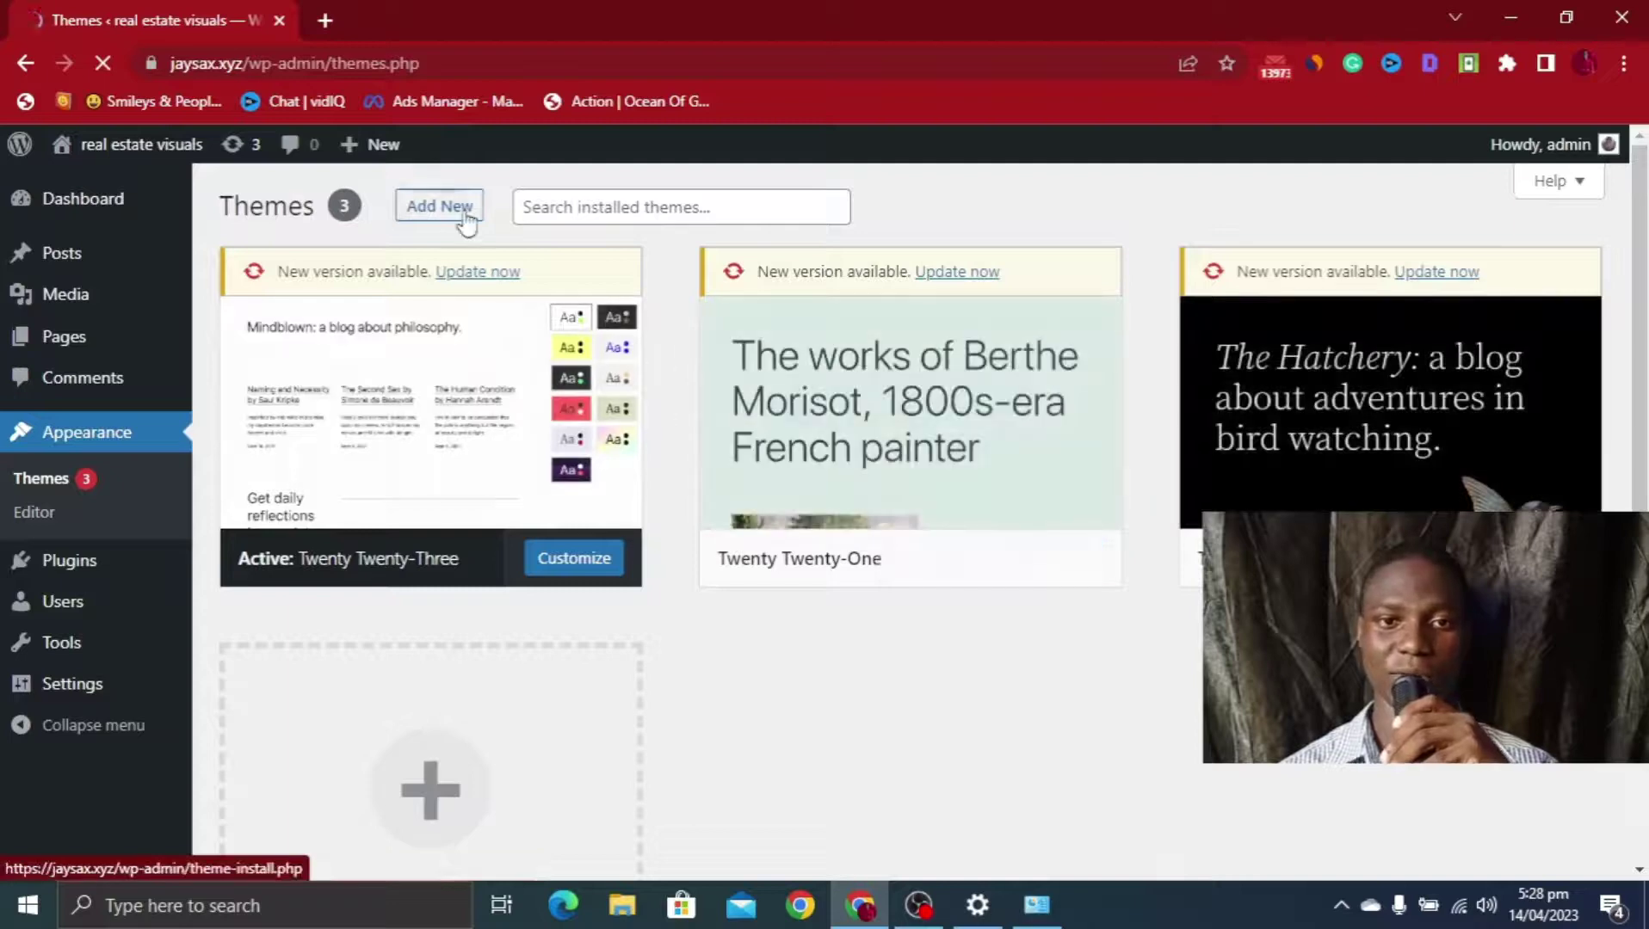
left_click(432, 223)
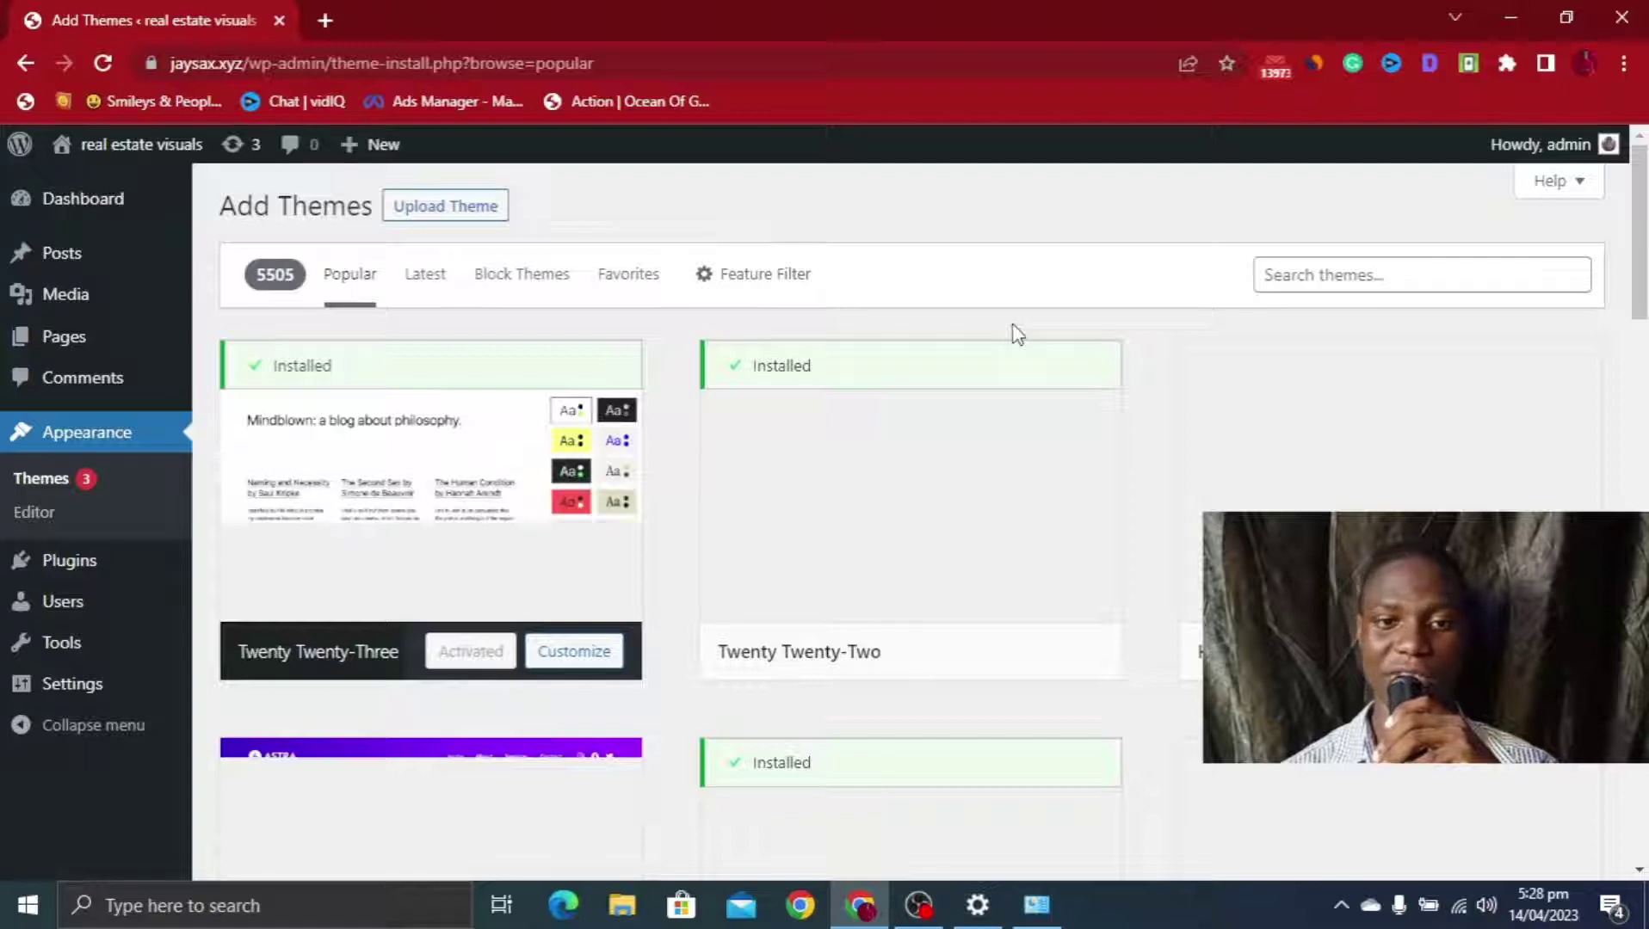
scroll(1074, 559, "down", 4)
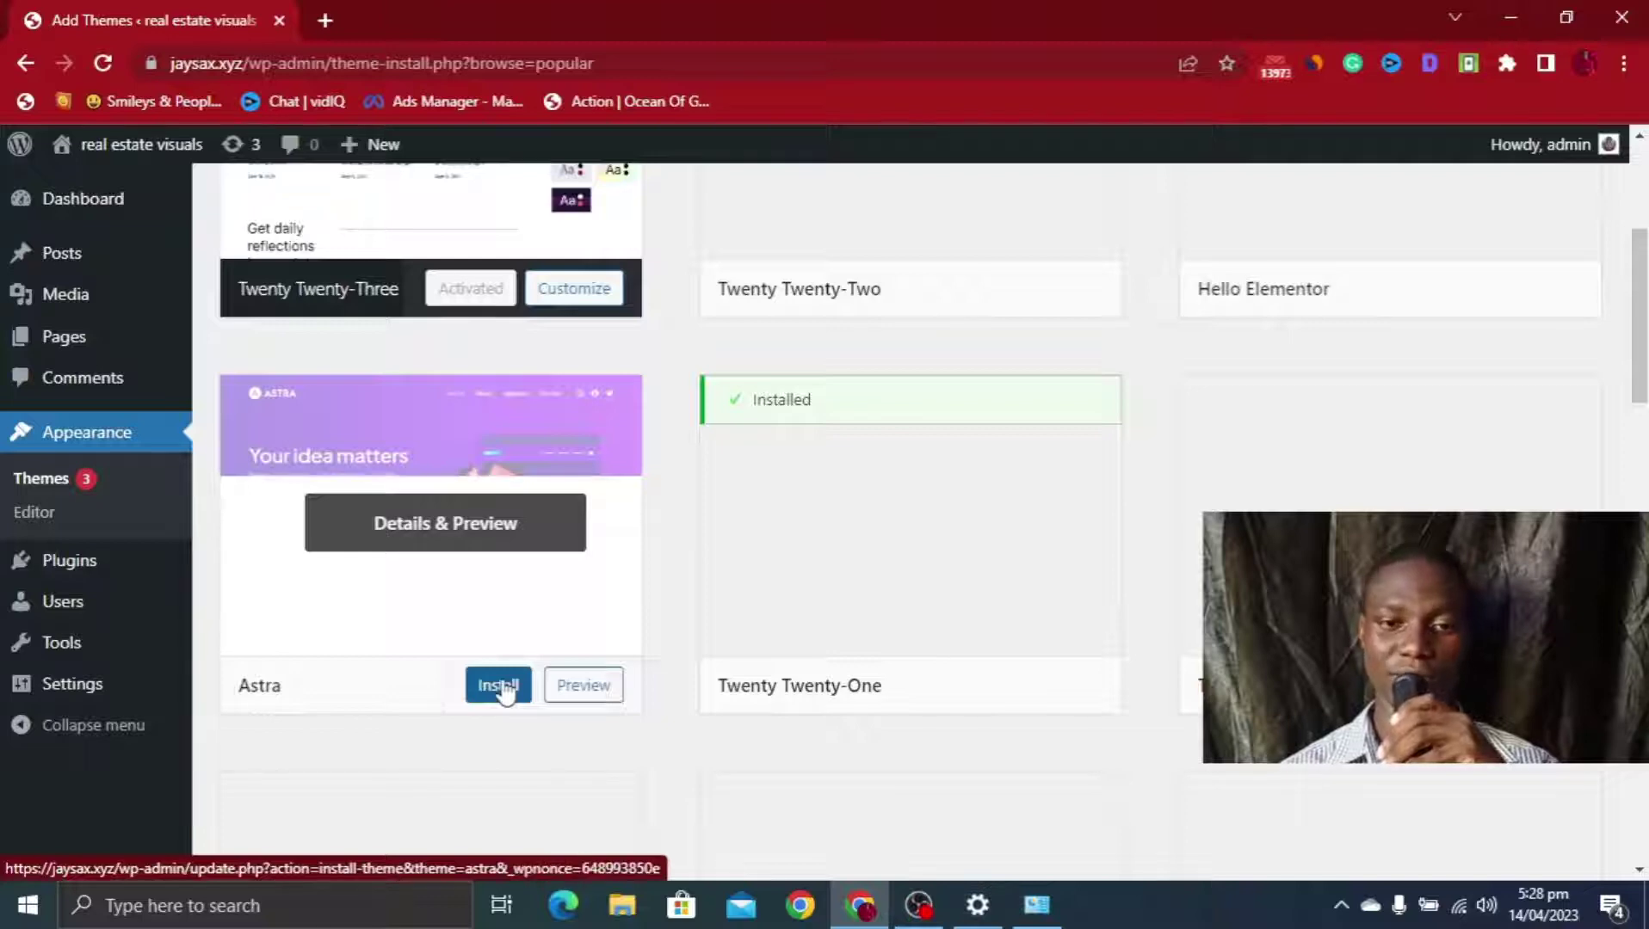
left_click(501, 687)
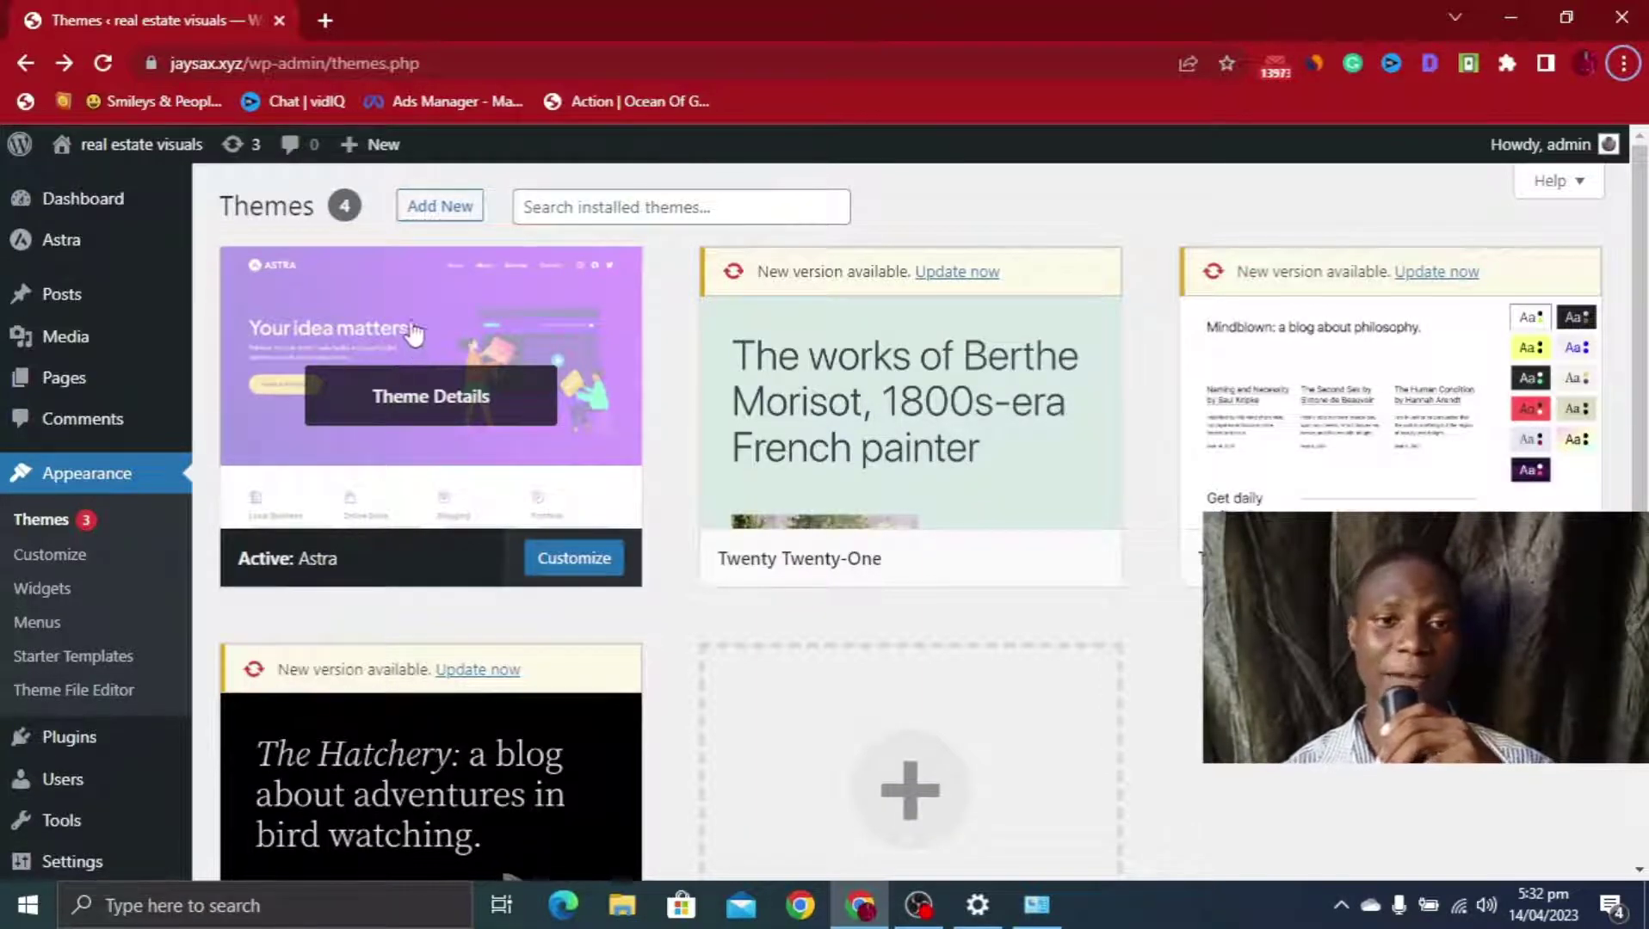
Start the Starter Templates website setup from the dashboard and continue to the page builder selection
scroll(116, 568, "down", 3)
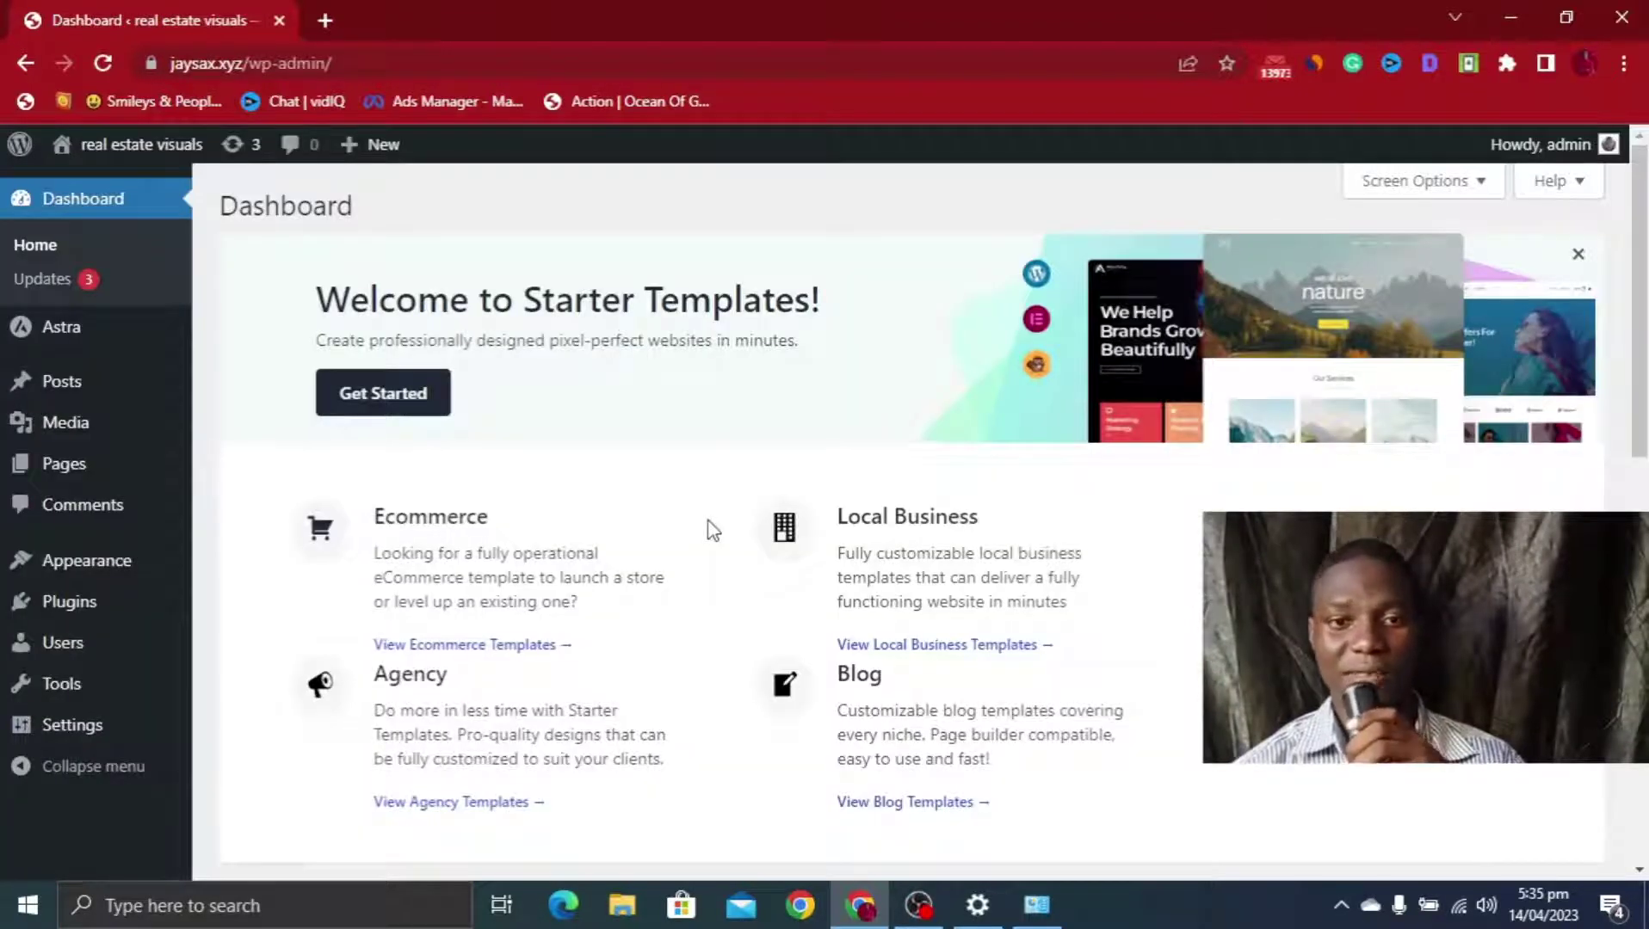
scroll(711, 529, "down", 4)
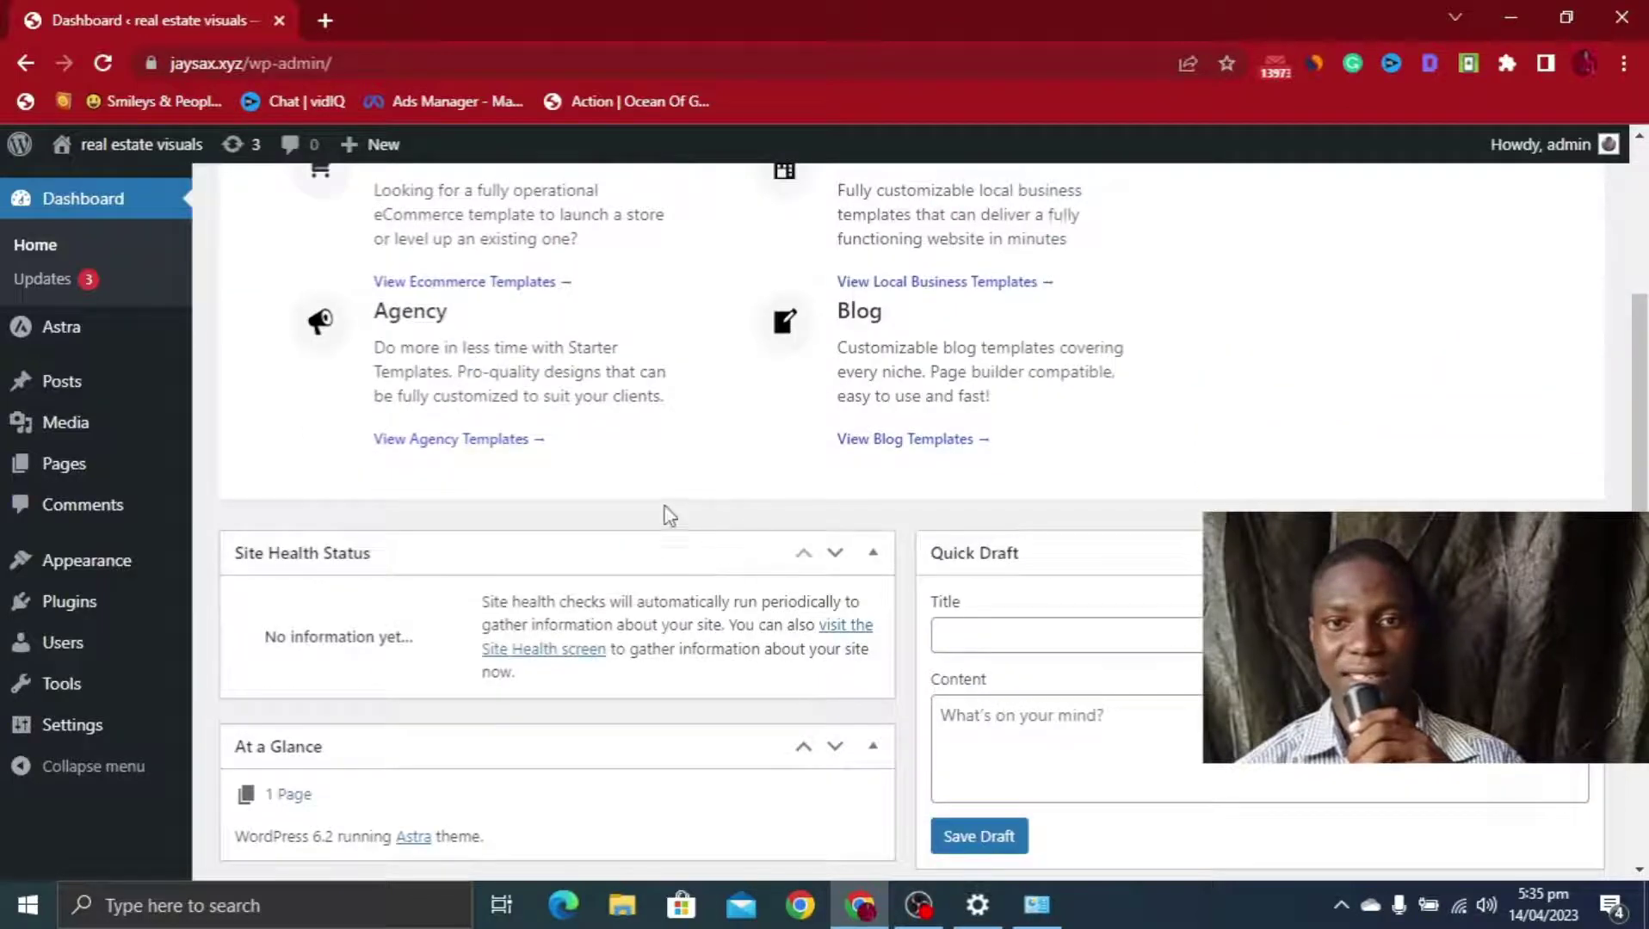
scroll(669, 516, "up", 3)
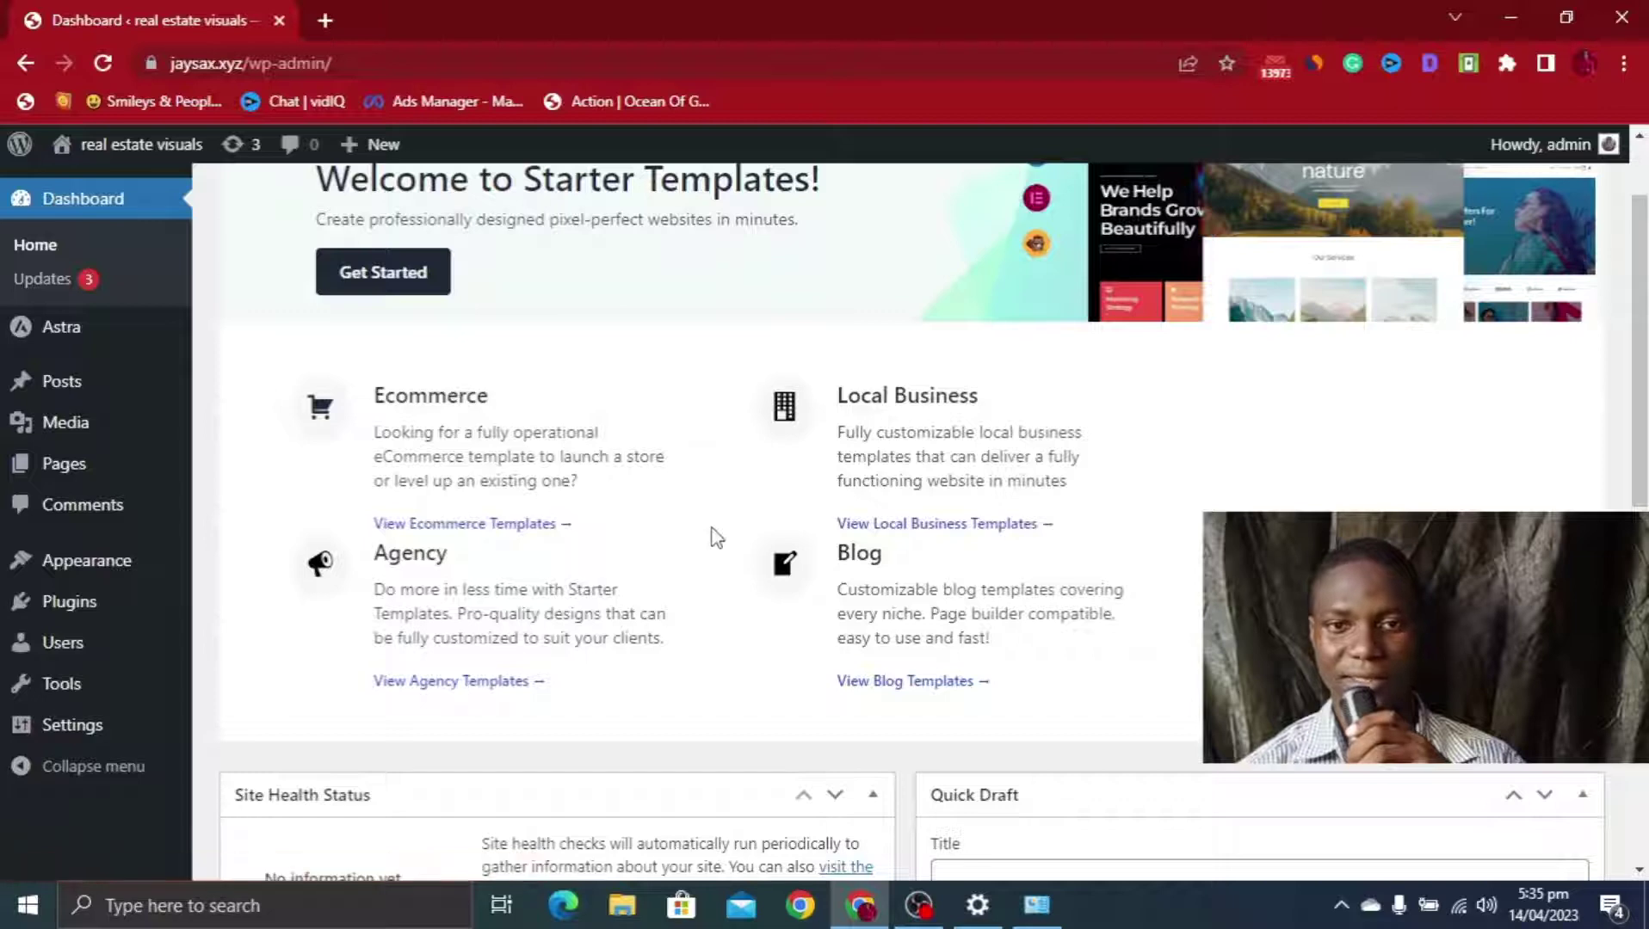
scroll(460, 376, "up", 2)
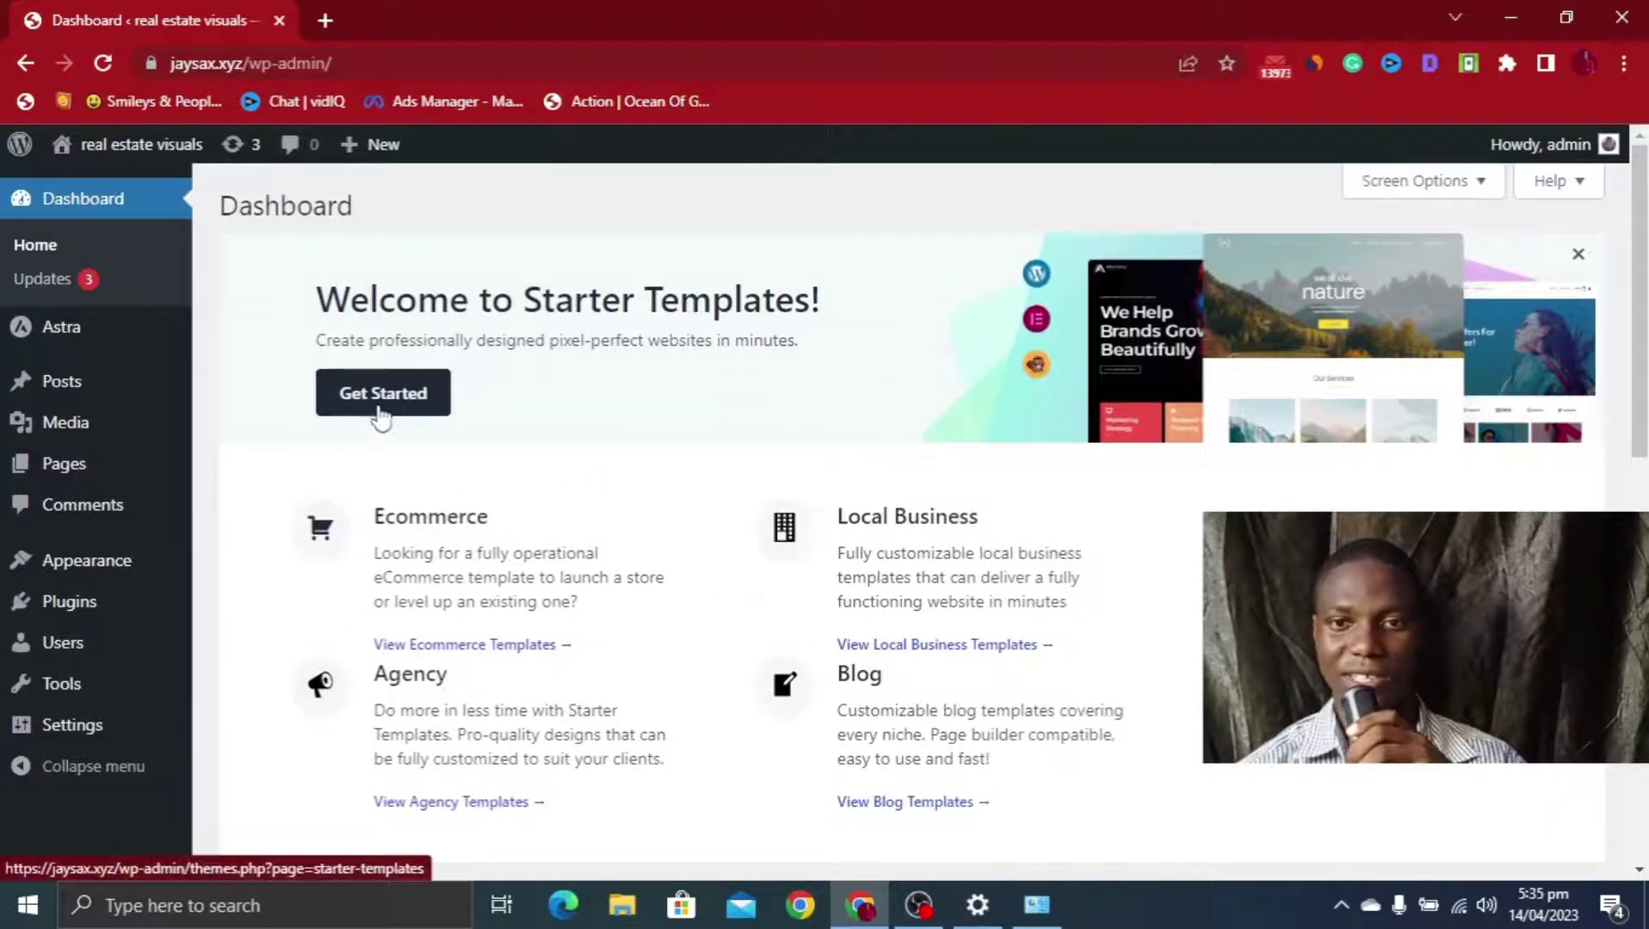
left_click(381, 416)
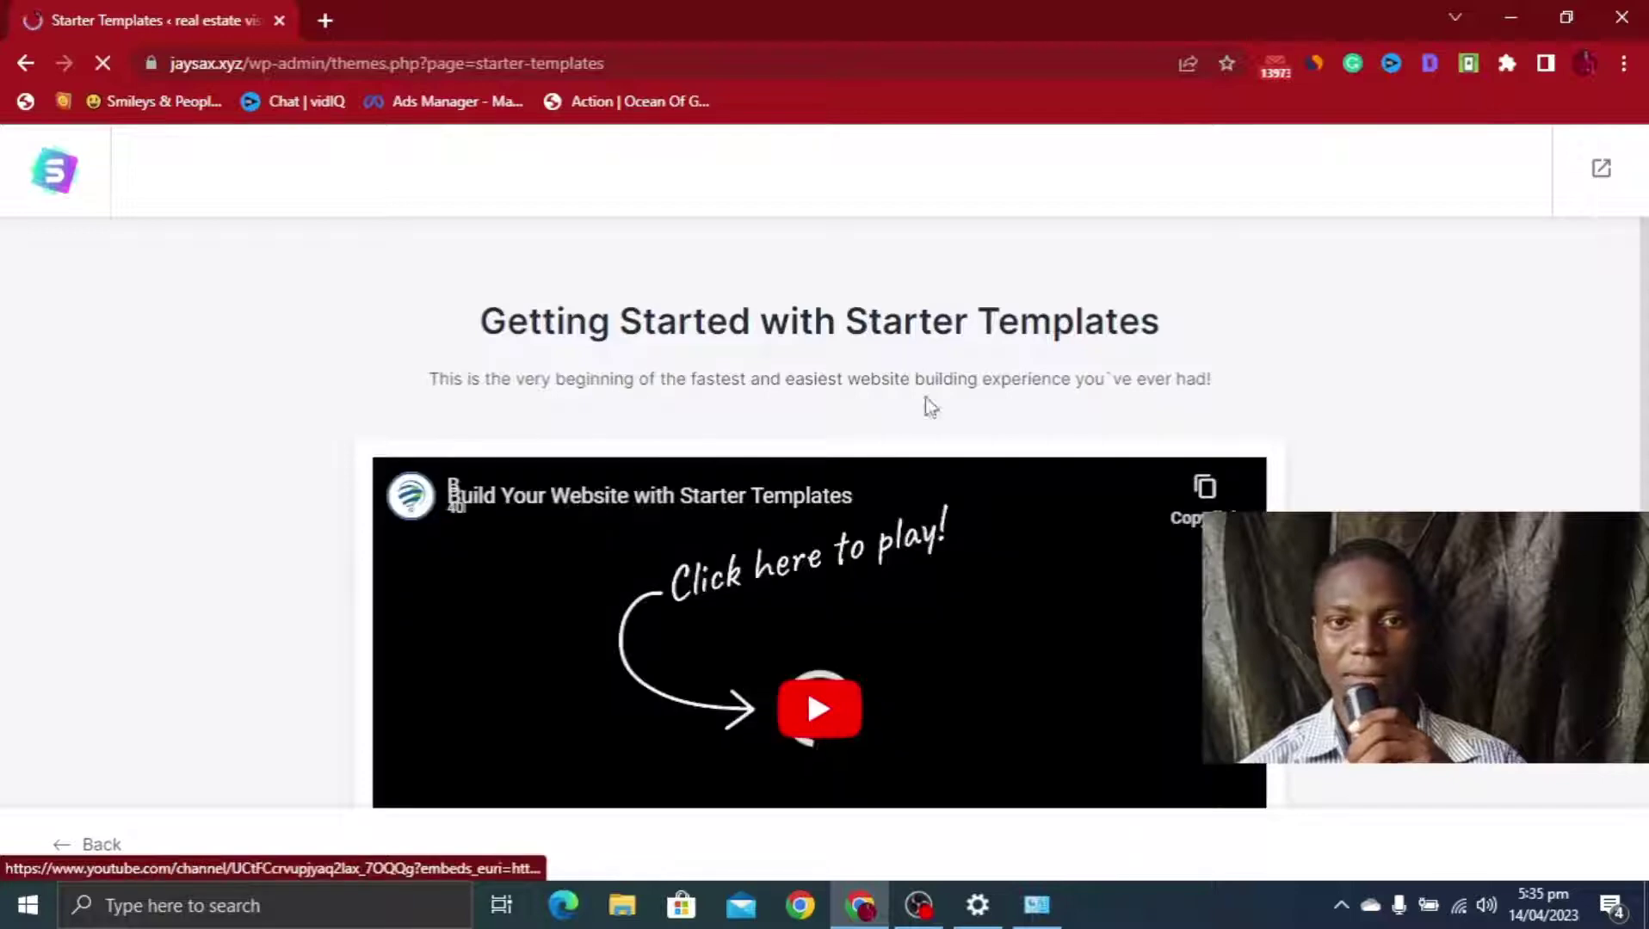
scroll(1030, 462, "down", 3)
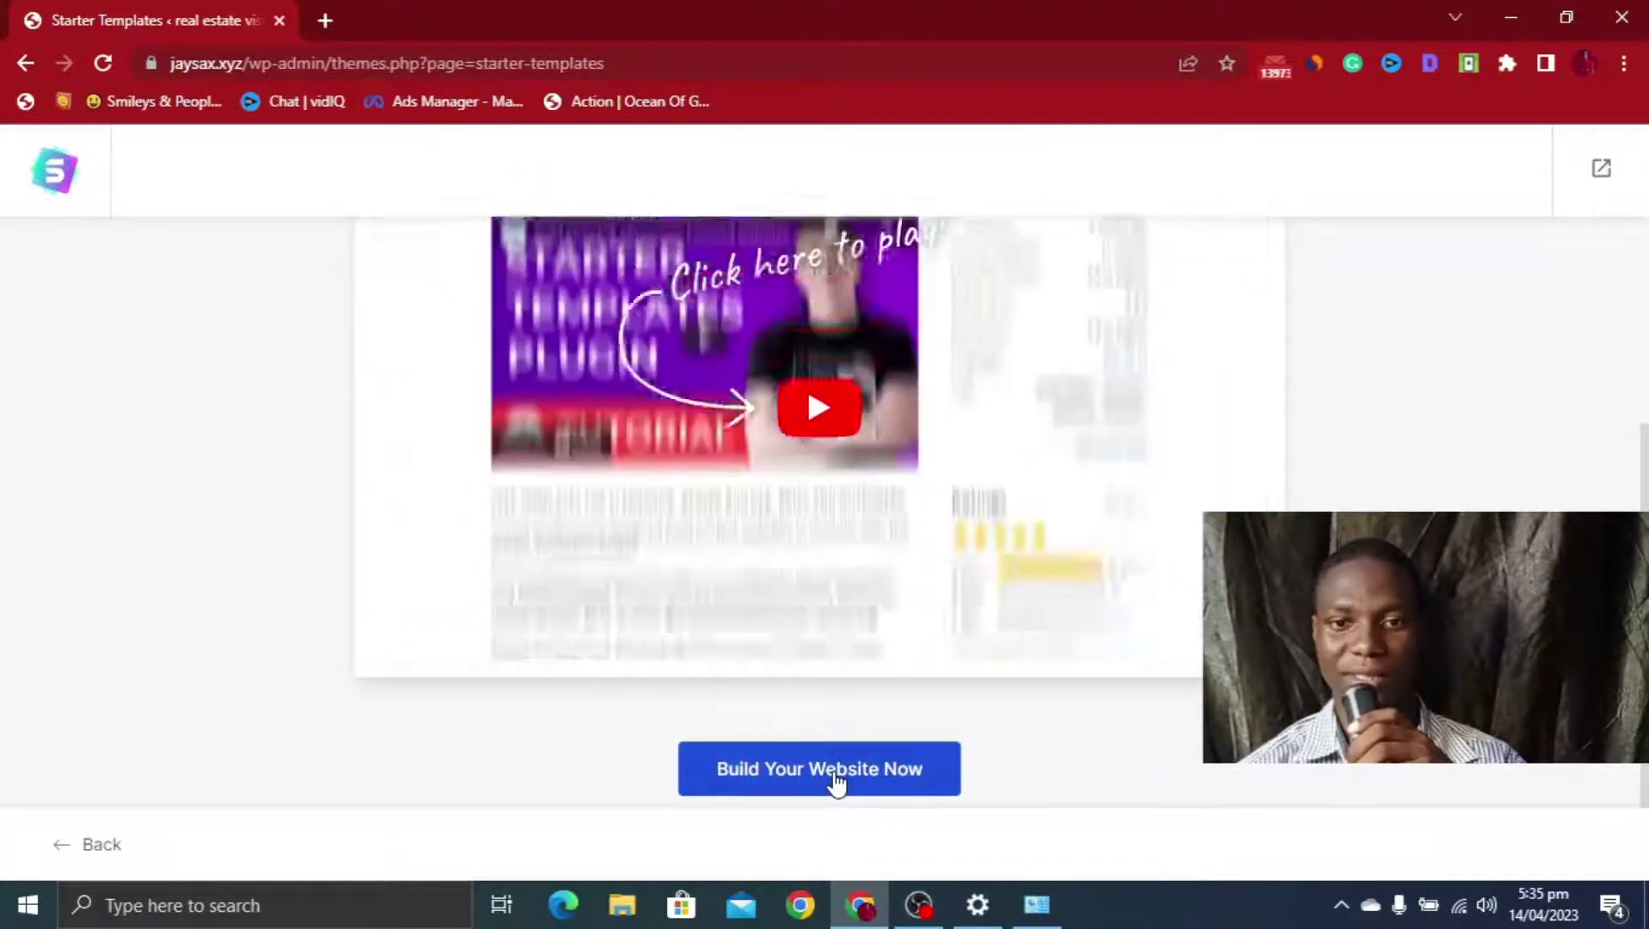
left_click(838, 780)
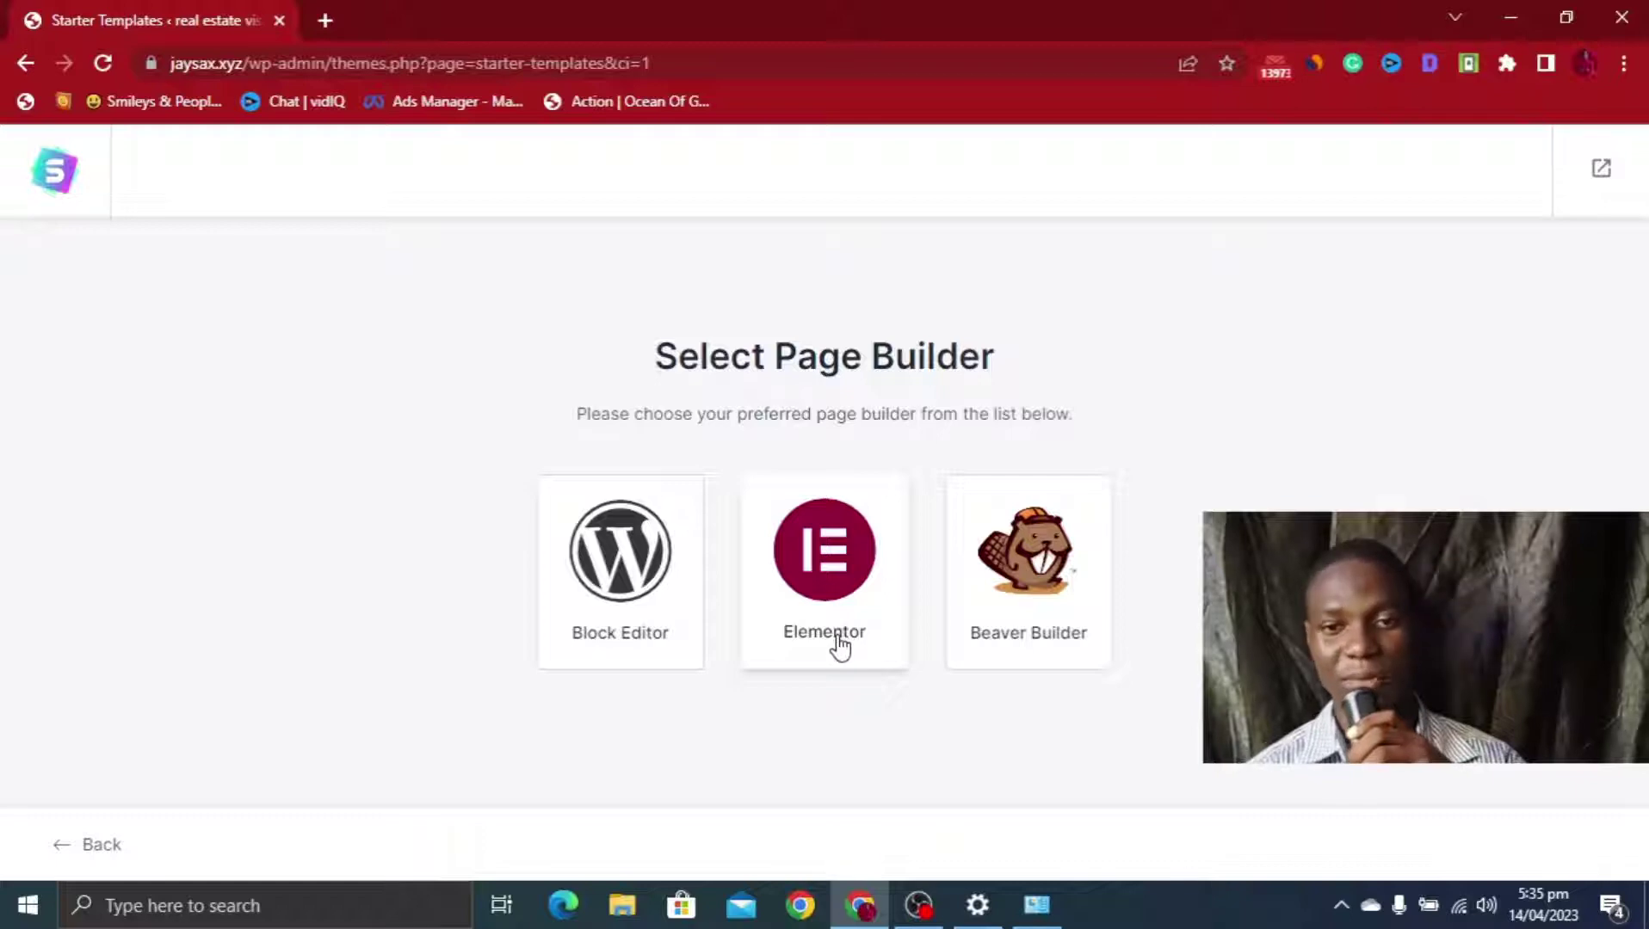
Choose Elementor as the page builder and look over its starter templates
left_click(813, 591)
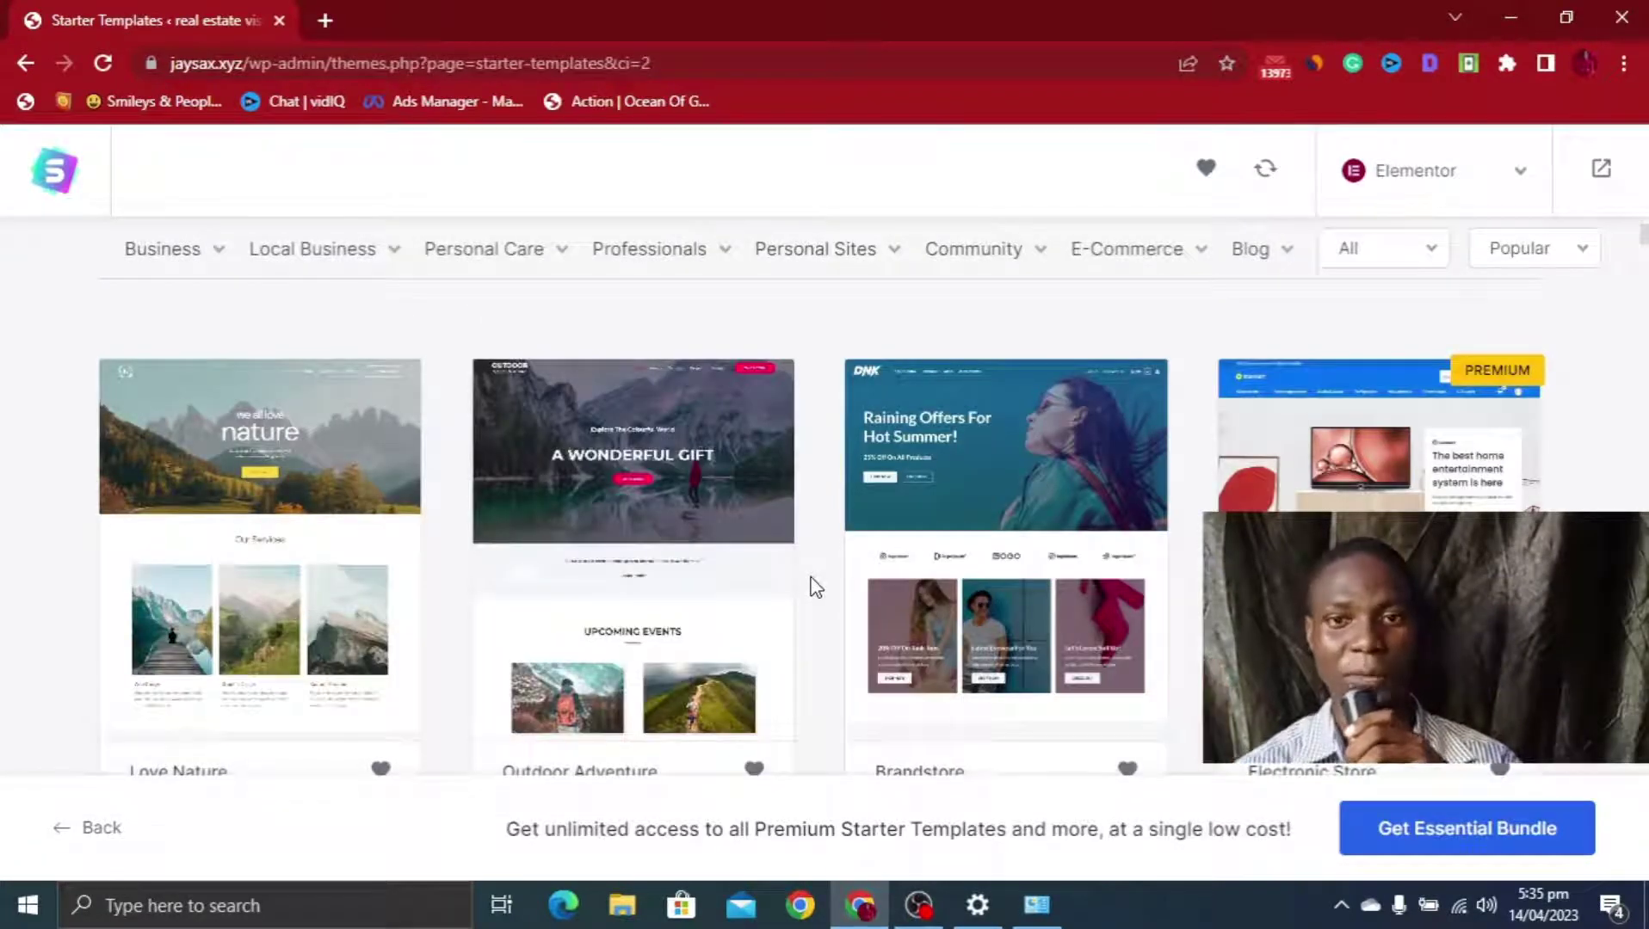
scroll(945, 488, "down", 4)
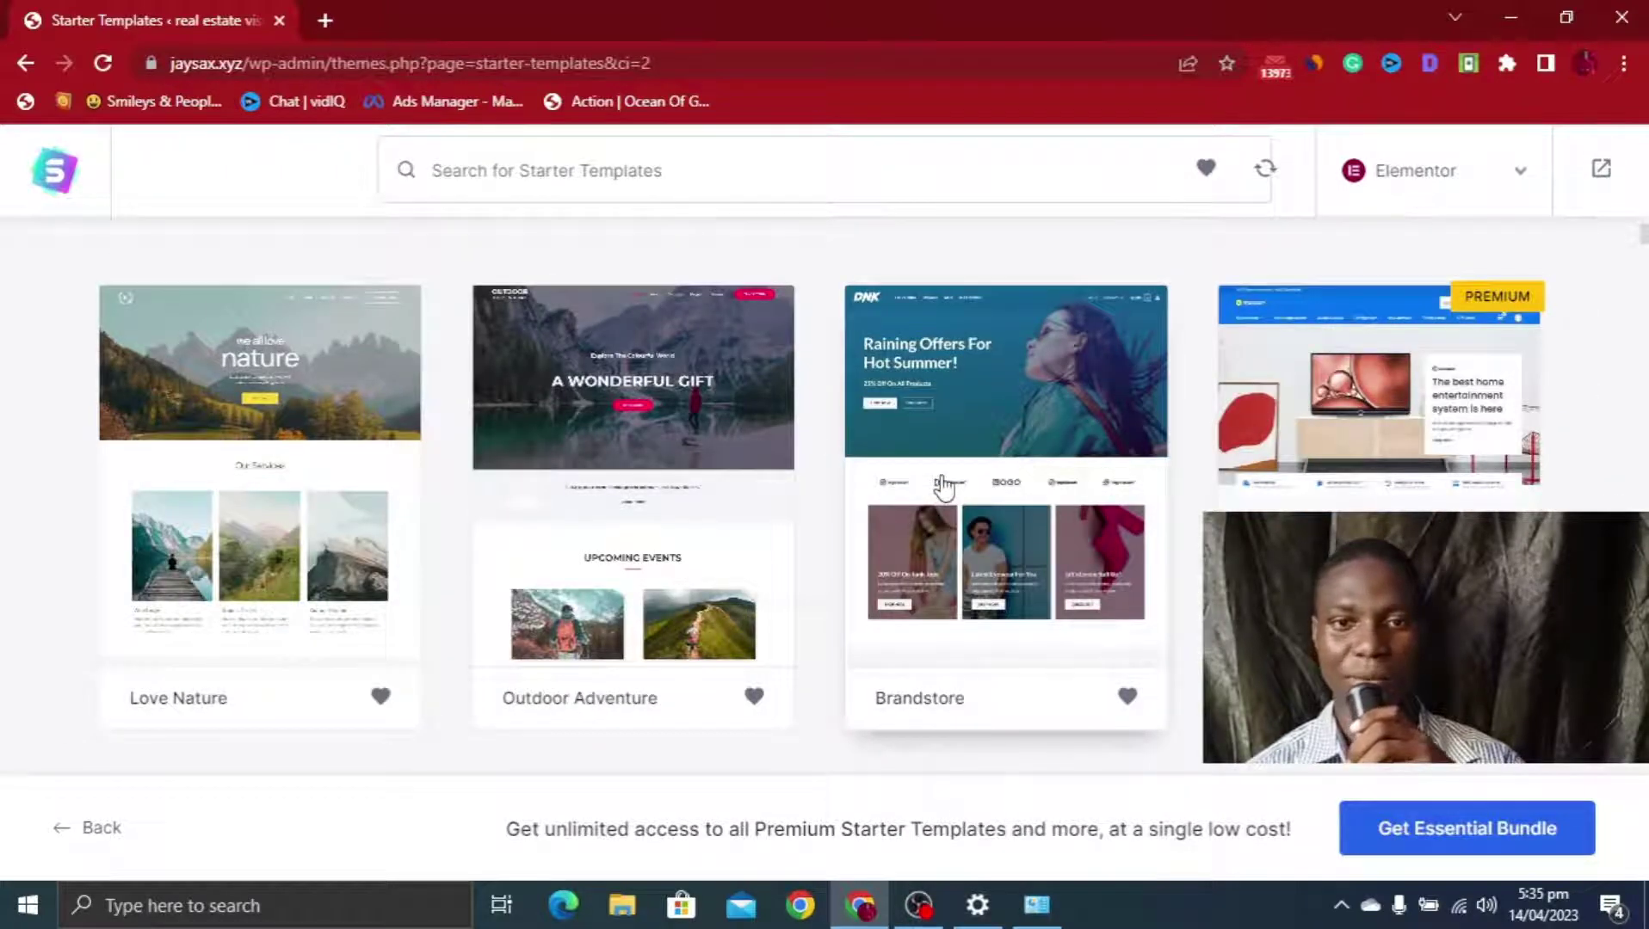
scroll(943, 486, "down", 4)
scroll(942, 484, "up", 8)
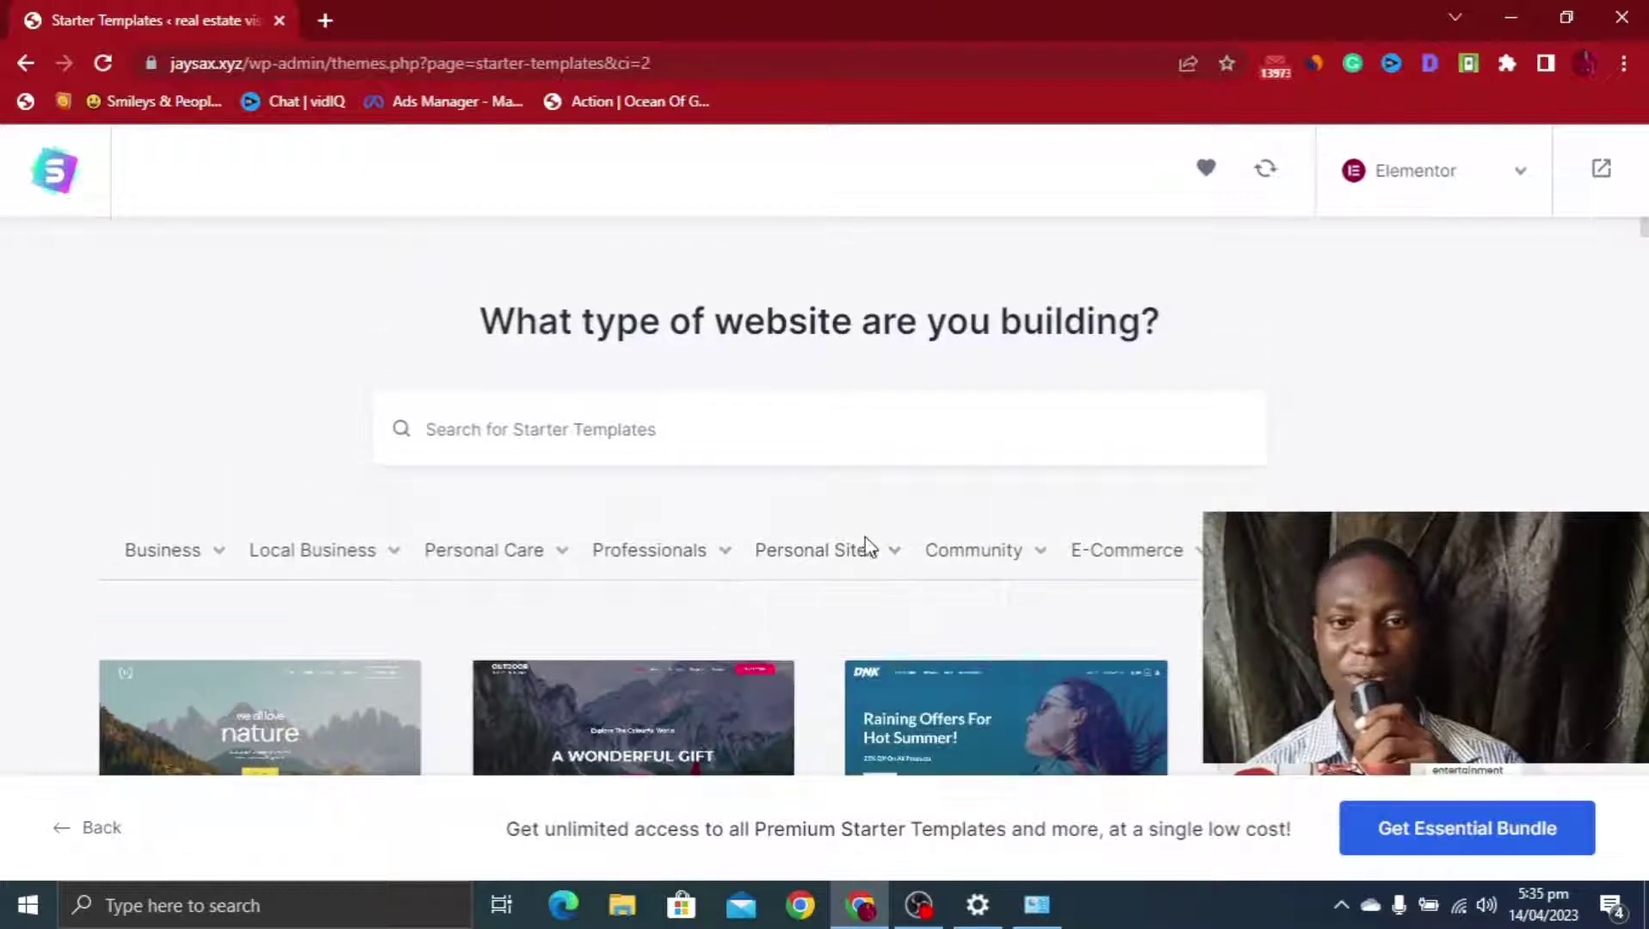
scroll(876, 568, "down", 3)
Filter the starter templates by the Real Estate category of the Business group
mouse_move(896, 249)
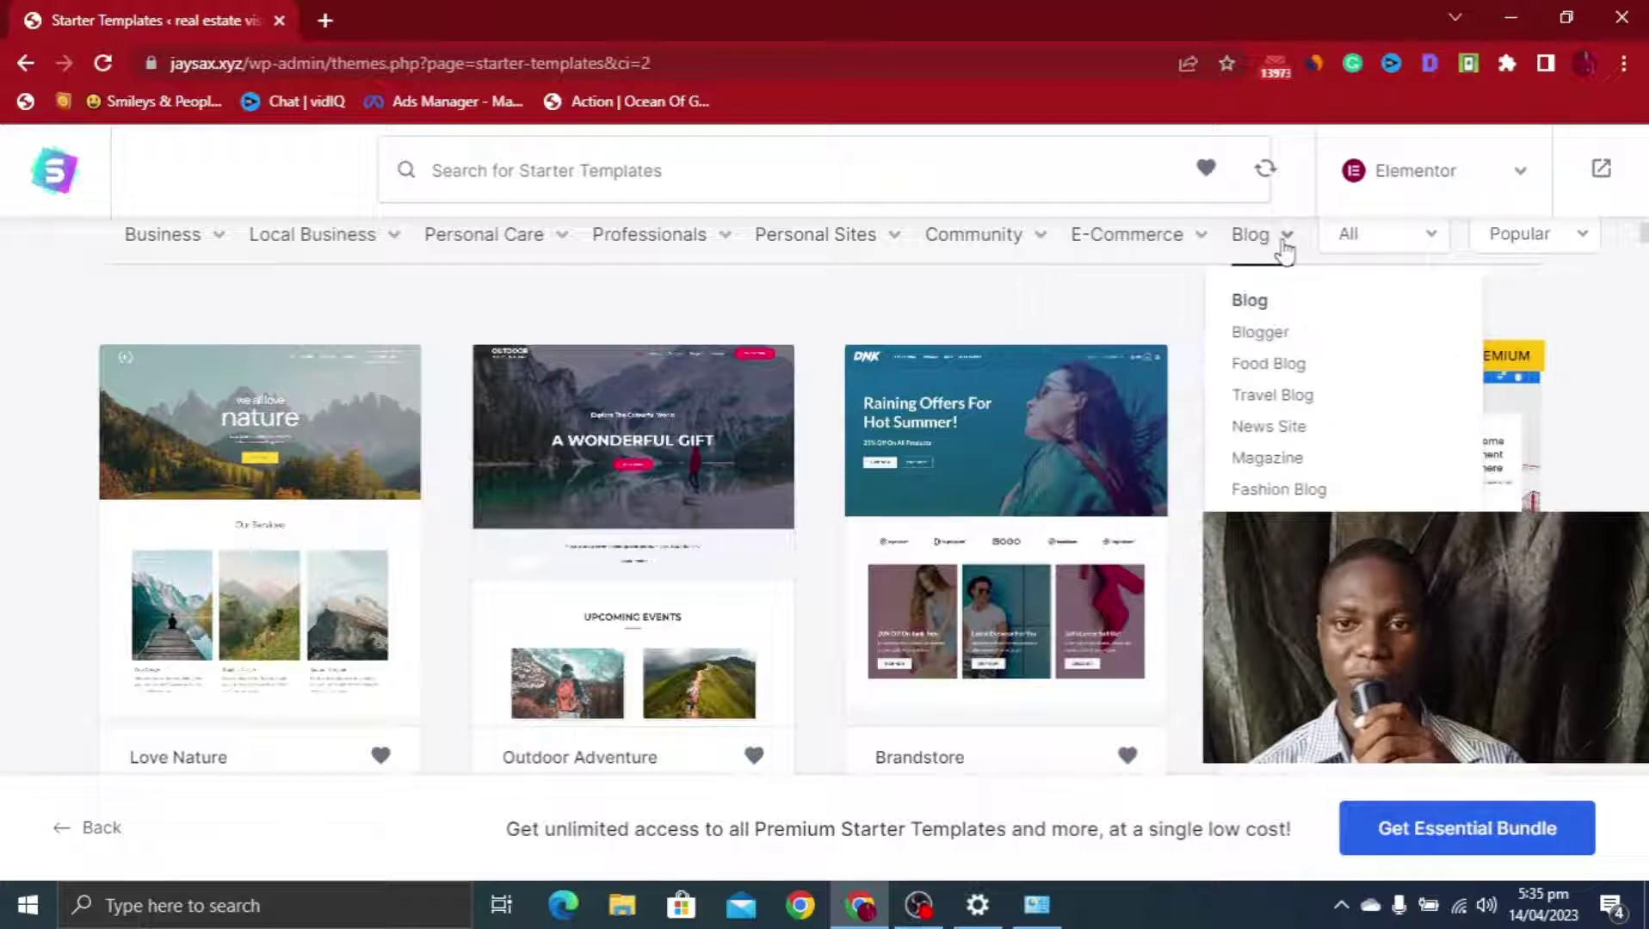
mouse_move(503, 250)
mouse_move(321, 268)
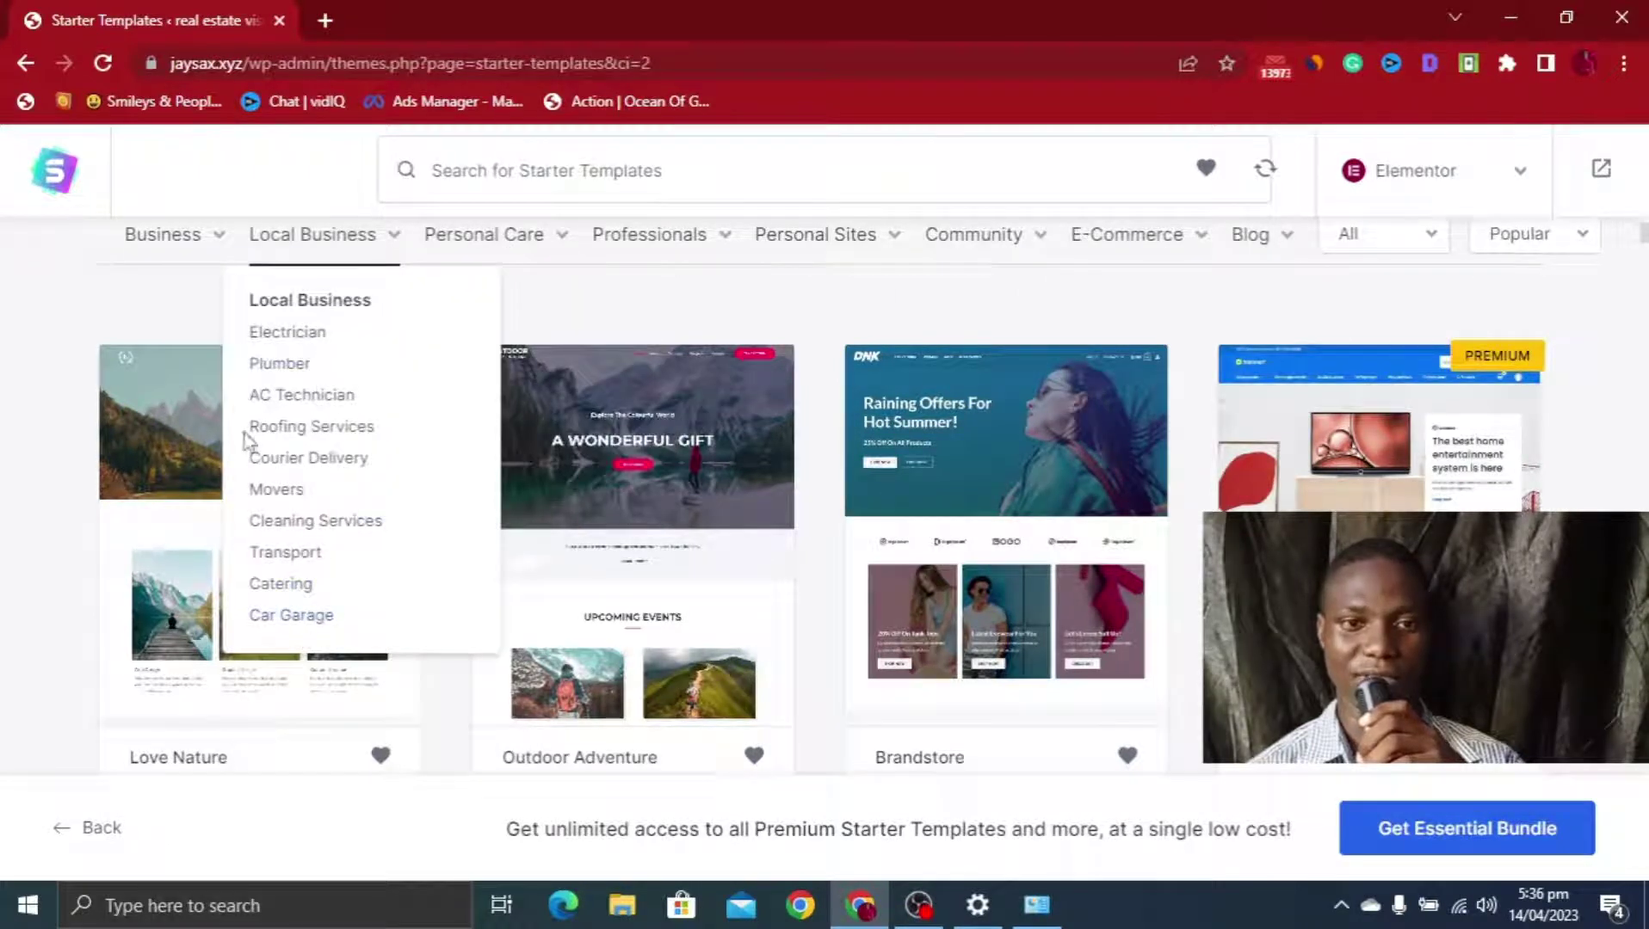
mouse_move(197, 256)
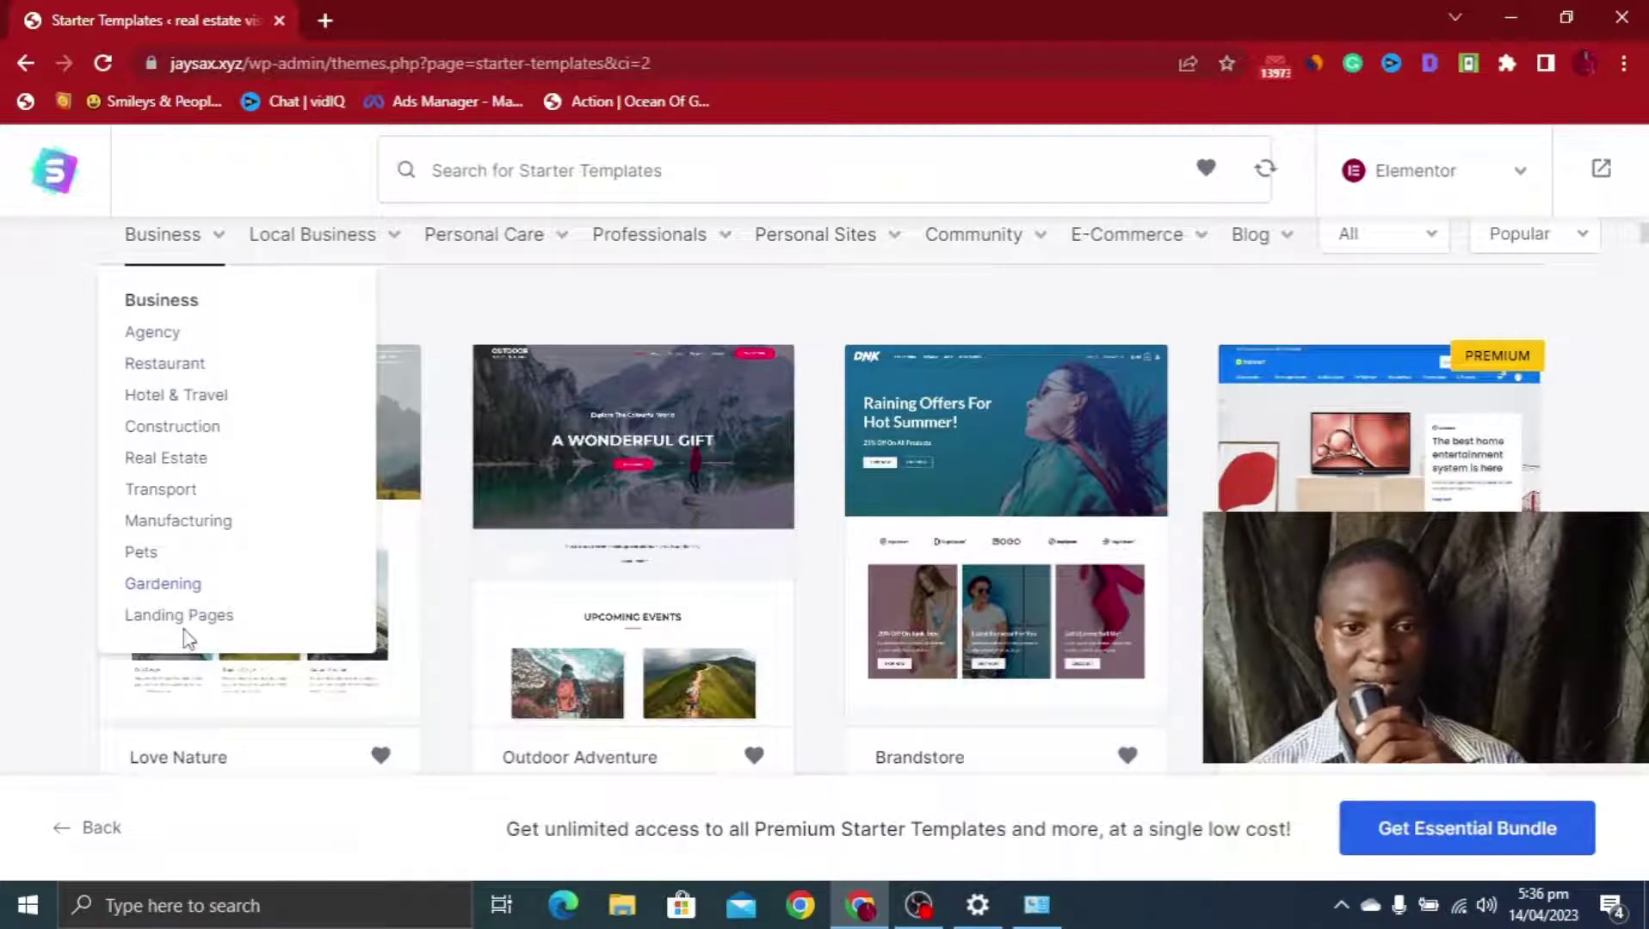
left_click(179, 467)
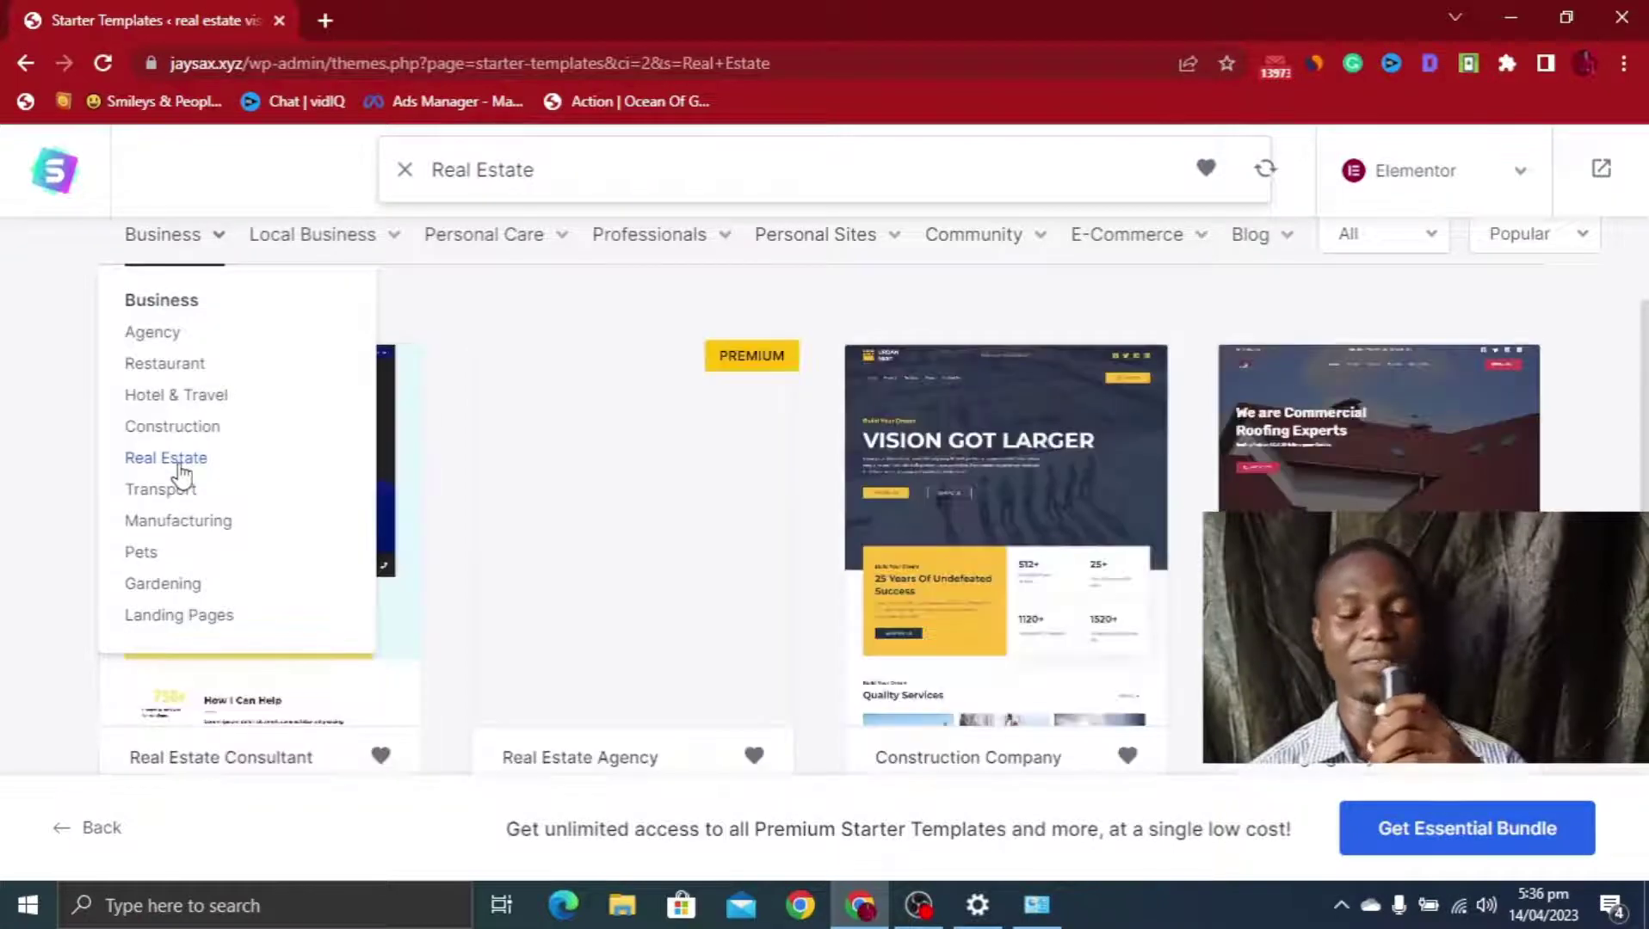
Browse the Real Estate starter templates and select the Roofing Agency template
scroll(666, 516, "down", 8)
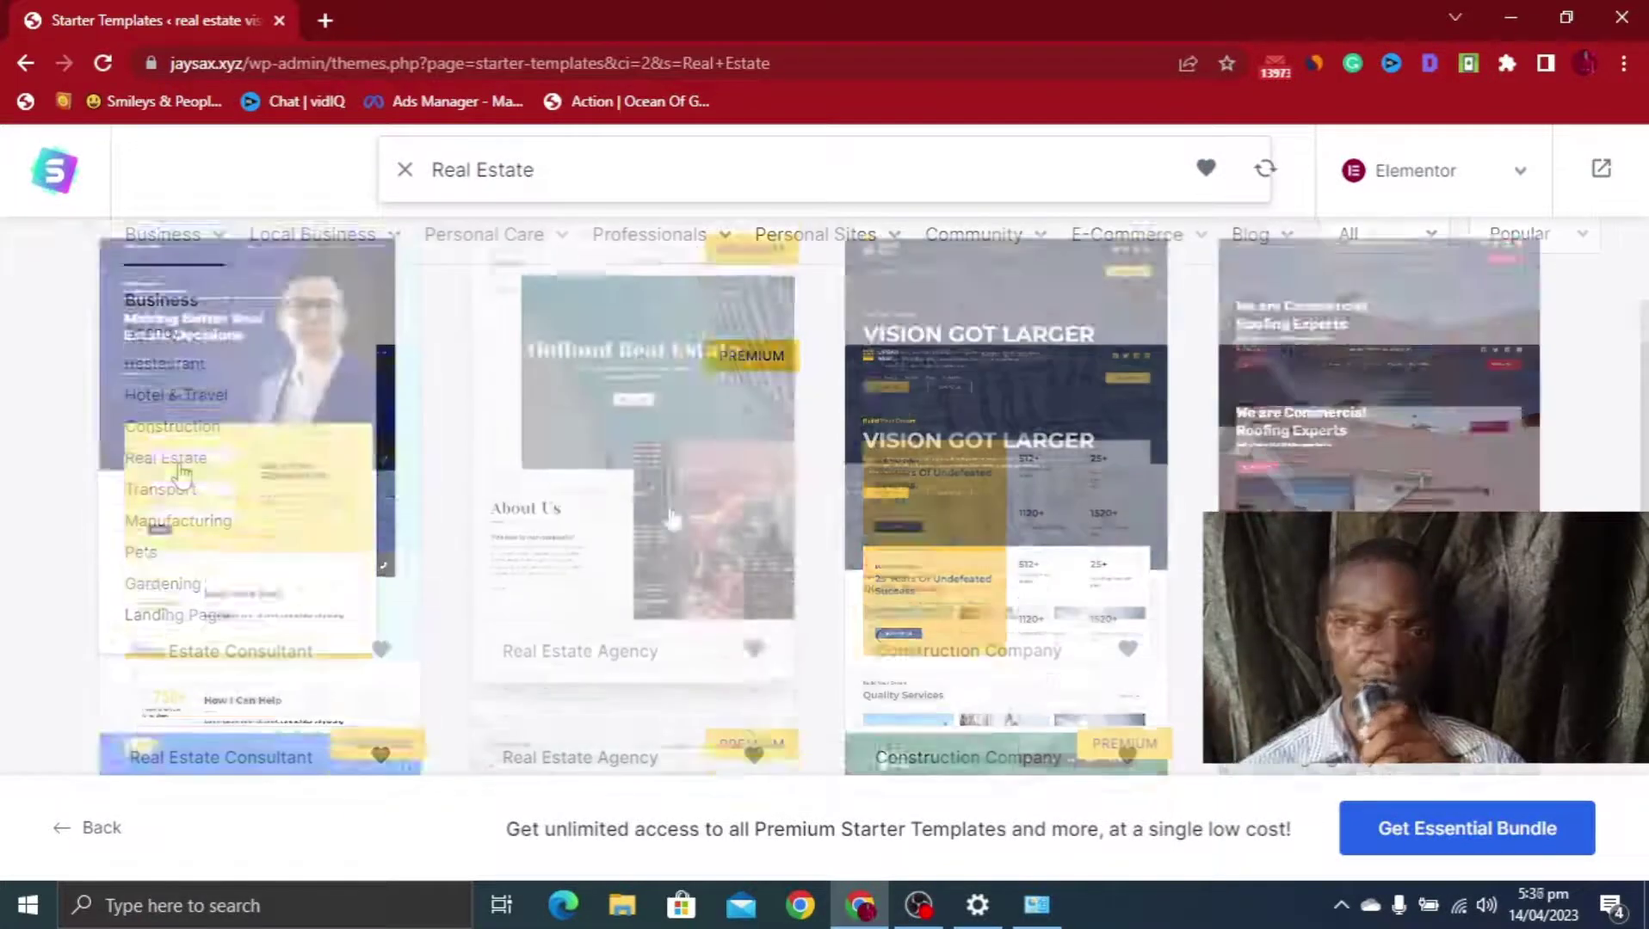
scroll(401, 551, "up", 3)
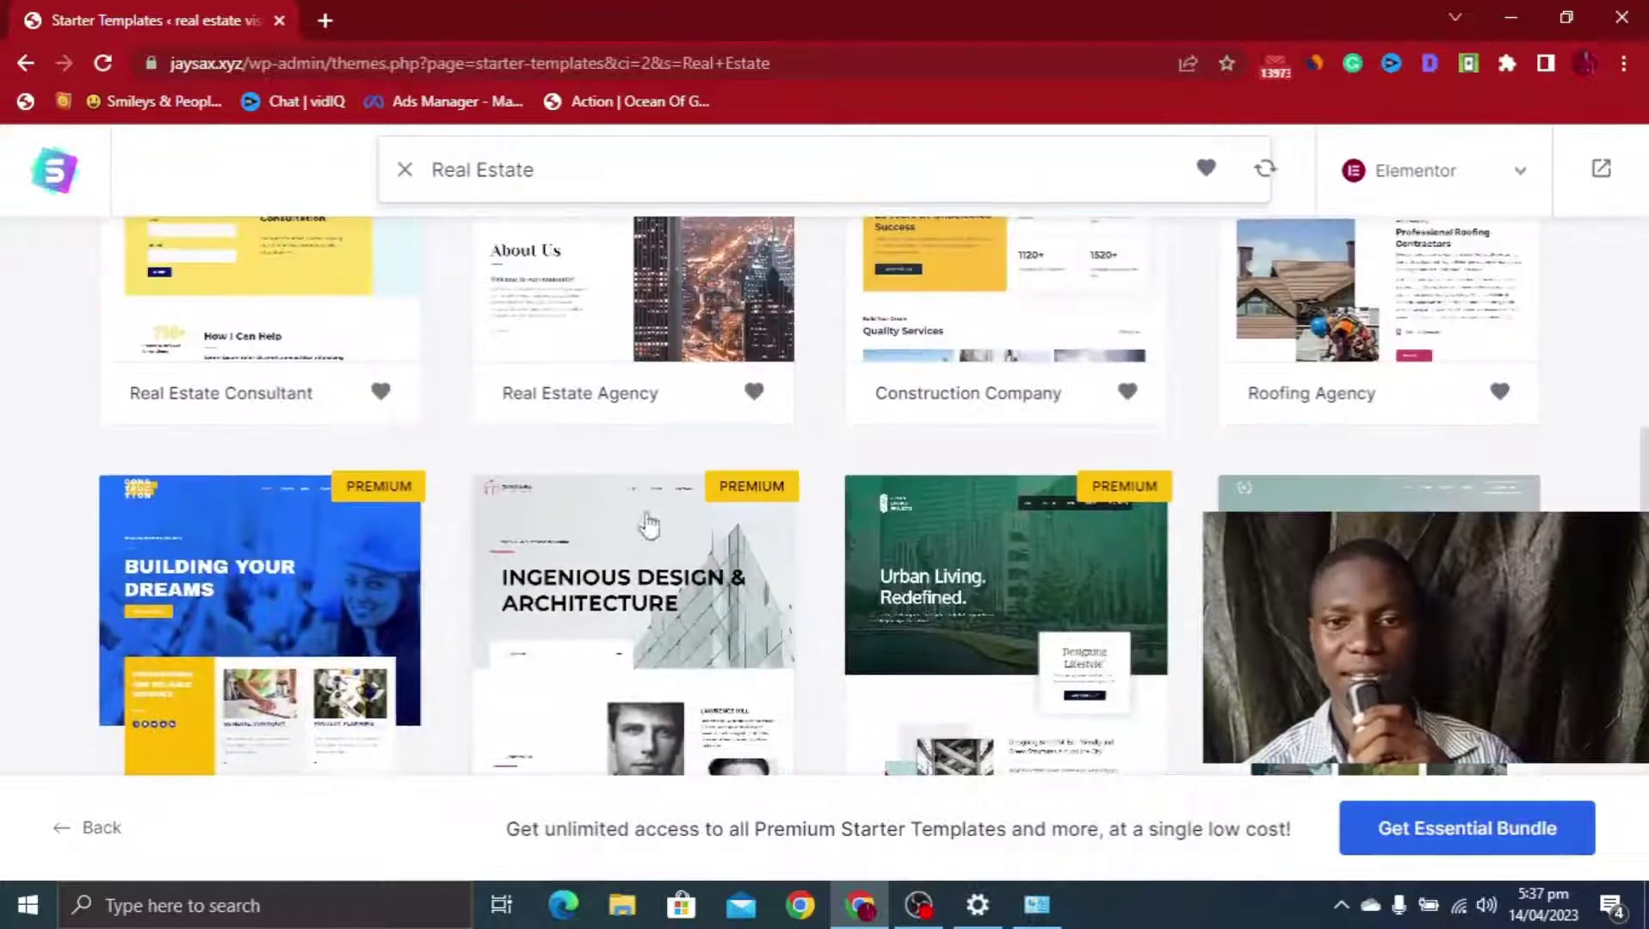
scroll(860, 516, "down", 4)
scroll(1056, 501, "up", 3)
scroll(1127, 574, "down", 5)
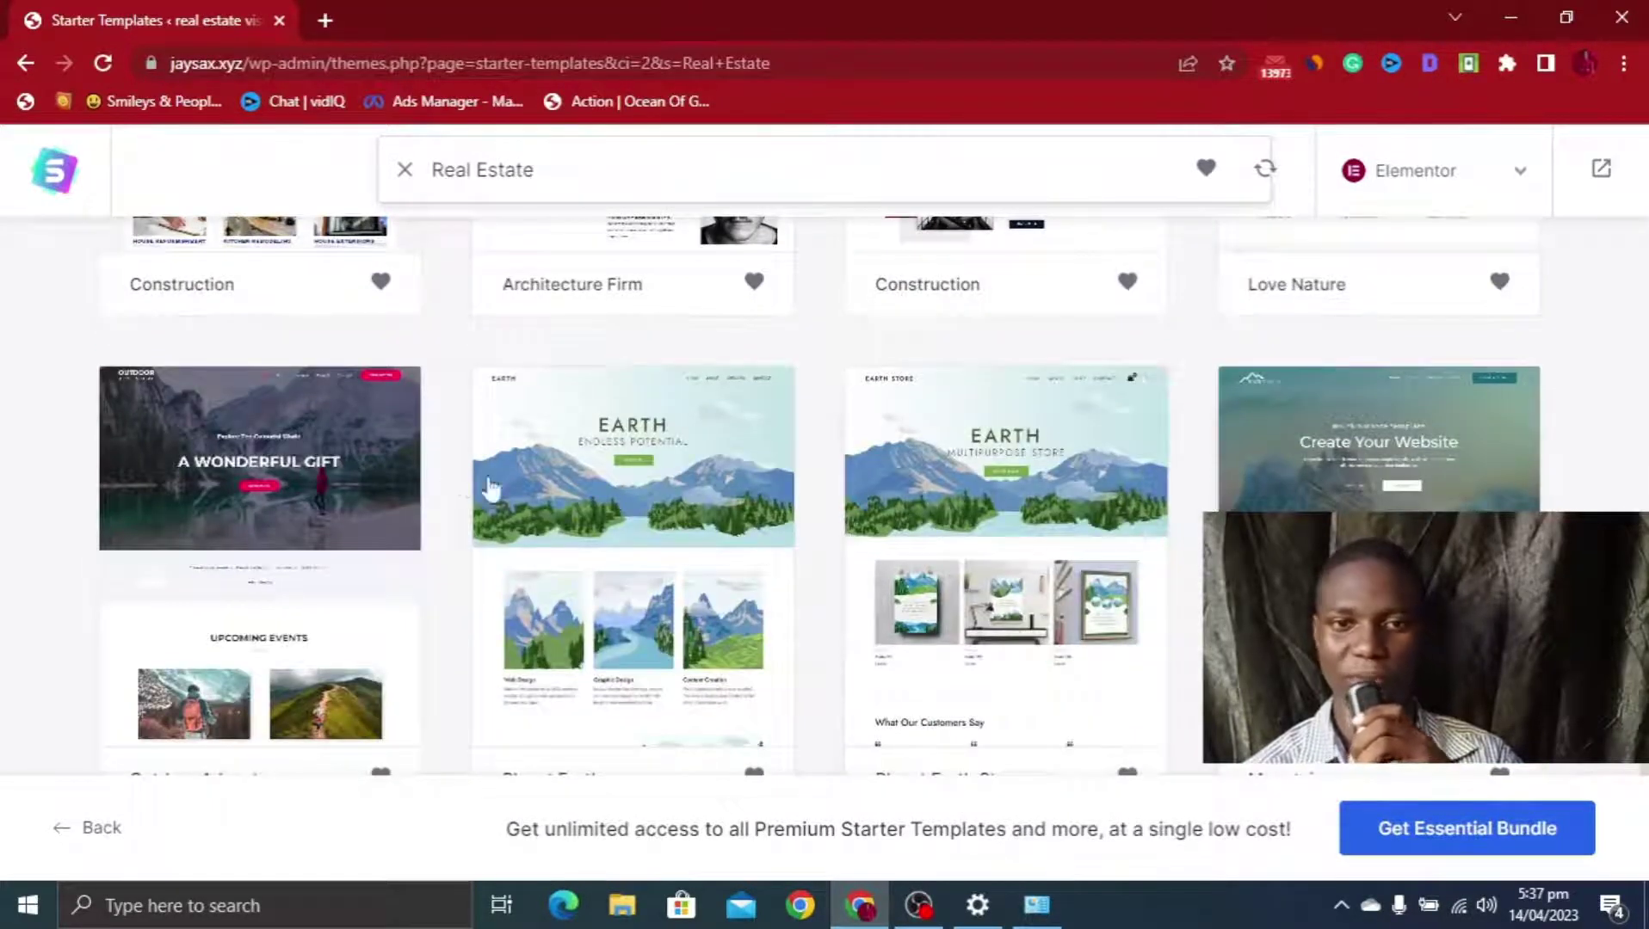
scroll(850, 527, "up", 15)
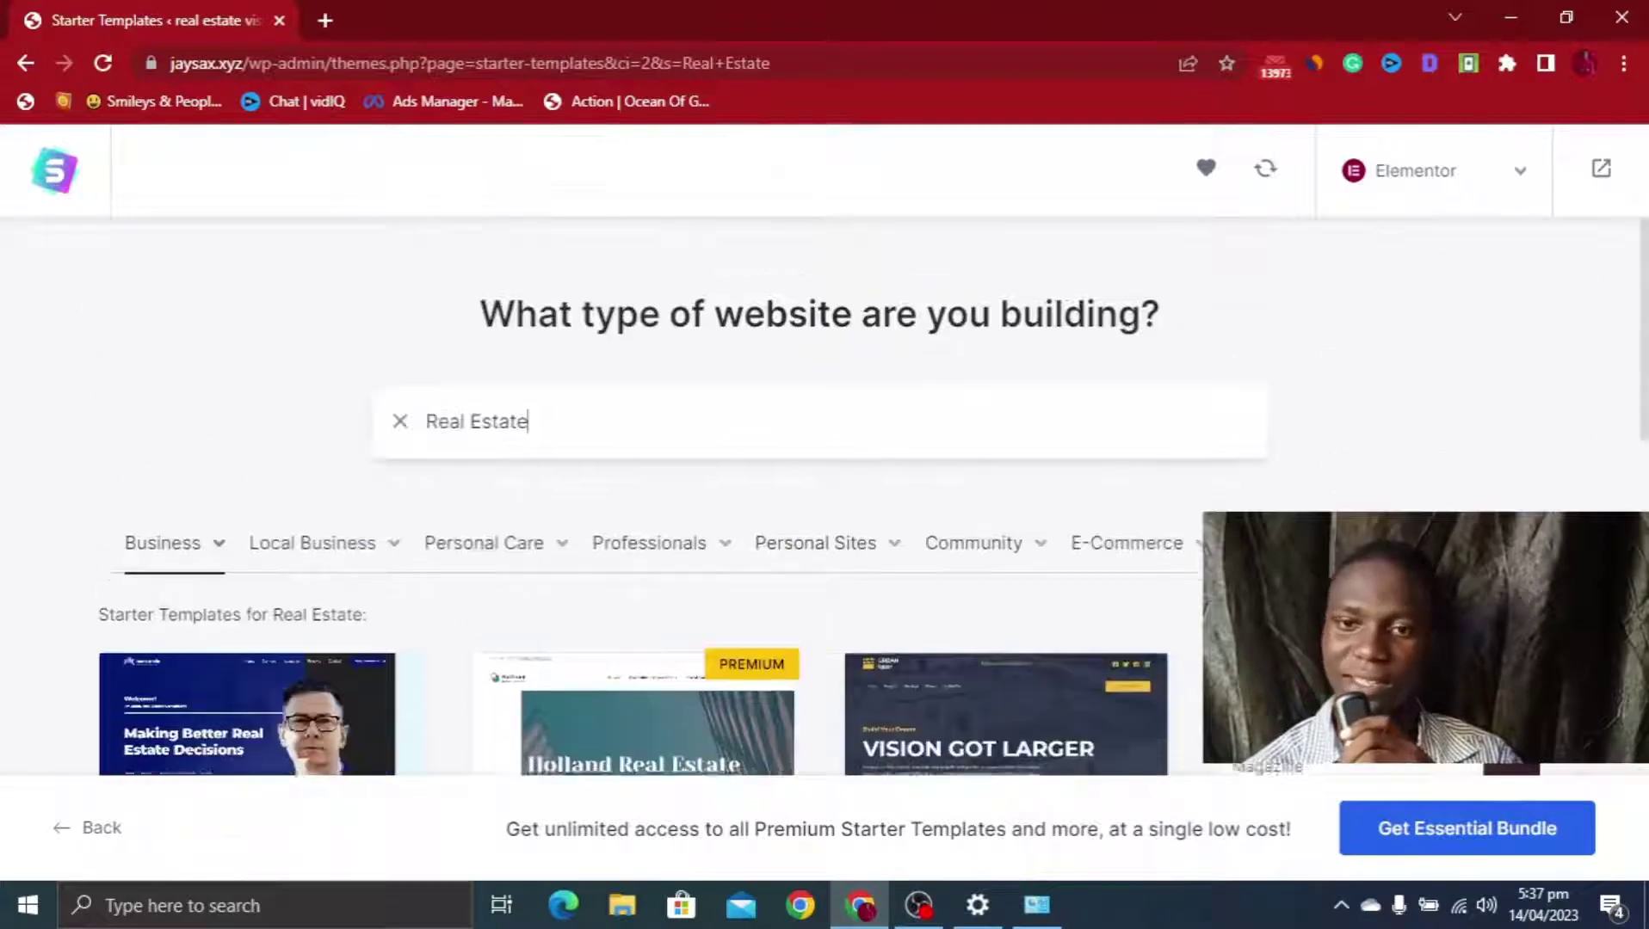
scroll(1606, 488, "down", 3)
scroll(826, 494, "down", 3)
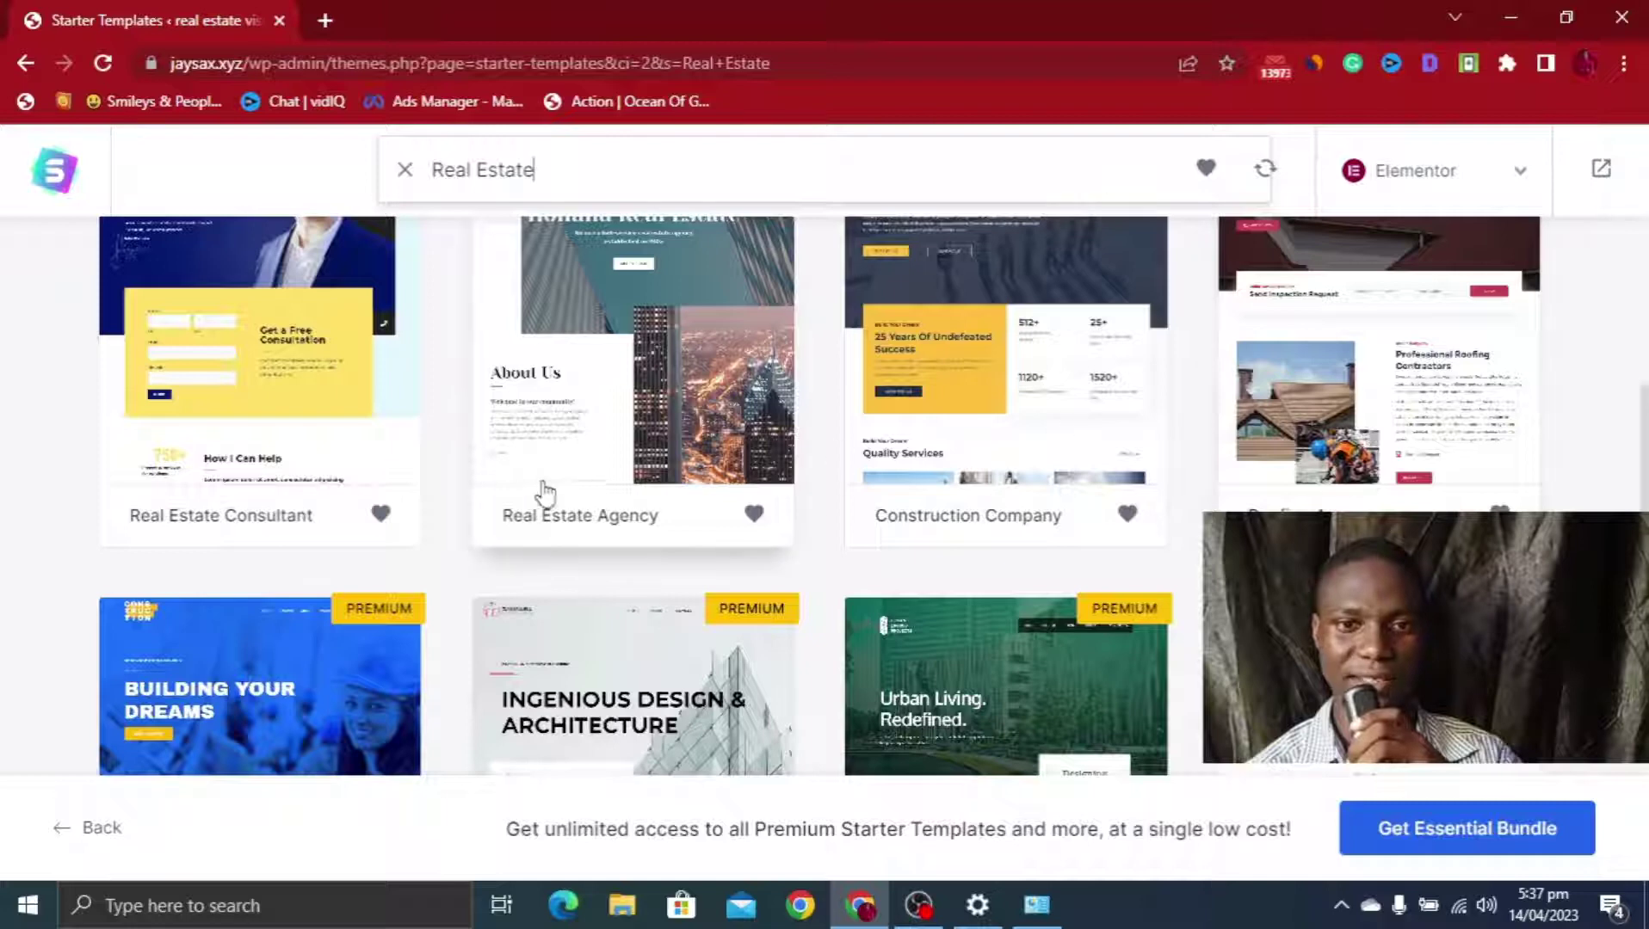
scroll(693, 516, "up", 3)
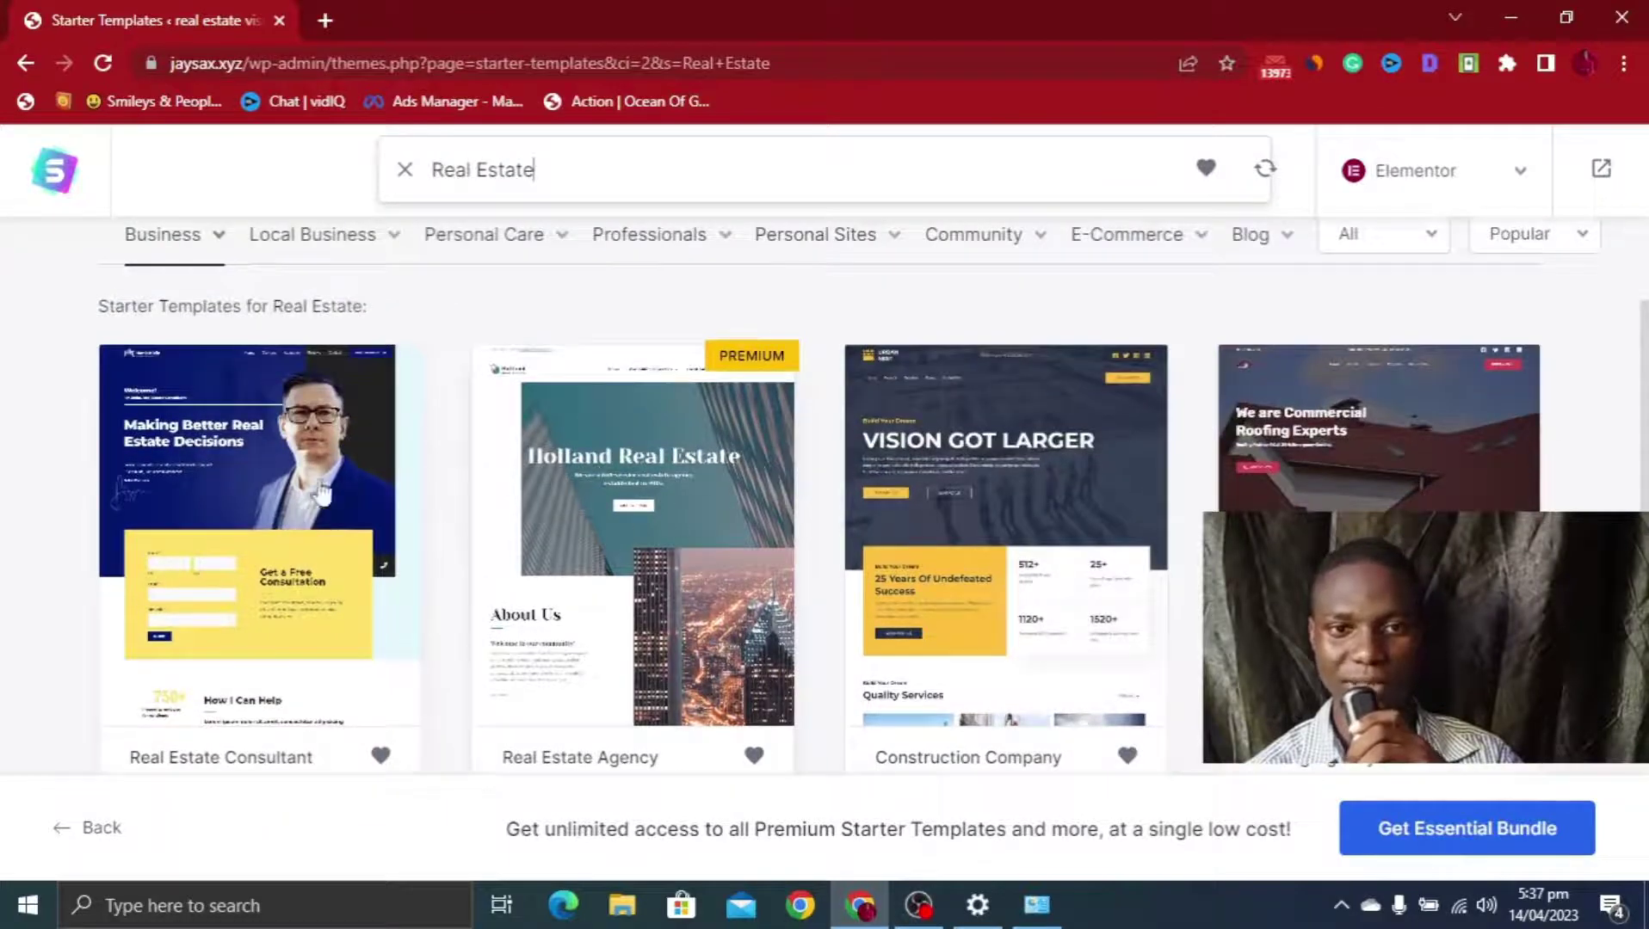
scroll(308, 527, "down", 2)
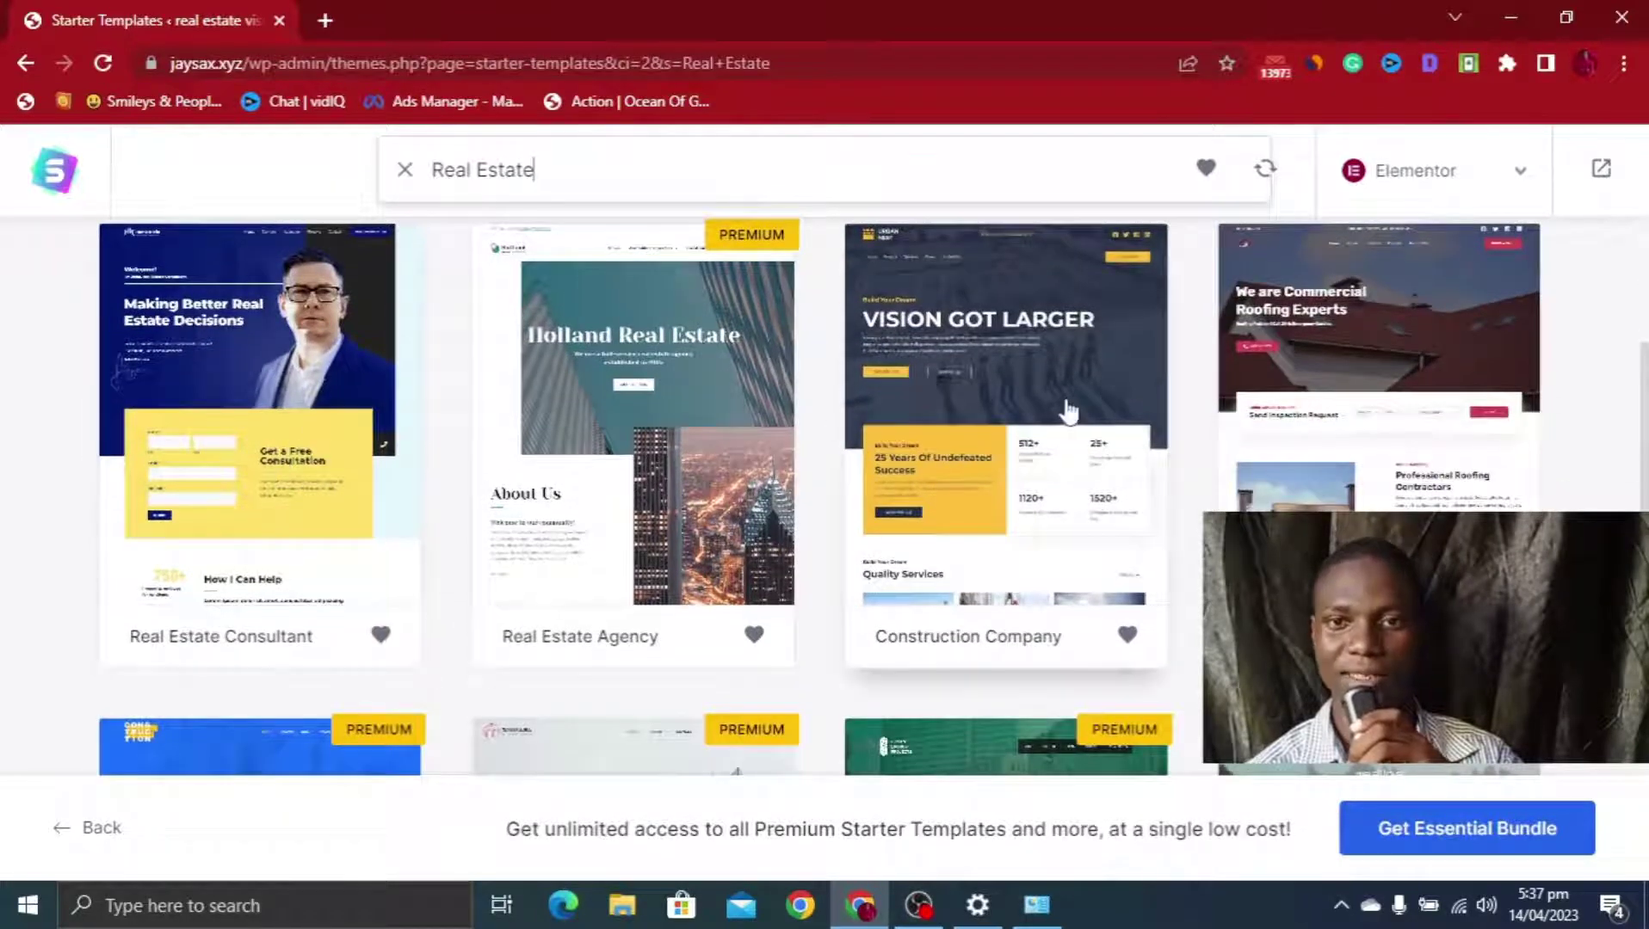
scroll(1064, 471, "up", 2)
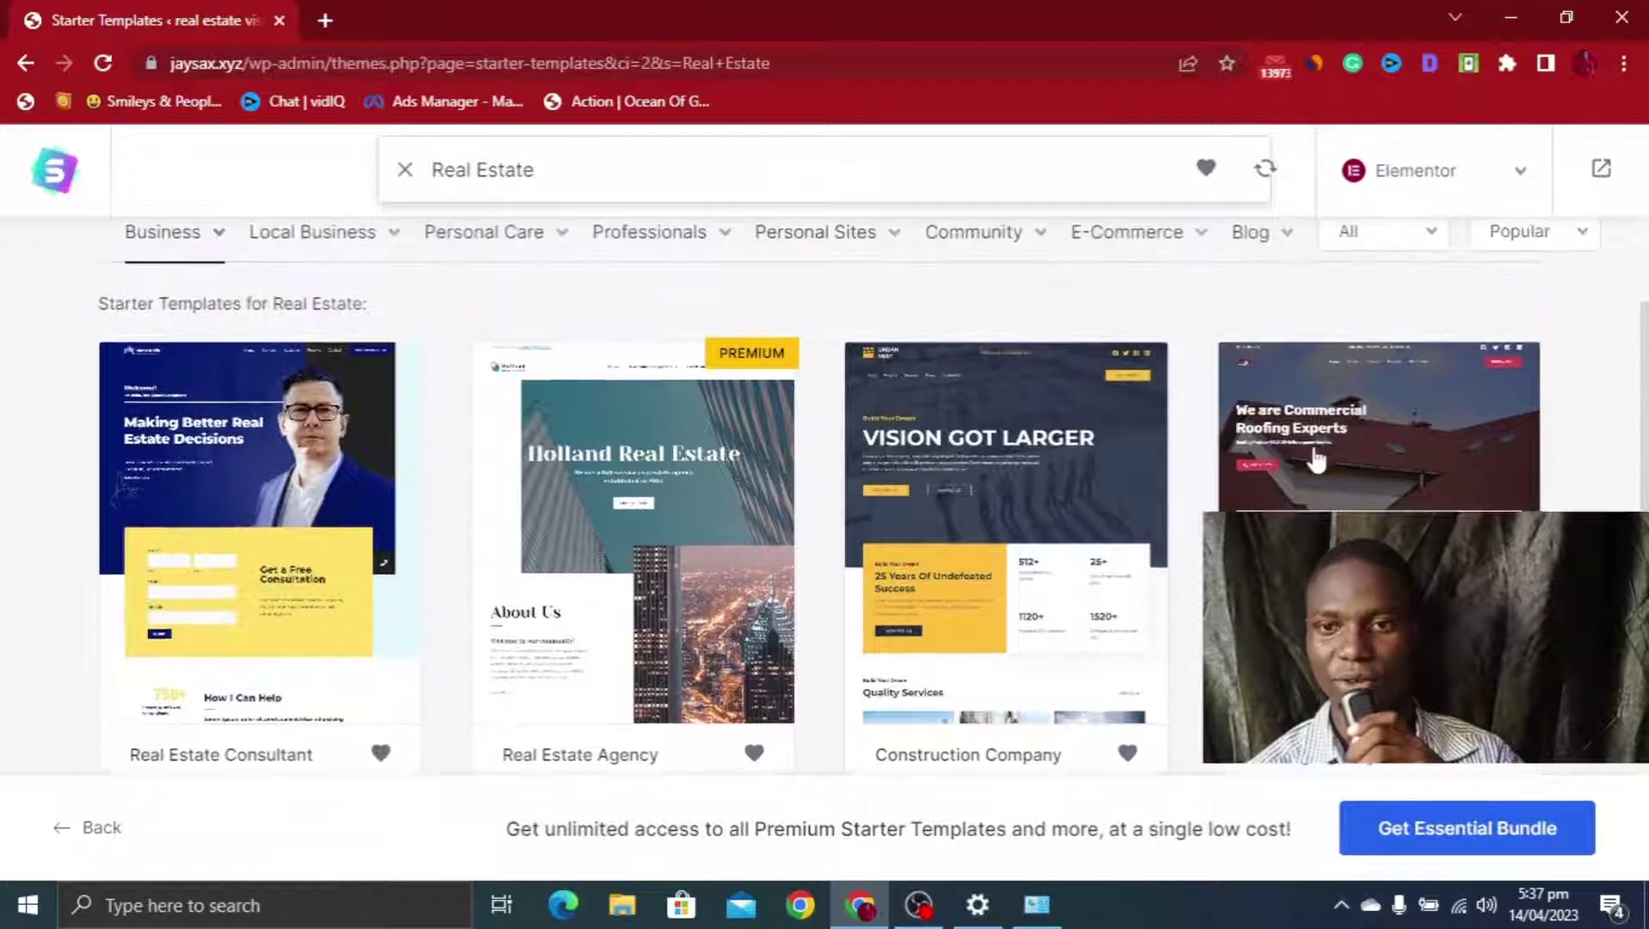
scroll(1314, 460, "down", 10)
scroll(1371, 484, "up", 10)
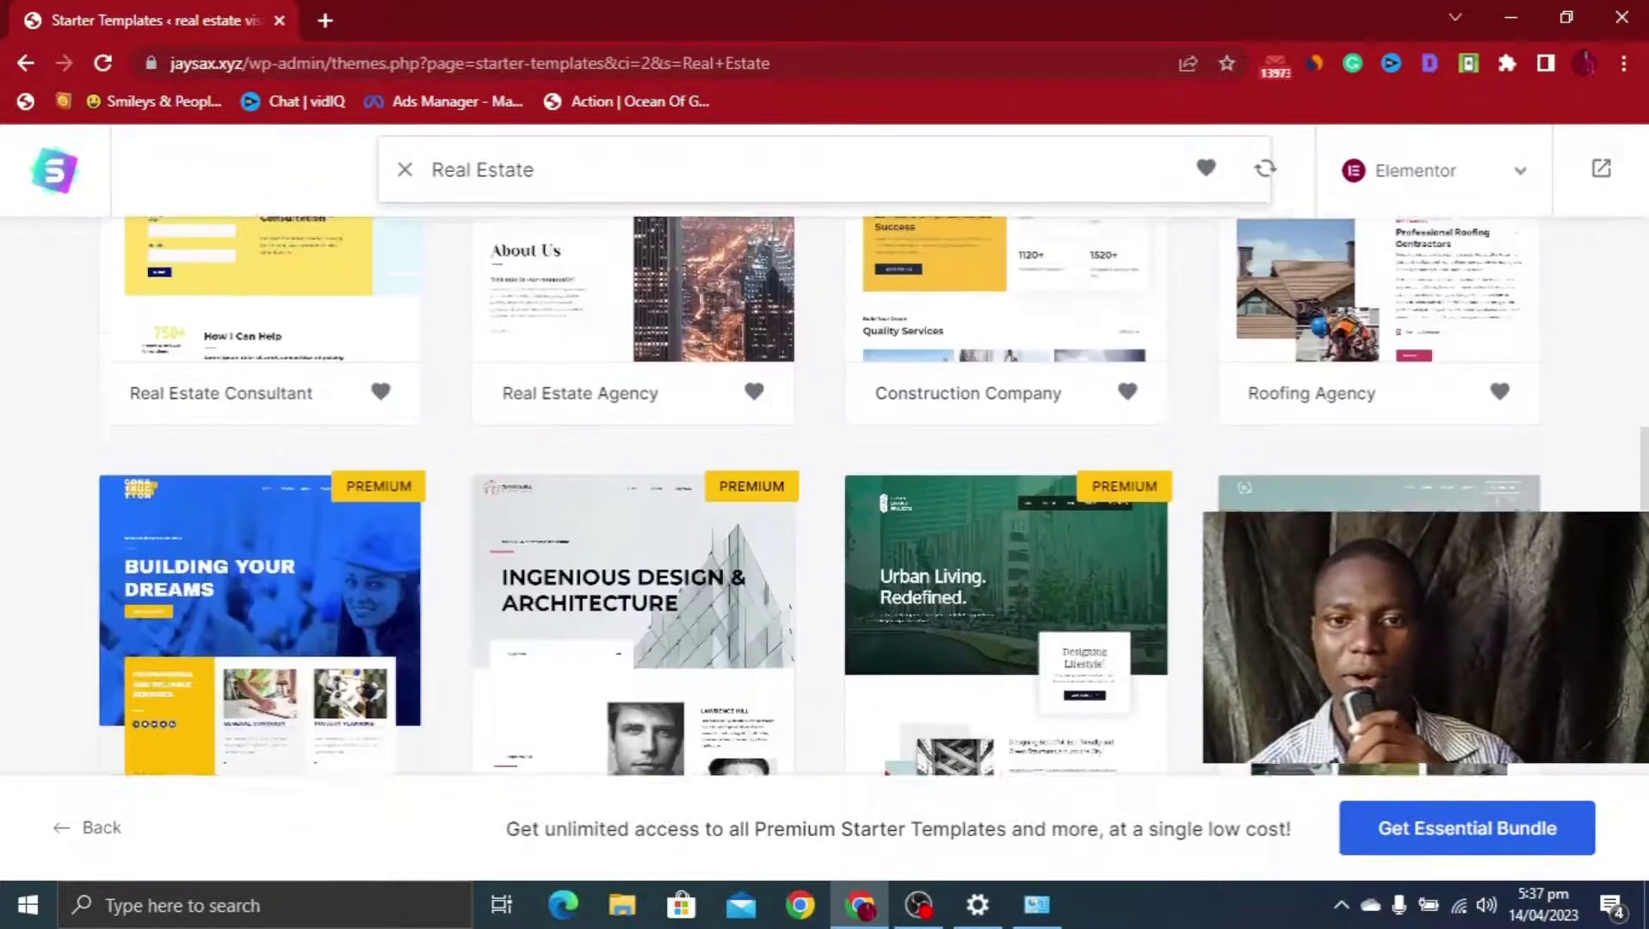
scroll(1371, 484, "down", 3)
scroll(1370, 484, "up", 5)
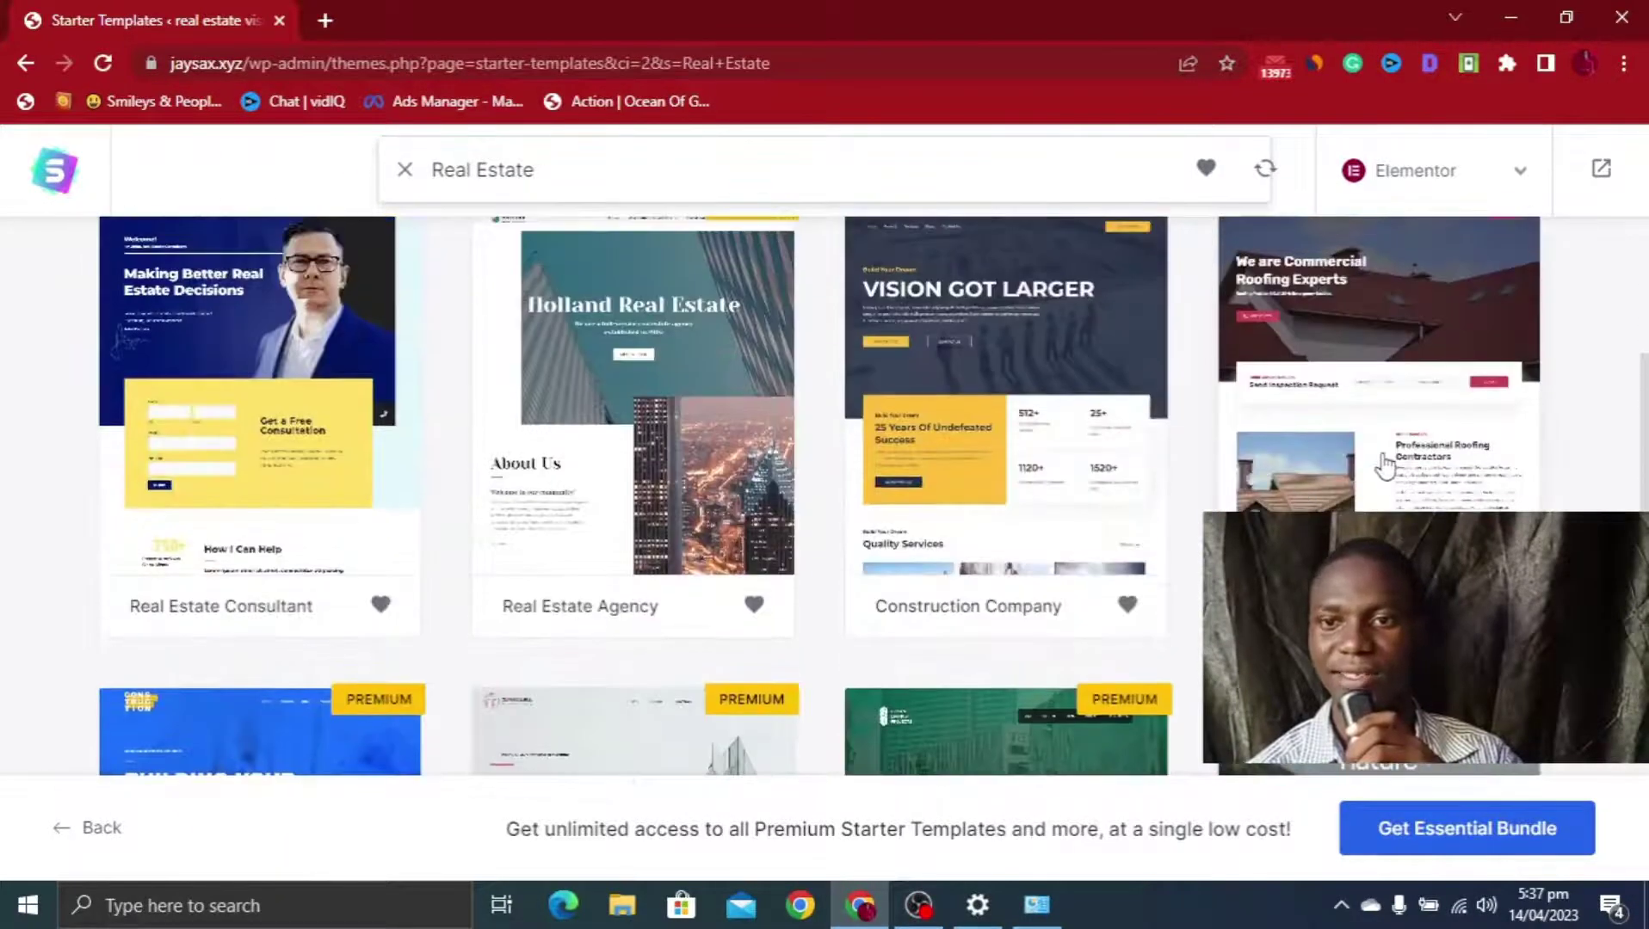
left_click(1384, 466)
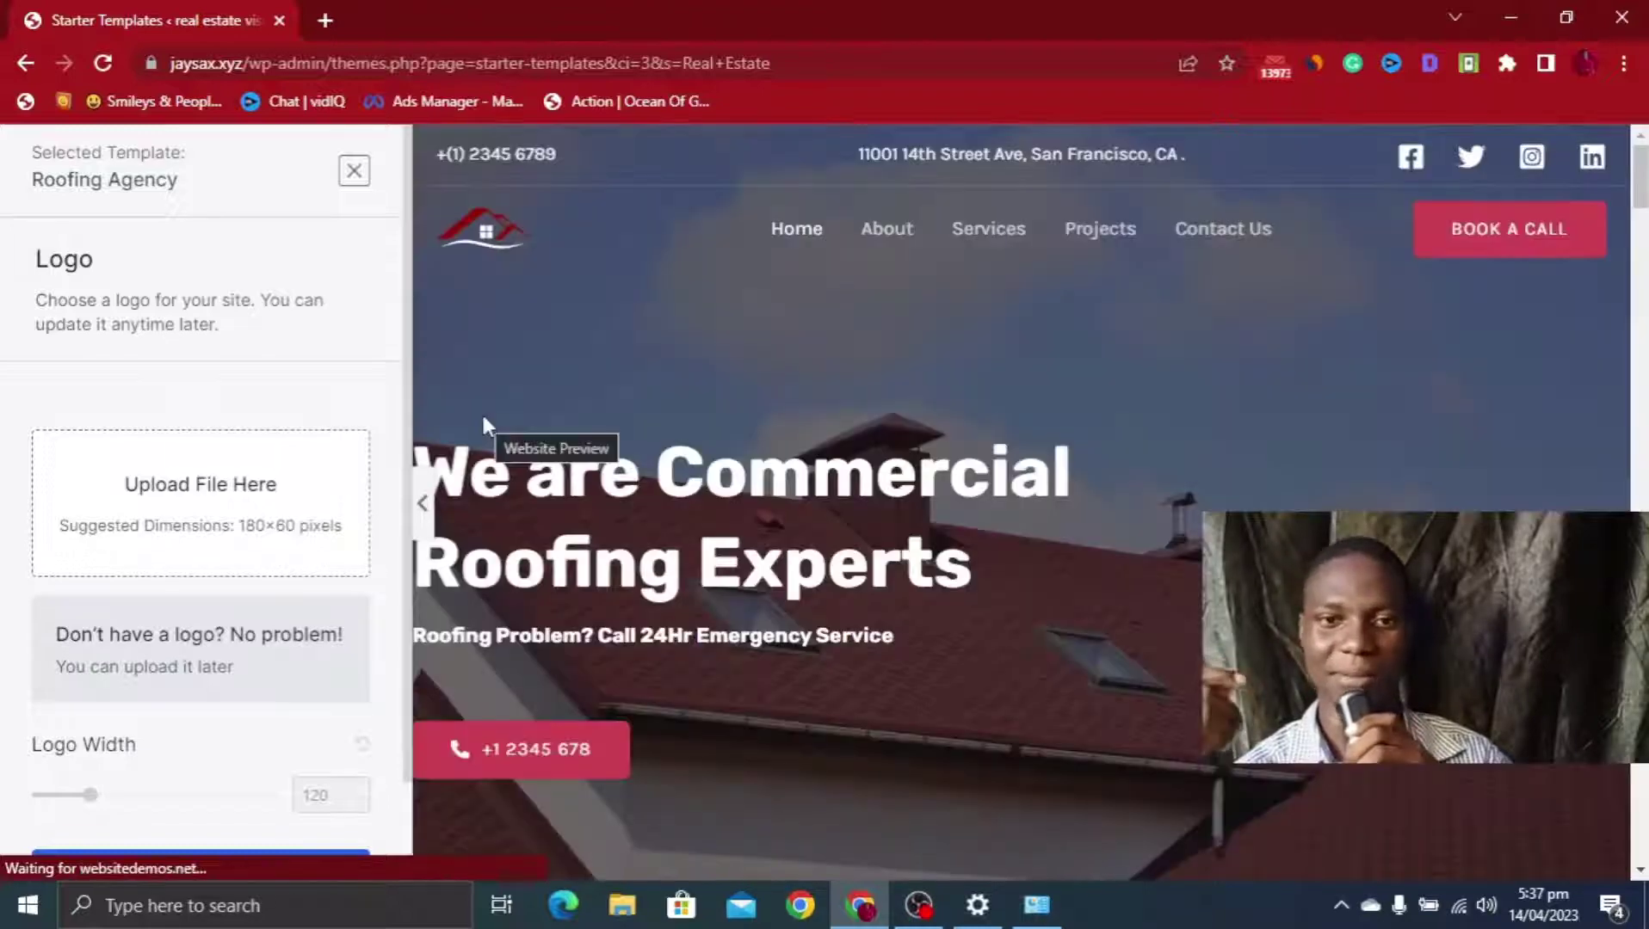
Examine the Roofing Agency template's homepage preview from its header down to the footer
scroll(1011, 517, "down", 7)
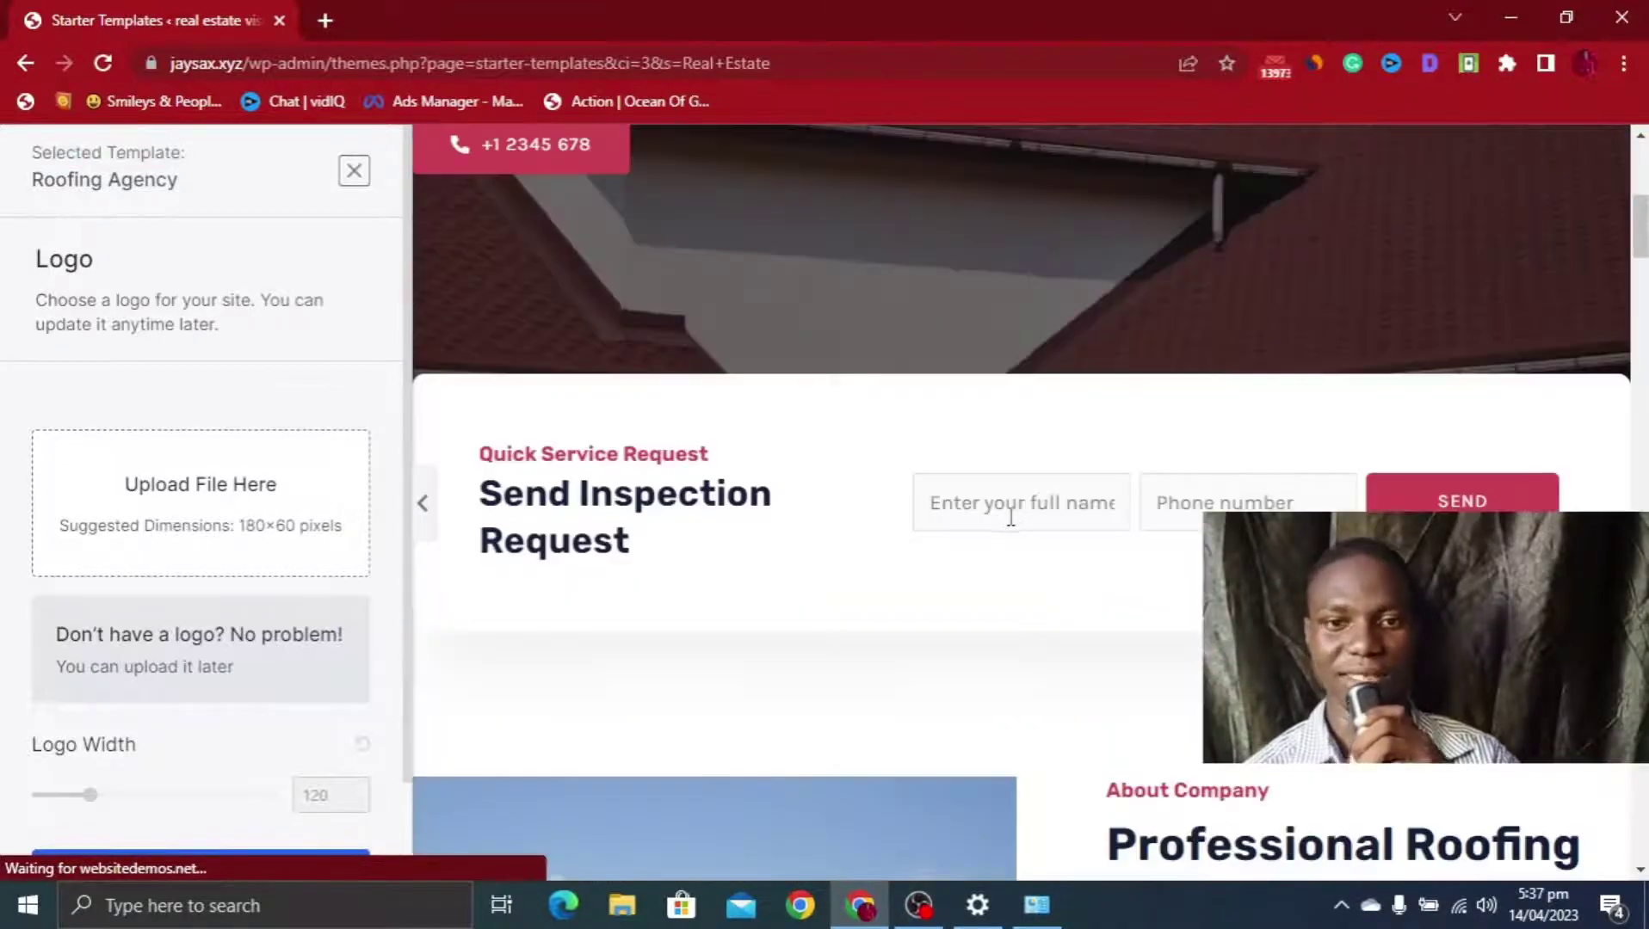
scroll(1009, 515, "down", 15)
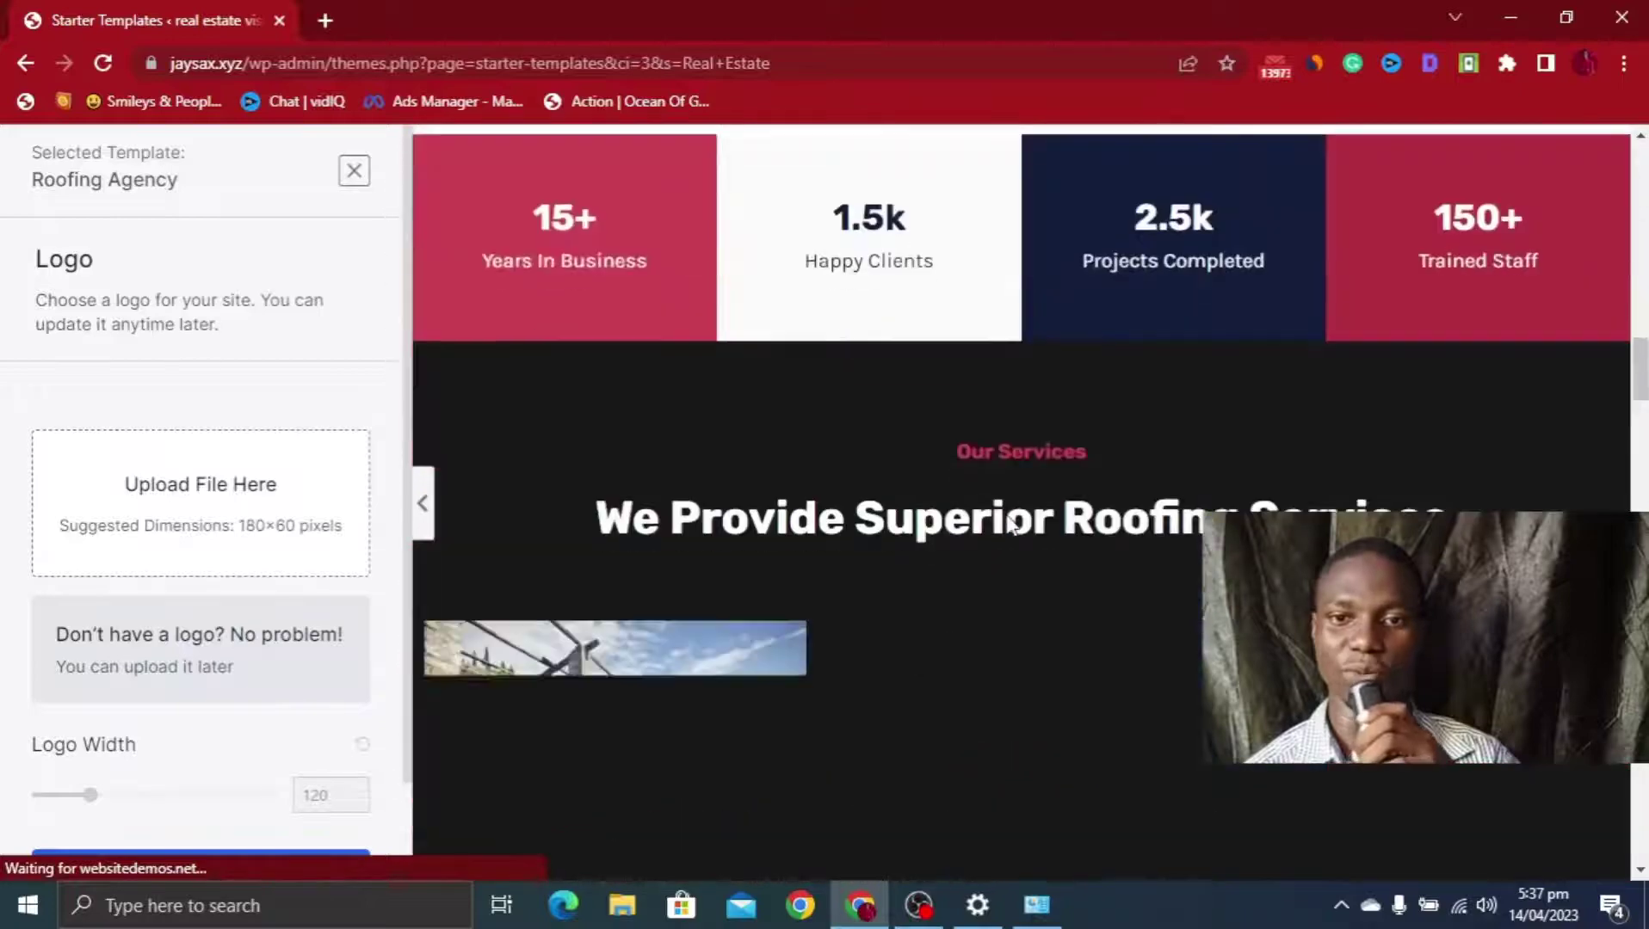
scroll(1013, 526, "down", 12)
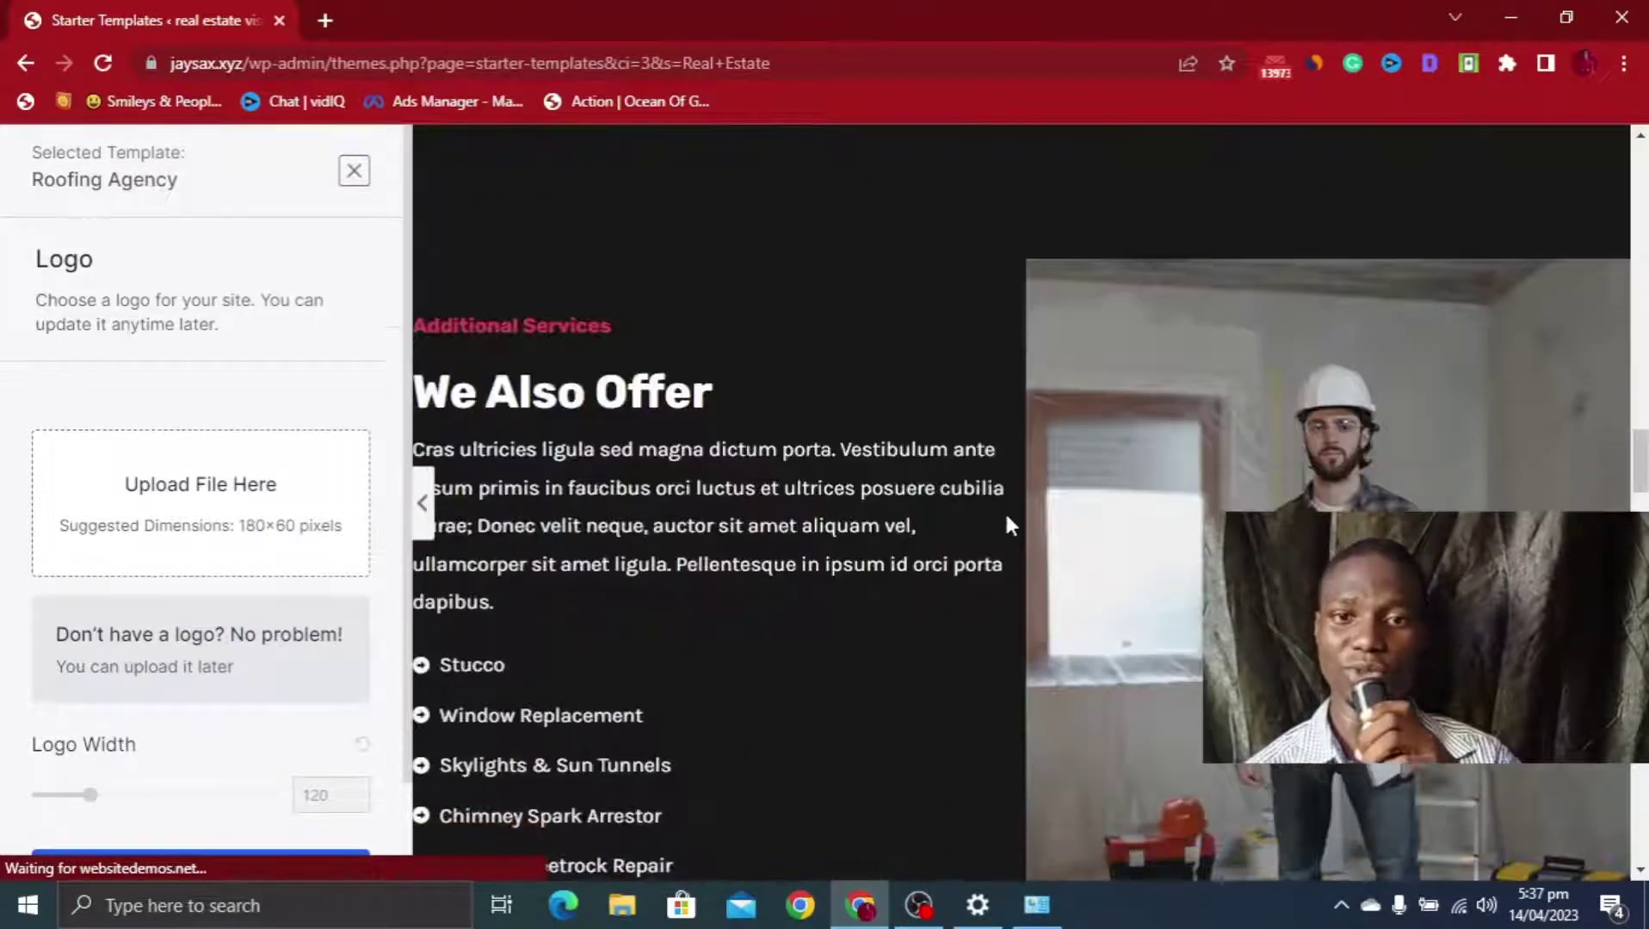
scroll(920, 490, "down", 18)
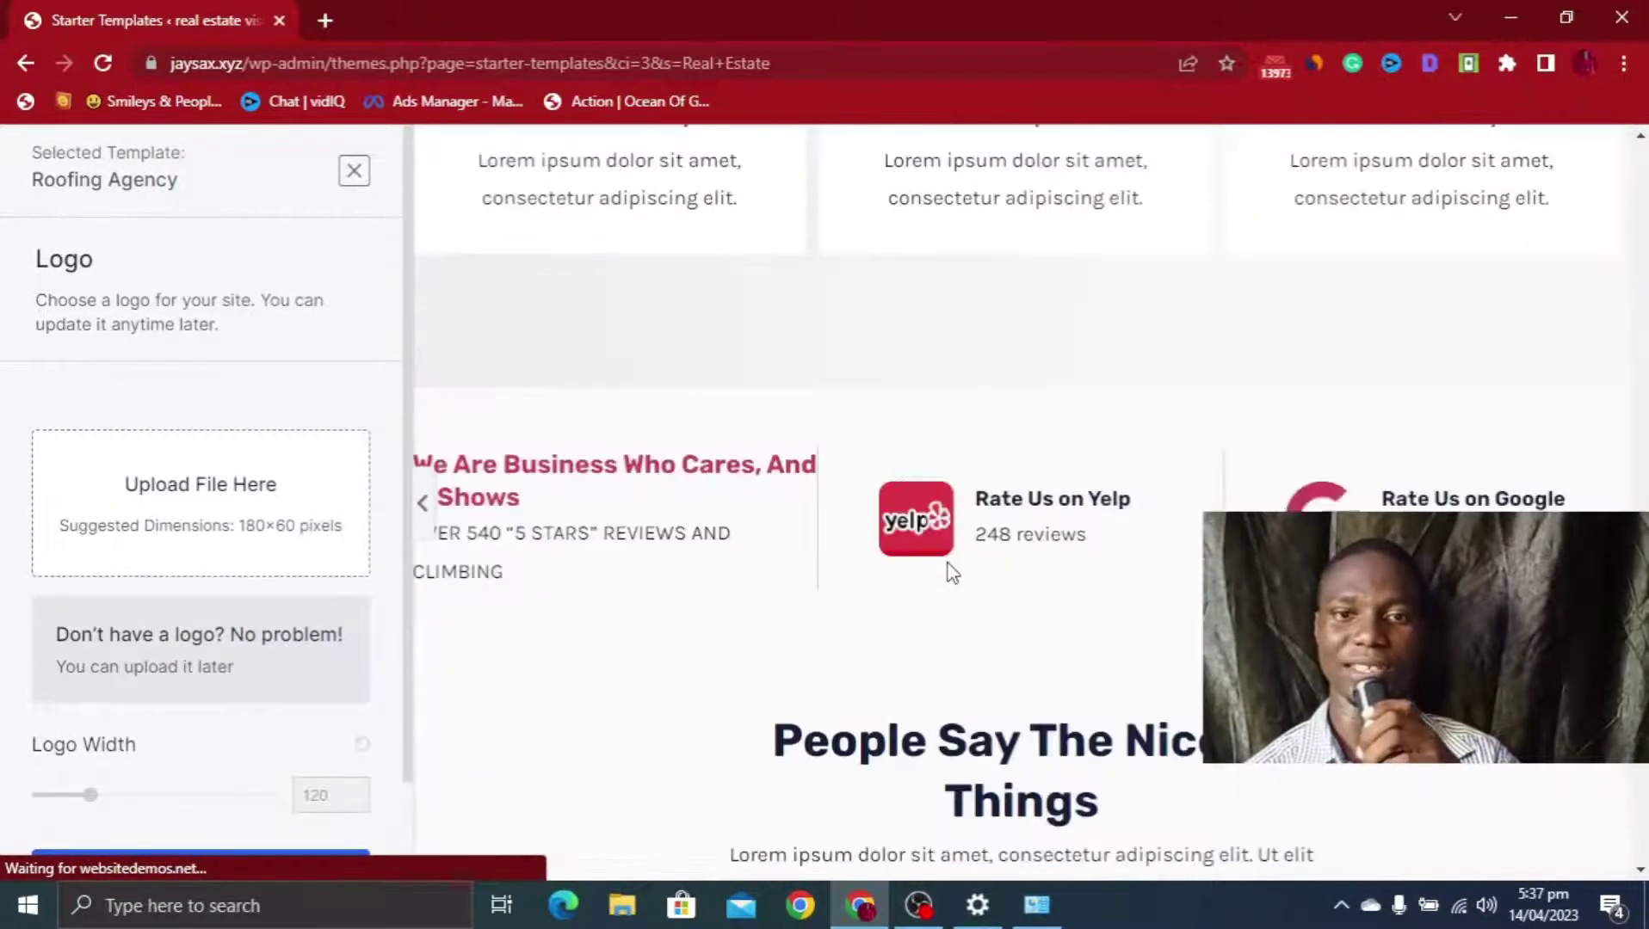
scroll(950, 570, "down", 18)
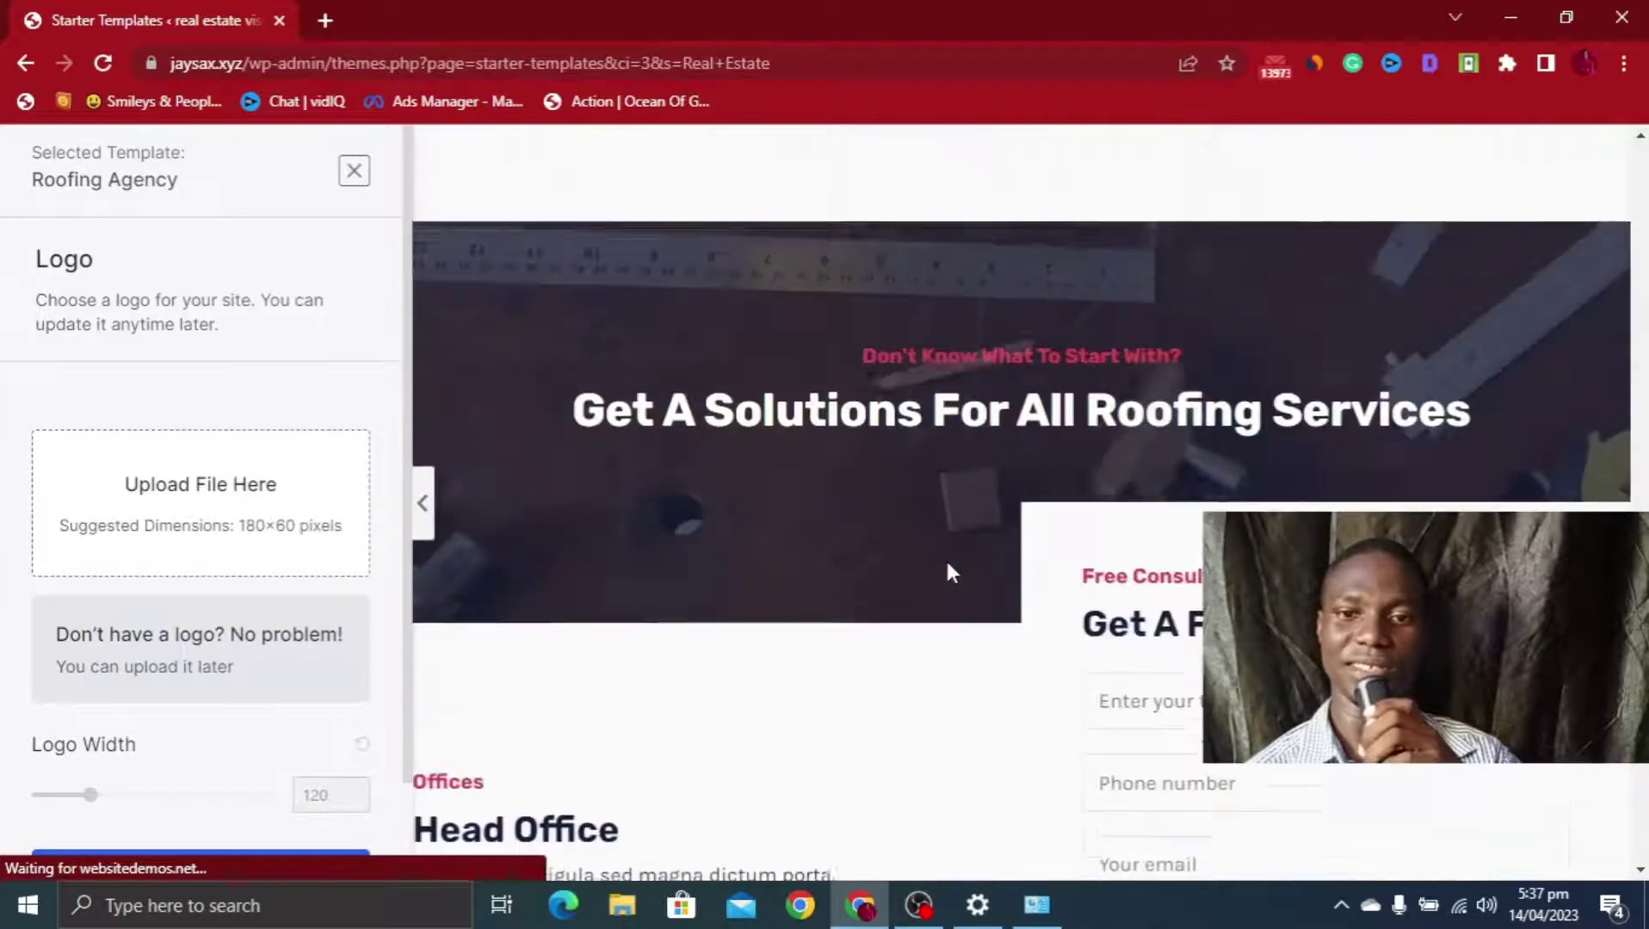
scroll(946, 564, "down", 8)
scroll(946, 568, "up", 13)
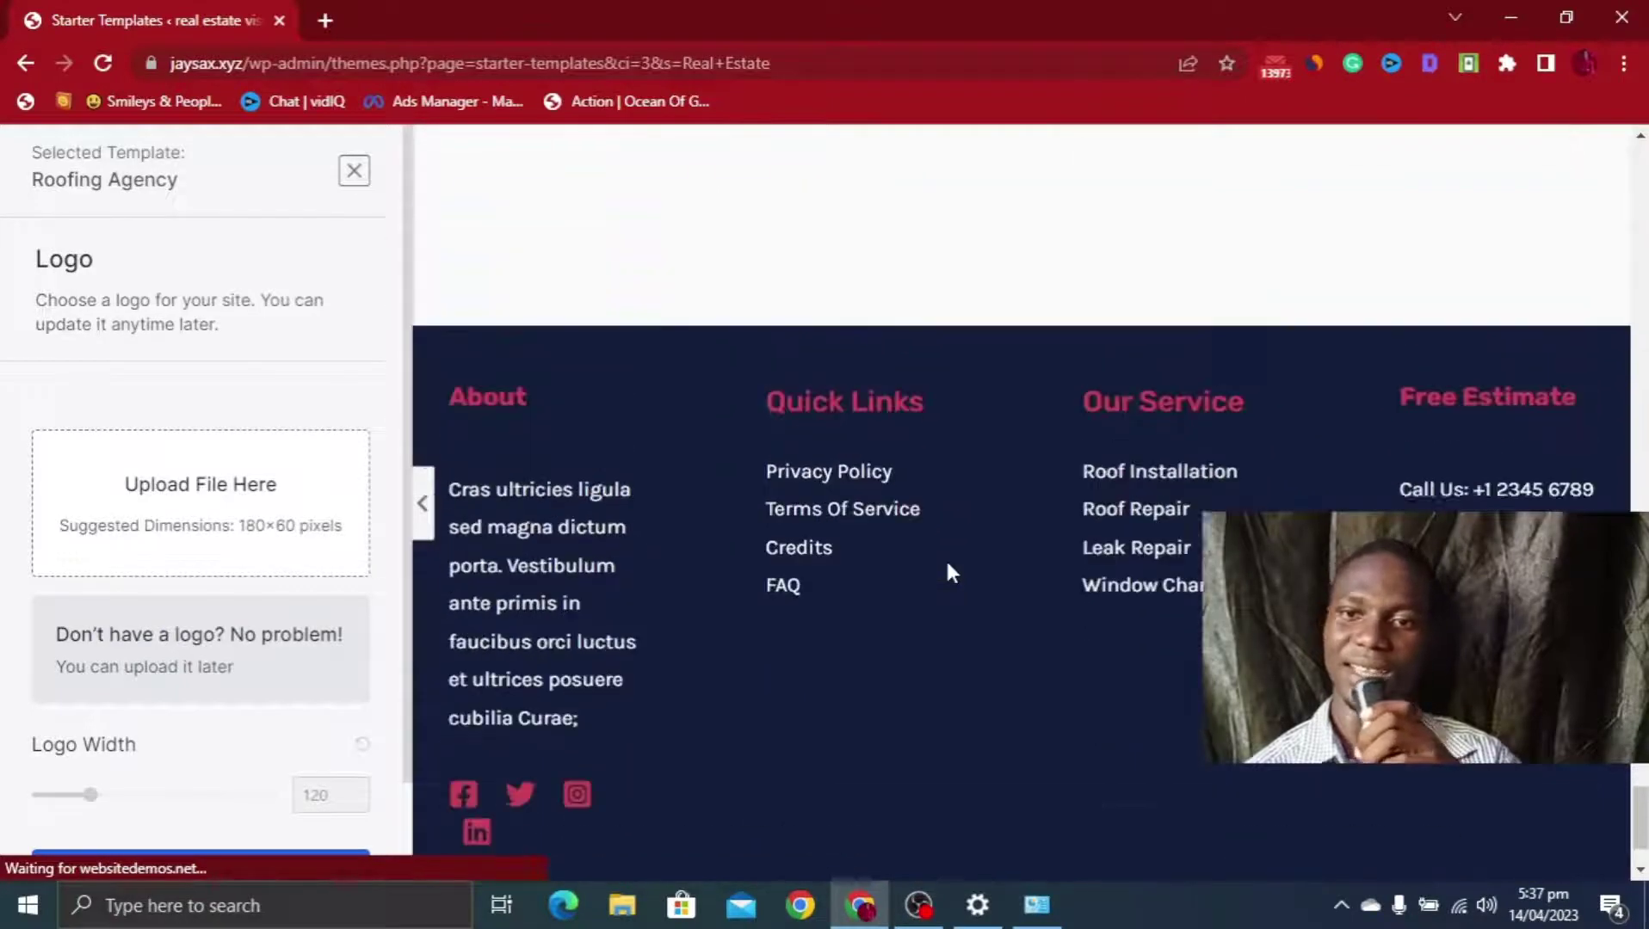
scroll(948, 551, "up", 15)
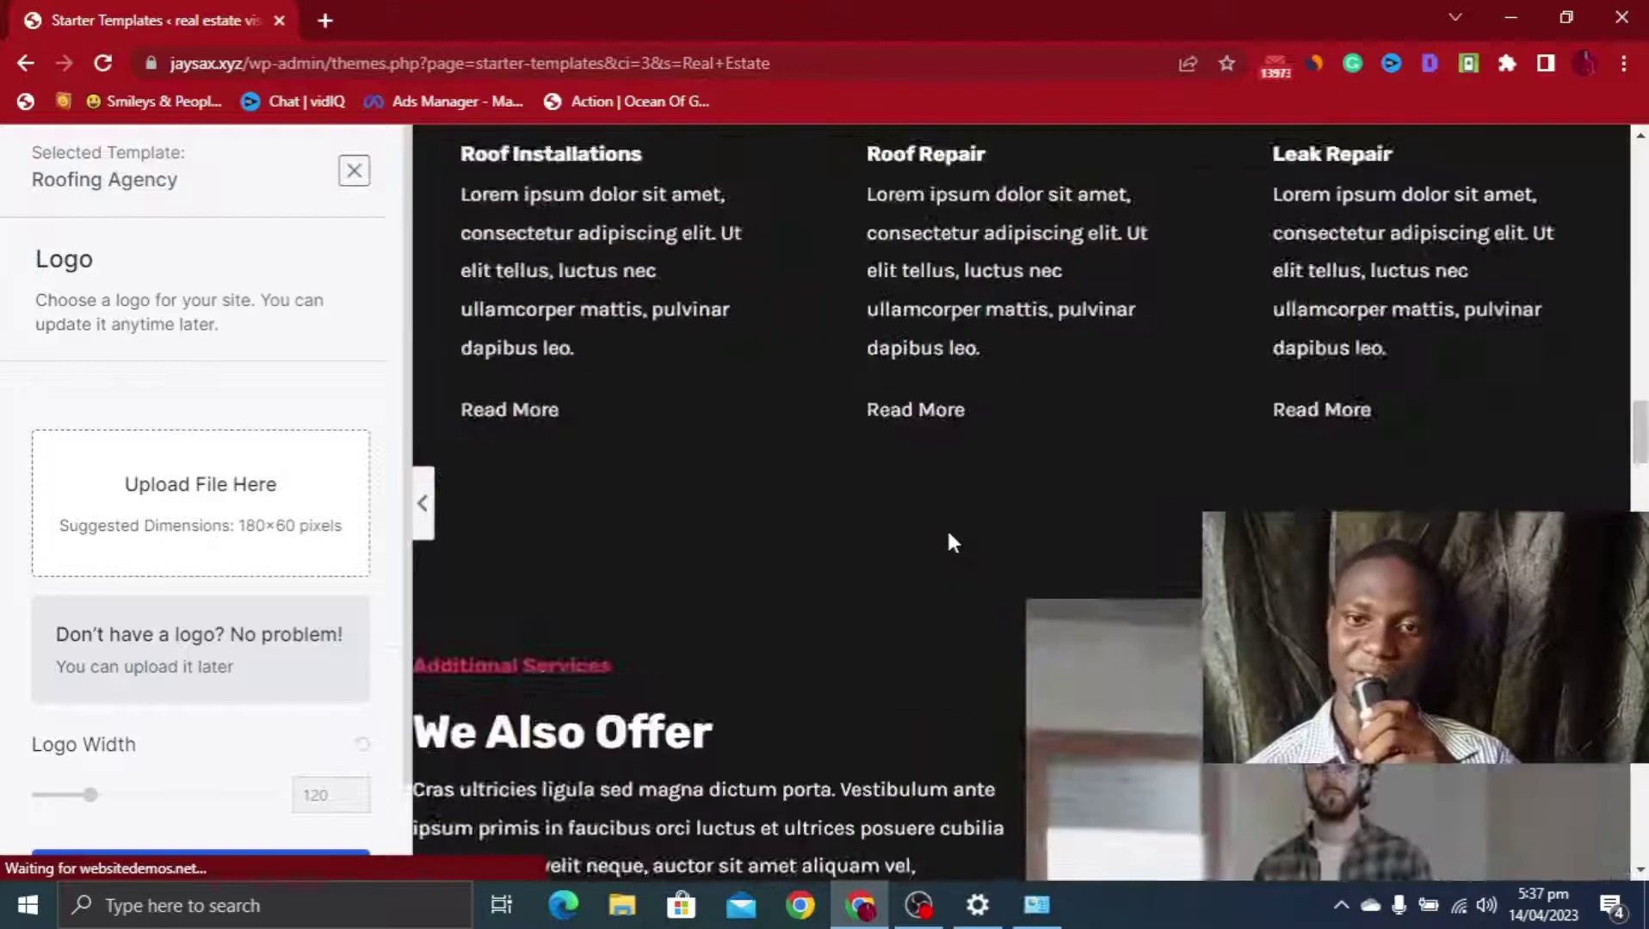
scroll(948, 531, "up", 12)
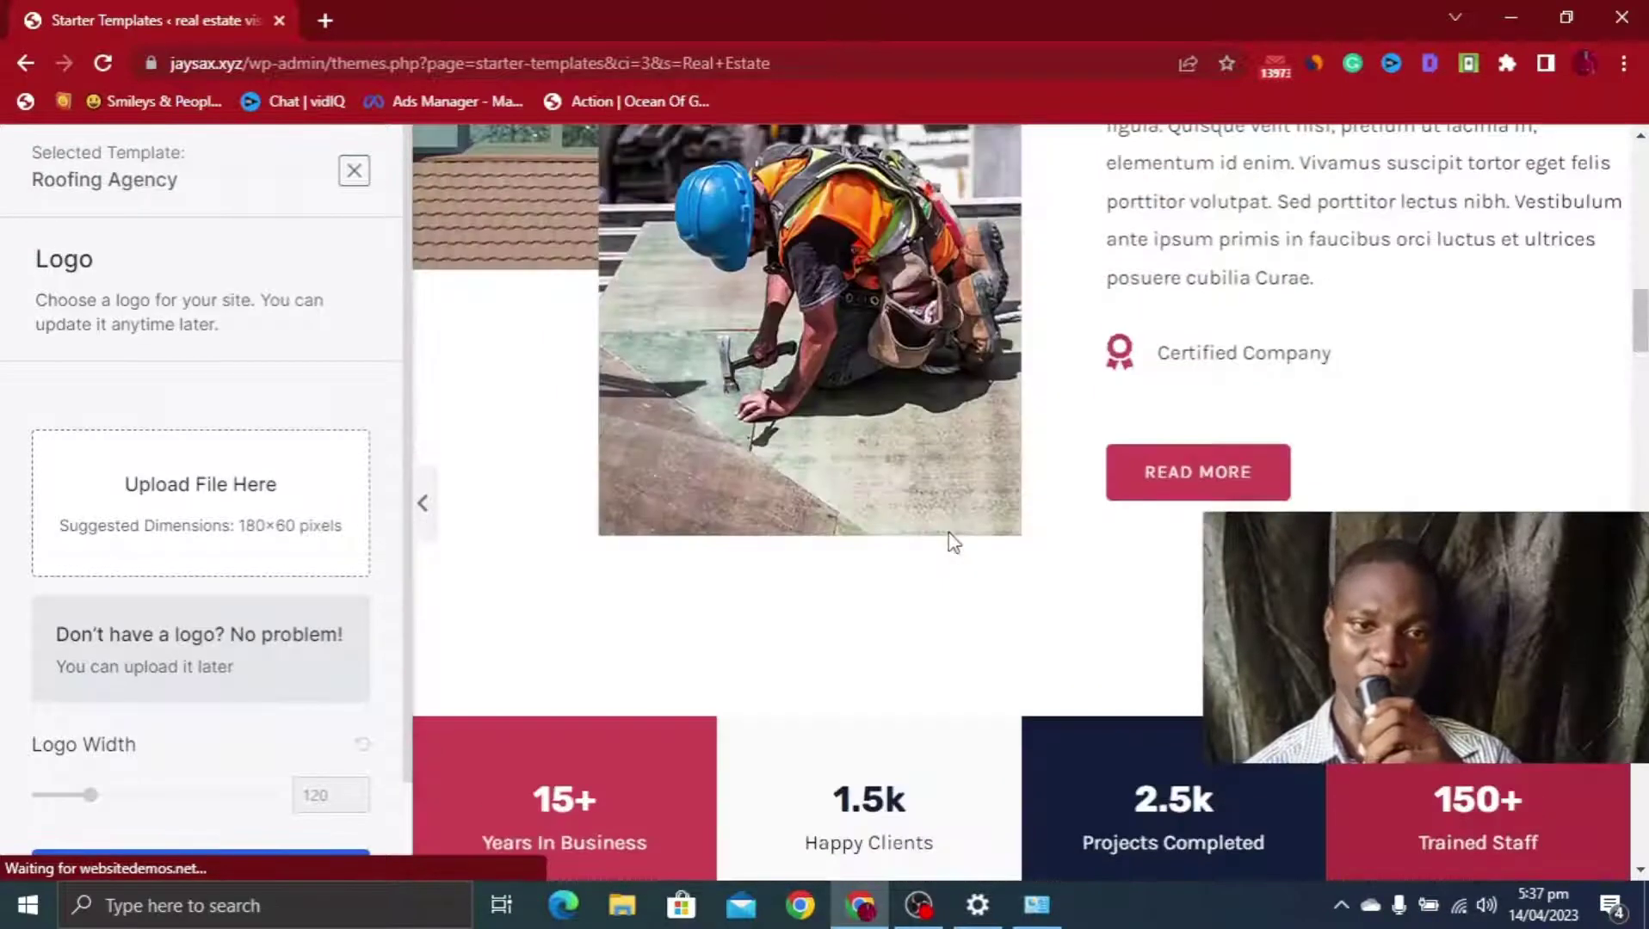
scroll(937, 527, "up", 2)
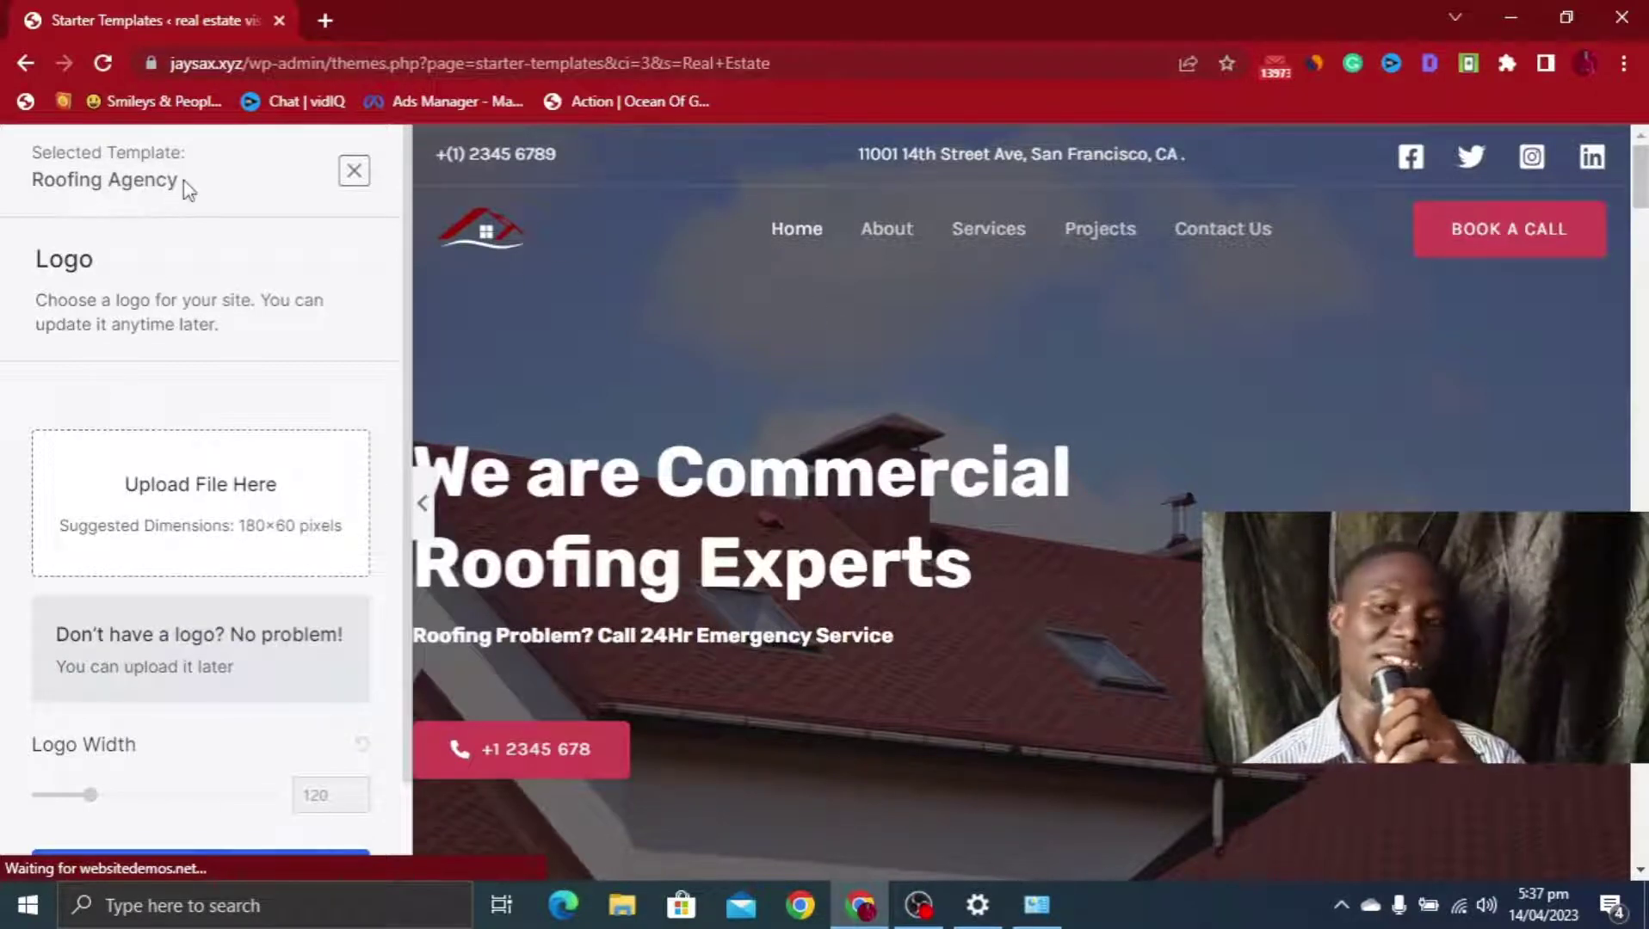
Upload the WordPress logo image download.jpg and use it as the site logo
scroll(245, 422, "down", 1)
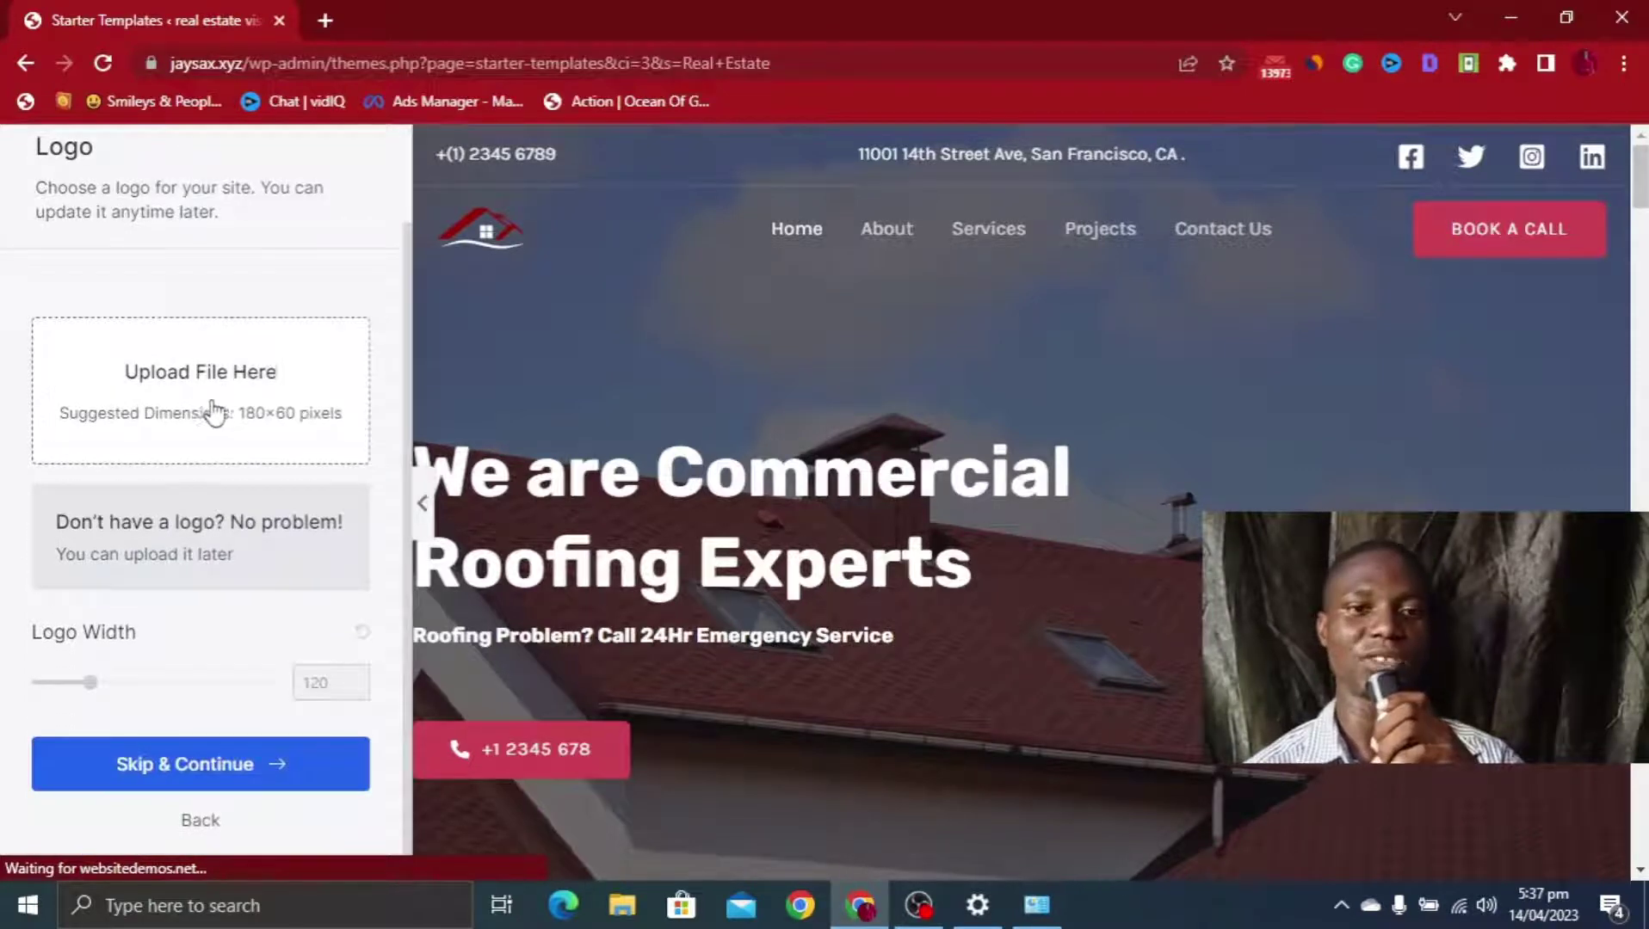
left_click(223, 419)
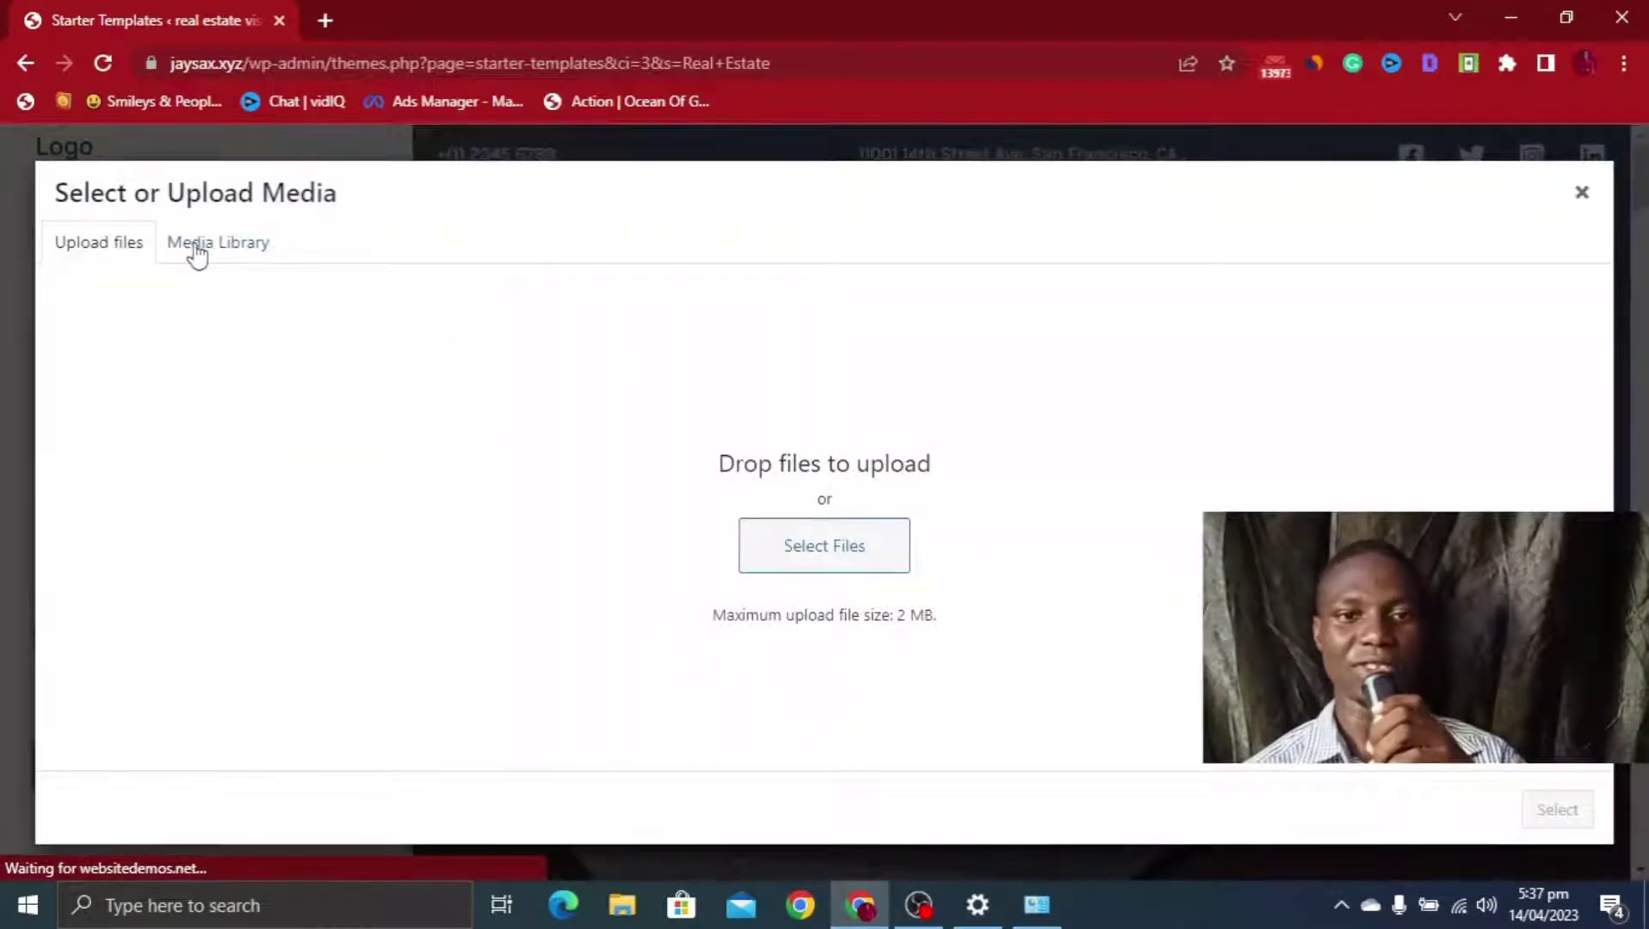
left_click(848, 566)
double_click(430, 247)
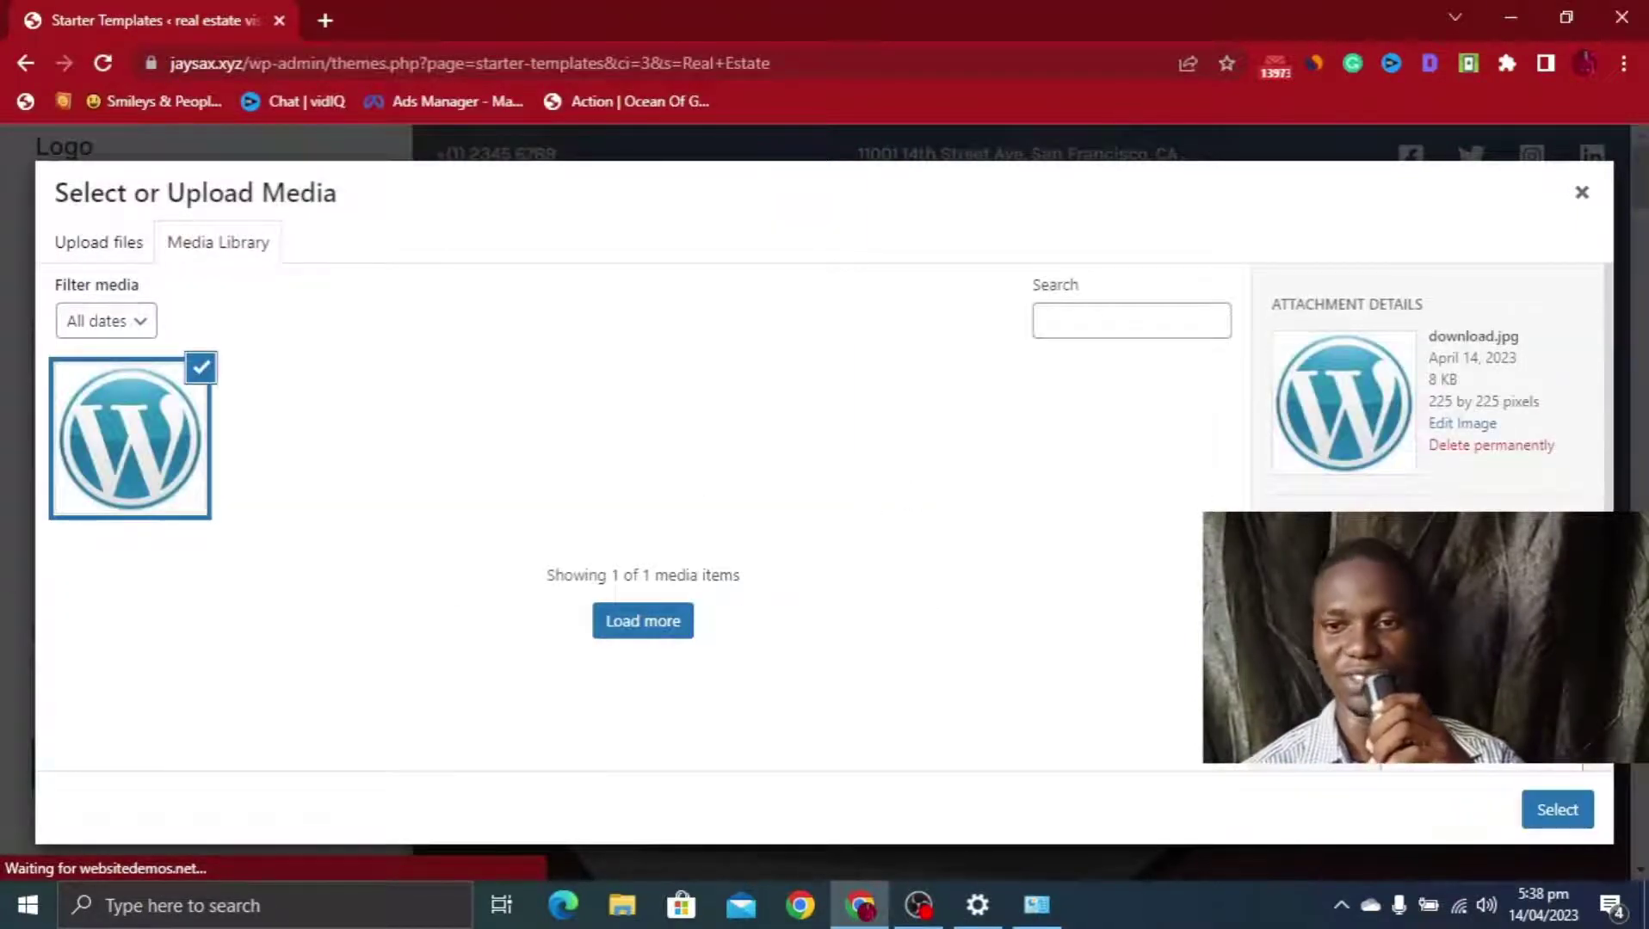
left_click(1587, 821)
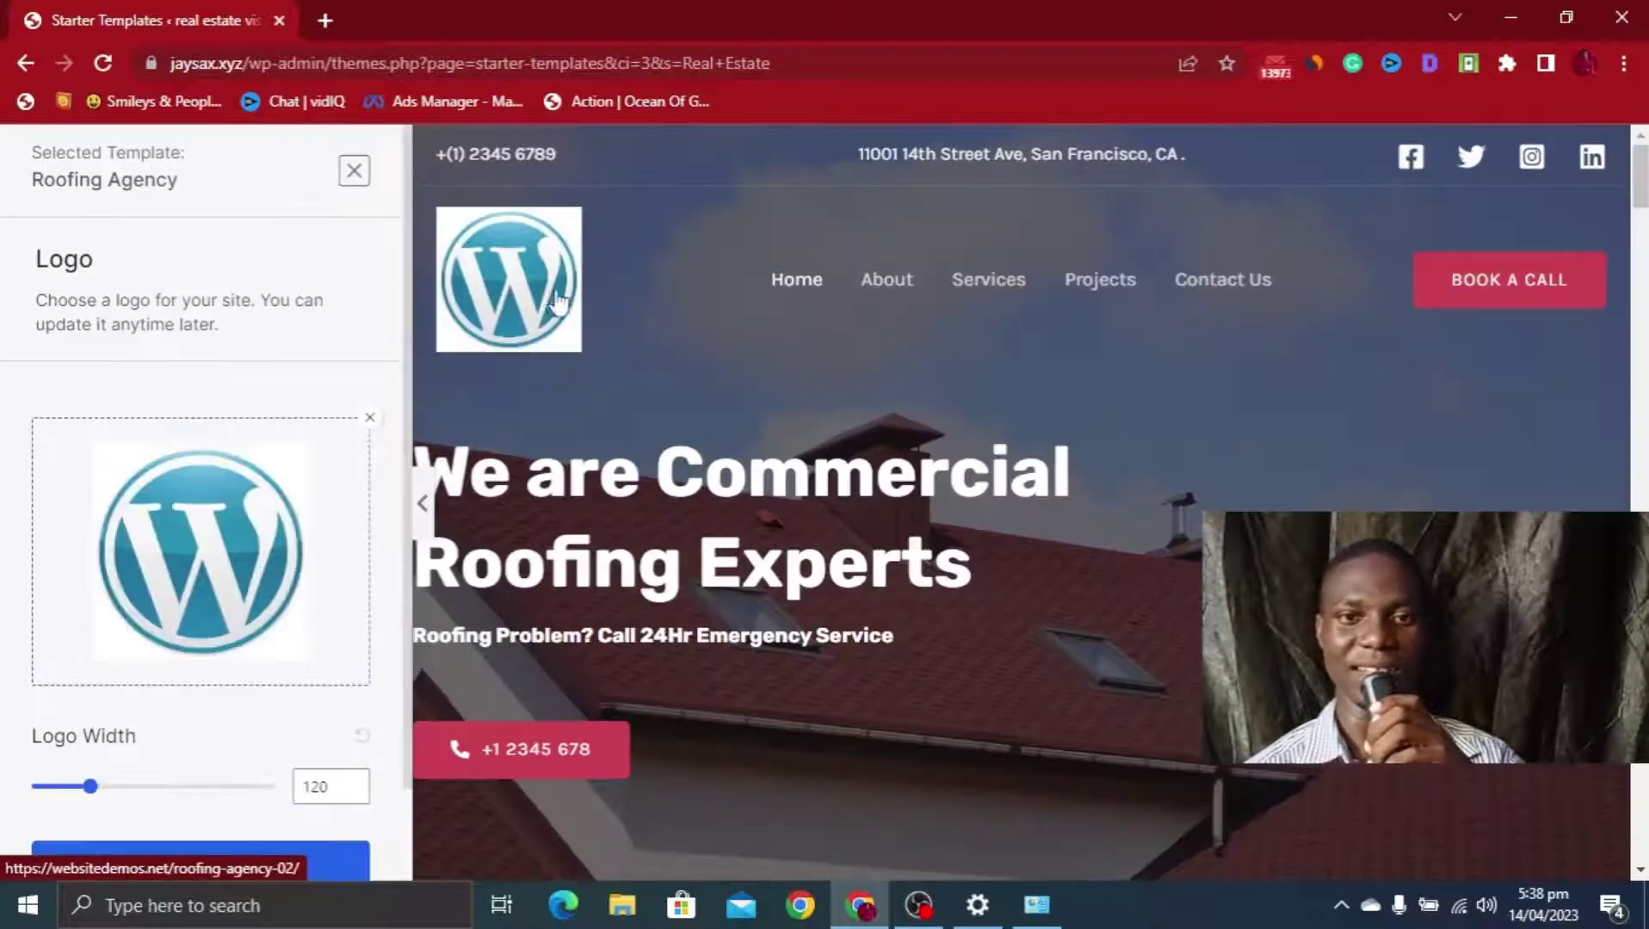
Reduce the logo width to 62 and continue to the colors and fonts settings
left_click_drag(90, 788, 68, 790)
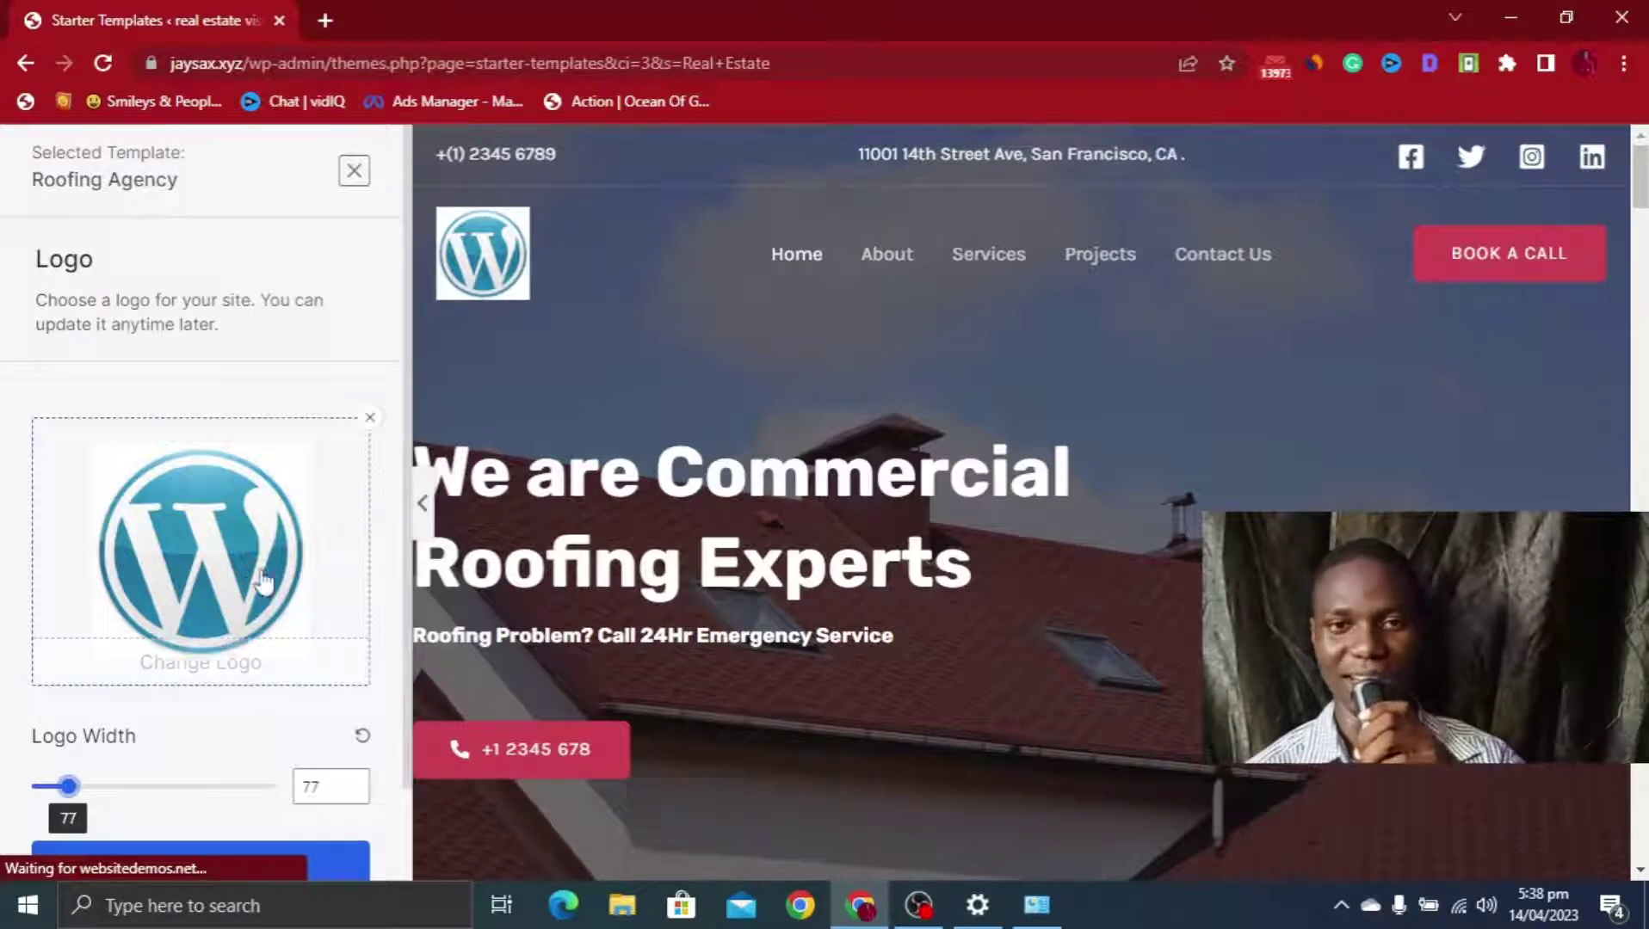
scroll(255, 574, "down", 1)
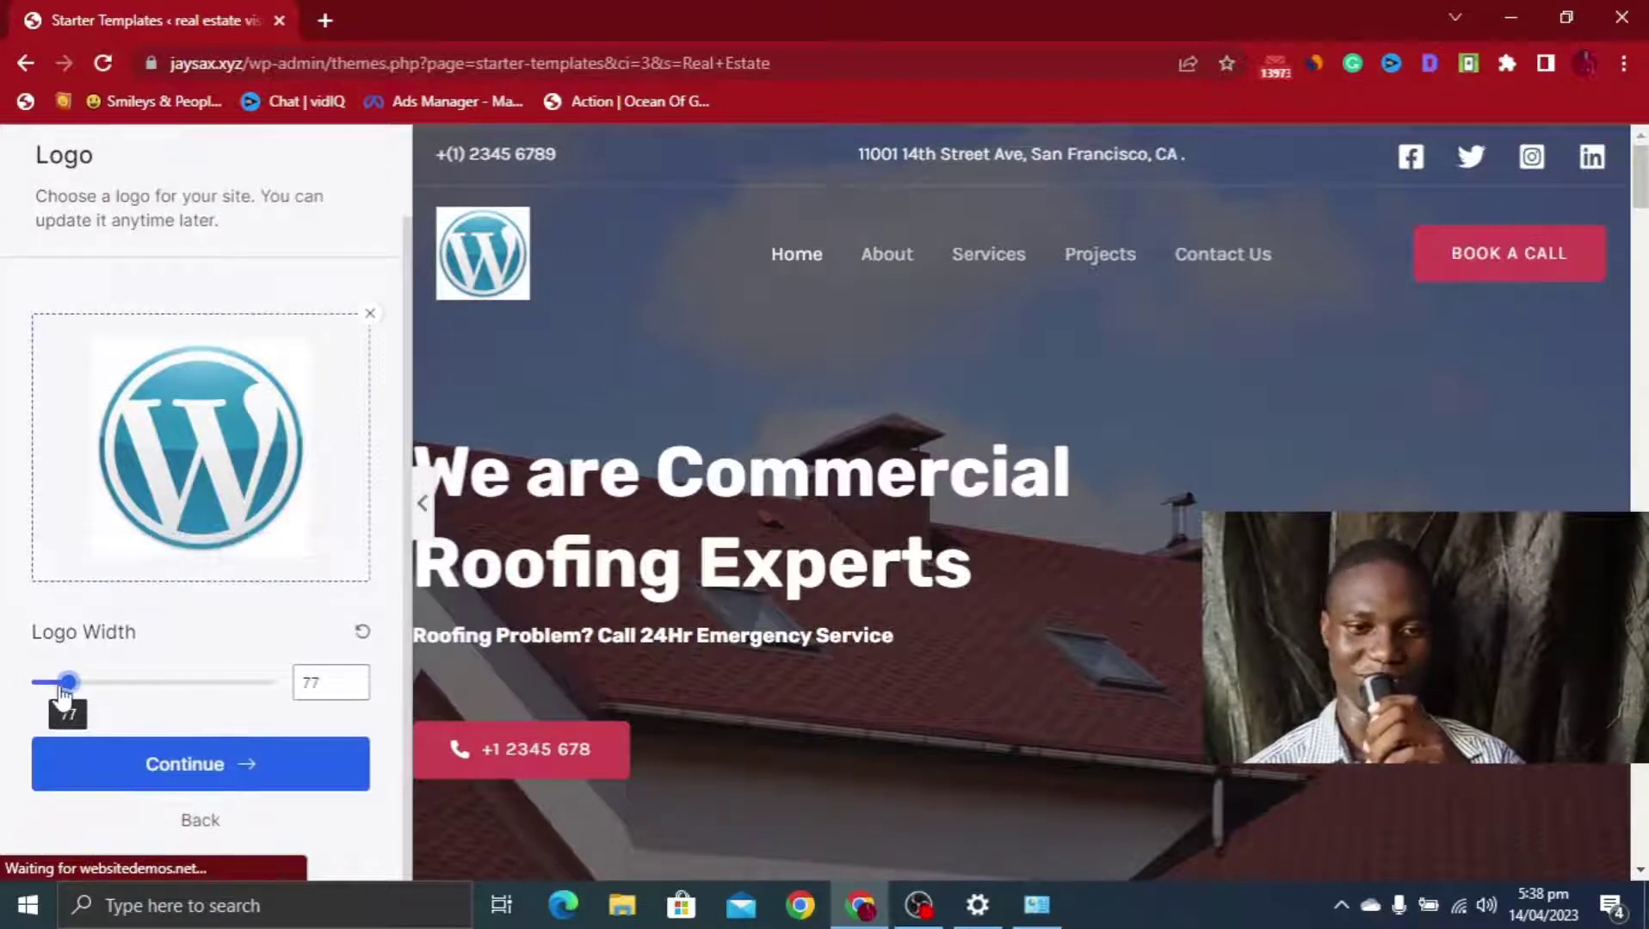
left_click(62, 685)
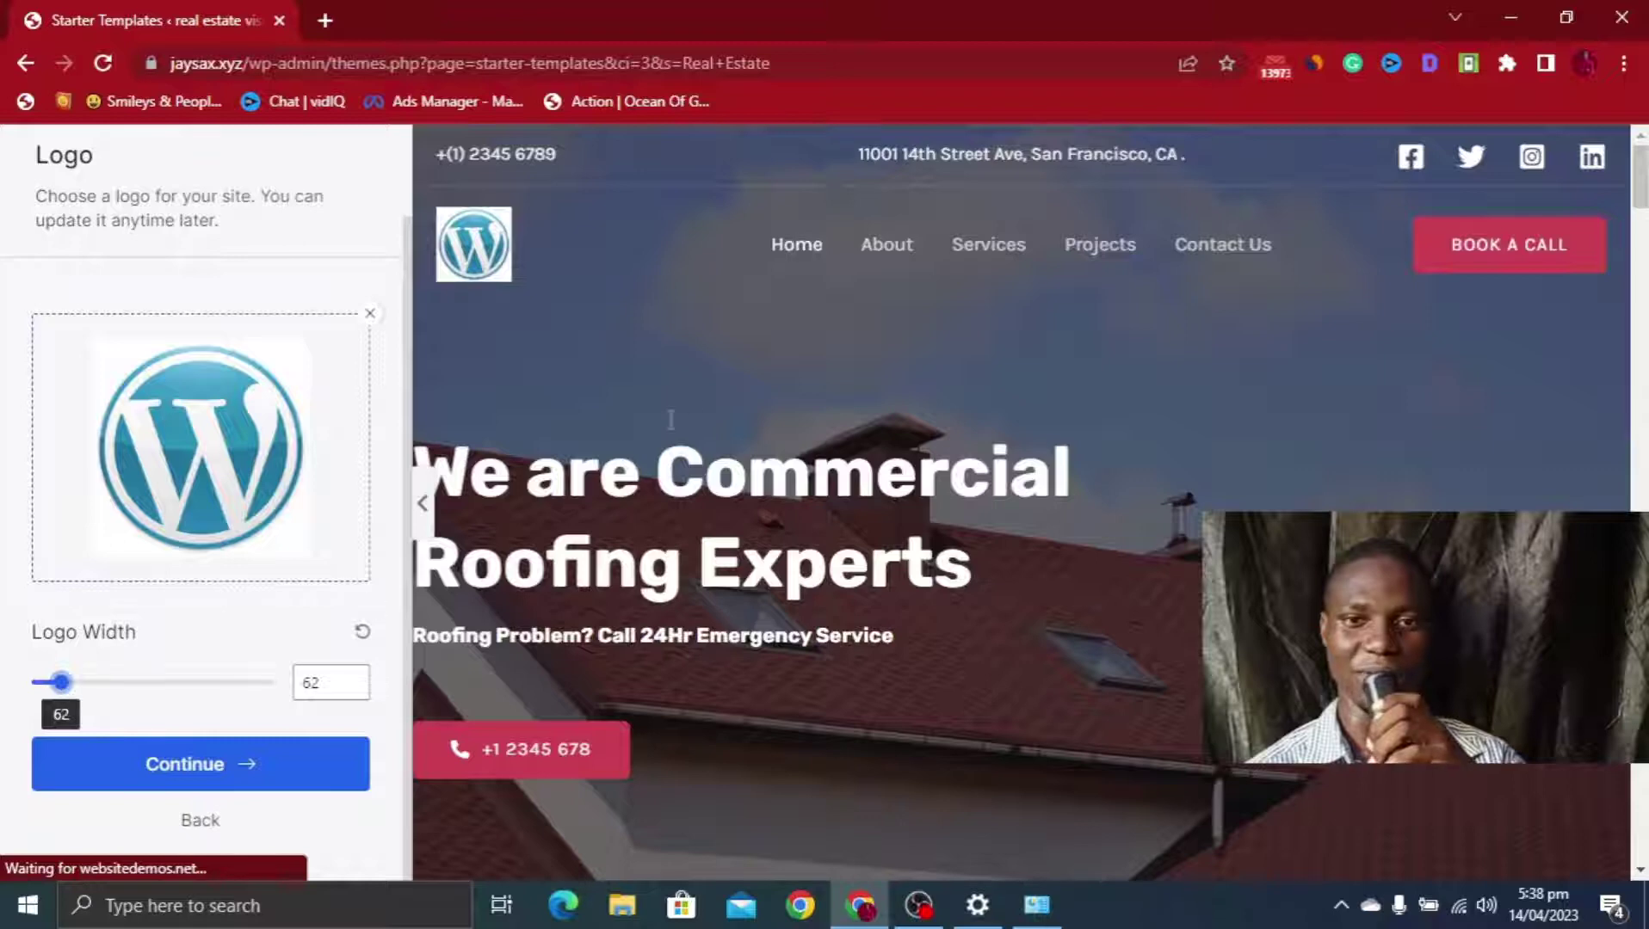
left_click(340, 769)
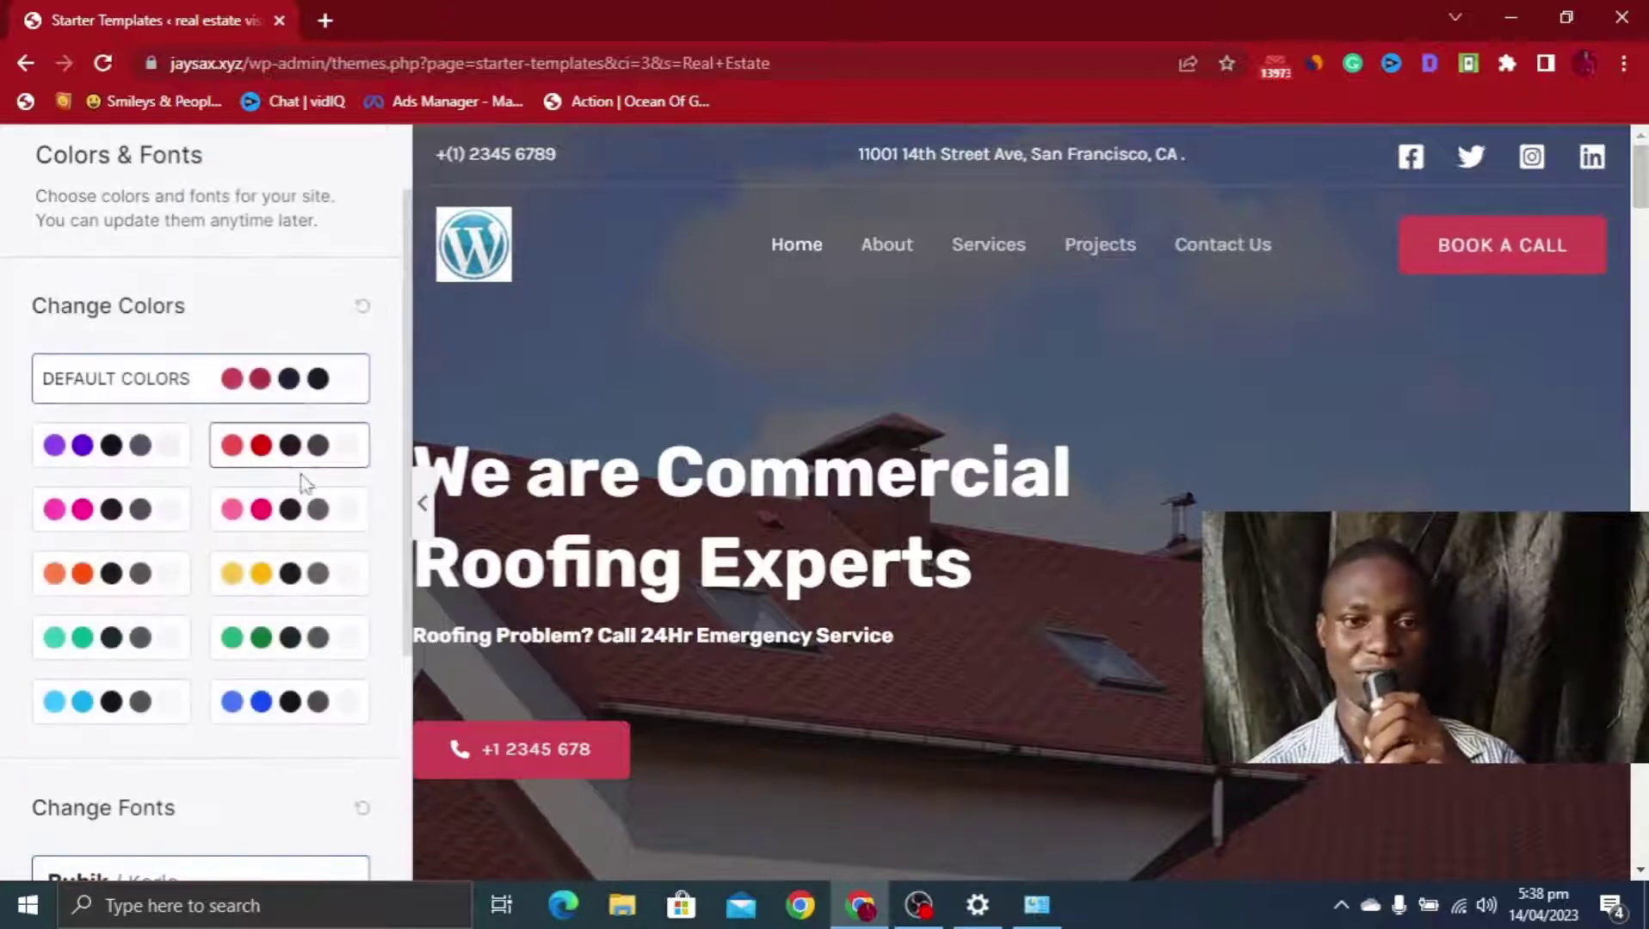
Try the pink color palette with black and gray tones on the template's homepage preview
scroll(850, 372, "down", 4)
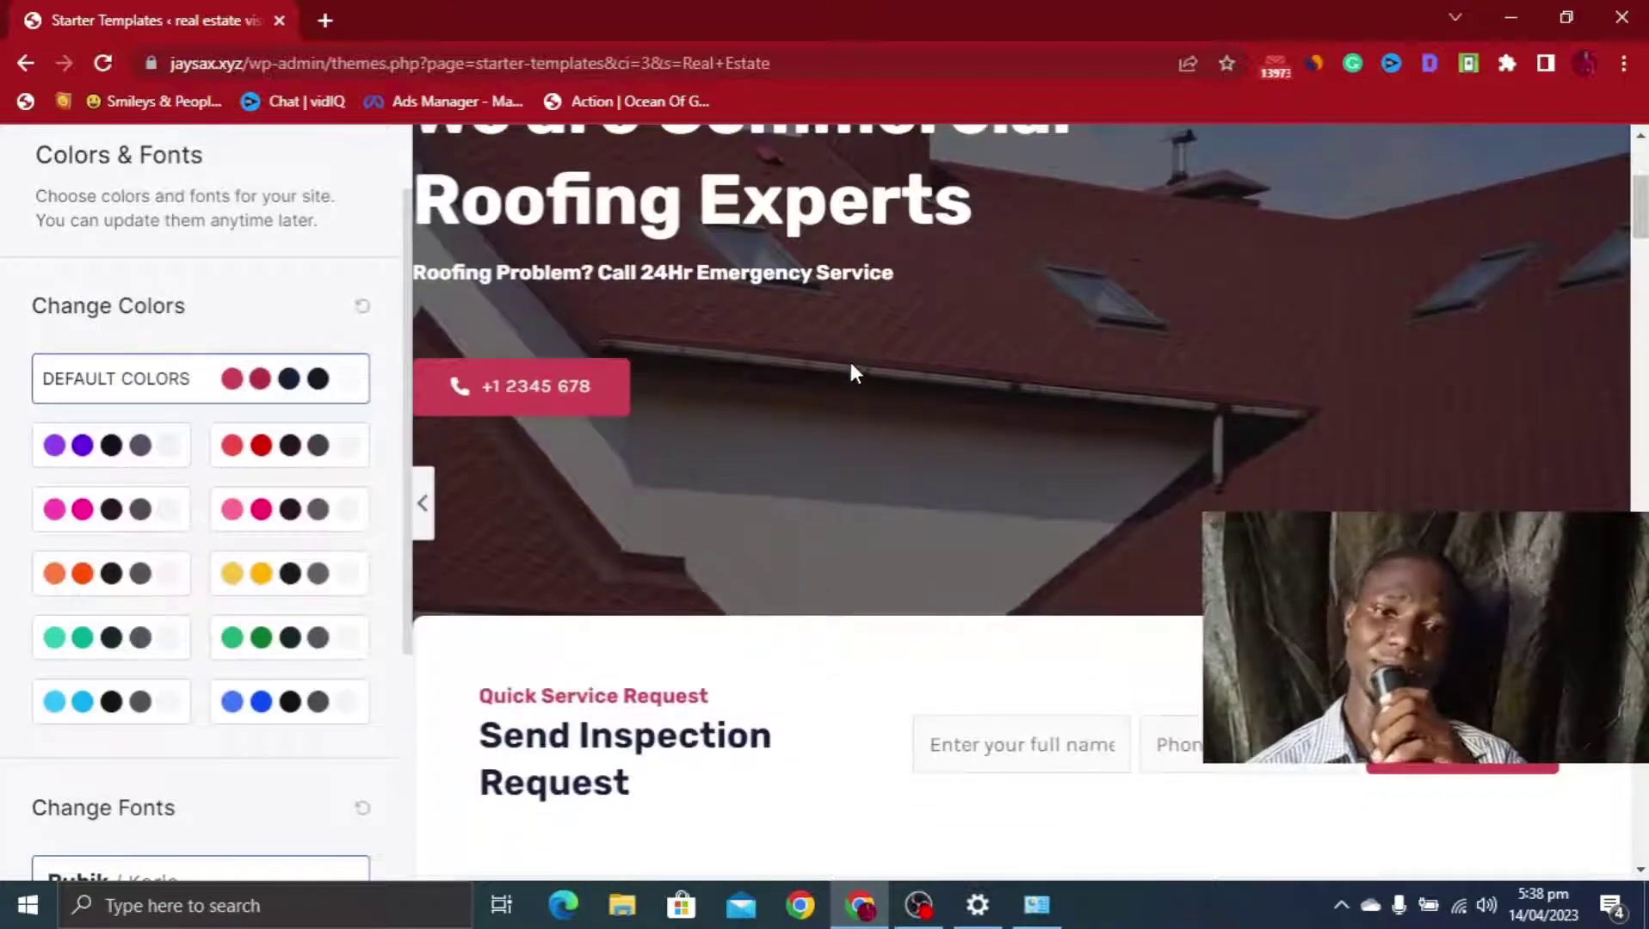
scroll(850, 366, "up", 4)
left_click(283, 514)
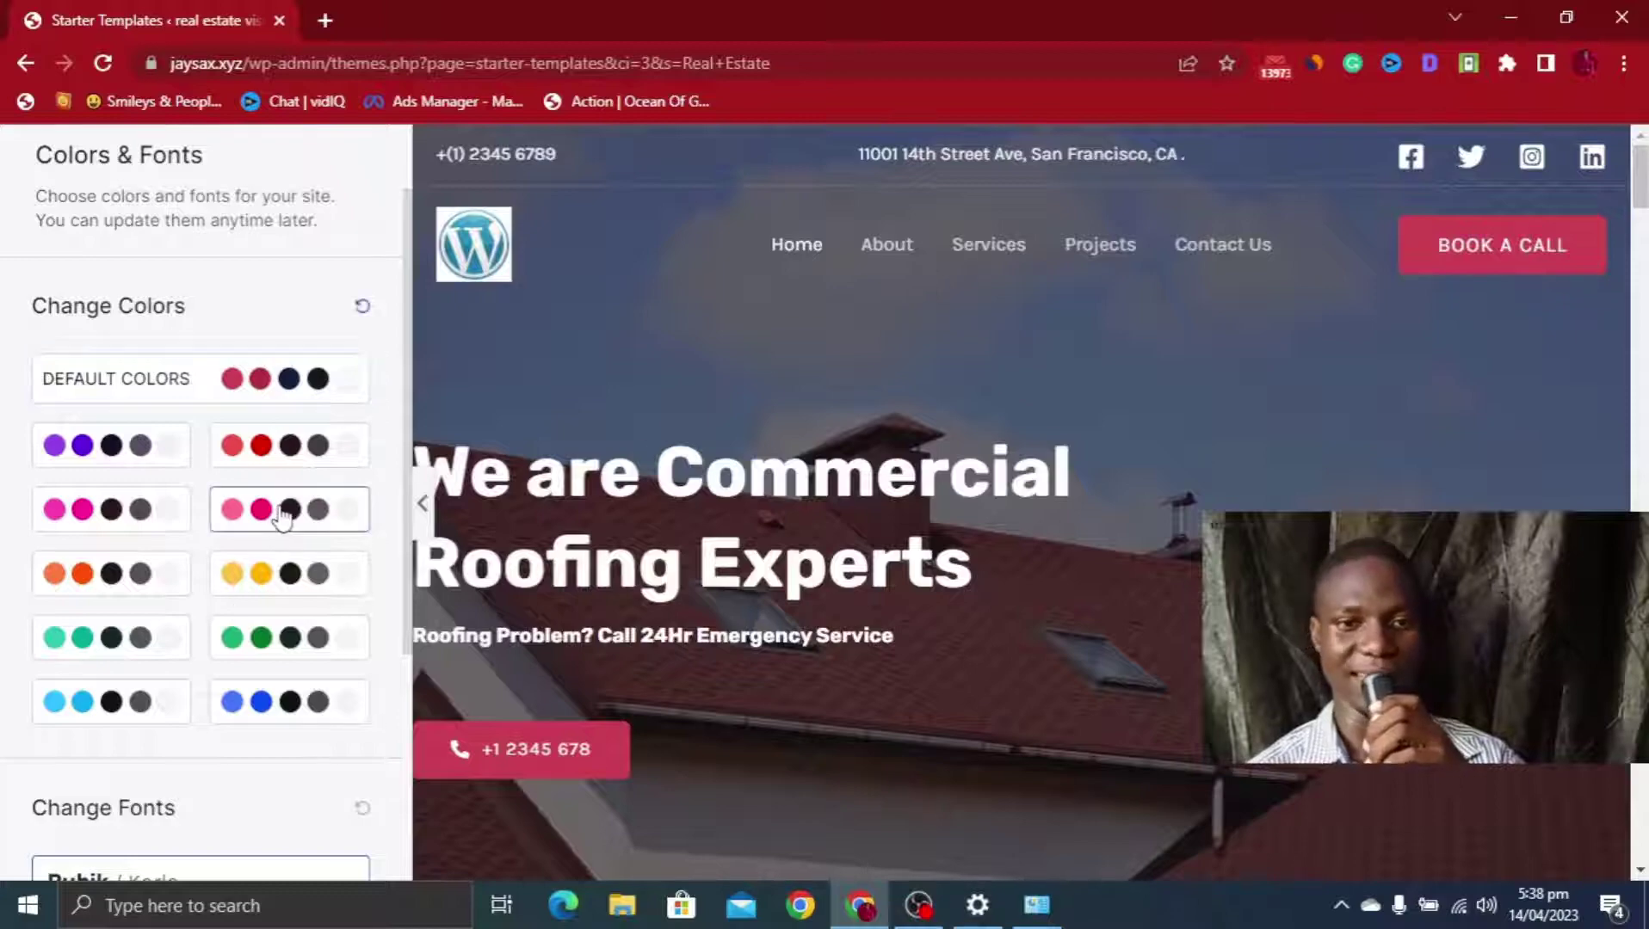
scroll(714, 422, "down", 6)
scroll(716, 426, "up", 3)
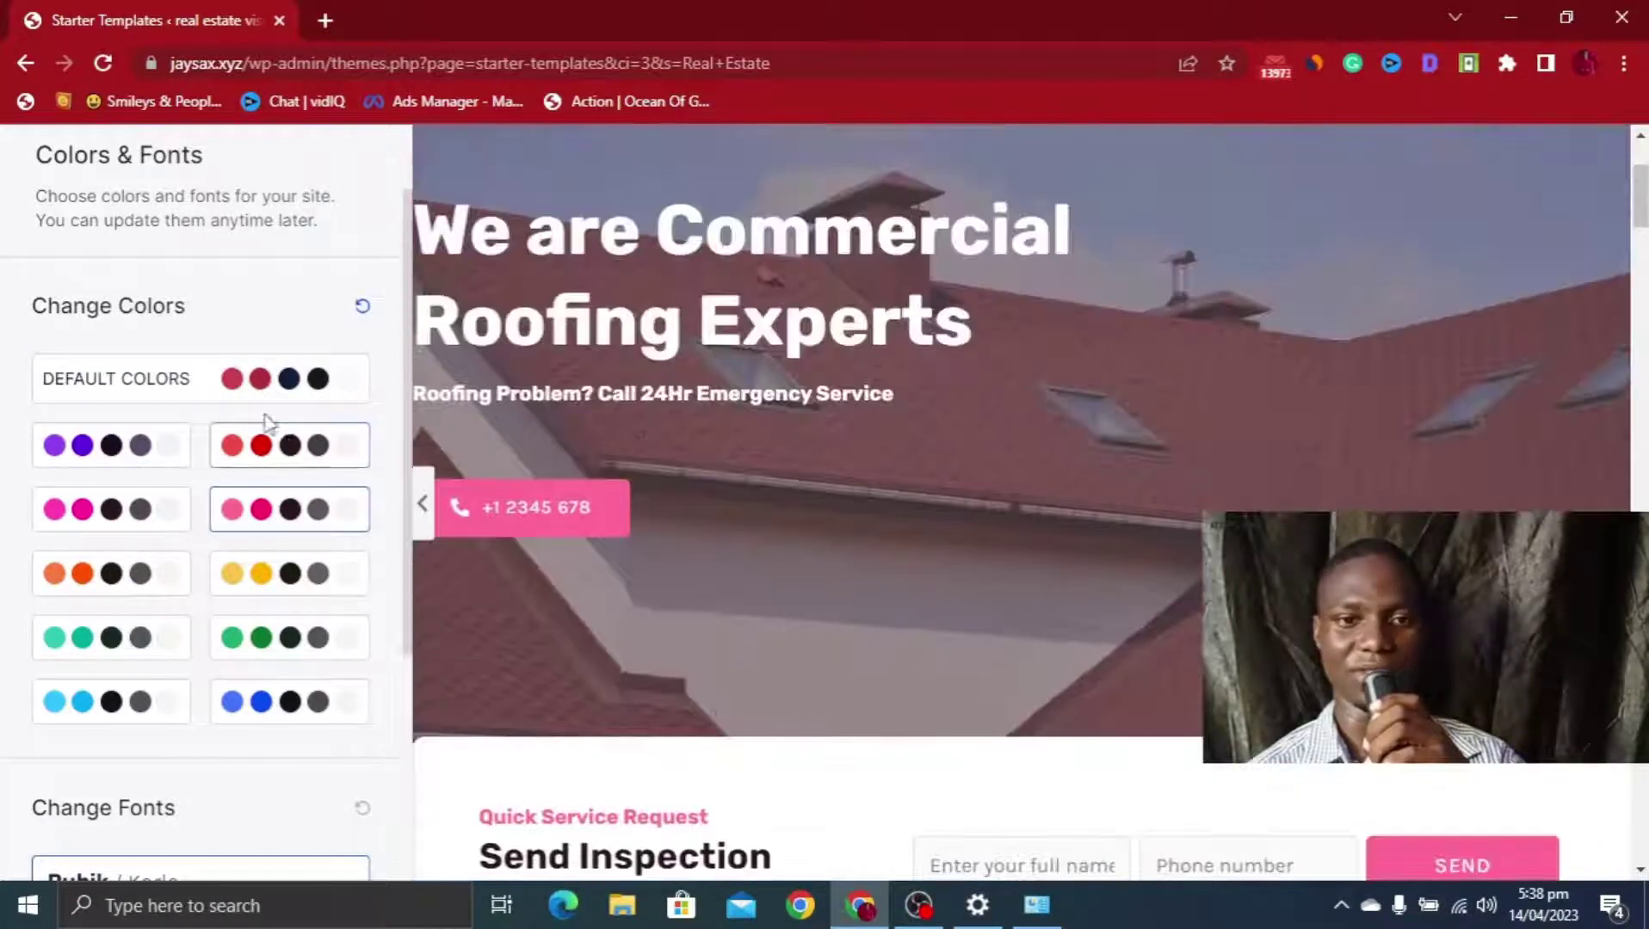
Apply the bright red and dark red color palette to the template and check it along the homepage preview
left_click(284, 444)
scroll(1016, 339, "up", 3)
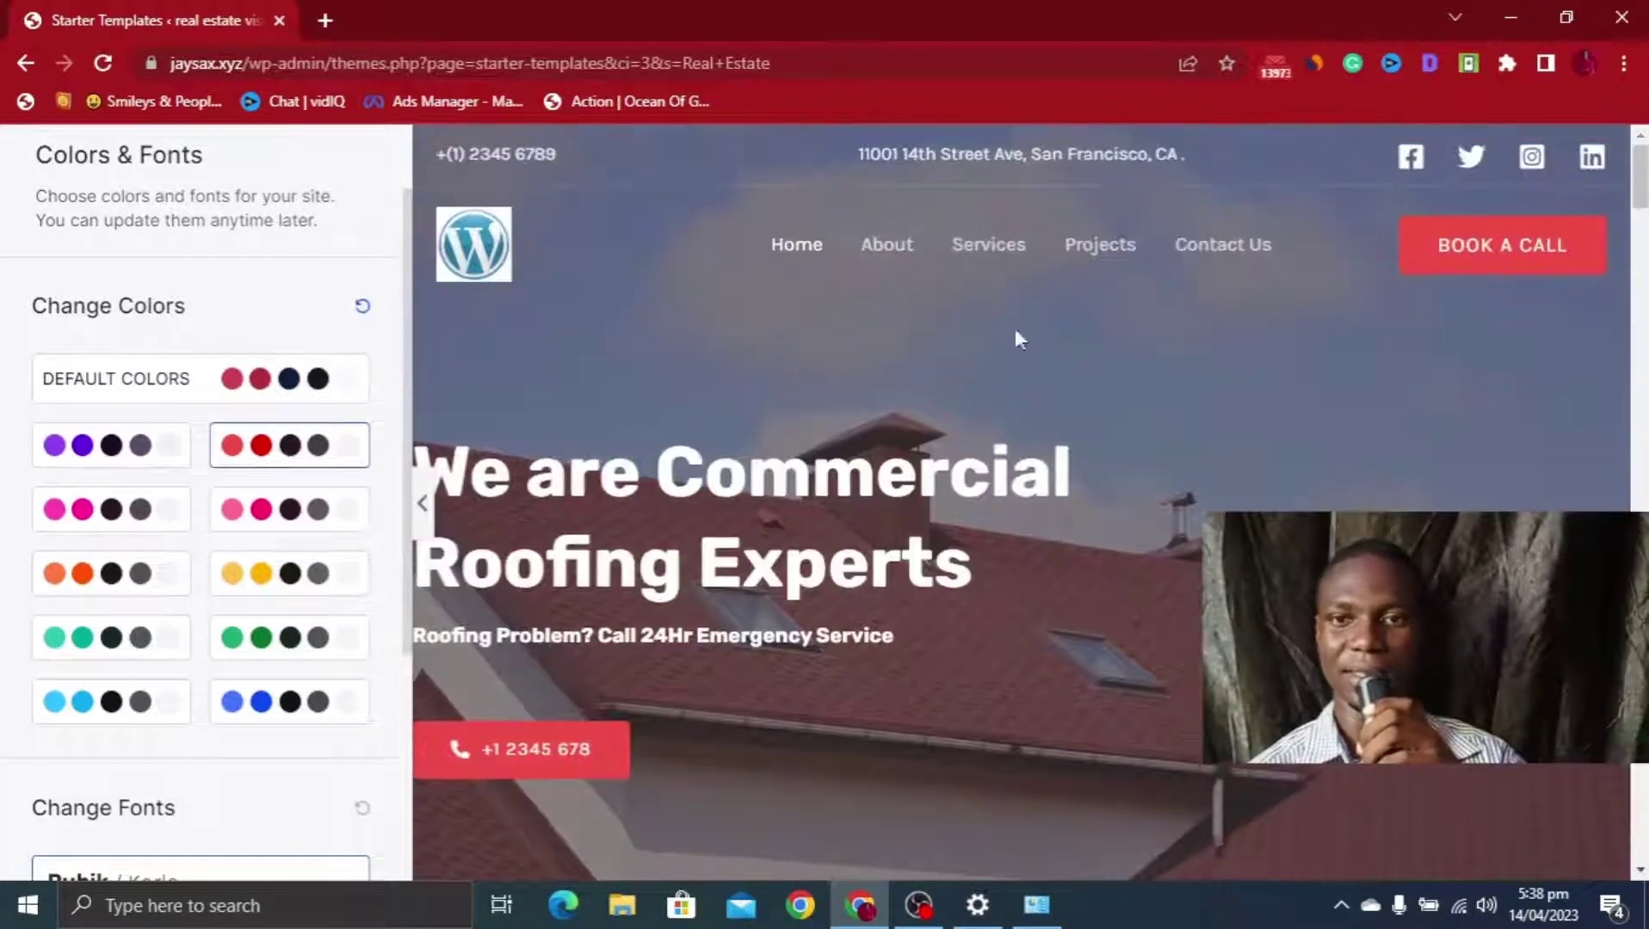
scroll(1246, 310, "down", 15)
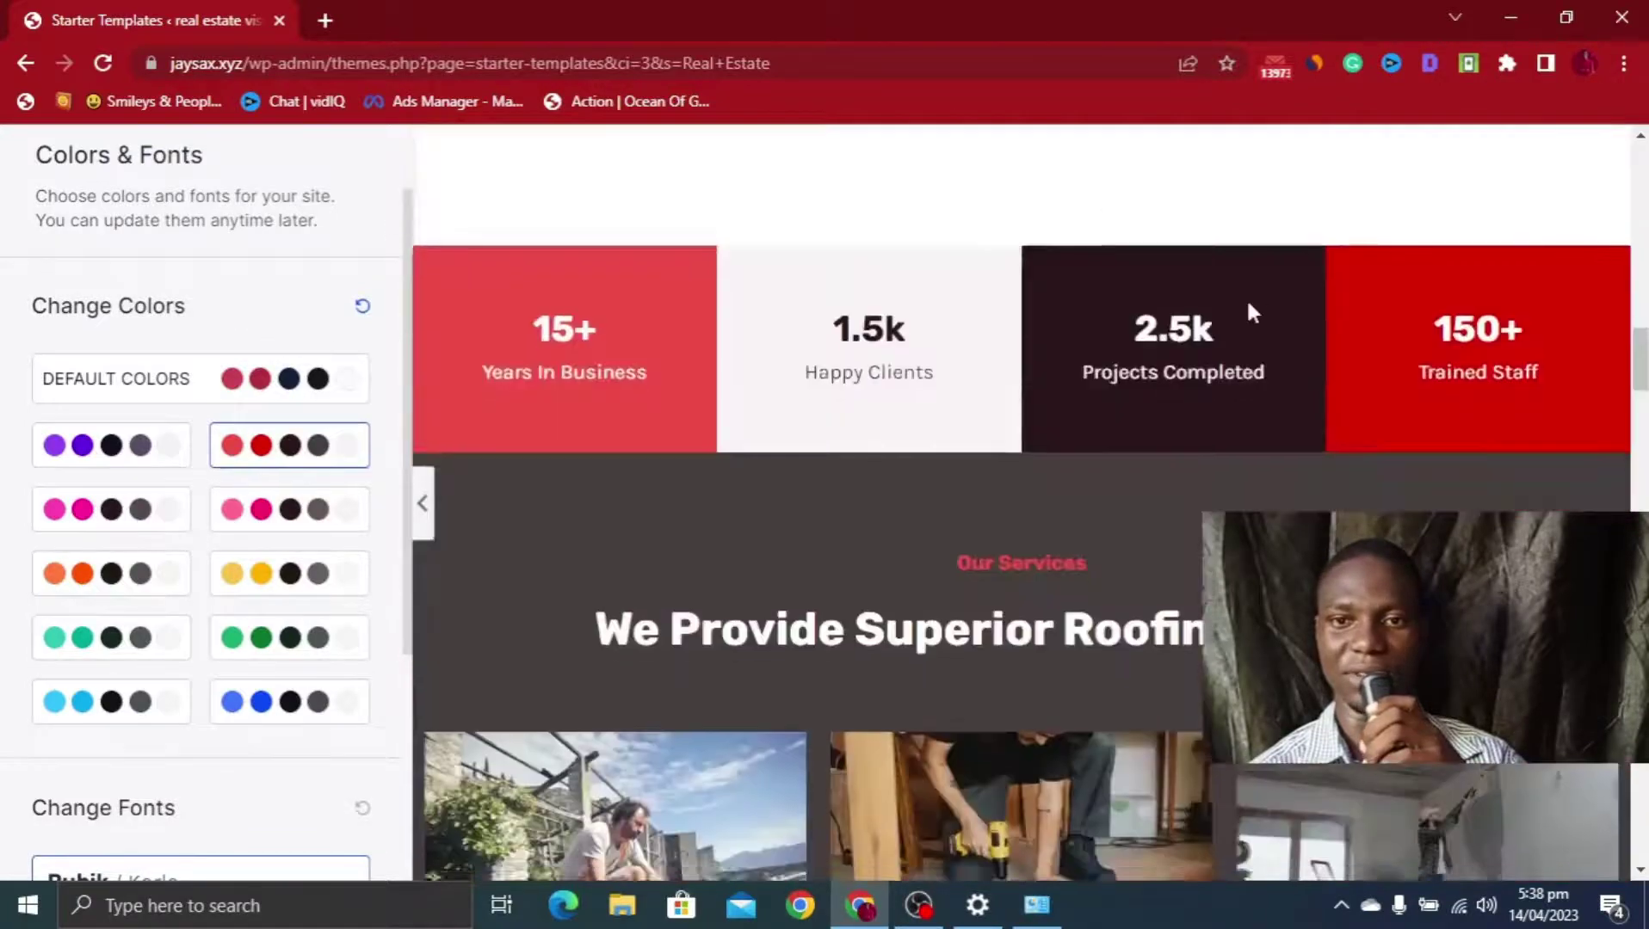
scroll(1247, 307, "down", 5)
scroll(1248, 306, "up", 4)
scroll(1248, 306, "down", 12)
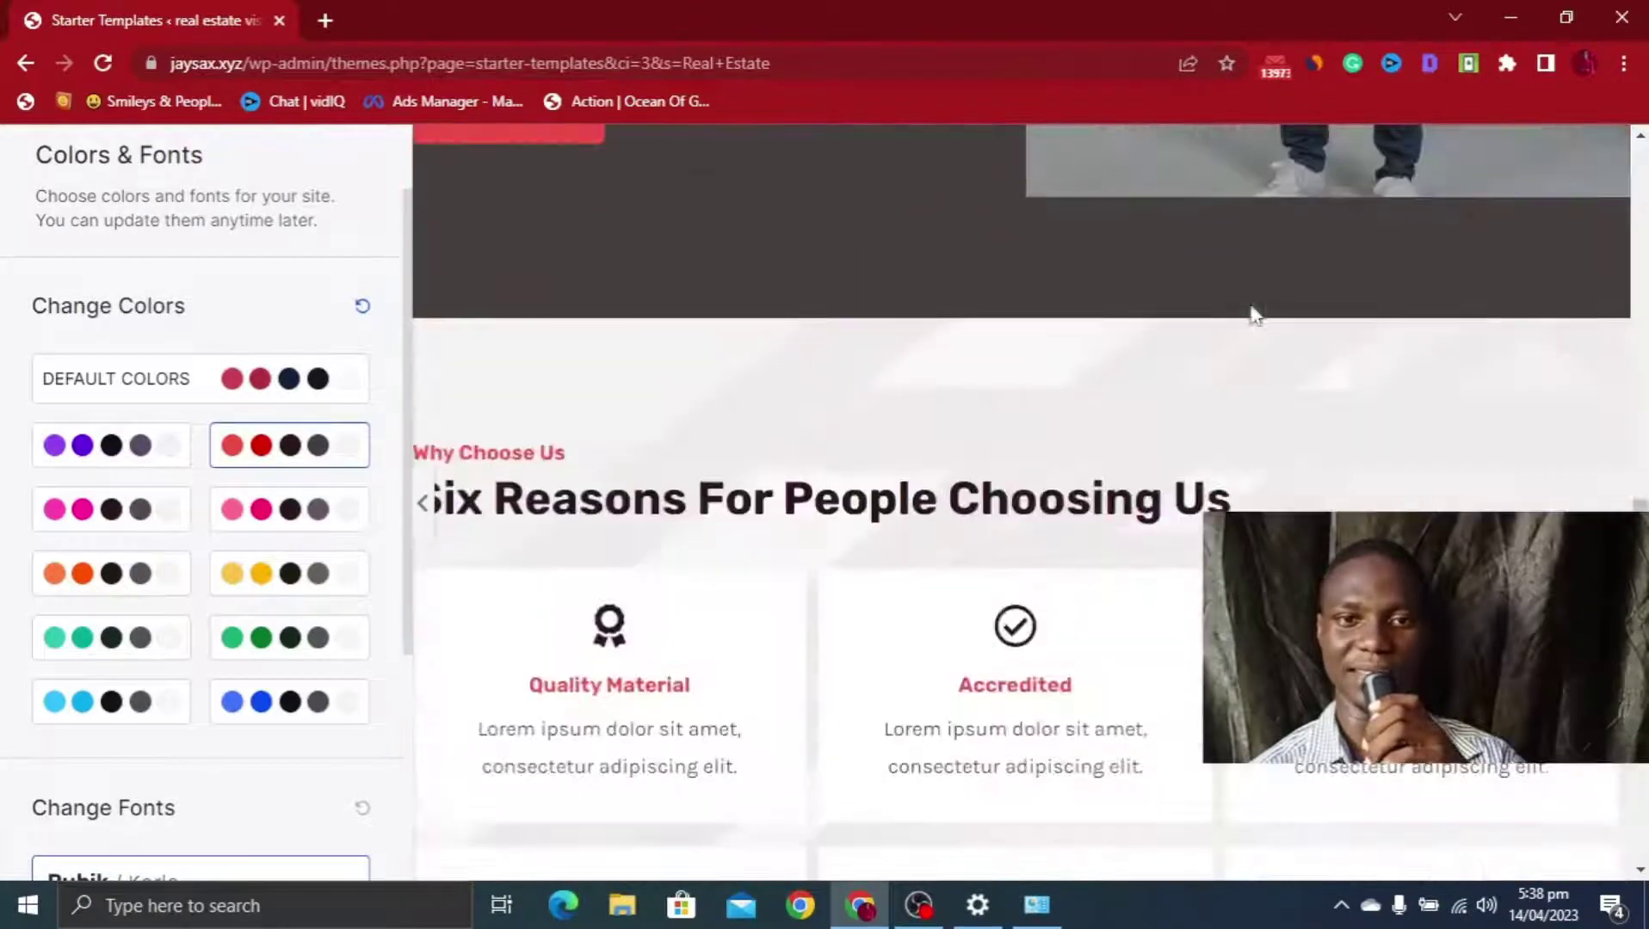
scroll(142, 757, "down", 4)
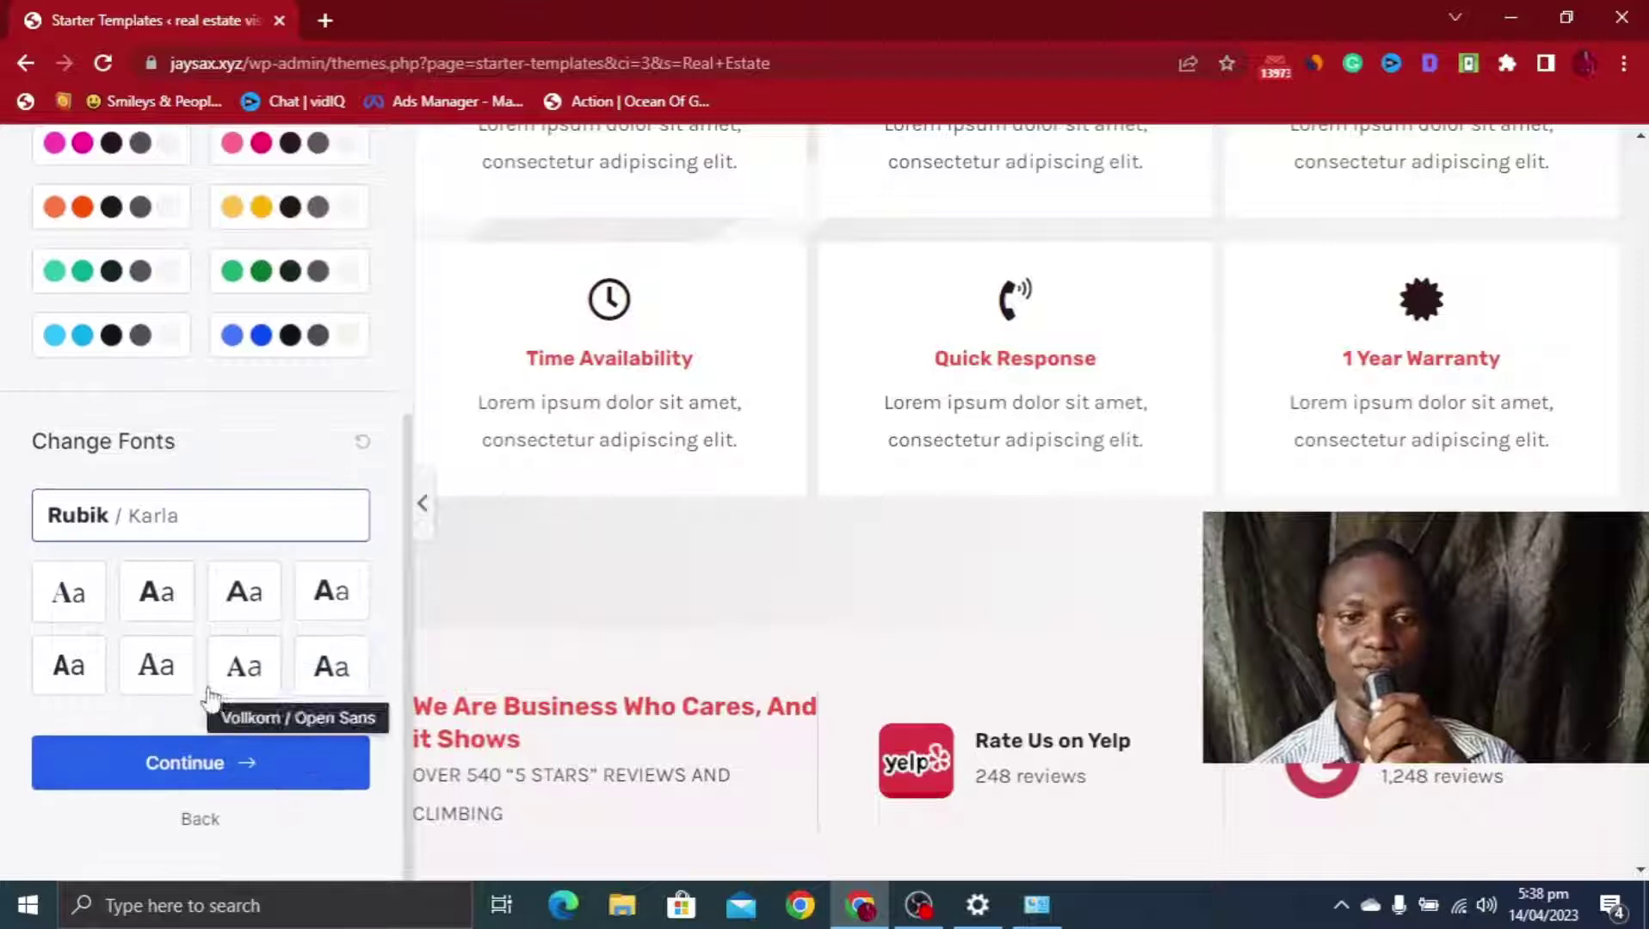
Set the site fonts to the Open Sans / Work Sans pair and continue to the final setup step
left_click(160, 590)
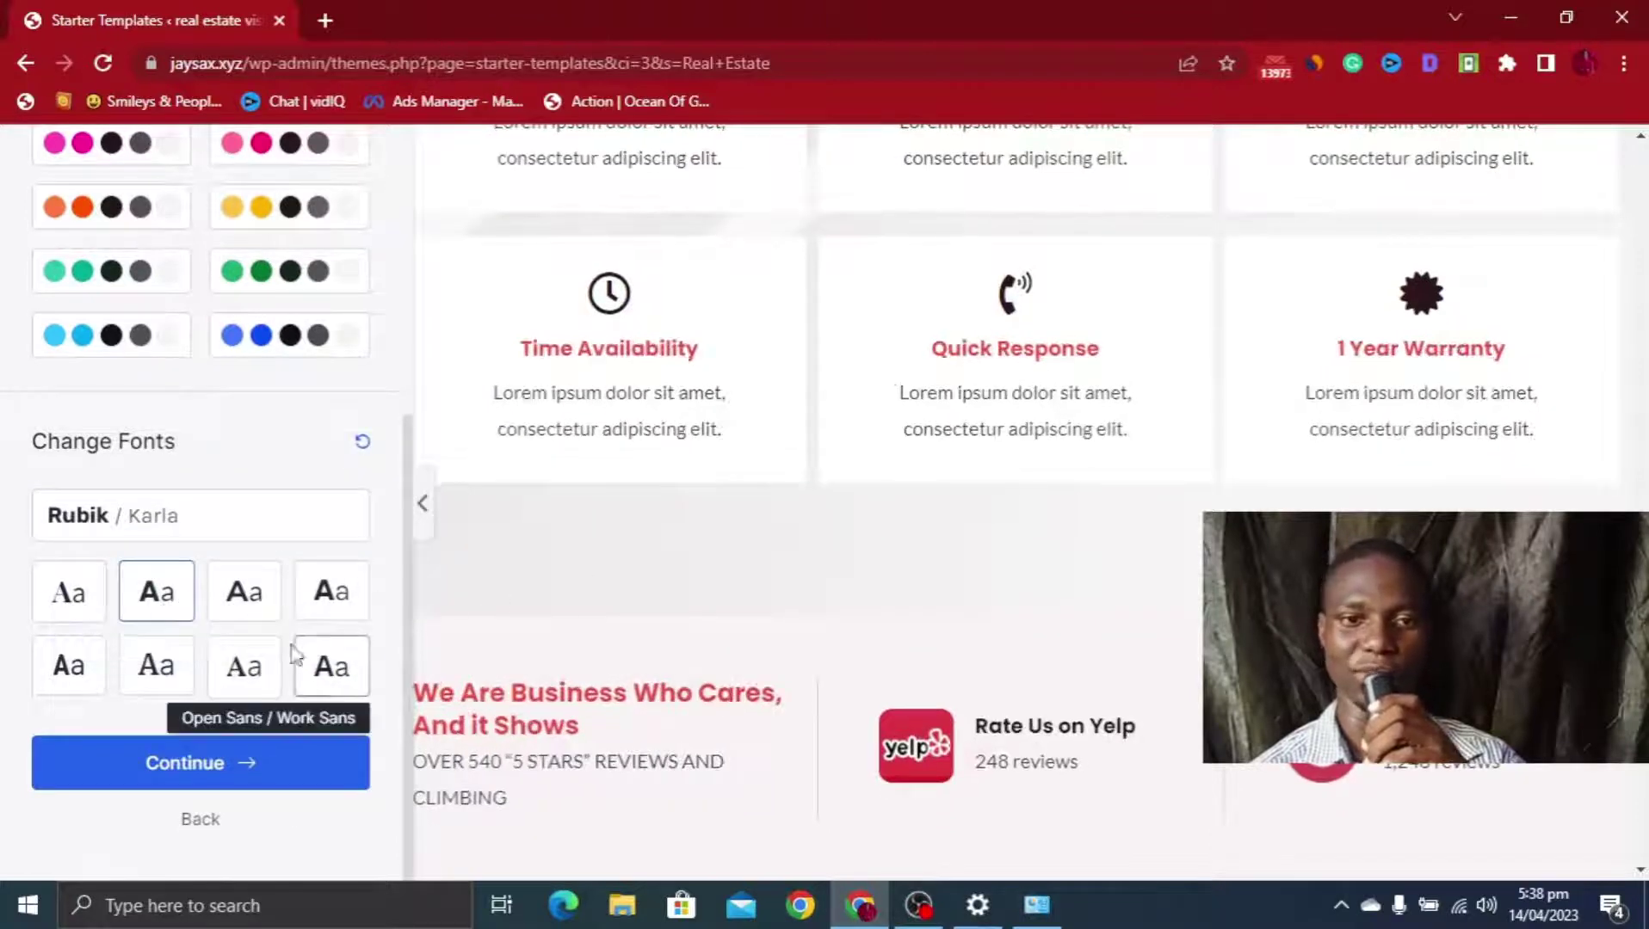
left_click(332, 664)
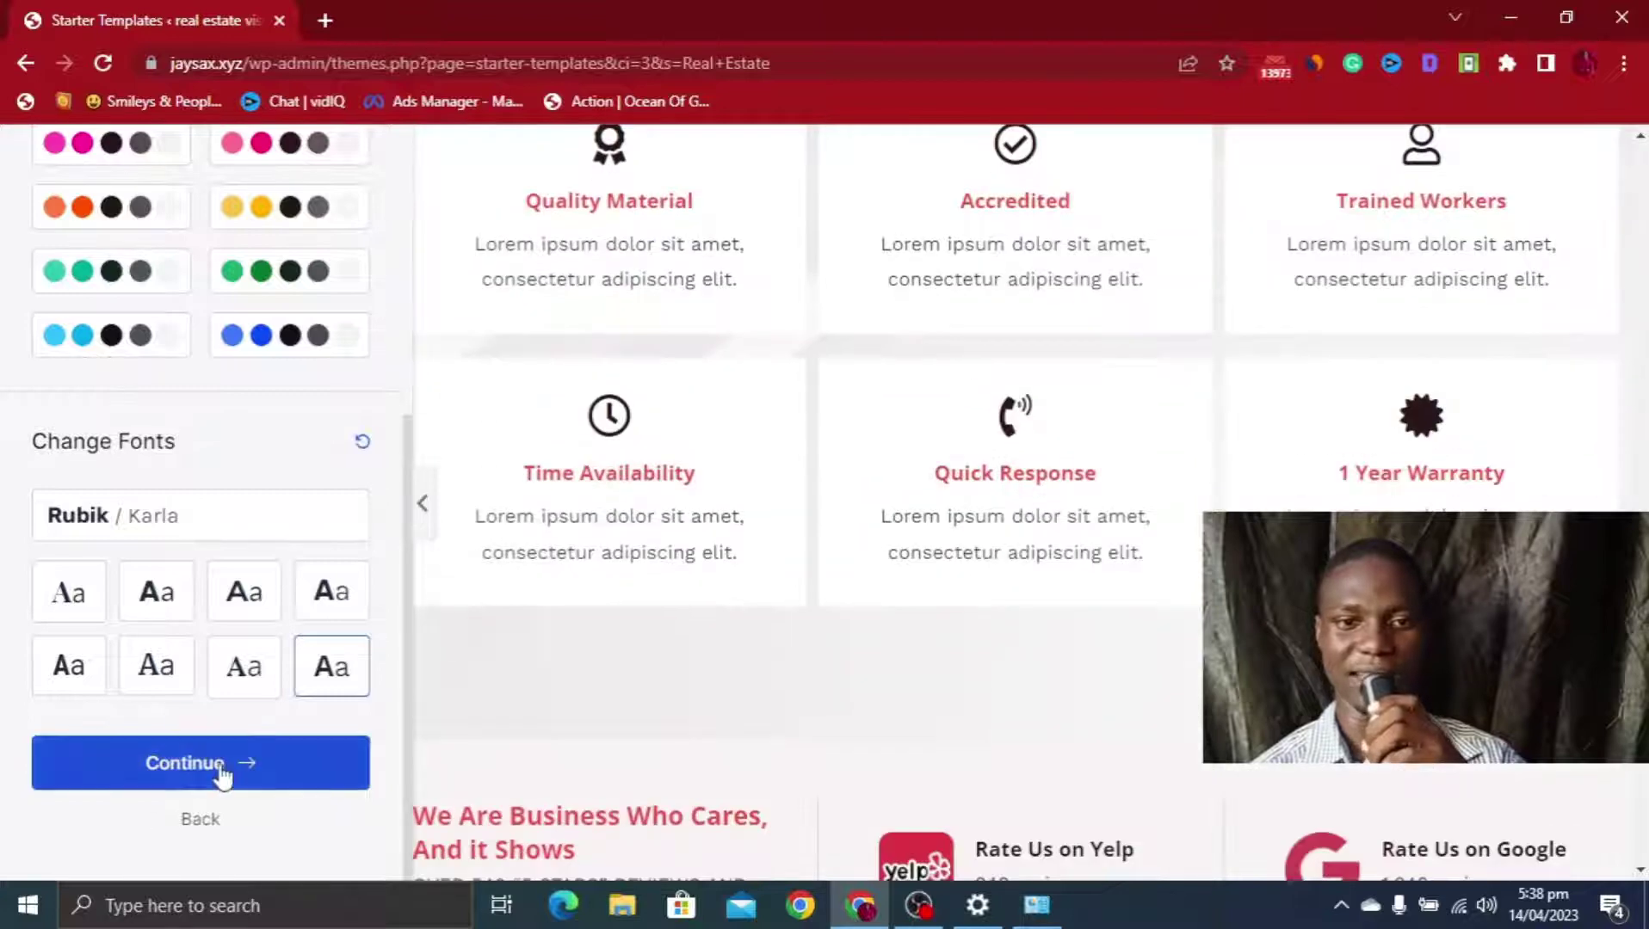
left_click(221, 774)
Complete the final form with Beginner and the newsletter and data privacy agreement accepted, and submit it to build the website
left_click(638, 515)
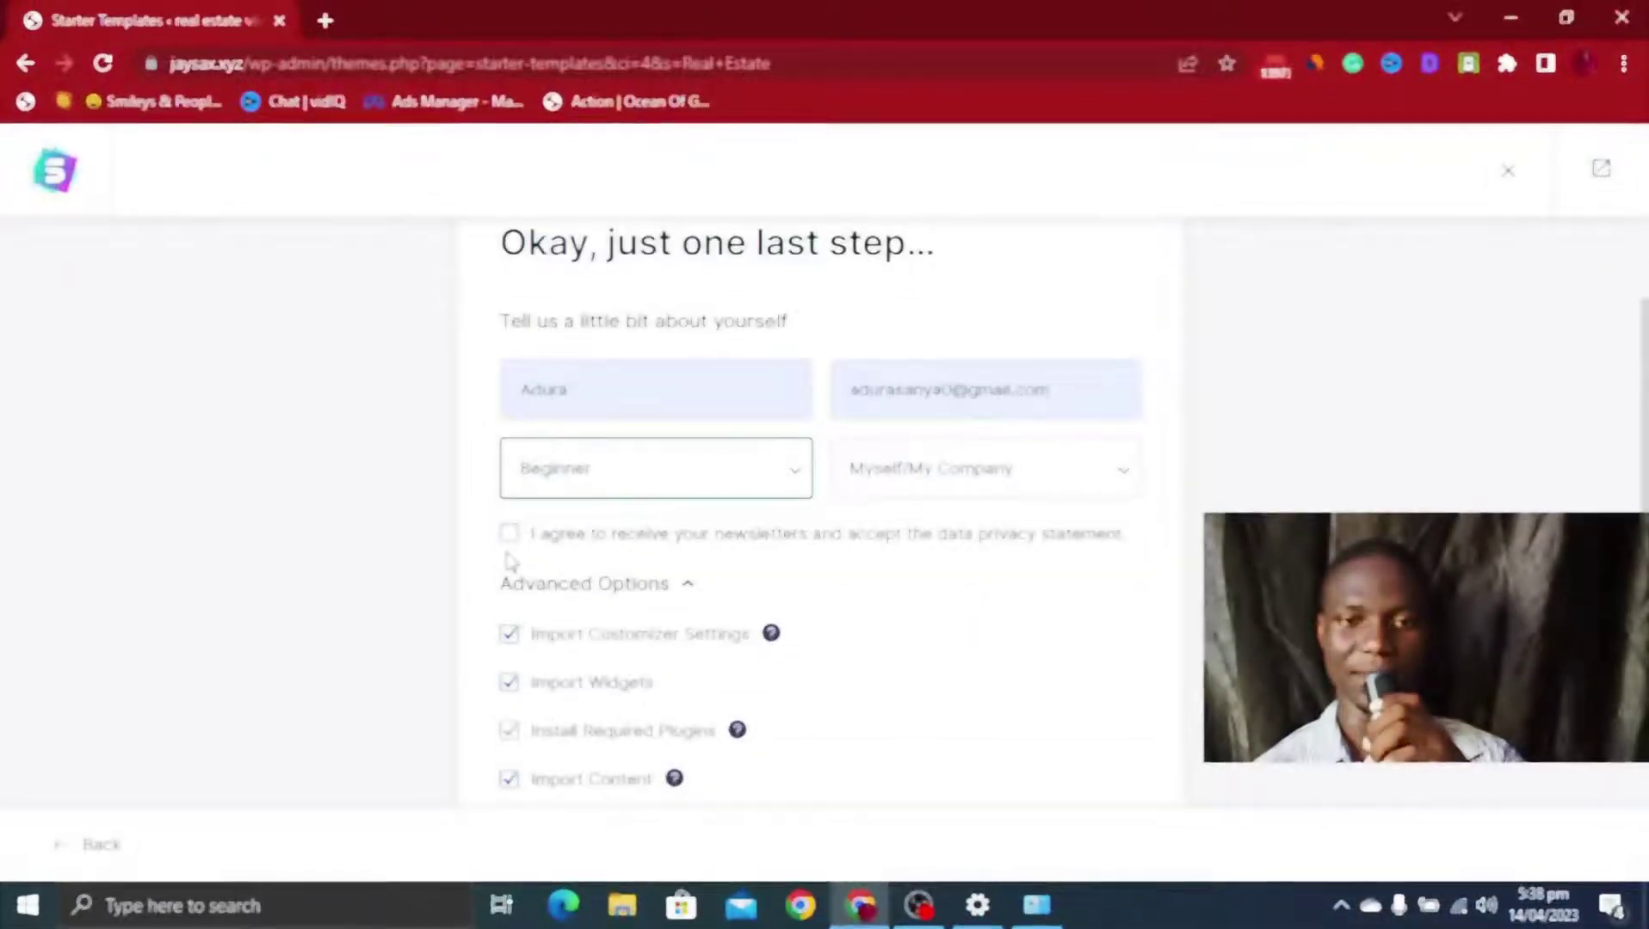
left_click(786, 540)
scroll(847, 555, "down", 3)
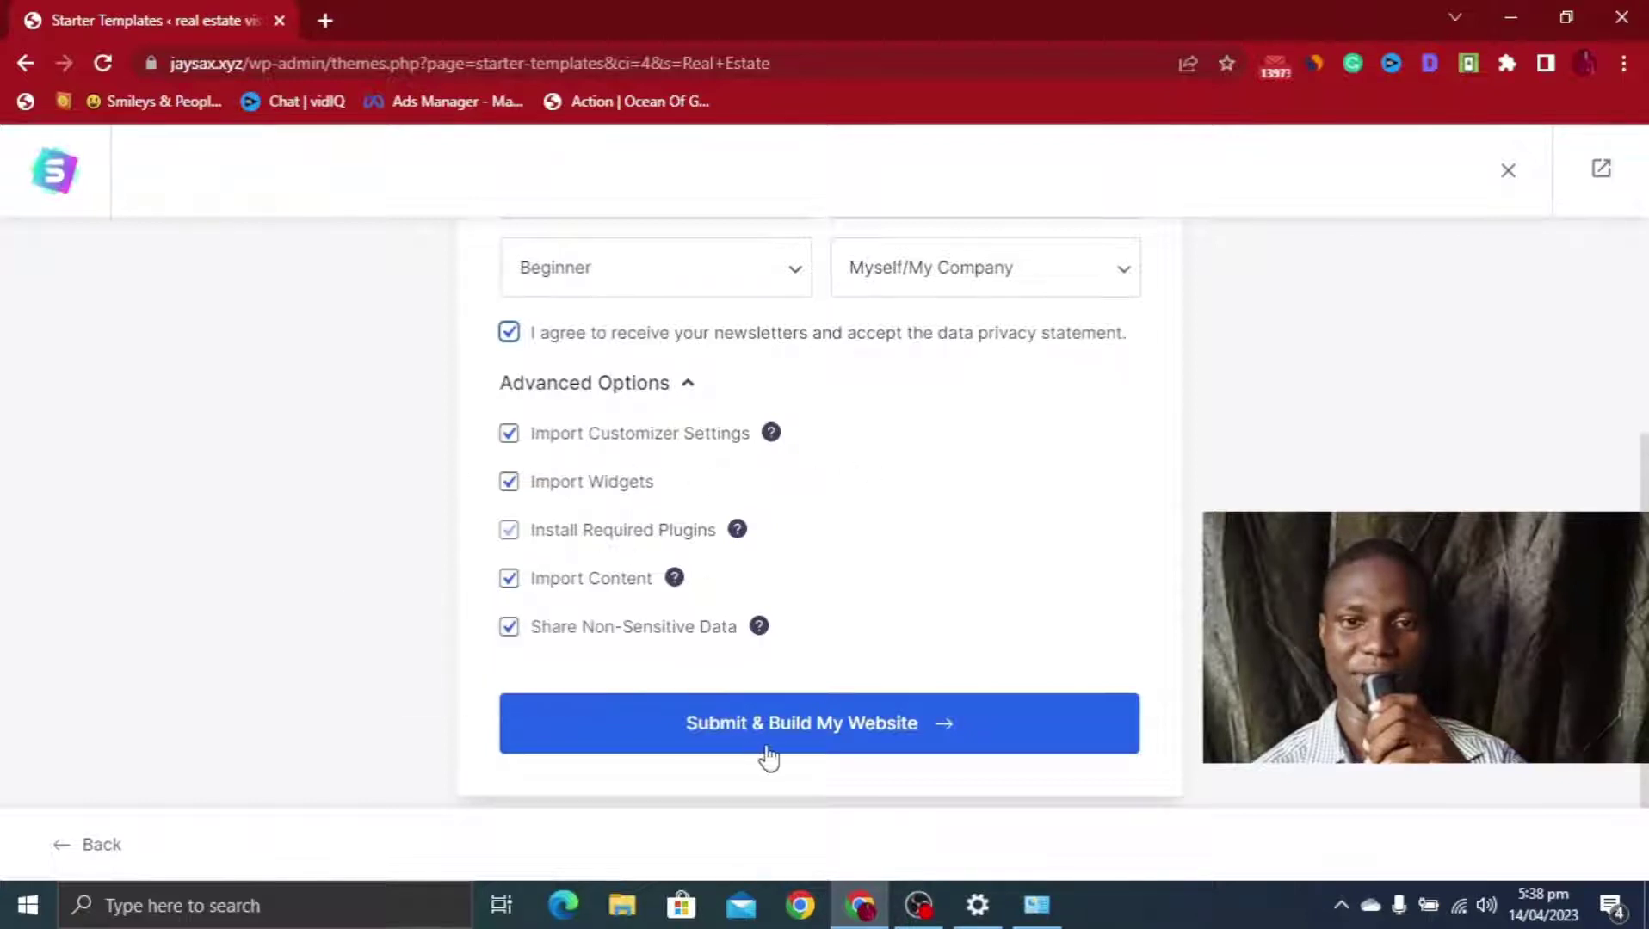
left_click(810, 740)
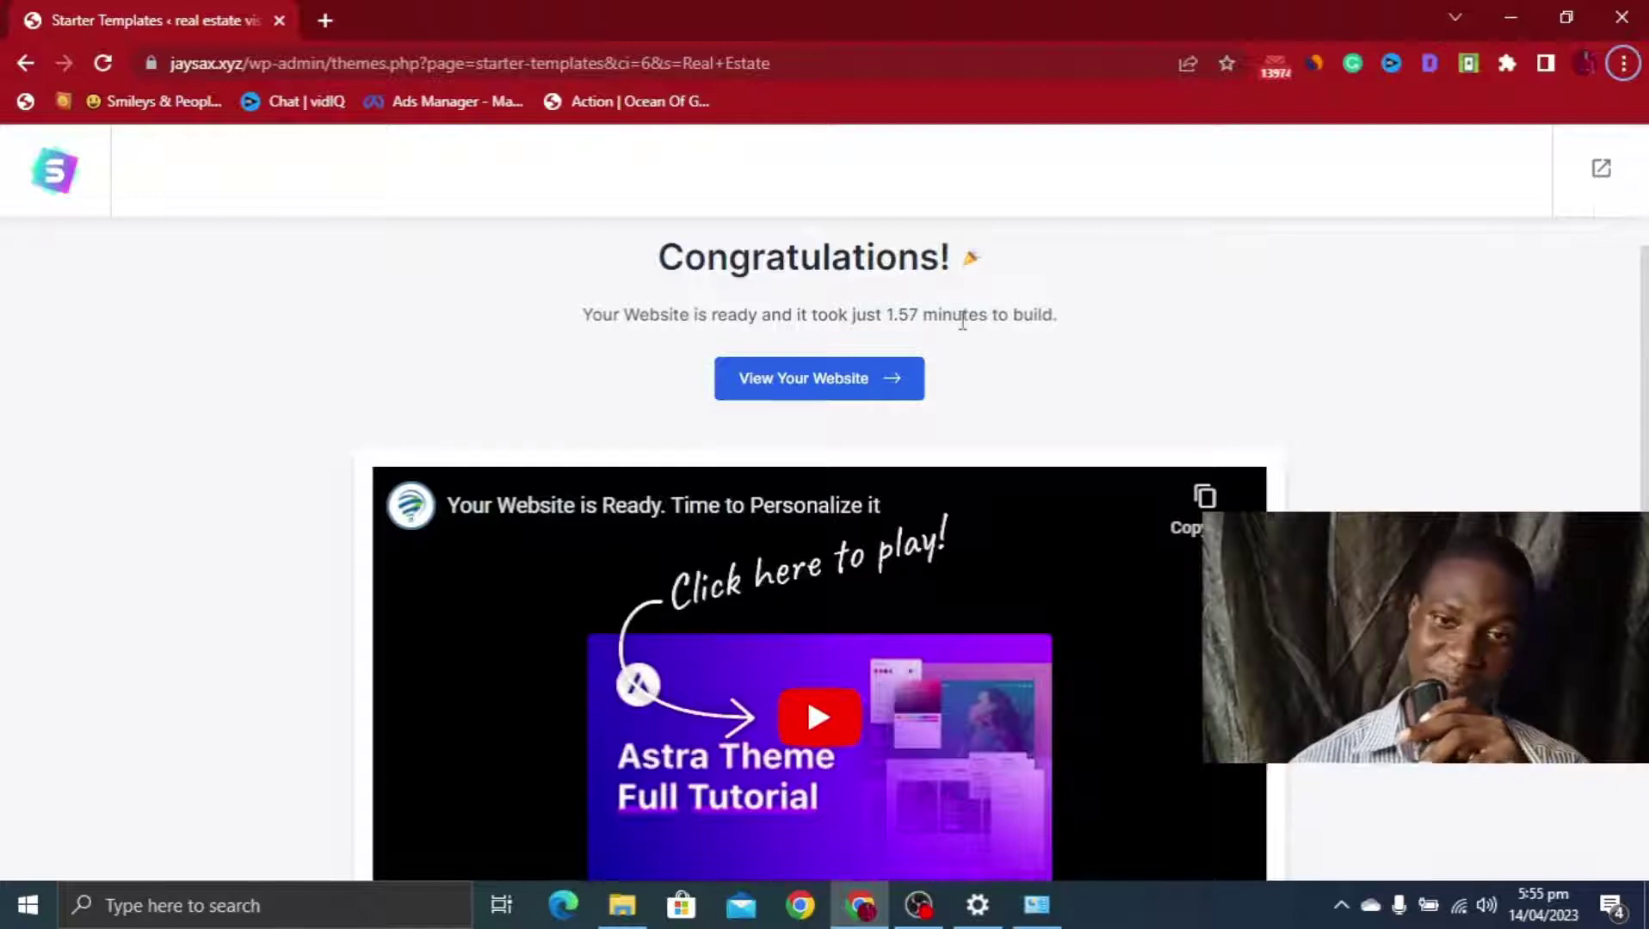
Open the newly built website and look over its homepage and available editing options
left_click(824, 387)
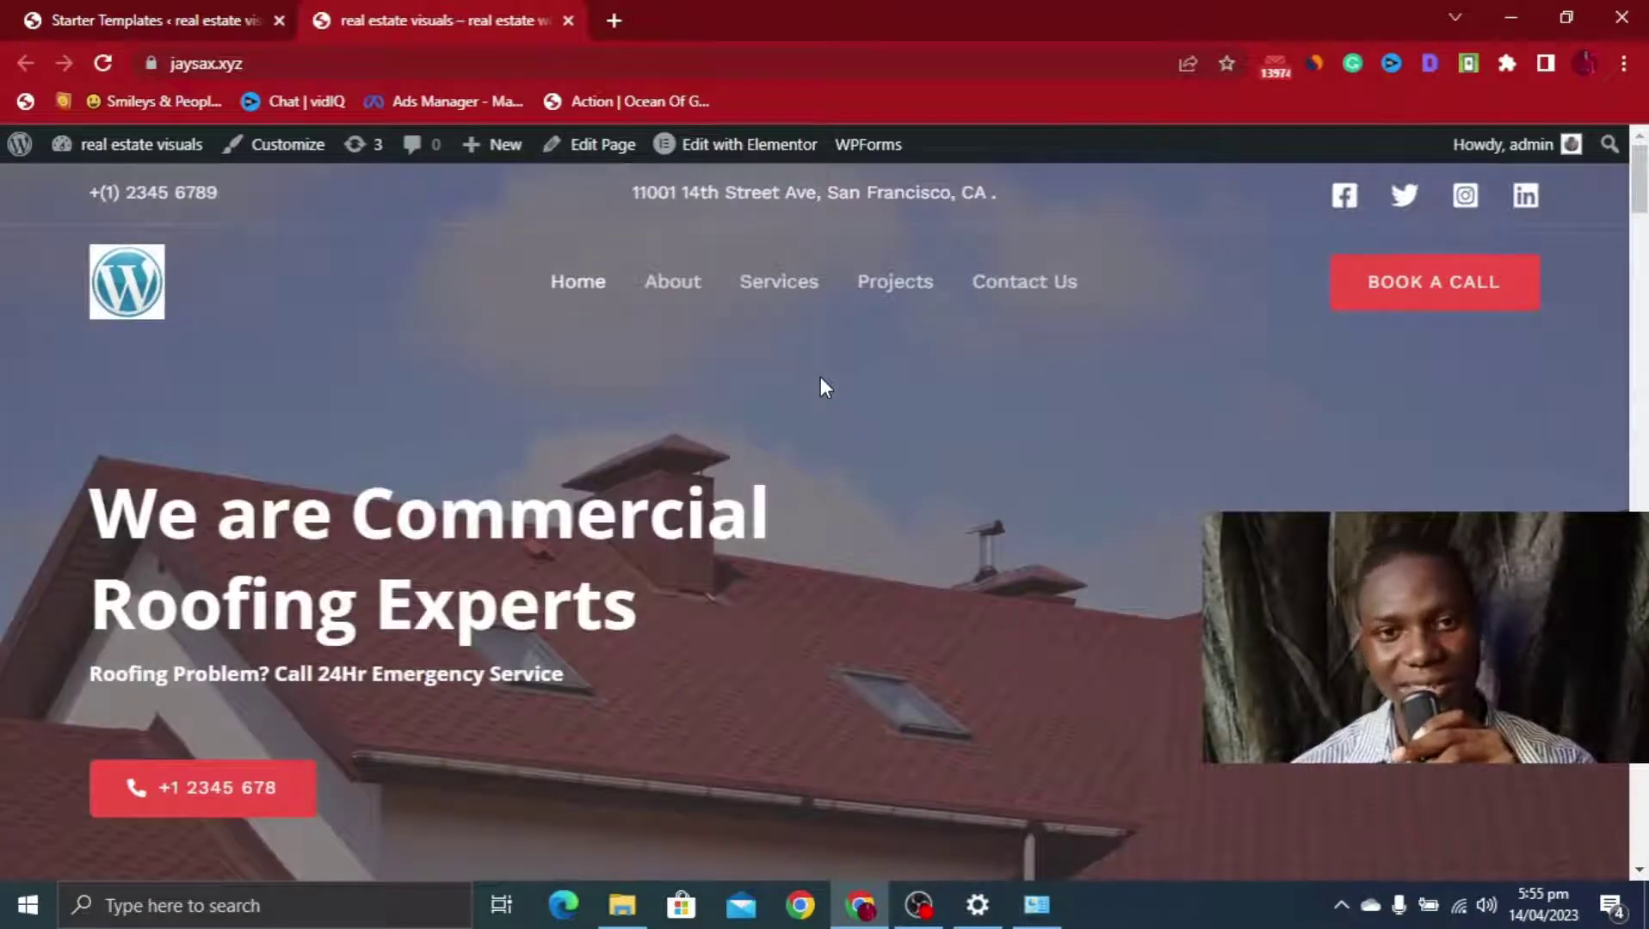
scroll(821, 379, "down", 15)
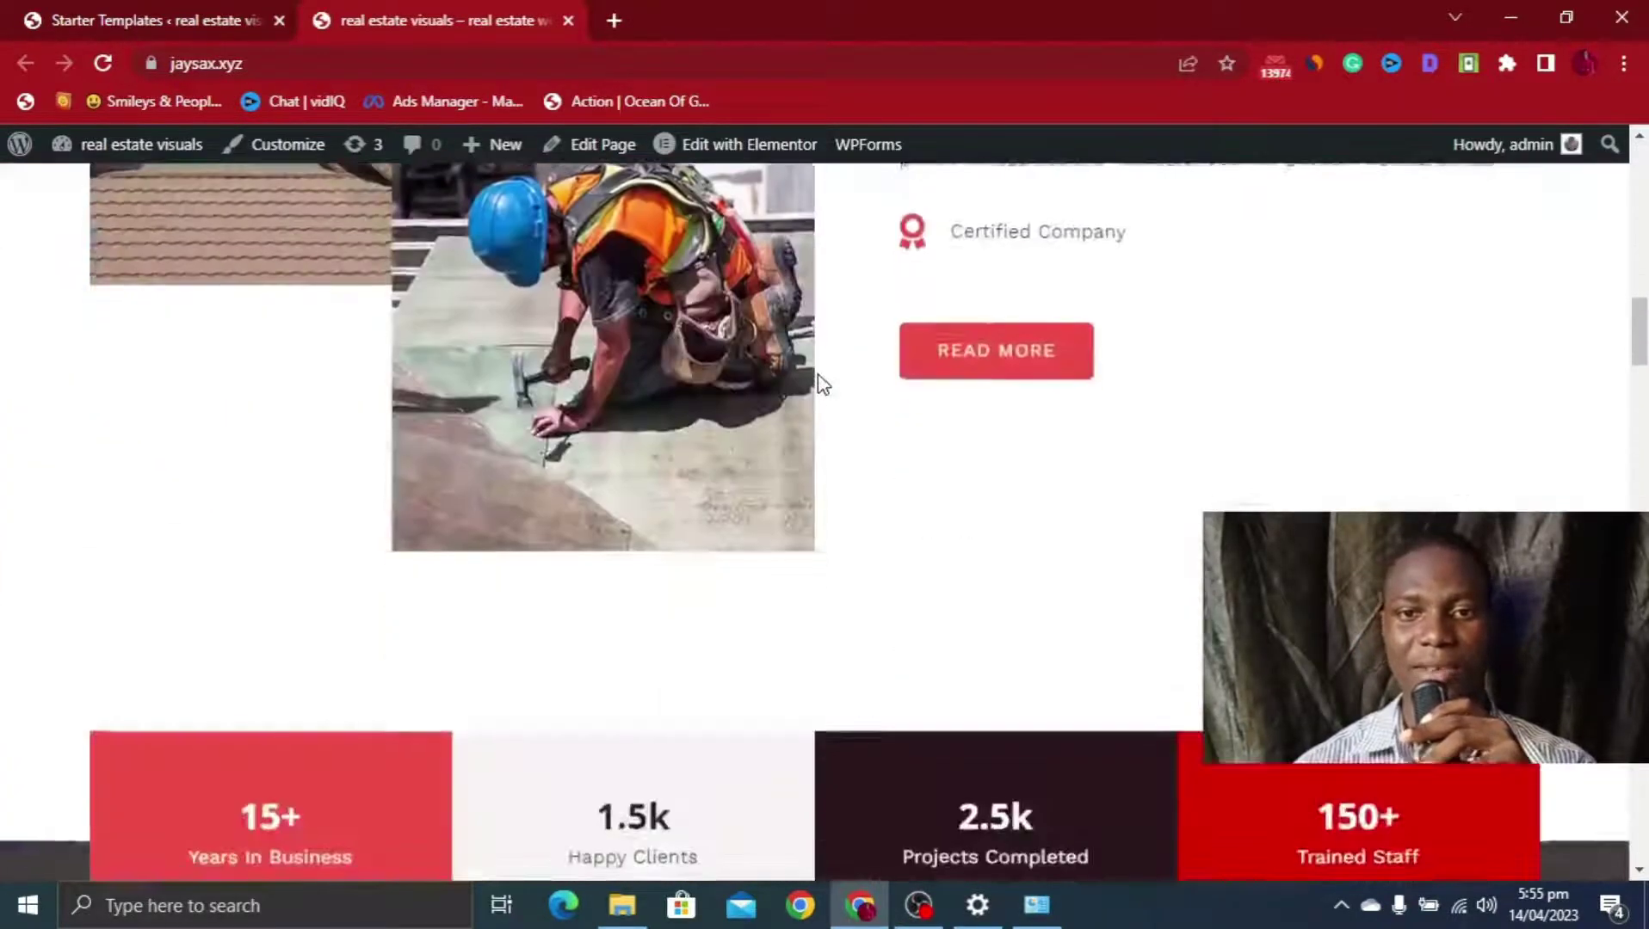
scroll(818, 383, "up", 15)
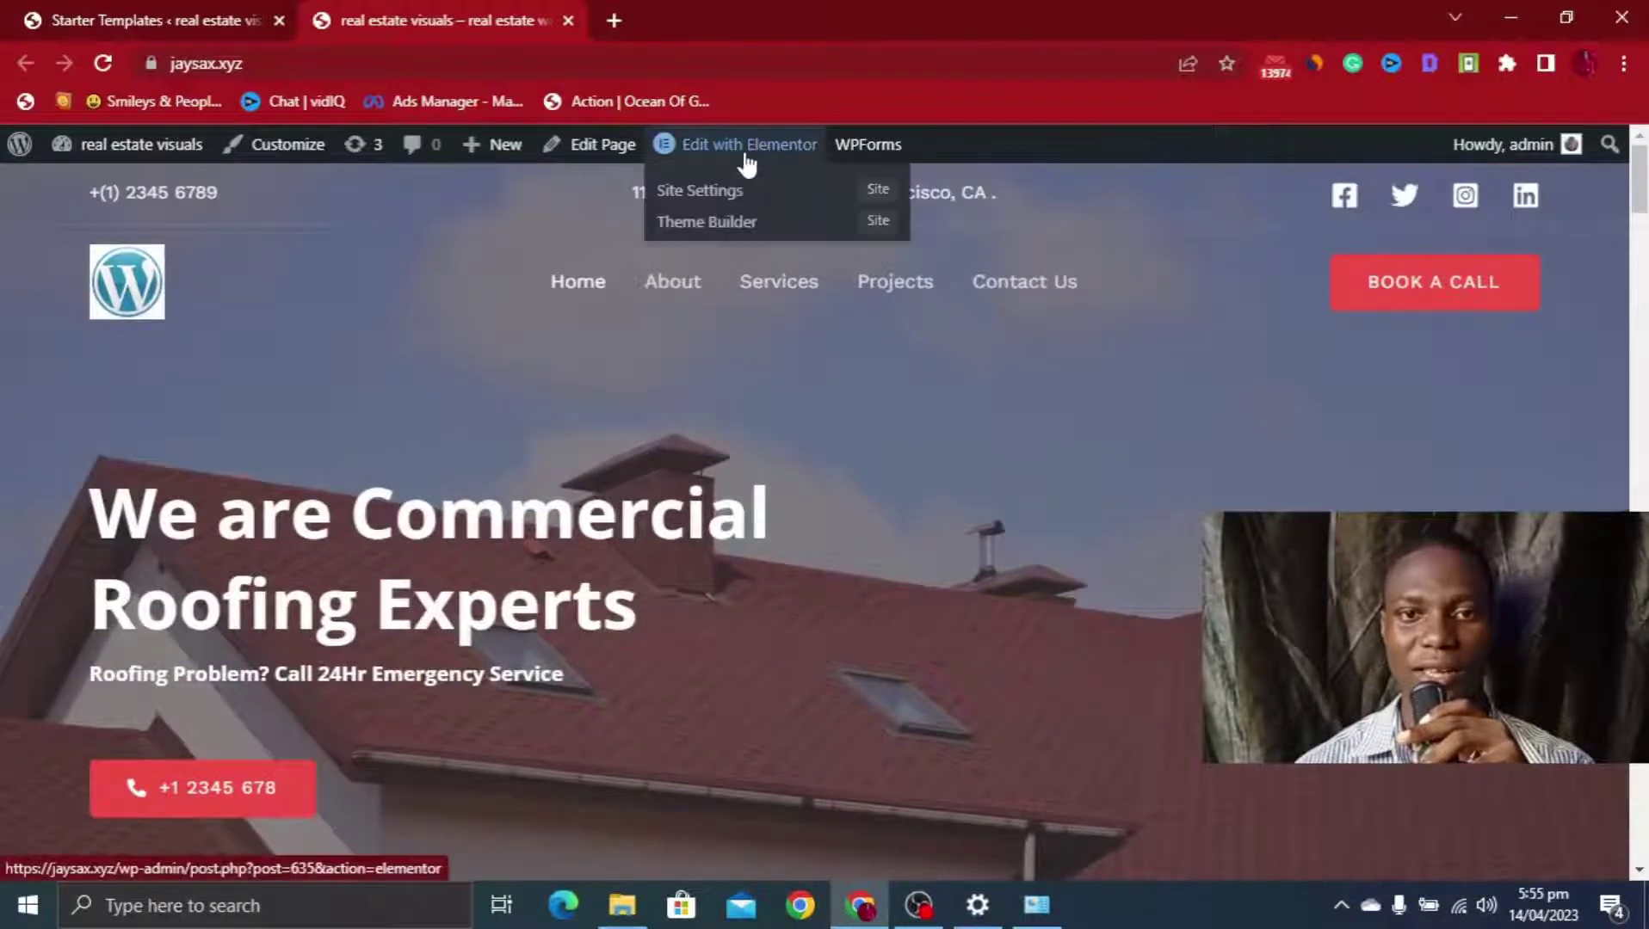
mouse_move(868, 148)
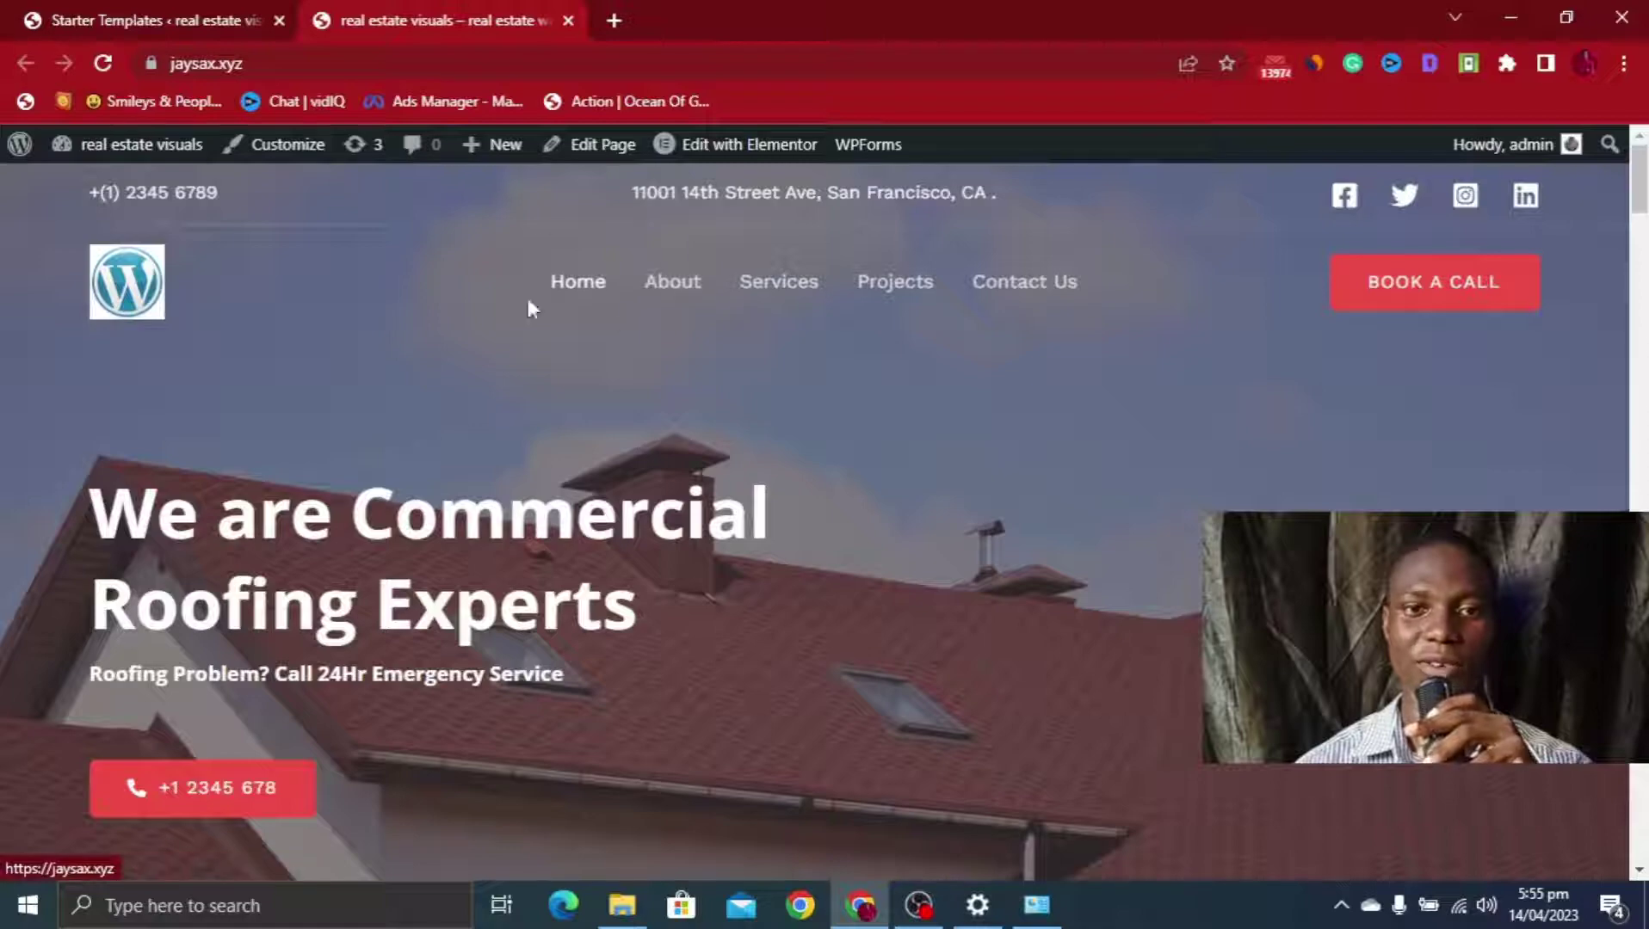
Reload the site's Home page and examine its sections from the header down past the reviews and testimonials
left_click(581, 289)
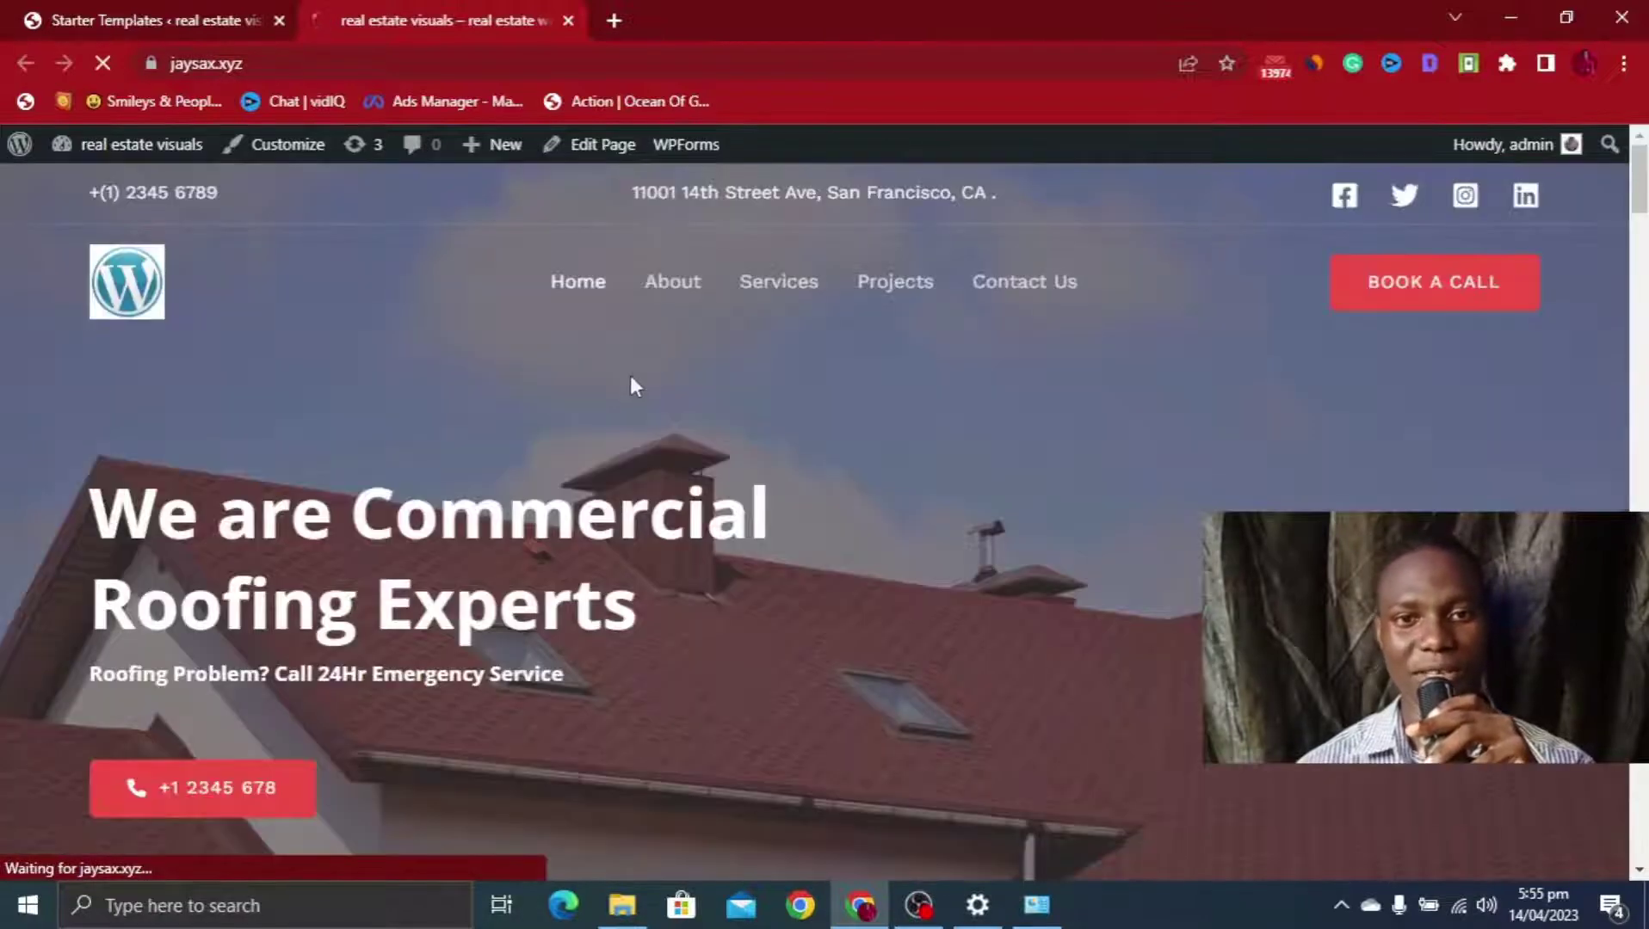
scroll(637, 387, "down", 5)
scroll(644, 395, "down", 15)
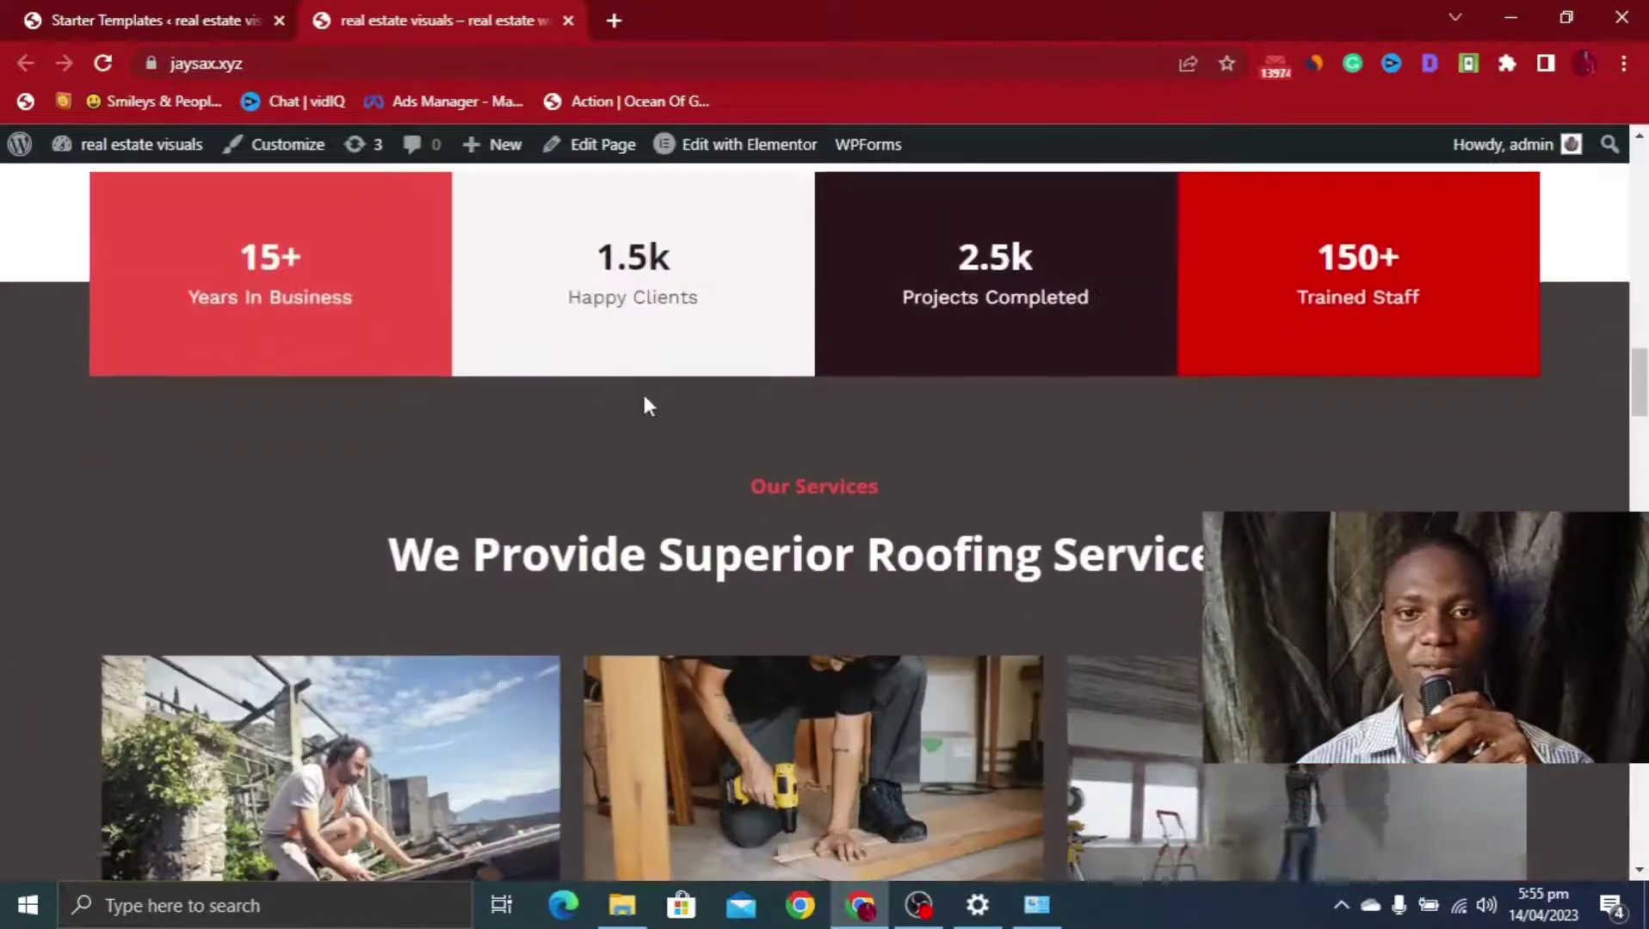
scroll(643, 396, "down", 7)
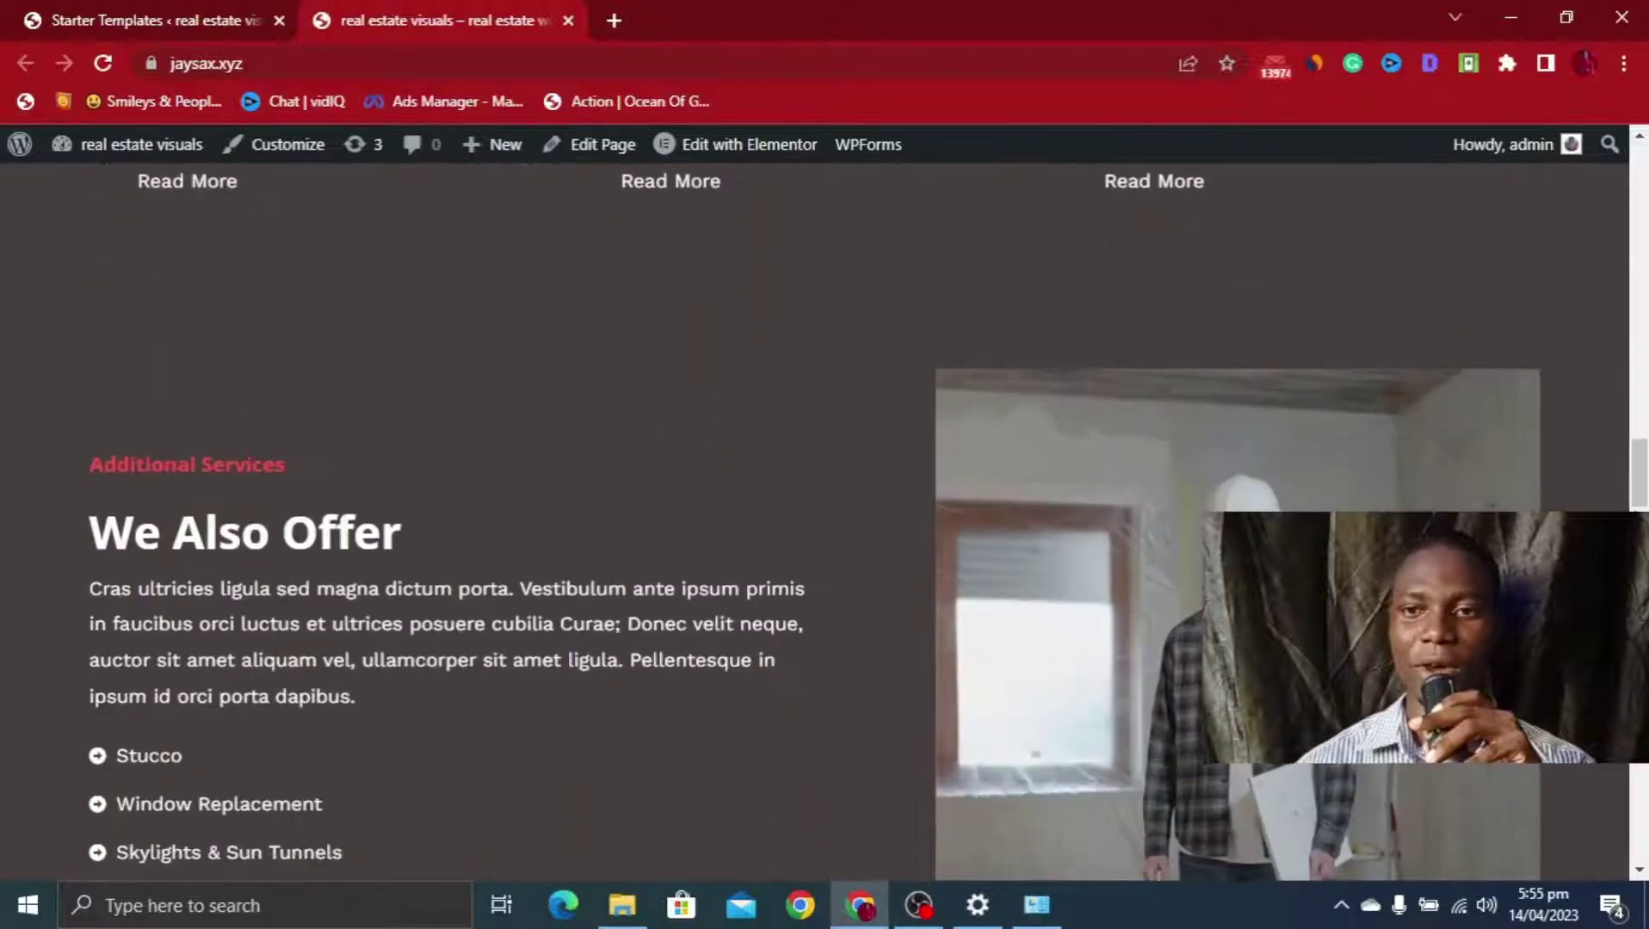
scroll(816, 520, "down", 15)
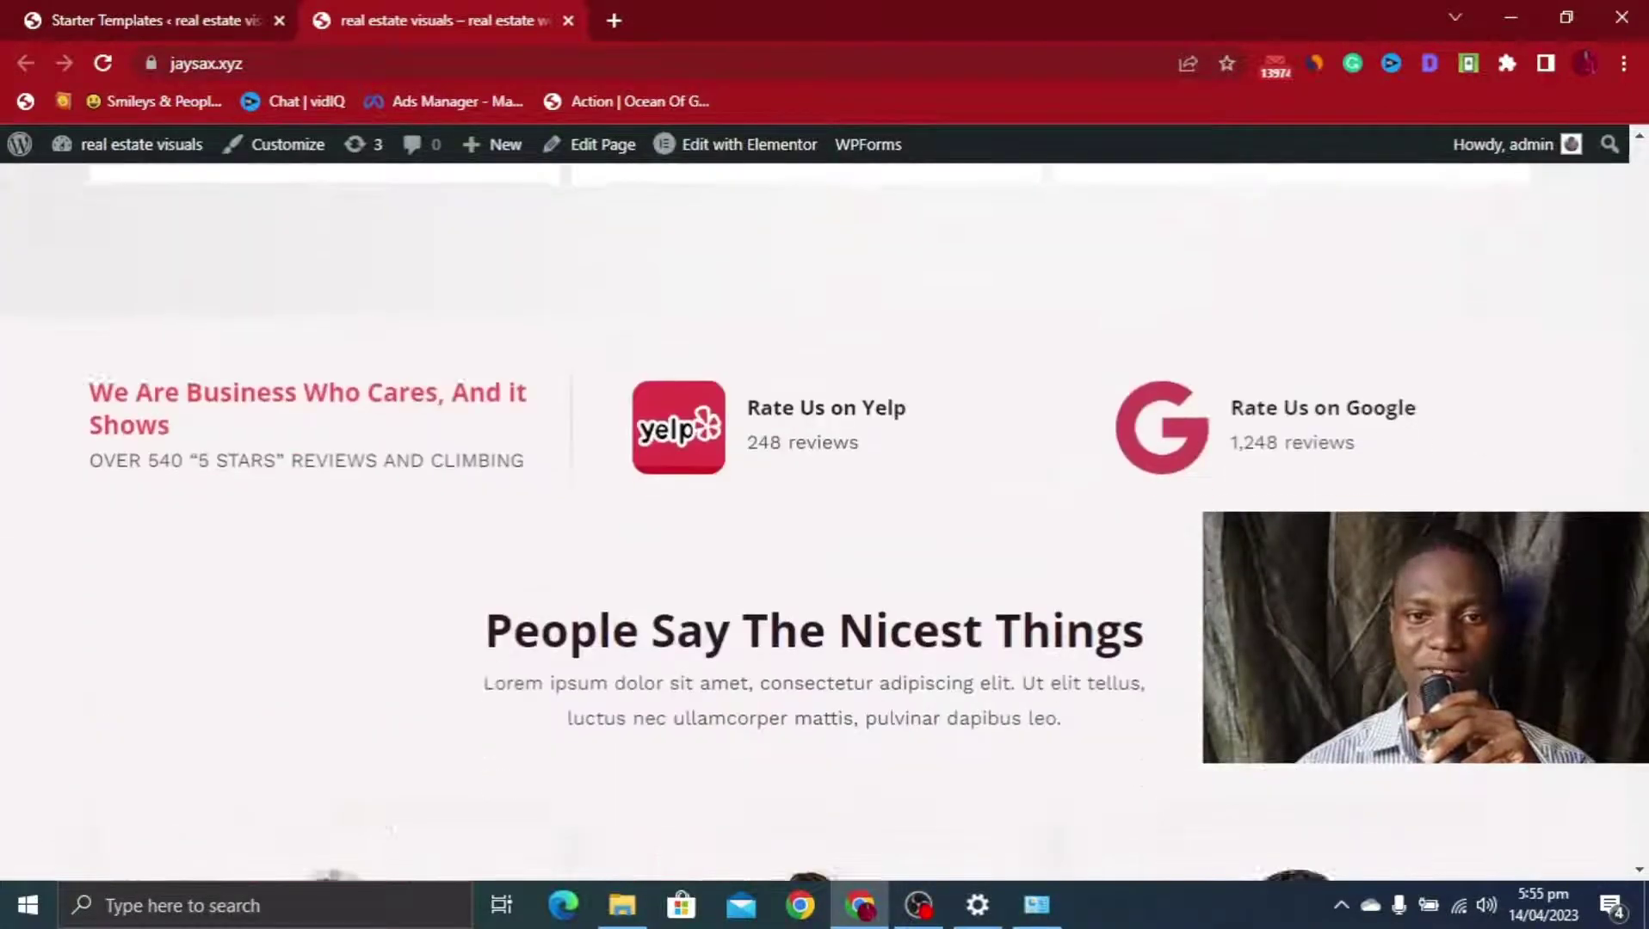
scroll(816, 520, "down", 10)
scroll(816, 521, "up", 12)
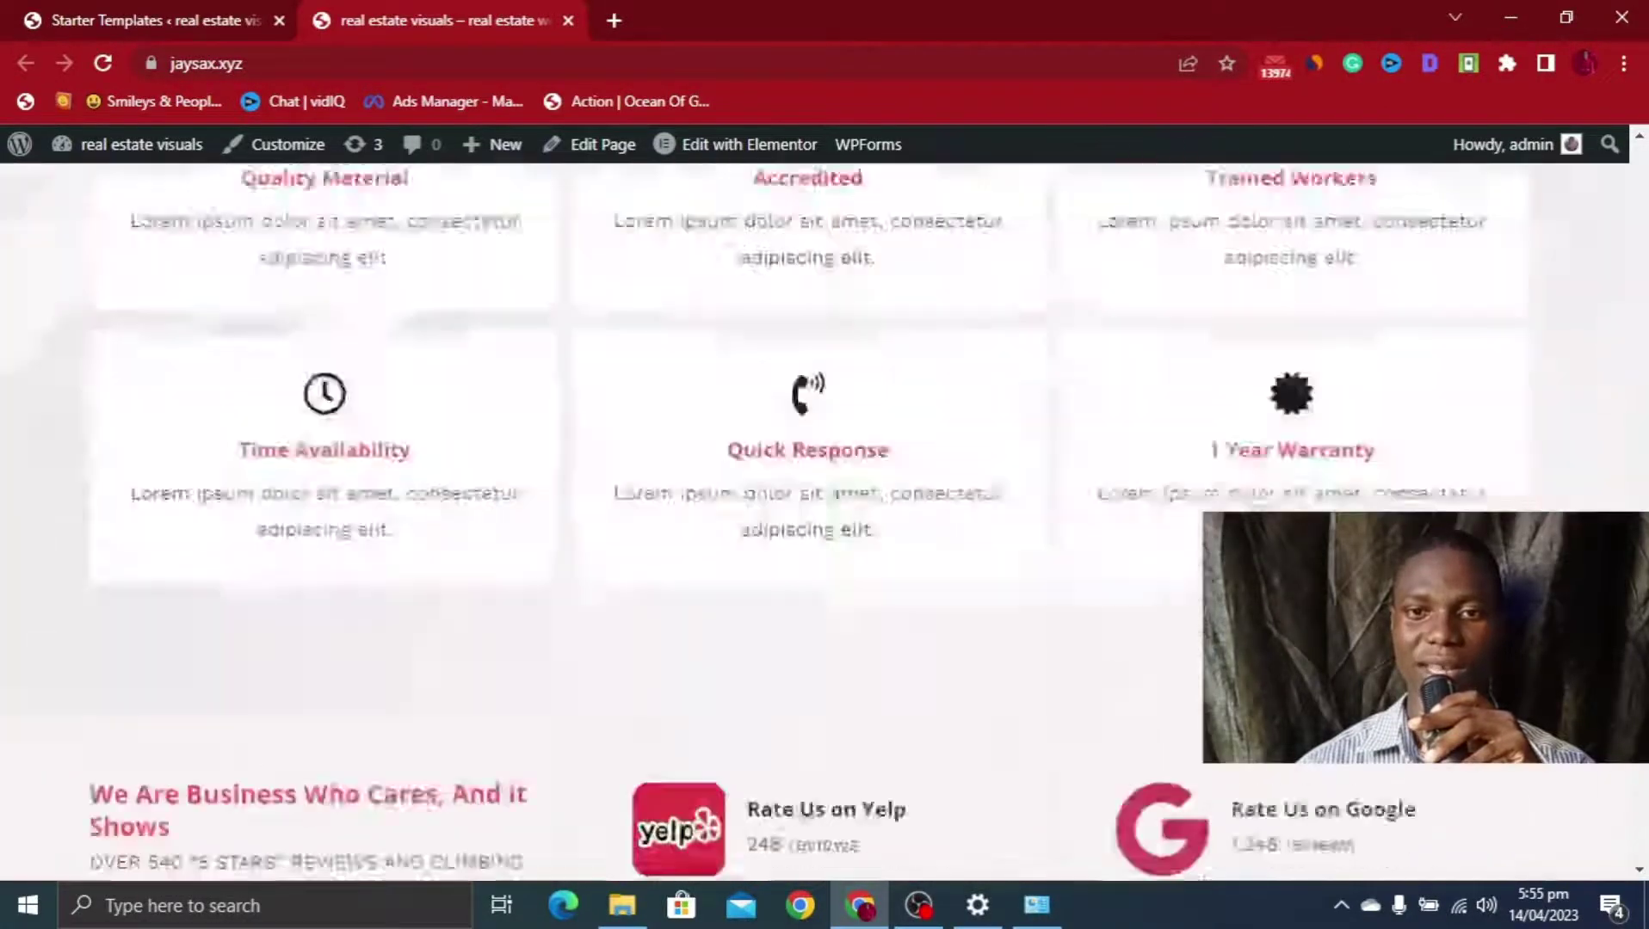
scroll(816, 520, "up", 20)
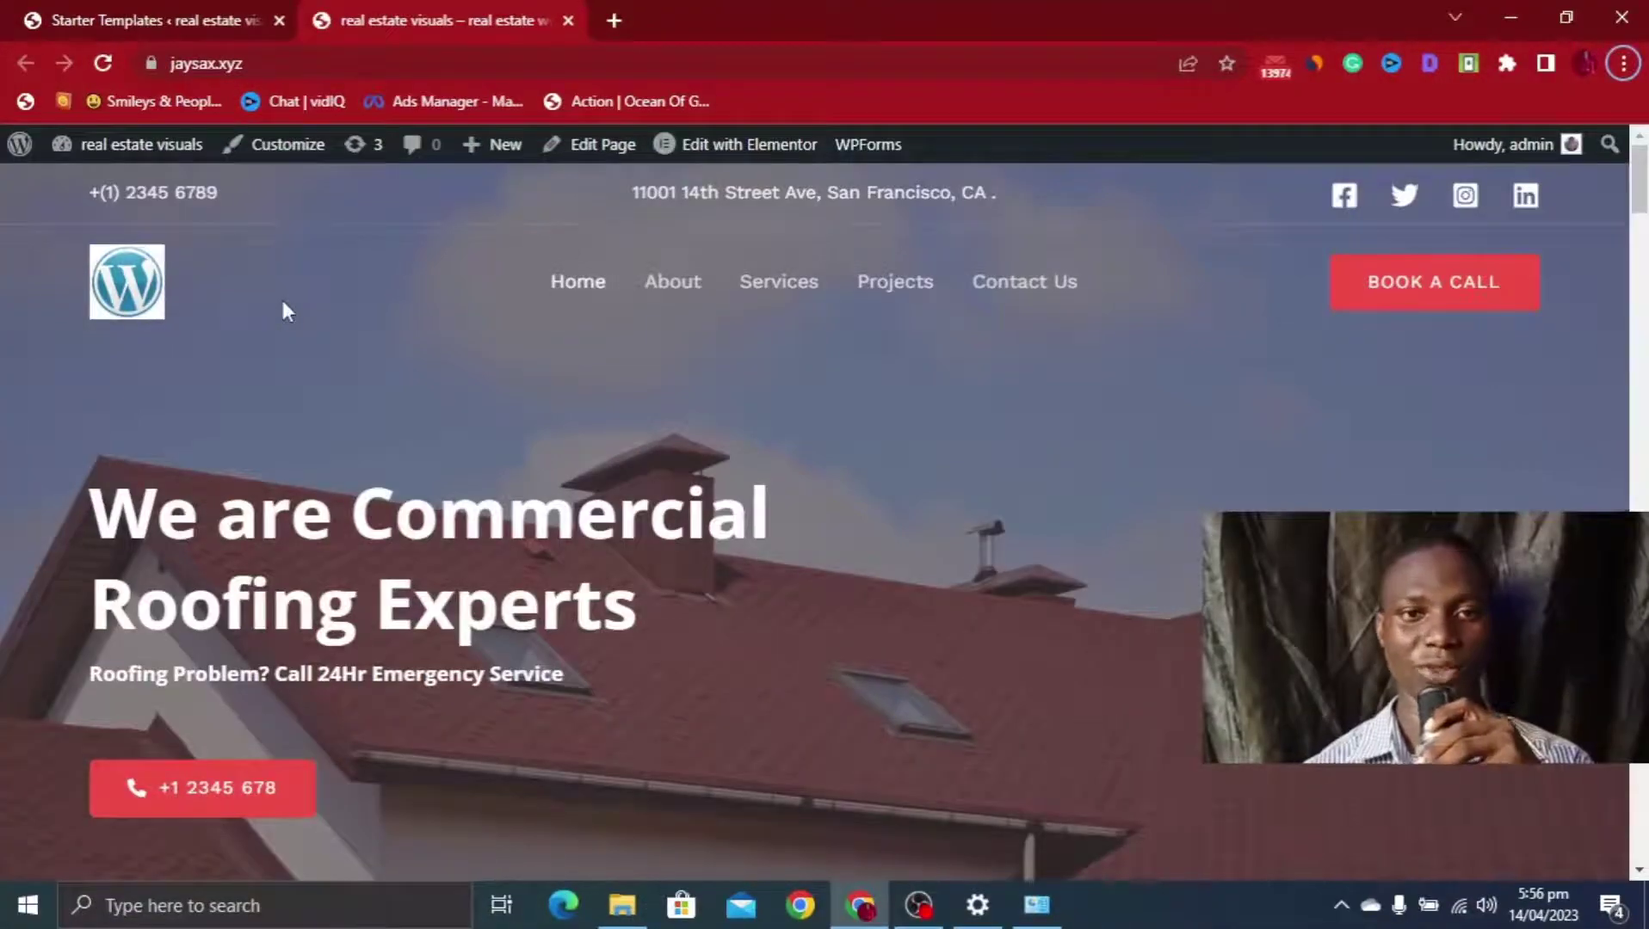
Go to the site's WordPress dashboard and open the page for adding new plugins
mouse_move(130, 148)
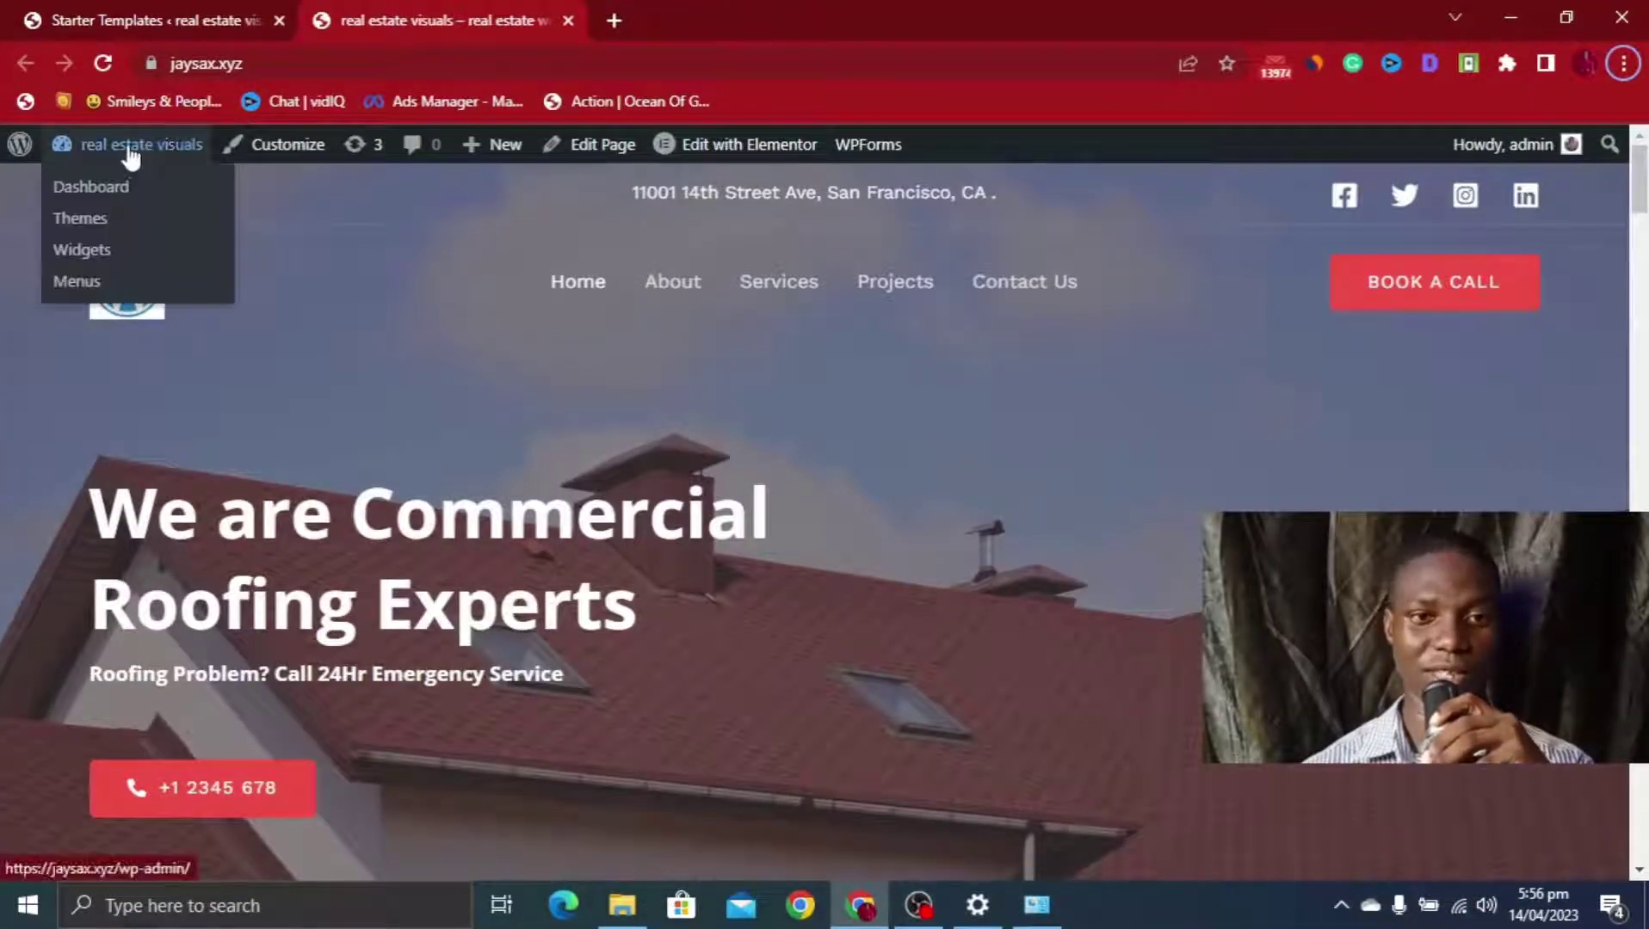
left_click(104, 198)
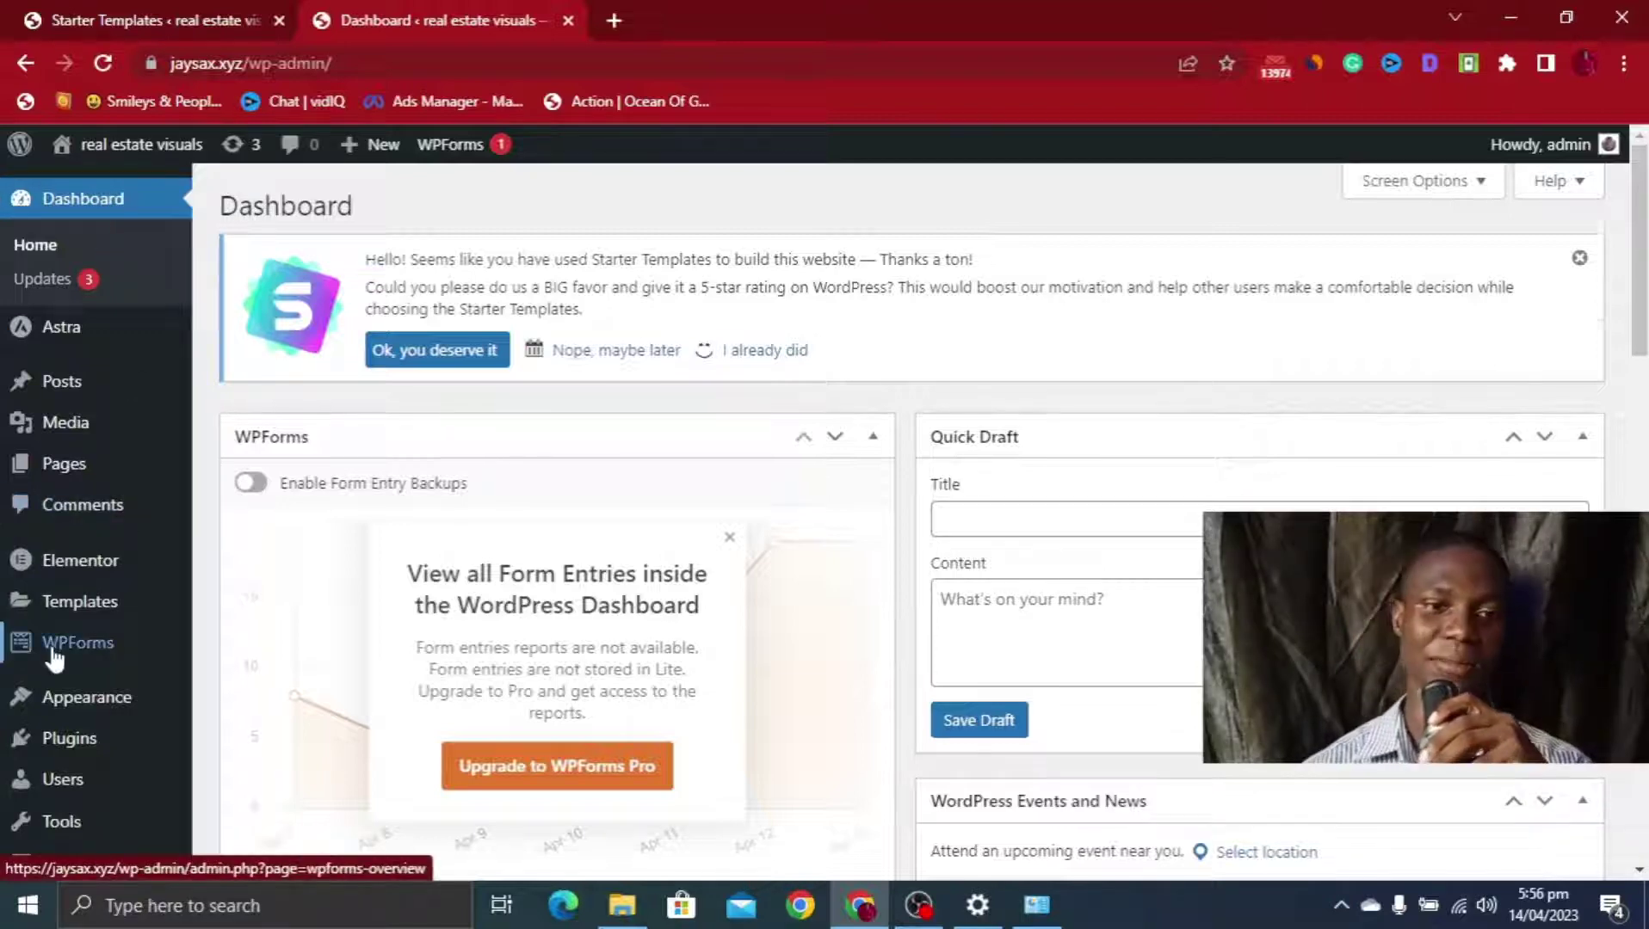
scroll(155, 575, "down", 1)
mouse_move(78, 693)
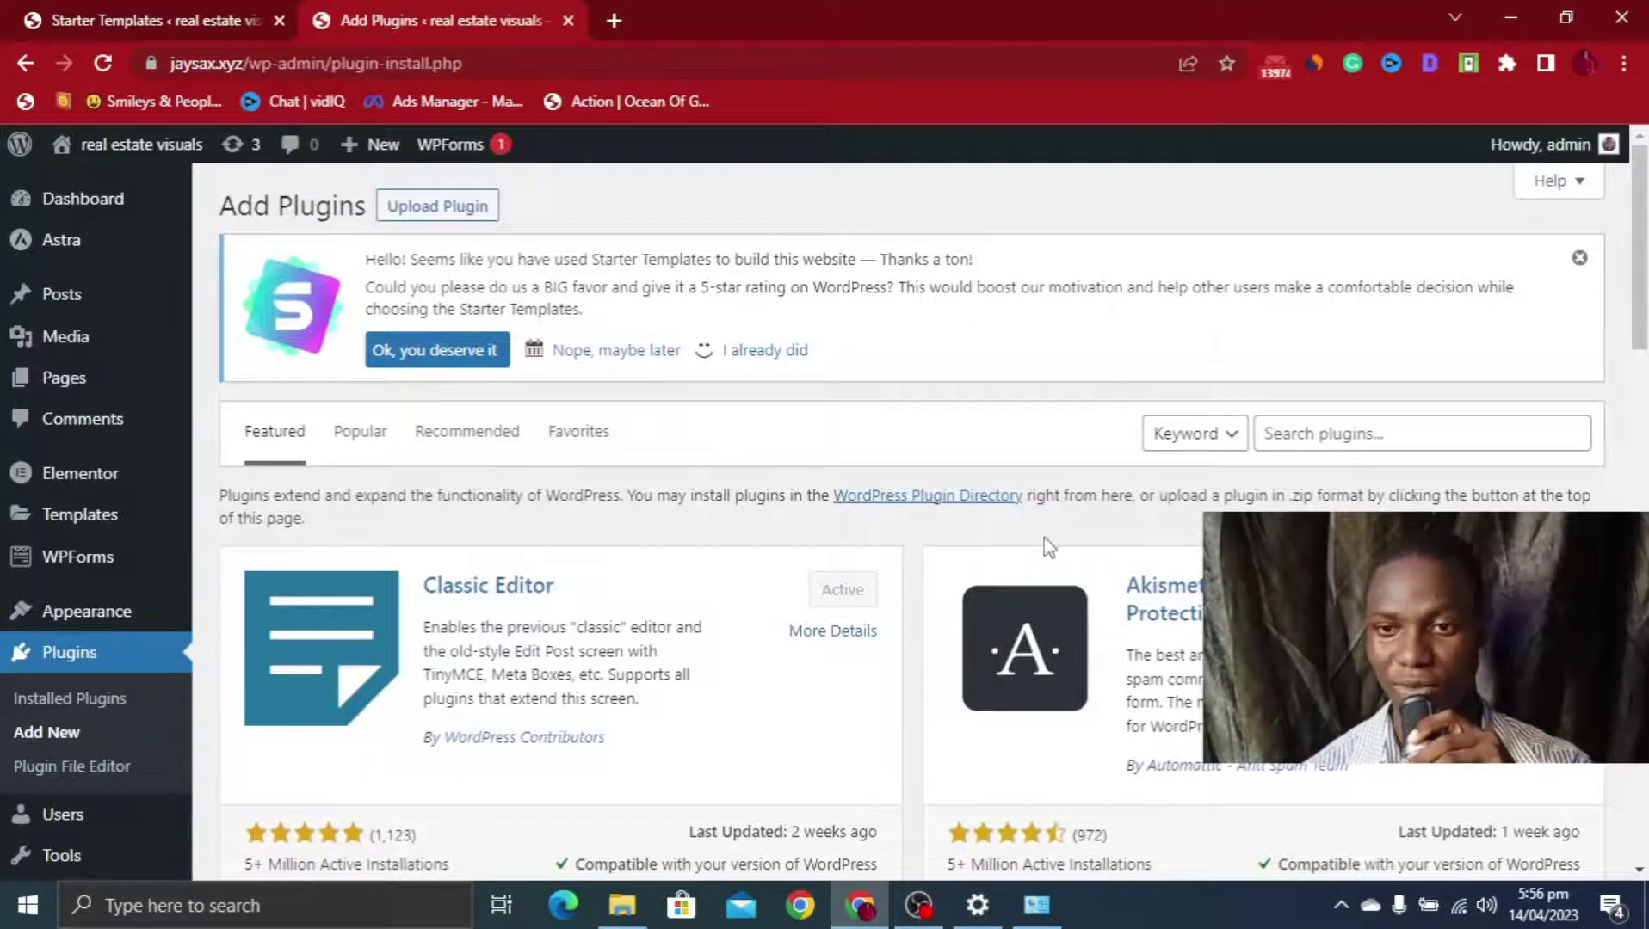
Install the Classic Widgets plugin from the featured plugins and look through the other featured plugins
scroll(1048, 546, "down", 5)
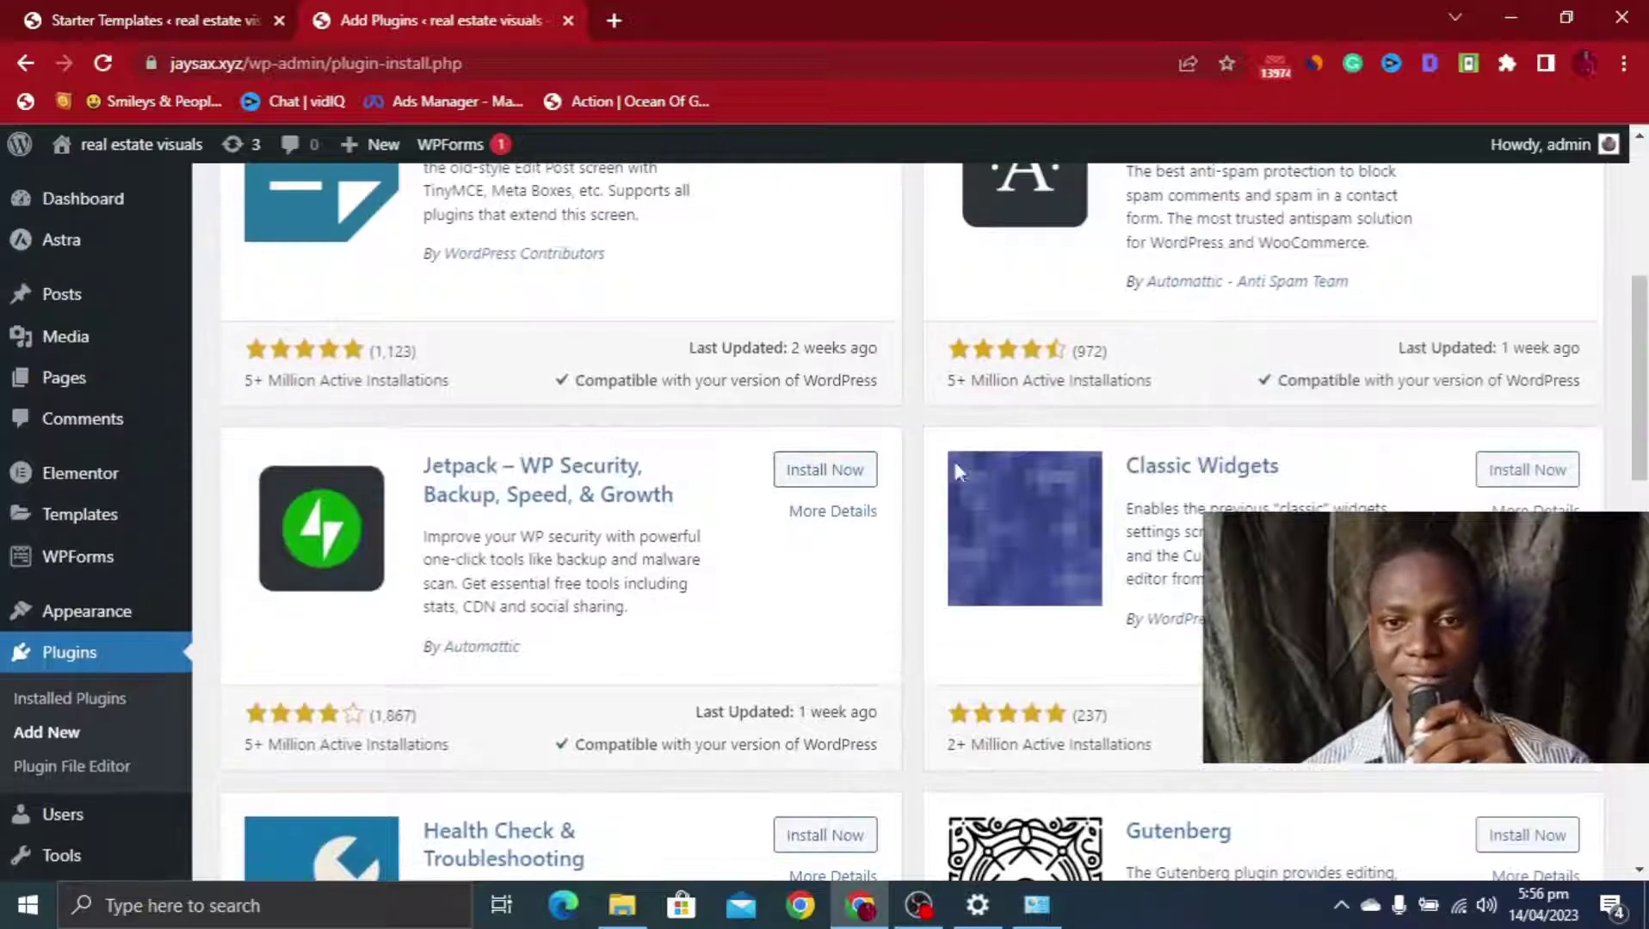
left_click(1528, 470)
scroll(1273, 503, "down", 4)
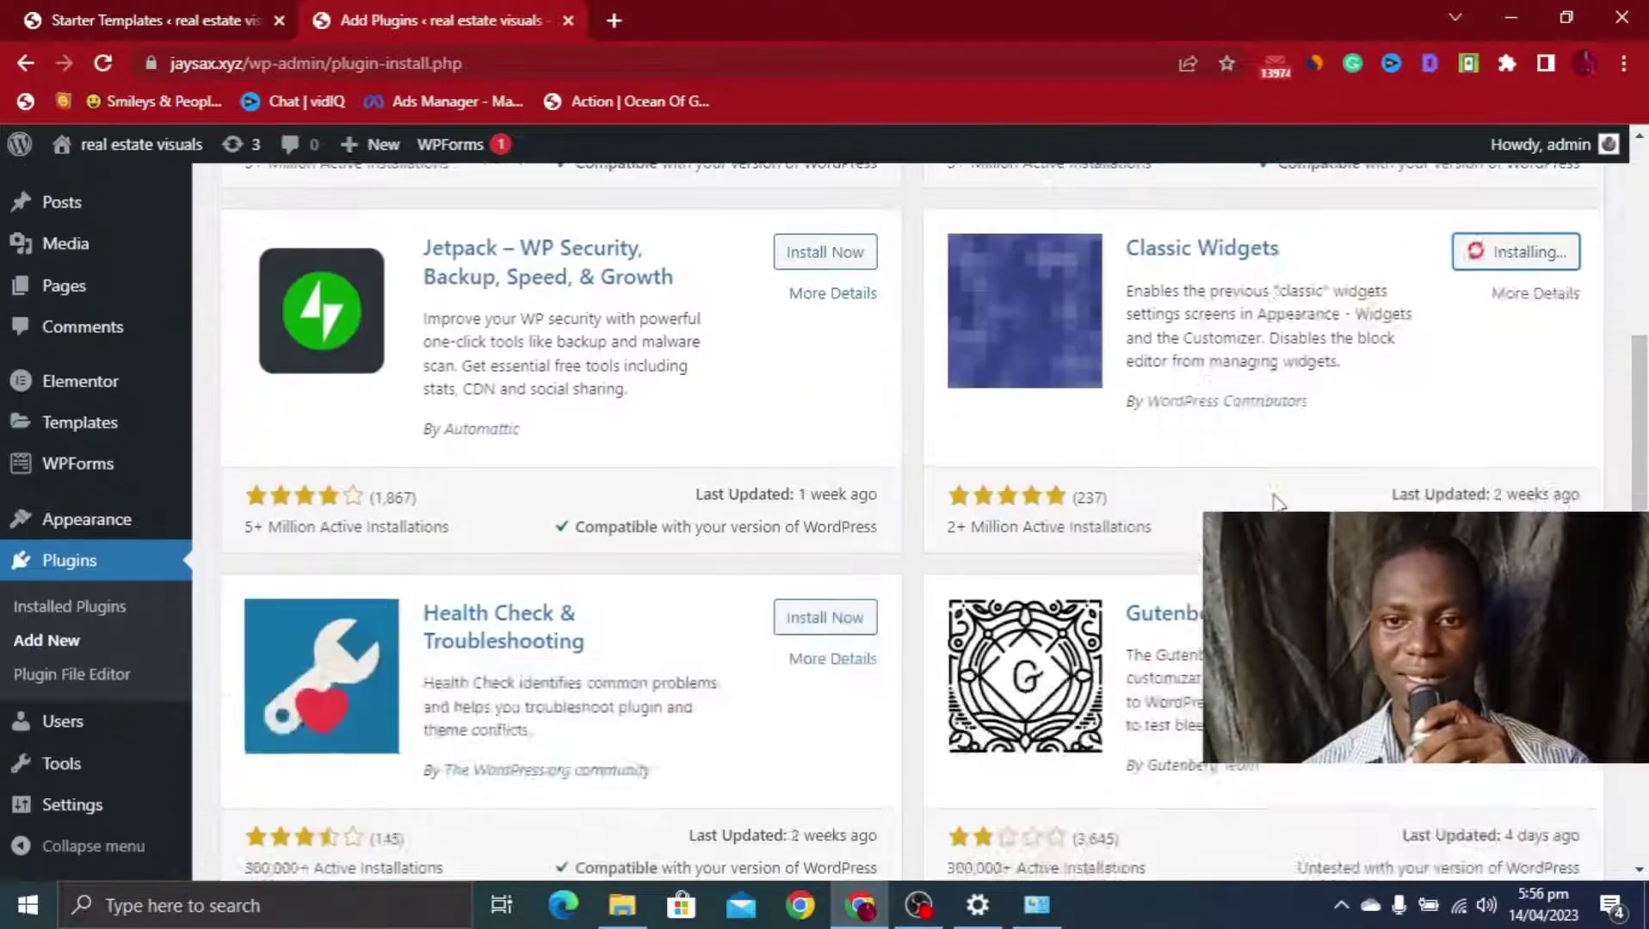
scroll(1265, 499, "down", 6)
scroll(1201, 483, "up", 5)
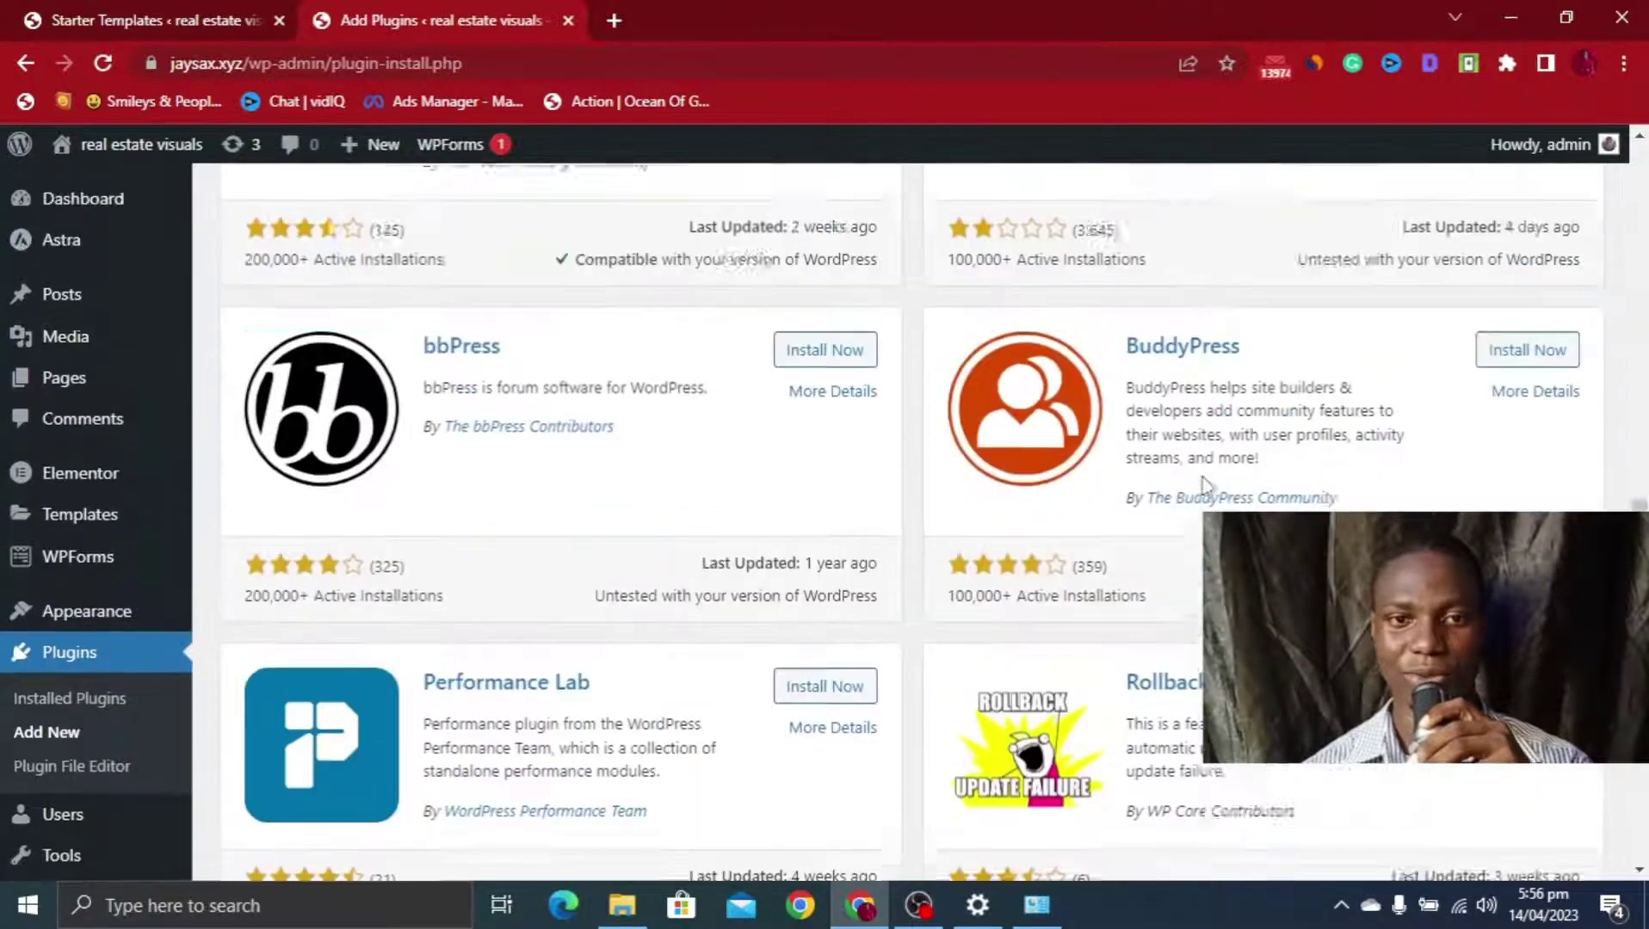
scroll(1276, 479, "up", 4)
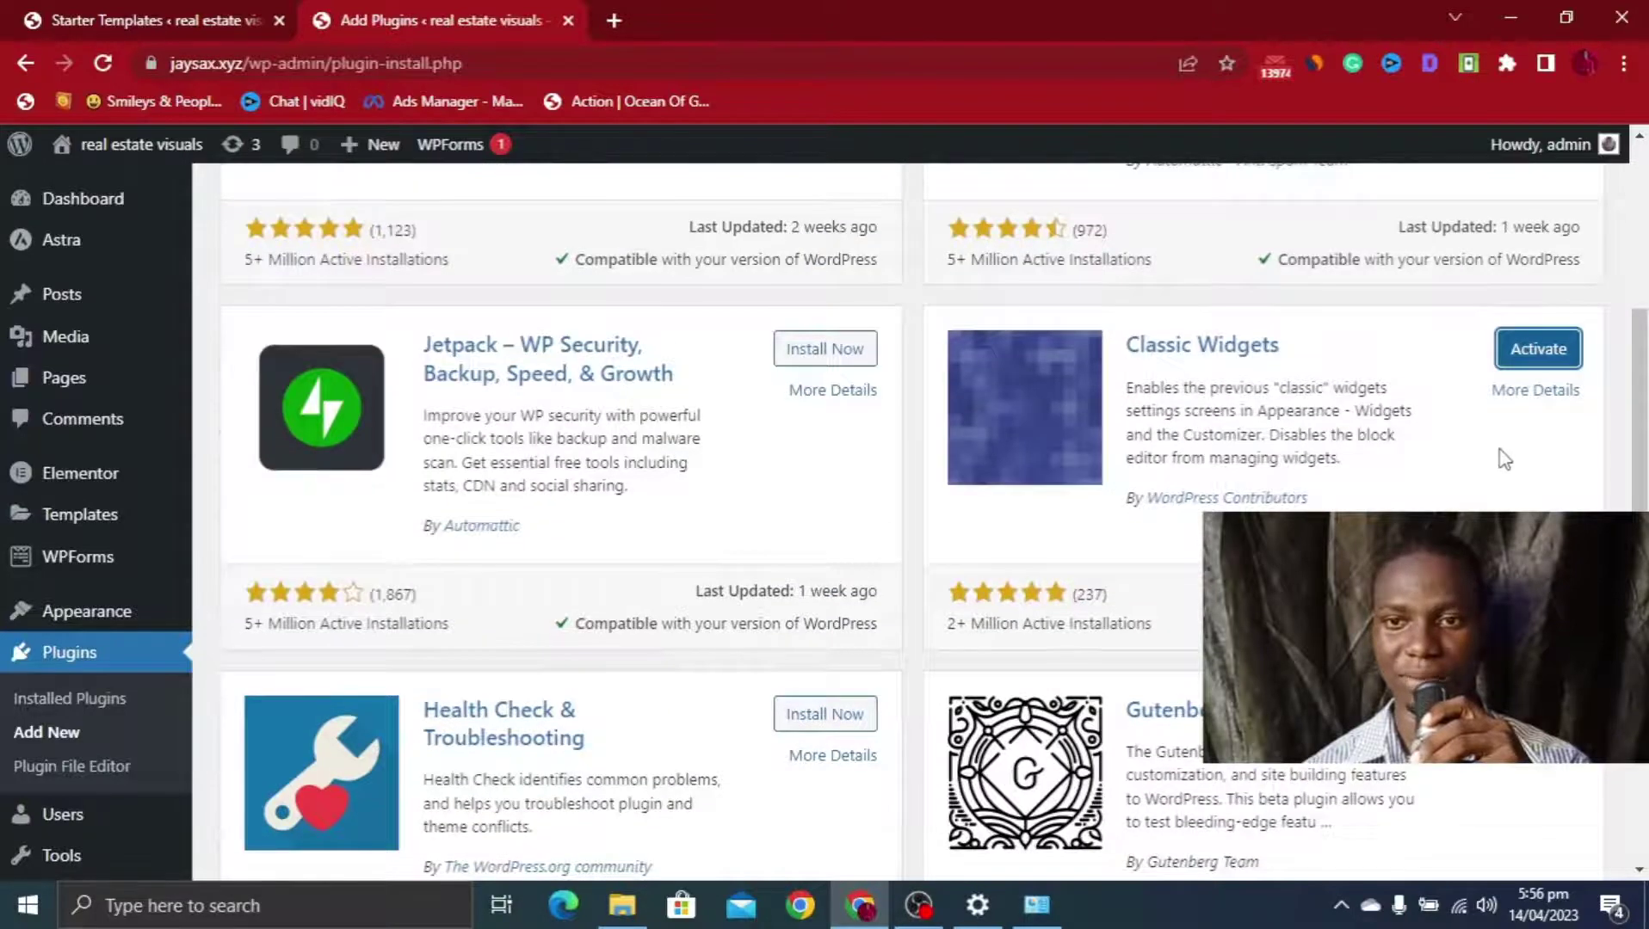
Search the plugin directory for "yoast" and install the Yoast SEO plugin
scroll(1493, 448, "up", 7)
left_click(1301, 437)
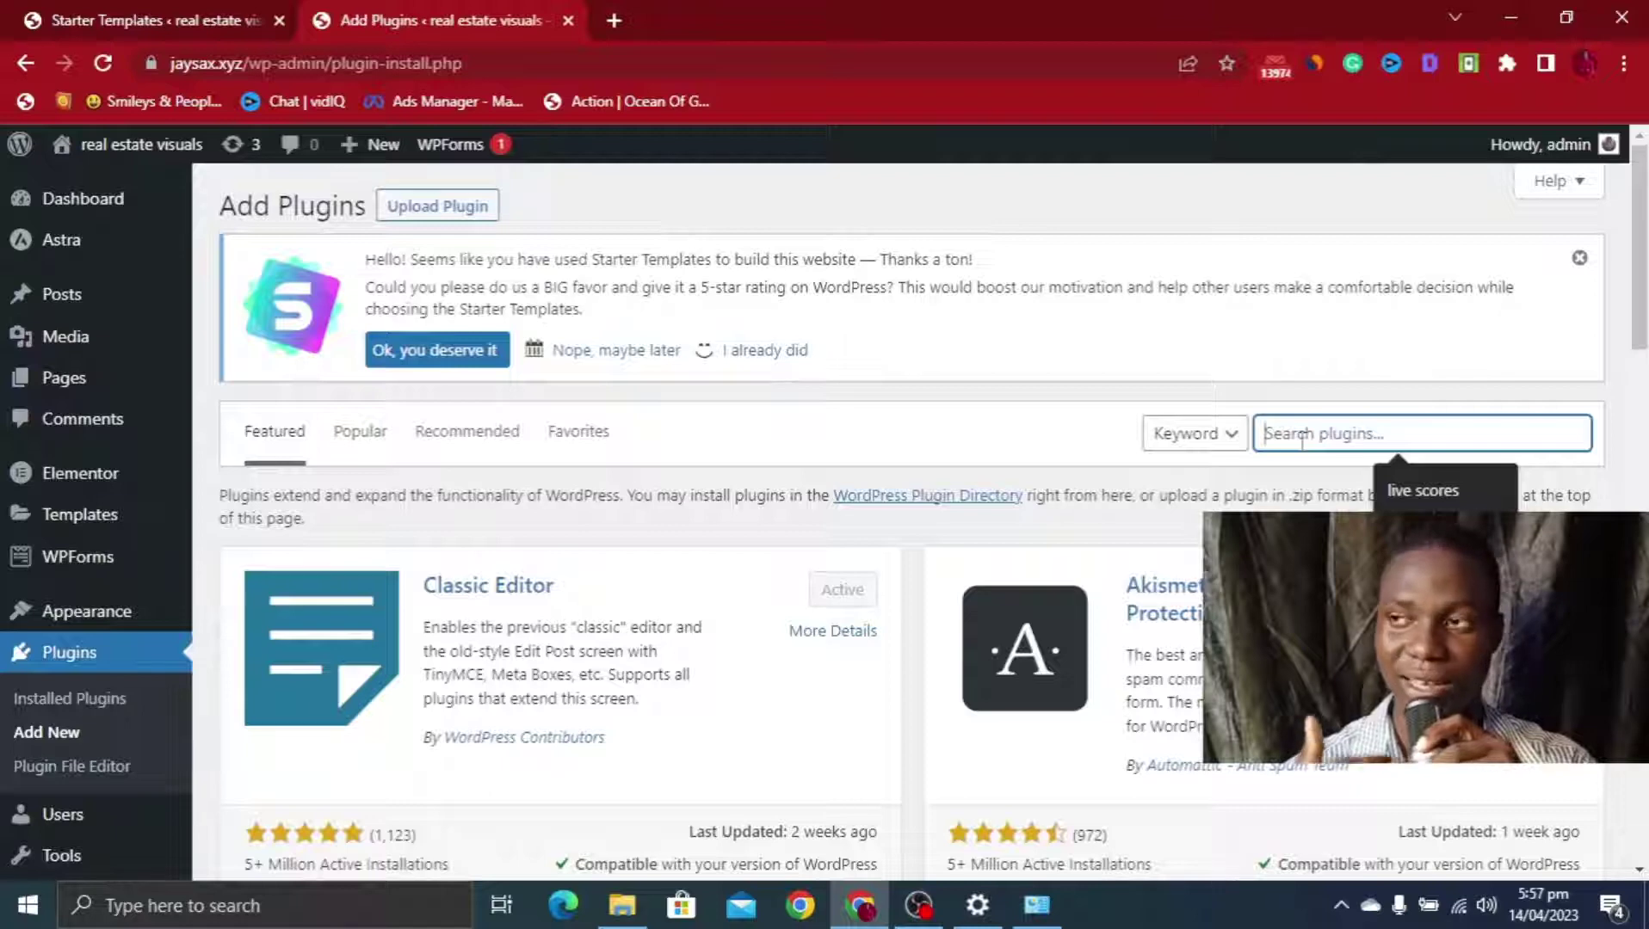
type("y")
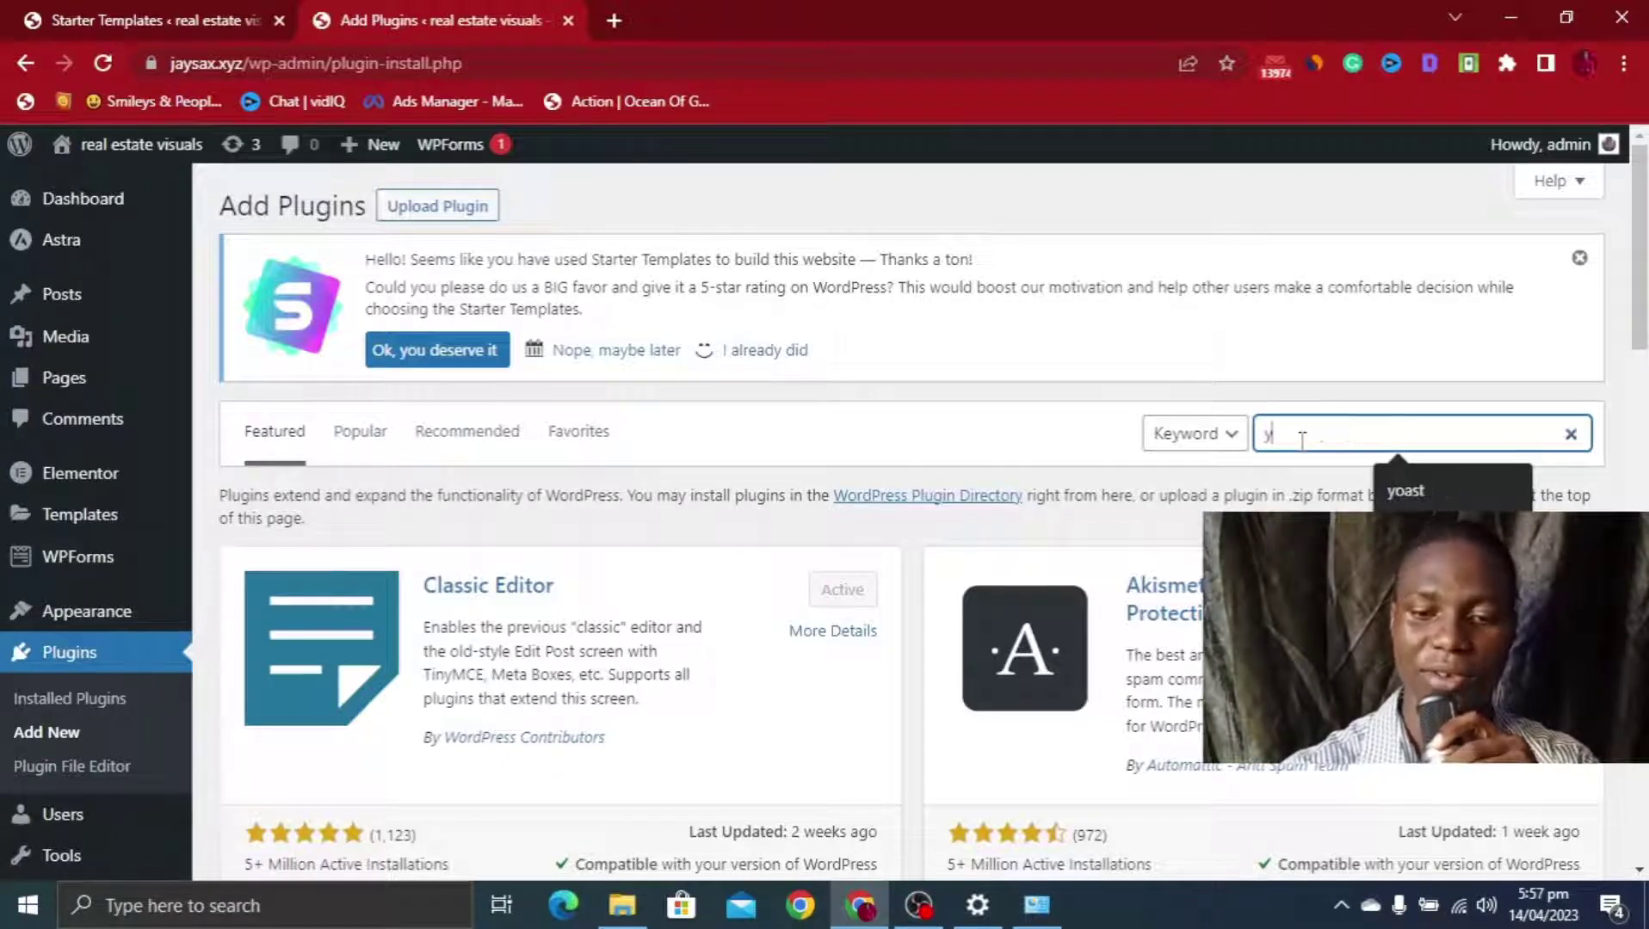
type("oast")
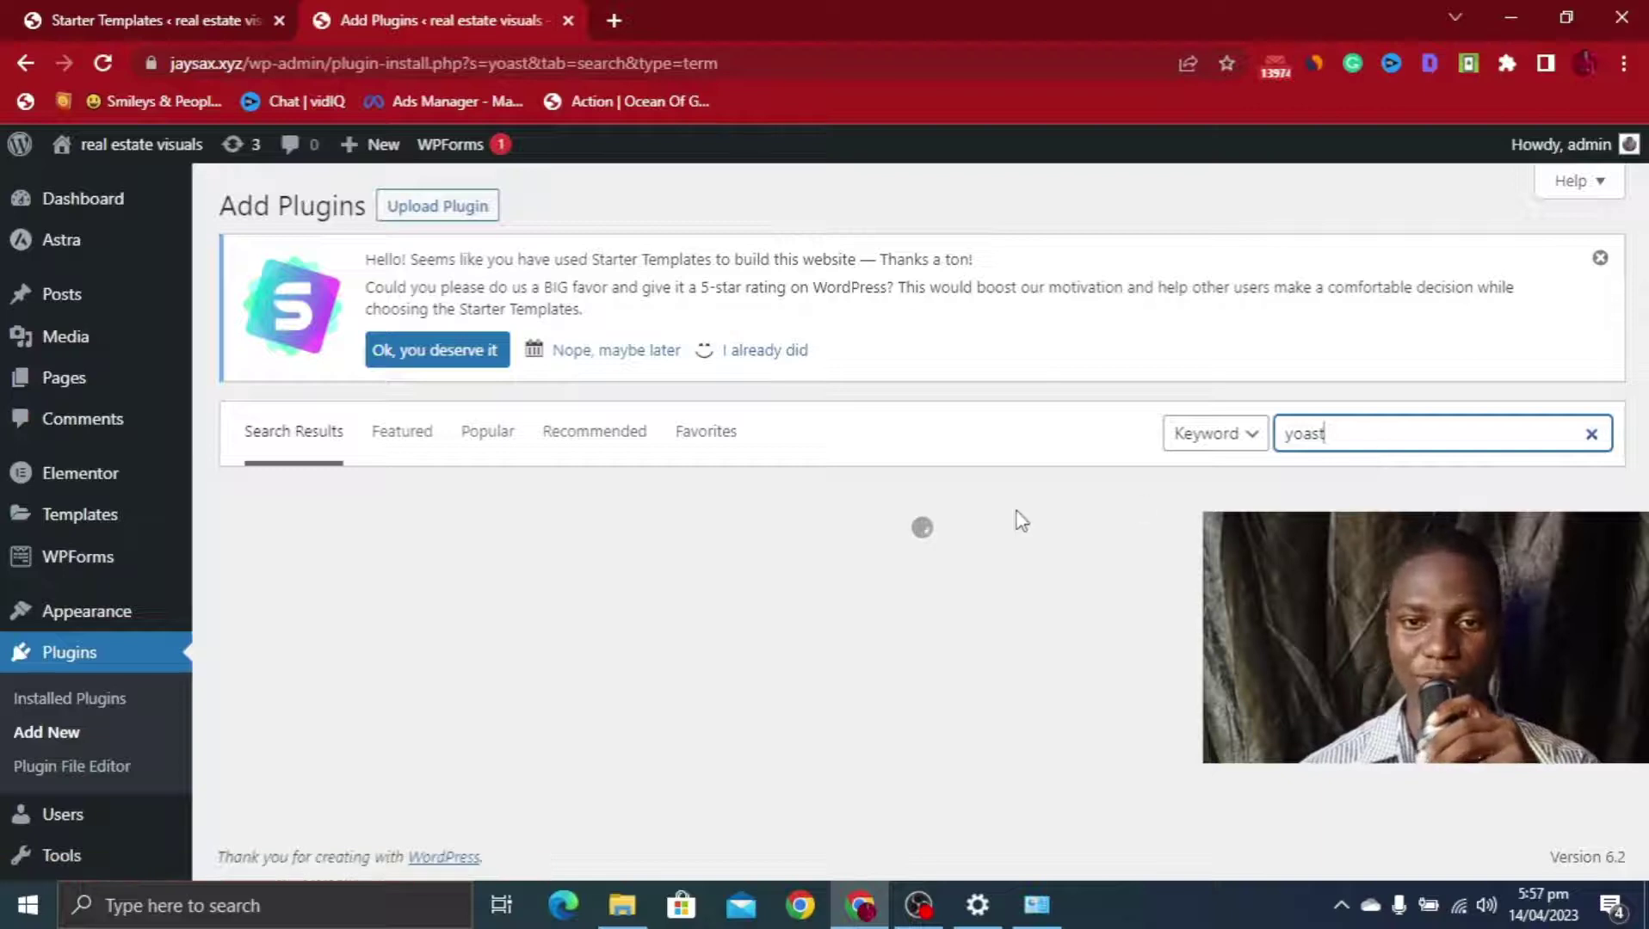
left_click(824, 572)
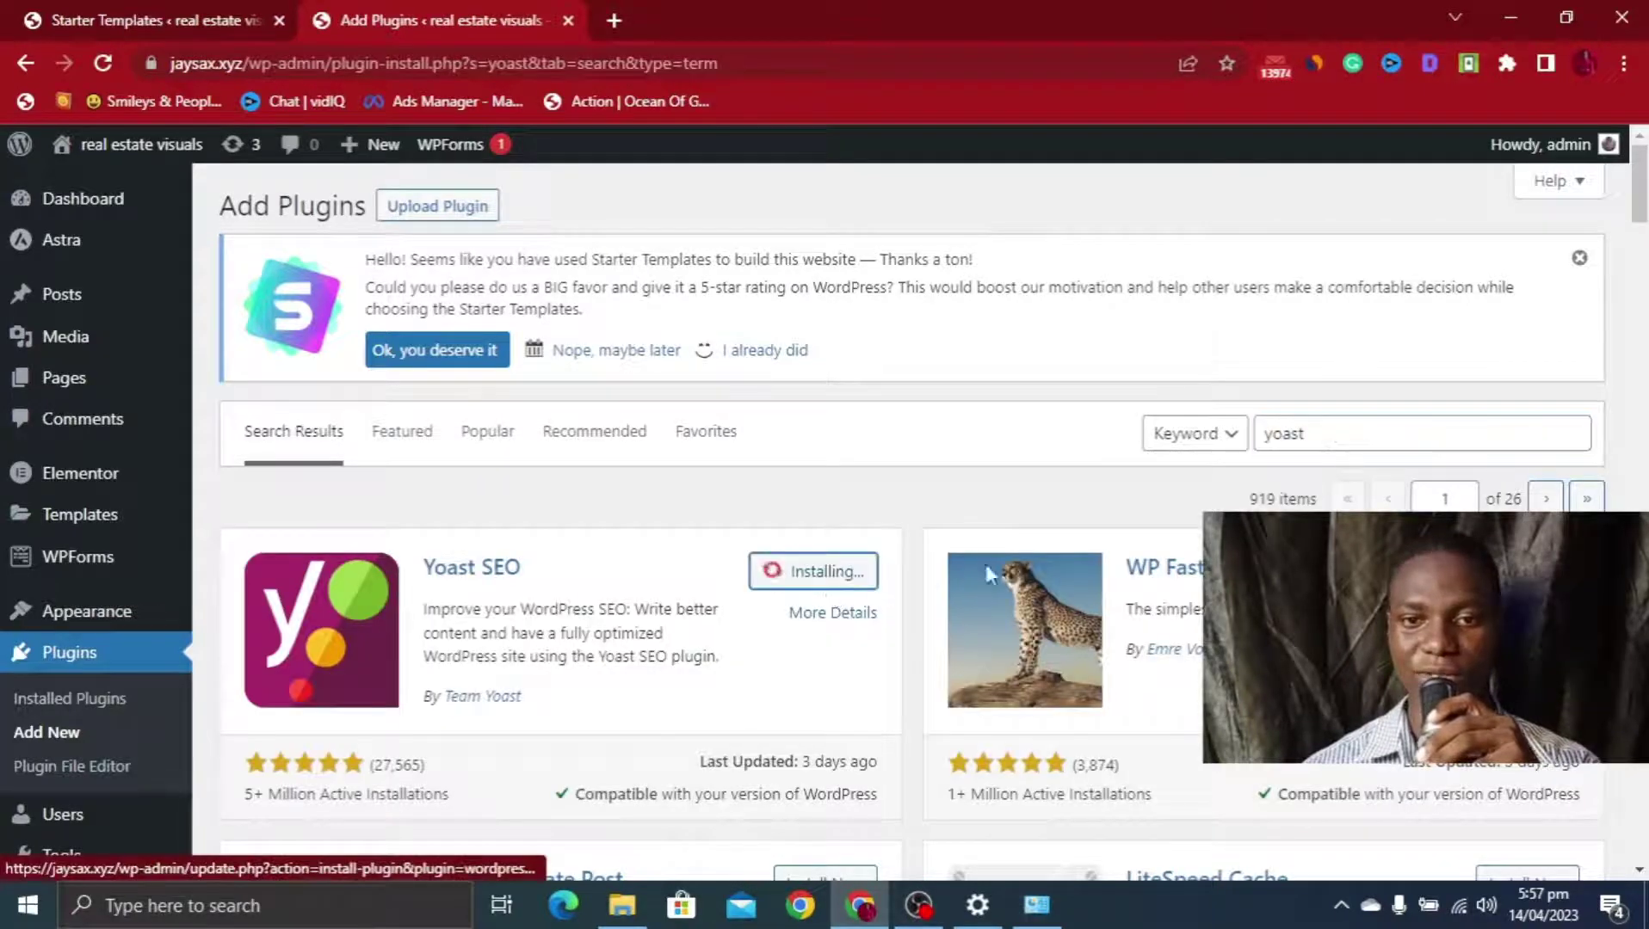
scroll(826, 593, "down", 4)
scroll(906, 553, "up", 4)
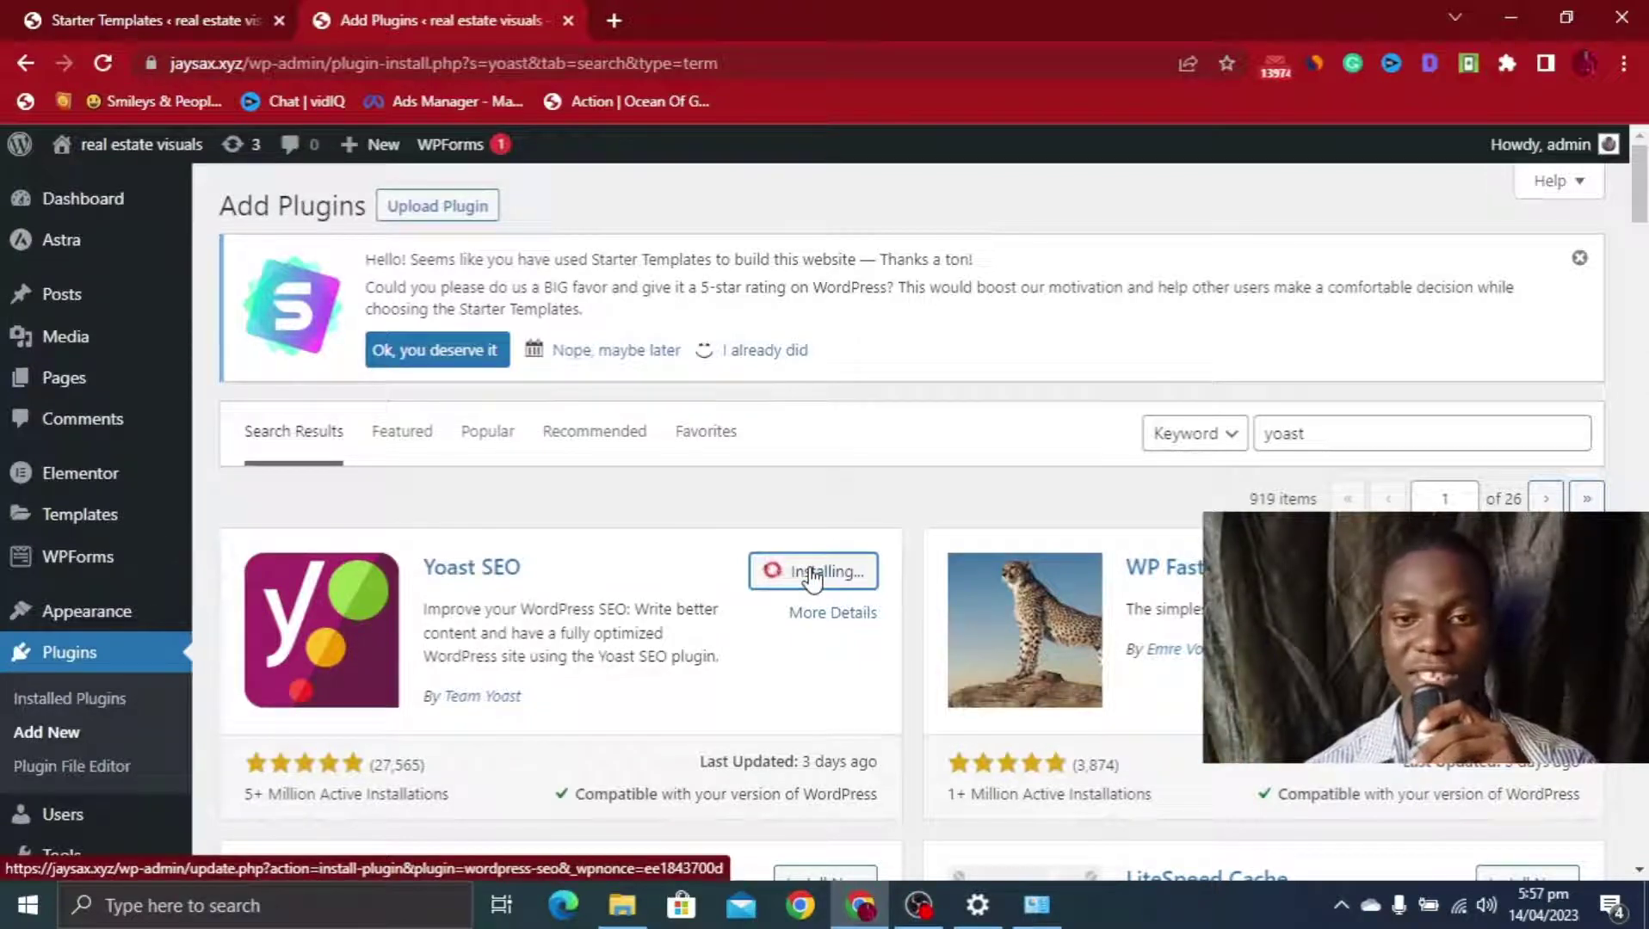
scroll(872, 631, "down", 10)
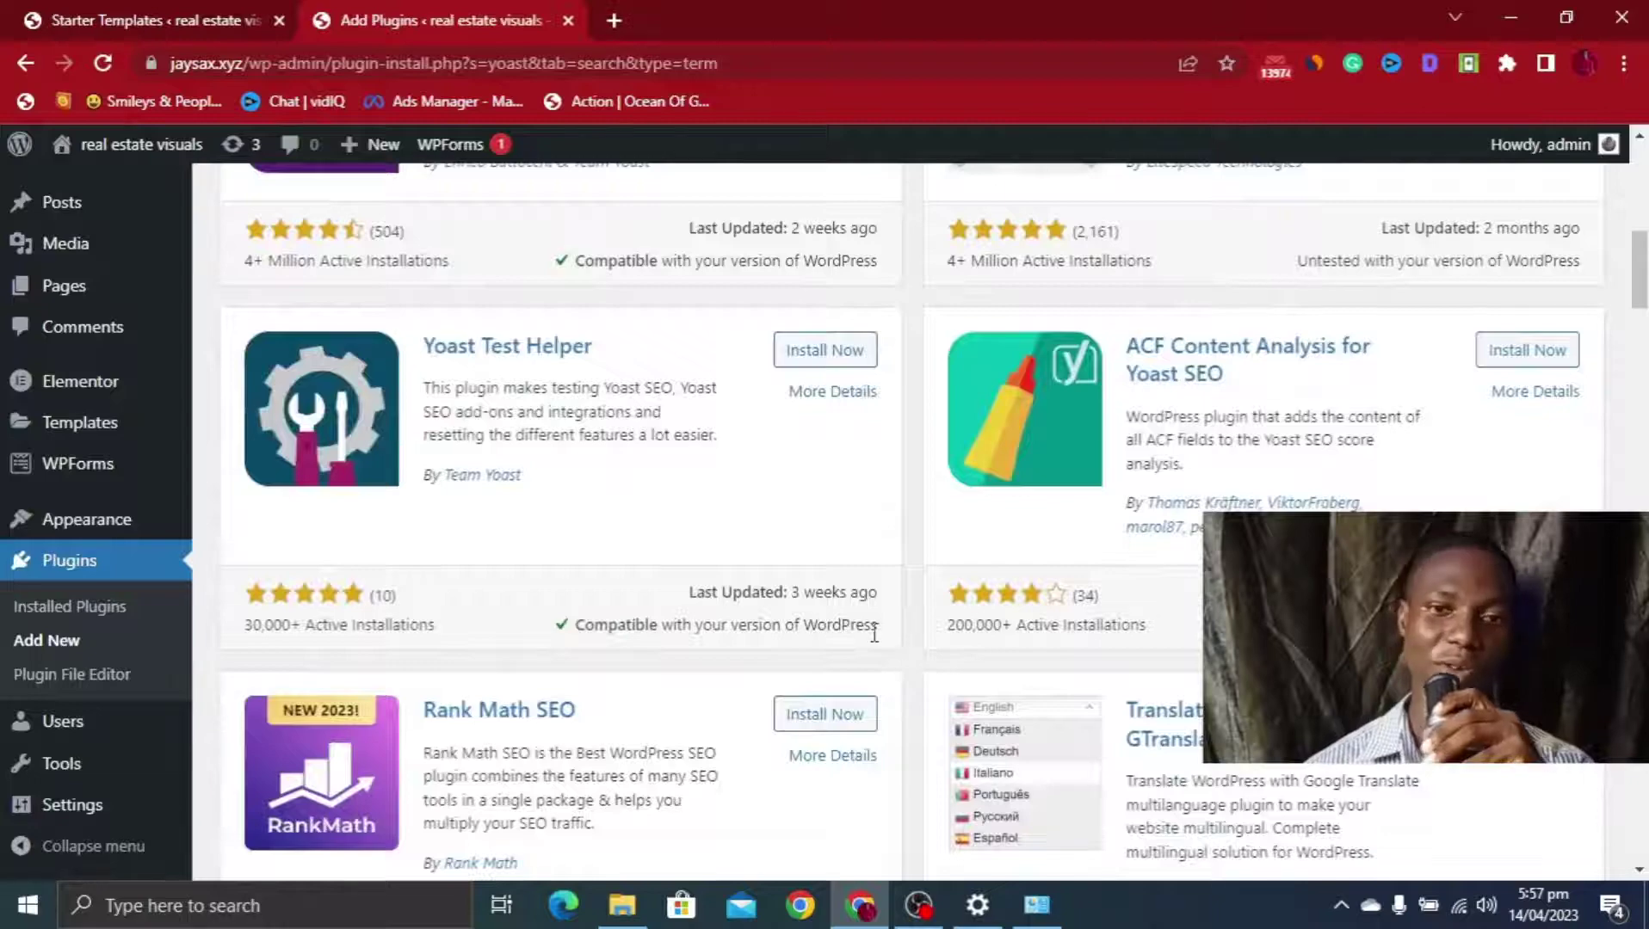
Look through the remaining Yoast results and search the plugin directory for "listing" instead
scroll(873, 634, "down", 7)
scroll(873, 641, "up", 18)
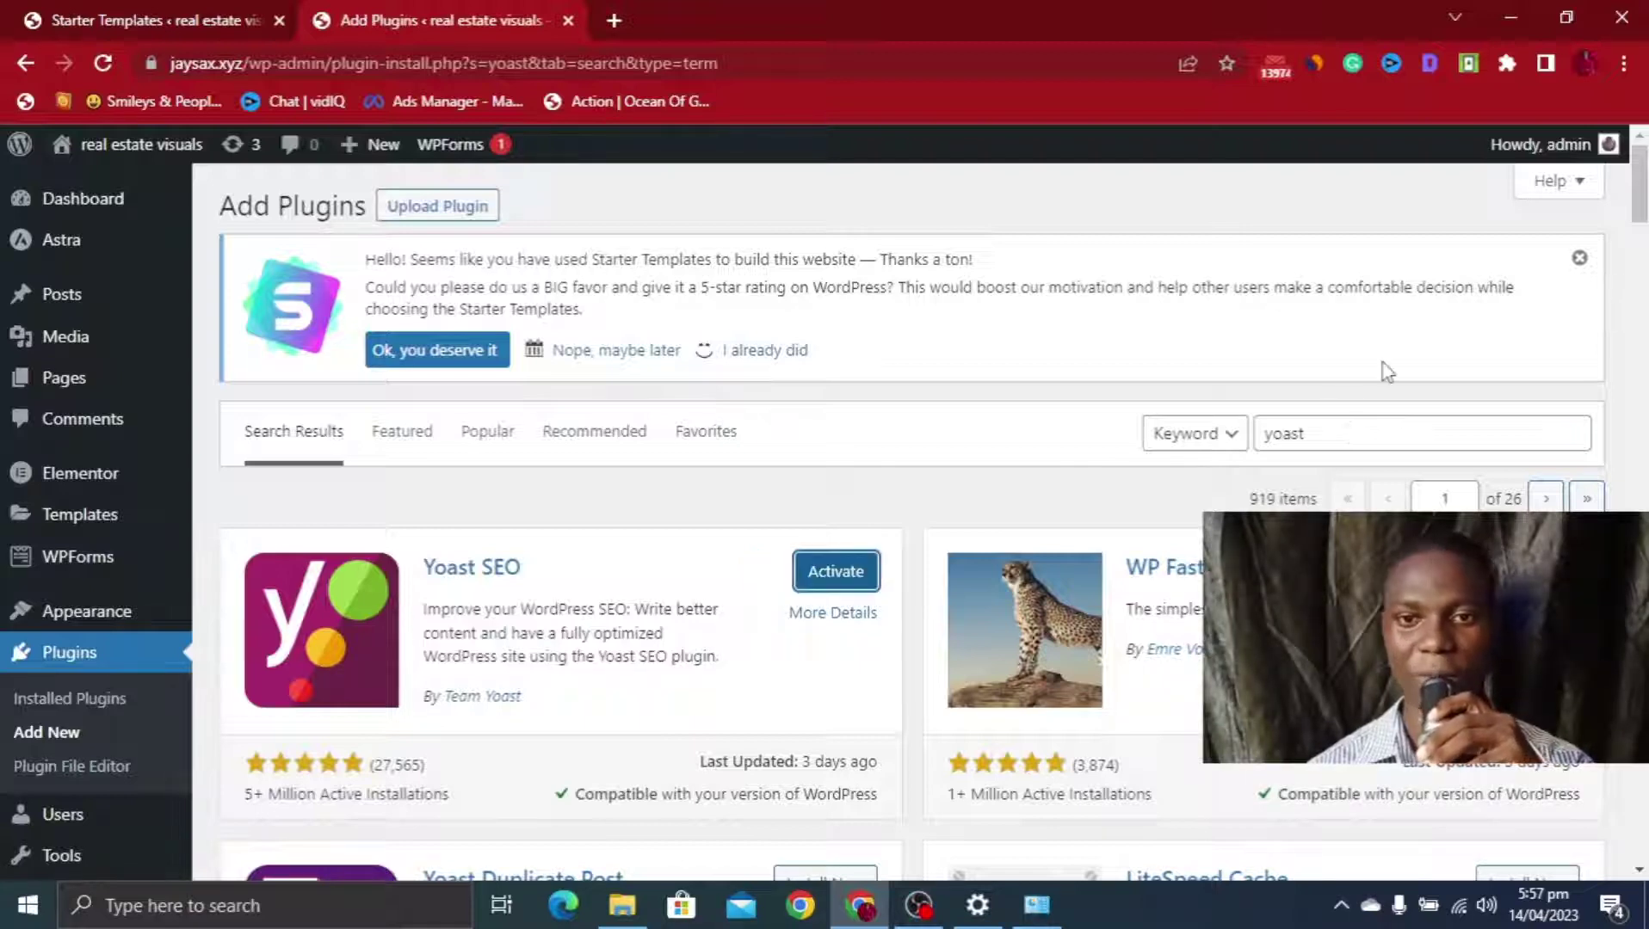
left_click_drag(1374, 428, 1239, 448)
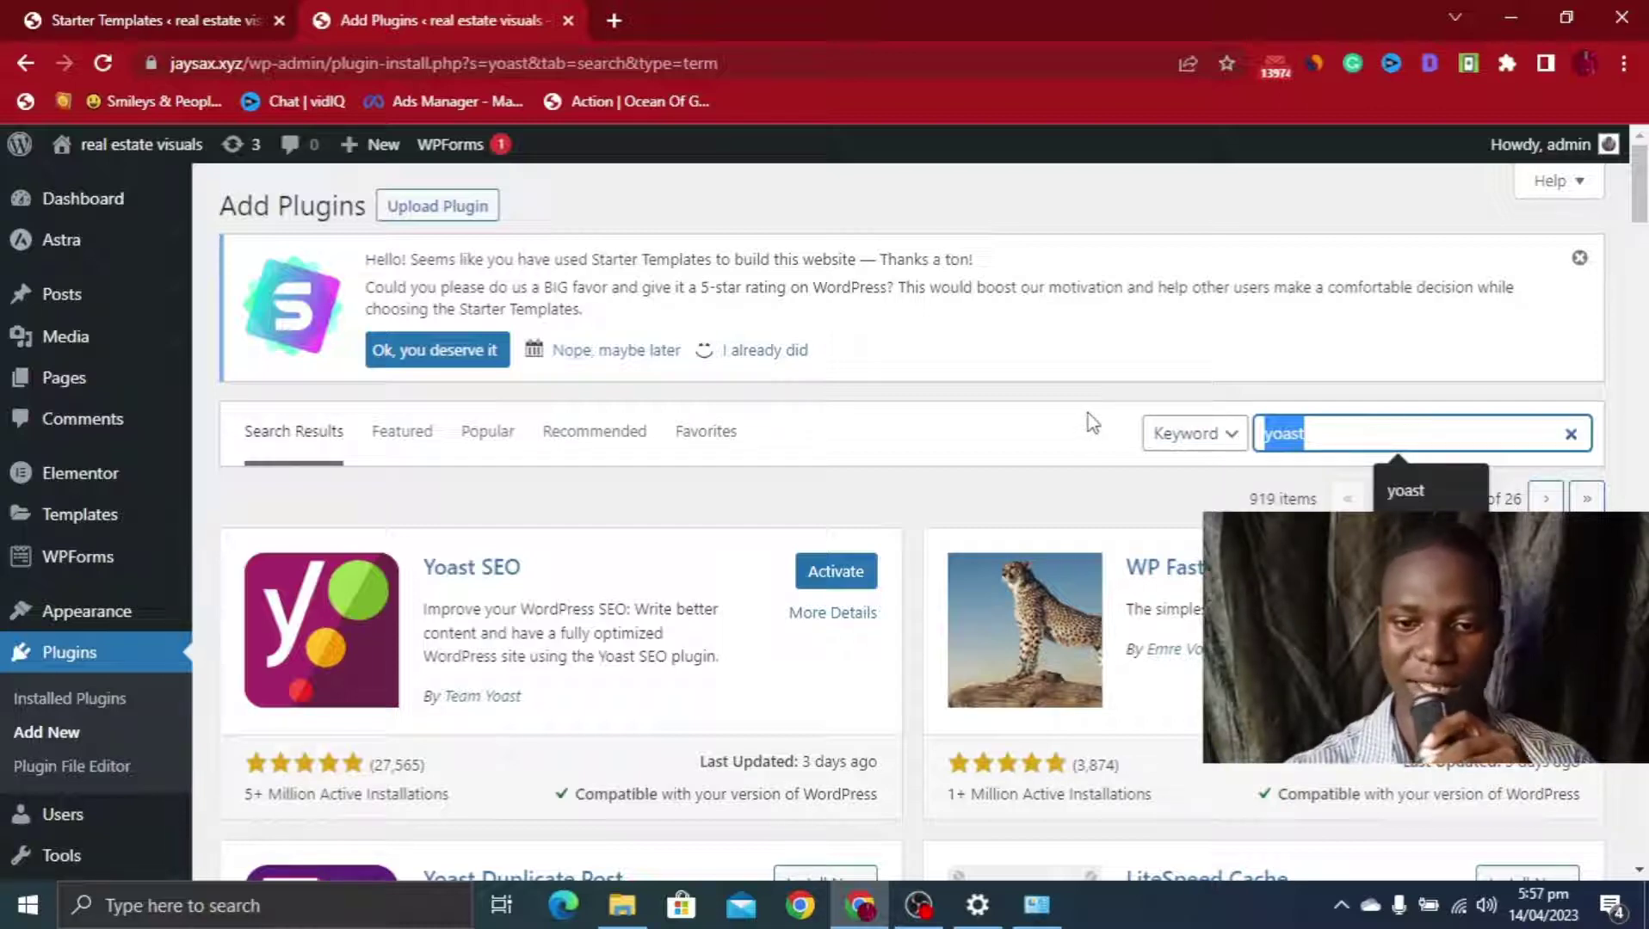
type("listi")
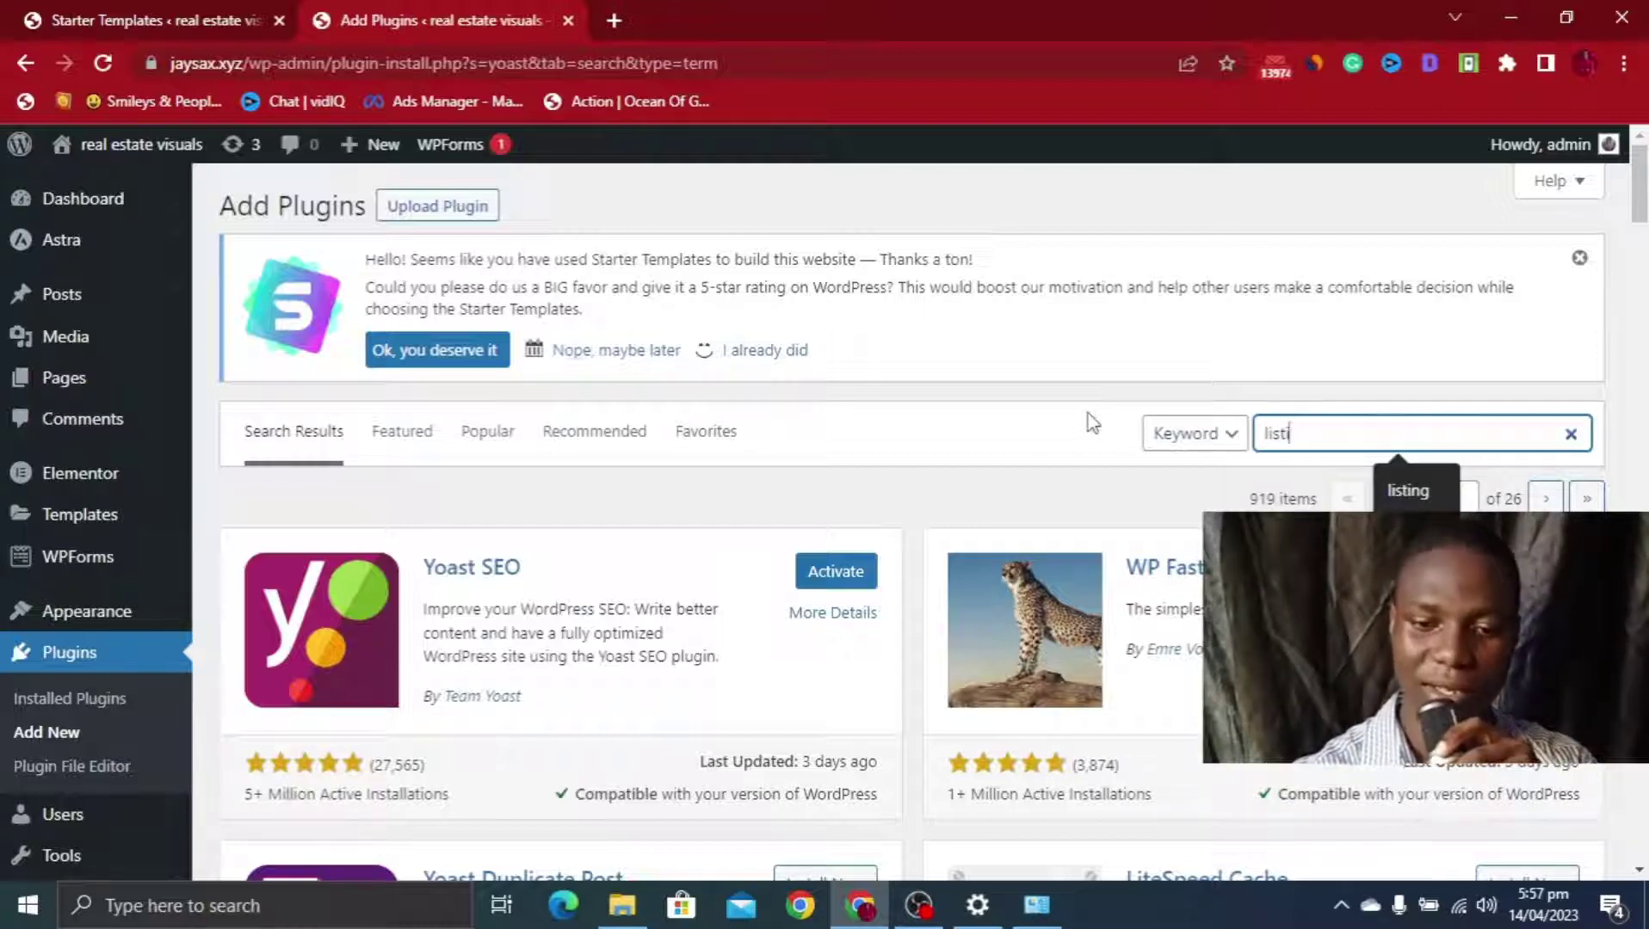
type("ng")
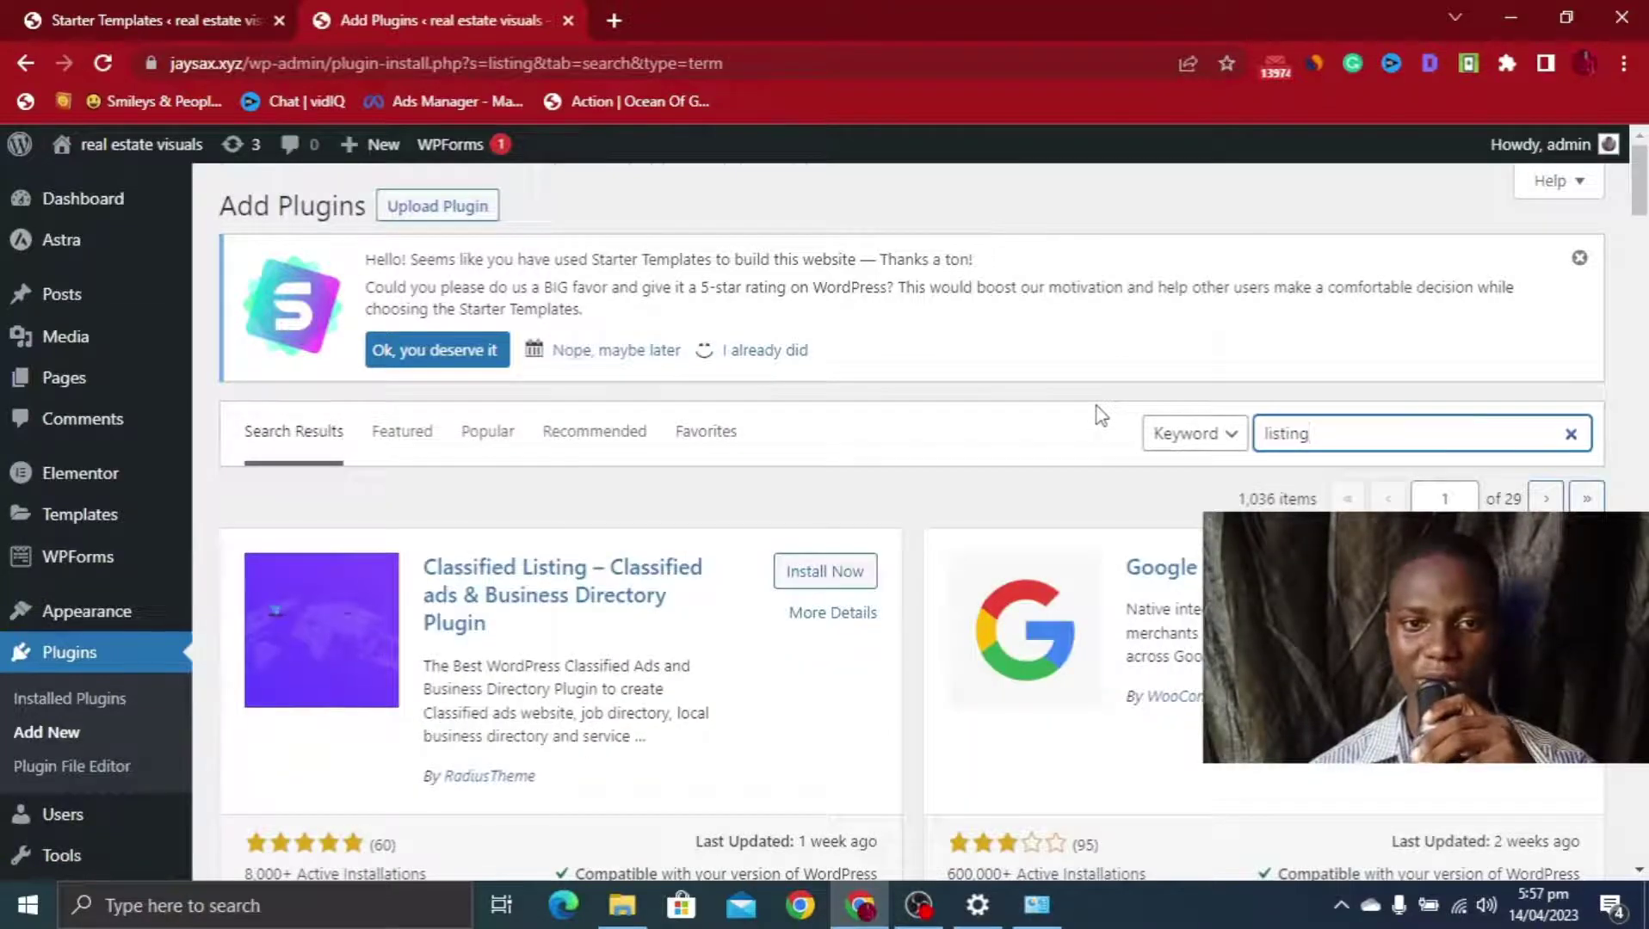
Install the "Directorist – WordPress Business Directory Plugin with Classified Ads Listings" plugin from the listing search results
scroll(1099, 417, "down", 10)
scroll(1051, 415, "up", 4)
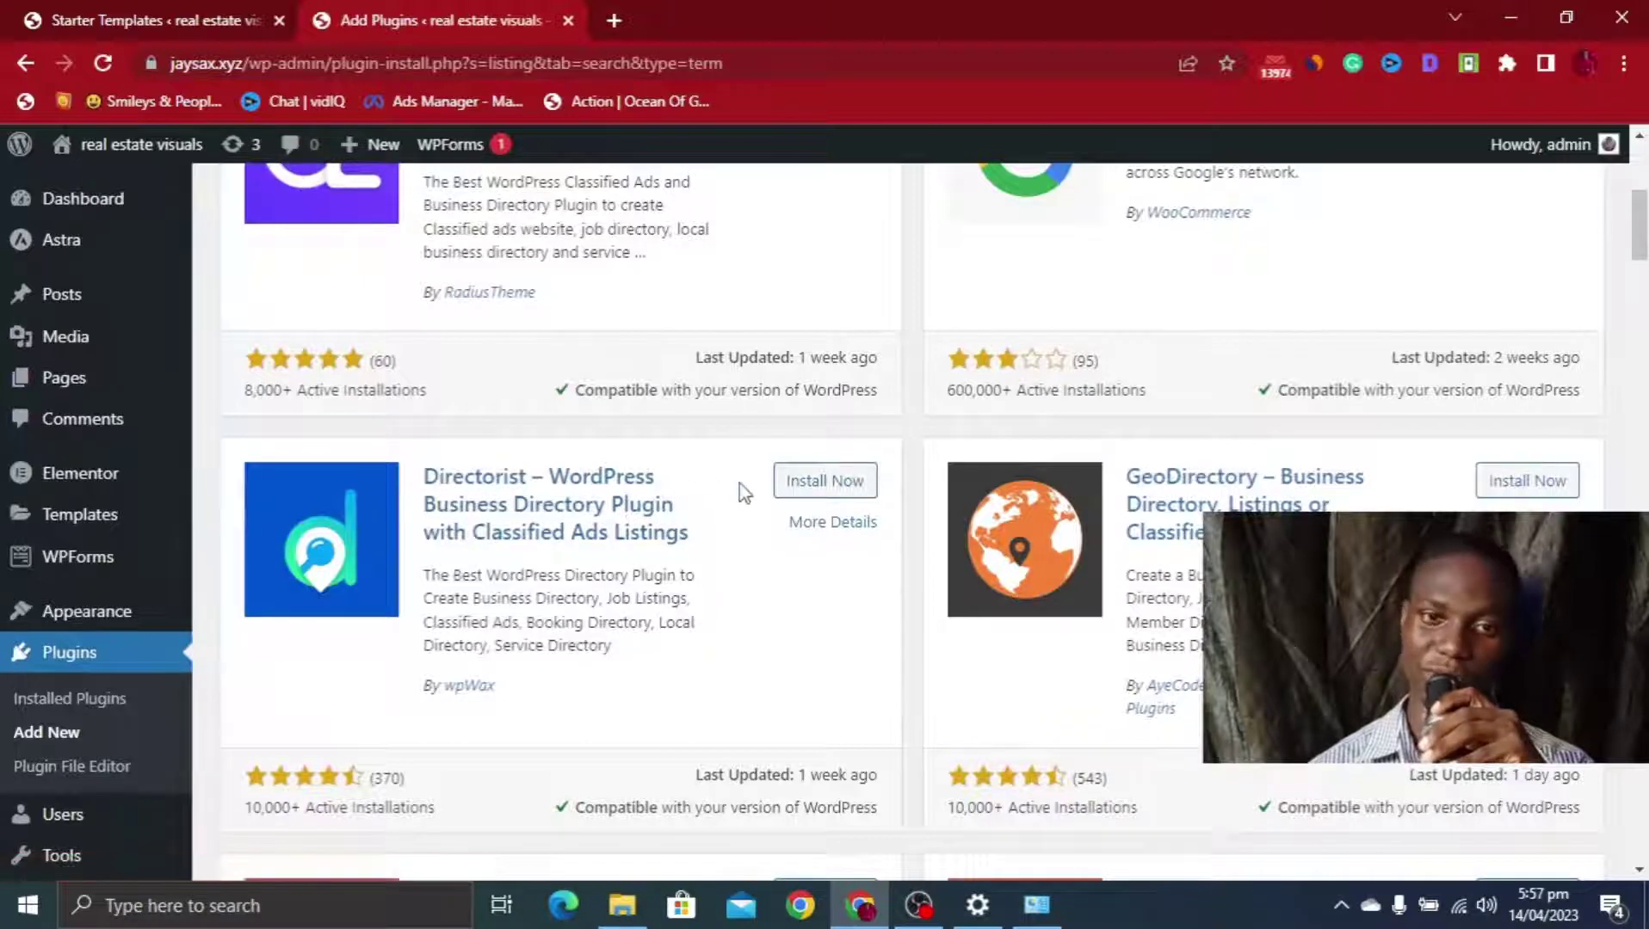
left_click(808, 482)
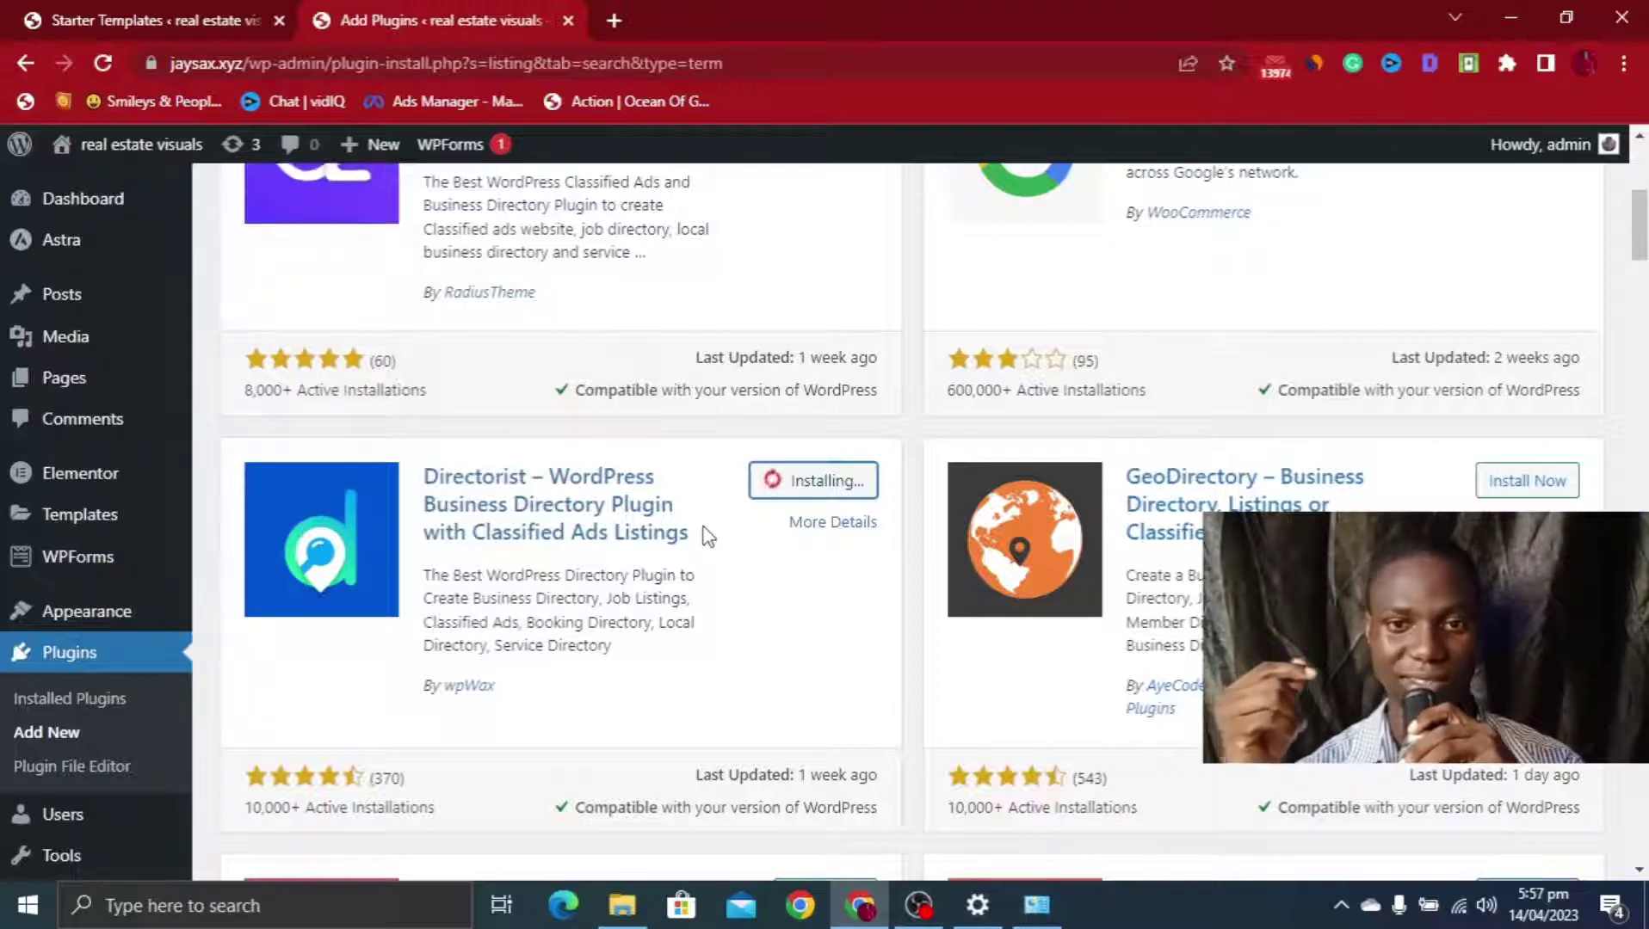
Activate the Directorist plugin and start its setup wizard to reach the recommended pages step
scroll(799, 540, "up", 1)
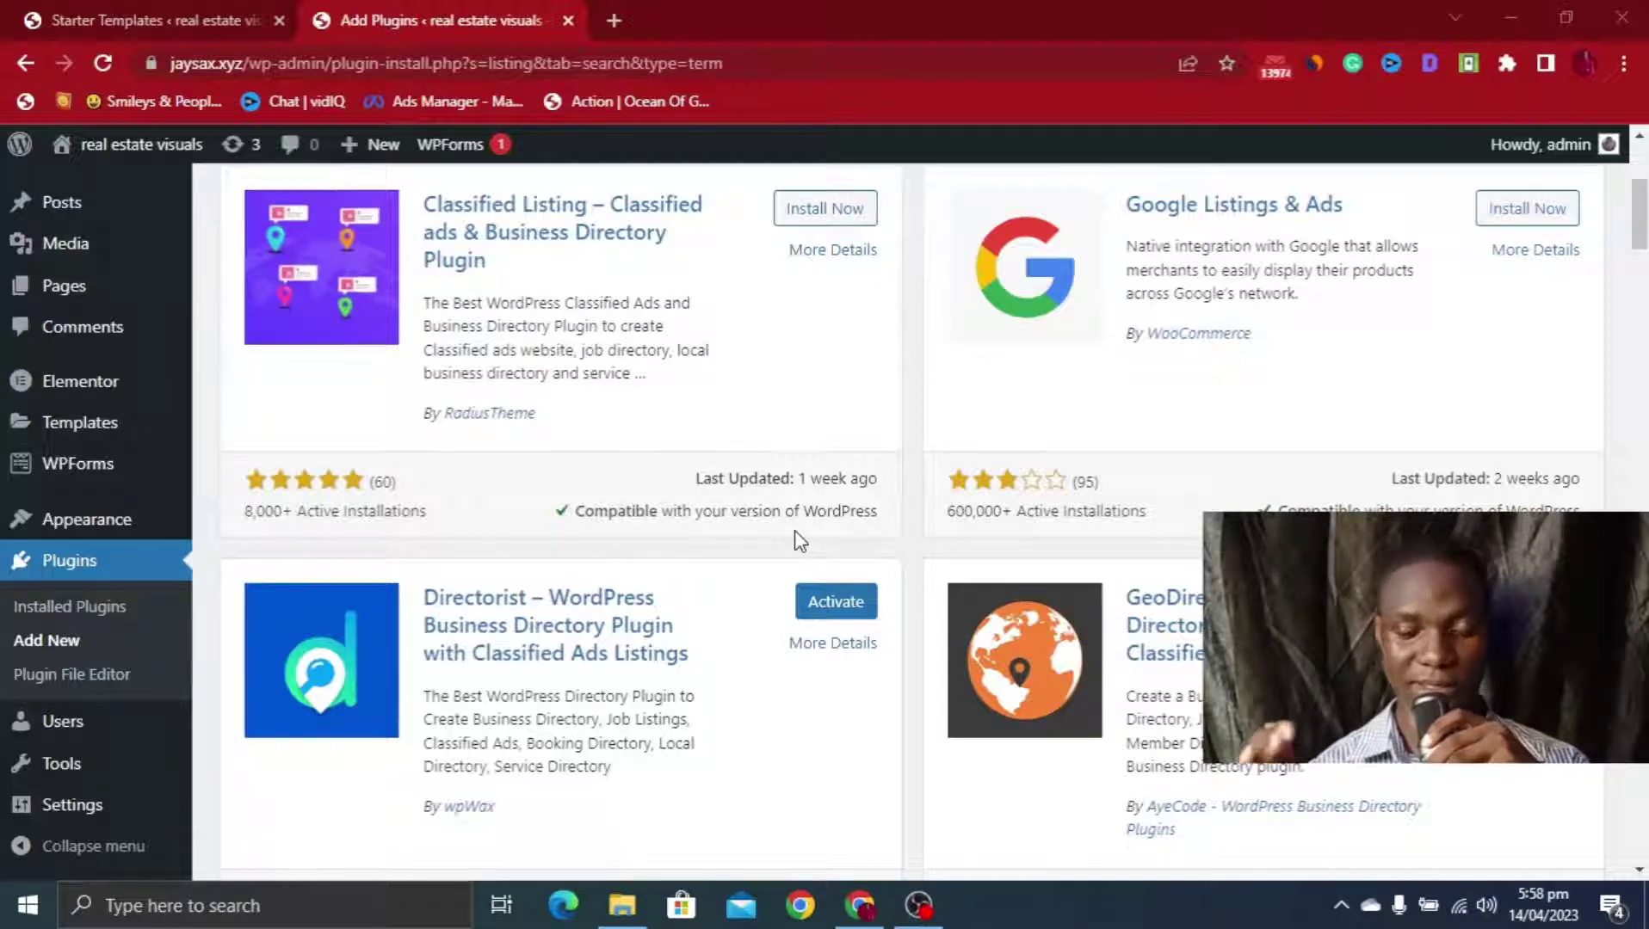
left_click(839, 604)
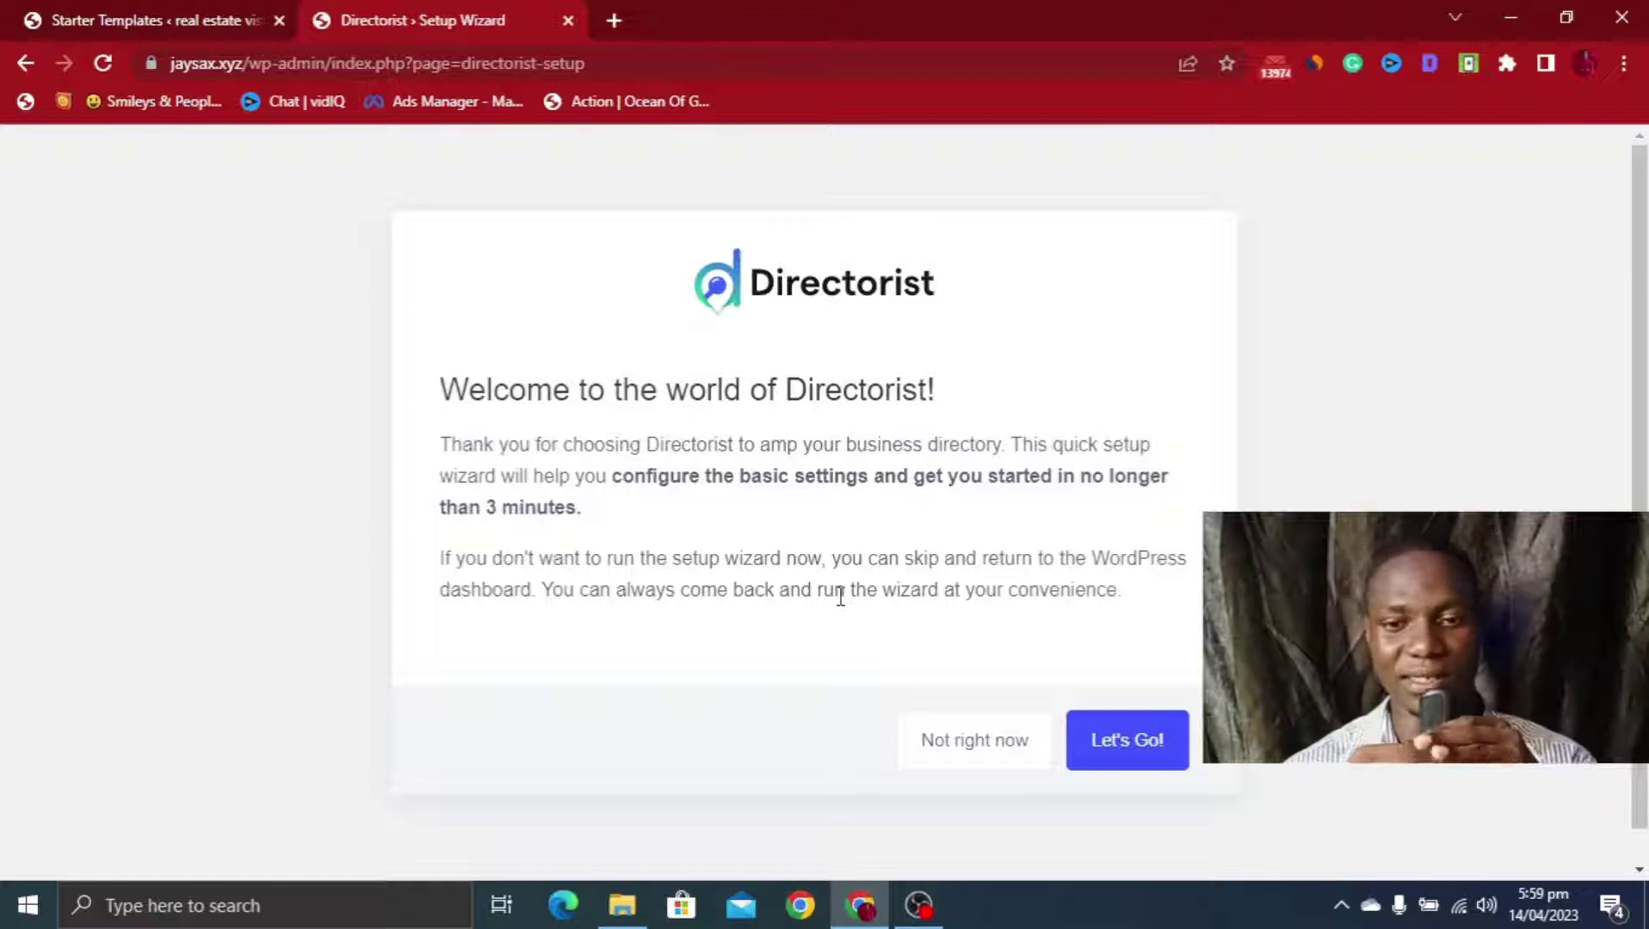
left_click(1164, 759)
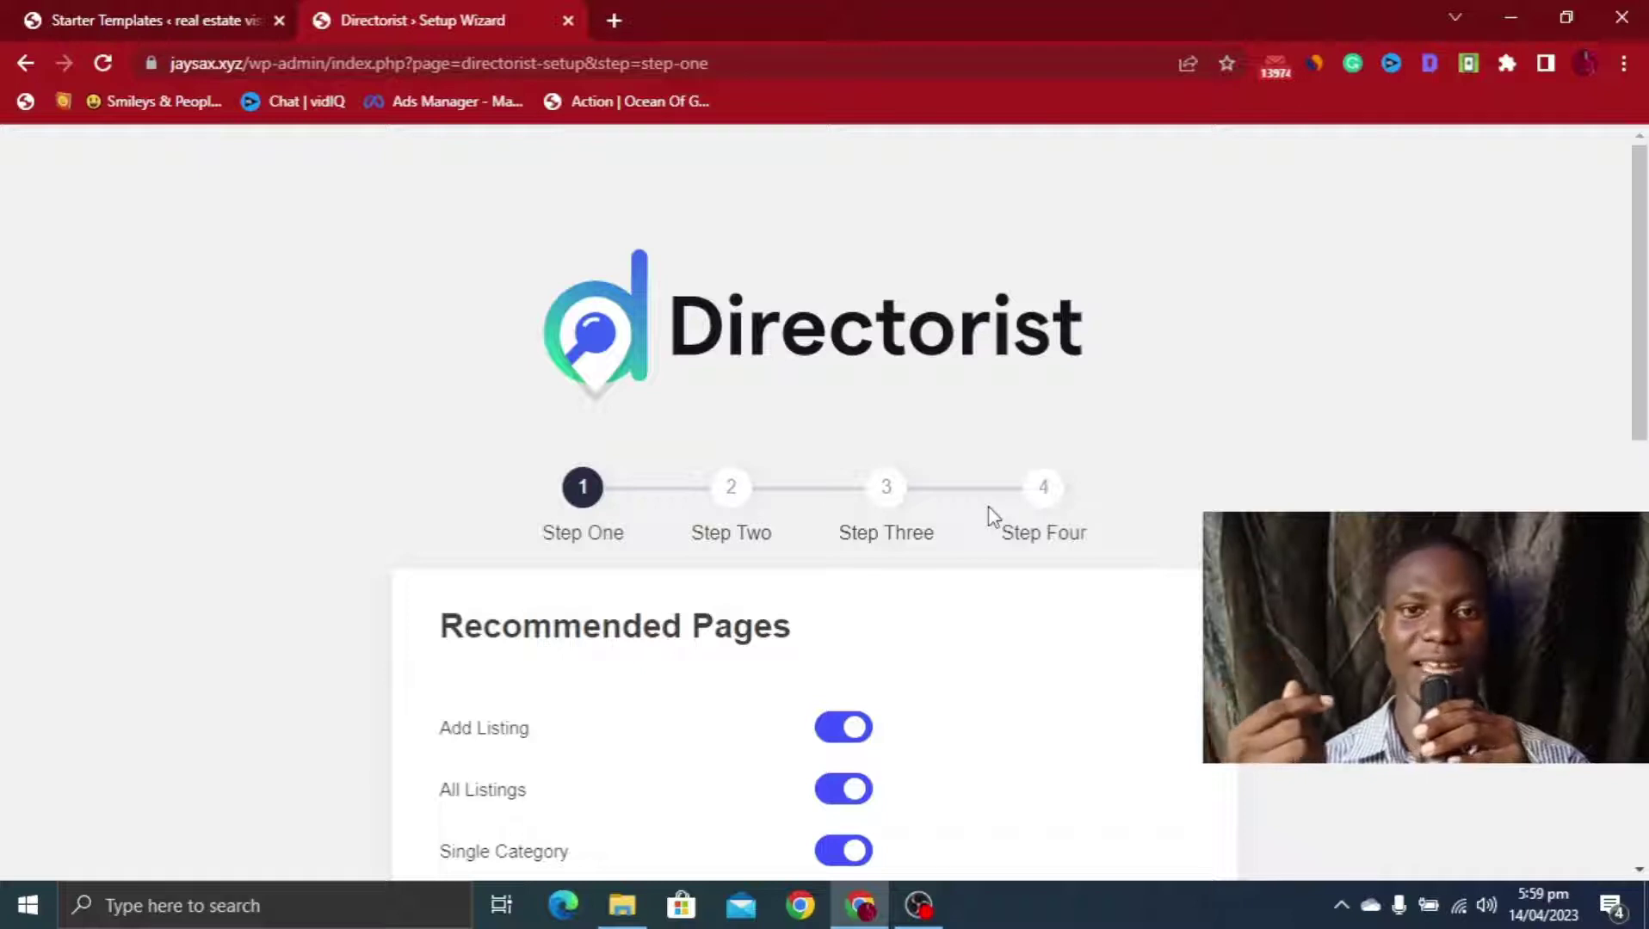
Enable the All Categories, All Locations, All Authors, Terms & Conditions and Privacy Policy pages and continue the setup
scroll(994, 517, "down", 4)
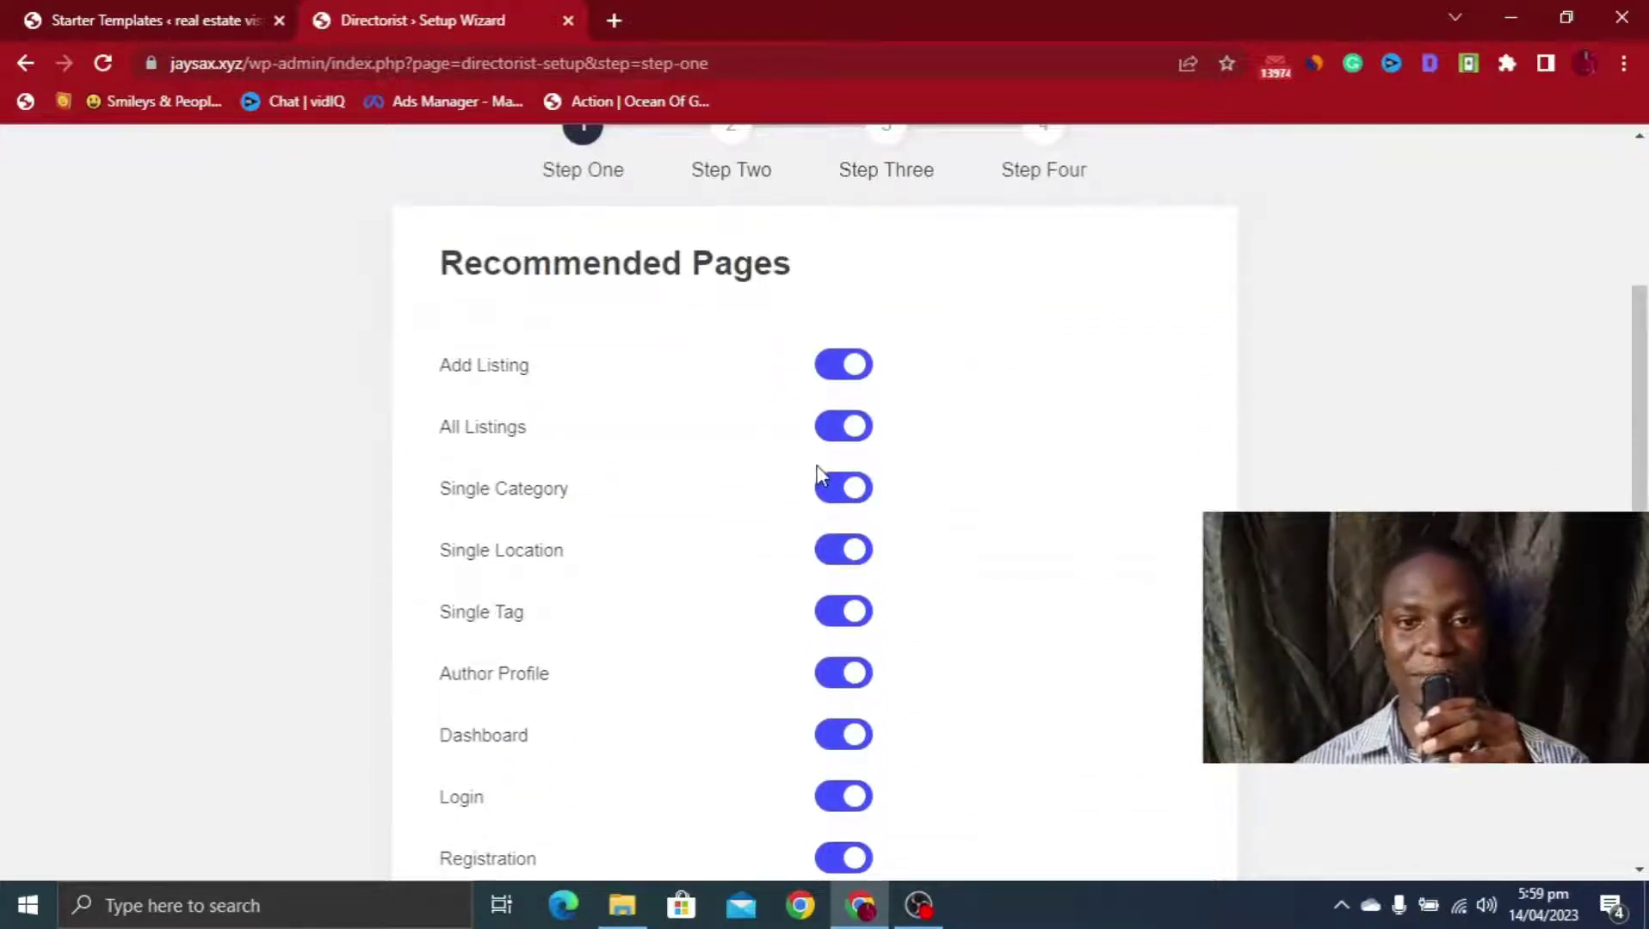
scroll(815, 478, "down", 8)
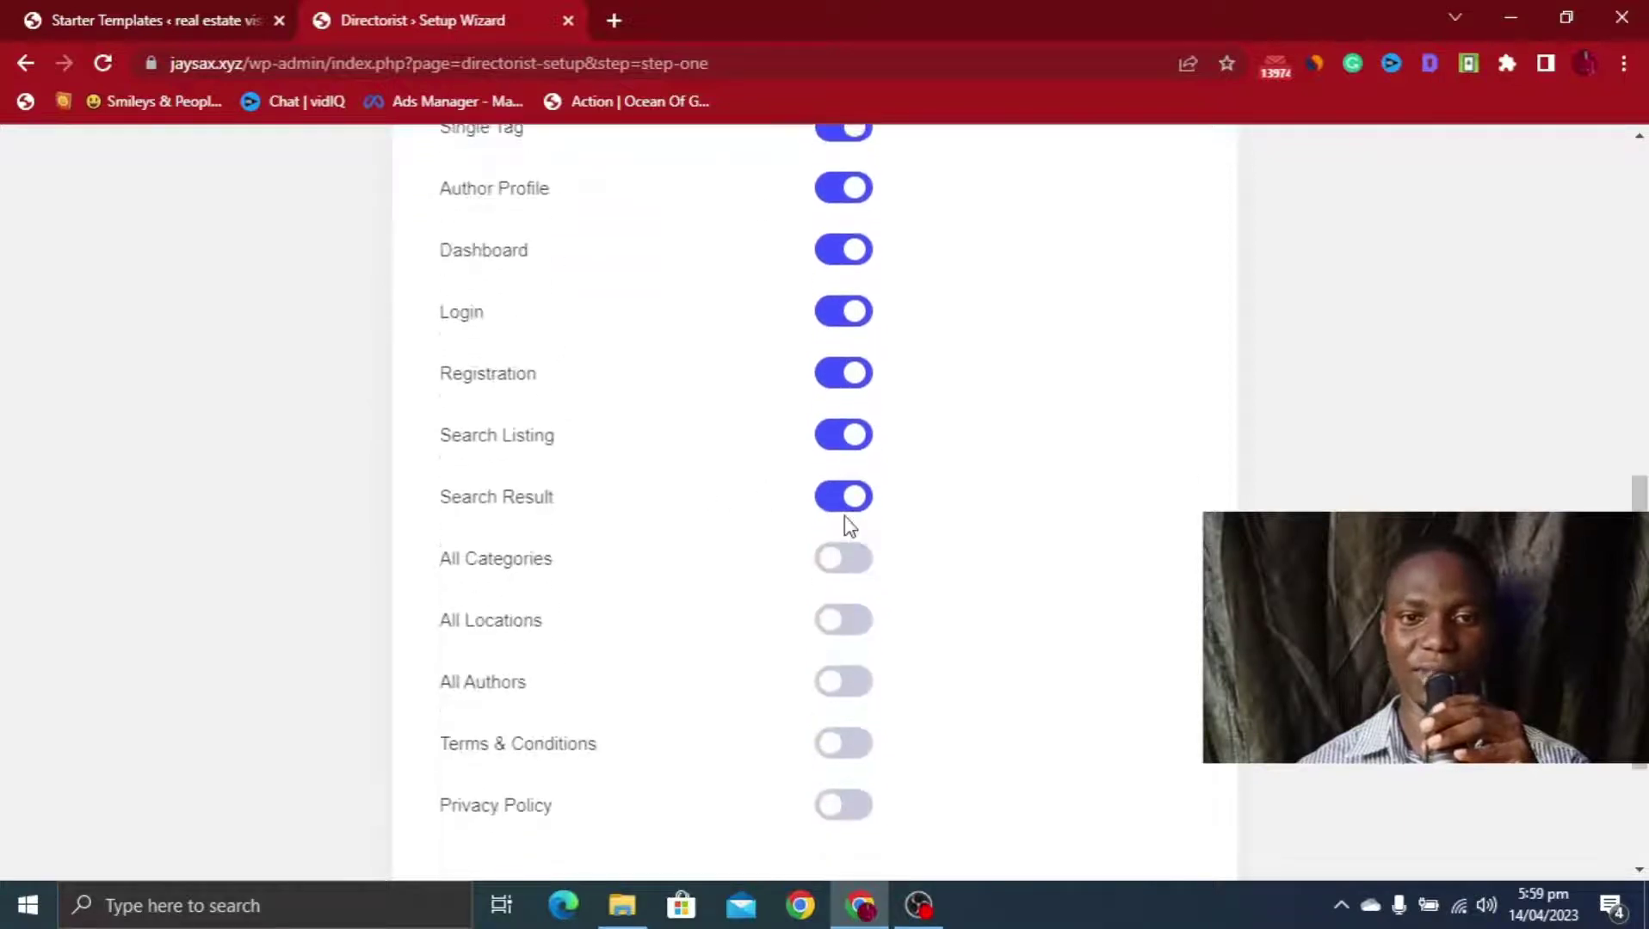
scroll(820, 443, "up", 1)
left_click(855, 472)
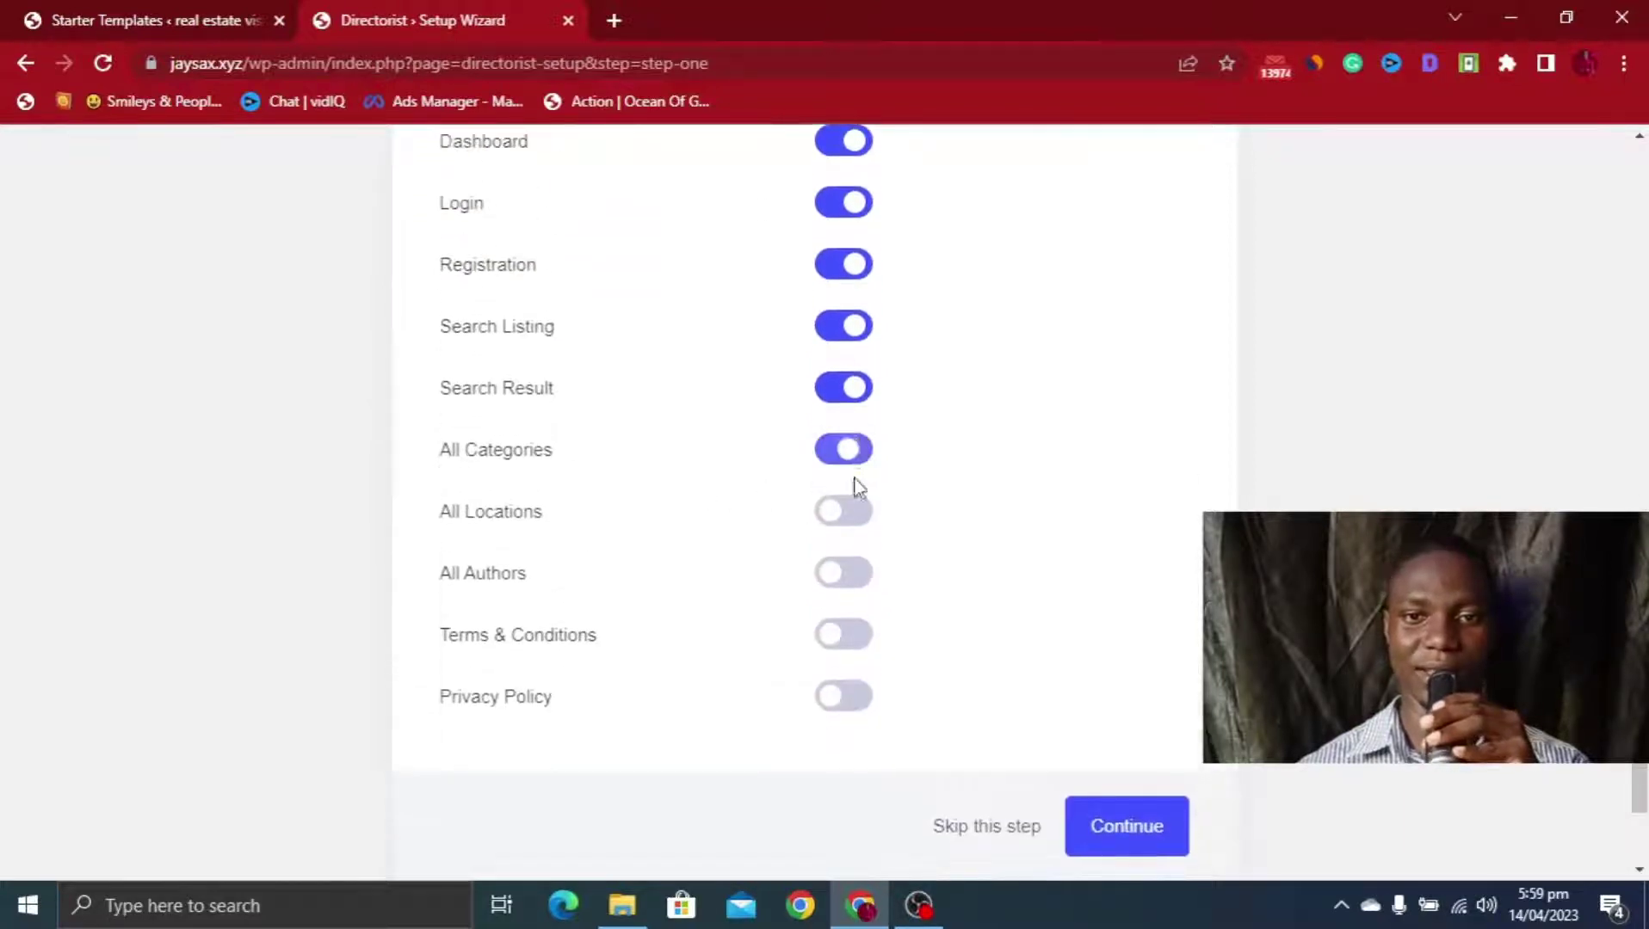
left_click(850, 516)
left_click(861, 647)
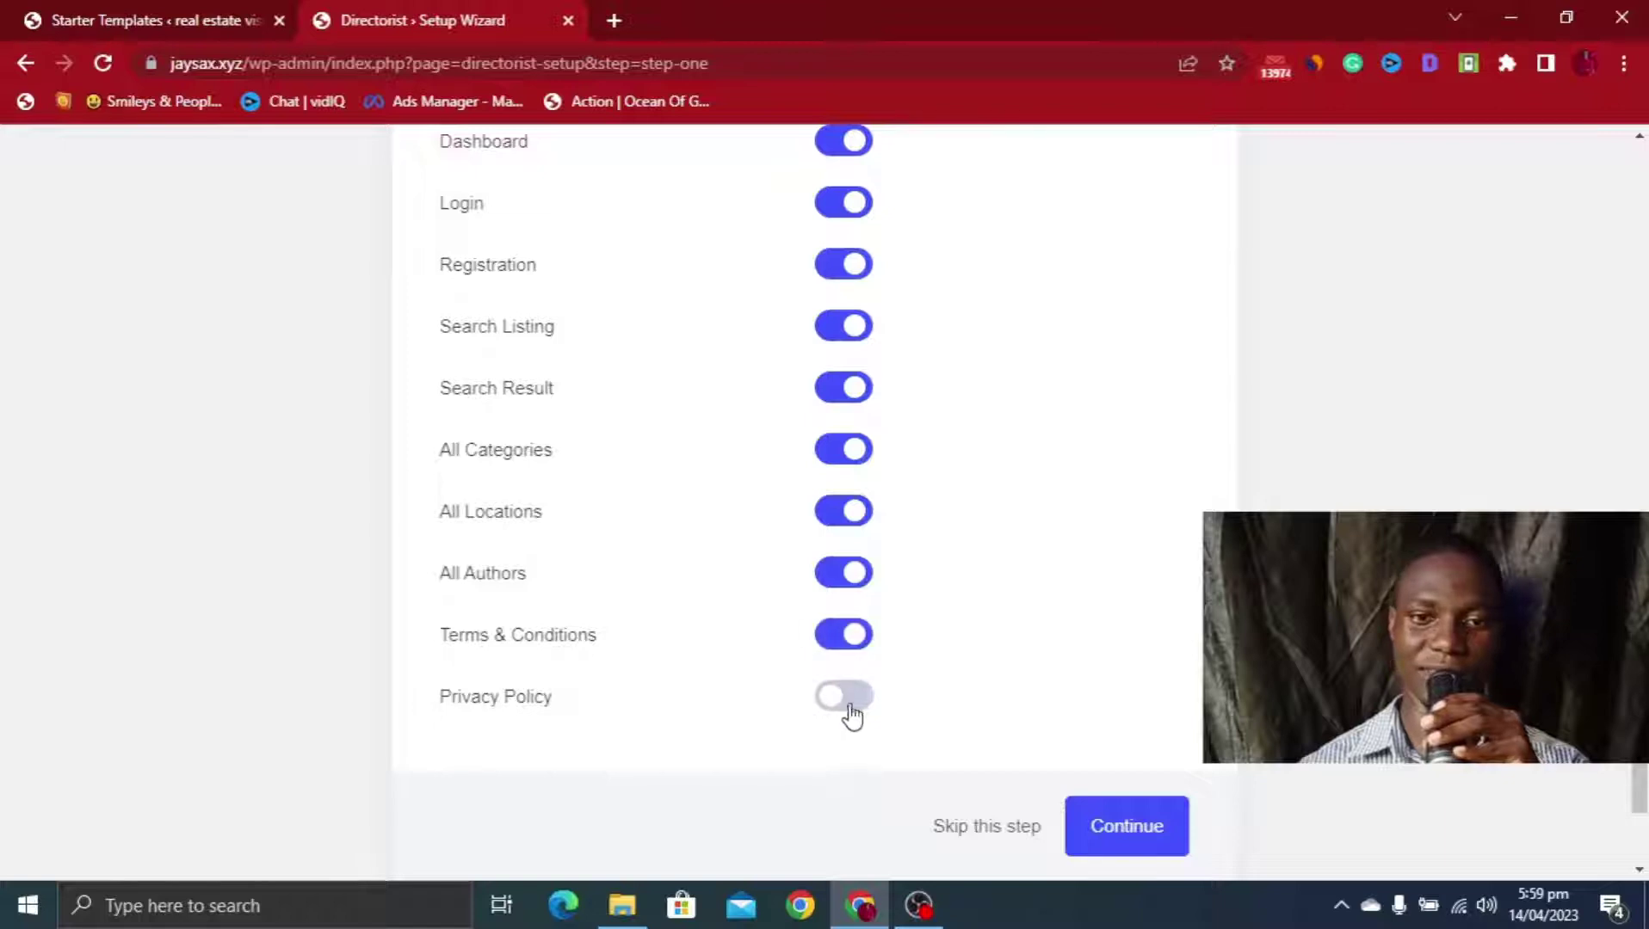
left_click(850, 711)
scroll(942, 633, "up", 4)
scroll(942, 633, "down", 5)
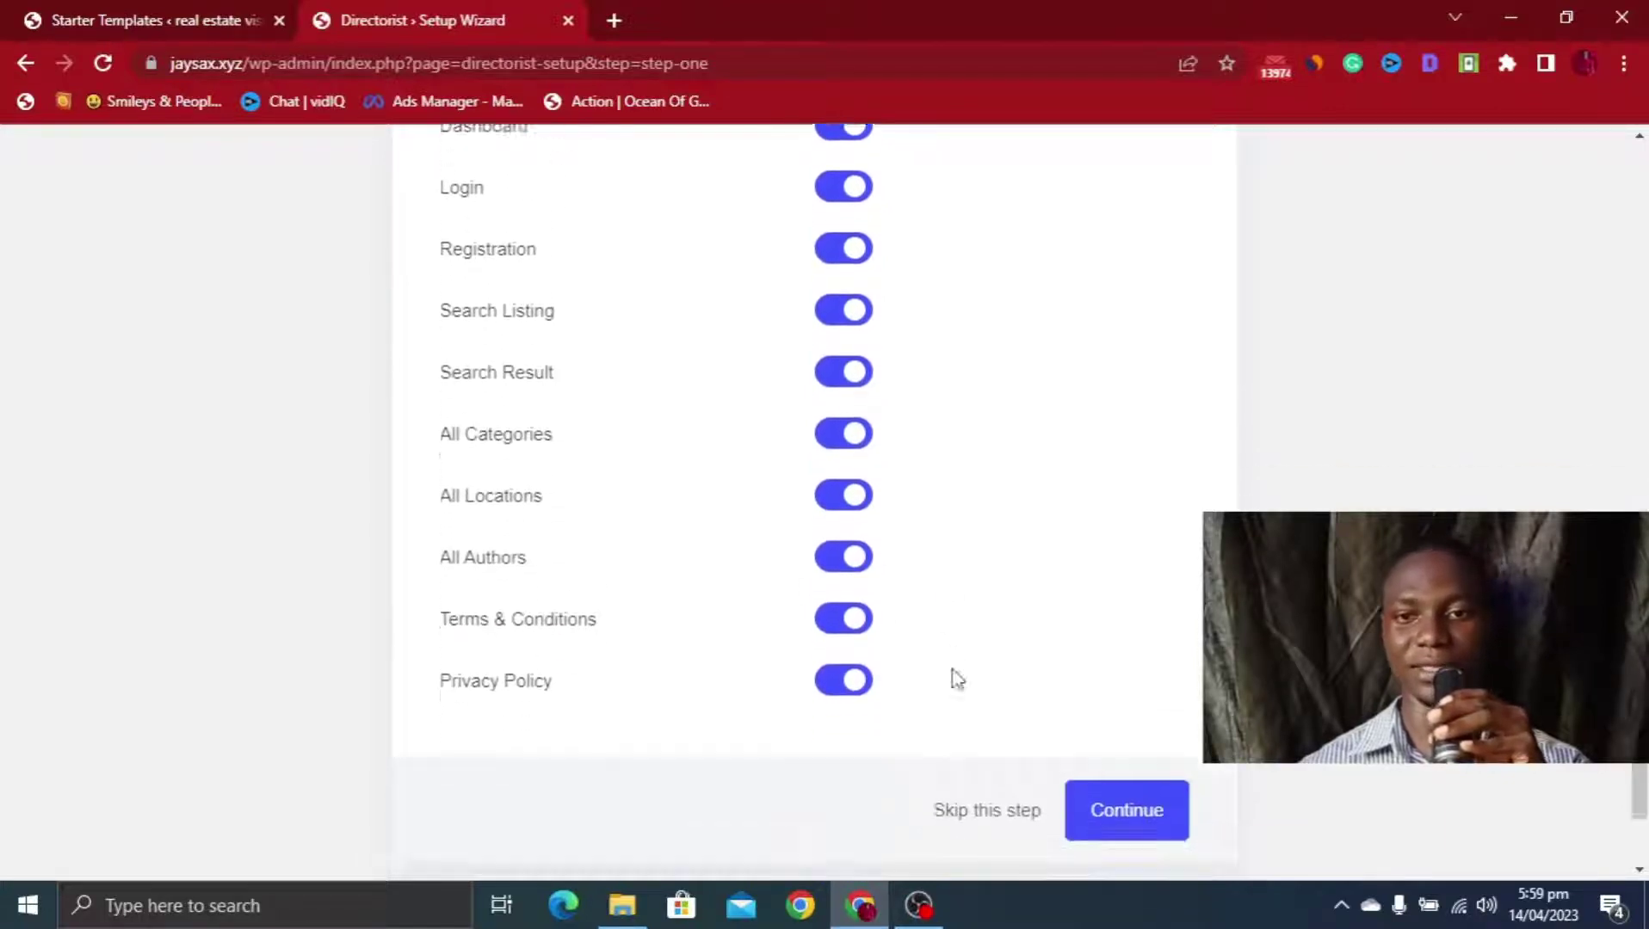
left_click(1151, 720)
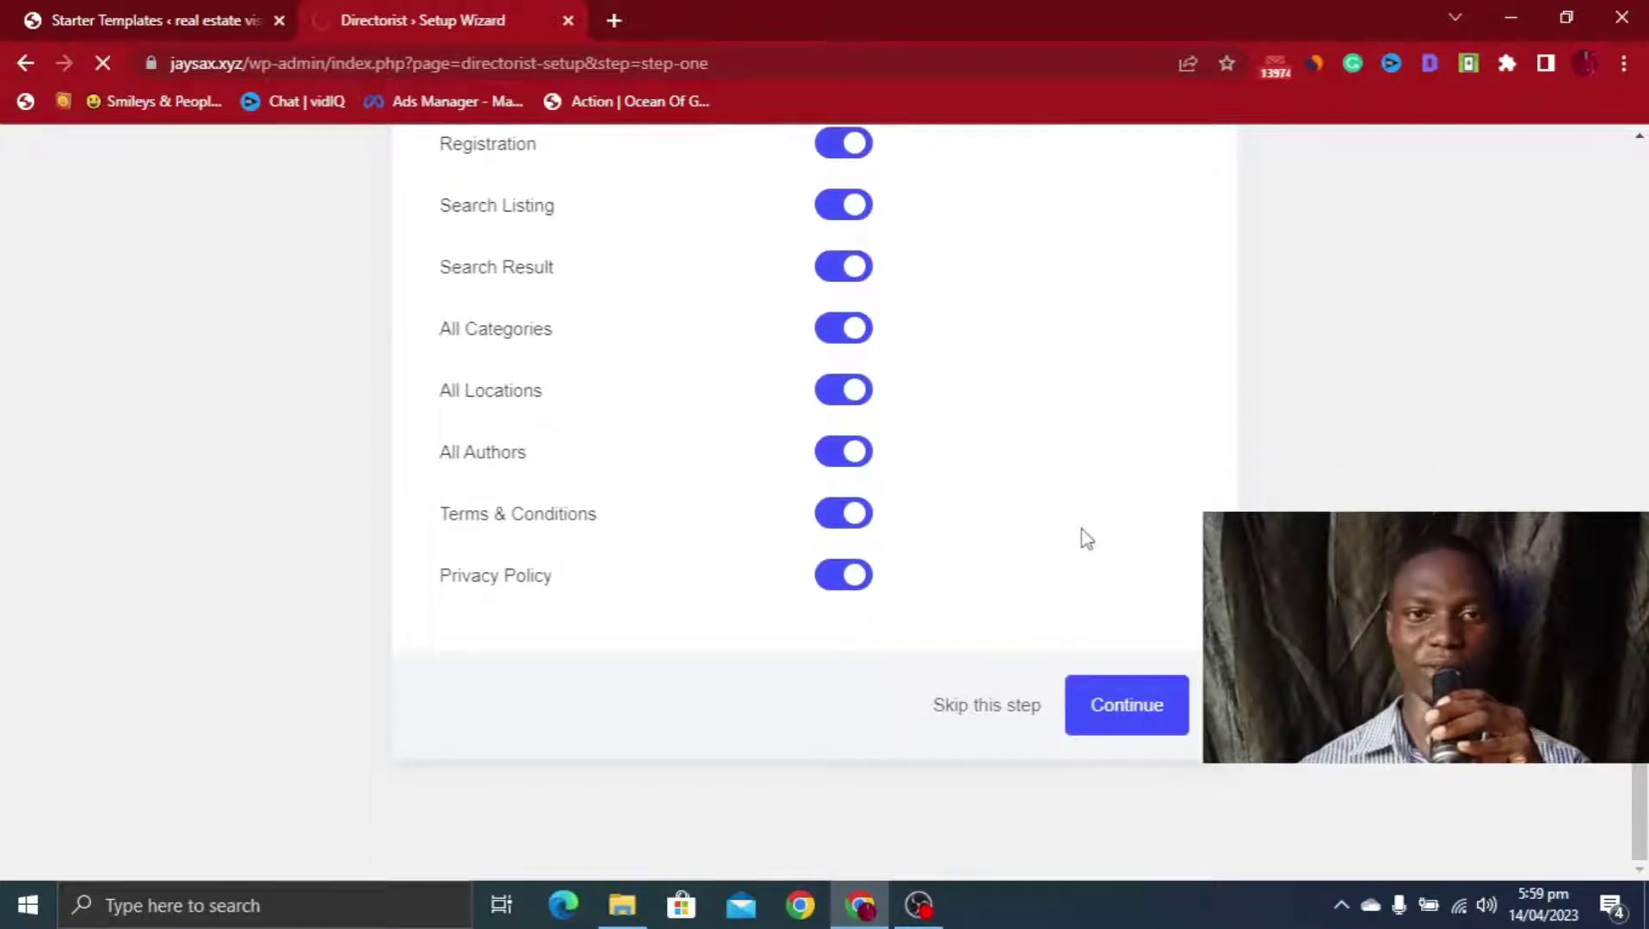
Enable the monetization feature and monetization by featured listing, keeping Openstreet as the map
scroll(1083, 537, "down", 3)
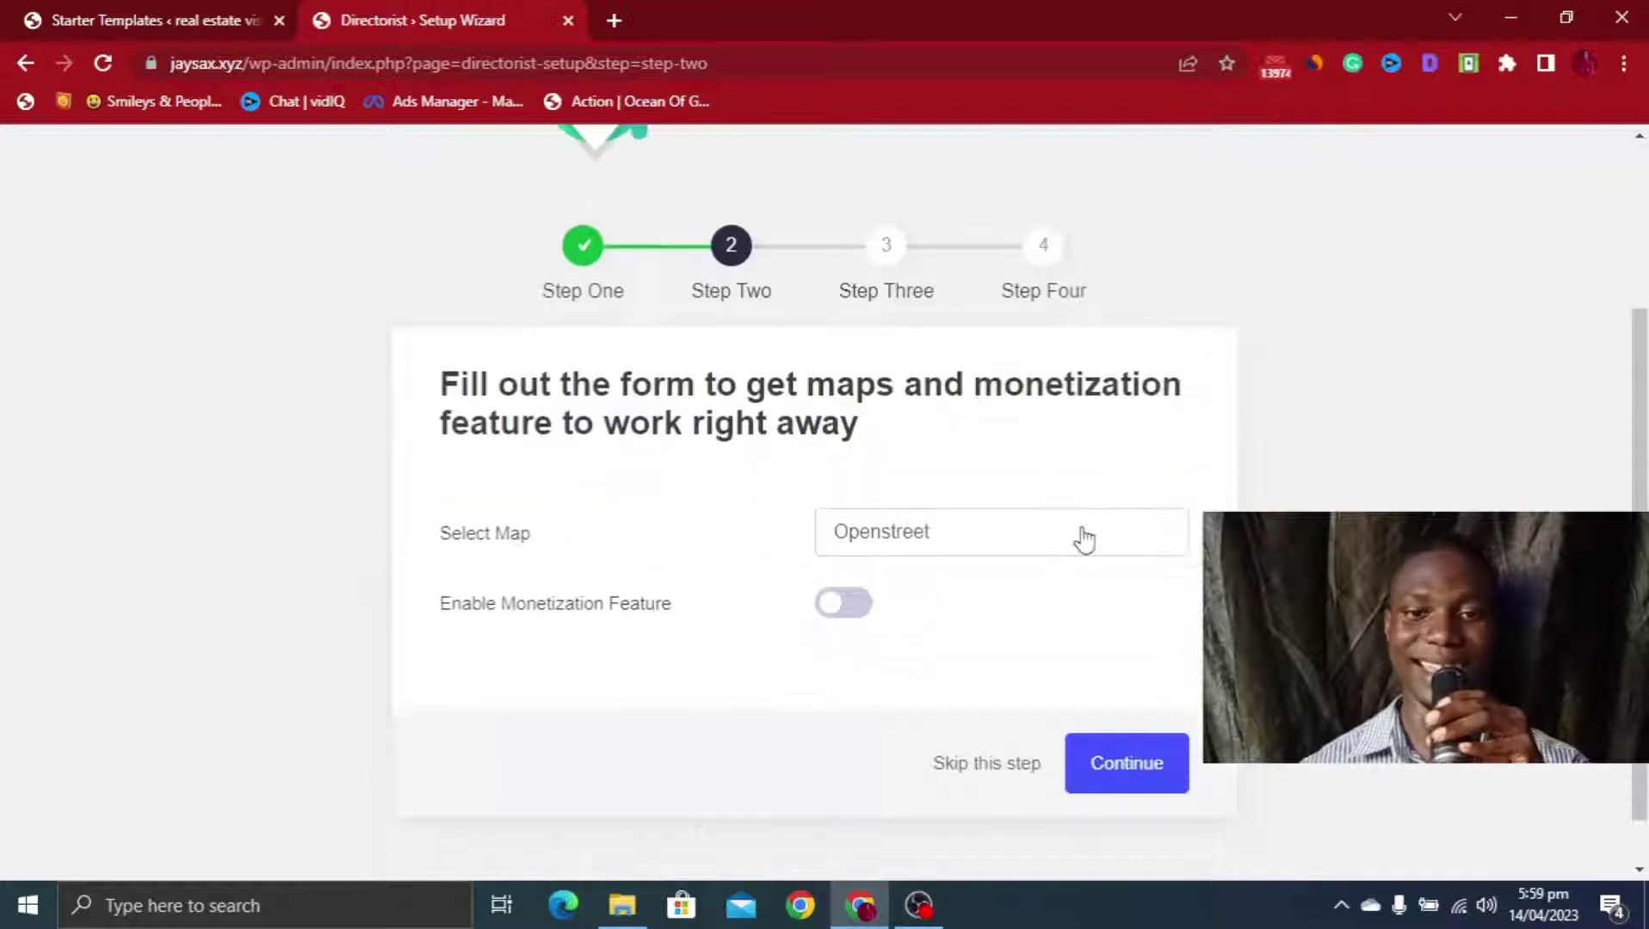
left_click(843, 613)
left_click(846, 667)
left_click(846, 667)
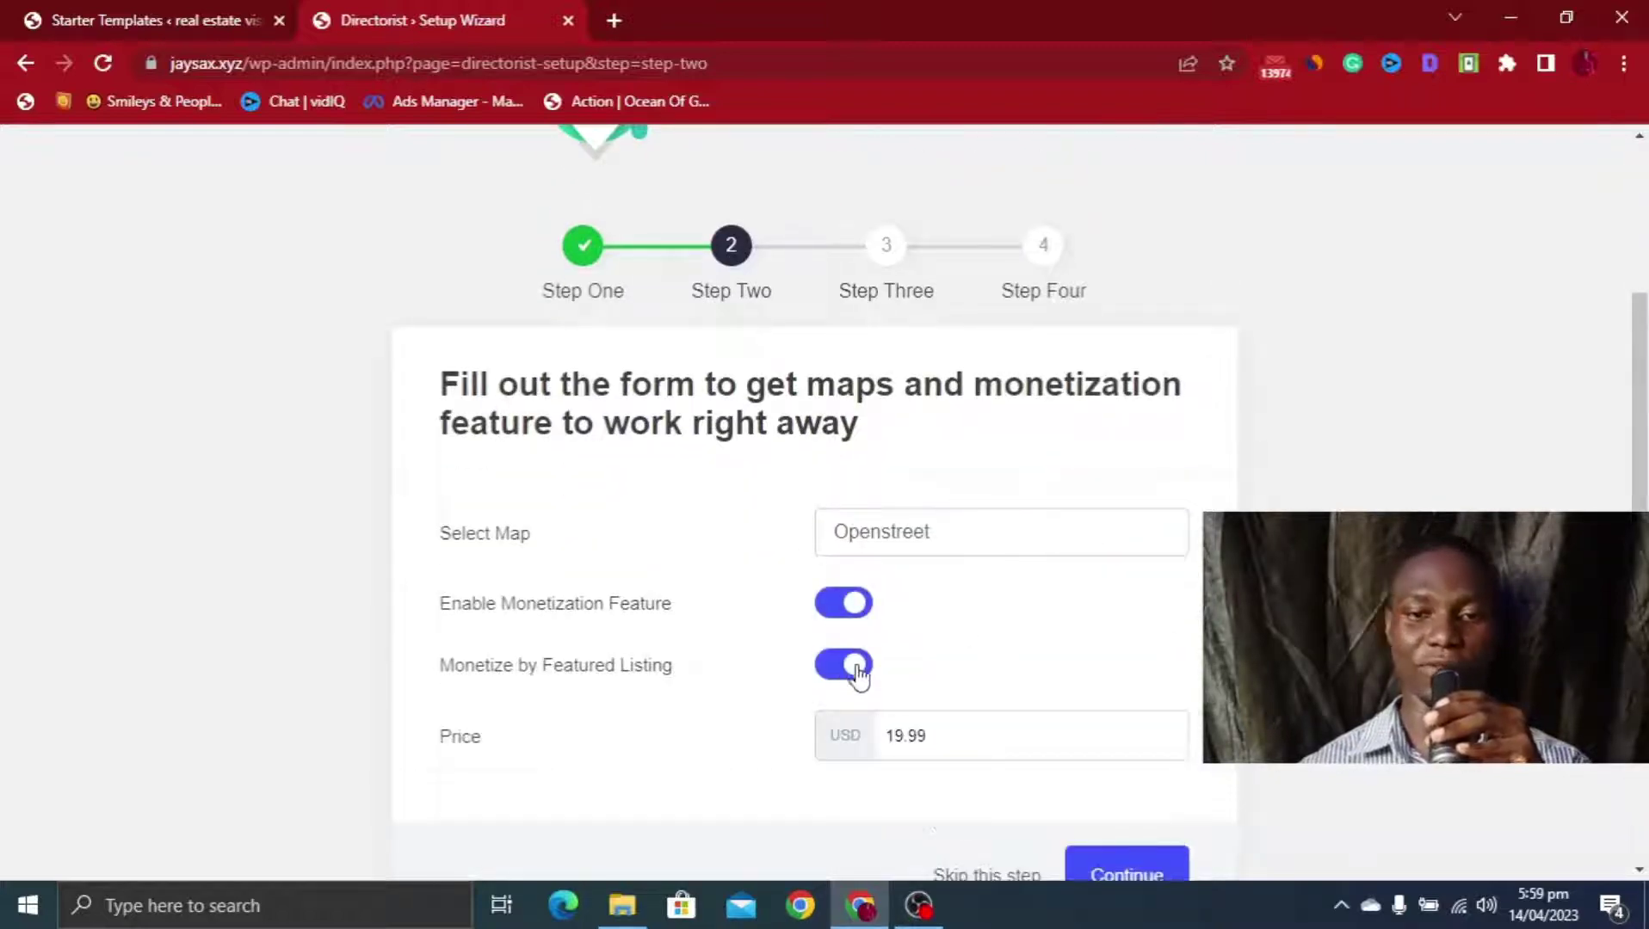
Set the featured listing price to 50 USD and continue to the dummy data import
left_click(1007, 757)
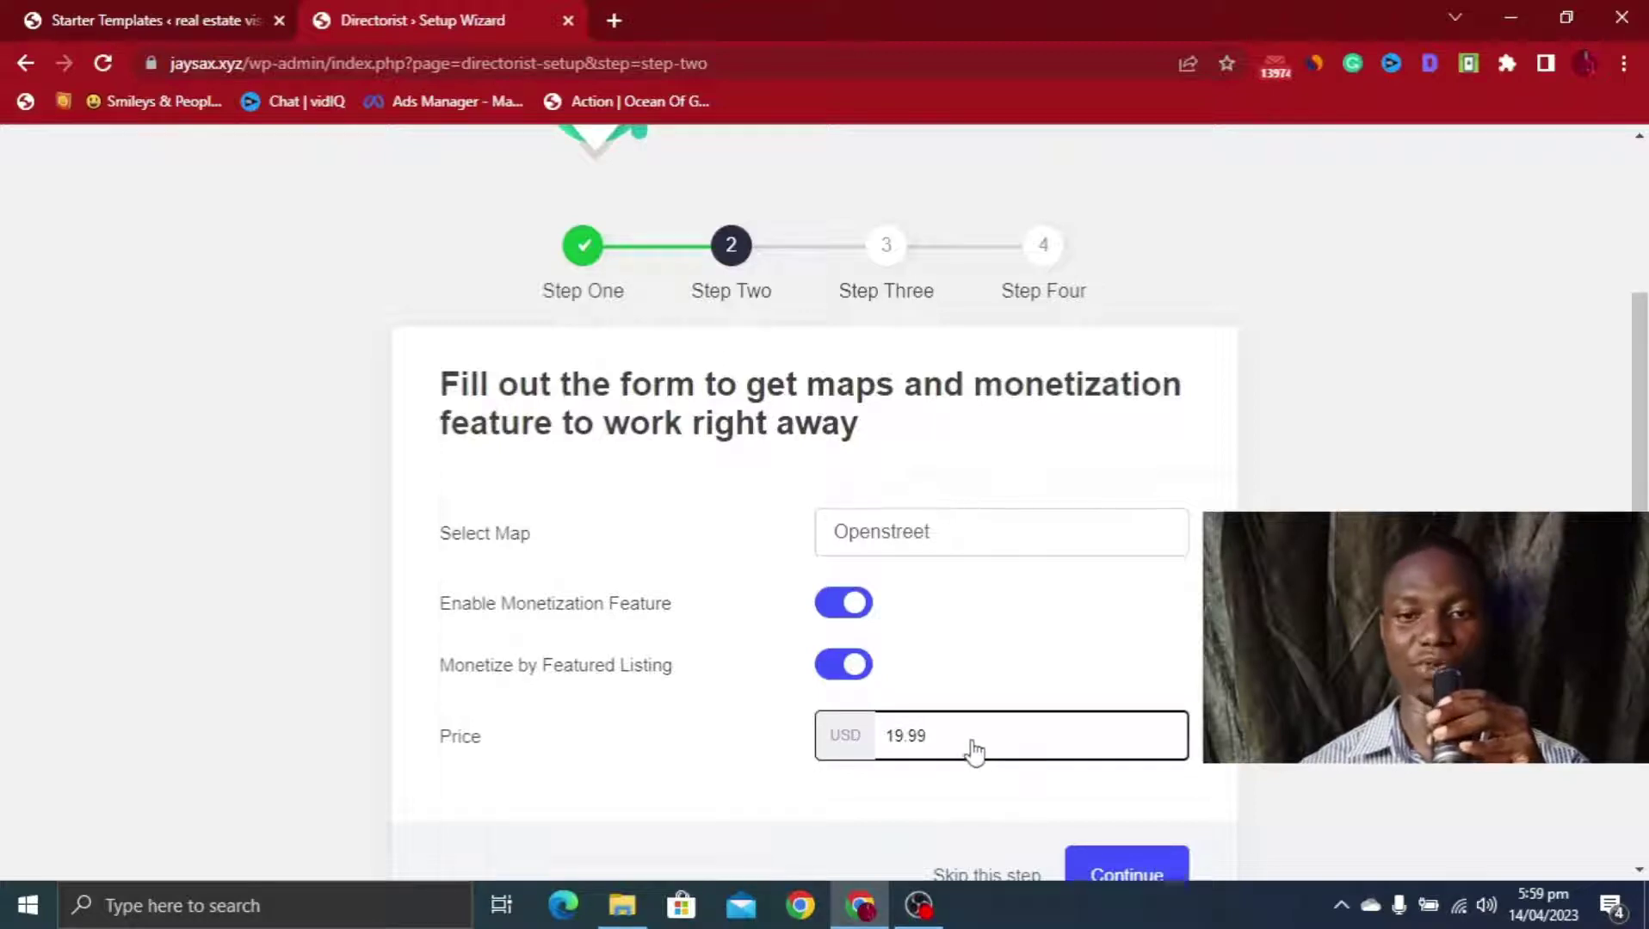
left_click_drag(971, 754, 869, 732)
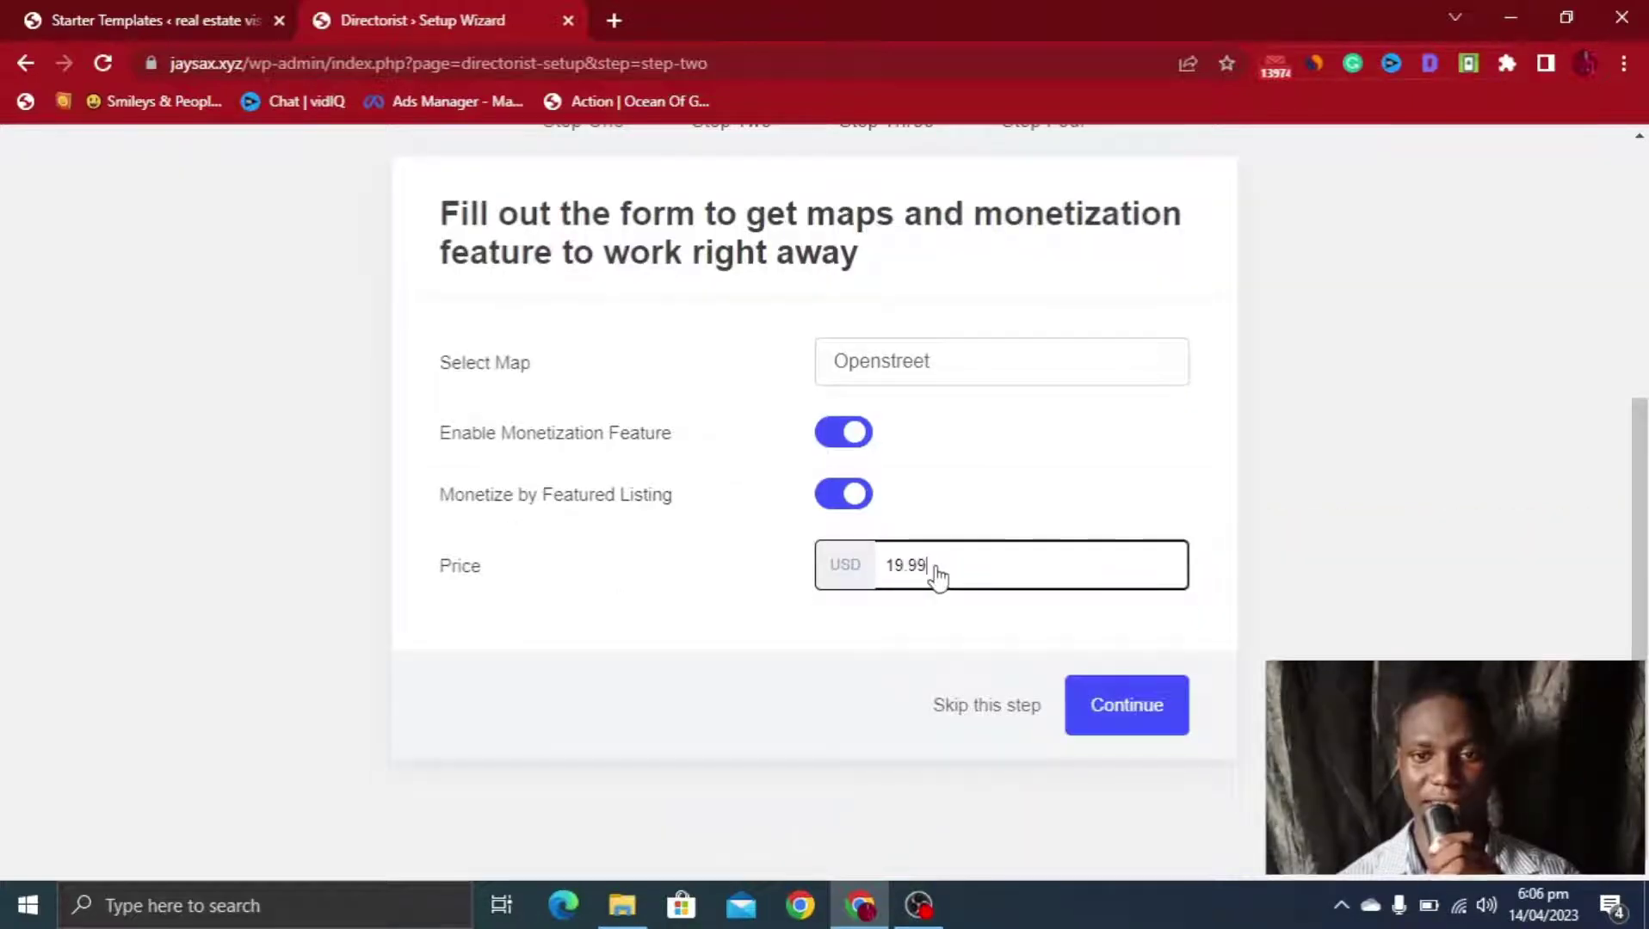
double_click(944, 573)
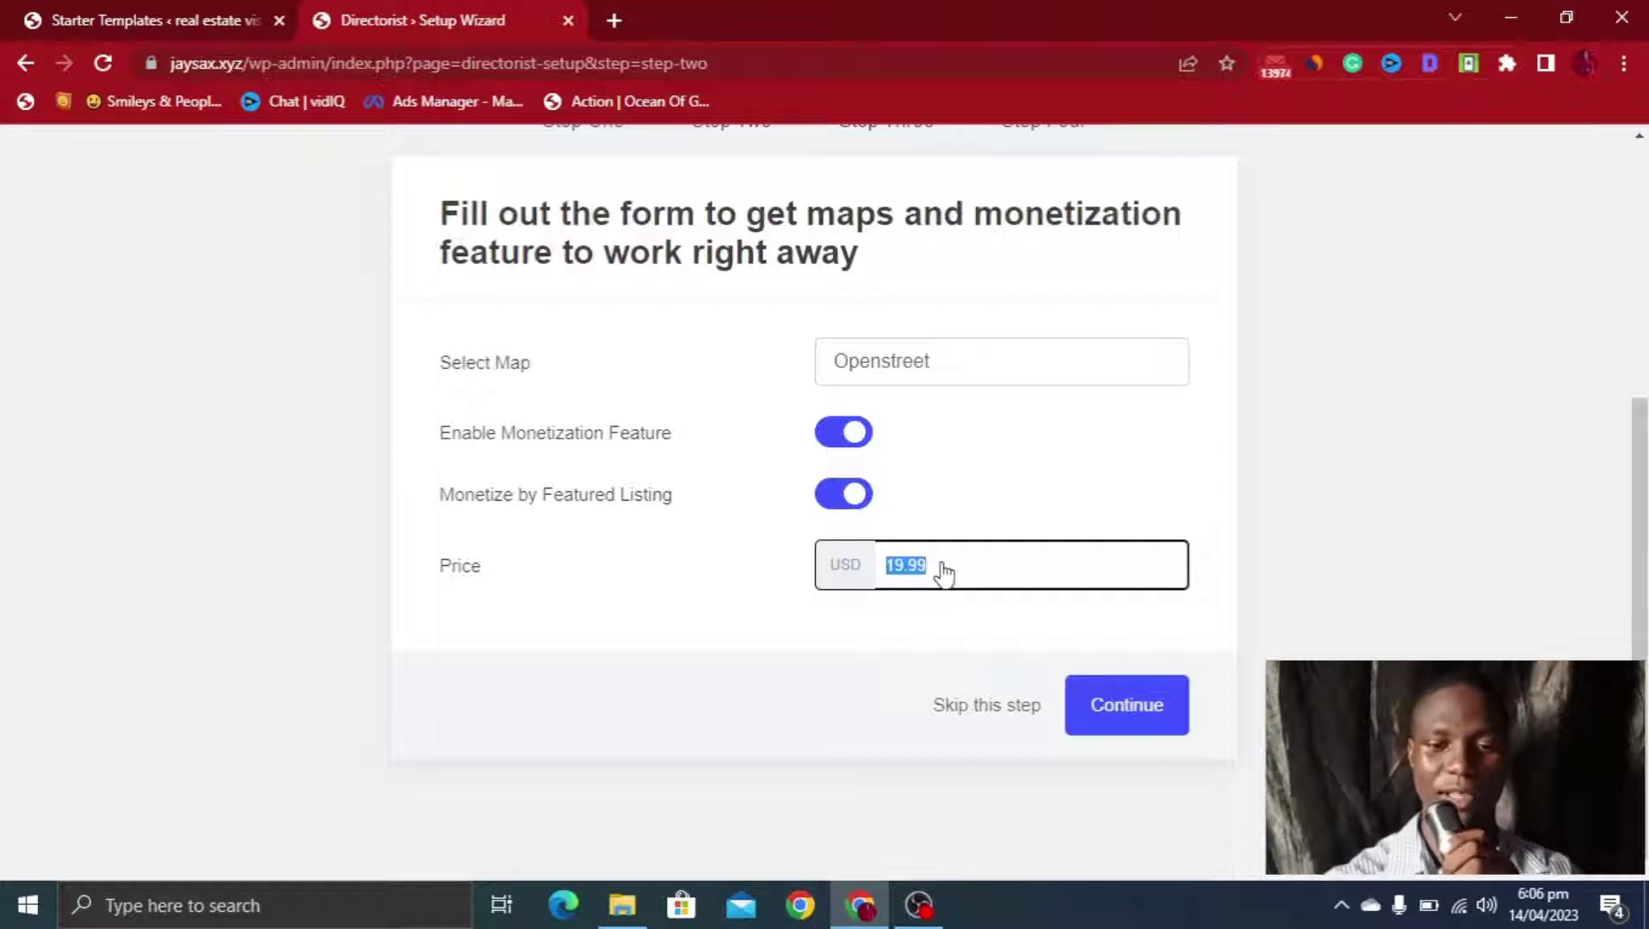
type("50")
left_click(1406, 598)
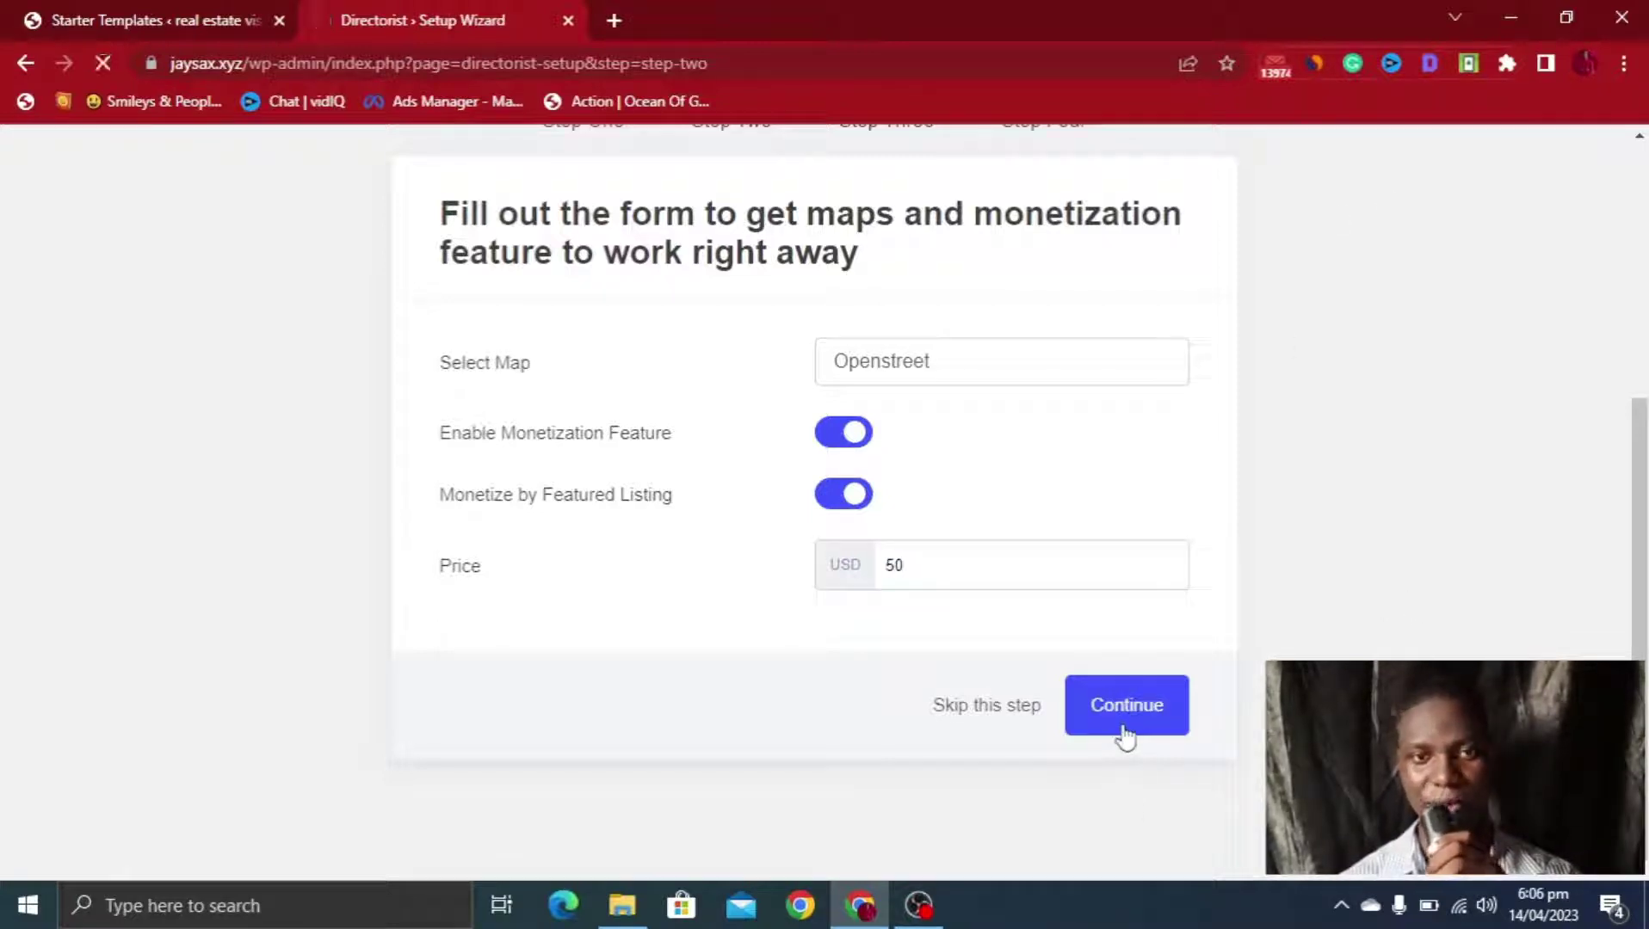
Turn on image import for the 12 dummy listings and run the import
scroll(1122, 736, "down", 3)
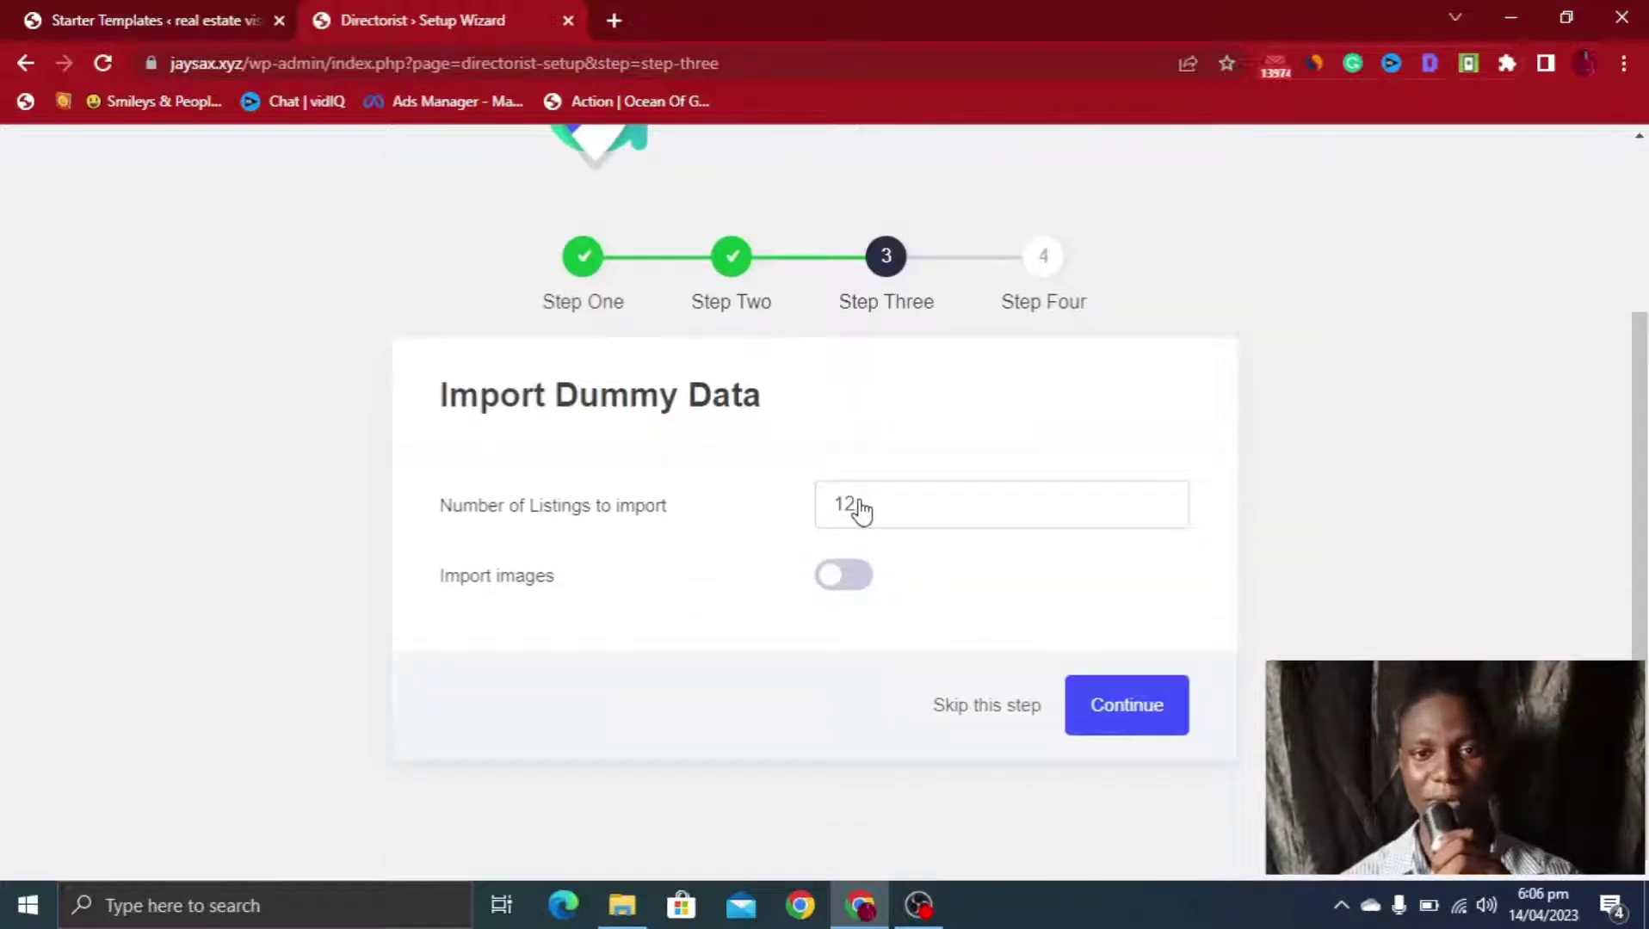
left_click(836, 575)
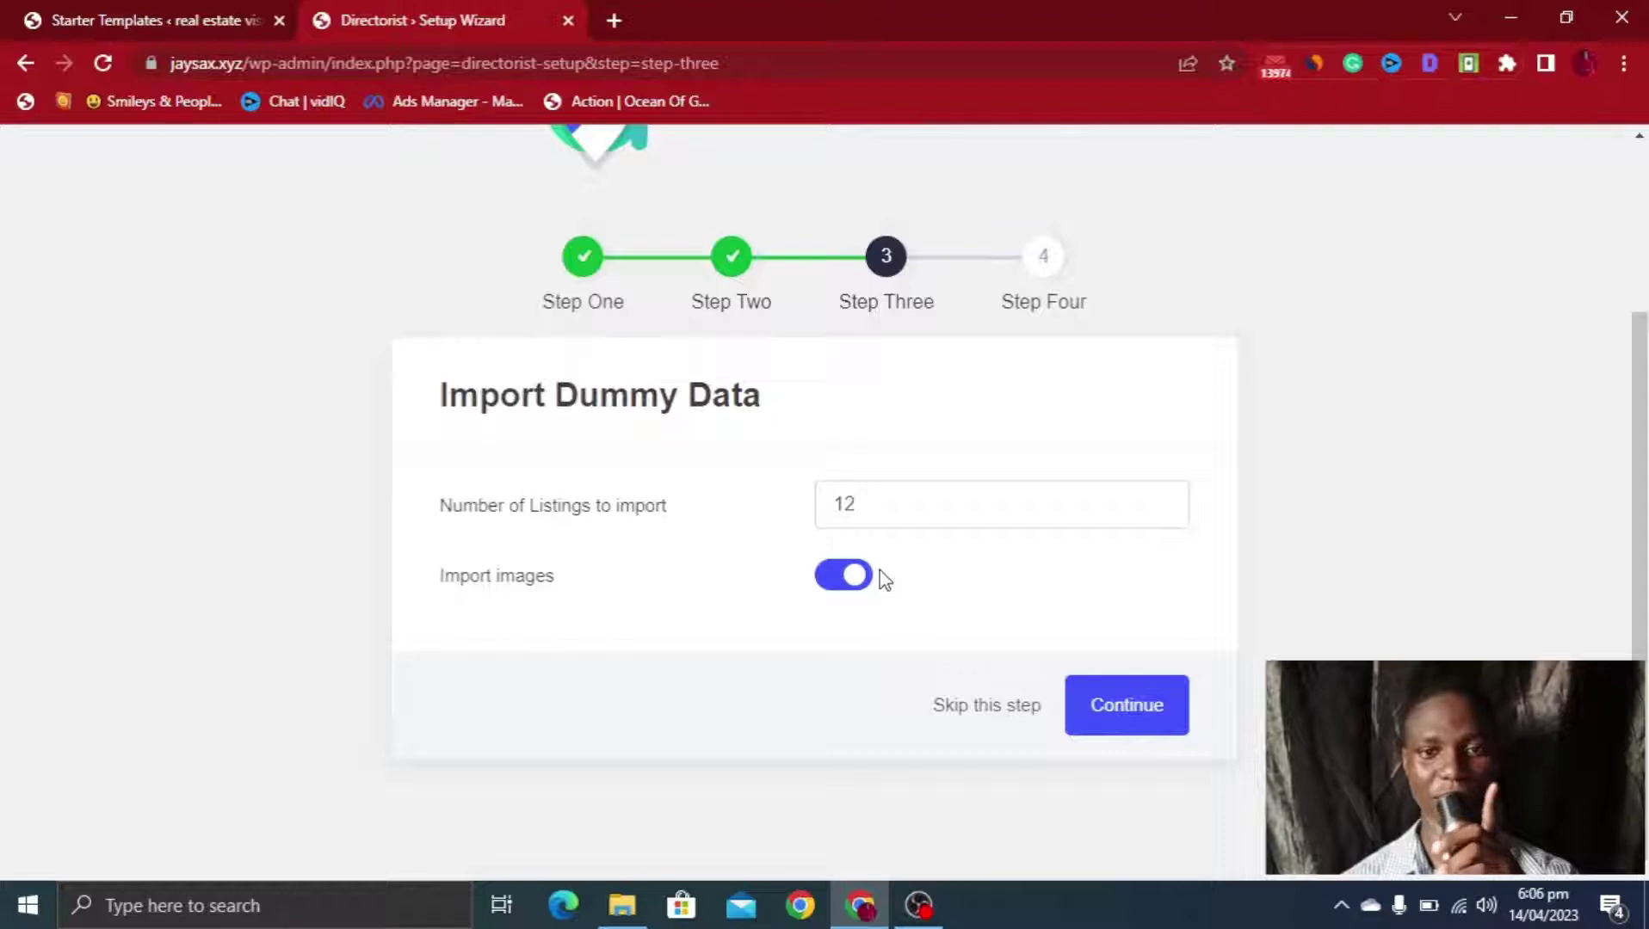
left_click(1163, 733)
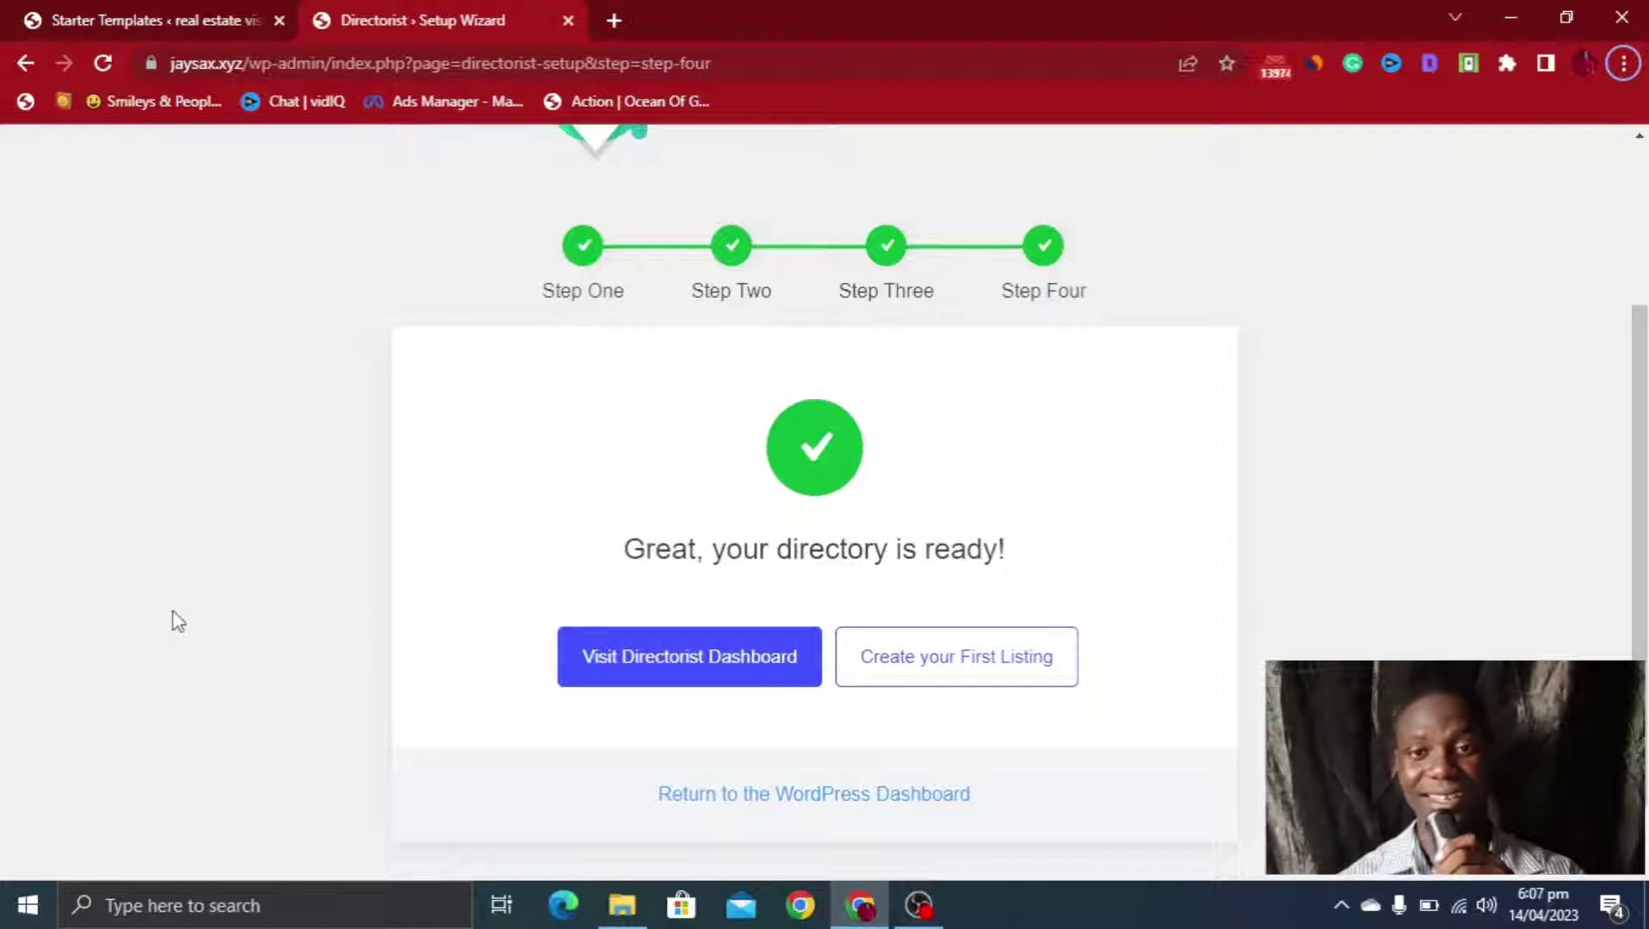
Go to the Directorist dashboard and open the directory listings' Settings page
scroll(147, 596, "up", 3)
scroll(769, 408, "down", 3)
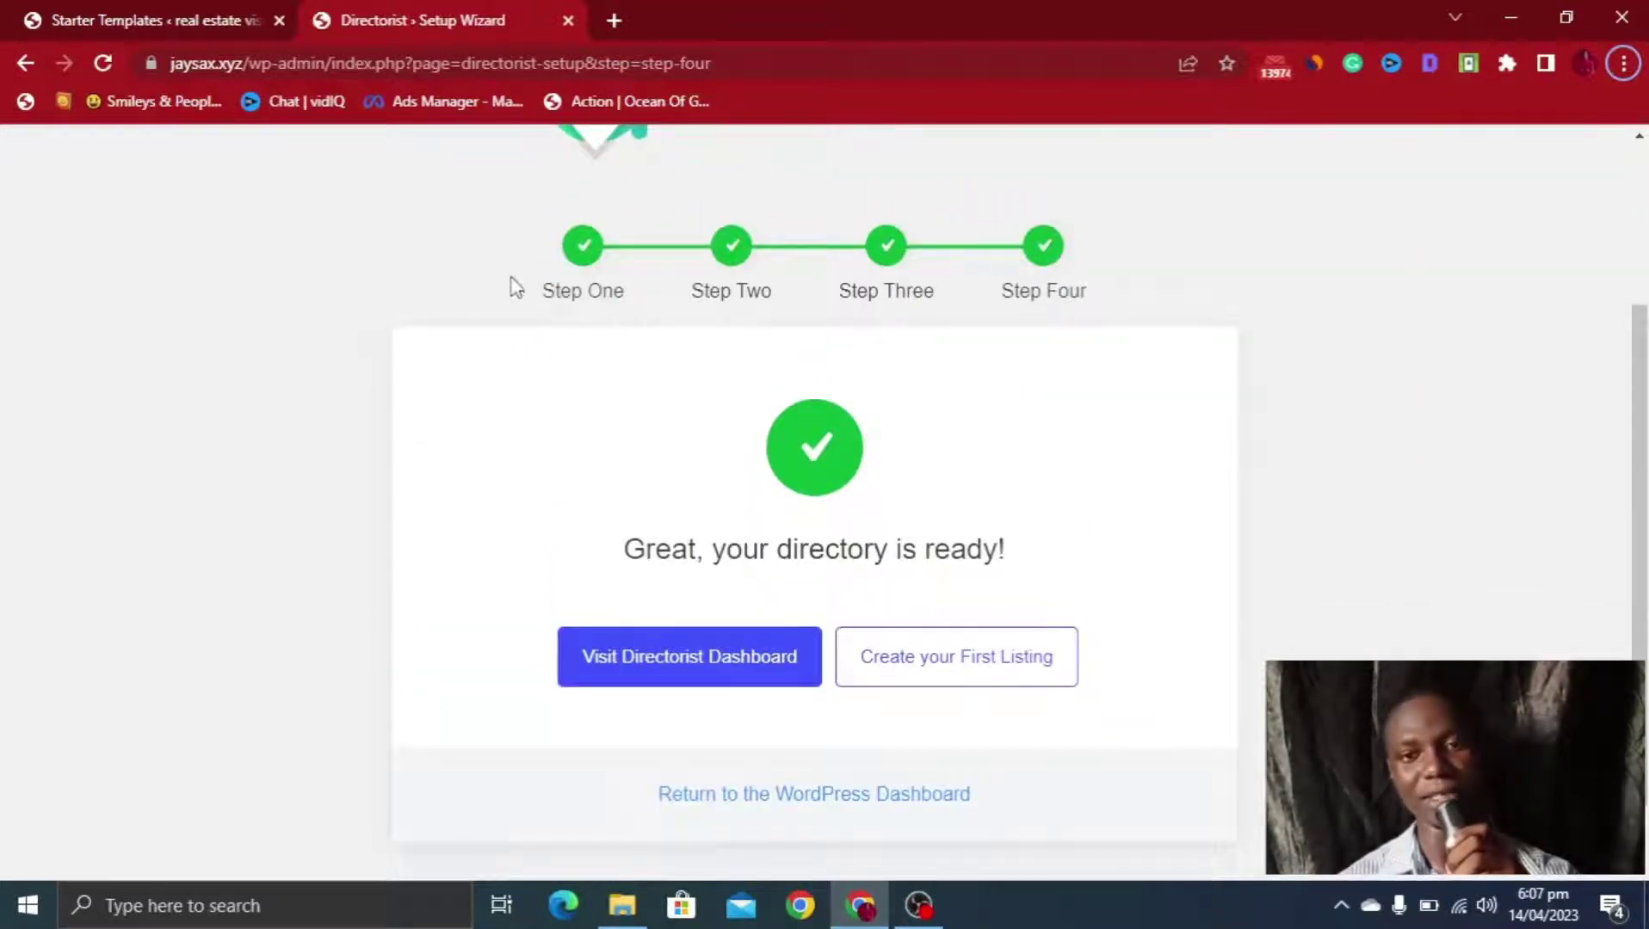
scroll(517, 281, "up", 3)
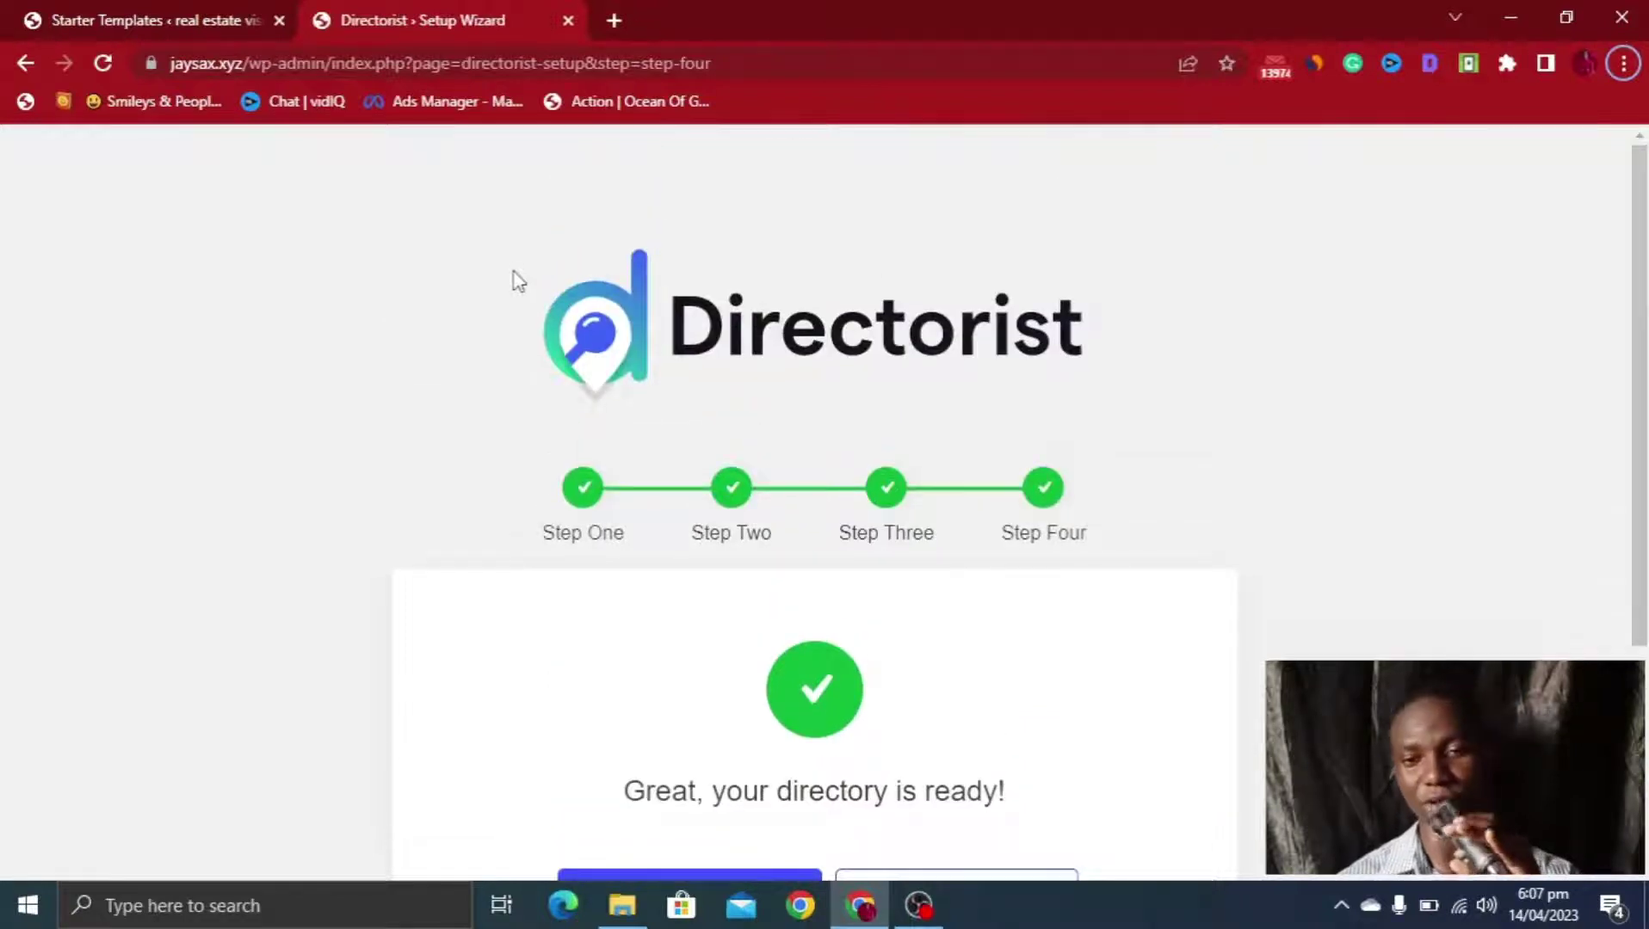
scroll(516, 281, "down", 2)
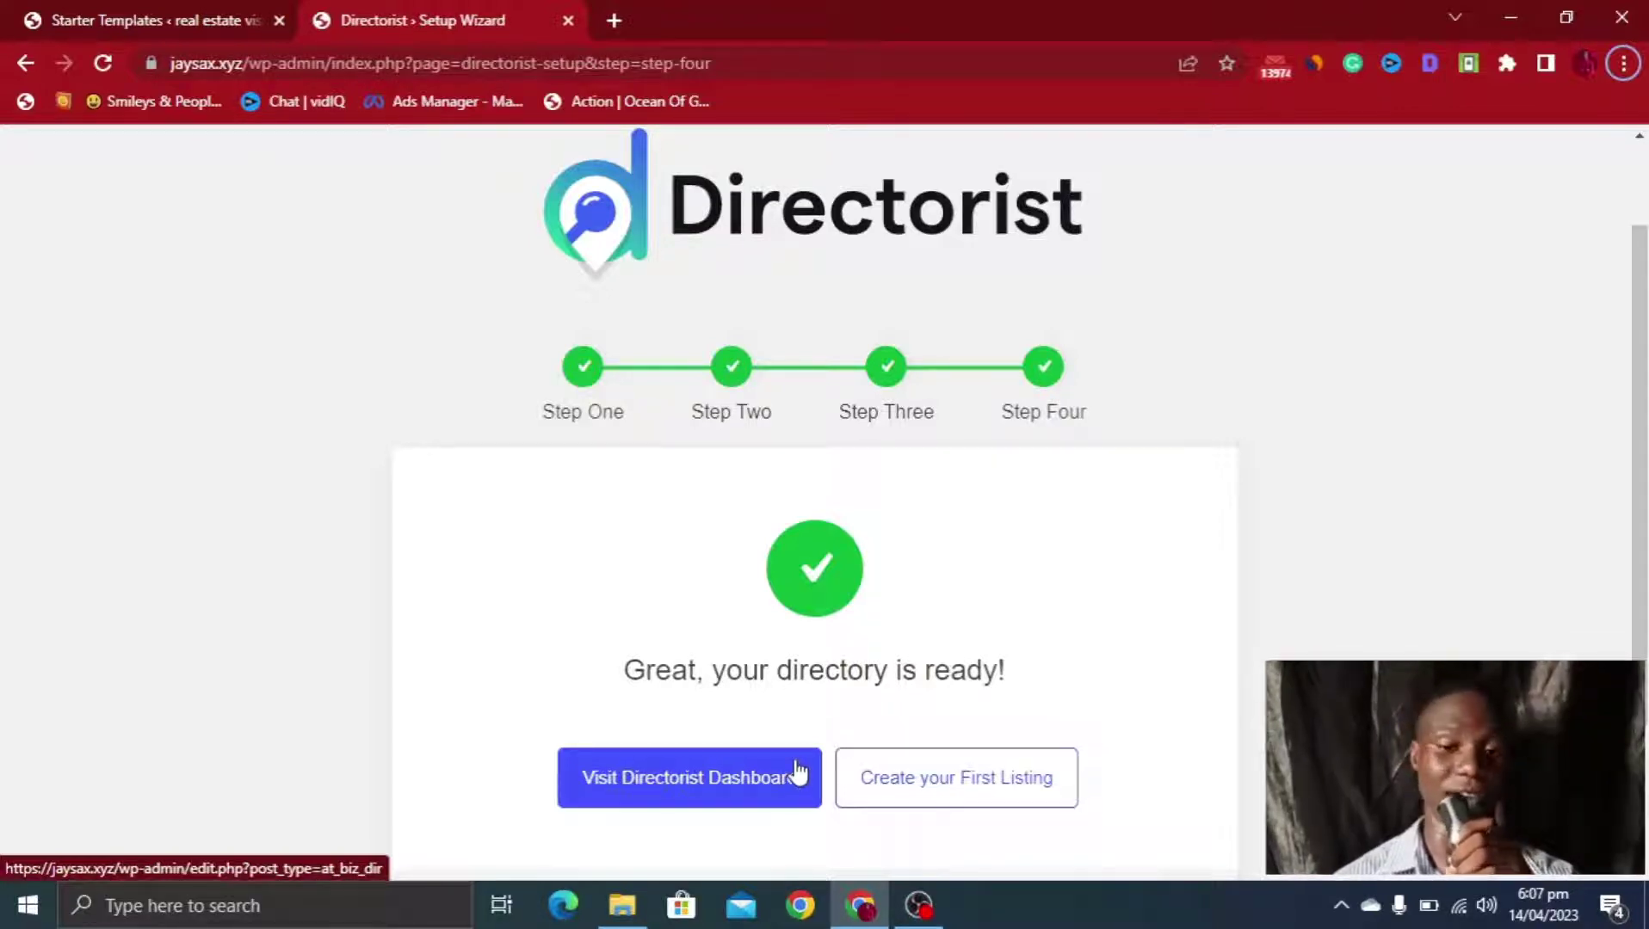
left_click(702, 781)
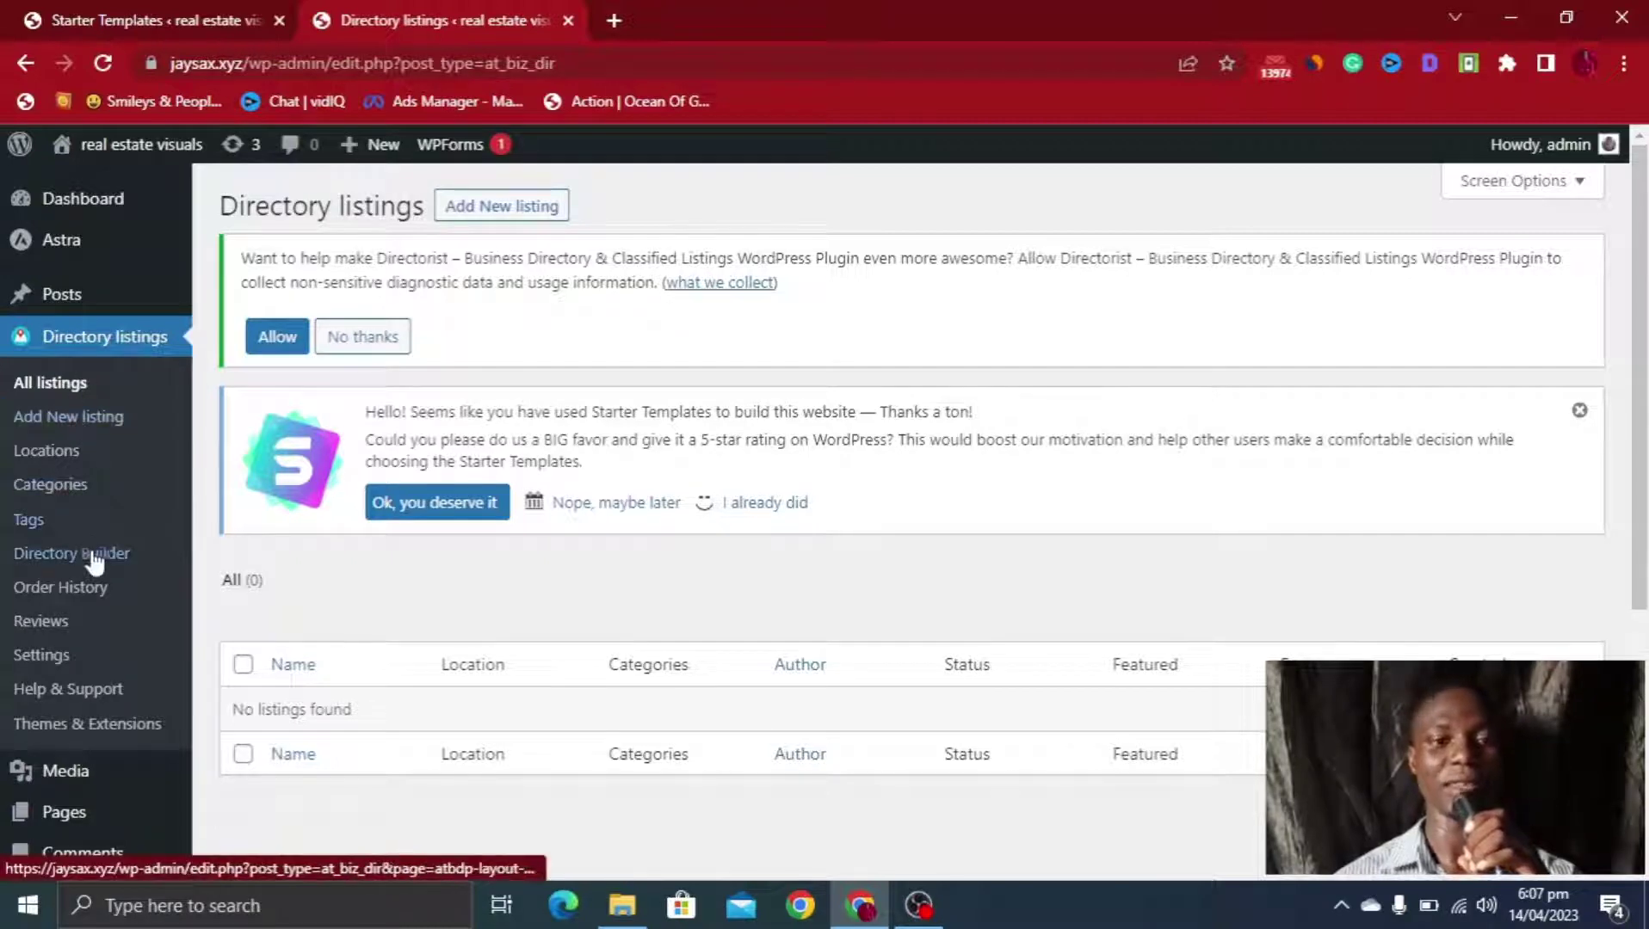
scroll(96, 561, "down", 2)
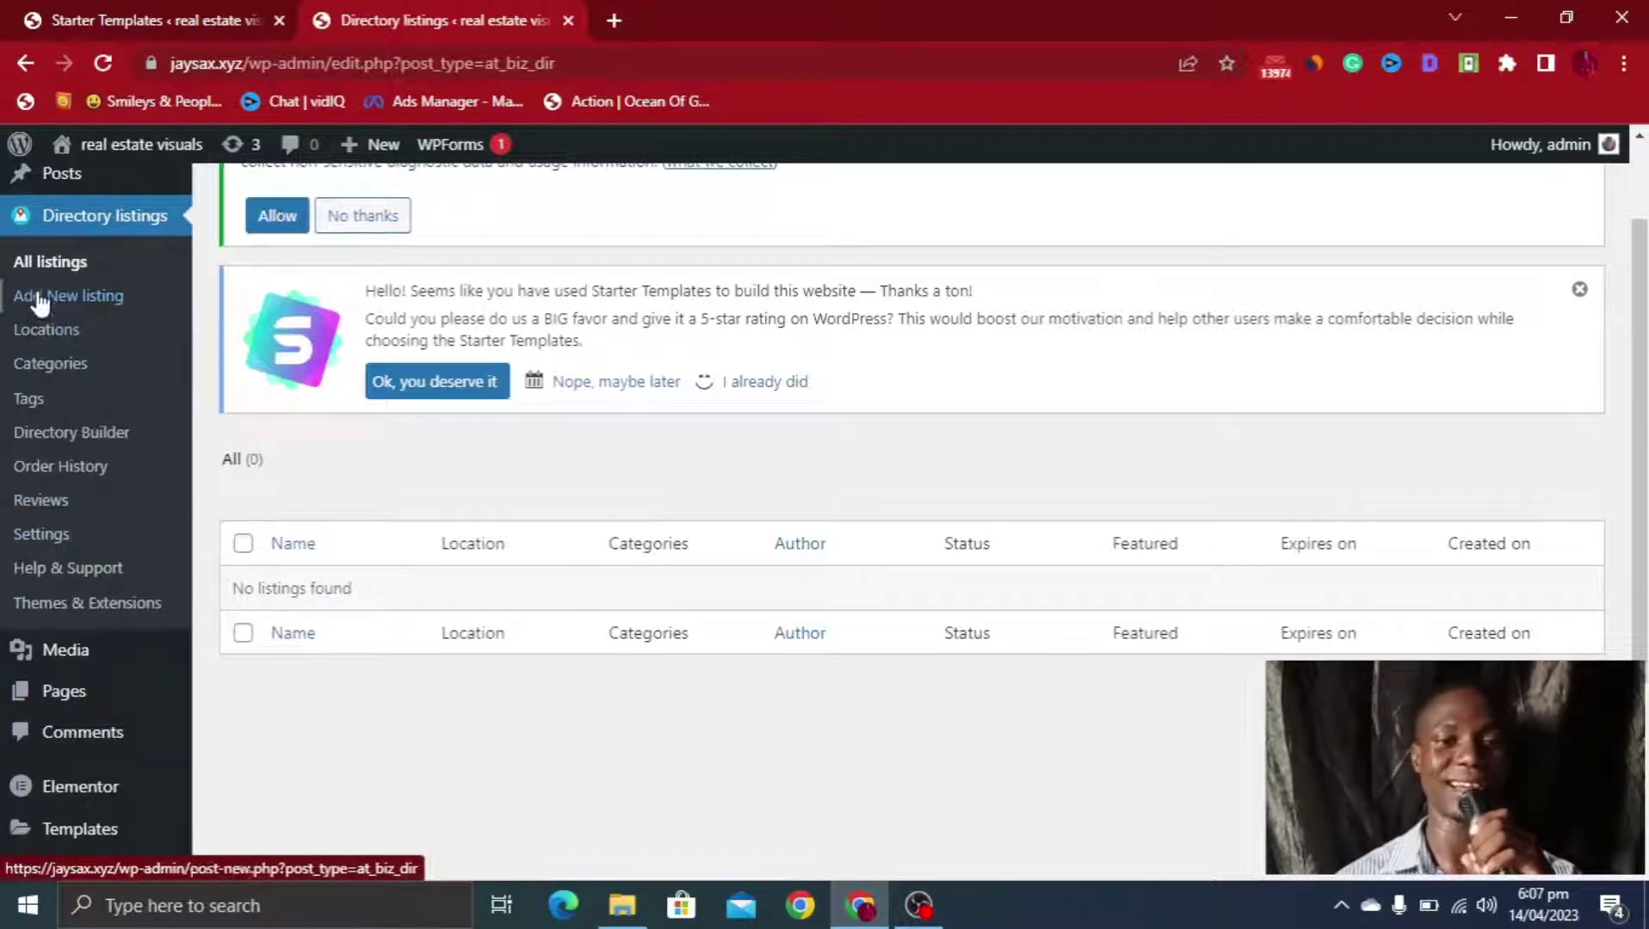
left_click(40, 535)
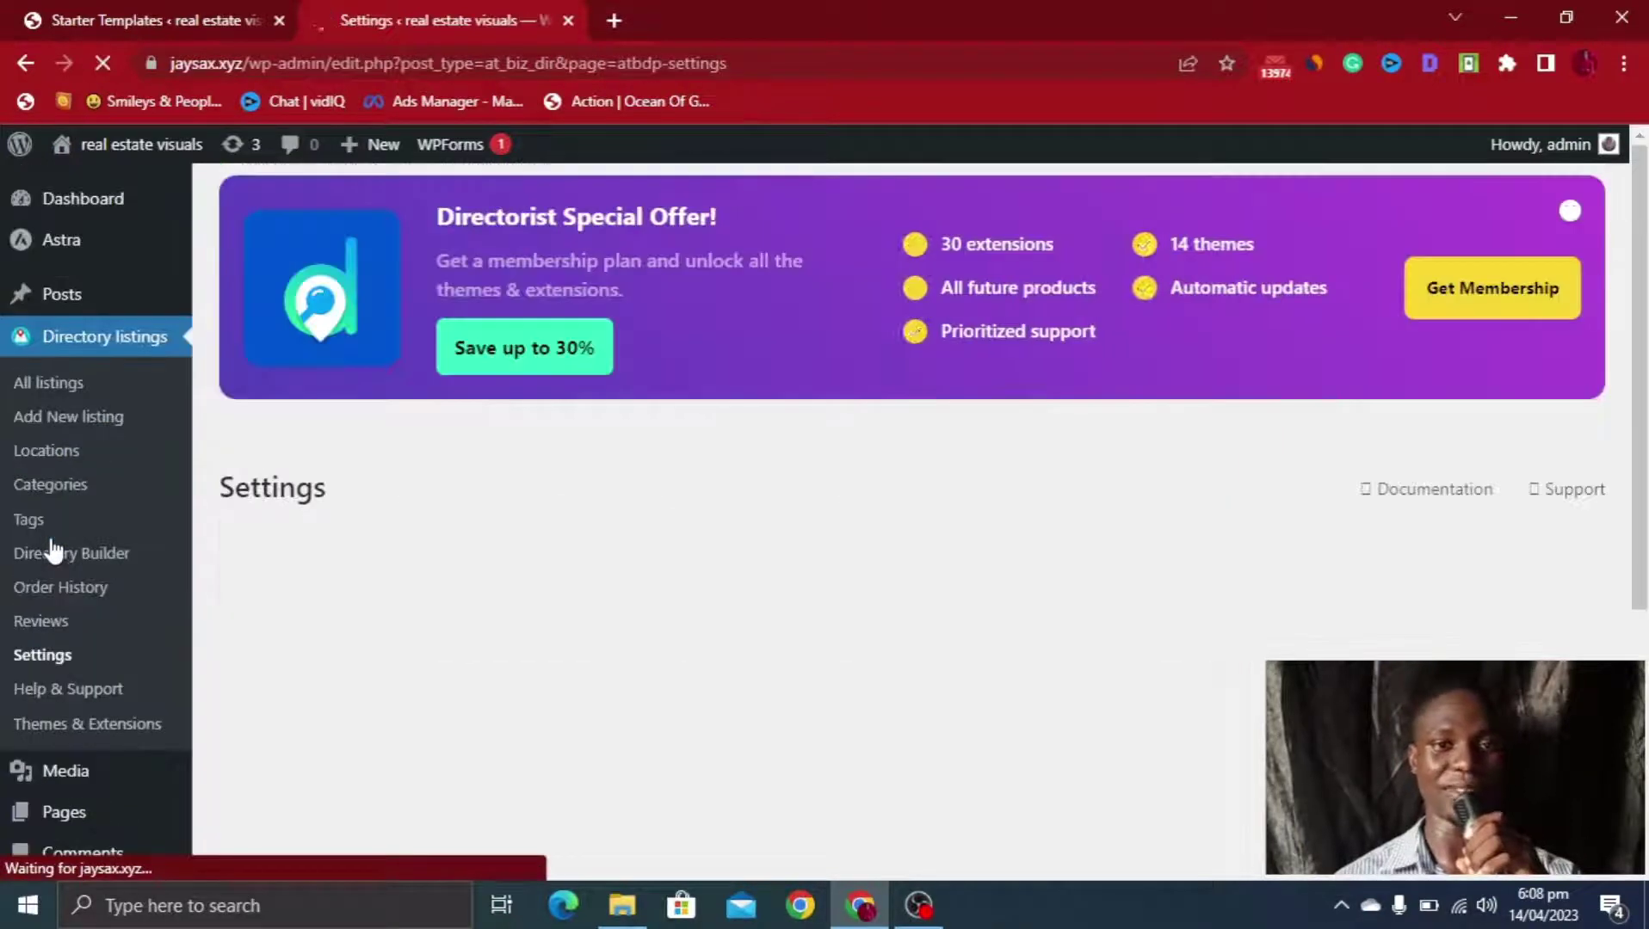
Turn on Multi Directory in the general listing settings, confirm it, and switch it off again
scroll(740, 460, "down", 5)
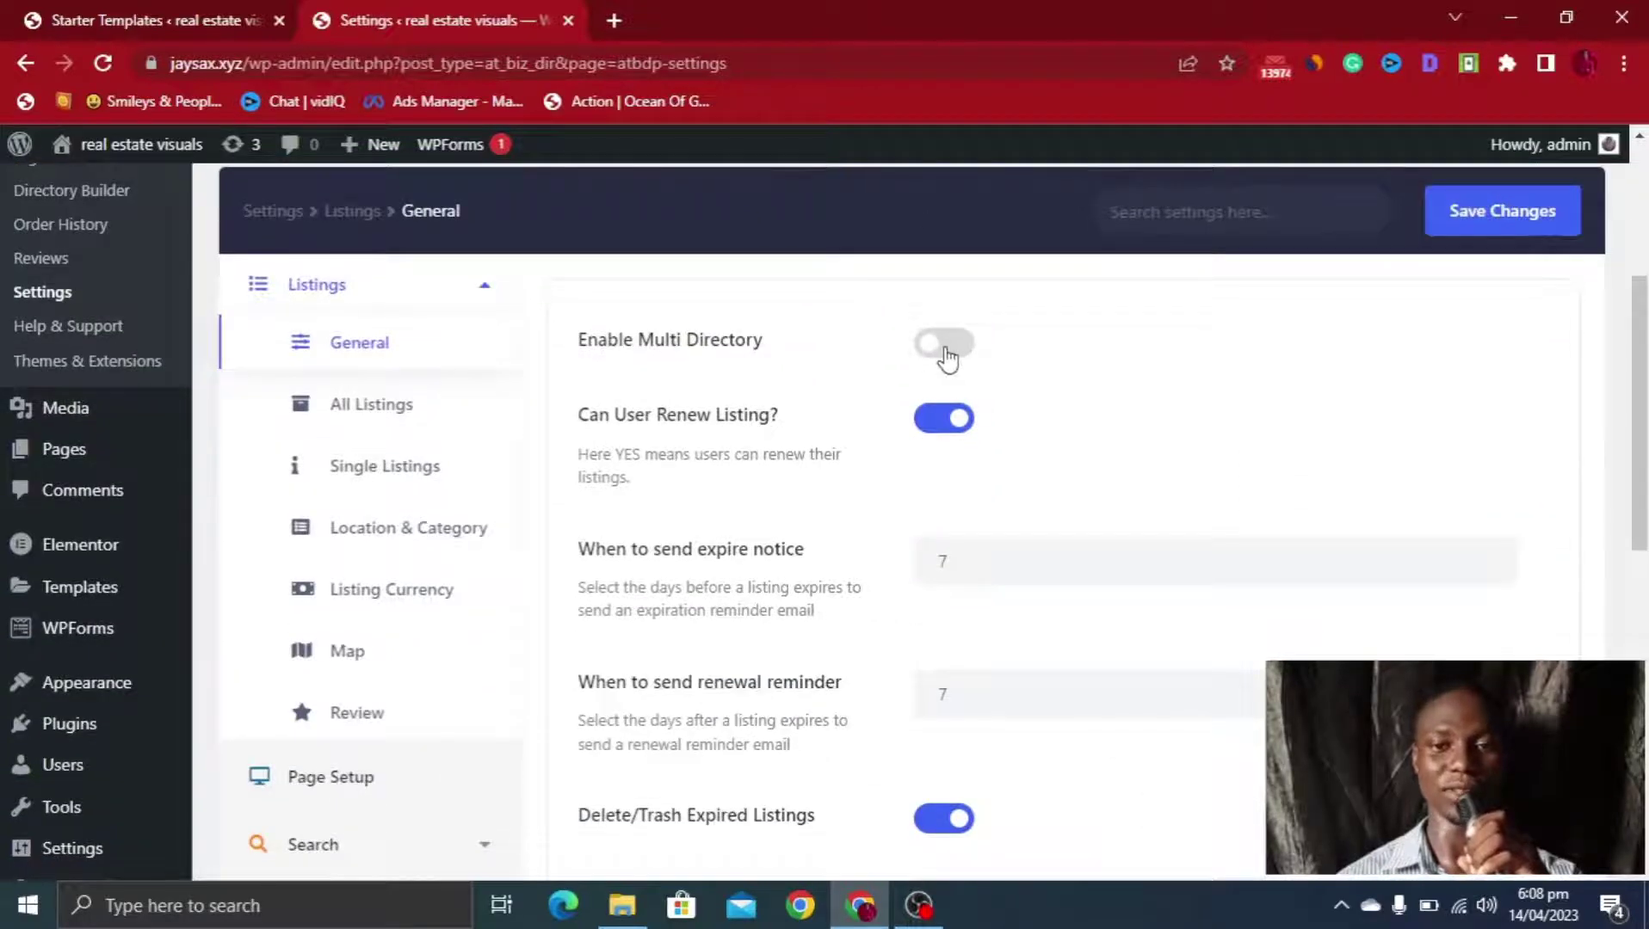
left_click(947, 351)
left_click(910, 571)
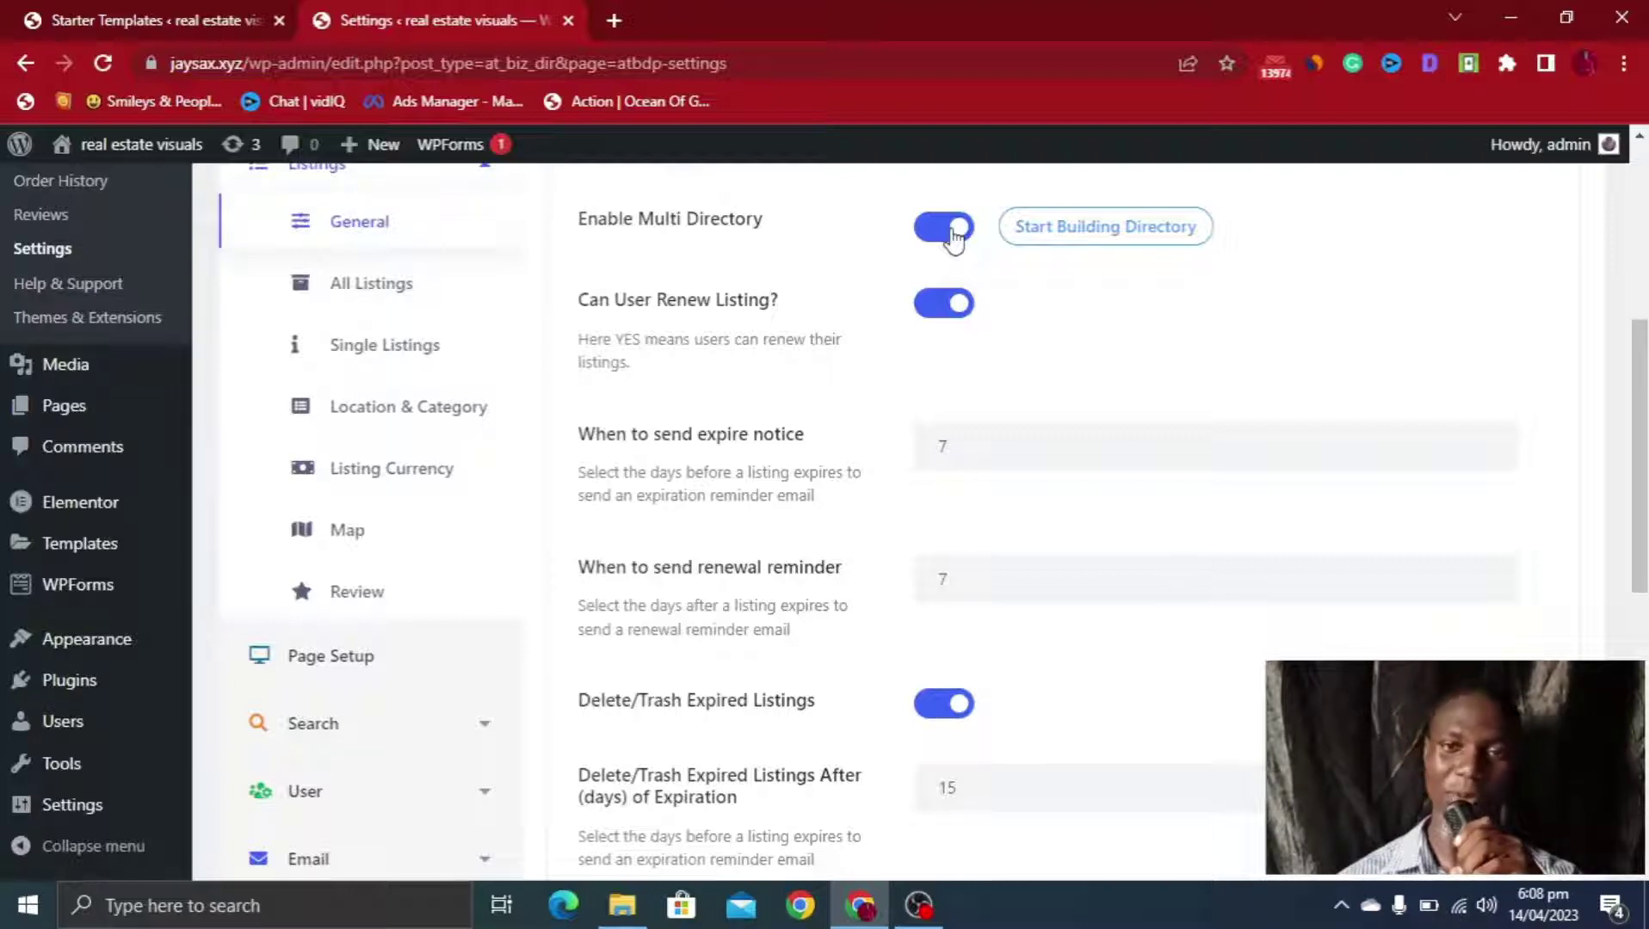
left_click(954, 234)
left_click(891, 563)
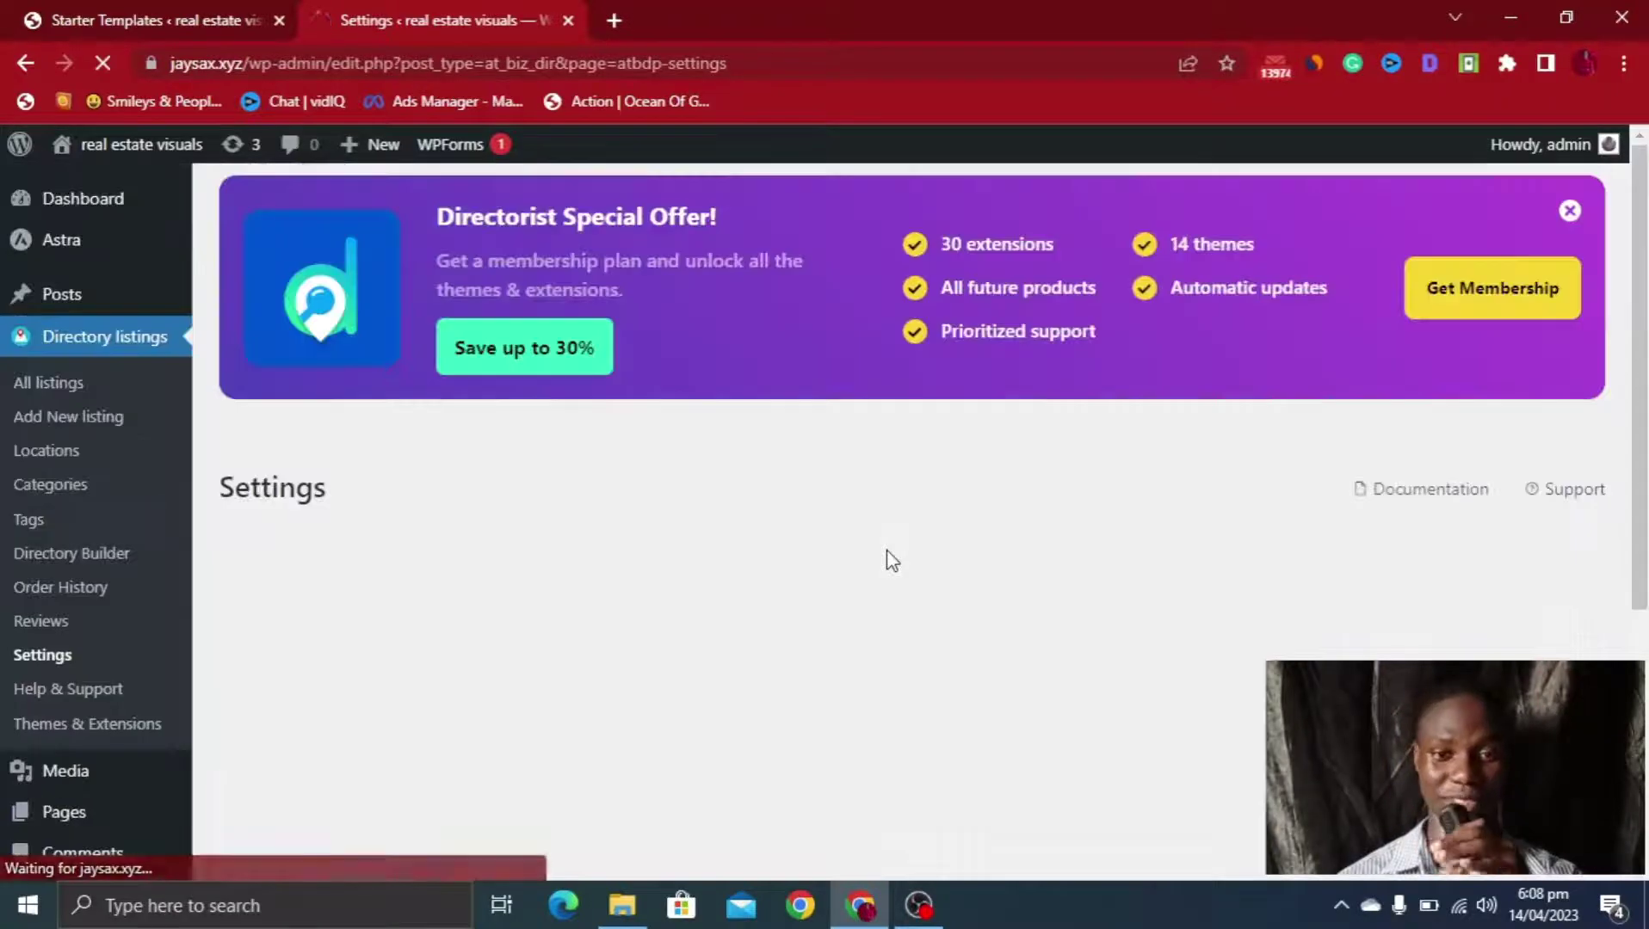
Enable Guest Listing Submission in the general listing settings
scroll(989, 544, "down", 3)
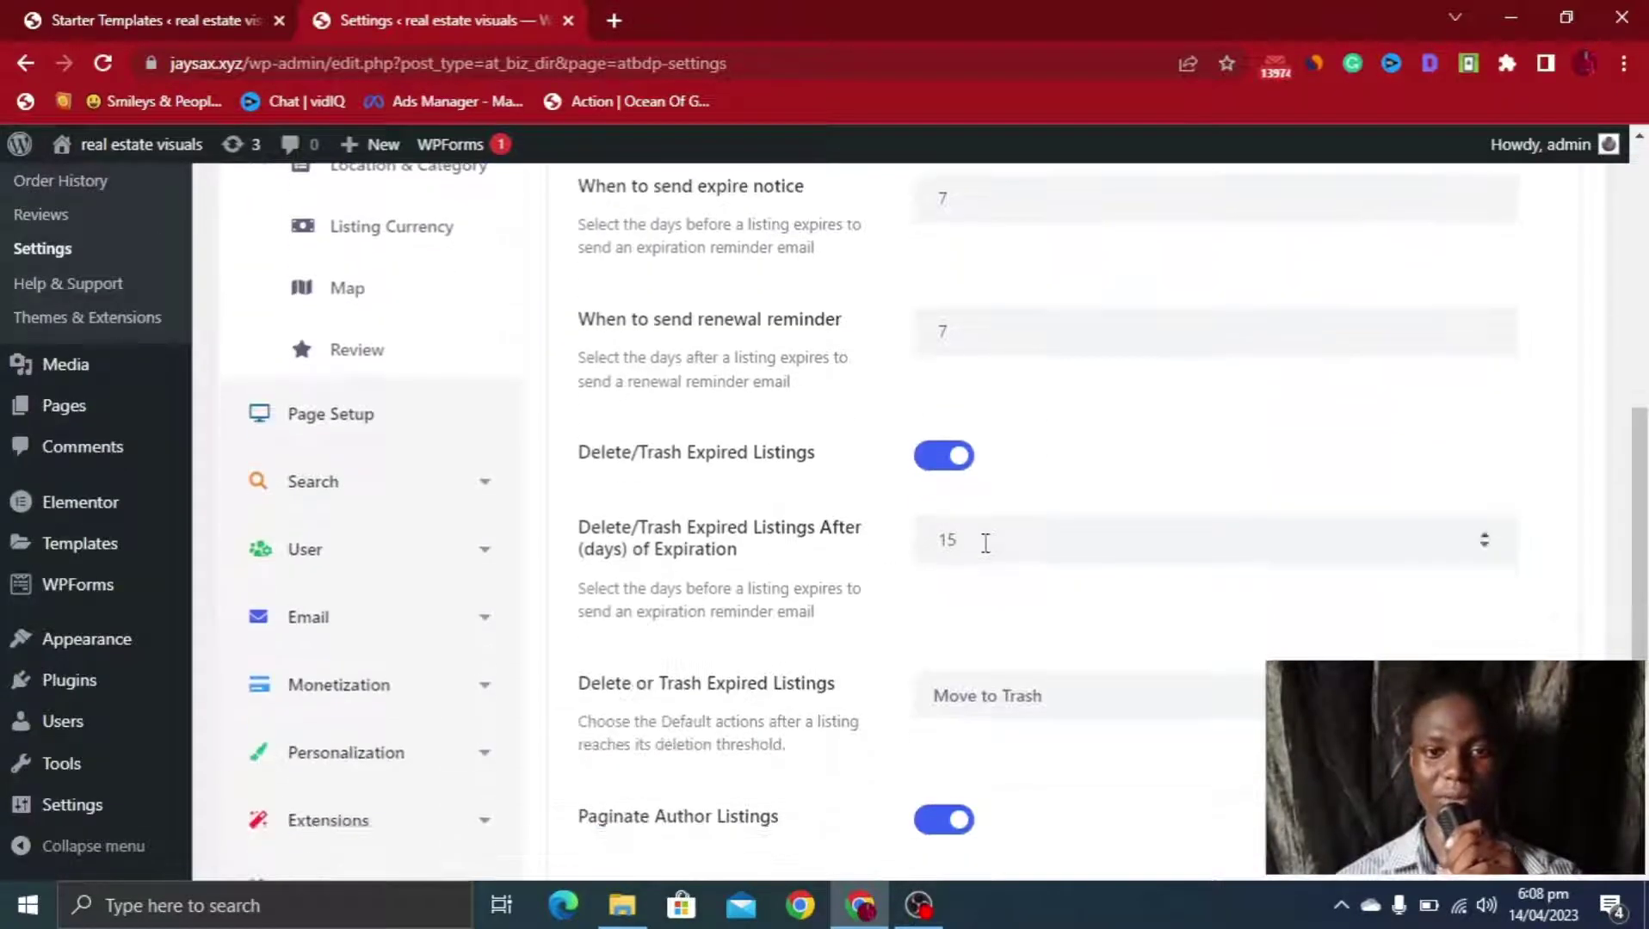
scroll(953, 536, "down", 6)
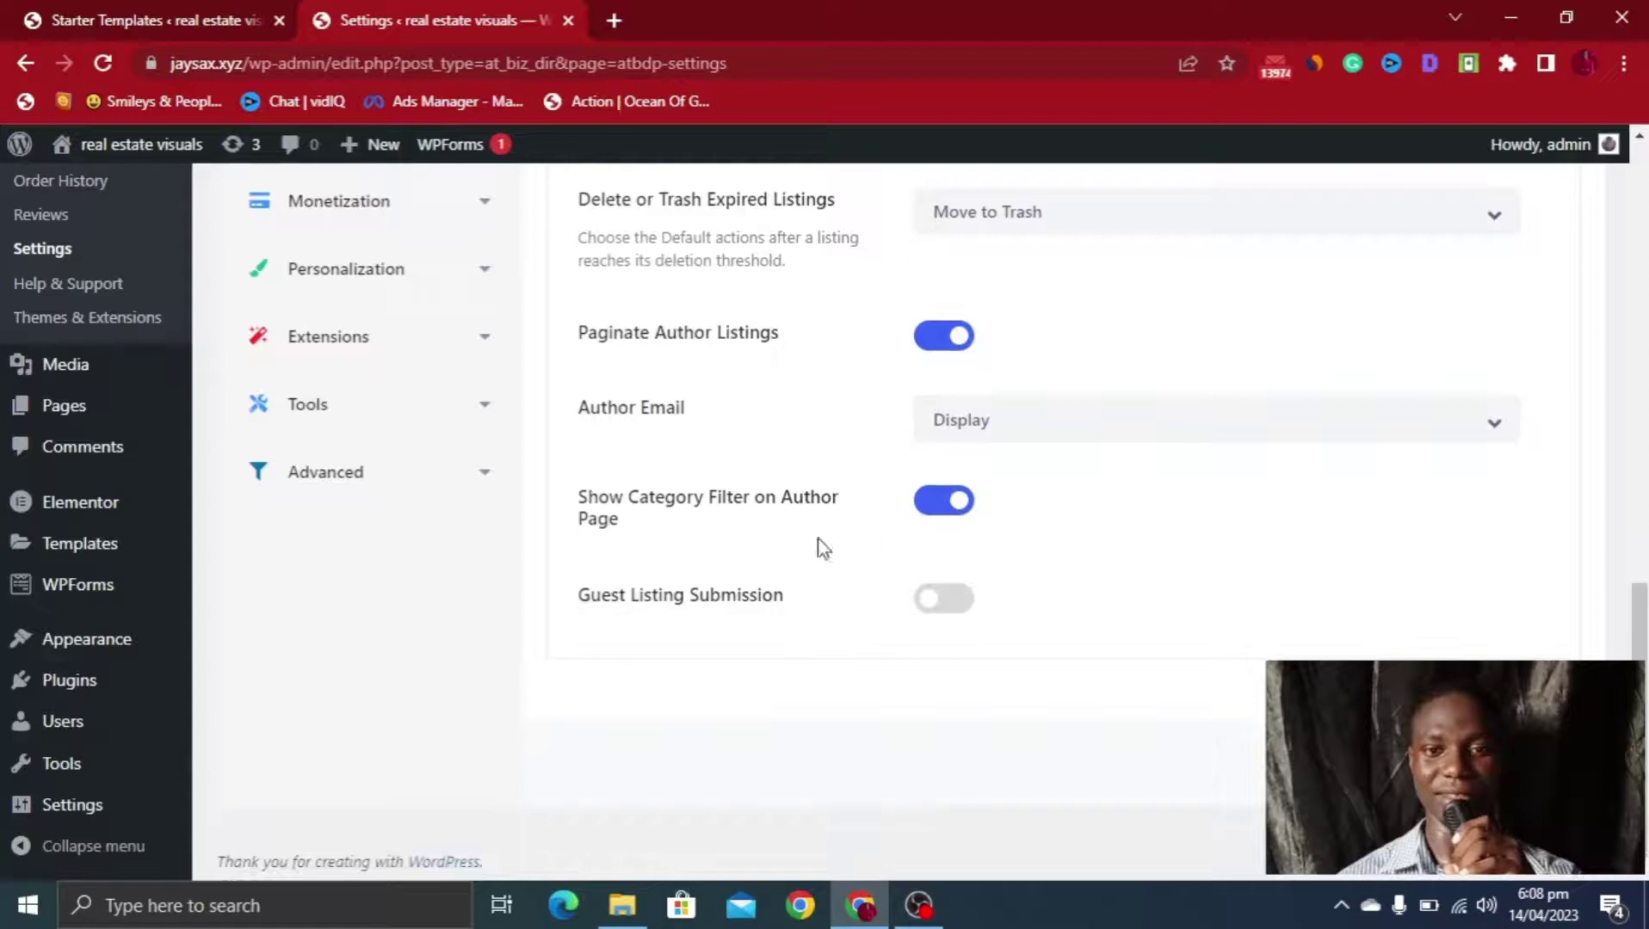
left_click(940, 605)
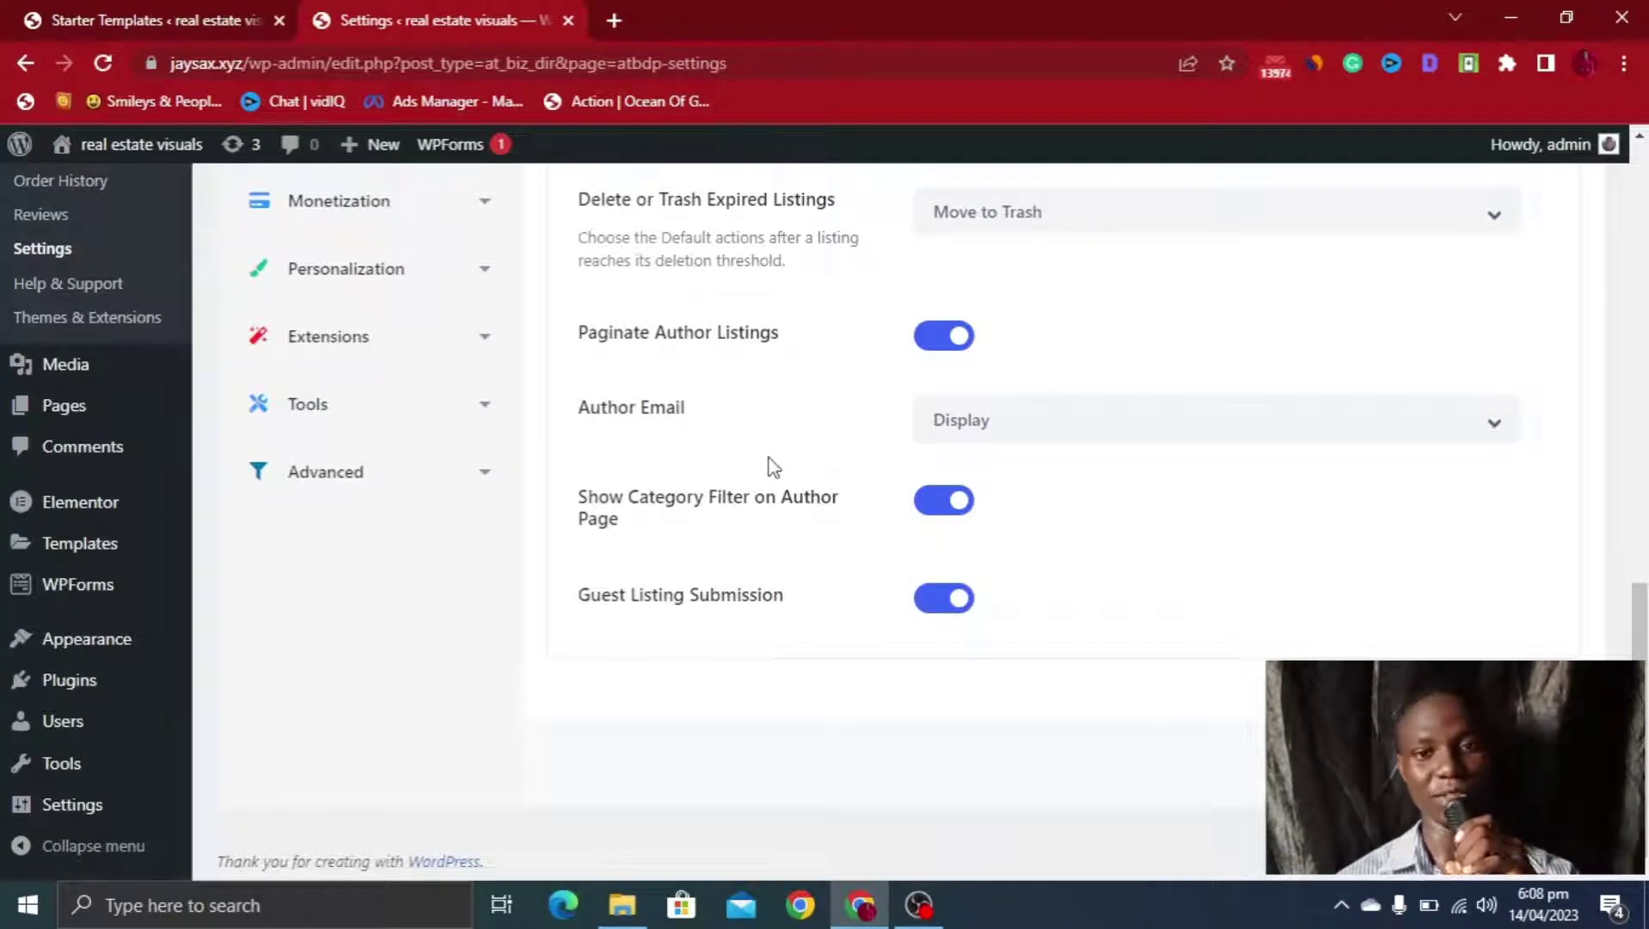
scroll(934, 568, "up", 6)
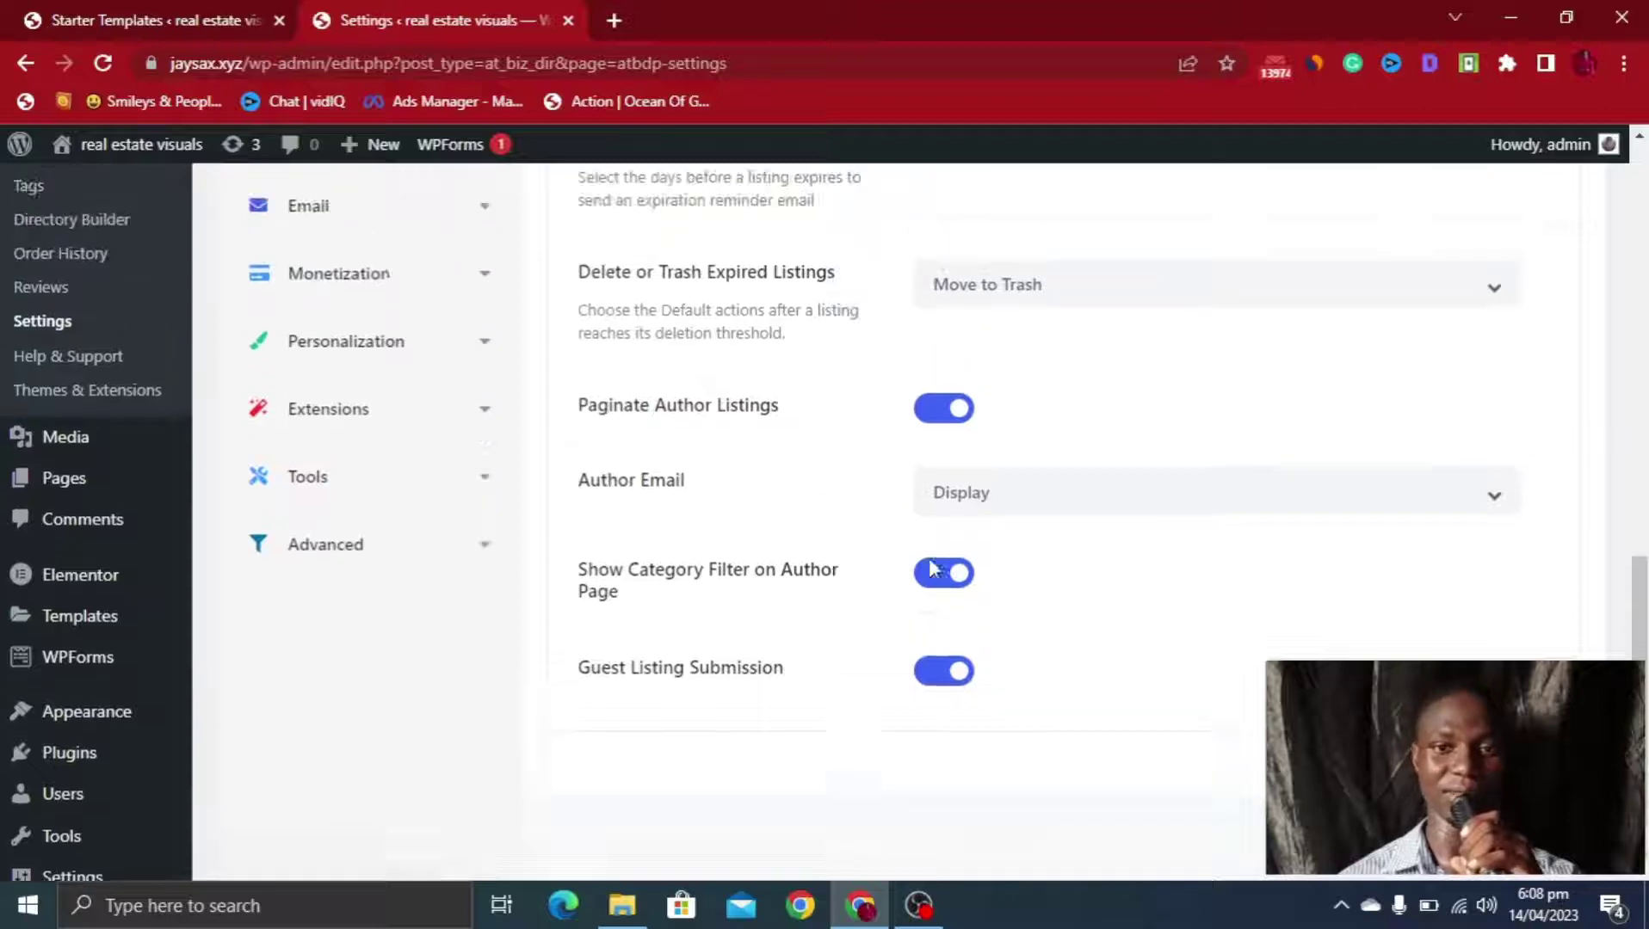
scroll(964, 573, "down", 4)
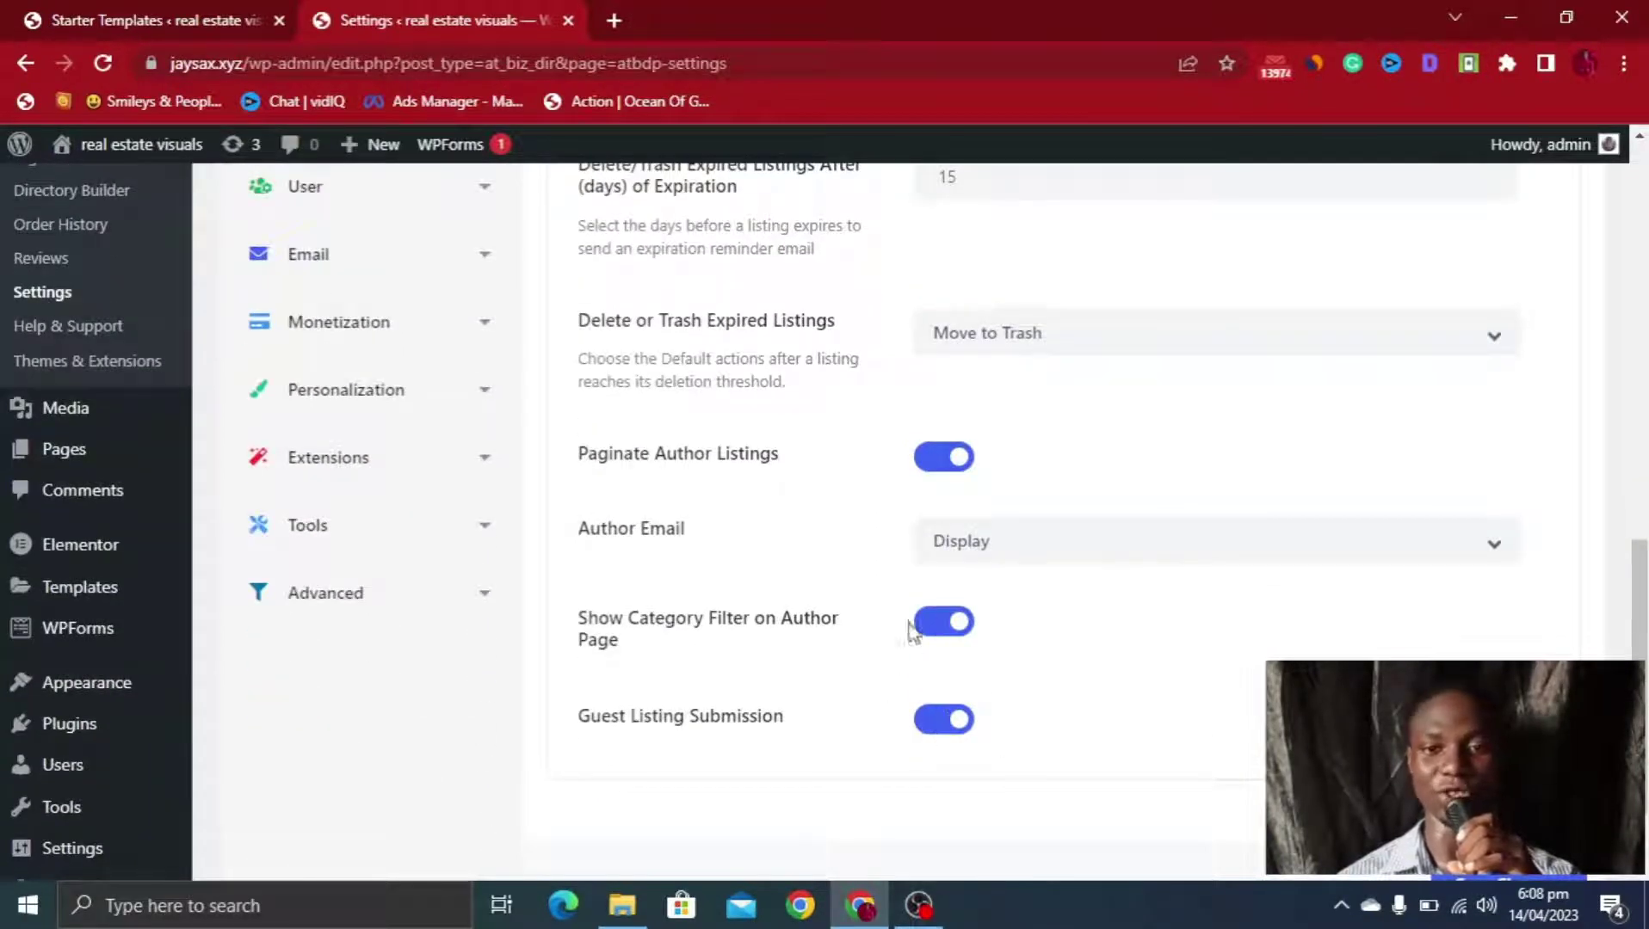
scroll(964, 591, "up", 5)
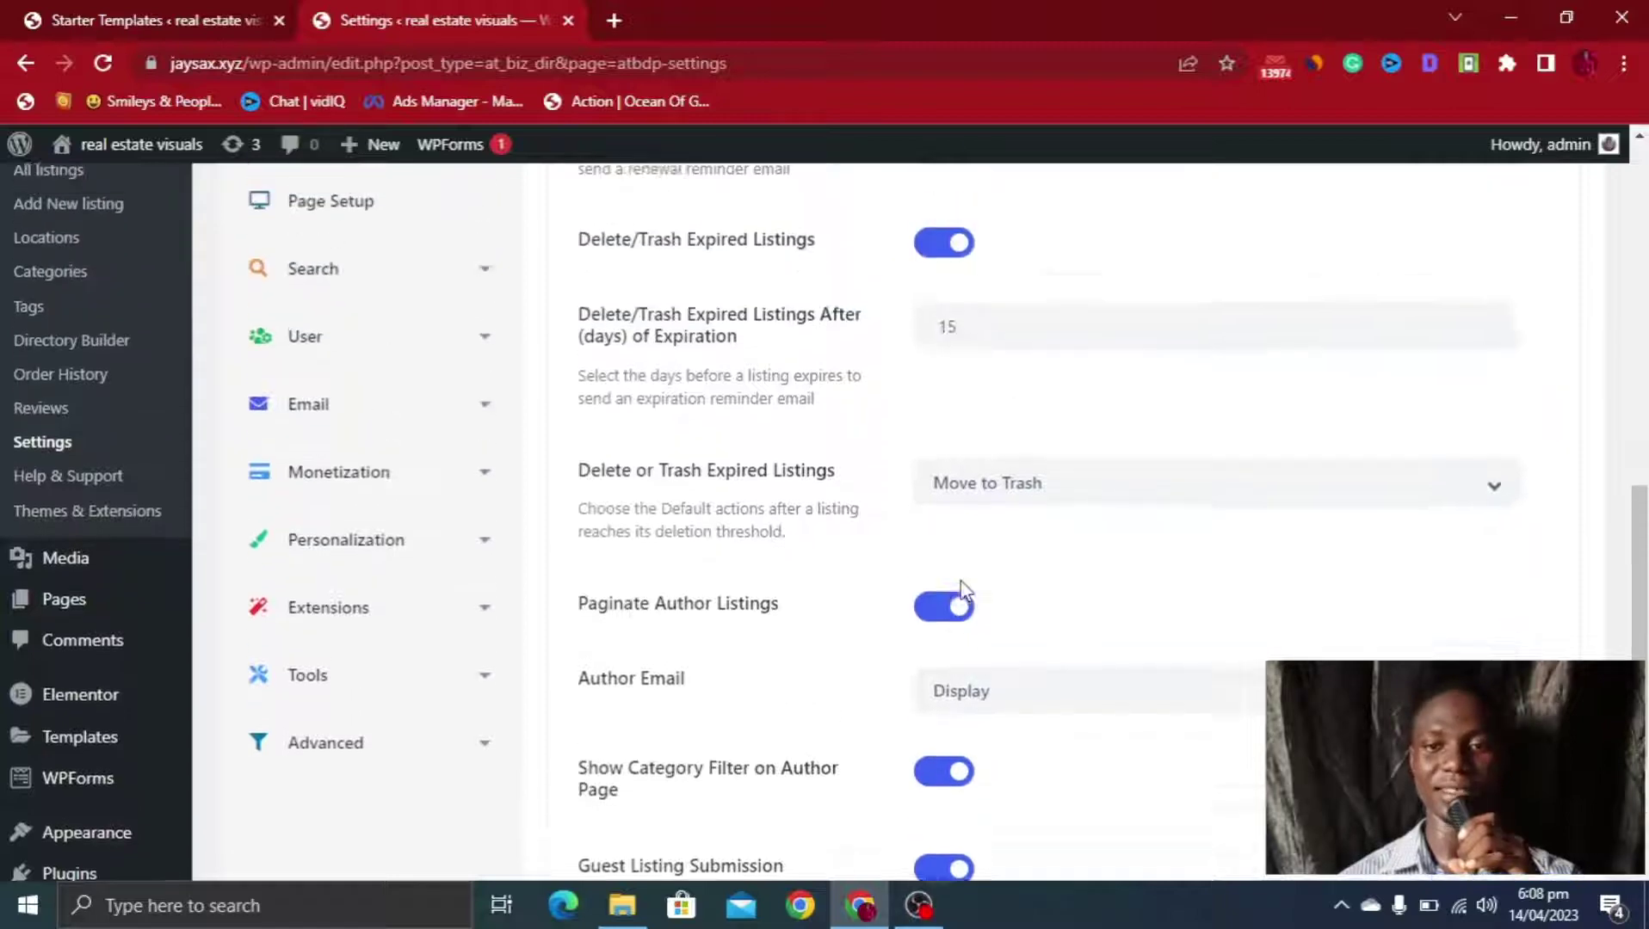
scroll(971, 590, "down", 5)
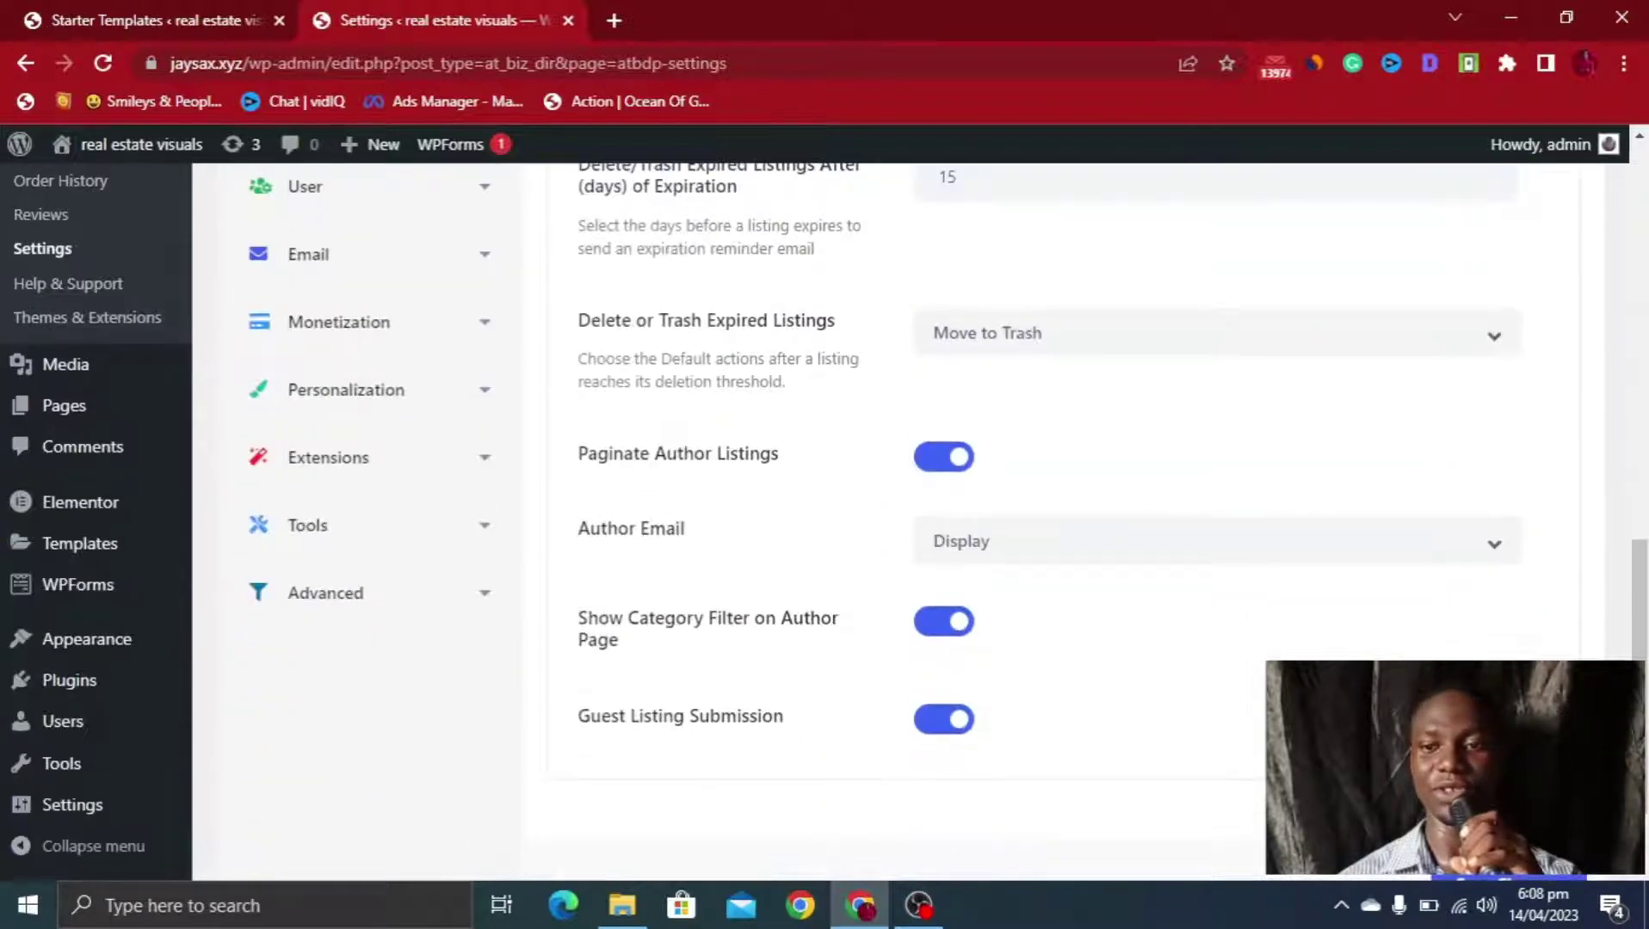
scroll(964, 591, "down", 2)
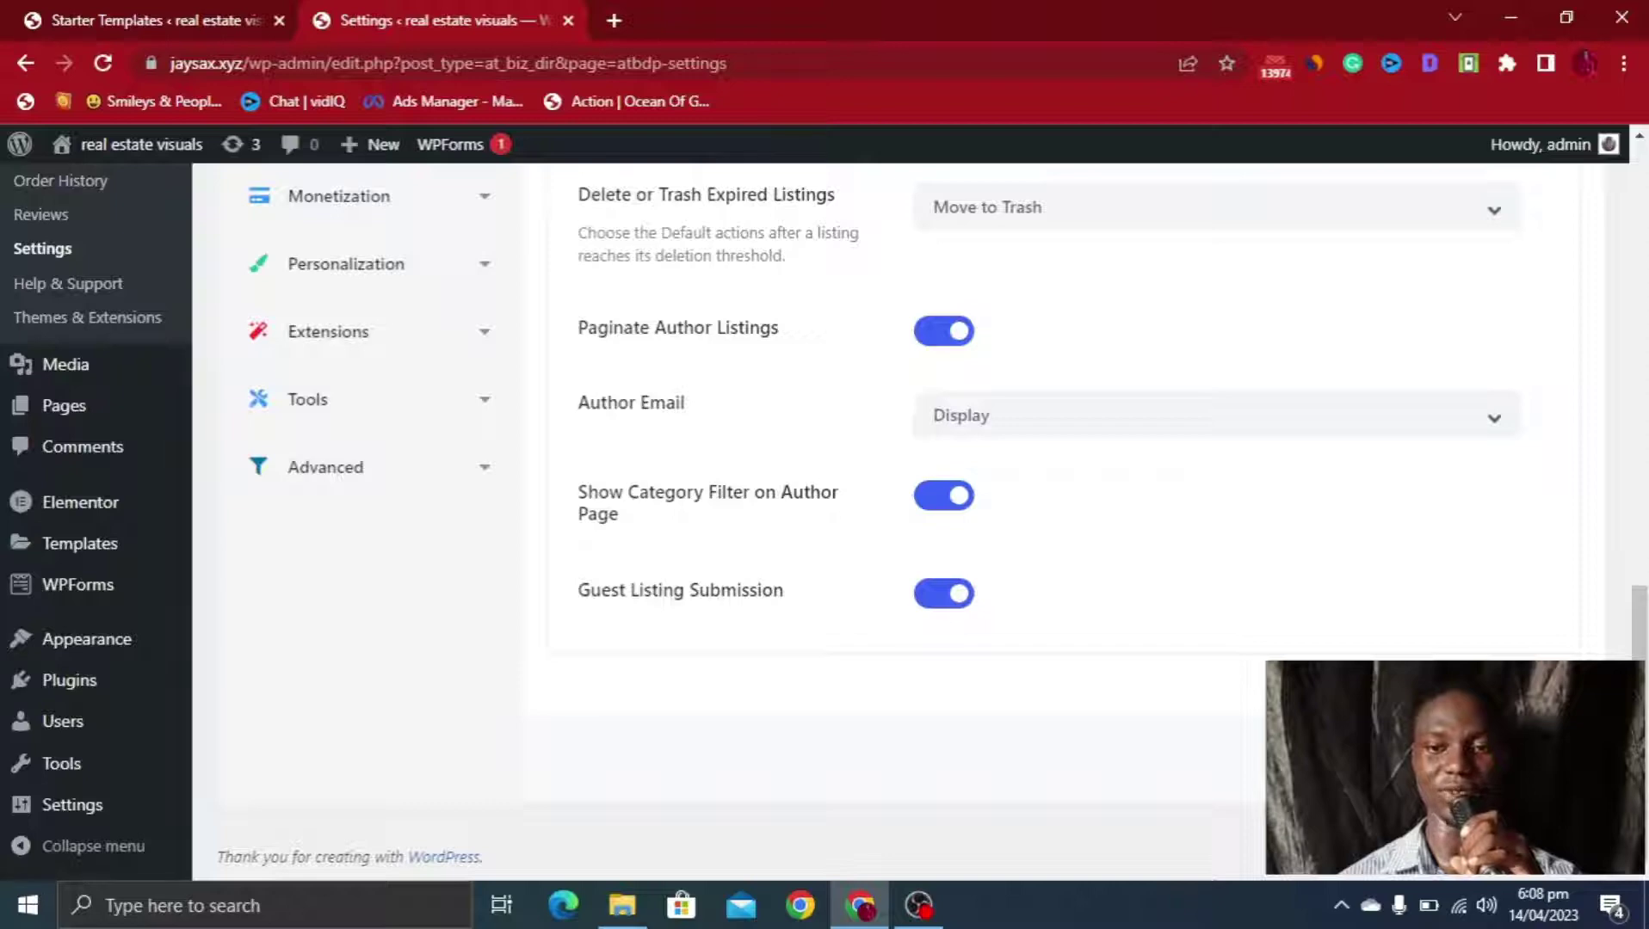
Open the All Listings settings and choose Grid as the default view
scroll(327, 508, "up", 10)
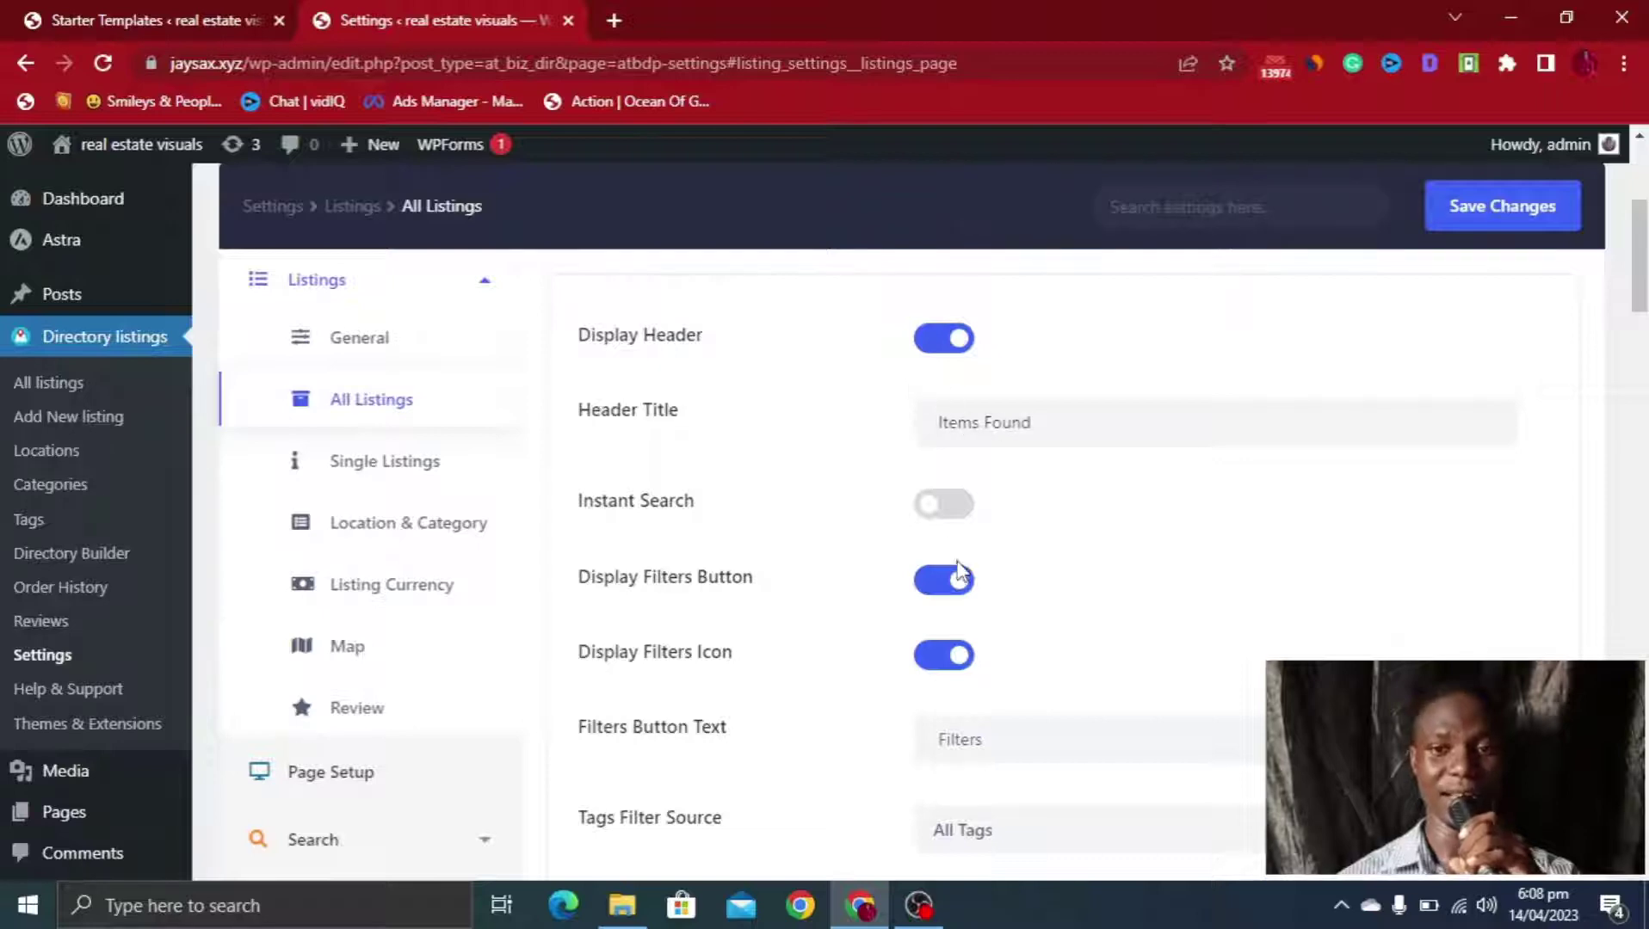
scroll(958, 570, "down", 10)
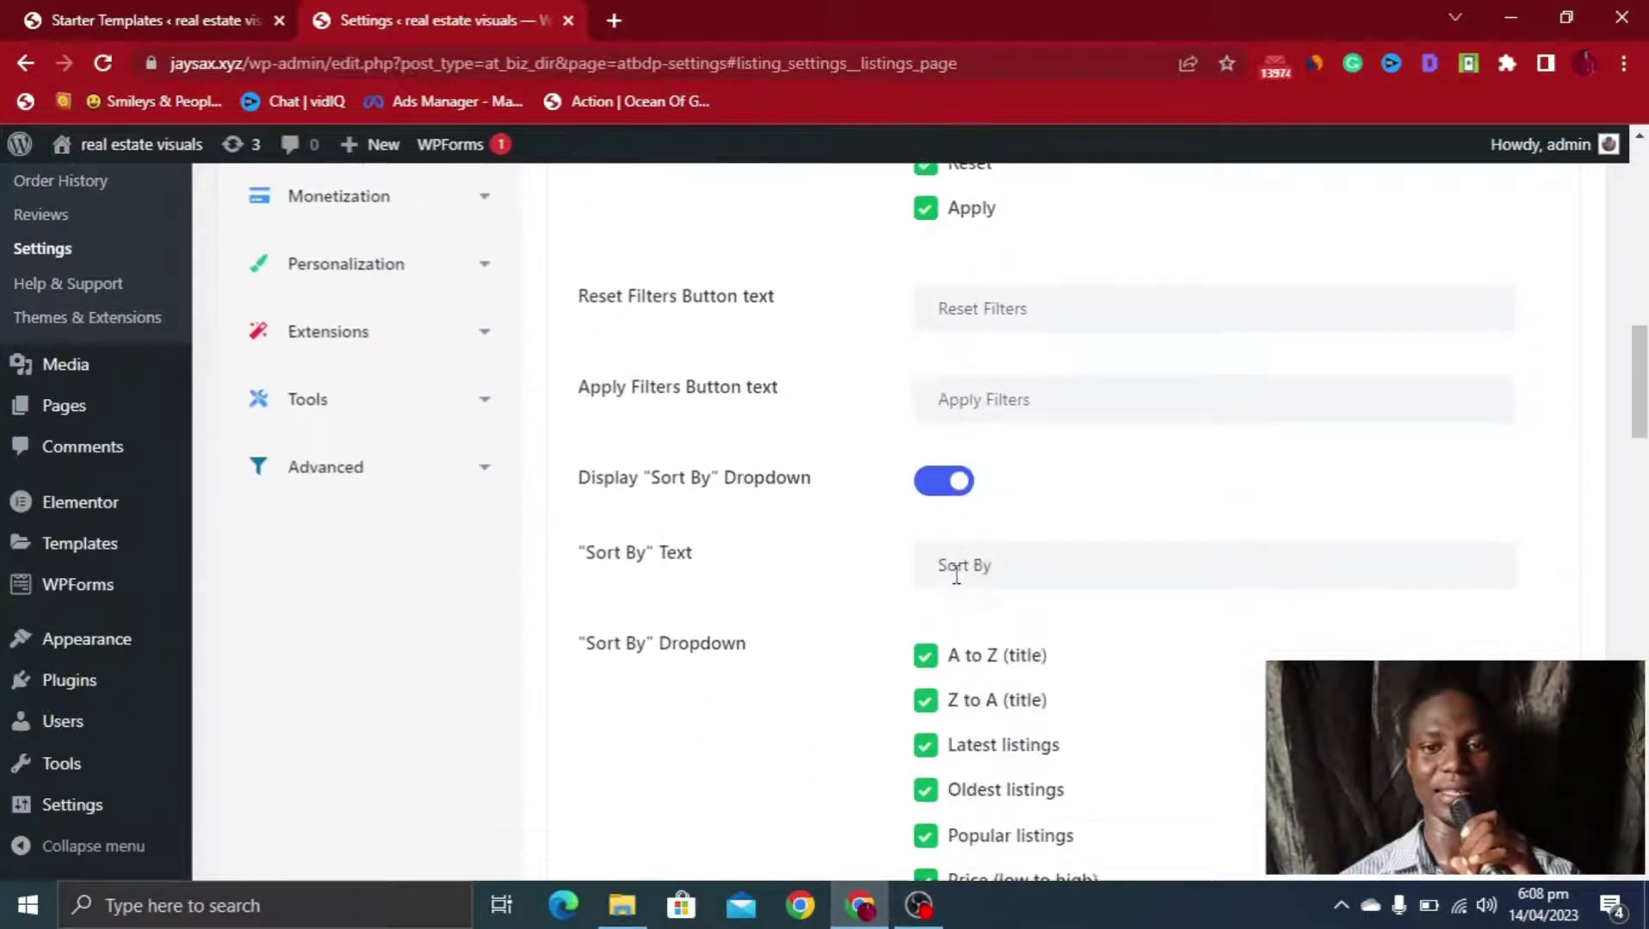
scroll(956, 575, "down", 10)
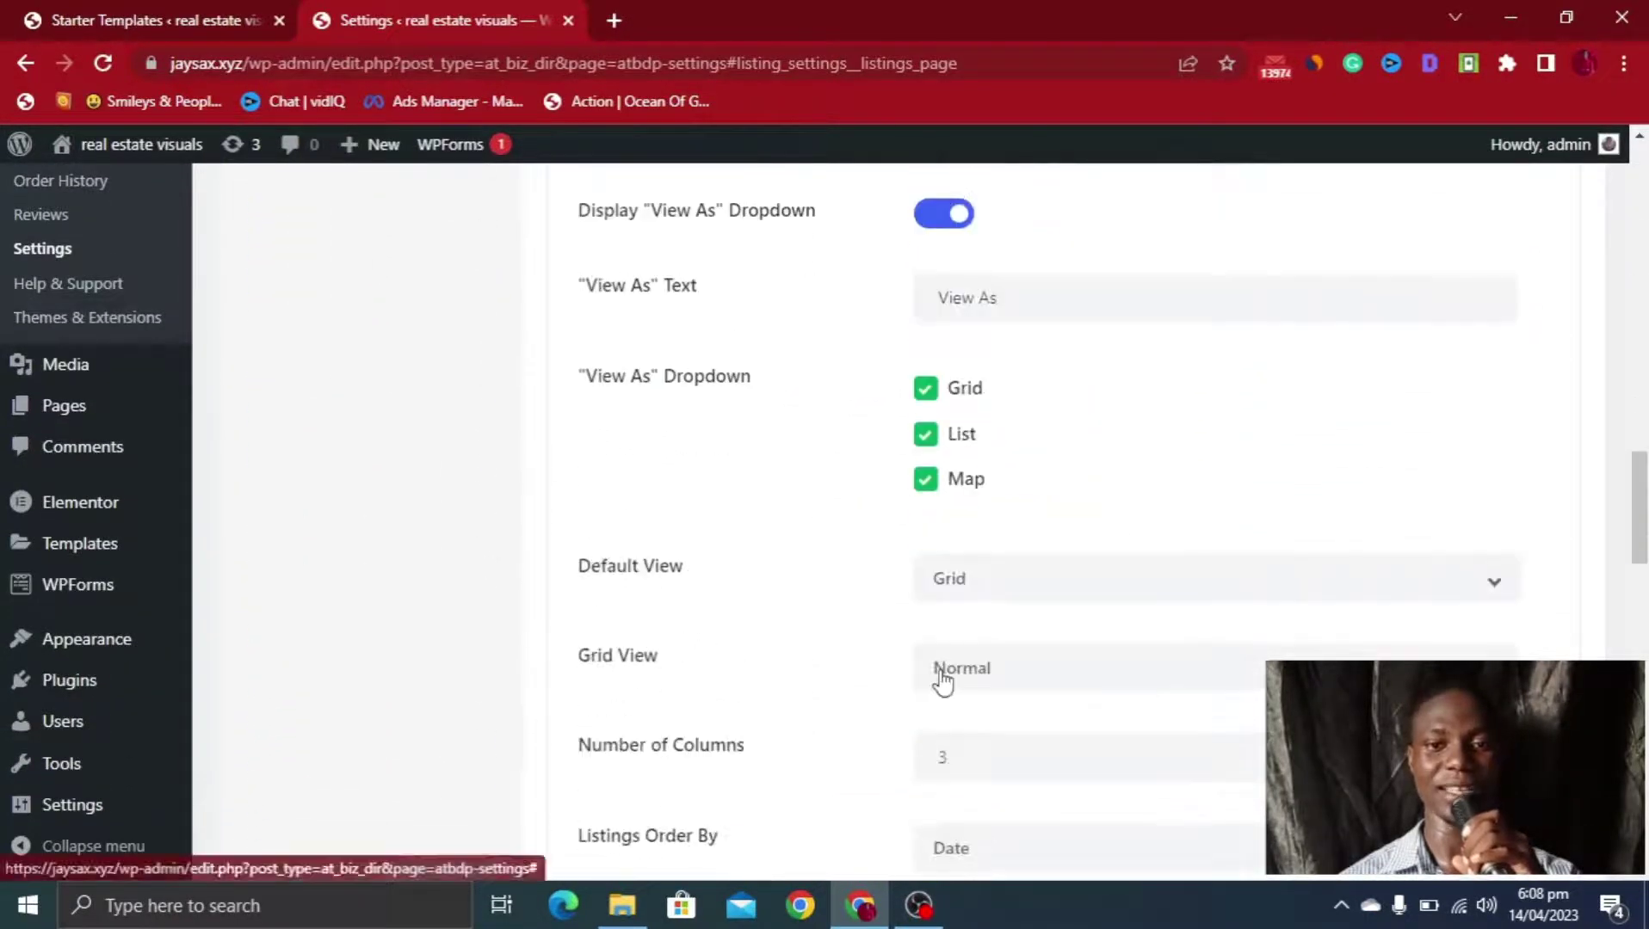
scroll(943, 680, "down", 3)
left_click(1062, 361)
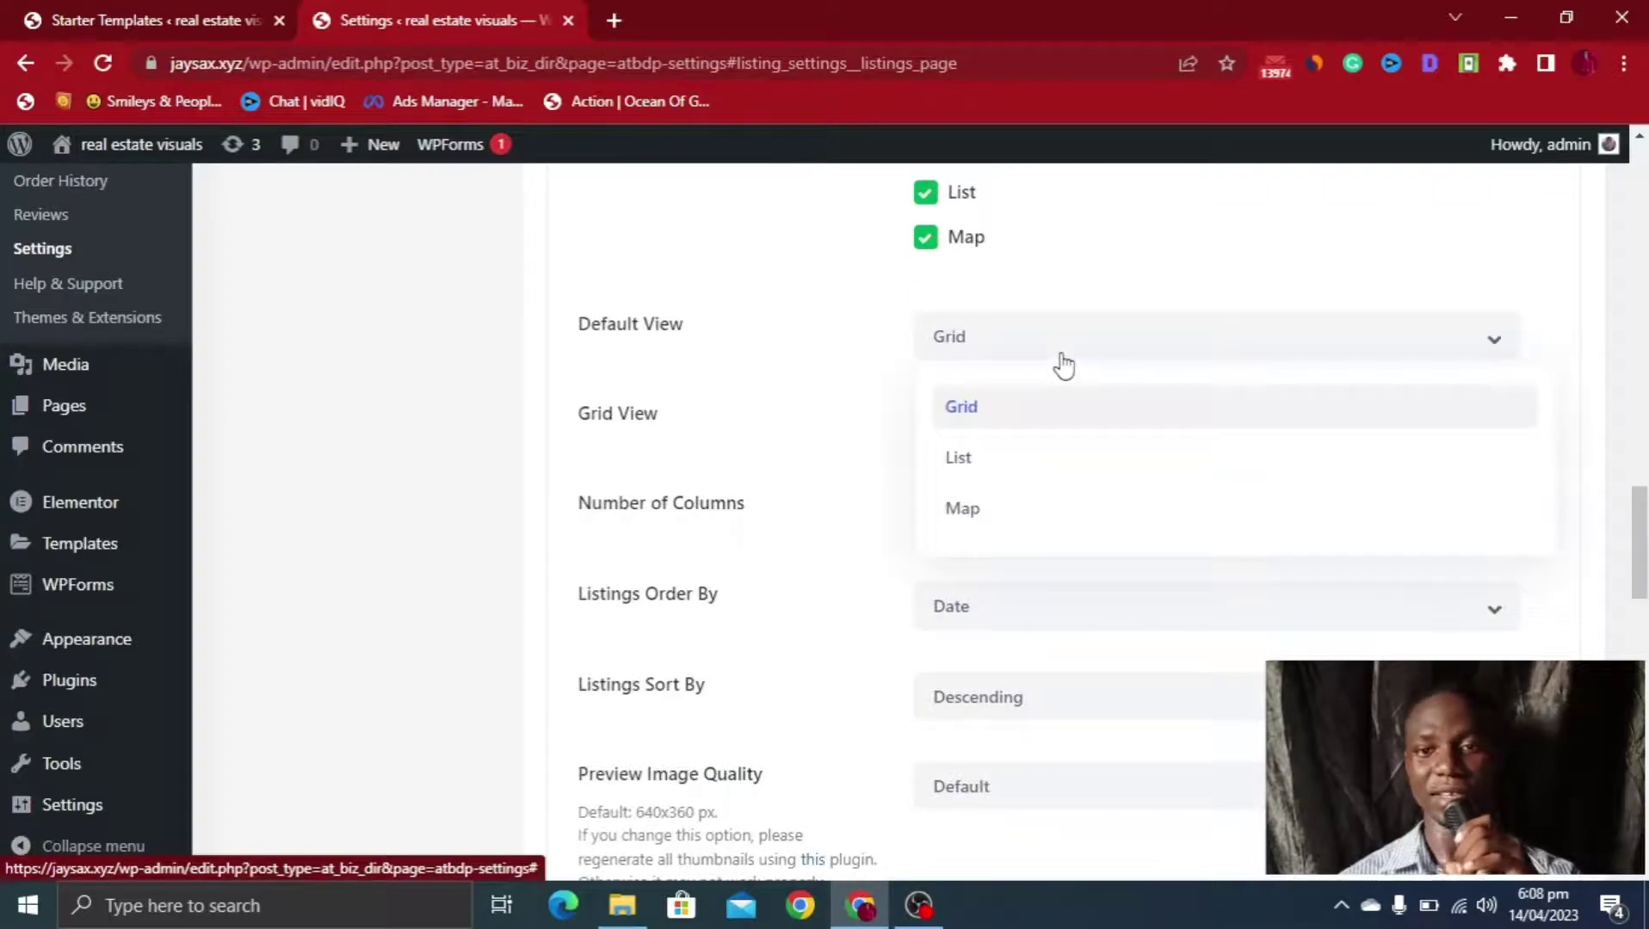
left_click(1000, 407)
scroll(821, 516, "up", 2)
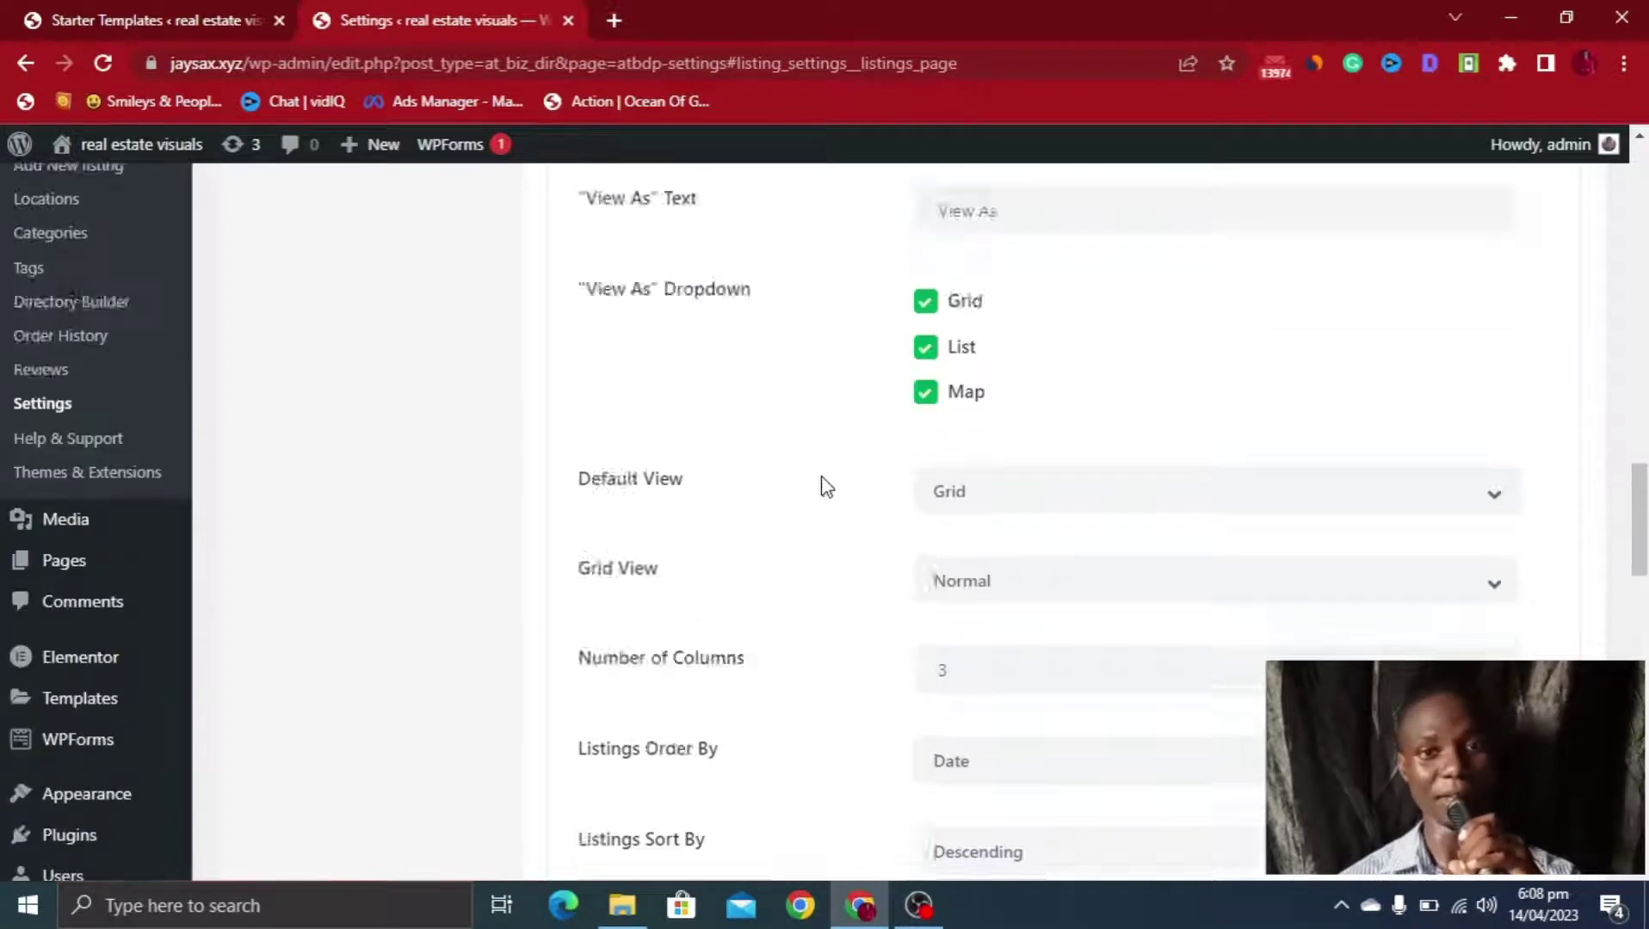
Open the Single Listings settings and enable Restrict Single Listings for Logged in User Only
scroll(821, 487, "up", 17)
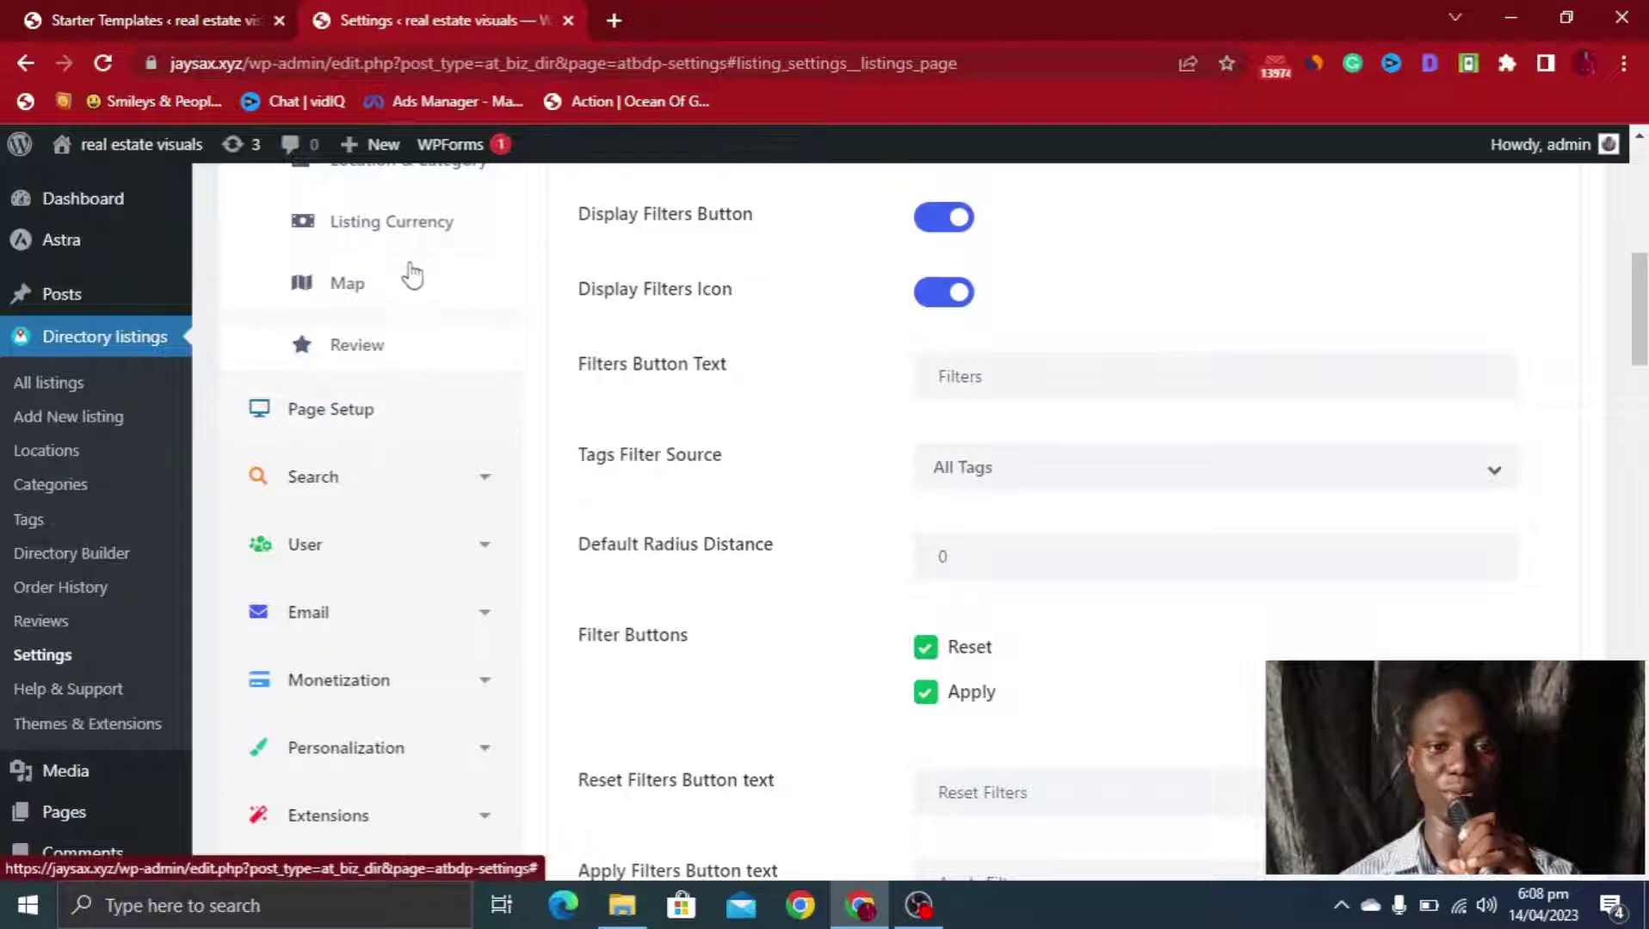
scroll(413, 276, "up", 4)
left_click(404, 462)
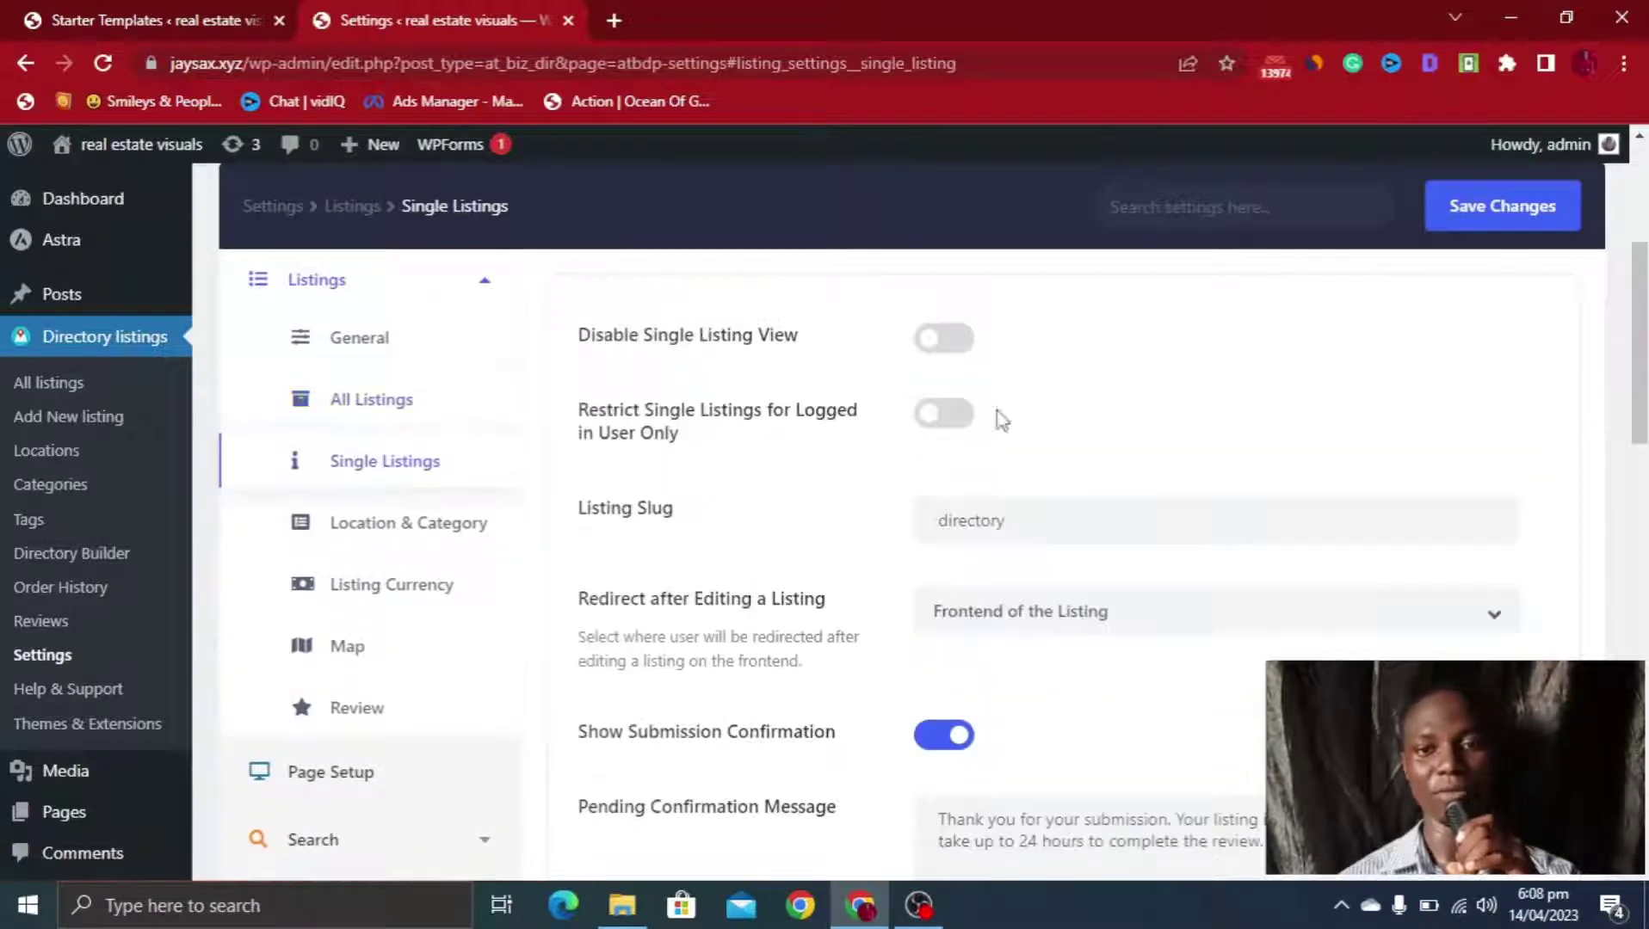
left_click(953, 428)
Examine the remaining Single Listings settings, including the listing slug, submission confirmation, slider image and email recipient options
scroll(953, 432, "down", 2)
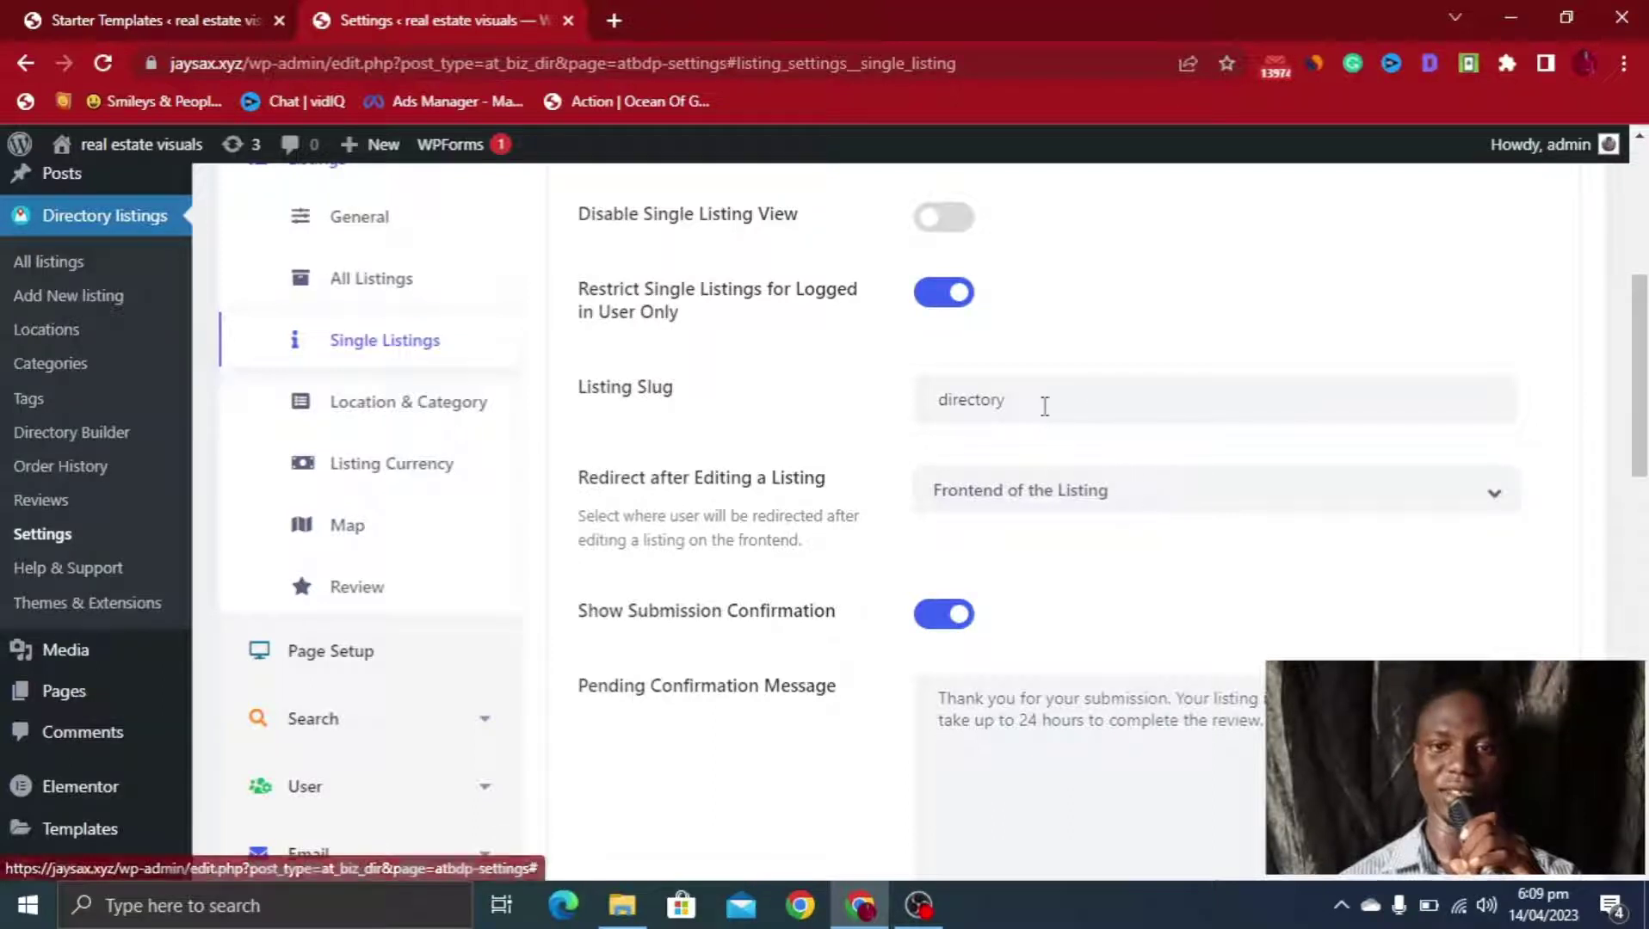
left_click_drag(1042, 403, 908, 398)
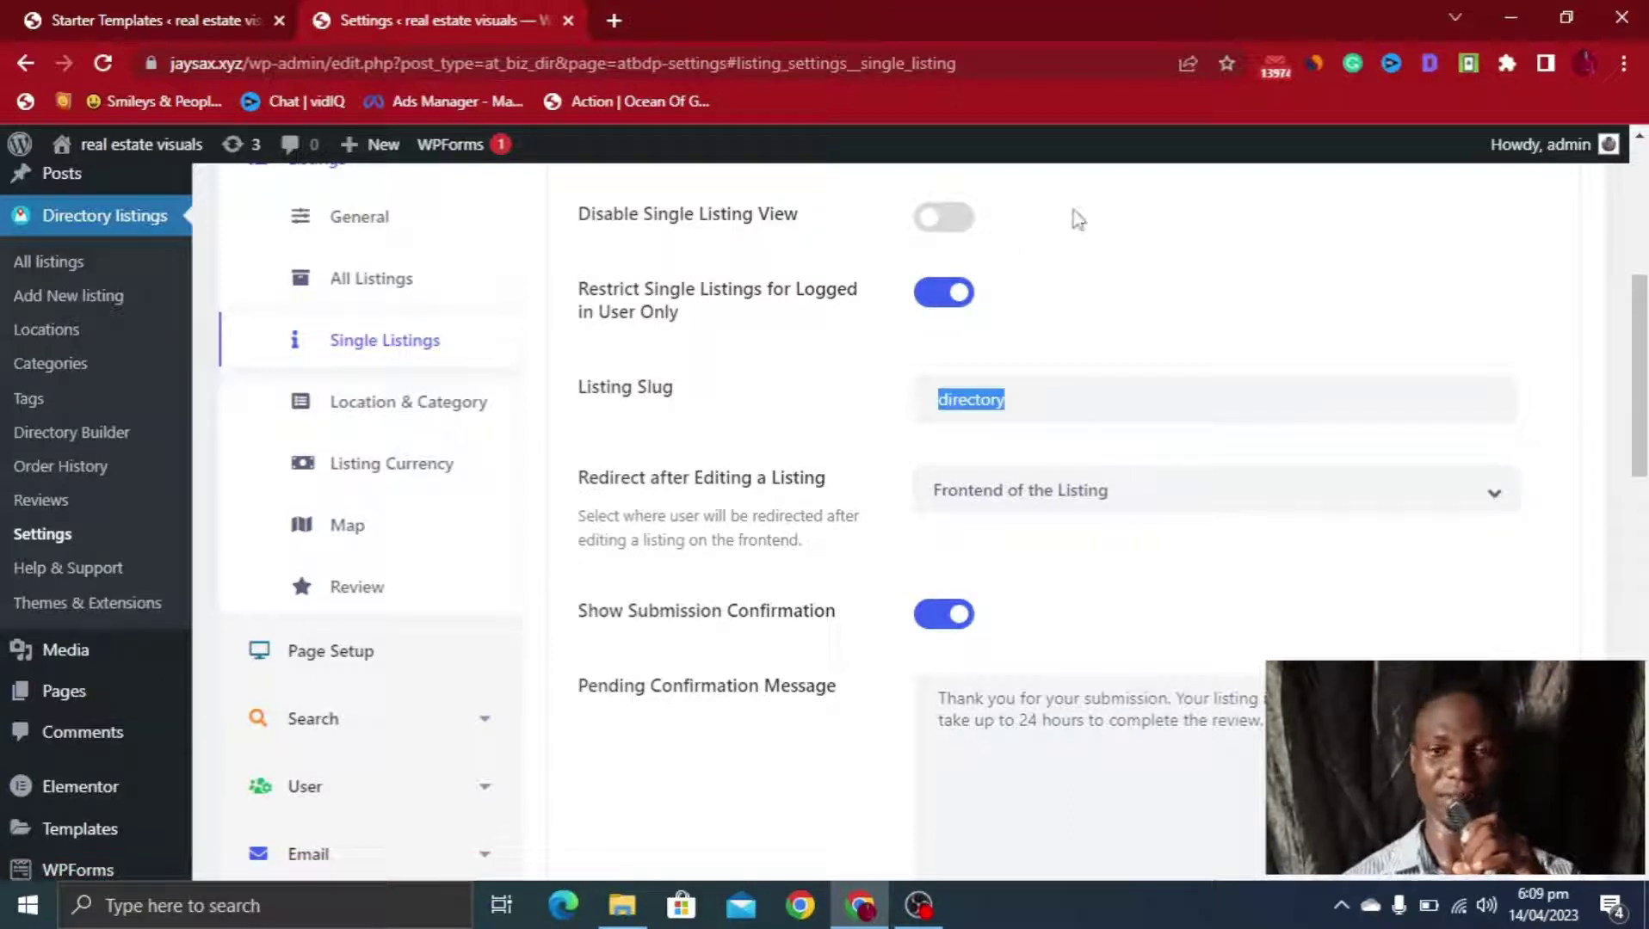
left_click(1039, 396)
left_click_drag(1041, 386, 934, 392)
left_click(1059, 325)
scroll(1057, 325, "down", 3)
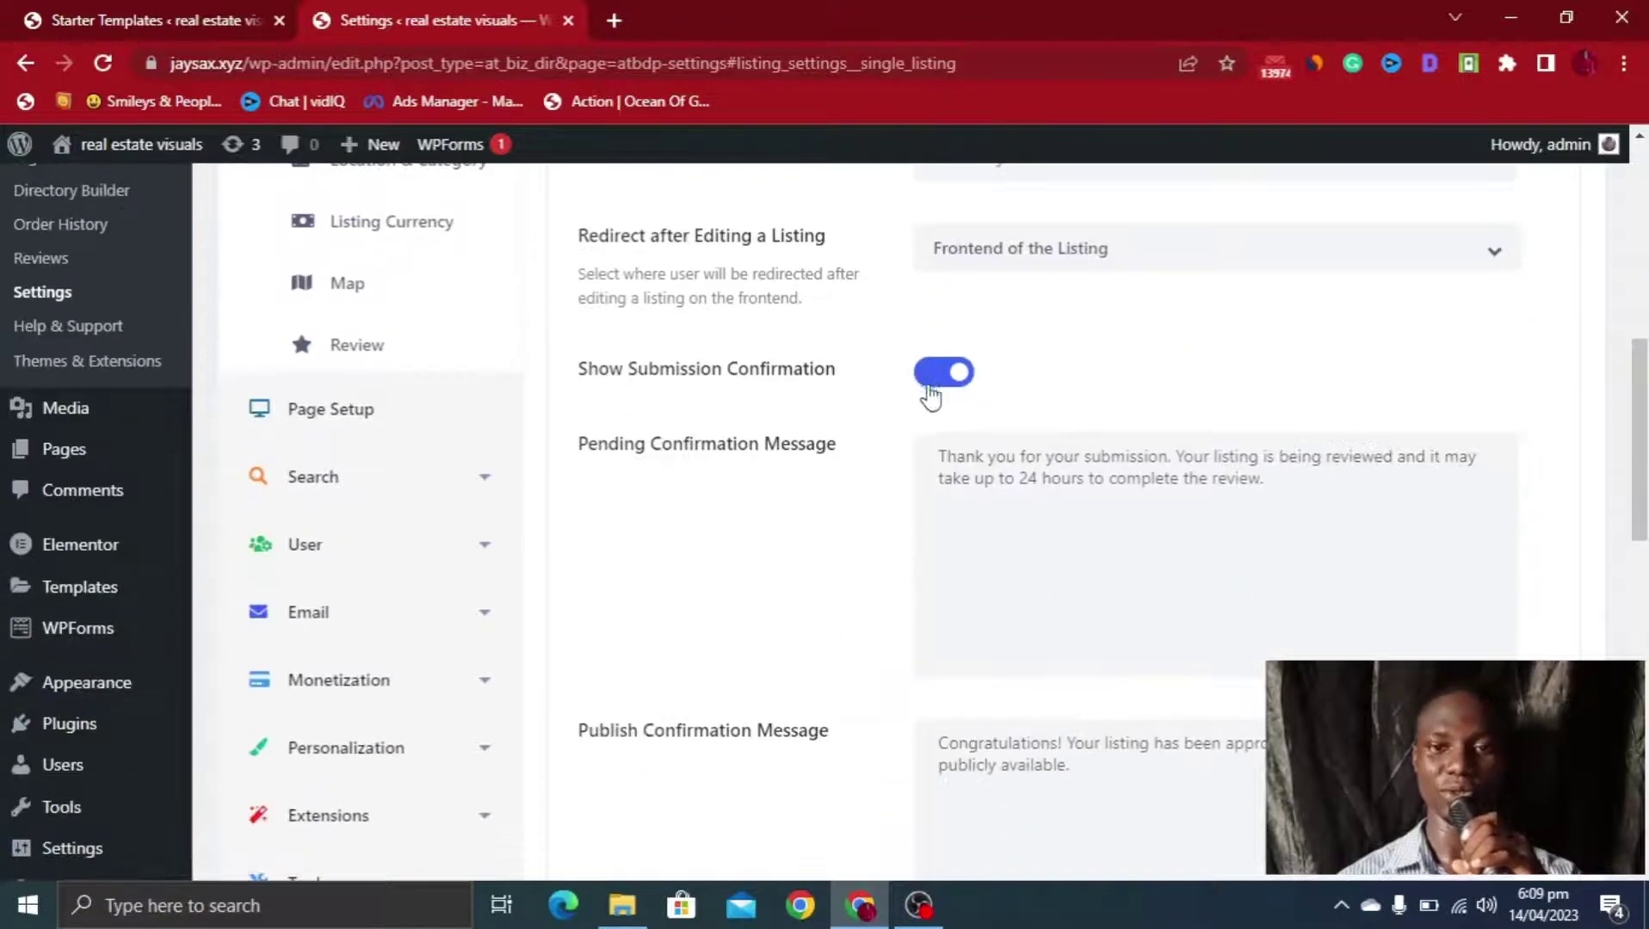
scroll(930, 396, "down", 7)
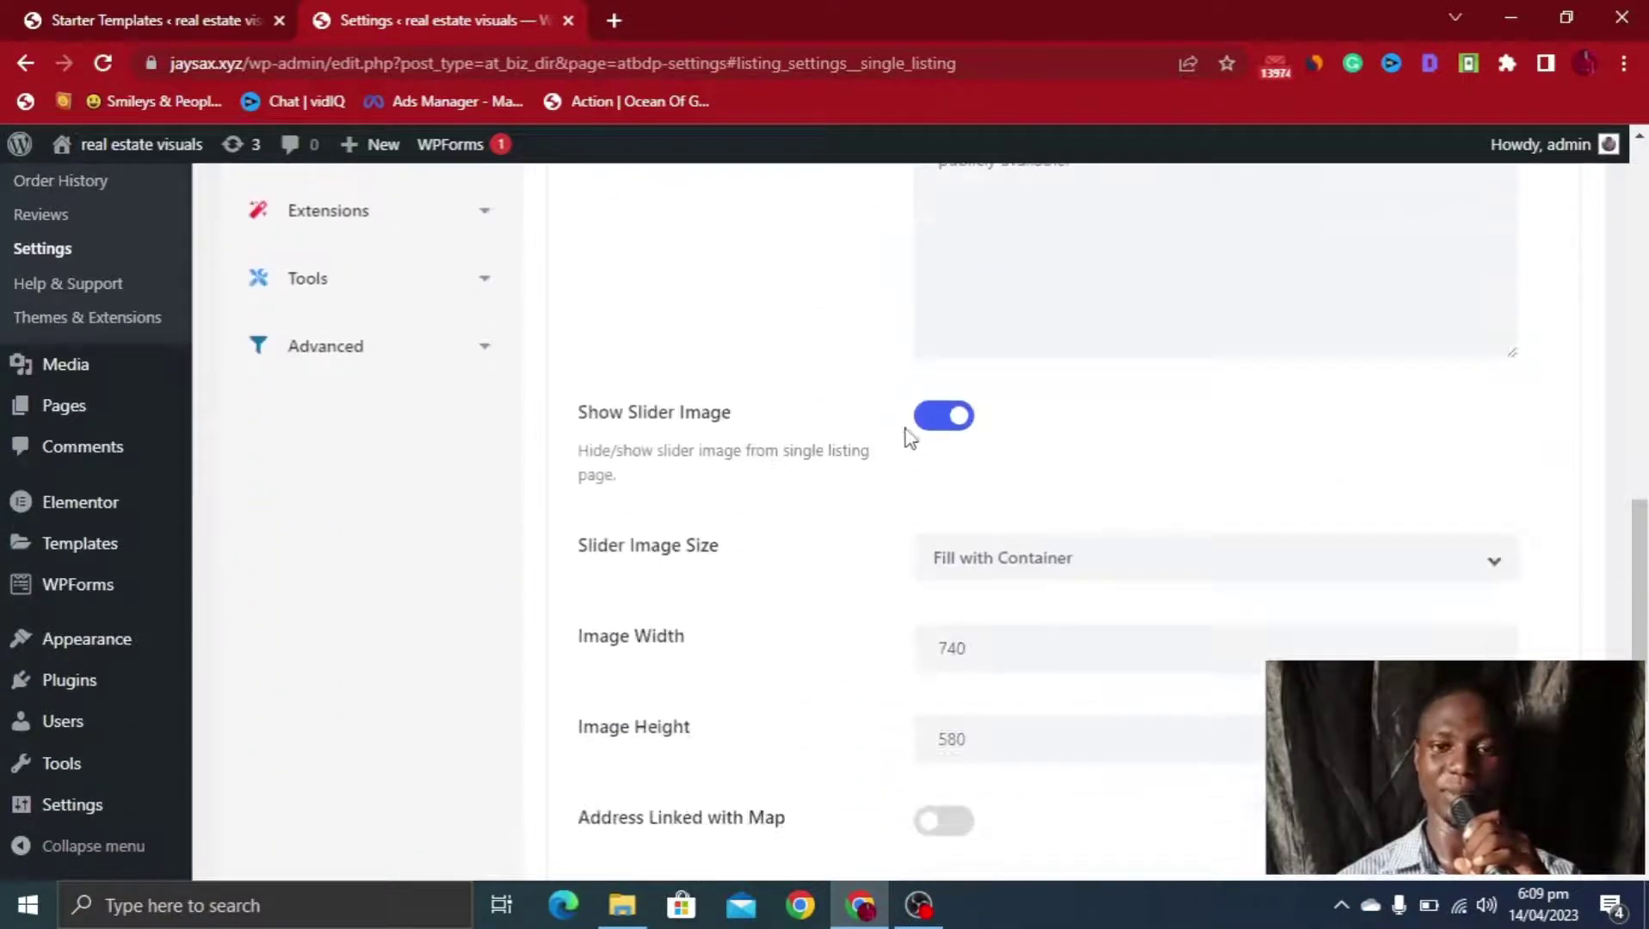
scroll(939, 477, "down", 4)
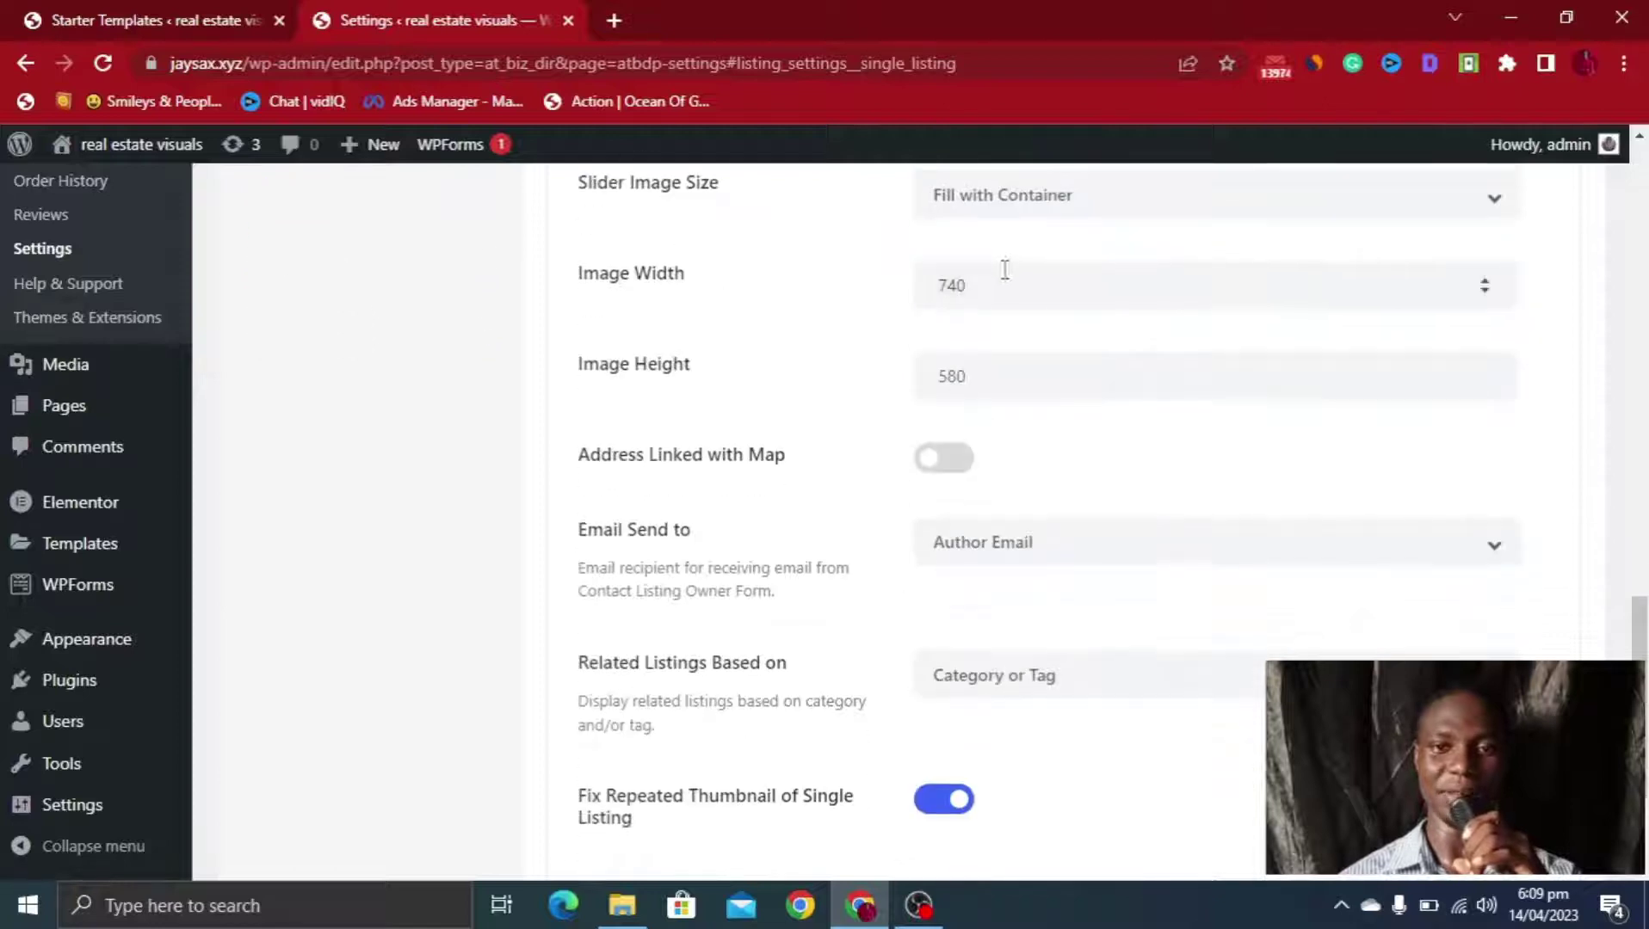
scroll(1000, 585, "down", 3)
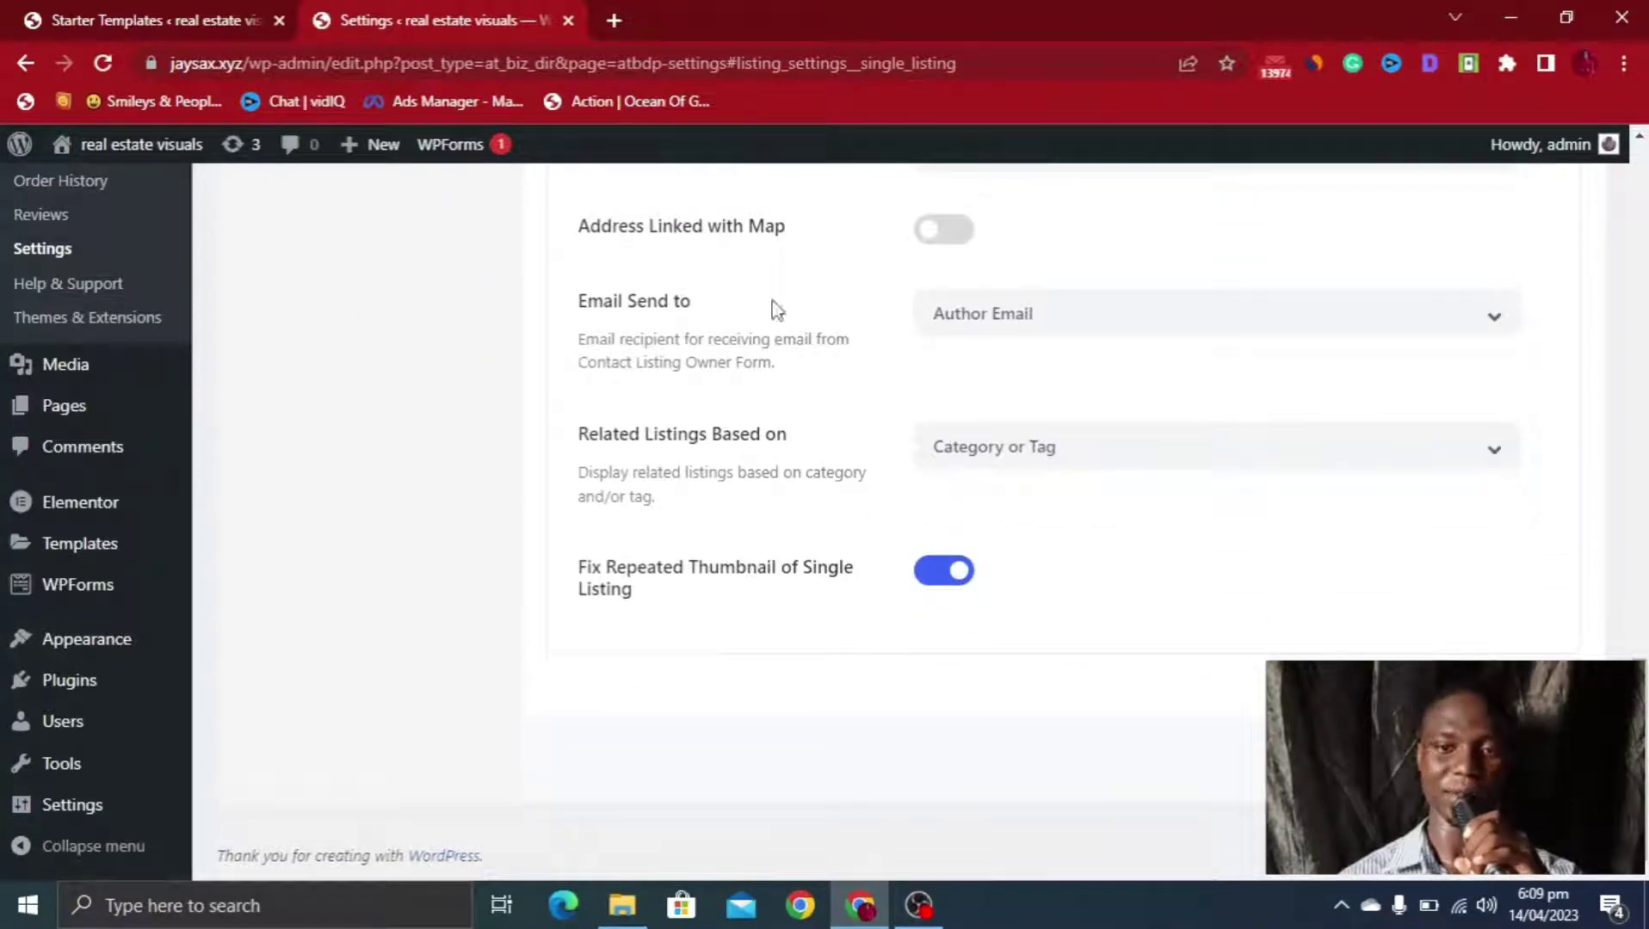
scroll(796, 396, "up", 15)
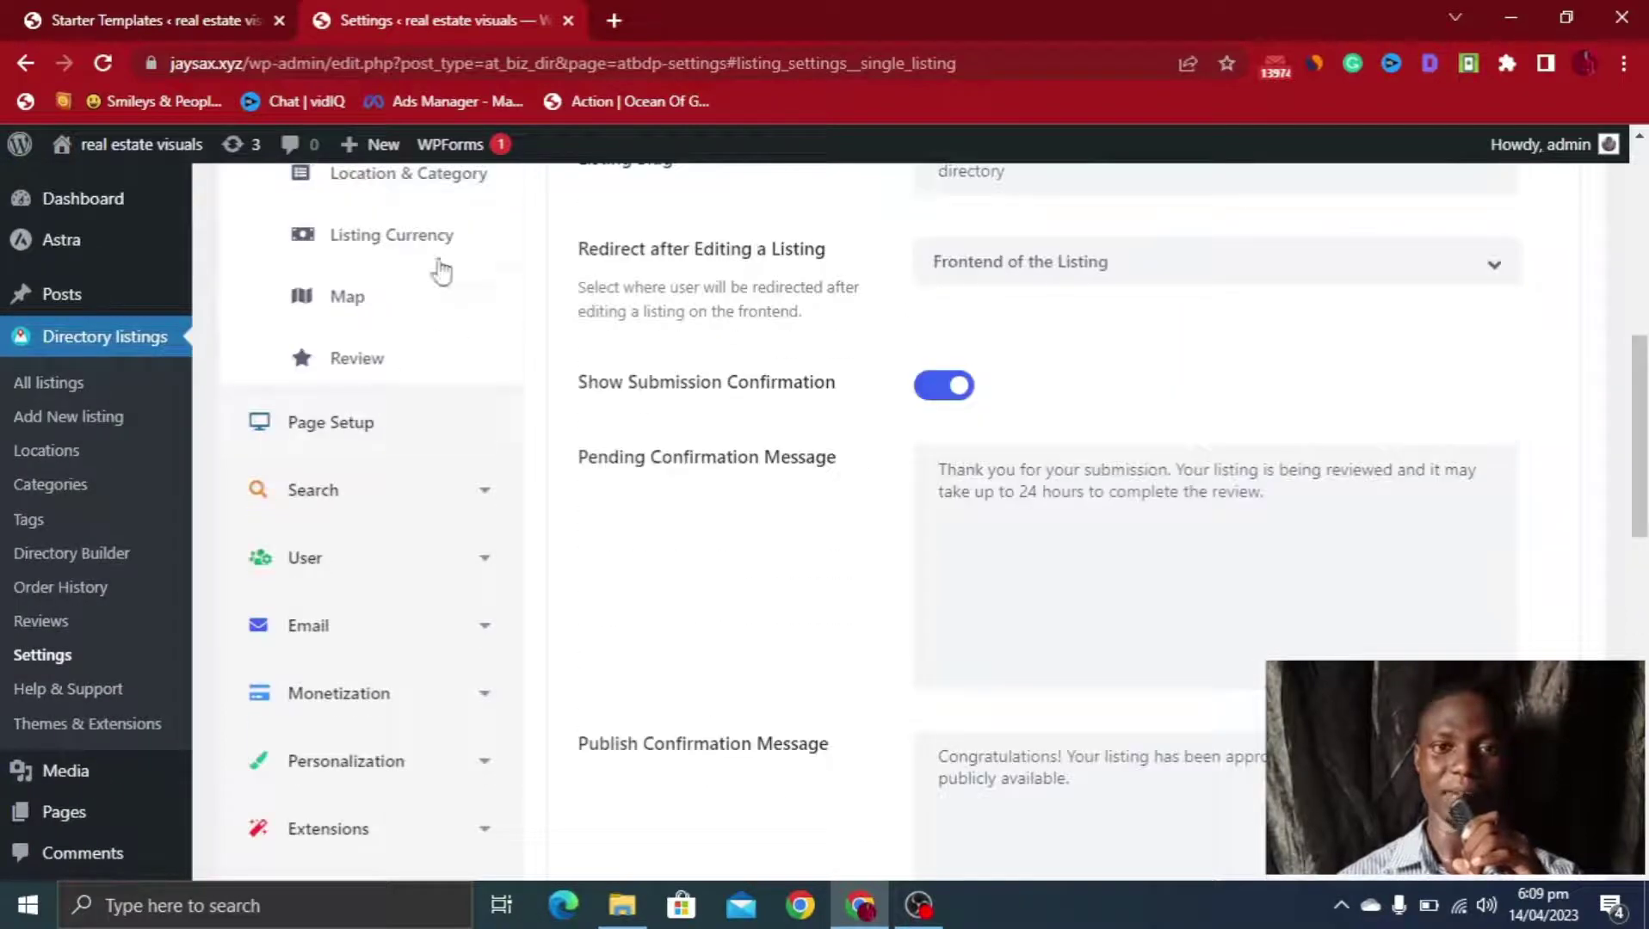
scroll(441, 272, "up", 4)
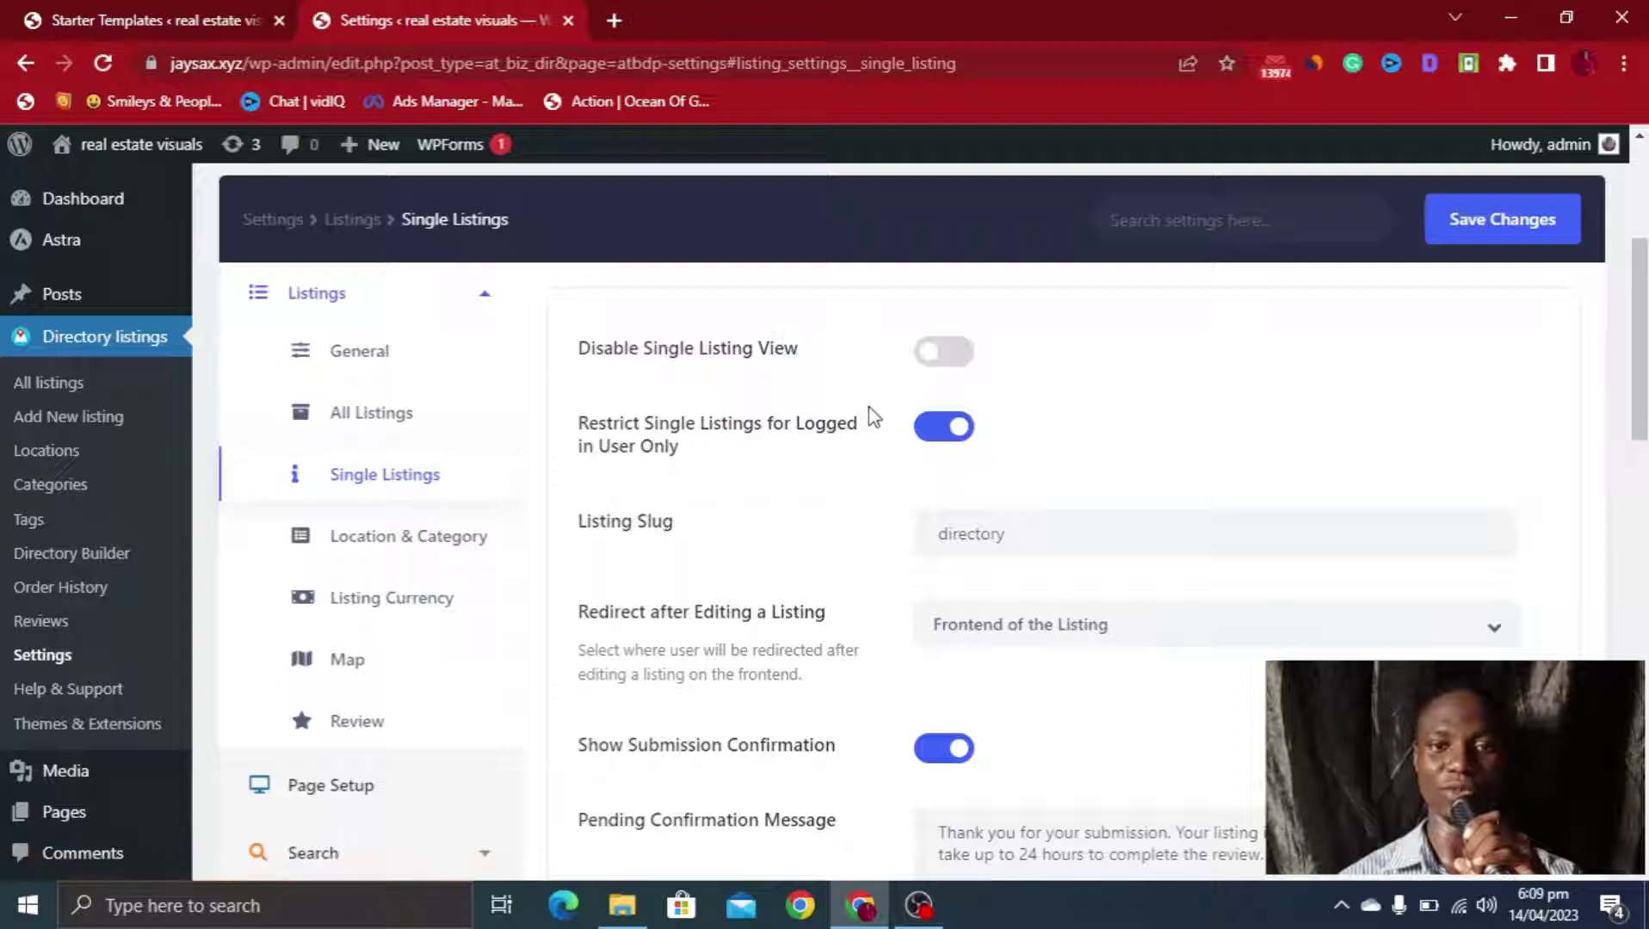
Open the Location & Category settings and look through the categories page and locations page options
left_click(378, 544)
scroll(935, 441, "down", 12)
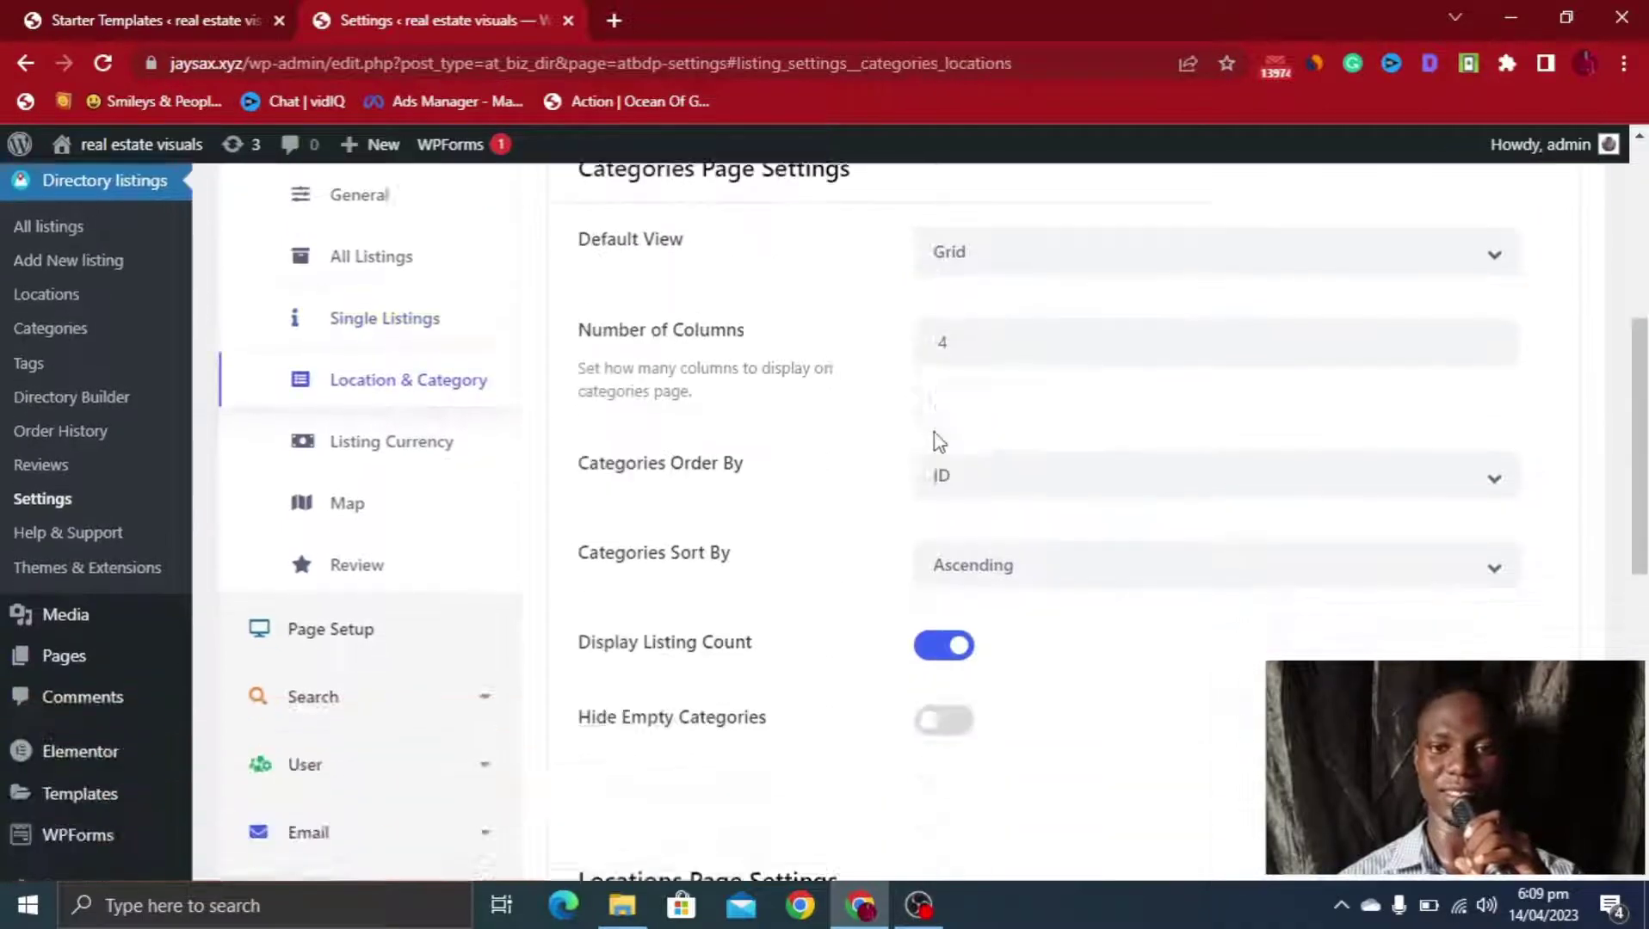
scroll(938, 441, "up", 2)
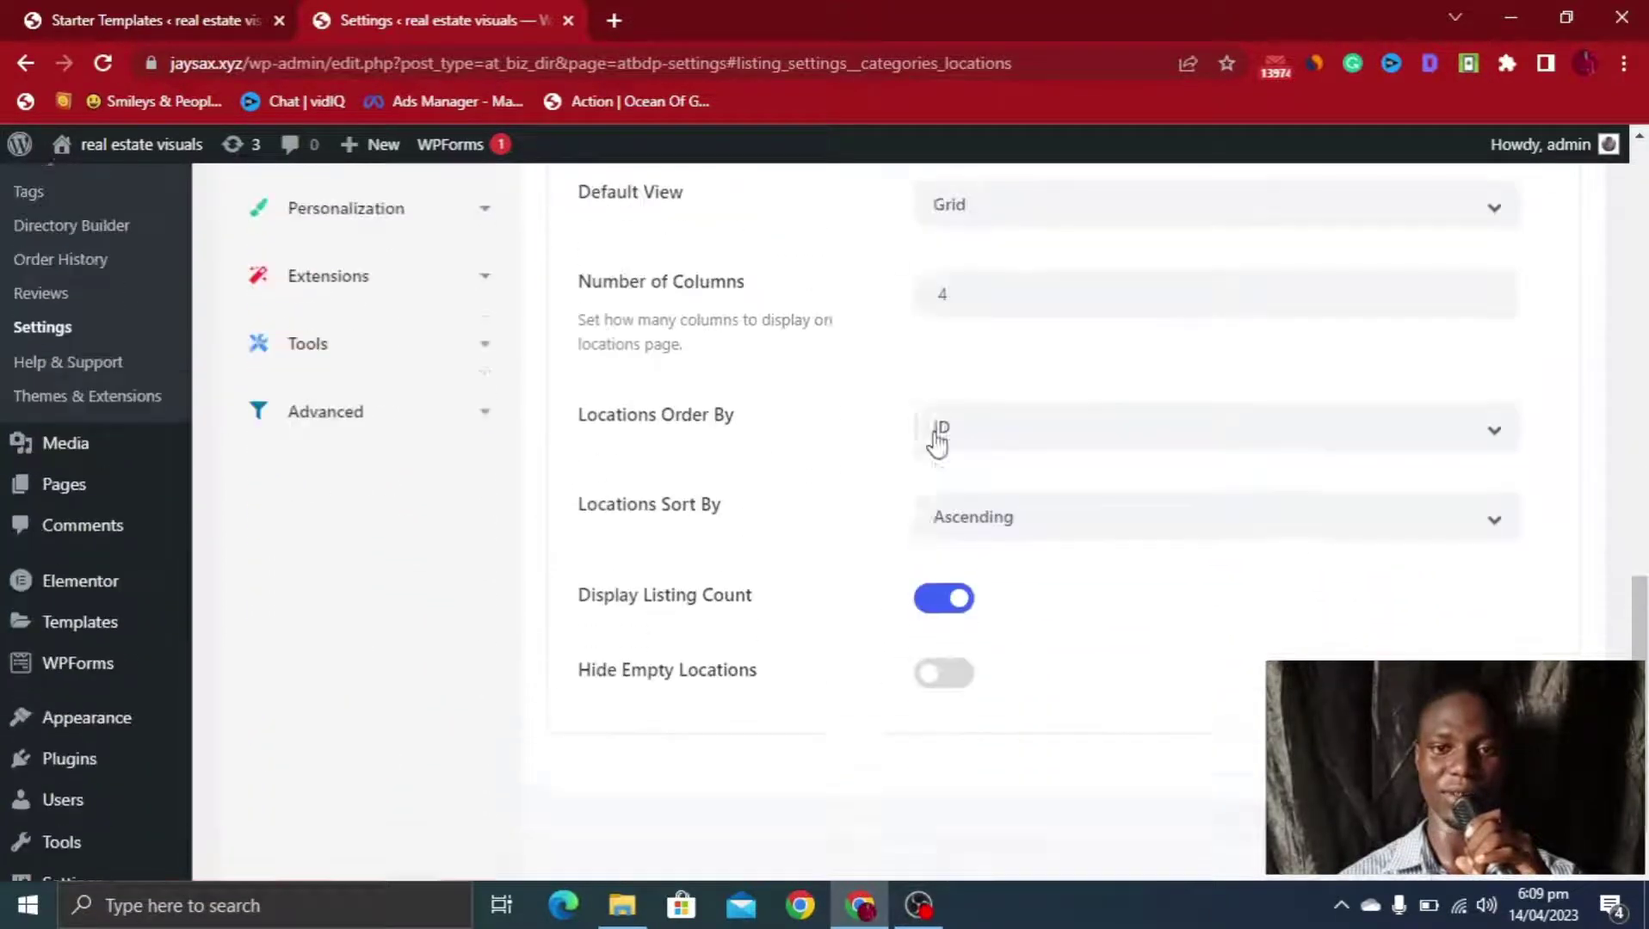
scroll(945, 438, "up", 4)
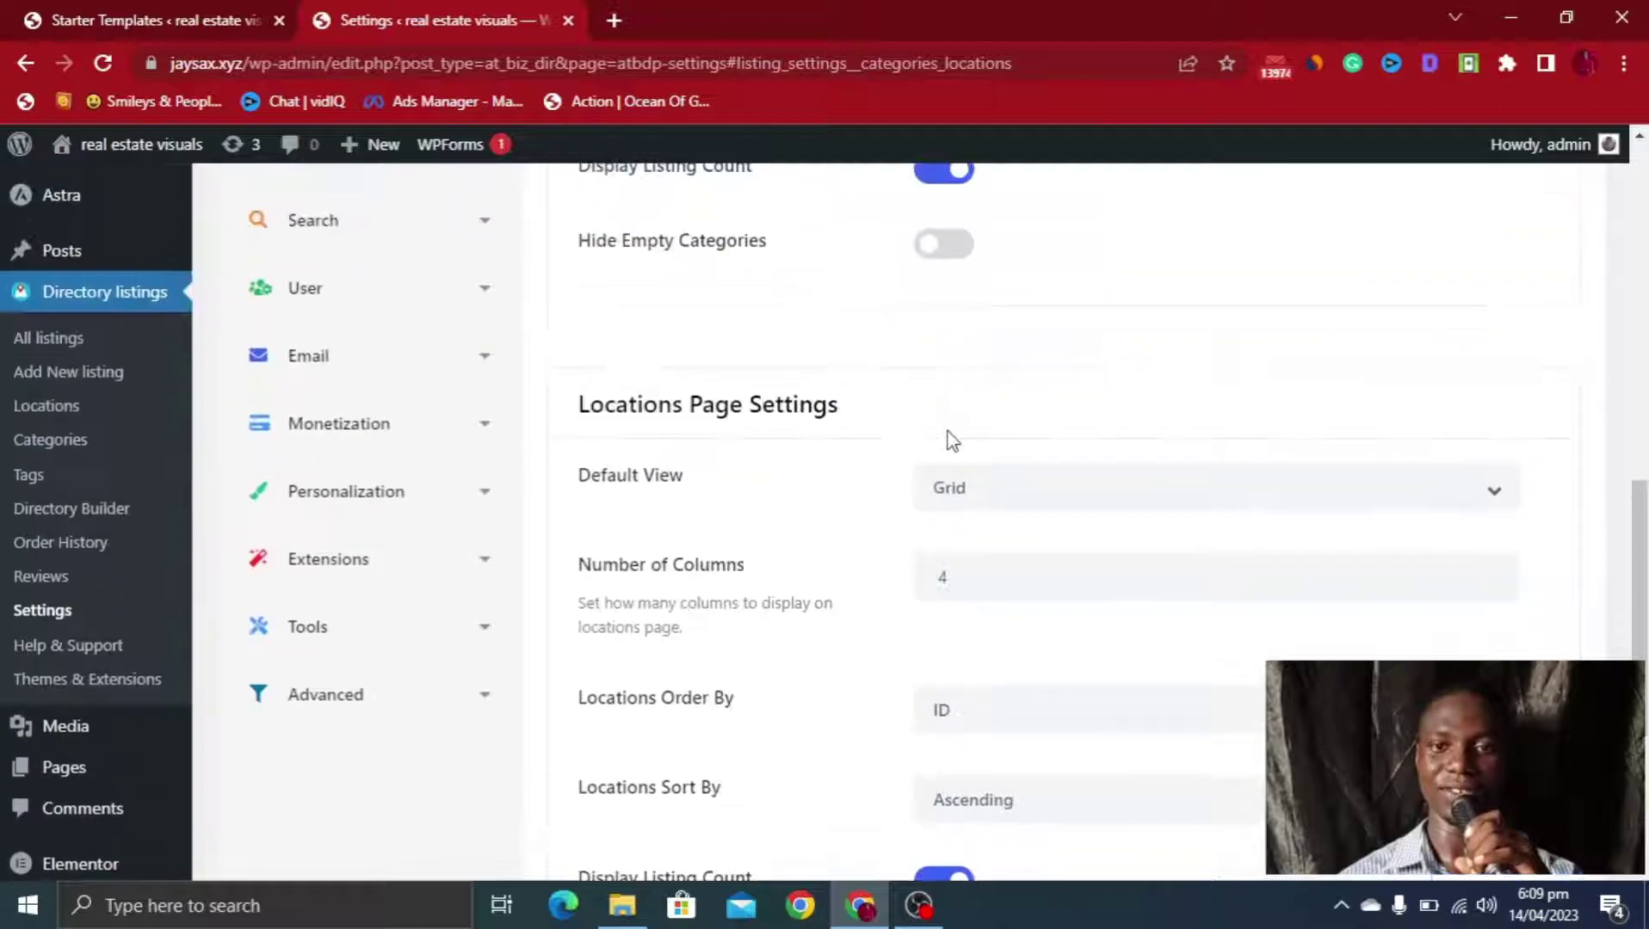
scroll(946, 438, "down", 6)
scroll(835, 469, "up", 7)
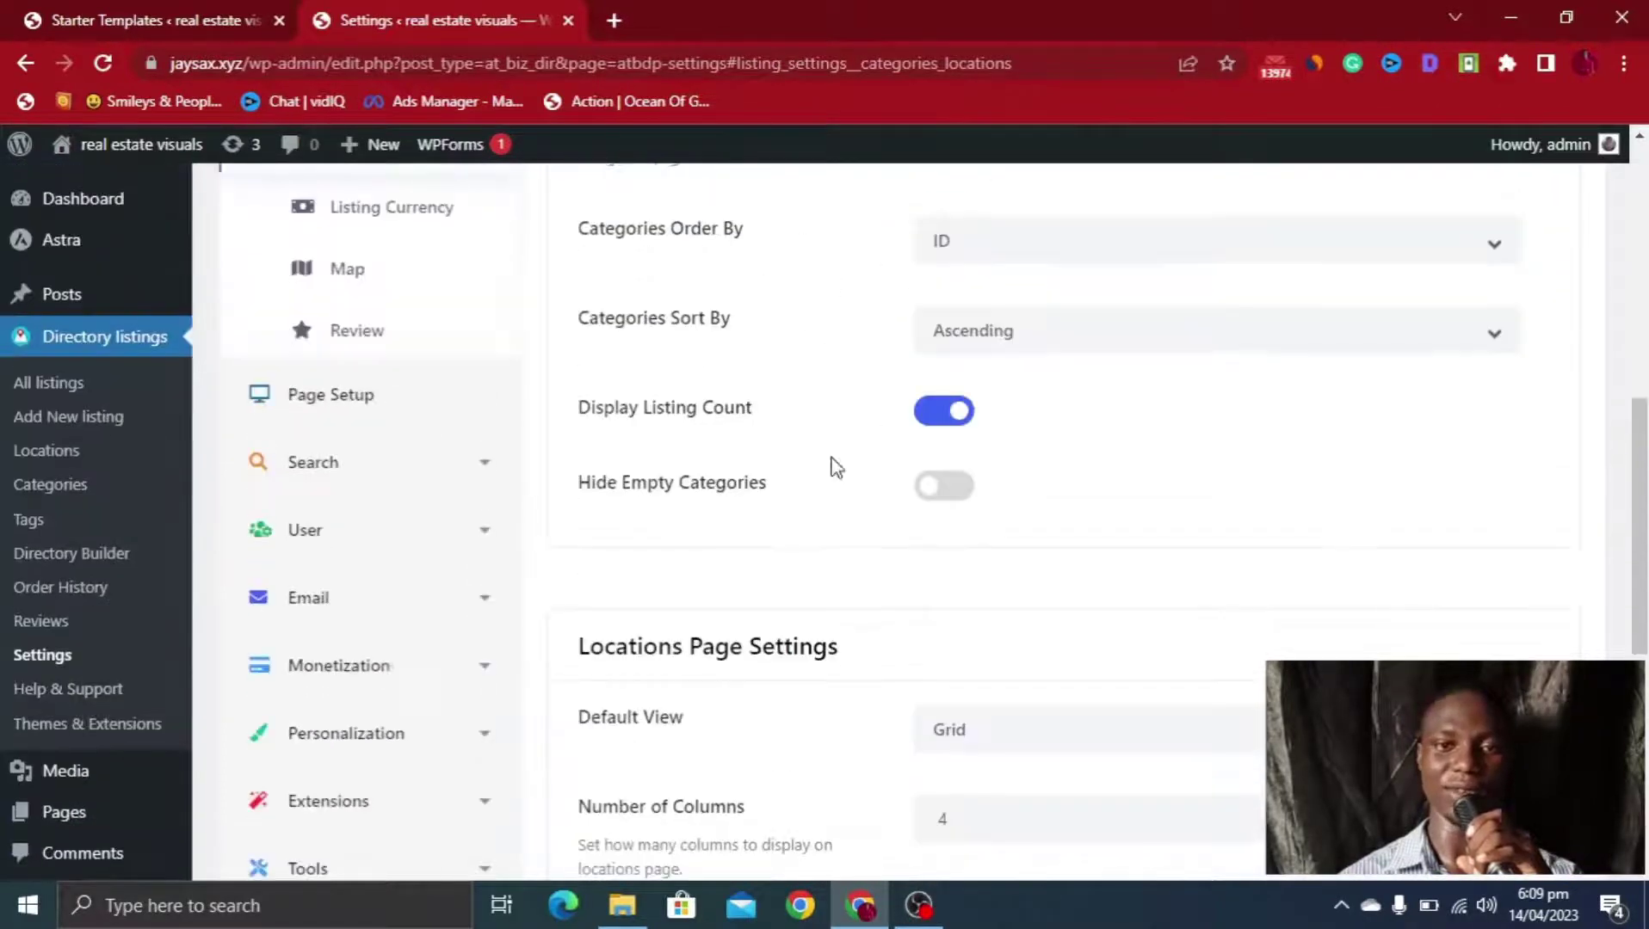
Open the Listing Currency settings and choose "$5 - Before" as the currency position
left_click(432, 456)
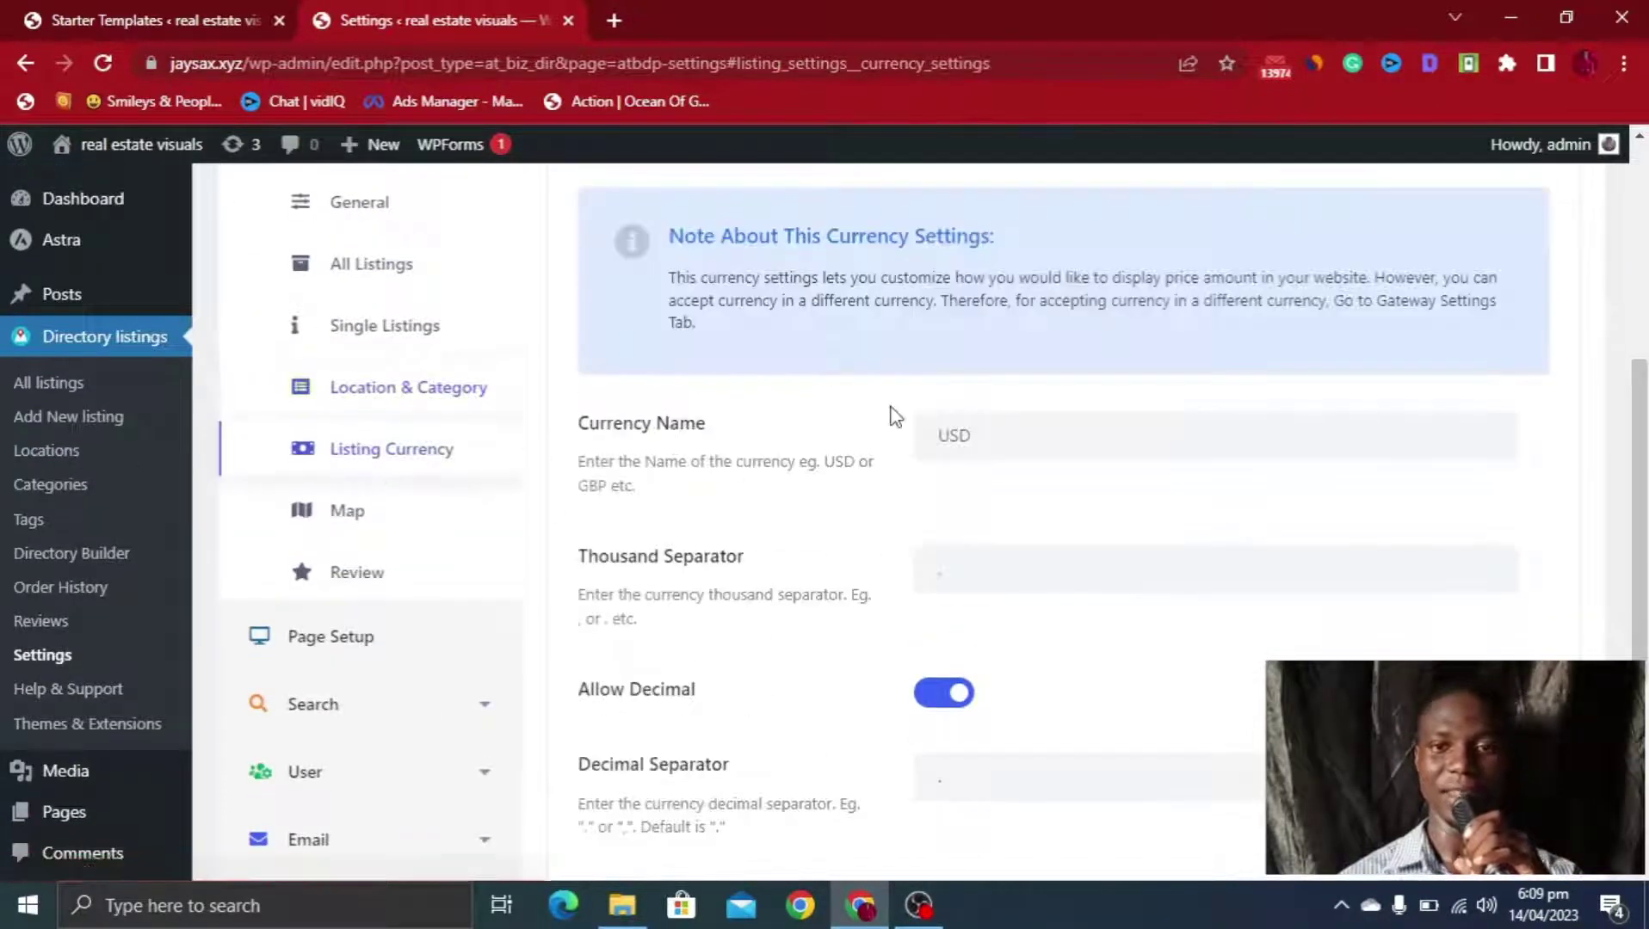
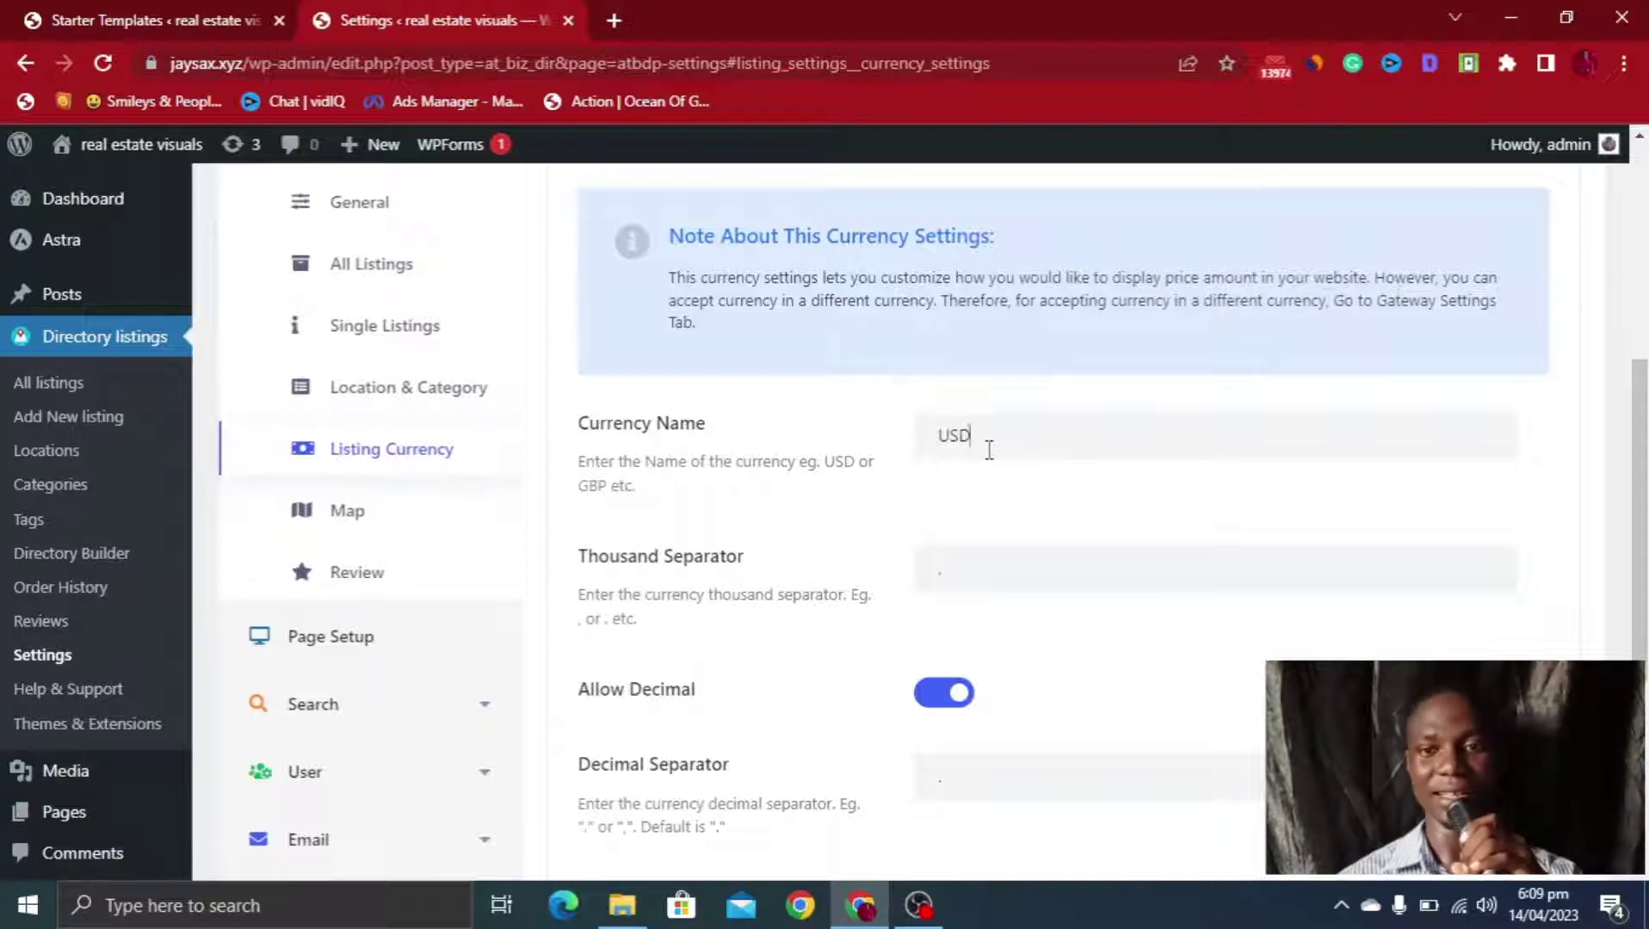
left_click_drag(971, 436, 929, 441)
left_click(1010, 431)
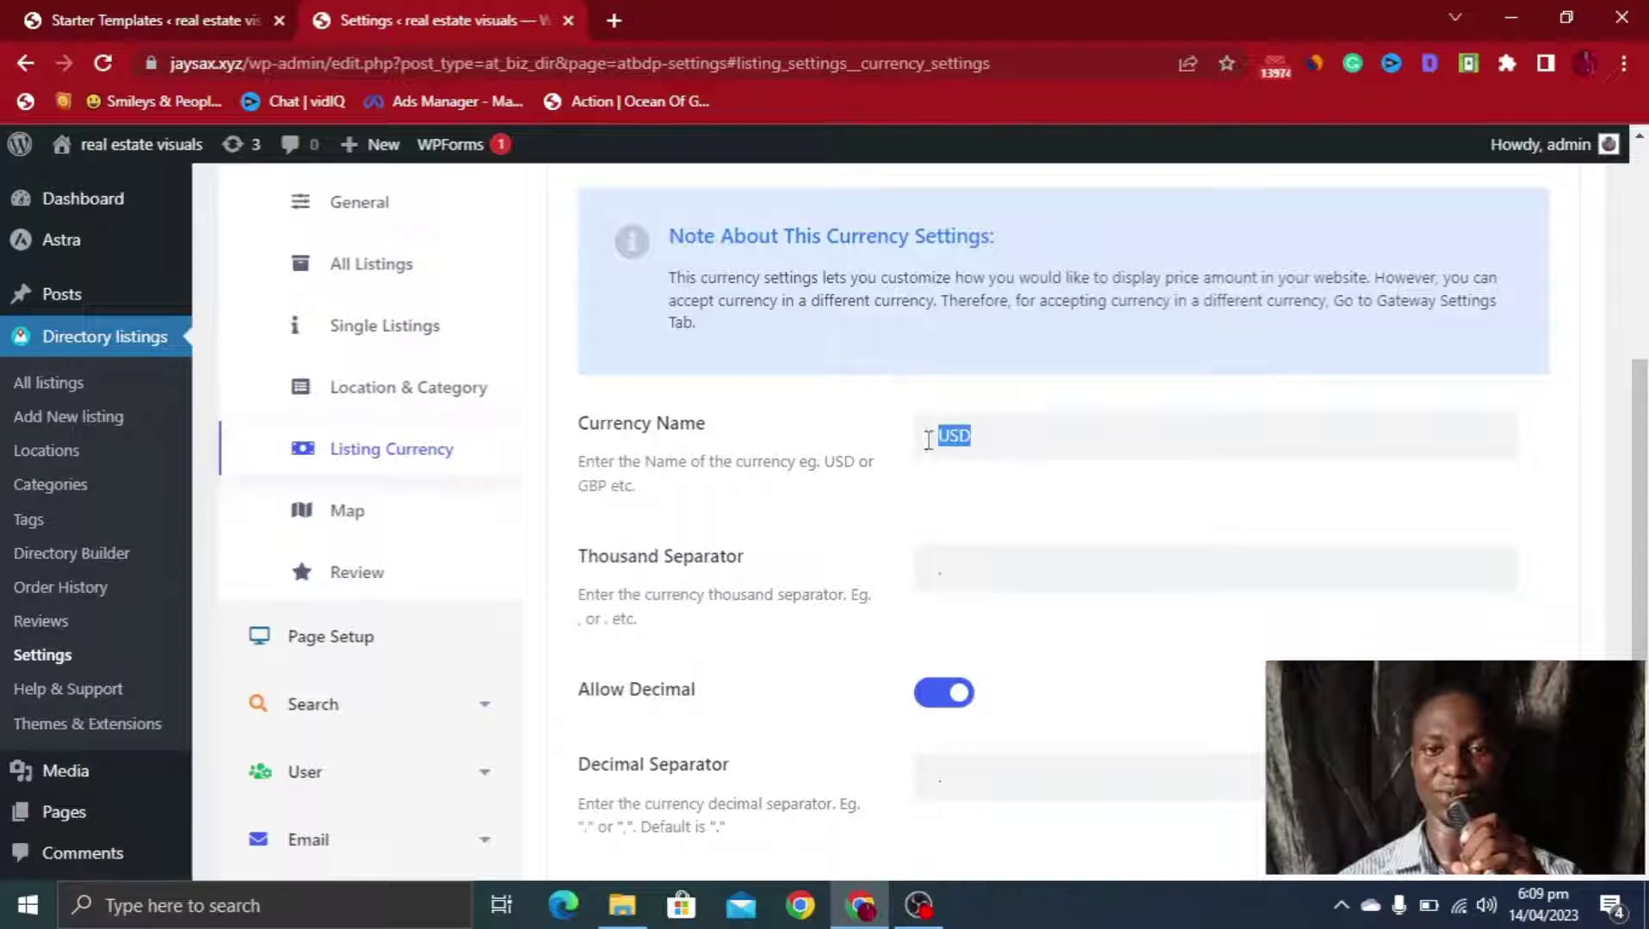
scroll(979, 571, "down", 4)
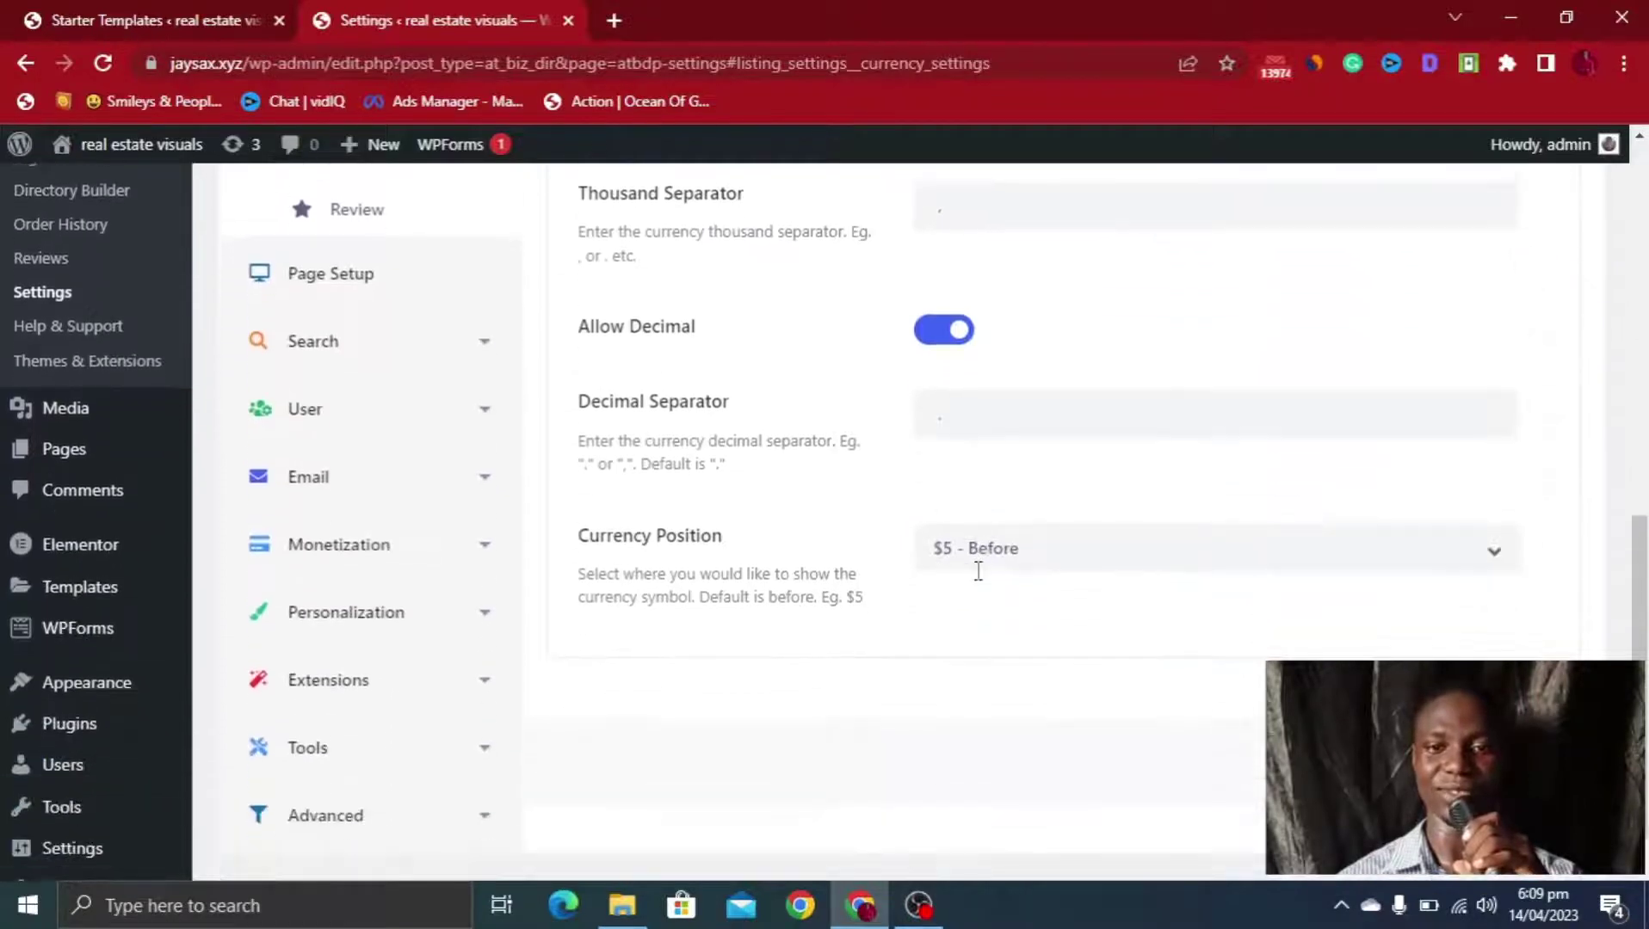
left_click(978, 570)
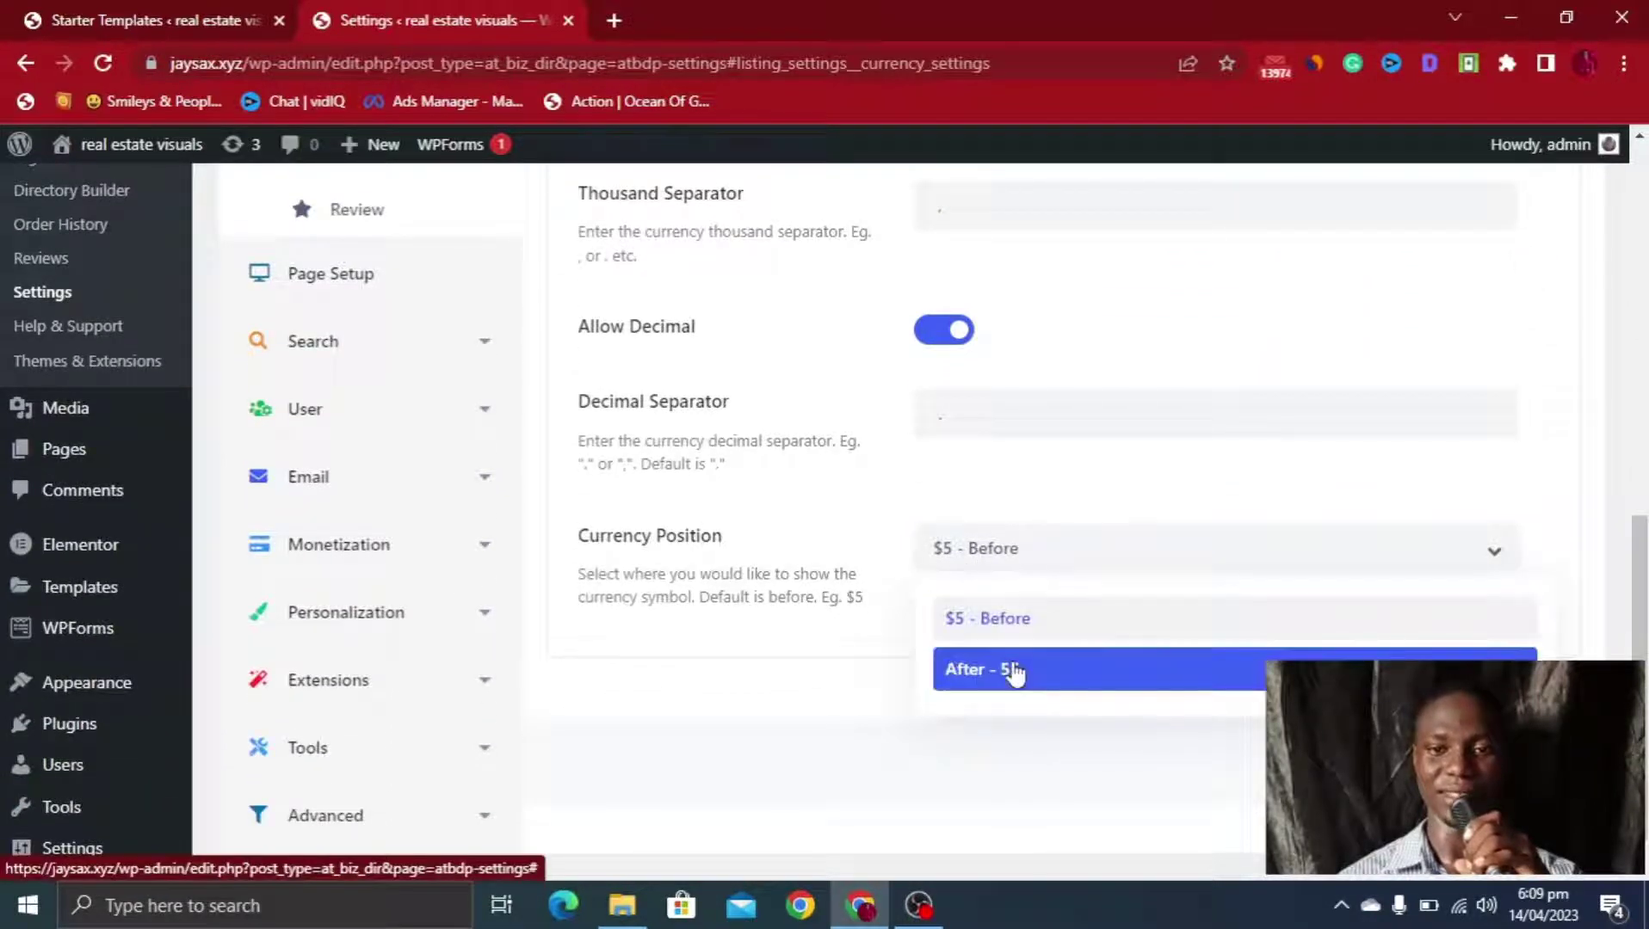
left_click(1003, 604)
Replace the listing currency name with ngn and set it back to USD
scroll(975, 372, "up", 4)
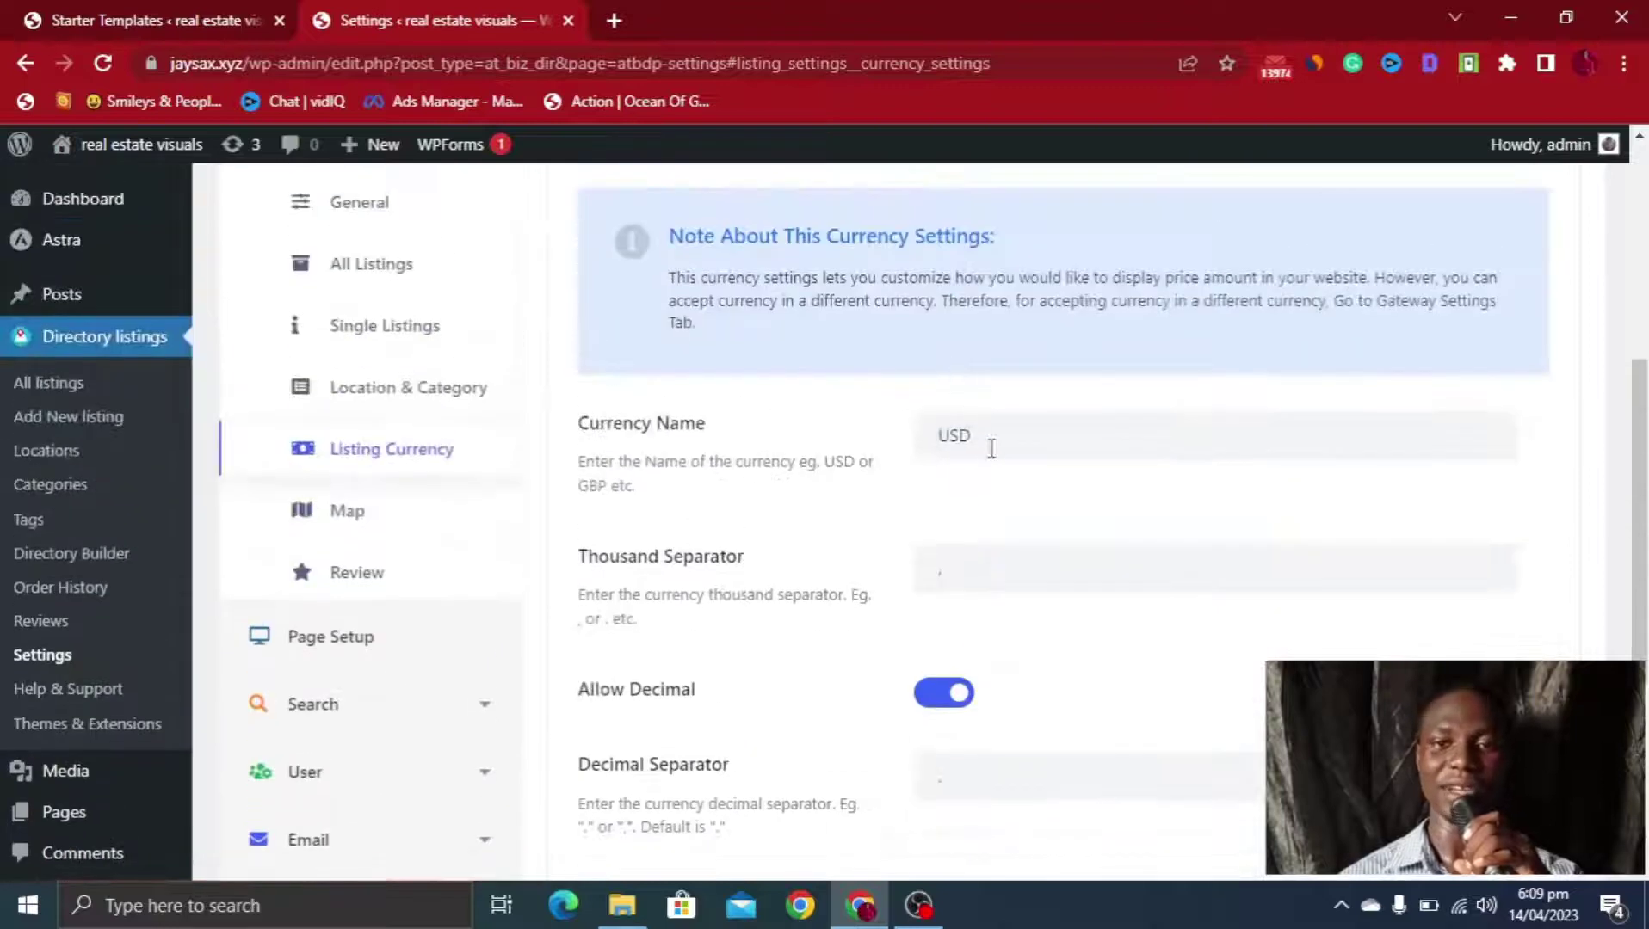
left_click_drag(956, 436, 770, 445)
type("ngn")
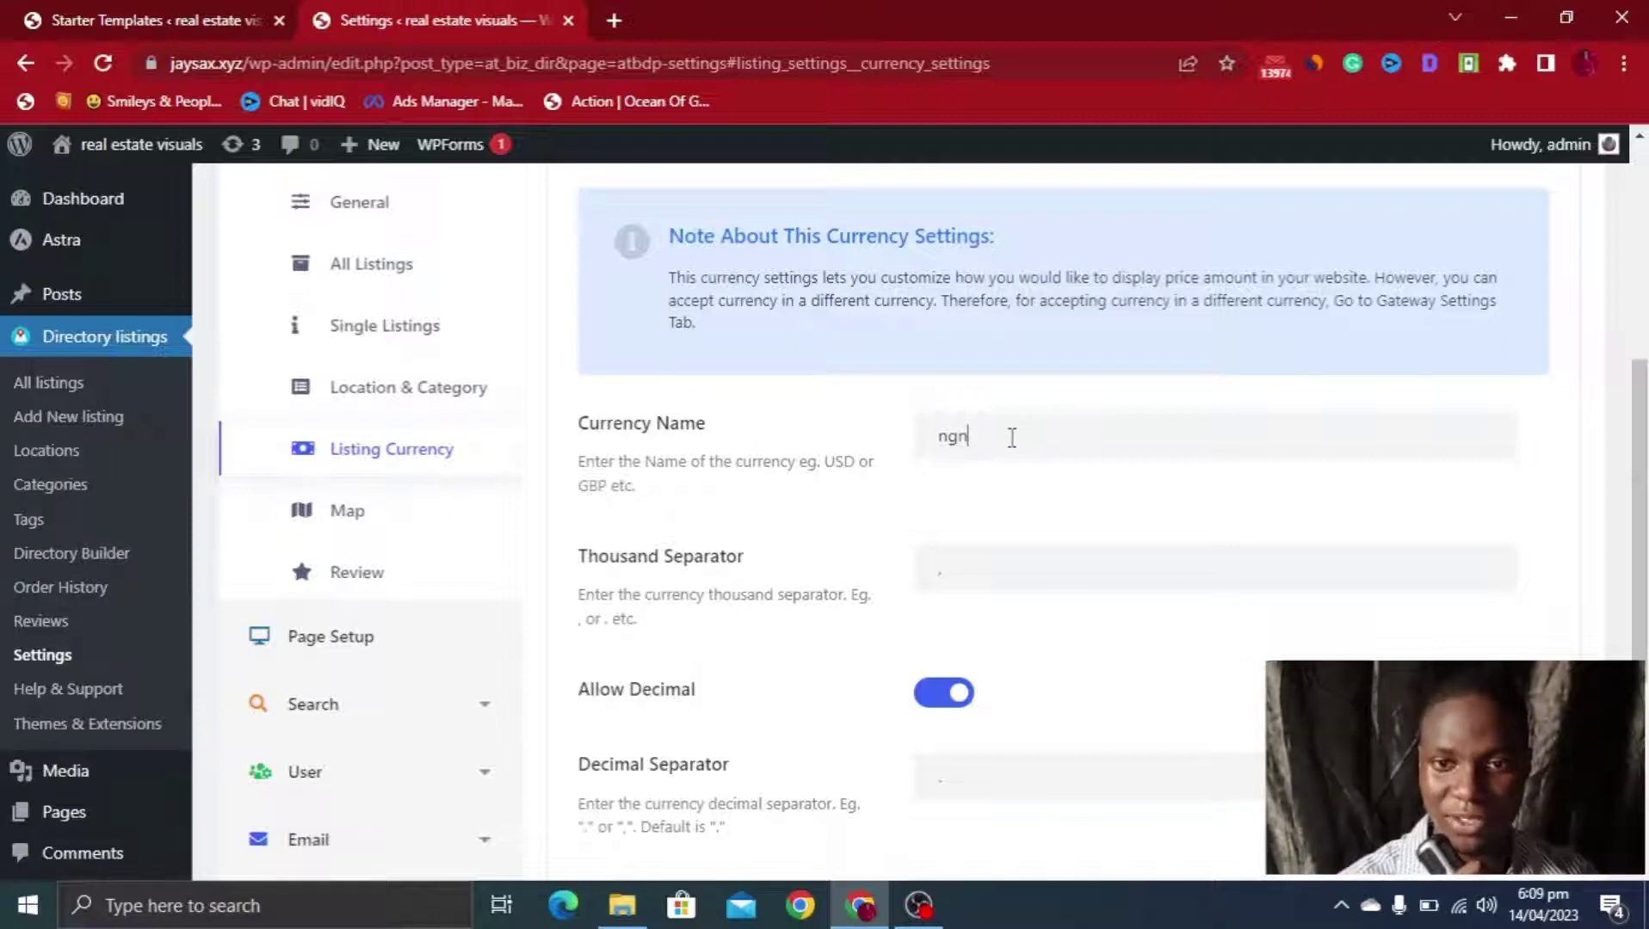
key("ctrl+a")
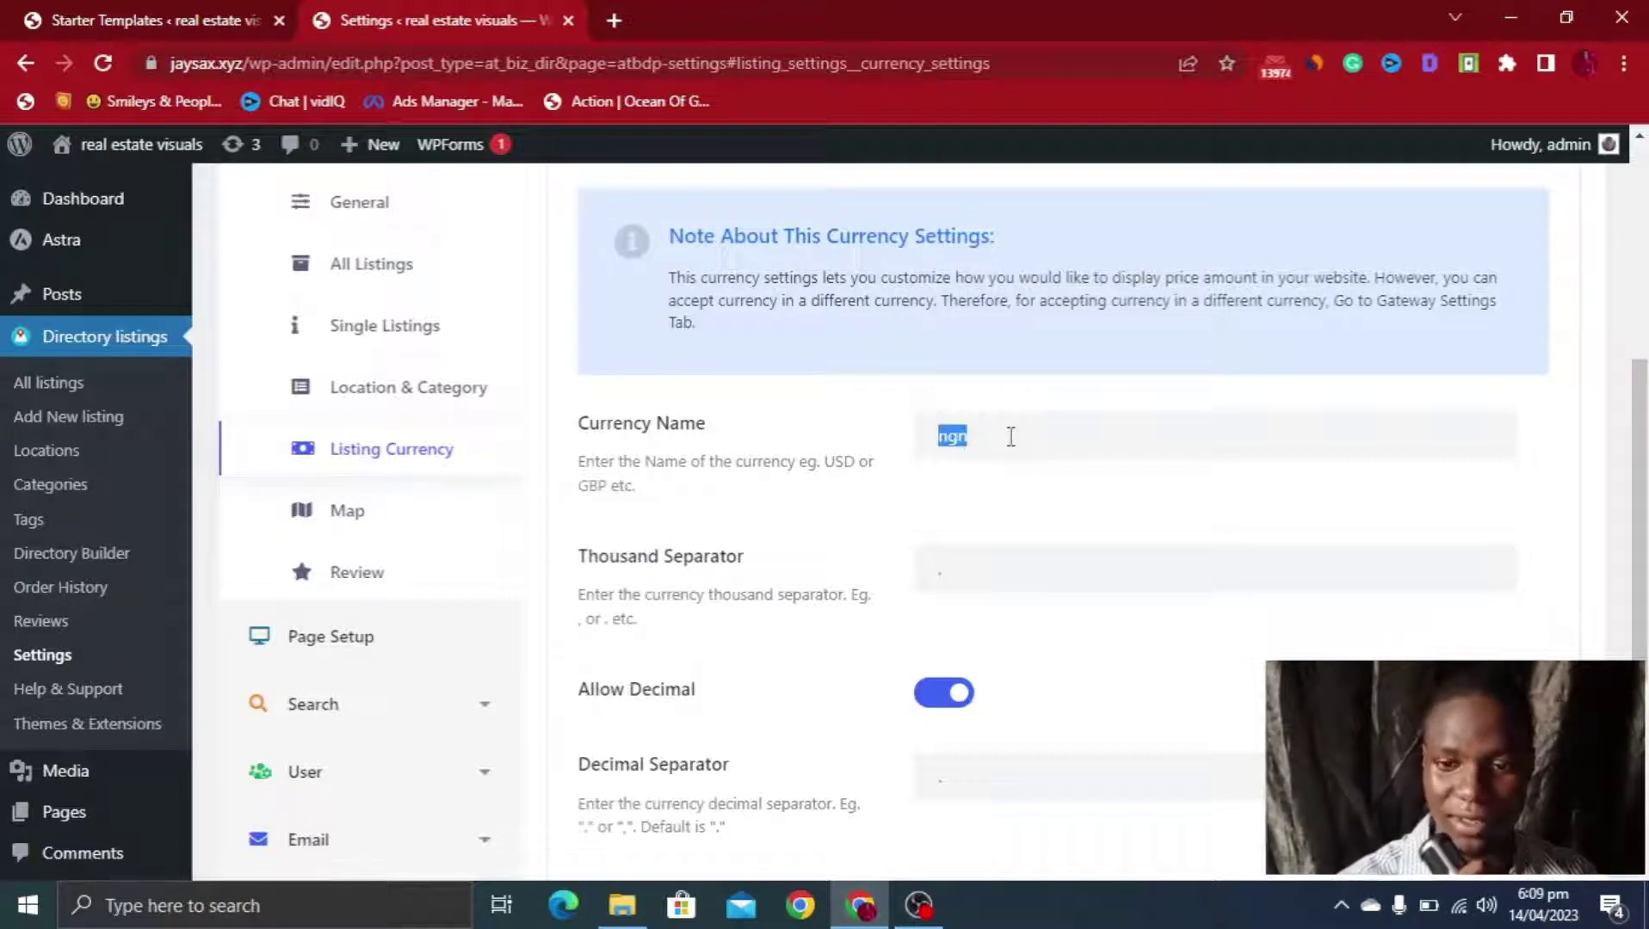
key("BackSpace")
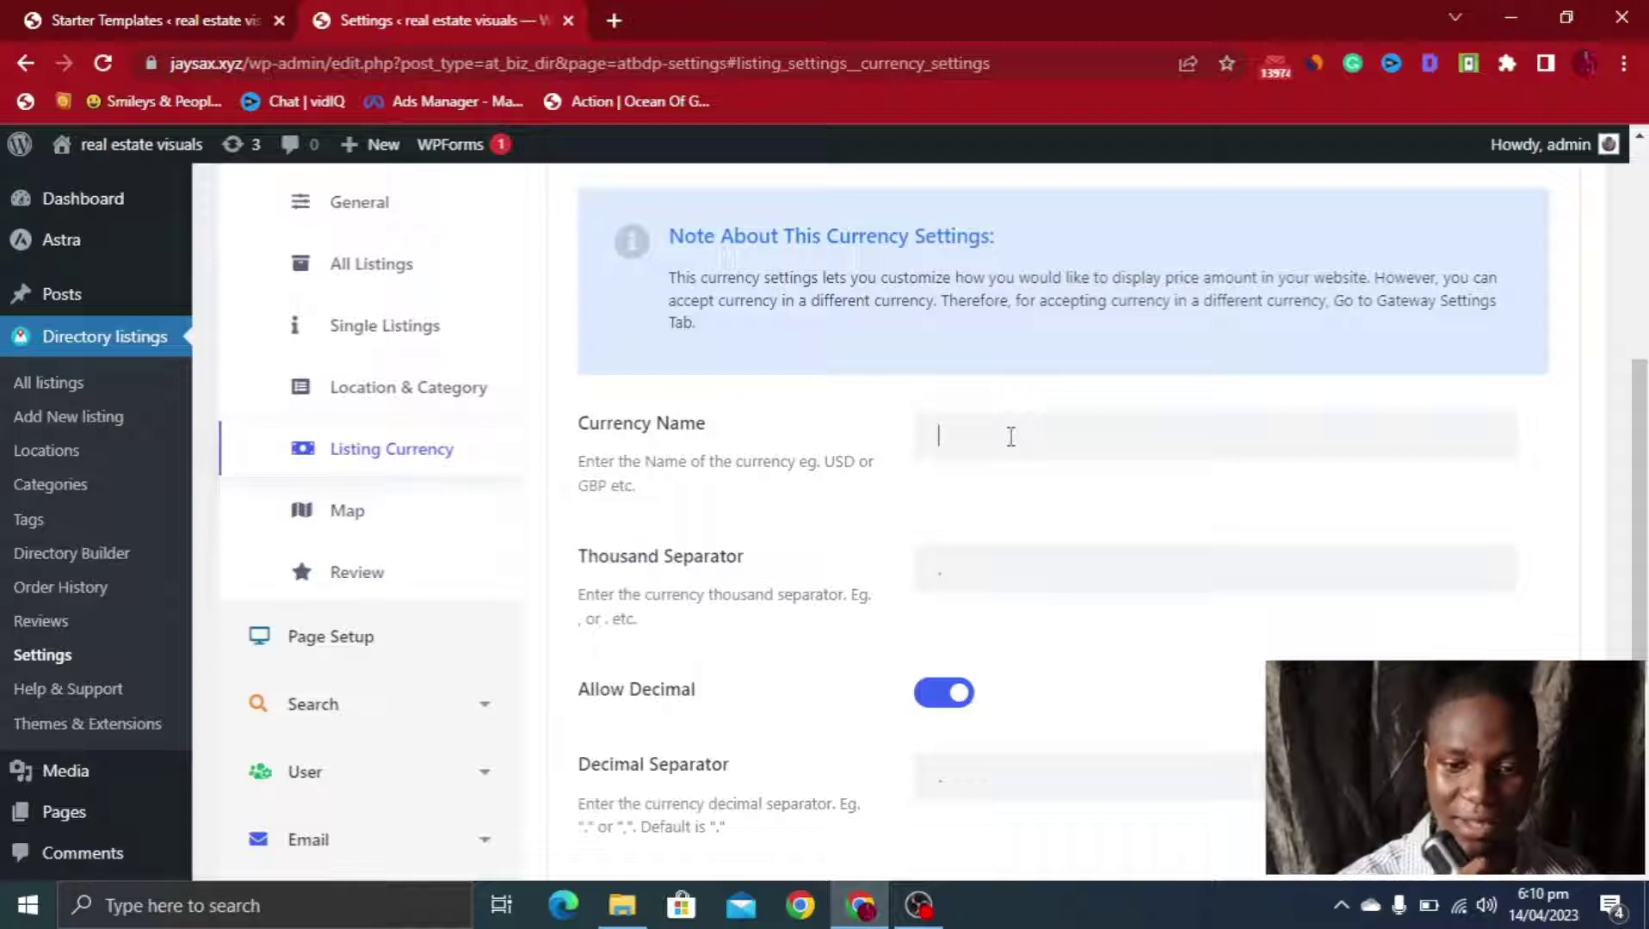
type("USD")
scroll(1024, 456, "down", 5)
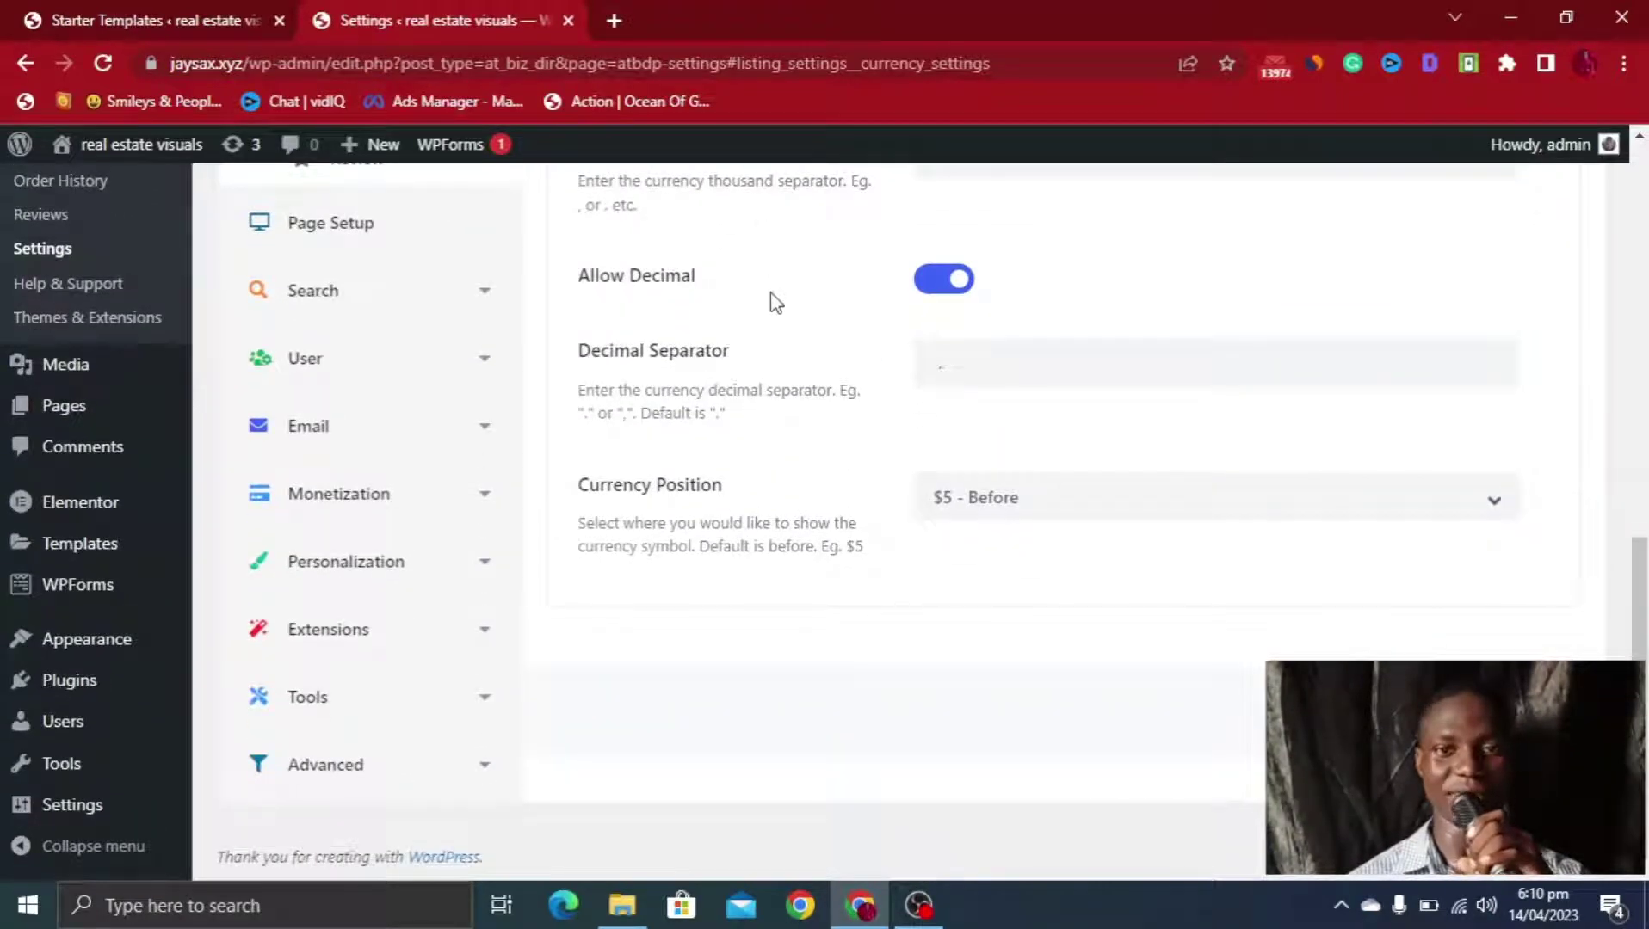
Open the listings' Map settings, select Google Map as the map, and look through the other map options
scroll(1011, 372, "up", 4)
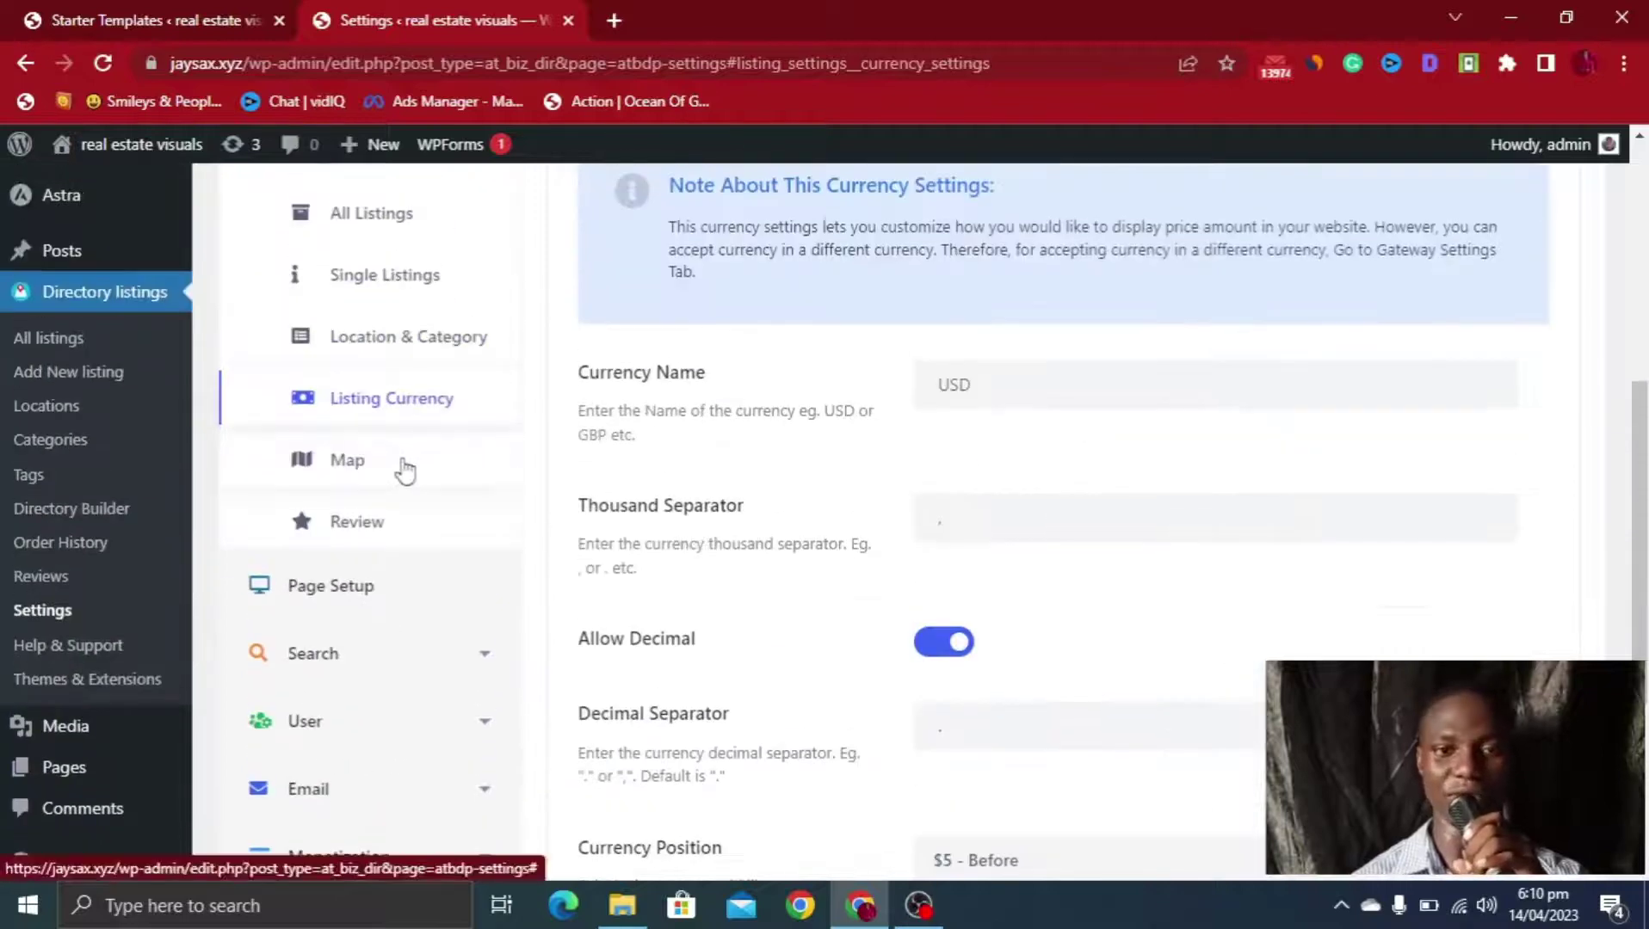
left_click(405, 469)
scroll(1100, 393, "up", 4)
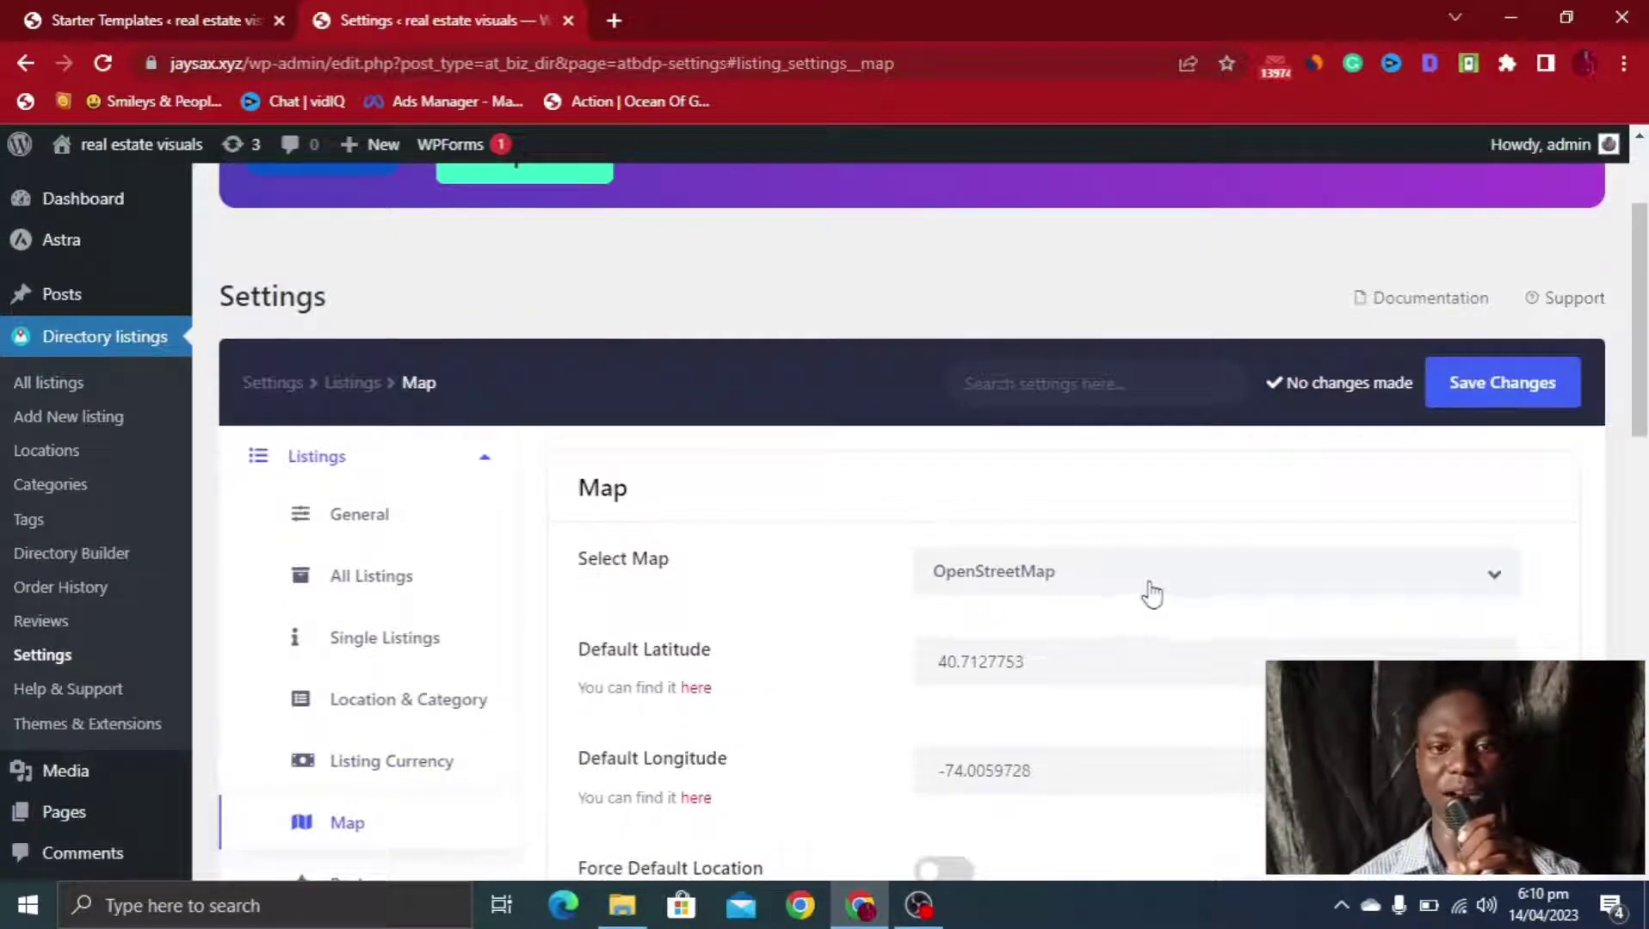
scroll(1149, 588, "down", 3)
left_click(1173, 333)
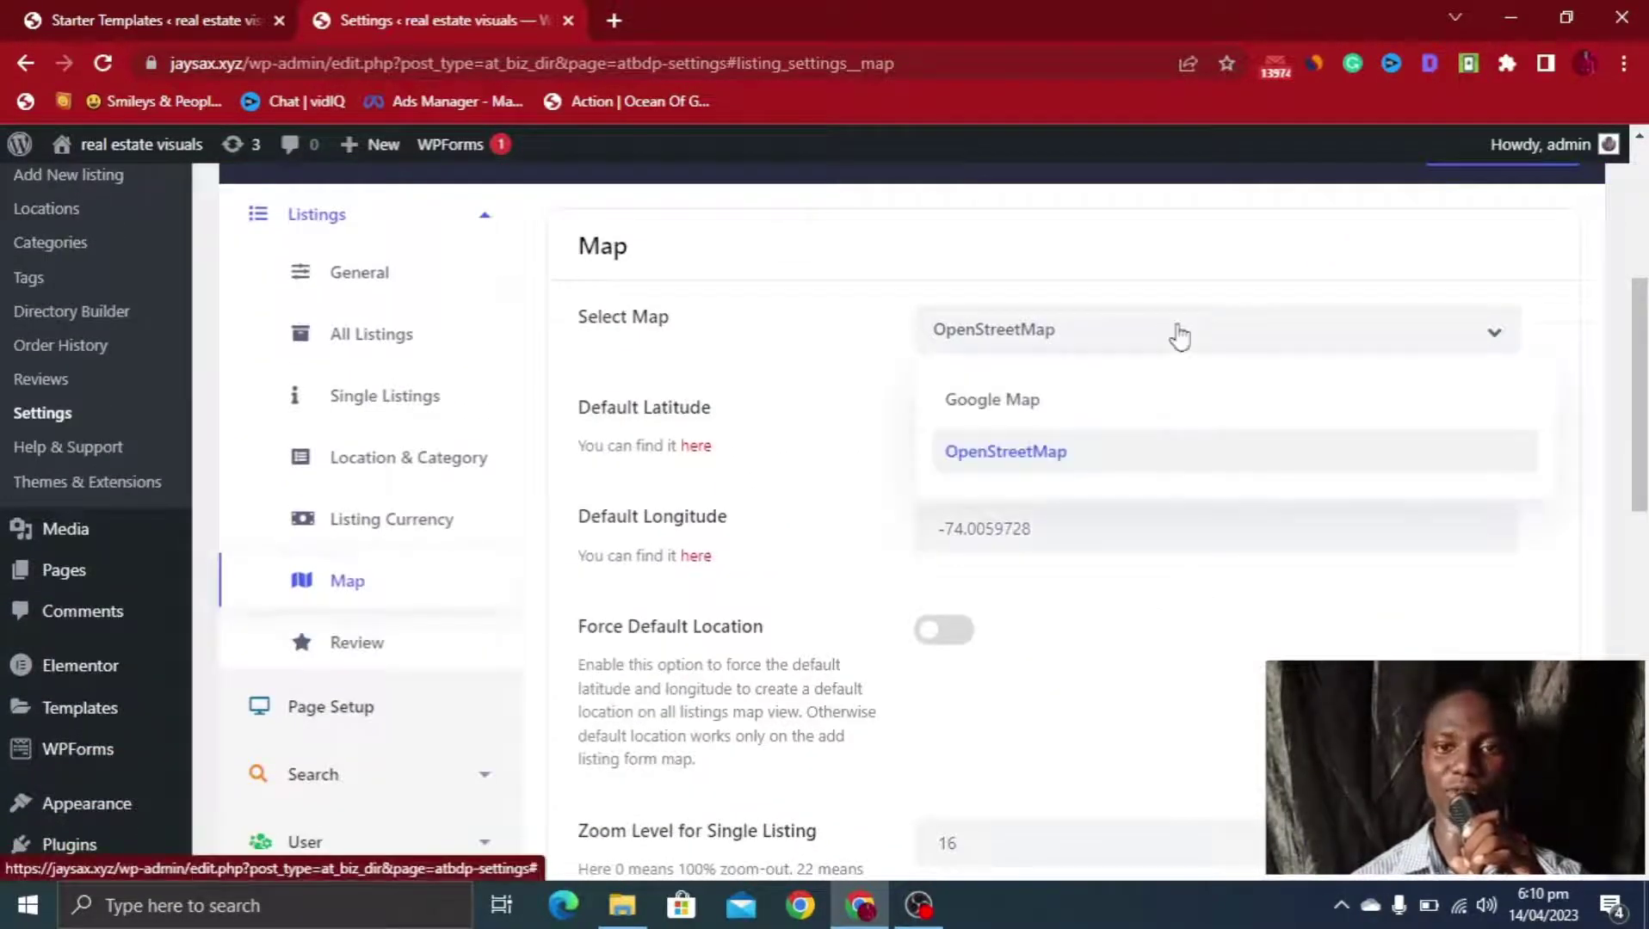
left_click(1062, 400)
scroll(852, 414, "down", 2)
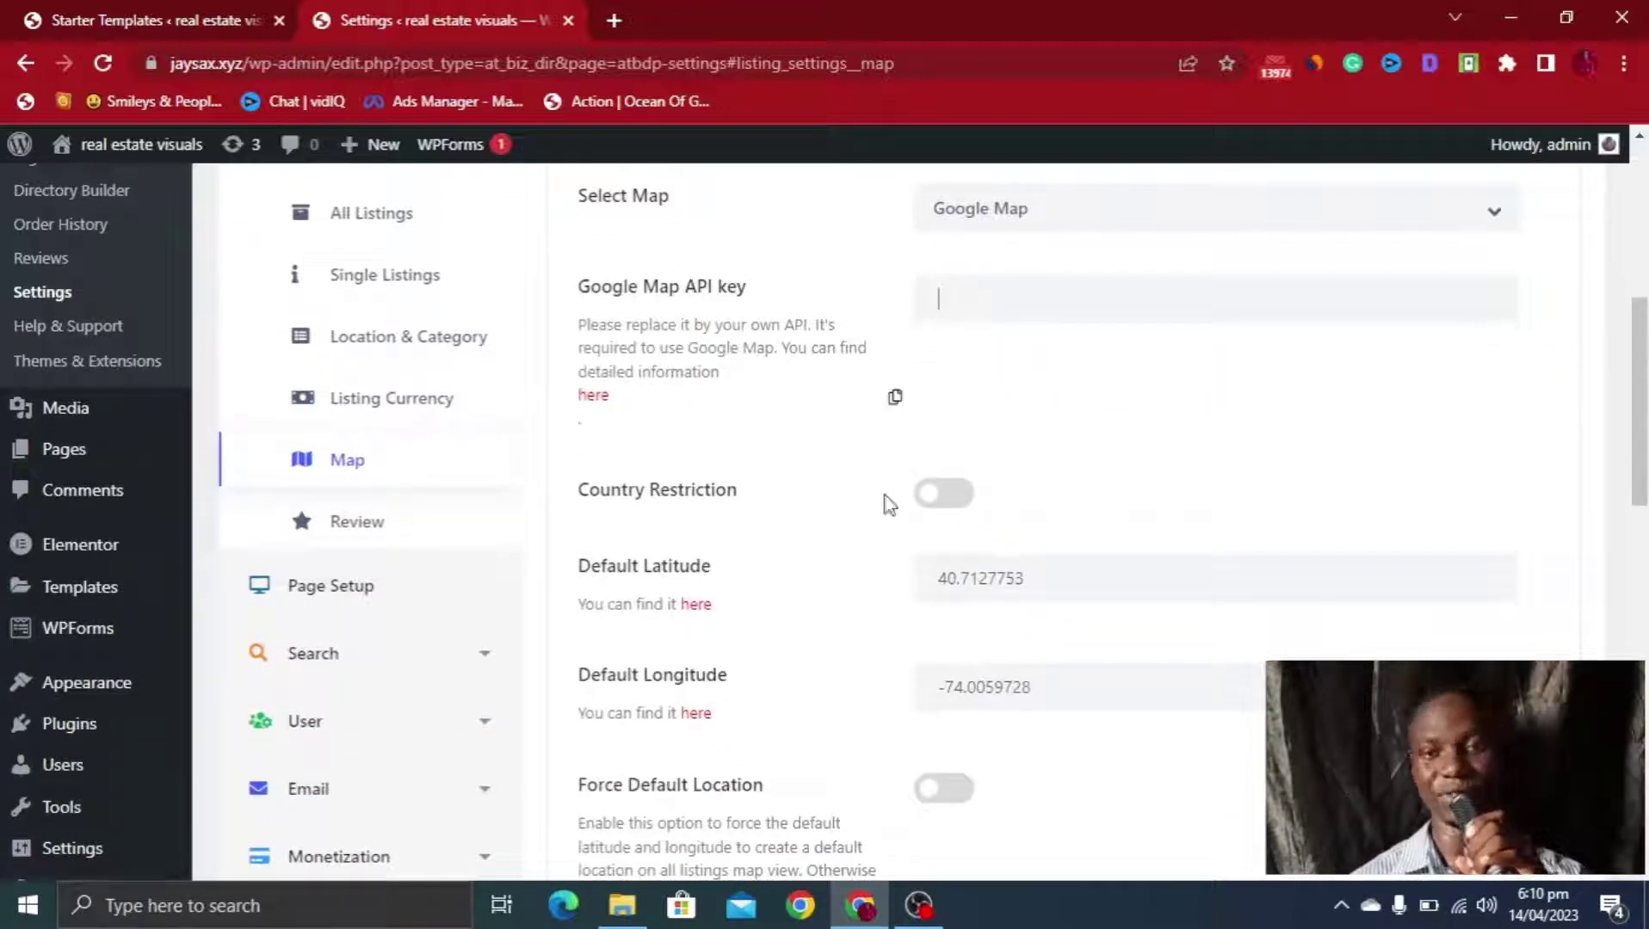
scroll(929, 514, "down", 10)
scroll(927, 506, "down", 6)
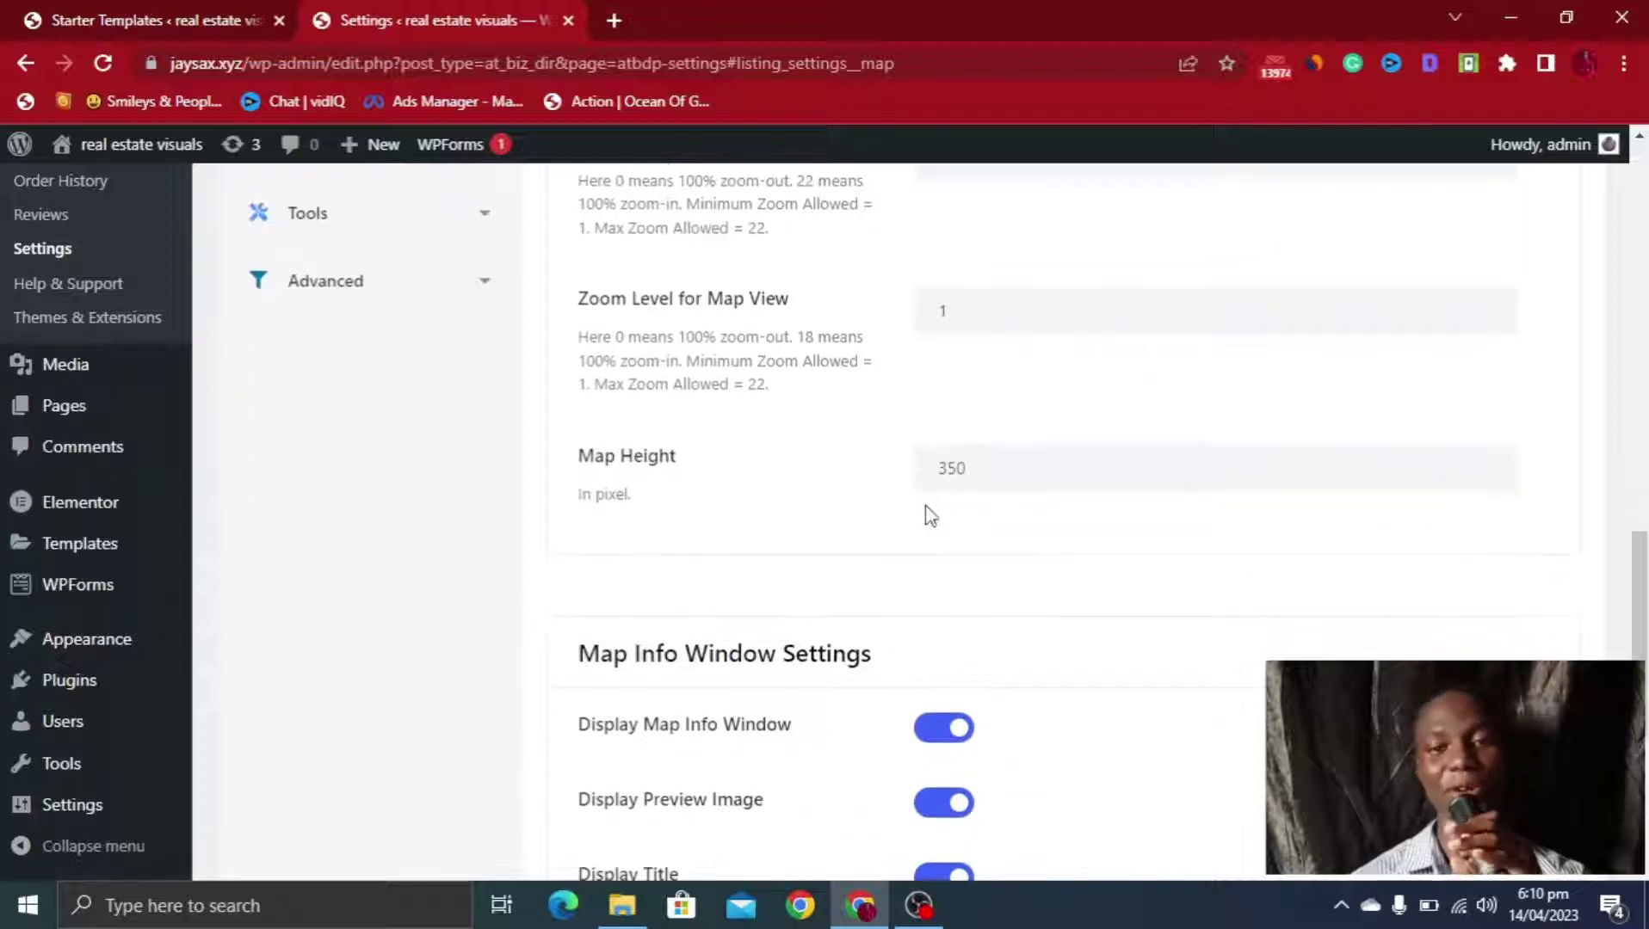
scroll(928, 506, "up", 15)
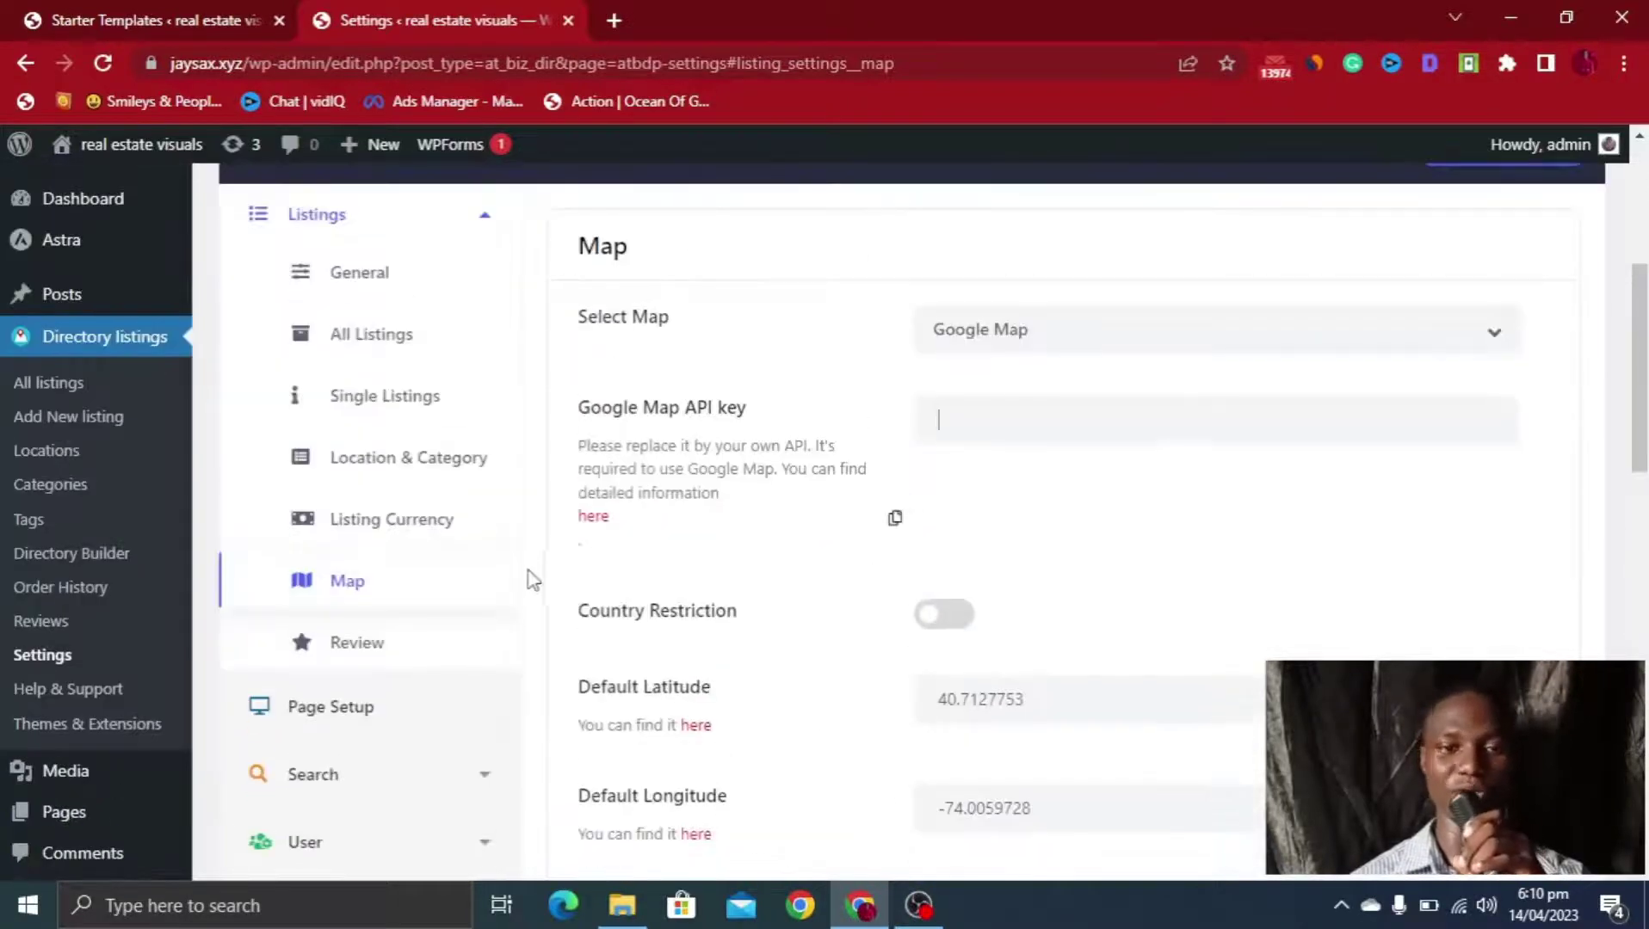
Open the listings' Review settings and try enabling guest reviews and replies, turning each option back off
left_click(389, 655)
scroll(1041, 412, "down", 2)
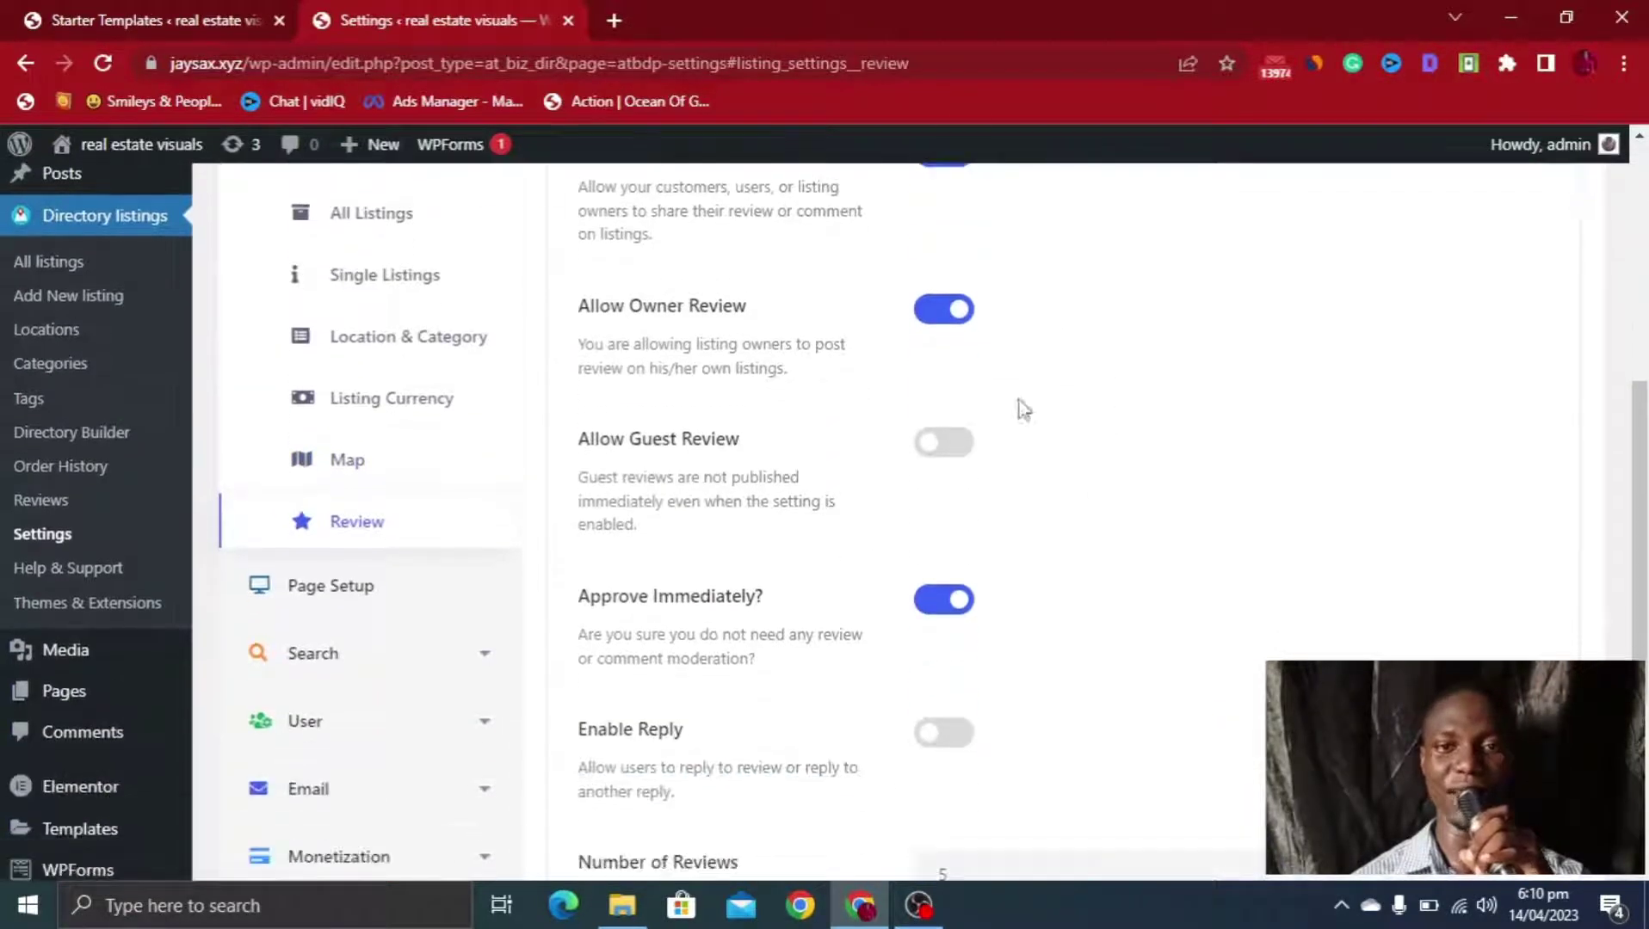
left_click(947, 443)
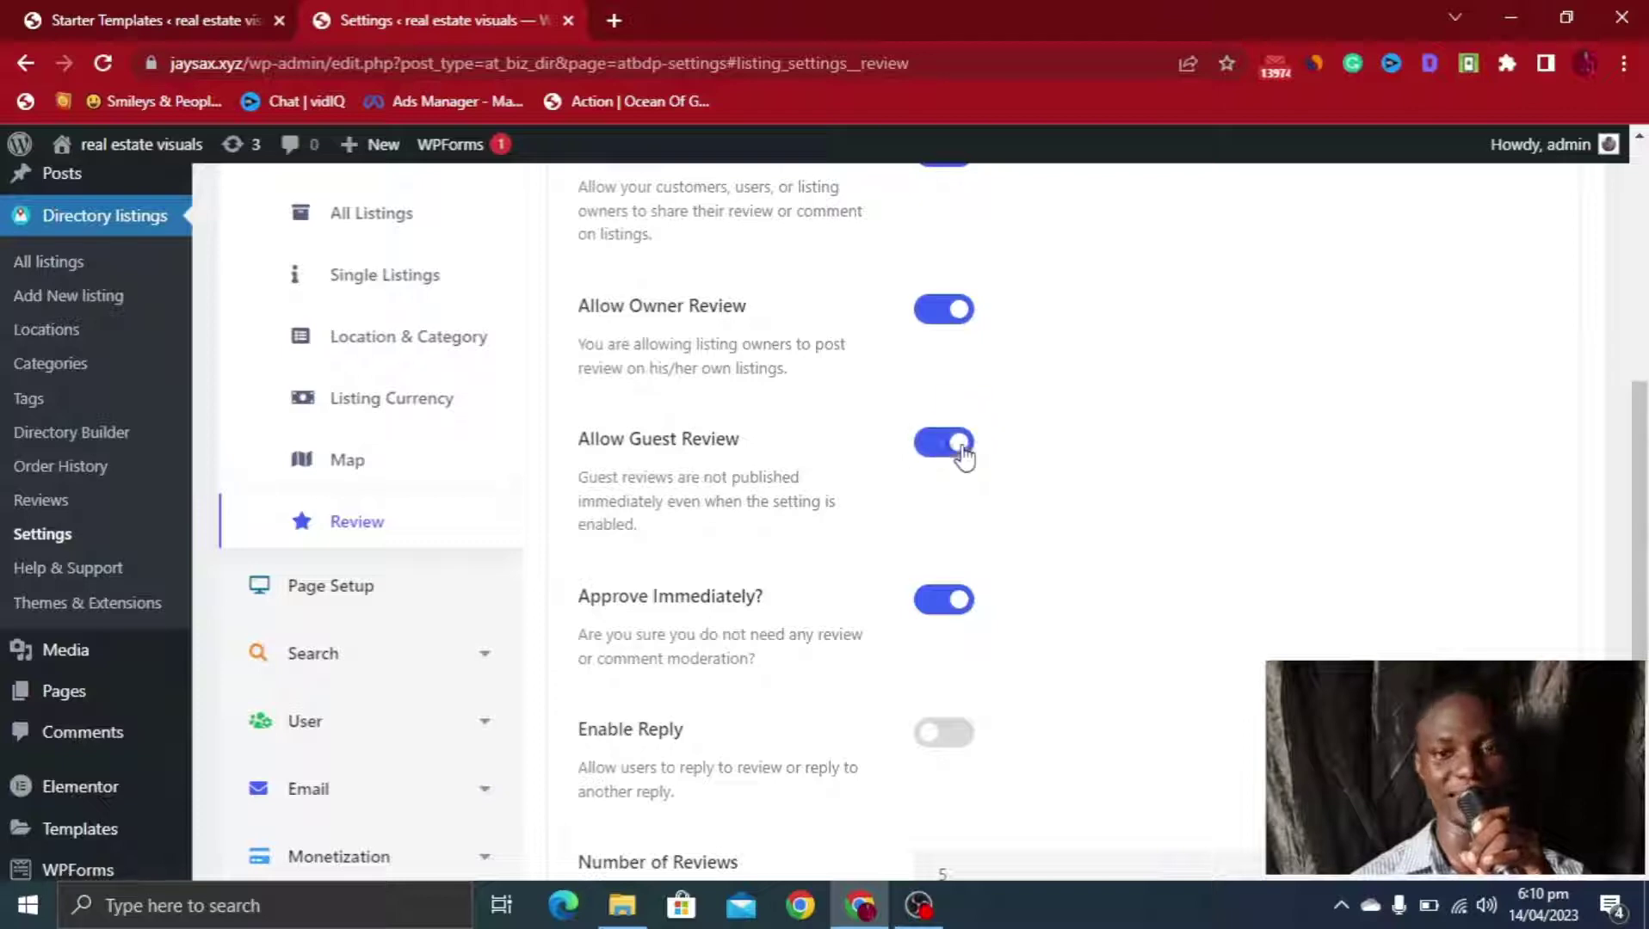
left_click(955, 460)
scroll(991, 535, "down", 4)
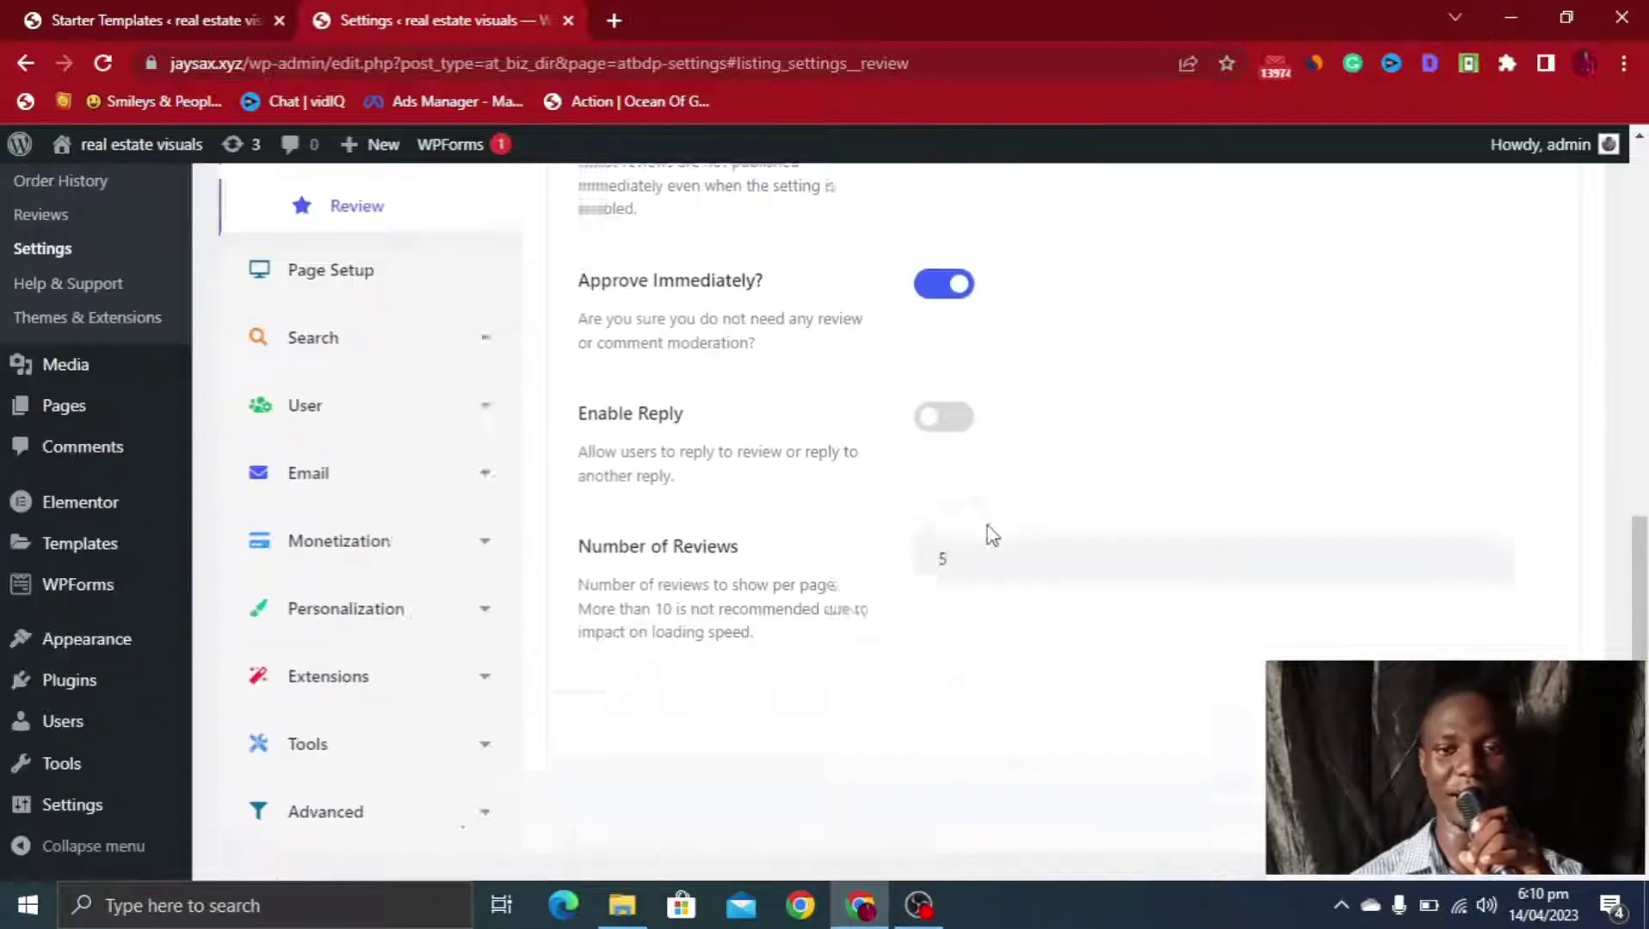
left_click(963, 376)
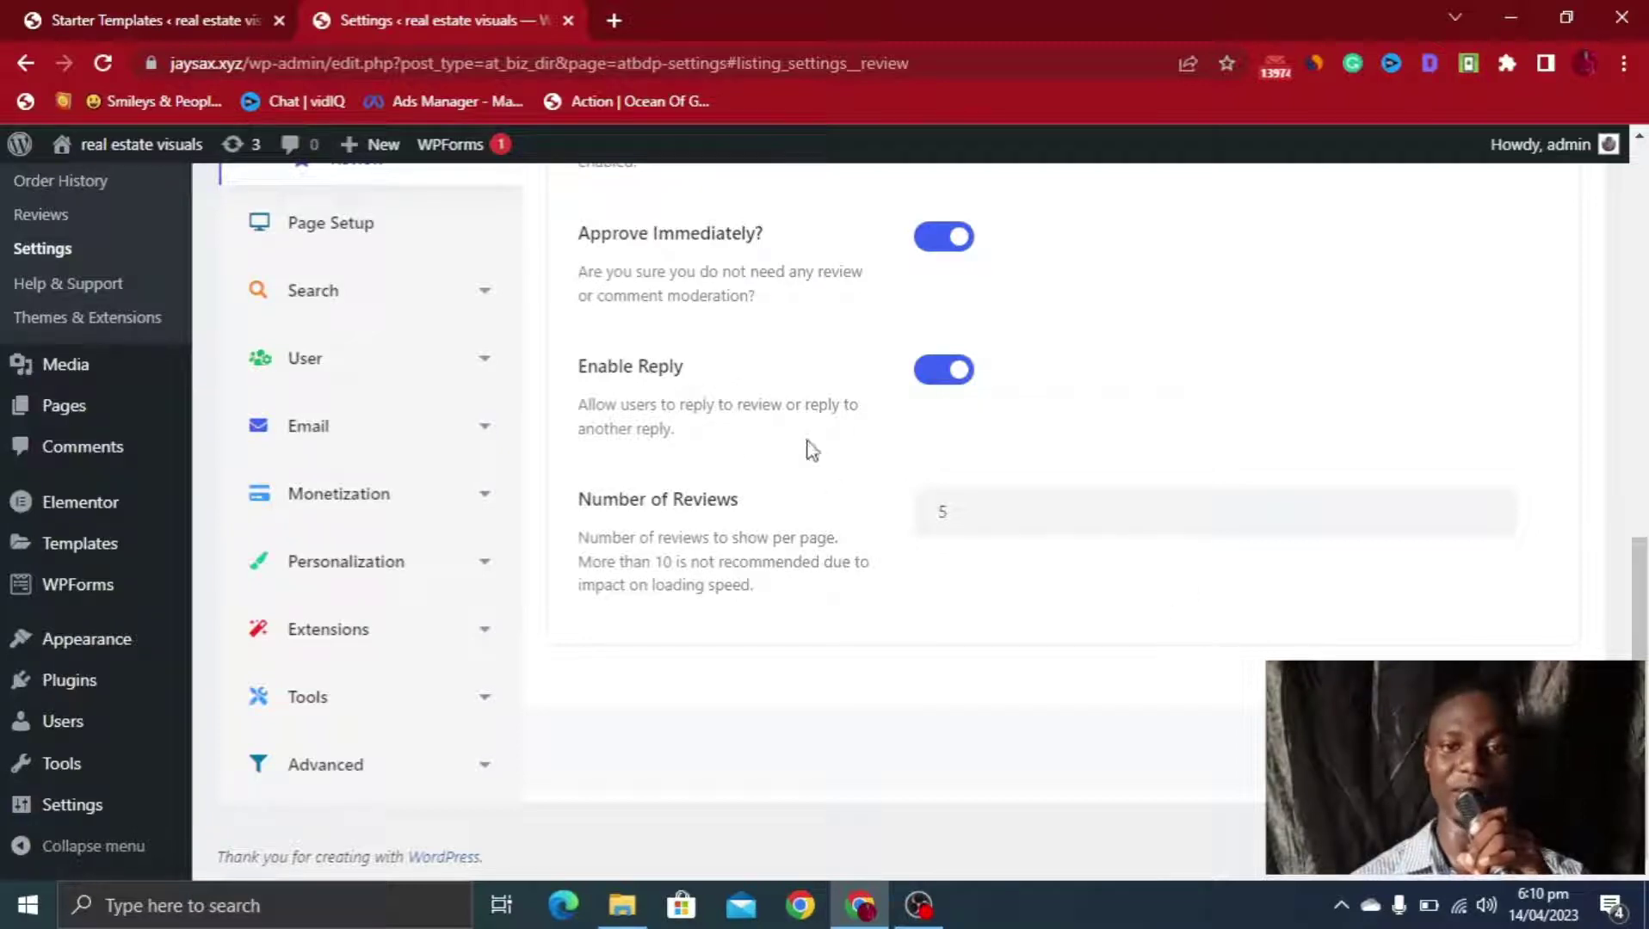
left_click(950, 379)
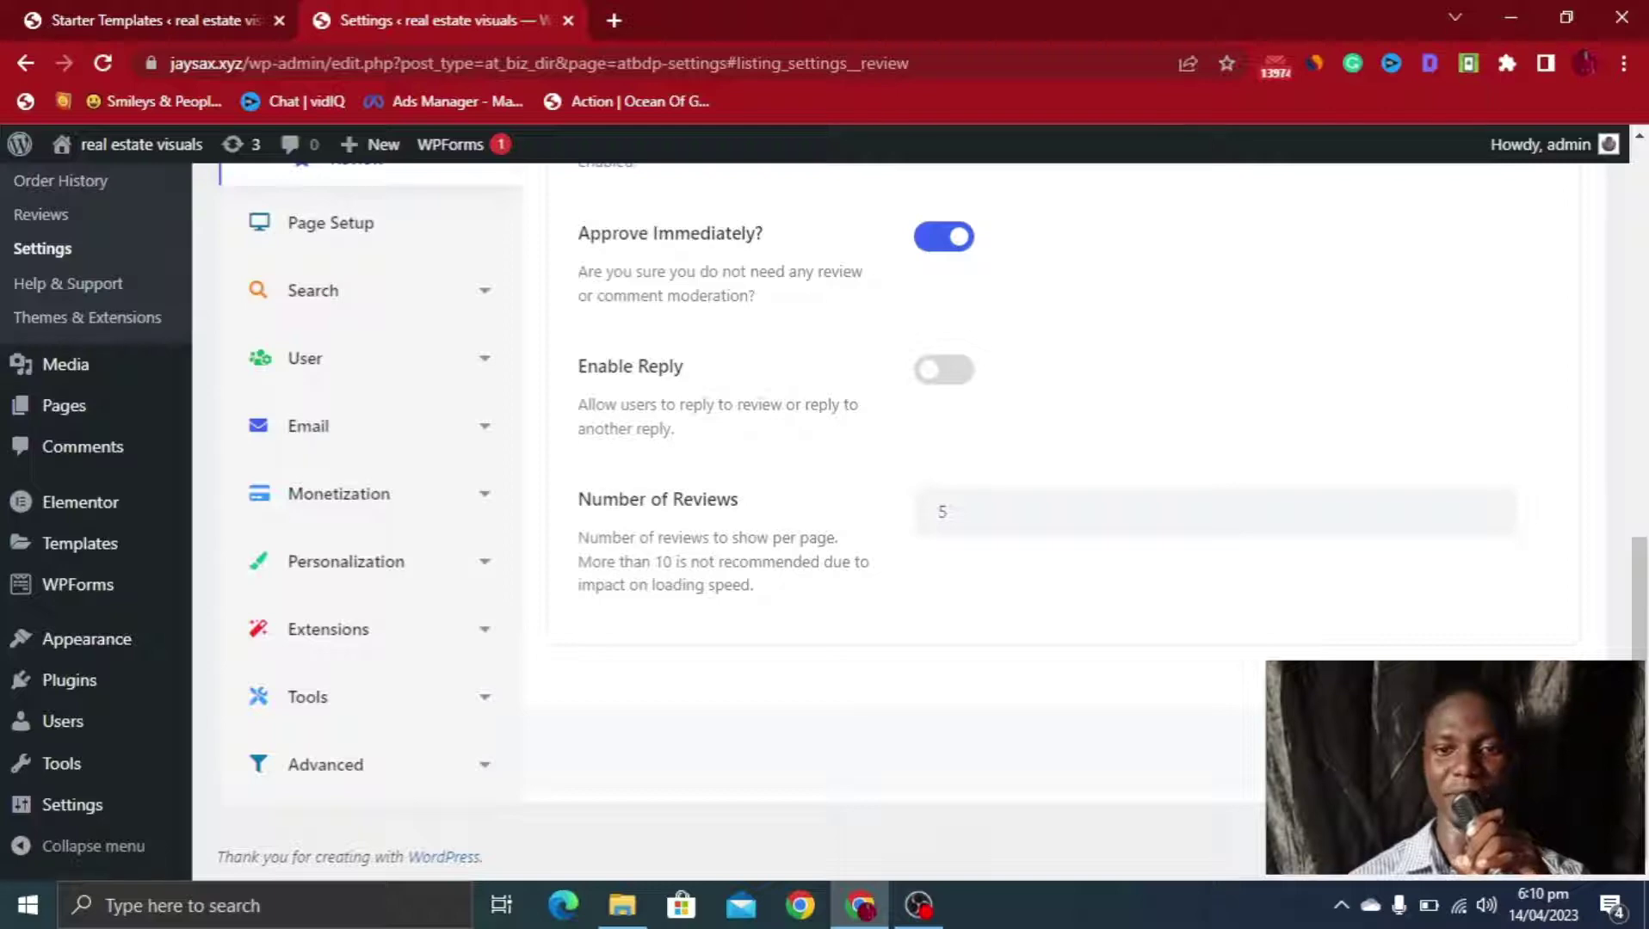
Open the Page Setup settings and look through the pages assigned under Page, Links & View Settings
scroll(781, 415, "up", 3)
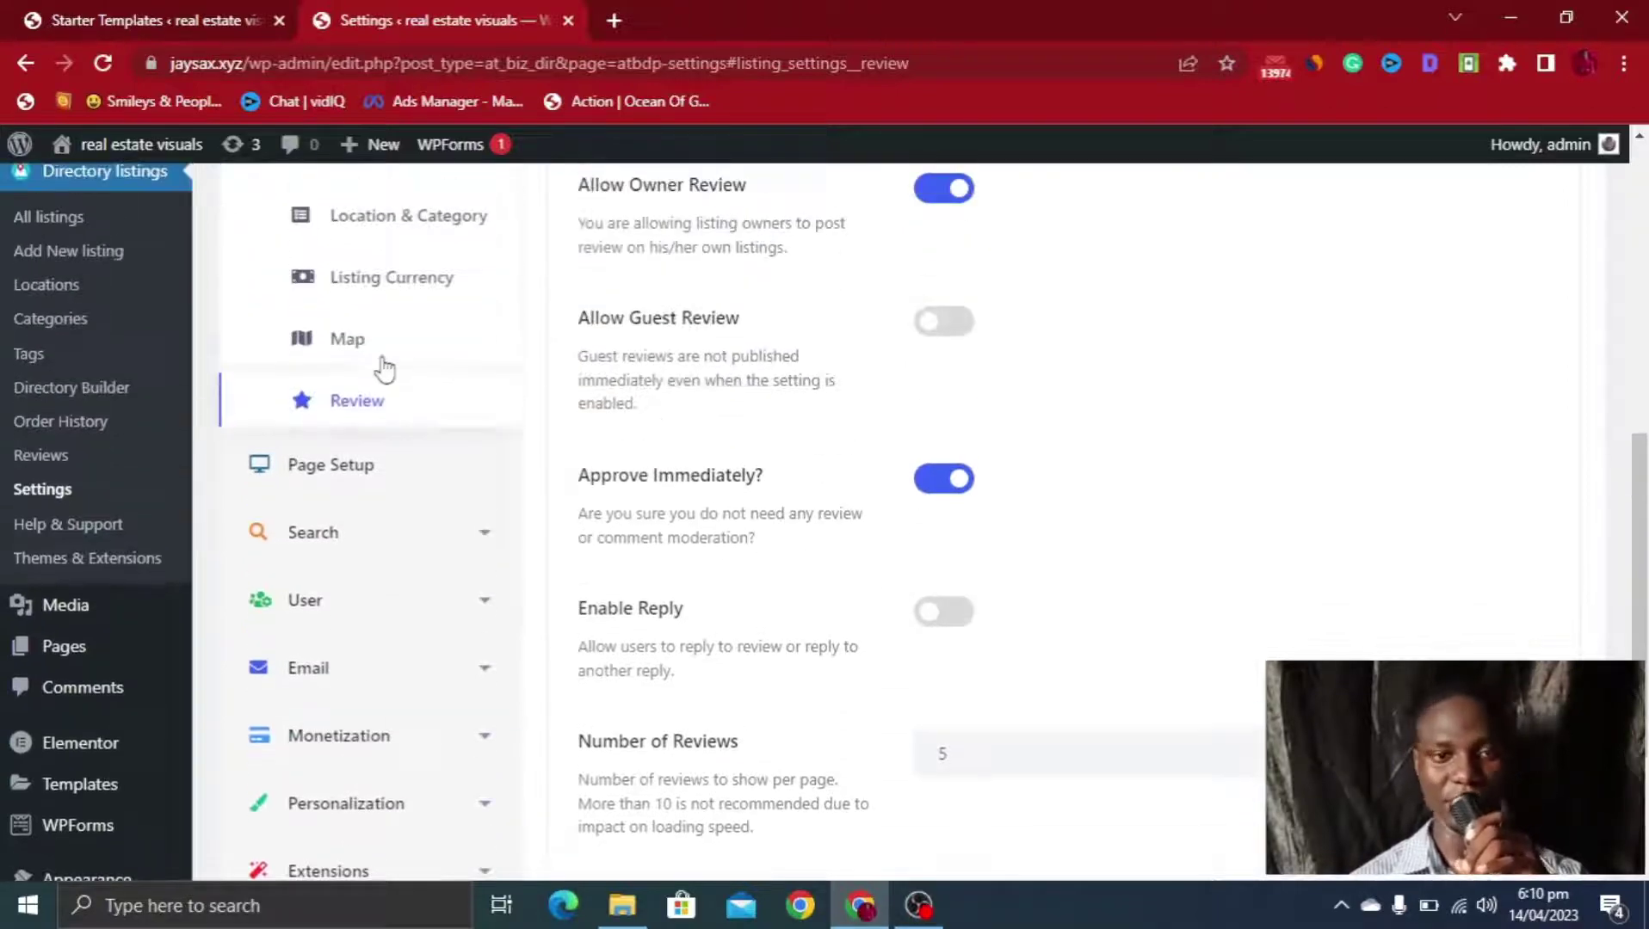
left_click(389, 484)
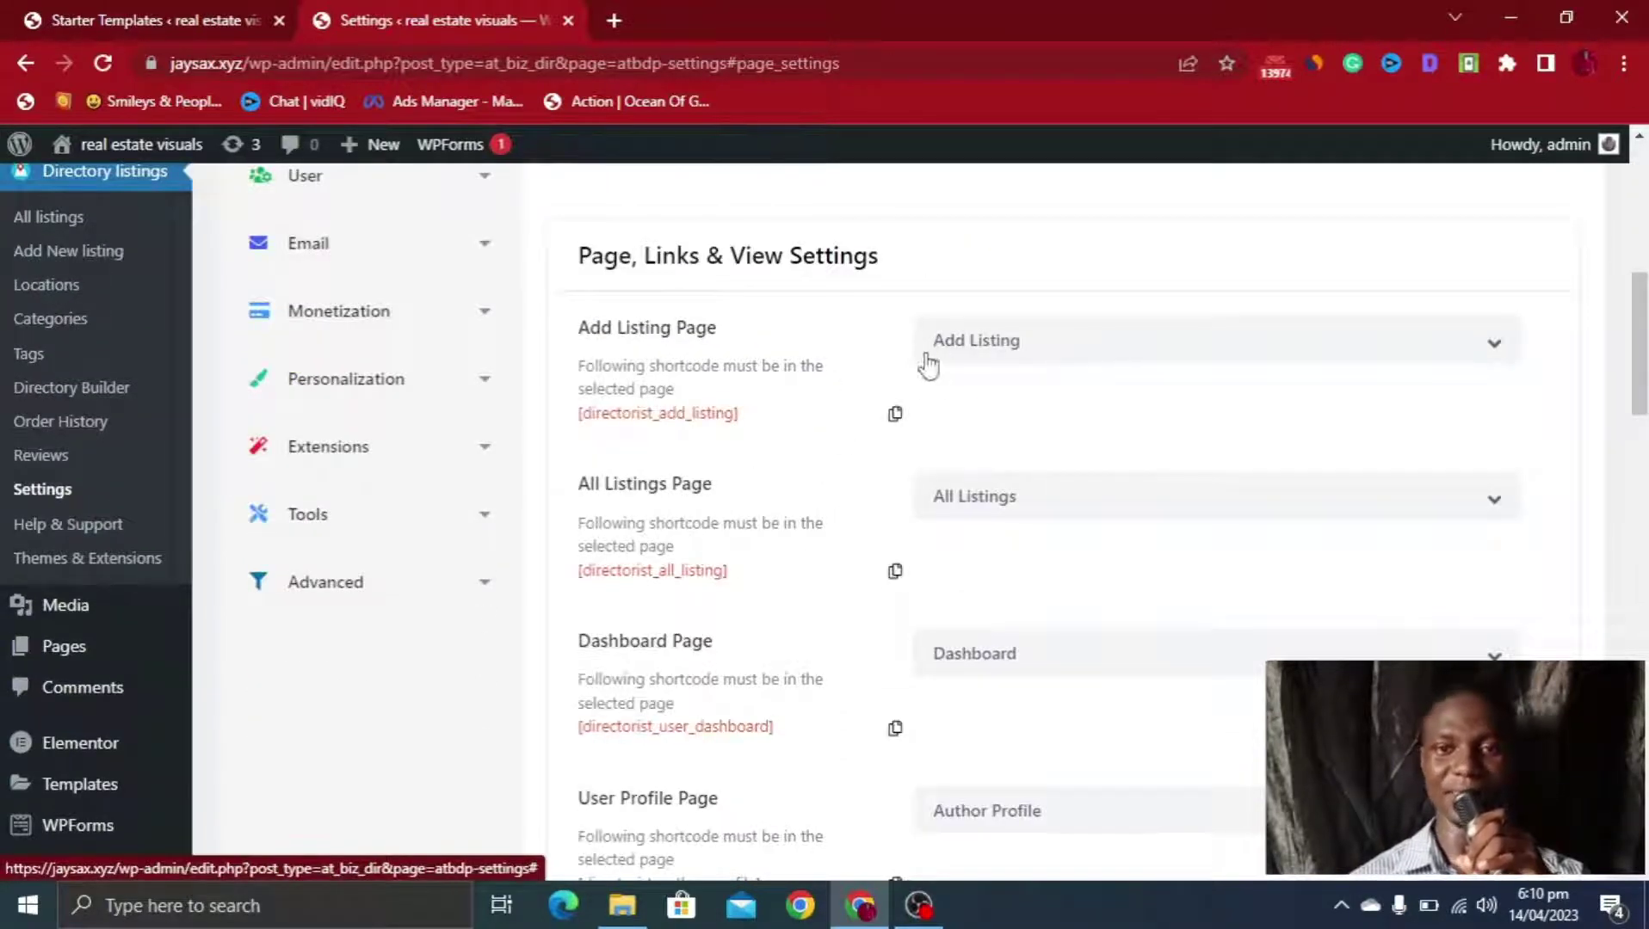
scroll(1016, 423, "down", 6)
scroll(1018, 422, "down", 10)
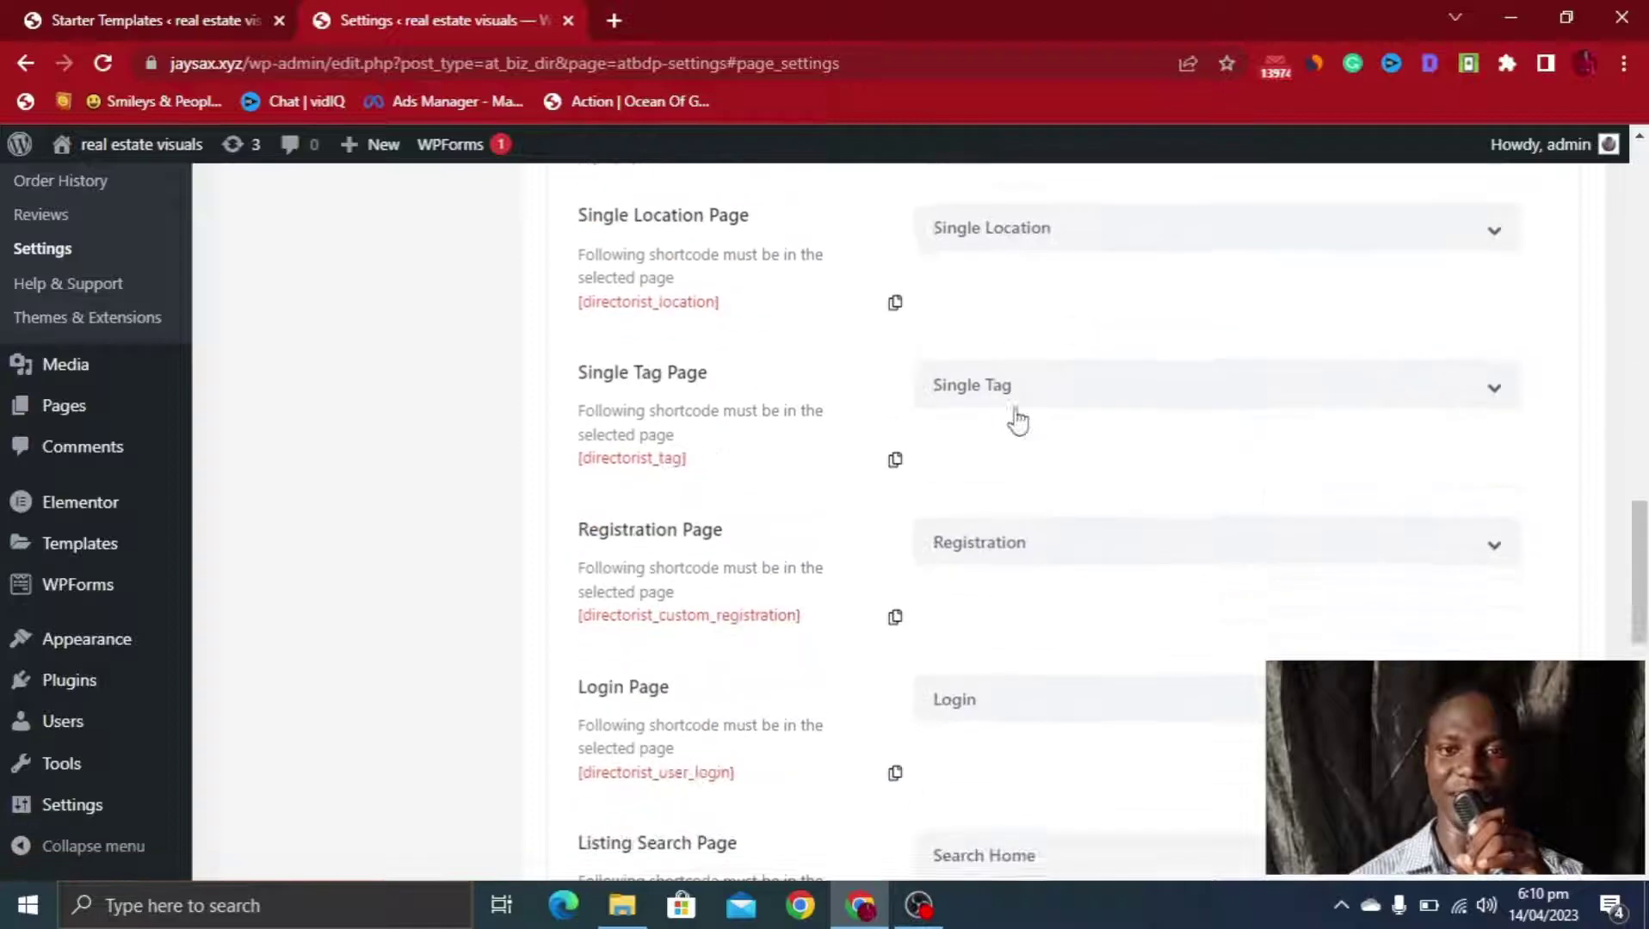
scroll(1018, 419, "up", 8)
scroll(1020, 419, "up", 10)
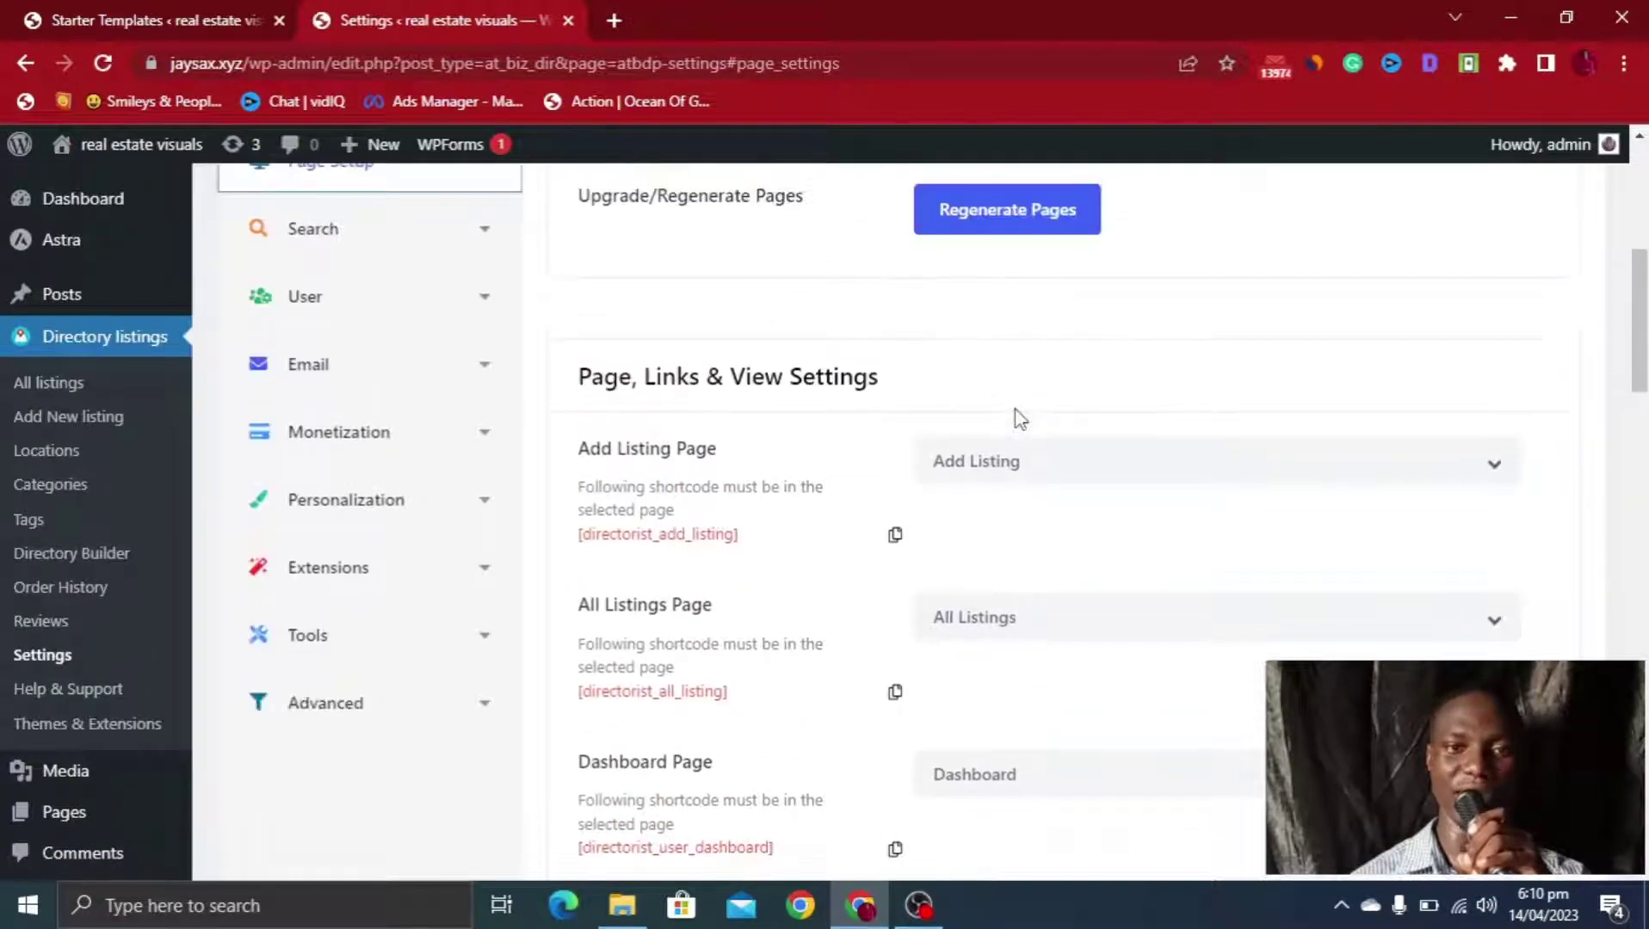
scroll(909, 398, "up", 3)
scroll(920, 453, "down", 3)
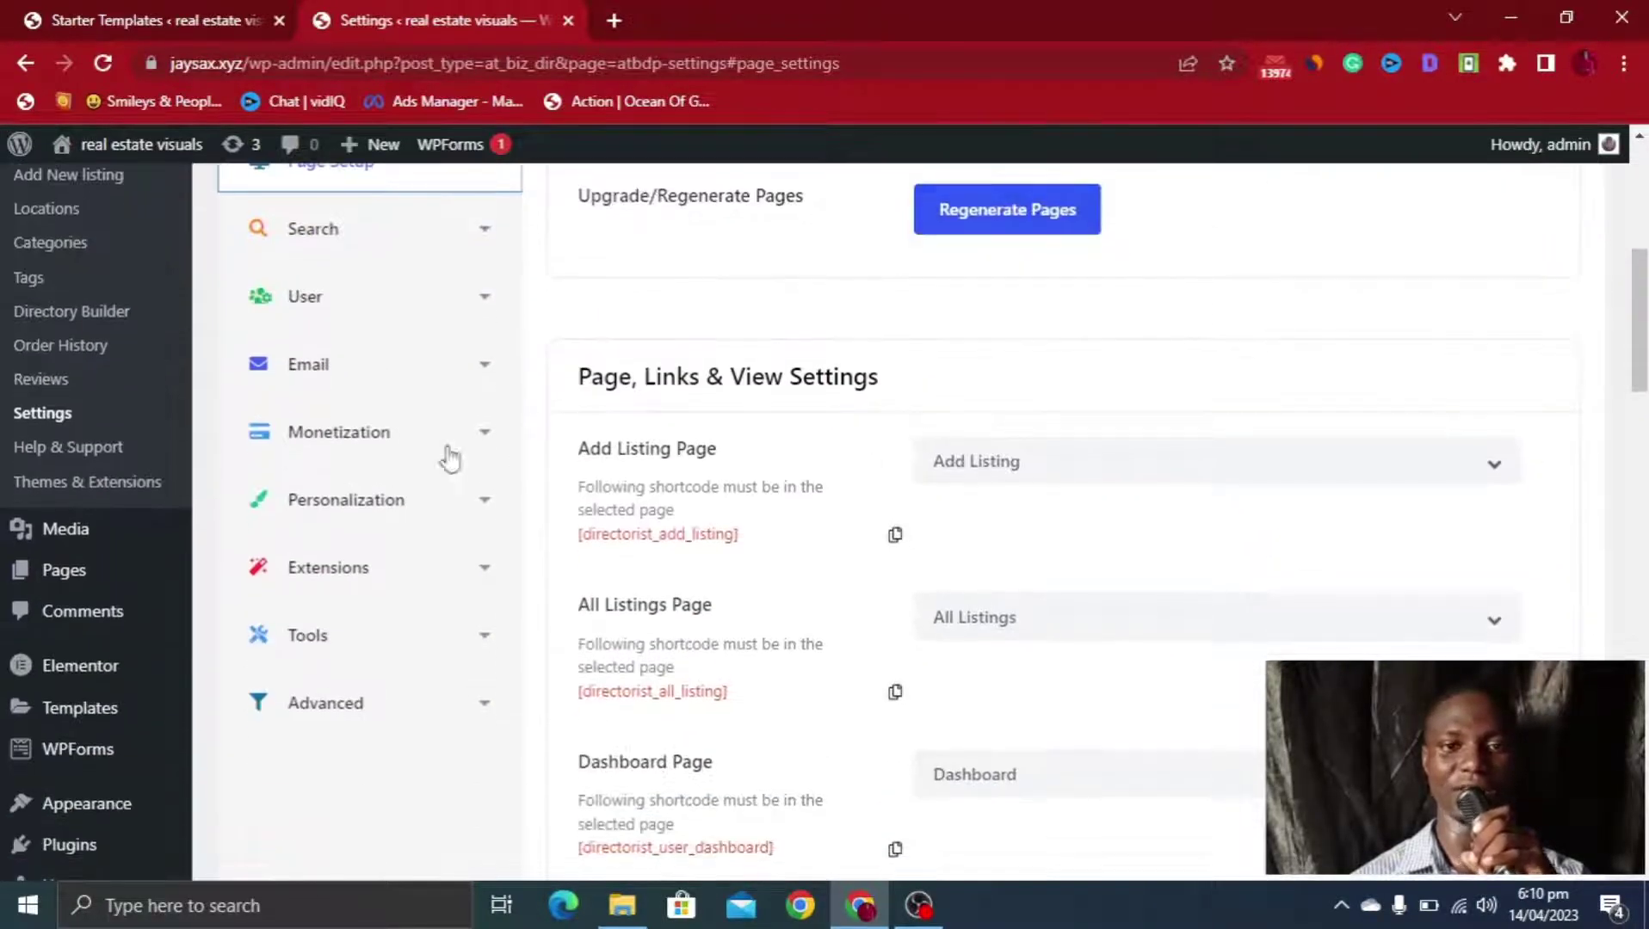
scroll(878, 318, "up", 3)
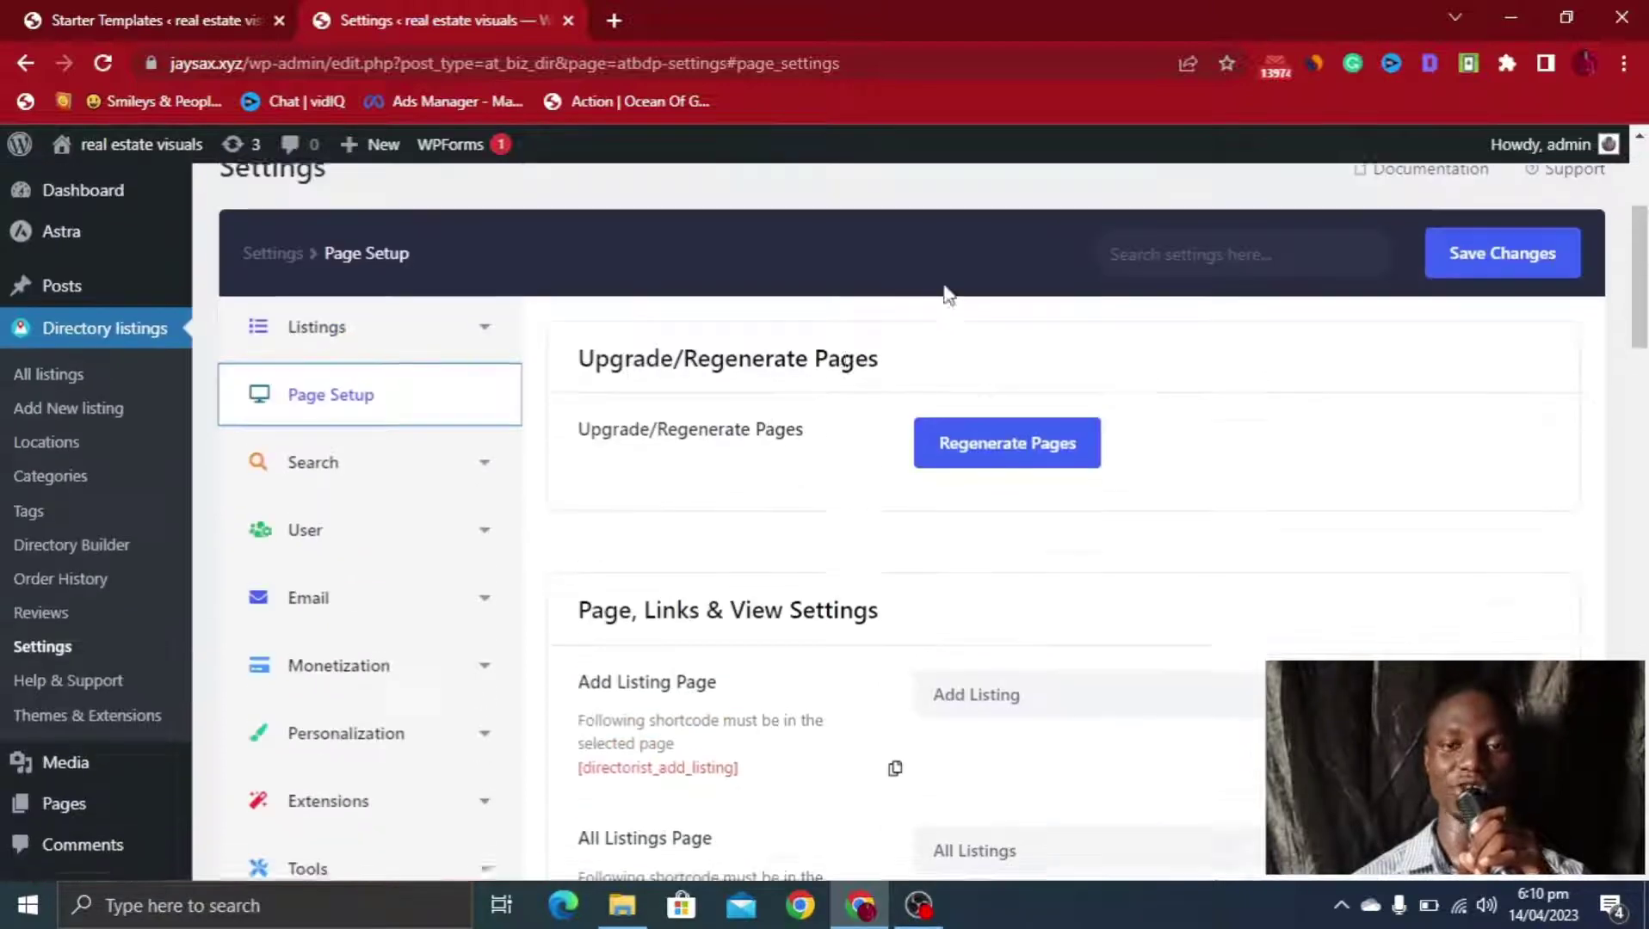
Open the Search Listing settings, enable Display Popular Categories, and look over the popular category and search page background options
left_click(324, 473)
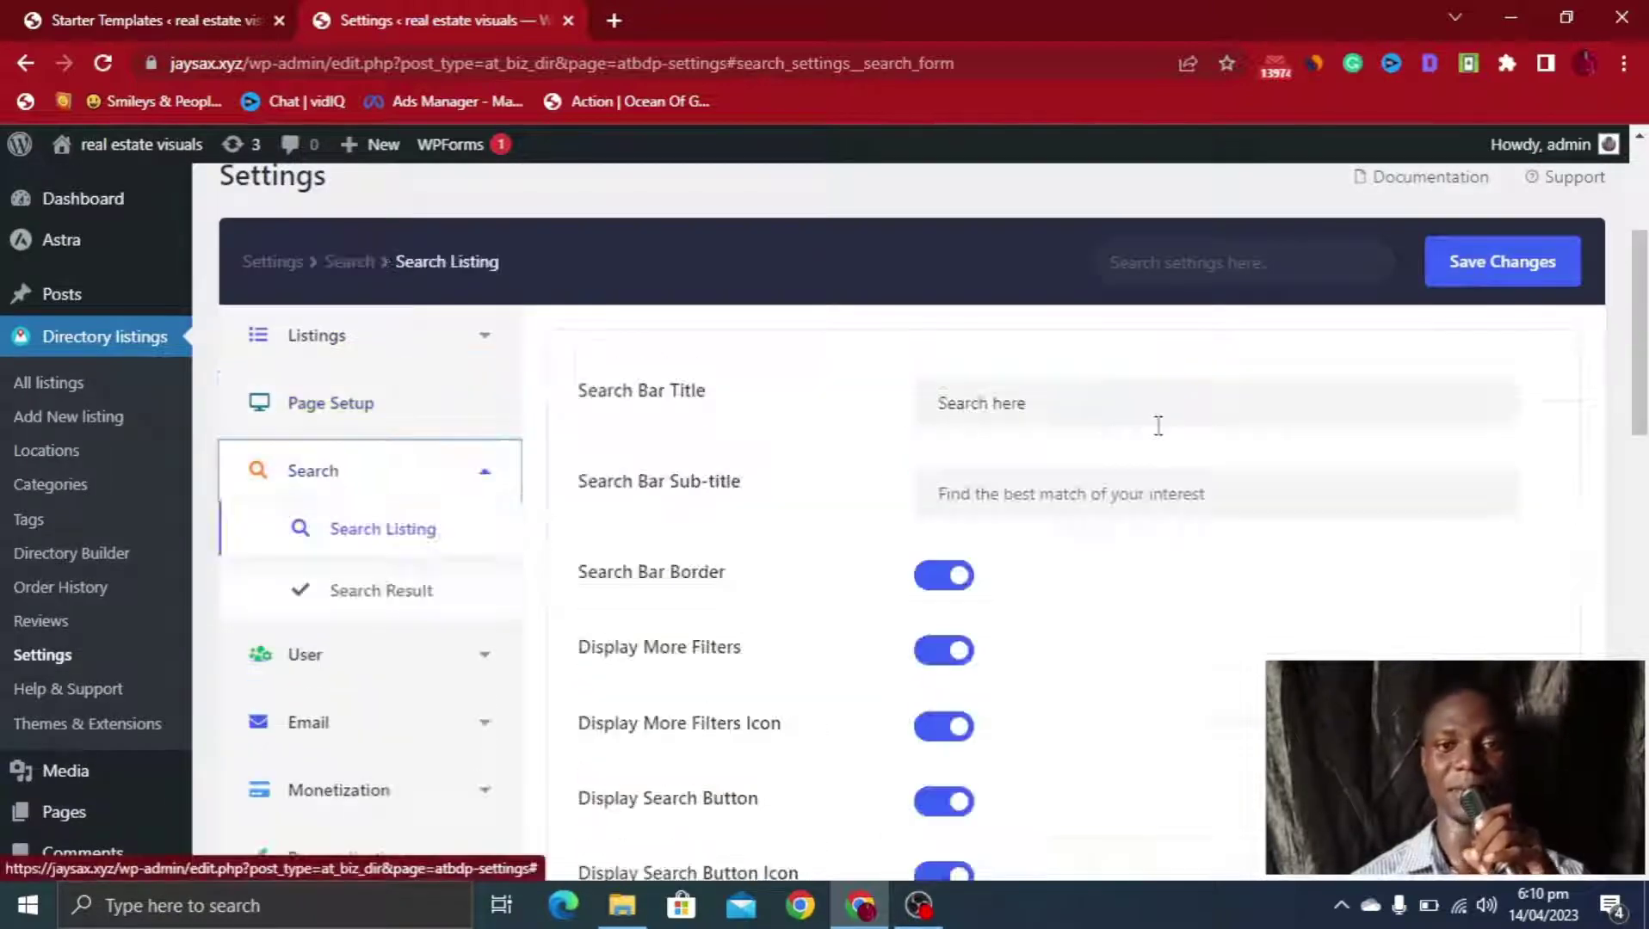
scroll(1156, 427, "down", 1)
scroll(1158, 439, "down", 10)
scroll(1144, 448, "up", 7)
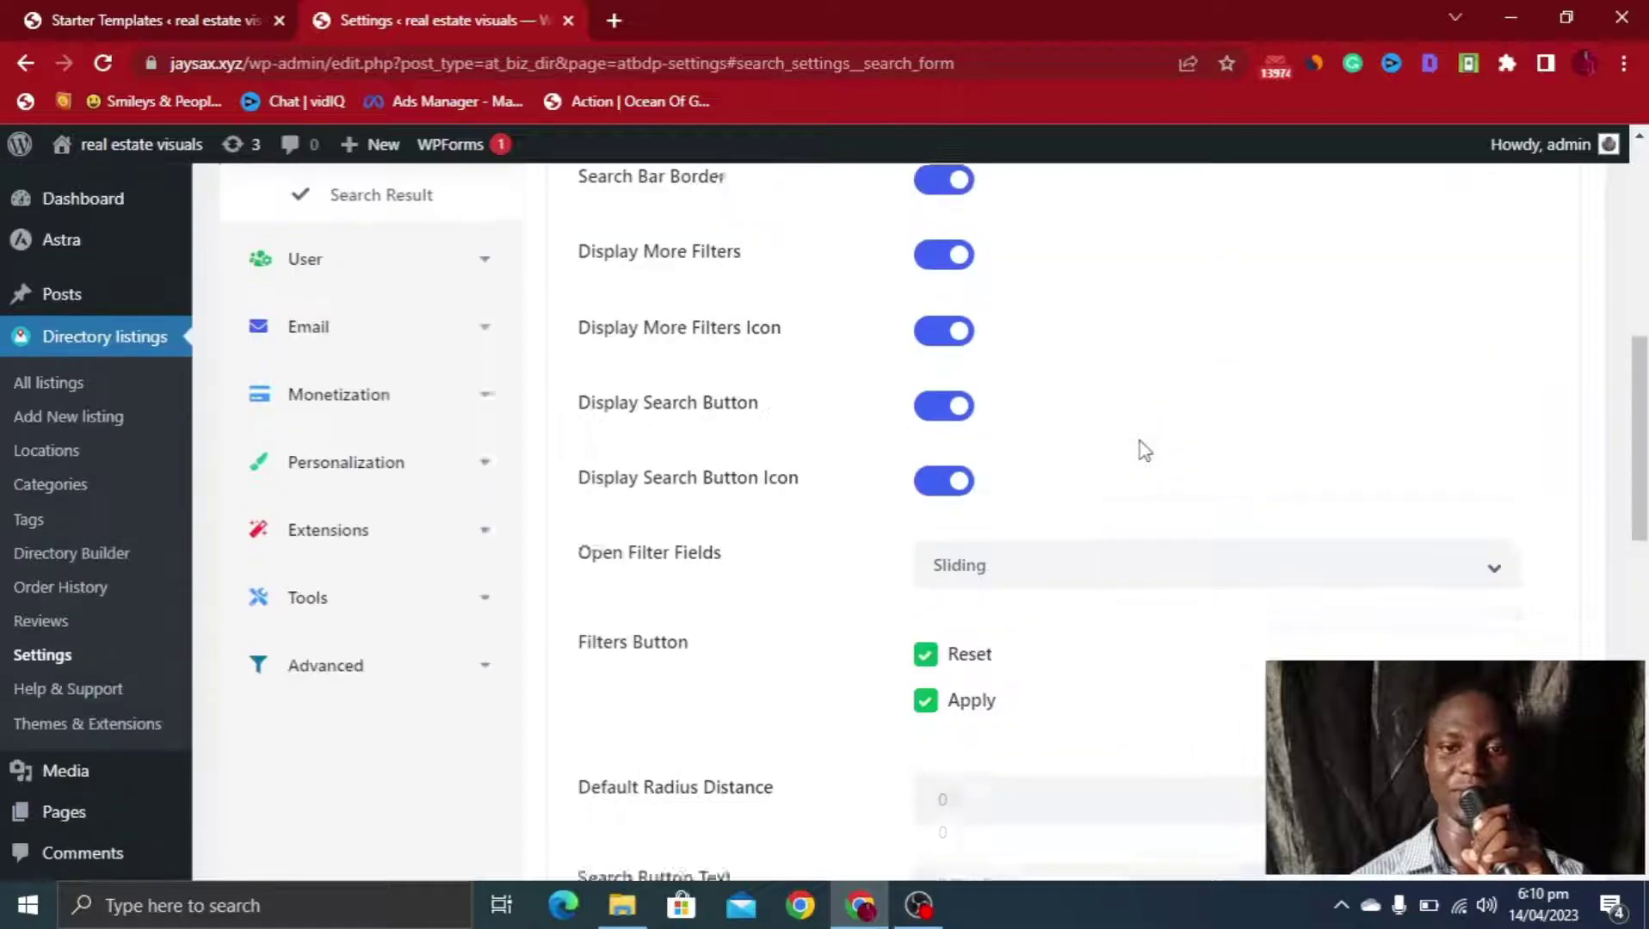
scroll(1144, 451, "down", 1)
scroll(1144, 448, "down", 5)
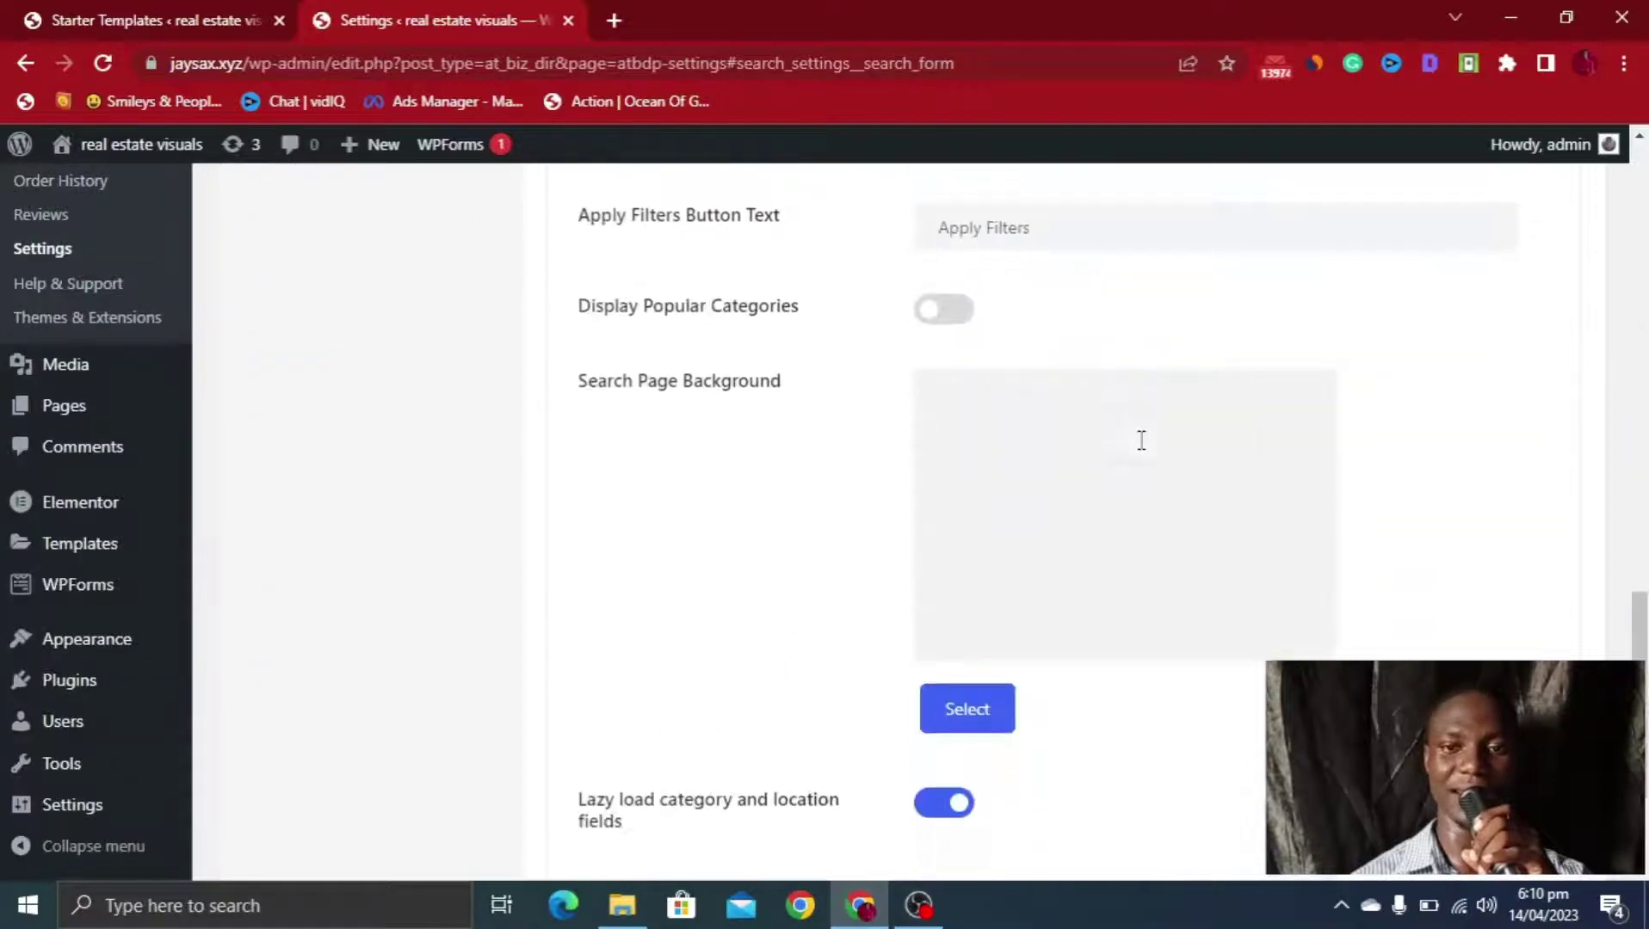
left_click(945, 324)
scroll(1075, 415, "down", 5)
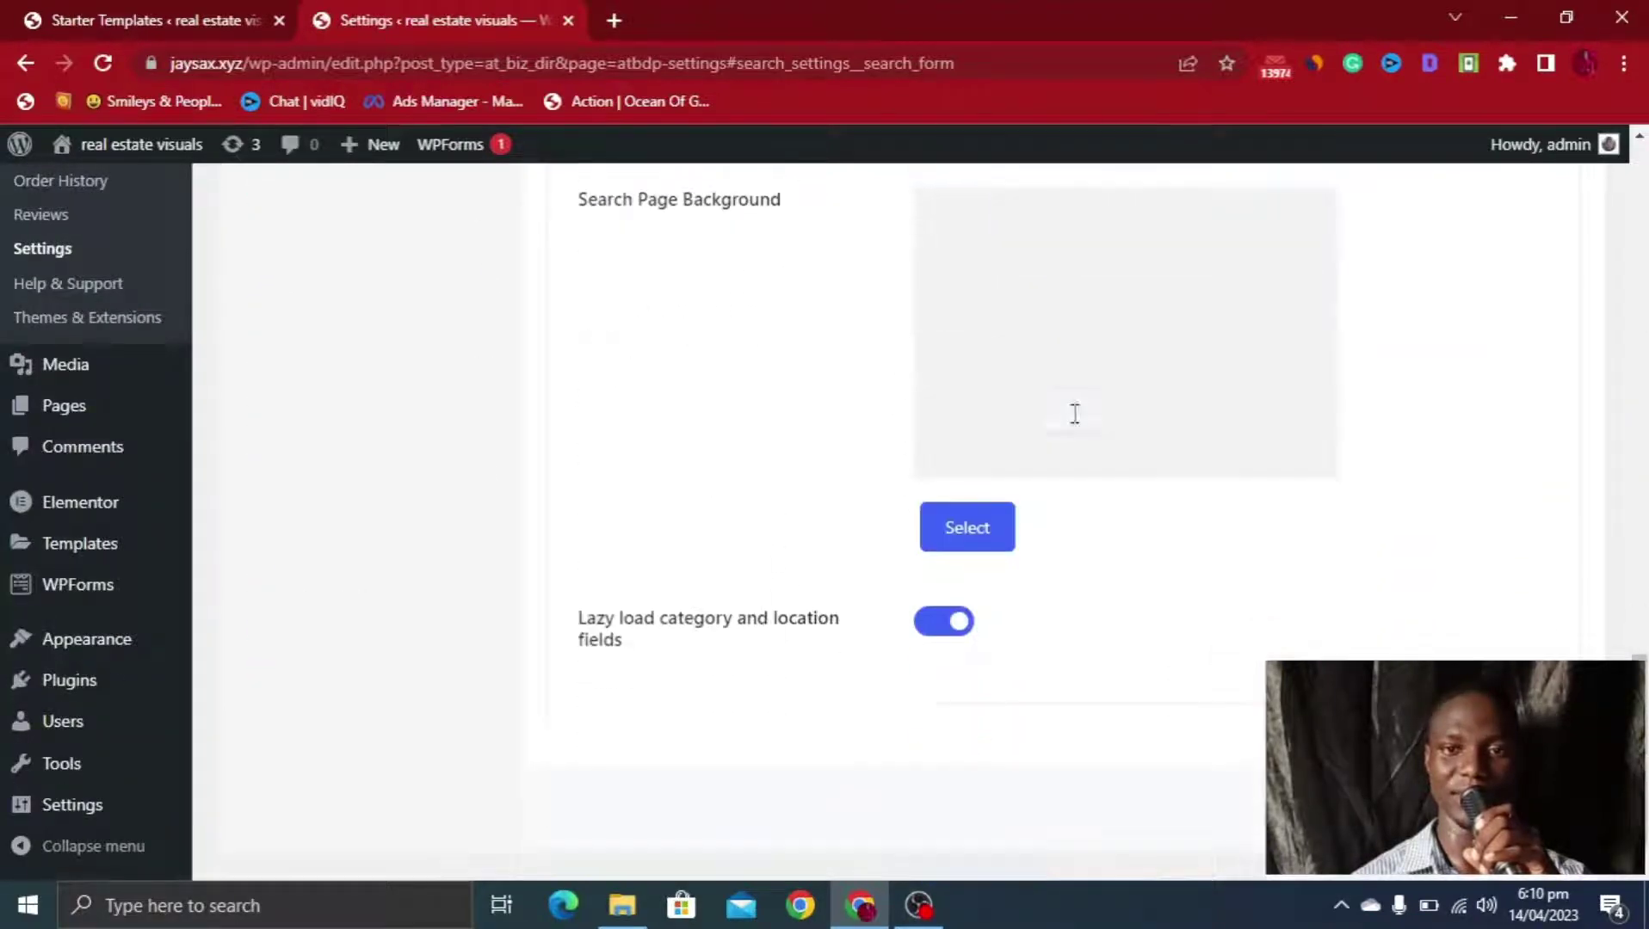
scroll(980, 482, "up", 3)
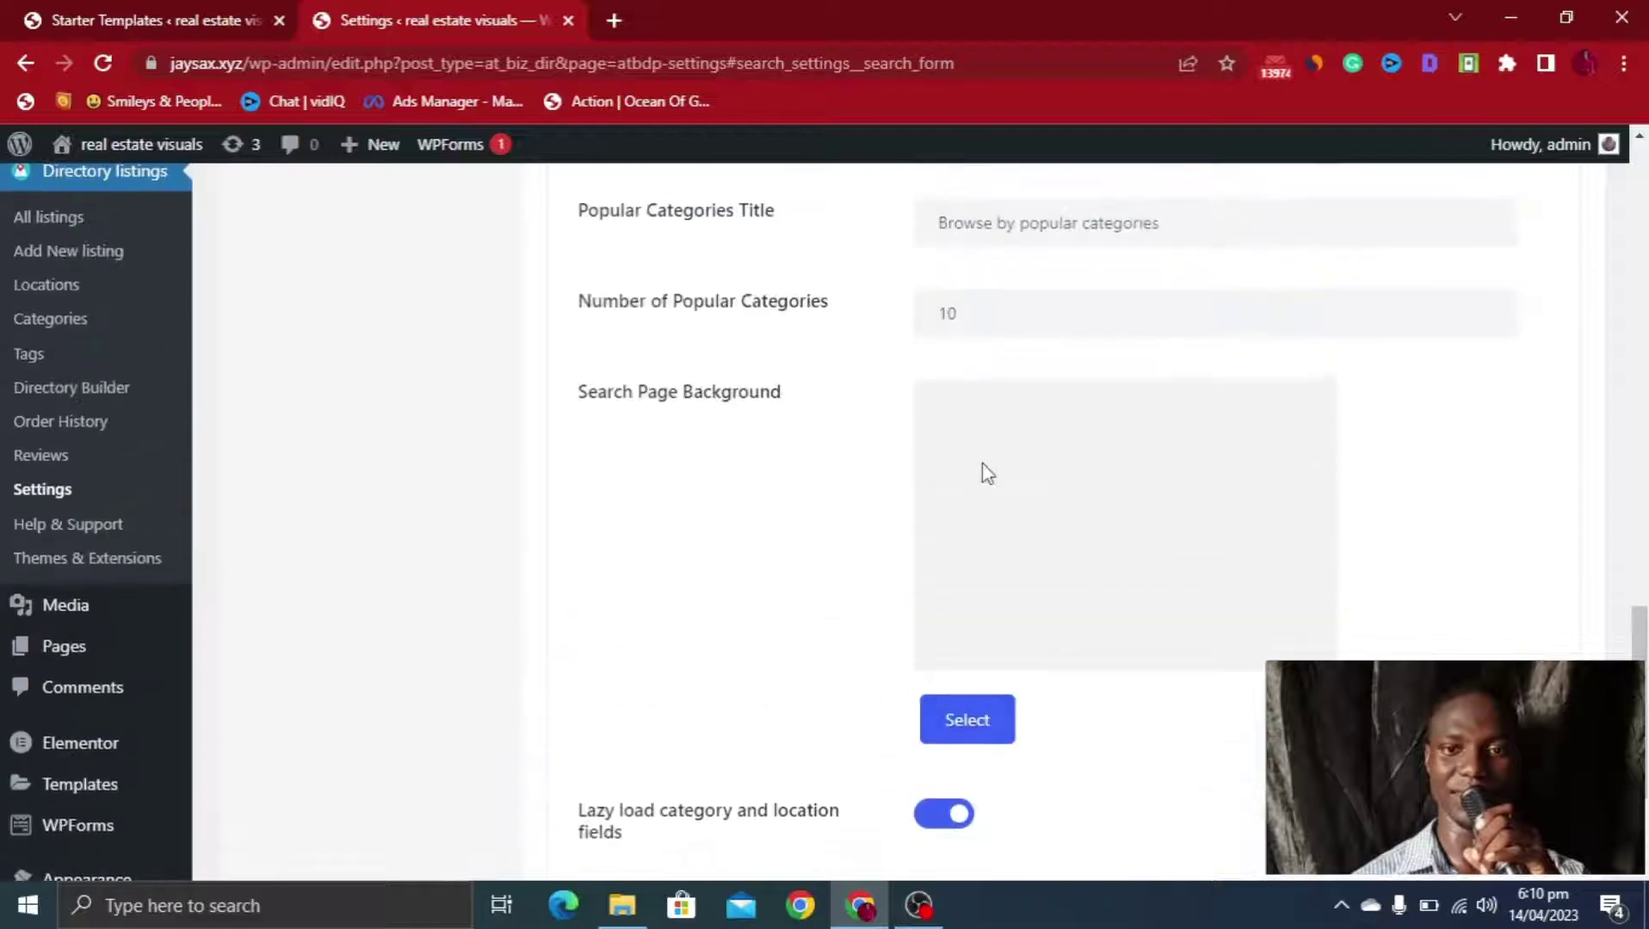
scroll(1233, 771, "down", 3)
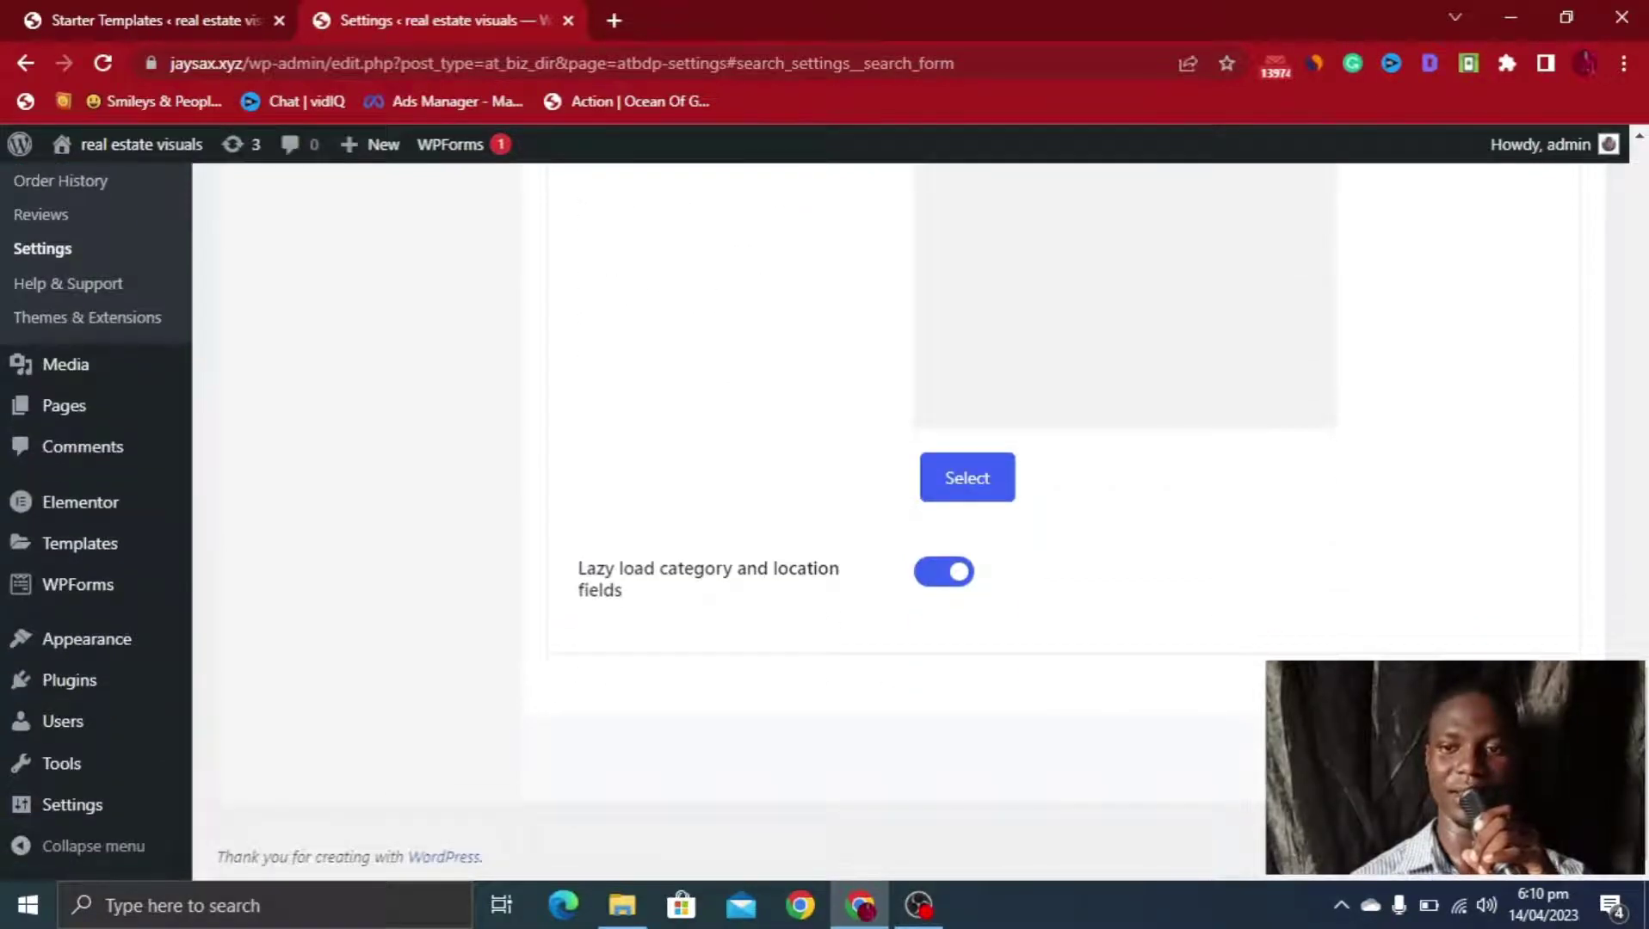
scroll(1067, 336, "up", 3)
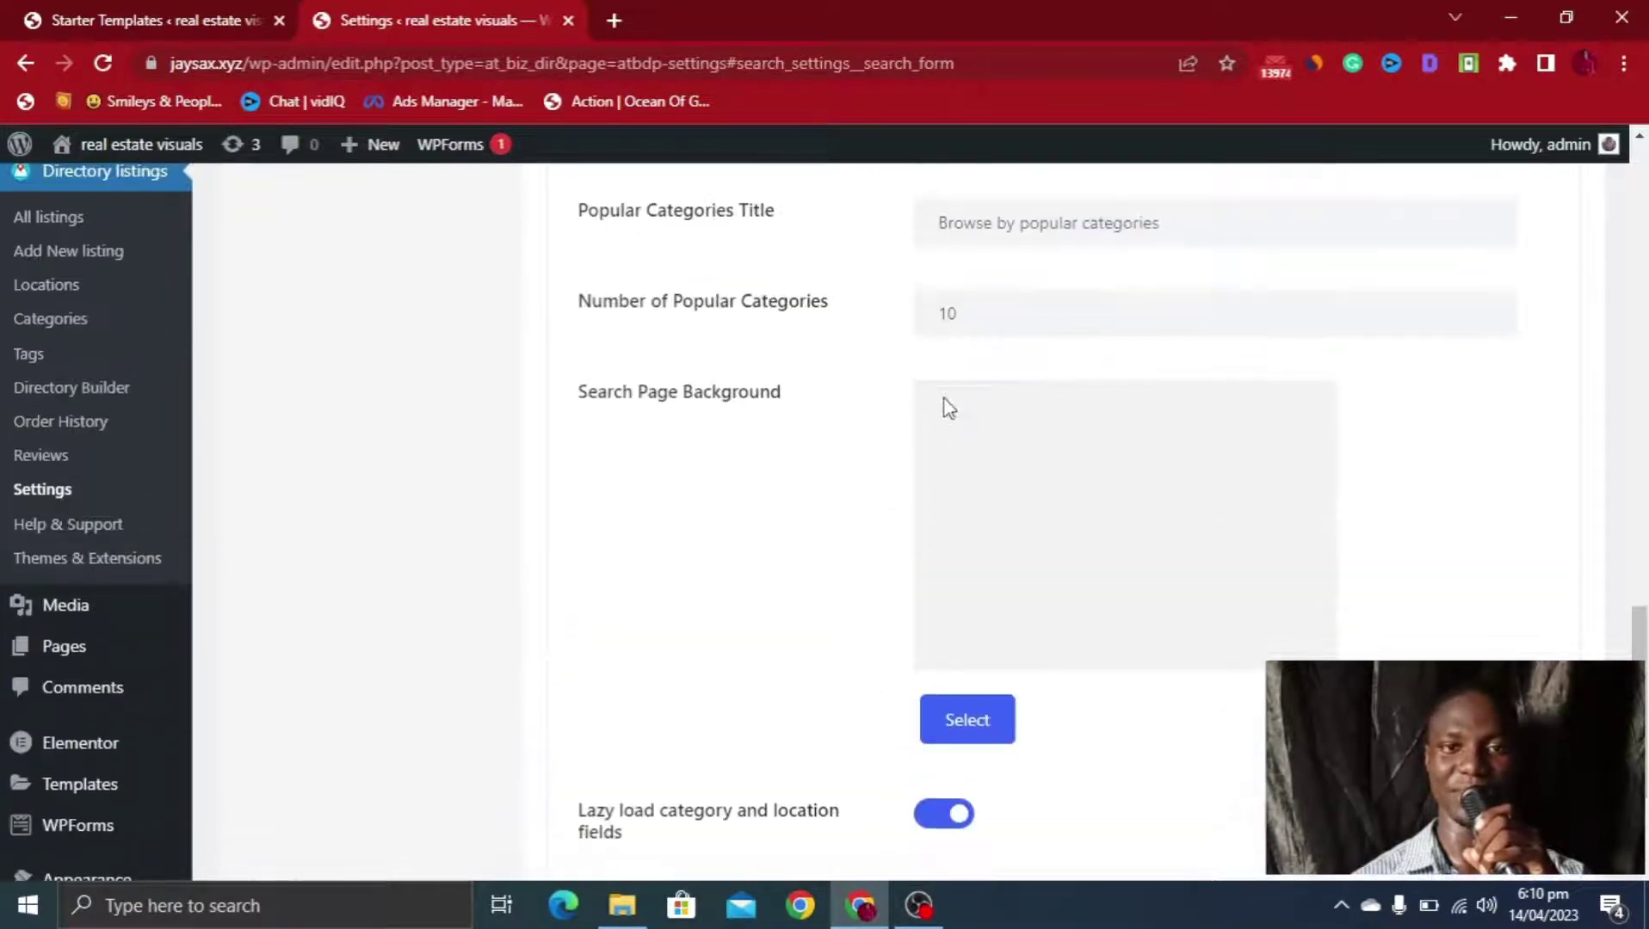
Open the user Registration Form settings, enable the Website field, and make it required
scroll(813, 269, "up", 10)
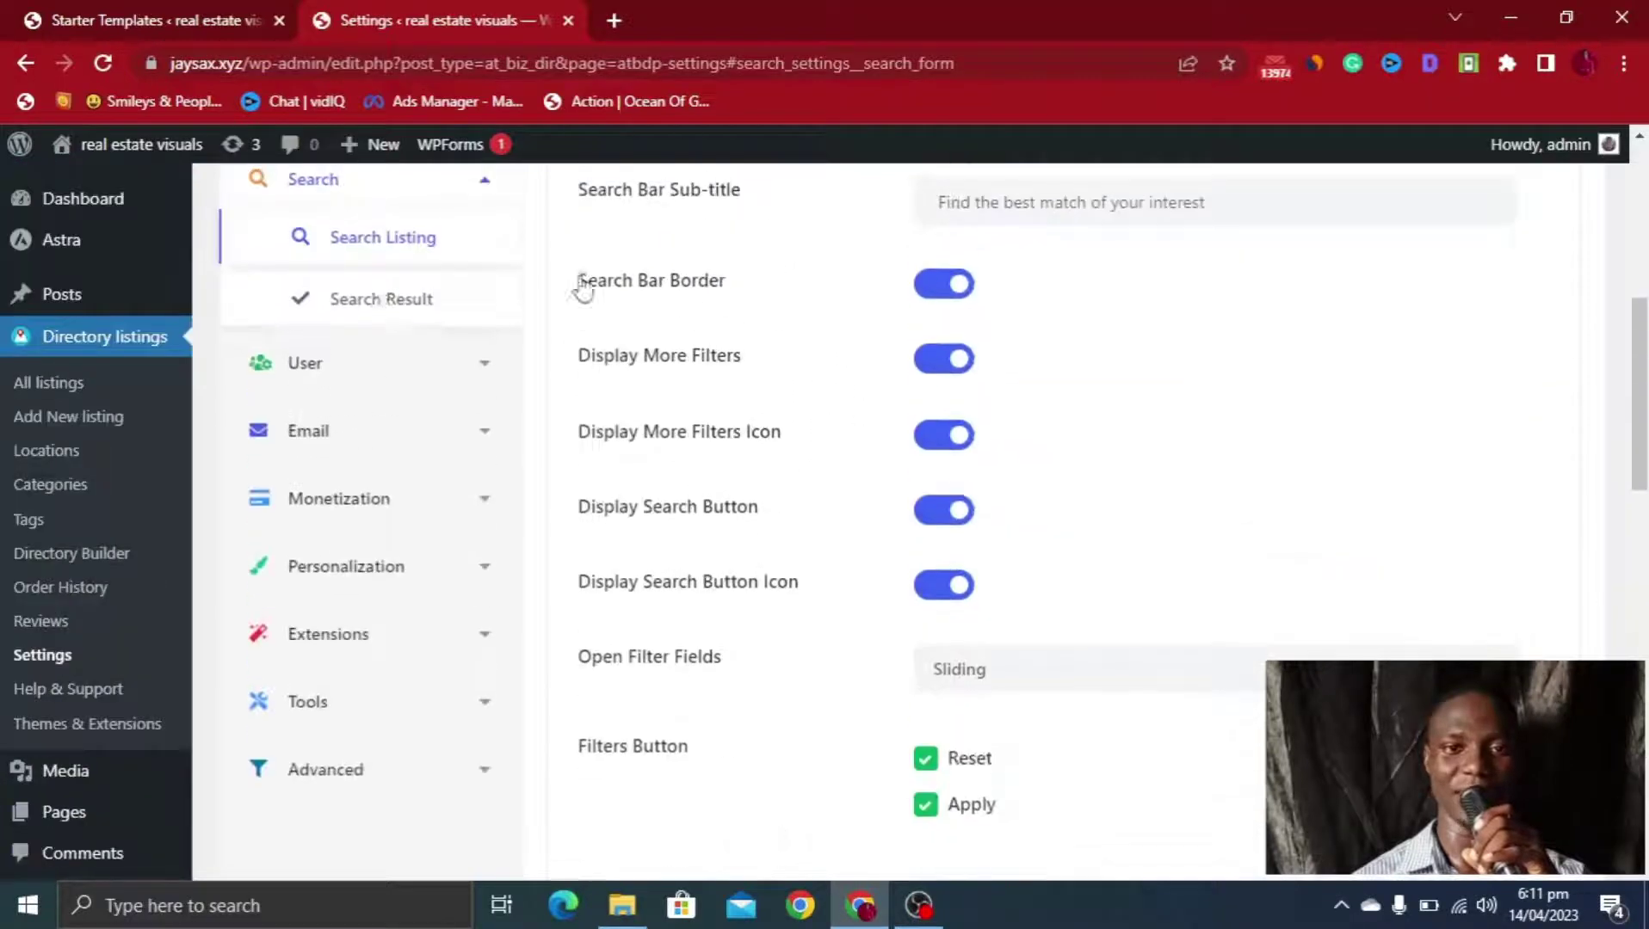
left_click(346, 367)
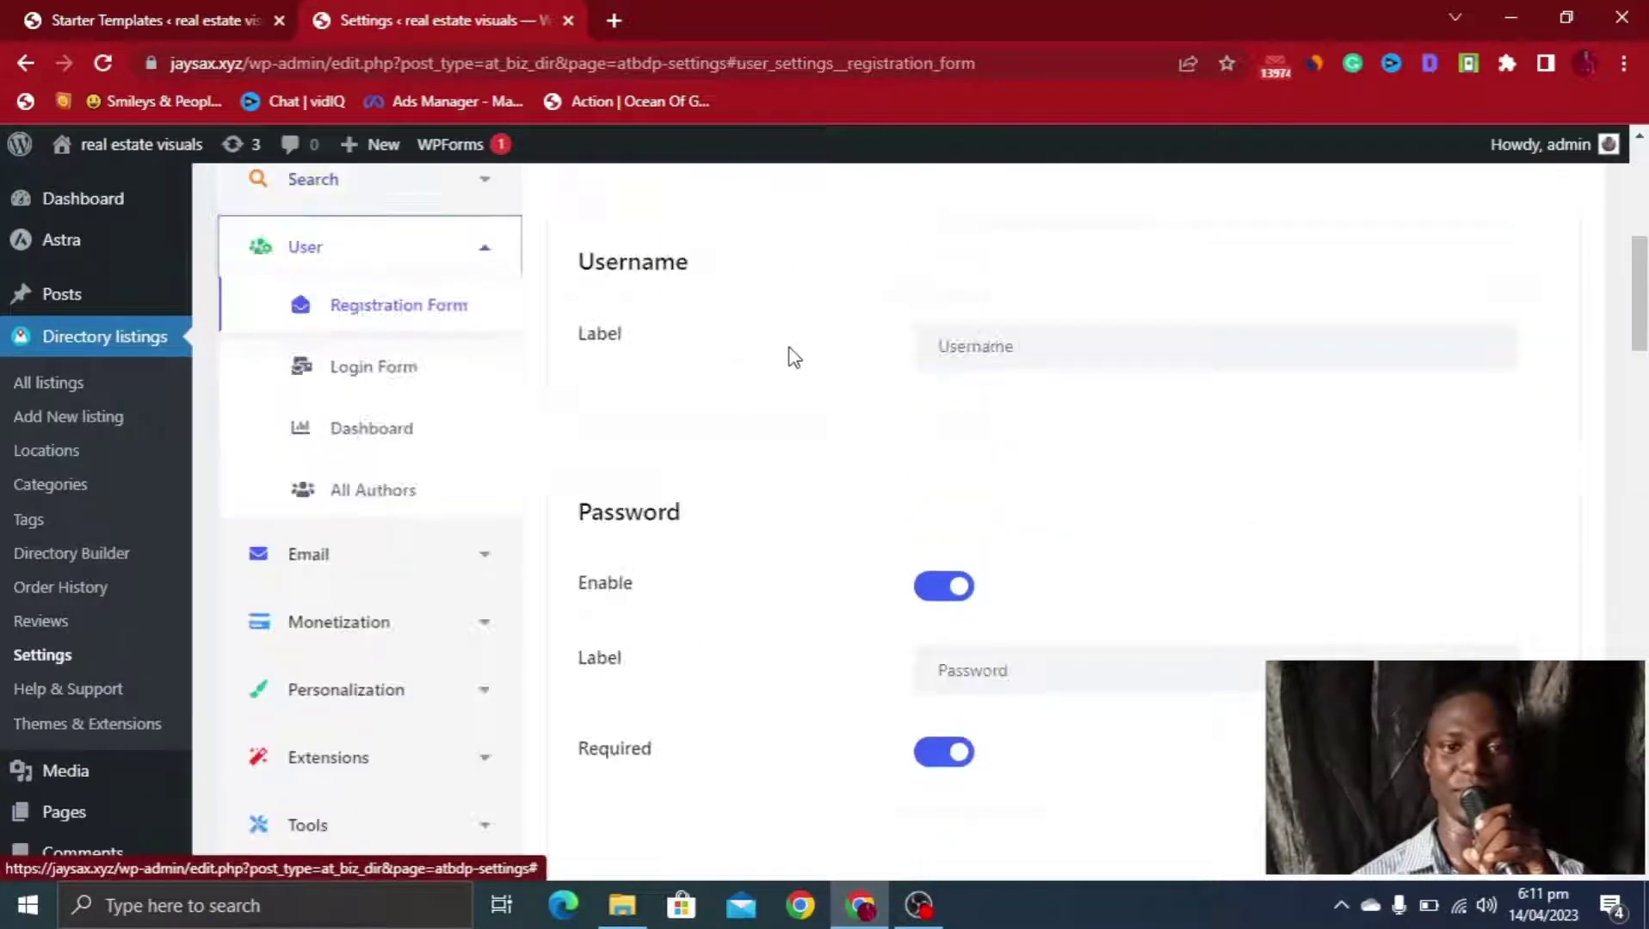
scroll(1094, 348, "down", 3)
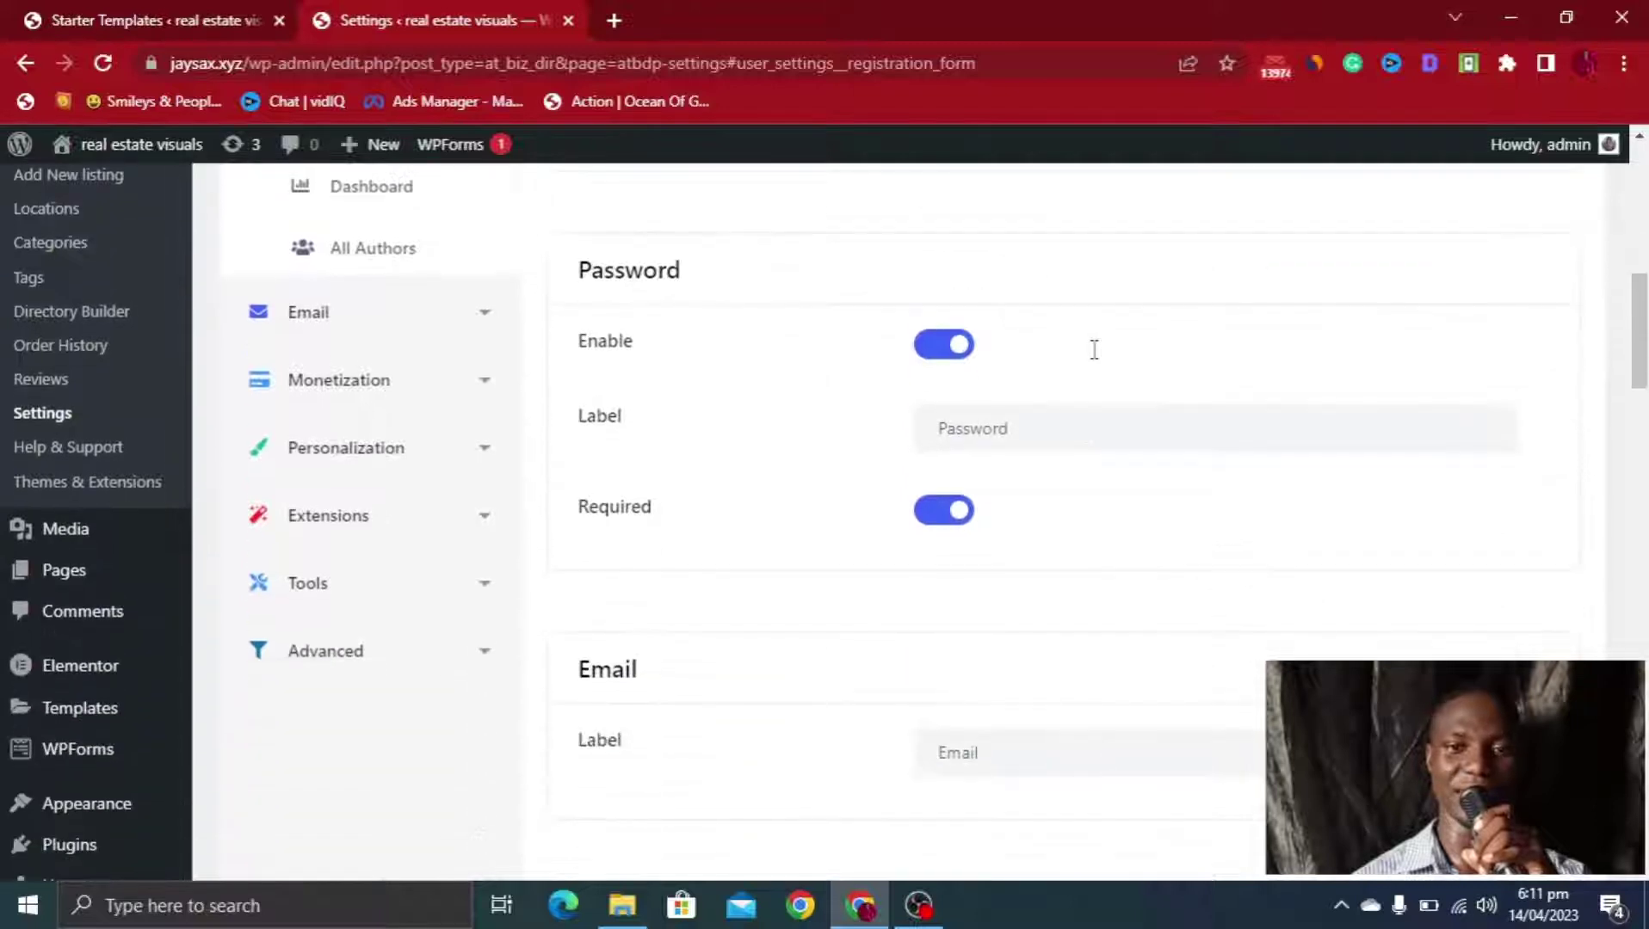
scroll(1096, 358, "down", 6)
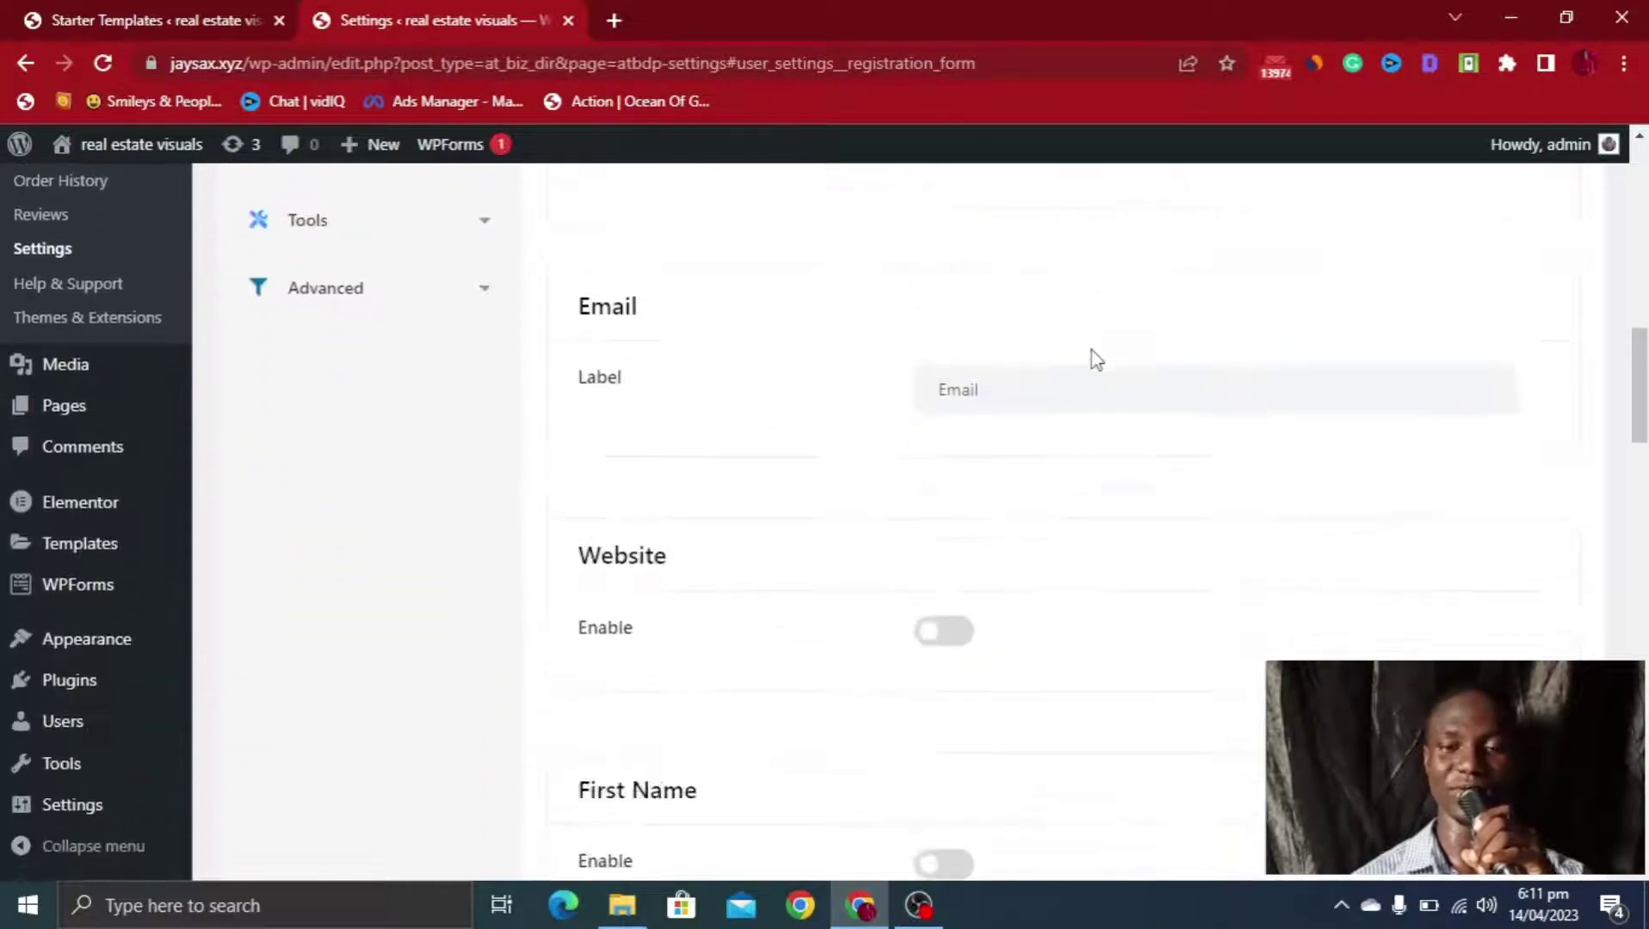
scroll(1067, 378, "down", 1)
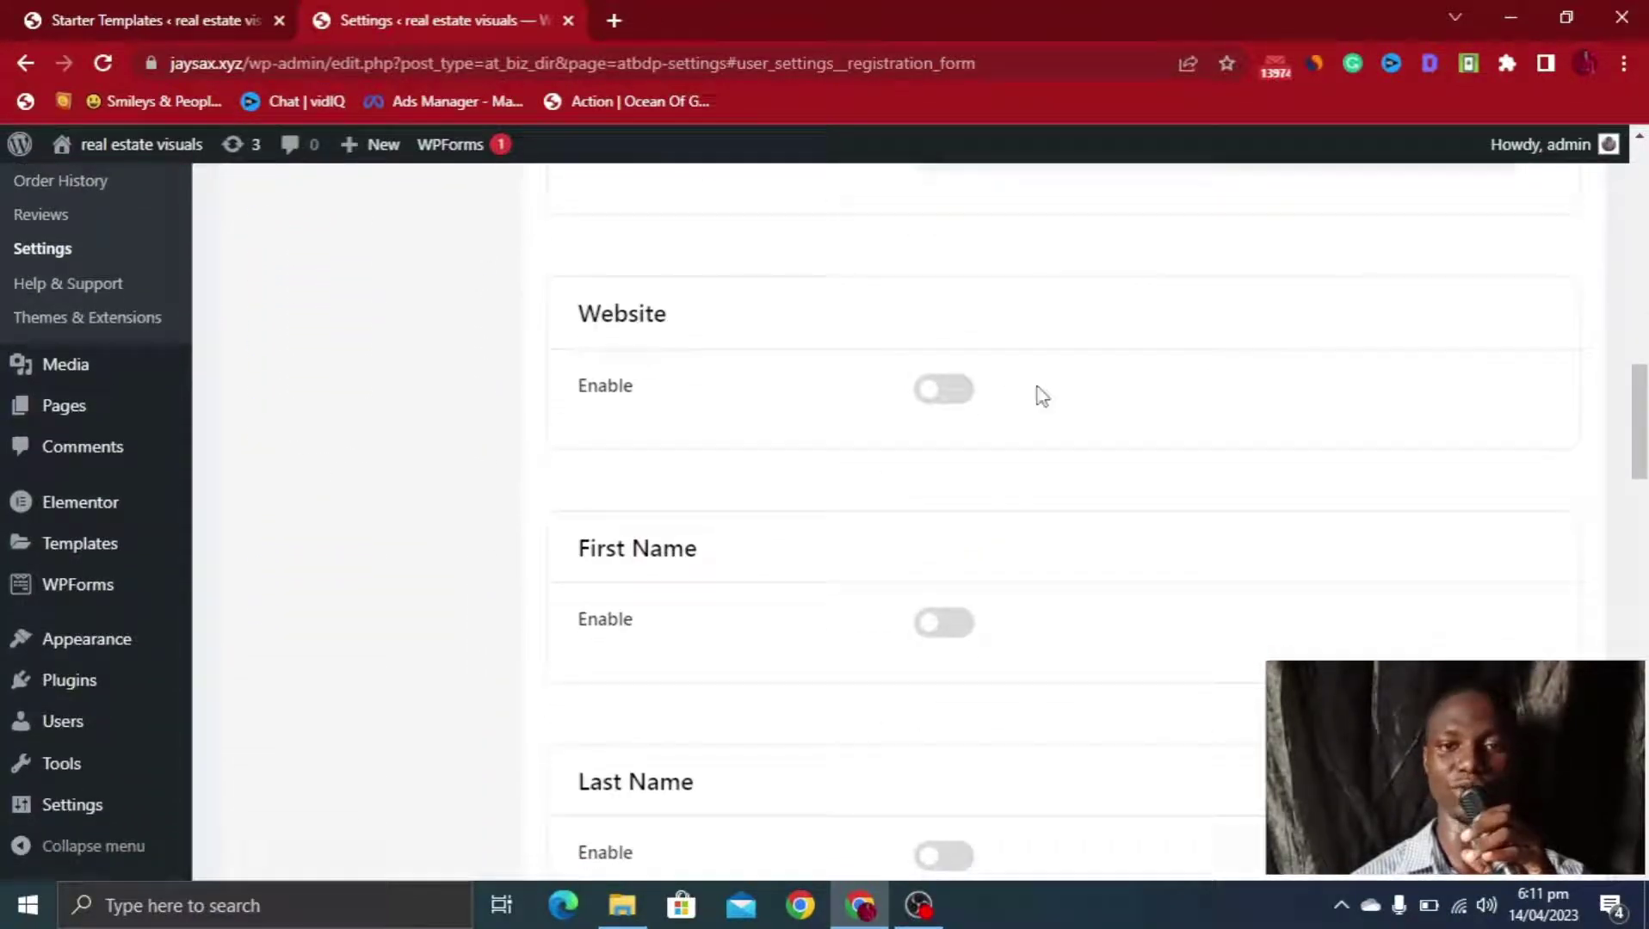
left_click(962, 393)
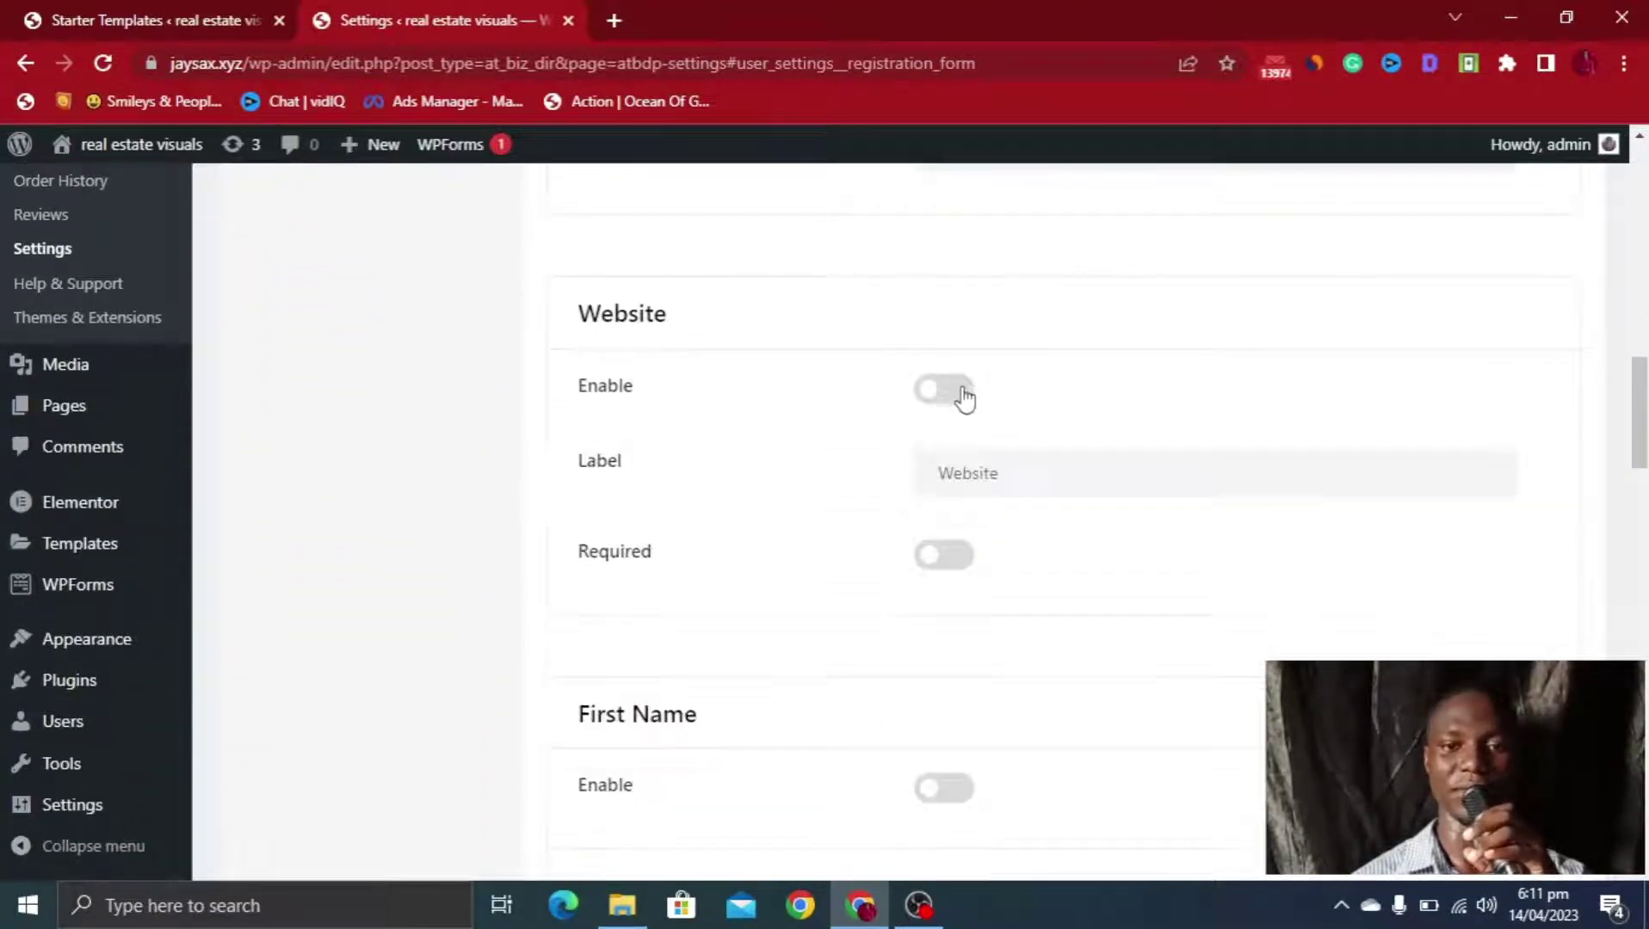
left_click(957, 559)
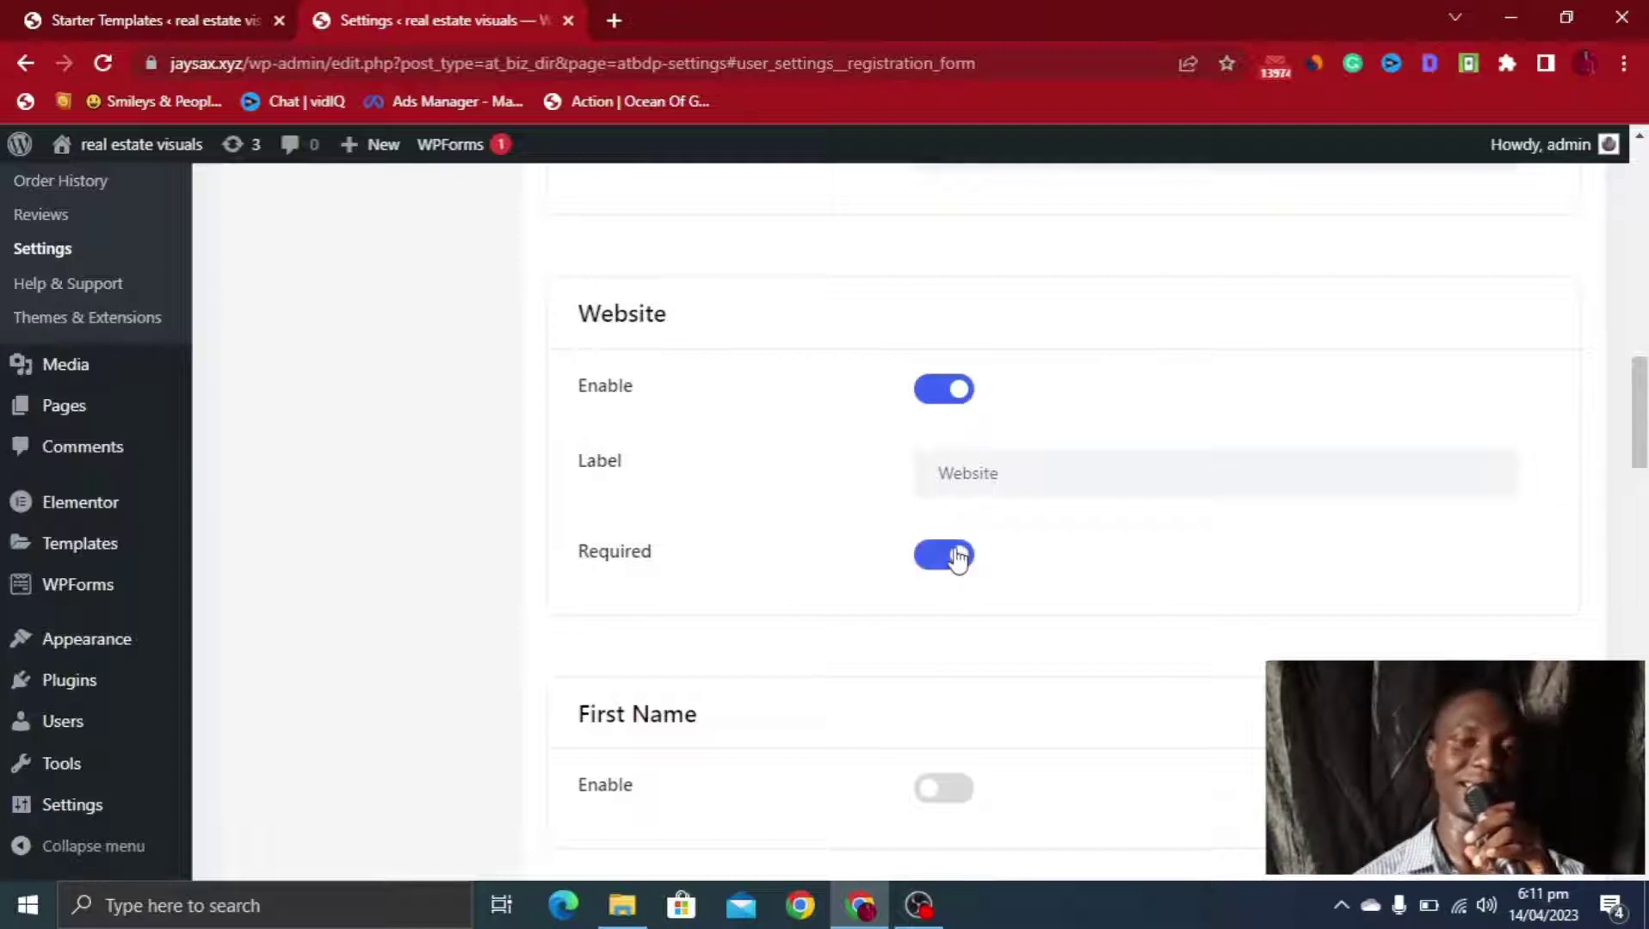
Enable the First Name and Last Name fields of the registration form and make both required
scroll(957, 555, "down", 3)
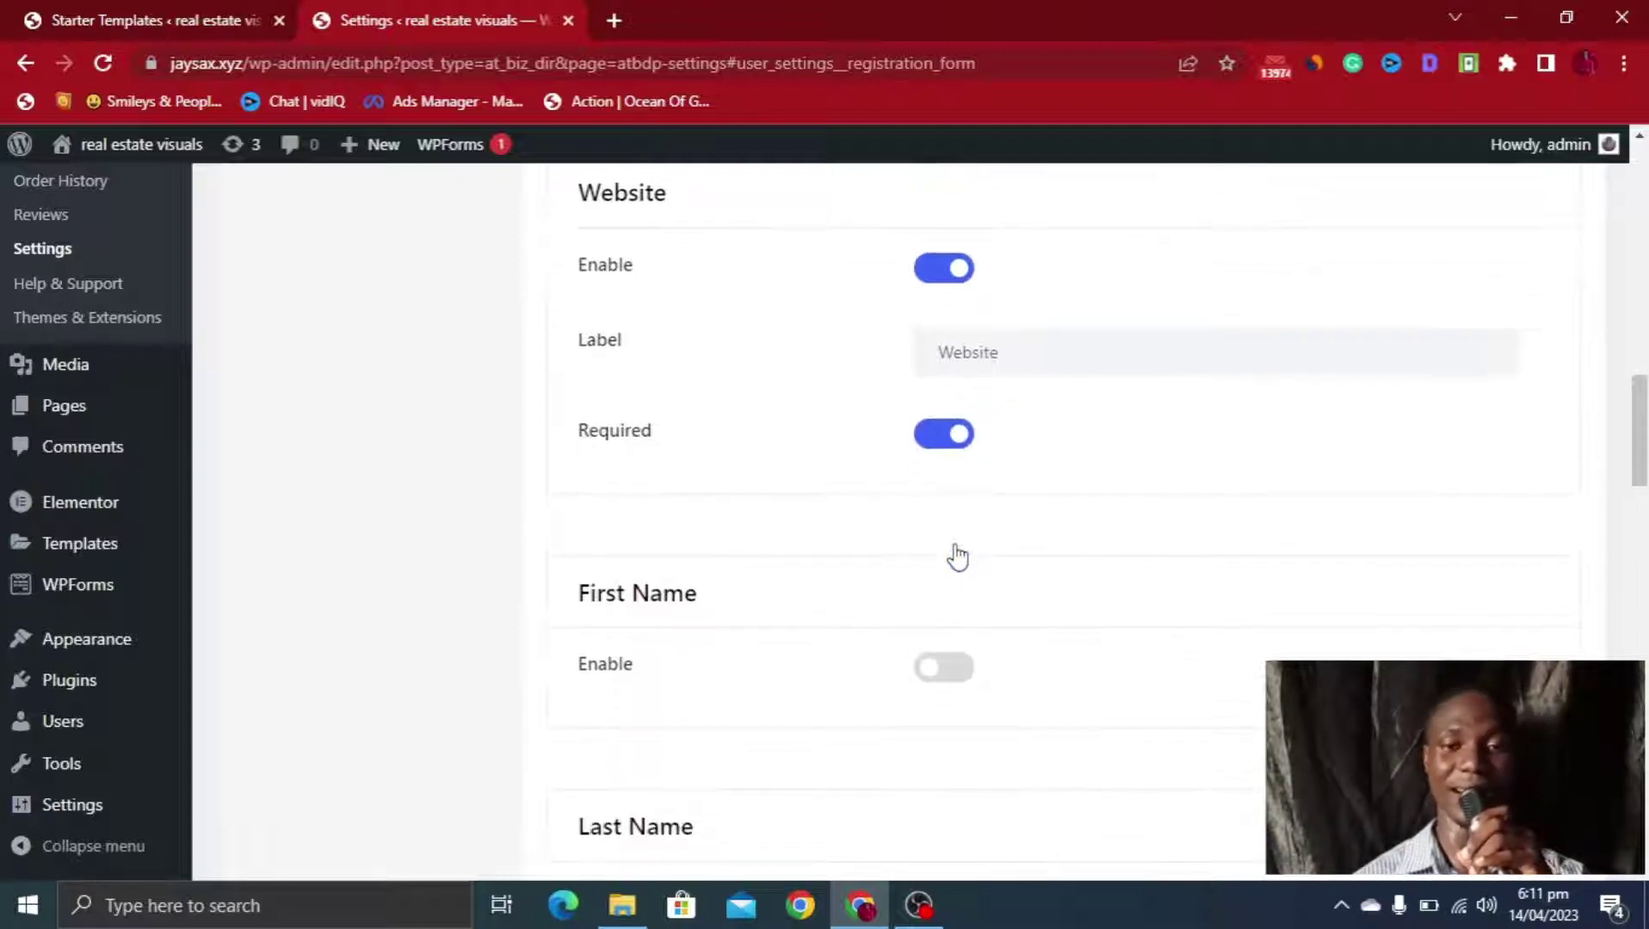
left_click(966, 557)
scroll(963, 564, "down", 3)
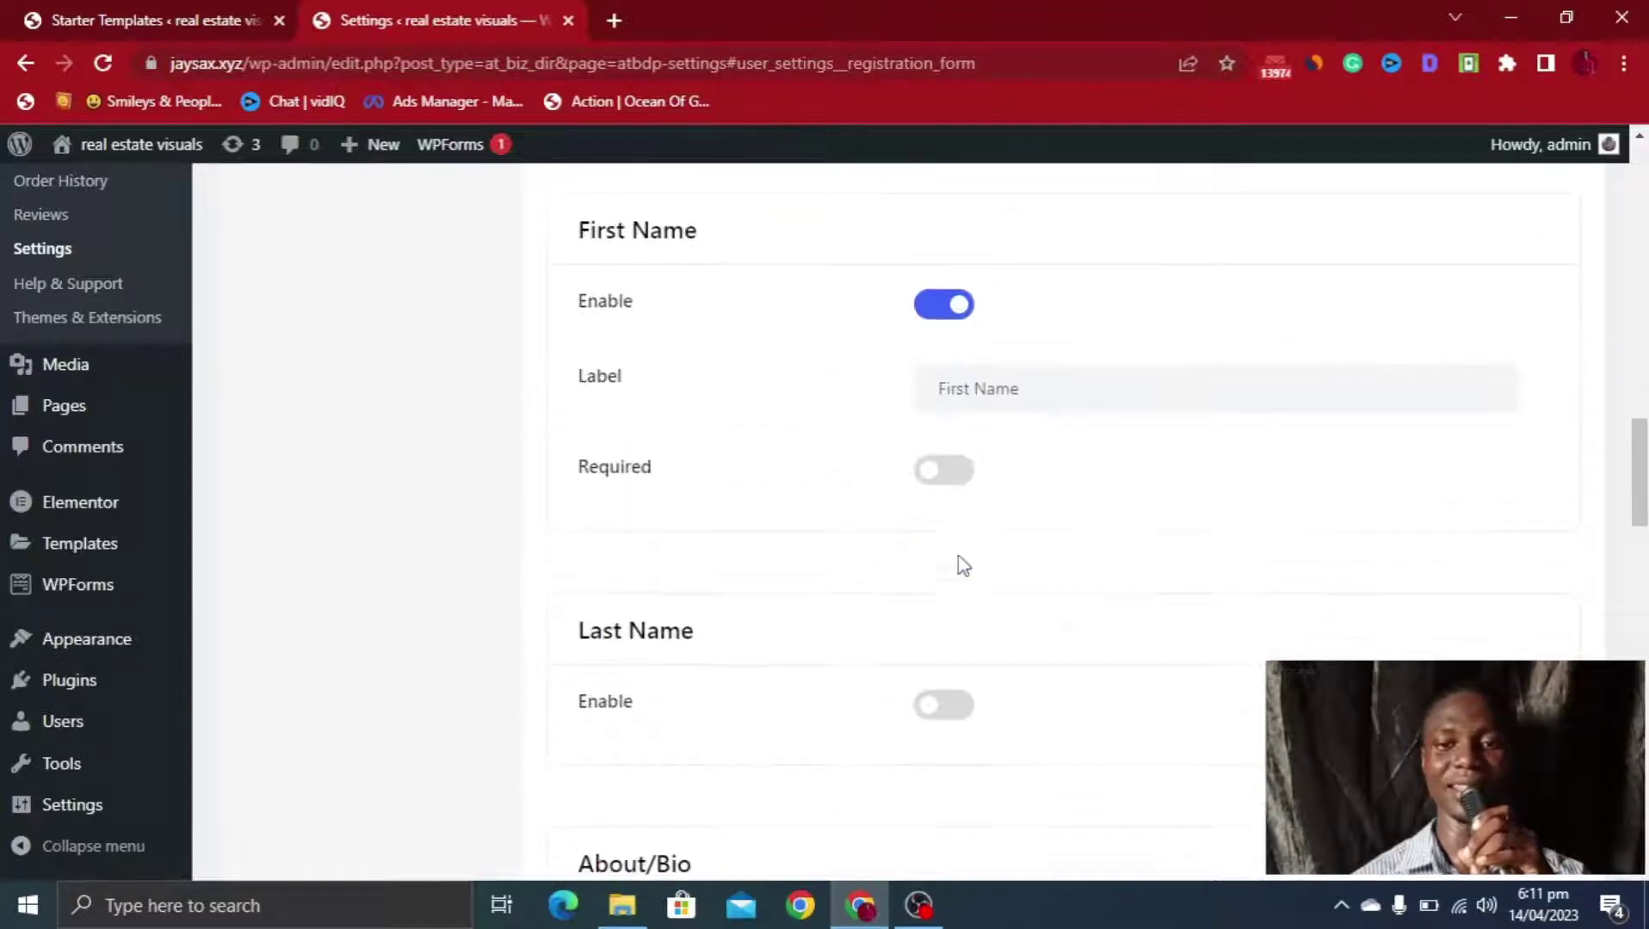
left_click(963, 476)
scroll(959, 507, "down", 3)
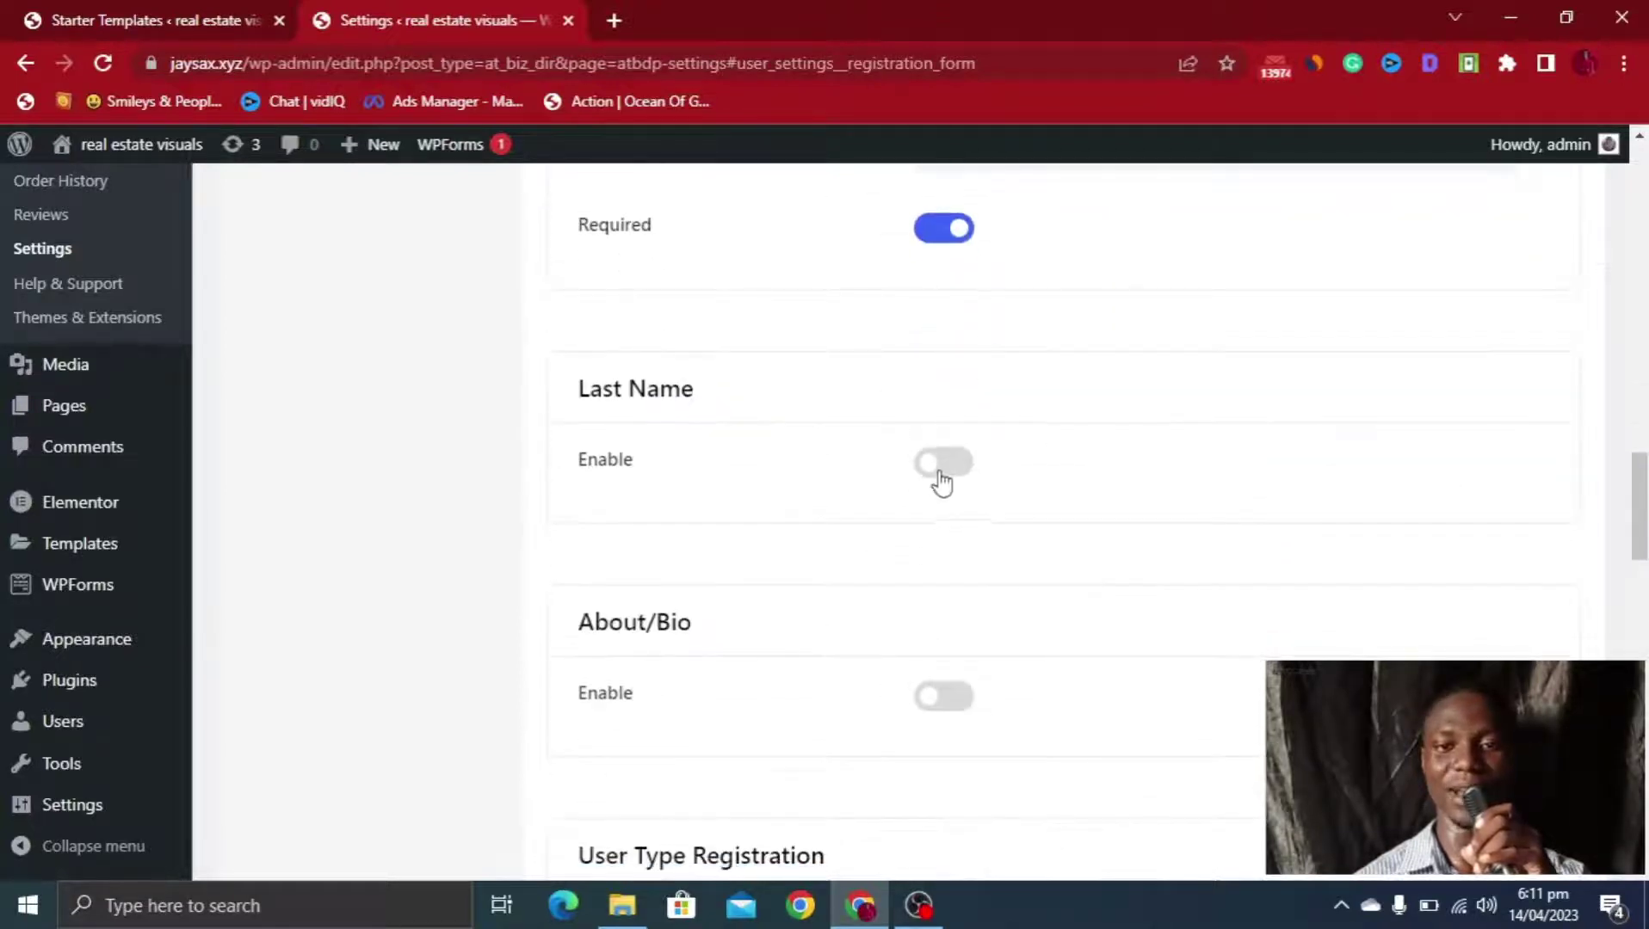
left_click(942, 464)
left_click(945, 630)
Enable the About/Bio field of the registration form and make it required
scroll(947, 637, "down", 3)
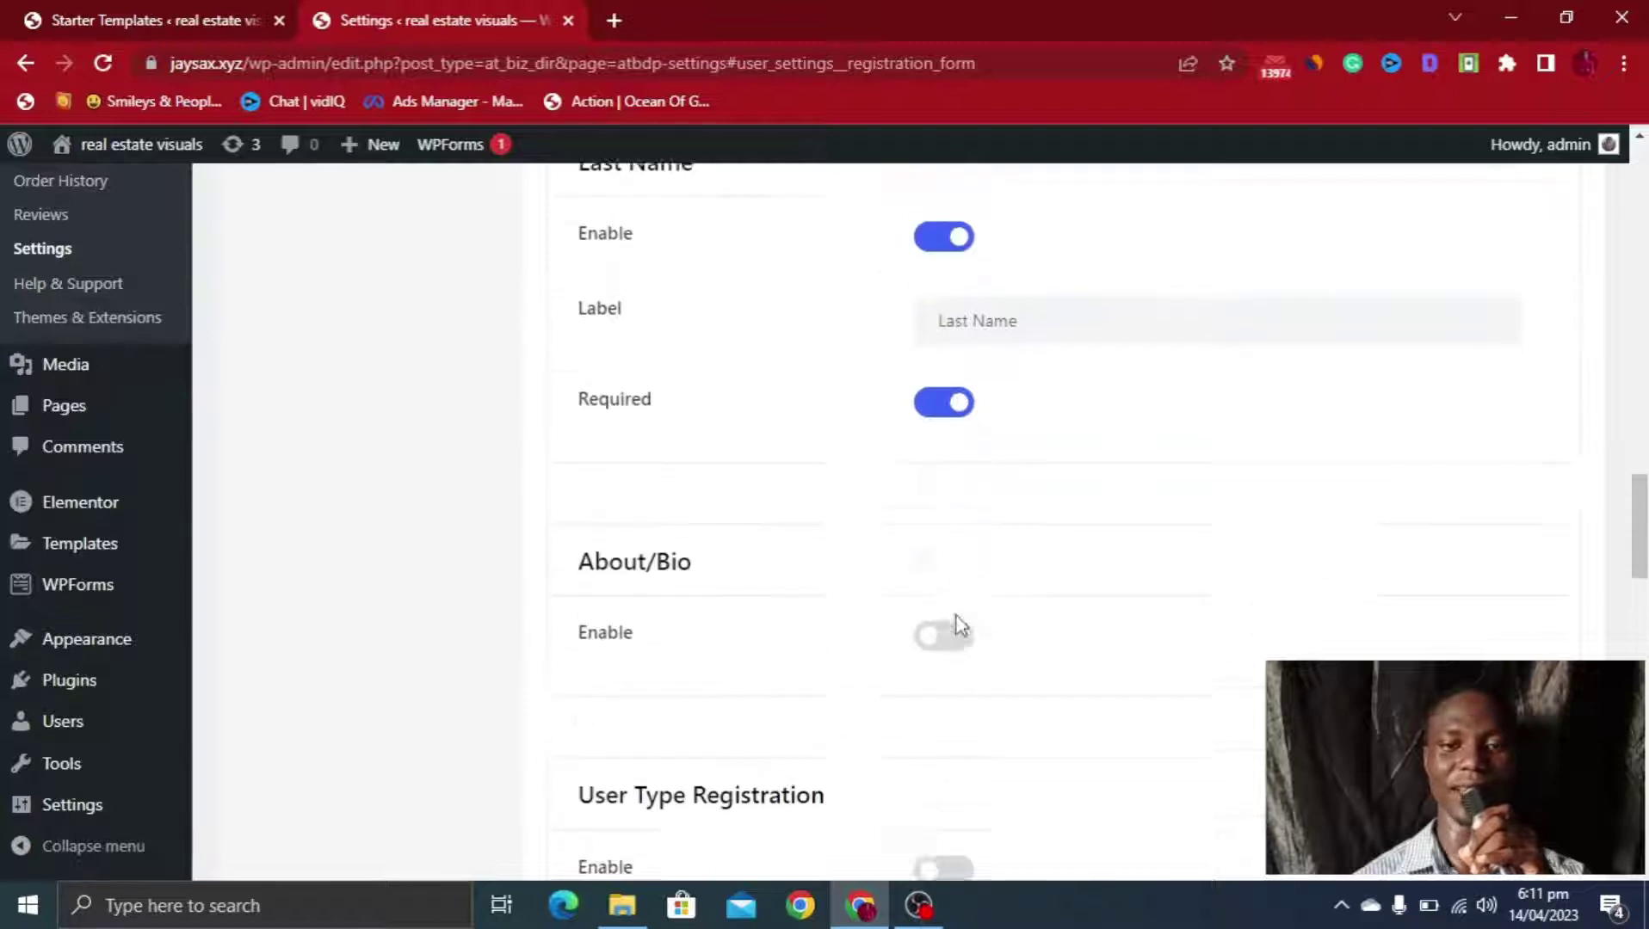
left_click(945, 622)
scroll(964, 585, "down", 4)
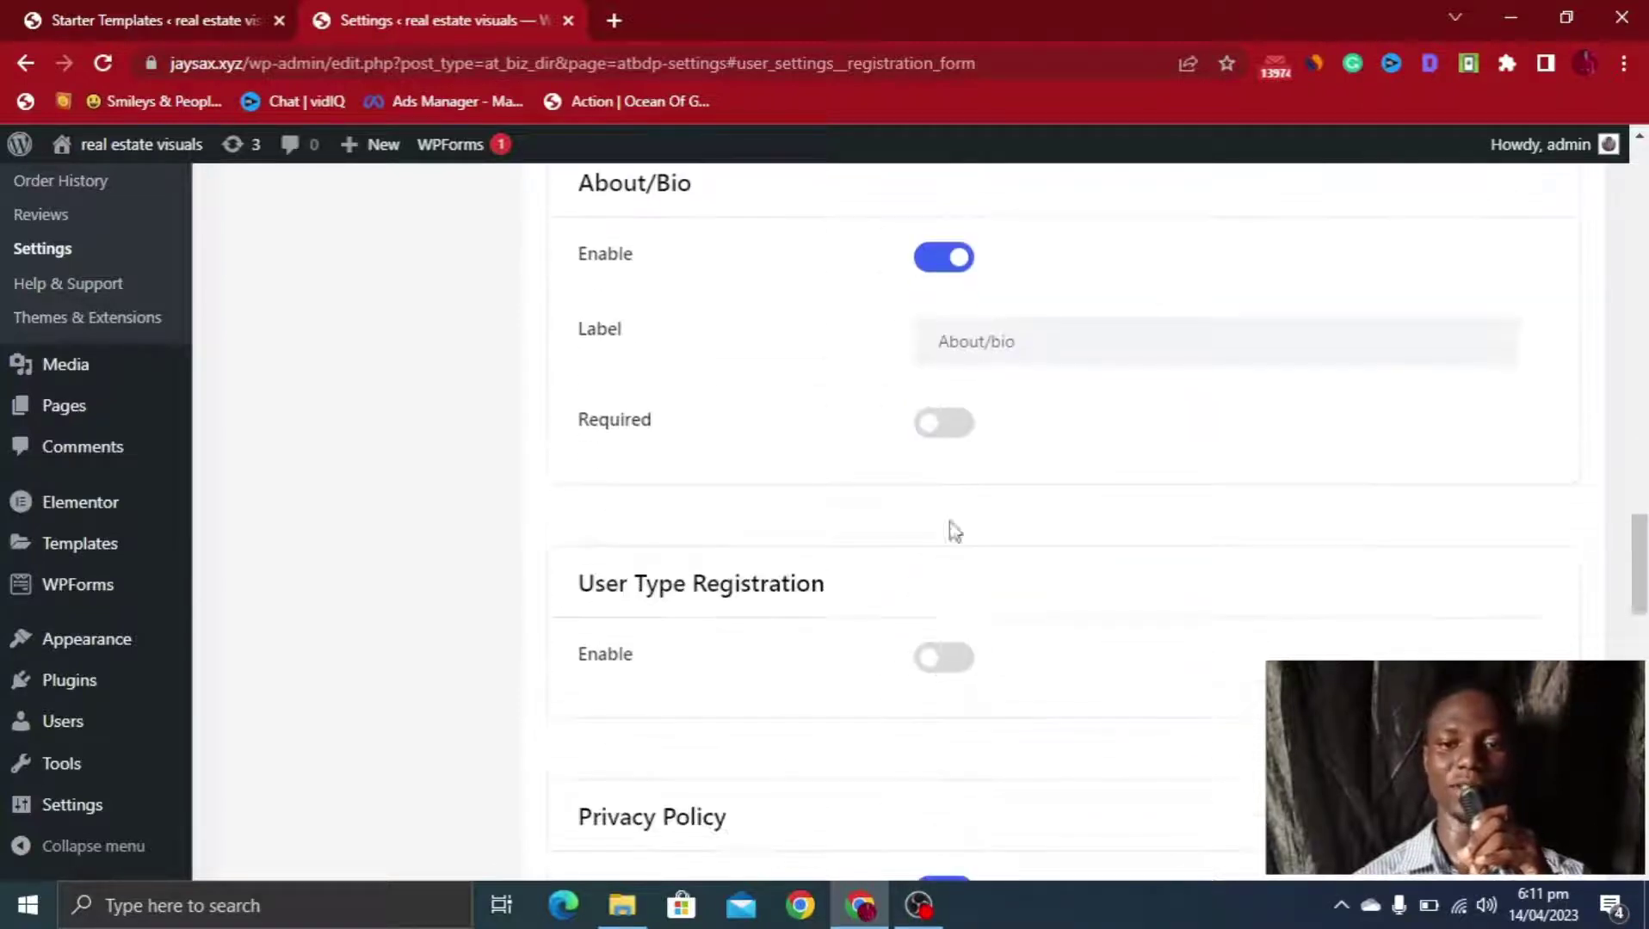
left_click(966, 428)
Enable User Type Registration and look through the privacy policy, terms, sign-up button, login message and redirection options
scroll(988, 516, "down", 3)
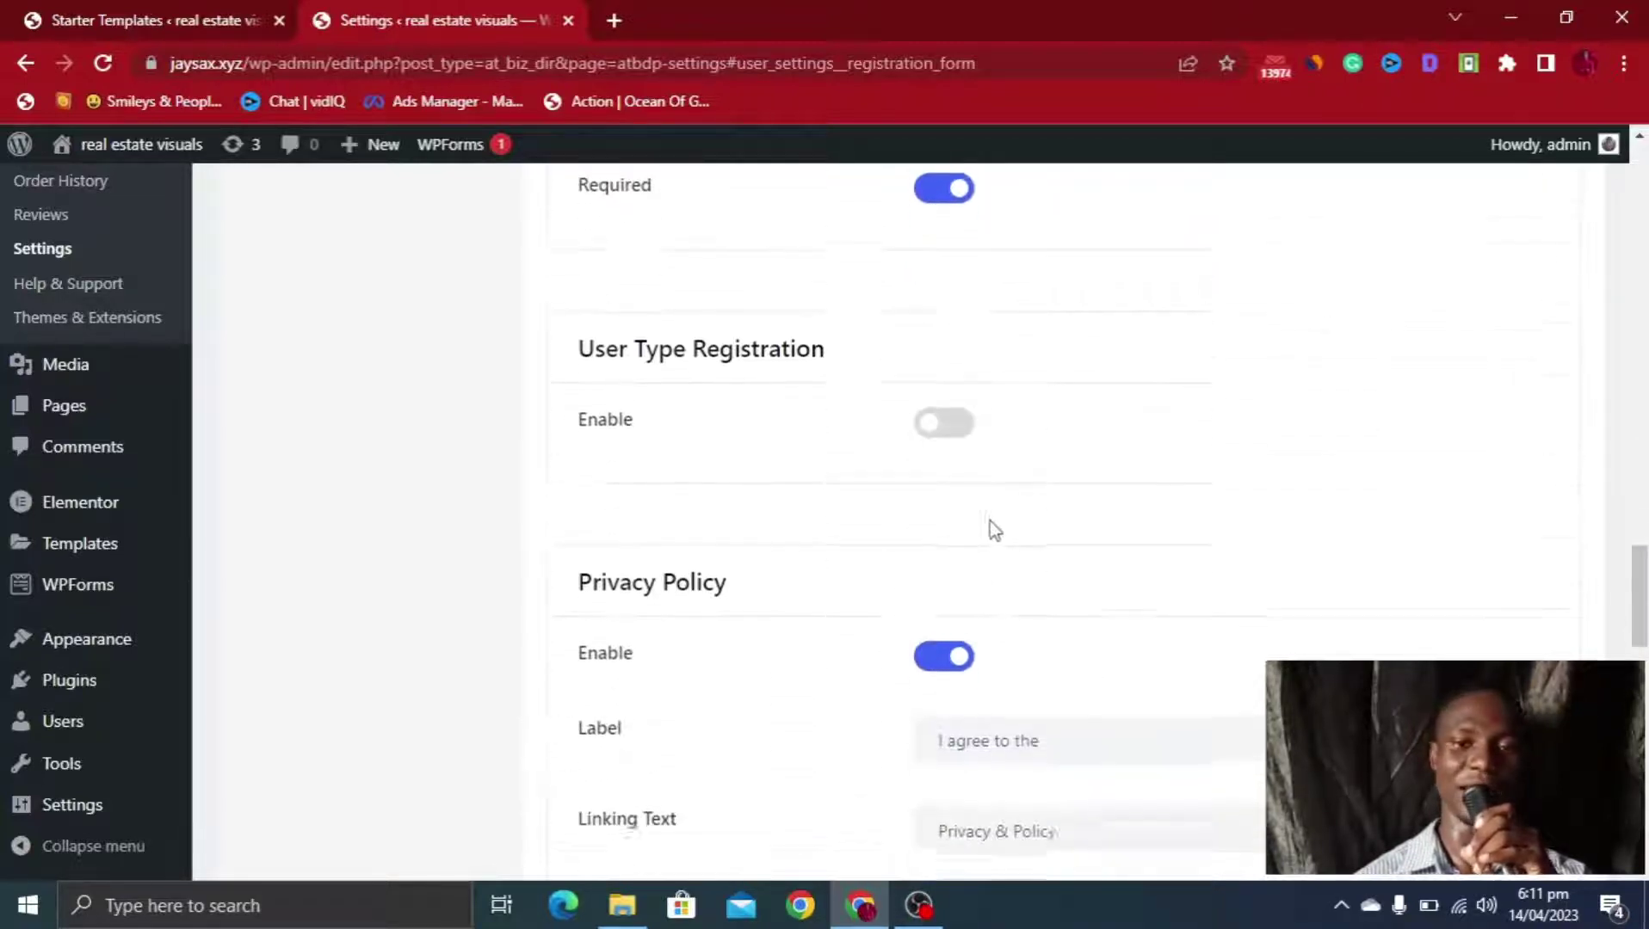
left_click(945, 430)
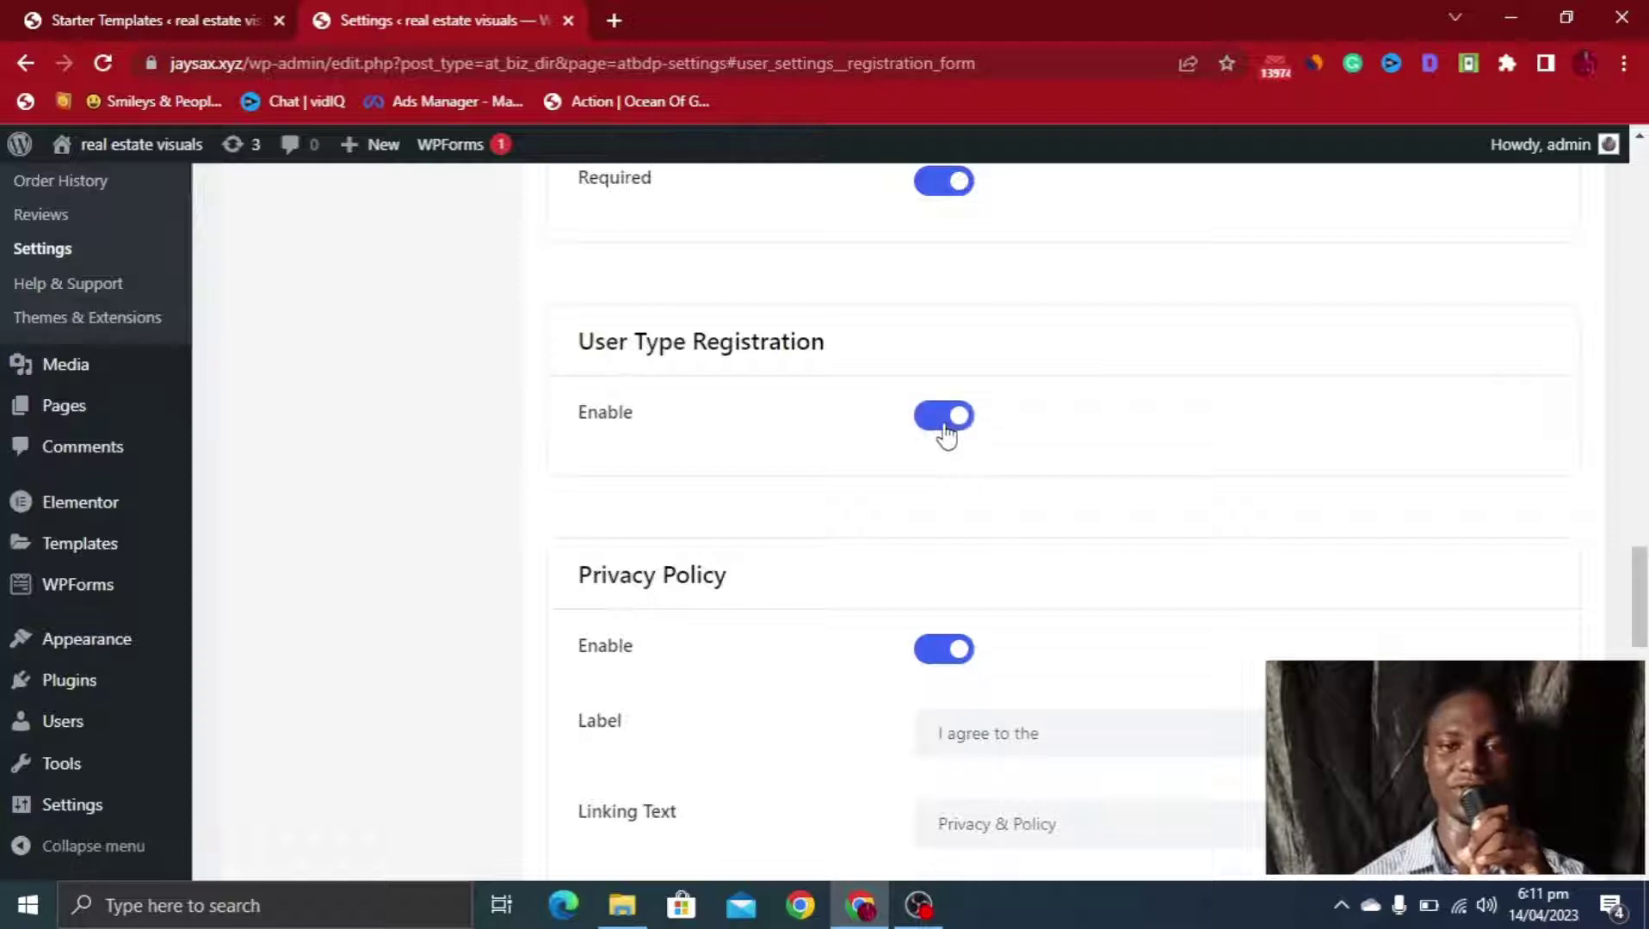
scroll(945, 518, "down", 7)
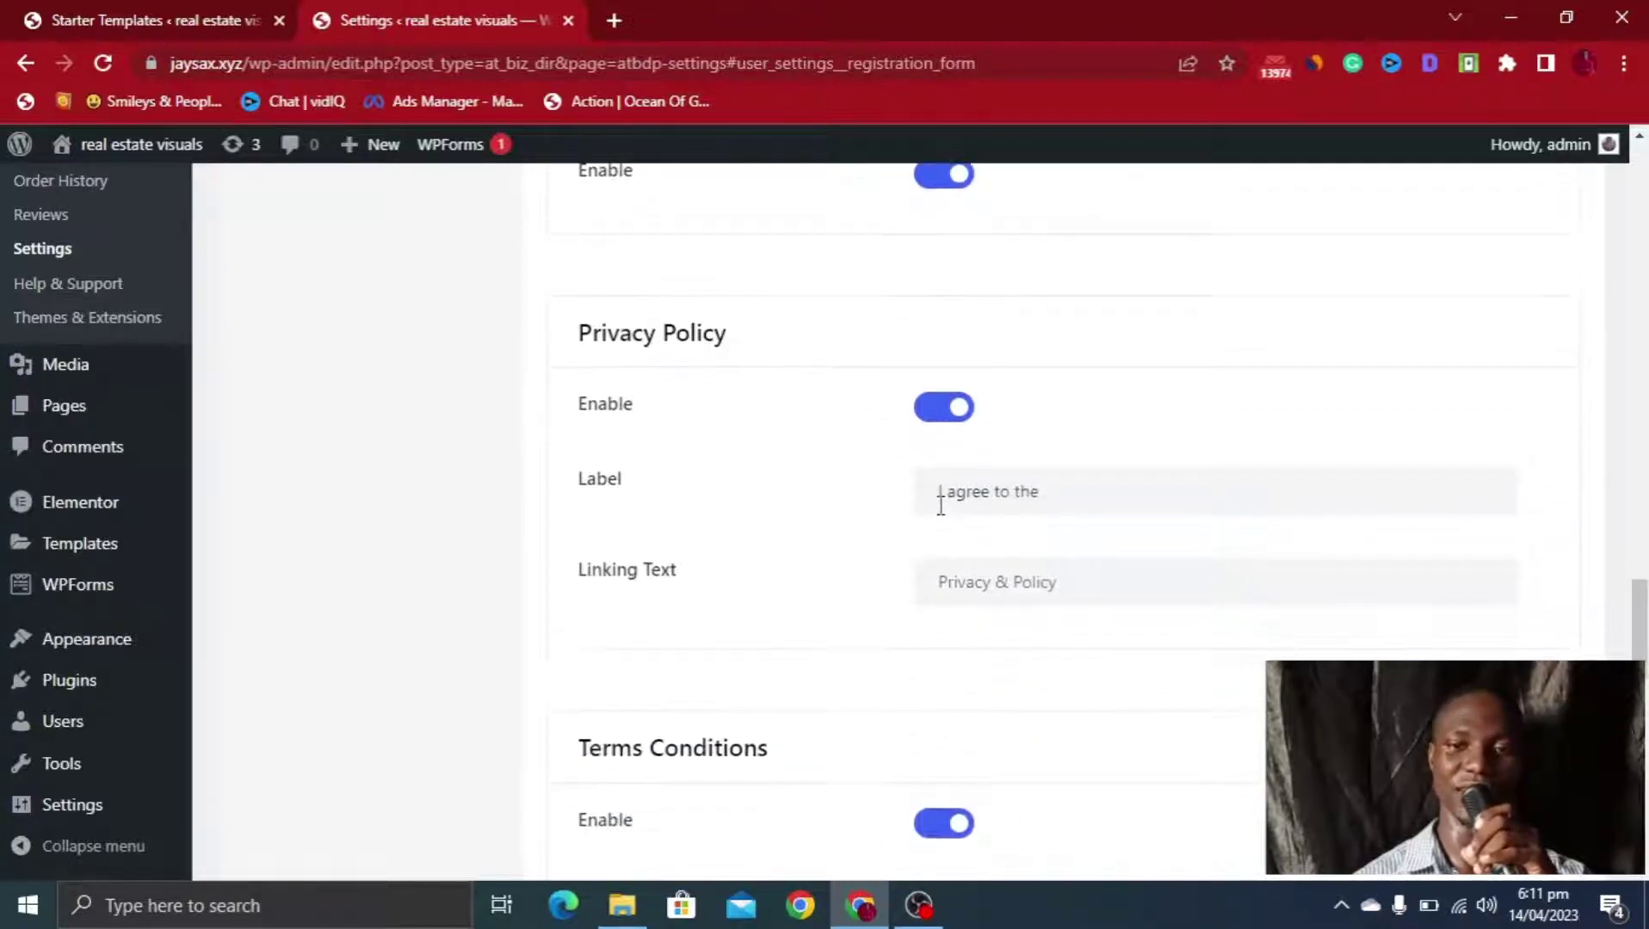
scroll(958, 480, "down", 6)
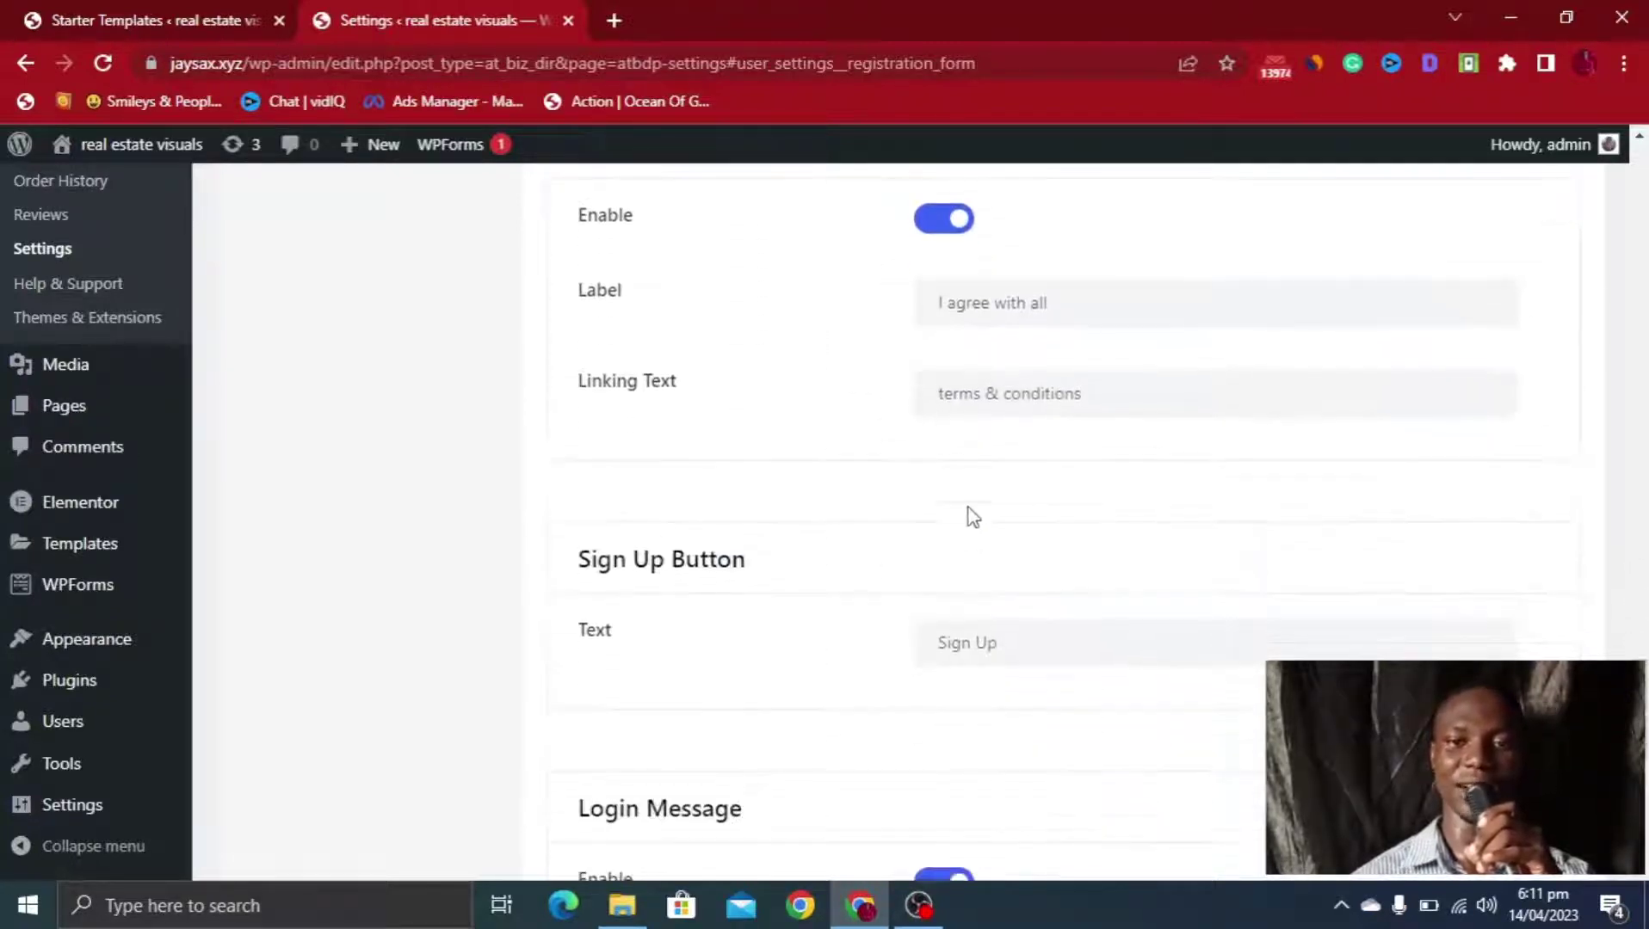
scroll(994, 620, "down", 4)
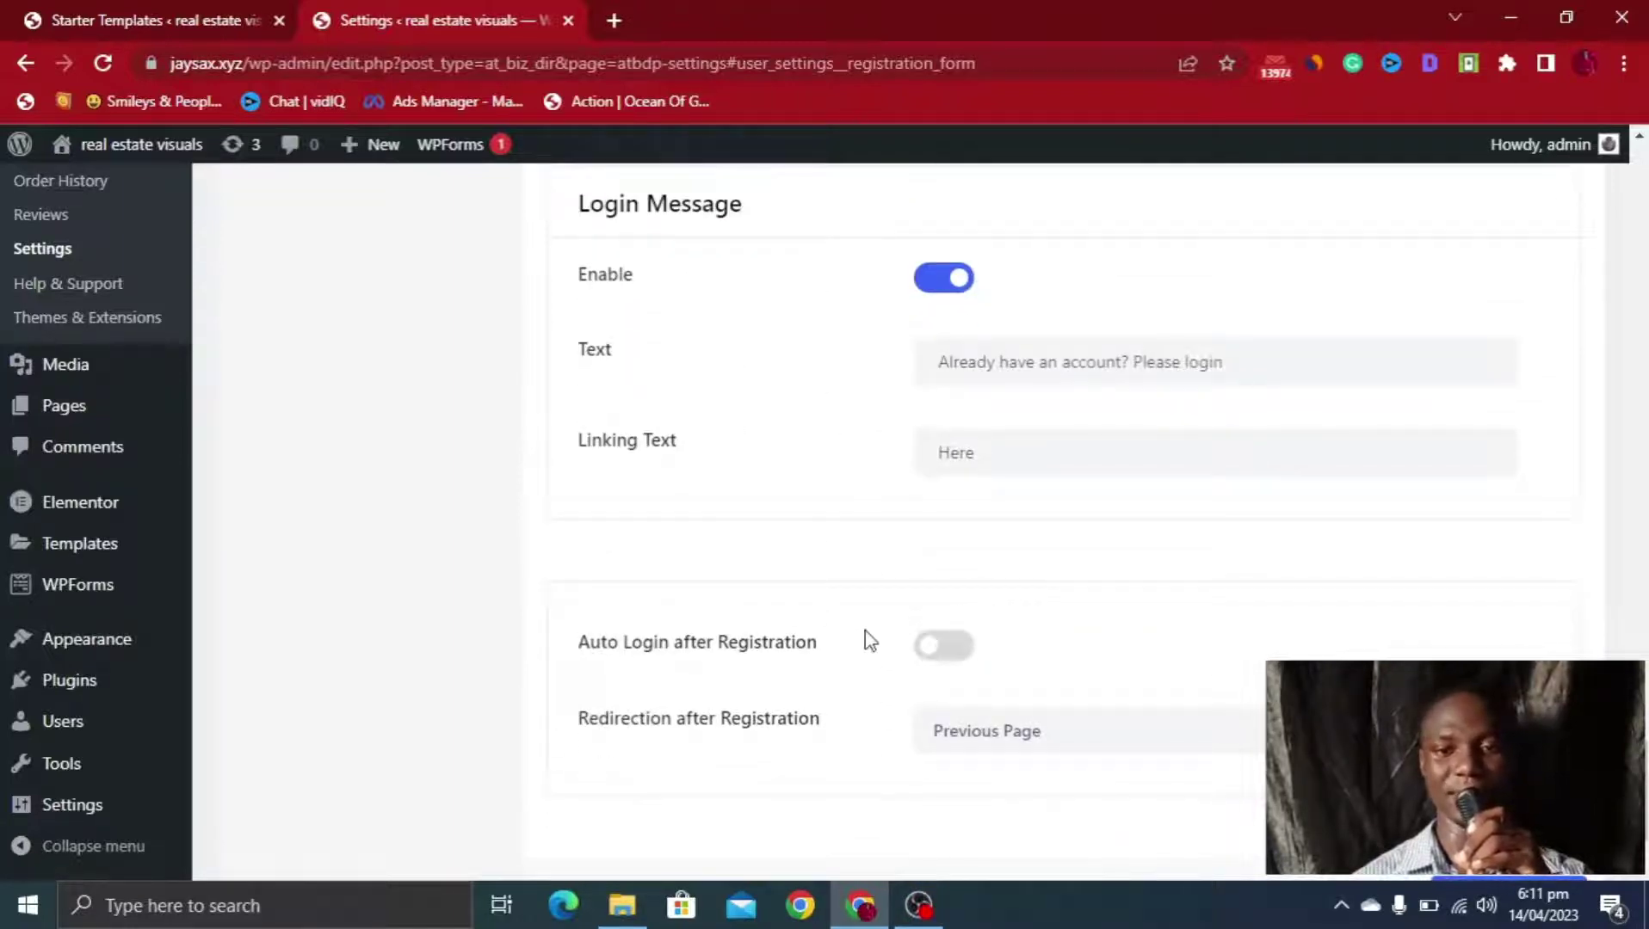
Enable Auto Login after Registration in the registration form settings
left_click(955, 647)
scroll(1049, 631, "down", 2)
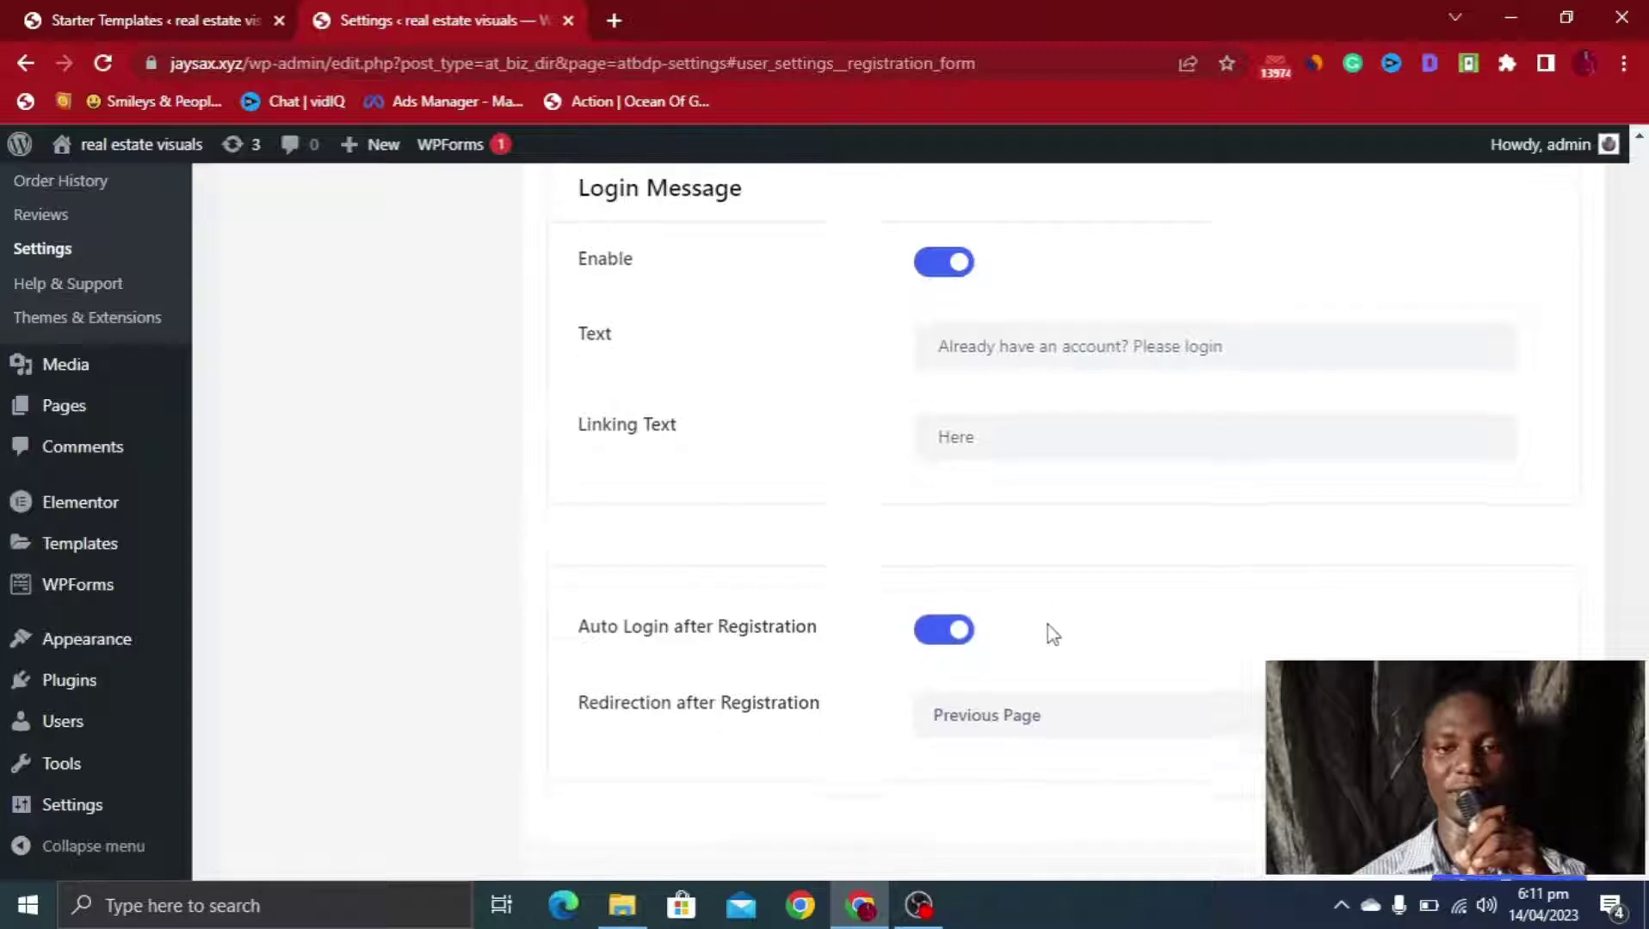
scroll(1052, 624, "up", 2)
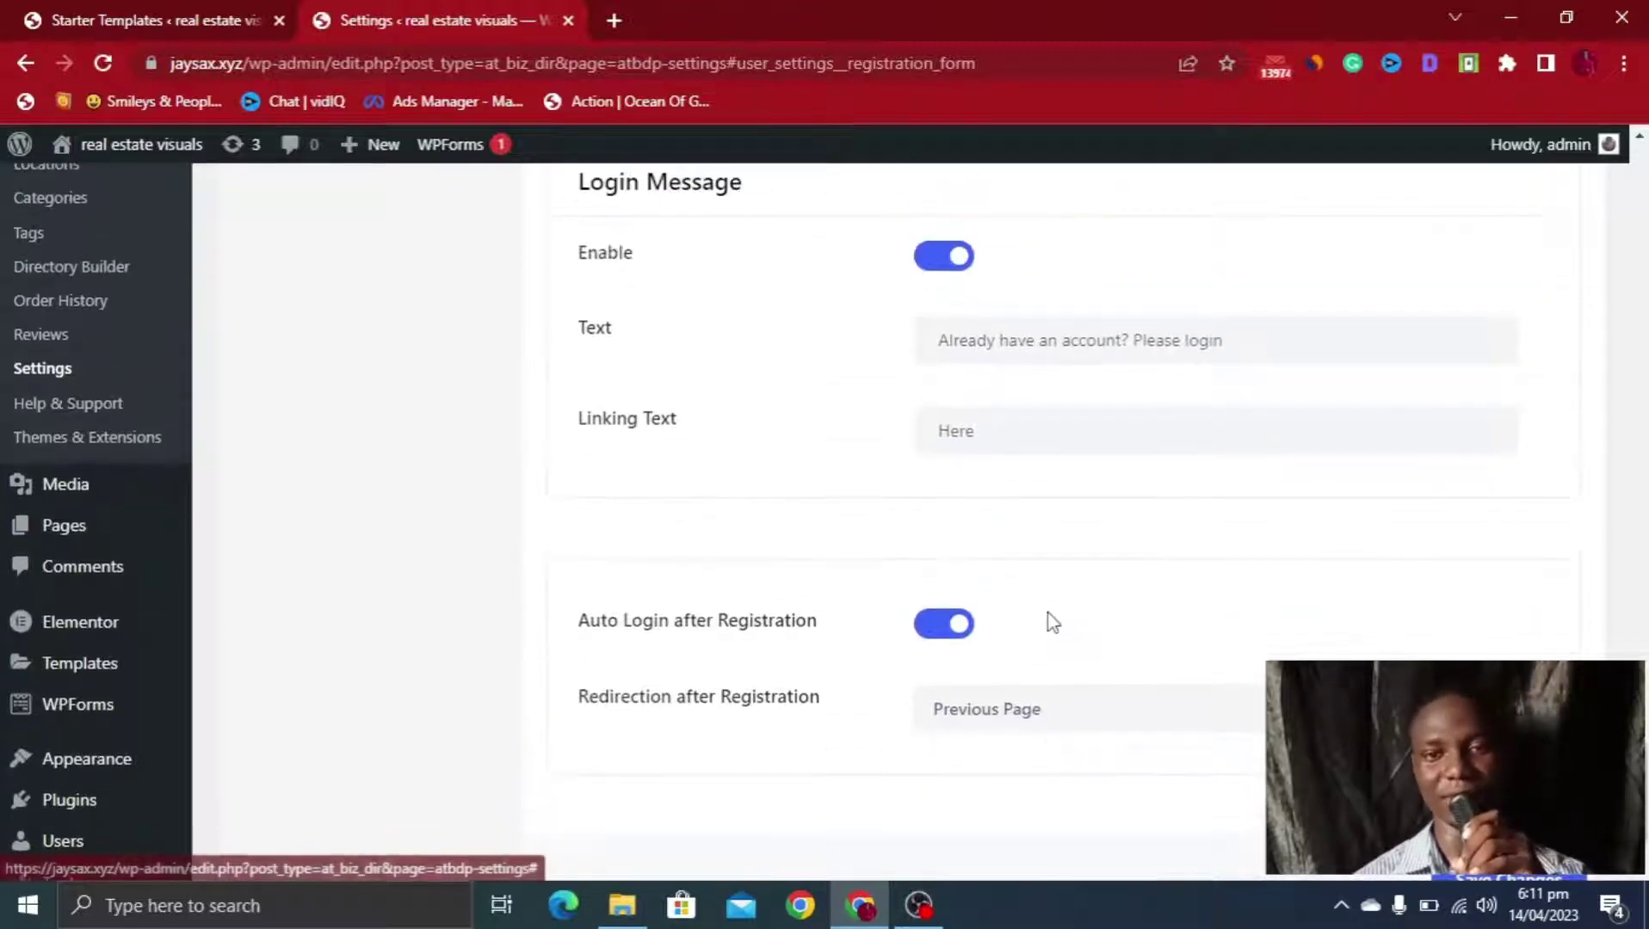
scroll(1049, 626, "down", 2)
Open the user Login Form settings and look through the username, login button and sign-up message options
scroll(769, 393, "up", 15)
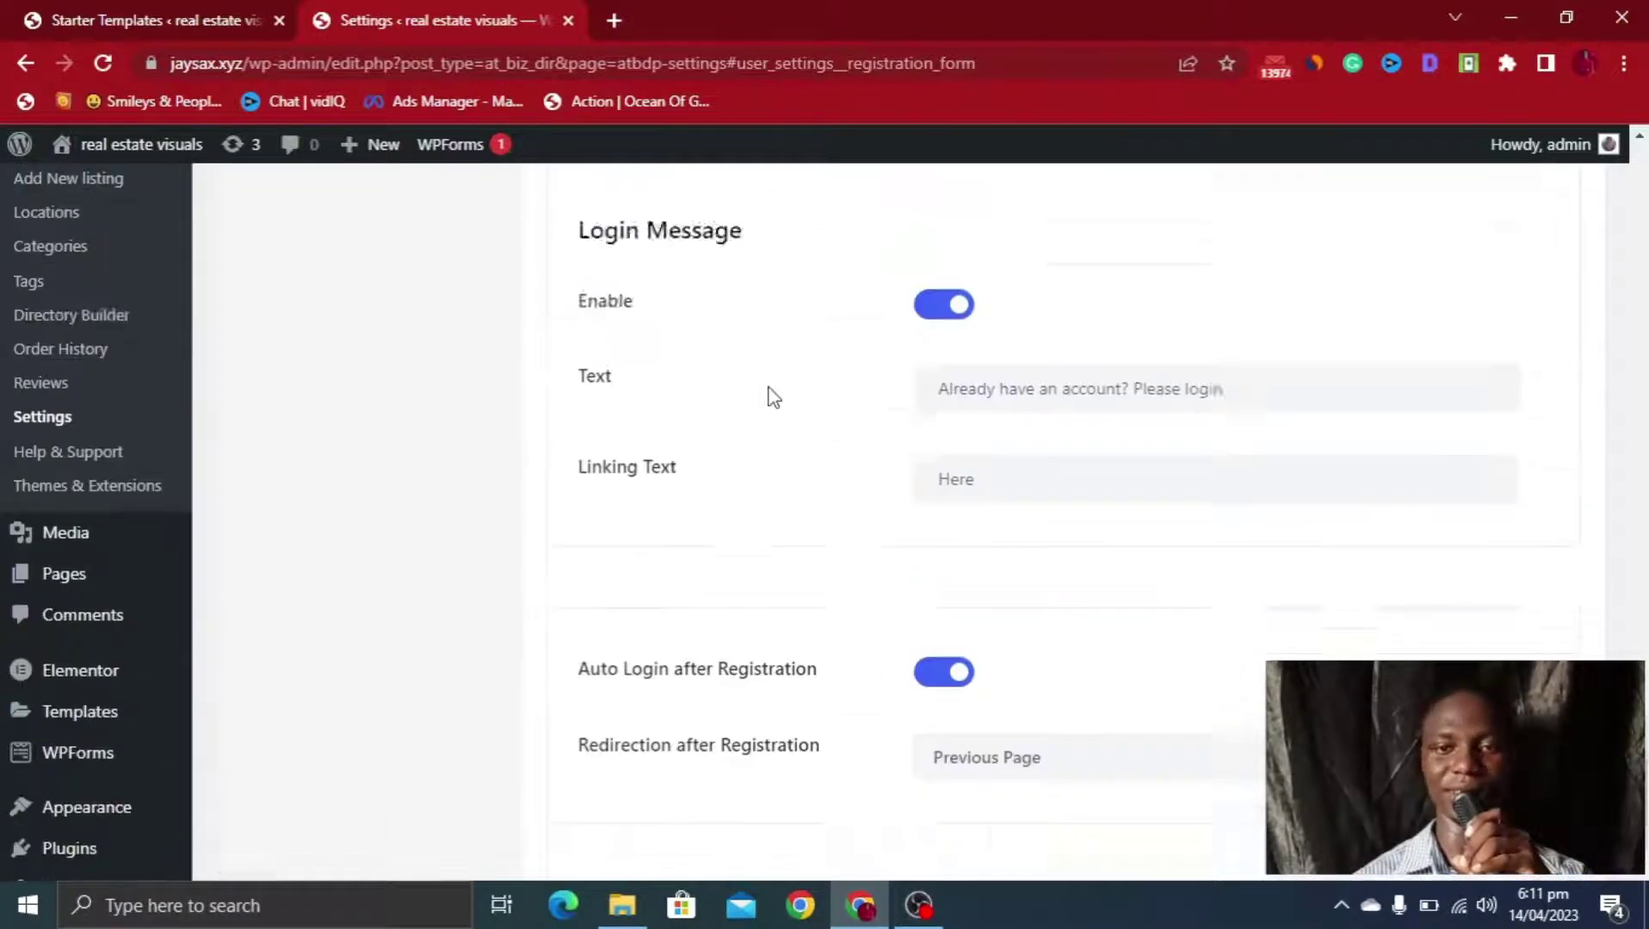
scroll(769, 397, "up", 5)
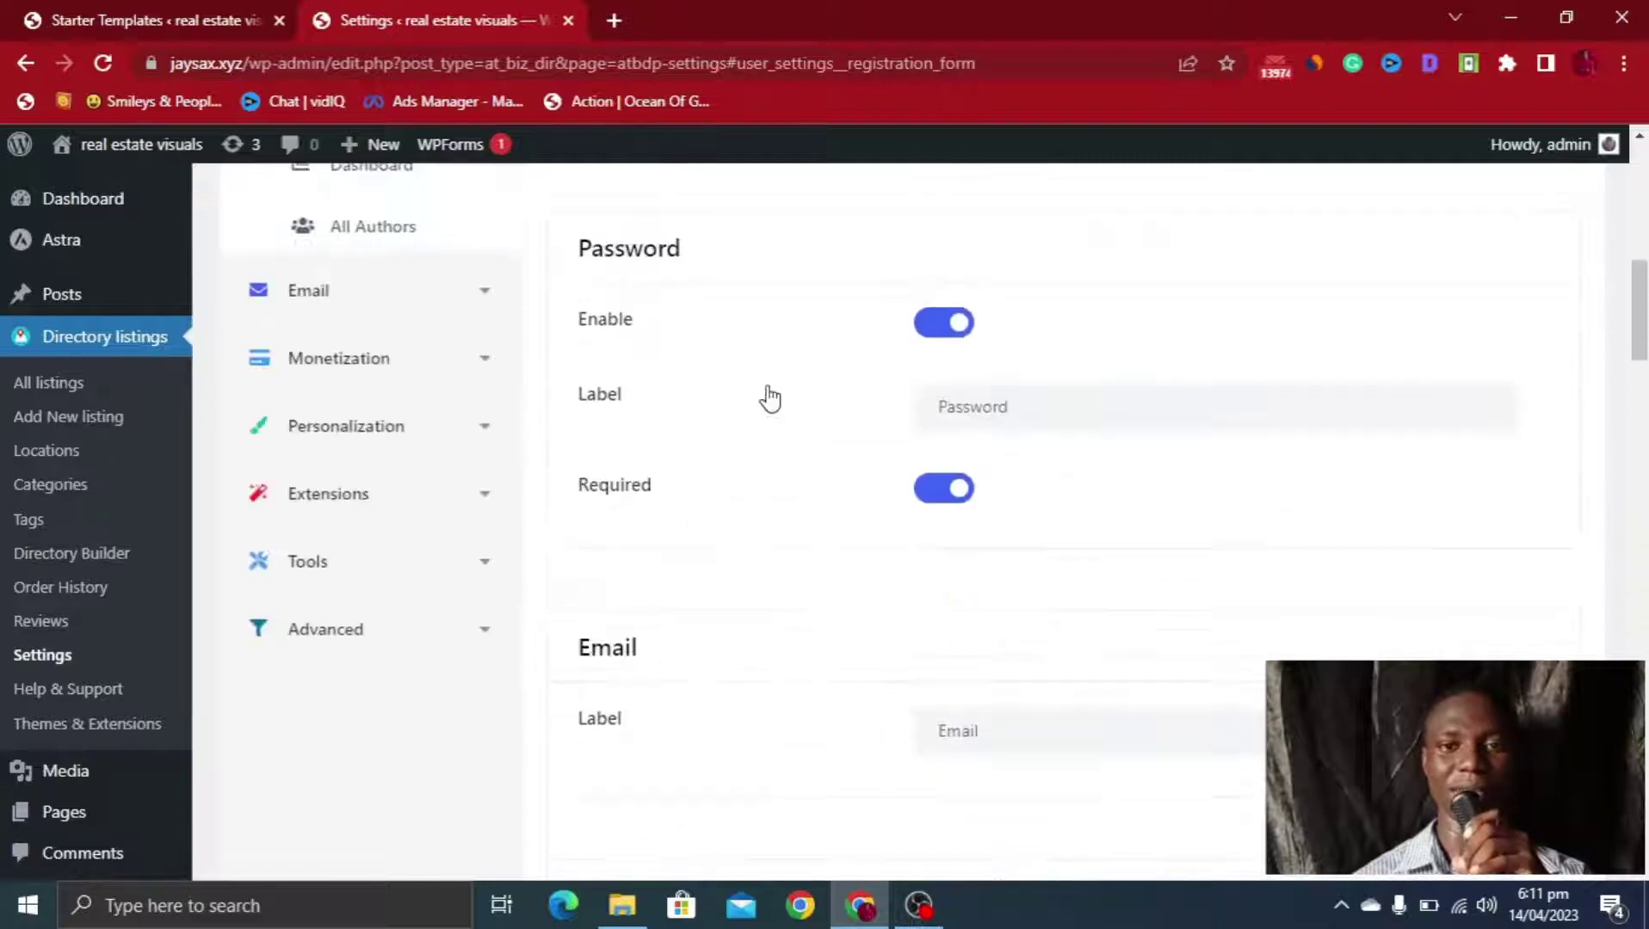
scroll(770, 398, "up", 3)
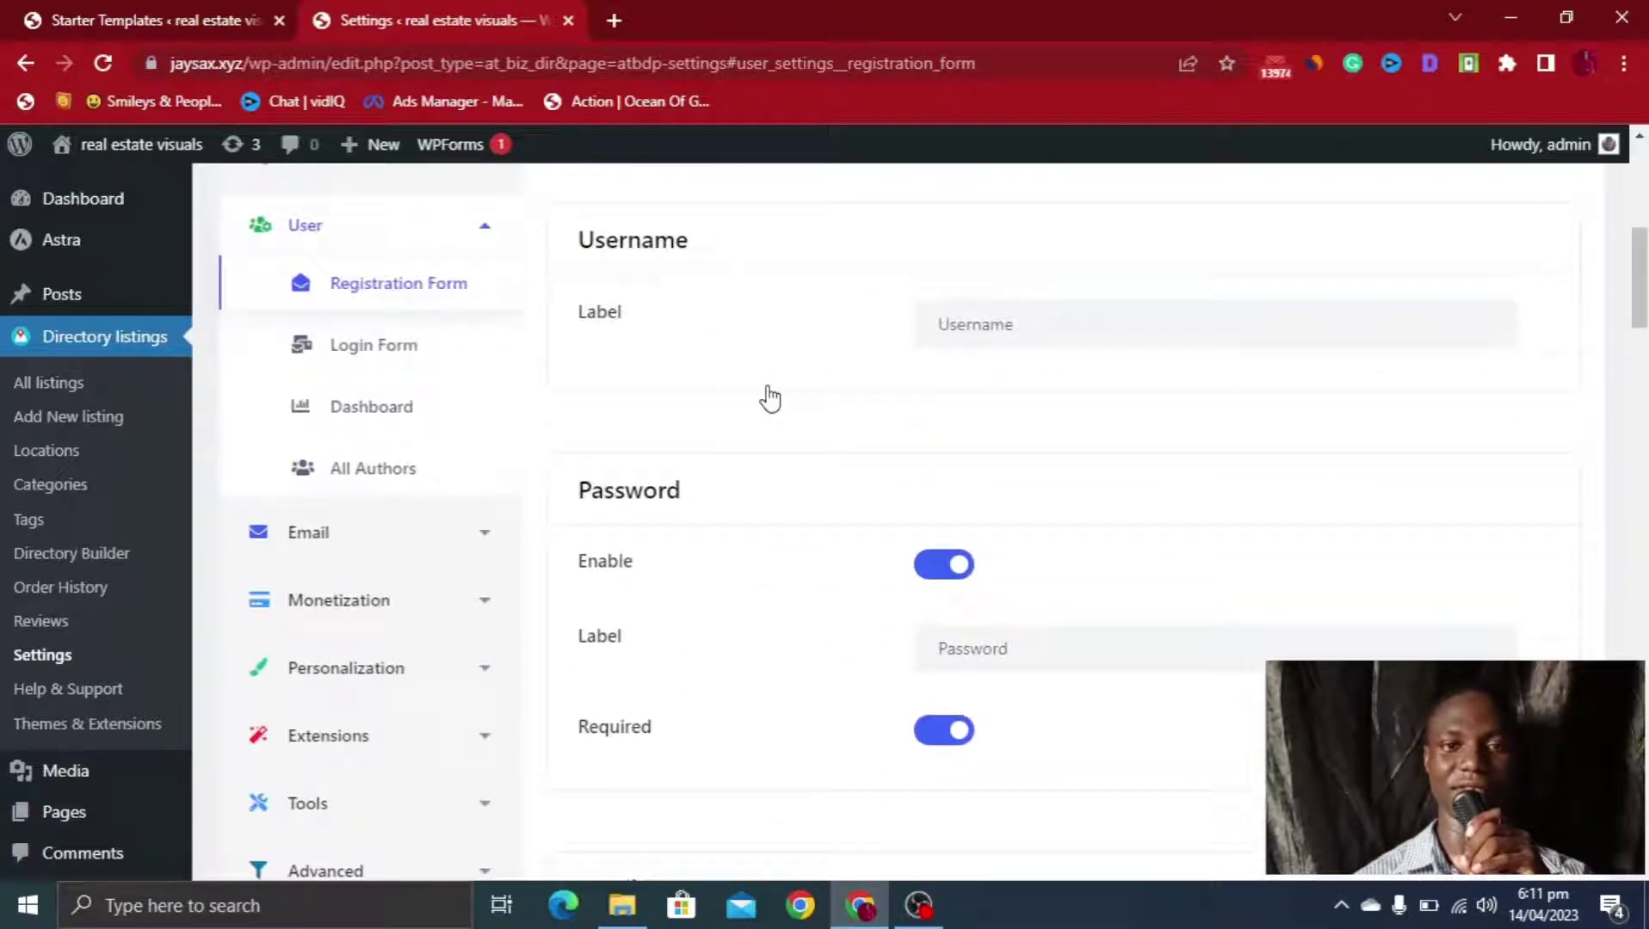
left_click(413, 348)
scroll(1108, 434, "down", 10)
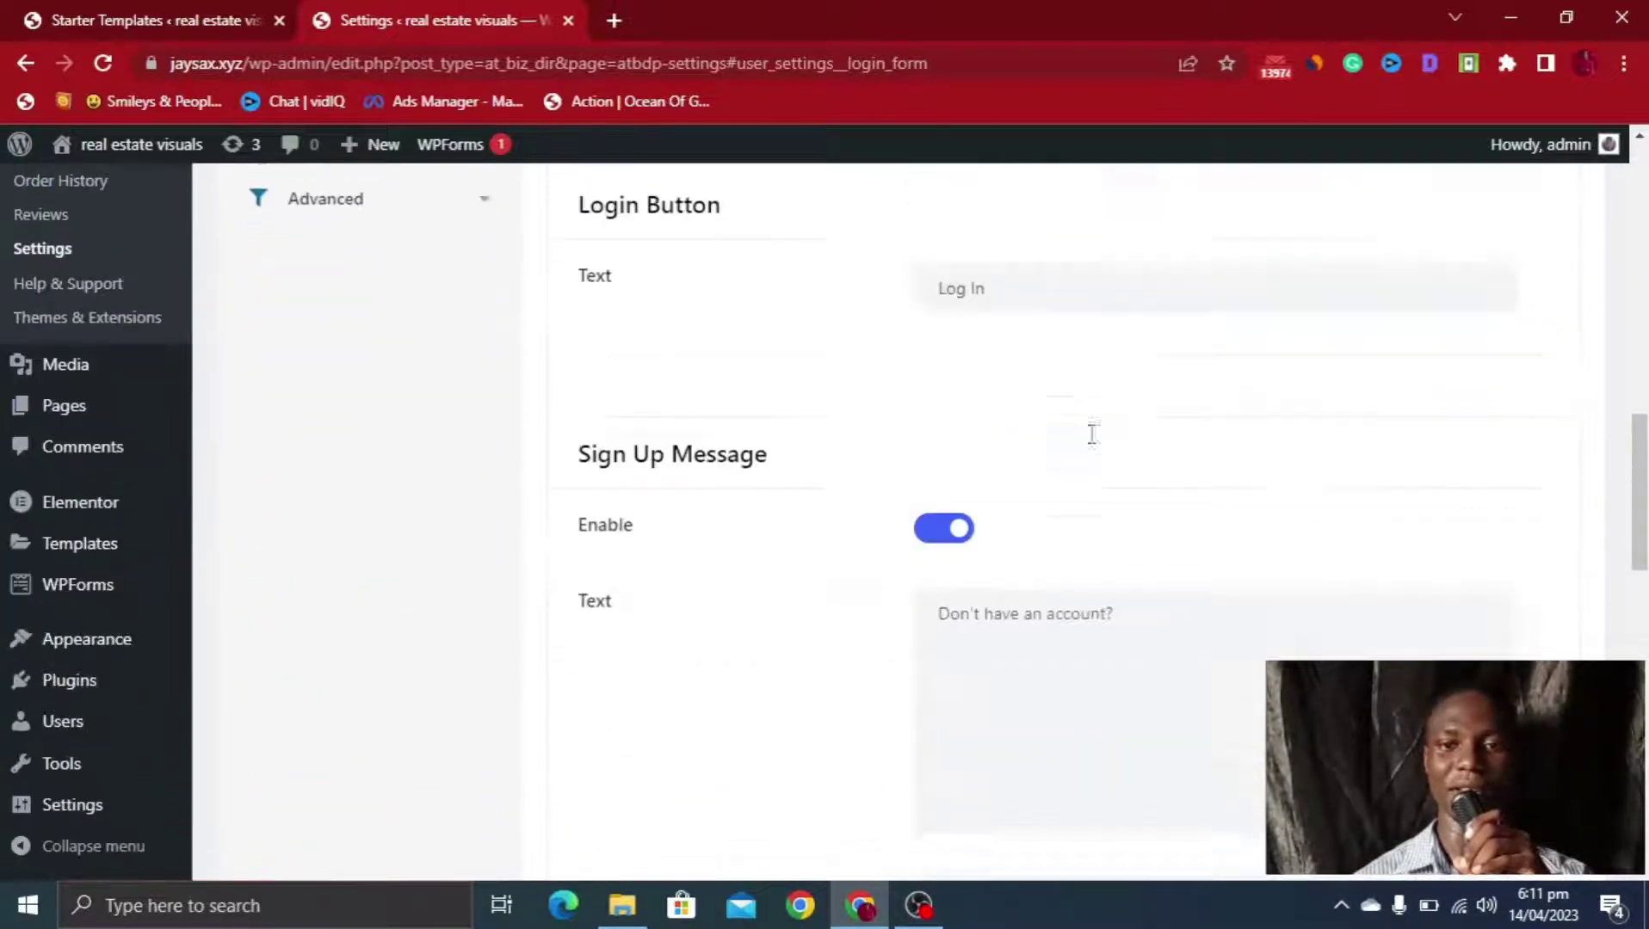
Open the user Dashboard settings and review the profile, favourite listings, announcements, author and user dashboard options
scroll(1091, 433, "up", 12)
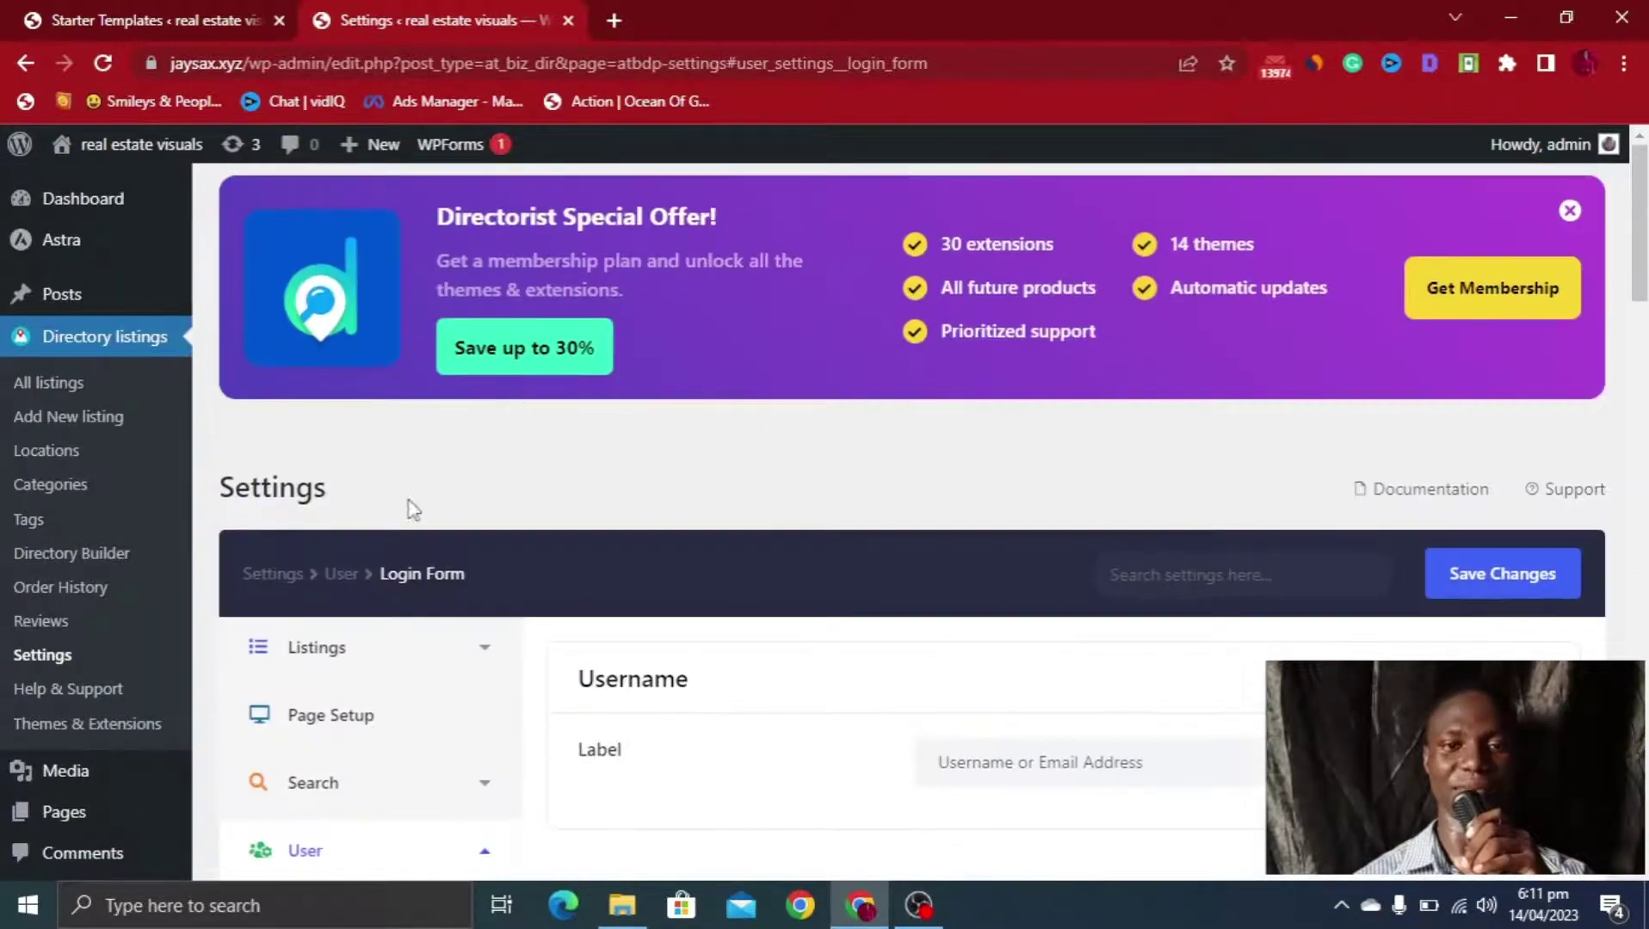
scroll(442, 449, "down", 4)
left_click(394, 561)
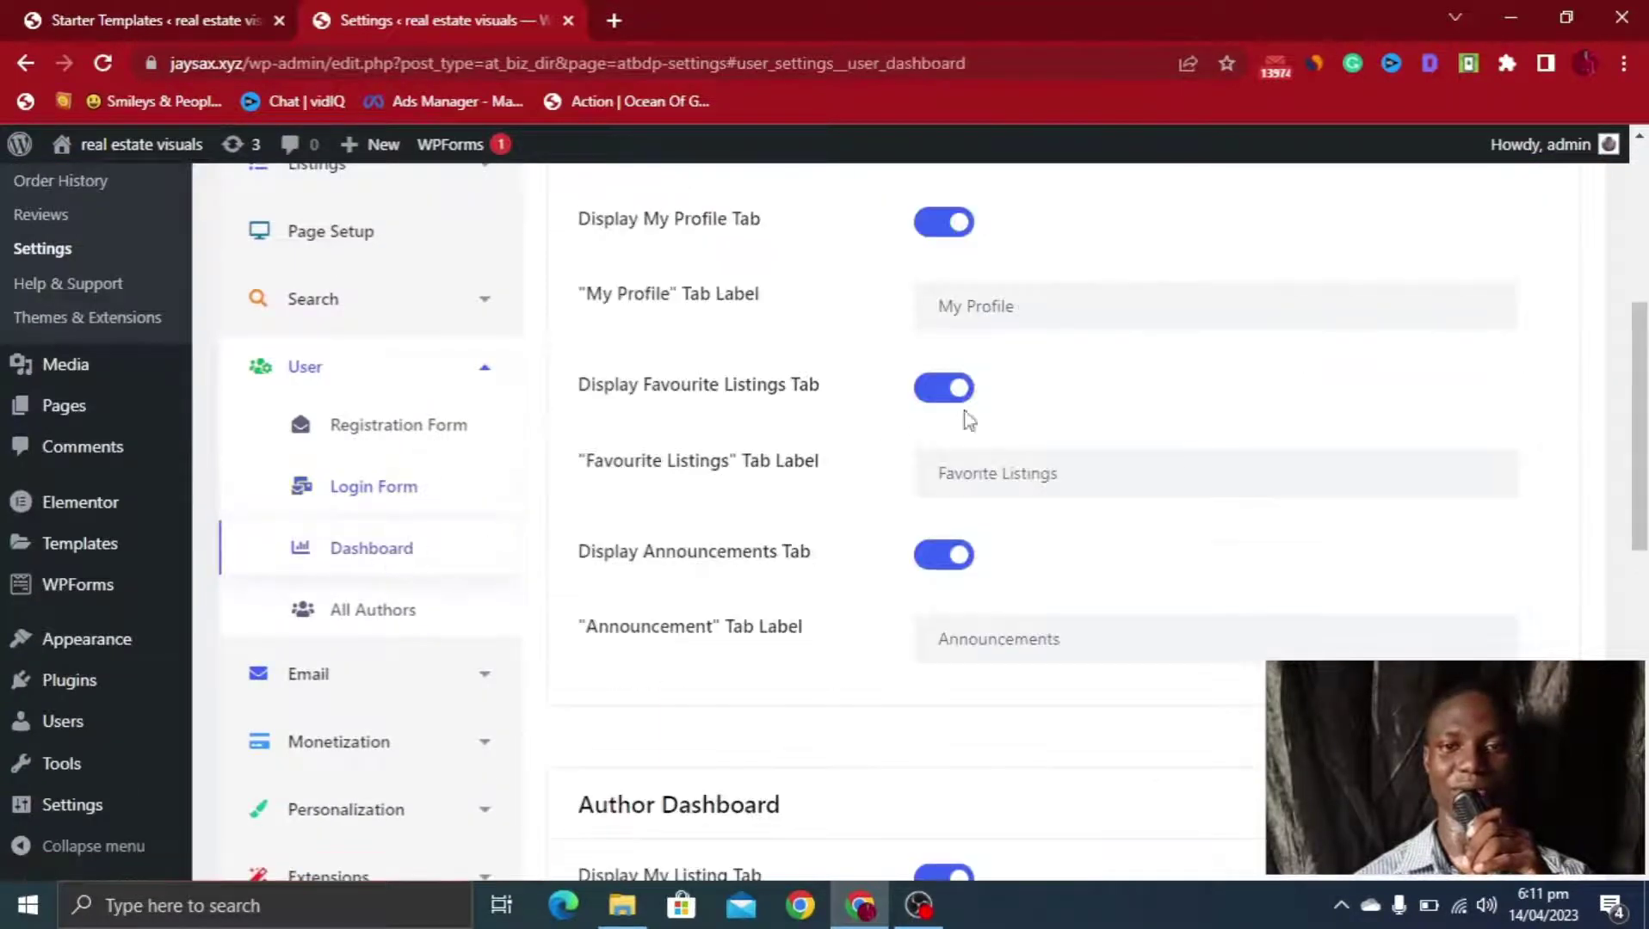
scroll(997, 400, "down", 5)
scroll(998, 404, "down", 3)
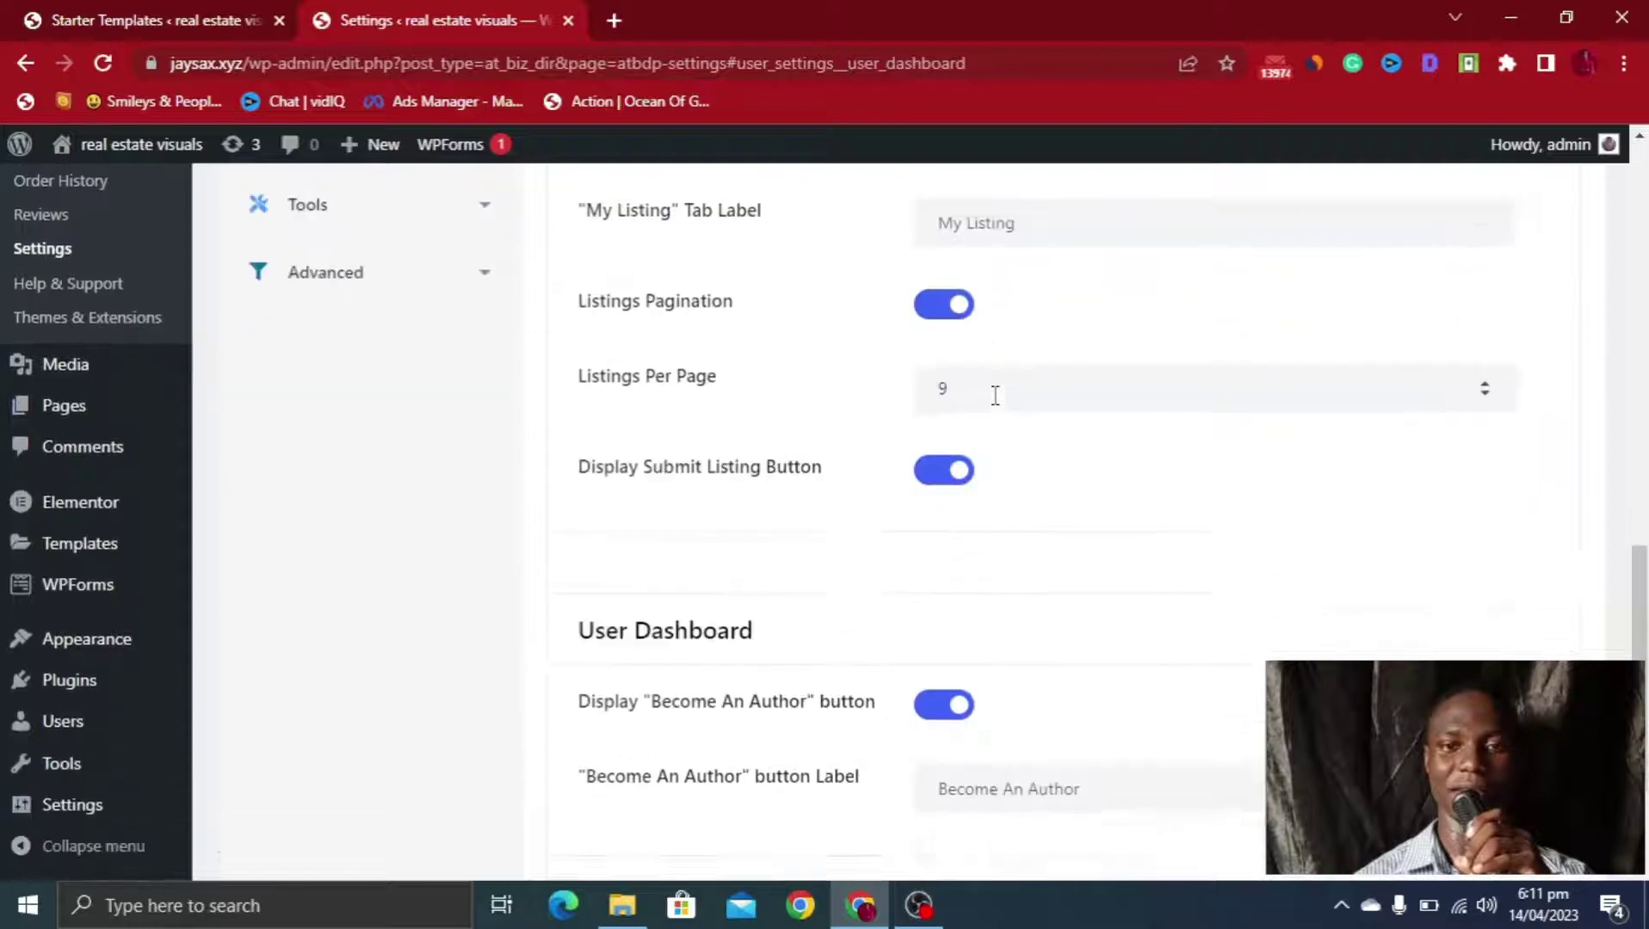
Open the All Authors settings and review the role, contact info, description and social info options
scroll(998, 404, "up", 8)
scroll(994, 405, "up", 2)
left_click(388, 527)
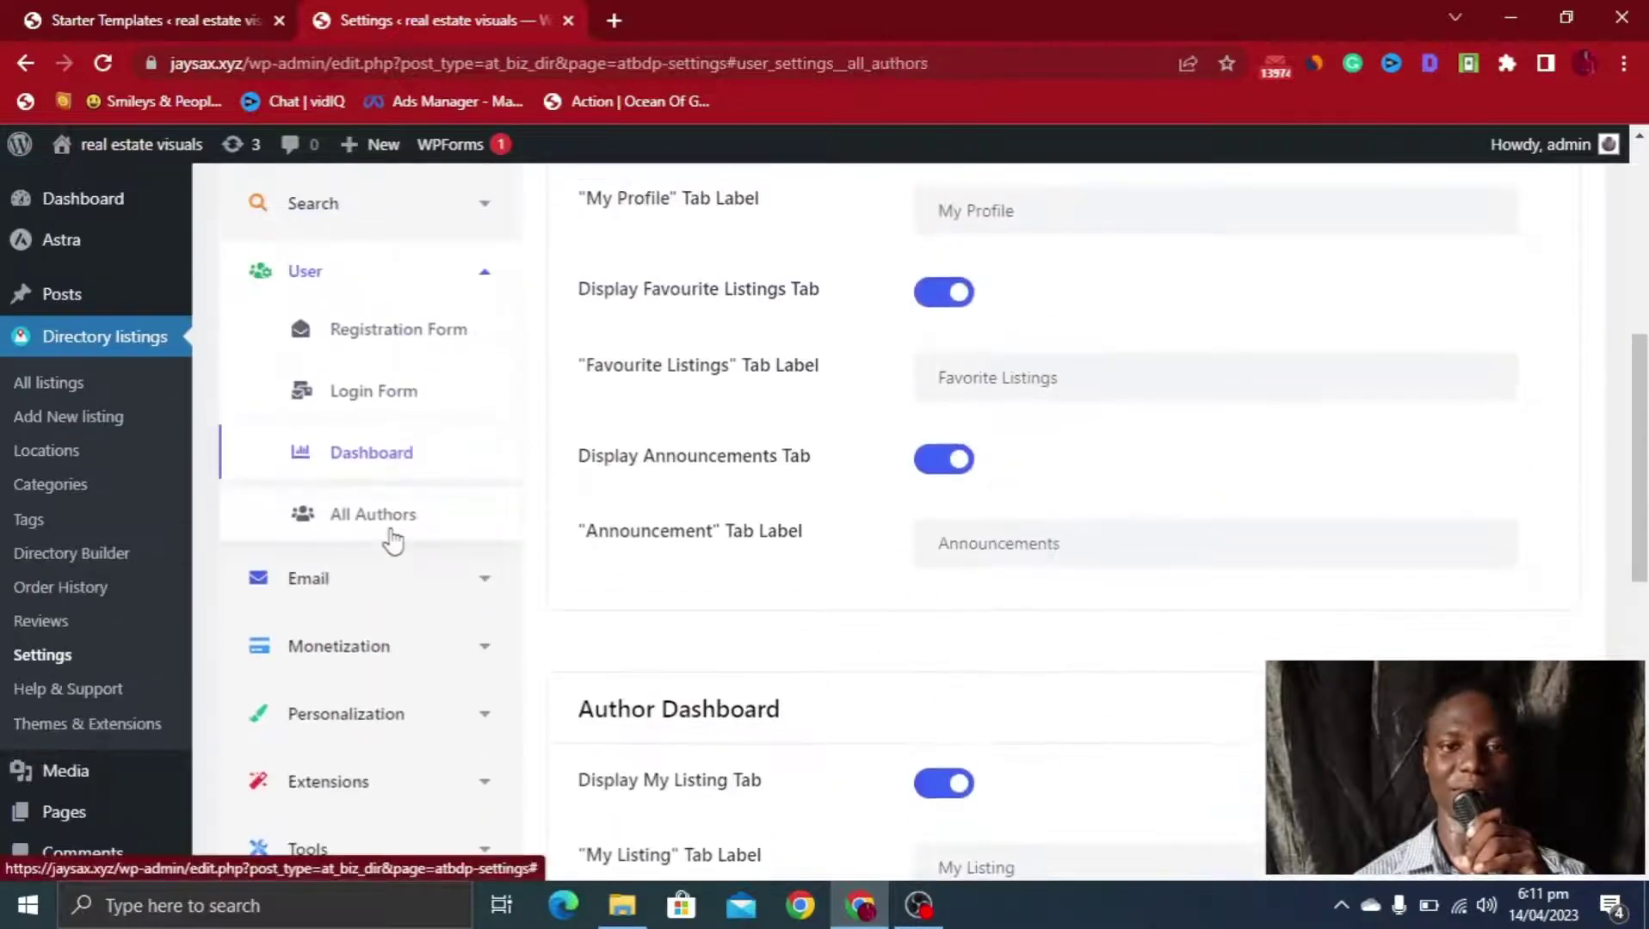
scroll(904, 431, "down", 5)
Open the Email General settings and review the sender details and the admin and listing owner notification events
scroll(939, 415, "up", 3)
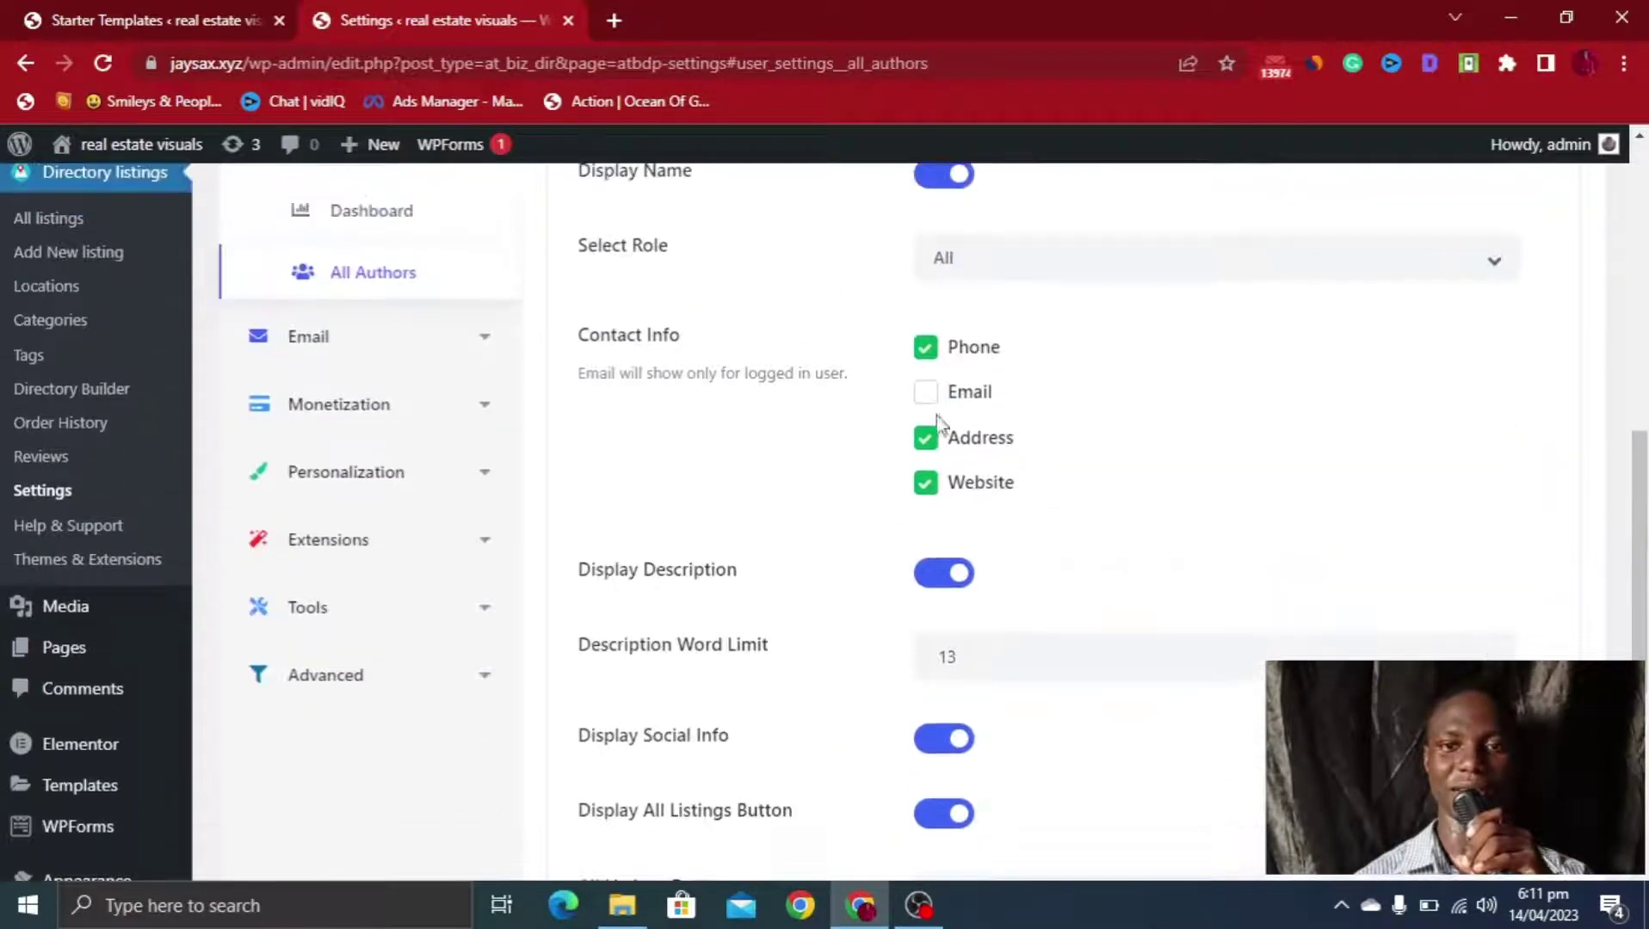
left_click(419, 342)
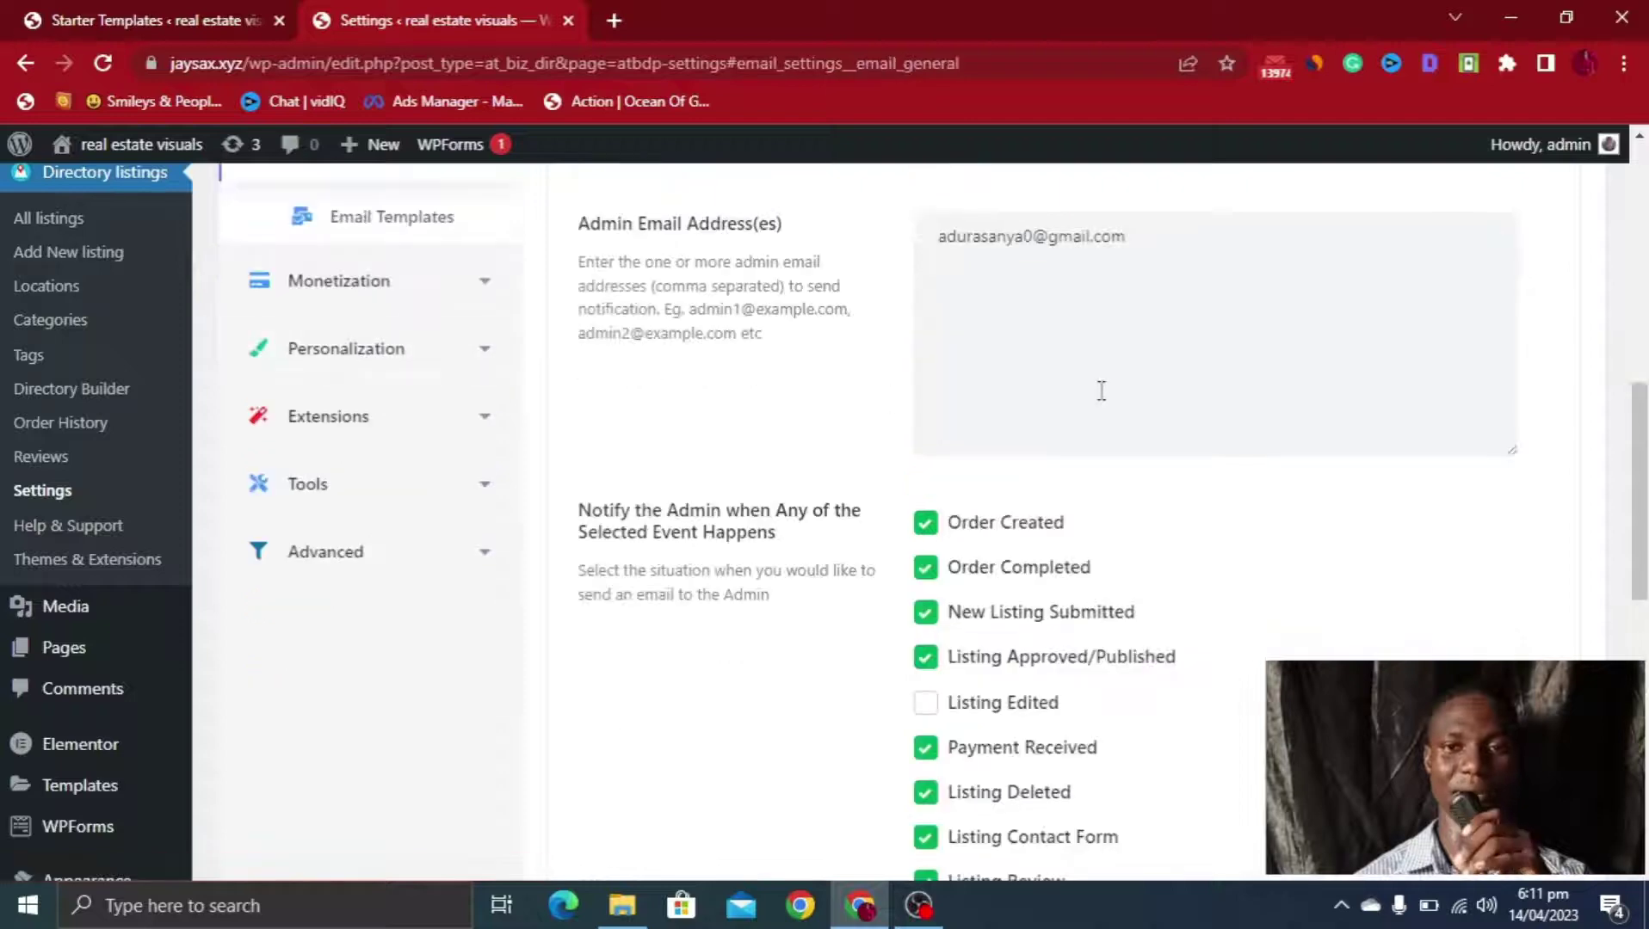
scroll(1098, 389, "up", 2)
scroll(1101, 388, "up", 3)
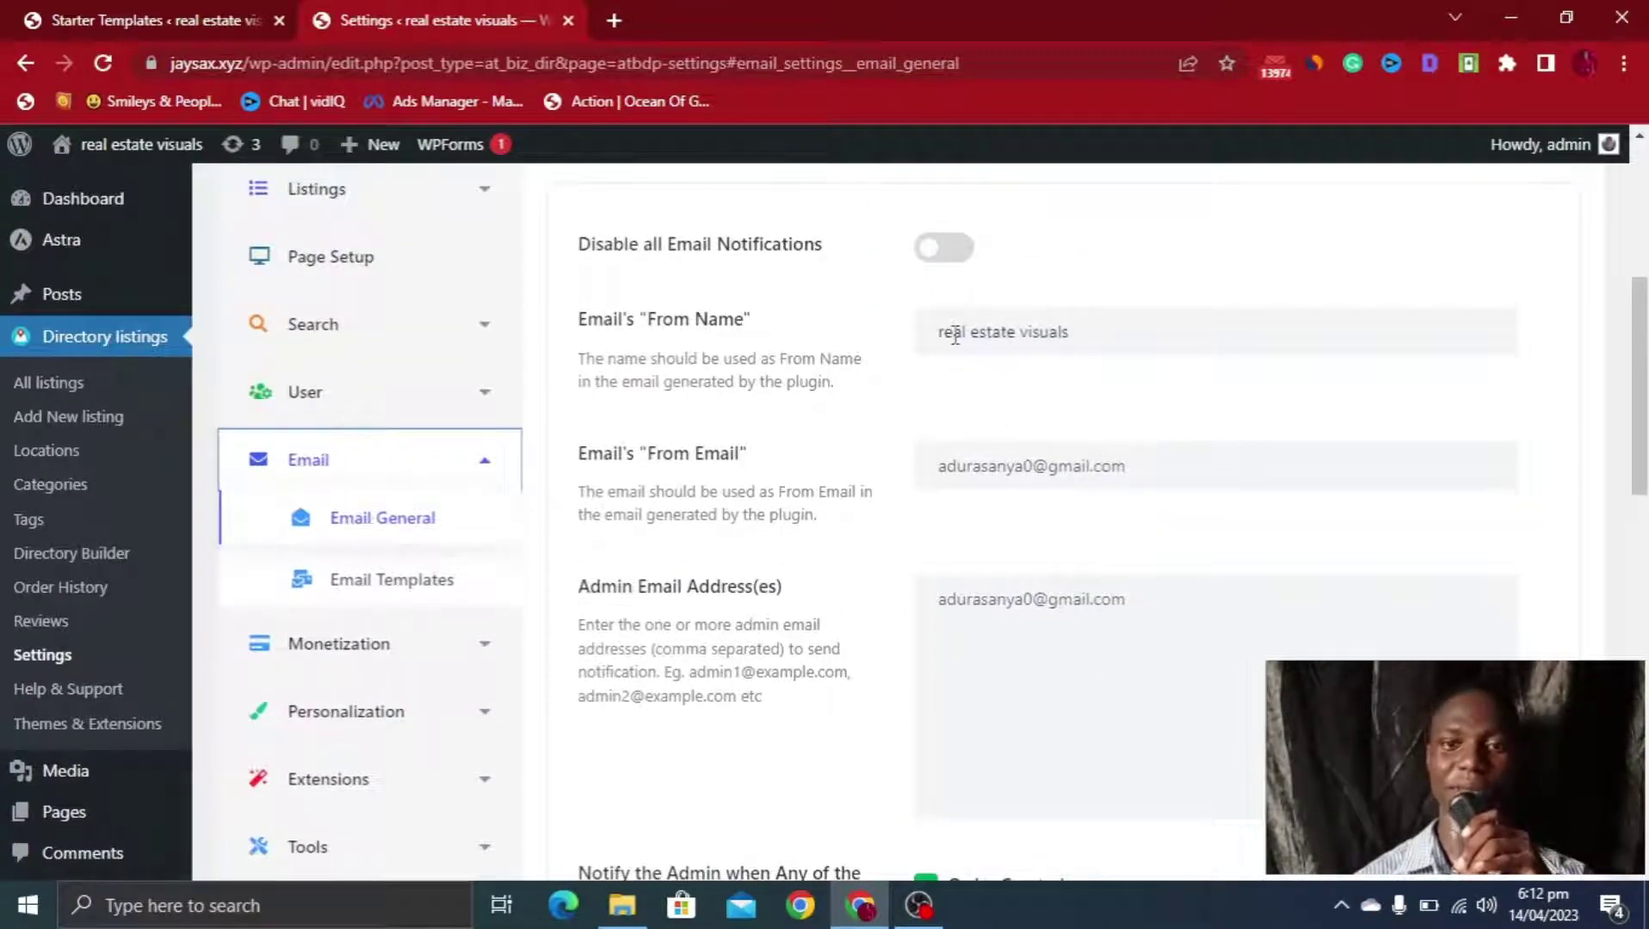
scroll(954, 335, "down", 15)
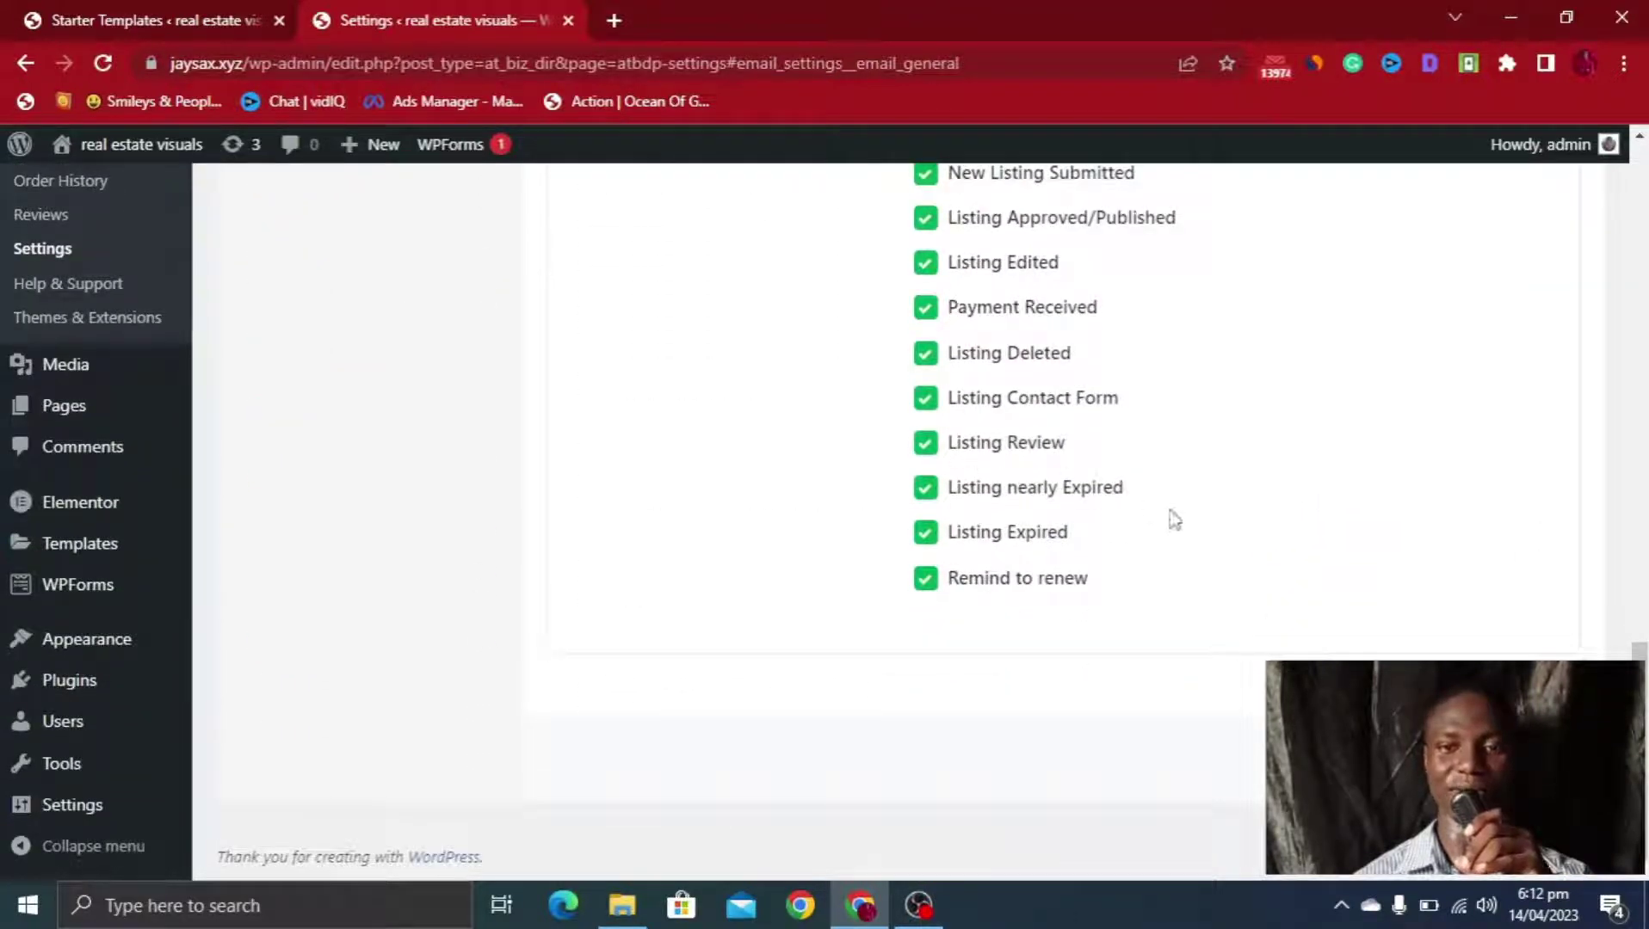
scroll(1057, 508, "up", 5)
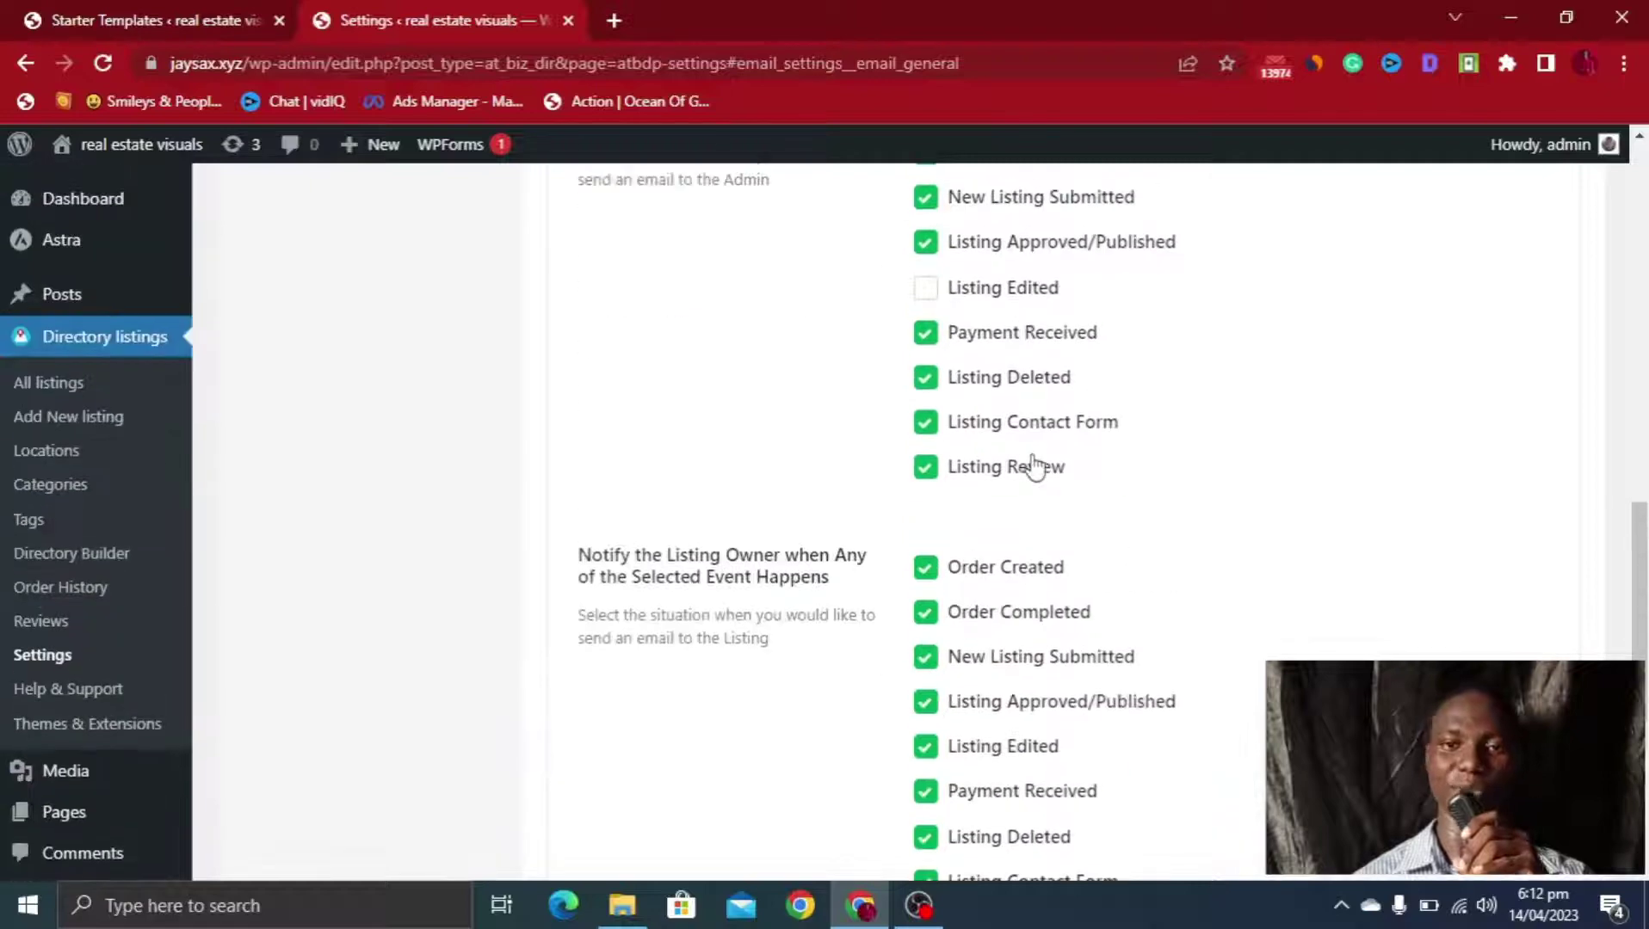
scroll(925, 325, "up", 2)
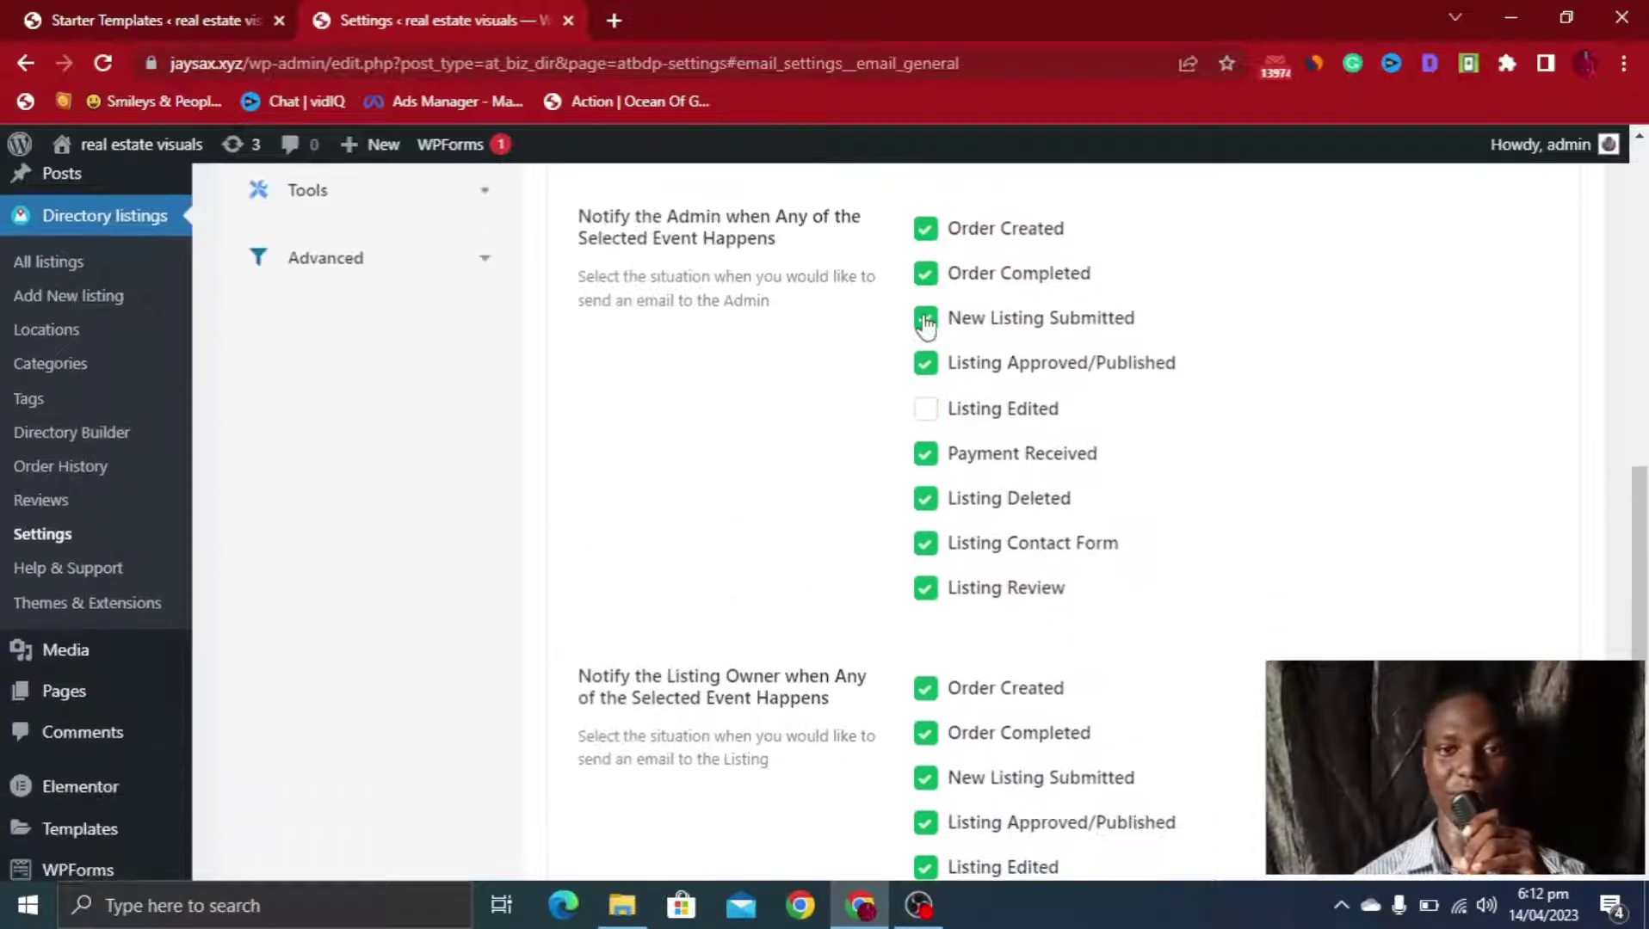
Open the Monetization General Settings, save the changes, and check the Enable Monetization Feature option
scroll(602, 297, "up", 4)
left_click(414, 348)
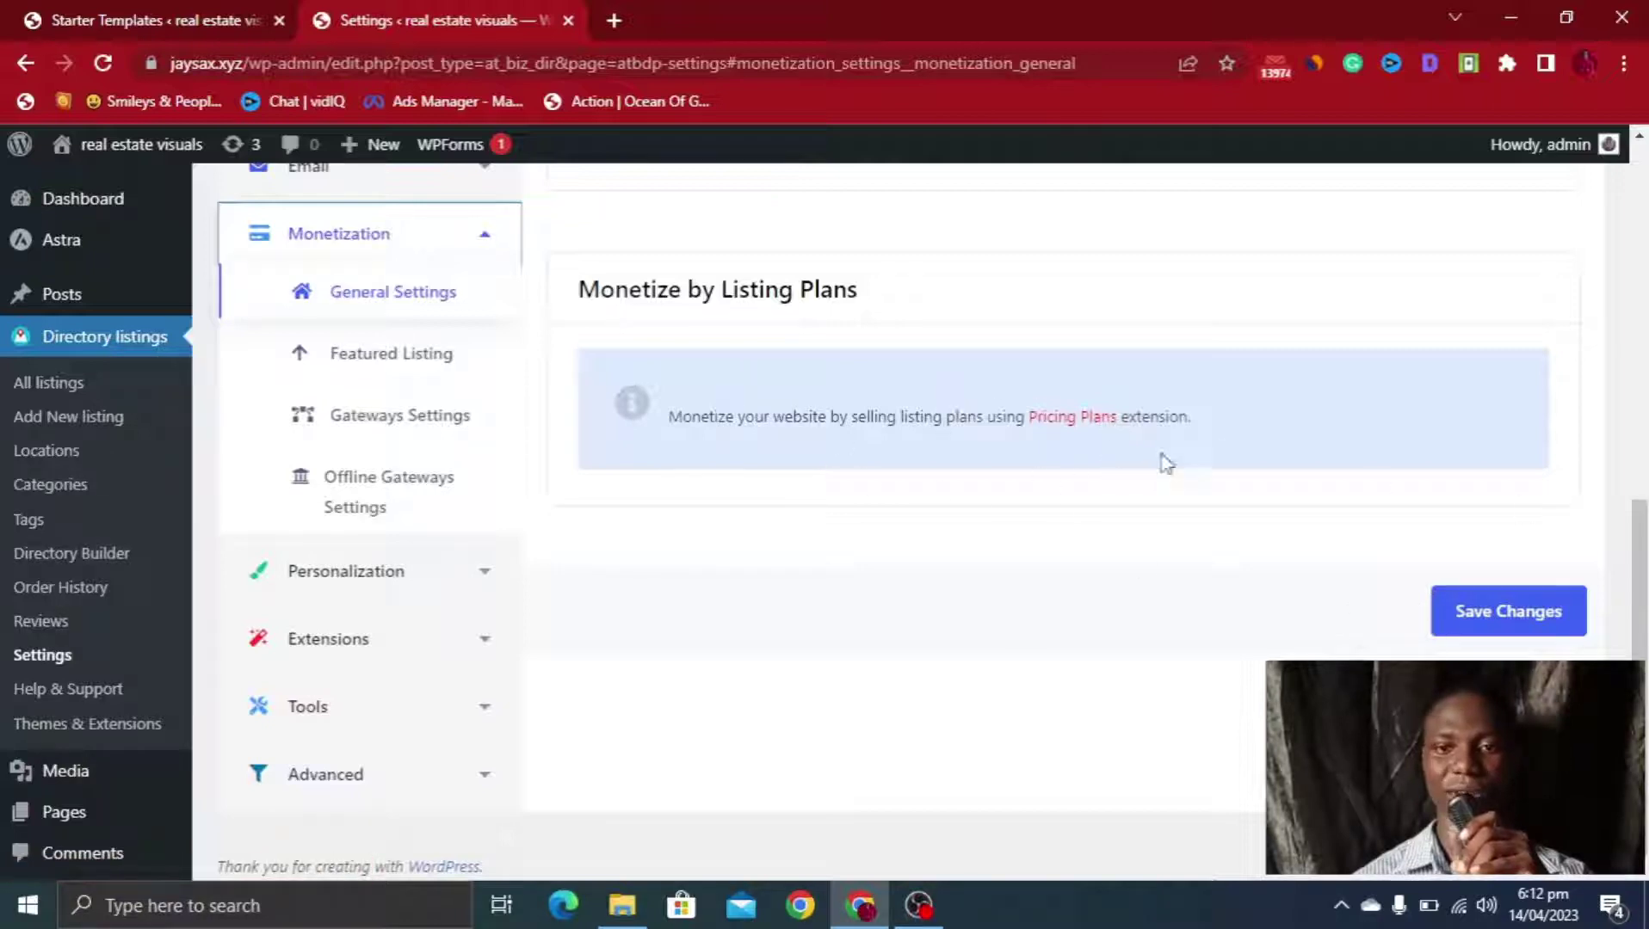
left_click(1472, 617)
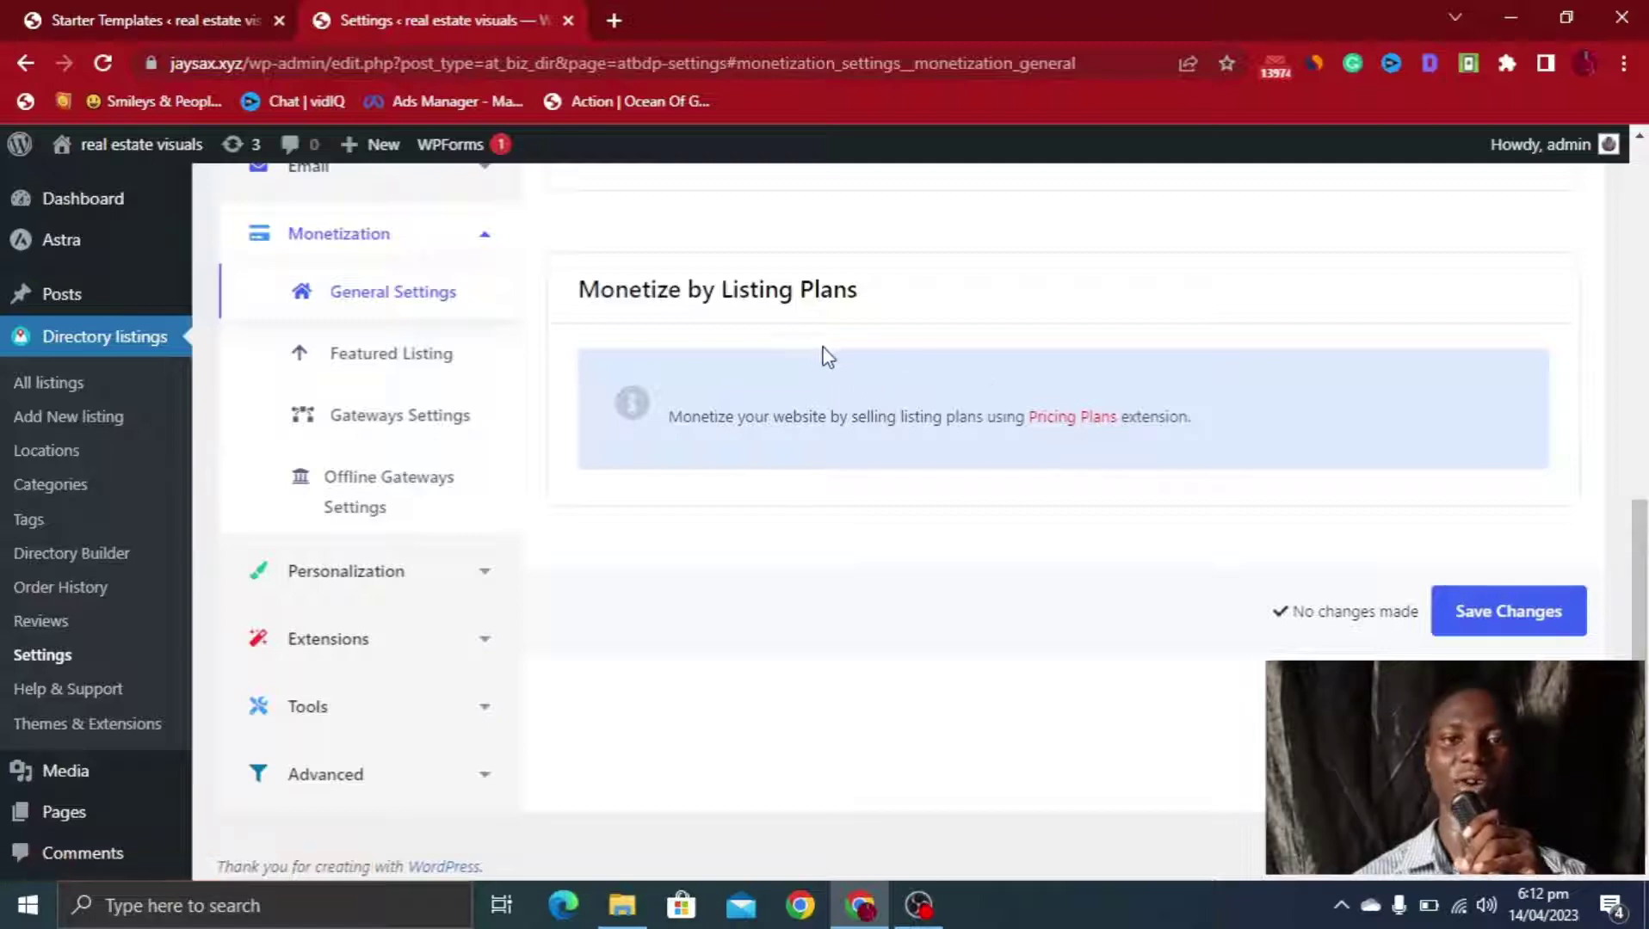
scroll(818, 353, "up", 3)
scroll(815, 344, "up", 3)
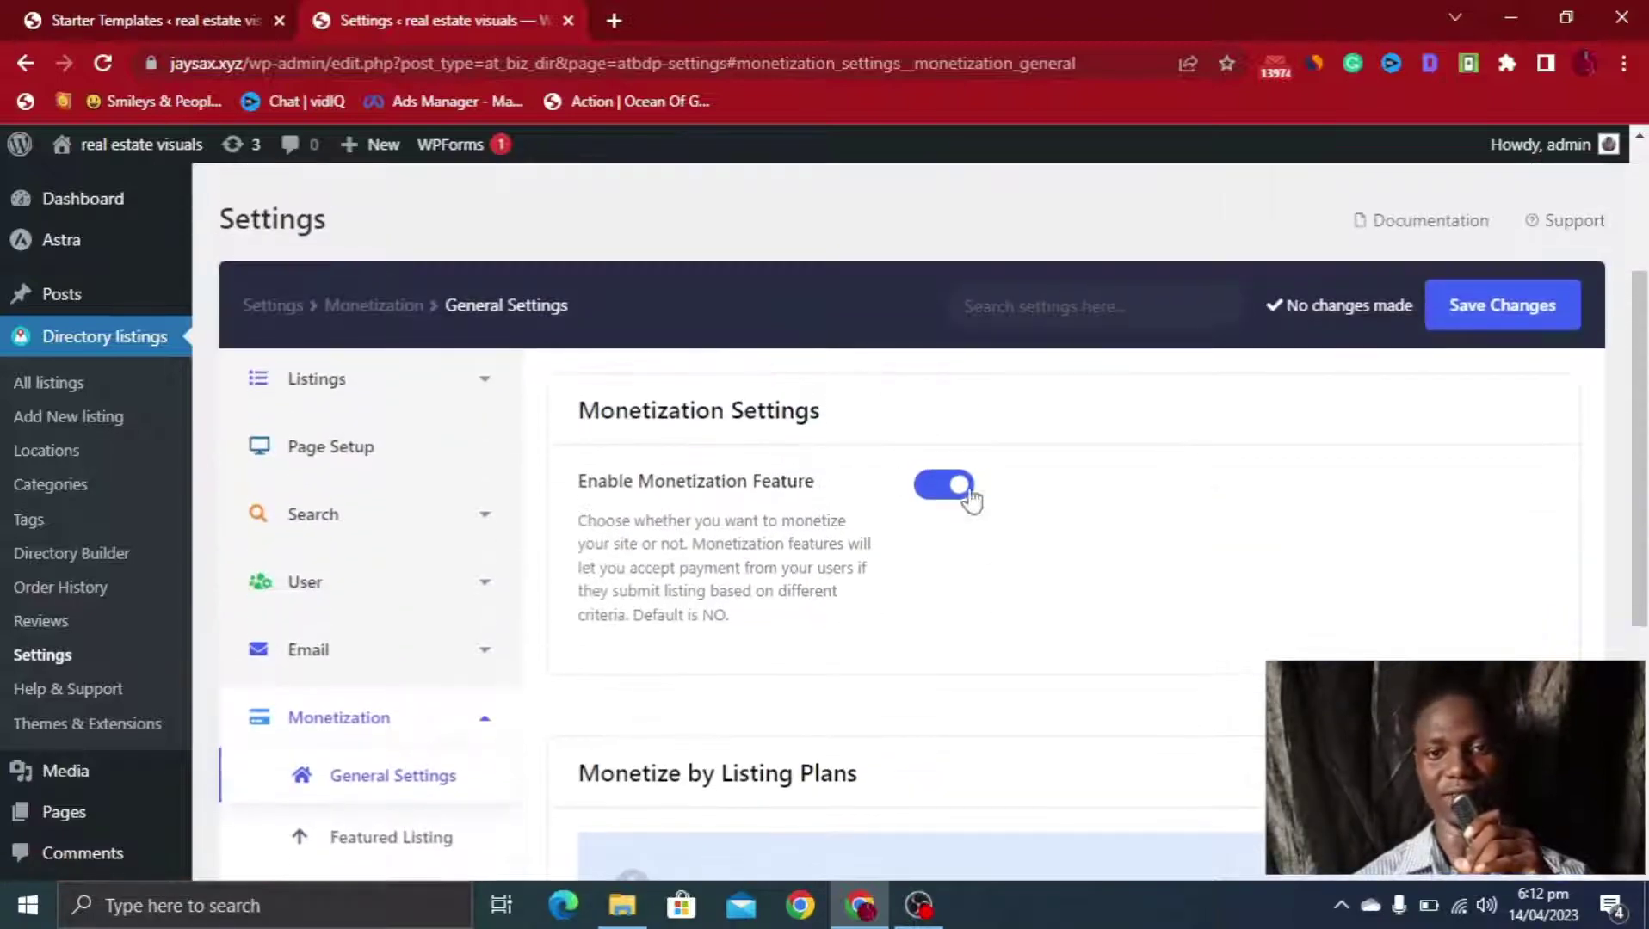
Open the Featured Listing monetization settings and examine the title, description, price in USD and featured duration
scroll(971, 498, "down", 4)
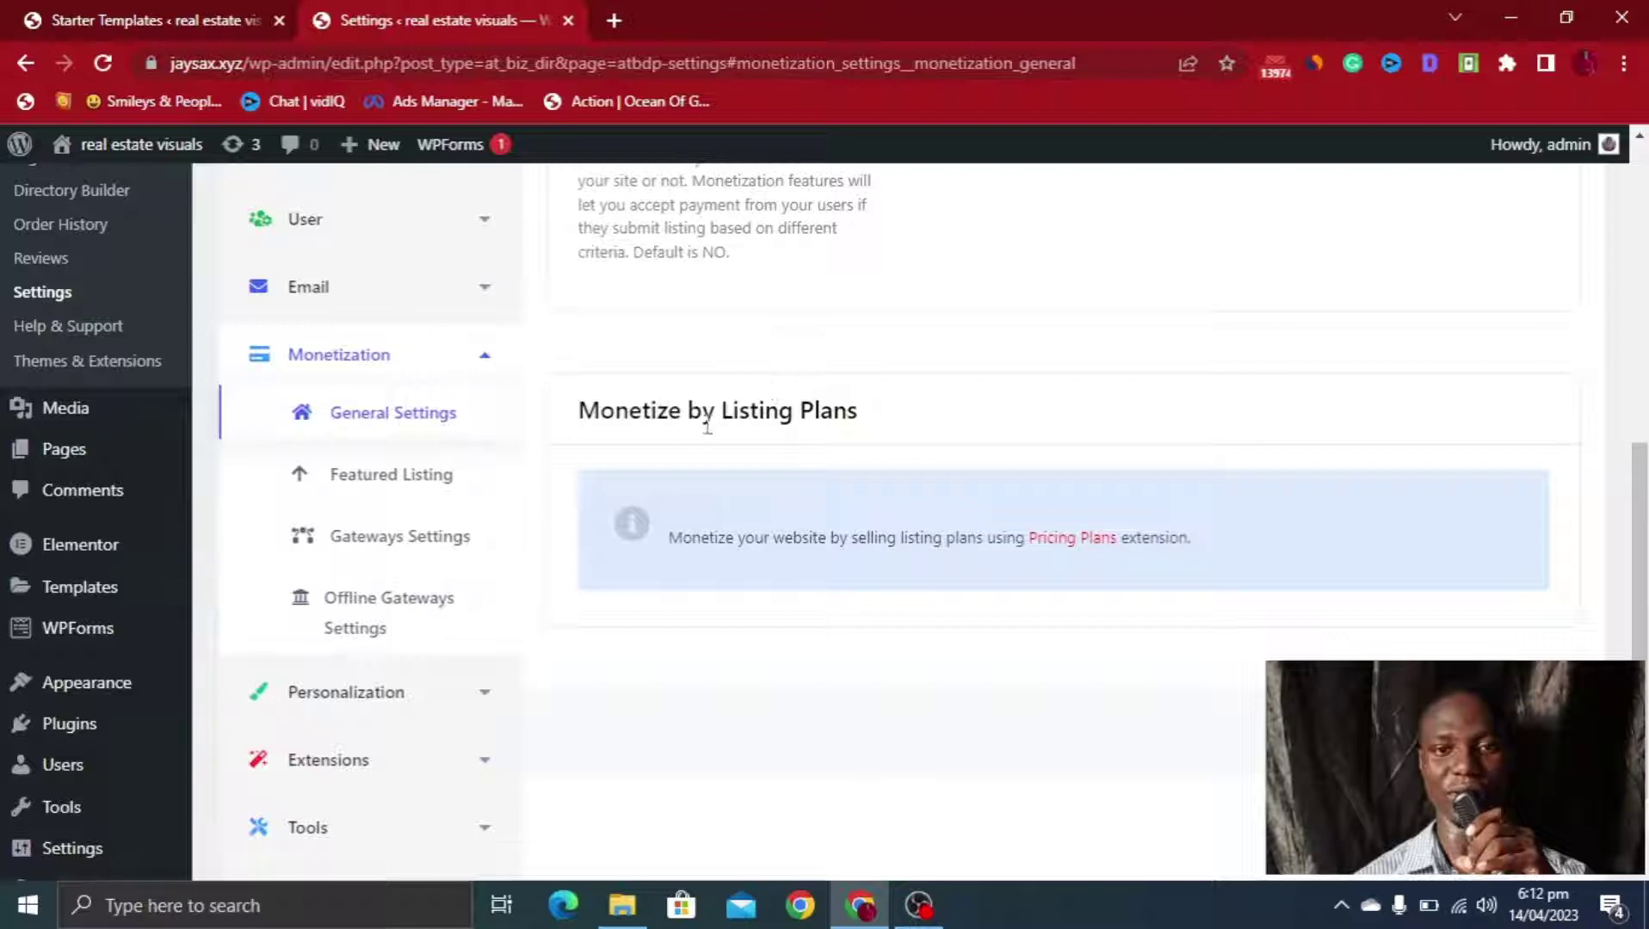
left_click(435, 491)
scroll(817, 265, "down", 1)
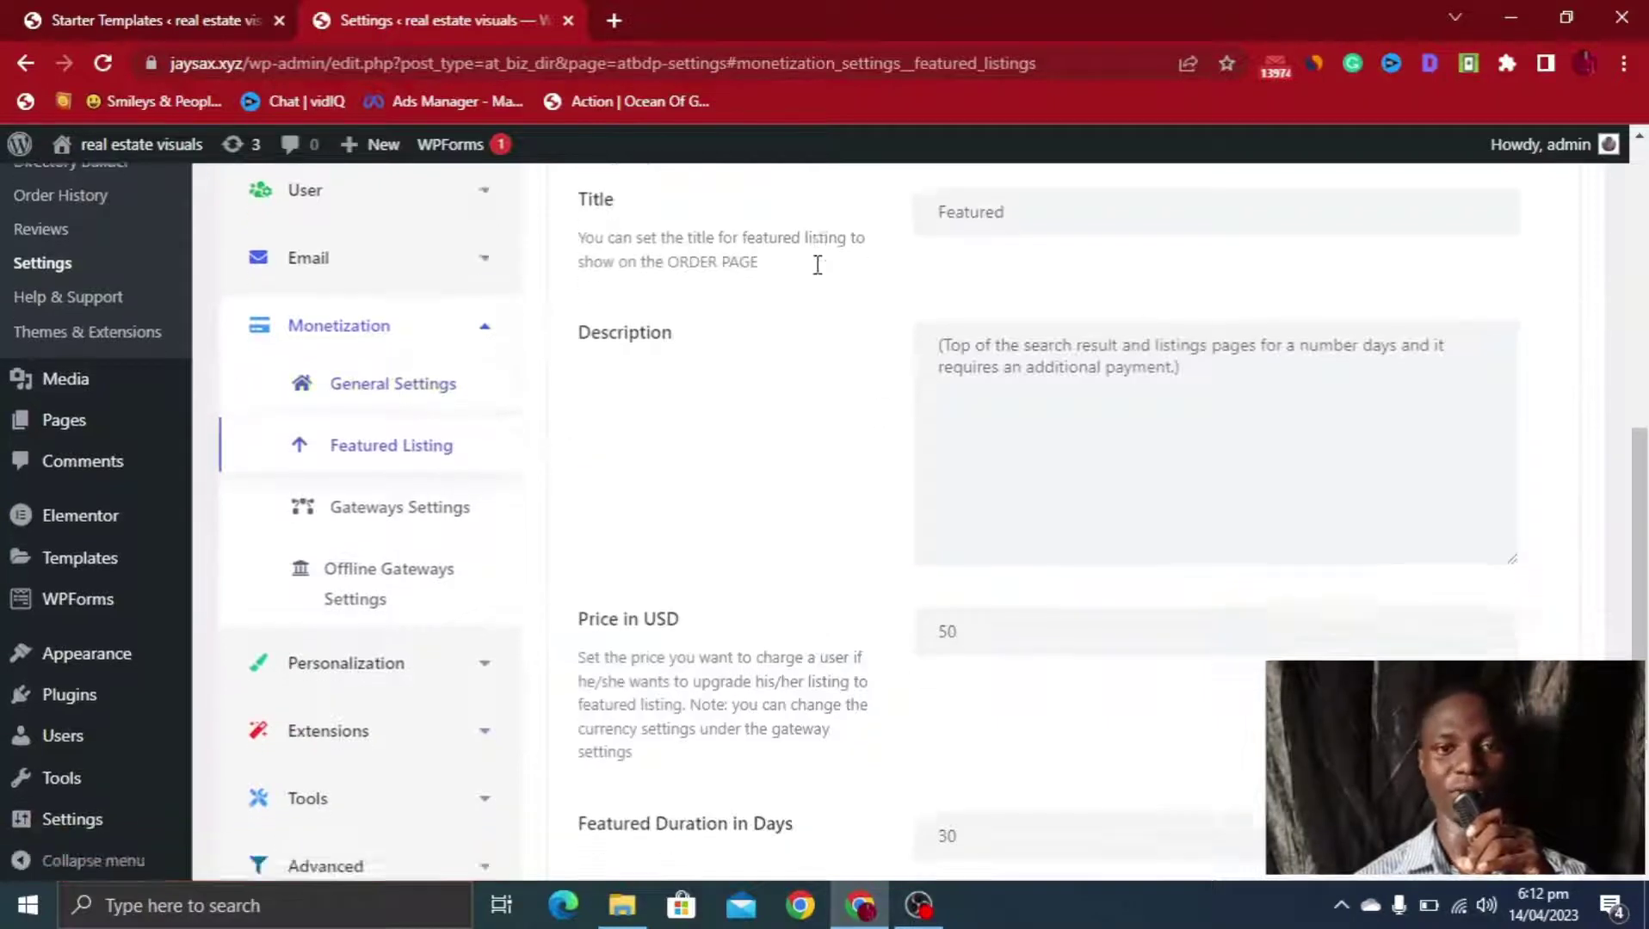
scroll(818, 265, "down", 1)
scroll(895, 310, "down", 1)
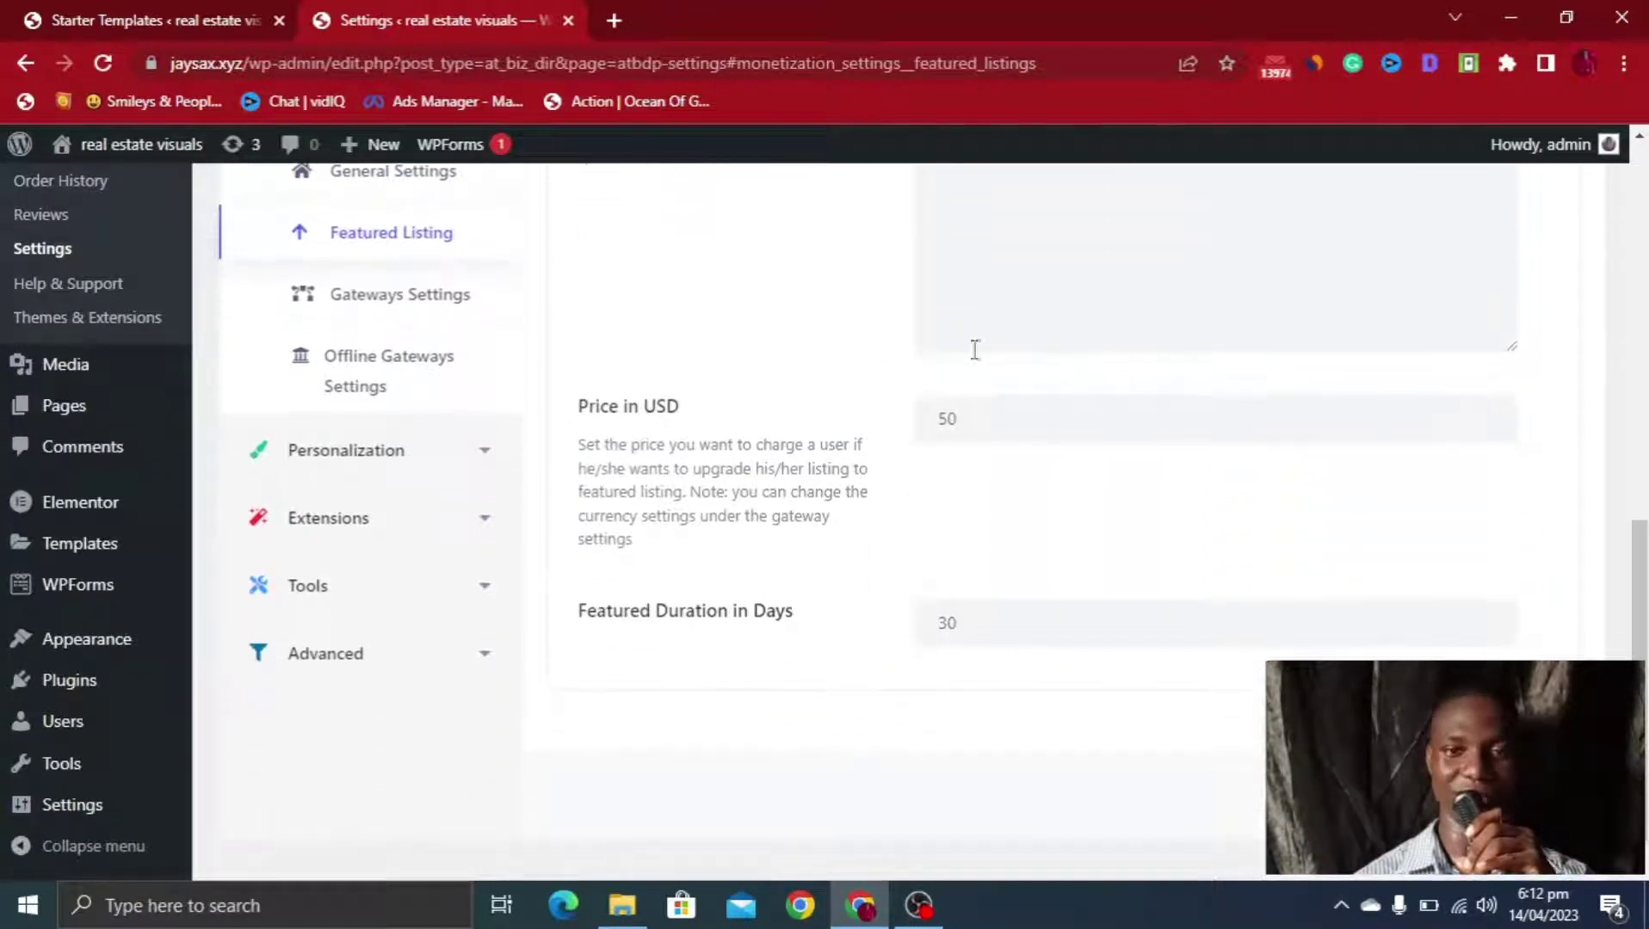
left_click(1048, 476)
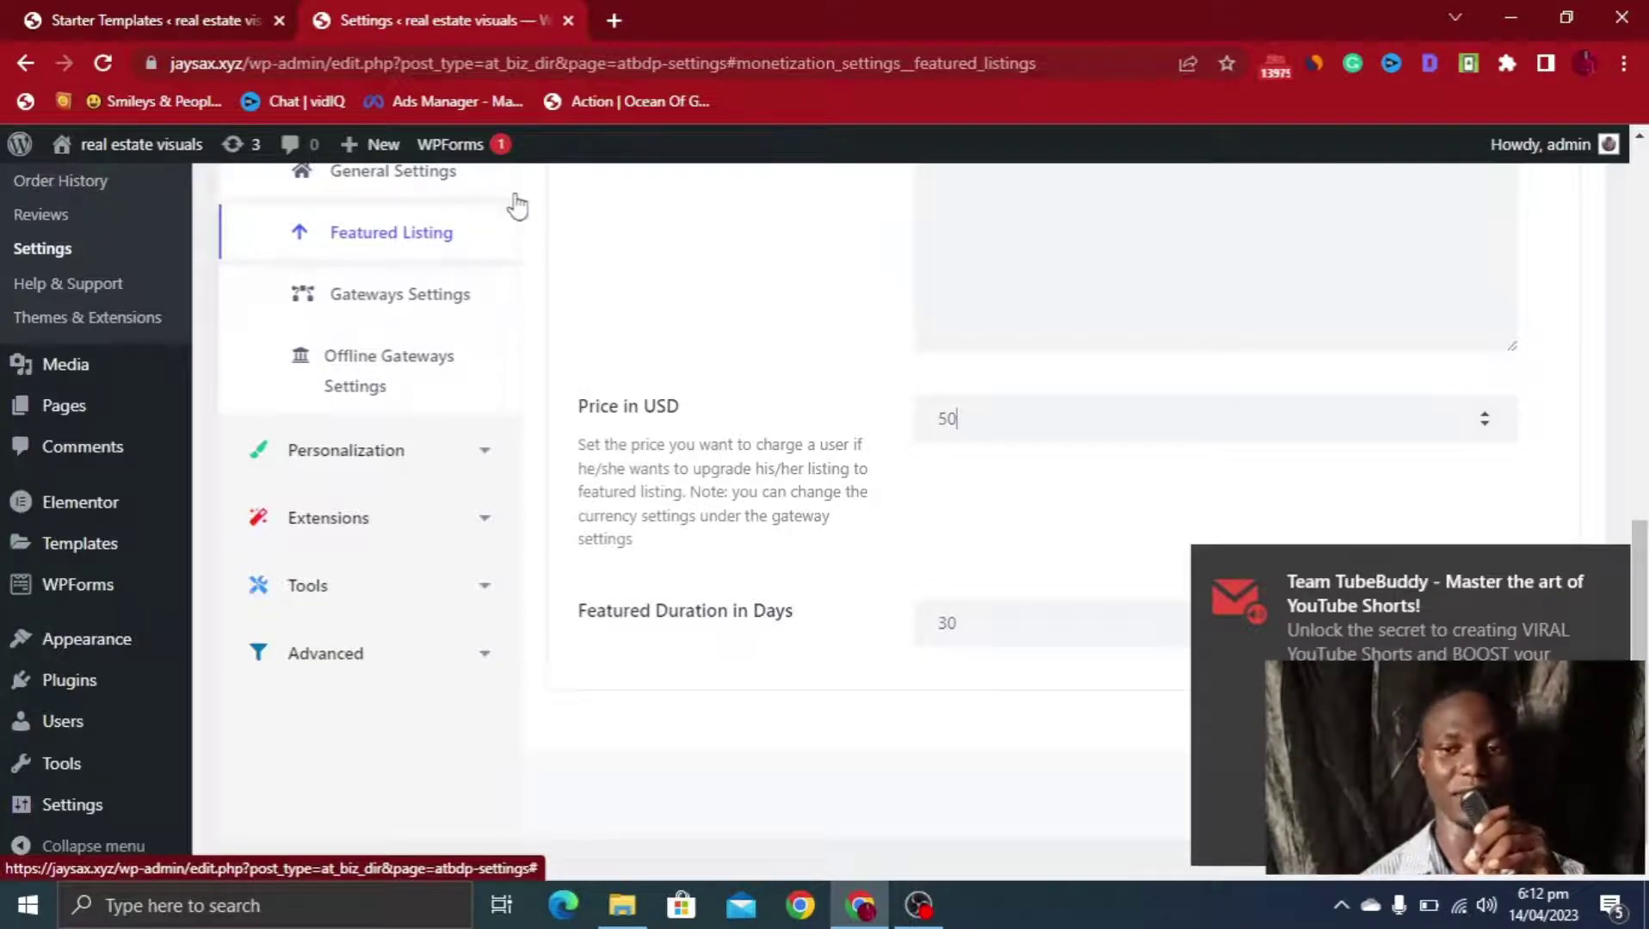
Open the Gateways Settings and examine the test mode, active gateways, default gateway choices and currency options
left_click(421, 301)
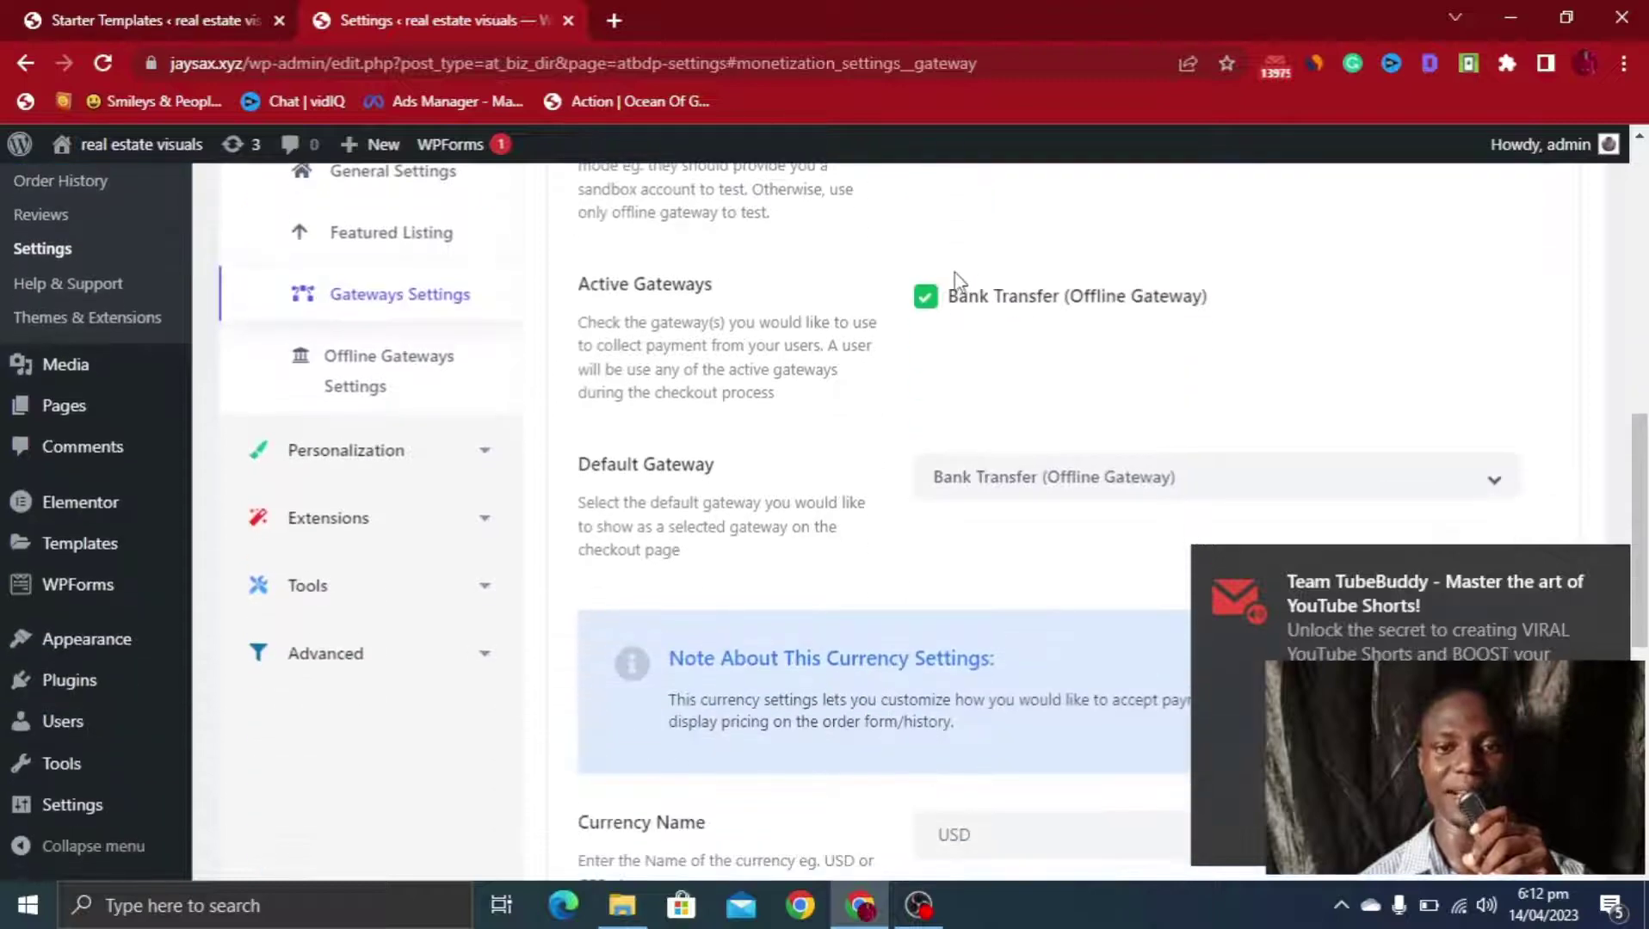
left_click(1093, 482)
left_click(1093, 482)
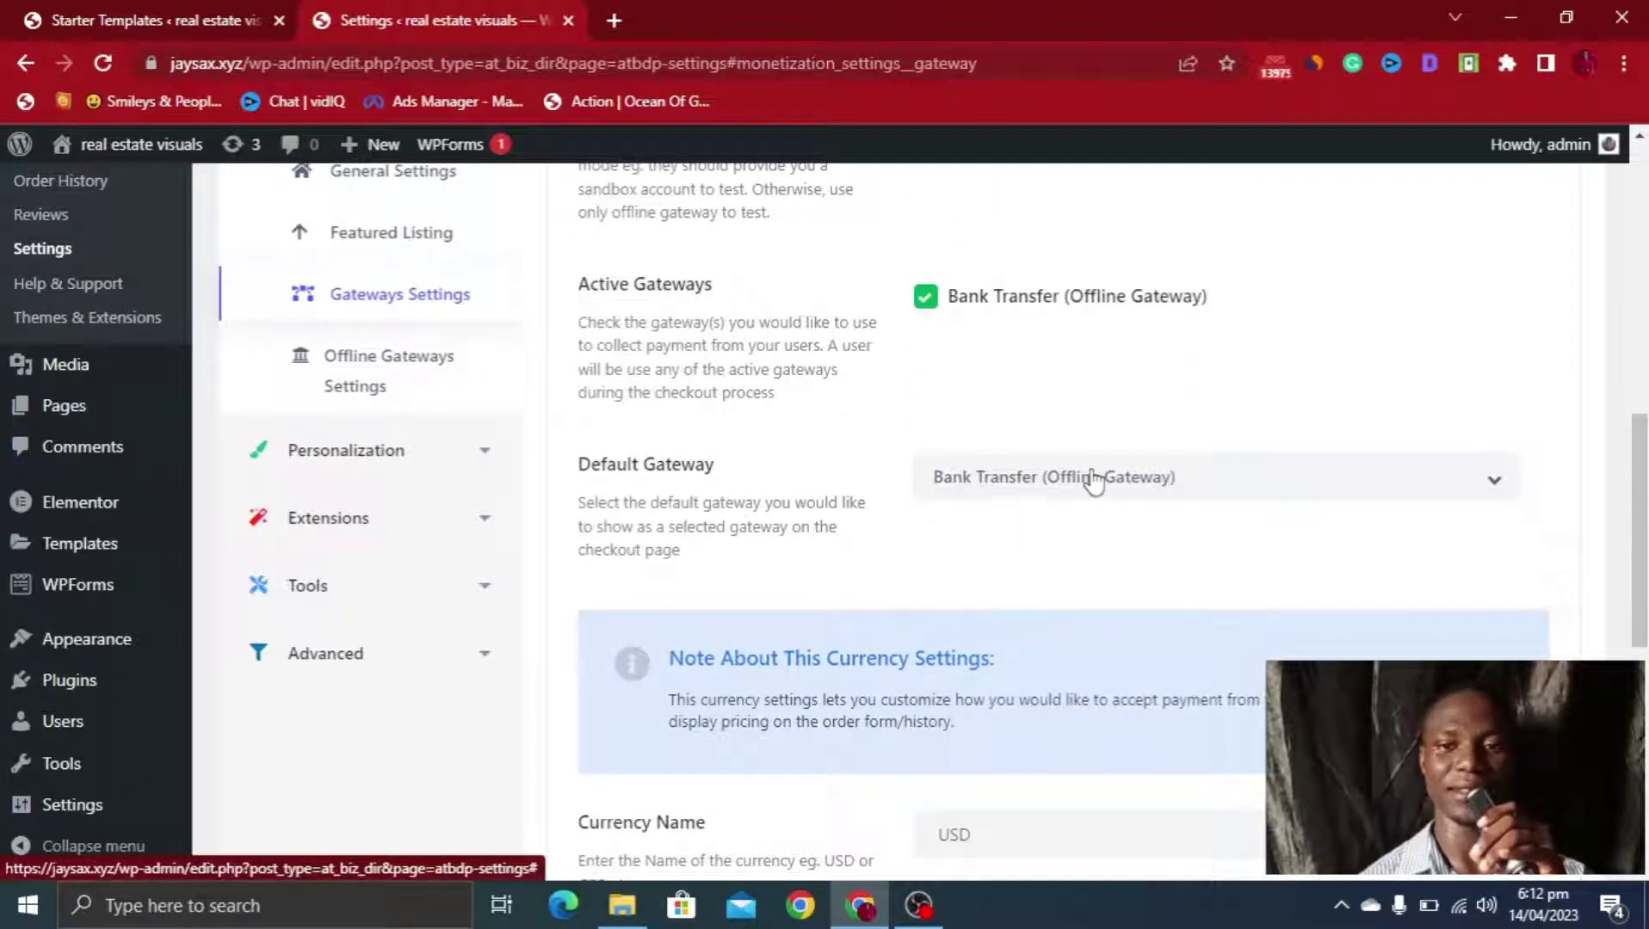
scroll(1017, 501, "down", 7)
scroll(1017, 501, "up", 12)
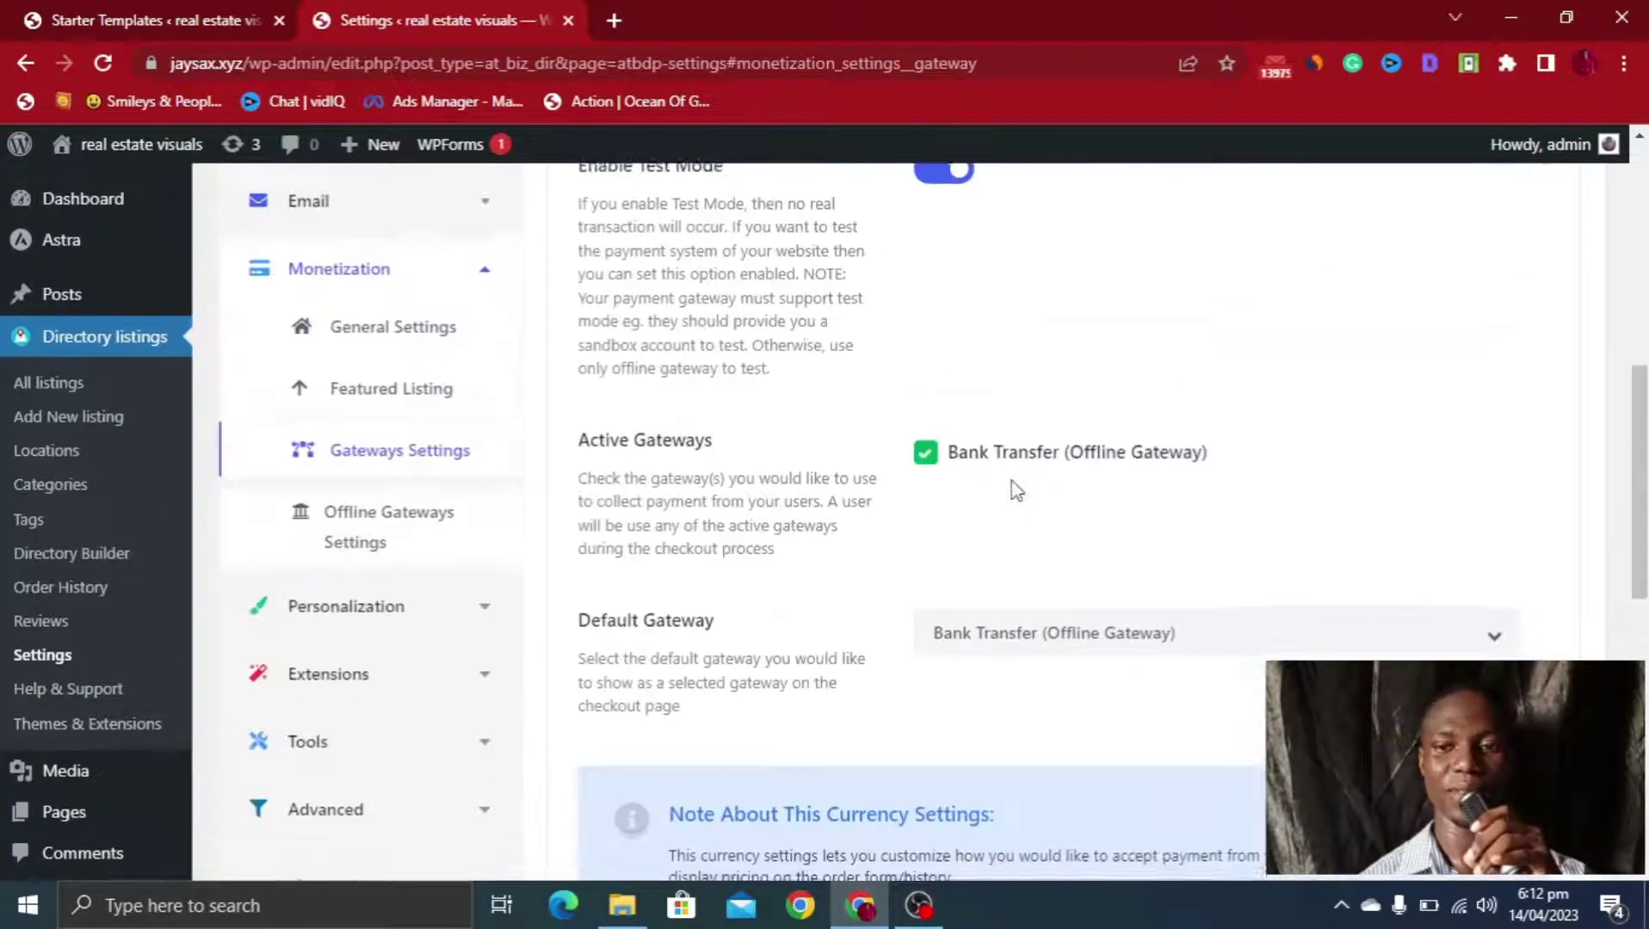
scroll(1007, 475, "down", 3)
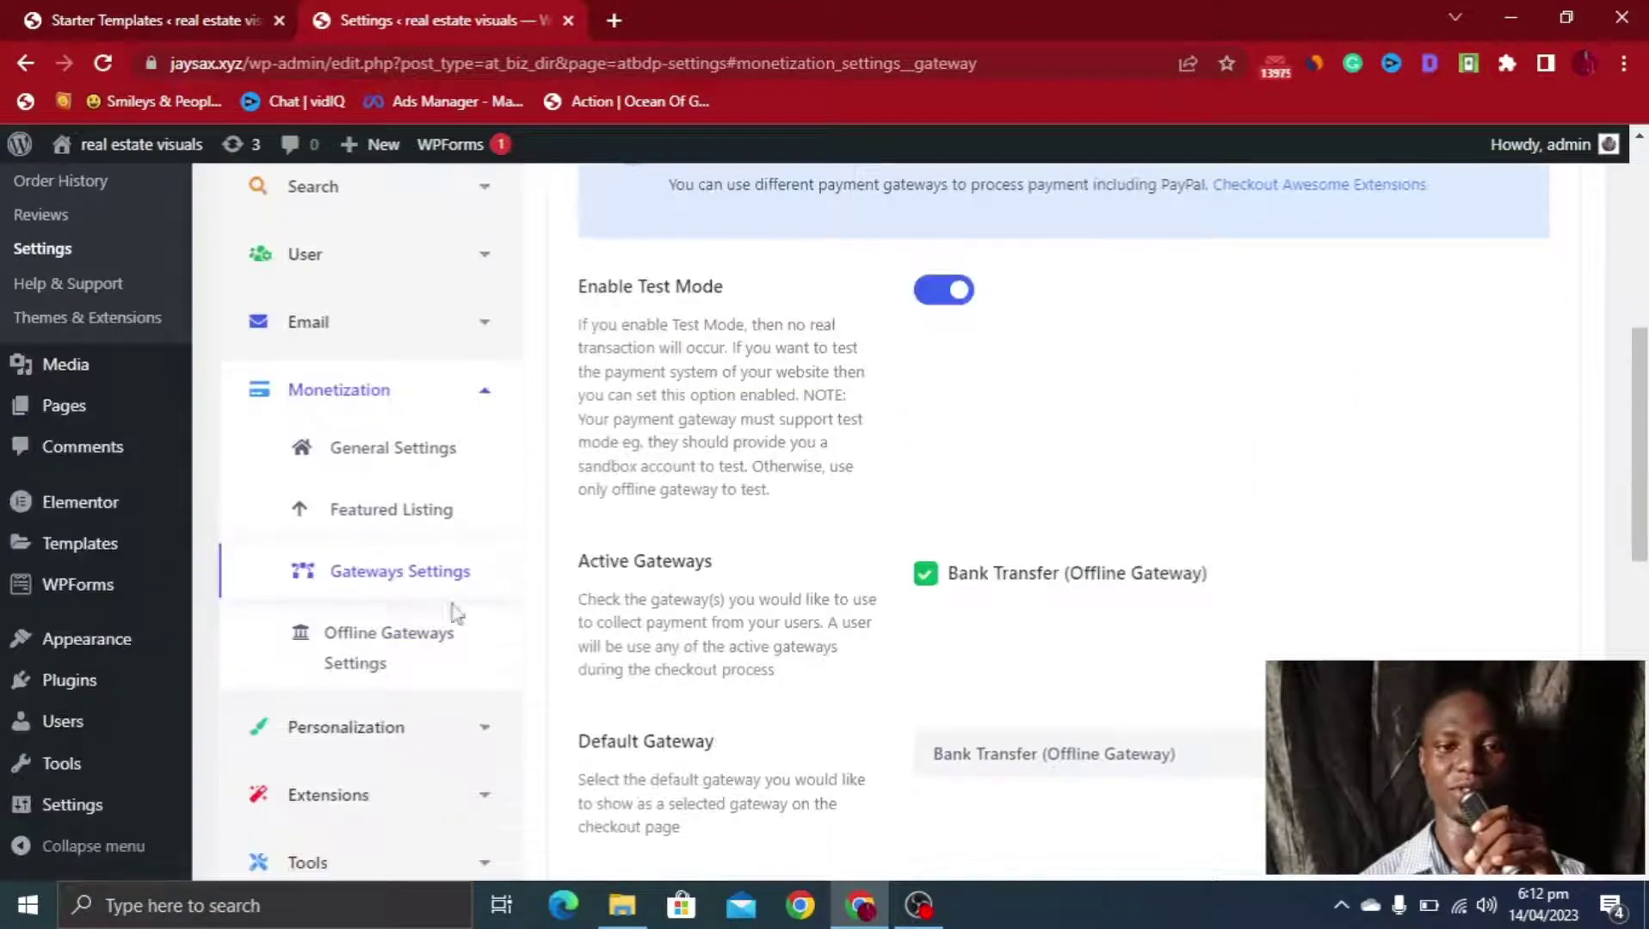
Open the Offline Gateways Settings and examine the gateway description and the account placeholders in the bank information
left_click(401, 666)
scroll(1007, 475, "down", 4)
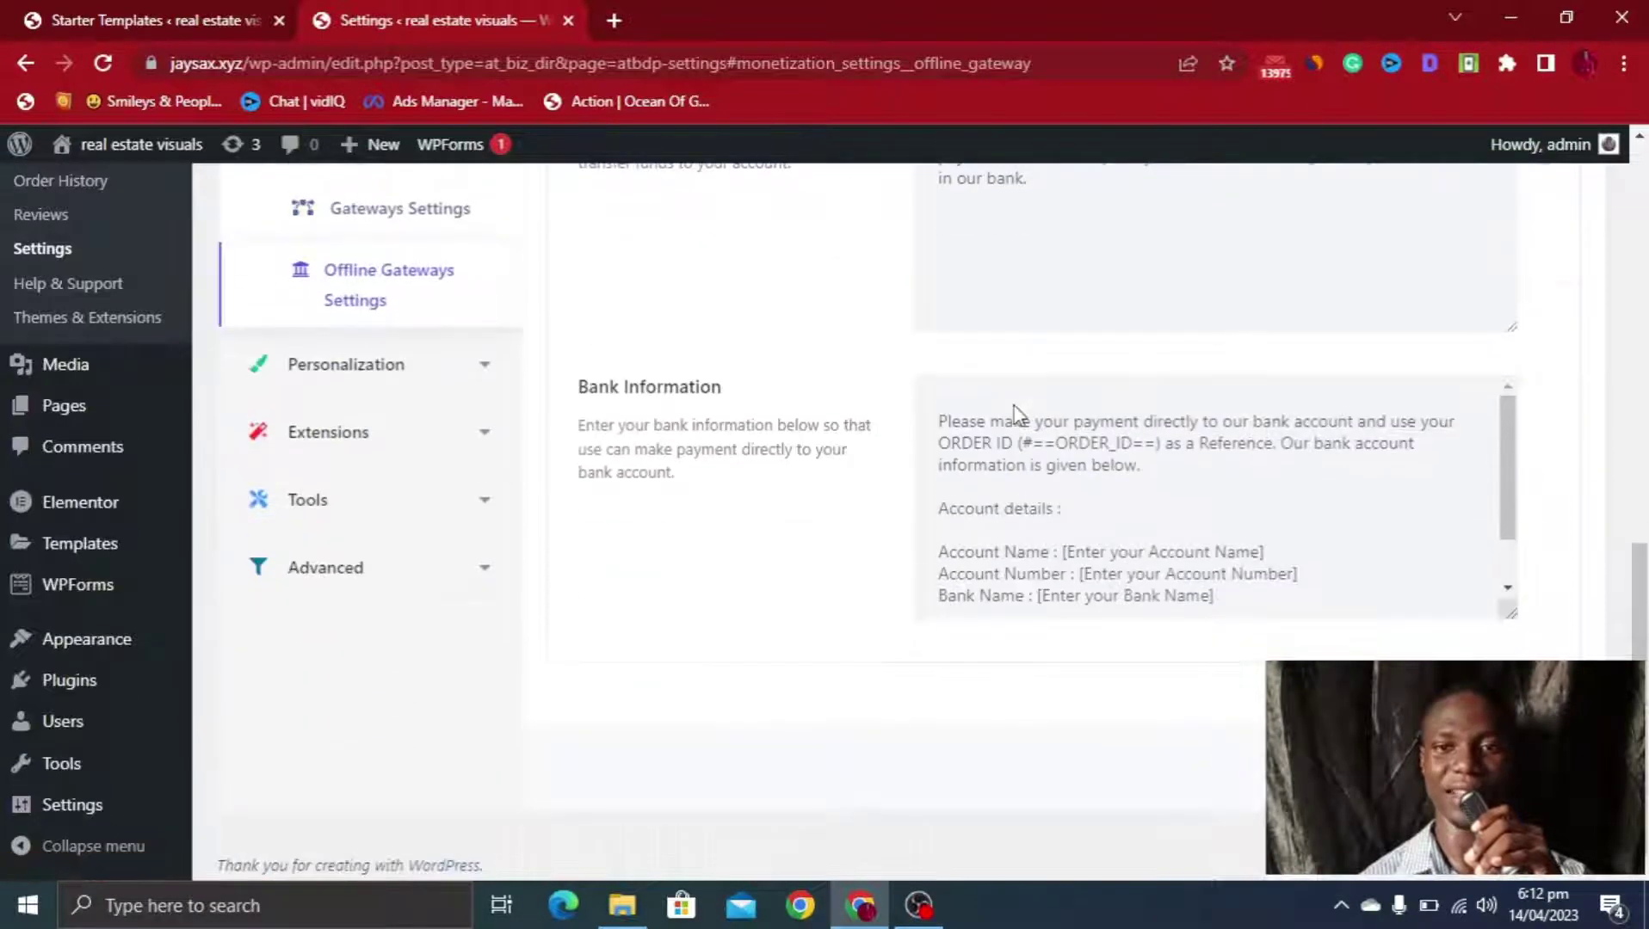
left_click(1283, 548)
left_click(1063, 544, "shift")
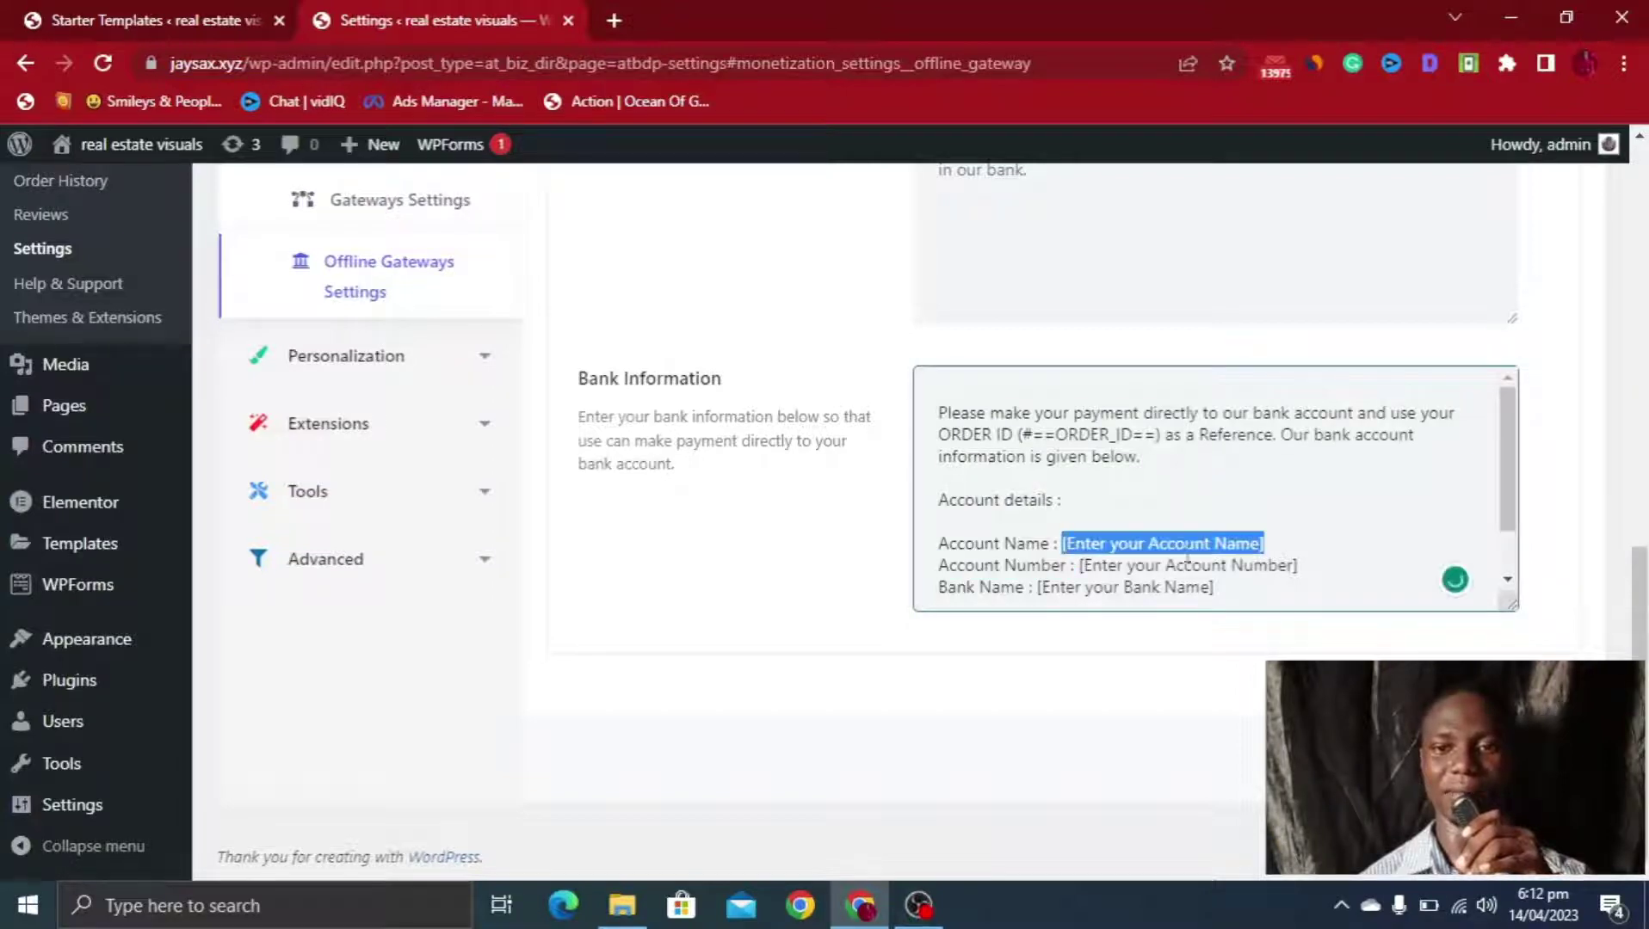
left_click(1292, 555)
scroll(978, 417, "up", 1)
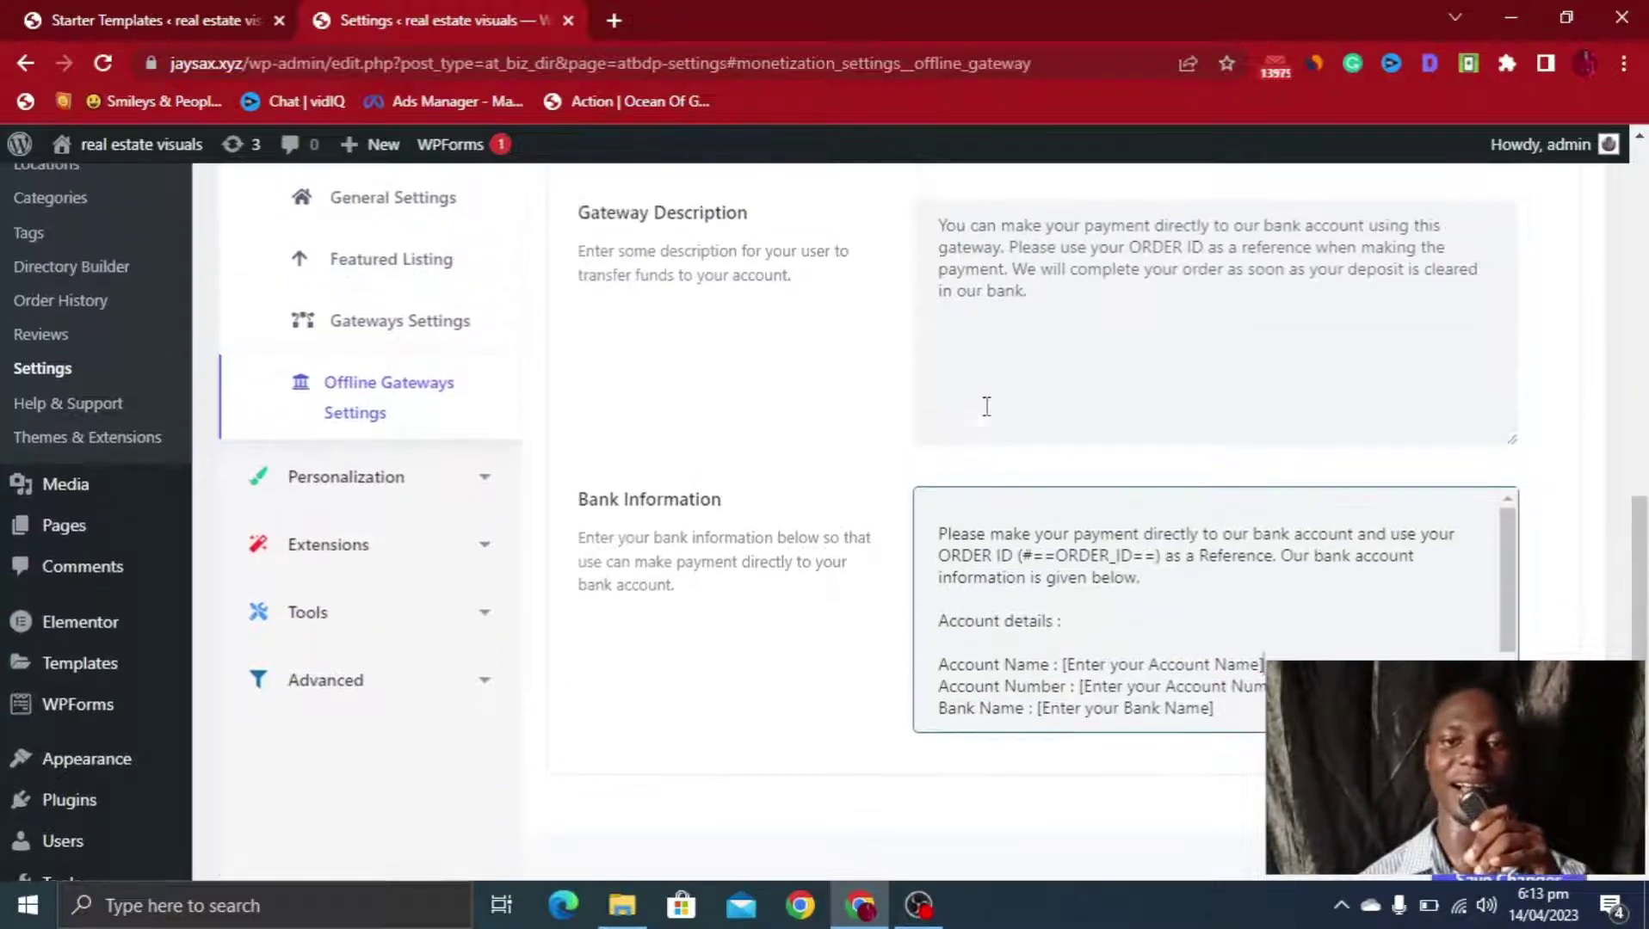
scroll(966, 423, "down", 1)
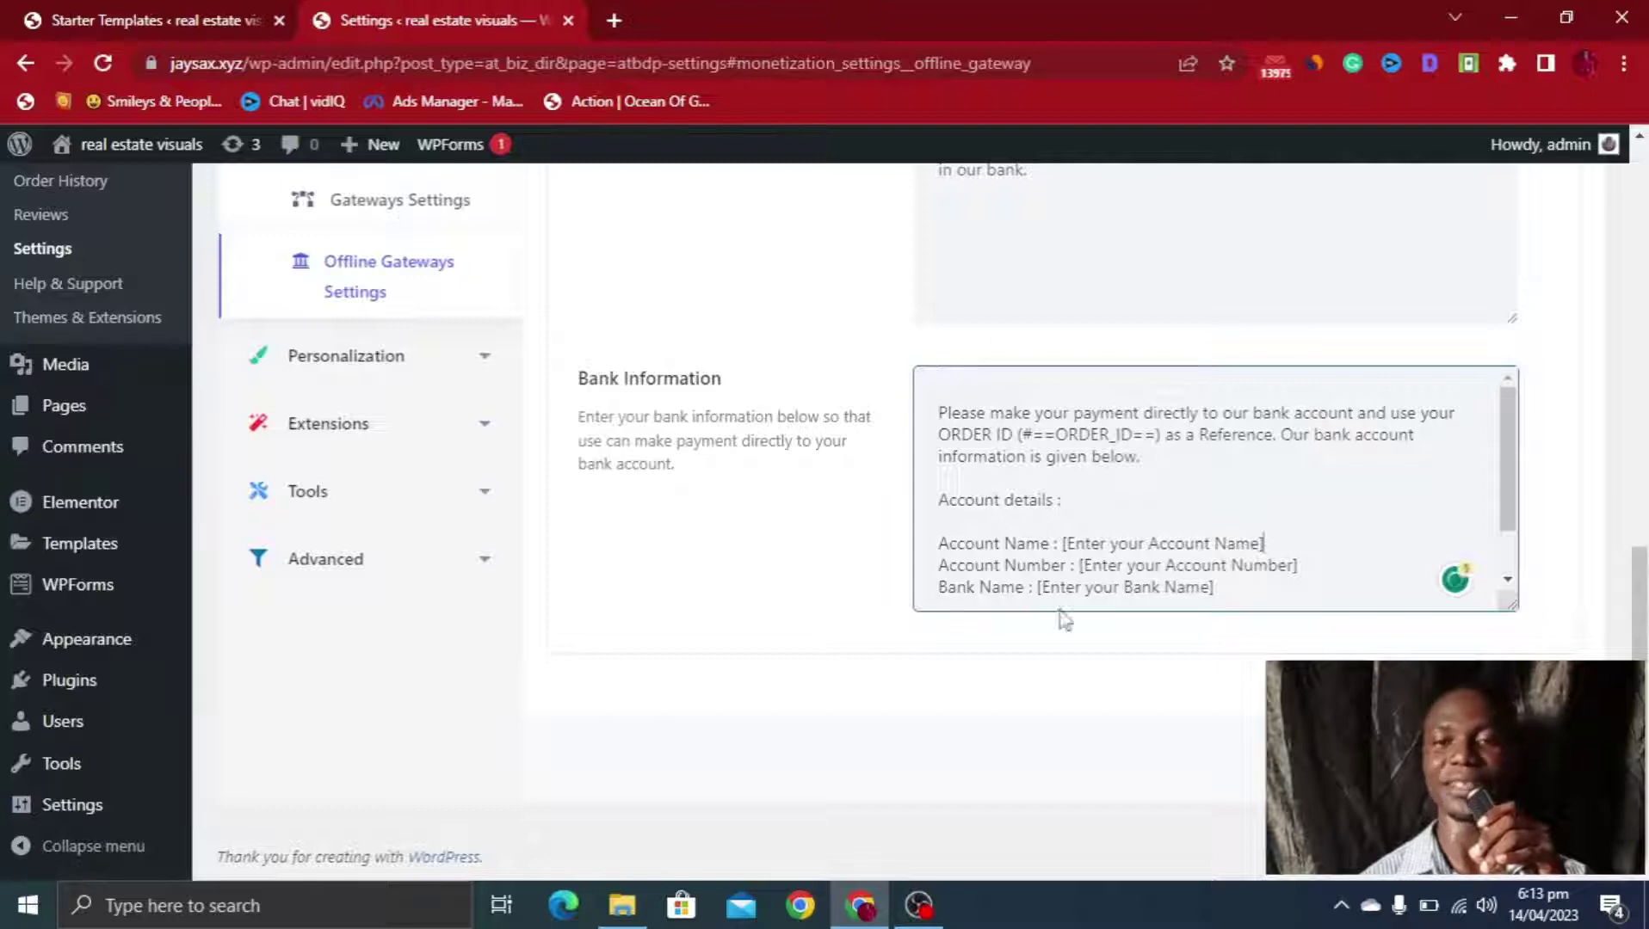
scroll(1092, 381, "up", 2)
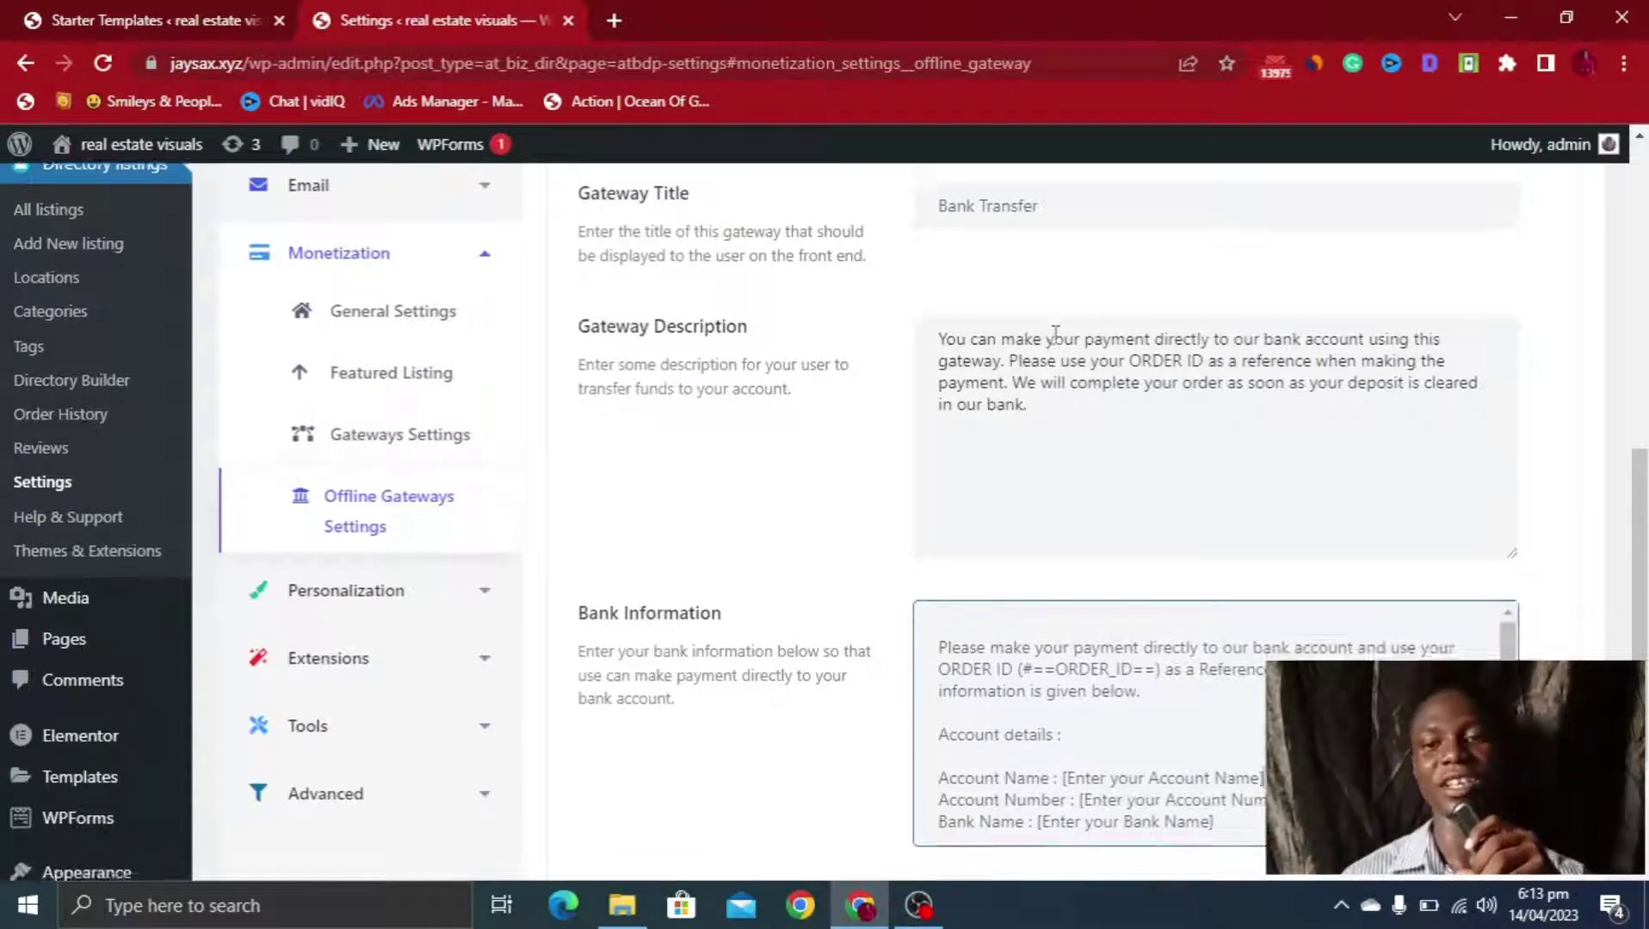
scroll(1246, 434, "down", 3)
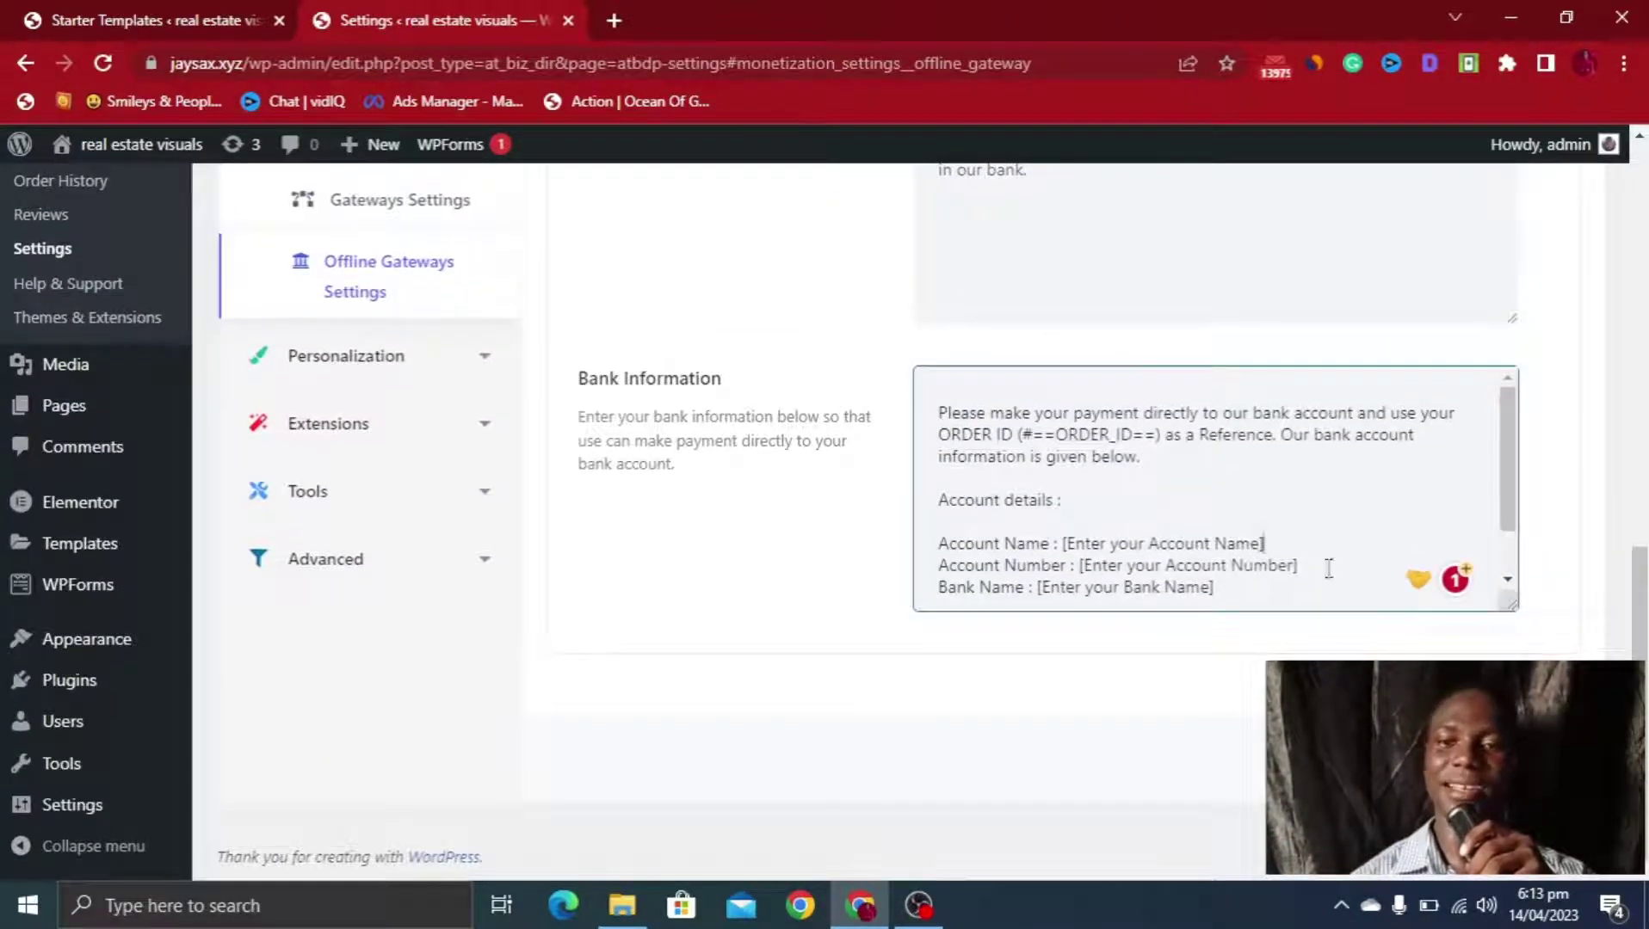
Open the Personalization settings for the Single Listing Template and view the available template choices
left_click(328, 356)
scroll(1336, 284, "up", 5)
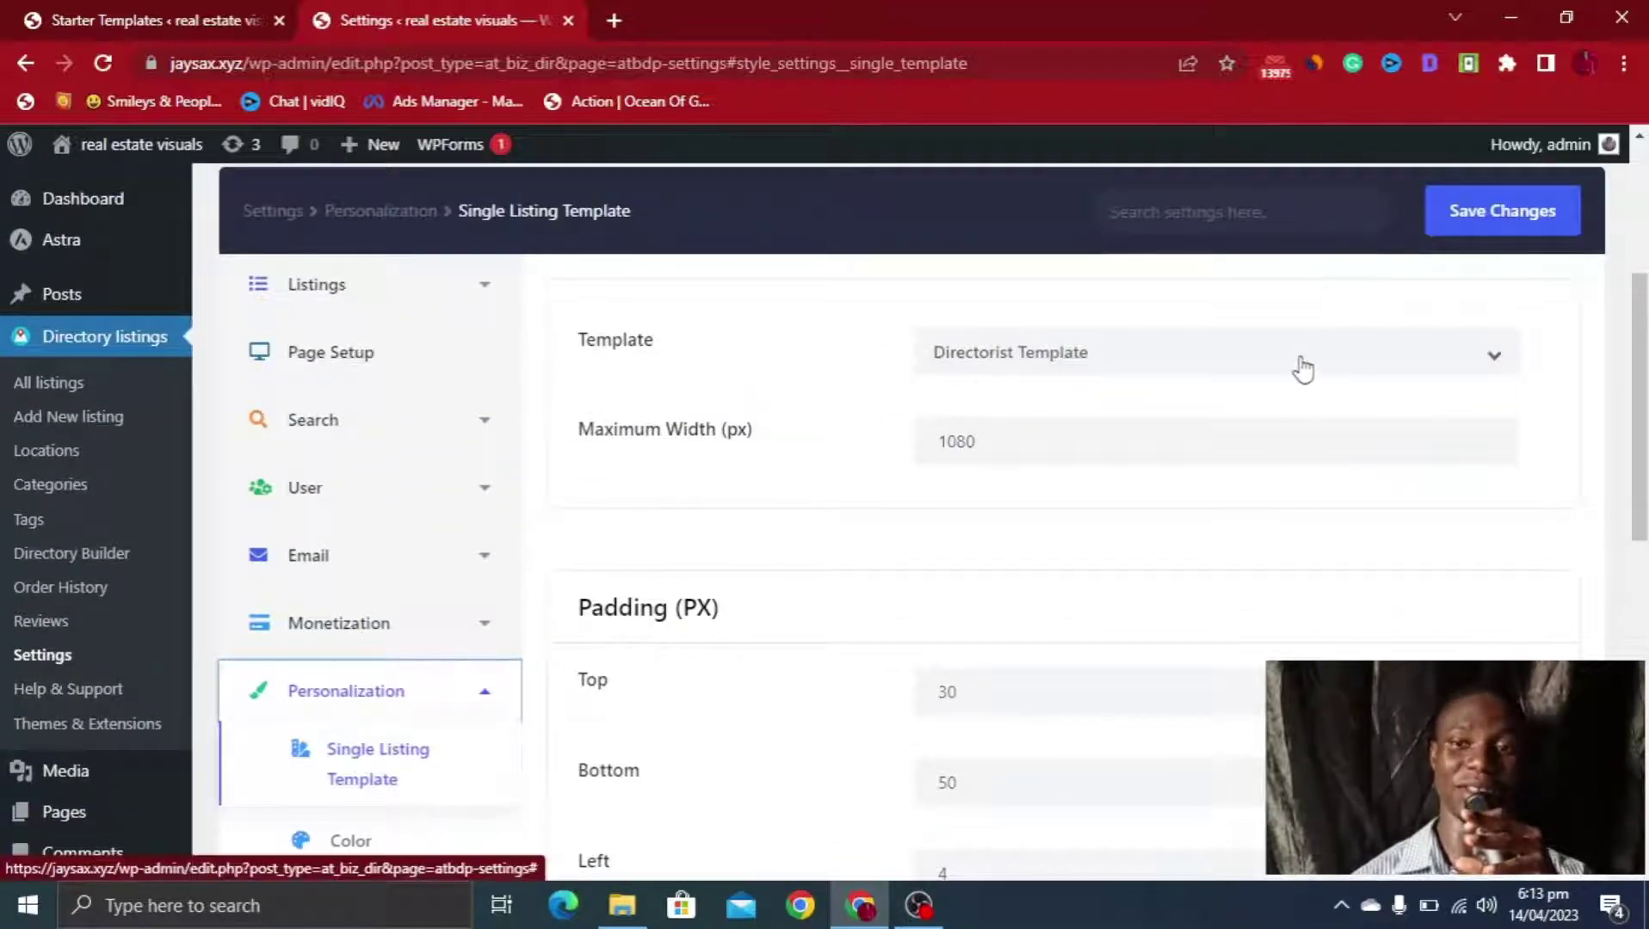
left_click(1301, 366)
left_click(1301, 366)
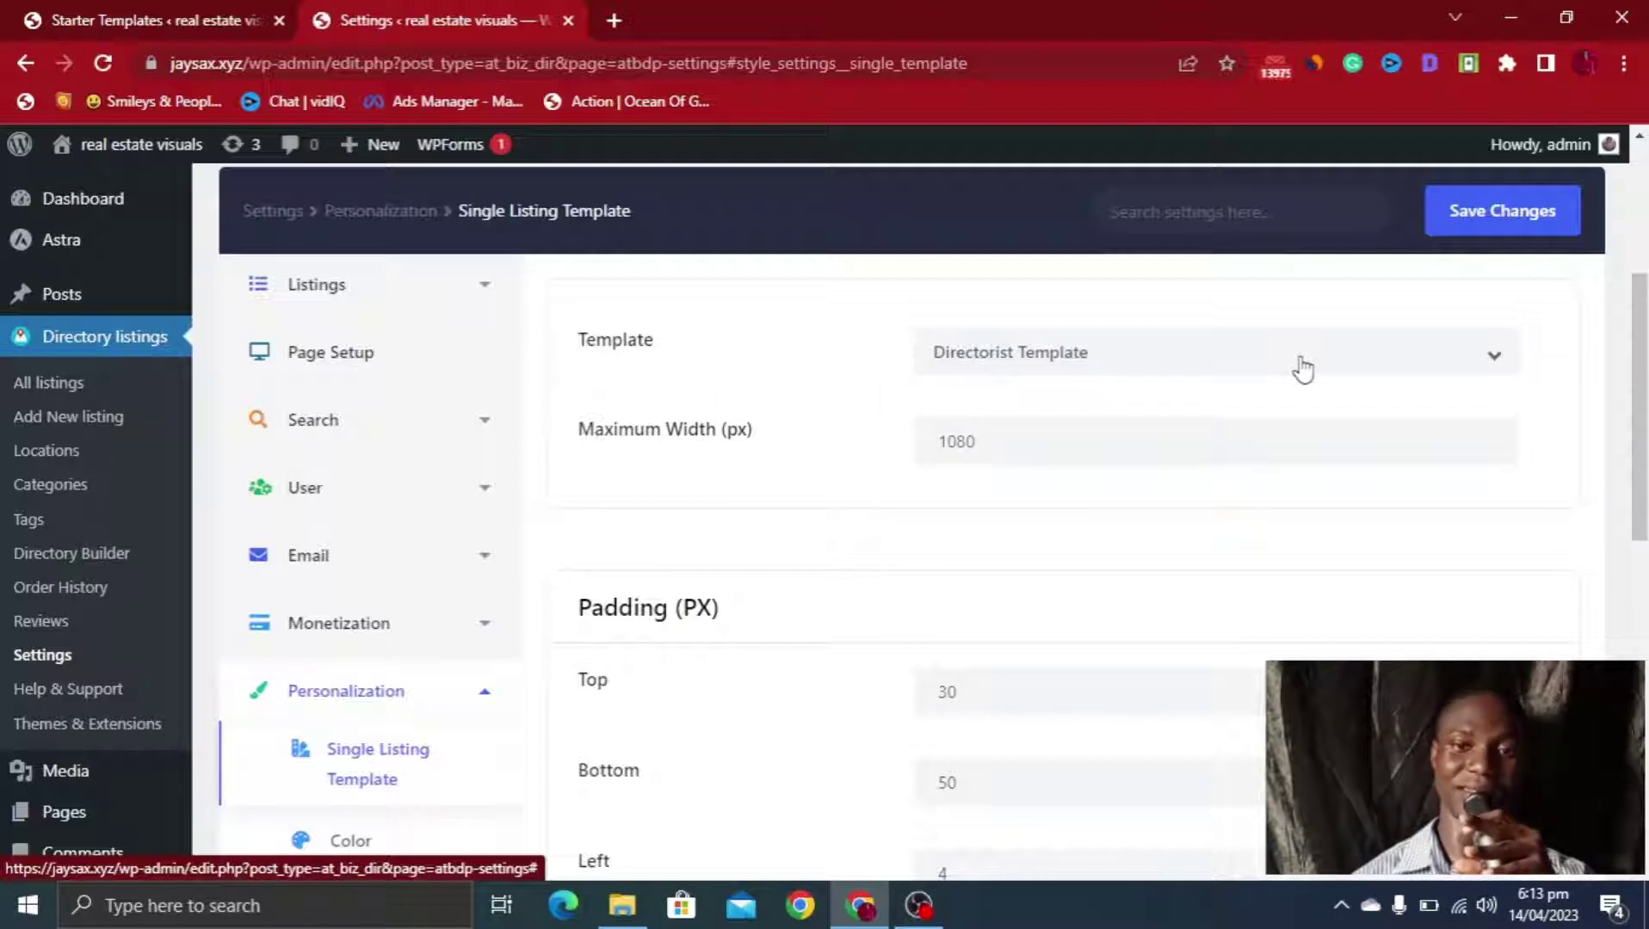
Open the Personalization color settings and examine the button type, badge colors and map marker colors
scroll(1301, 367, "down", 5)
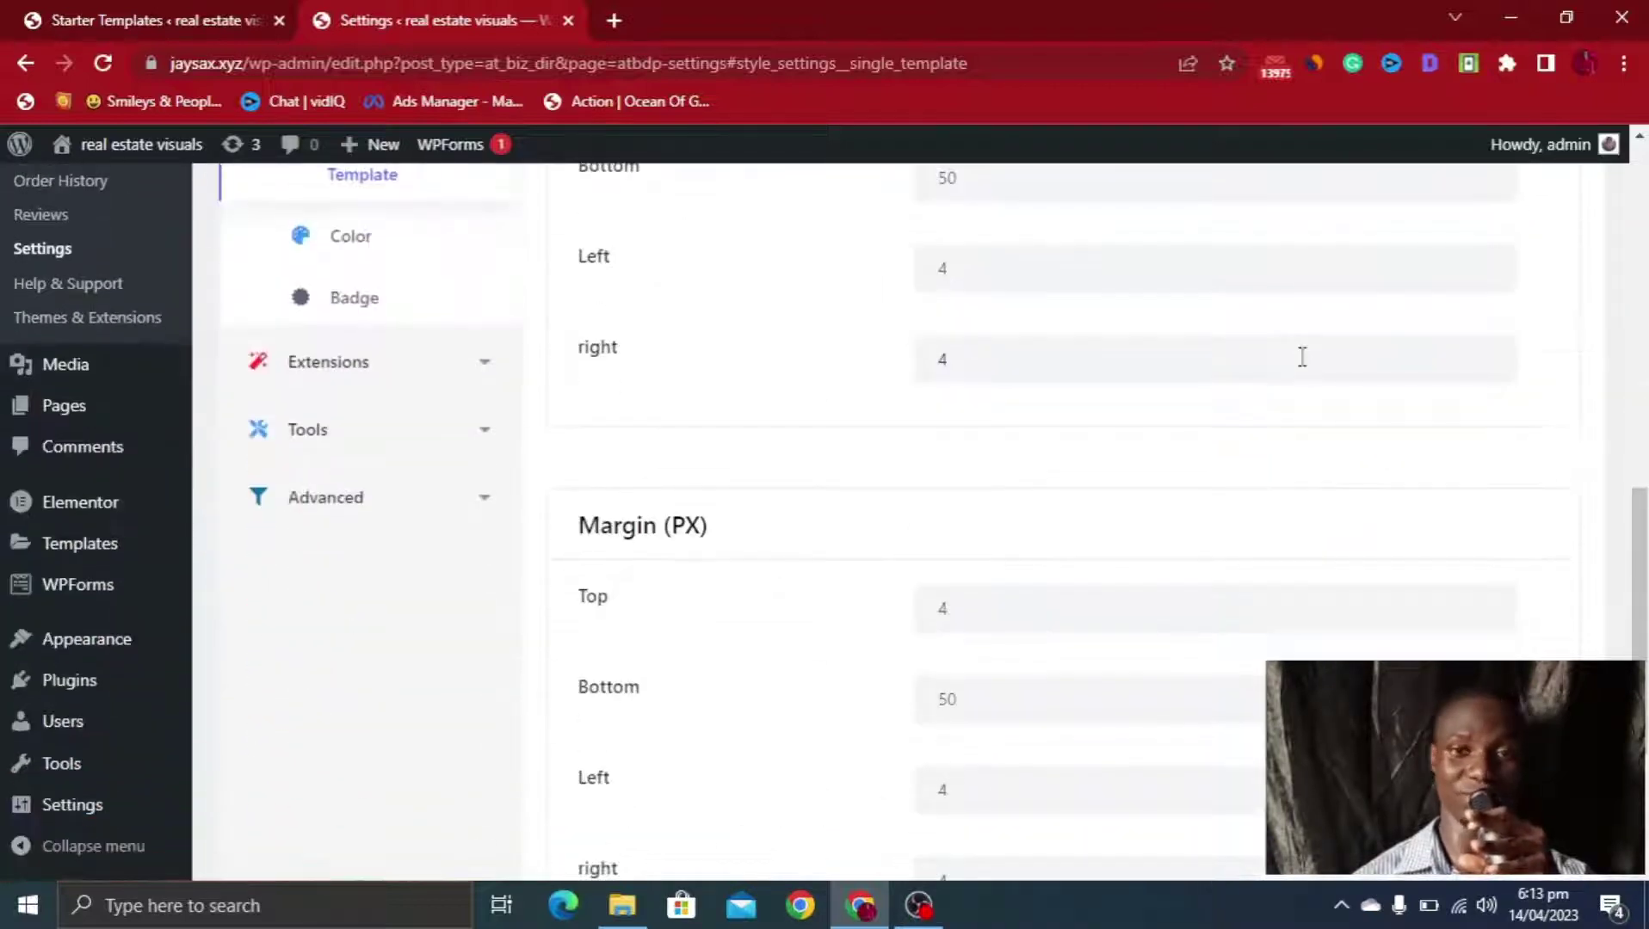
left_click(481, 356)
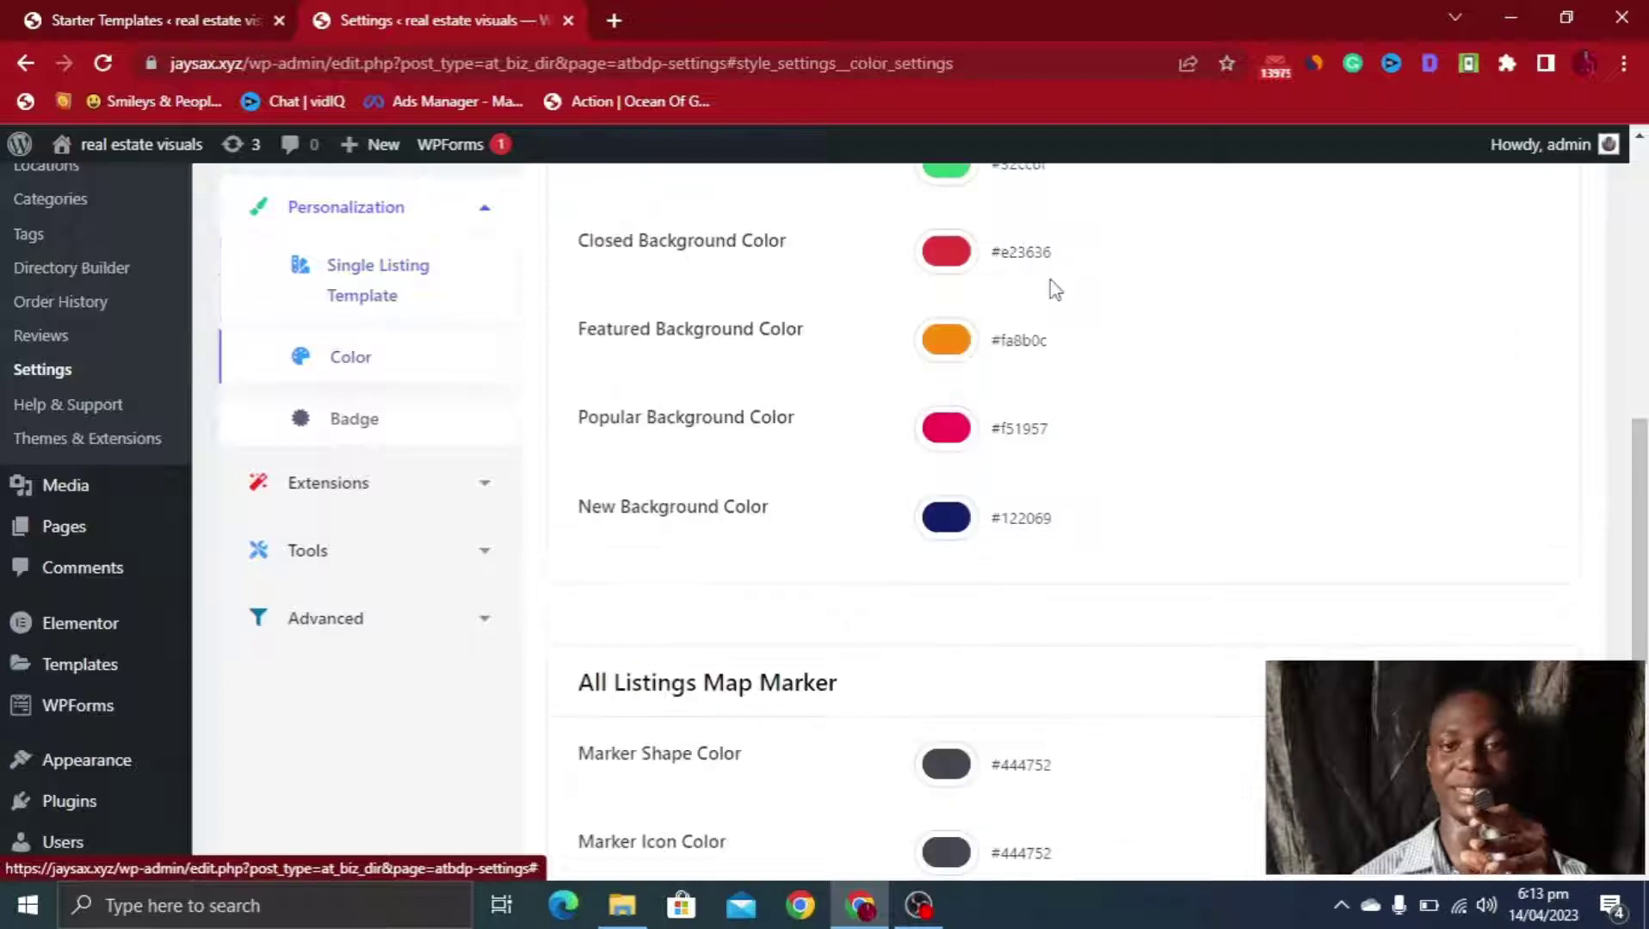
scroll(1057, 289, "up", 3)
scroll(1050, 286, "up", 3)
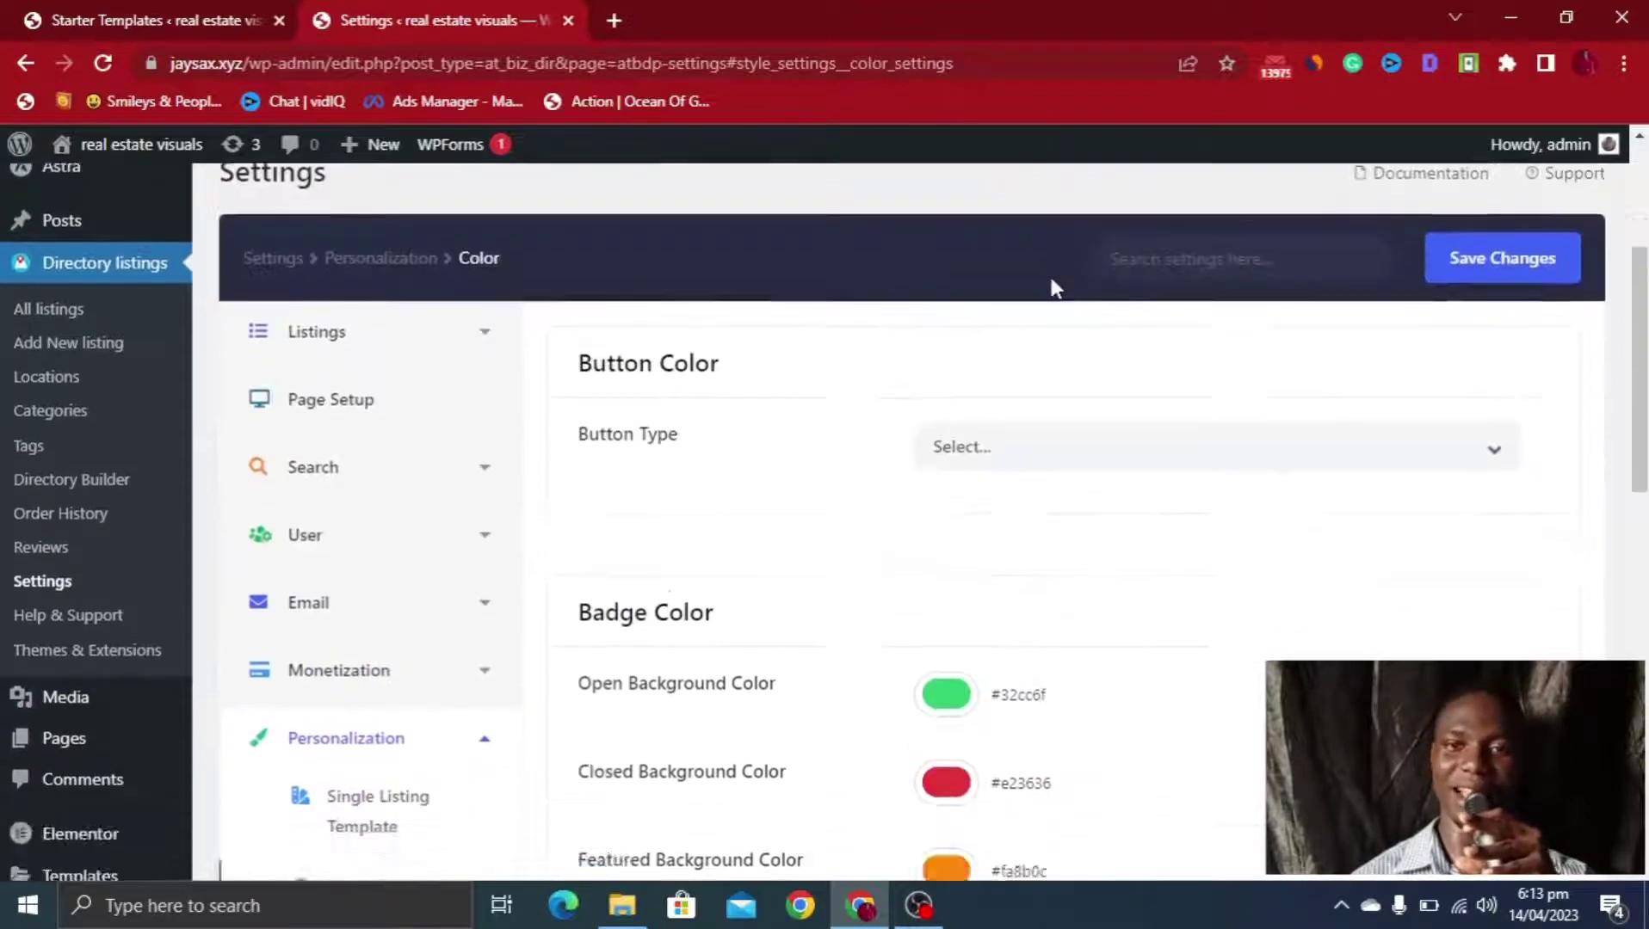
Open the general Extensions settings and view the information about adding more features
scroll(417, 439, "down", 9)
left_click(465, 225)
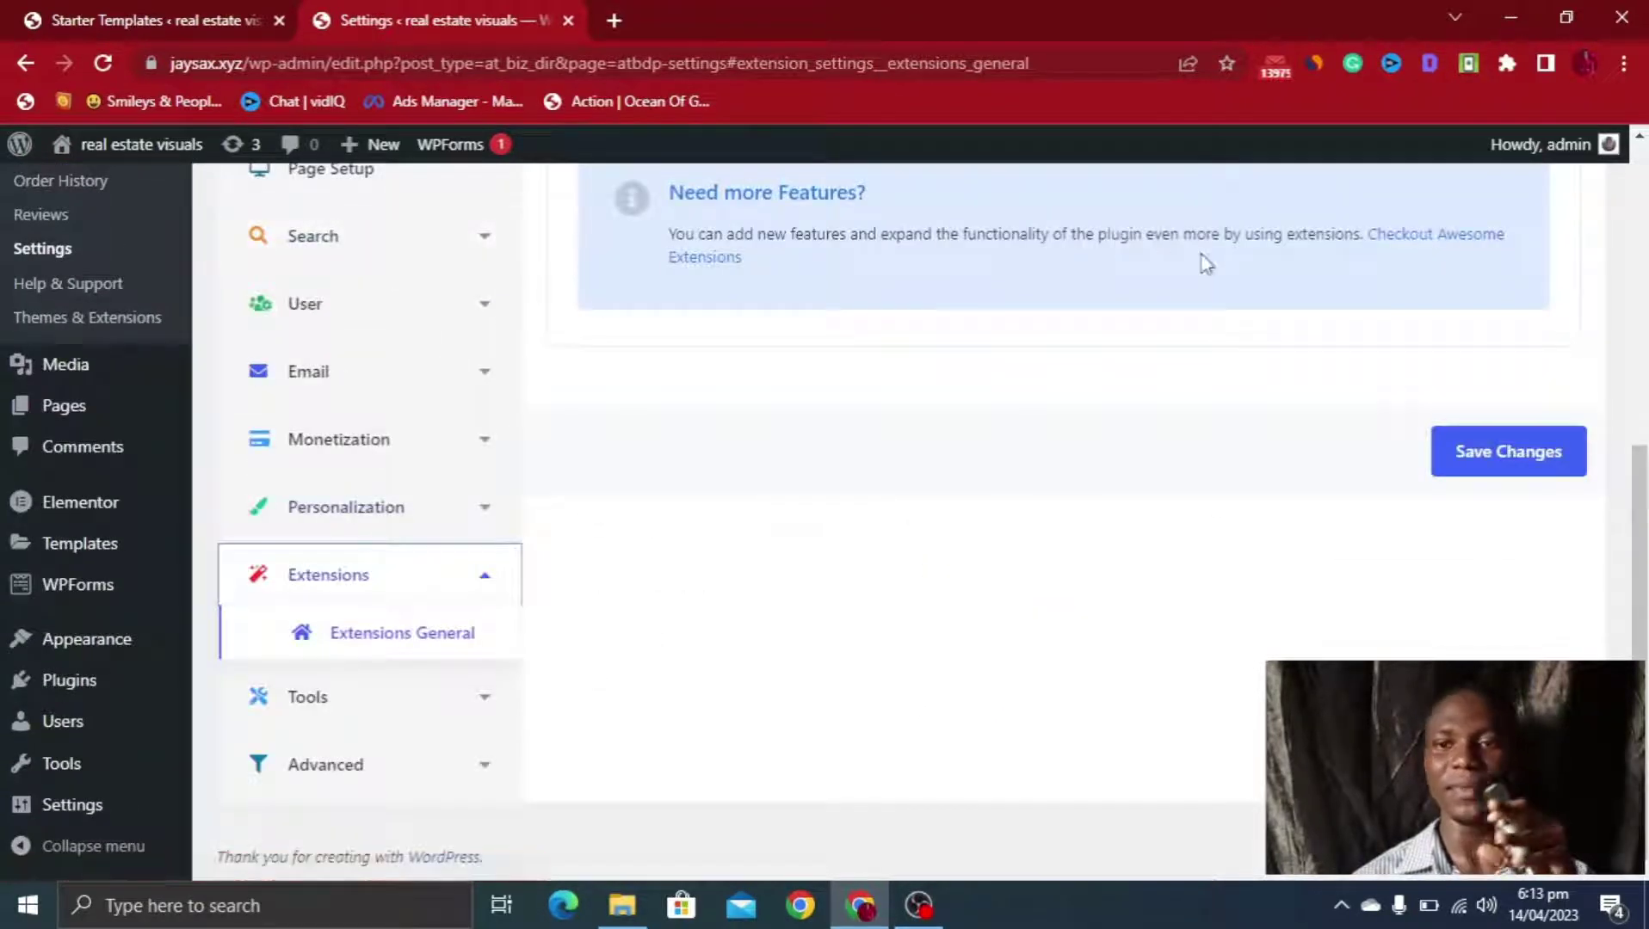
scroll(1201, 258, "up", 3)
scroll(1184, 286, "down", 3)
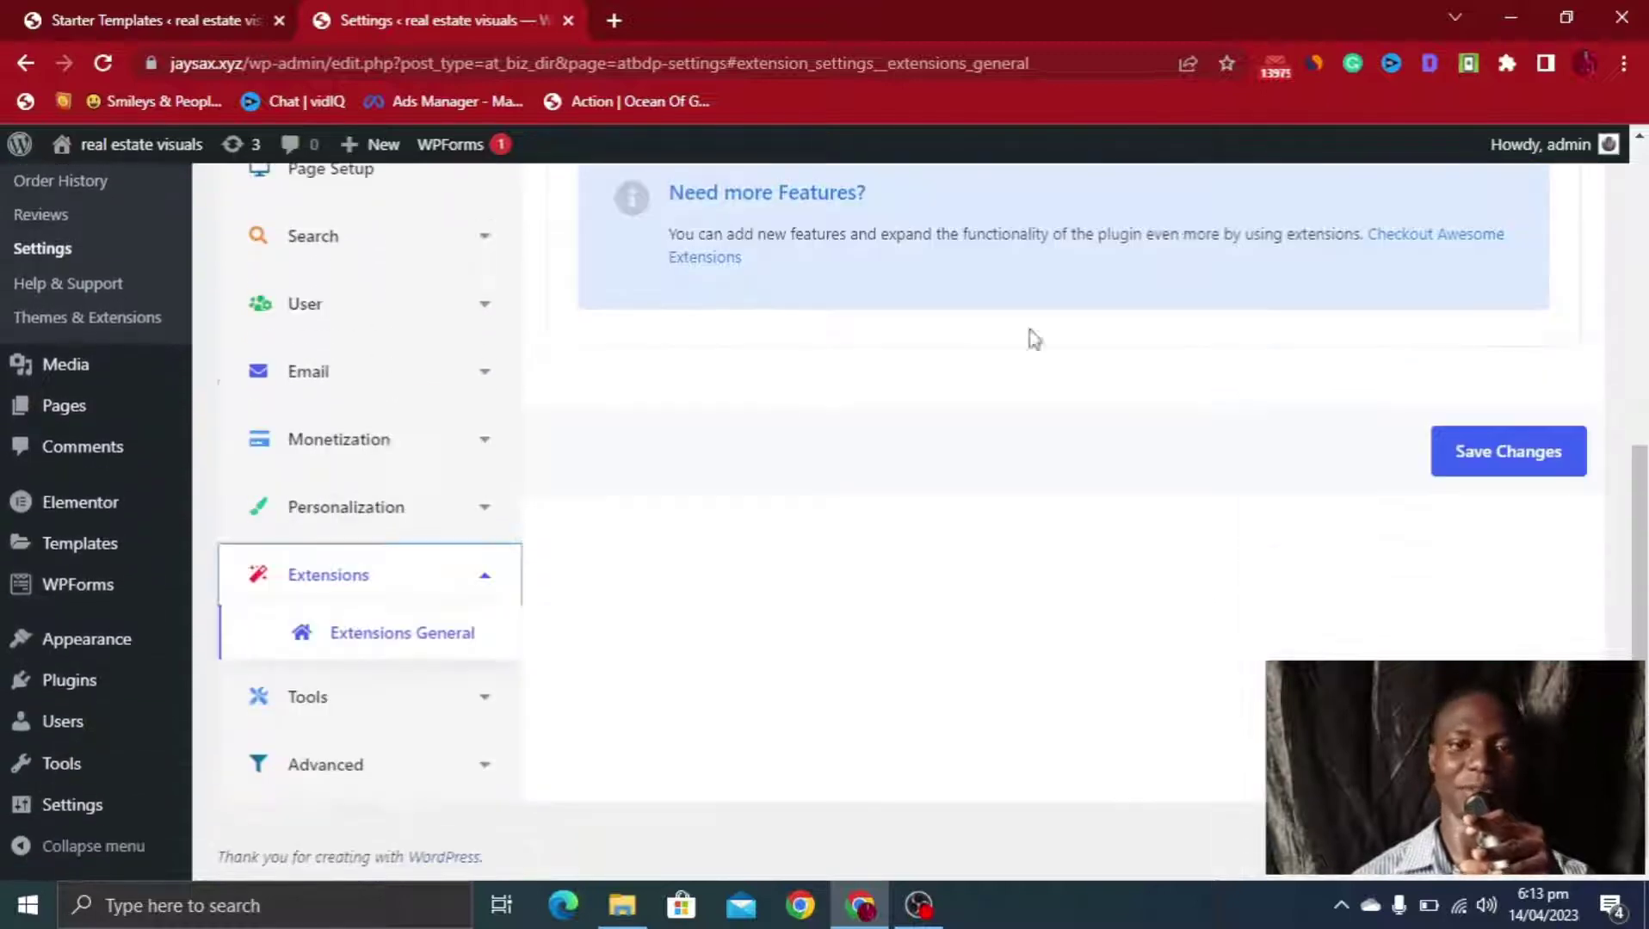
Open the Tools settings and view the announcement form and the listings import and export options
left_click(360, 710)
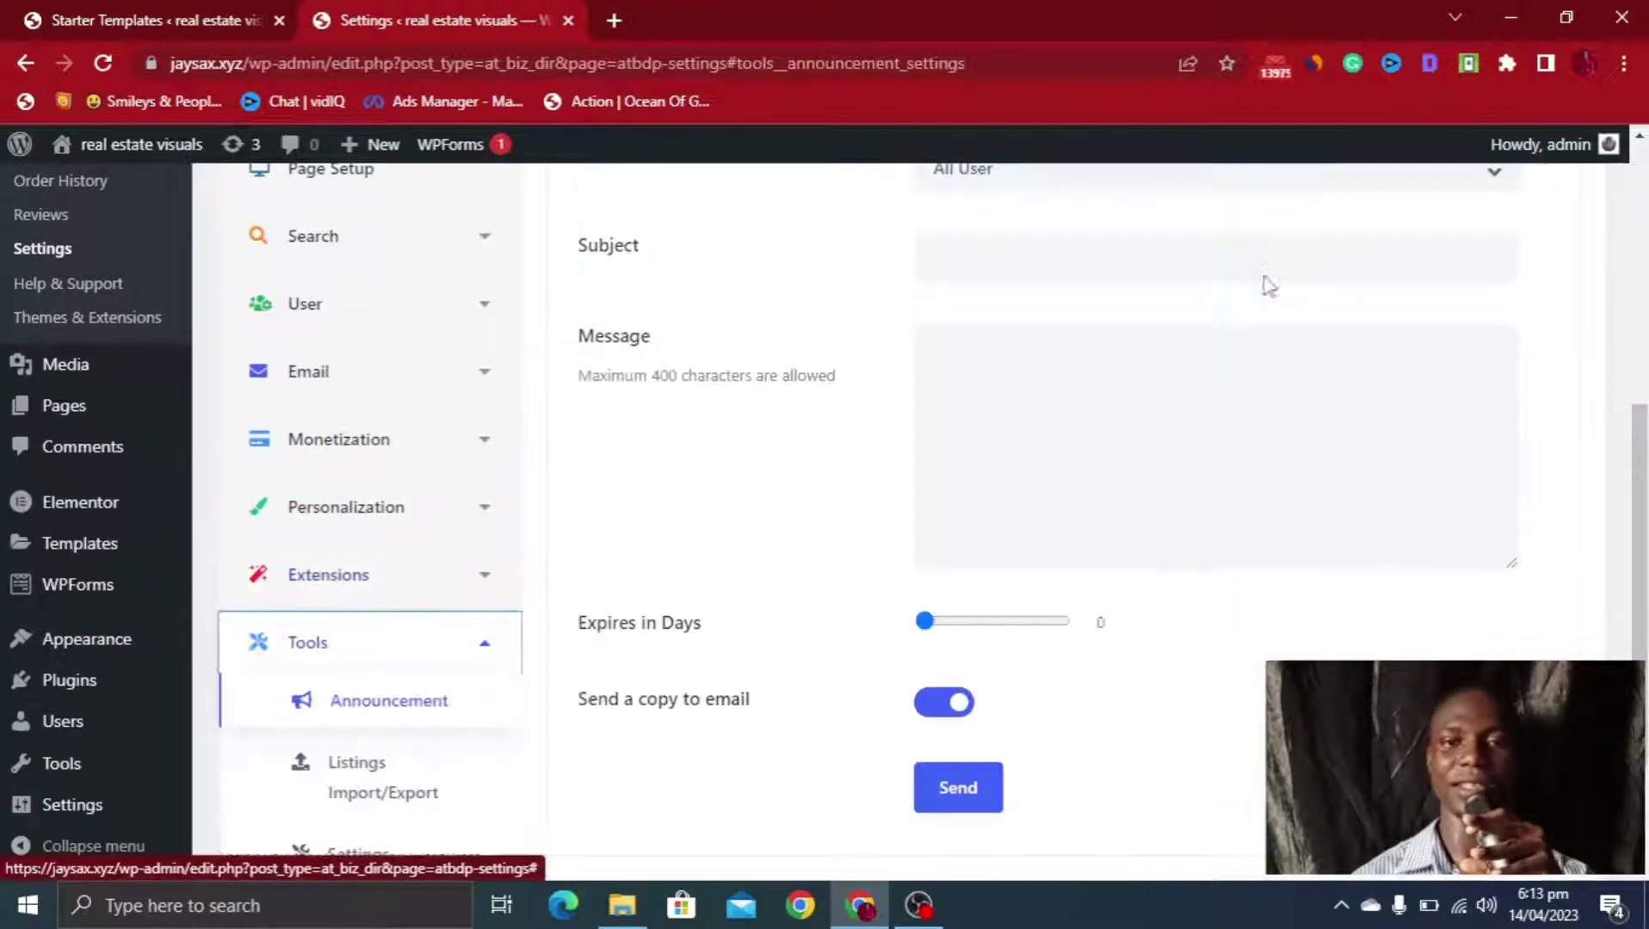
scroll(1267, 272, "down", 5)
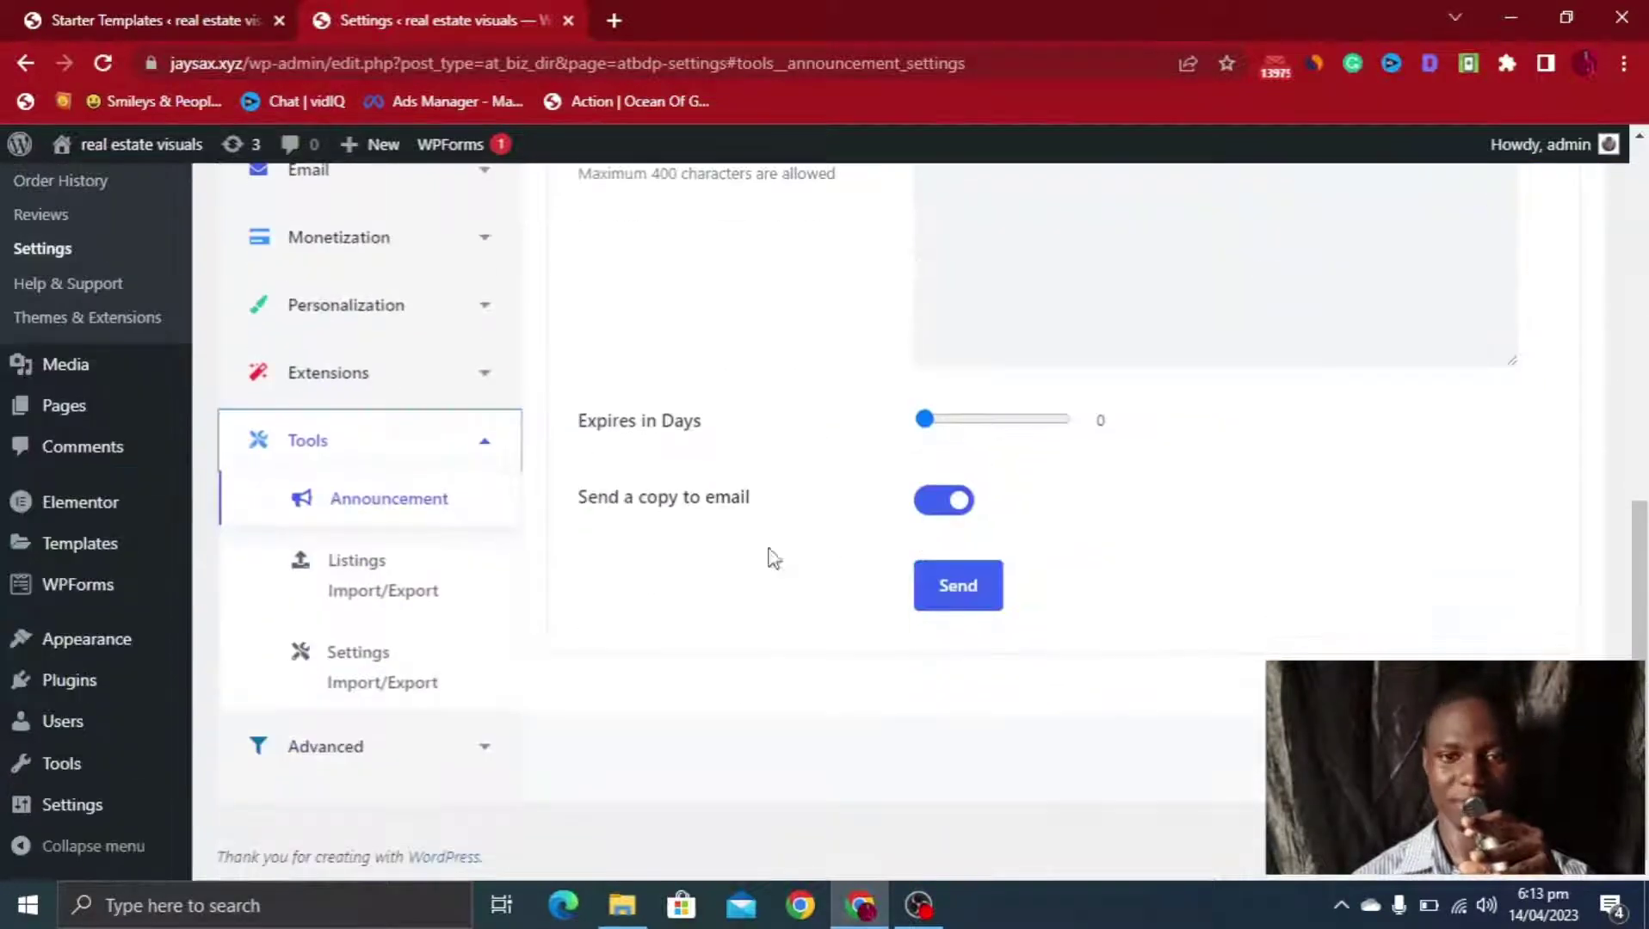
left_click(406, 603)
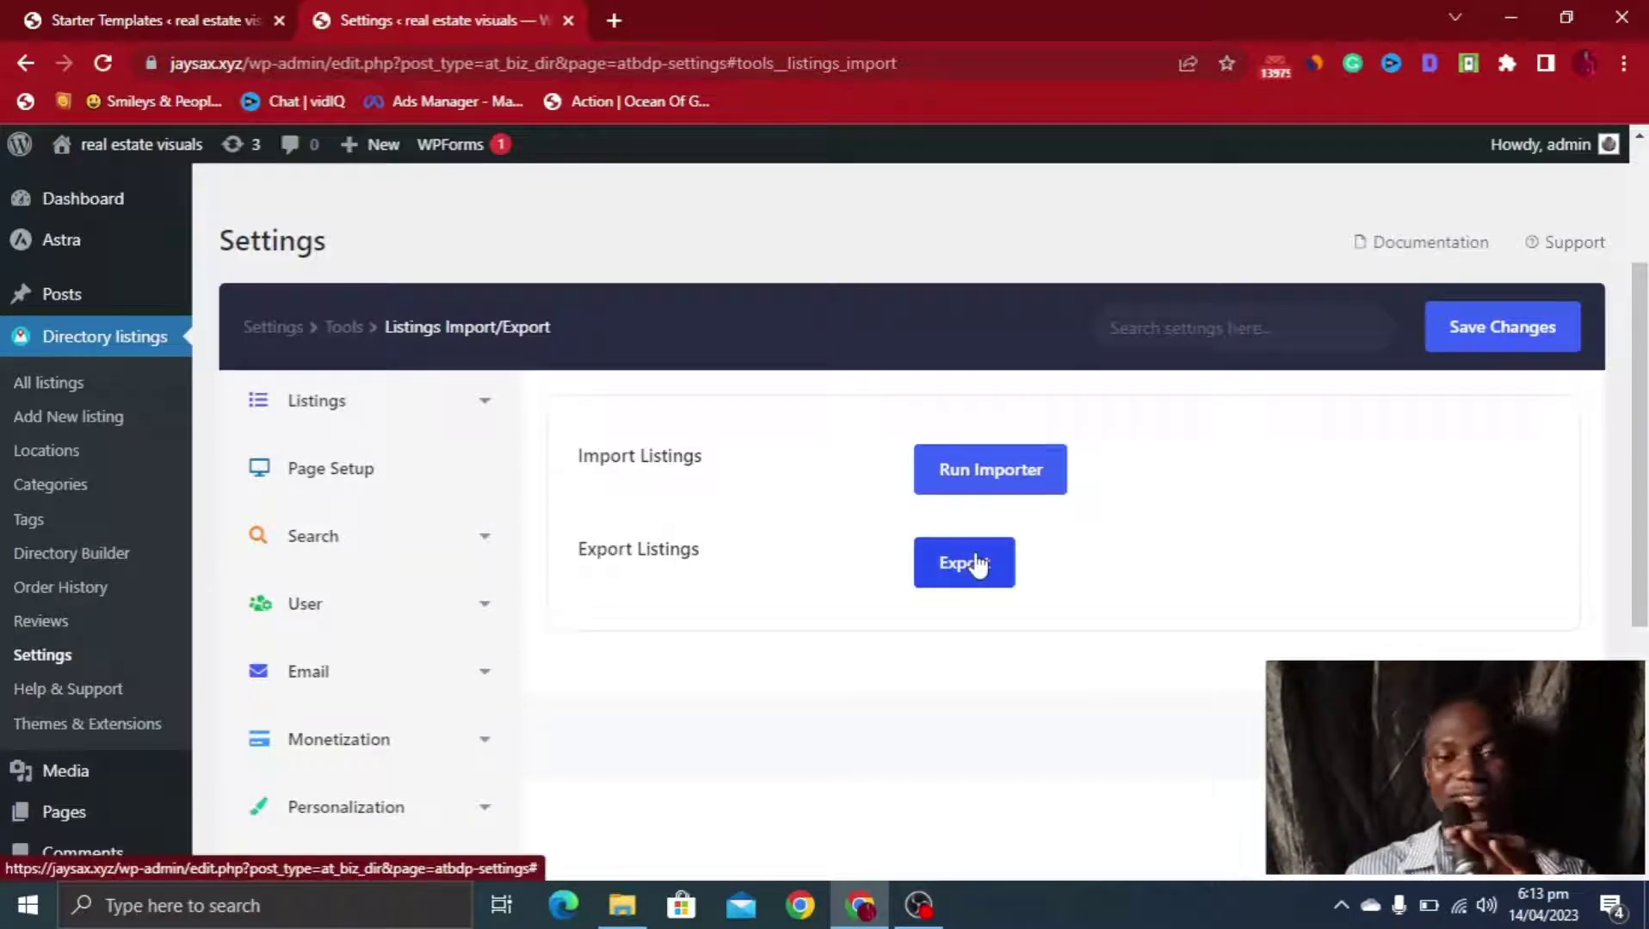
Open the Settings Import/Export tools and examine the import, export and restore default options
scroll(977, 564, "down", 5)
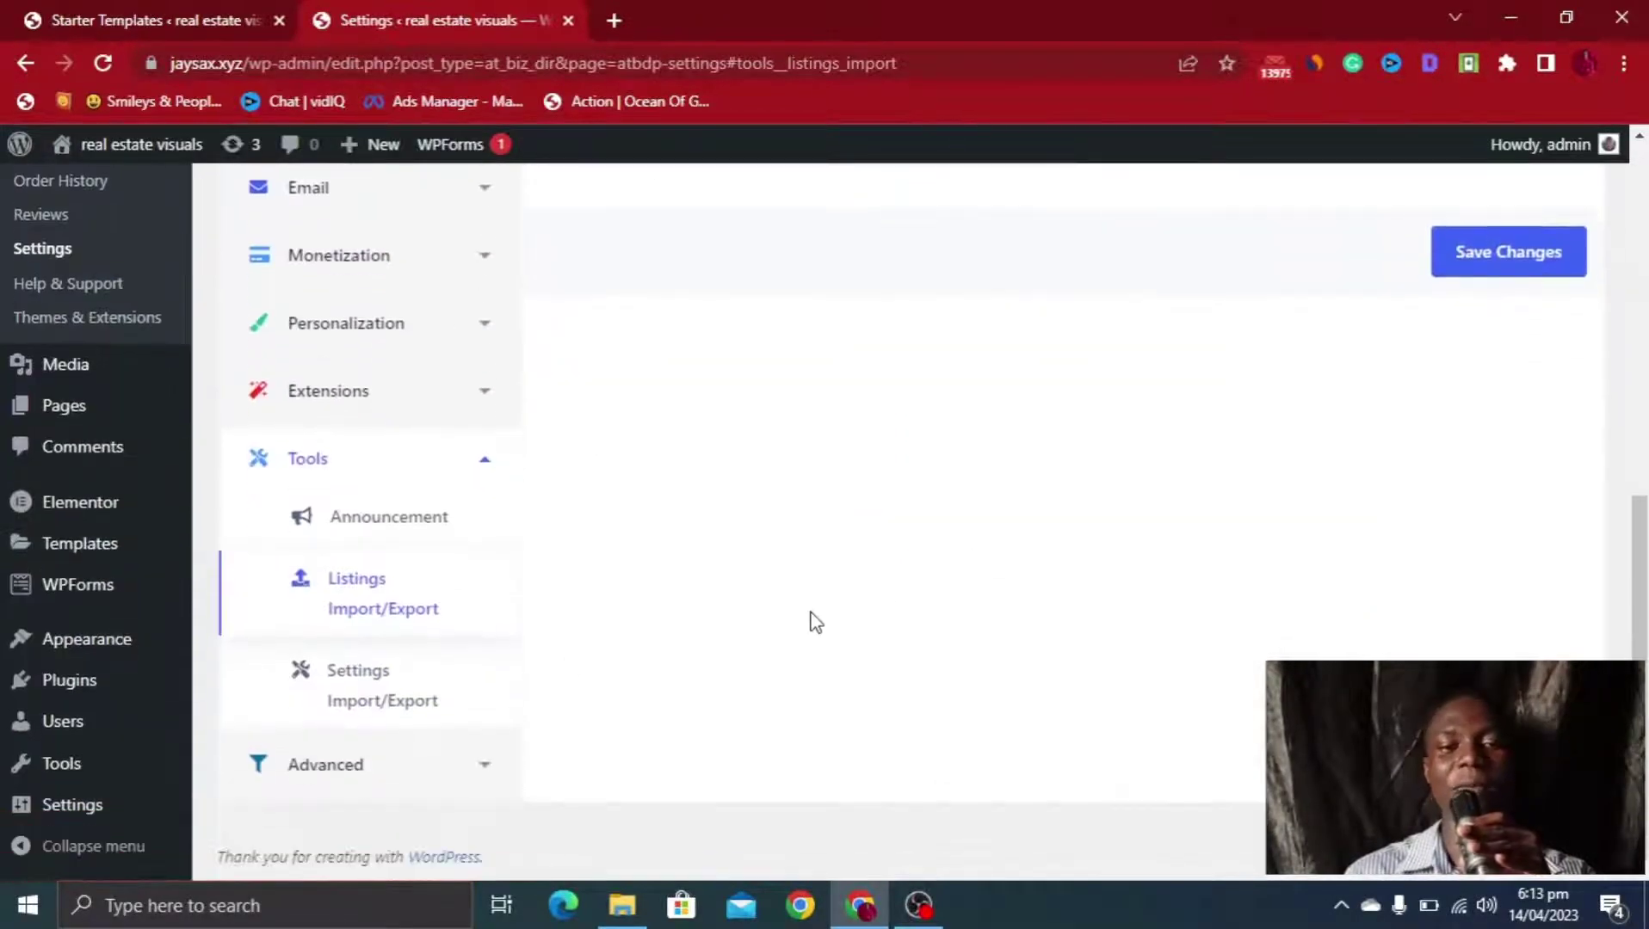
left_click(400, 713)
scroll(876, 488, "up", 3)
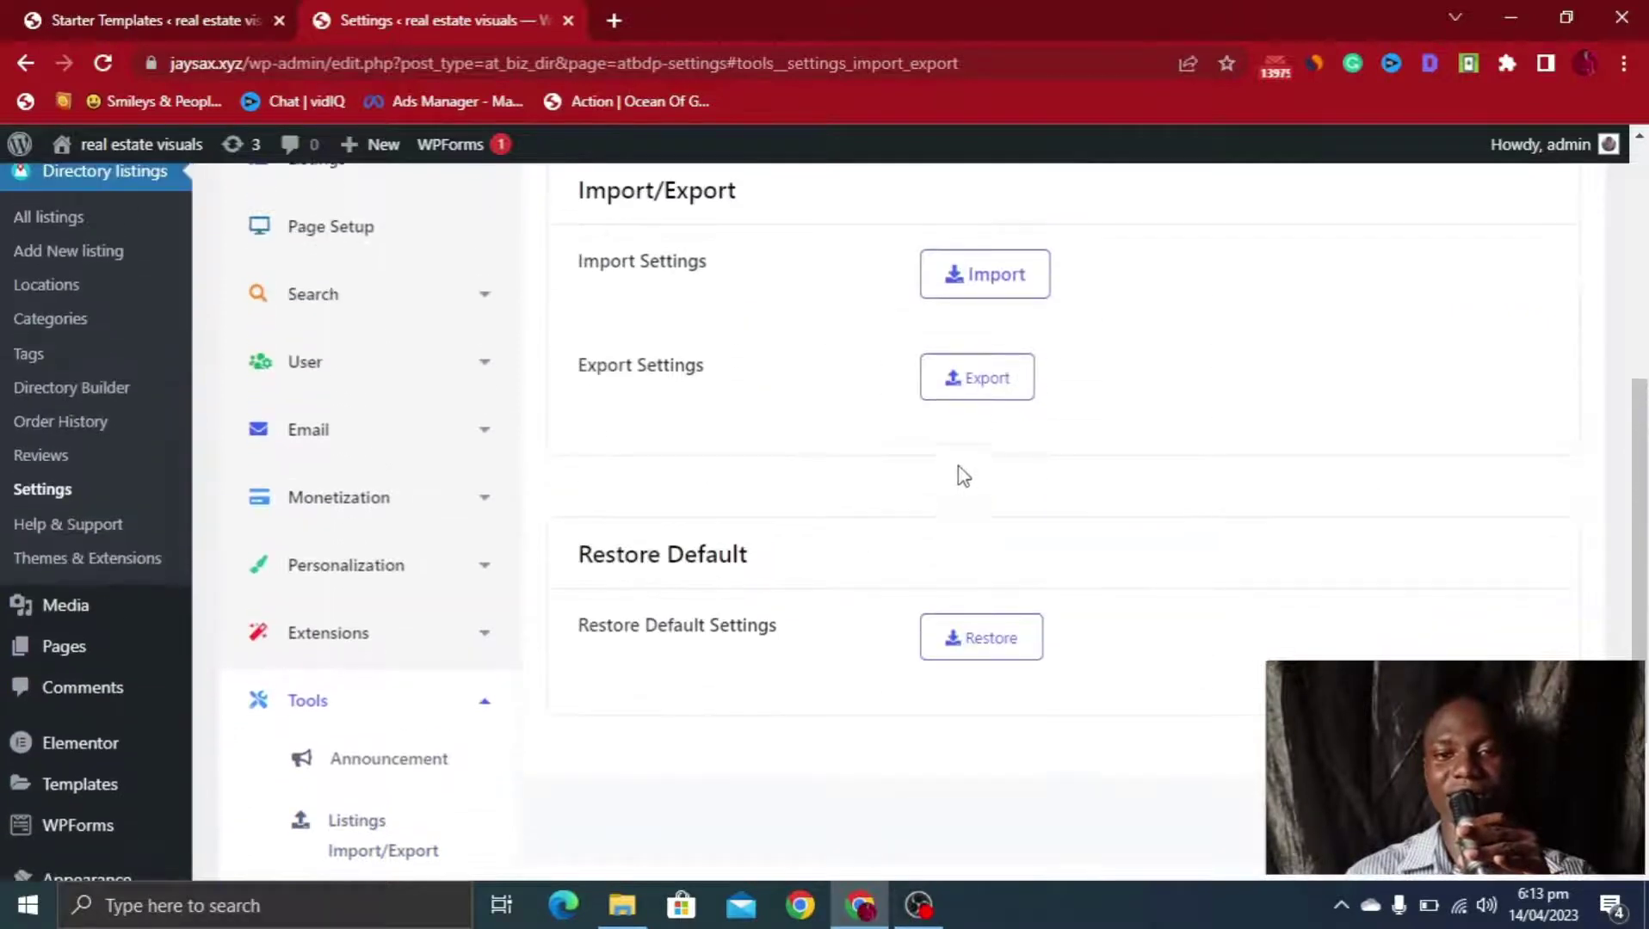
scroll(976, 372, "up", 1)
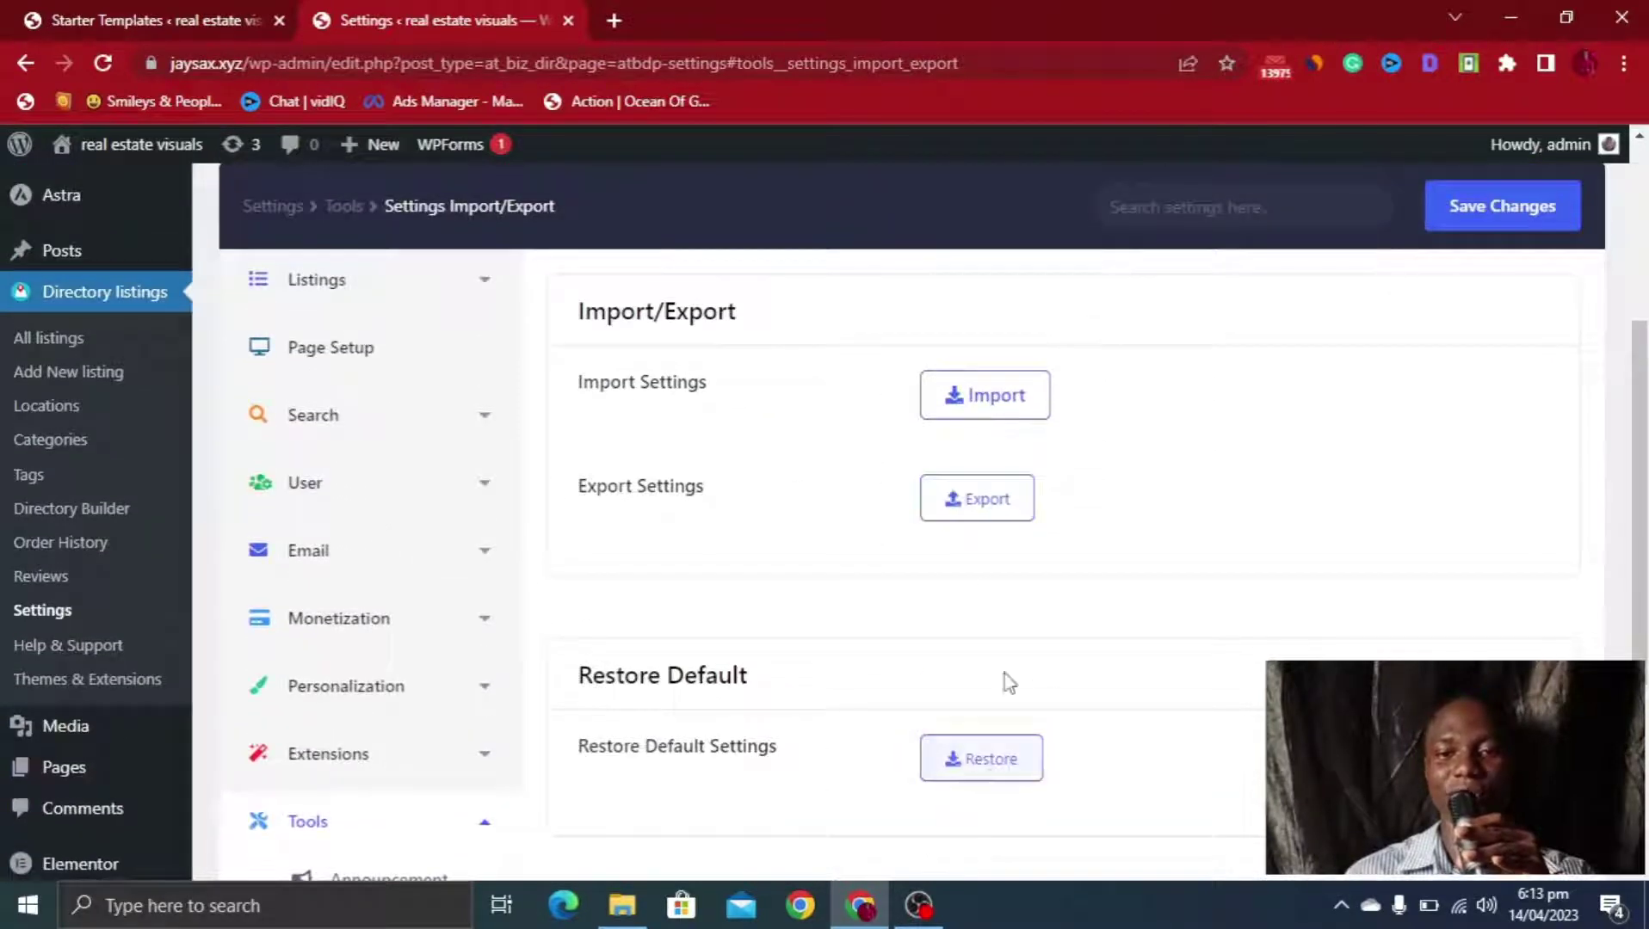
Open the Advanced Title & Meta (SEO) settings and examine the meta title and description fields for each page
scroll(914, 507, "down", 4)
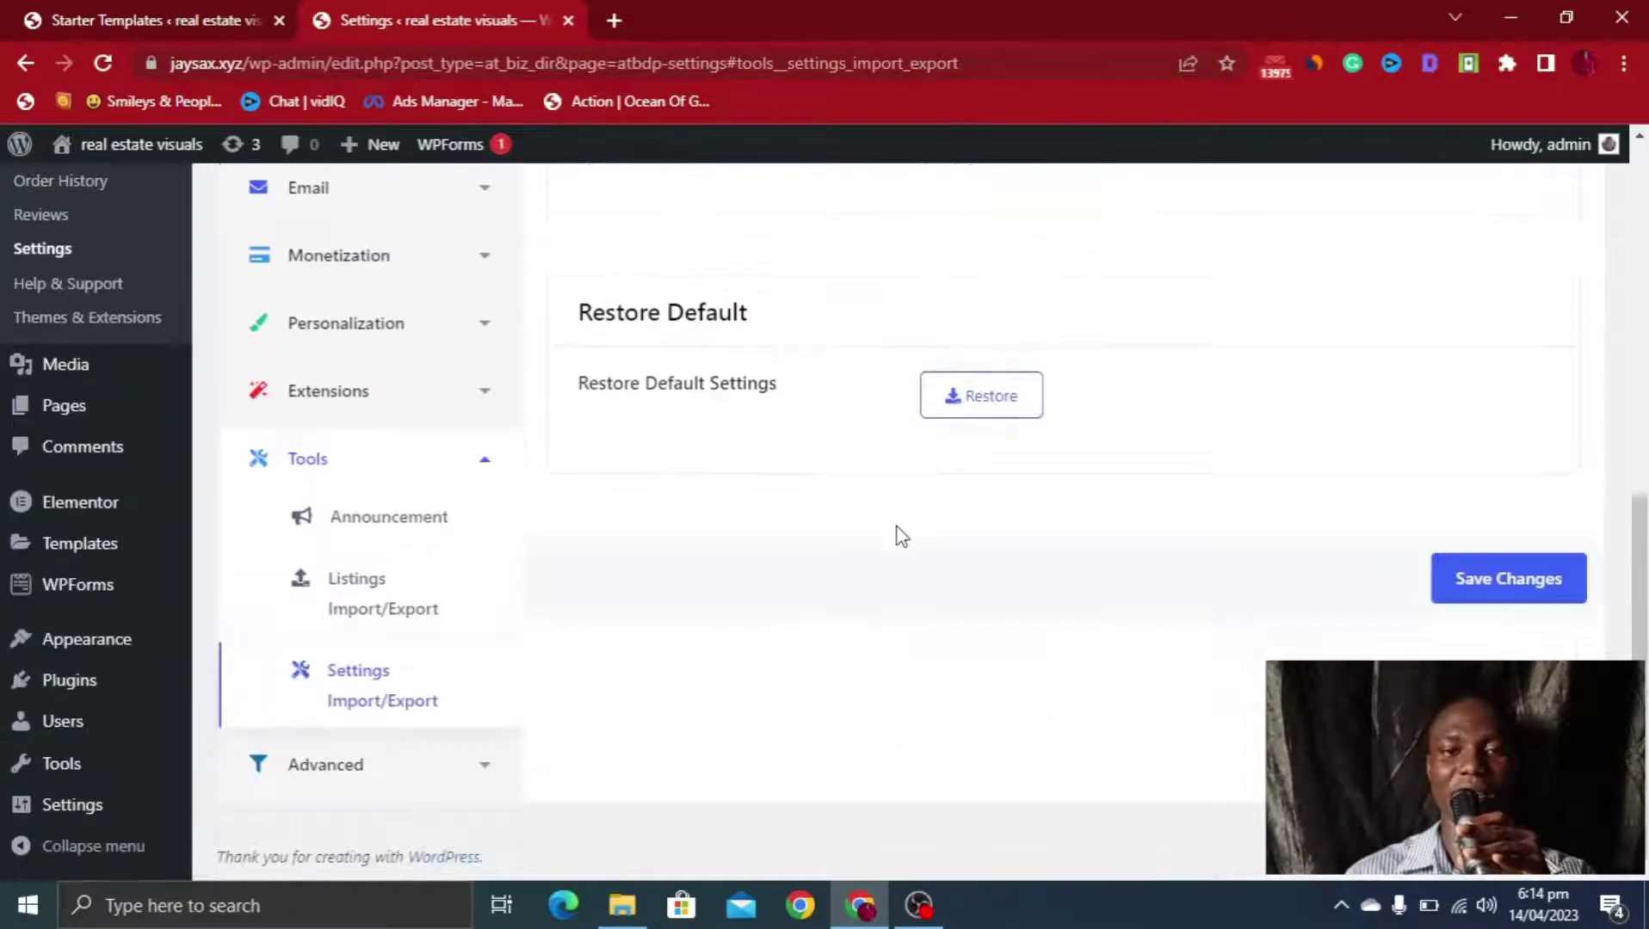
left_click(379, 779)
scroll(946, 551, "up", 4)
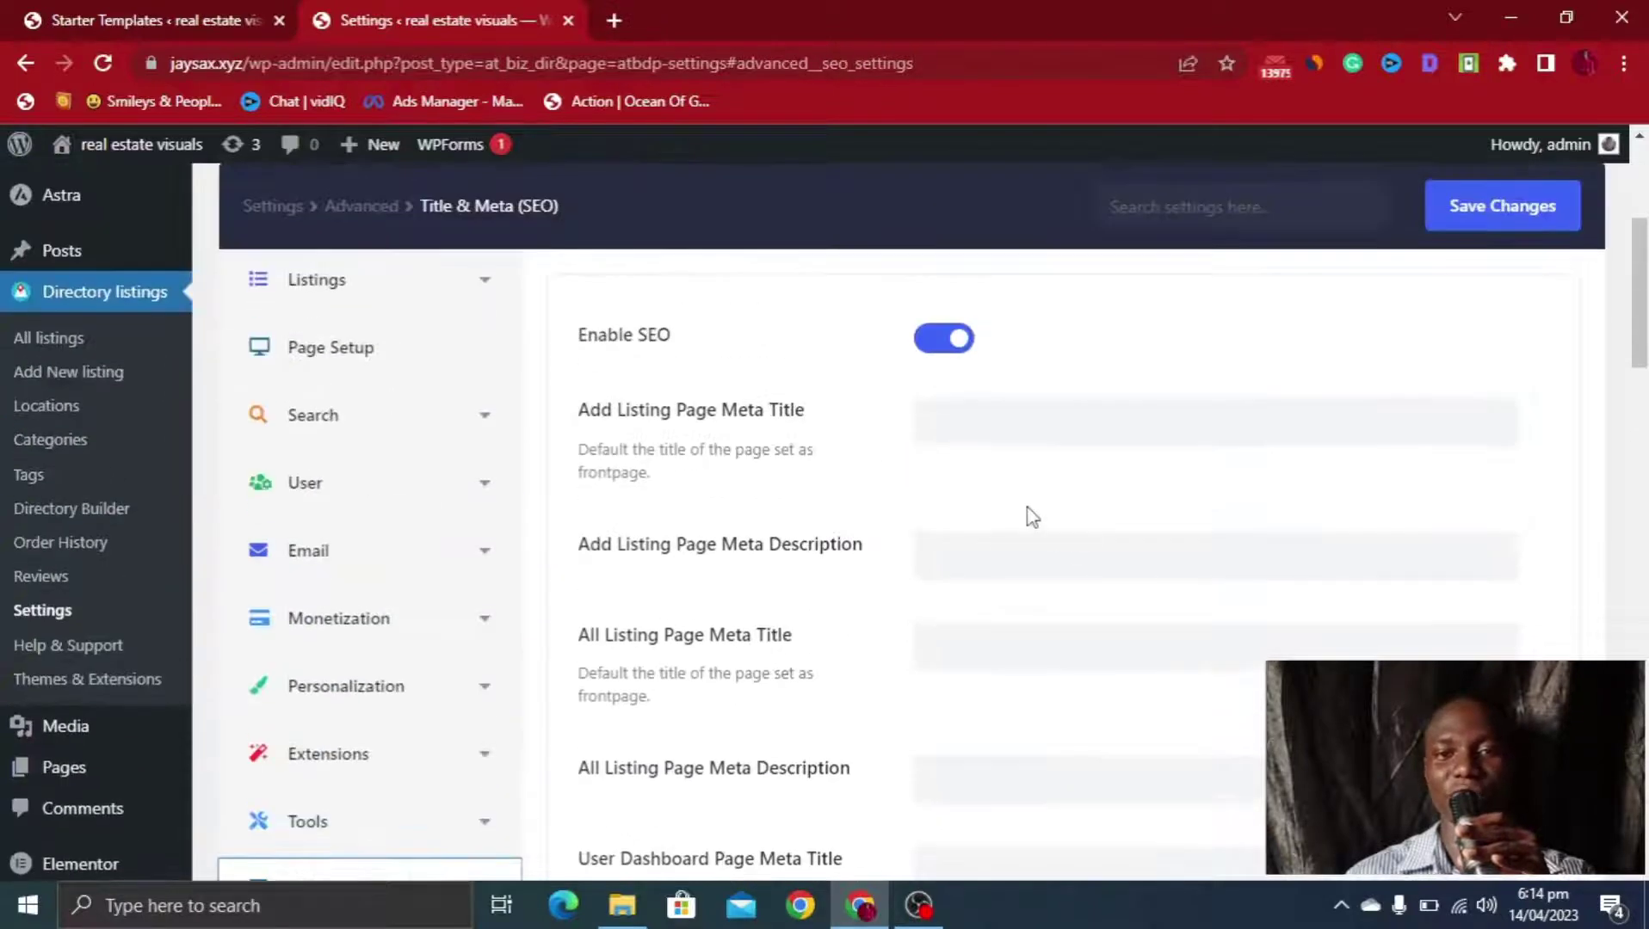
scroll(1033, 516, "down", 14)
scroll(1033, 517, "up", 16)
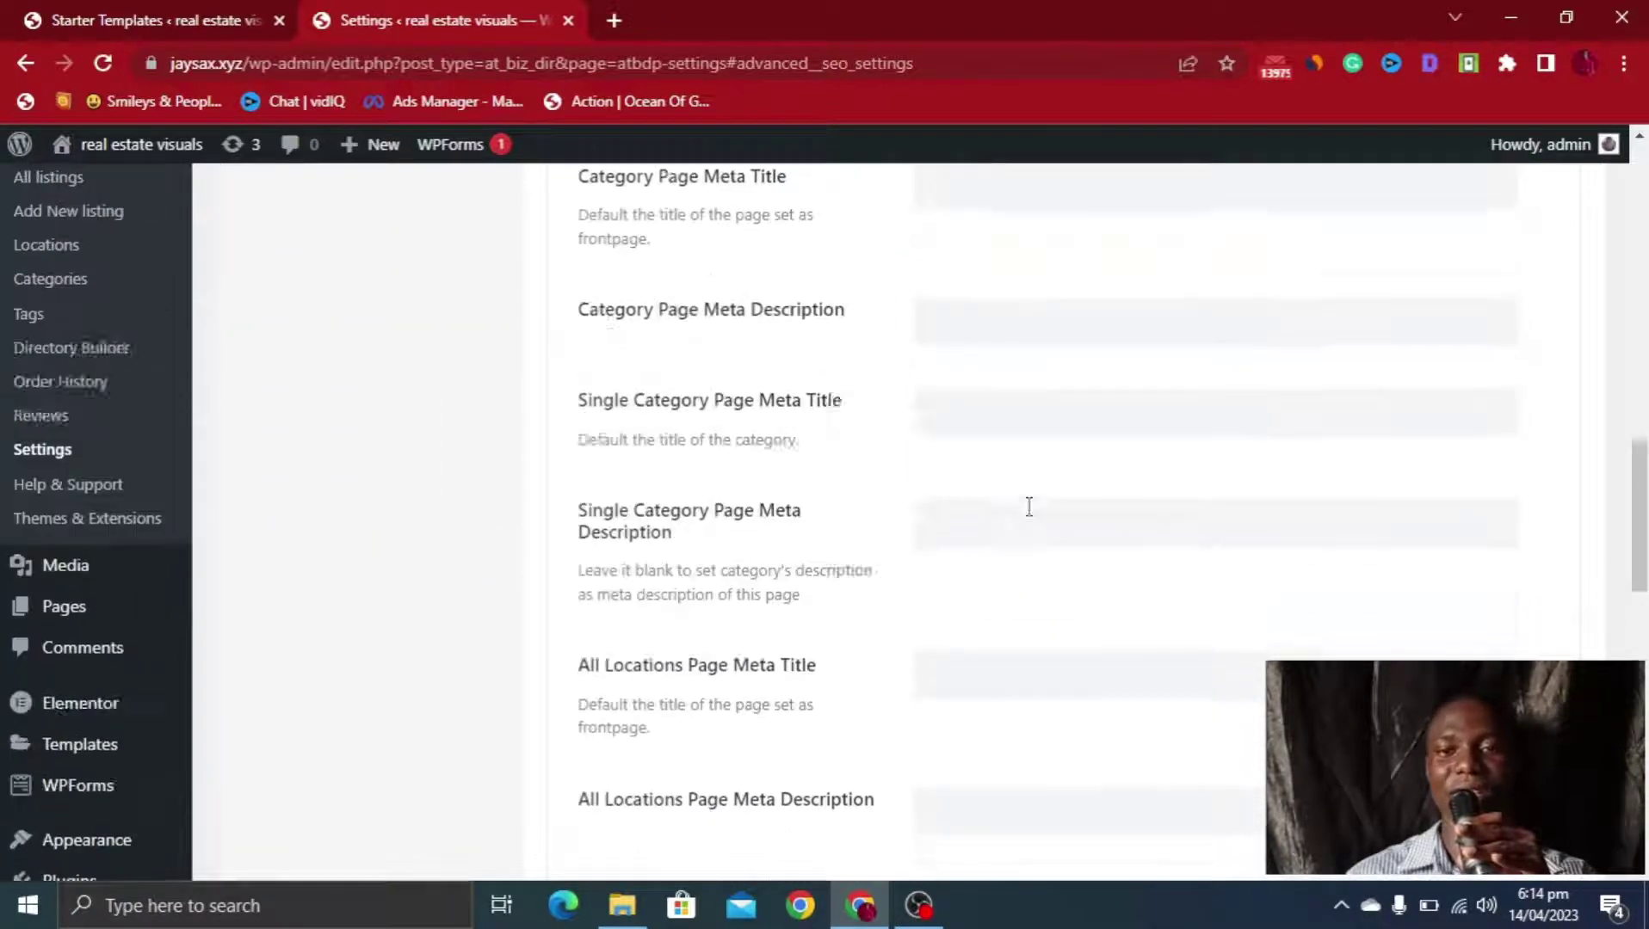
scroll(1009, 529, "down", 1)
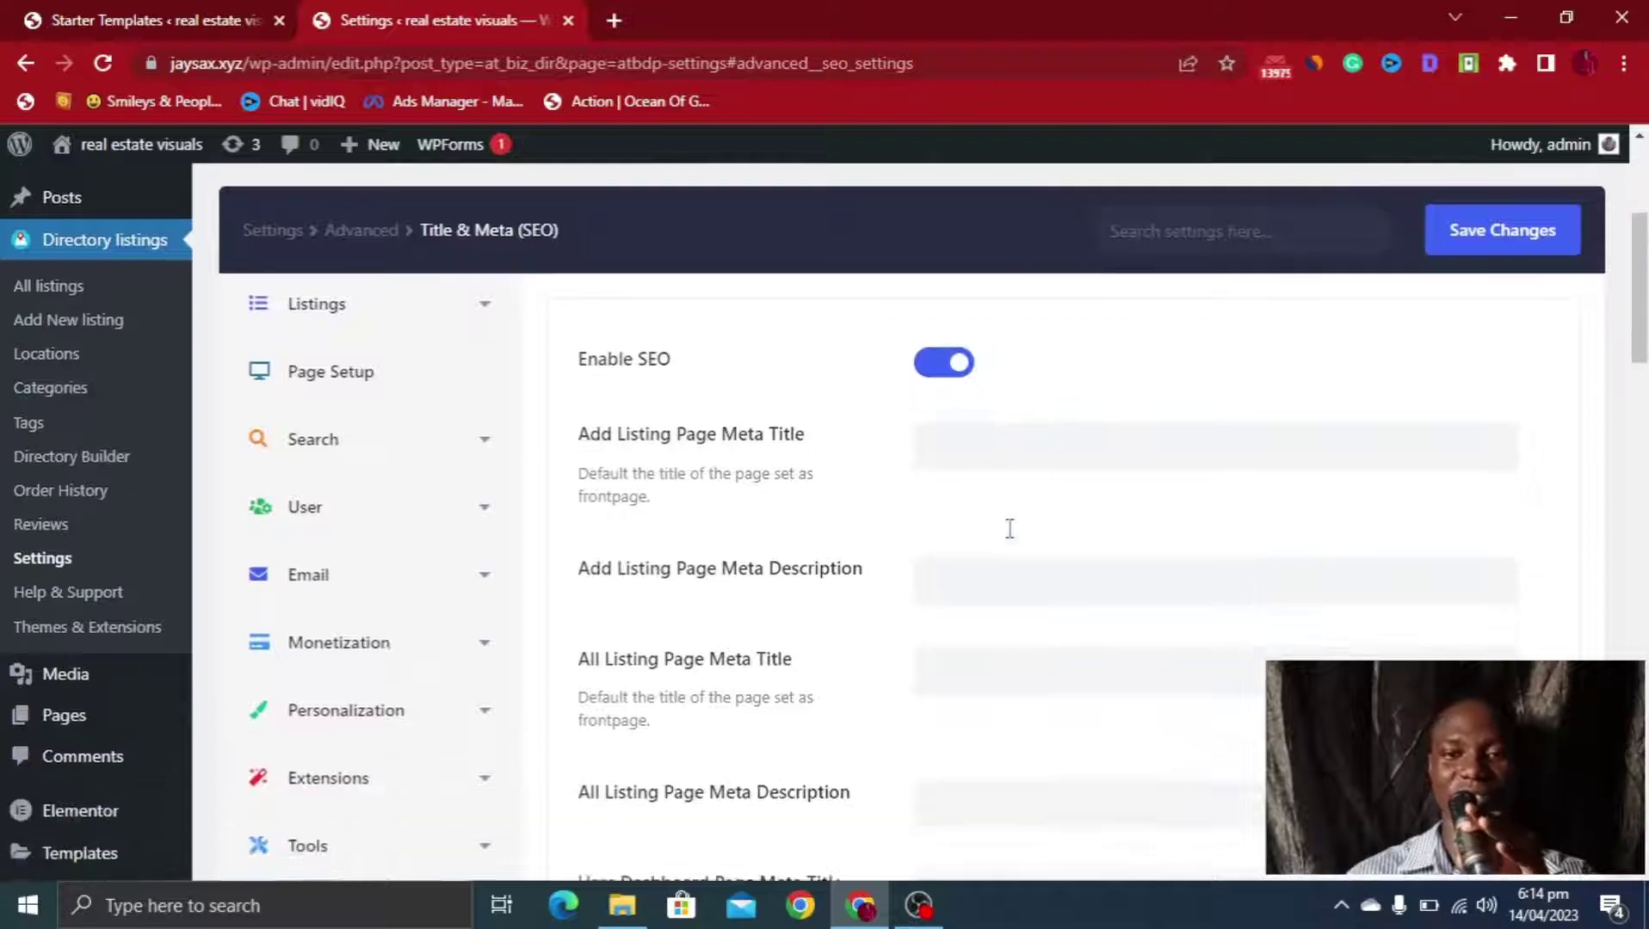
left_click(997, 431)
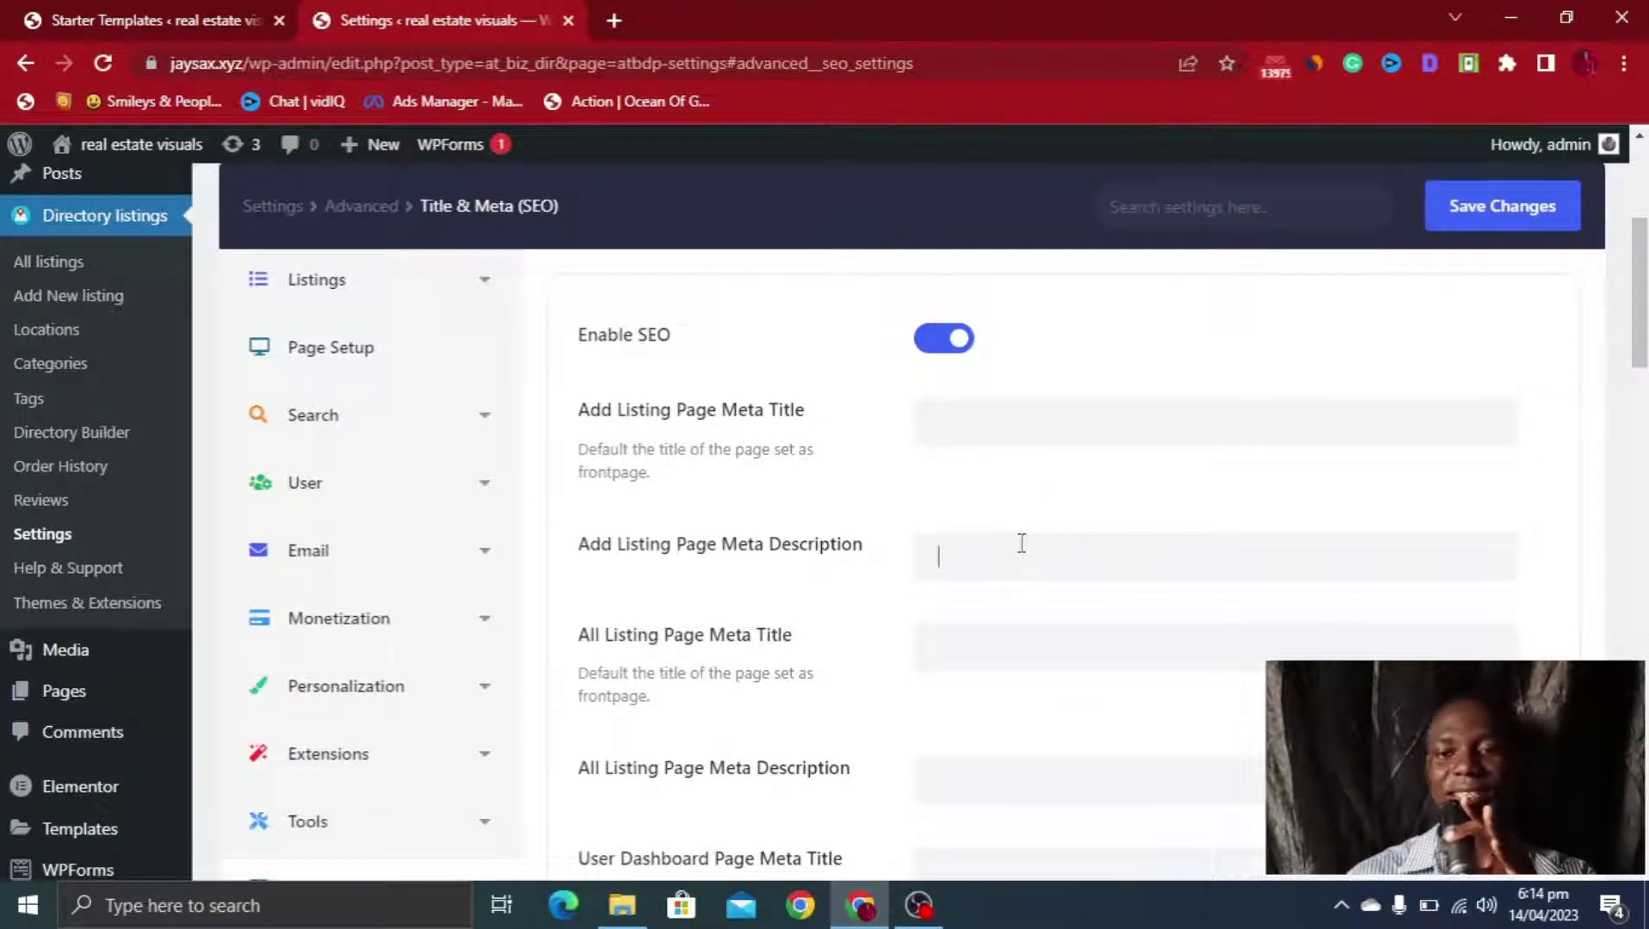
scroll(1022, 620, "down", 4)
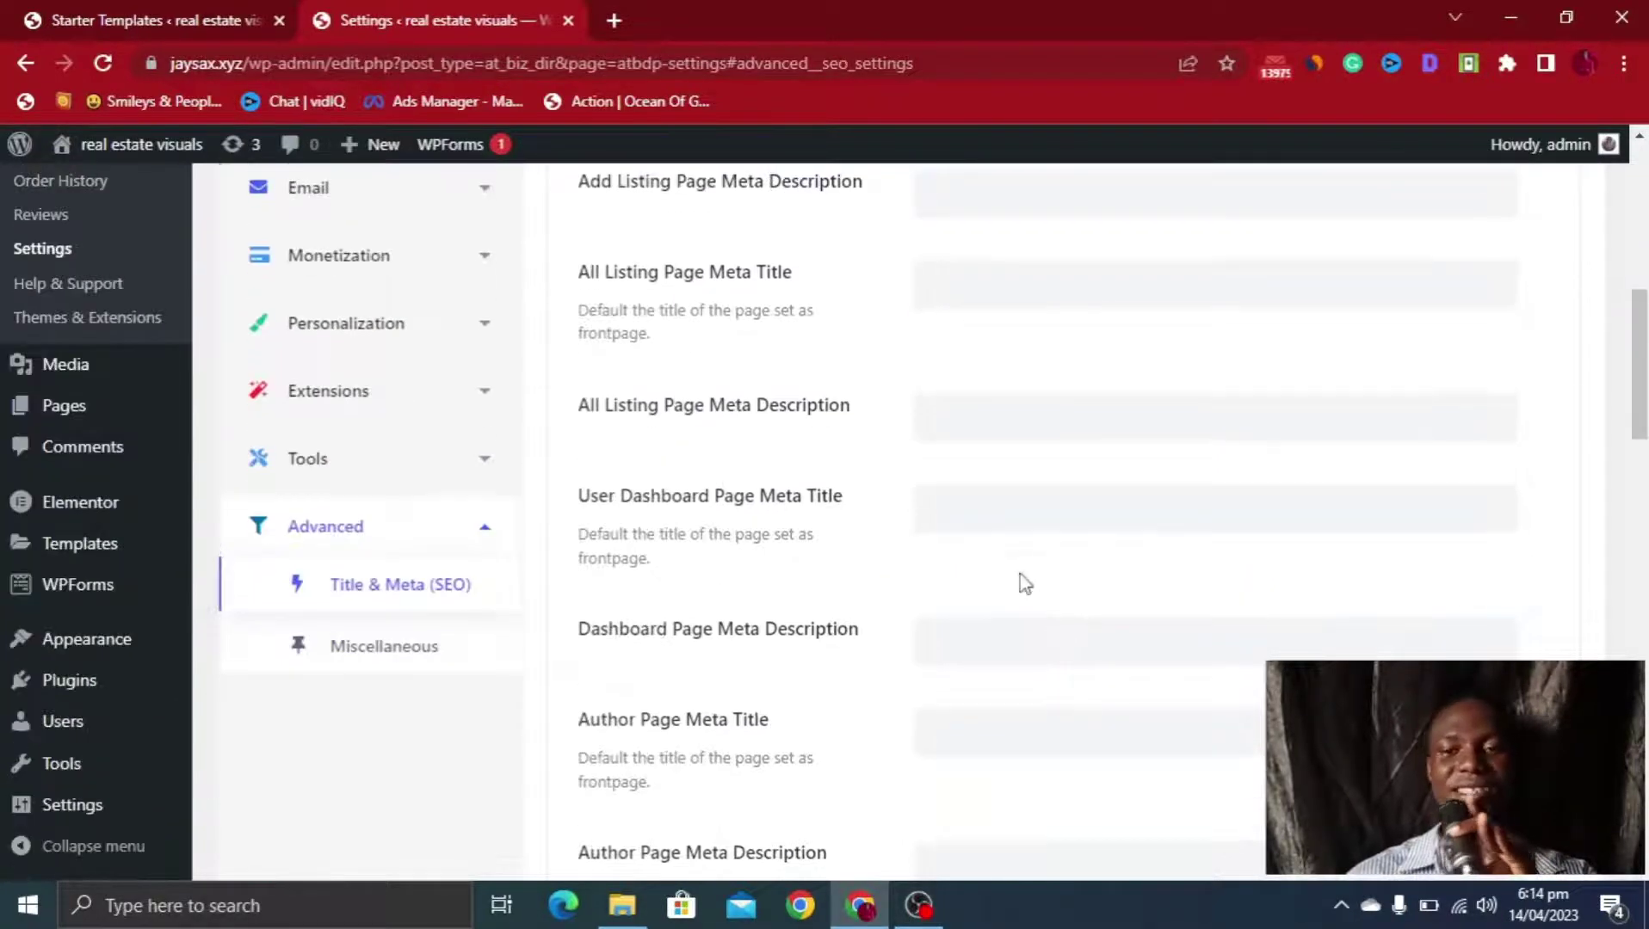
scroll(1017, 499, "down", 20)
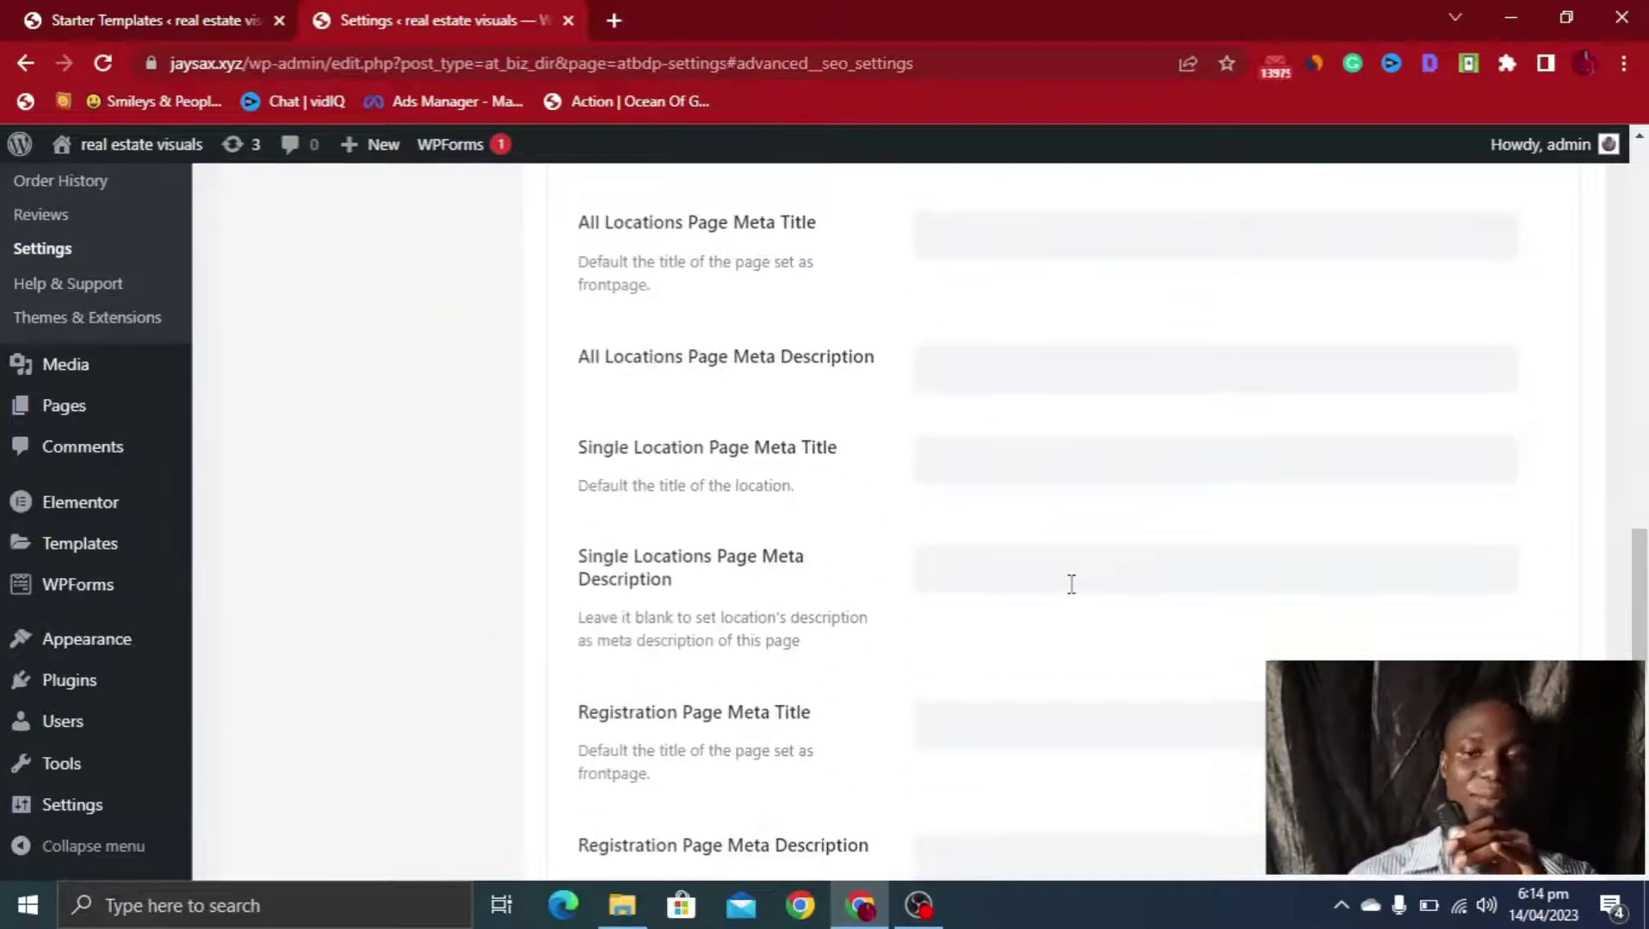
scroll(1065, 573, "down", 1)
scroll(1063, 570, "up", 20)
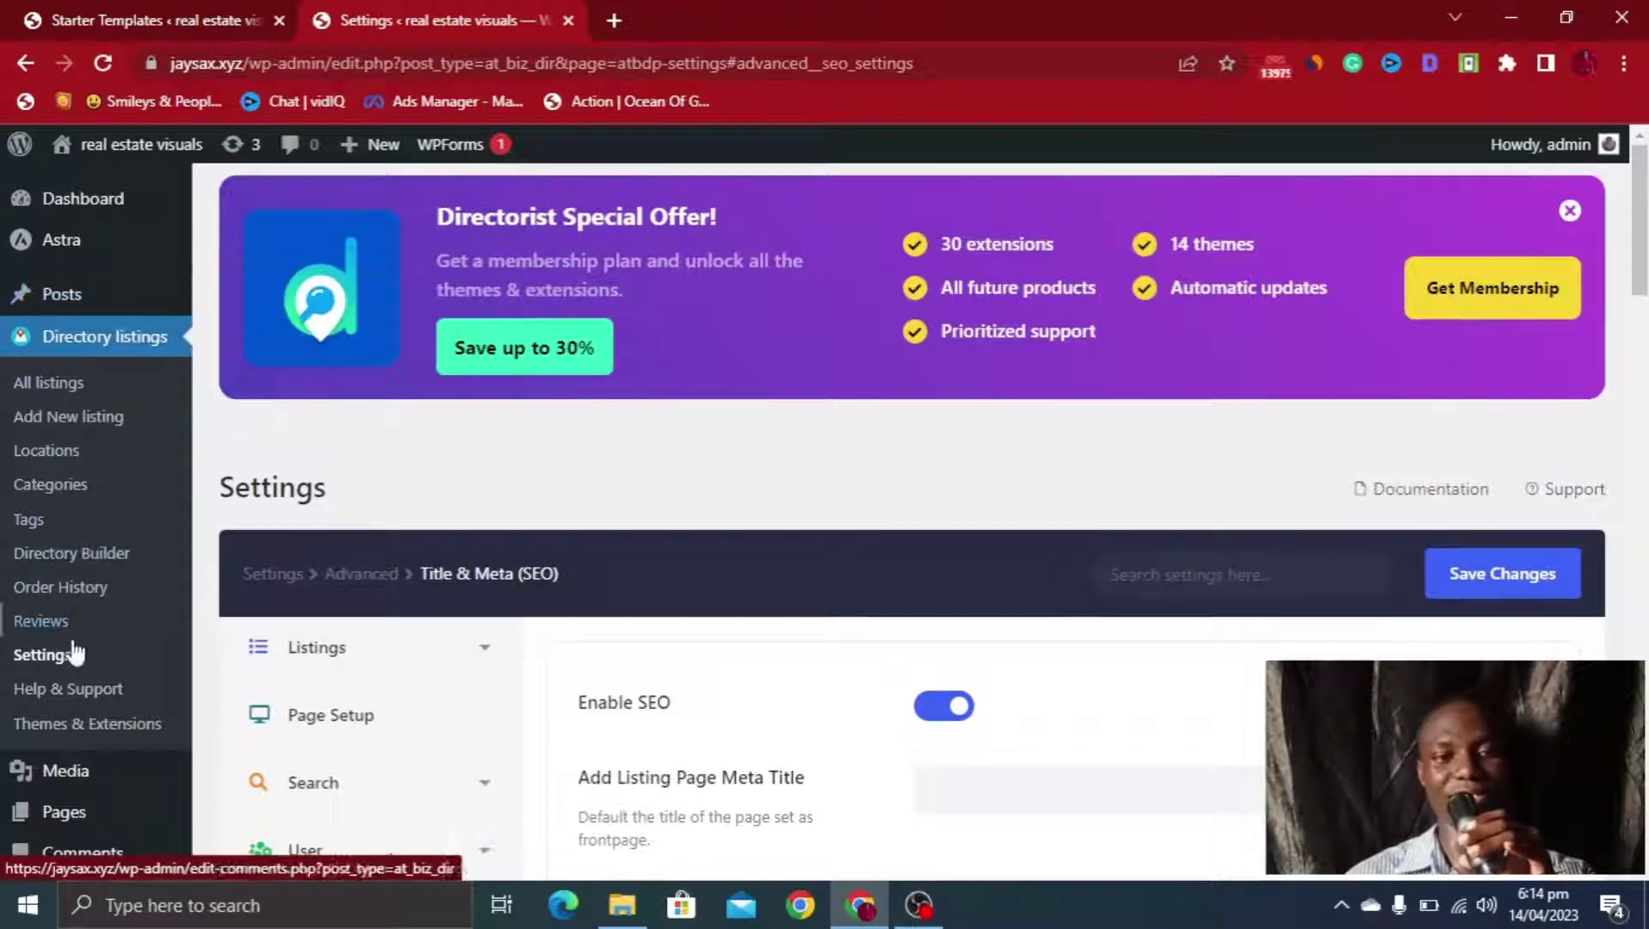
Open the site's list of all pages in a new browser tab and switch to it
scroll(74, 637, "down", 4)
mouse_move(102, 473)
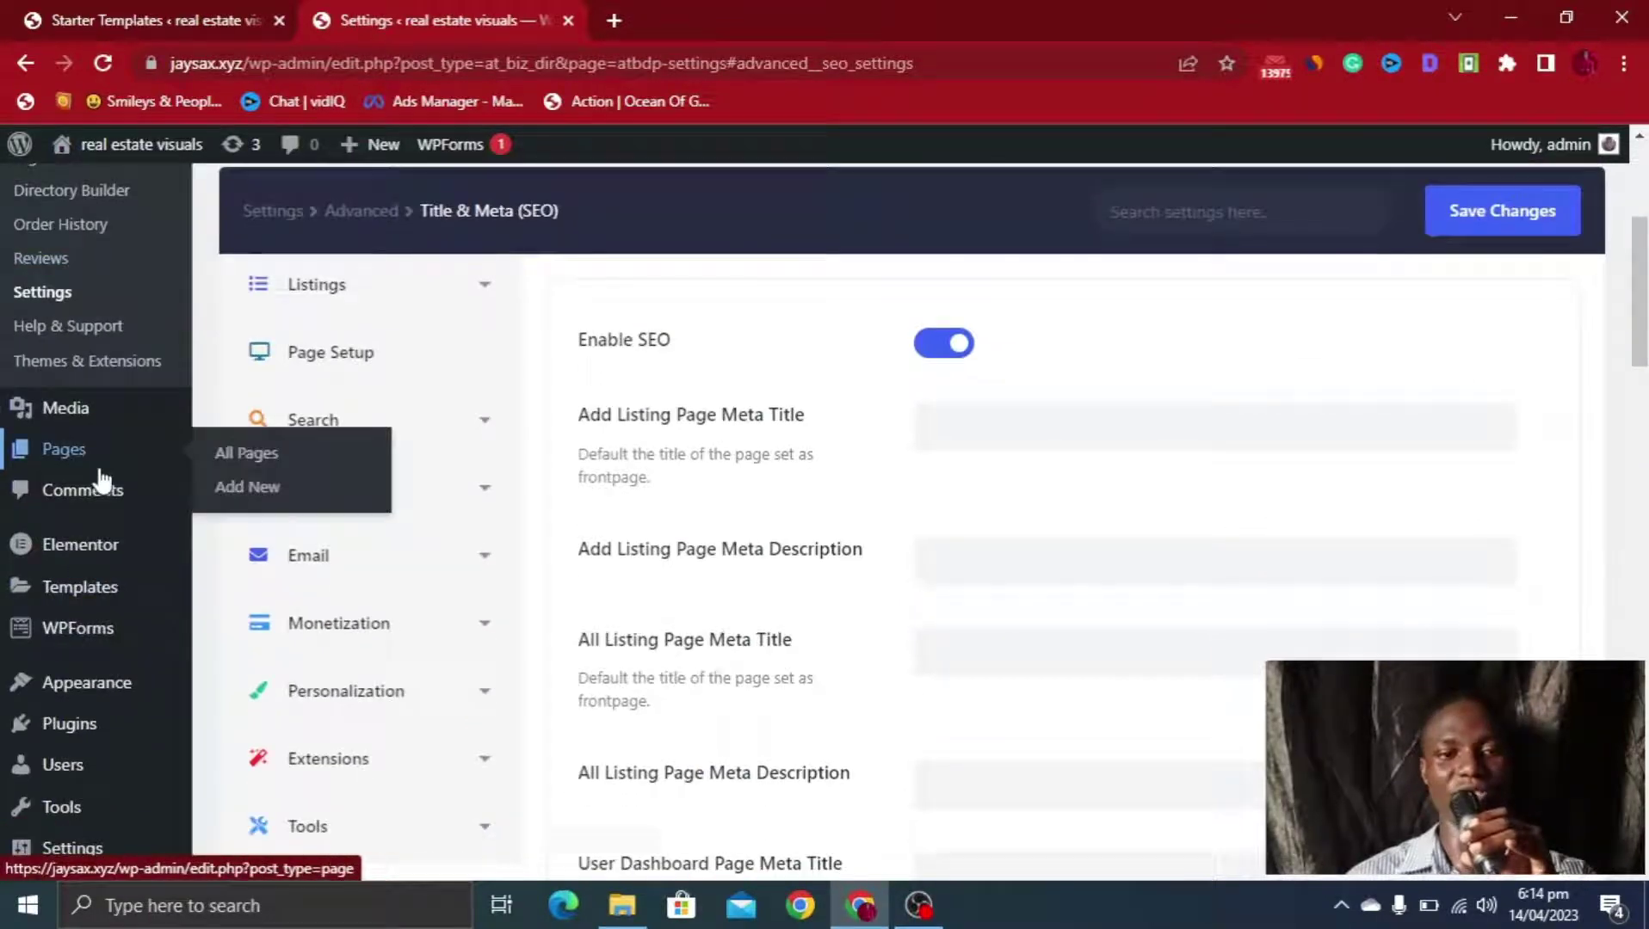
right_click(238, 471)
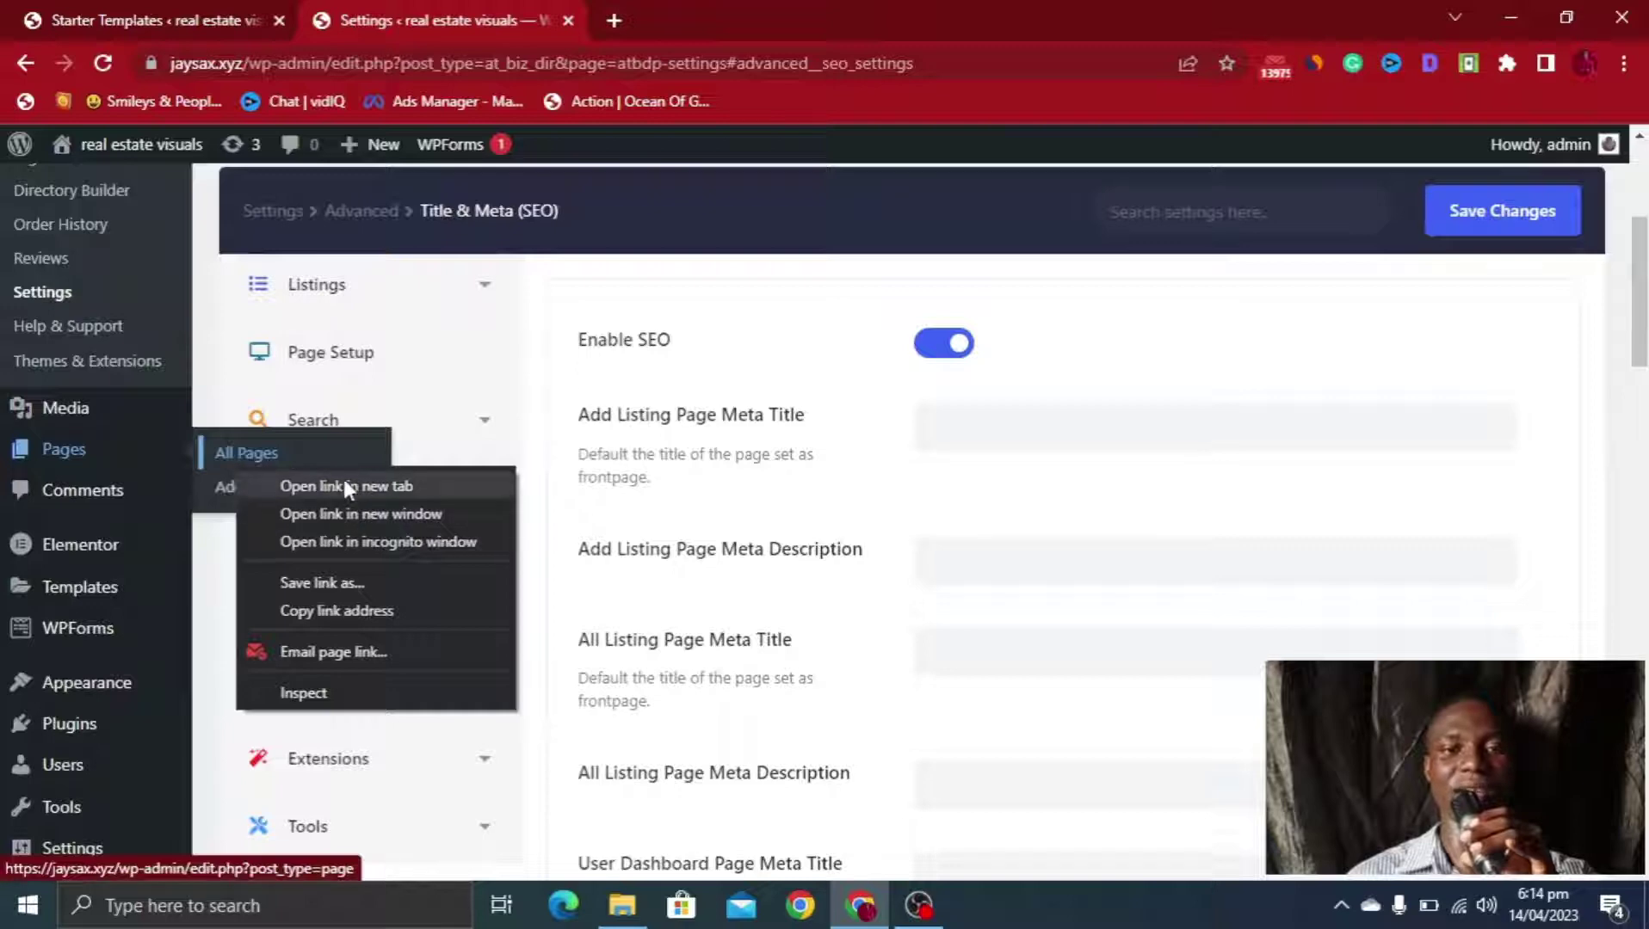
left_click(344, 479)
left_click(680, 16)
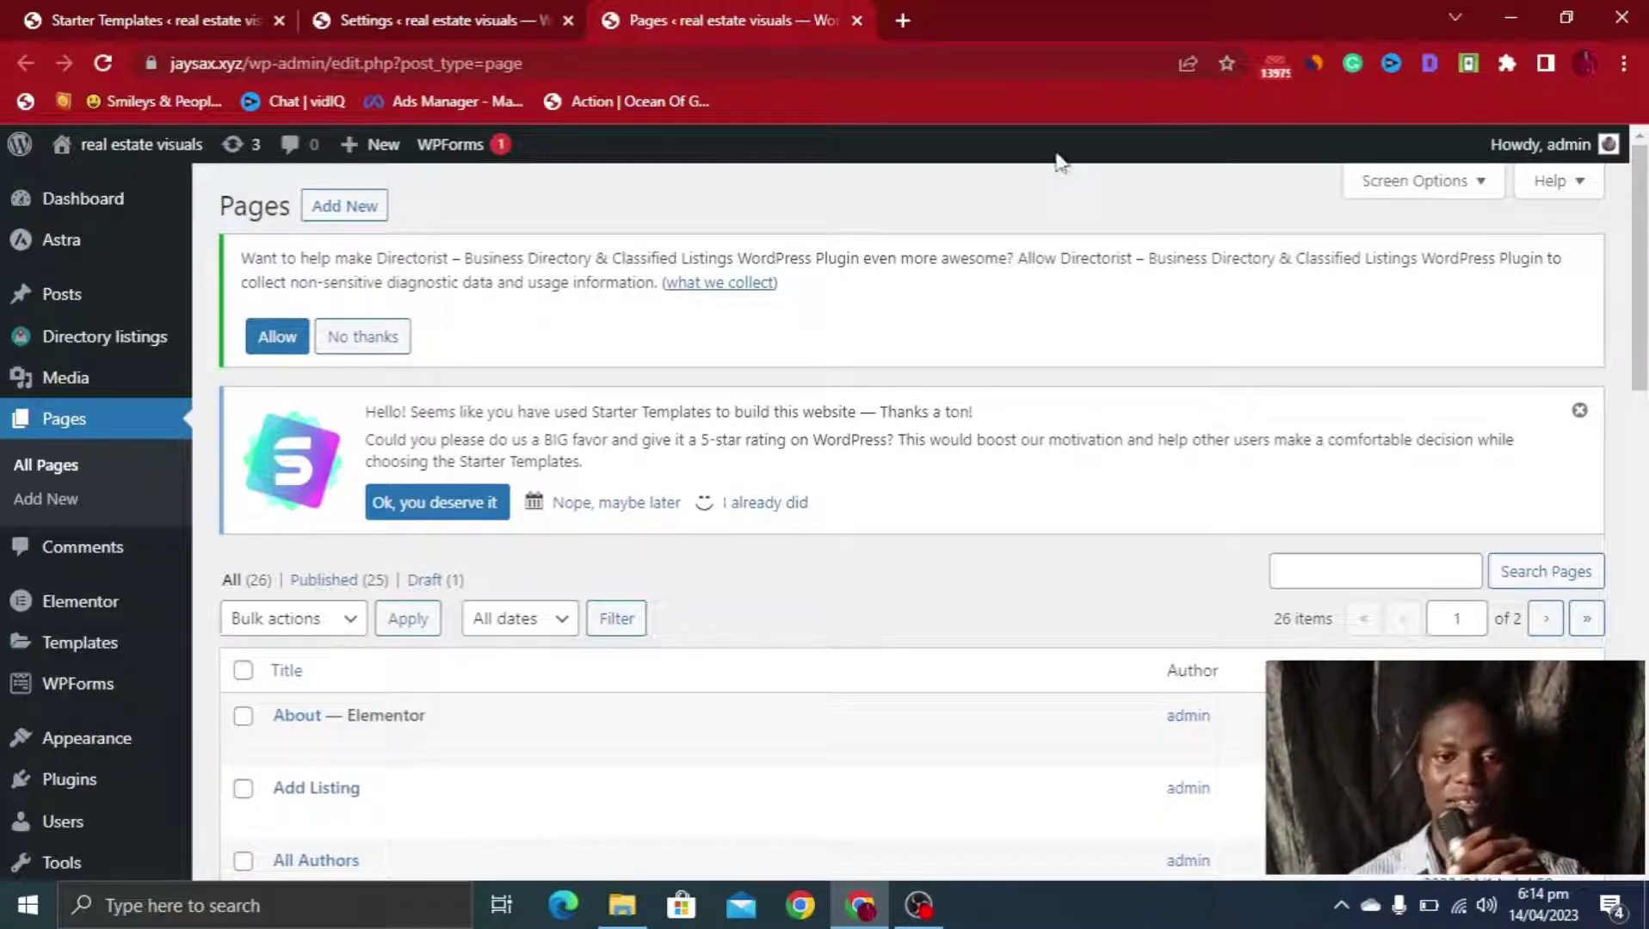
View the live All Listings page in a new browser tab and examine its listing area and overall layout
scroll(482, 492, "down", 8)
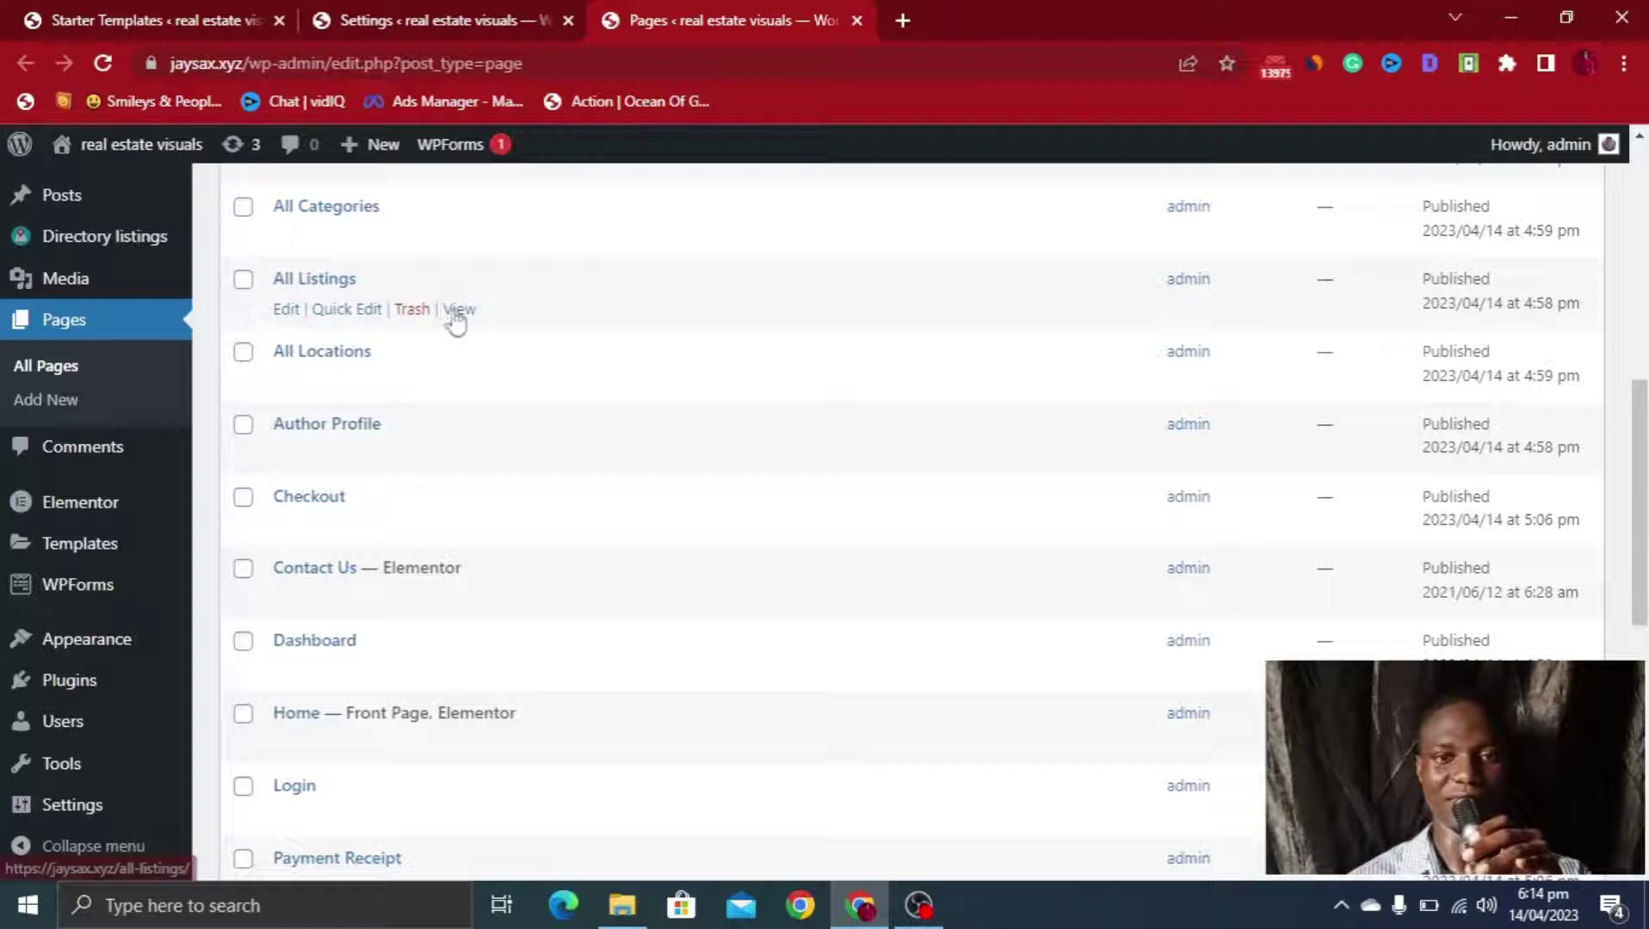
right_click(456, 310)
left_click(499, 329)
left_click(921, 10)
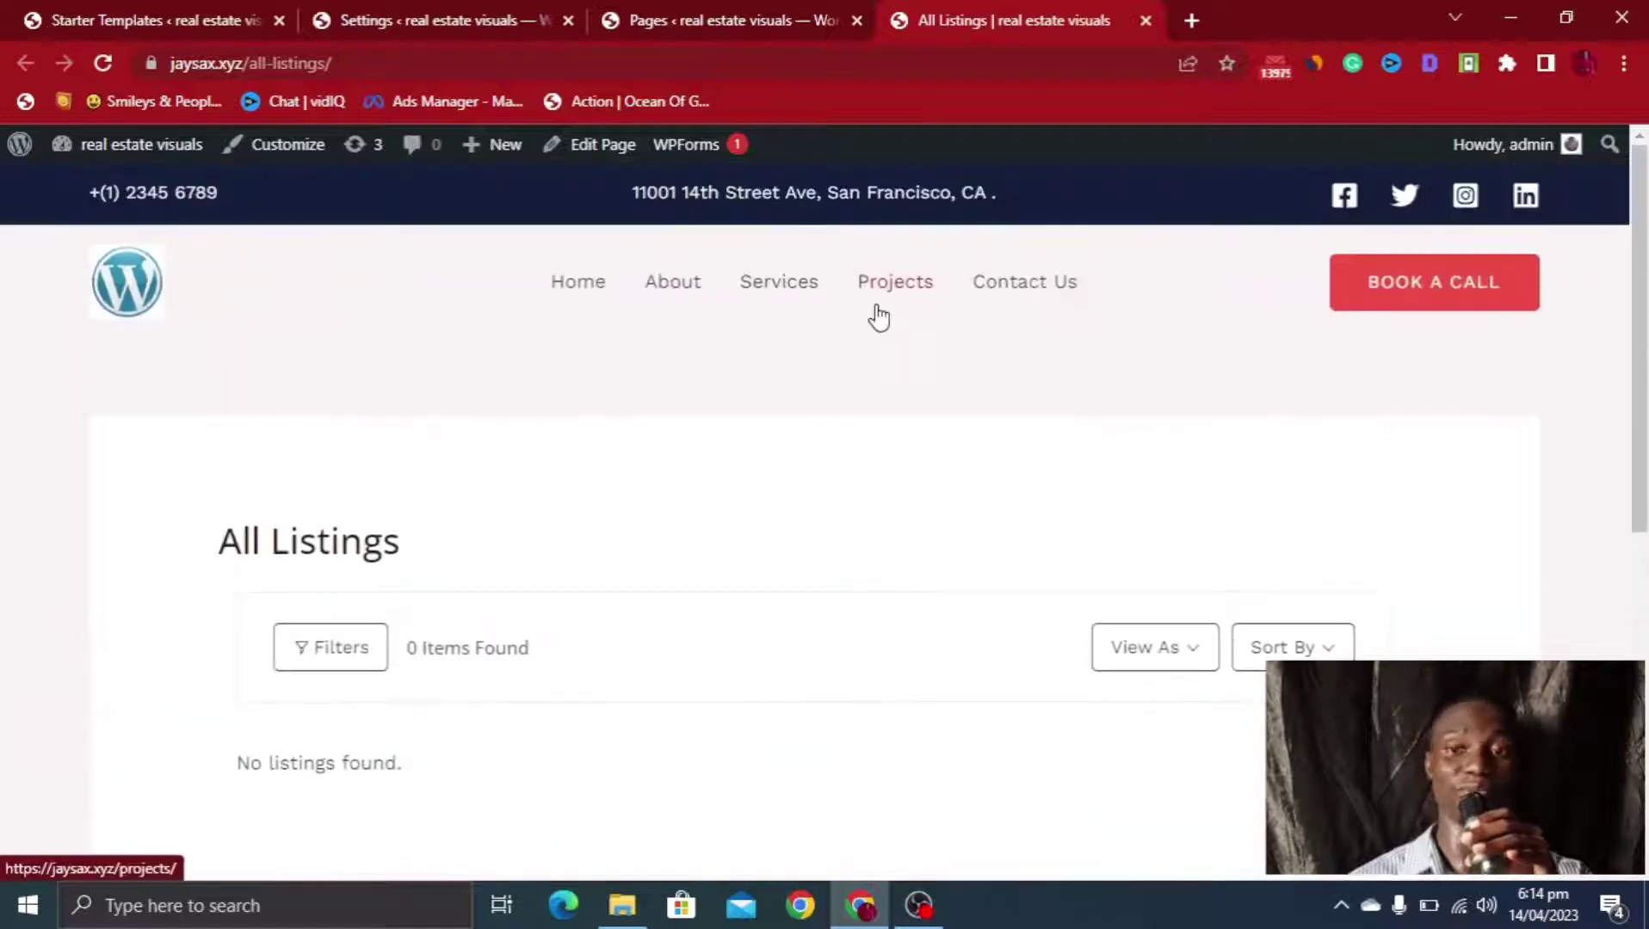
scroll(353, 680, "down", 3)
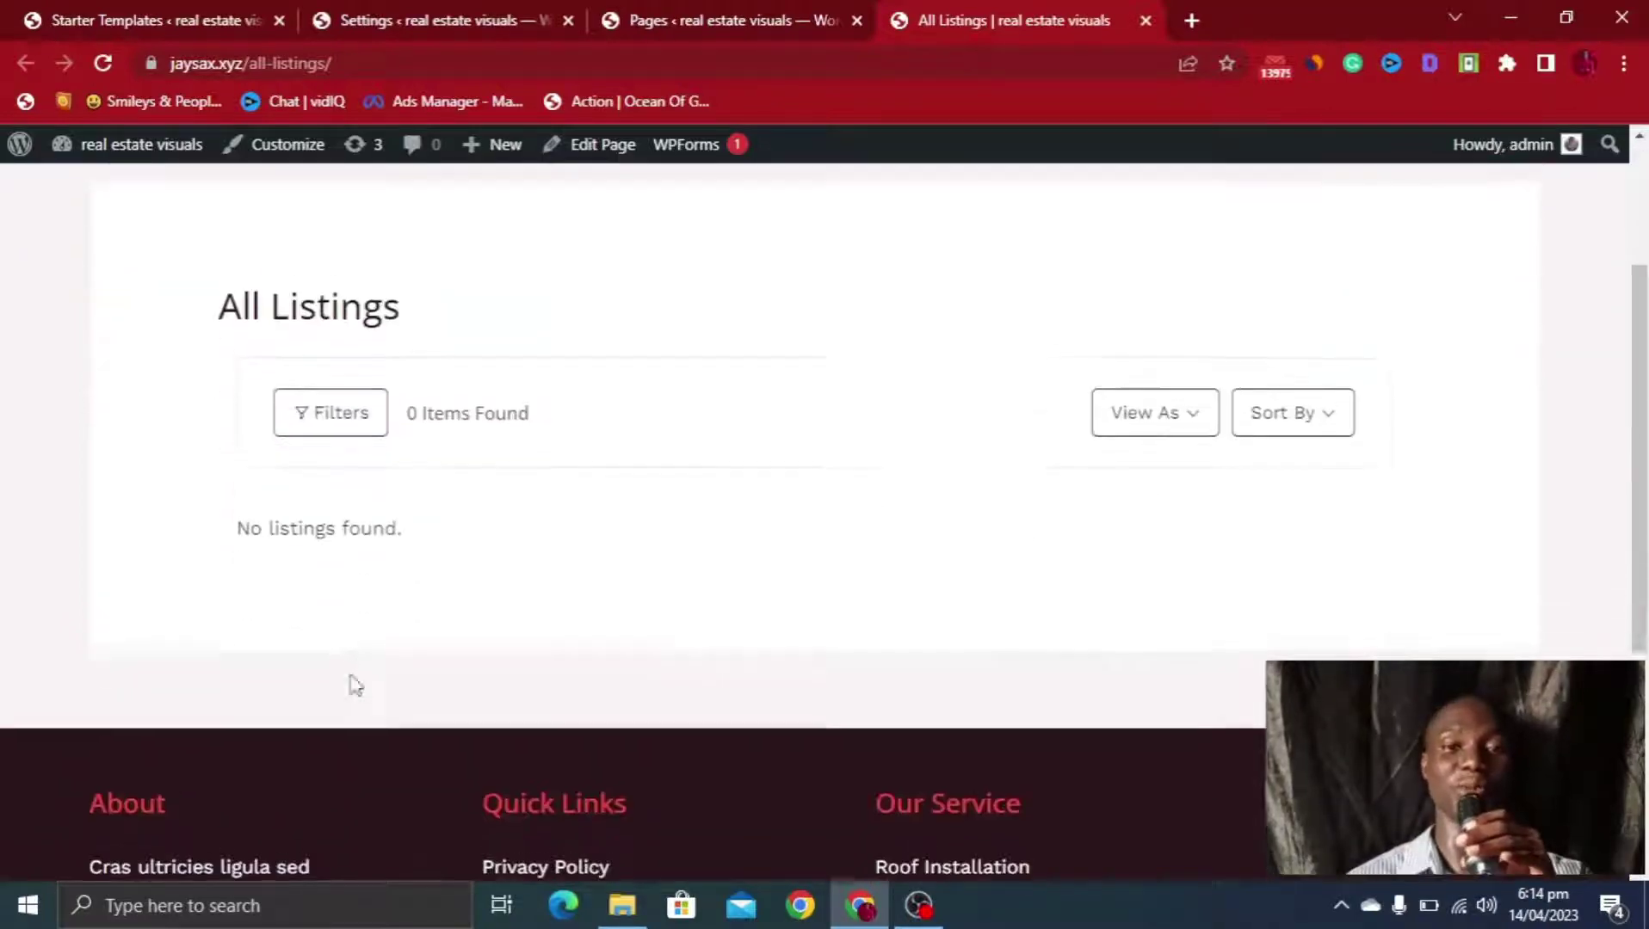
scroll(361, 636, "up", 3)
scroll(361, 633, "down", 6)
scroll(361, 611, "down", 1)
scroll(327, 482, "up", 7)
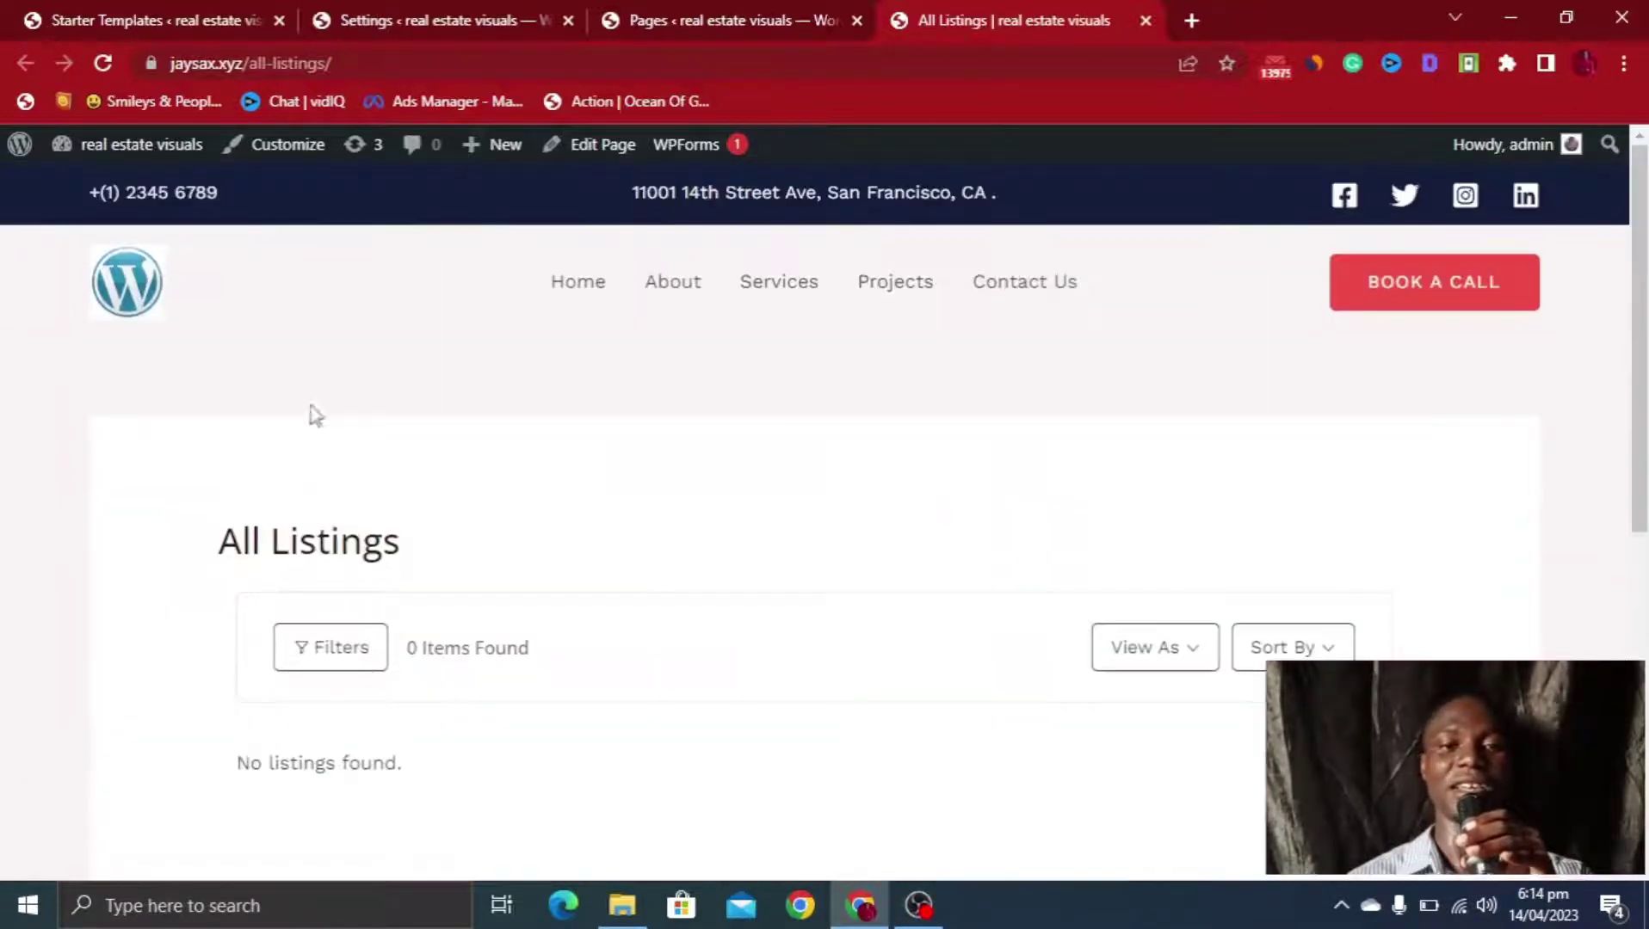
Go to the website's Home page and examine its banner, company, services and review sections
left_click(578, 287)
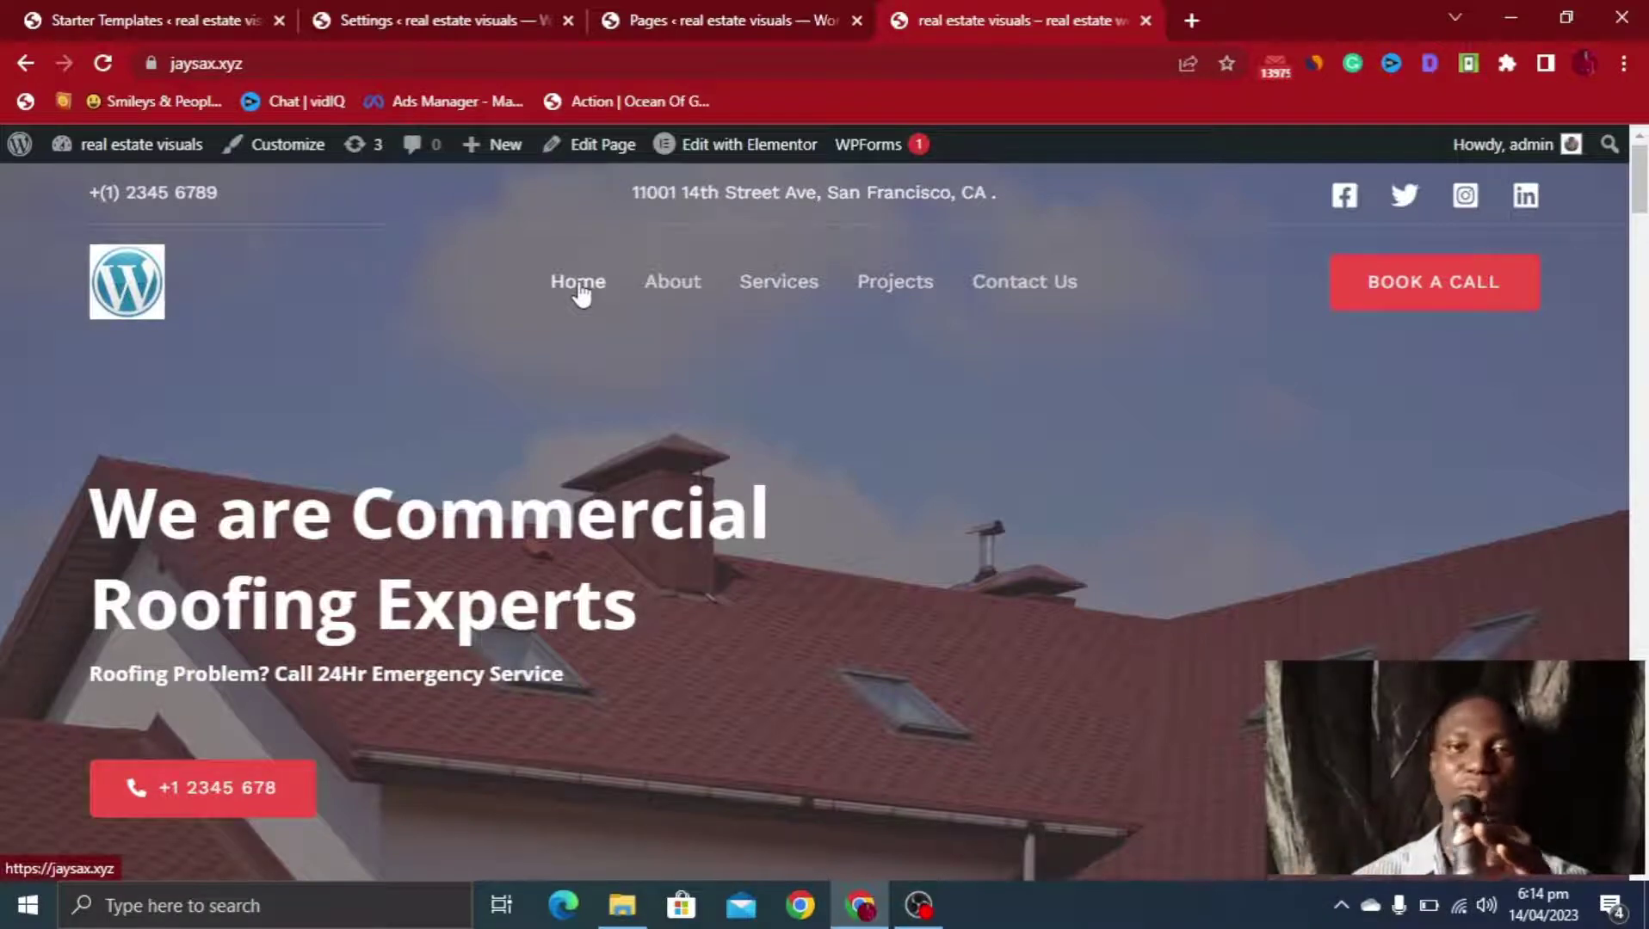
scroll(577, 288, "down", 9)
scroll(576, 287, "down", 20)
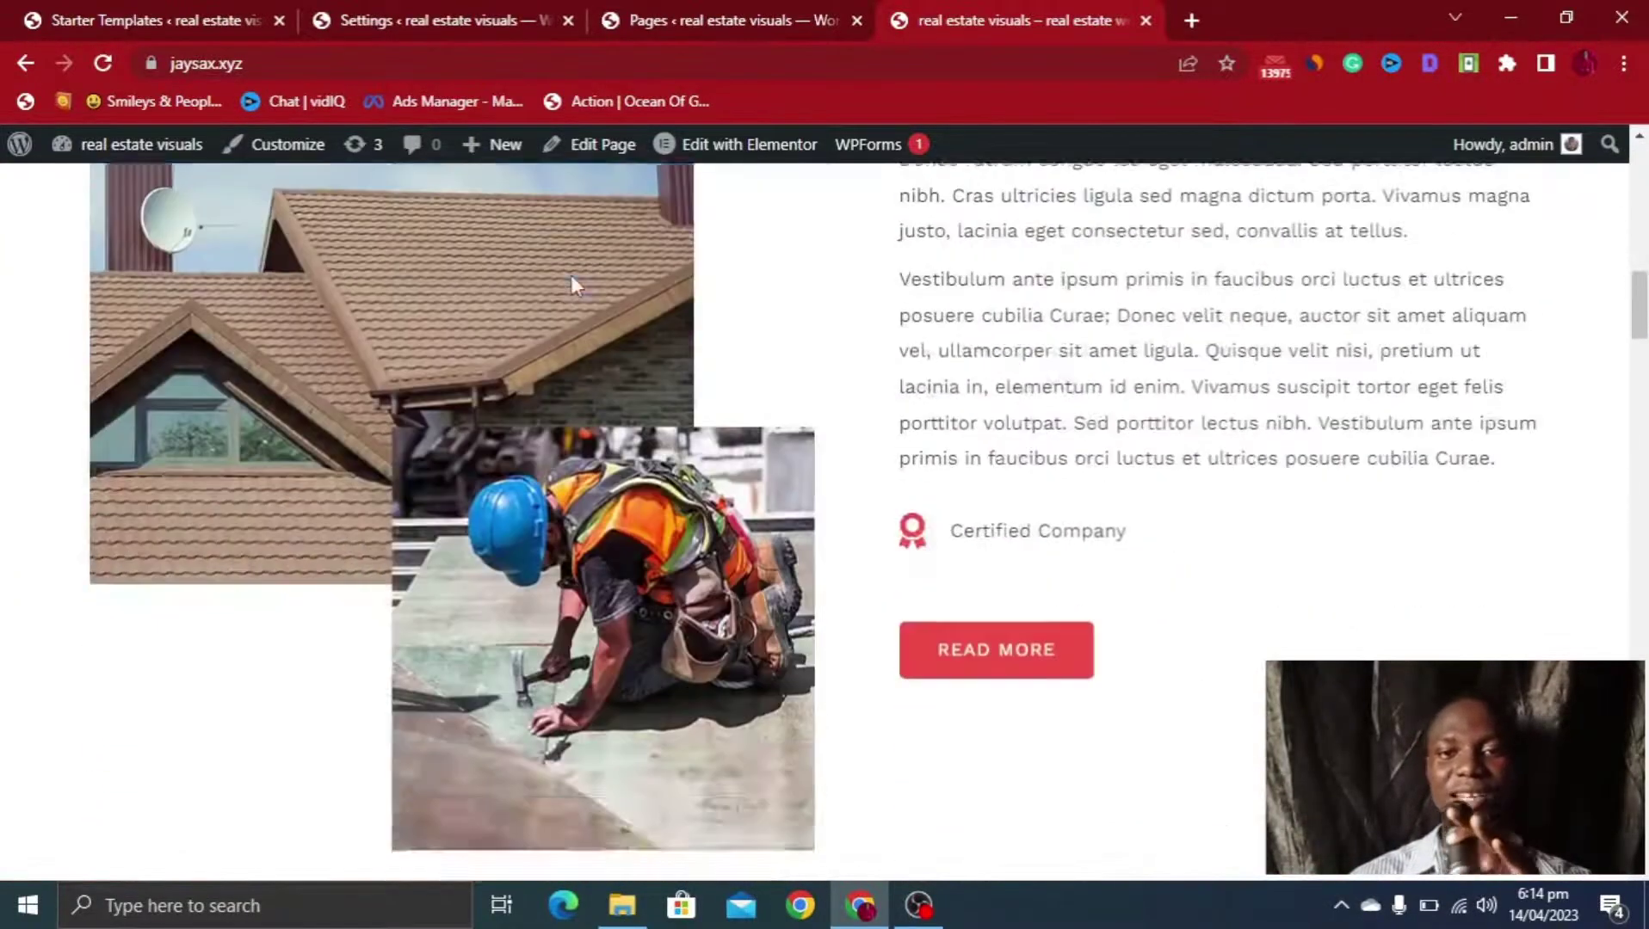
scroll(573, 286, "down", 10)
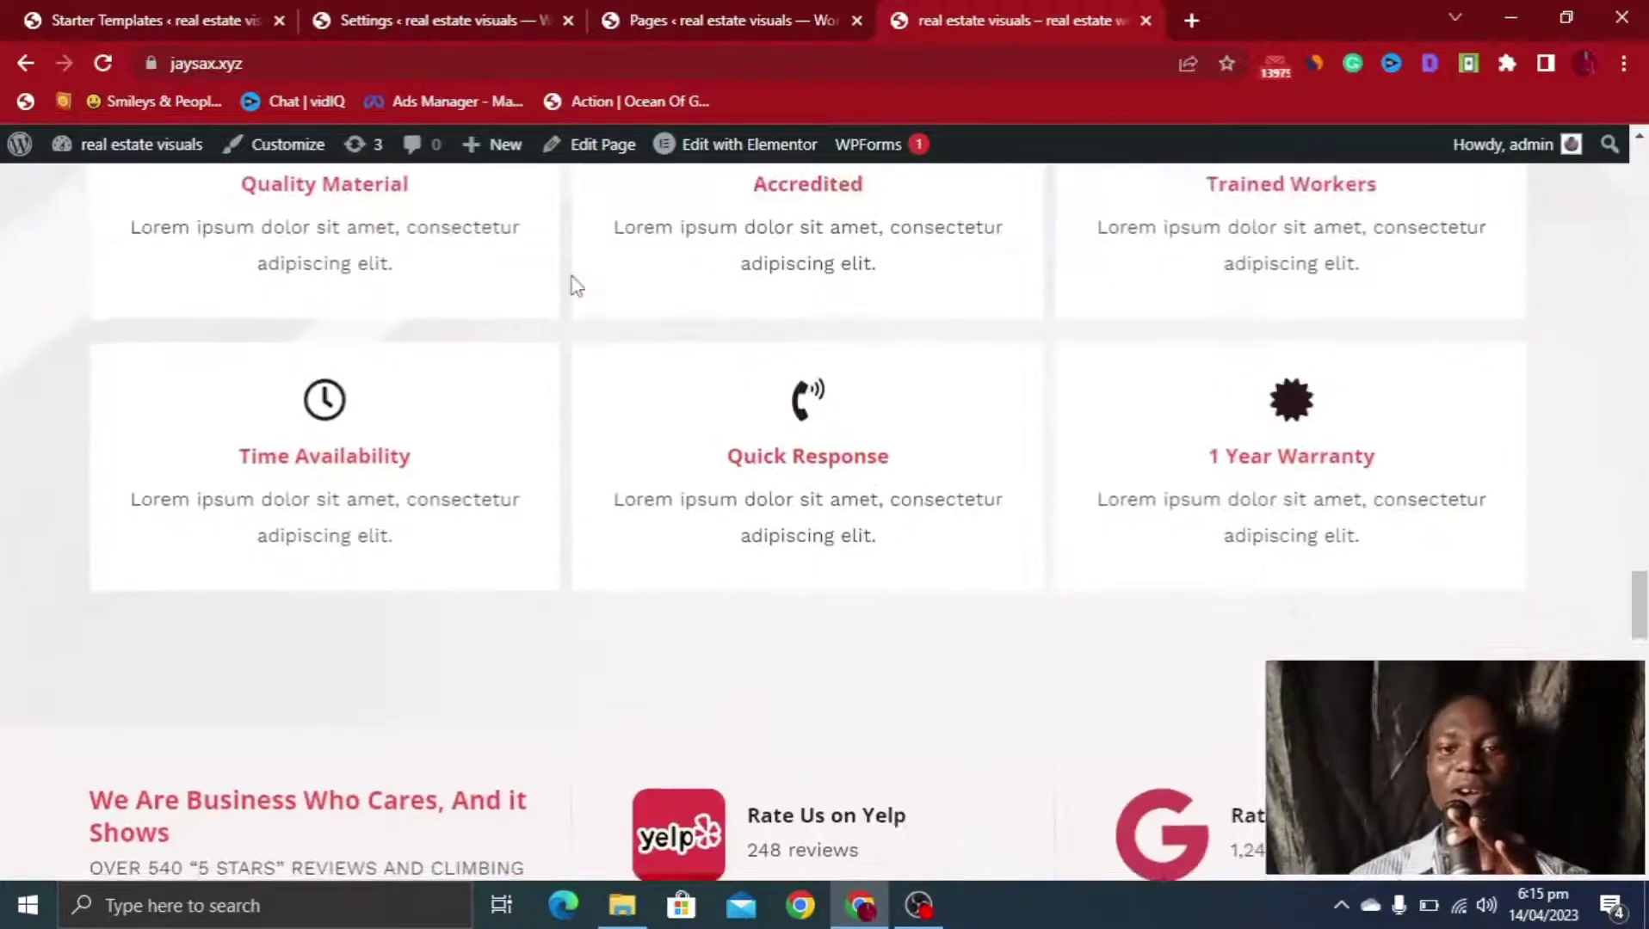
scroll(573, 286, "up", 15)
scroll(572, 284, "up", 8)
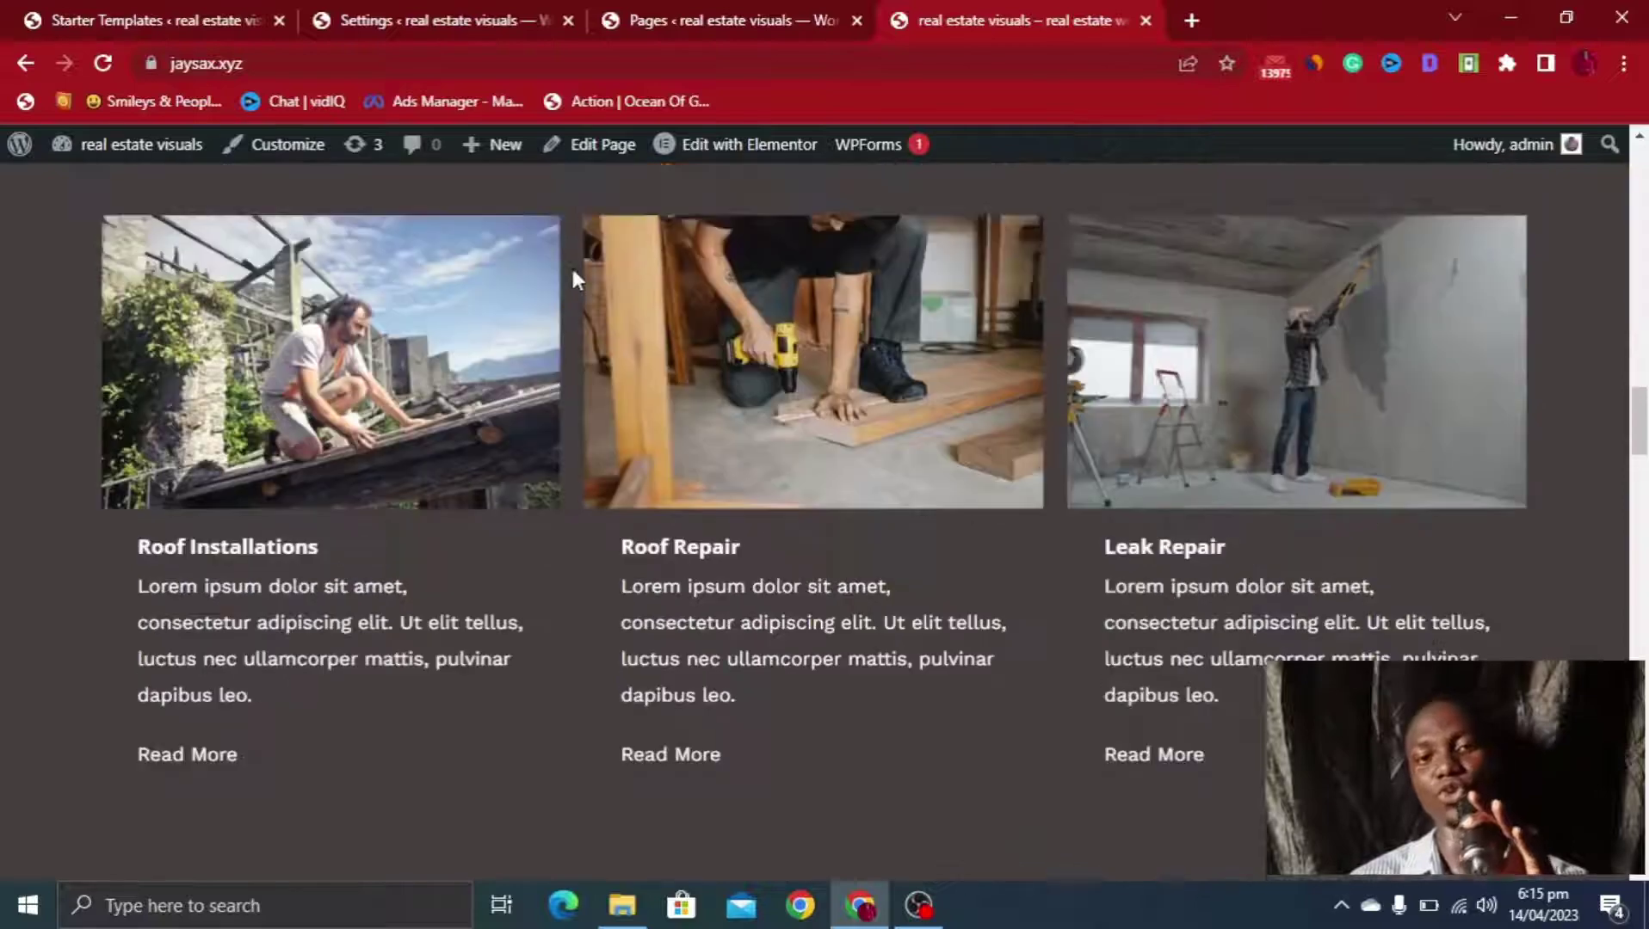
scroll(570, 265, "up", 8)
mouse_move(712, 151)
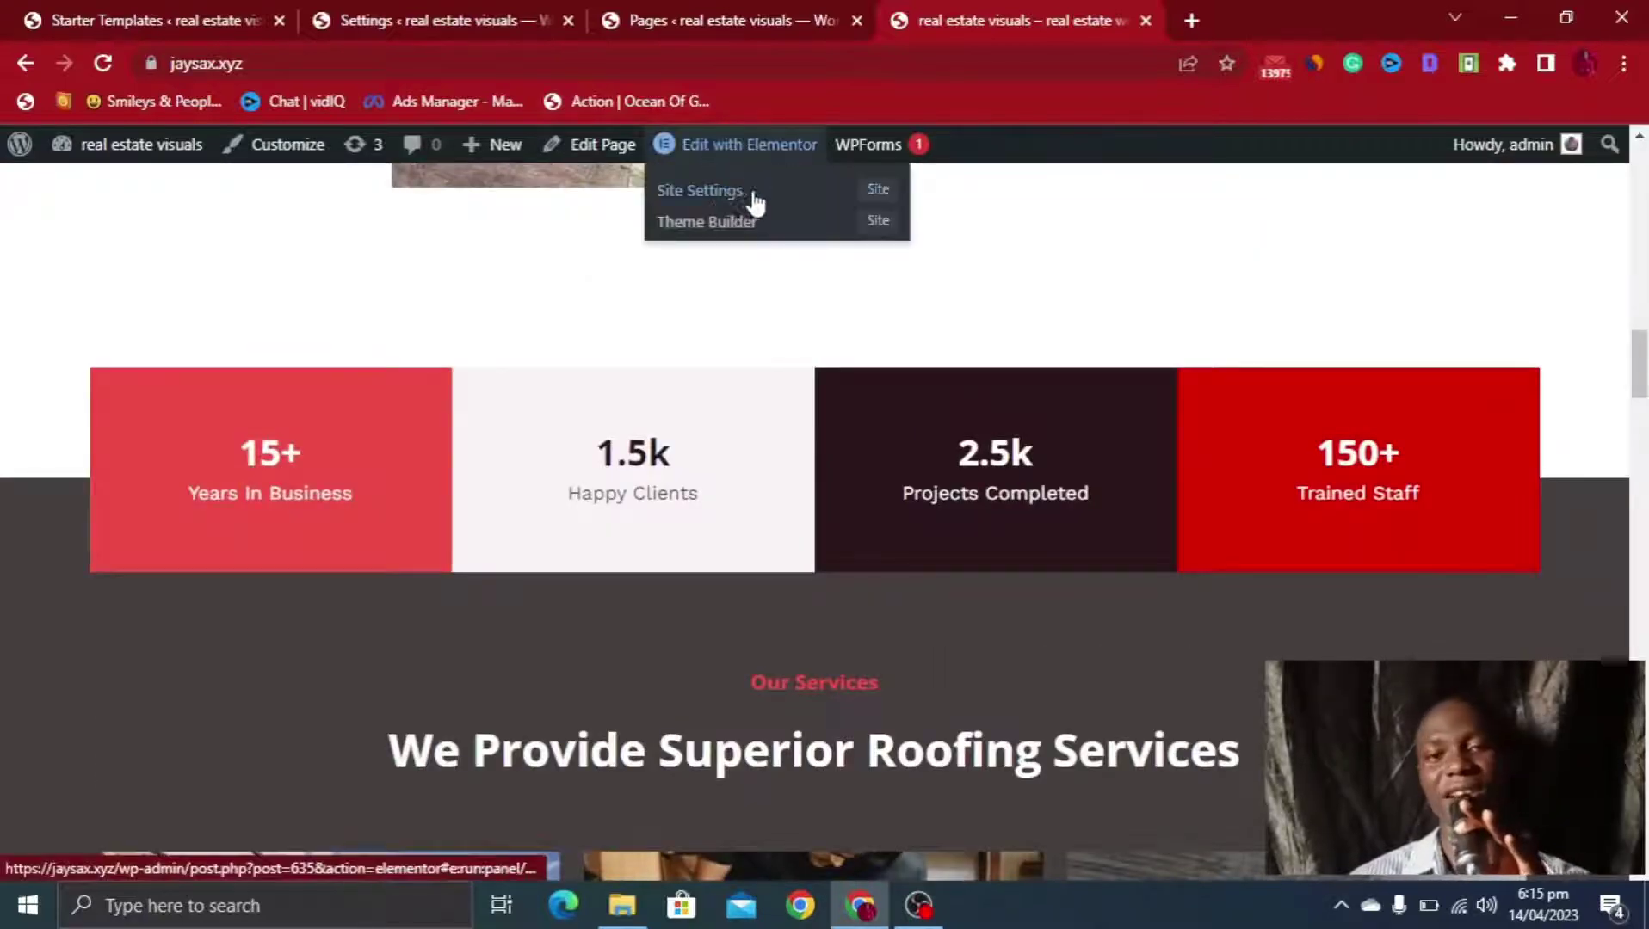
scroll(1042, 217, "up", 15)
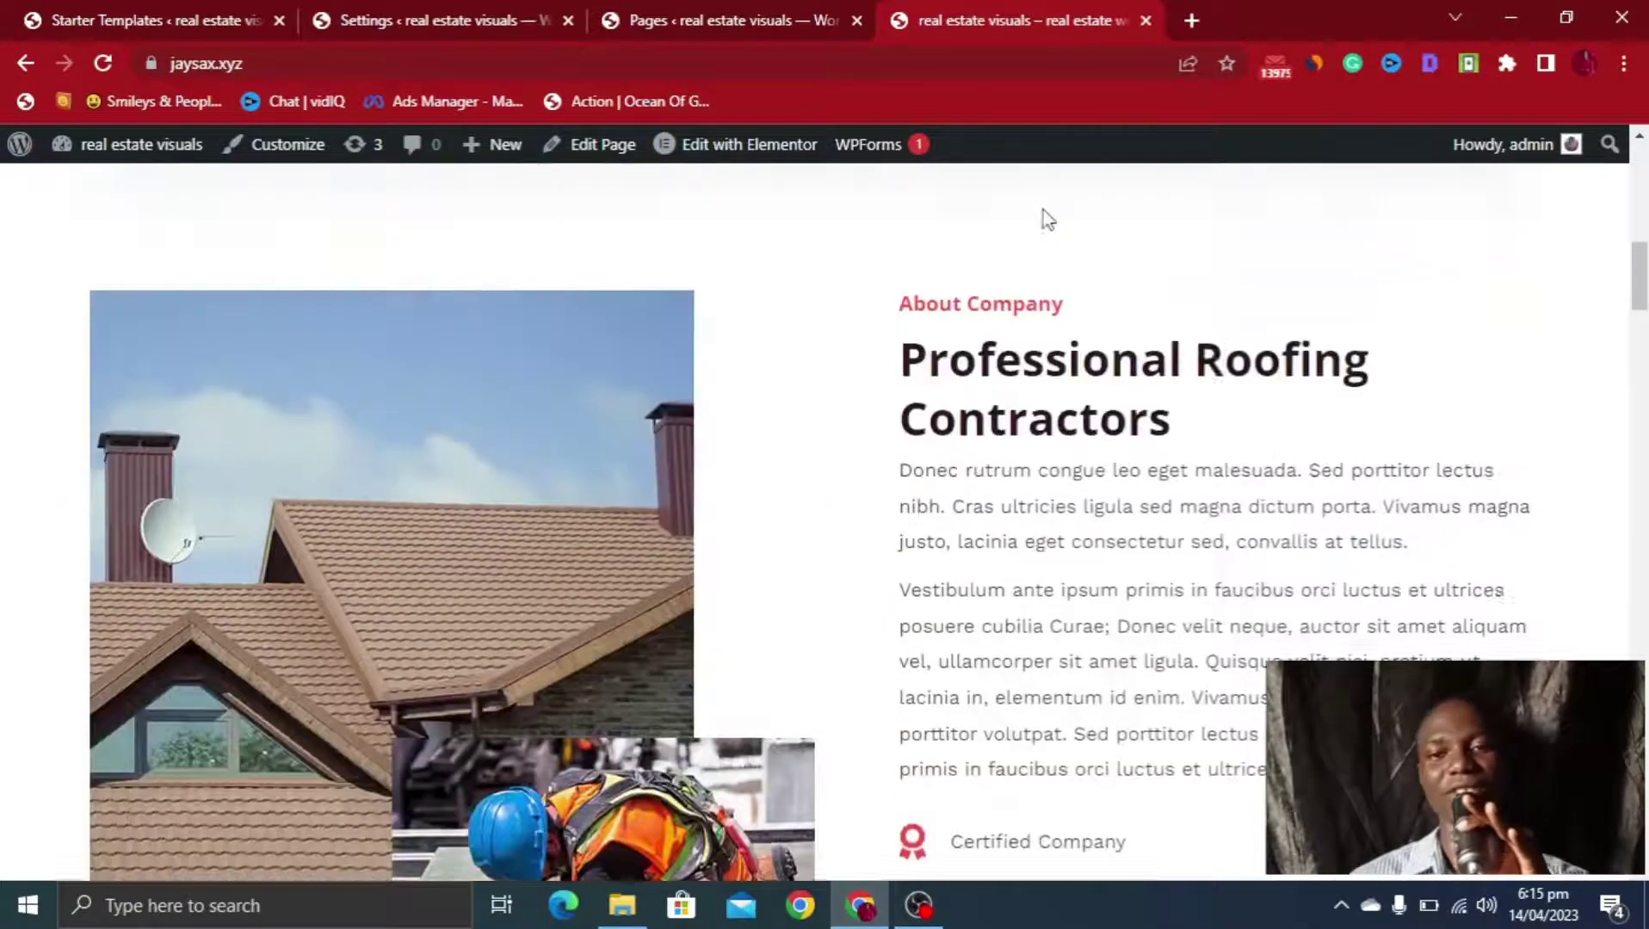
scroll(1042, 220, "up", 3)
scroll(987, 448, "down", 2)
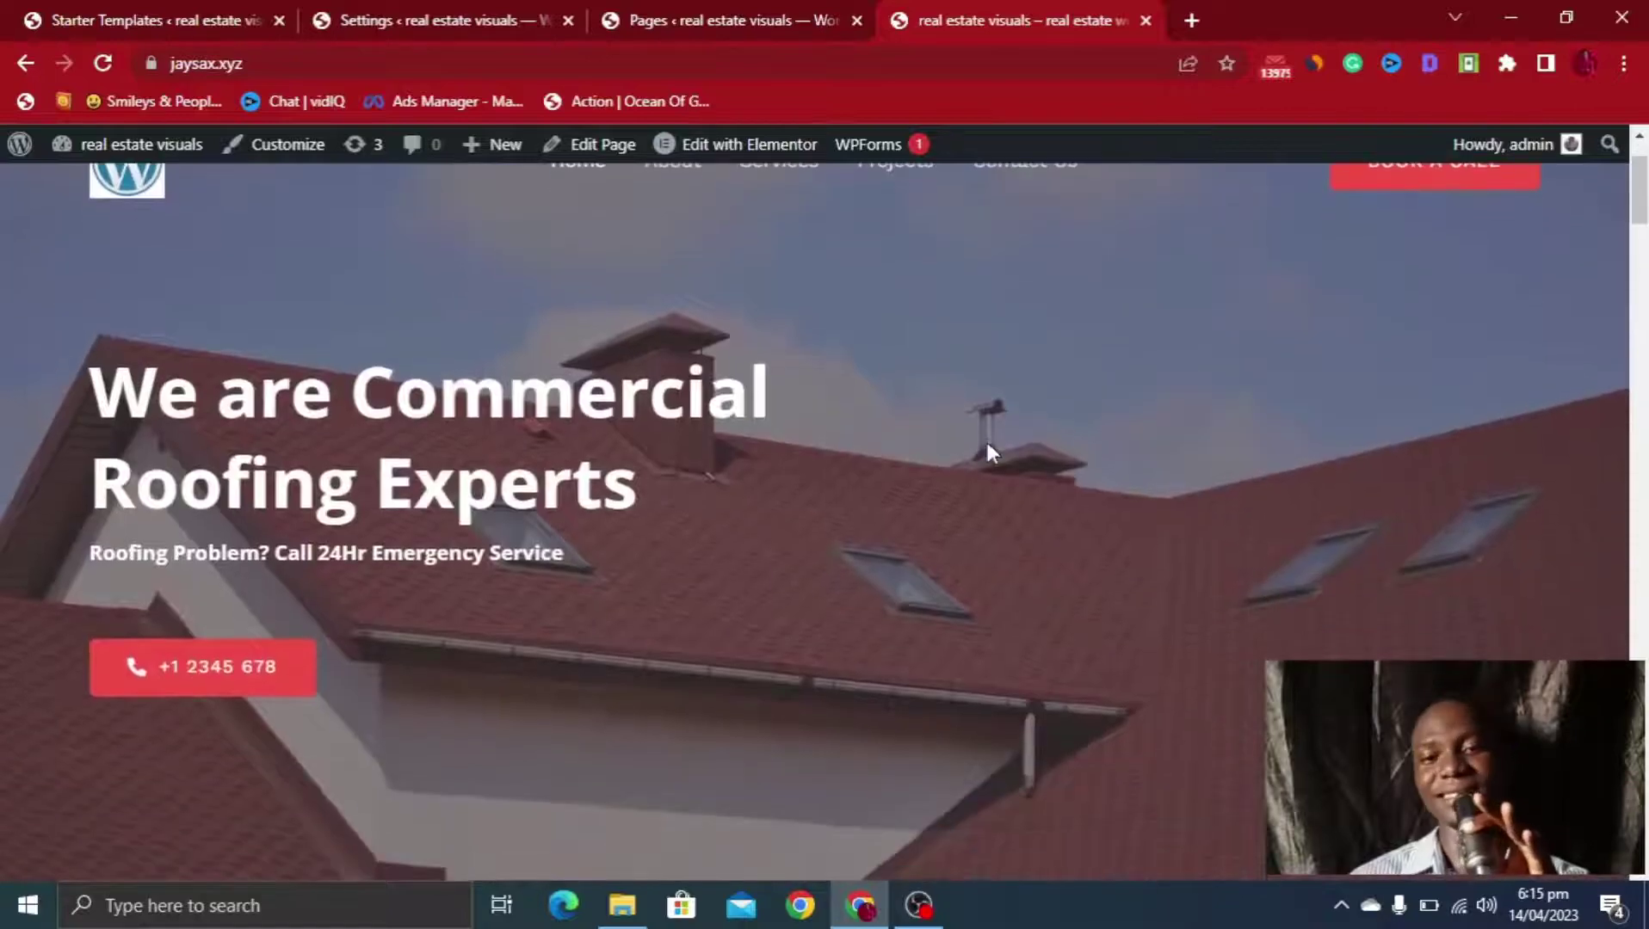
scroll(983, 455, "down", 4)
scroll(982, 455, "up", 6)
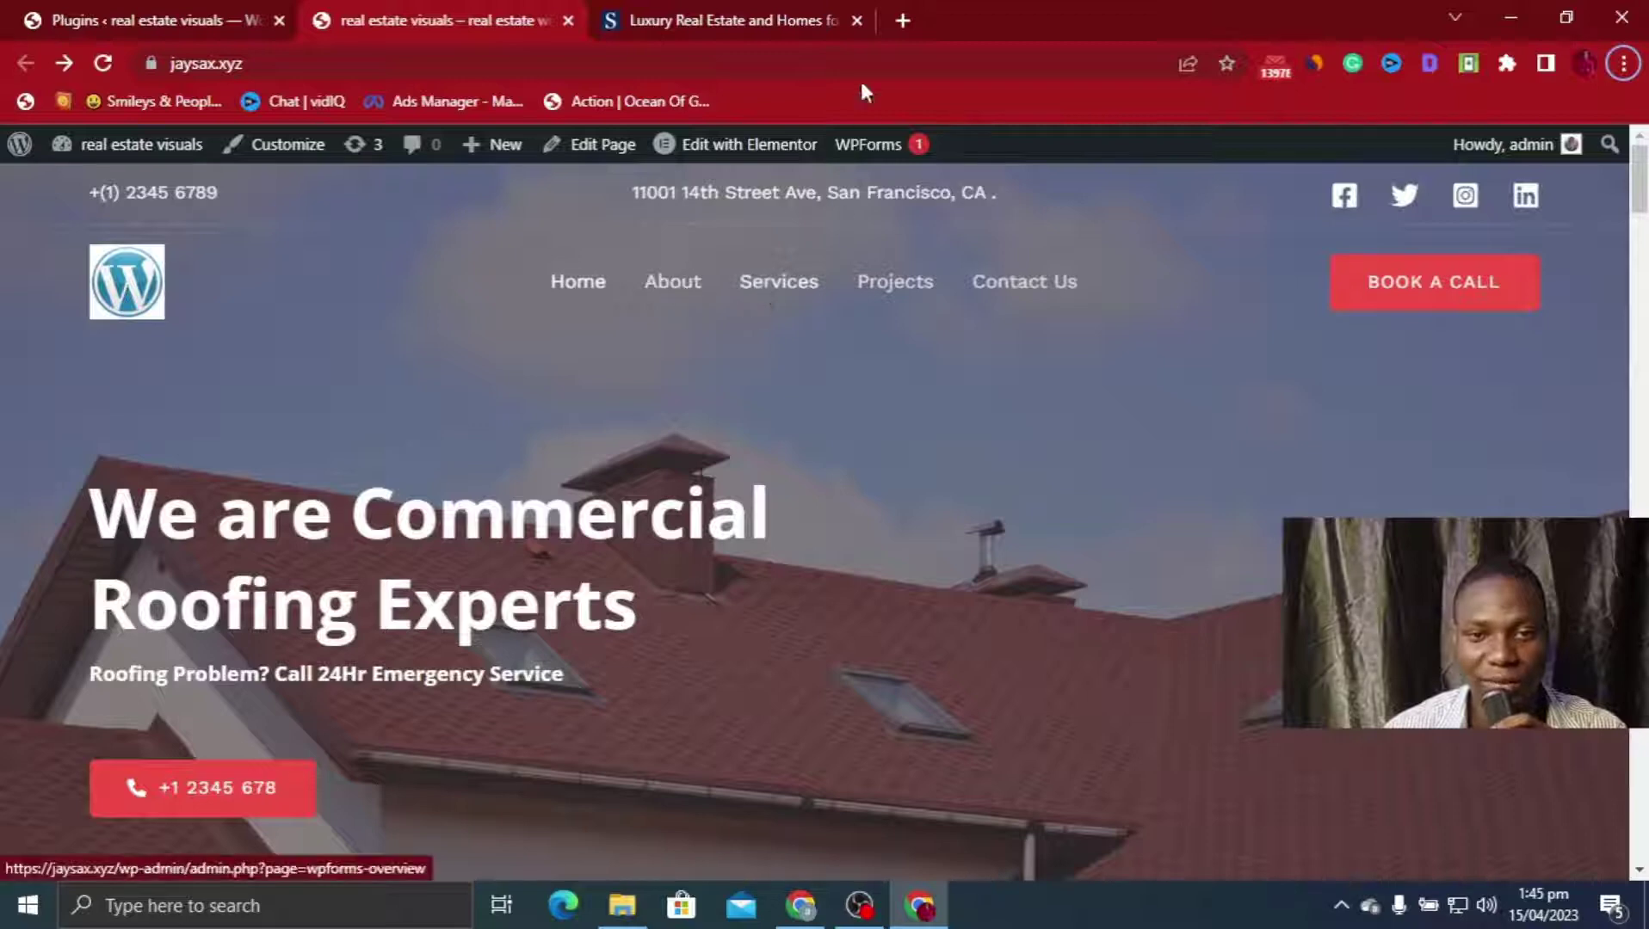
Open the Home page in the Elementor editor and examine the introduction and story sections of the Sotheby's site in its browser tab
mouse_move(758, 146)
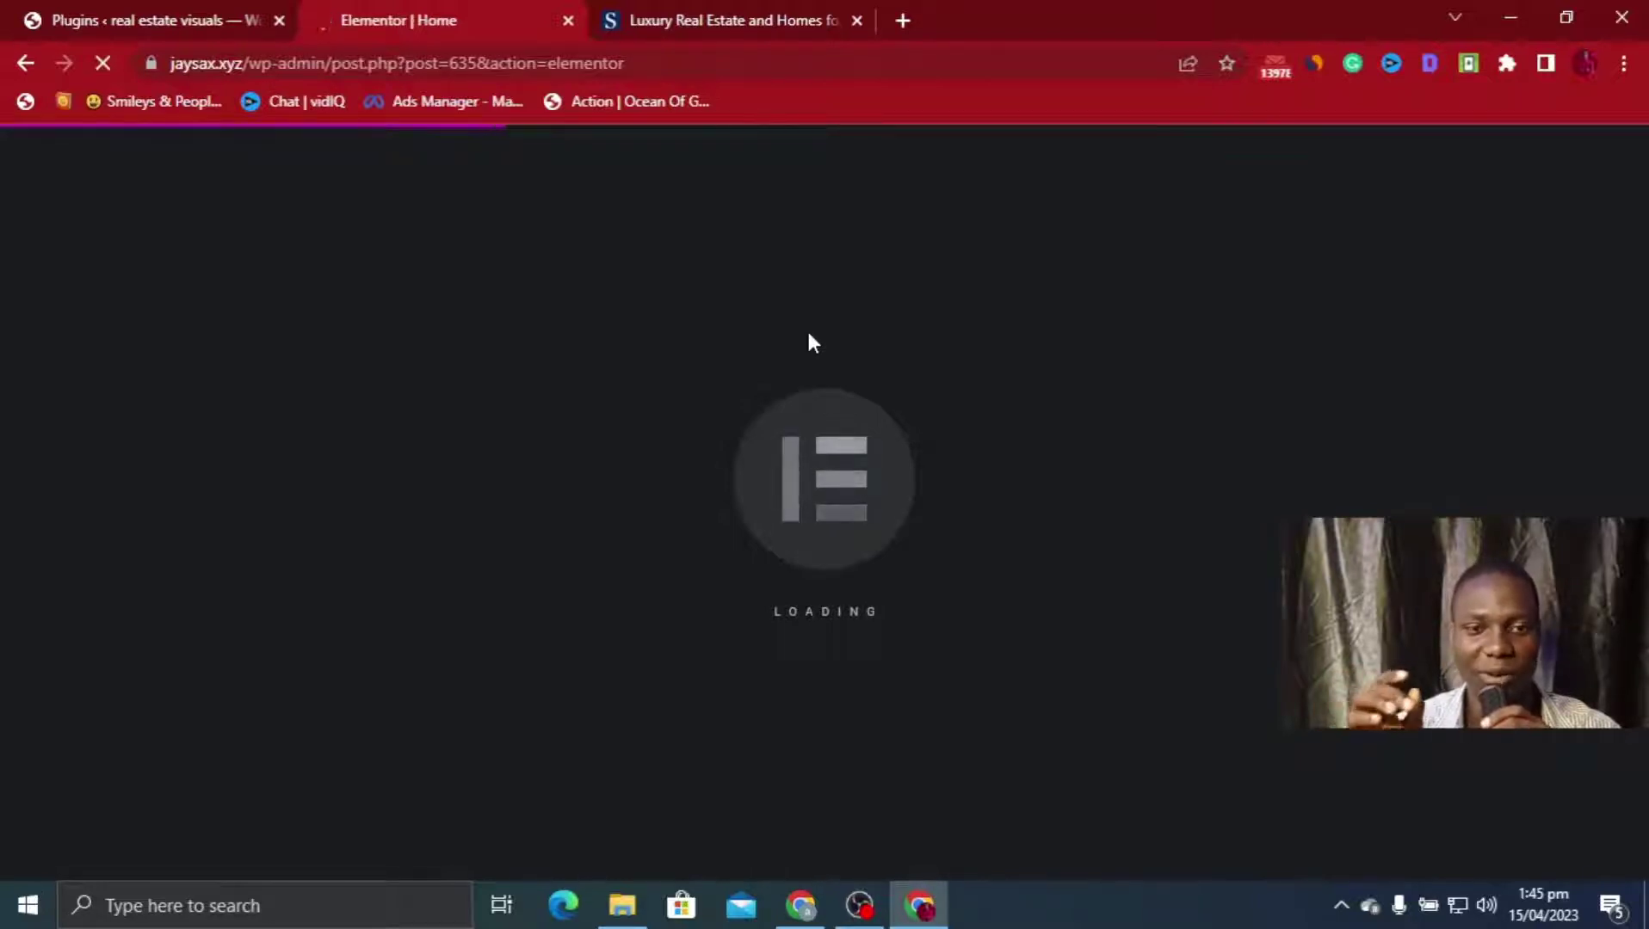
left_click(701, 12)
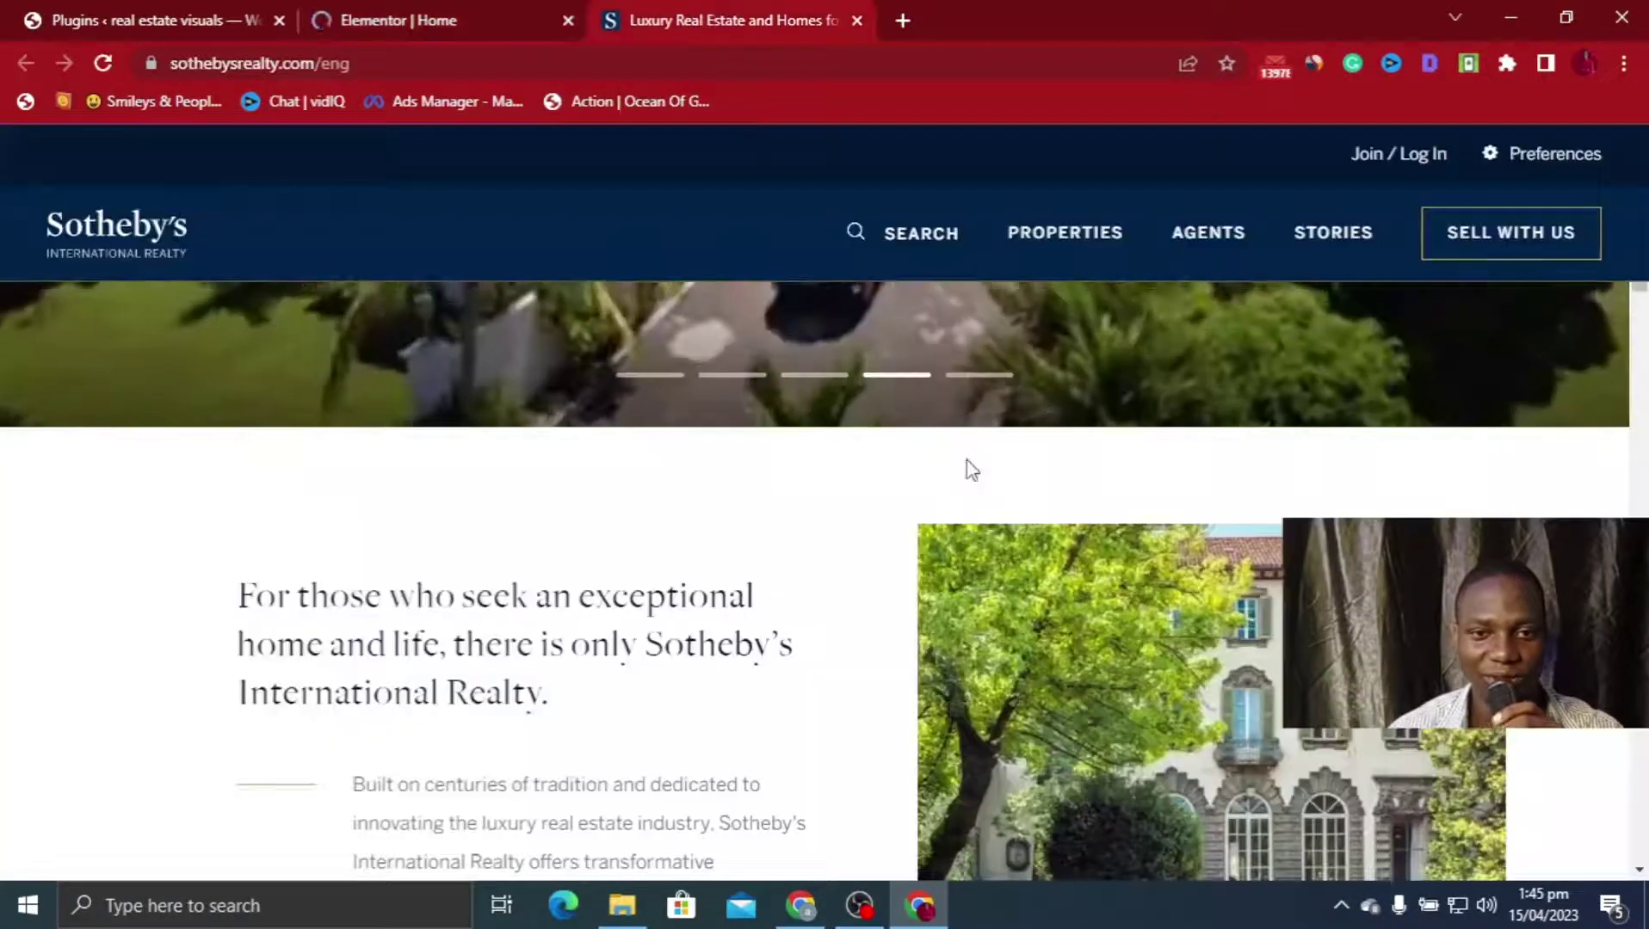
scroll(962, 462, "down", 2)
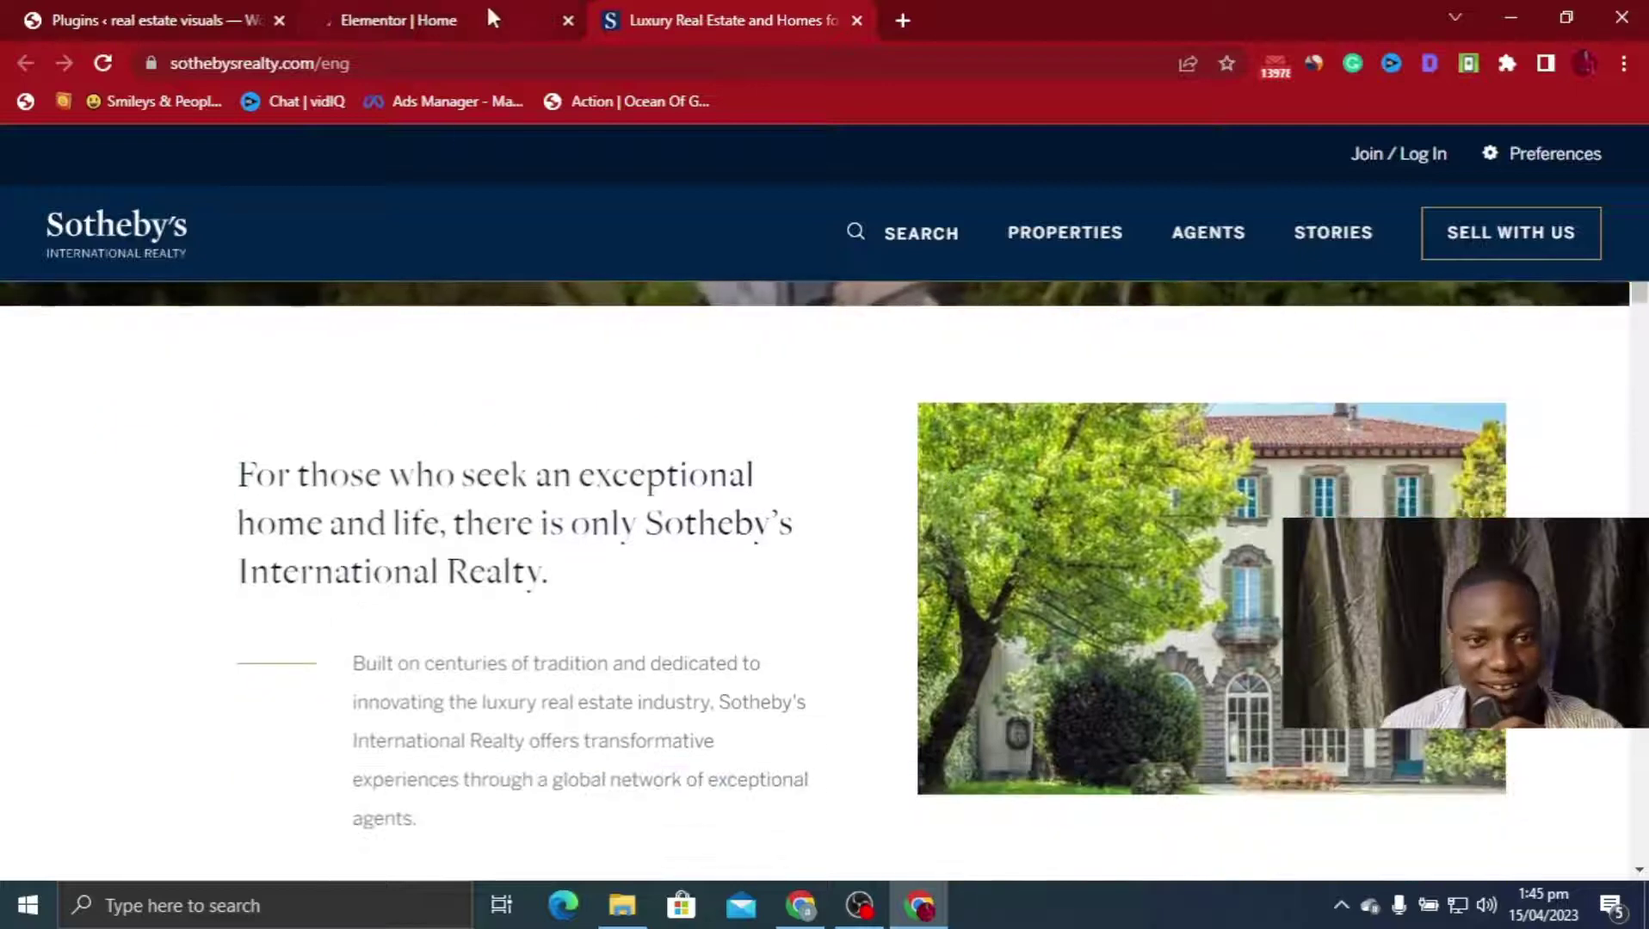
scroll(676, 473, "down", 3)
scroll(675, 478, "up", 2)
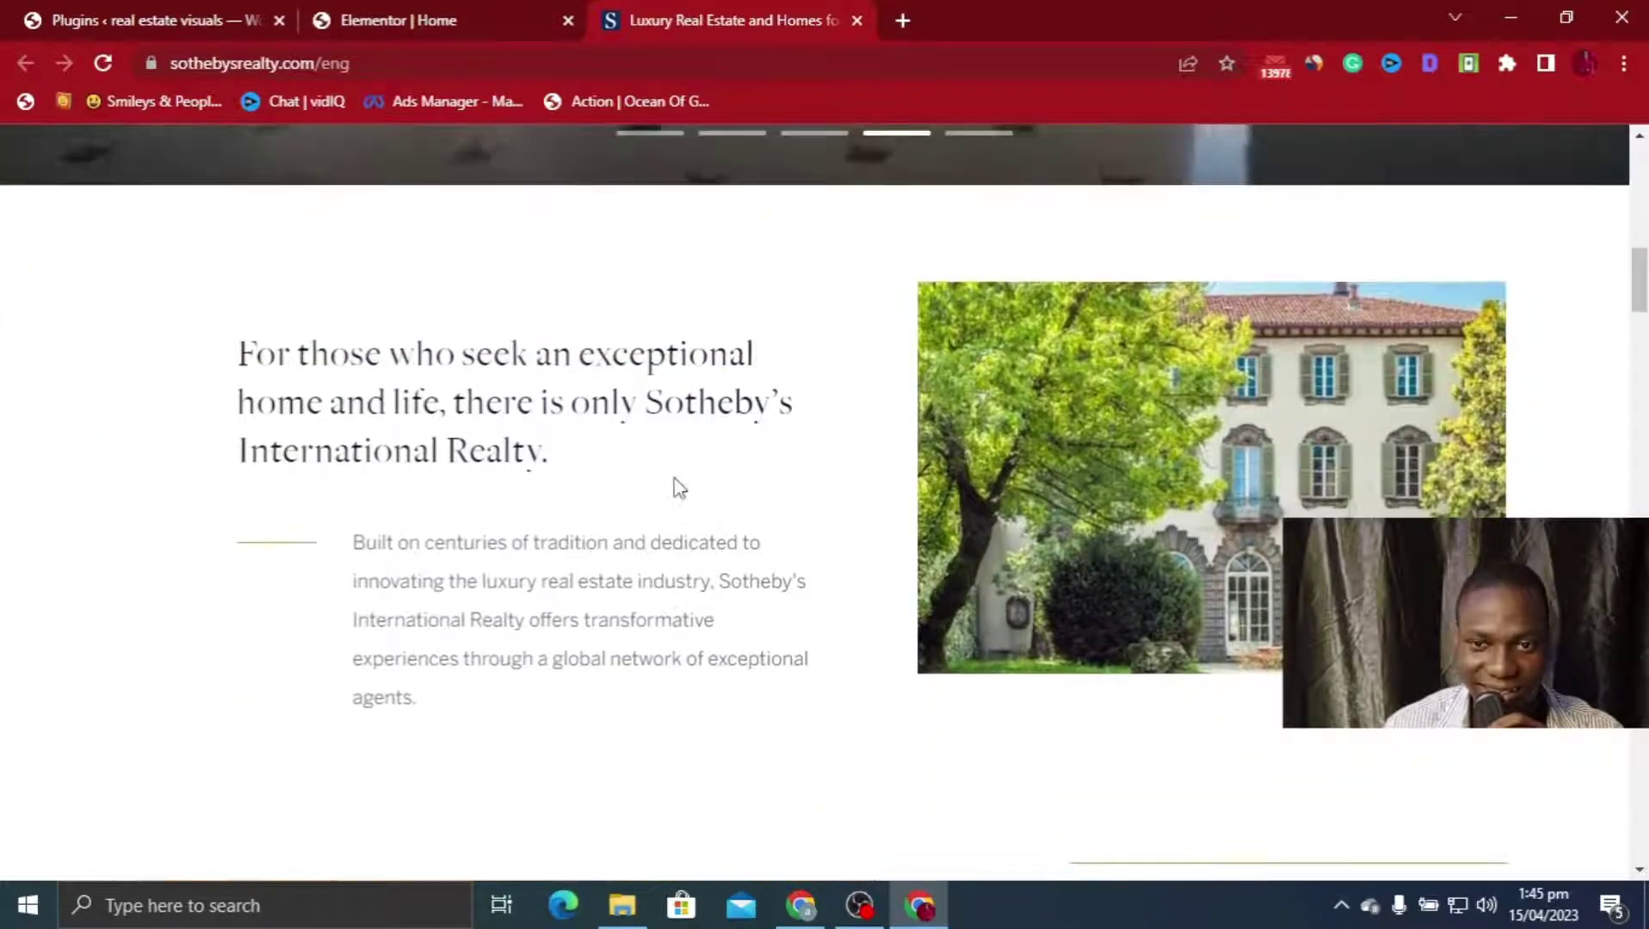
scroll(671, 447, "up", 5)
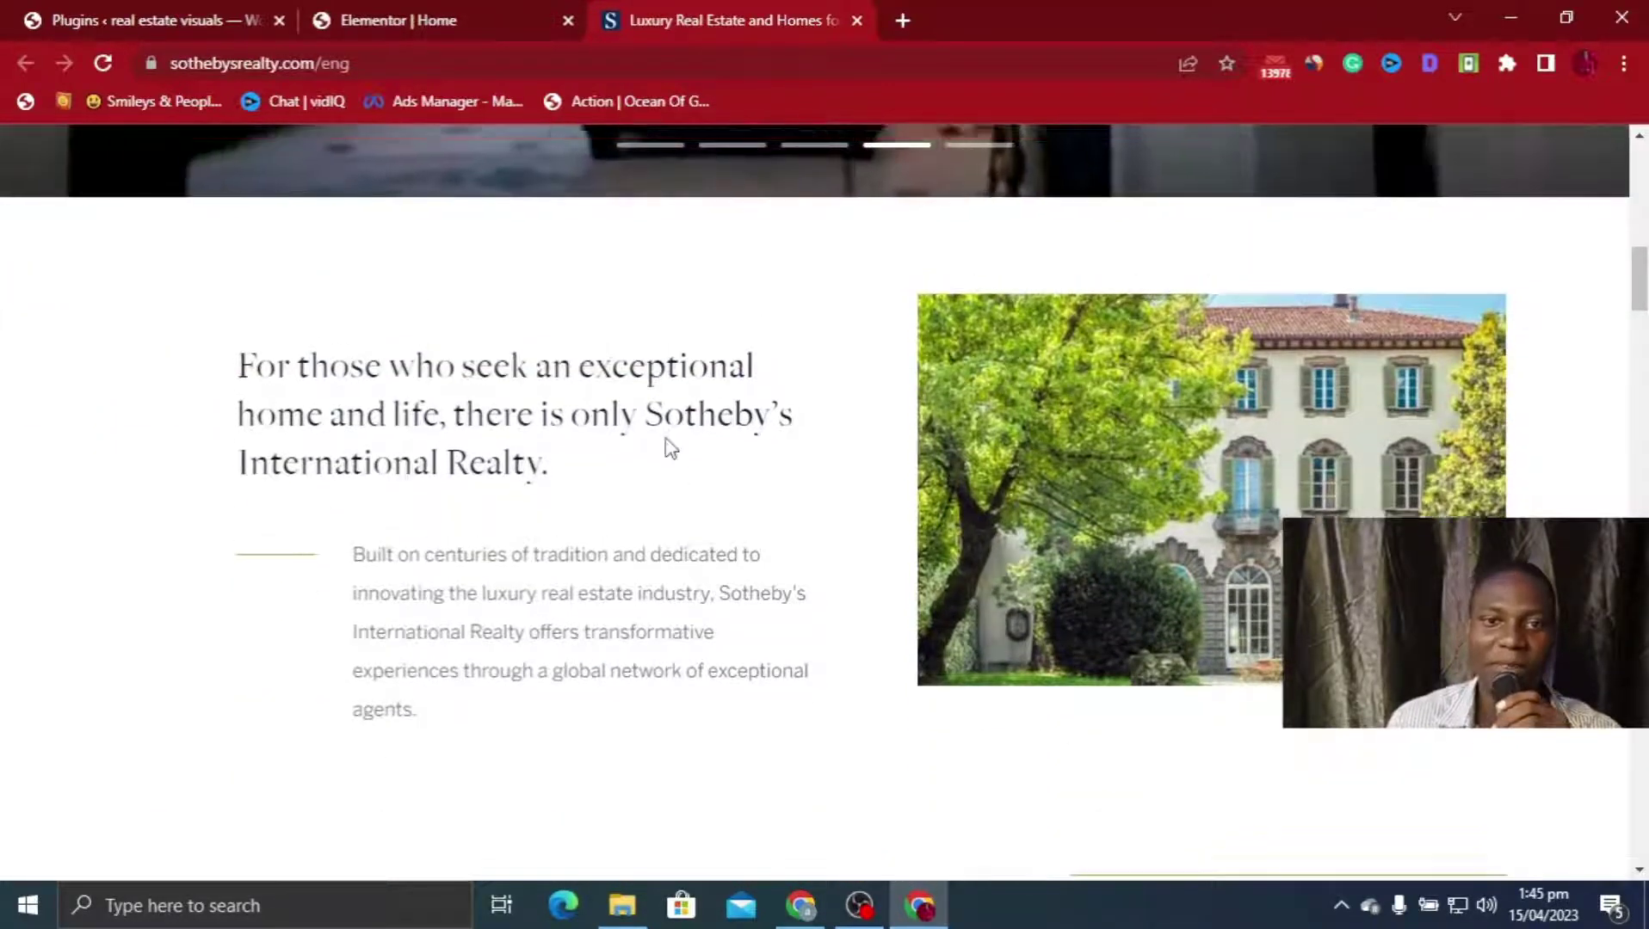
scroll(666, 444, "down", 8)
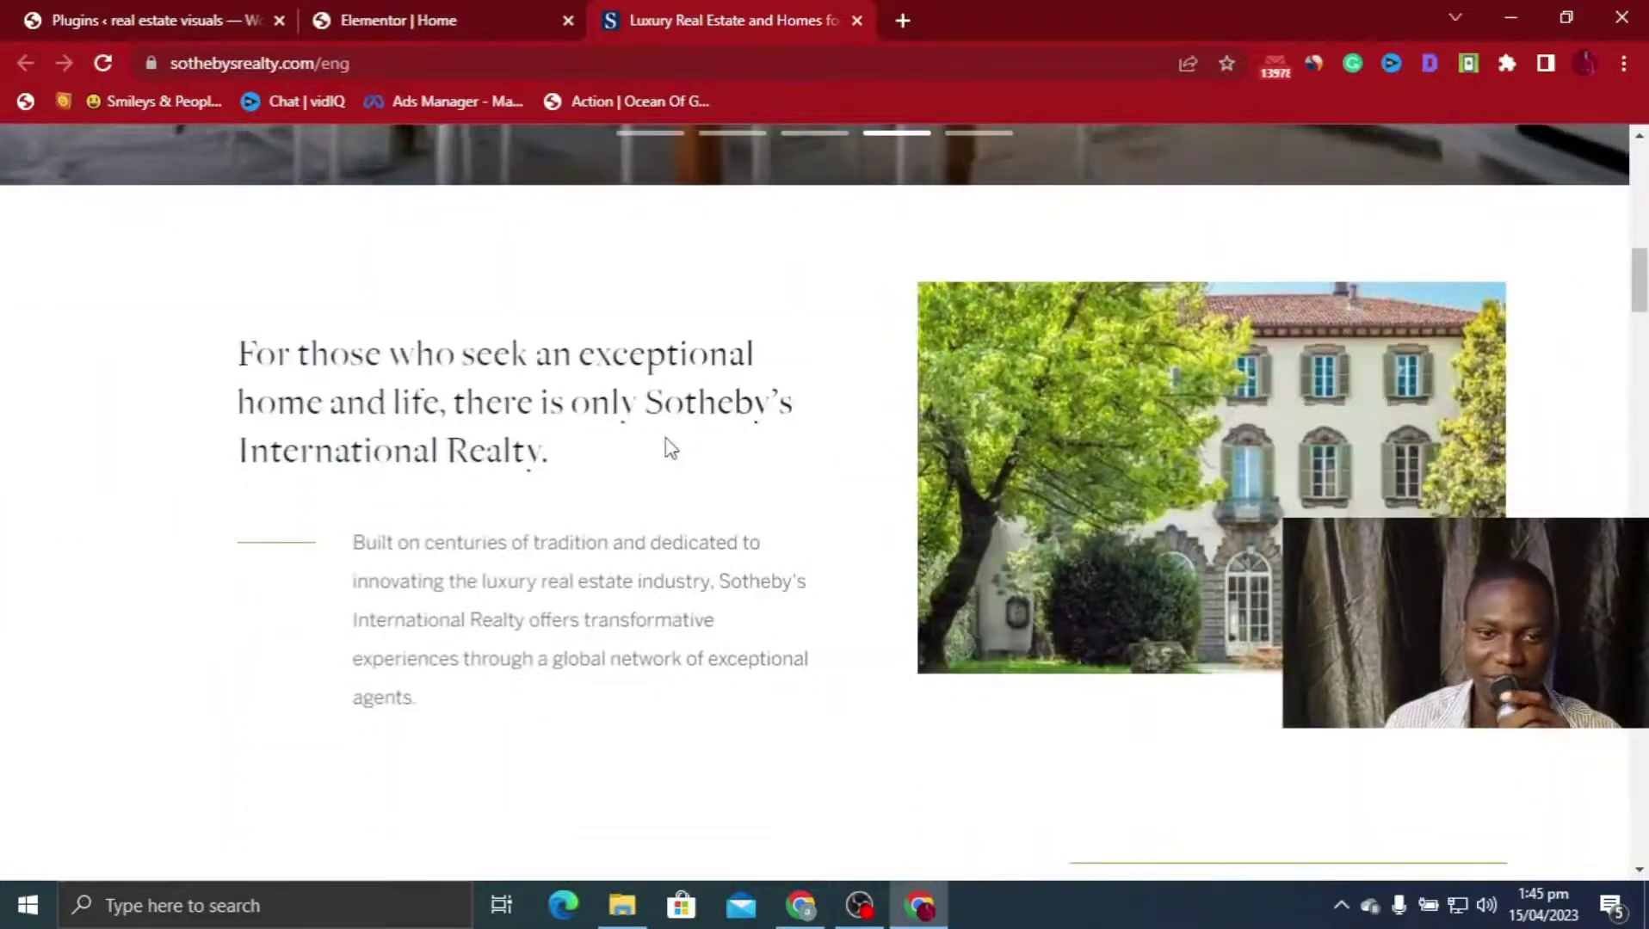
scroll(671, 447, "down", 1)
scroll(665, 436, "down", 10)
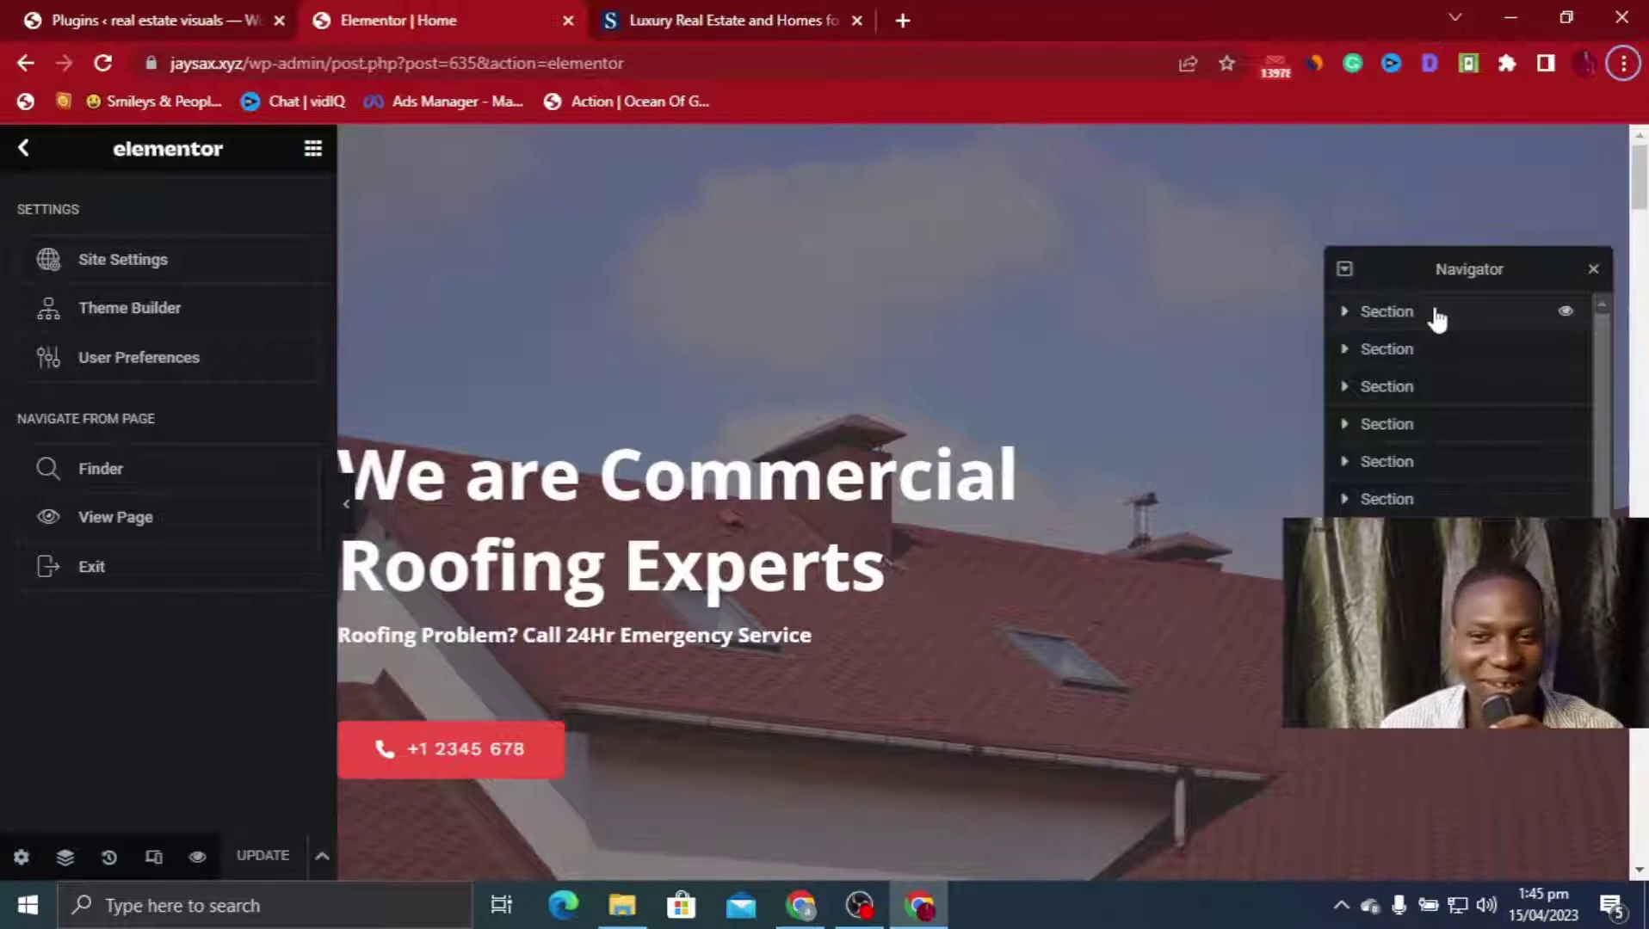
Return to the Home page's Elementor tab and examine its first four sections through the Navigator
left_click(1516, 321)
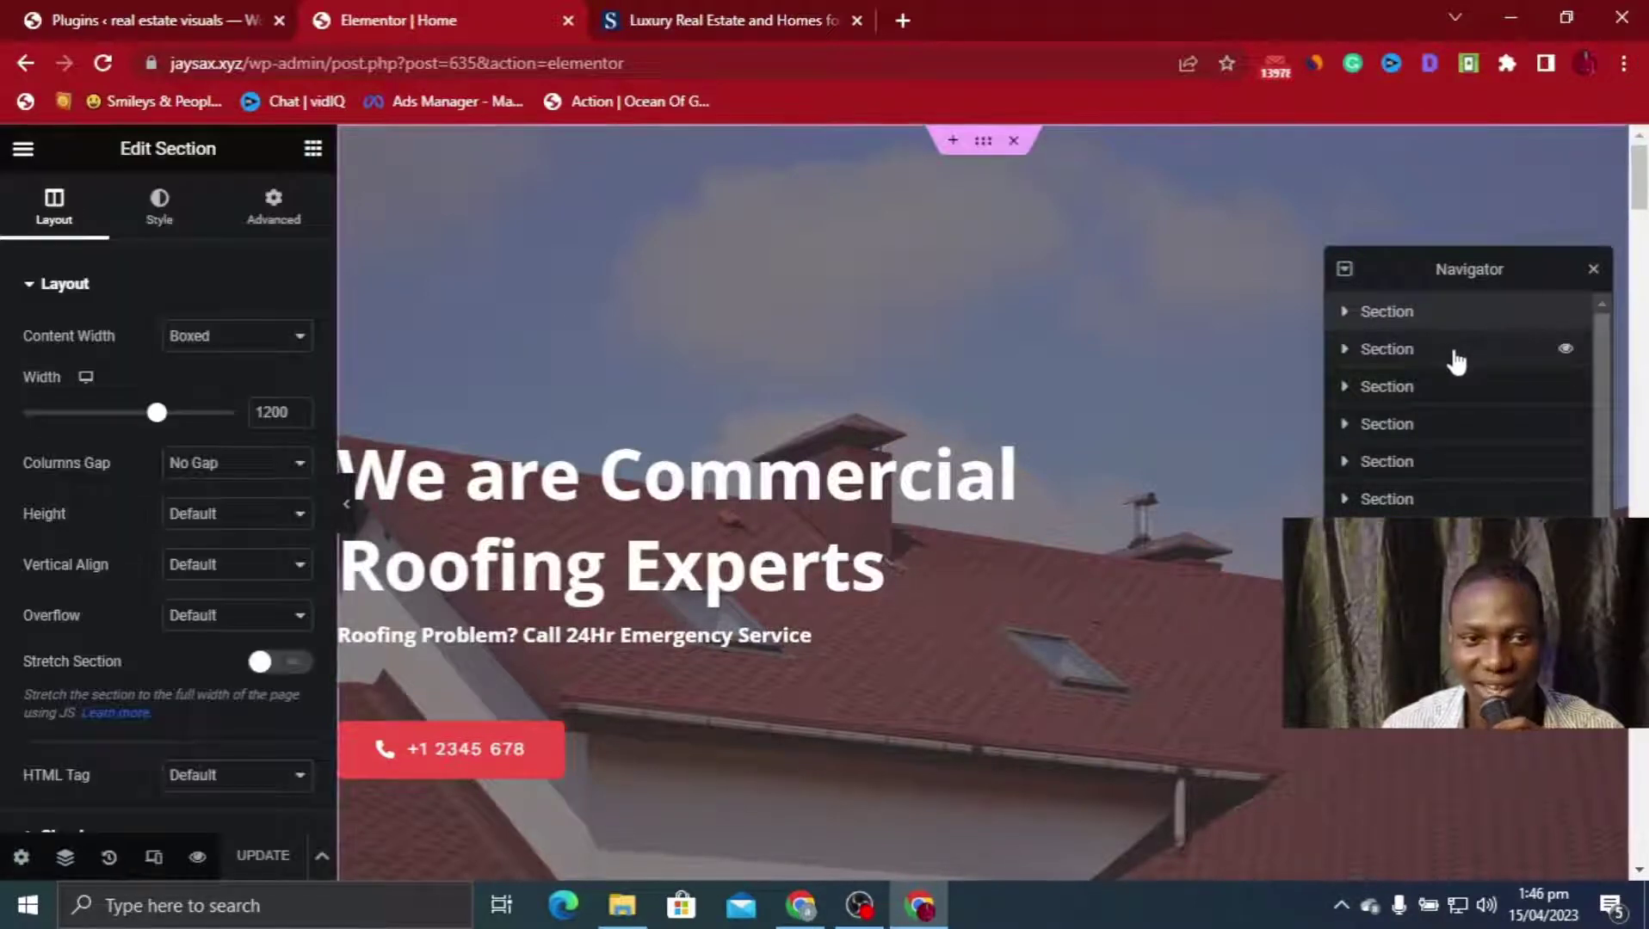
left_click(1448, 387)
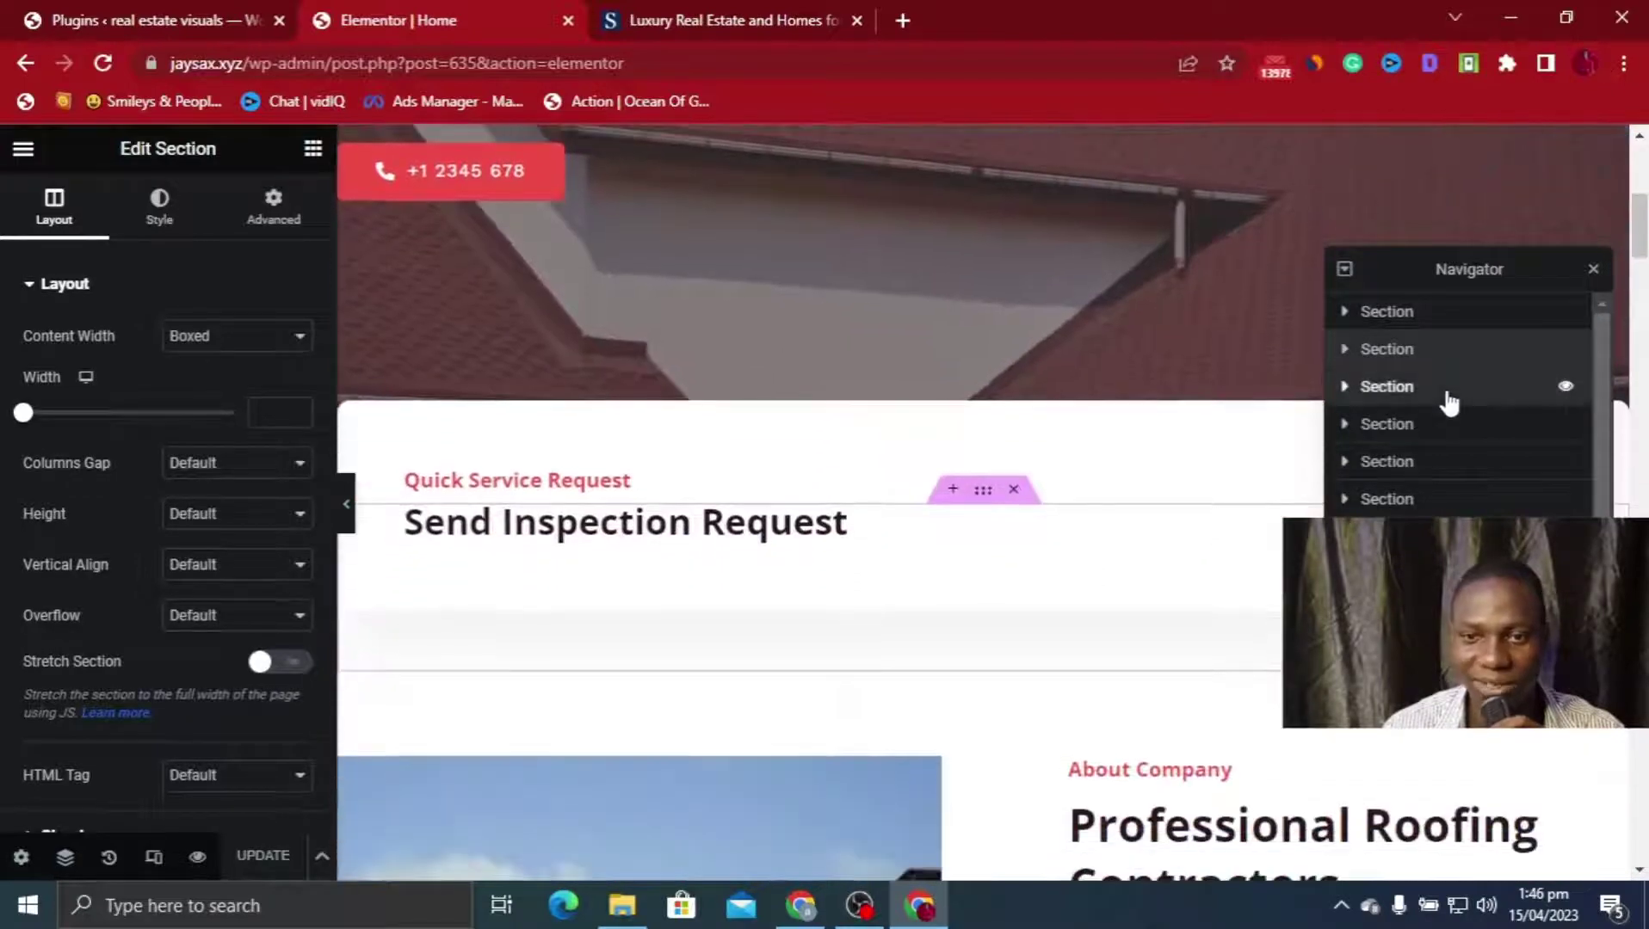
left_click(1442, 417)
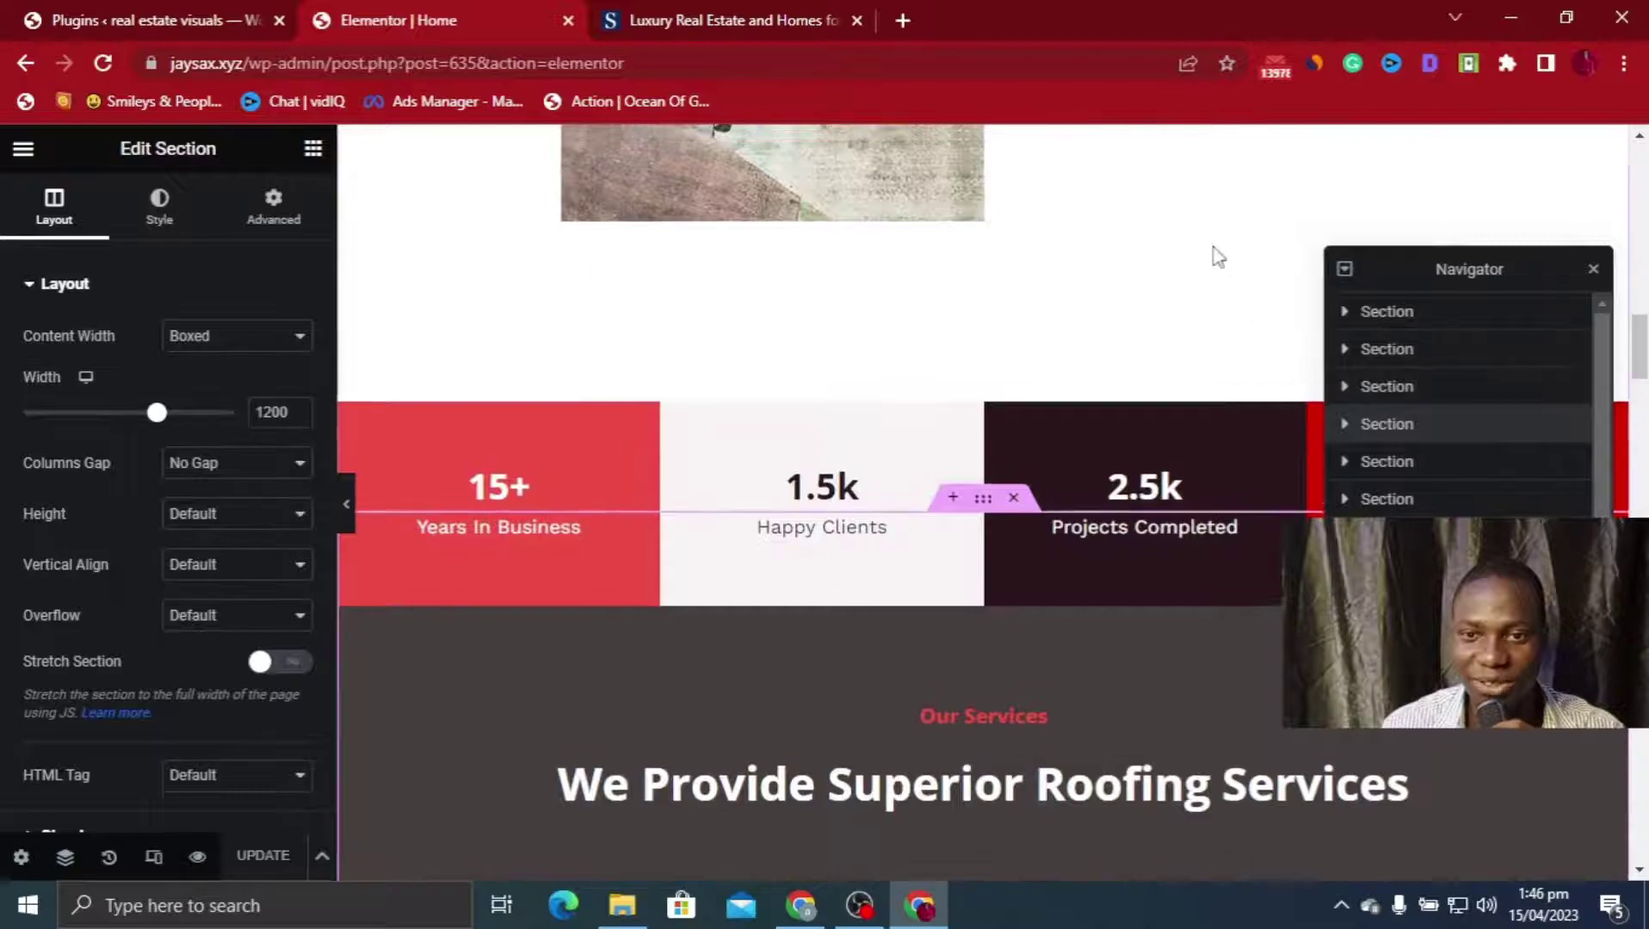
scroll(1217, 257, "up", 15)
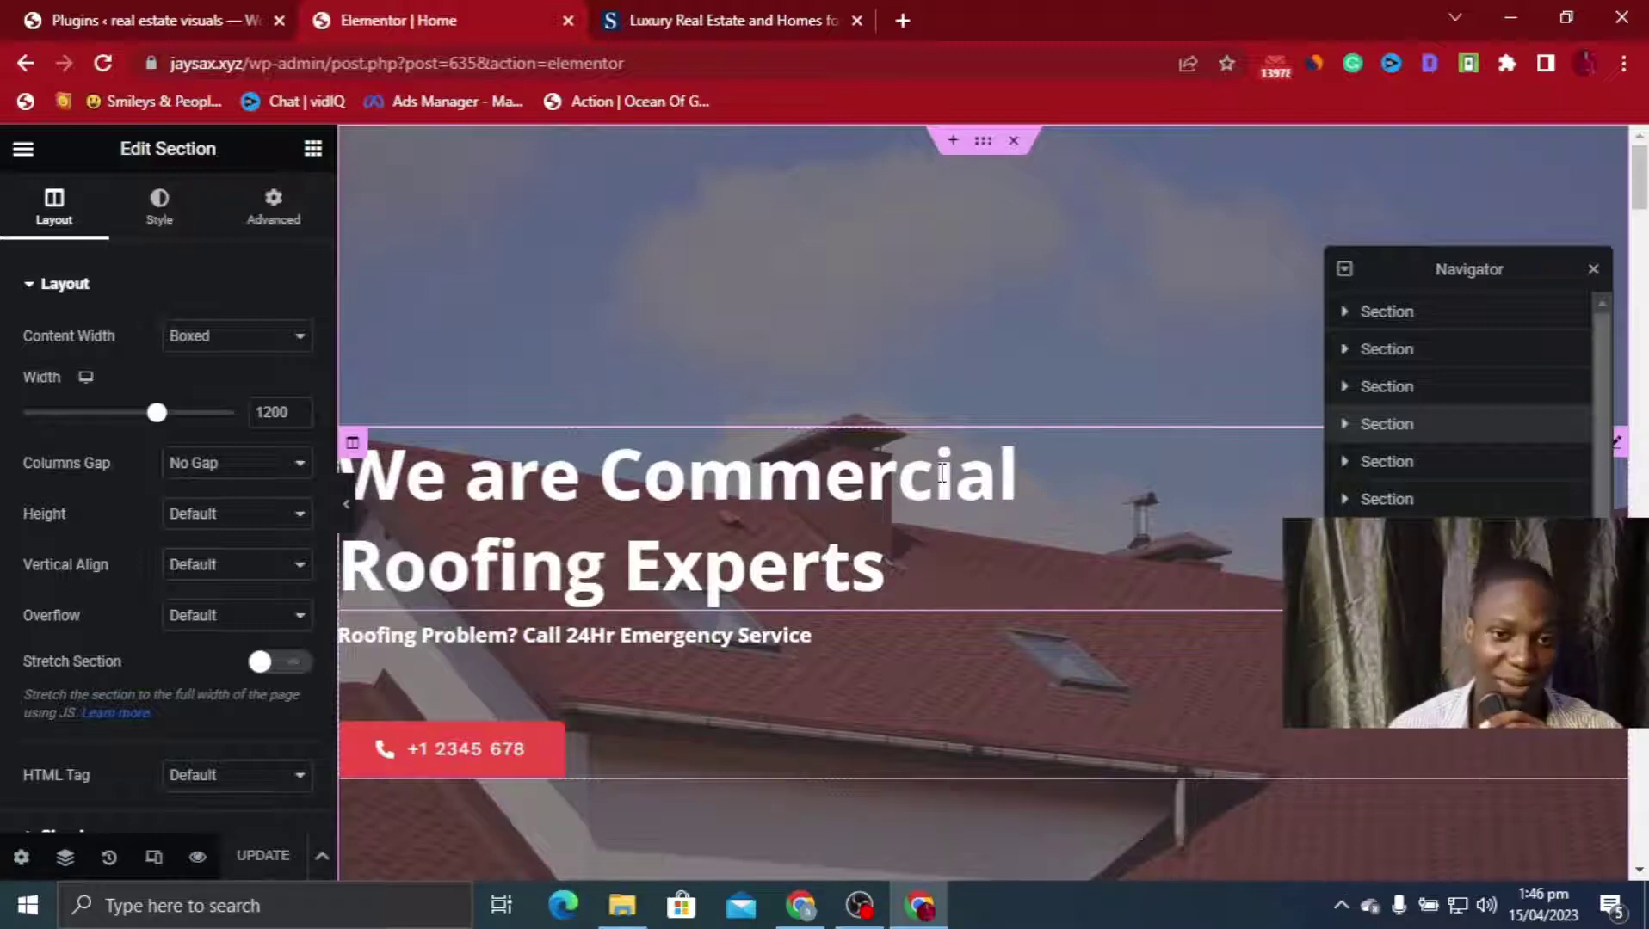
Select the banner's main heading, and copy the headline "Find a home that suits your lifestyle." from the Sotheby's site
left_click(891, 565)
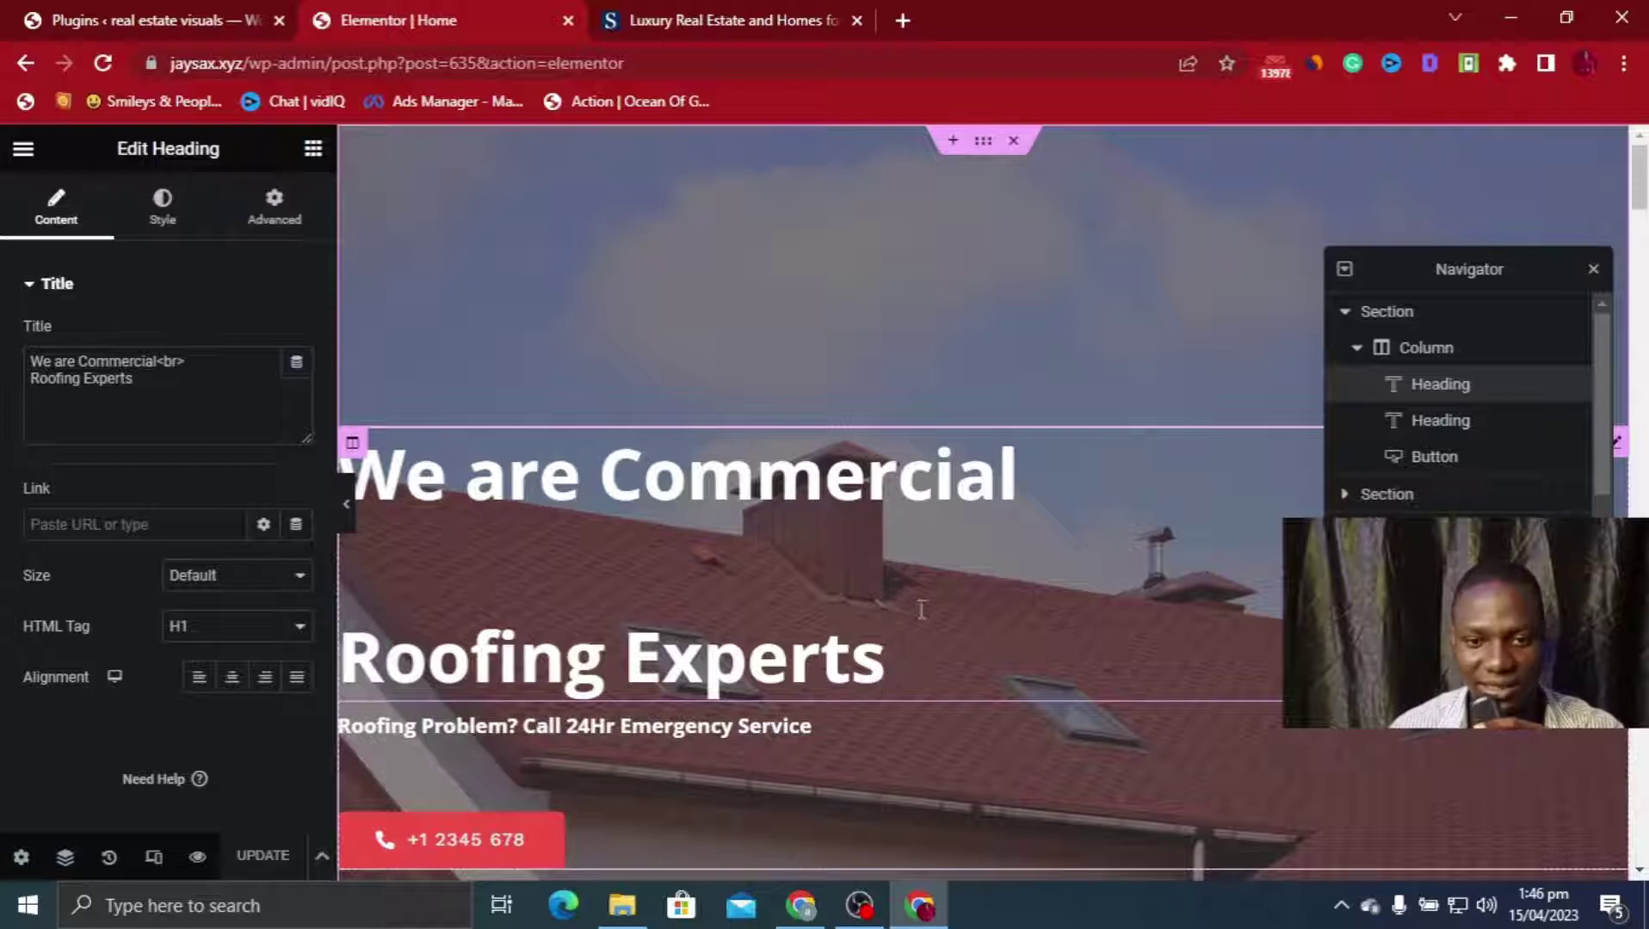
left_click_drag(311, 434, 600, 475)
left_click(965, 641)
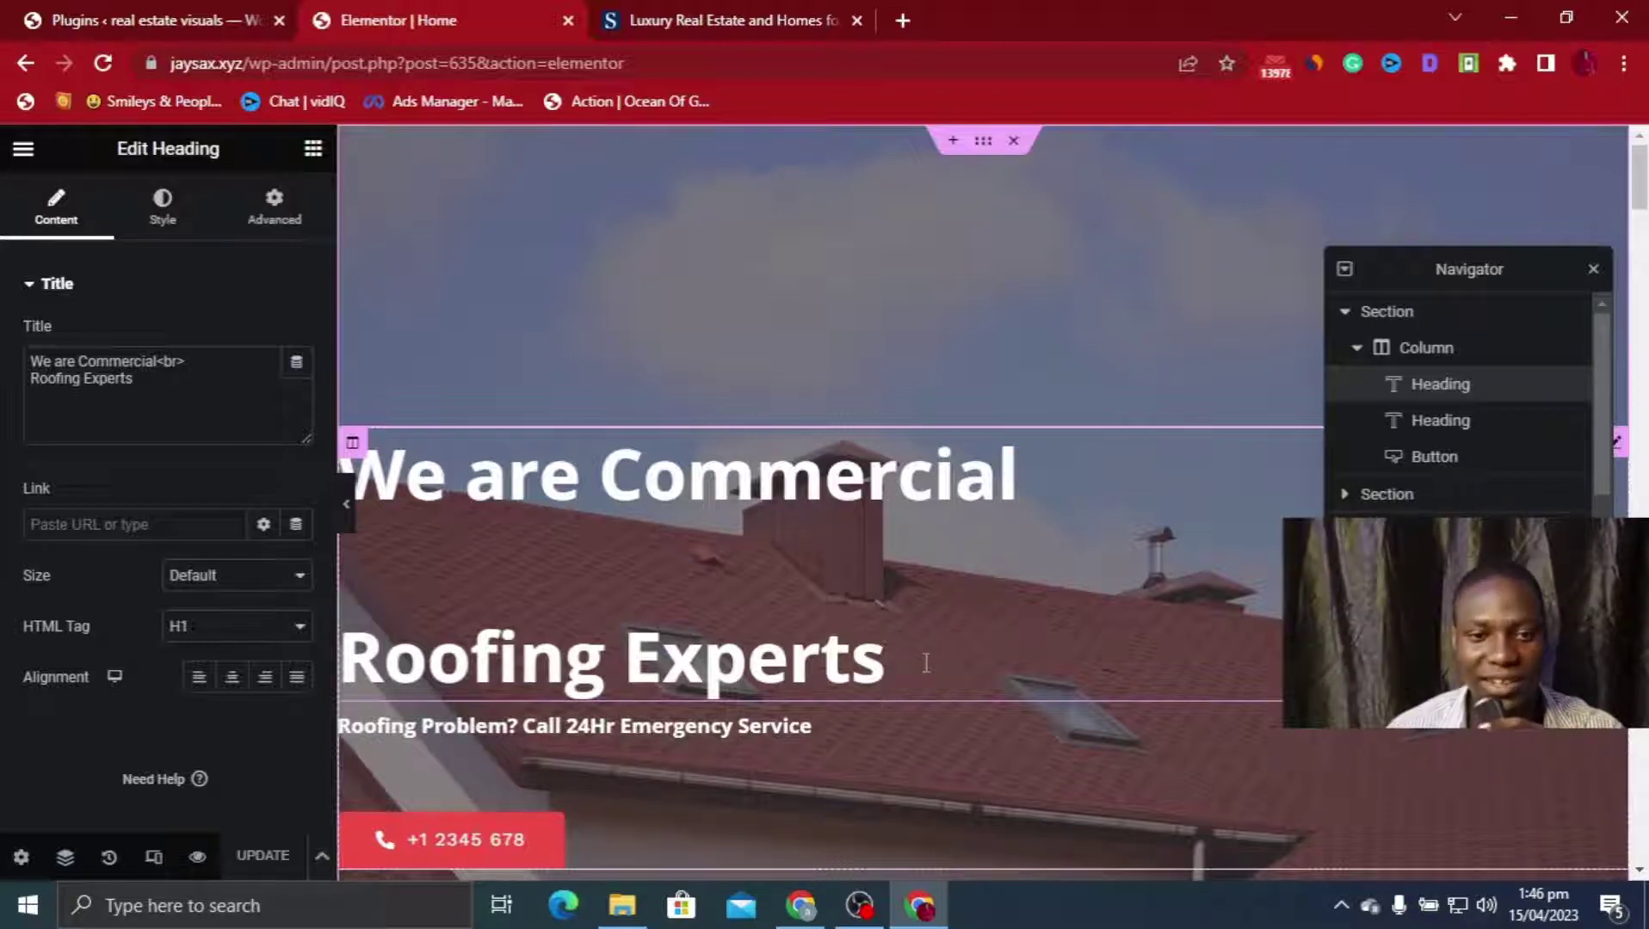
left_click(723, 17)
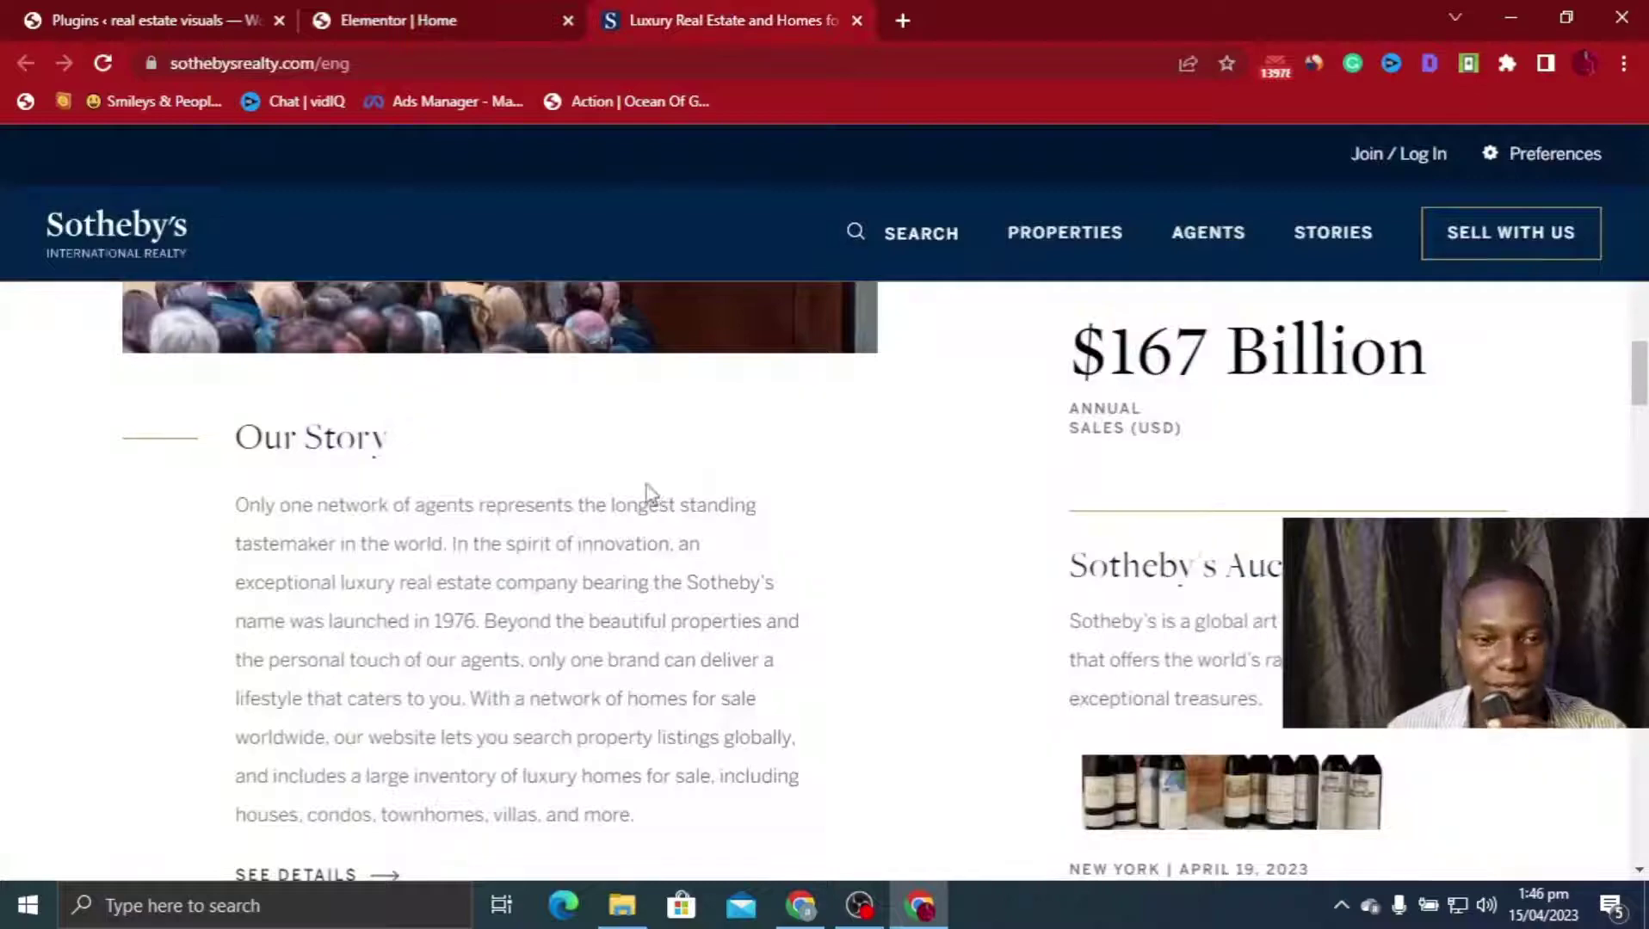
scroll(647, 492, "up", 20)
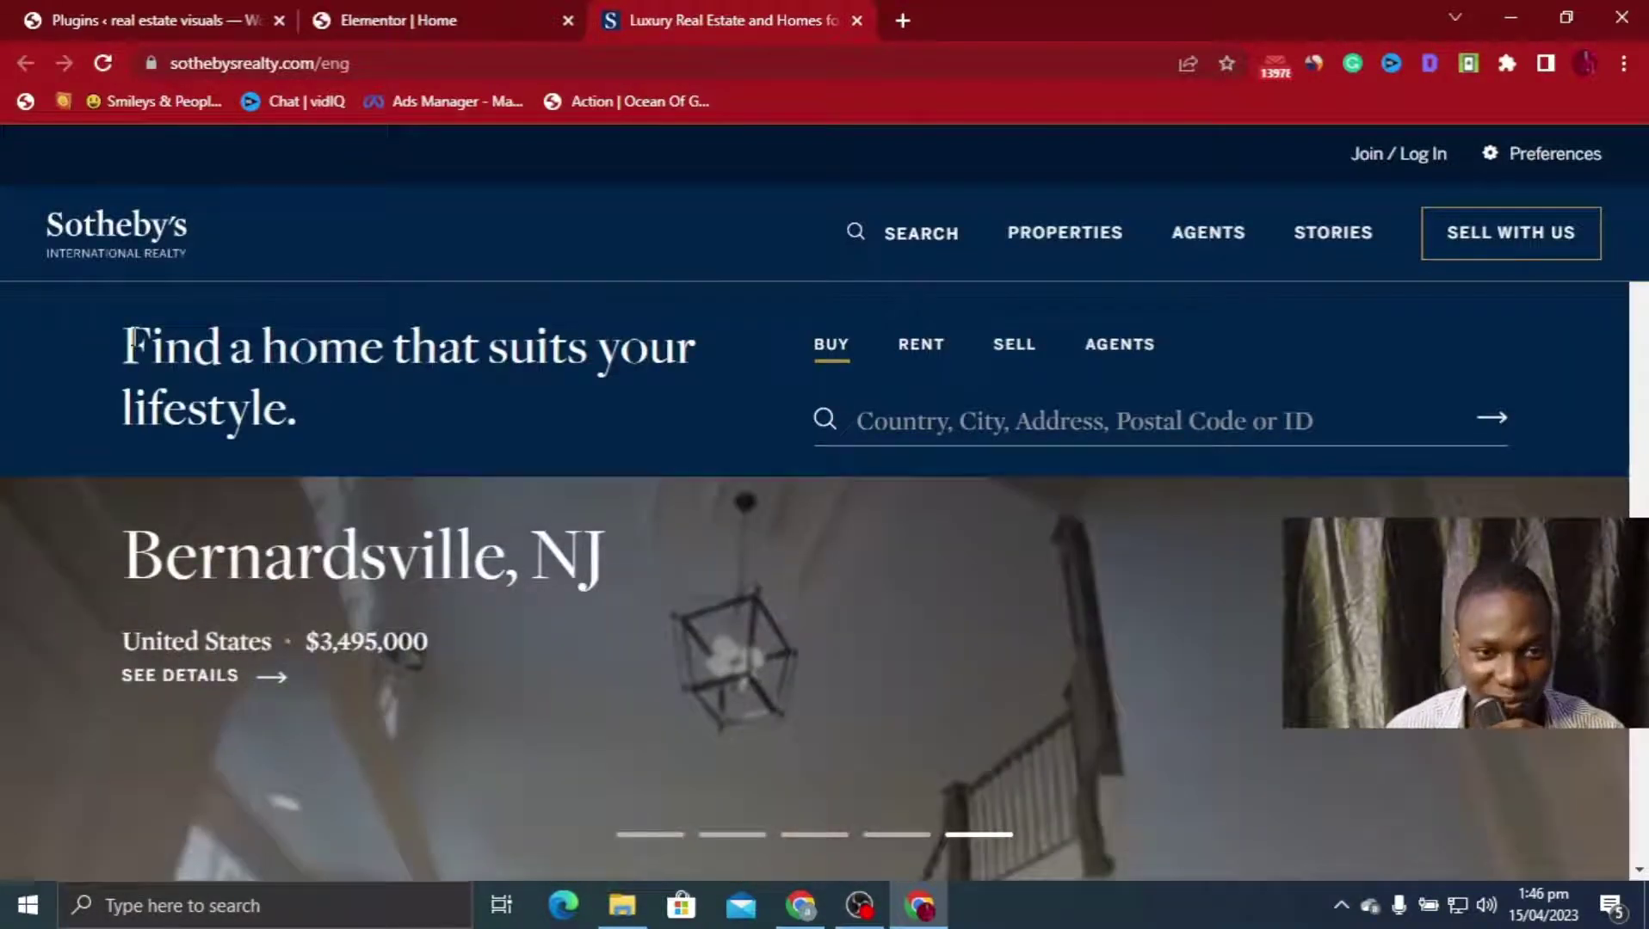
left_click_drag(122, 339, 319, 469)
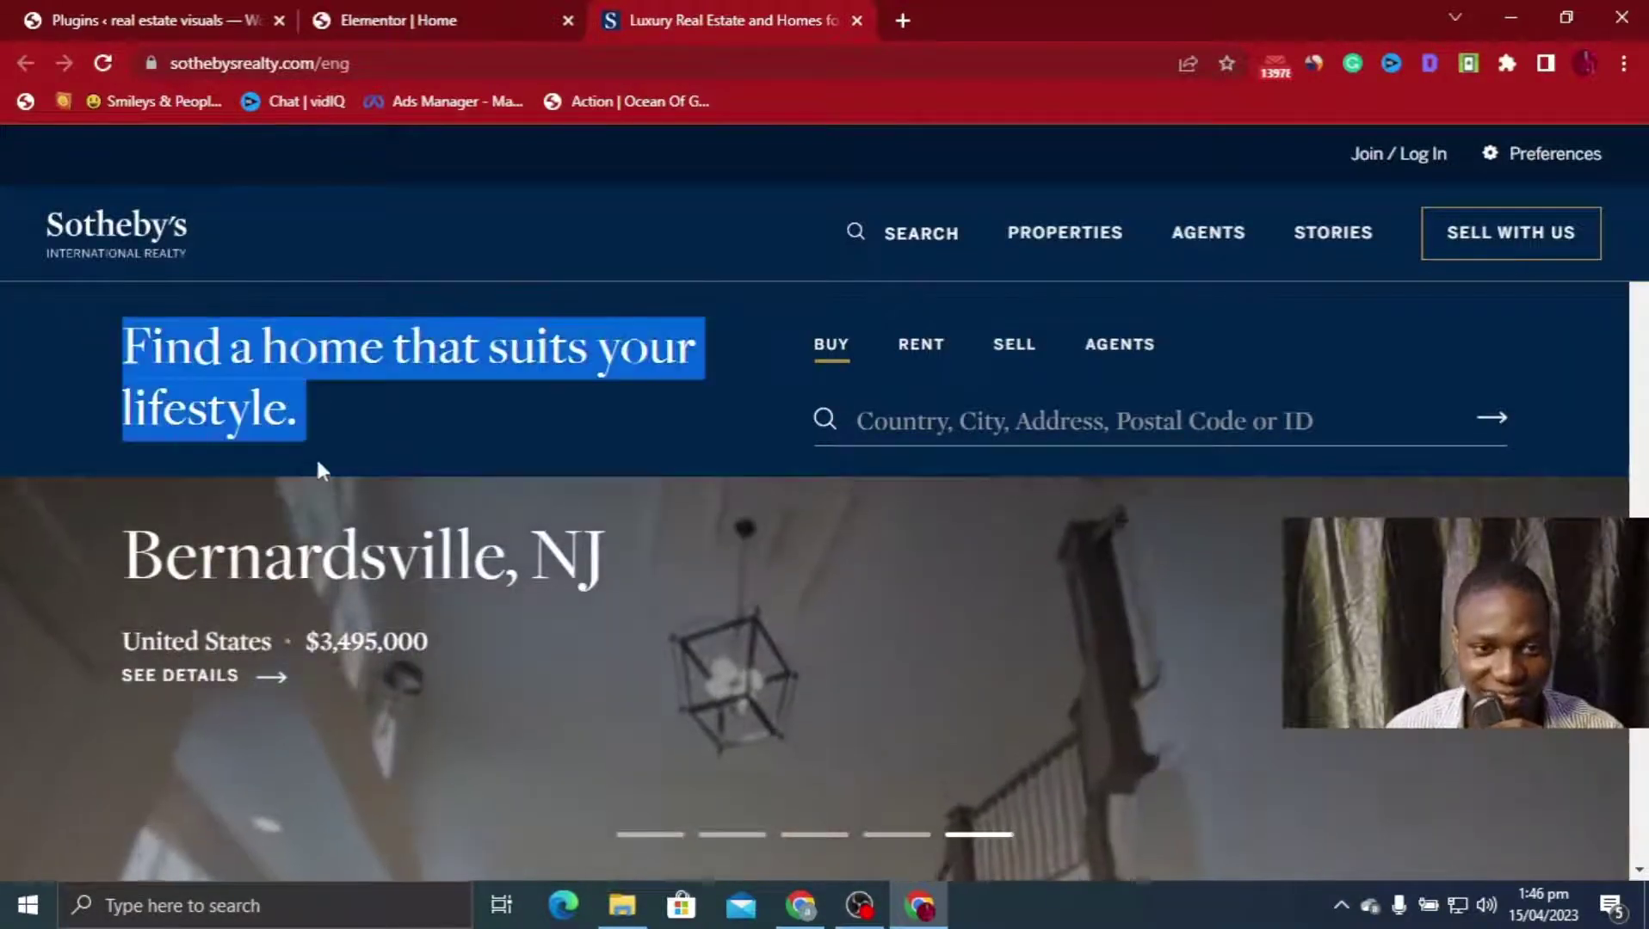
right_click(243, 396)
left_click(332, 408)
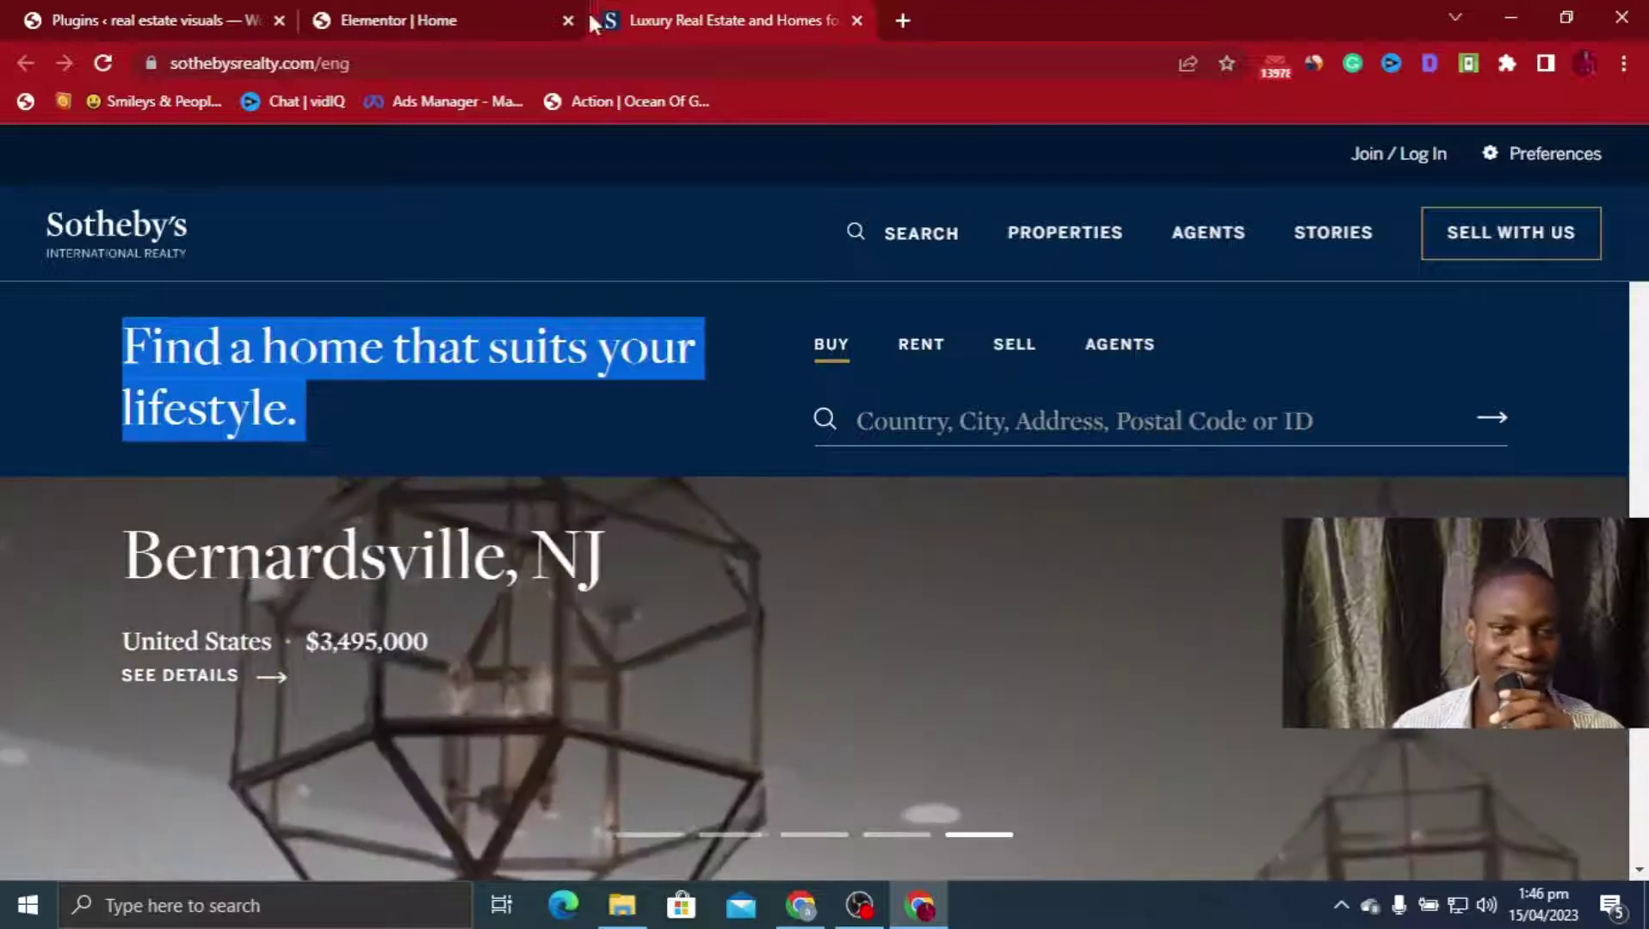
Replace the banner heading's title in Elementor with "Find a home that suits your lifestyle." as plain text and close the Navigator
left_click(431, 19)
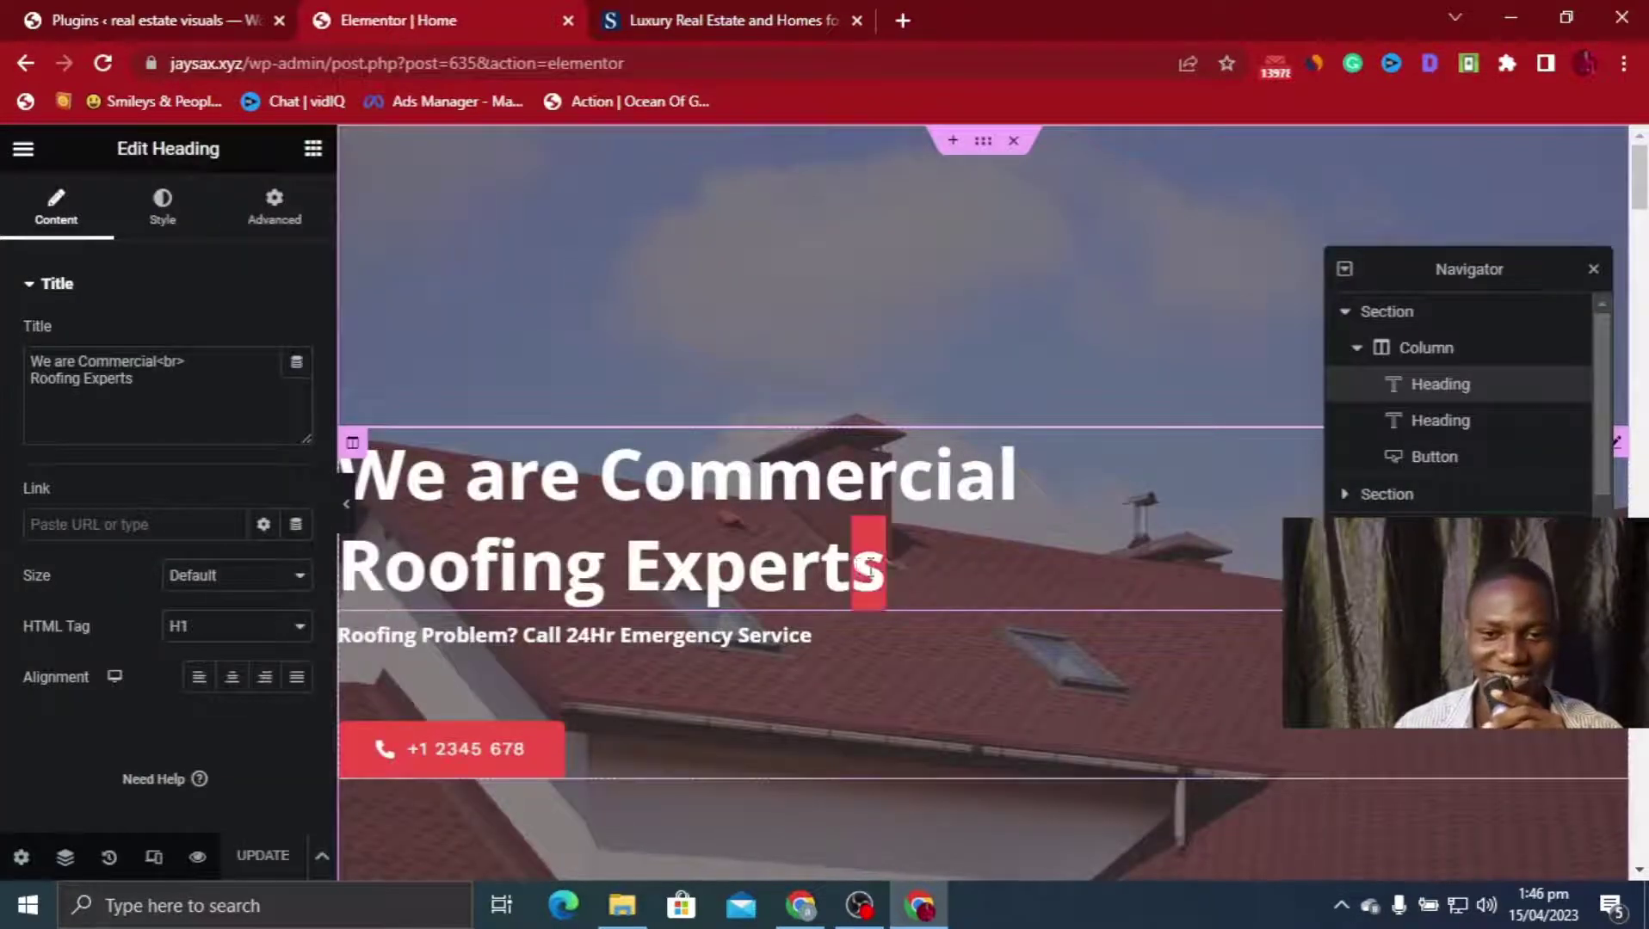
left_click_drag(869, 568, 356, 447)
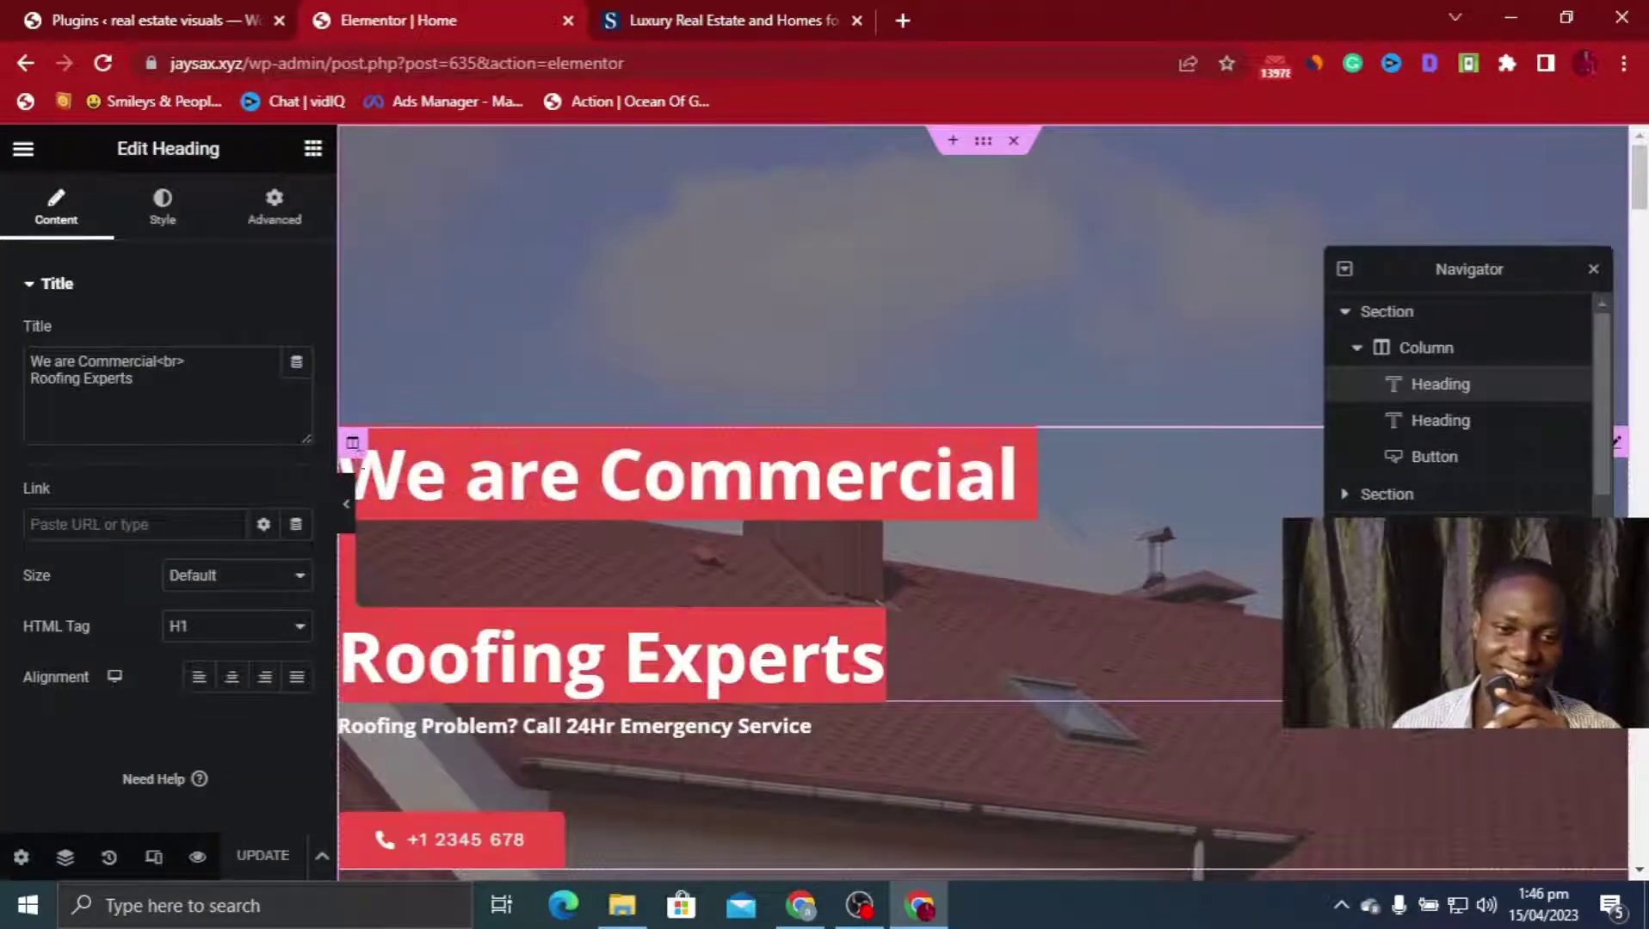
left_click(149, 390)
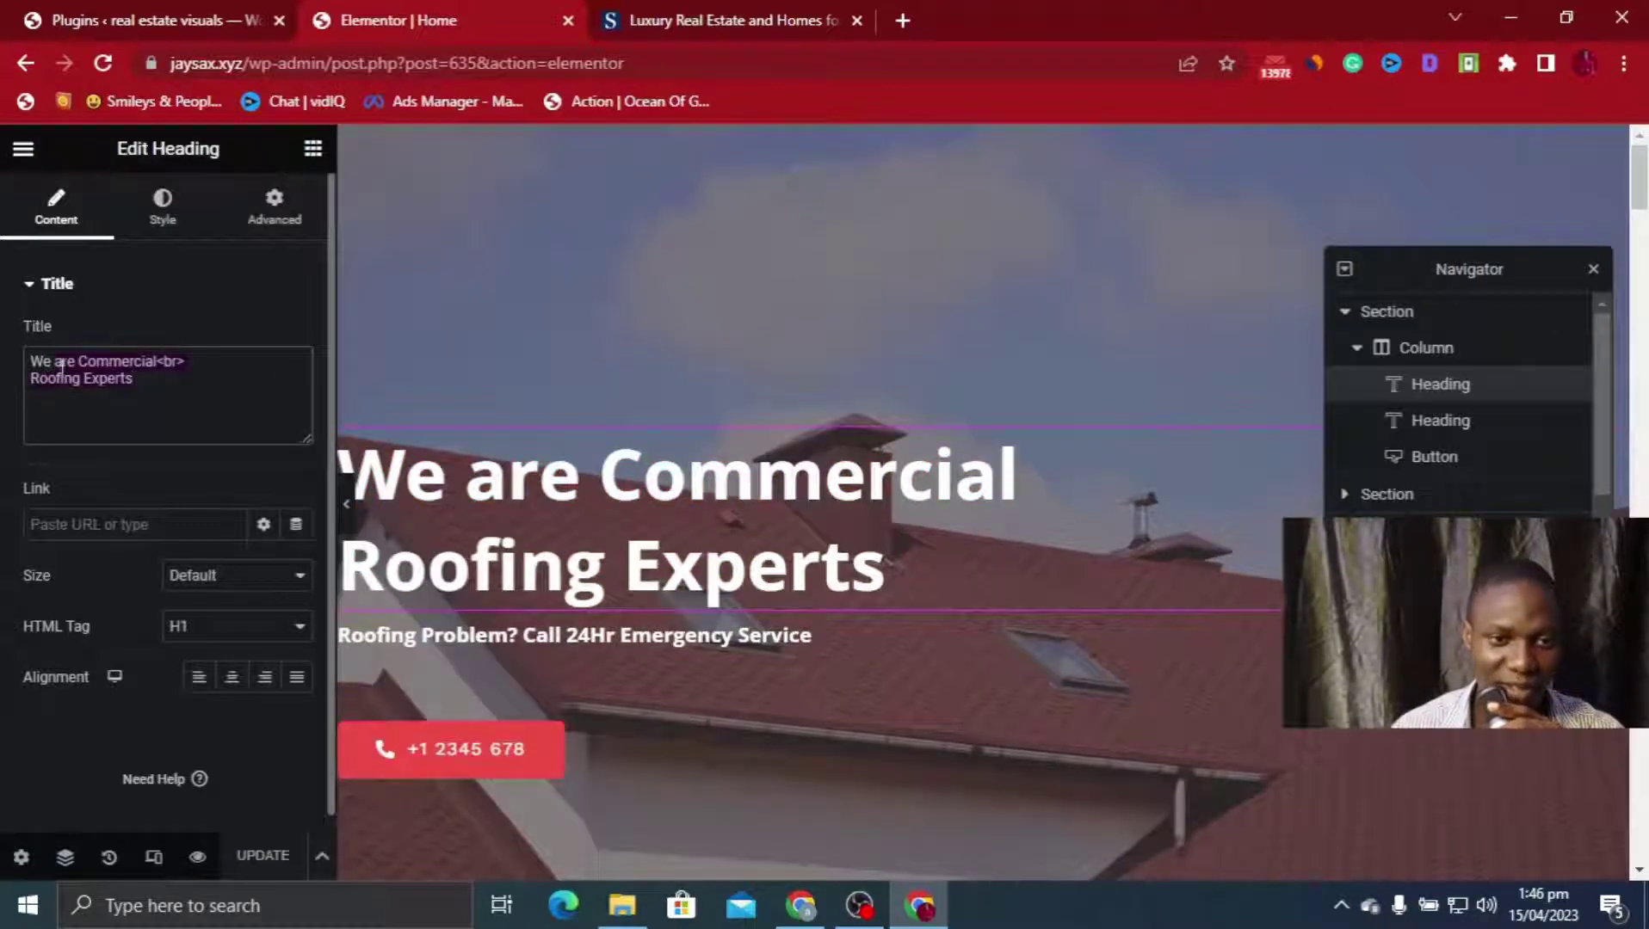
right_click(89, 378)
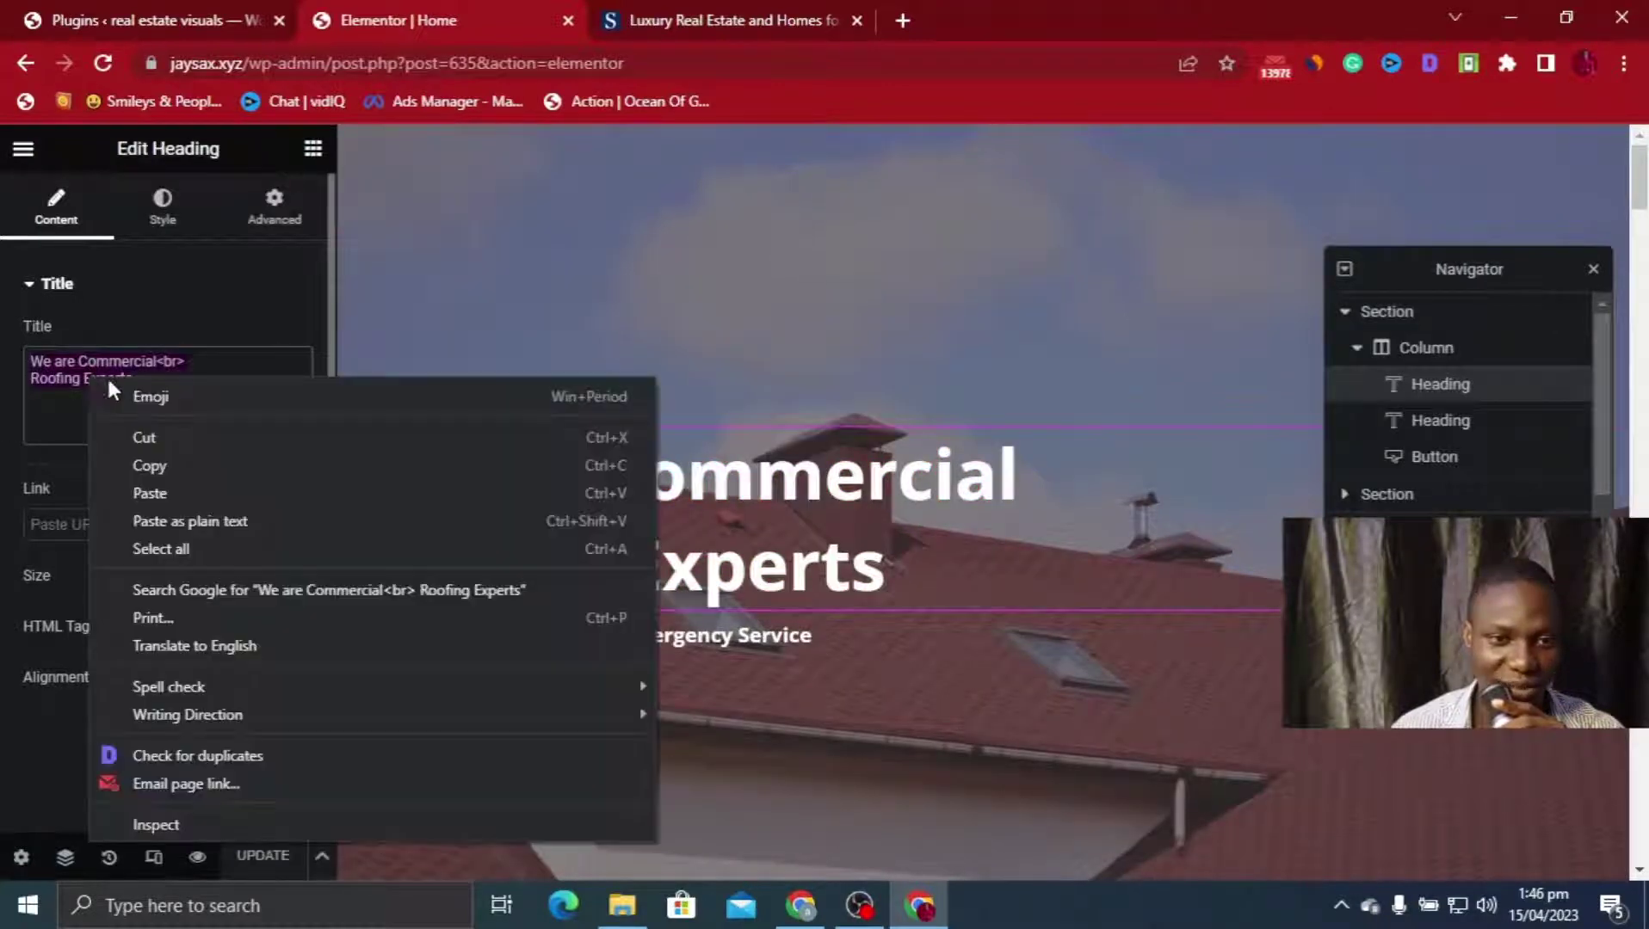
left_click(189, 522)
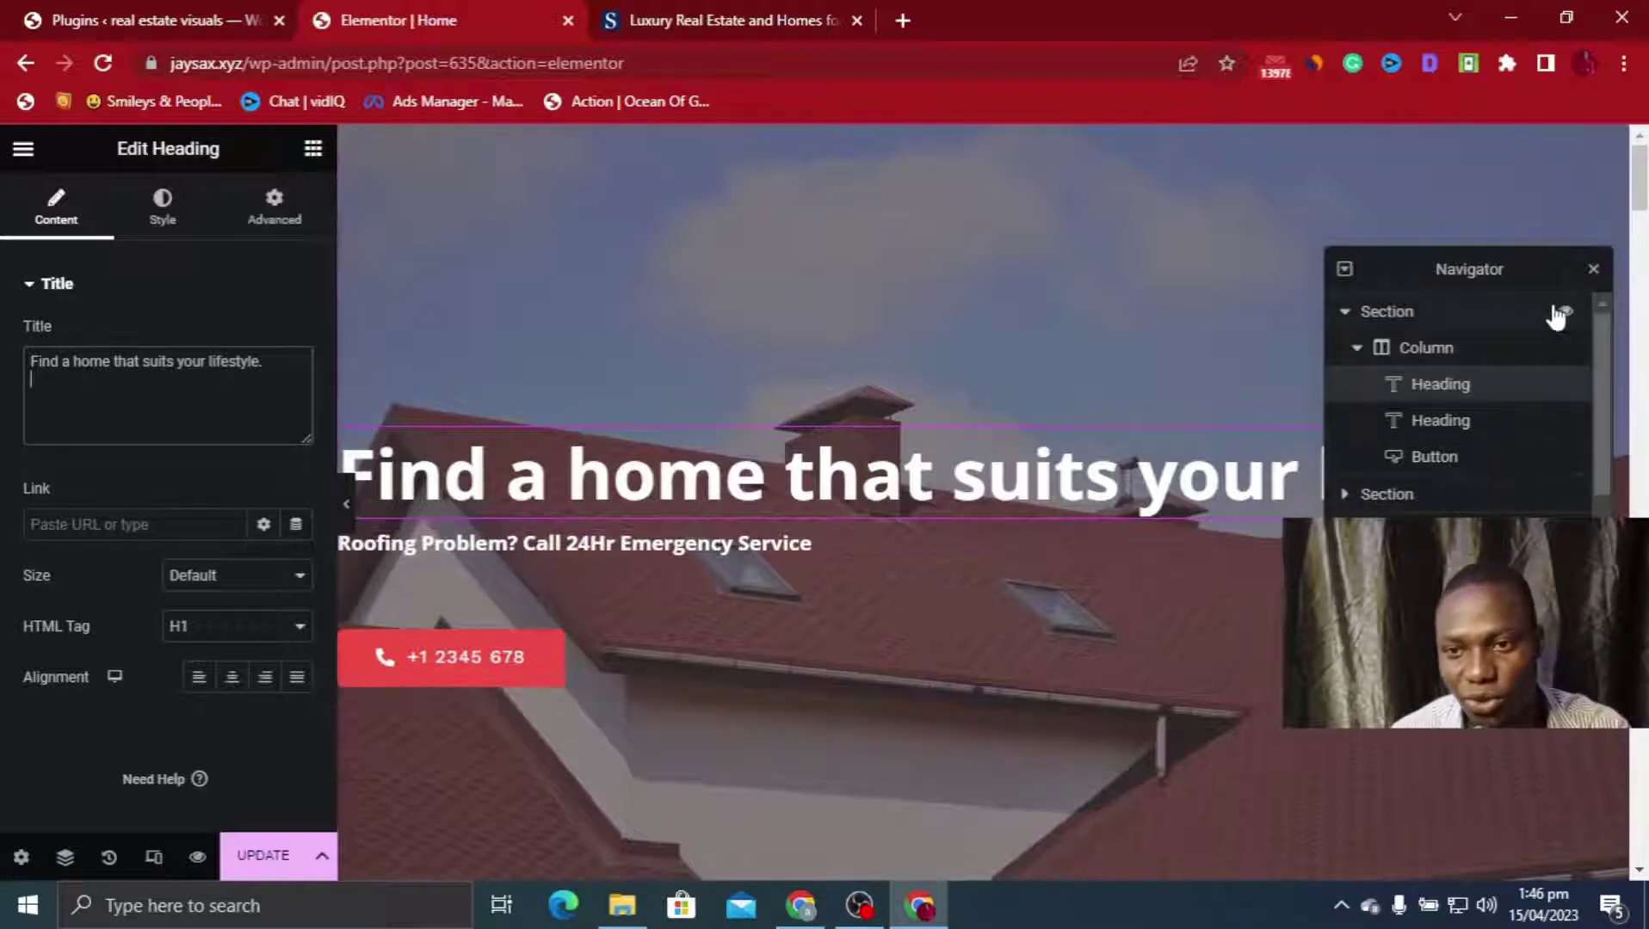
left_click(1592, 270)
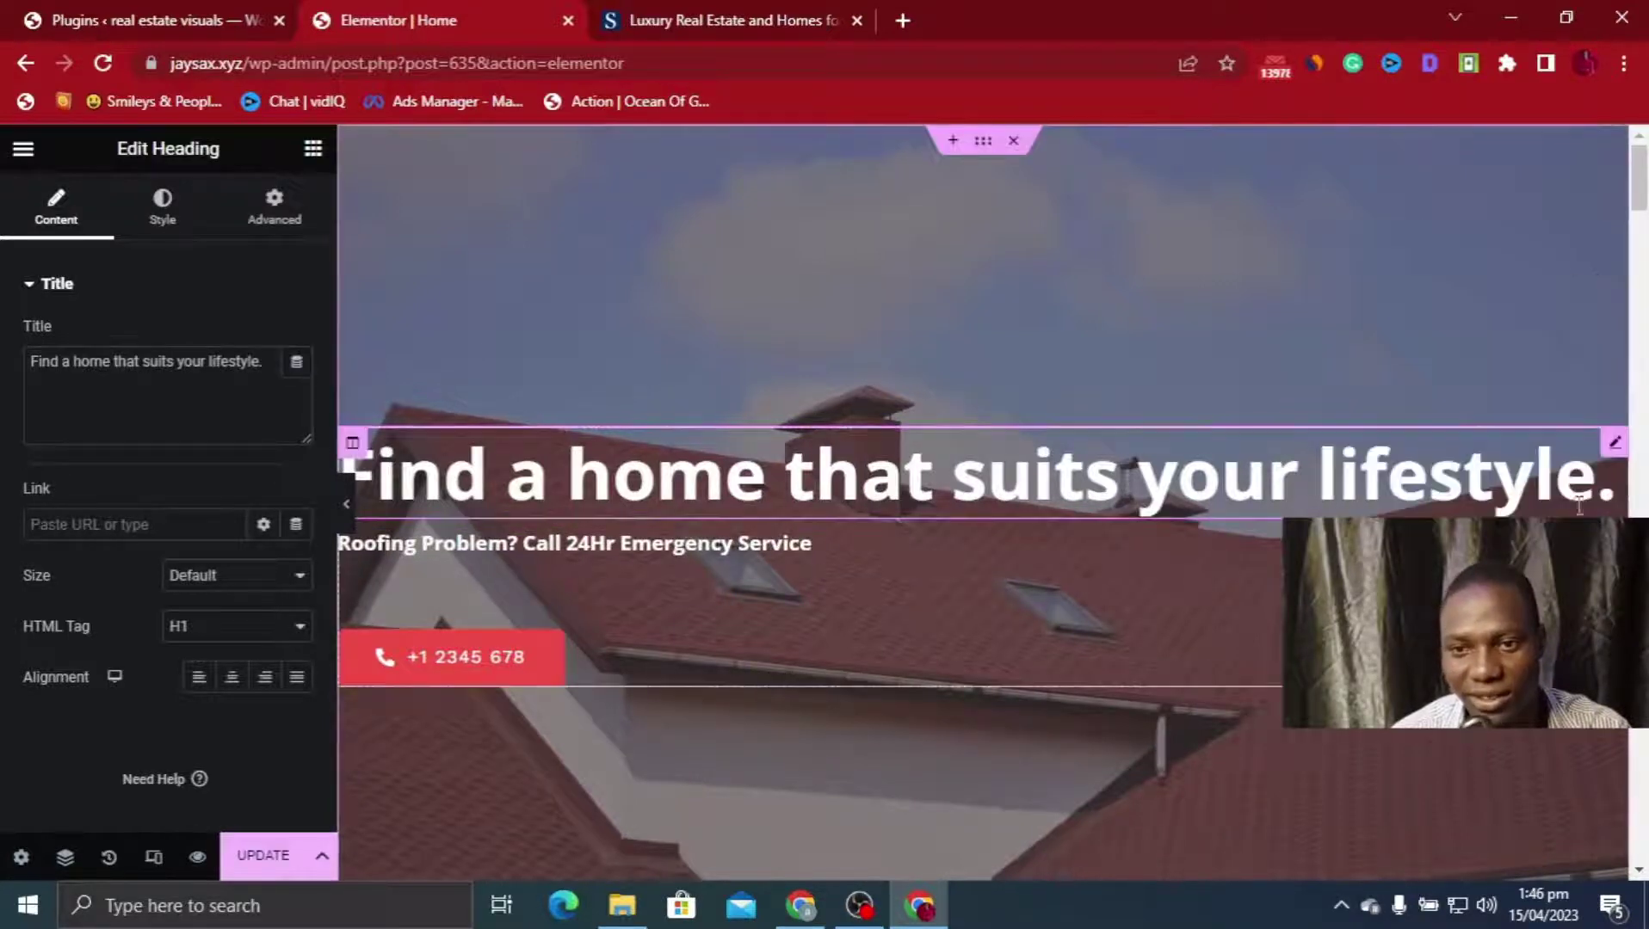
Clear the banner's emergency service subheading and enter a different phone number as the text of the button below it
left_click(856, 544)
left_click_drag(856, 544, 270, 516)
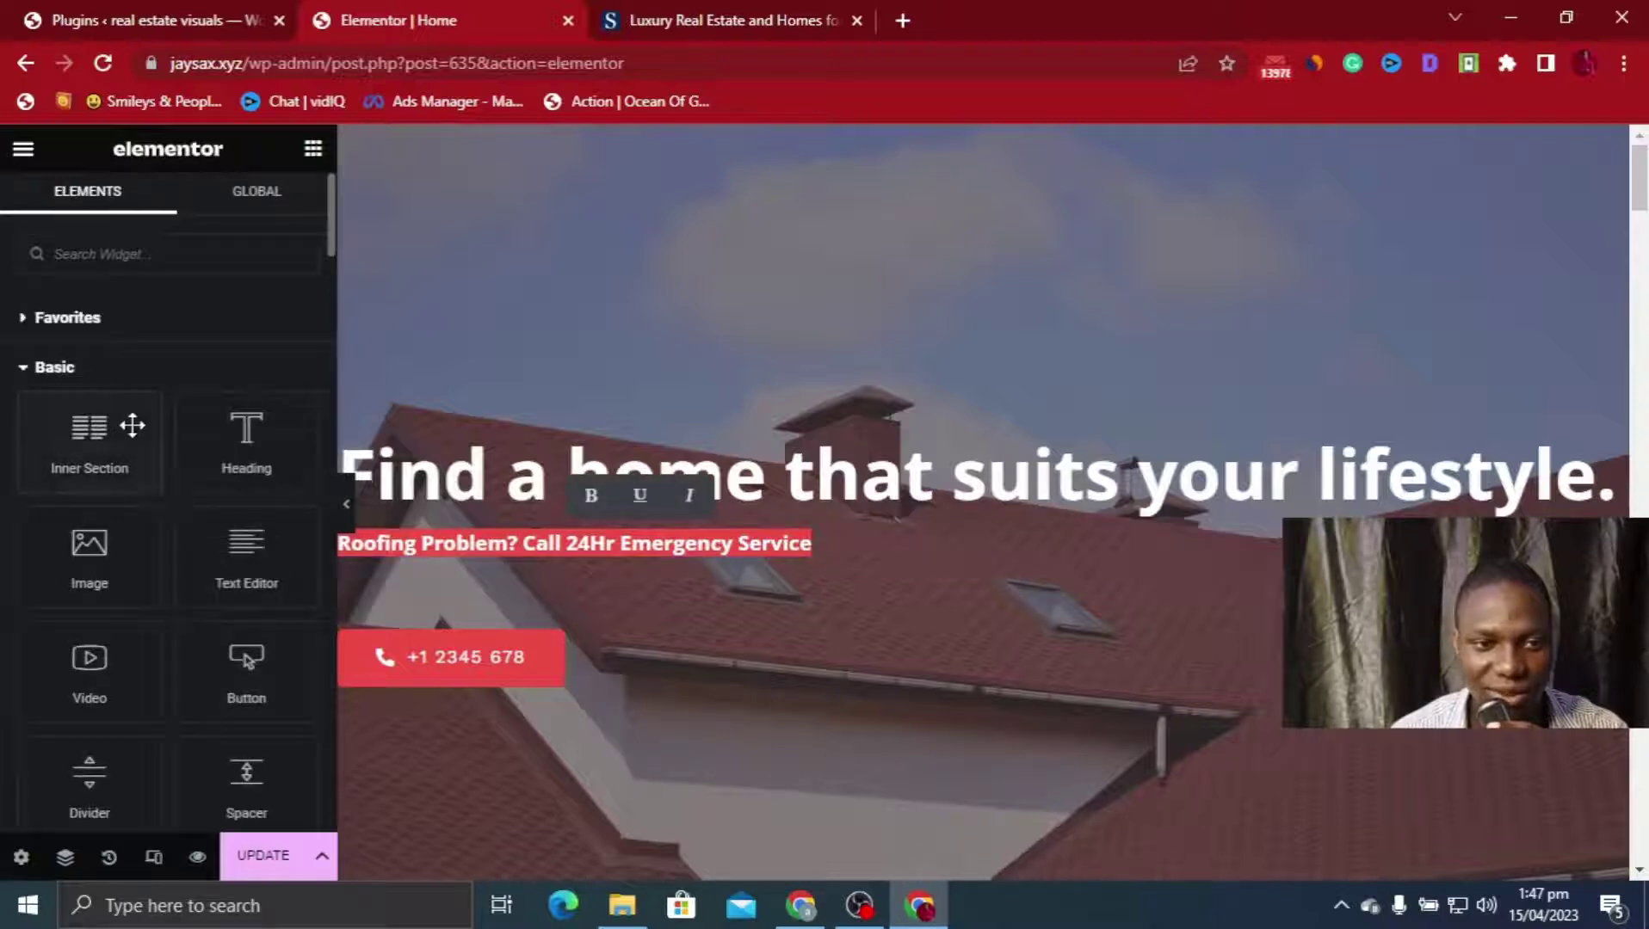
left_click(551, 543)
left_click(125, 398)
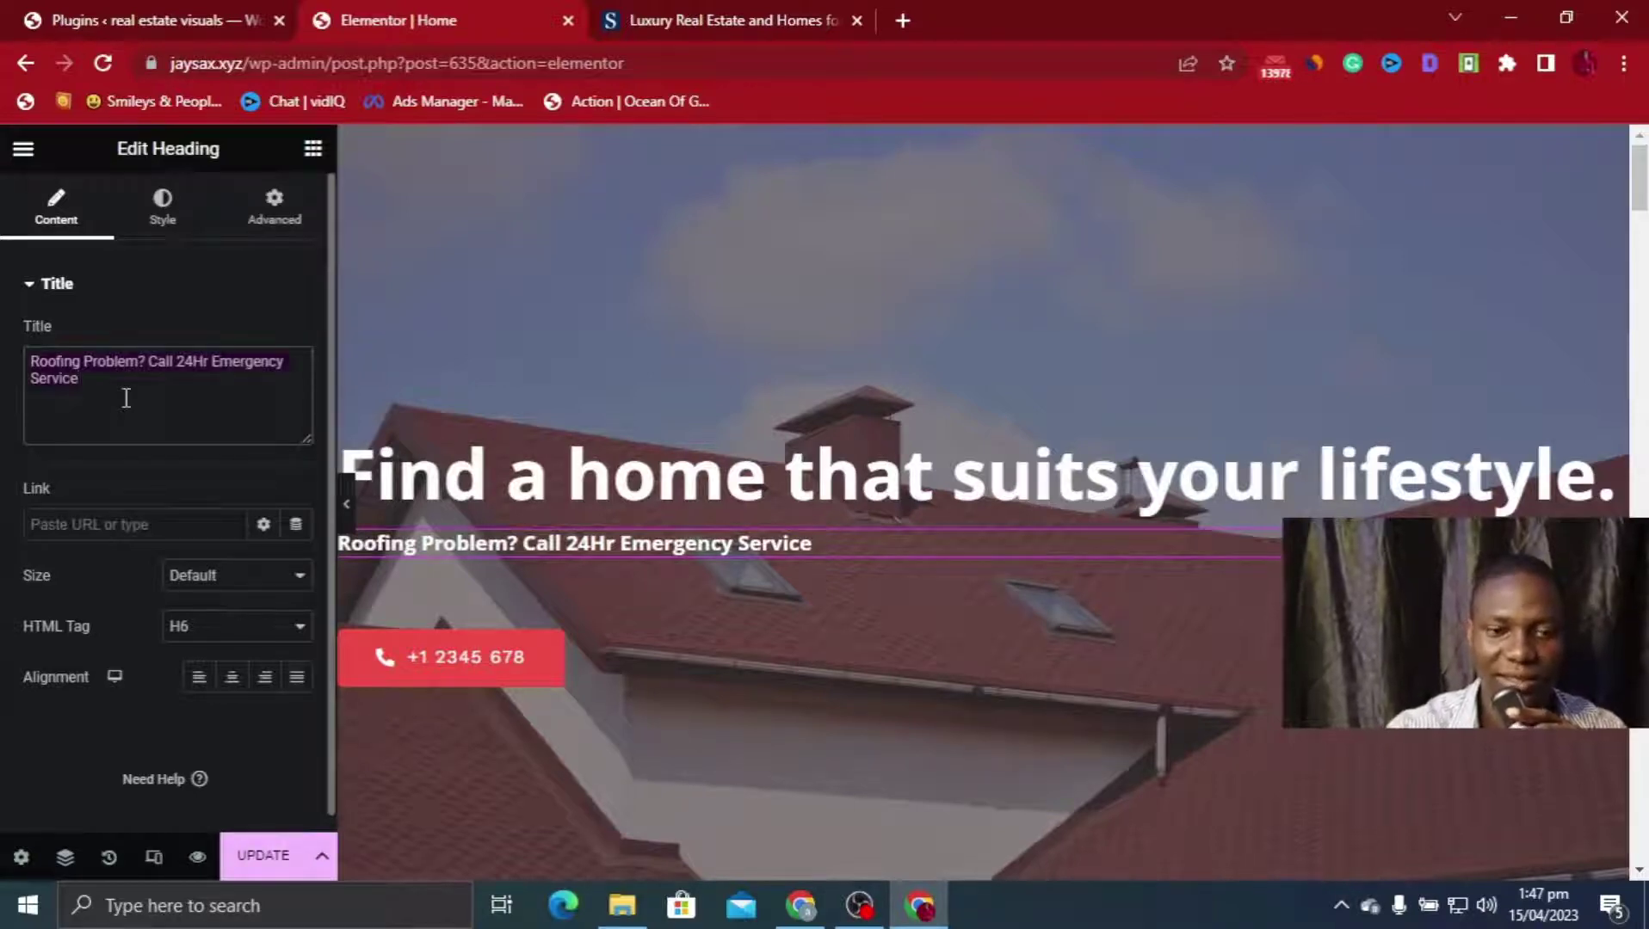
key("BackSpace")
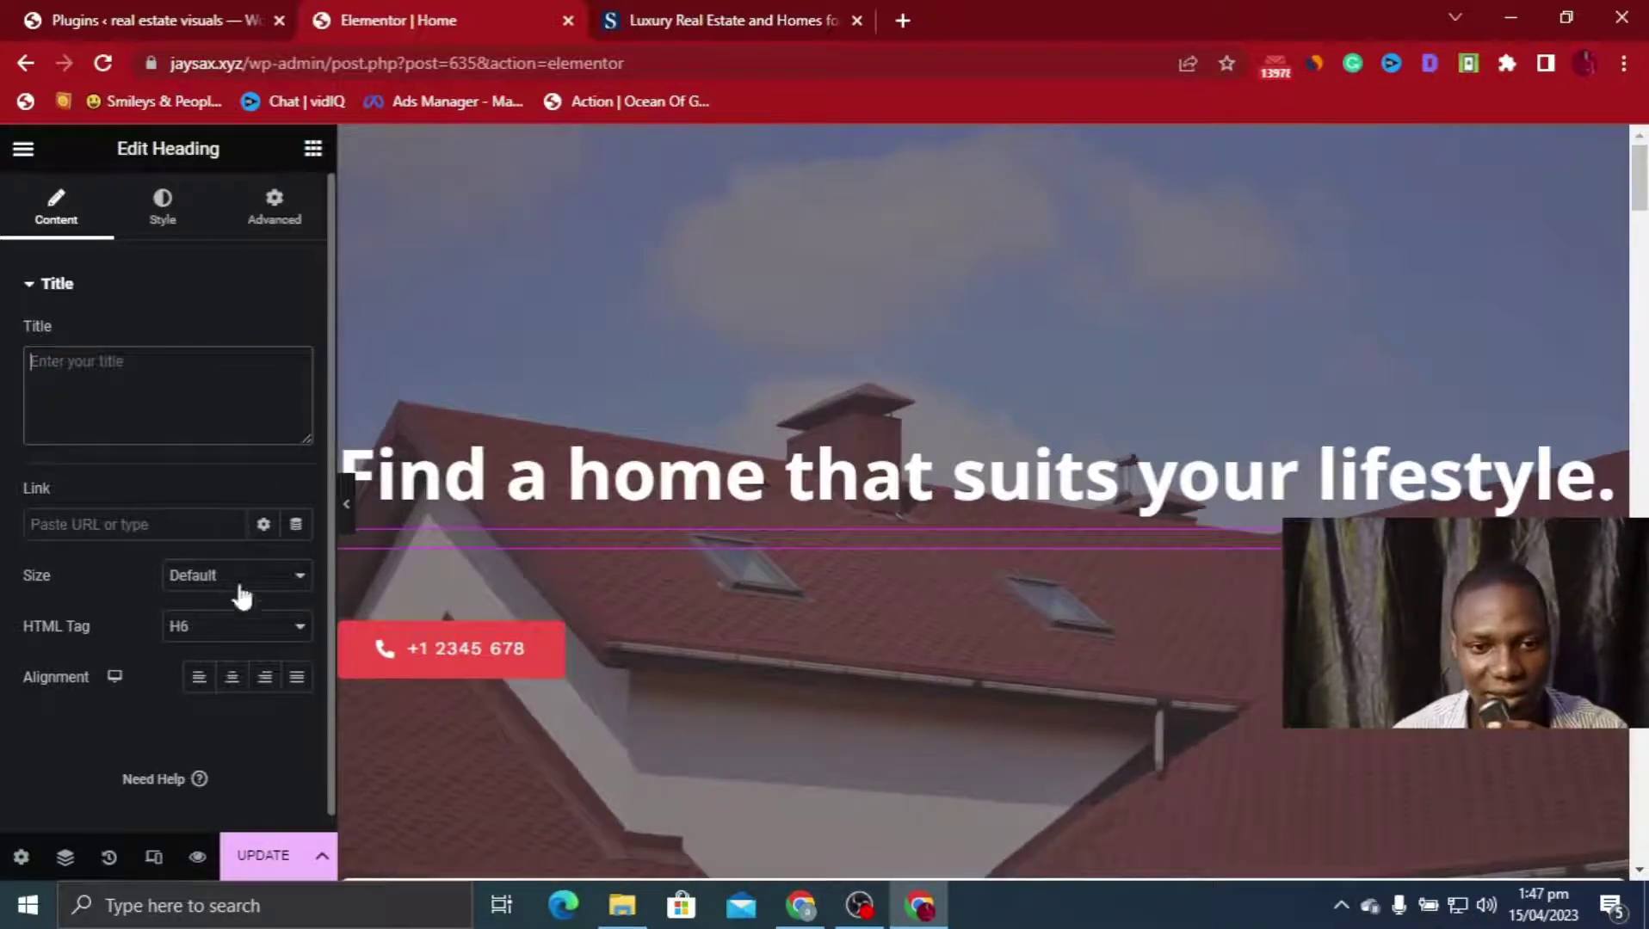
left_click(526, 661)
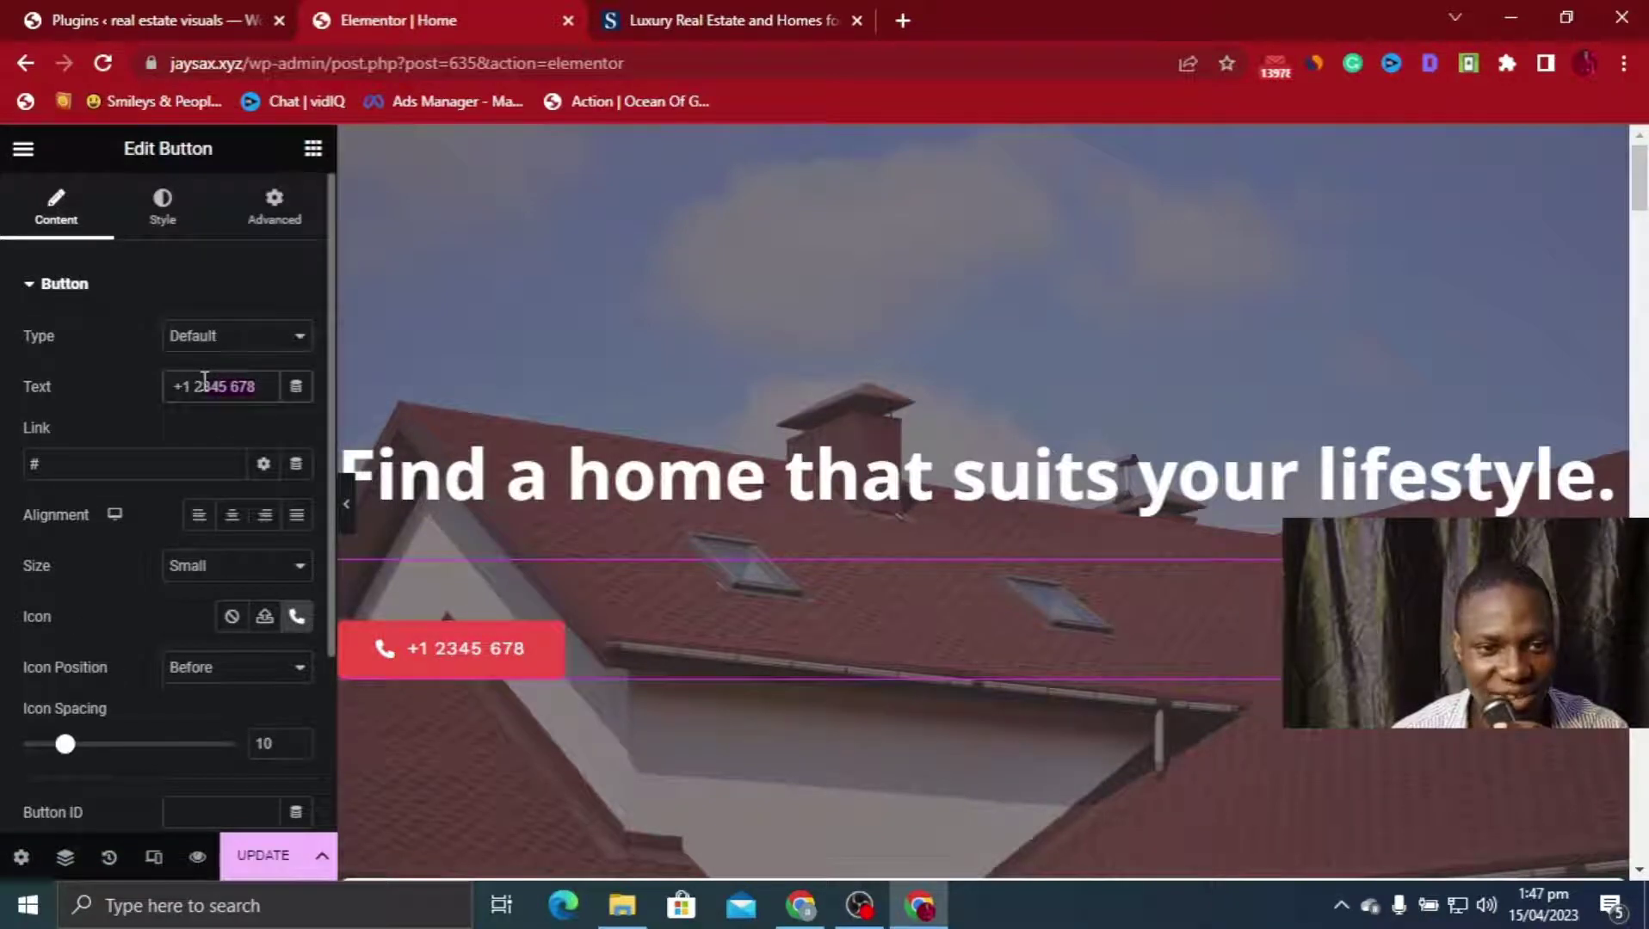
type("987654")
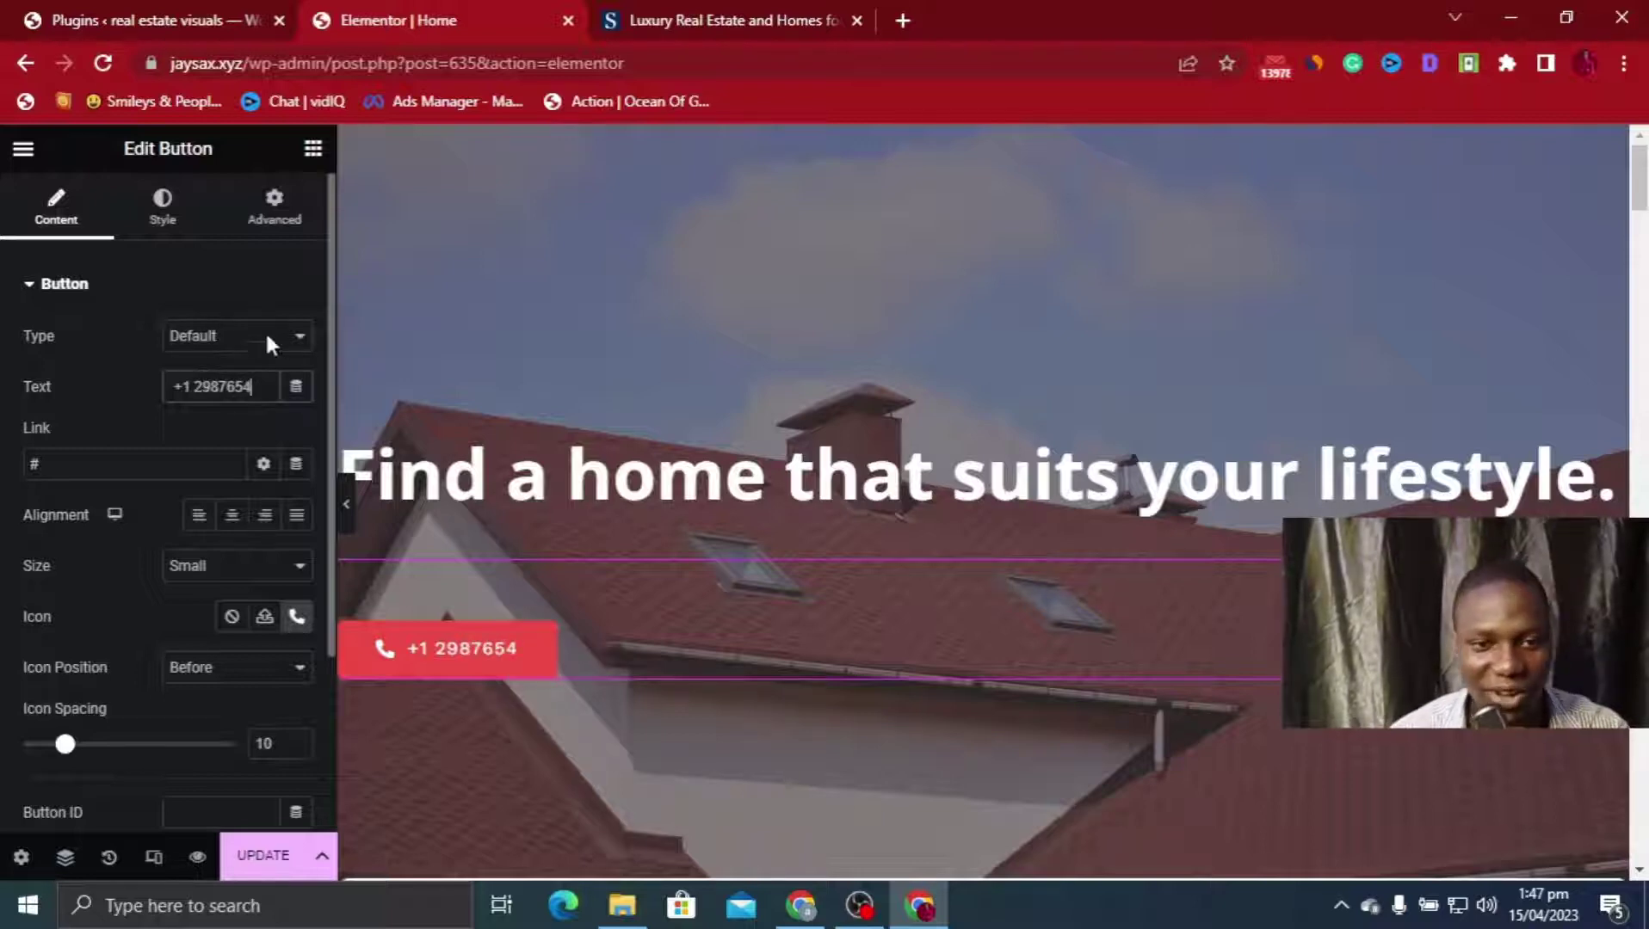
Delete the "Send Inspection Request" section below the banner
scroll(692, 692, "down", 5)
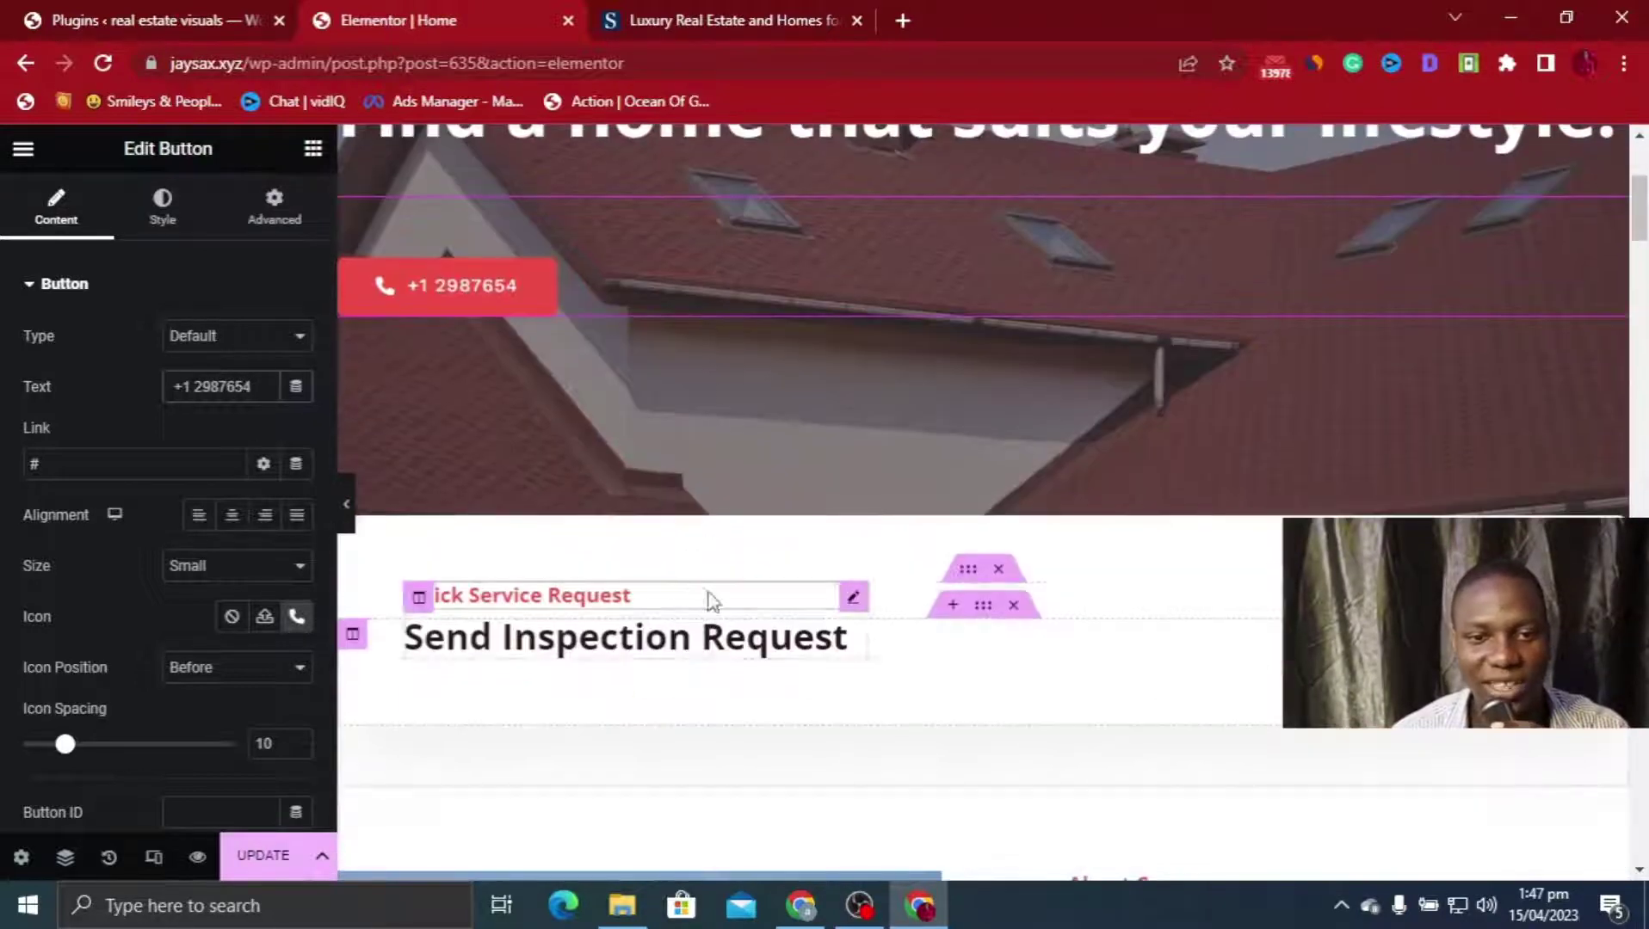
scroll(782, 627, "down", 2)
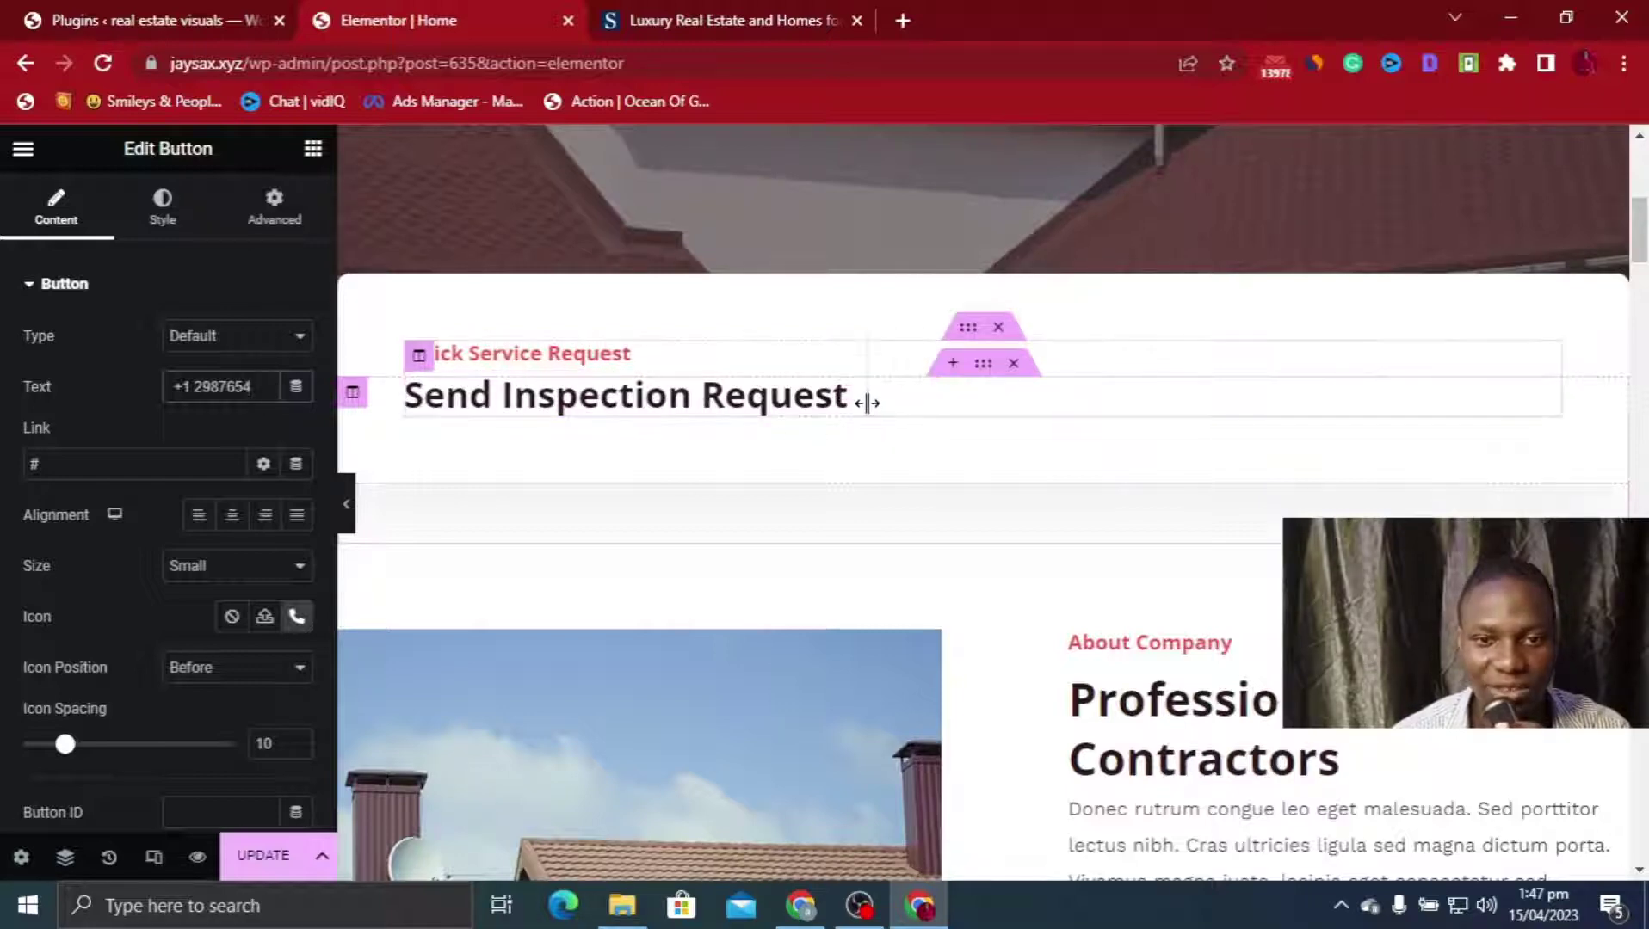
left_click(1012, 364)
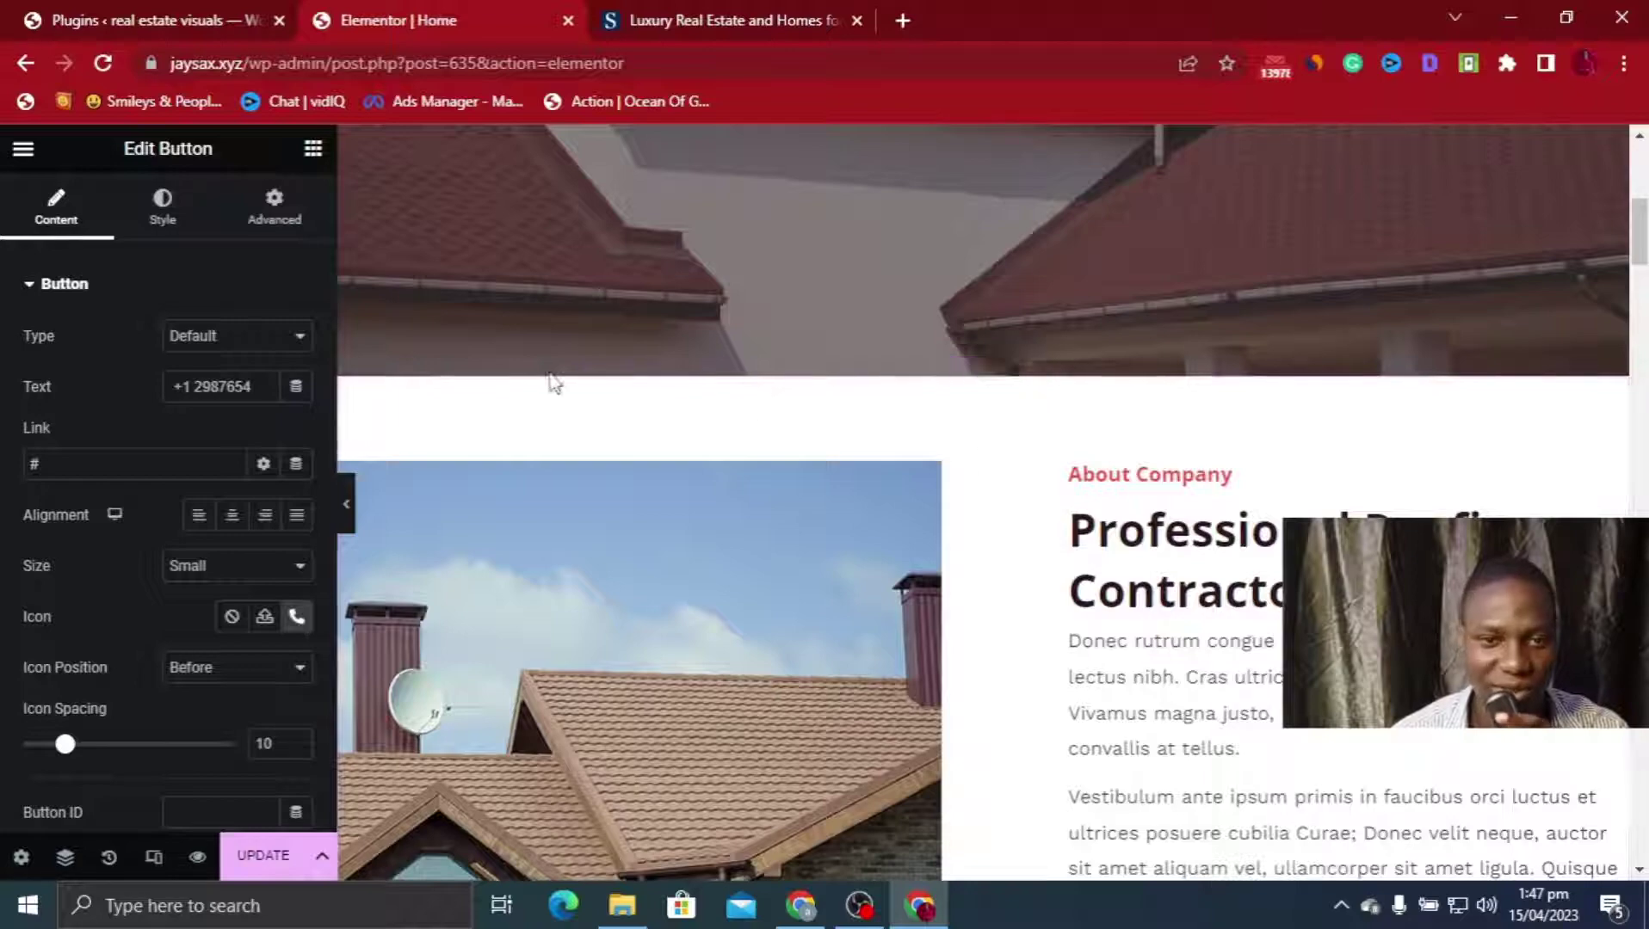
On the Sotheby's site, copy the sentence "For those who seek an exceptional home and life, there is only Sotheby's International Realty."
scroll(946, 456, "down", 5)
scroll(961, 469, "up", 4)
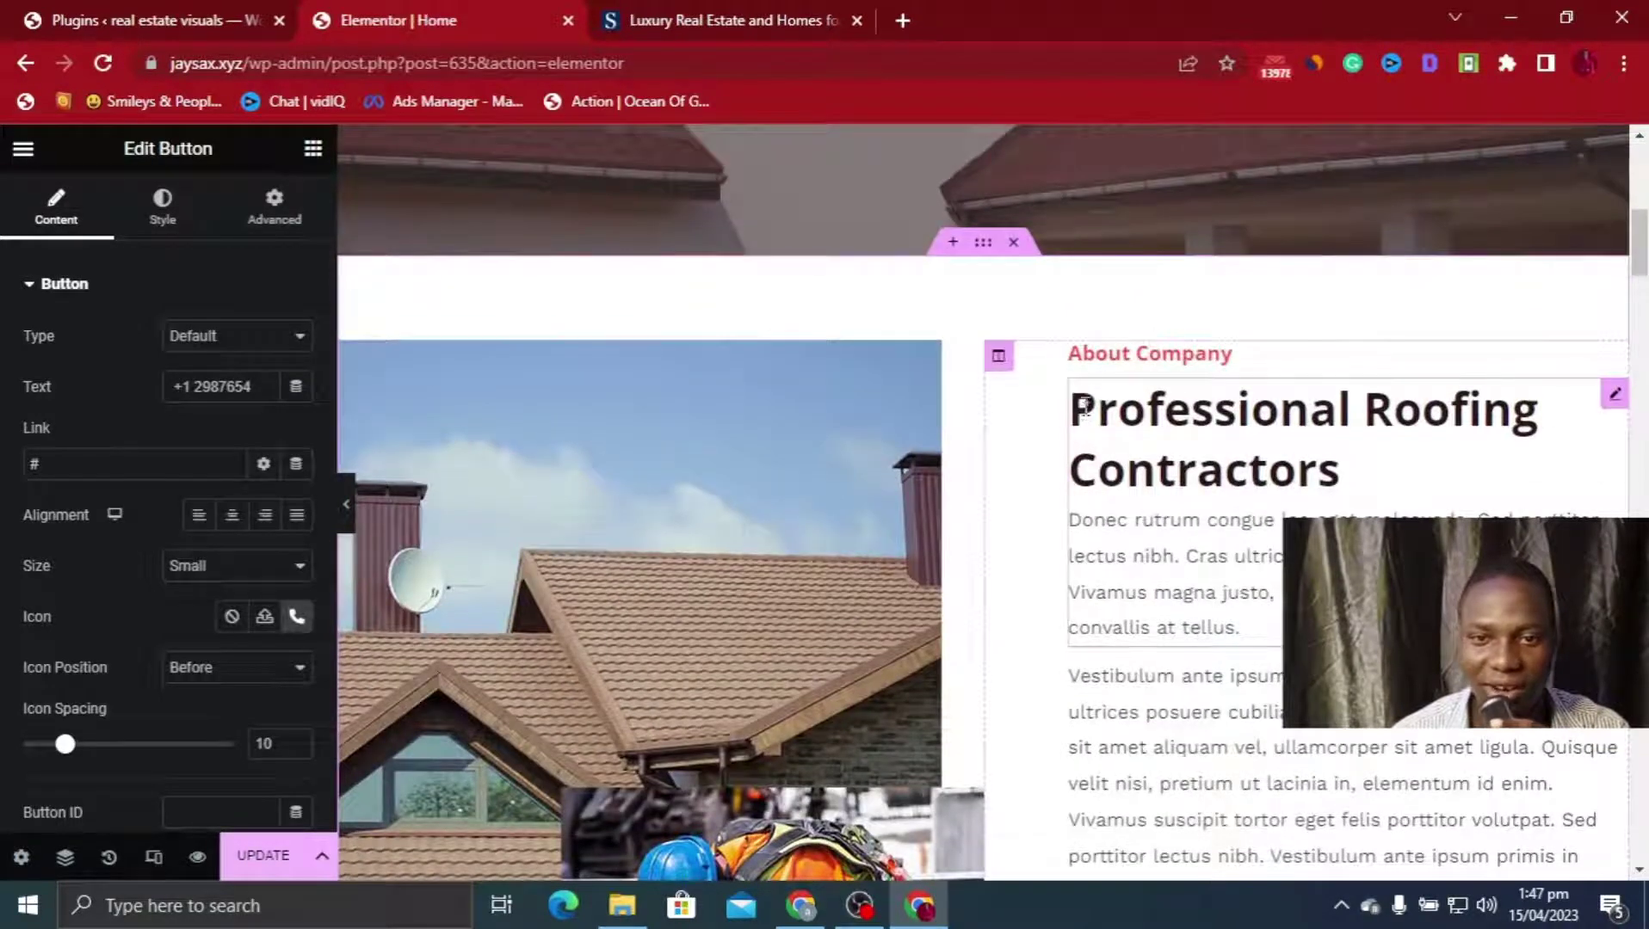
left_click(689, 21)
scroll(964, 388, "down", 1)
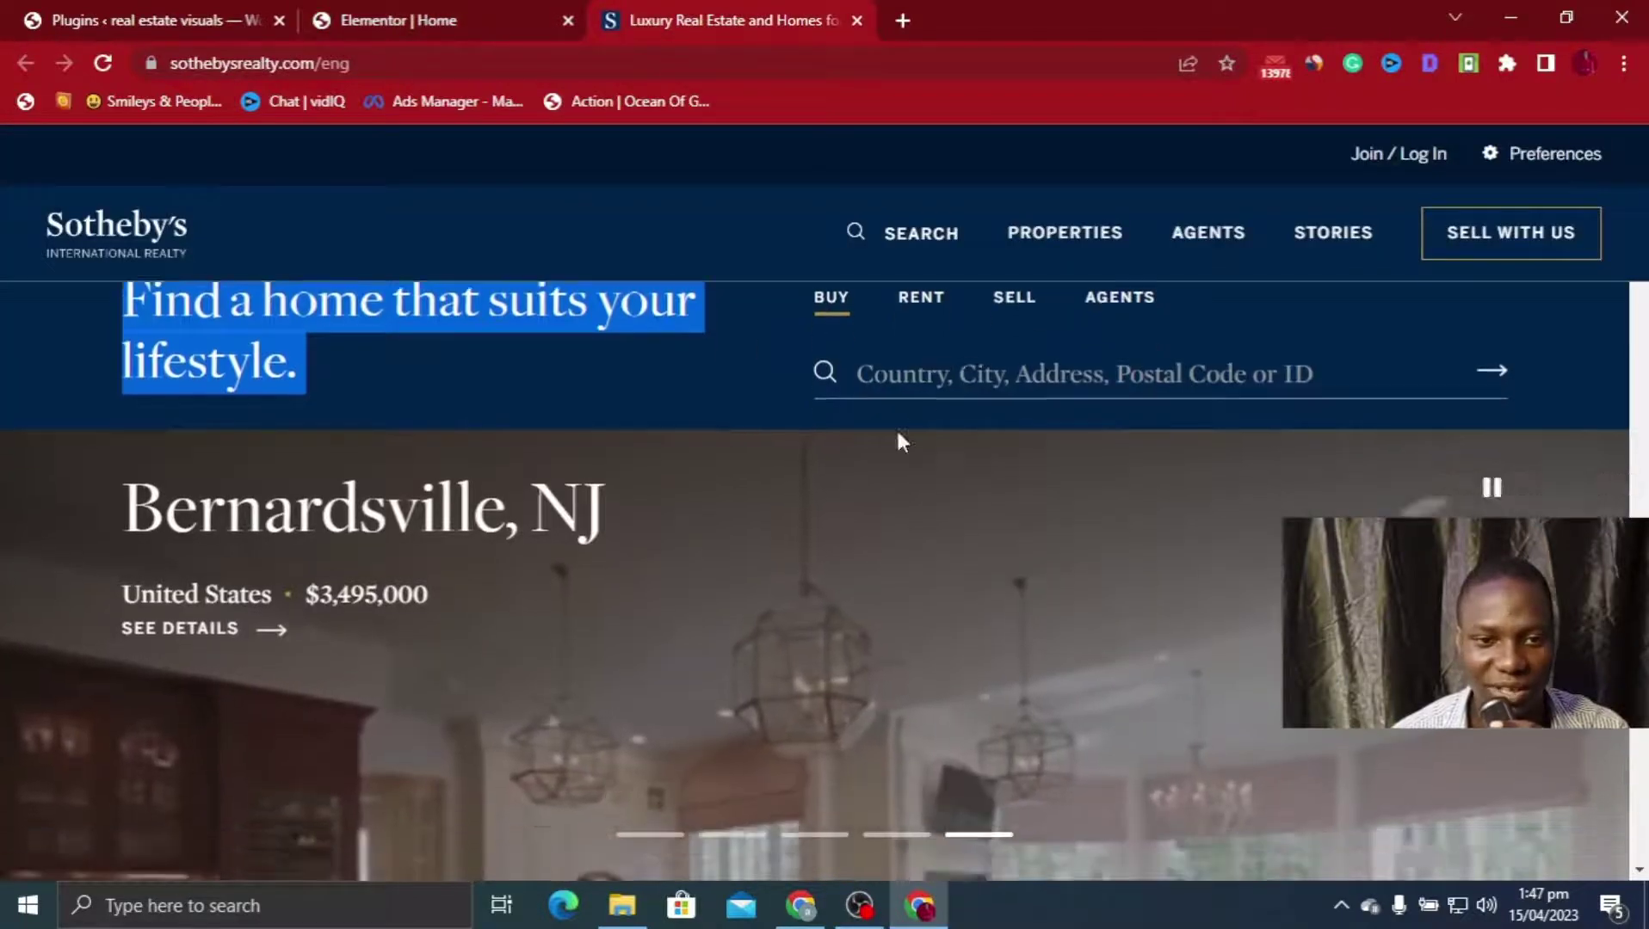
scroll(790, 478, "down", 11)
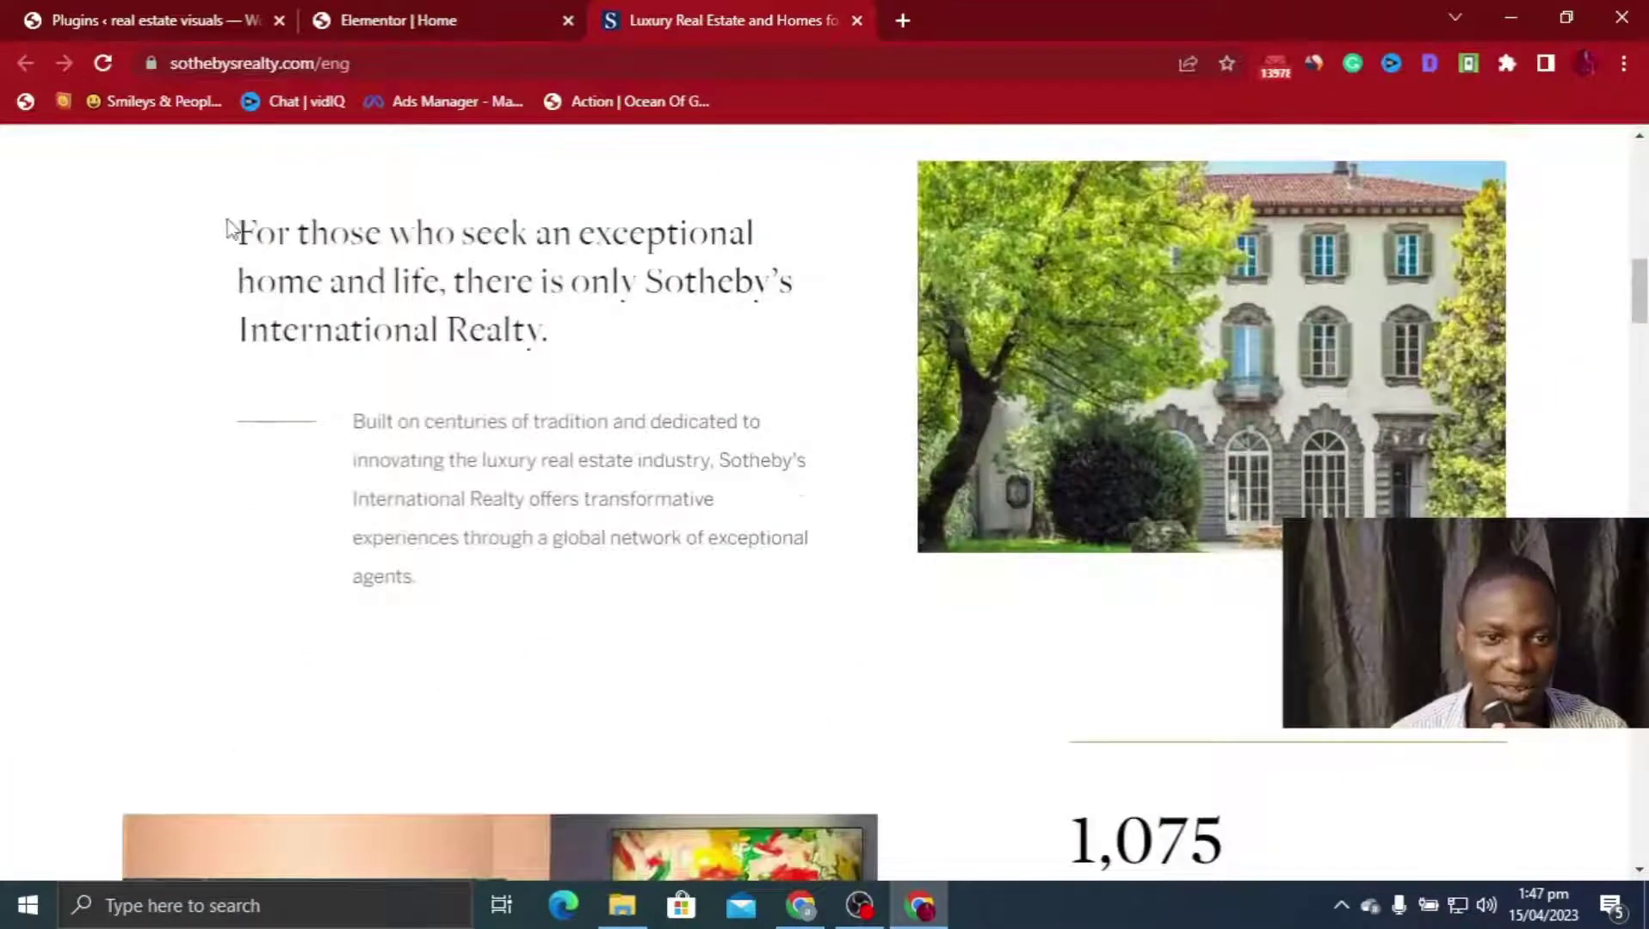
left_click_drag(228, 224, 597, 368)
right_click(412, 312)
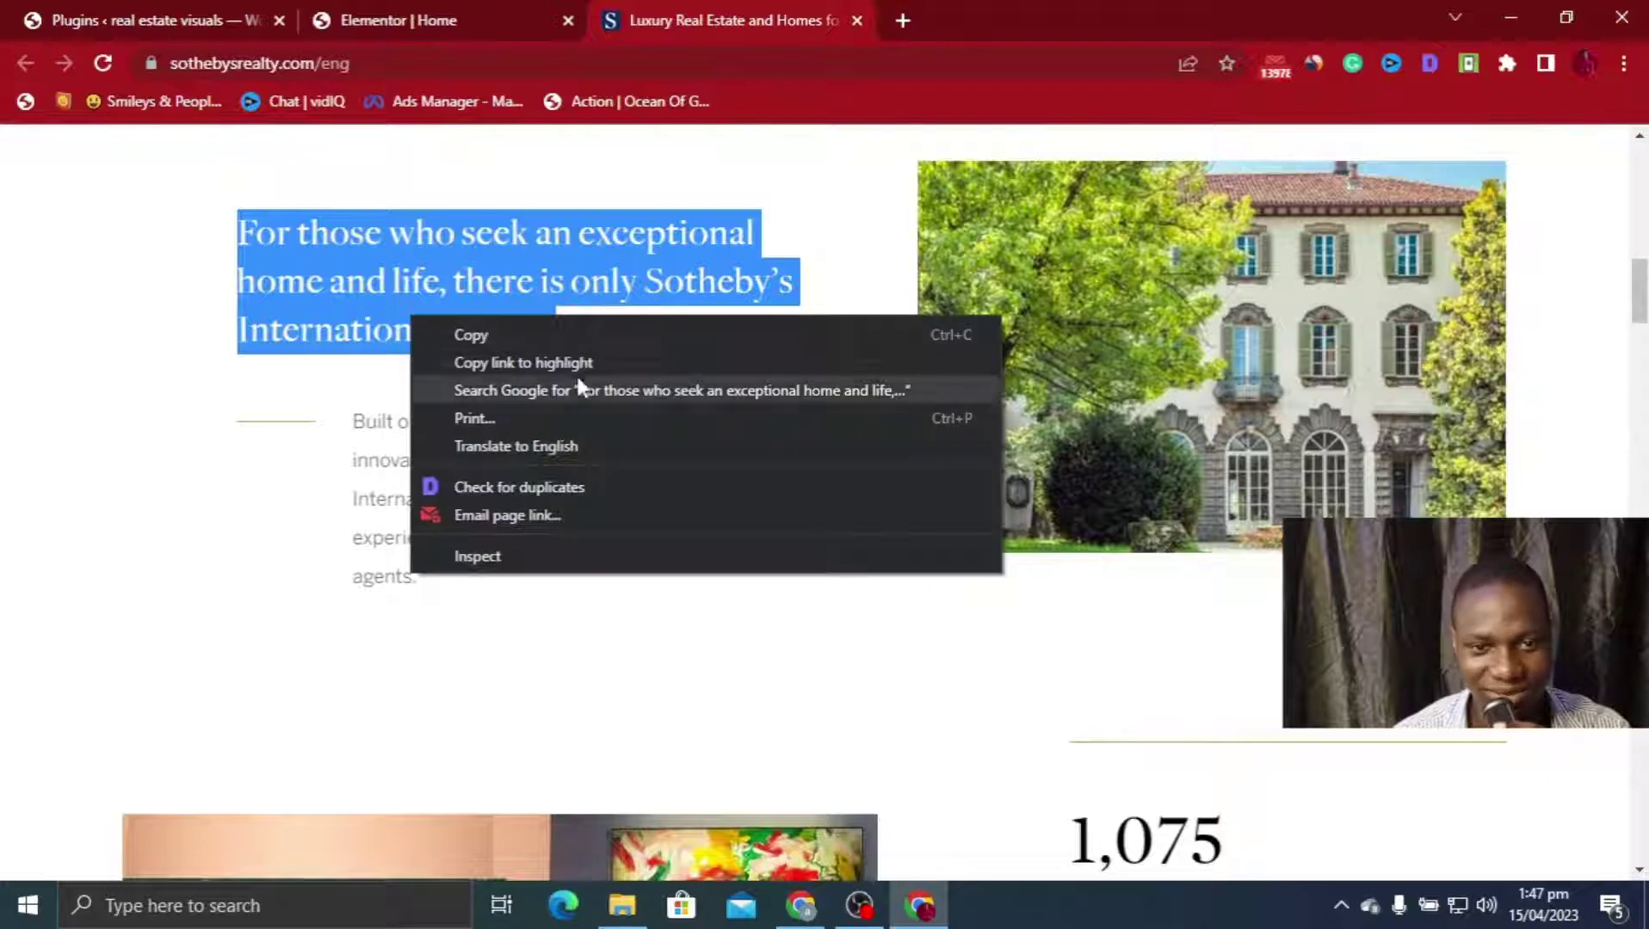
left_click(575, 338)
In Elementor, replace the description under "Professional Roofing Contractors" with the copied Sotheby's sentence
left_click(352, 17)
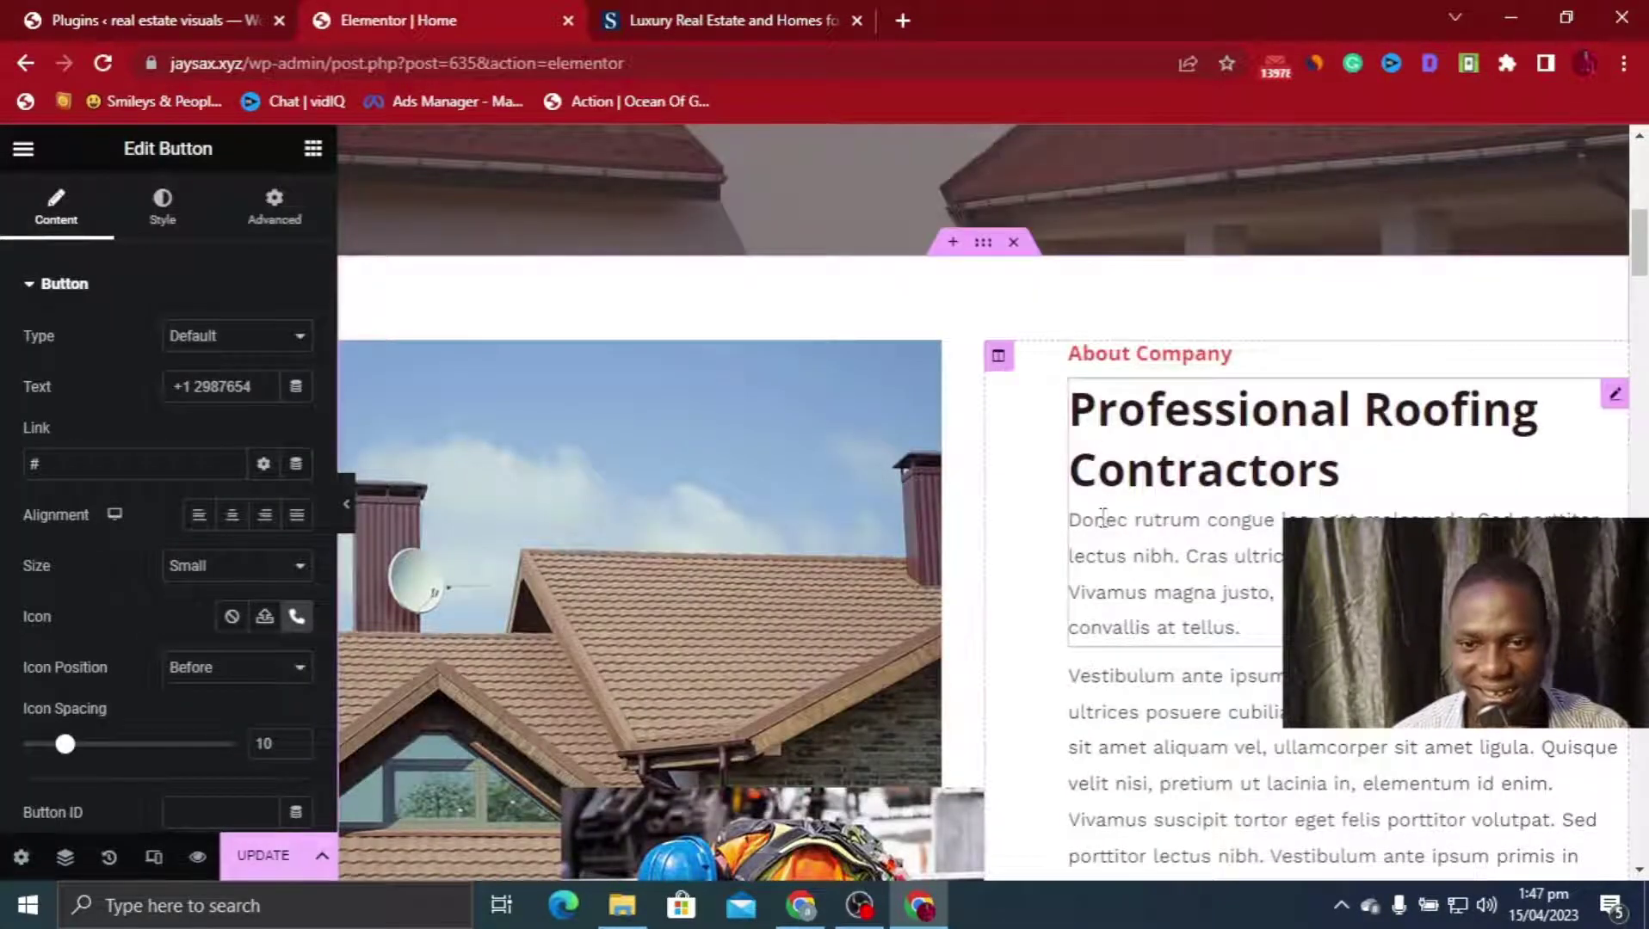
left_click_drag(1079, 519, 1241, 628)
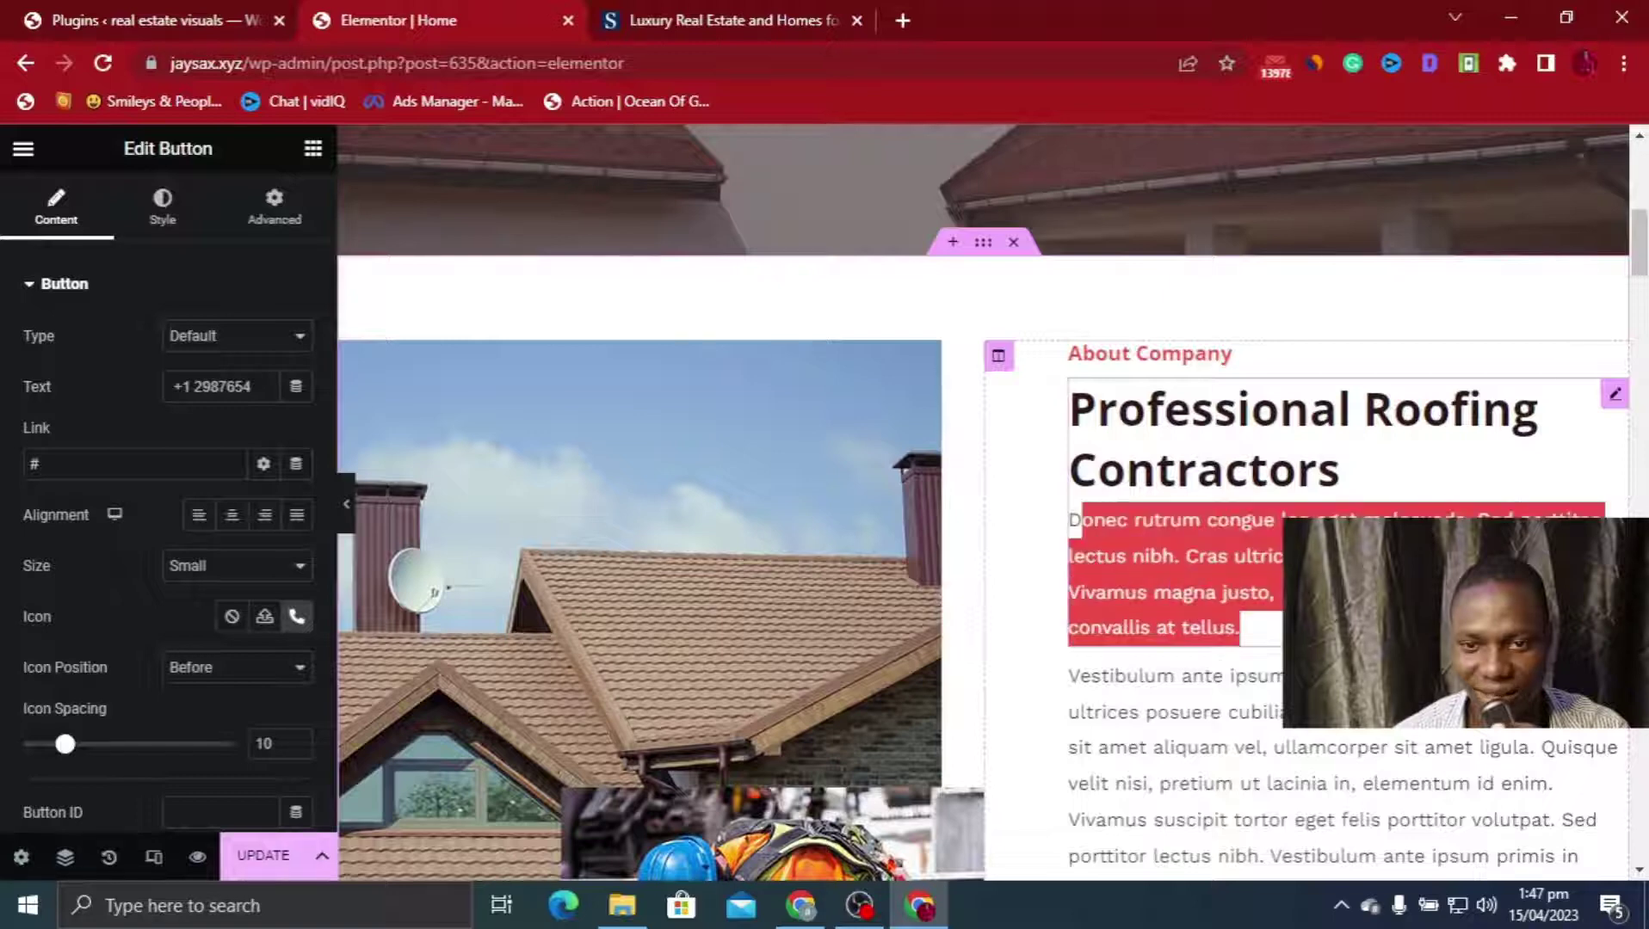
left_click(1241, 628)
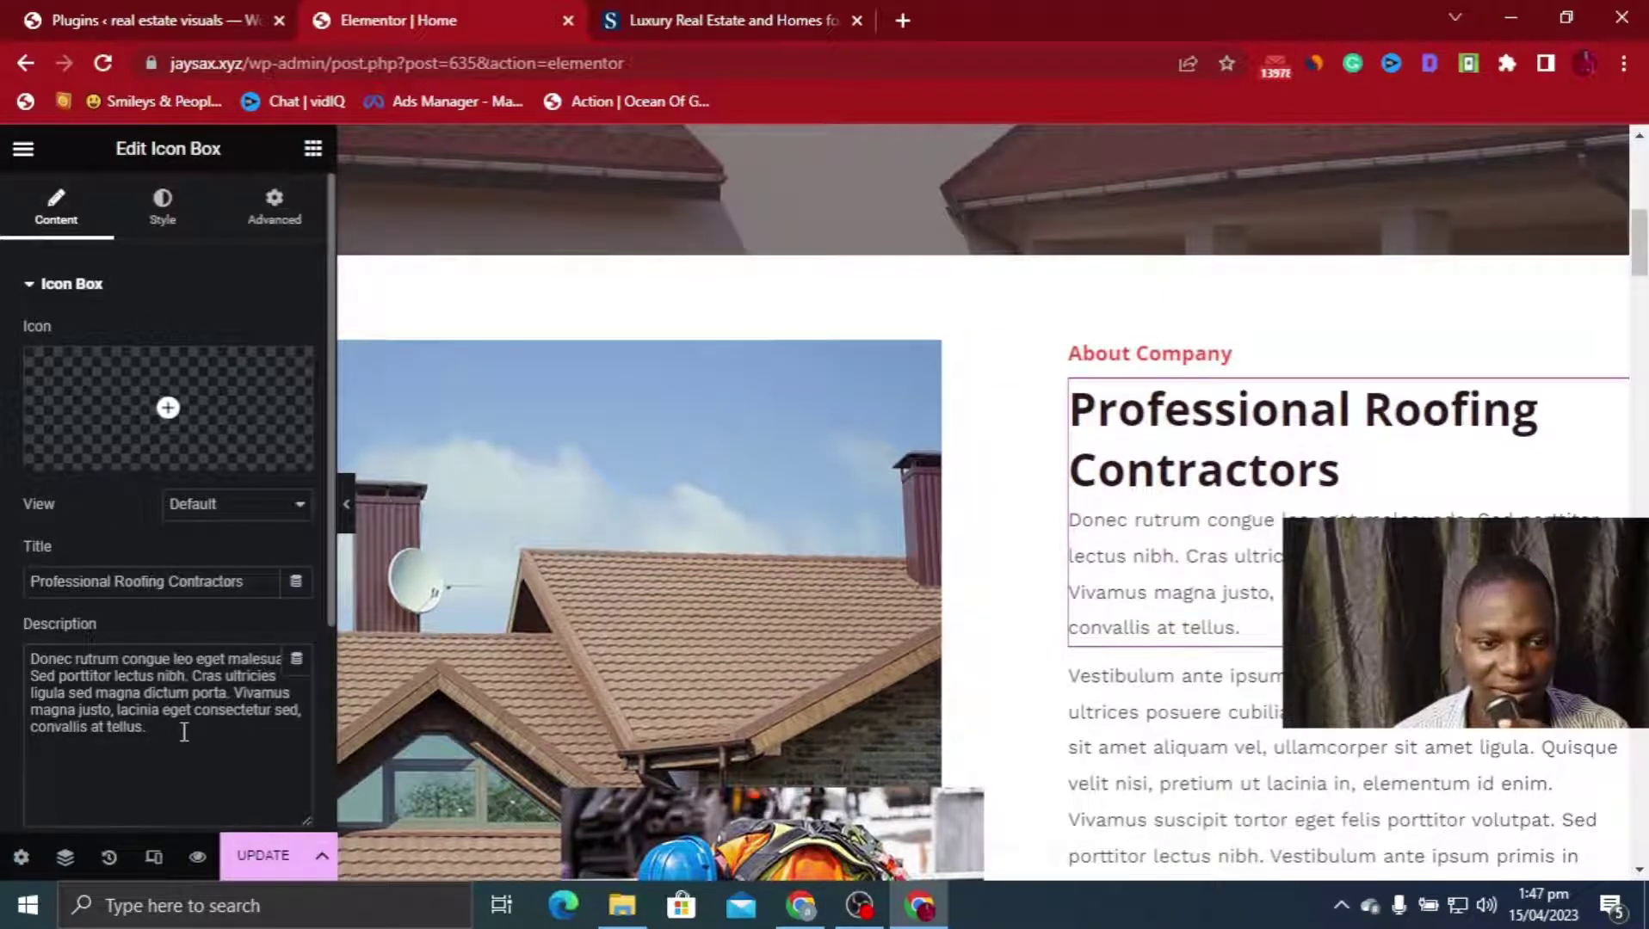
left_click_drag(184, 733, 28, 662)
right_click(52, 671)
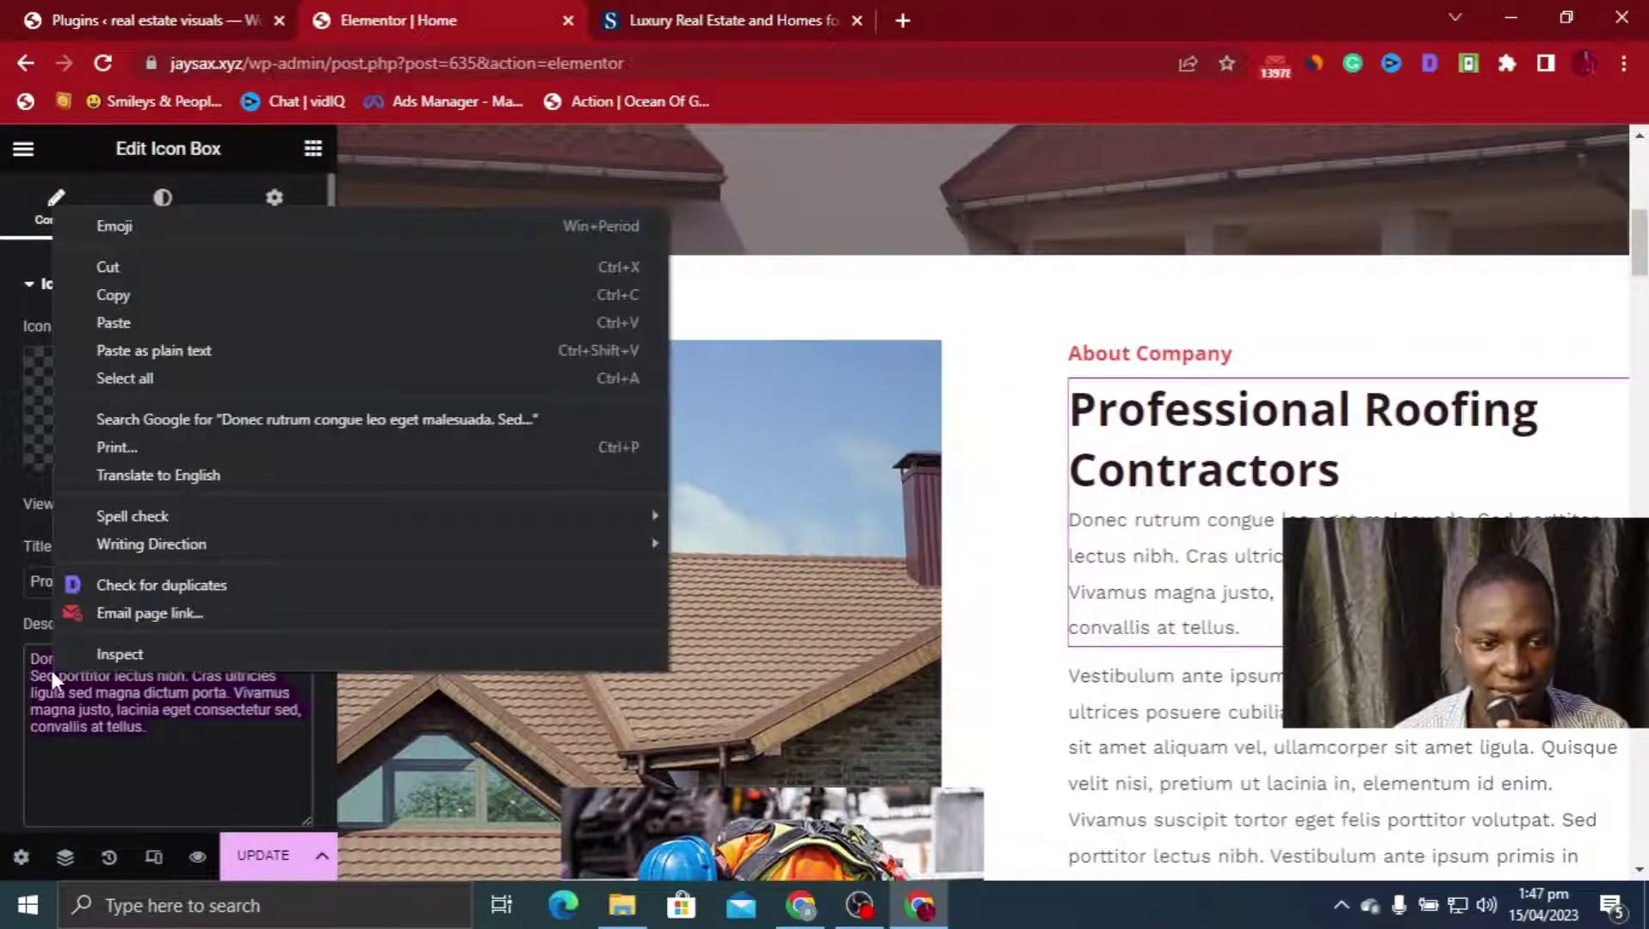
left_click(185, 322)
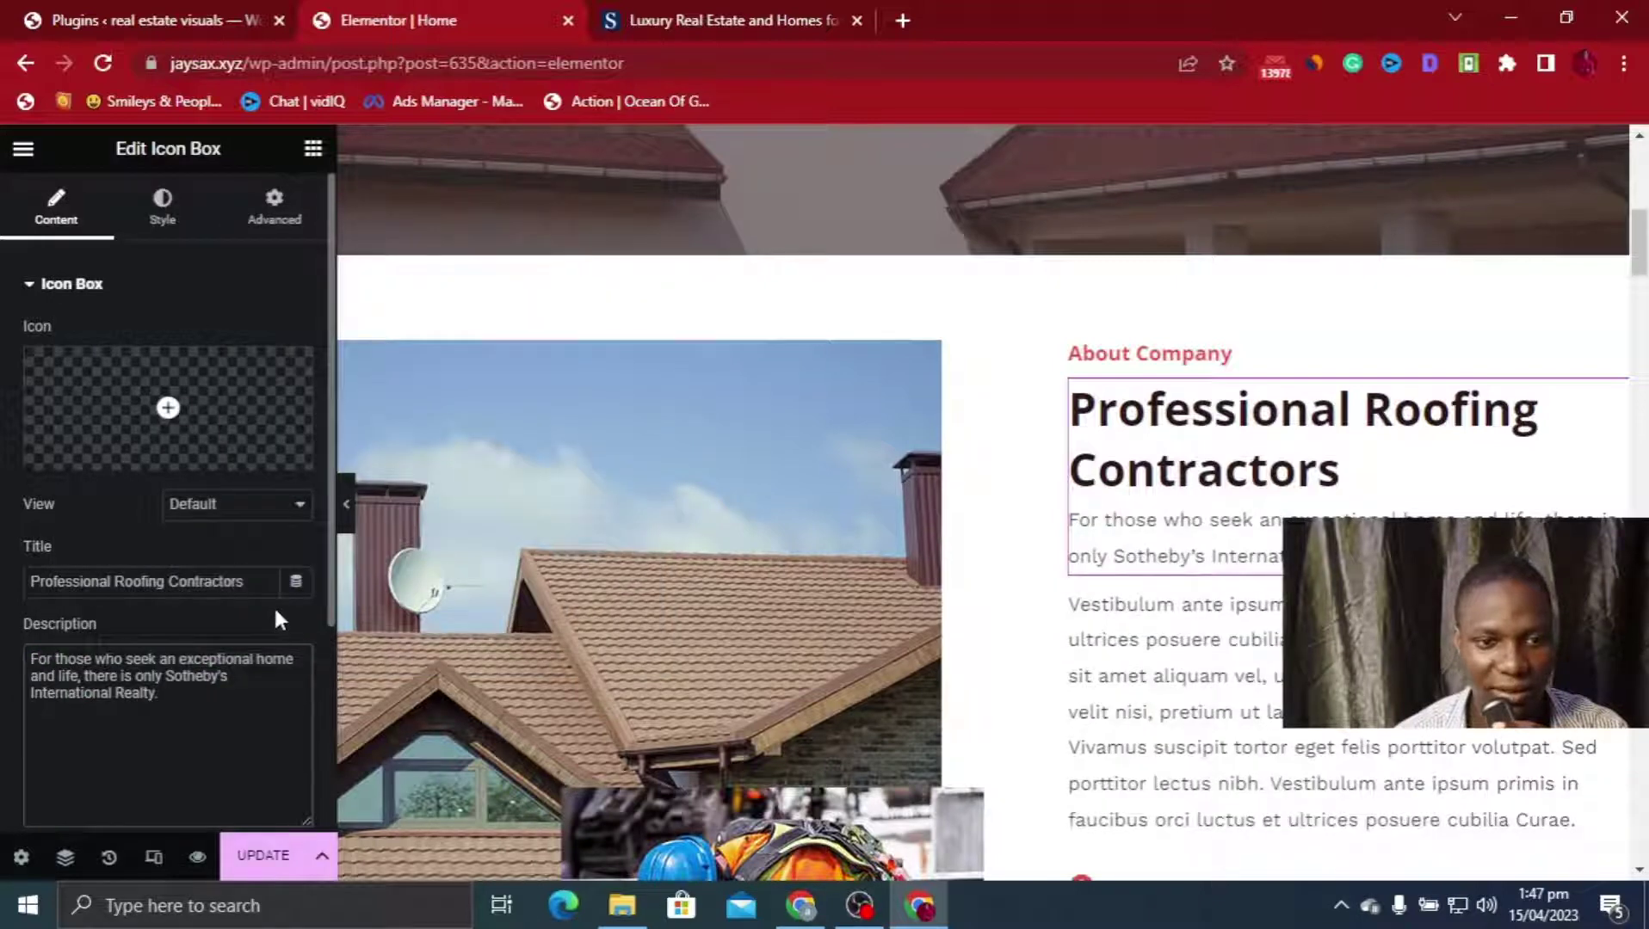
Change the About Company icon box title to "REAL PROPERTIES"
left_click_drag(252, 578, 4, 590)
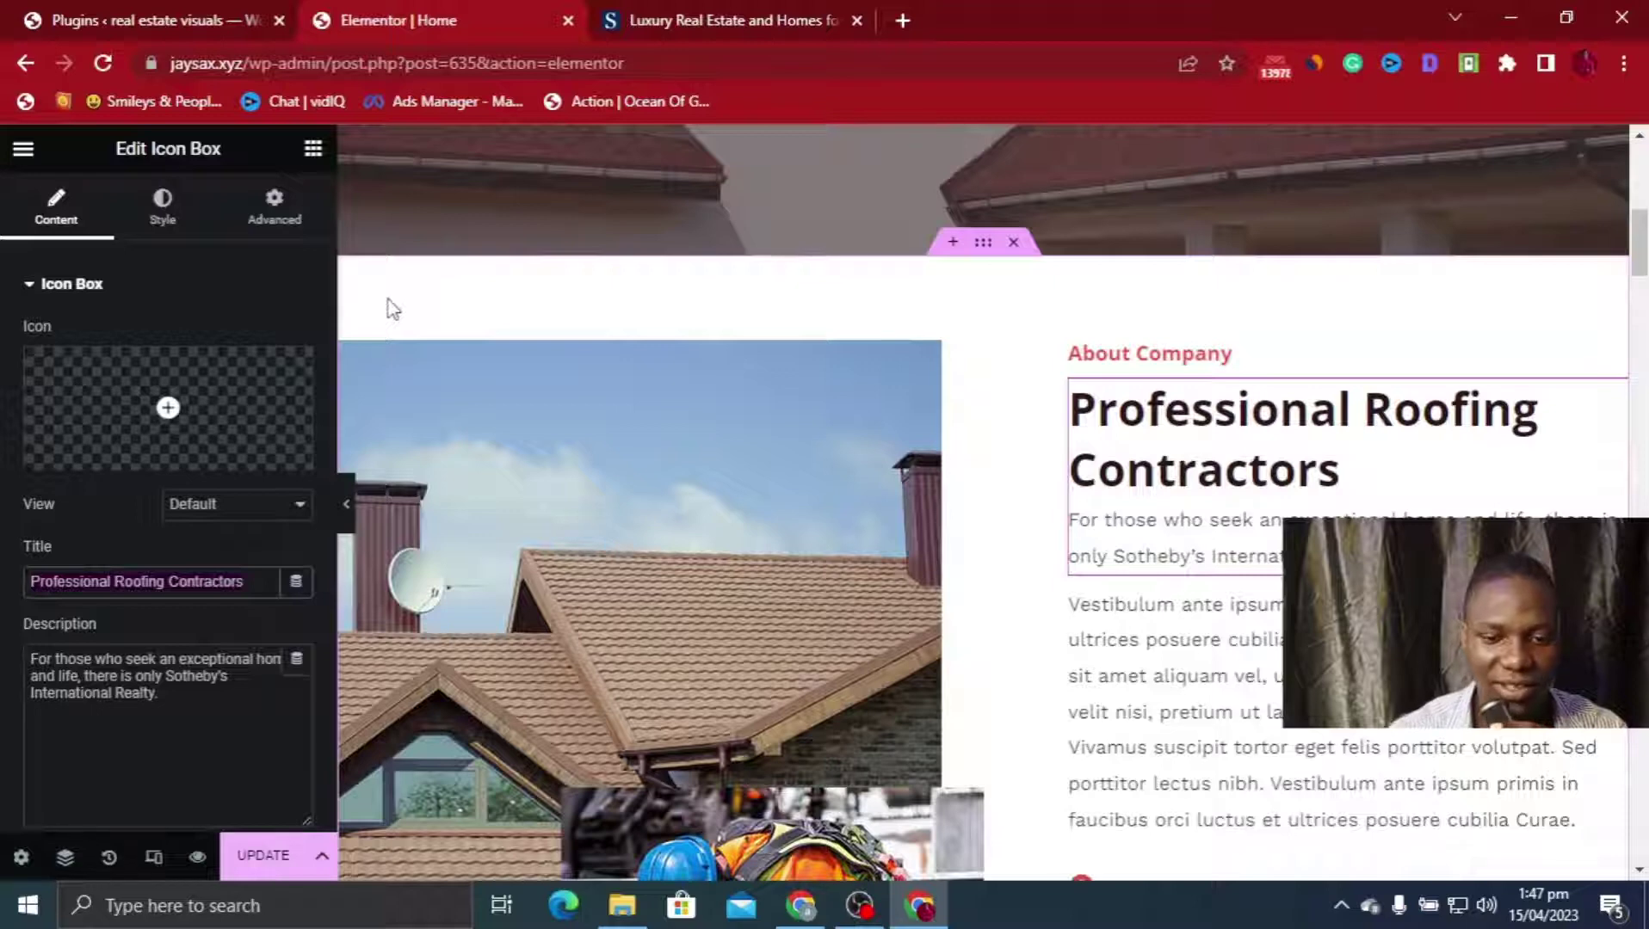
type("re")
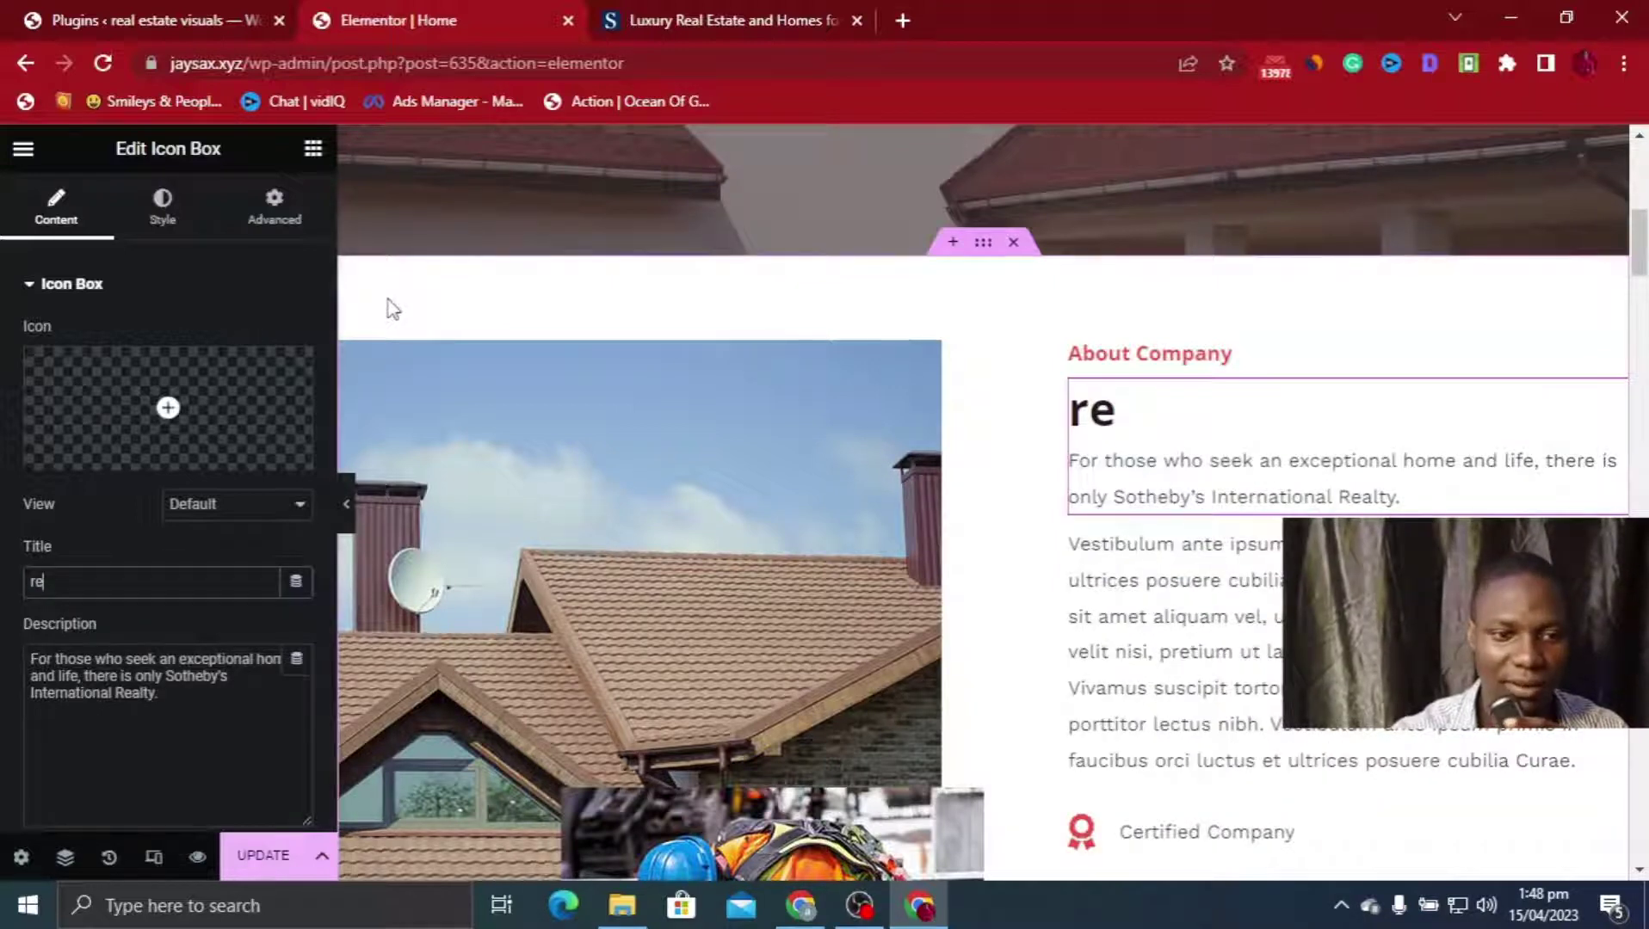
key("BackSpace")
key("BackSpace")
type("REA")
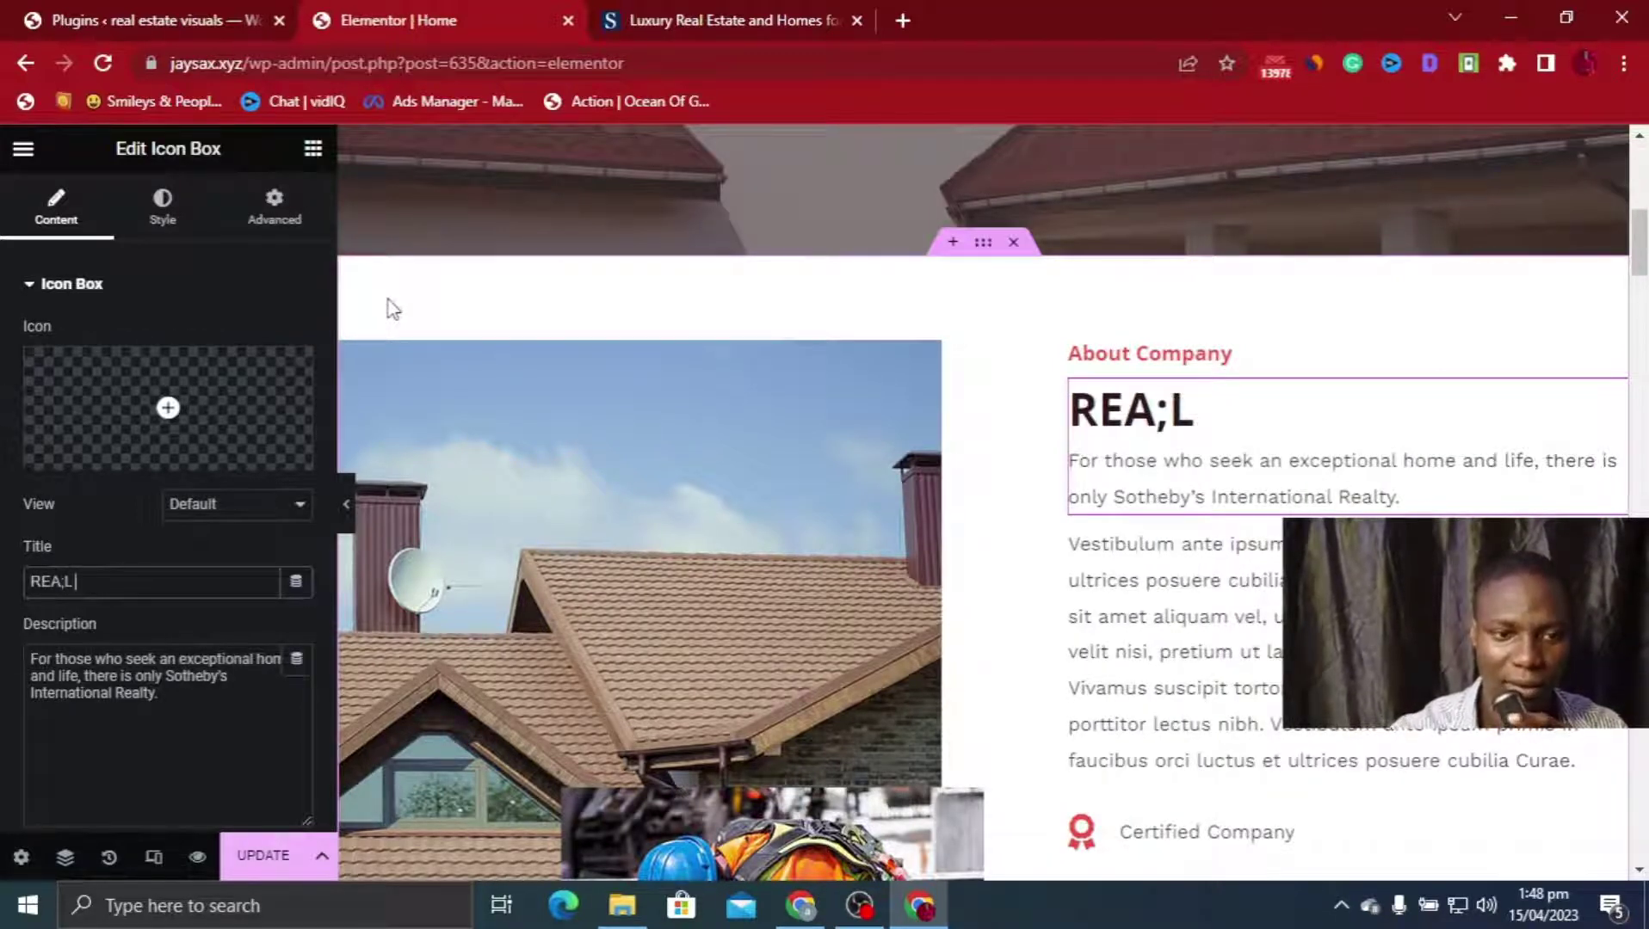
type(";L")
key("BackSpace")
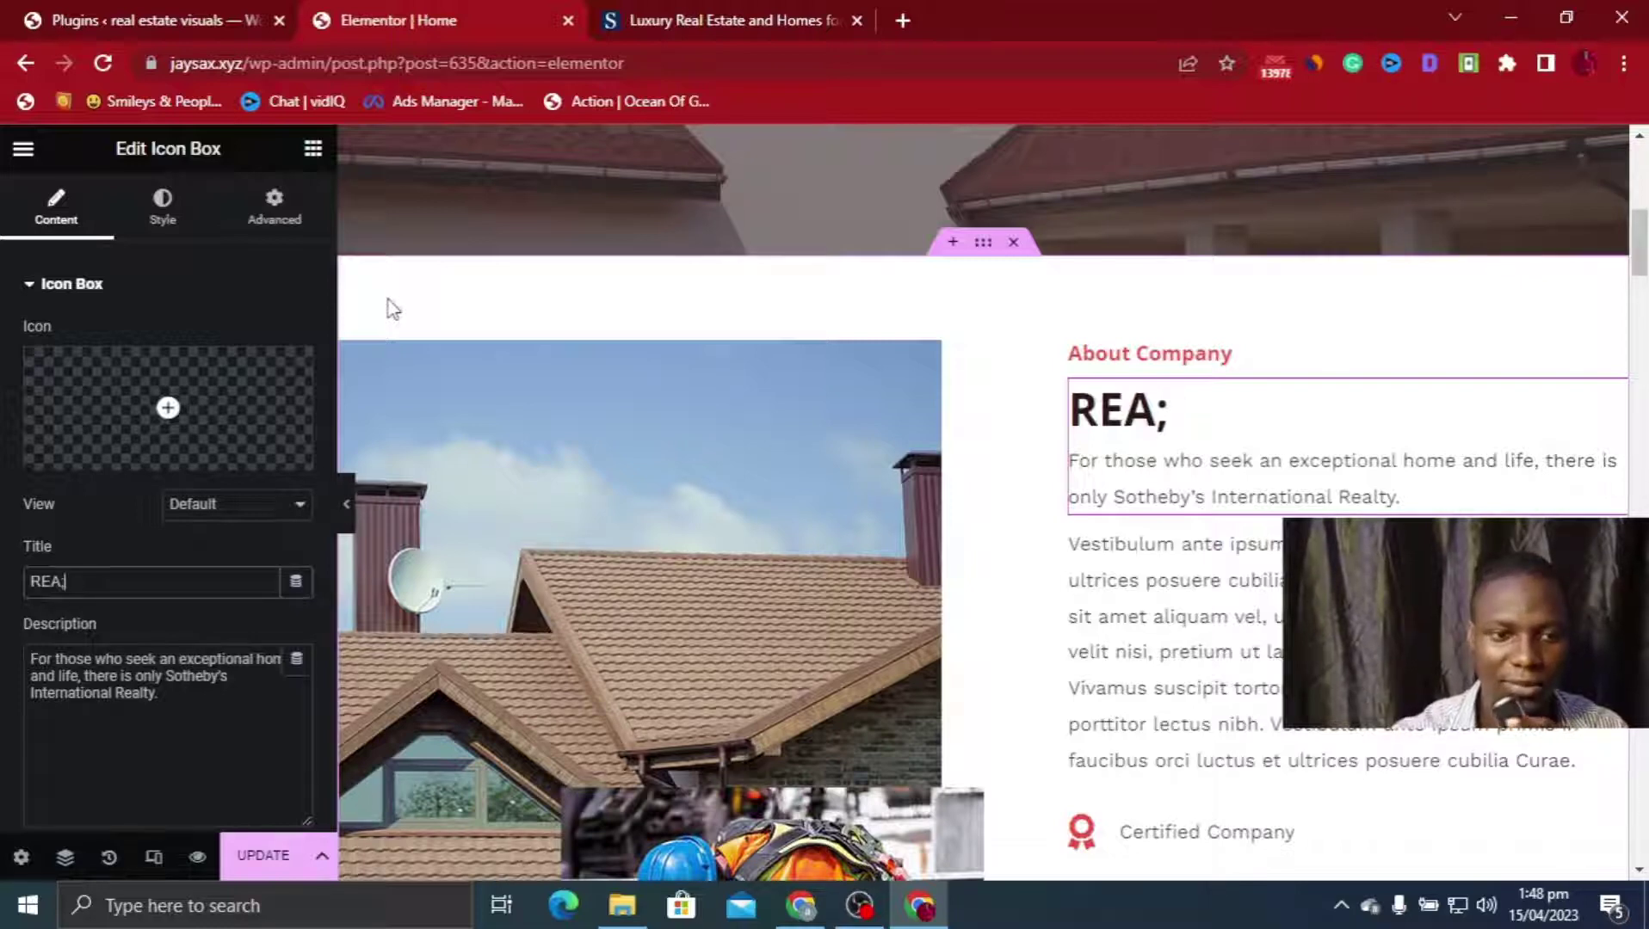
type("PR")
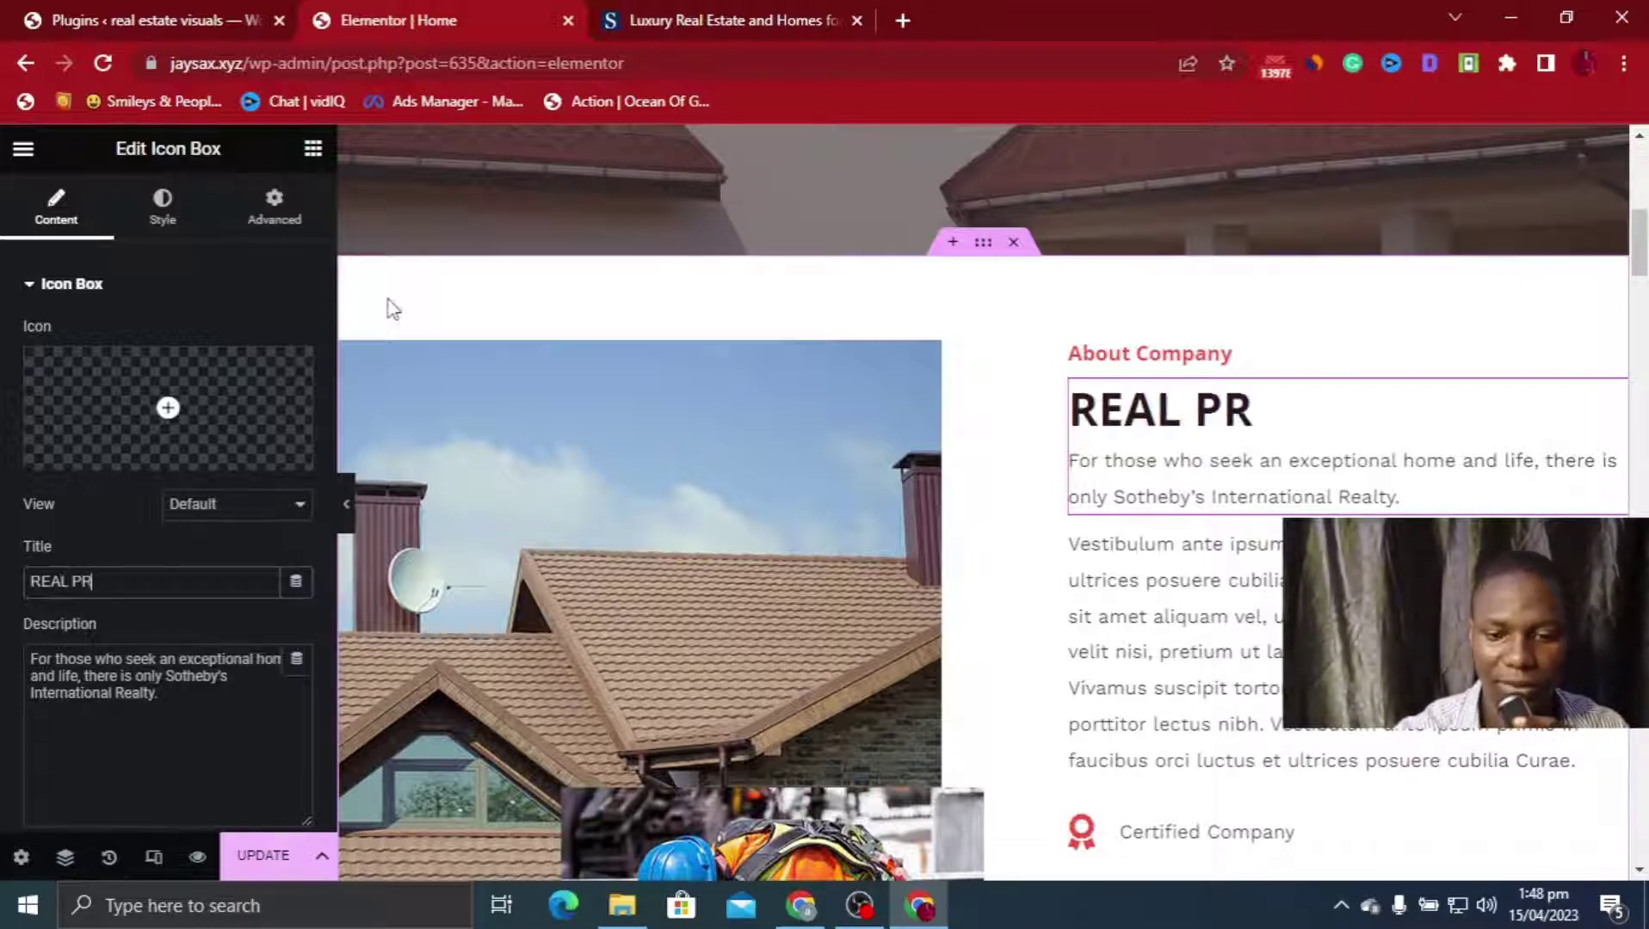
type("OPERTIES")
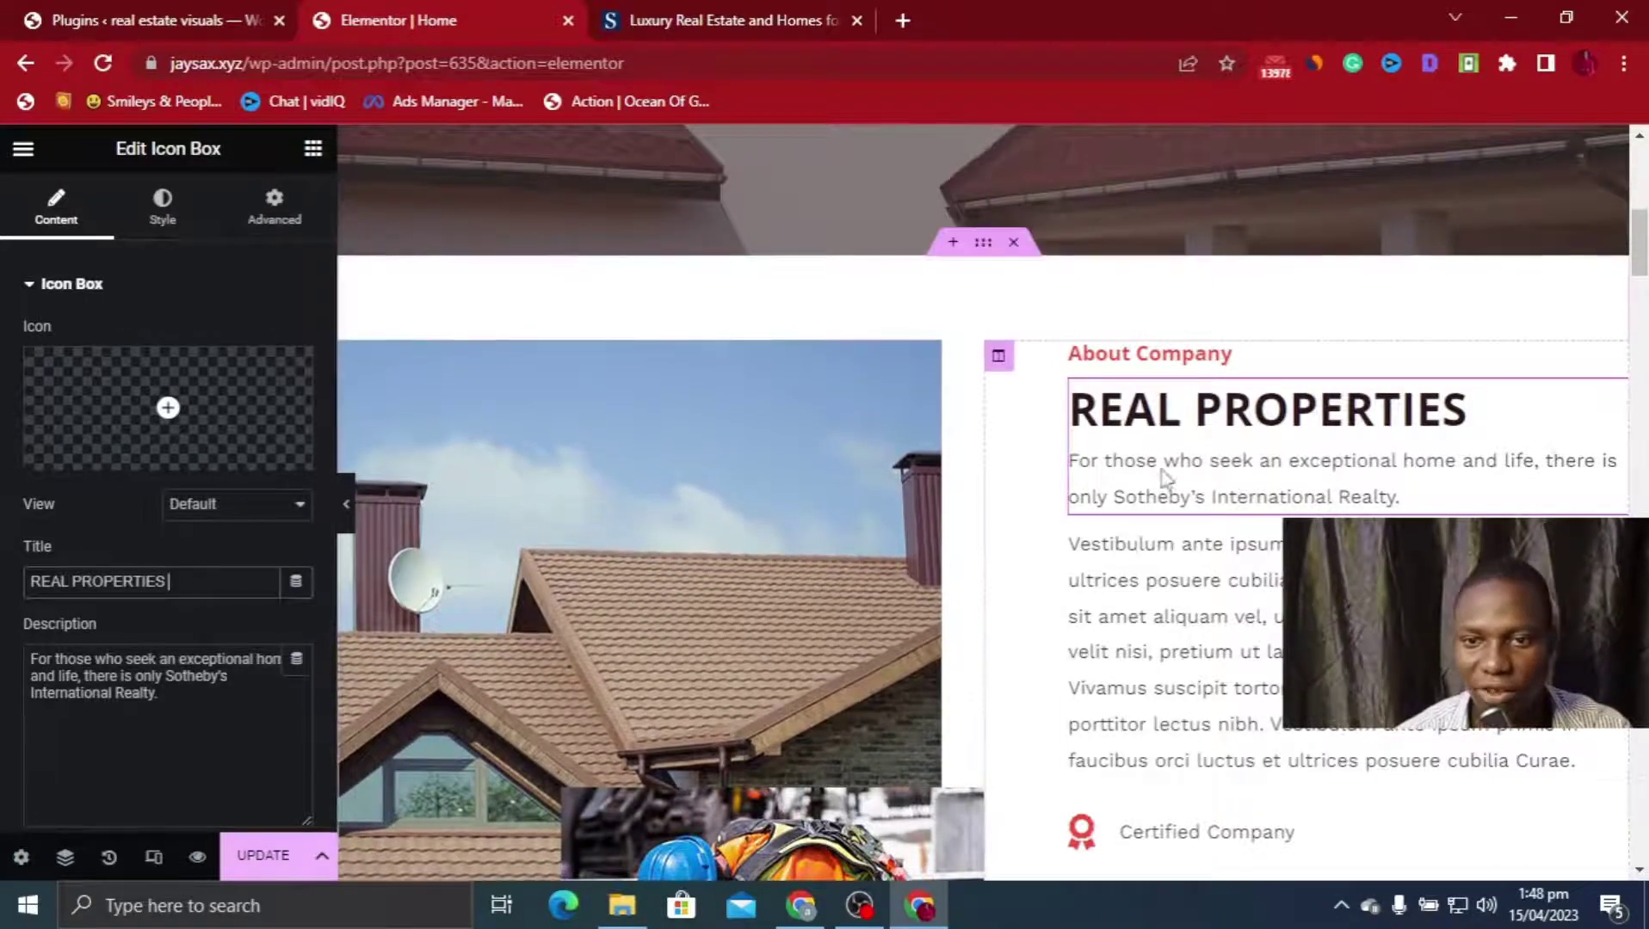
Select the text block below the icon box, and copy the "Built on centuries of tradition" paragraph from the Sotheby's site
left_click(1089, 577)
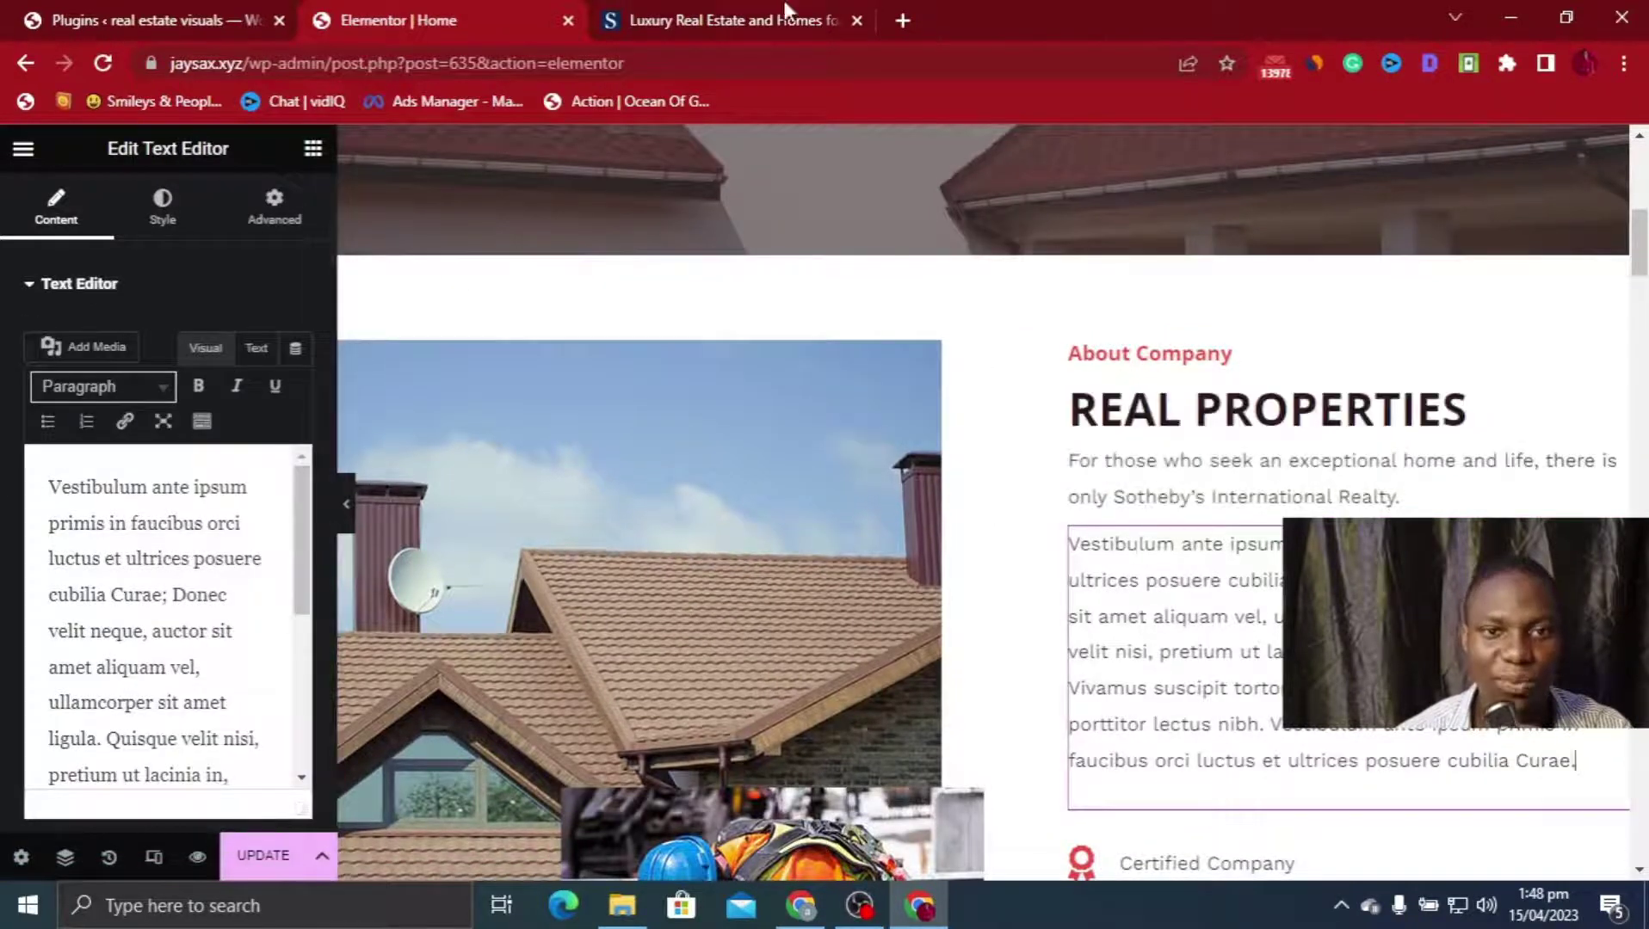
left_click(686, 17)
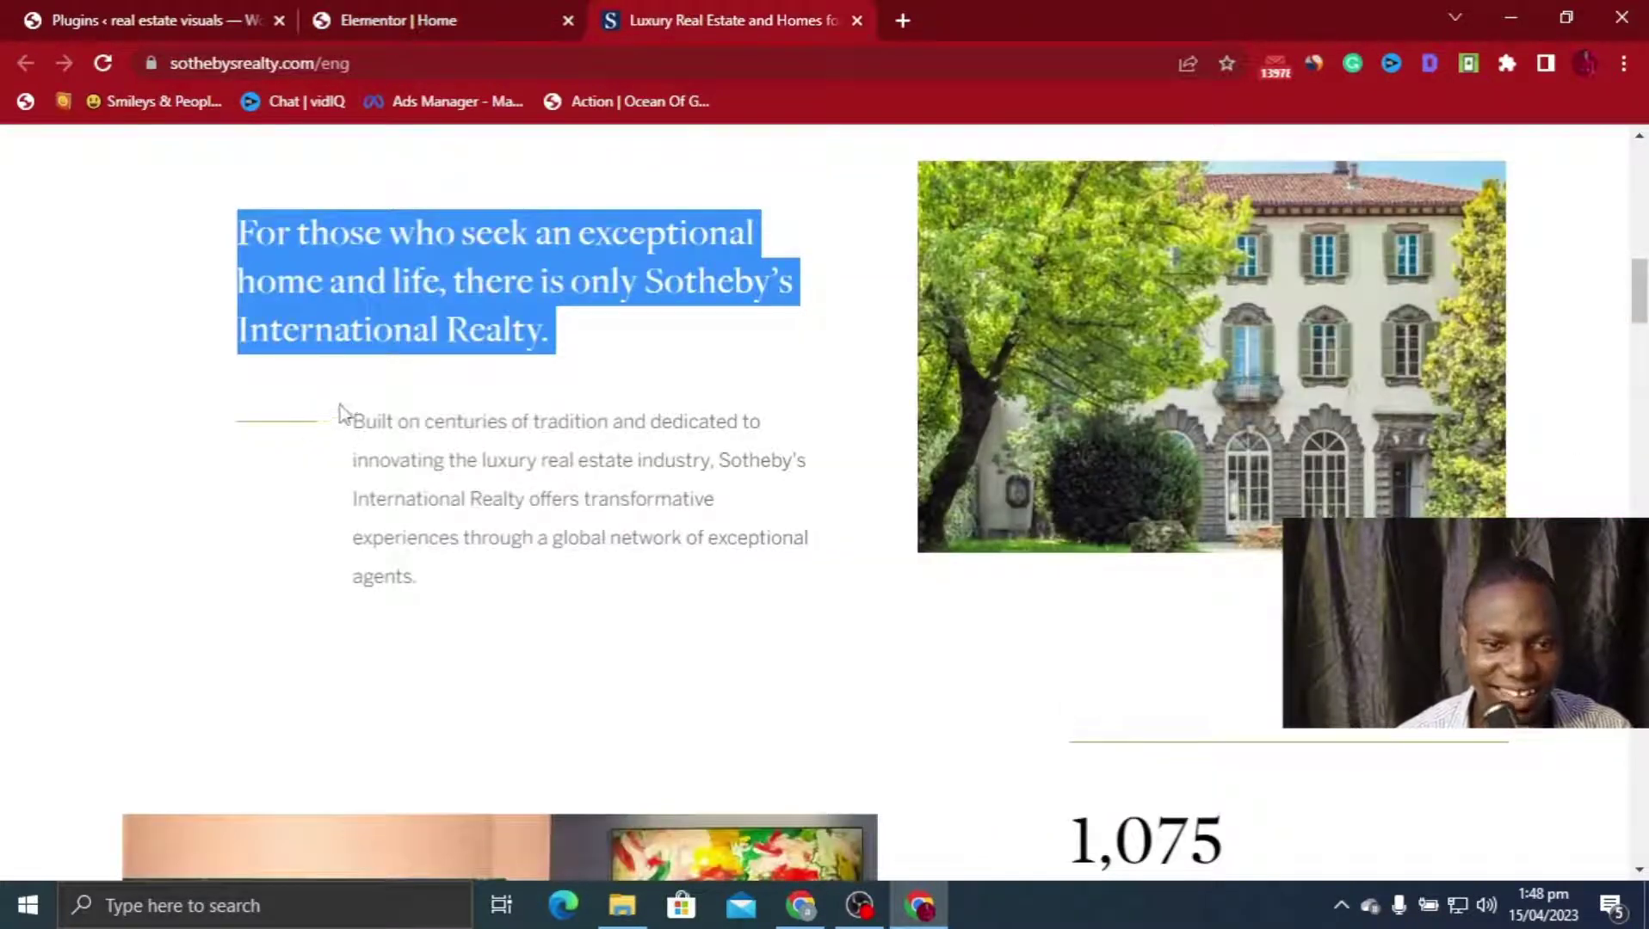
left_click_drag(430, 593, 379, 441)
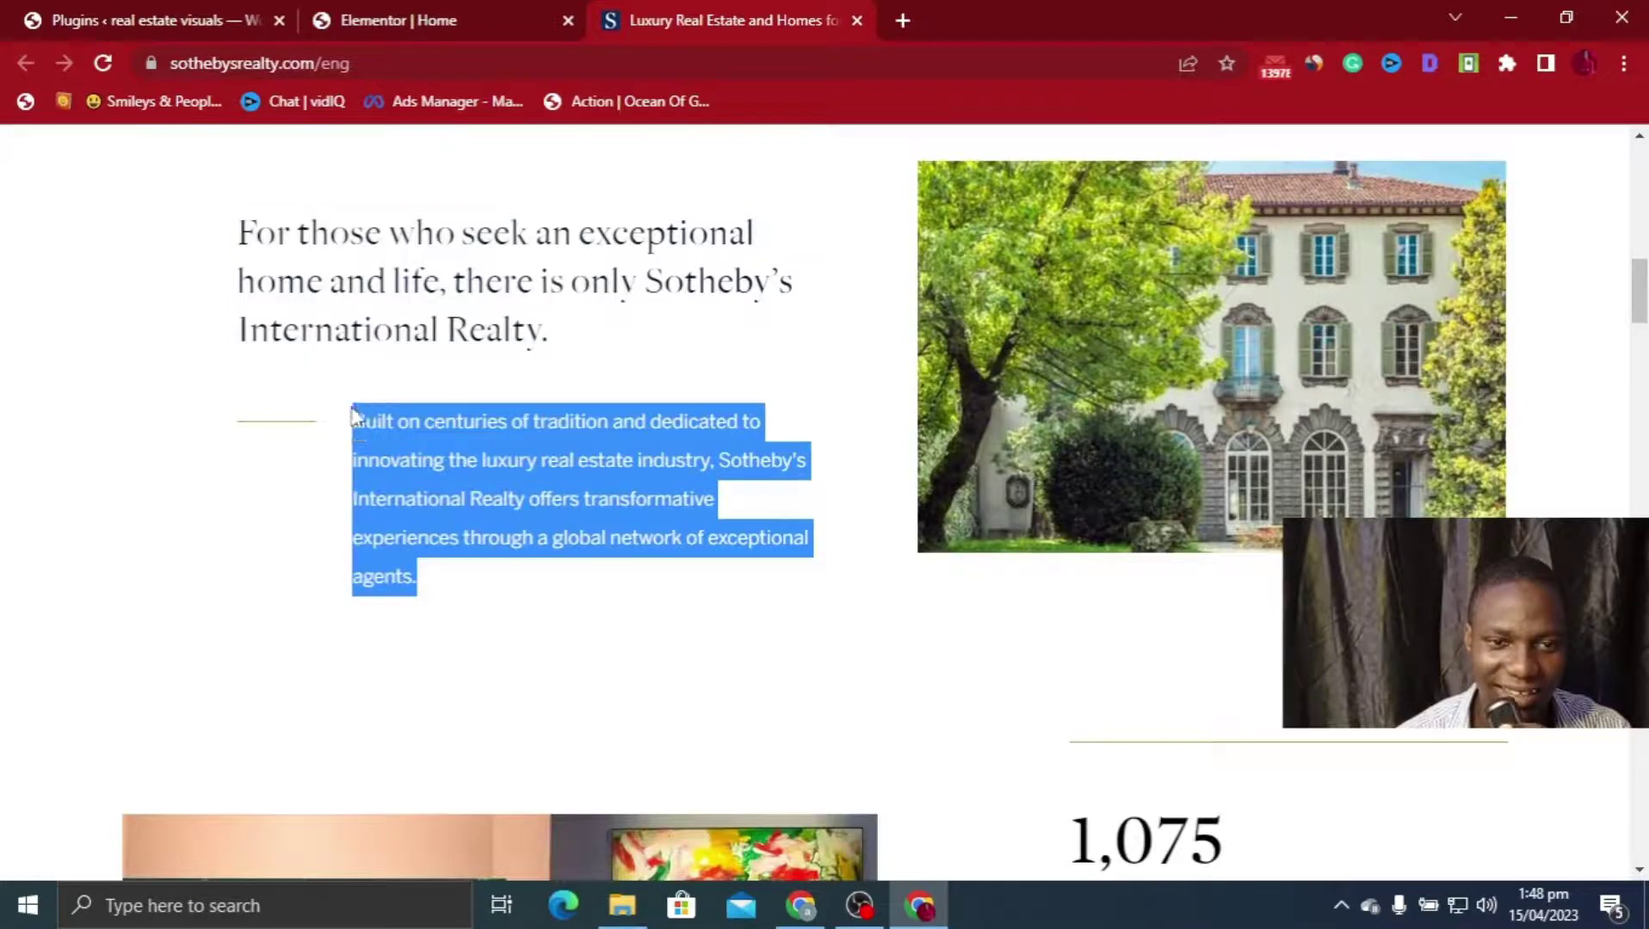
right_click(365, 420)
left_click(439, 435)
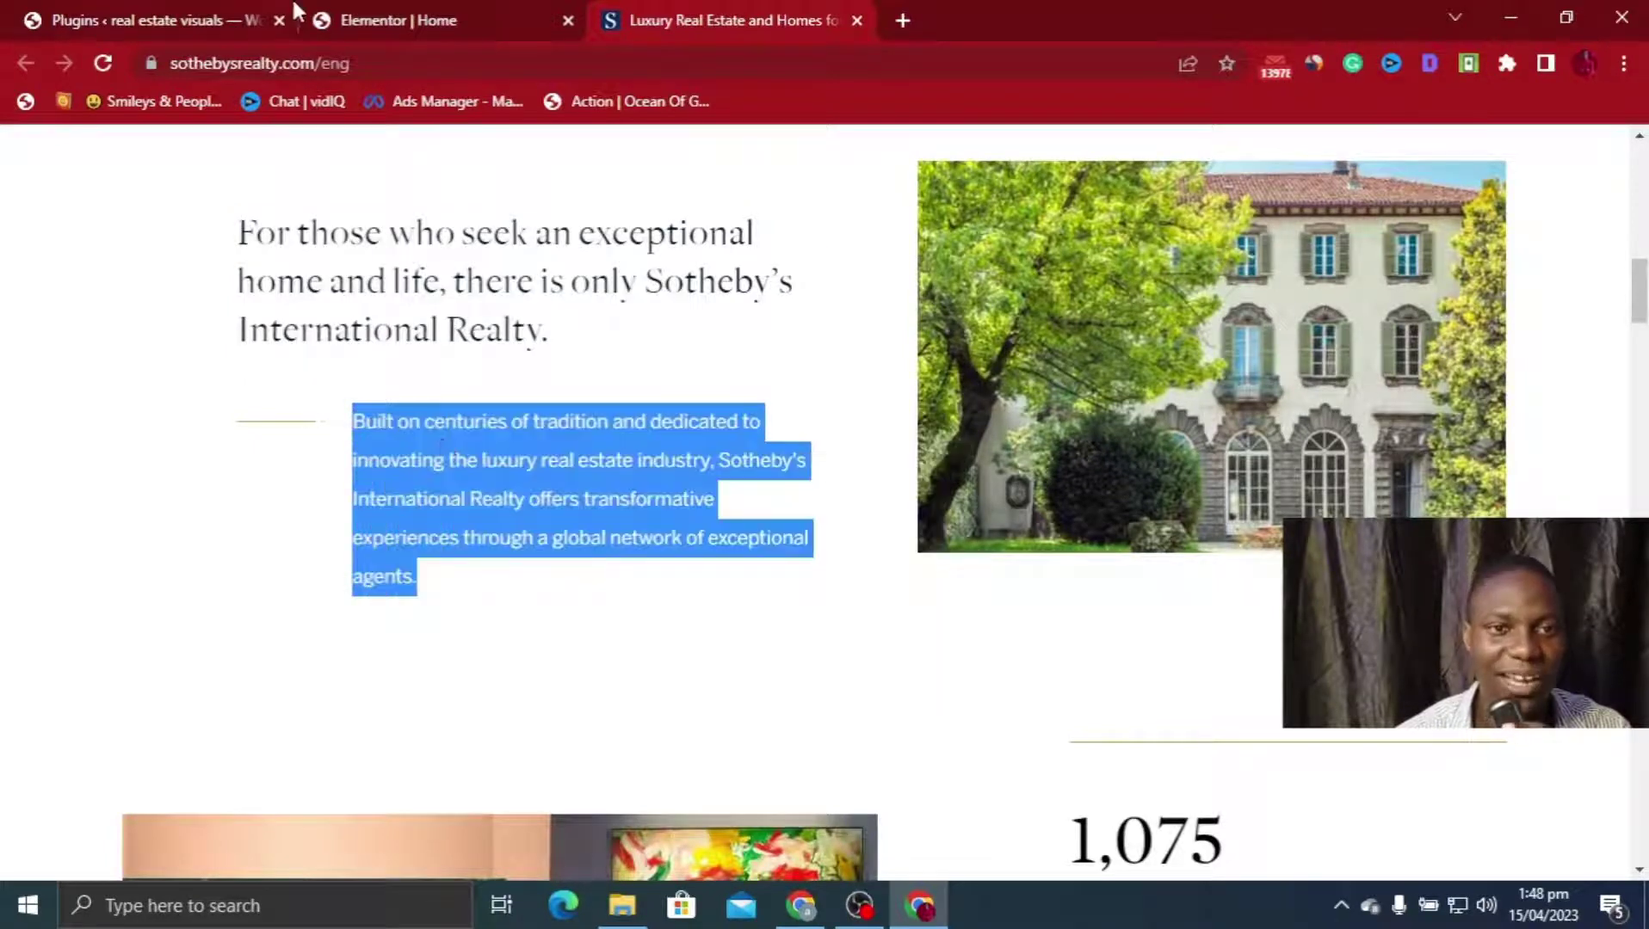
Back in Elementor, replace the whole placeholder paragraph in the About Company text block with the copied "Built on centuries of tradition" text
left_click(288, 15)
left_click(378, 15)
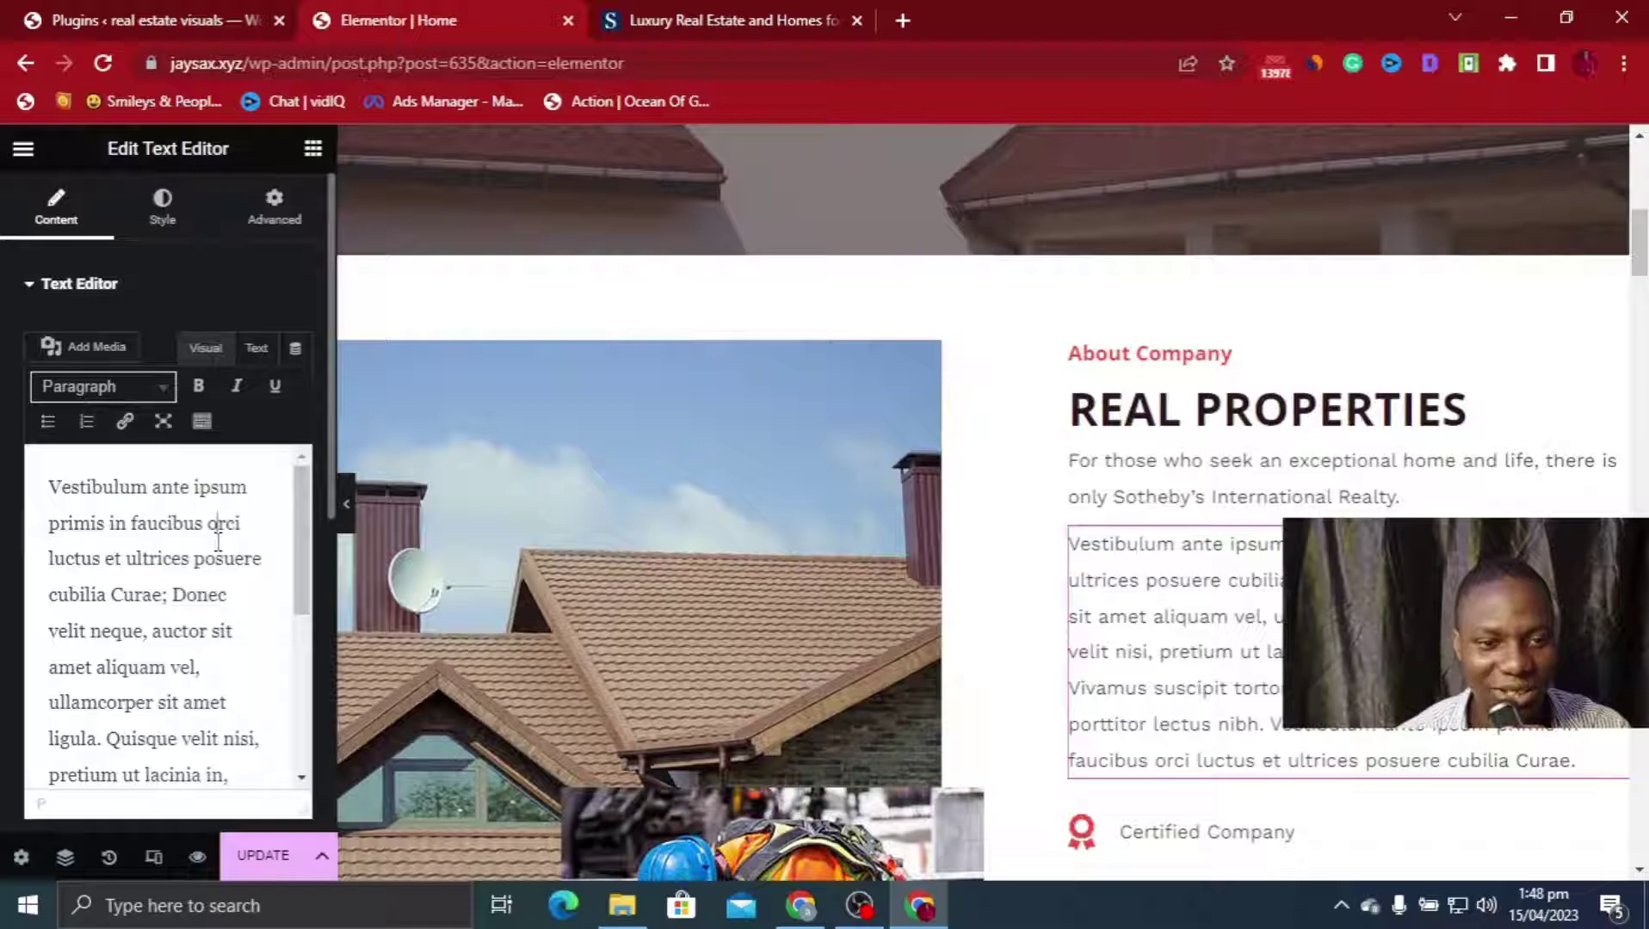
key("ctrl+a")
key("ctrl+v")
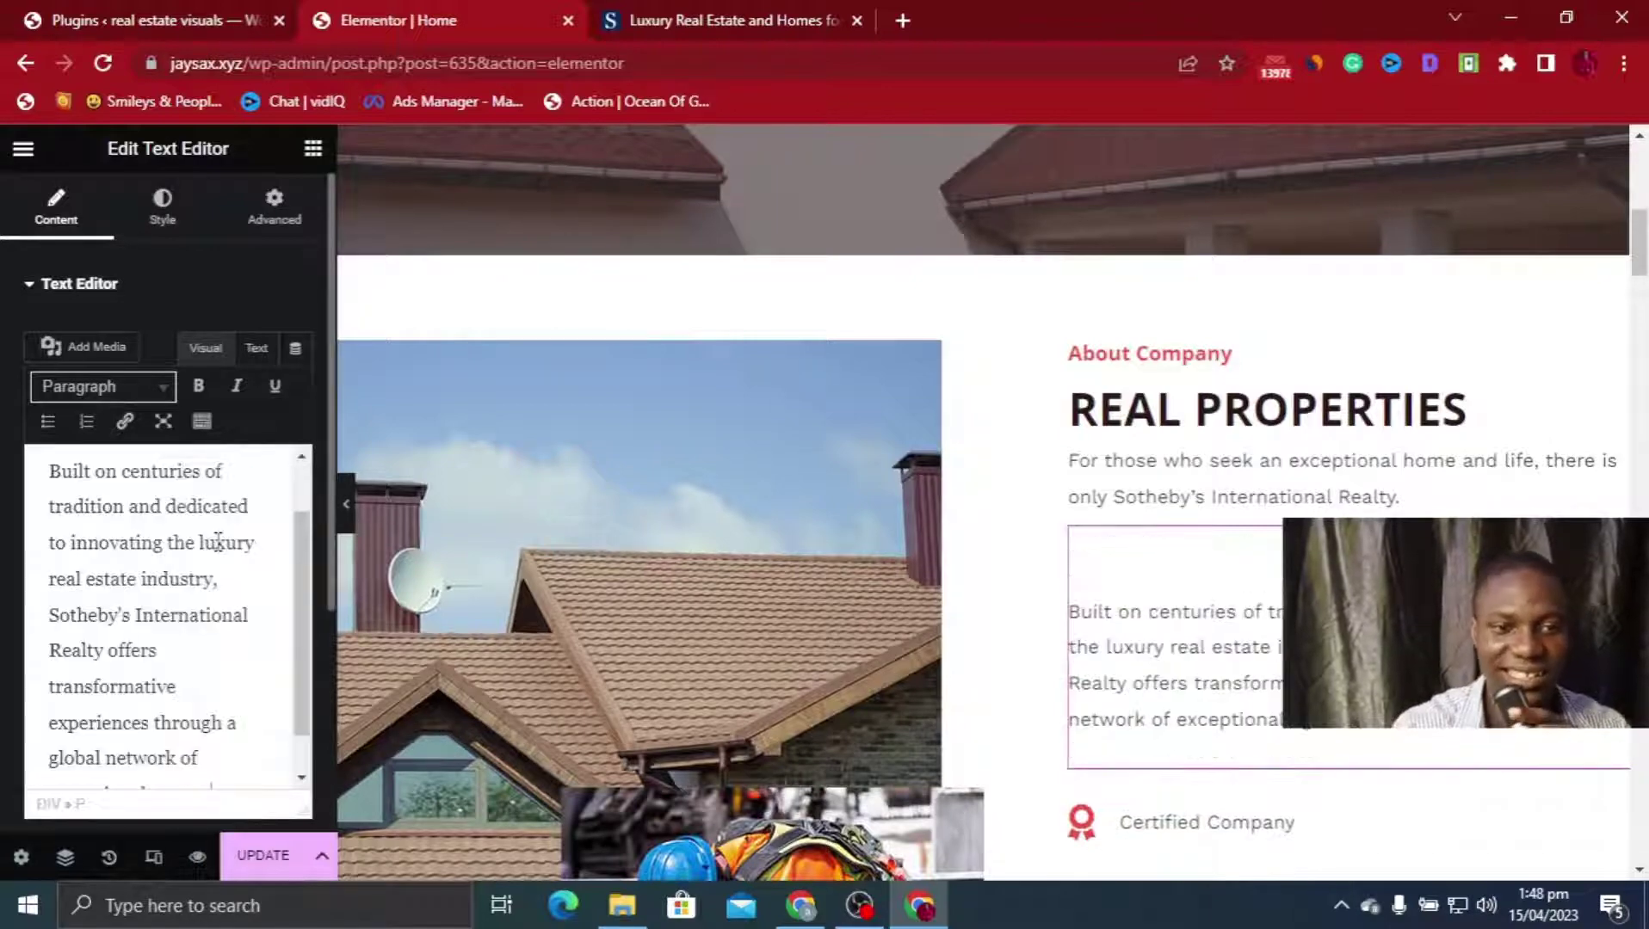
Replace the roof worker image in the About Company section with the media library photo of the two-storey house with garages
scroll(1242, 555, "down", 4)
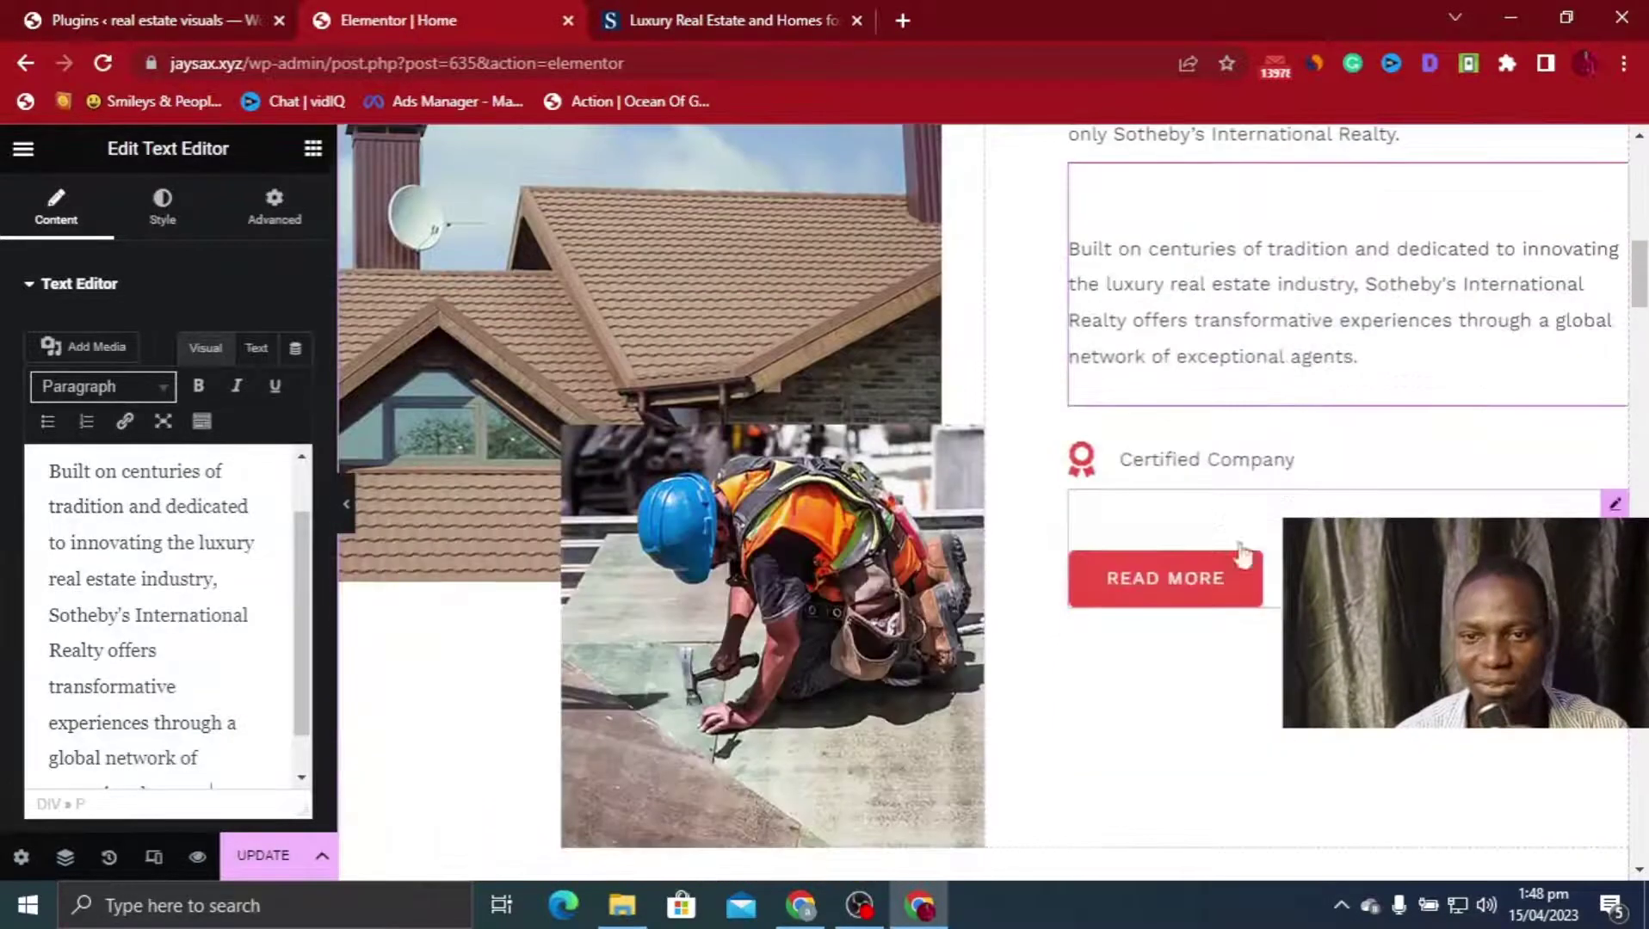
left_click(773, 588)
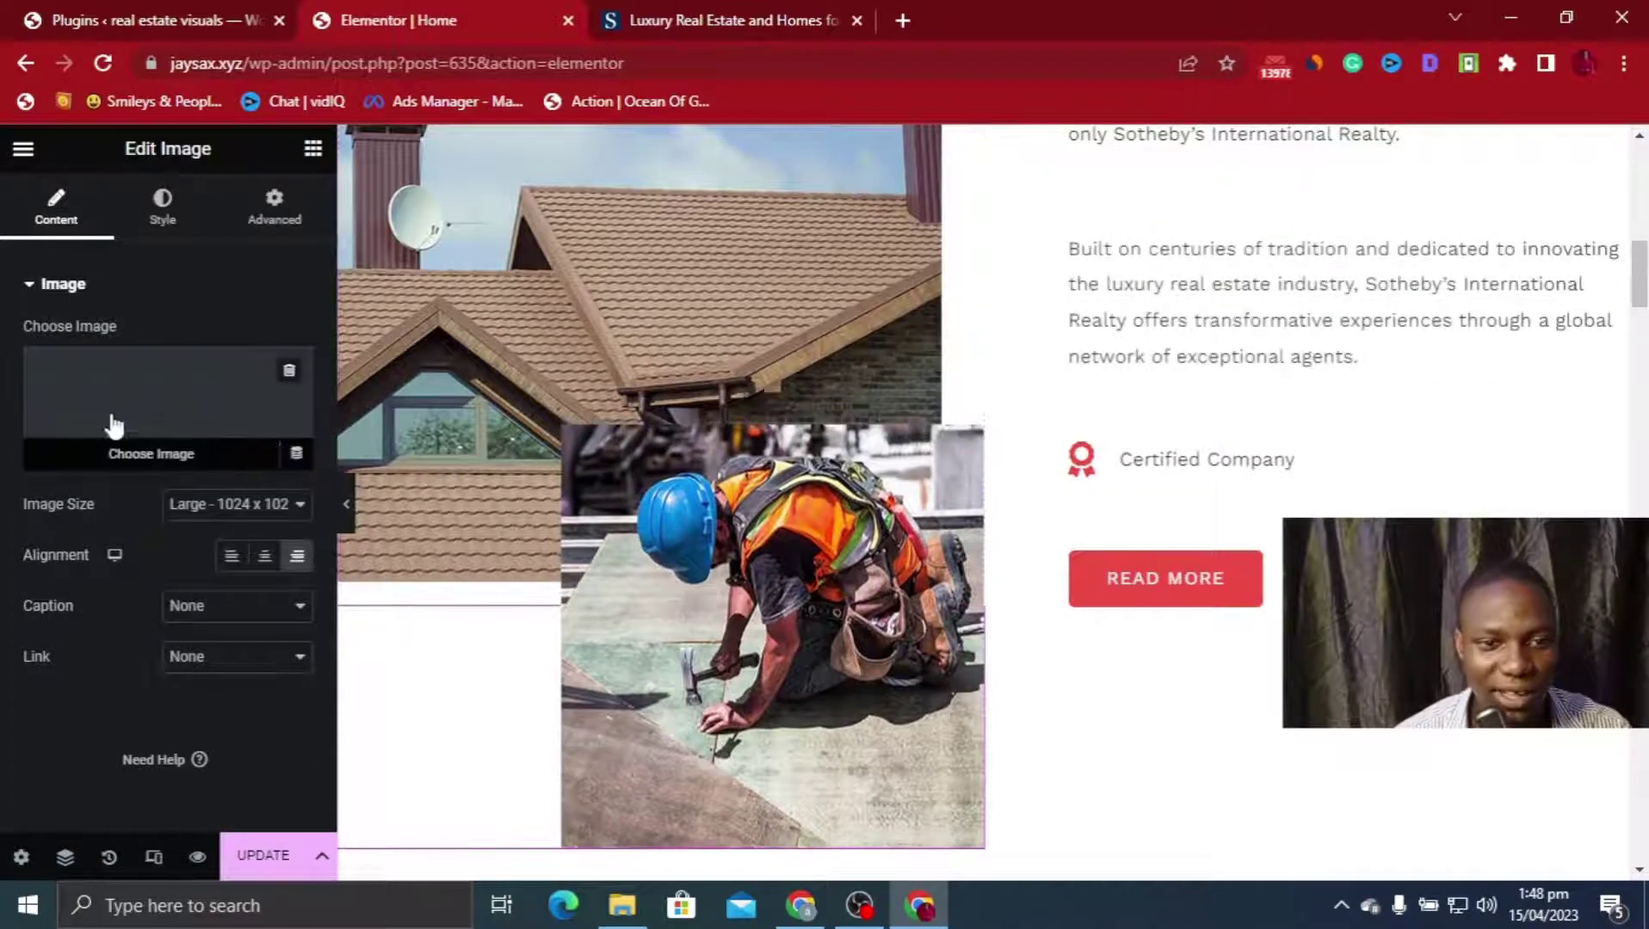
mouse_move(168, 450)
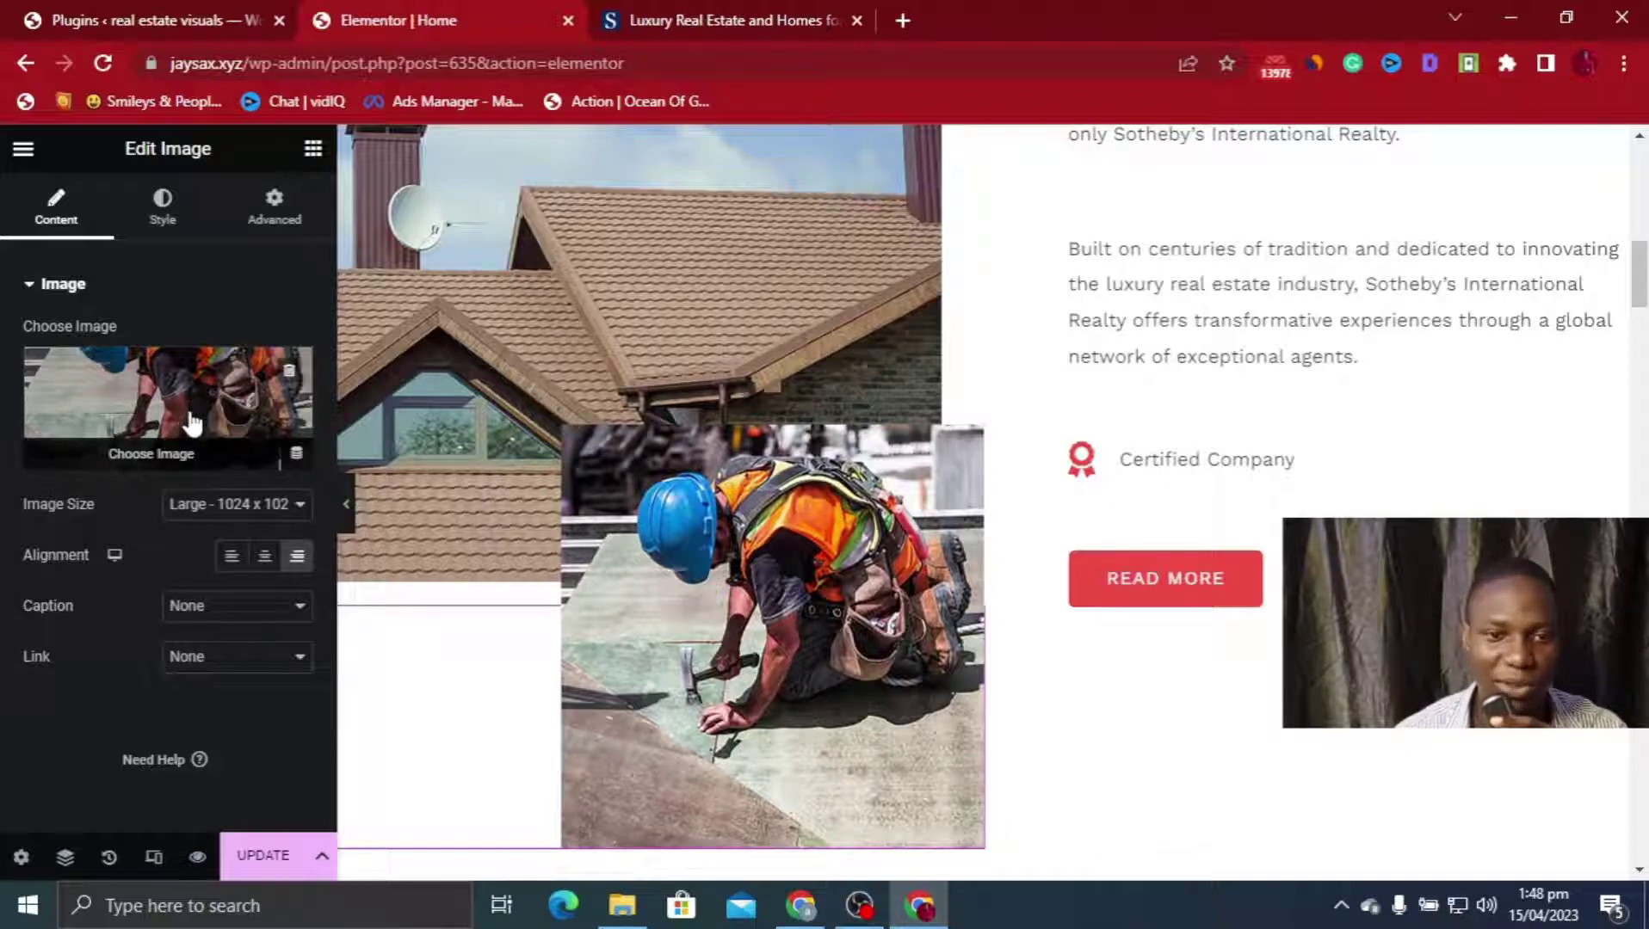
left_click(188, 419)
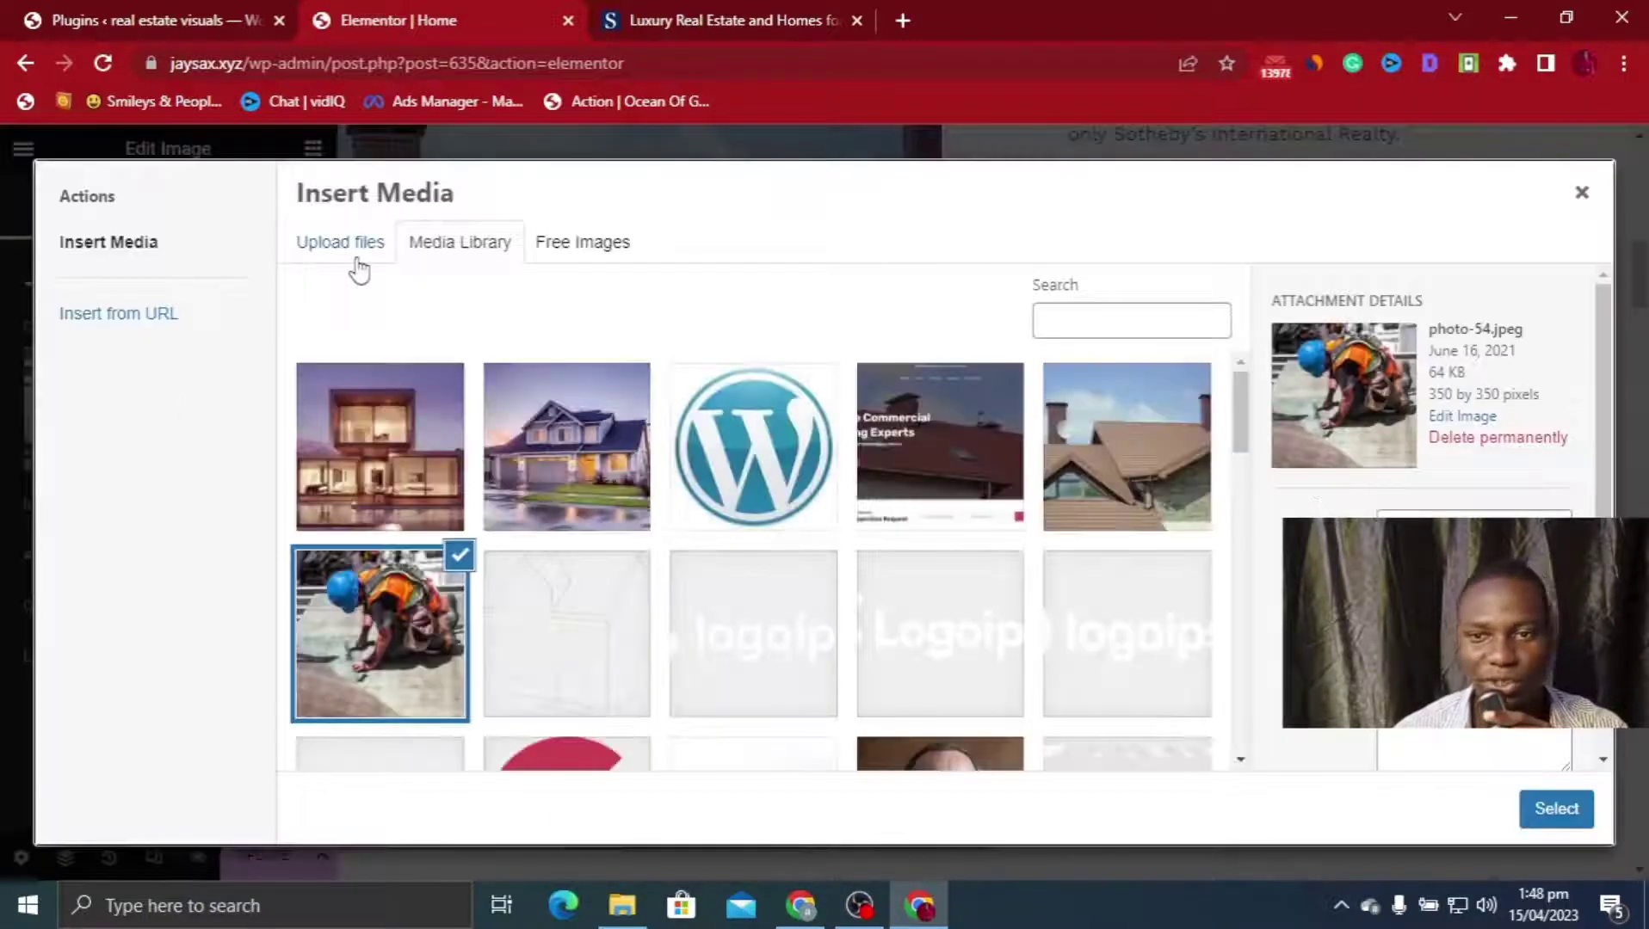
left_click(1118, 517)
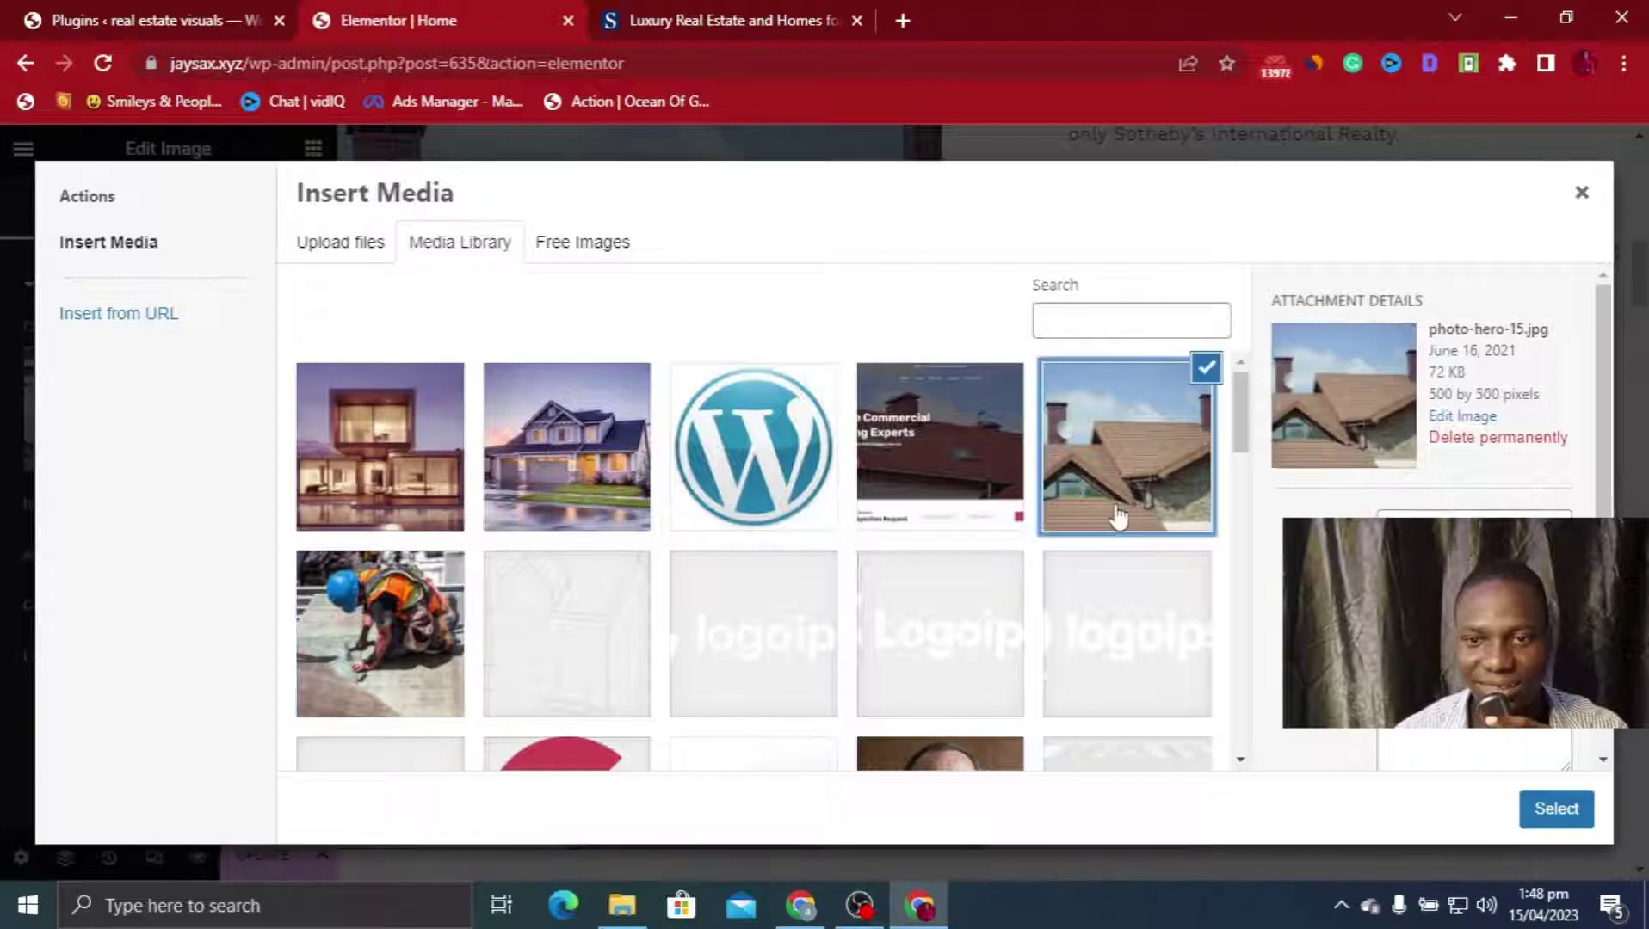
left_click(573, 448)
left_click(1549, 813)
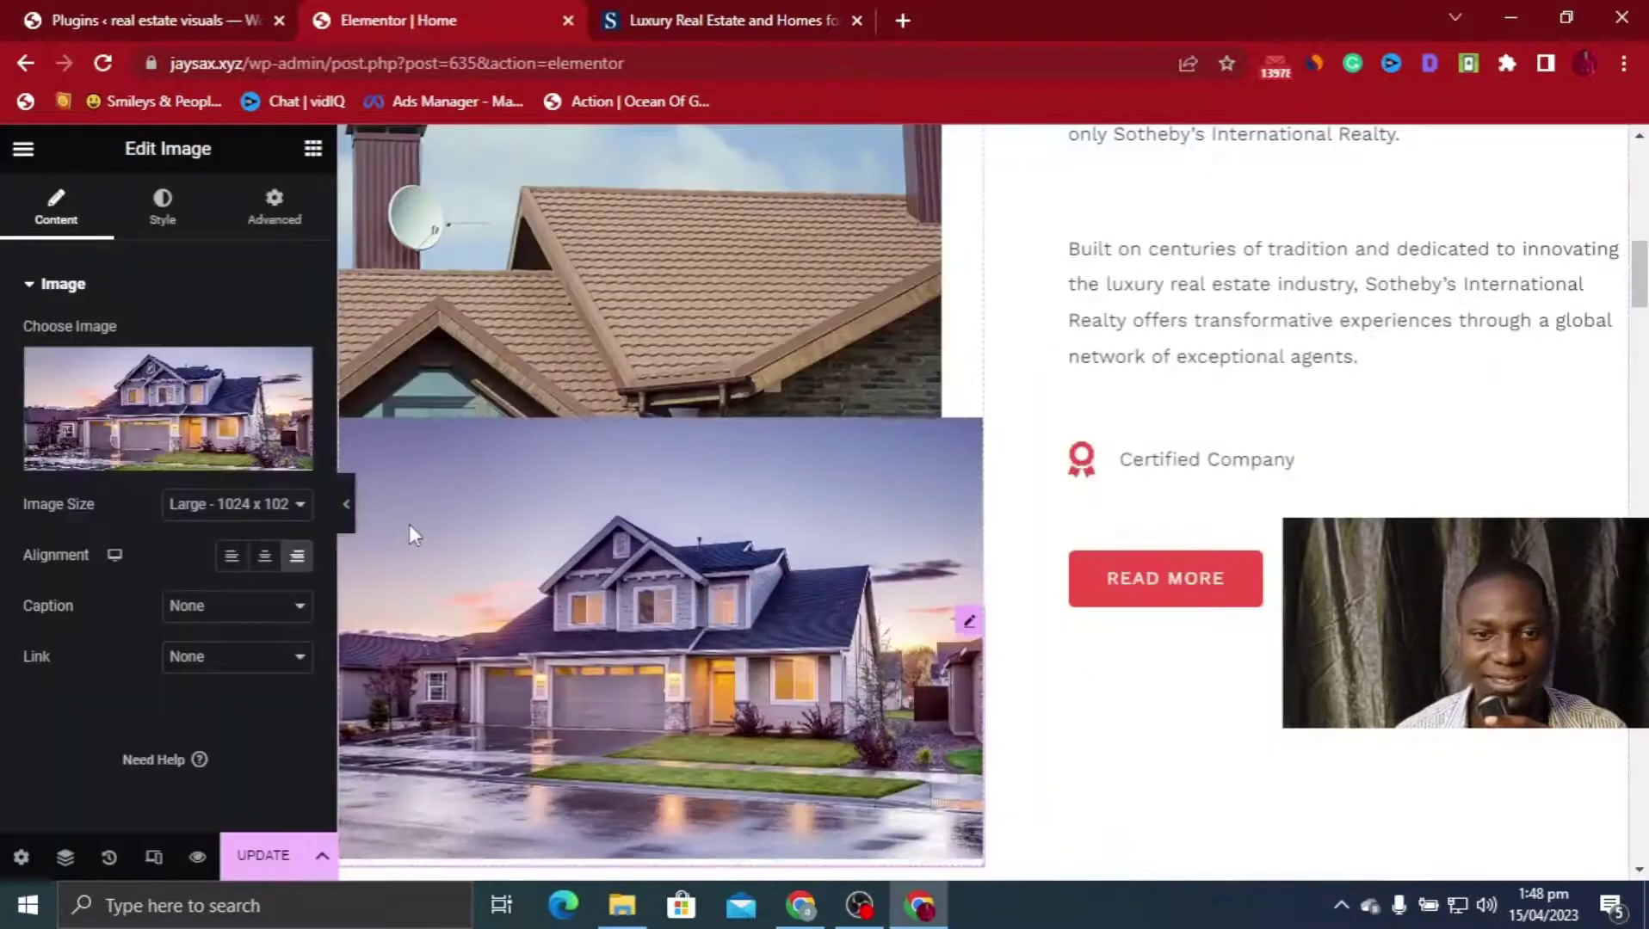
Replace the large tiled roof image in the About Company section with house-1477041_1280-1.jpg from the media library
scroll(828, 484, "up", 3)
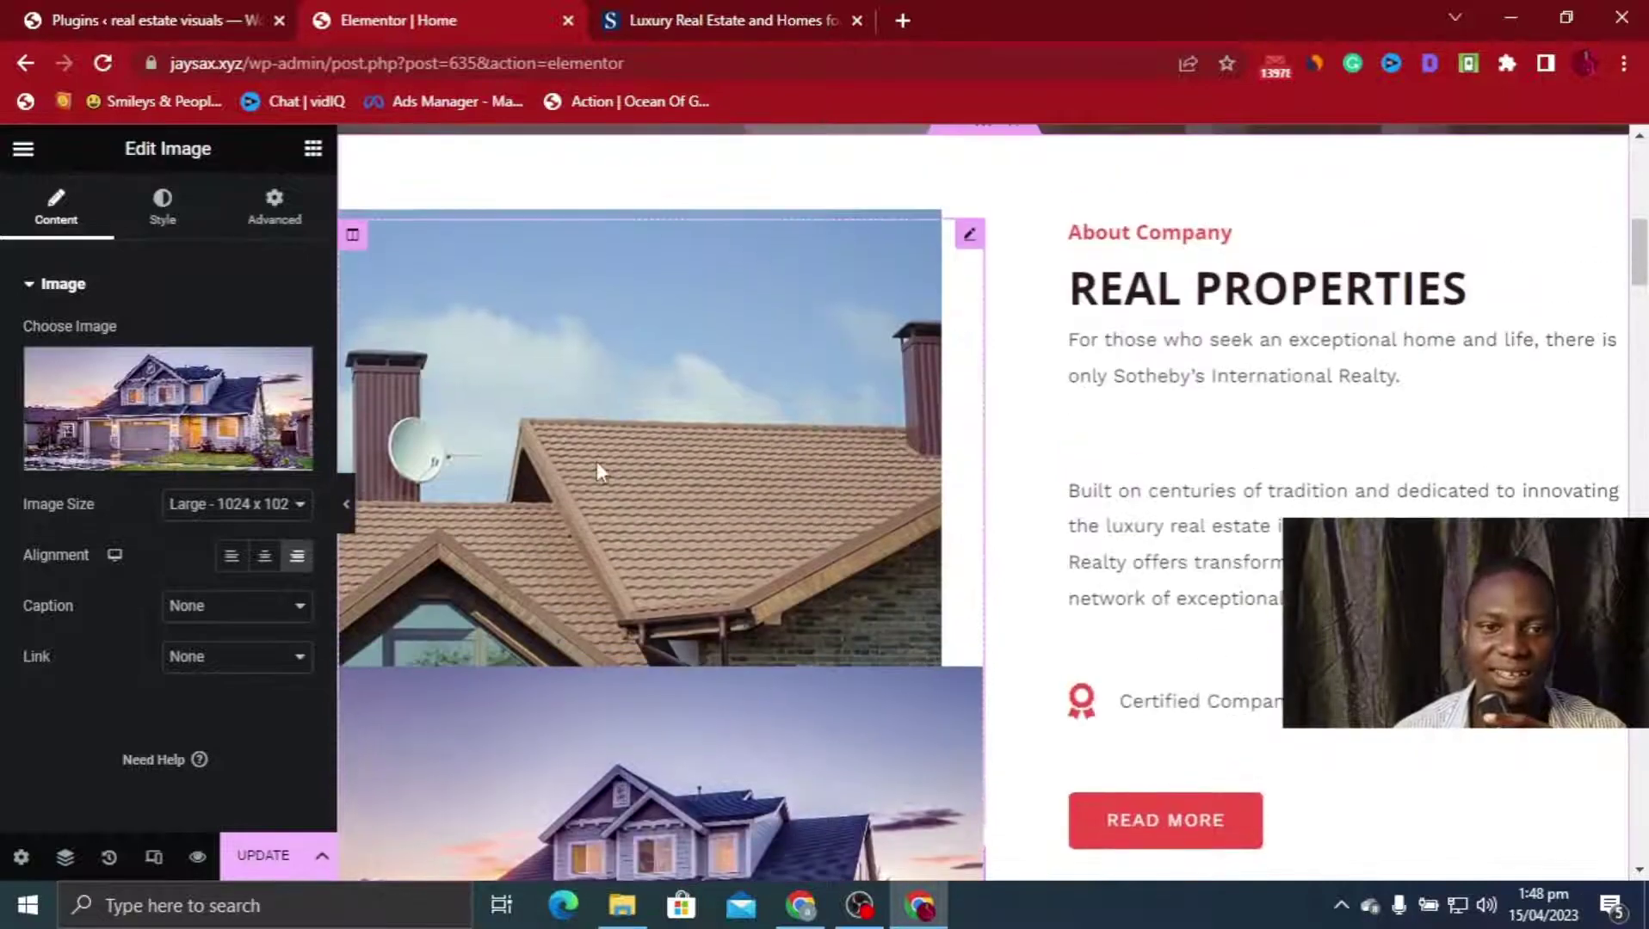
left_click(596, 462)
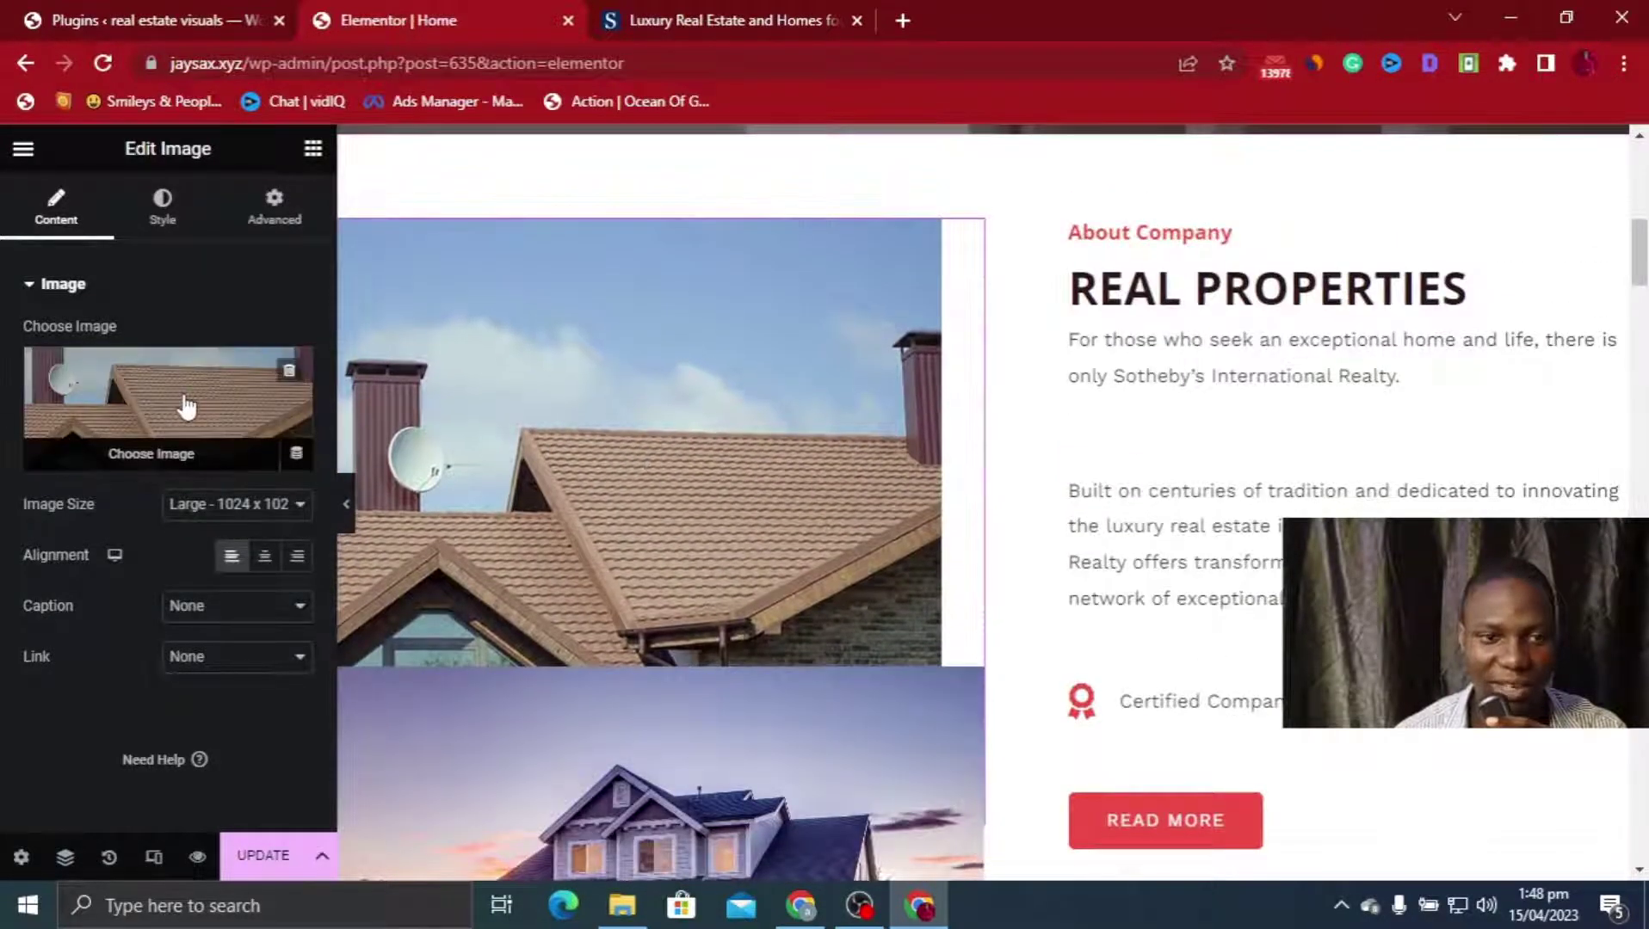
left_click(186, 406)
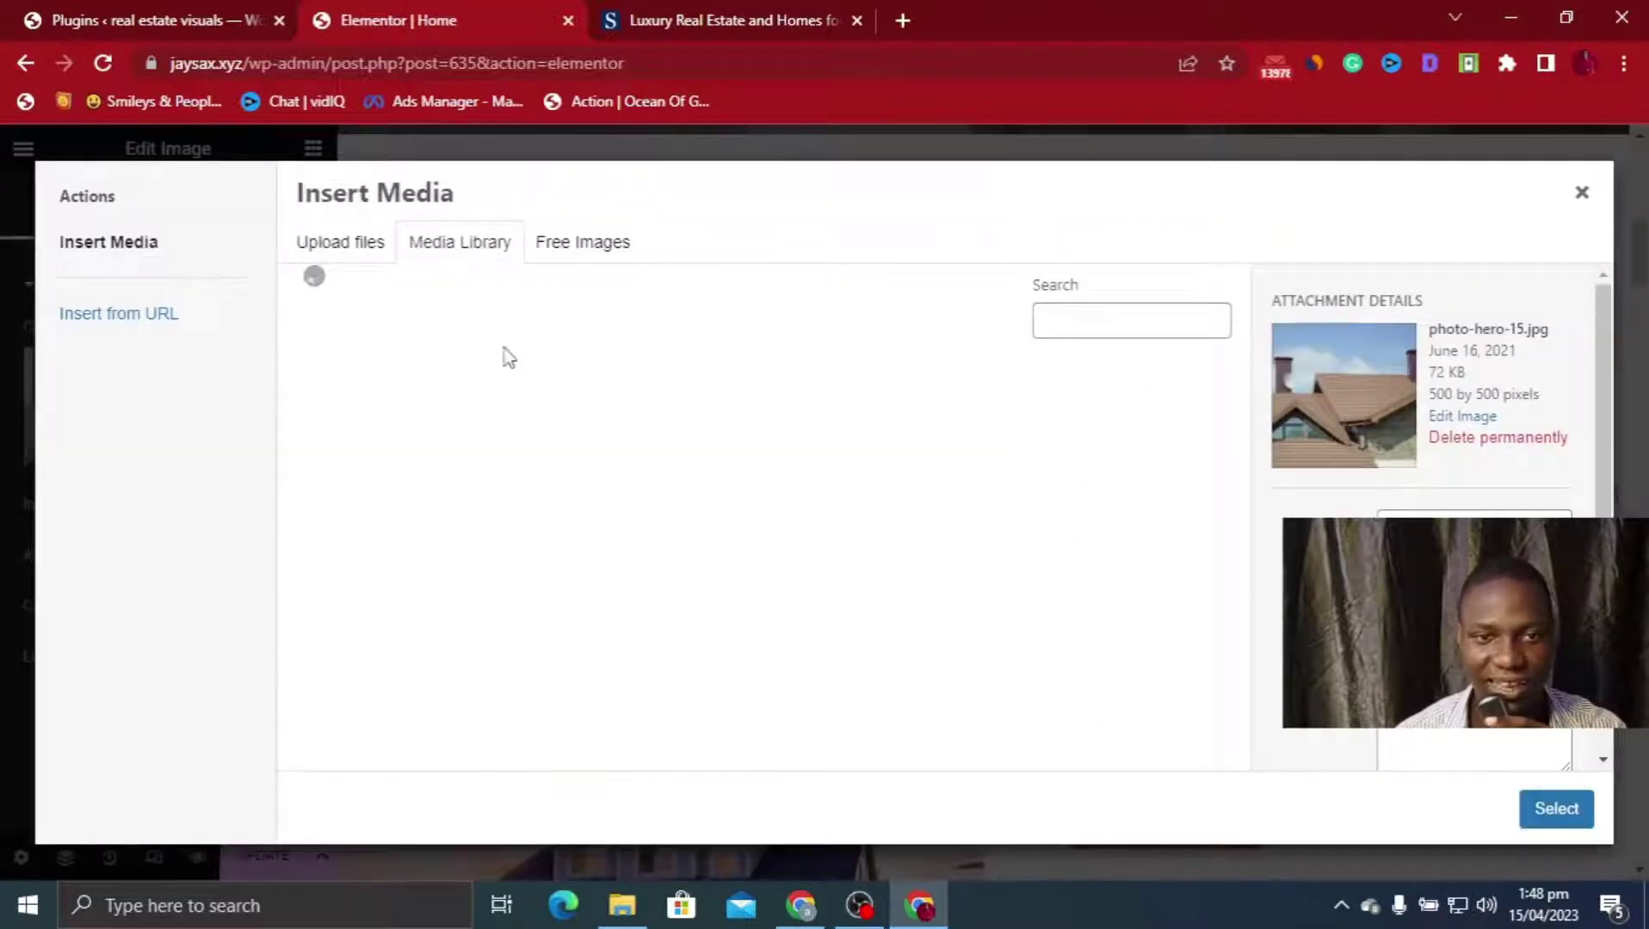
left_click(396, 420)
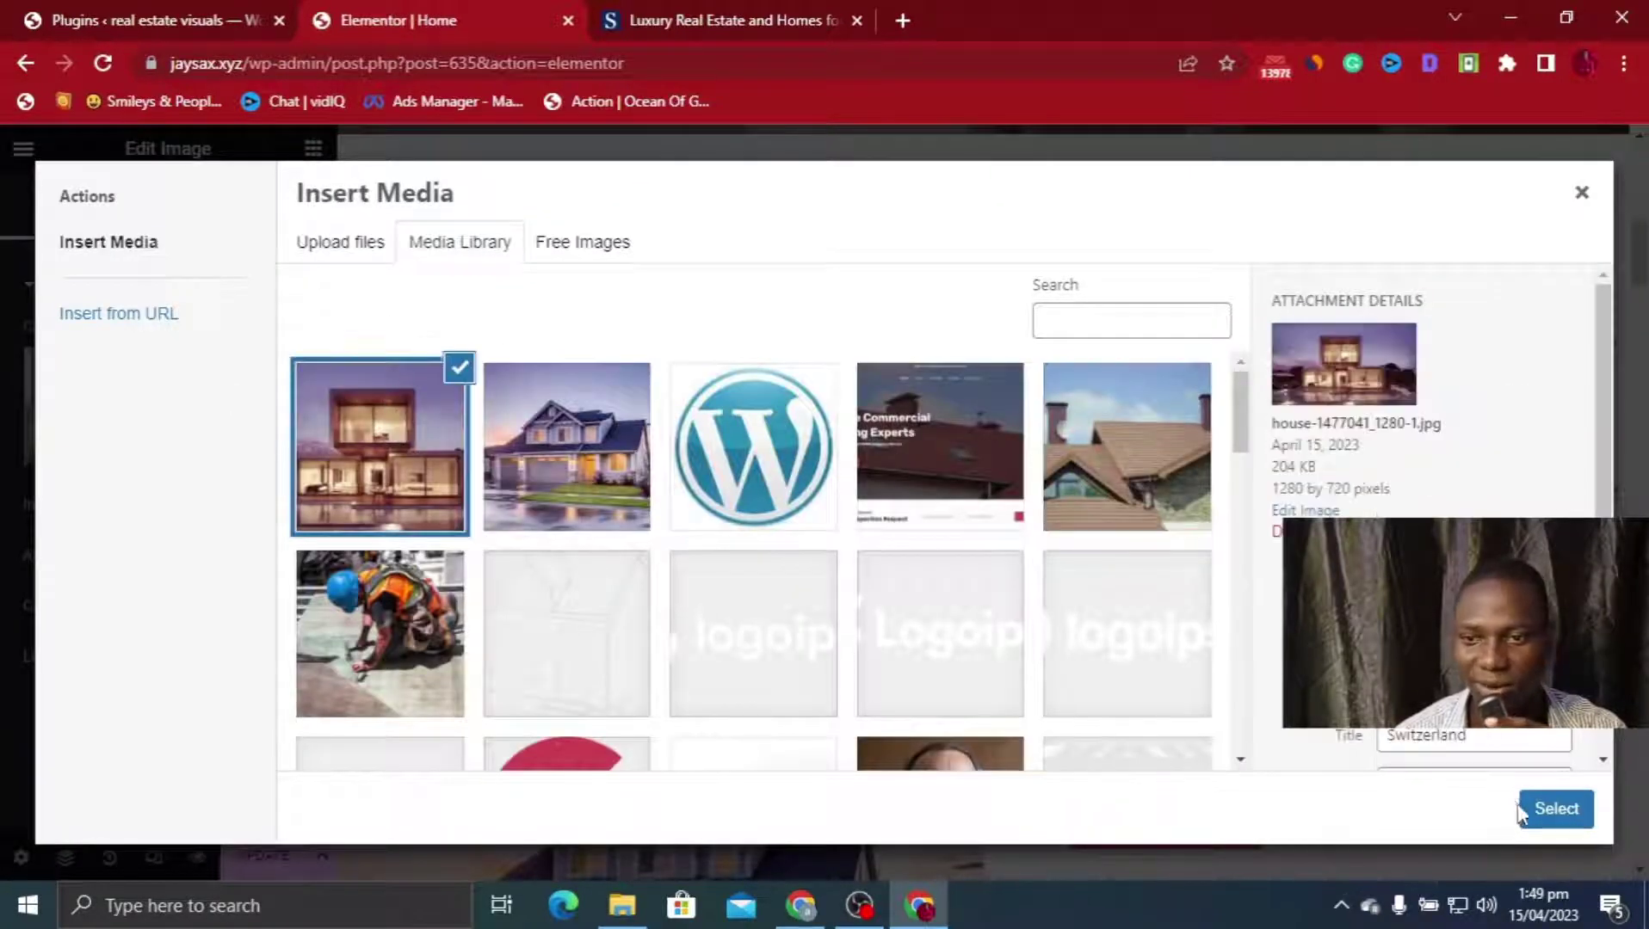
left_click(1556, 809)
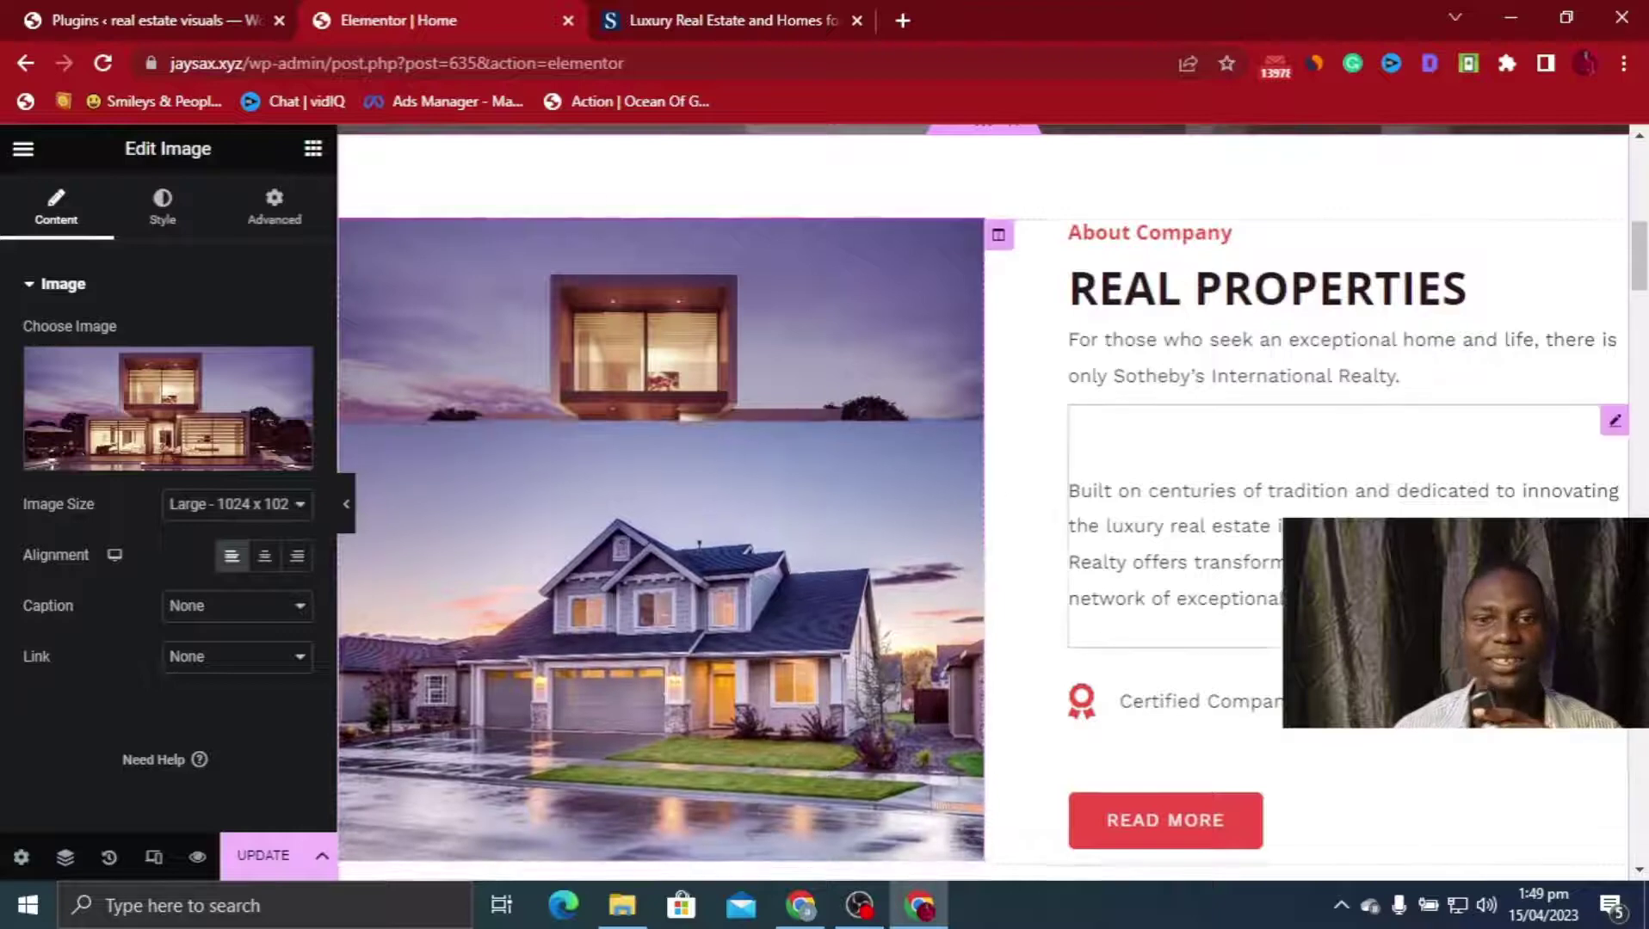
scroll(1007, 507, "down", 4)
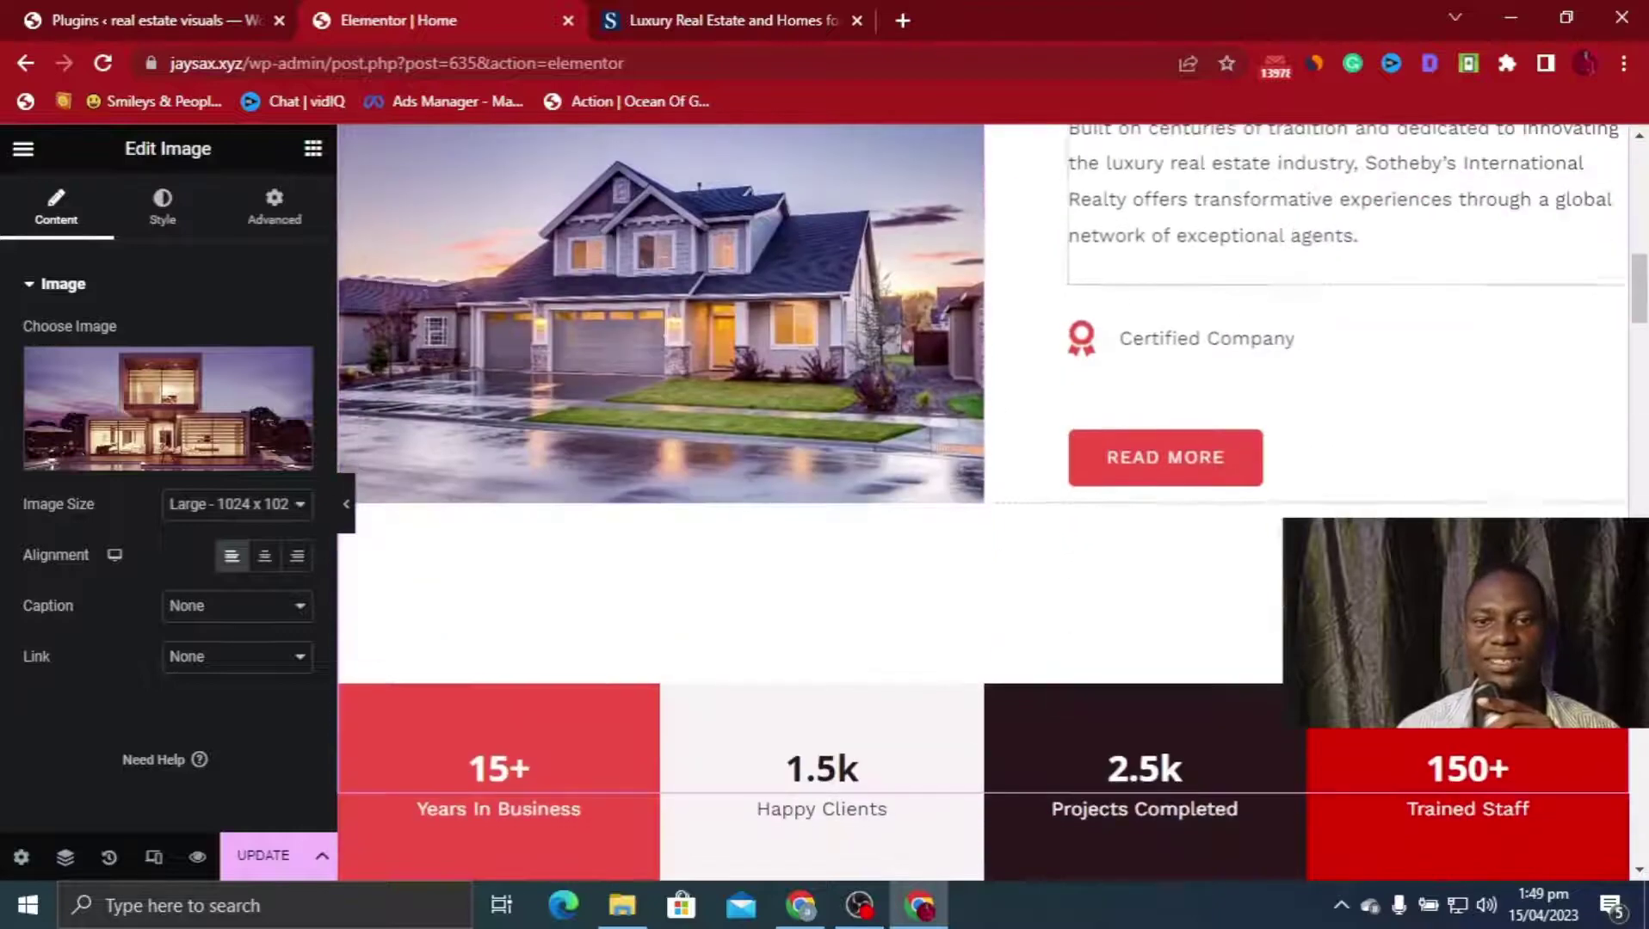
left_click(1240, 467)
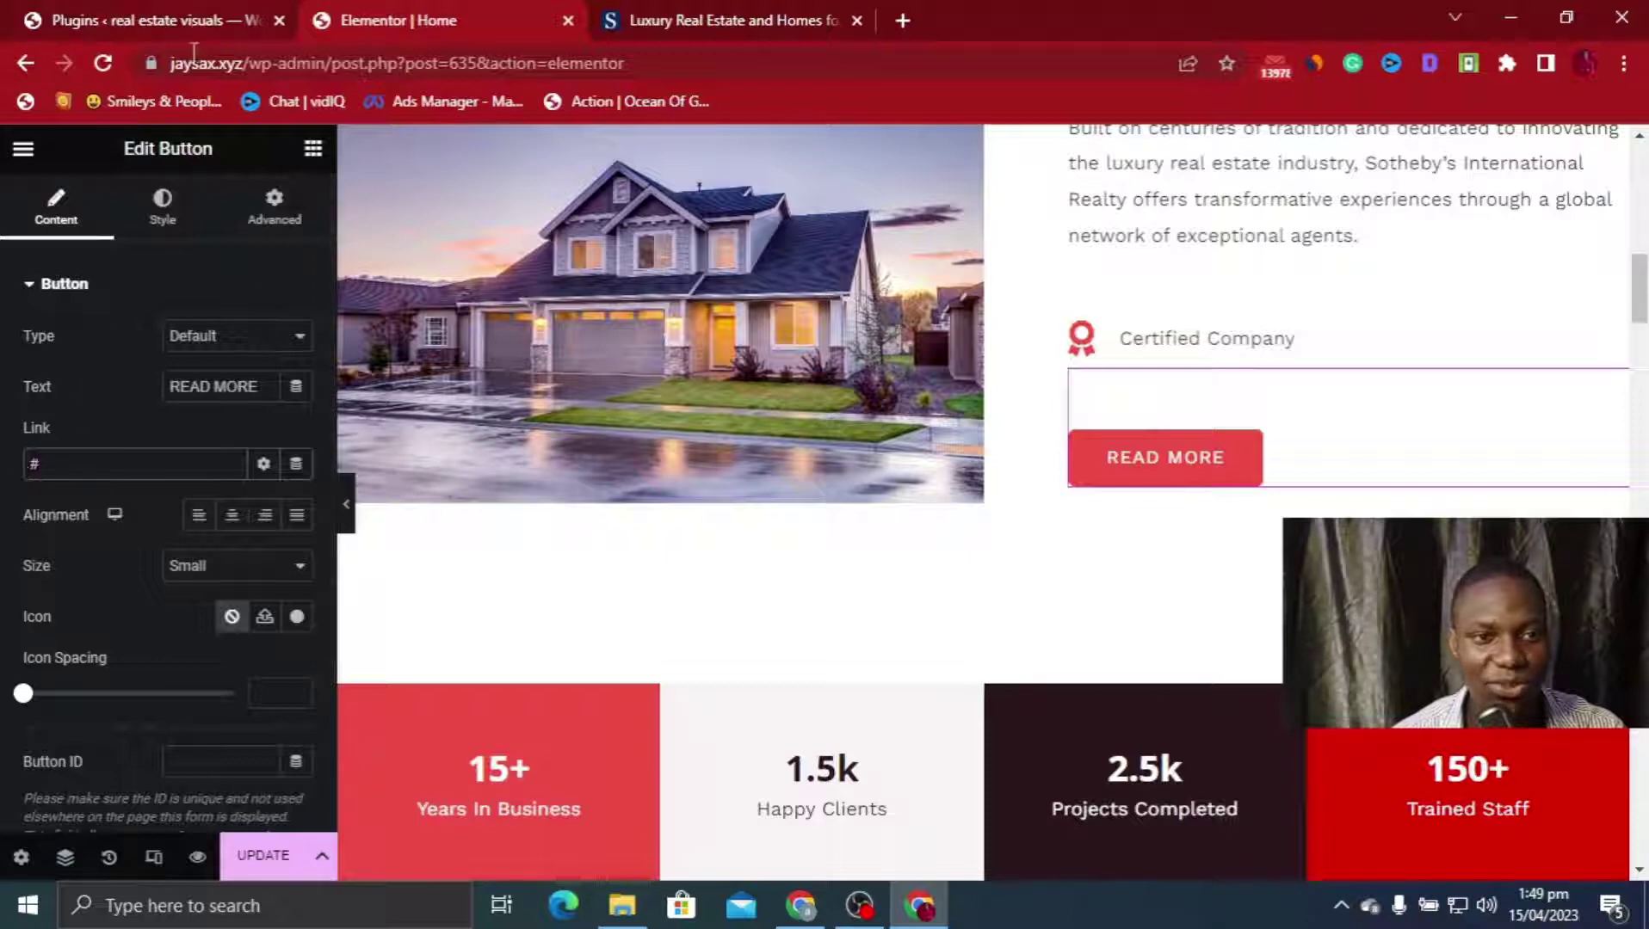
left_click_drag(244, 73, 202, 63)
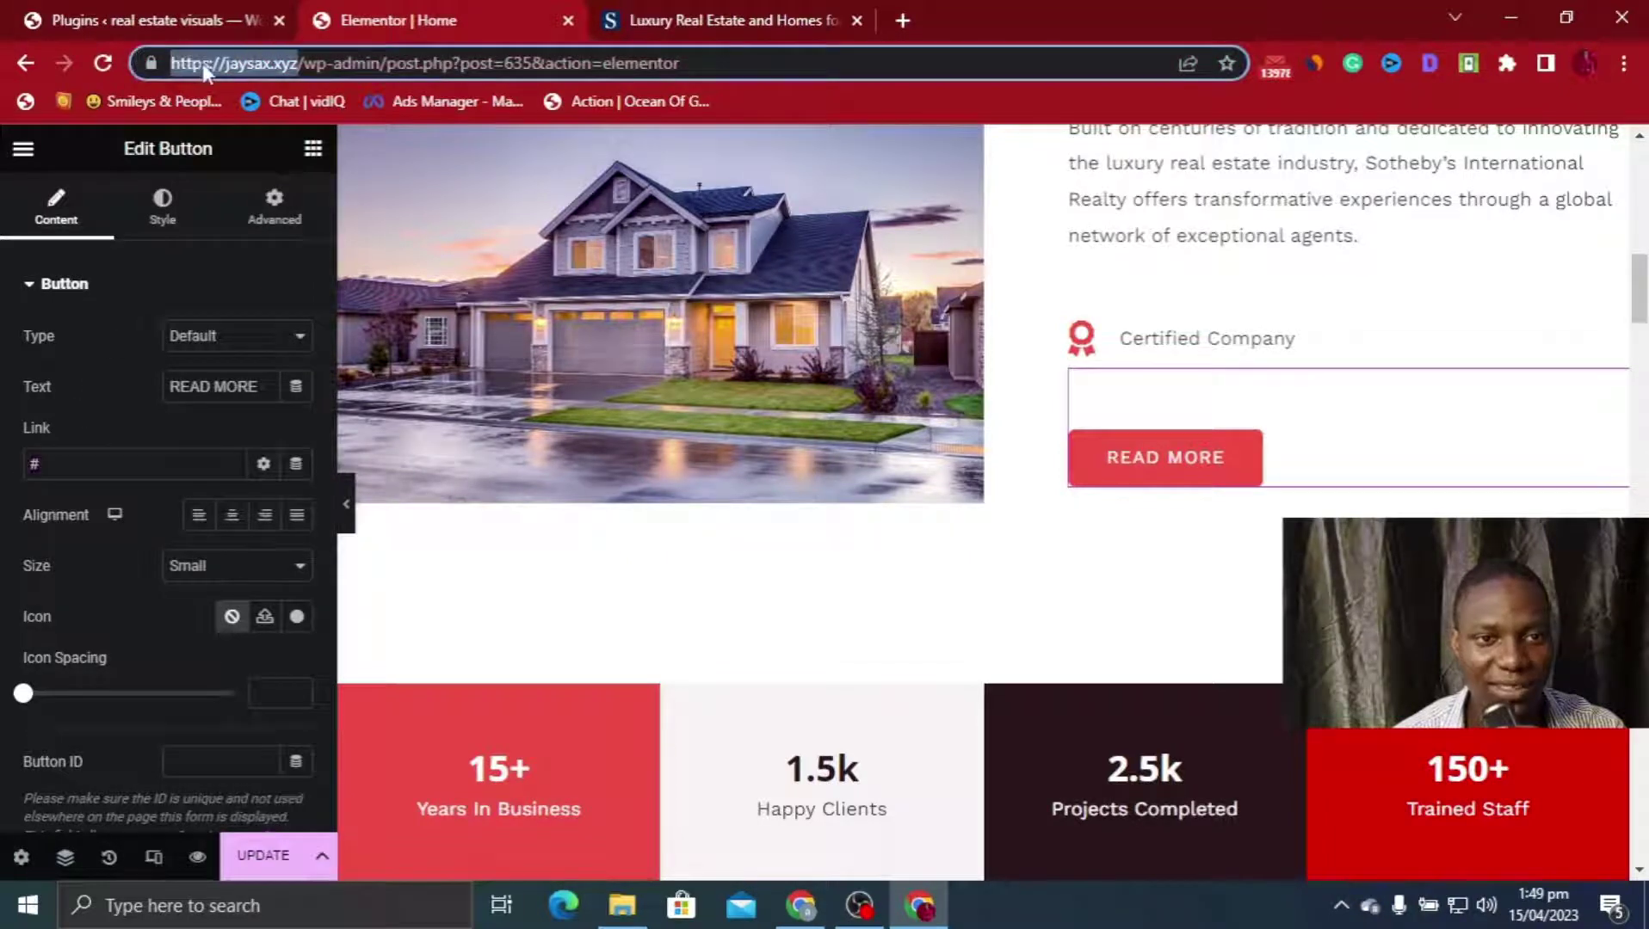
right_click(202, 63)
left_click(281, 233)
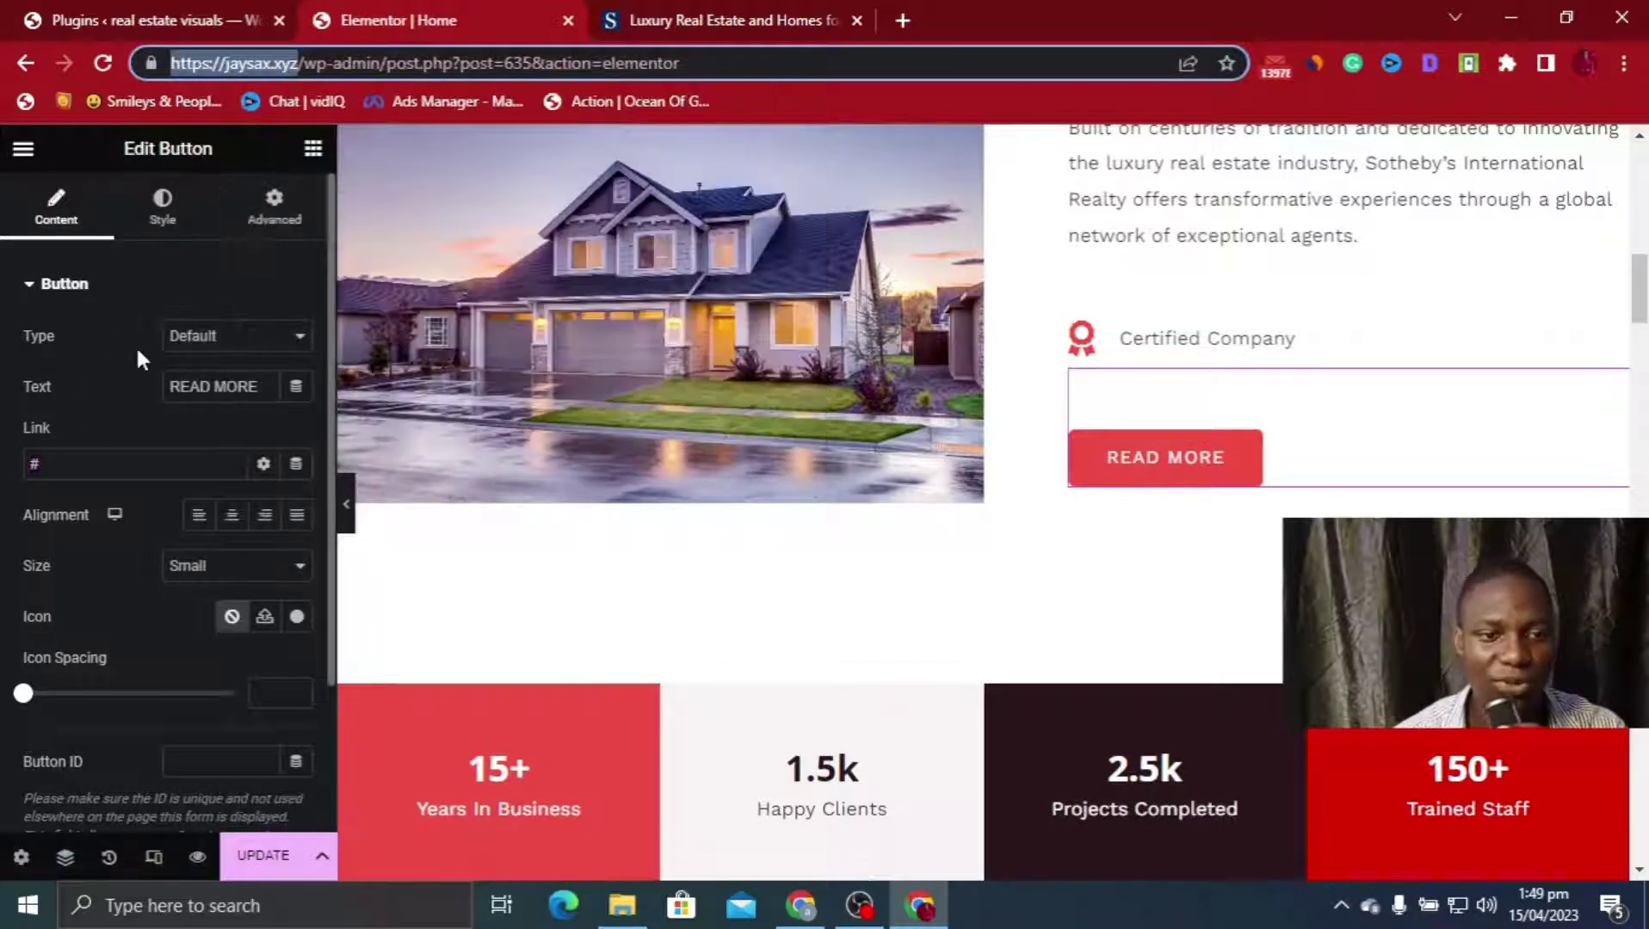
left_click(26, 469)
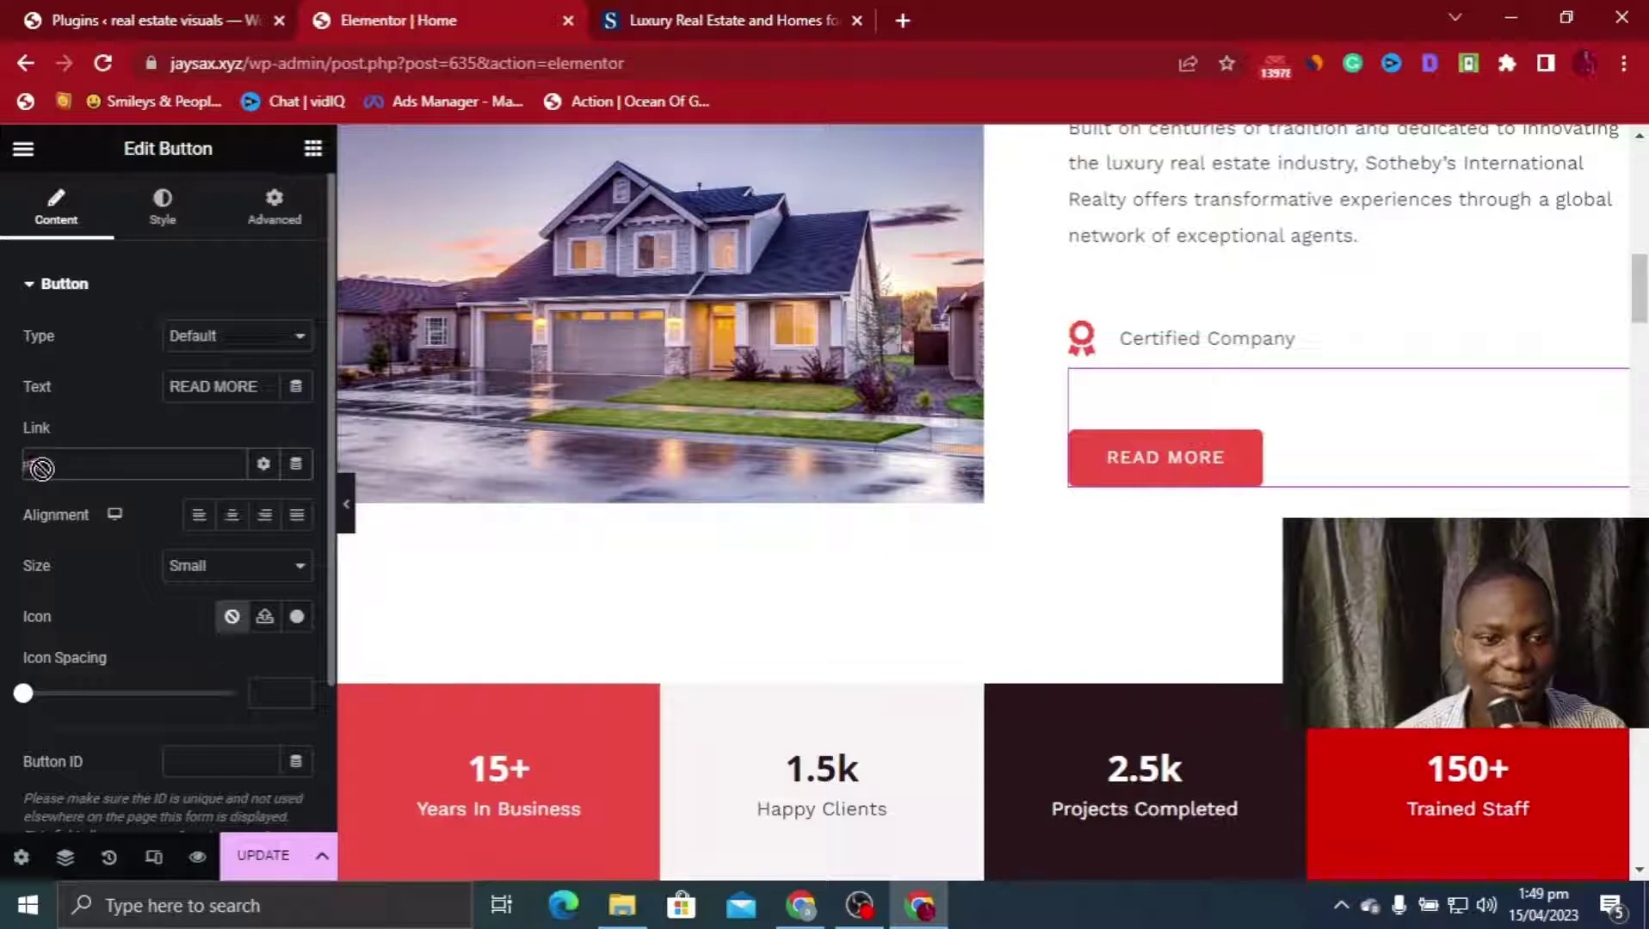
right_click(48, 468)
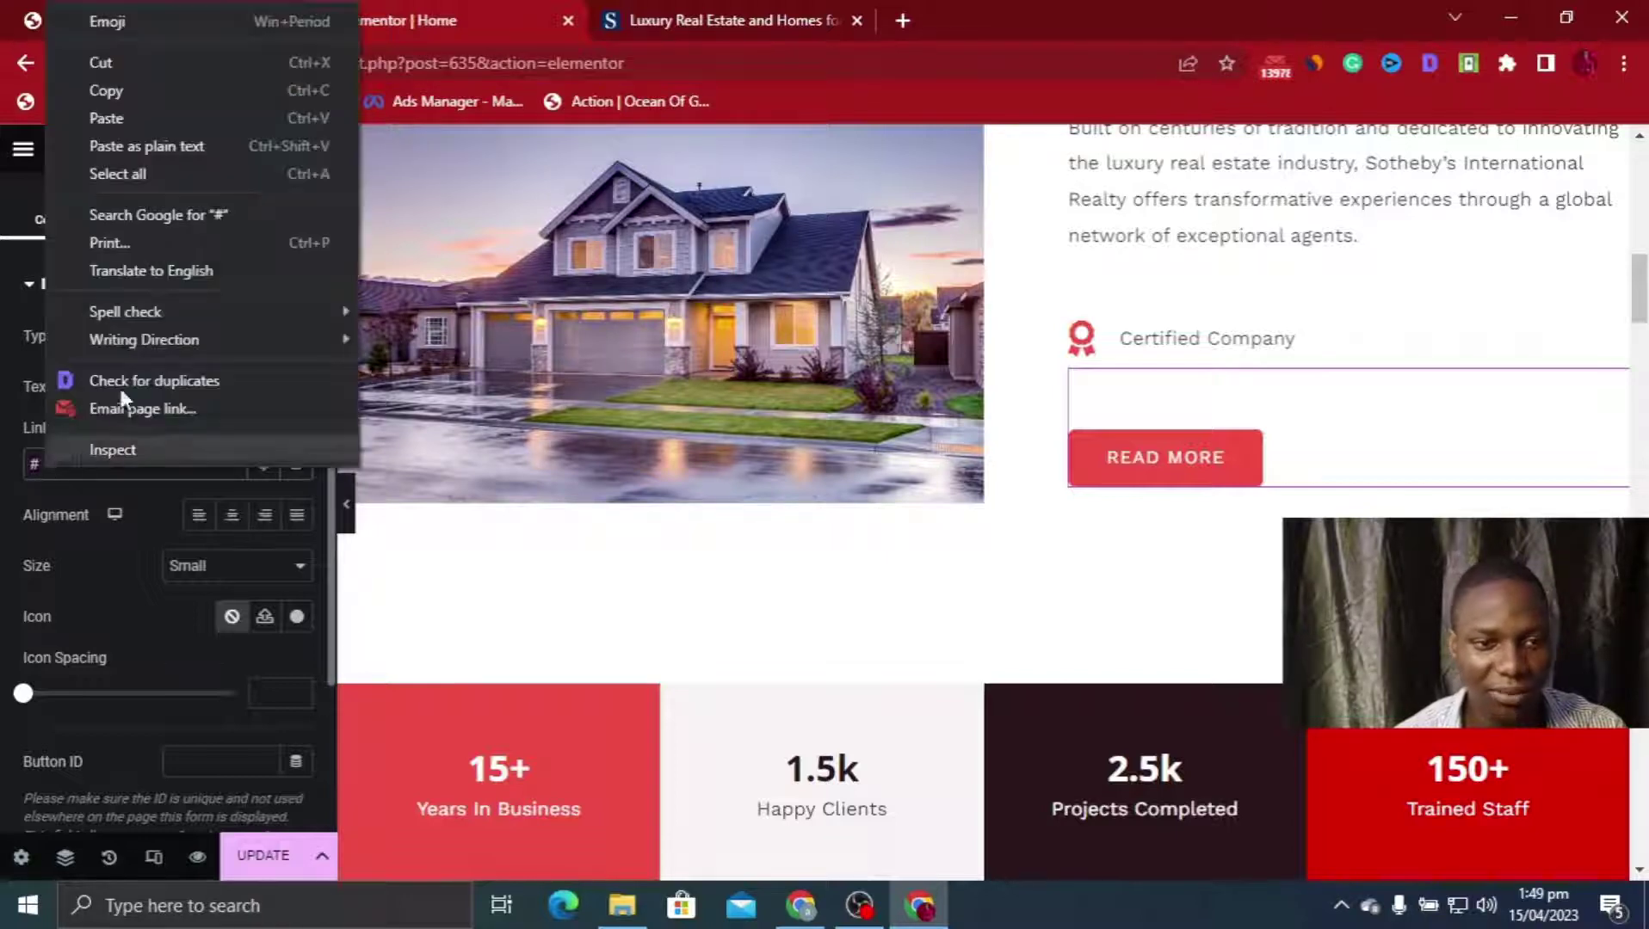
left_click(162, 118)
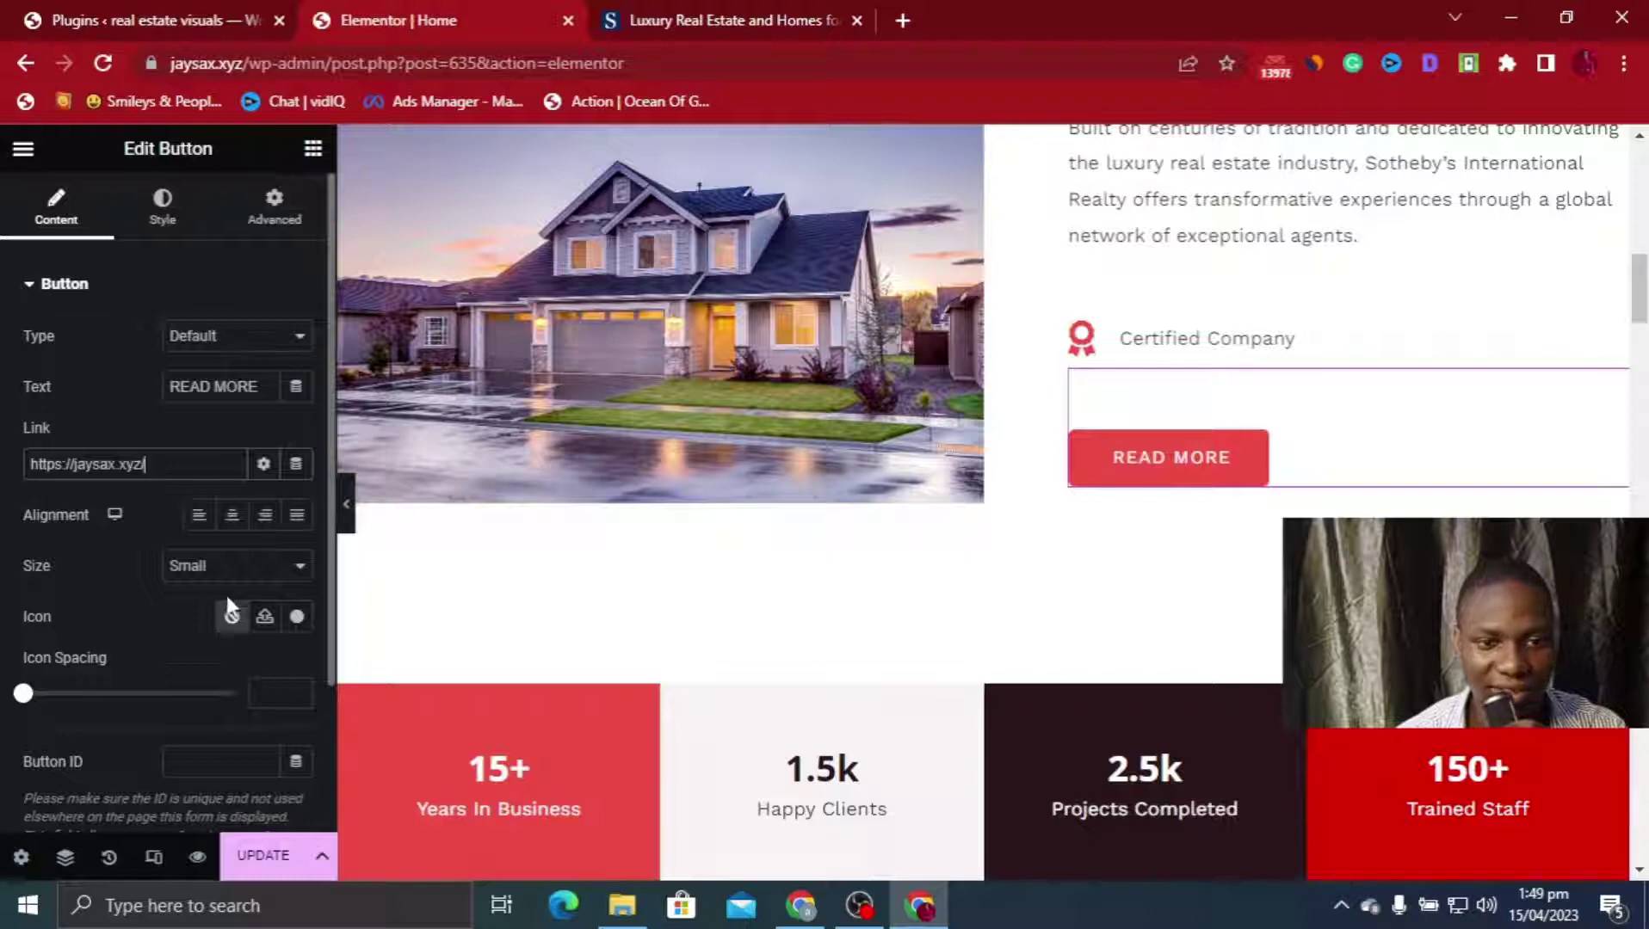
Change the Our Services heading to "We Provide Superior REAL ESTATE PROPERTIES"
scroll(1078, 563, "down", 4)
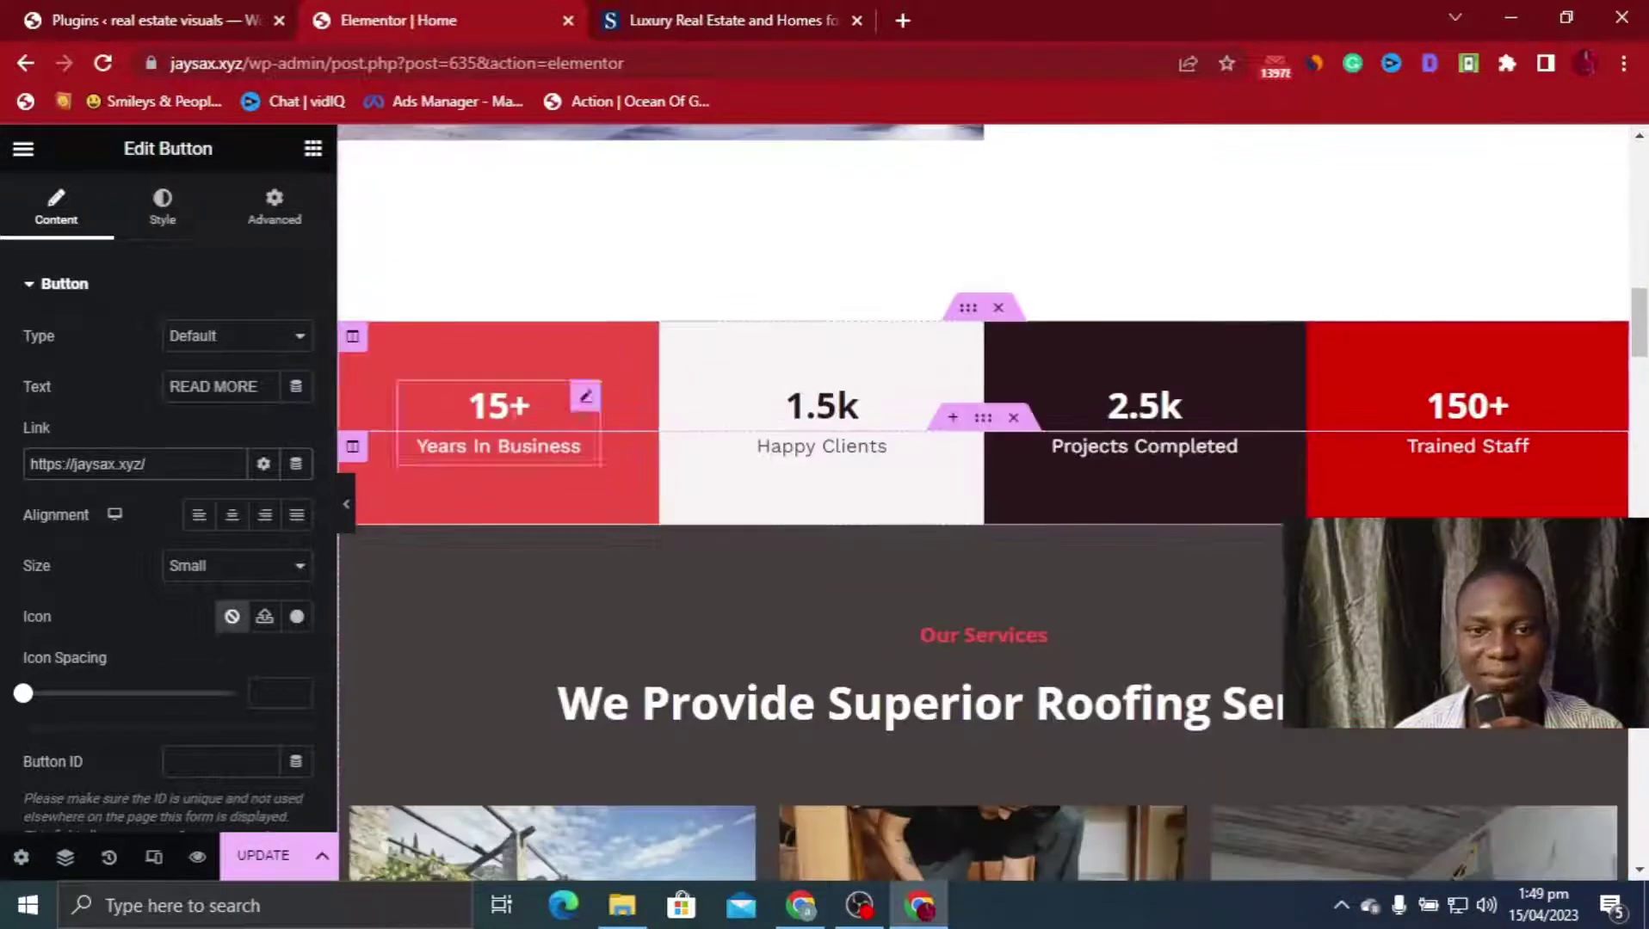
scroll(933, 516, "down", 3)
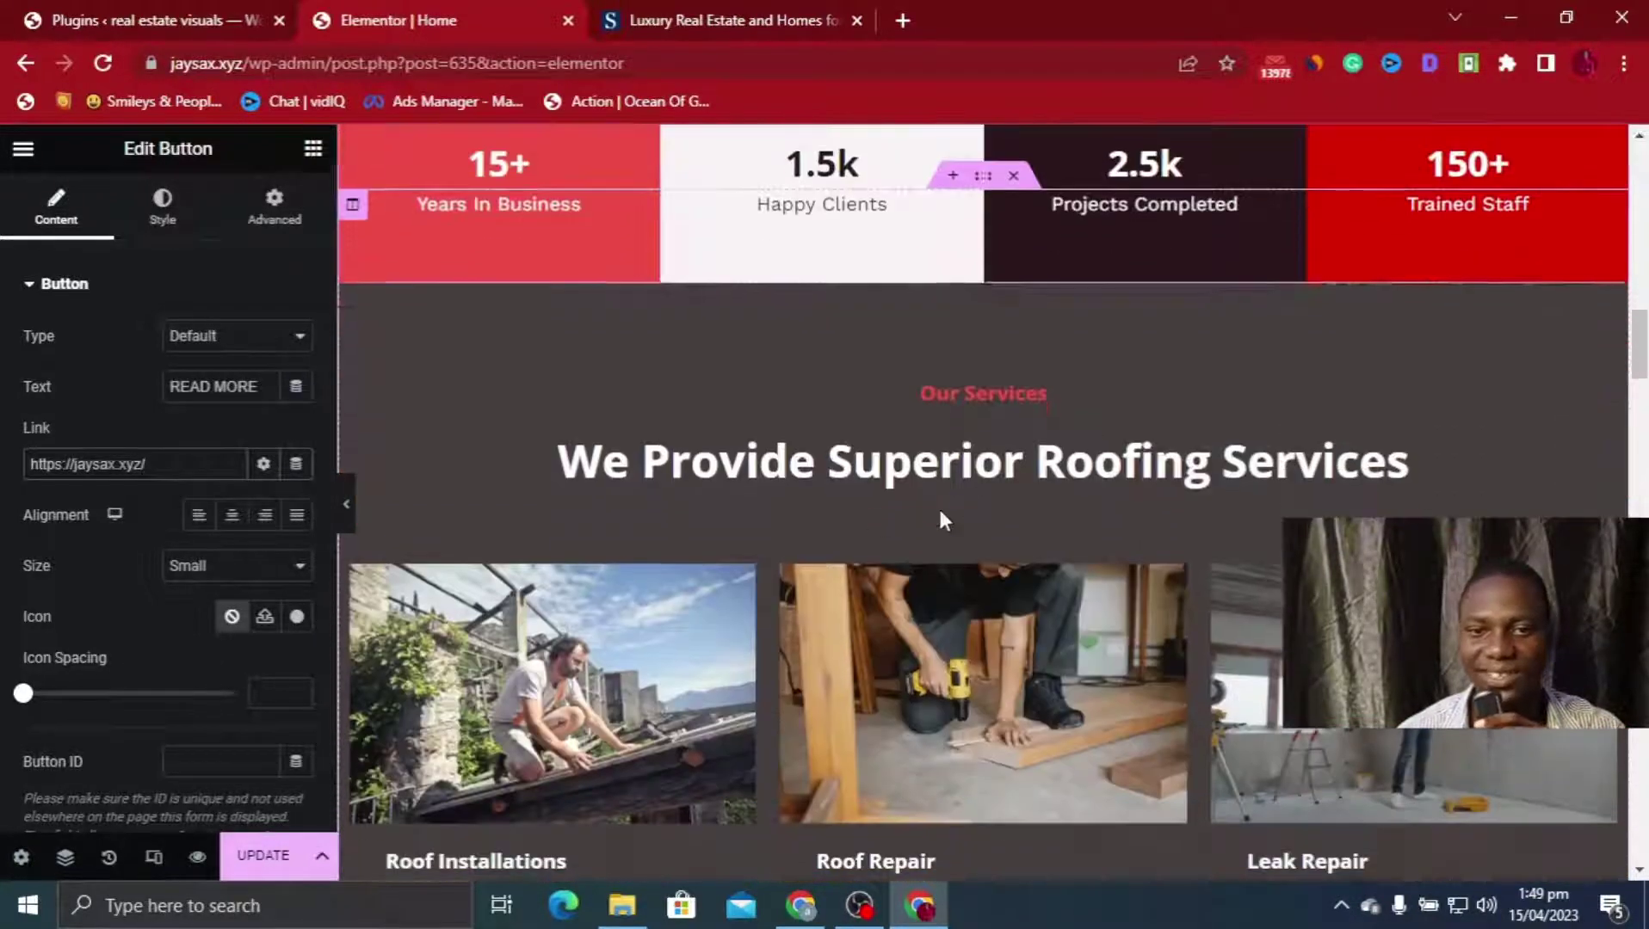
left_click(633, 467)
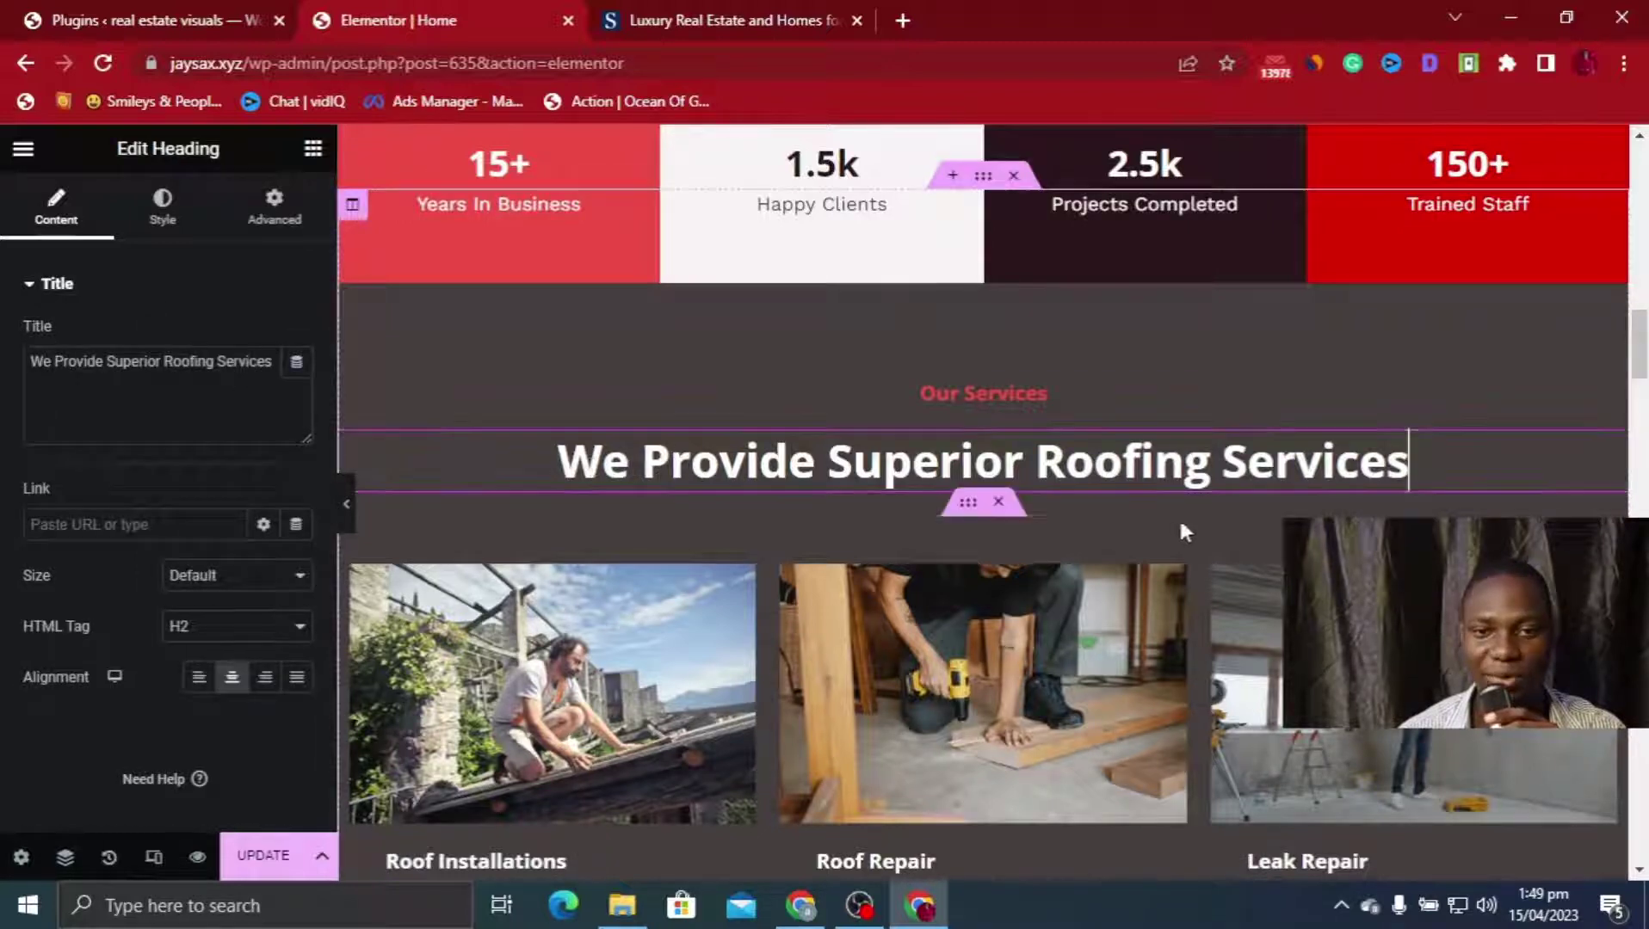
left_click_drag(1415, 464, 1054, 469)
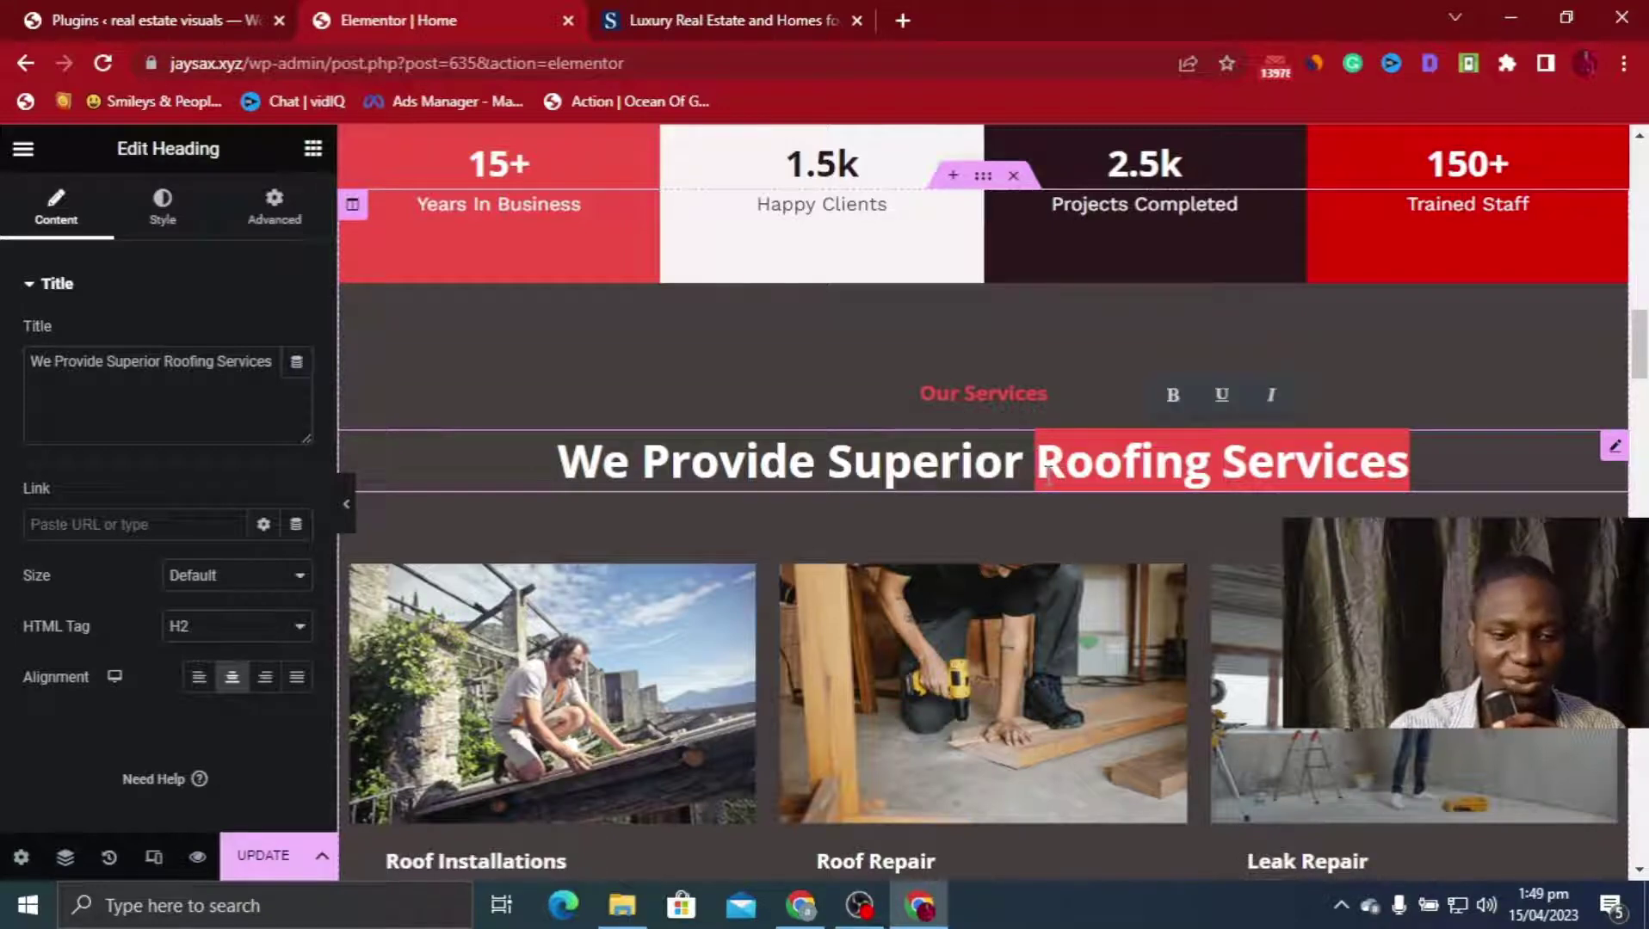
type("REA")
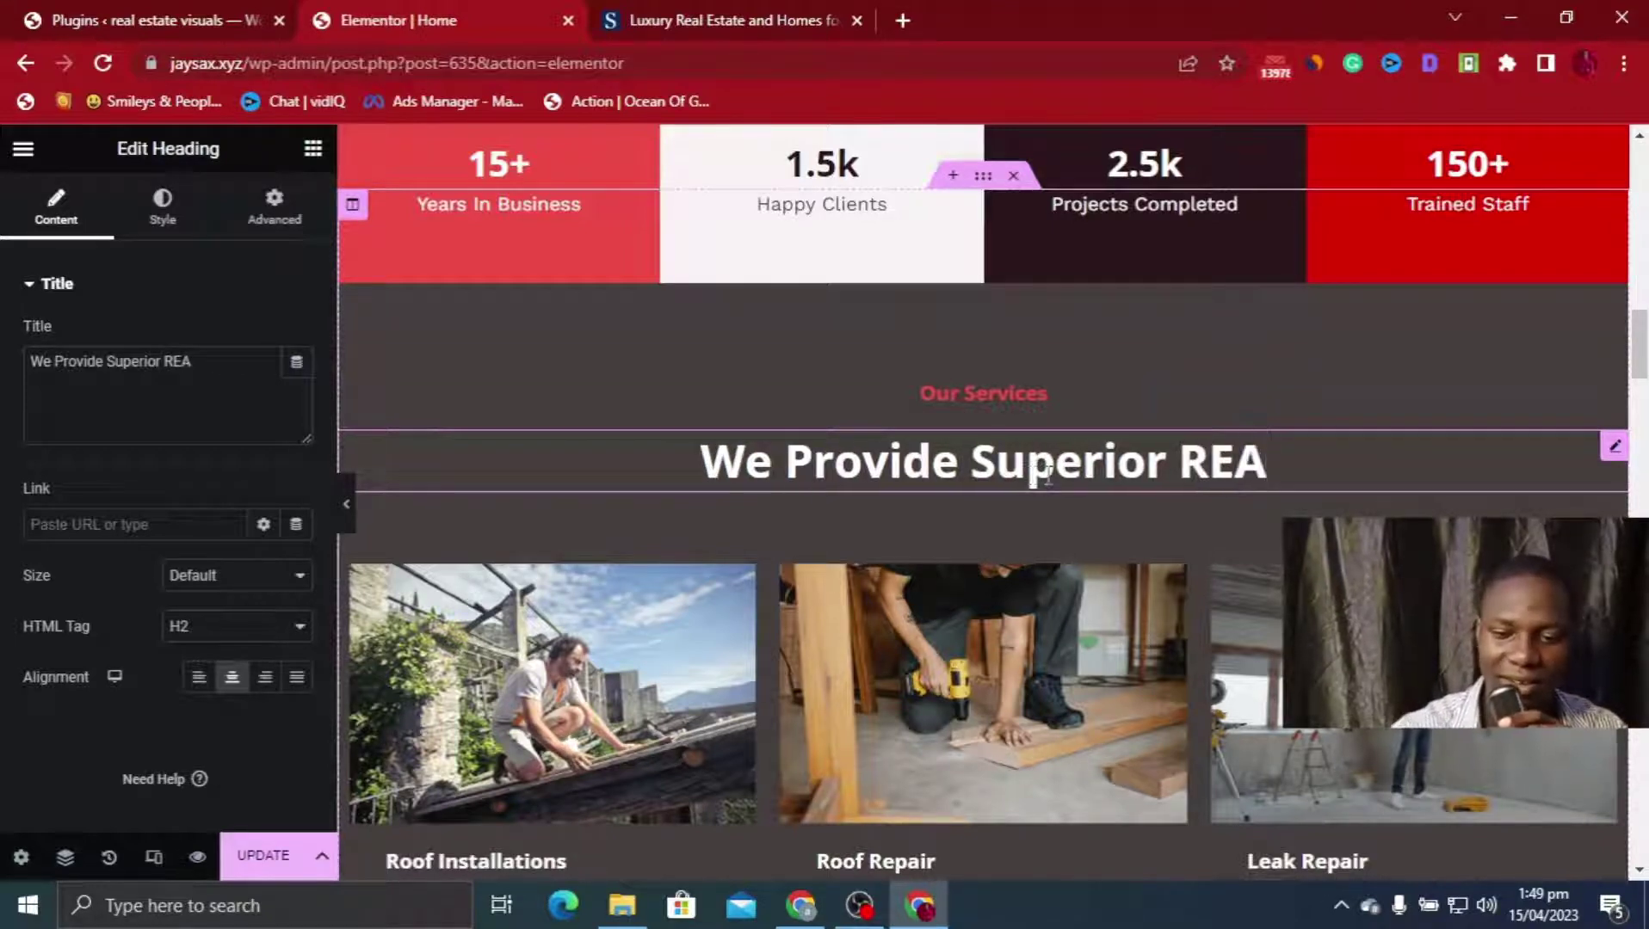
type("L EST")
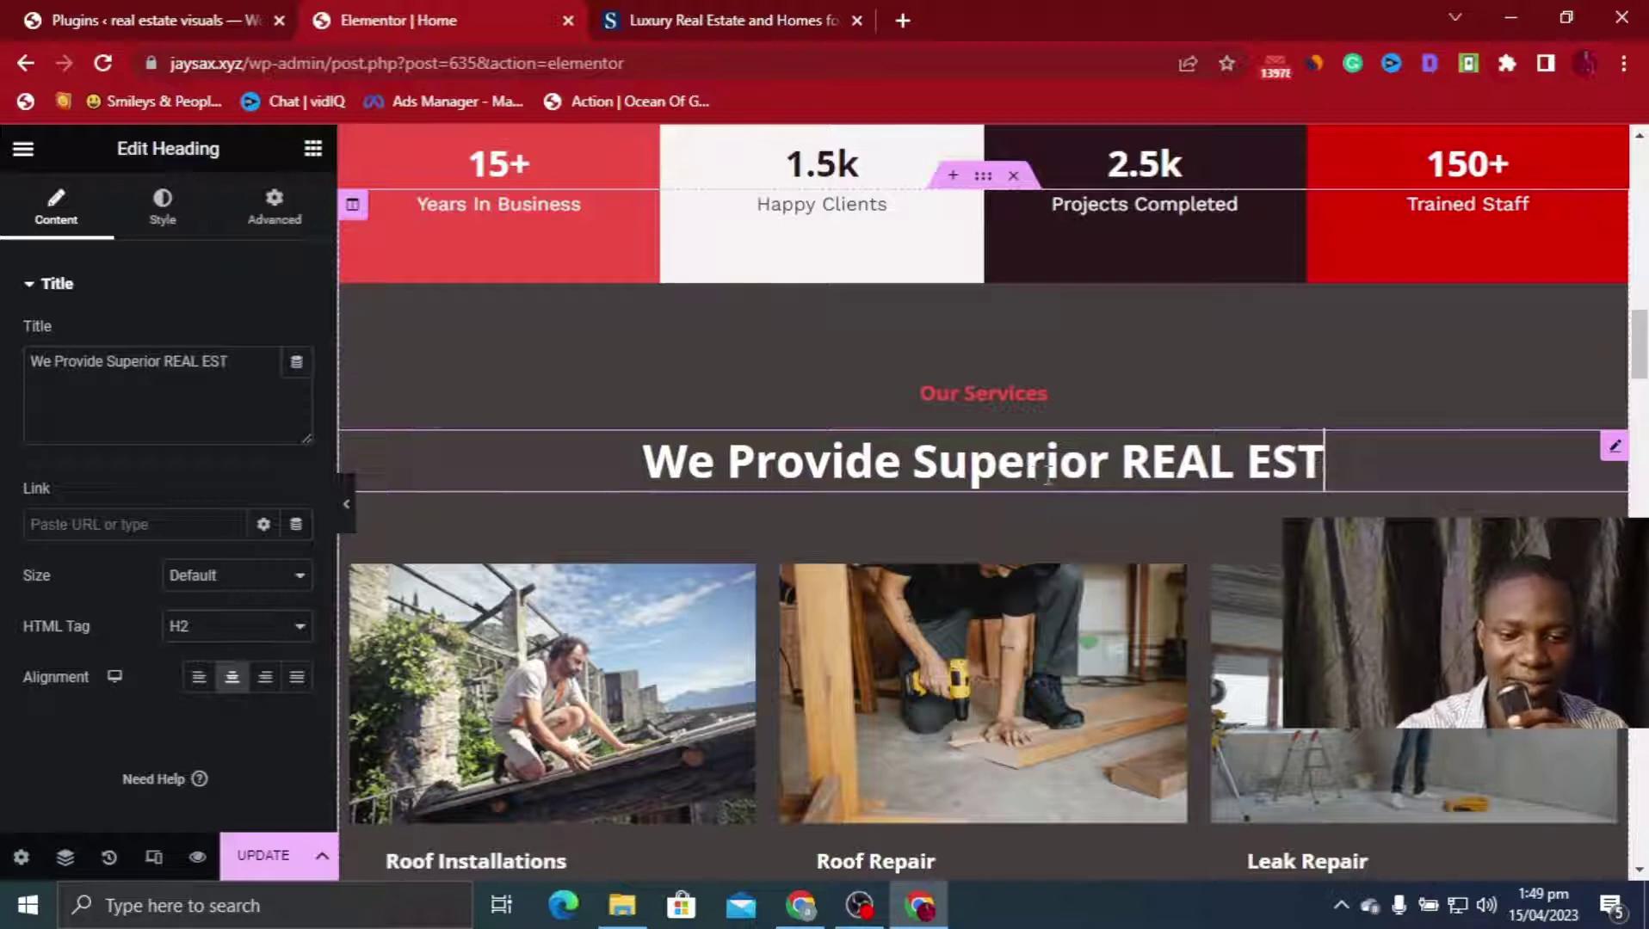
type("ATE ")
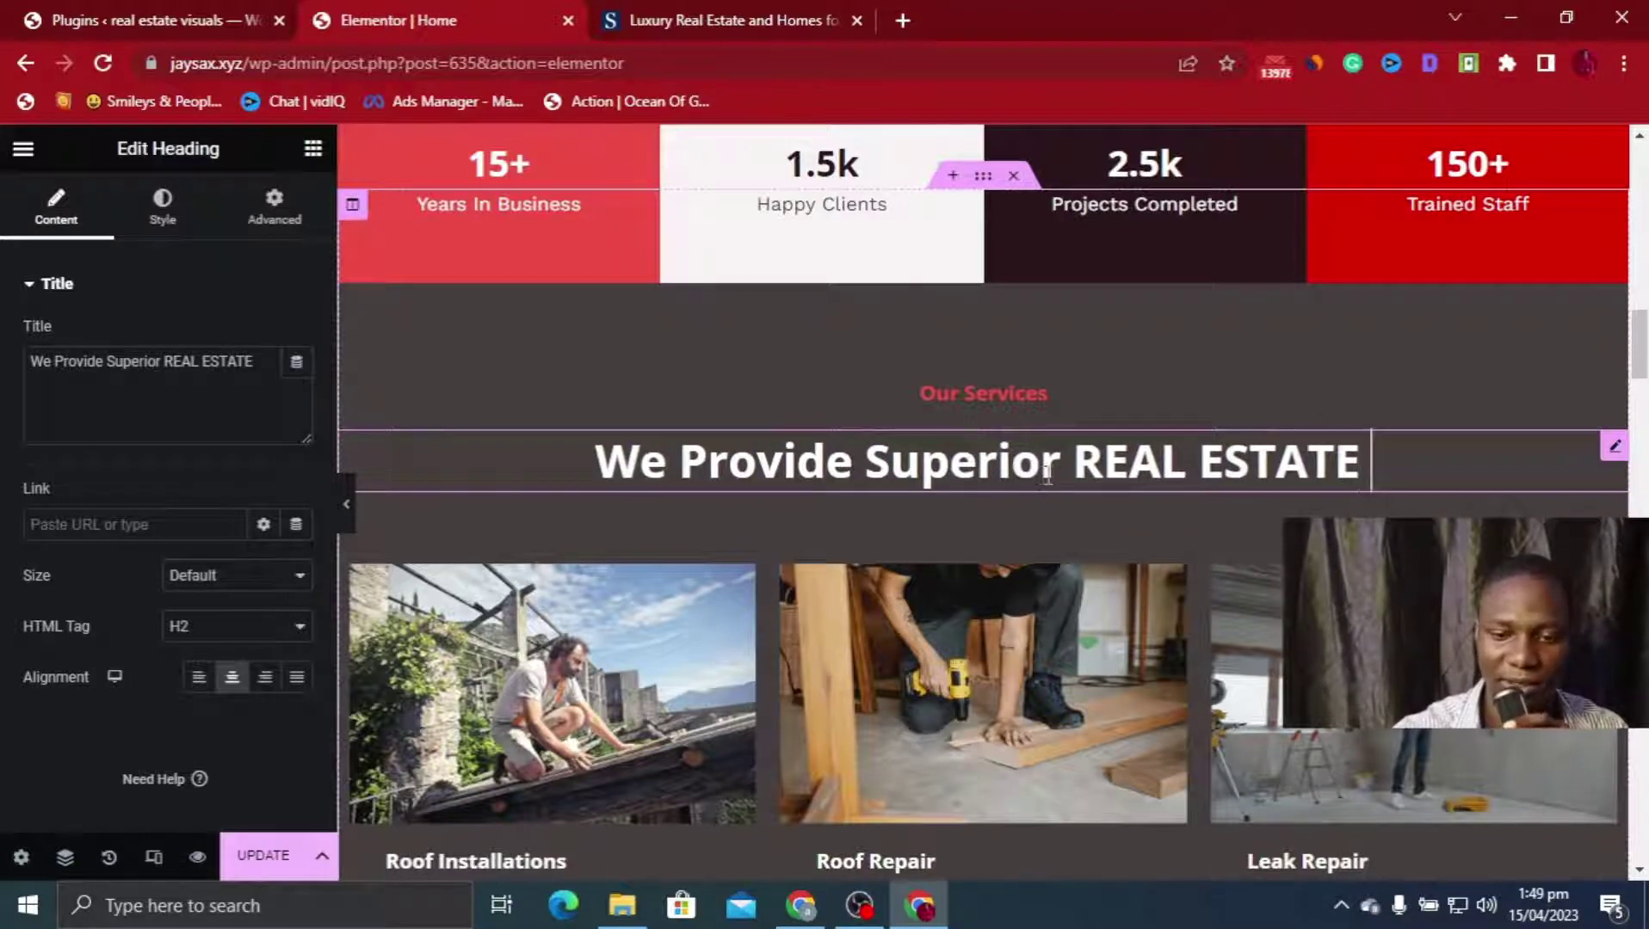
type("PROPERT")
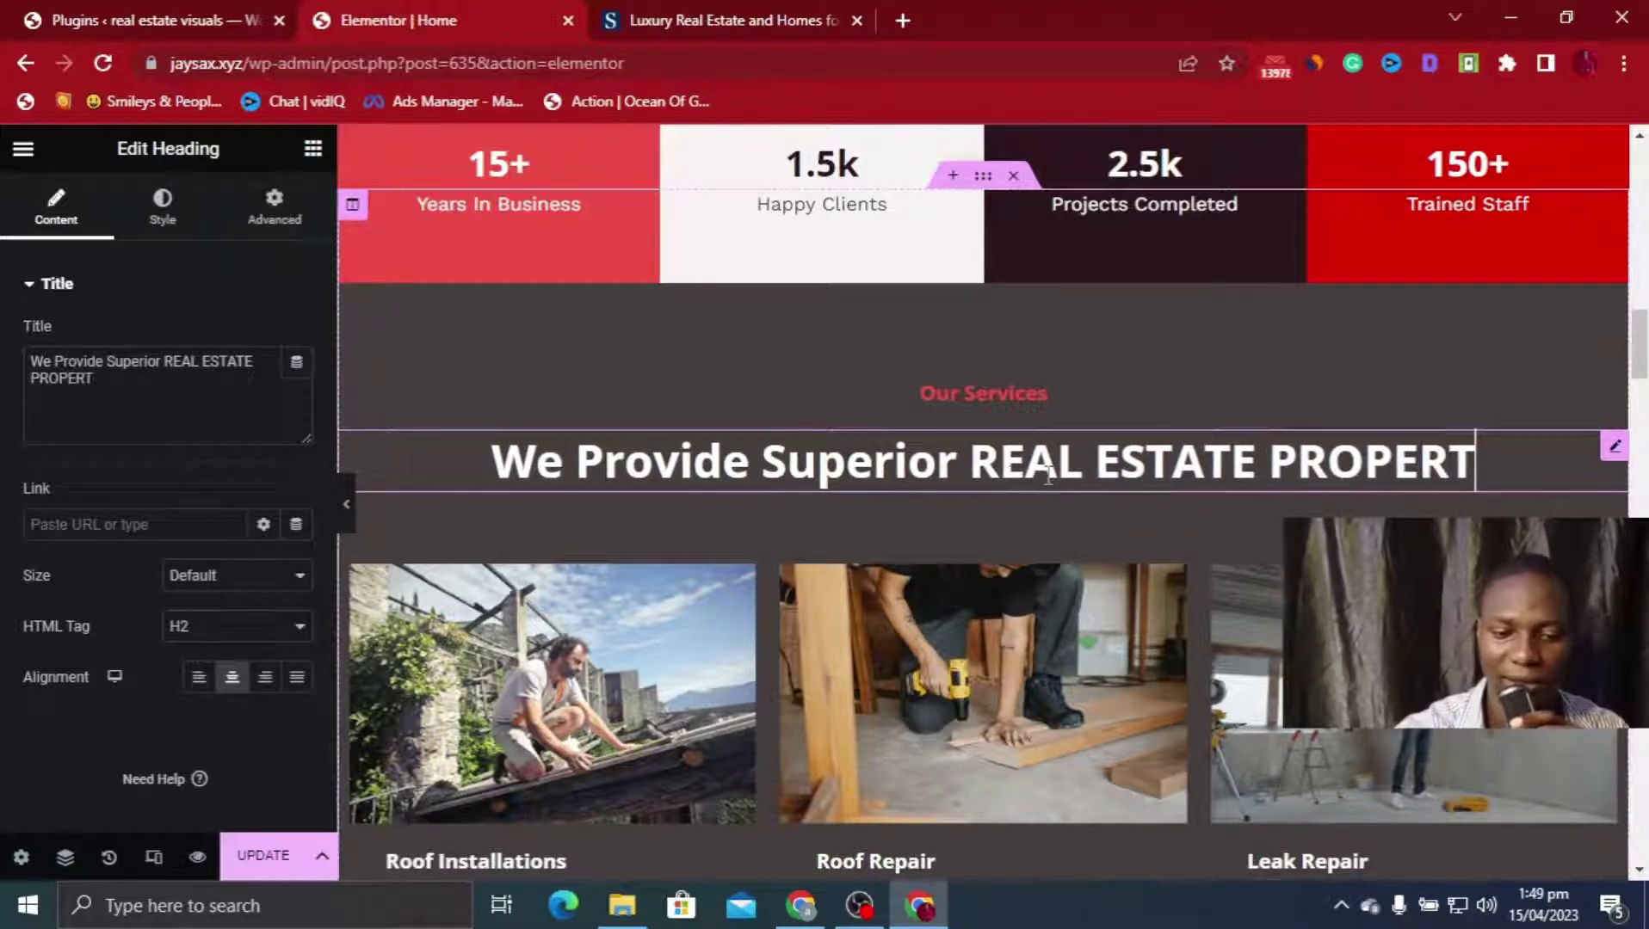
type("IES")
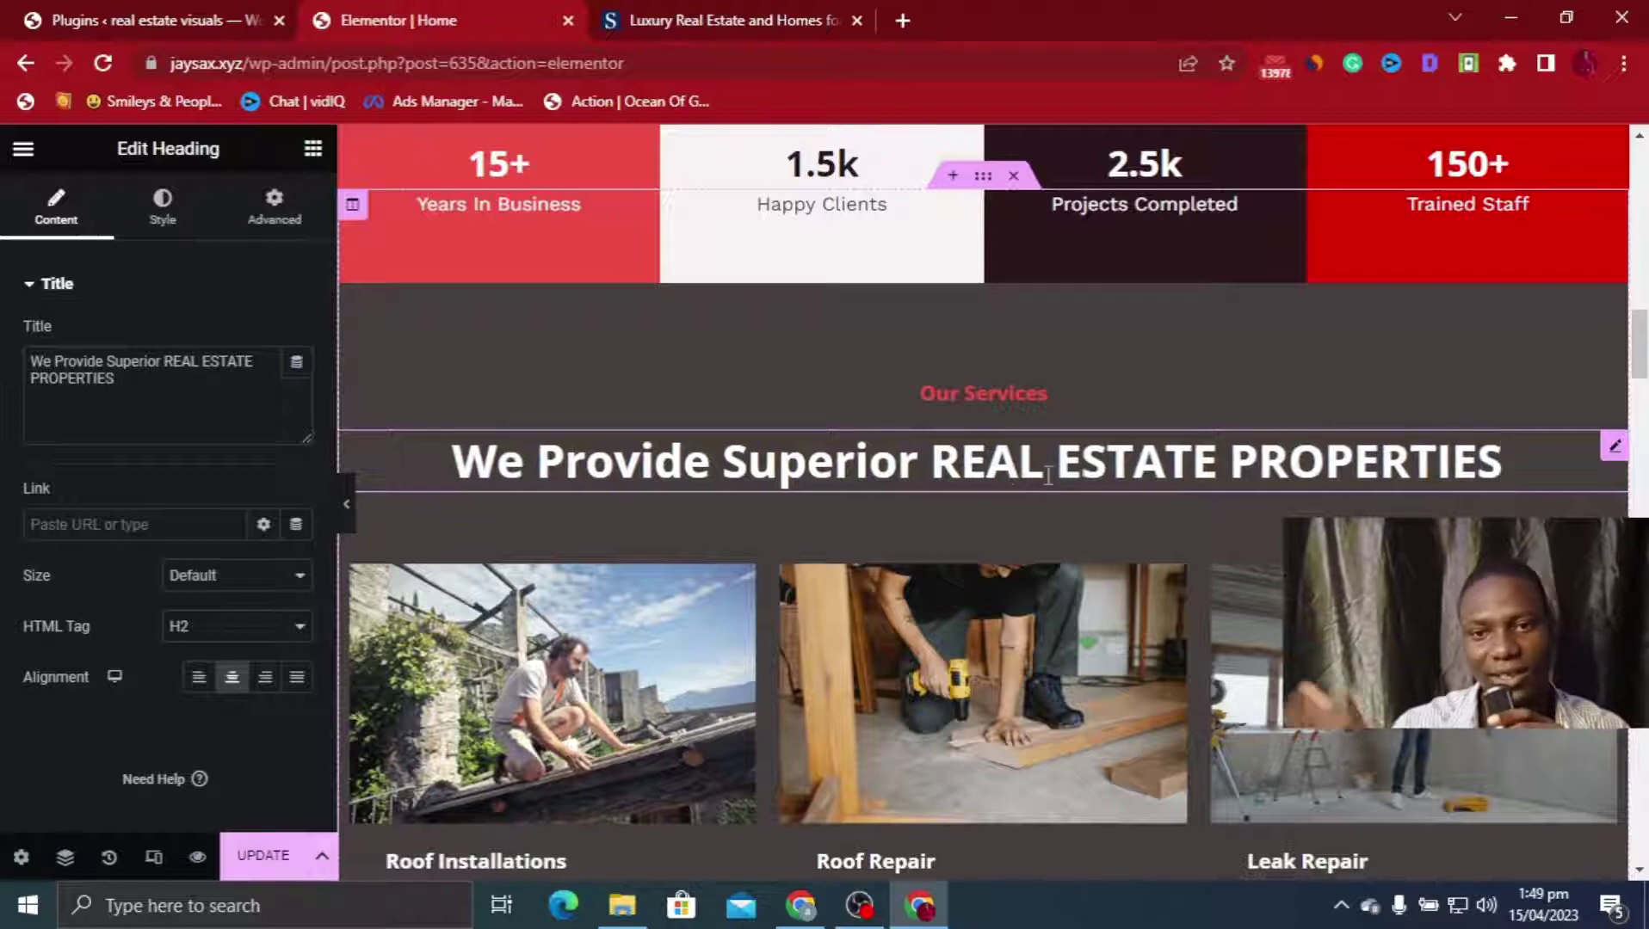
For the Roof Installations card image, upload house-1867187_1920, living-room-1835923_1920, house-1477041_1280 and house-1836070_1920 from Downloads to the media library
scroll(1052, 474, "down", 4)
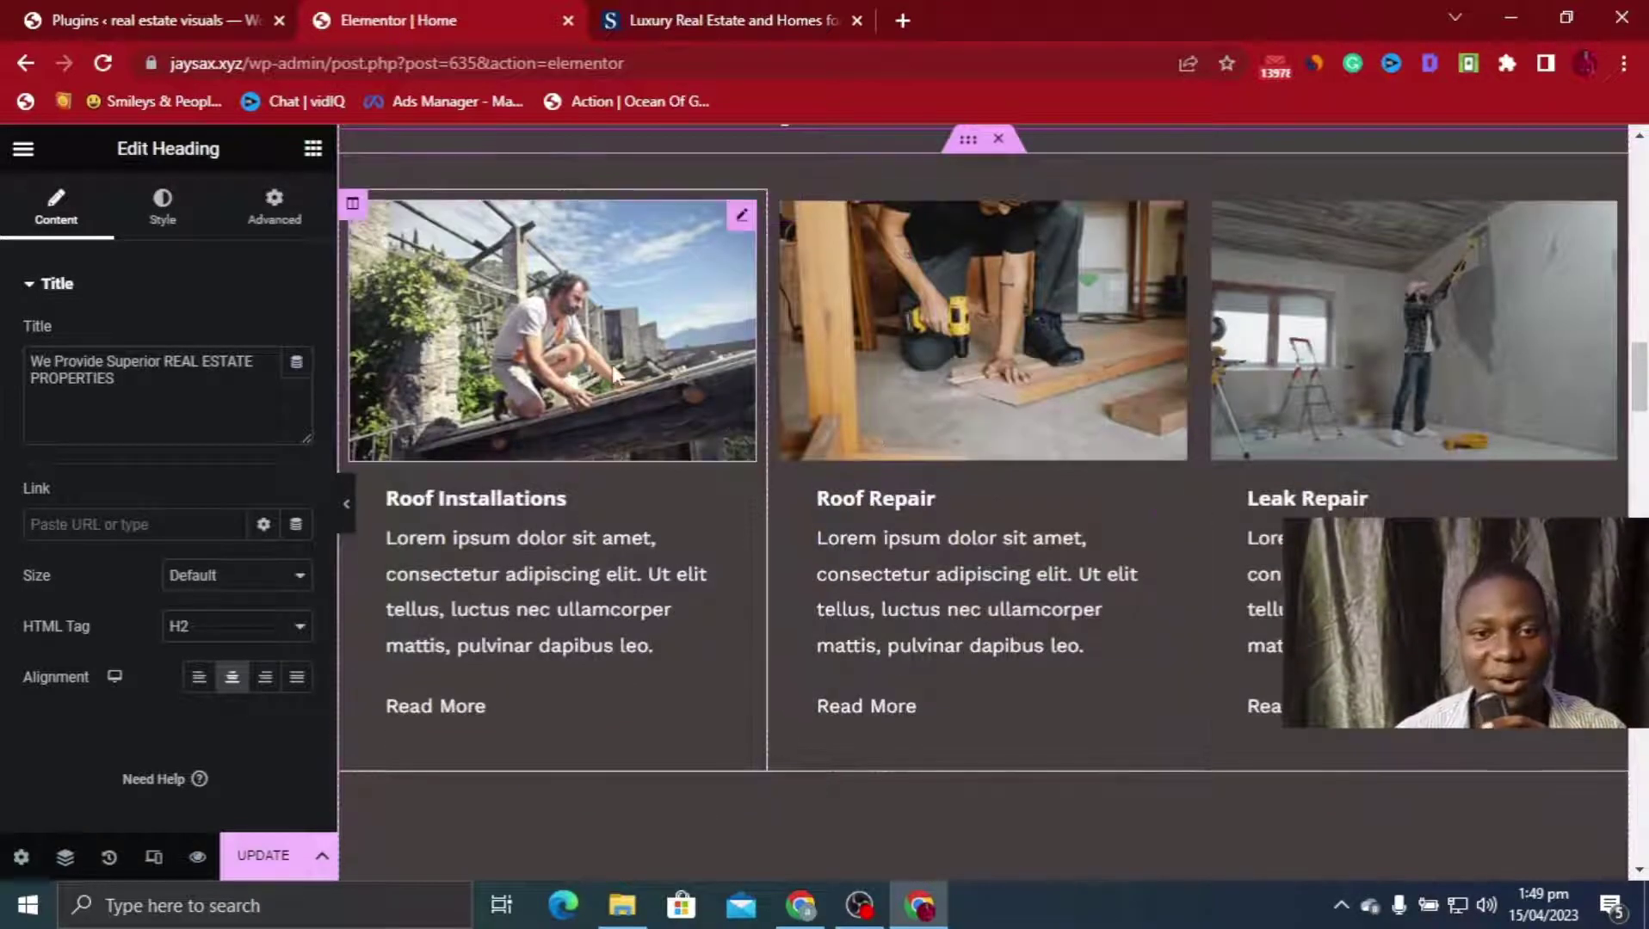
left_click(612, 372)
left_click(188, 445)
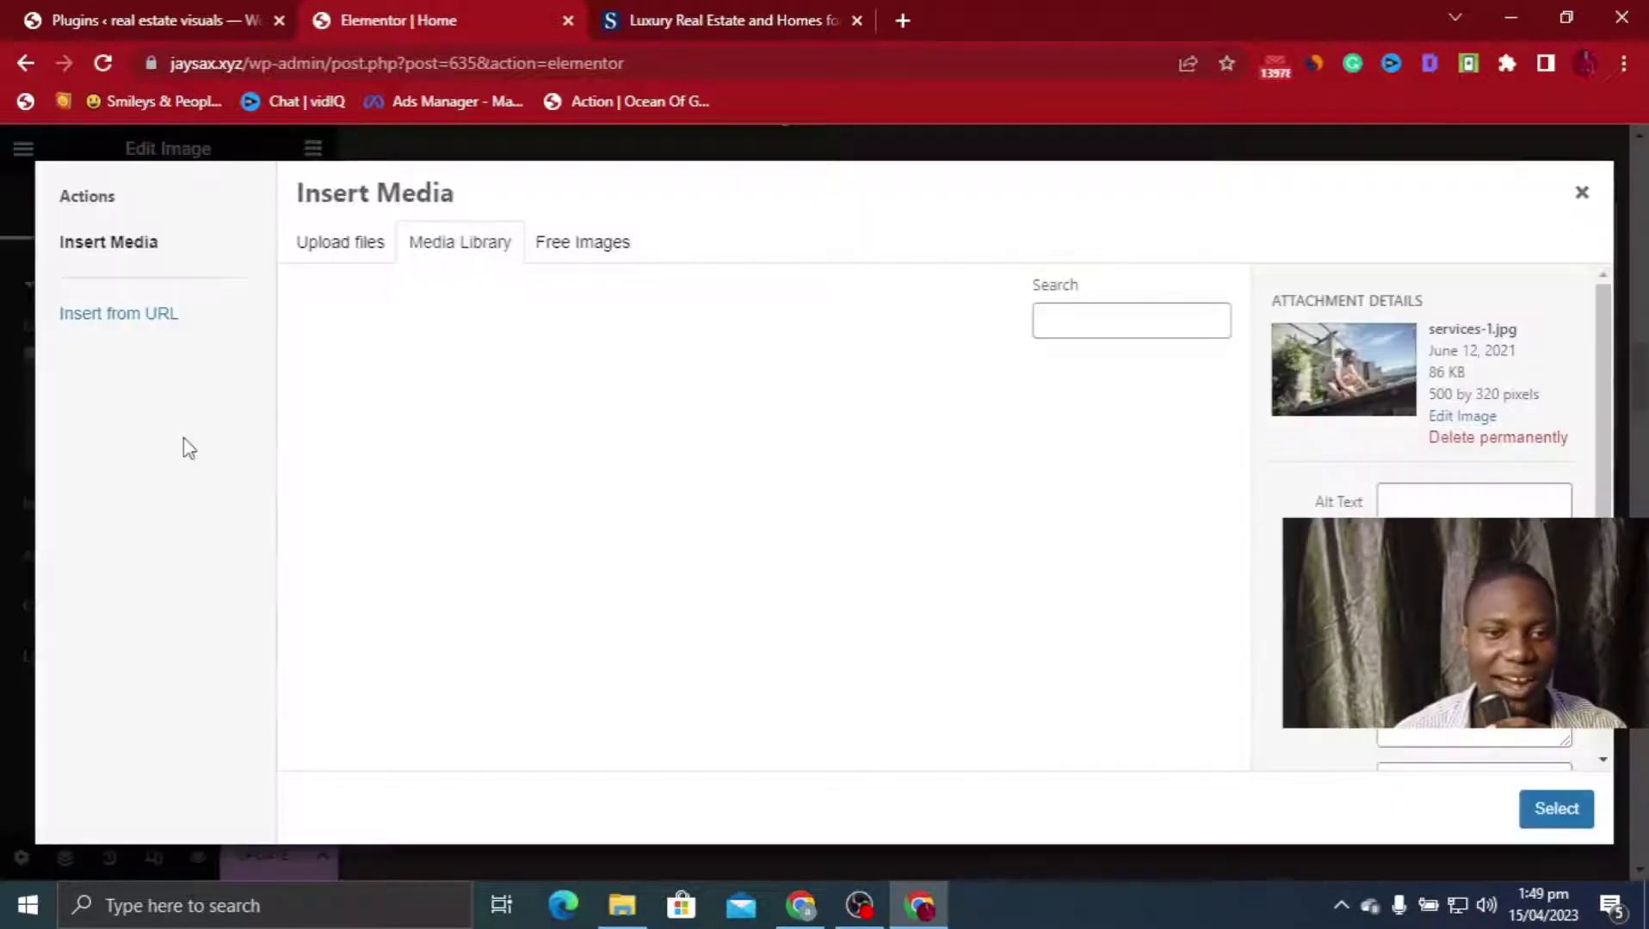
left_click(346, 258)
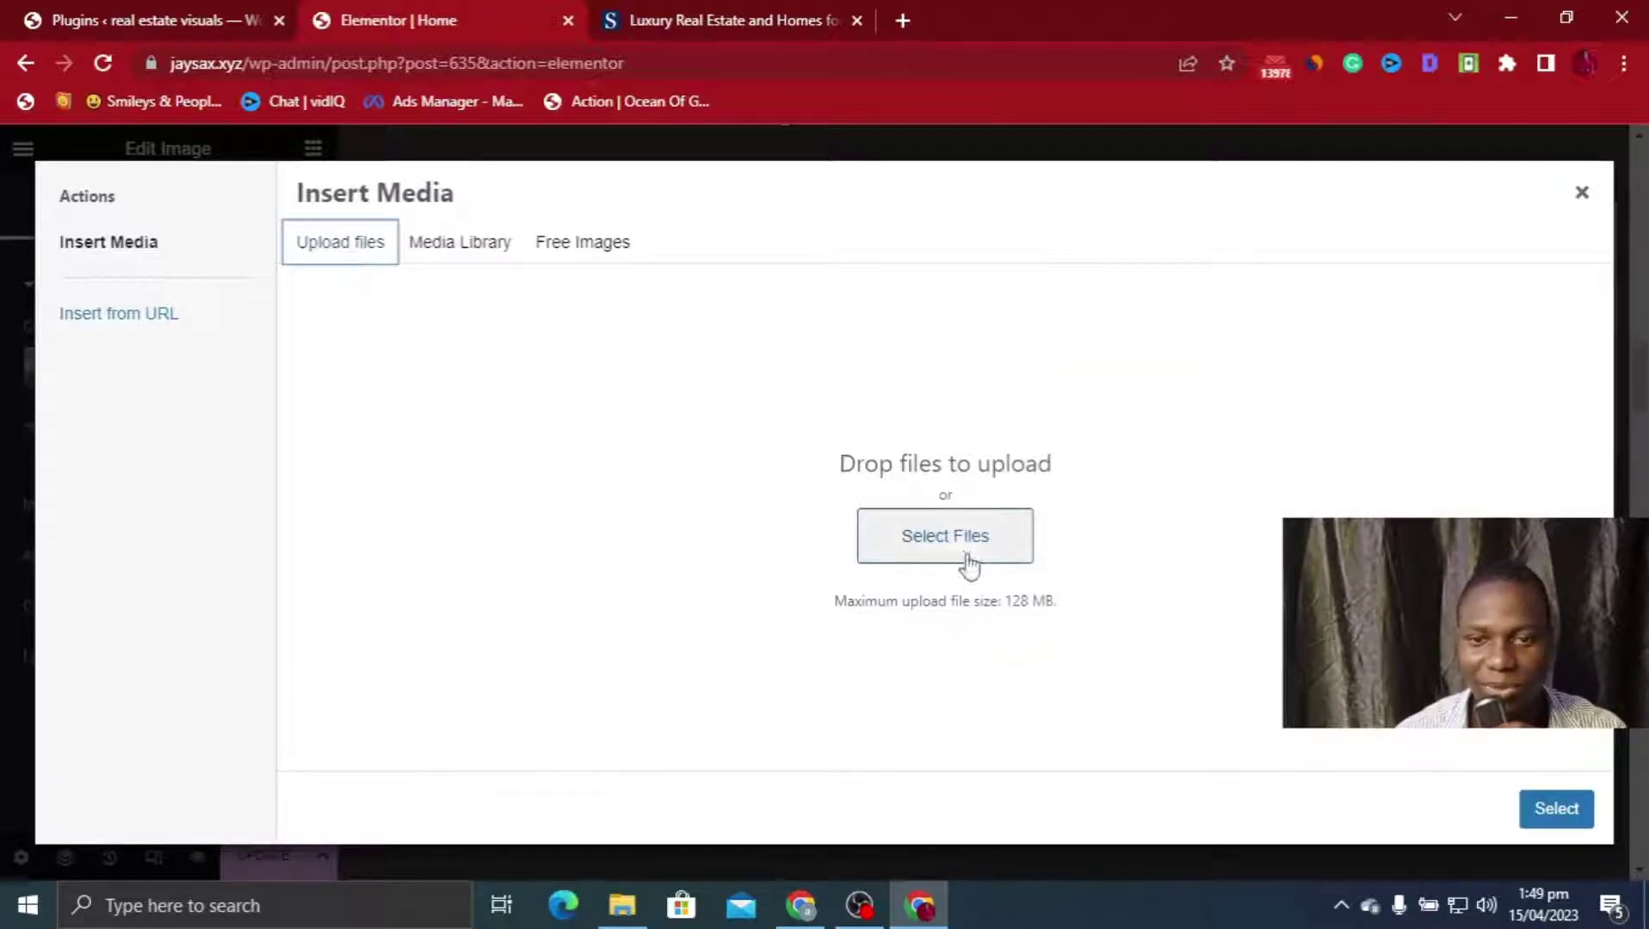
left_click(965, 555)
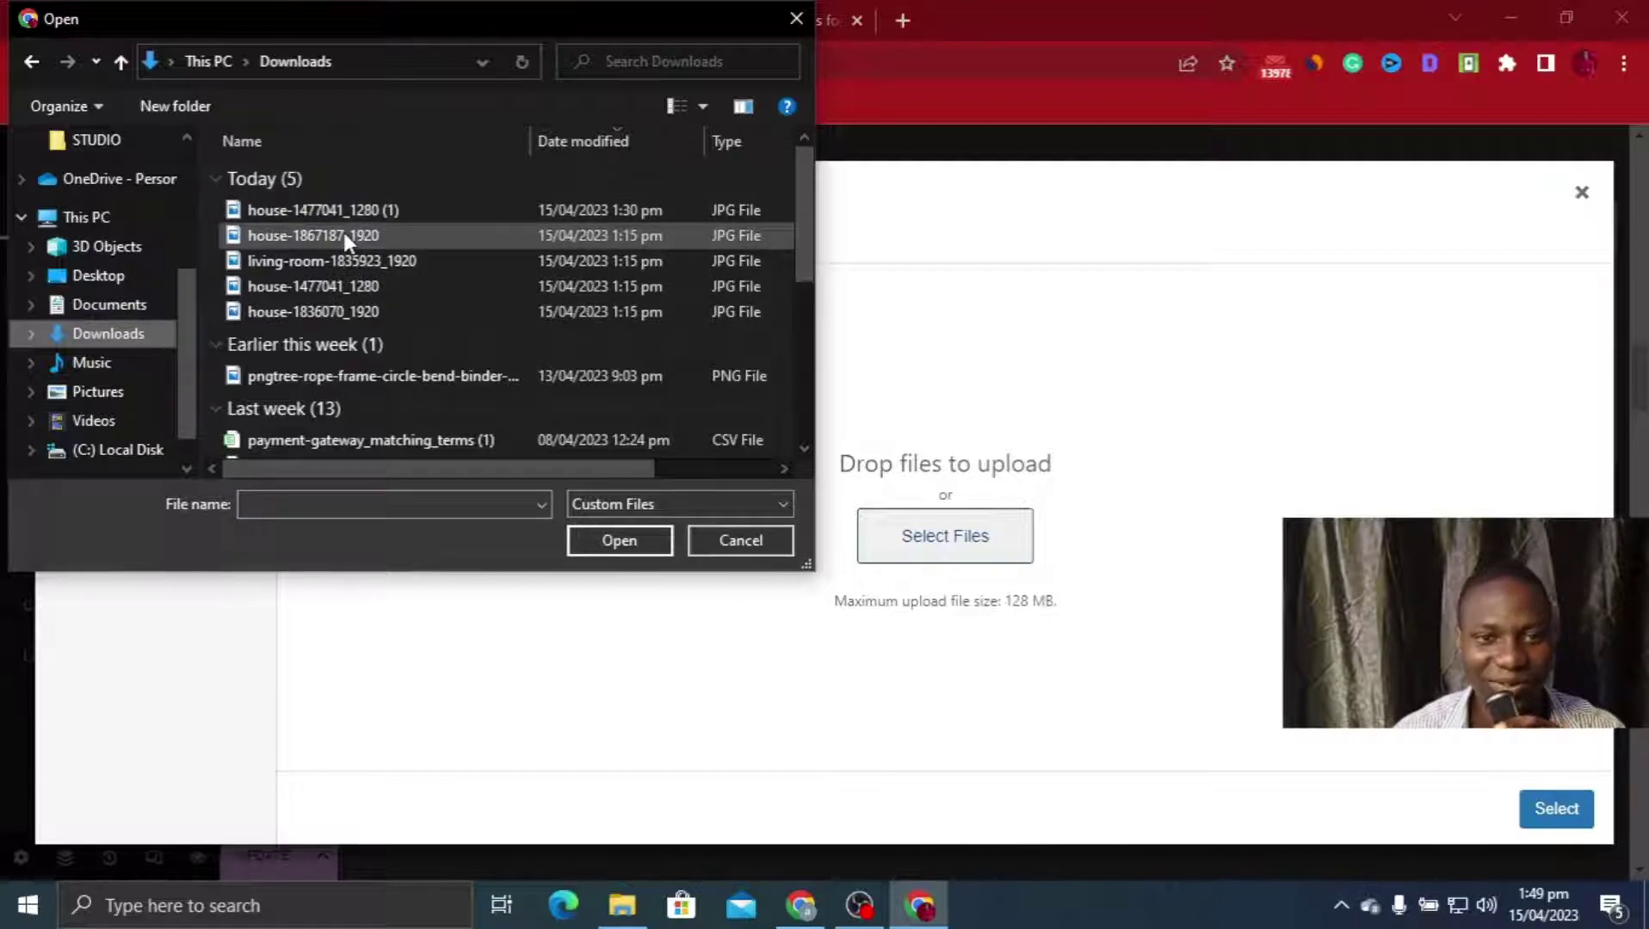
left_click_drag(444, 235, 439, 326)
left_click(602, 545)
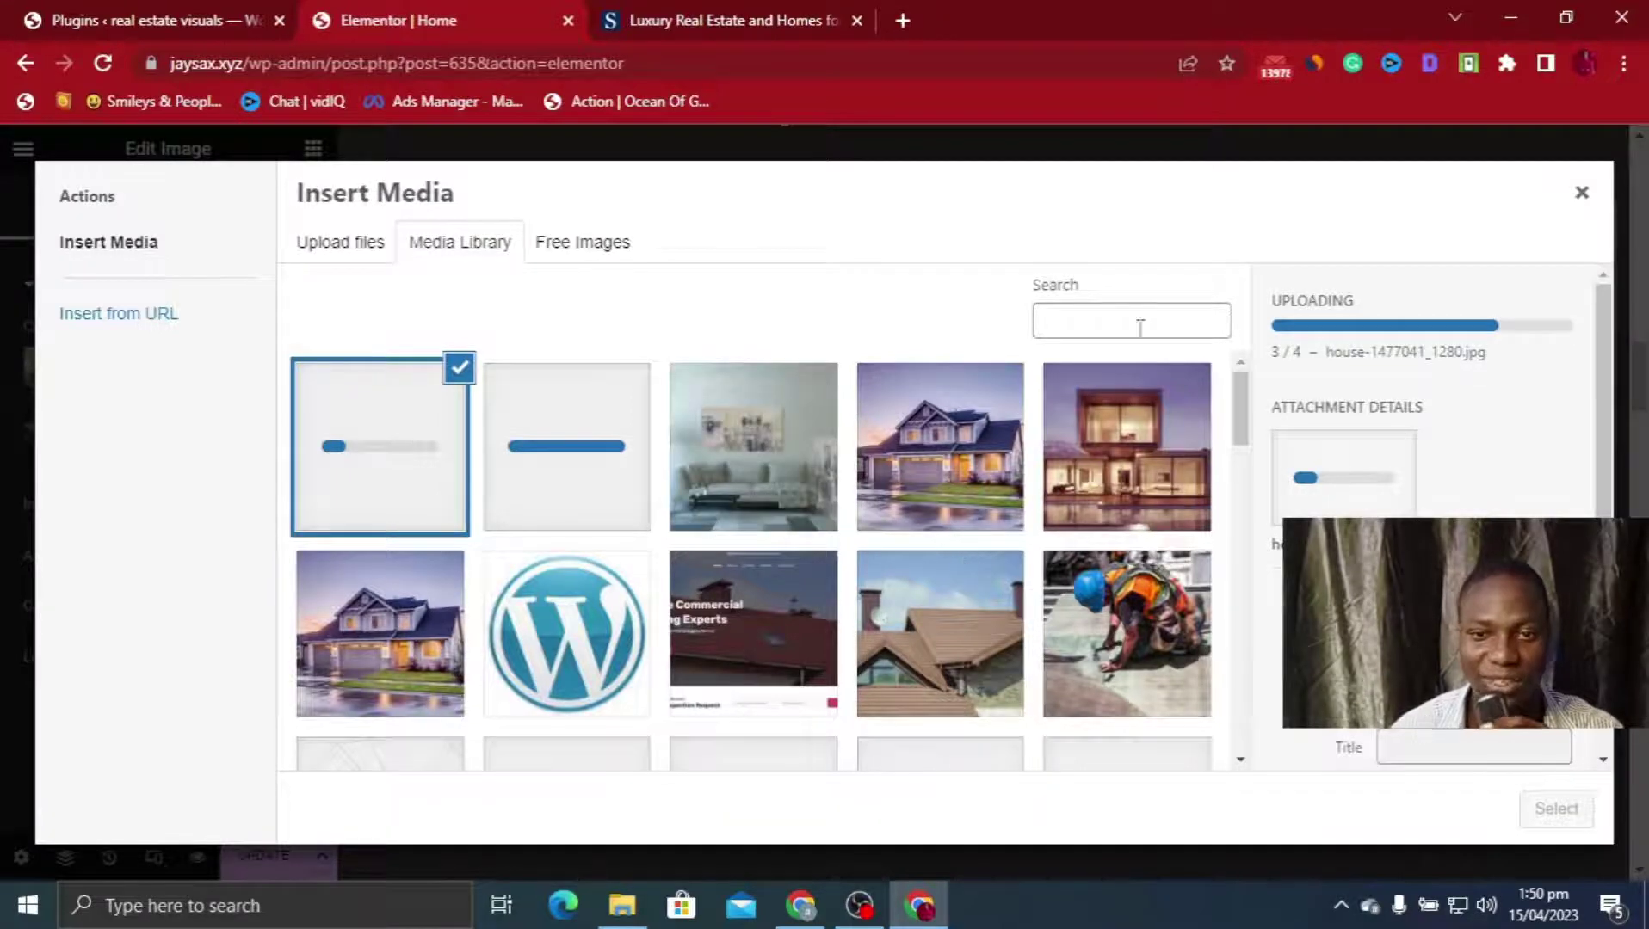
Clear the other media library selections and insert living-room-1835923_1920.jpg as the Roof Installations card image
left_click(822, 398)
left_click(823, 389)
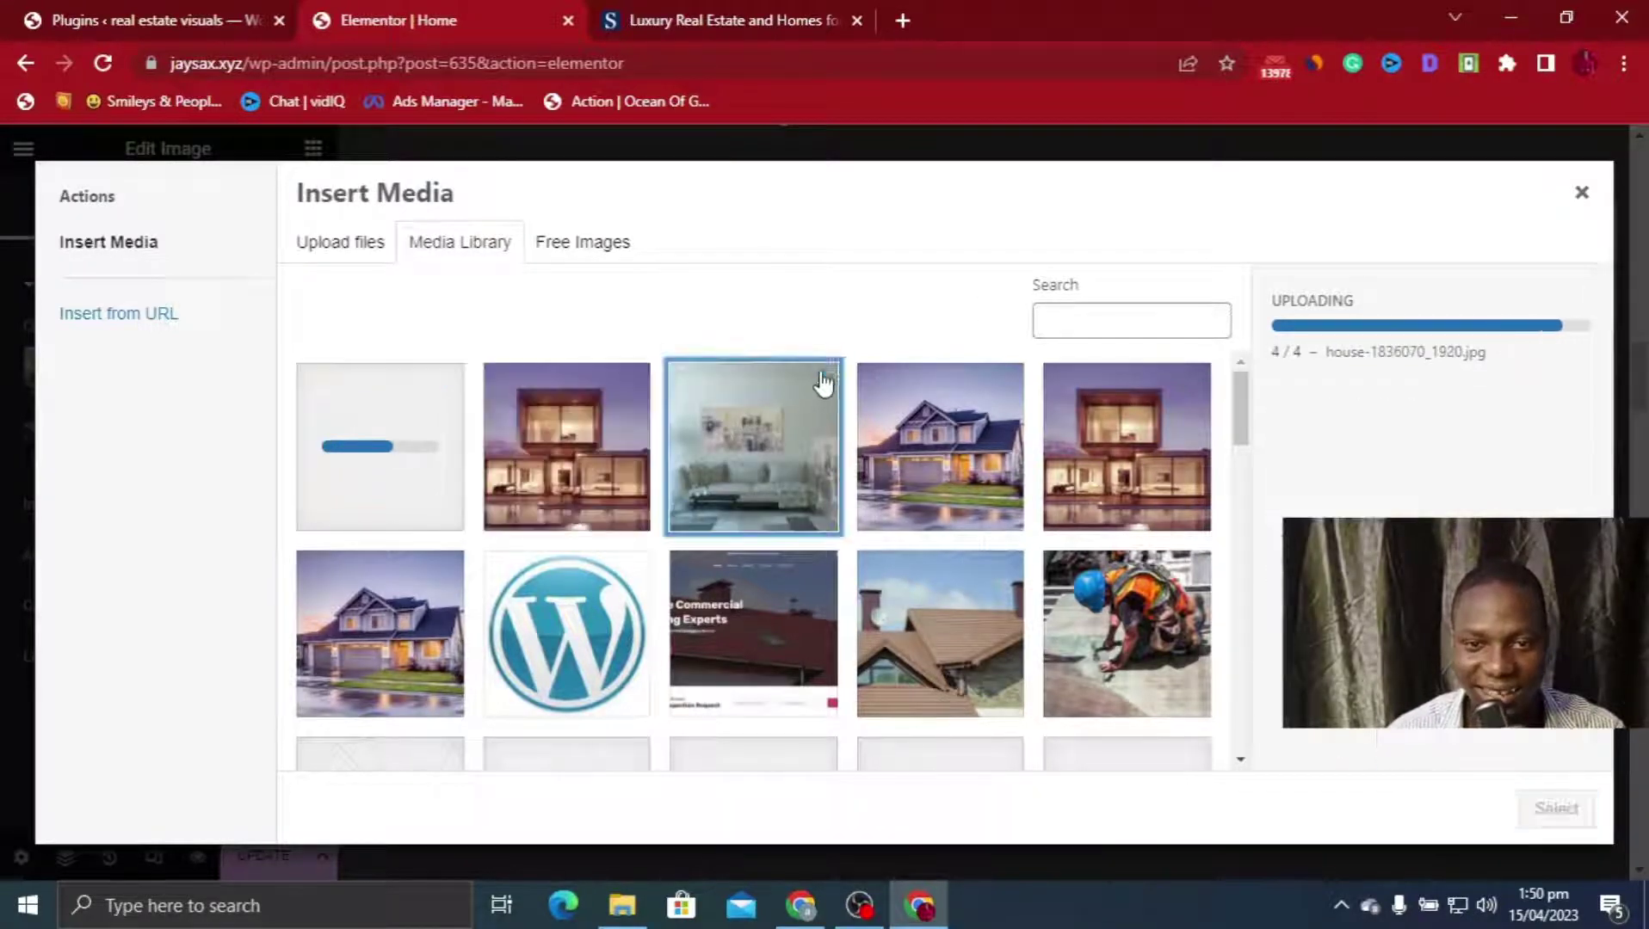
left_click(1002, 391)
left_click(1025, 377)
left_click(1175, 438)
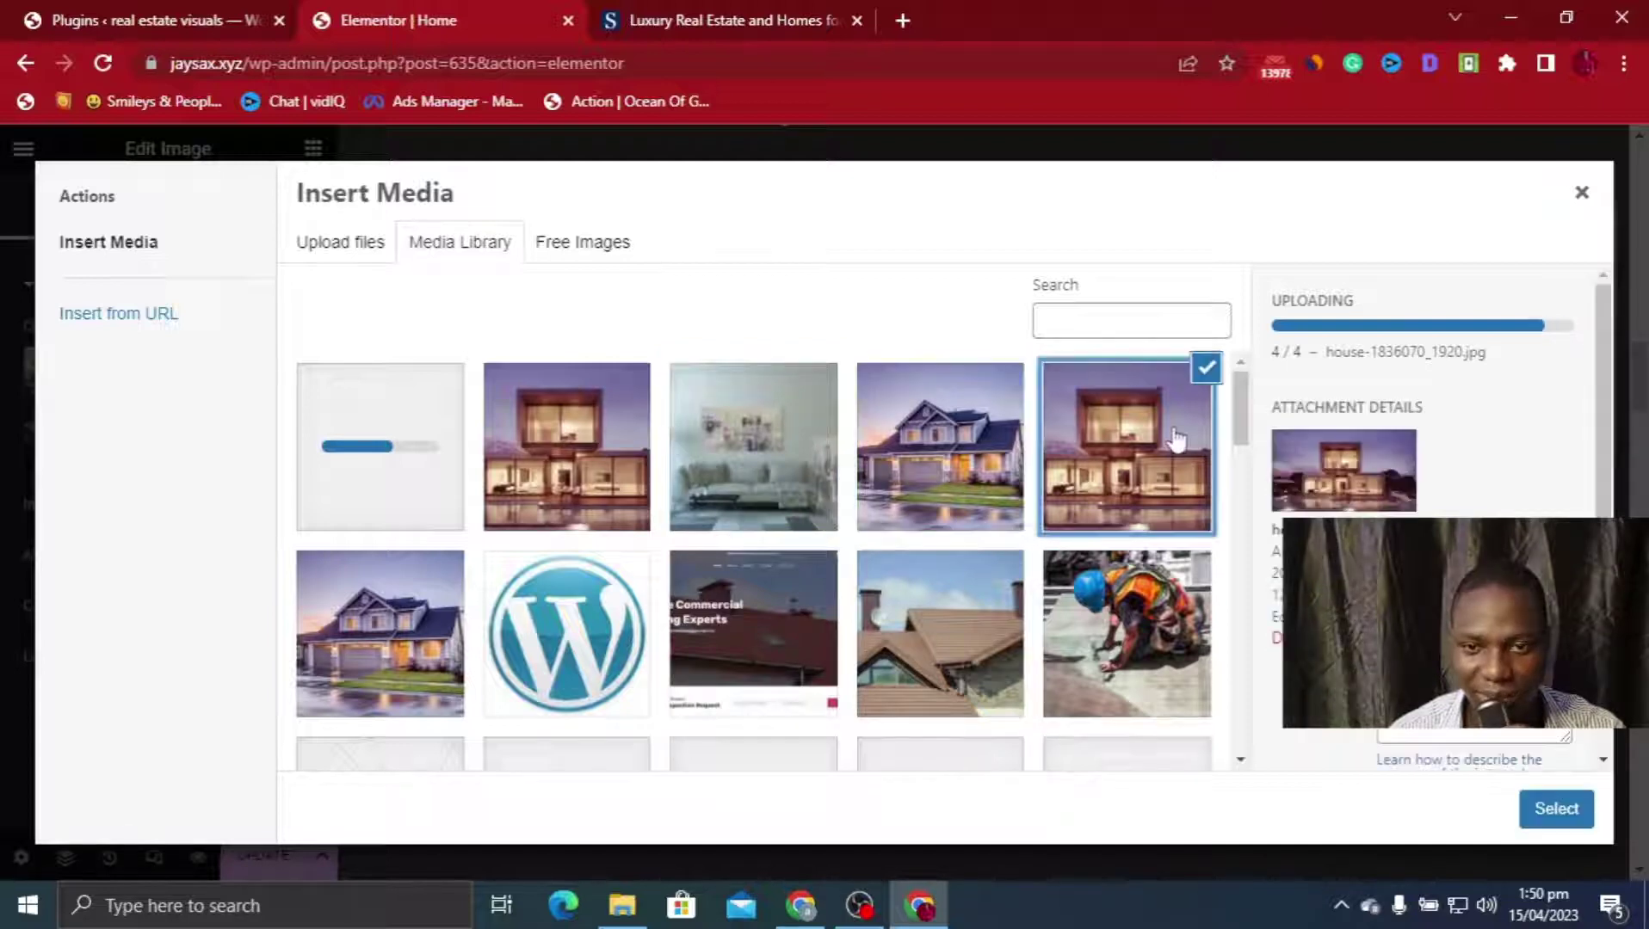
left_click(1192, 379)
left_click(552, 394)
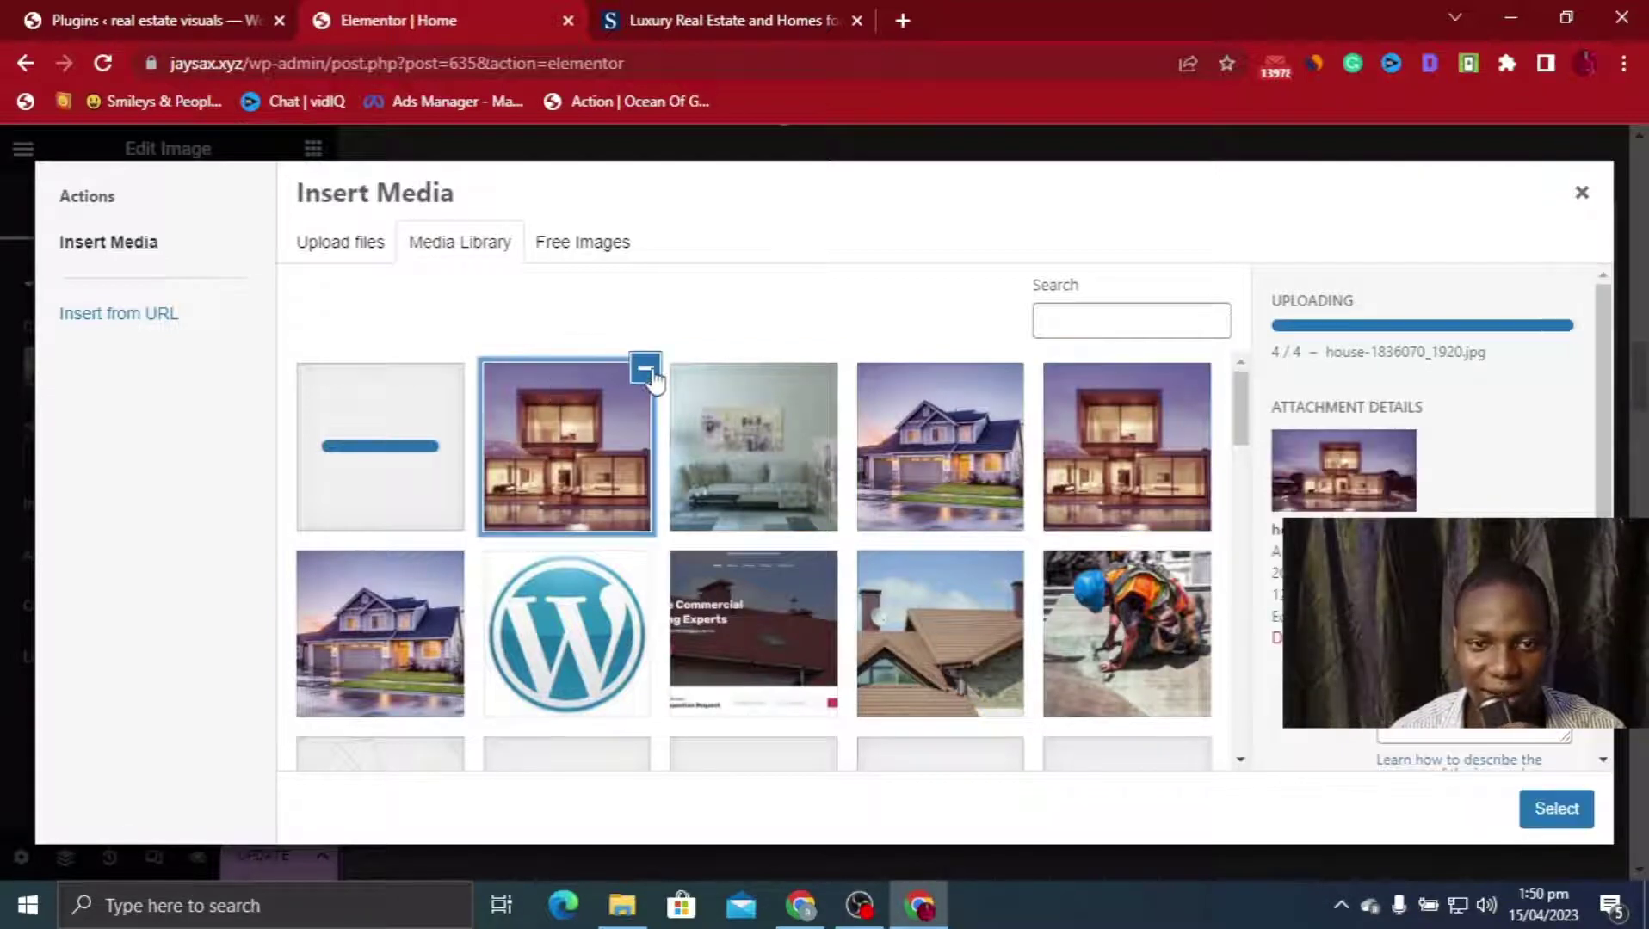
left_click(643, 370)
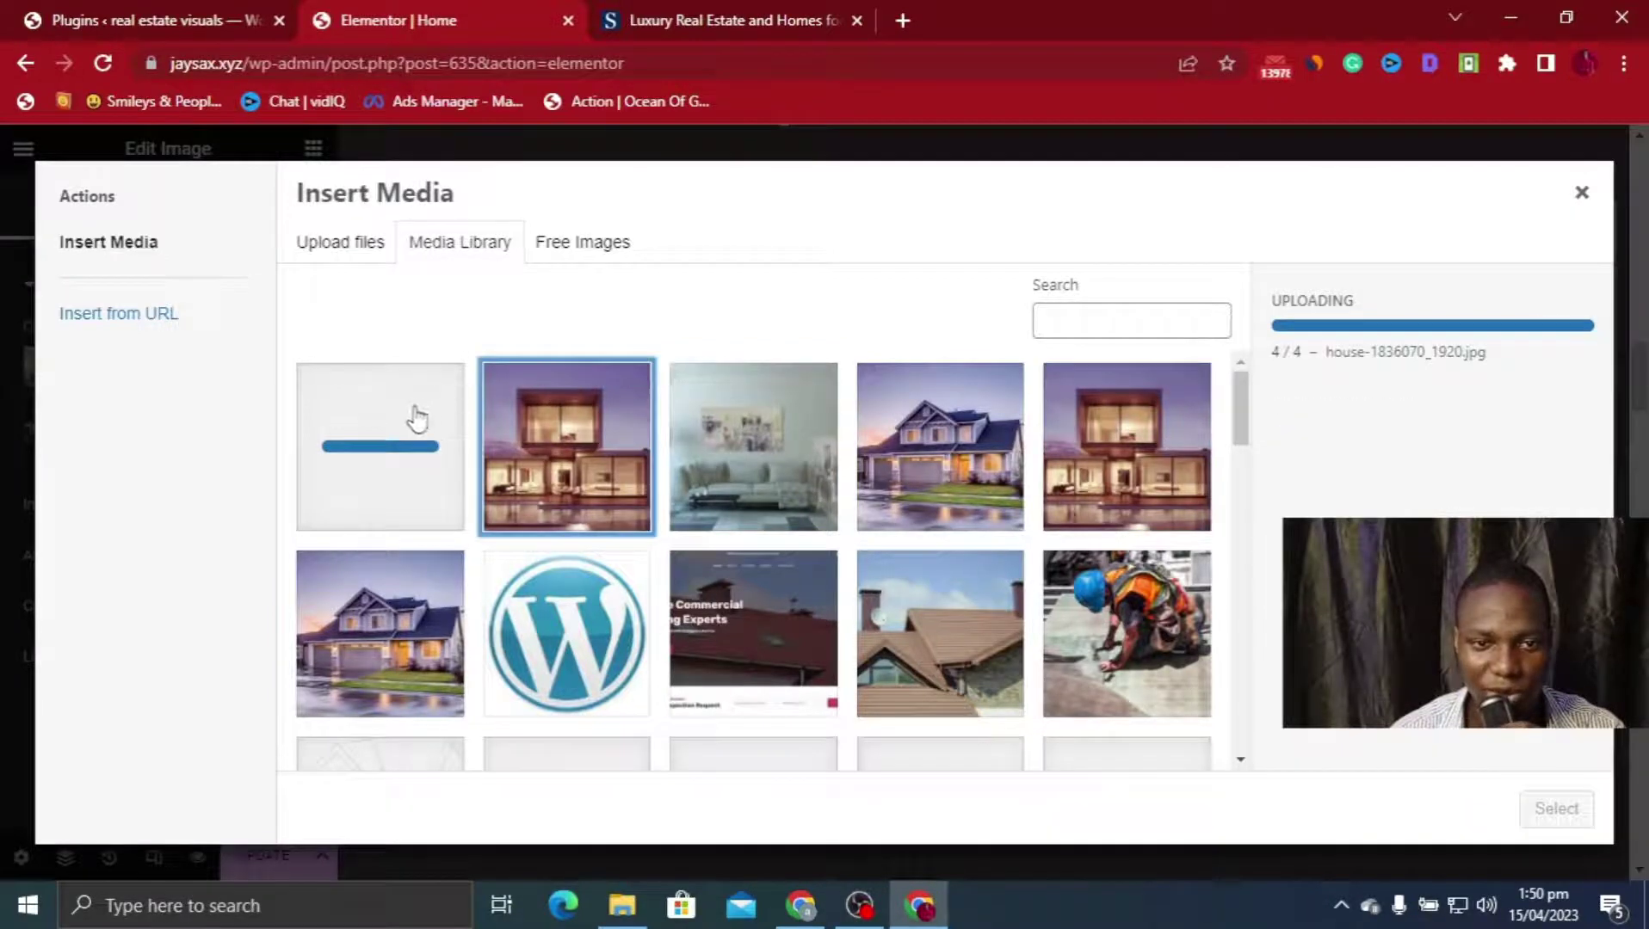
left_click(578, 463)
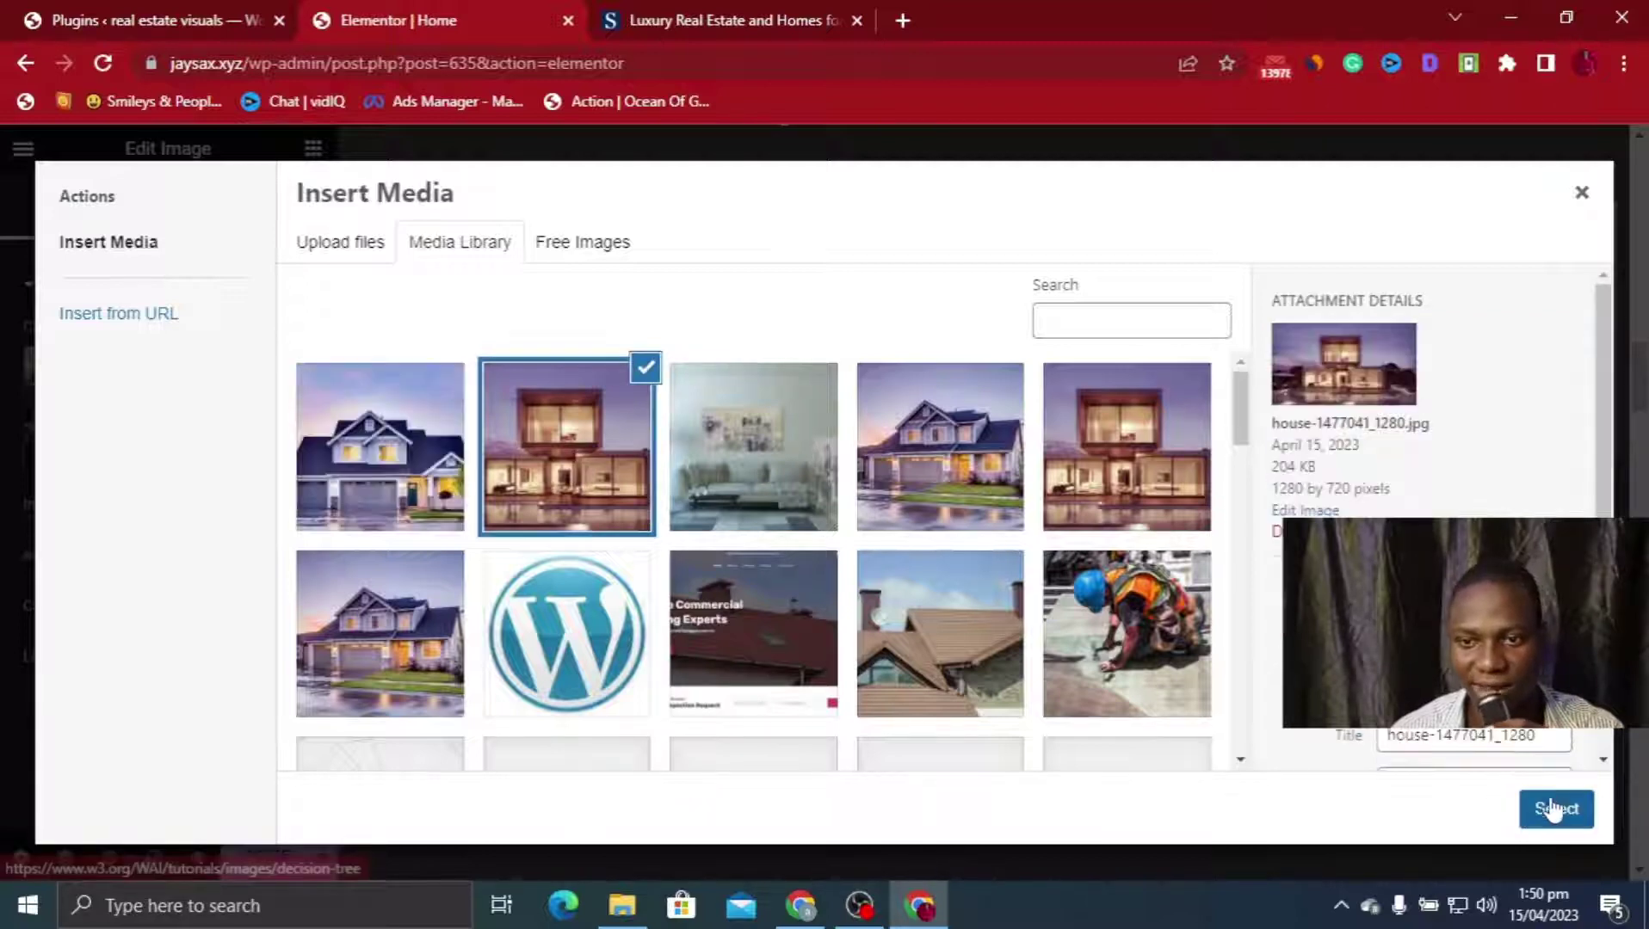
left_click(790, 482)
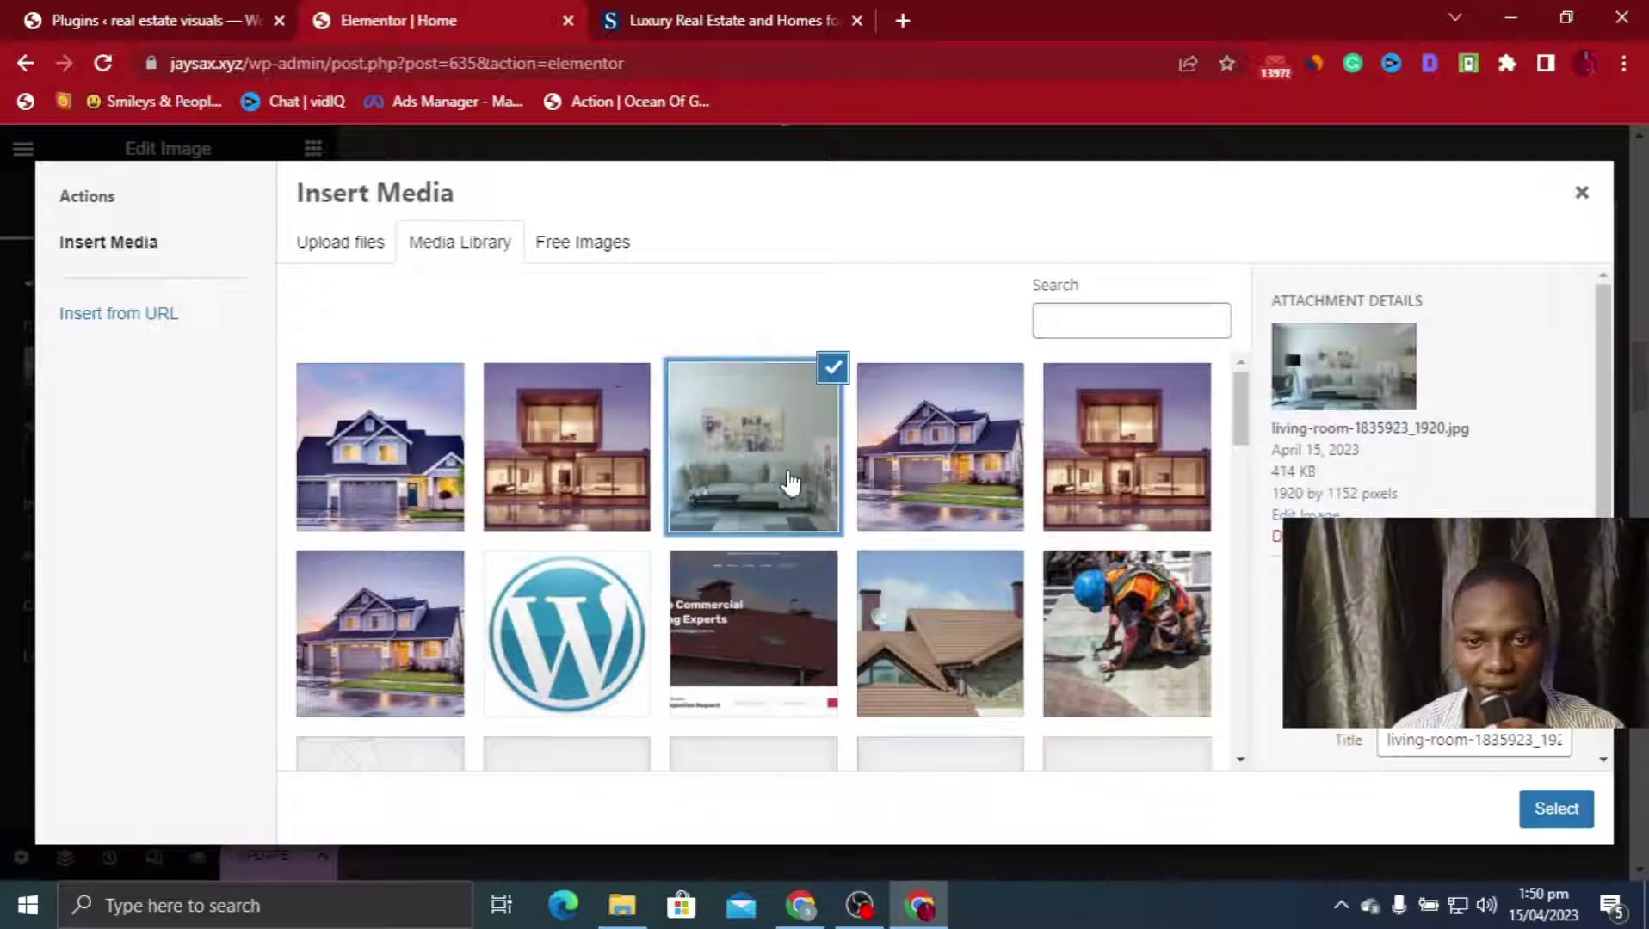
left_click(1559, 813)
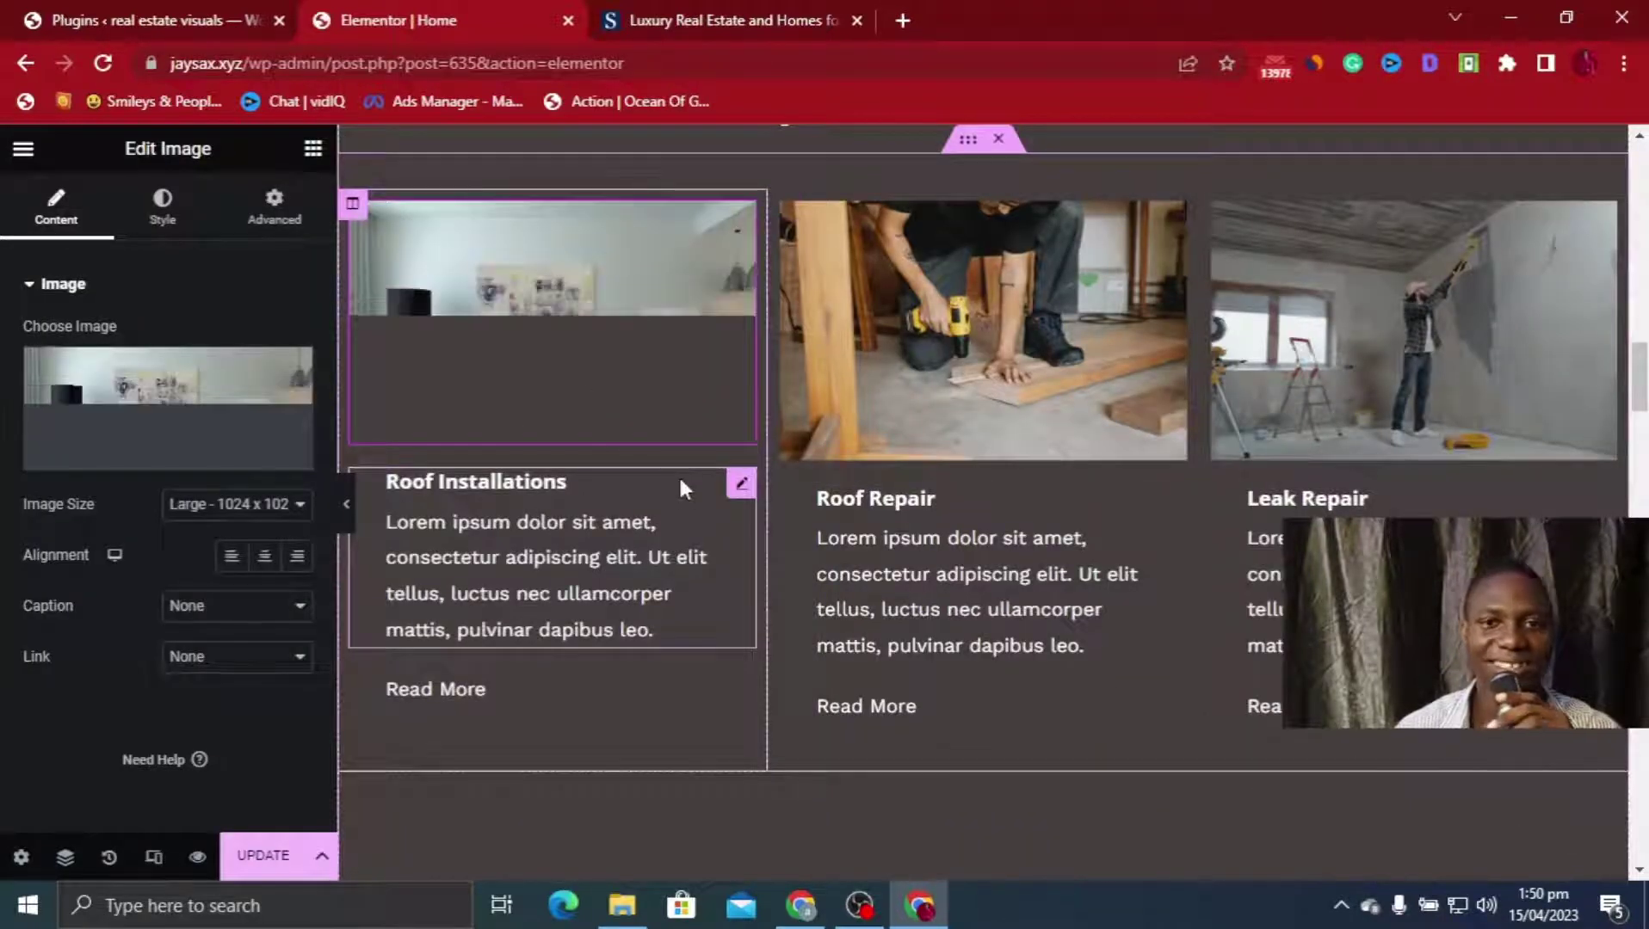
Replace the placeholder description under the Roof Installations title with "CANADA PROPERTY"
left_click(672, 623)
left_click_drag(672, 624, 366, 494)
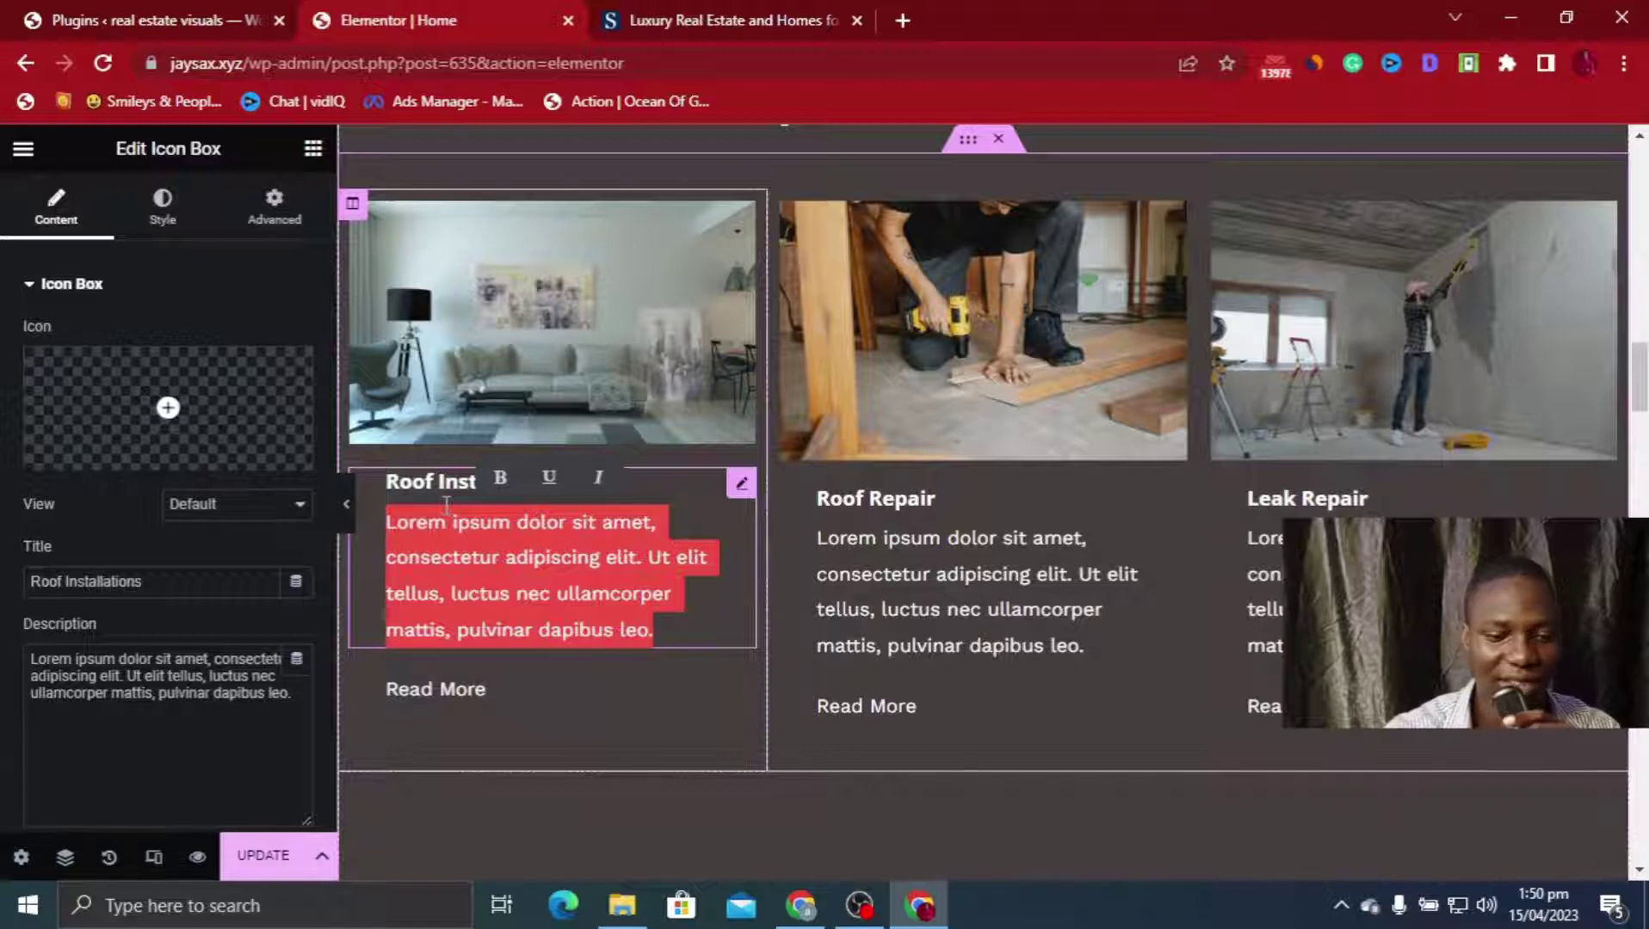
type("CANAD")
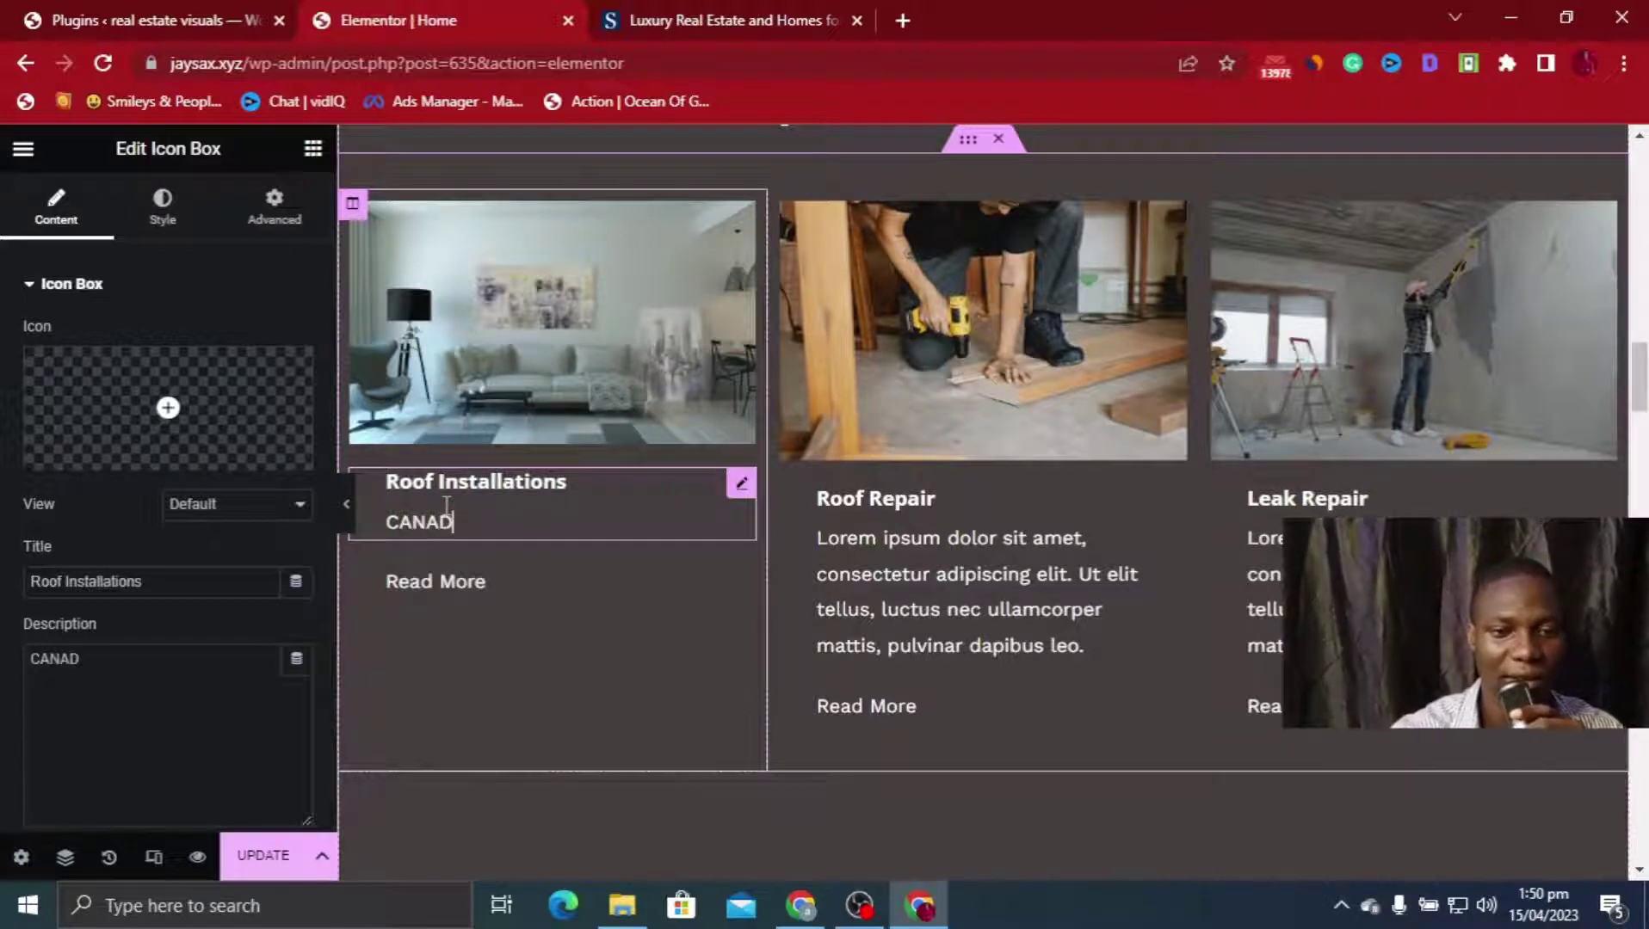
type("A PROPERTY")
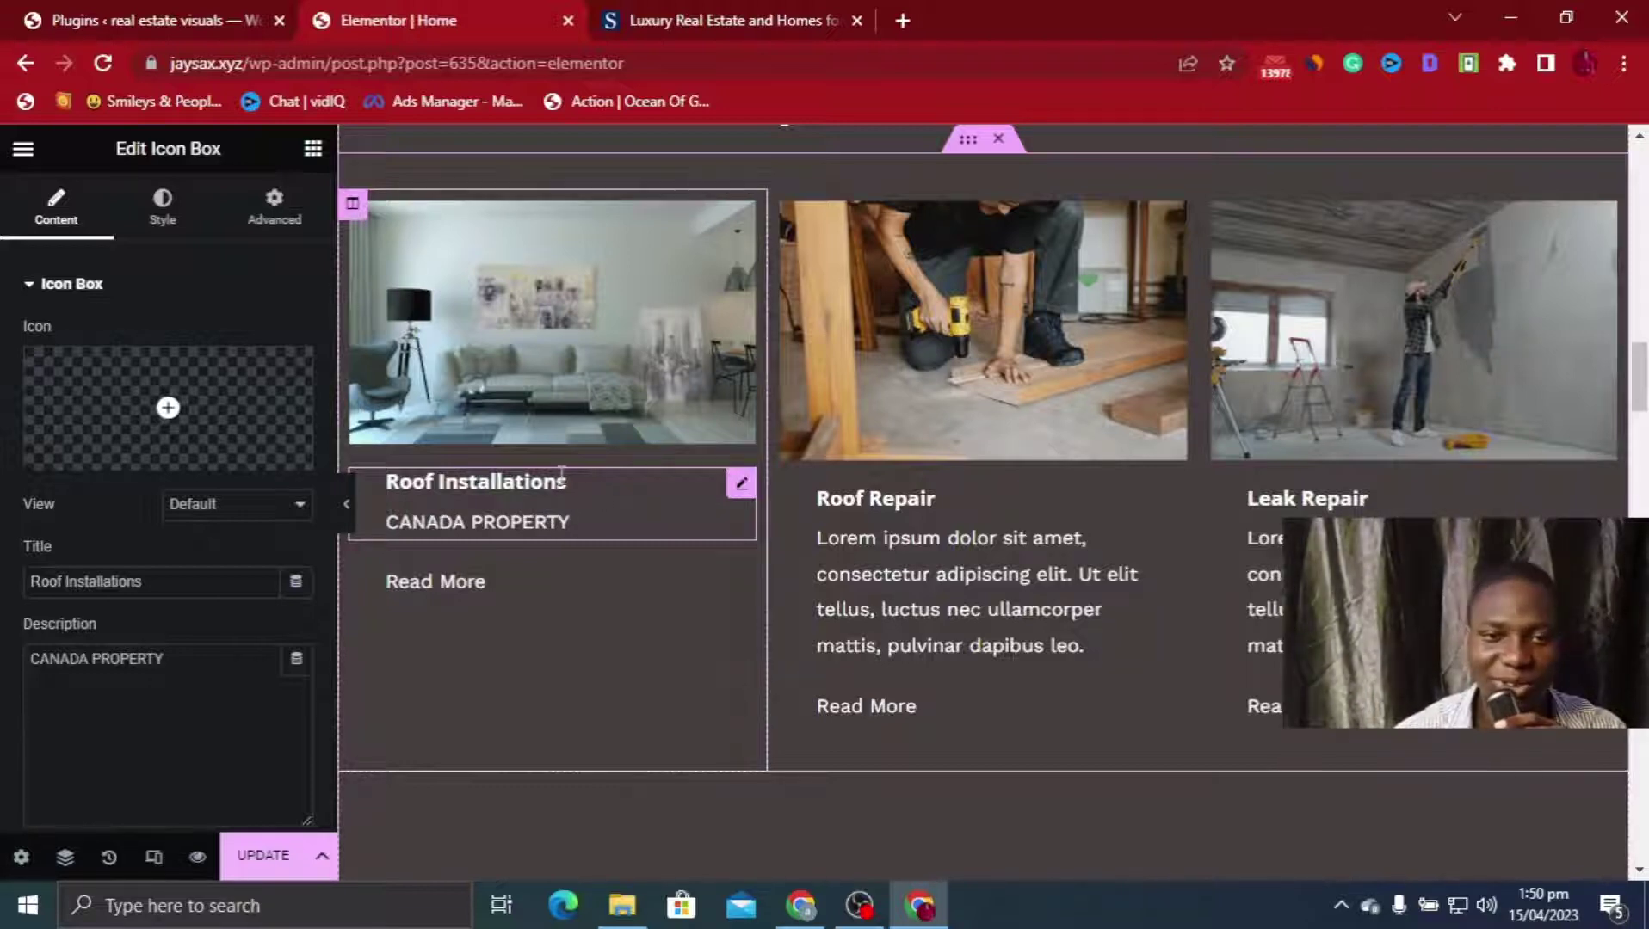
Replace the Roof Installations title above CANADA PROPERTY with "10,0000"
left_click_drag(566, 479, 378, 480)
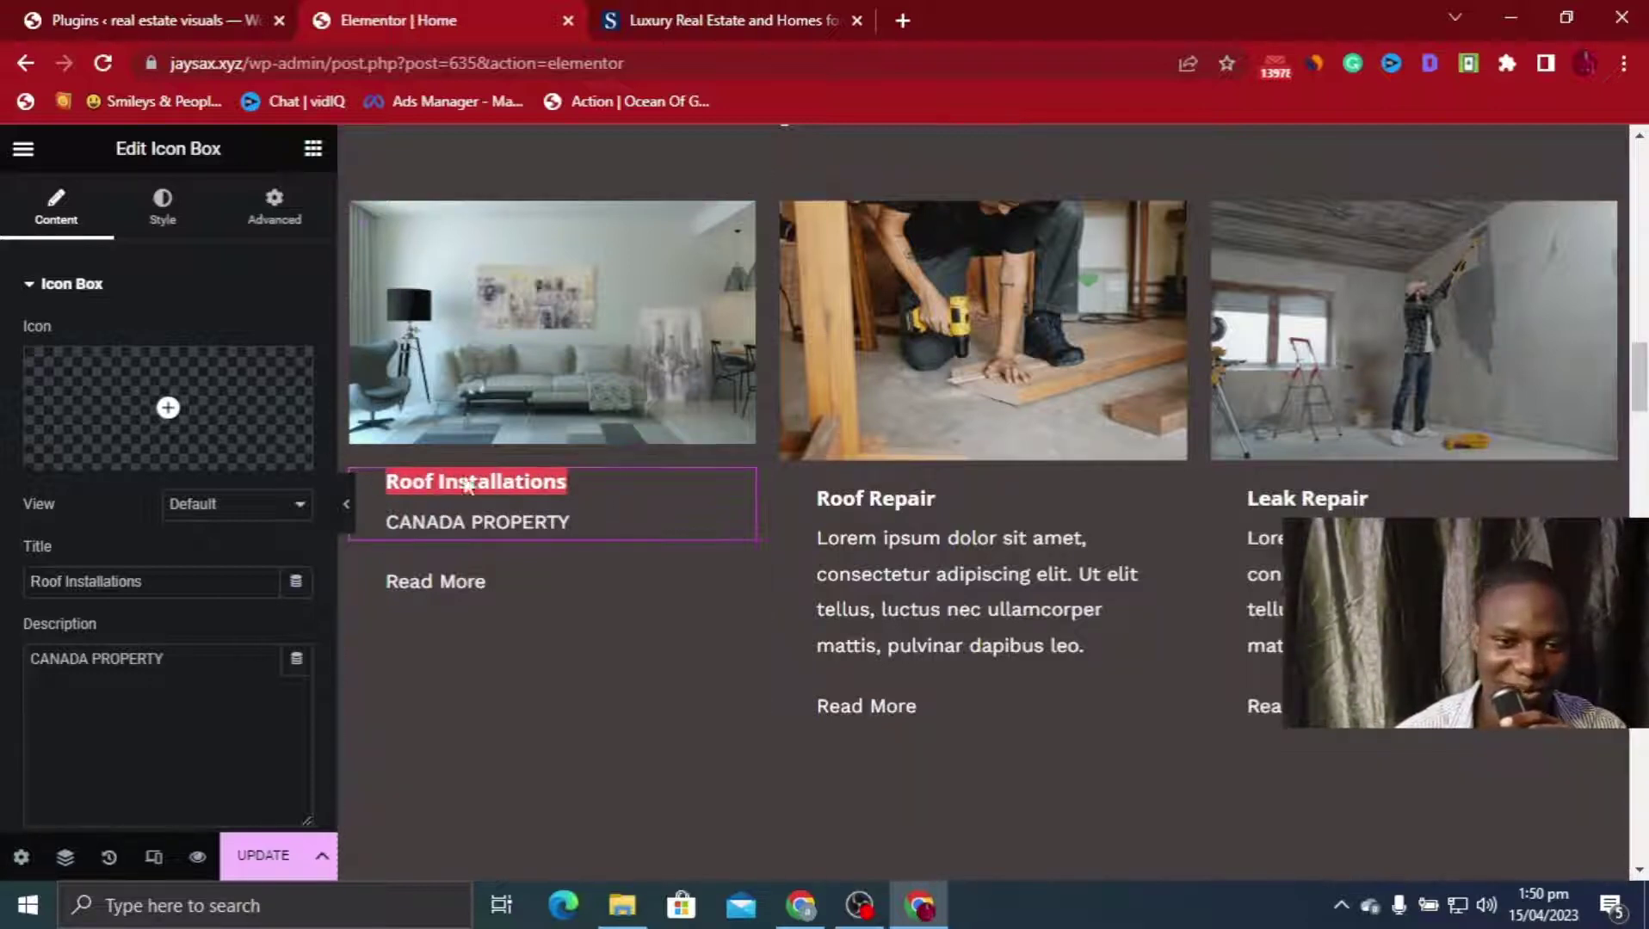
type("10")
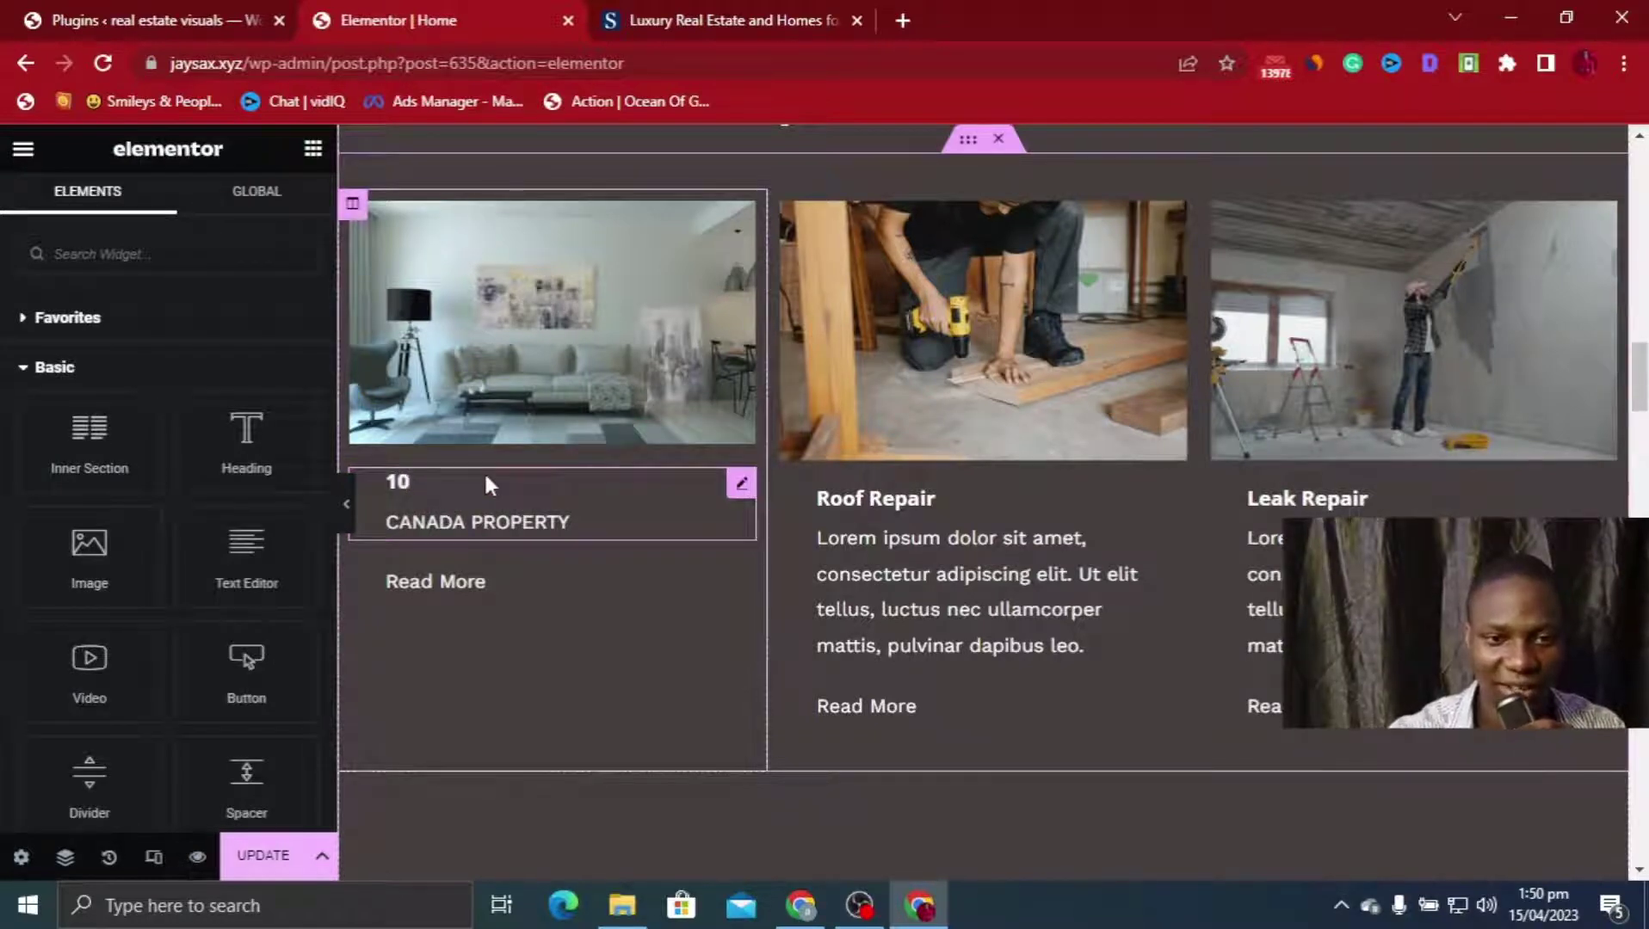
key("BackSpace")
key("BackSpace")
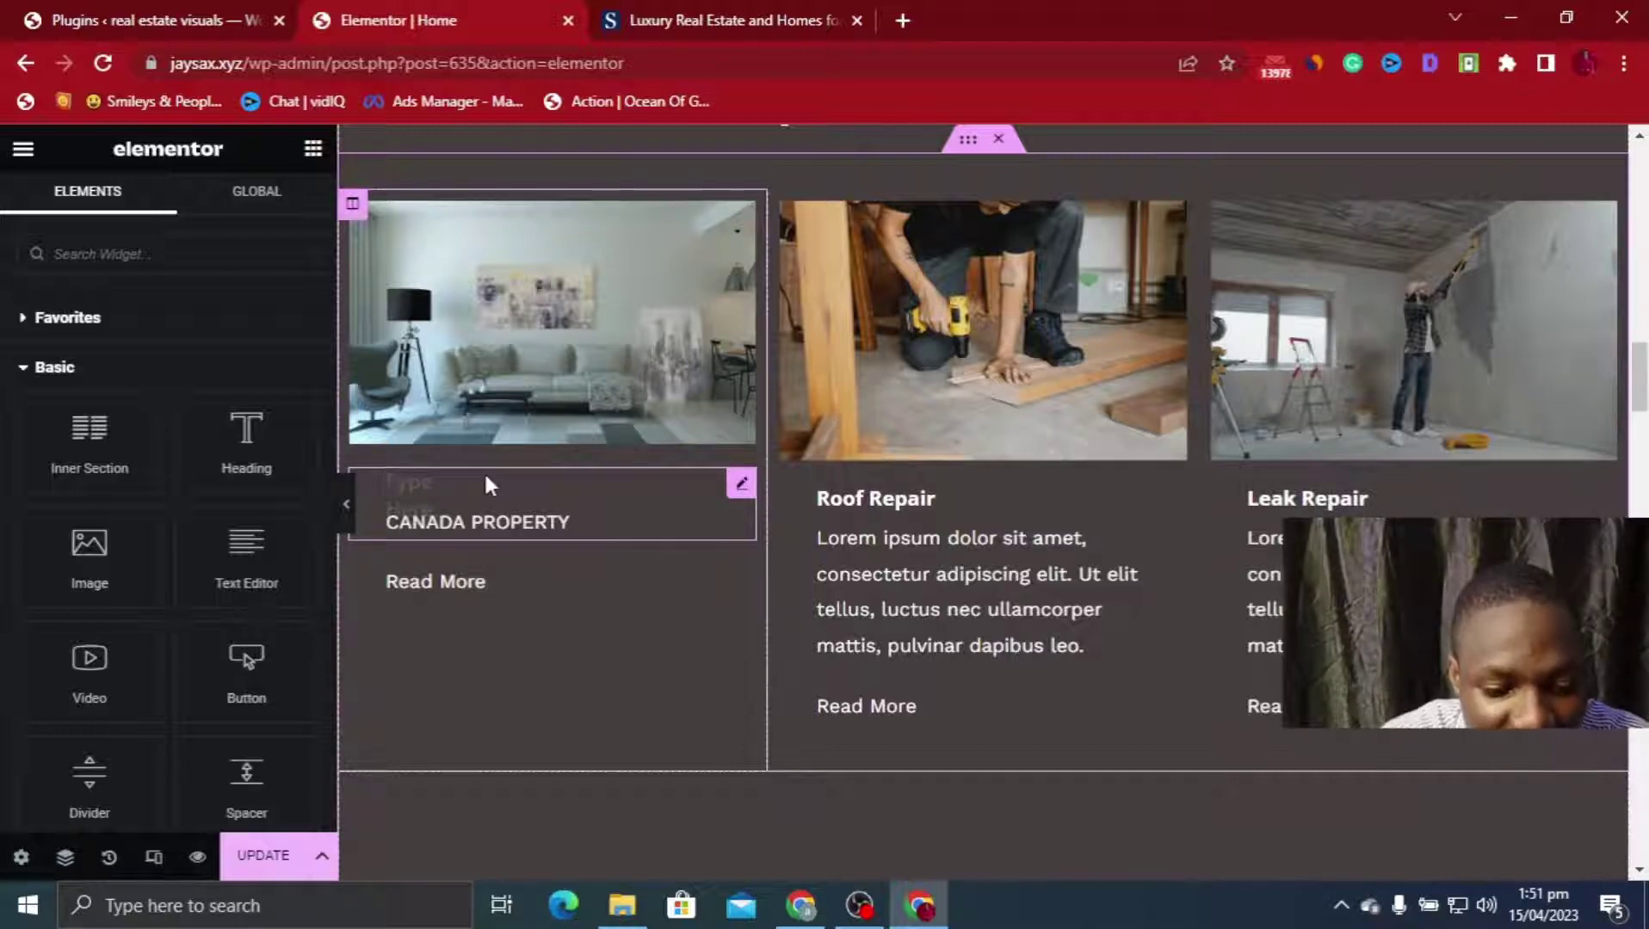
type("#")
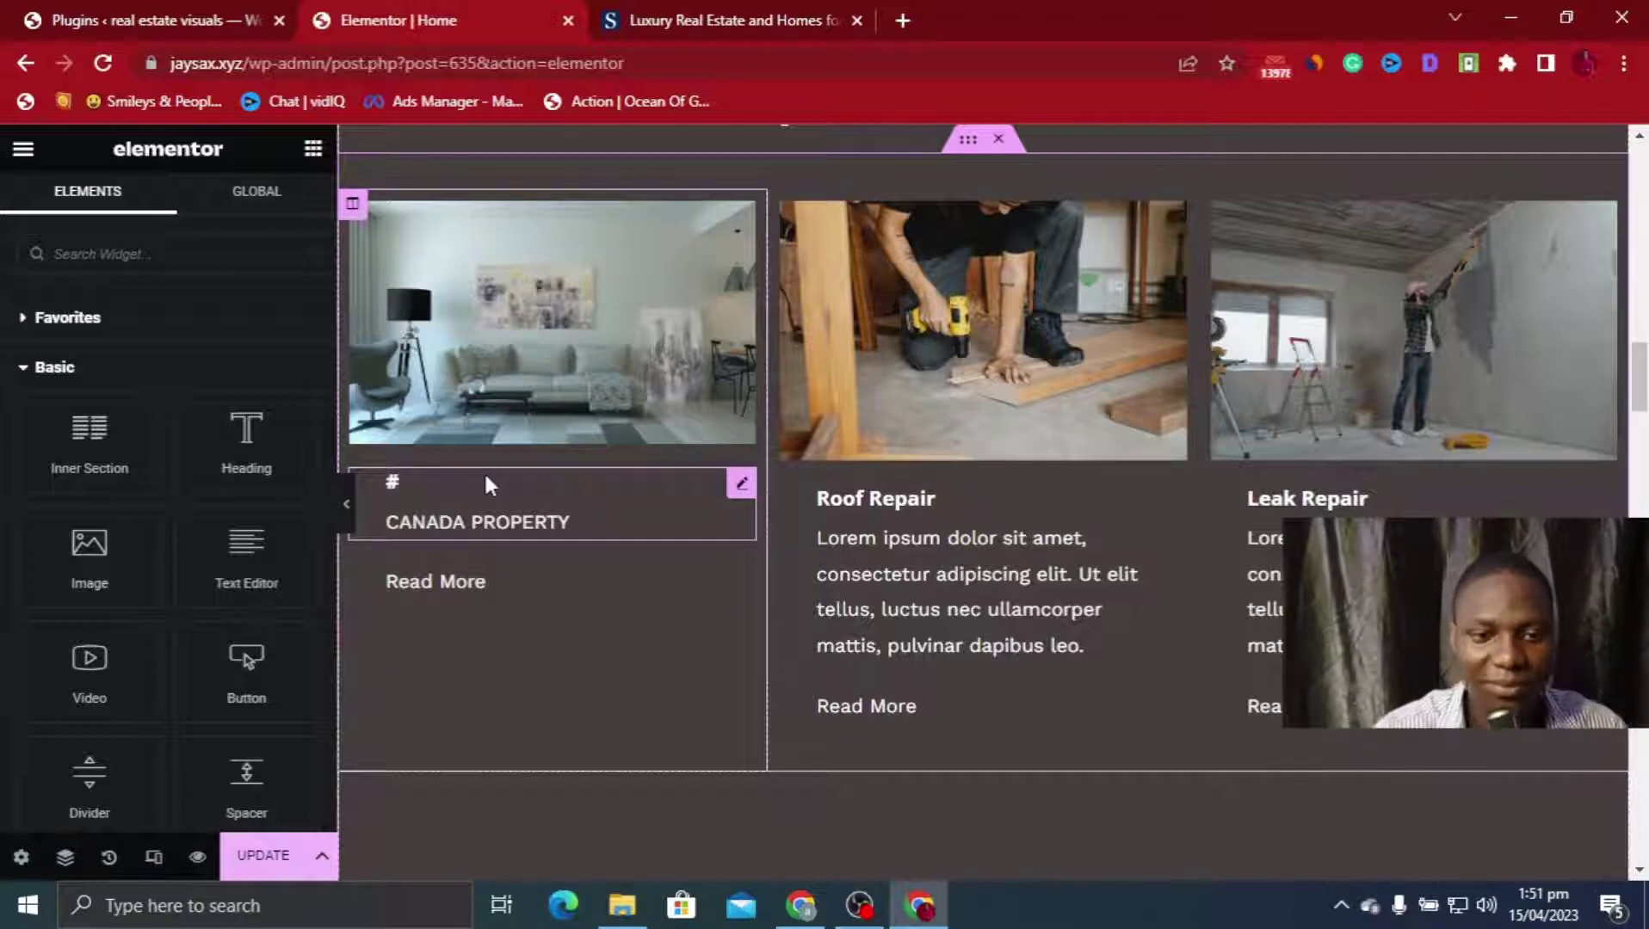
key("BackSpace")
type("1")
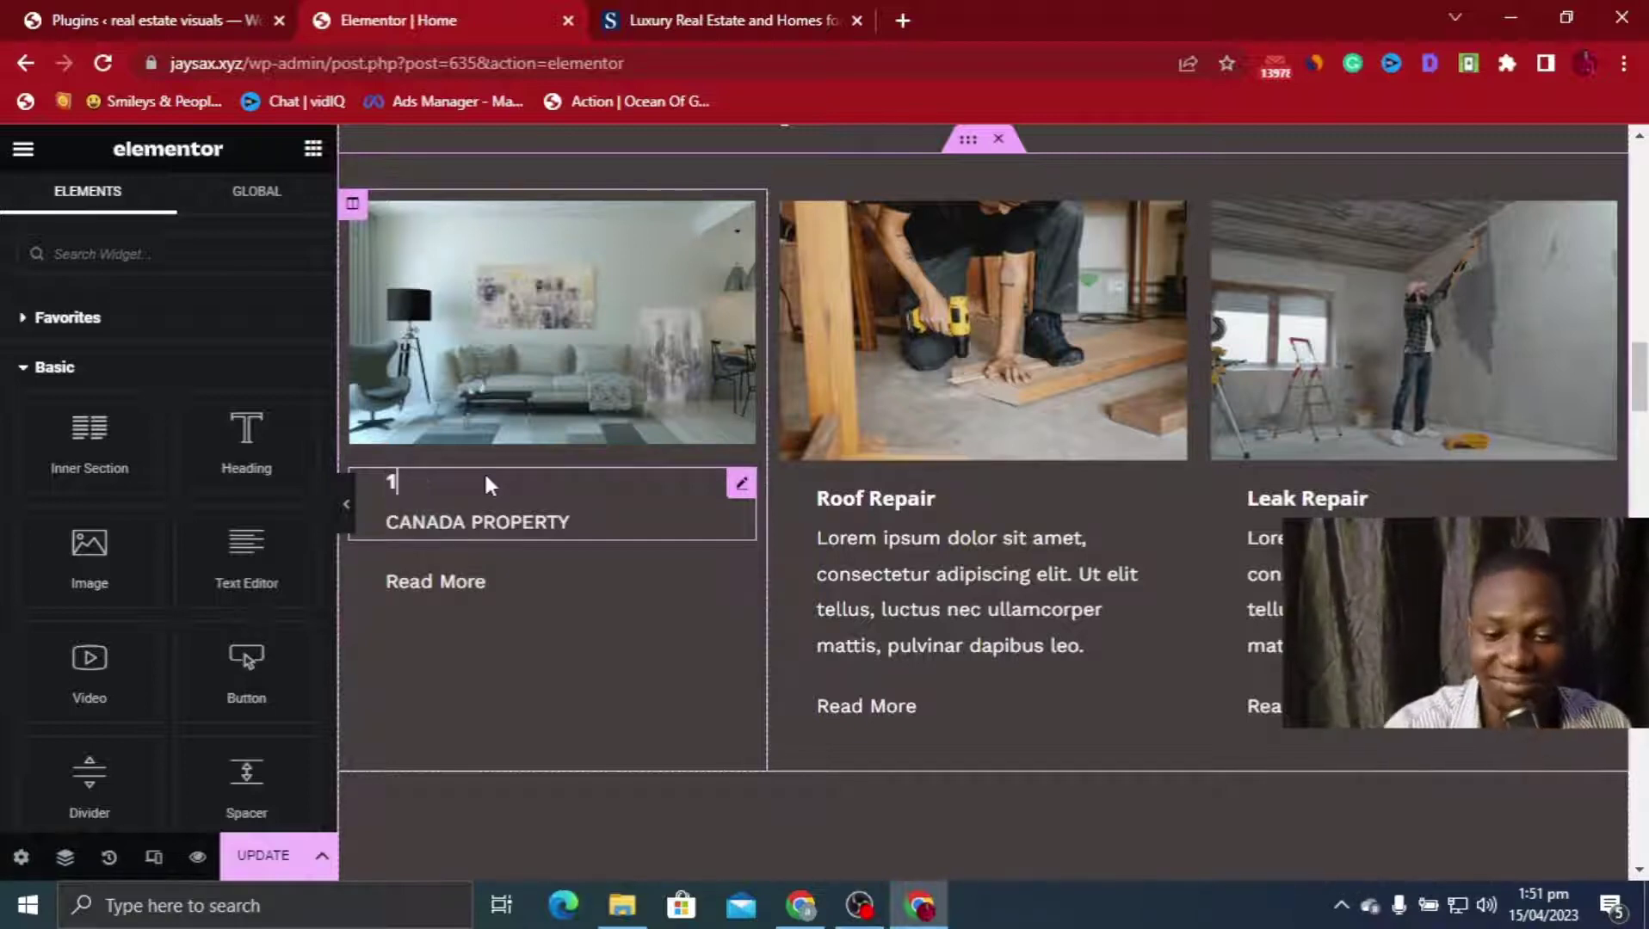
type("0,0000")
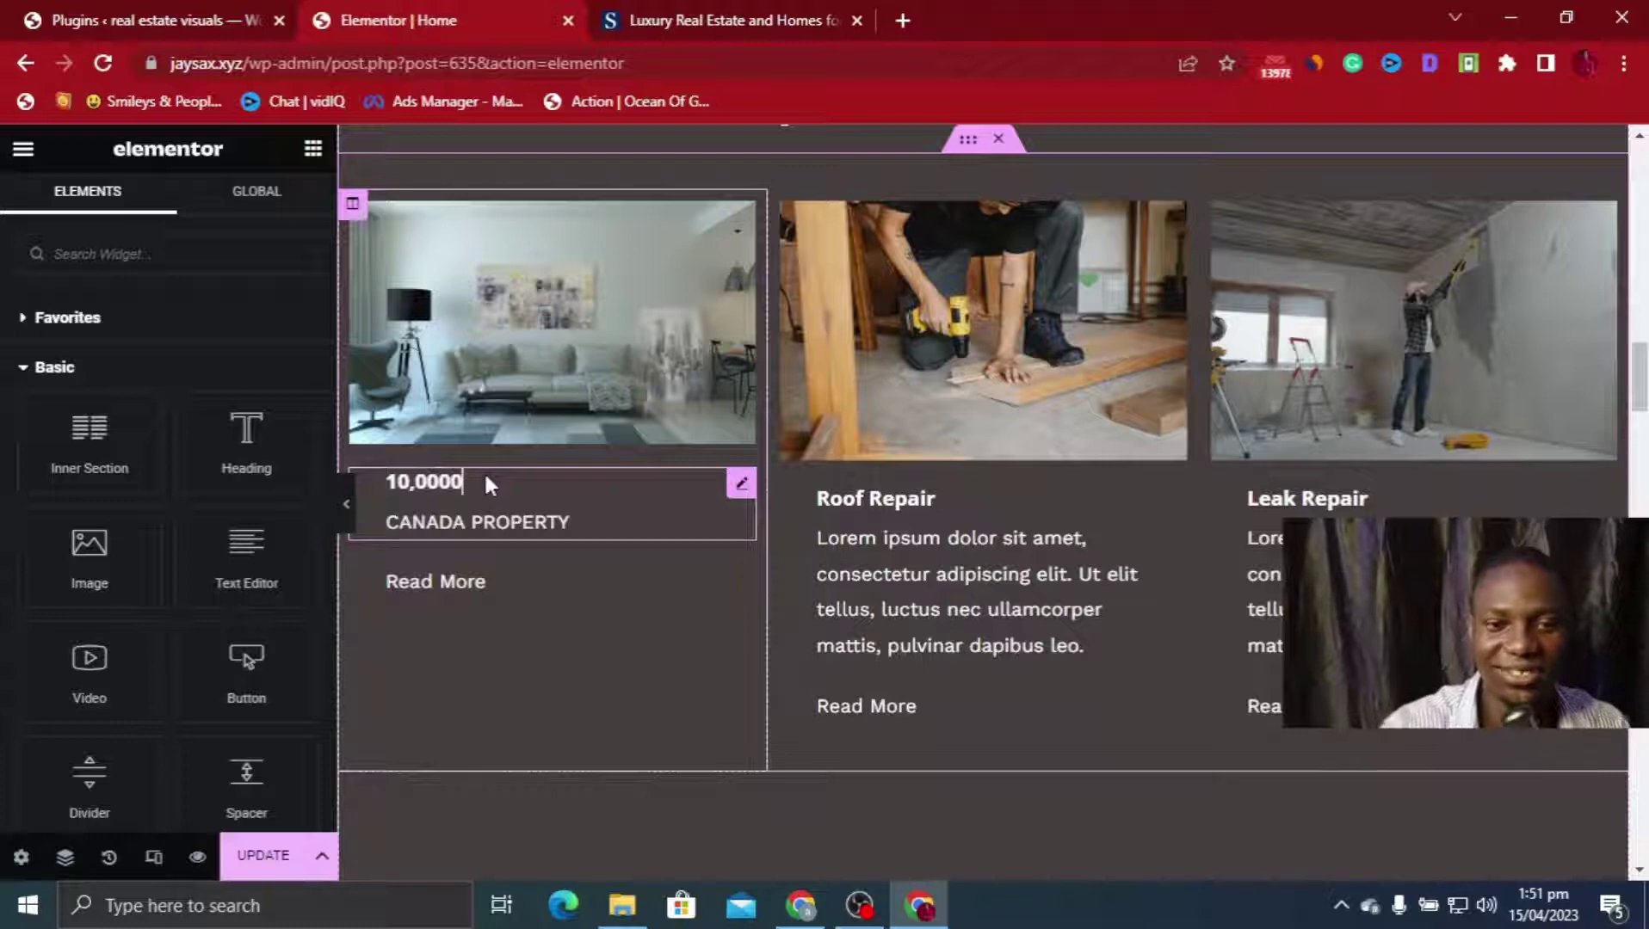
Replace the Roof Repair card image with the blue house photo from the media library
left_click(979, 331)
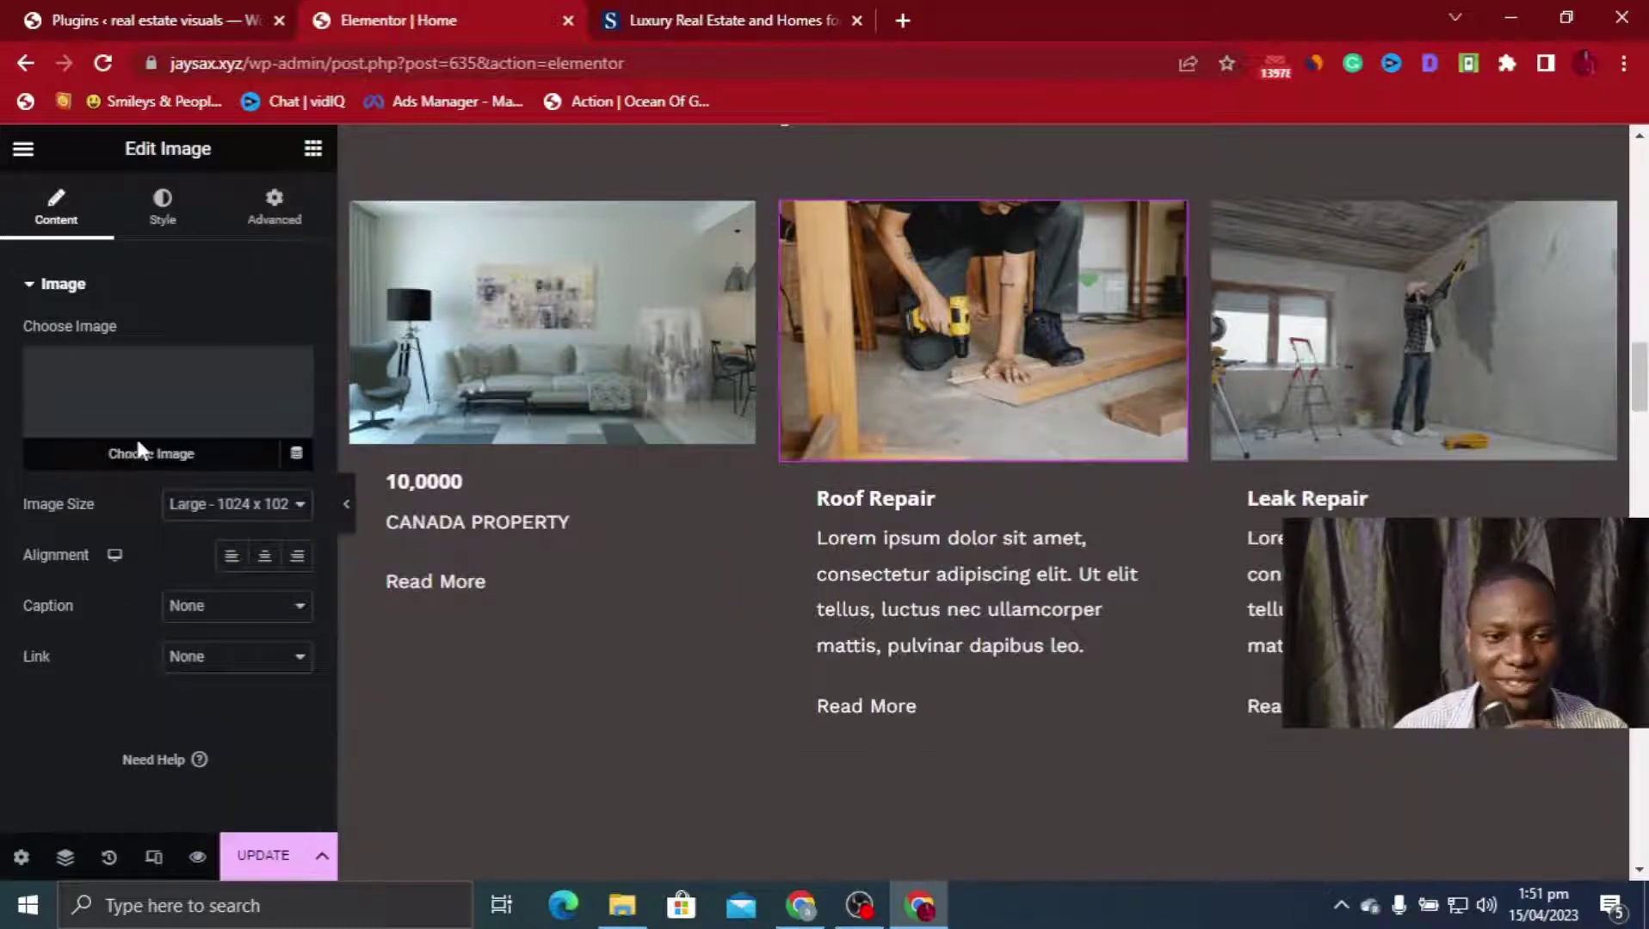
left_click(138, 450)
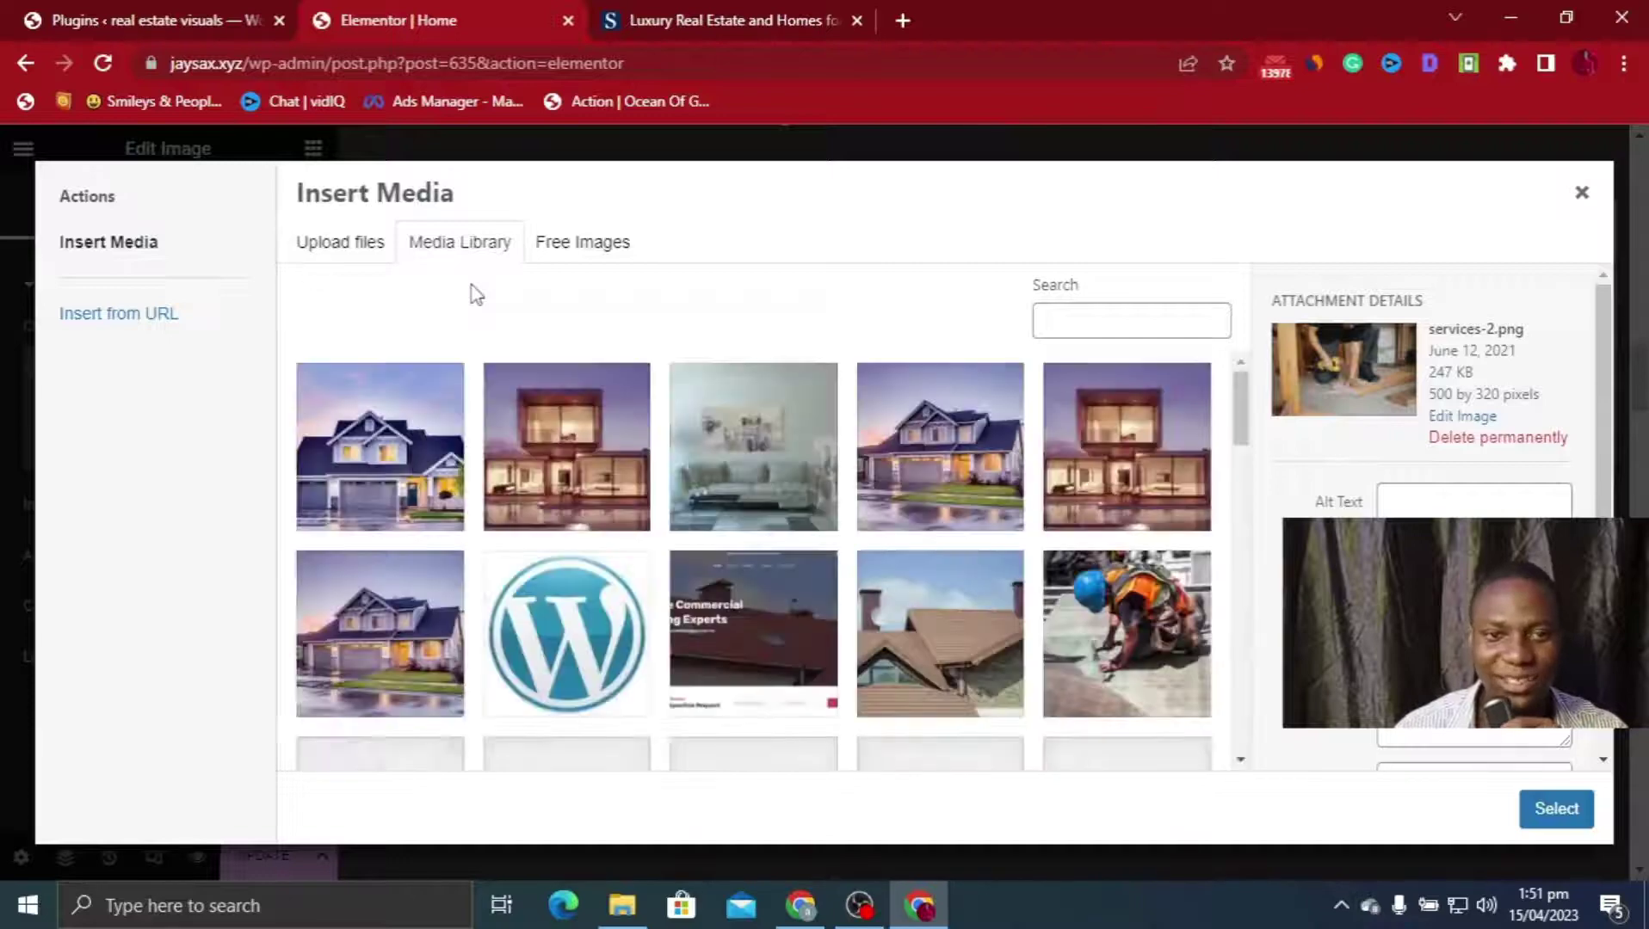
left_click(443, 465)
left_click(1556, 809)
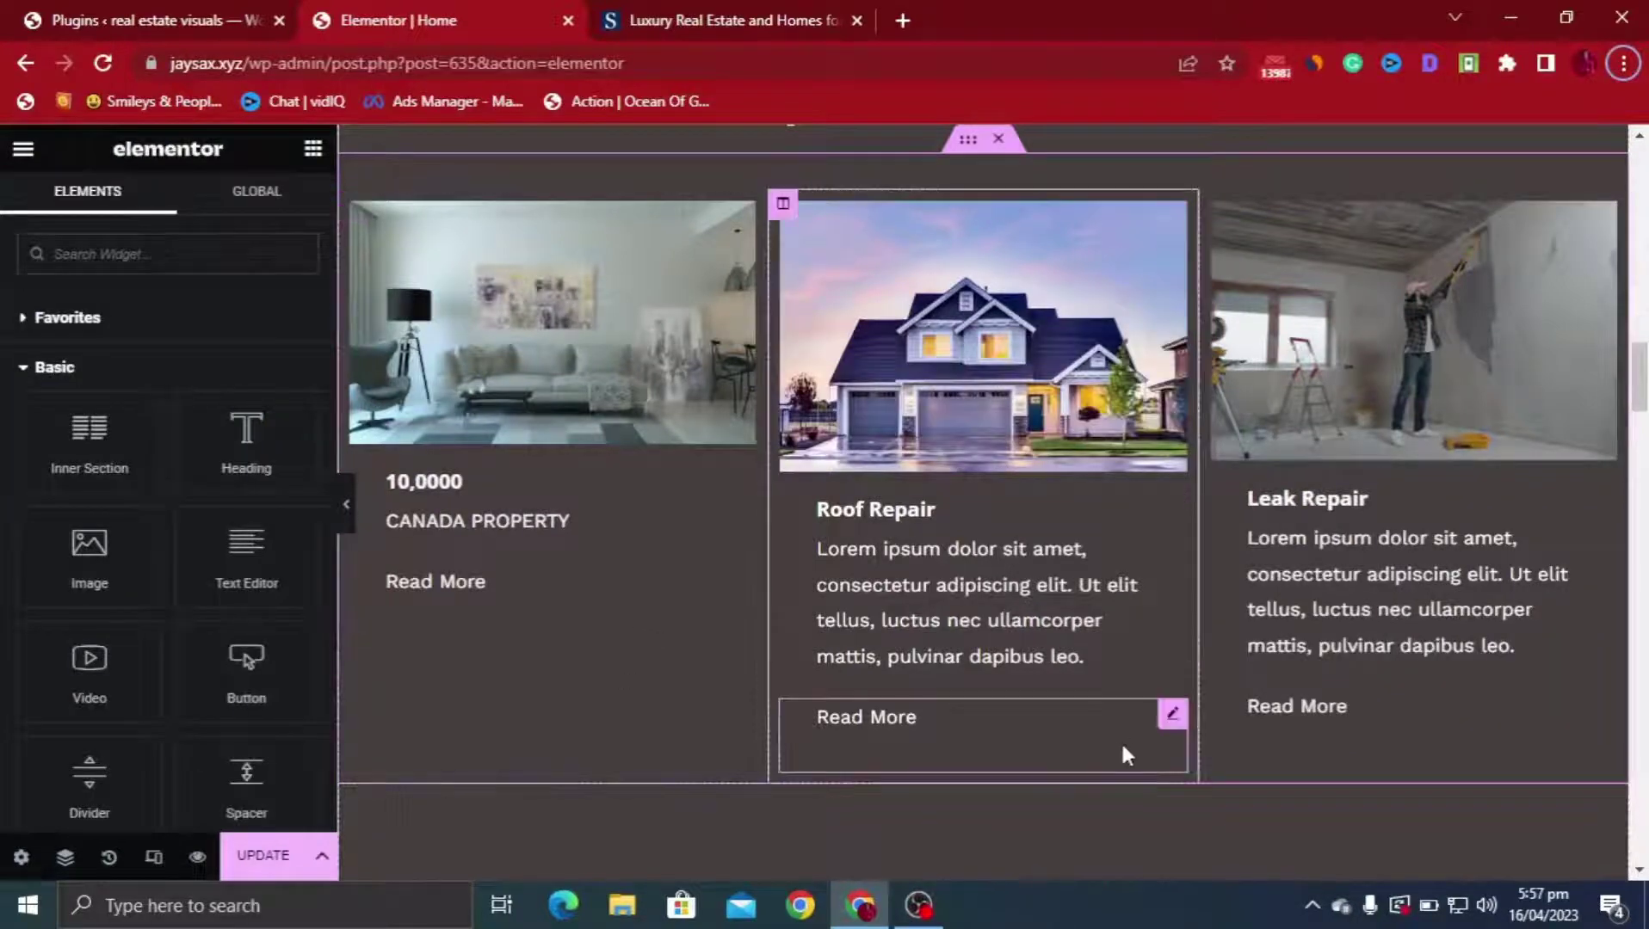
Replace the placeholder description under the Roof Repair title with text starting "10,"
left_click(1090, 658)
left_click_drag(1090, 658, 782, 508)
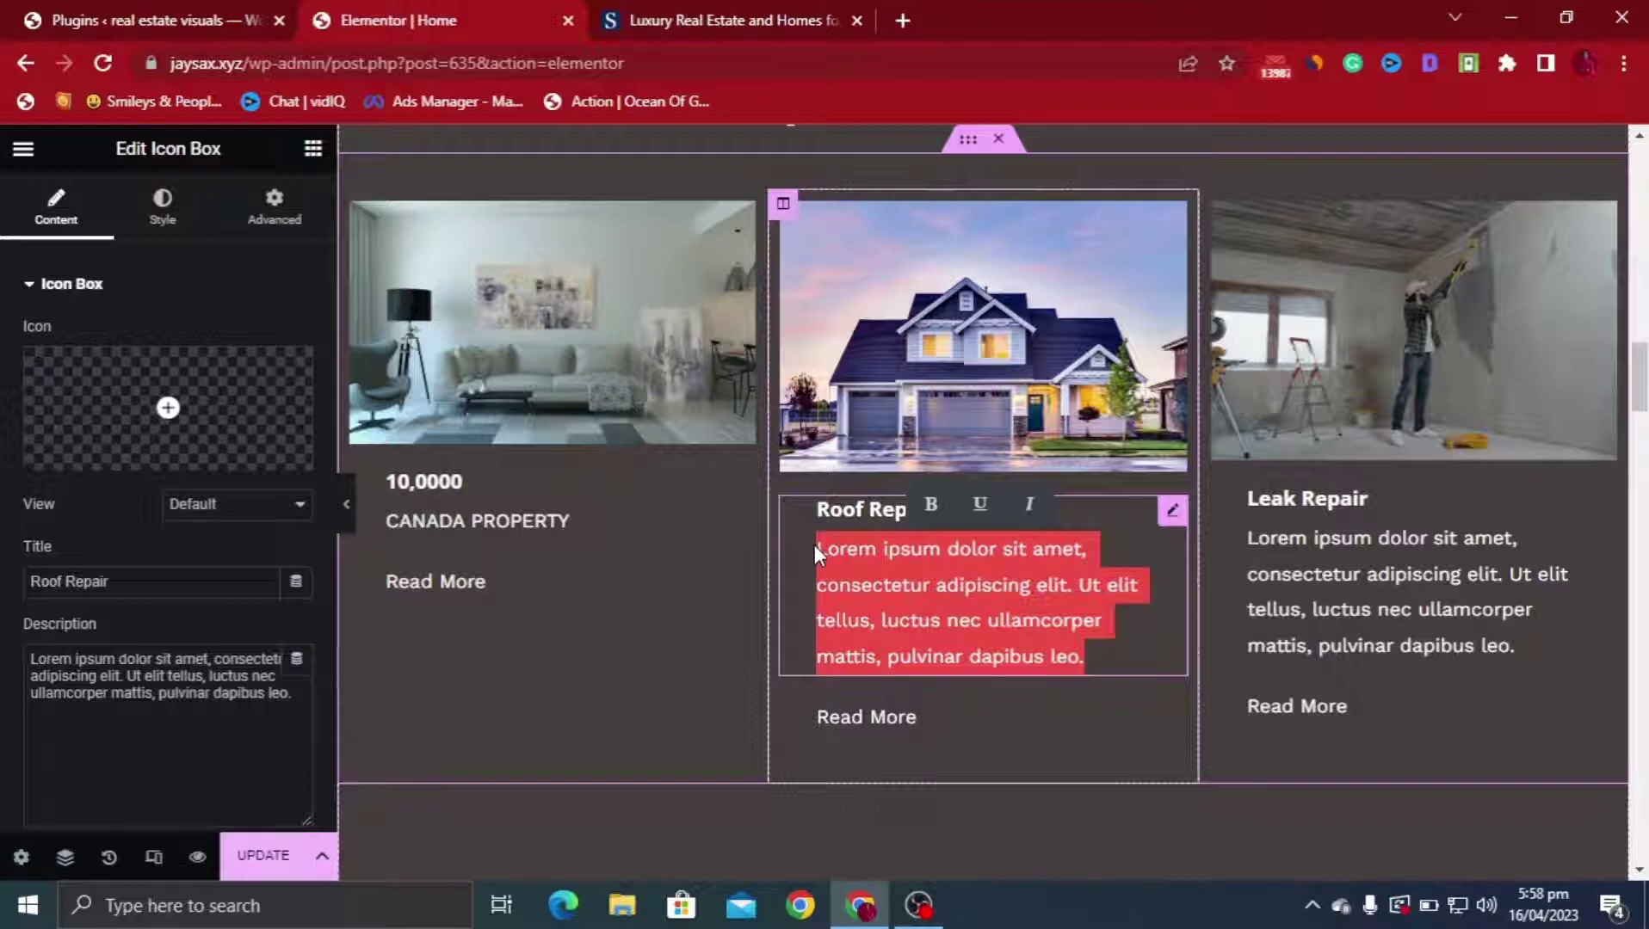
type("10,")
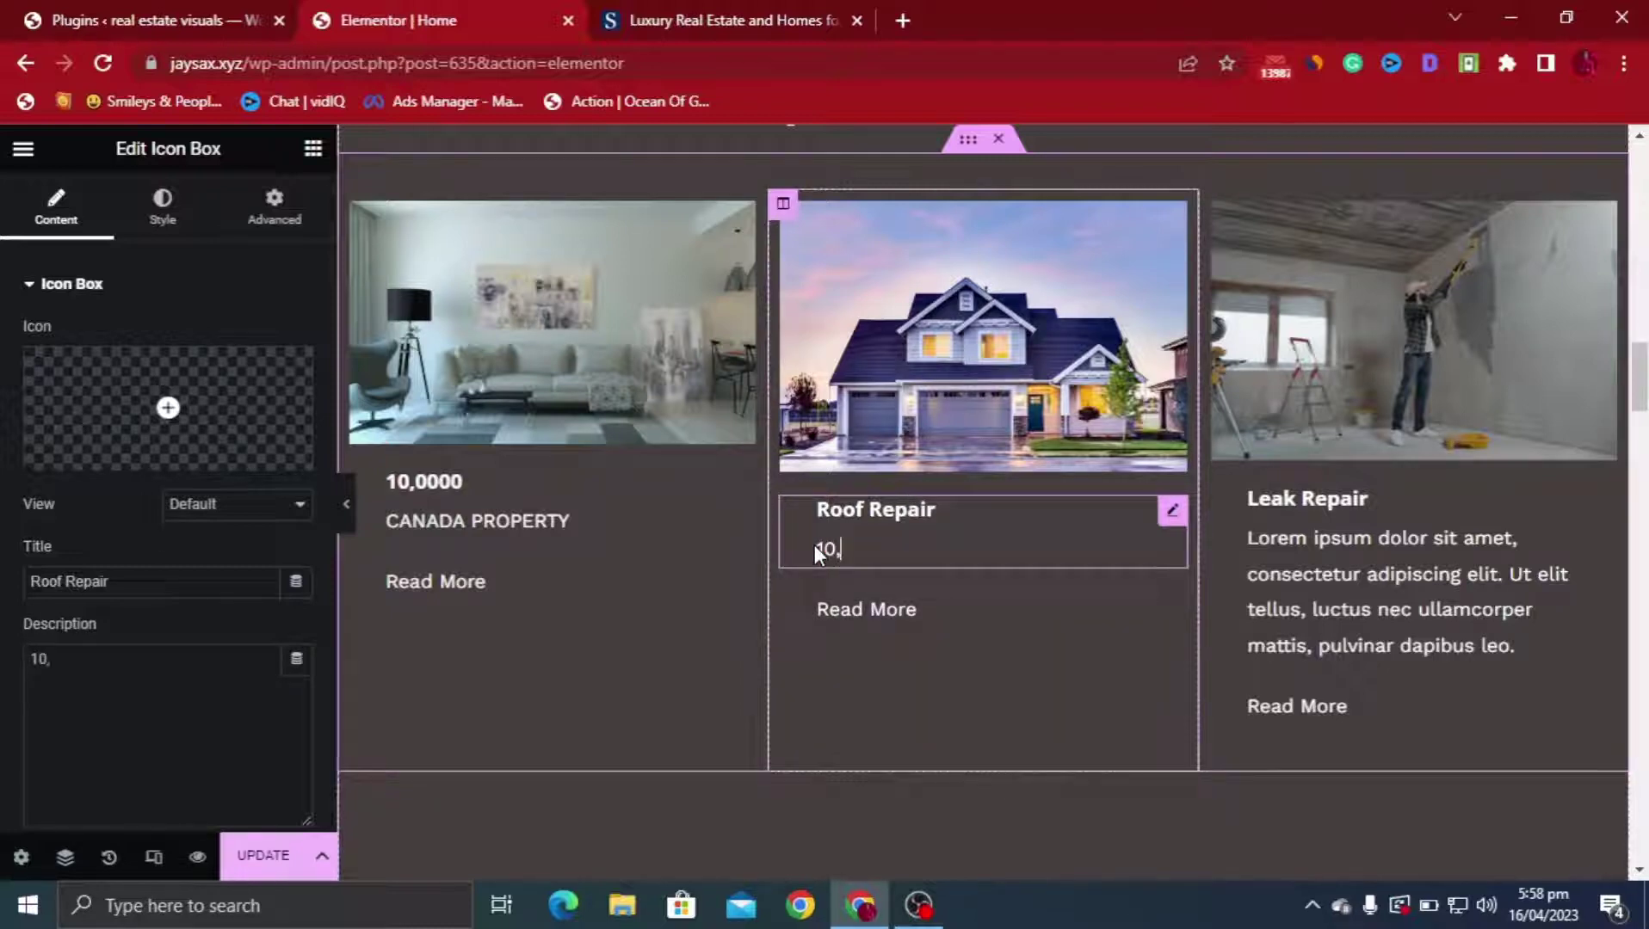
Complete the description of the Roof Repair box as 10,000
type("000")
left_click(993, 685)
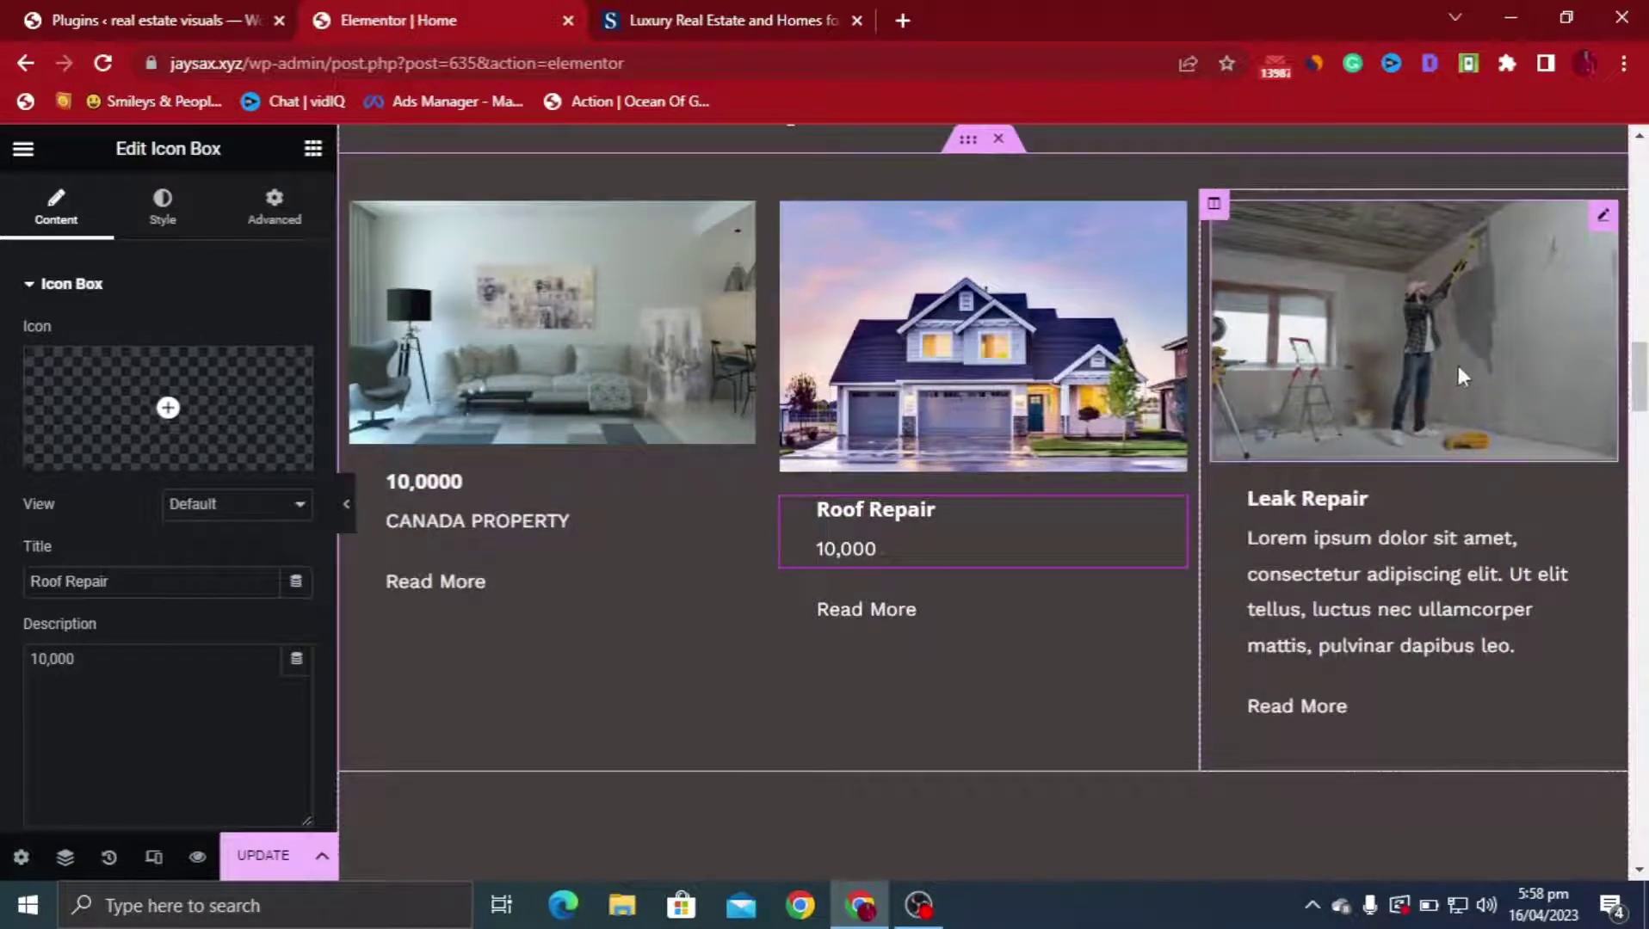
Replace the image above Leak Repair with living-room-1835923_1920.jpg from the media library
left_click(1455, 368)
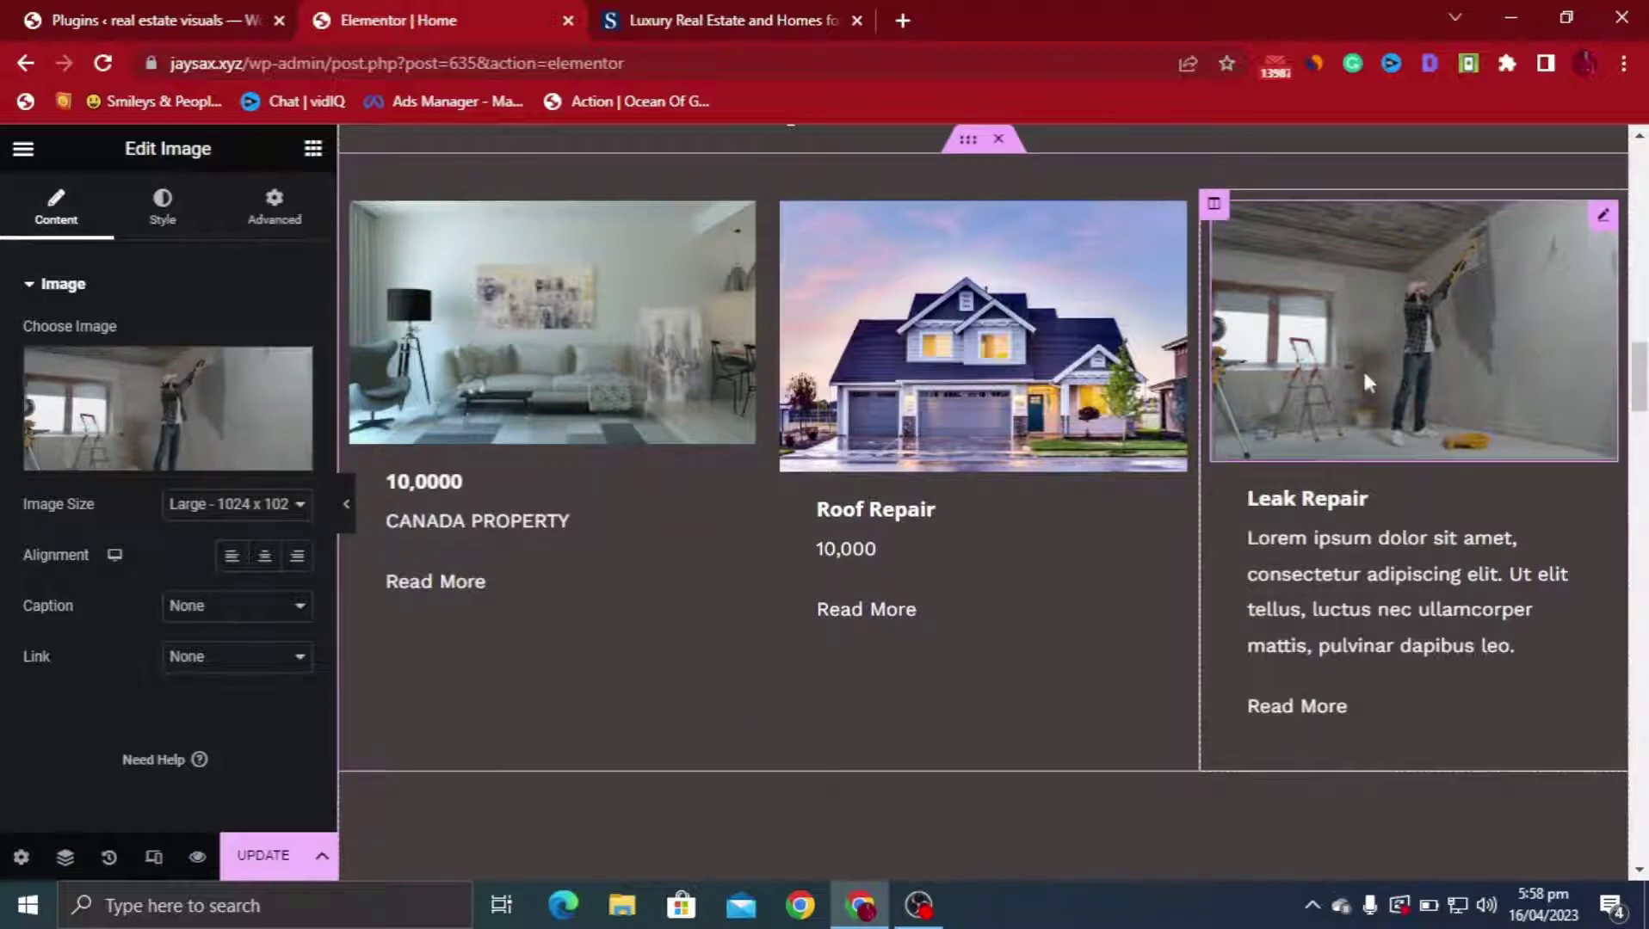
mouse_move(169, 403)
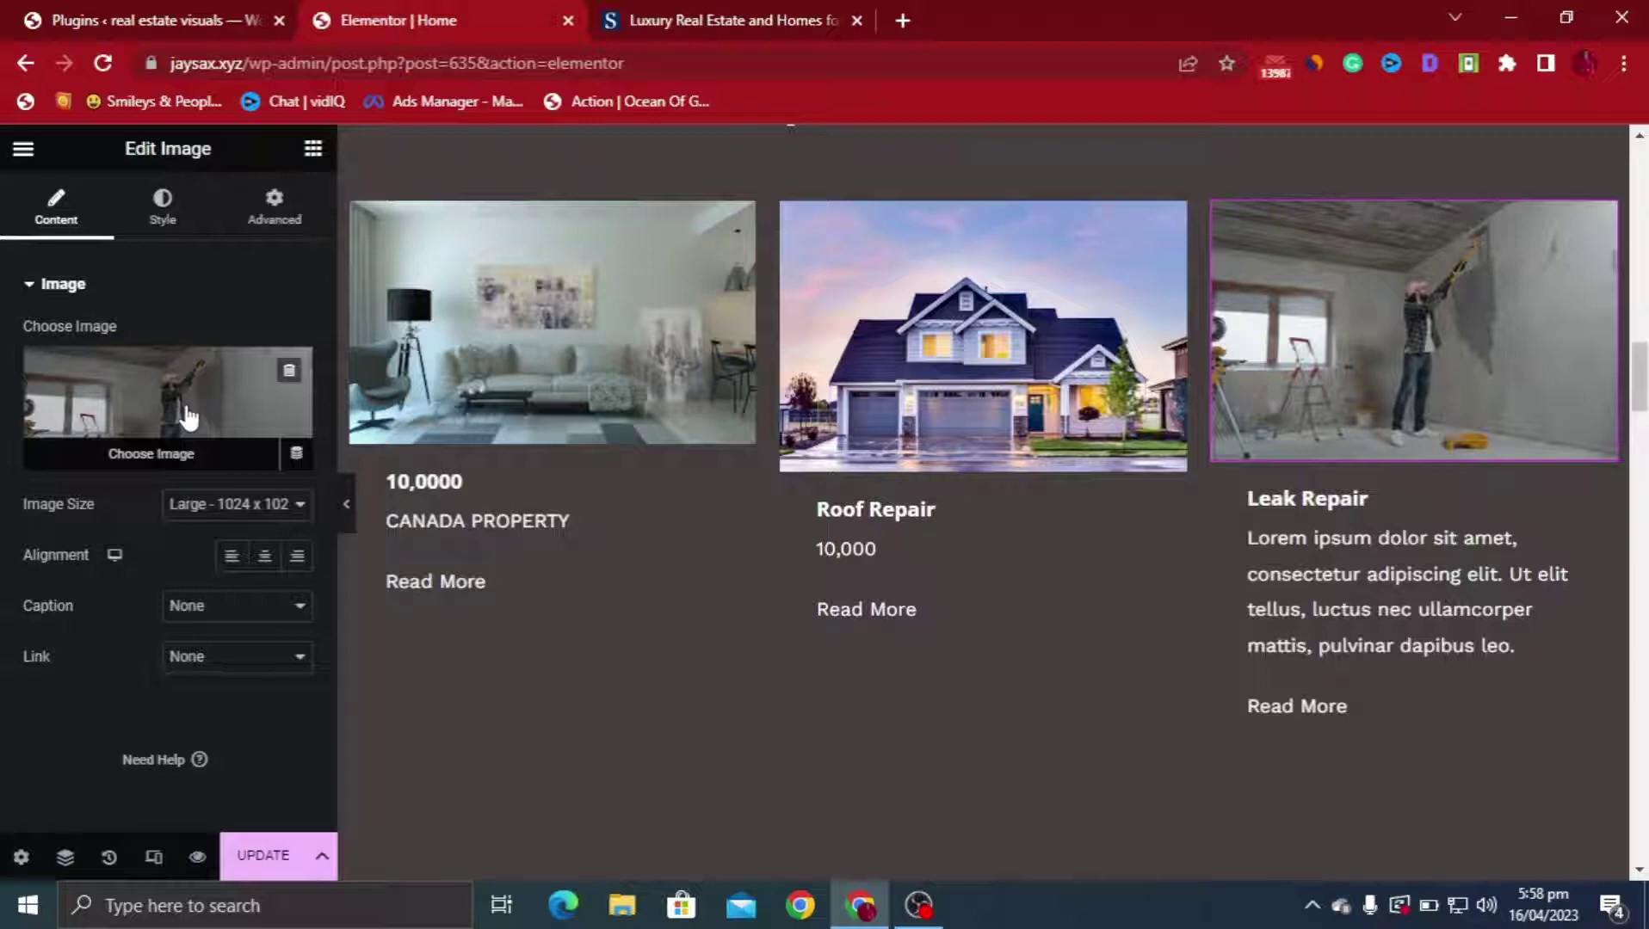
left_click(181, 412)
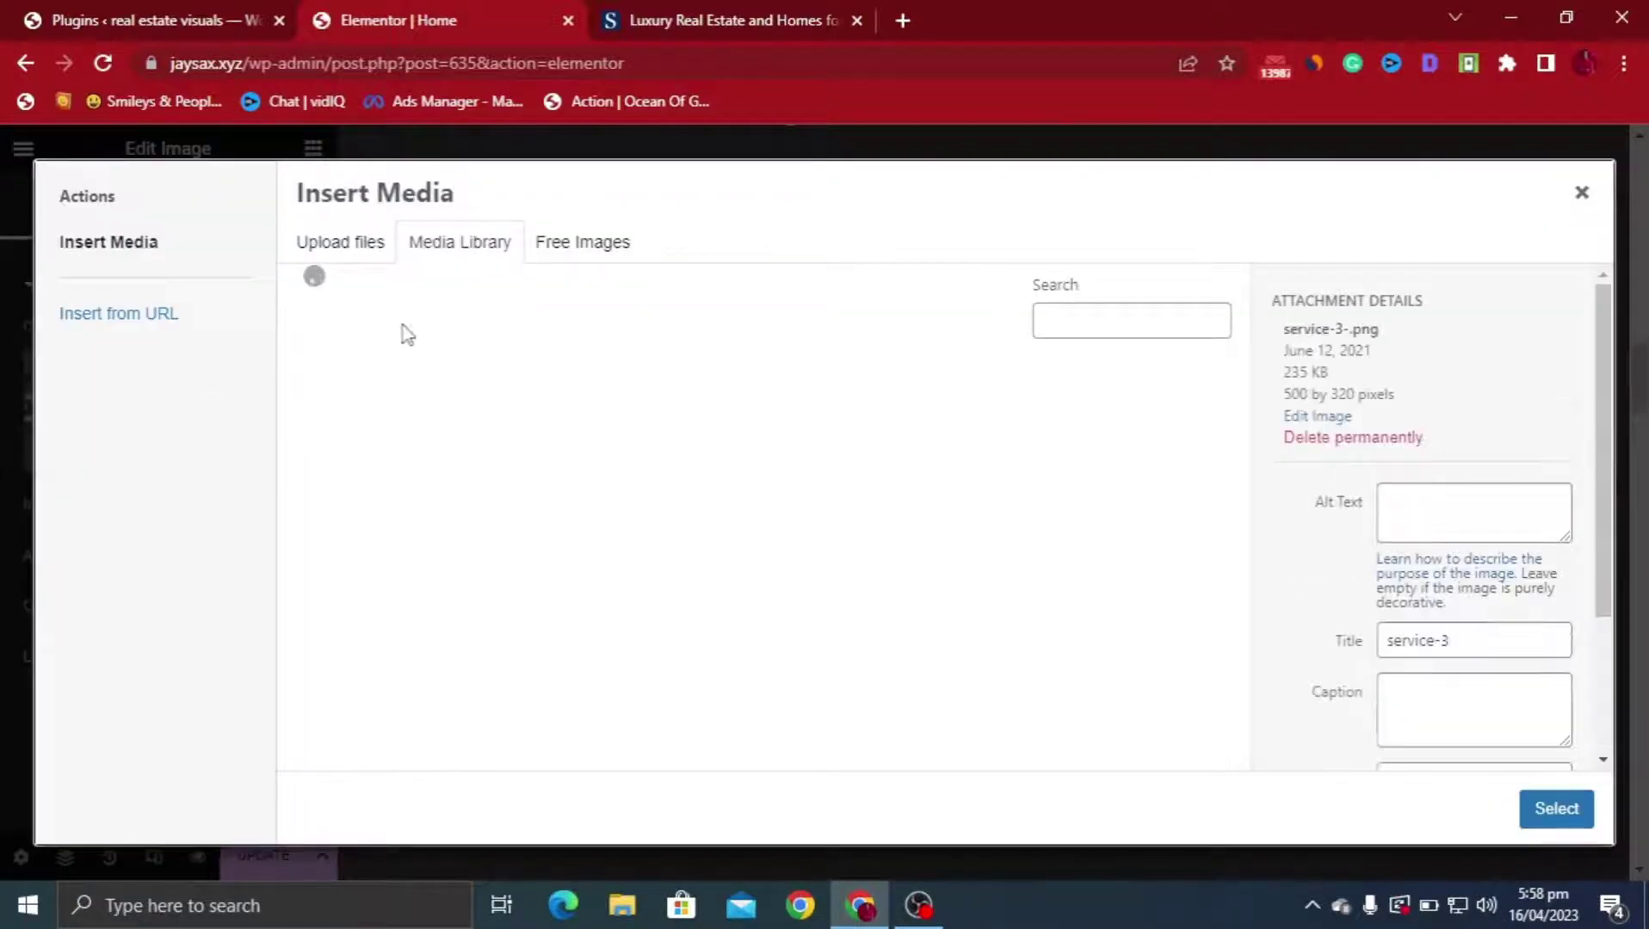
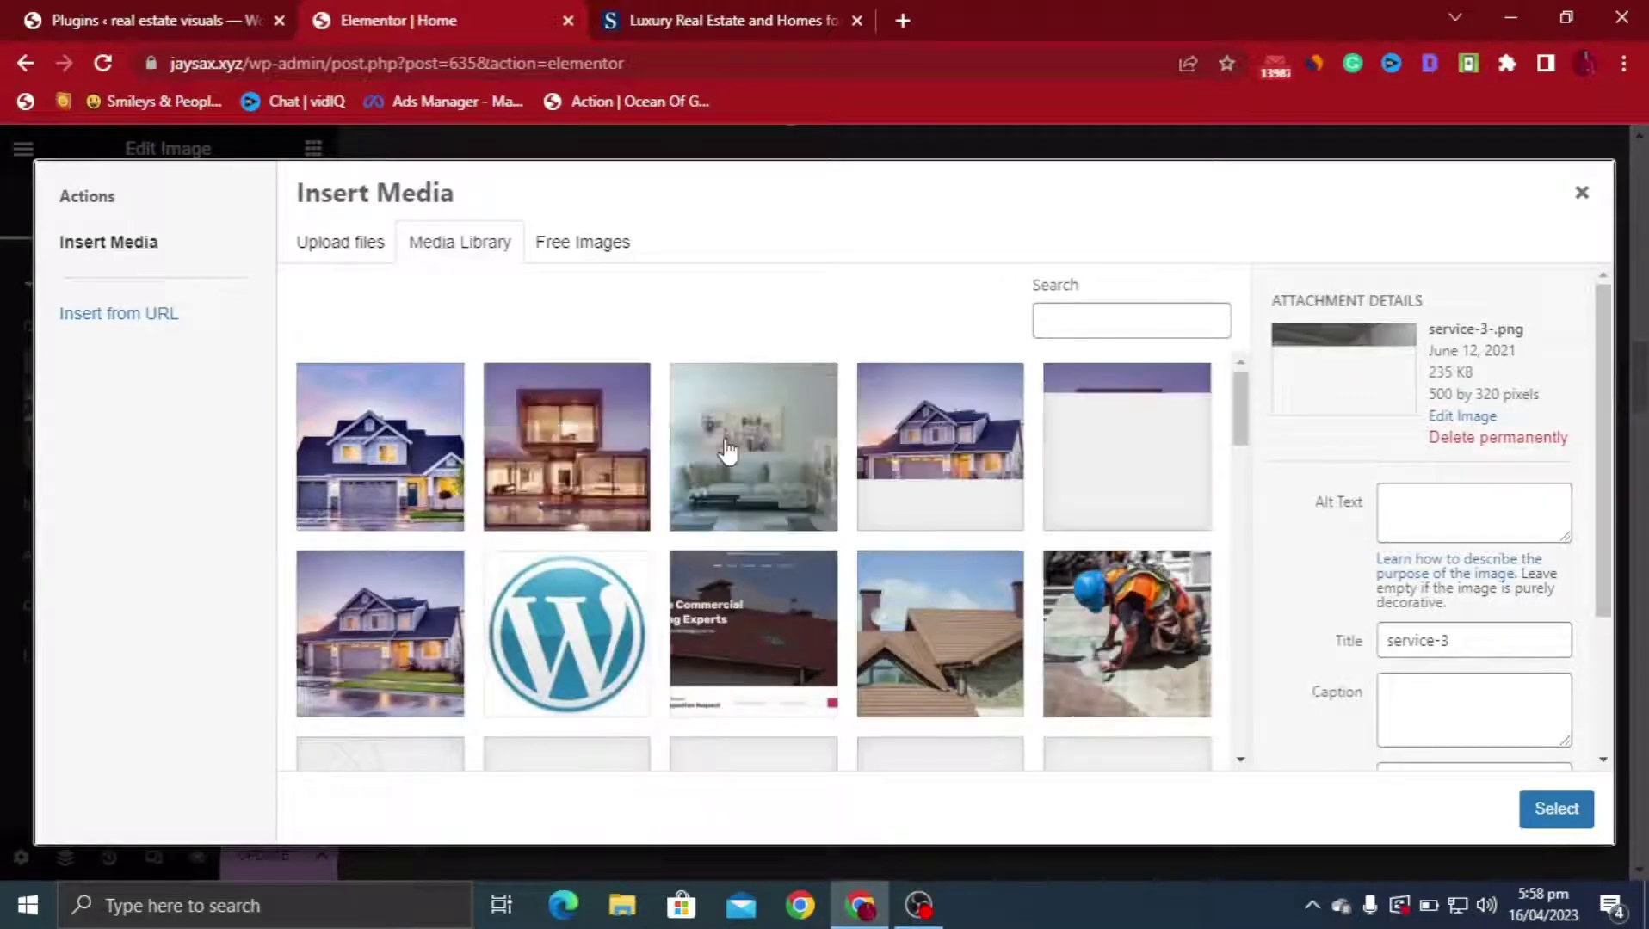
left_click(783, 480)
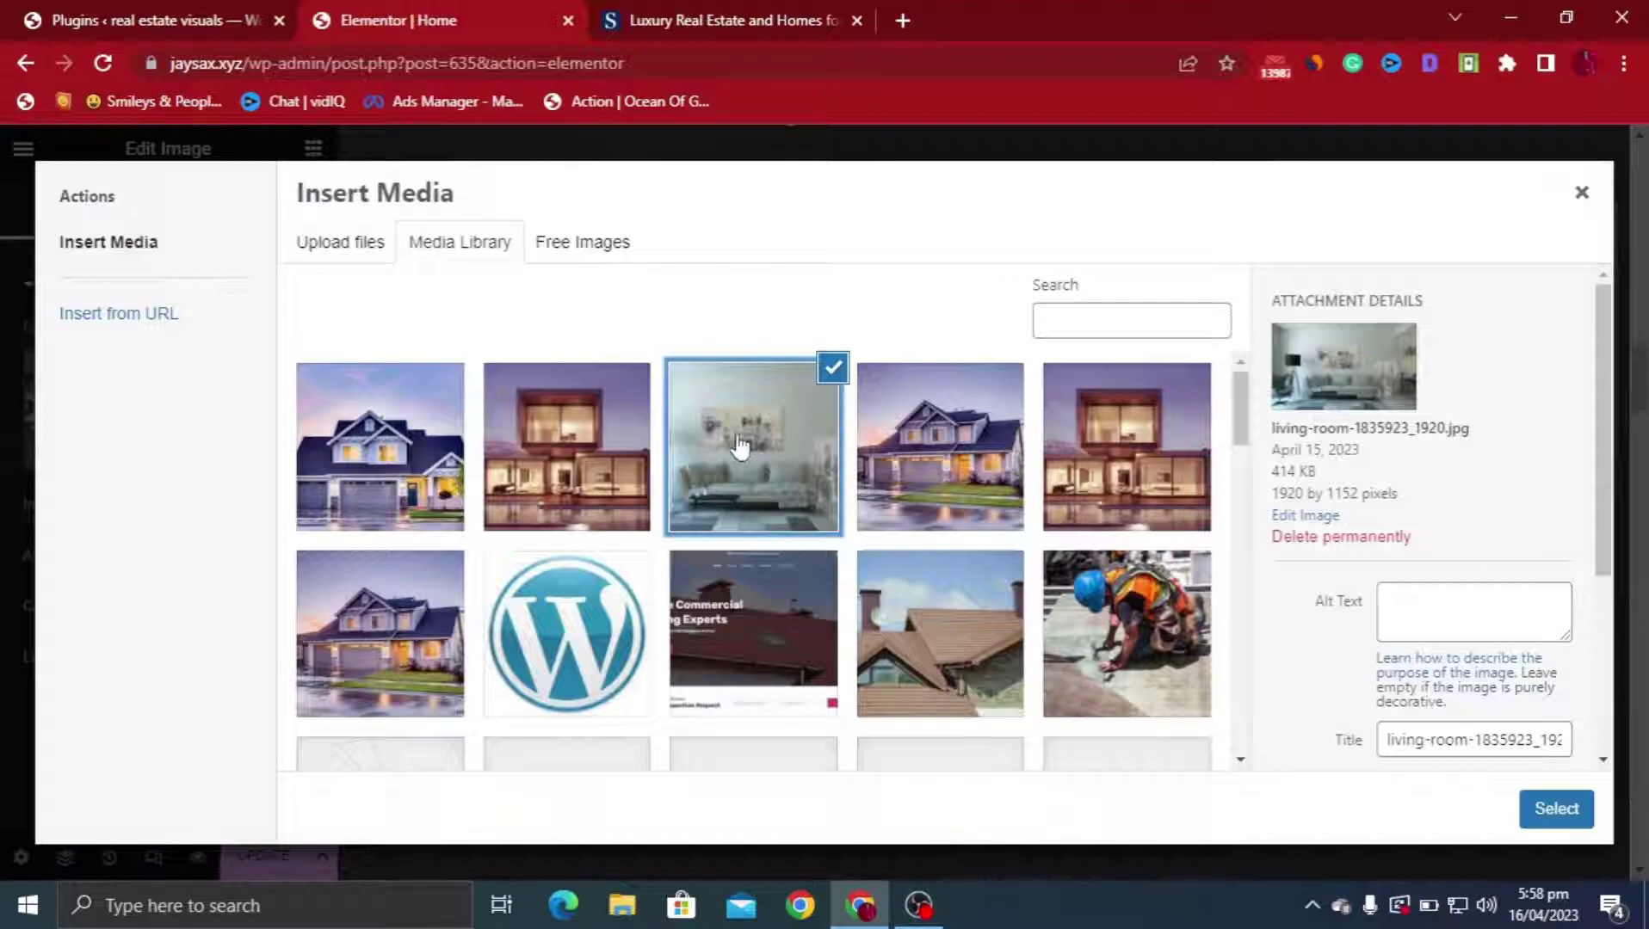
left_click(1576, 819)
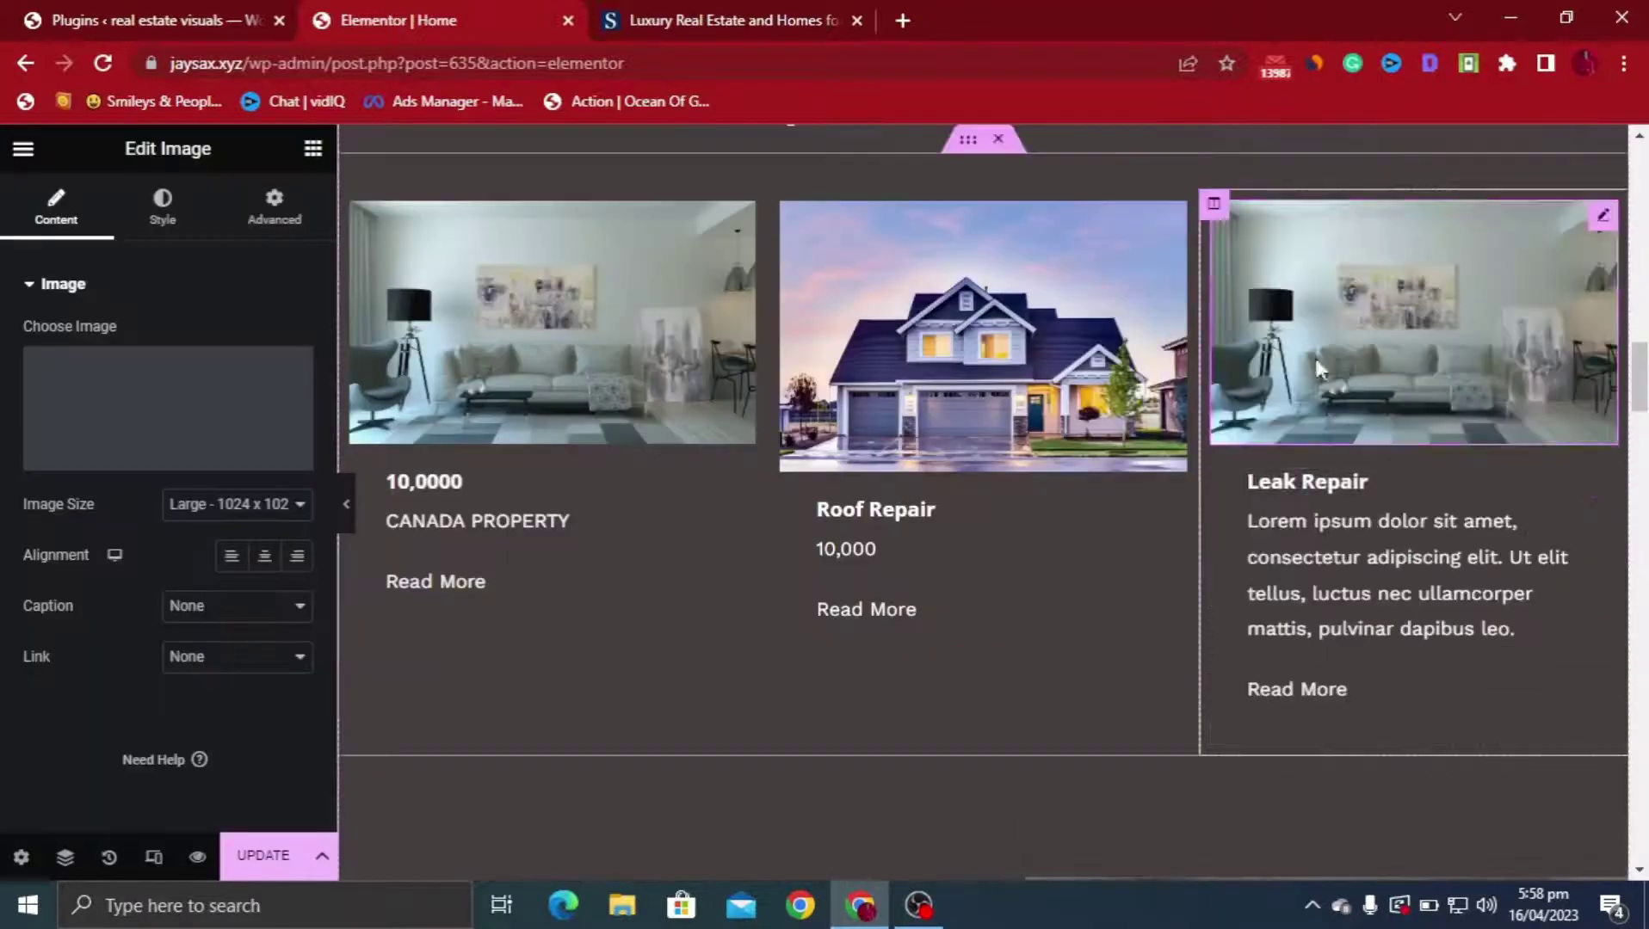
Switch to the Sotheby's Realty site and copy its "Our Story" heading together with the paragraph below it
scroll(1460, 606, "down", 3)
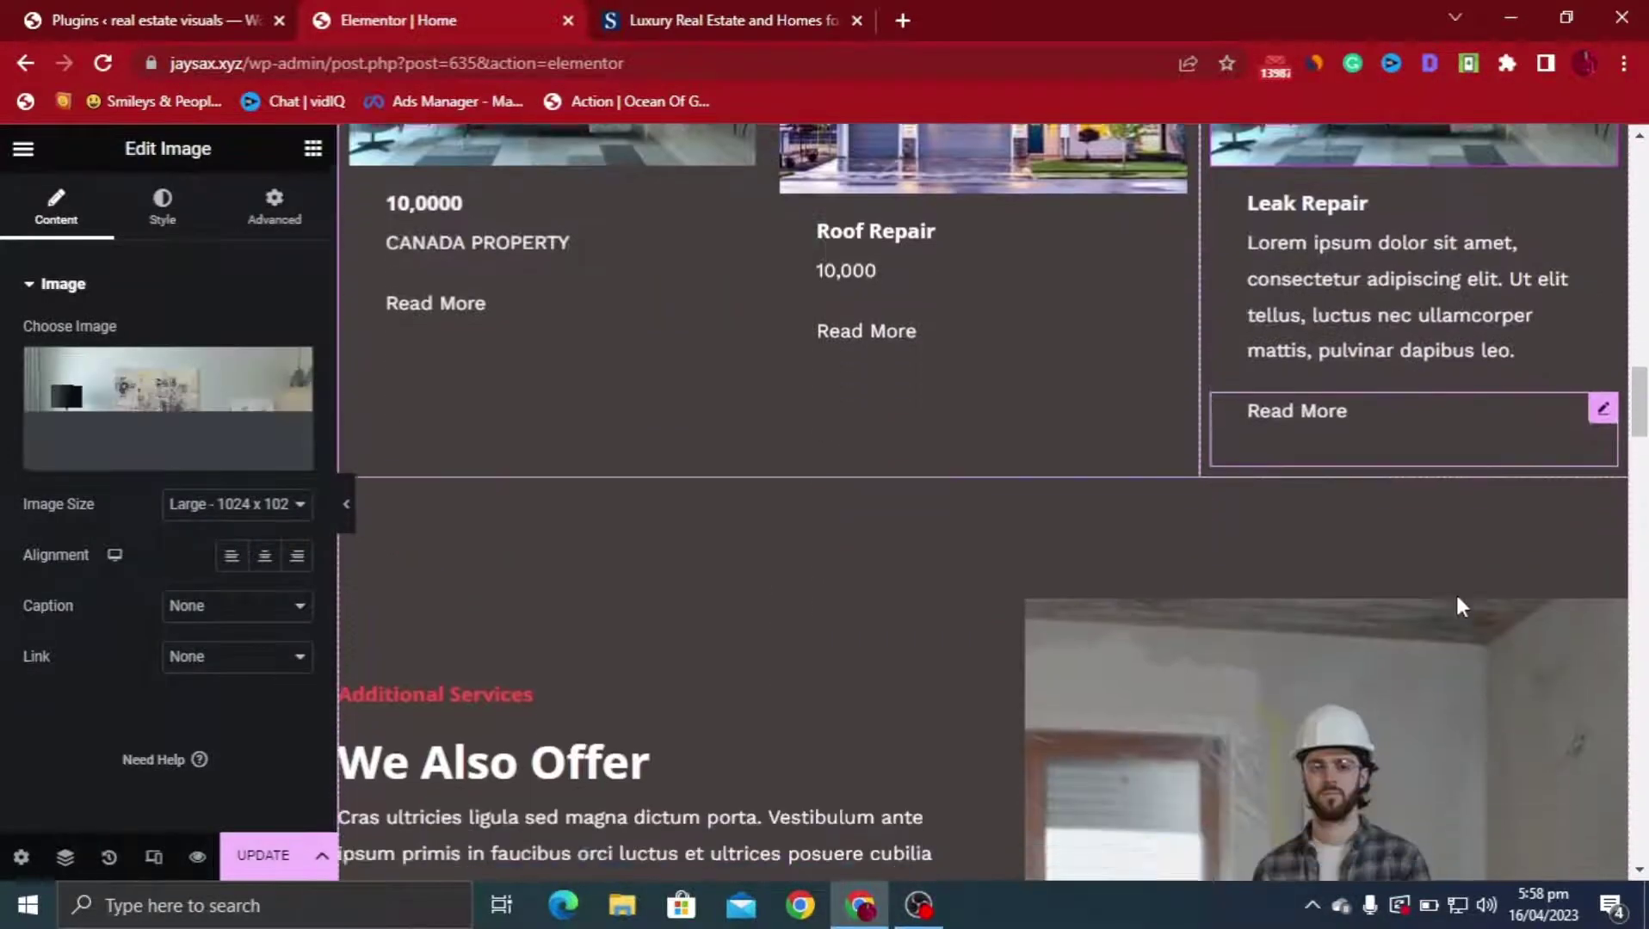
scroll(1456, 605, "down", 5)
scroll(1354, 386, "up", 3)
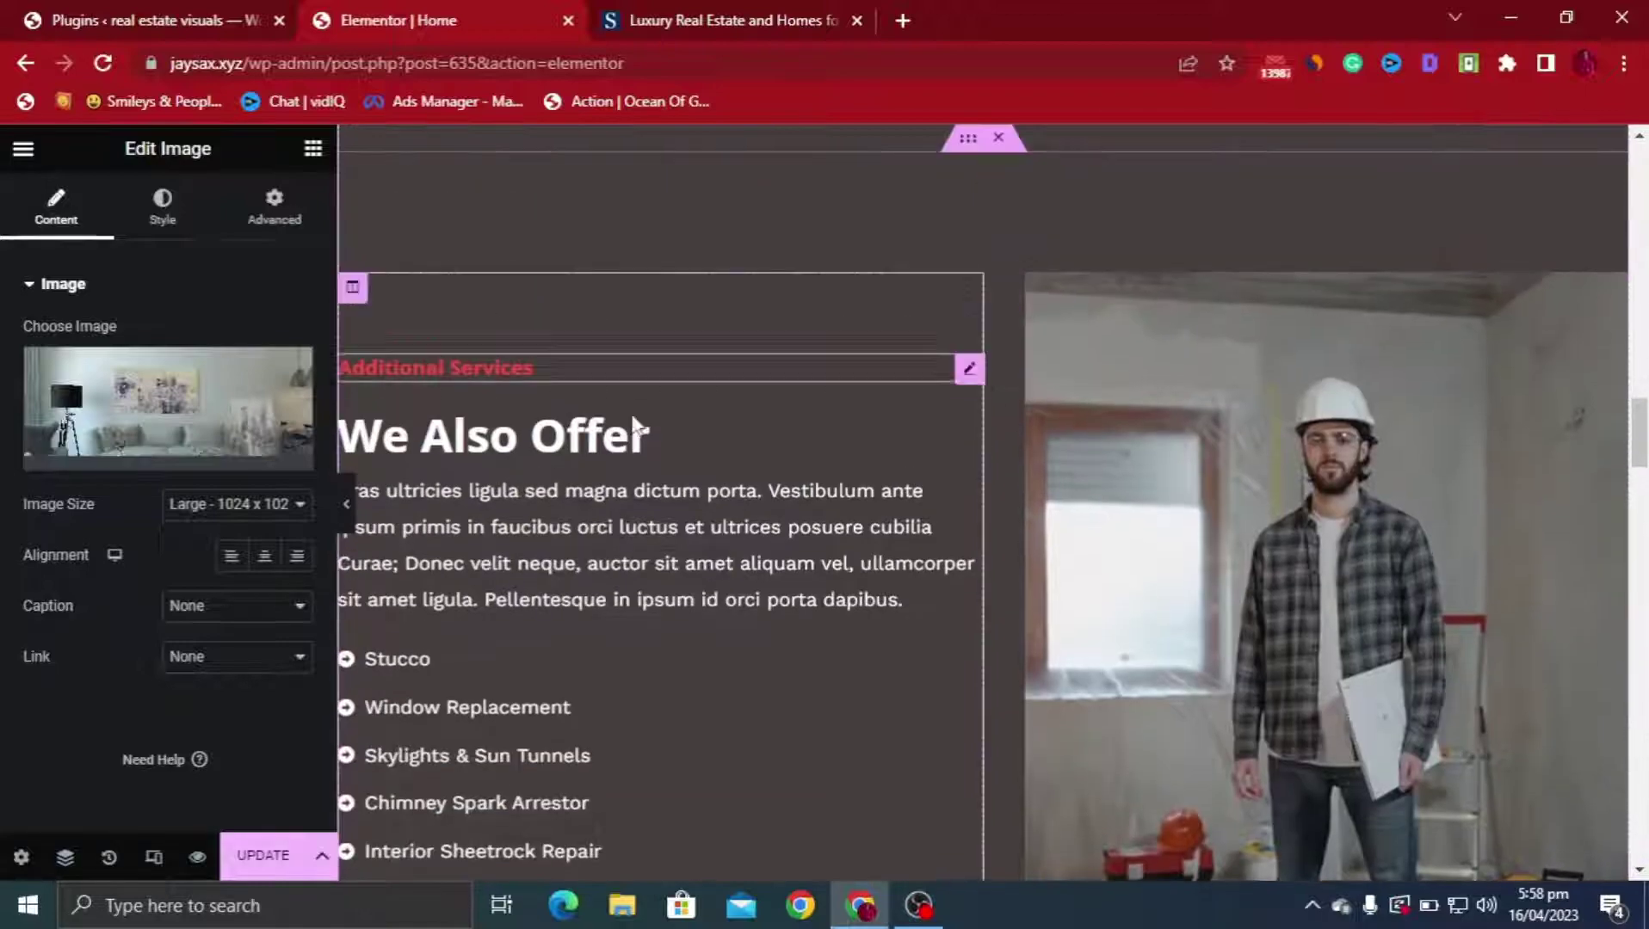
scroll(1363, 506, "down", 4)
scroll(809, 443, "up", 3)
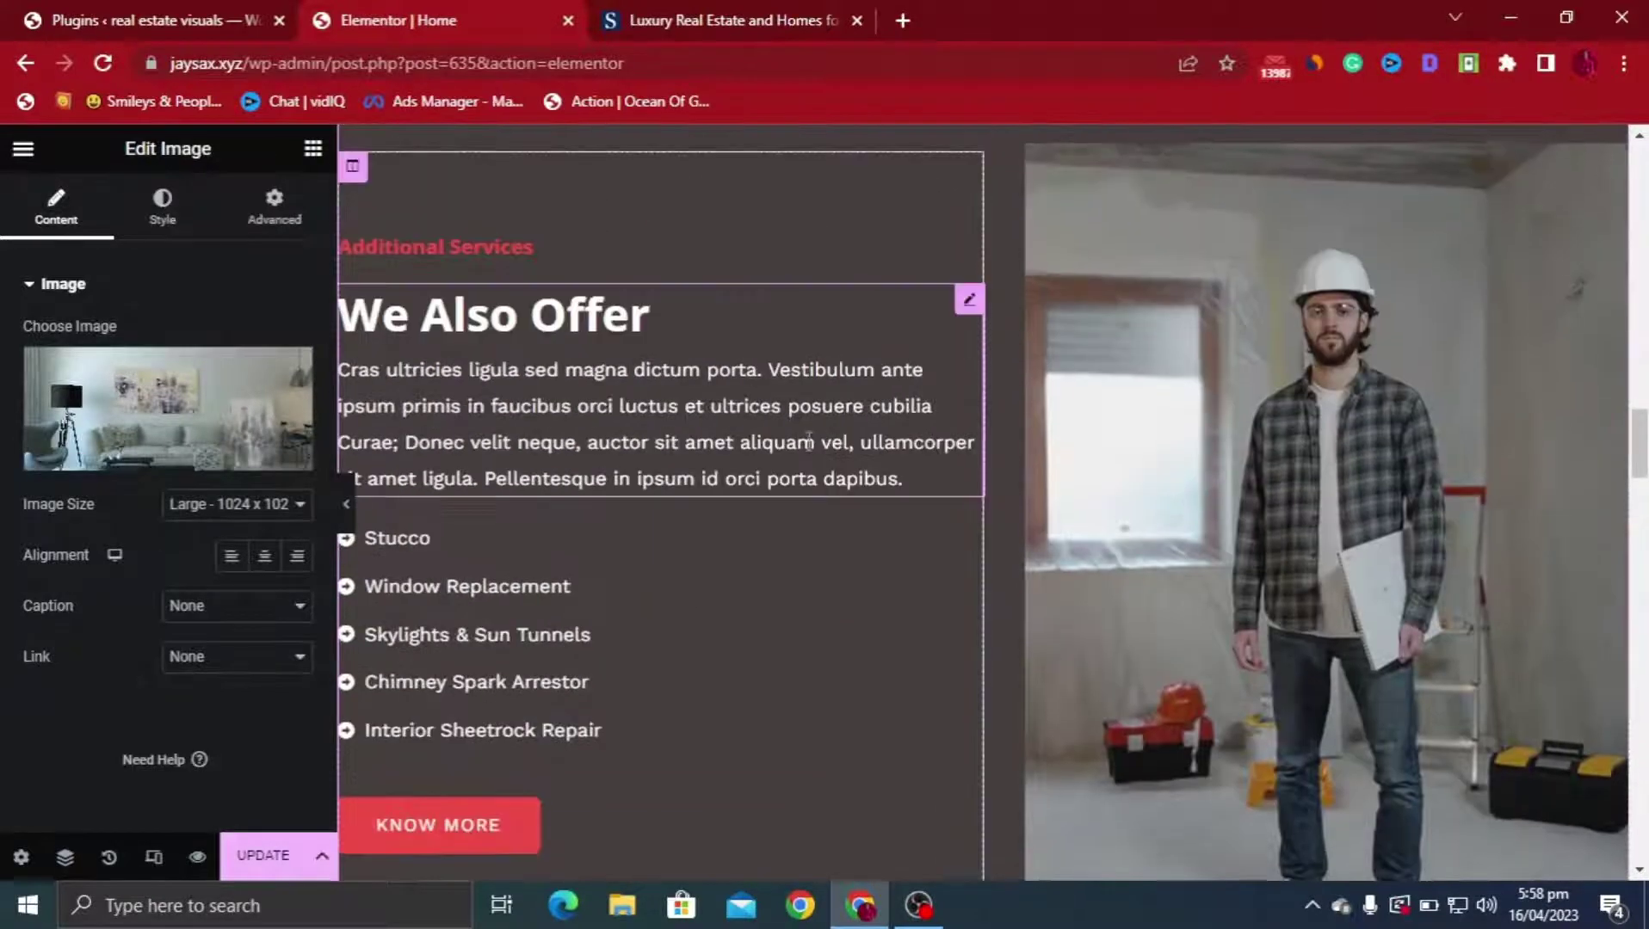
left_click(774, 20)
scroll(740, 558, "down", 4)
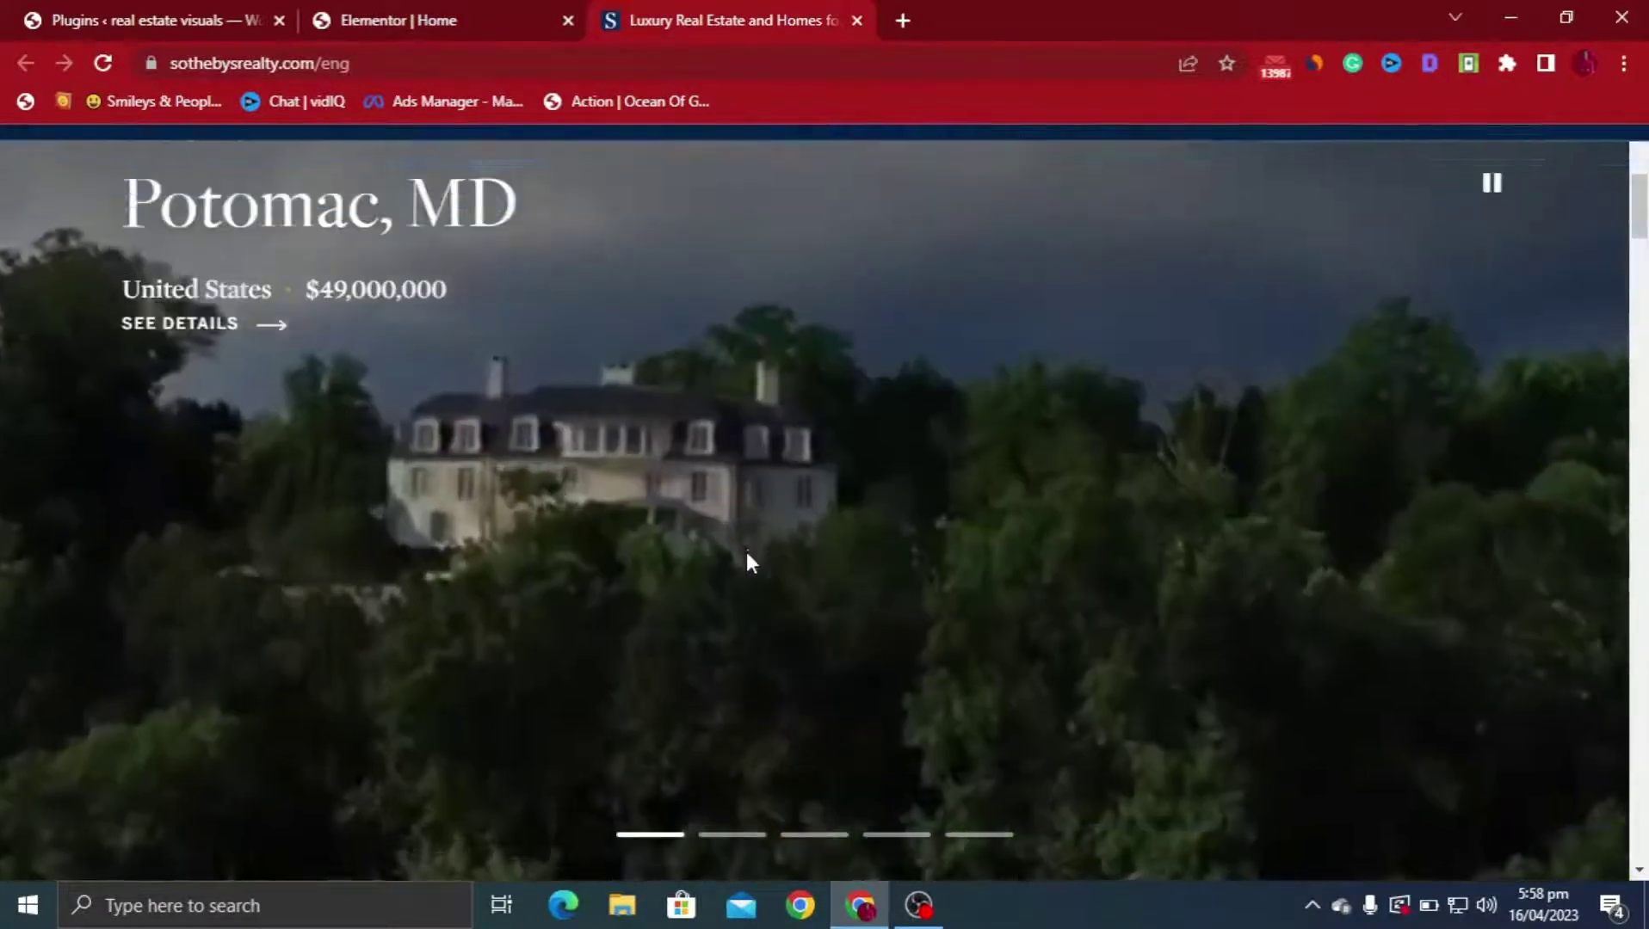
scroll(746, 555, "down", 15)
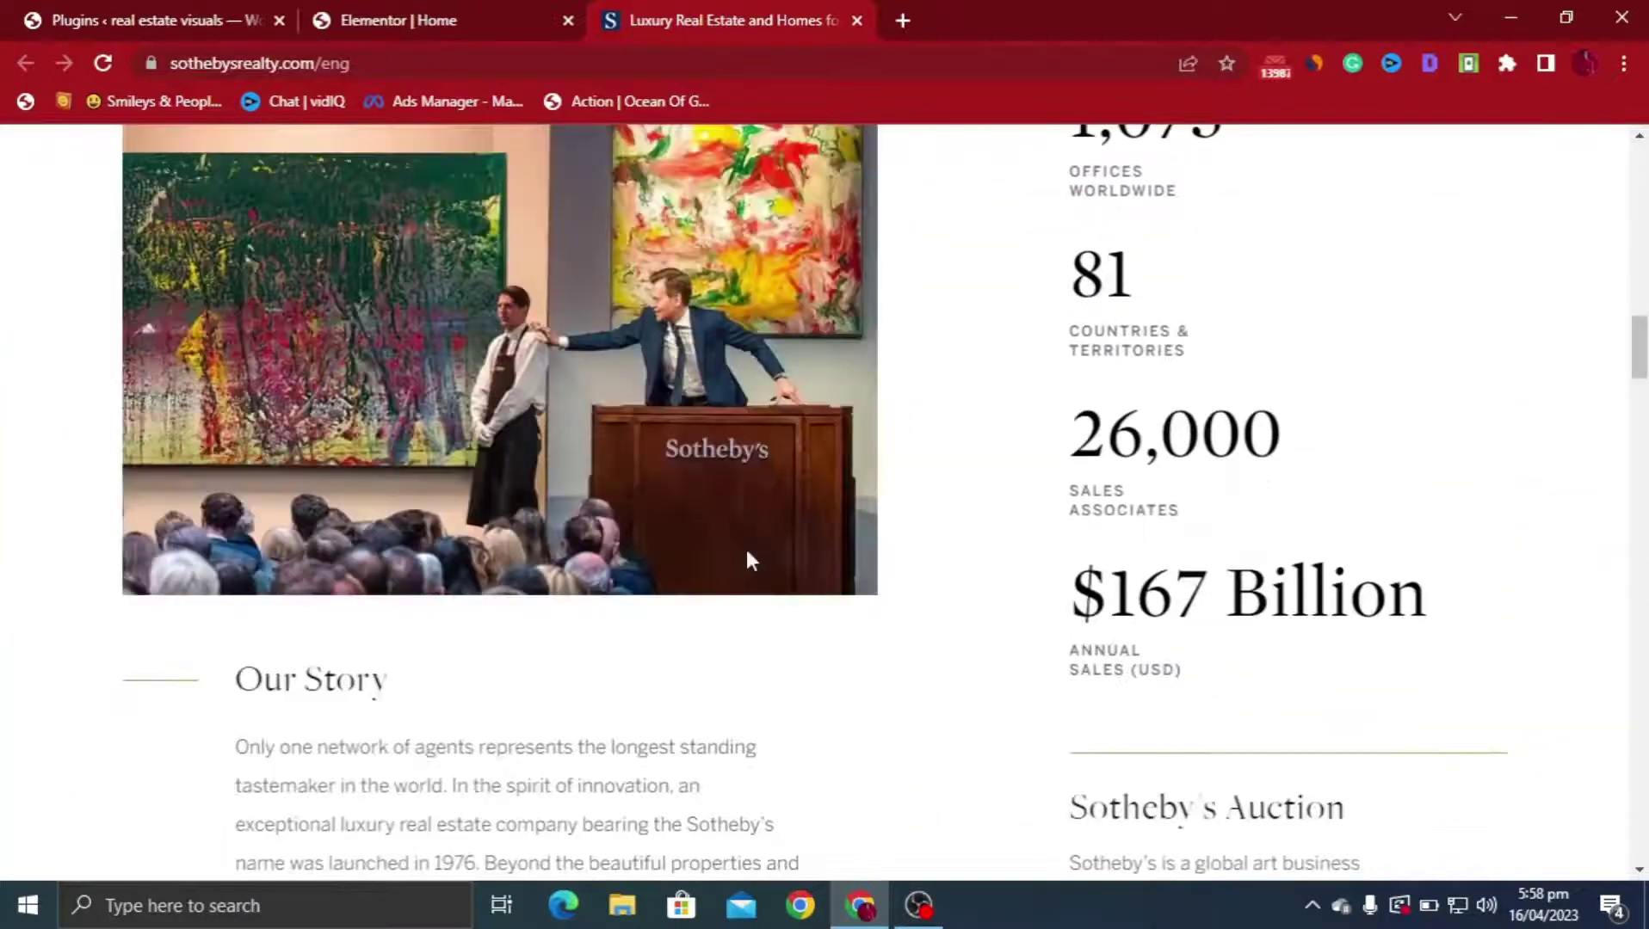
scroll(746, 559, "down", 4)
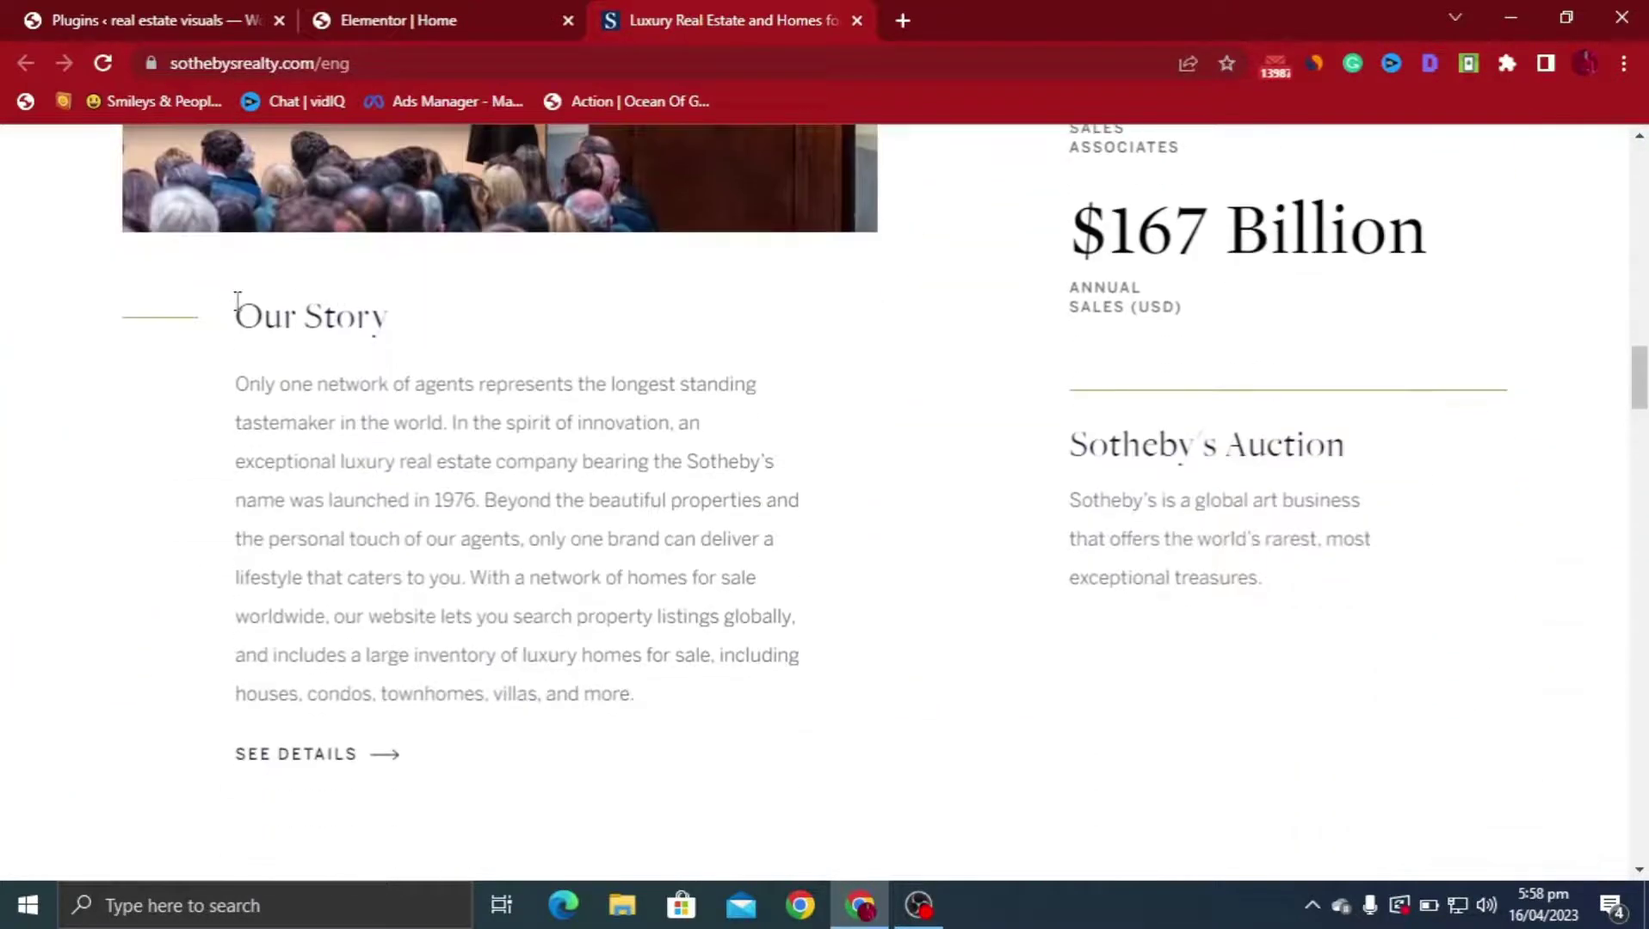
left_click_drag(238, 301, 679, 694)
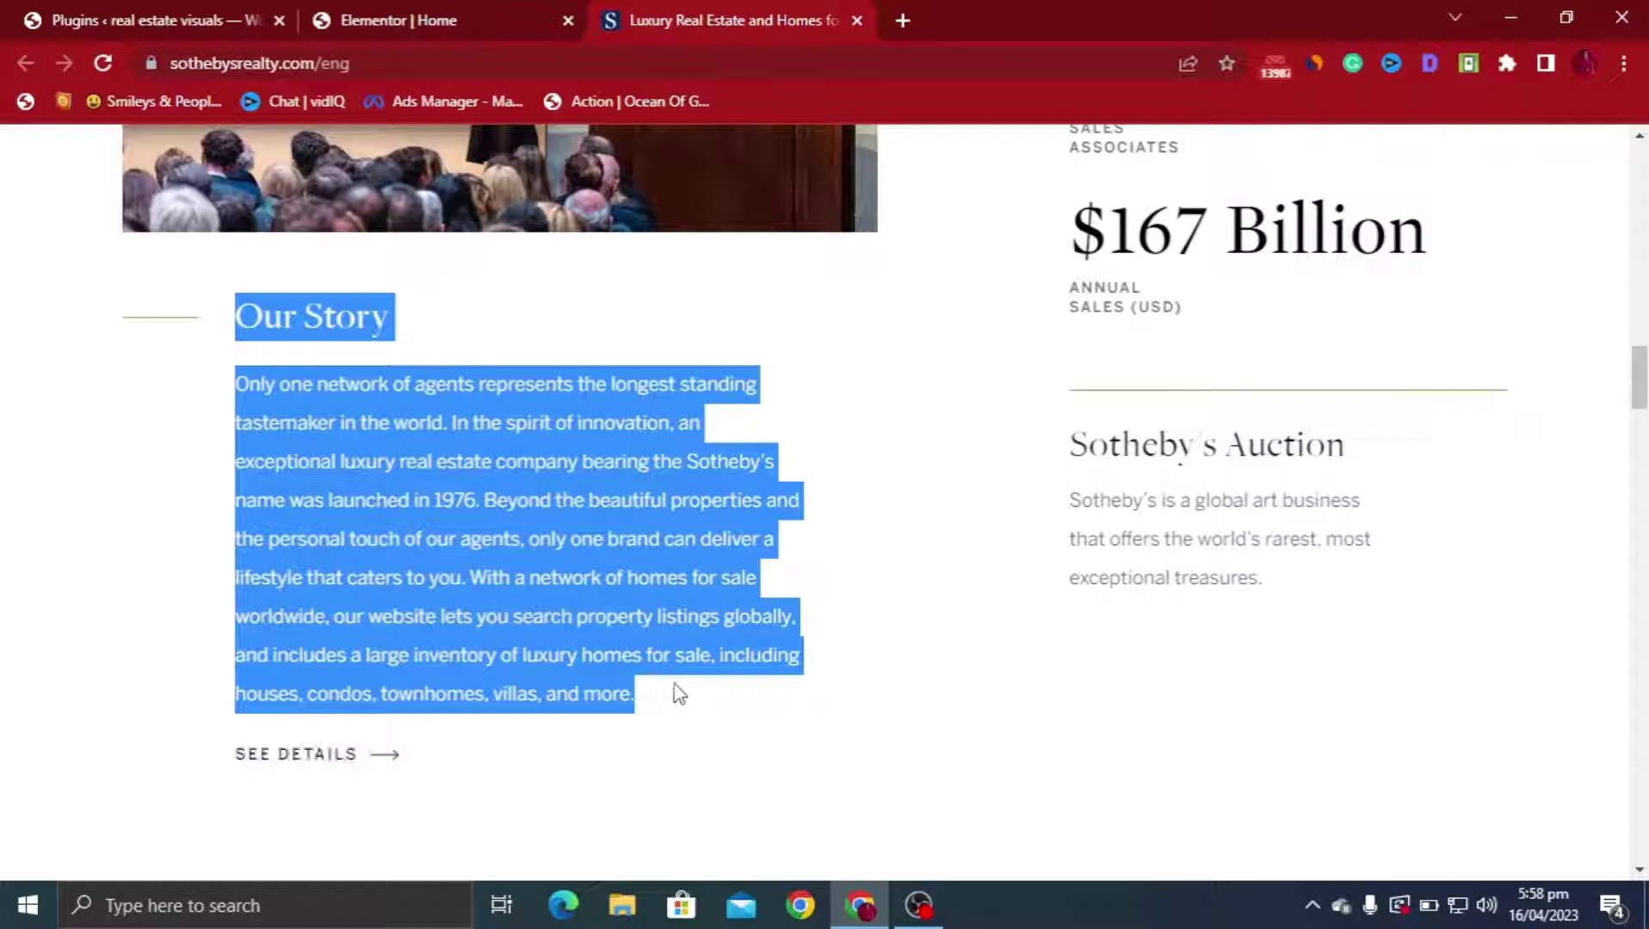
right_click(560, 662)
left_click(704, 421)
Back in the Elementor page, replace the description of the "We Also Offer" icon box with the copied text
left_click(415, 12)
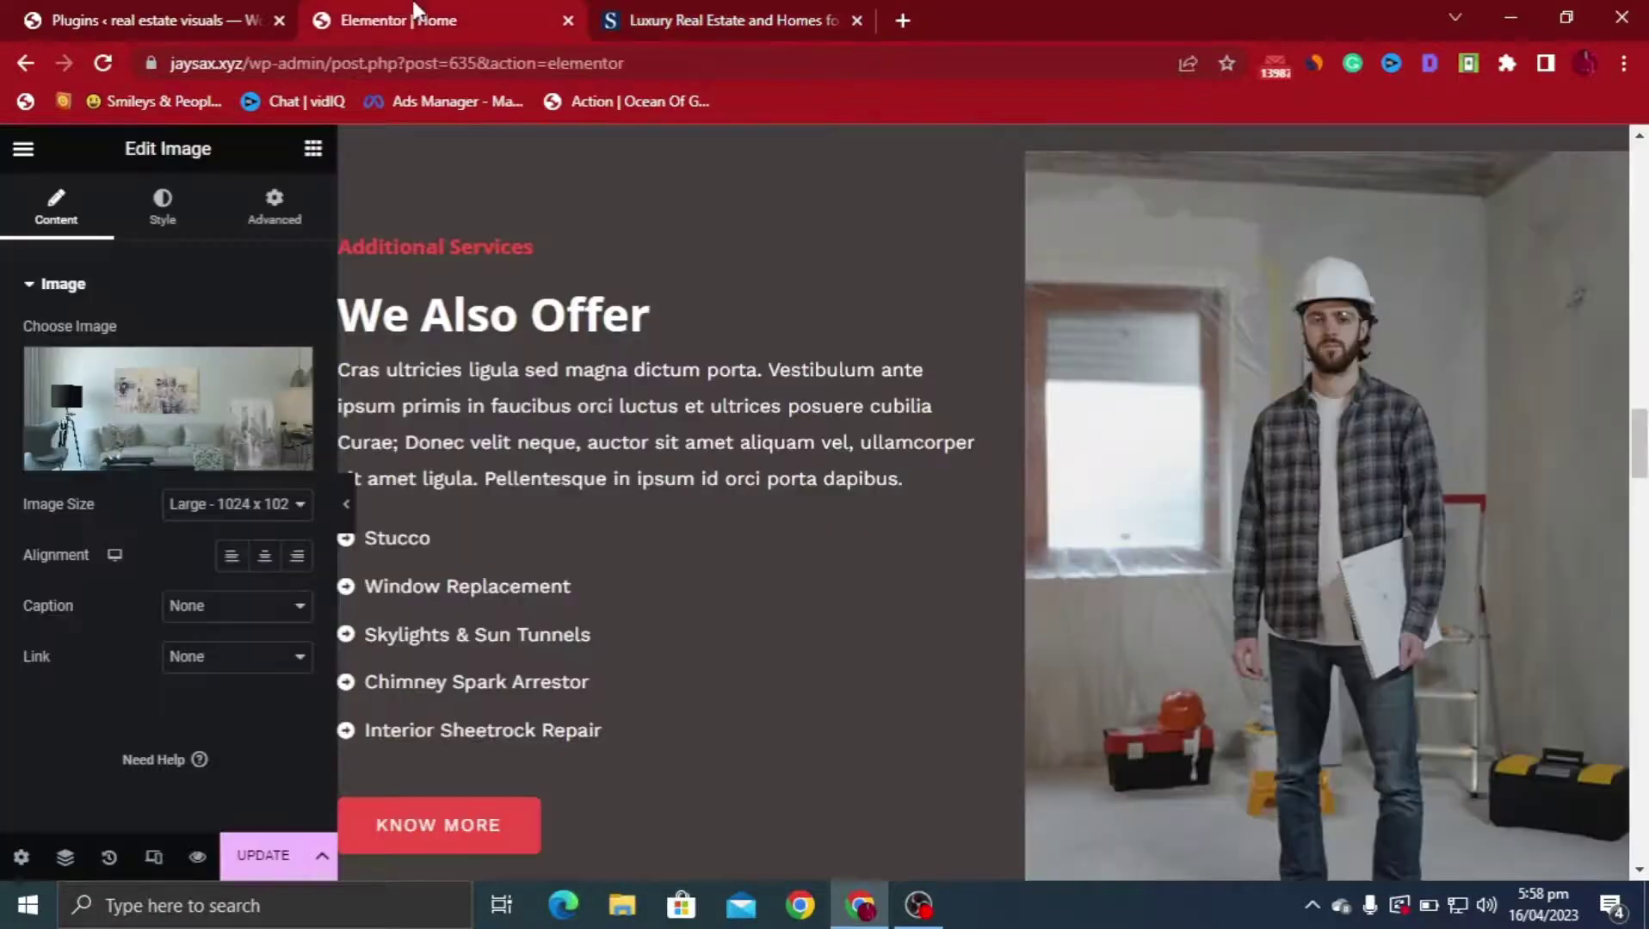
left_click(350, 325)
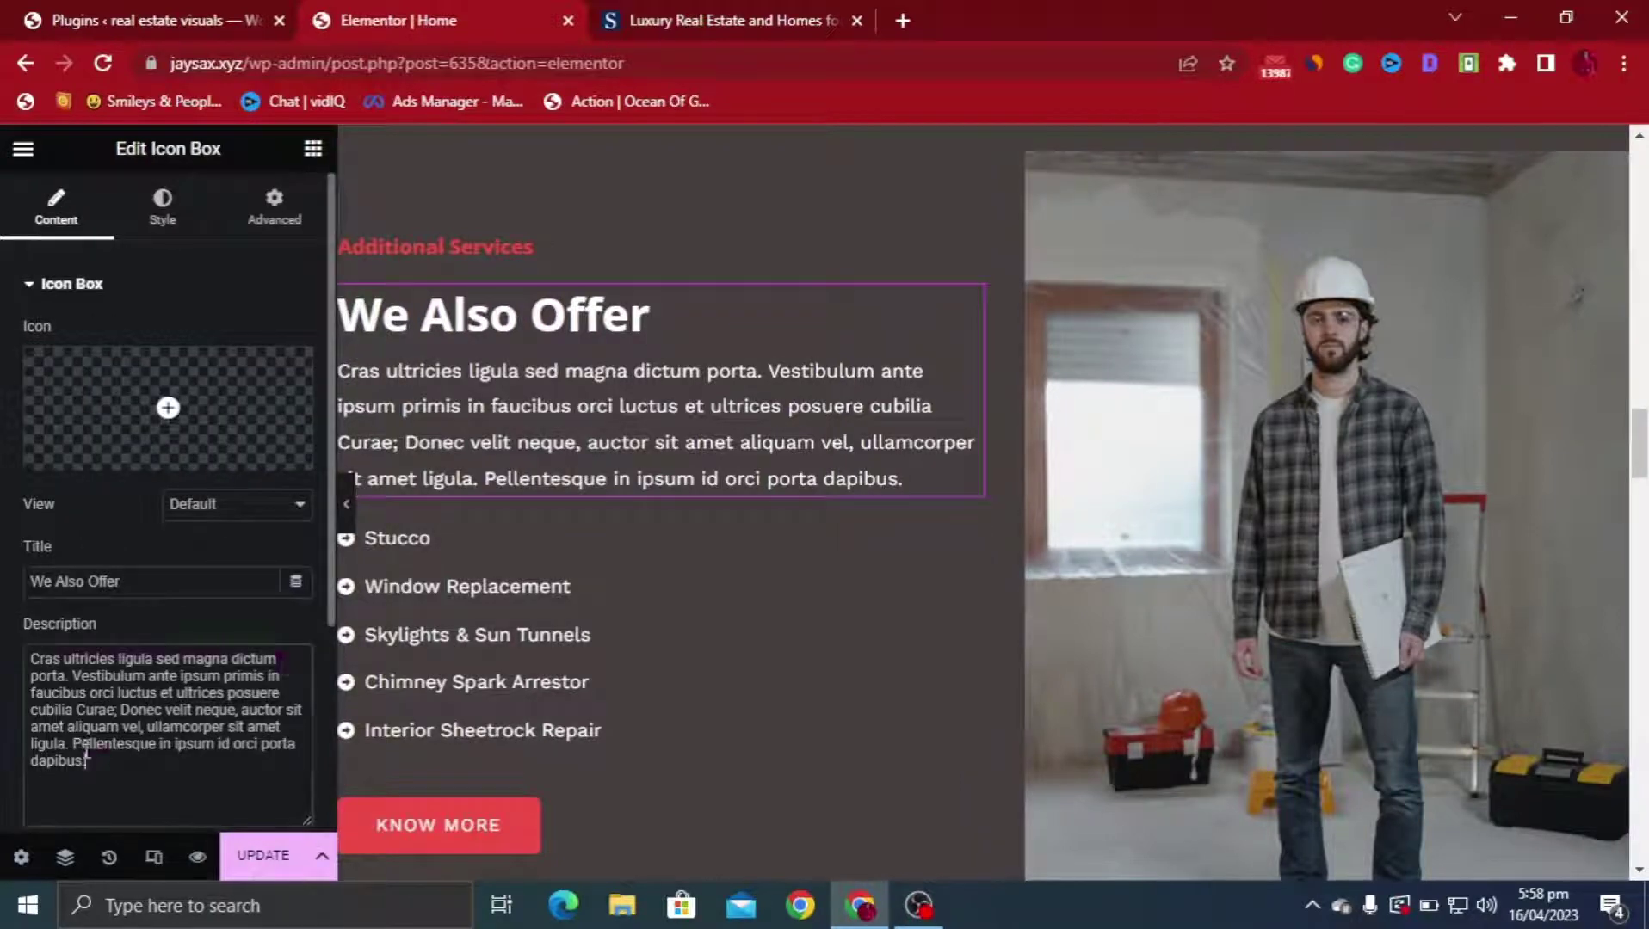
left_click_drag(86, 757, 29, 638)
right_click(52, 688)
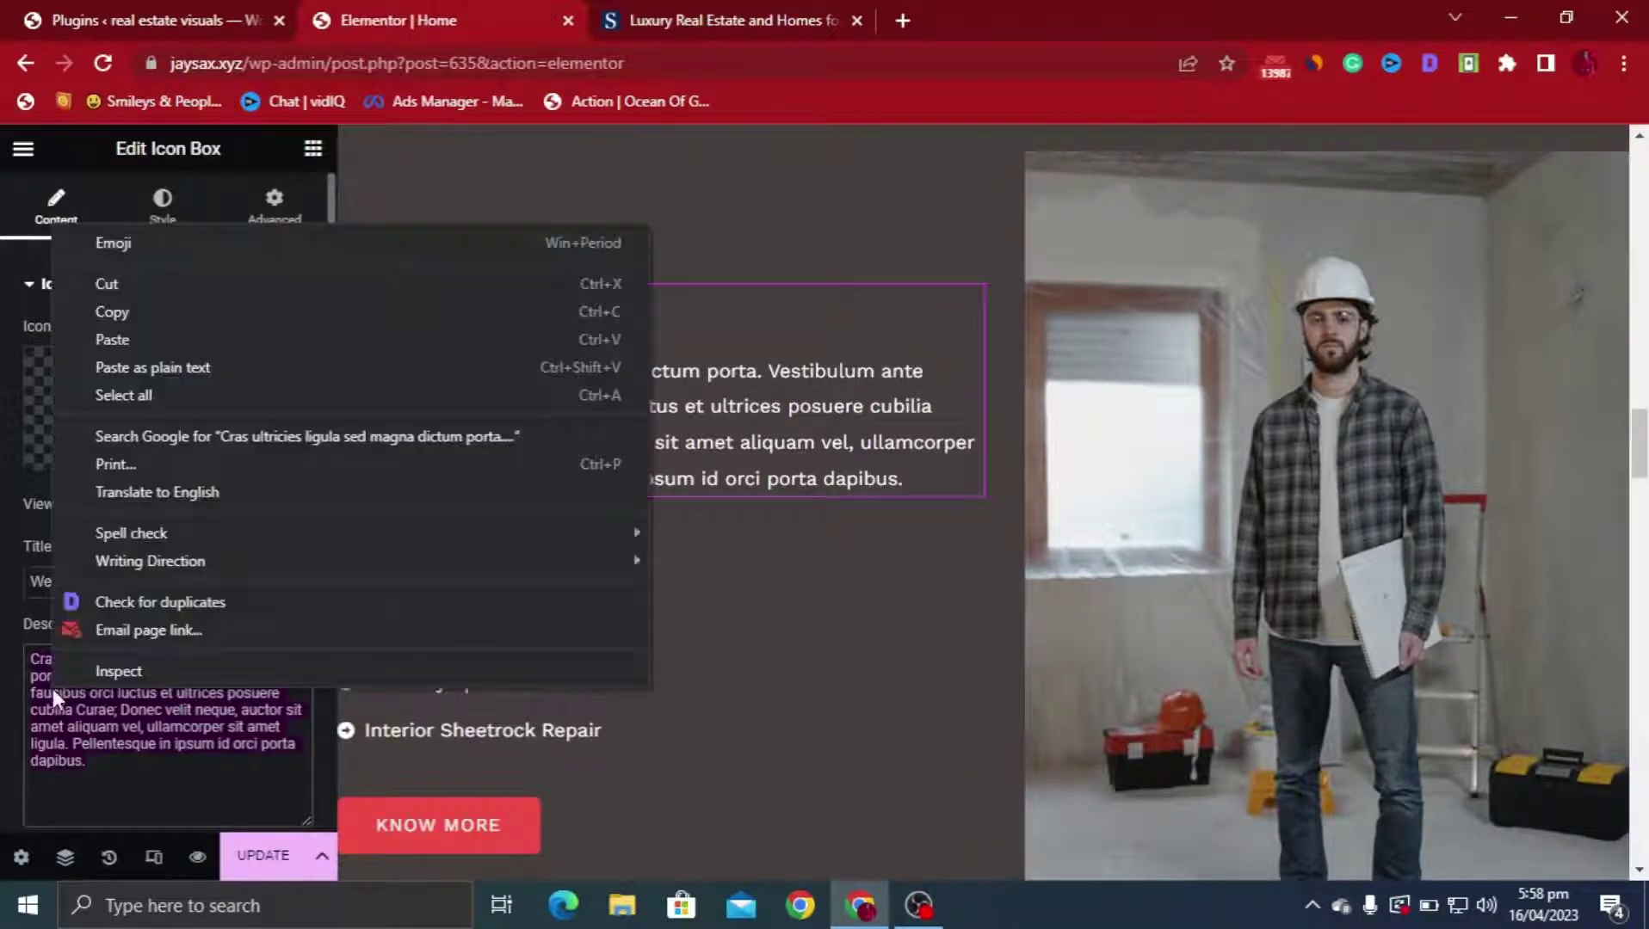
left_click(152, 335)
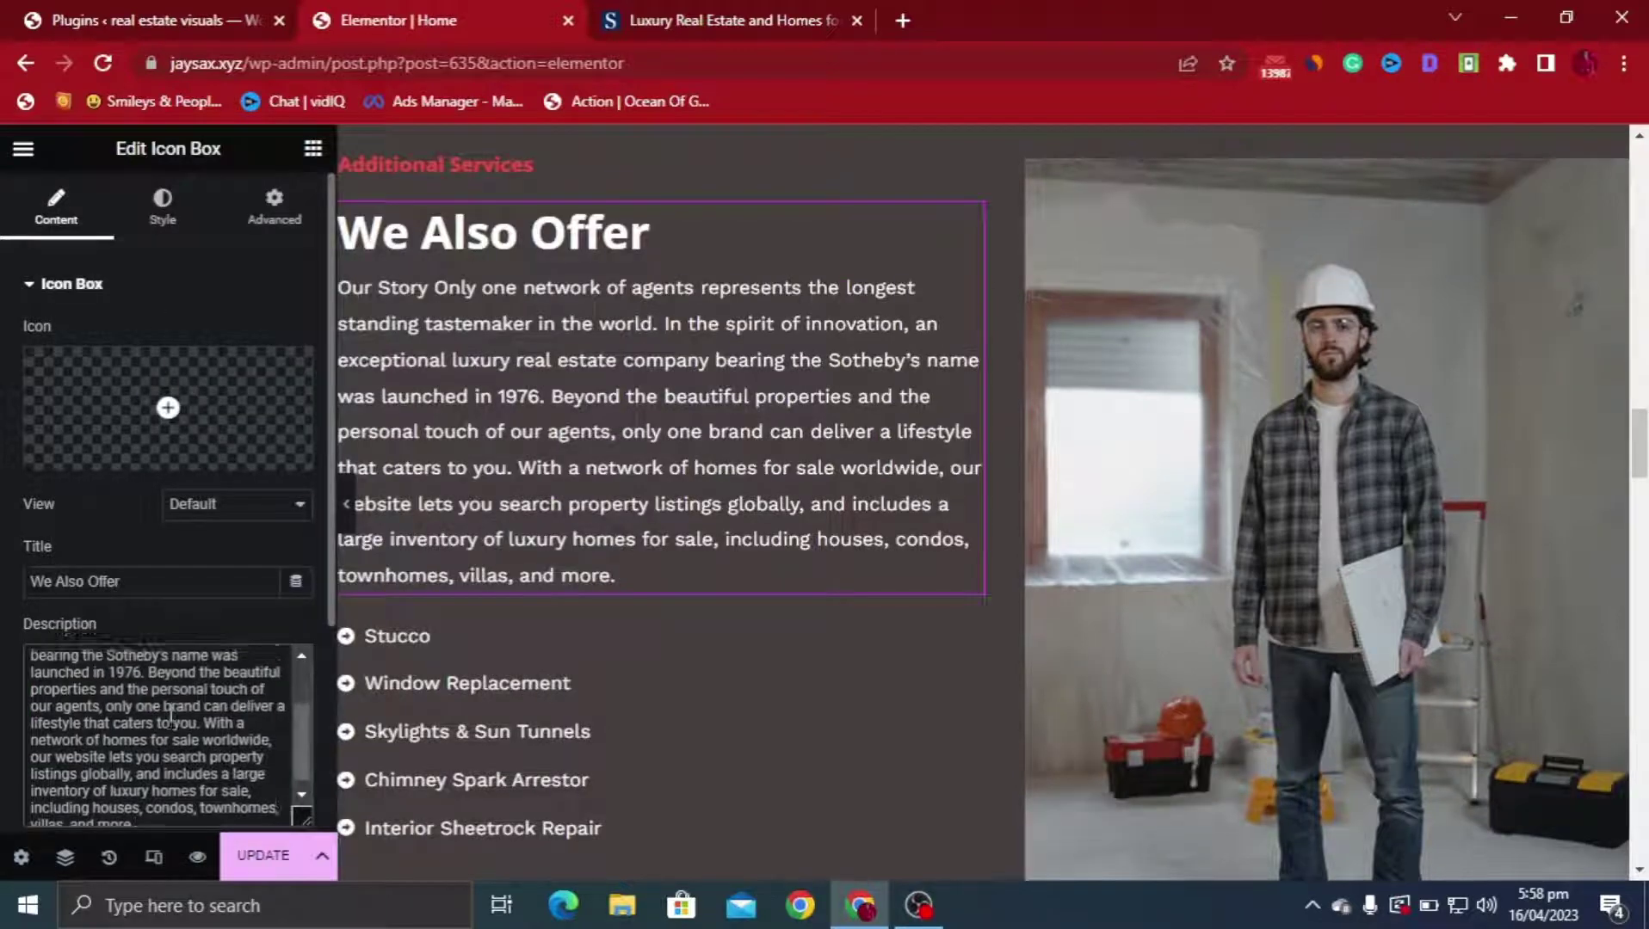
Move "Our Story" out of the description and use it as the icon box's title in place of "We Also Offer"
scroll(169, 714, "up", 2)
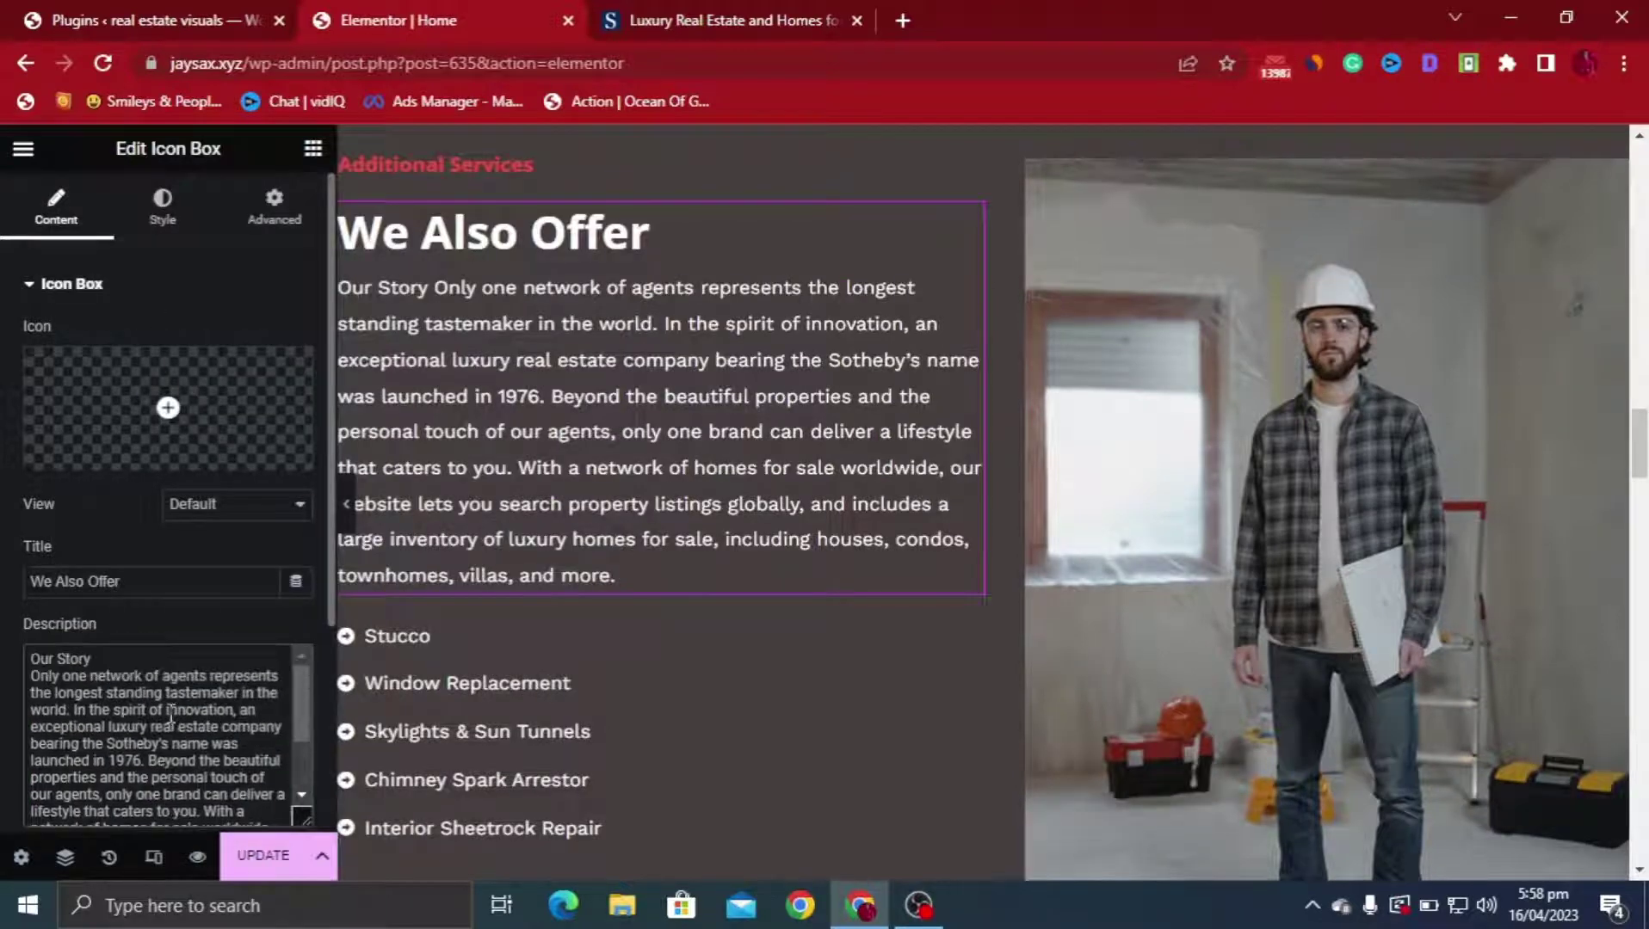
right_click(39, 656)
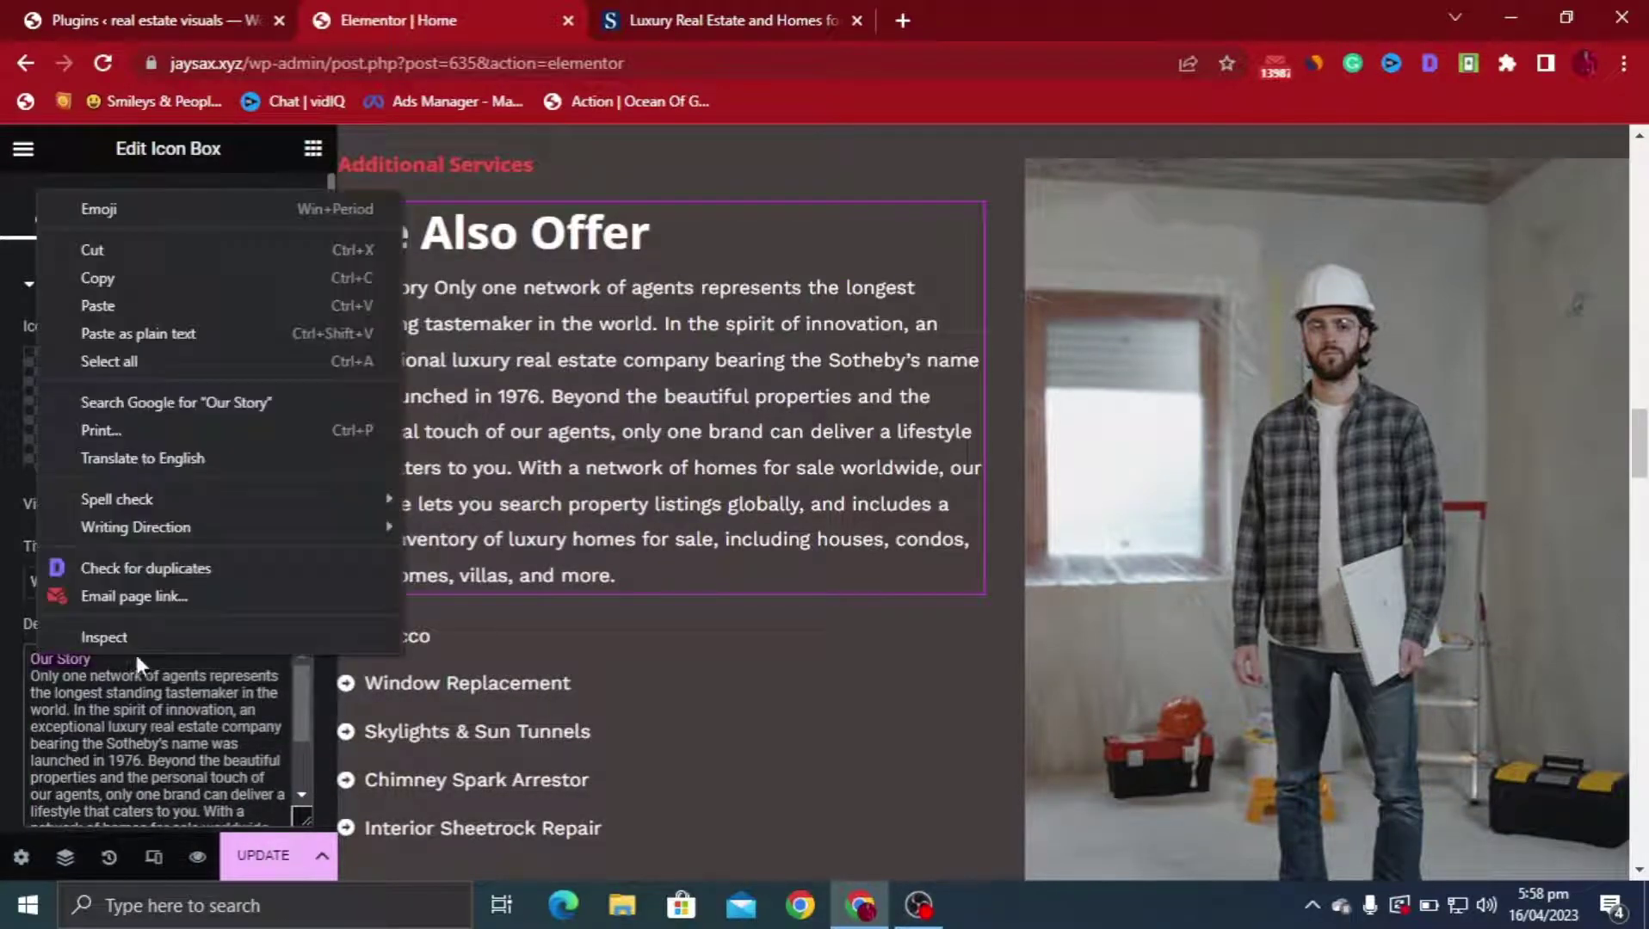
left_click(140, 268)
key("BackSpace")
left_click(680, 251)
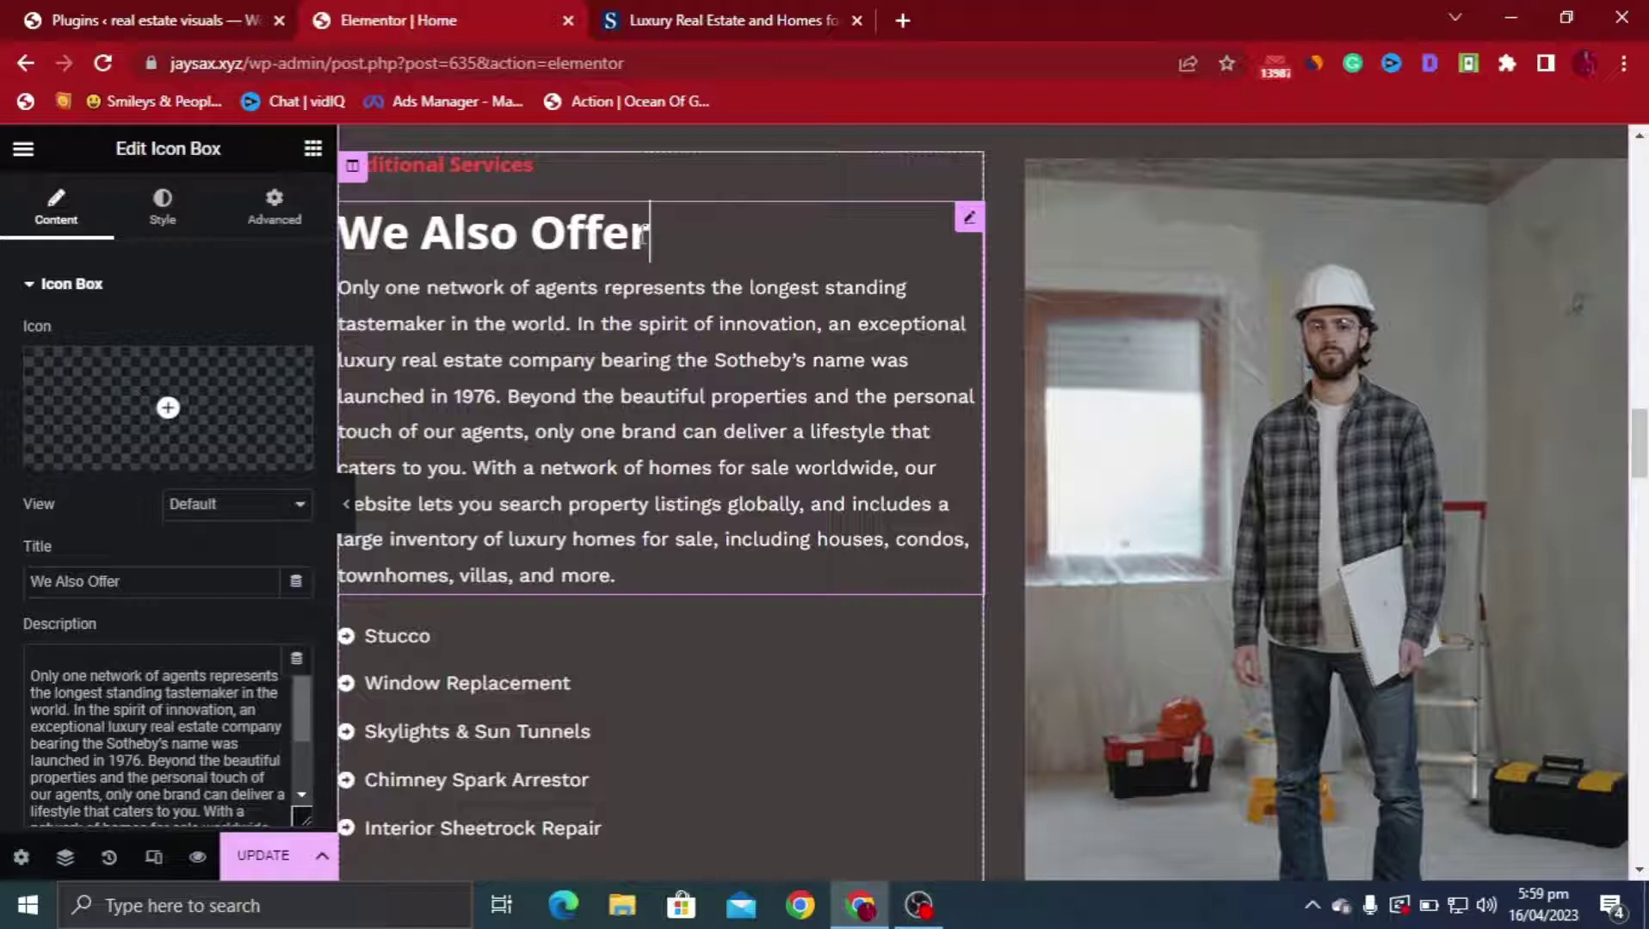
triple_click(645, 234)
key("ctrl+v")
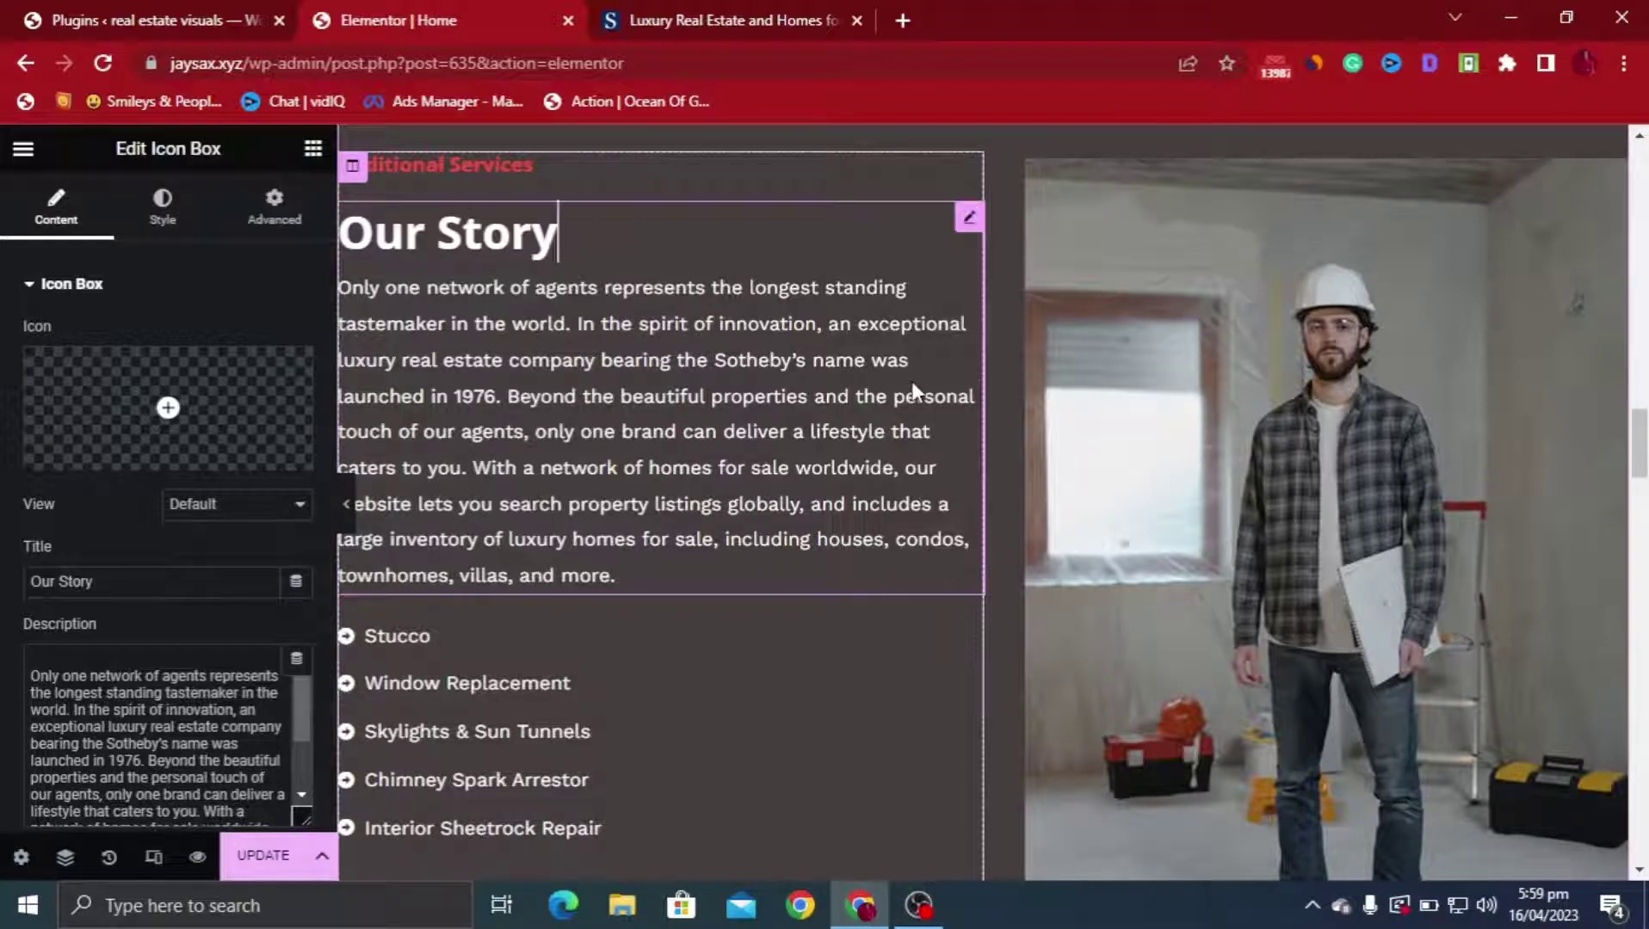
Delete the Stucco item from the icon list below the Our Story text
scroll(678, 391, "down", 4)
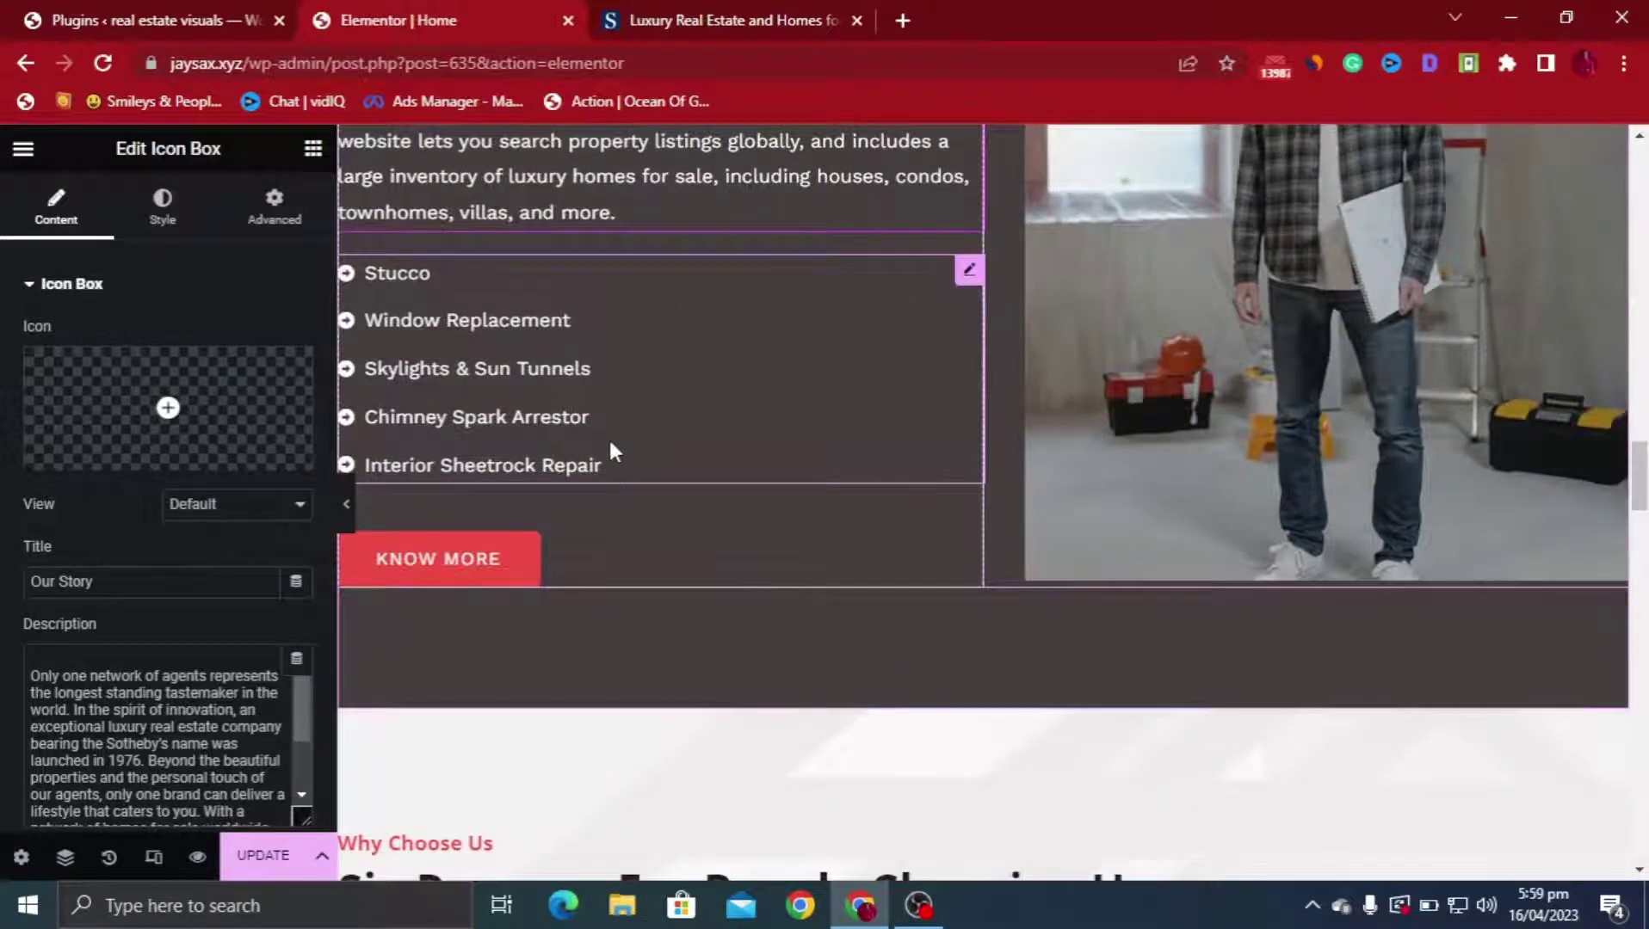
left_click(609, 451)
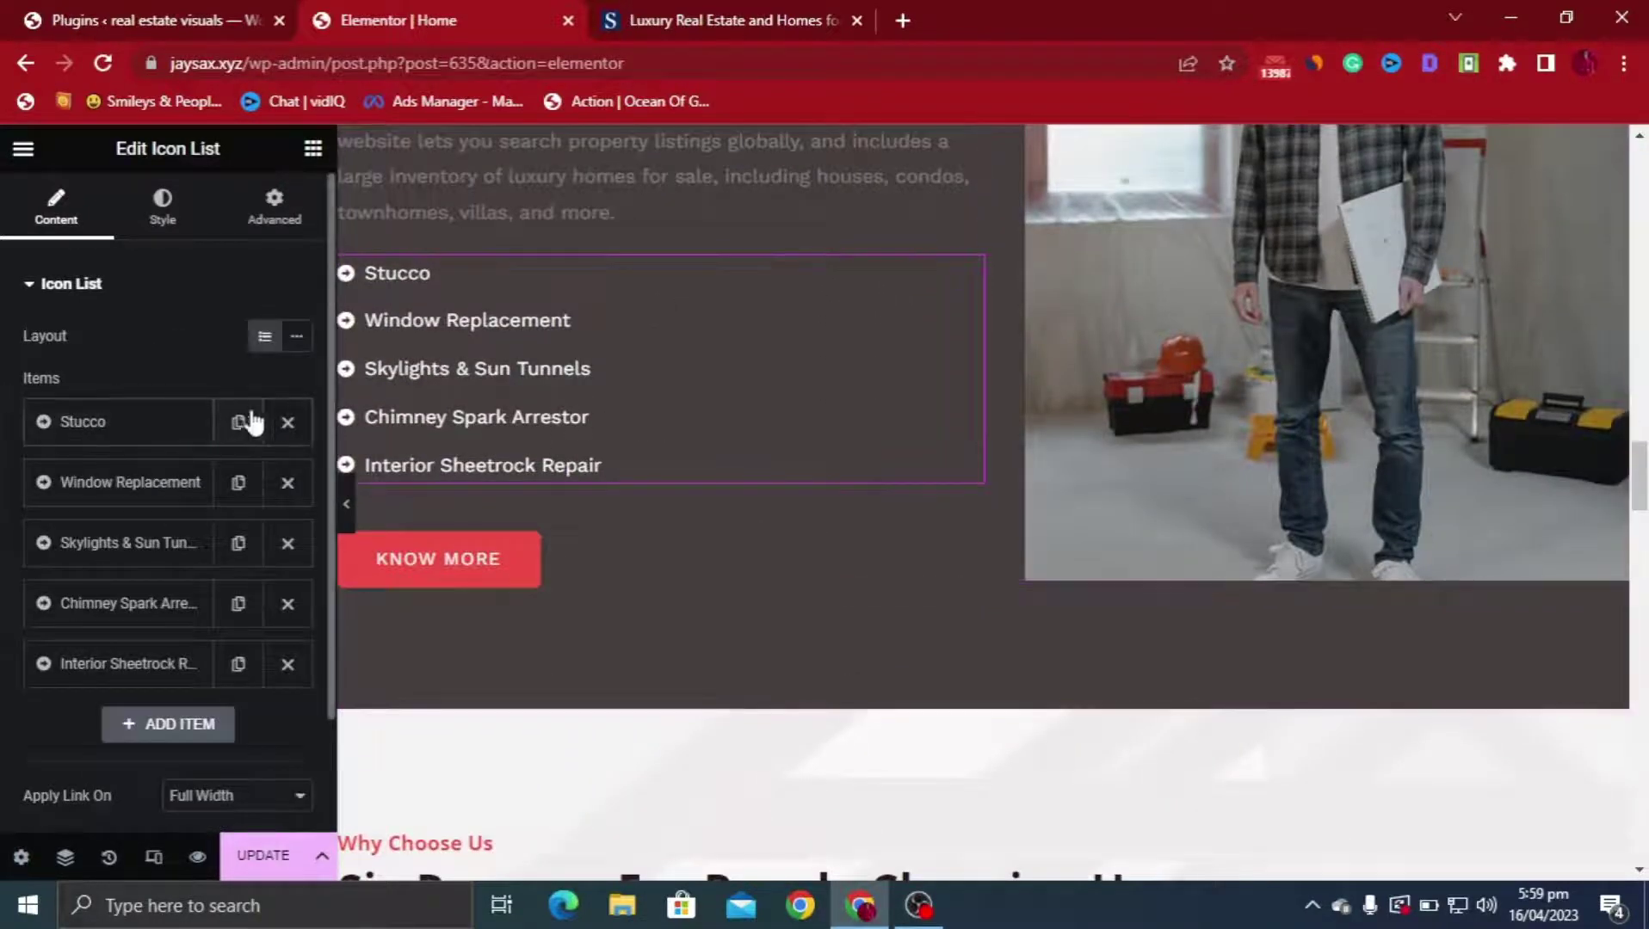
left_click(288, 422)
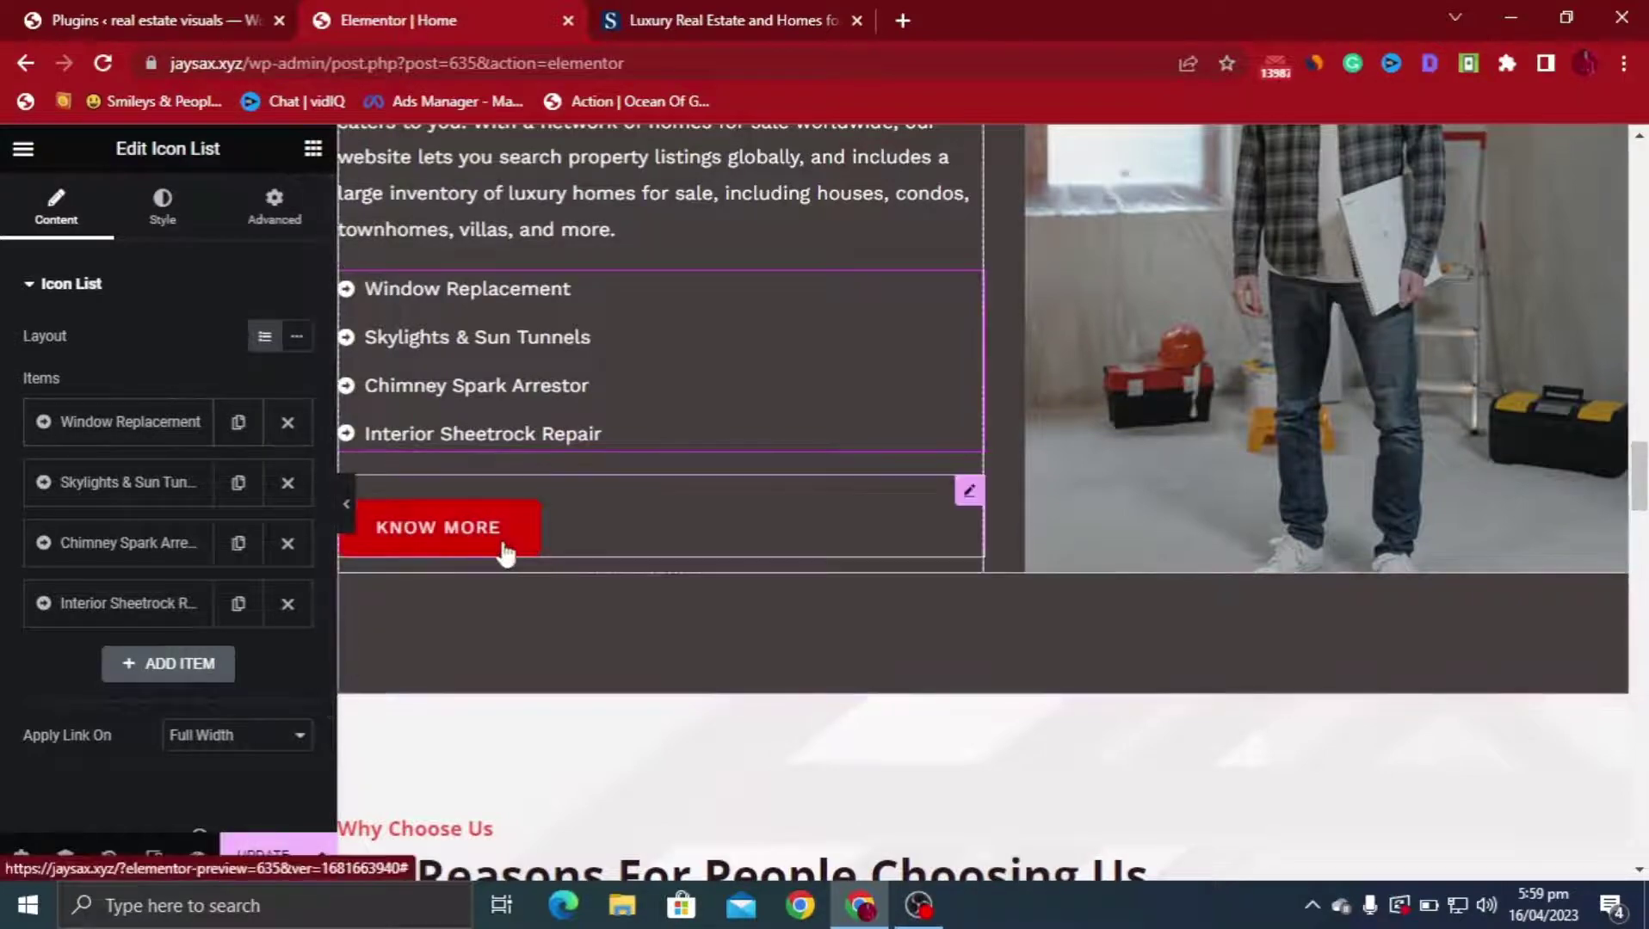
Replace the worker photo beside the Our Story text with roofing-agency-social-image.jpg from the media library
scroll(602, 572, "down", 3)
scroll(629, 583, "up", 12)
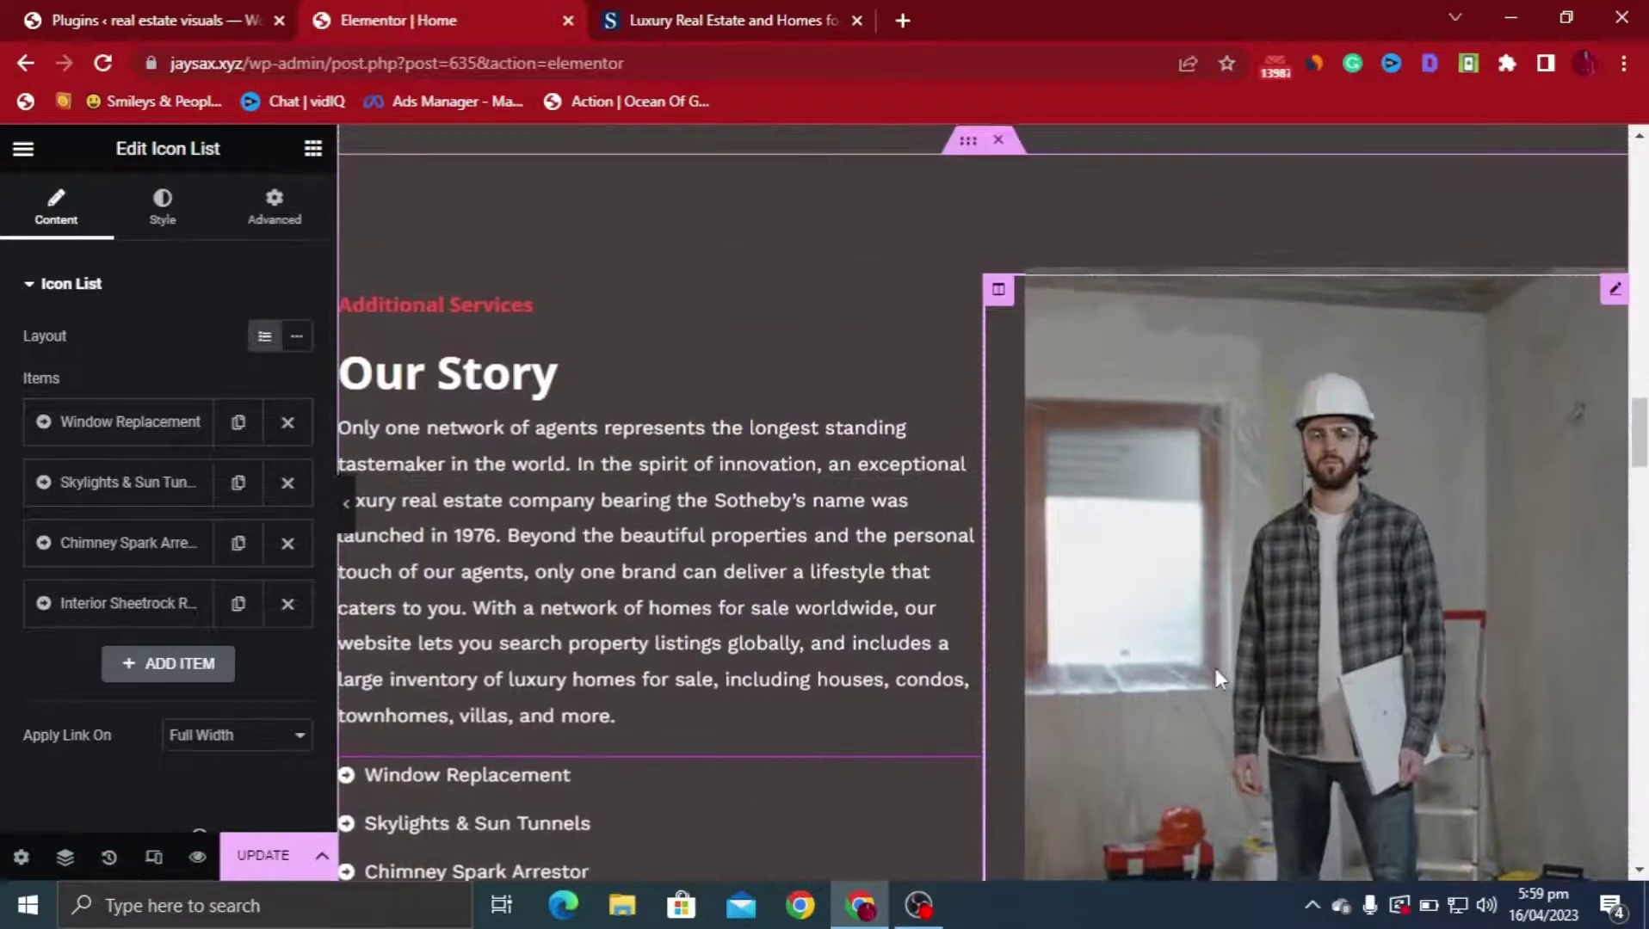
scroll(1248, 664, "down", 3)
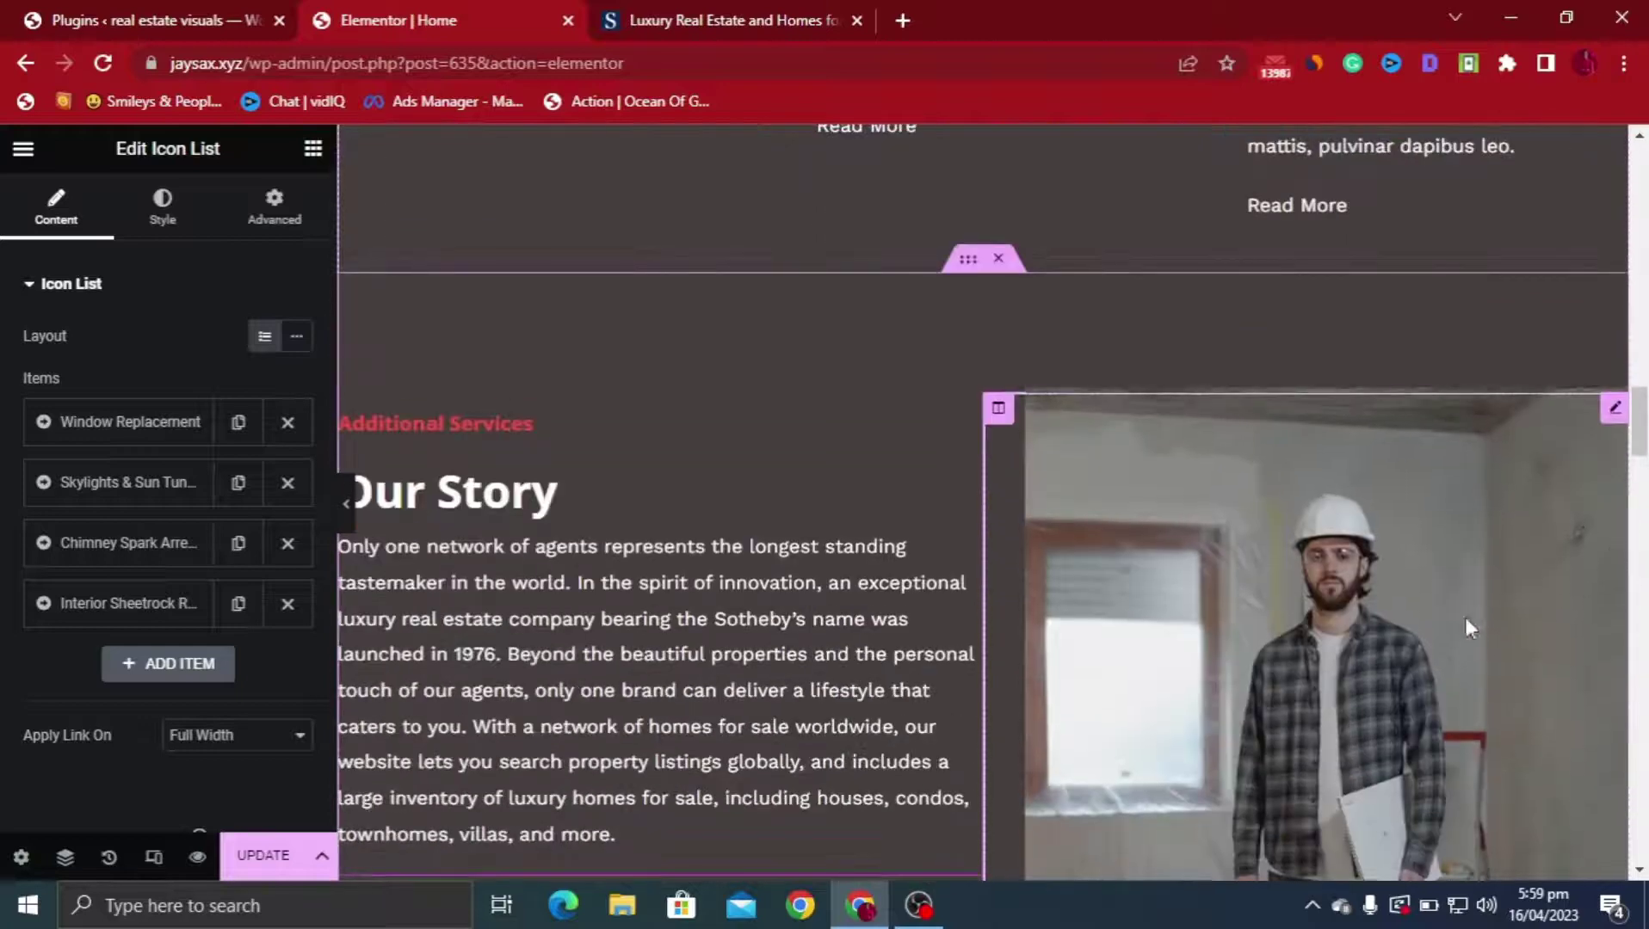
scroll(1348, 606, "down", 4)
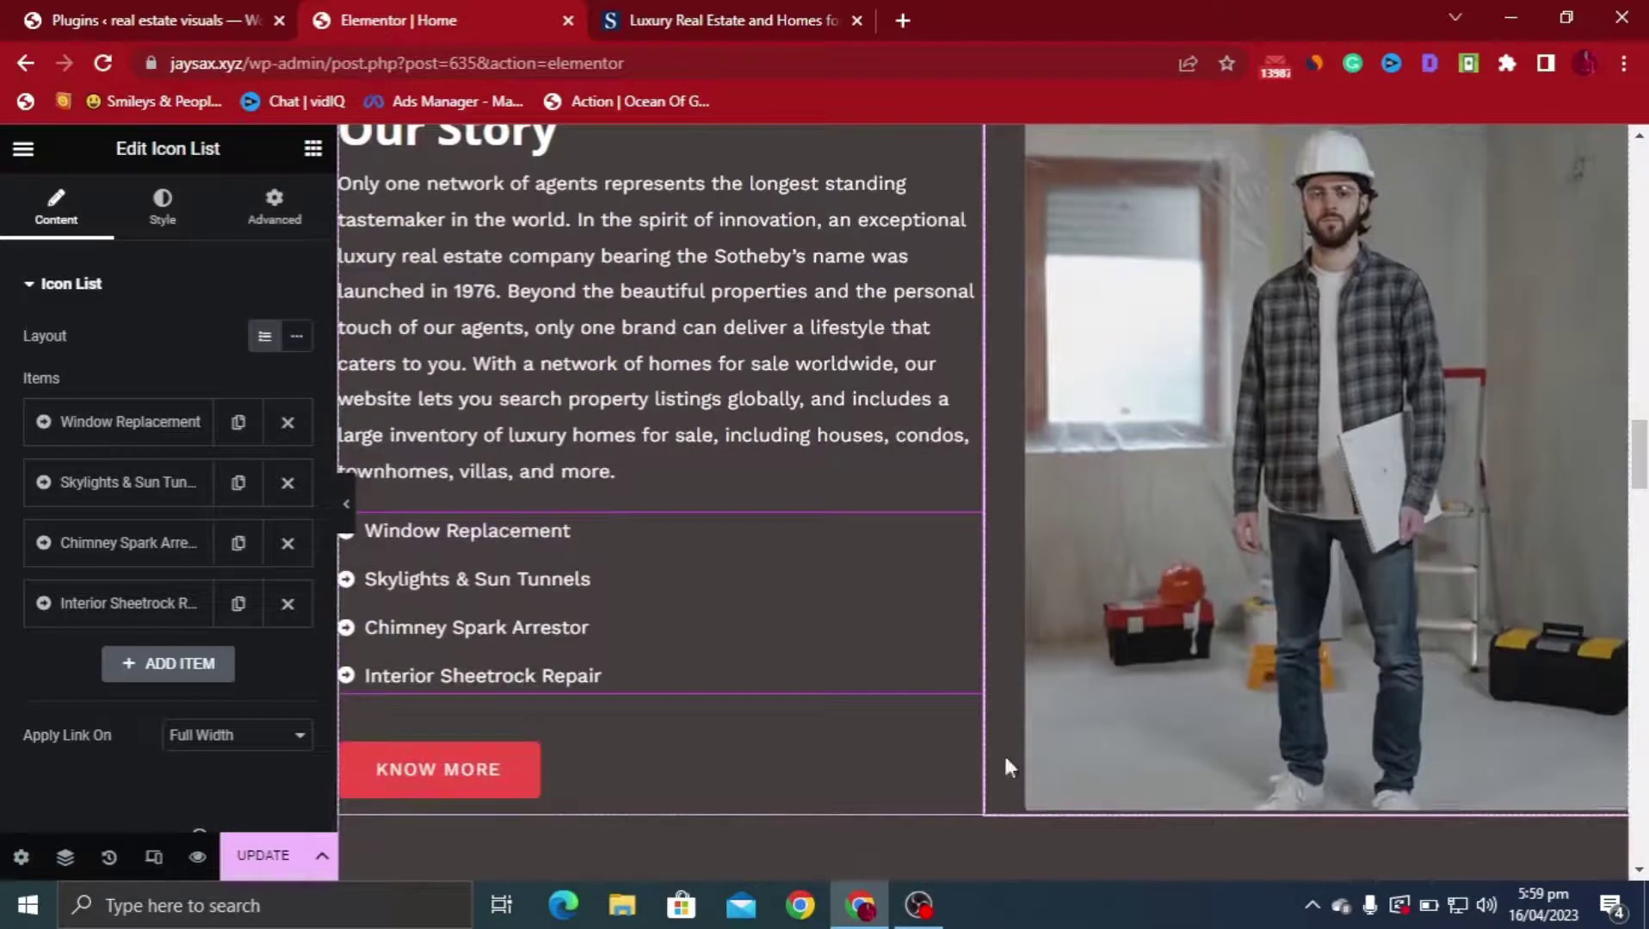
left_click(1242, 518)
mouse_move(140, 400)
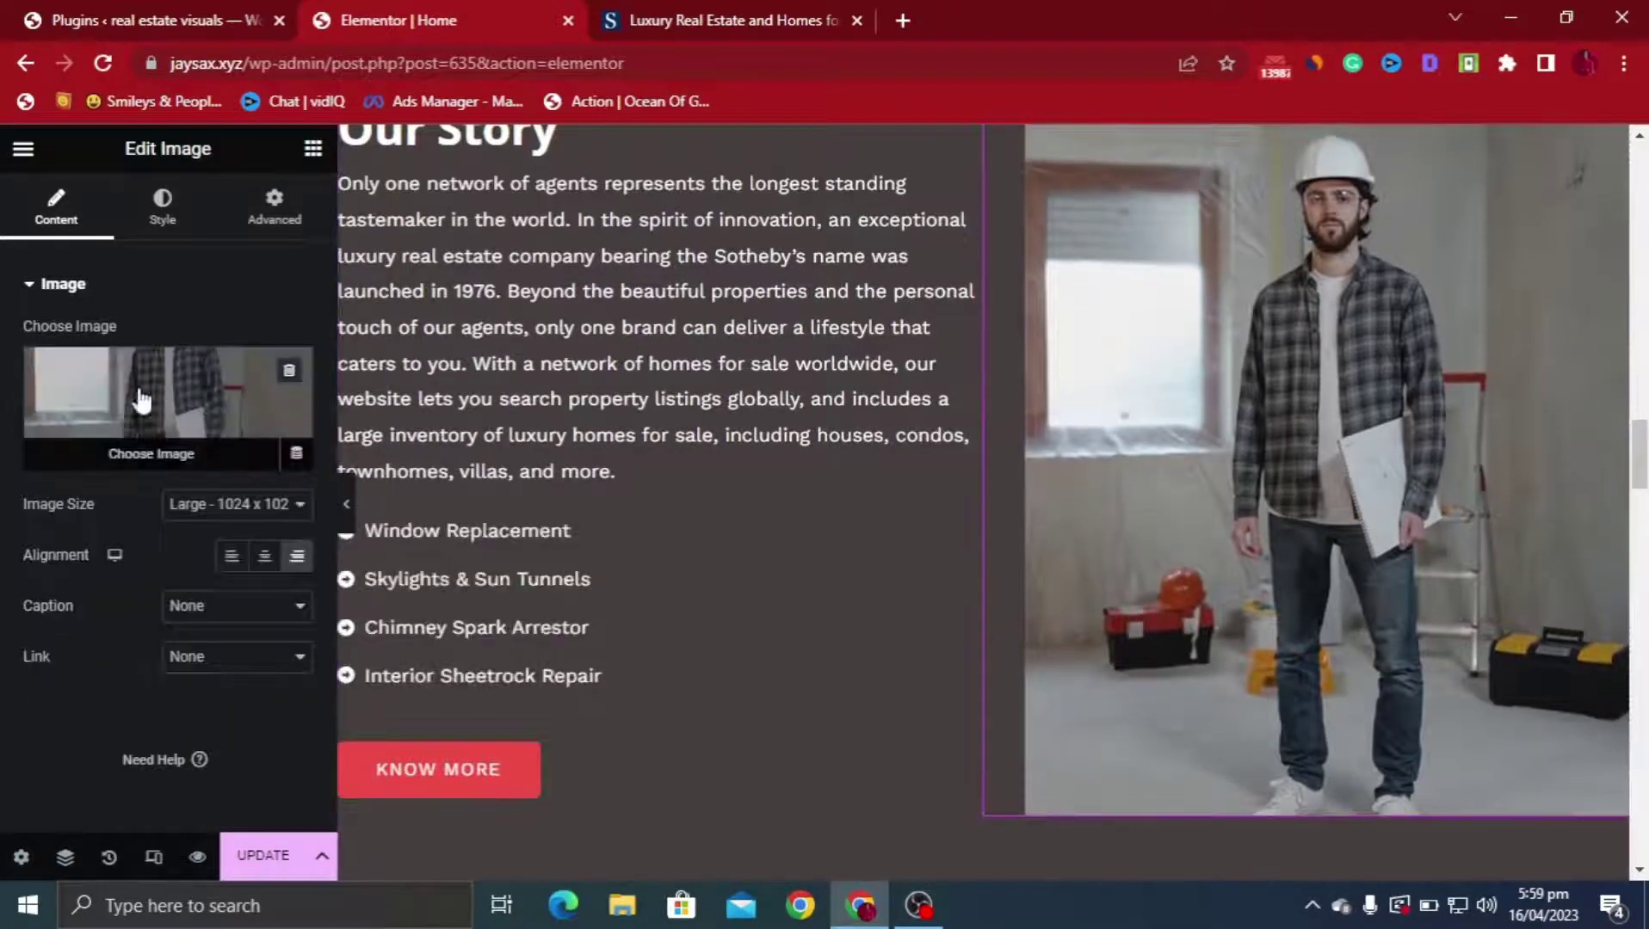
left_click(190, 427)
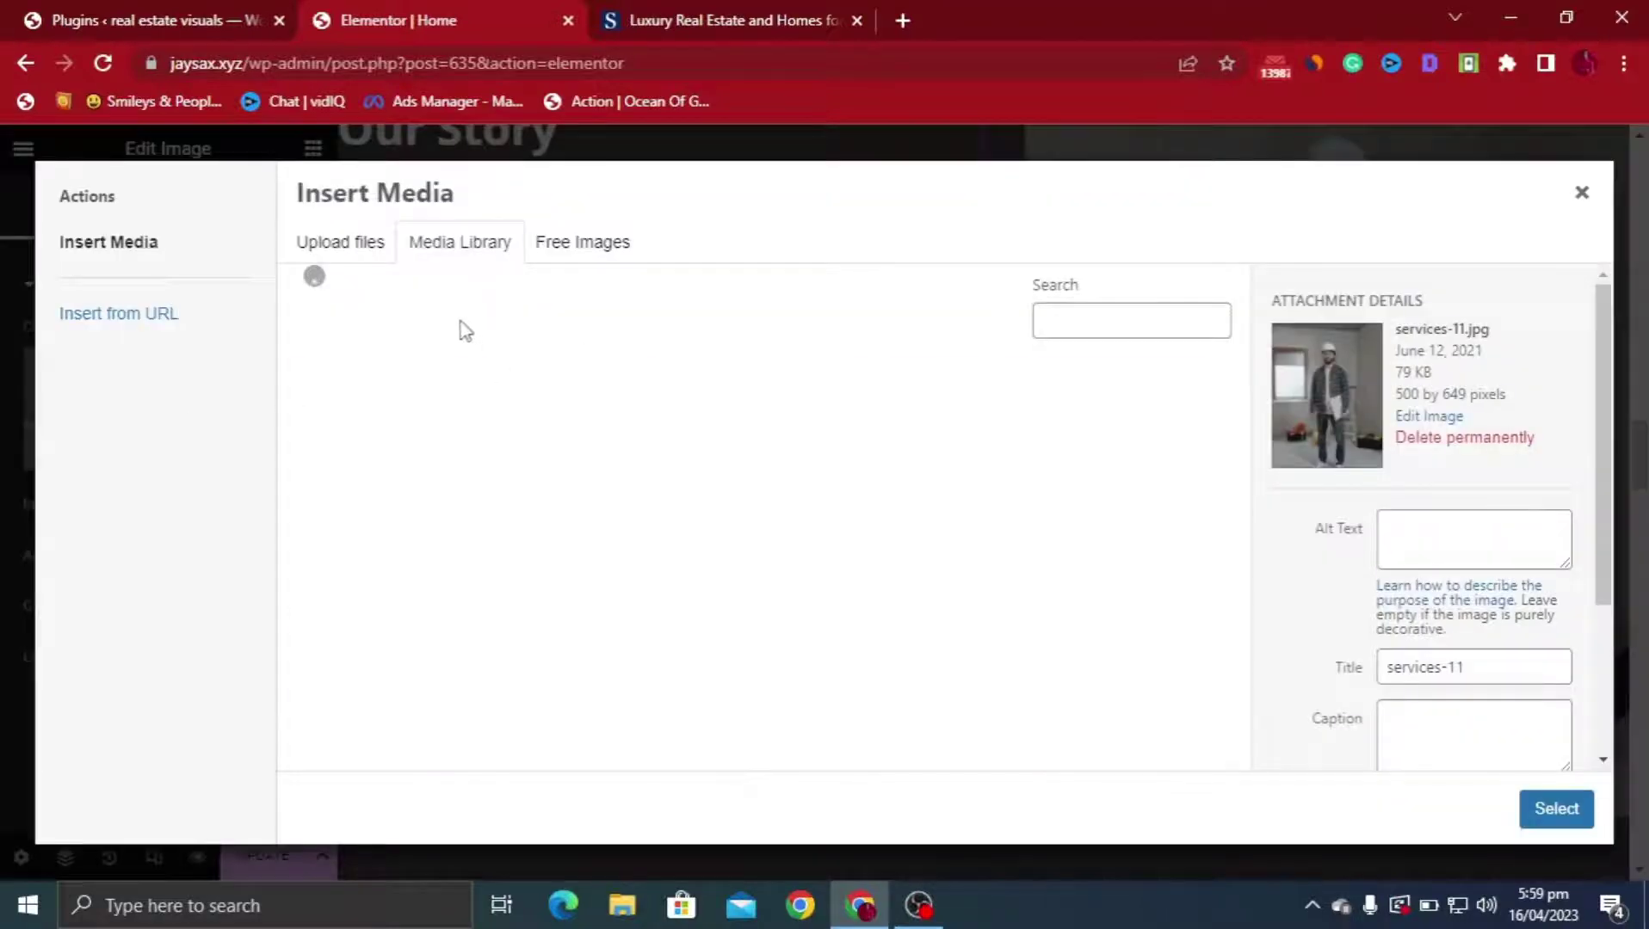
left_click(768, 610)
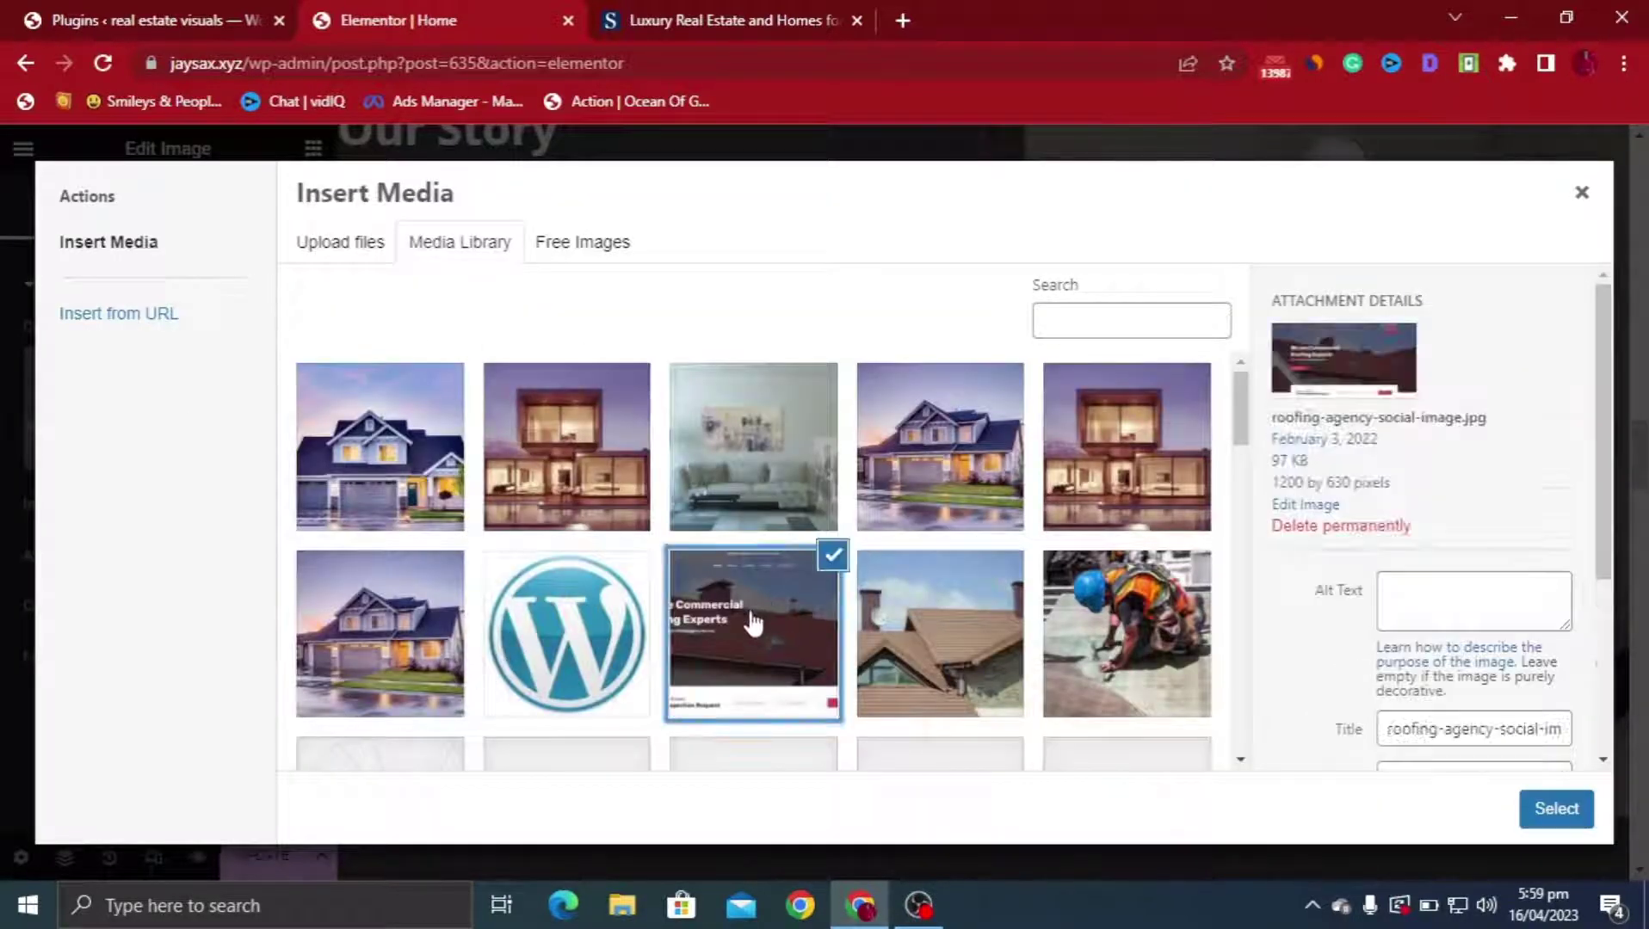
left_click(1556, 809)
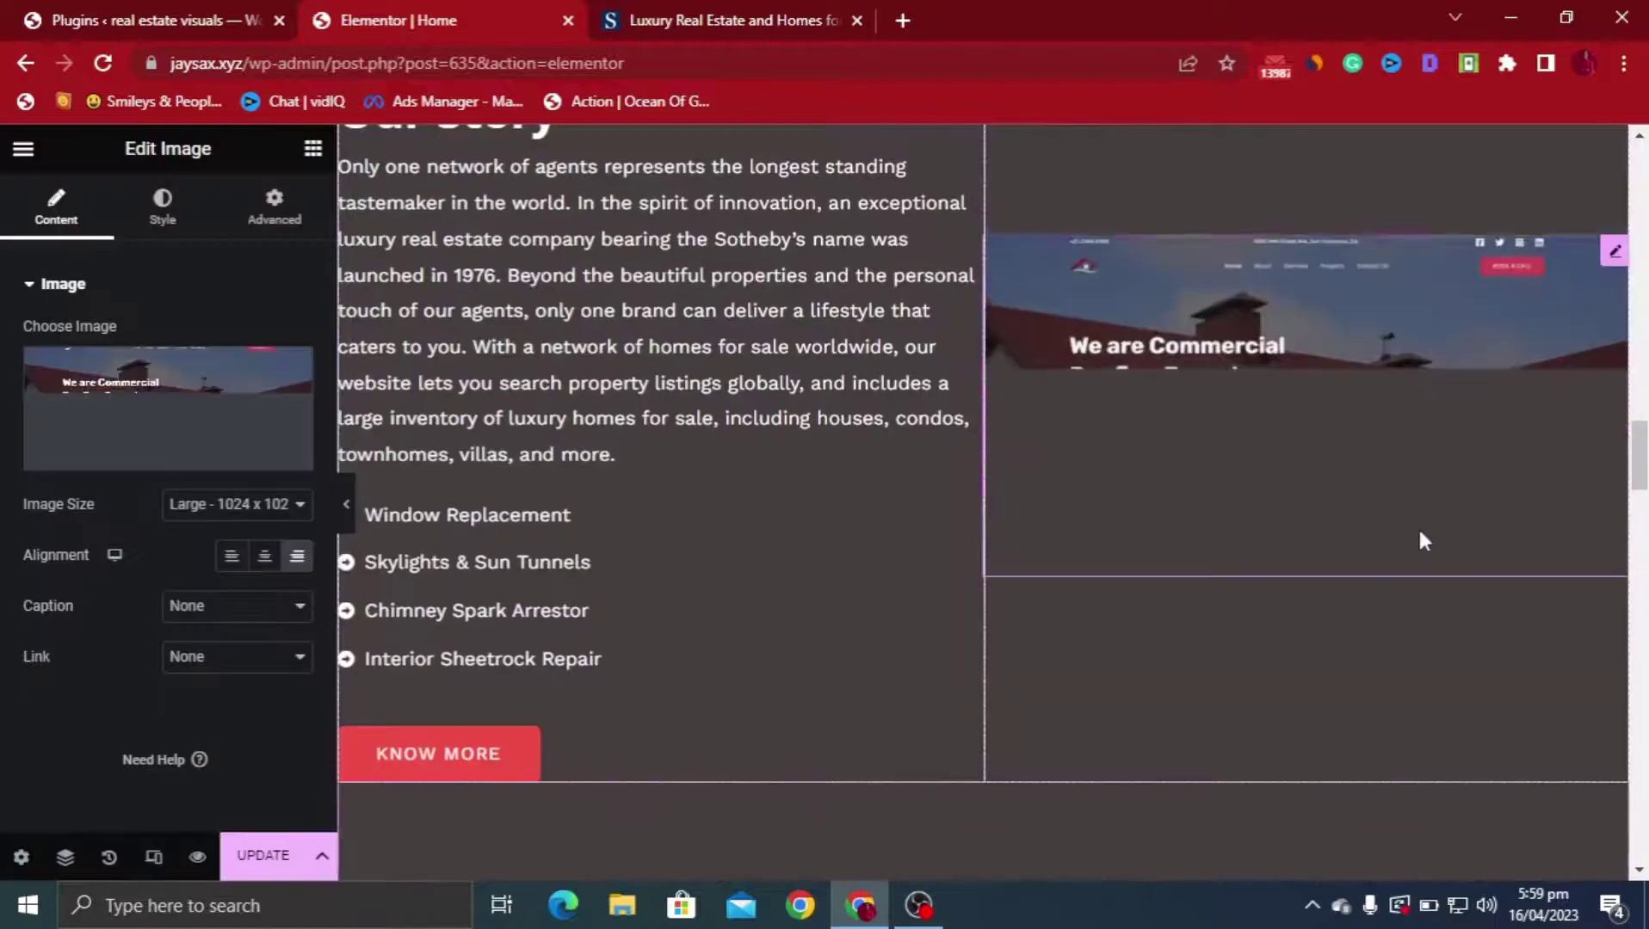
scroll(1371, 654, "down", 15)
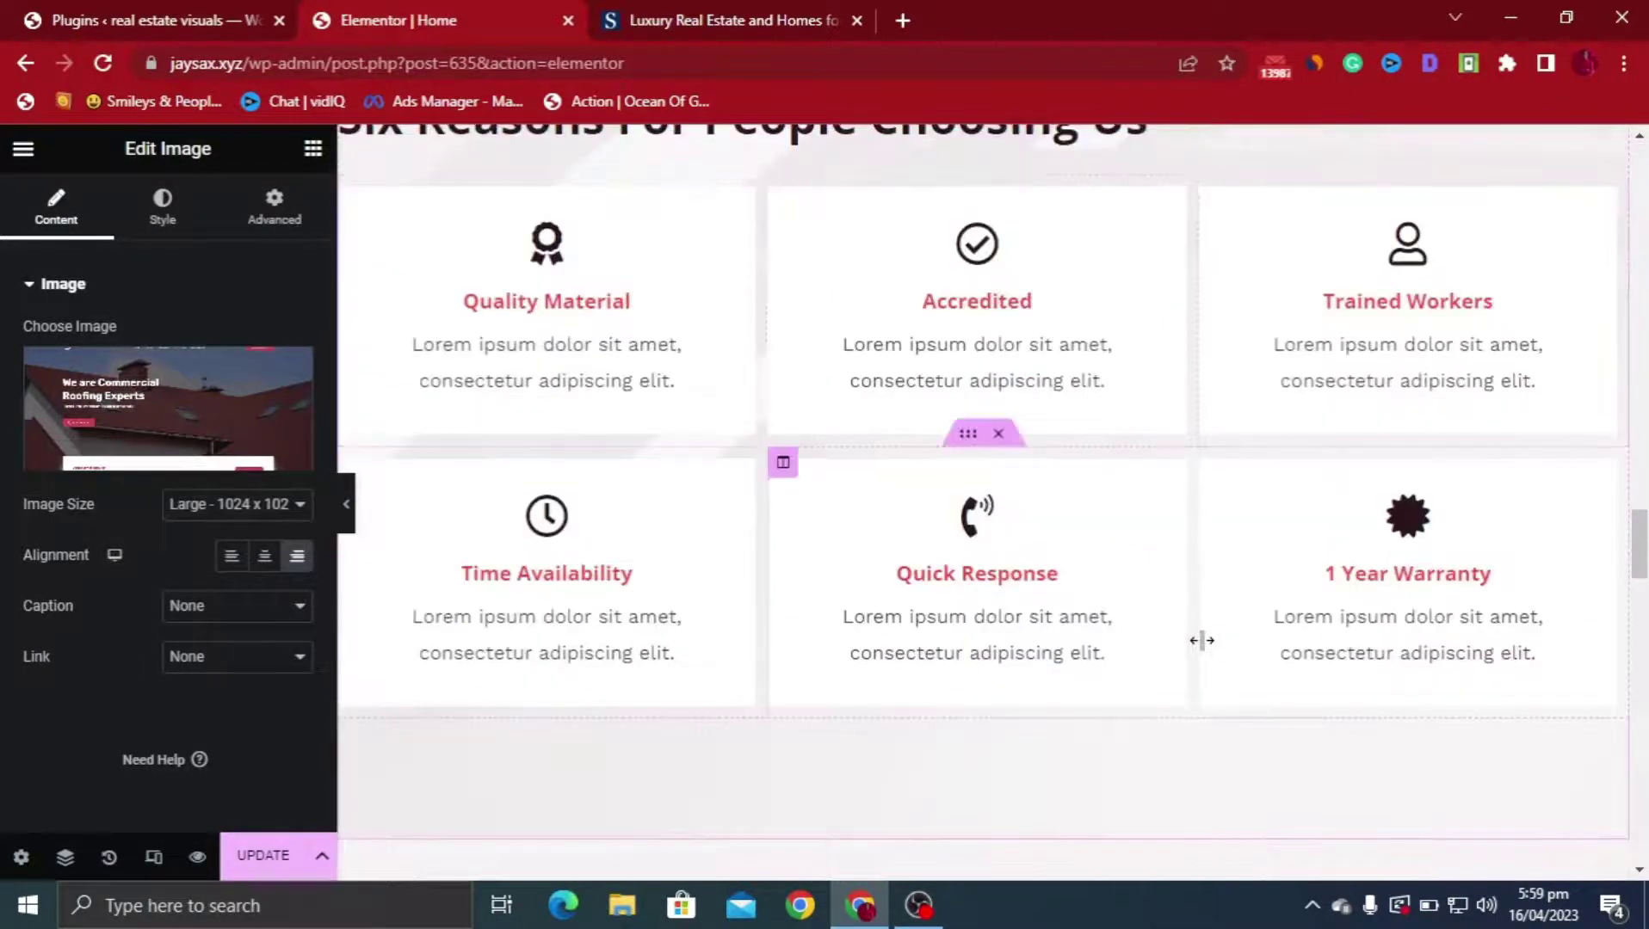
scroll(843, 471, "up", 1)
scroll(577, 364, "down", 10)
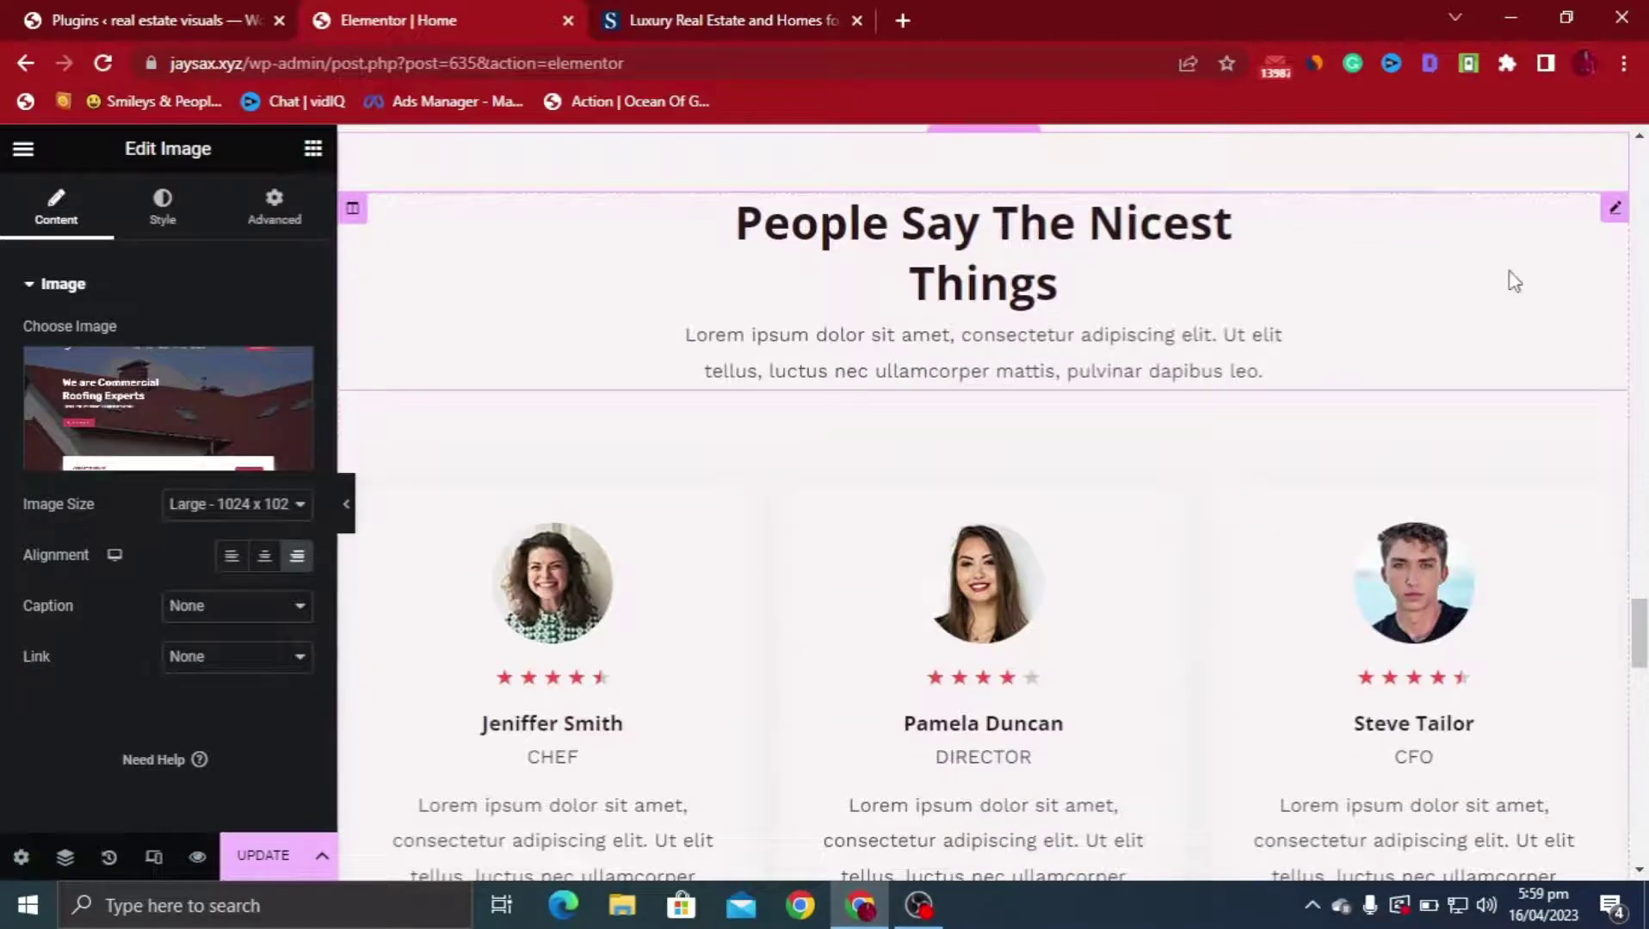
scroll(1033, 568, "down", 3)
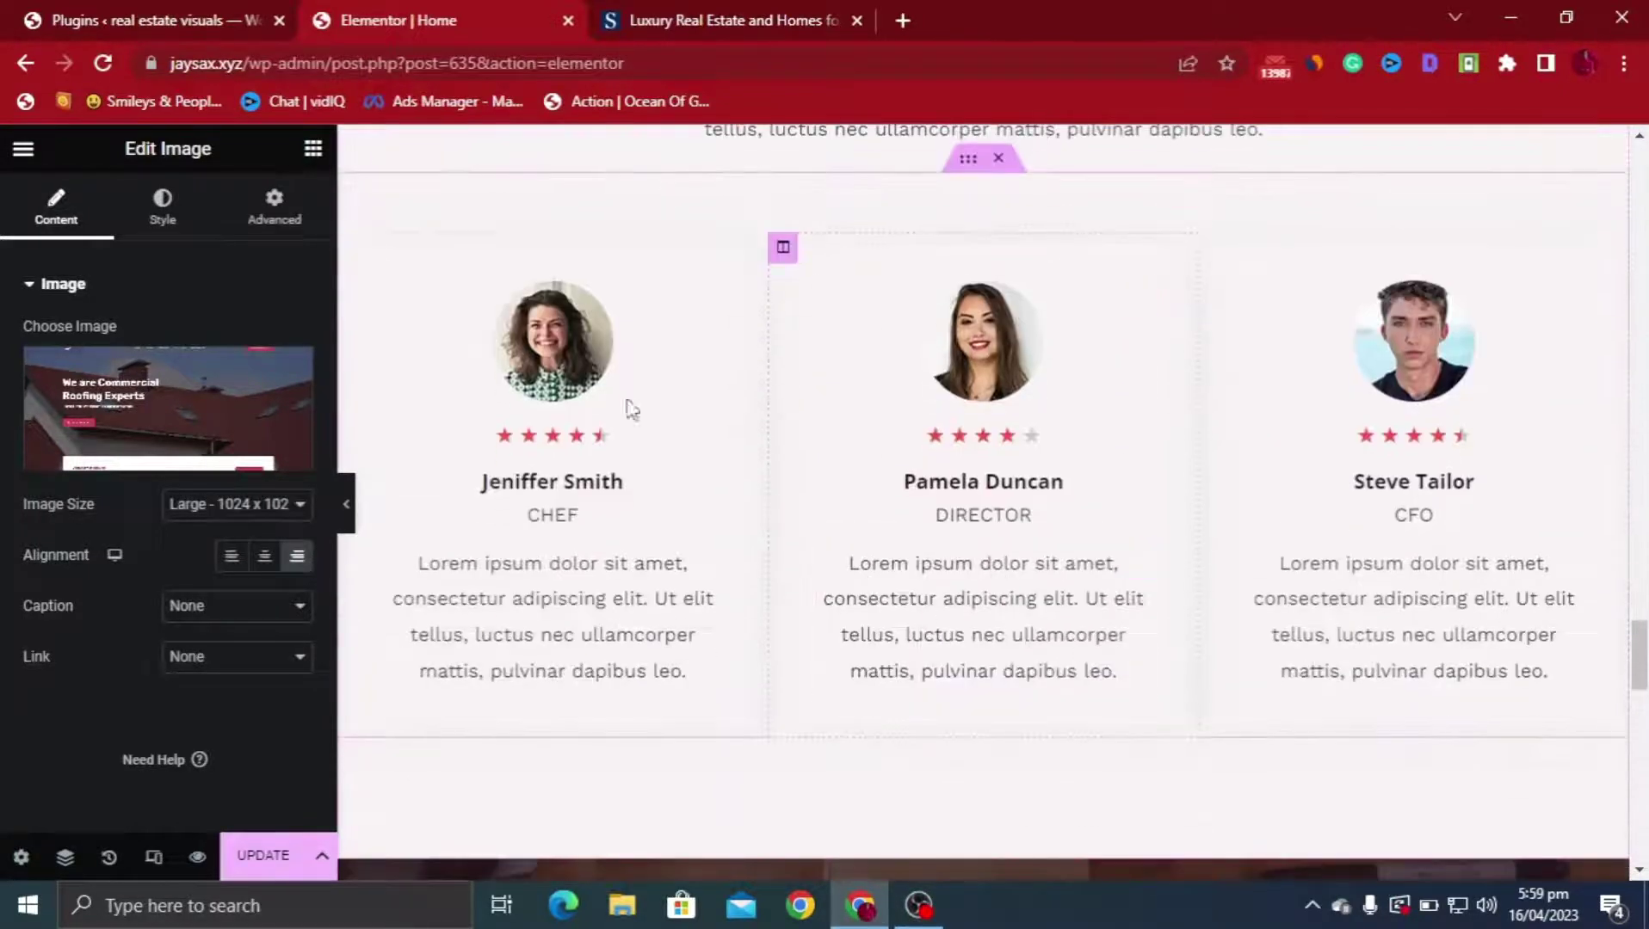
Delete the inner section holding the three customer testimonials below the "People Say The Nicest Things" heading
scroll(1062, 370, "up", 2)
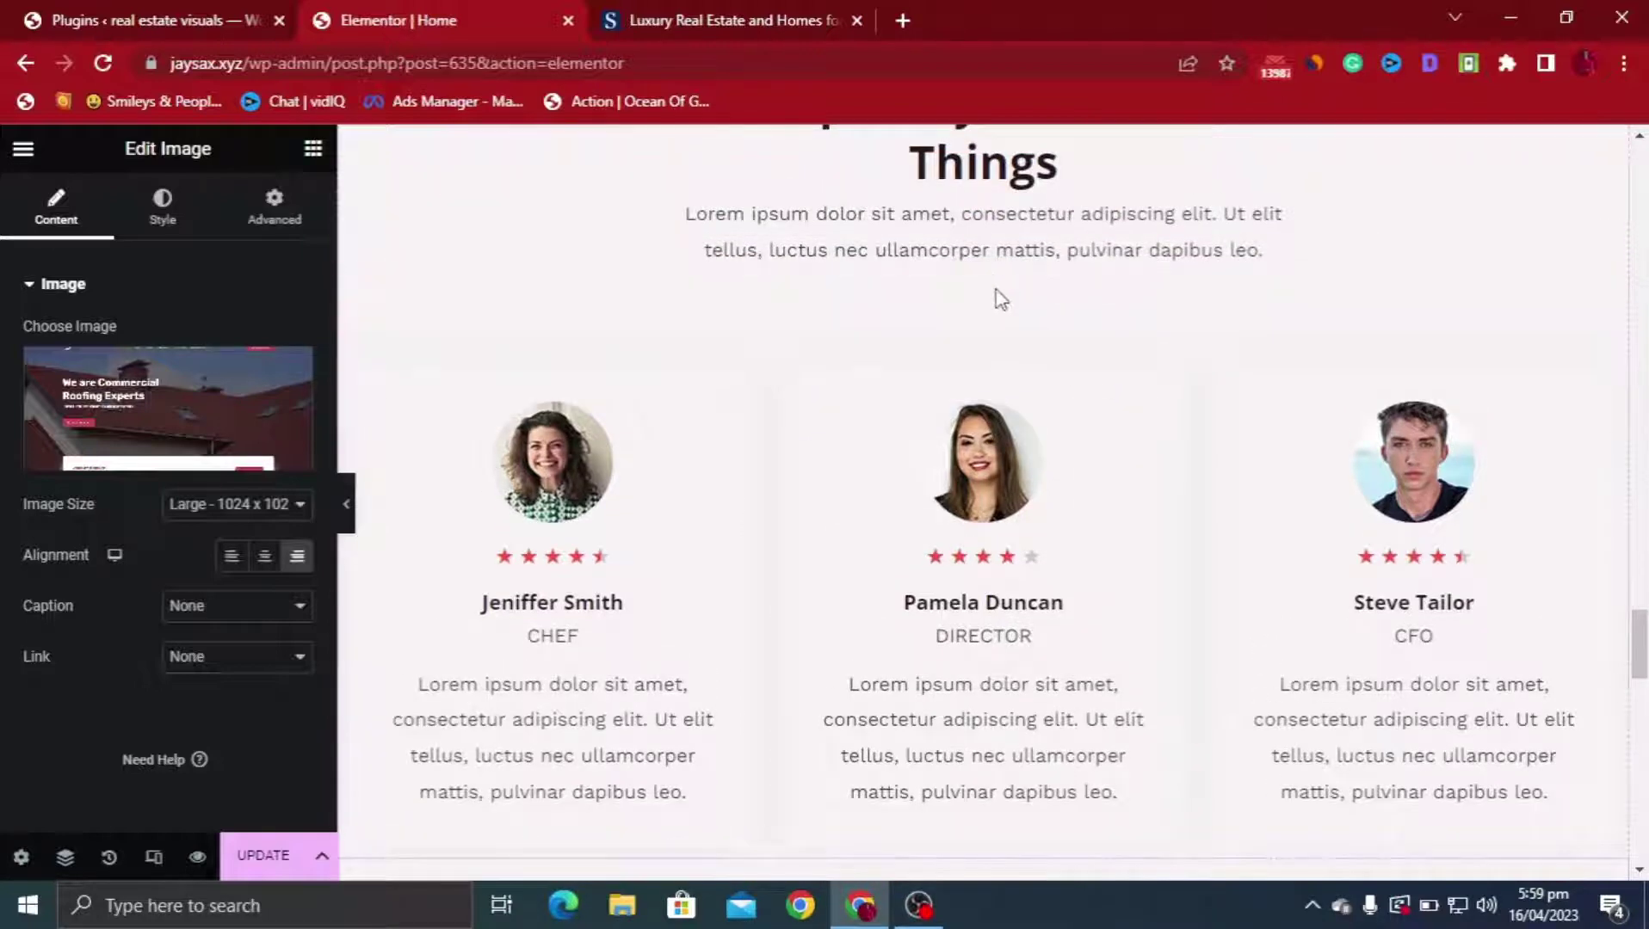
mouse_move(1000, 292)
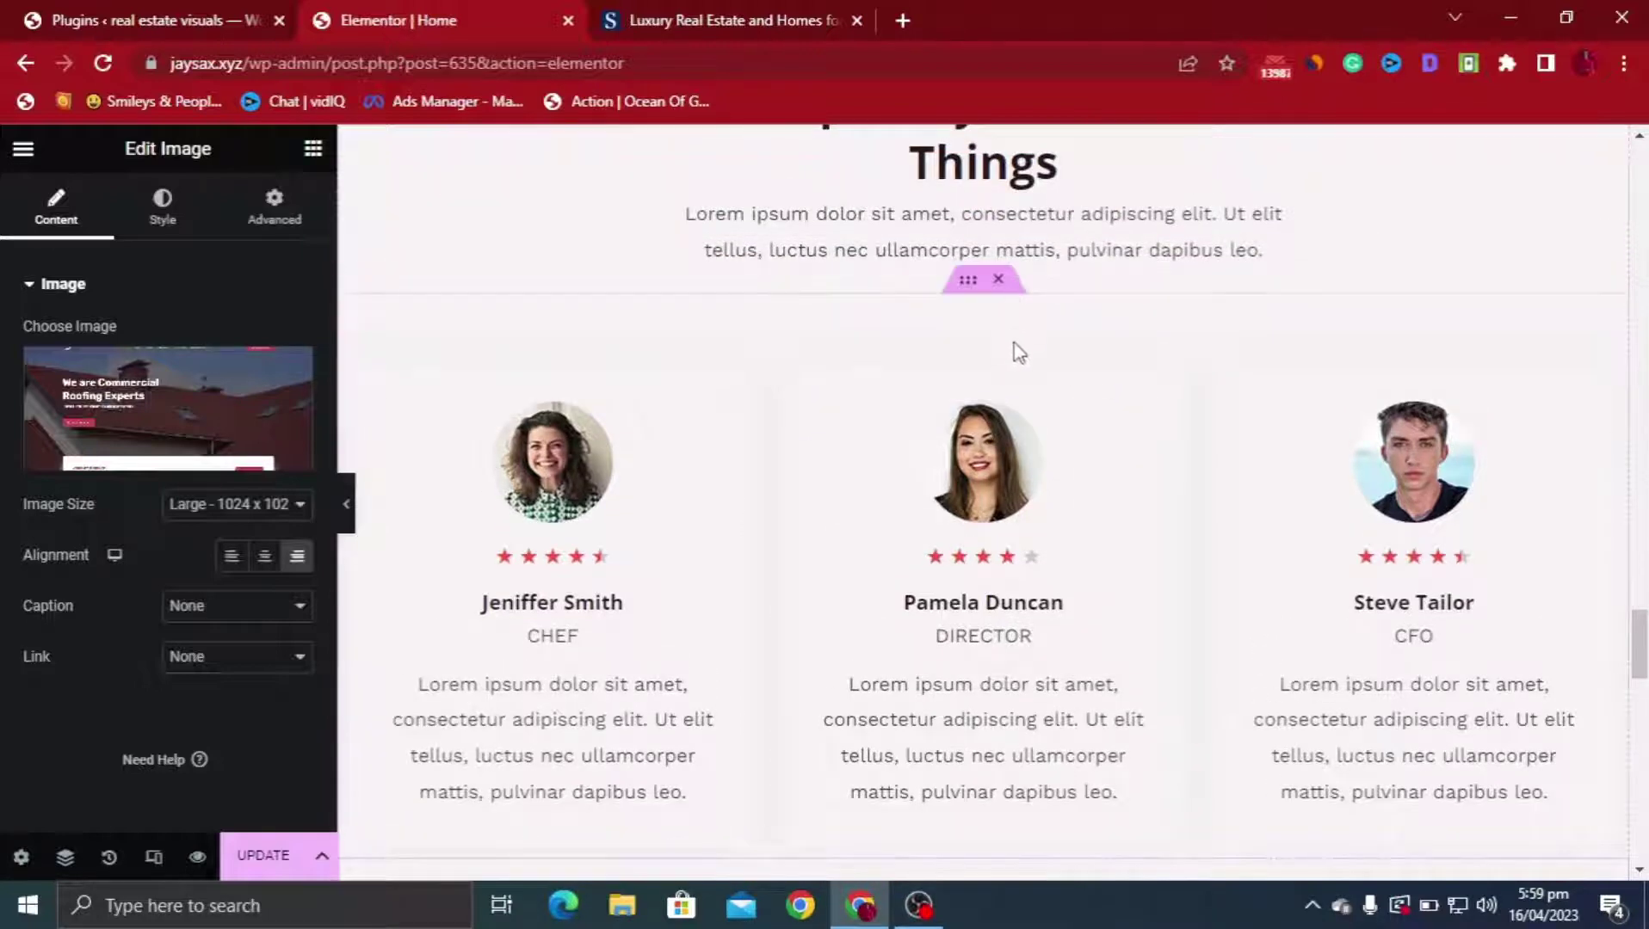
left_click(999, 281)
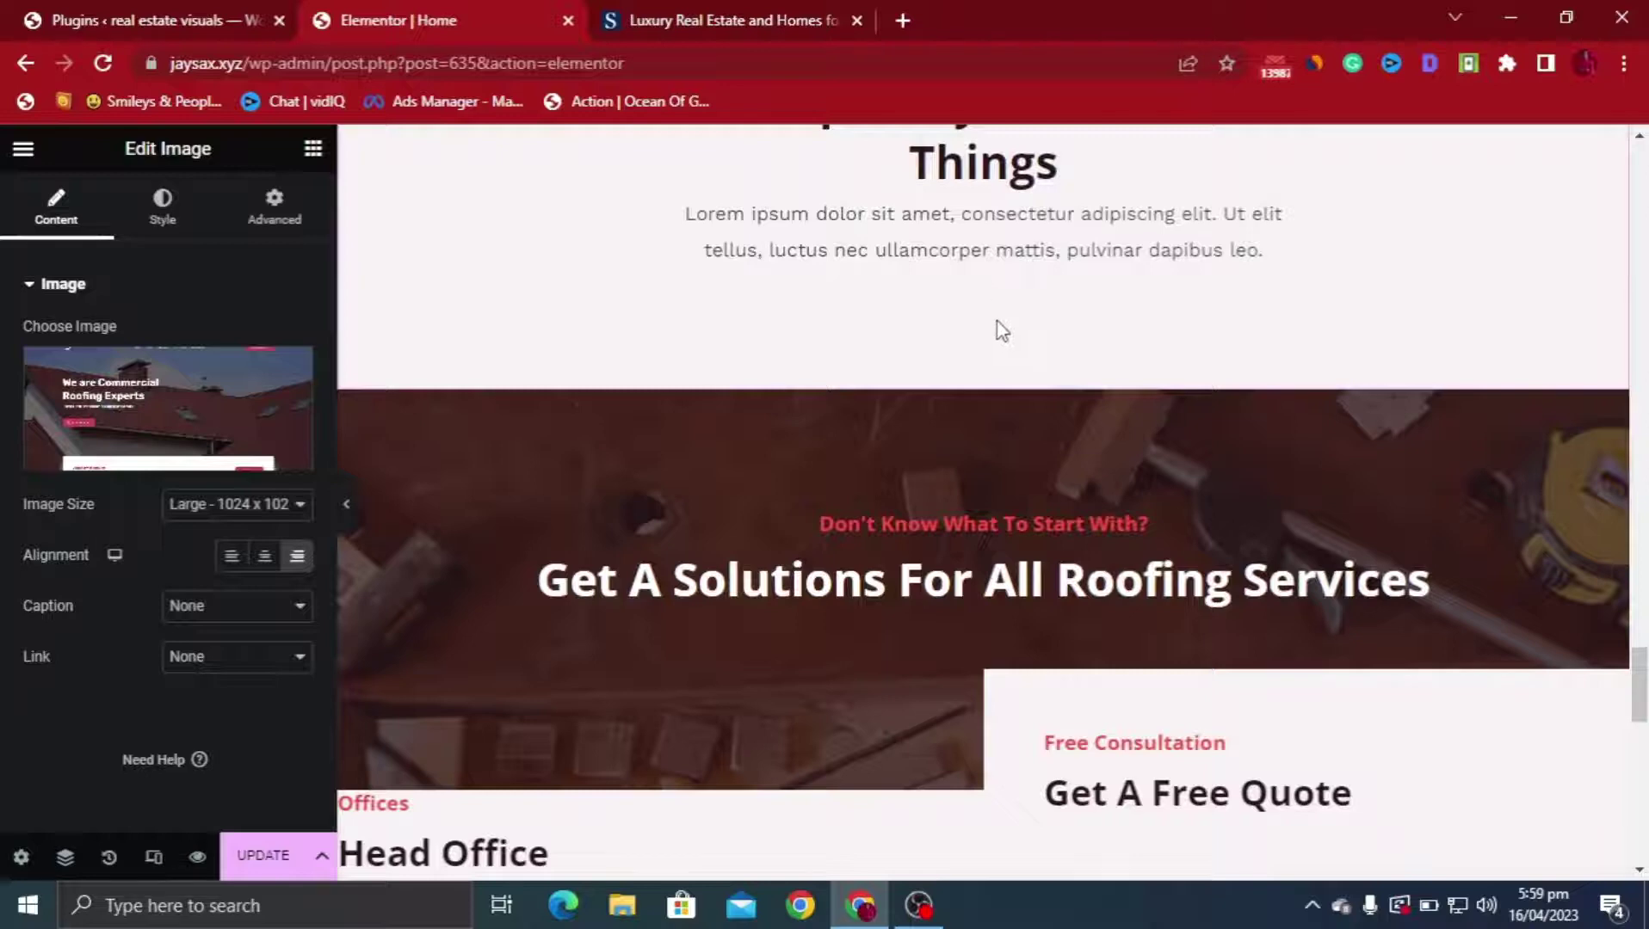
Delete the "People Say The Nicest Things" icon box
scroll(1000, 322, "up", 4)
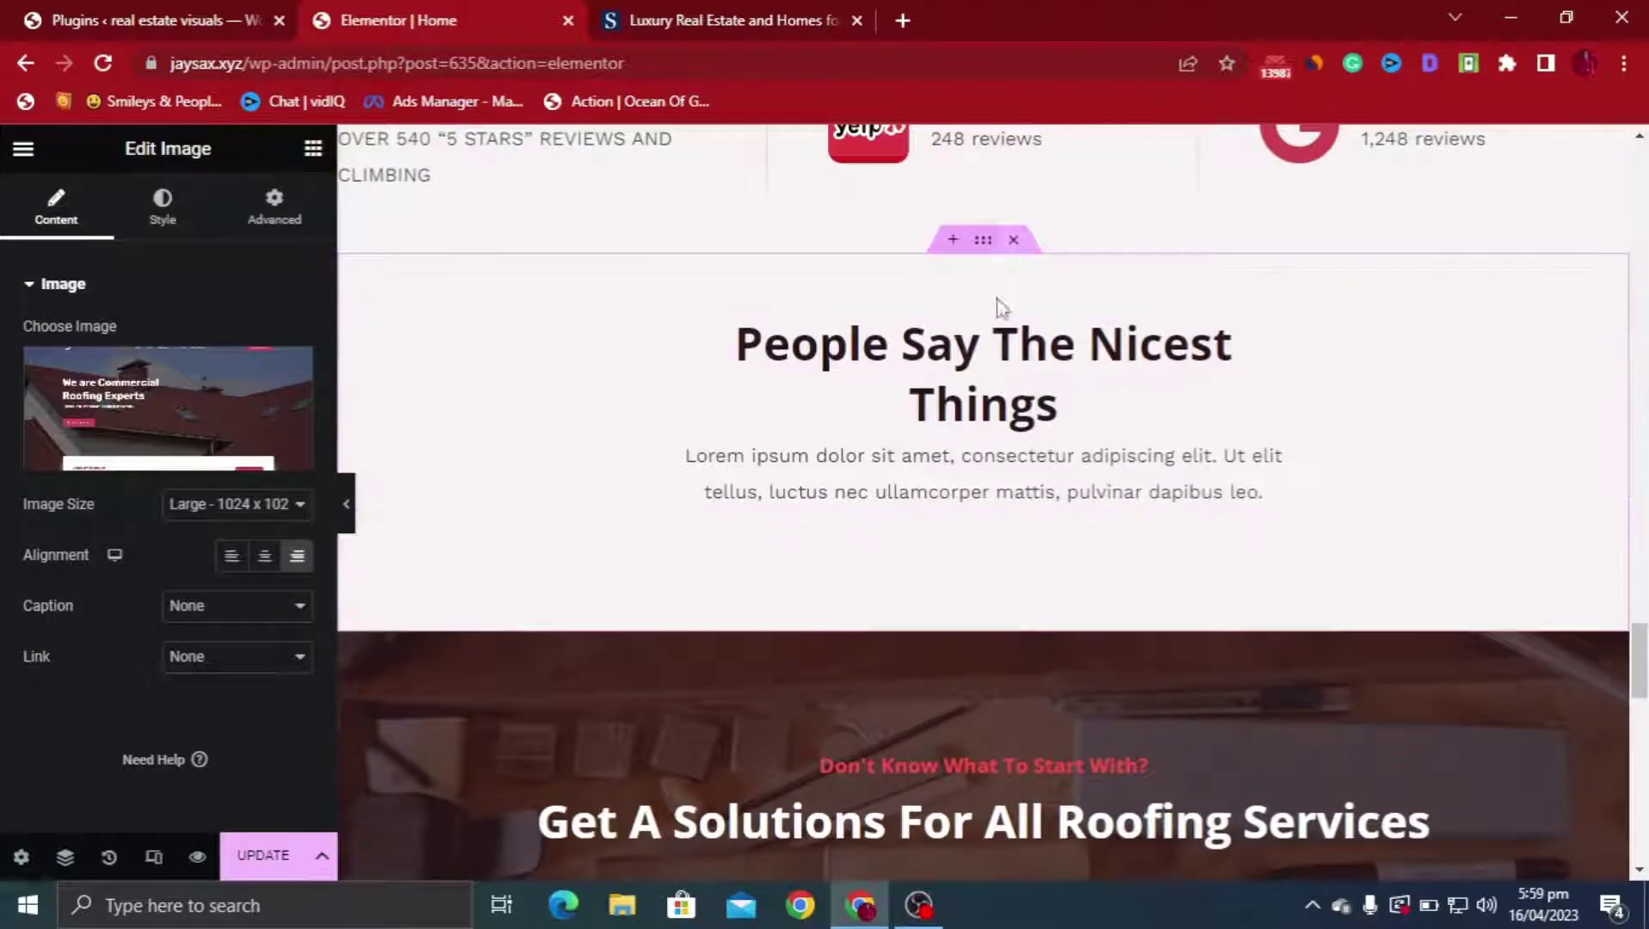
left_click(916, 437)
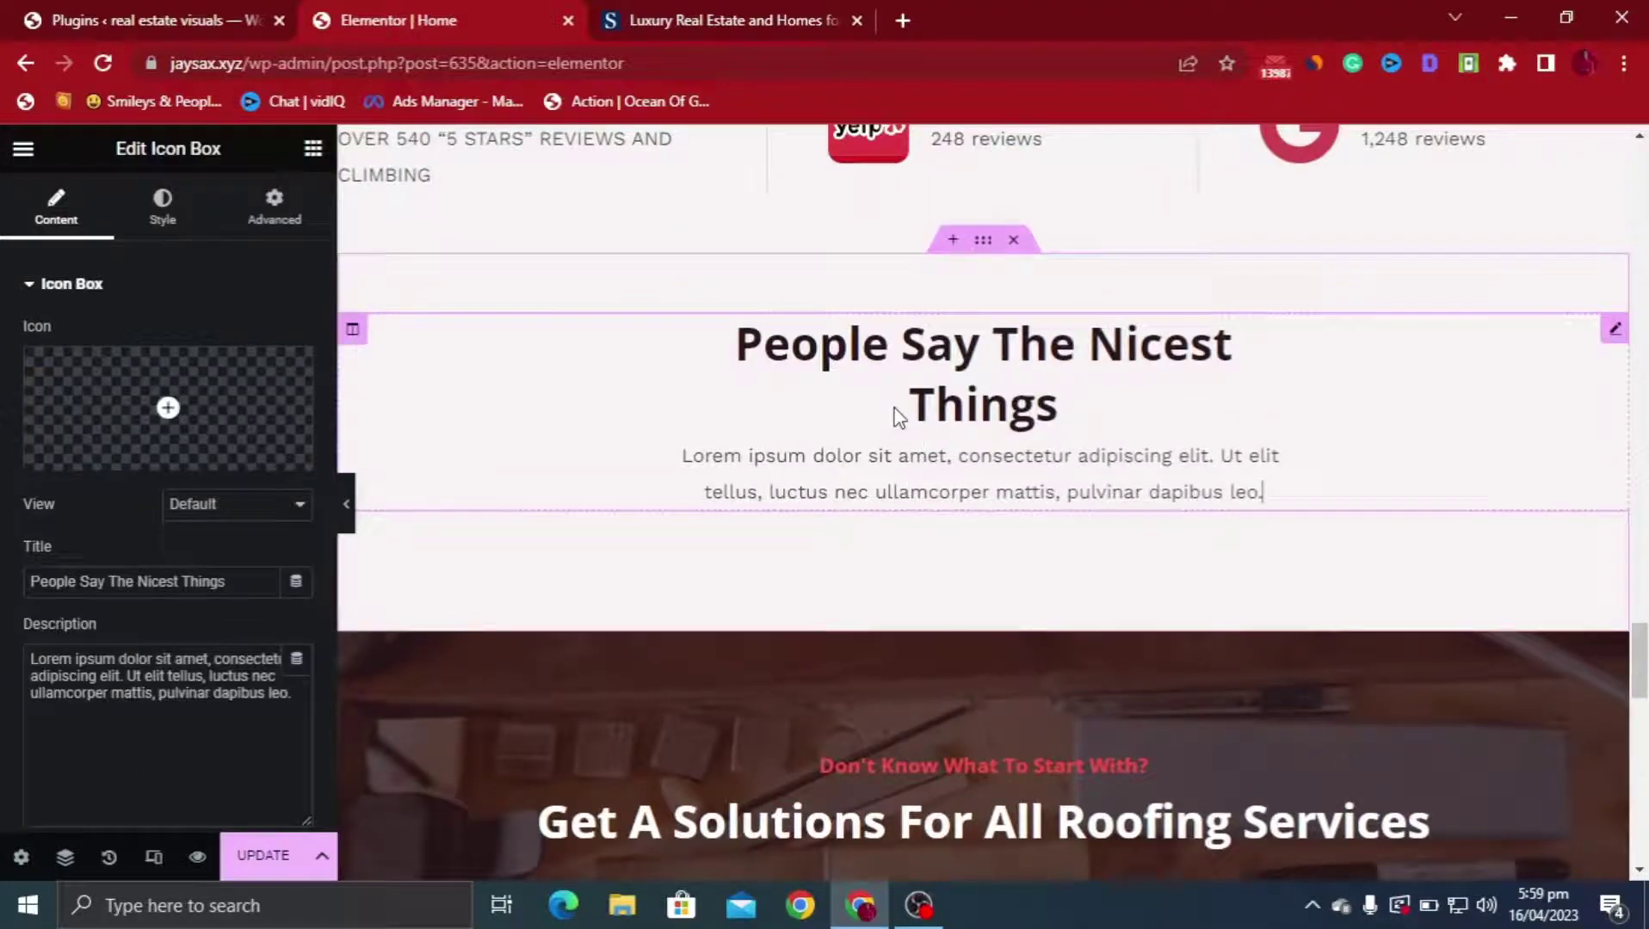
right_click(712, 363)
right_click(1088, 381)
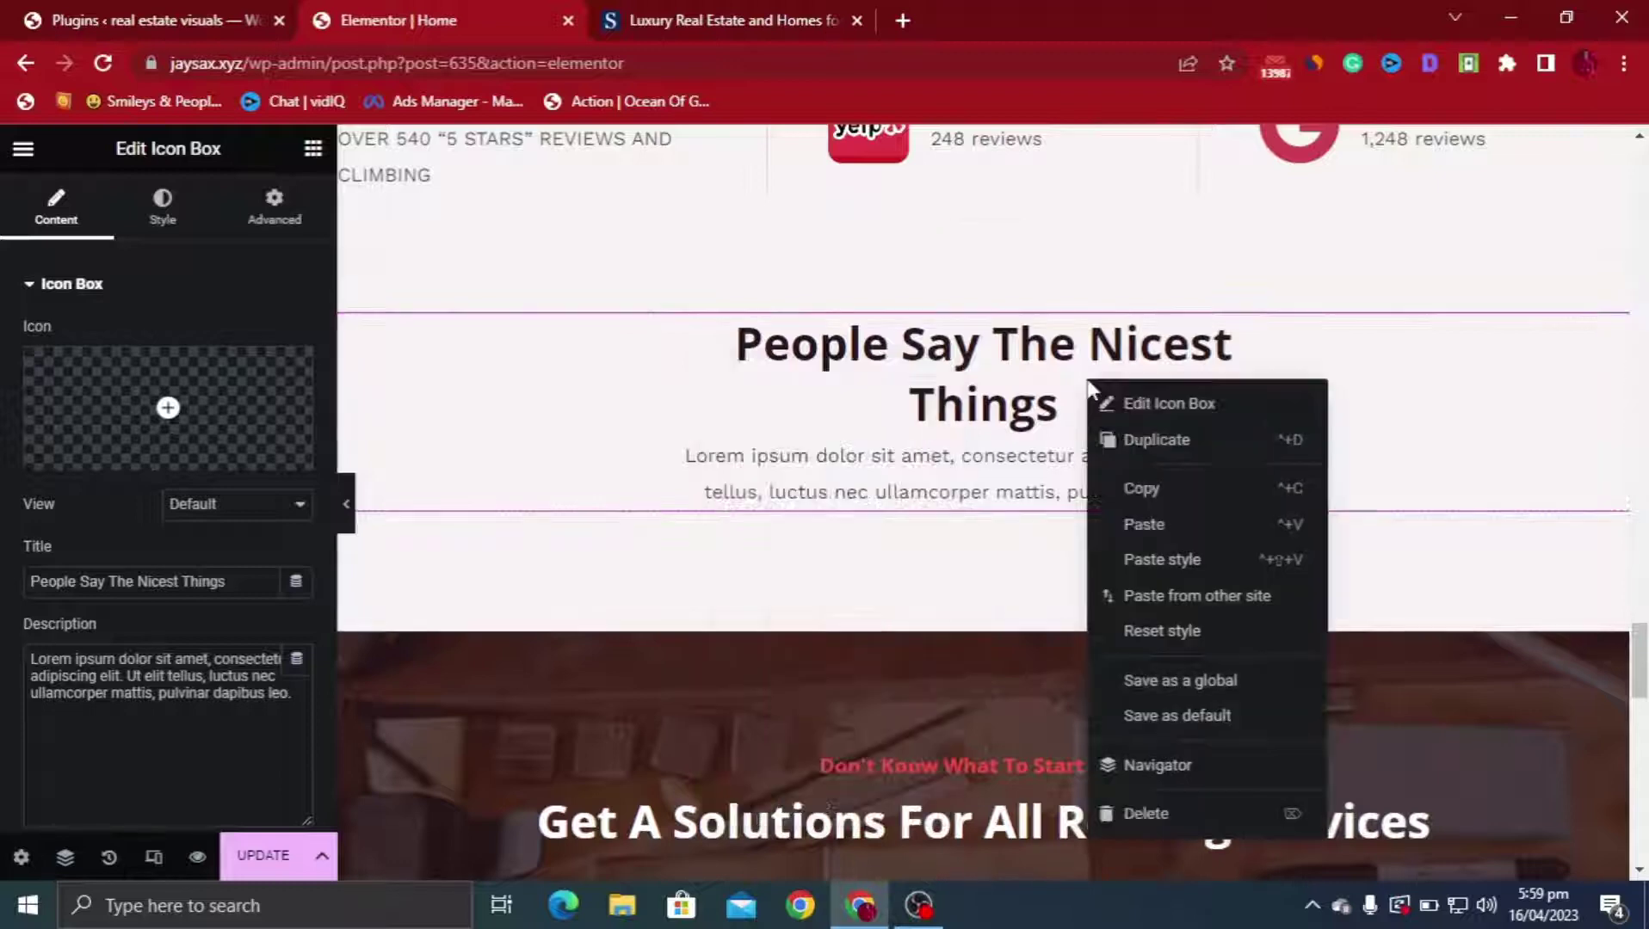
left_click(1170, 817)
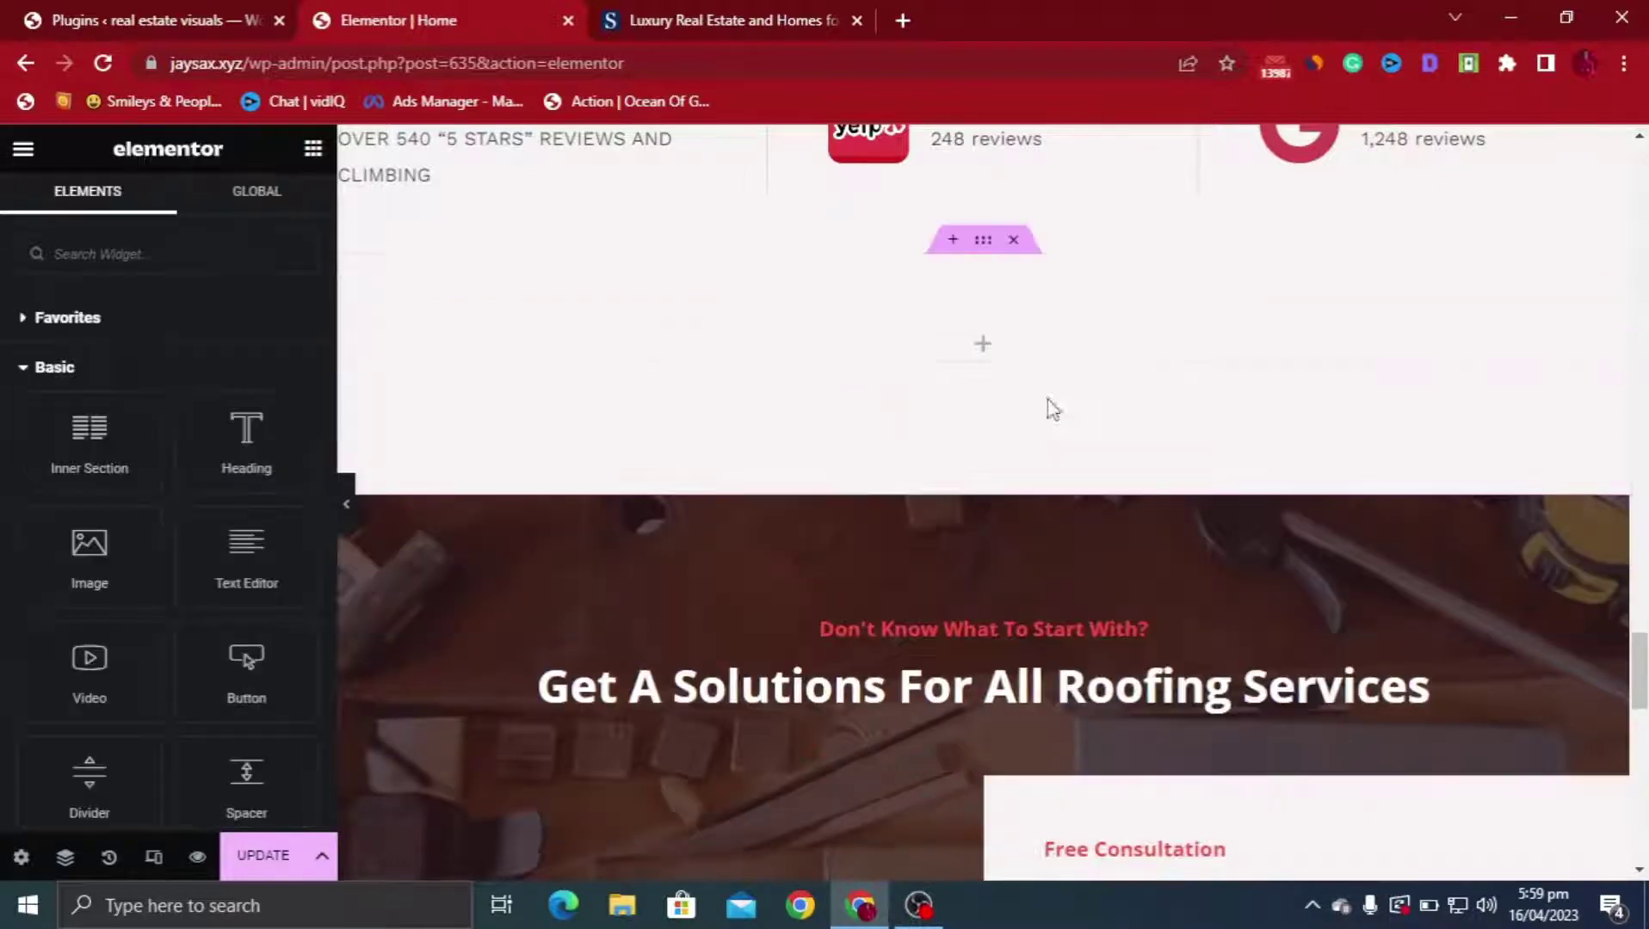
Review the home page's sections, from the contact details up to the hero, About Company and property cards
scroll(1031, 544, "down", 17)
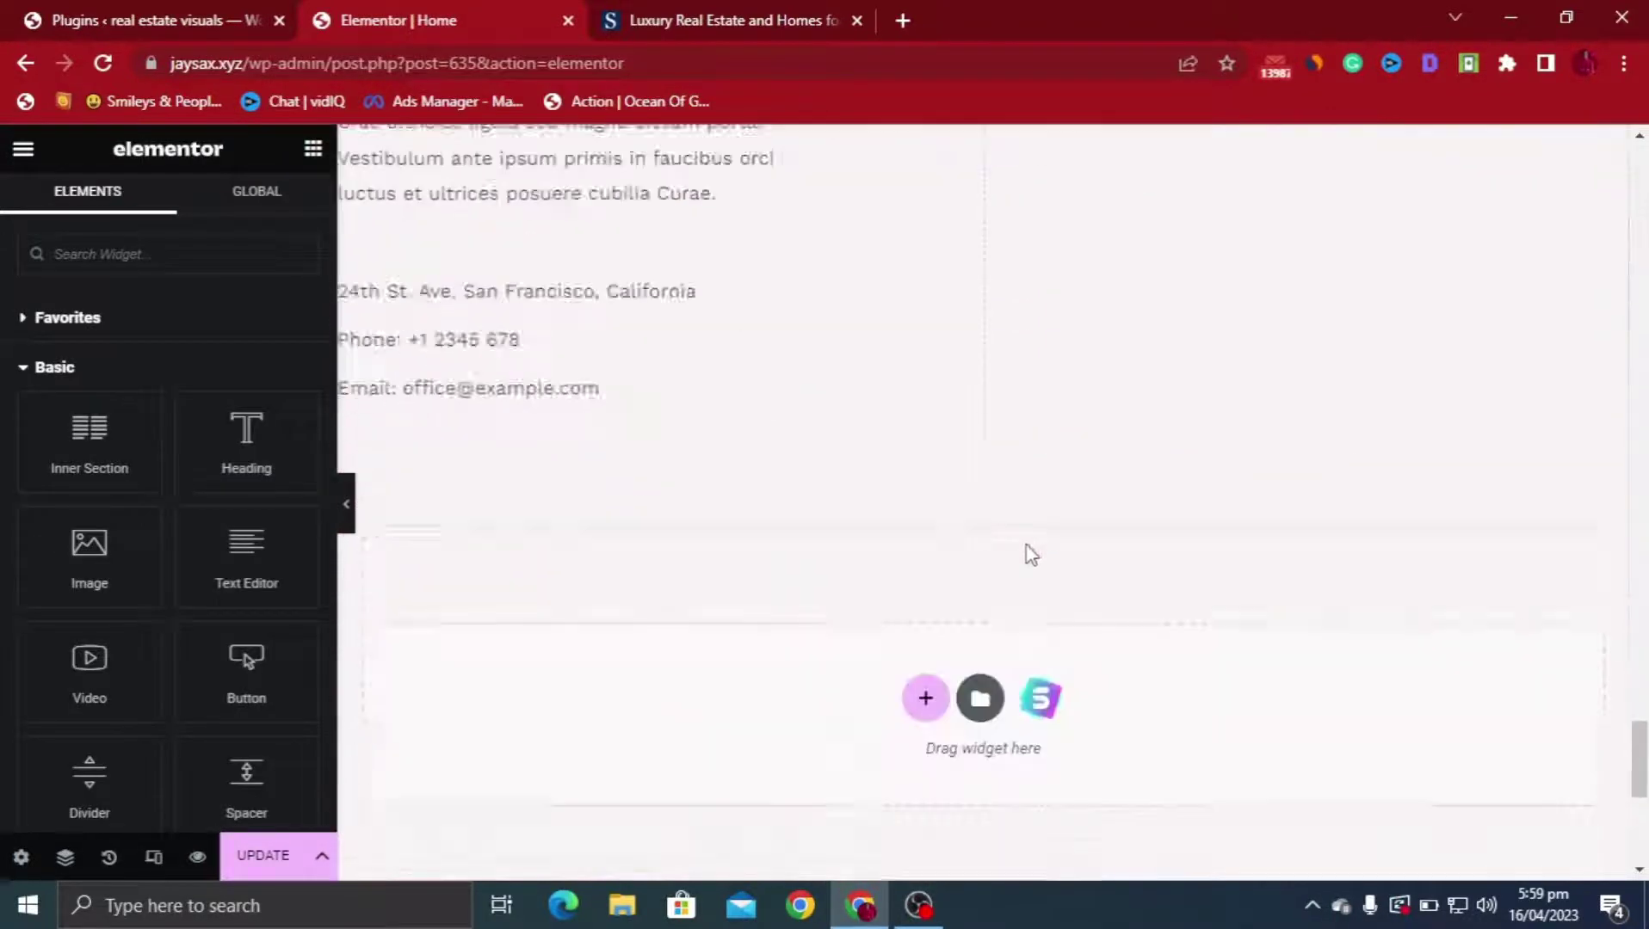
scroll(1026, 551, "up", 15)
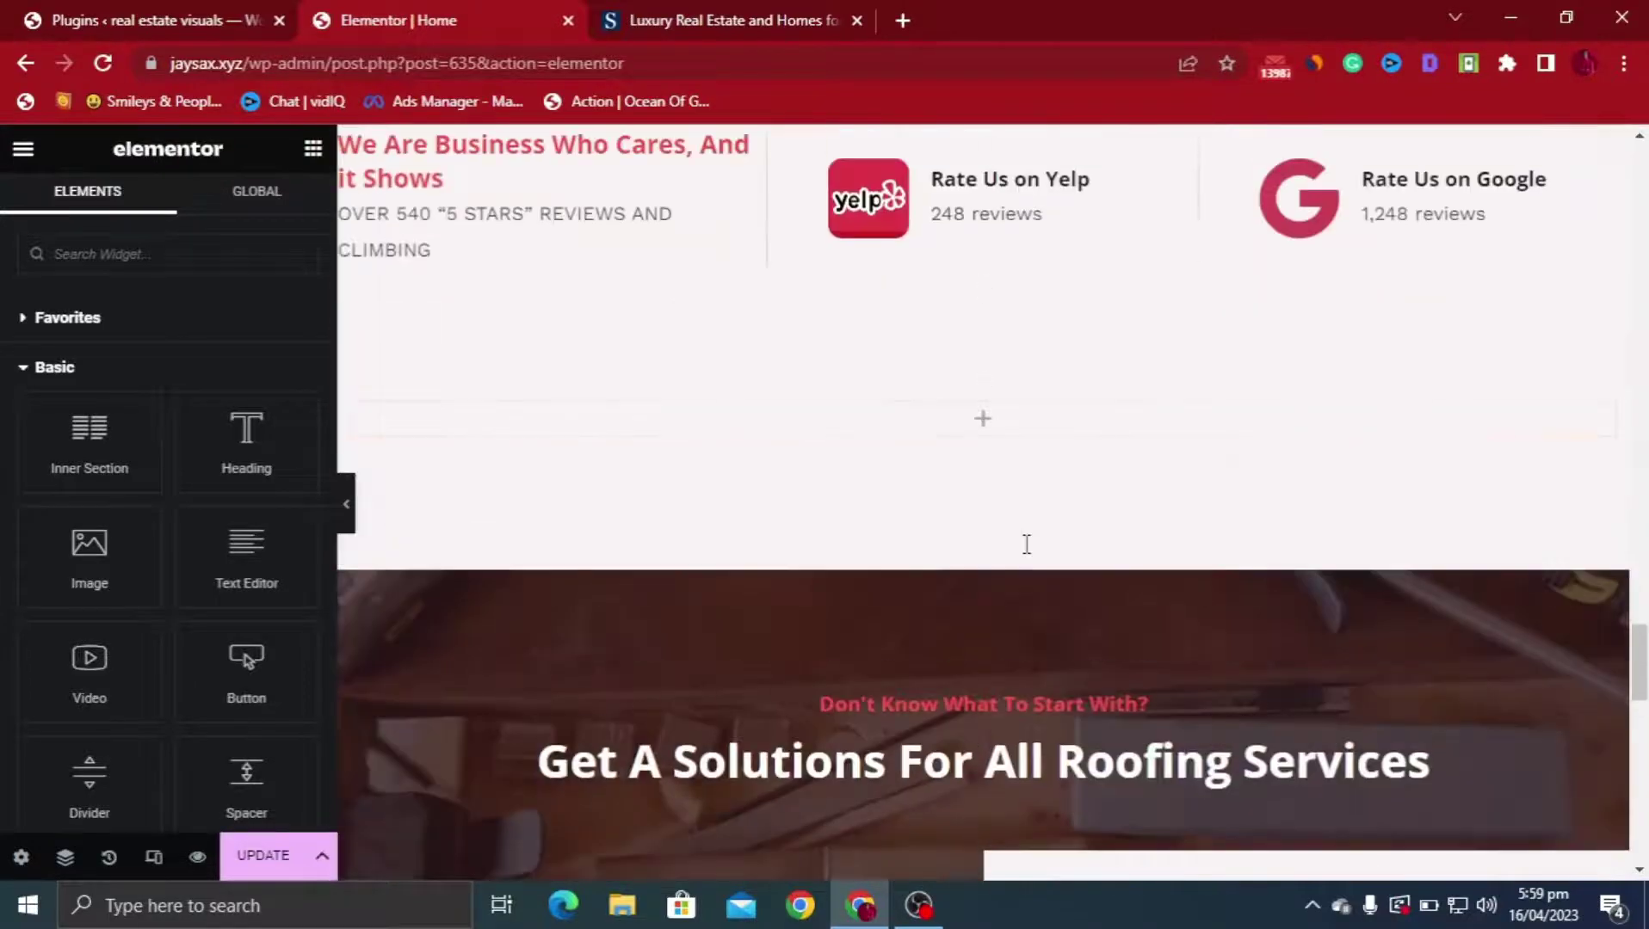
scroll(1027, 543, "up", 20)
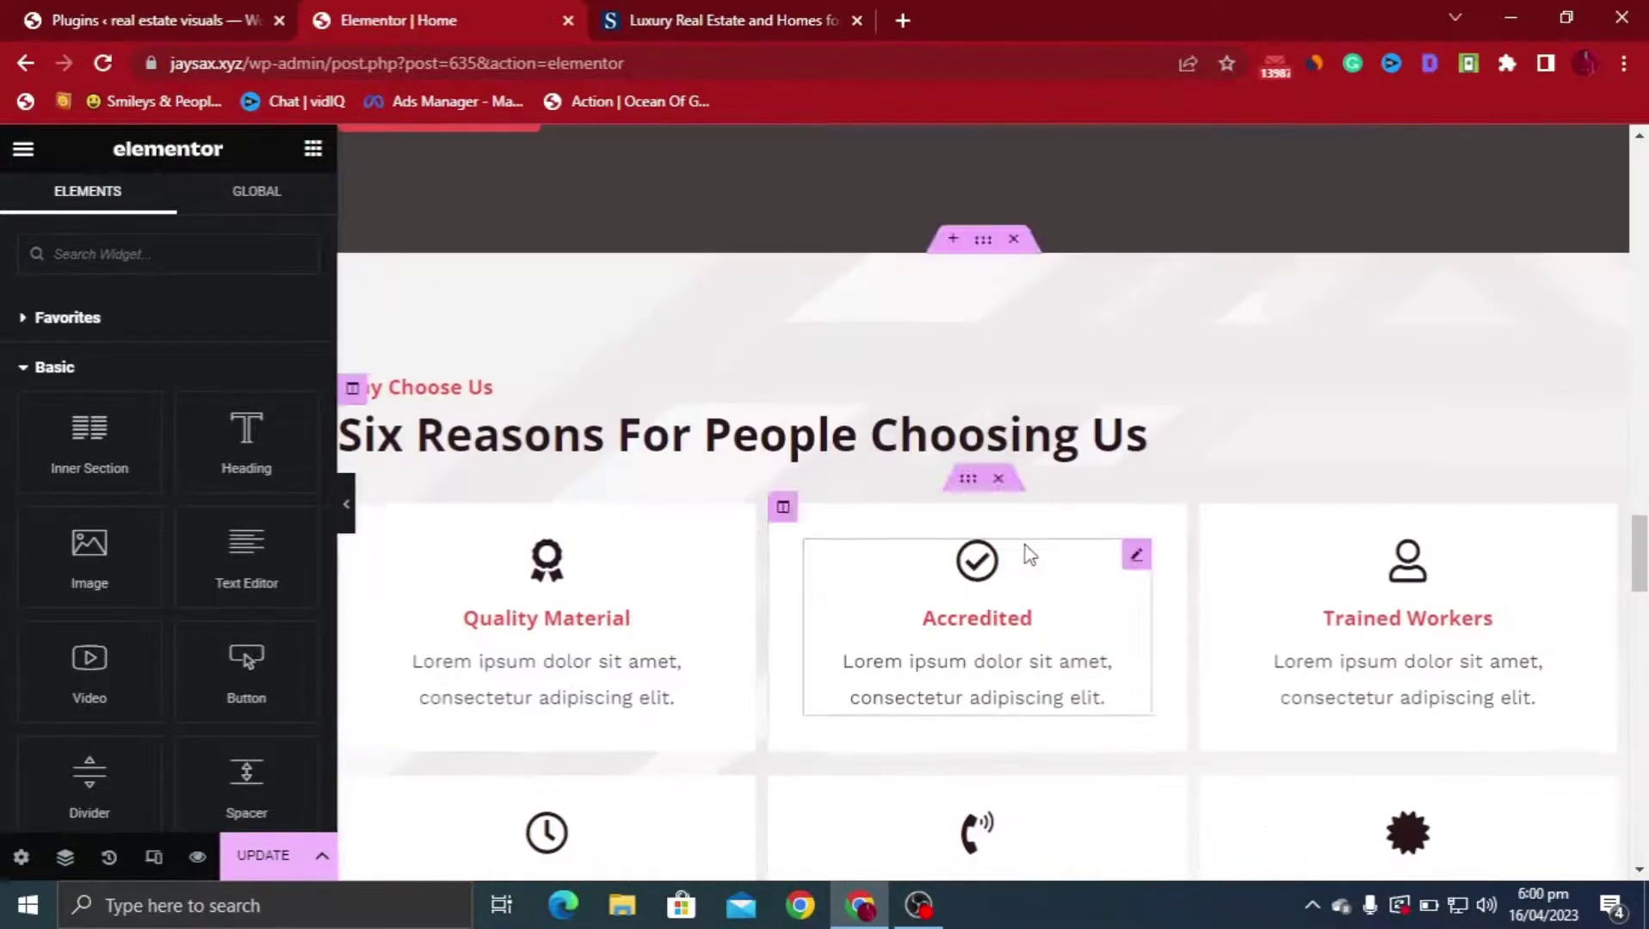
scroll(1026, 551, "up", 20)
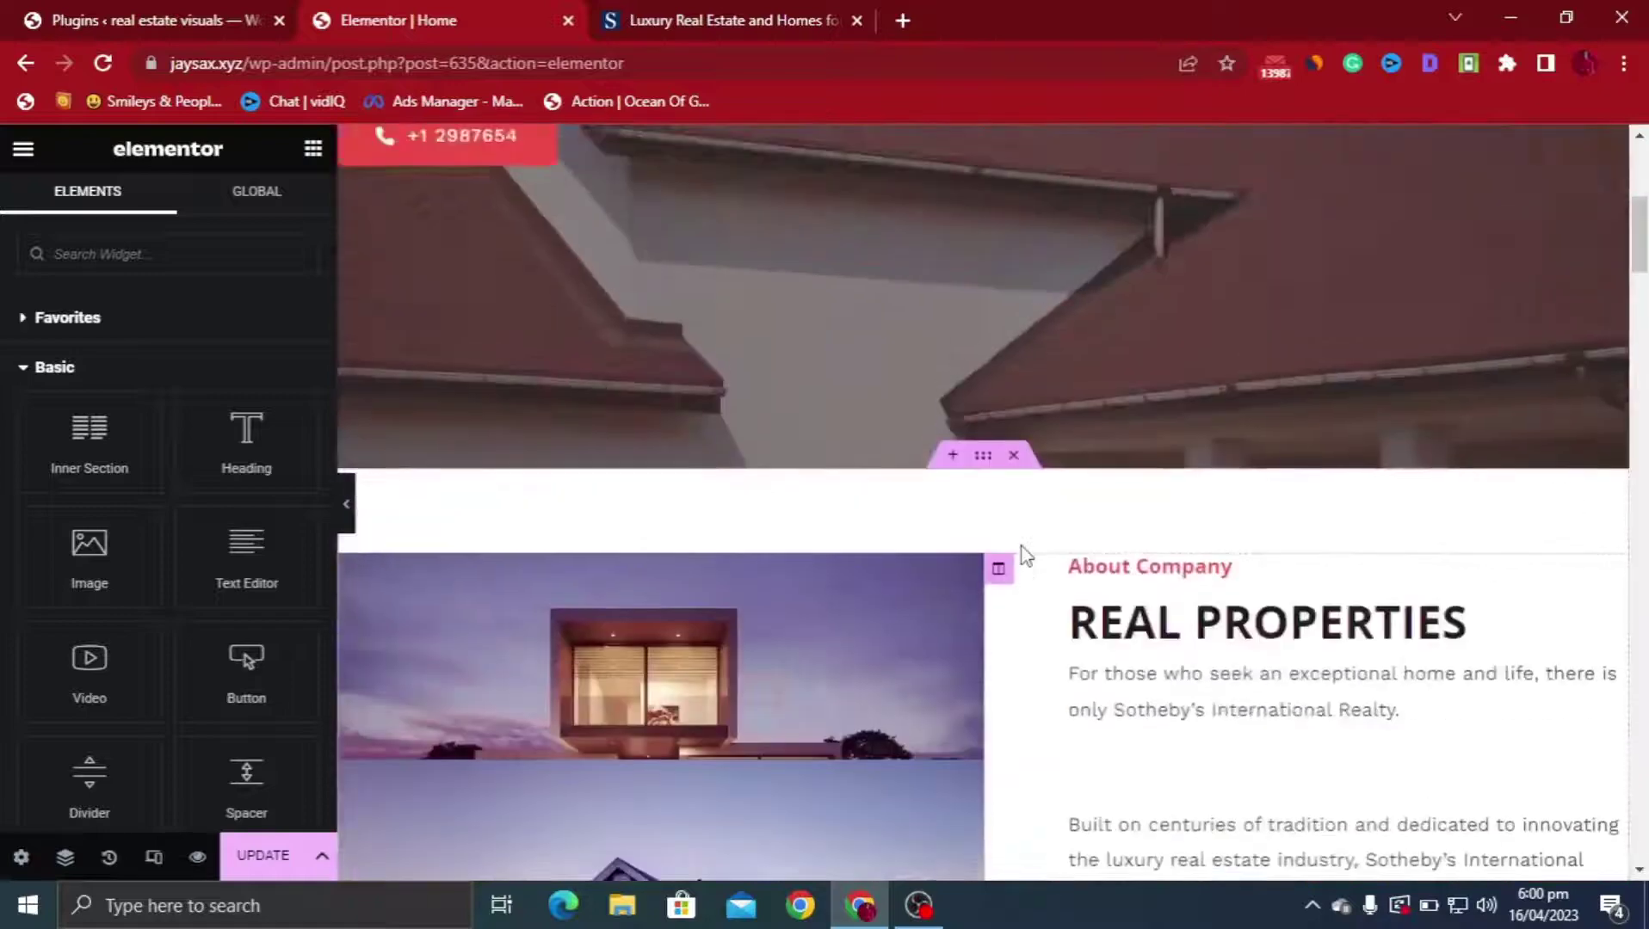
scroll(1038, 790, "down", 15)
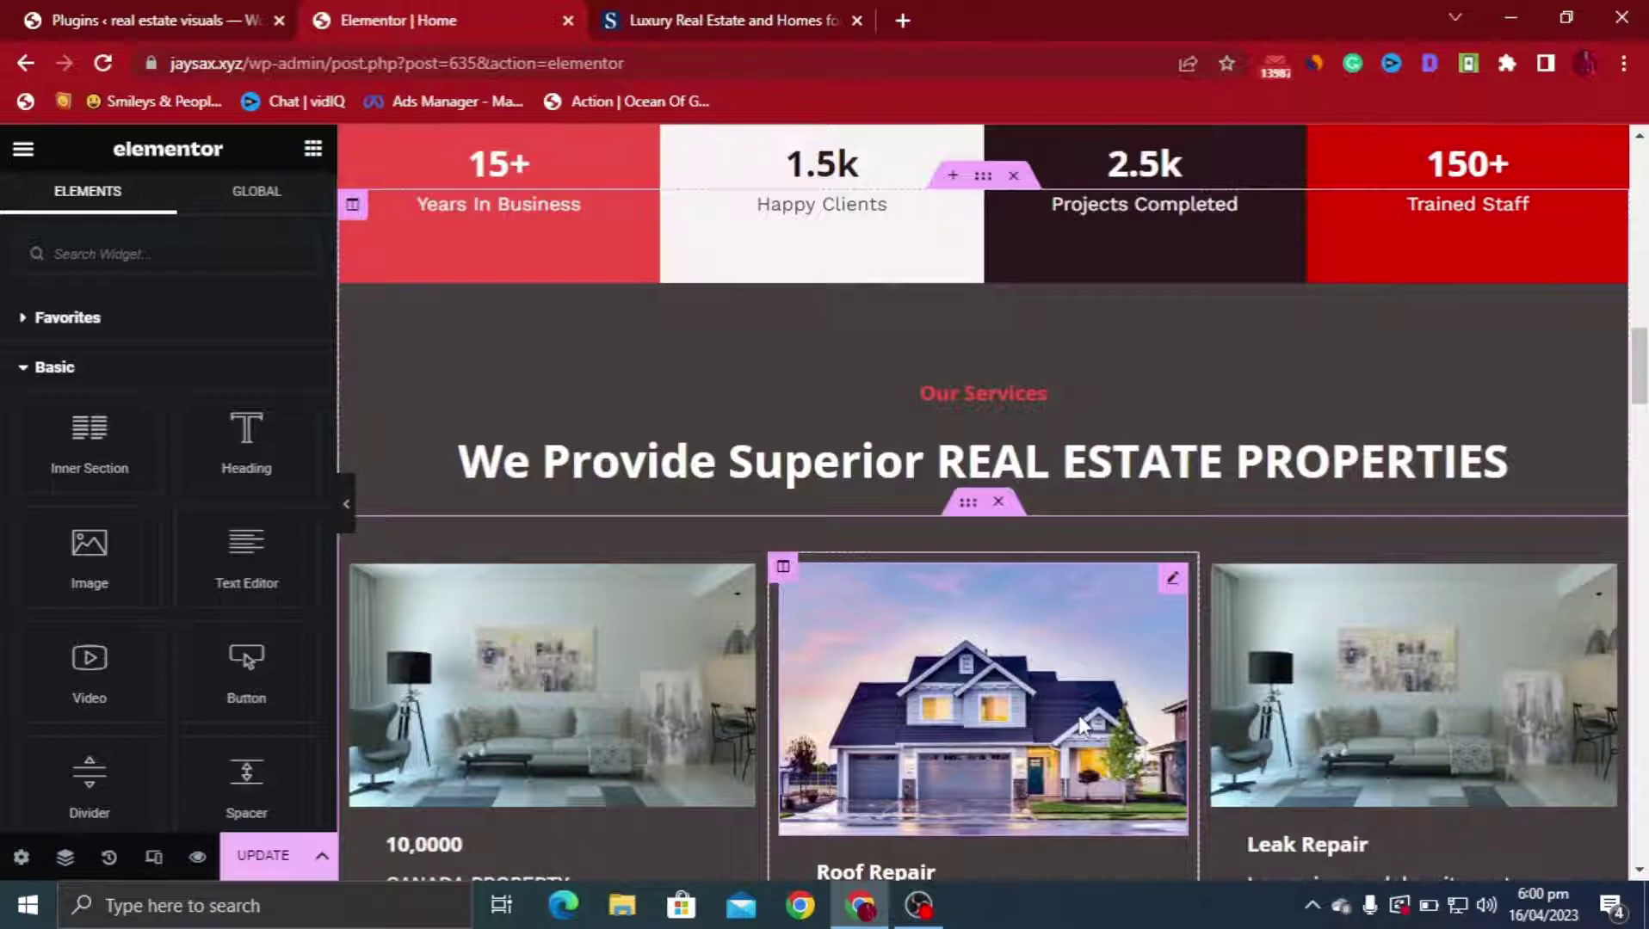
scroll(1112, 685, "down", 6)
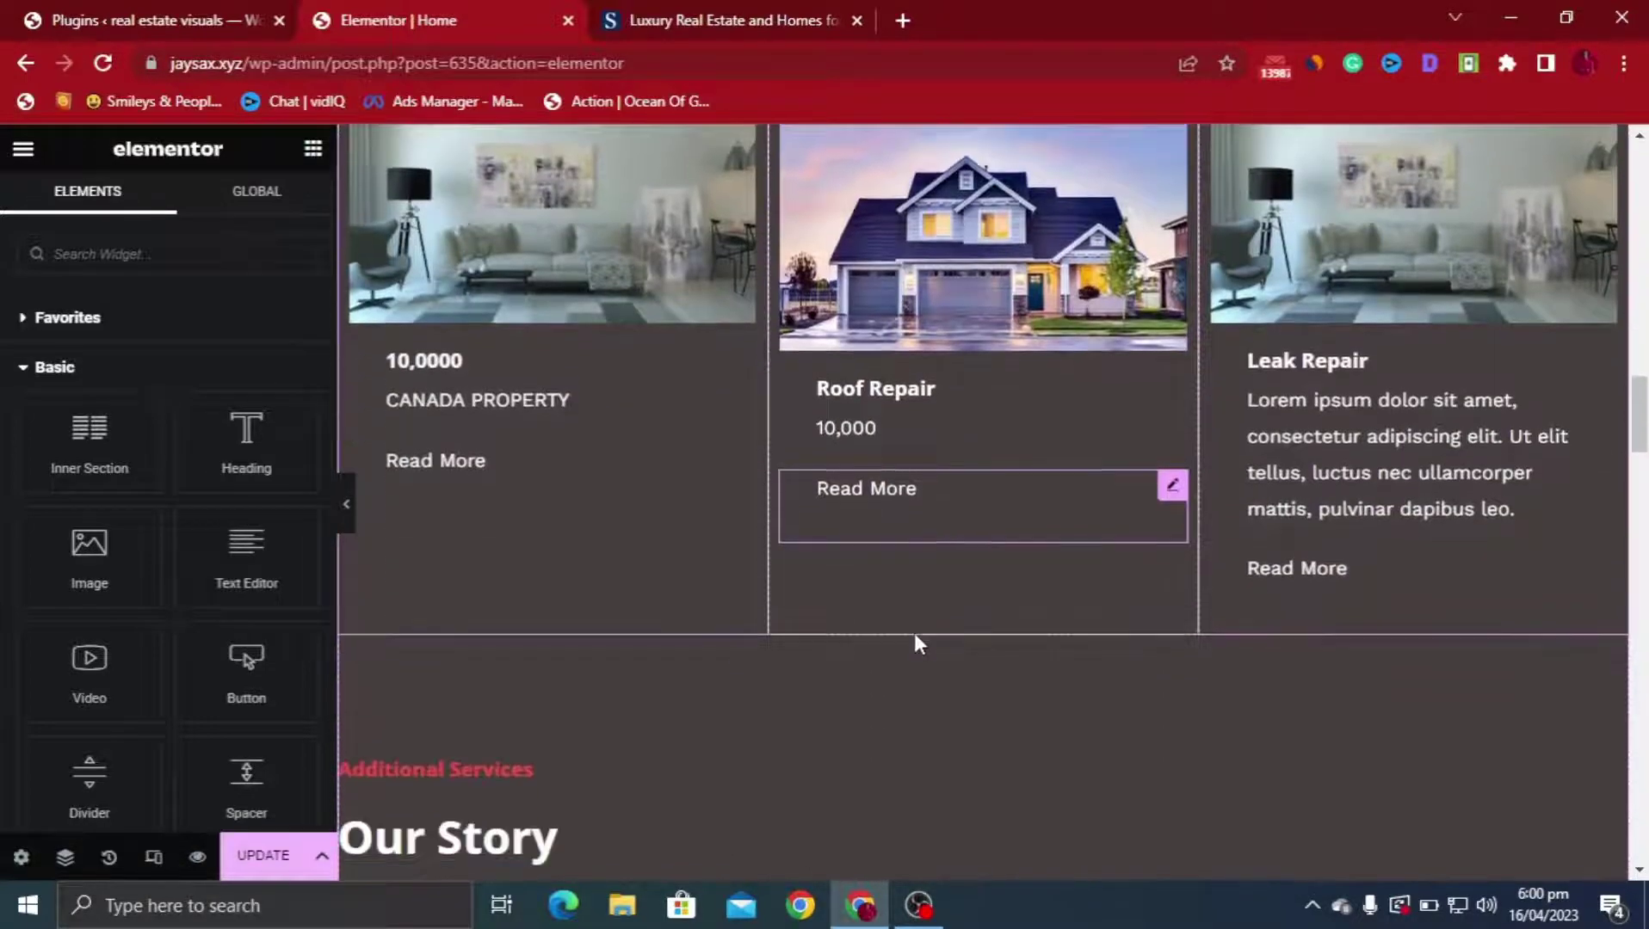
scroll(912, 628, "up", 6)
scroll(898, 634, "up", 10)
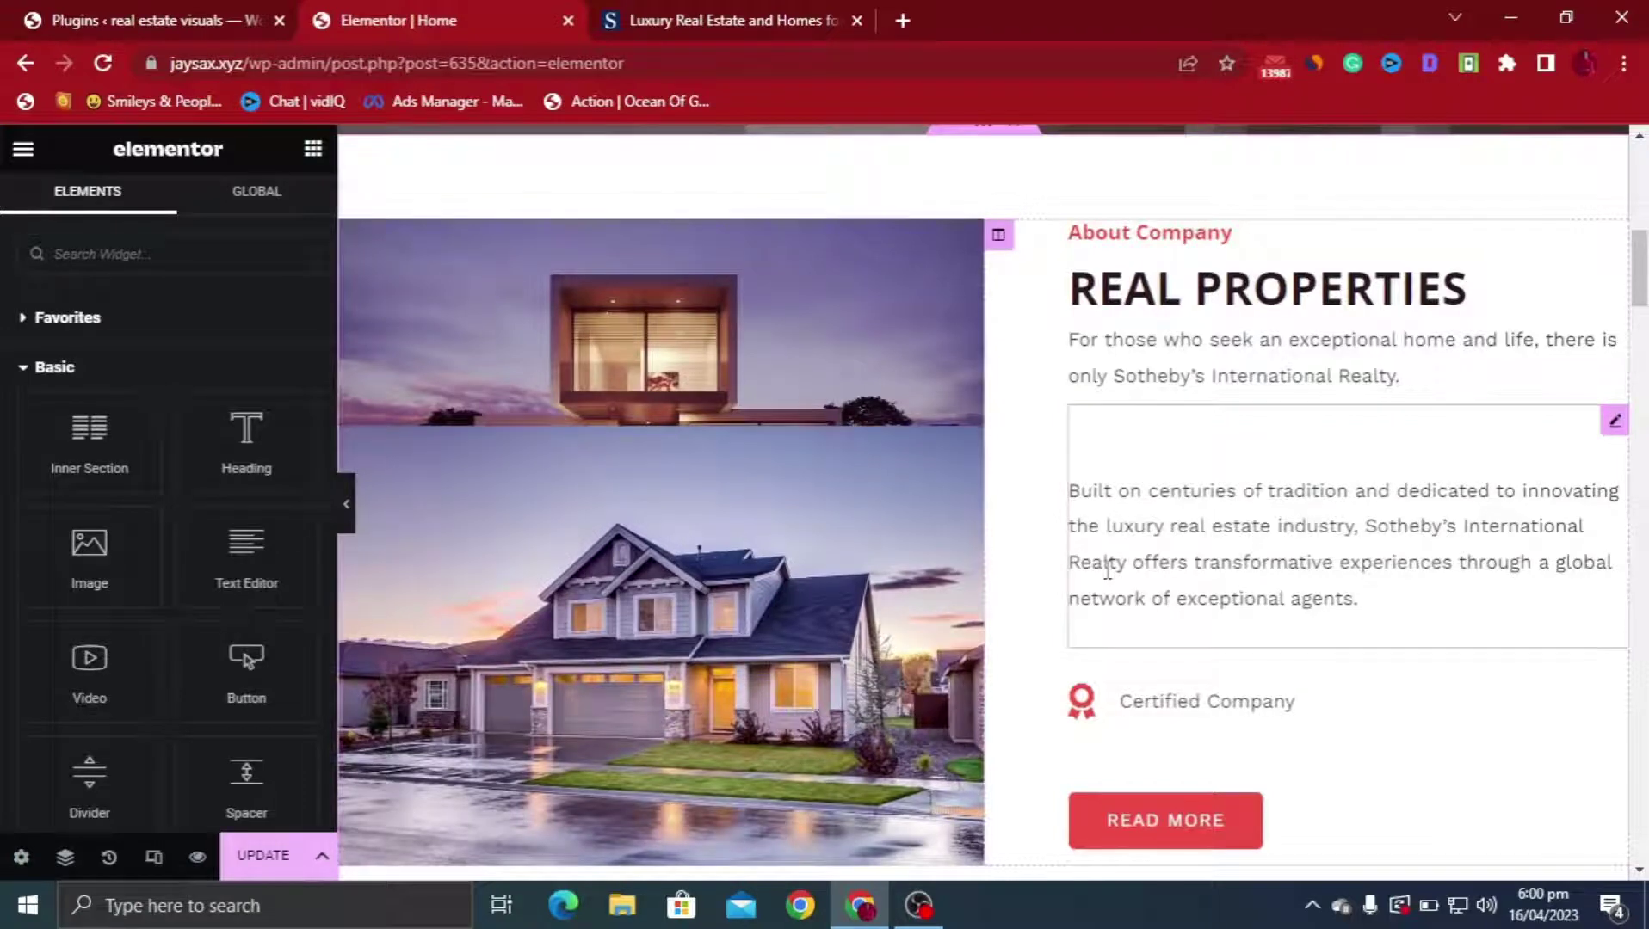
scroll(1154, 587, "up", 4)
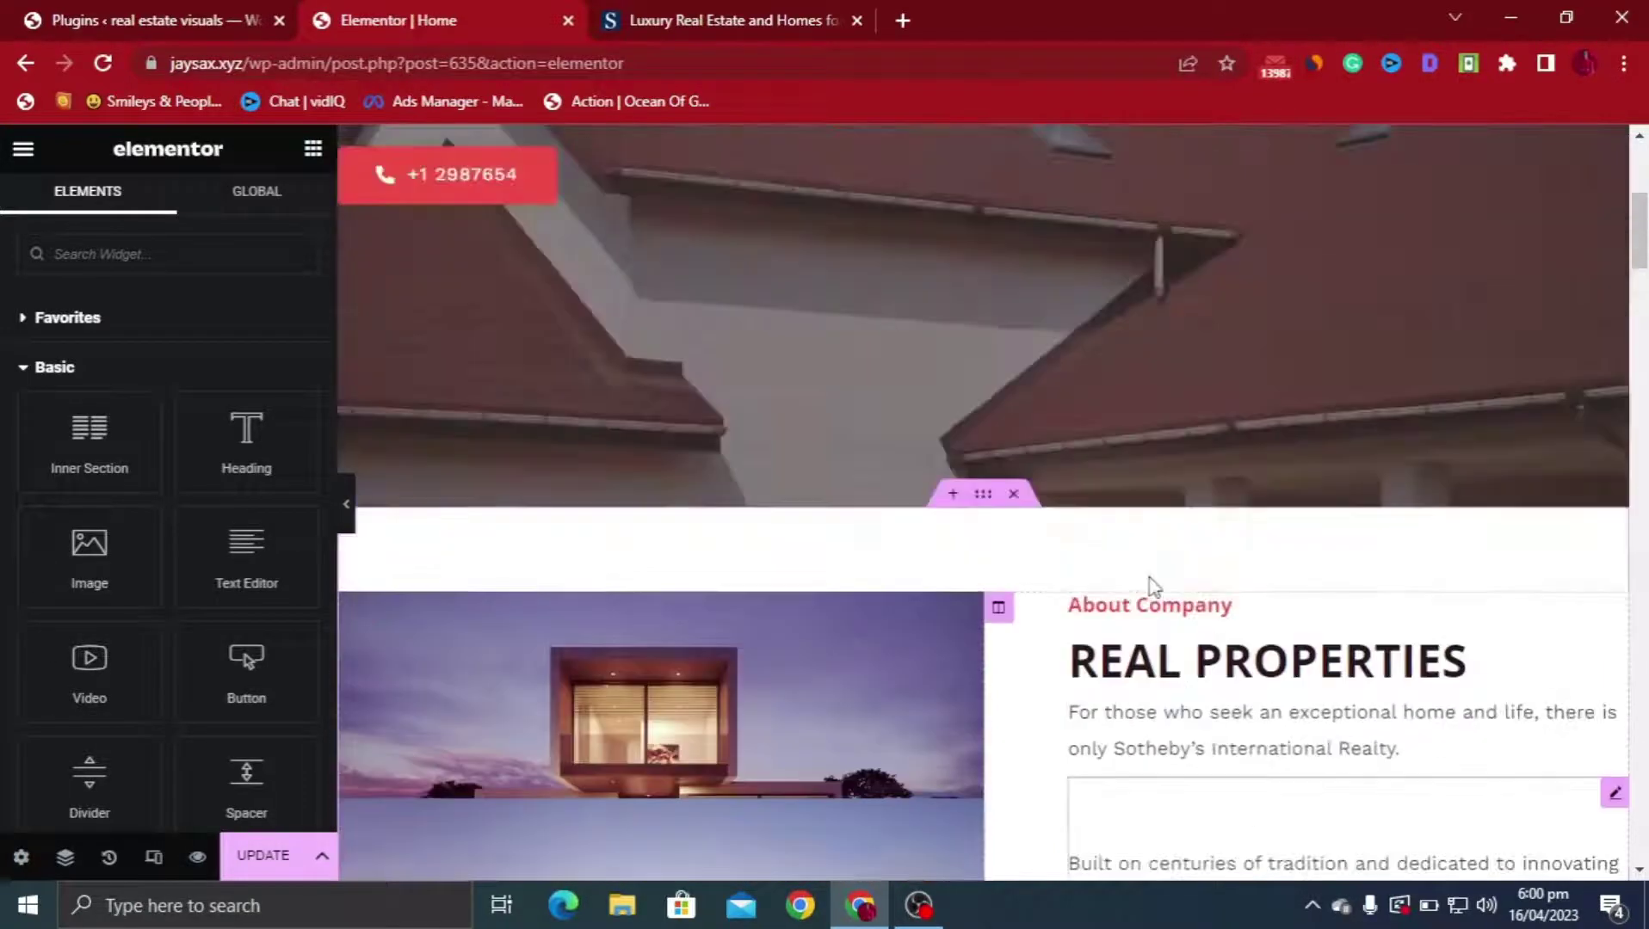
scroll(1041, 592, "up", 1)
Duplicate the Our Story inner section below the three property cards
scroll(978, 676, "down", 14)
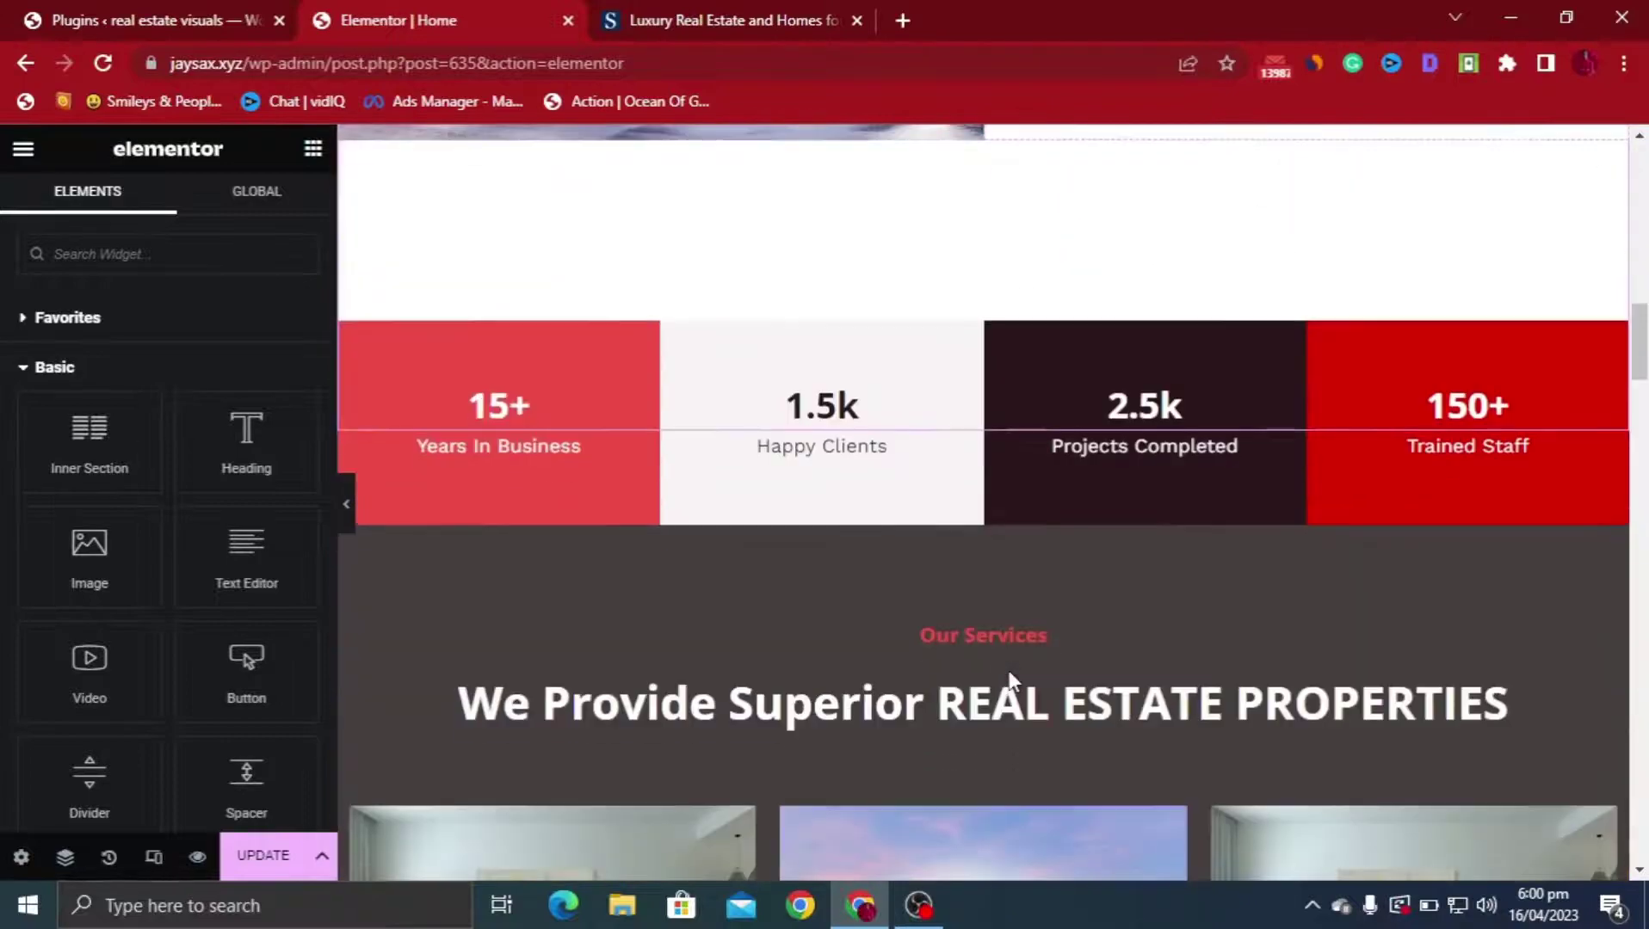
scroll(1007, 666, "down", 12)
scroll(995, 656, "up", 4)
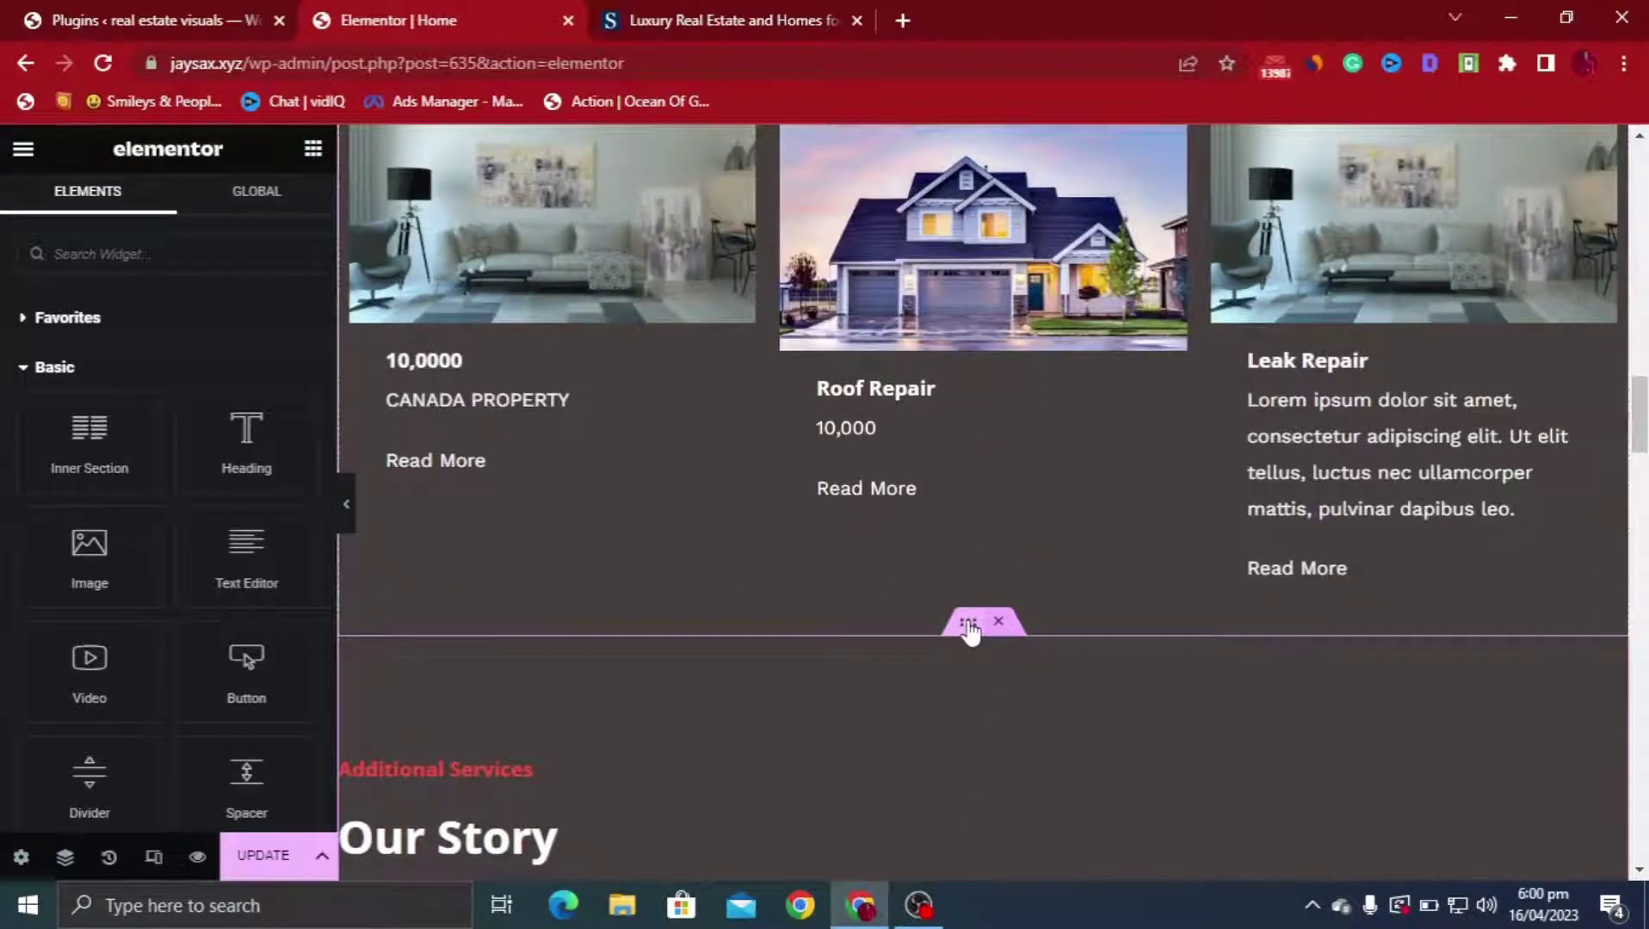
left_click(968, 623)
right_click(968, 626)
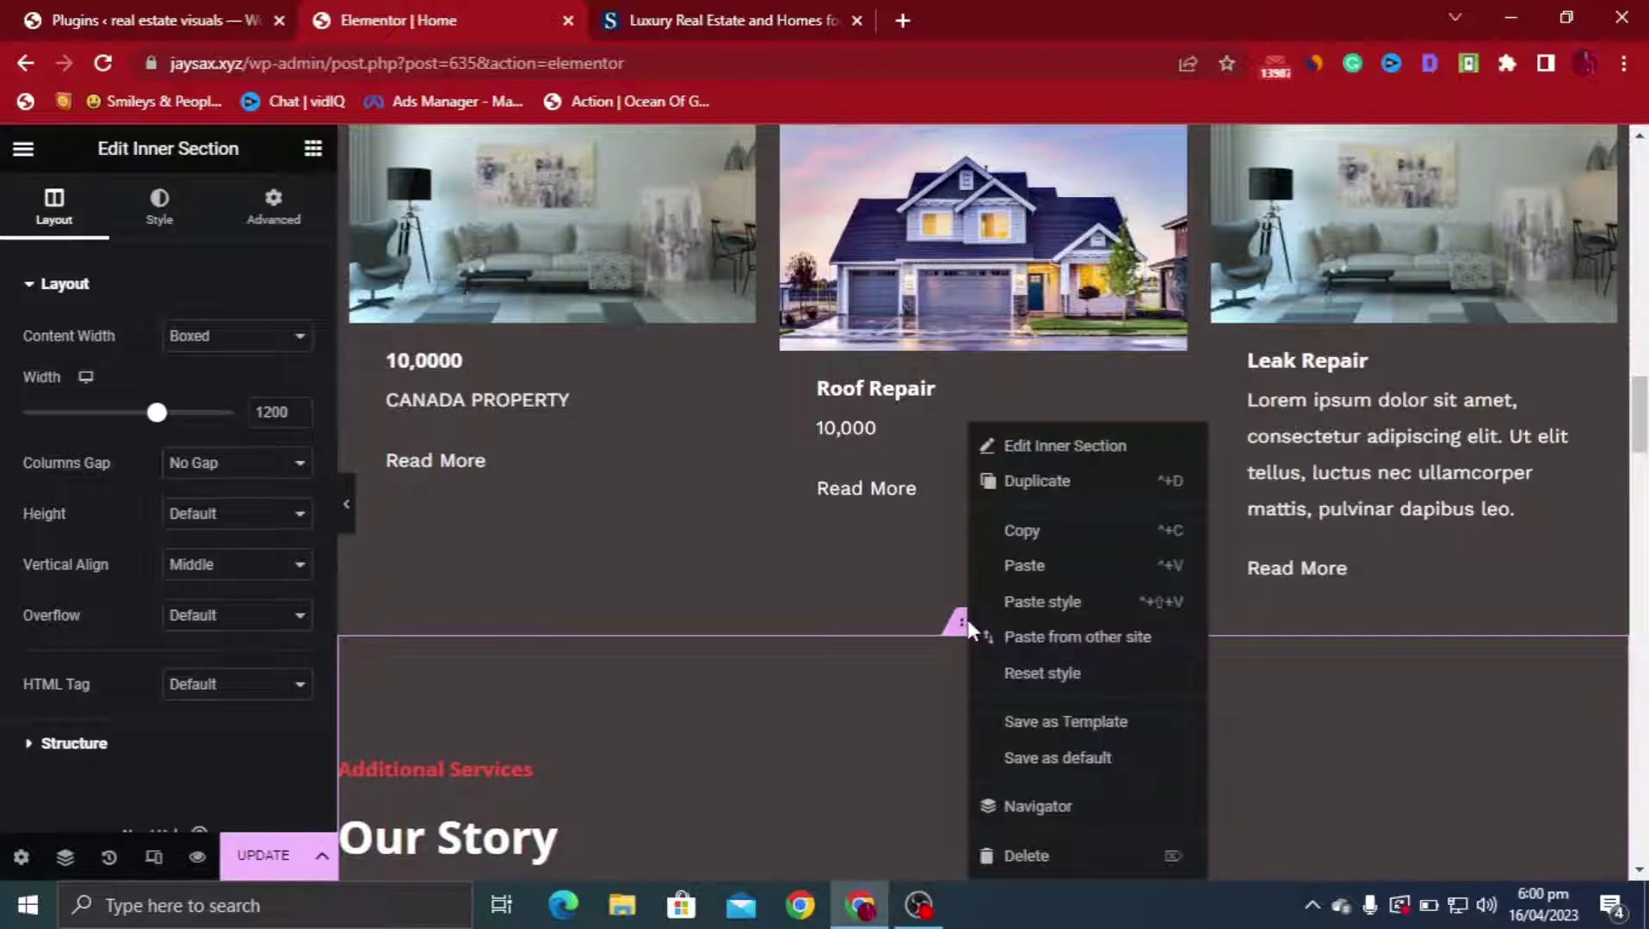
left_click(1042, 484)
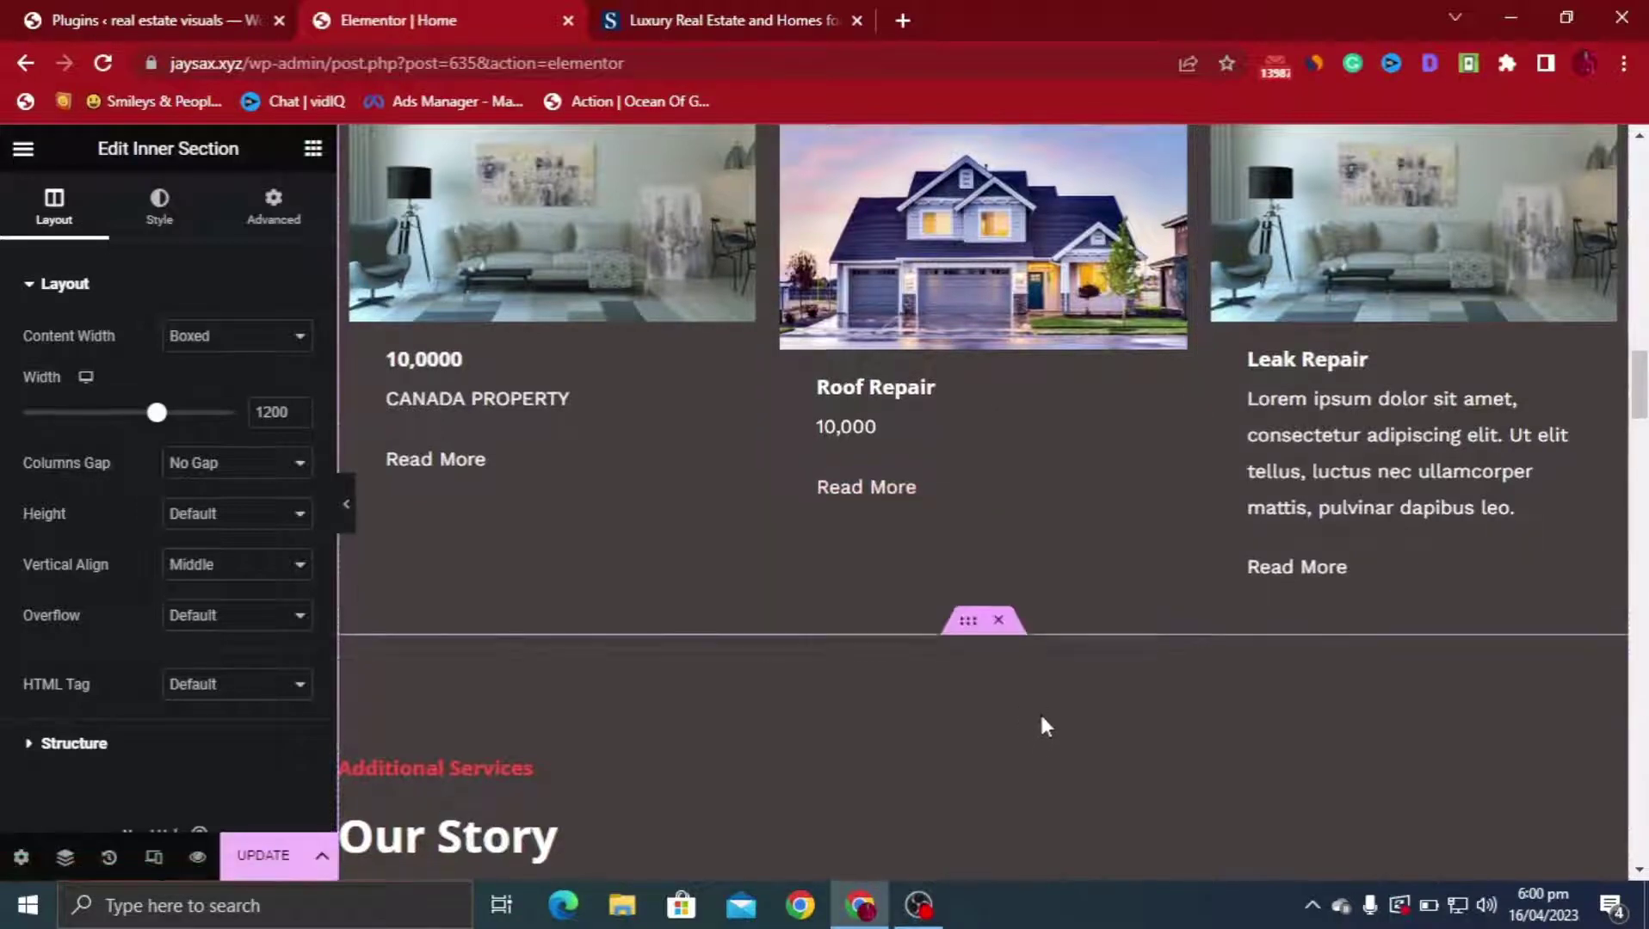
Delete the Our Story icon box and the roofing image from the duplicated inner section
scroll(1044, 726, "down", 12)
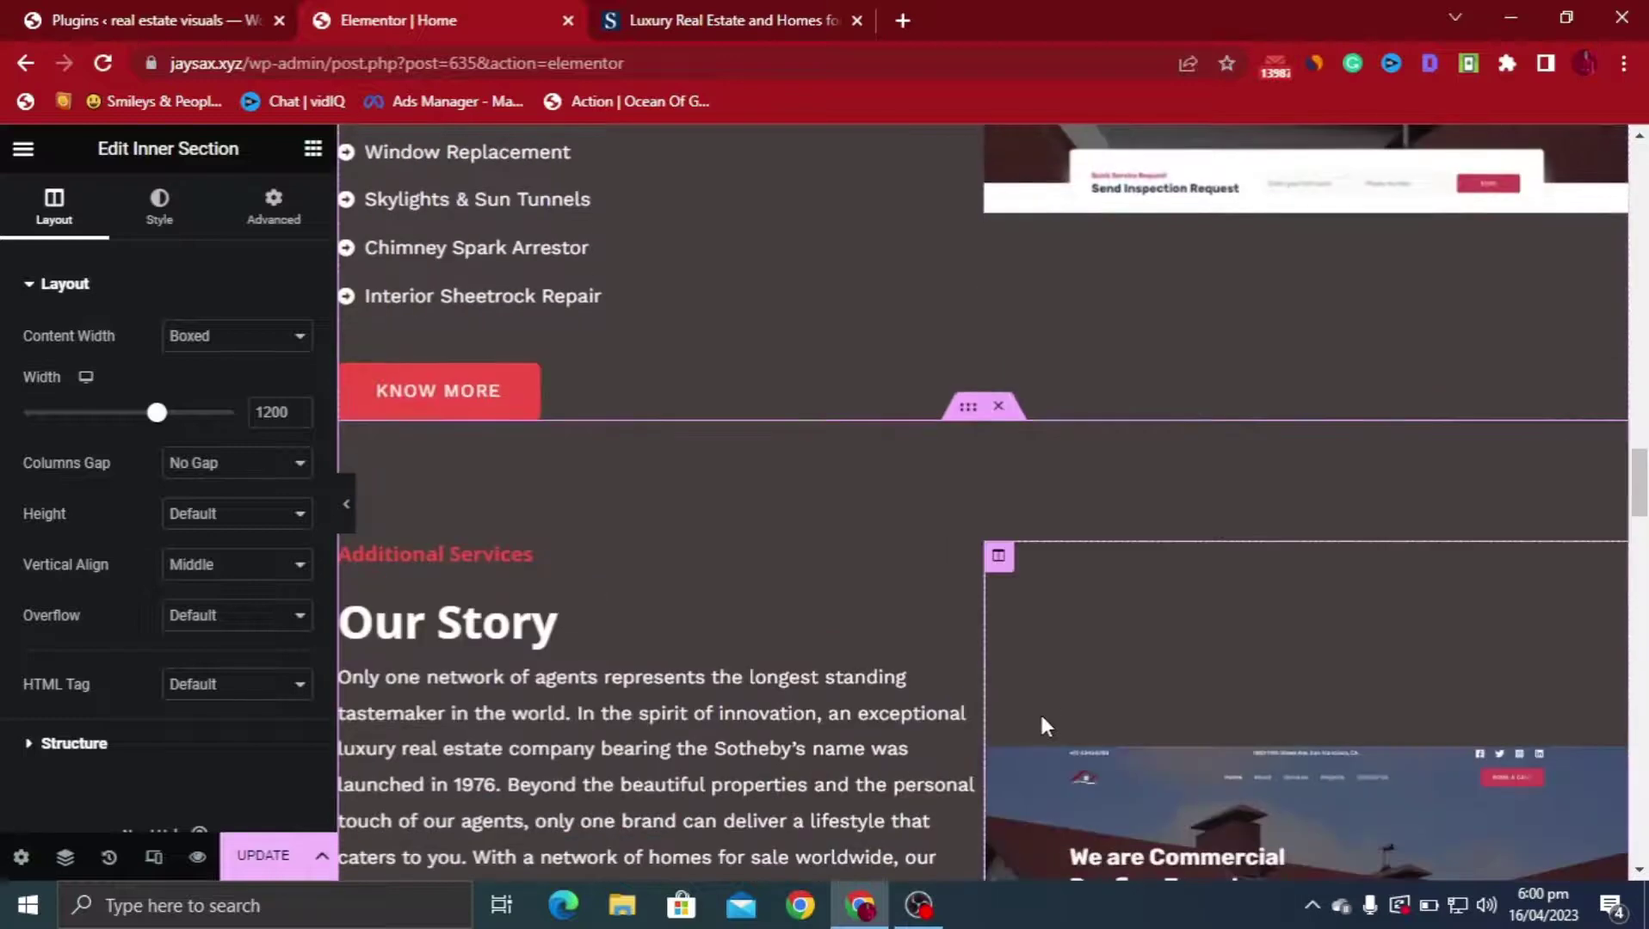
scroll(1041, 721, "down", 5)
scroll(861, 654, "up", 3)
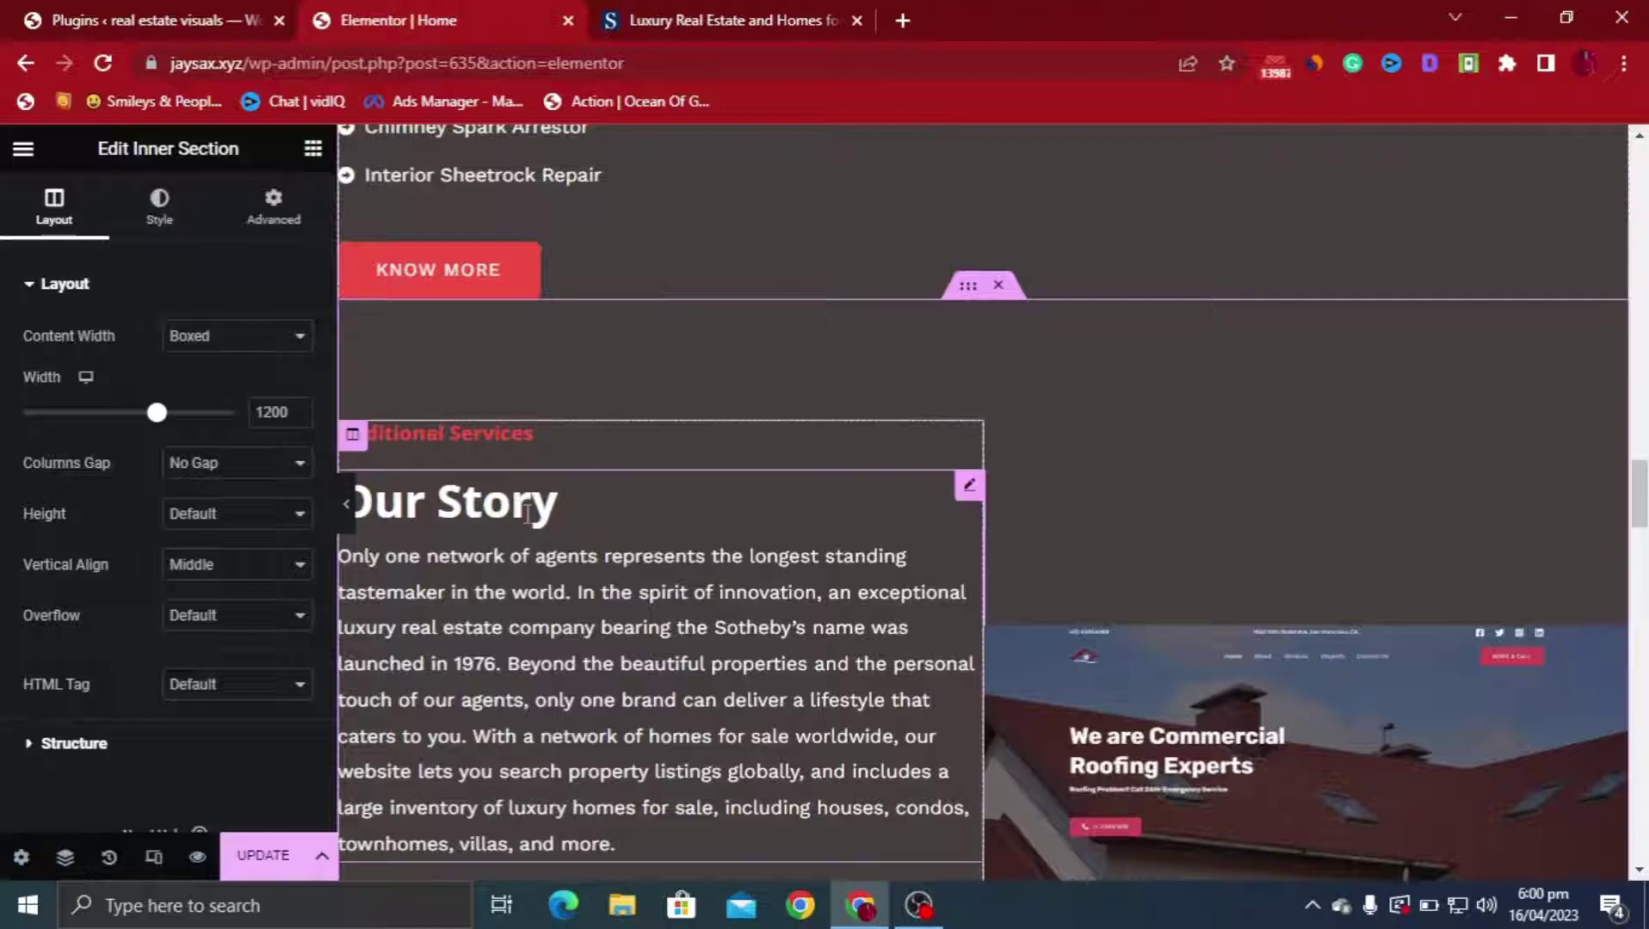
right_click(591, 486)
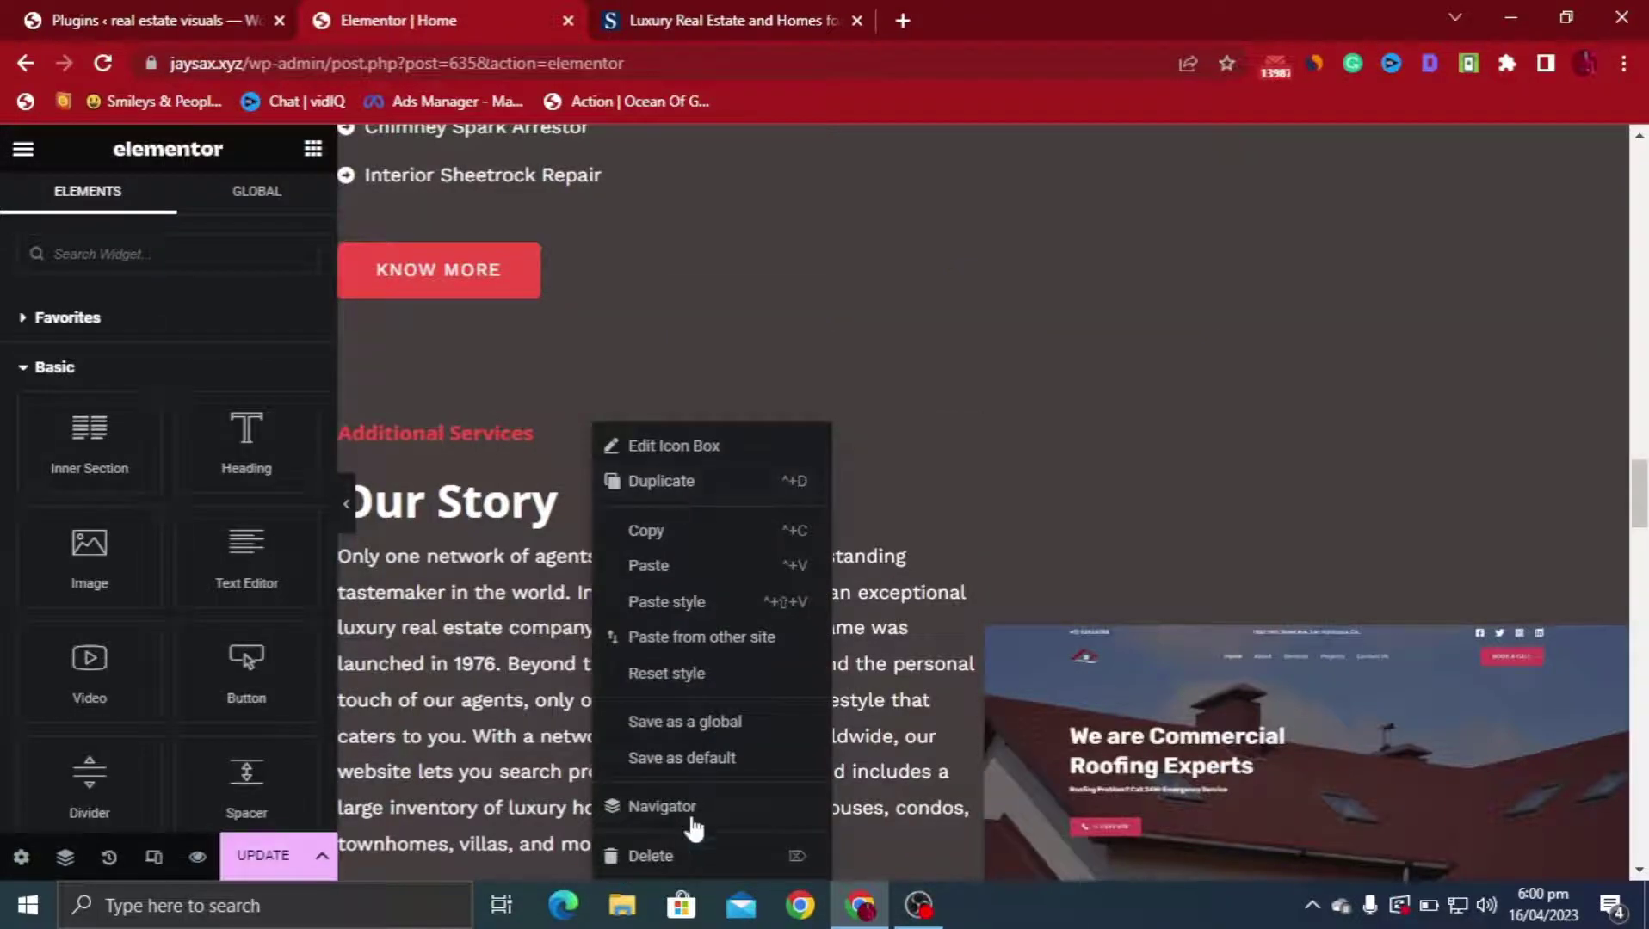
left_click(689, 854)
right_click(1223, 464)
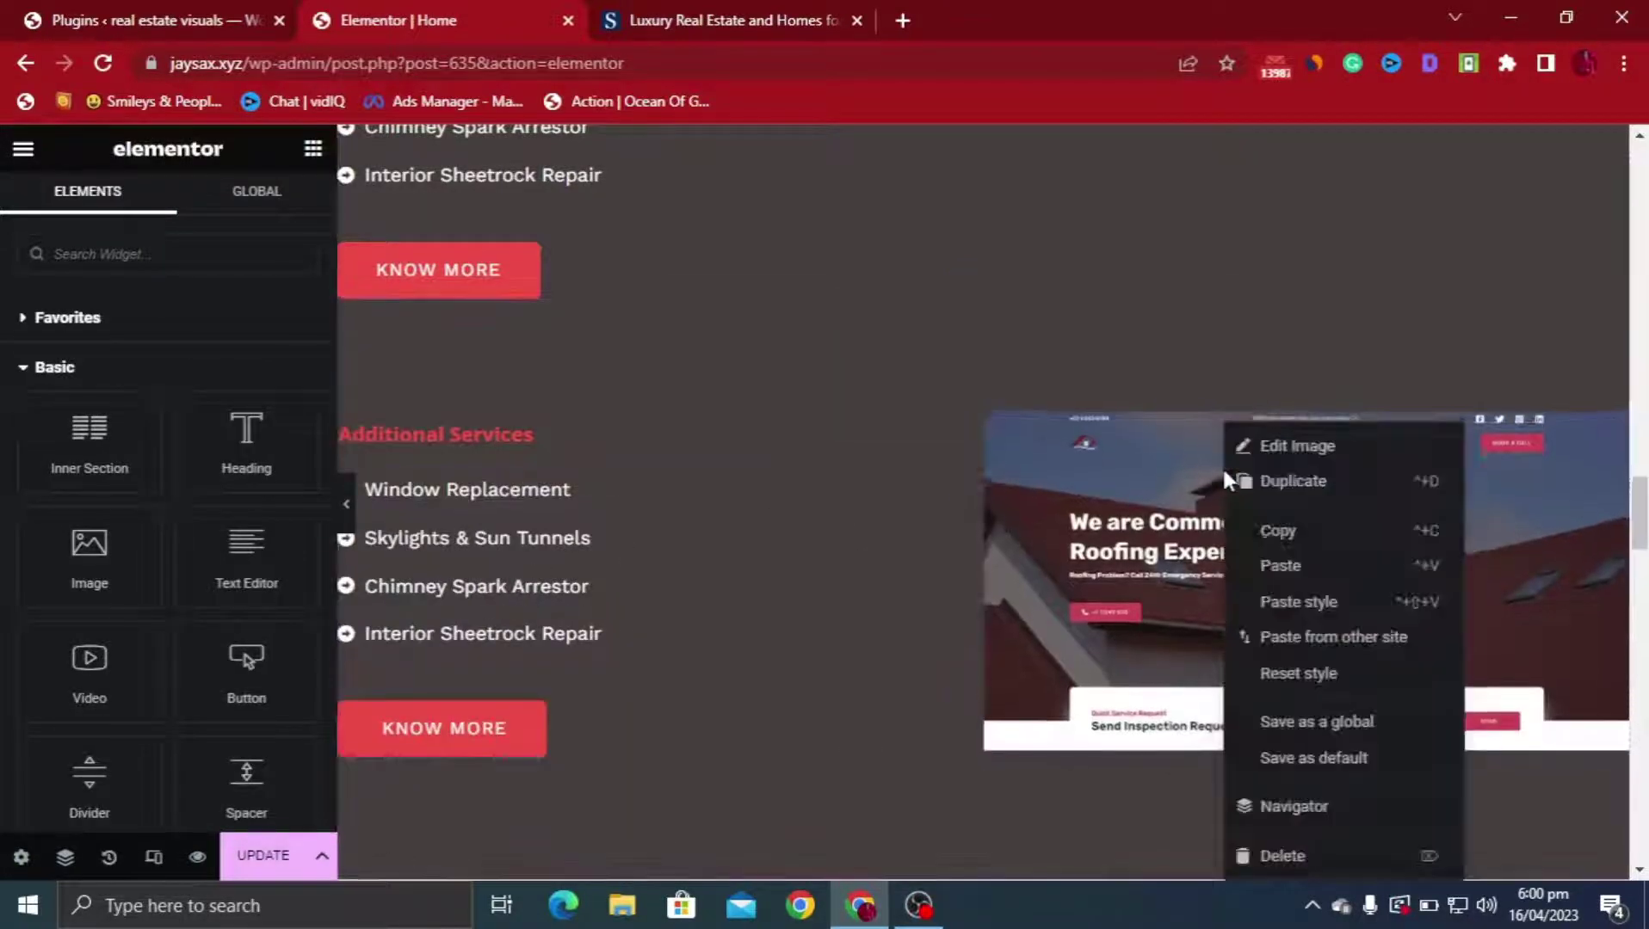
left_click(1325, 856)
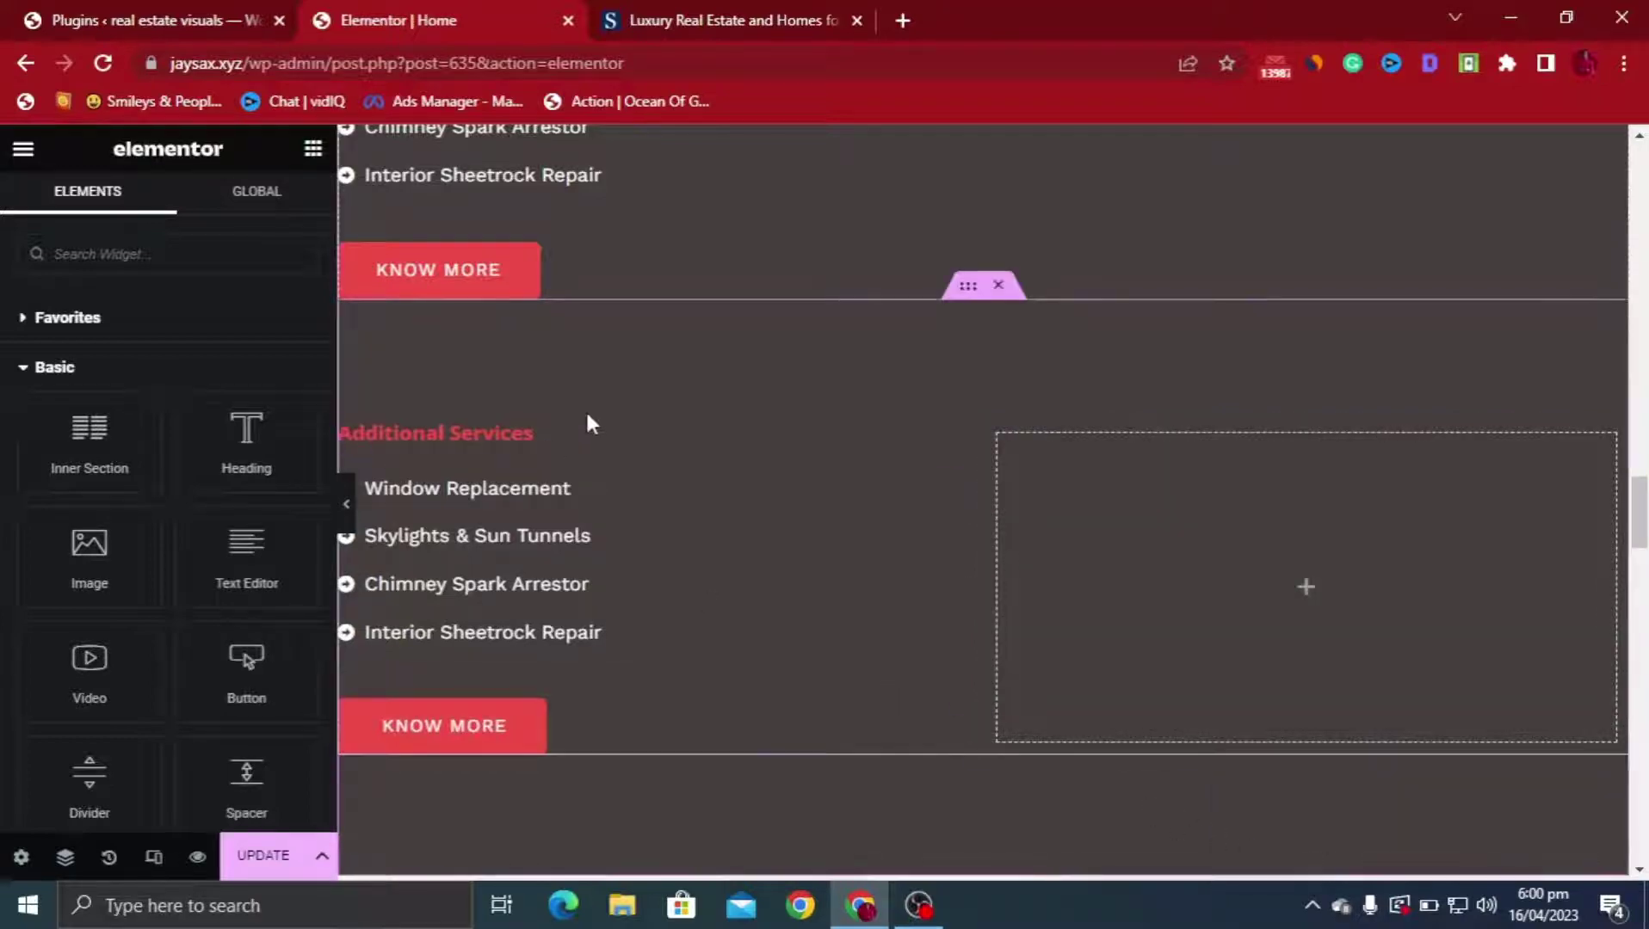
Delete the icon list and the remaining Additional Services column from the duplicated inner section, keeping its empty column
right_click(623, 514)
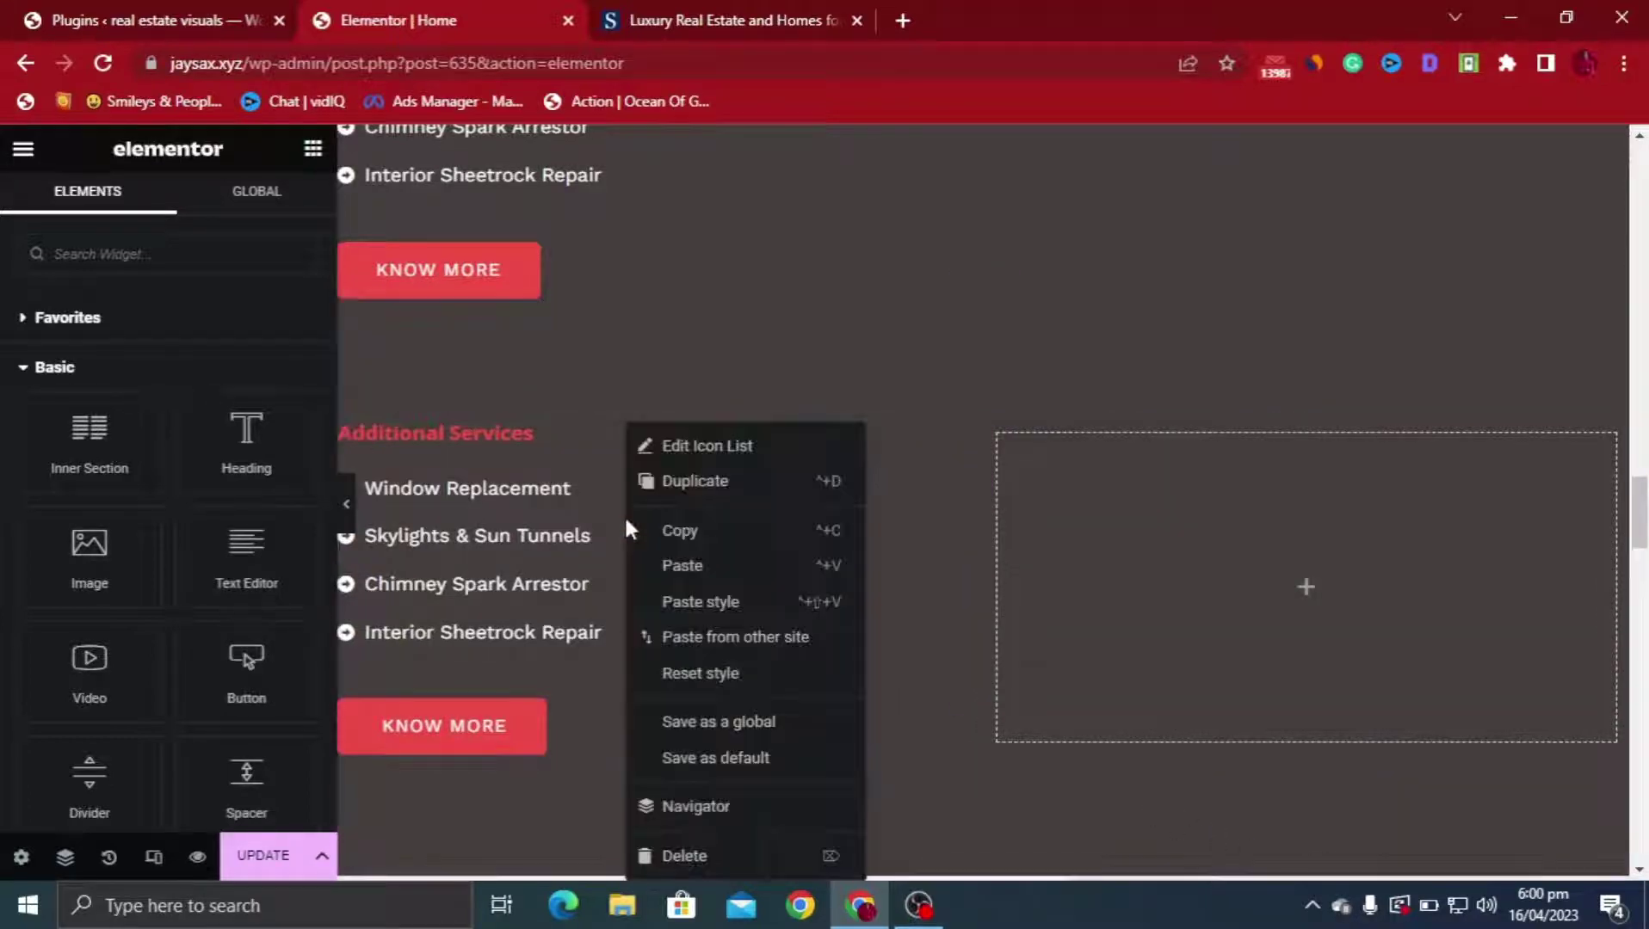
left_click(709, 857)
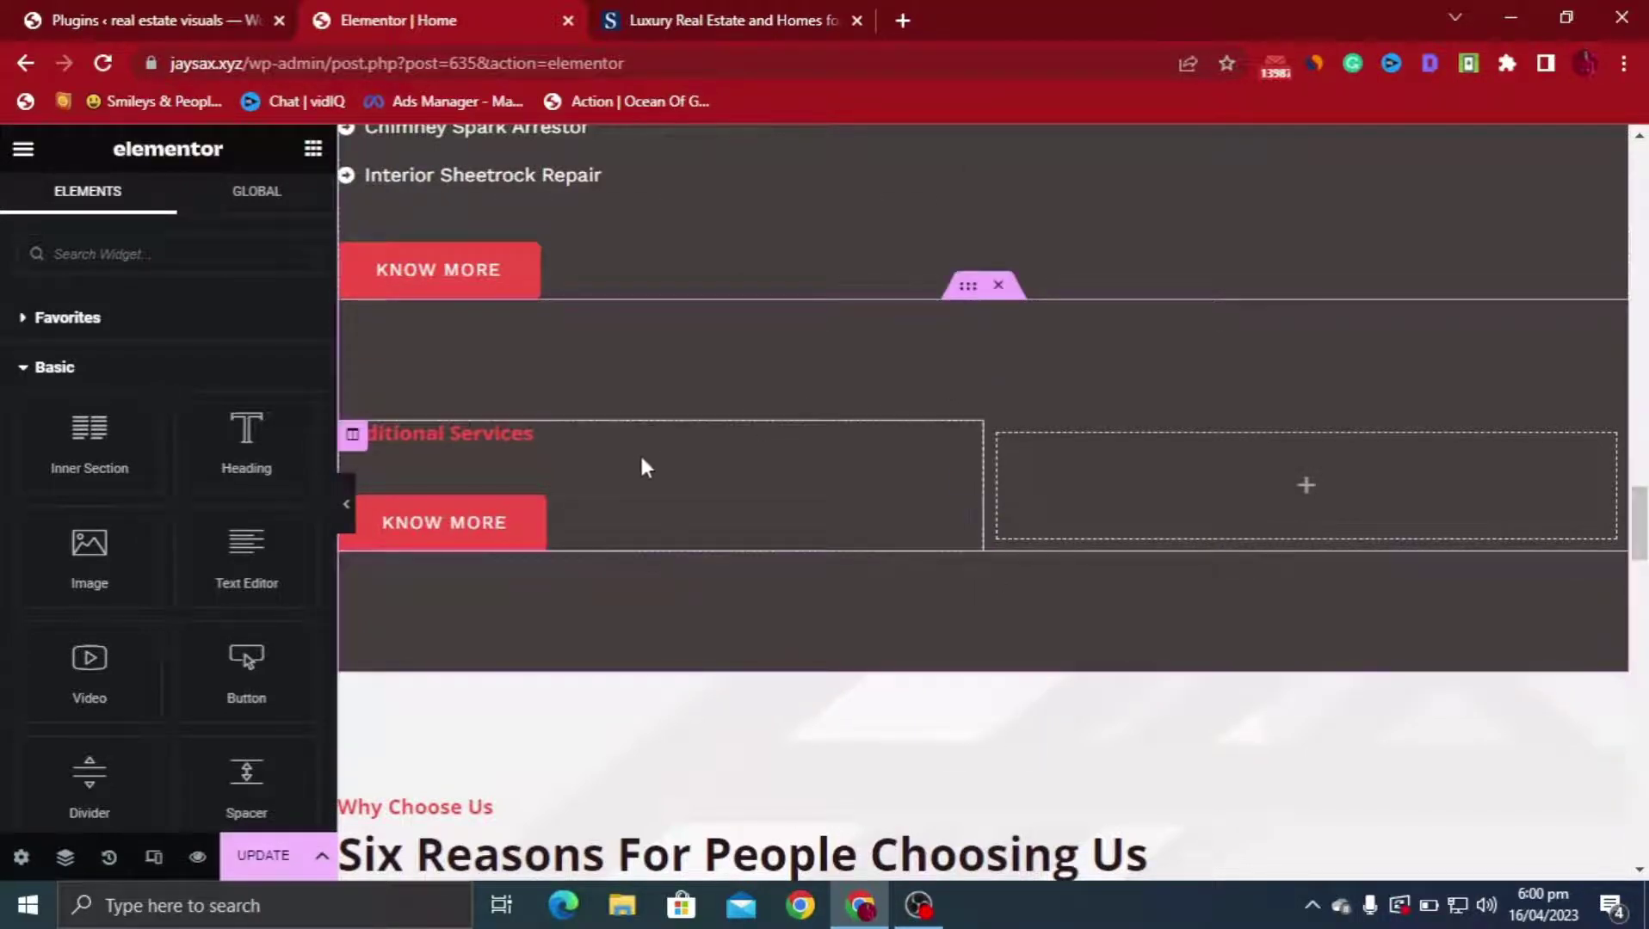
right_click(678, 455)
left_click(736, 853)
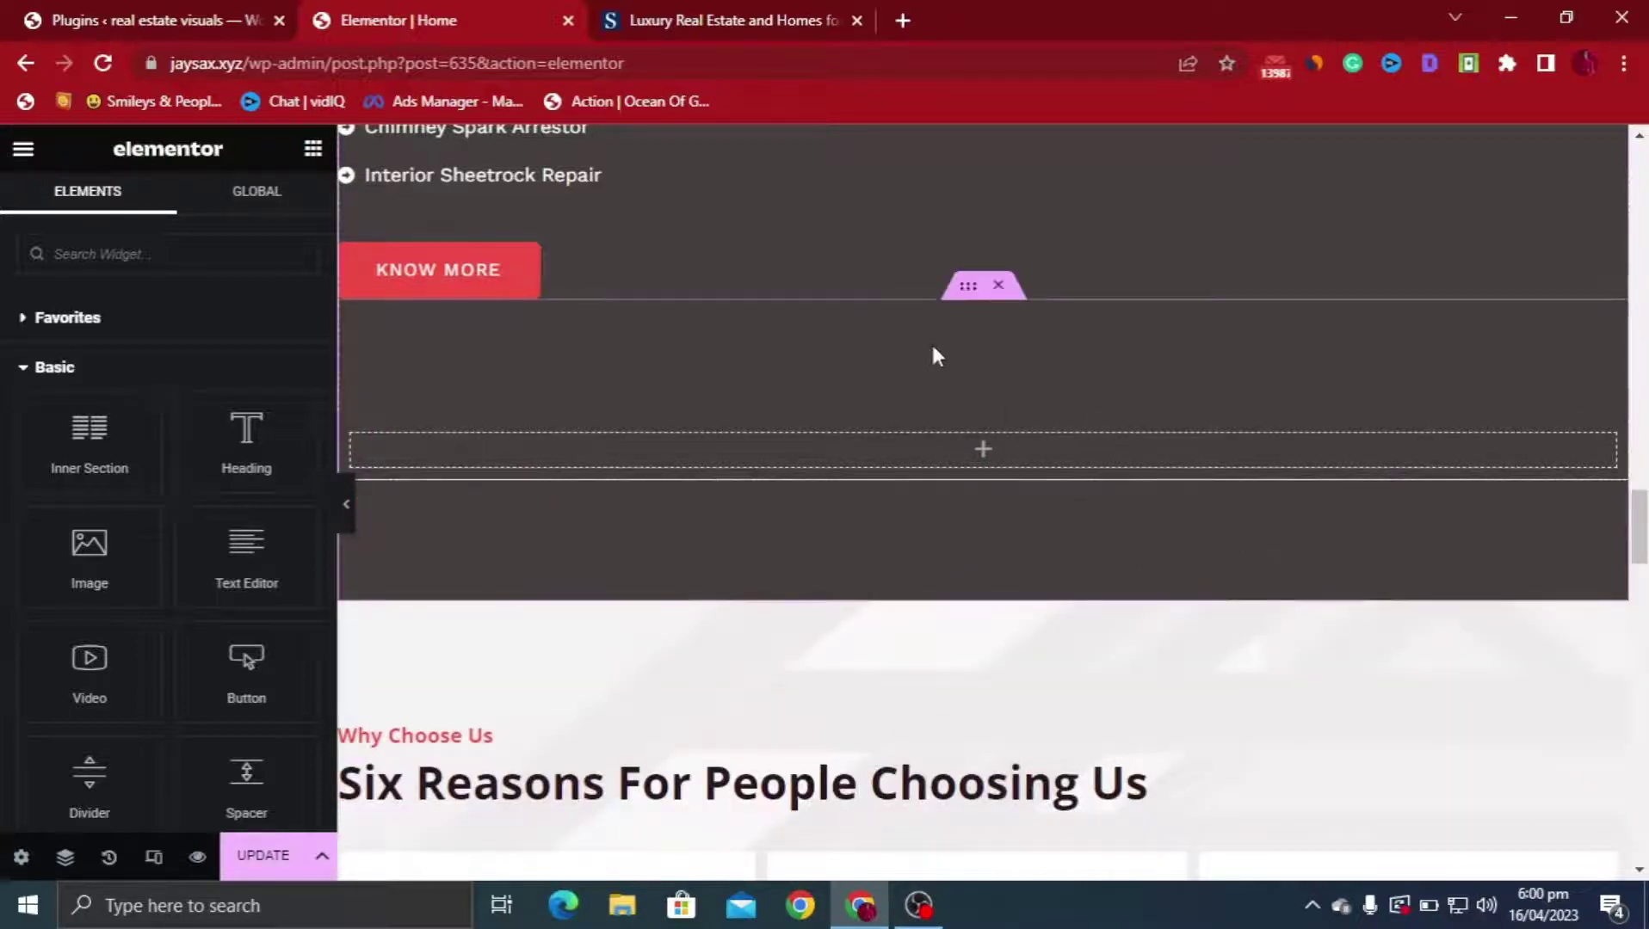
Add a Spacer widget between the Our Story section and the emptied inner section
left_click(105, 254)
type("s")
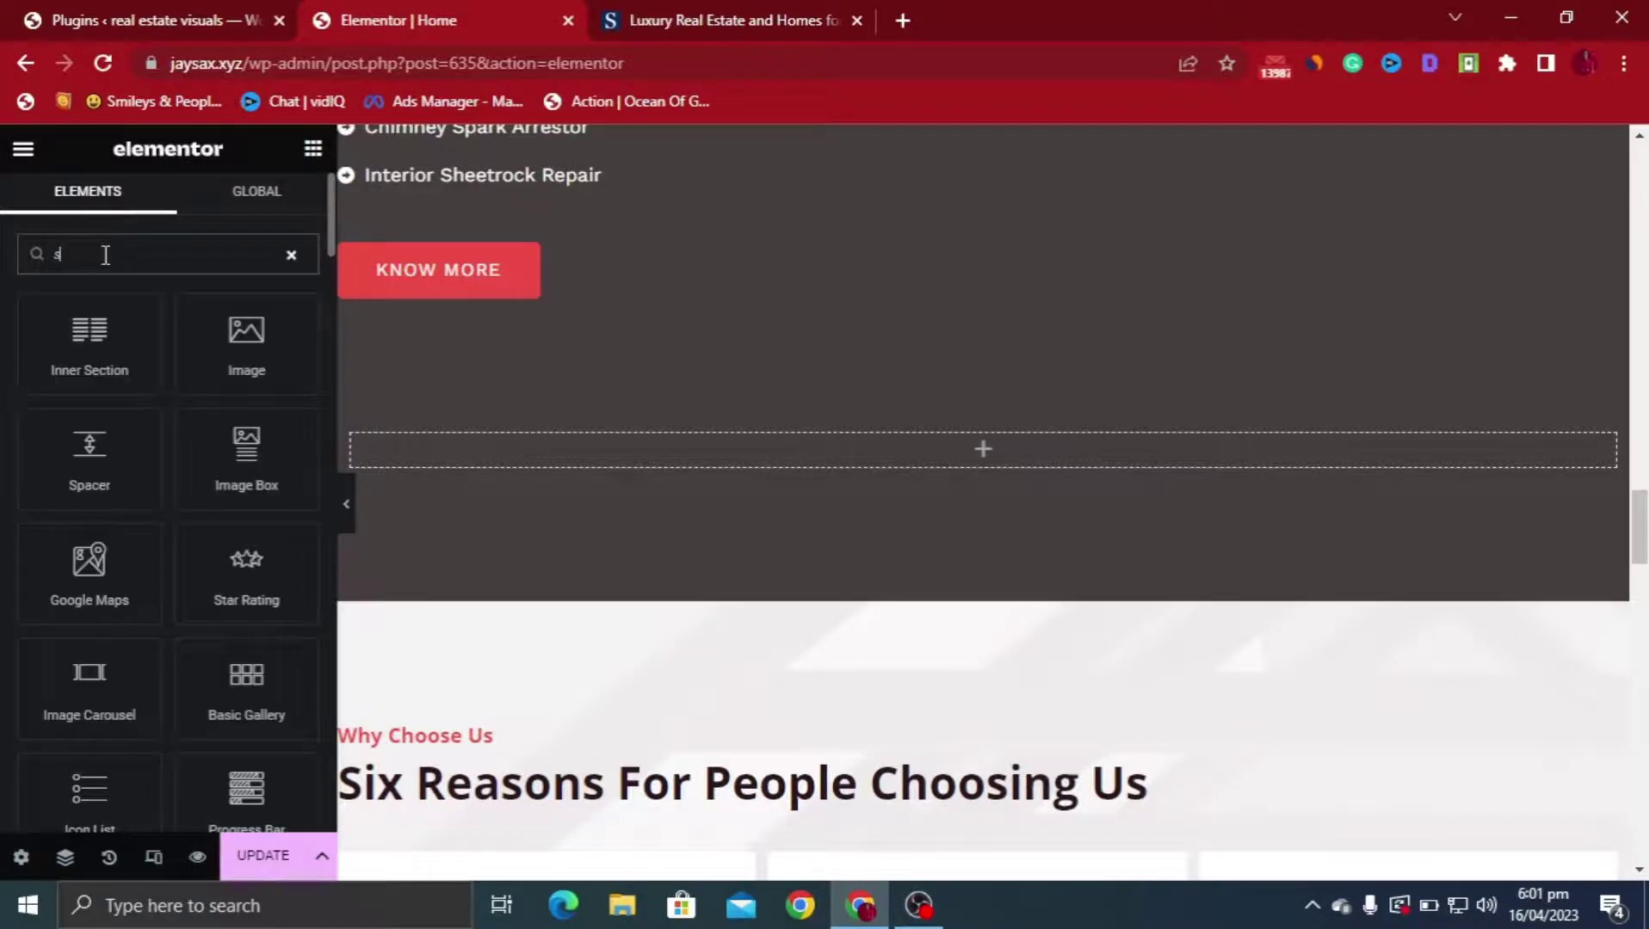
type("p")
left_click_drag(90, 340, 994, 371)
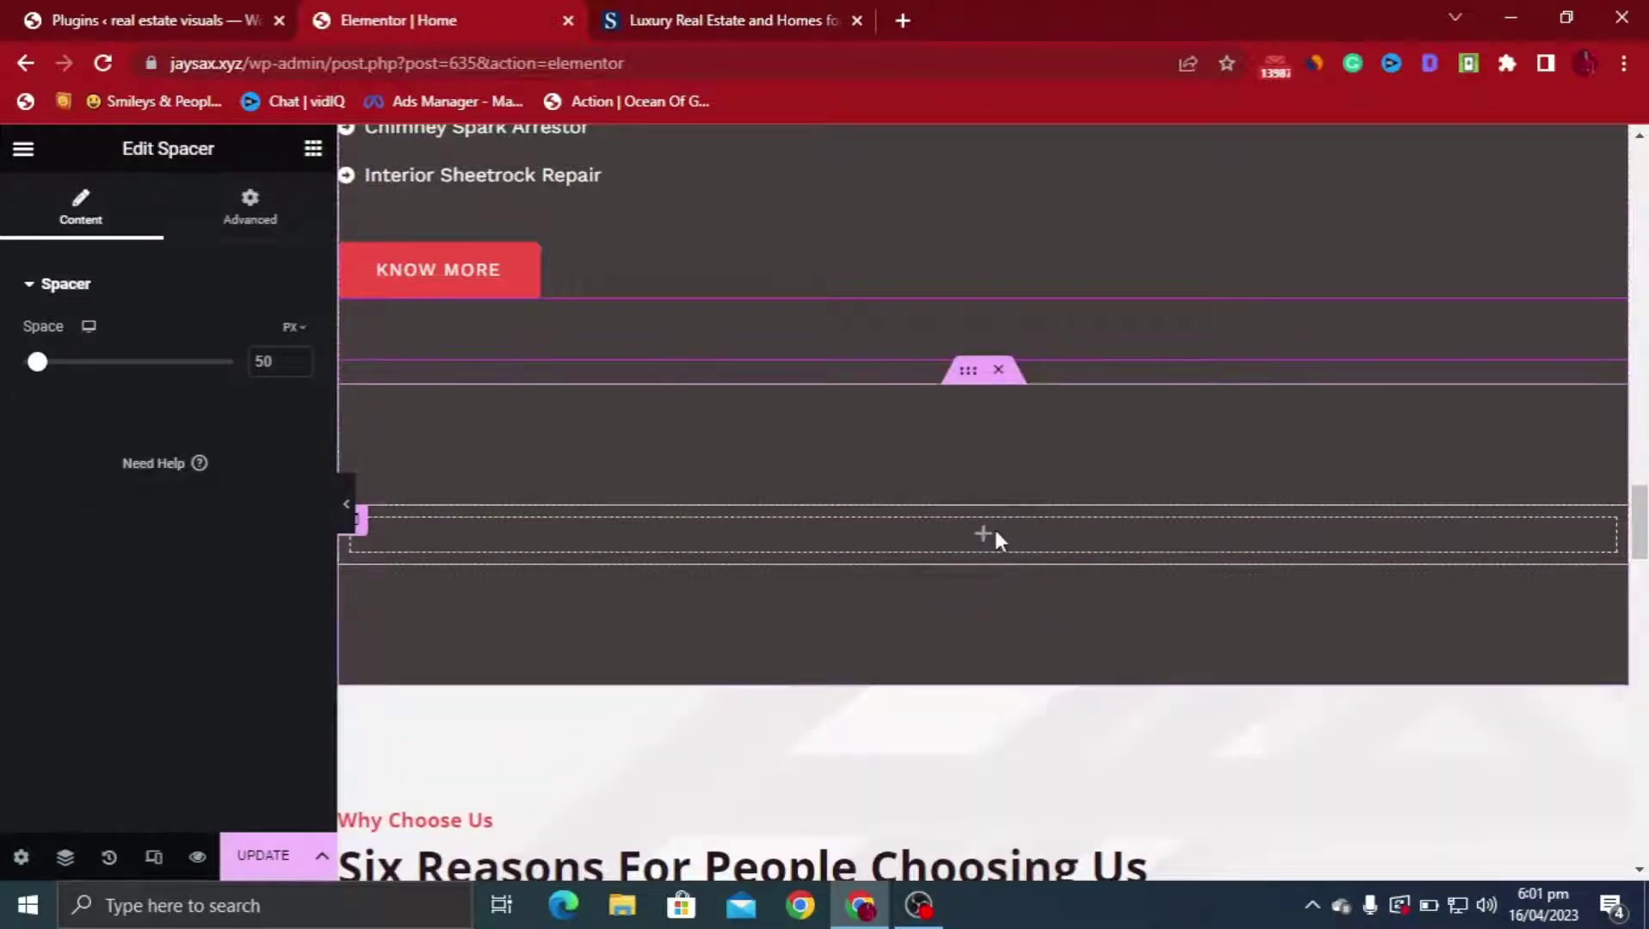
Find the All Listings widget with the search "list" and place it in the empty column of the duplicated inner section
left_click(23, 150)
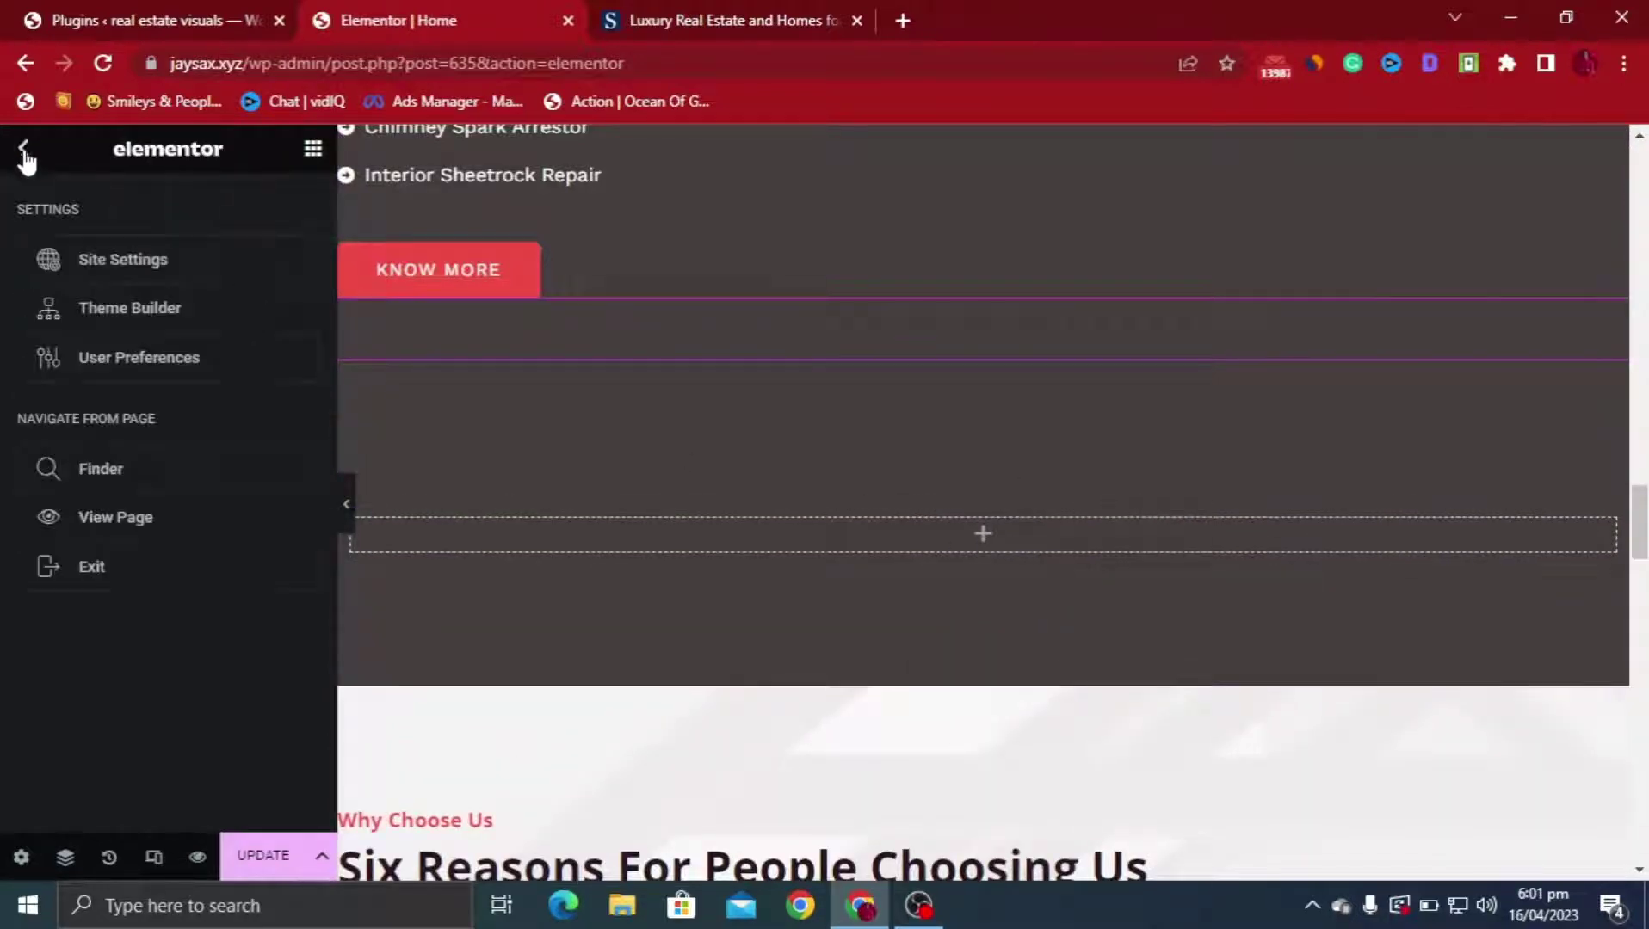
left_click(313, 151)
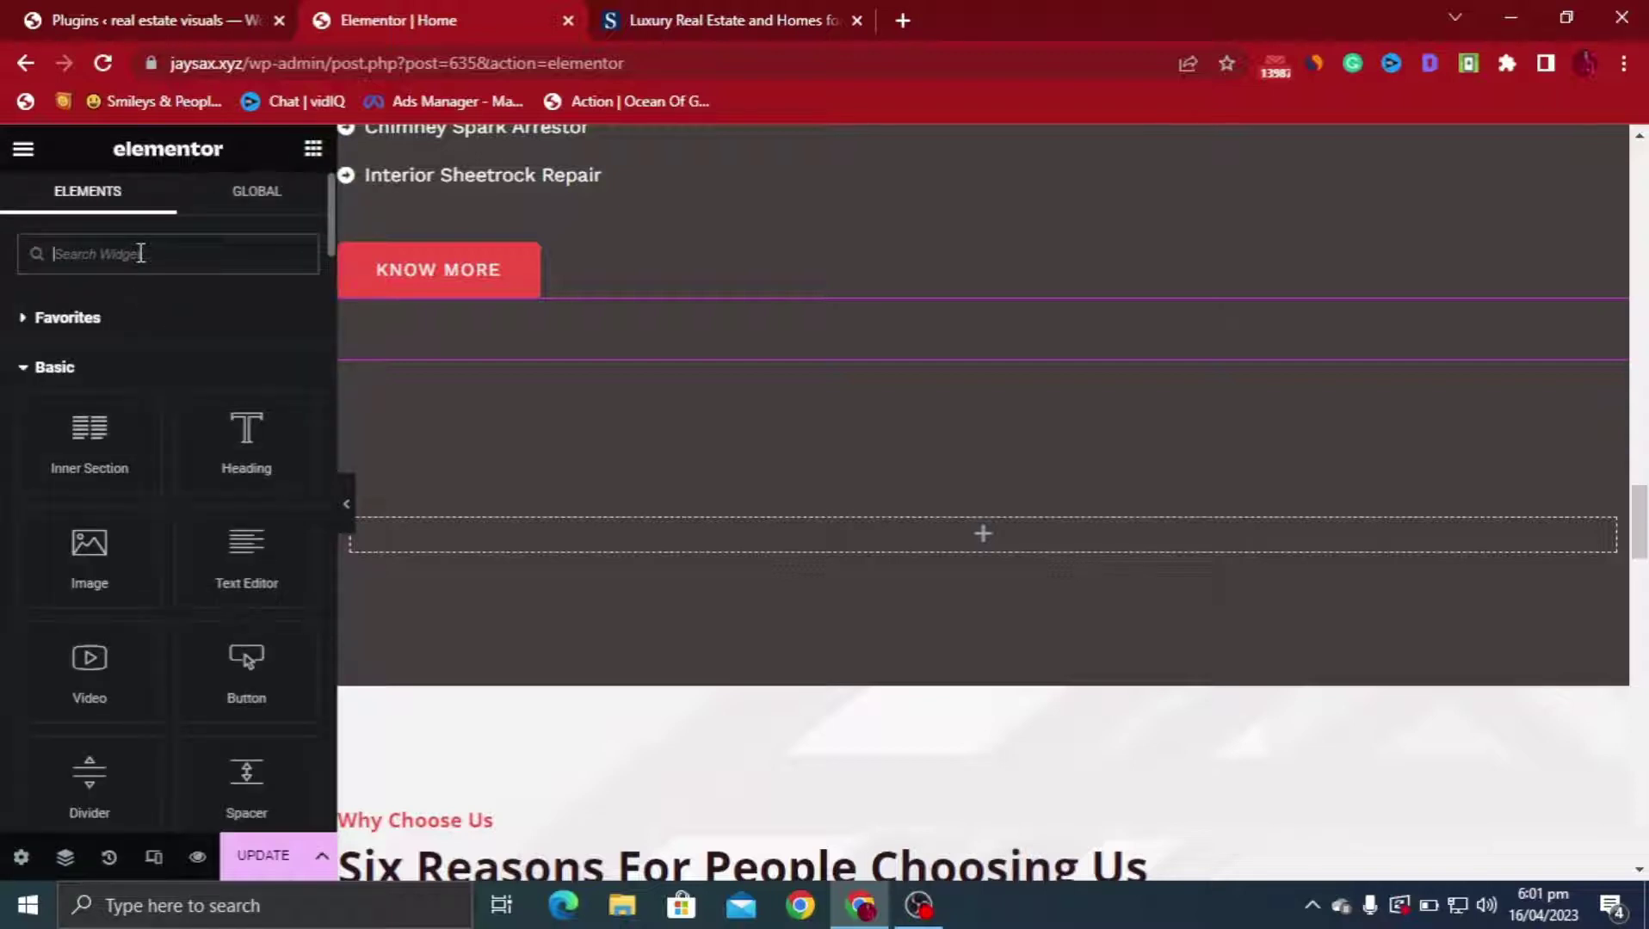
type("i")
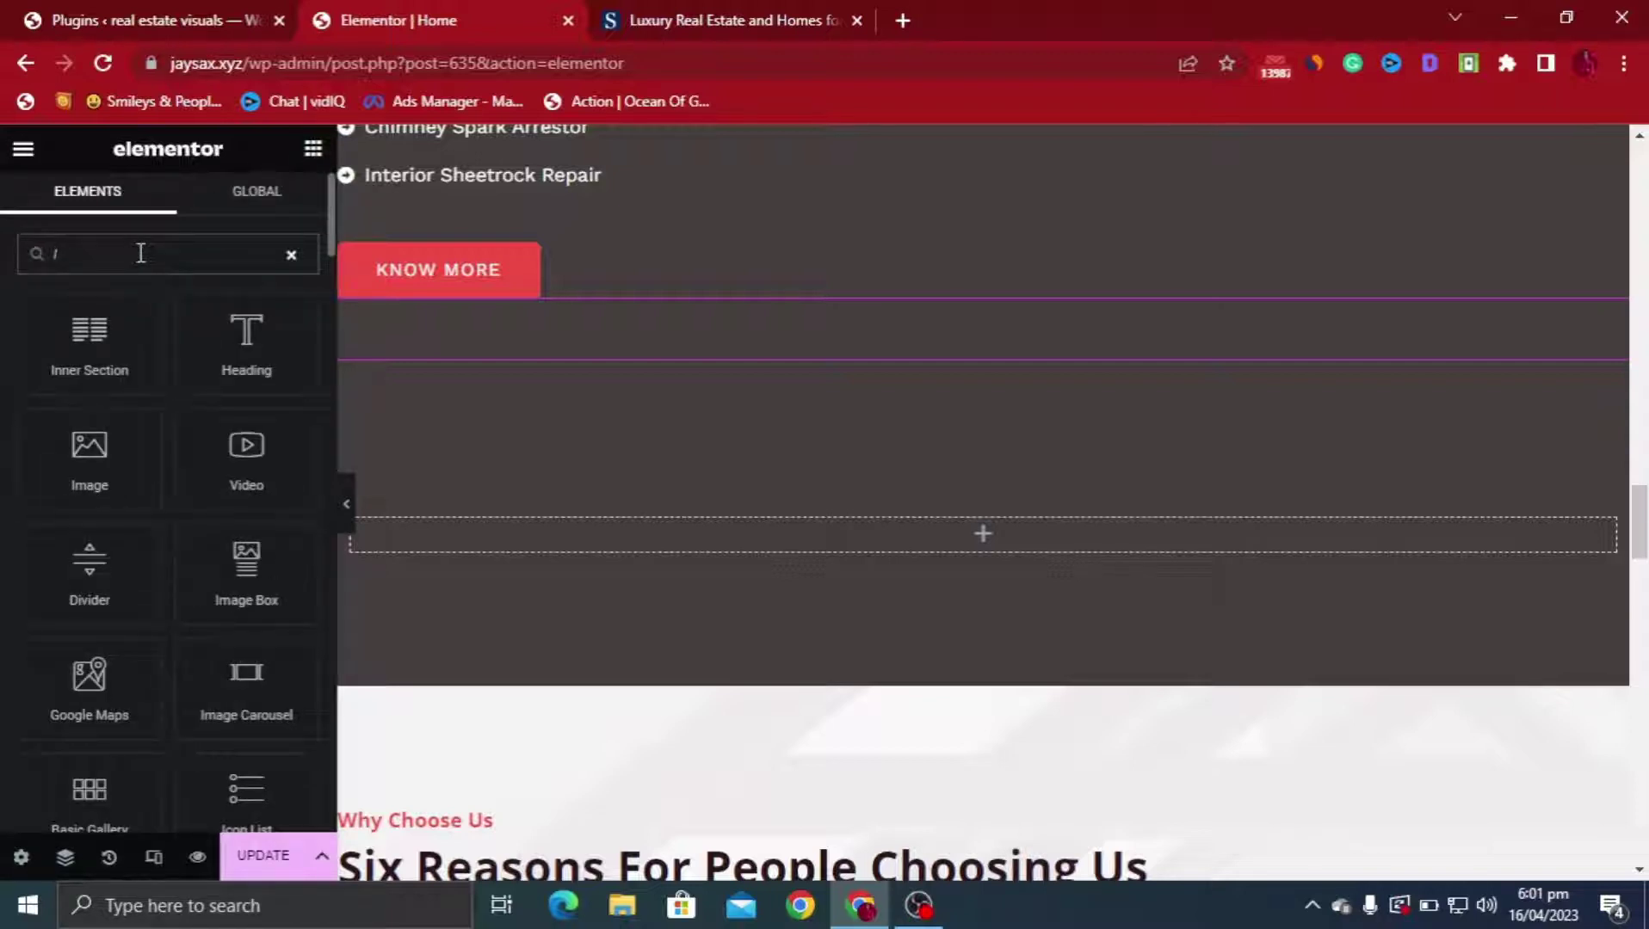
type("l")
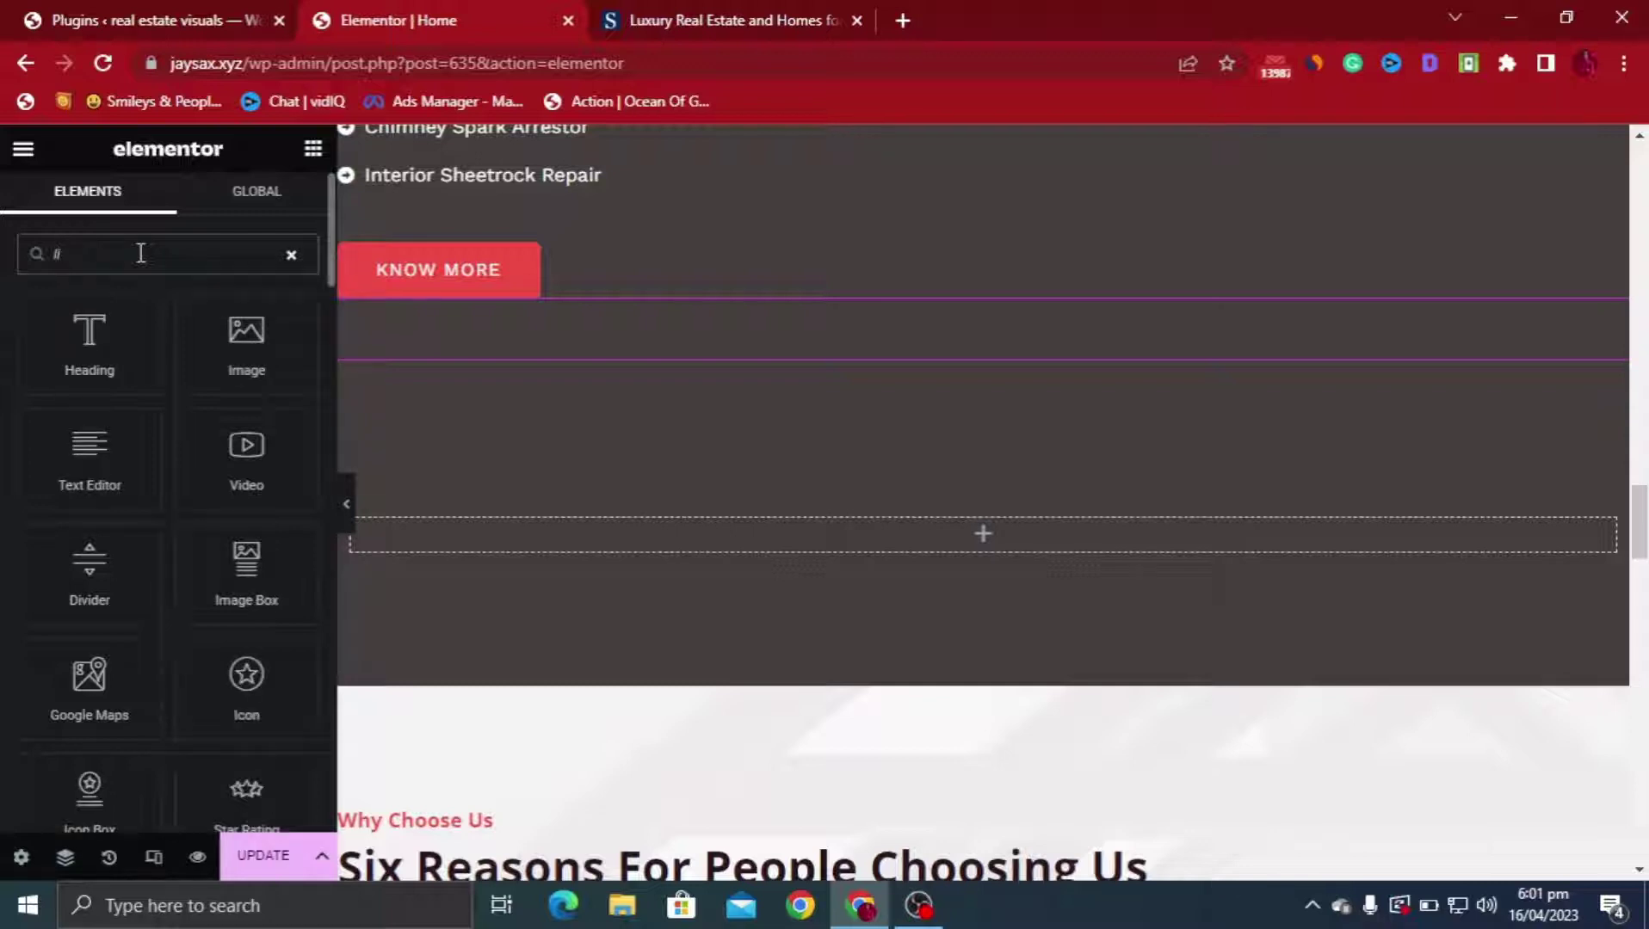
type("st")
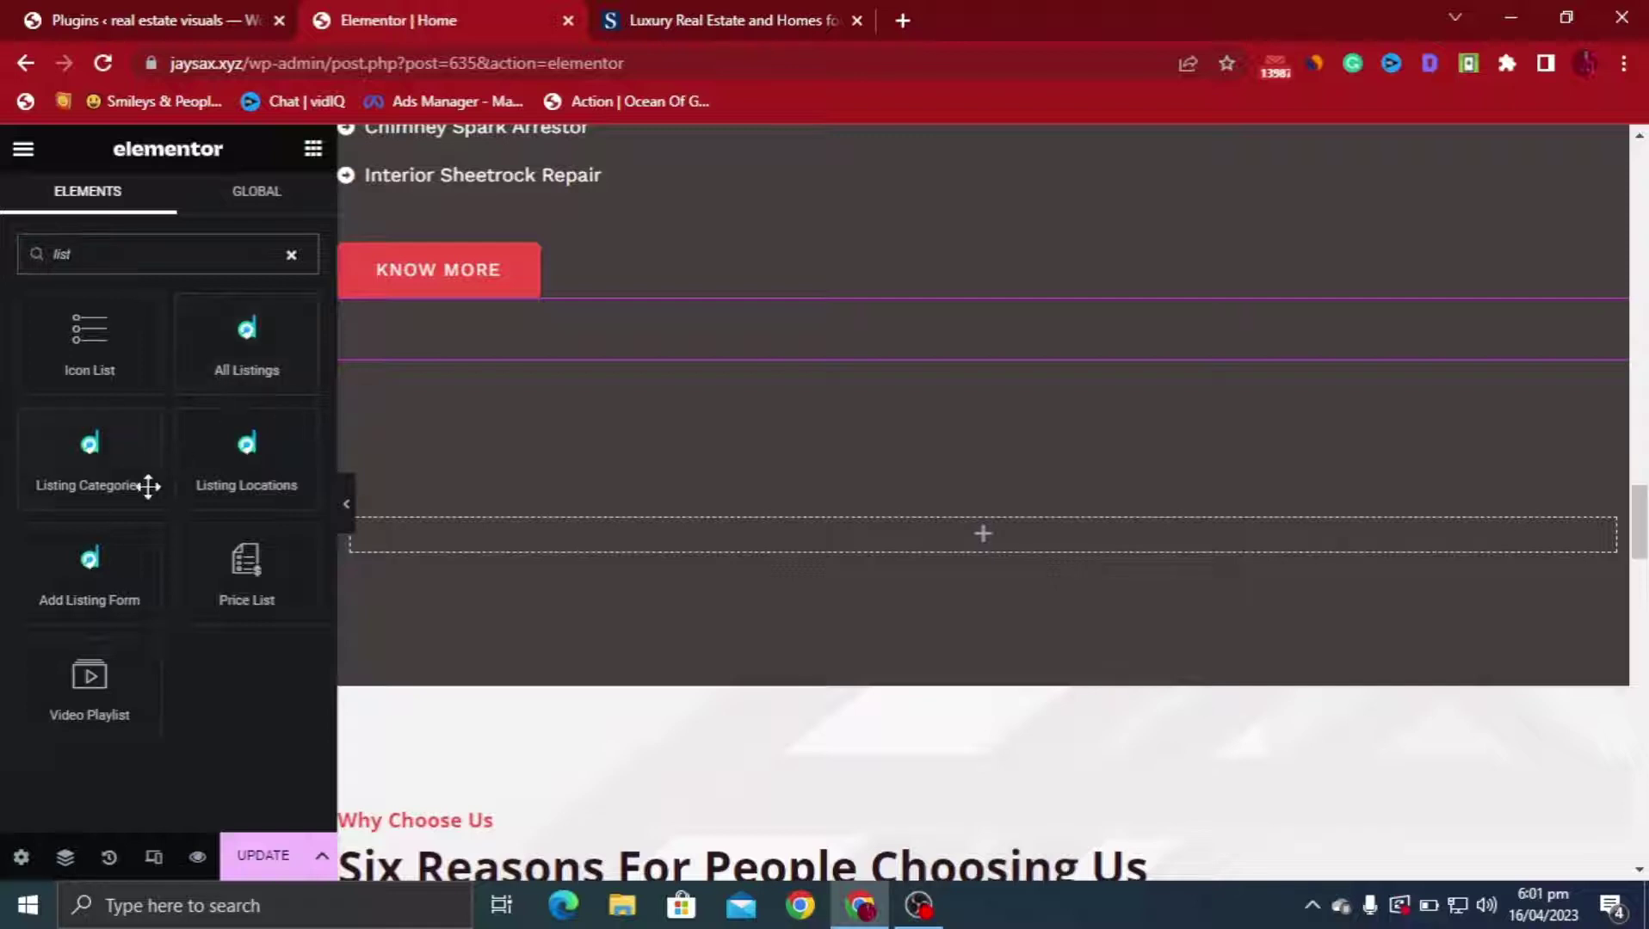
left_click(232, 334)
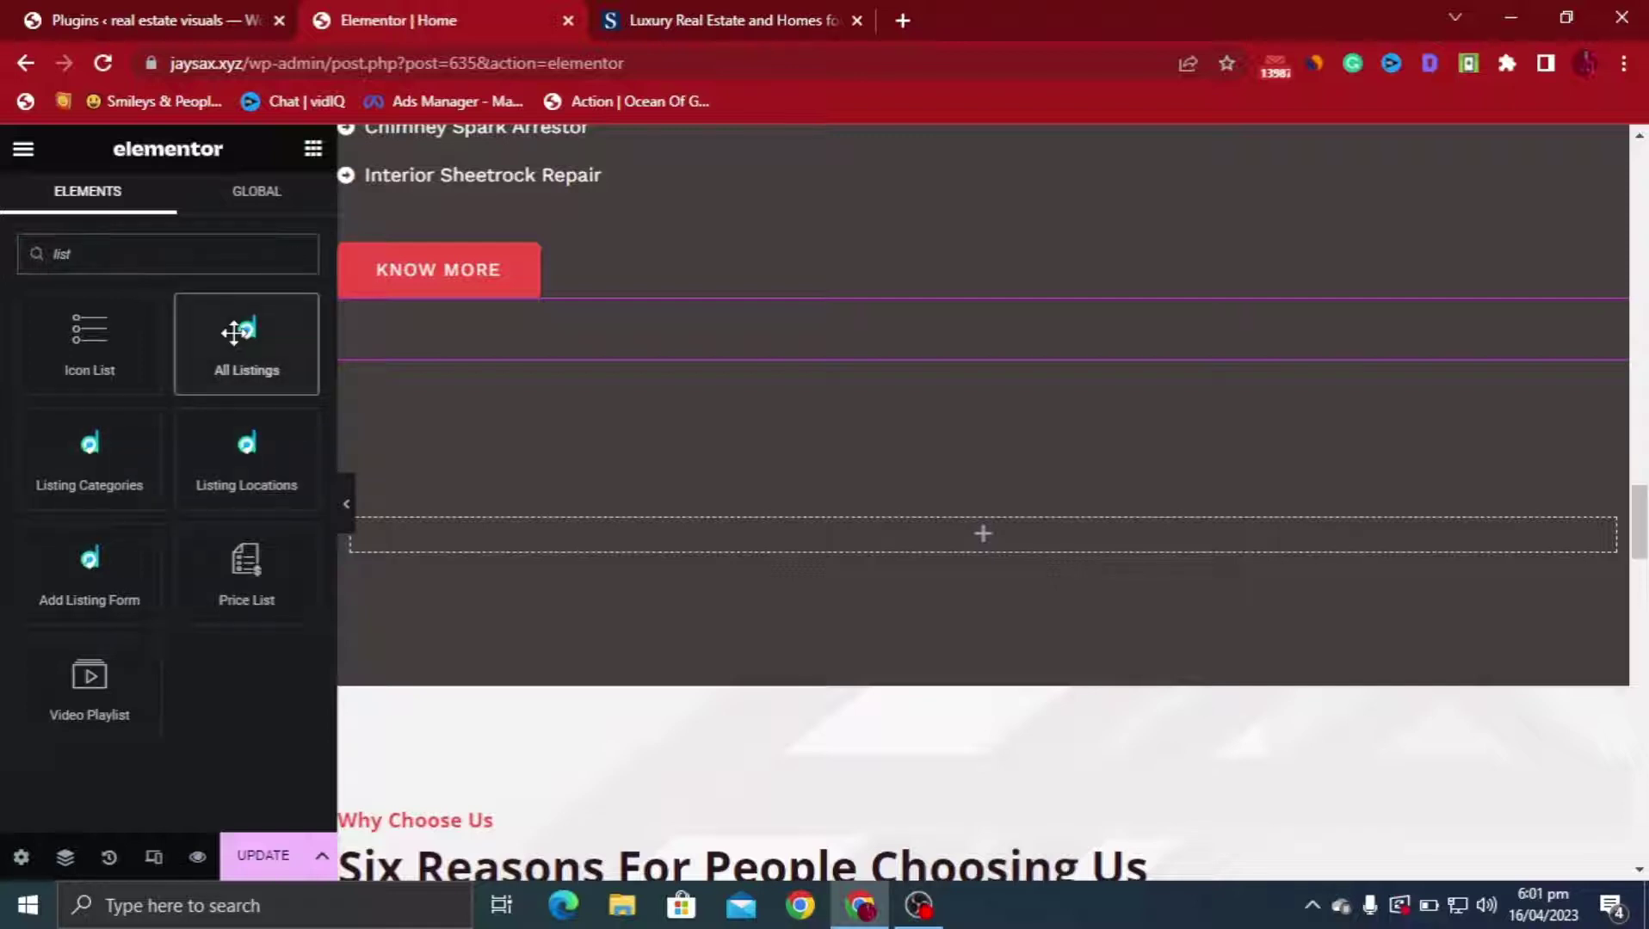
left_click_drag(232, 334, 879, 531)
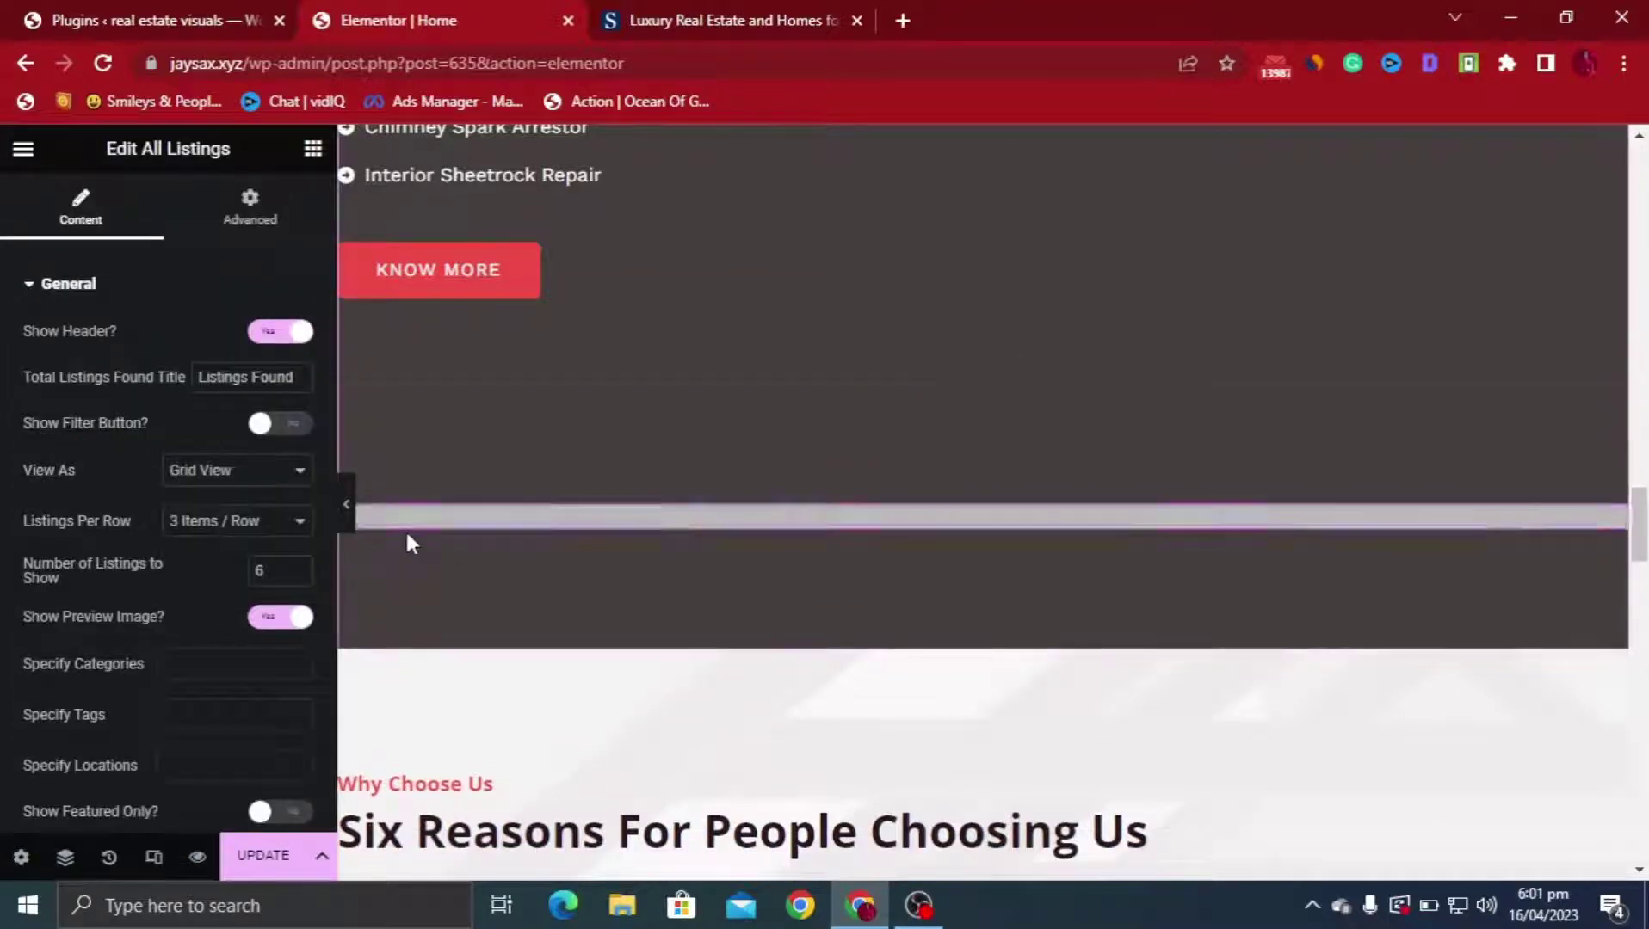
Look over the listings header and the property cards in their grid layout
scroll(1023, 526, "down", 5)
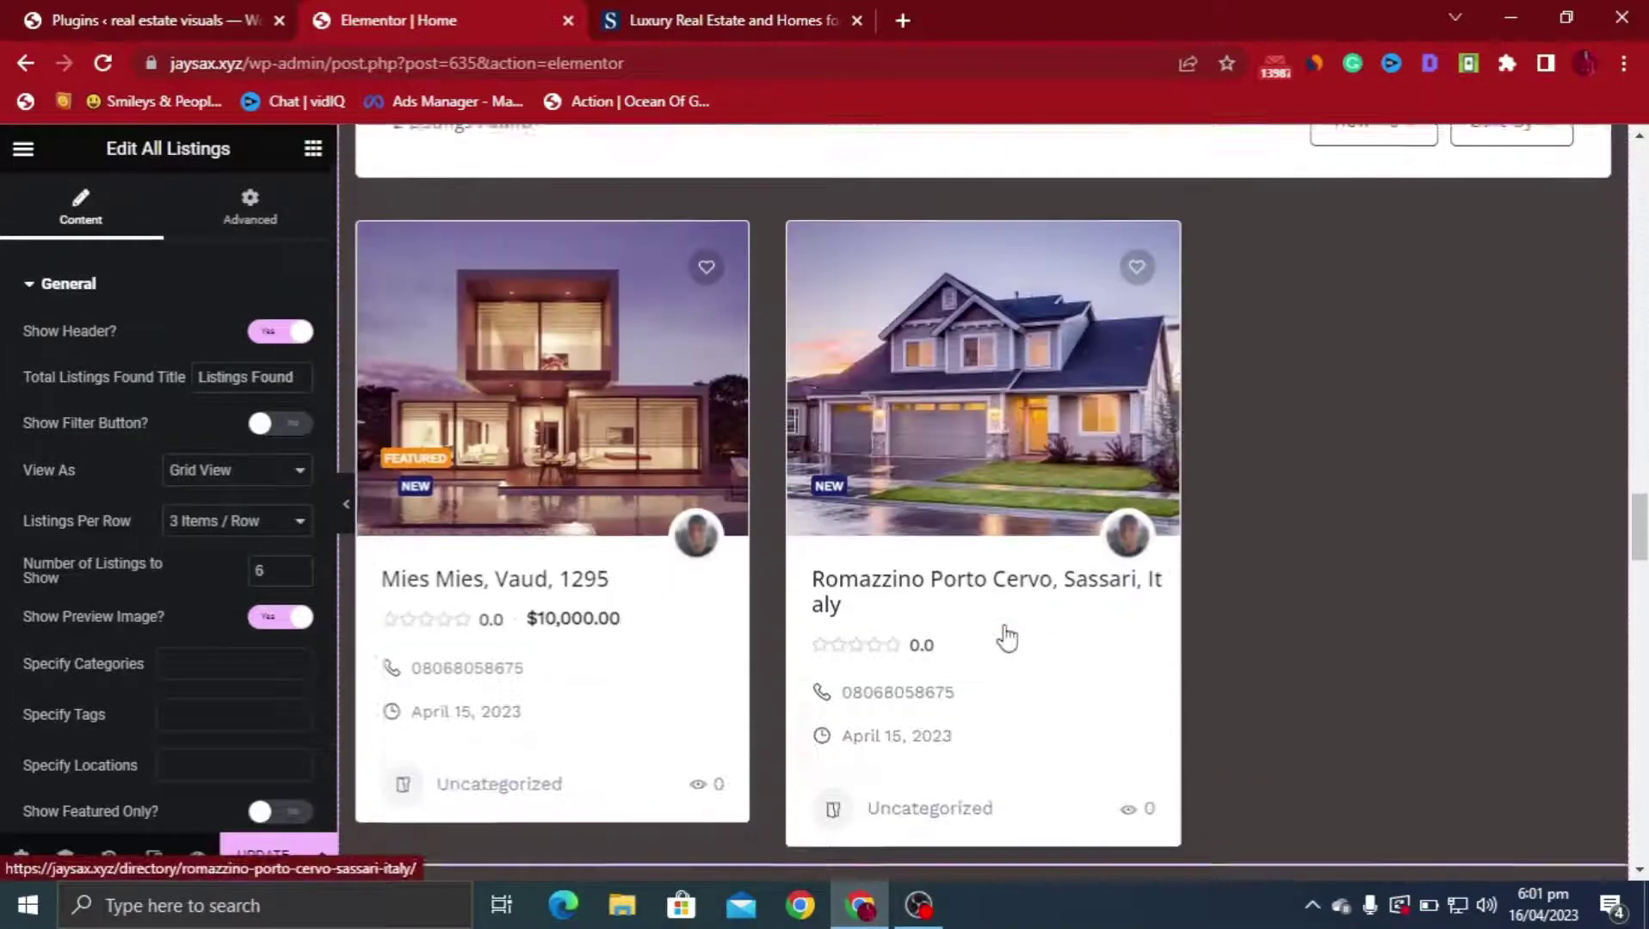
scroll(981, 747, "up", 4)
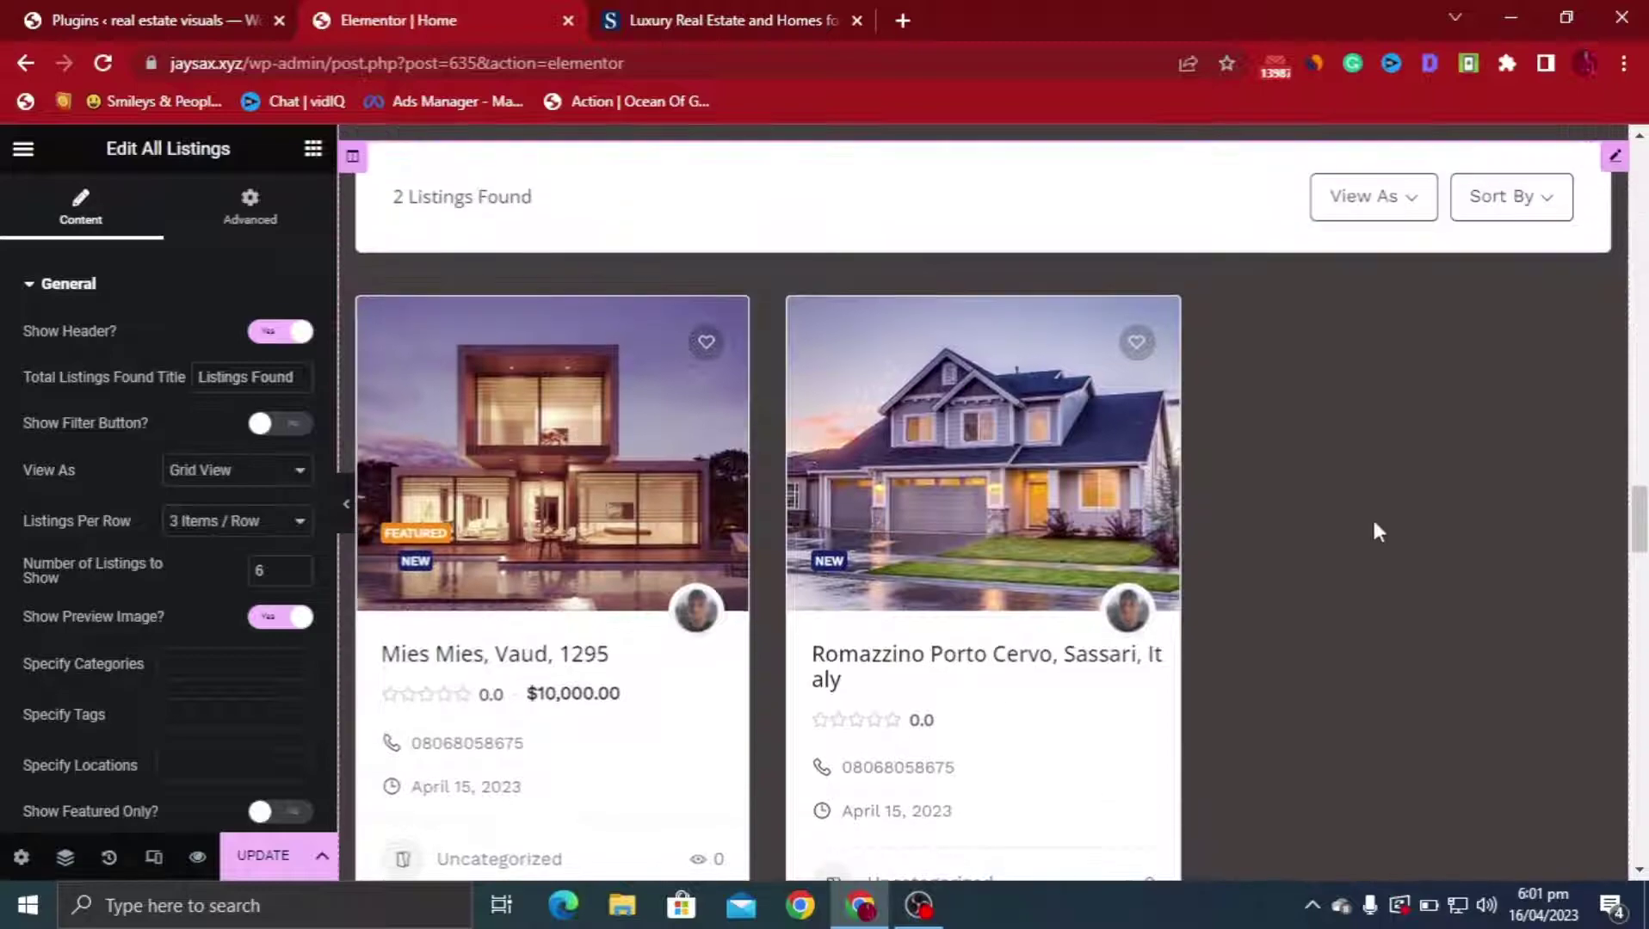
scroll(585, 464, "down", 8)
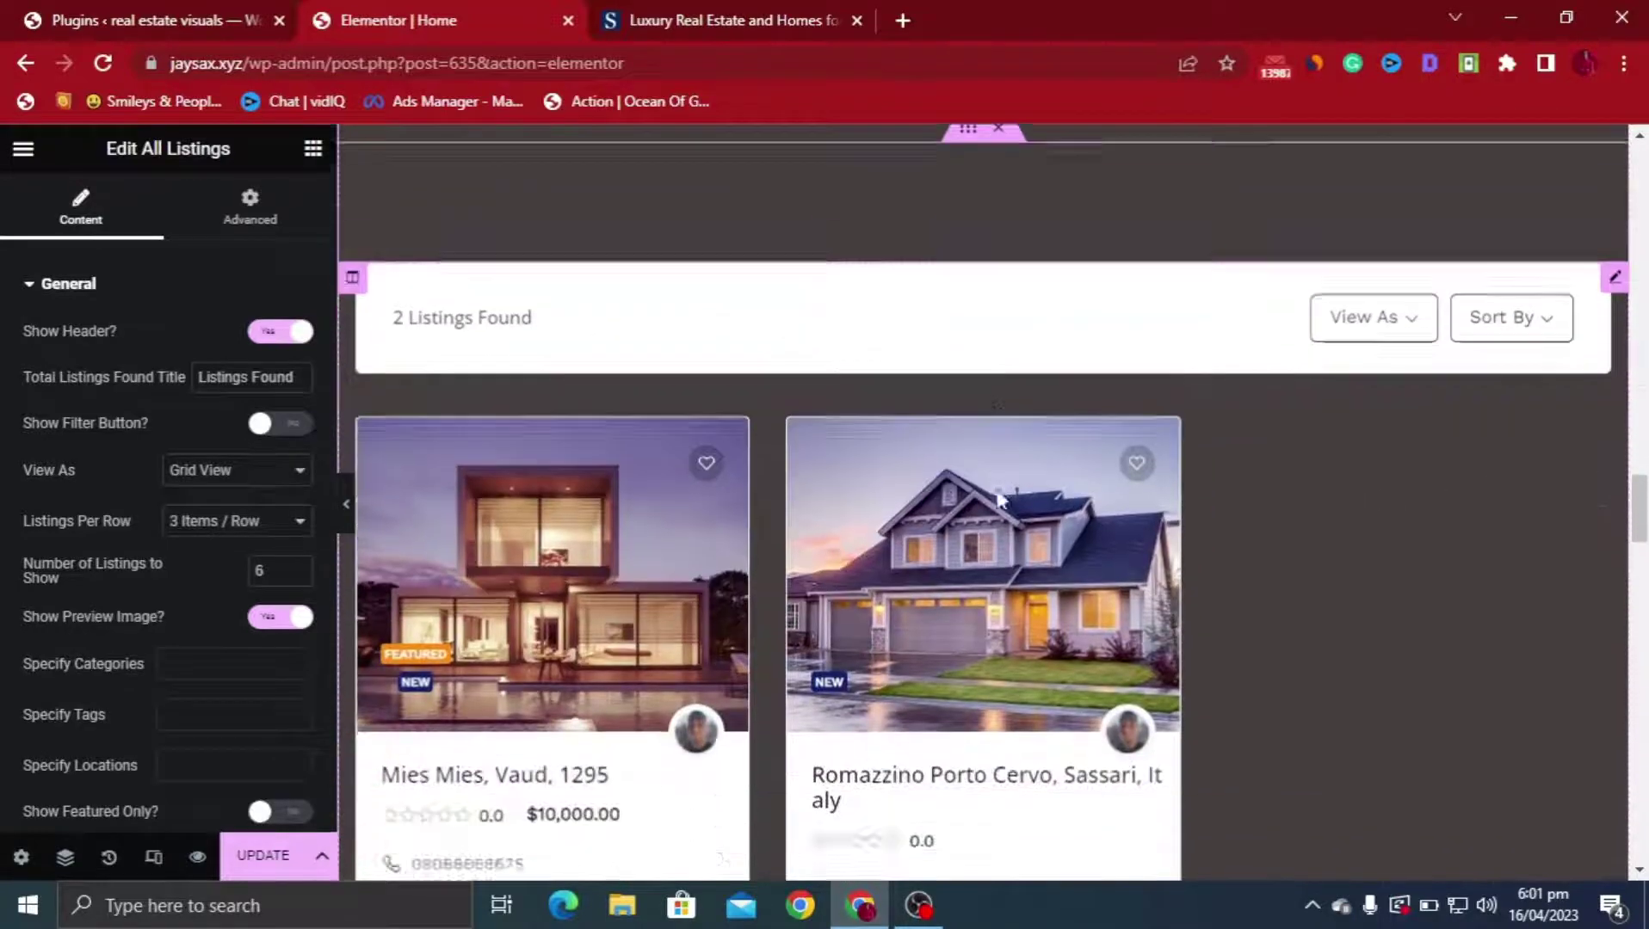
scroll(1031, 588, "up", 8)
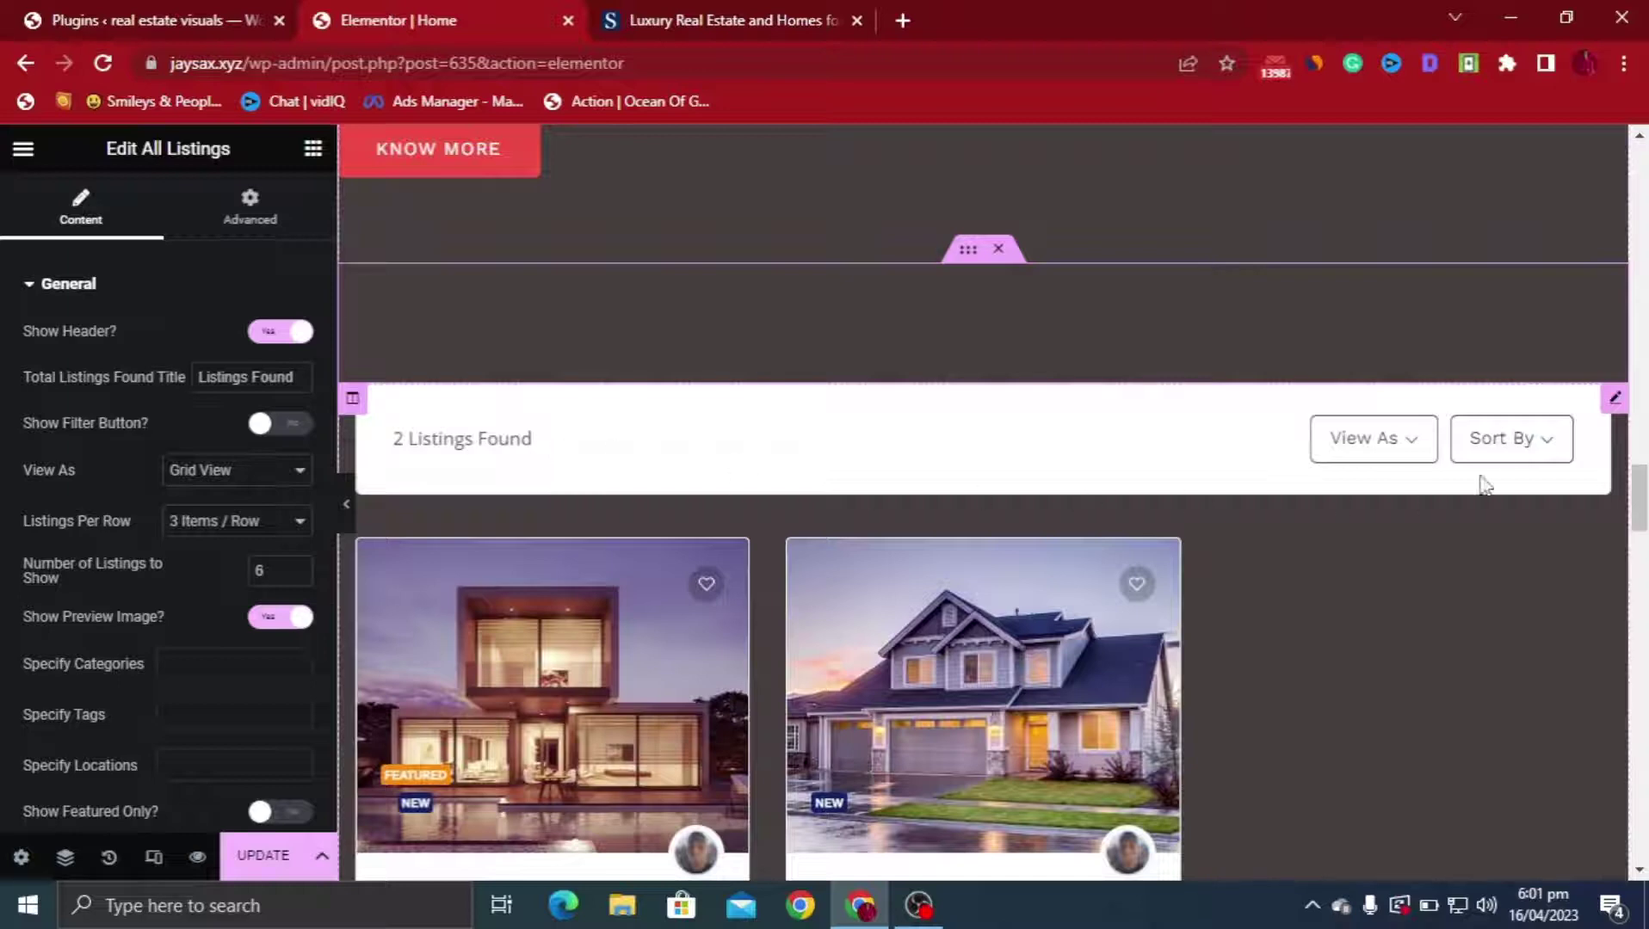
scroll(1412, 567, "down", 5)
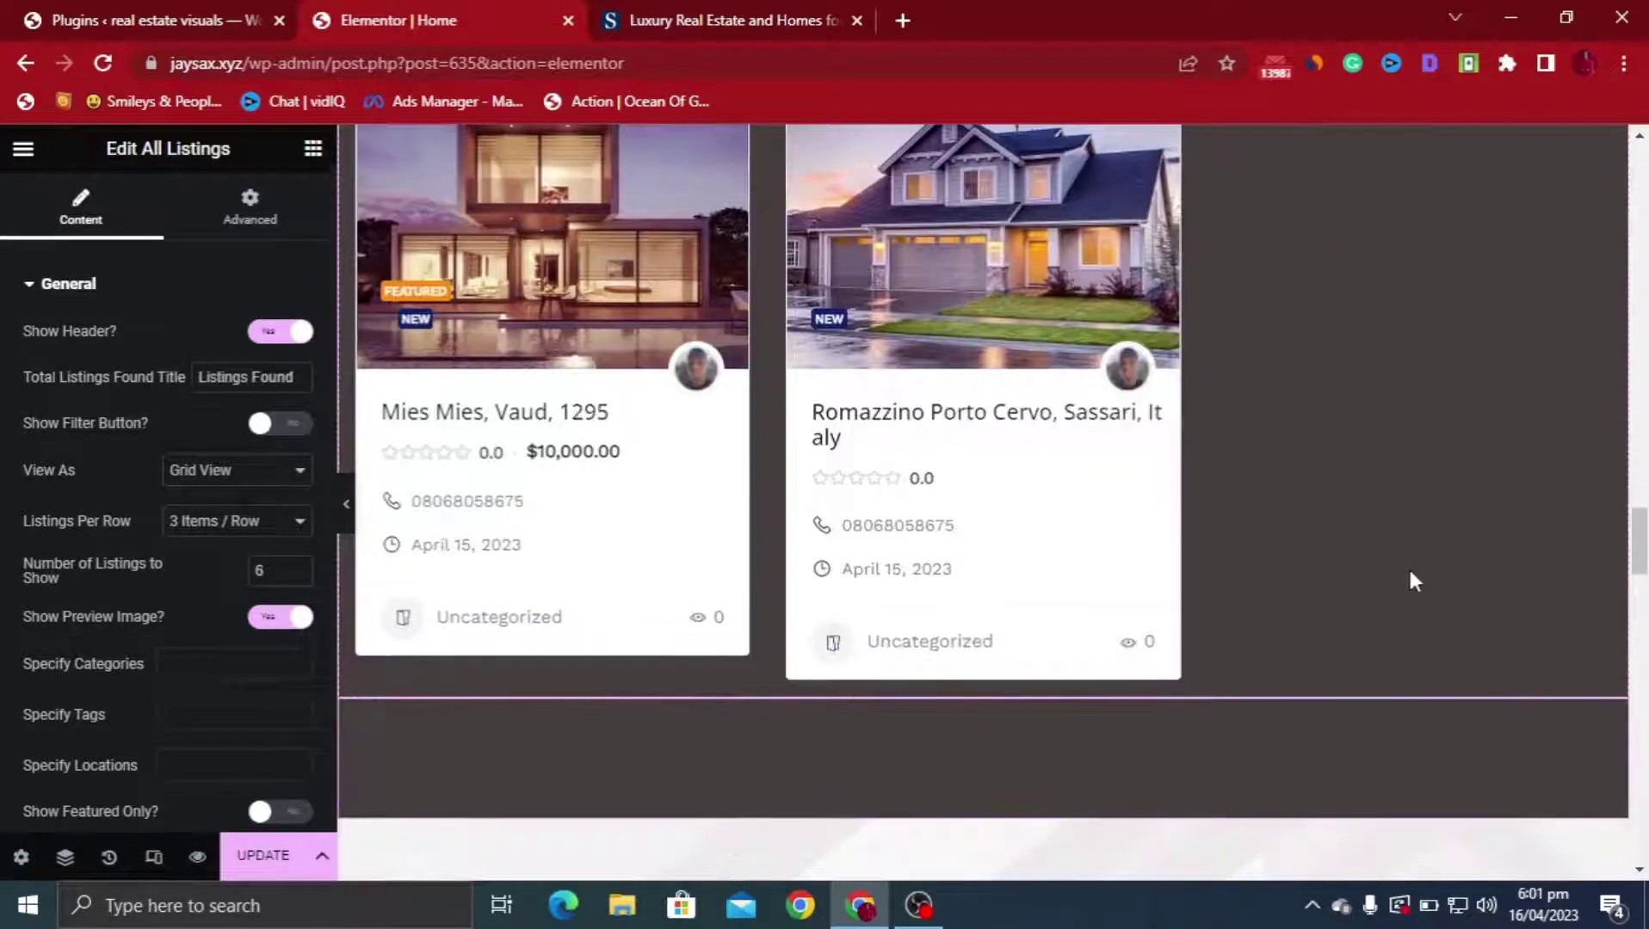
scroll(1402, 572, "up", 1)
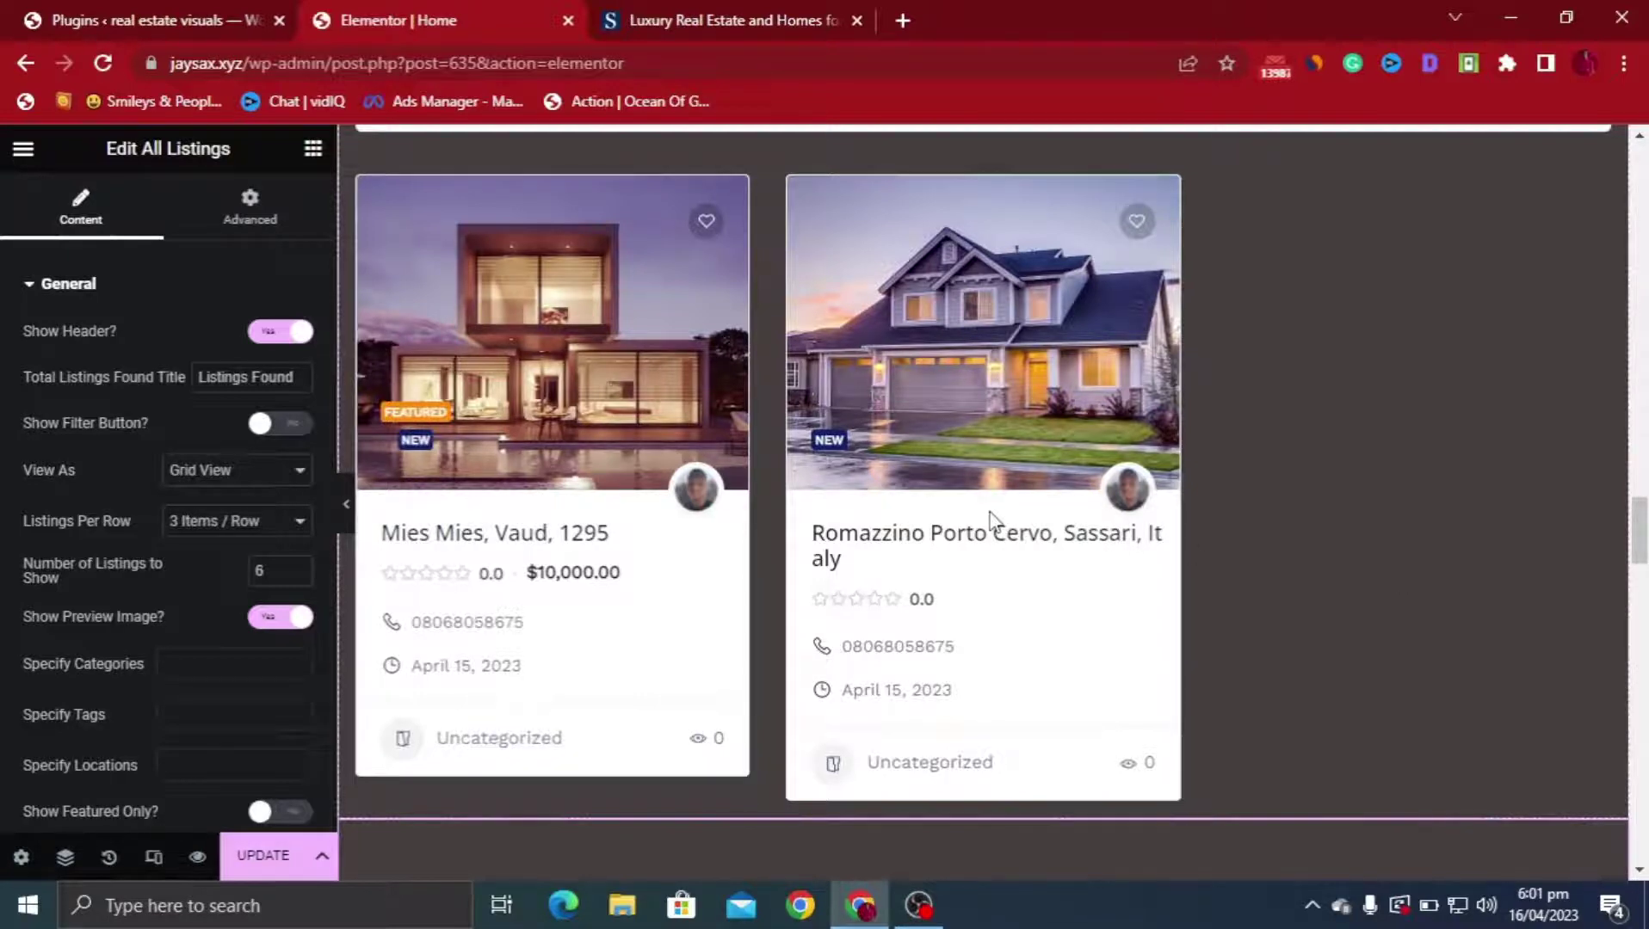
scroll(1167, 497, "up", 1)
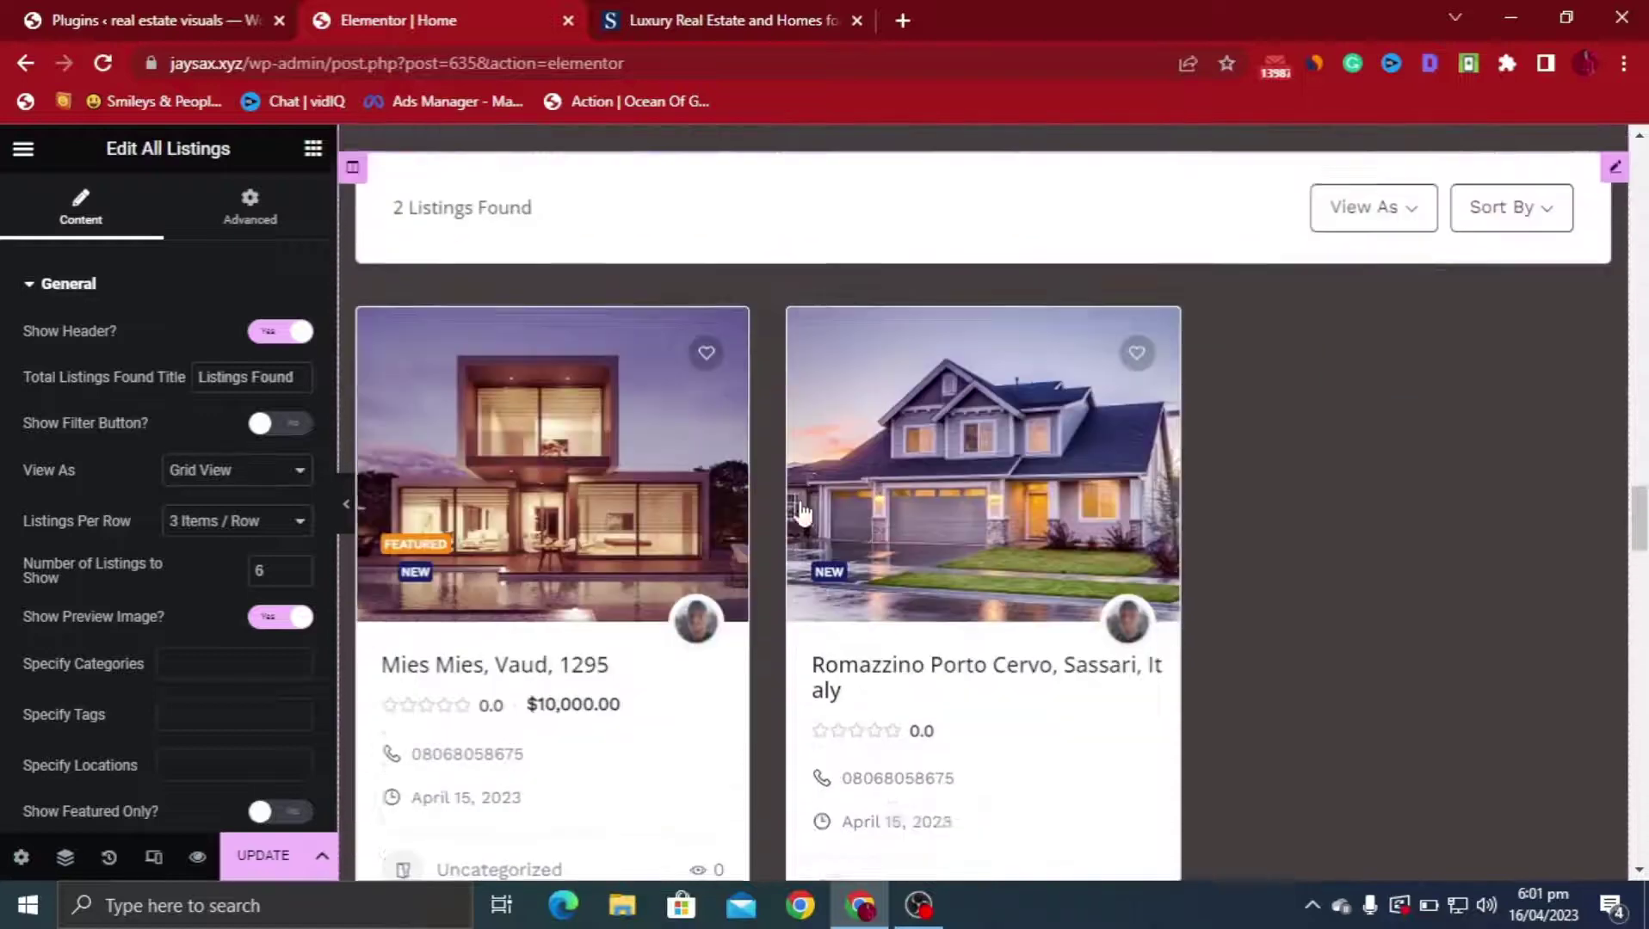
scroll(947, 482, "down", 2)
Set the All Listings widget to List View and check the resulting layout
left_click(243, 480)
left_click(251, 514)
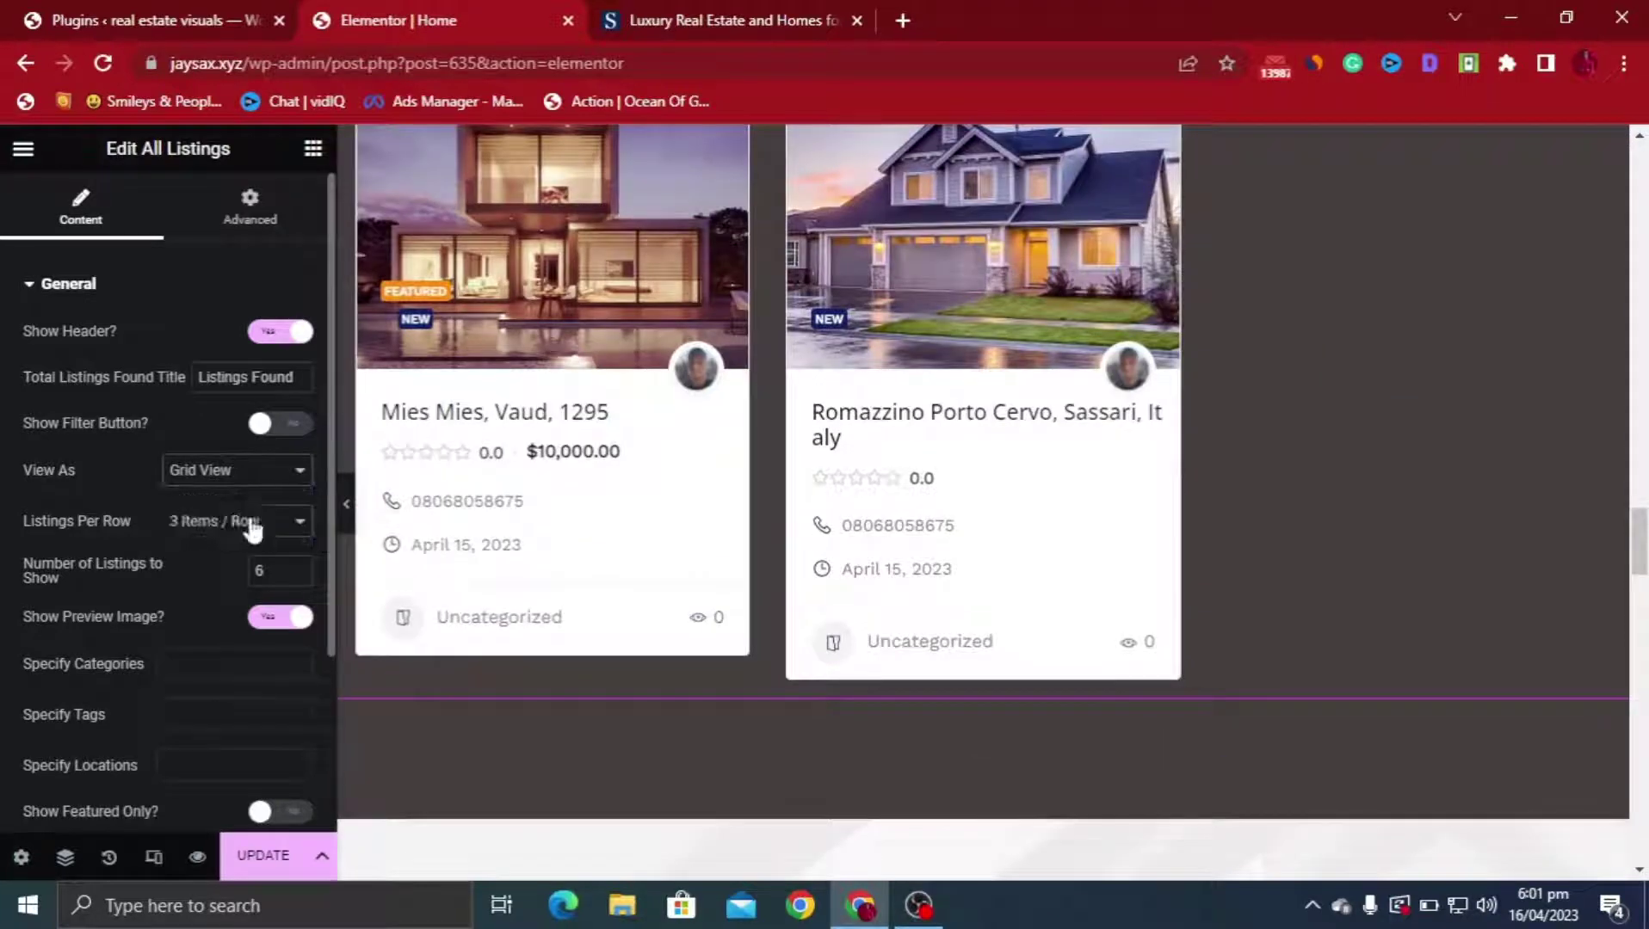
scroll(1032, 525, "up", 3)
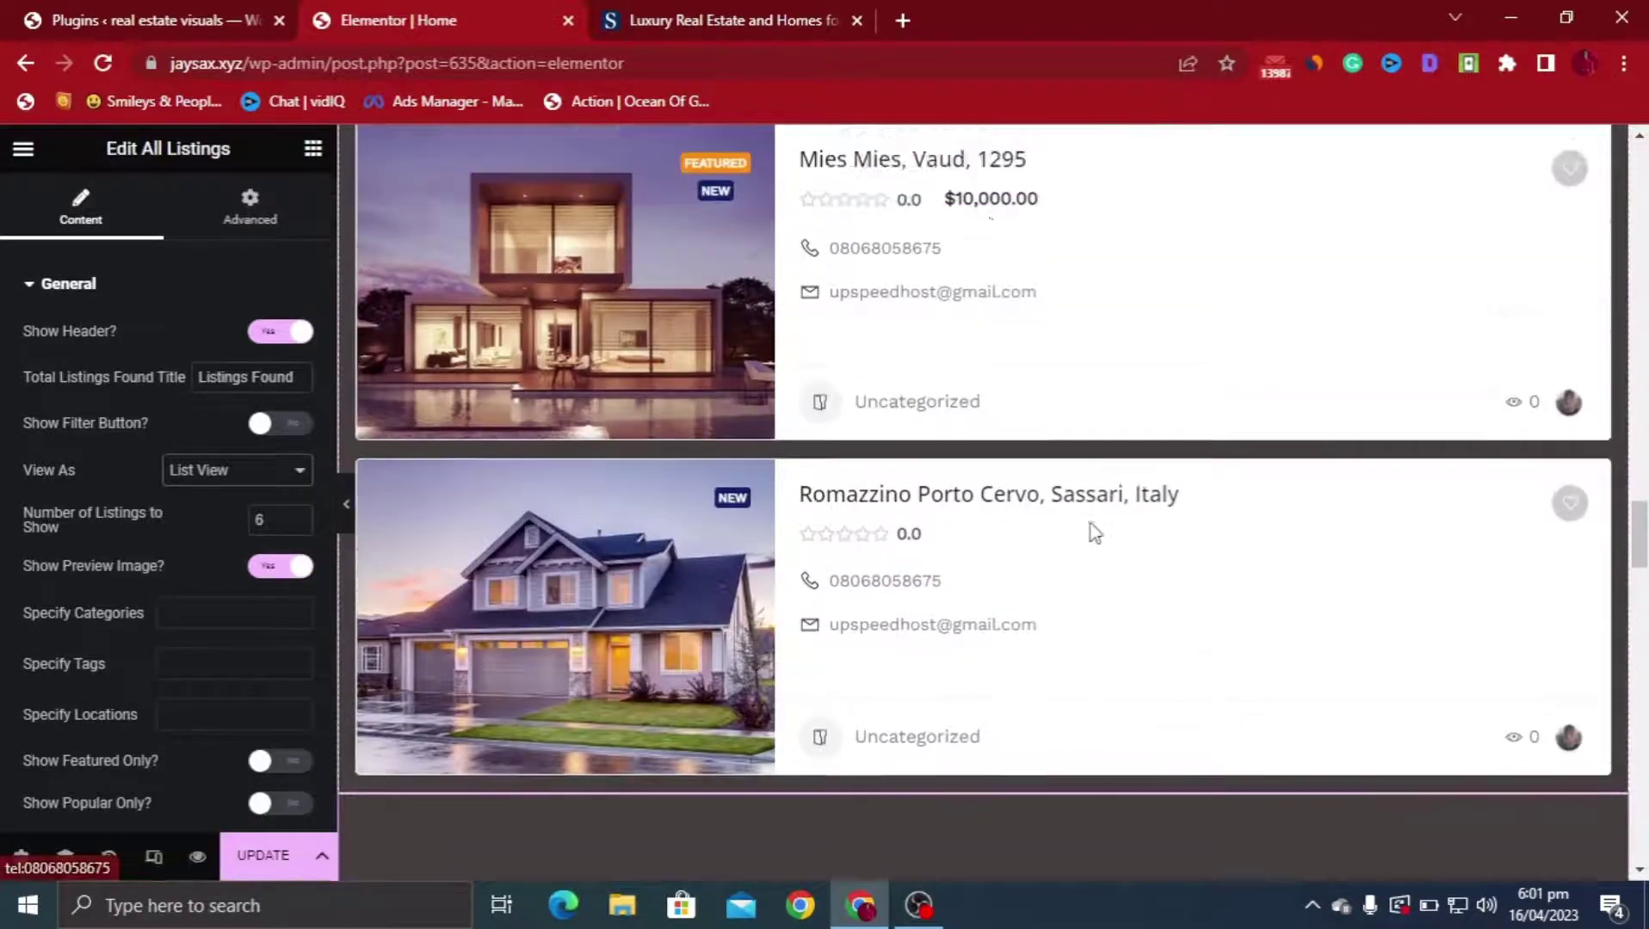
scroll(1007, 551, "down", 1)
Switch to the Sotheby's website to look through its home page for reference, and return to the Elementor page
left_click(707, 25)
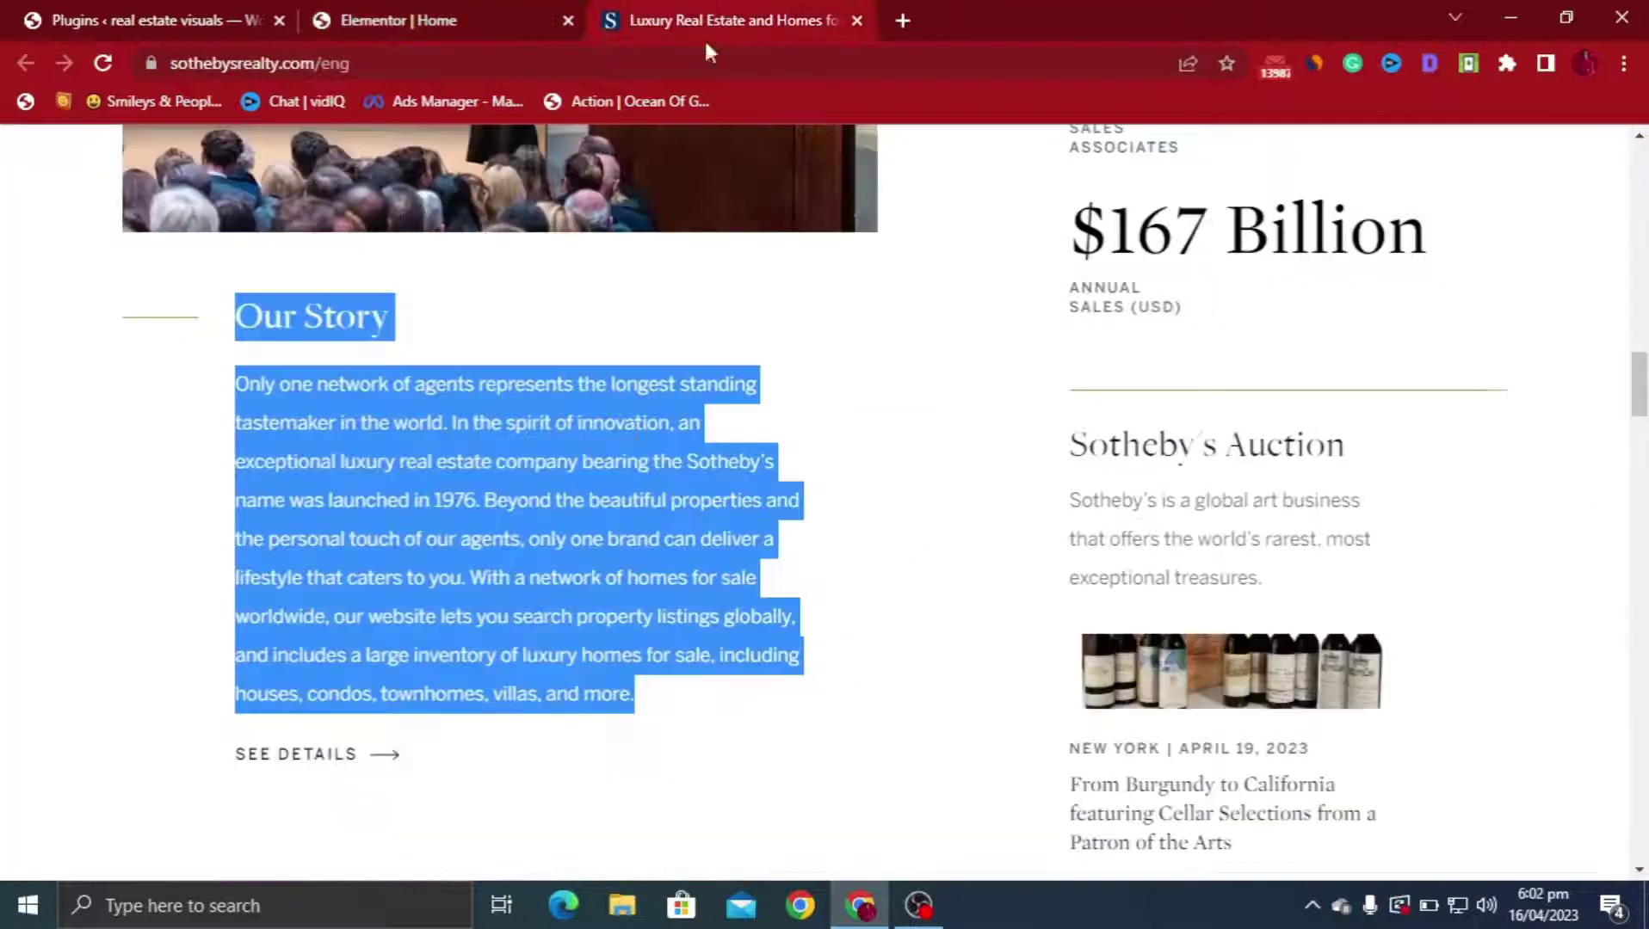
scroll(684, 499, "down", 8)
scroll(804, 514, "up", 15)
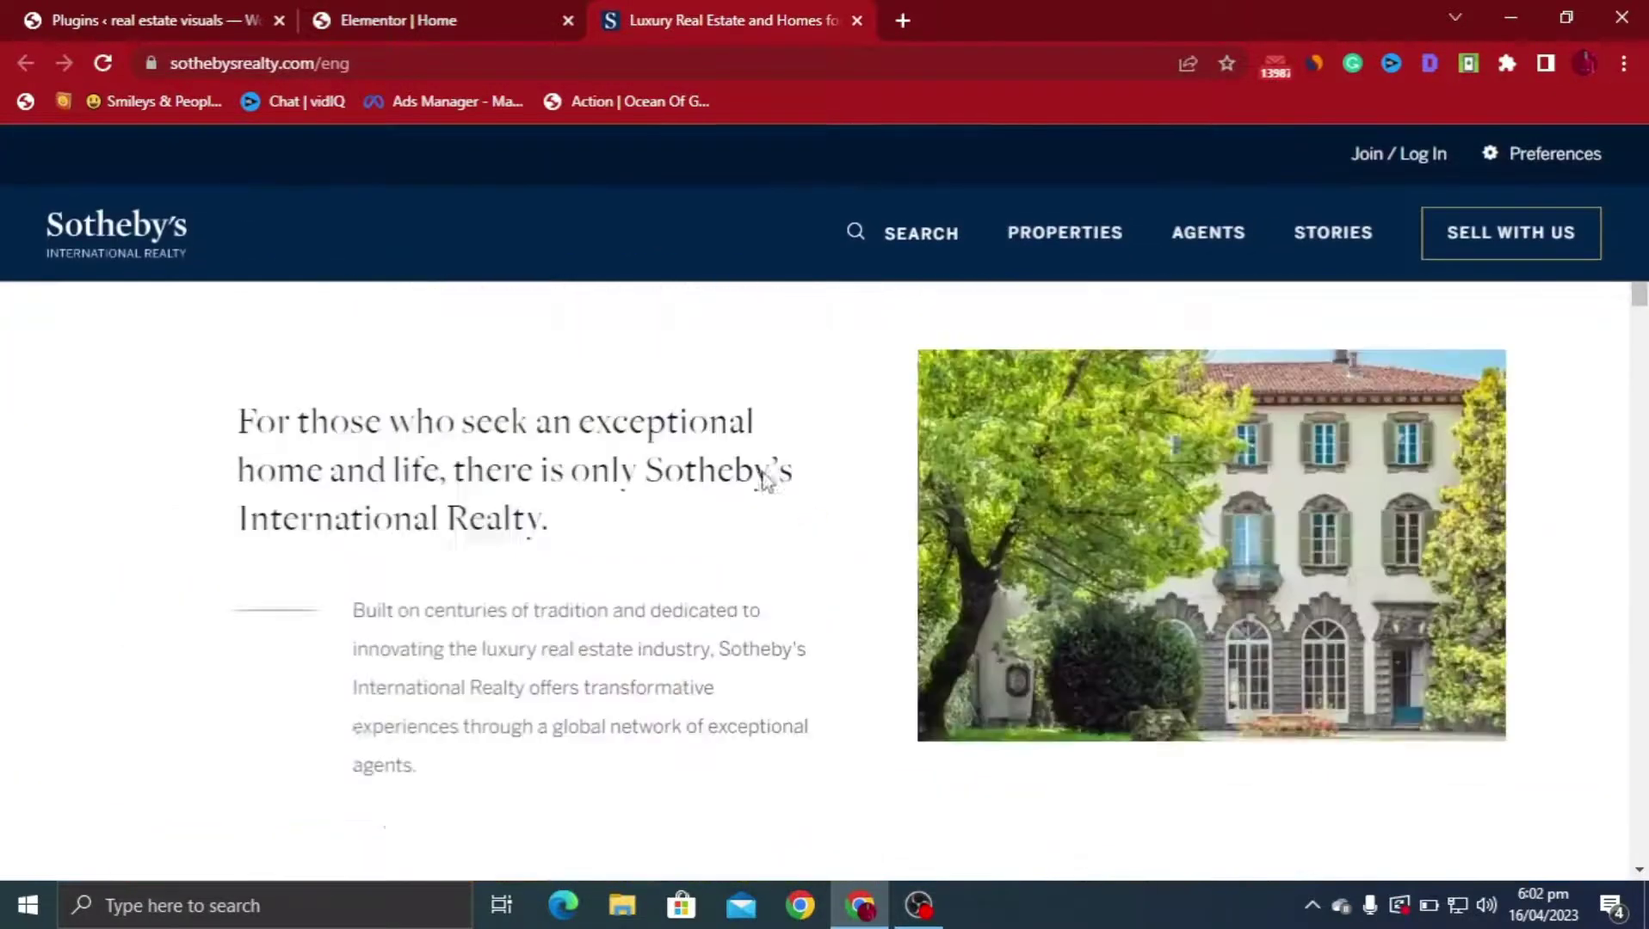
left_click(497, 15)
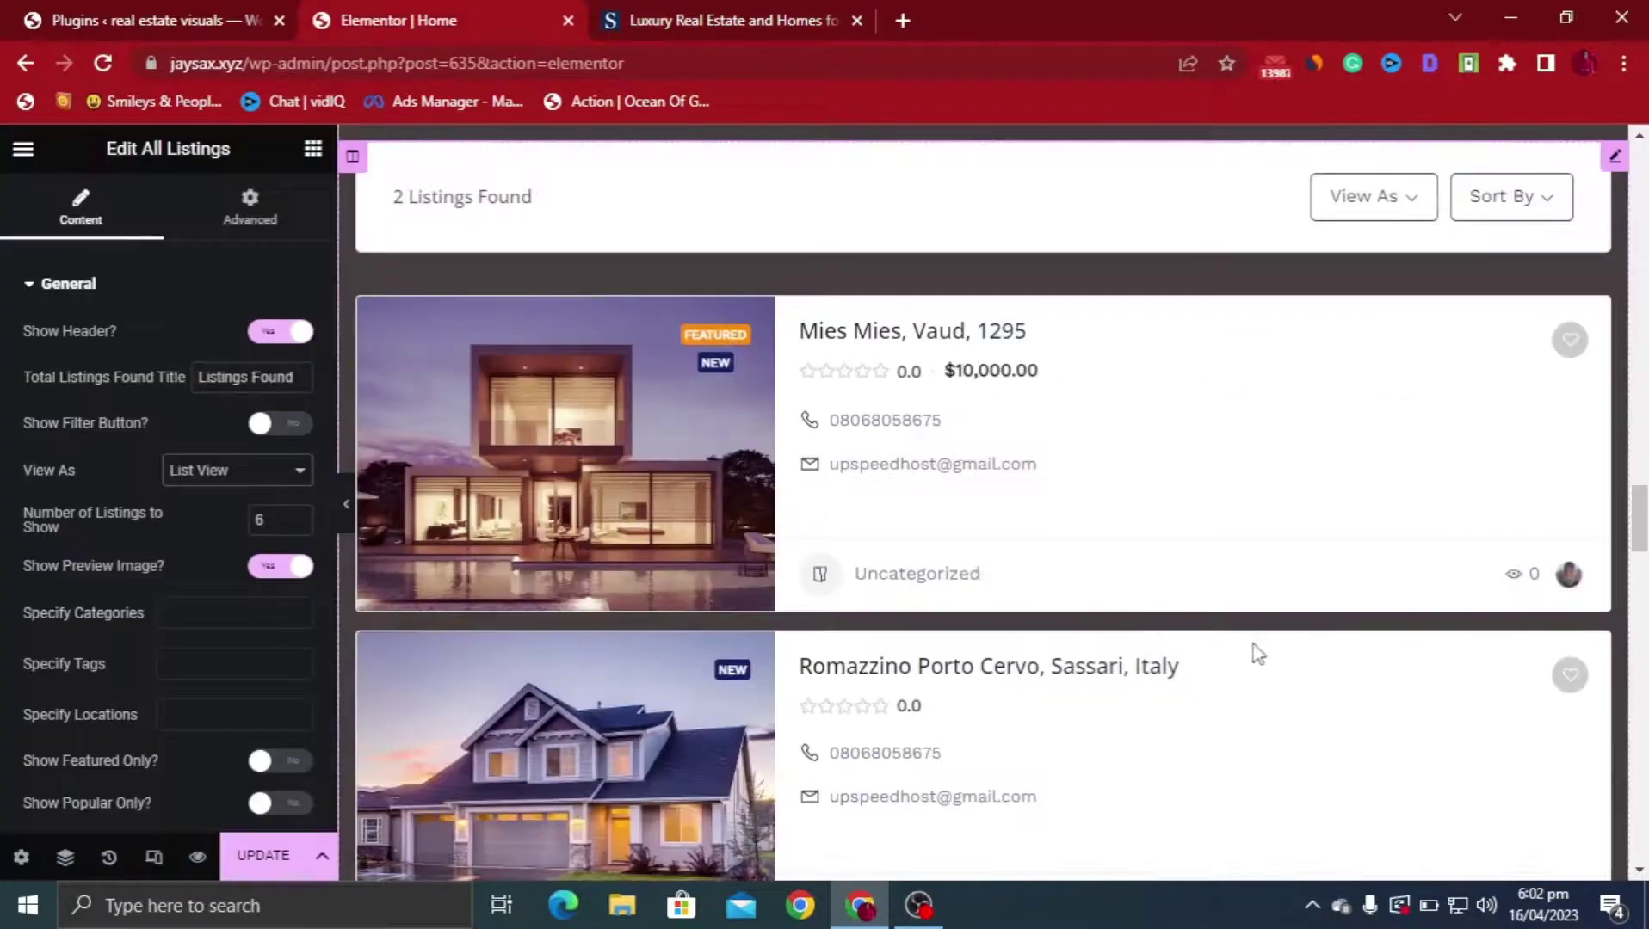
Add a Heading widget above the property listings with the title PROPERTIES
scroll(1254, 654, "up", 3)
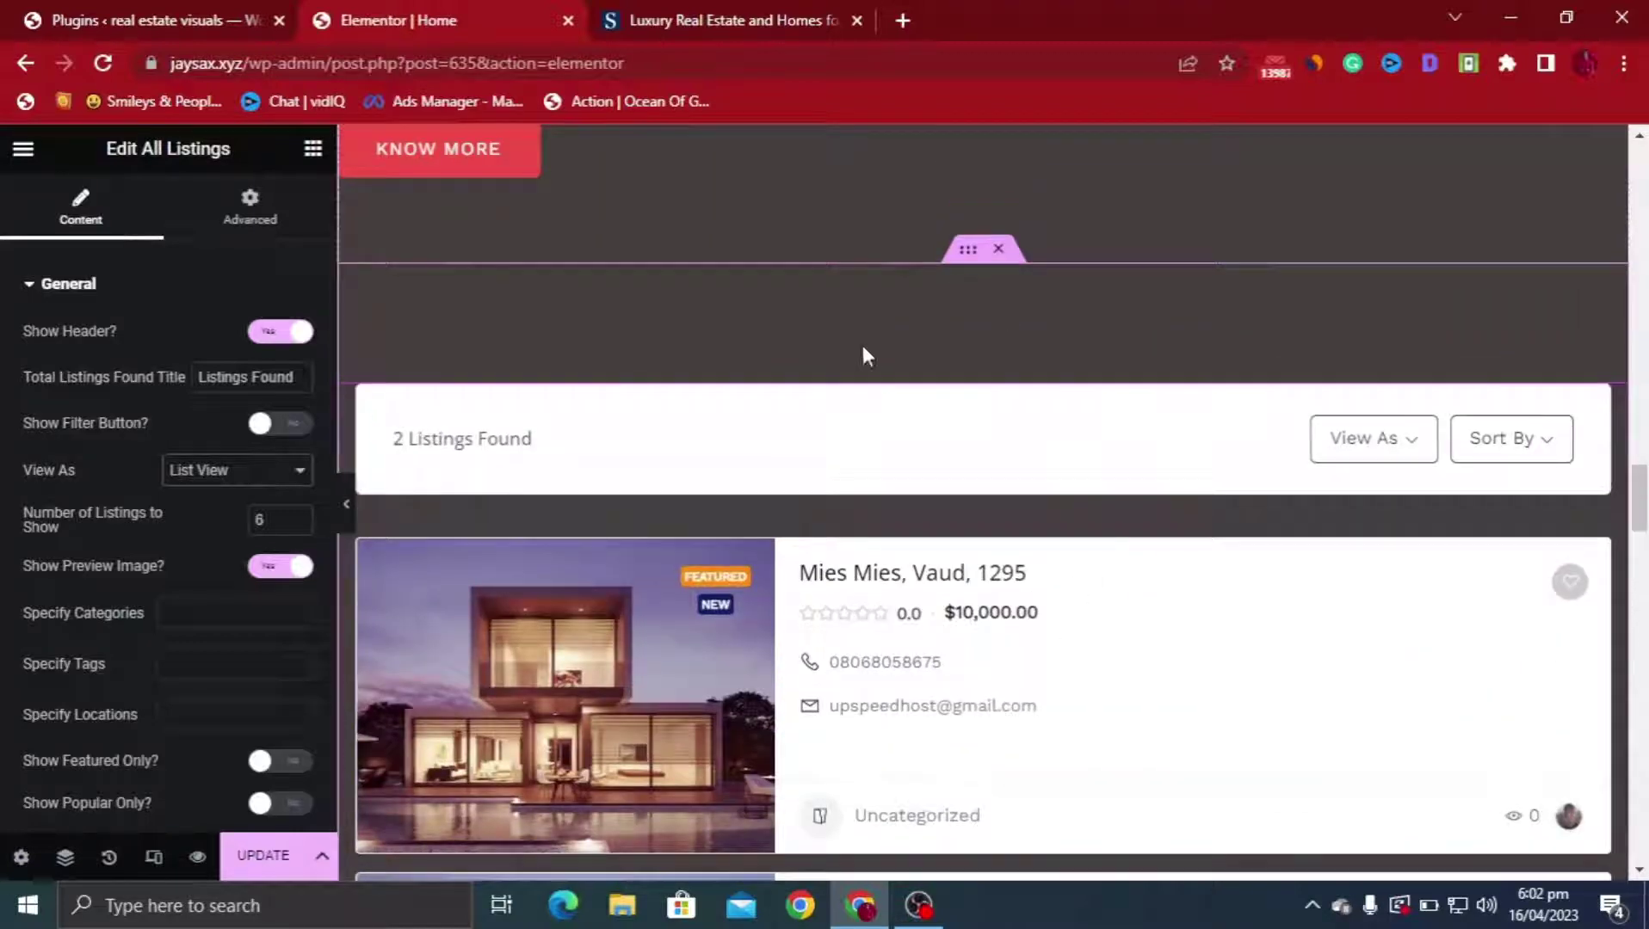
left_click(313, 148)
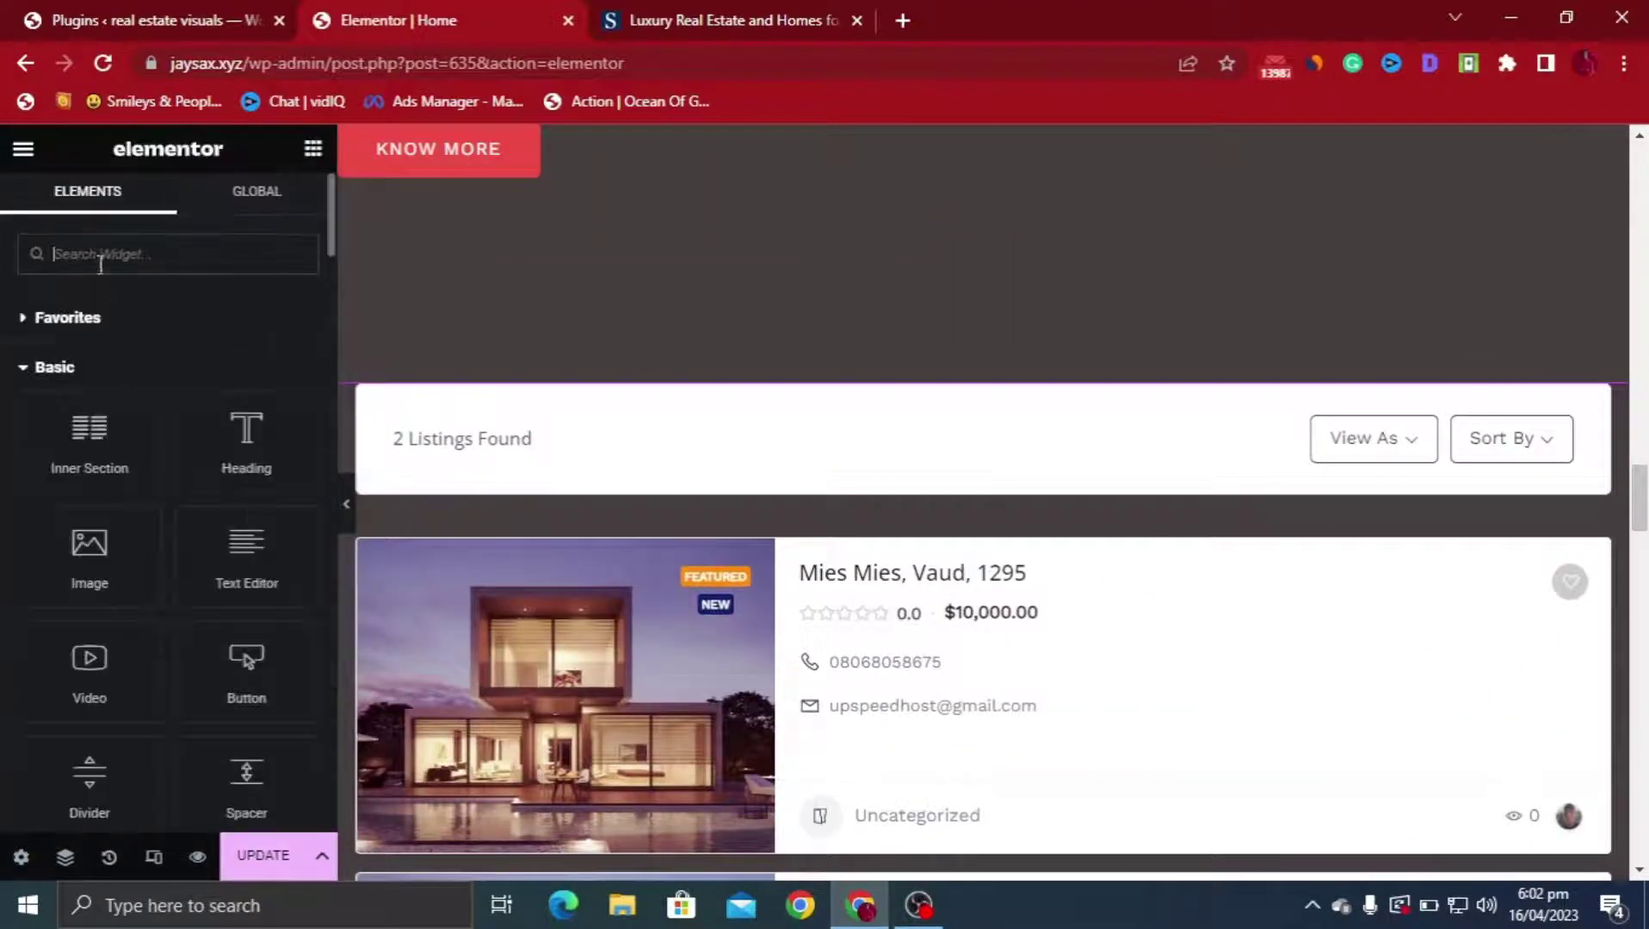
left_click_drag(257, 441, 971, 385)
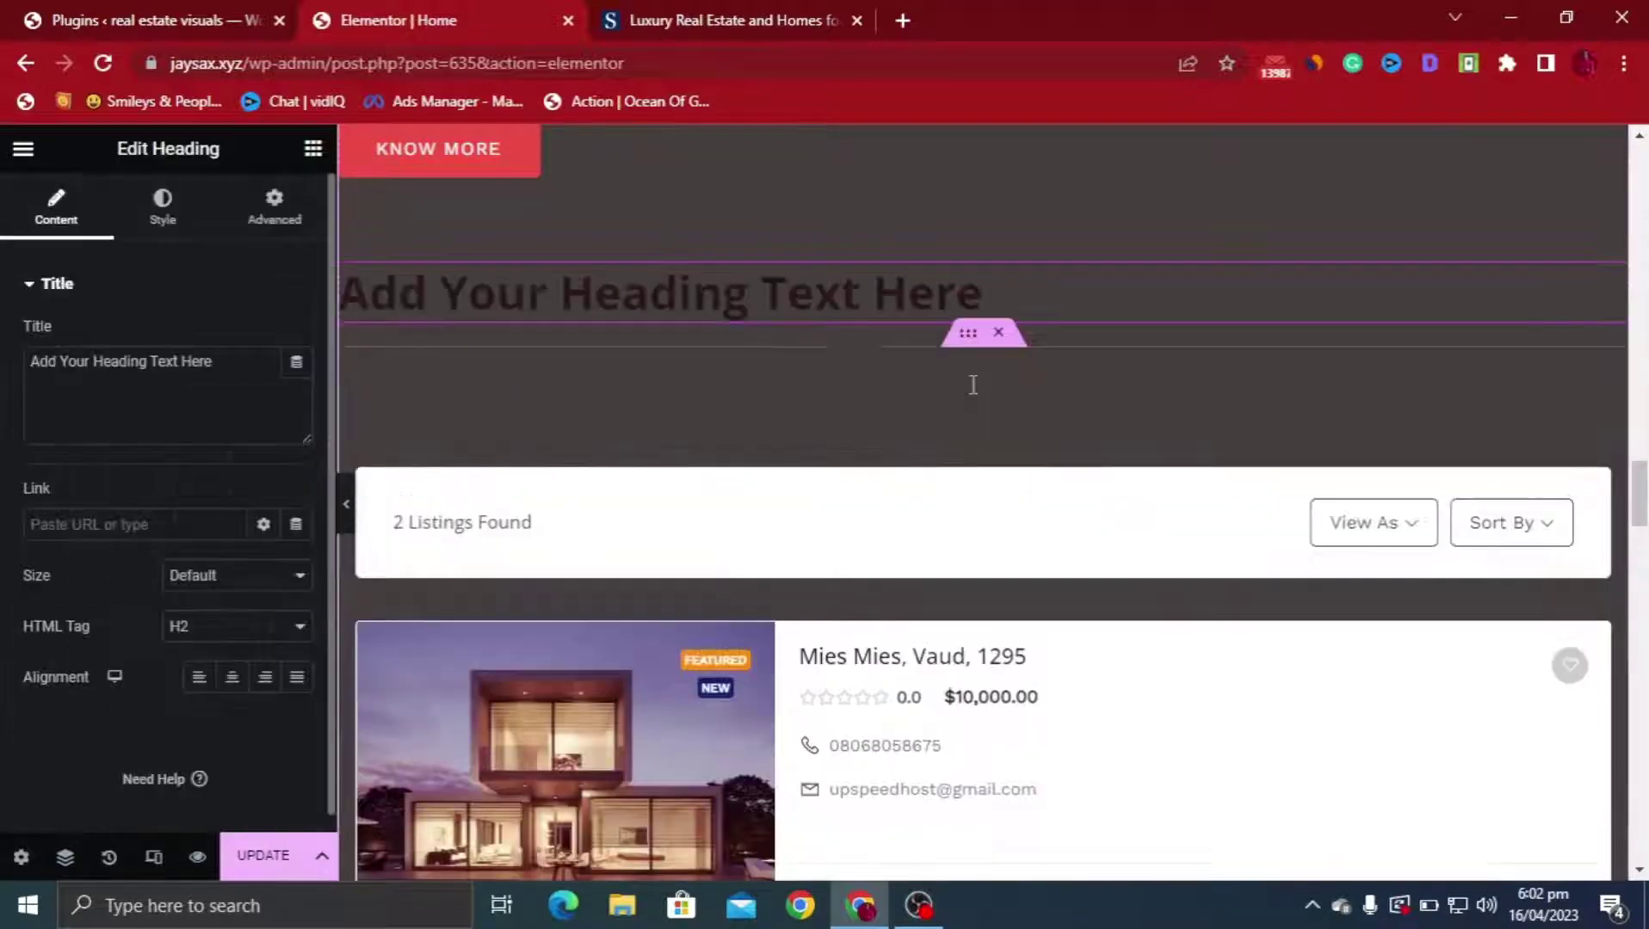
left_click(995, 298)
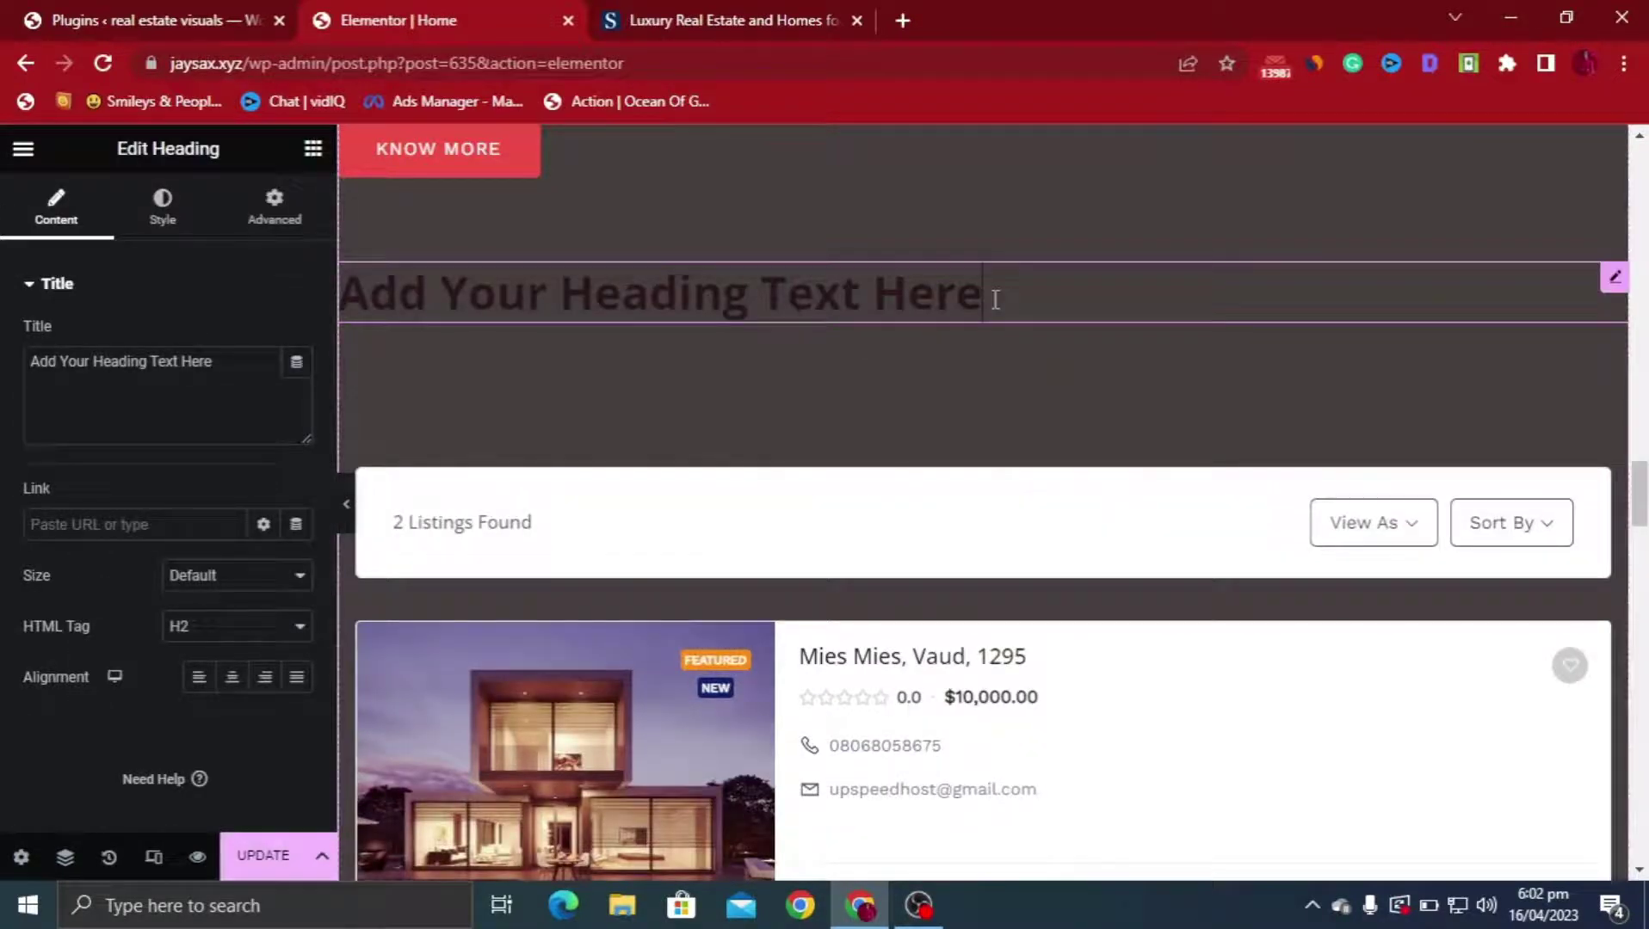
left_click_drag(995, 299, 339, 297)
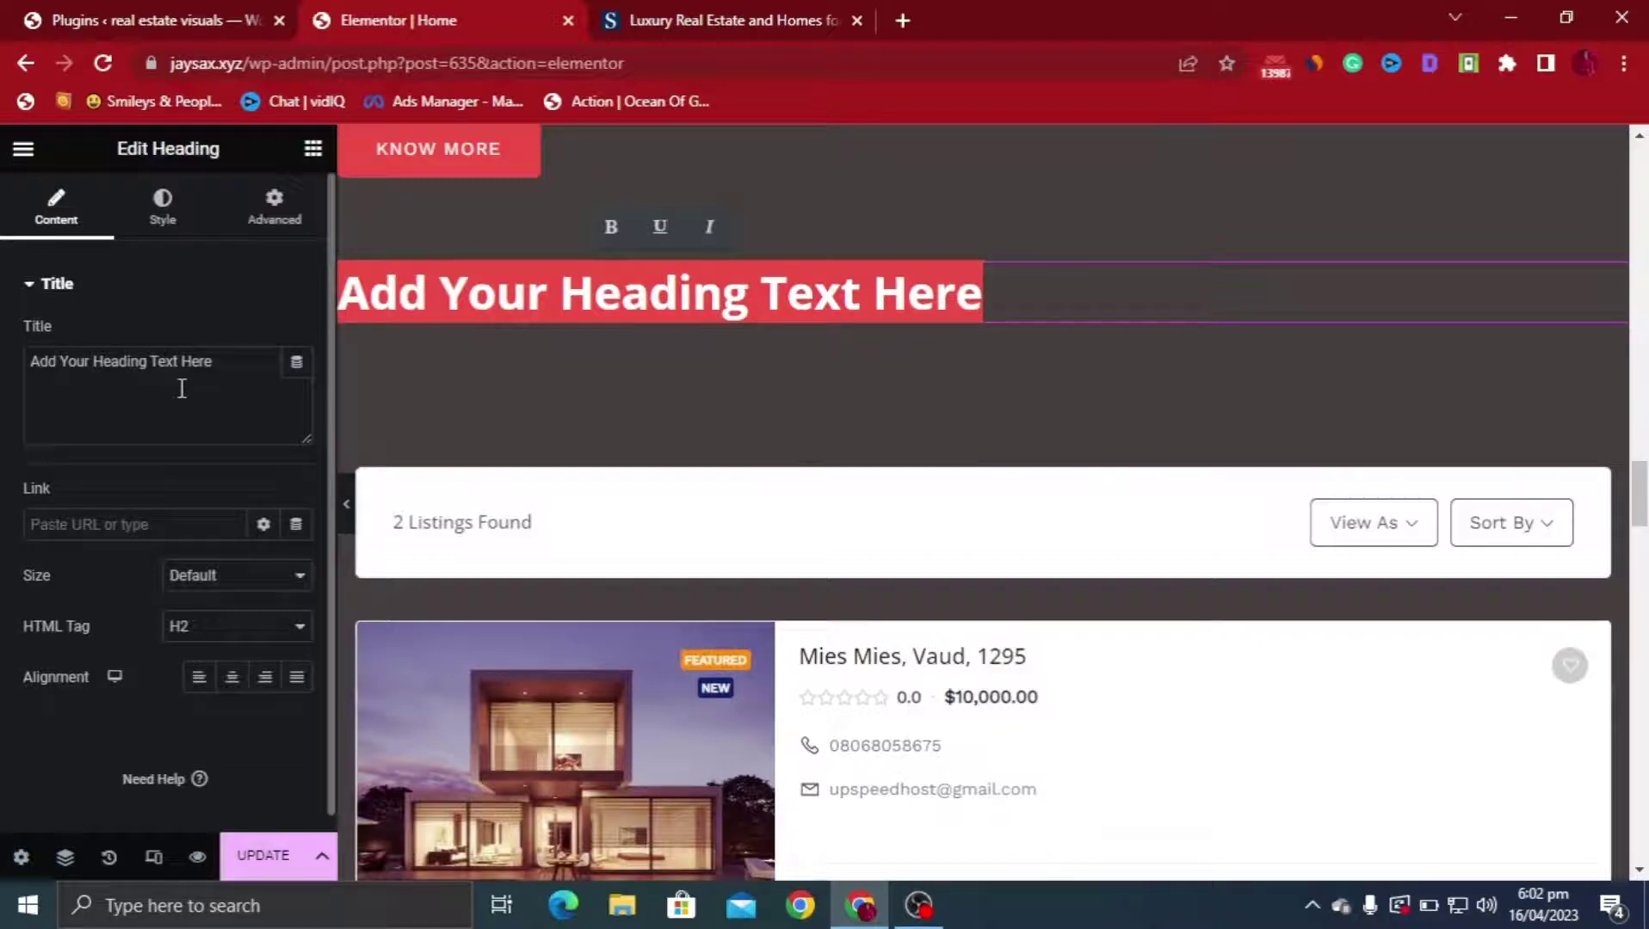
type("PRO")
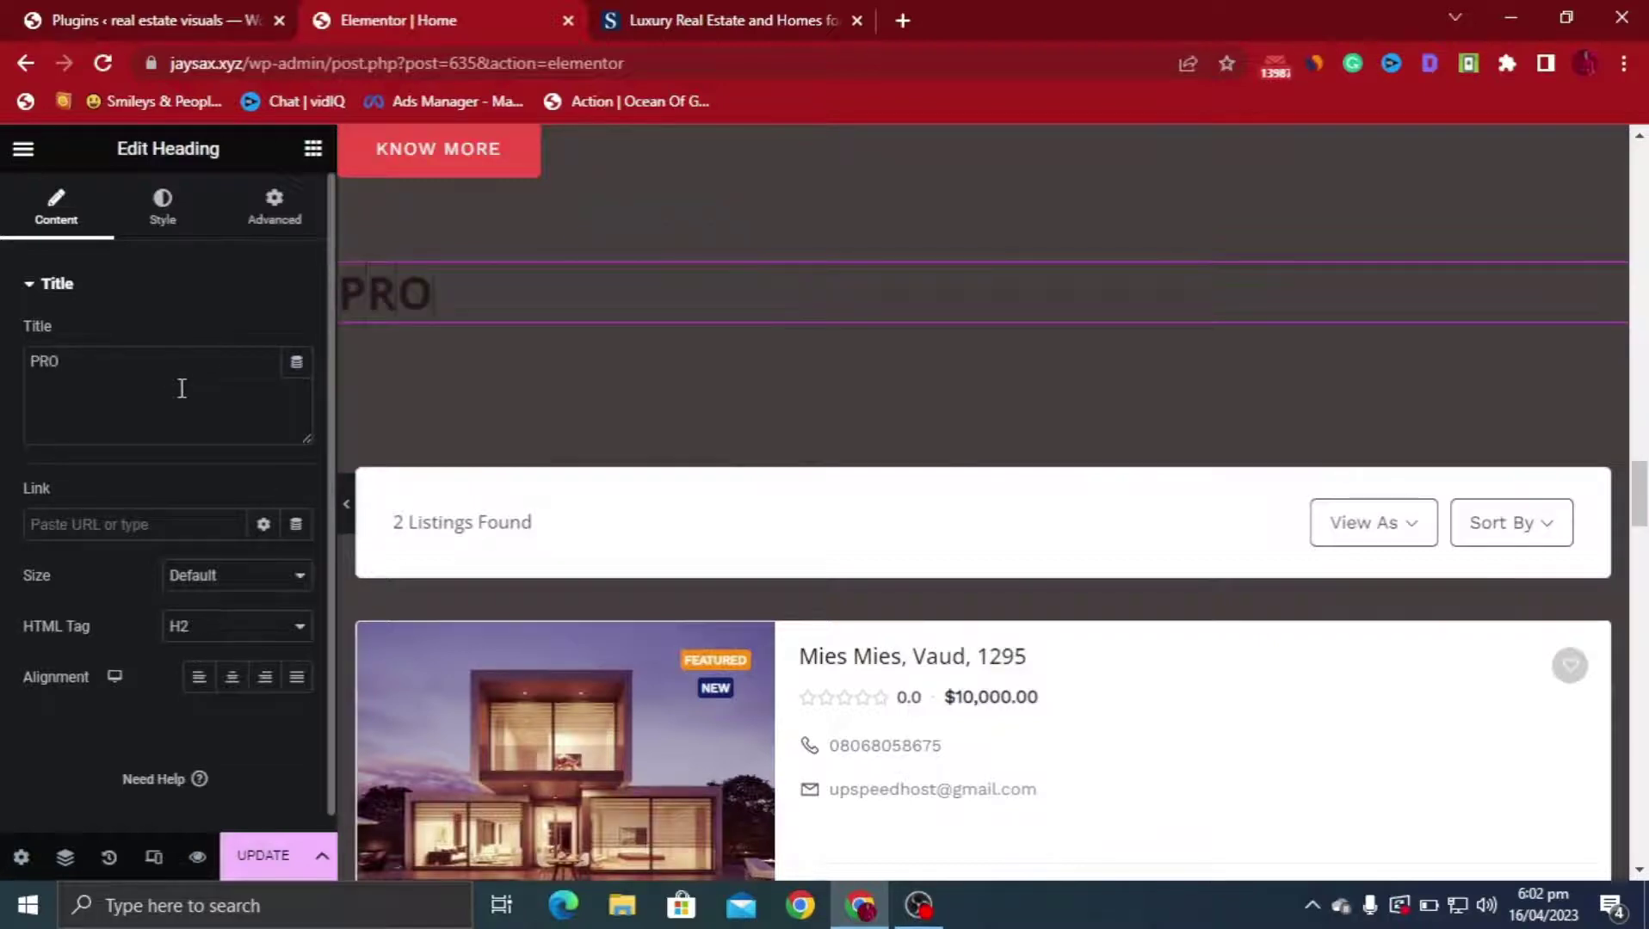
type("PERTIES")
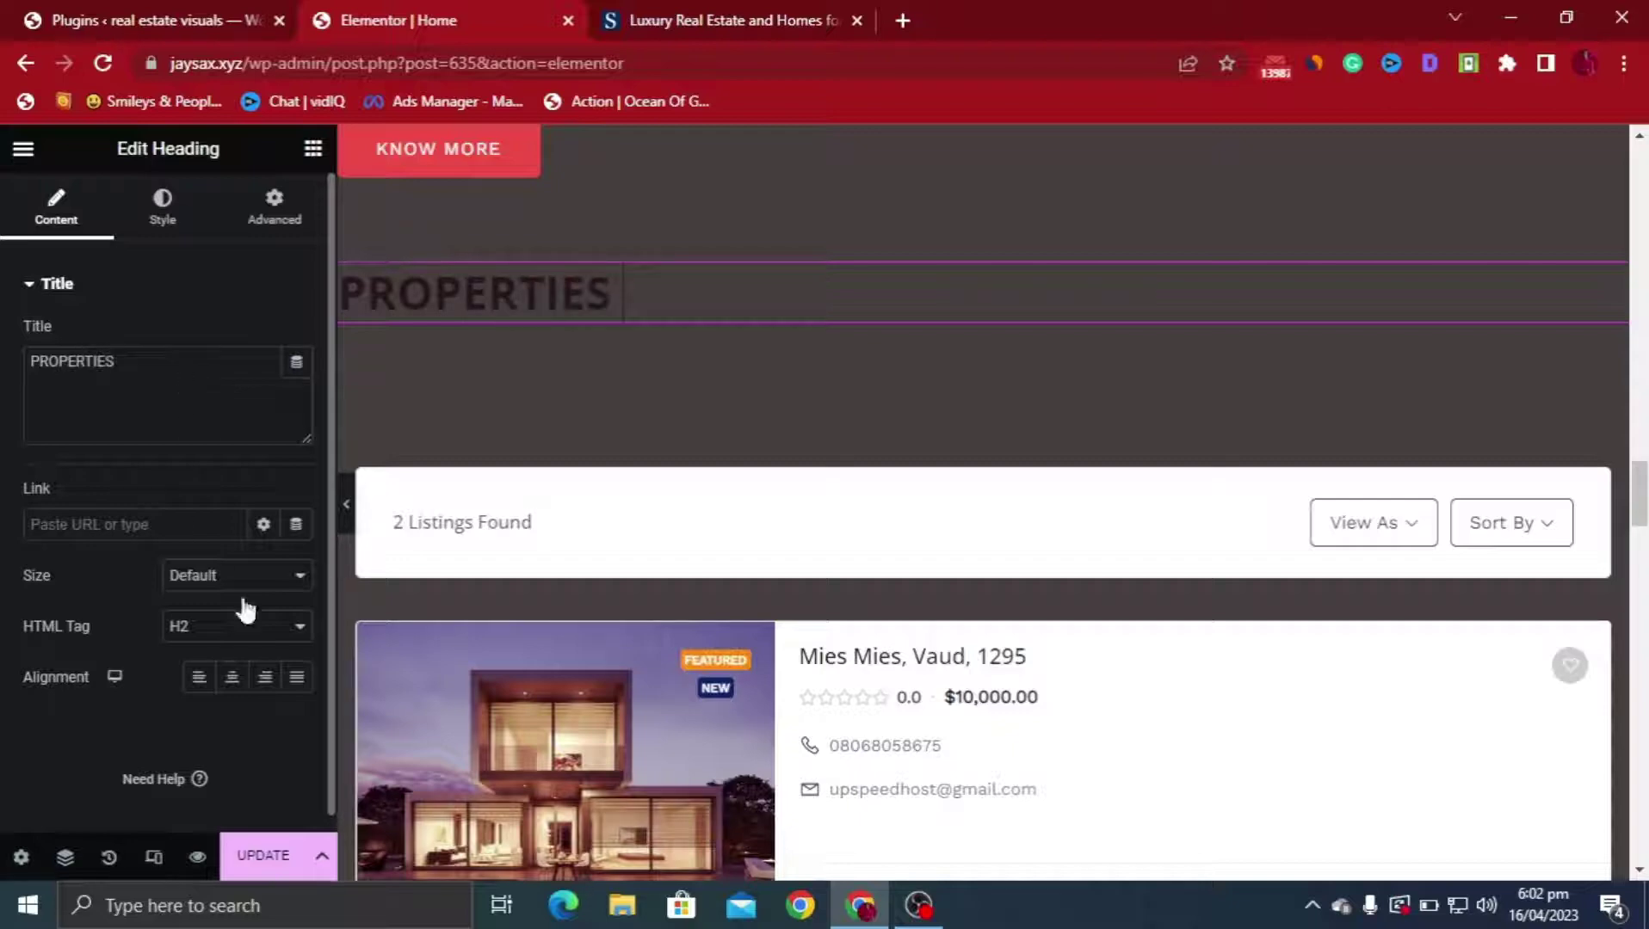
Centre the PROPERTIES heading, keeping the H2 tag and Default size
left_click(233, 686)
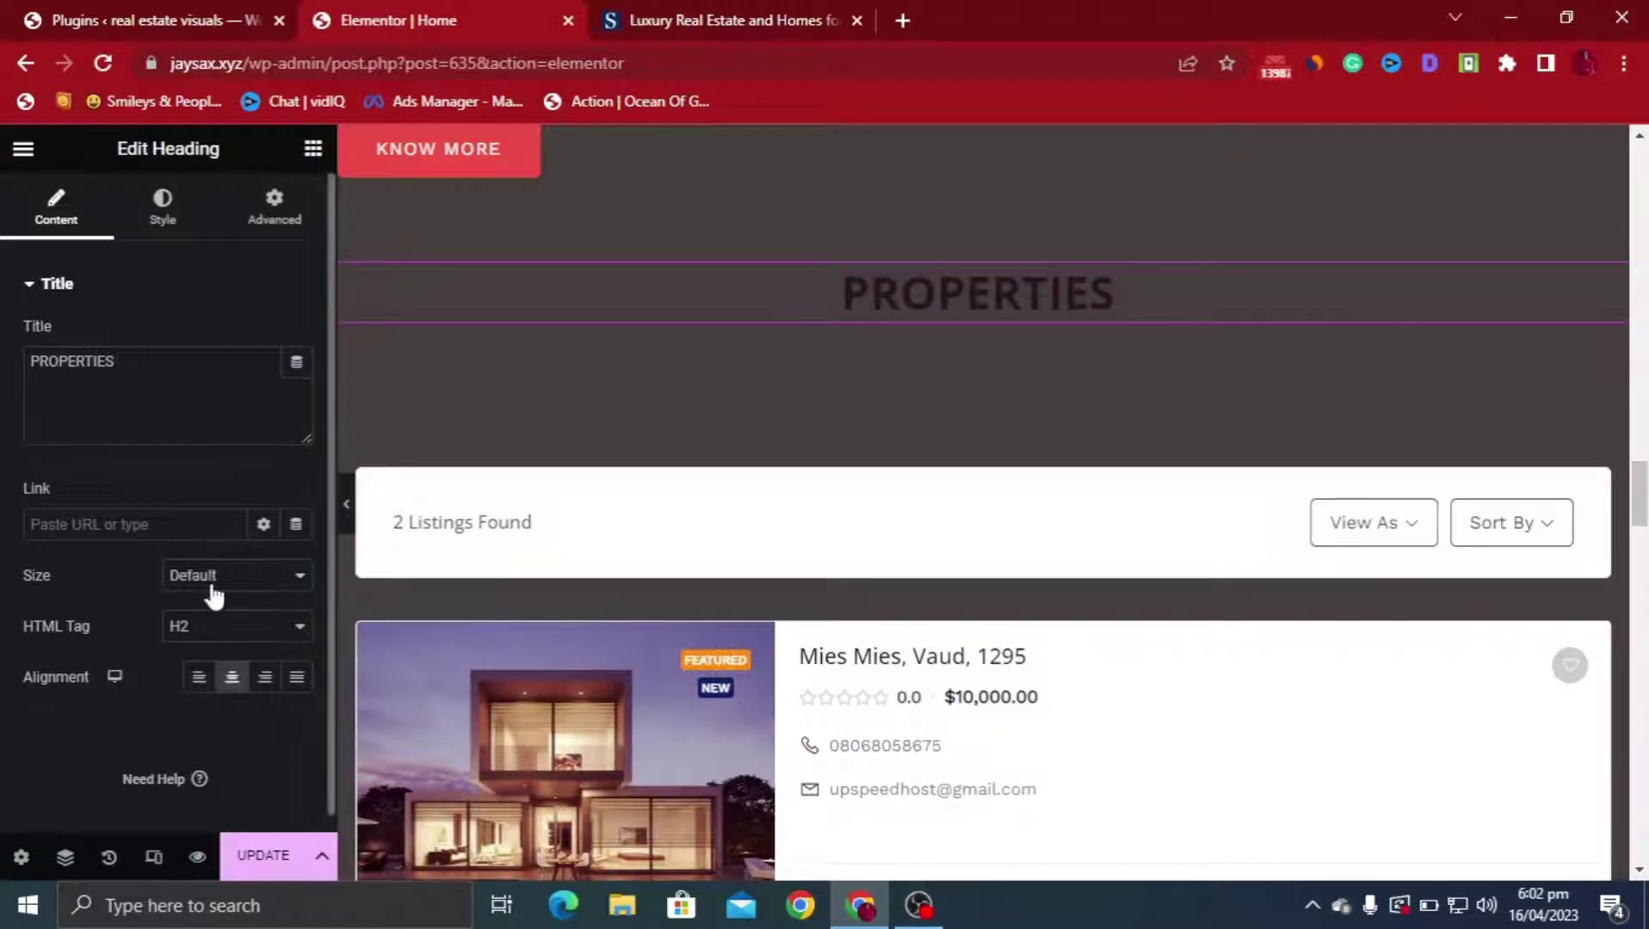
left_click(207, 630)
left_click(206, 671)
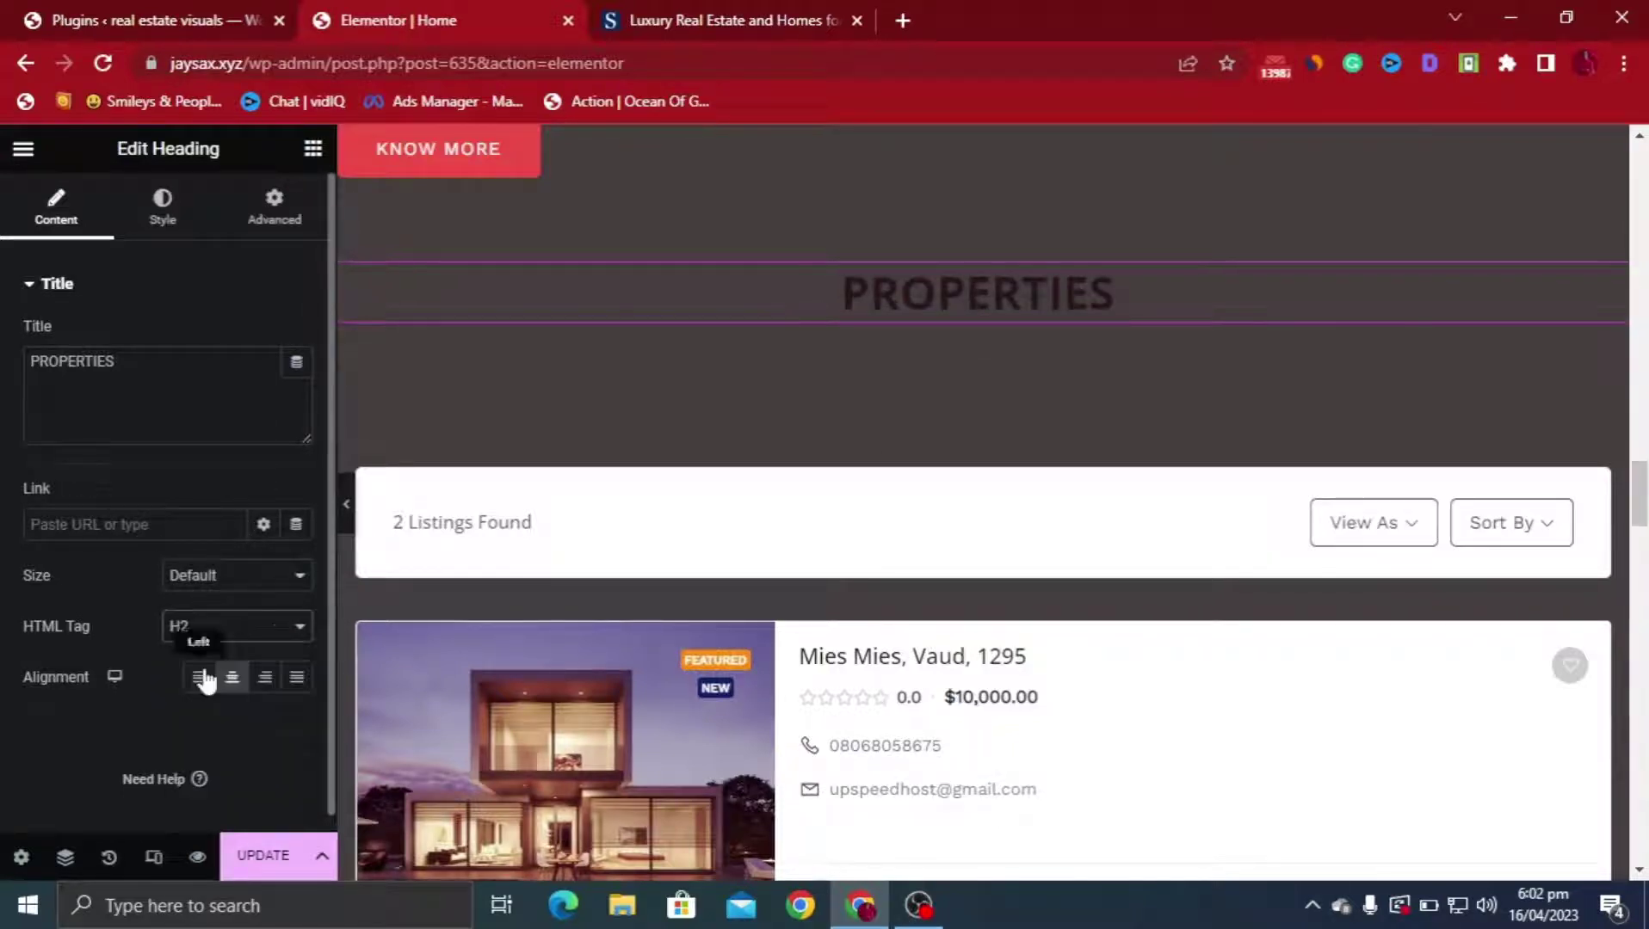
left_click(233, 586)
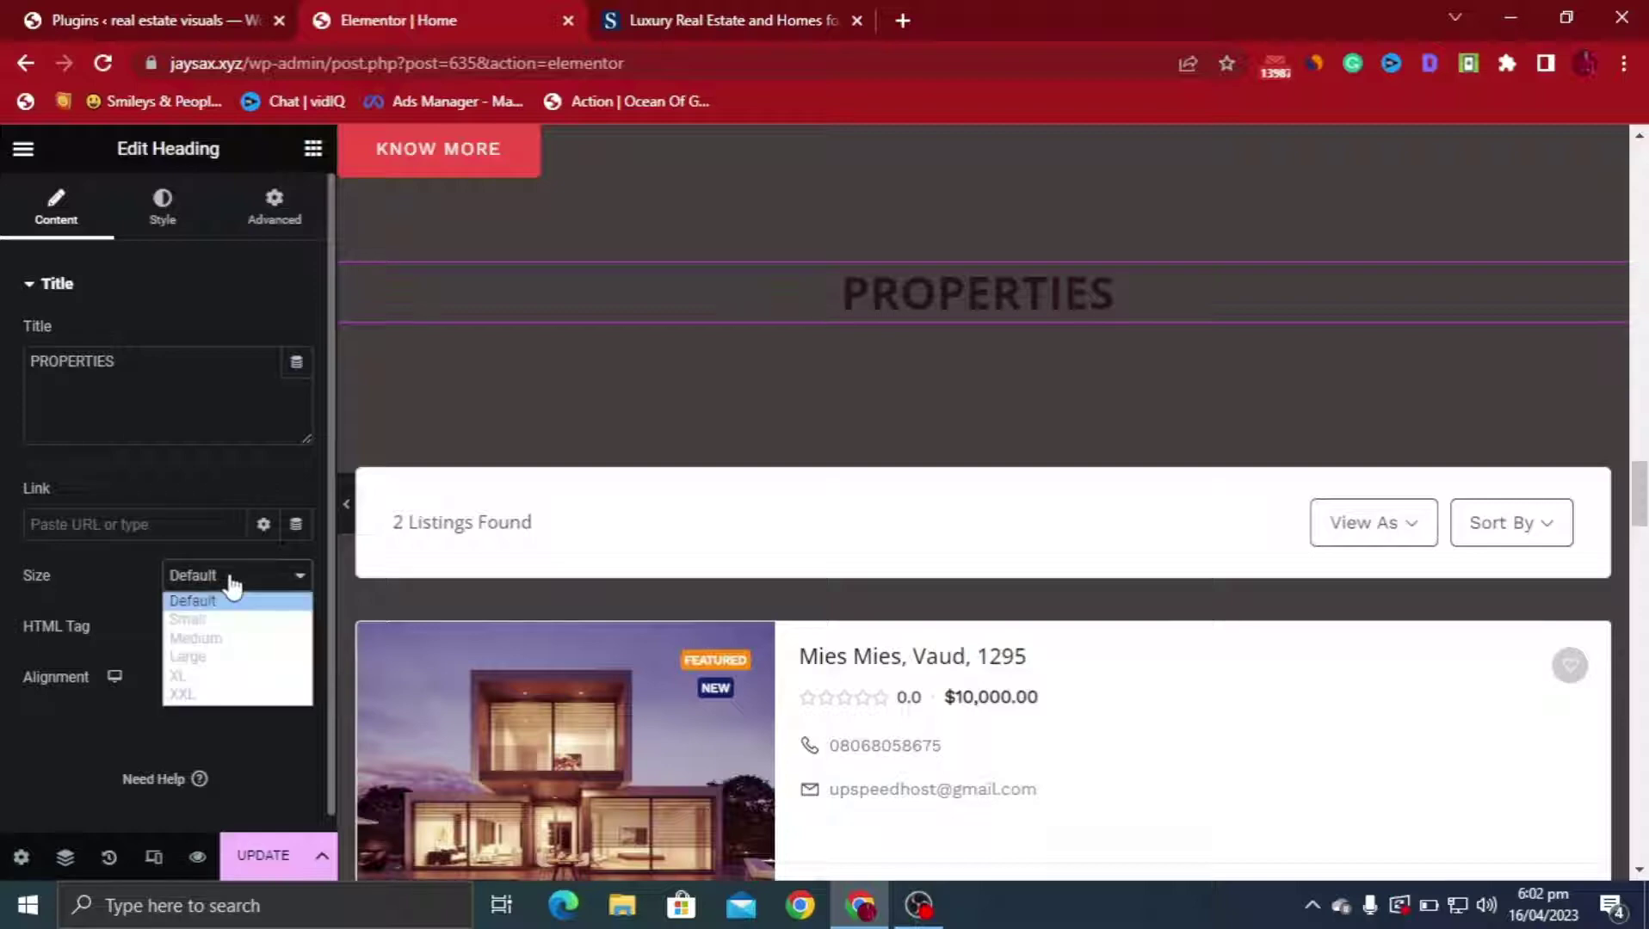
left_click(232, 586)
Set the PROPERTIES heading's text colour to white (#FFFFFF)
left_click(162, 206)
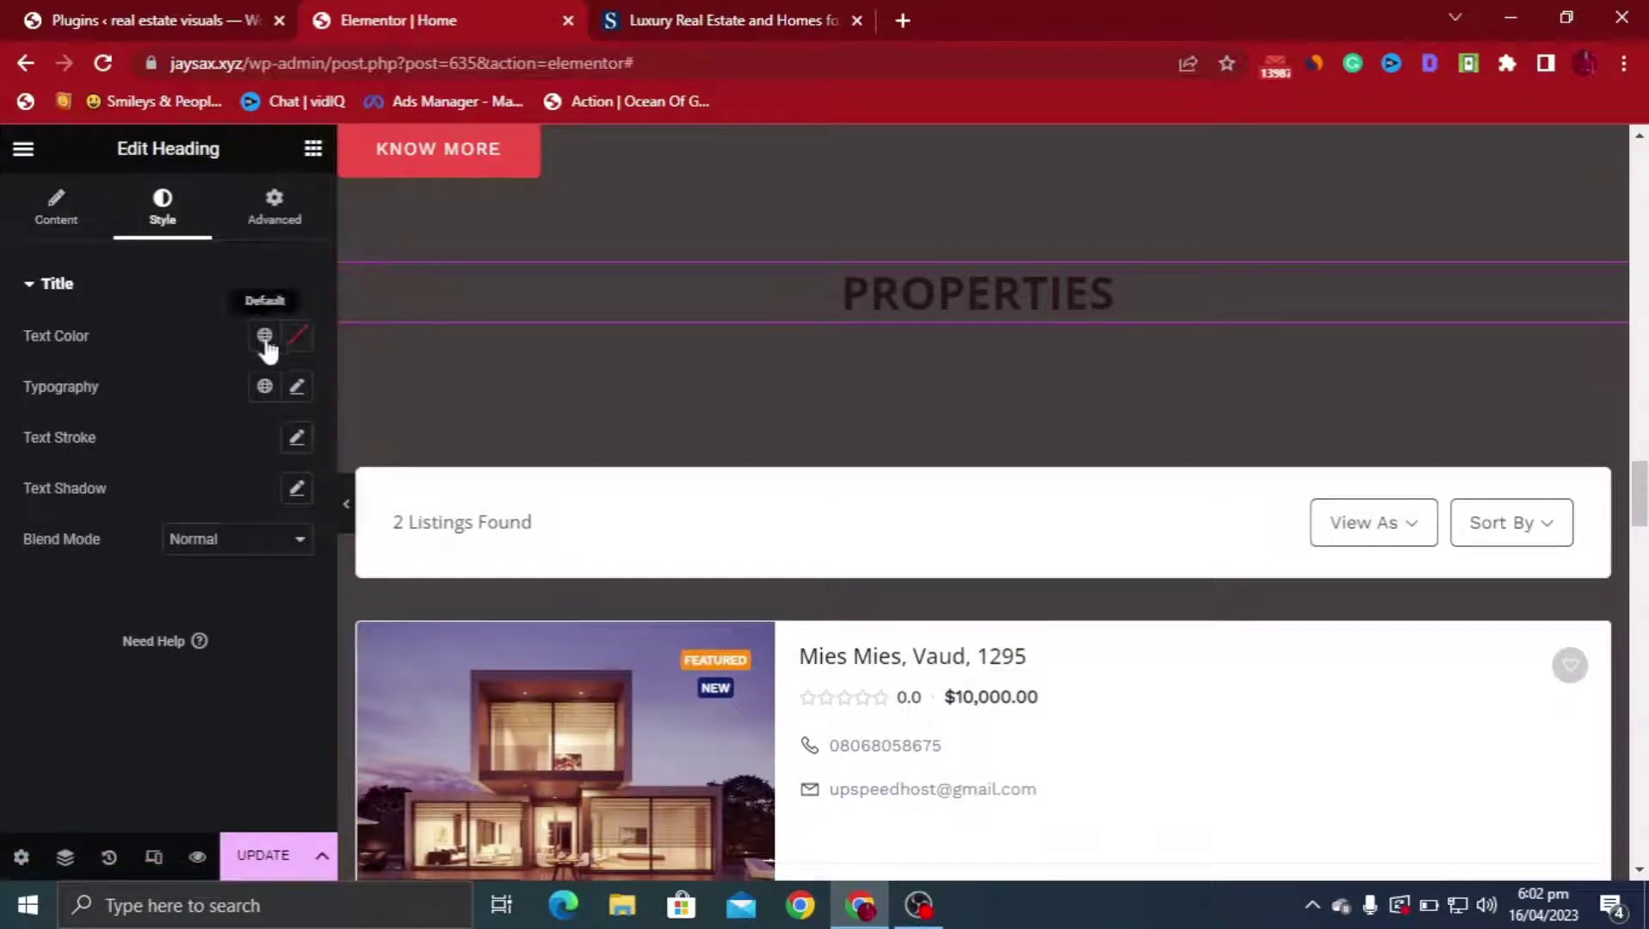
left_click(297, 340)
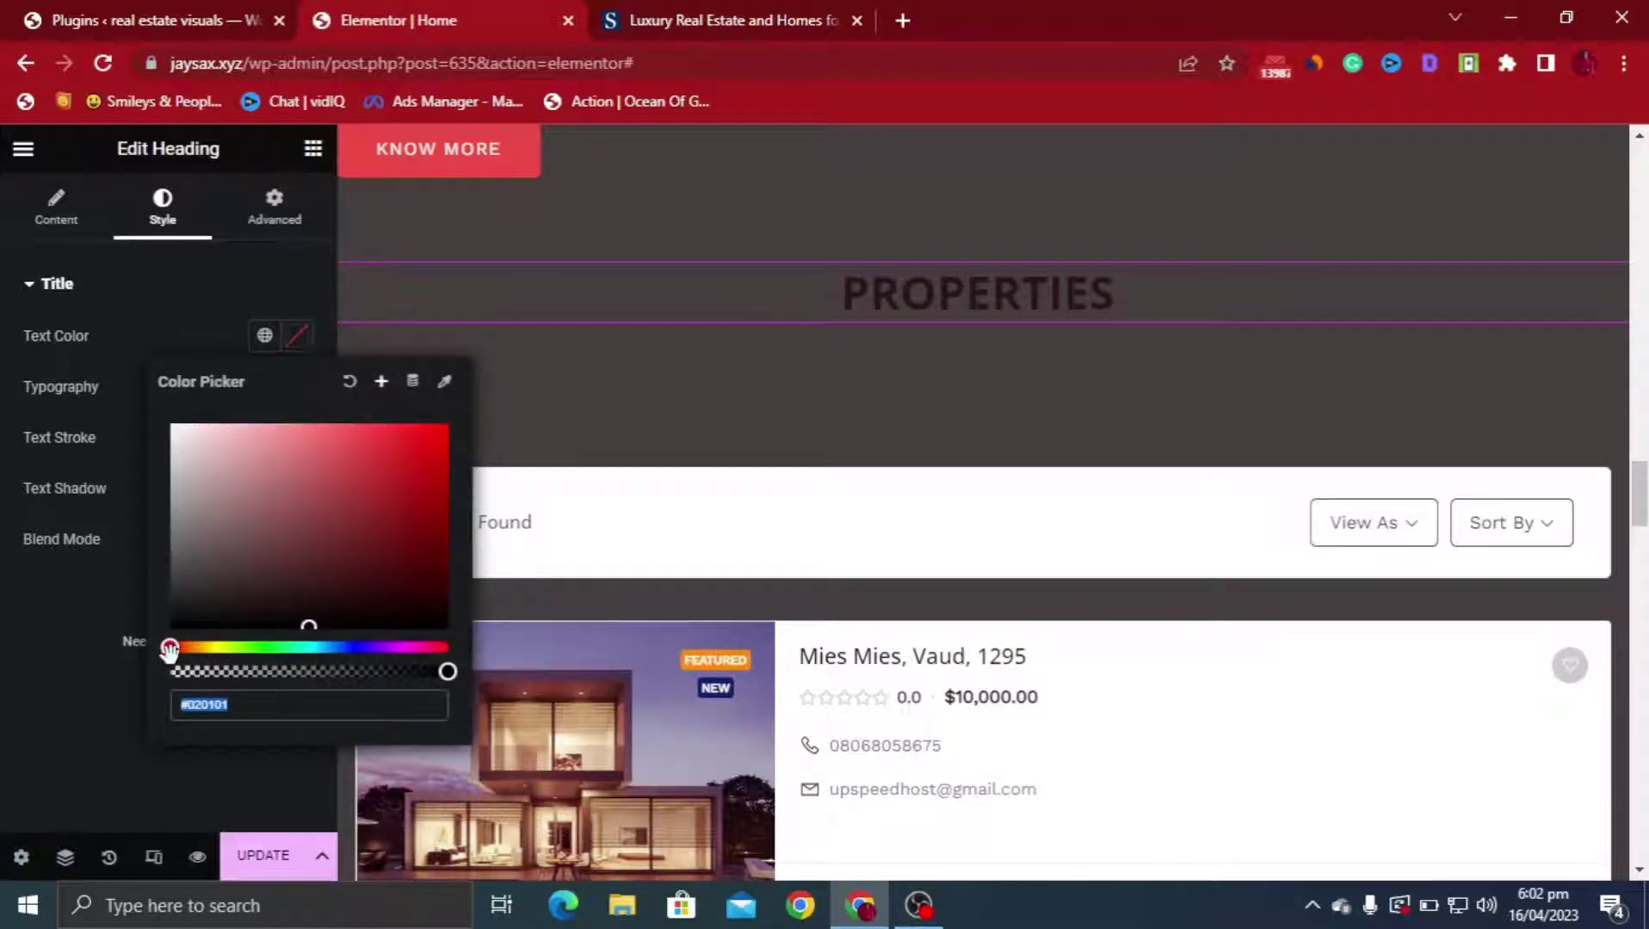
left_click_drag(170, 649, 201, 471)
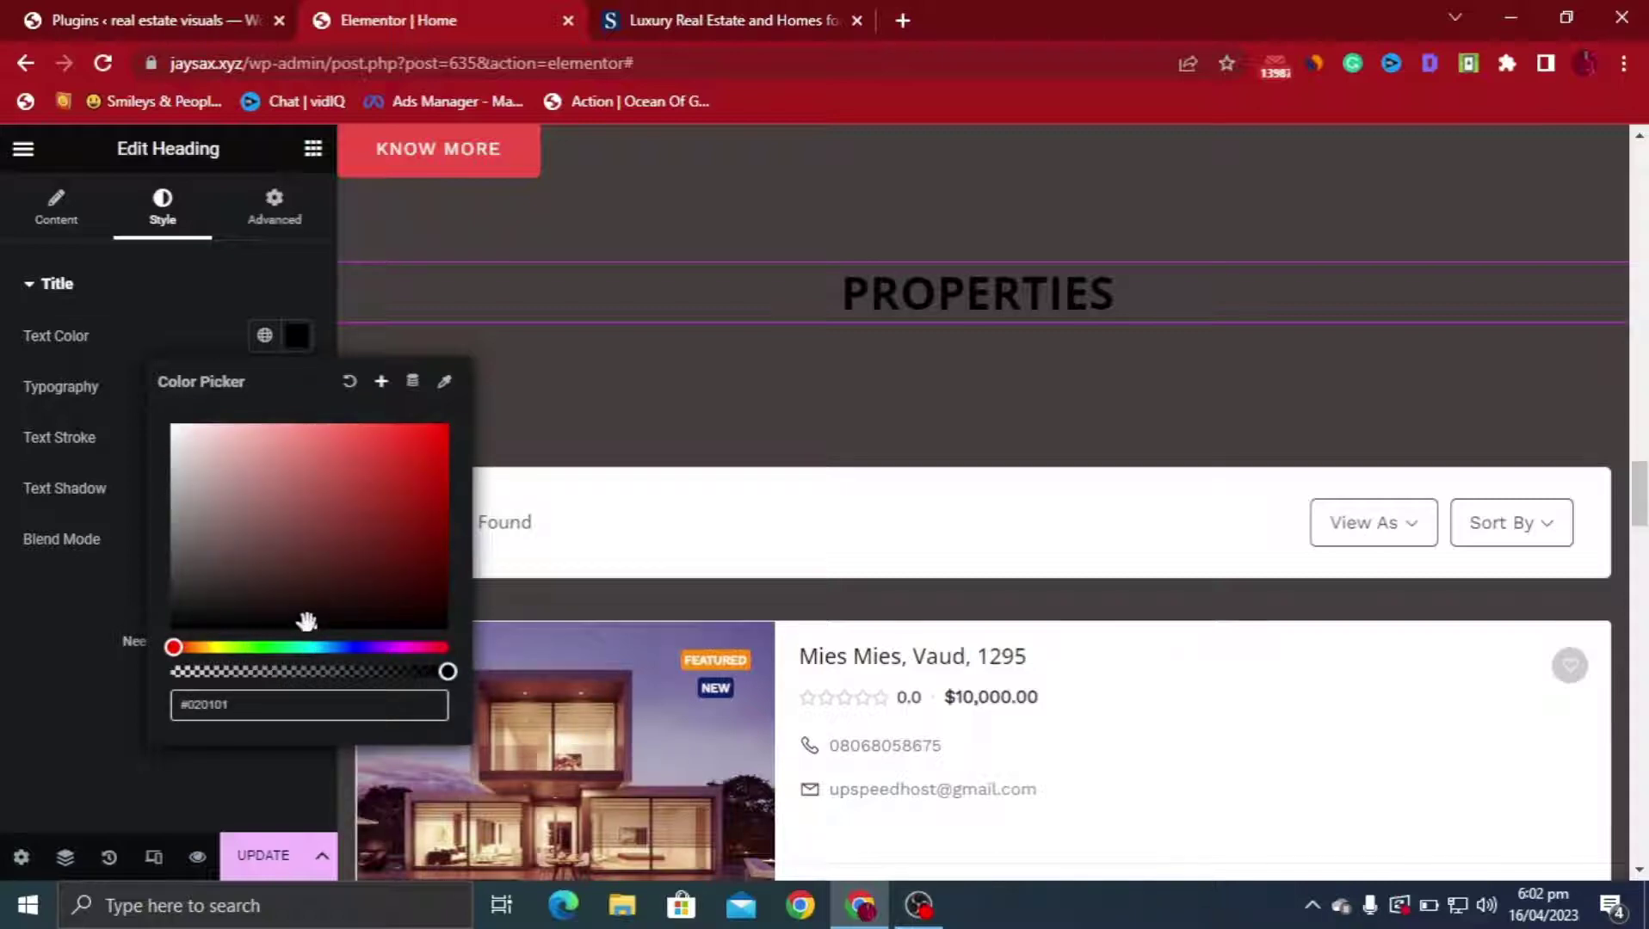
mouse_move(307, 621)
left_mouse_down()
mouse_move(221, 479)
mouse_move(153, 416)
left_mouse_up()
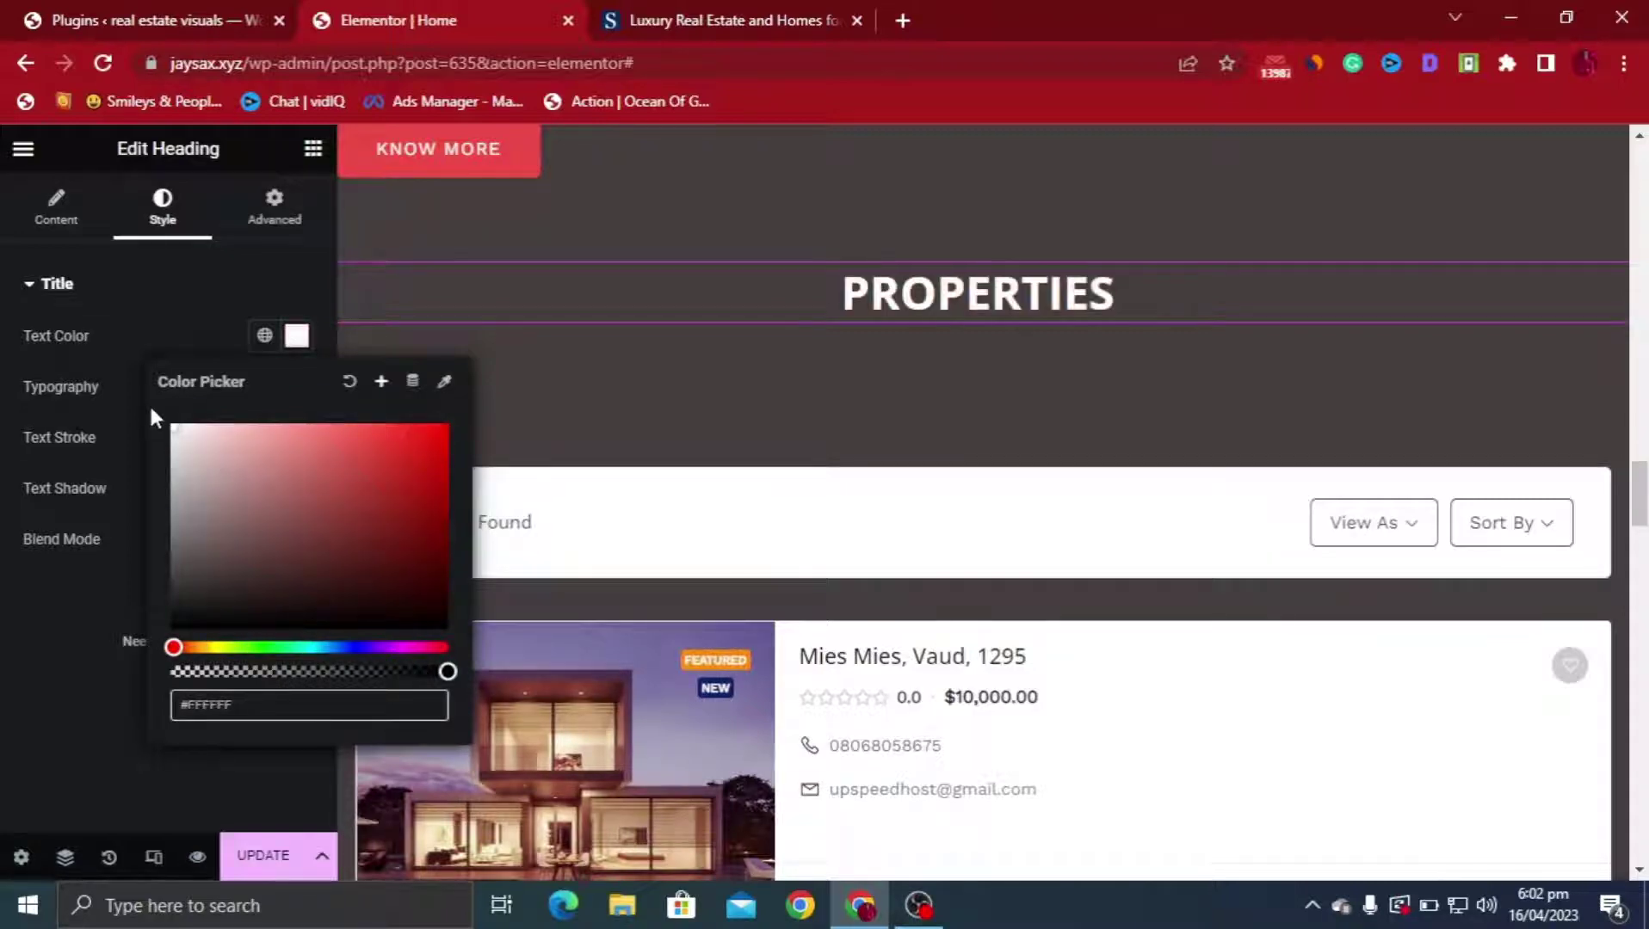
scroll(830, 396, "down", 1)
scroll(832, 406, "up", 1)
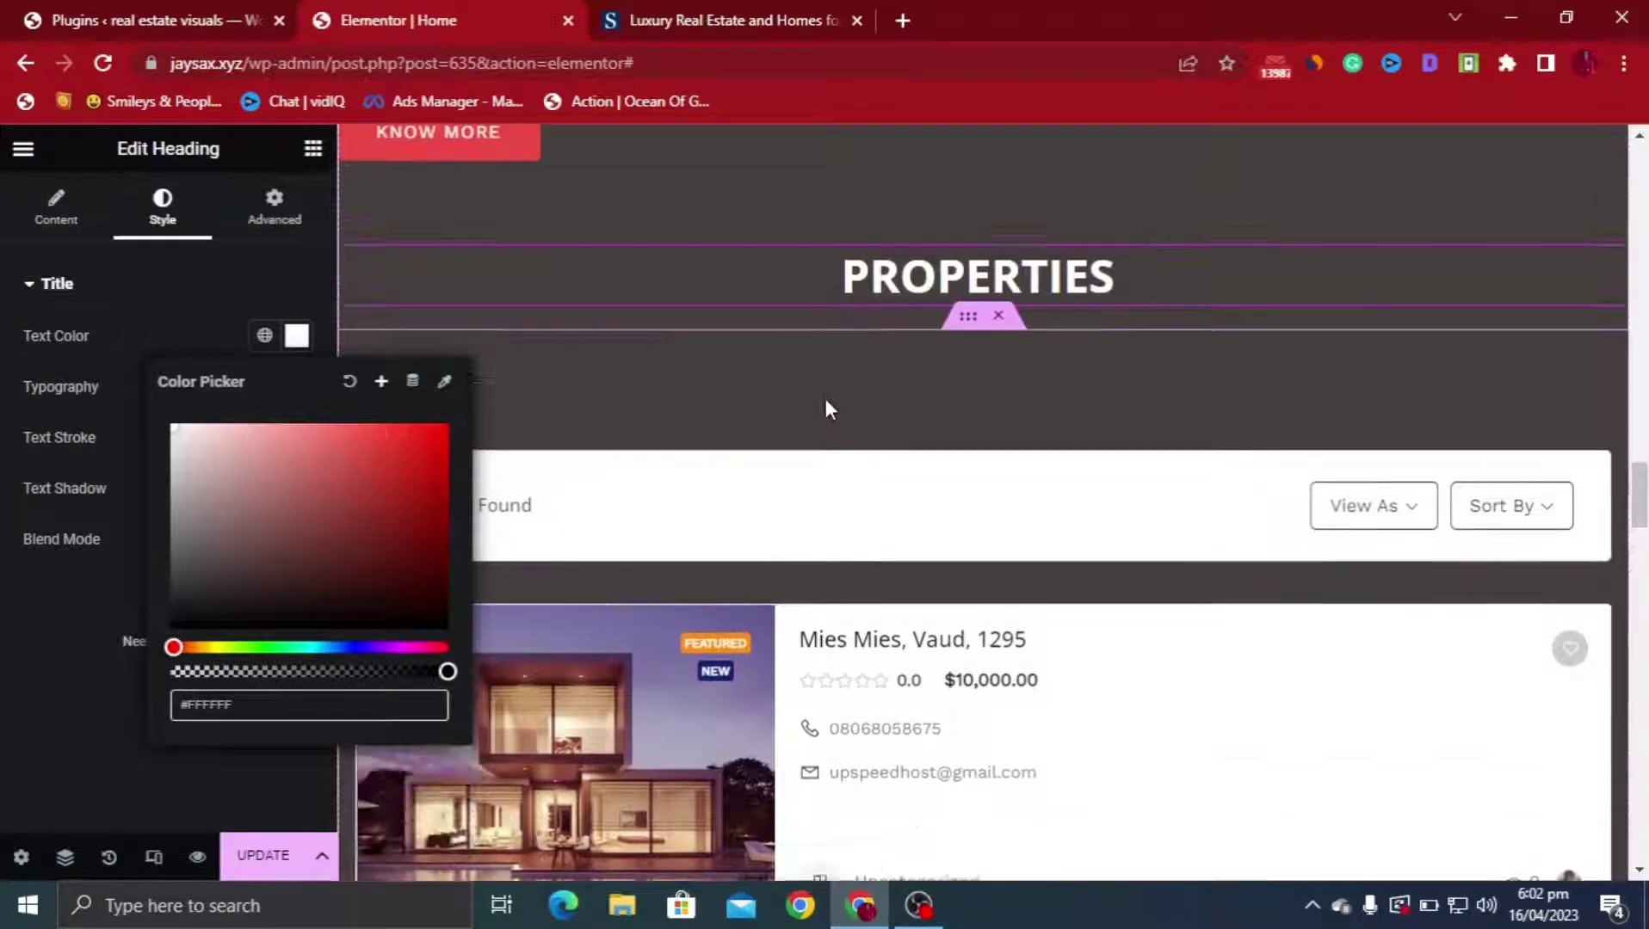
scroll(818, 404, "up", 1)
left_click(209, 305)
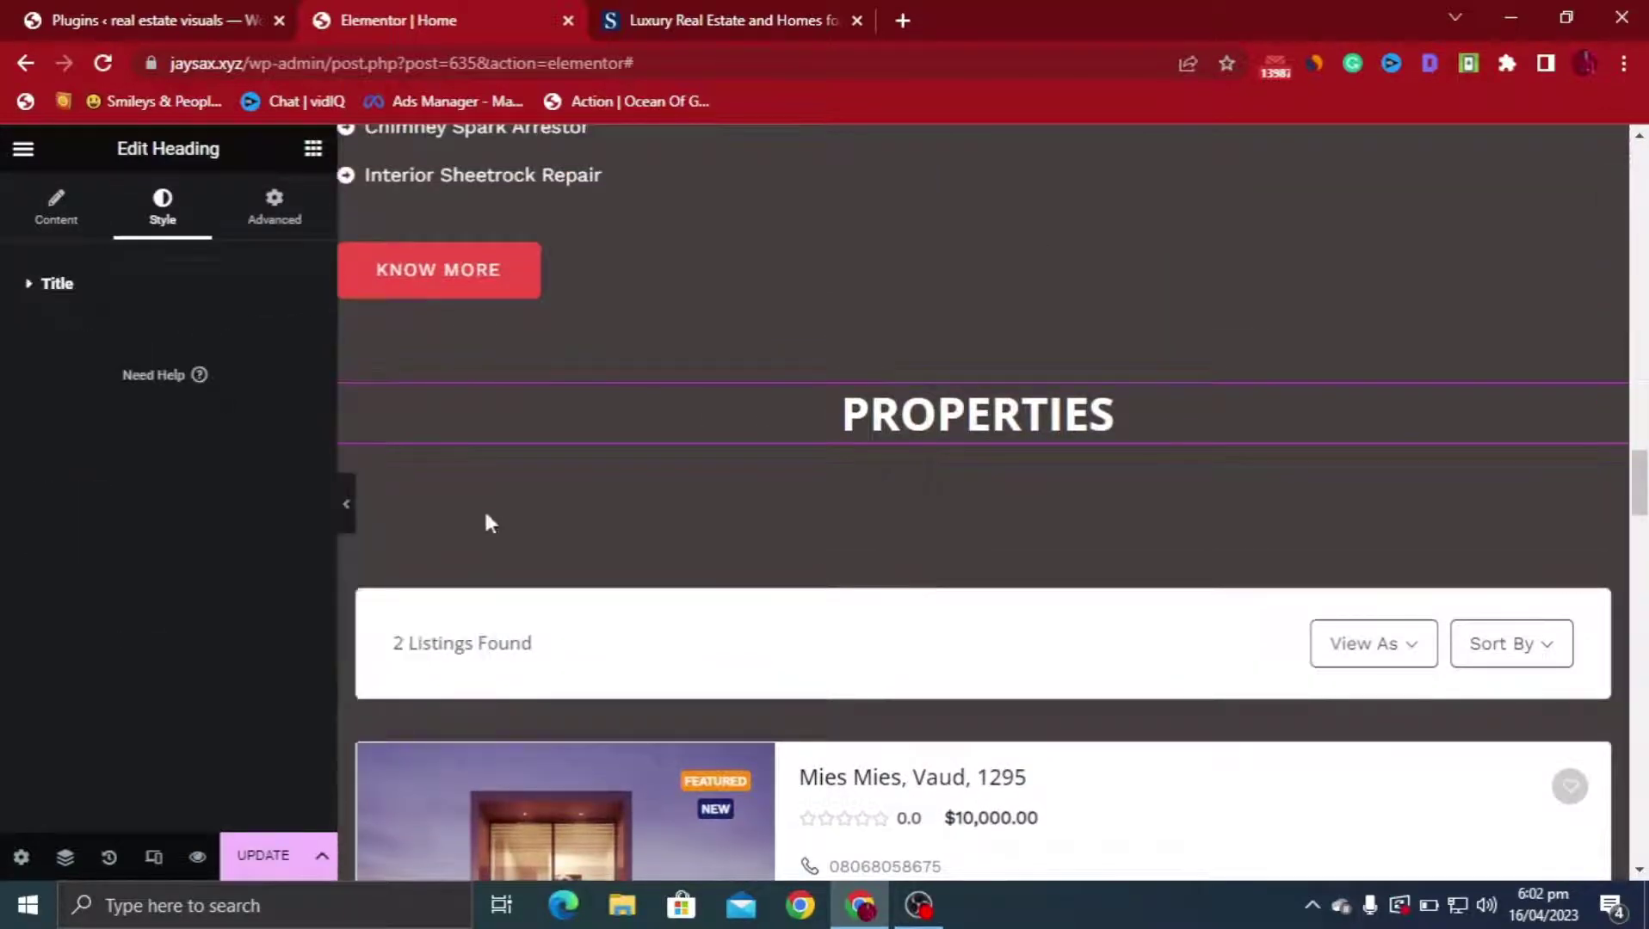
Look over the PROPERTIES heading, the property listings and the transition to the Why Choose Us section
scroll(1065, 619, "down", 7)
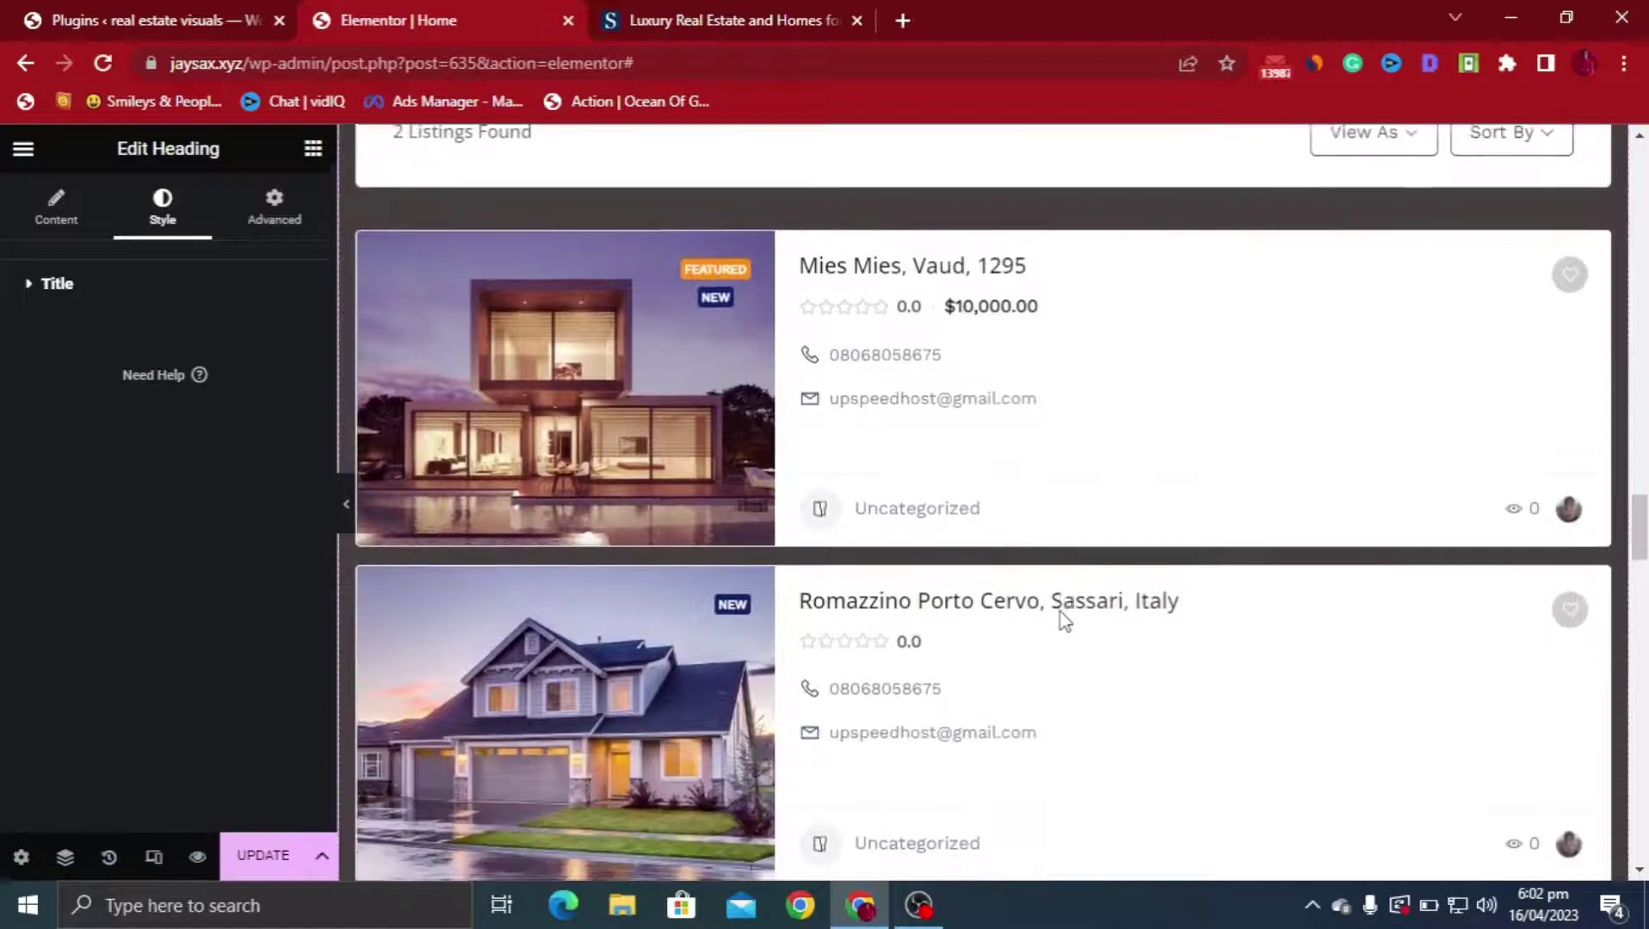
scroll(1064, 619, "up", 4)
scroll(1065, 619, "down", 2)
scroll(1060, 618, "down", 1)
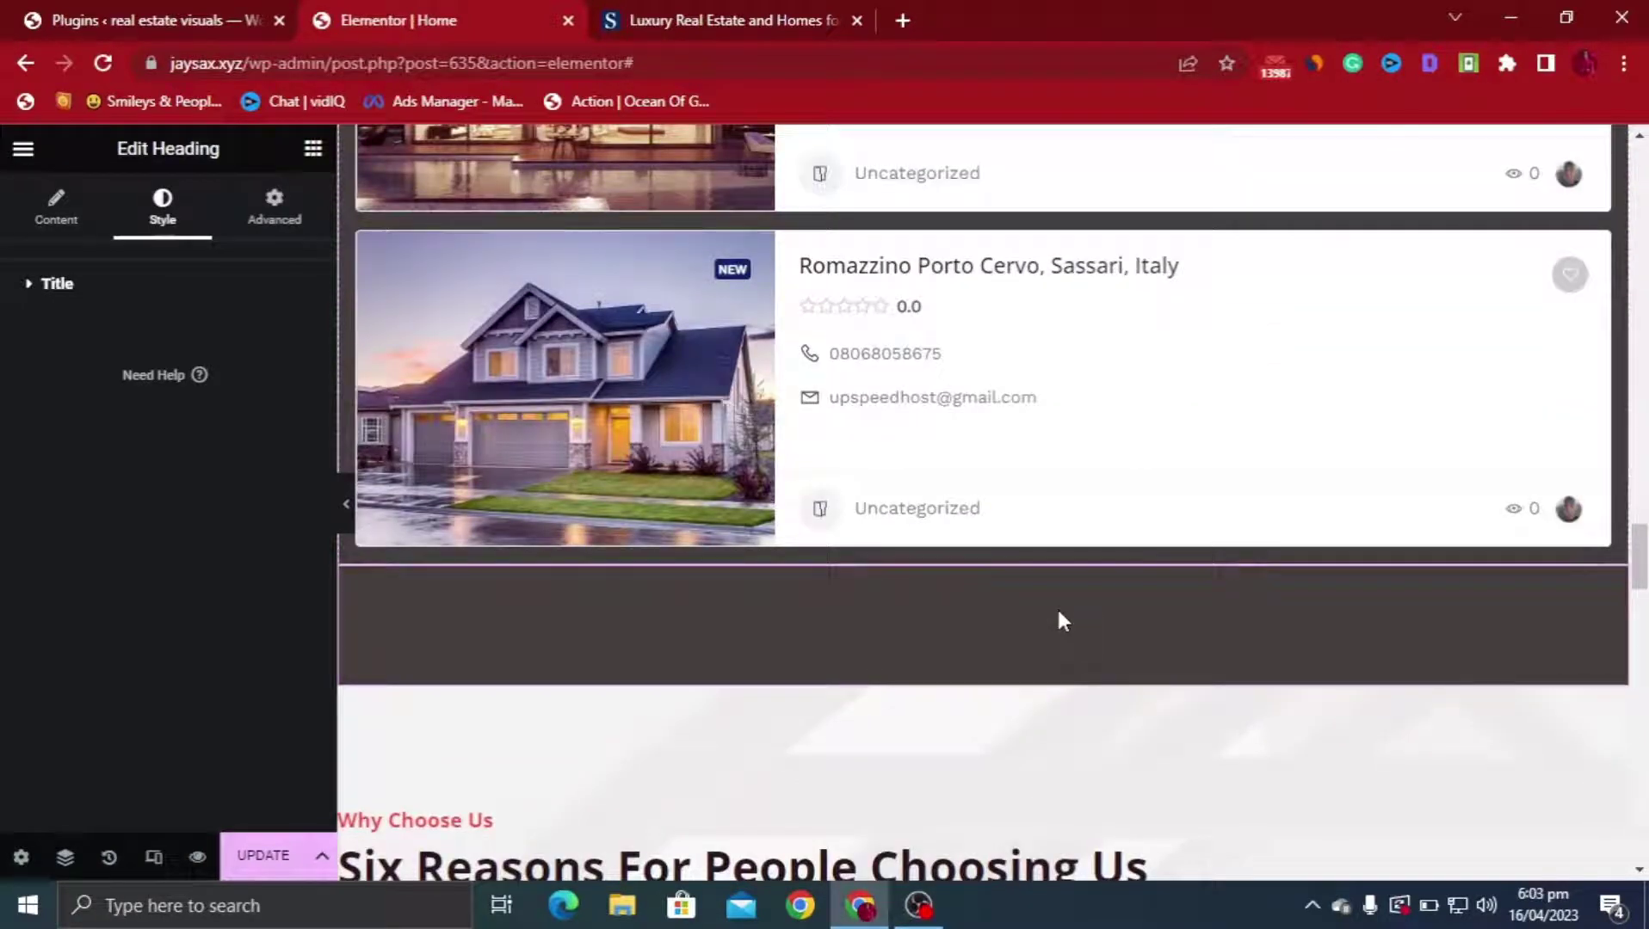
scroll(1049, 618, "down", 3)
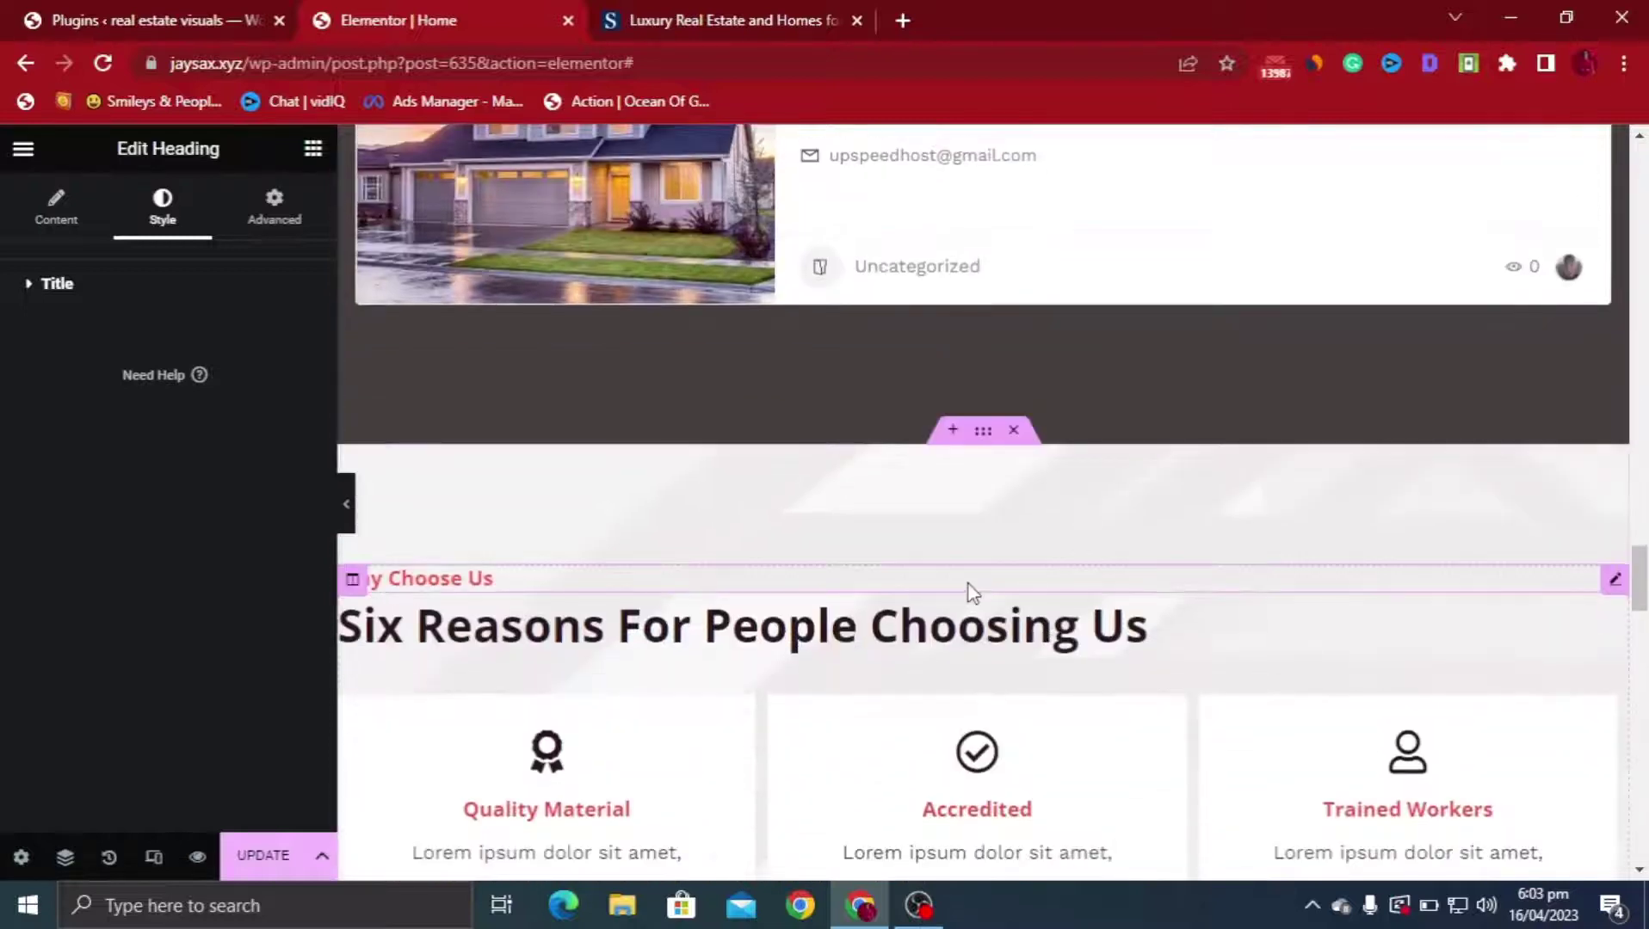
scroll(968, 588, "up", 7)
scroll(968, 592, "up", 2)
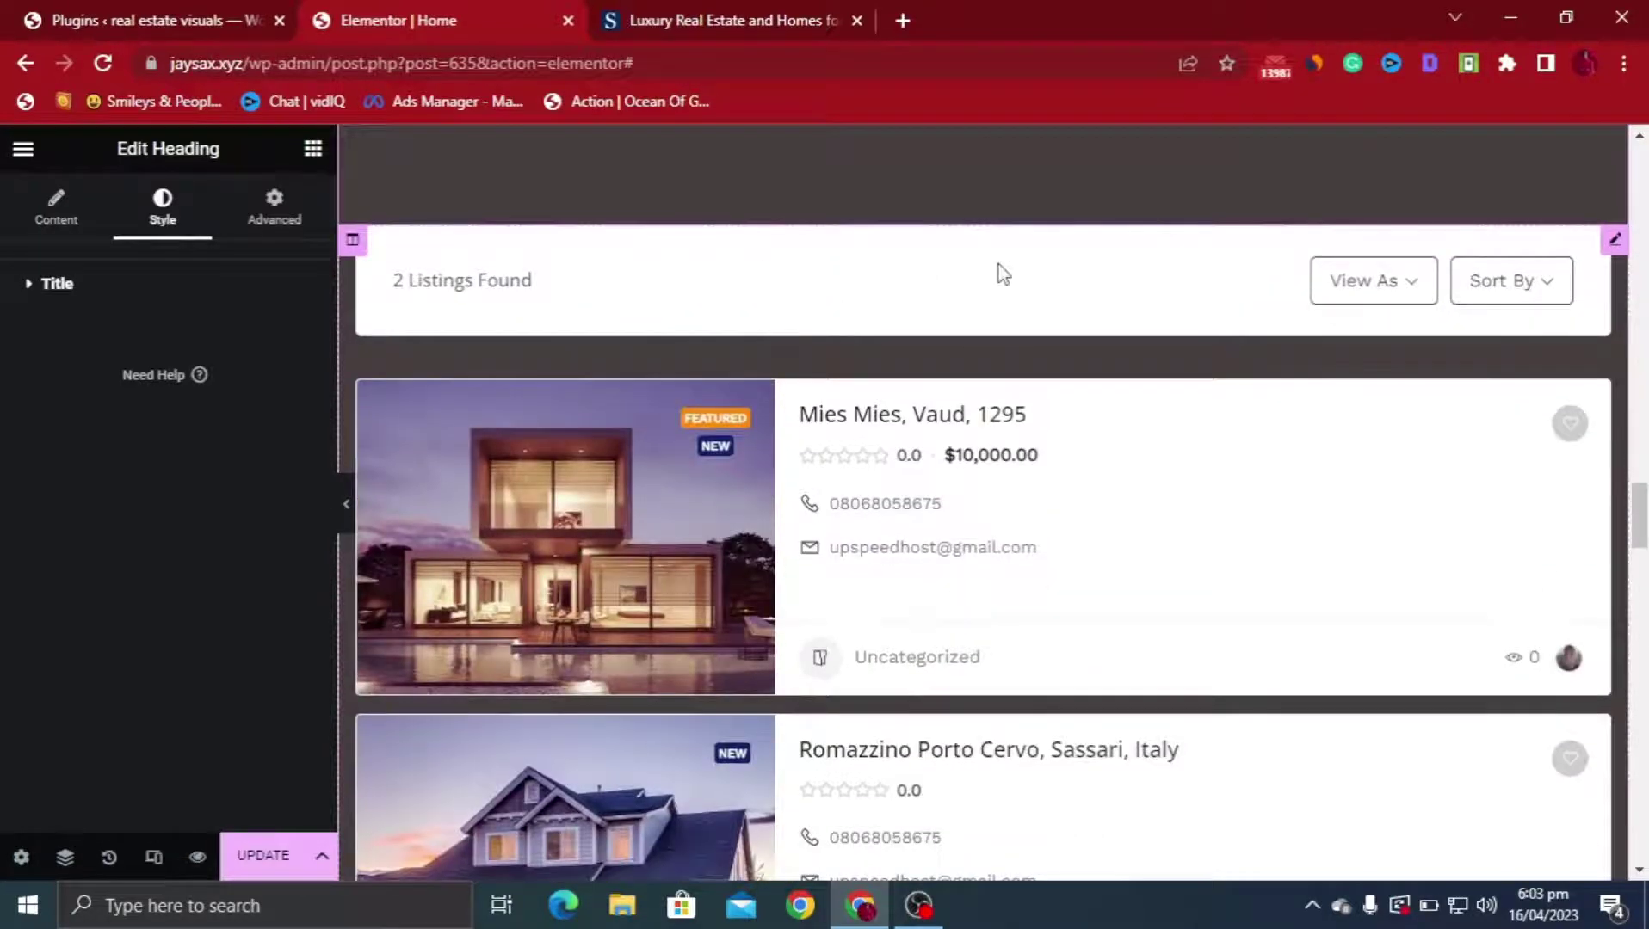
scroll(1001, 274, "up", 8)
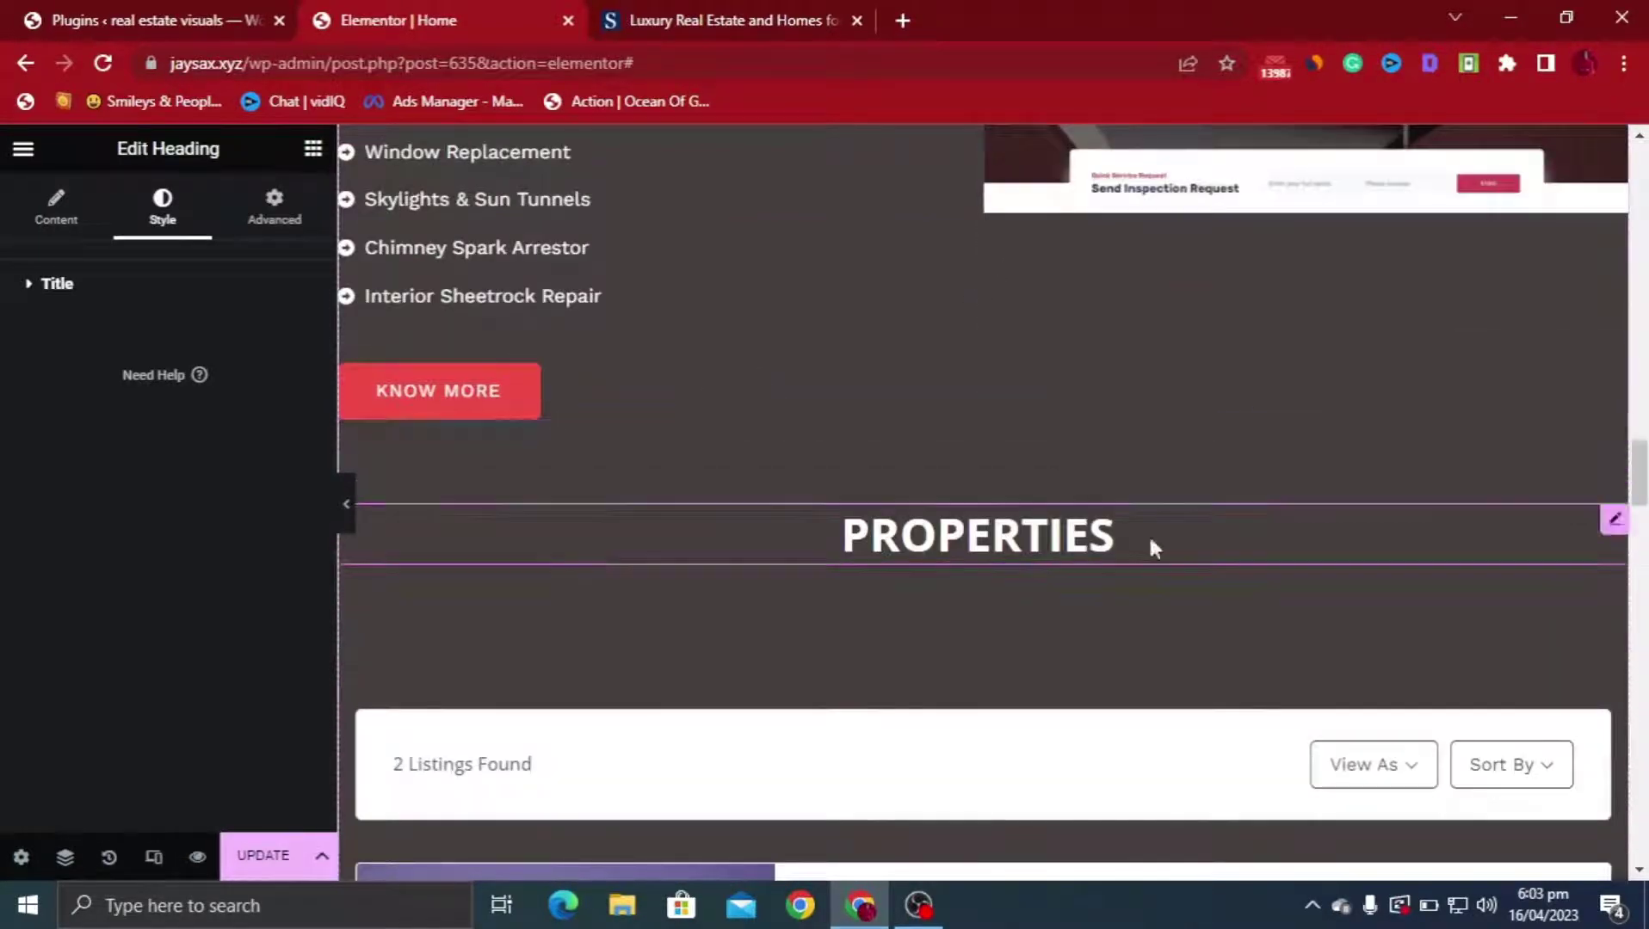
scroll(1178, 689, "down", 20)
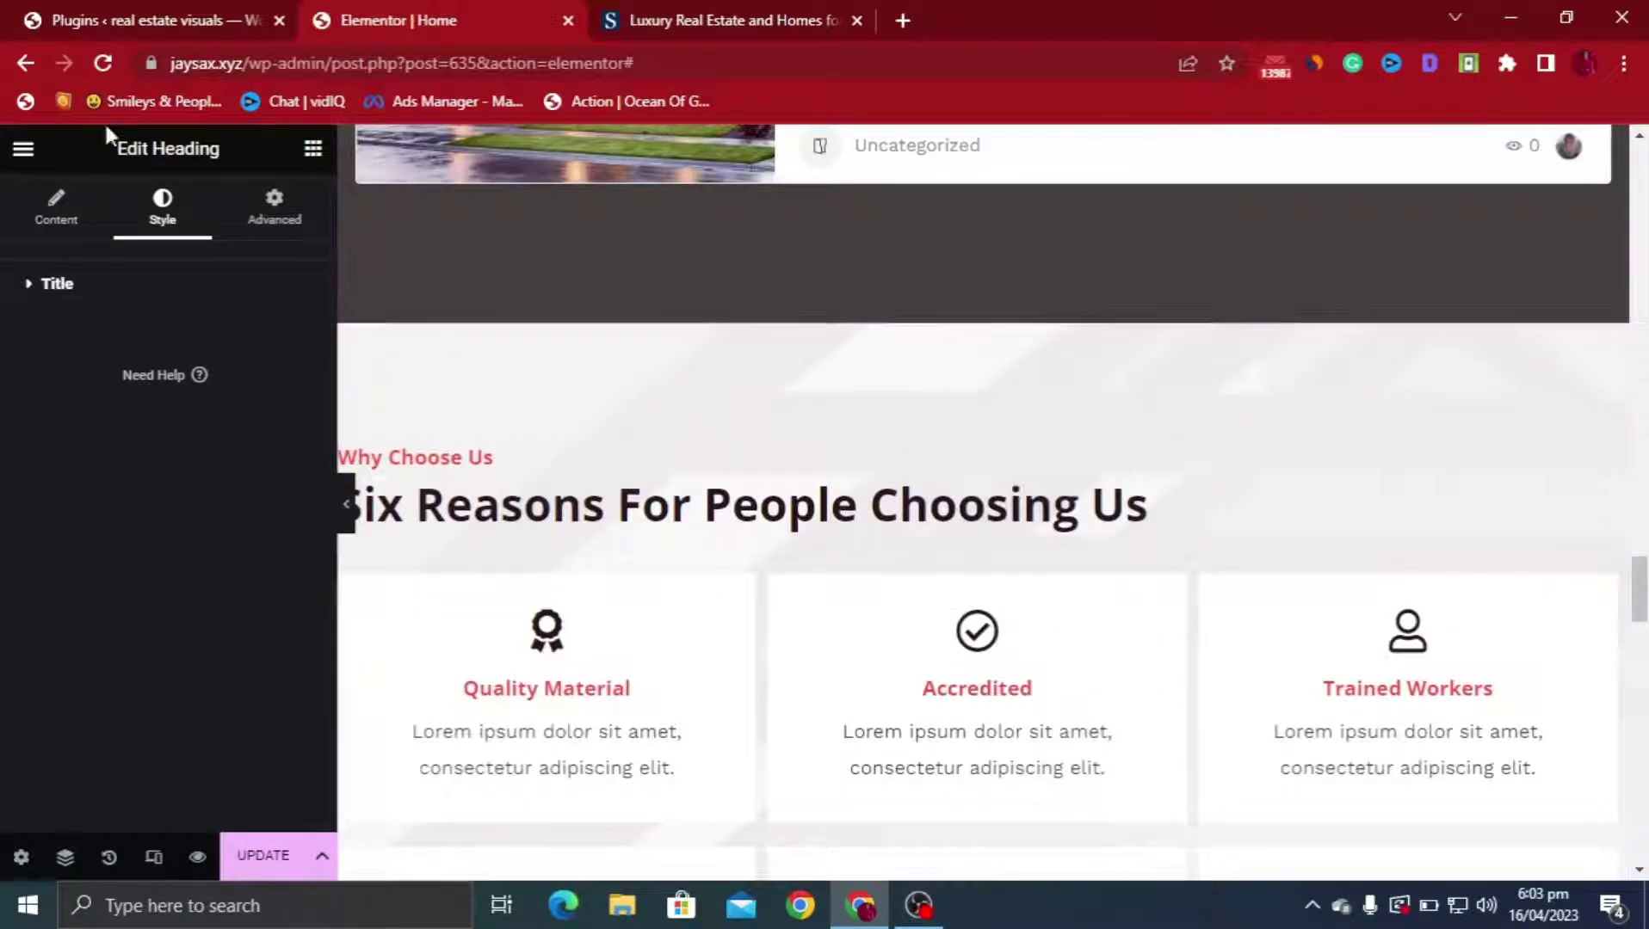
Add a Spacer between the Why Choose Us label and the Six Reasons heading, with a space of 10 px
left_click(313, 150)
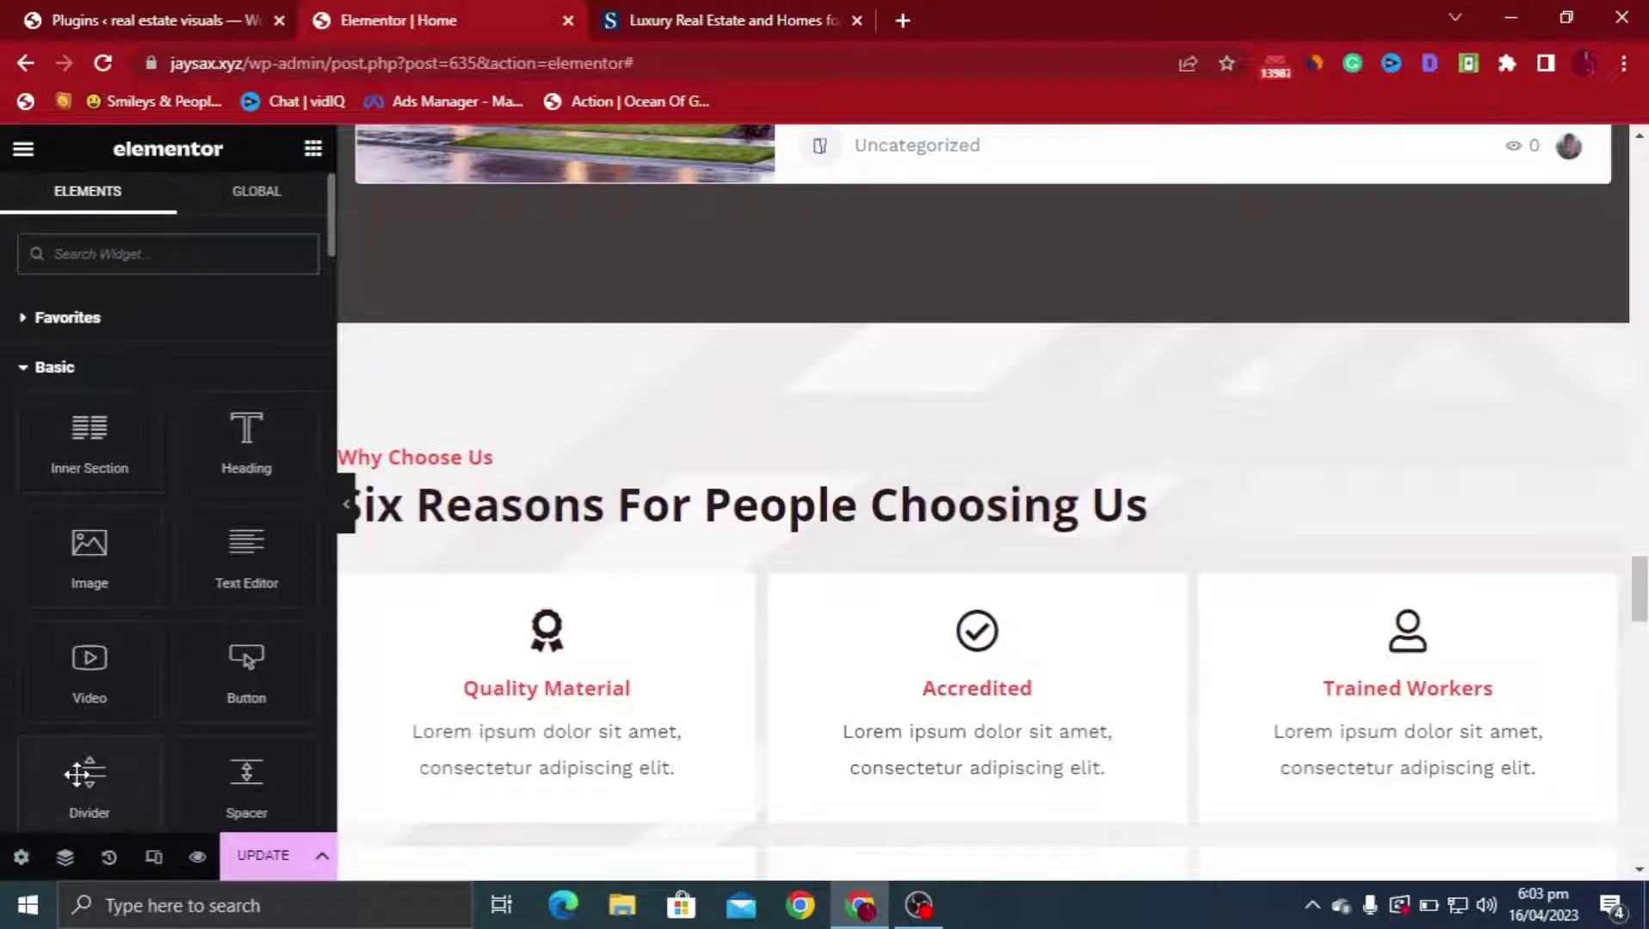
left_click_drag(246, 779, 931, 474)
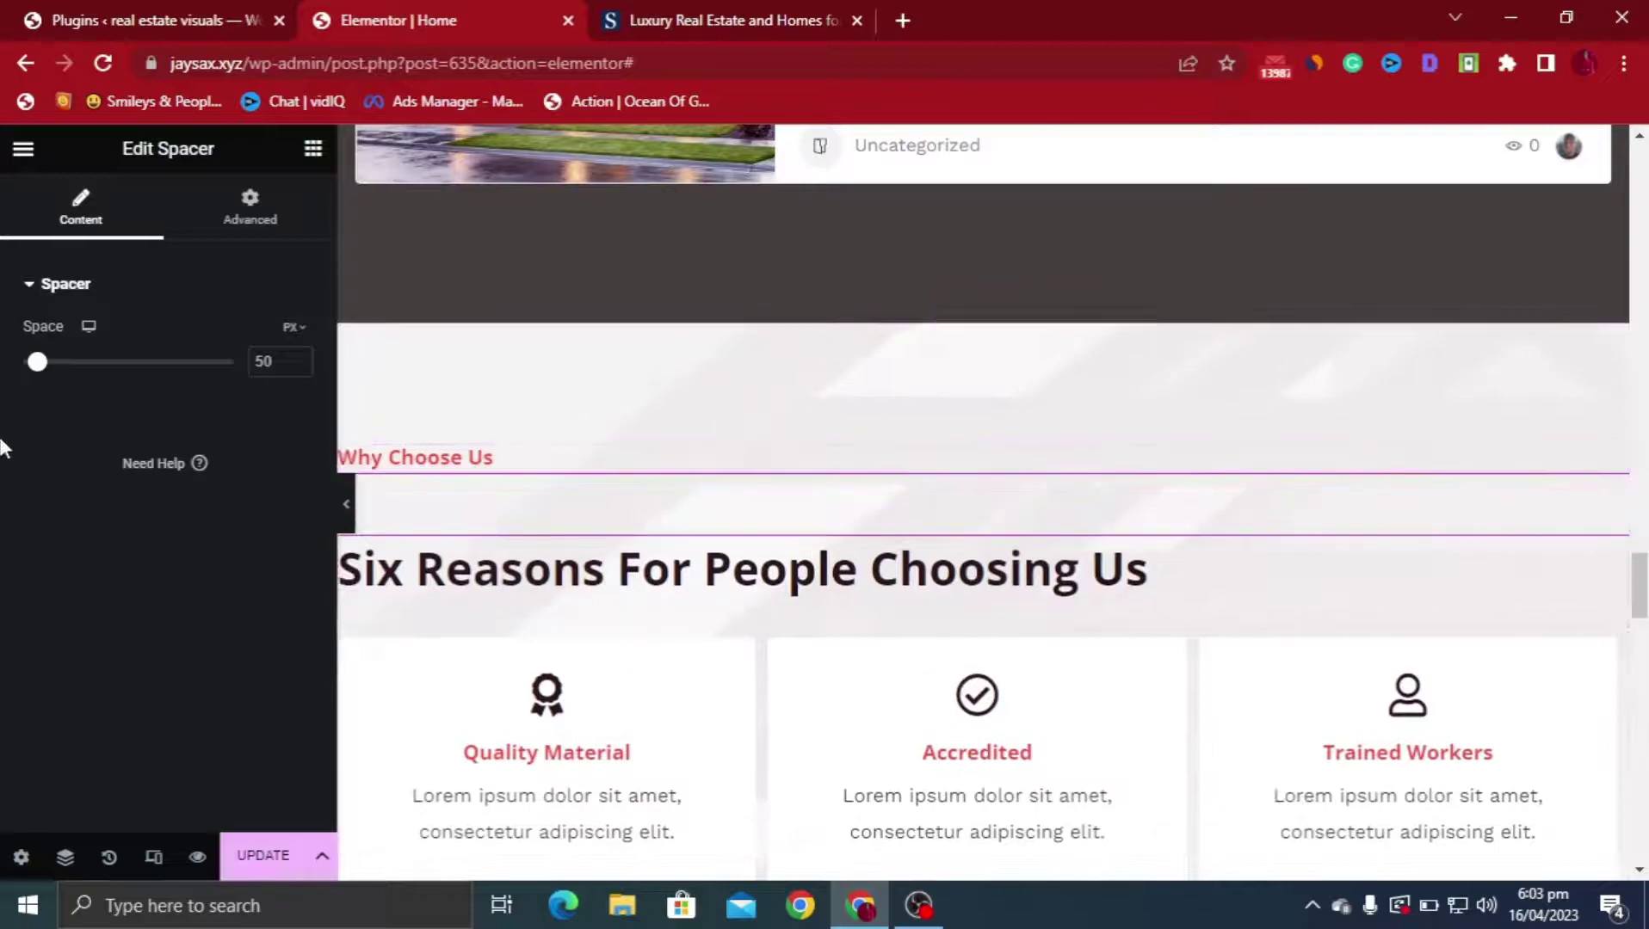
left_click_drag(37, 365, 18, 365)
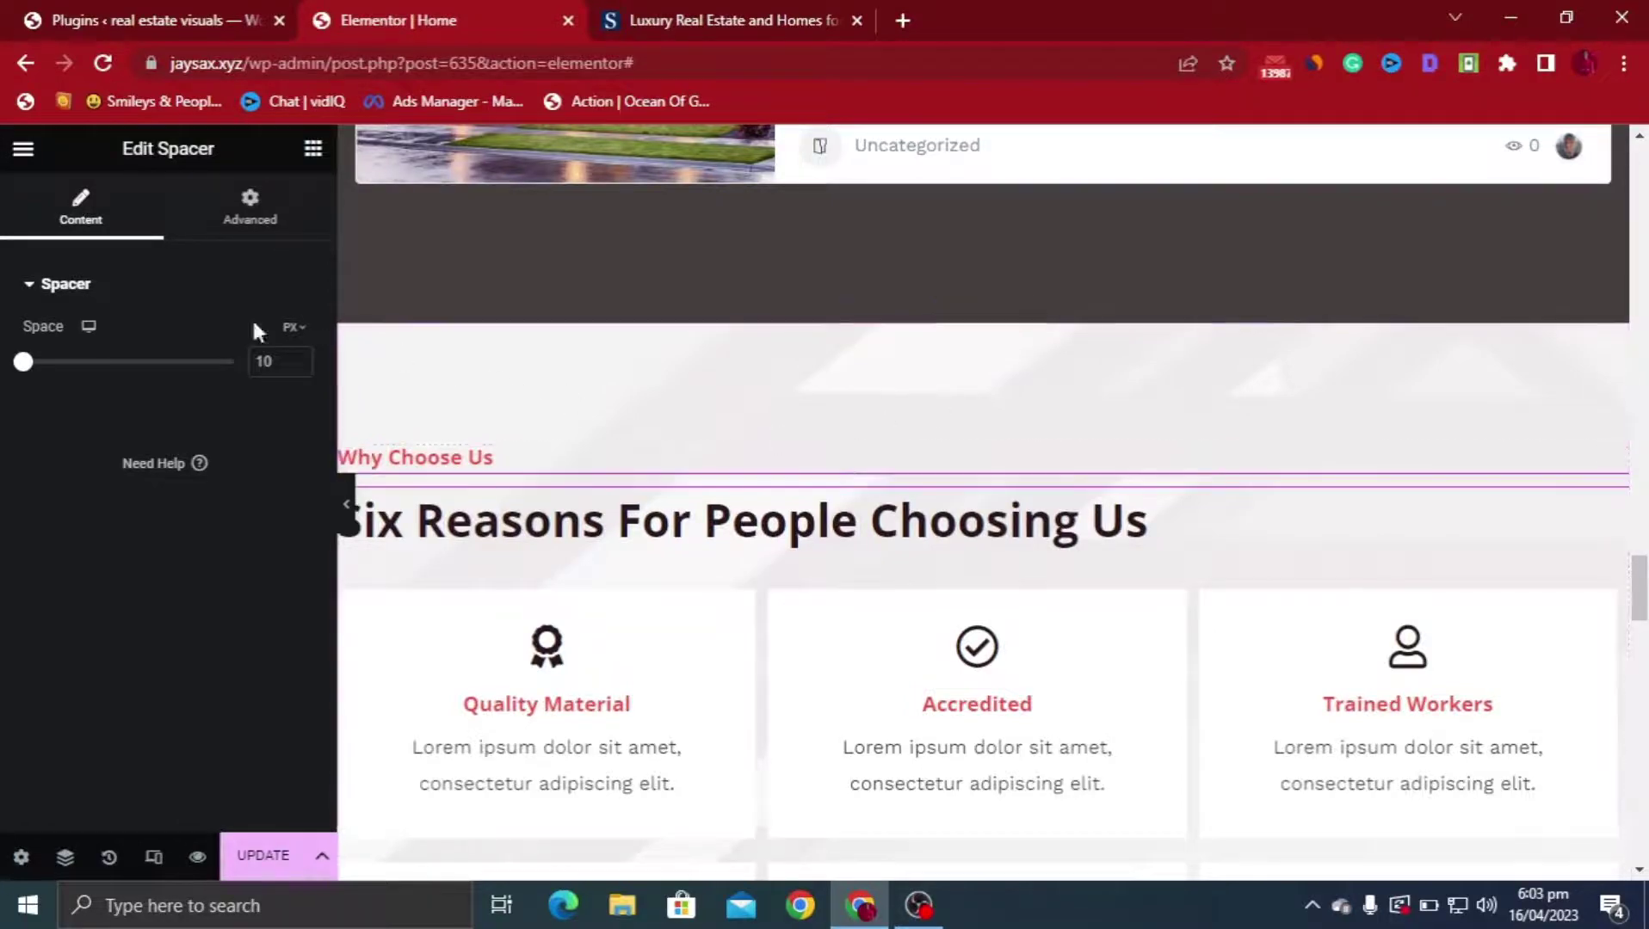
Add a Spacer above the Why Choose Us label with a space of 101 px
left_click(302, 153)
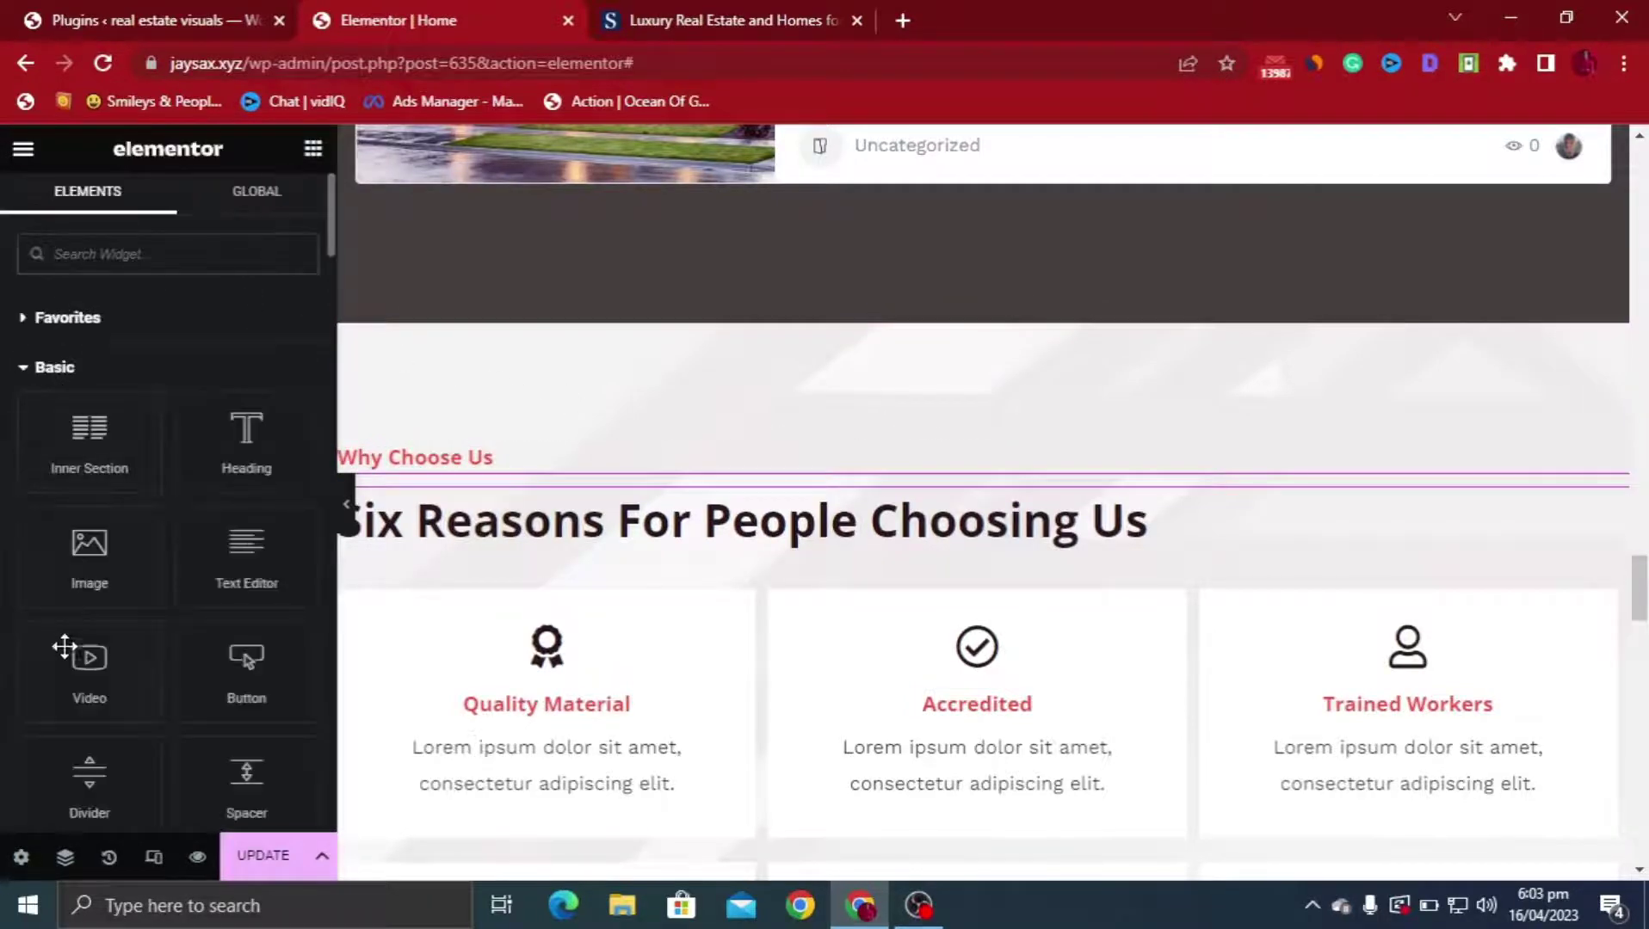
left_click_drag(221, 792, 824, 452)
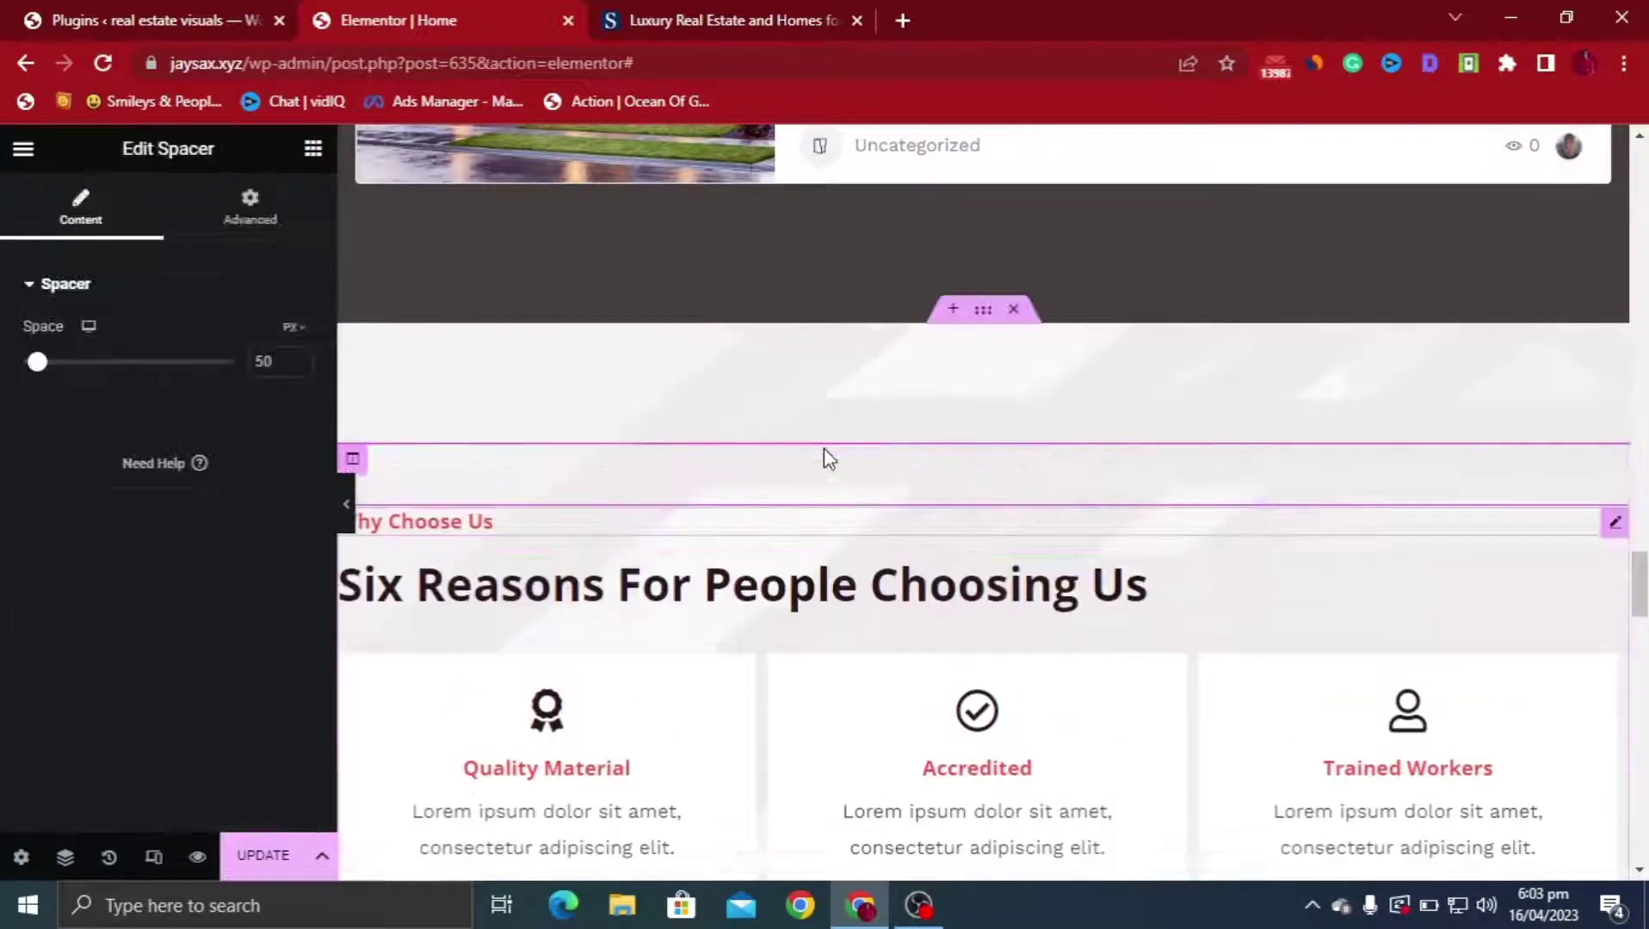
mouse_move(36, 366)
left_mouse_down()
mouse_move(74, 361)
mouse_move(55, 361)
left_mouse_up()
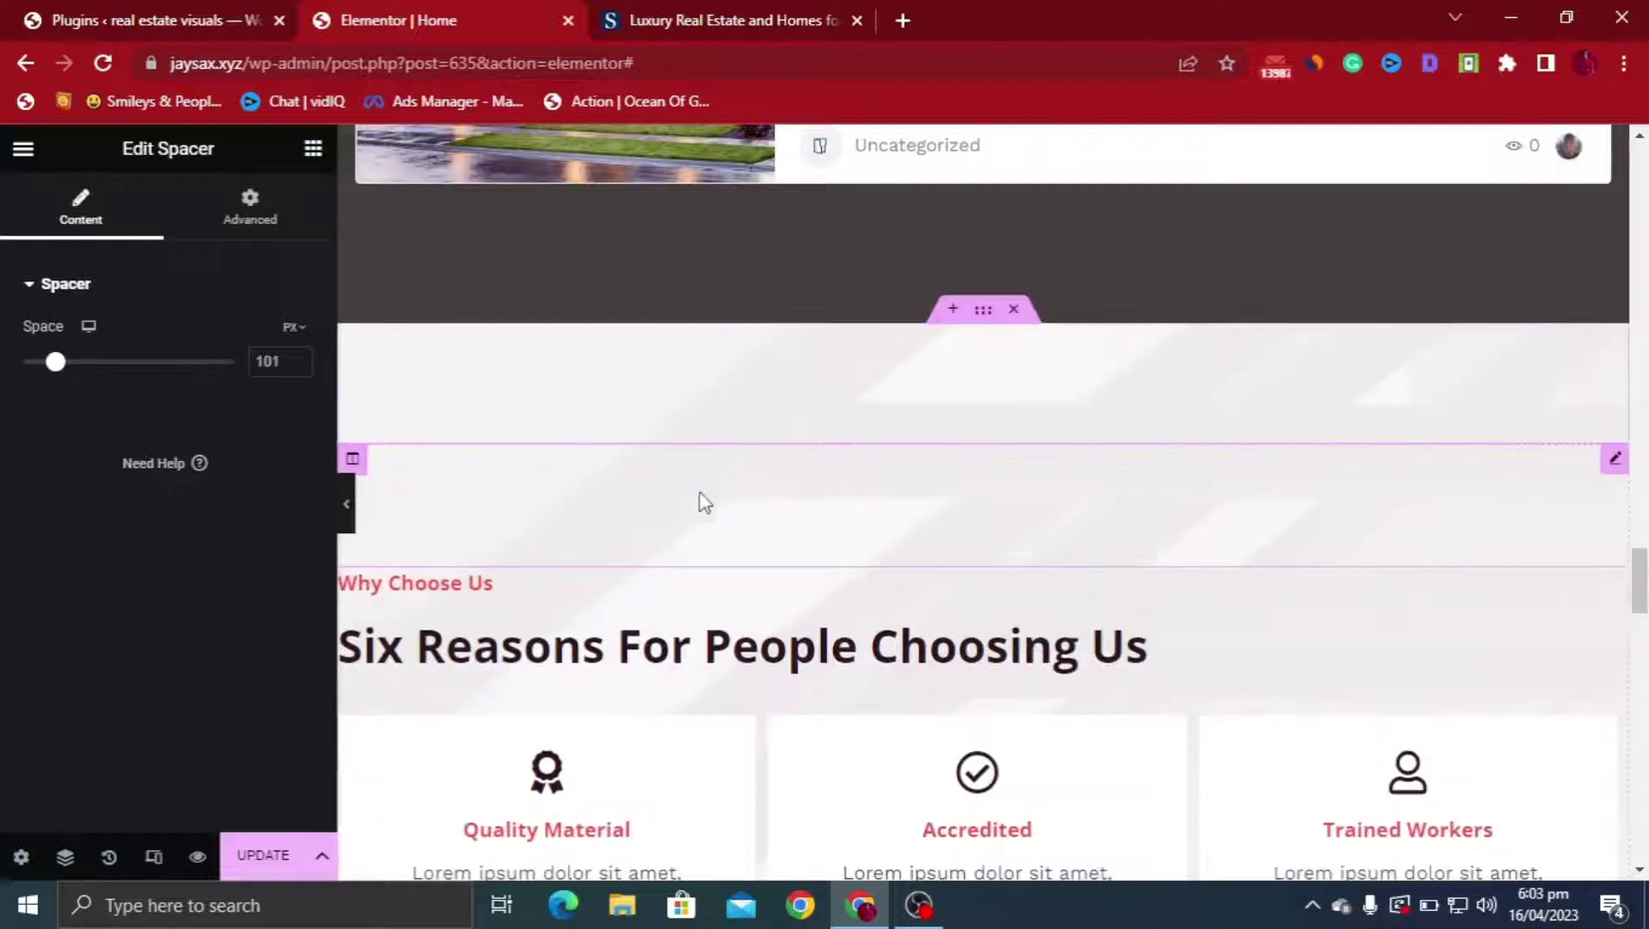
Search the widget library for LIST and for dire to find the directory widgets
left_click(313, 150)
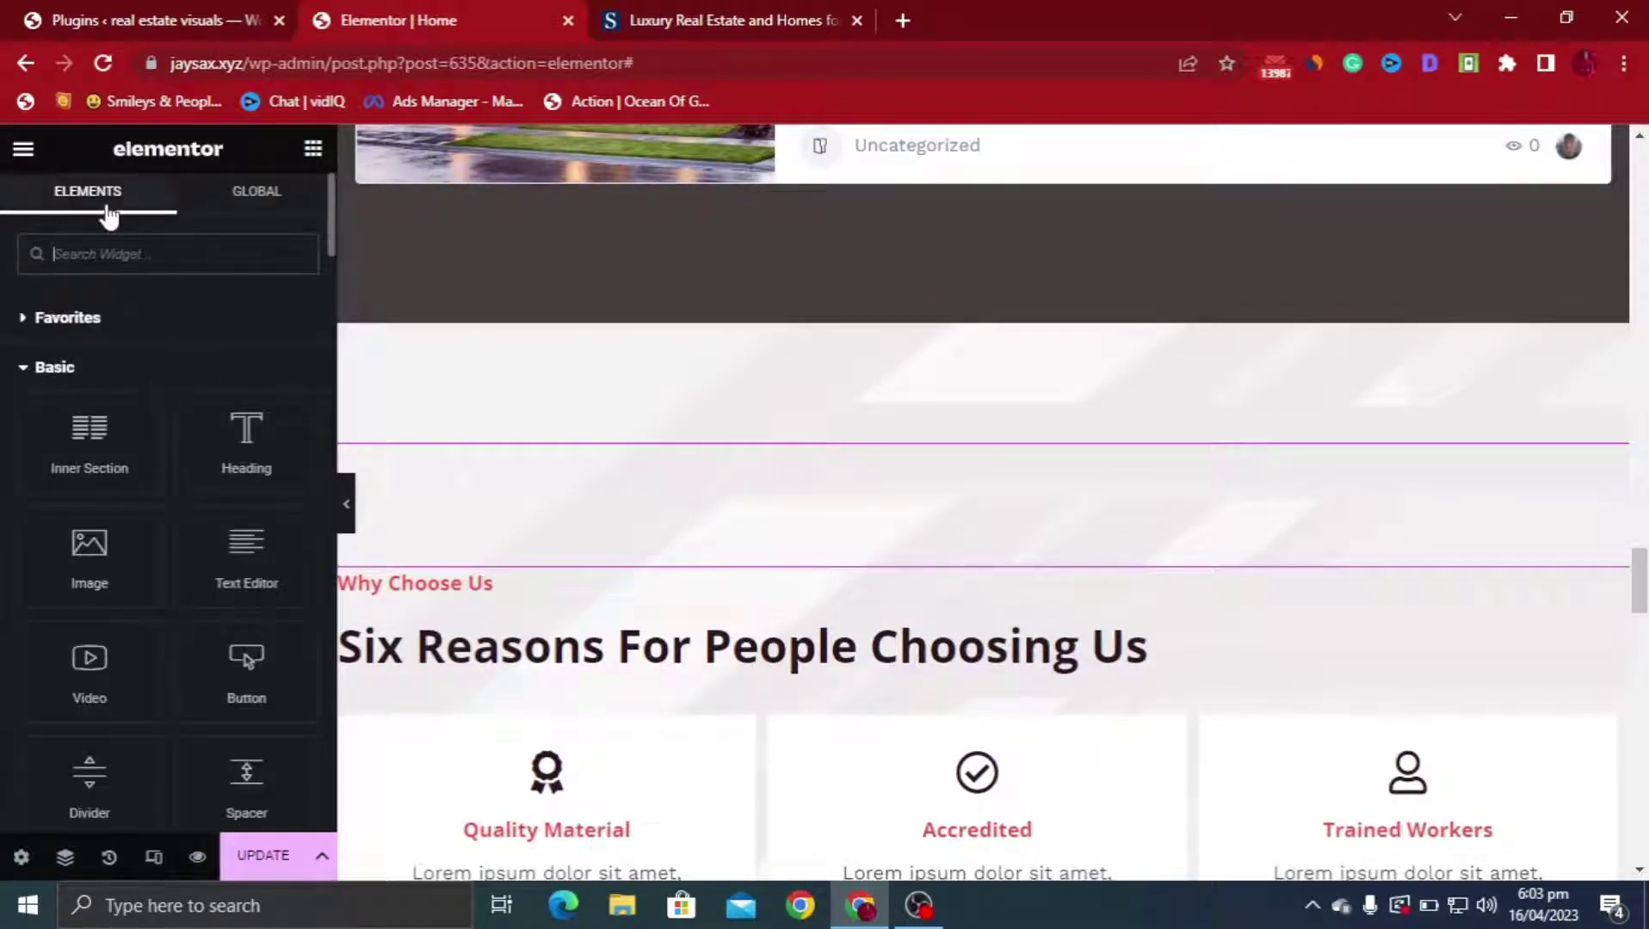
type("list")
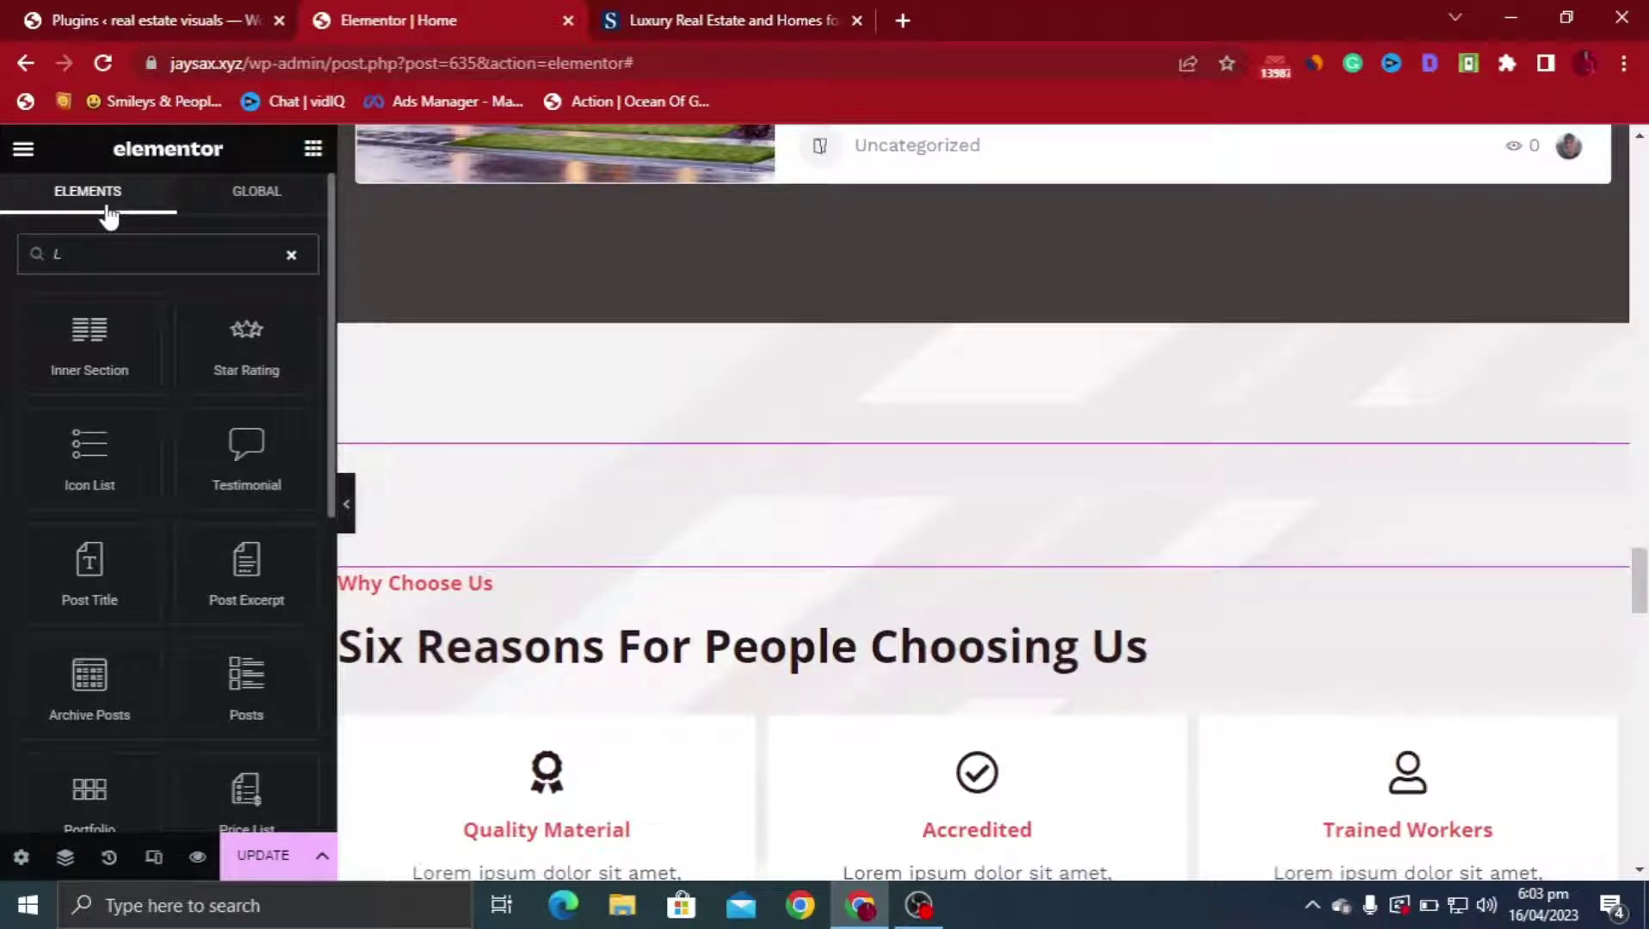
type("iST")
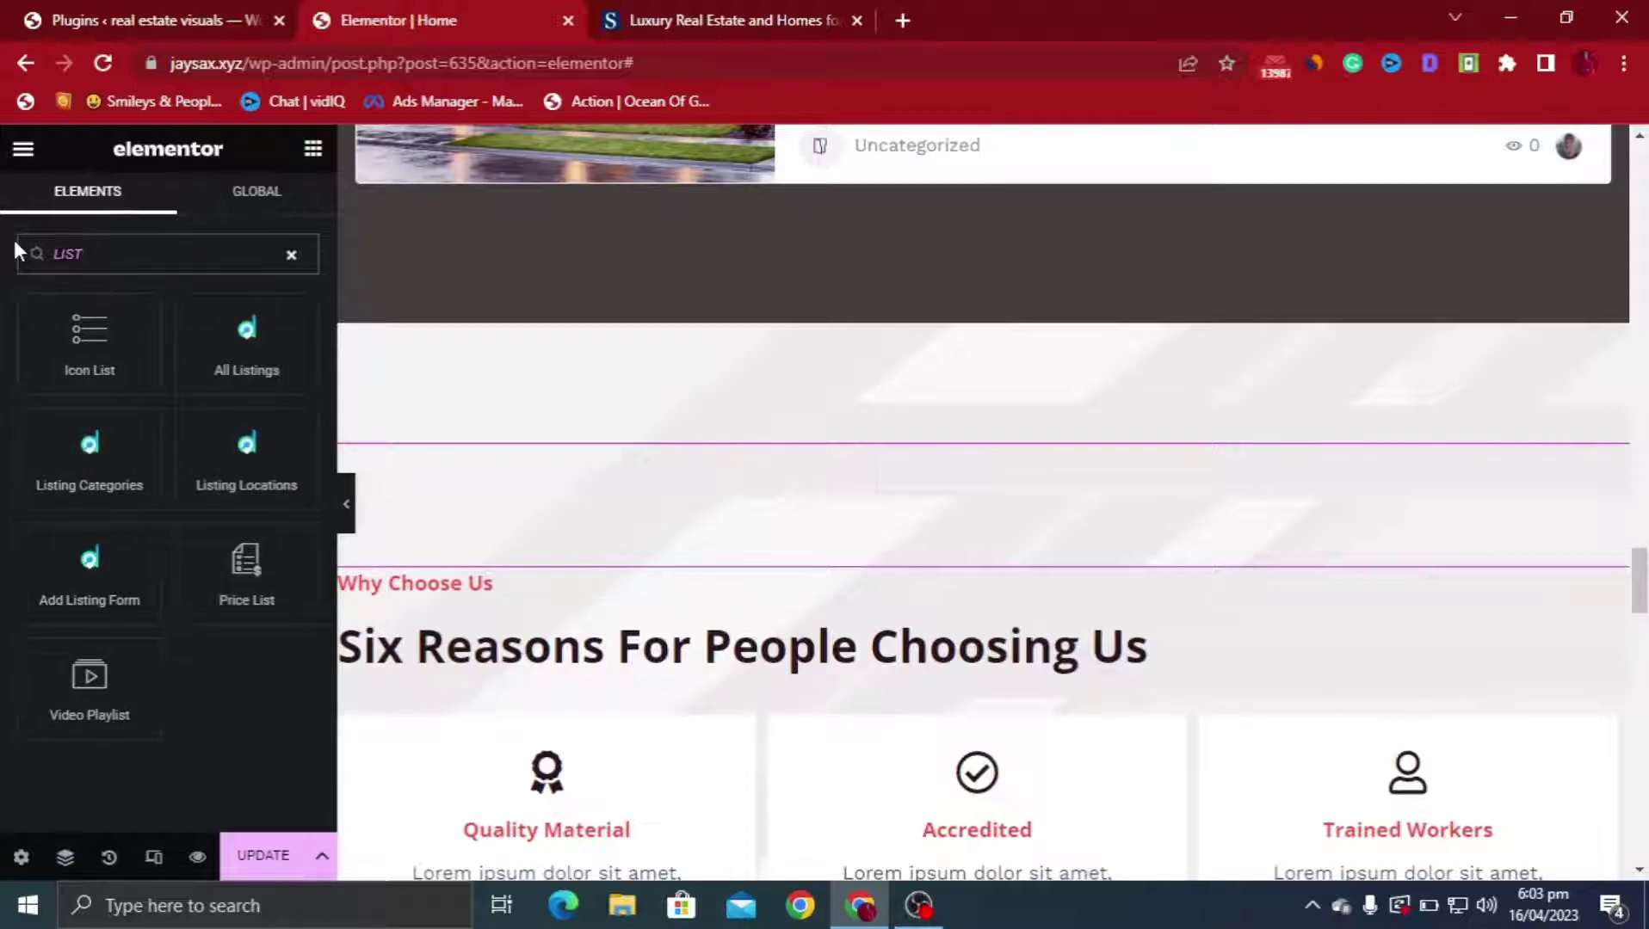
key("BackSpace")
key("BackSpace")
key("BackSpace")
key("BackSpace")
type("Dia")
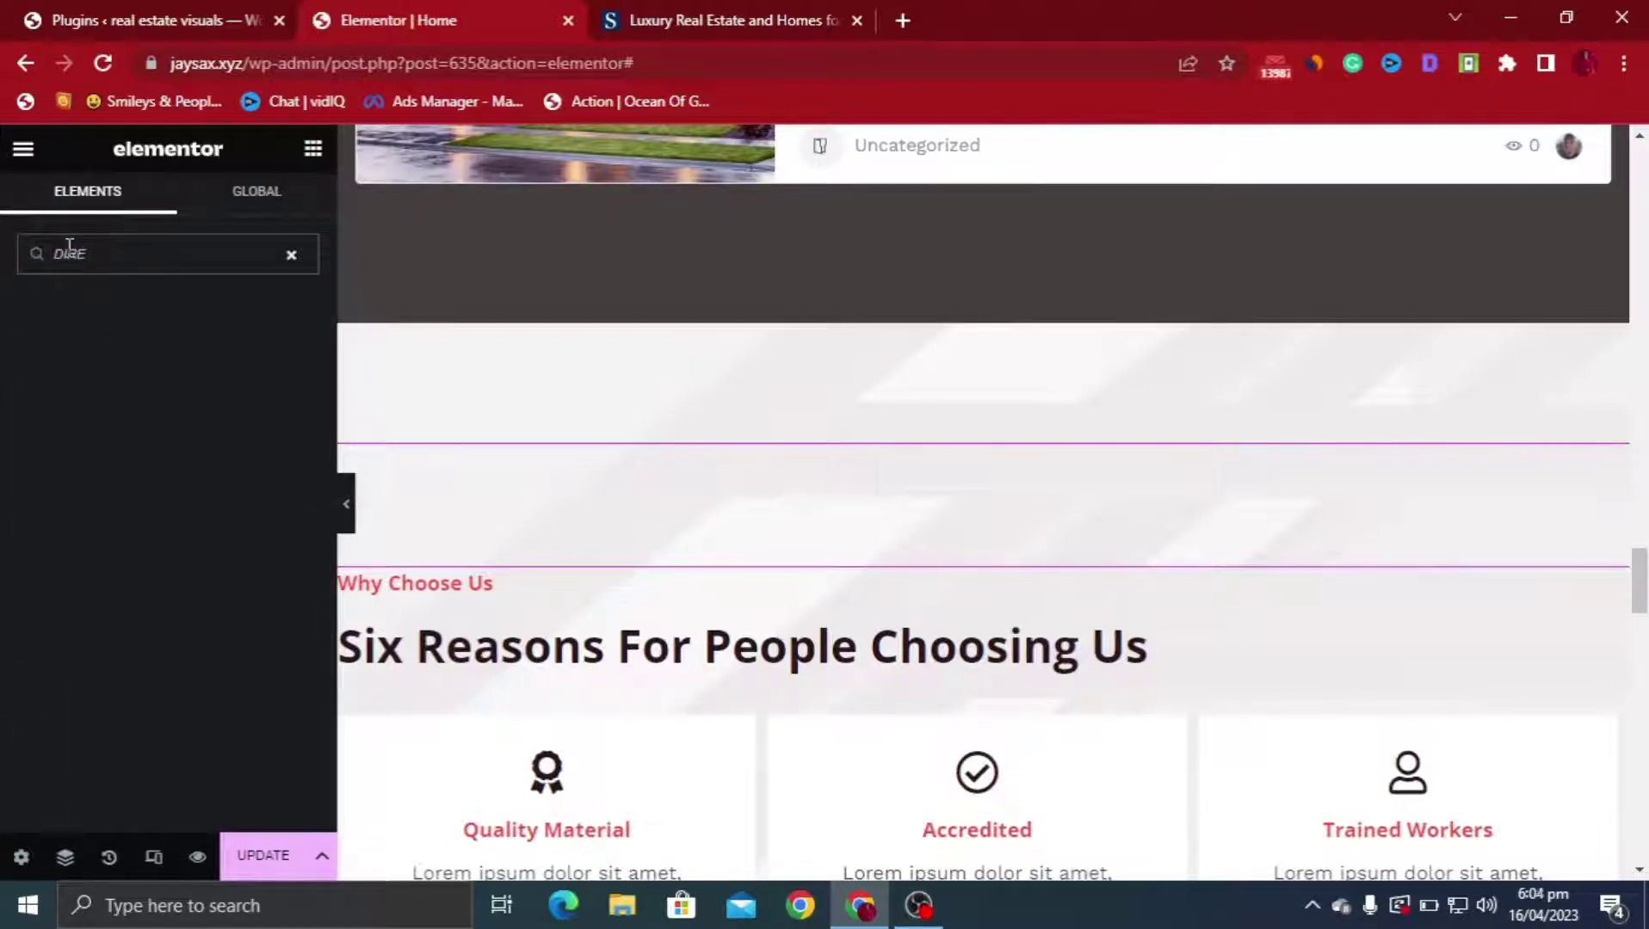
key("BackSpace")
key("BackSpace")
key("BackSpace")
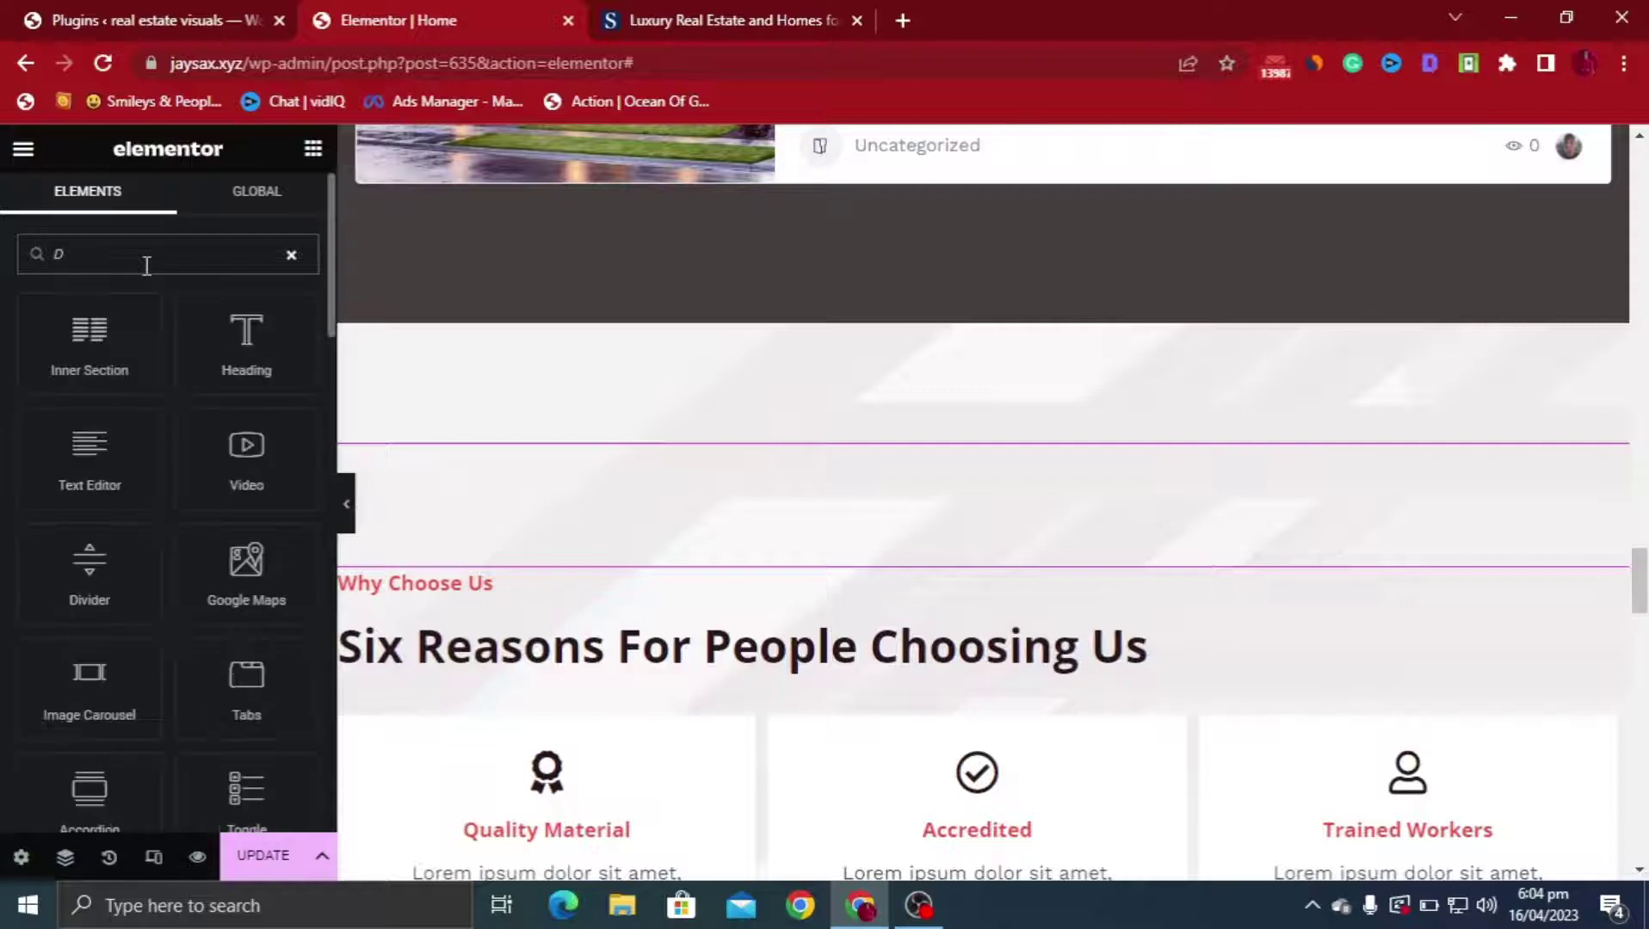
type("dire")
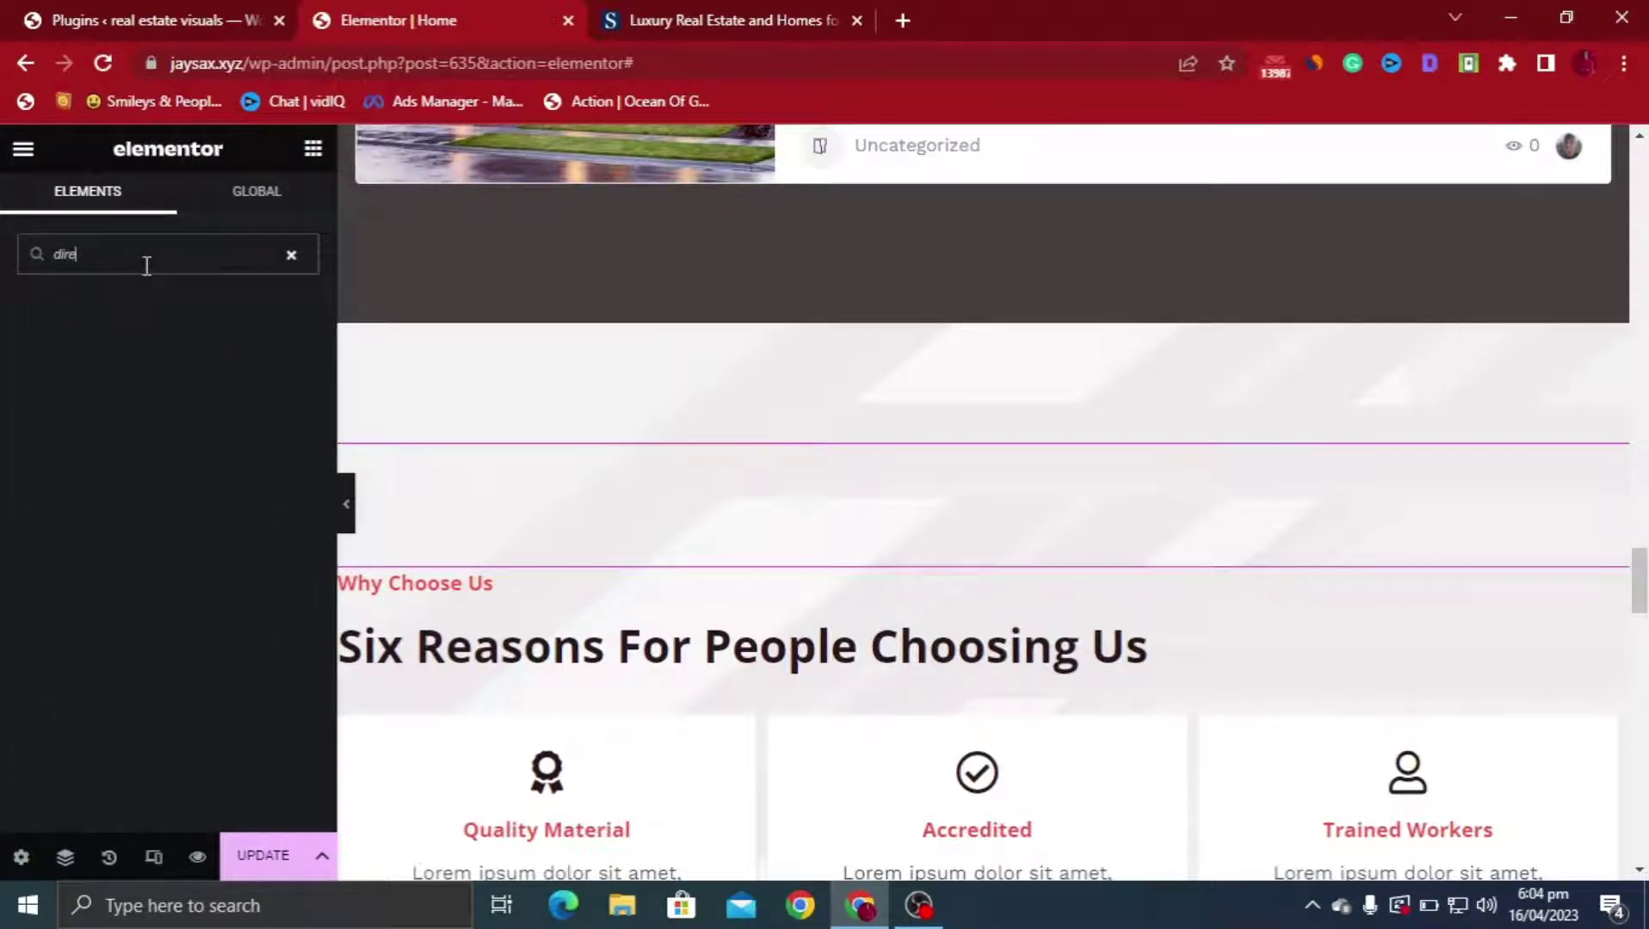
key("BackSpace")
key("BackSpace")
key("BackSpace")
key("BackSpace")
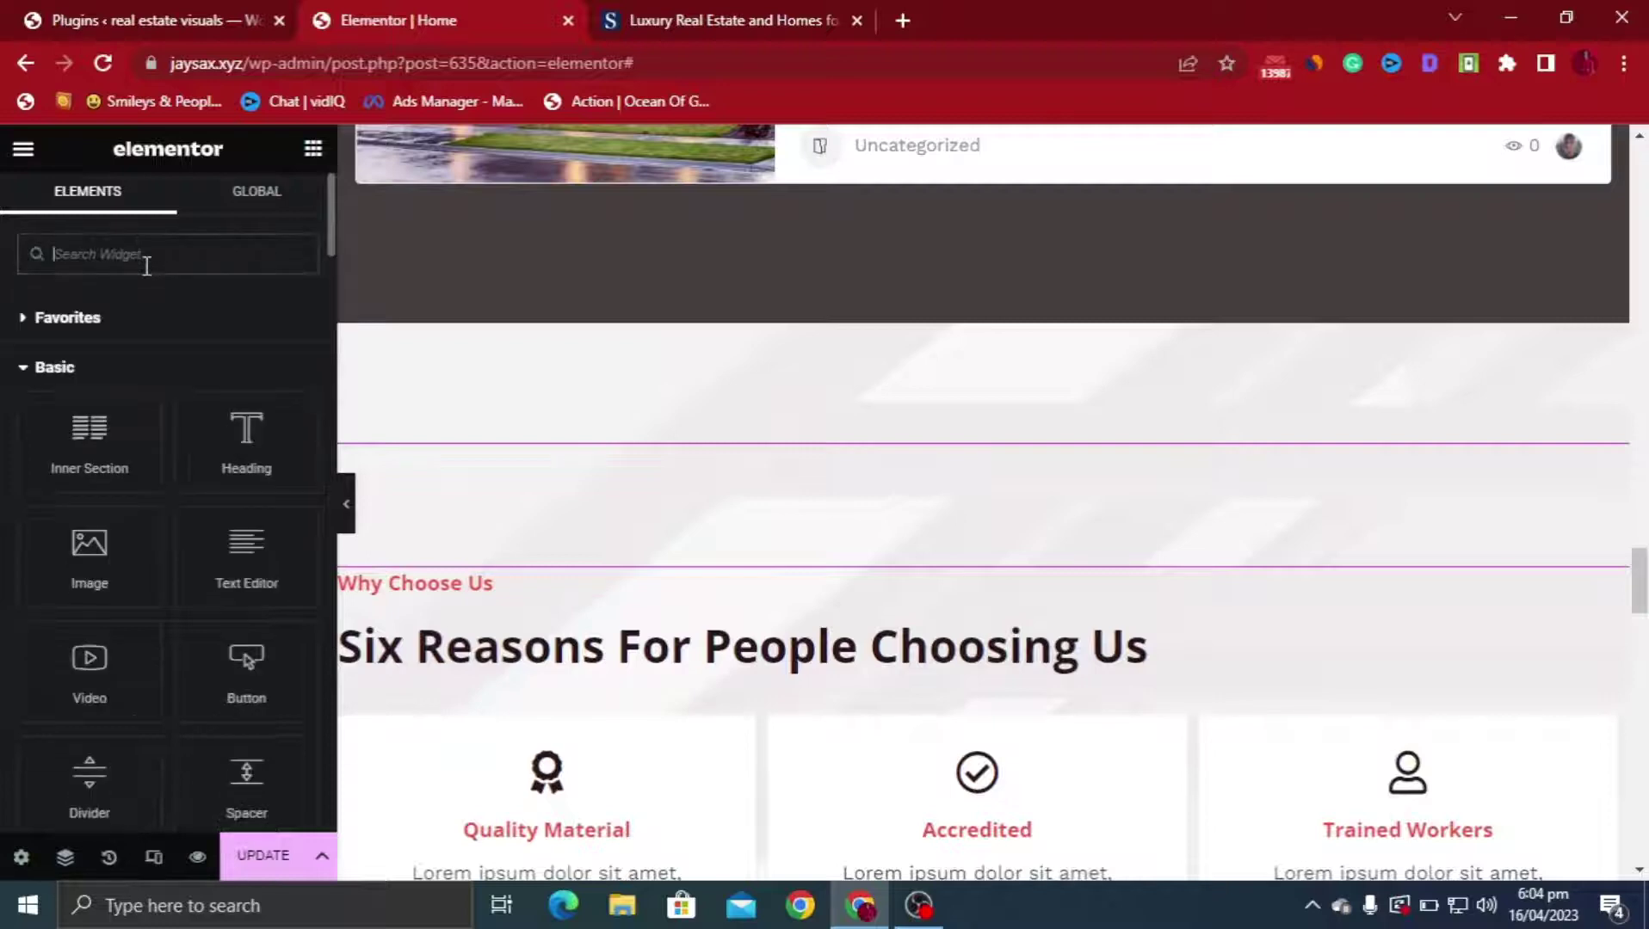
Find the Add Listing Form widget with the search term list and place it above the Why Choose Us label
type("list")
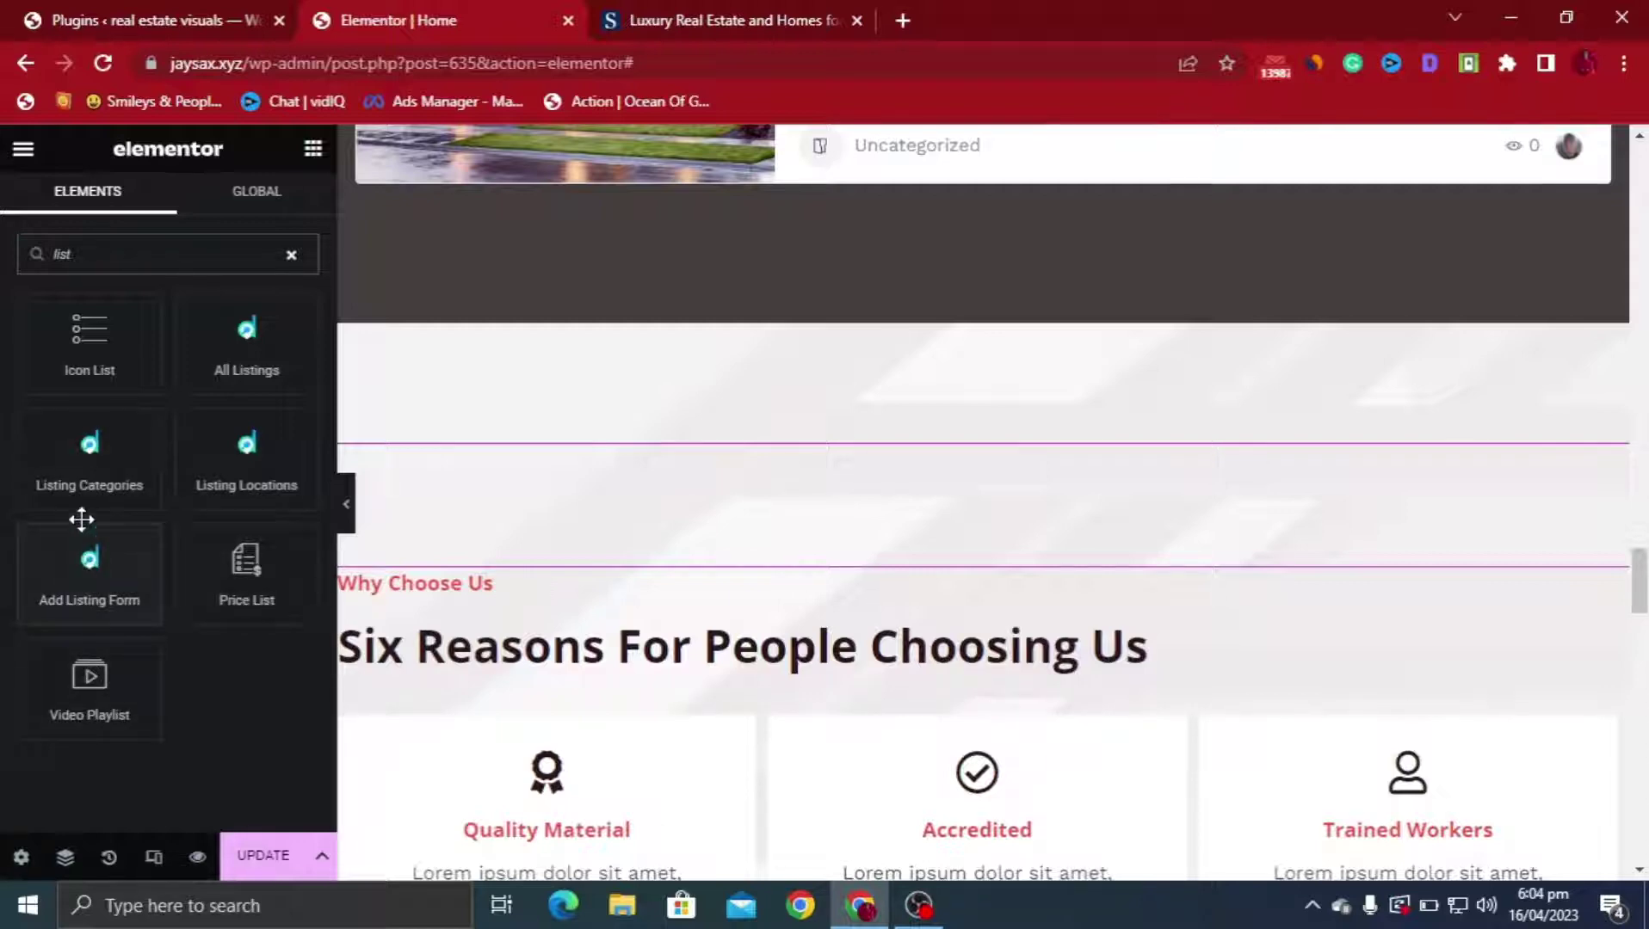
left_click(86, 564)
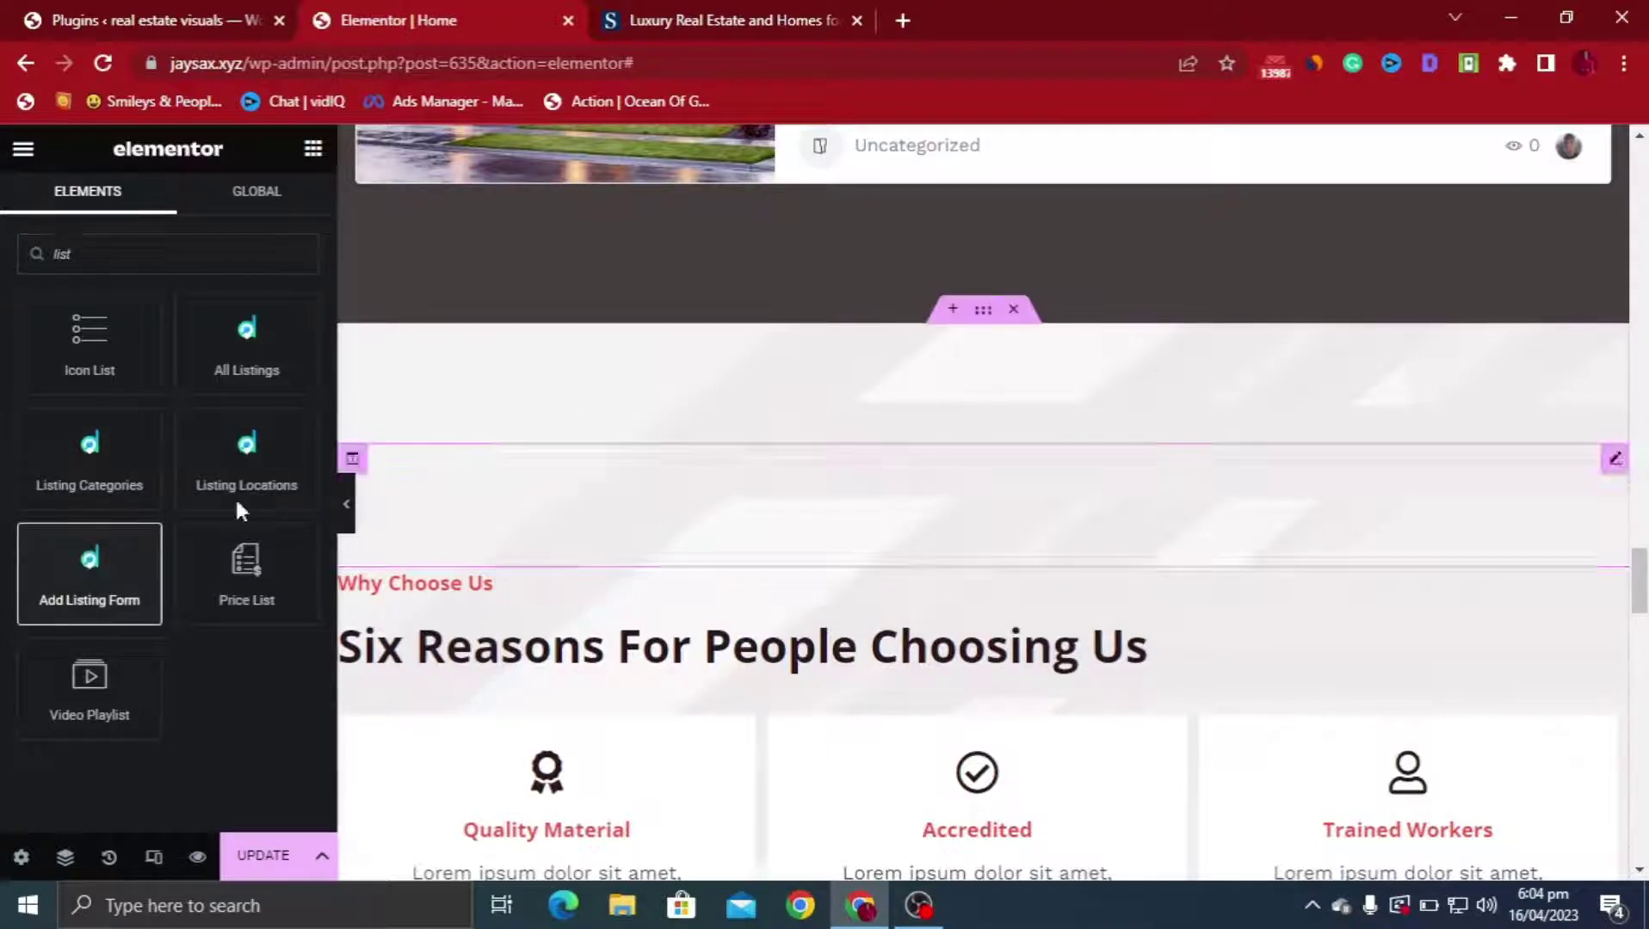
left_click_drag(126, 598, 941, 501)
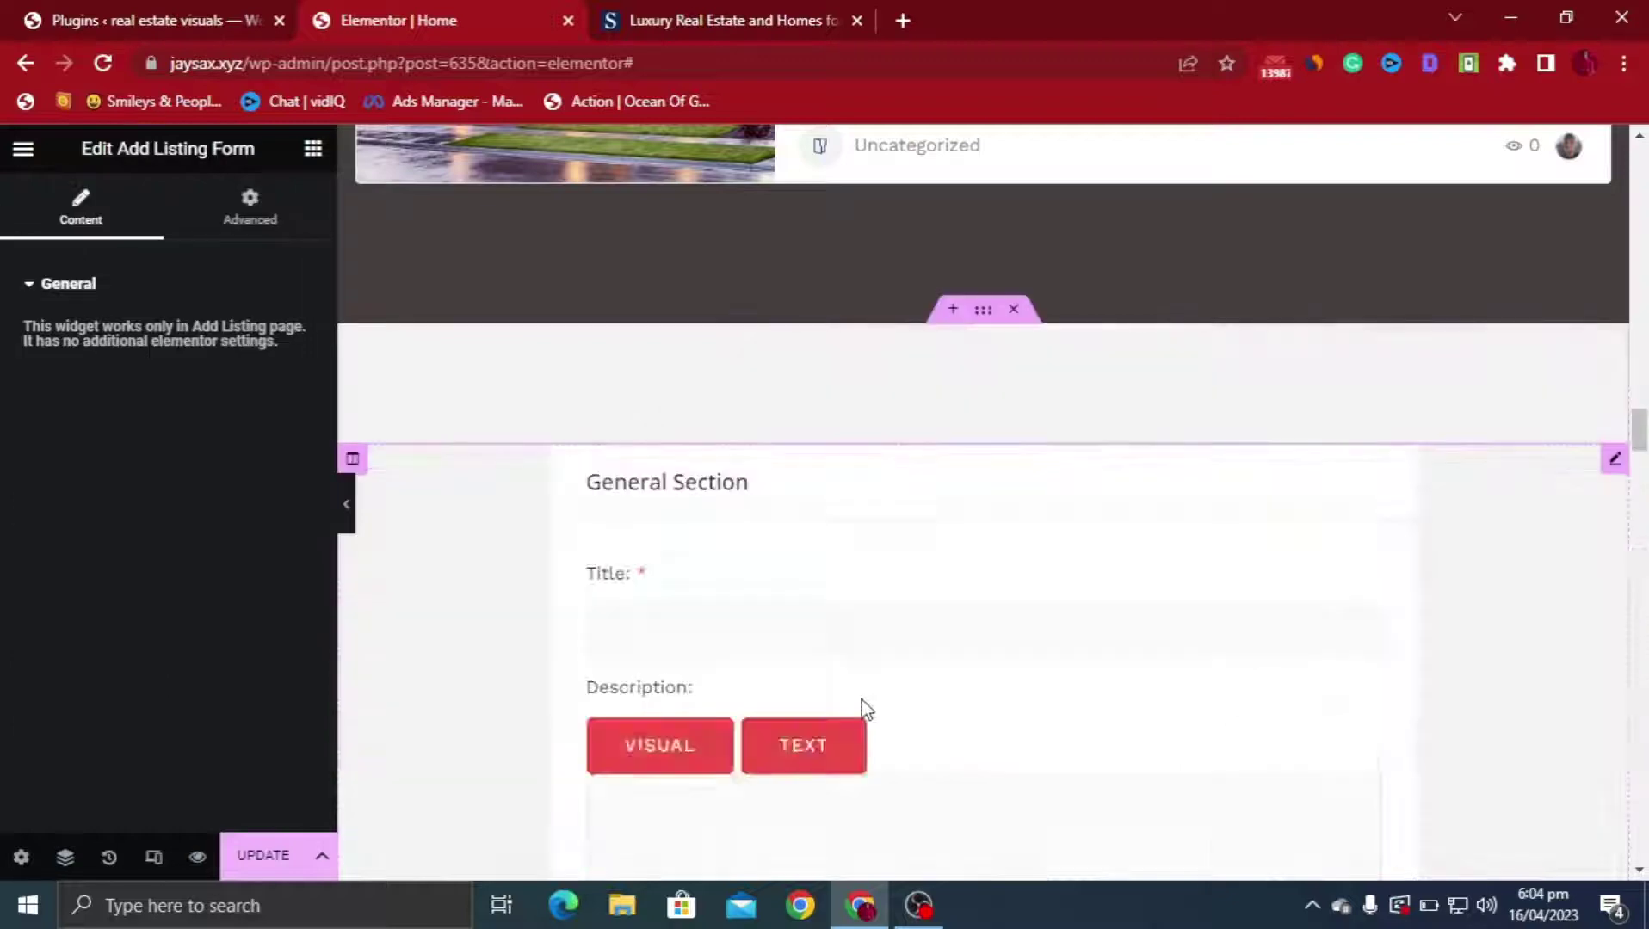
Examine the listing form's sections, from the general fields through contact information, map, and images and video
scroll(982, 502, "down", 4)
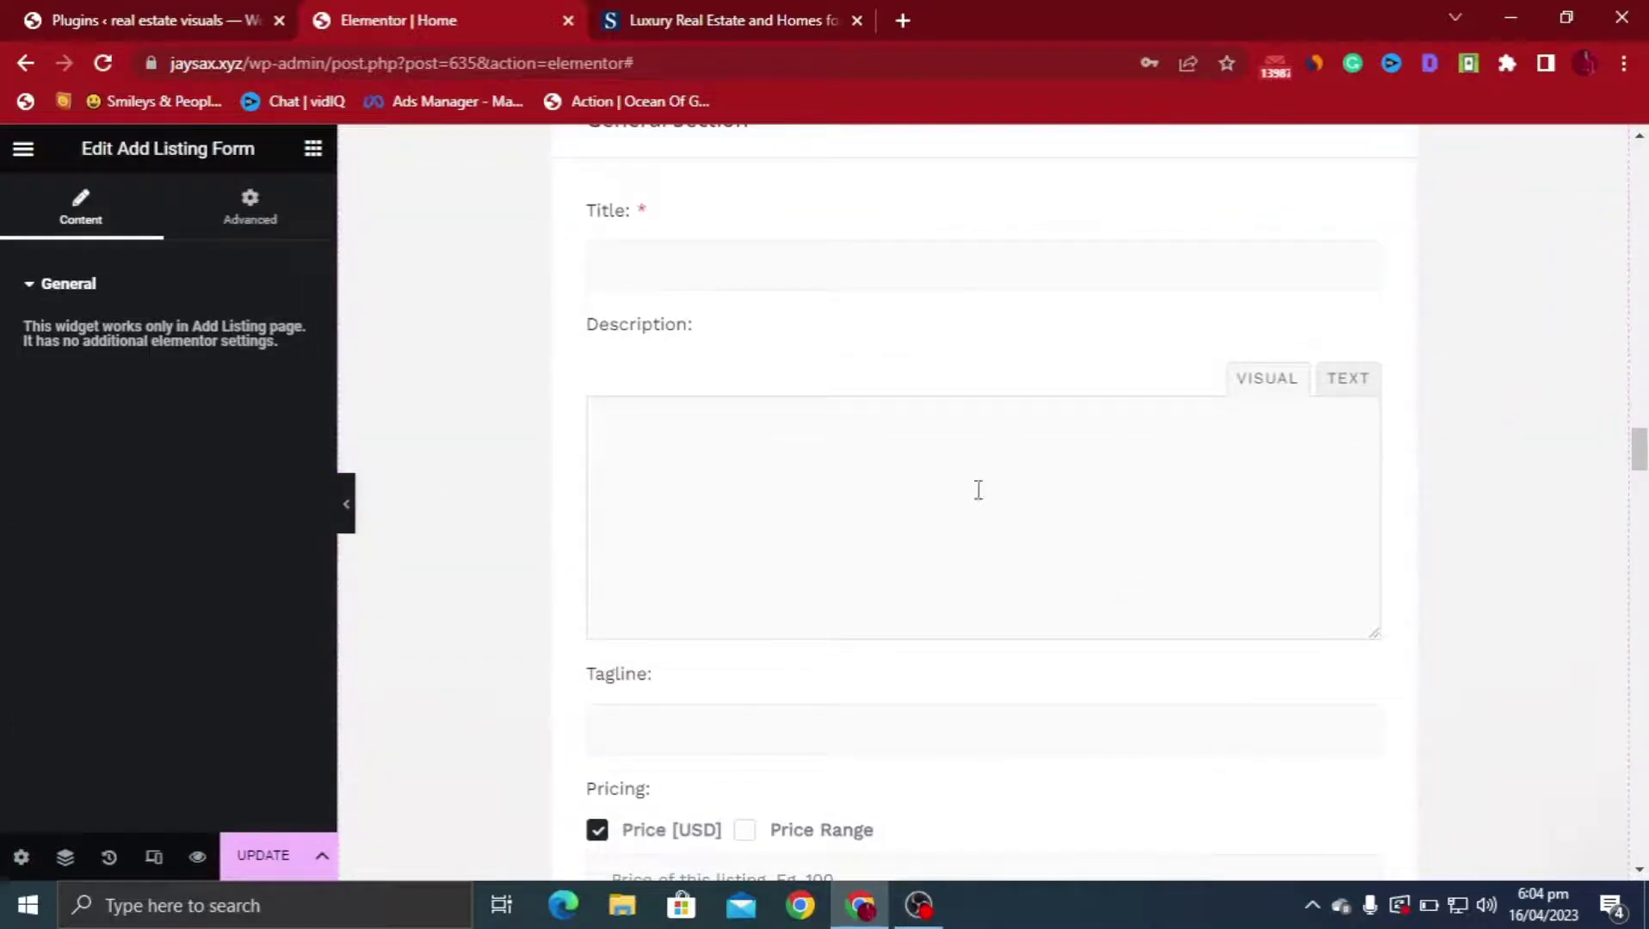
scroll(978, 490, "down", 9)
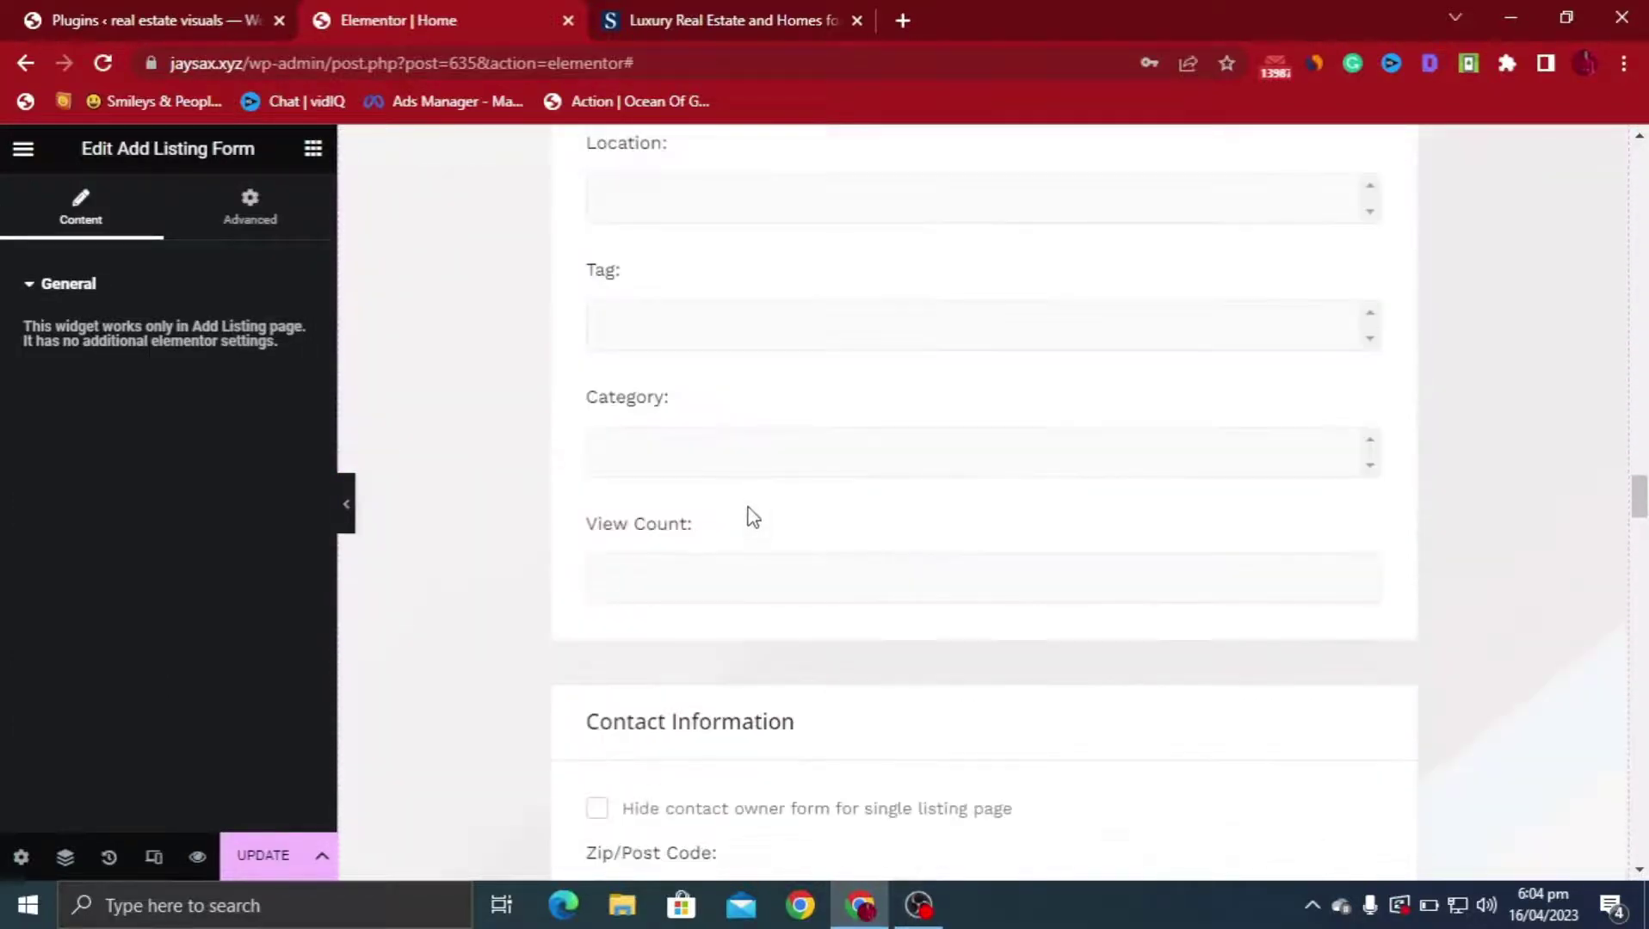
scroll(749, 517, "up", 12)
scroll(695, 389, "down", 4)
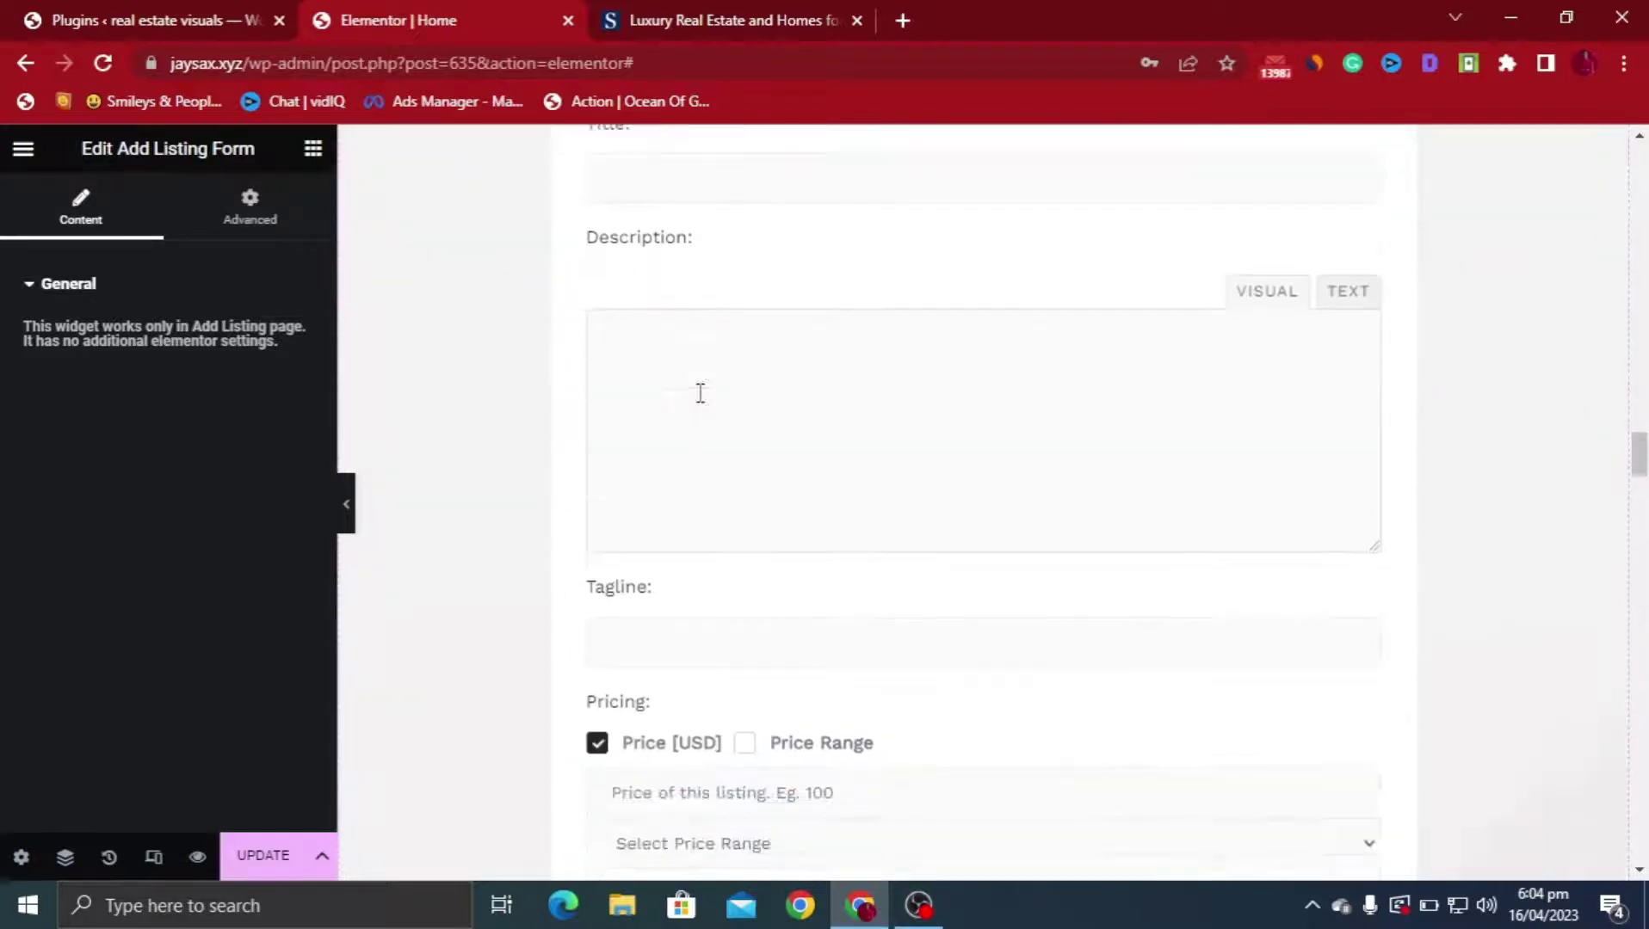
scroll(701, 394, "down", 18)
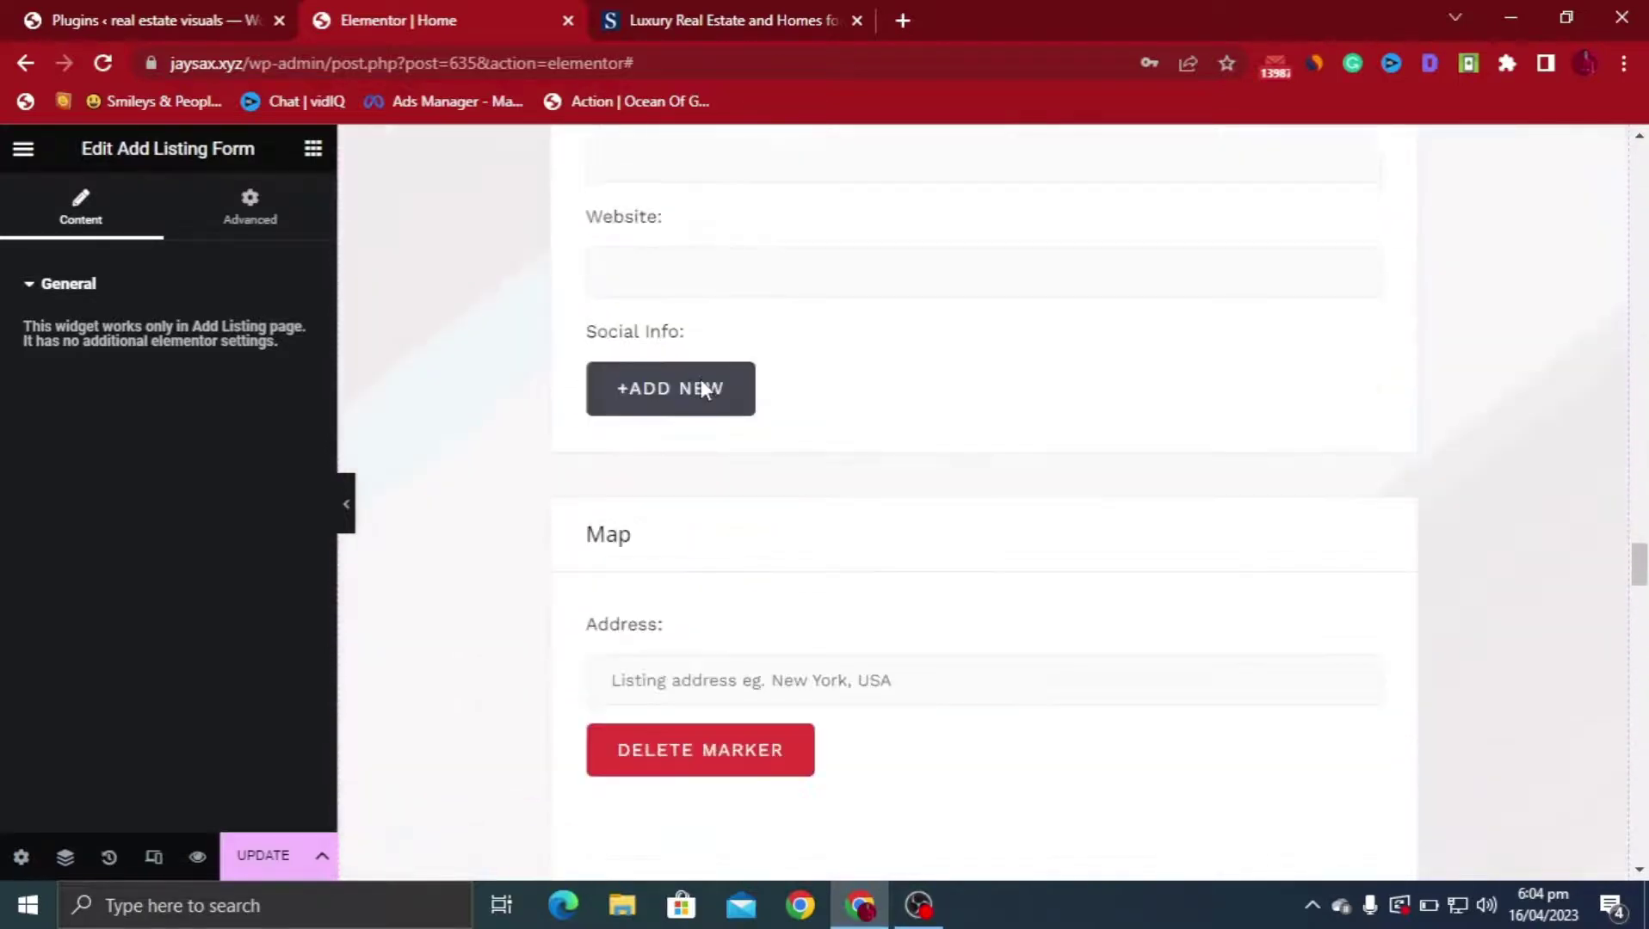
scroll(701, 389, "down", 7)
scroll(733, 636, "down", 16)
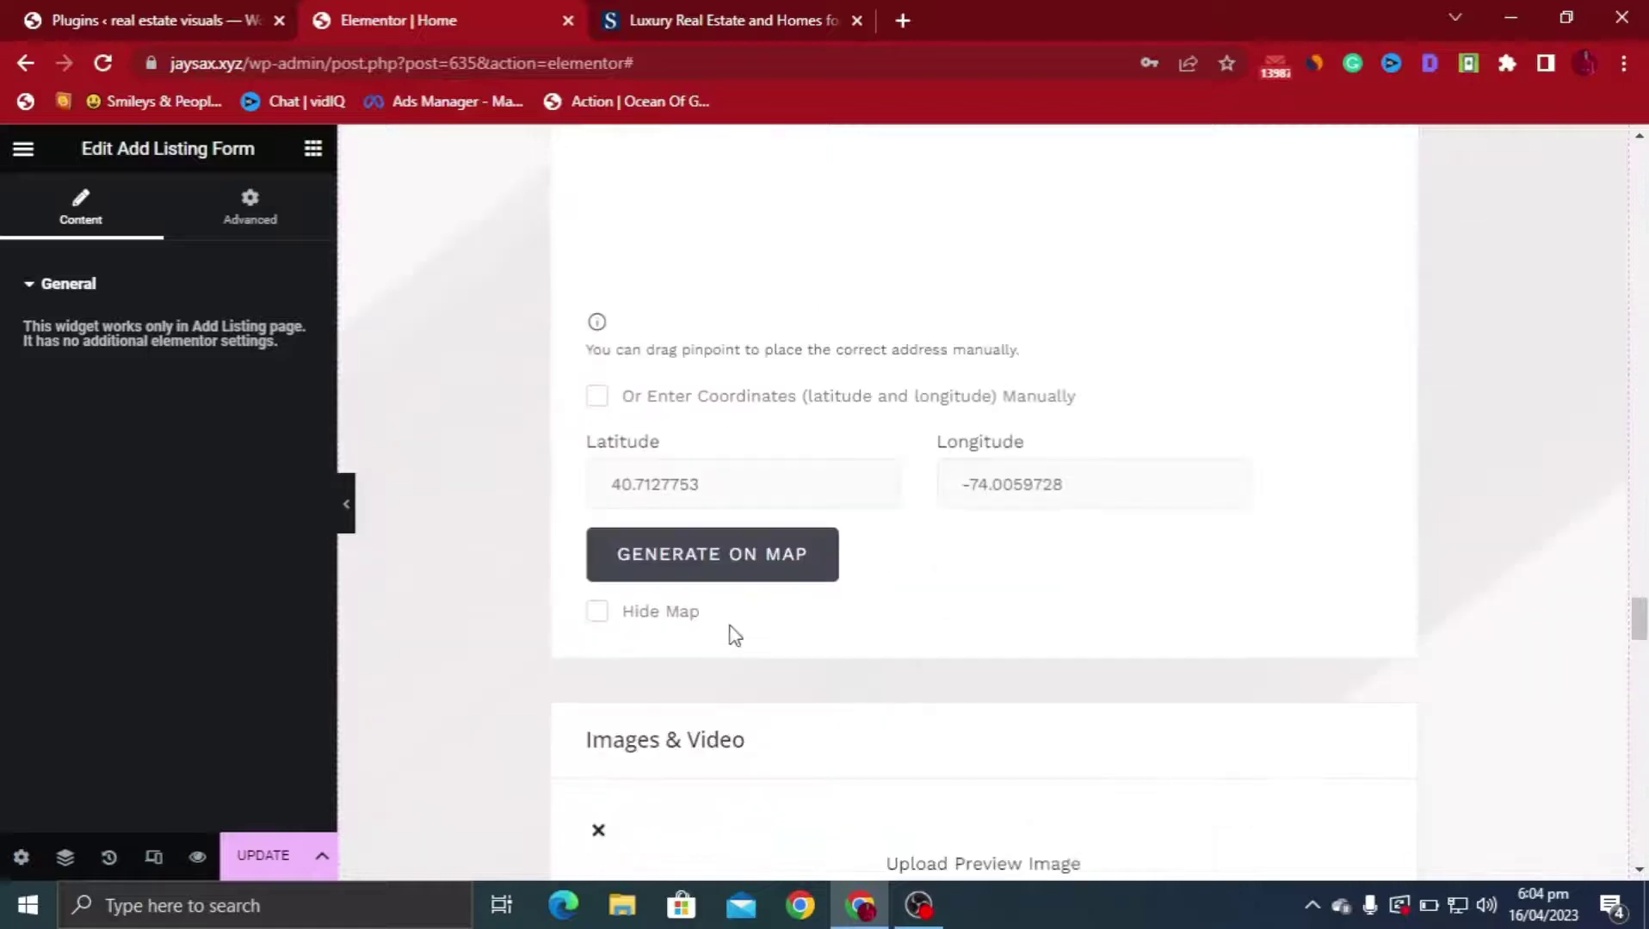
scroll(733, 625, "down", 3)
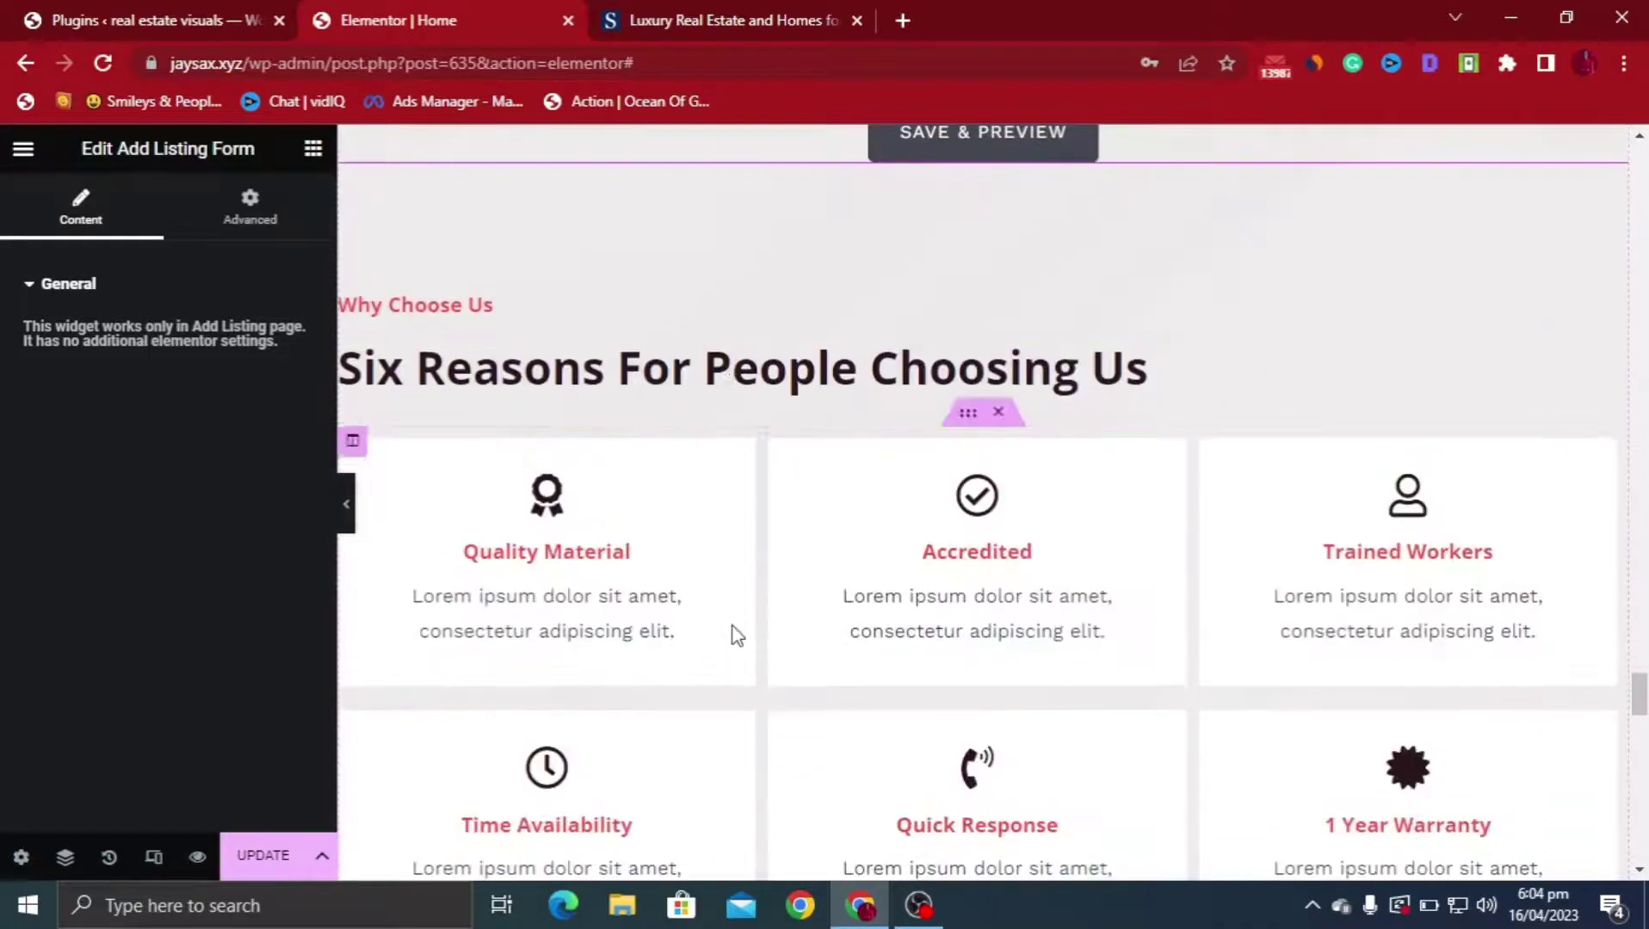
scroll(732, 633, "up", 20)
scroll(791, 520, "up", 20)
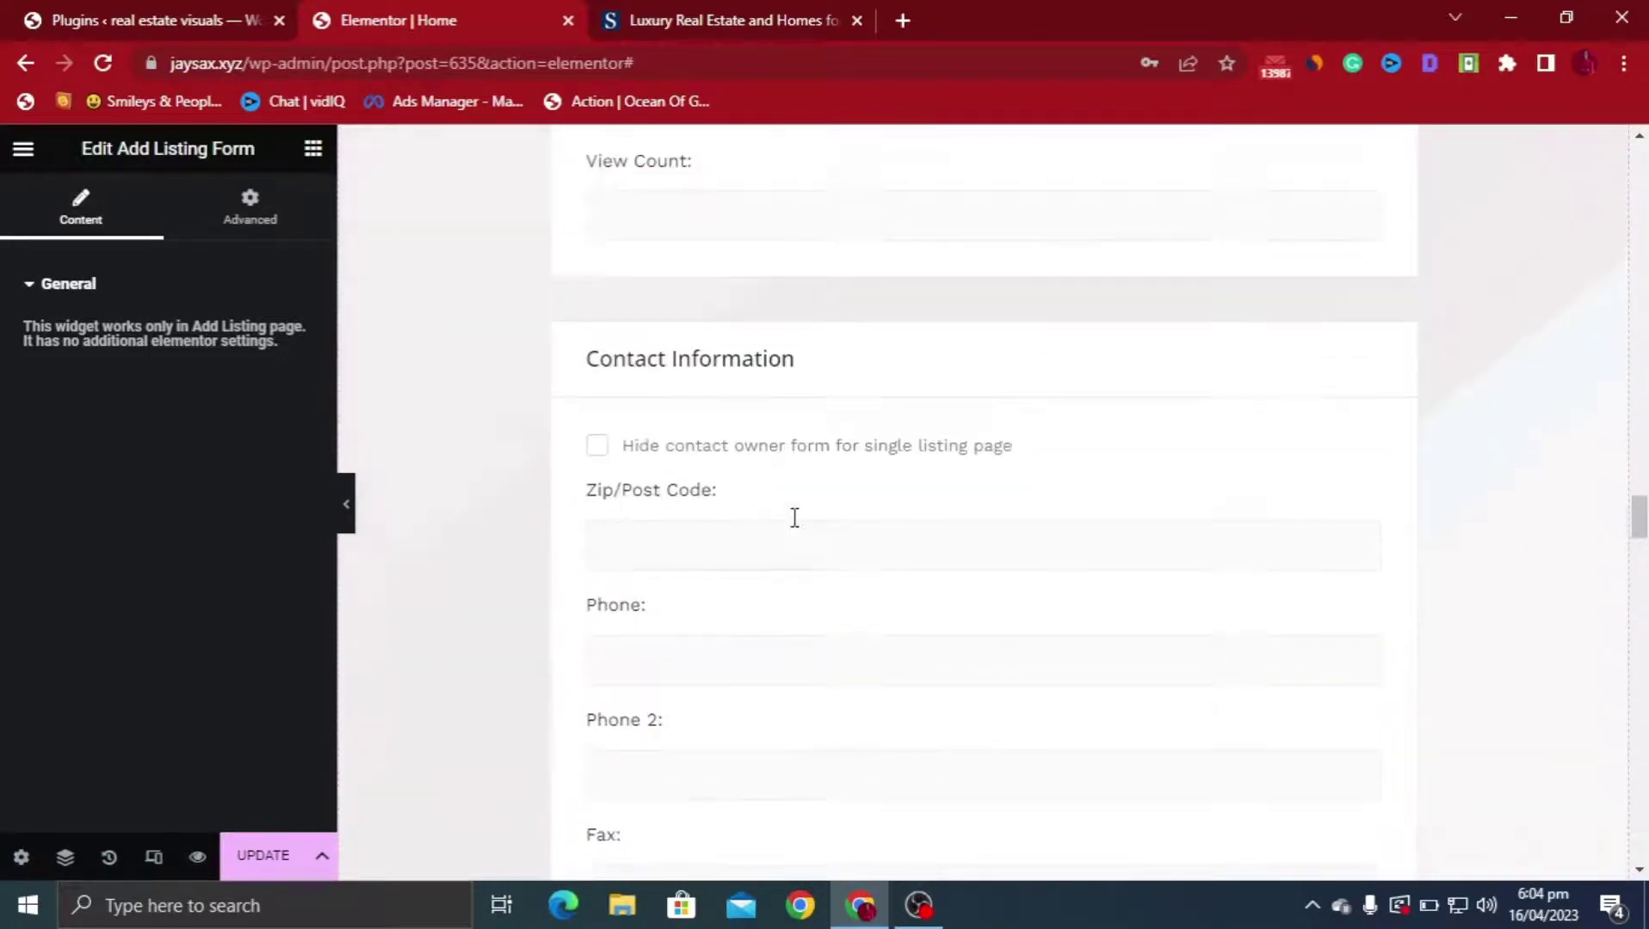
scroll(952, 469, "up", 3)
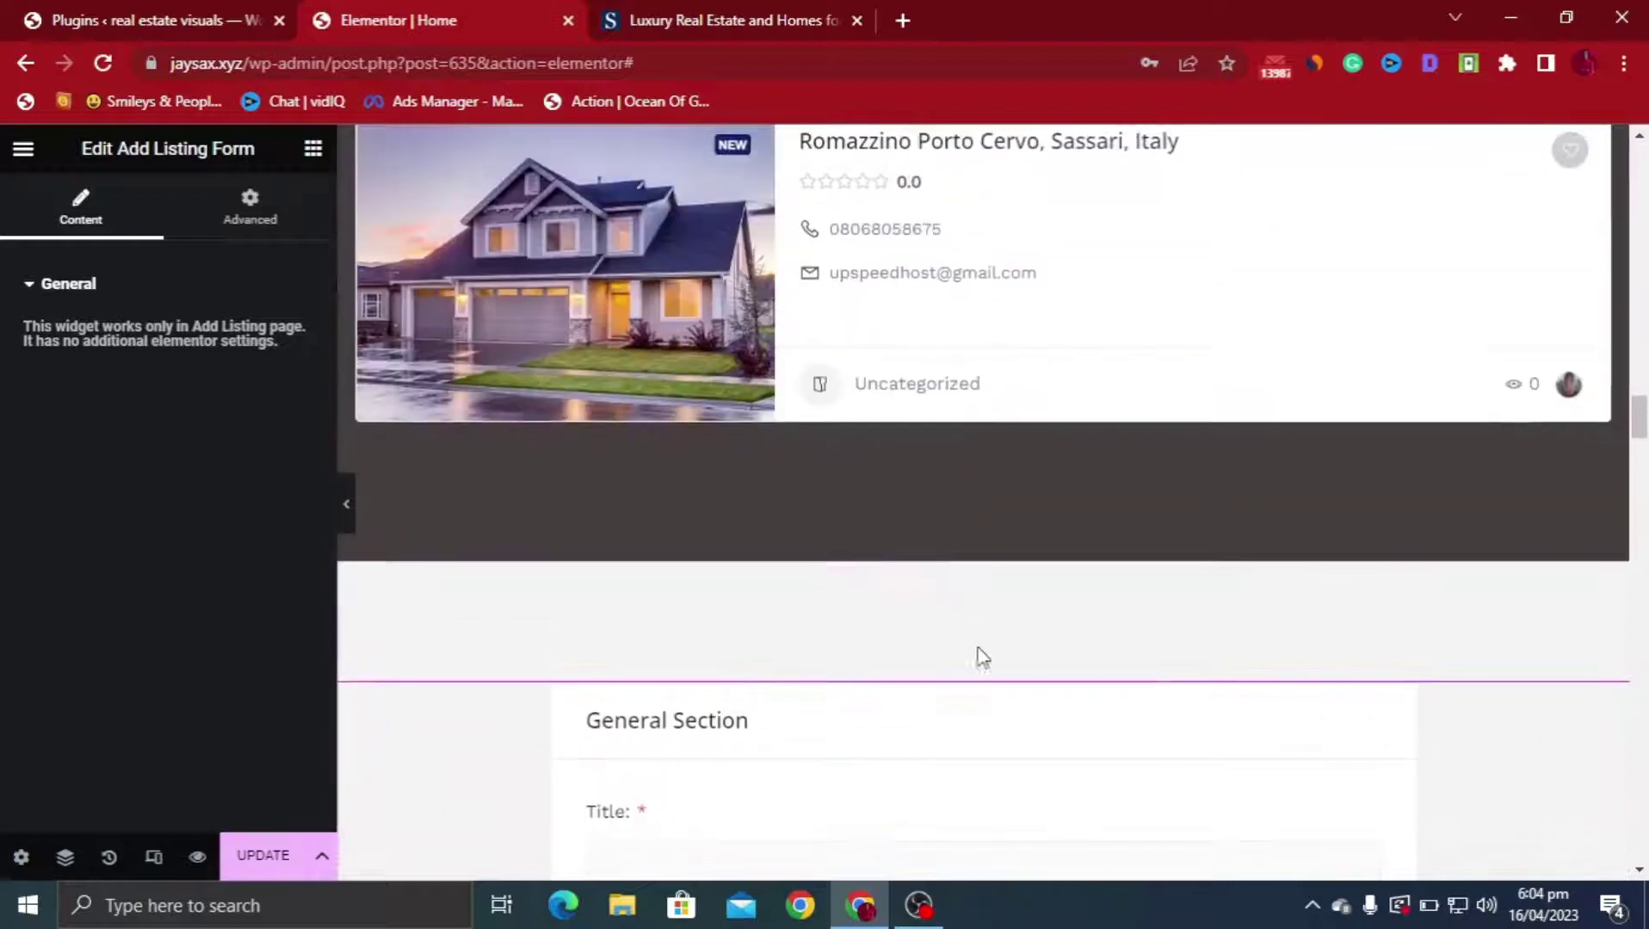
Delete the Add Listing Form widget and the spacer above the Why Choose Us label
scroll(978, 657, "down", 4)
right_click(1157, 482)
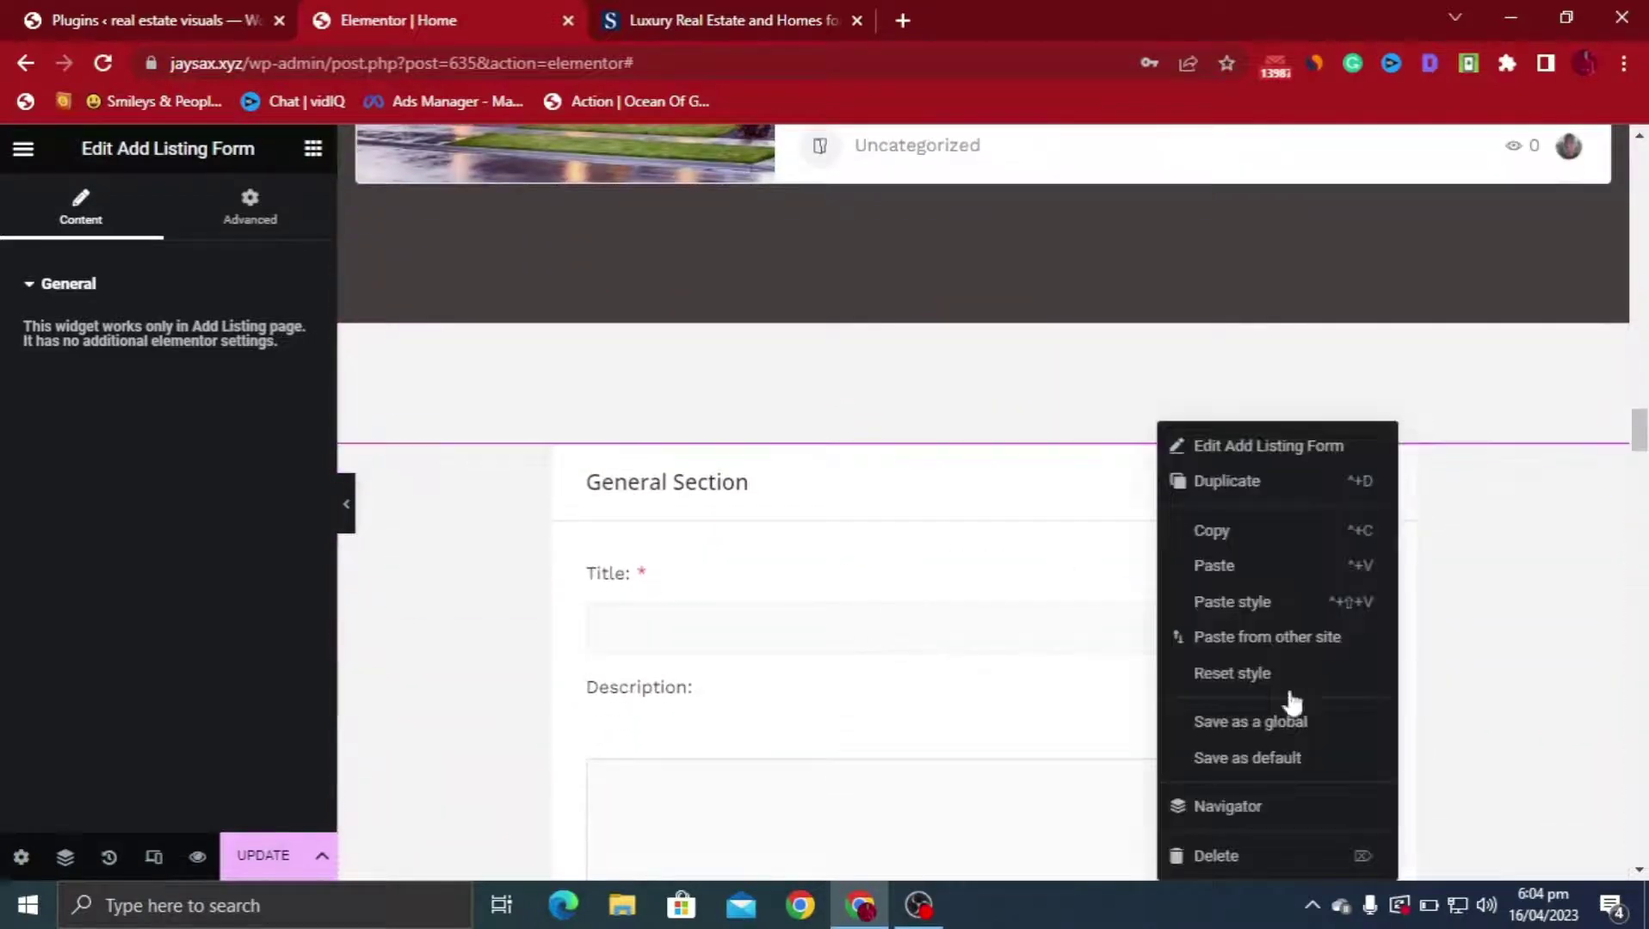
key("Delete")
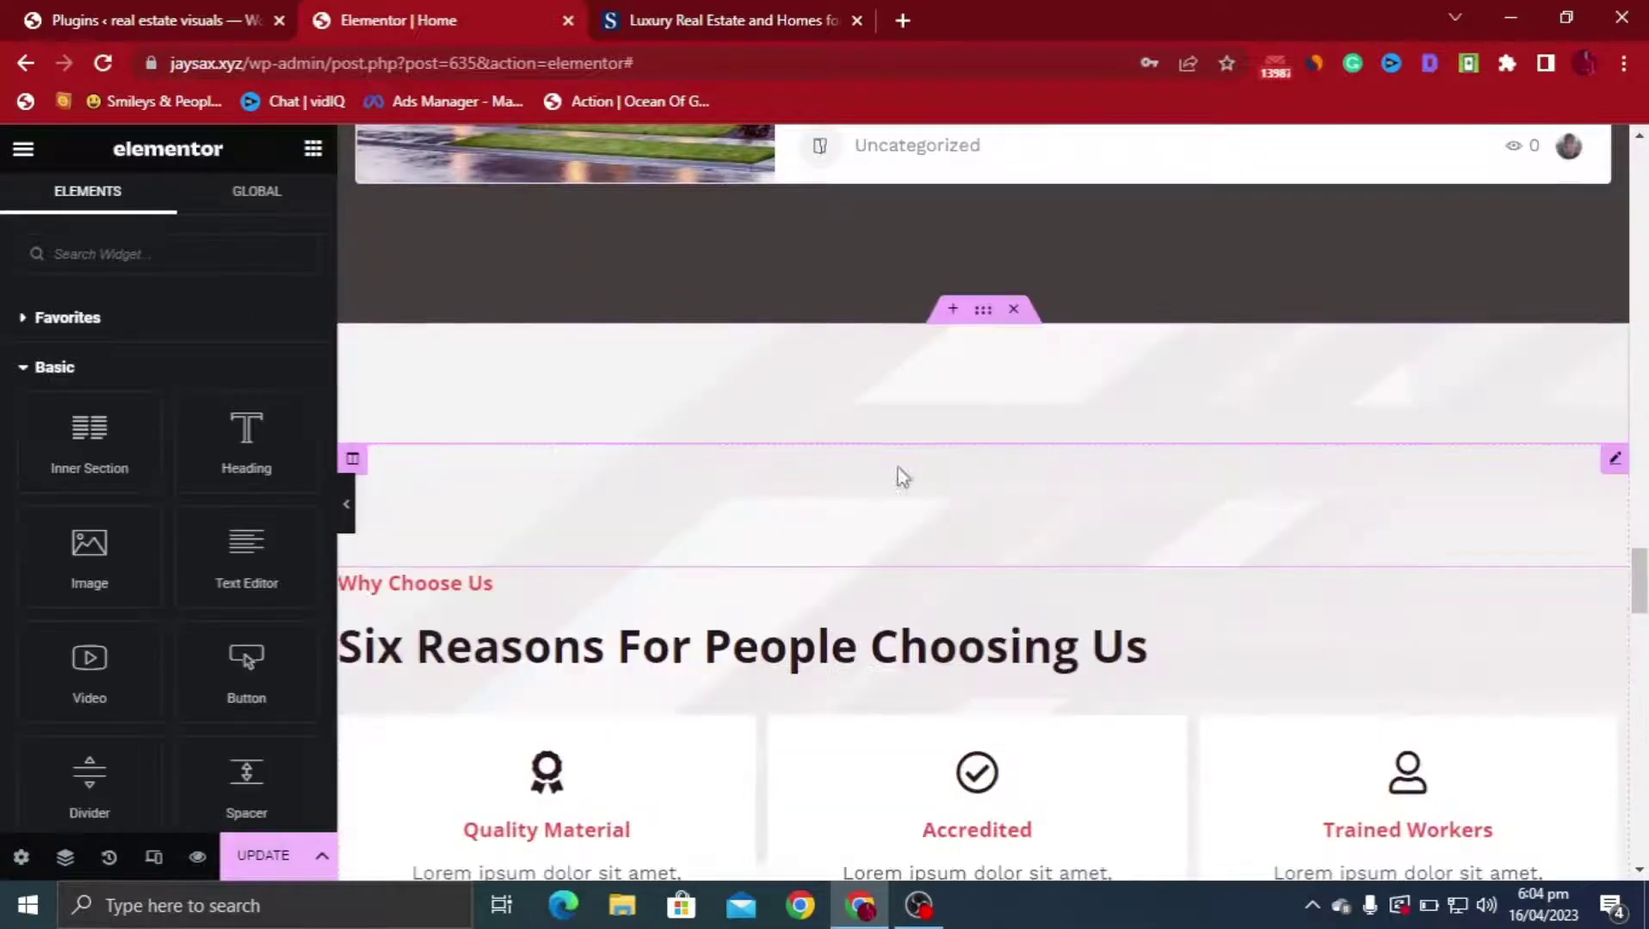
right_click(684, 511)
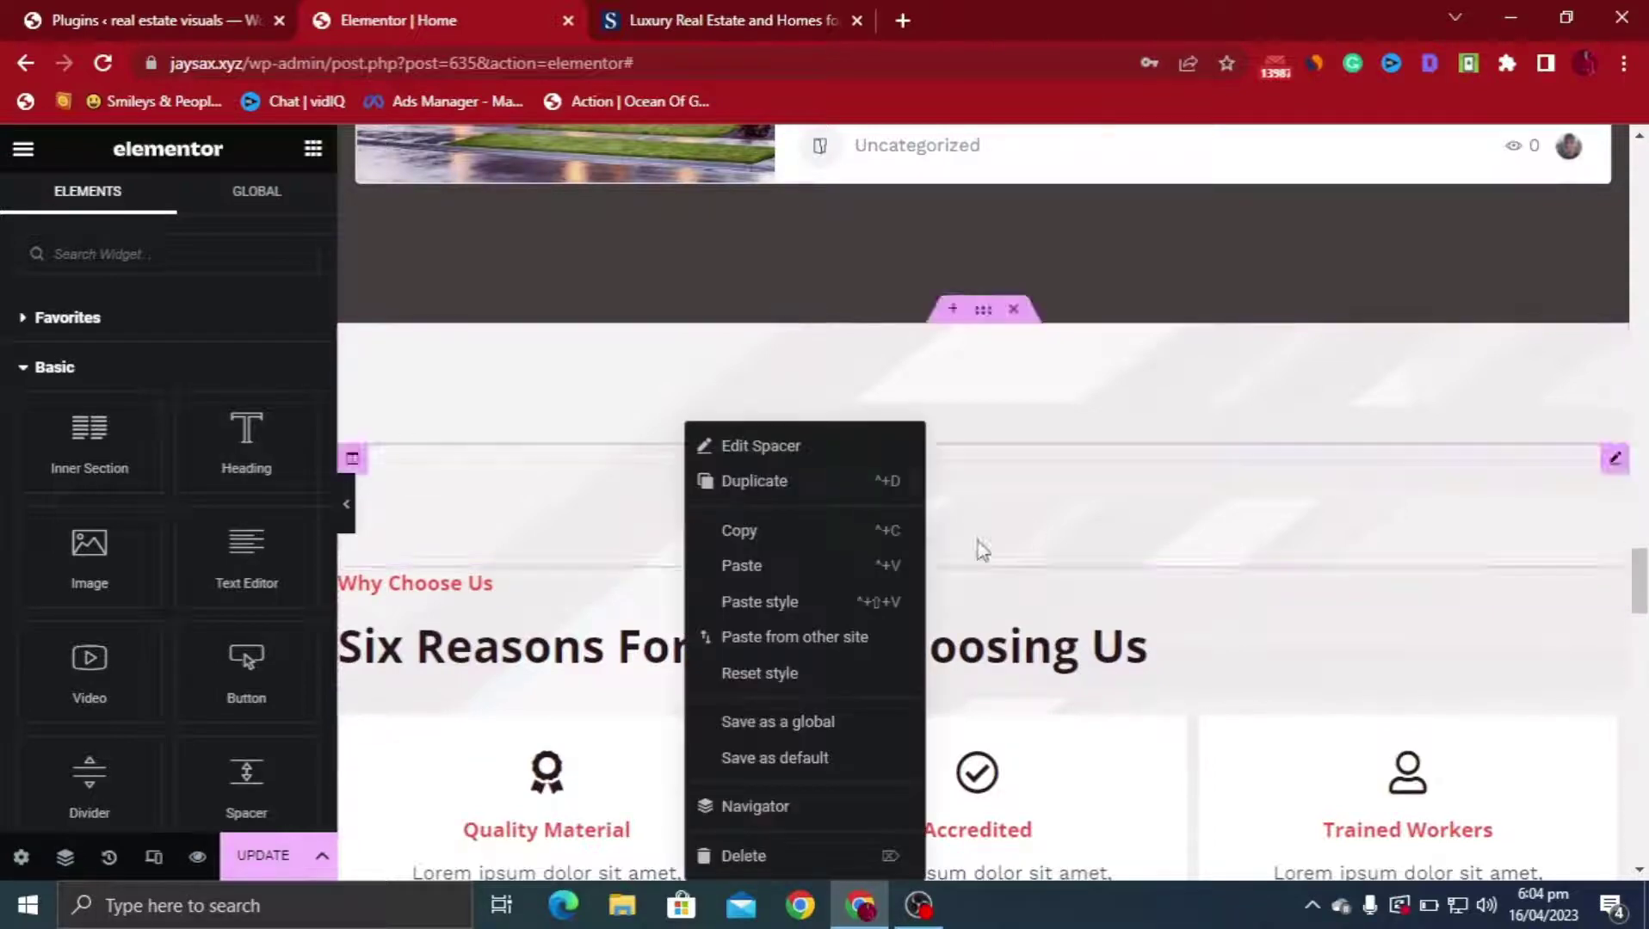
left_click(799, 856)
scroll(838, 356, "up", 8)
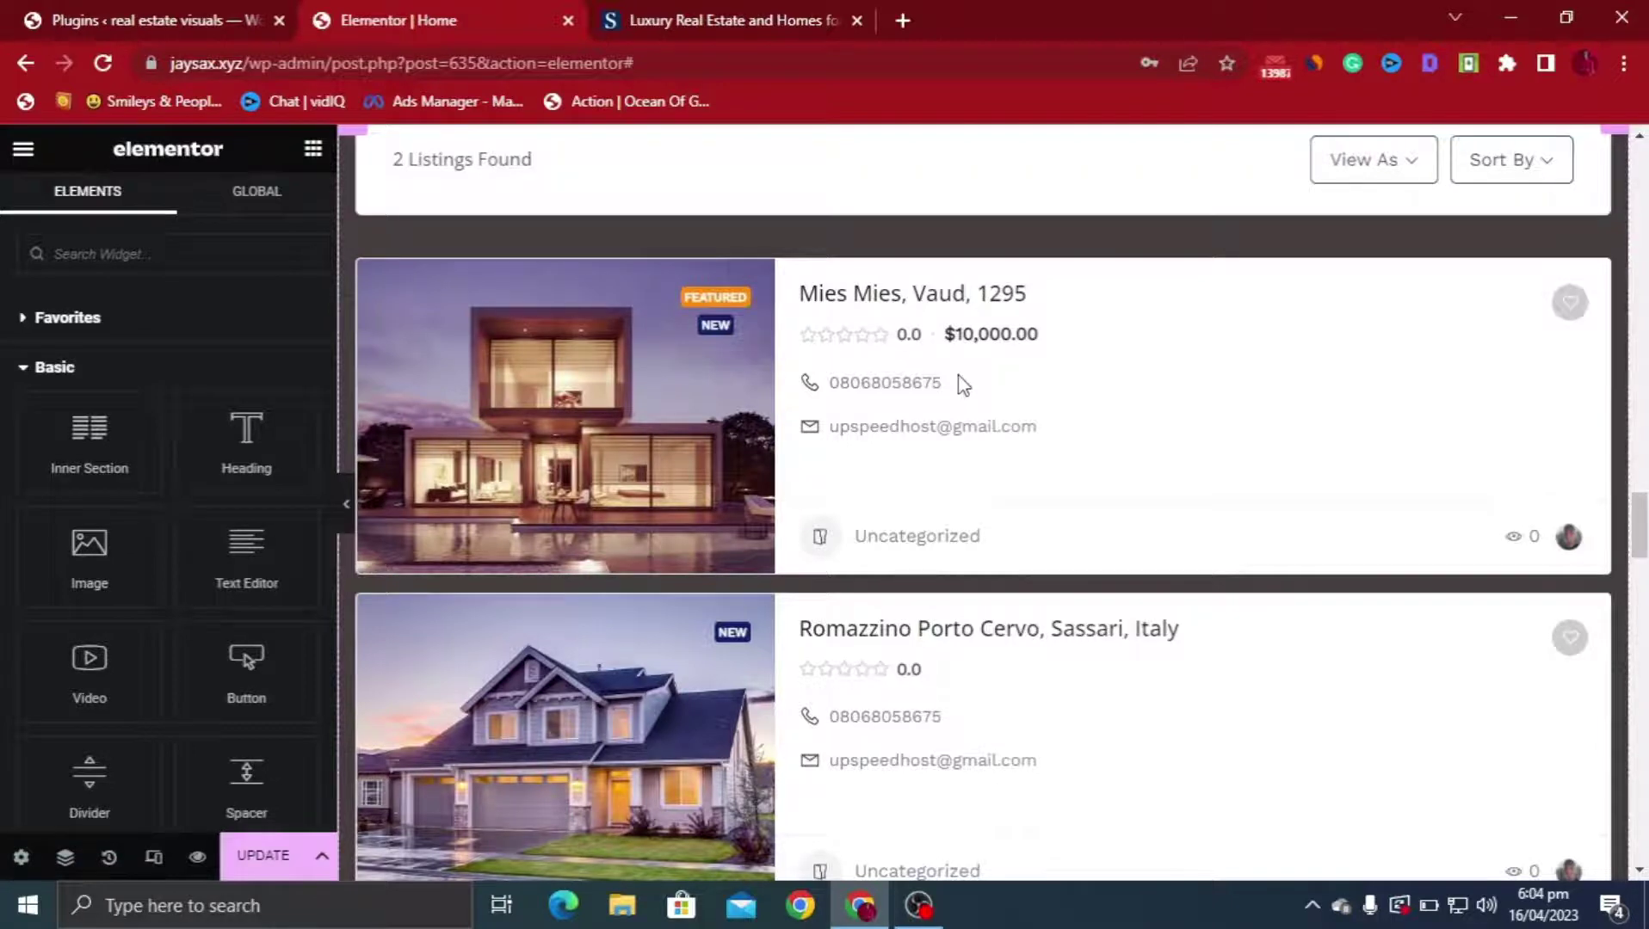
scroll(931, 390, "up", 10)
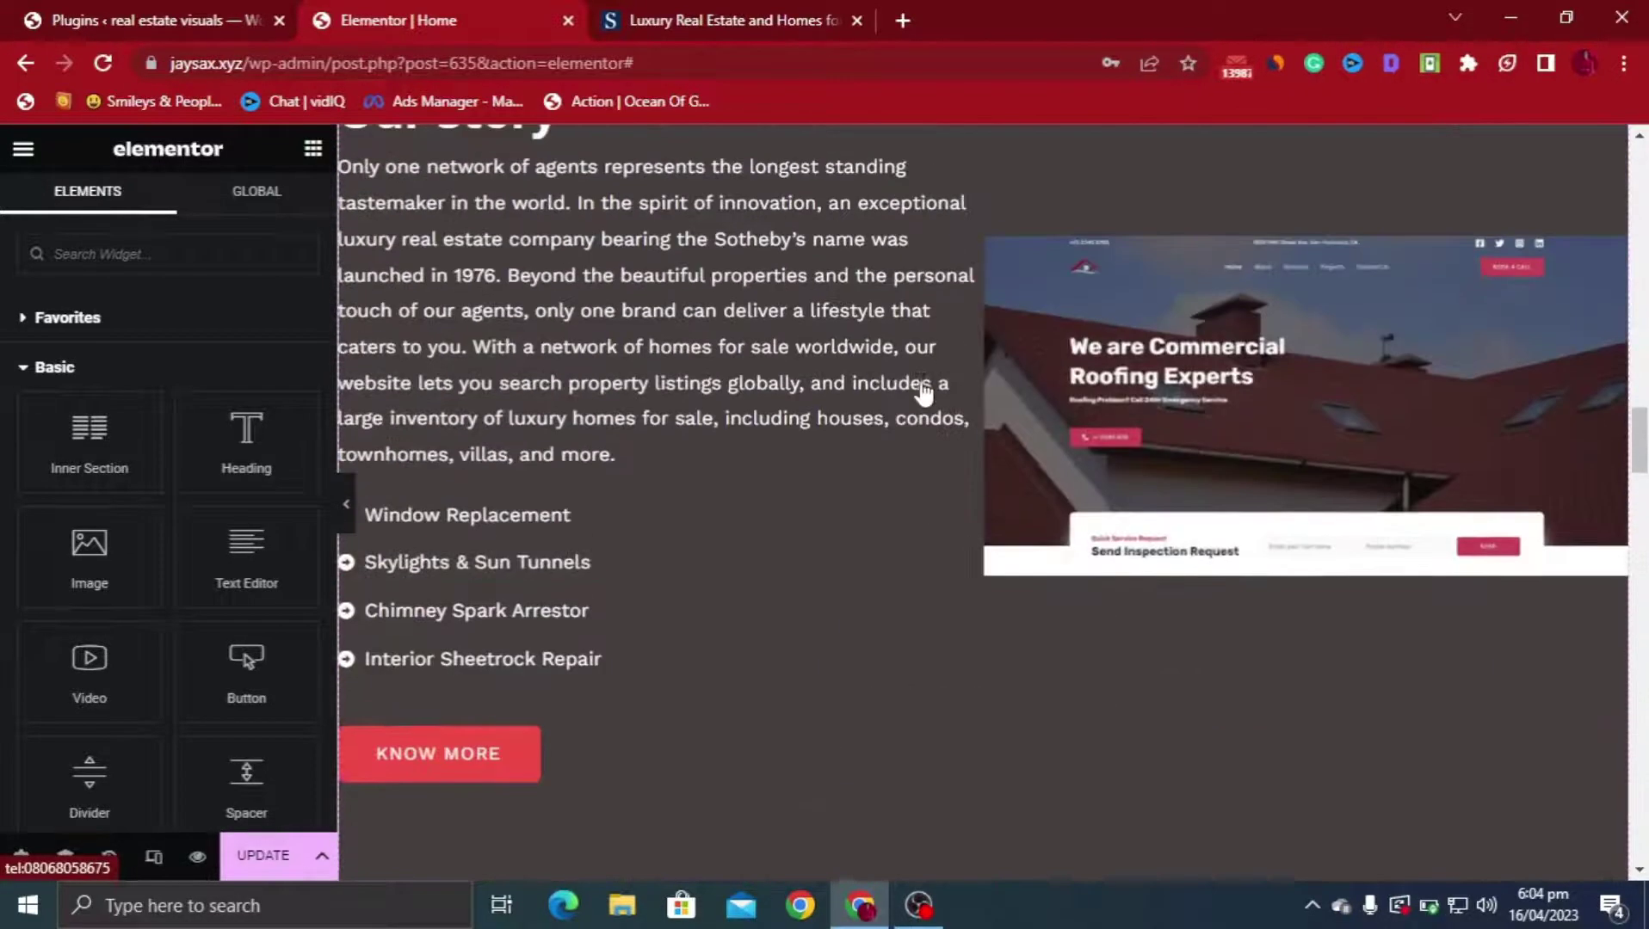
Return to the hero section at the start of the home page and update the page to save its changes
scroll(1205, 450, "up", 10)
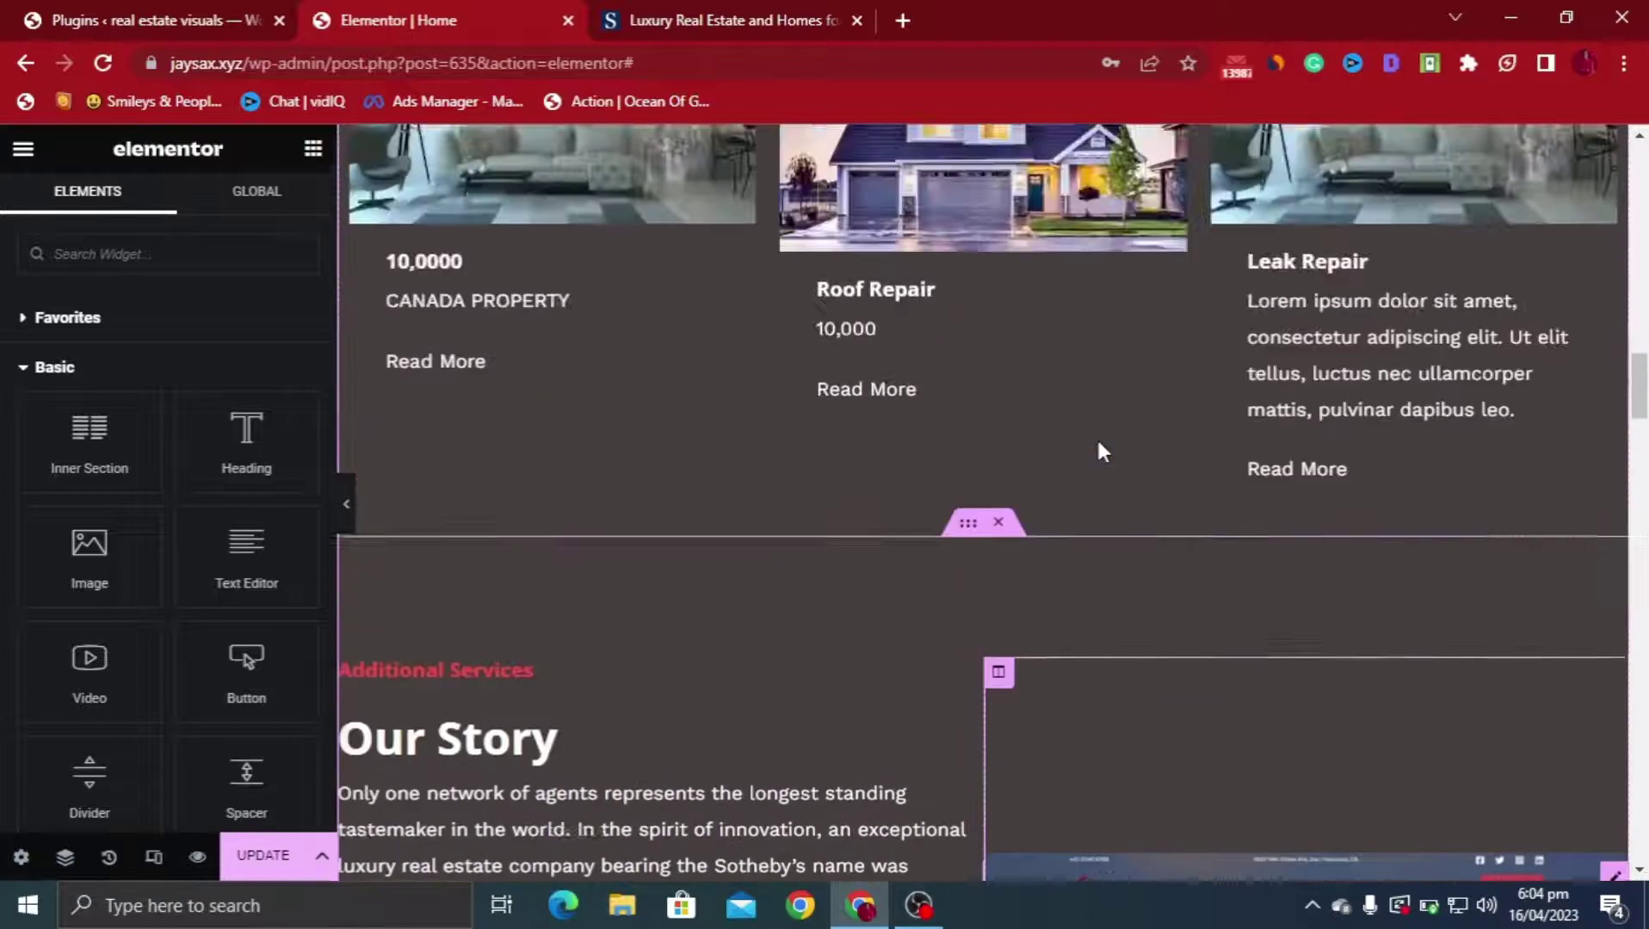
scroll(1092, 442, "up", 10)
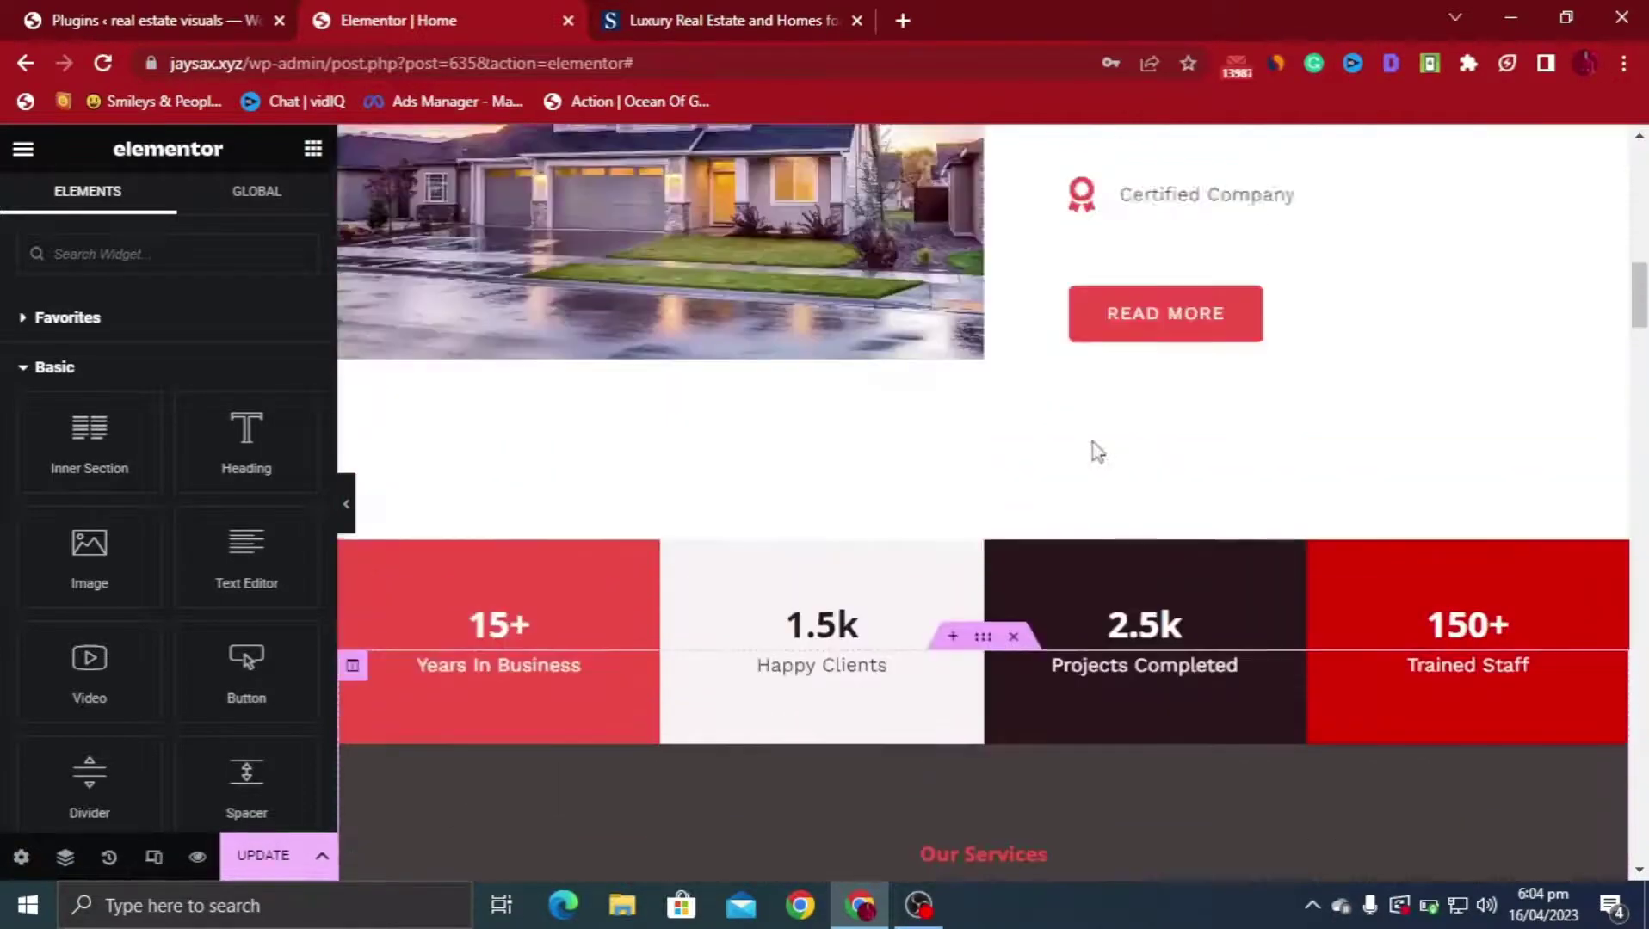
scroll(1092, 442, "up", 5)
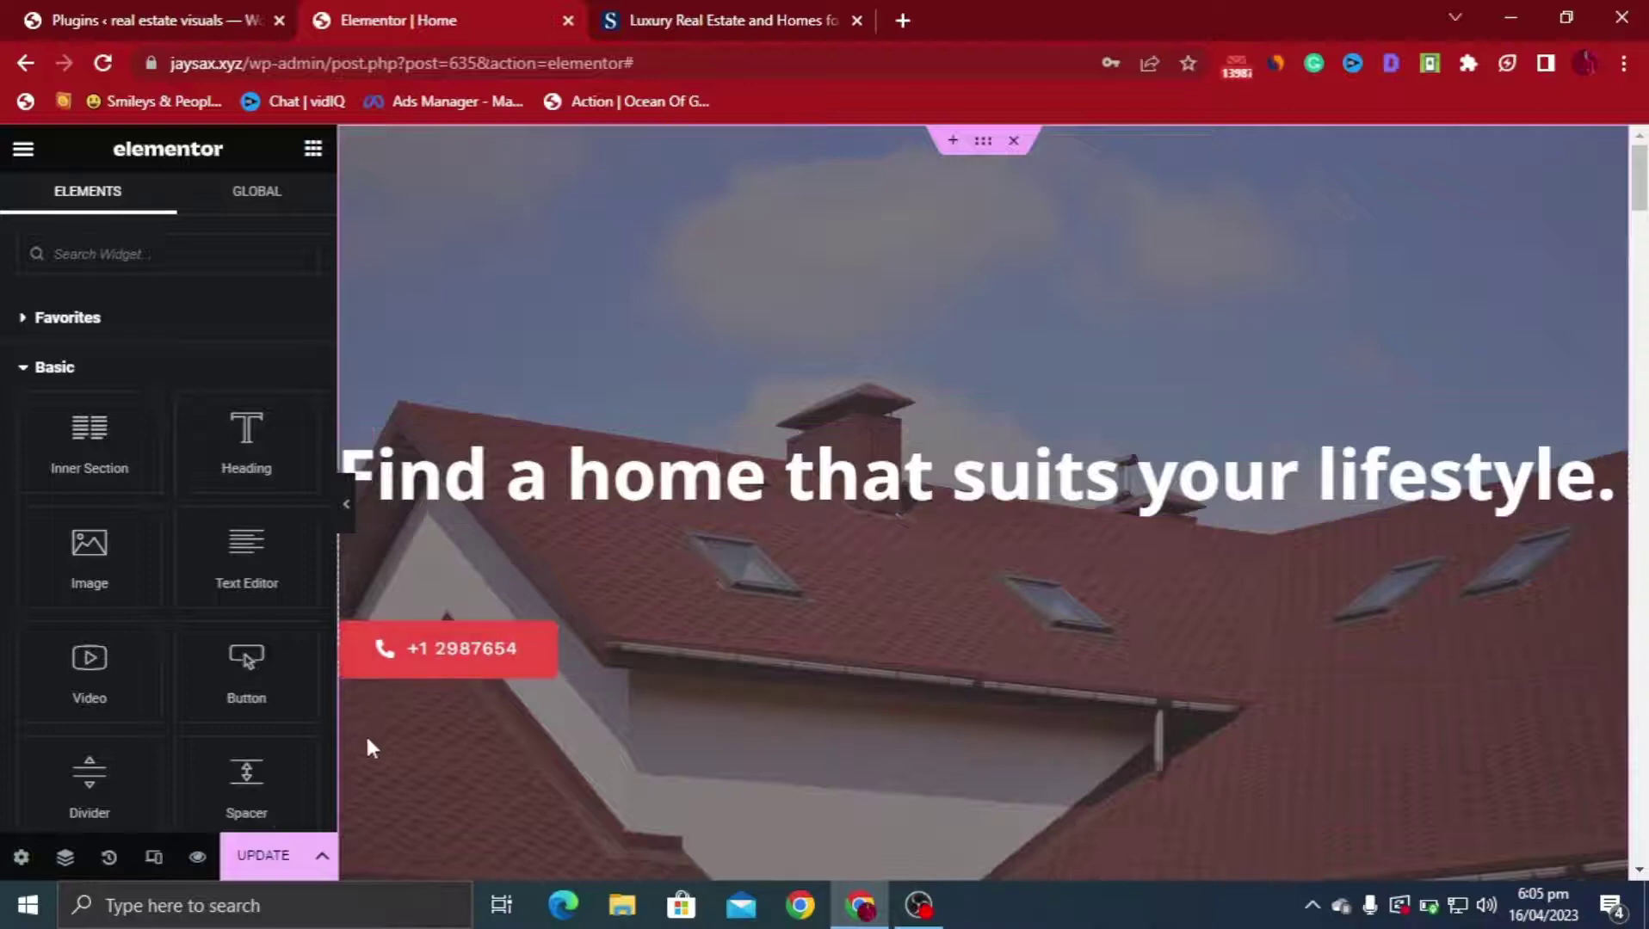
left_click(267, 856)
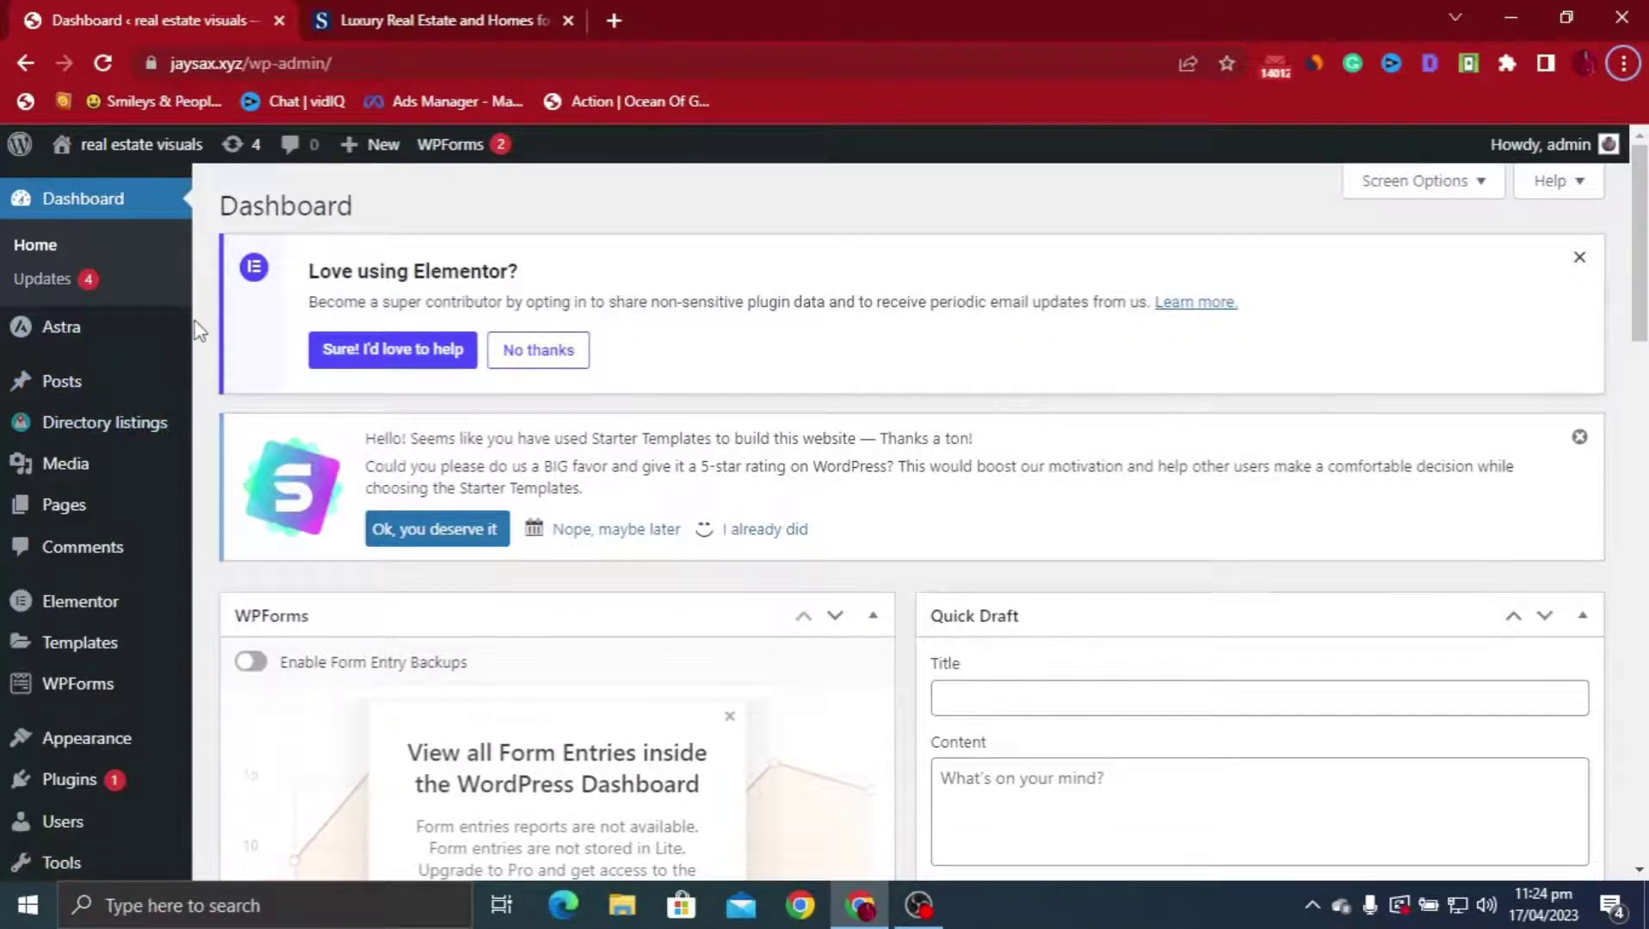
Open the WordPress navigation menu editor under the site's appearance settings
mouse_move(128, 164)
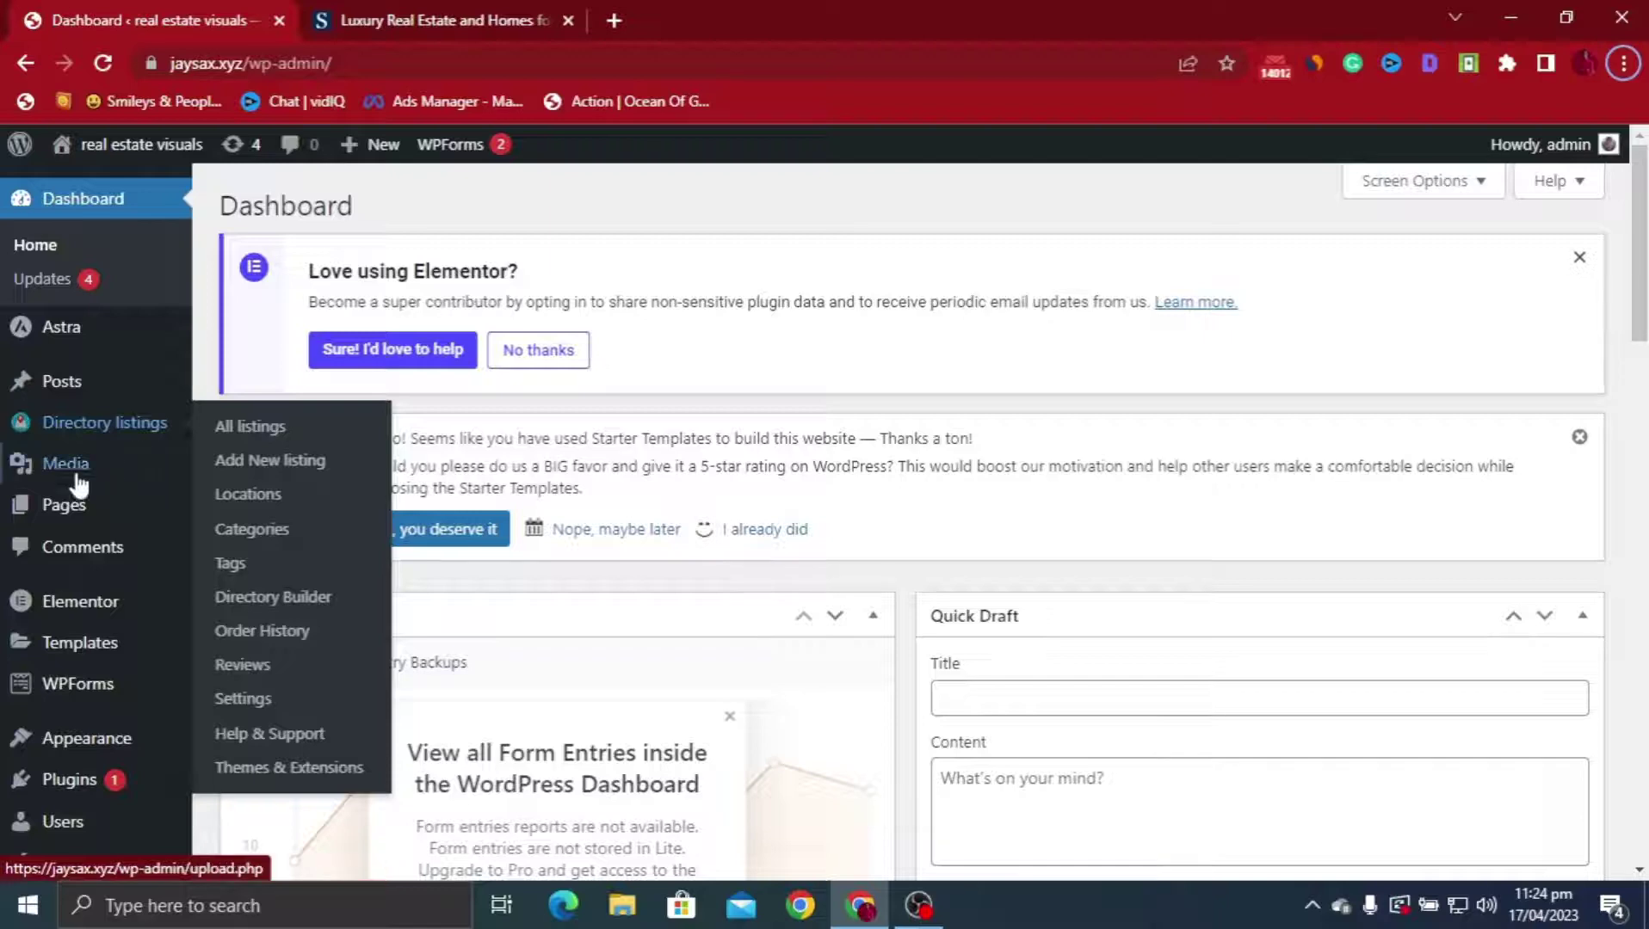
scroll(123, 540, "down", 10)
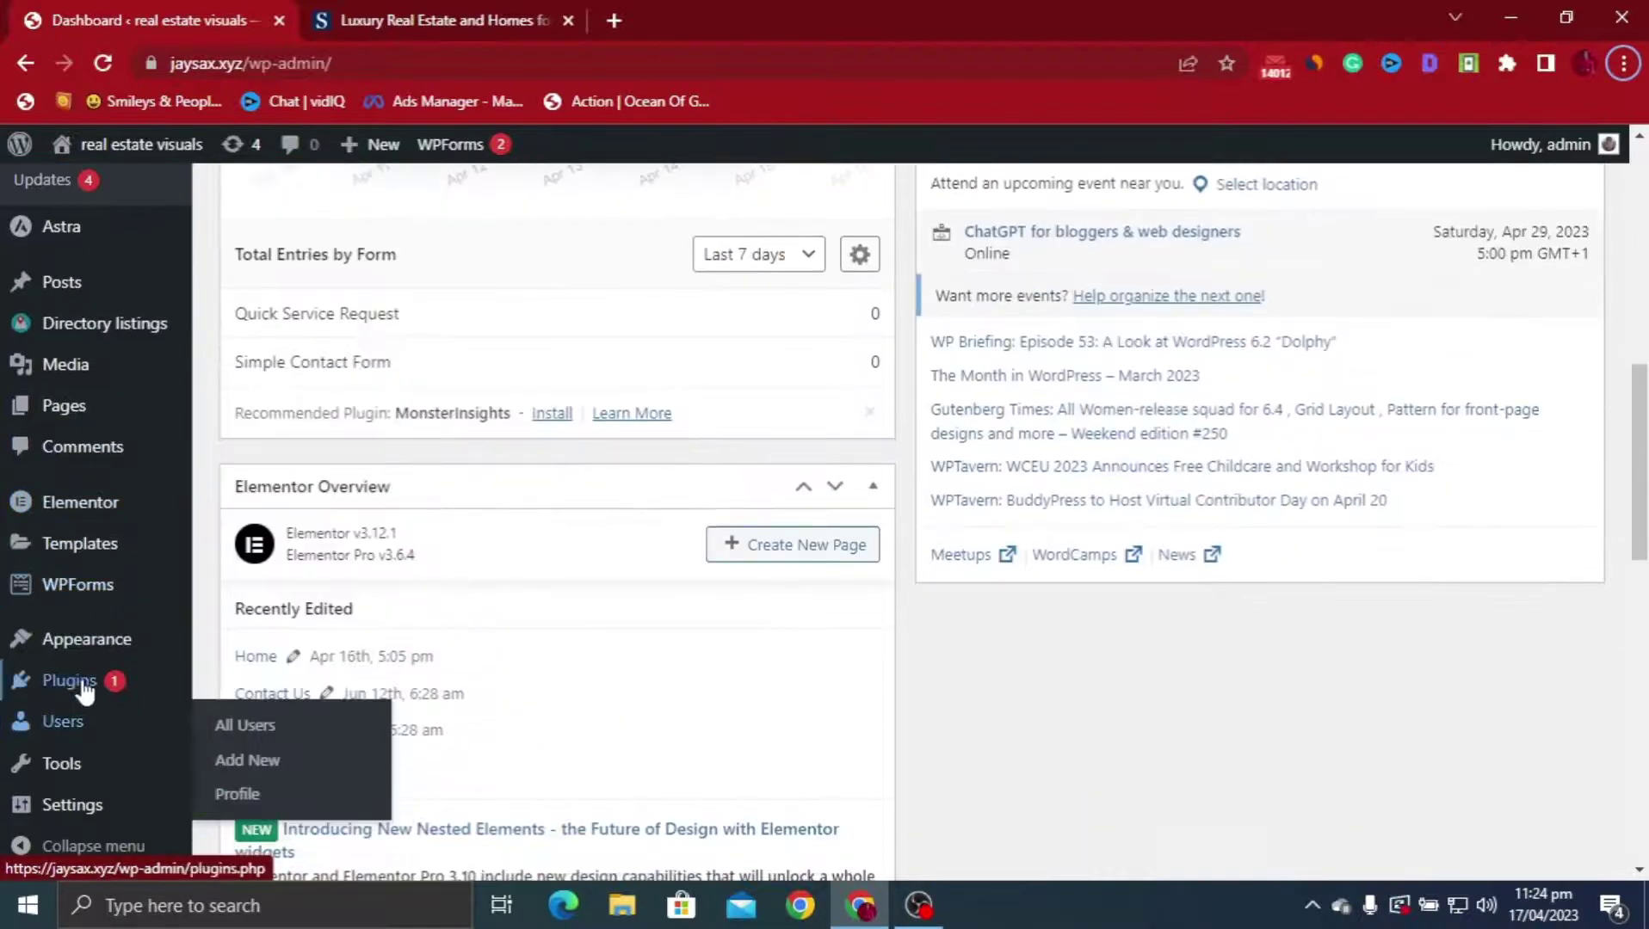
mouse_move(71, 654)
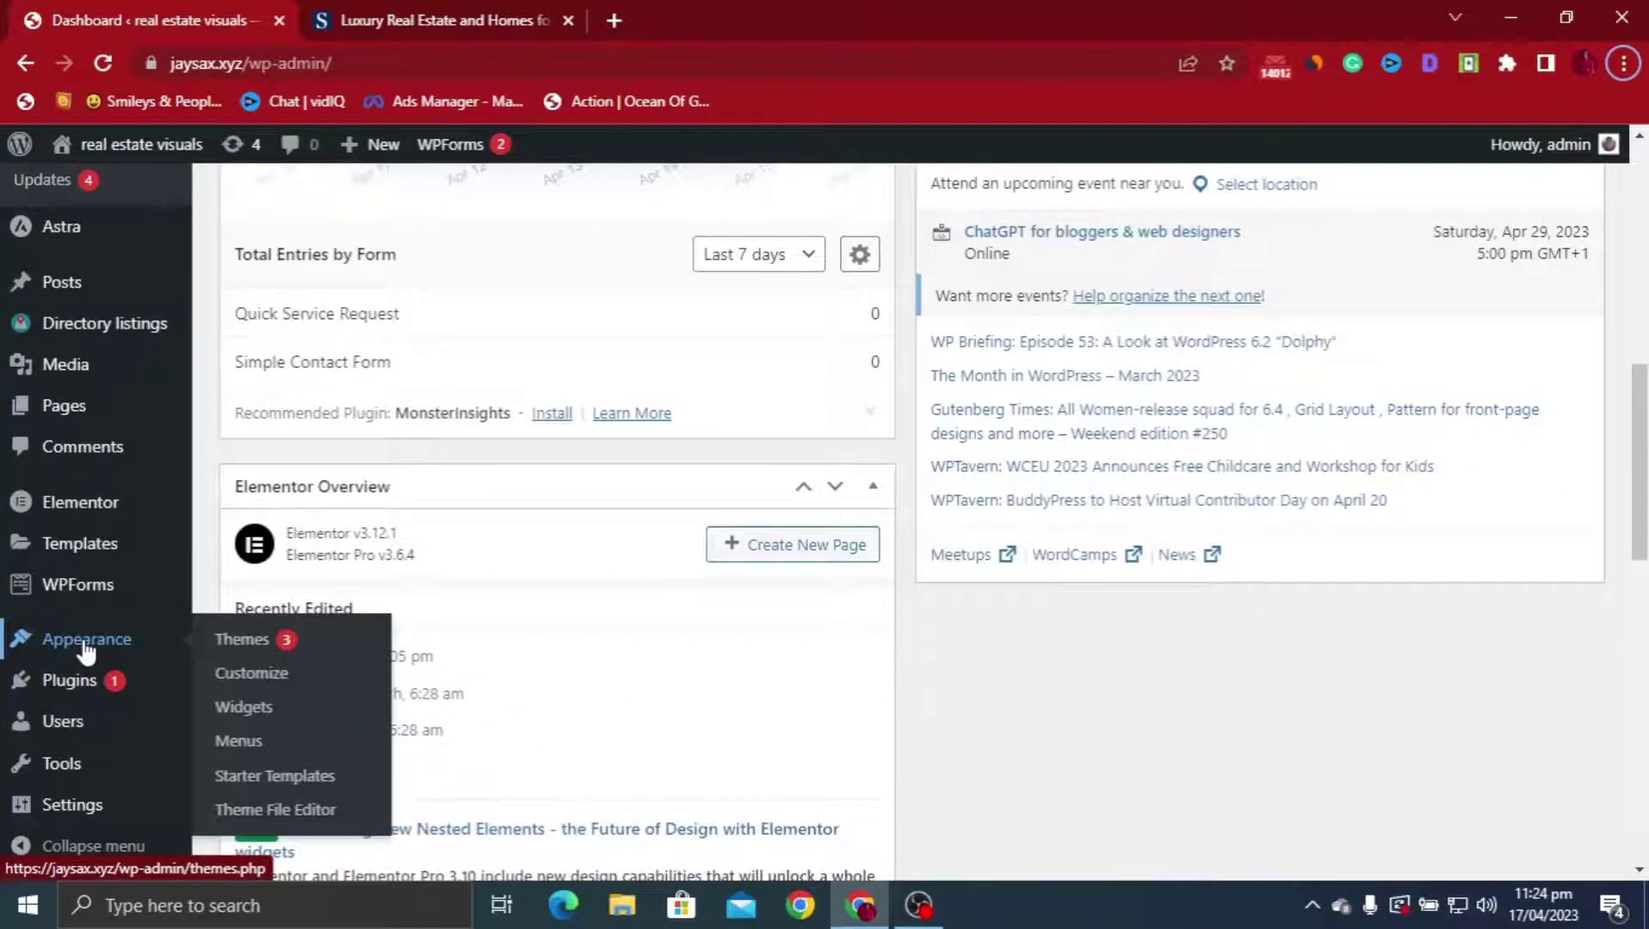
left_click(243, 750)
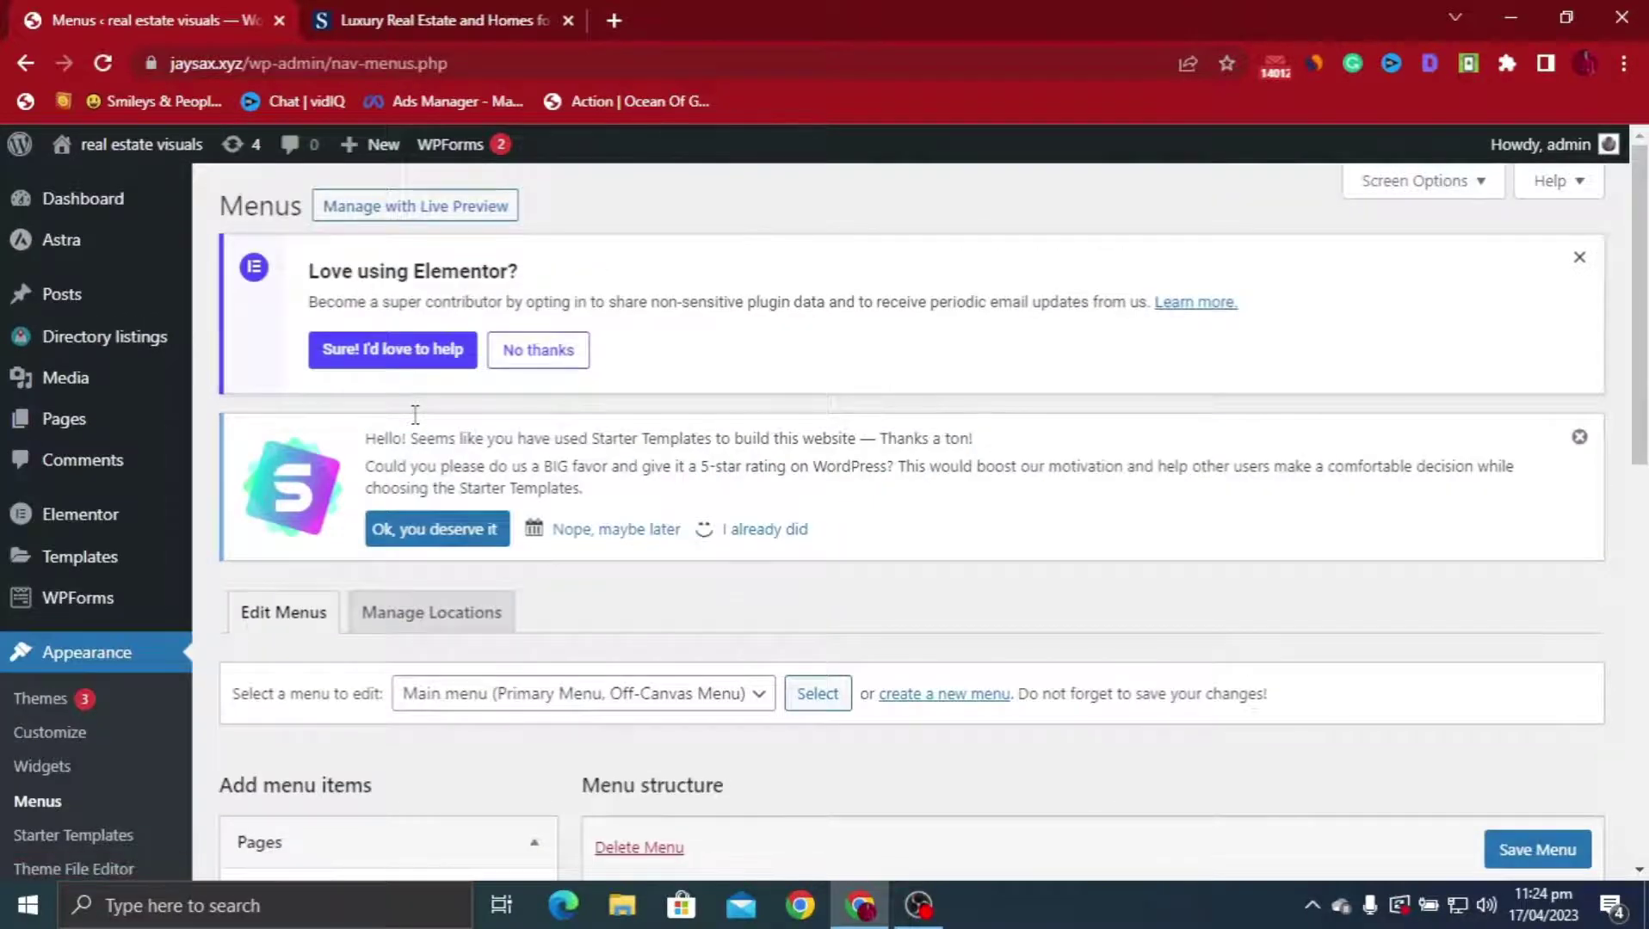
Remove the Projects item from the Main menu structure
scroll(774, 602, "down", 5)
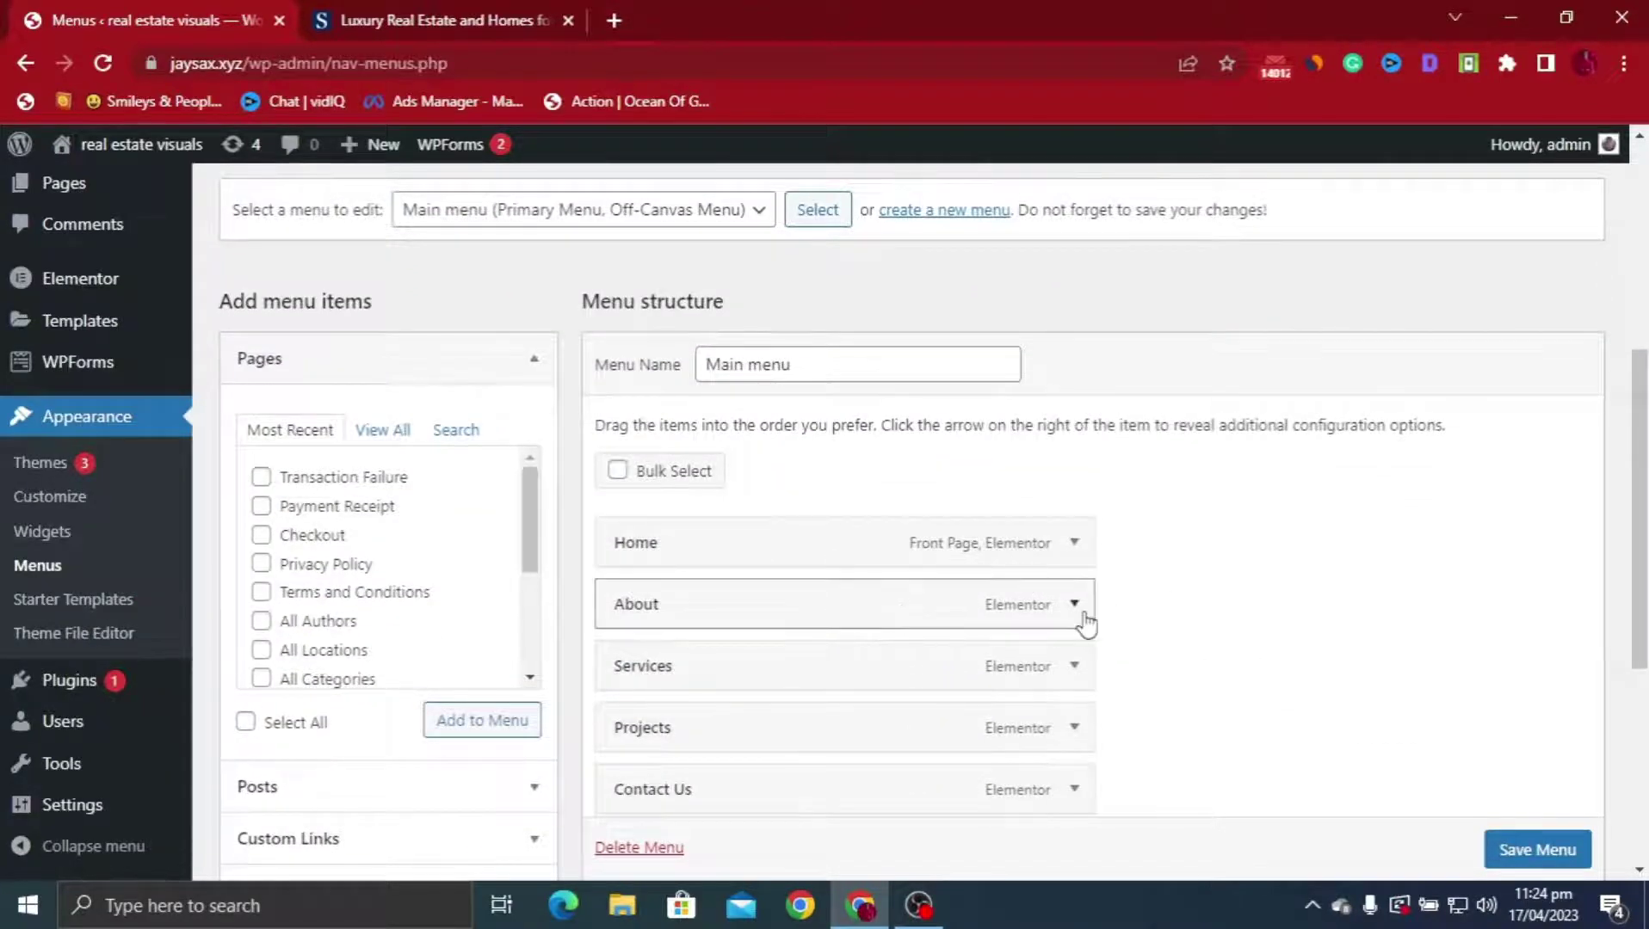
scroll(917, 584, "down", 3)
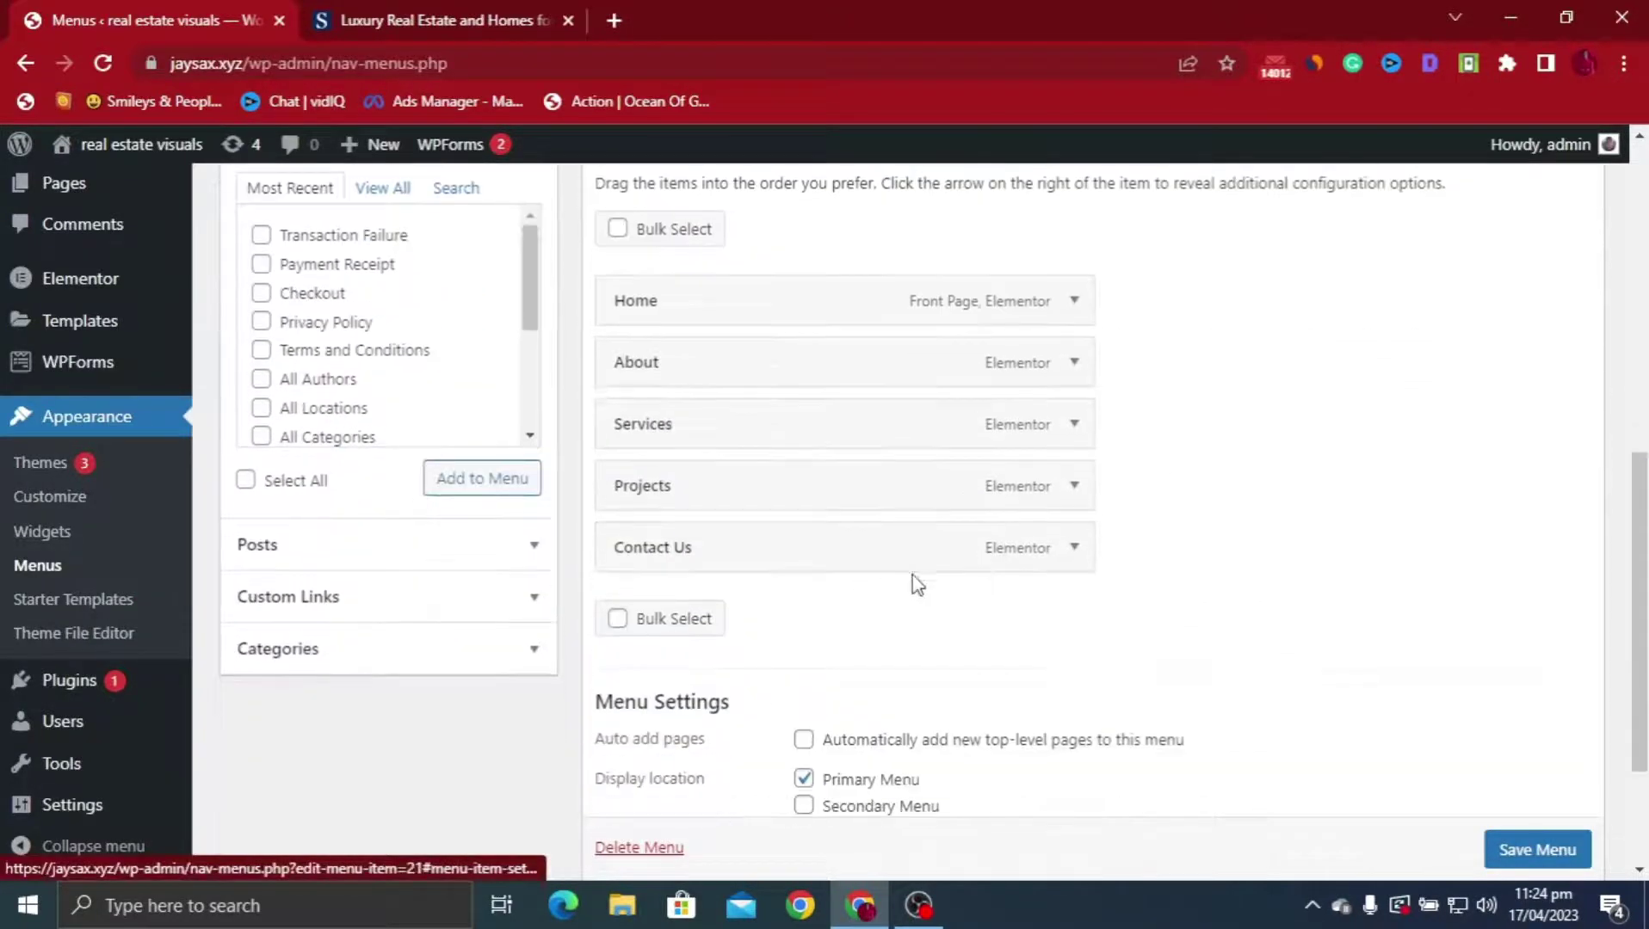
left_click(1073, 487)
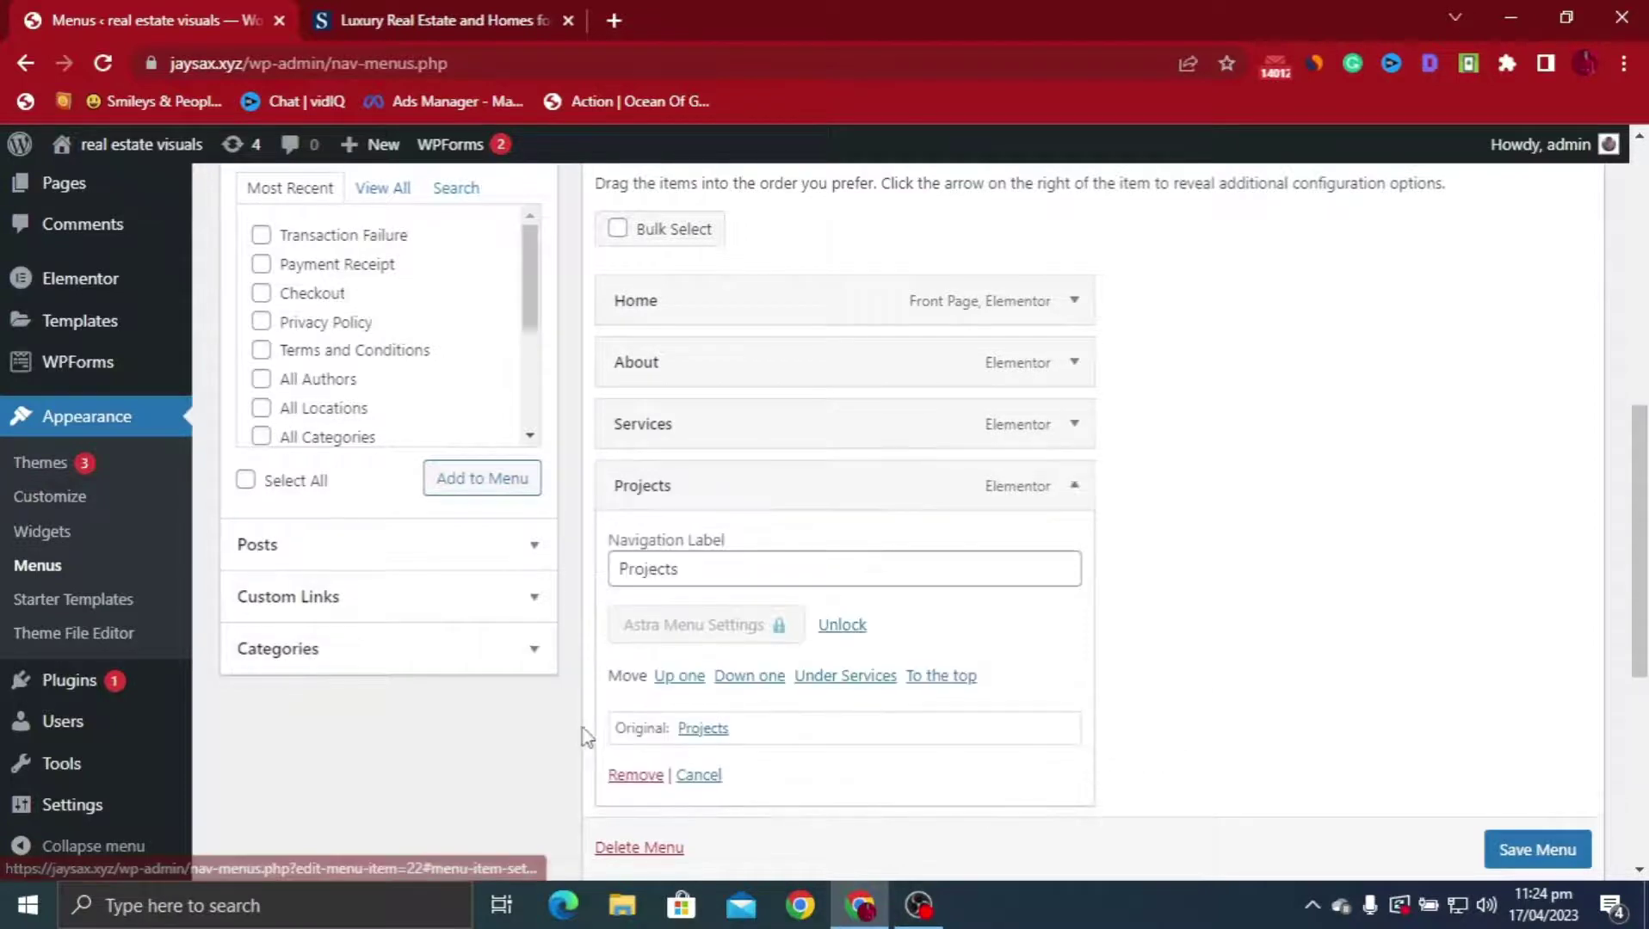
scroll(582, 735, "down", 3)
left_click(634, 535)
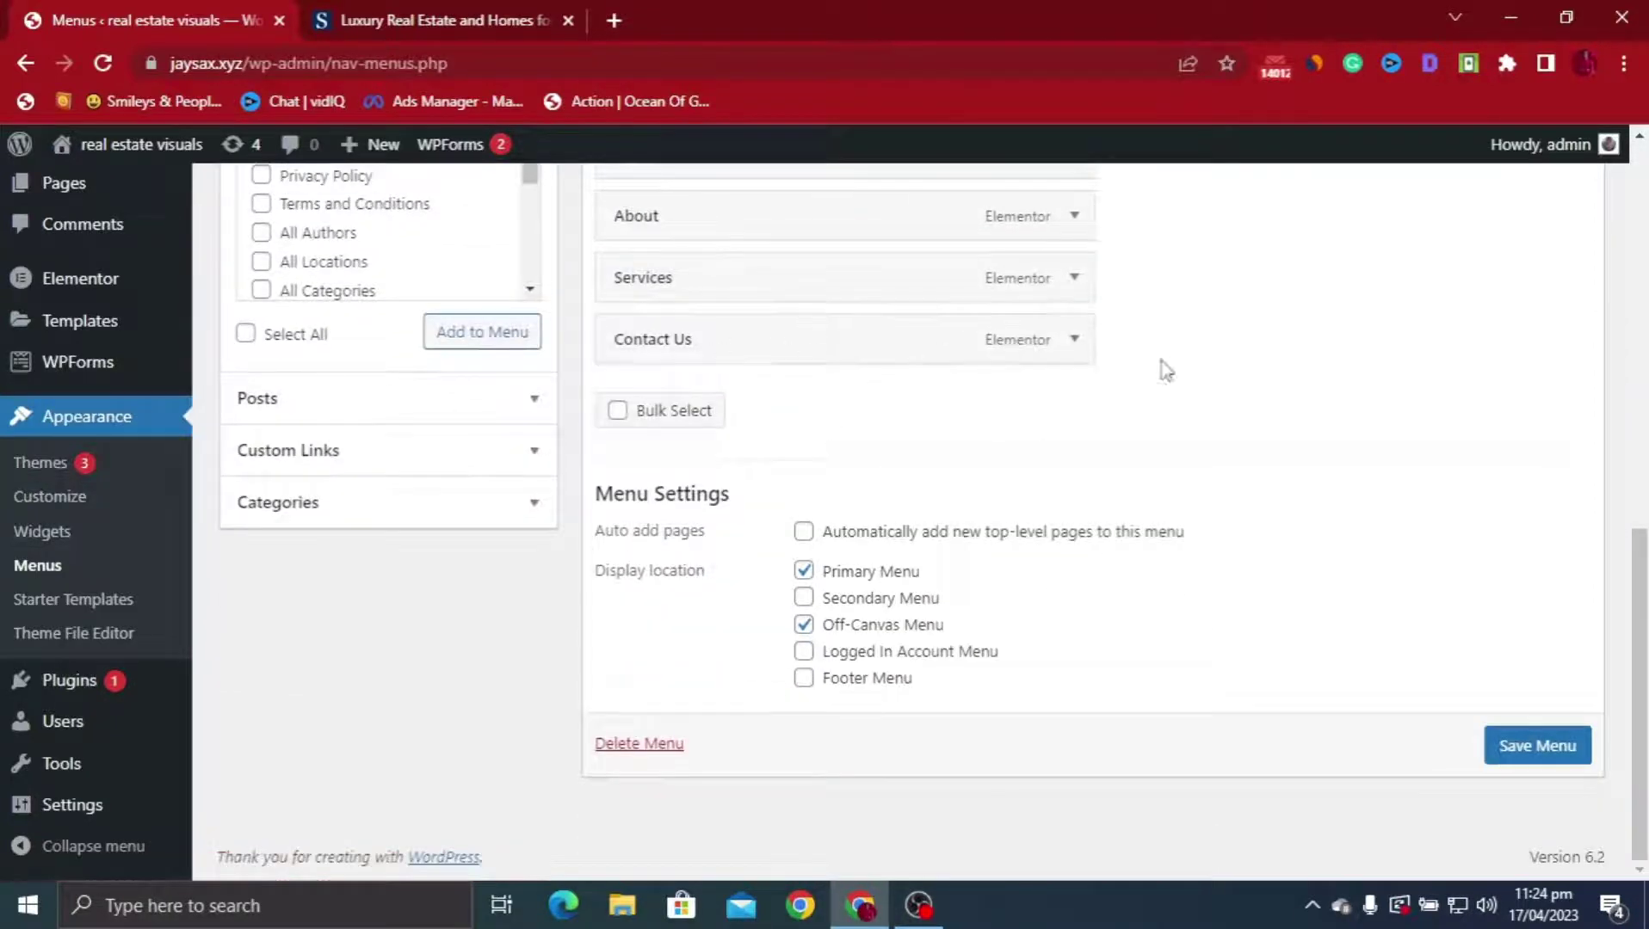
left_click(1087, 355)
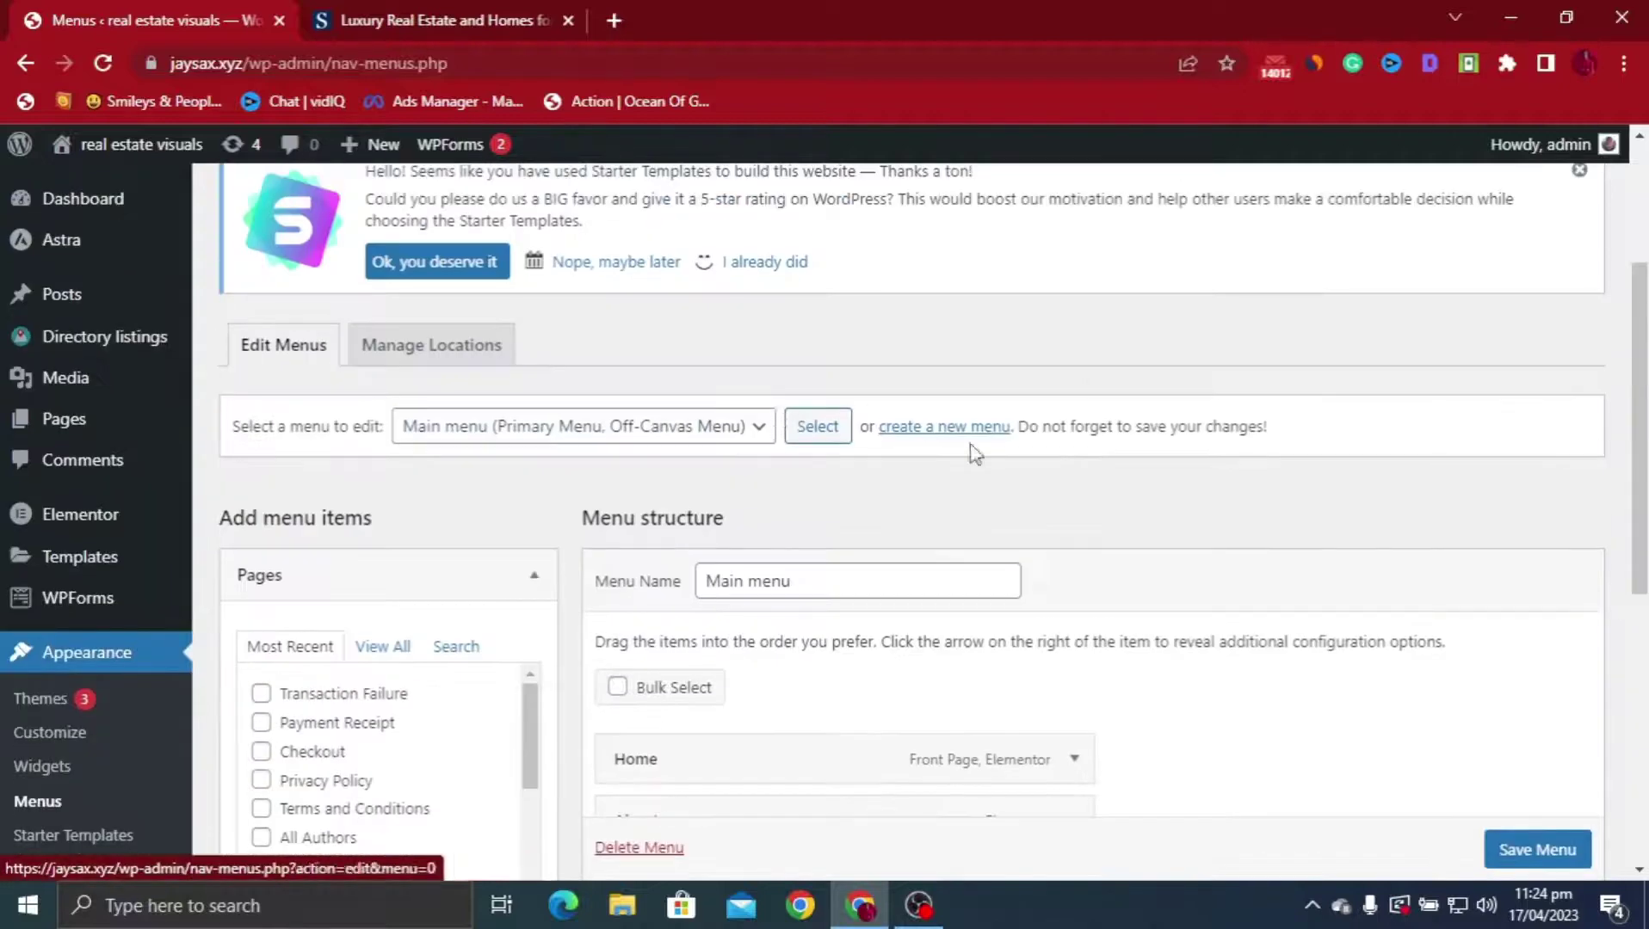
scroll(981, 568, "down", 5)
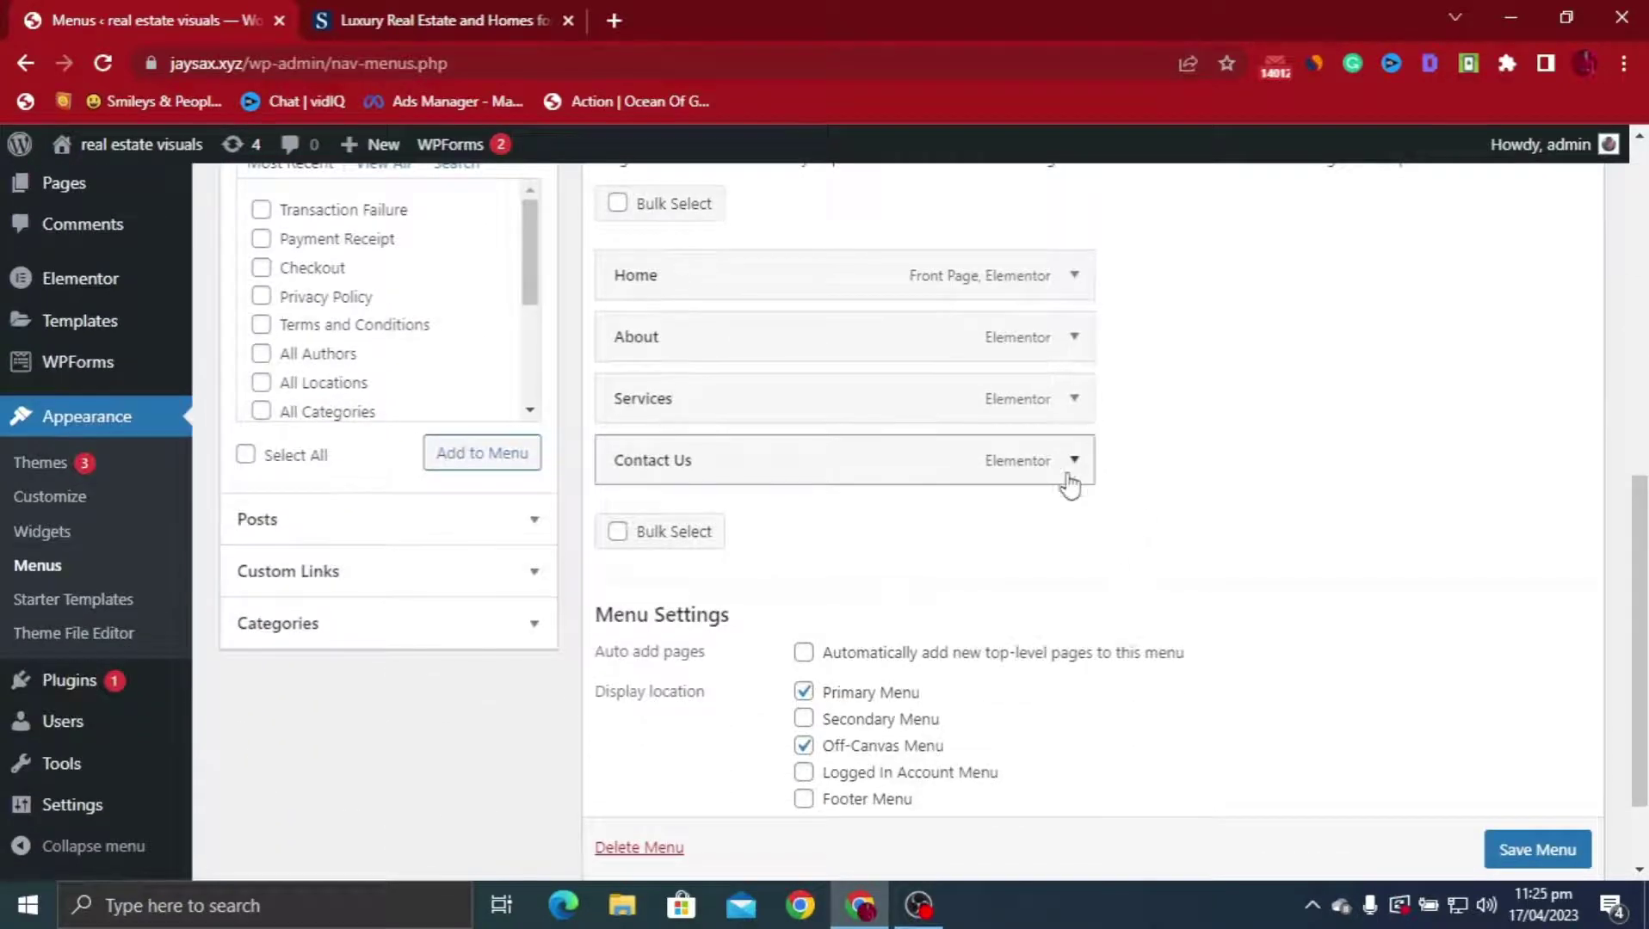
left_click(1076, 463)
left_click(1076, 462)
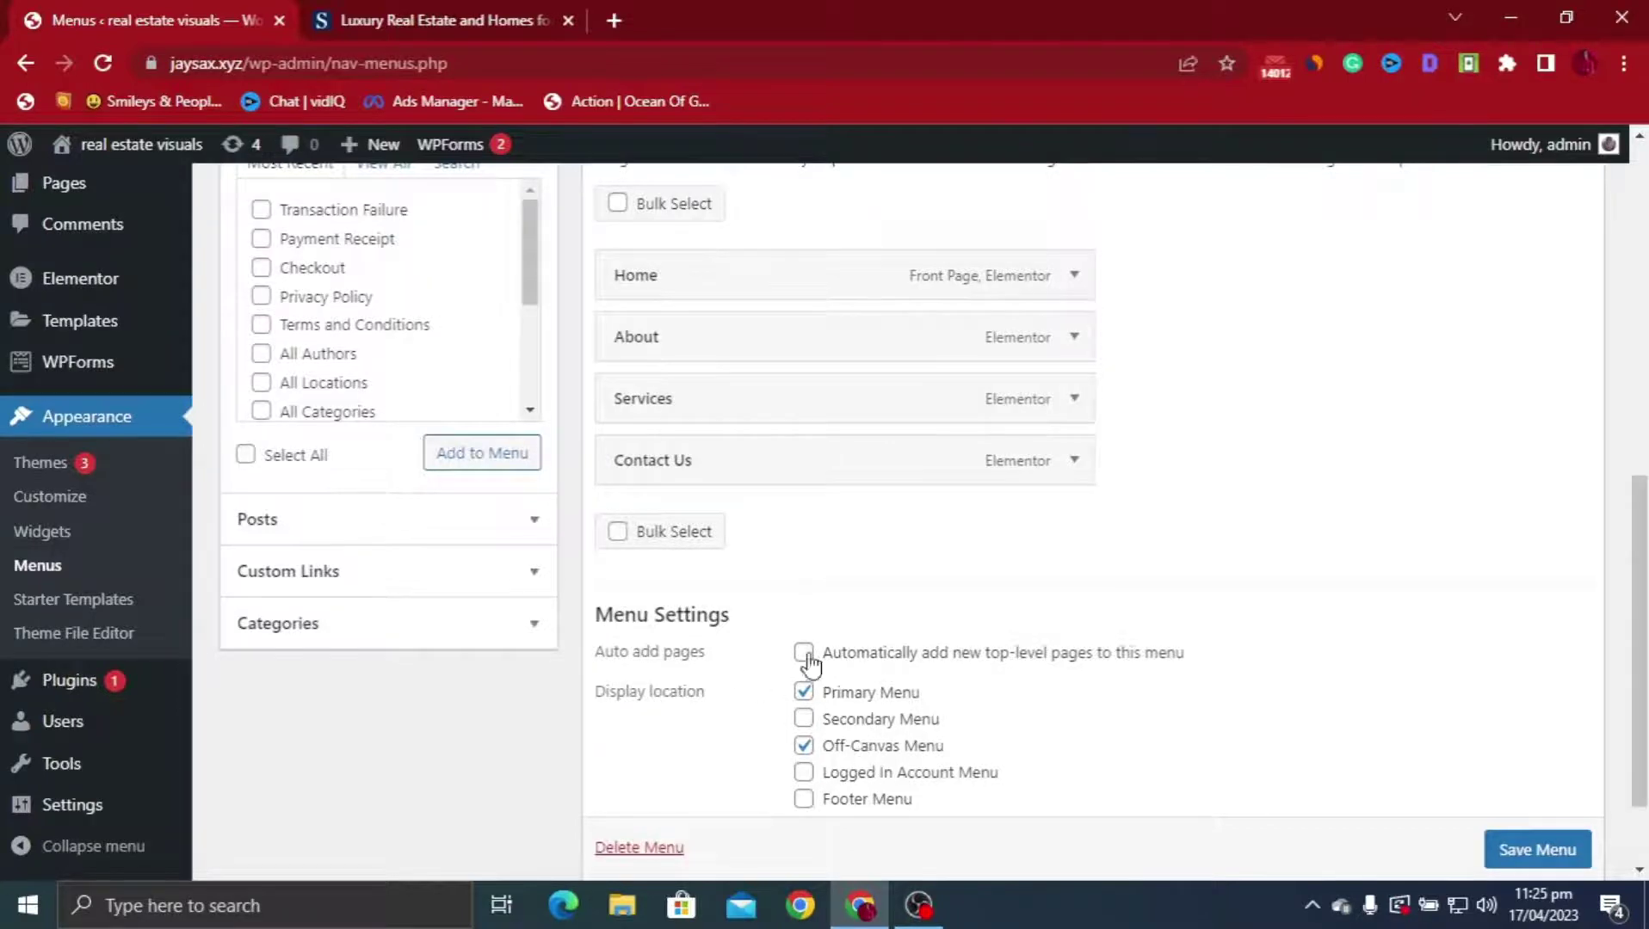
Add the All Categories, All Listings and All Locations pages to the Main menu from the full list of pages
scroll(121, 541, "up", 3)
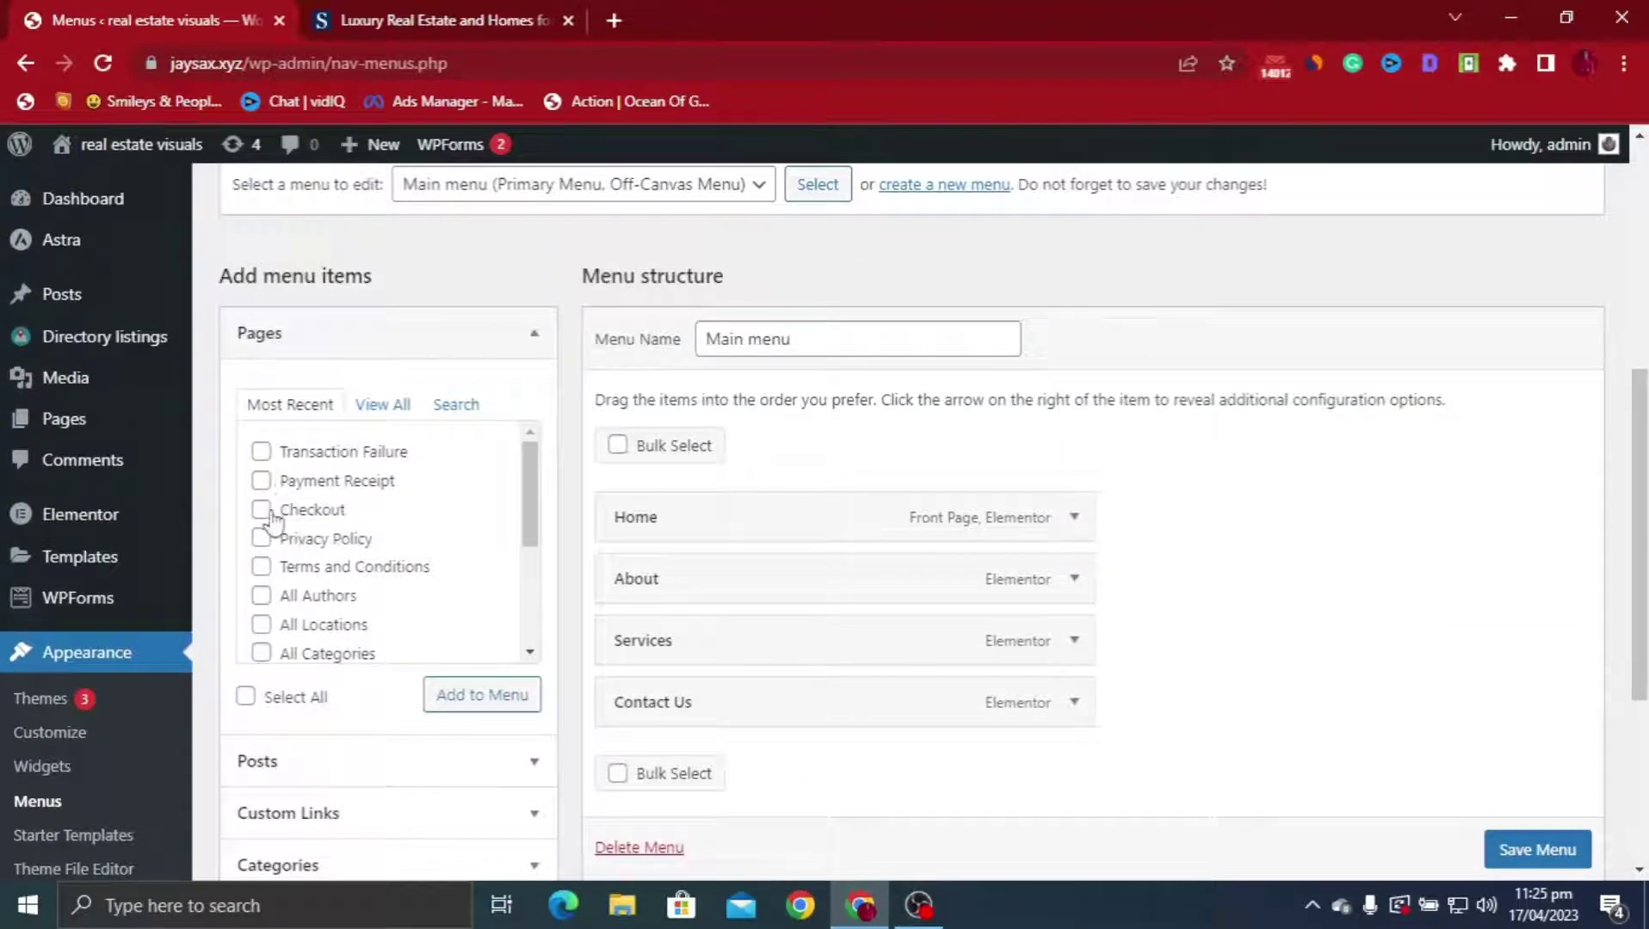
scroll(272, 519, "down", 5)
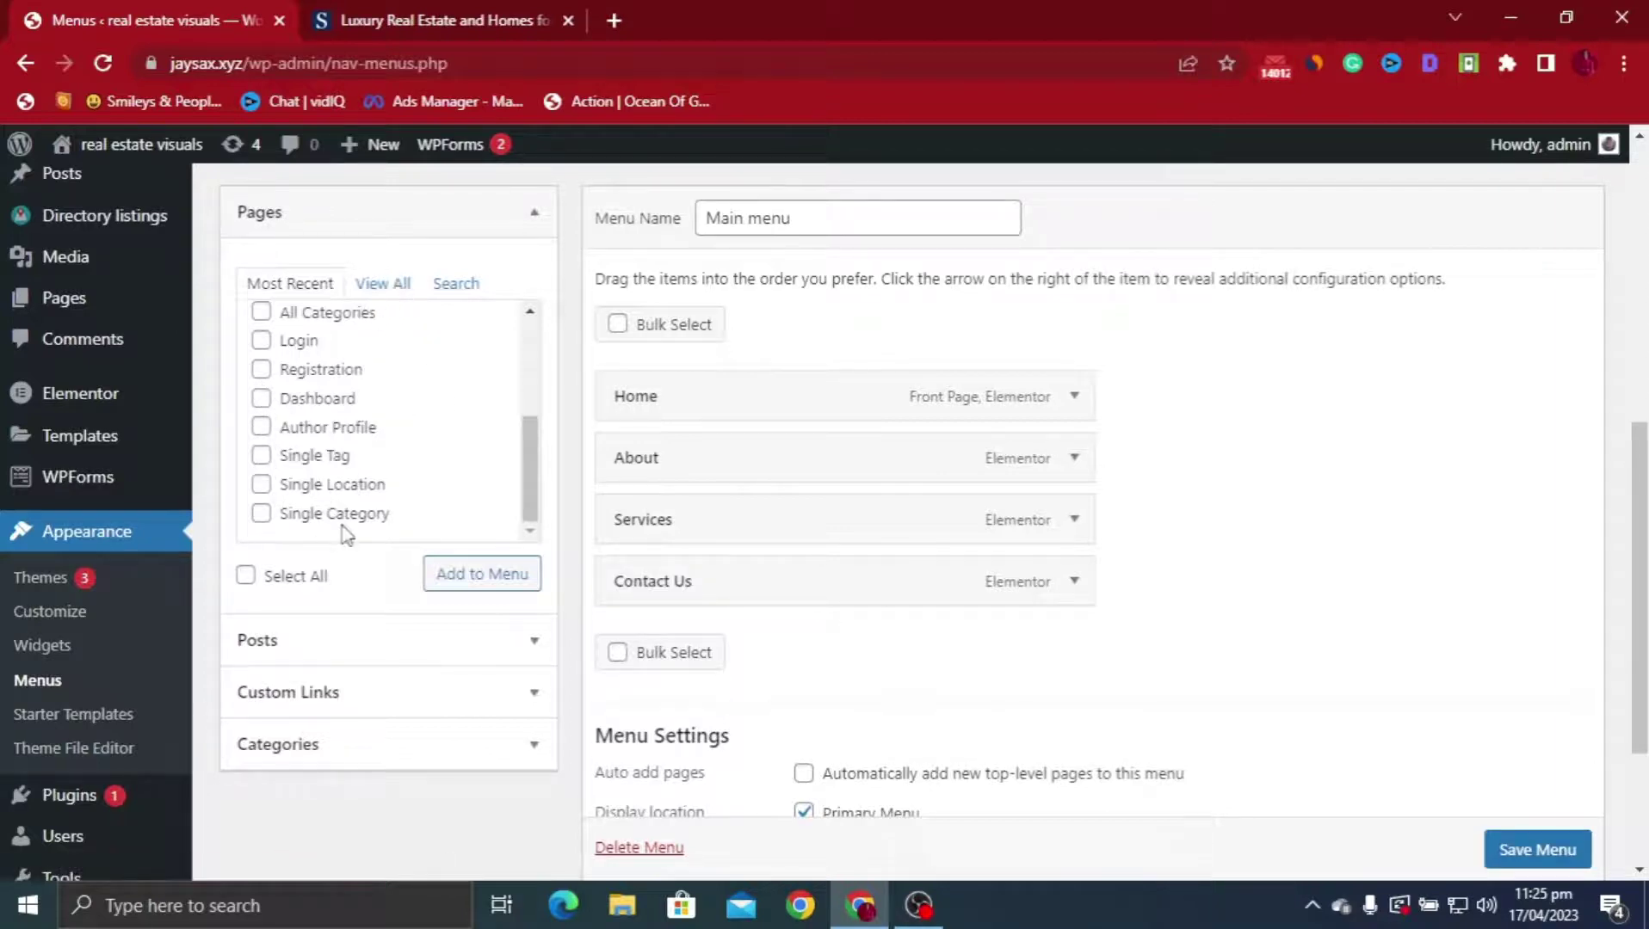
scroll(378, 370, "up", 3)
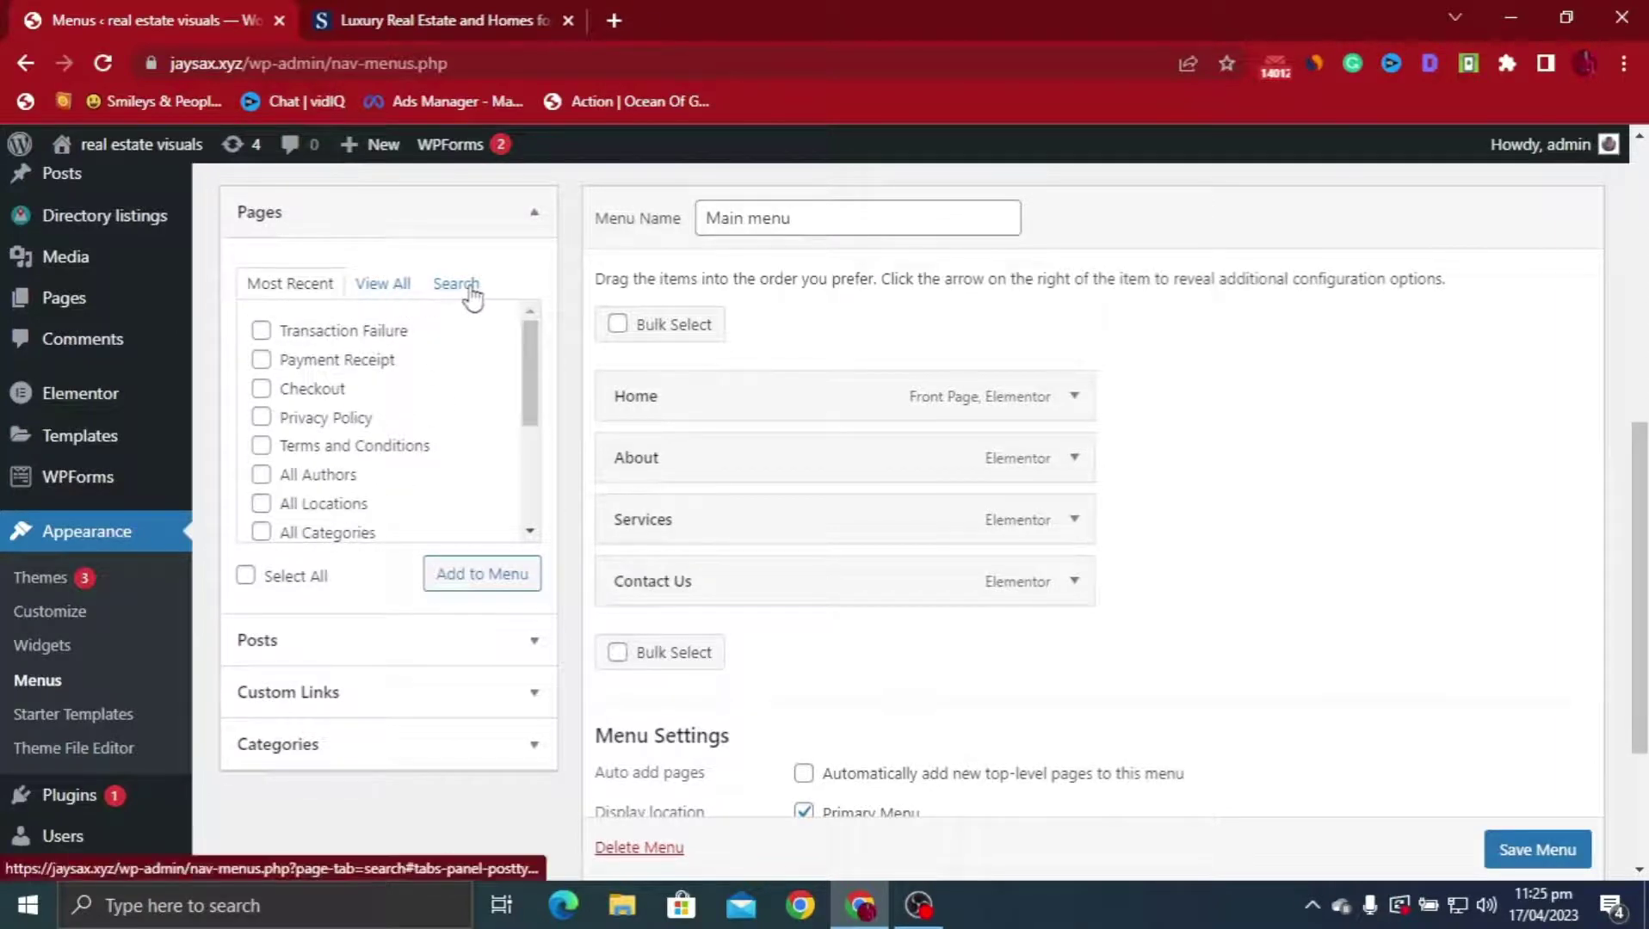
left_click(383, 286)
scroll(376, 434, "down", 3)
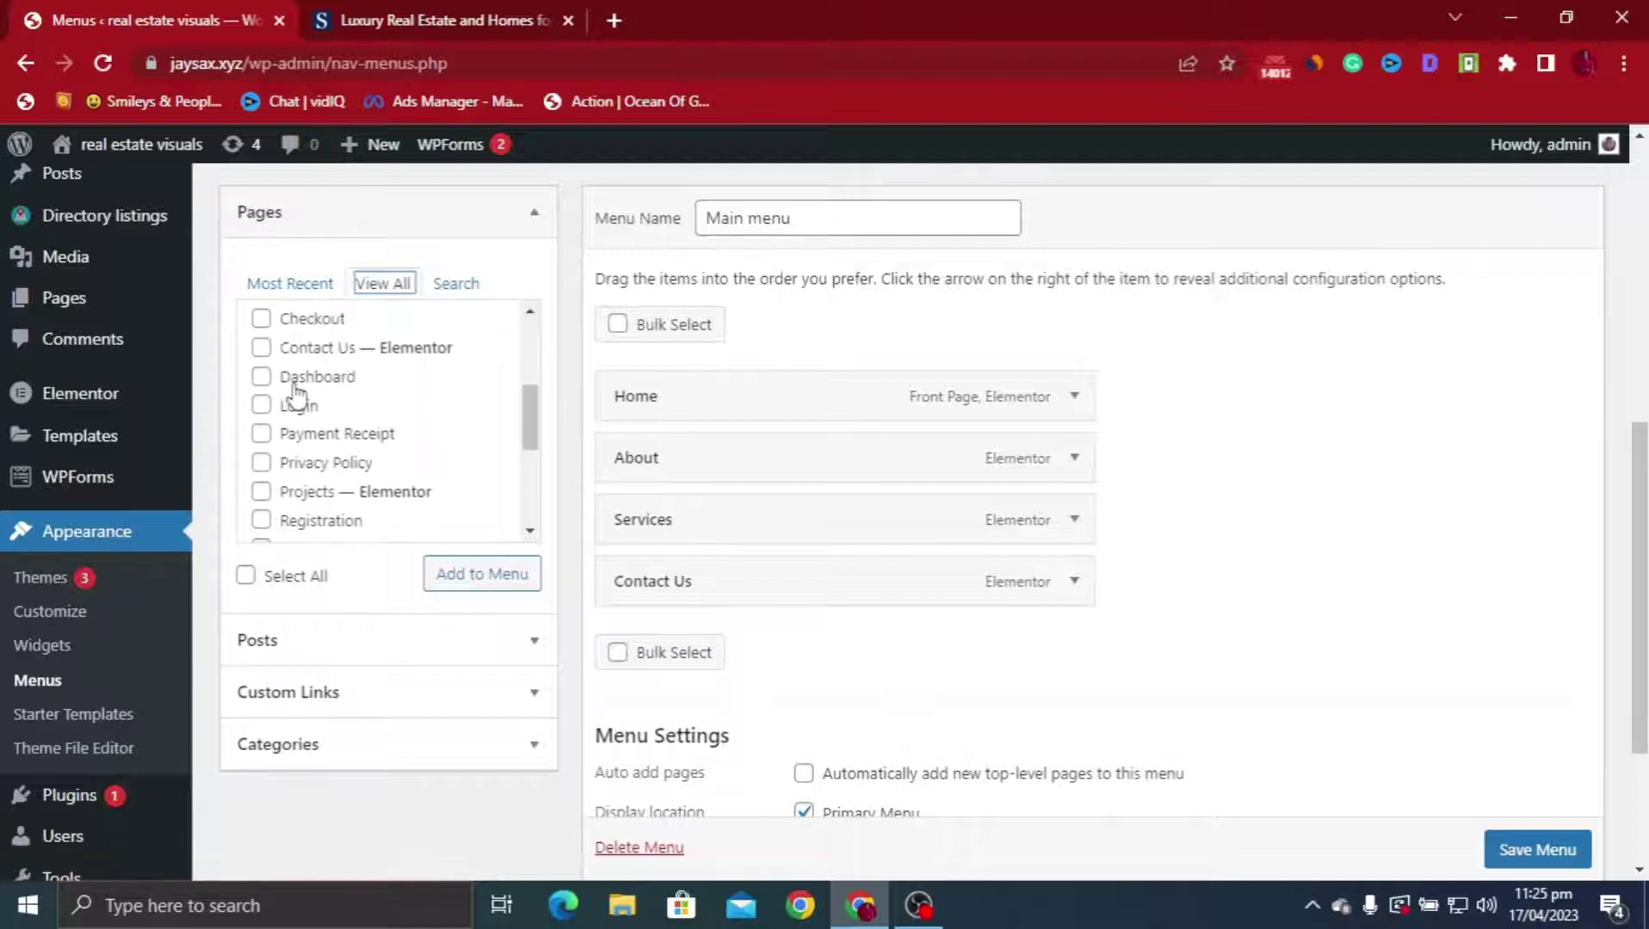
scroll(293, 395, "down", 4)
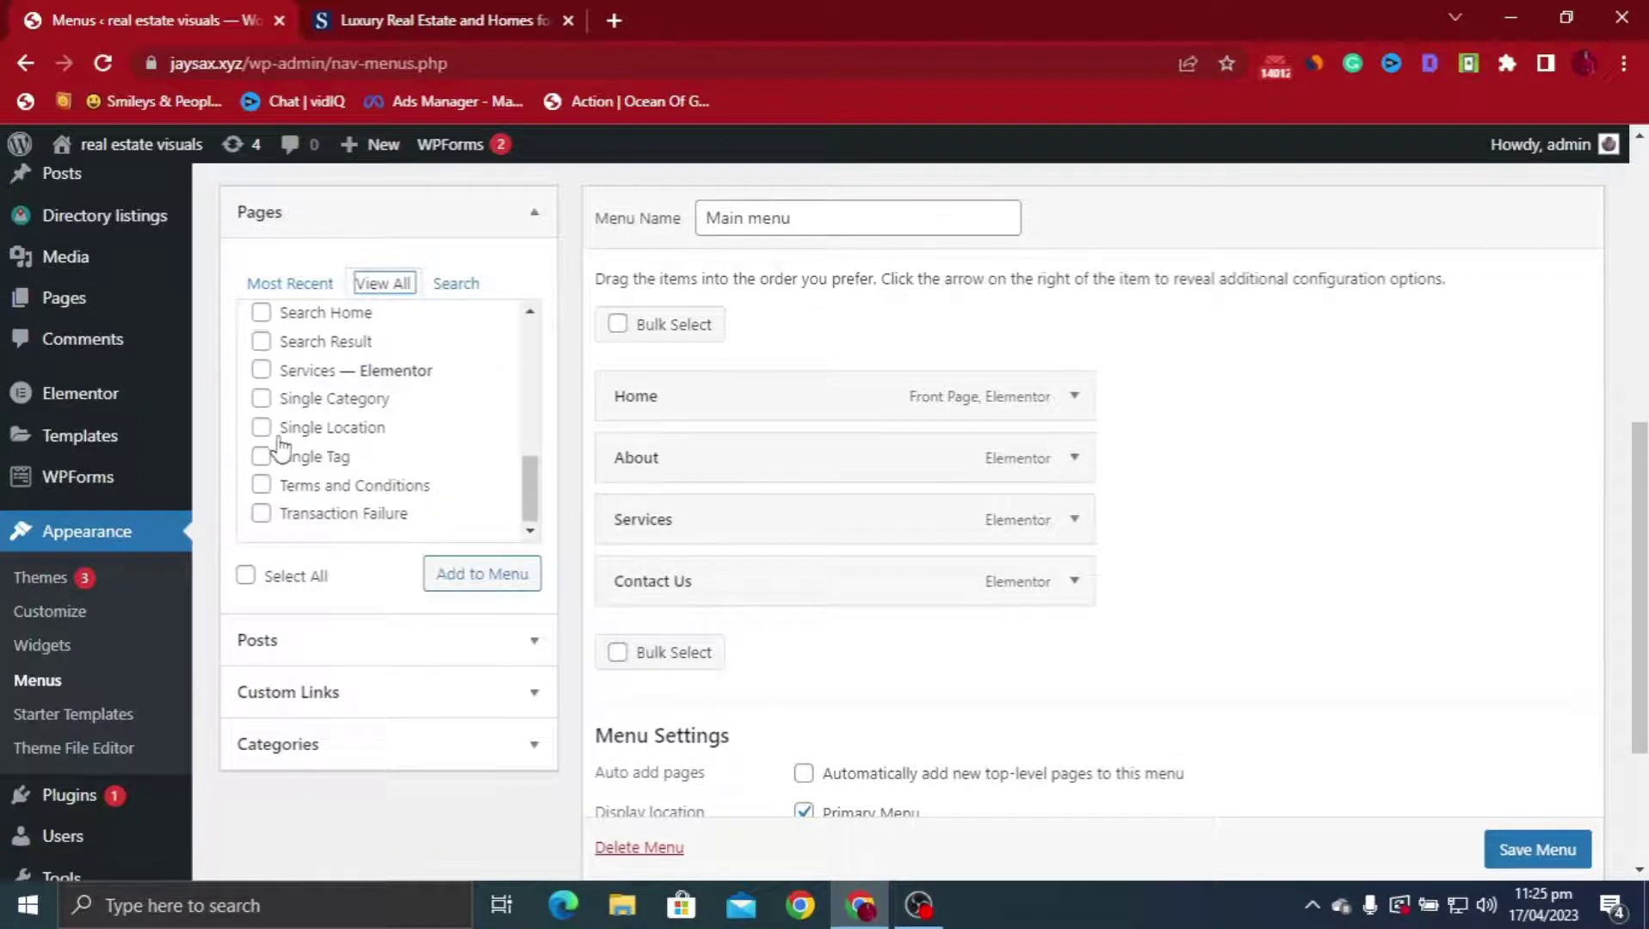
scroll(275, 451, "up", 8)
scroll(345, 392, "down", 2)
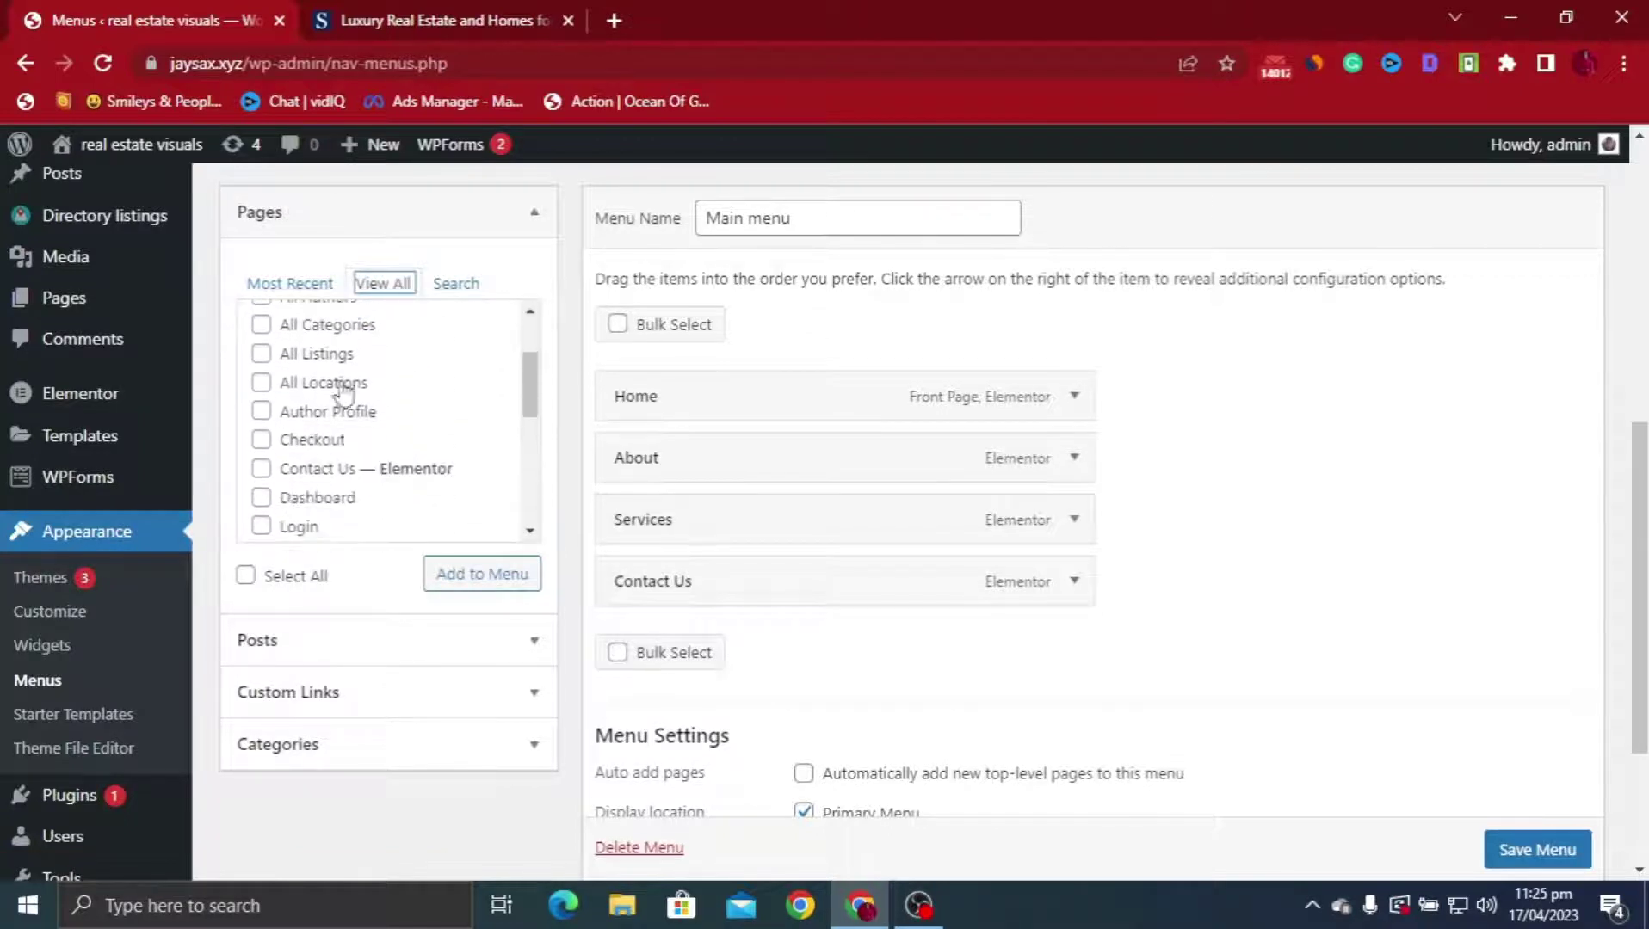
left_click(261, 354)
left_click(260, 324)
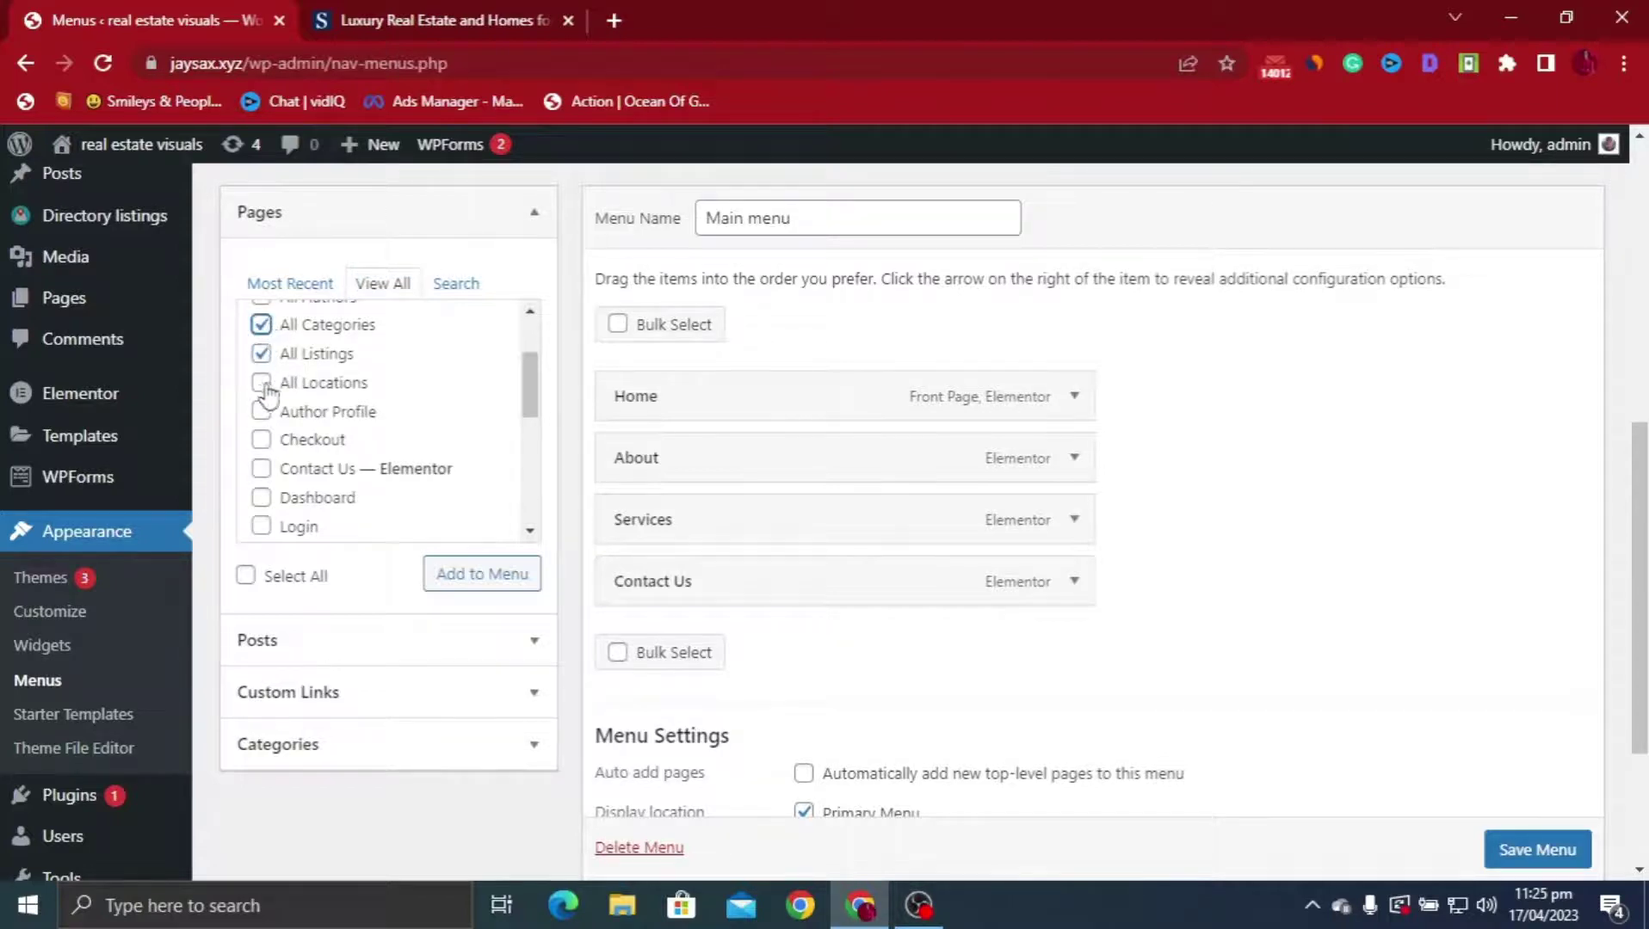
left_click(261, 384)
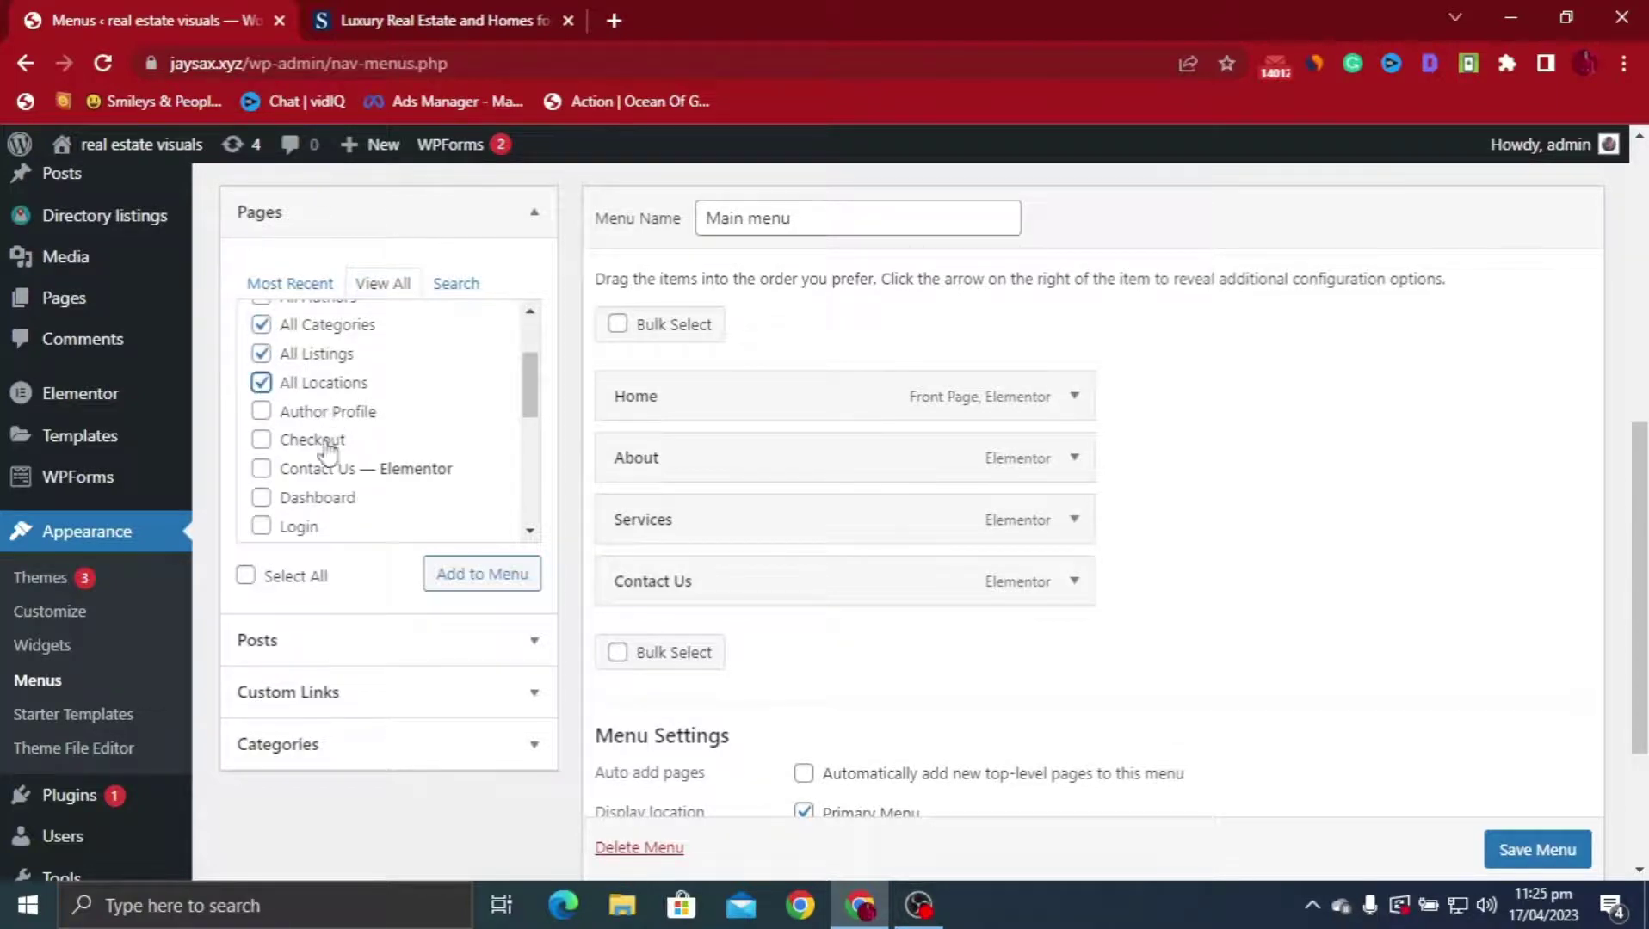
left_click(462, 583)
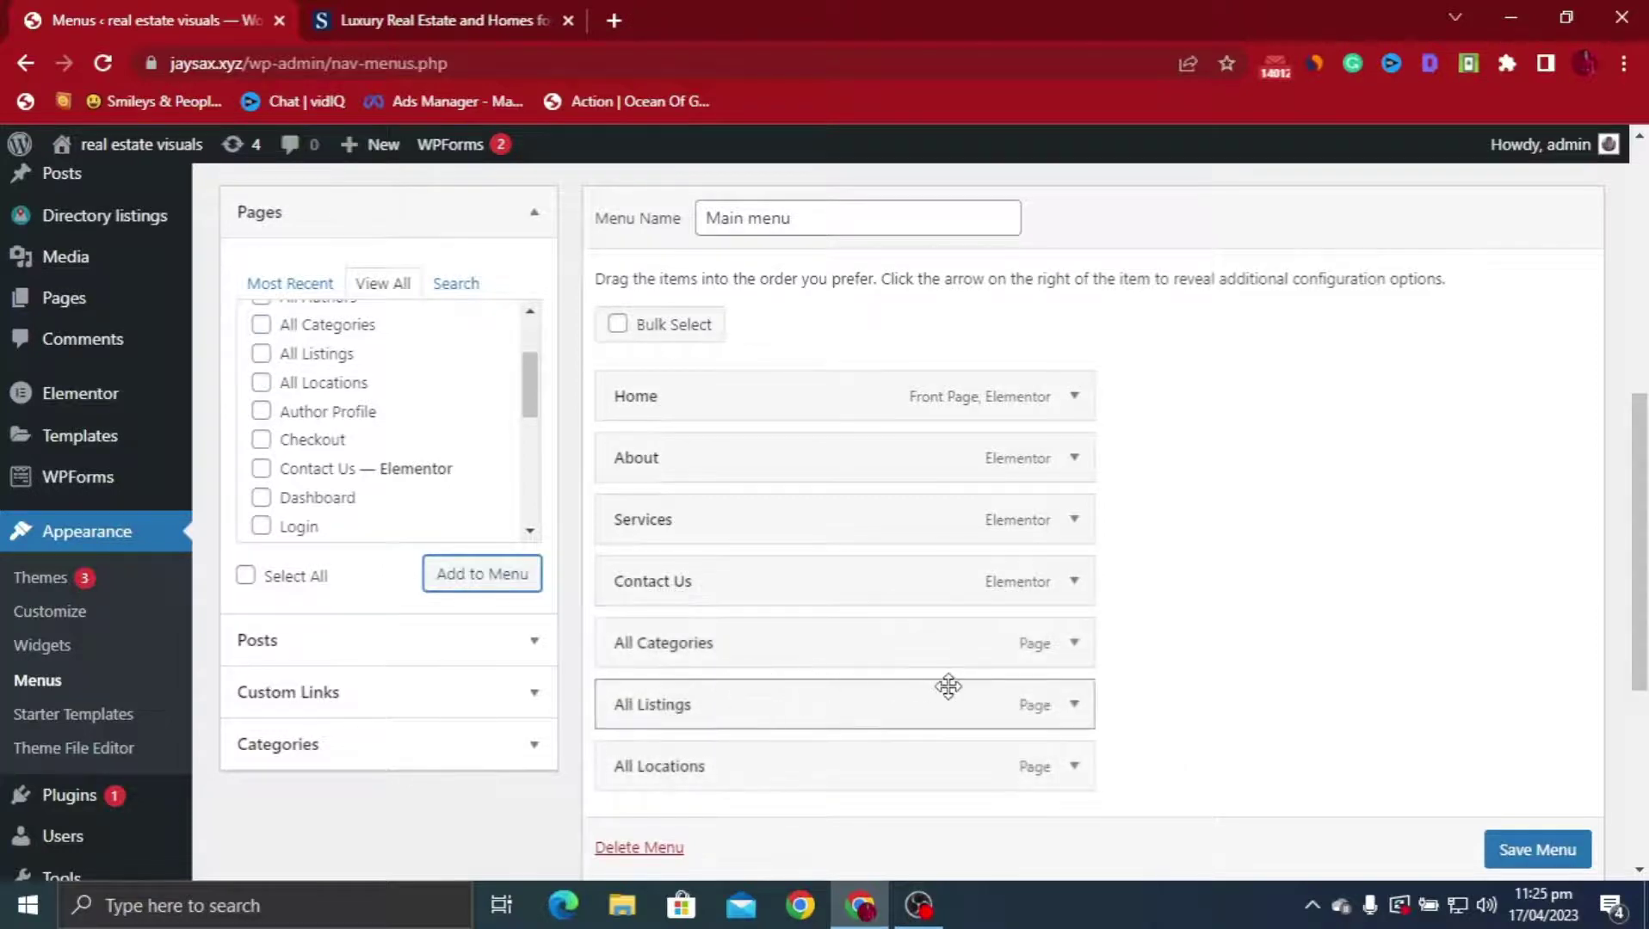
Check the item settings of All Listings, All Locations and Home in the Main menu structure
scroll(990, 708, "down", 1)
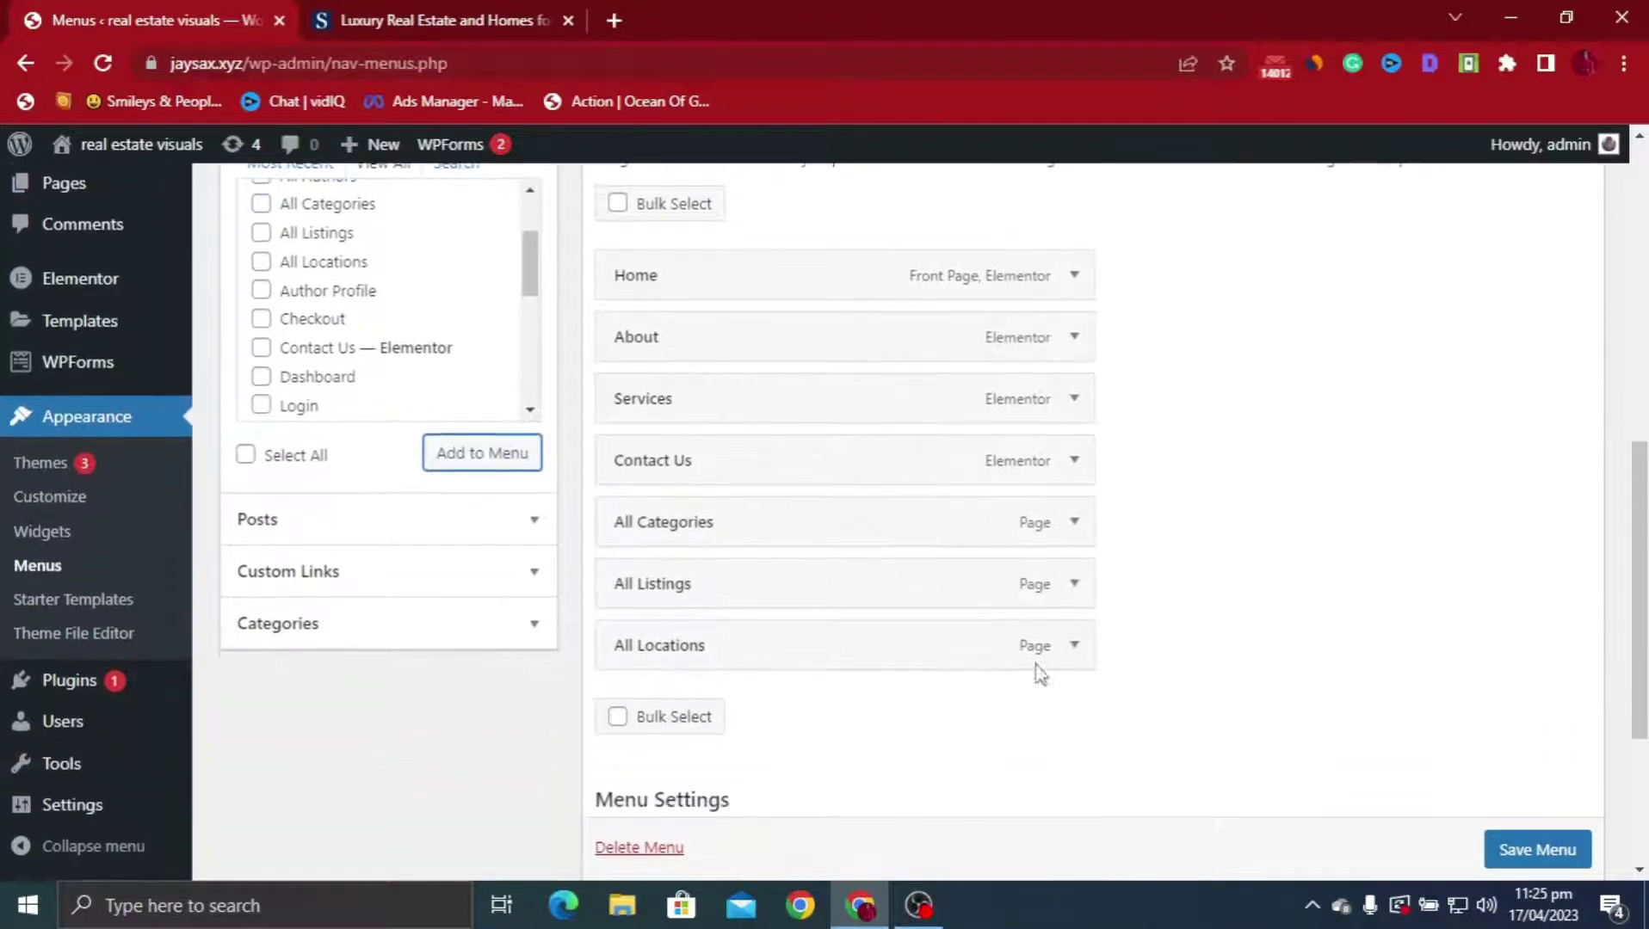
left_click(1074, 585)
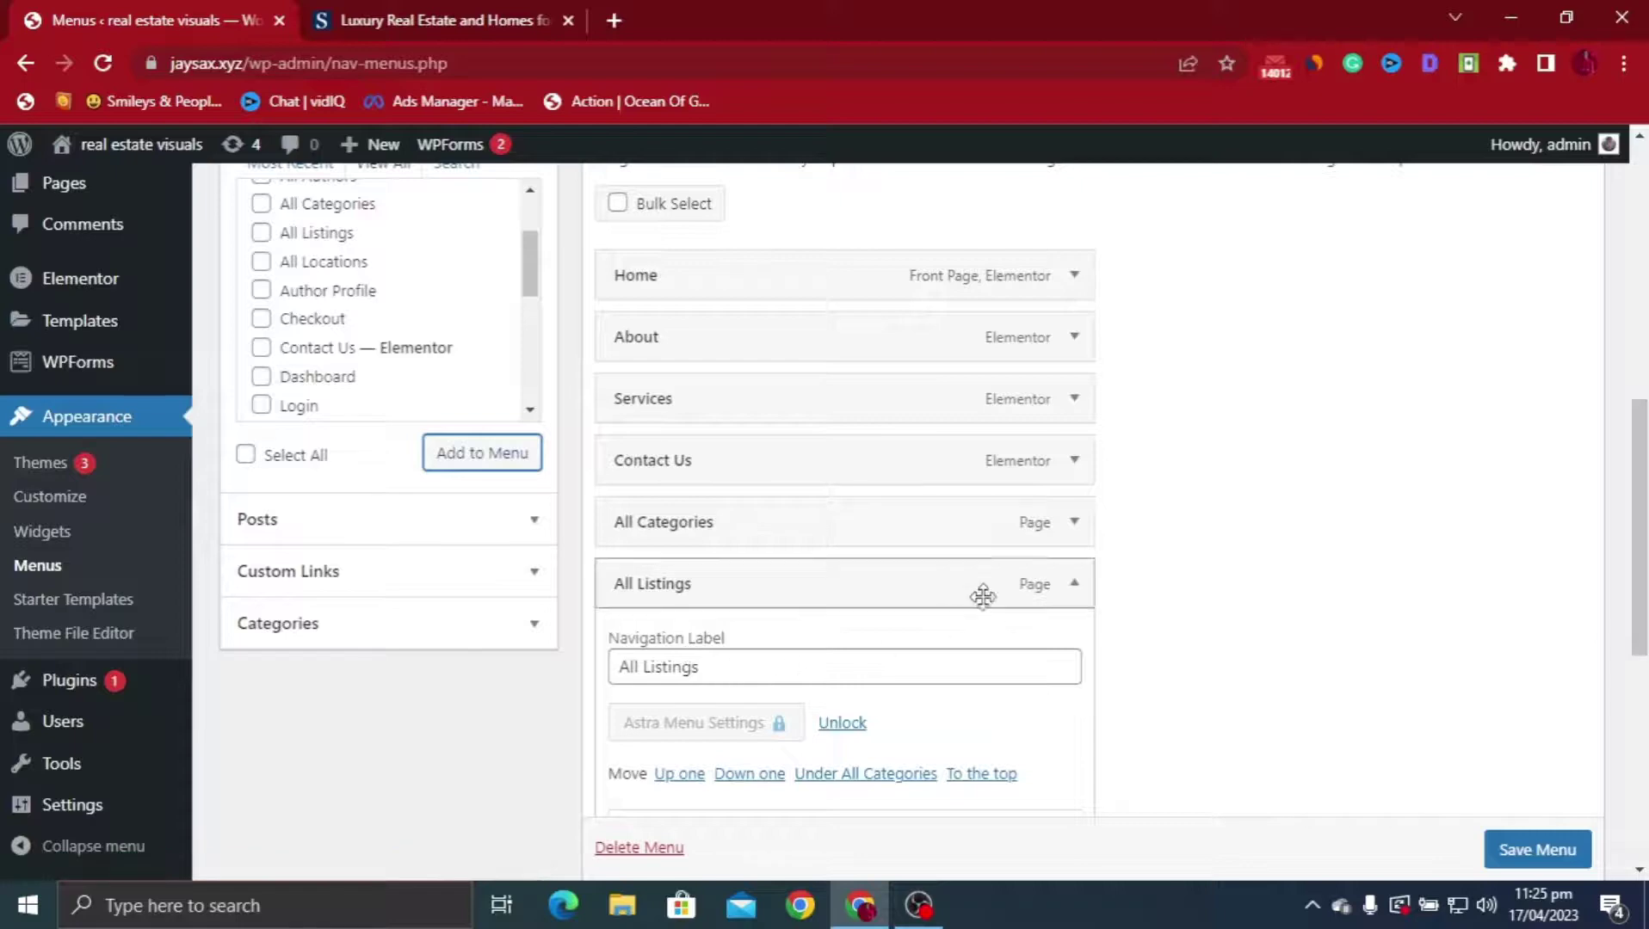
scroll(1183, 600, "up", 3)
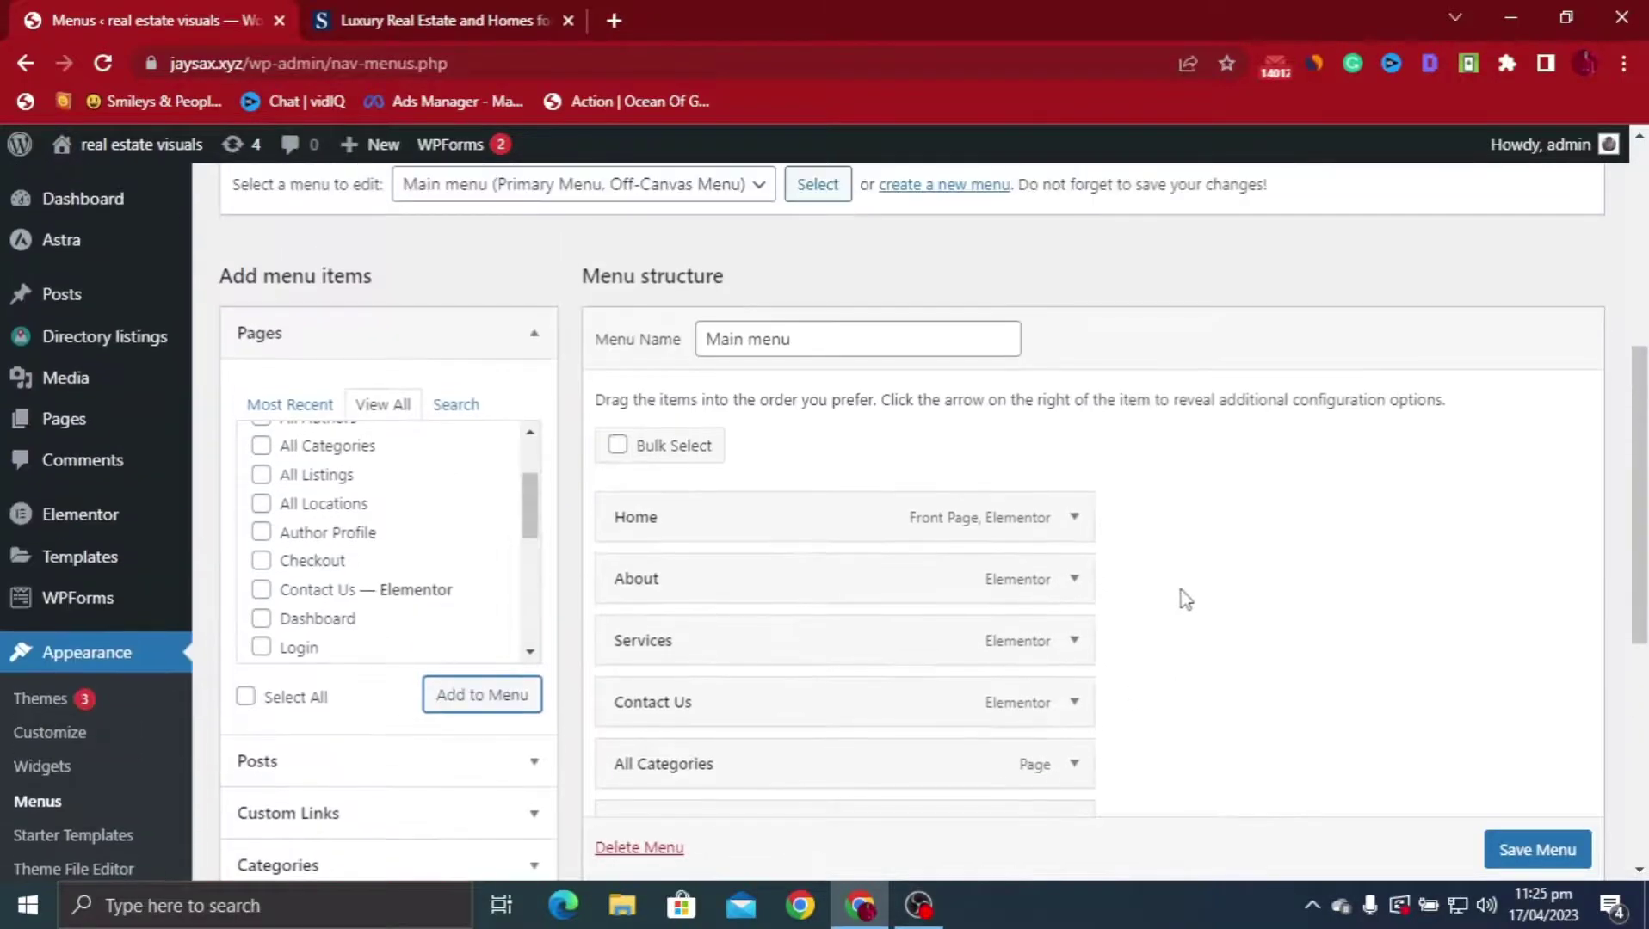
scroll(1184, 598, "down", 3)
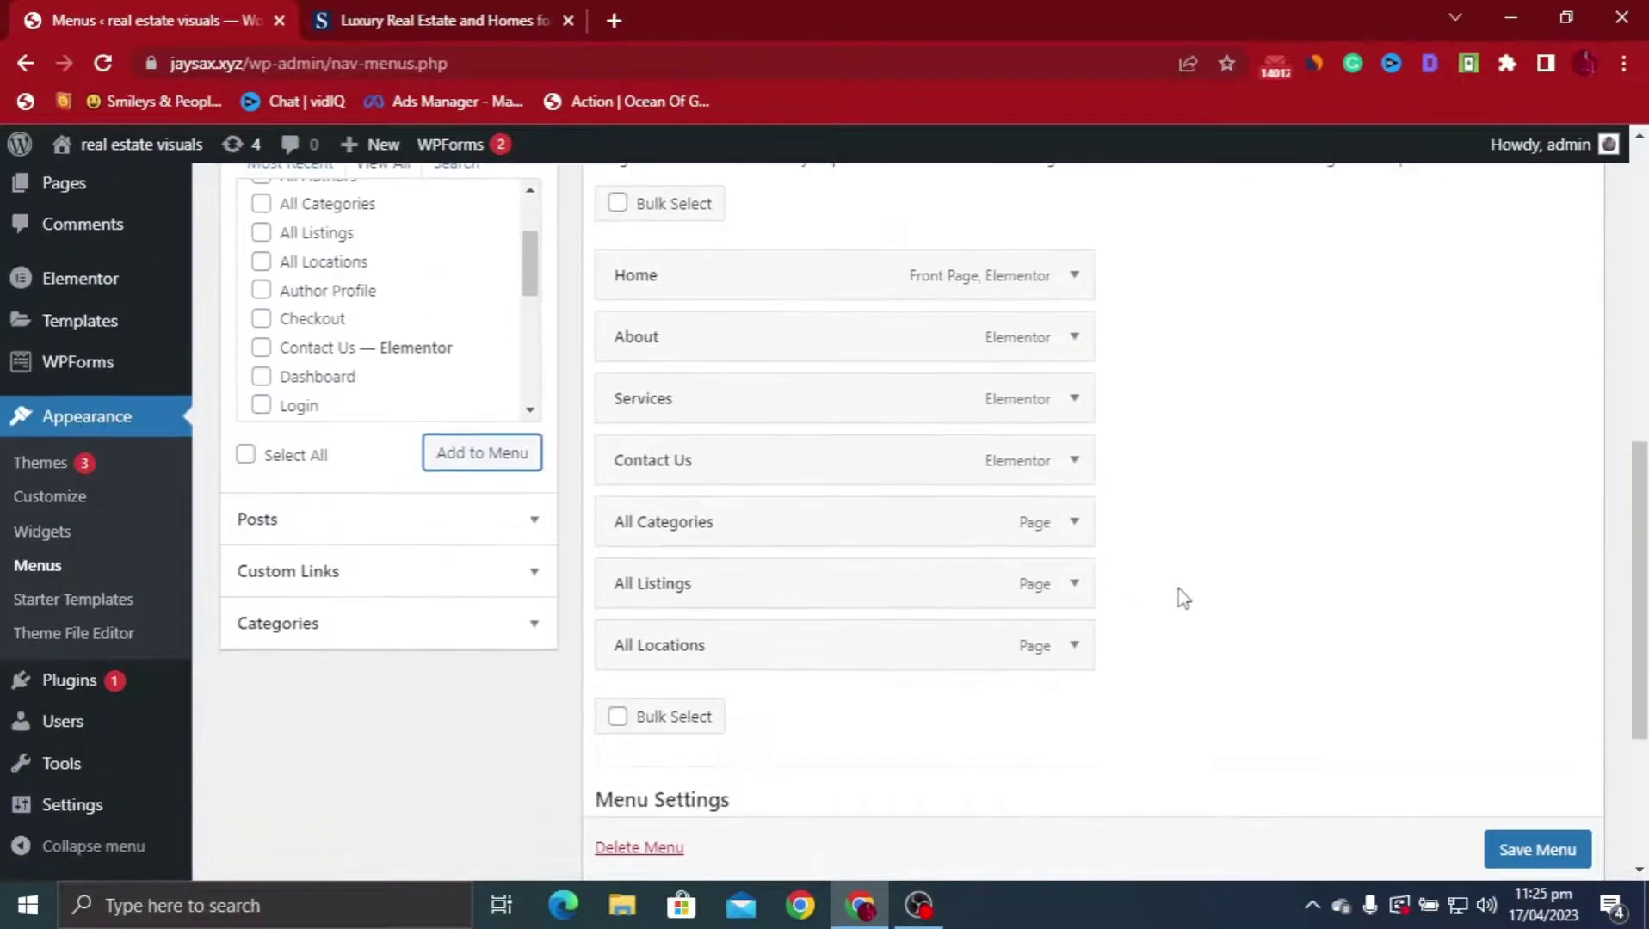
left_click(1073, 585)
left_click(1072, 588)
left_click(1071, 644)
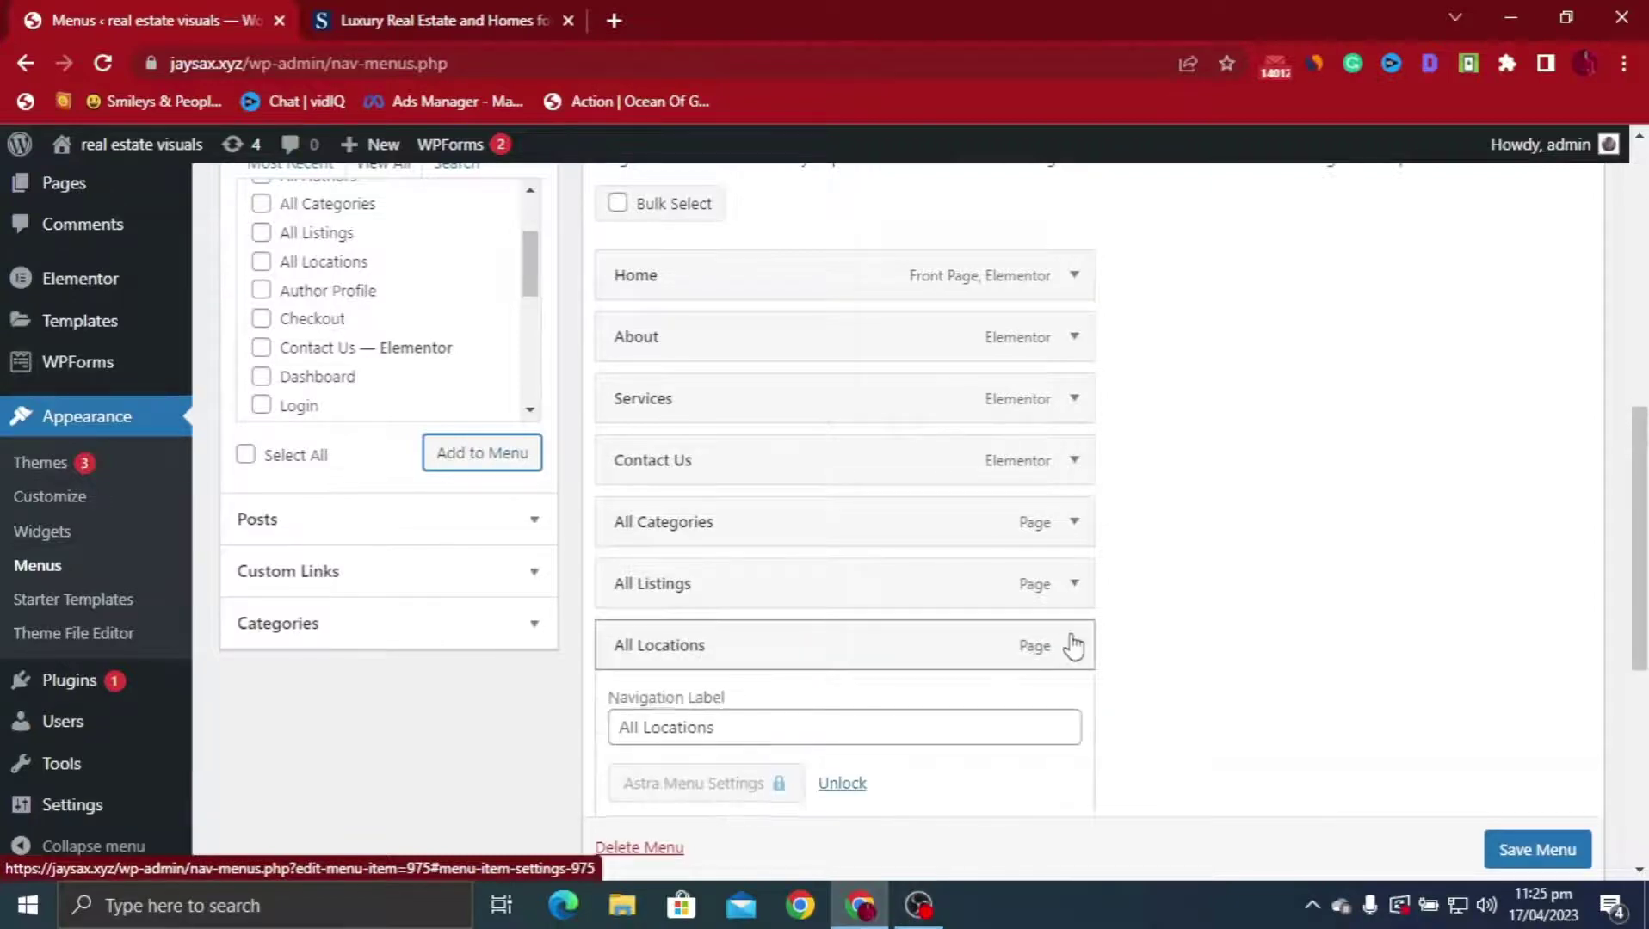
left_click(1071, 643)
scroll(1069, 551, "up", 1)
scroll(1069, 538, "up", 1)
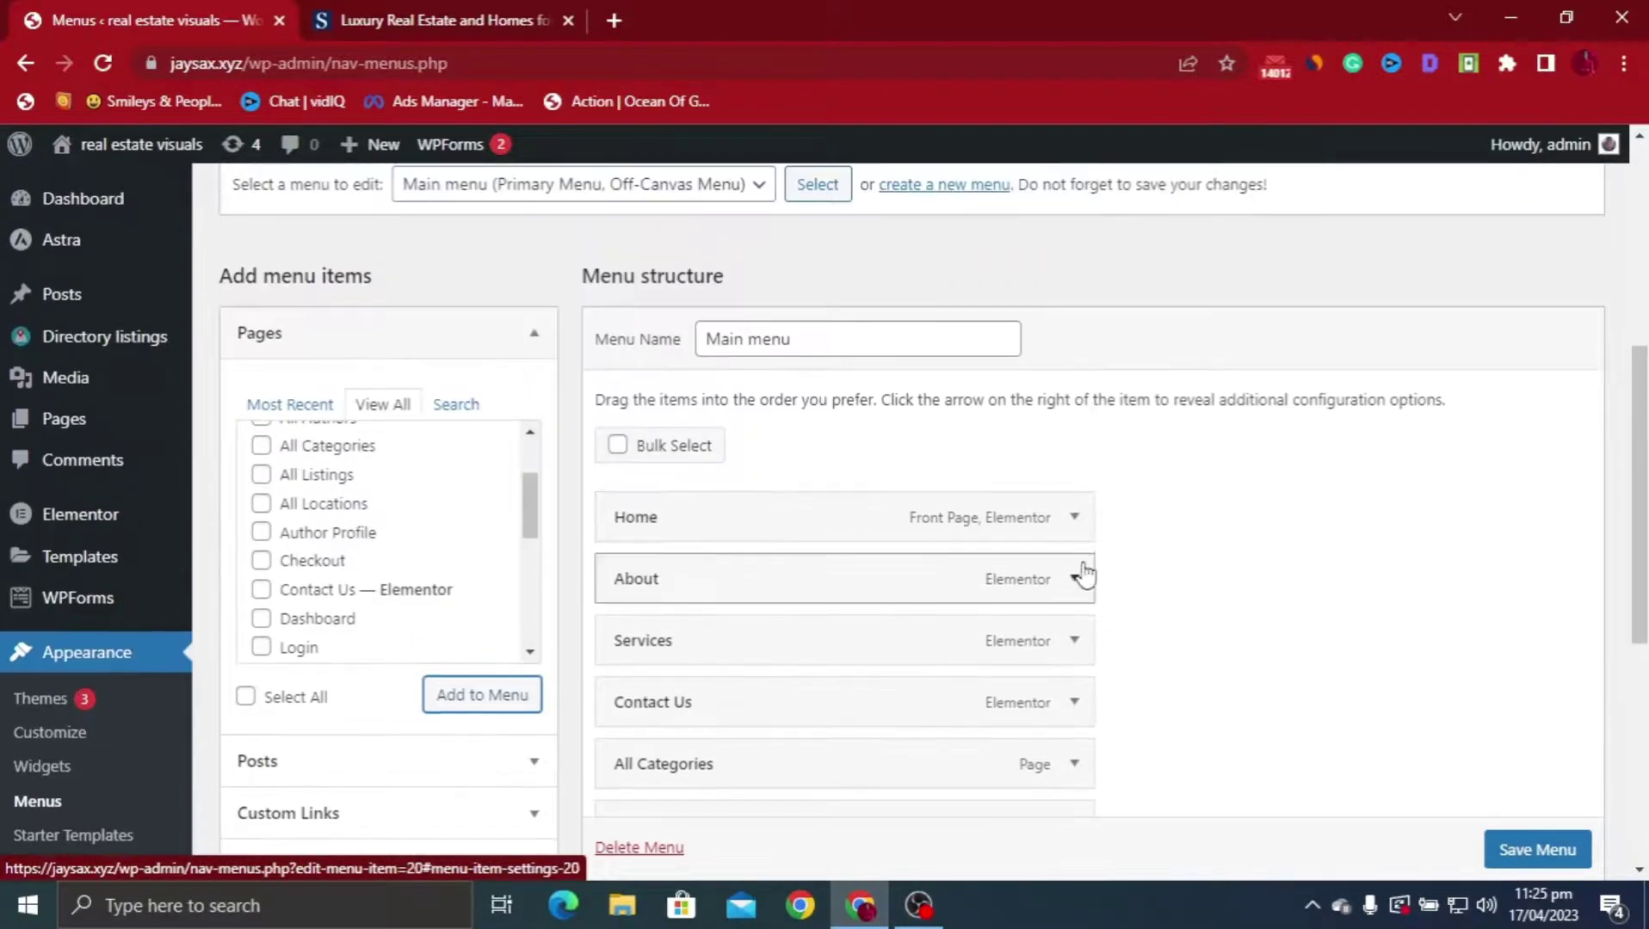
left_click(1072, 516)
left_click(1073, 516)
scroll(1183, 564, "down", 3)
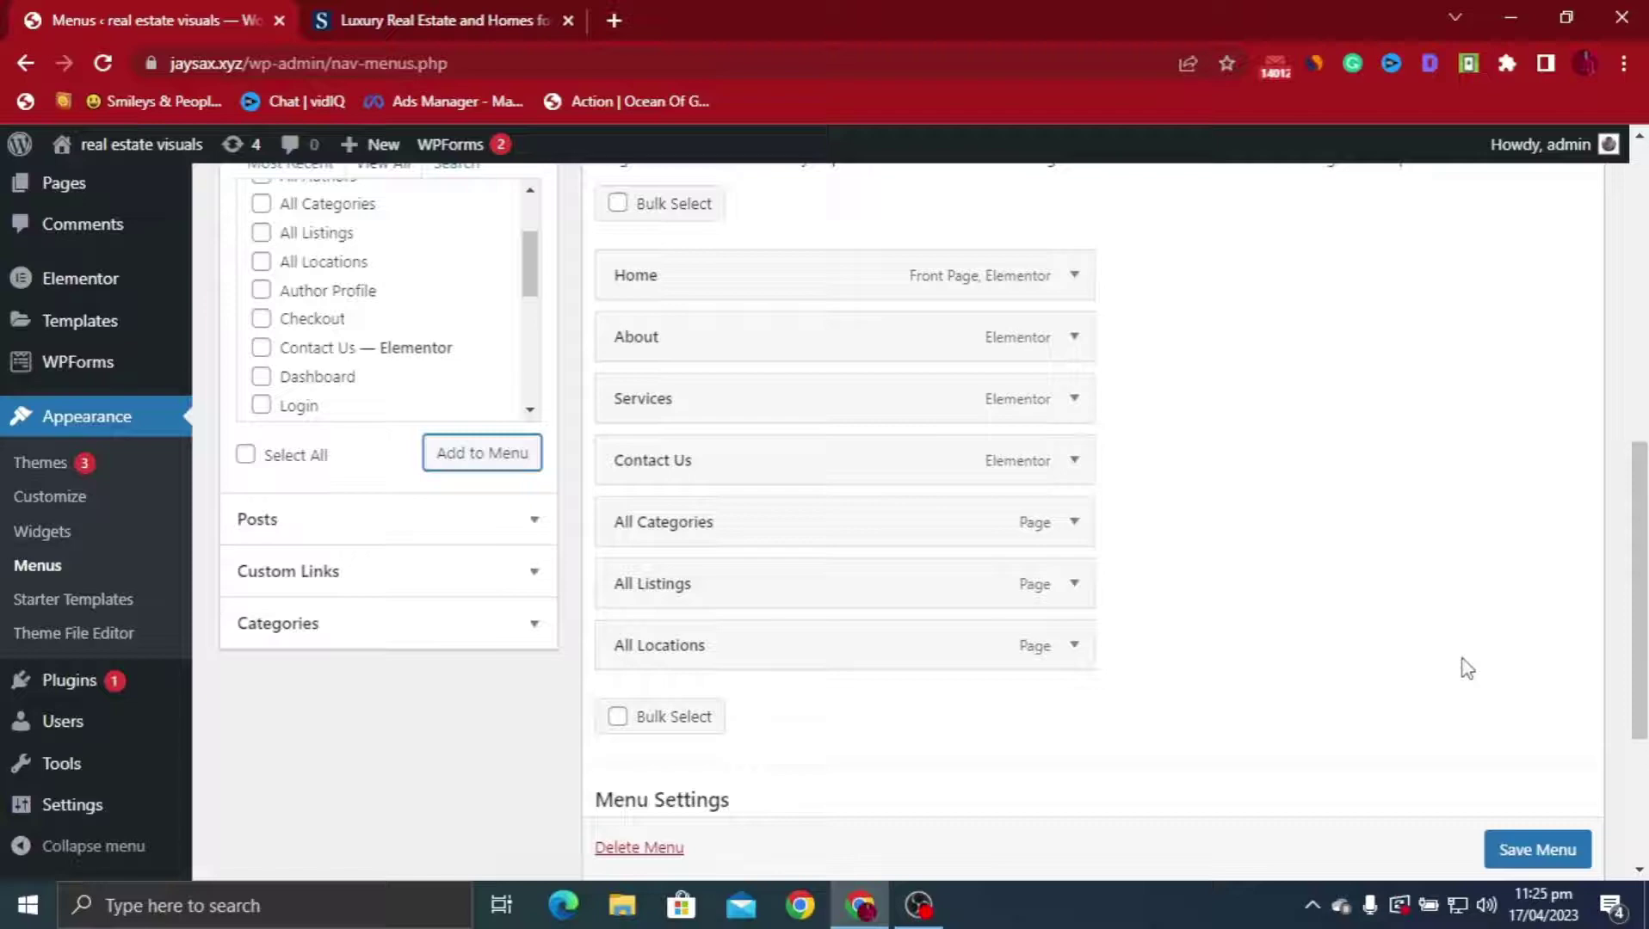
Save the Main menu and view the live site in a new browser tab
left_click(1537, 850)
scroll(1553, 856, "down", 1)
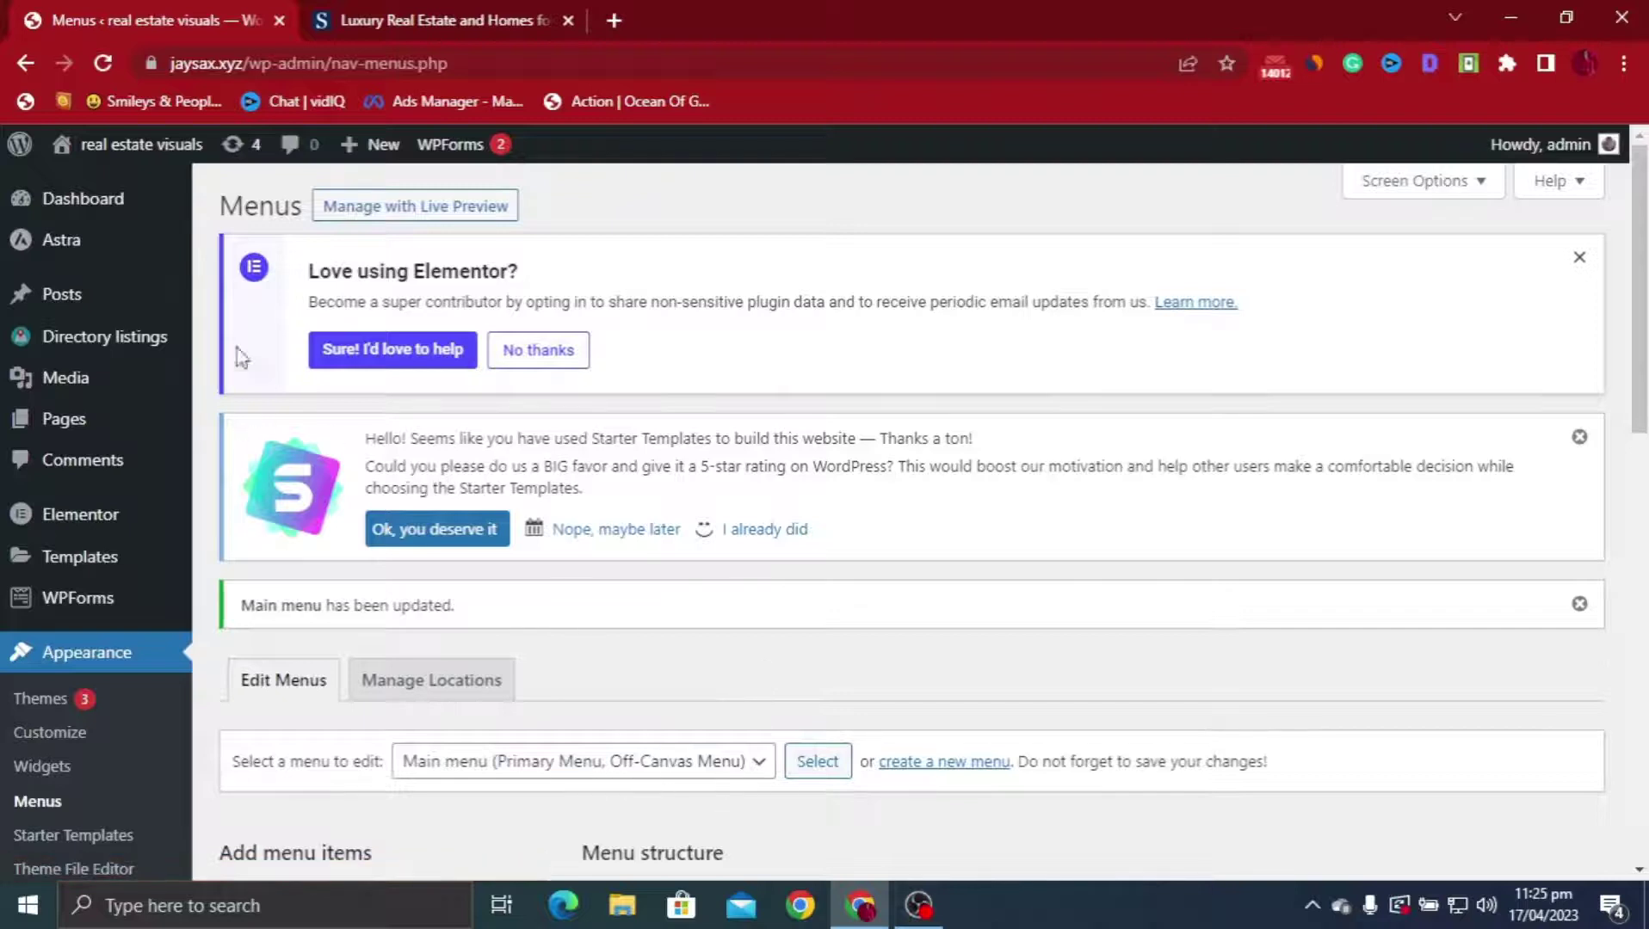
mouse_move(118, 144)
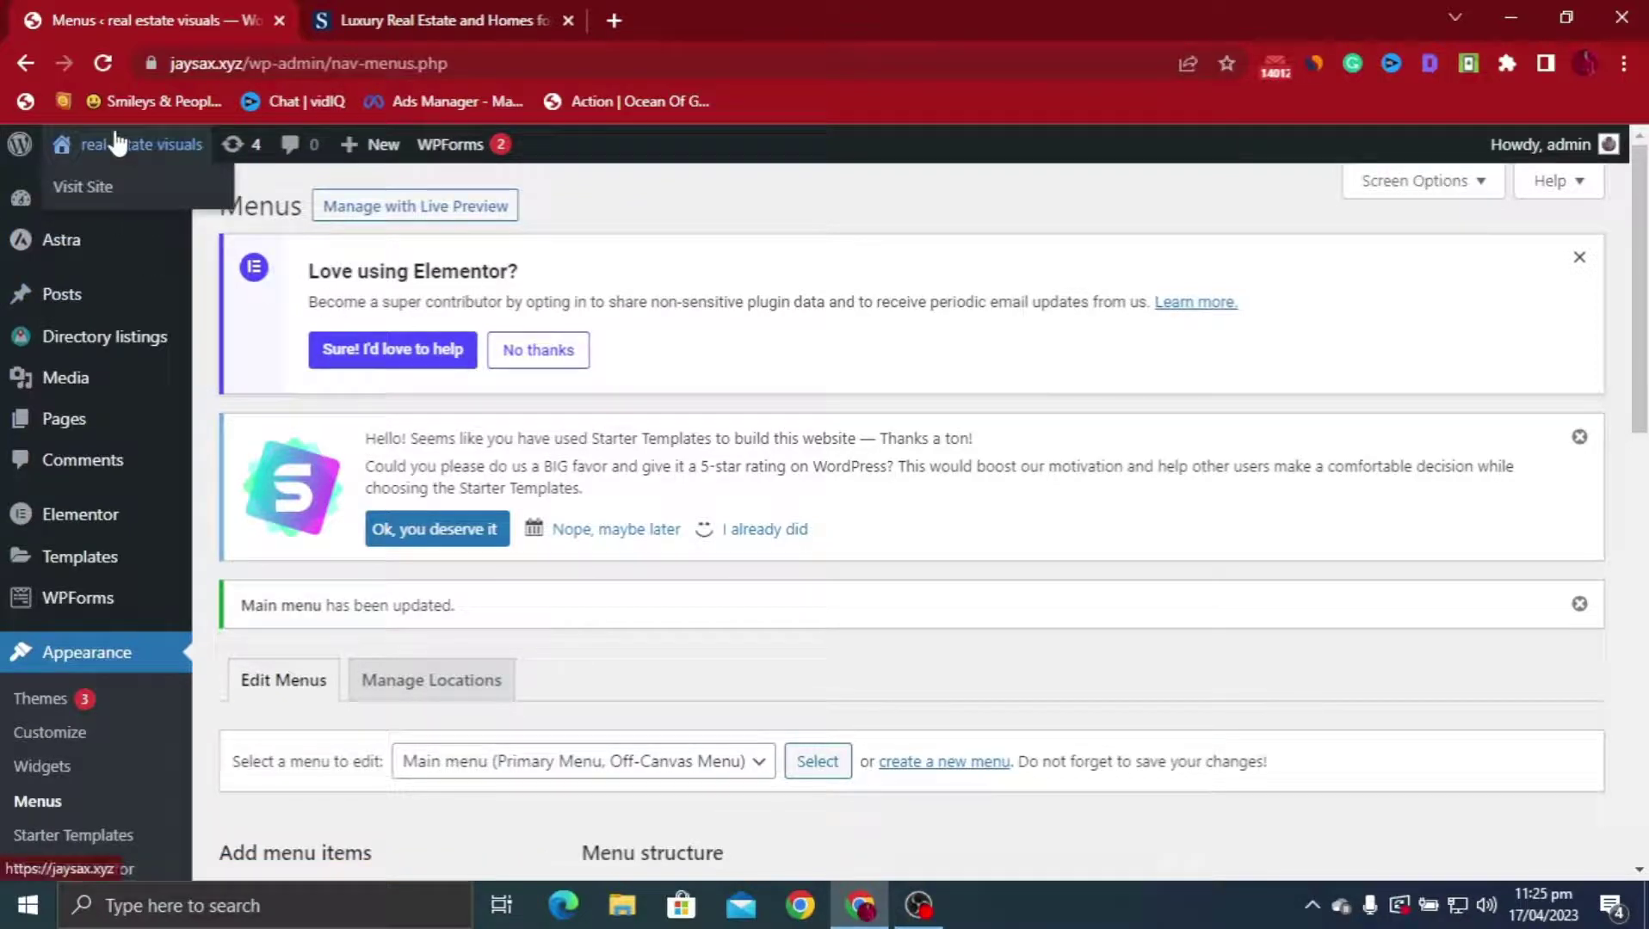
right_click(89, 190)
left_click(147, 211)
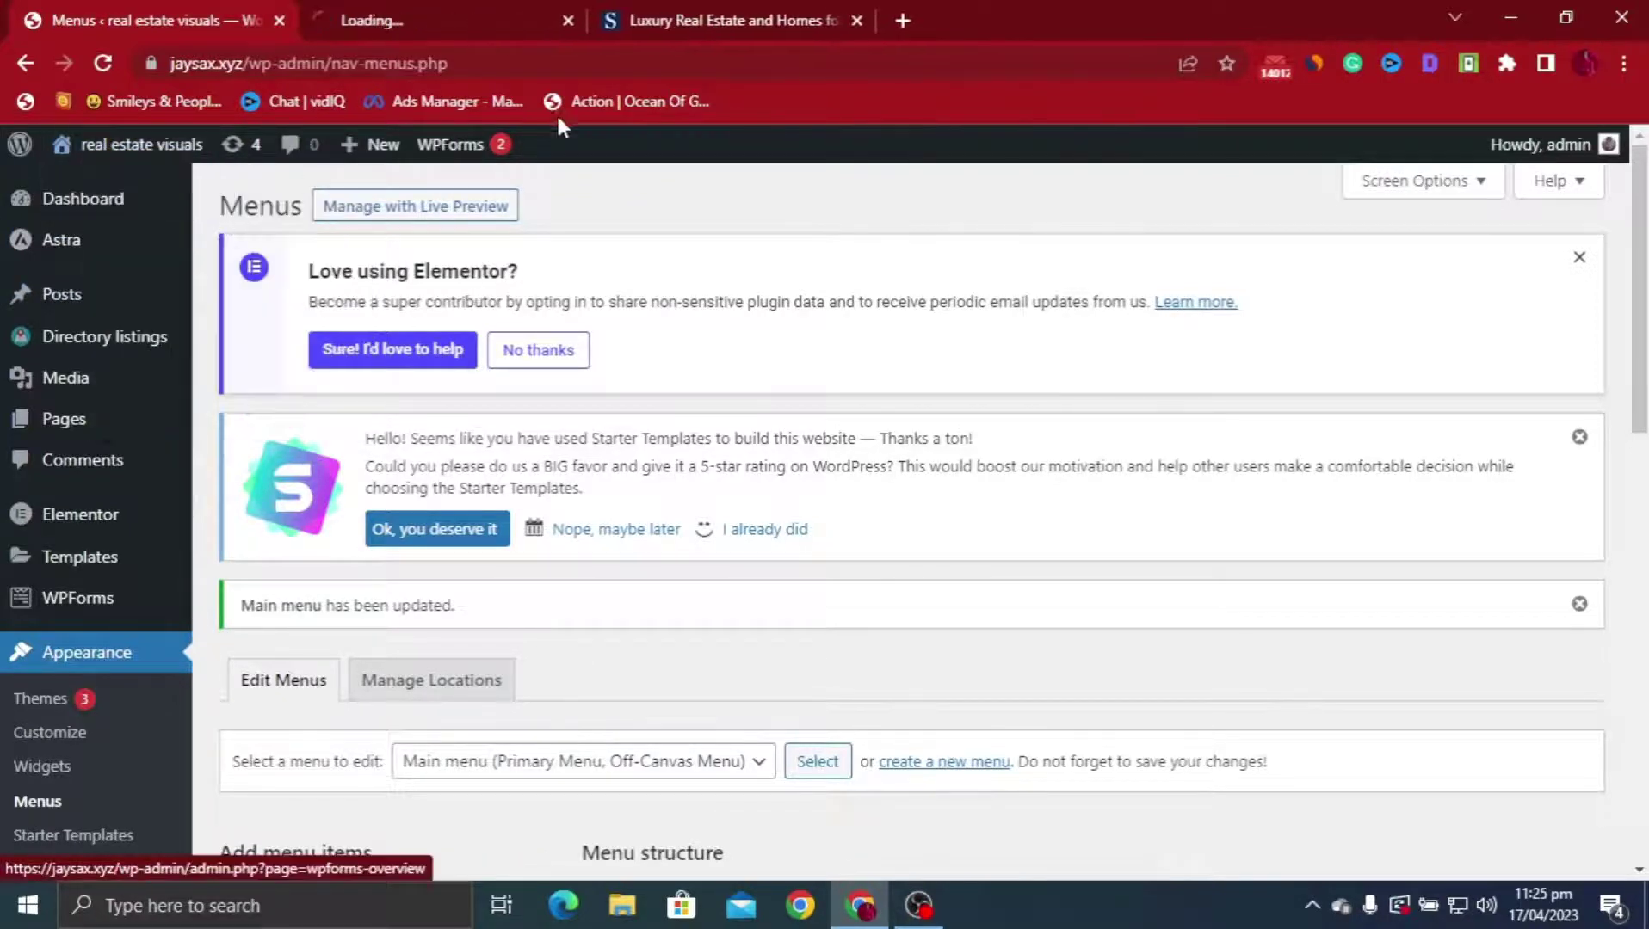
left_click(454, 19)
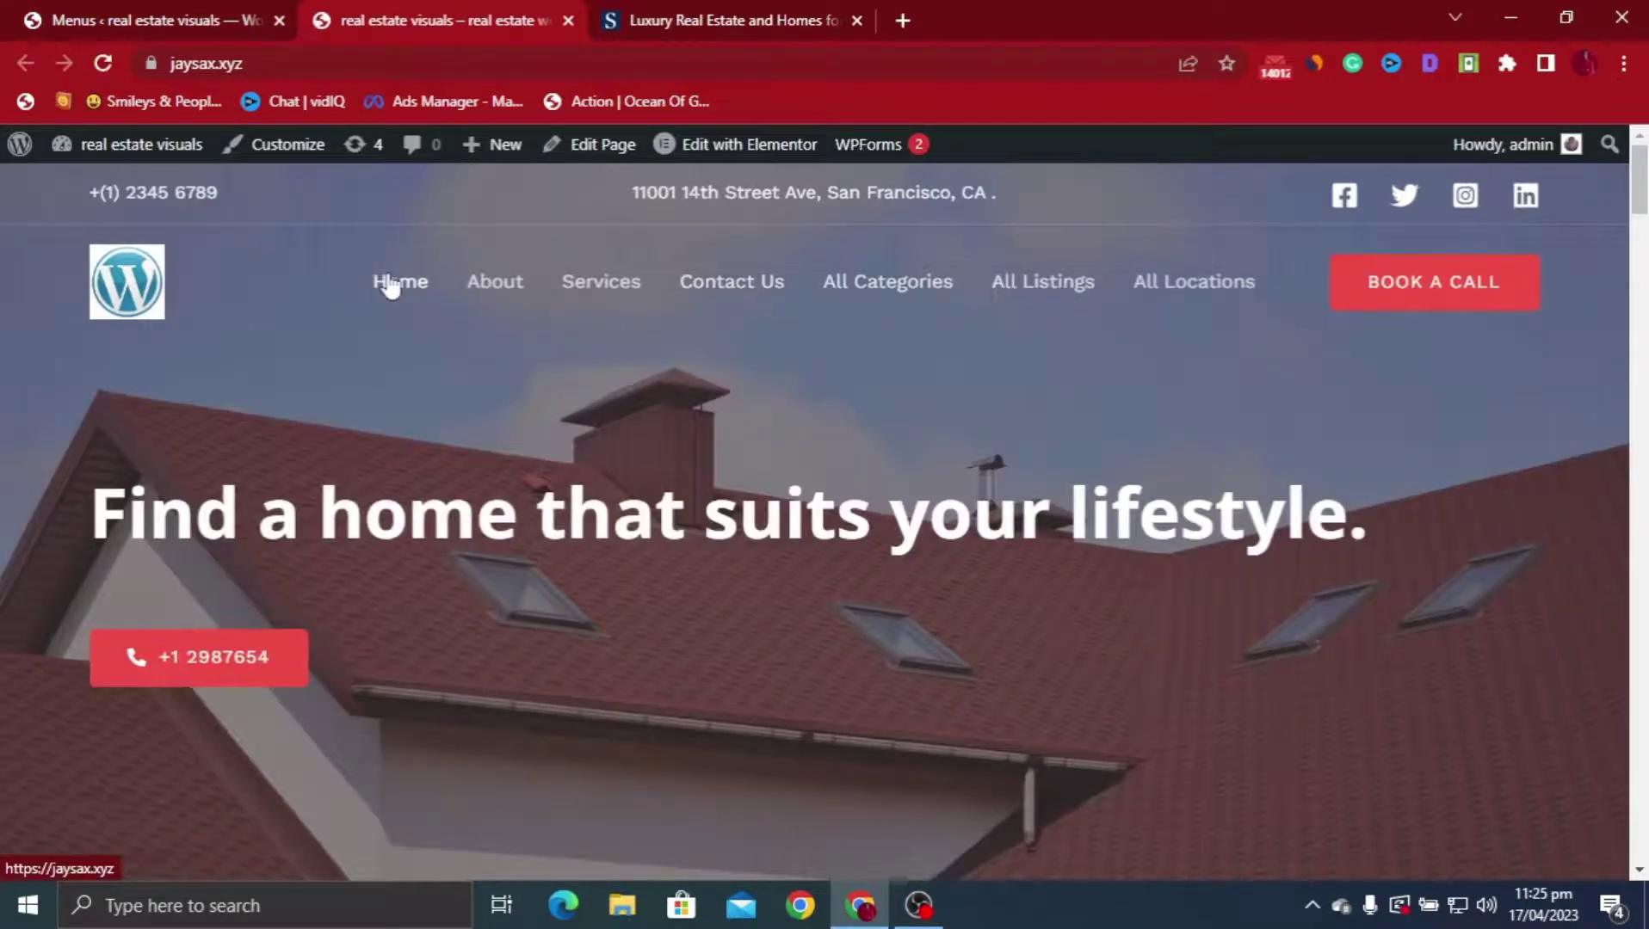
Review the live site's Contact Us page from its header down to the footer
left_click(752, 301)
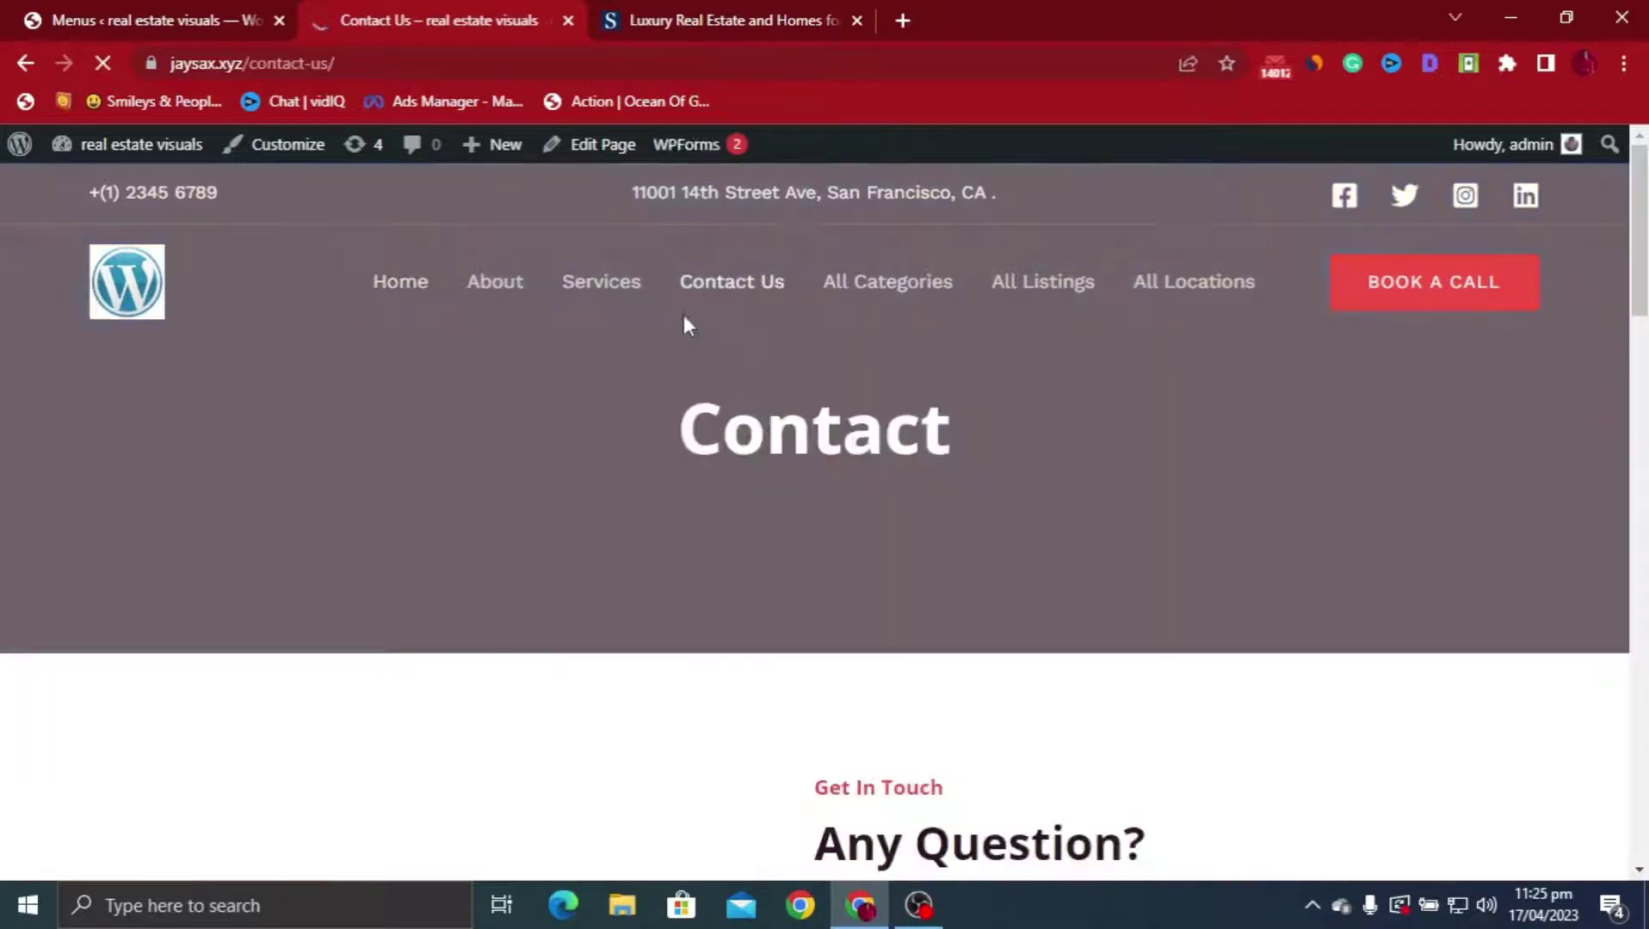
scroll(873, 456, "down", 15)
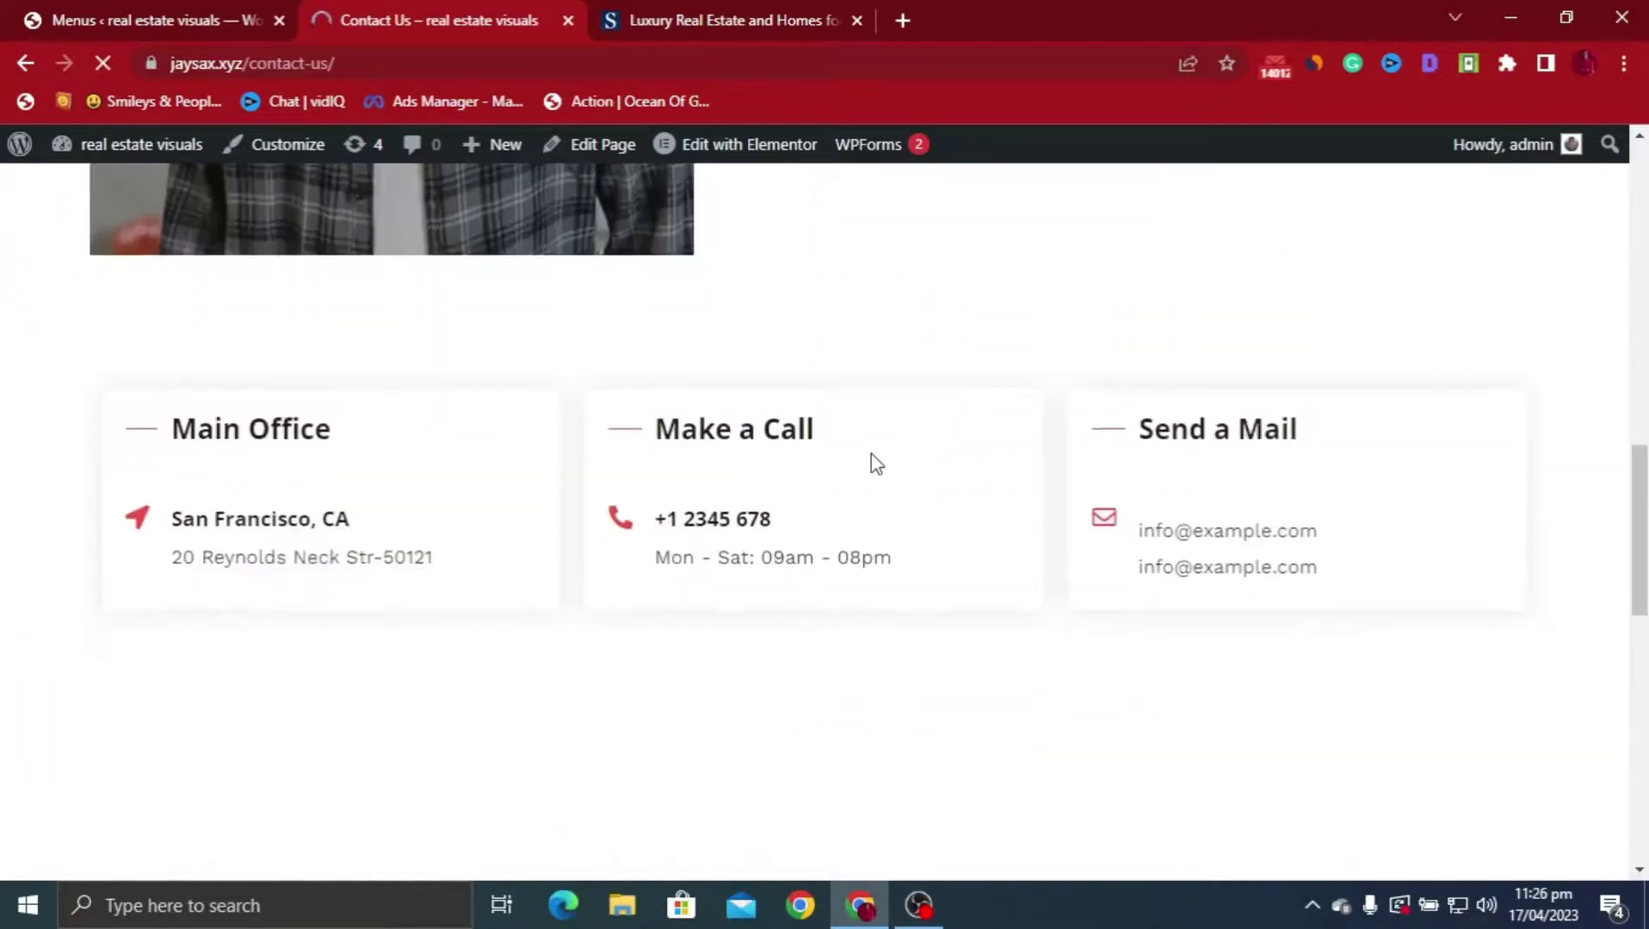
scroll(695, 574, "down", 10)
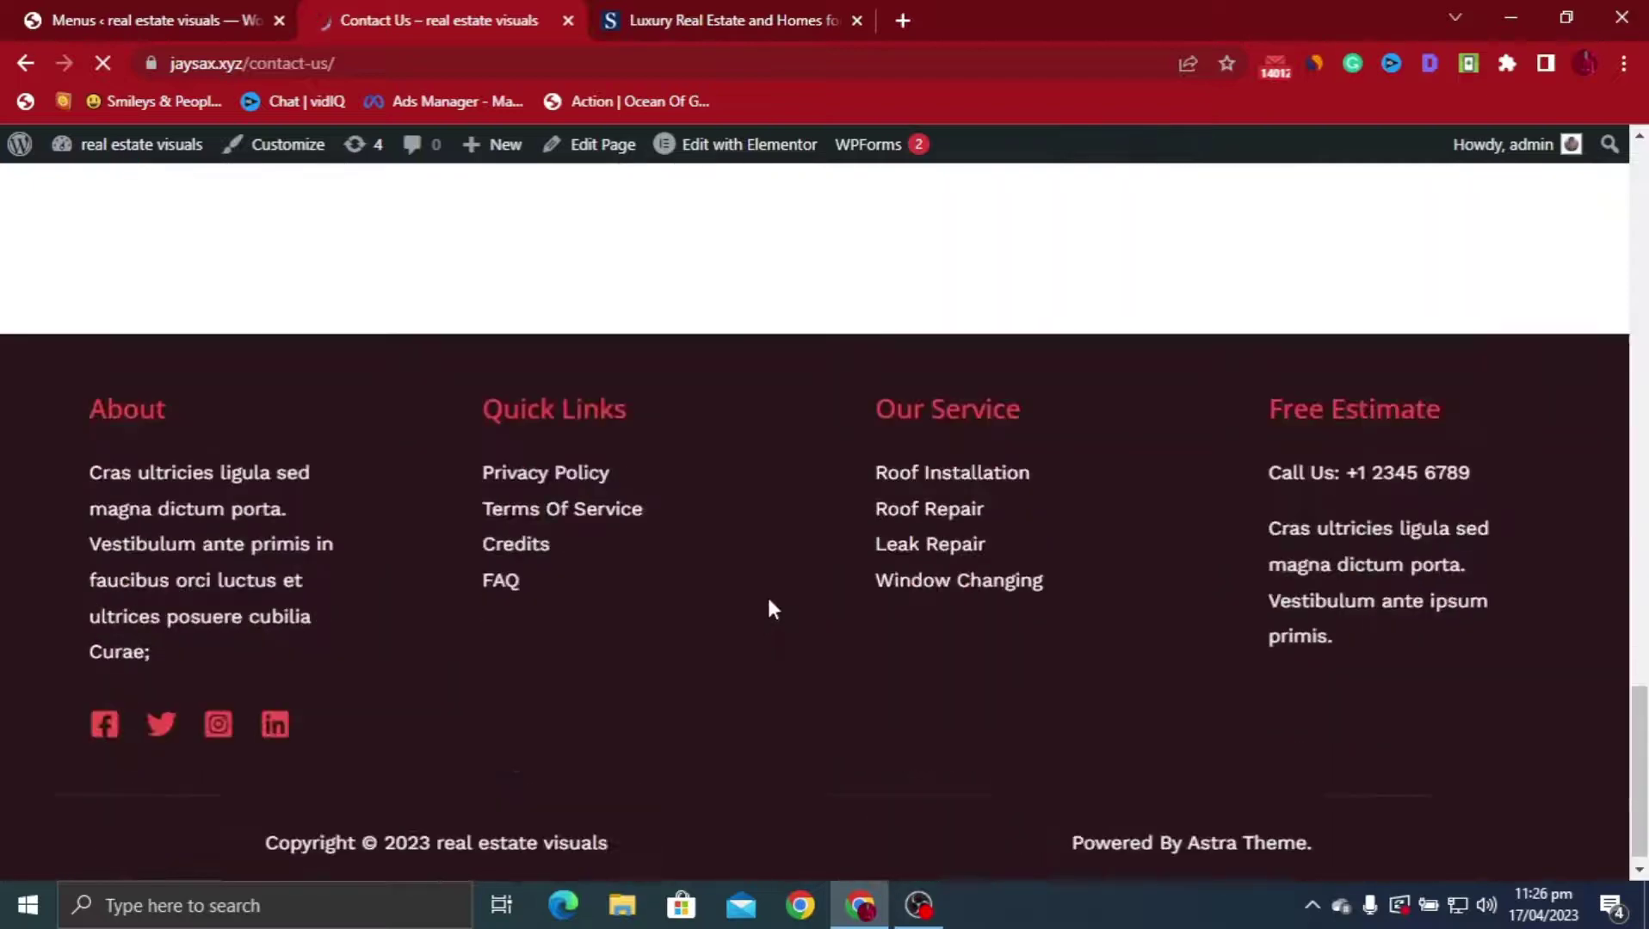
scroll(768, 608, "up", 20)
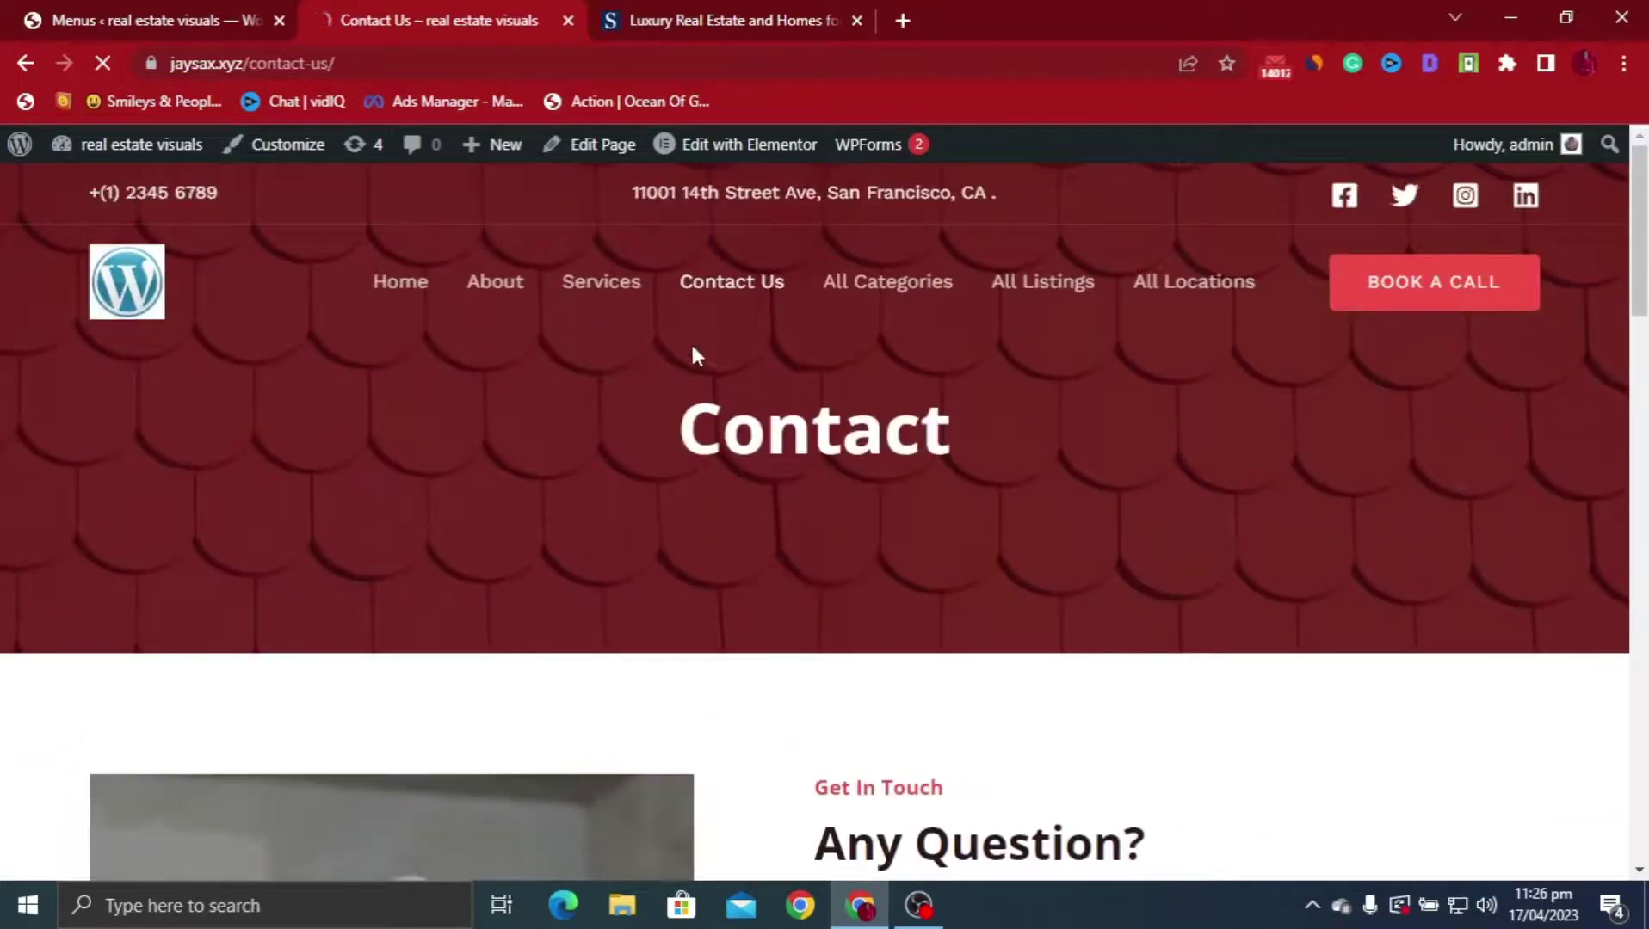
scroll(748, 507, "down", 3)
scroll(765, 499, "up", 3)
scroll(456, 499, "down", 1)
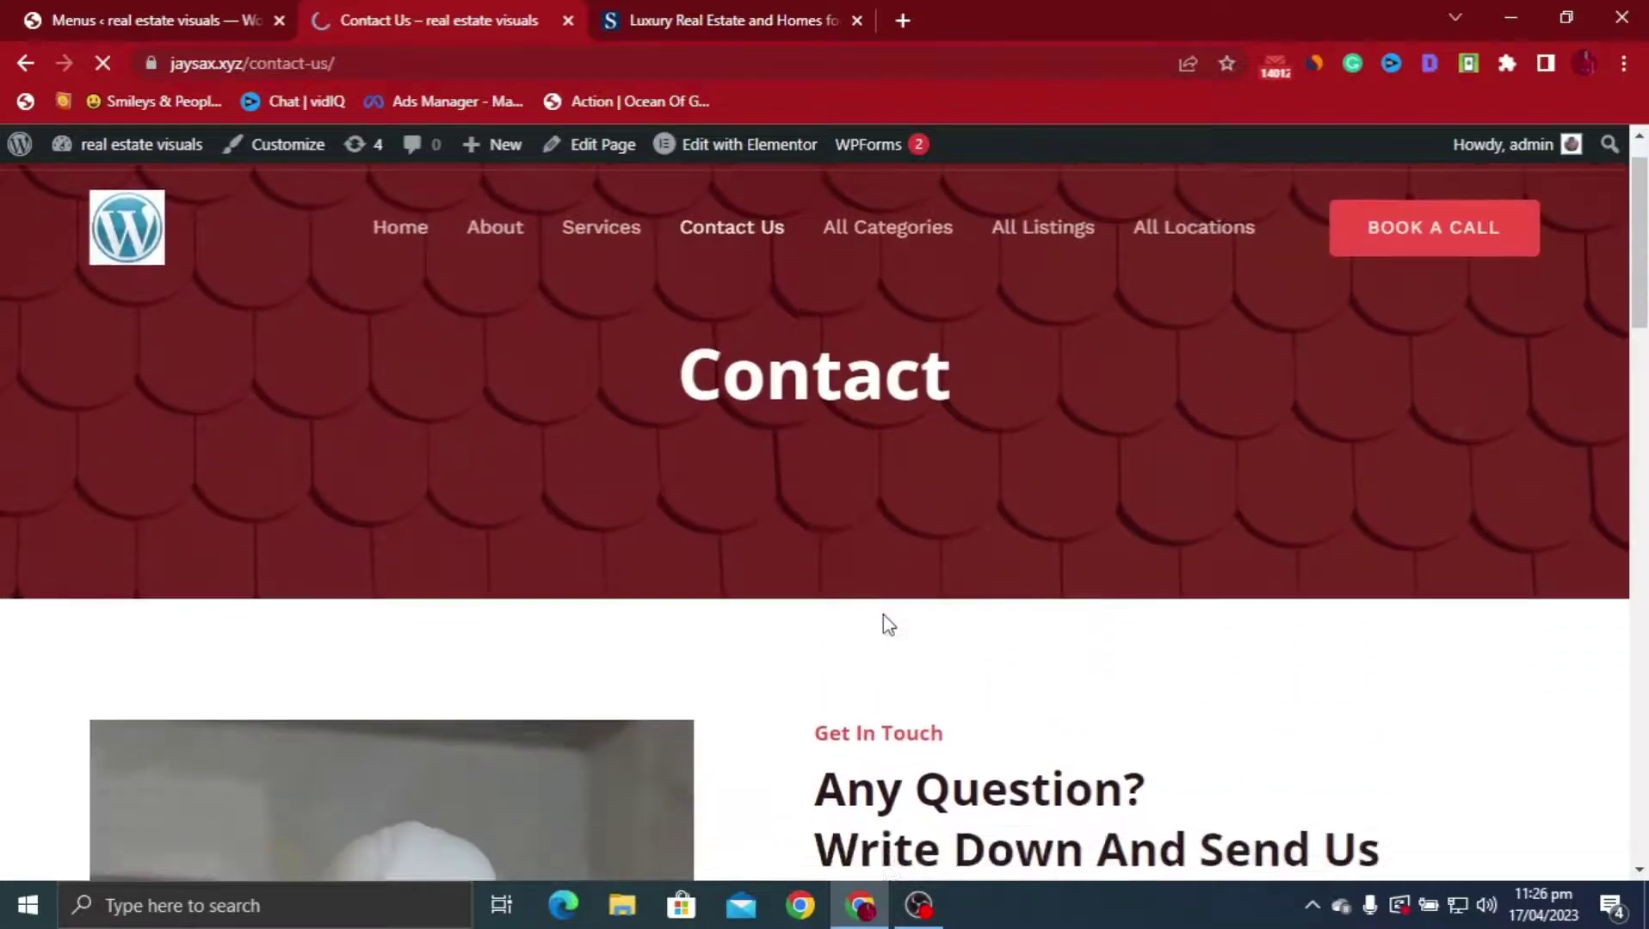
scroll(884, 616, "down", 3)
scroll(883, 625, "up", 4)
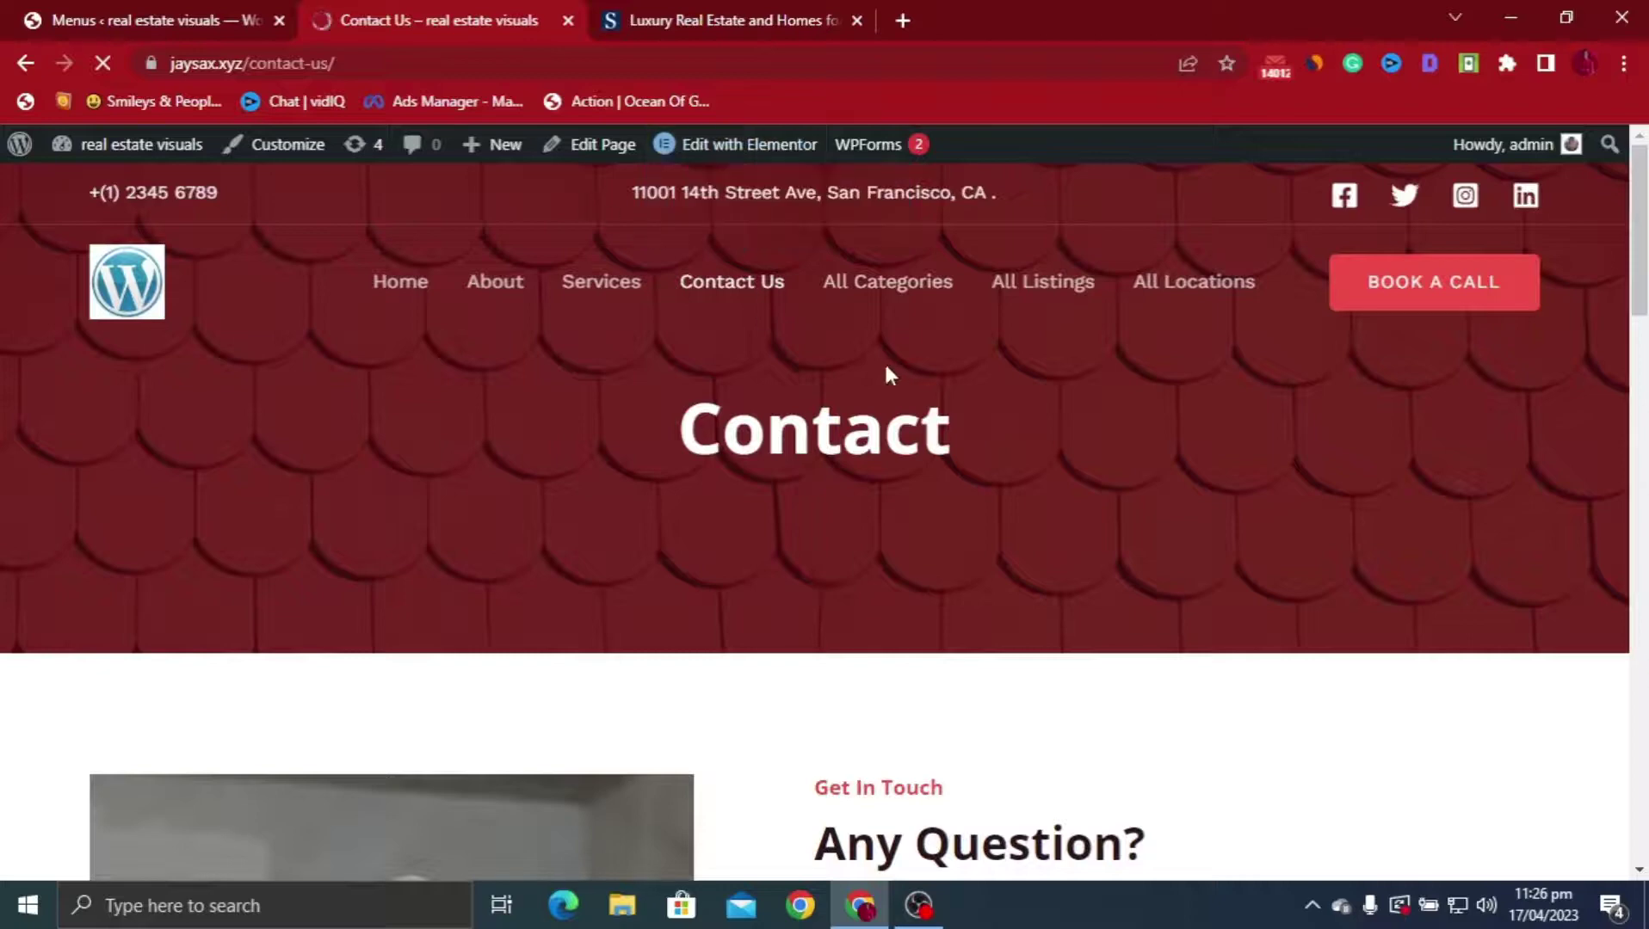
Review the live All Listings page and its property cards
left_click(979, 311)
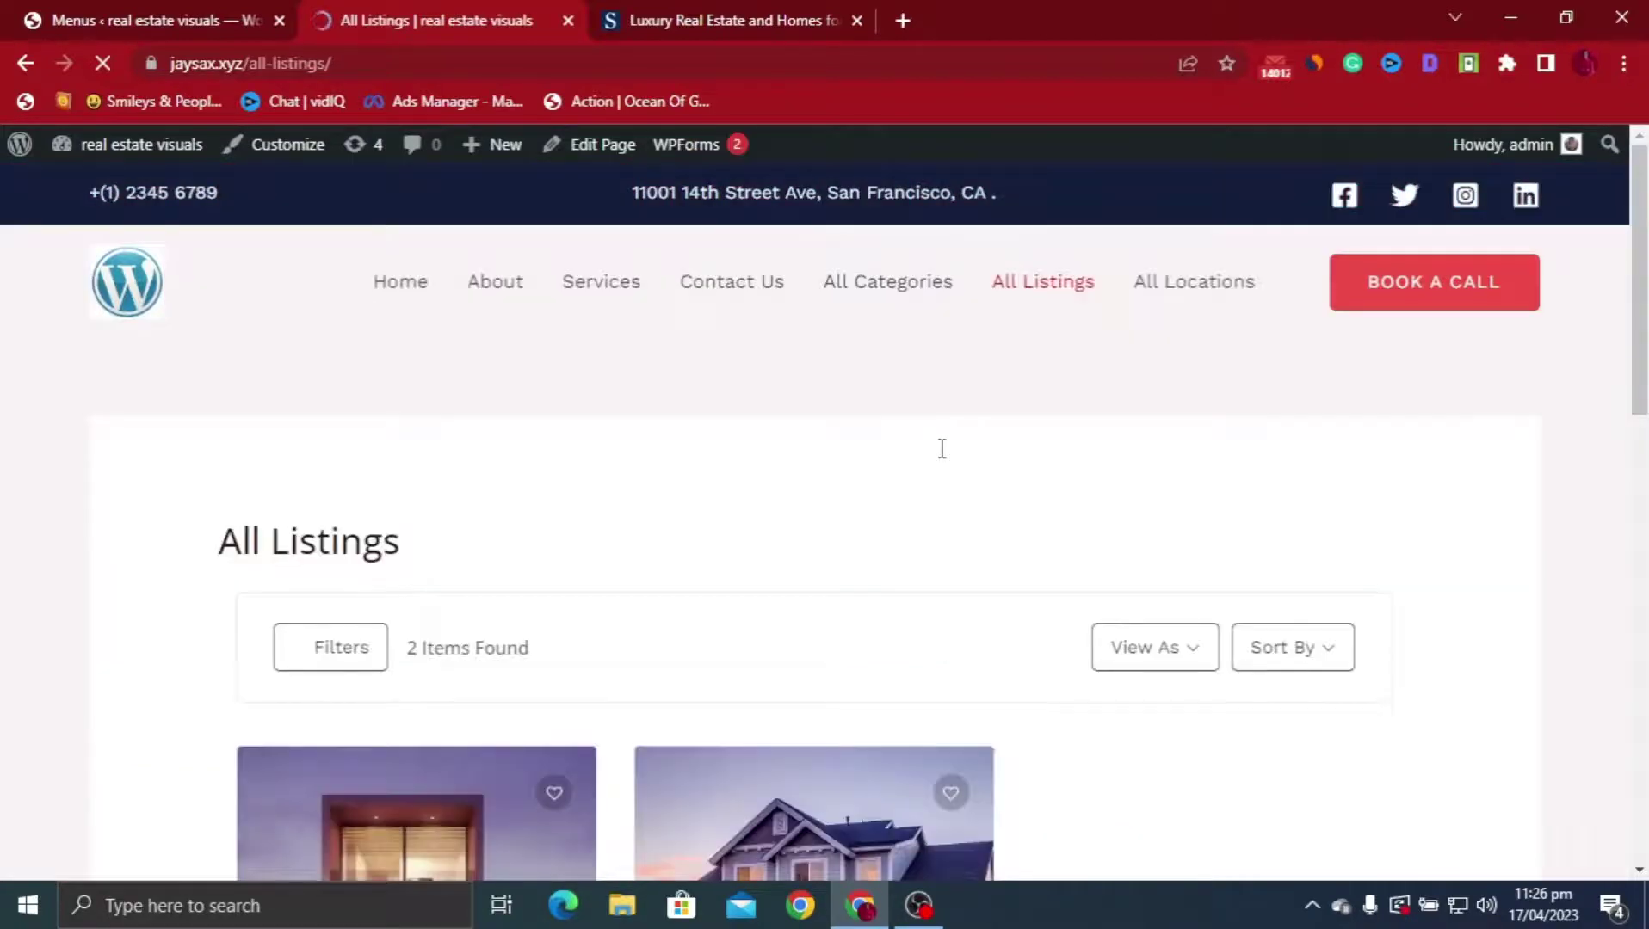
scroll(942, 448, "down", 4)
scroll(883, 622, "down", 4)
scroll(869, 655, "up", 4)
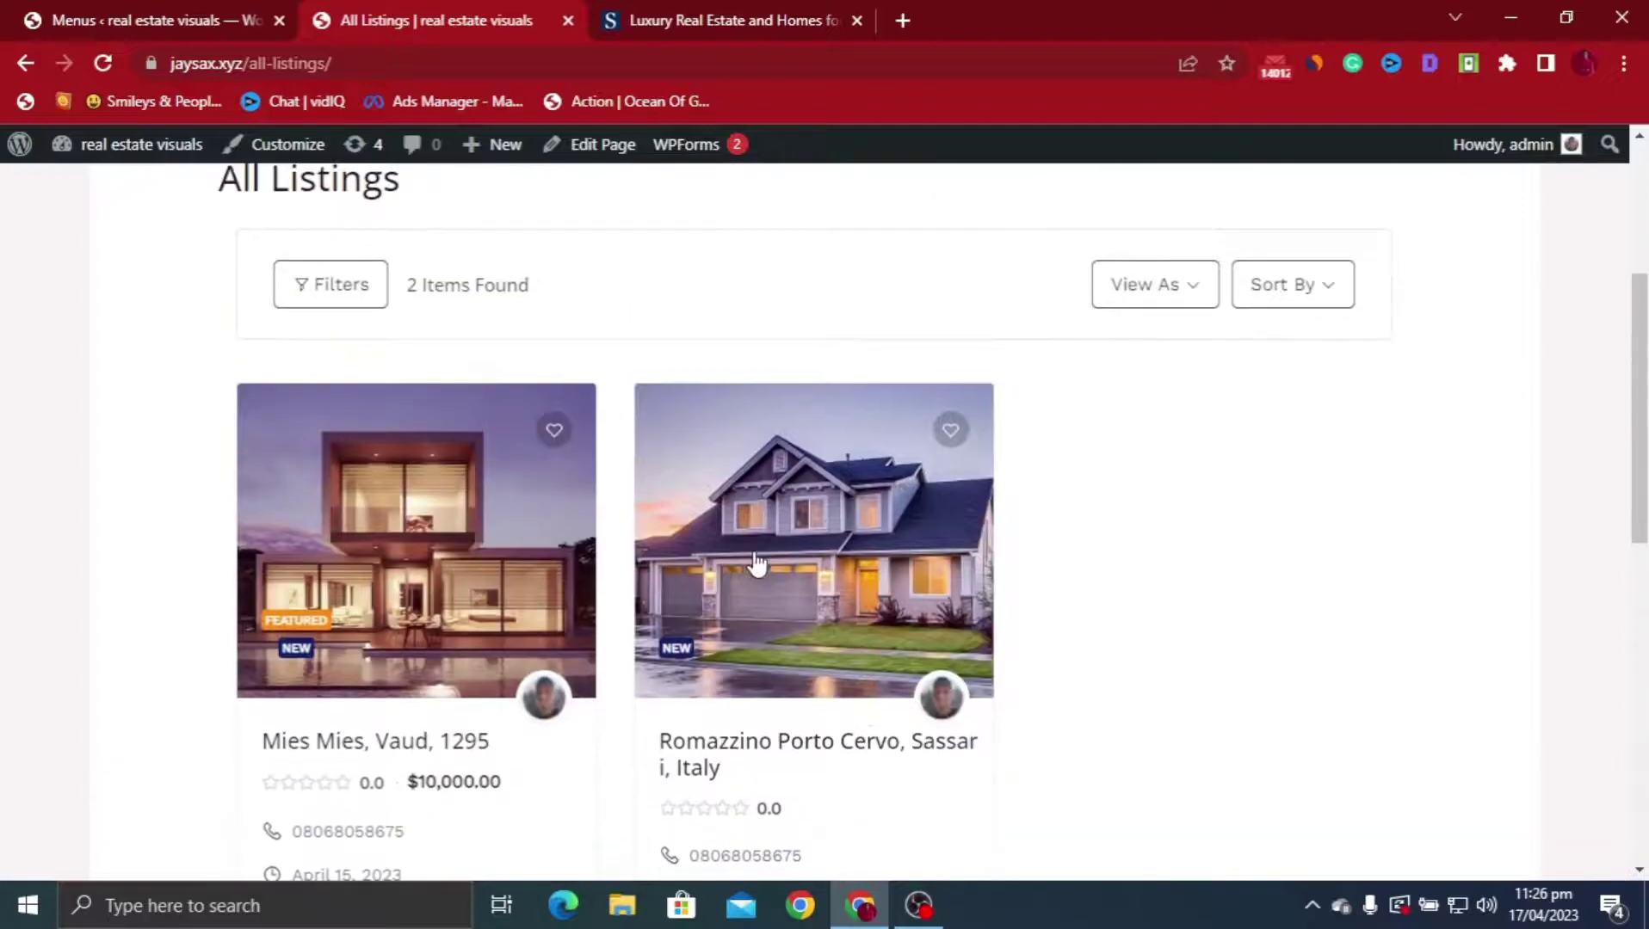
scroll(439, 501, "up", 4)
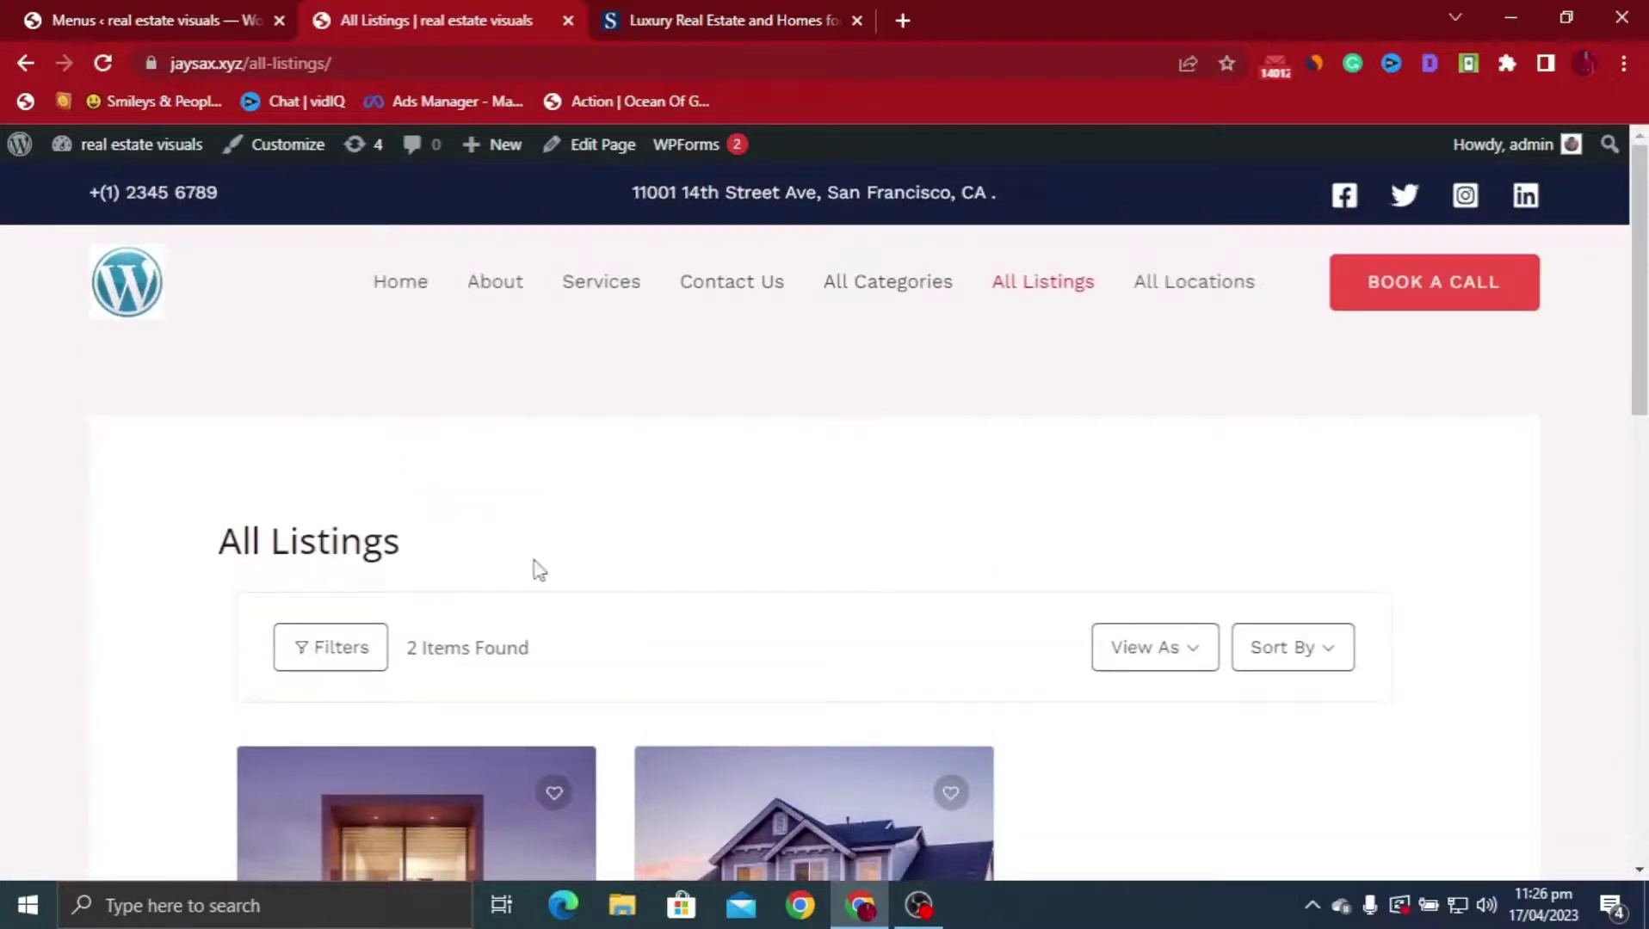
scroll(1075, 581, "down", 4)
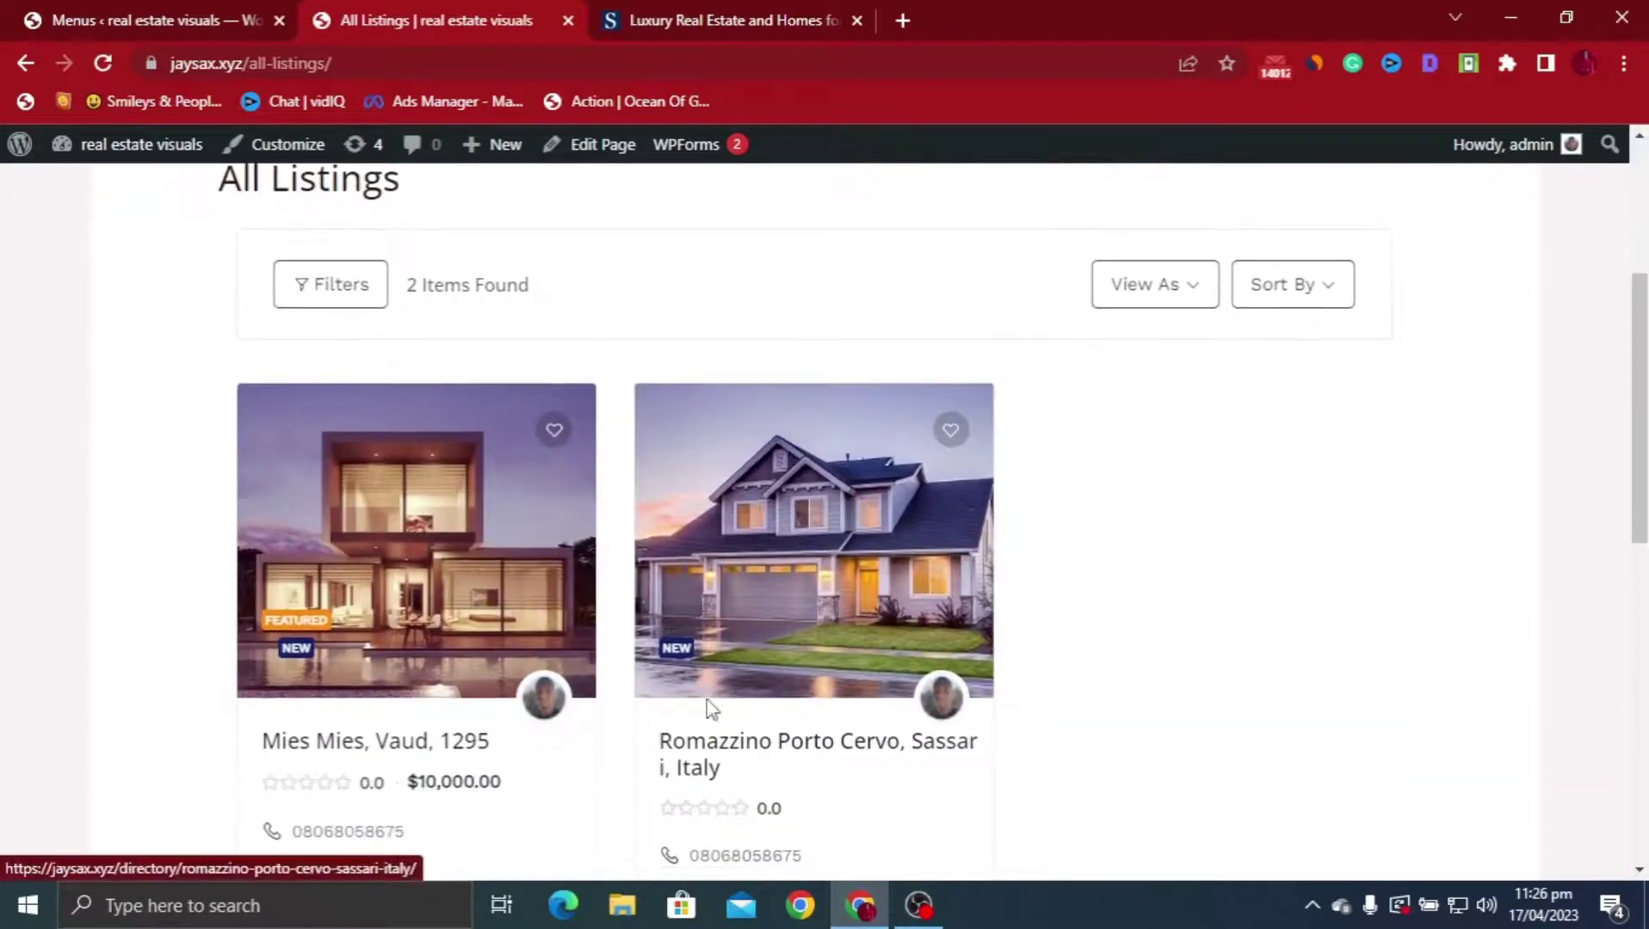
scroll(710, 708, "down", 1)
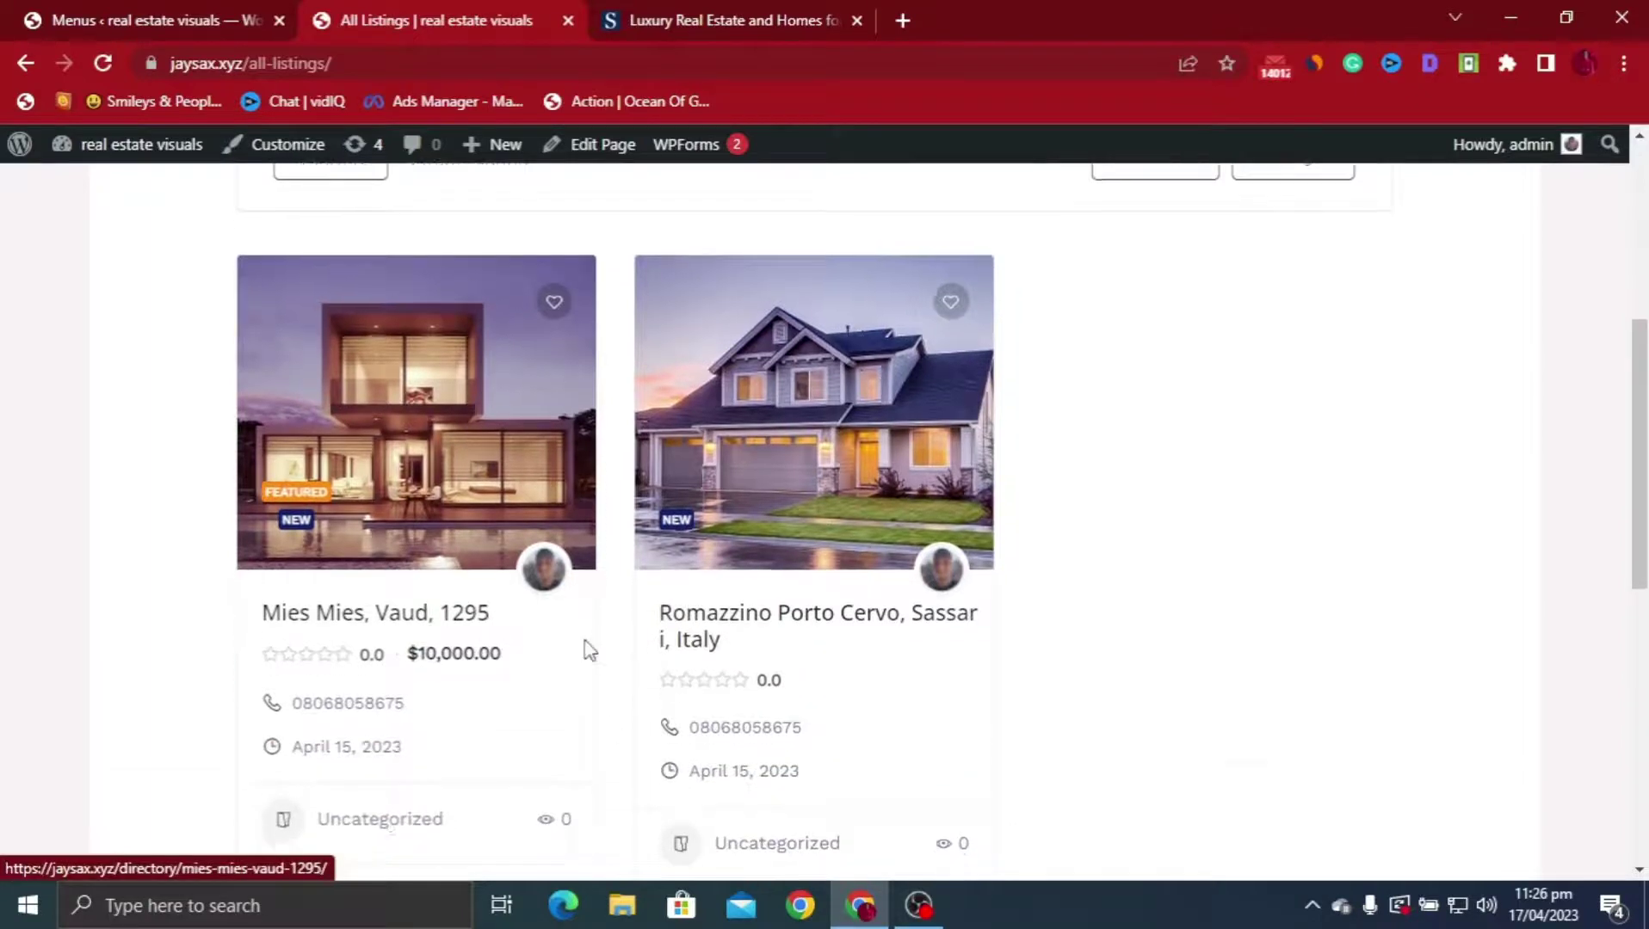
scroll(750, 659, "down", 7)
scroll(806, 664, "up", 12)
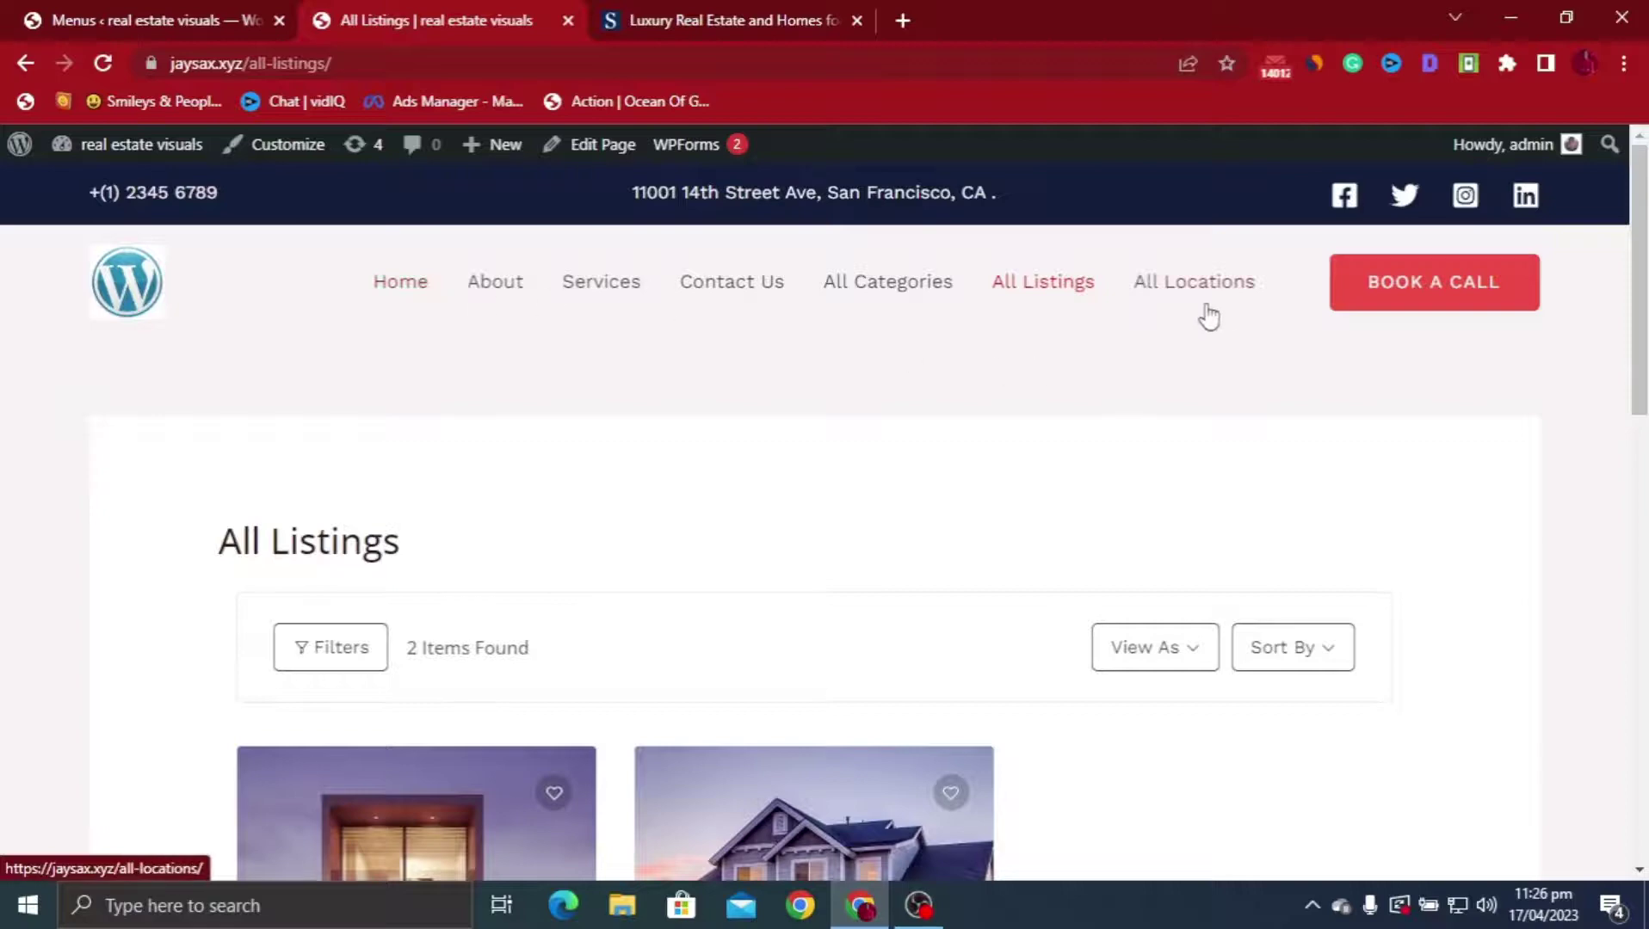
Check the content of the live All Locations page
left_click(1177, 303)
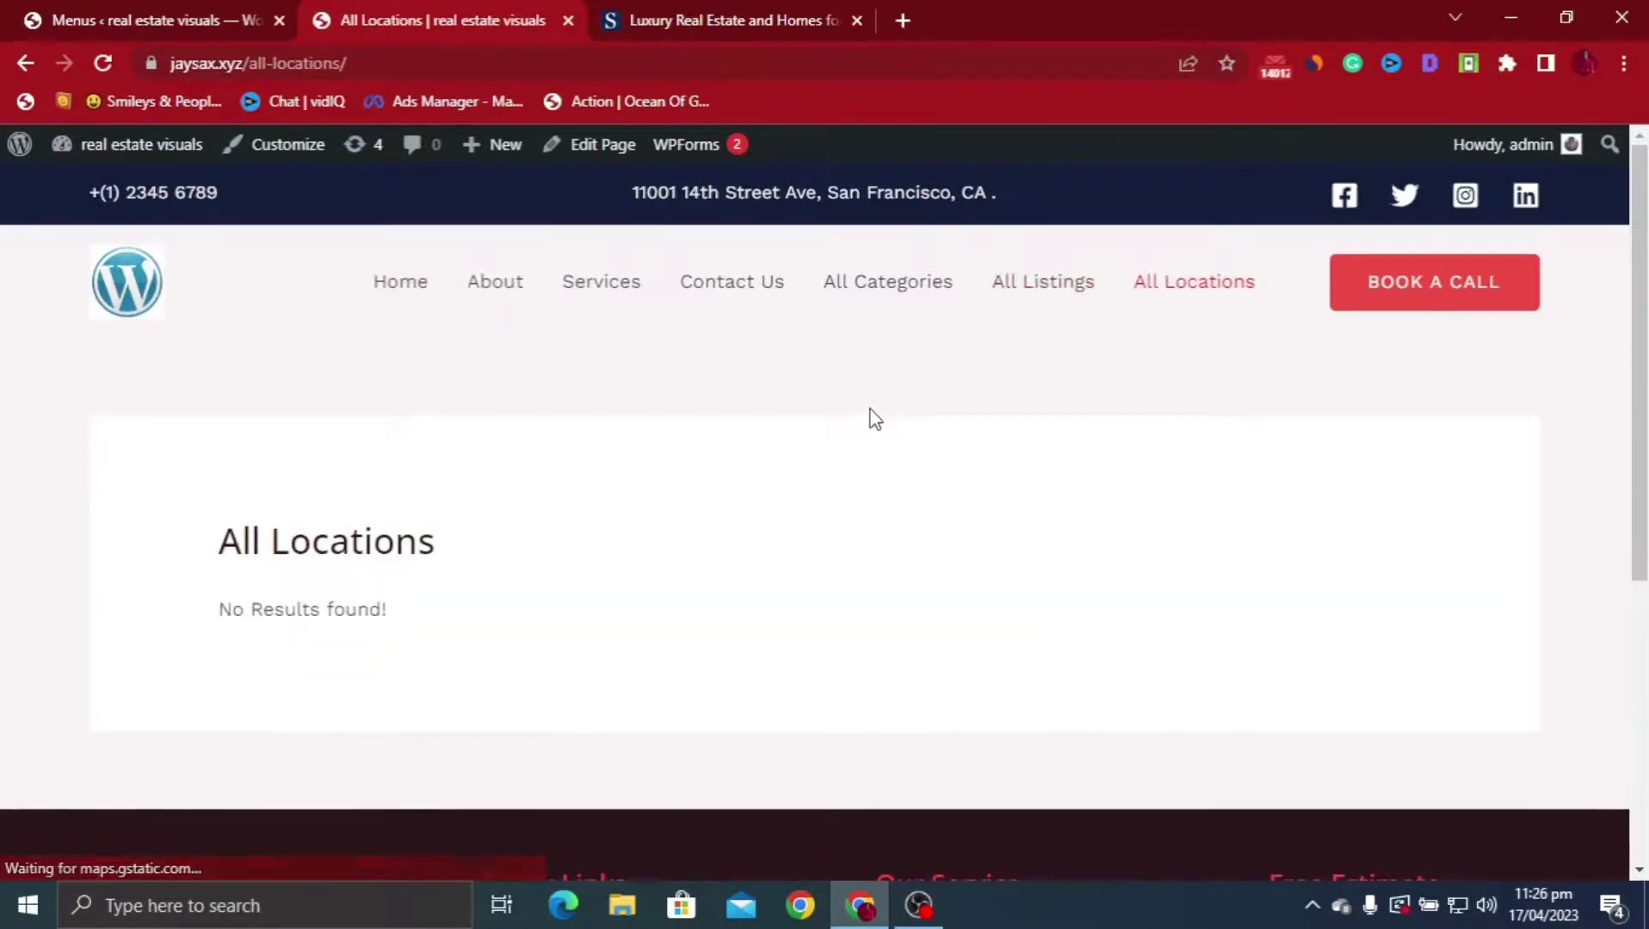
scroll(688, 396, "down", 4)
scroll(491, 379, "up", 4)
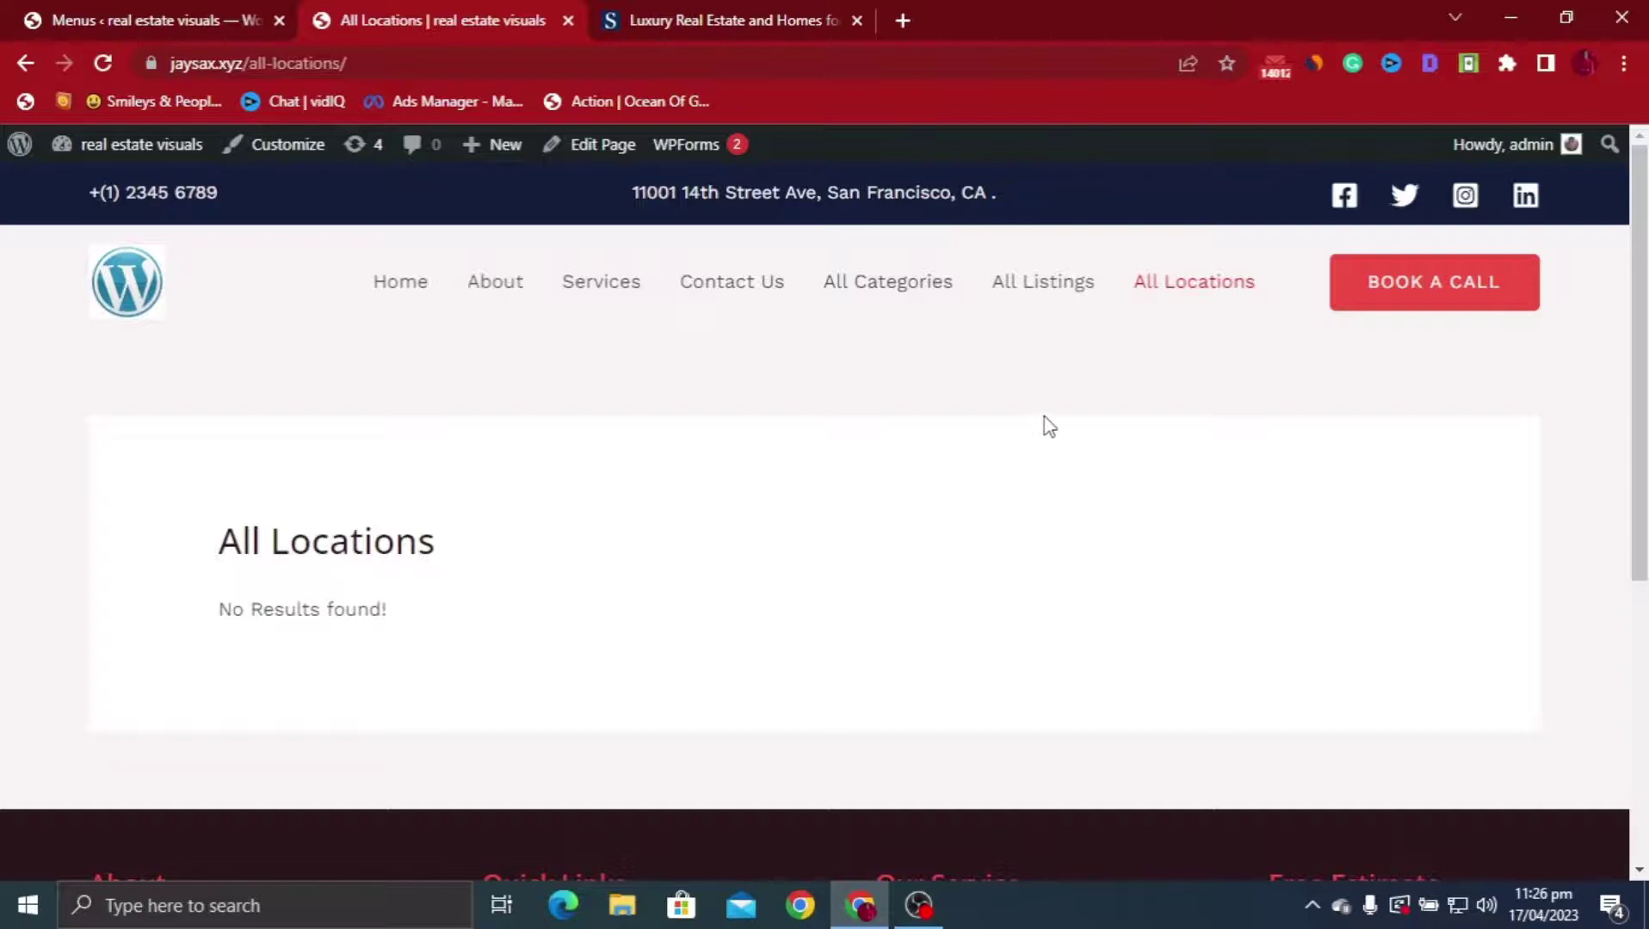
Review the live home page's sections from the hero through About Company, Properties and the reasons for choosing the company
left_click(405, 289)
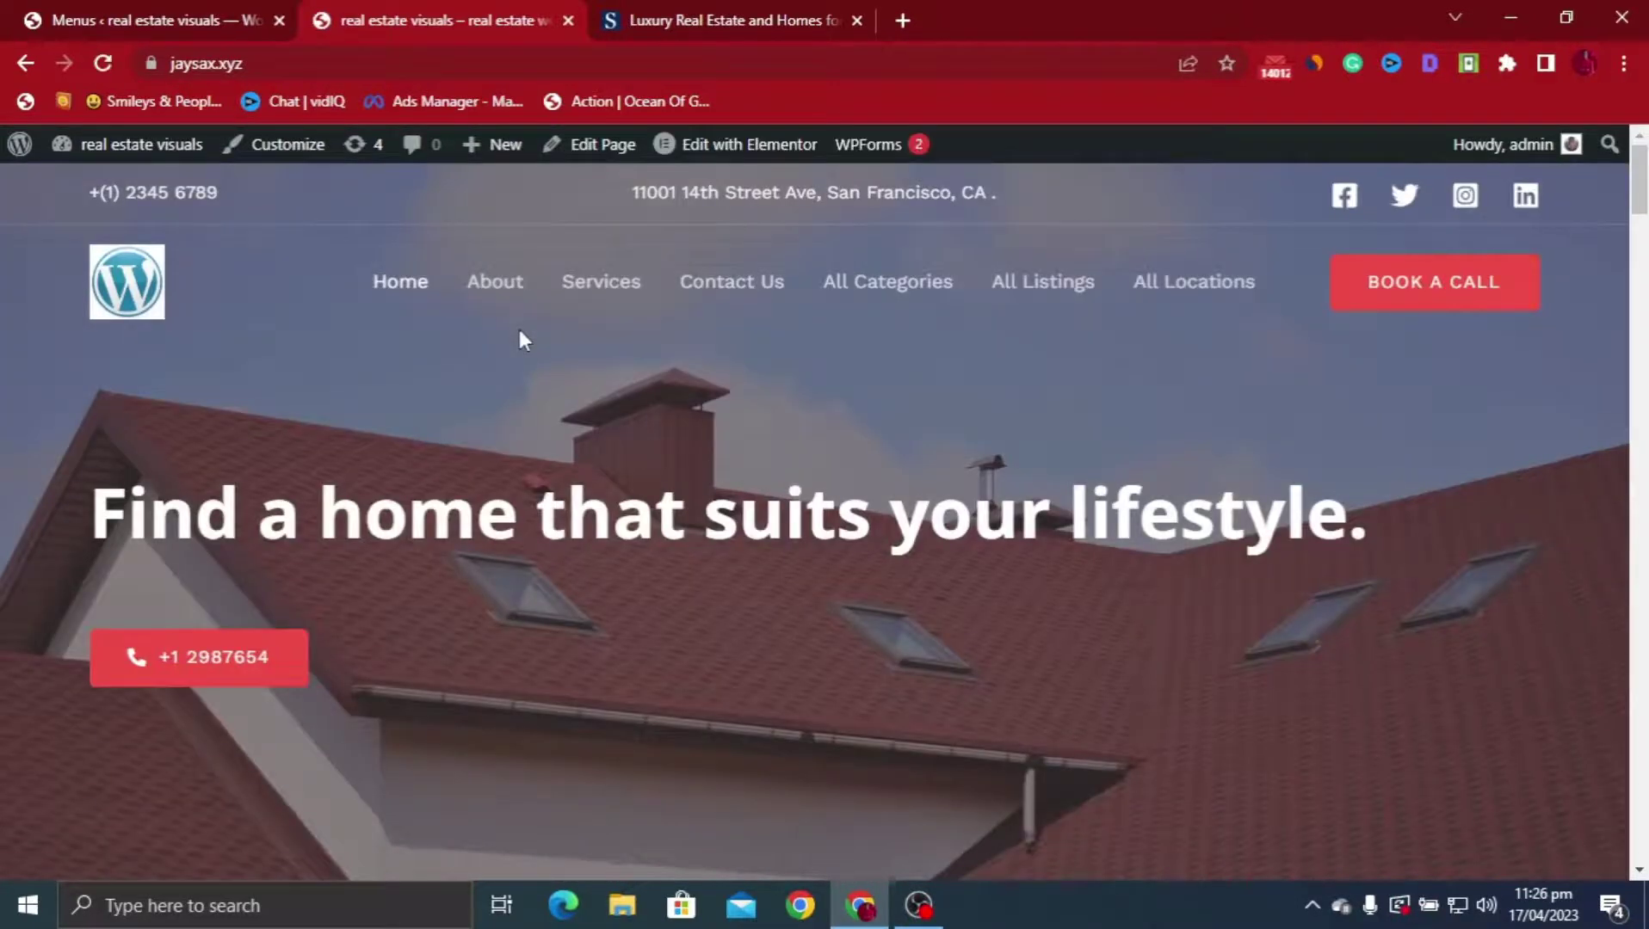
scroll(519, 340, "down", 6)
scroll(526, 413, "down", 4)
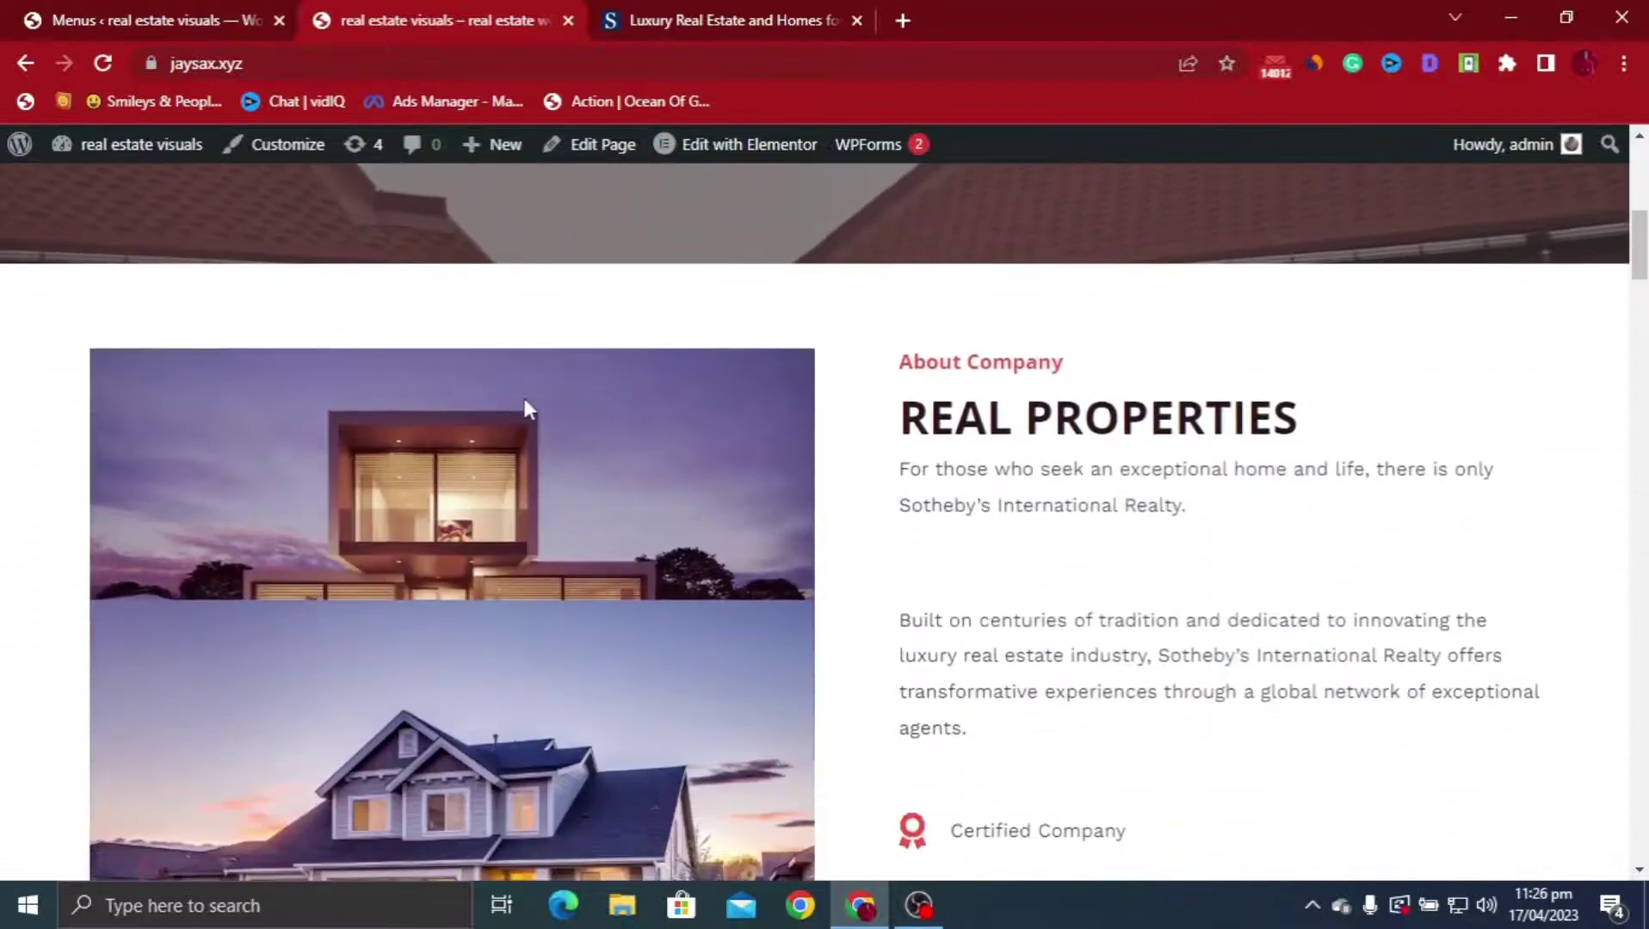
scroll(732, 516, "up", 3)
scroll(876, 582, "down", 2)
scroll(1070, 594, "up", 2)
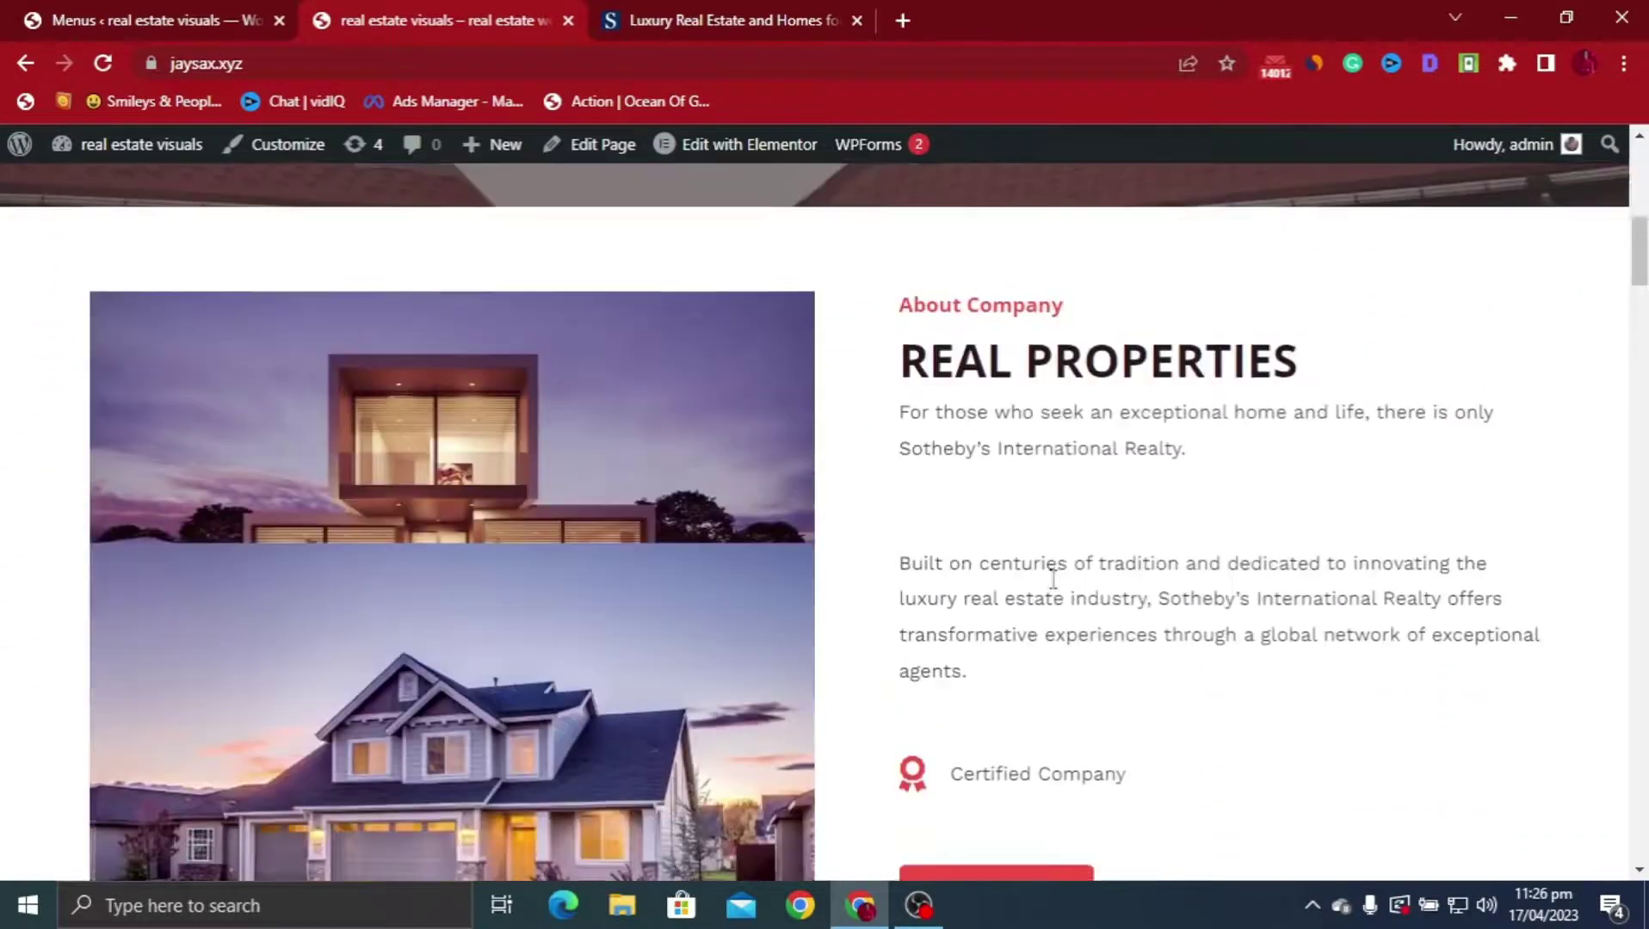
scroll(1067, 551, "down", 10)
scroll(1074, 533, "down", 4)
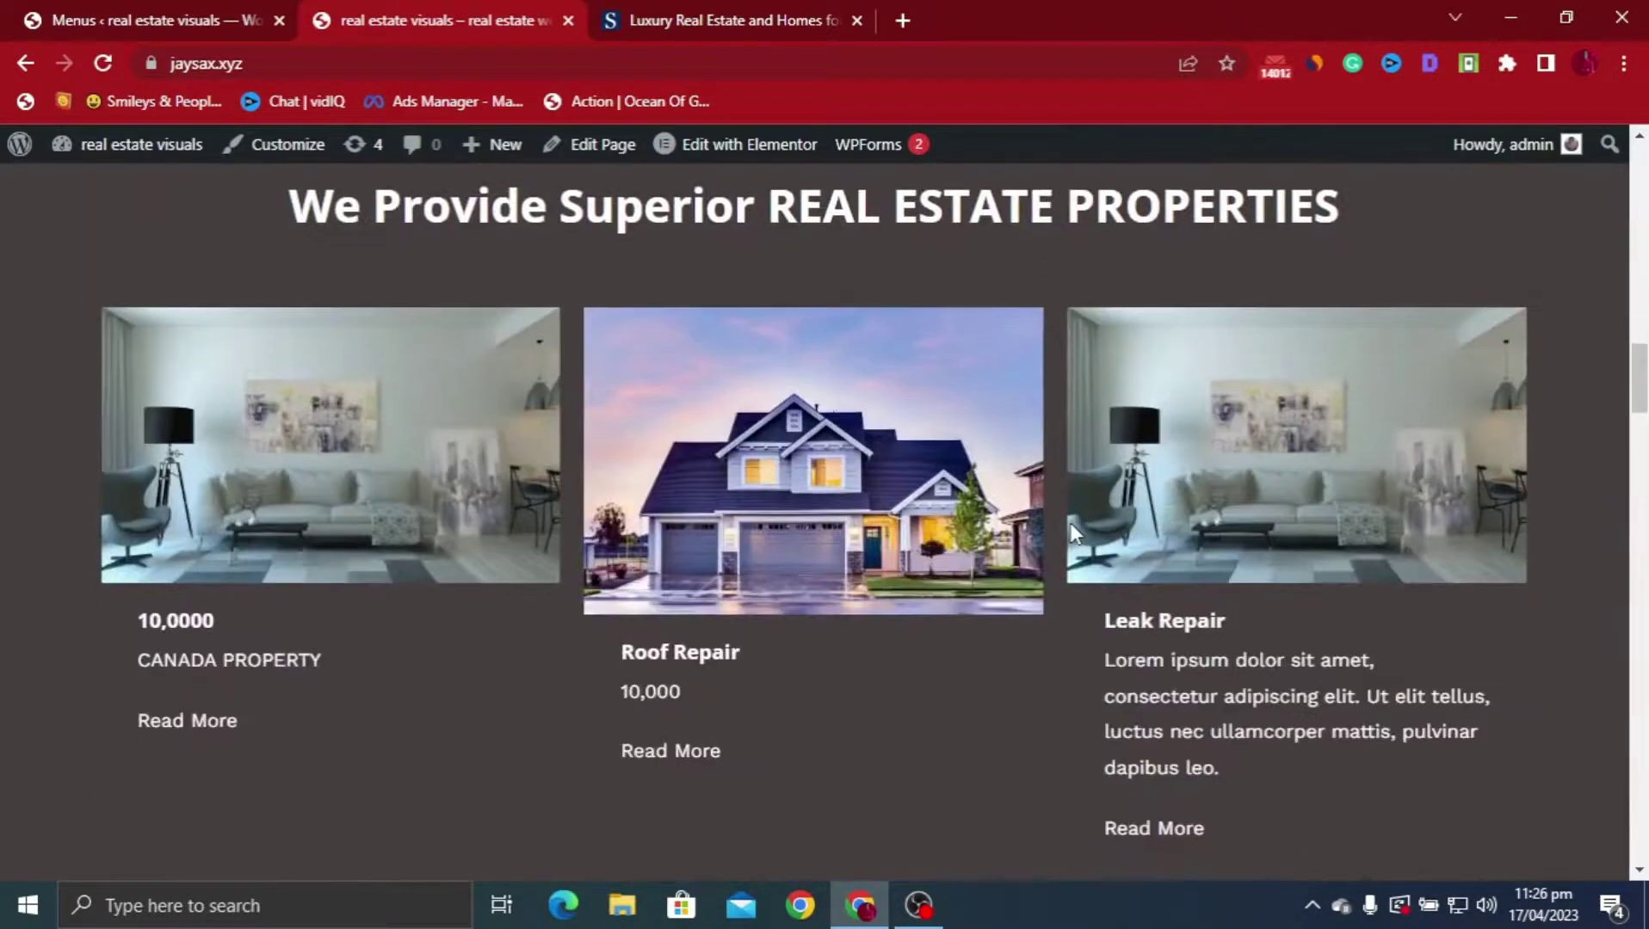
scroll(1074, 533, "down", 3)
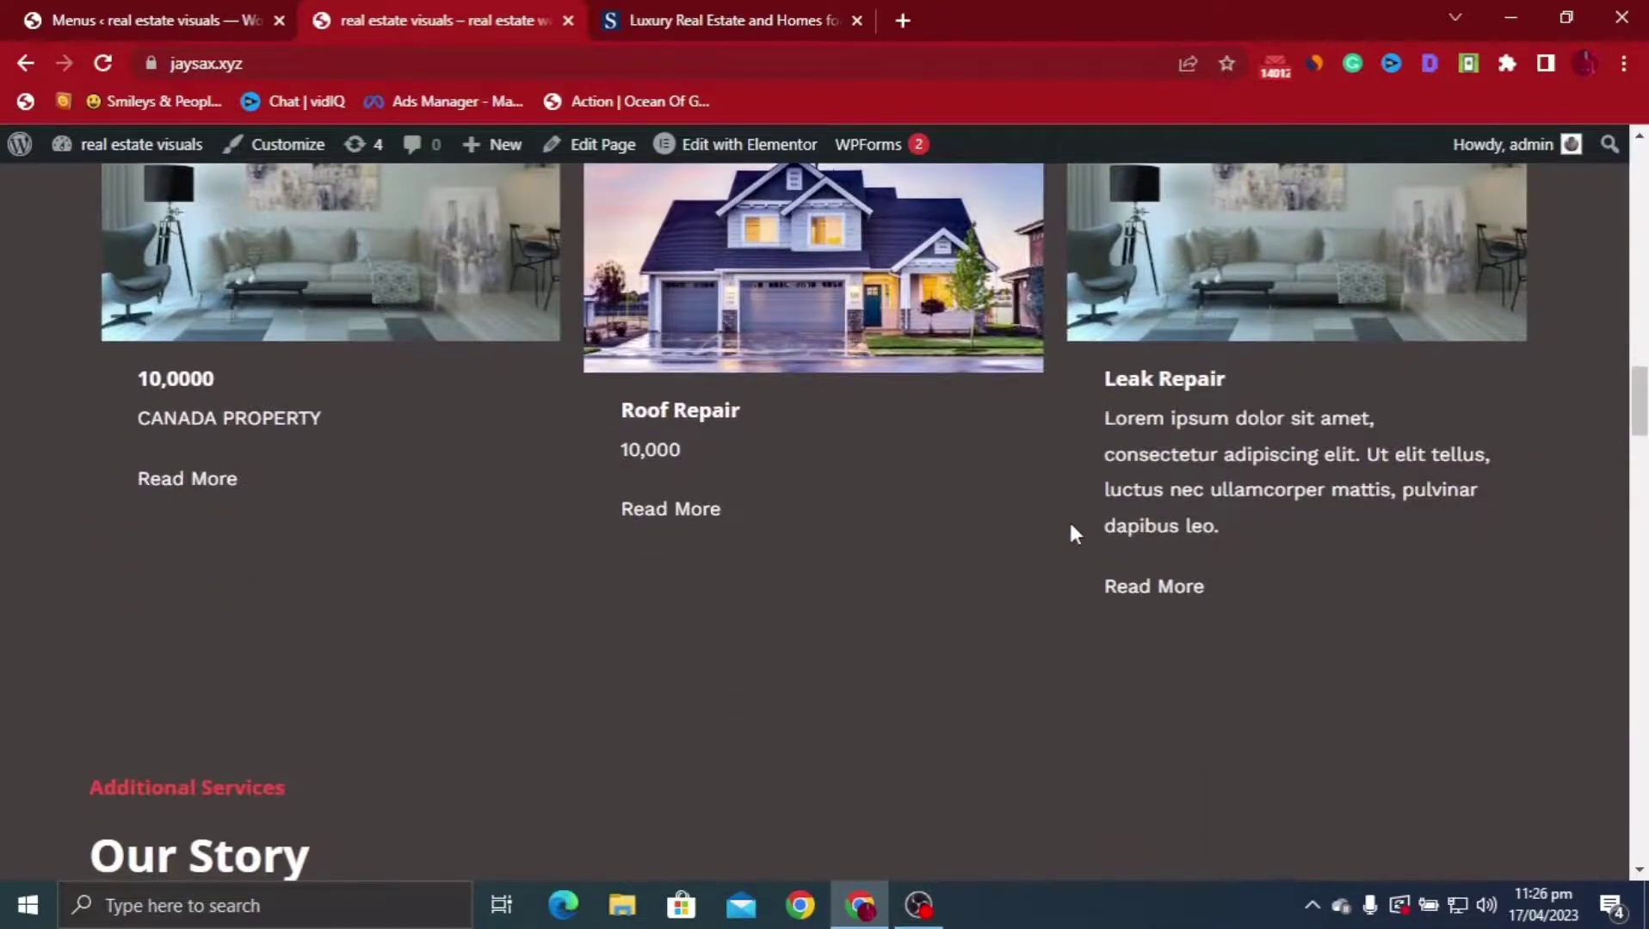
scroll(1069, 526, "down", 8)
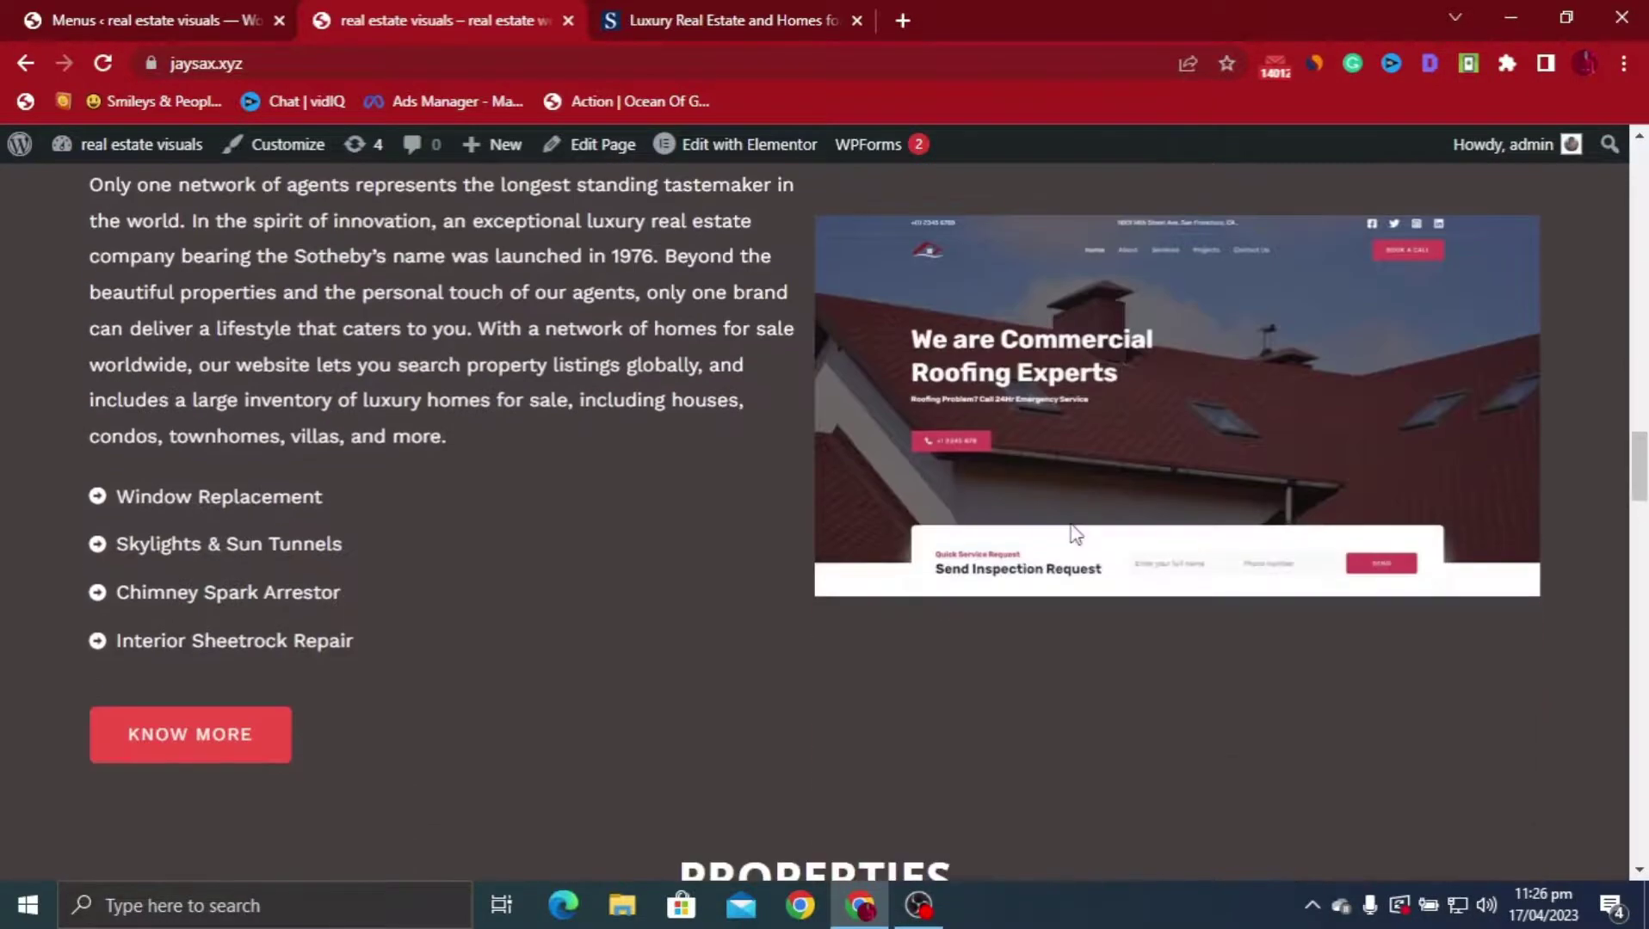
scroll(1075, 534, "up", 1)
scroll(1075, 533, "down", 7)
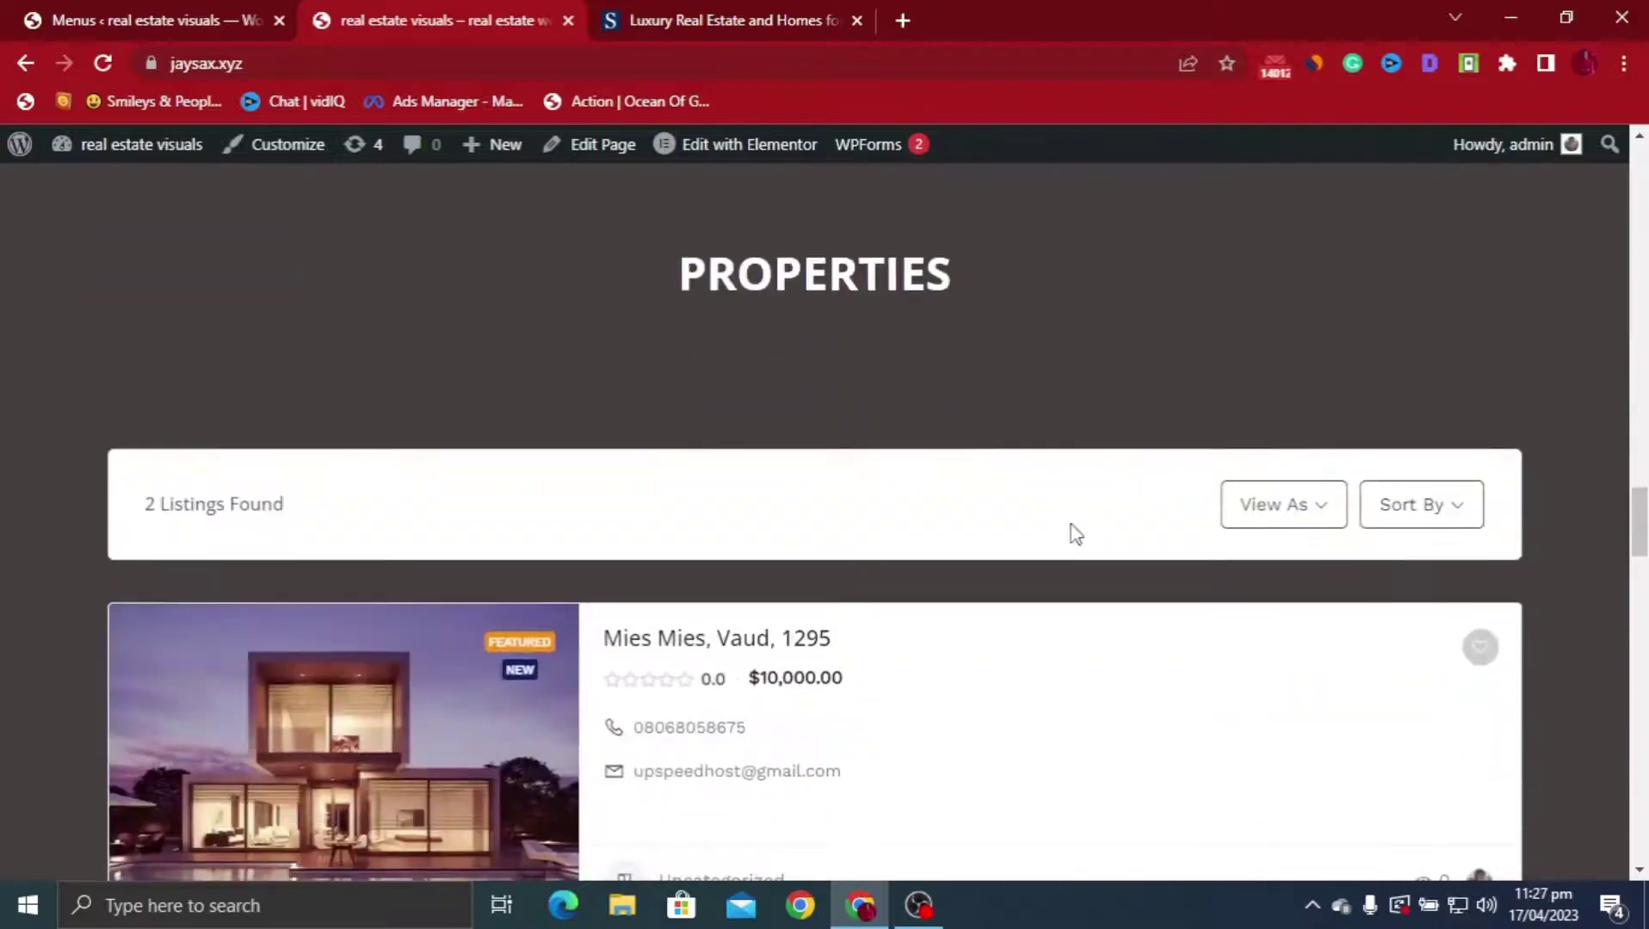
scroll(1074, 533, "down", 18)
scroll(1073, 534, "up", 5)
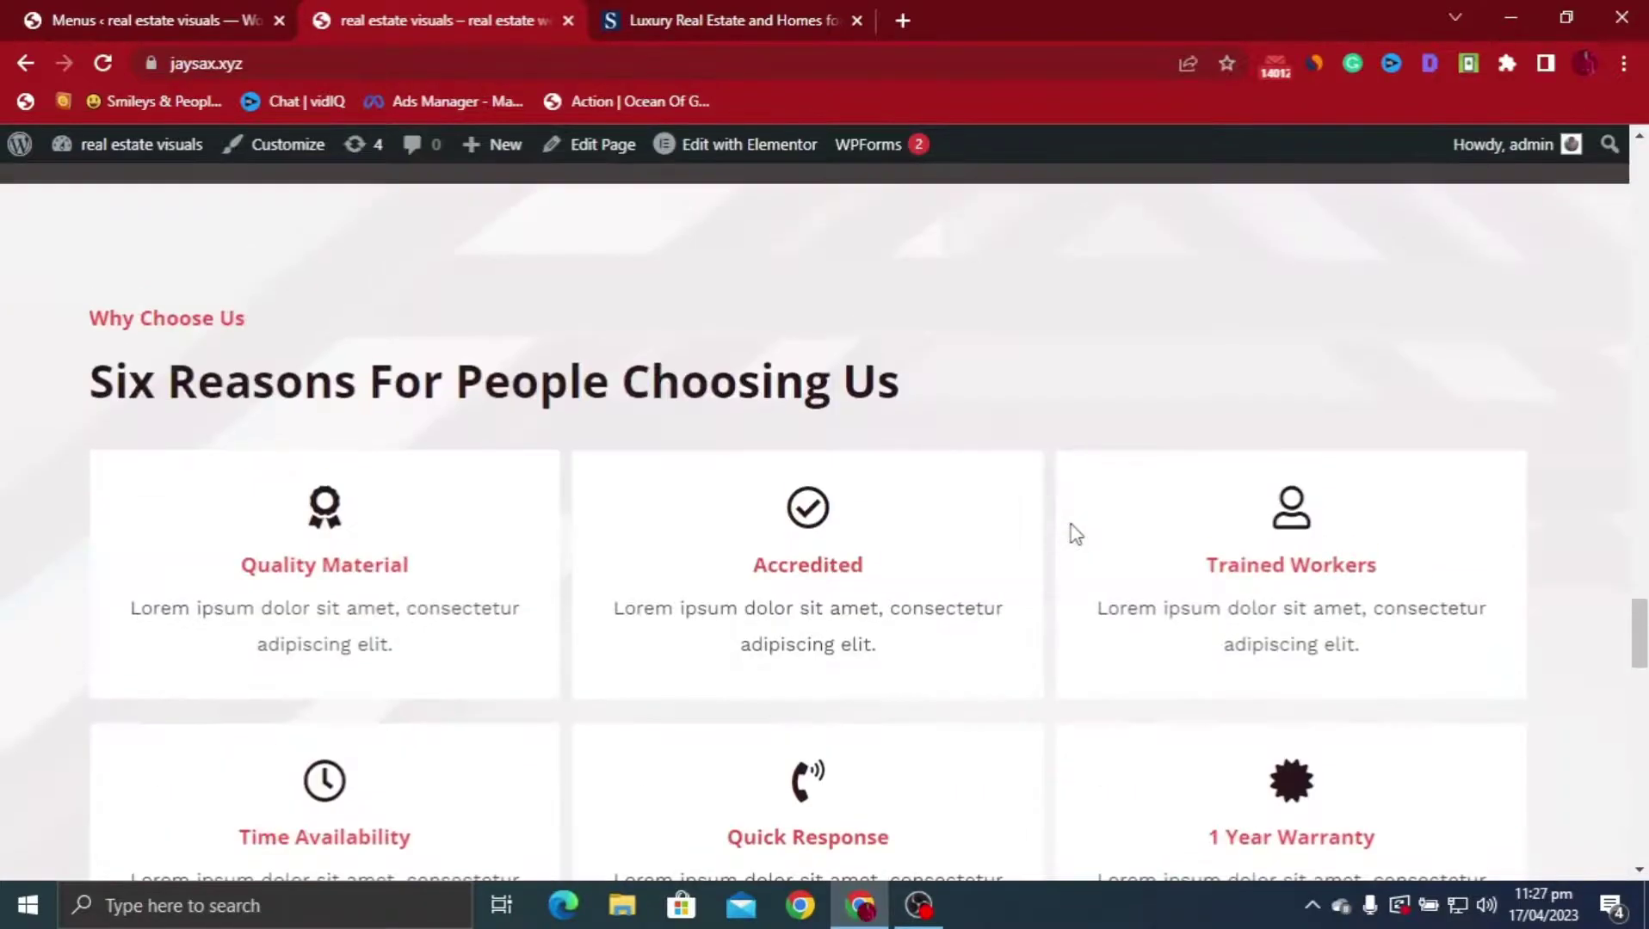
scroll(1075, 533, "up", 10)
left_click_drag(1636, 499, 1638, 176)
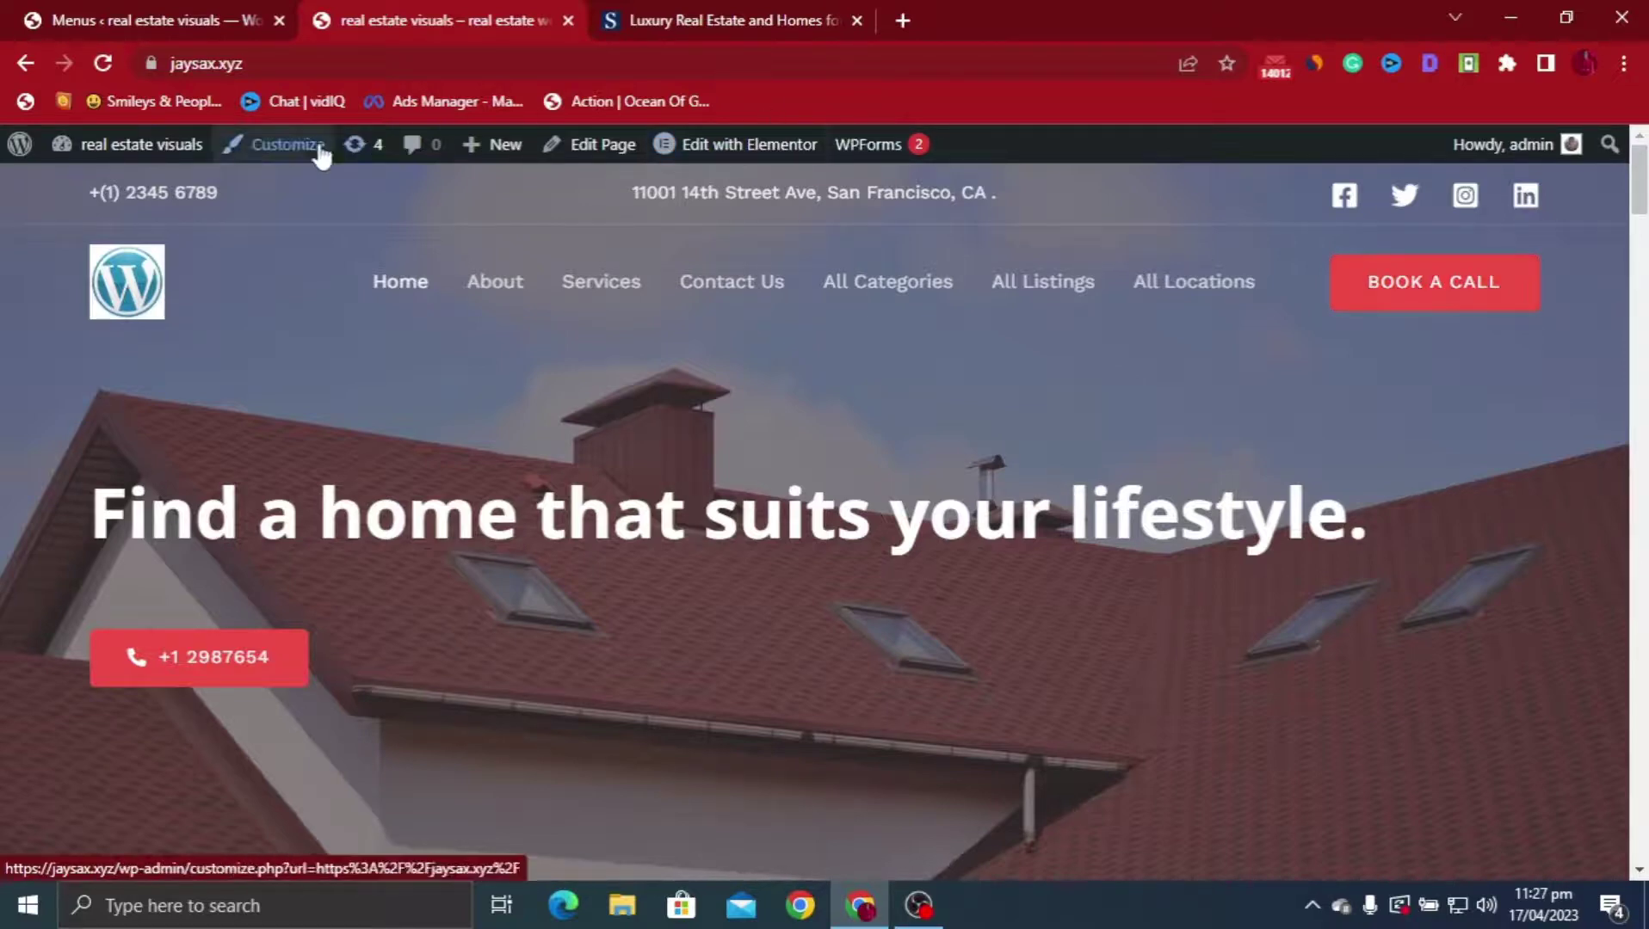
Open the home page in the theme customizer and show the settings of the header's Book A Call button
left_click(271, 146)
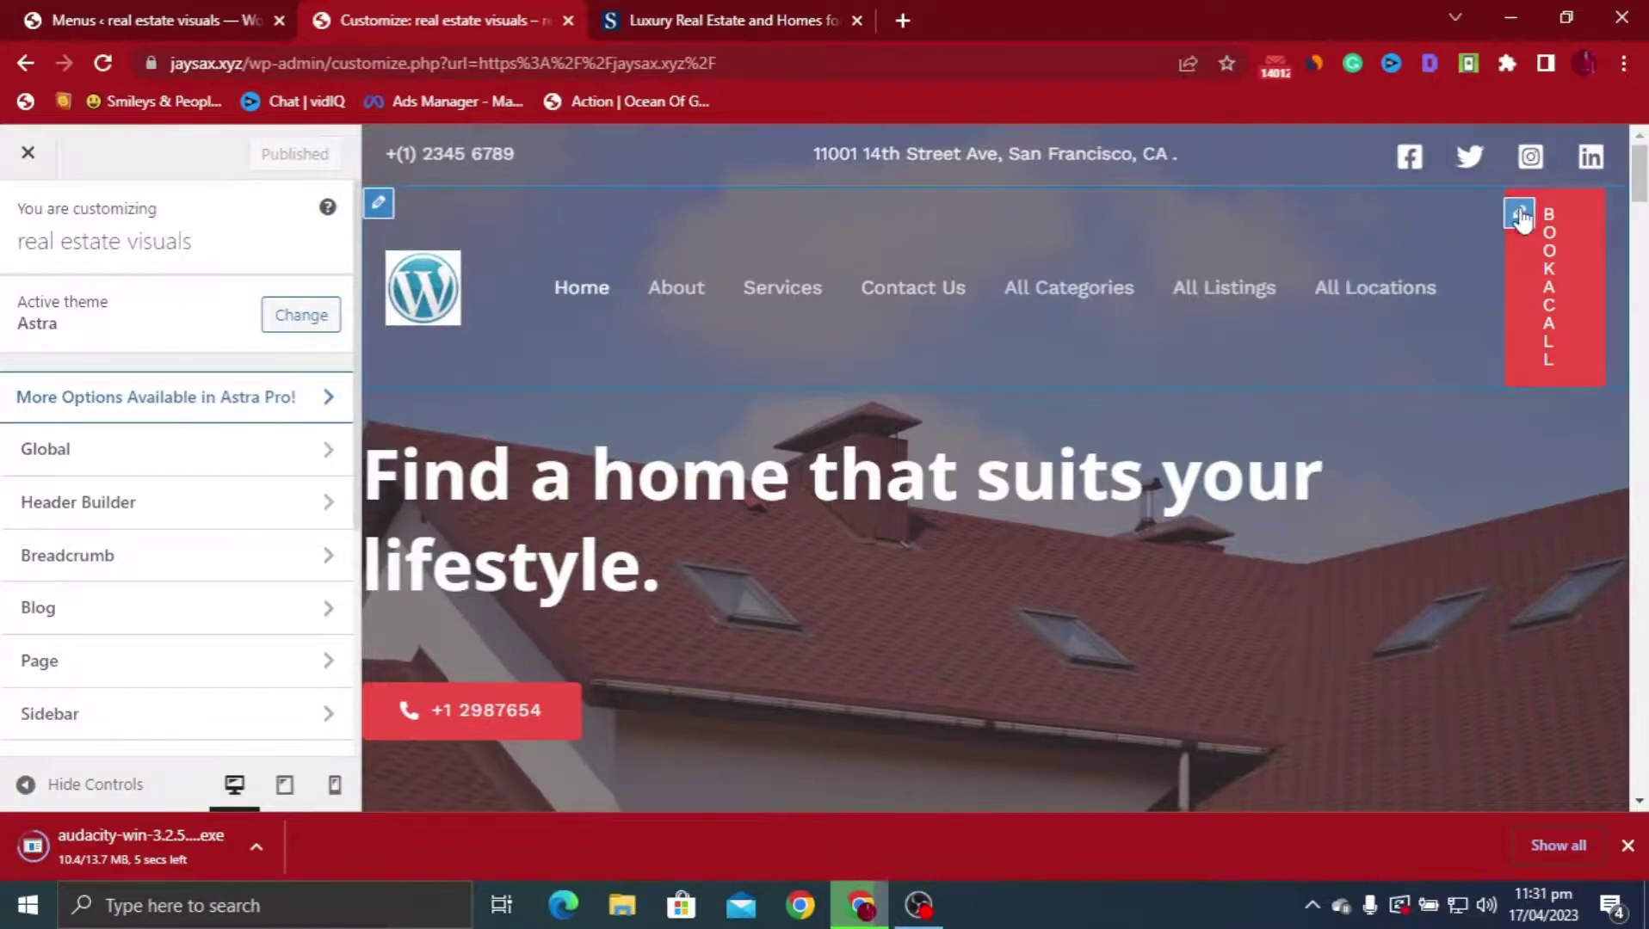
left_click(1496, 258)
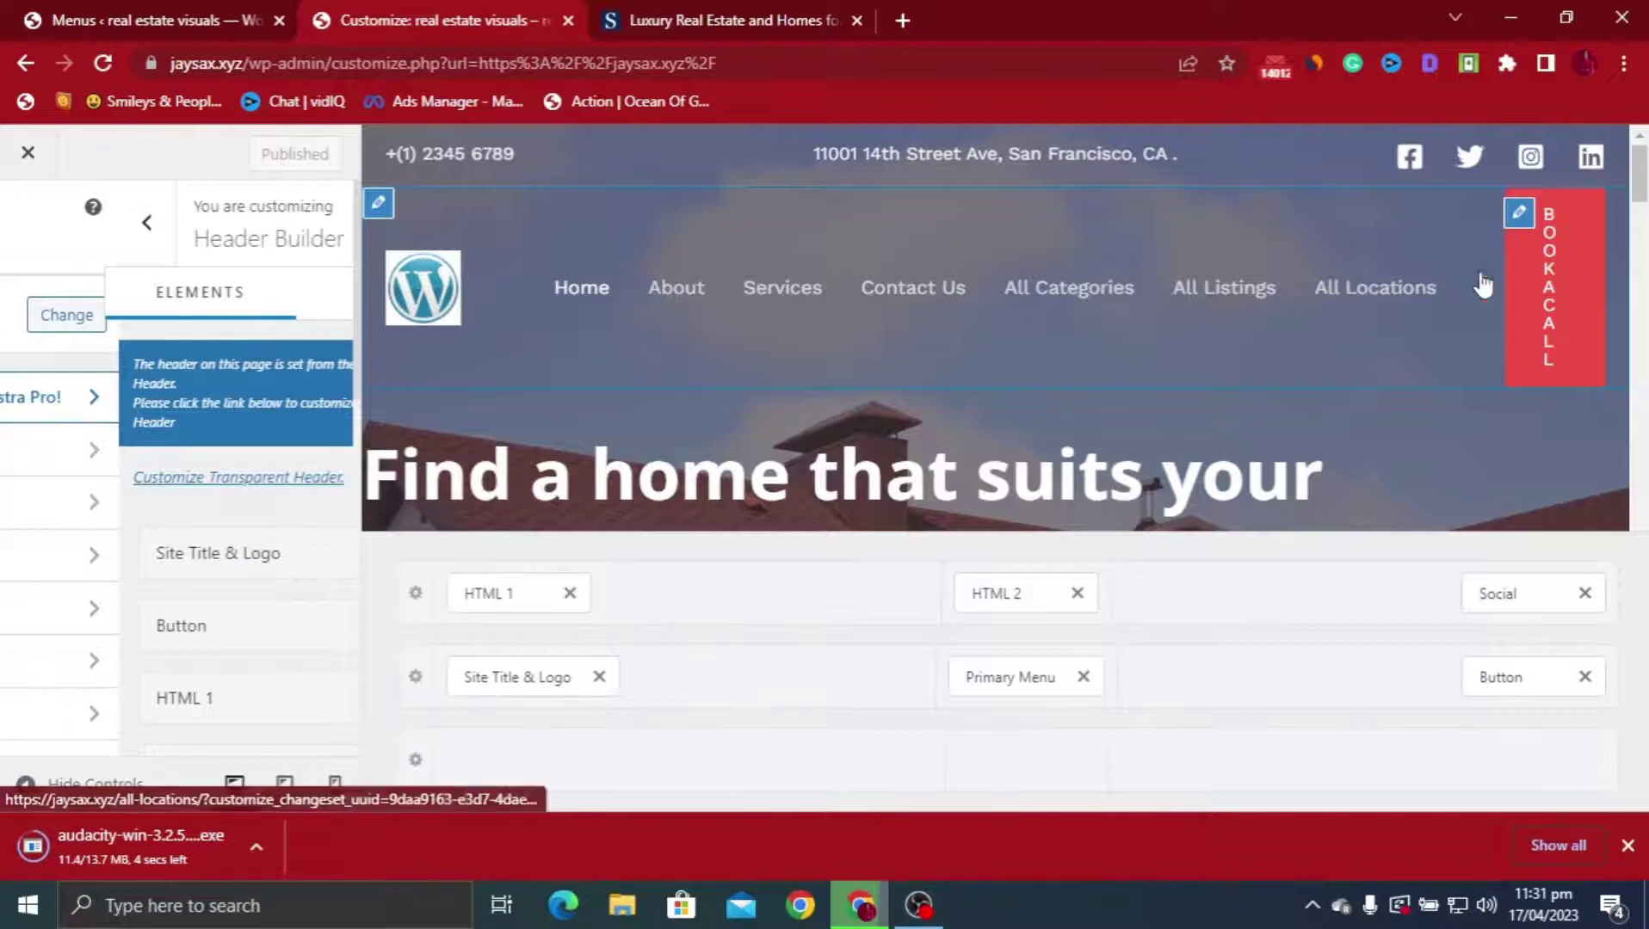
left_click(1519, 212)
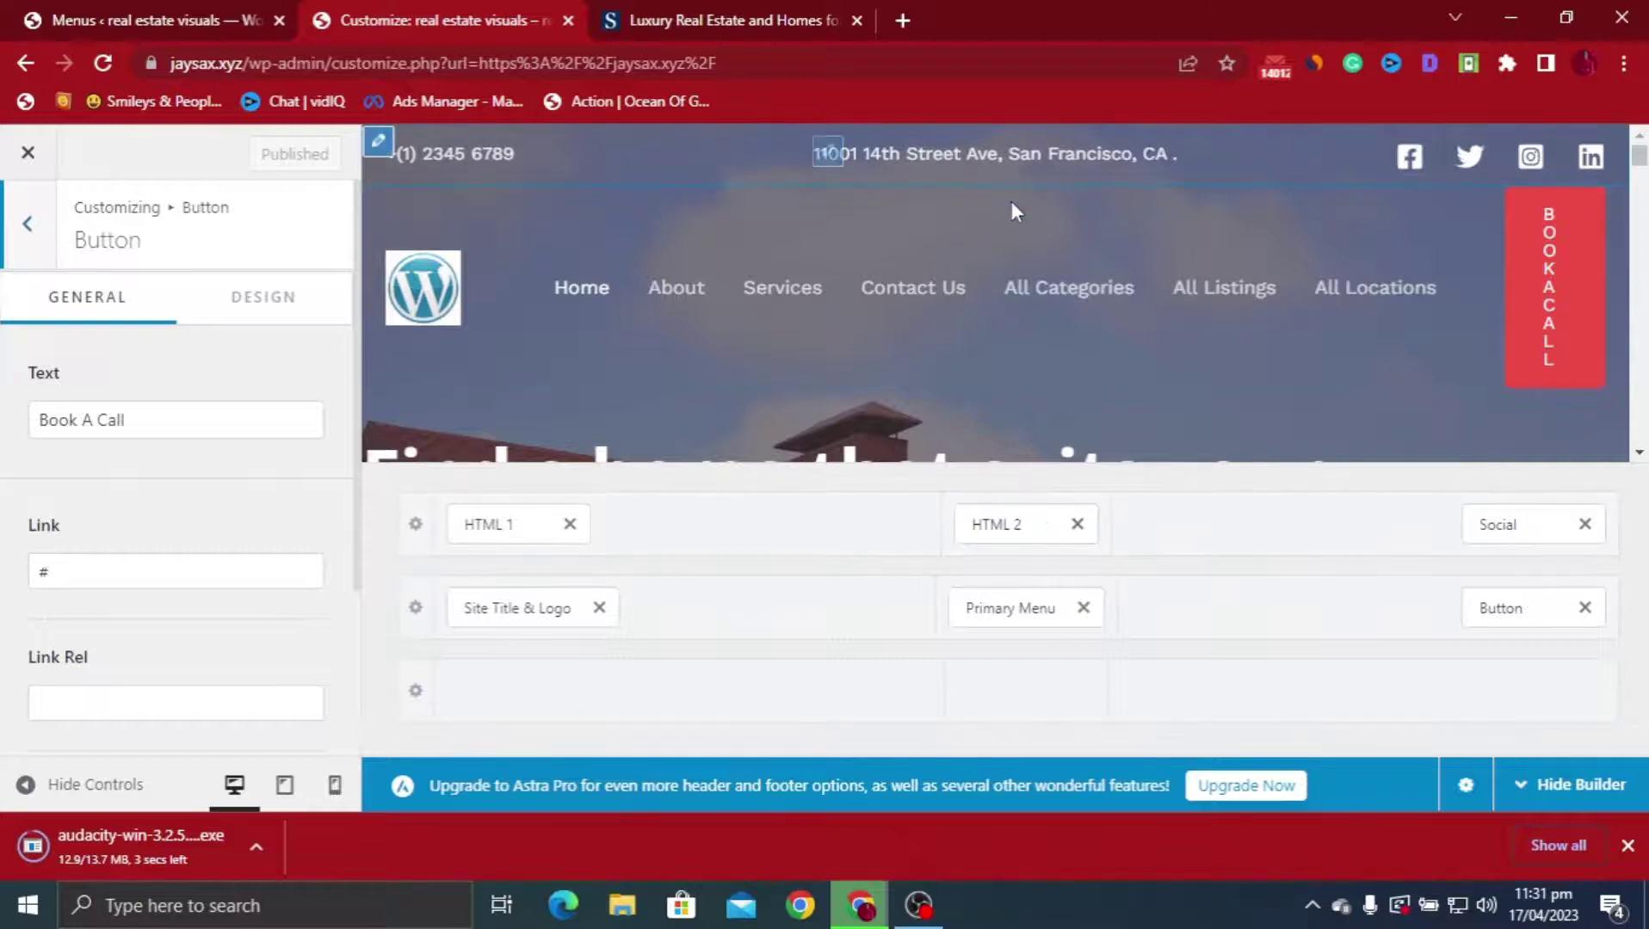
Replace the address in the header's HTML 2 element with "Nigeria my country" and publish the change
left_click(1032, 527)
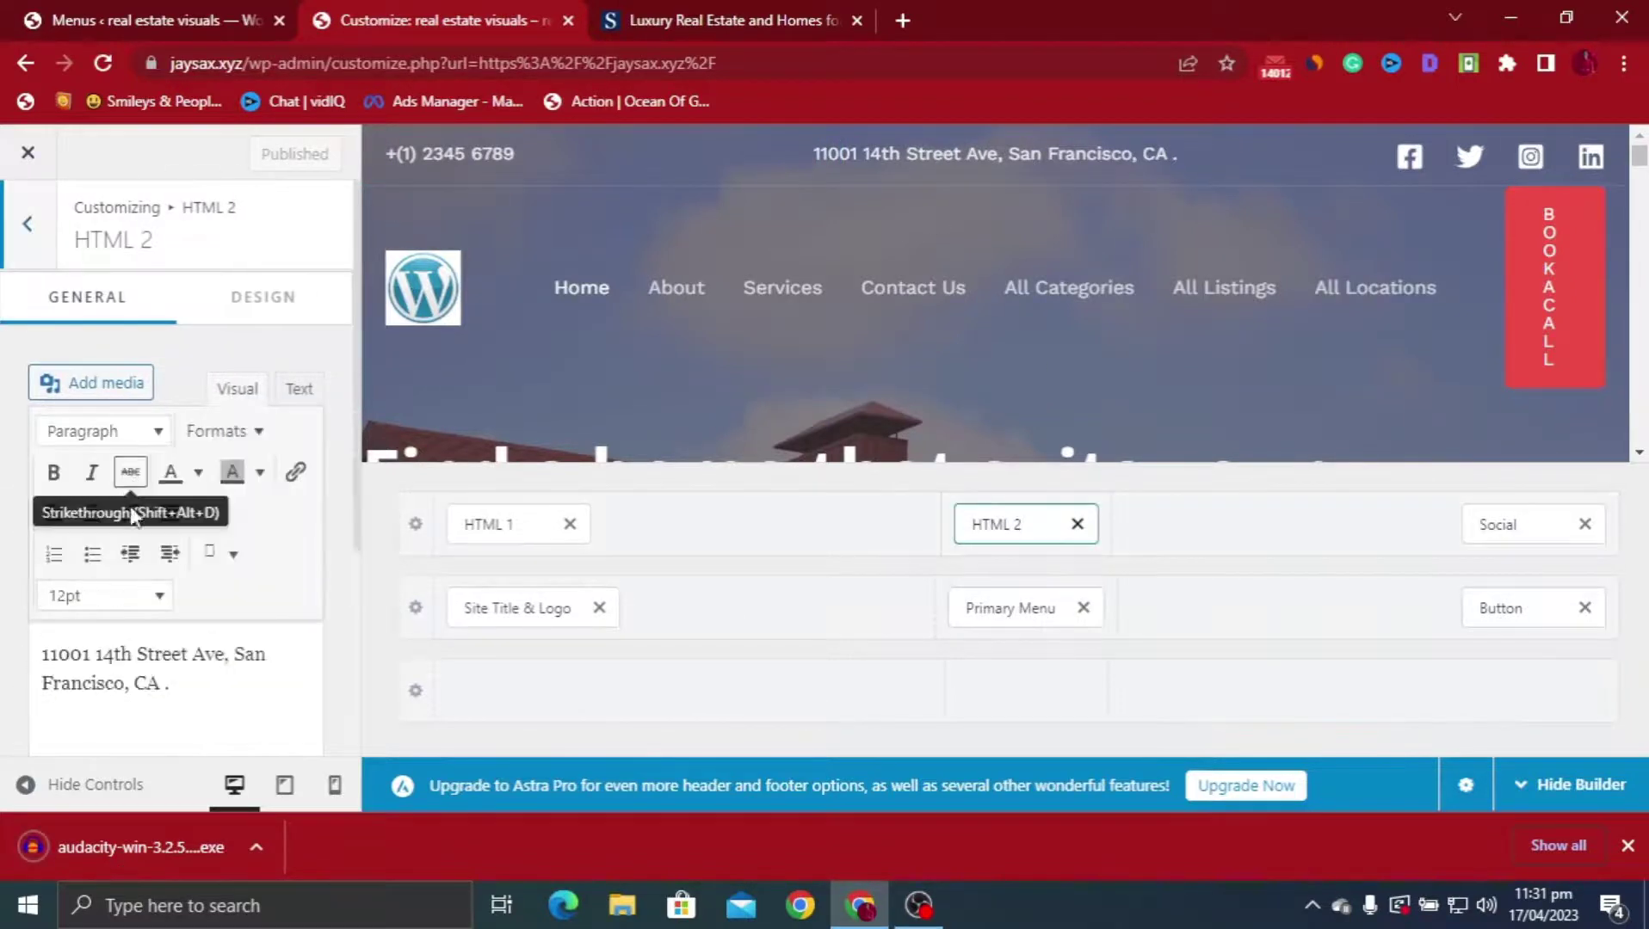
scroll(155, 661, "down", 1)
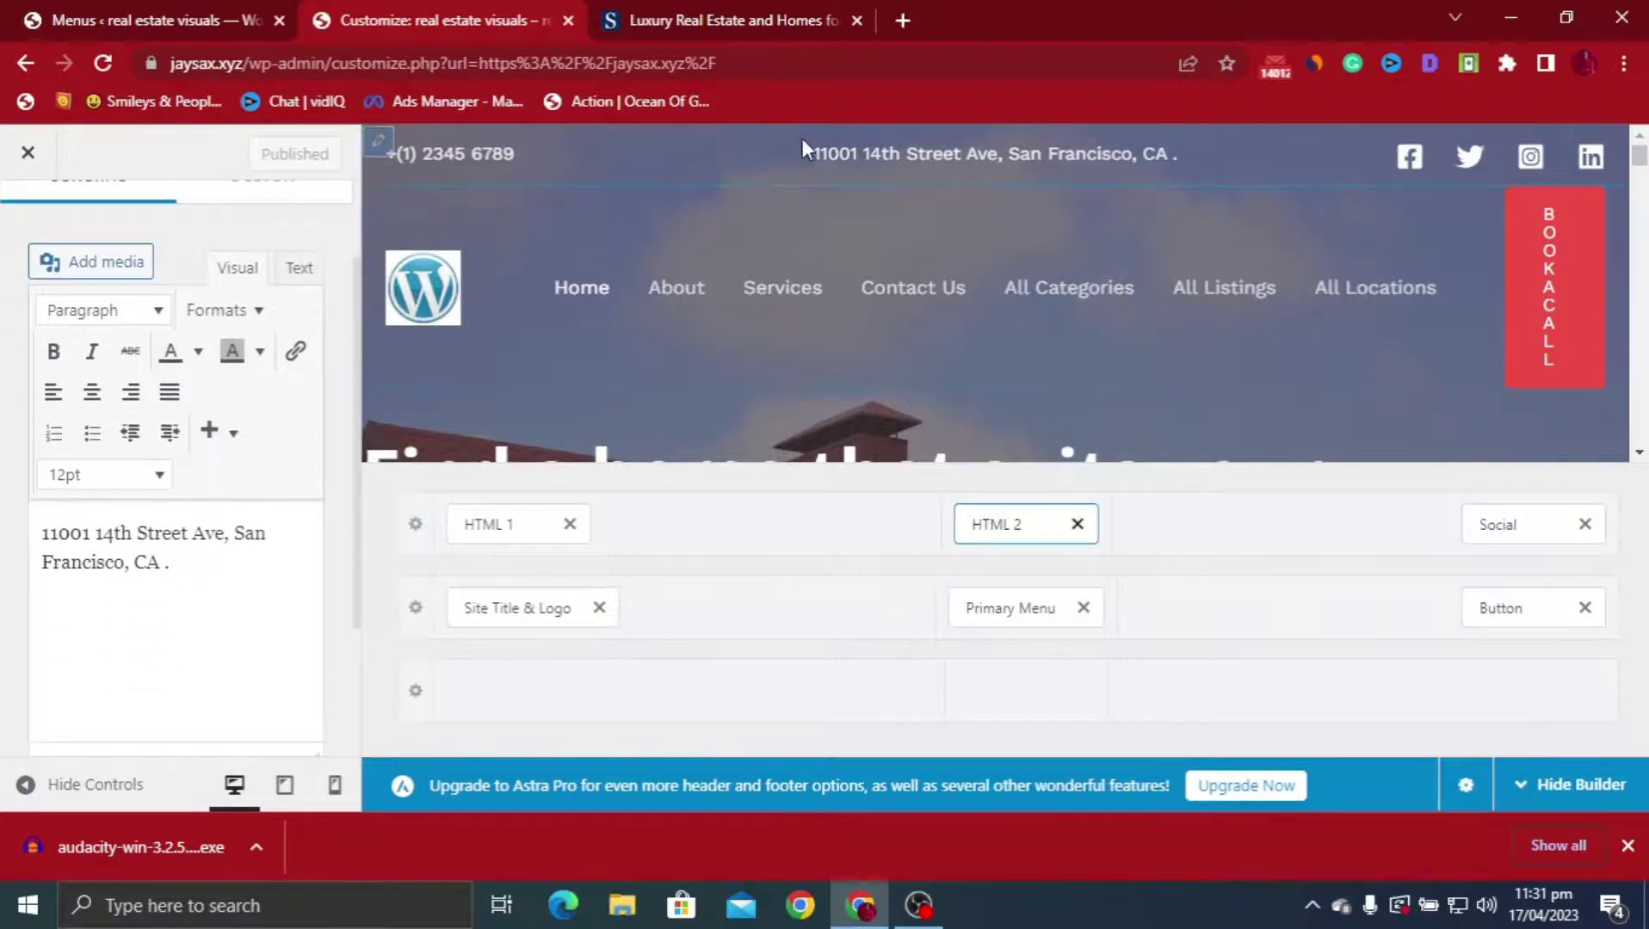
left_click_drag(807, 151, 1175, 173)
left_click_drag(179, 571, 5, 526)
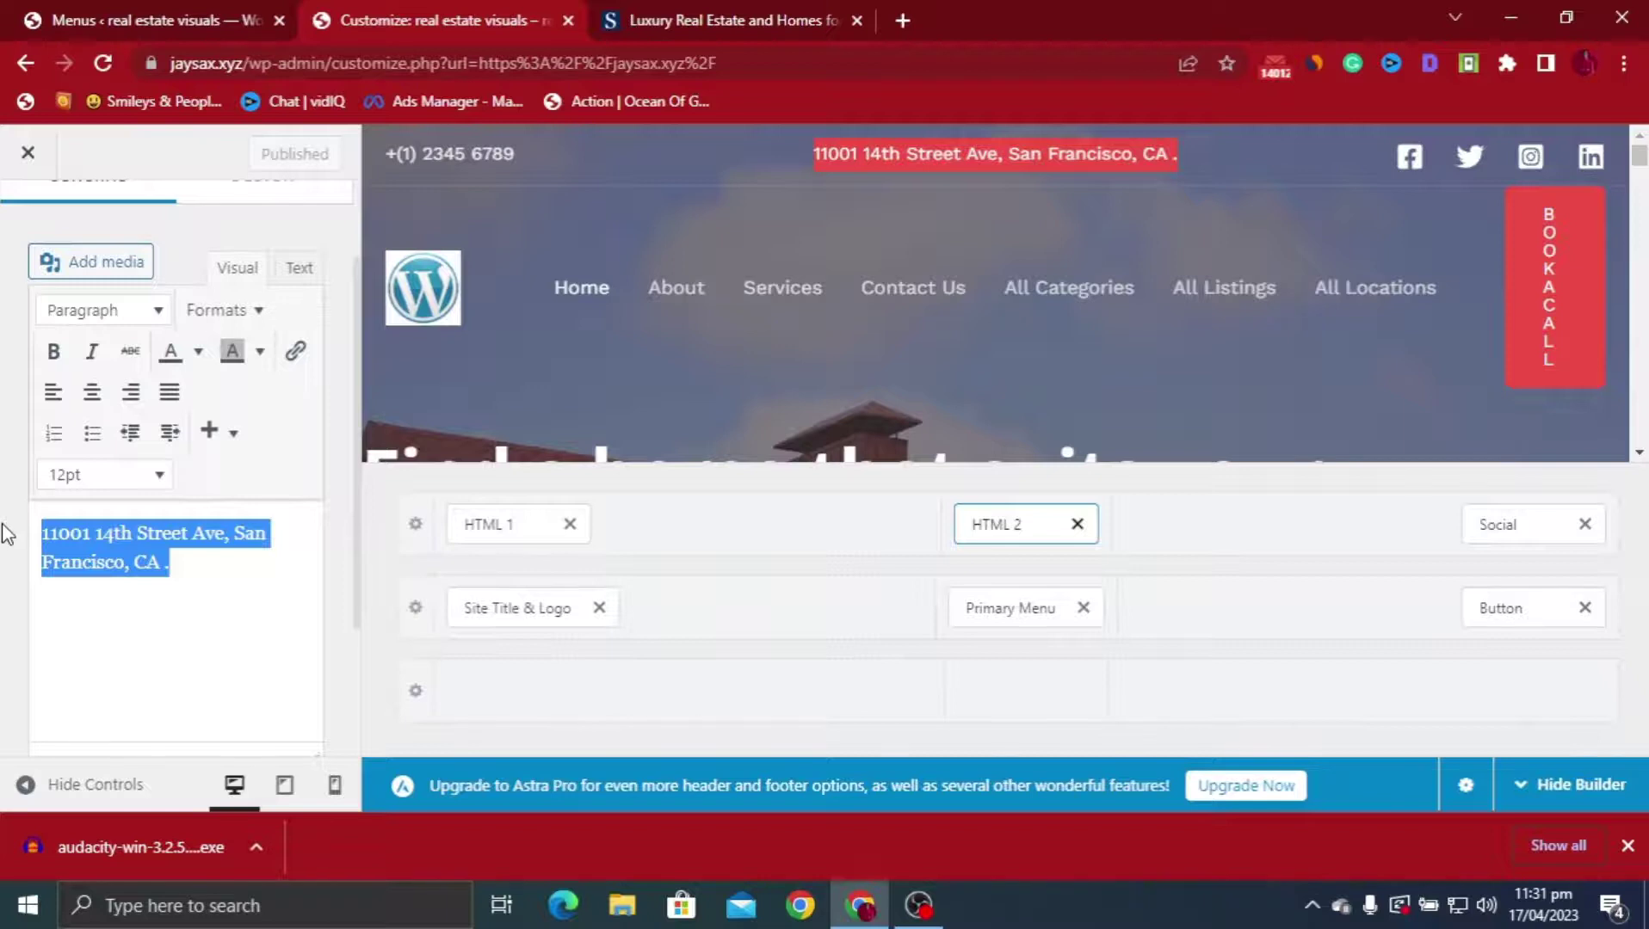
type("Ni")
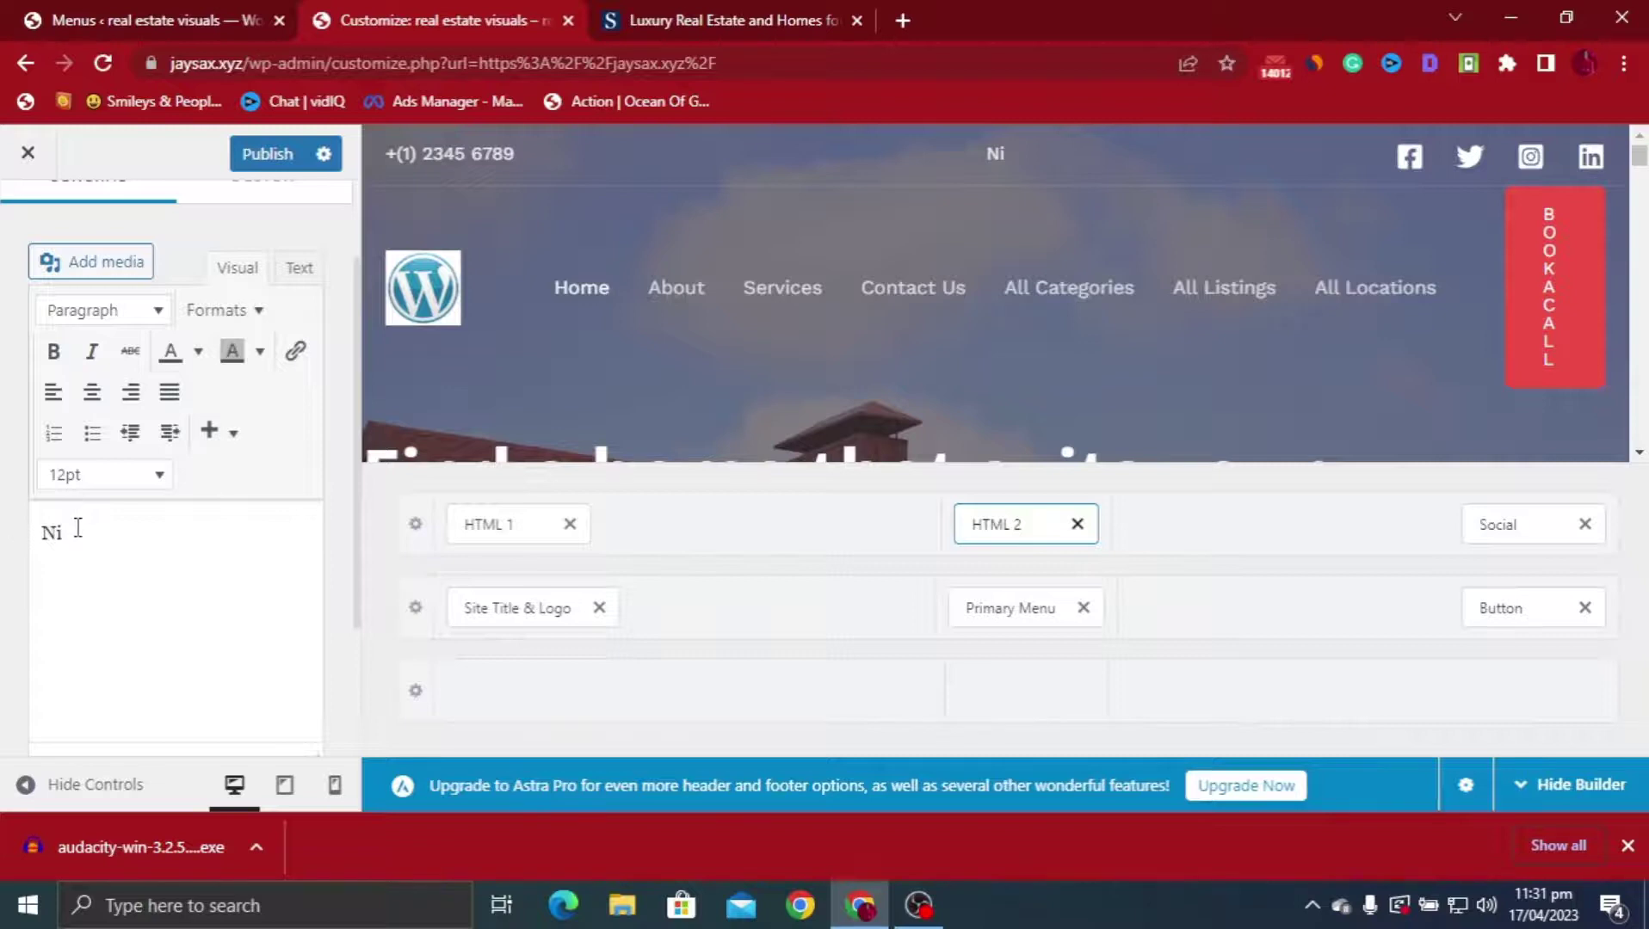
type("geria my country")
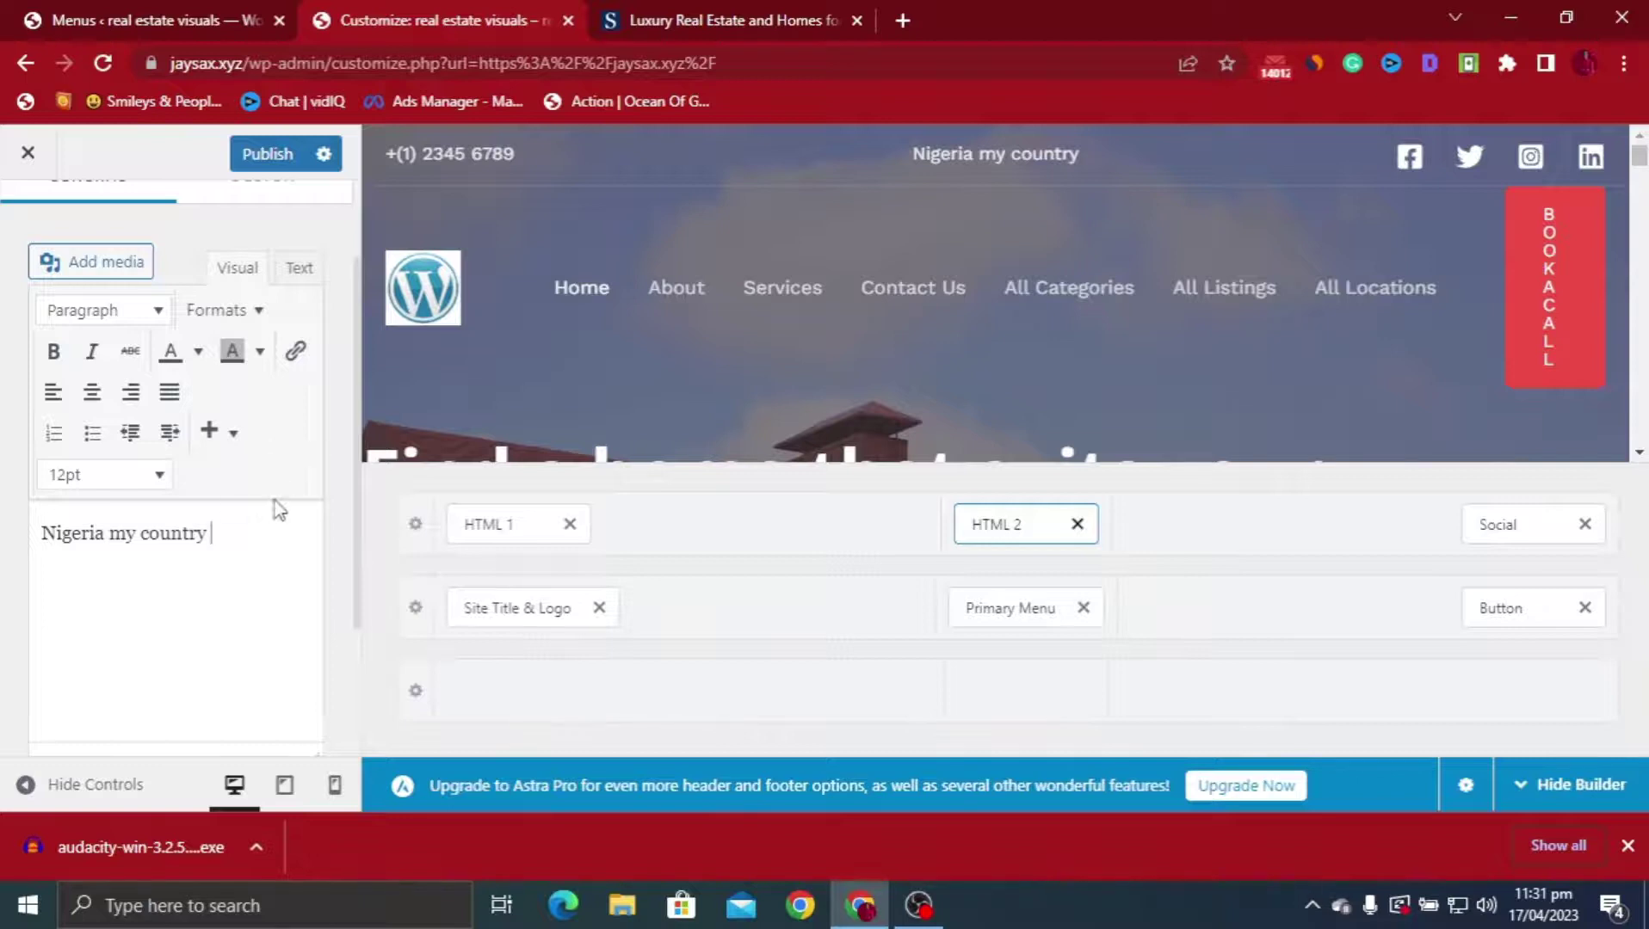
scroll(276, 507, "up", 2)
left_click(267, 154)
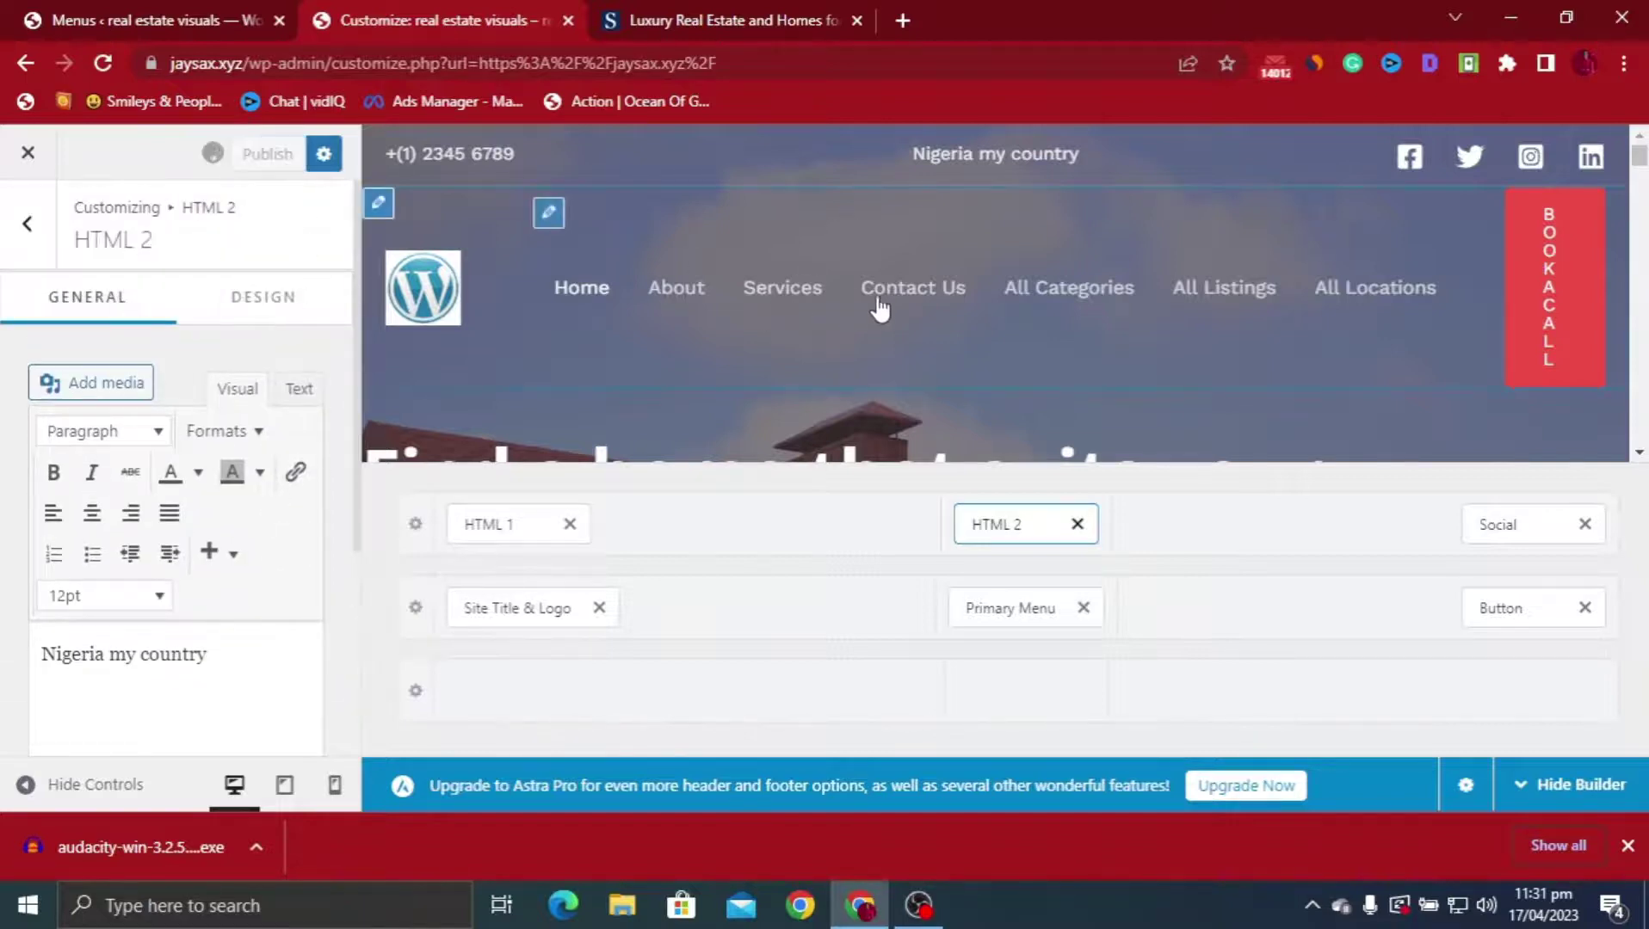
Preview the customized site in tablet and mobile sizes
scroll(210, 551, "down", 4)
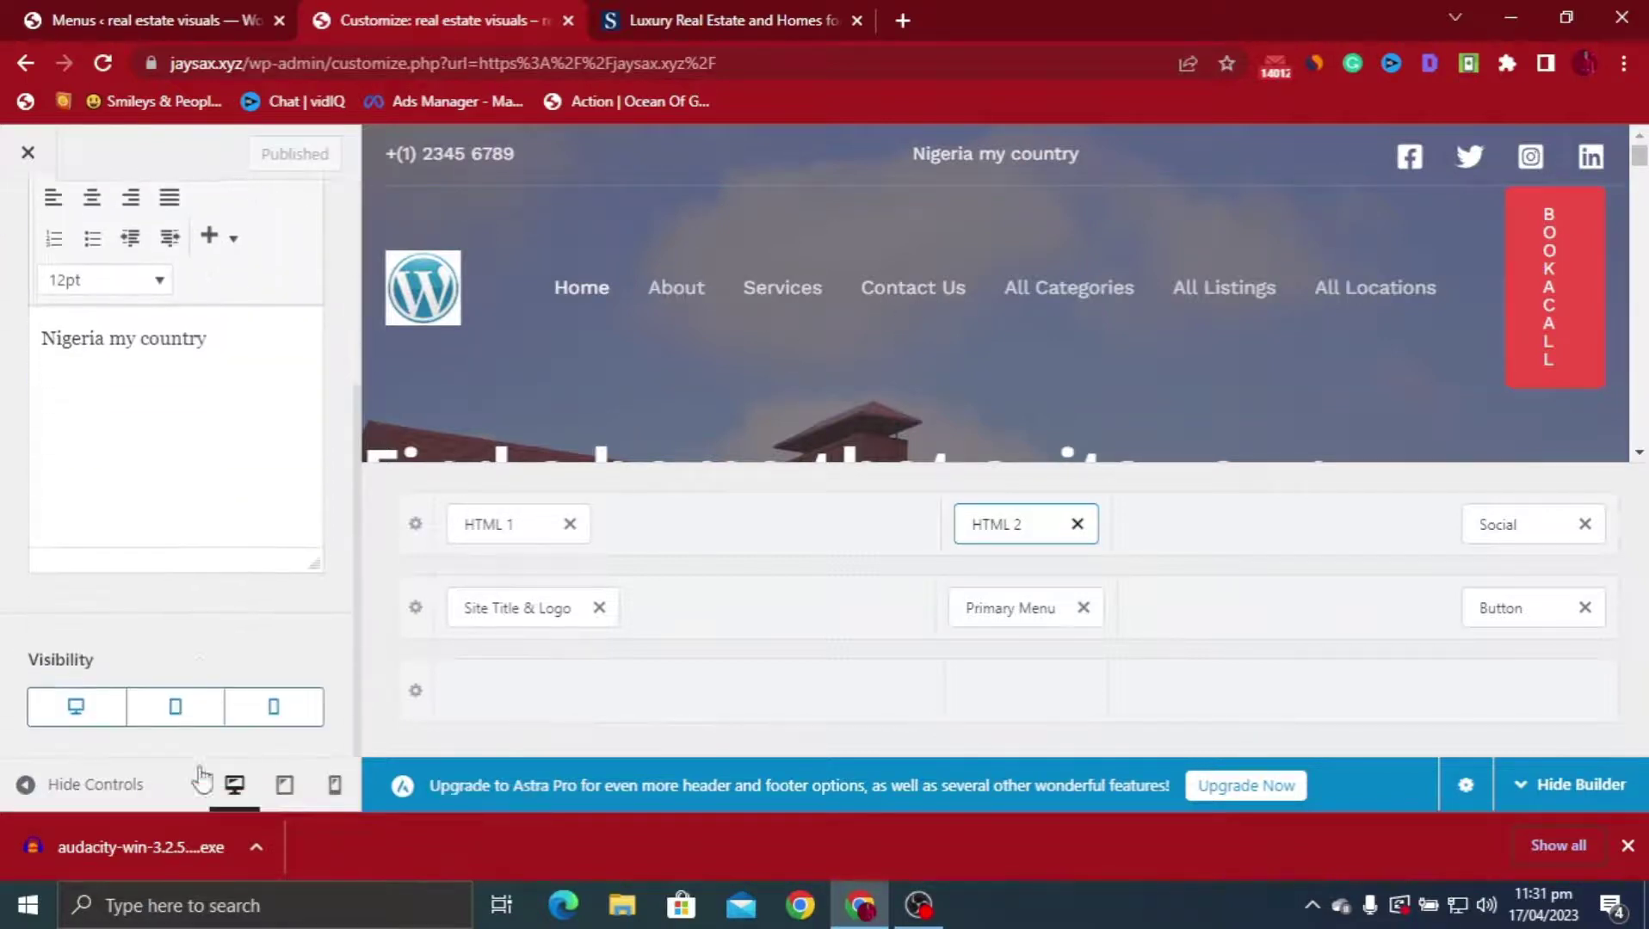
left_click(277, 787)
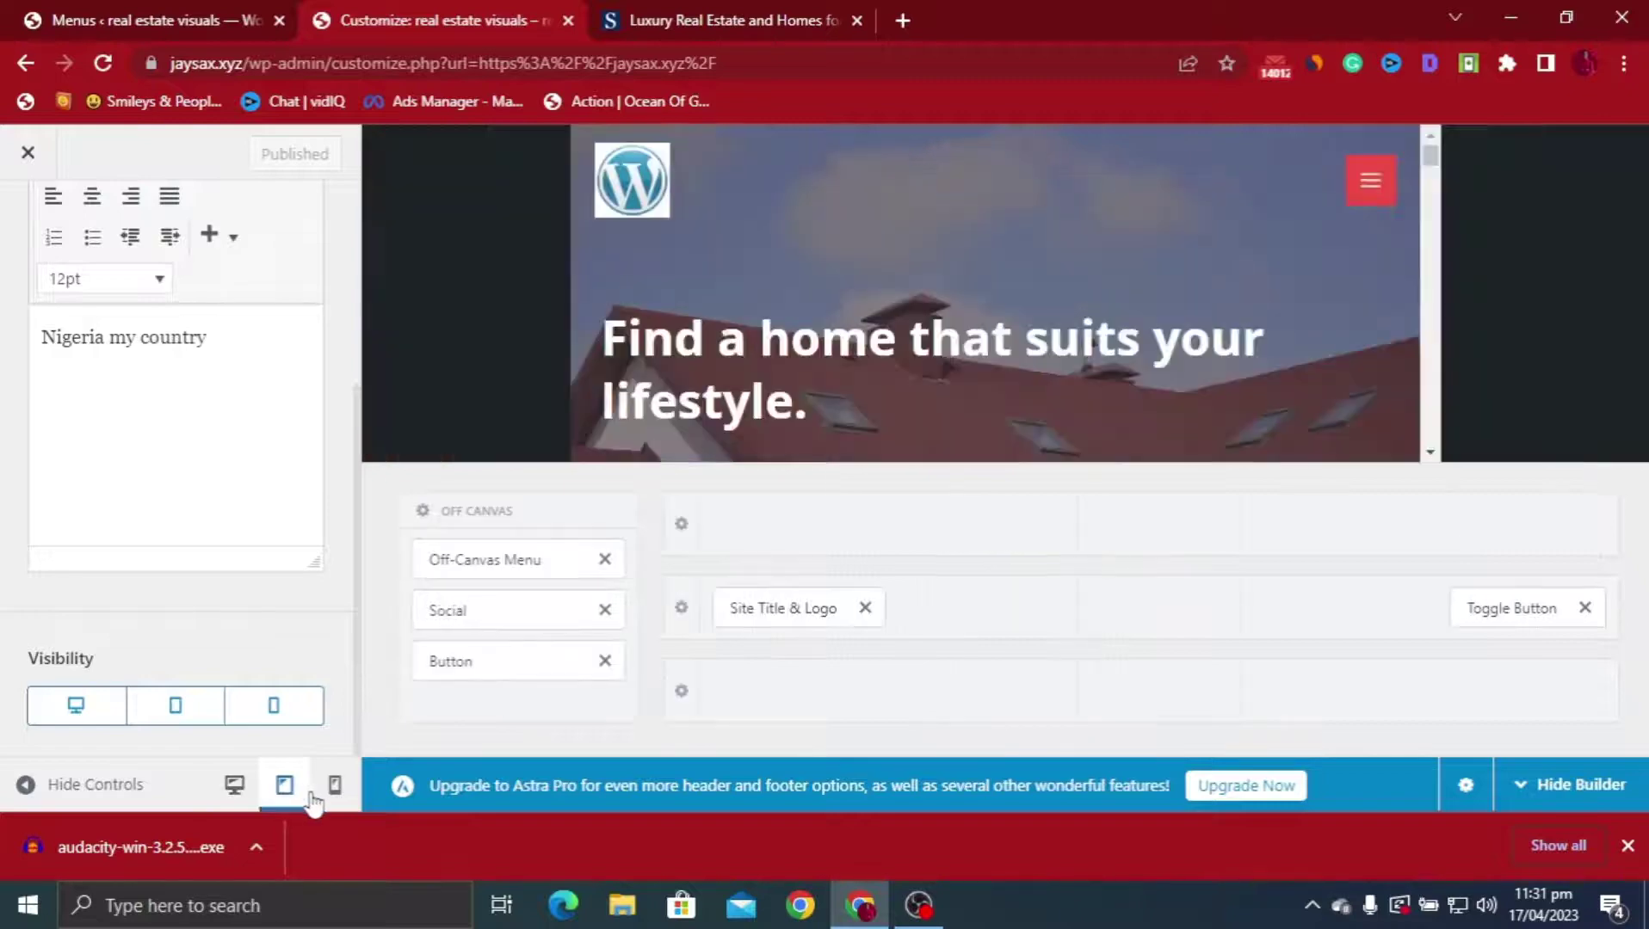
left_click(319, 796)
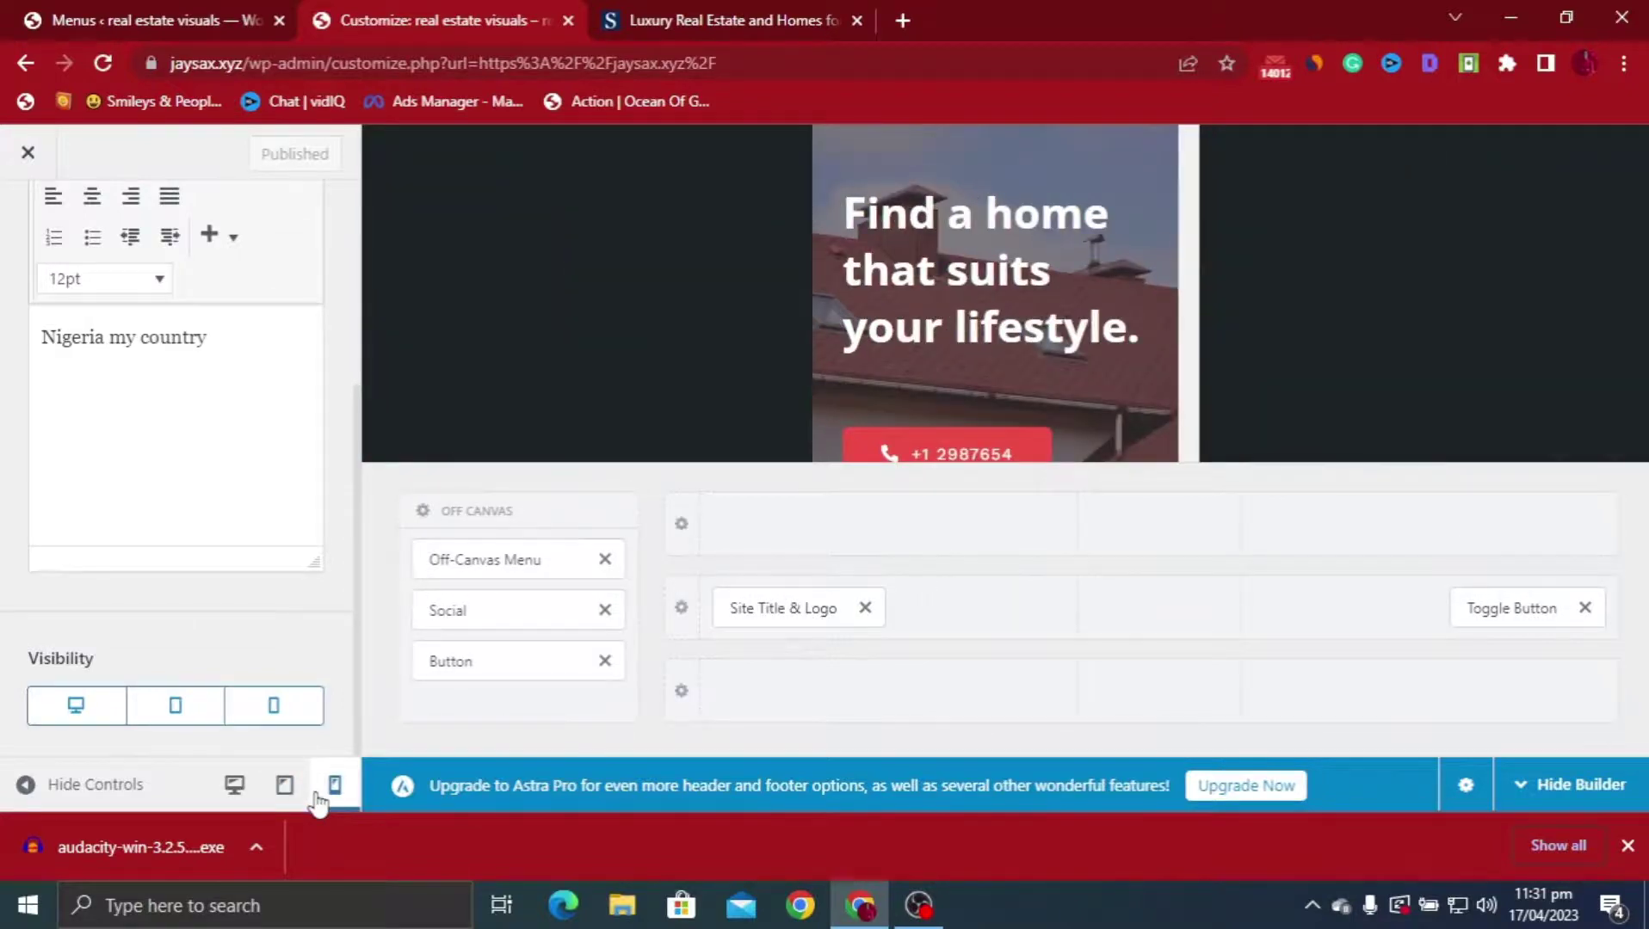
Look through the home page in the mobile preview and return to the desktop preview
scroll(1196, 303, "down", 10)
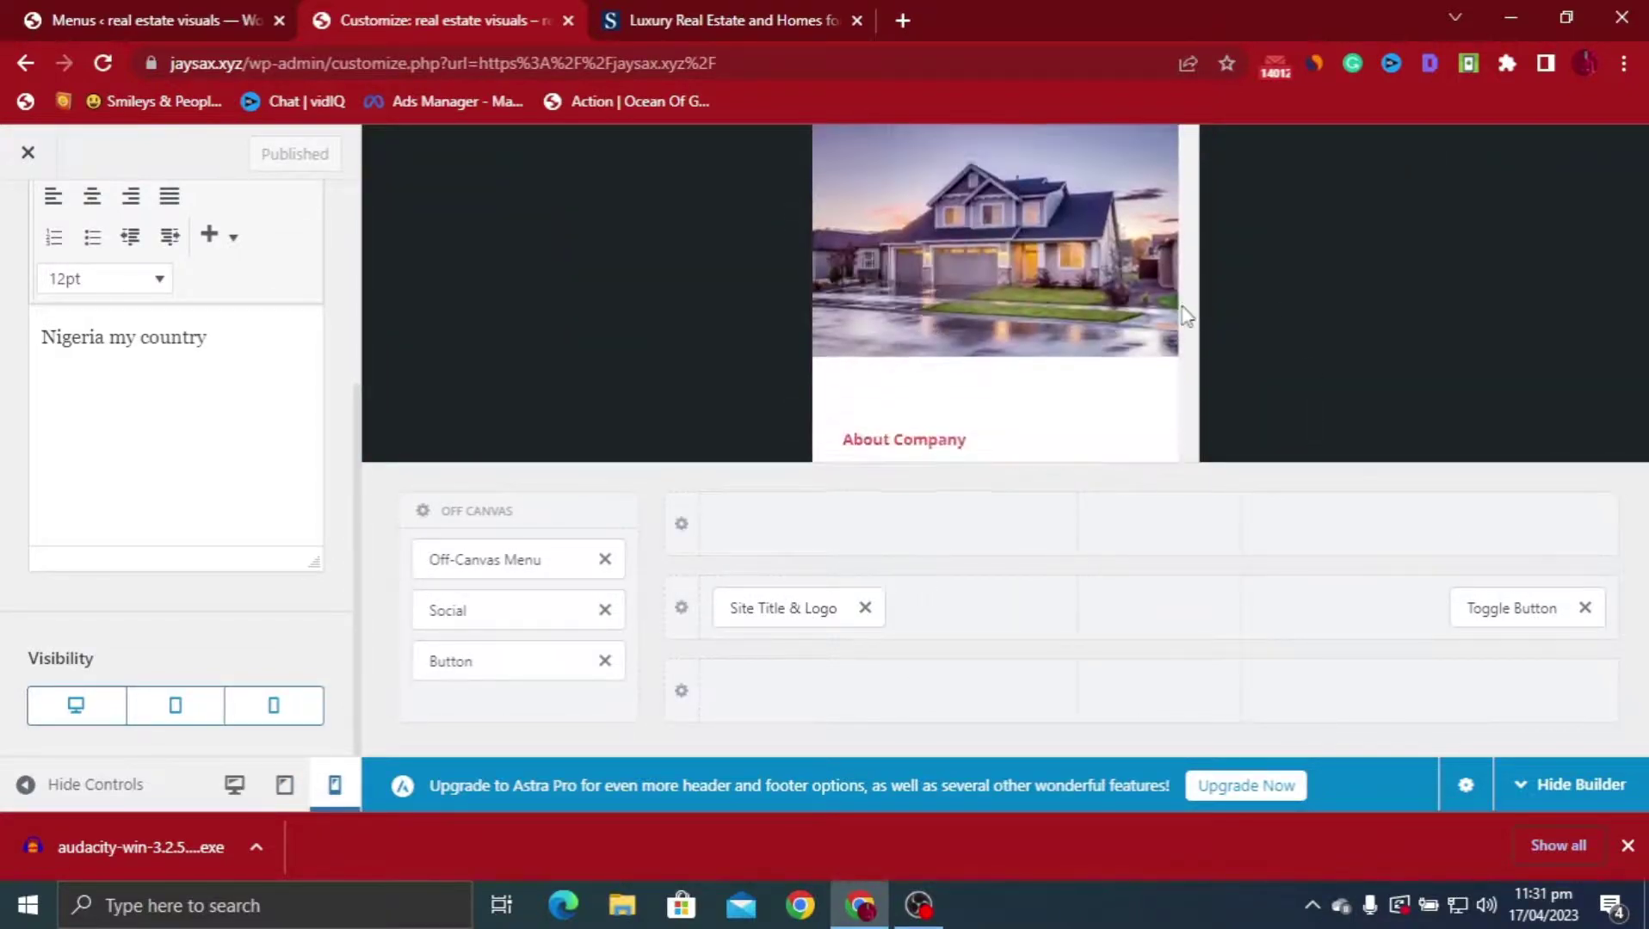
scroll(1178, 310, "down", 6)
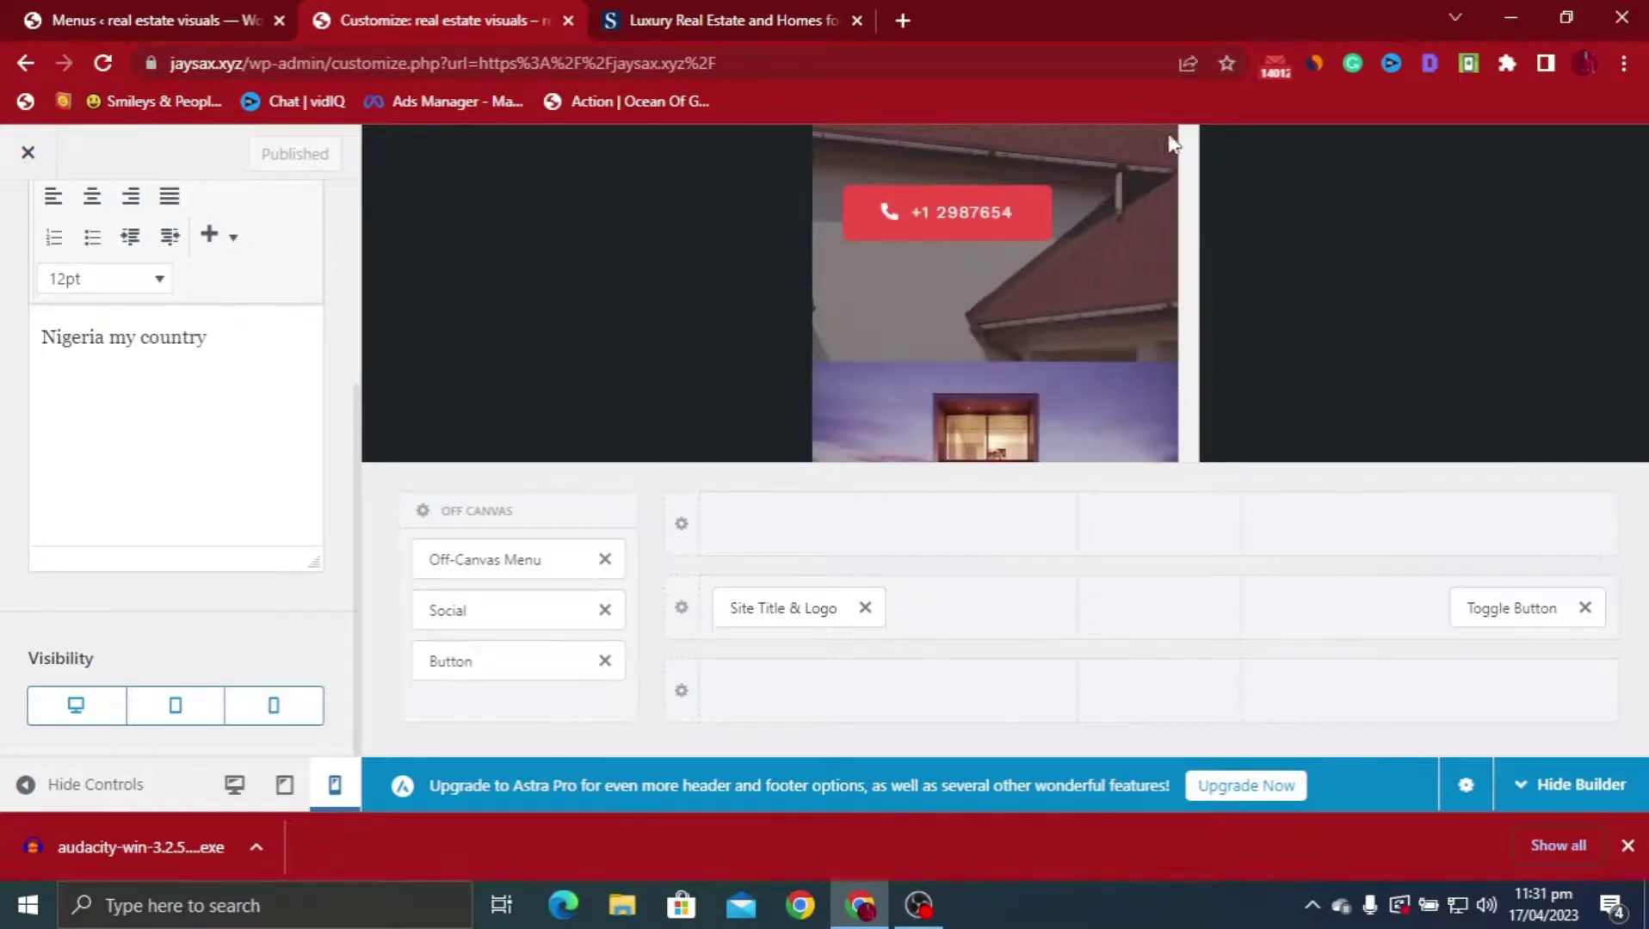
scroll(1170, 145, "up", 3)
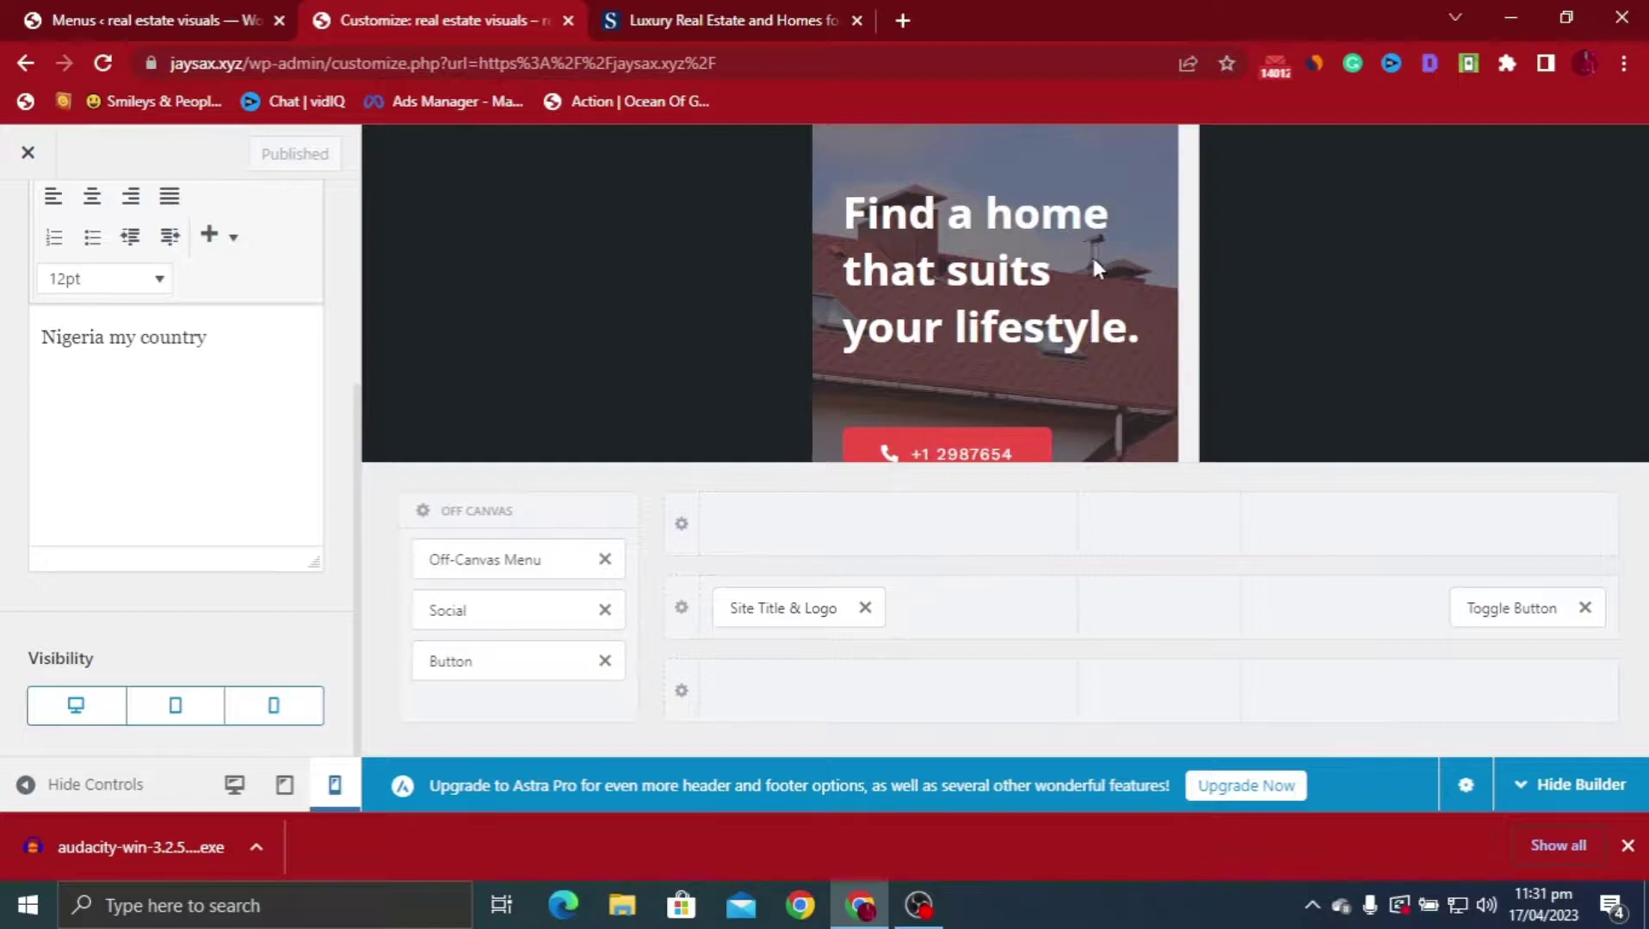
scroll(1089, 254, "down", 3)
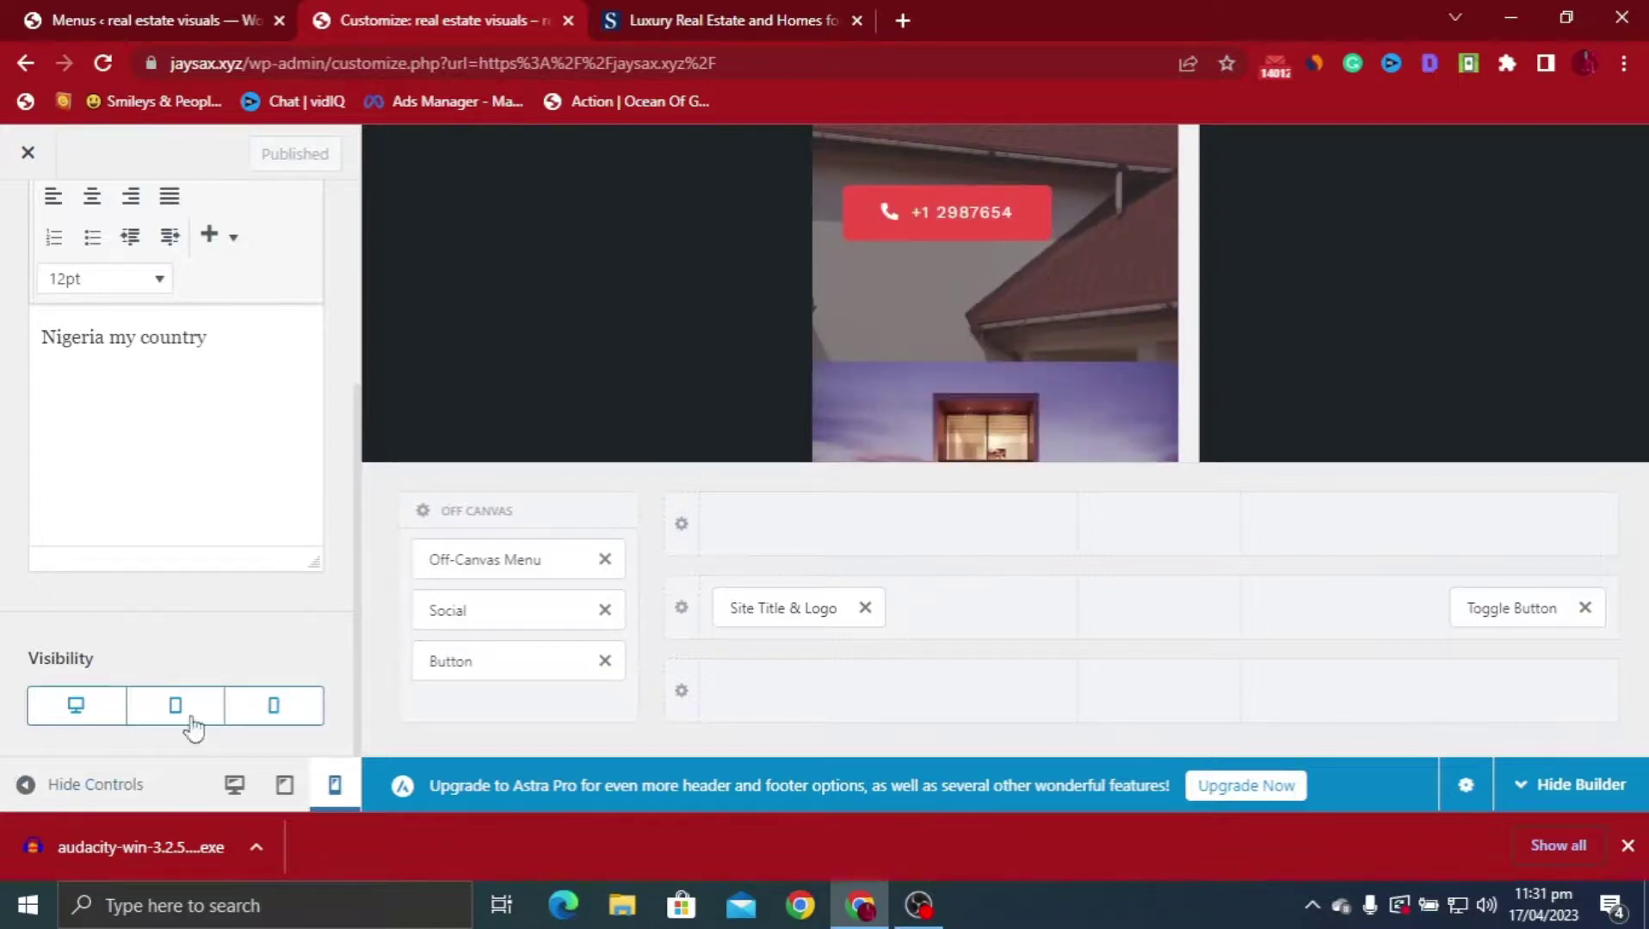
left_click(232, 783)
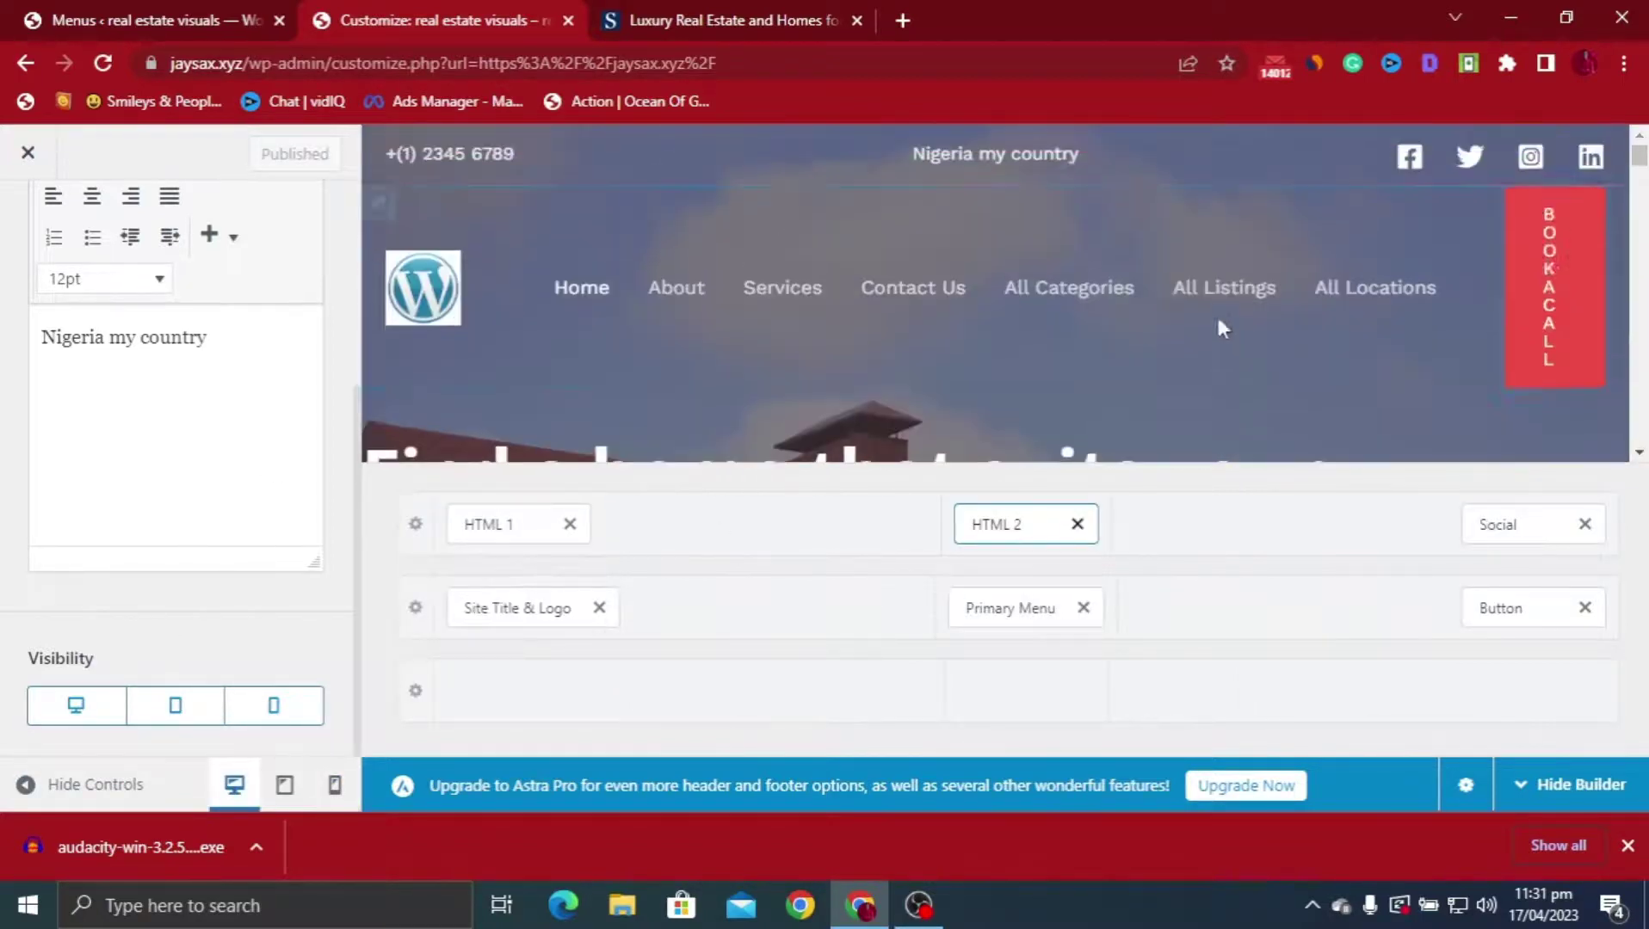
Change the text of the header's Book A Call button to "Start now"
left_click(1519, 211)
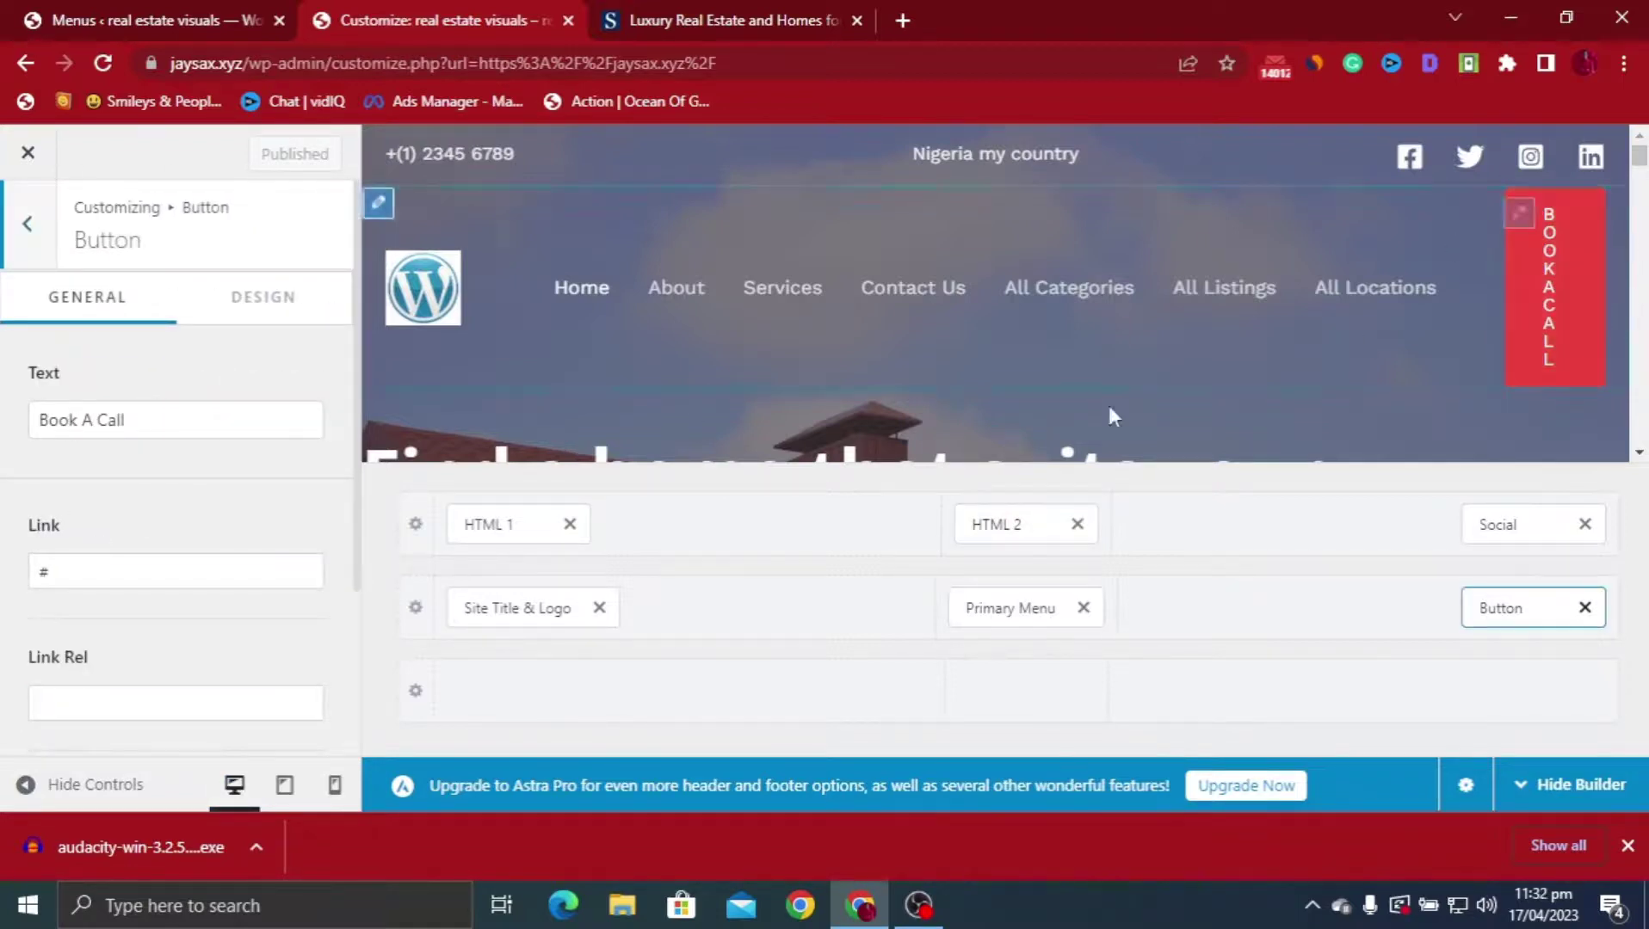
left_click_drag(162, 431, 4, 424)
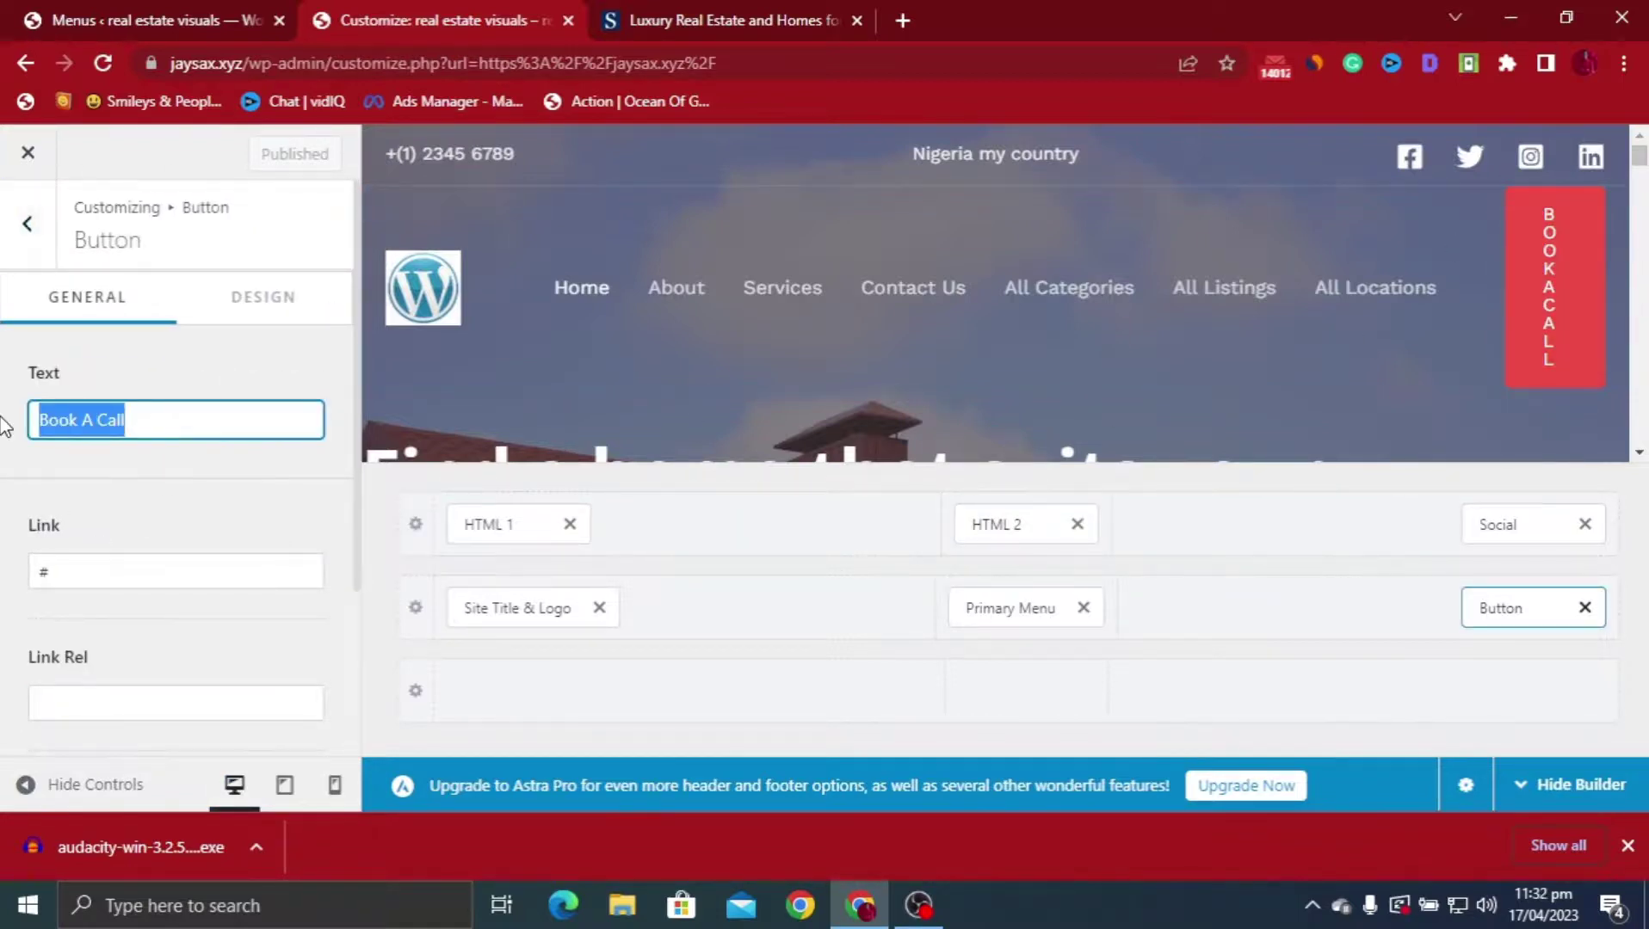
type("Start now")
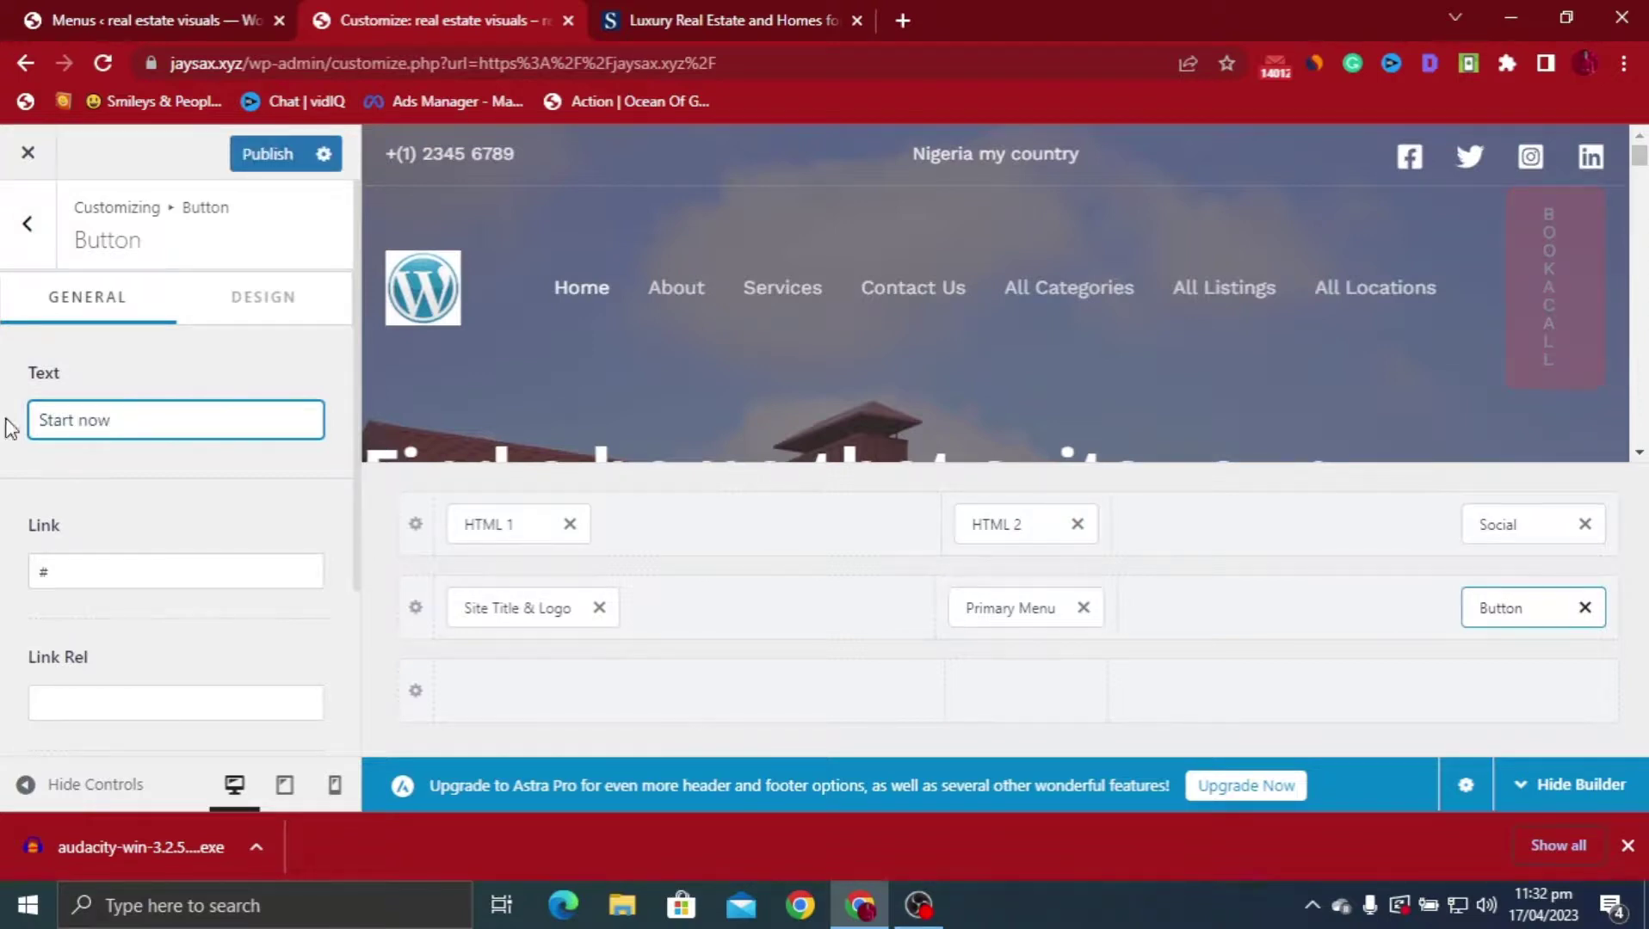
scroll(111, 489, "down", 2)
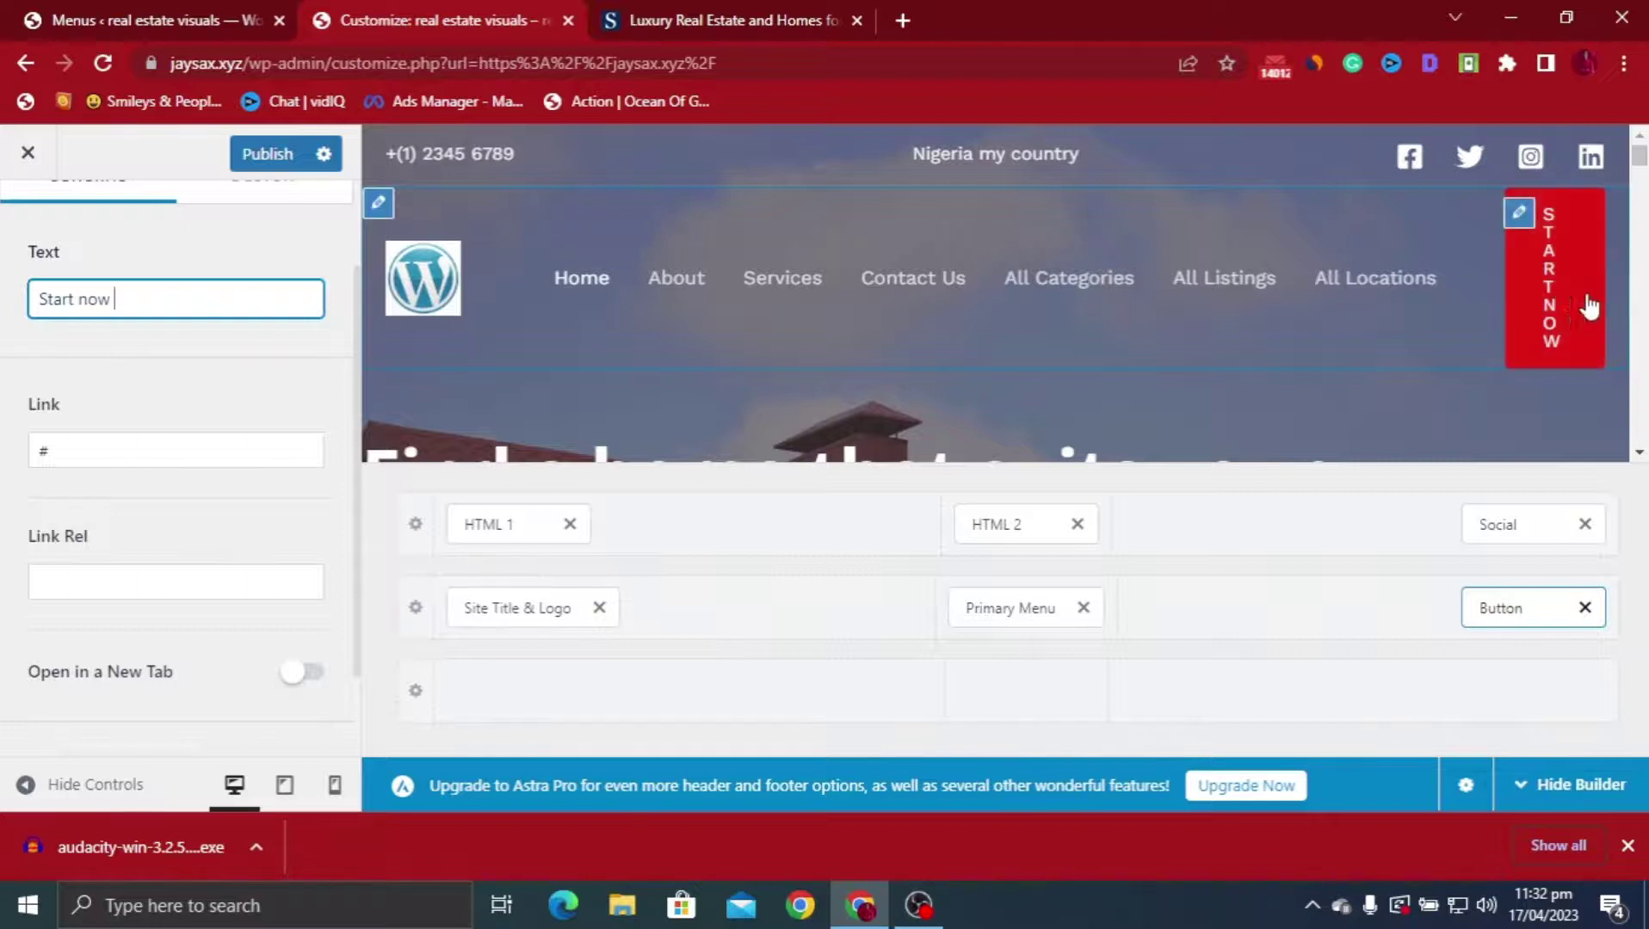
Try using the copied address of the All Listings menu item as the header button's link, then clear the link
key("Tab")
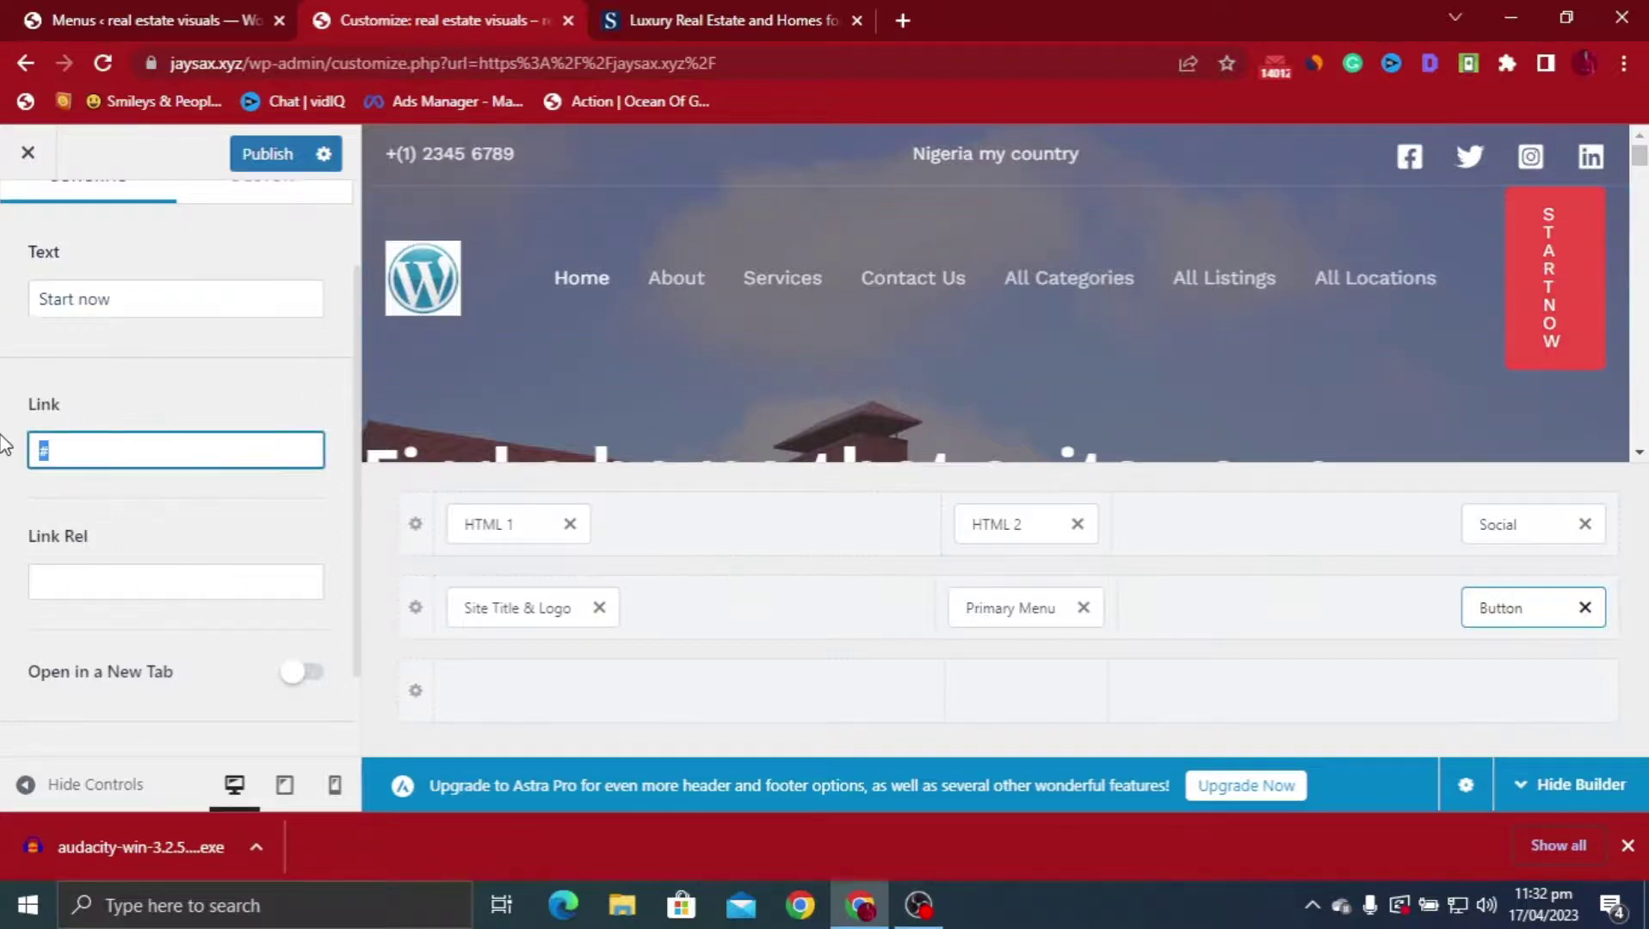
key("BackSpace")
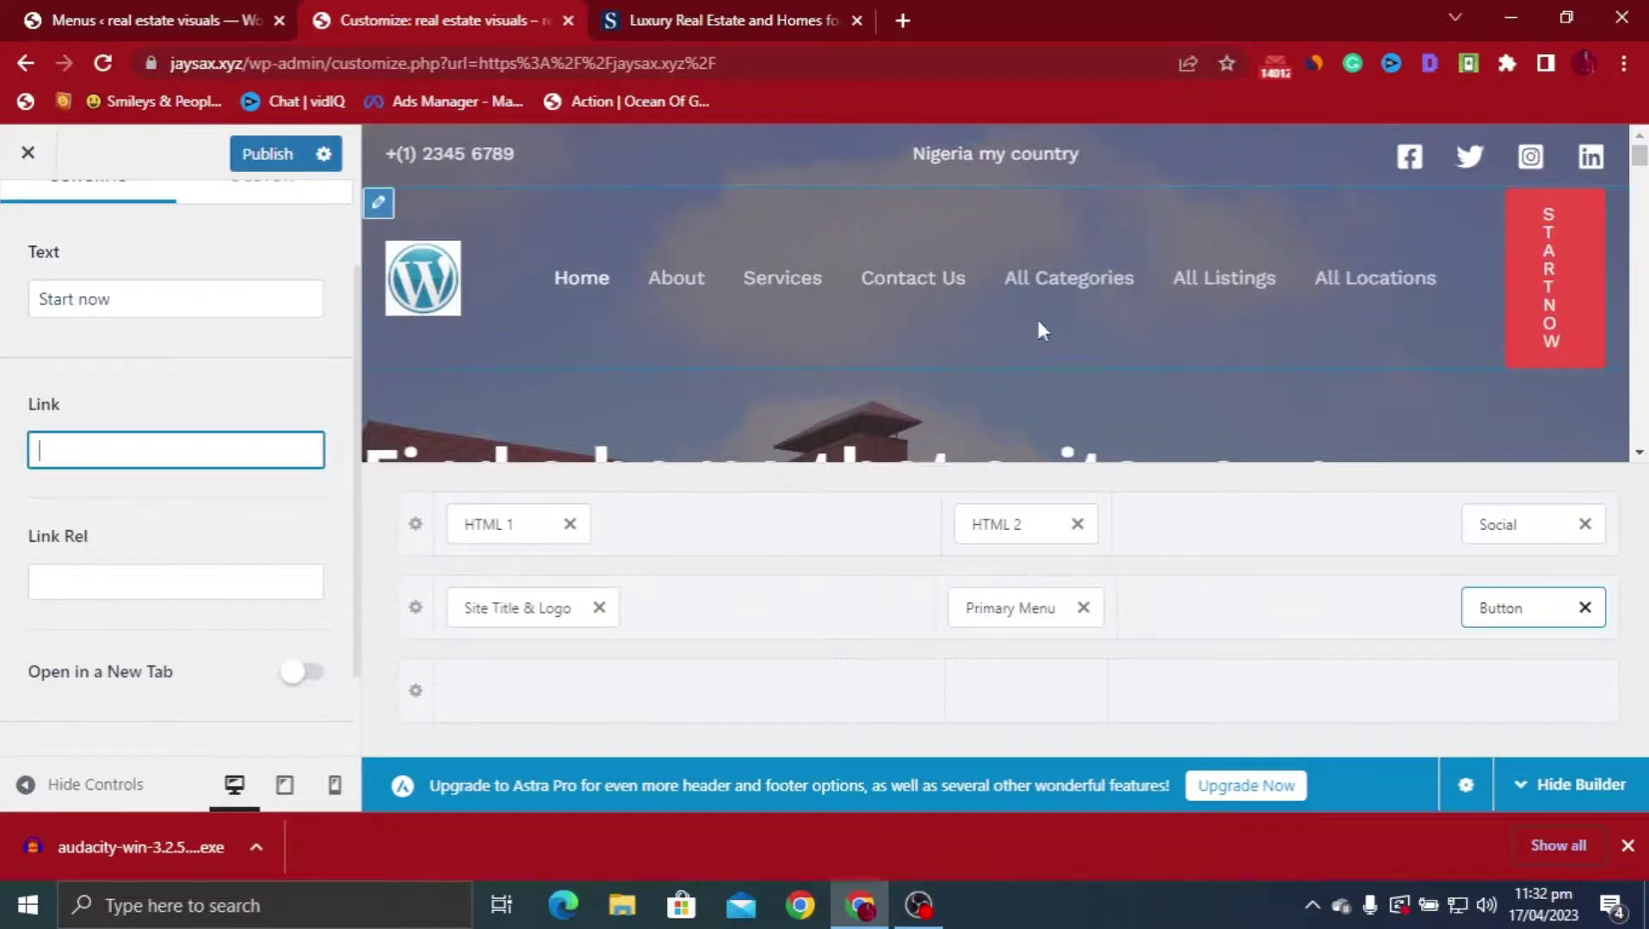
right_click(1178, 284)
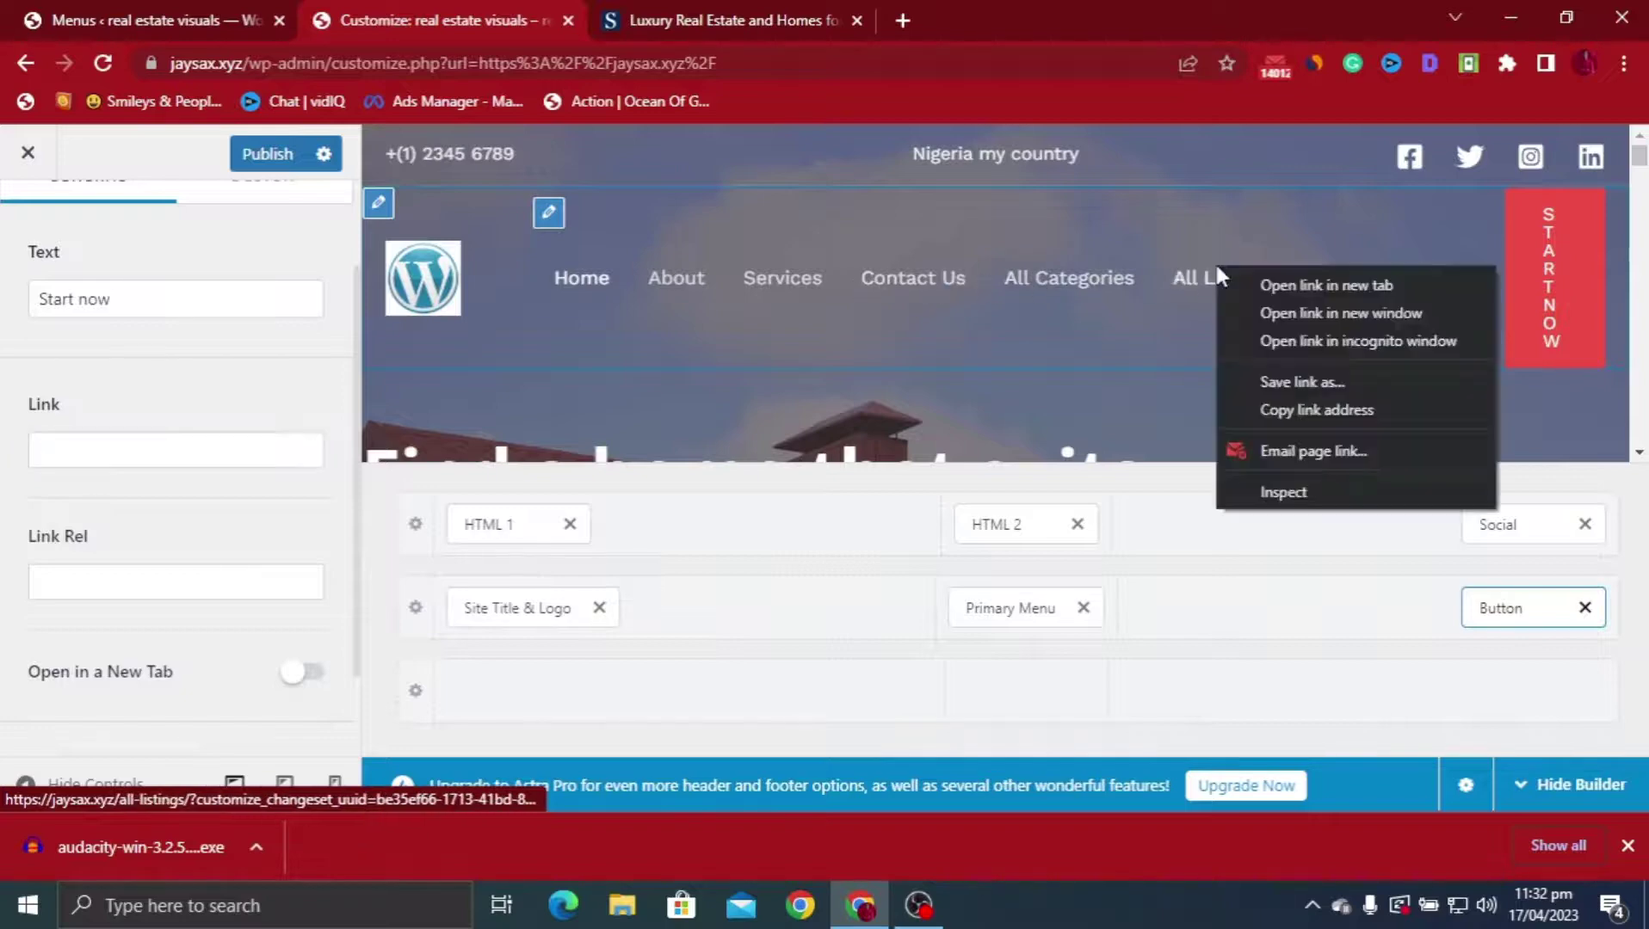
left_click(1273, 400)
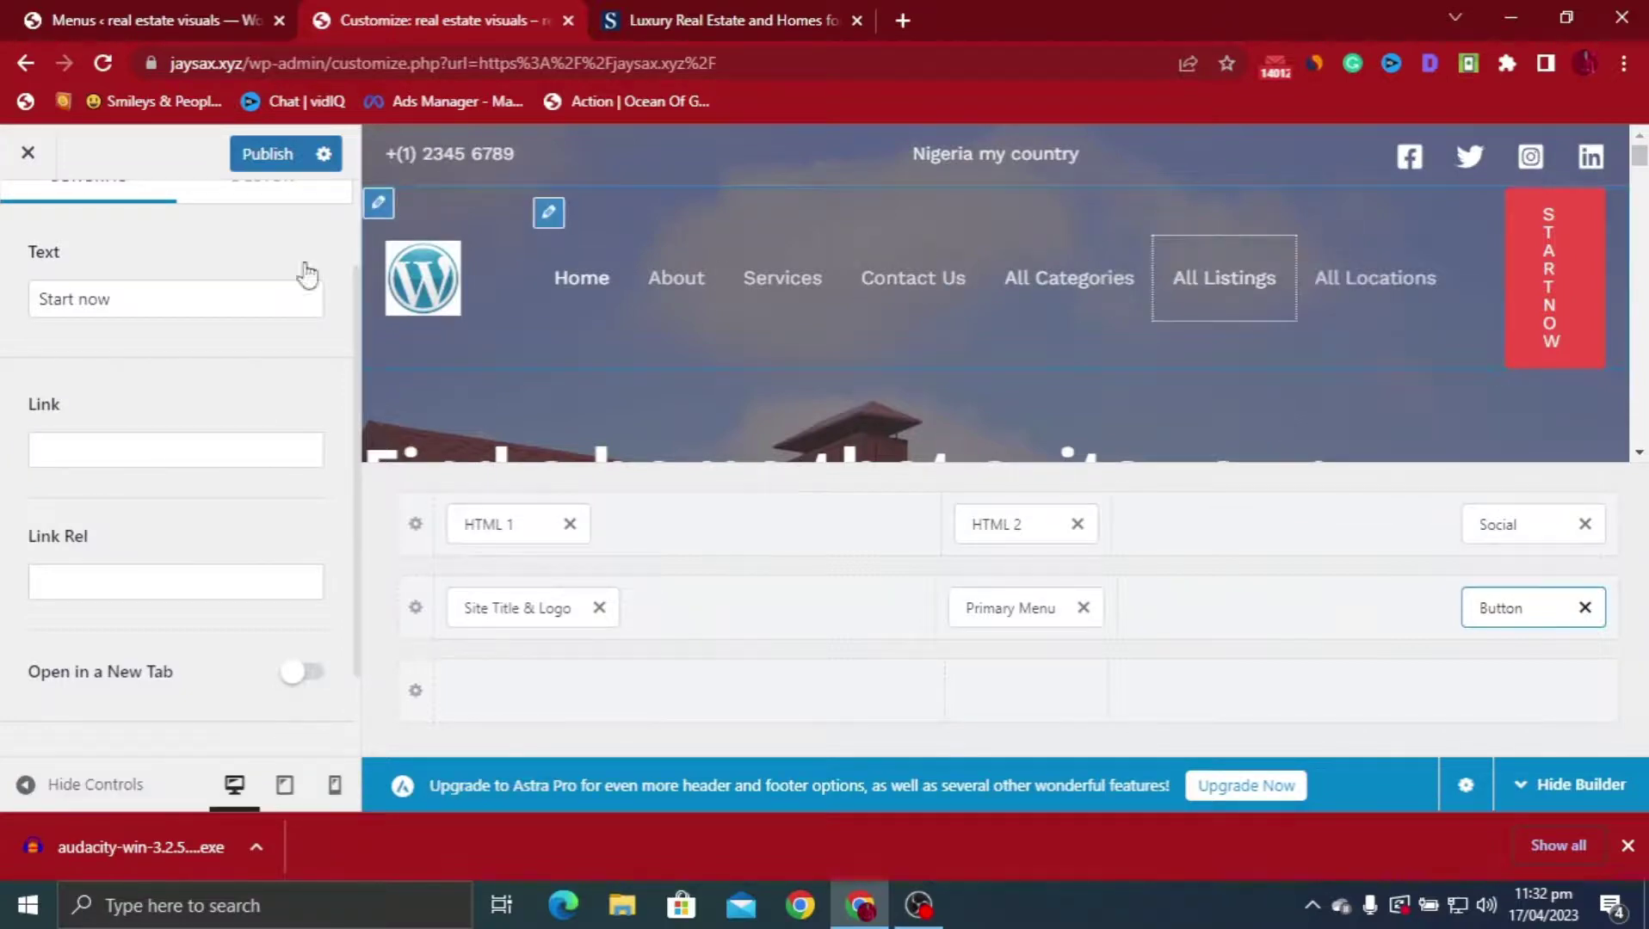
left_click(43, 454)
right_click(47, 447)
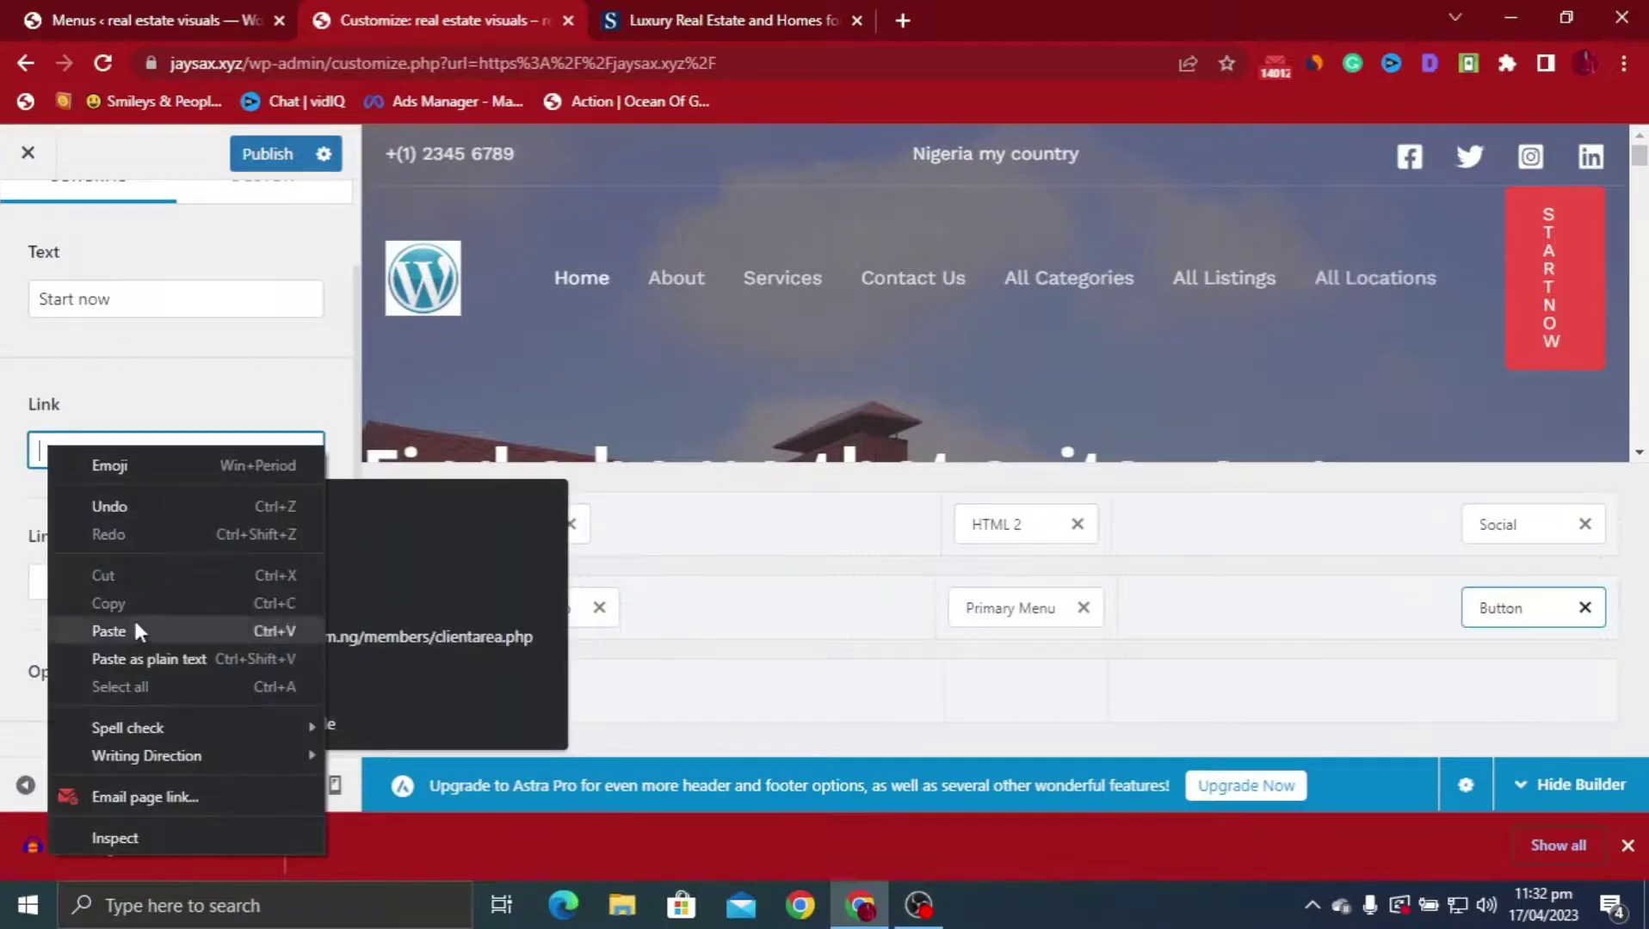
left_click(108, 631)
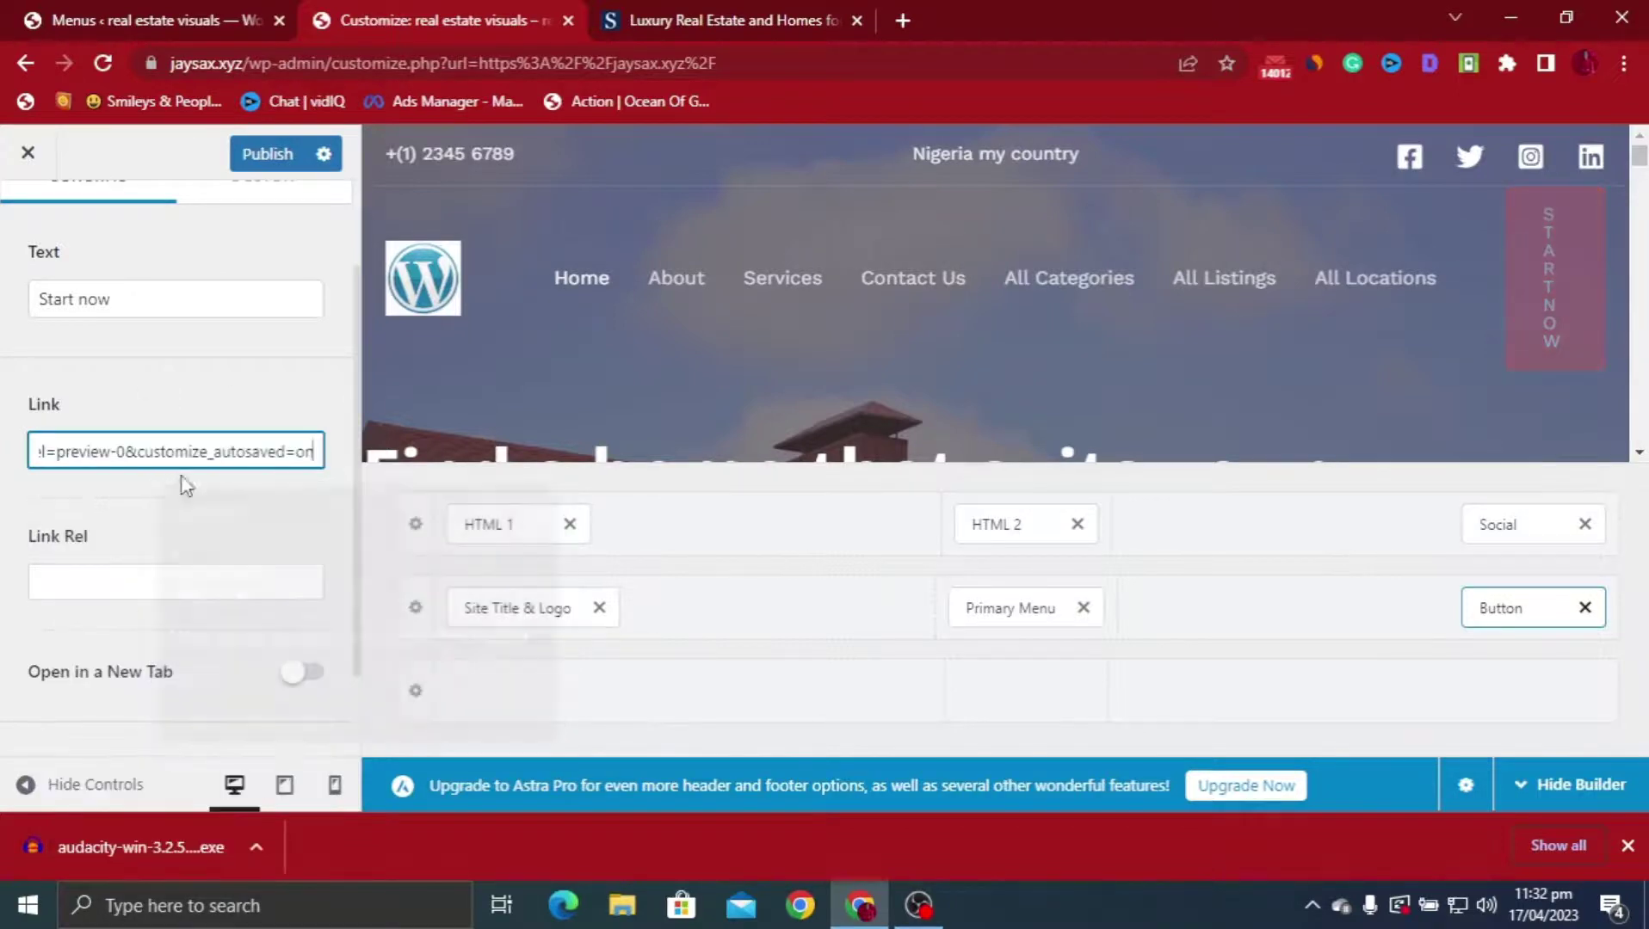
scroll(47, 452, "up", 2)
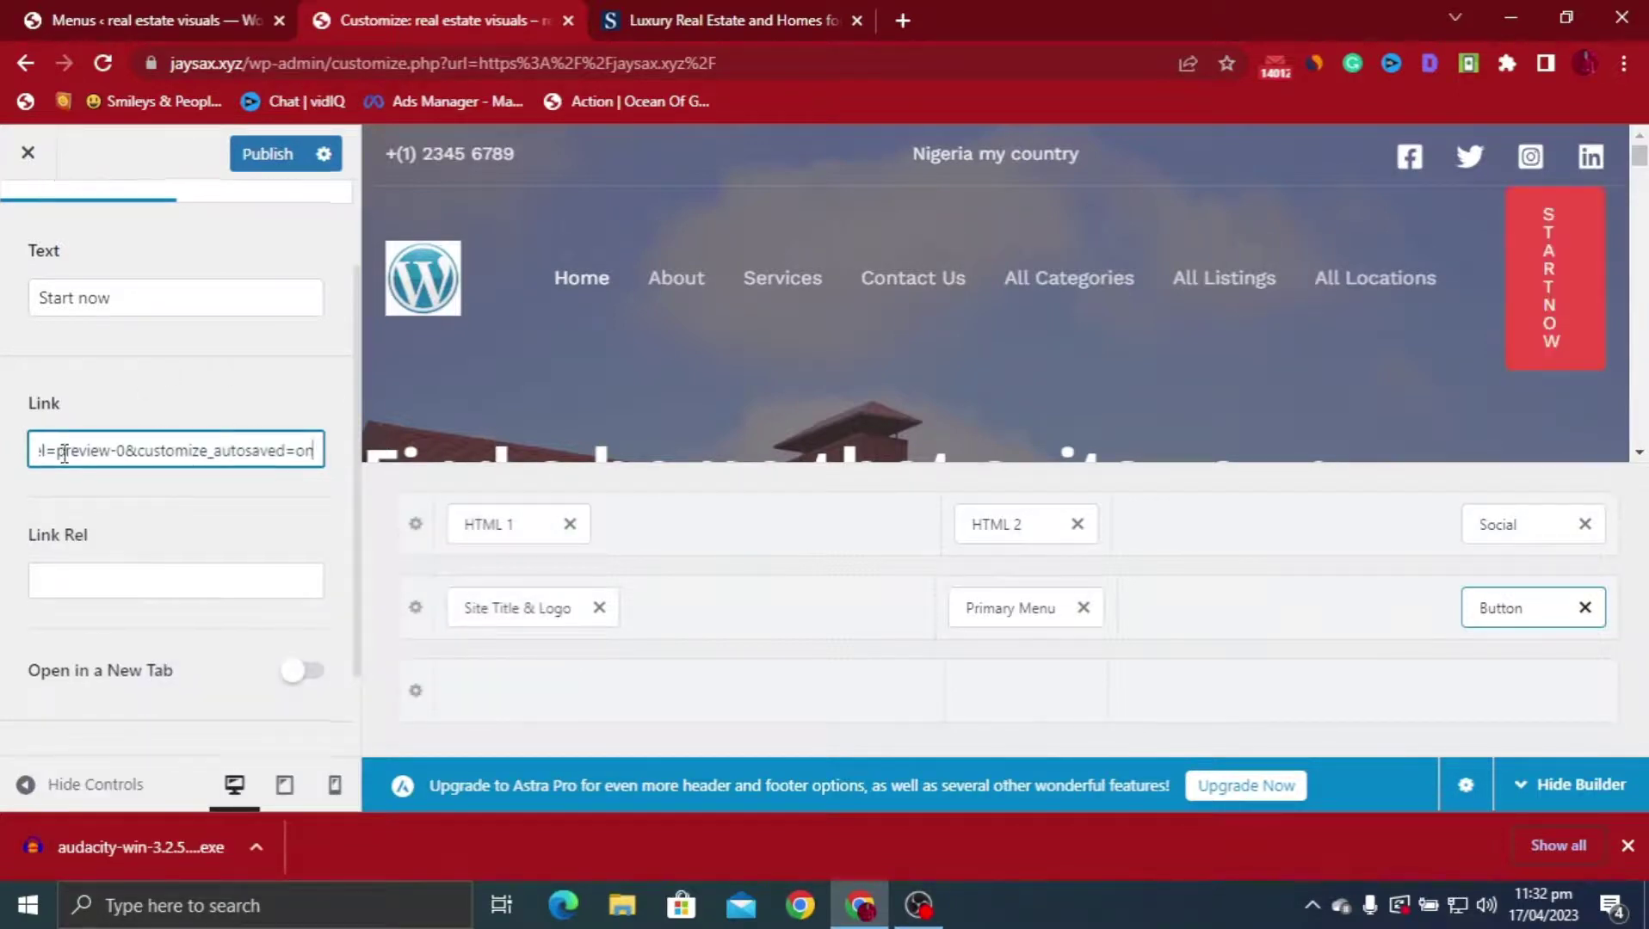
left_click_drag(61, 529, 355, 549)
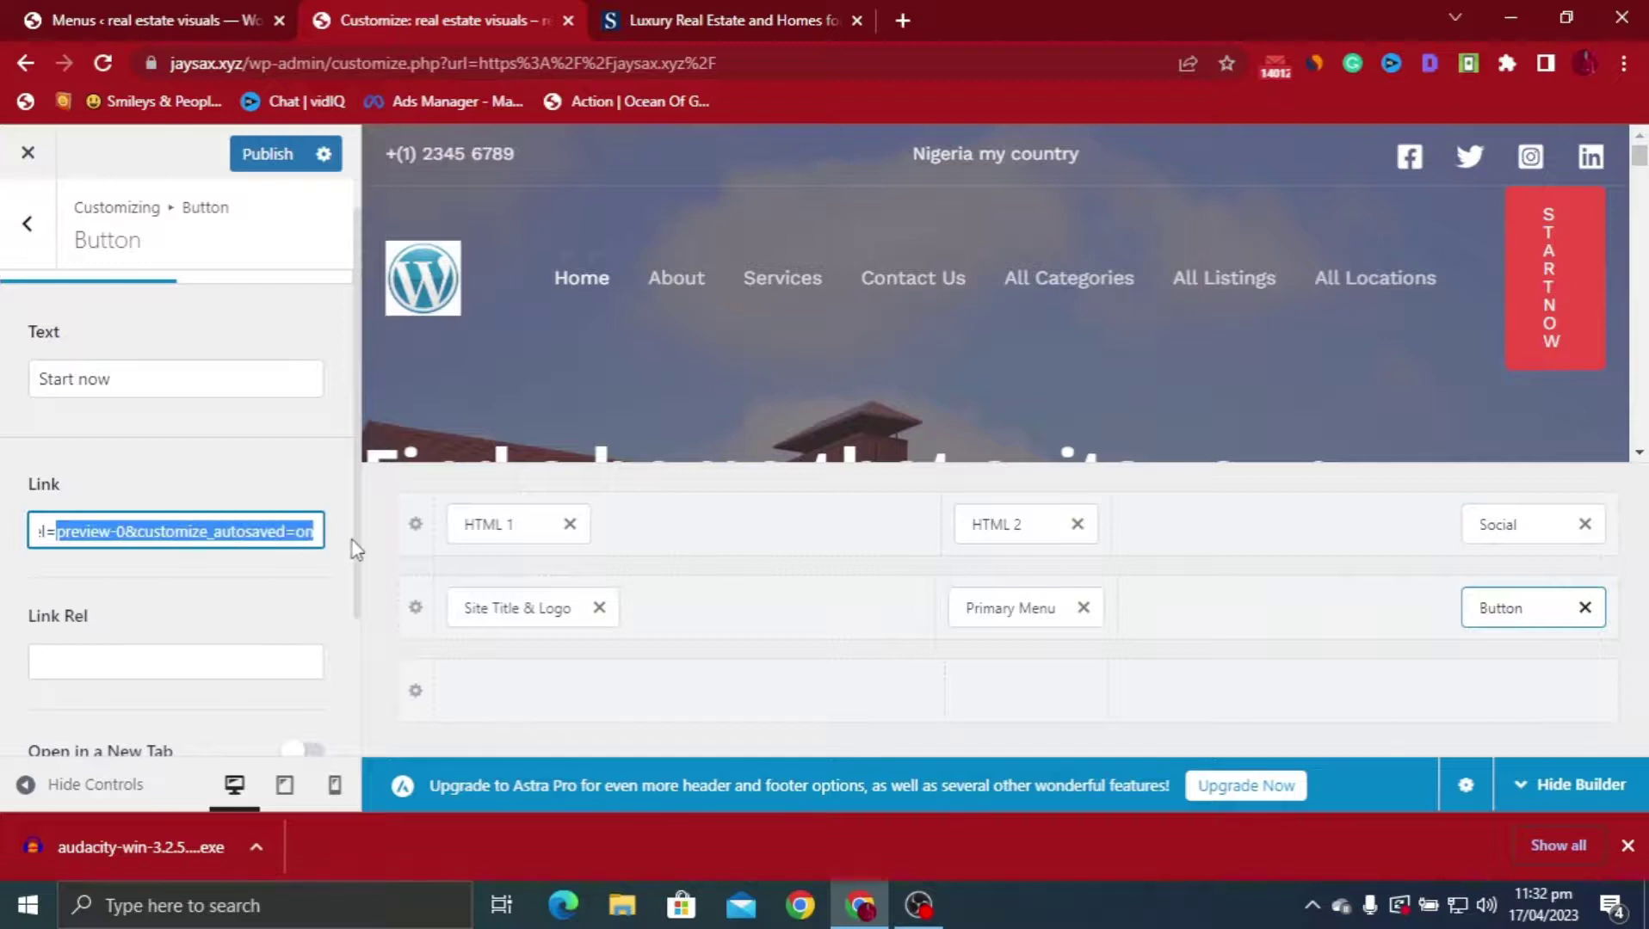
key("BackSpace")
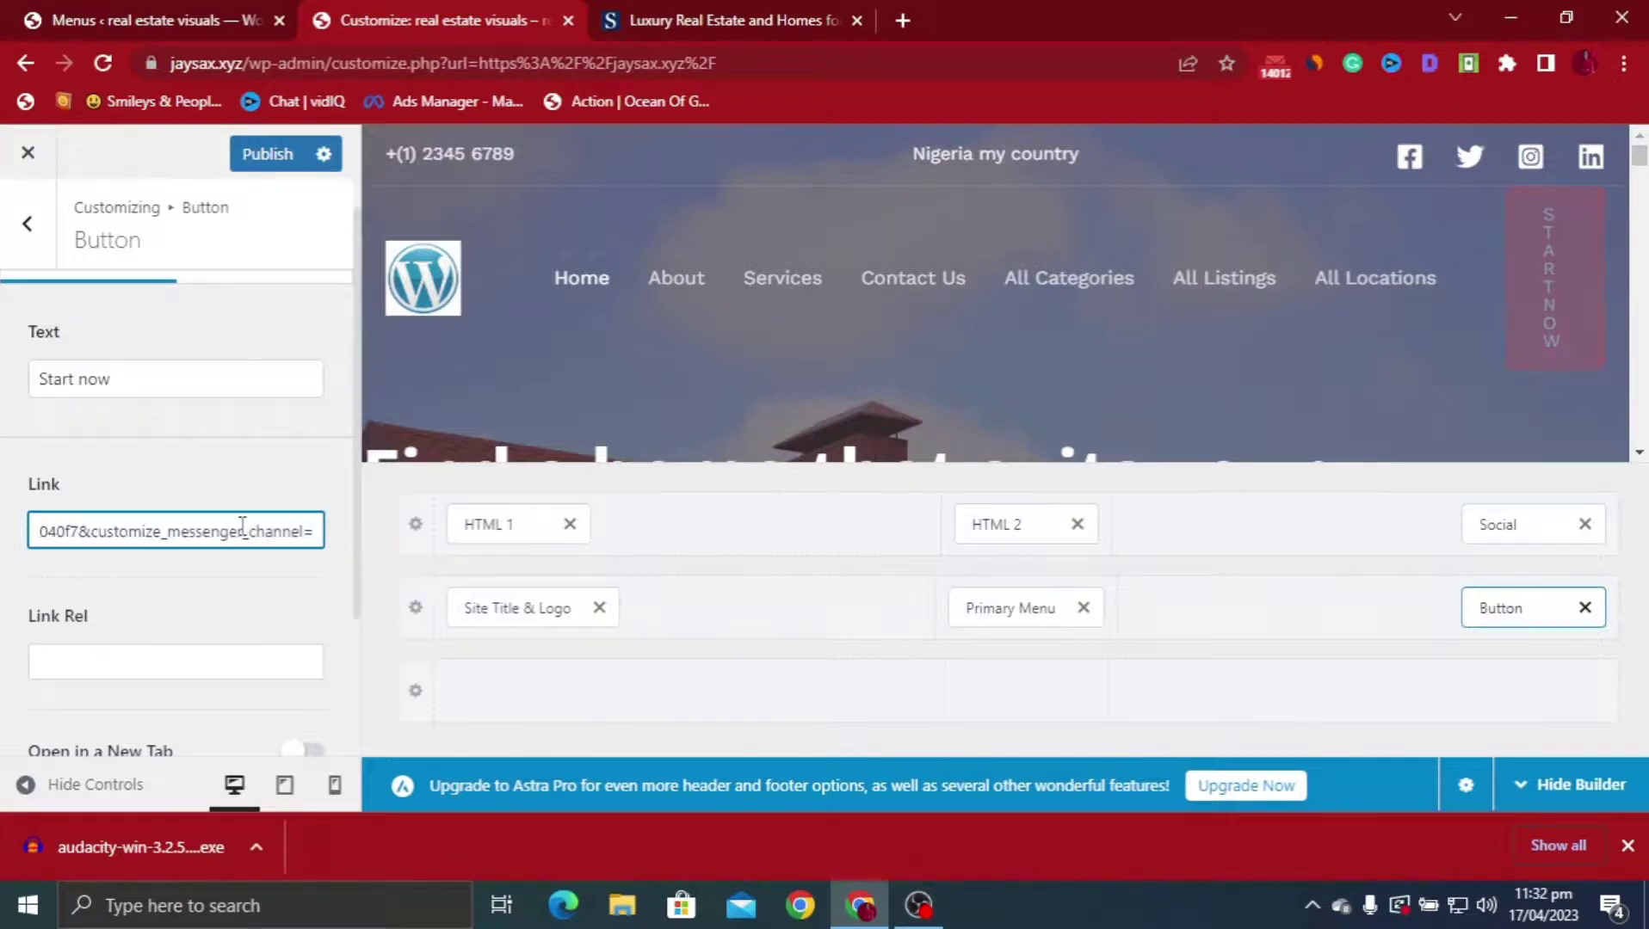
key("ctrl+a")
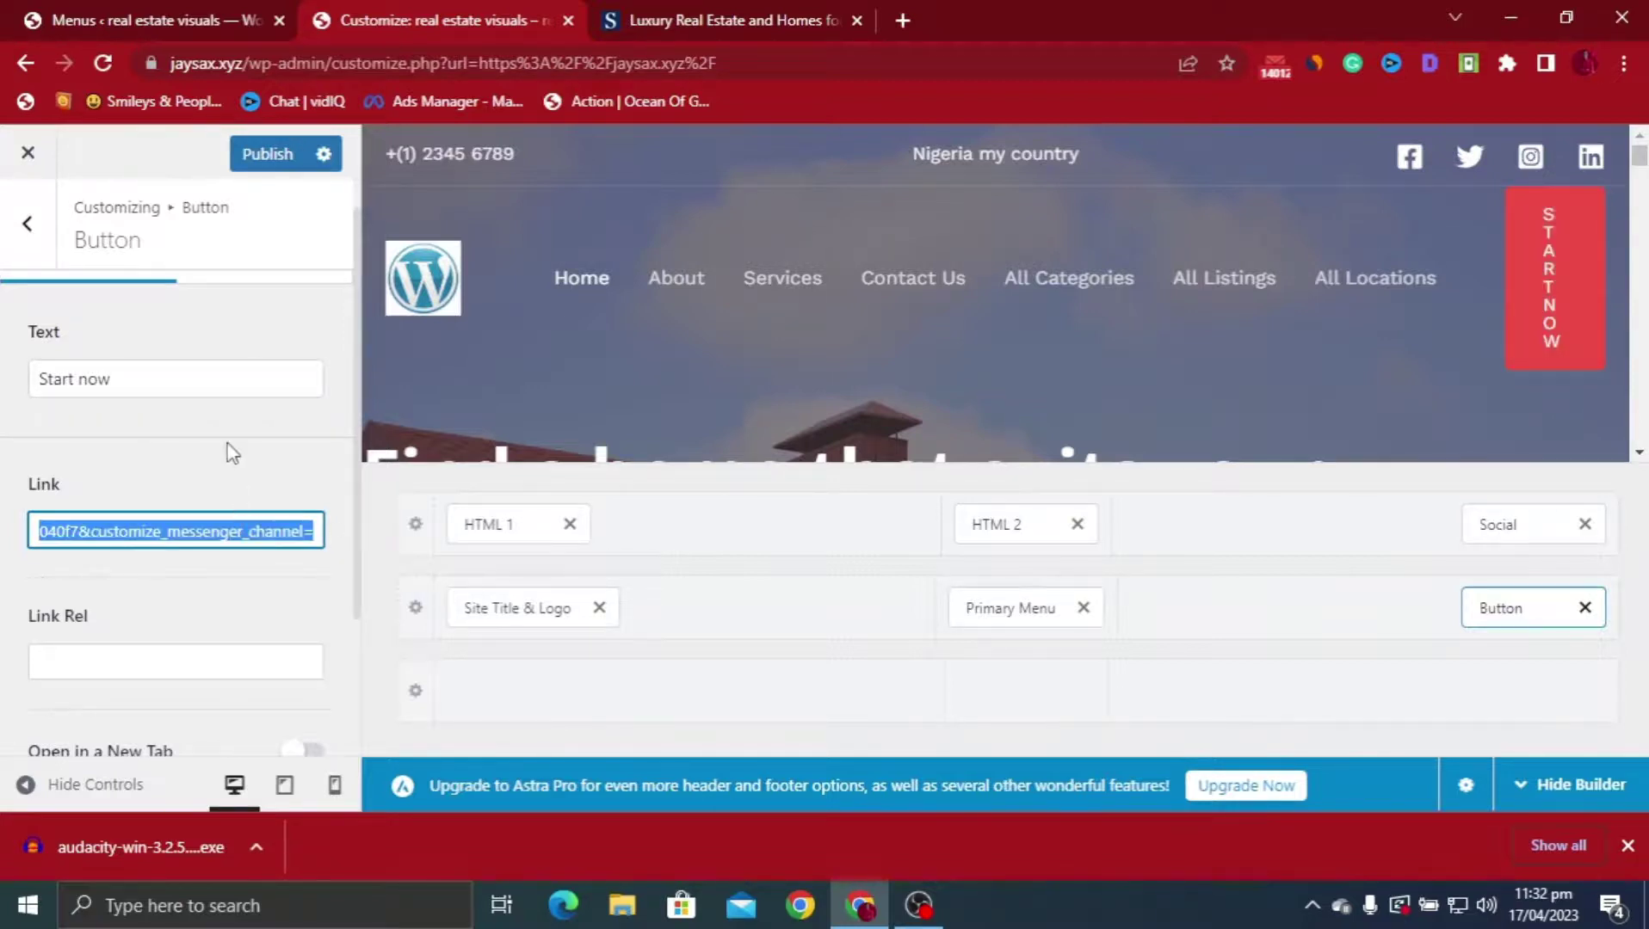
key("BackSpace")
left_click_drag(250, 76, 145, 60)
right_click(194, 59)
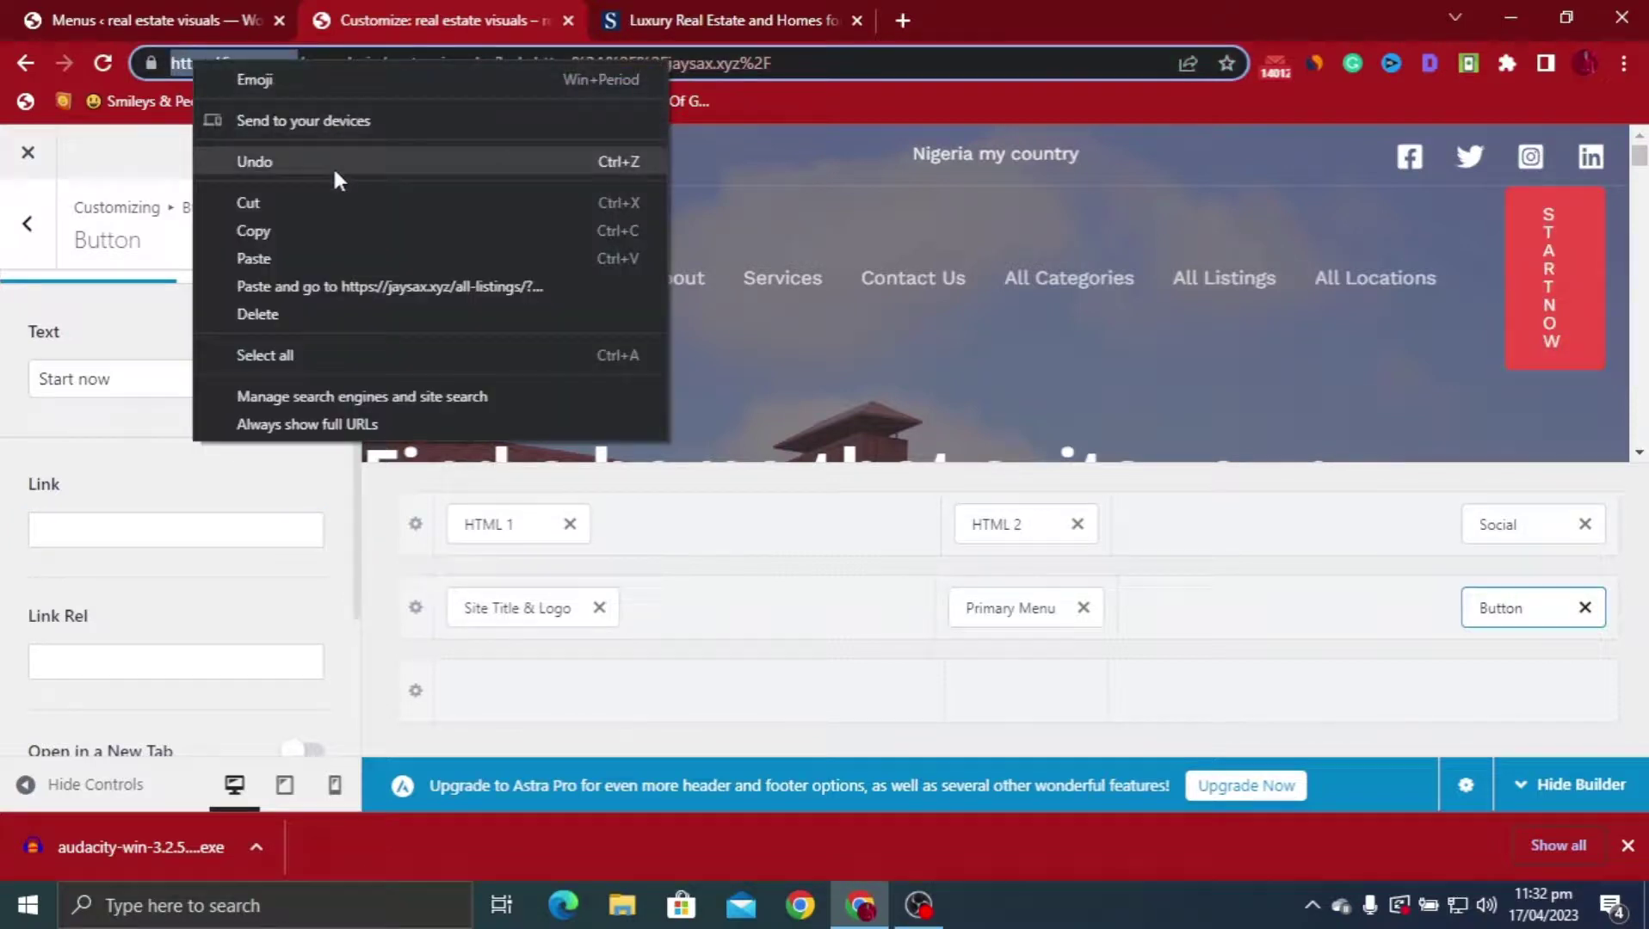
left_click(305, 228)
left_click(117, 522)
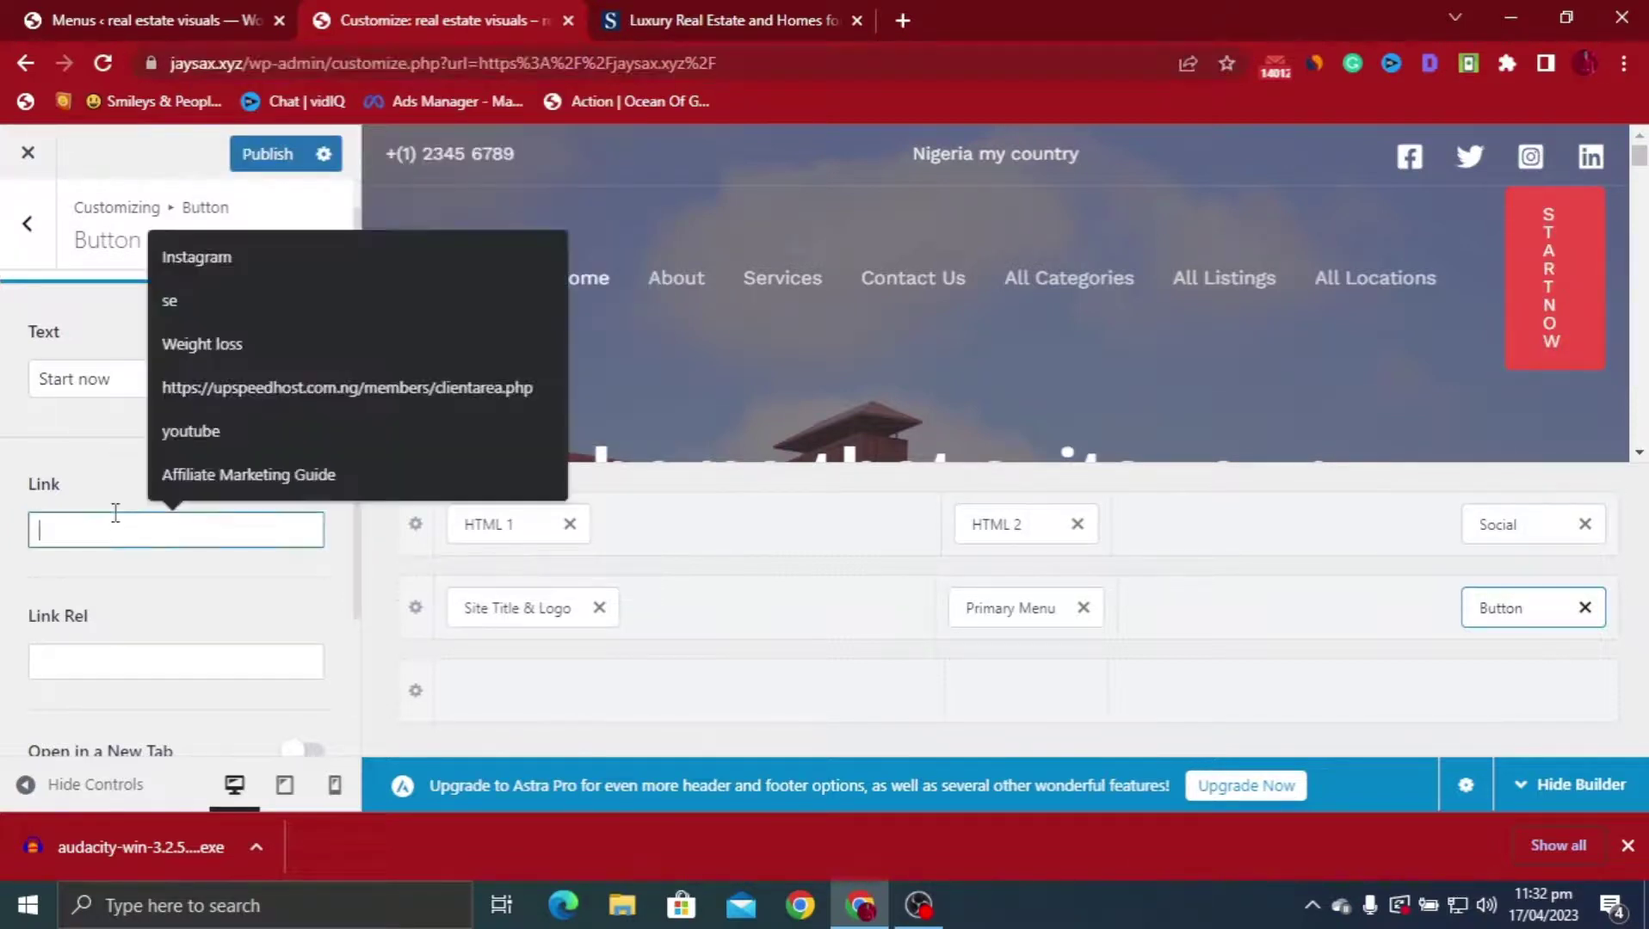
key("ctrl+v")
scroll(202, 559, "down", 2)
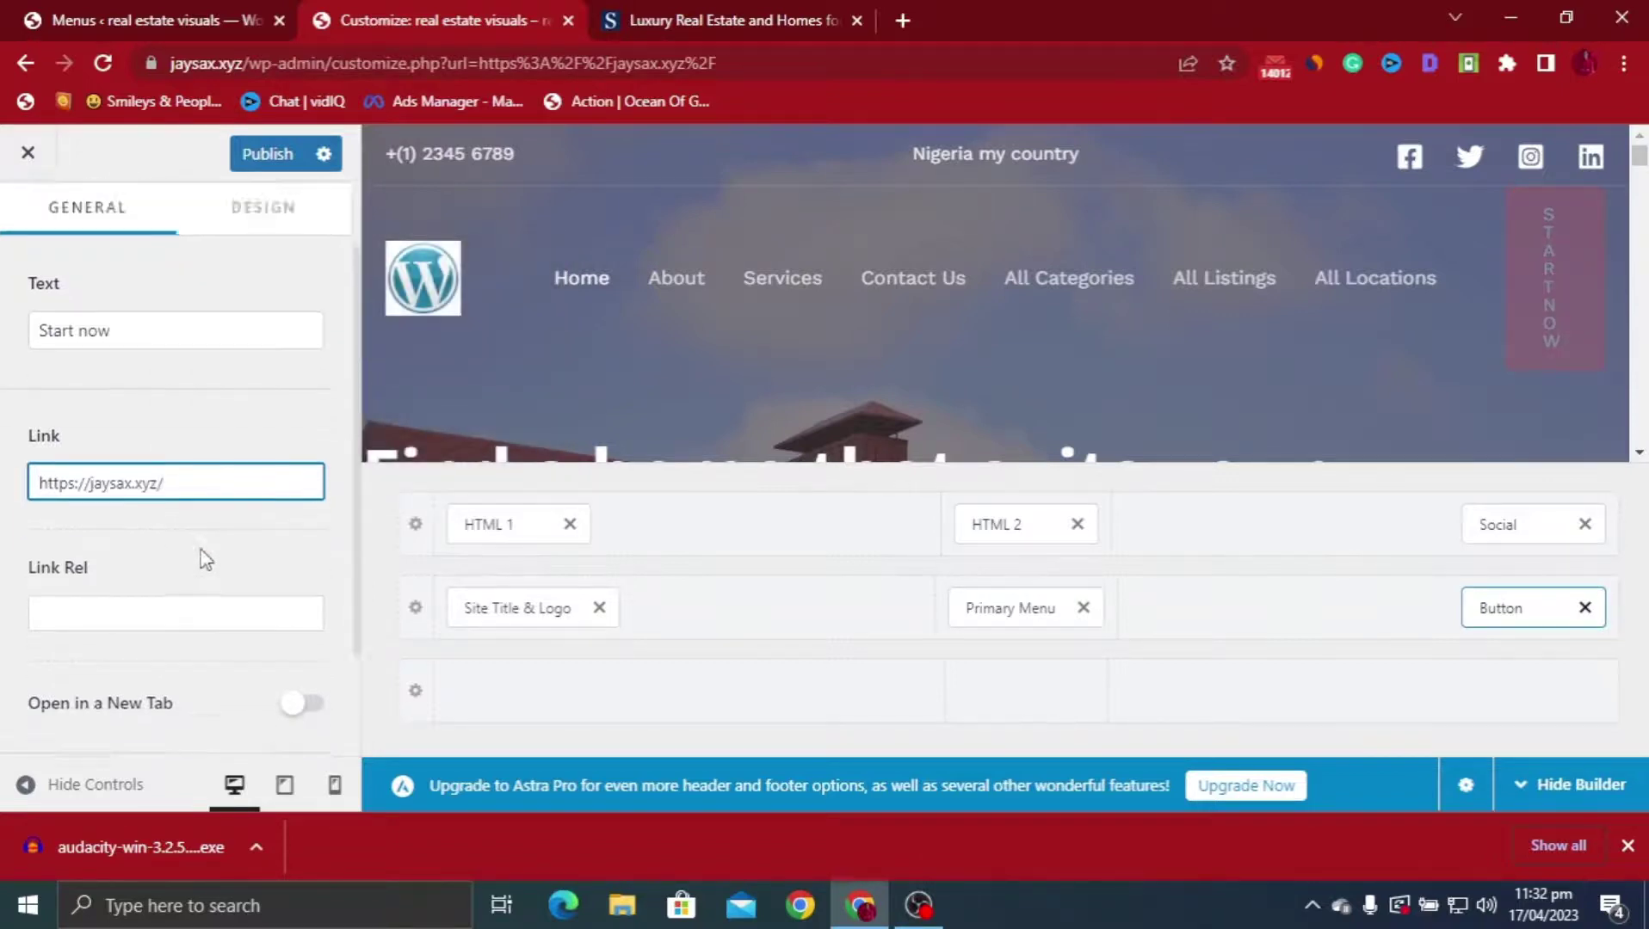
left_click(265, 154)
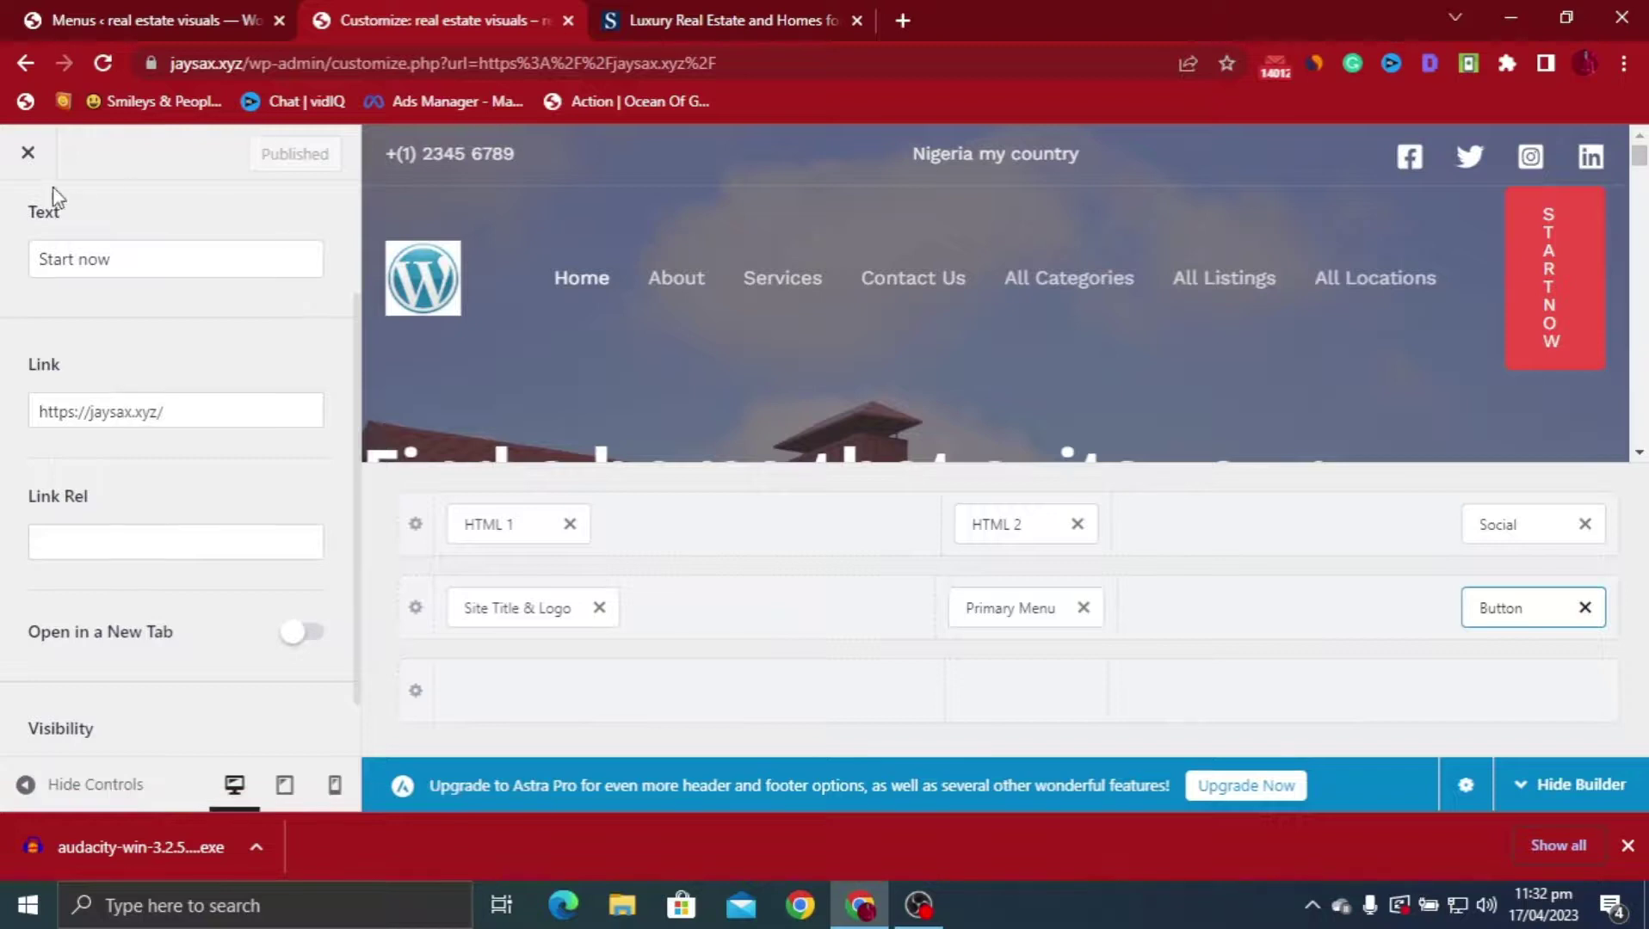
Show the design settings of the header's Start now button
scroll(316, 240, "up", 3)
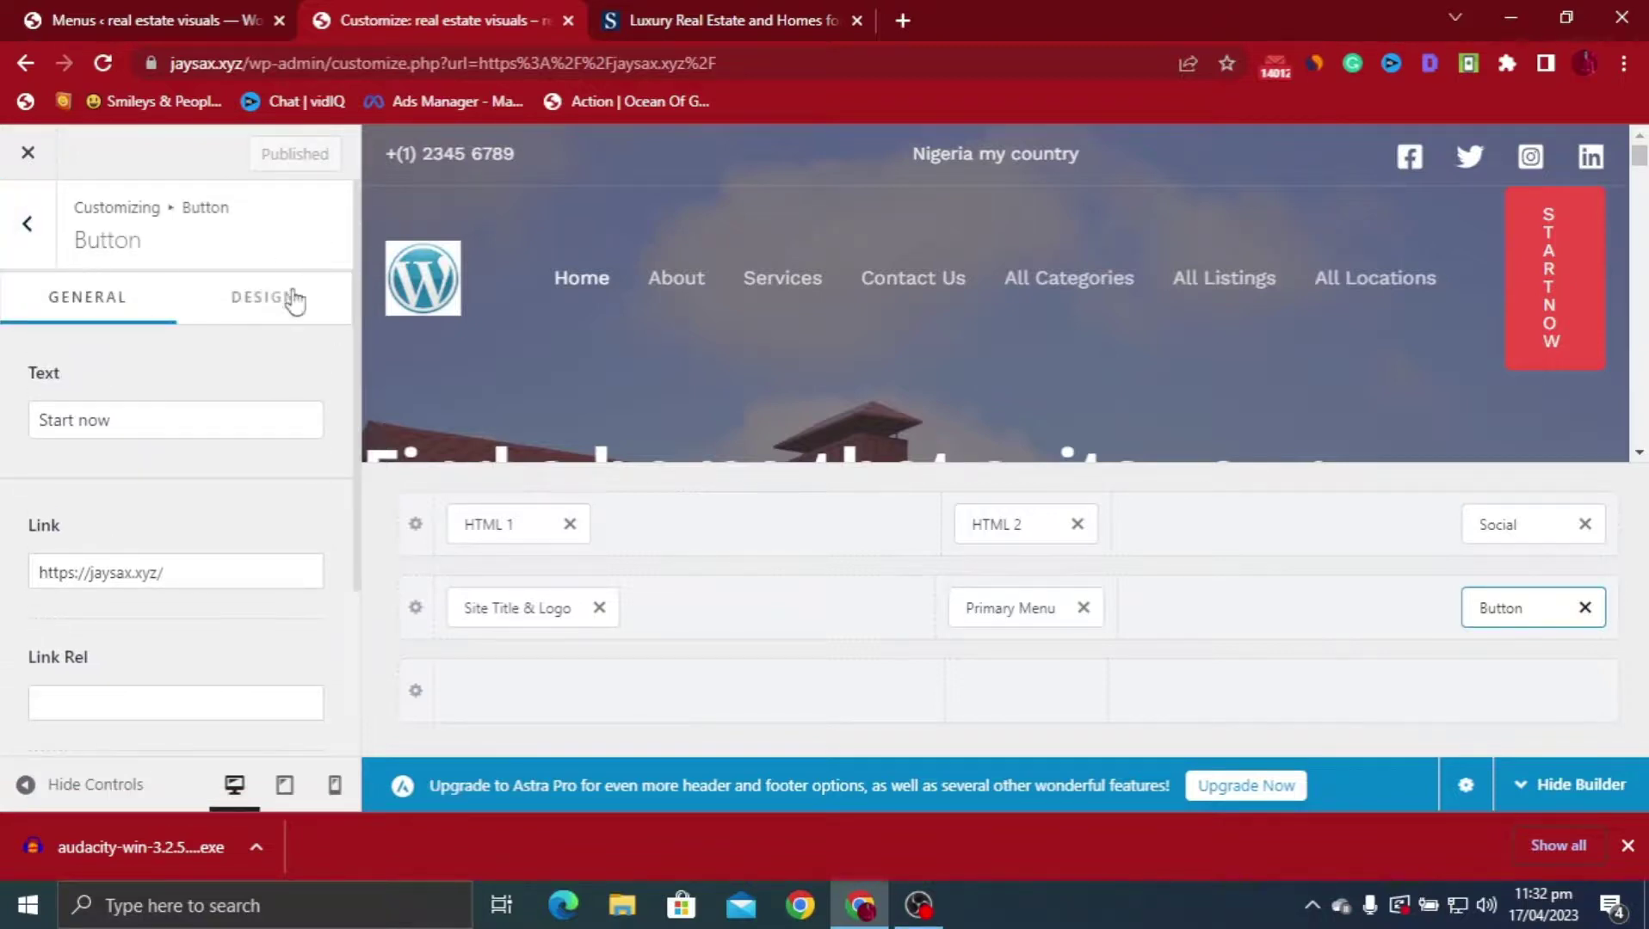
left_click(258, 301)
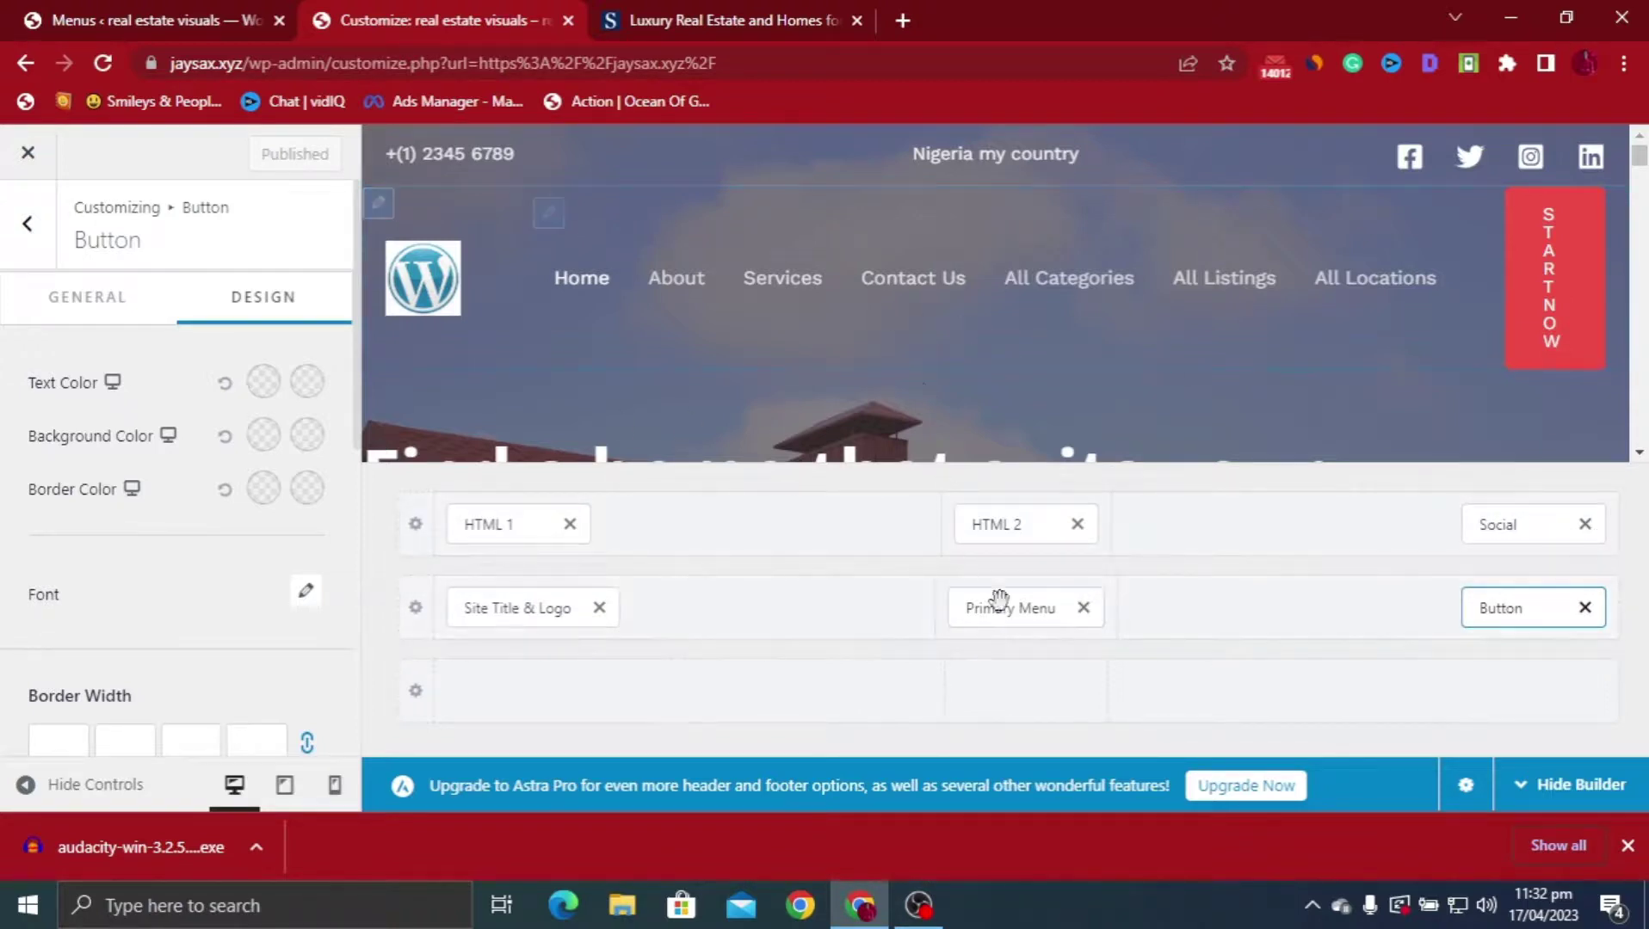
Reduce the header's logo width to 51 px and publish the change
left_click(505, 610)
scroll(224, 525, "down", 5)
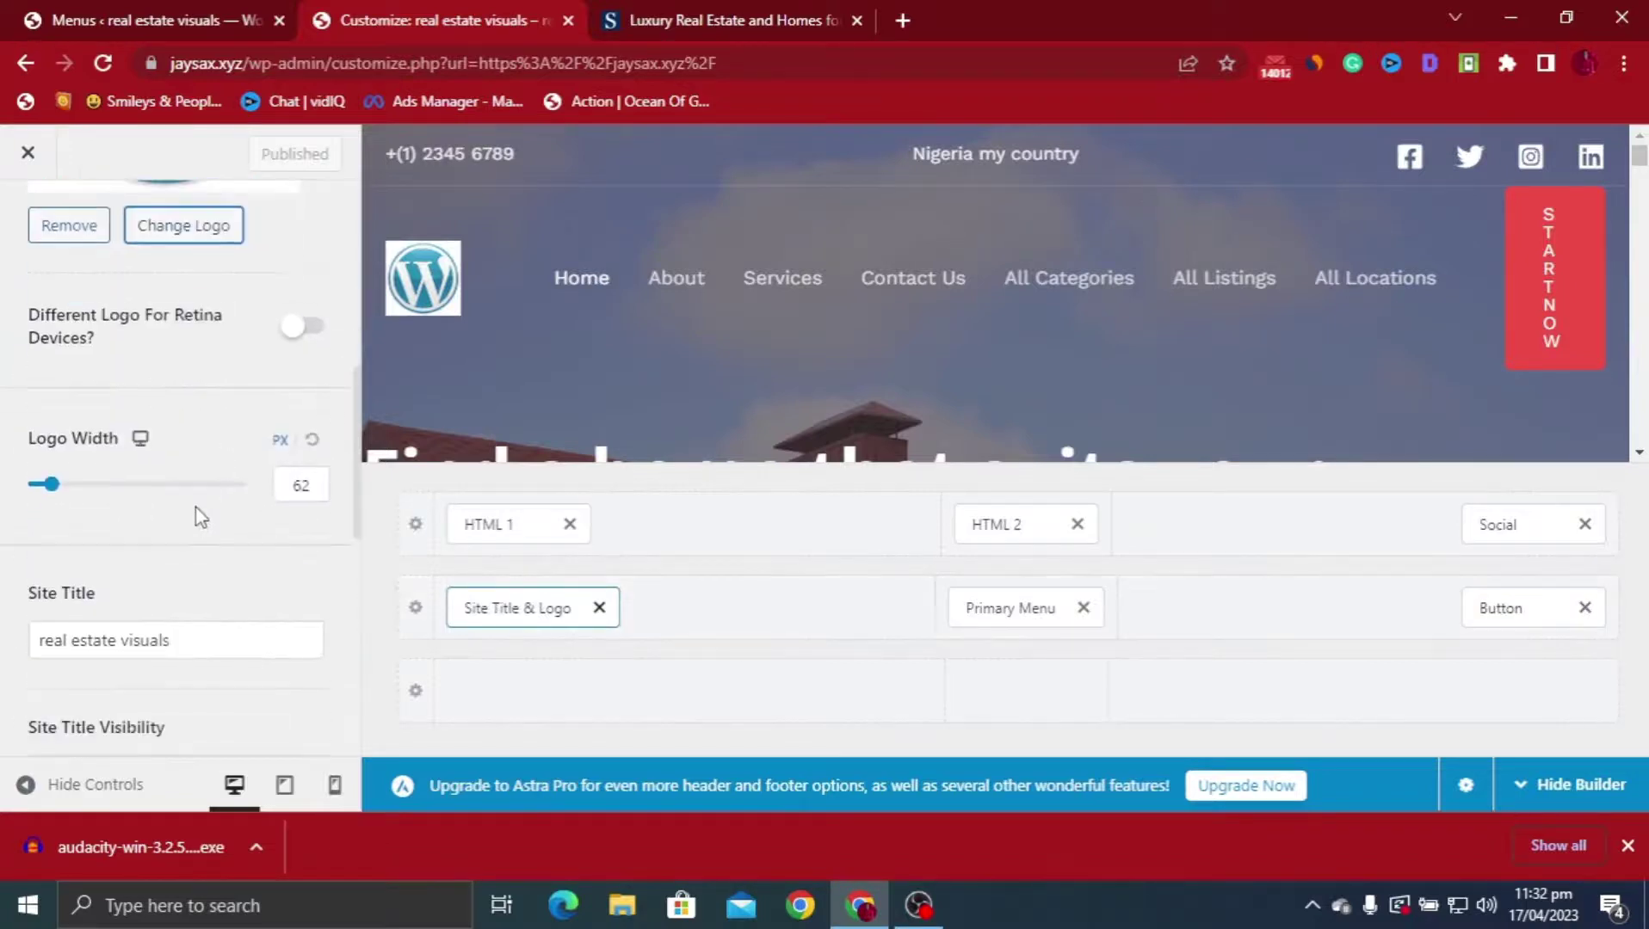
mouse_move(52, 490)
left_mouse_down()
mouse_move(32, 505)
mouse_move(57, 506)
left_mouse_up()
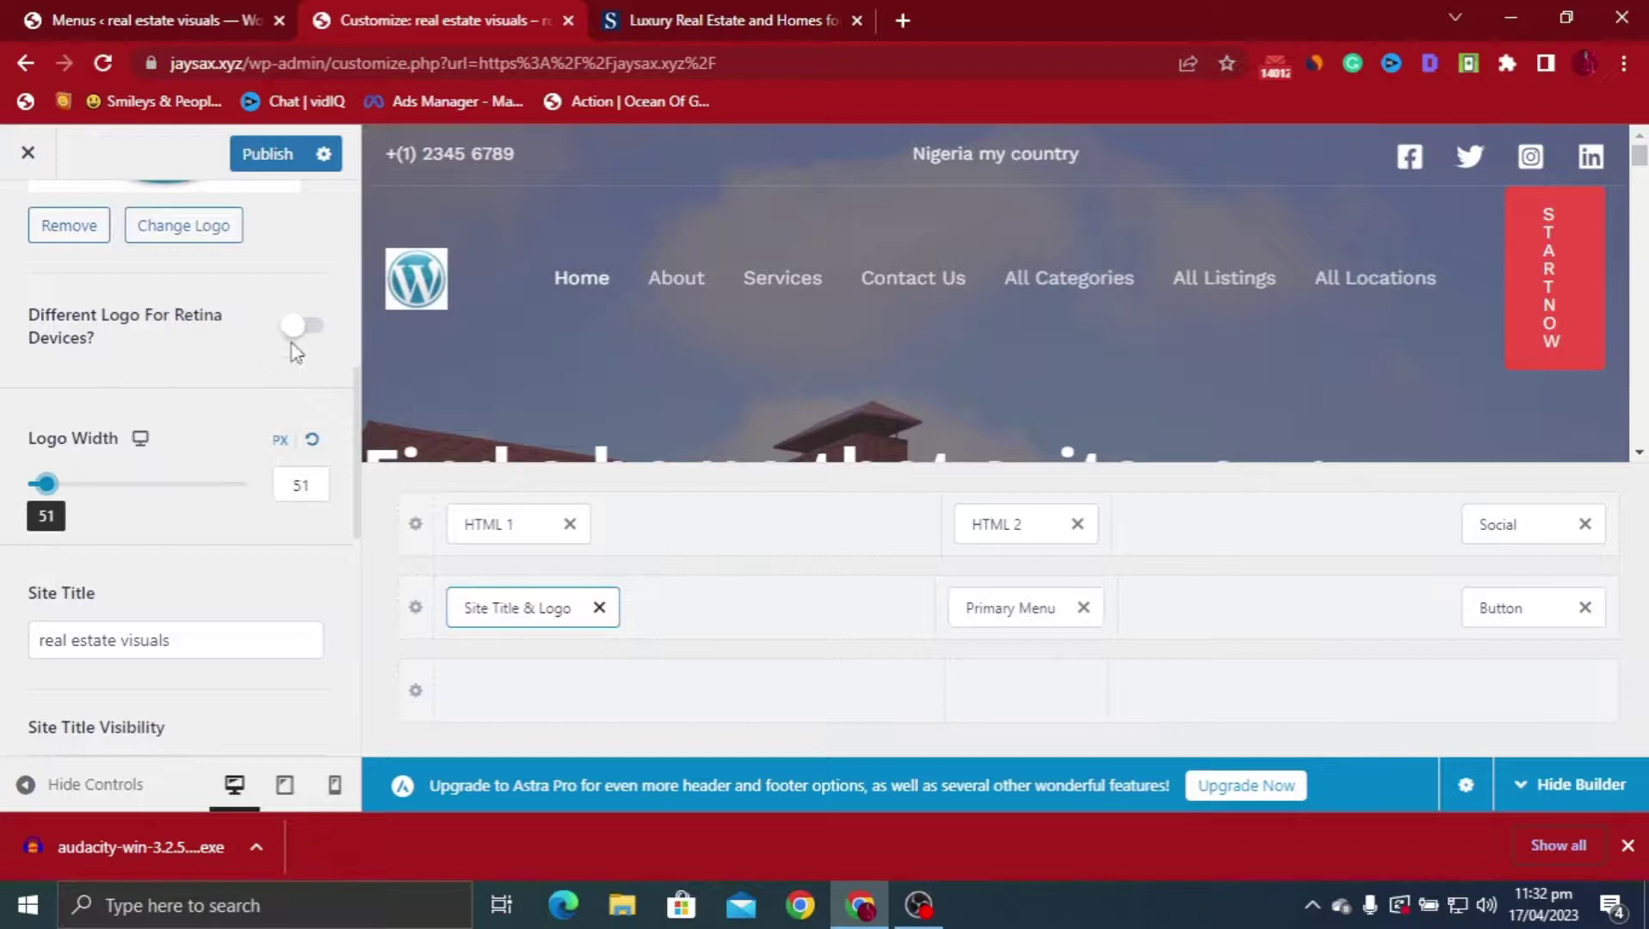
scroll(275, 379, "down", 6)
scroll(249, 349, "up", 7)
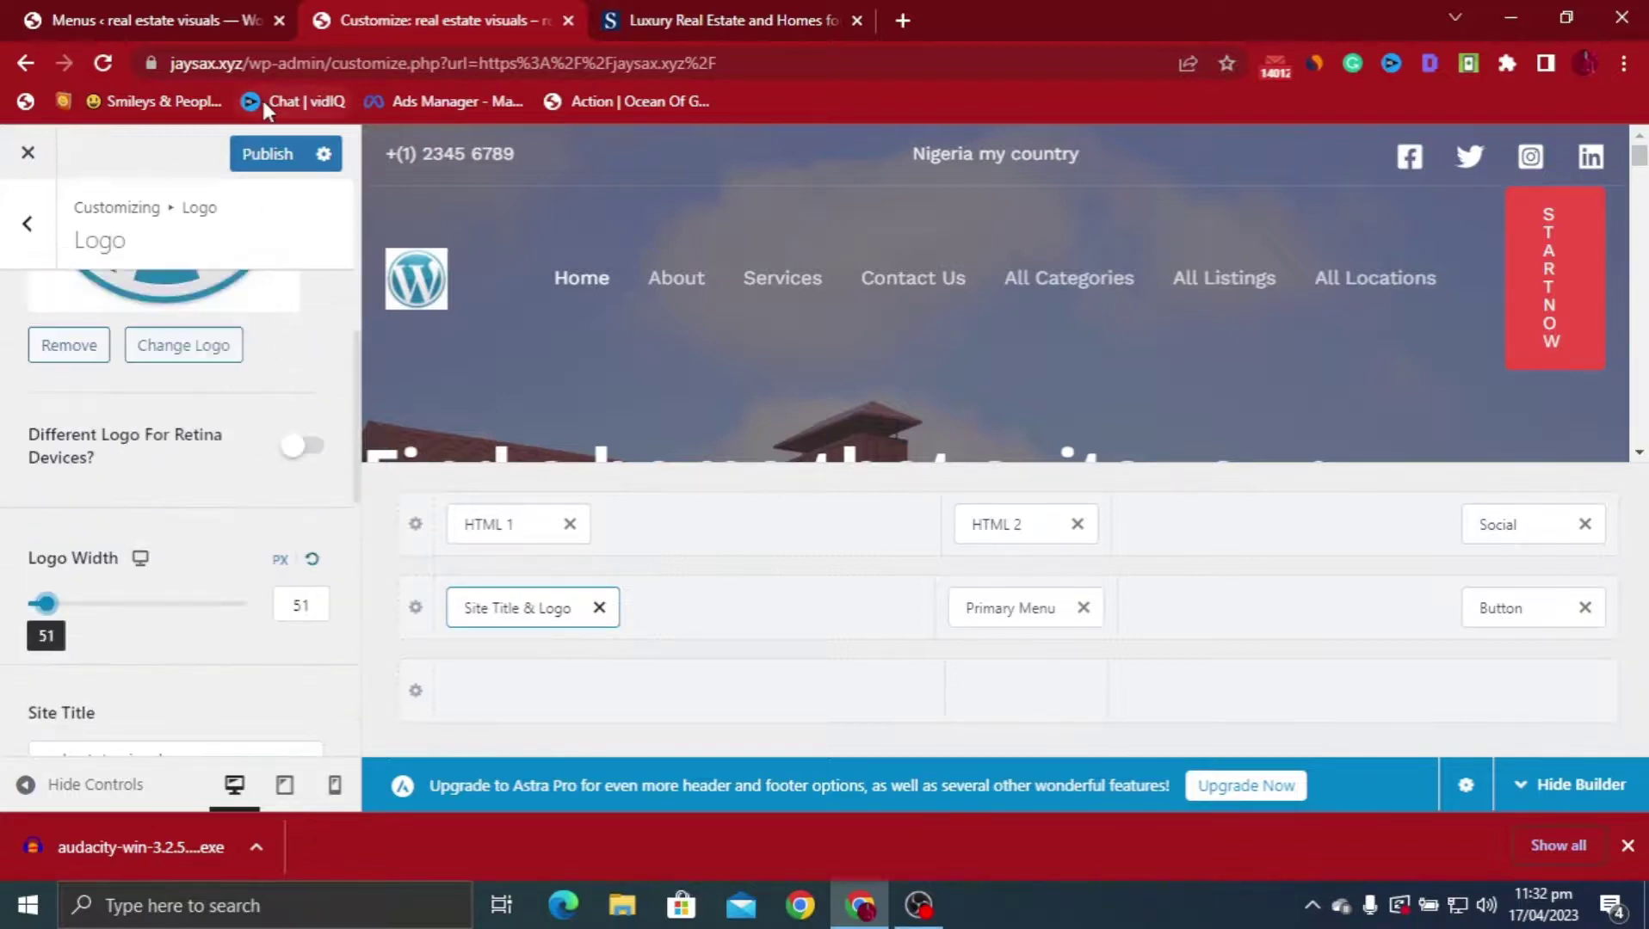
left_click(262, 154)
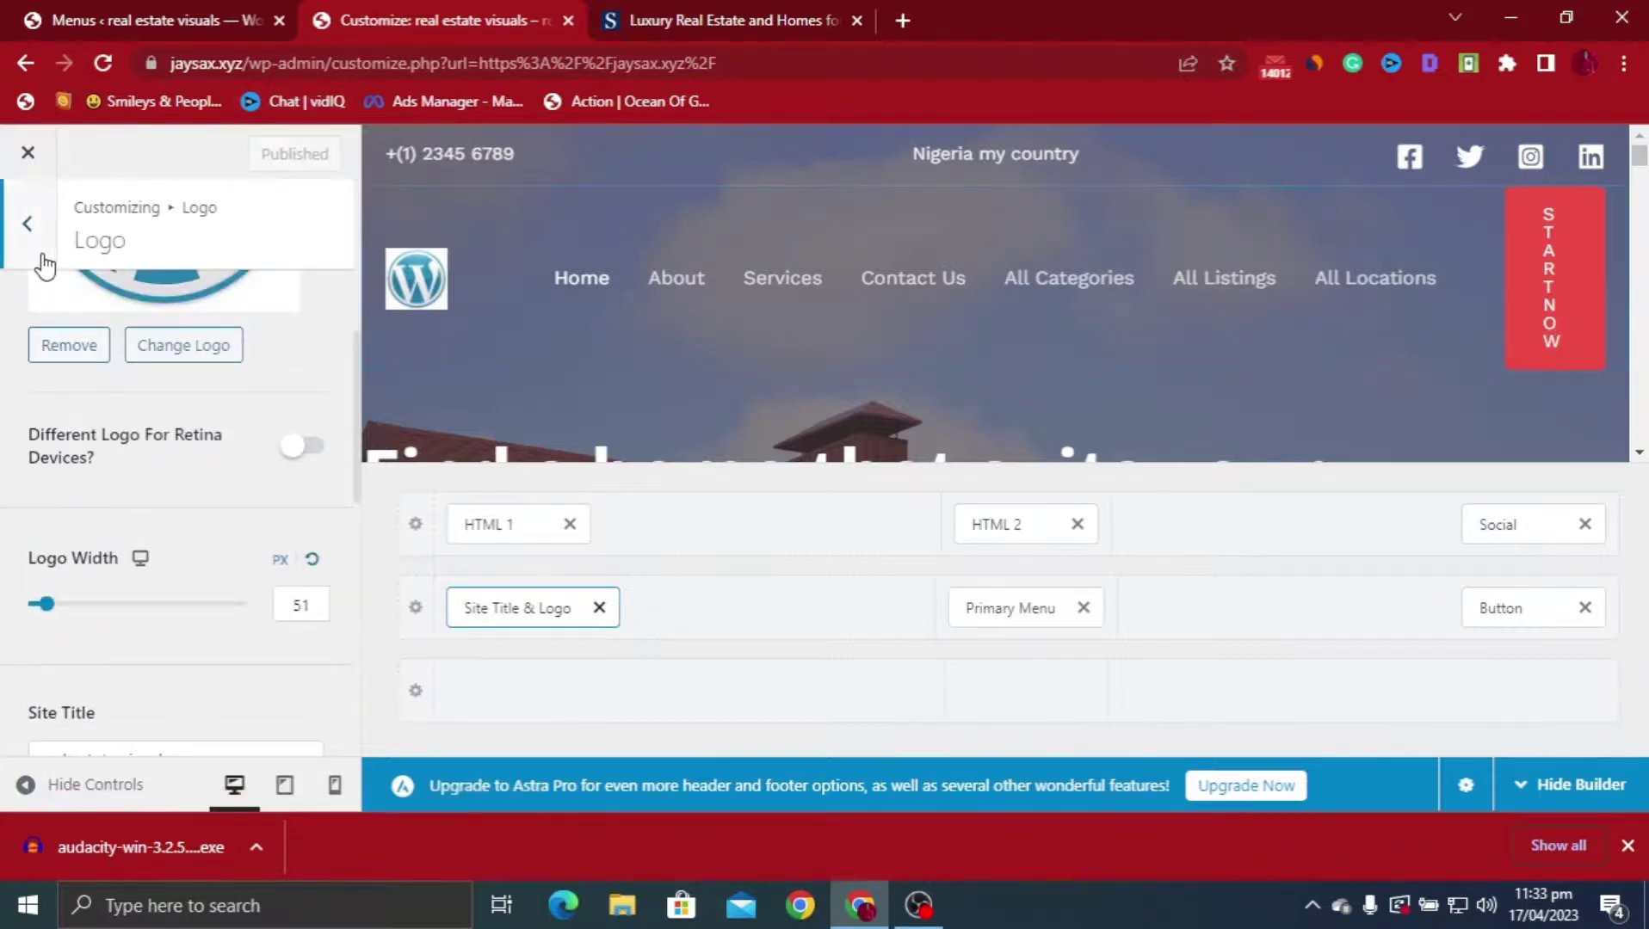
Open the page's footer for customizing, look over the Primary Footer's column and layout settings, and show the Footer Builder elements
left_click(35, 249)
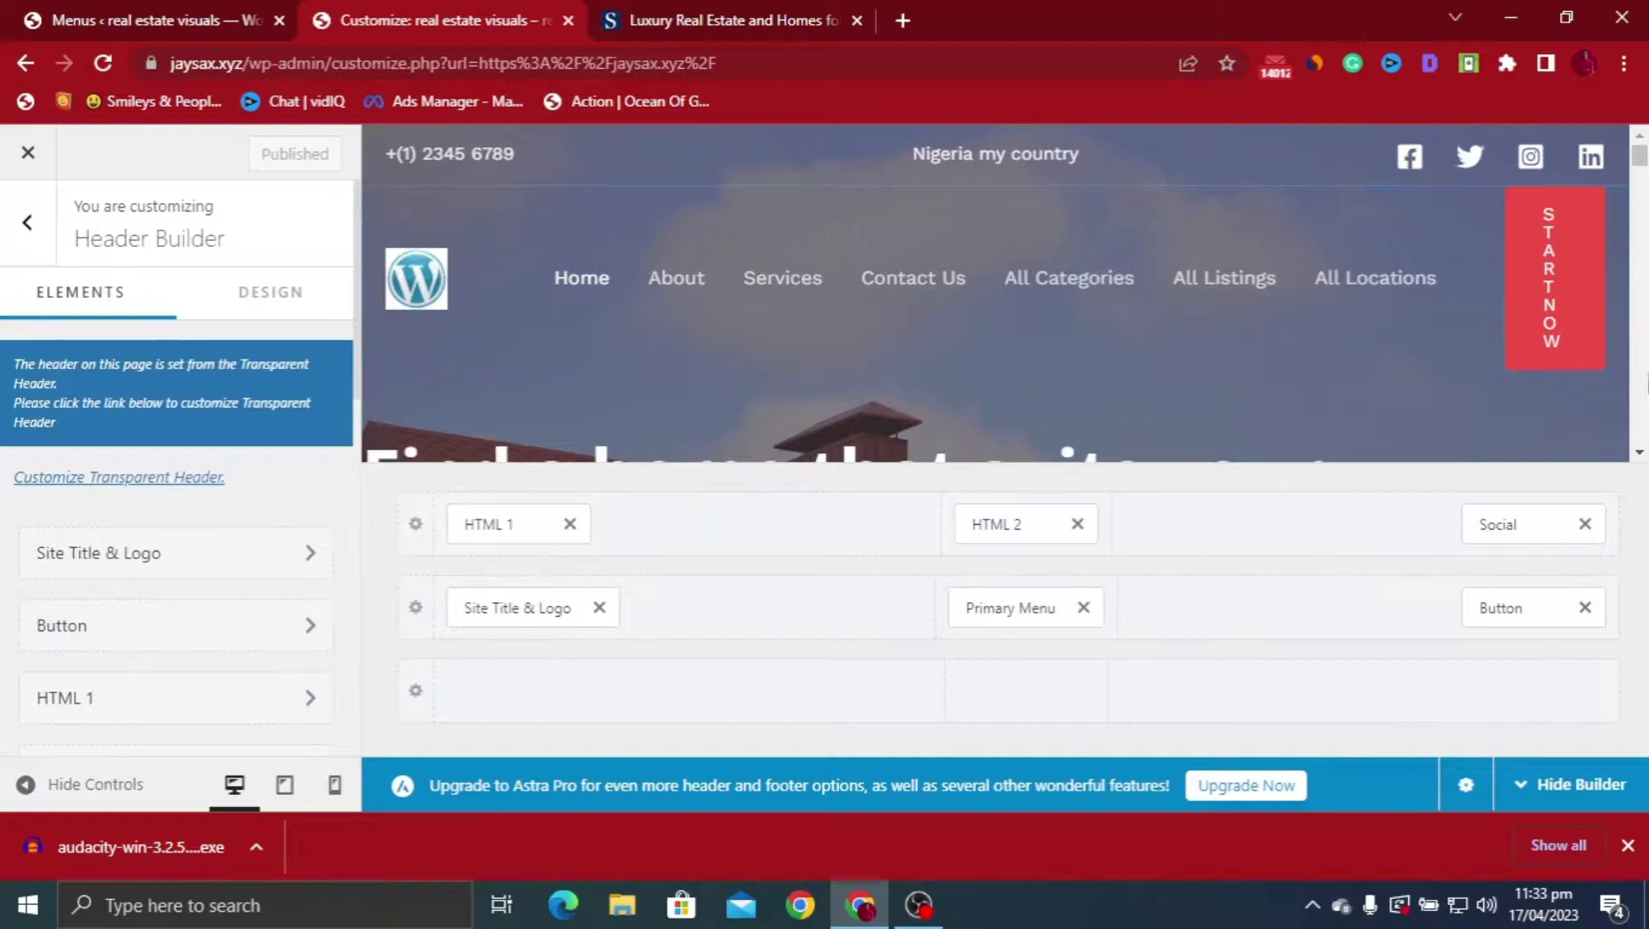
left_click_drag(1639, 163, 1631, 433)
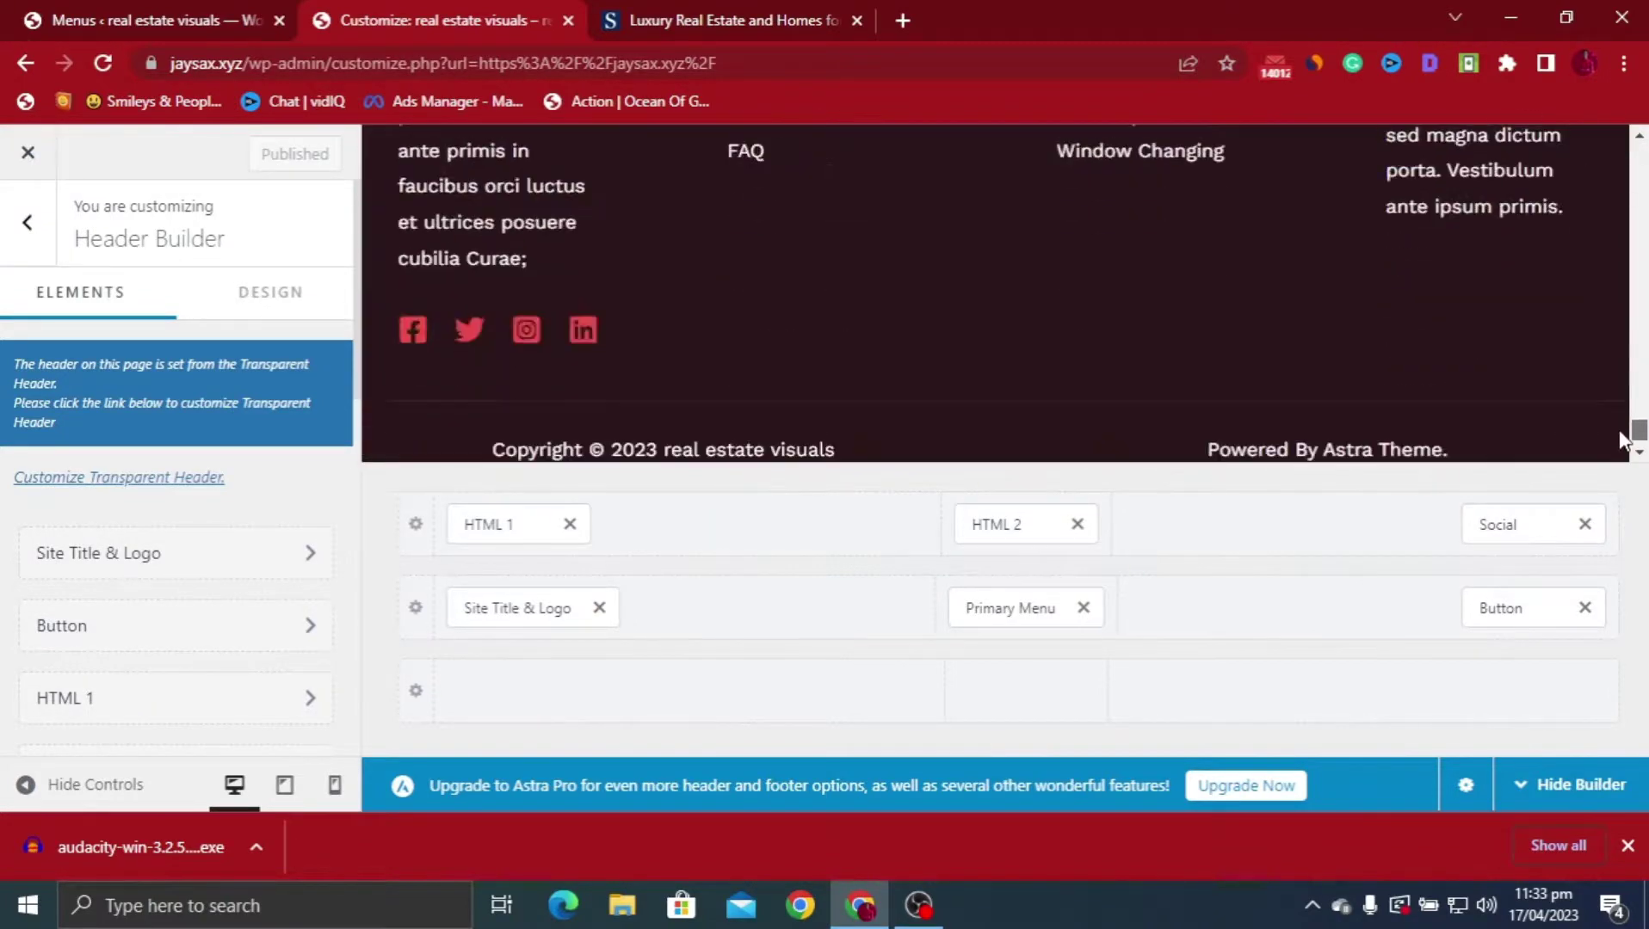
scroll(1236, 343, "up", 4)
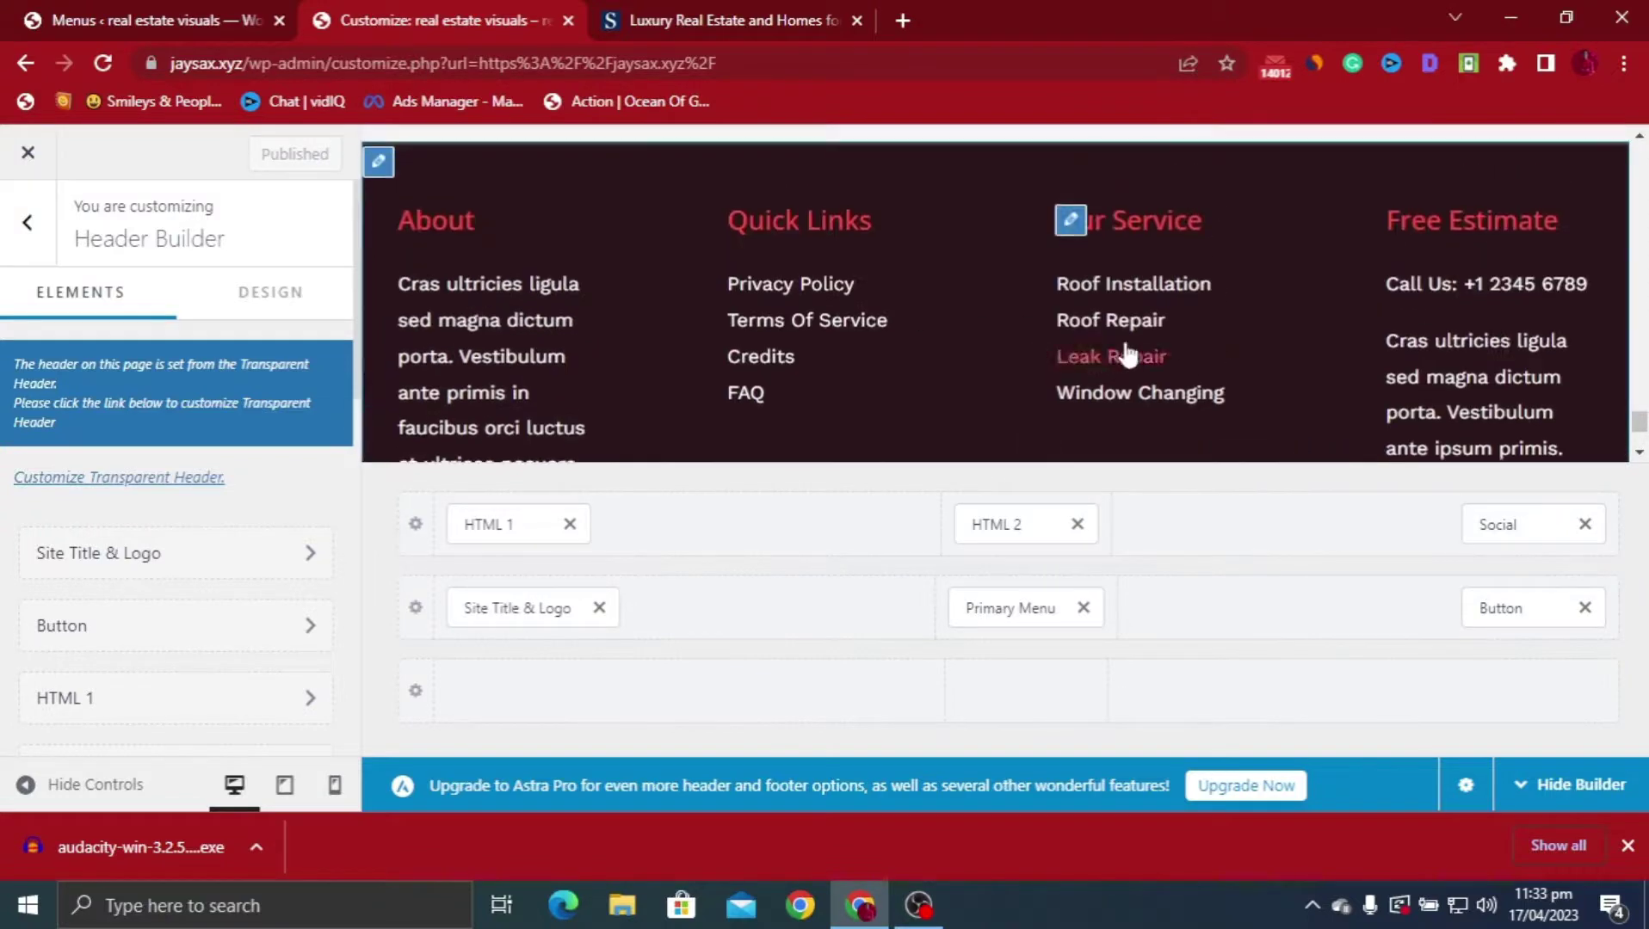
left_click(764, 299)
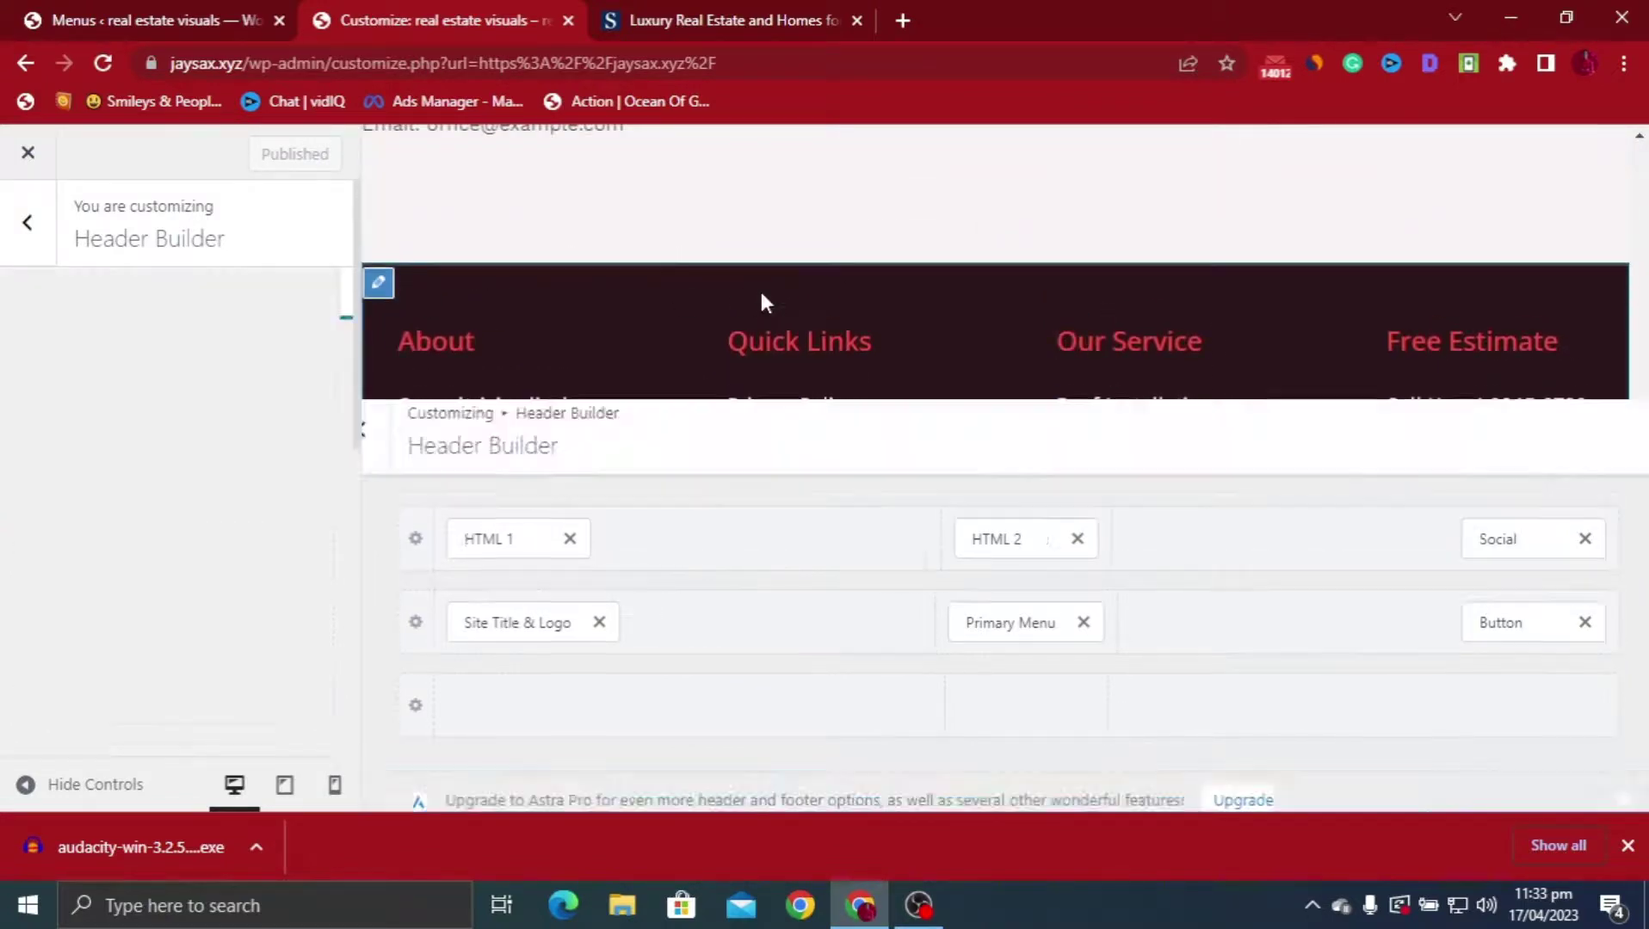
left_click(449, 435)
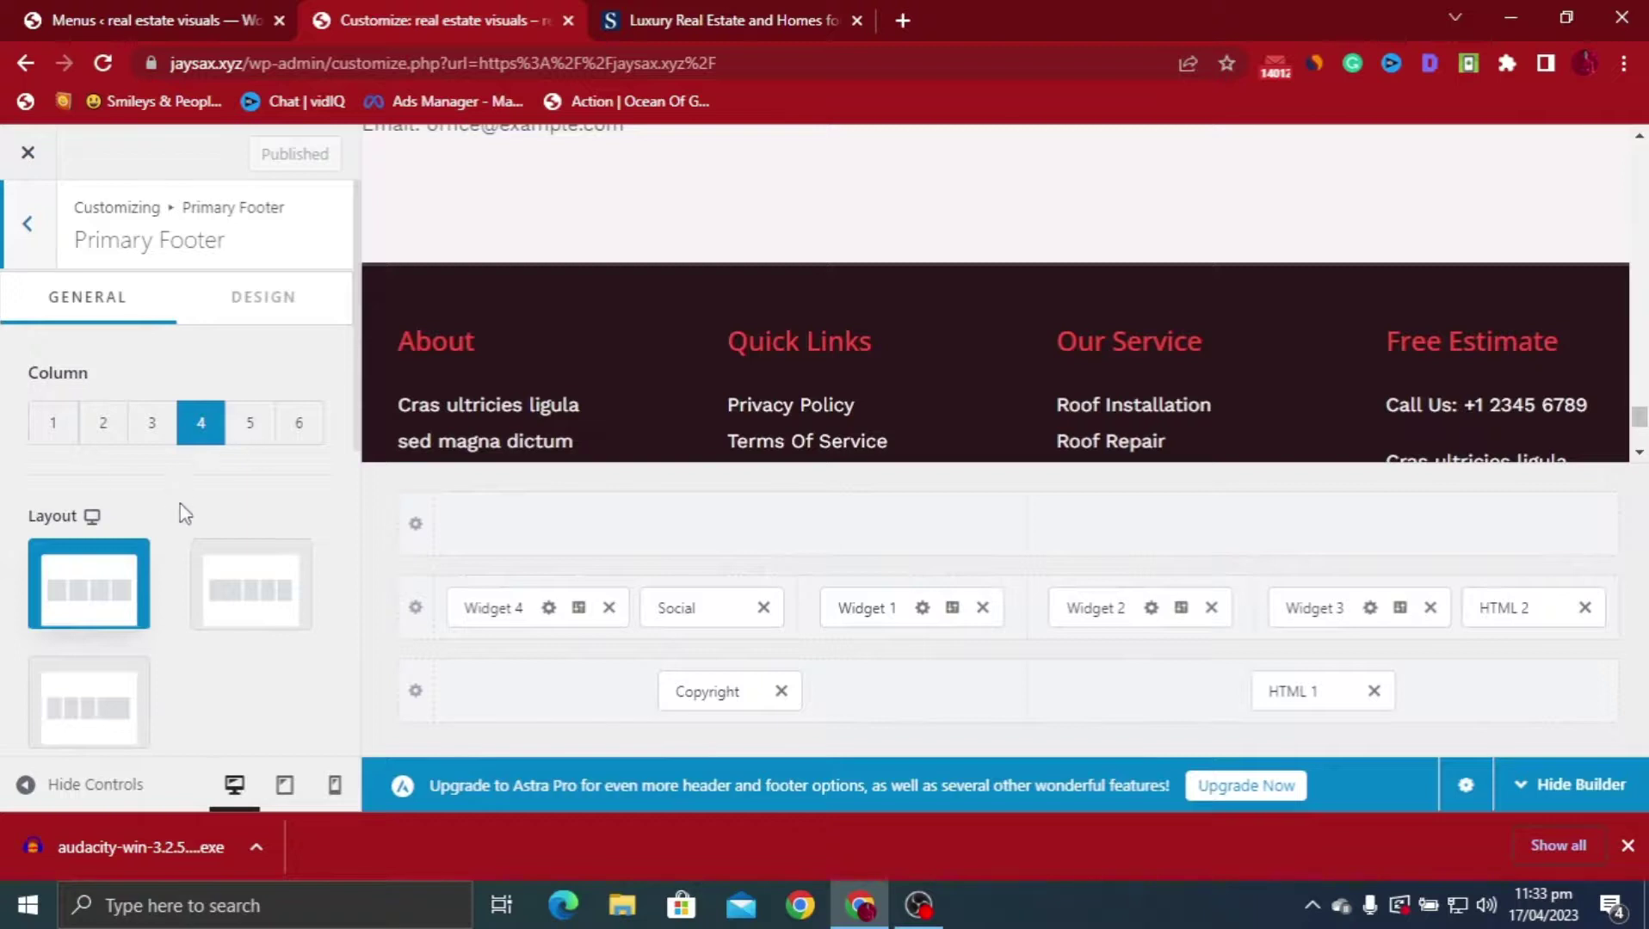
scroll(183, 513, "down", 3)
scroll(134, 397, "up", 3)
left_click(27, 262)
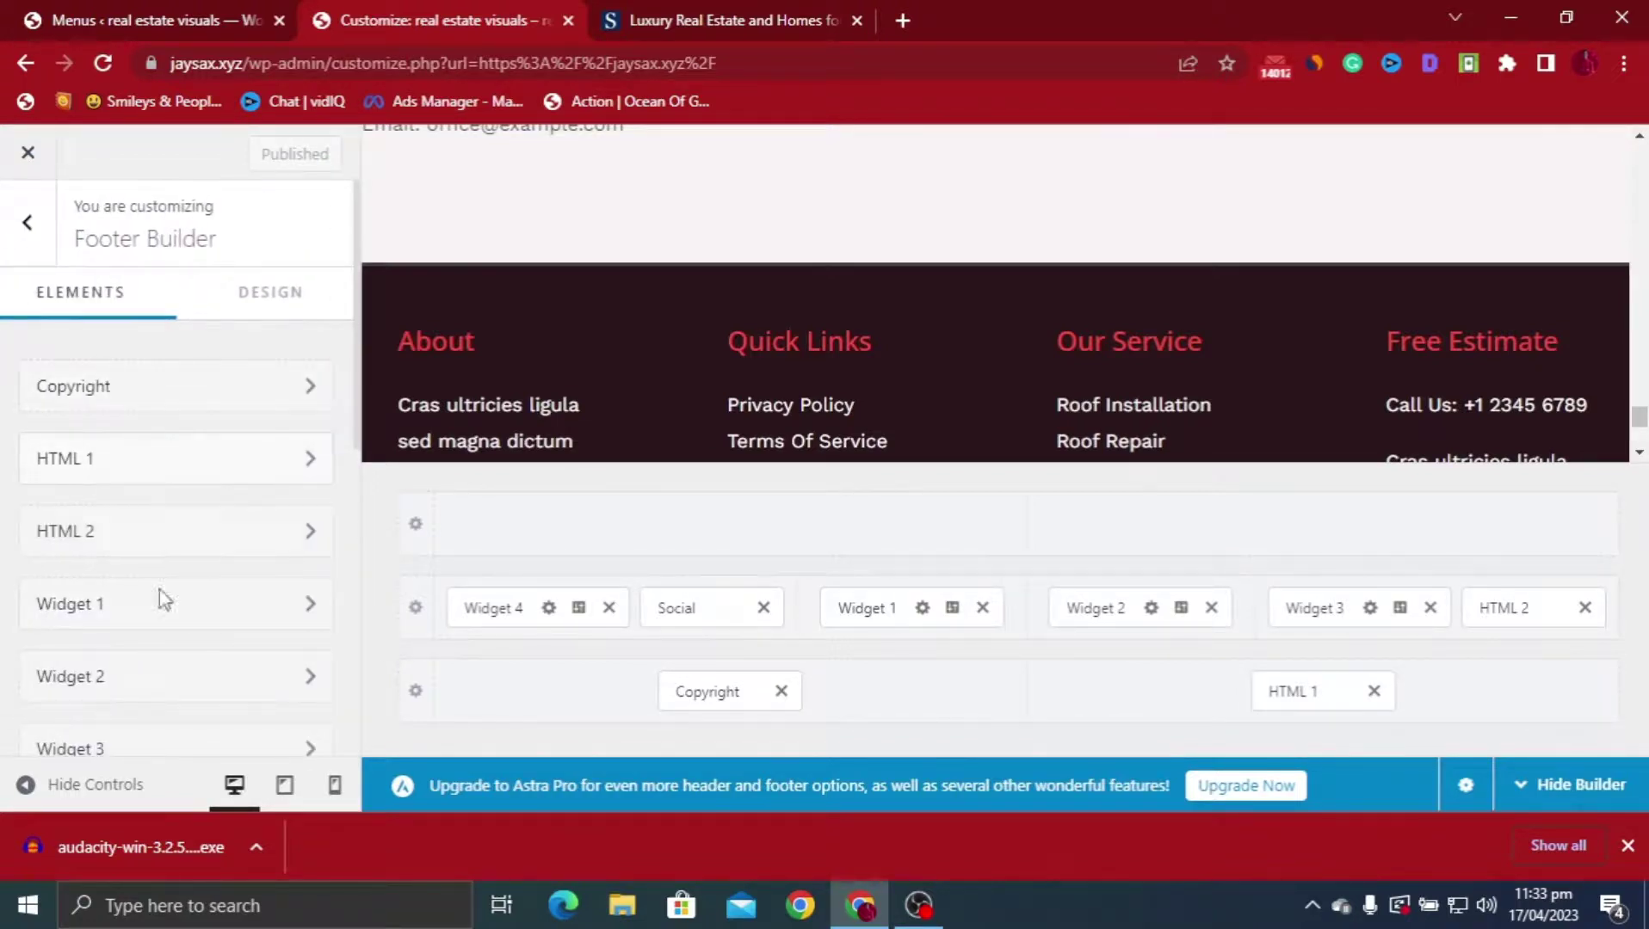
Open the footer's HTML 2 element for editing and select its placeholder paragraph
scroll(163, 602, "down", 5)
scroll(162, 595, "up", 1)
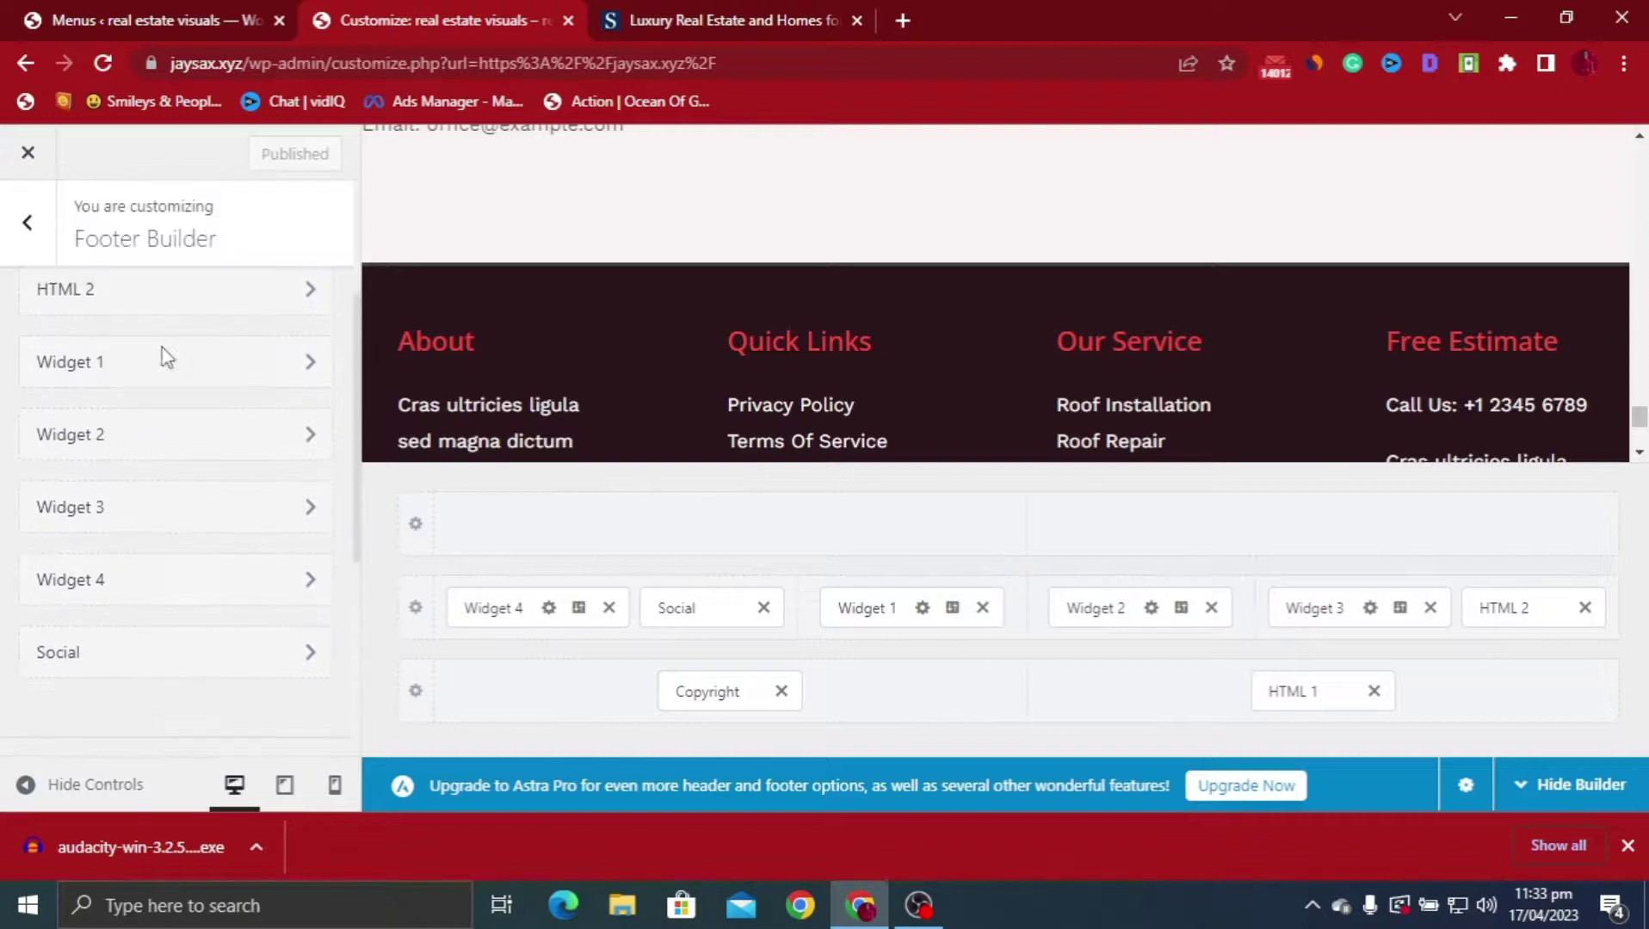
left_click(159, 302)
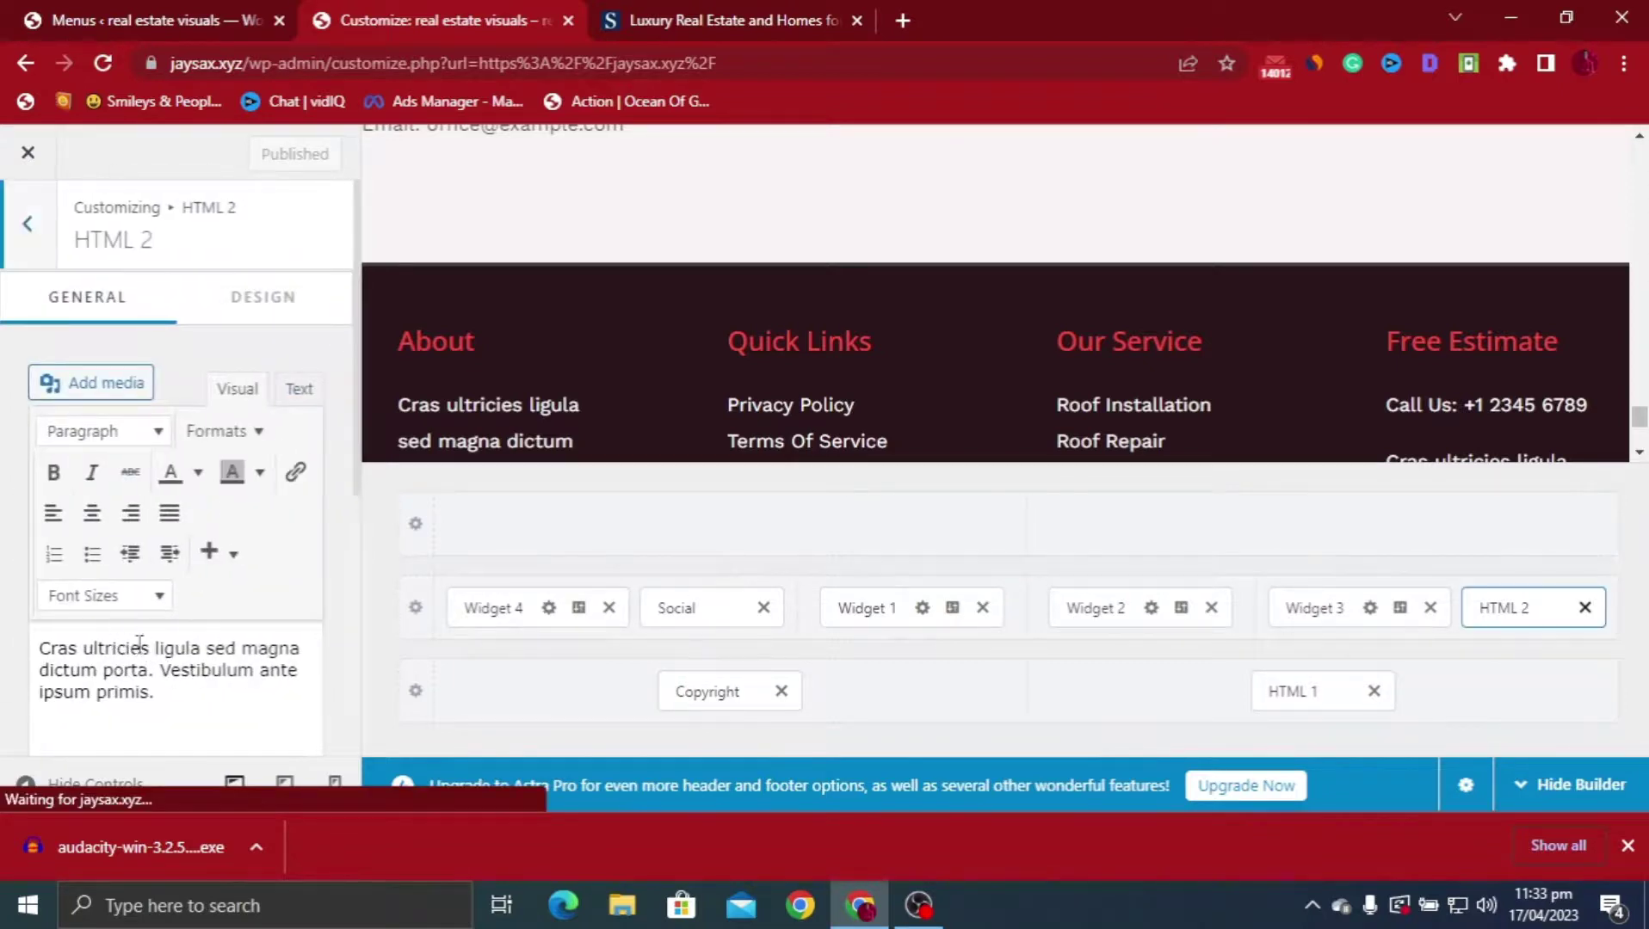
scroll(947, 430, "down", 4)
scroll(689, 284, "up", 2)
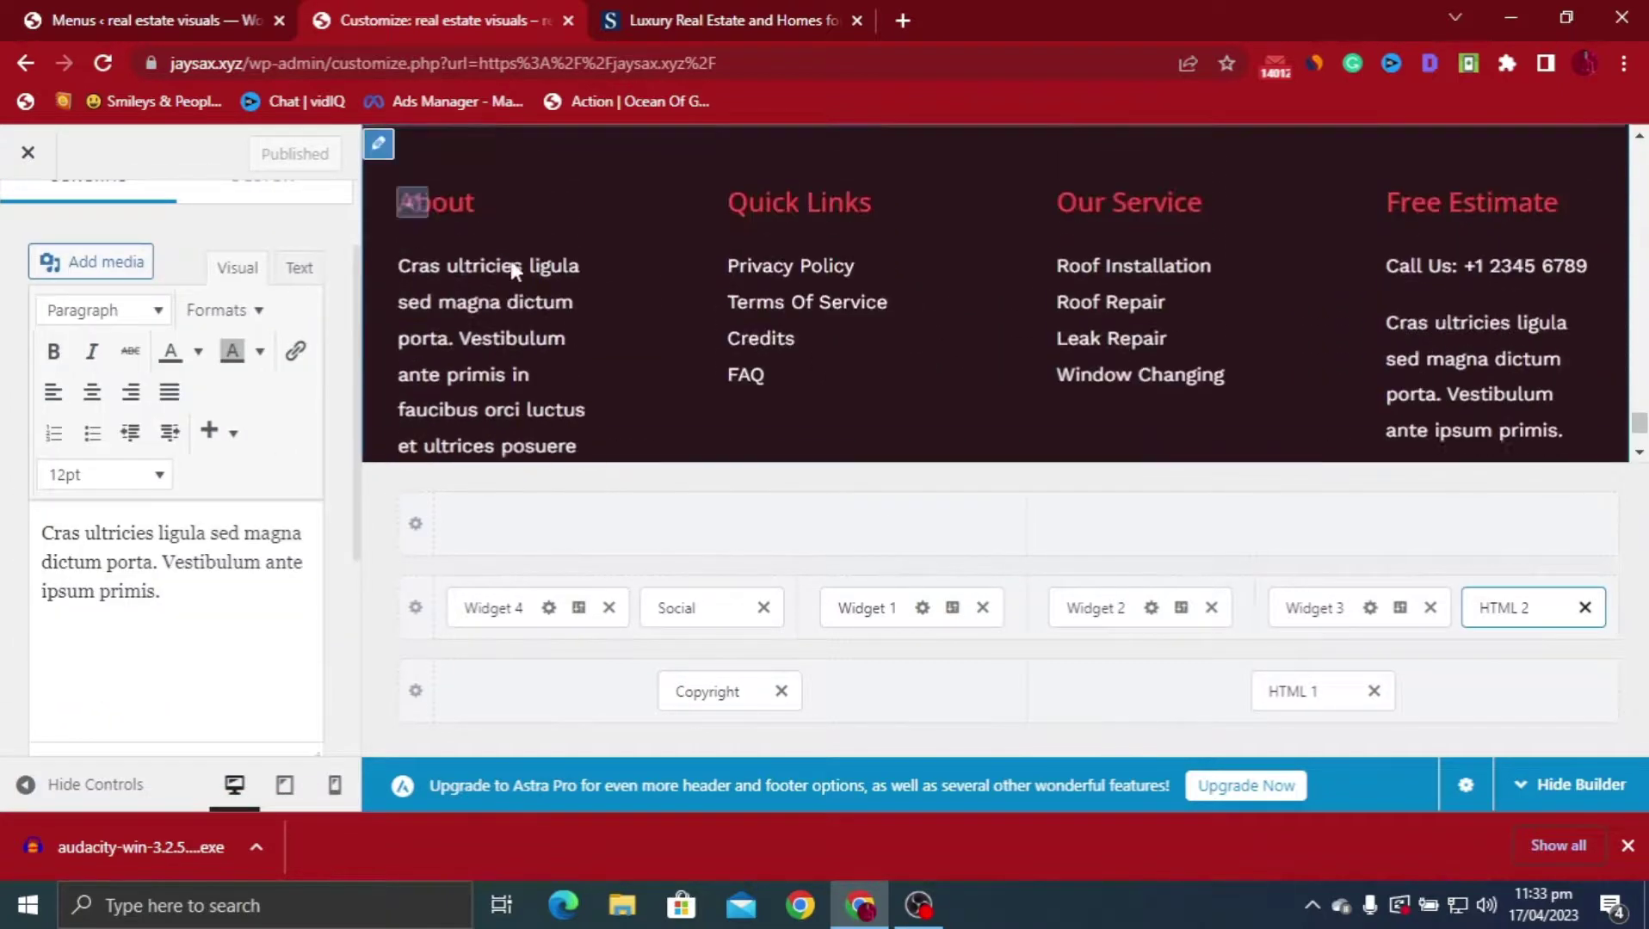
left_click_drag(169, 598, 73, 534)
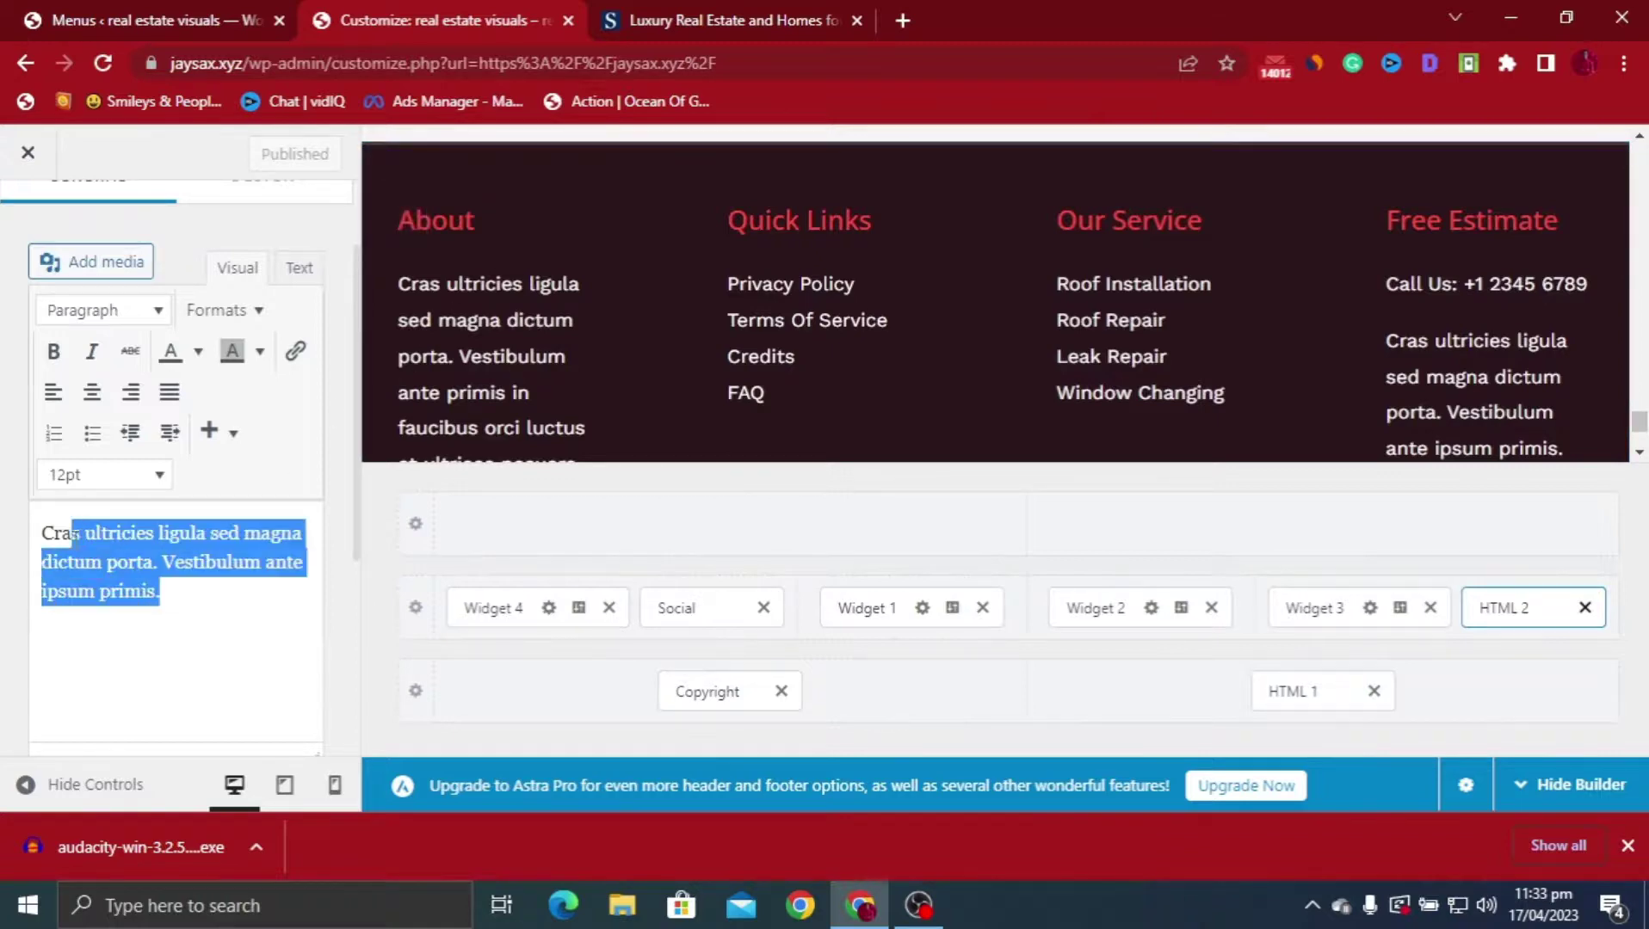
Copy the "Built on centuries of tradition" paragraph from the Sotheby's International Realty website
left_click(778, 12)
scroll(783, 421, "down", 10)
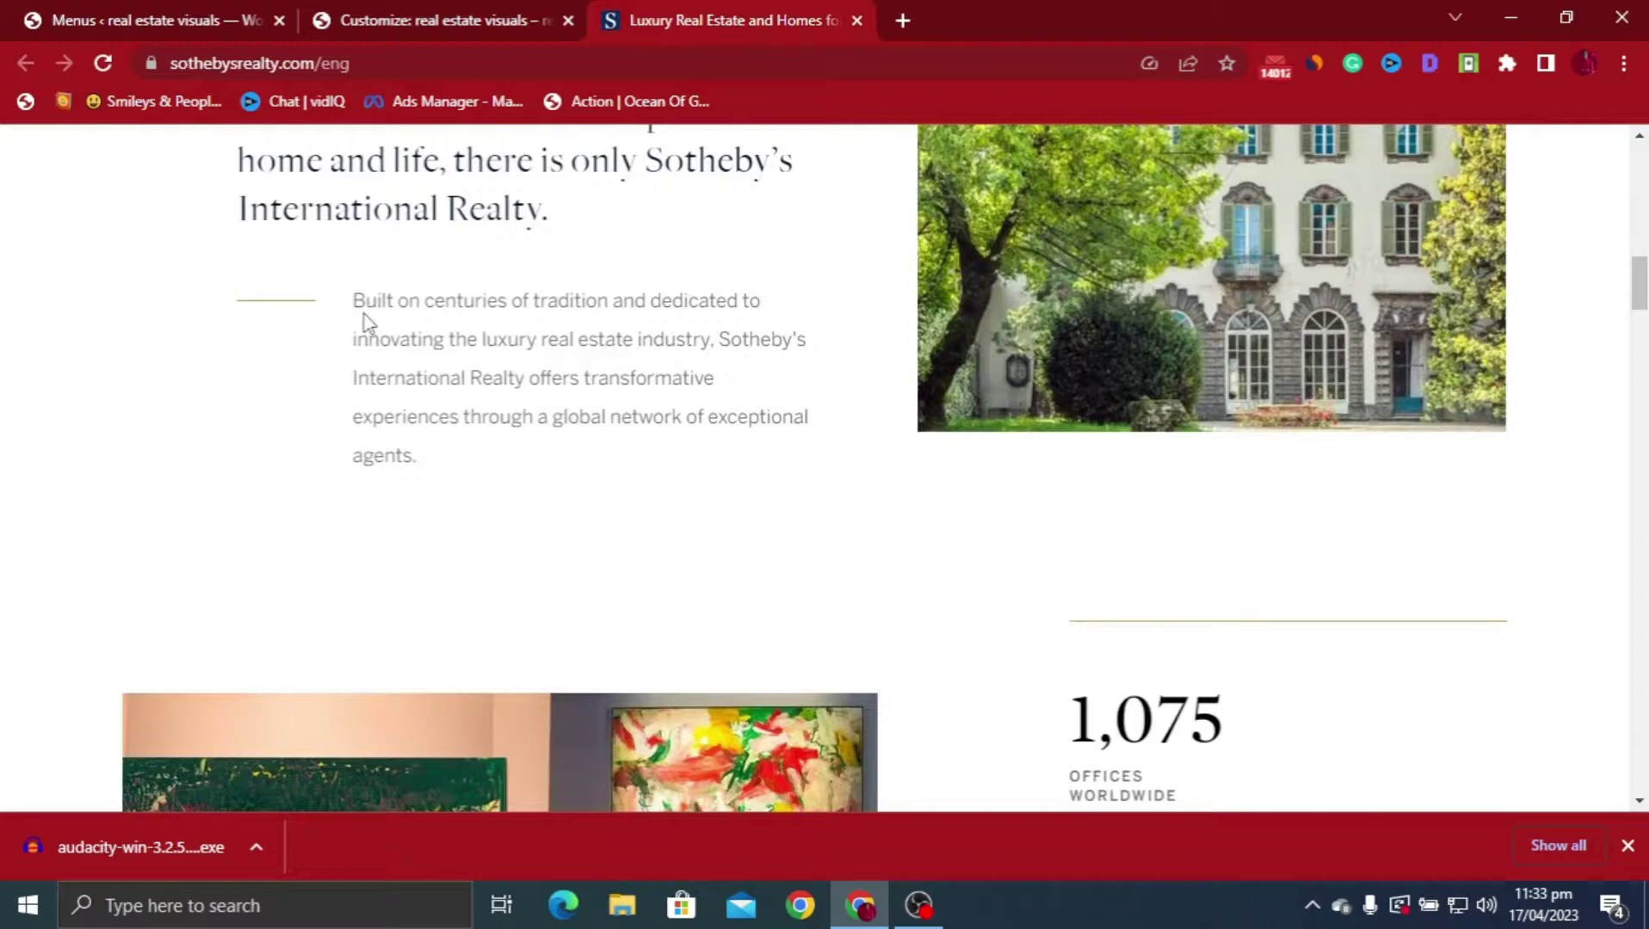
left_click_drag(355, 291, 421, 461)
right_click(409, 411)
left_click(510, 428)
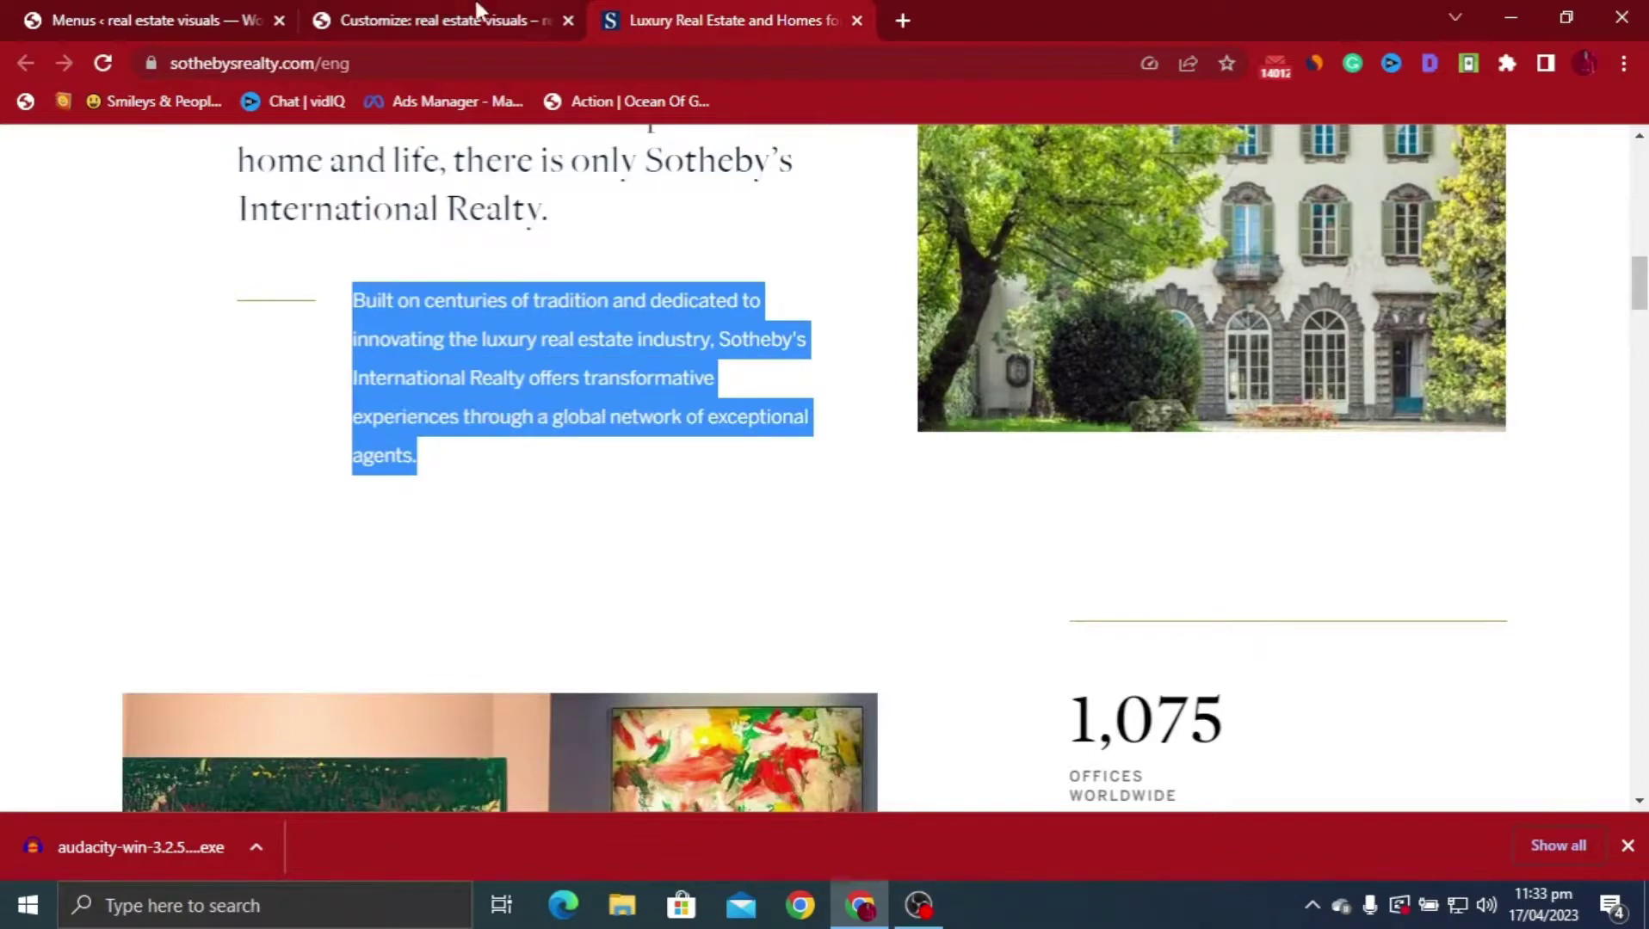
Replace the footer's HTML 2 text with the copied Sotheby's paragraph, publish the change, and return to the Footer Builder elements
left_click(428, 19)
right_click(73, 571)
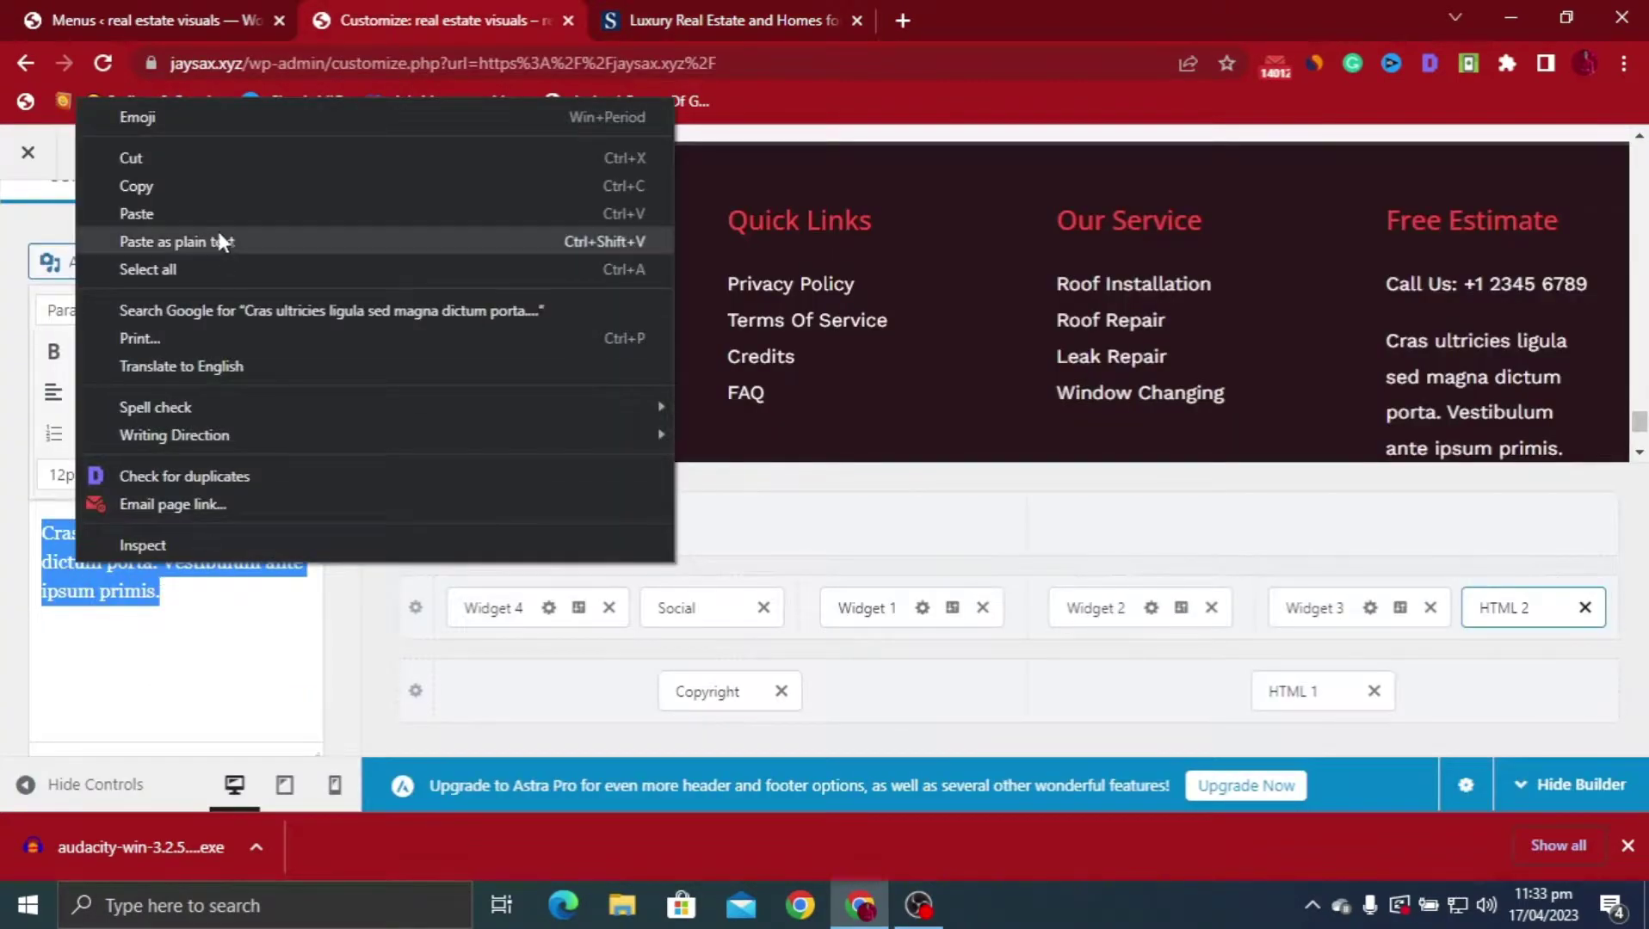
left_click(196, 212)
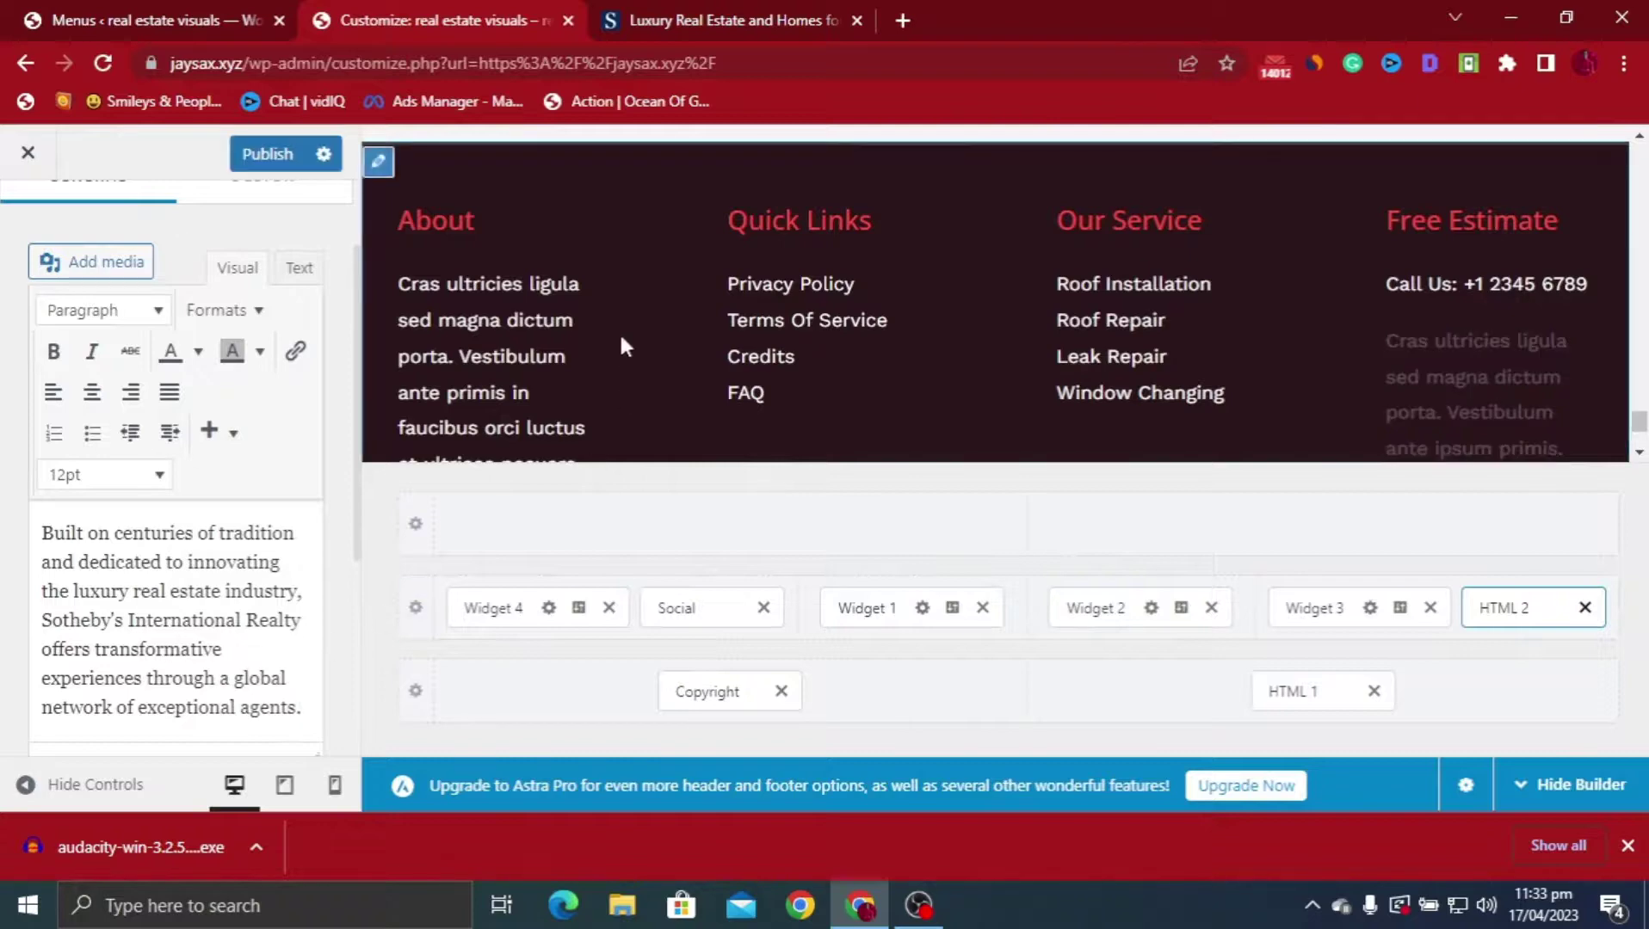
scroll(610, 360, "down", 3)
scroll(610, 336, "up", 2)
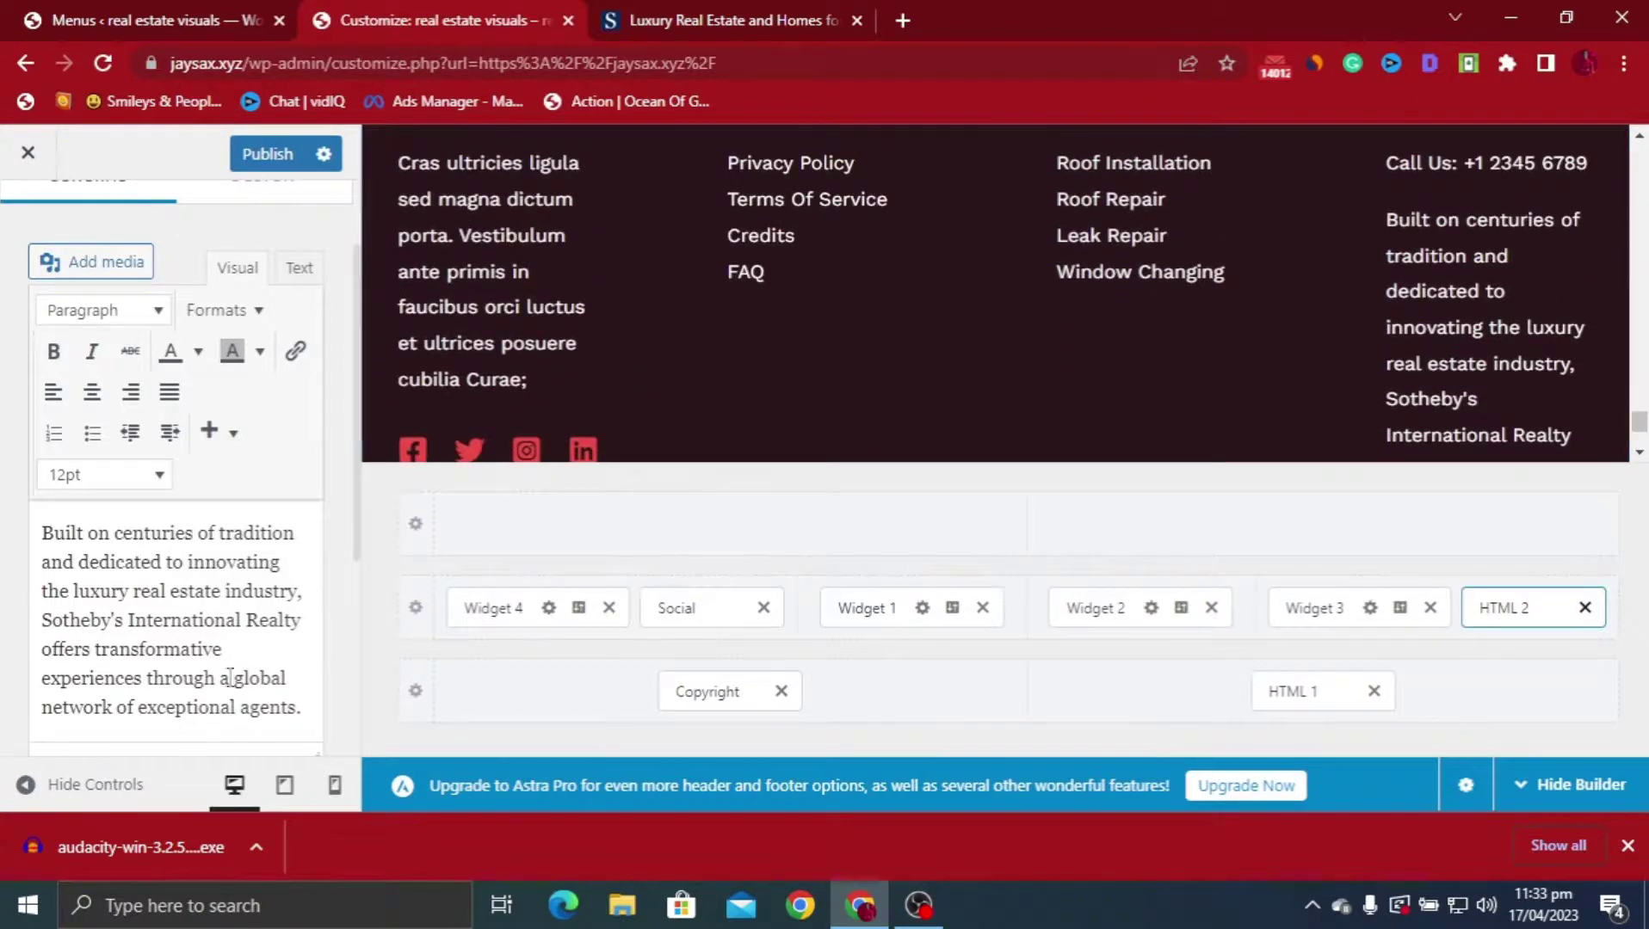
left_click(267, 155)
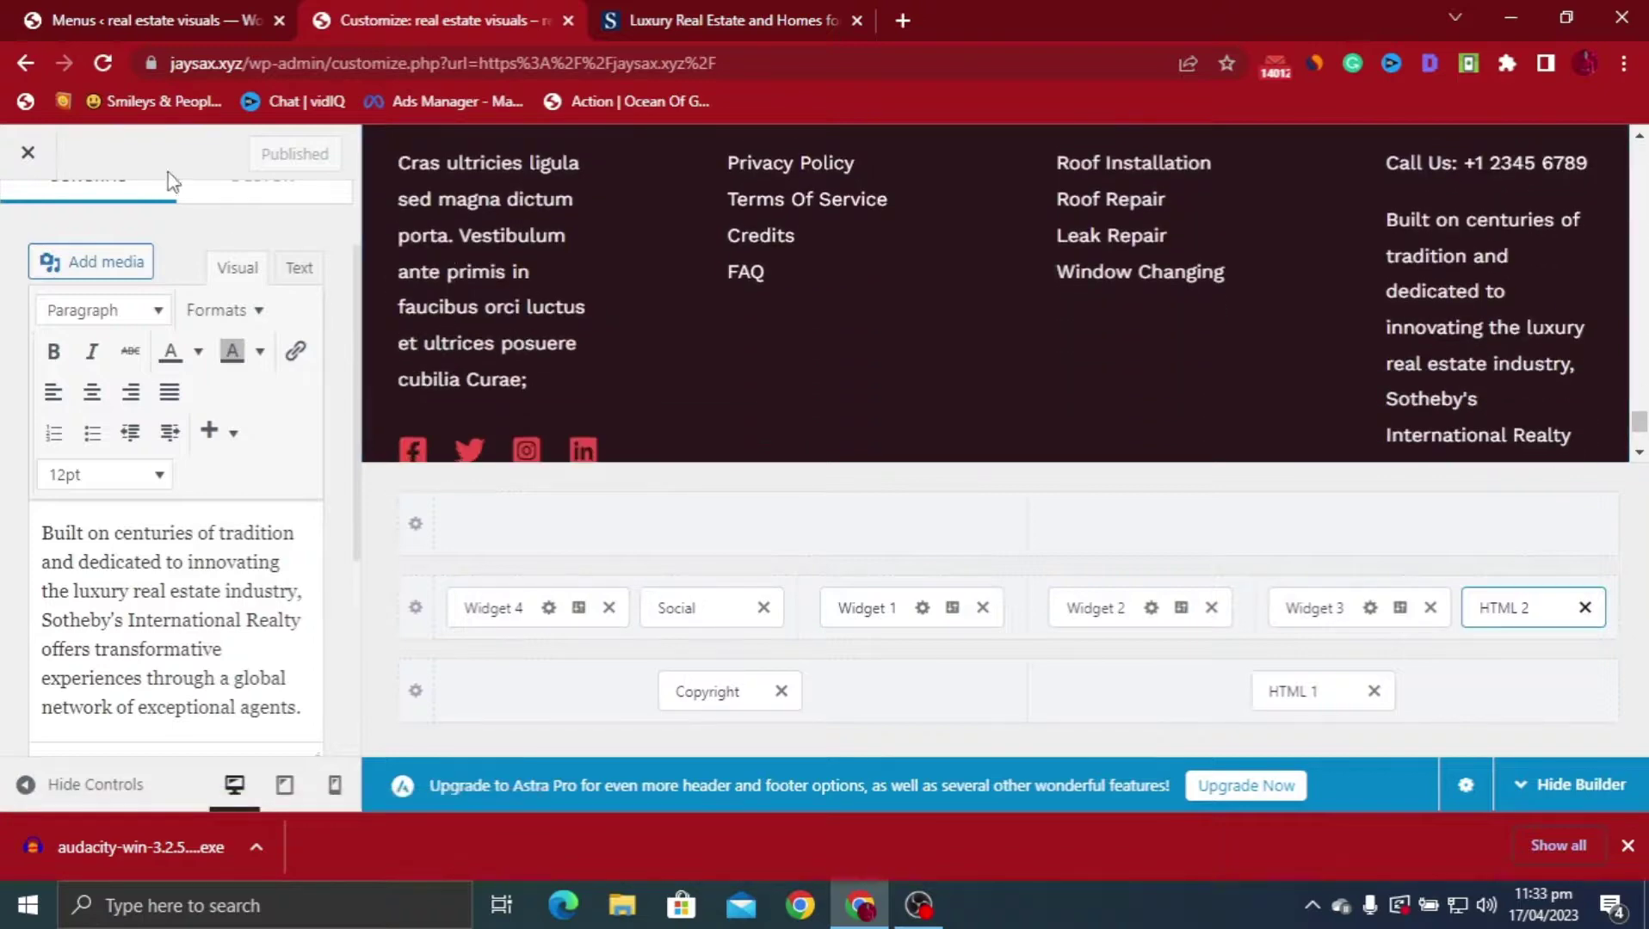
scroll(280, 284, "up", 2)
left_click(28, 224)
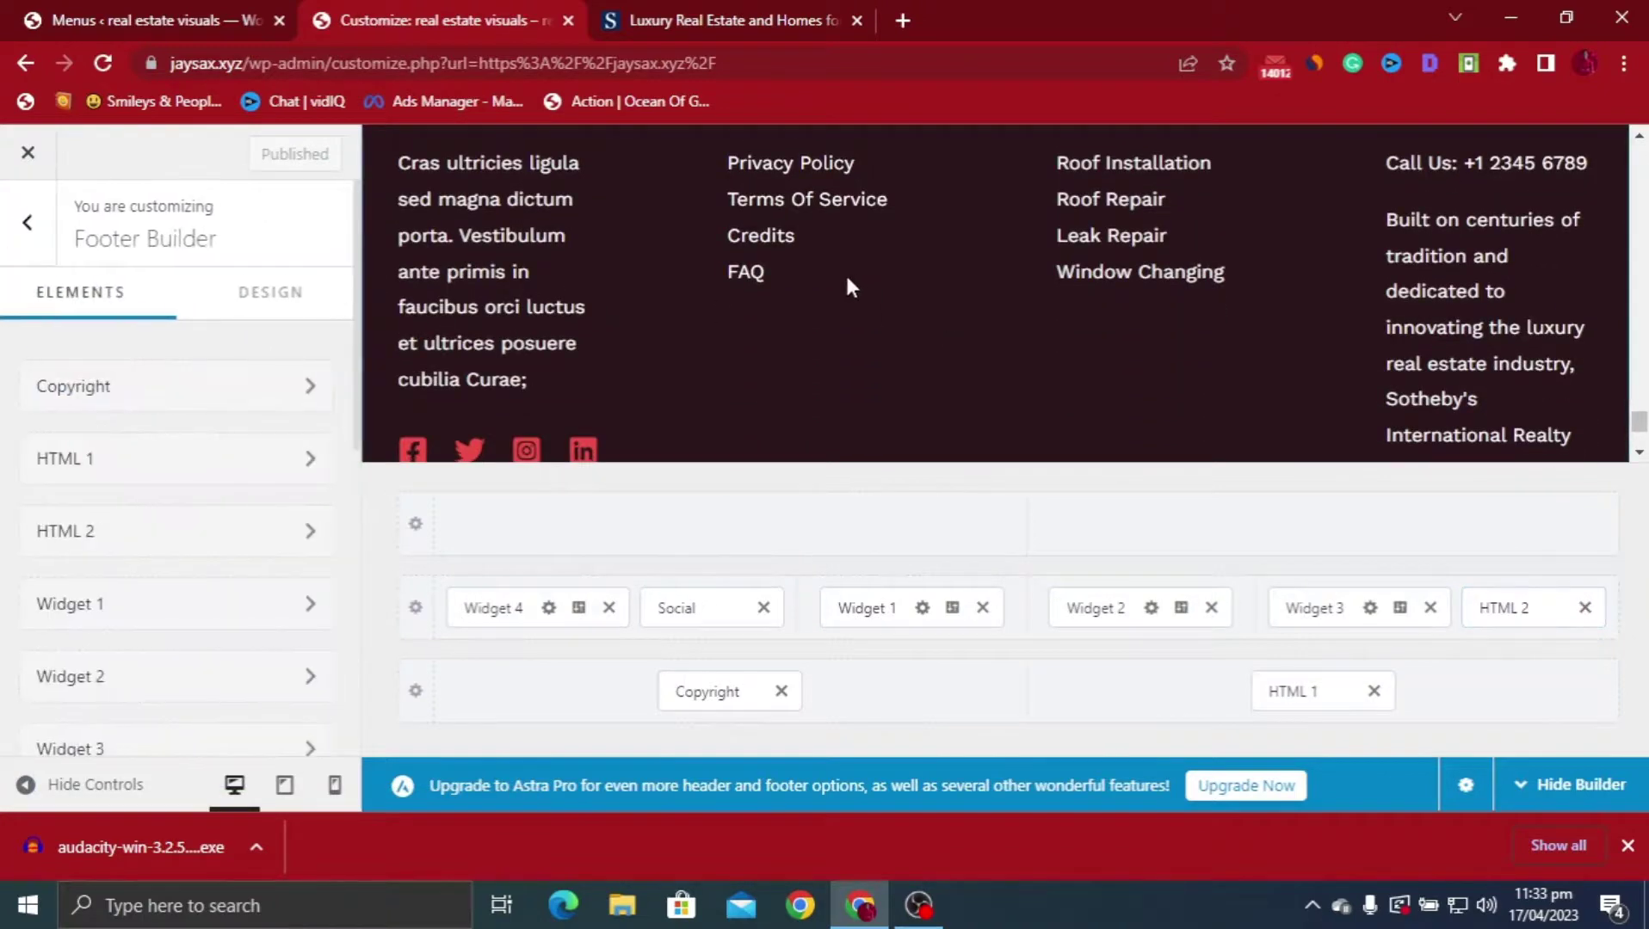
Hide the Twitter icon in the footer's social icons and publish the change
scroll(944, 276, "down", 3)
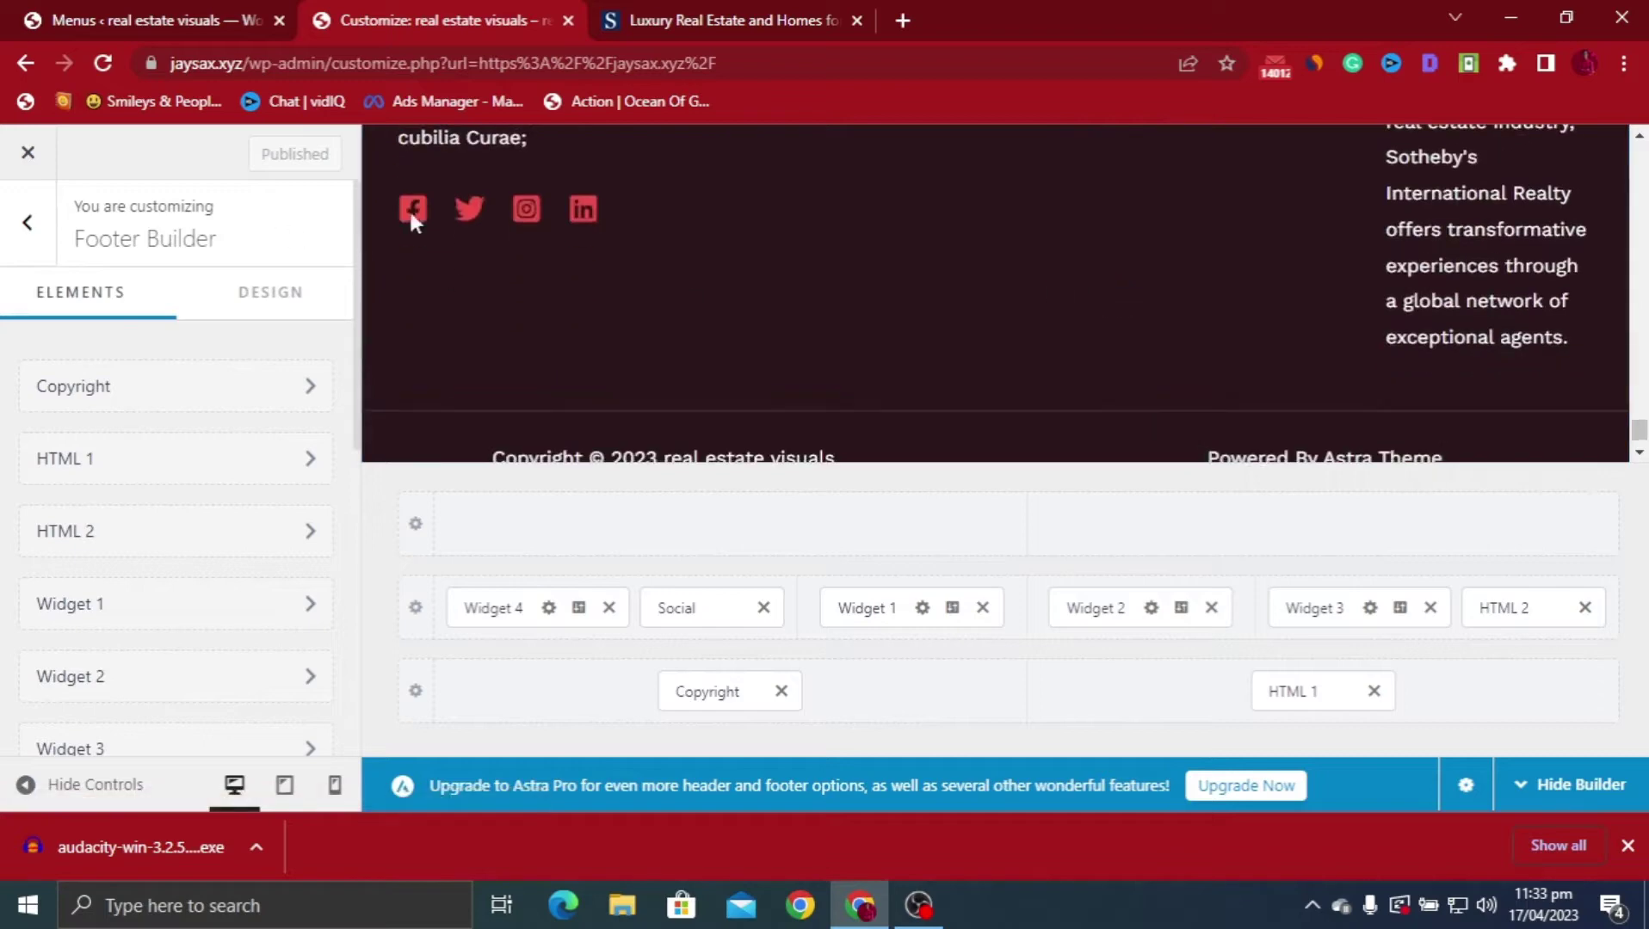
left_click(470, 241)
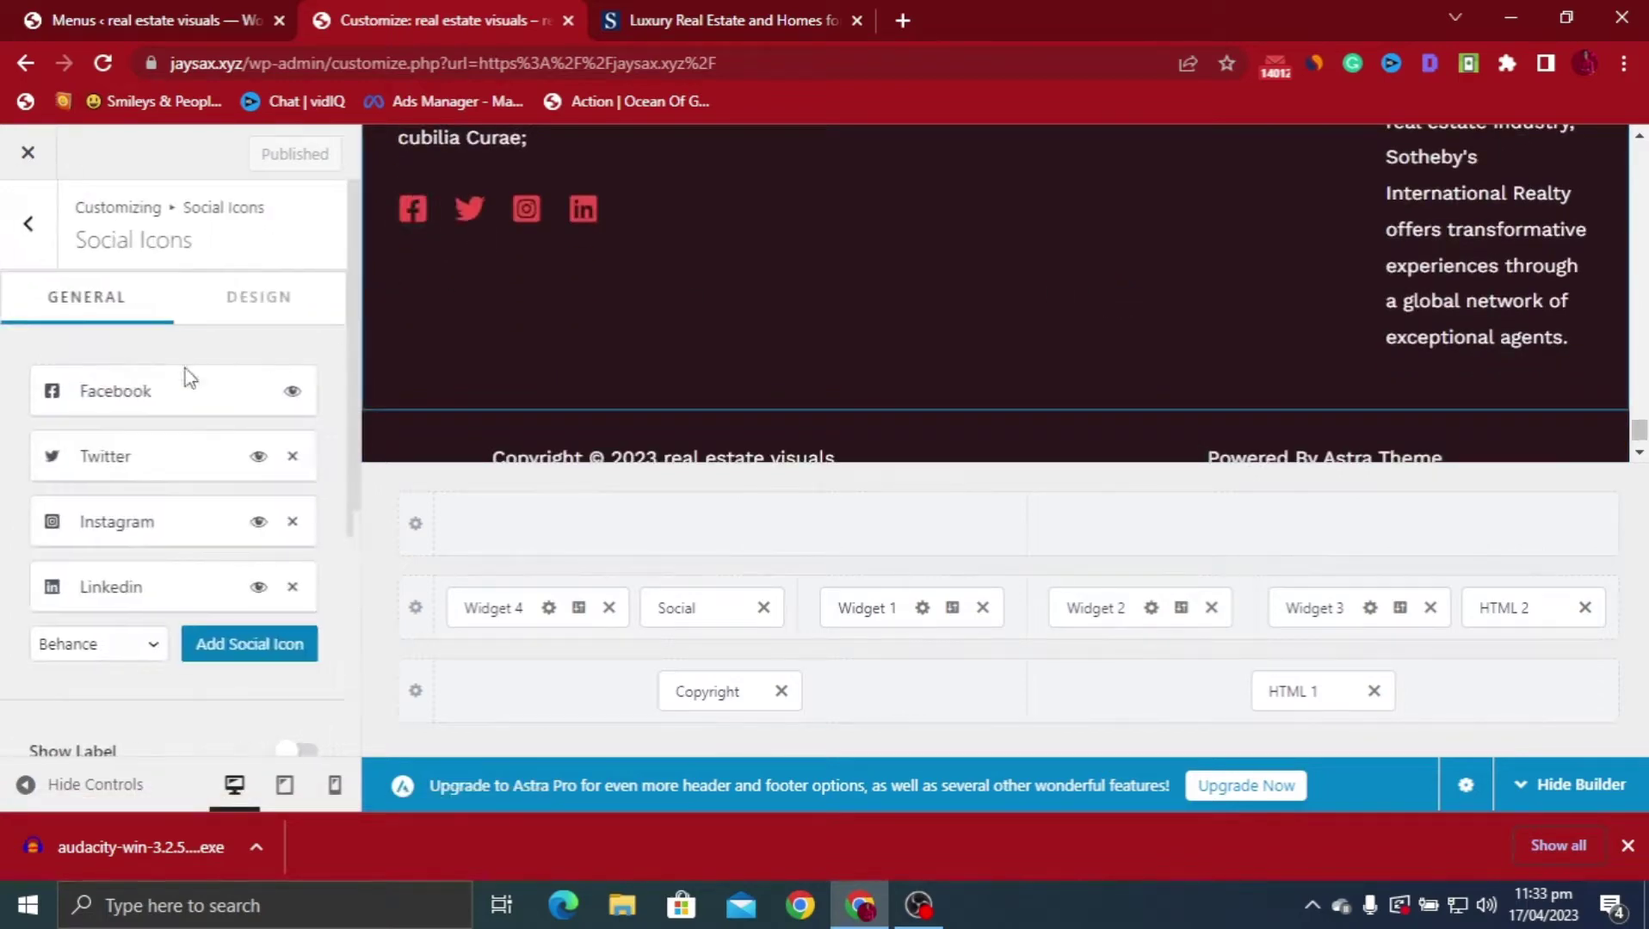
left_click(265, 457)
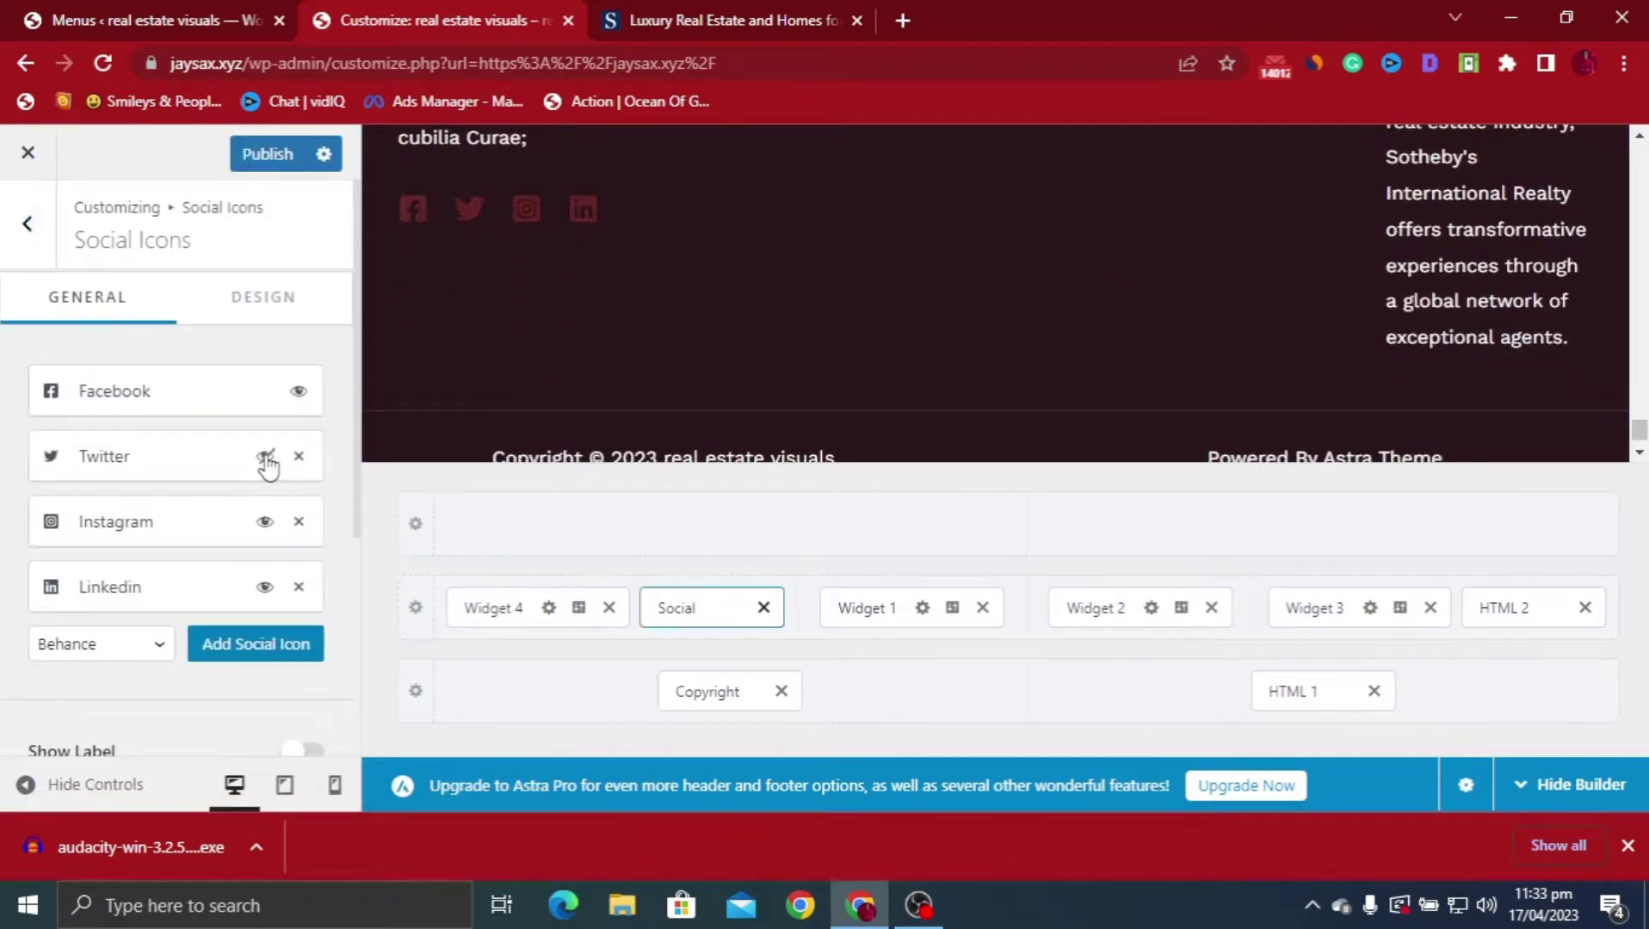
left_click(265, 522)
left_click(274, 157)
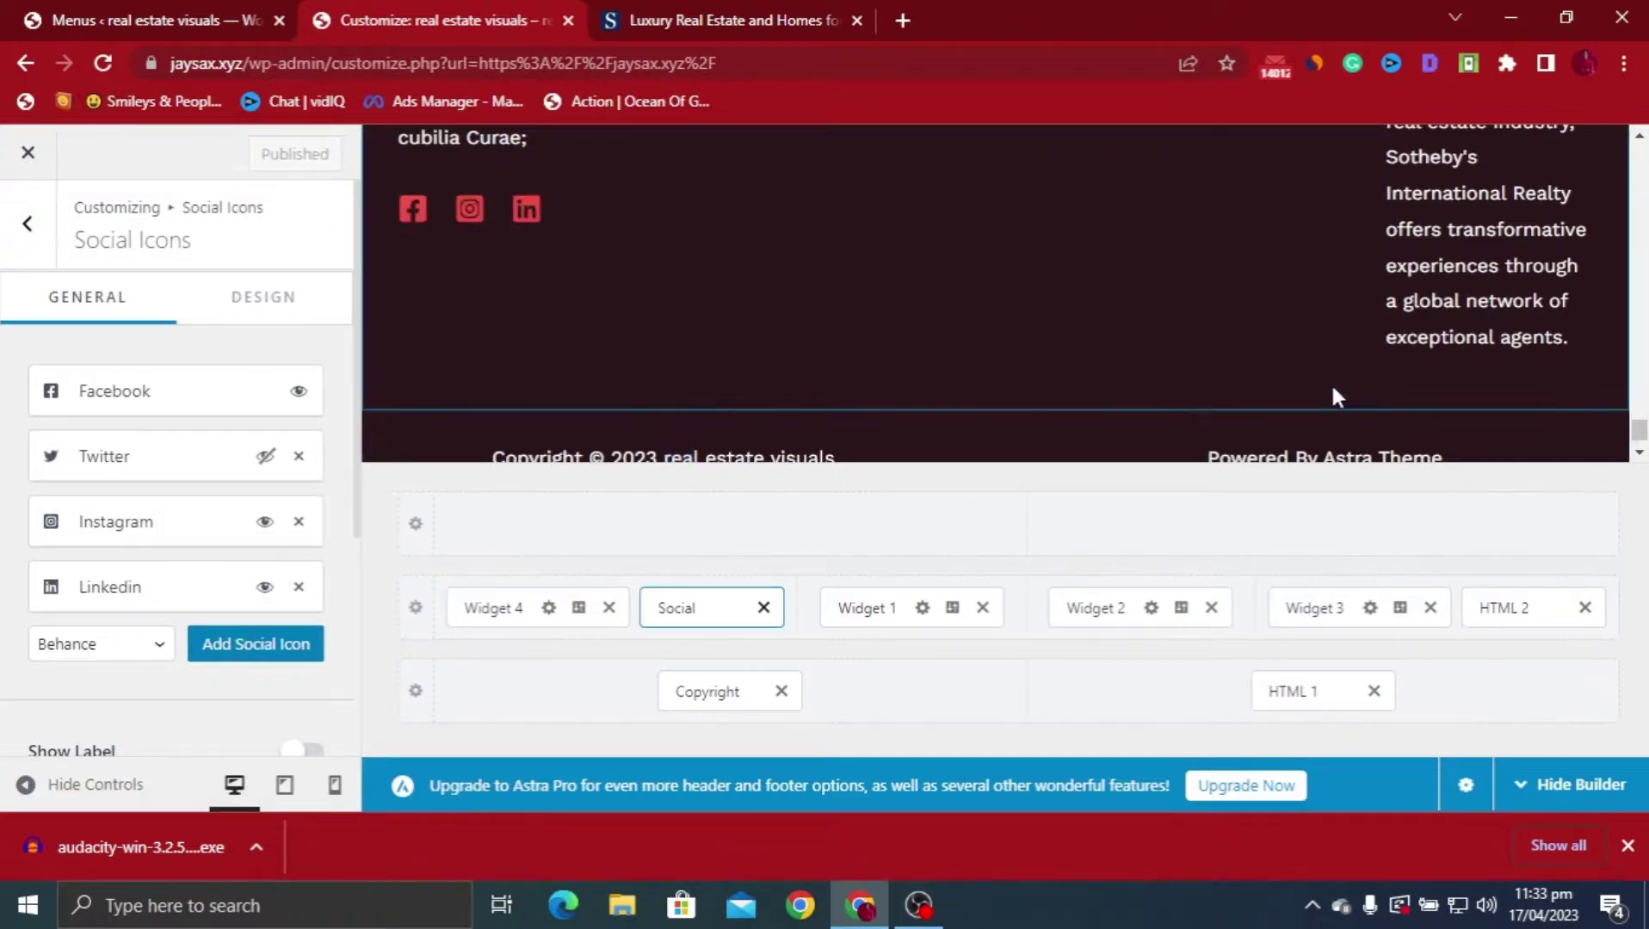
Collapse the footer builder layout and show the Copyright element's text
left_click(1524, 802)
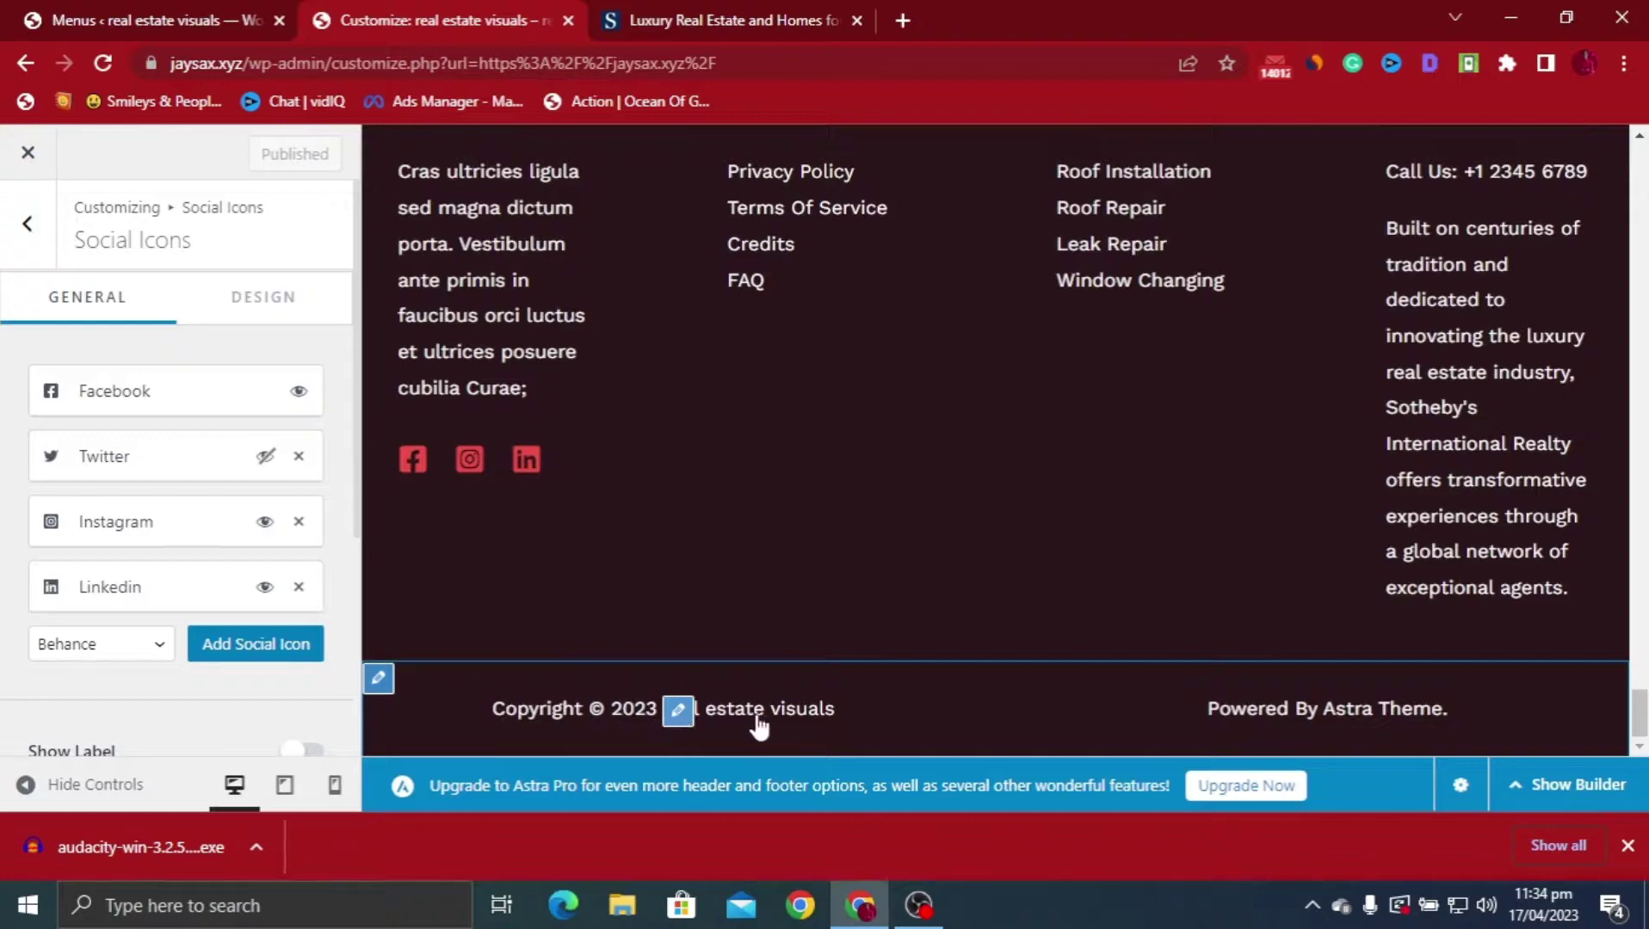
left_click(680, 711)
scroll(276, 659, "down", 1)
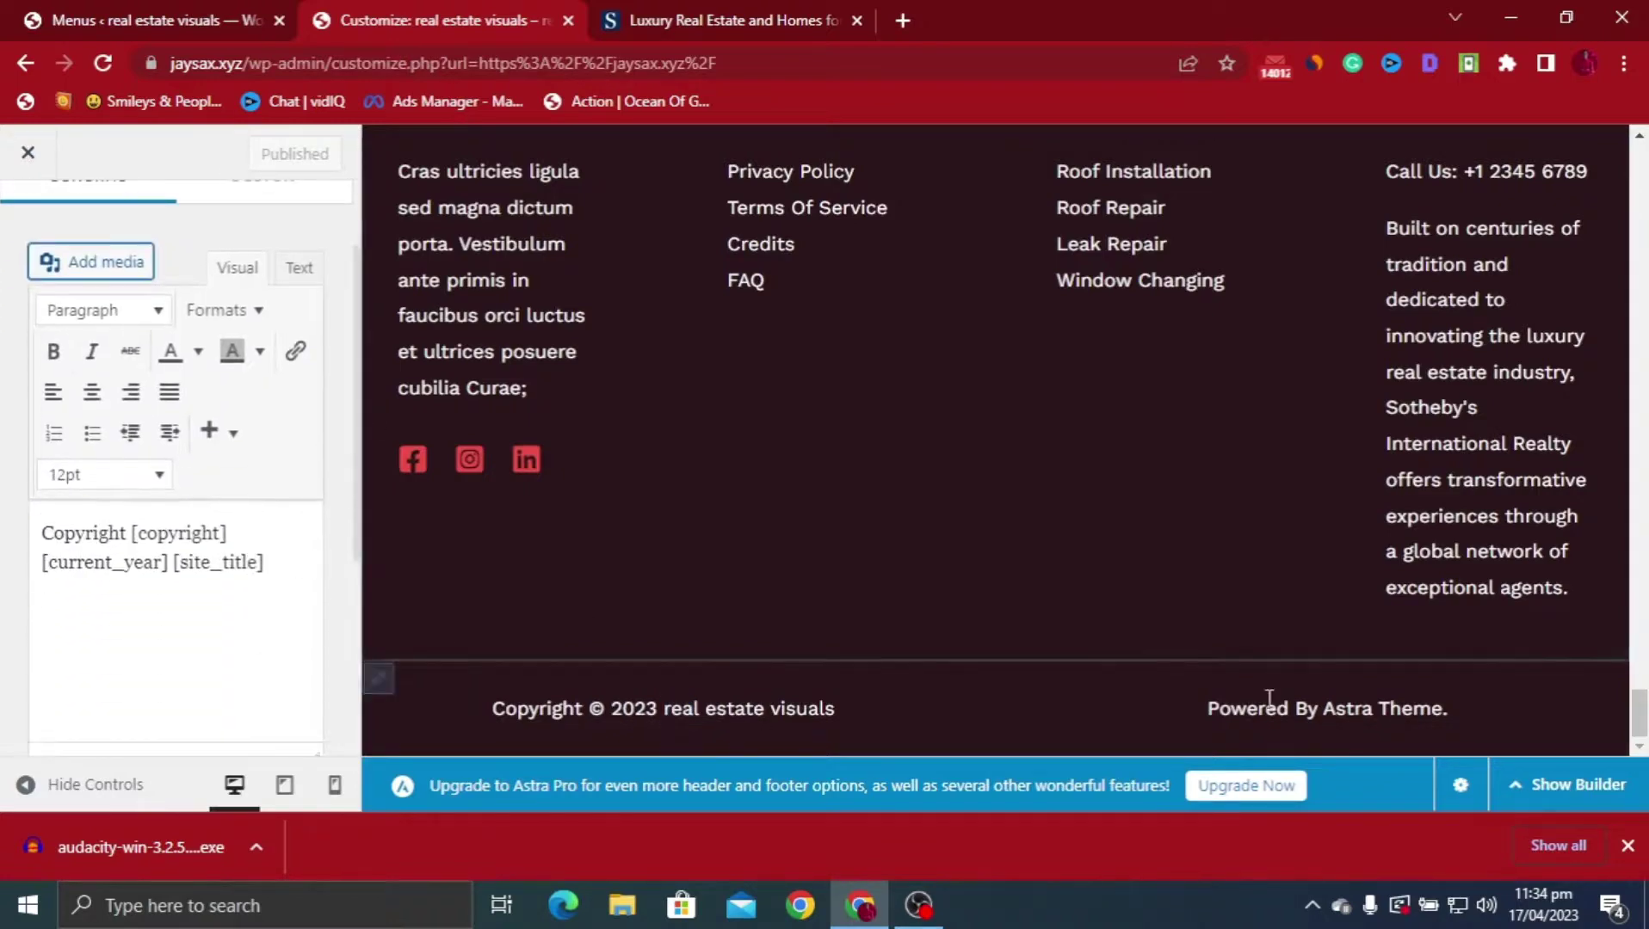
Delete the "Powered By Astra Theme." text from the footer's HTML 1 element and publish the change
left_click(1033, 717)
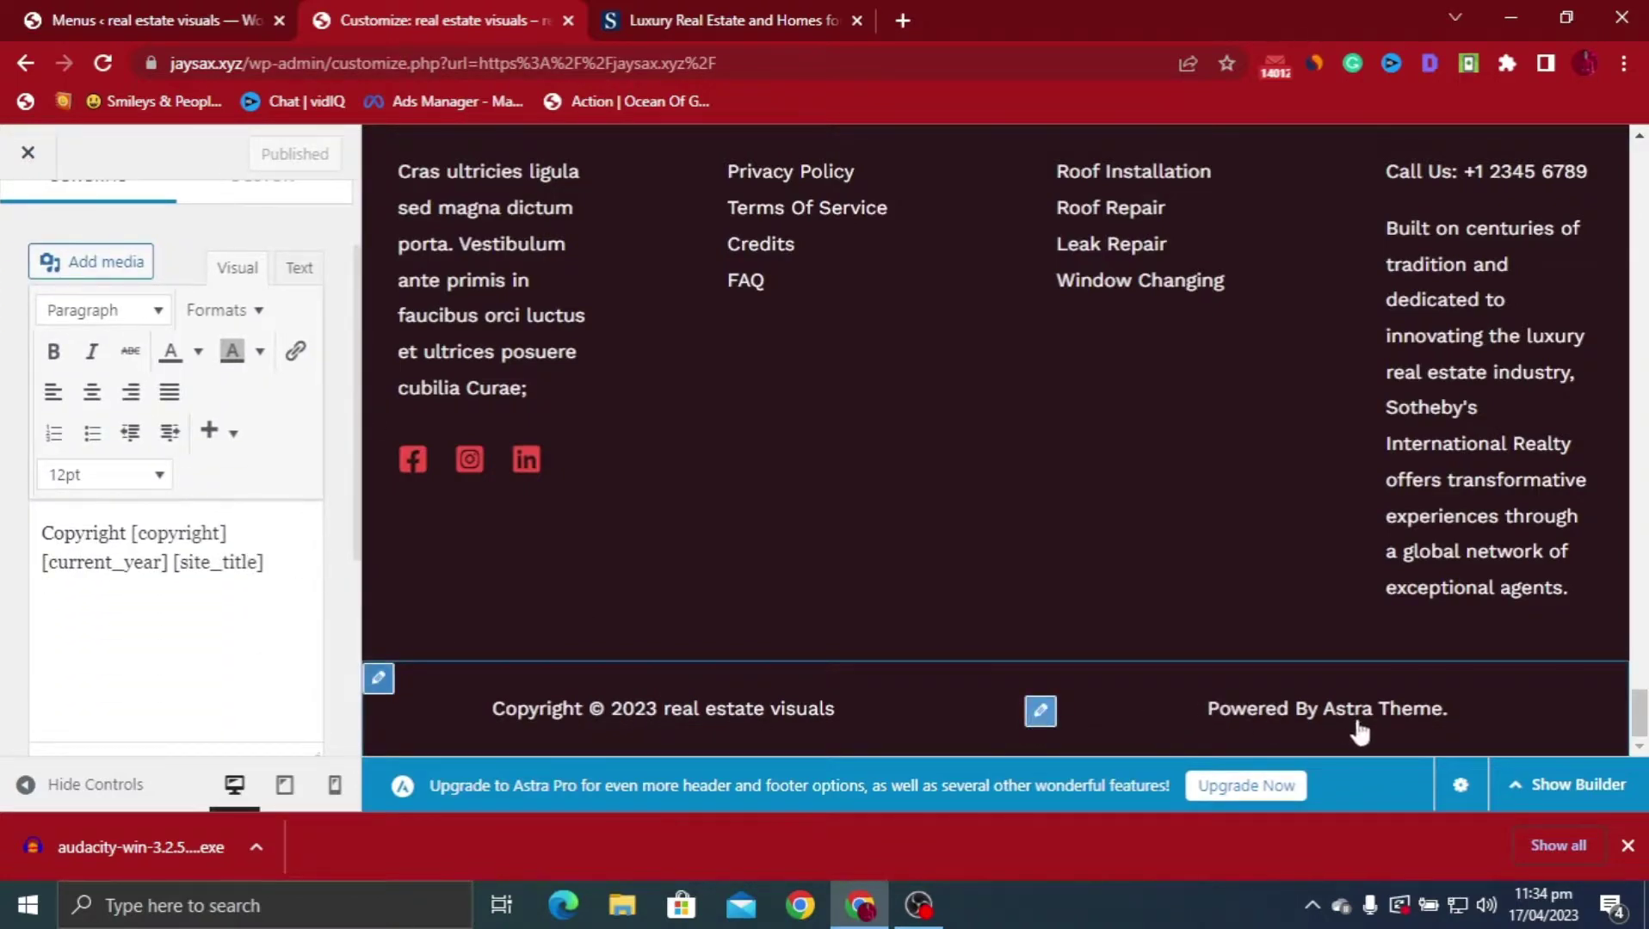
left_click(1041, 711)
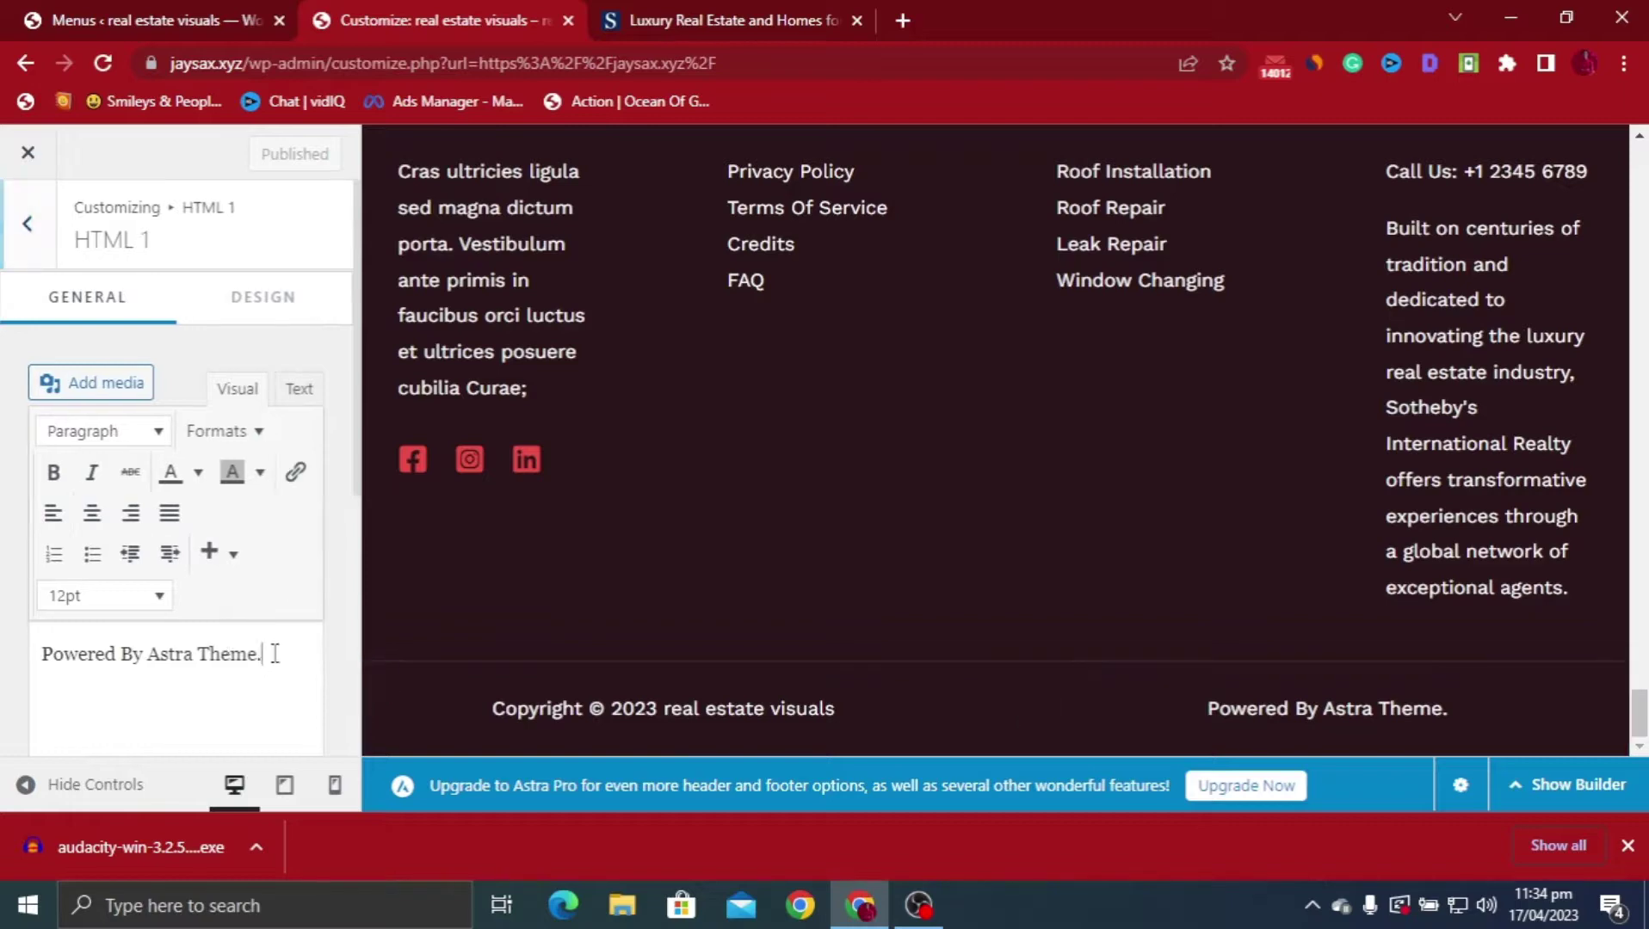
left_click_drag(274, 654, 13, 617)
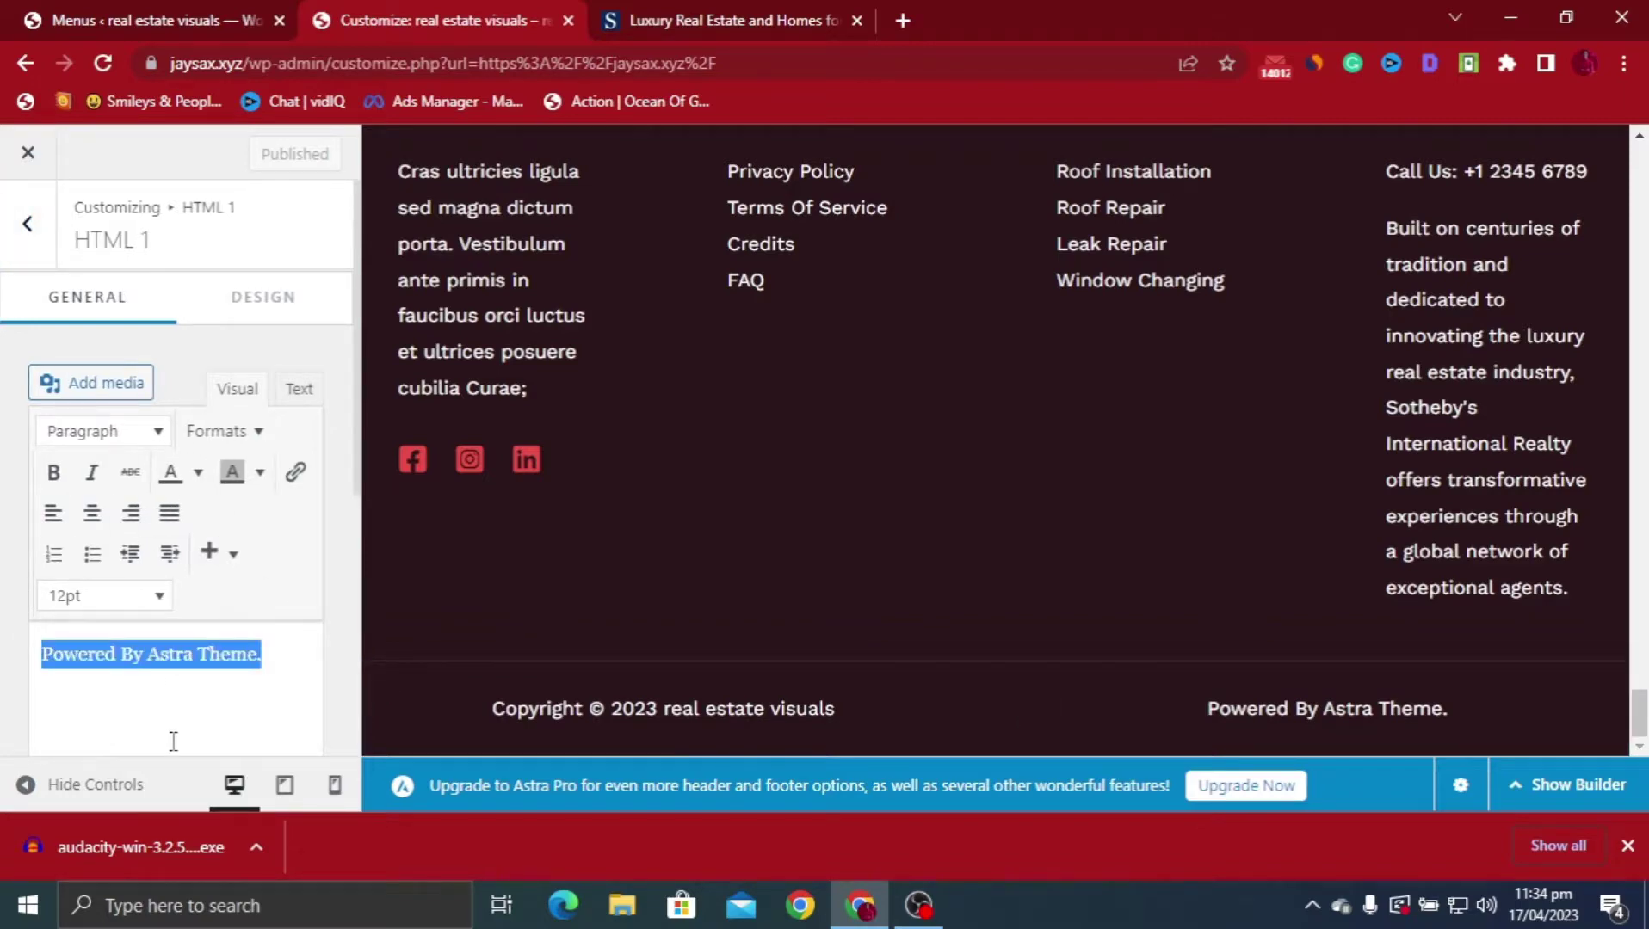
key("BackSpace")
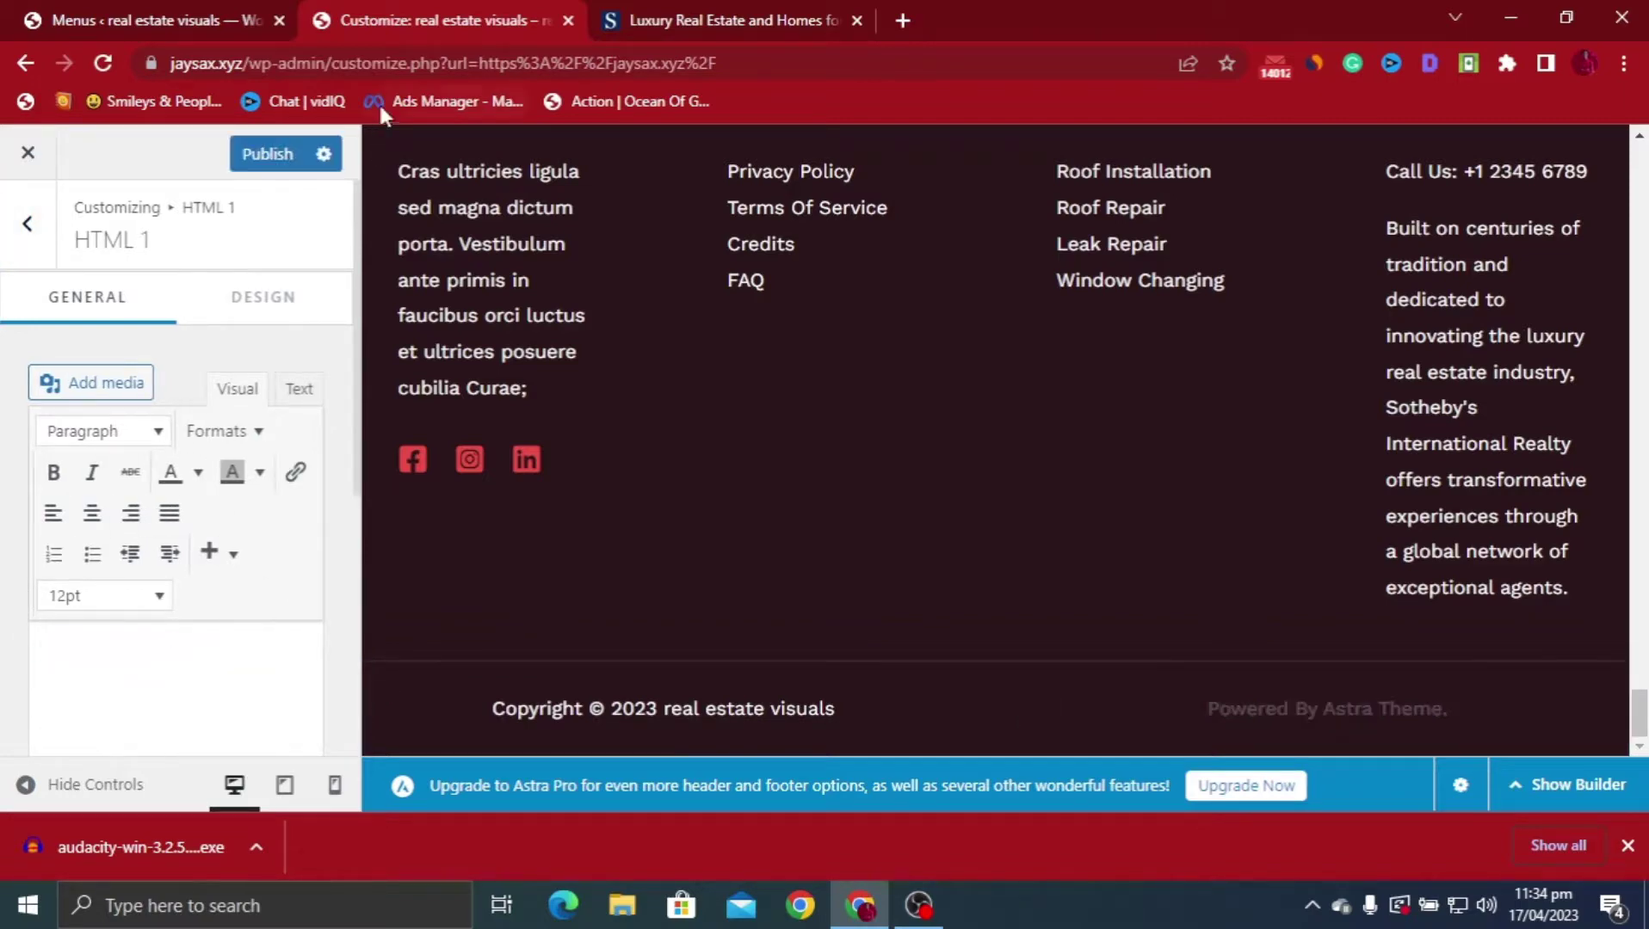
left_click(29, 226)
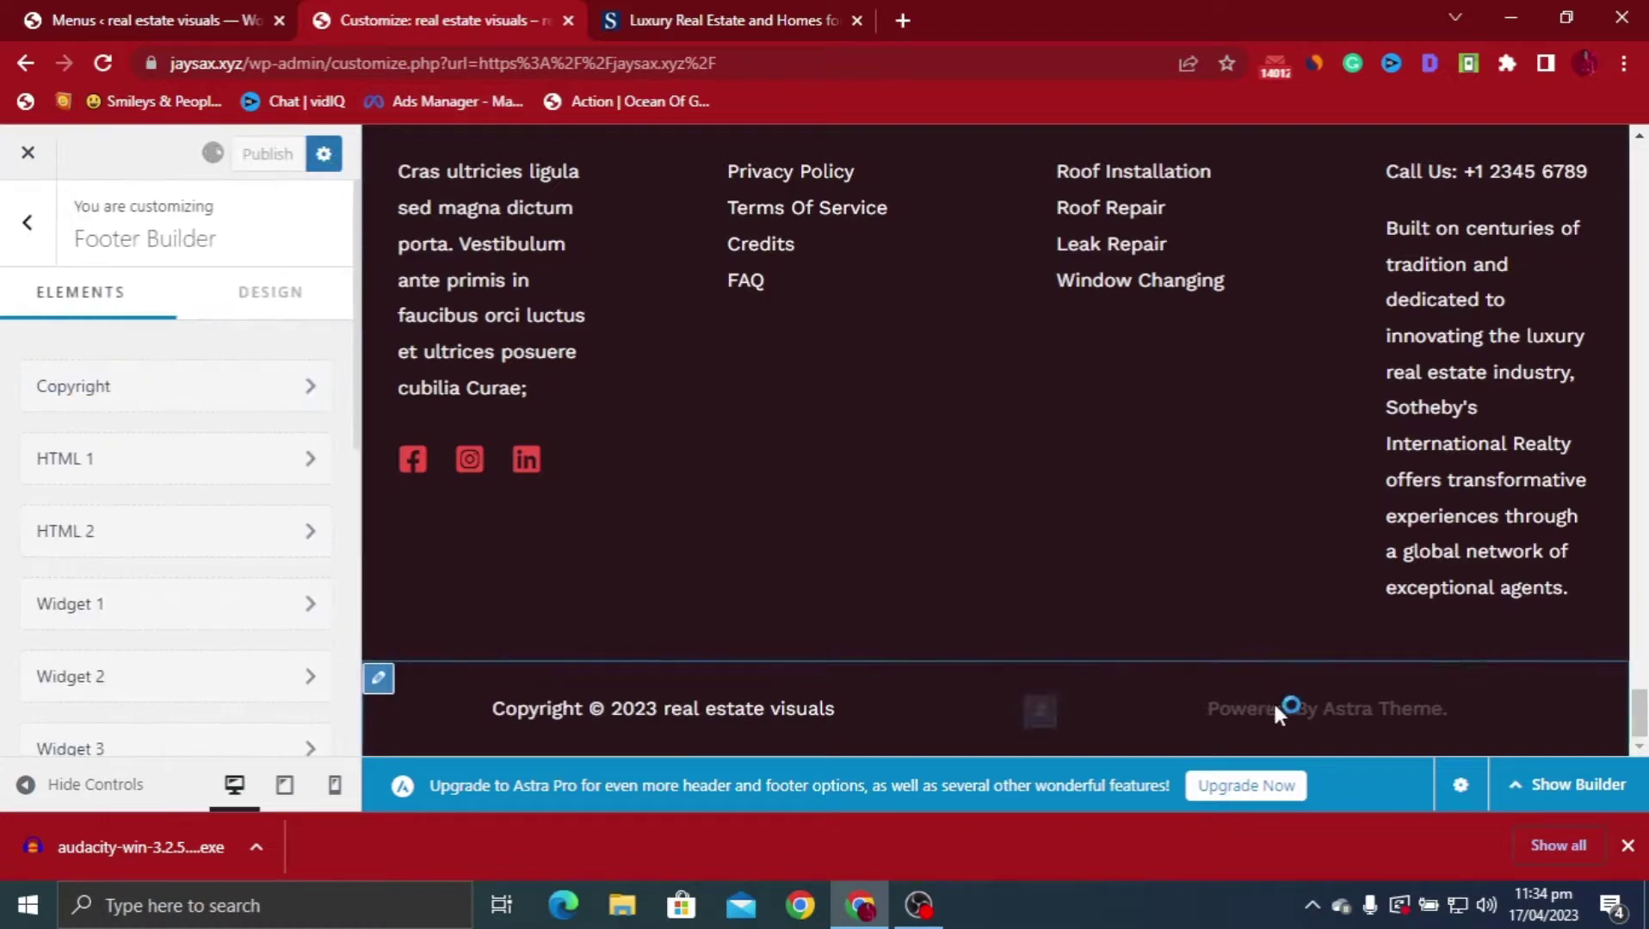
Review the footer elements and the page preview, and close the Customizer to return to the live site
scroll(242, 633, "down", 8)
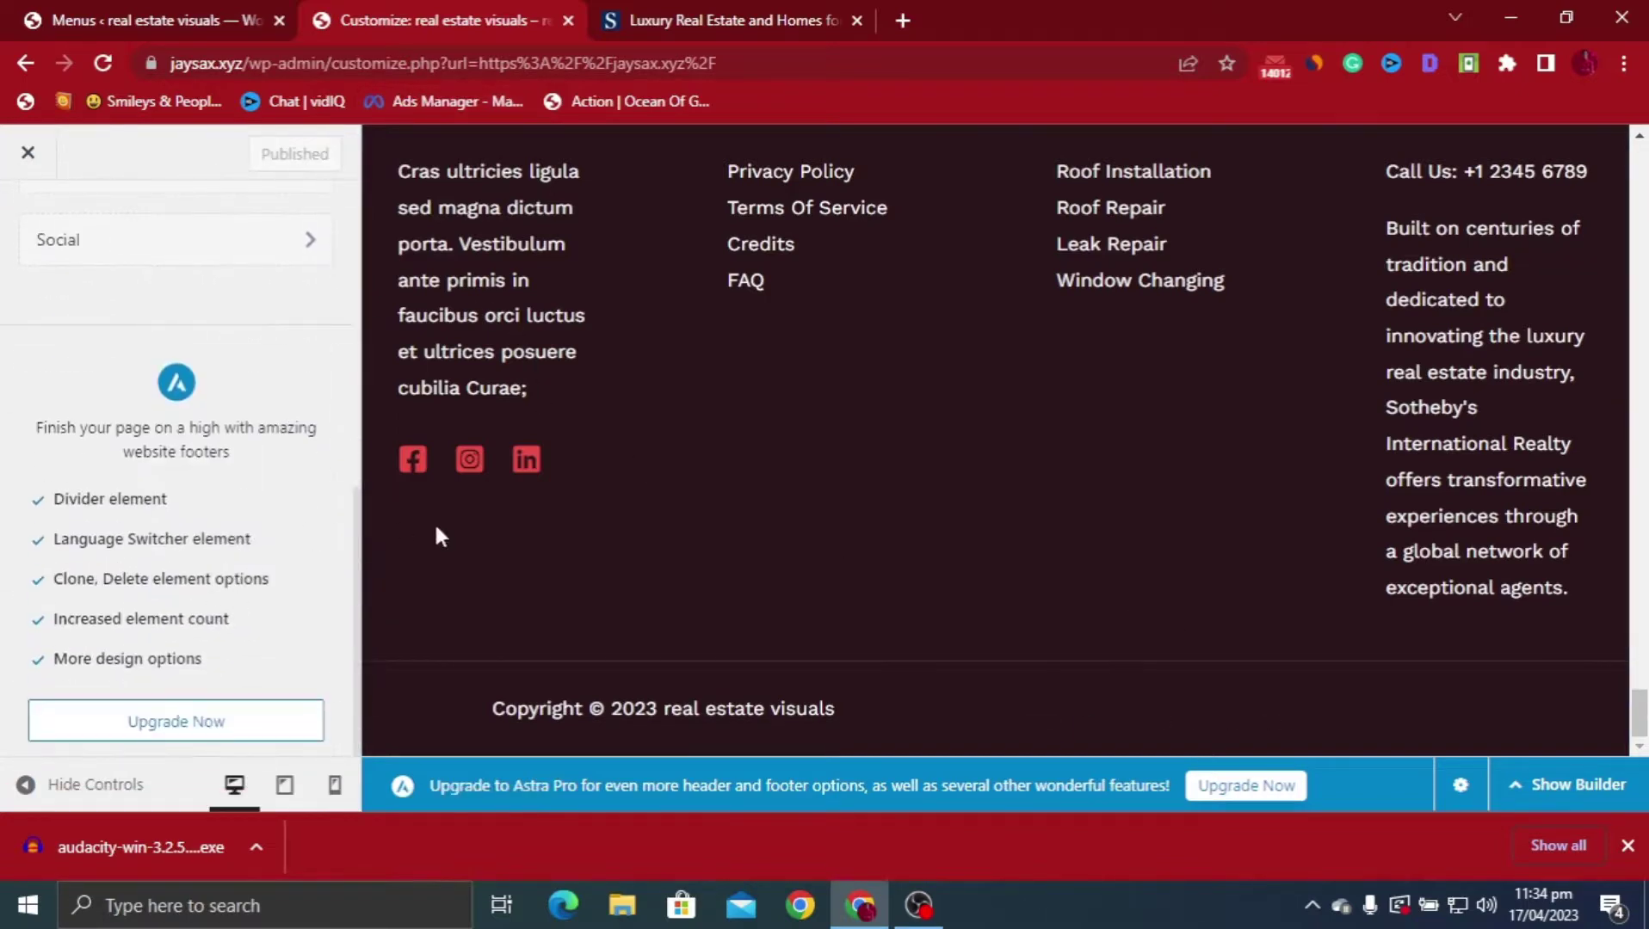
scroll(208, 545, "up", 3)
scroll(207, 545, "up", 3)
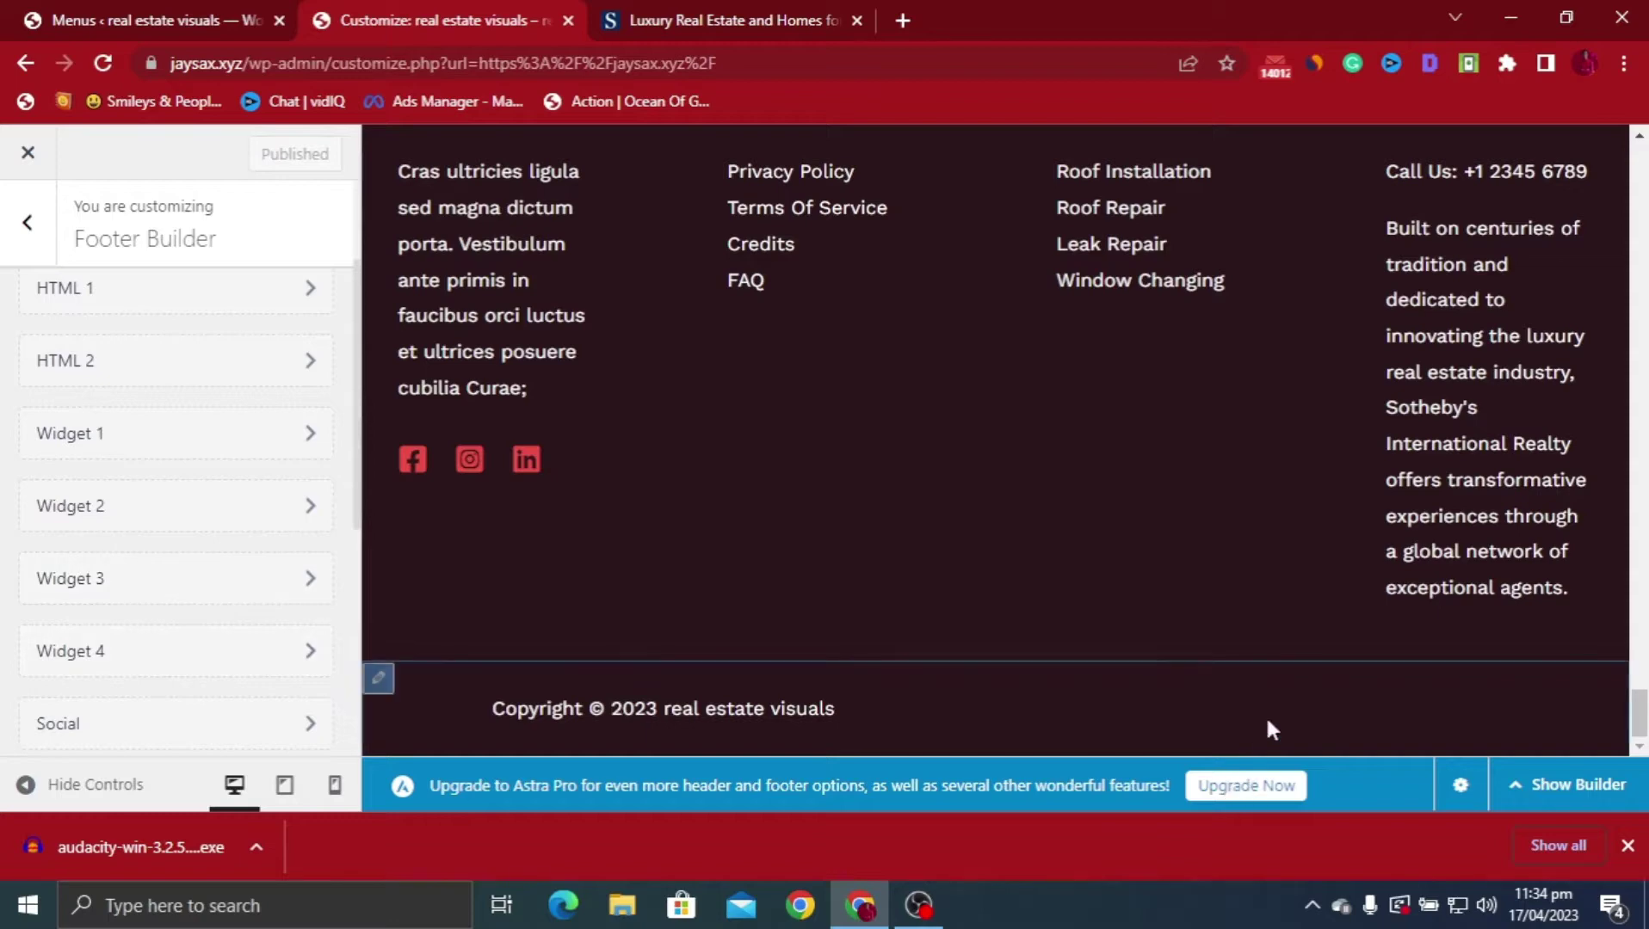
scroll(1057, 592, "up", 4)
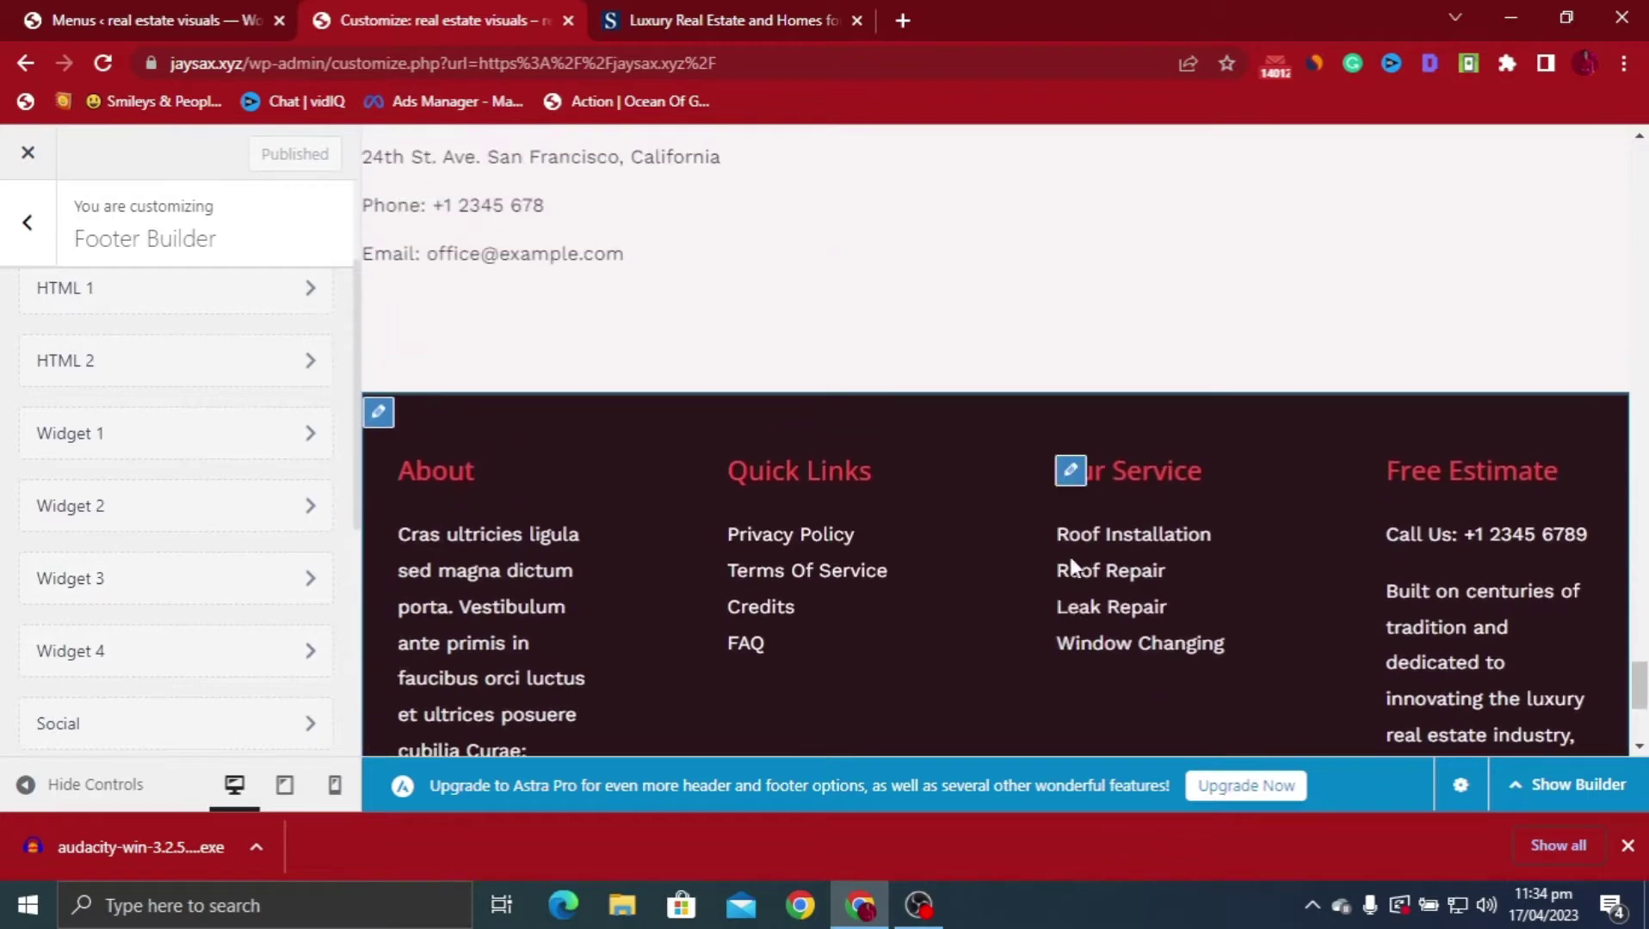
left_click(1627, 846)
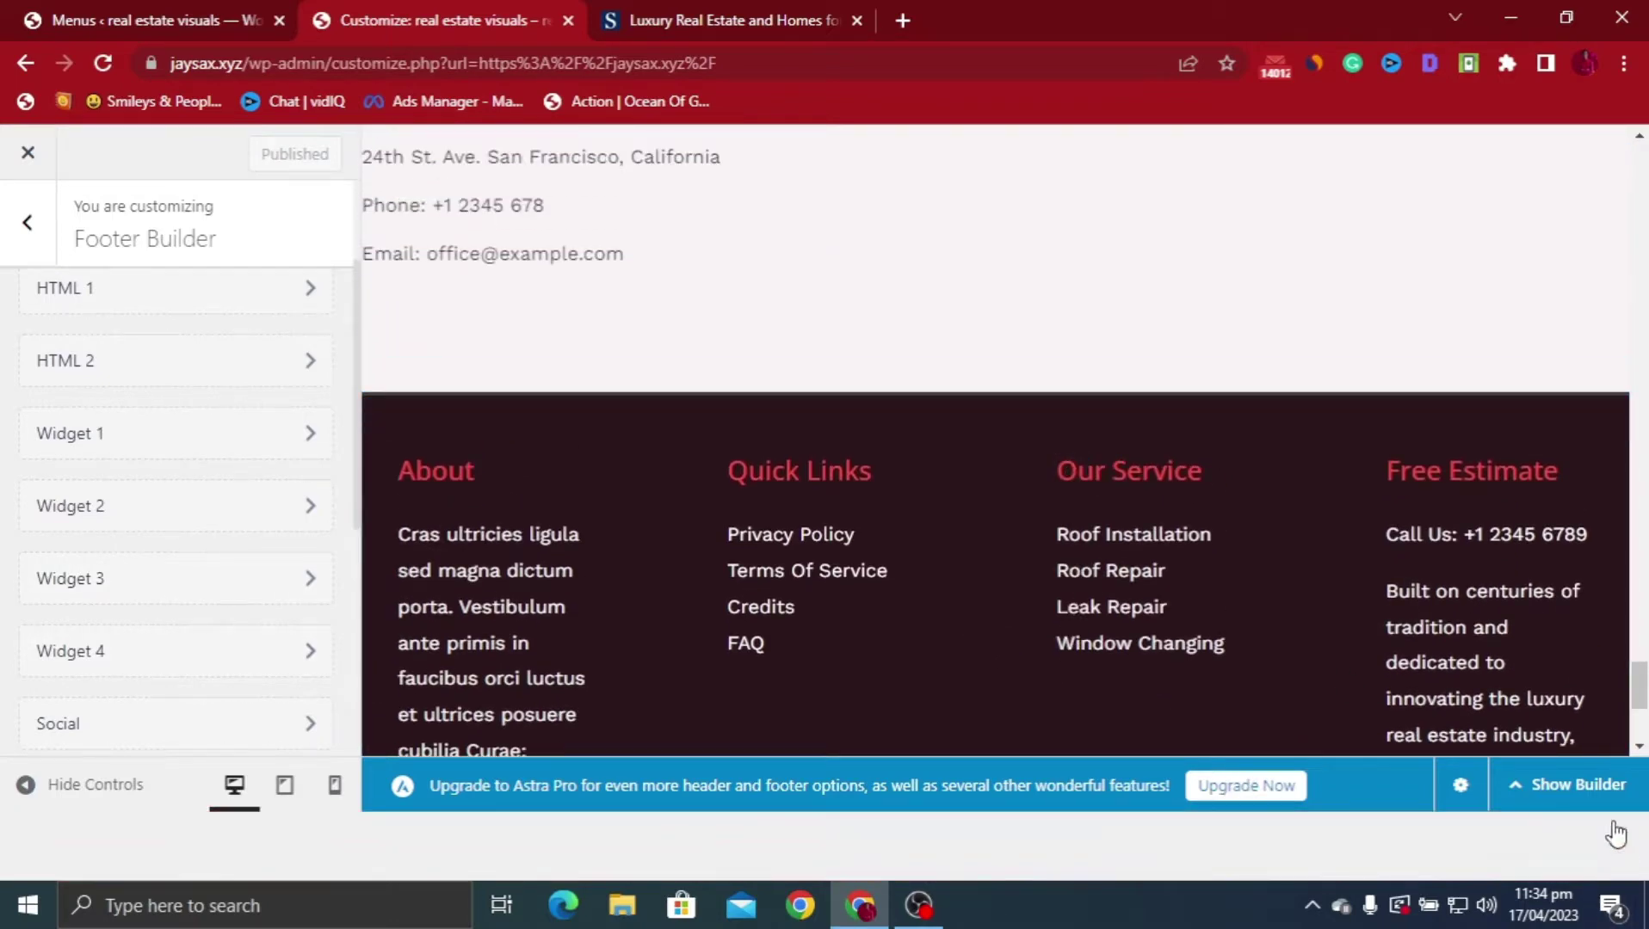
scroll(860, 336, "up", 4)
scroll(864, 342, "up", 1)
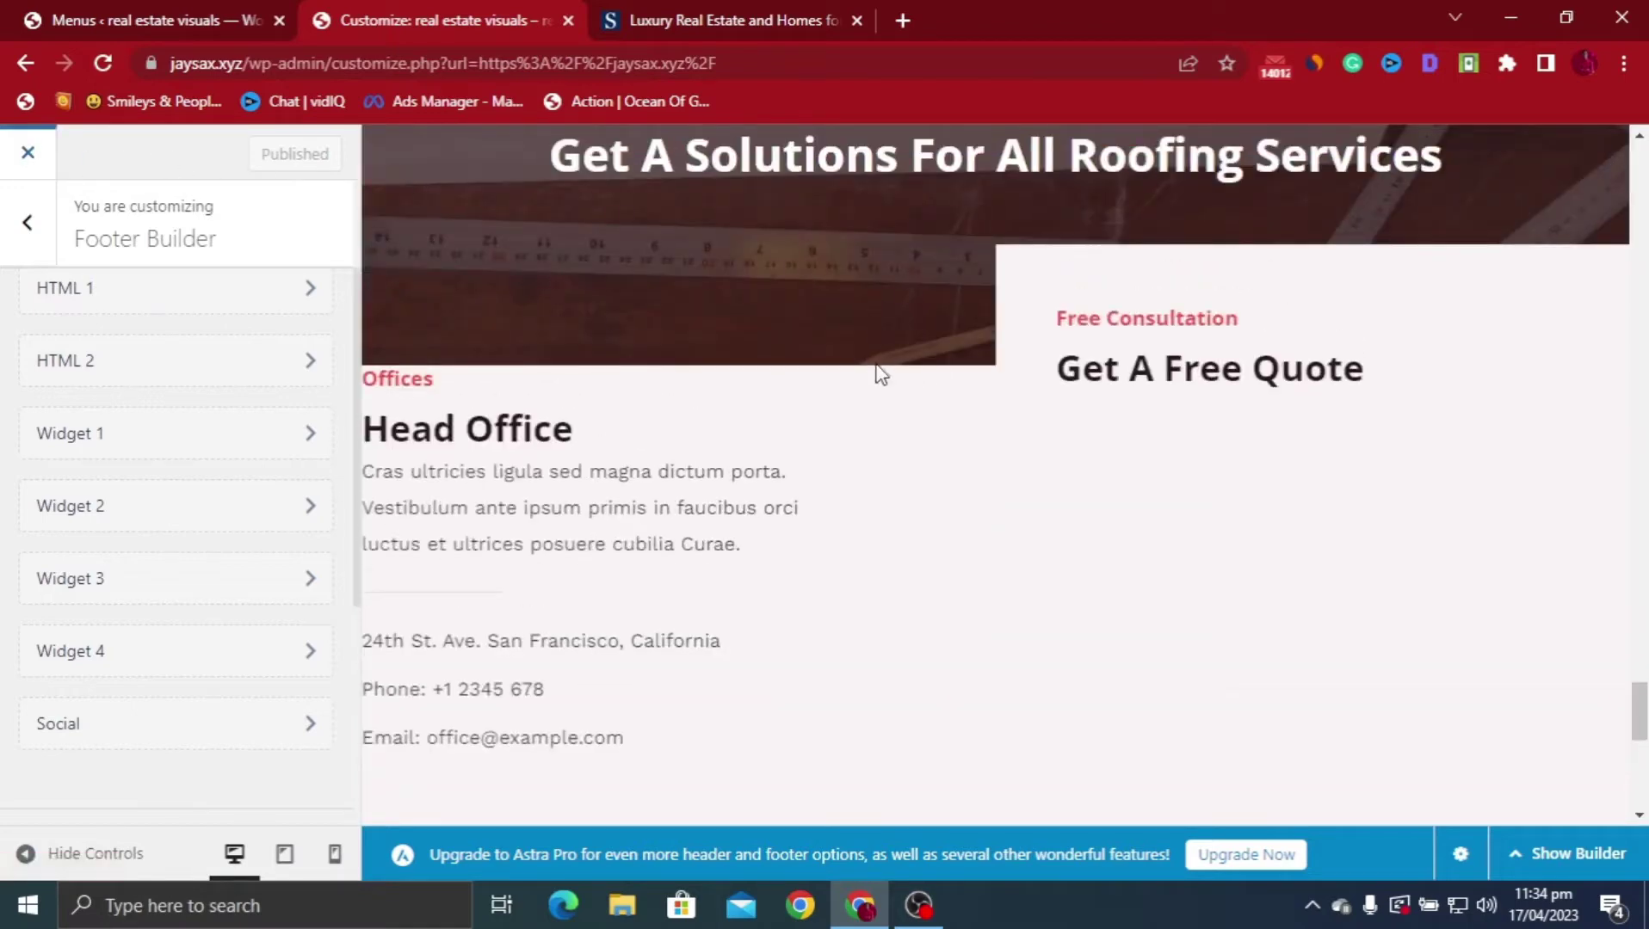
scroll(879, 372, "up", 15)
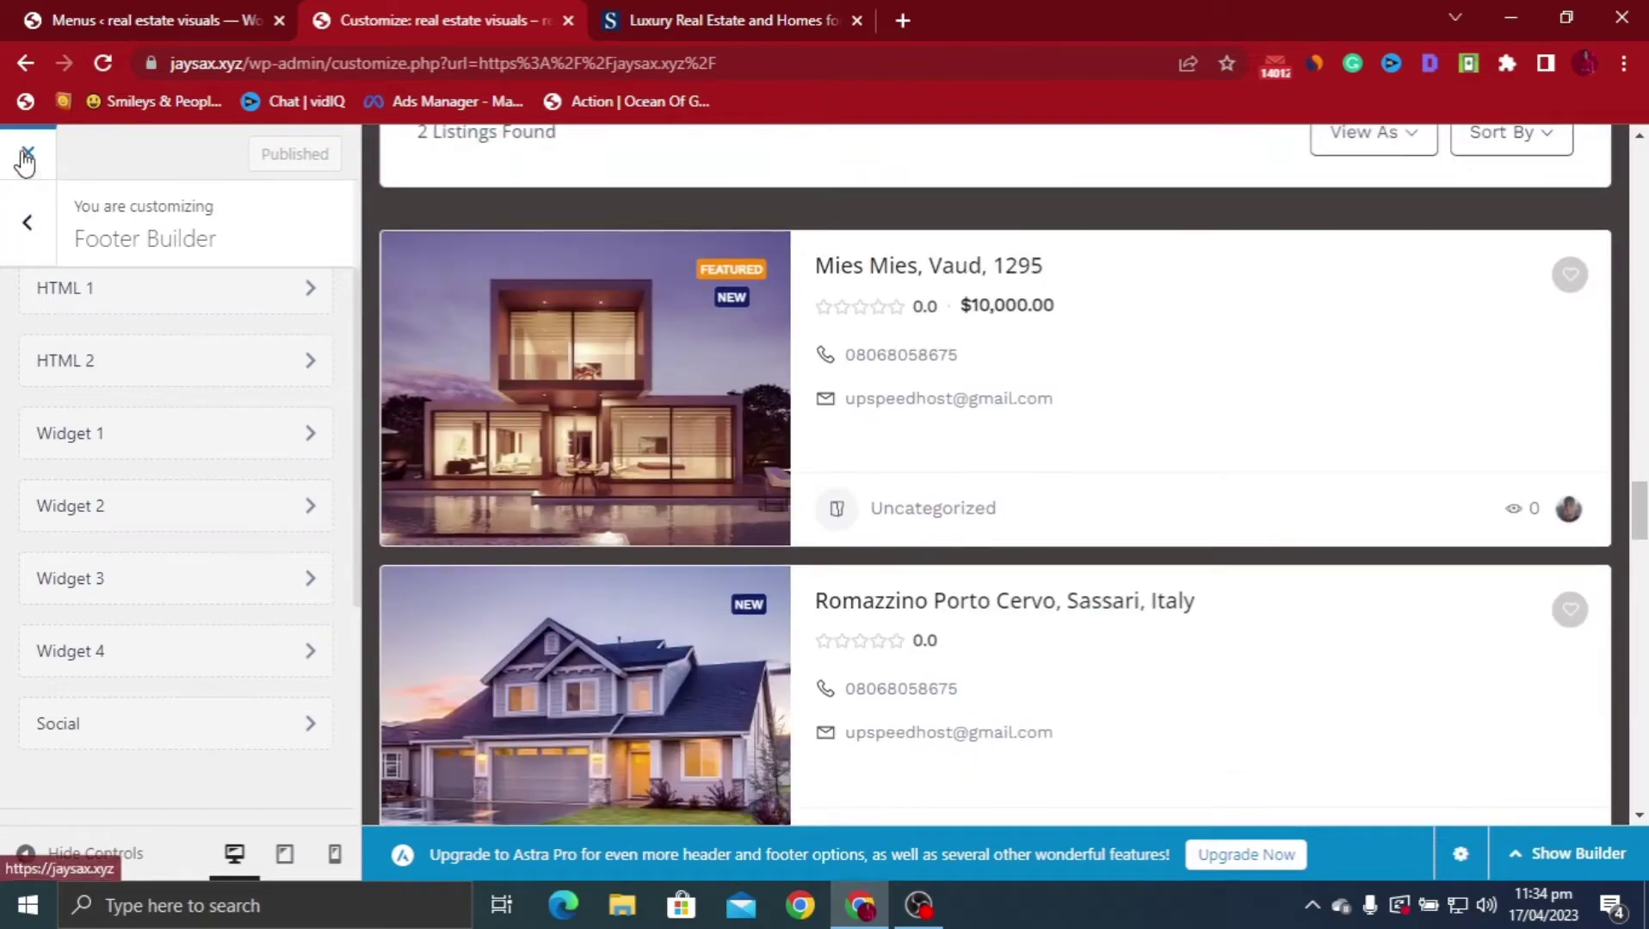
left_click(43, 164)
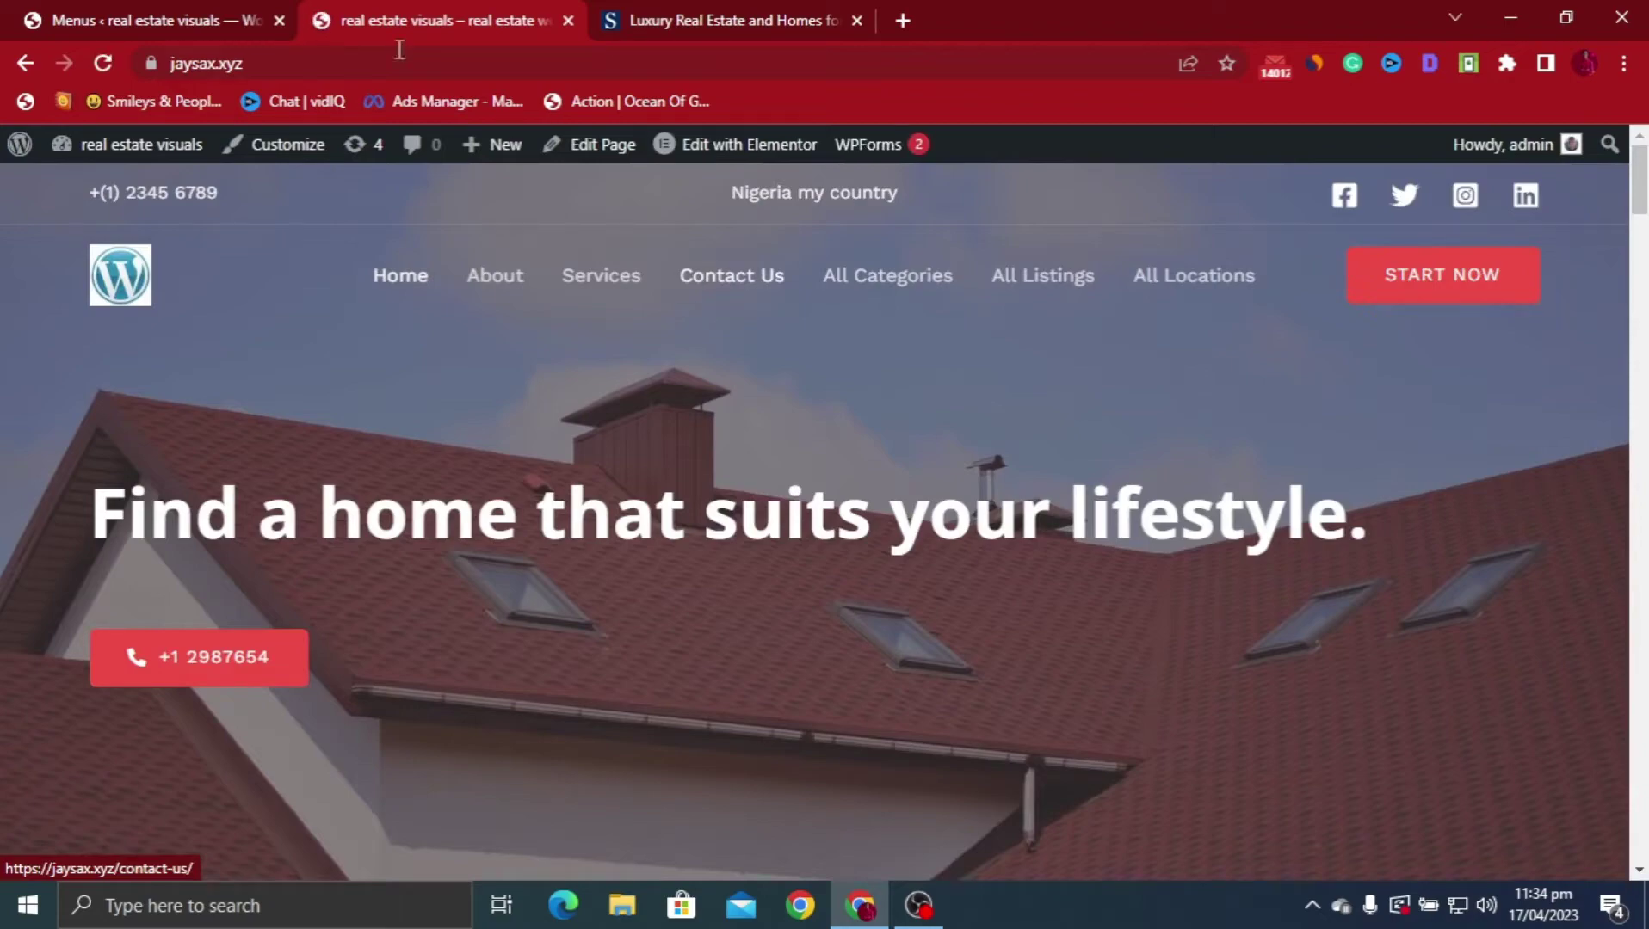
Look over the live home page's sections from the hero down to Our Story
scroll(408, 306, "down", 10)
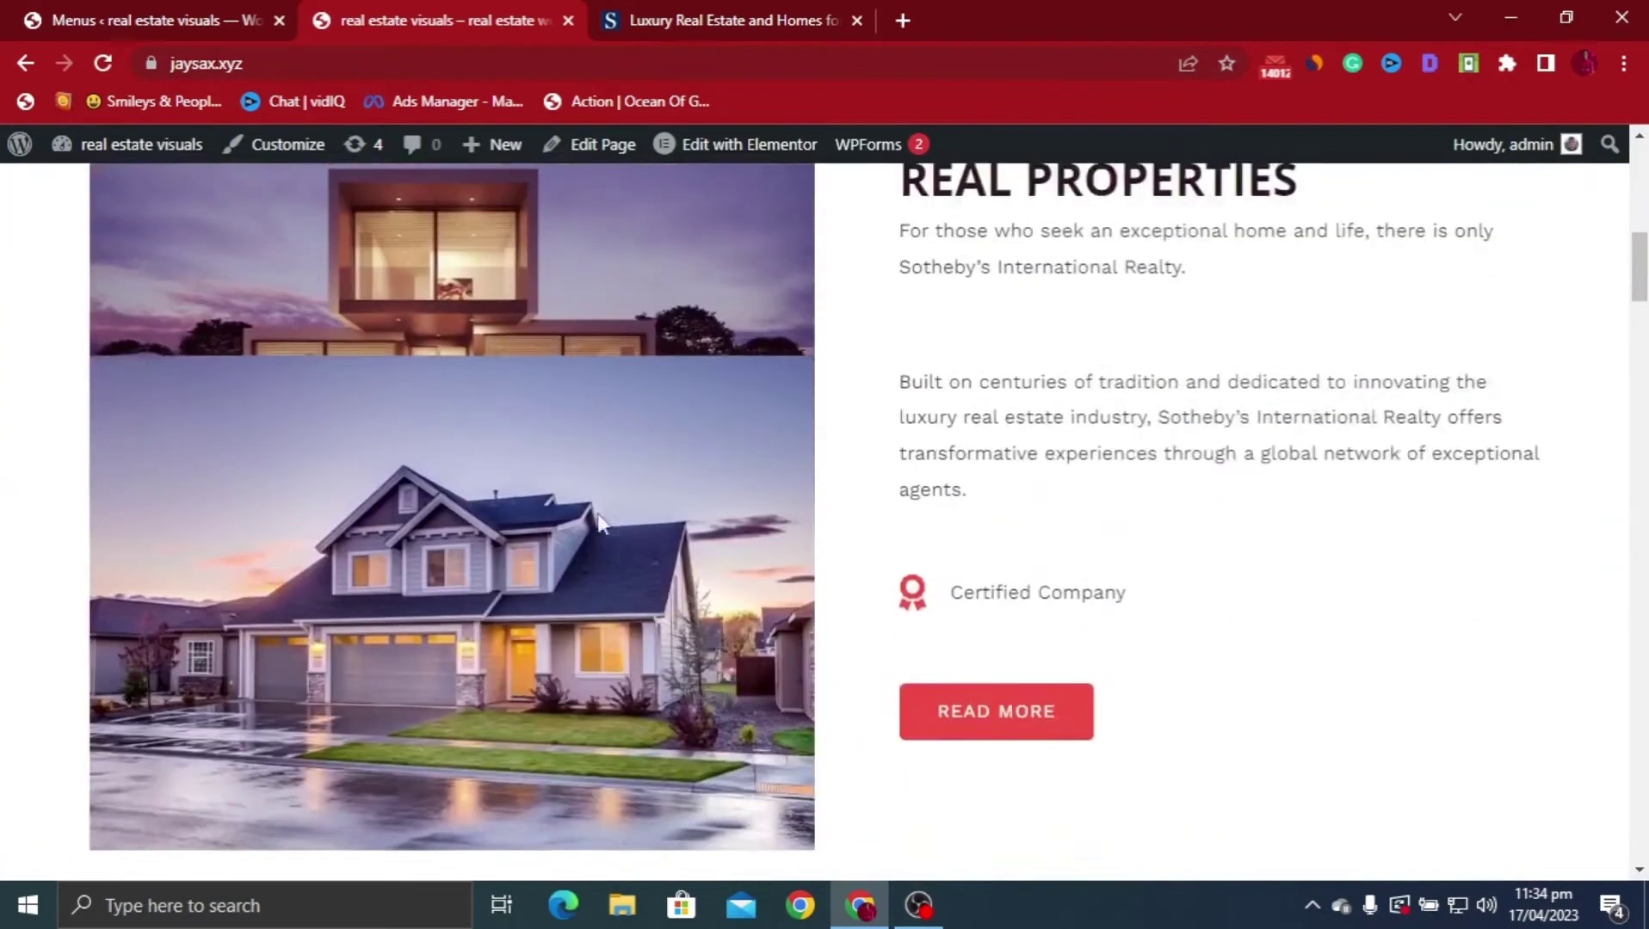
scroll(599, 522, "up", 1)
scroll(1100, 375, "down", 12)
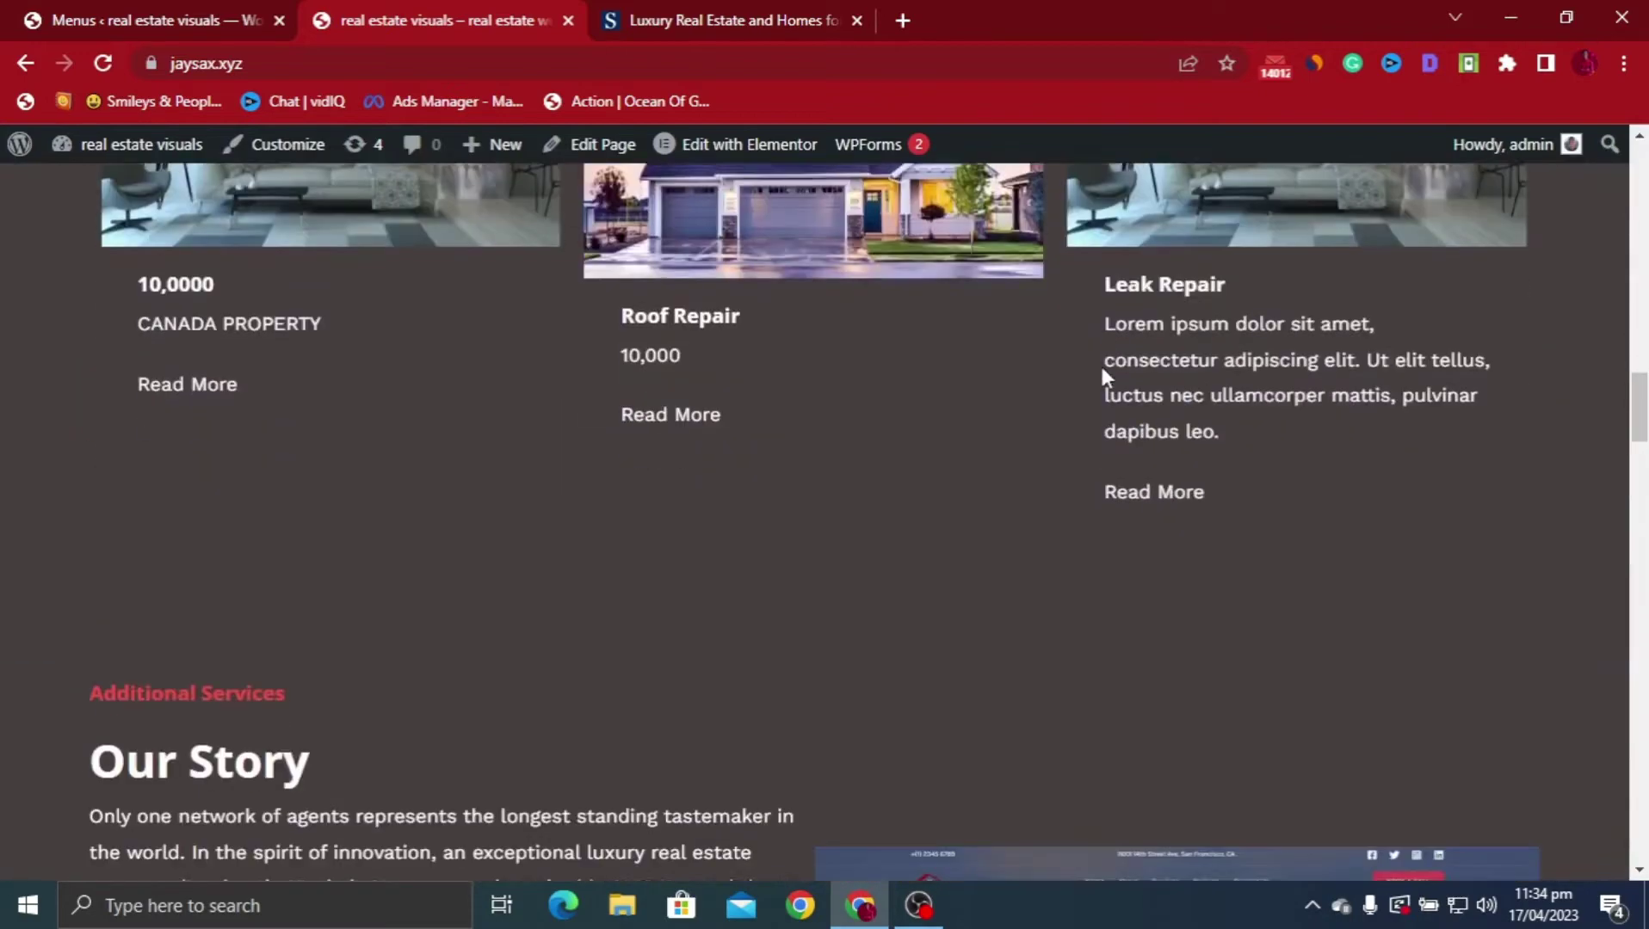
scroll(1097, 369, "up", 20)
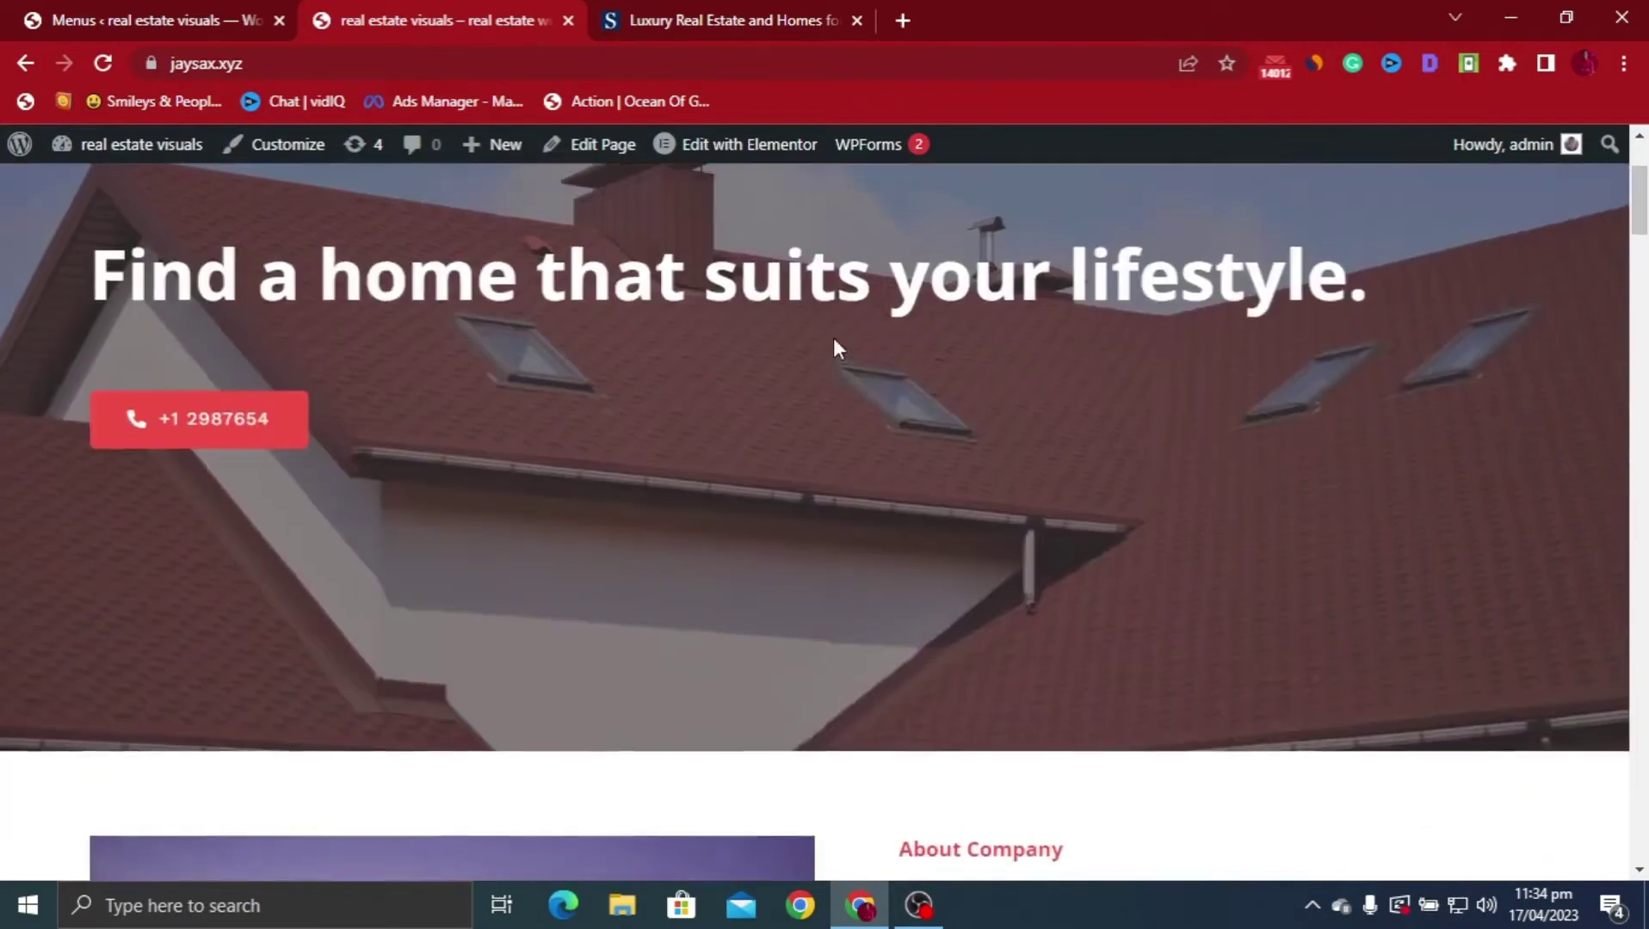
Visit the site's All Categories page from its navigation and look it over
scroll(834, 341, "up", 3)
left_click(895, 277)
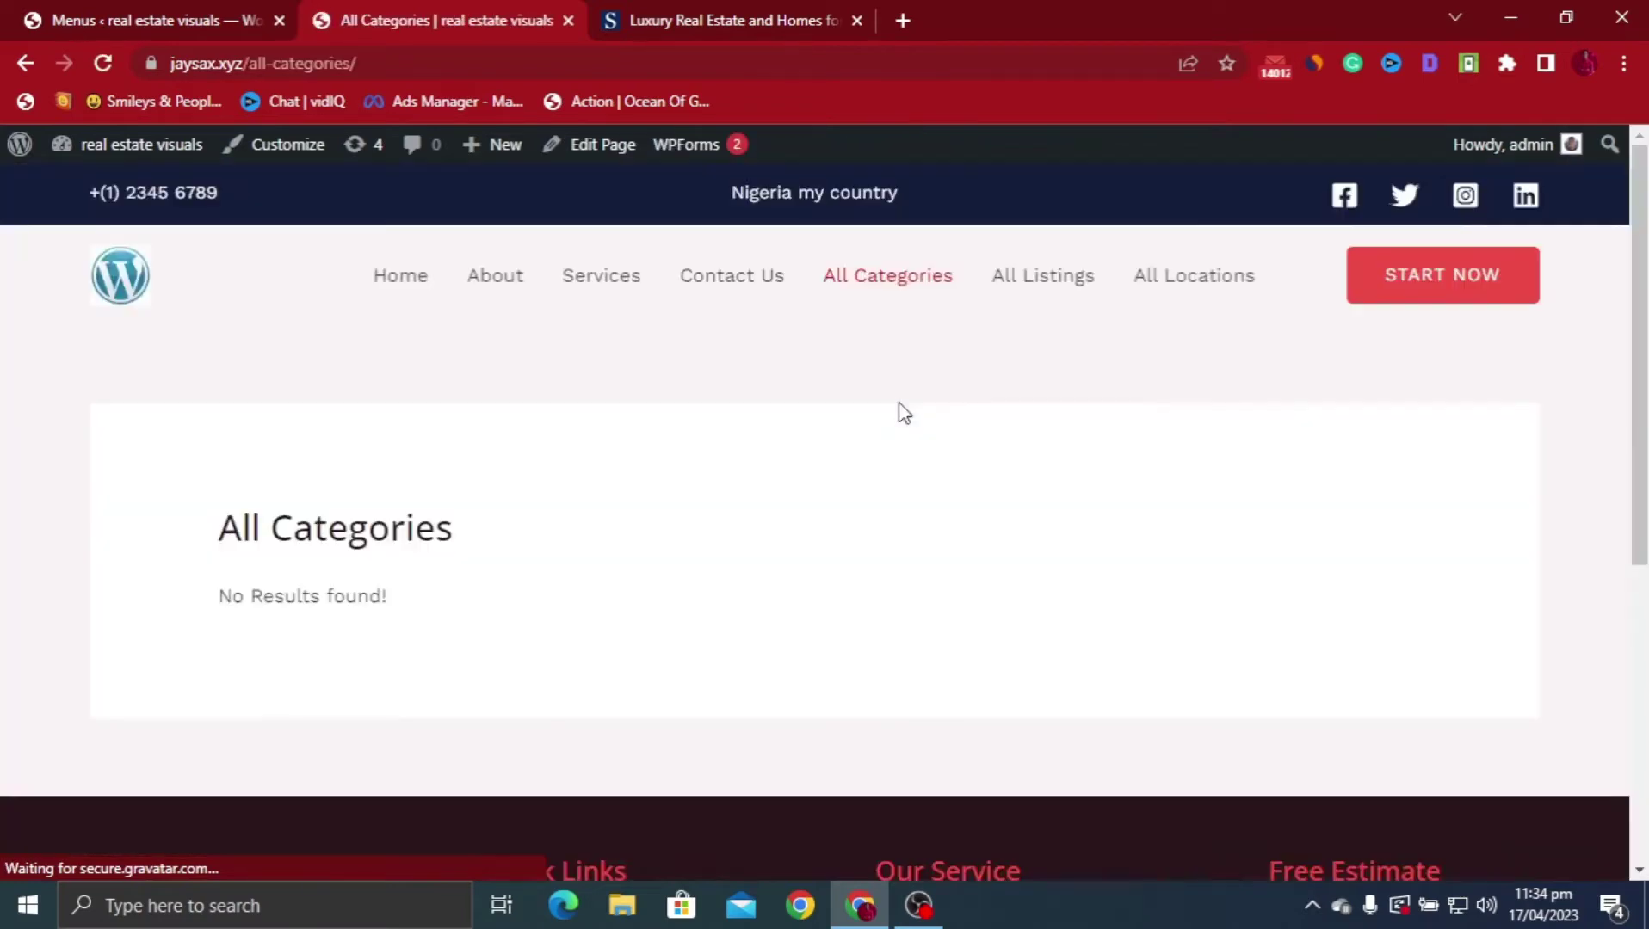
scroll(427, 383, "down", 3)
scroll(409, 372, "up", 3)
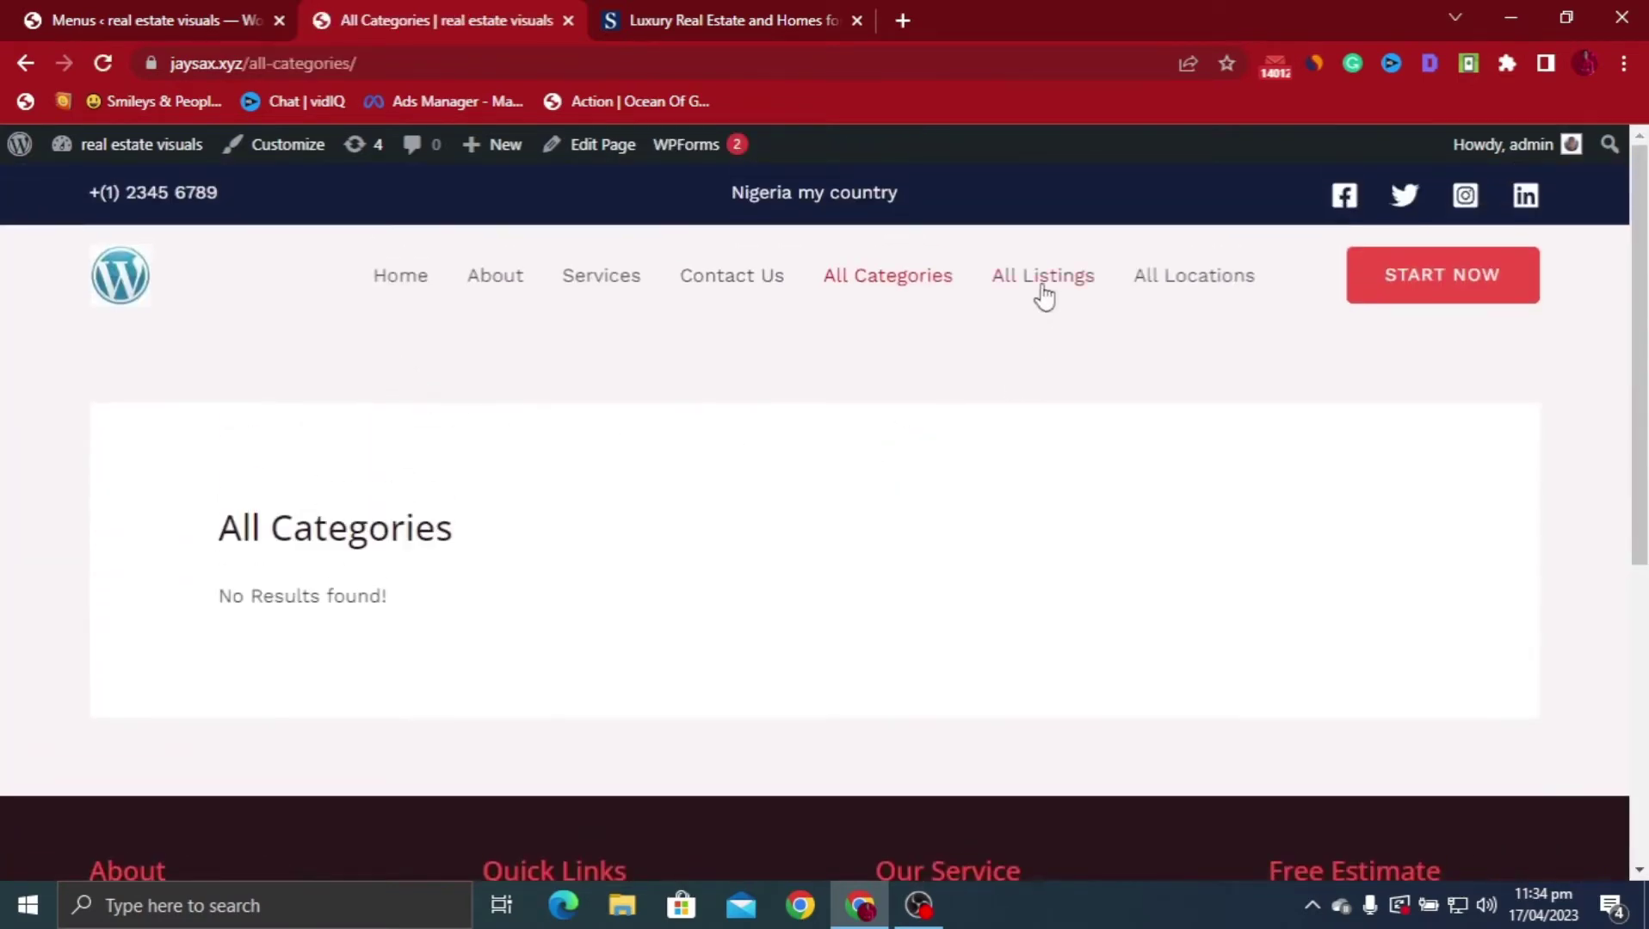
Look over the property cards on the All Listings page and follow the header's Start now button to test its link
left_click(991, 283)
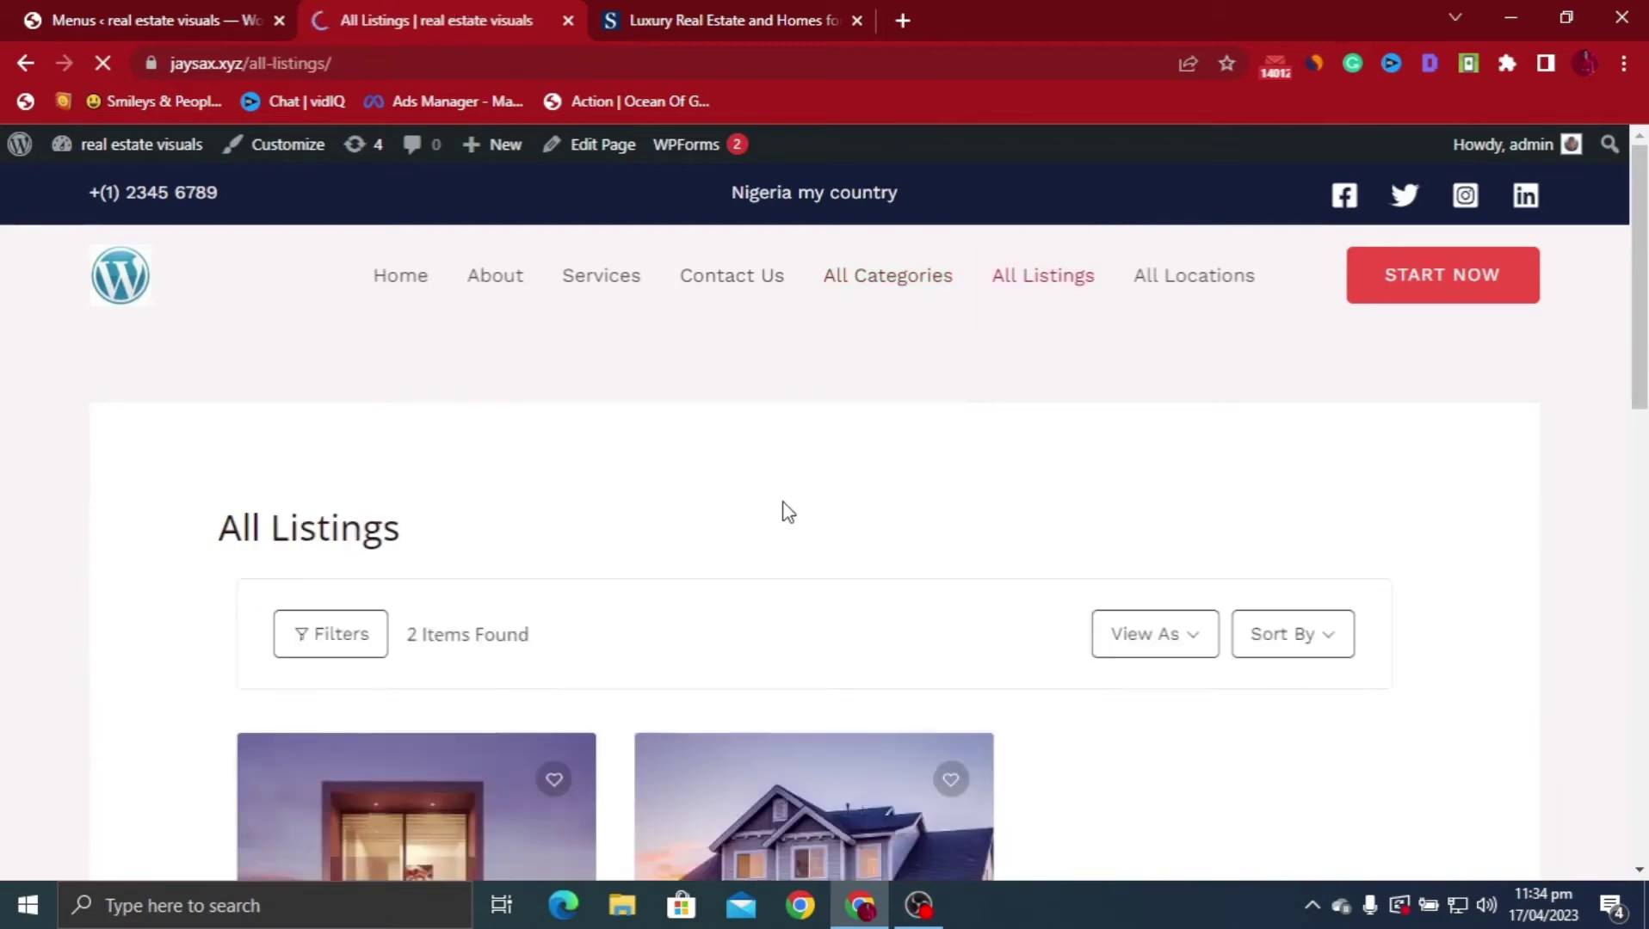
scroll(788, 512, "down", 4)
scroll(828, 710, "down", 1)
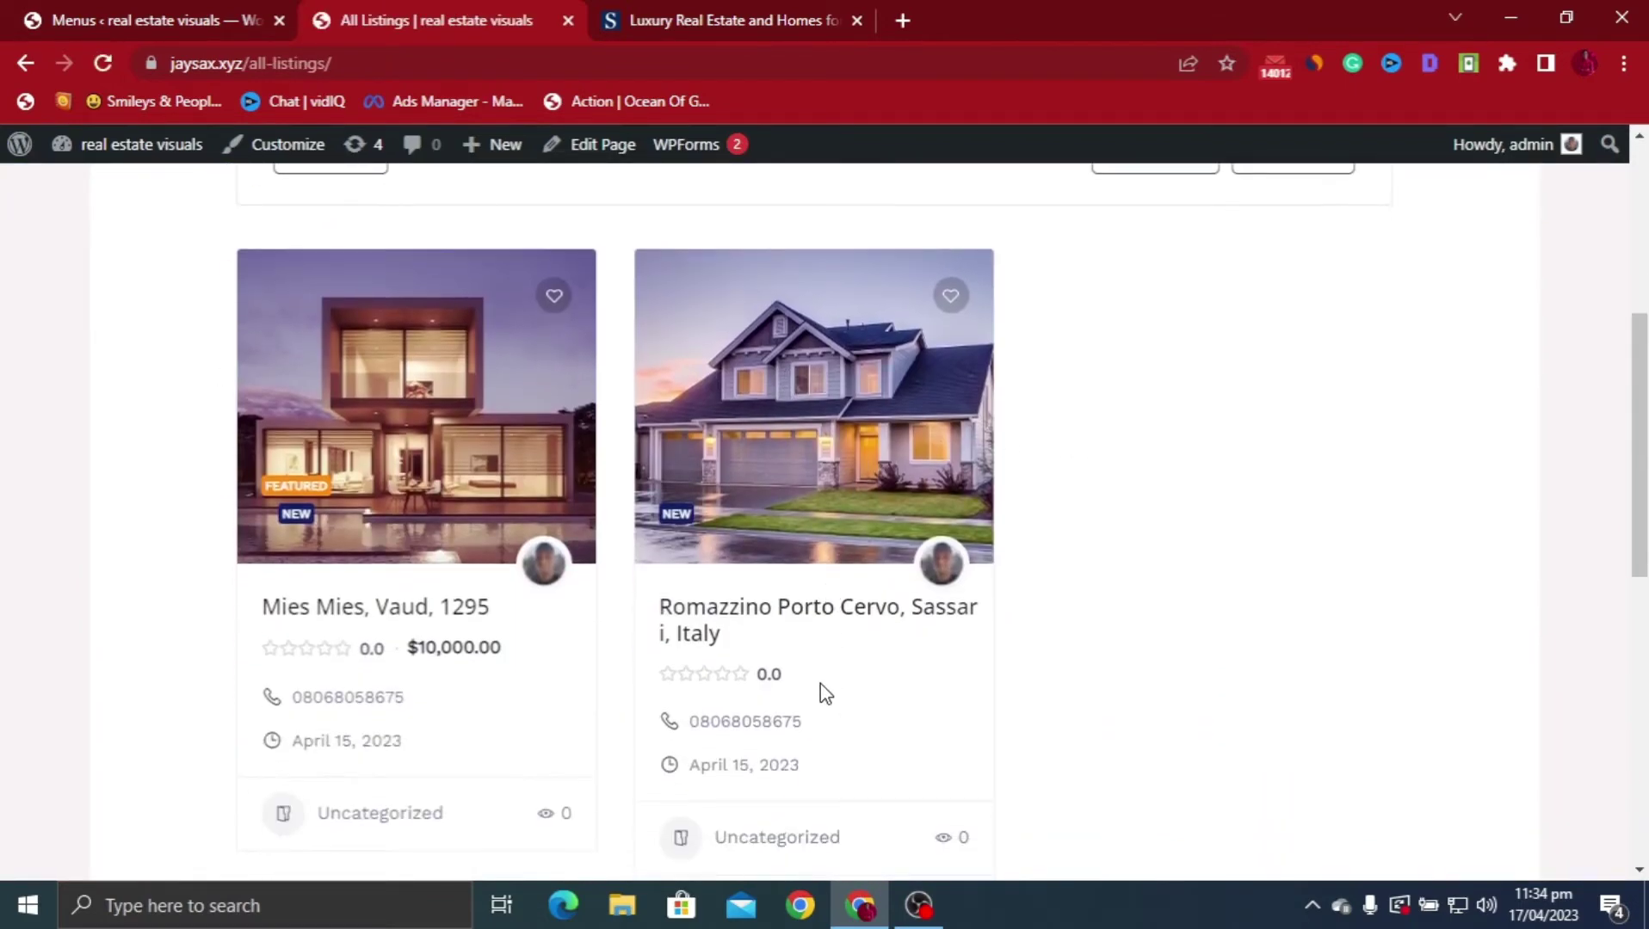
scroll(821, 682, "down", 1)
scroll(818, 691, "up", 7)
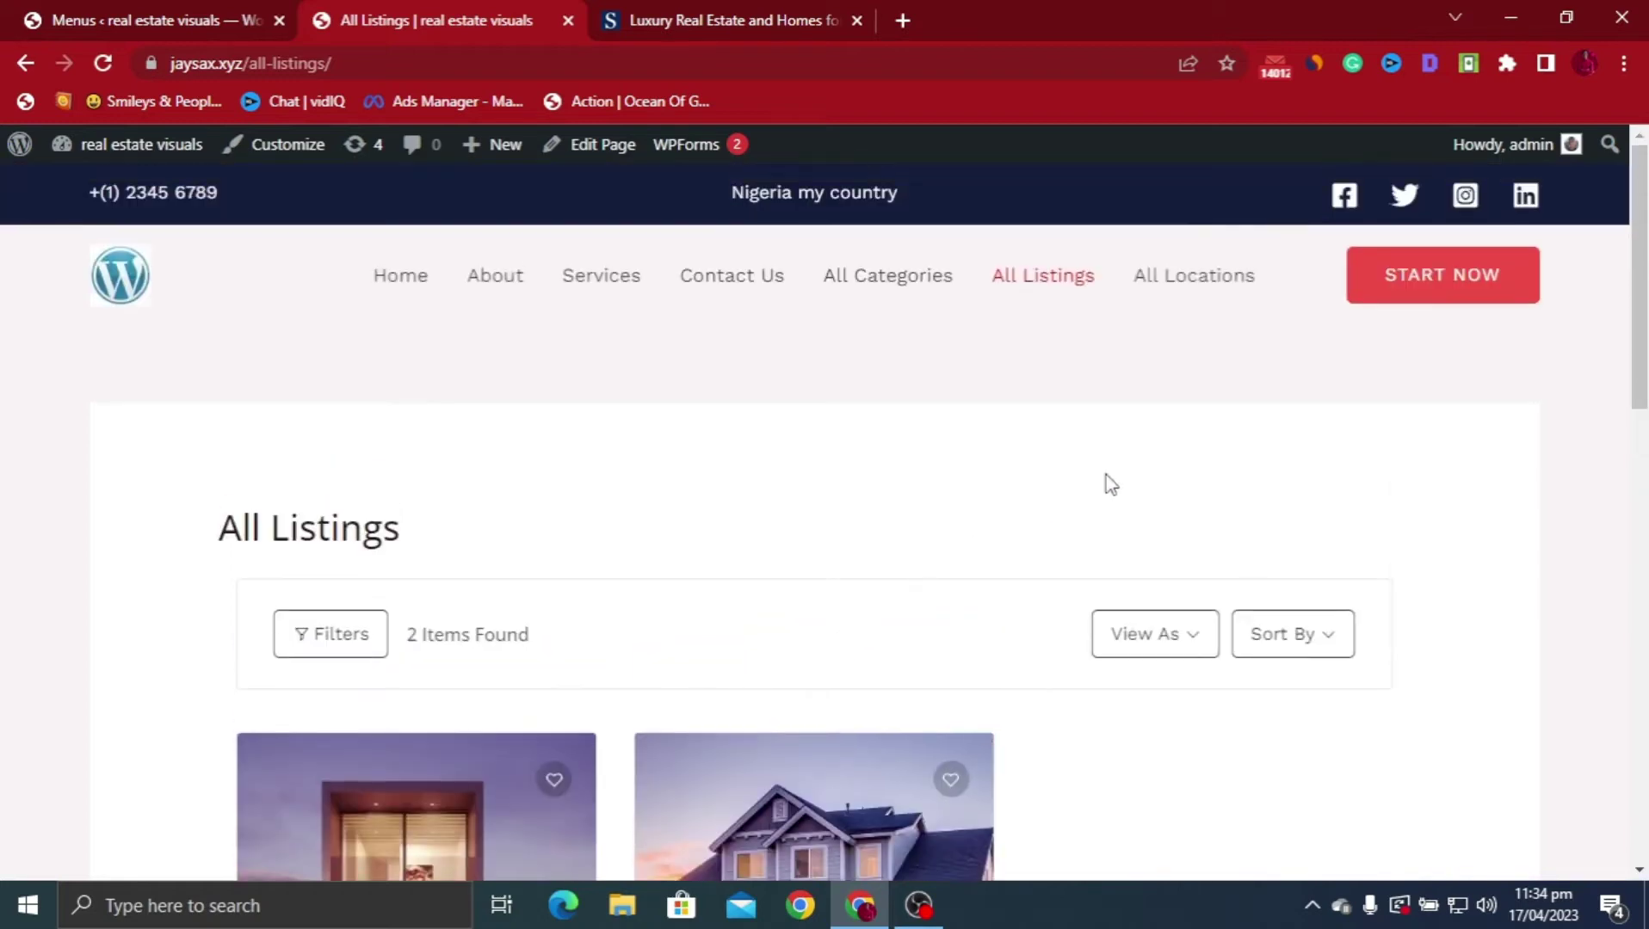
left_click(1443, 299)
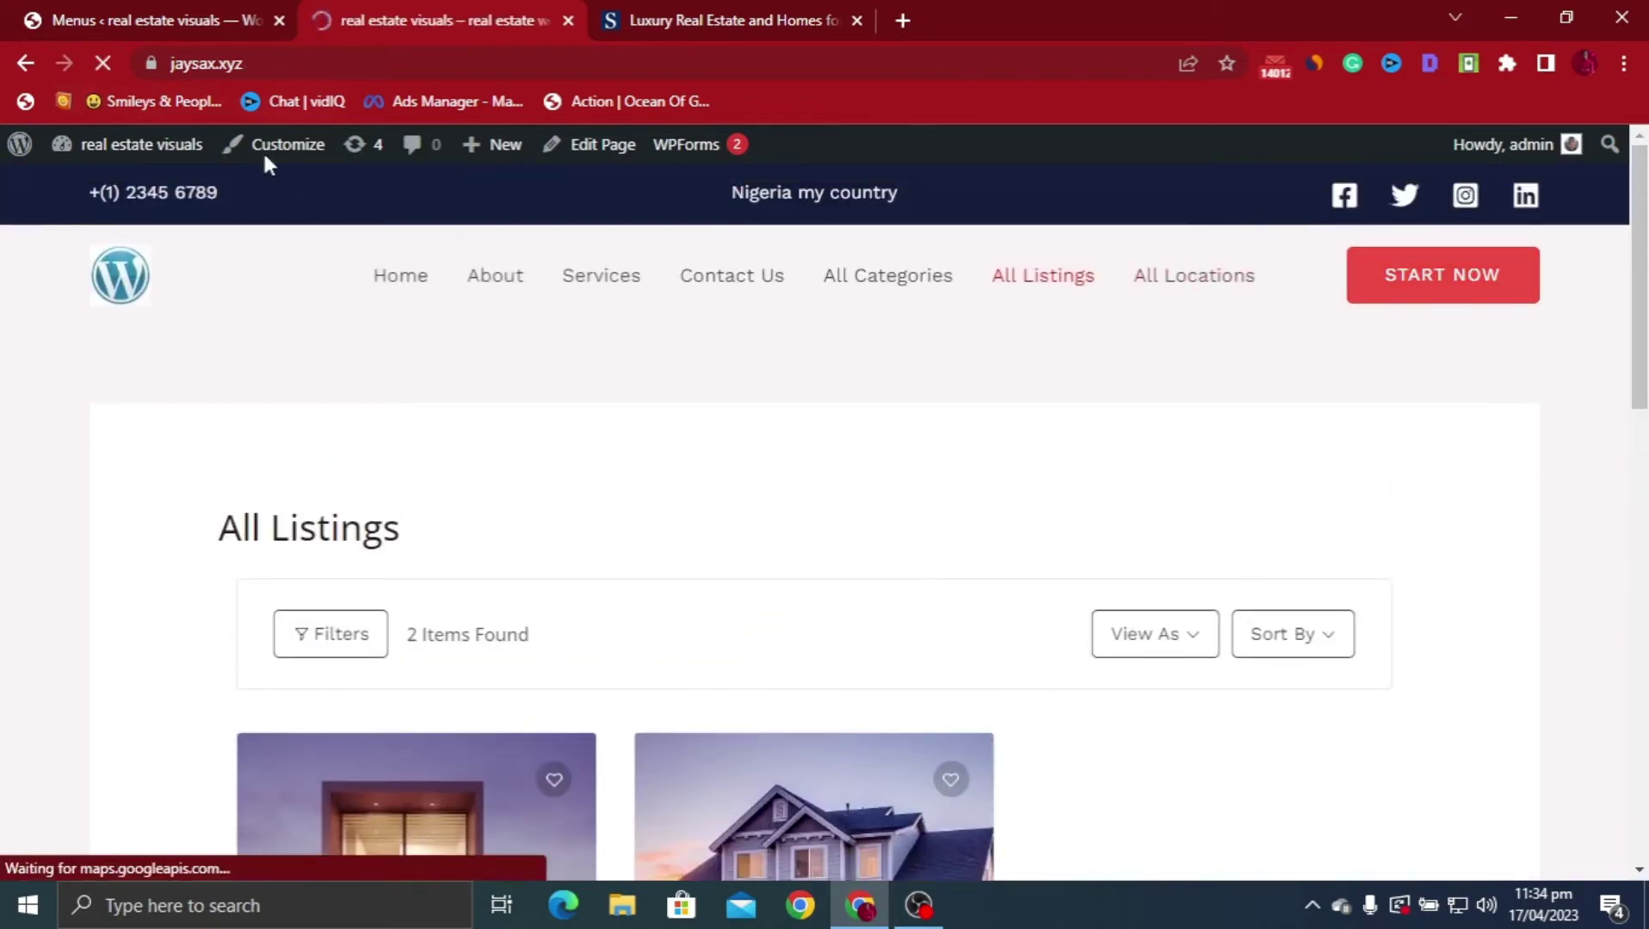